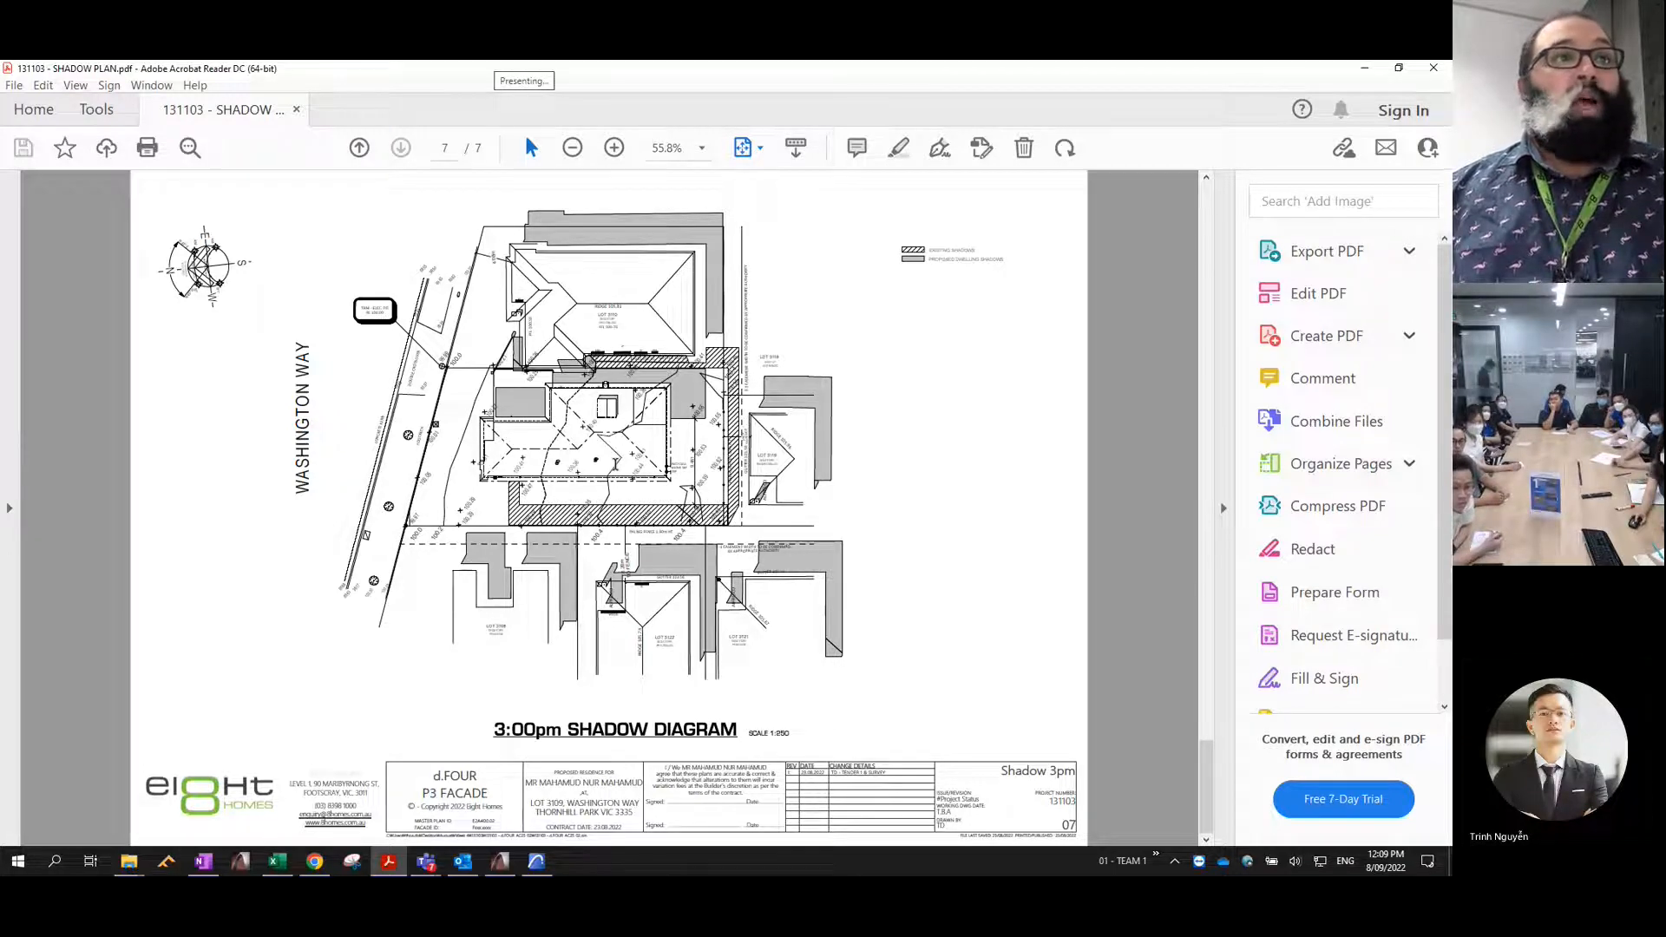
- Page through the shadow plan PDF from the 3:00pm diagram back to 9:00am, and forward again to compare the hourly shadows
key(Left)
key(Left)
key(Left)
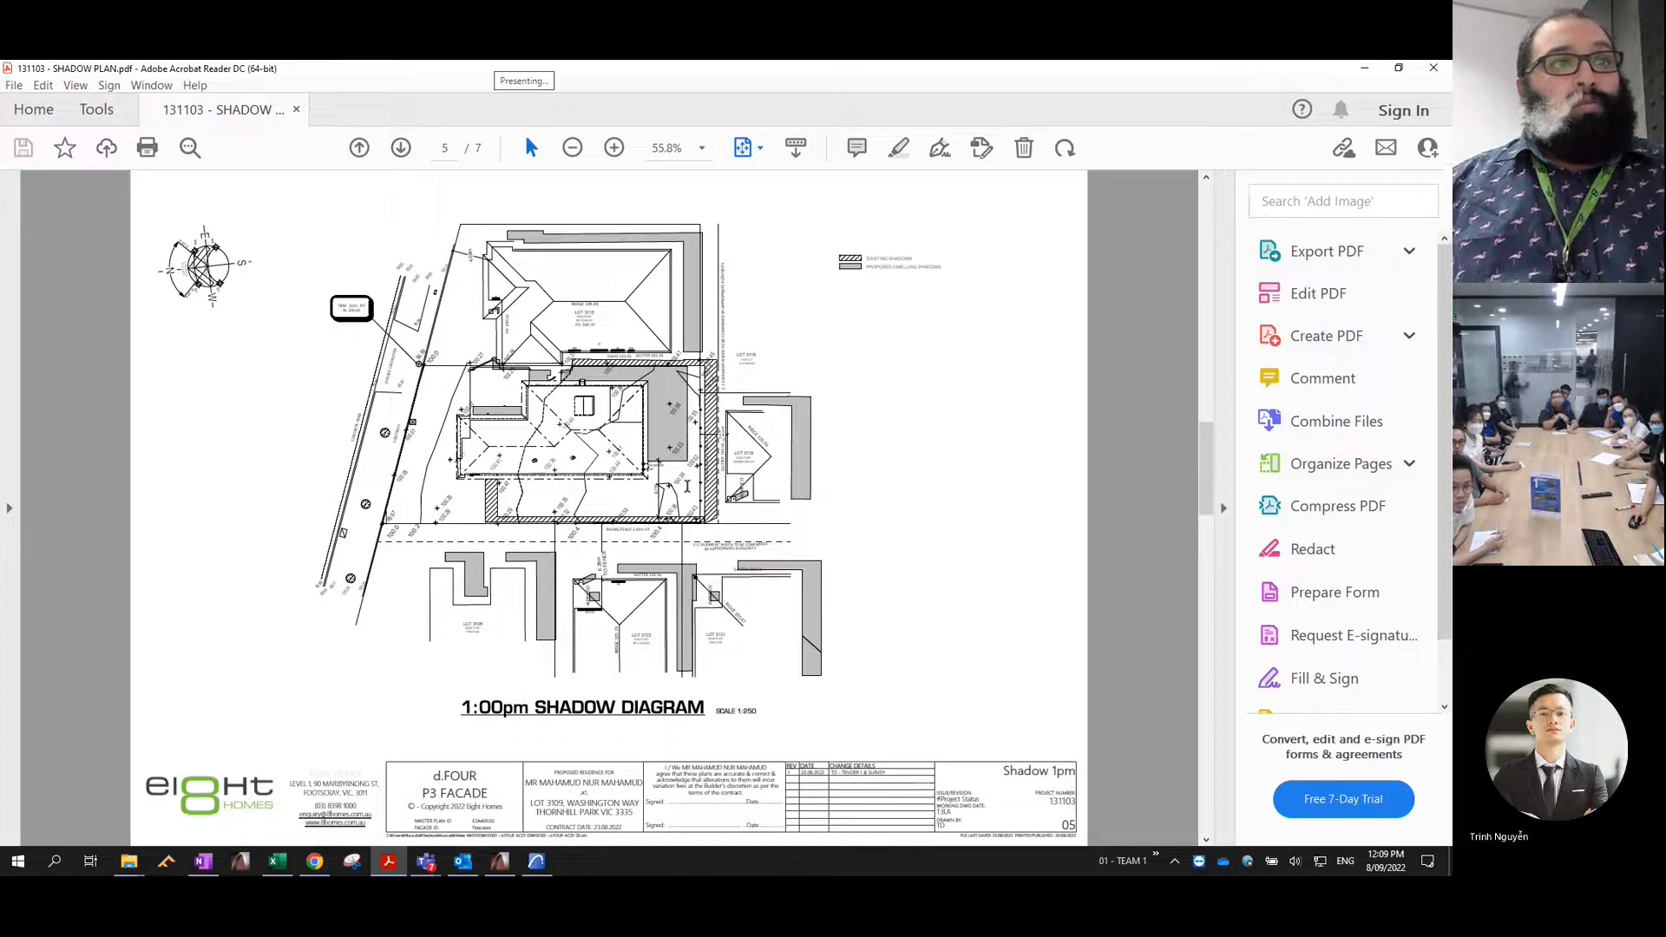
key(Left)
key(Left)
key(Left)
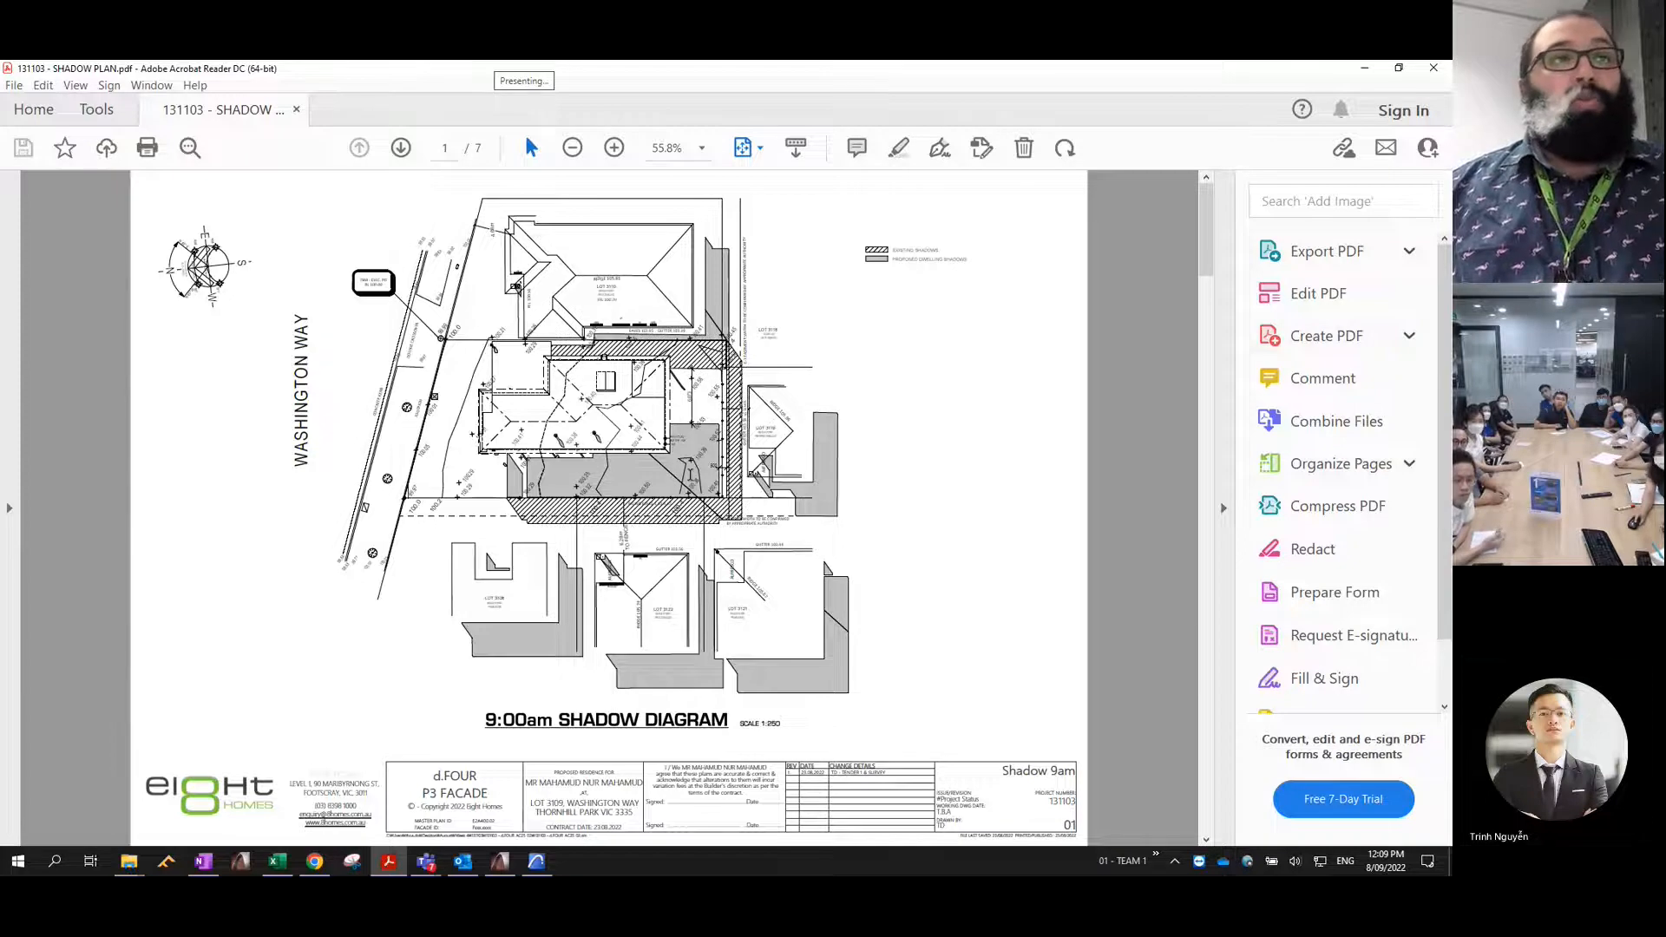
key(Right)
key(Right)
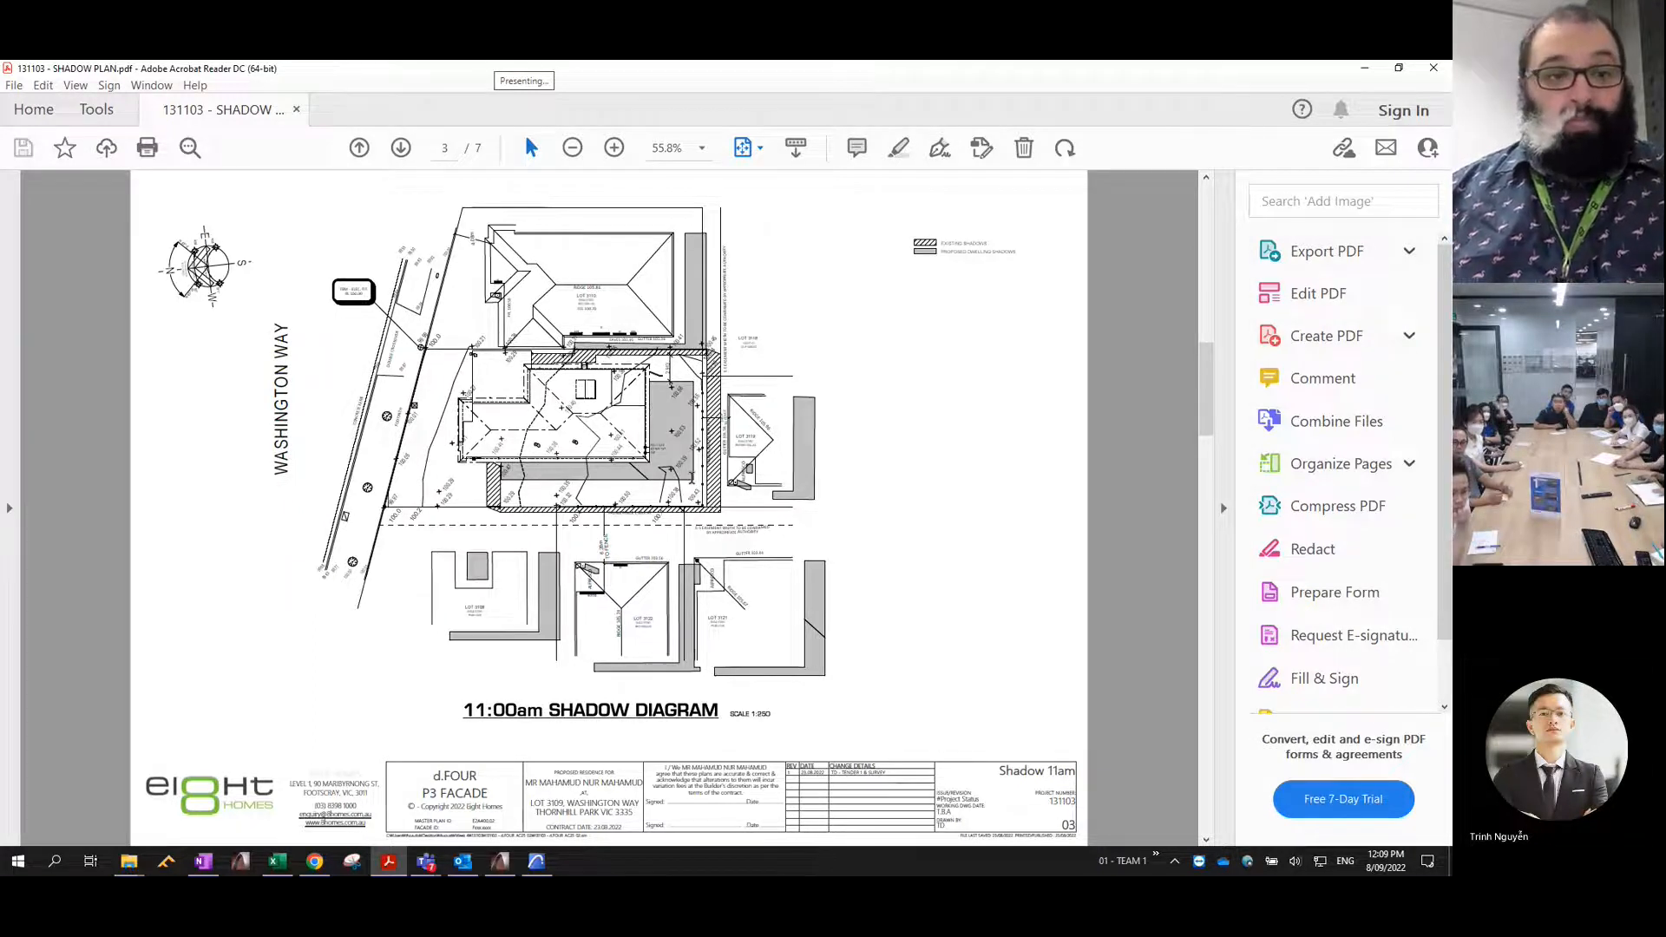
key(Right)
key(Right)
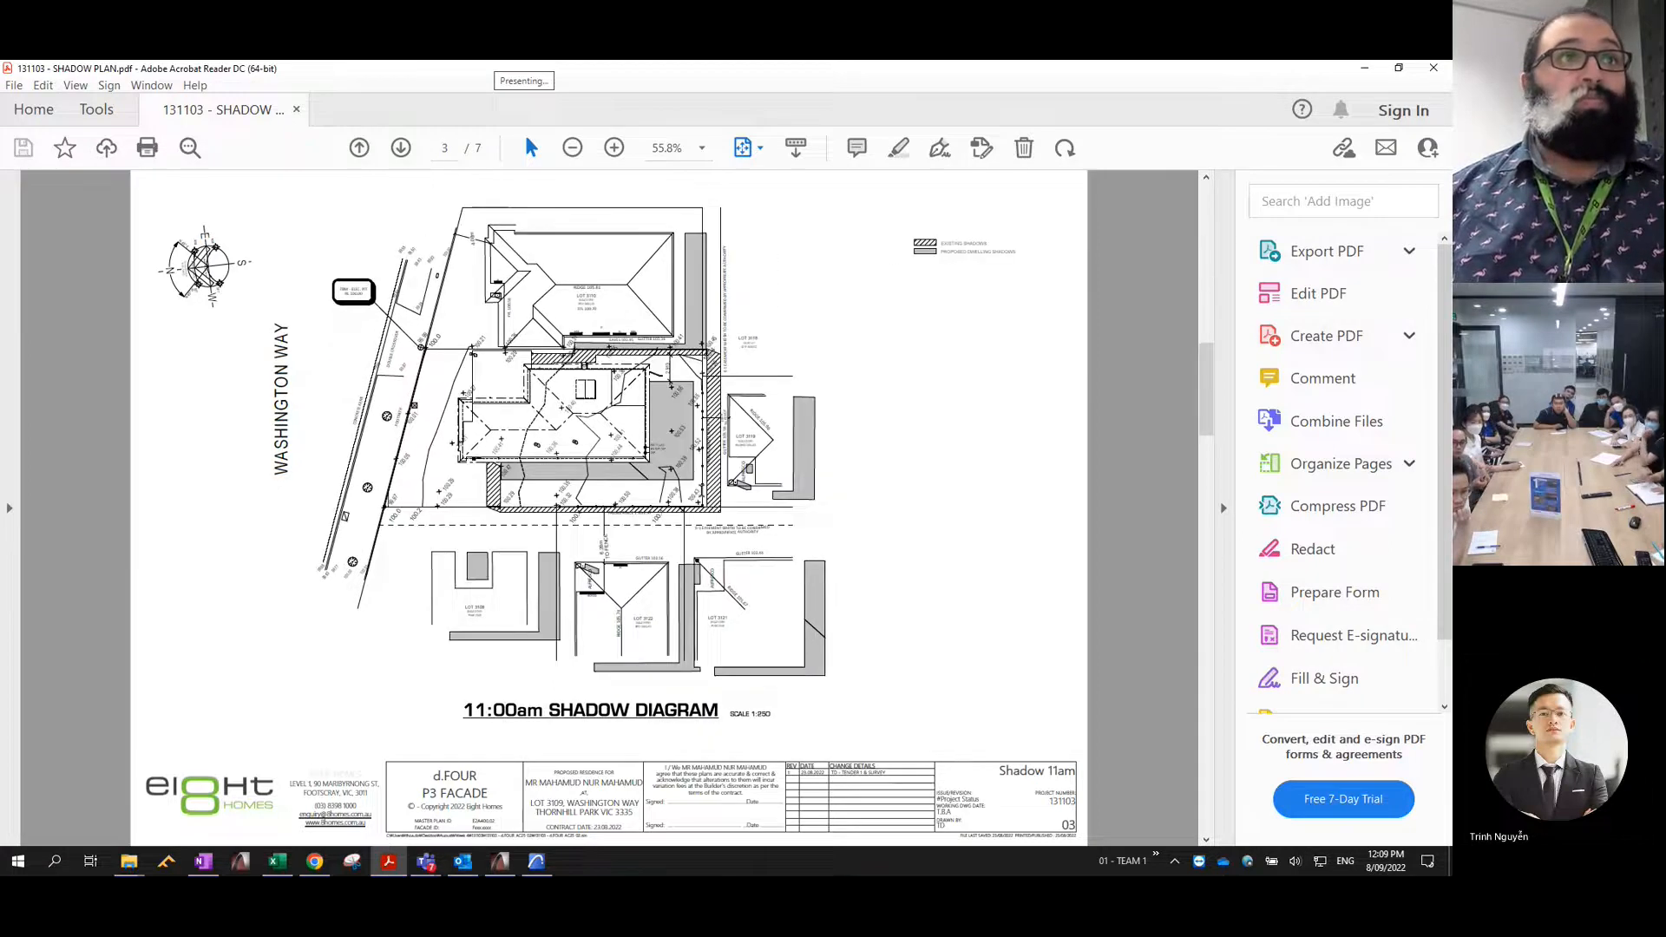
key(Right)
key(Right)
- Switch to the ARCHICAD project, close the 02 - PDF folder window and display the project's View Map
key(alt+Tab)
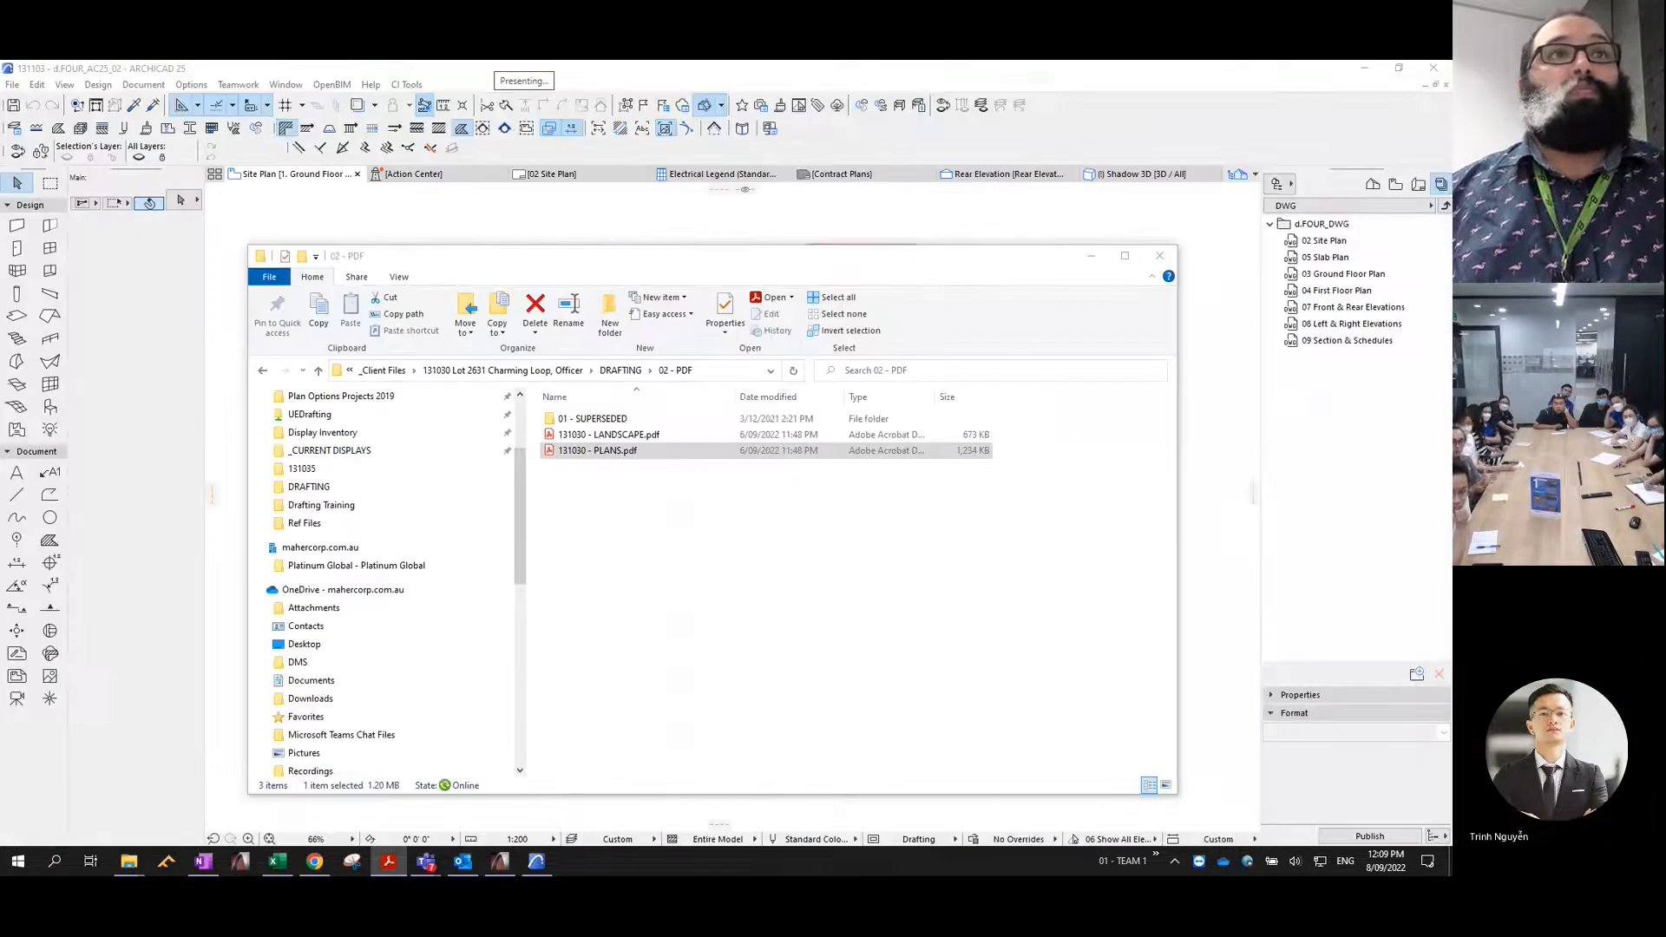
click(1159, 255)
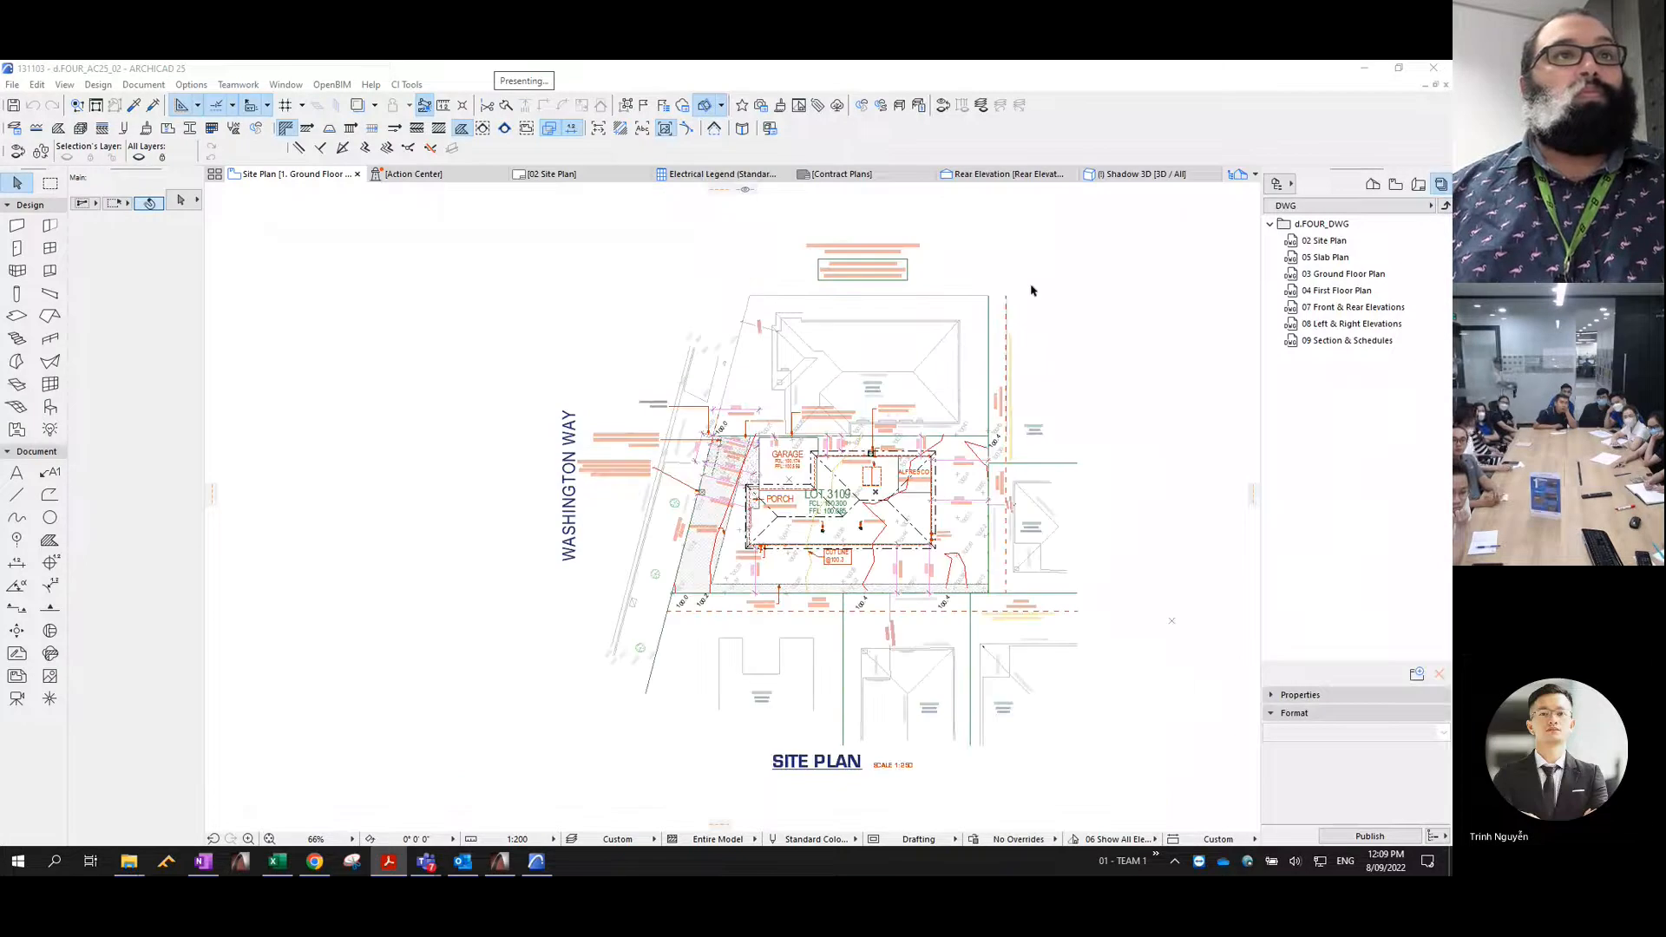
click(1418, 184)
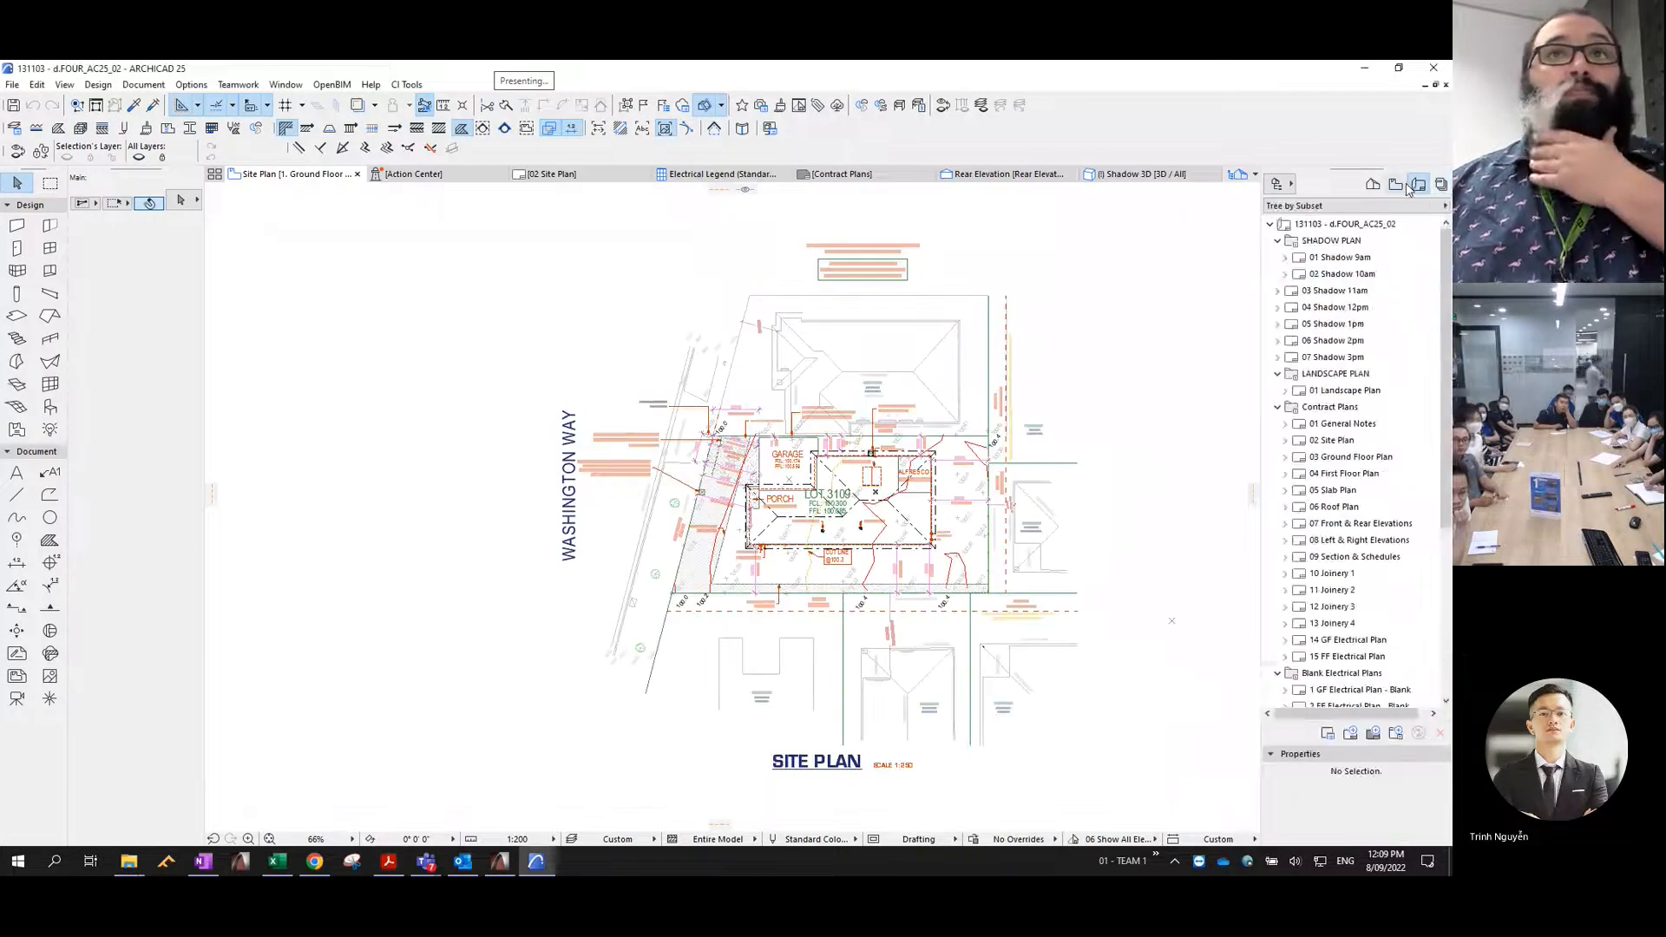
click(1392, 186)
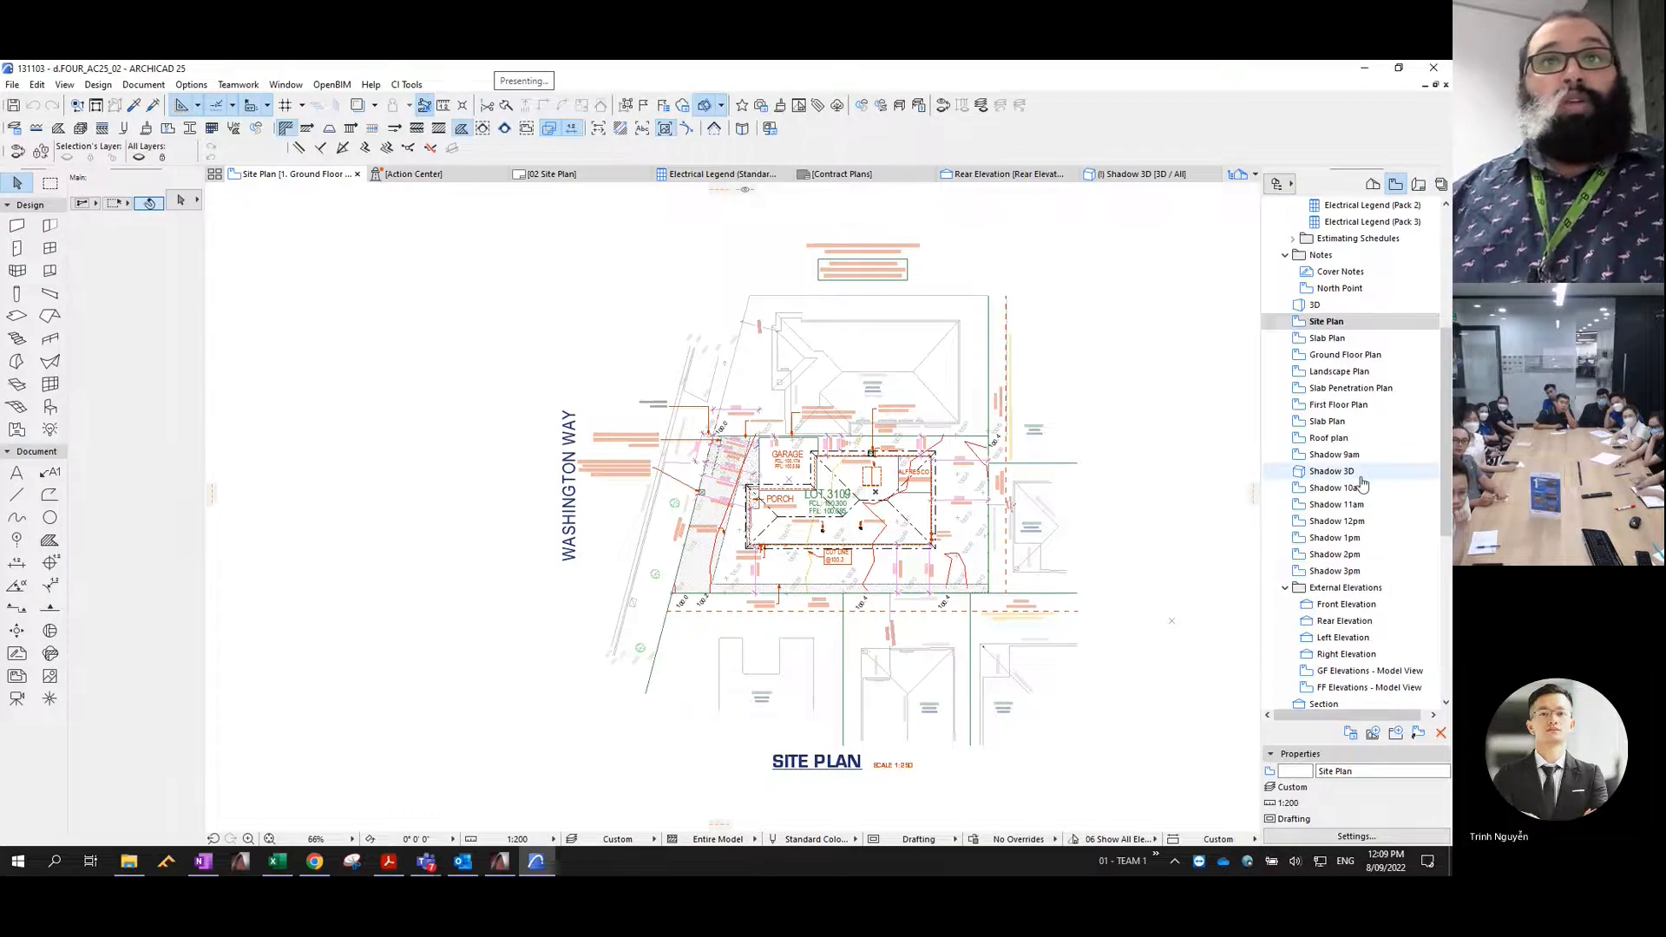
- Look over the hourly shadow views from 9am to 3pm in the View Map
scroll(1349, 527, up, 4)
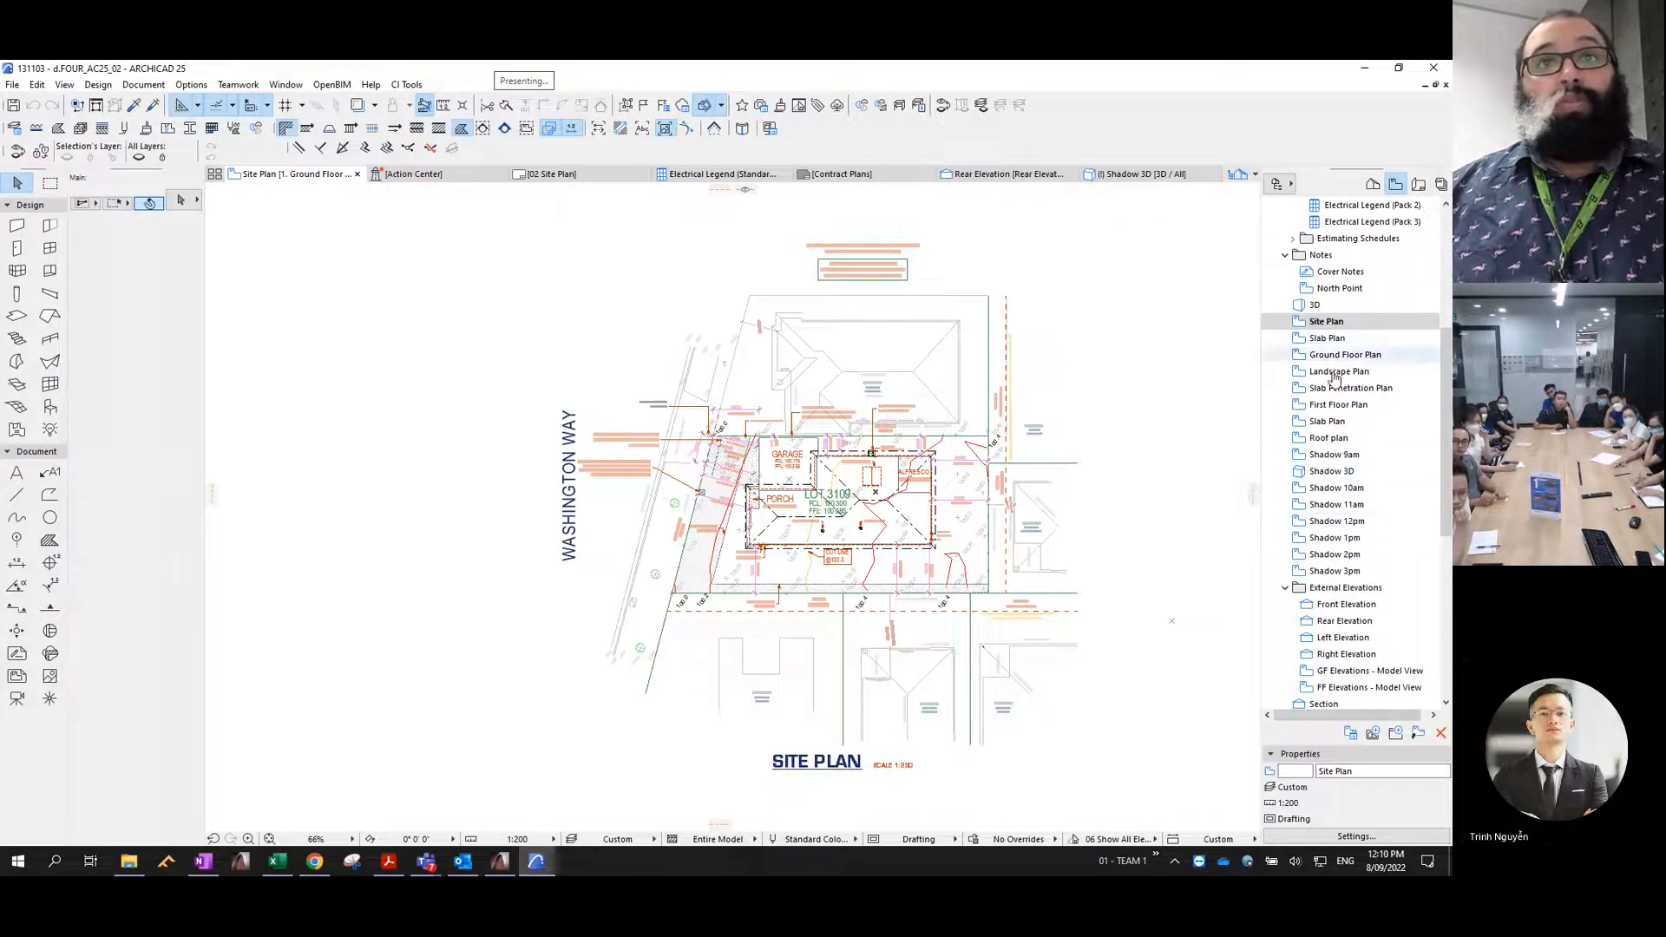
scroll(1345, 541, down, 5)
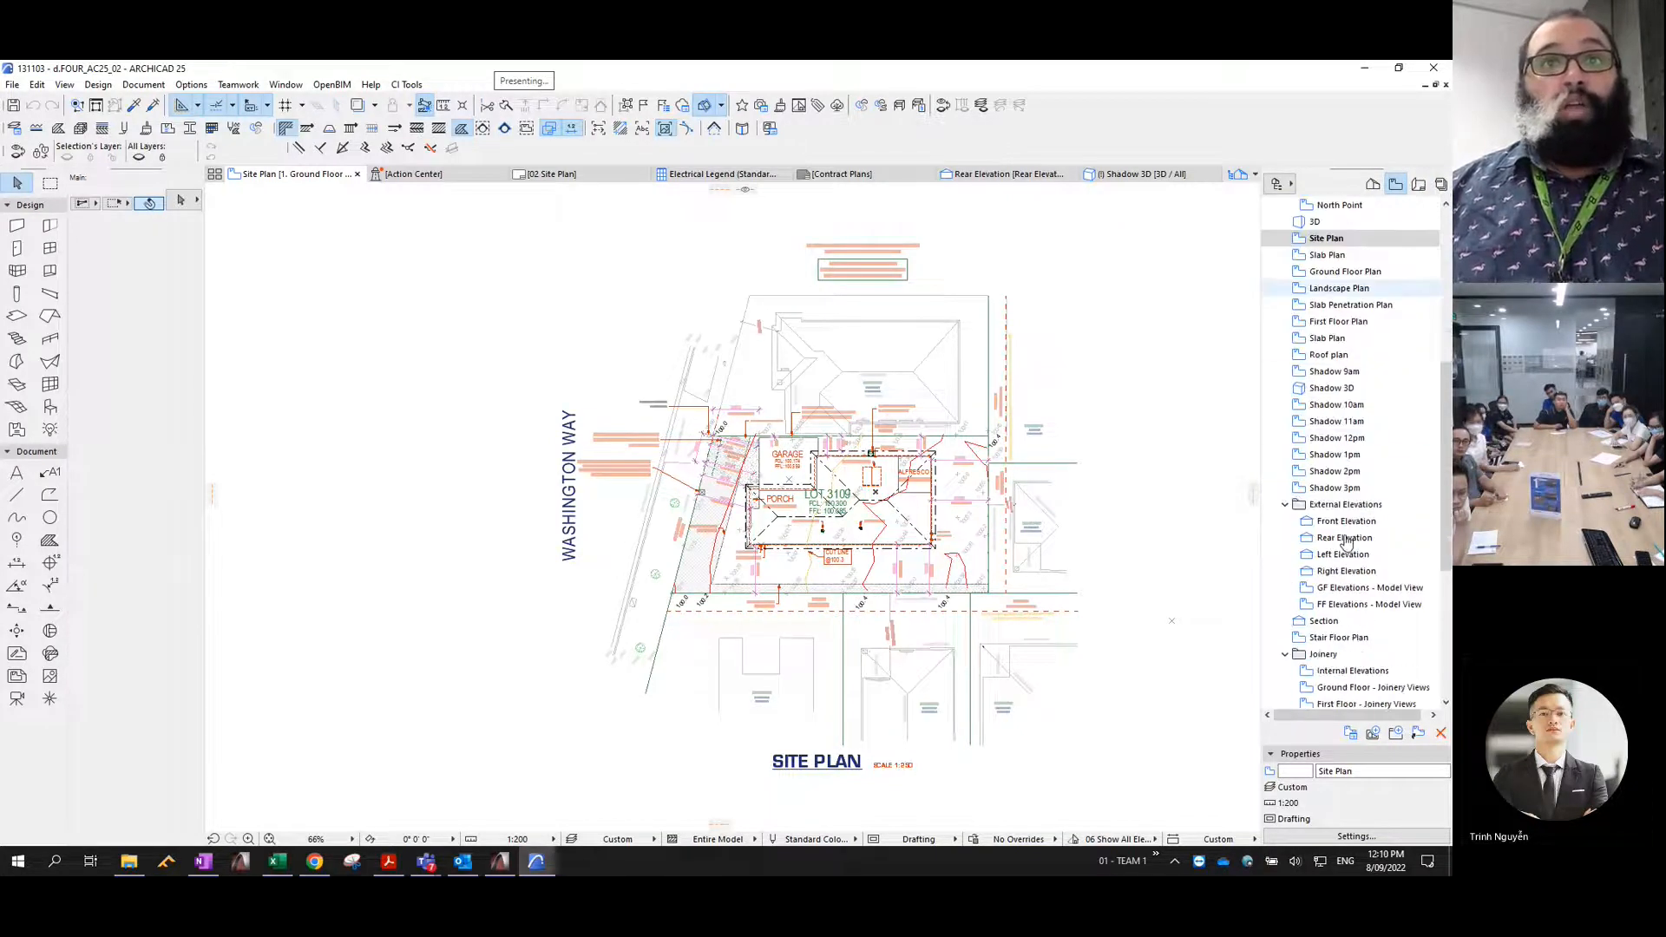
click(1333, 371)
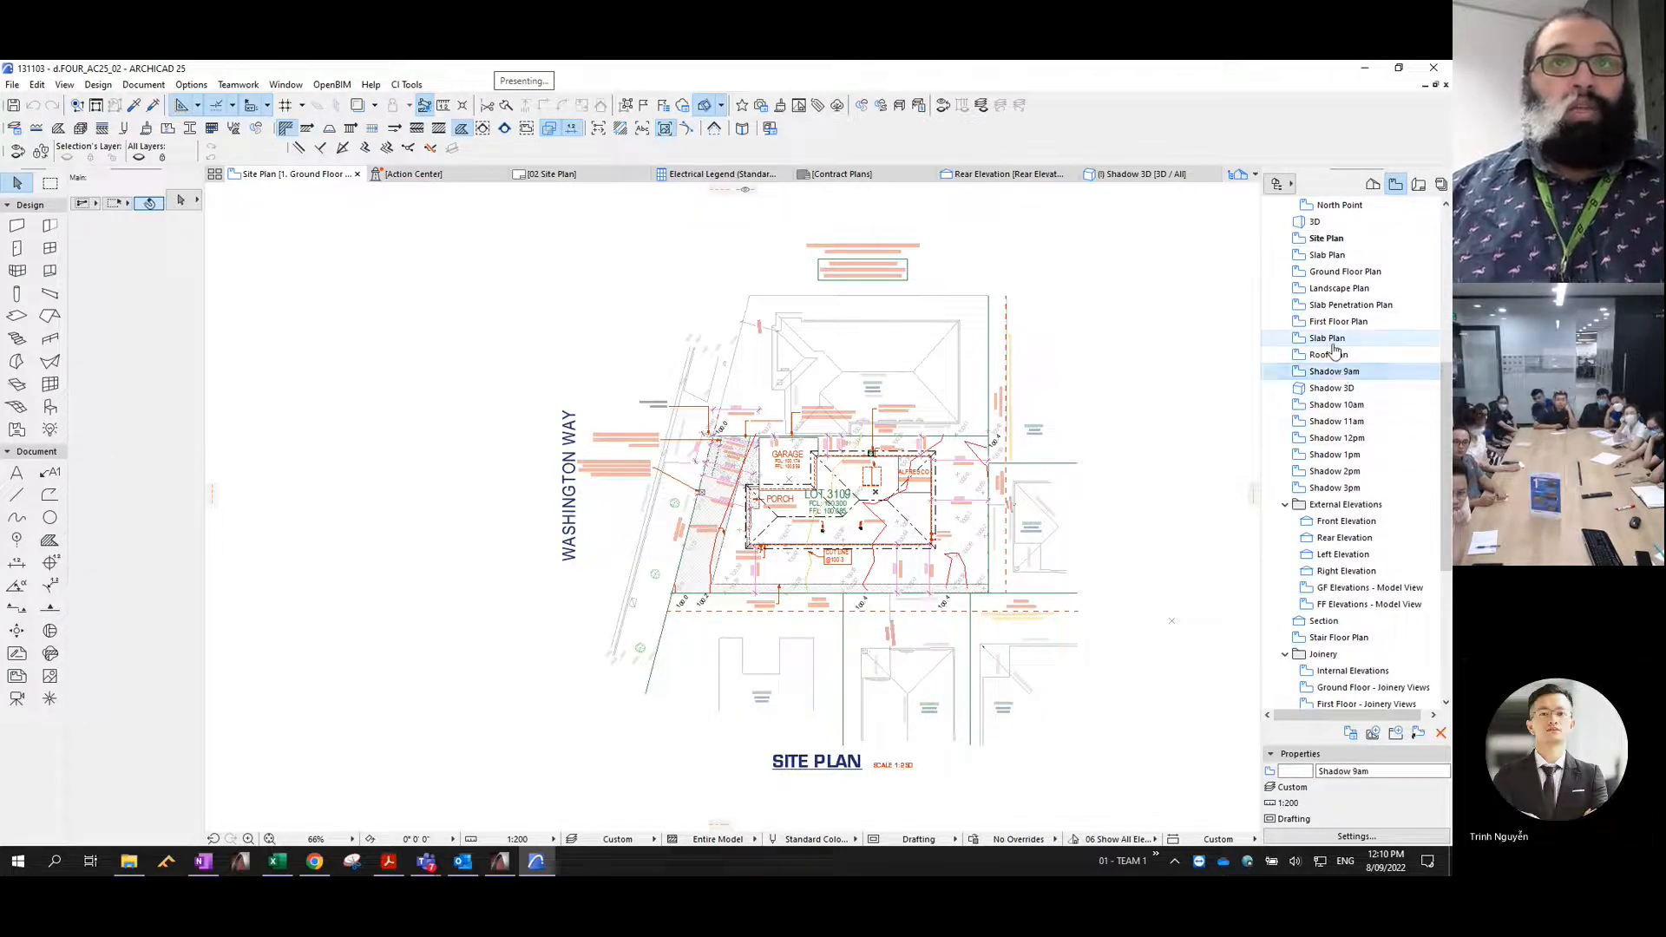
click(1328, 337)
click(1337, 404)
click(1332, 455)
click(1329, 488)
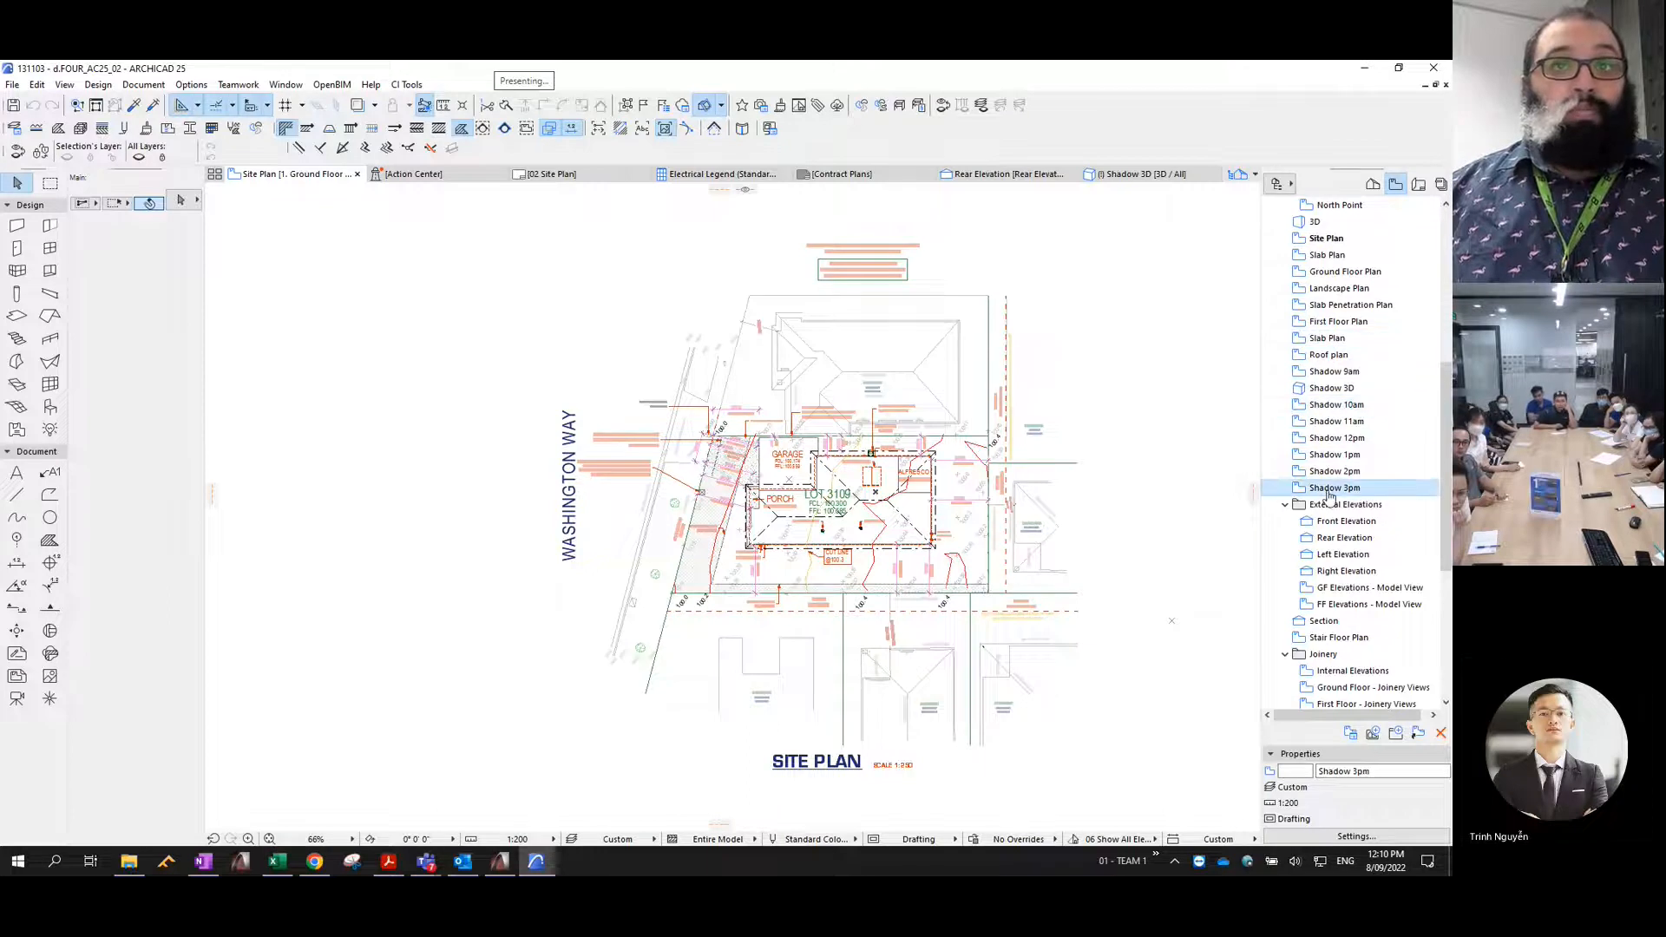
click(1334, 474)
click(1336, 439)
click(1339, 406)
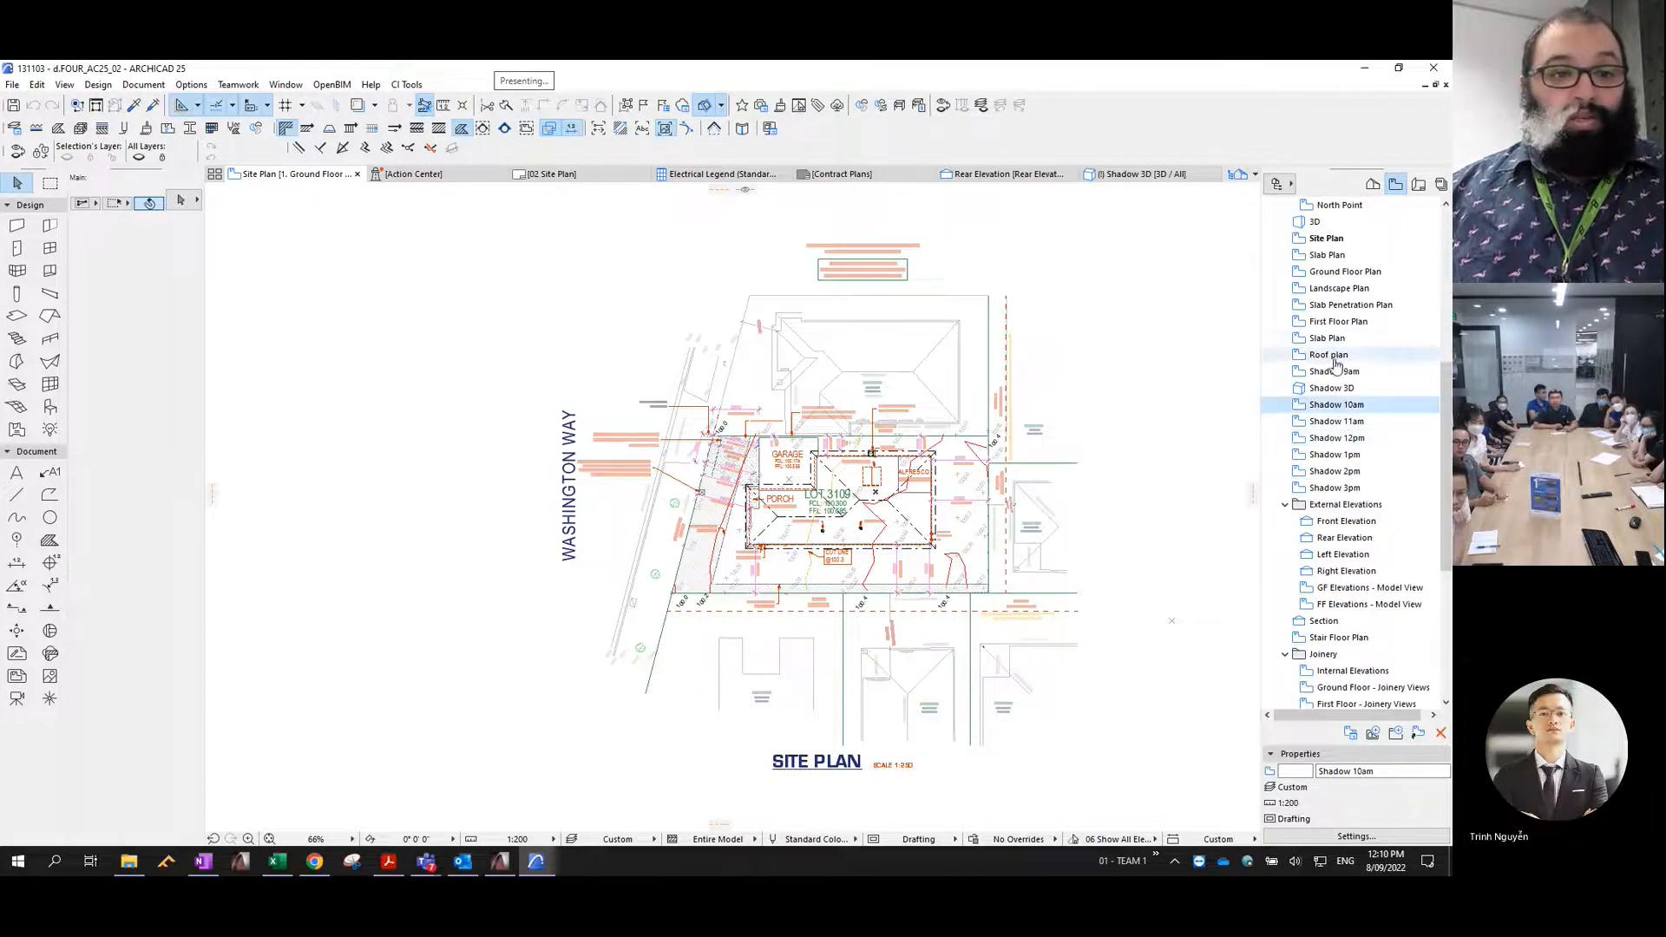
- Create a new view folder named SHADOWS among the shadow views
click(1395, 734)
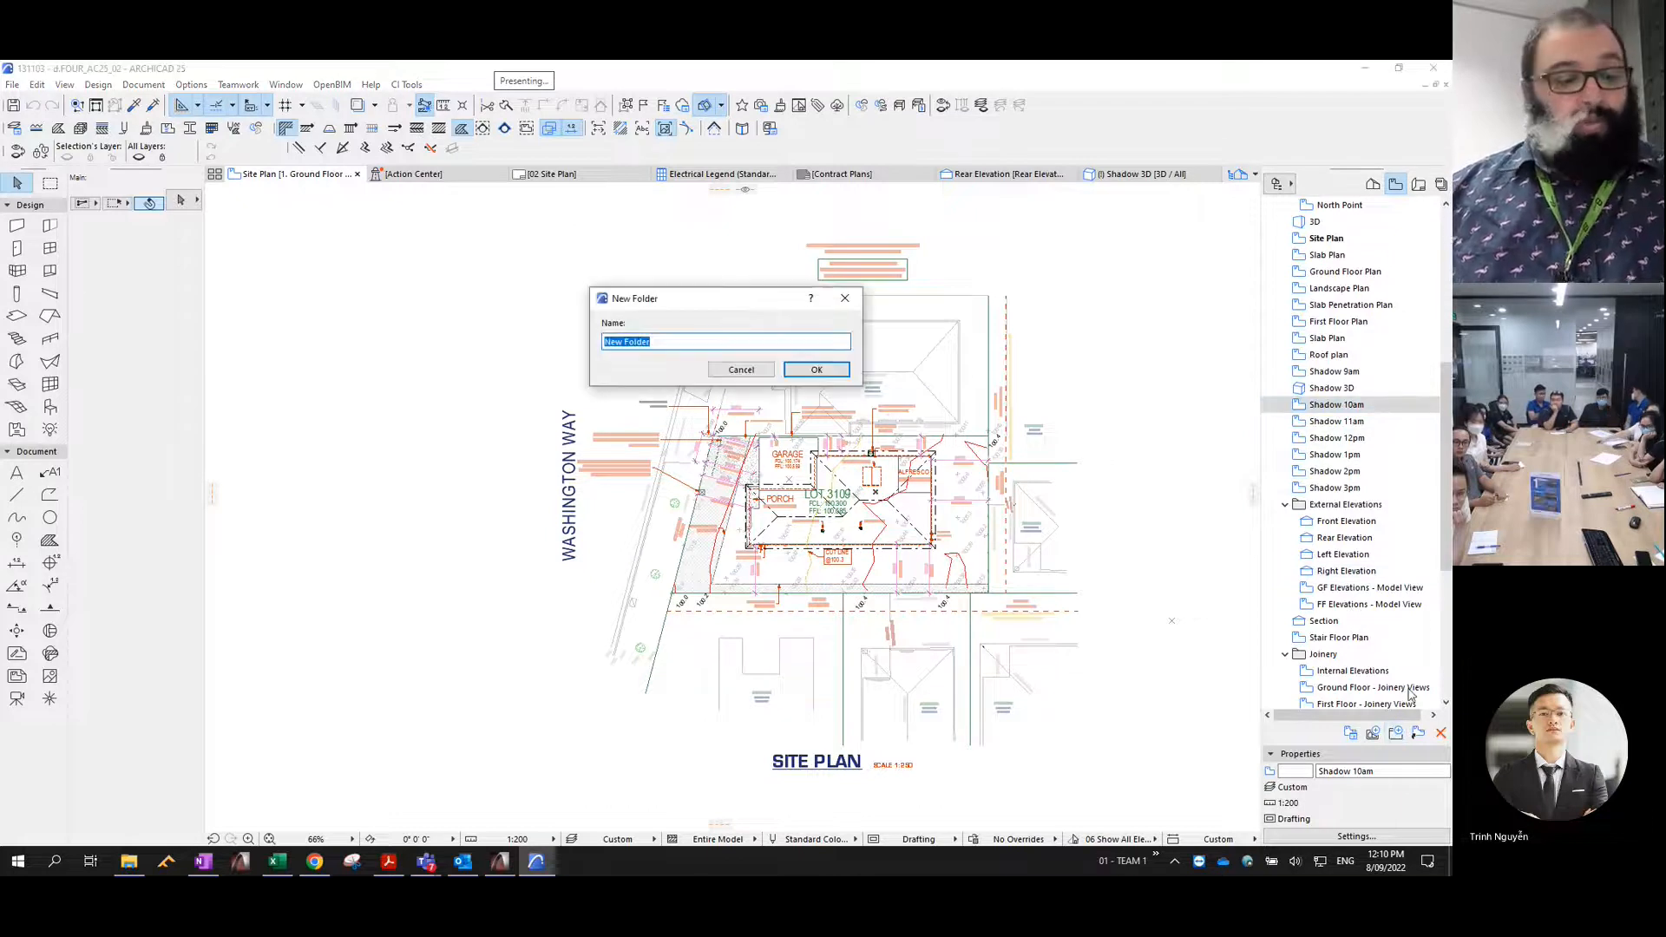
text(SHADOWS)
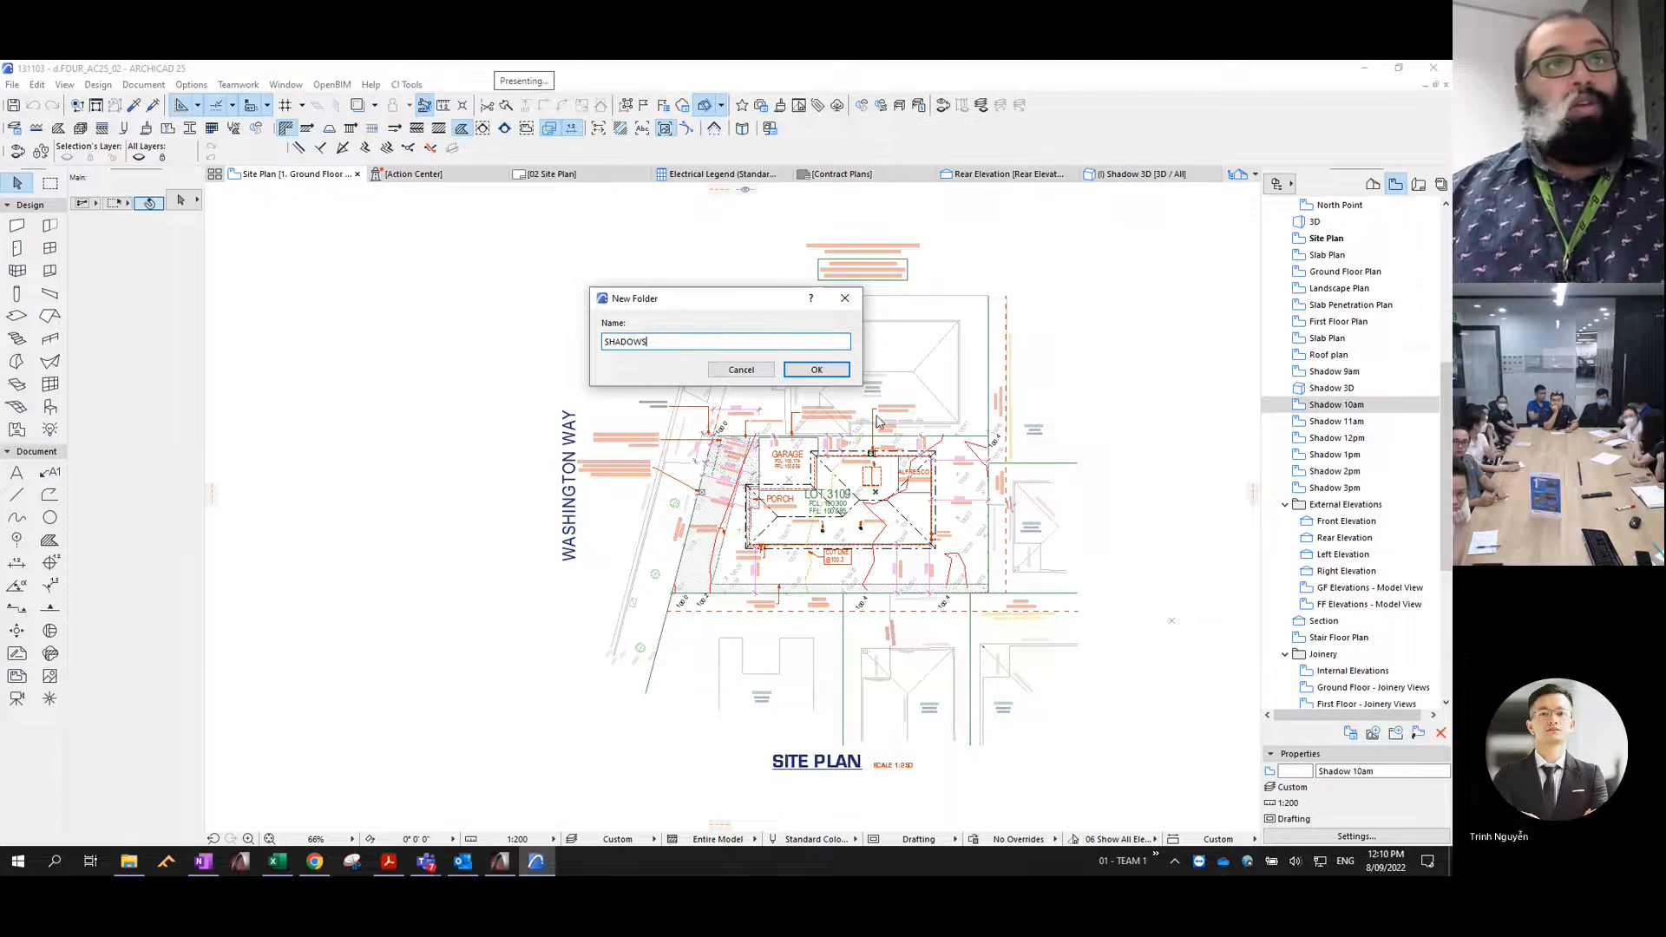
click(816, 370)
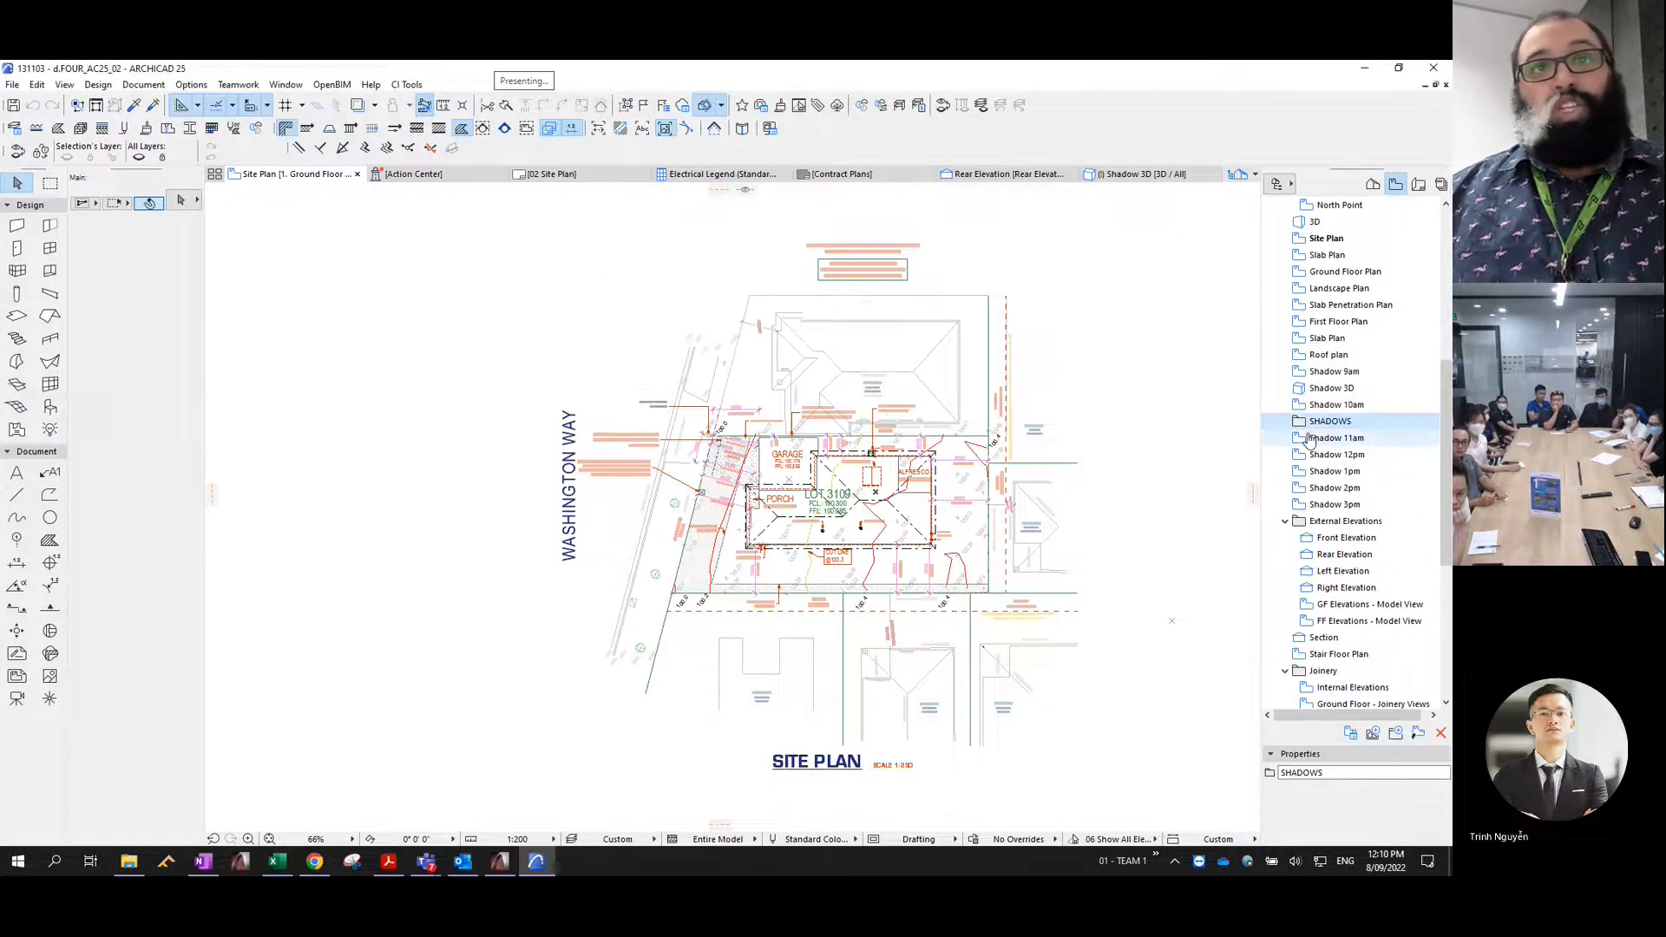
- Move all the shadow views, 9am through 3pm plus Shadow 3D, into the SHADOWS folder
click(1337, 444)
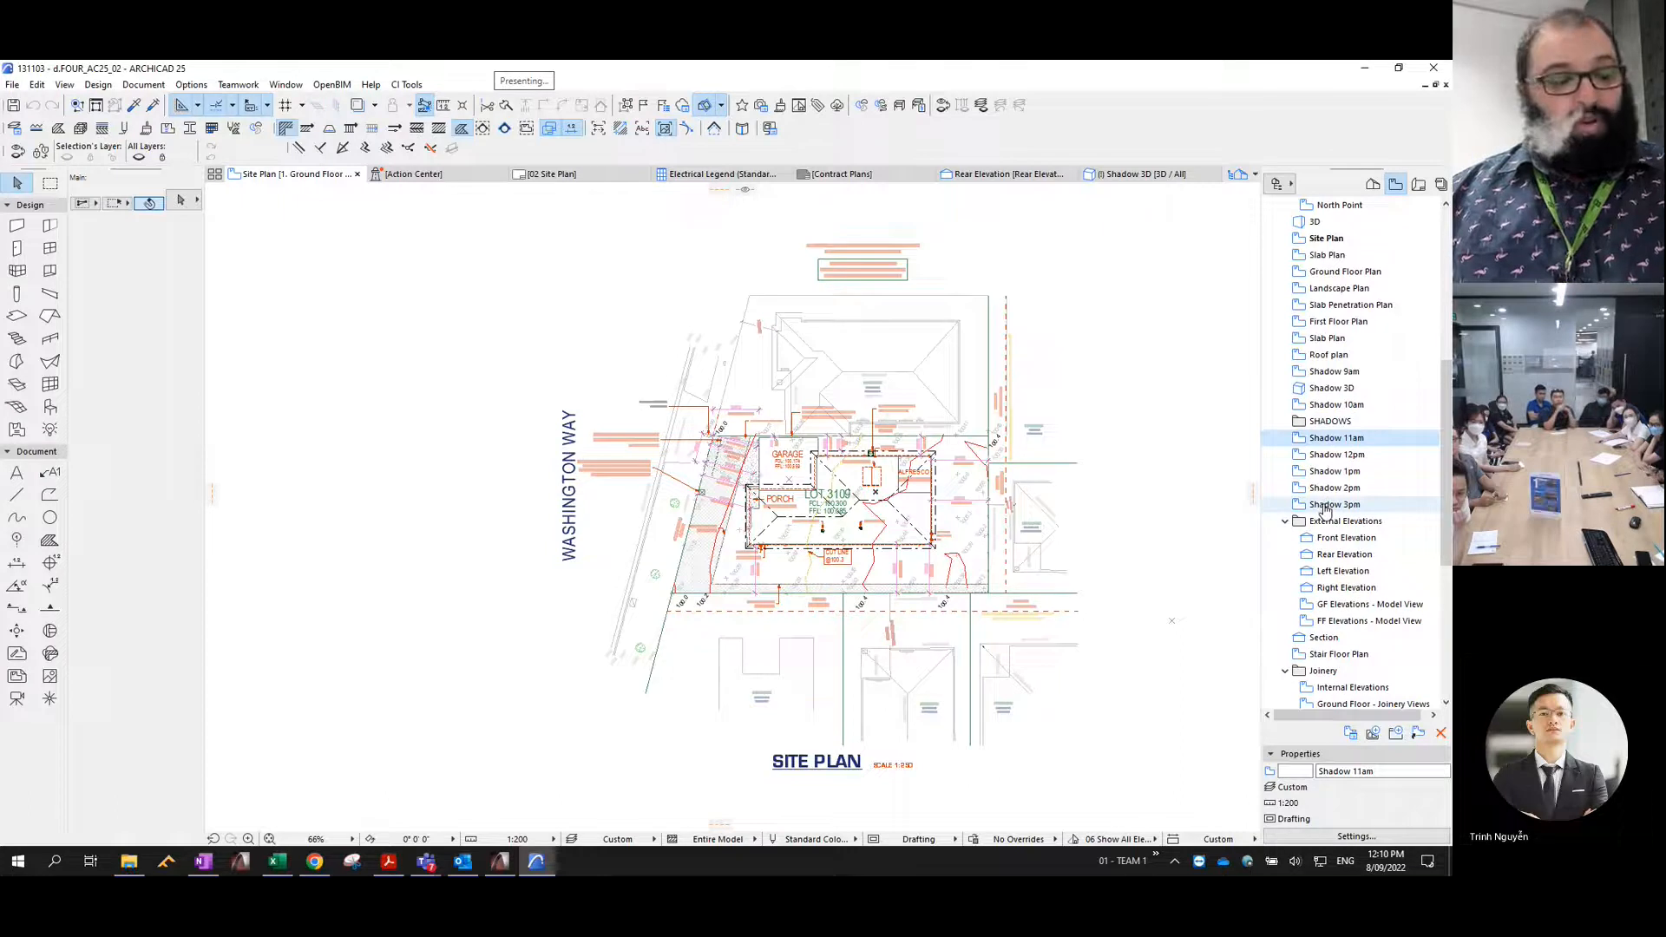
shift+click(1331, 505)
drag(1333, 449, 1330, 422)
ctrl+click(1333, 371)
- Collapse the SHADOWS folder and place the External Elevations and Joinery folders above it
click(1285, 371)
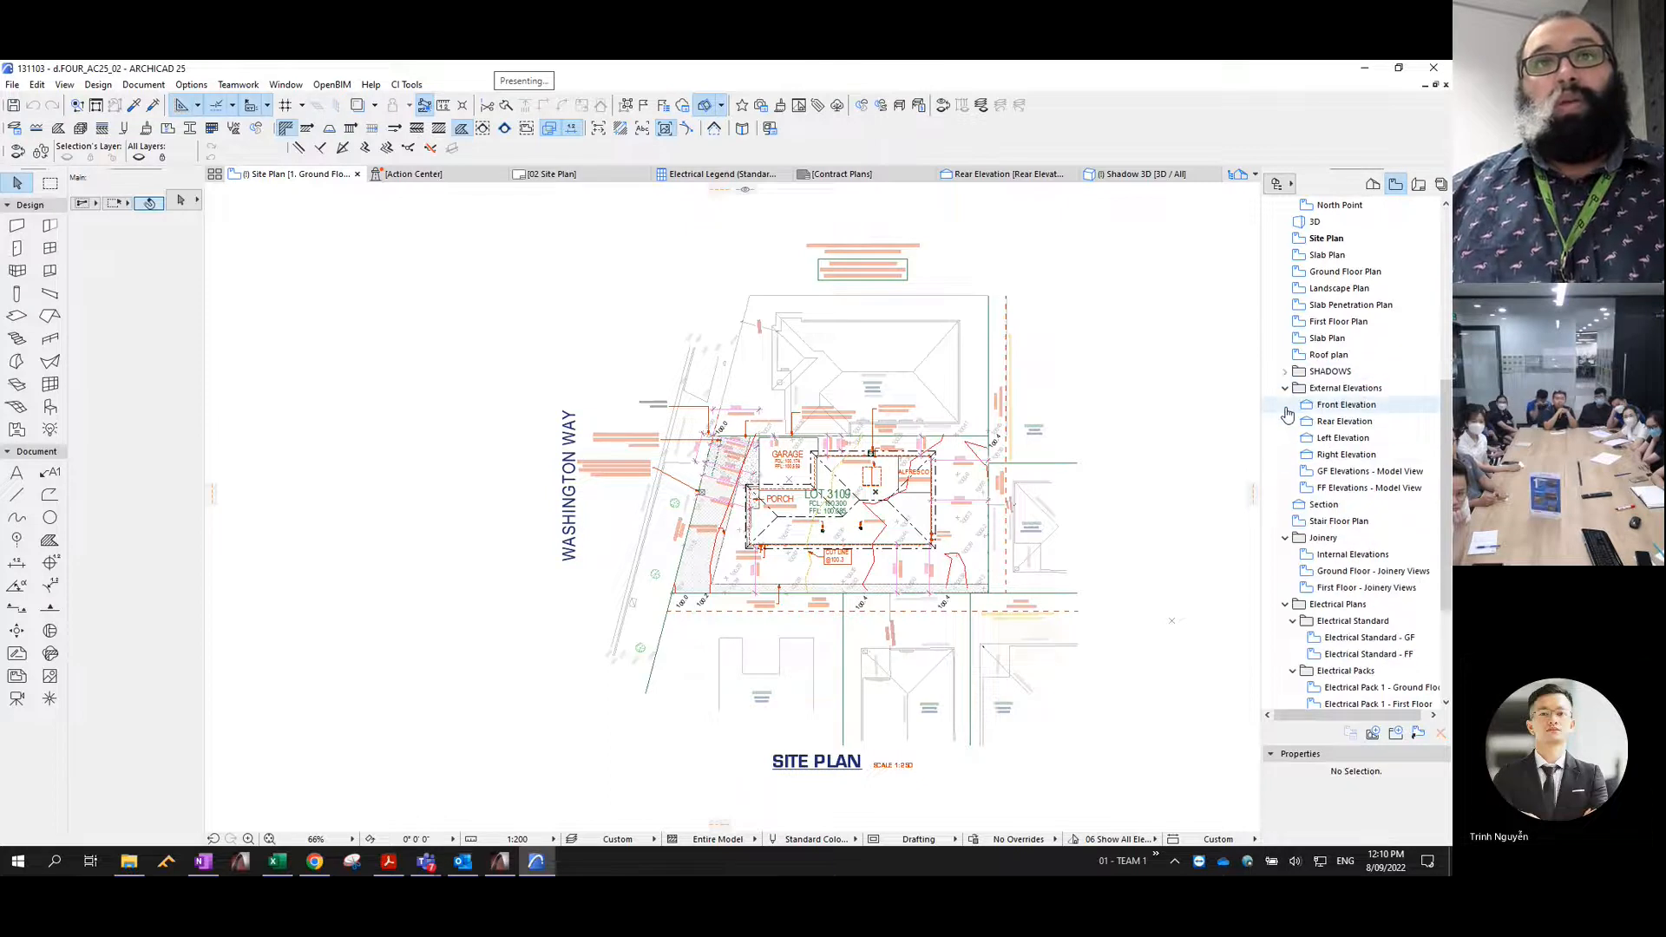
drag(1325, 394, 1328, 370)
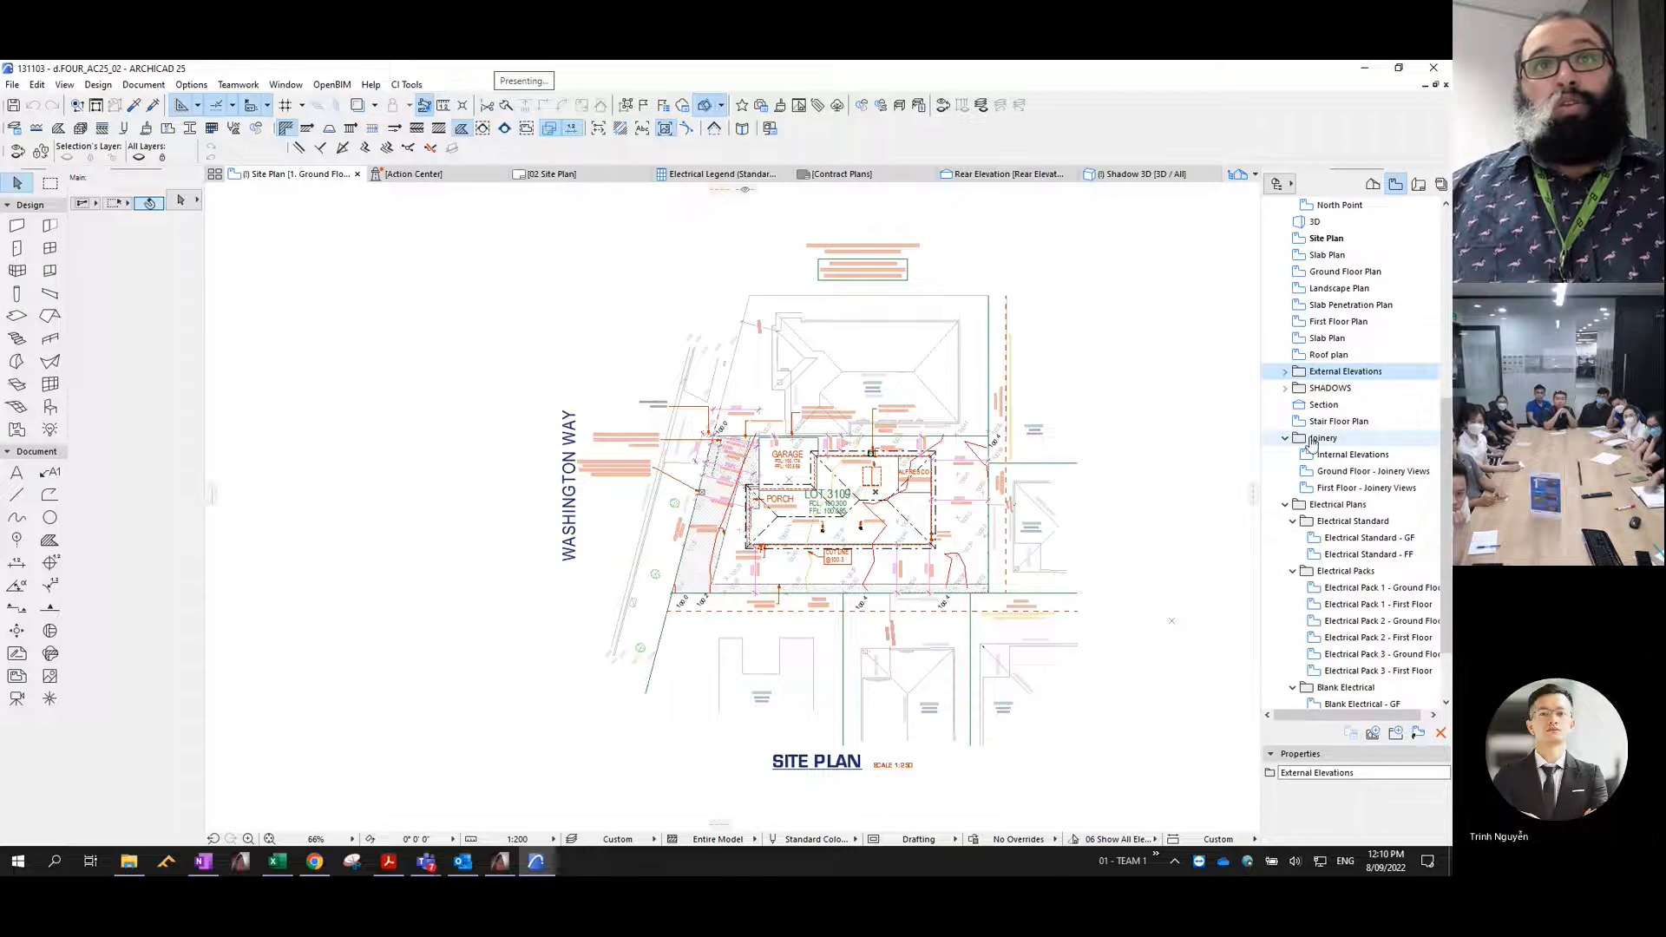
drag(1319, 442, 1324, 385)
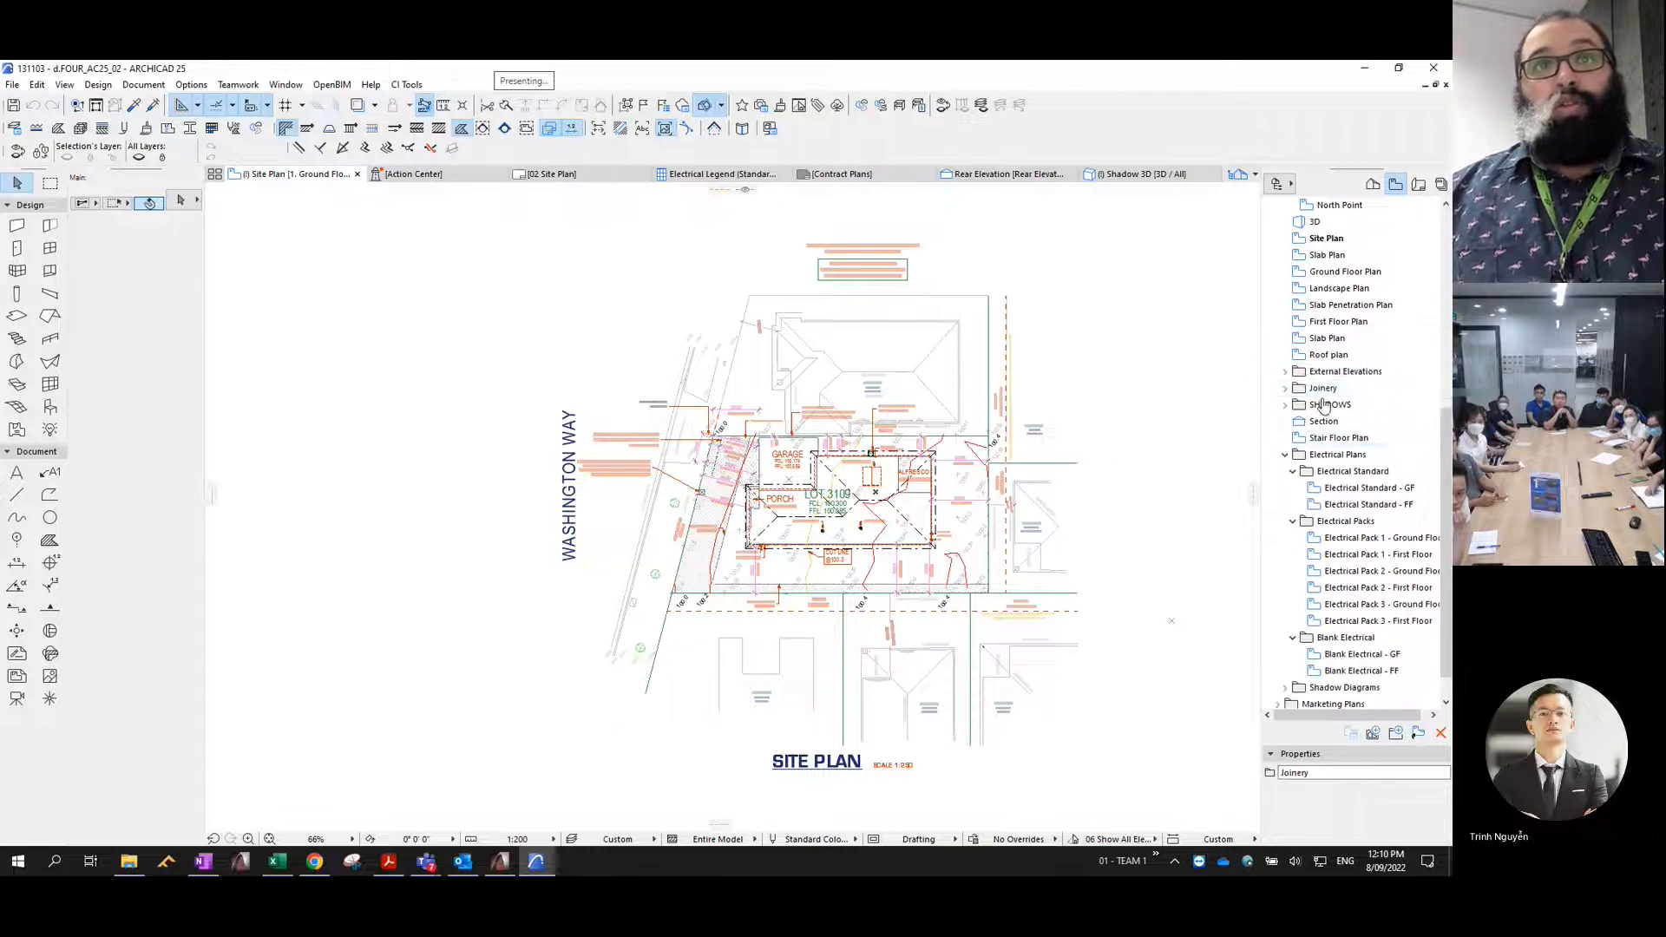
- Collapse the Electrical Standard, Electrical Packs, Blank Electrical and Electrical Schedules folders to tidy the view list
click(1291, 475)
click(1293, 488)
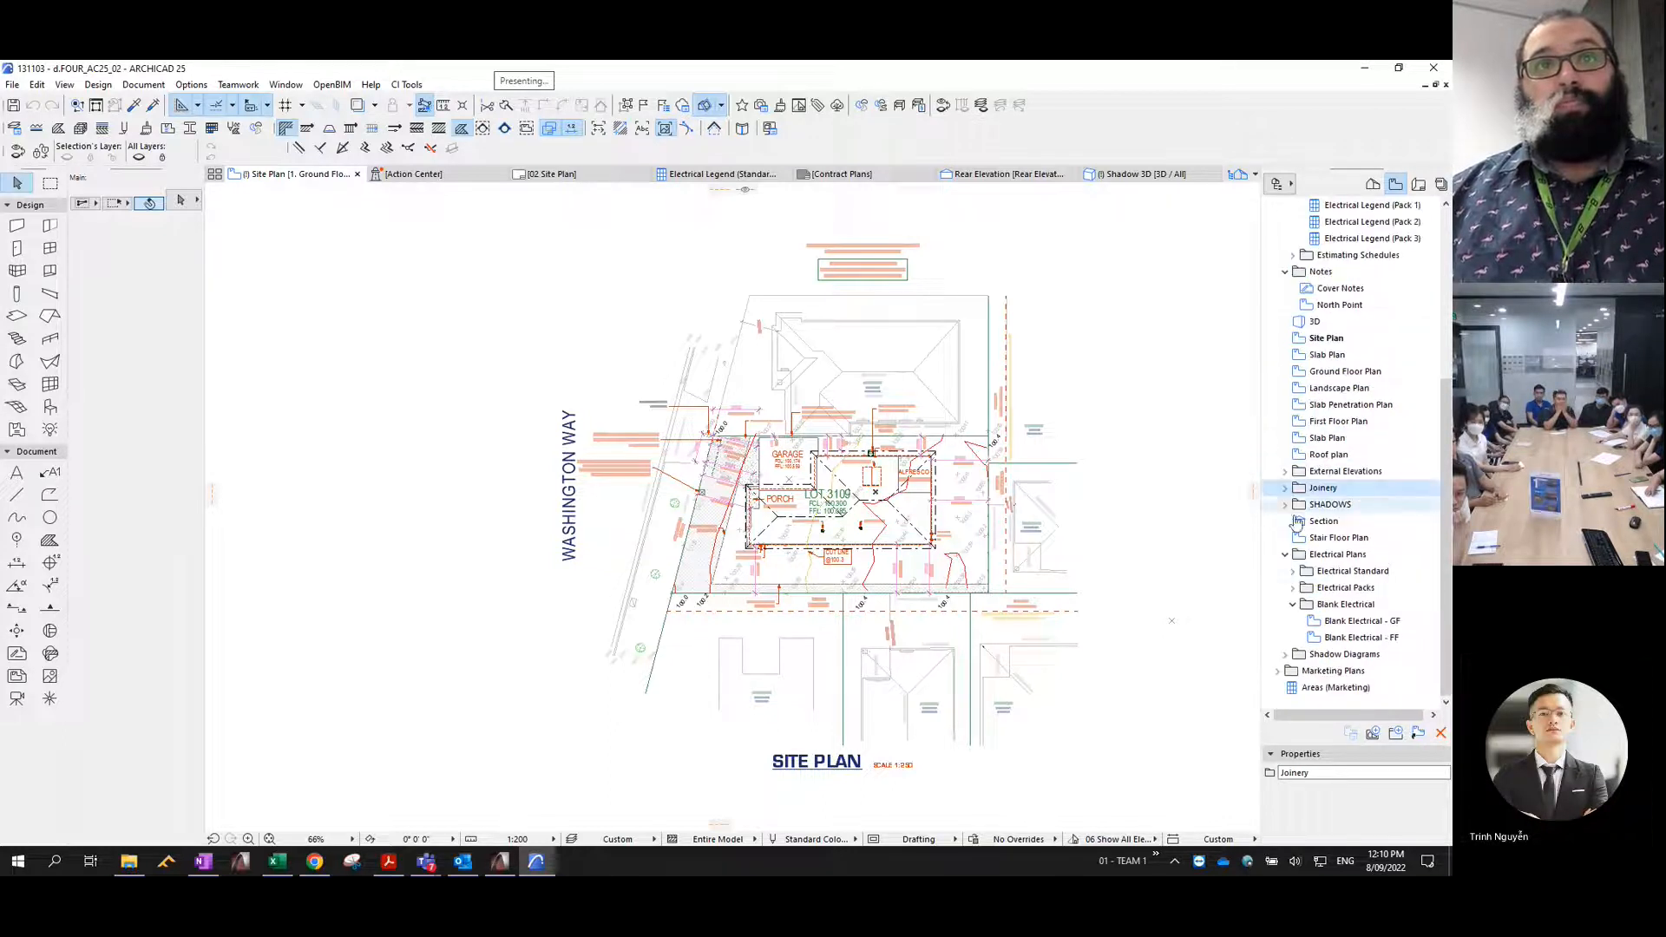
click(1293, 606)
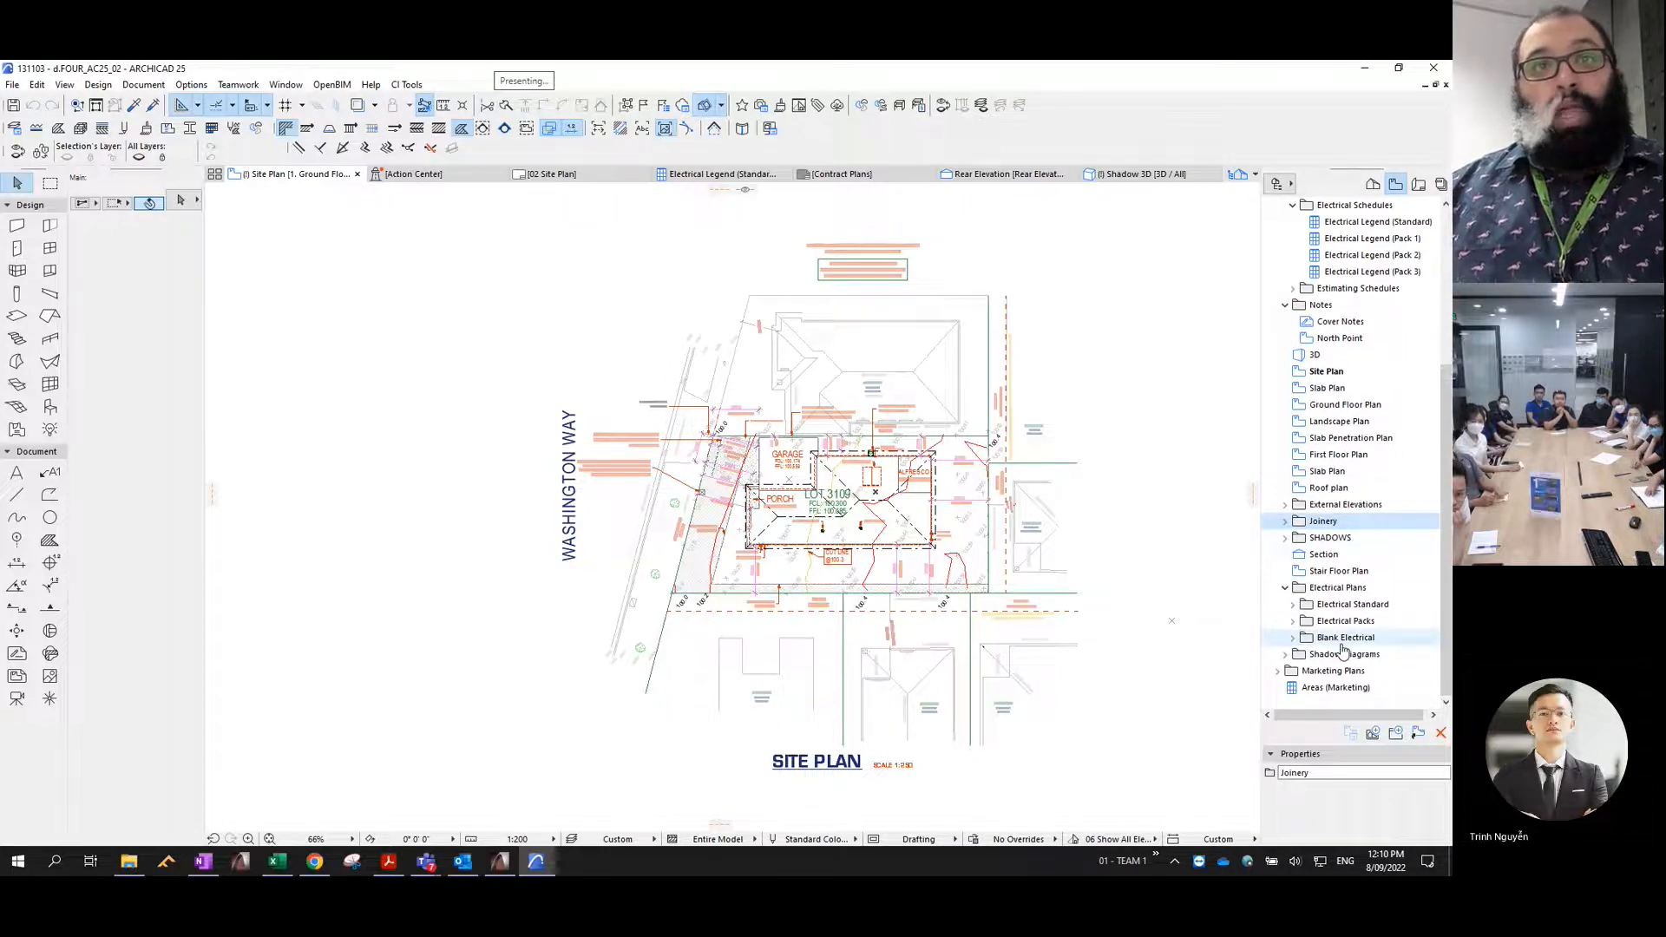
scroll(1362, 611, up, 5)
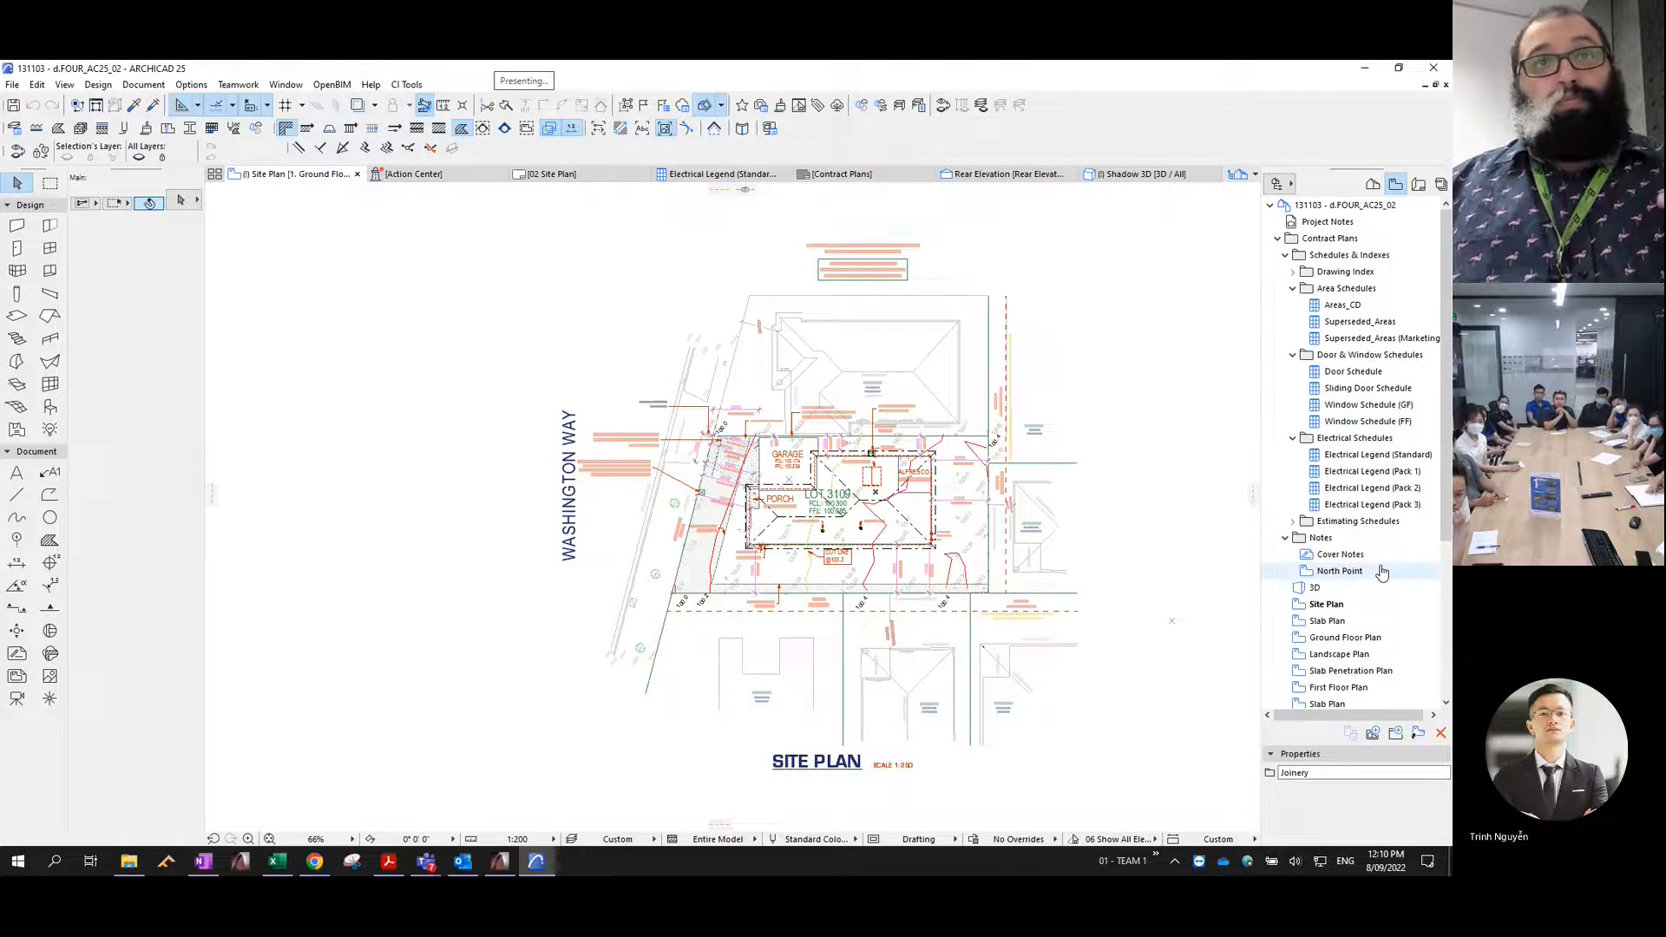
click(1293, 445)
scroll(1354, 525, down, 3)
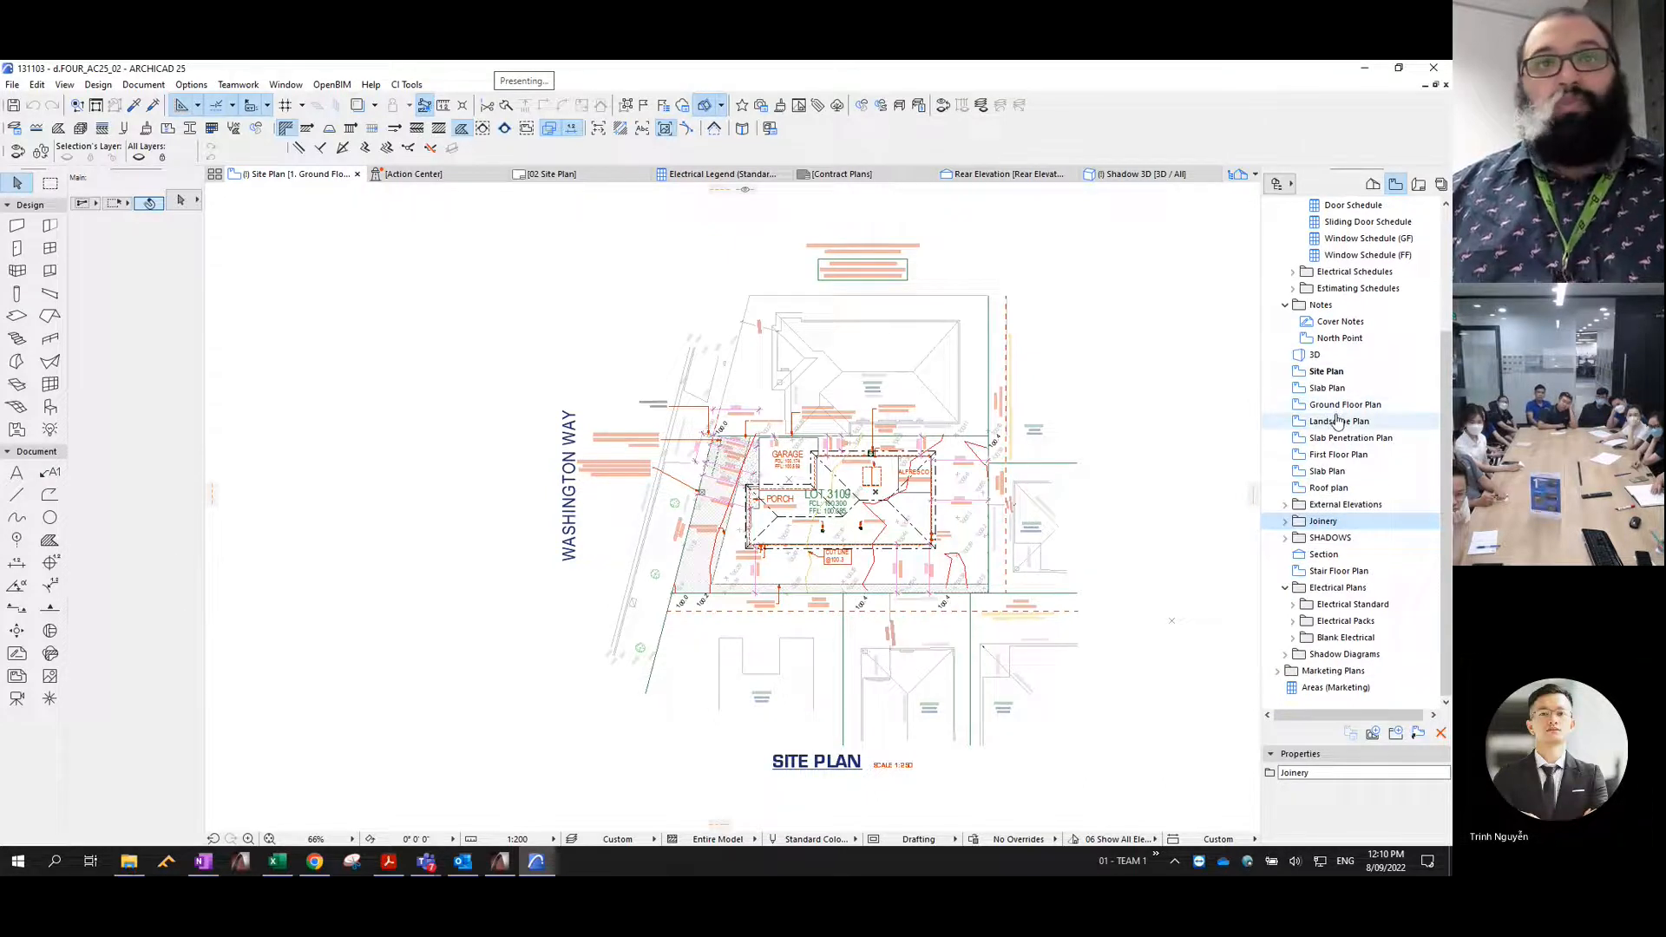
- Check which views the Joinery and SHADOWS folders contain, collapsing each folder again
click(1285, 521)
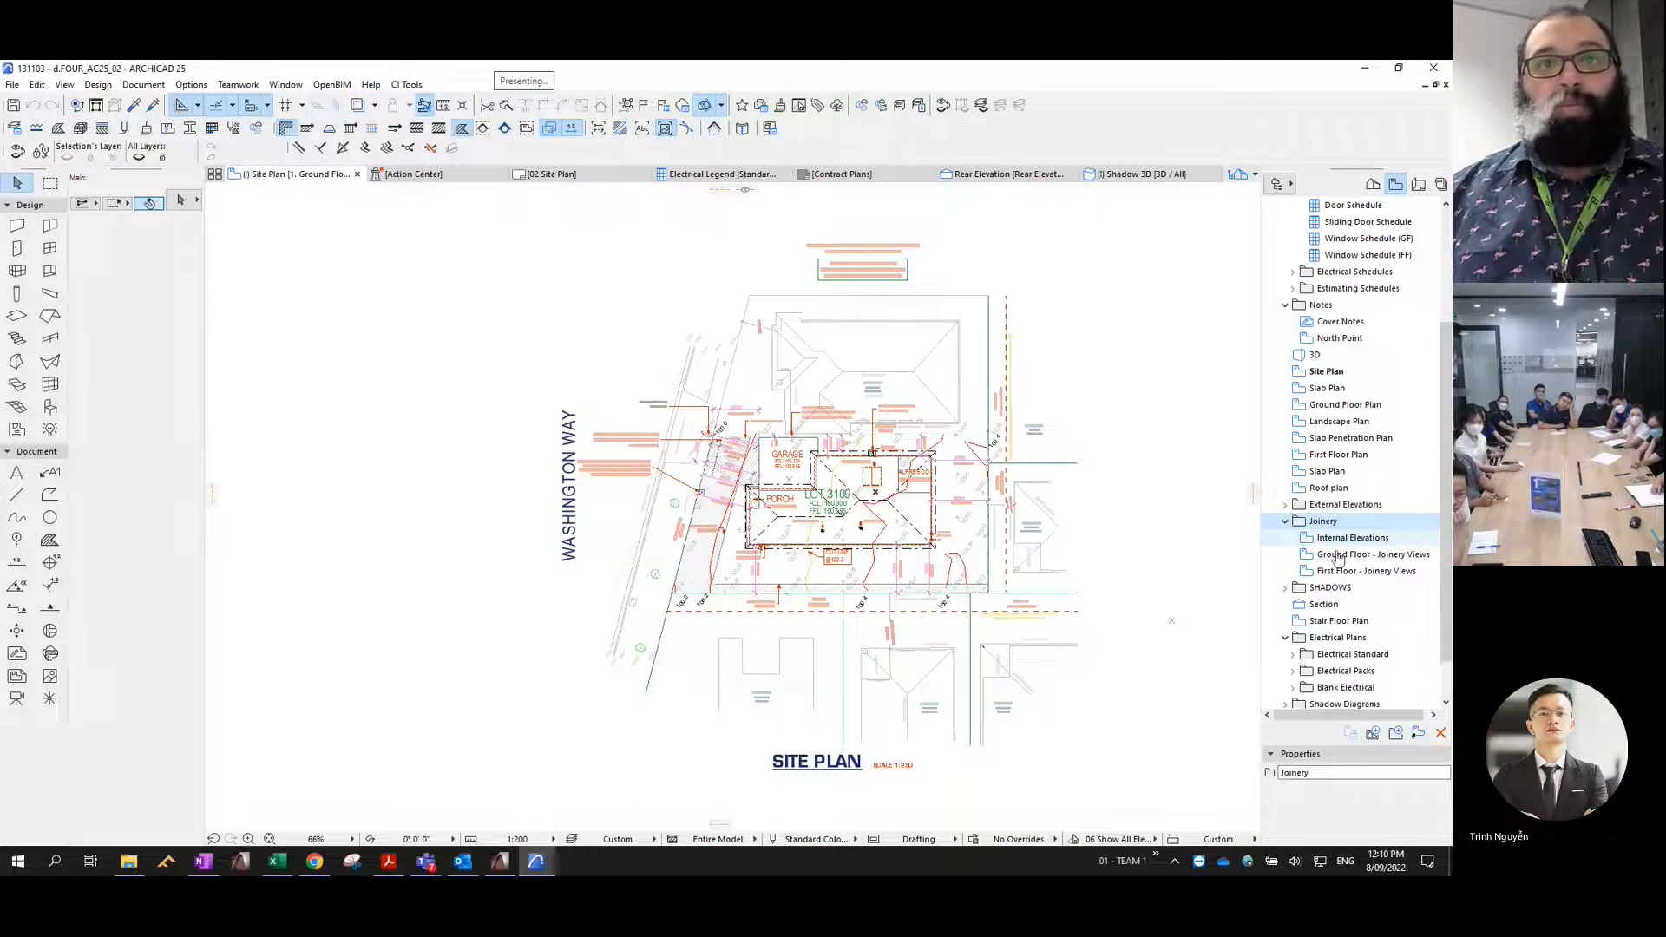
click(1285, 520)
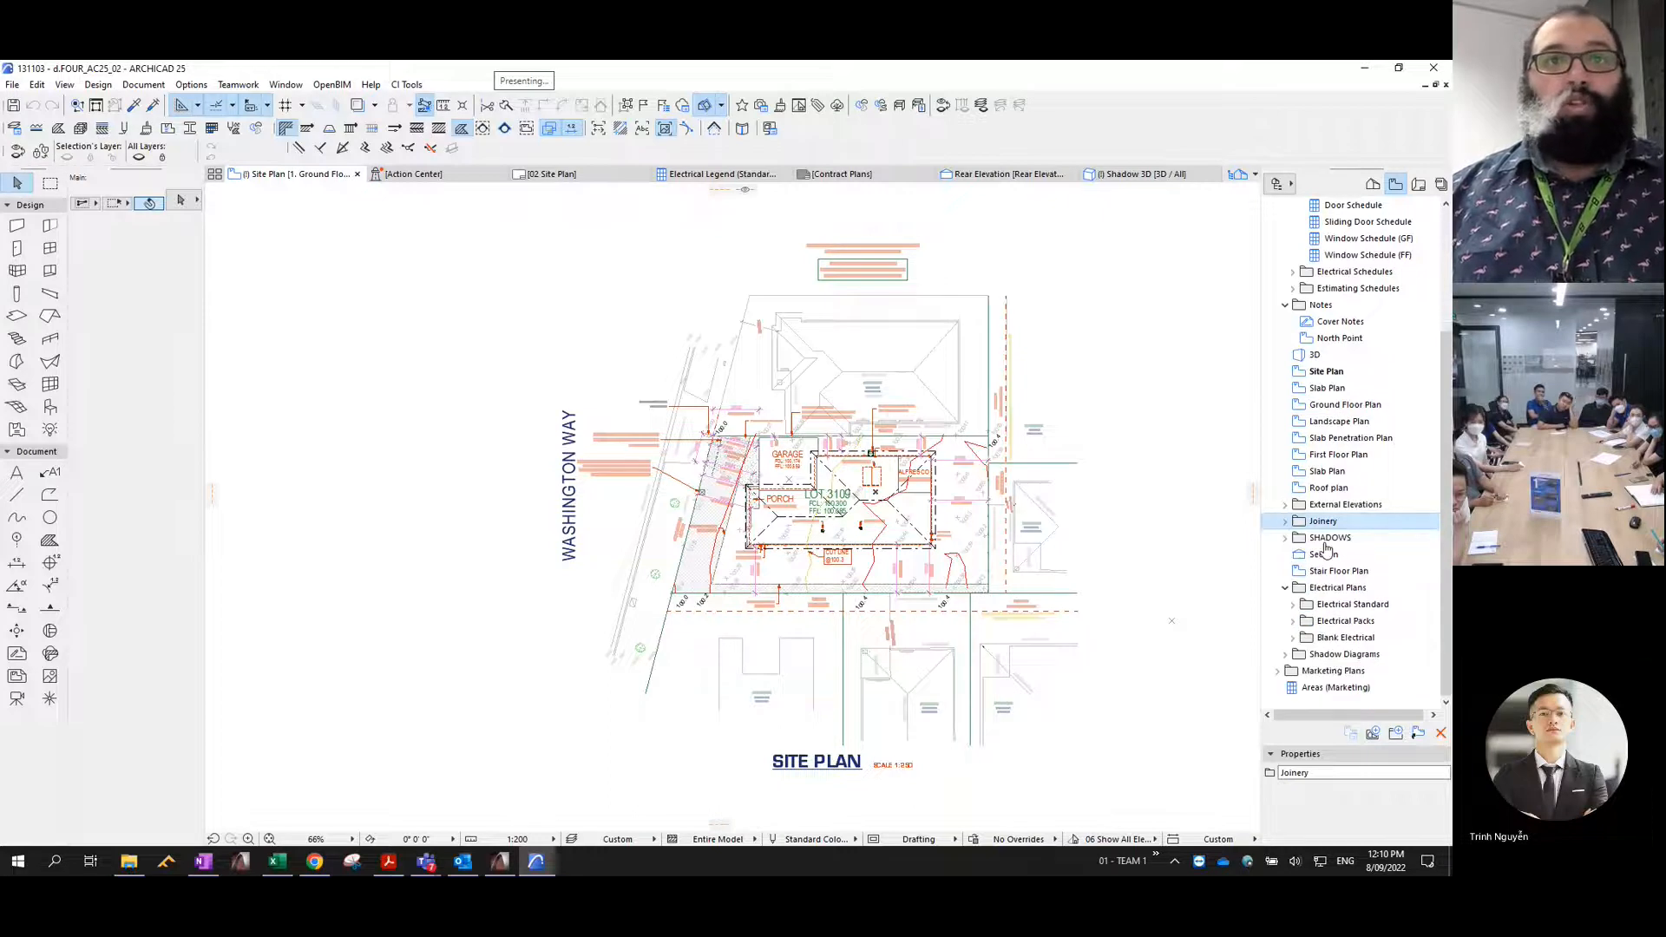
click(1285, 539)
scroll(1288, 521, down, 3)
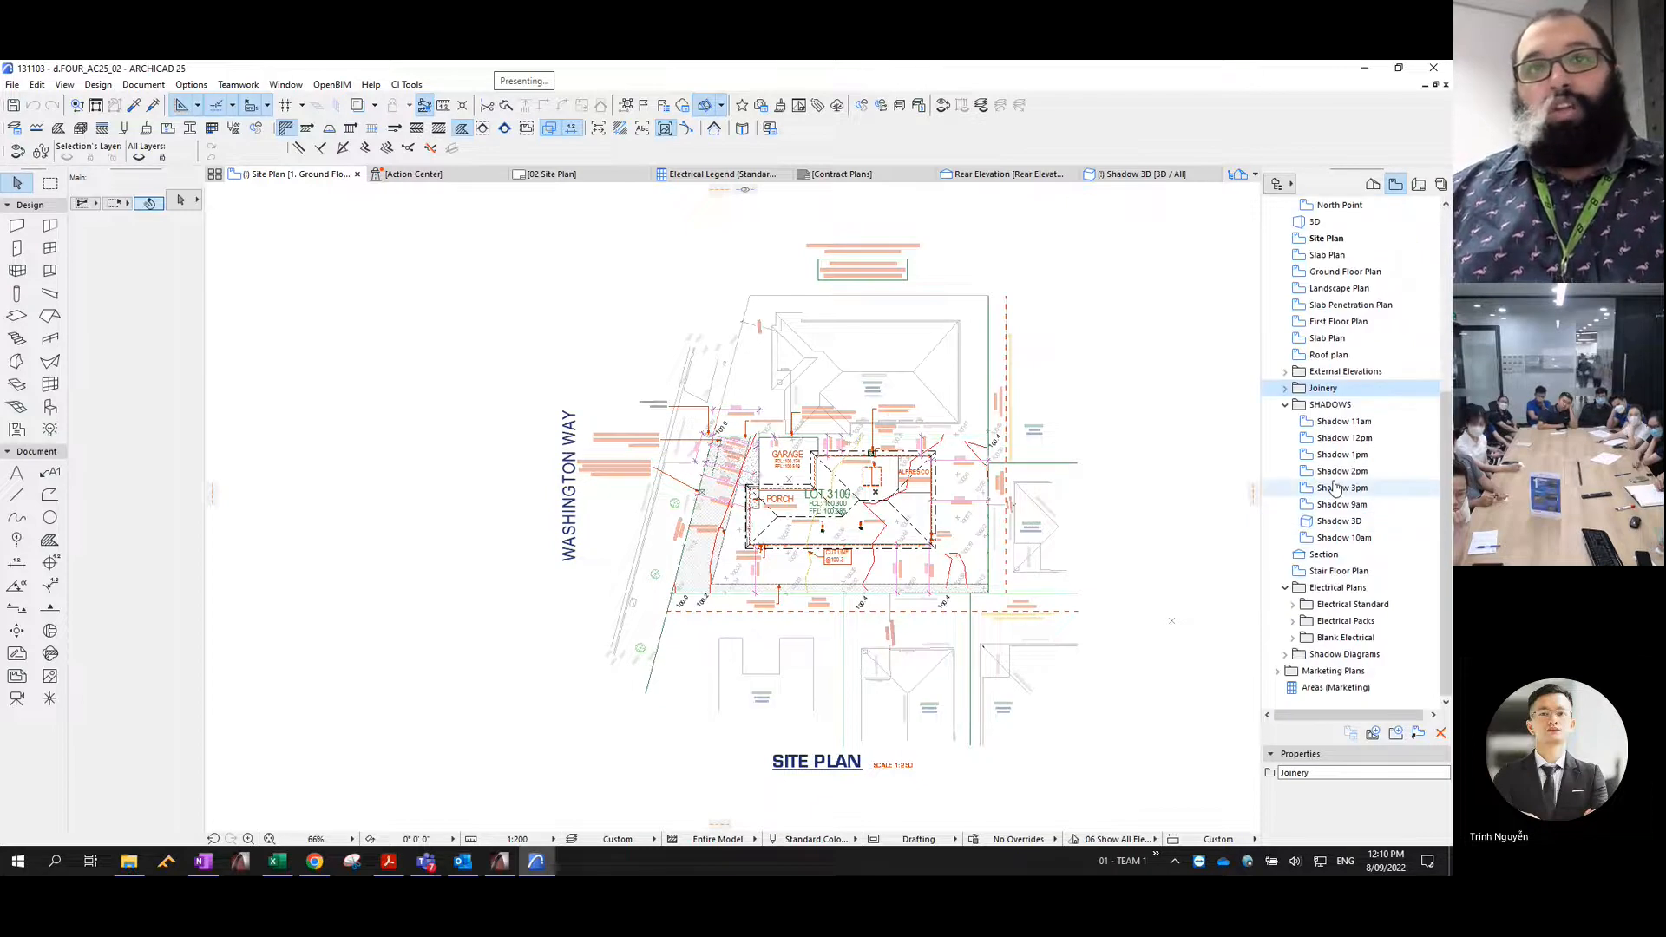
click(1285, 405)
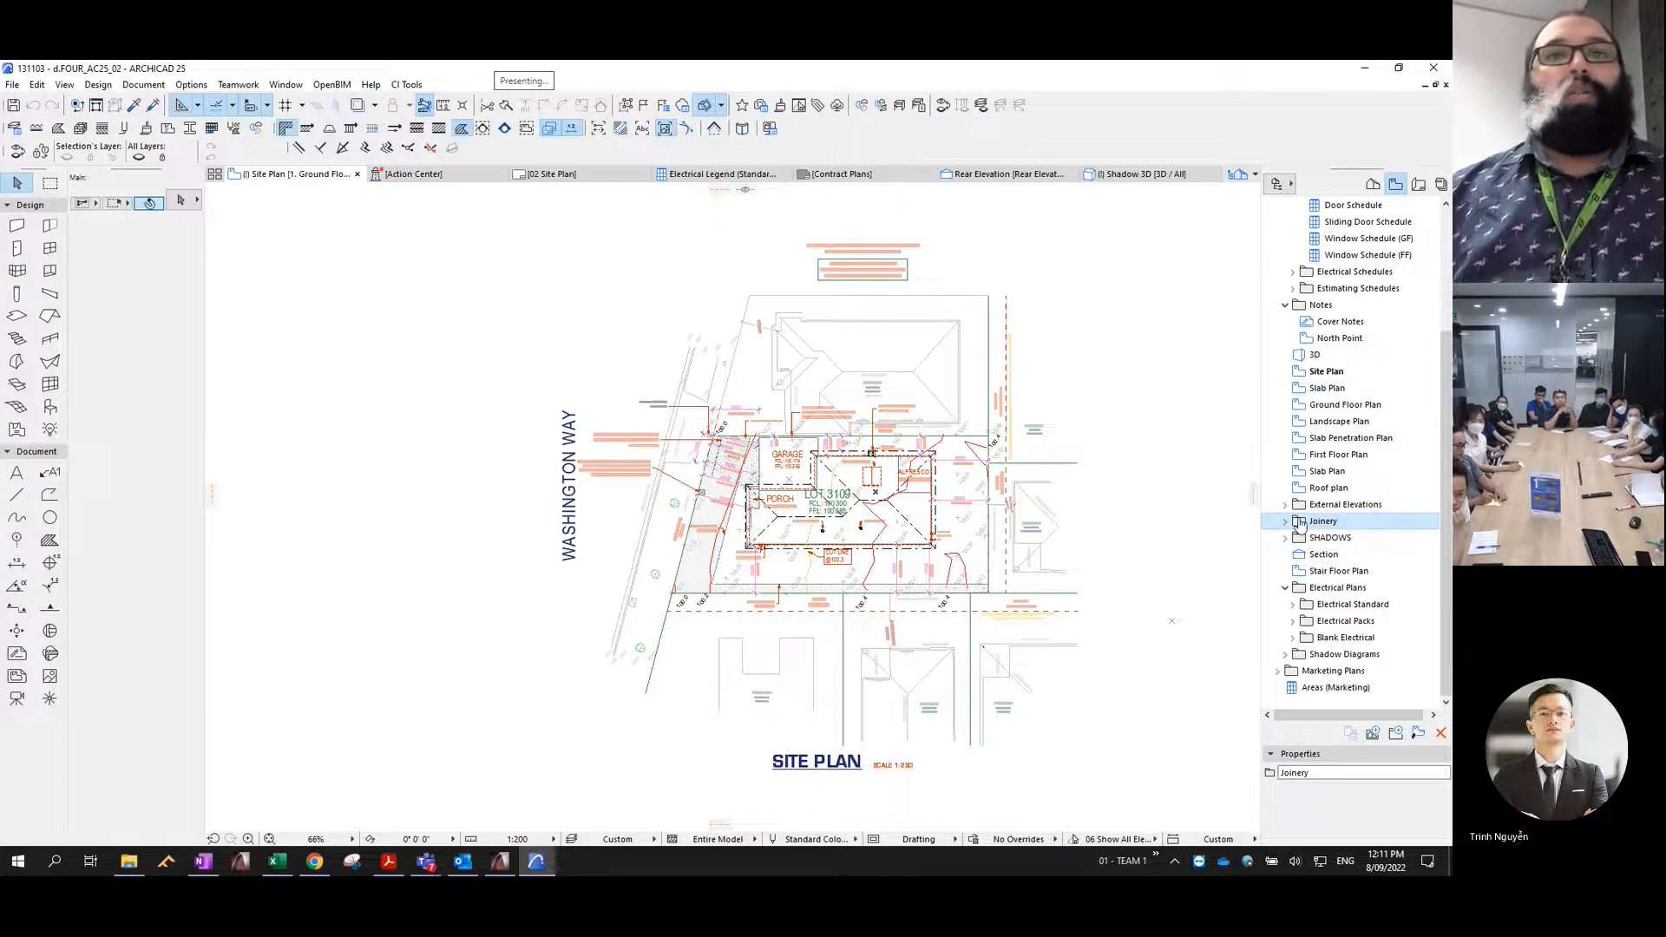
- Expand the SHADOWS folder and open its Shadow 3D view
click(1286, 540)
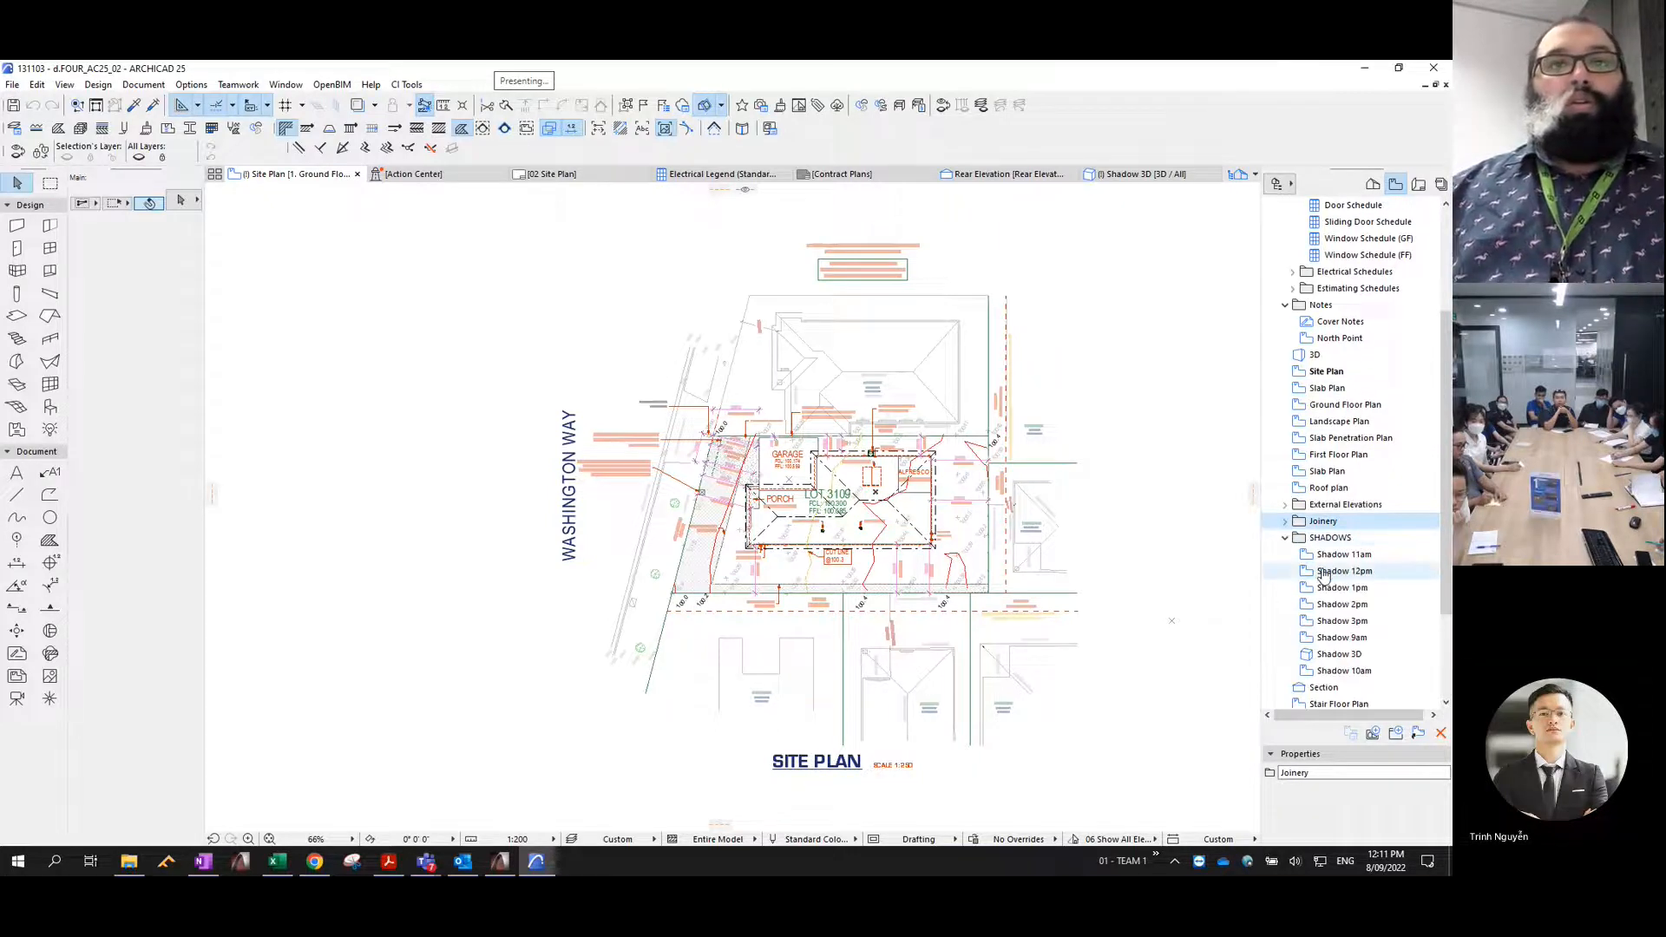
scroll(1362, 577, down, 2)
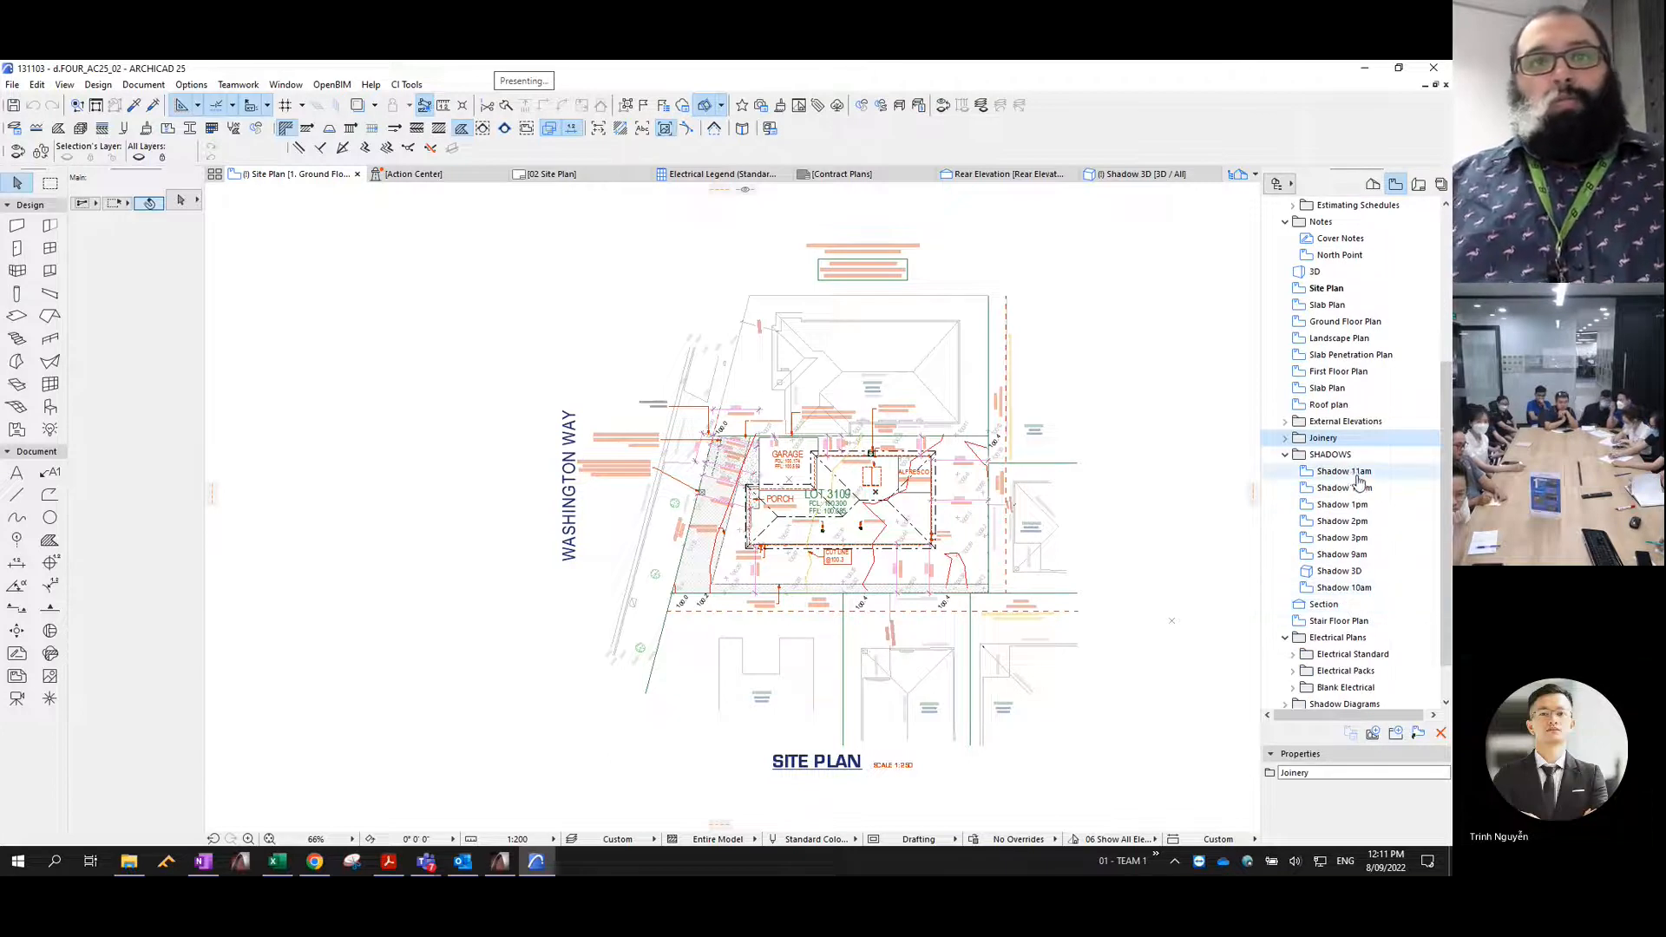
click(1334, 572)
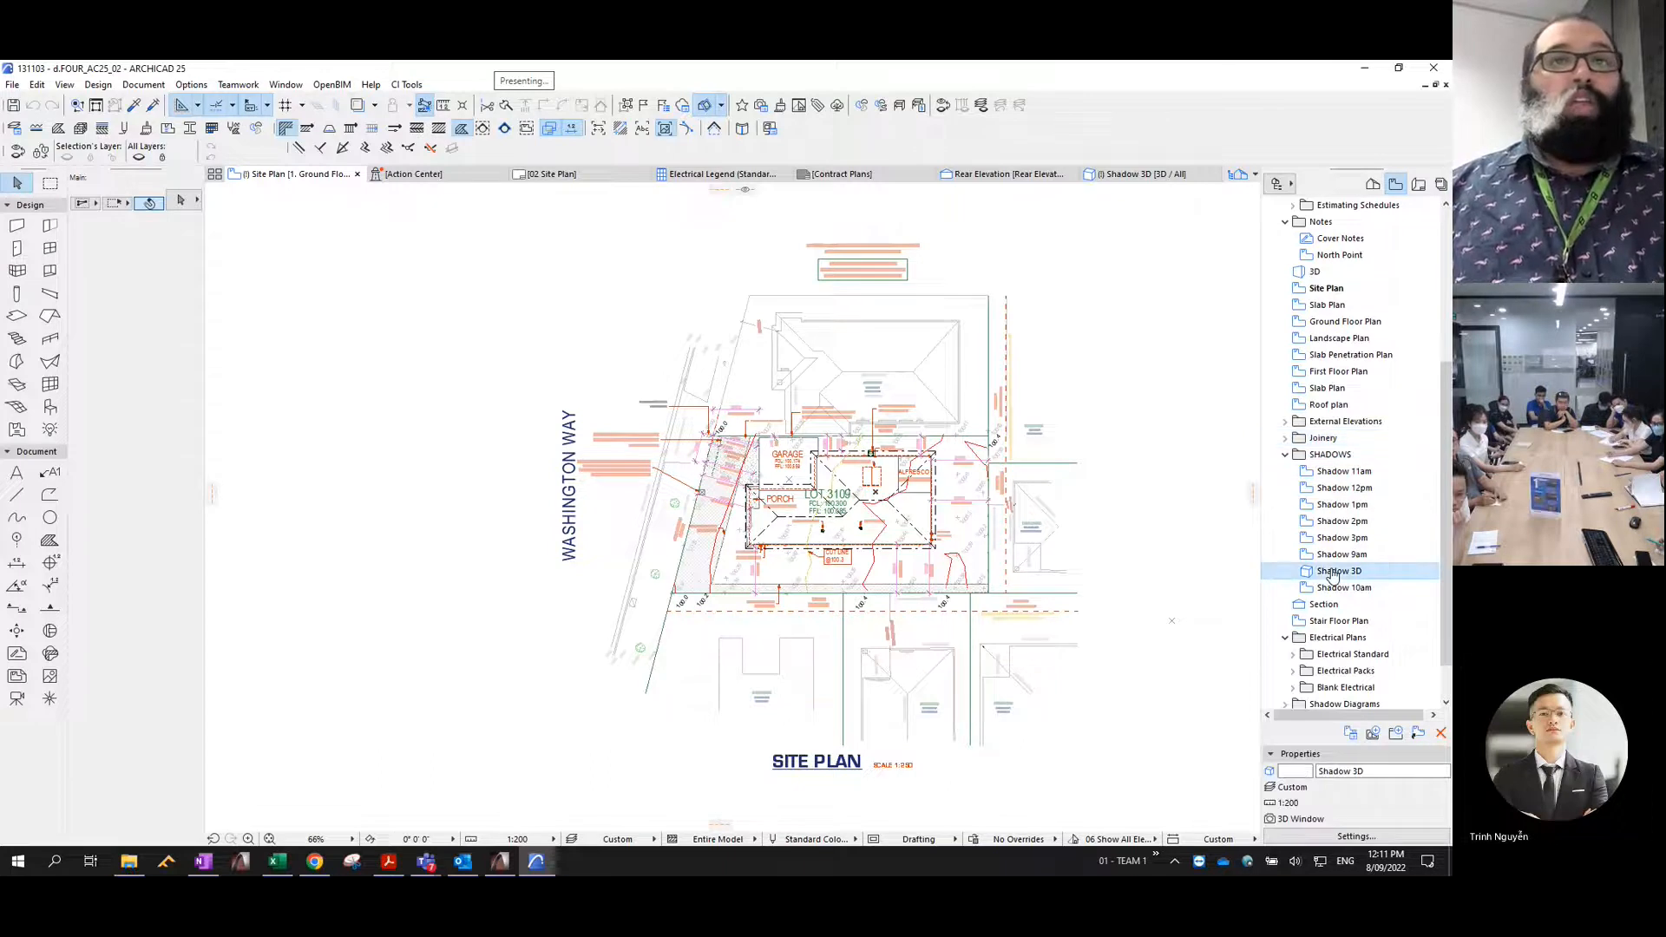
double_click(1334, 572)
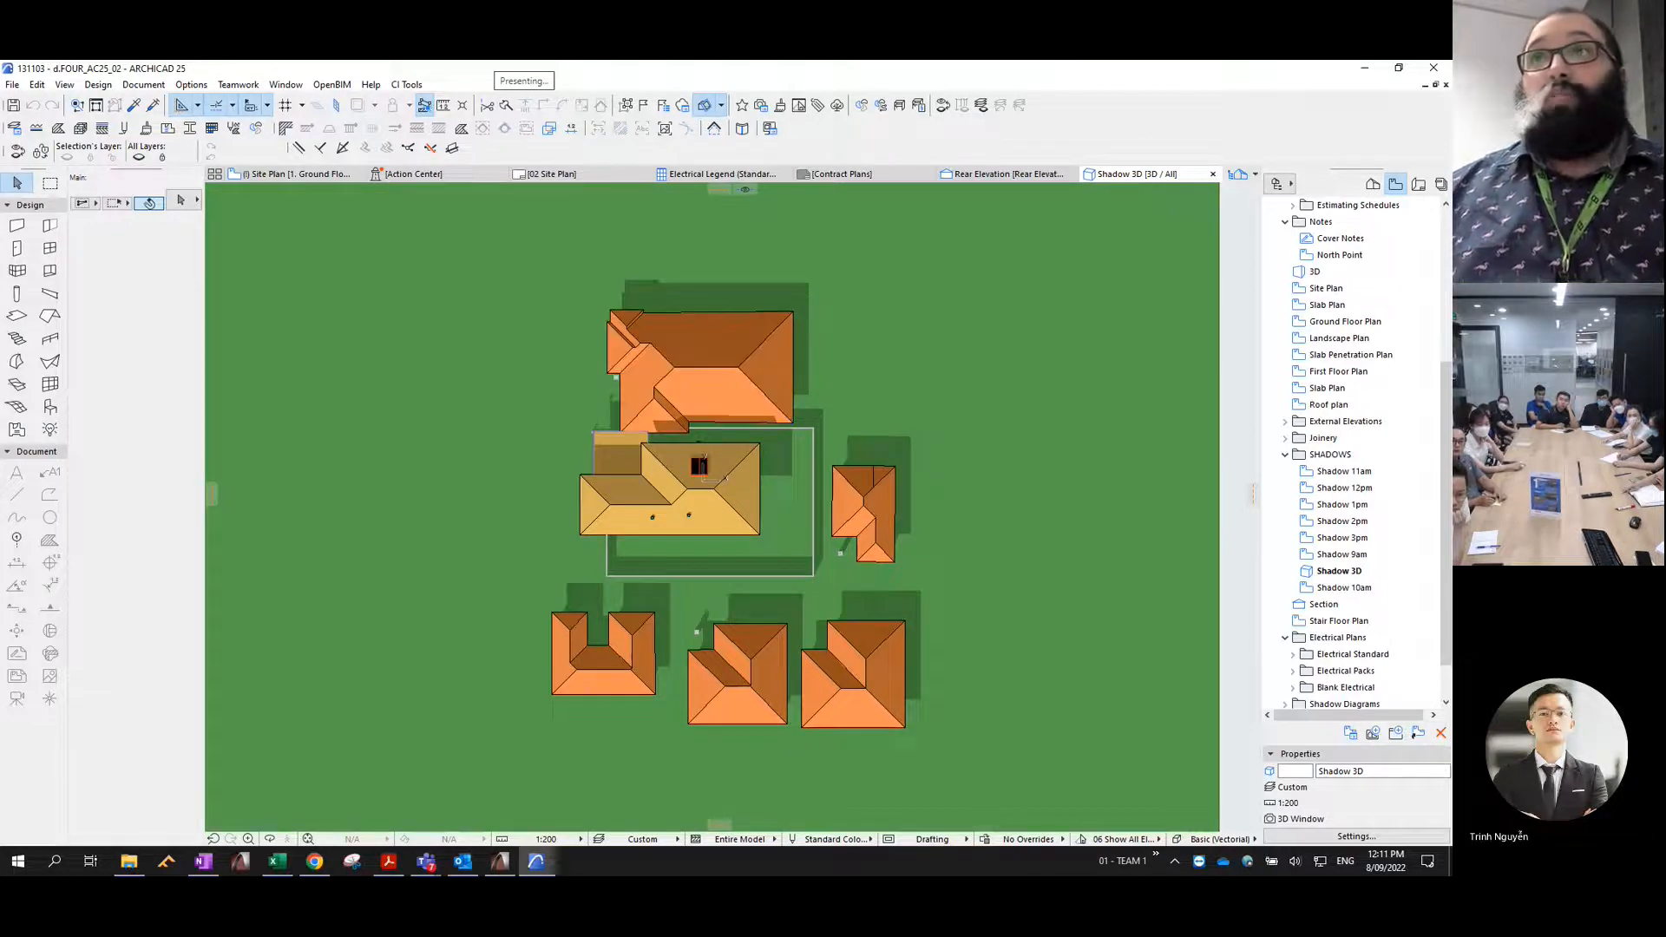
- Return to the shadow plan PDF in Acrobat Reader and examine the 9:00am diagram's shadows at 200% zoom
drag(1452, 260, 702, 67)
double_click(703, 67)
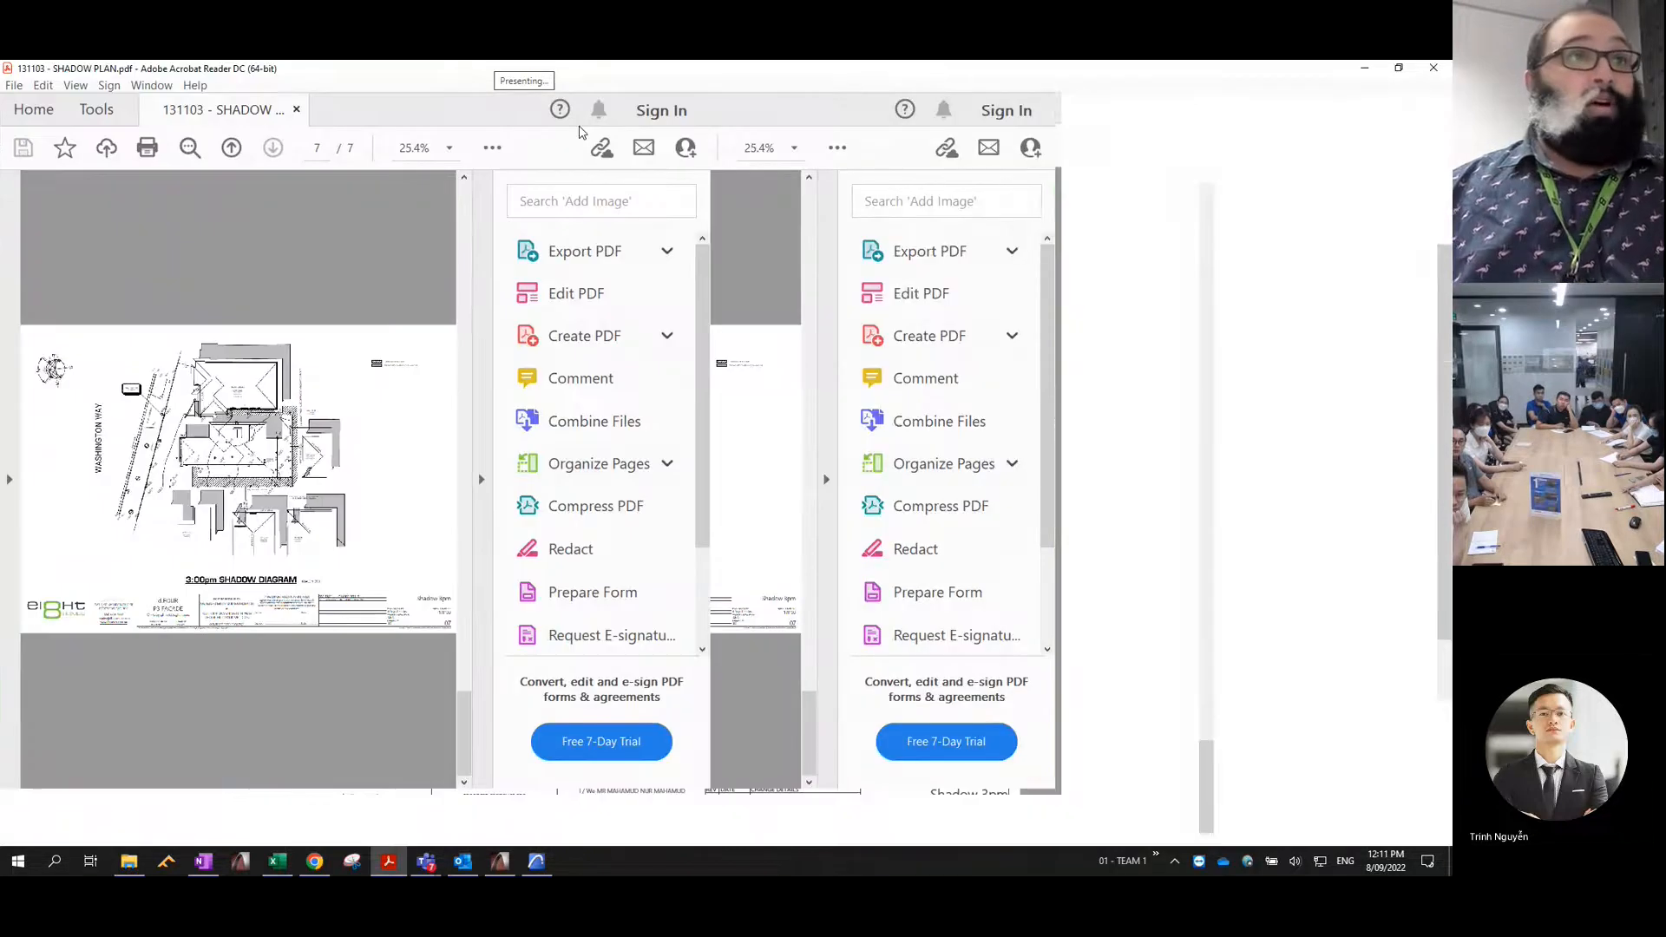
key(Page_Up)
key(Page_Up)
key(Page_Up)
key(Page_Up)
key(Page_Up)
key(Page_Up)
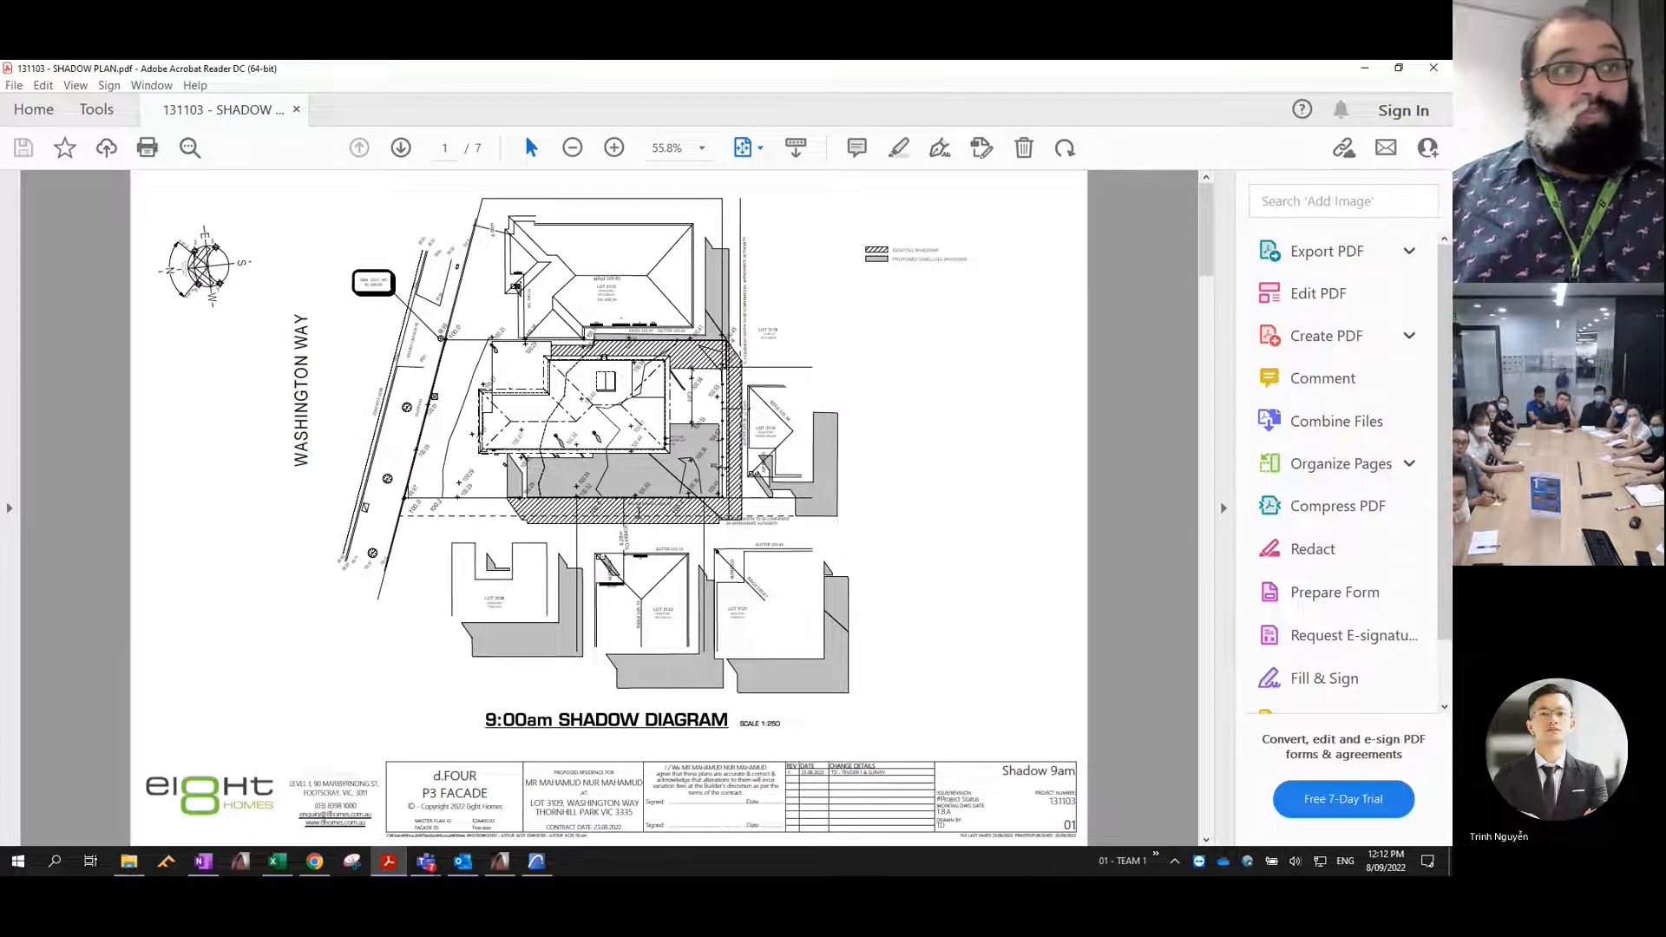
ctrl+scroll(812, 360, up, 6)
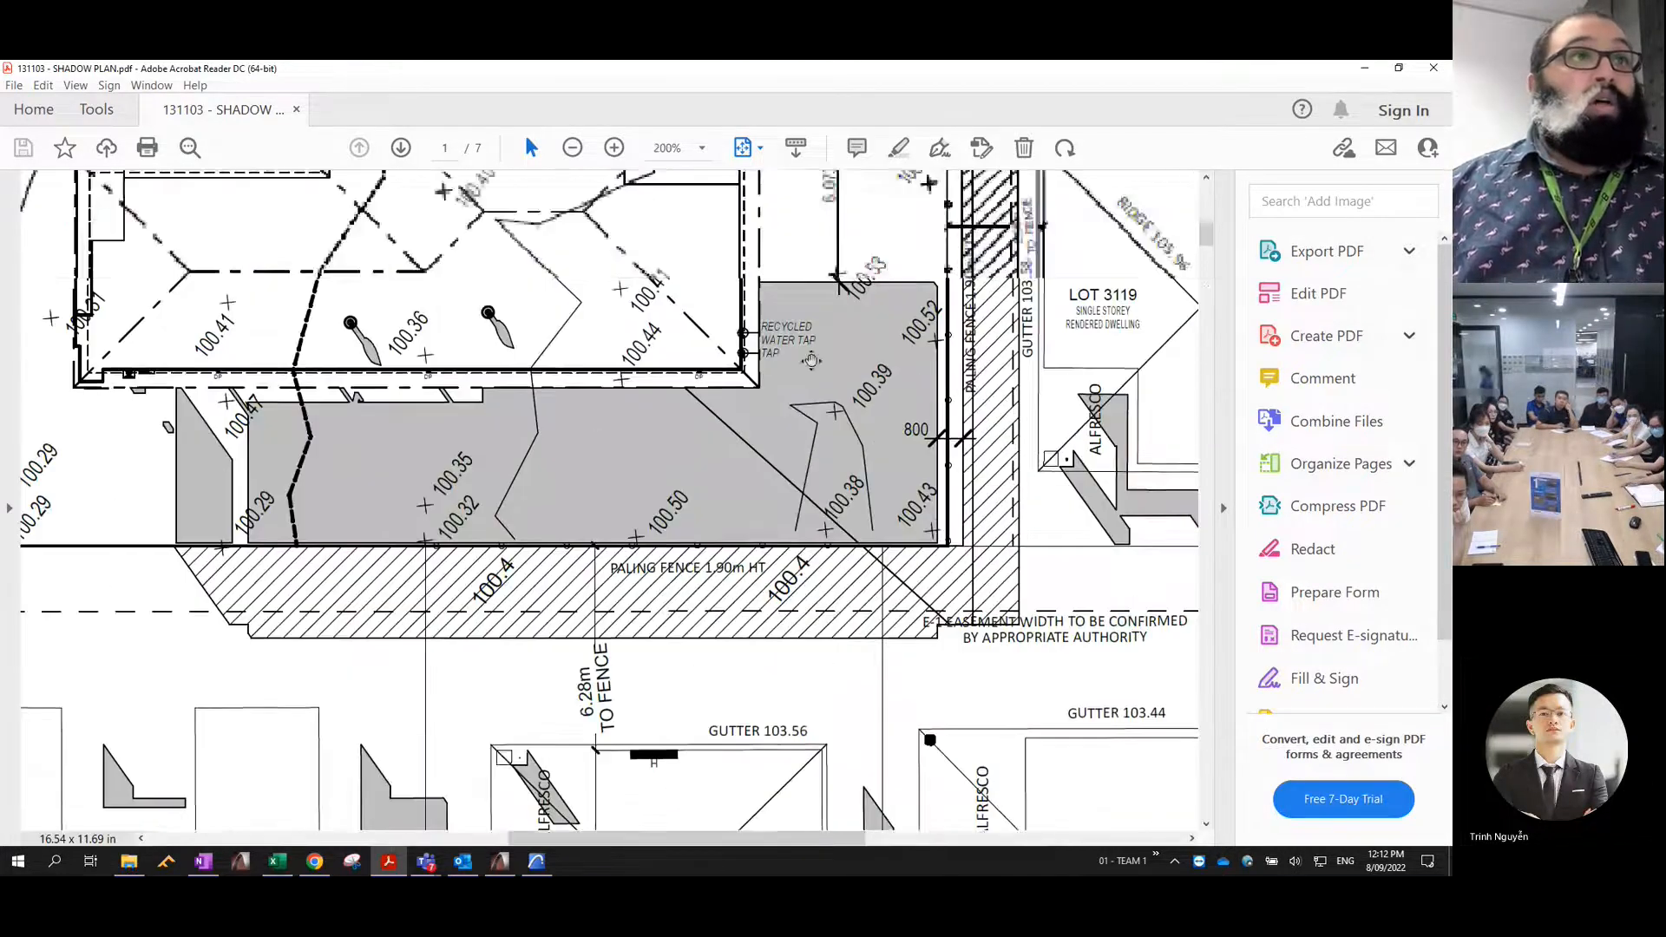
- Switch back to ARCHICAD, reopen the Shadow 3D view and move it below Shadow 10am in the SHADOWS folder
scroll(811, 360, up, 1)
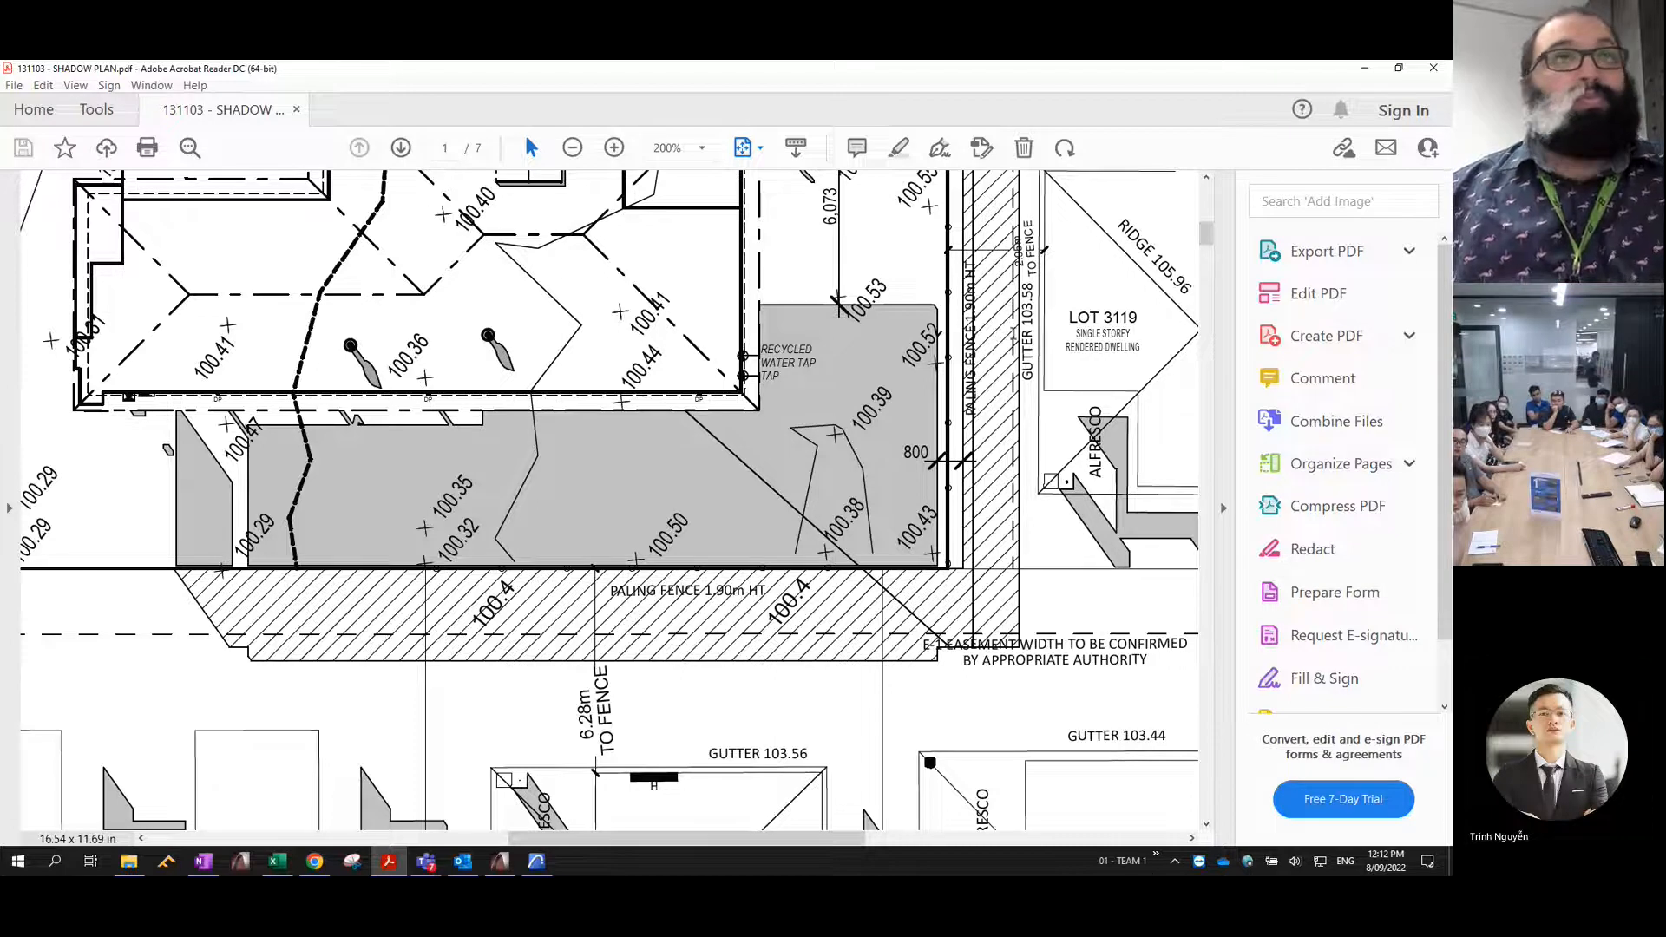
click(1364, 68)
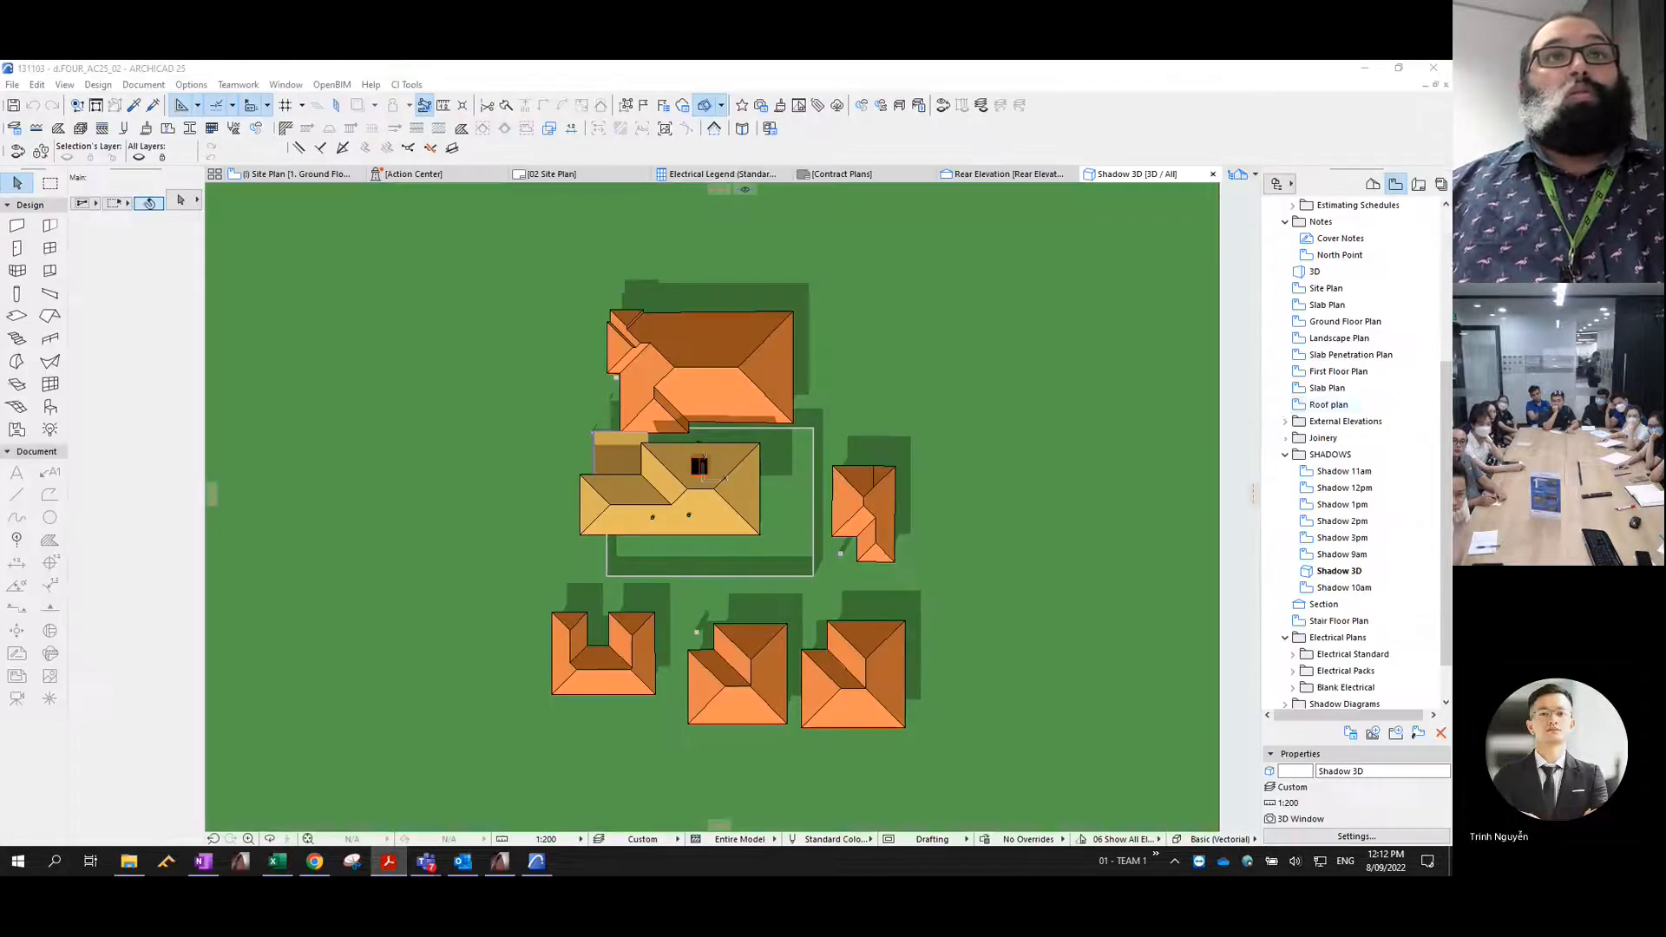
double_click(1335, 573)
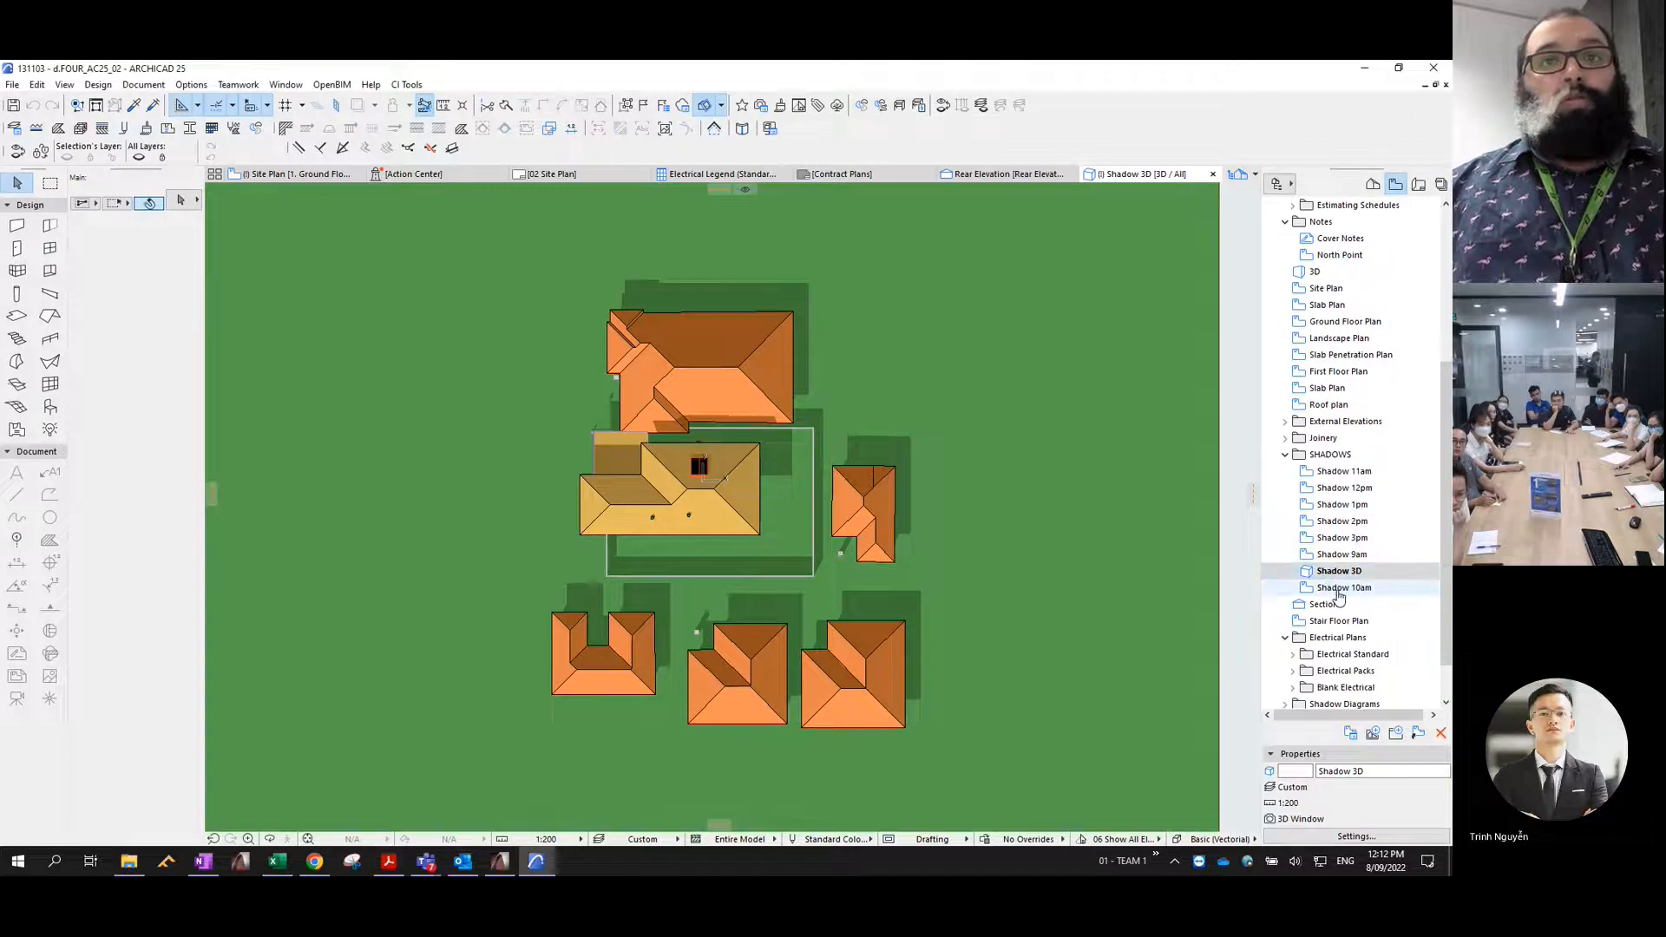
drag(1338, 573, 1344, 601)
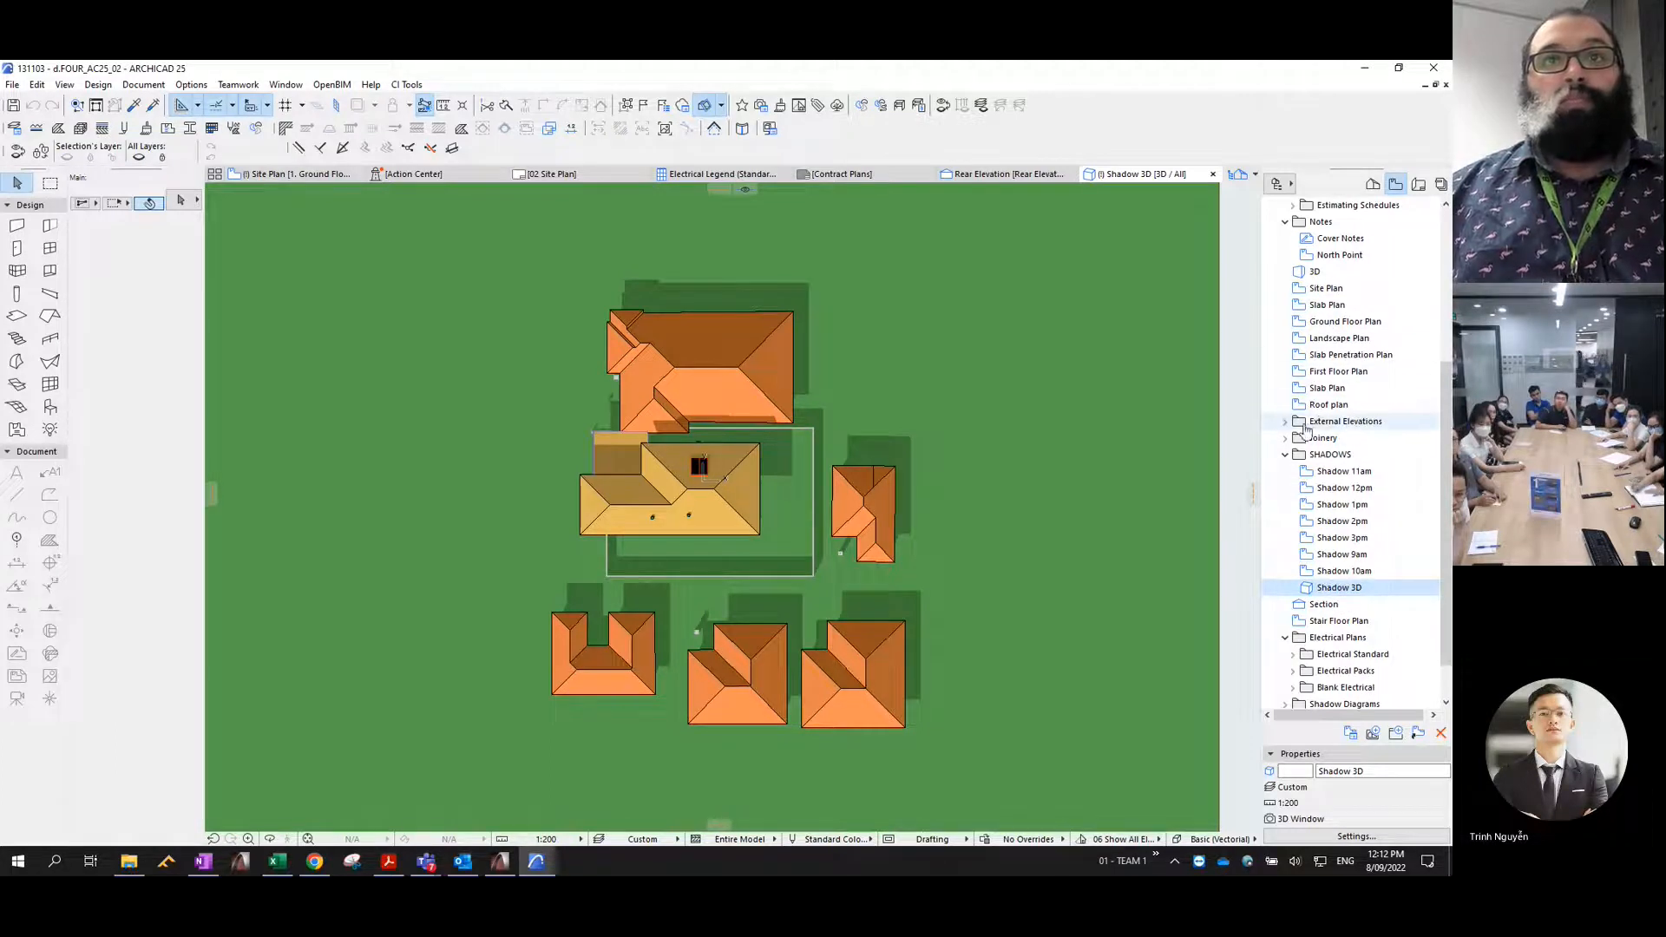
- Copy the Ground Floor Plan view into the SHADOWS folder and name the copy EXISTING
mouse_move(1328, 321)
mouse_down()
mouse_move(1342, 369)
mouse_move(1351, 324)
mouse_up()
scroll(1332, 590, down, 1)
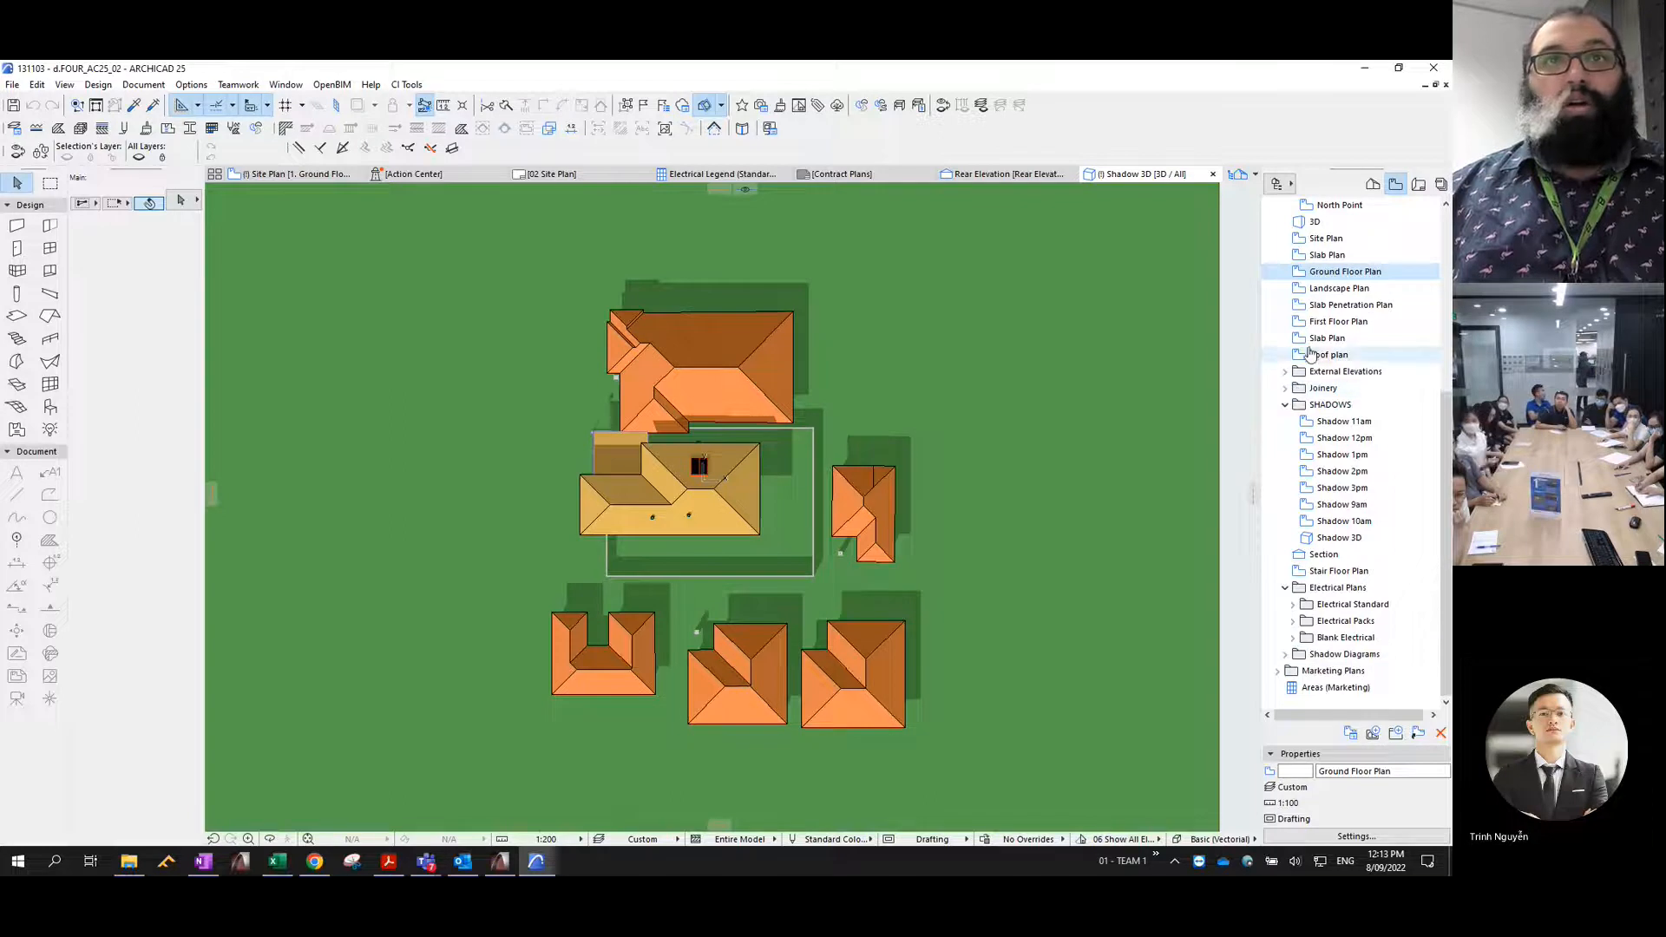
scroll(1362, 321, up, 3)
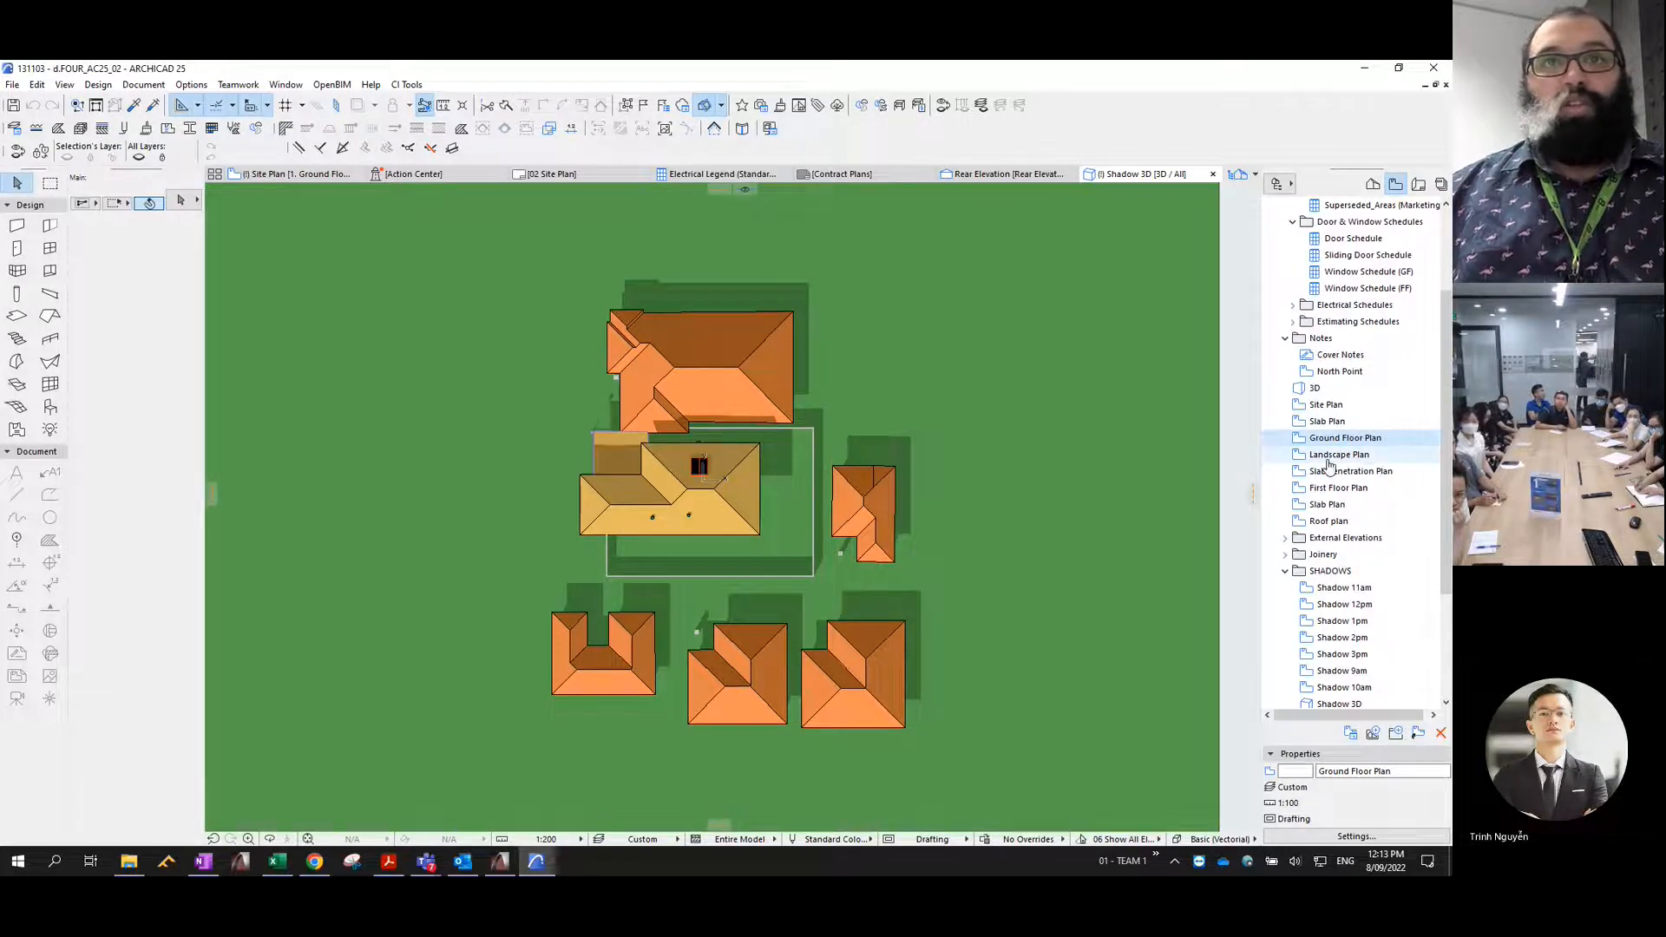
drag(1345, 438, 1370, 588)
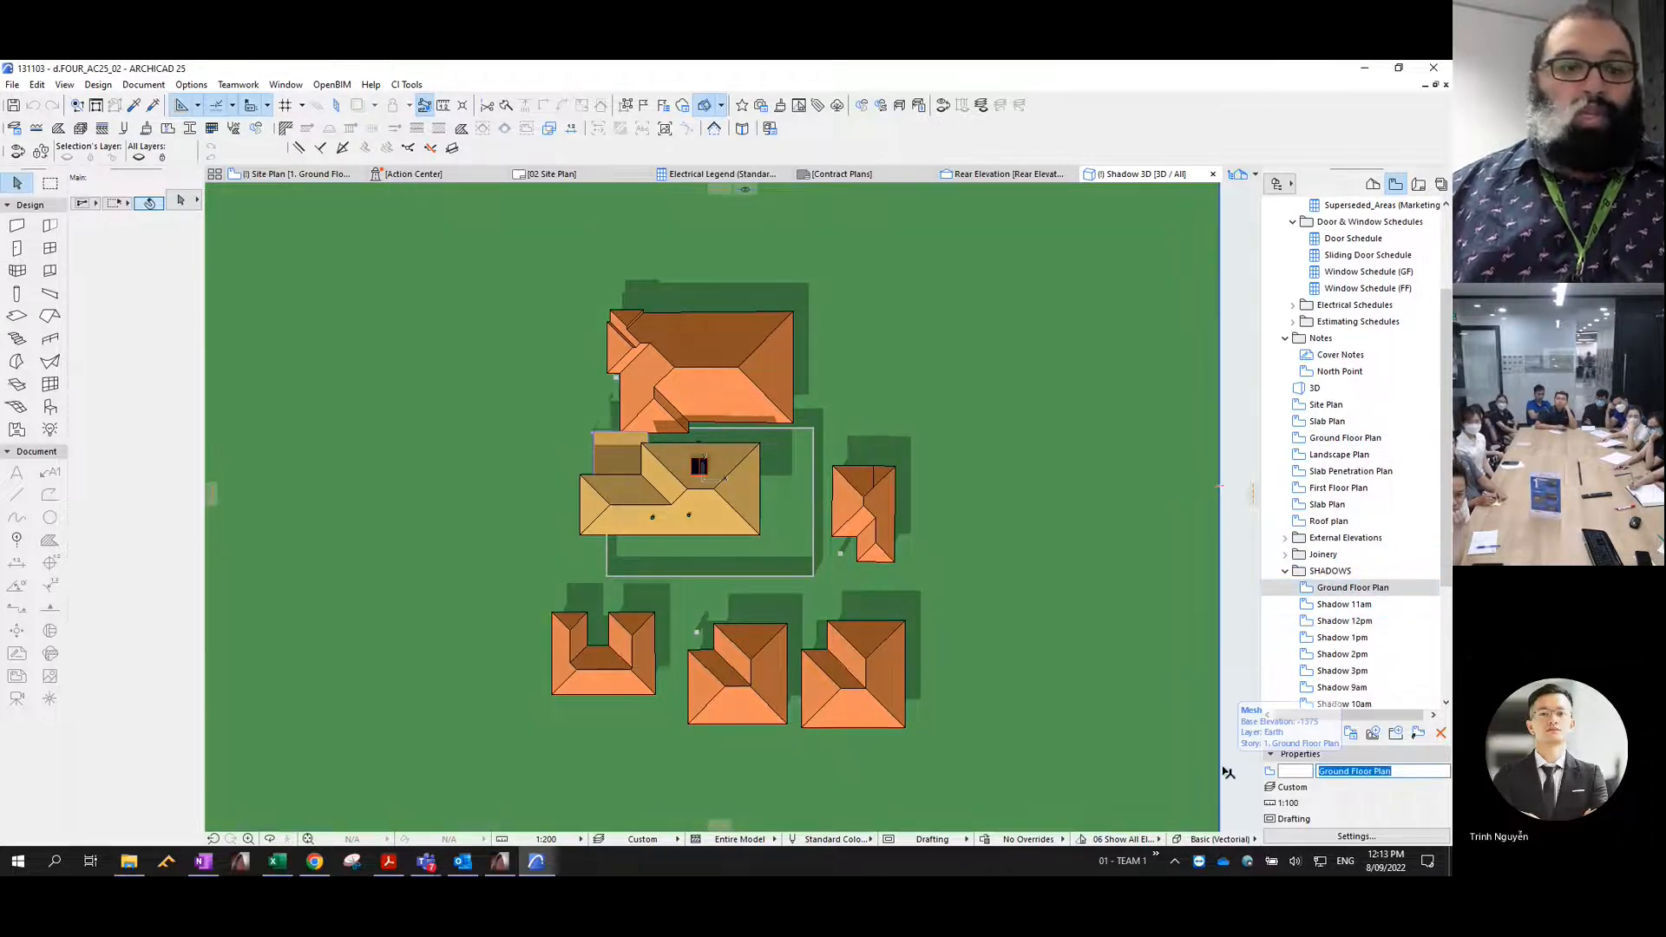
text(EXISTING)
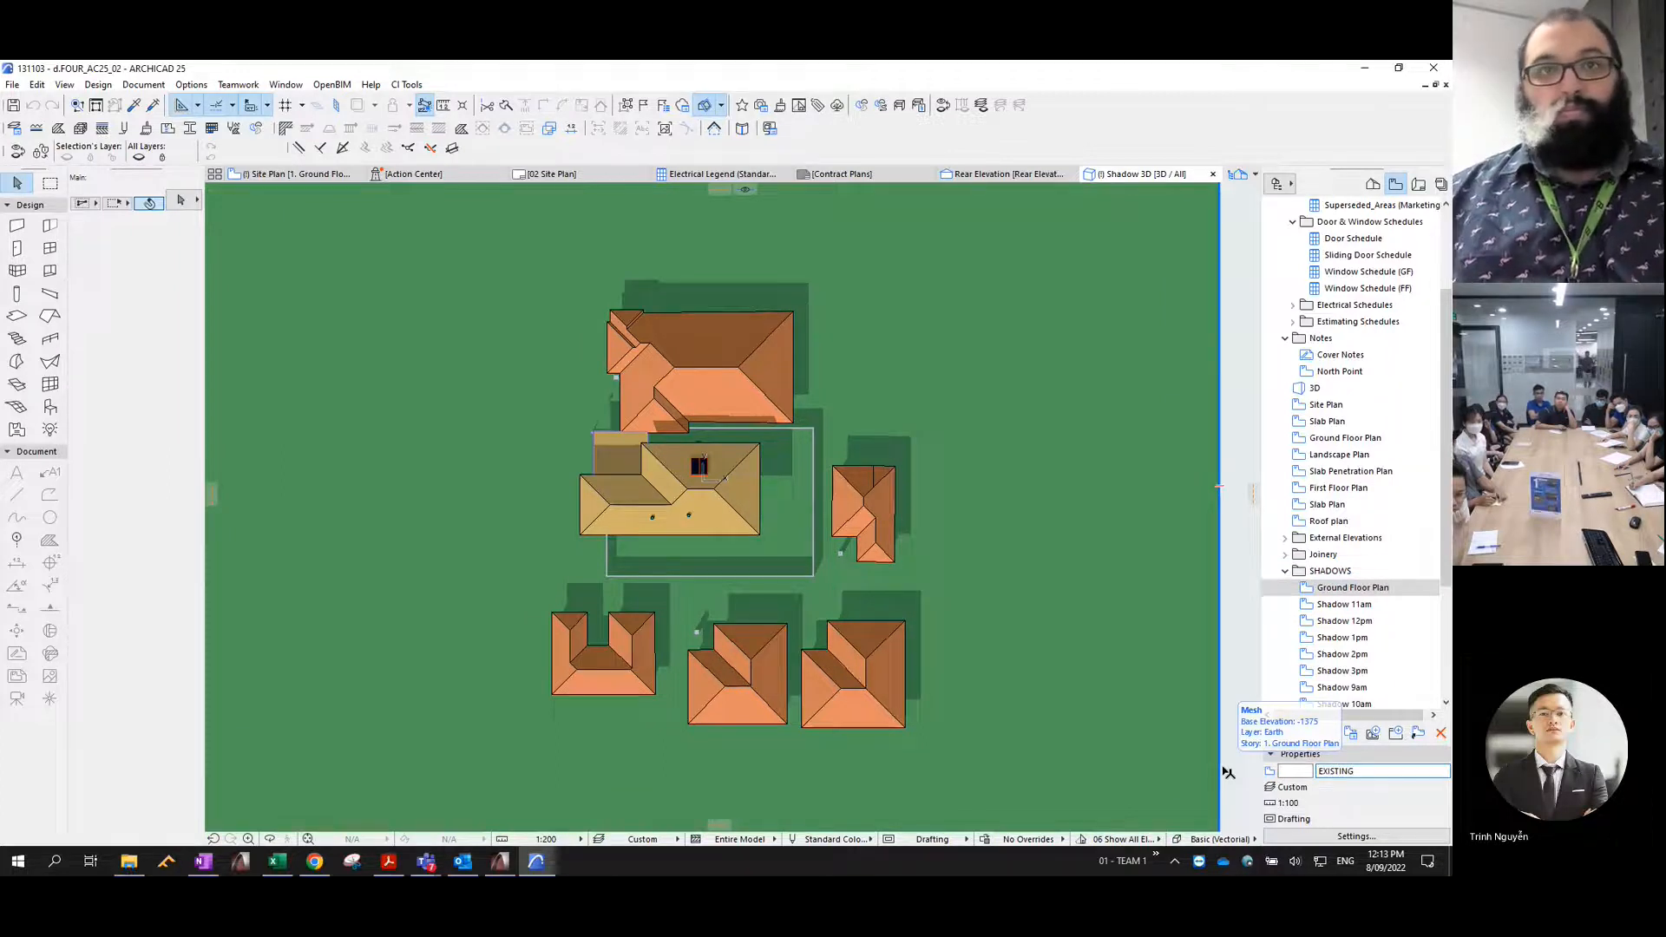
key(Return)
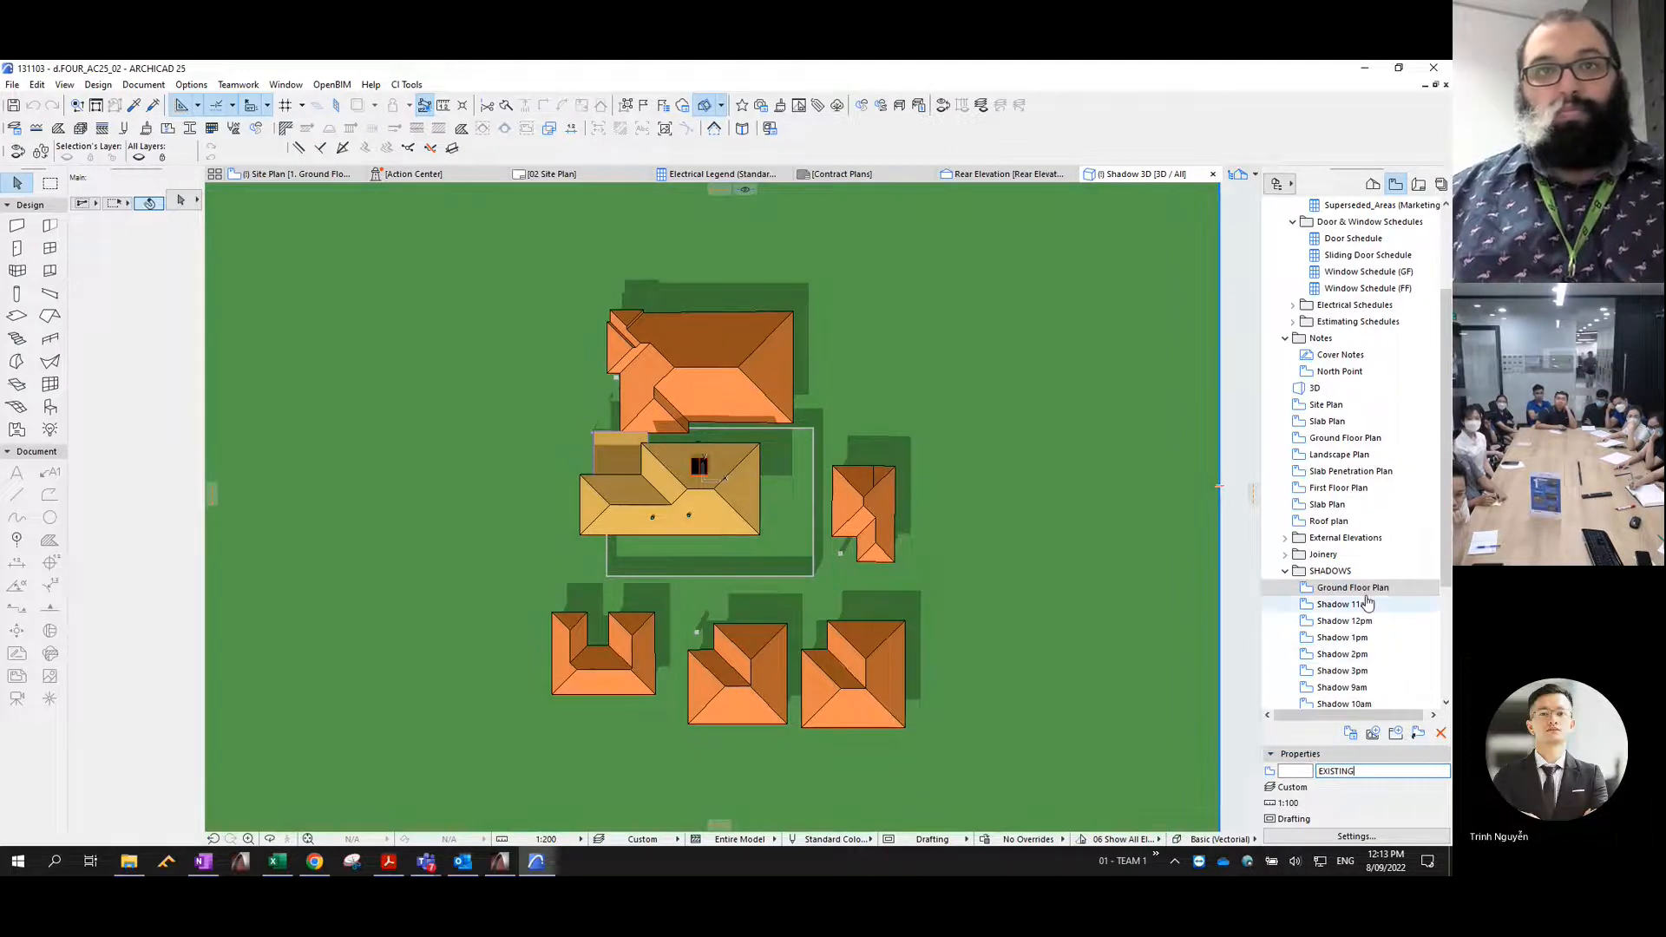
- Open the EXISTING view and rename it PROPOSED
double_click(1342, 590)
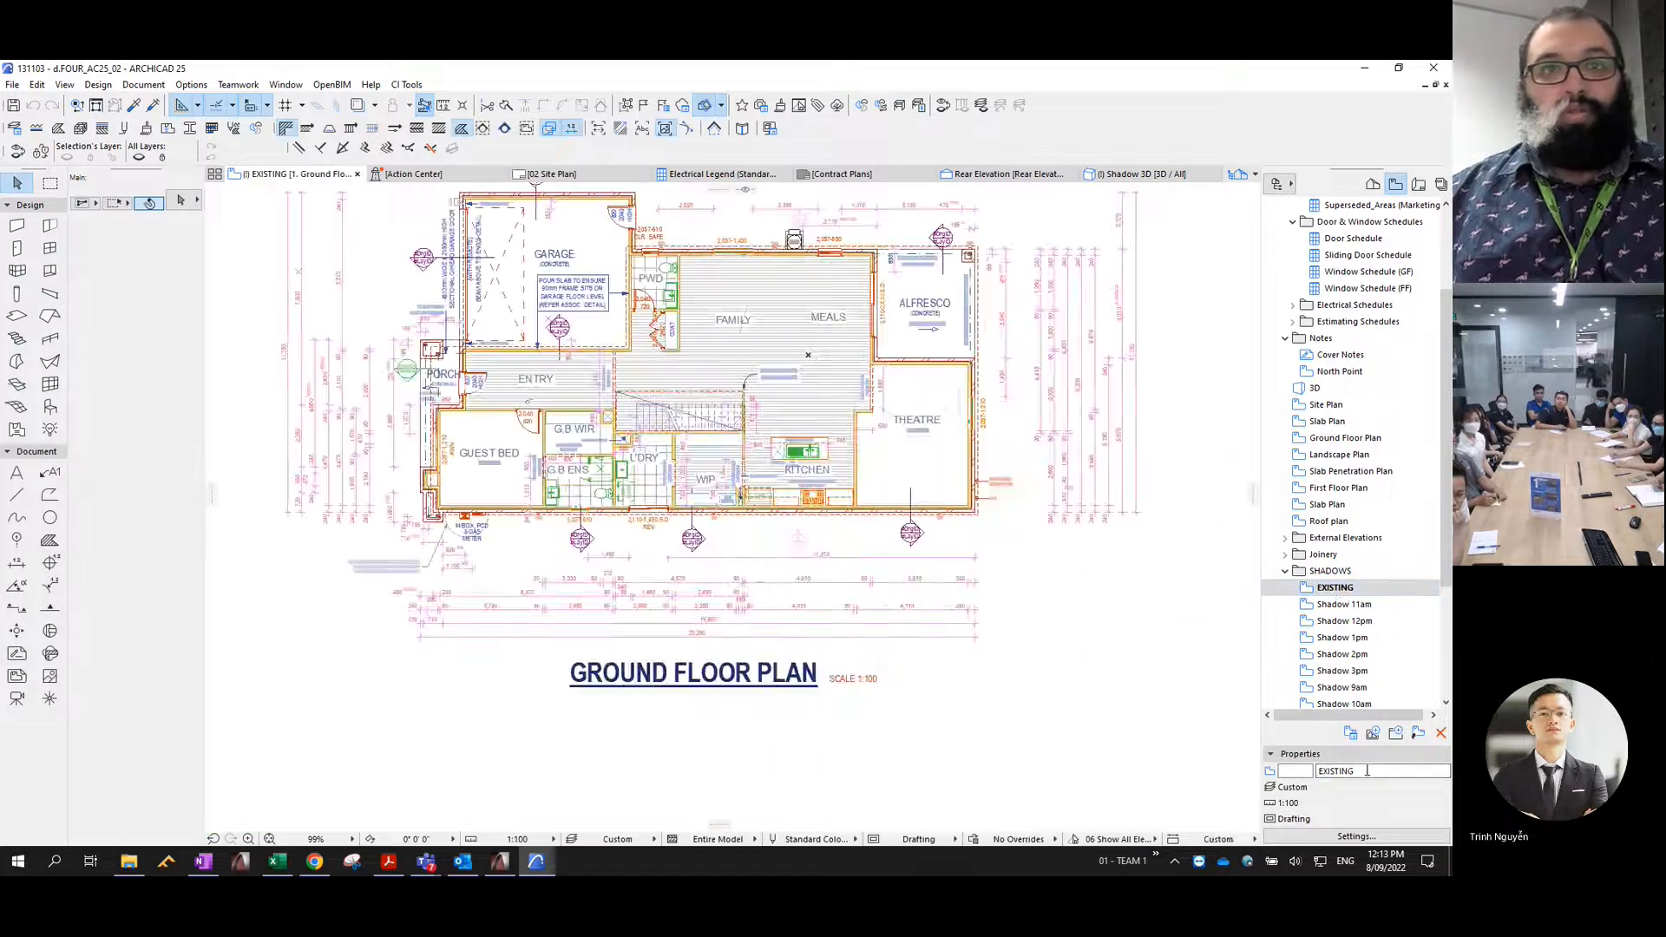
text(PROPOSED)
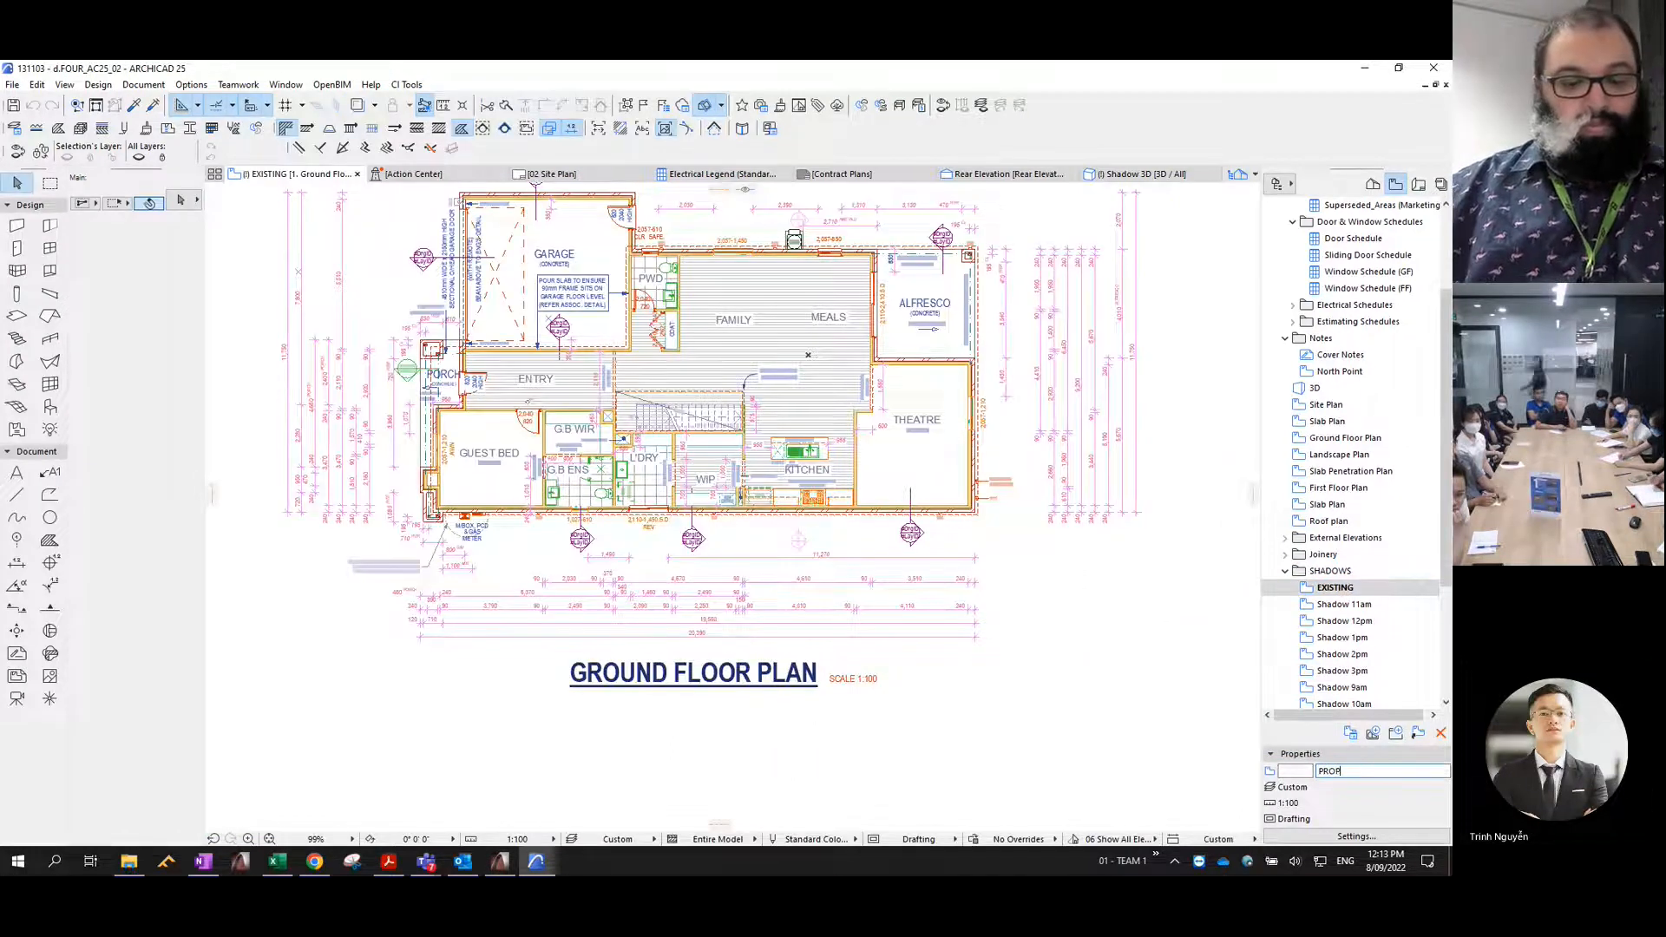
key(Return)
- Show the Roof - FF, Roof - GF, Roof 2, Roofs, Roofs (1) and Roofs 2 (1) layers in the PROPOSED plan
scroll(1203, 469, down, 3)
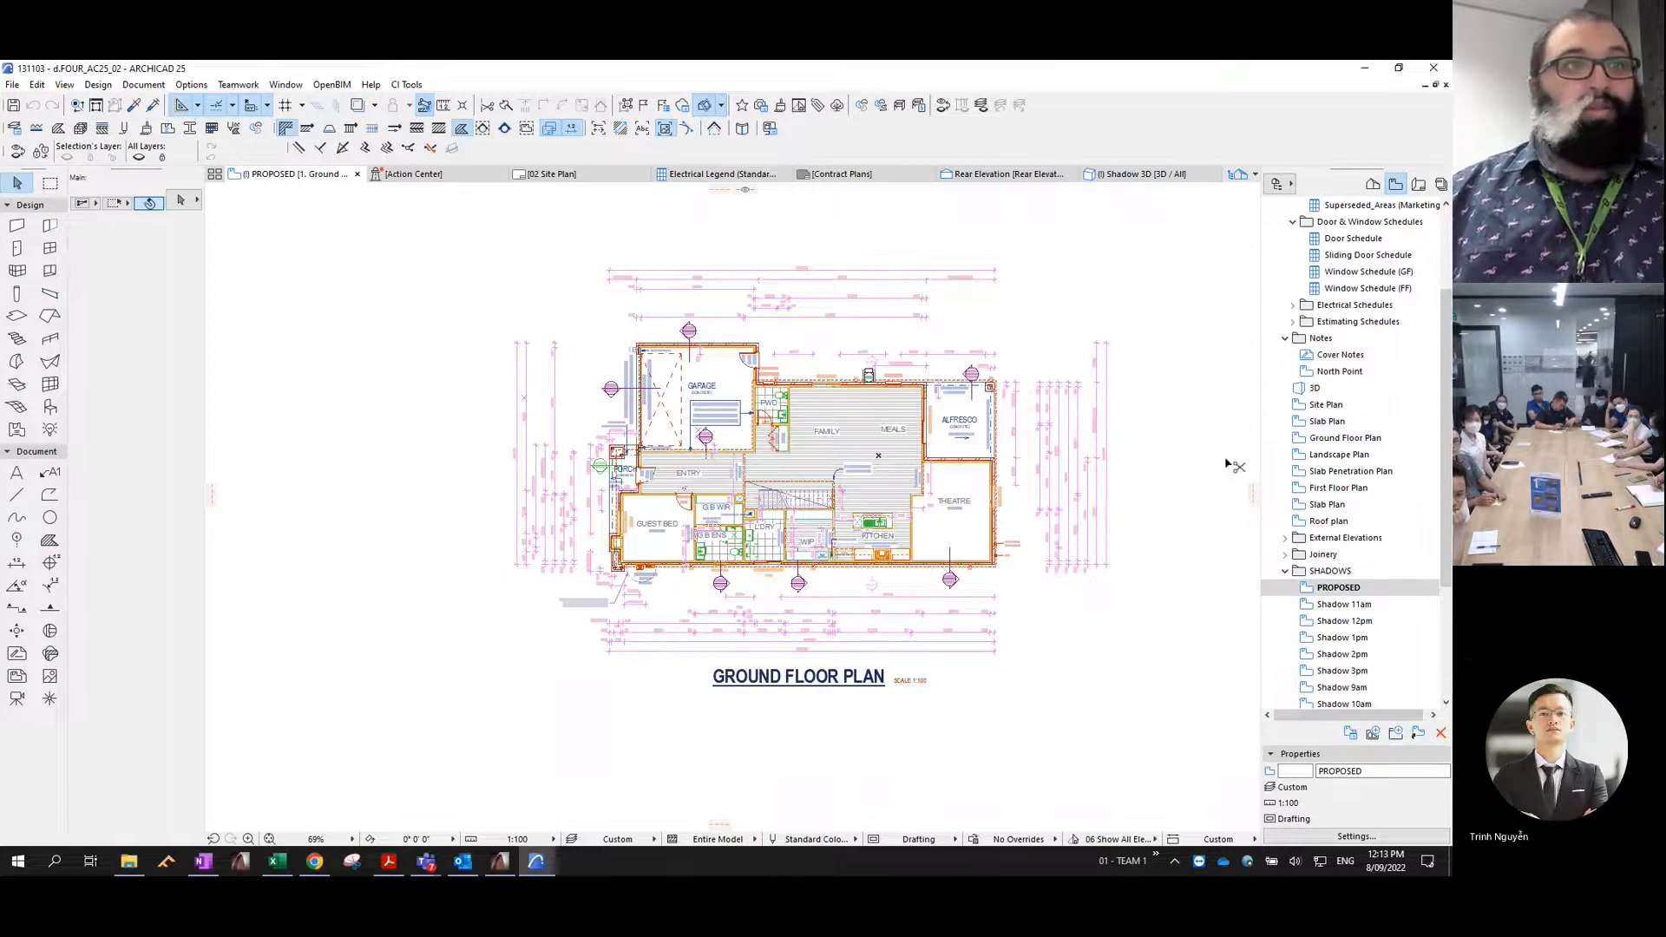
key(ctrl+l)
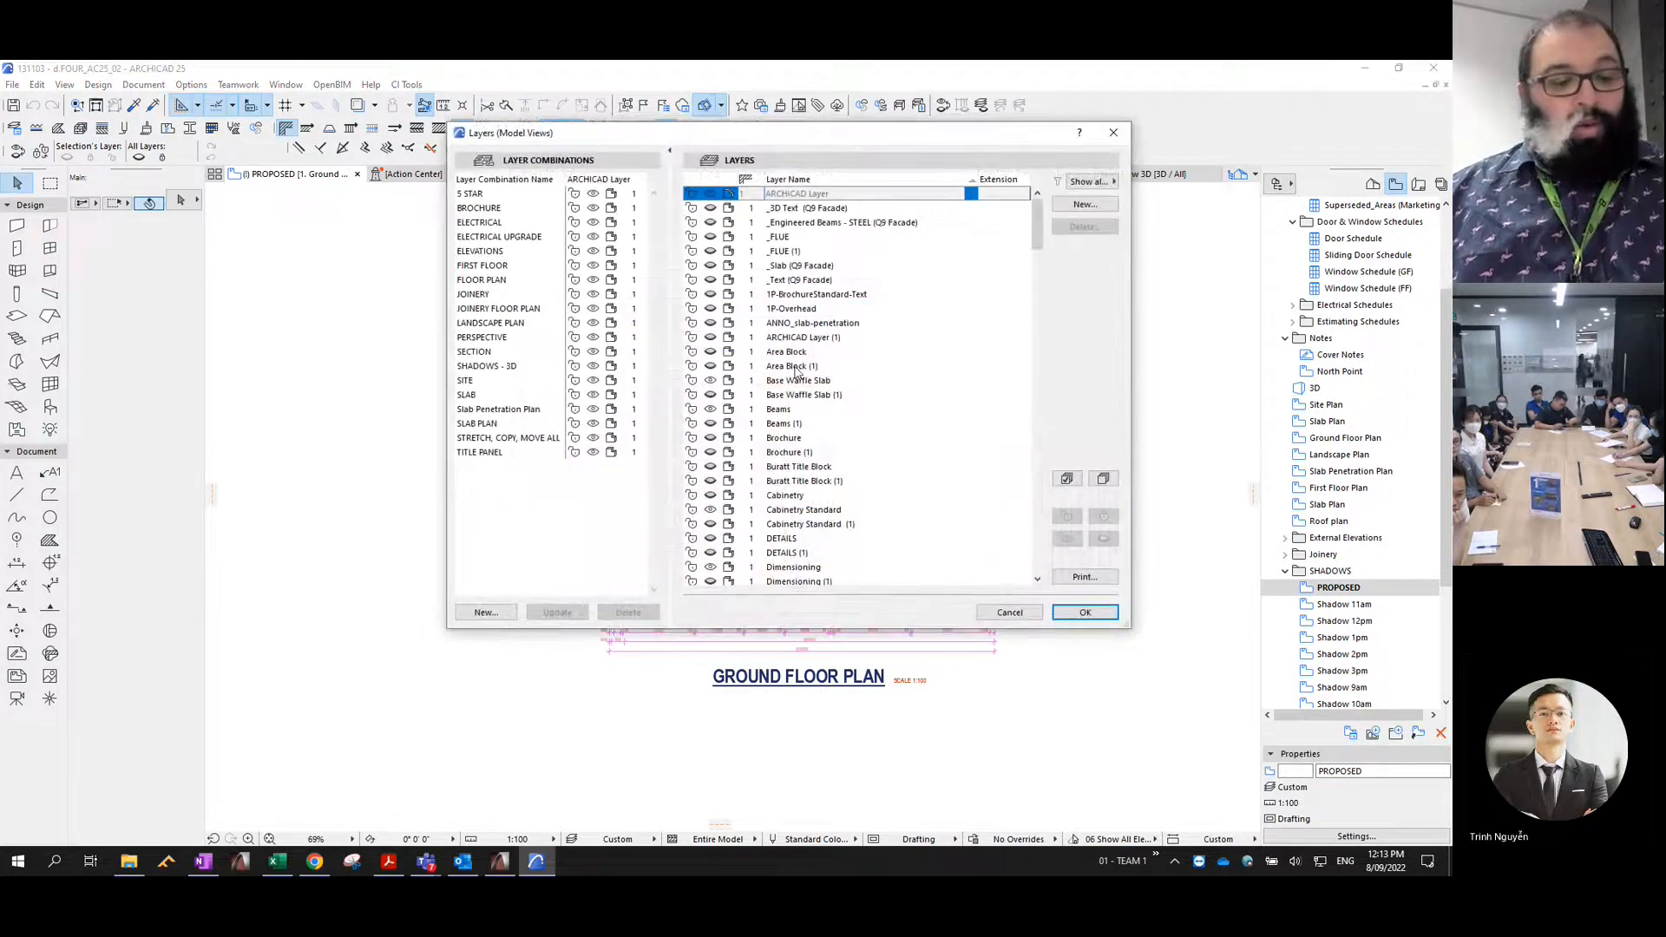
text(ro)
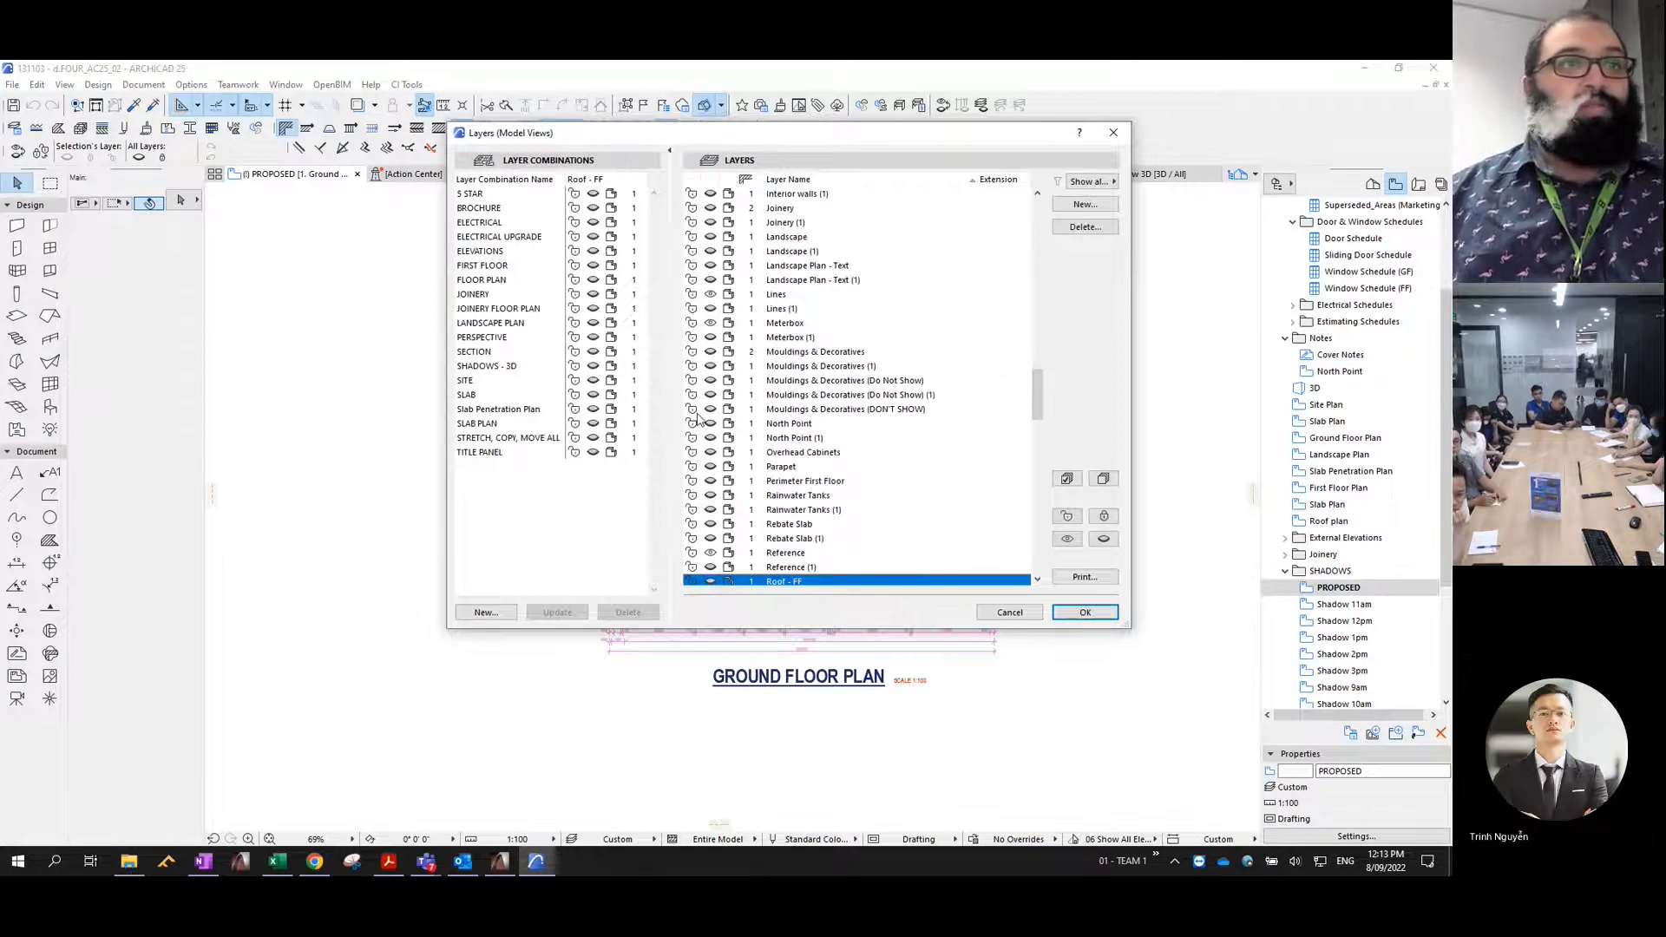
scroll(797, 371, down, 3)
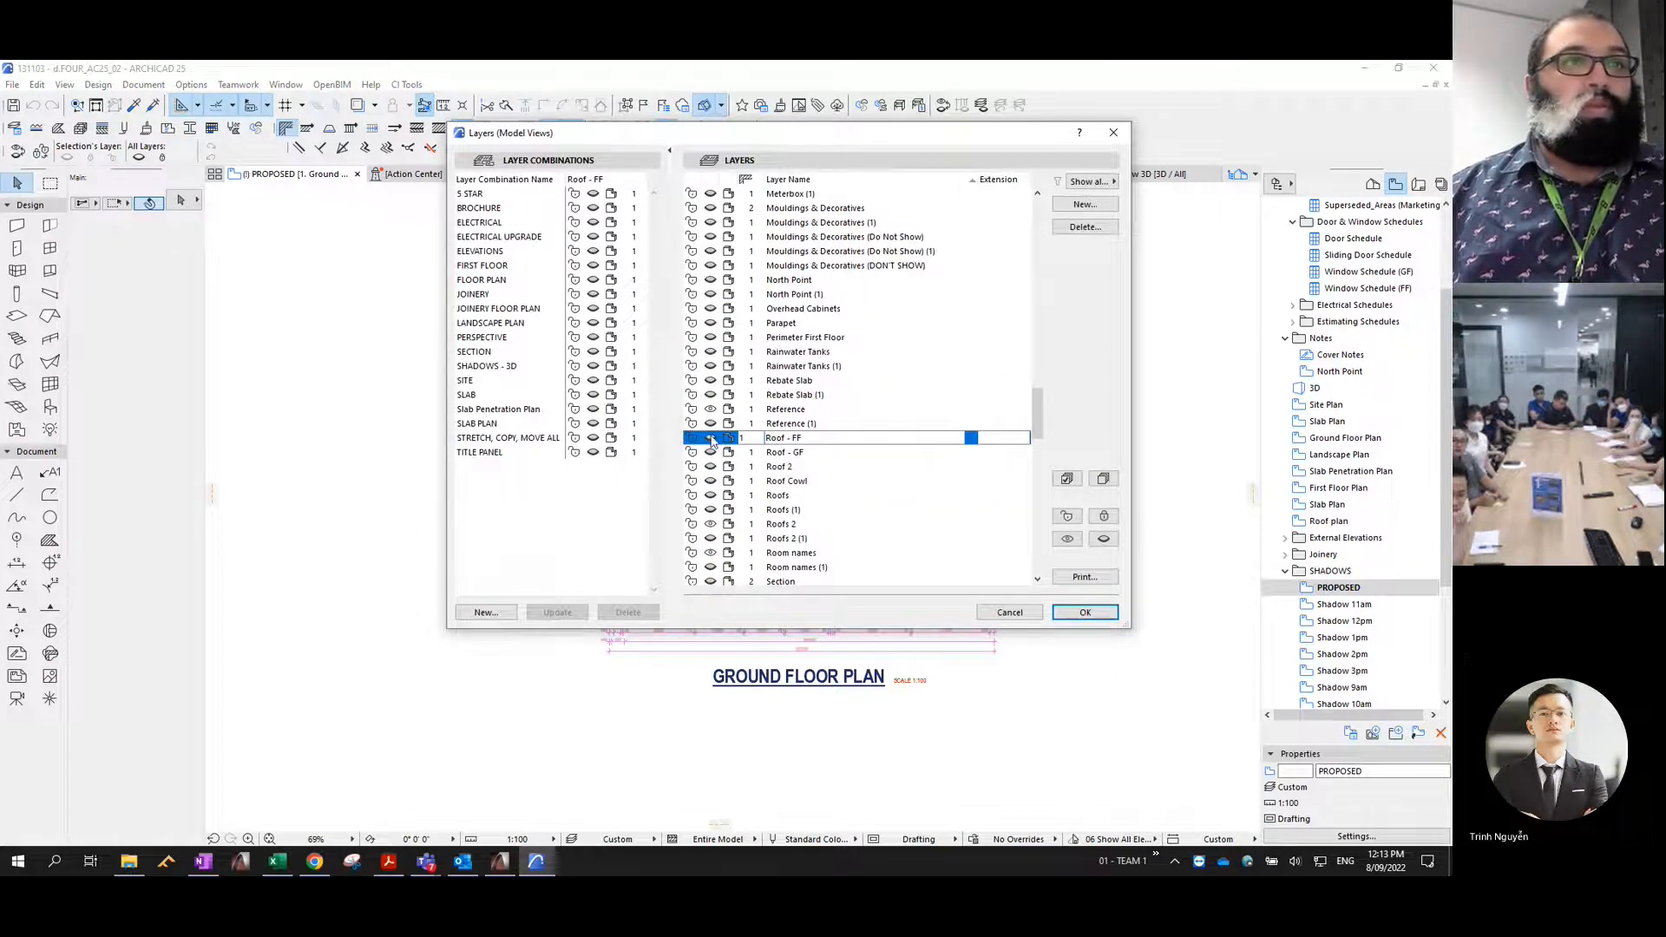
key(Down)
key(Down)
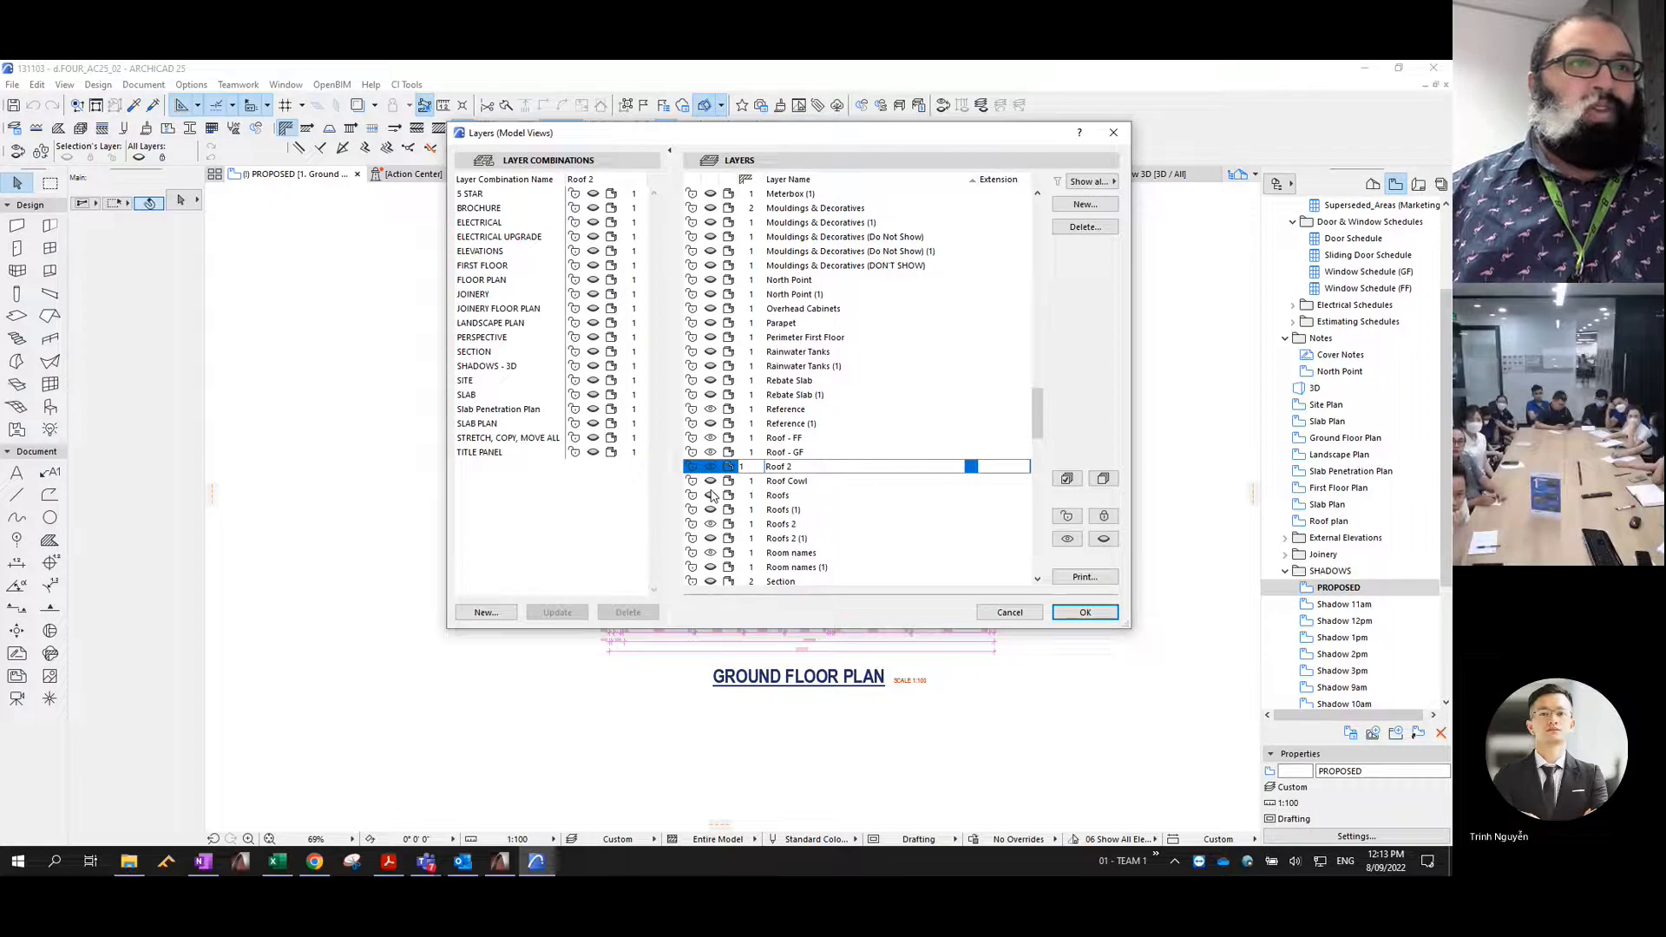
key(Down)
key(Down)
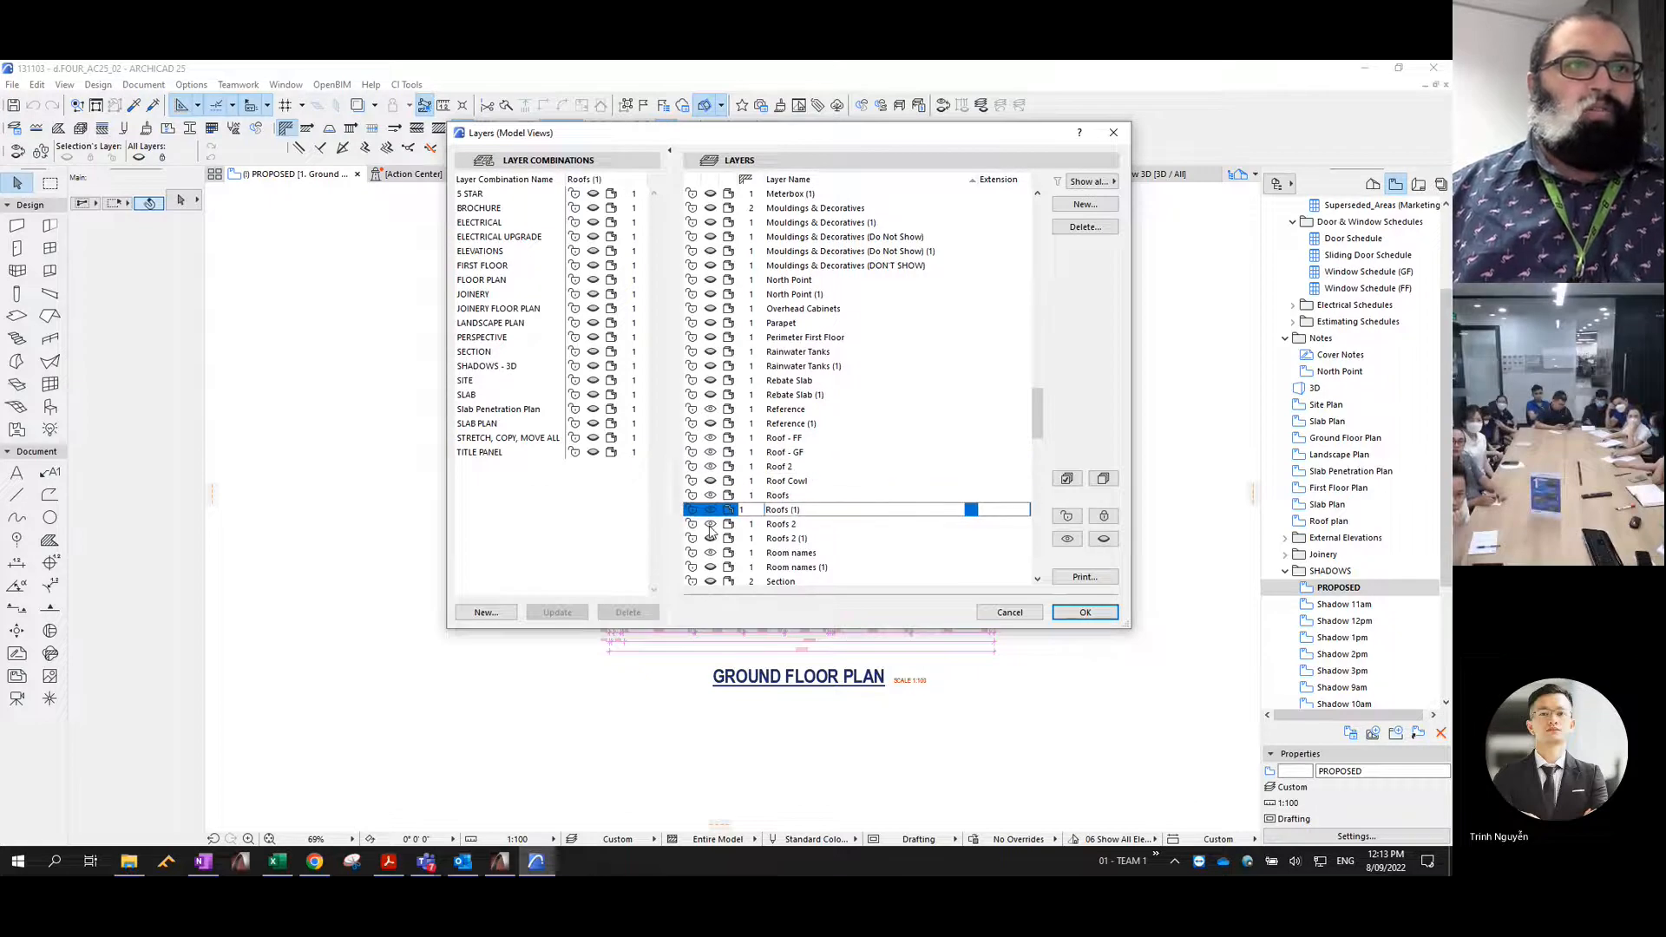
click(710, 541)
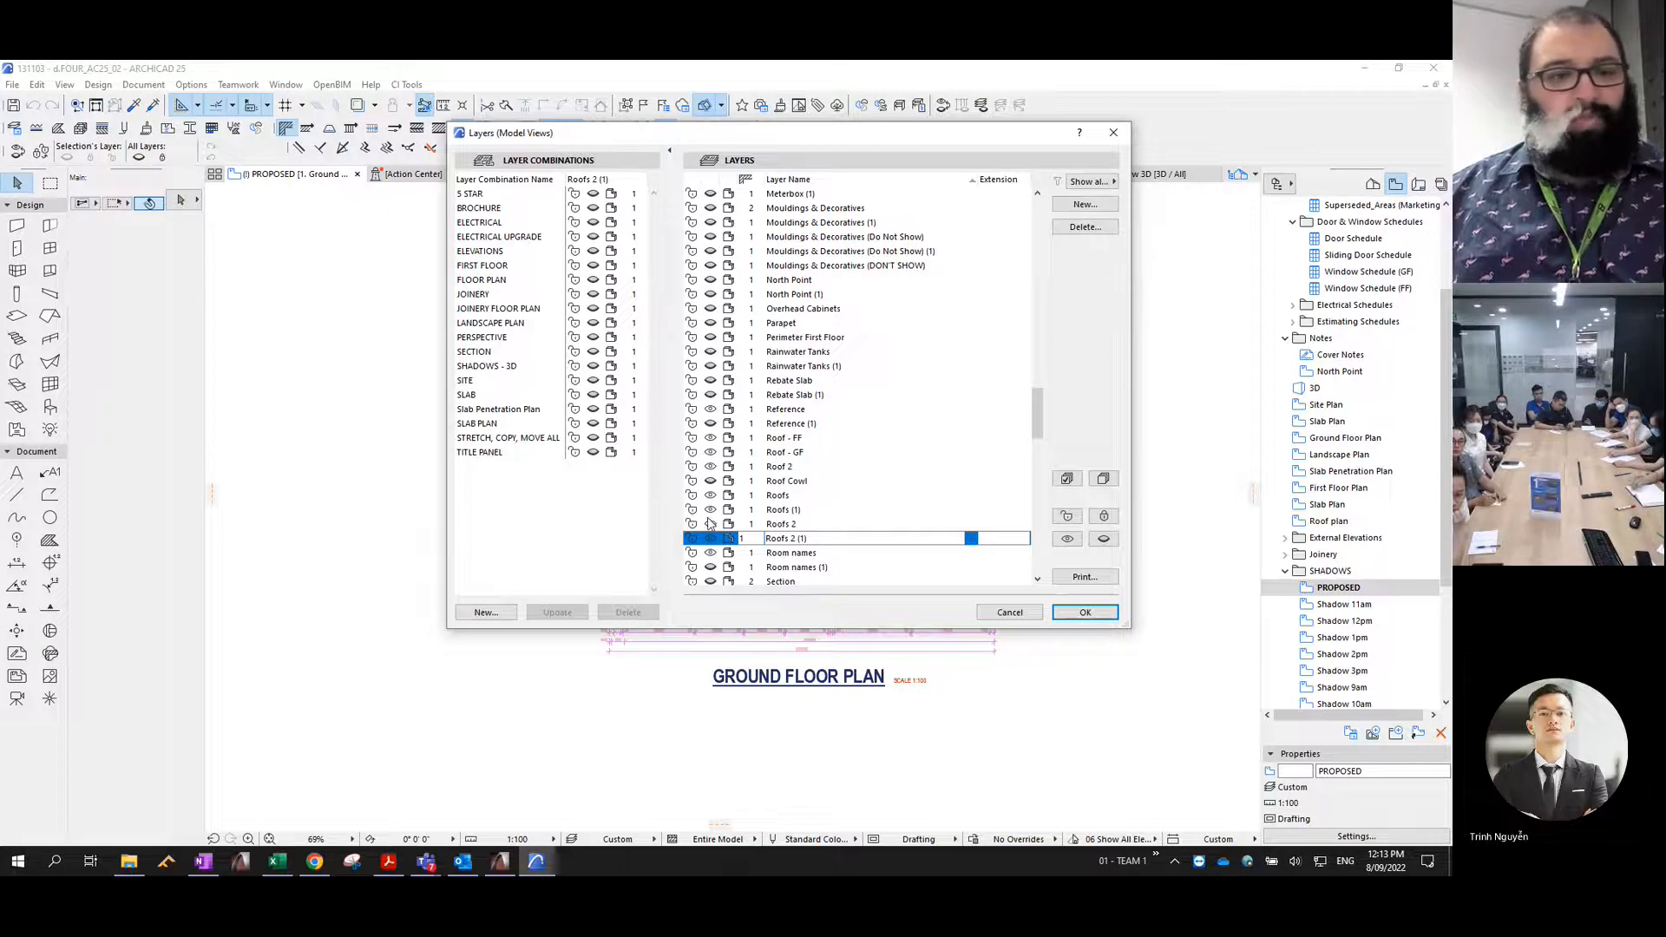
click(1085, 612)
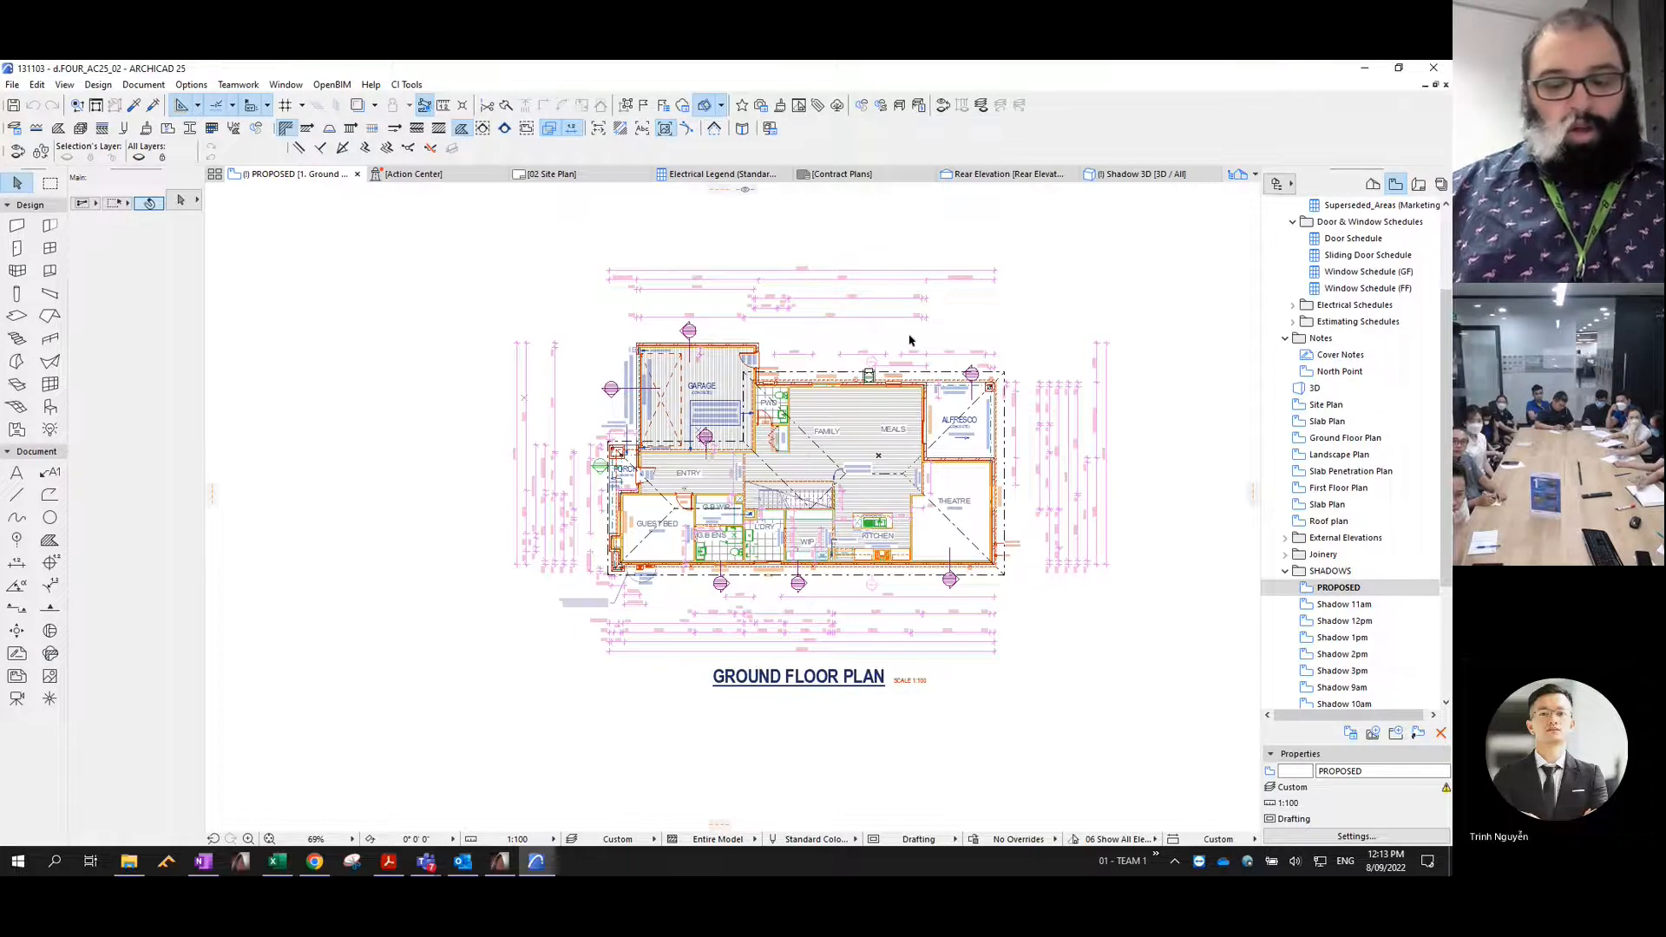
- Make the Shadow Earth layer visible in the PROPOSED plan
key(ctrl+l)
scroll(833, 420, down, 10)
scroll(829, 420, down, 4)
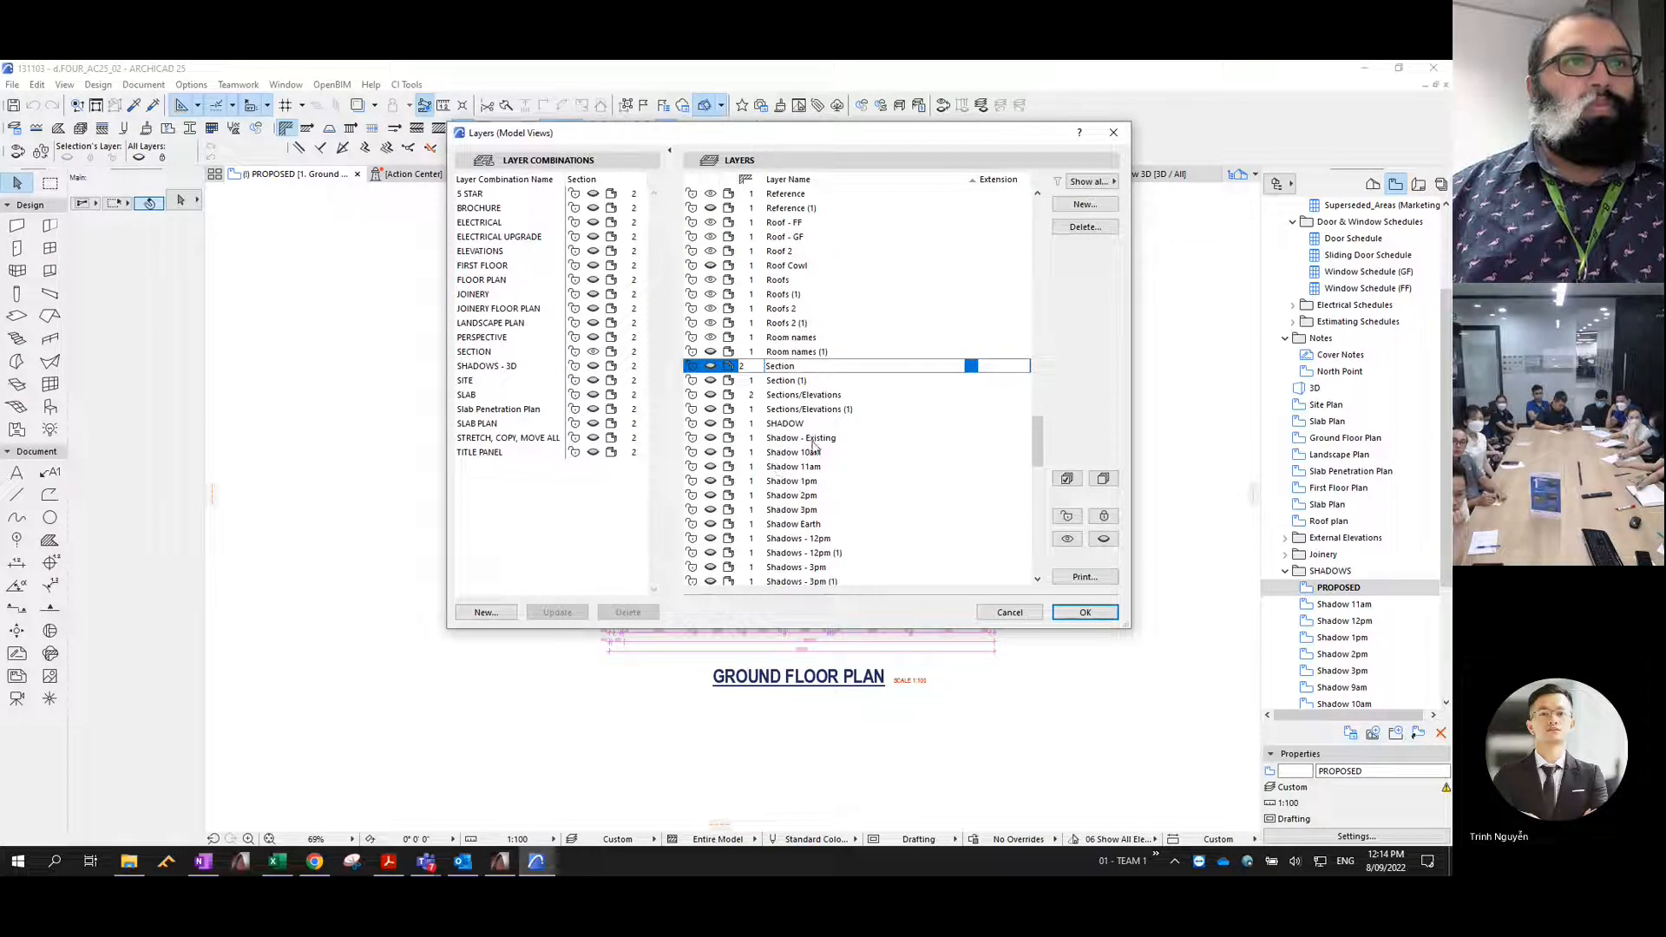
click(776, 524)
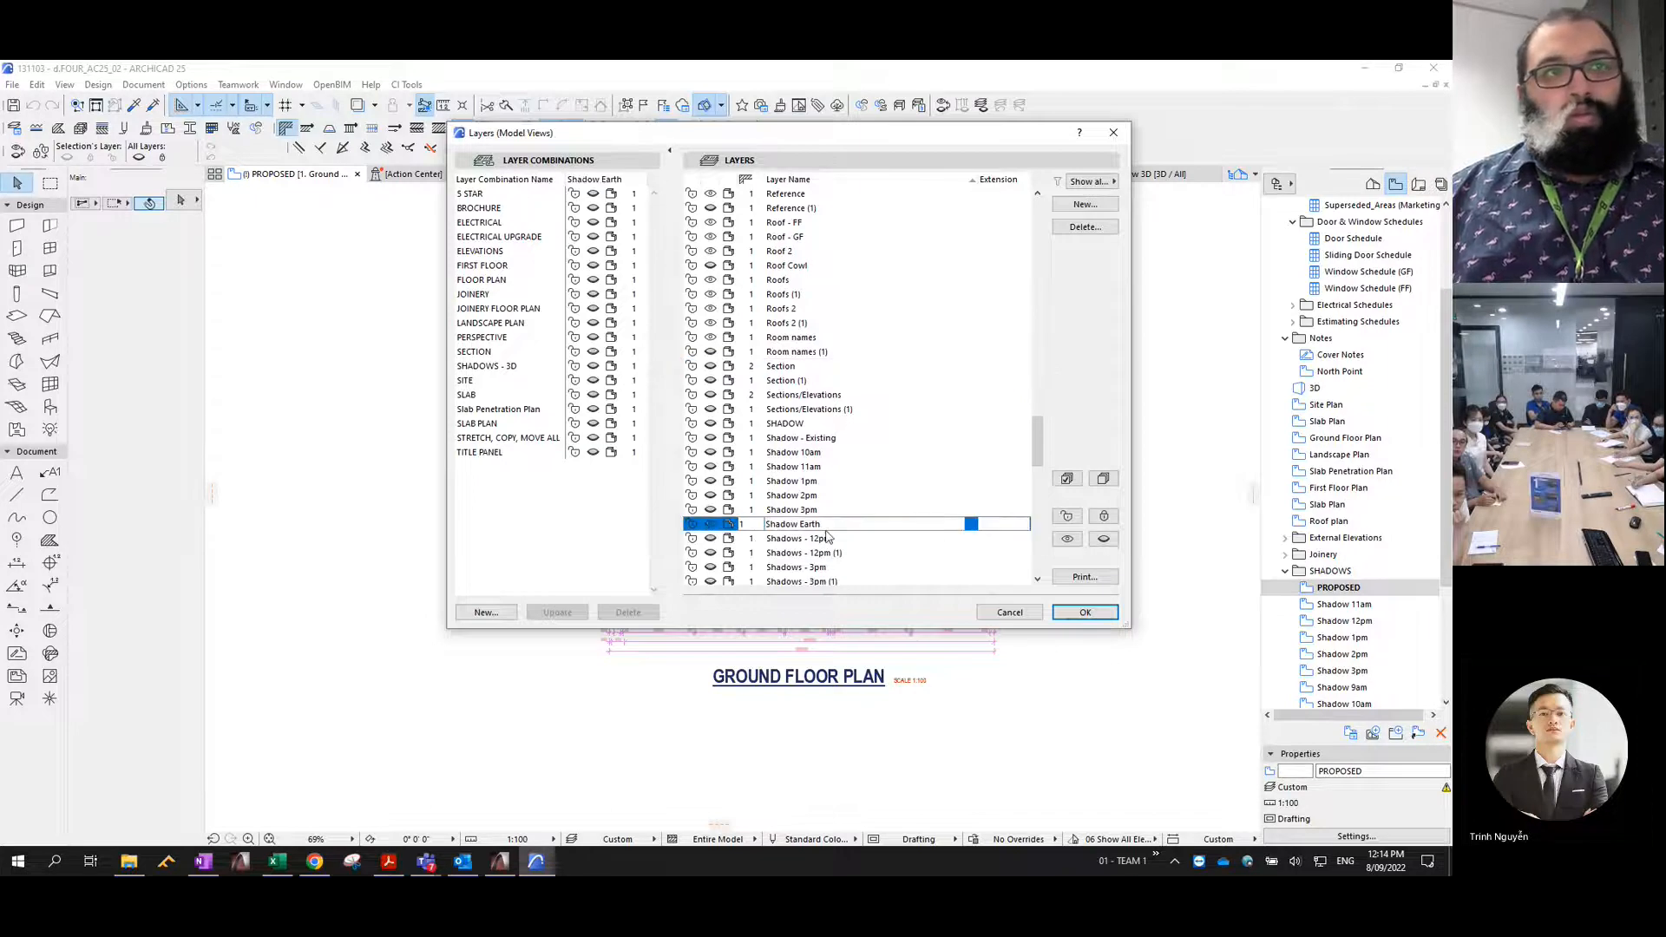
click(1083, 612)
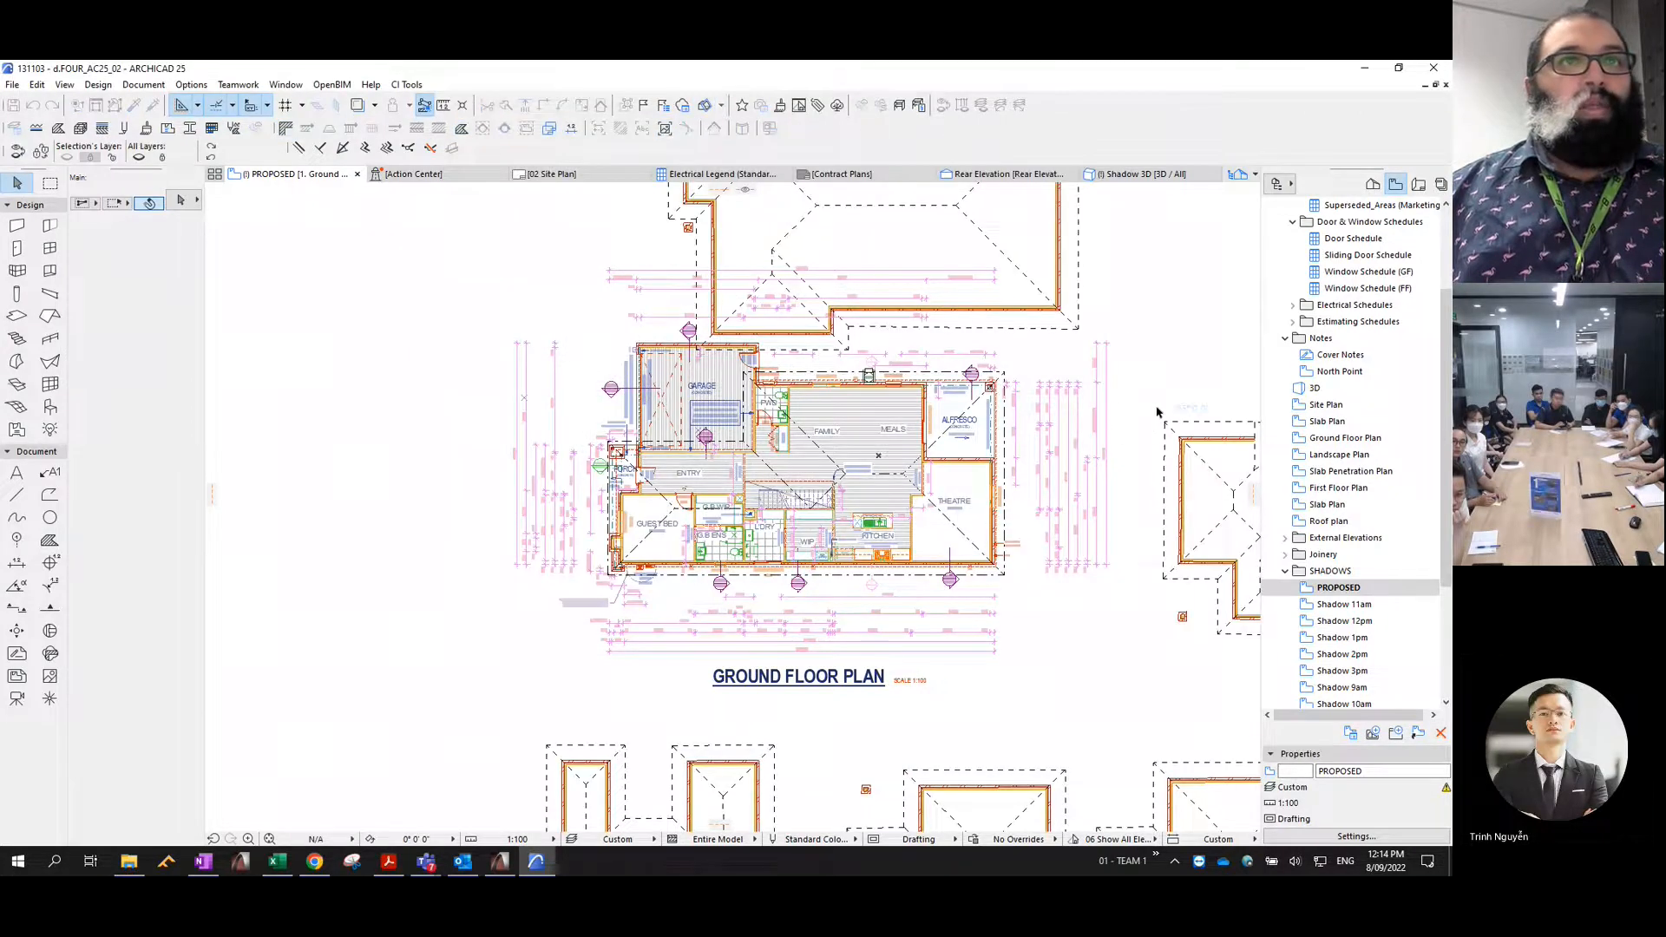
- Inspect the neighbouring dwellings in the plan by selecting their walls and roofs in turn, clearing each selection
scroll(1156, 408, down, 3)
middle_drag(1156, 408, 978, 461)
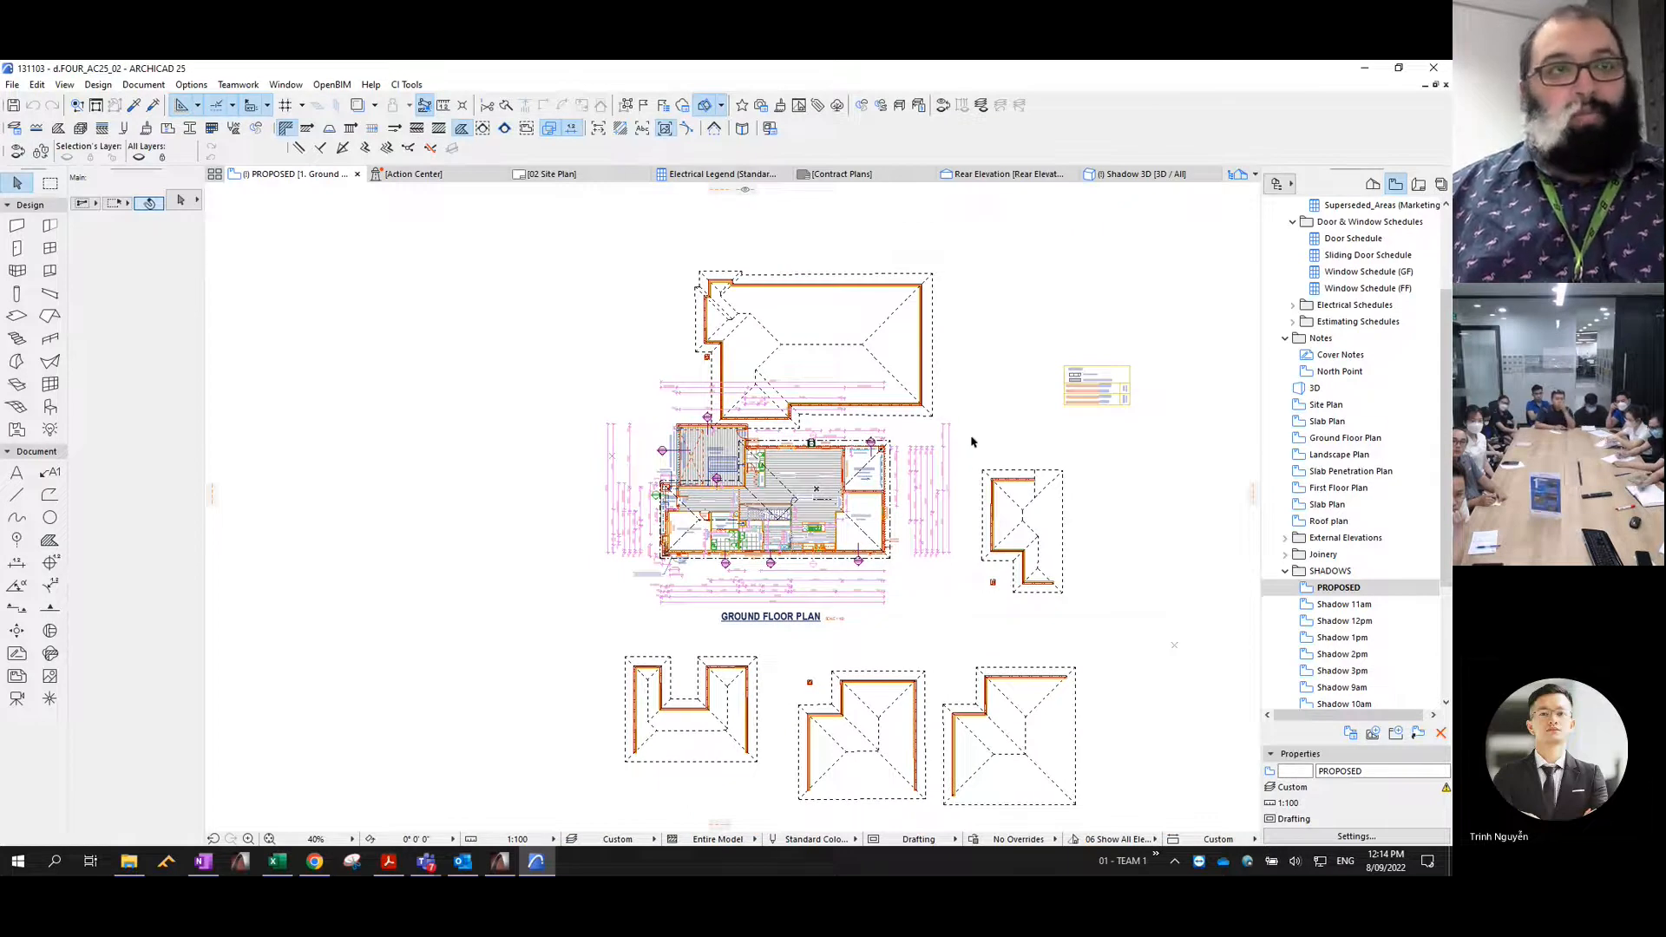
drag(975, 447, 1086, 601)
key(Escape)
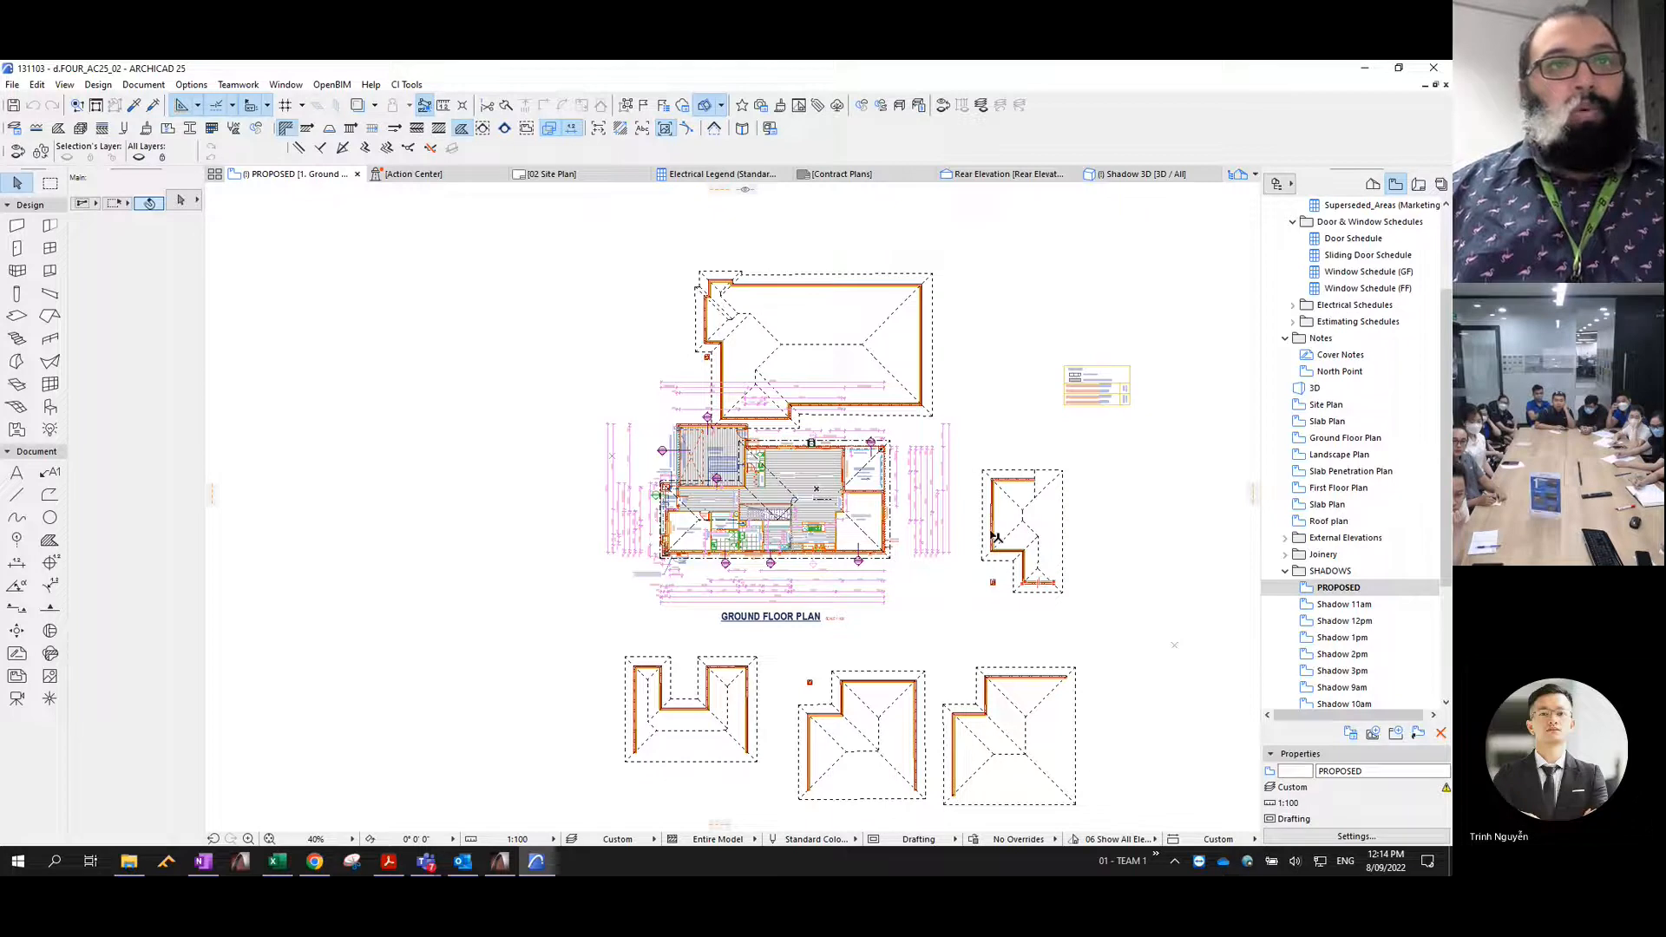
drag(974, 457, 1088, 629)
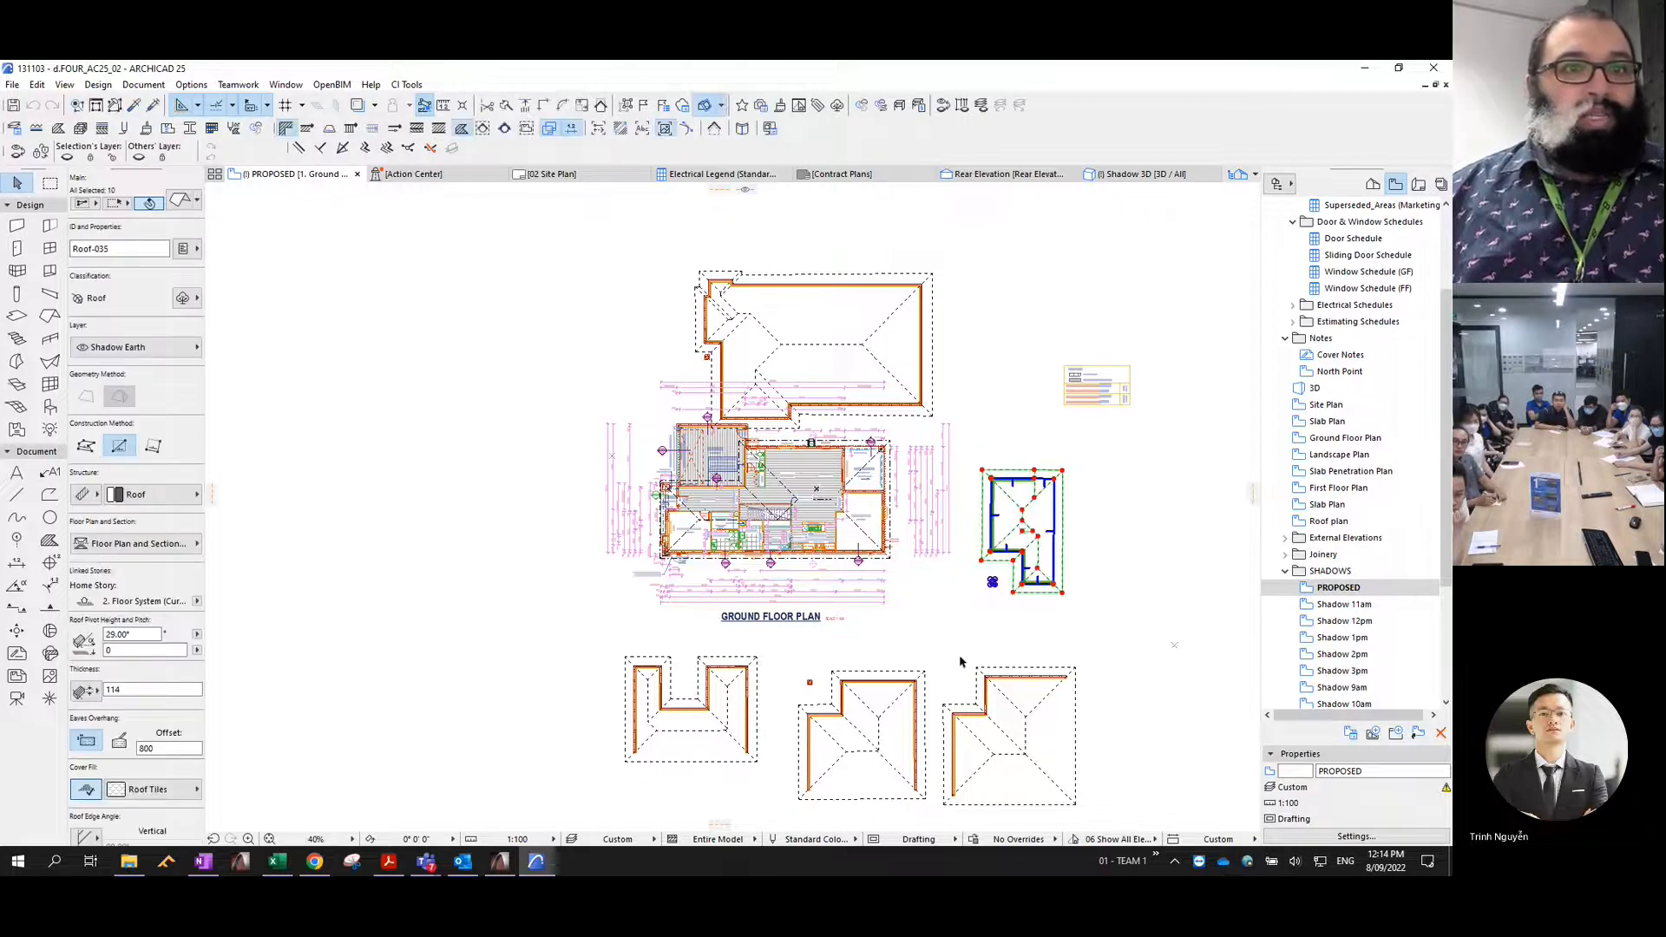
key(Escape)
drag(939, 636, 1108, 820)
key(Escape)
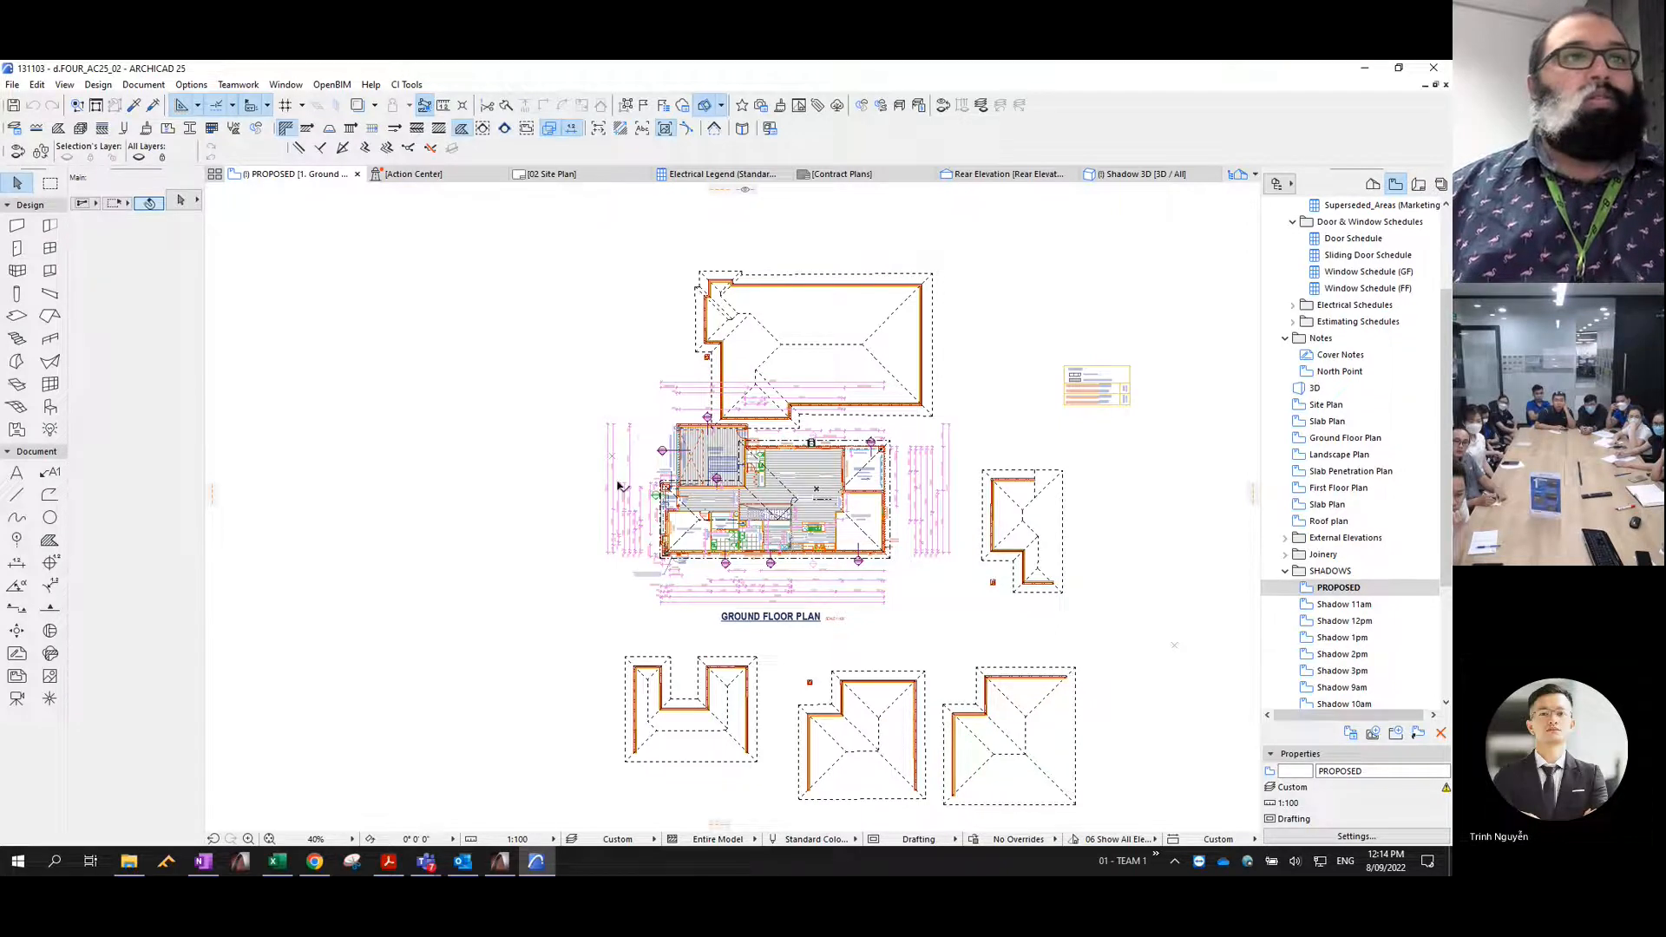
- Reopen the PROPOSED view with its saved settings and switch to the Shadow 3D view
click(1341, 589)
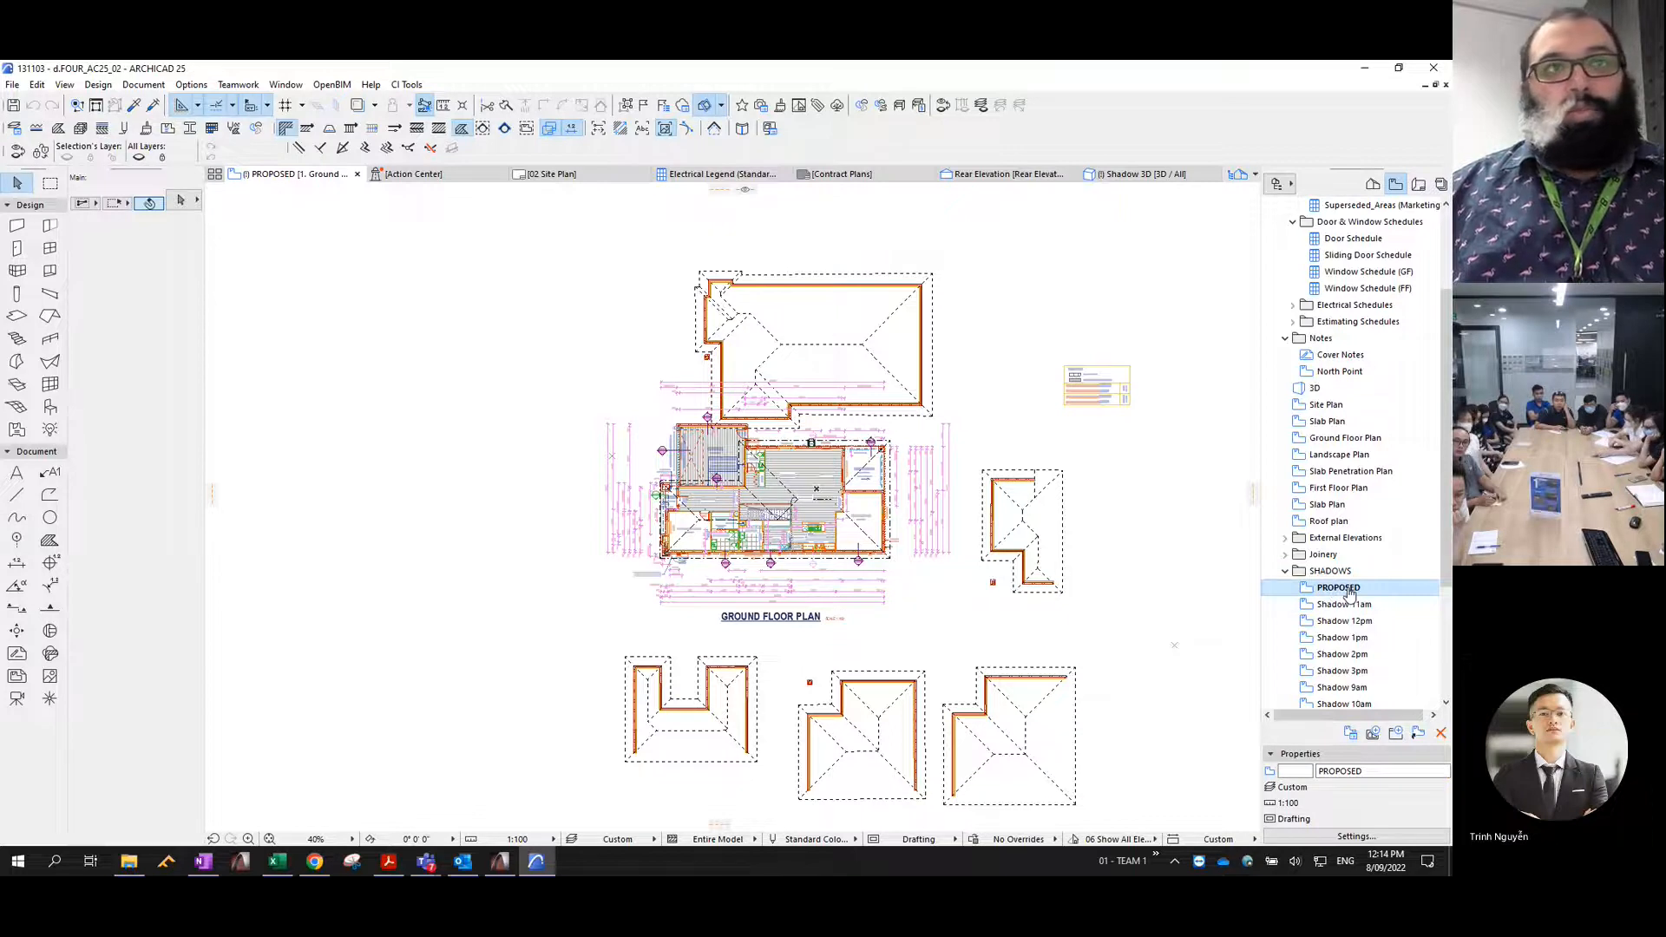
double_click(1350, 592)
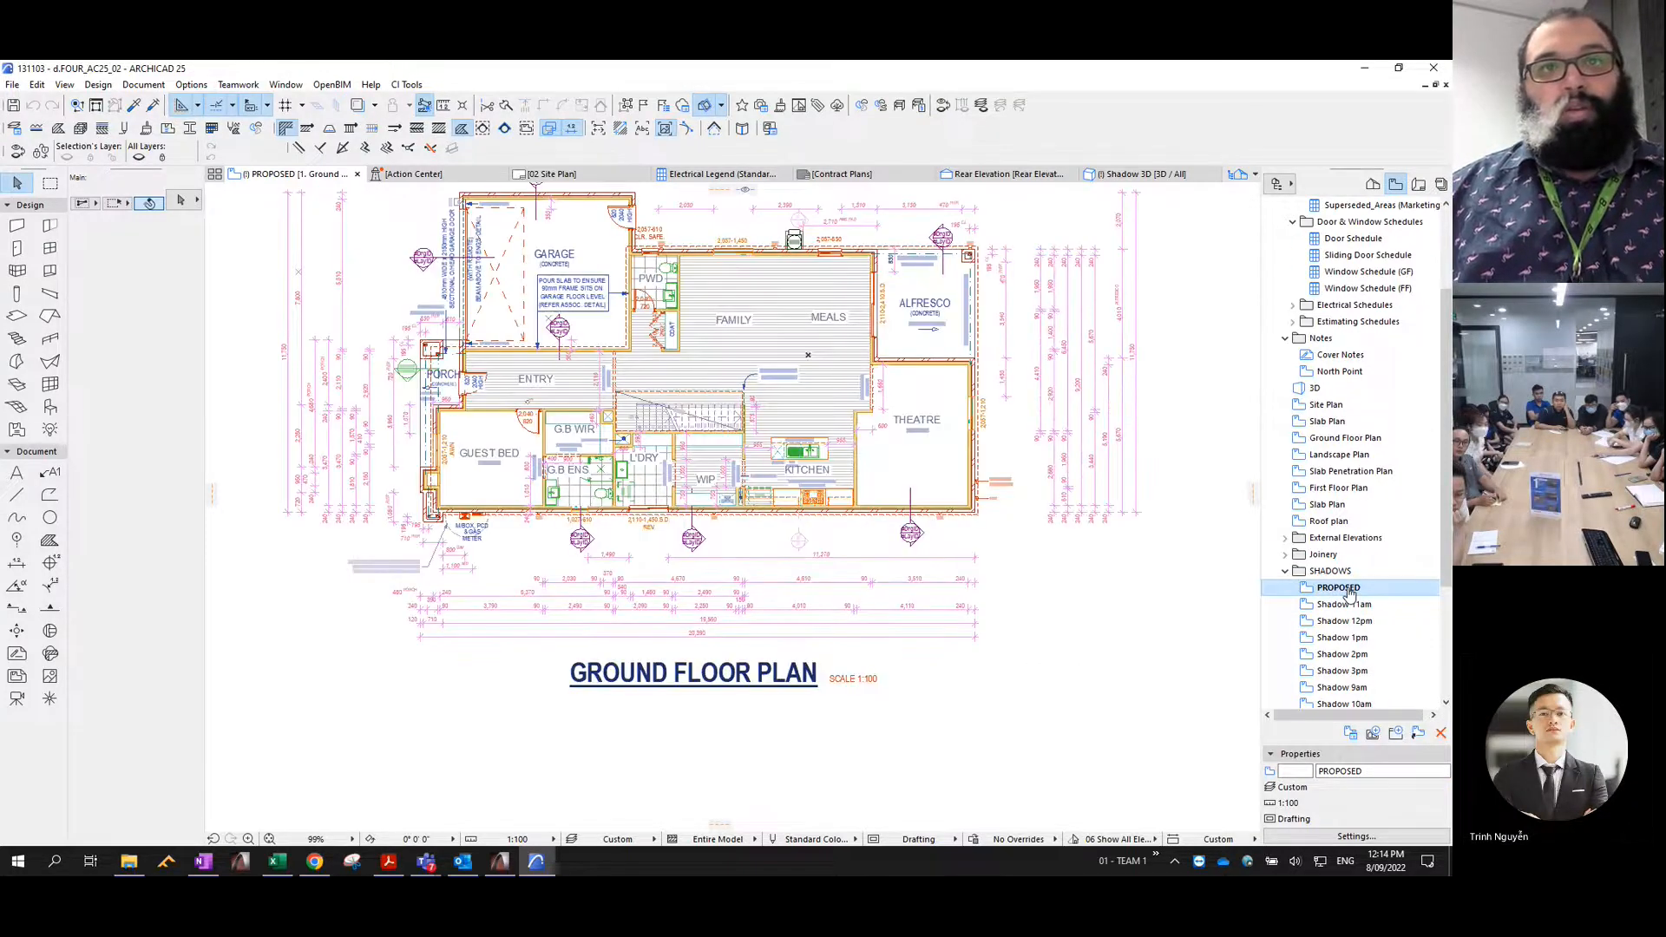
scroll(1350, 594, down, 3)
double_click(1339, 554)
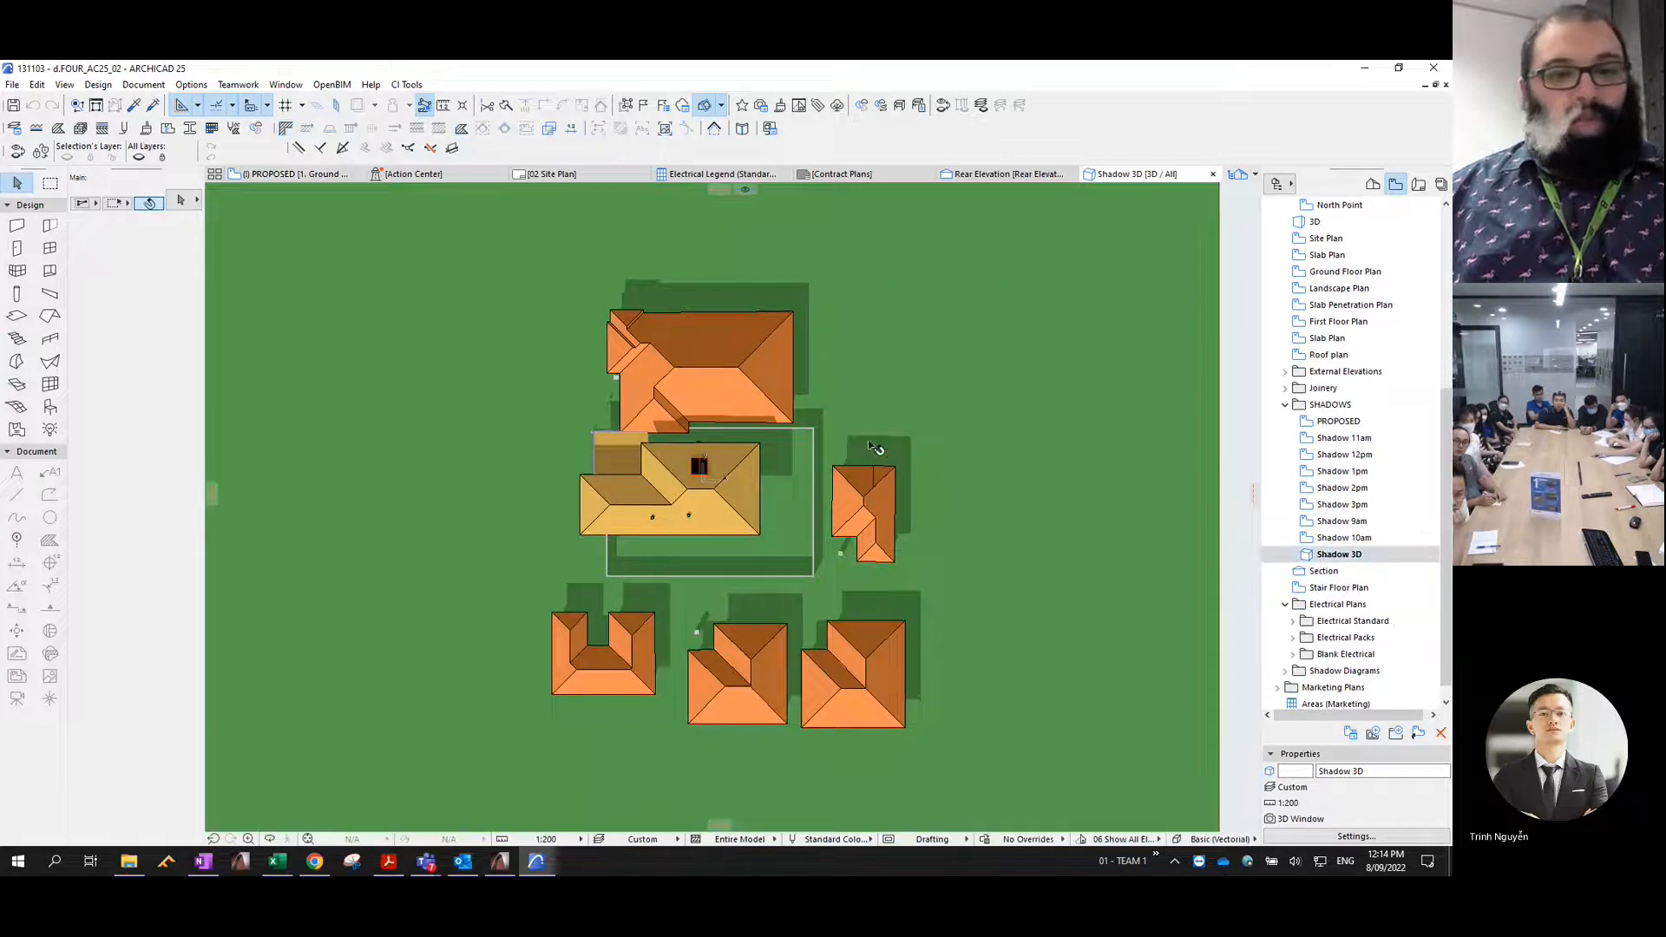
- Examine the roofs and walls of the proposed house and its neighbours in the Shadow 3D model, from above and at ground level
mouse_move(876, 516)
shift+middle_down()
mouse_move(833, 416)
mouse_move(577, 304)
mouse_move(815, 659)
shift+middle_up()
scroll(814, 659, up, 5)
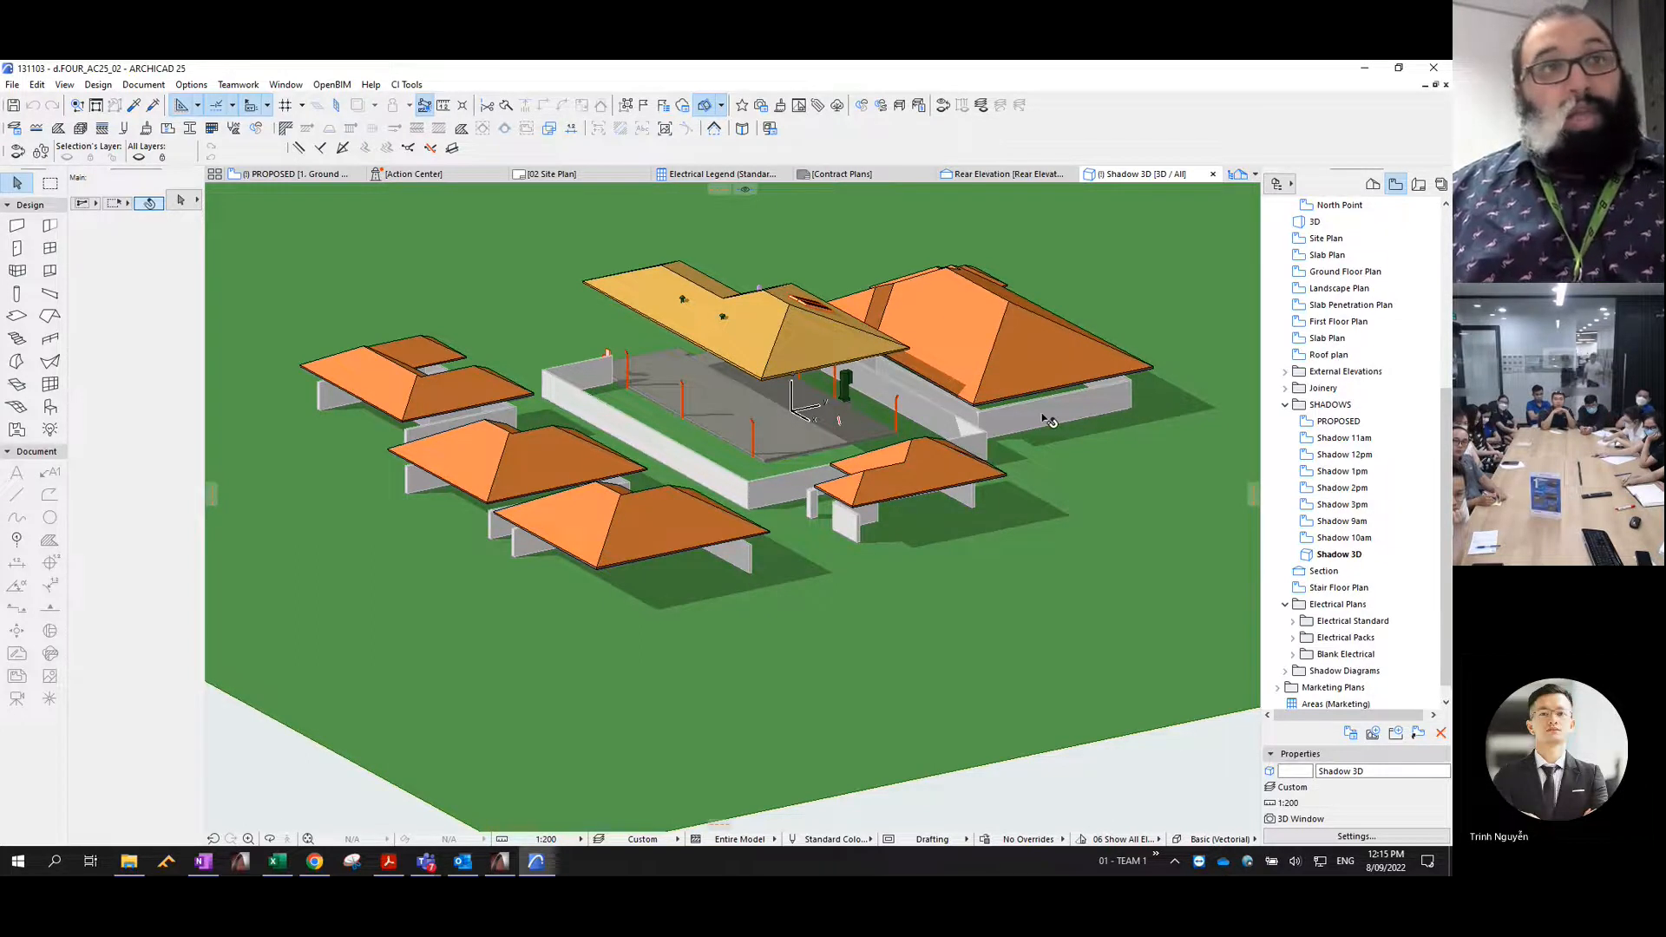
mouse_move(1011, 503)
shift+middle_down()
mouse_move(903, 428)
mouse_move(763, 406)
shift+middle_up()
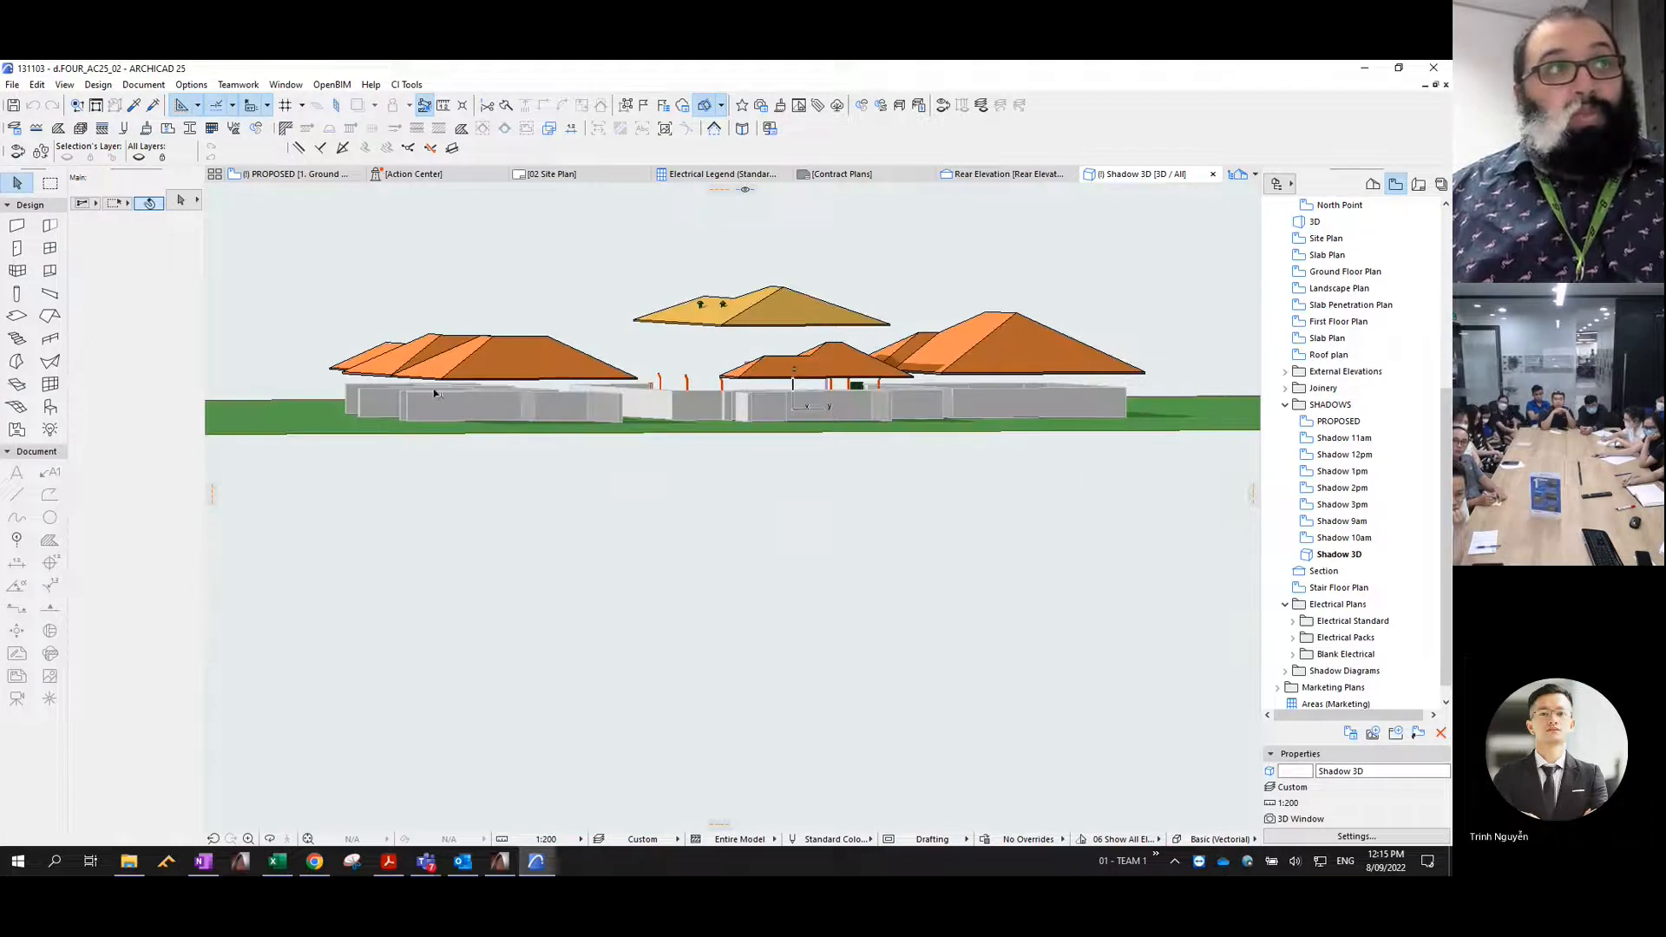
scroll(439, 391, up, 4)
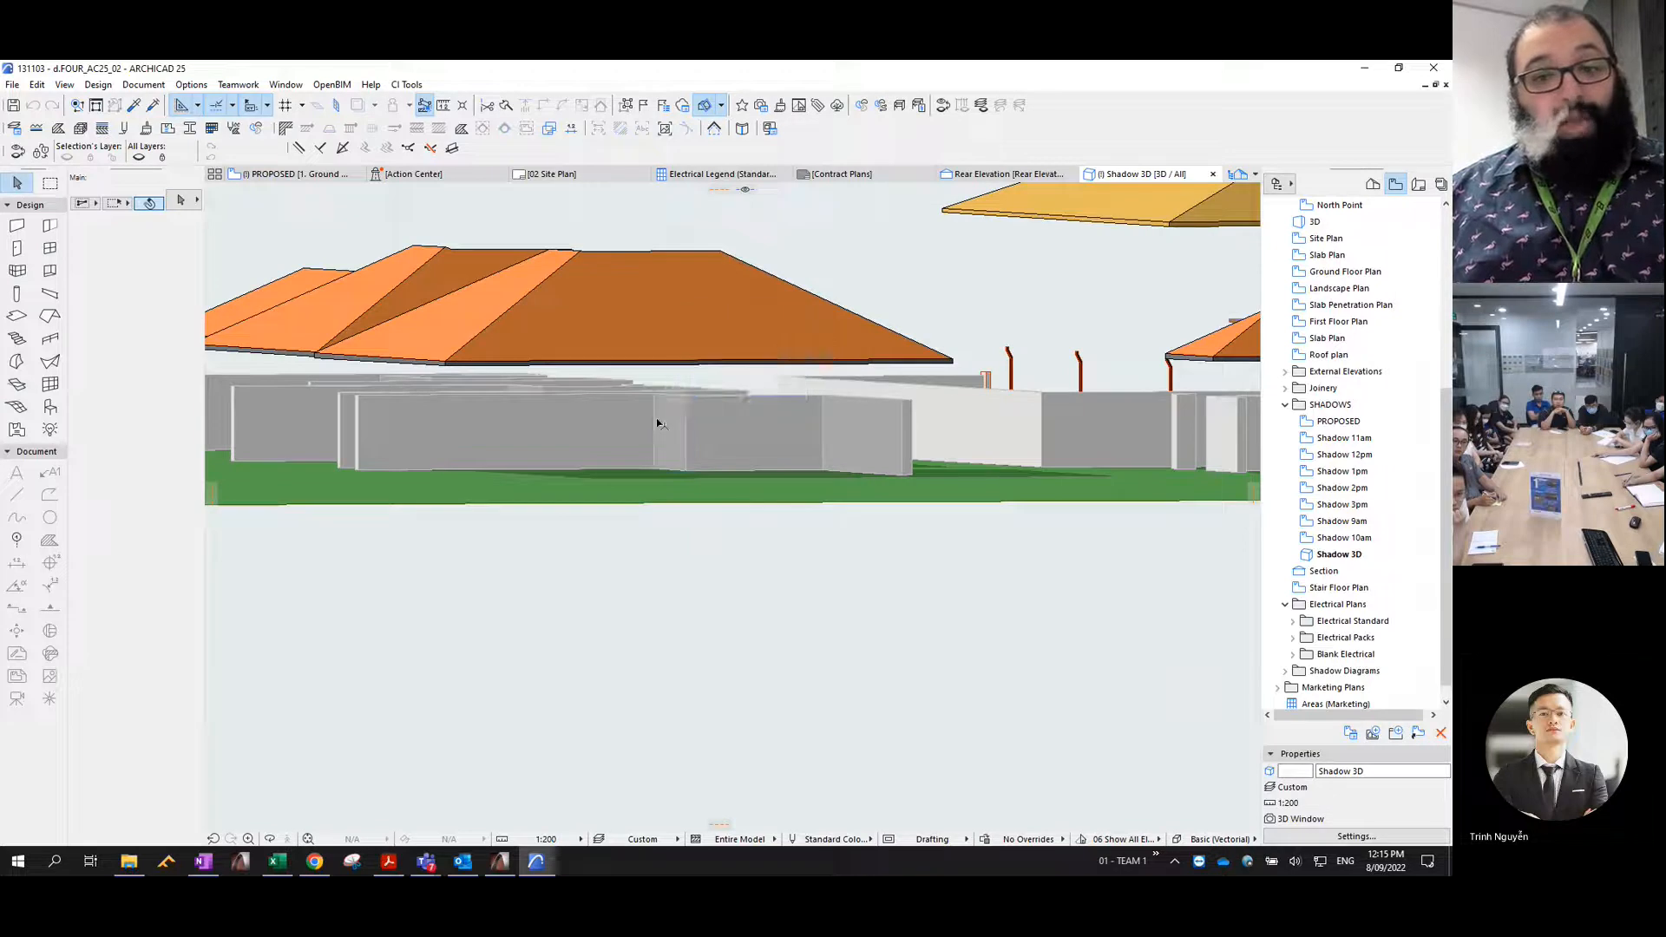
click(658, 424)
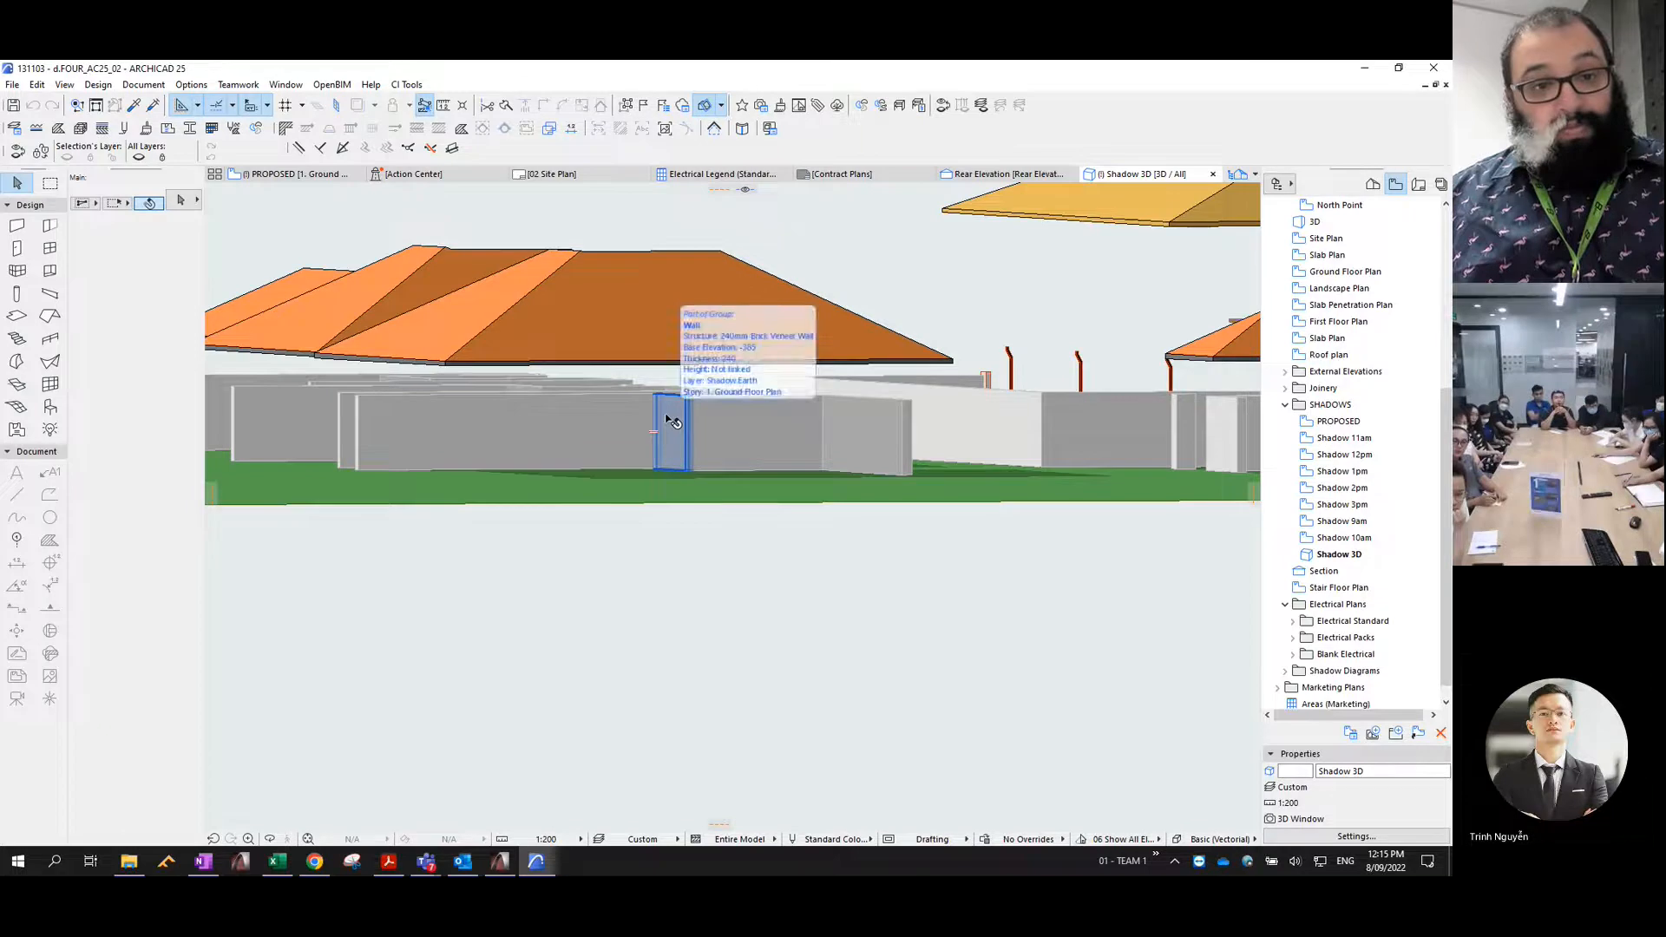
mouse_move(577, 477)
shift+middle_down()
mouse_move(539, 454)
mouse_move(596, 480)
mouse_move(548, 477)
shift+middle_up()
scroll(635, 477, down, 5)
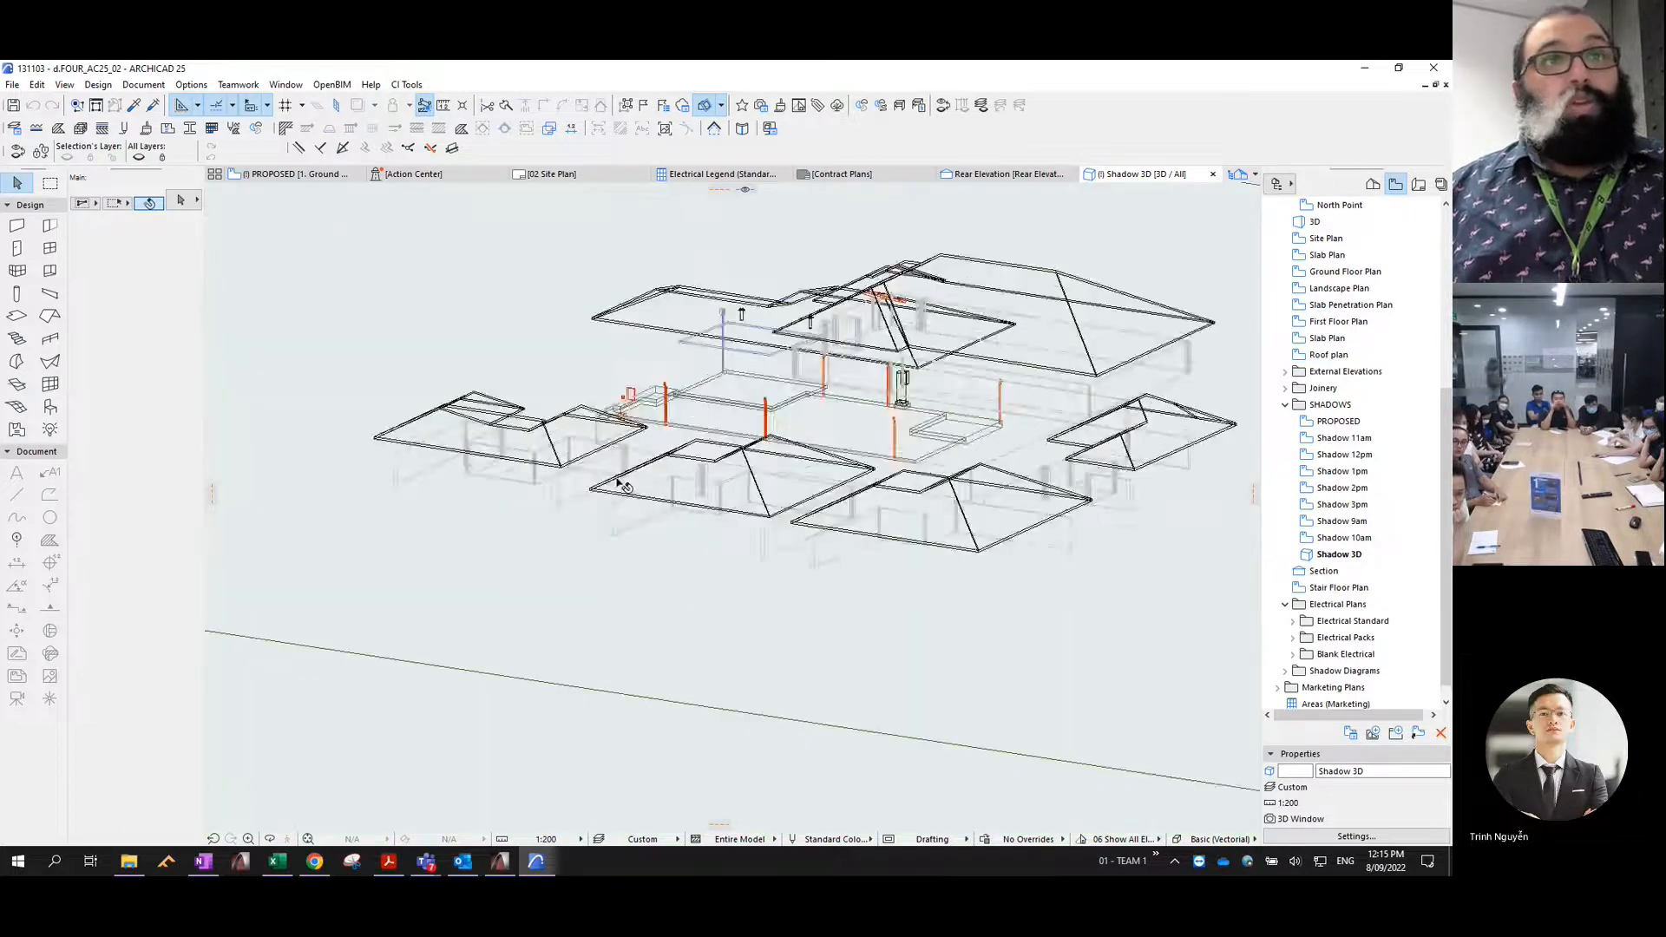
click(1339, 554)
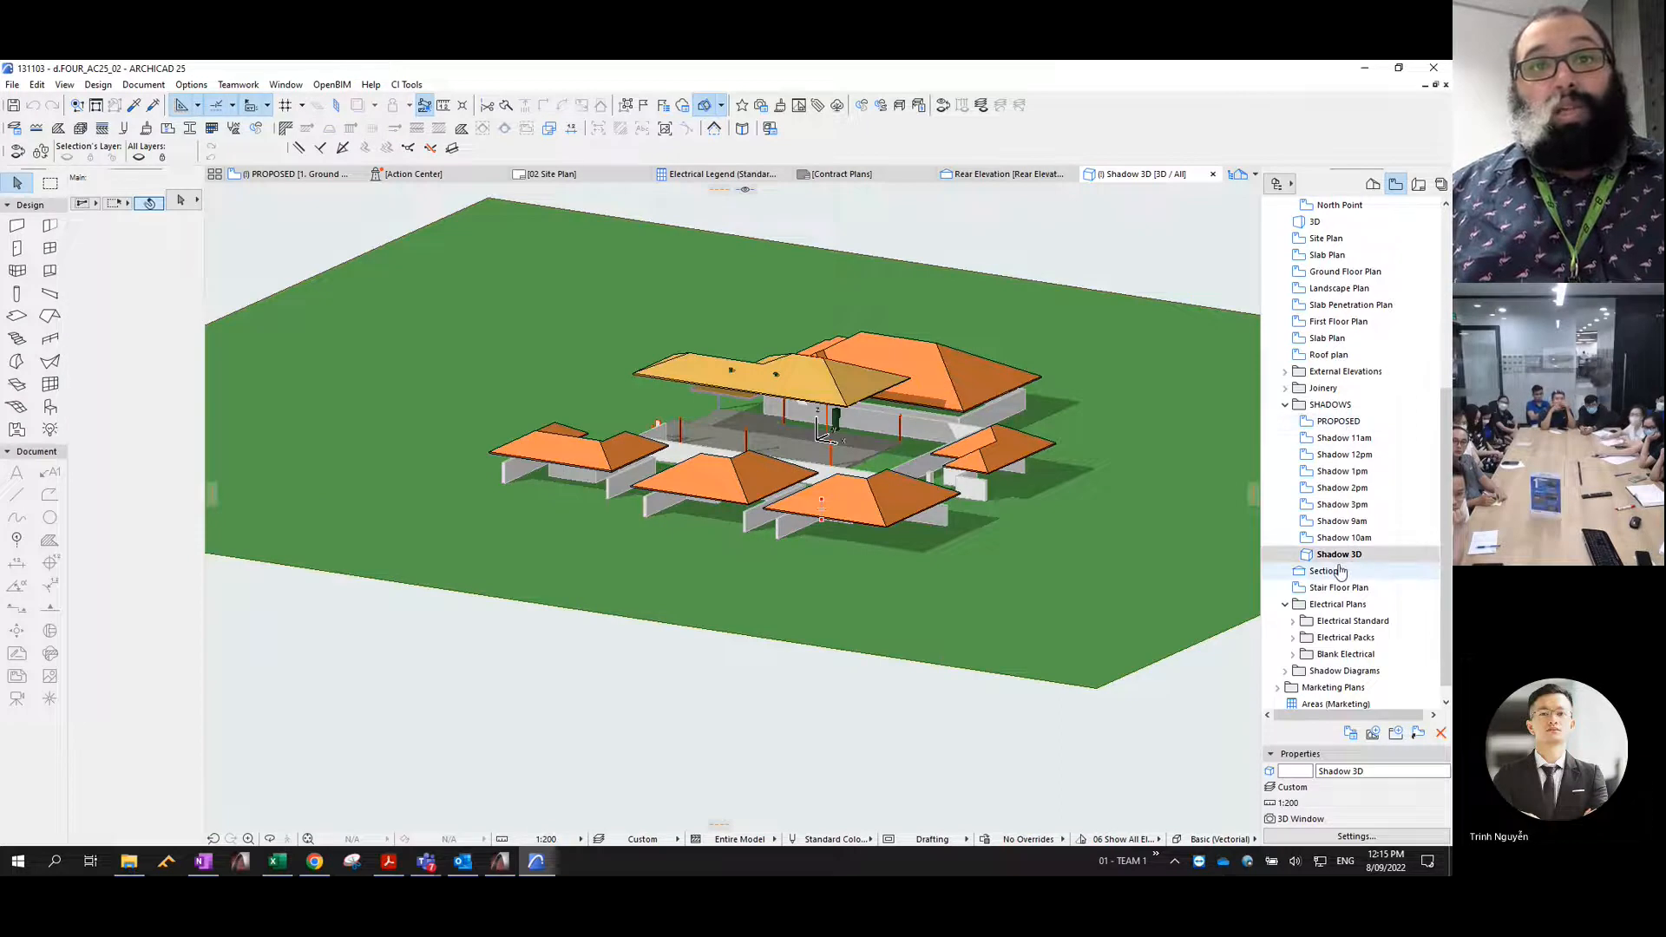
- Delete the Shadow 3D view from the SHADOWS folder
right_click(1341, 554)
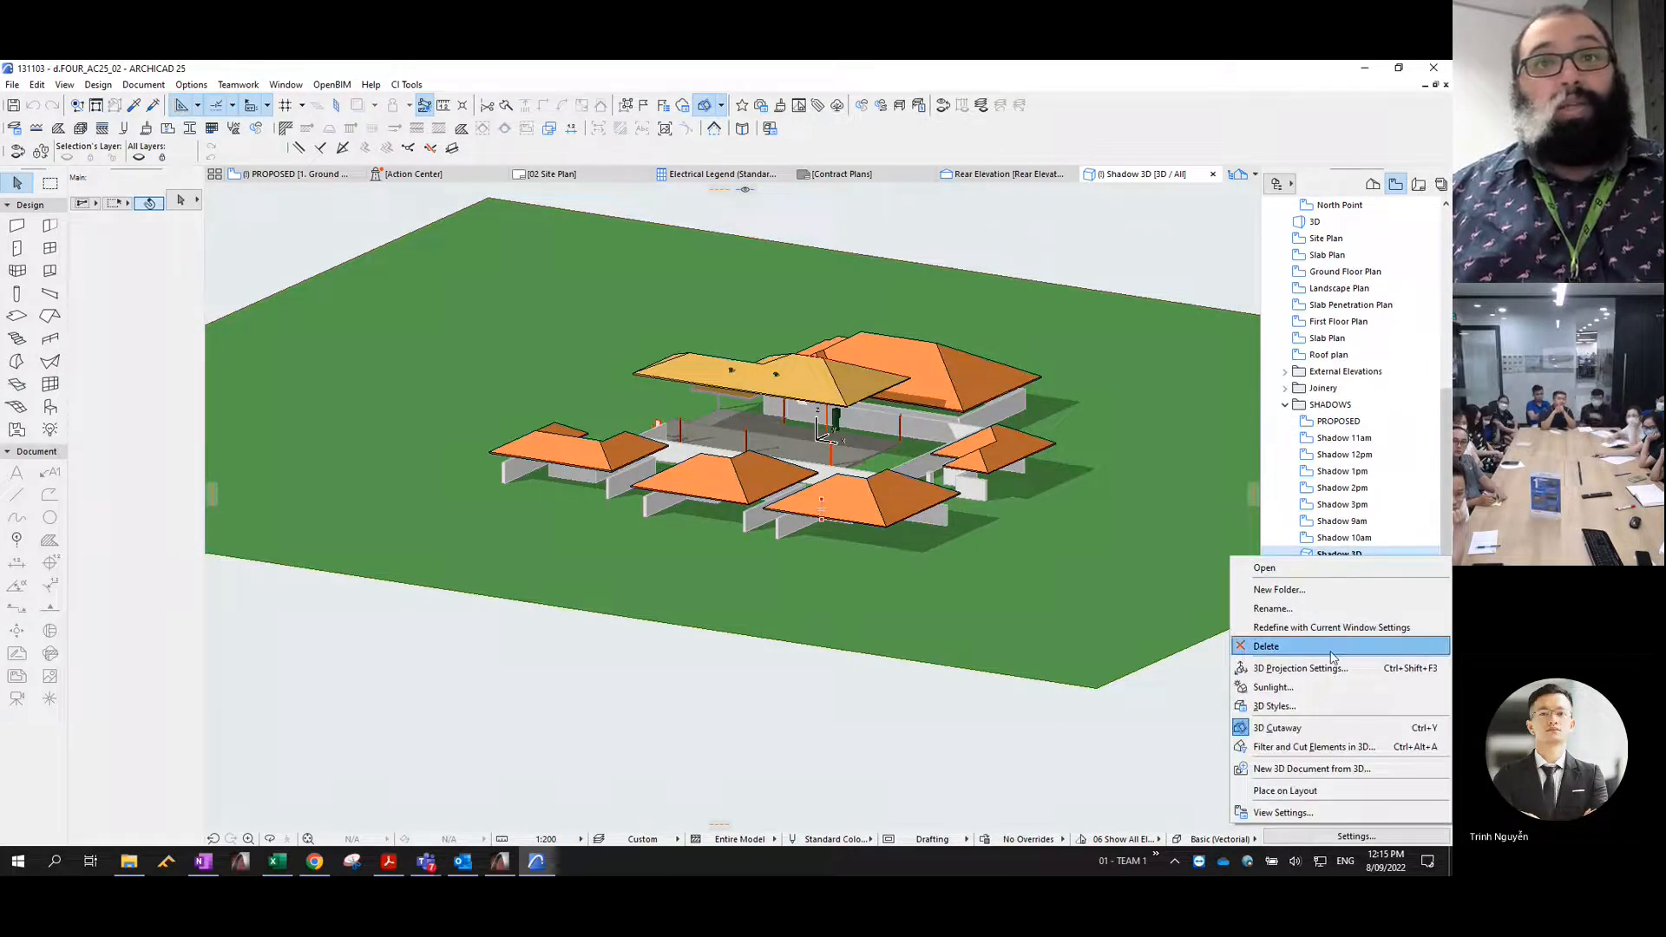
click(1266, 647)
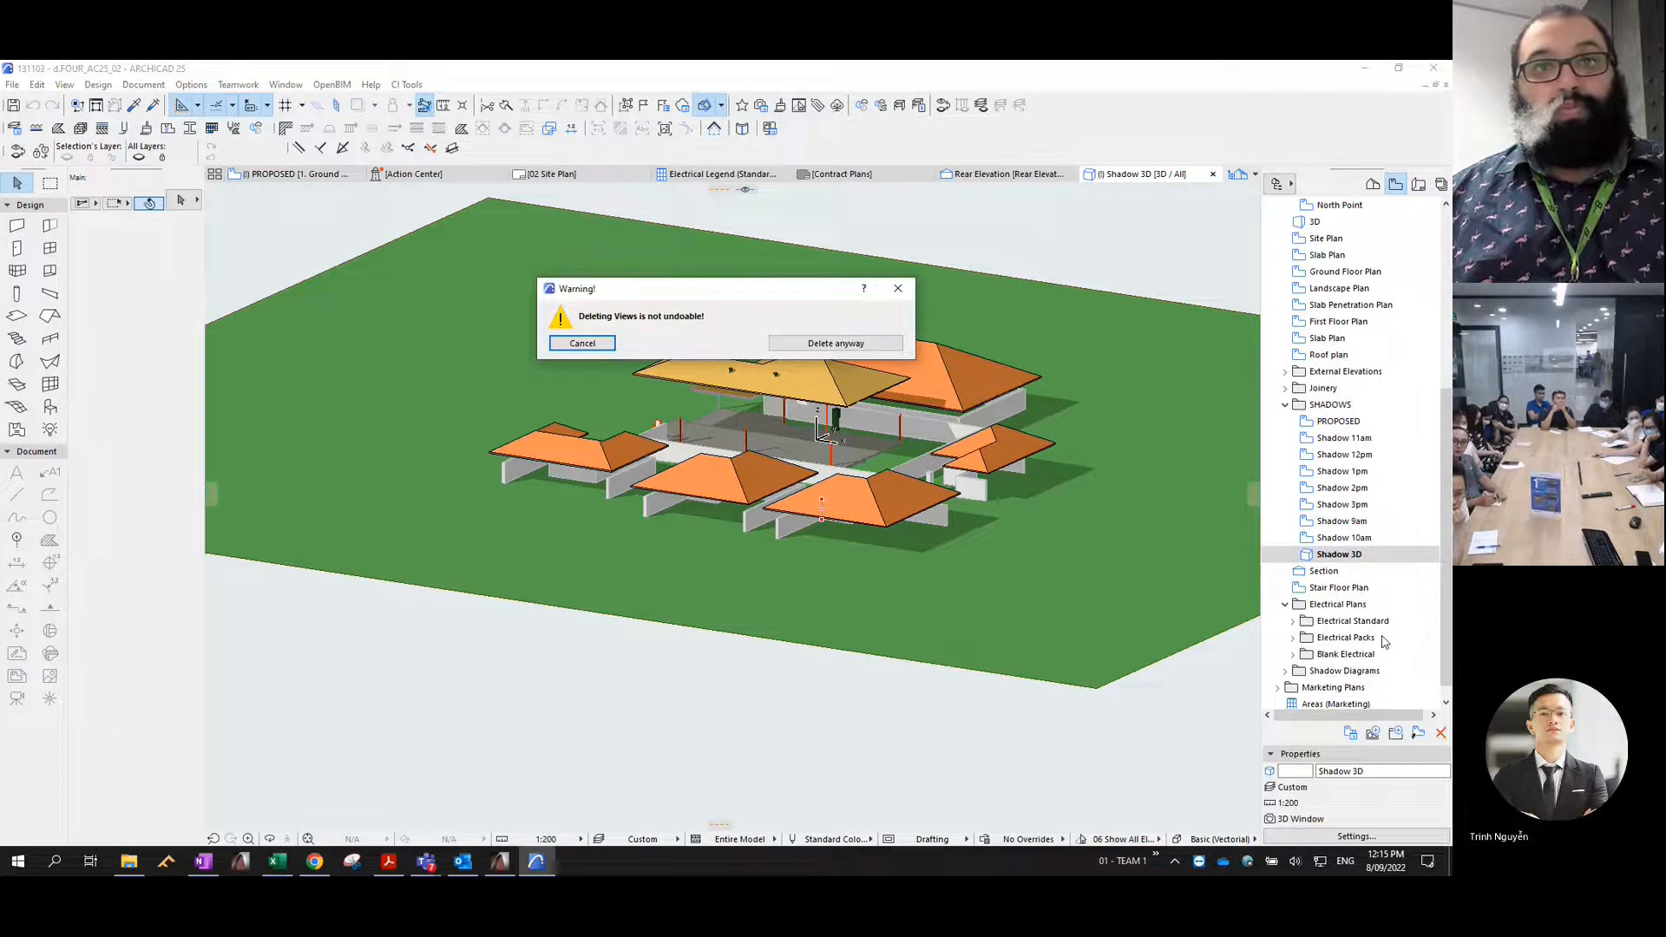
click(857, 347)
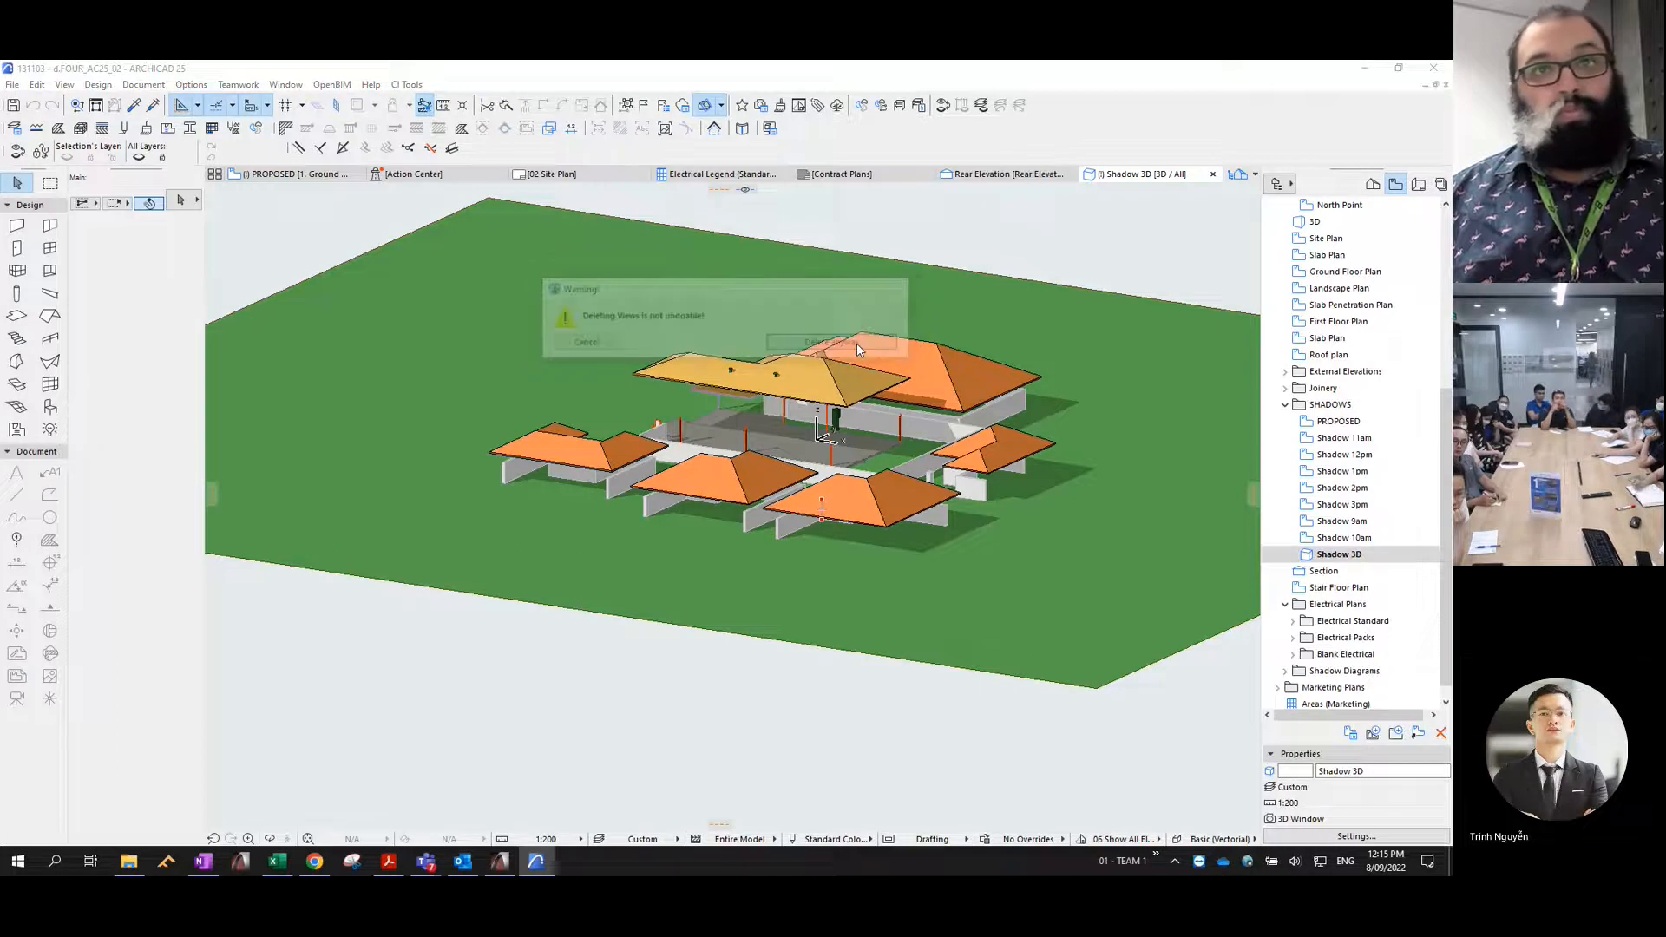
- Reopen the PROPOSED plan view and hide all of its layers
double_click(1336, 422)
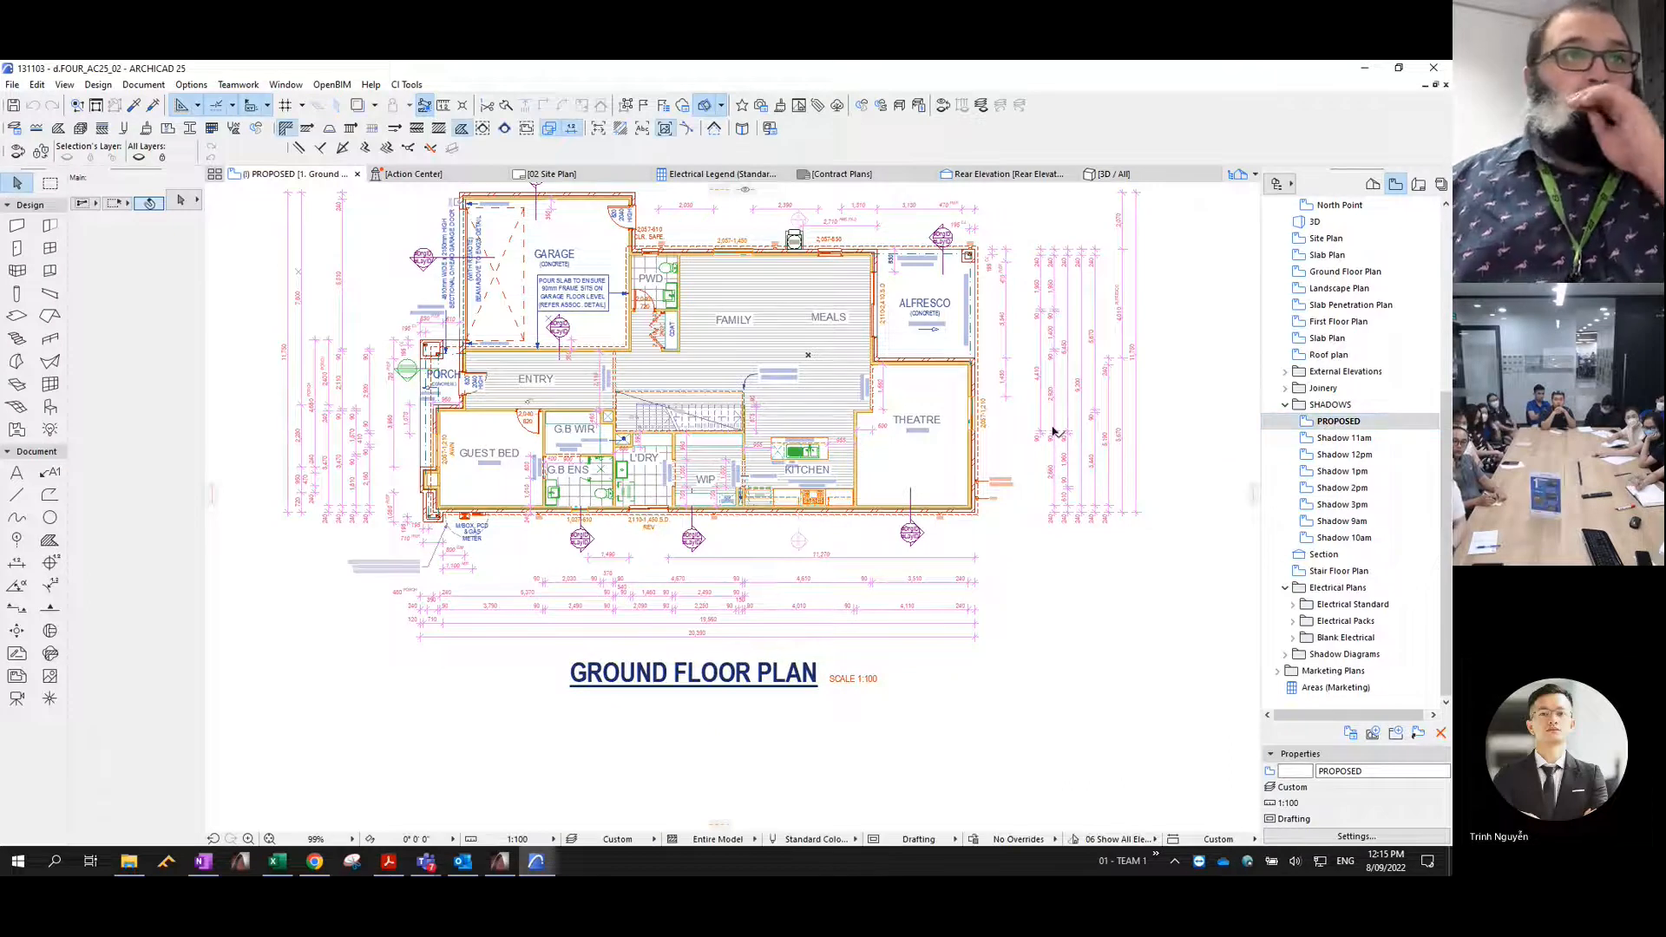
scroll(1188, 495, down, 4)
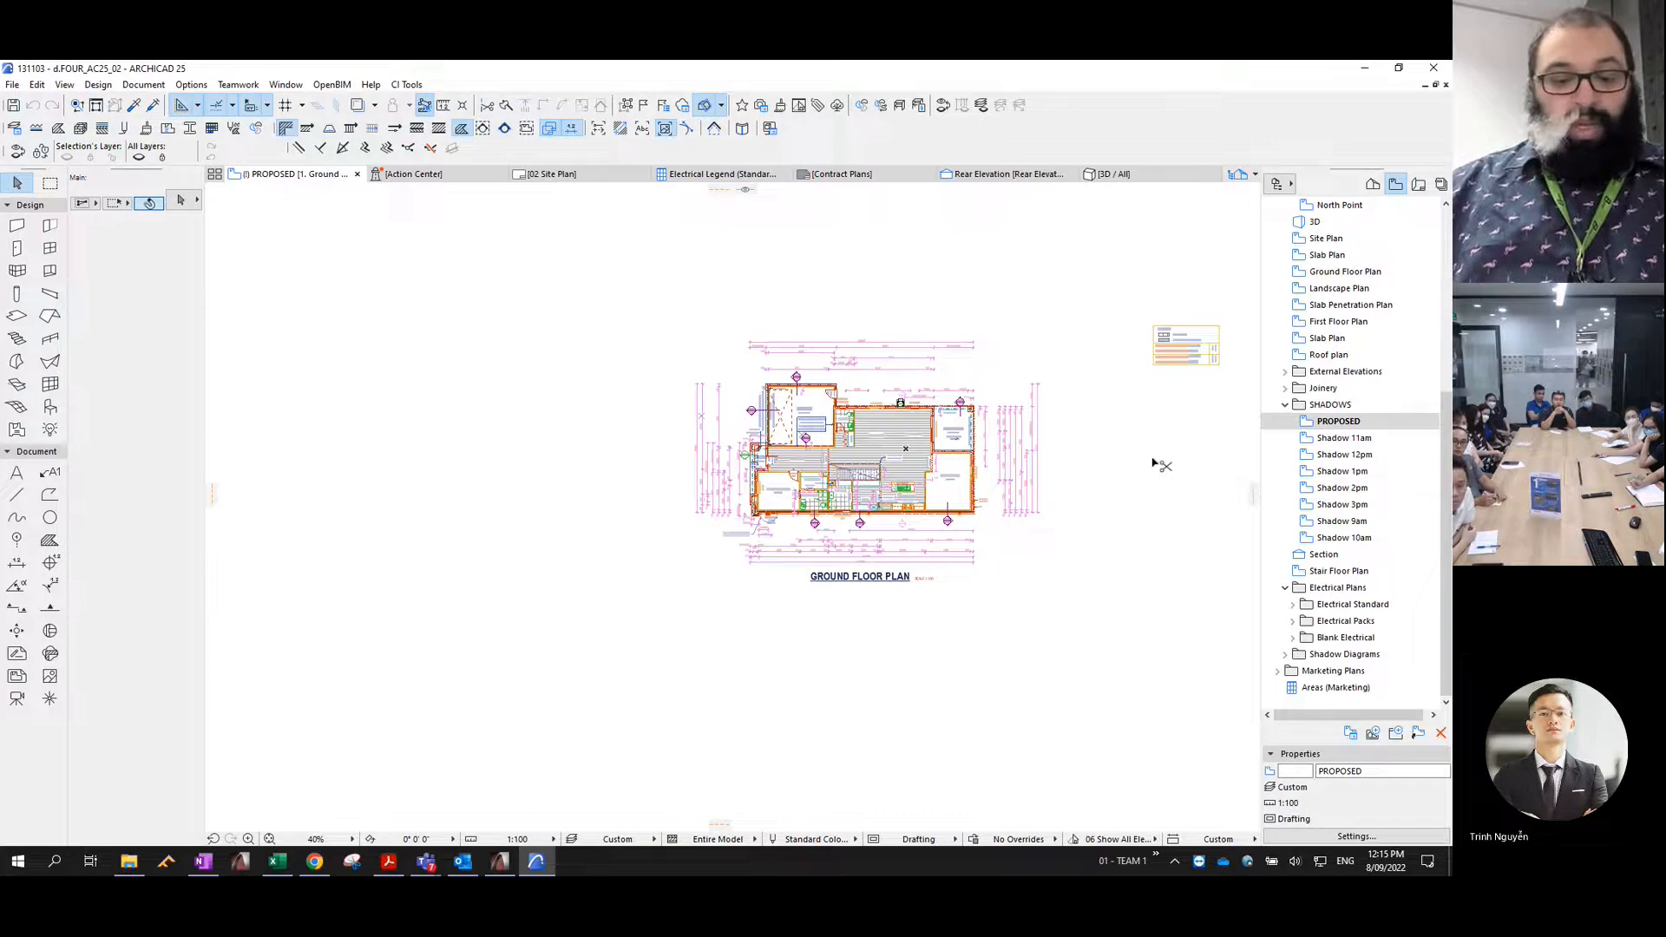
key(ctrl+l)
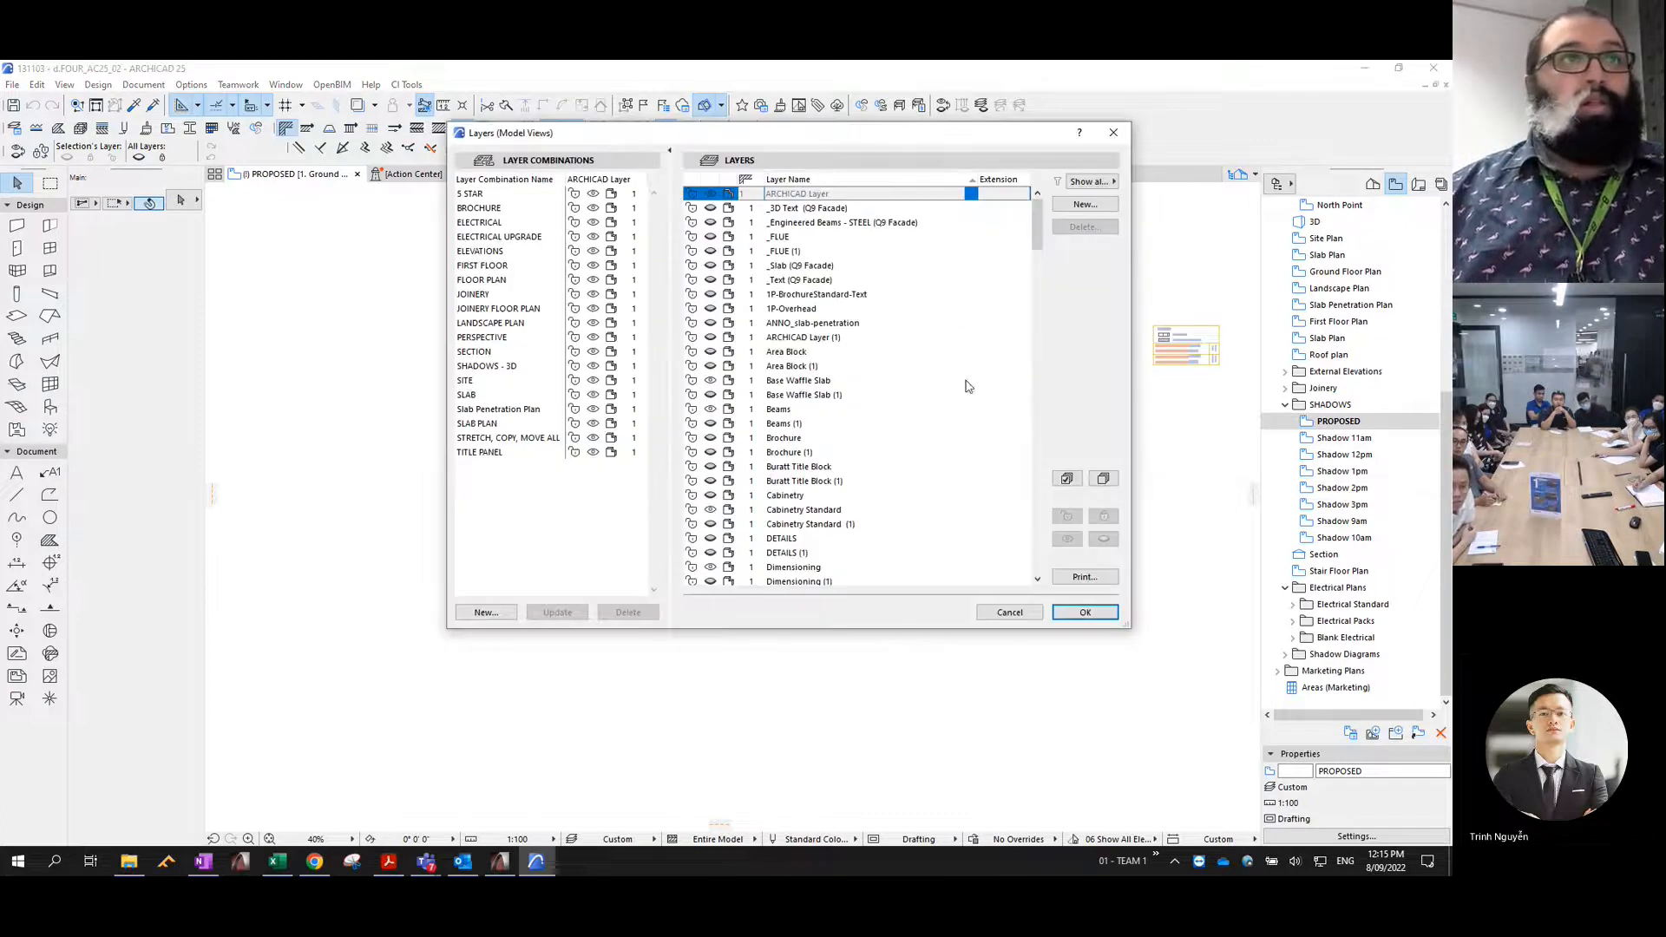
click(1068, 478)
click(1104, 479)
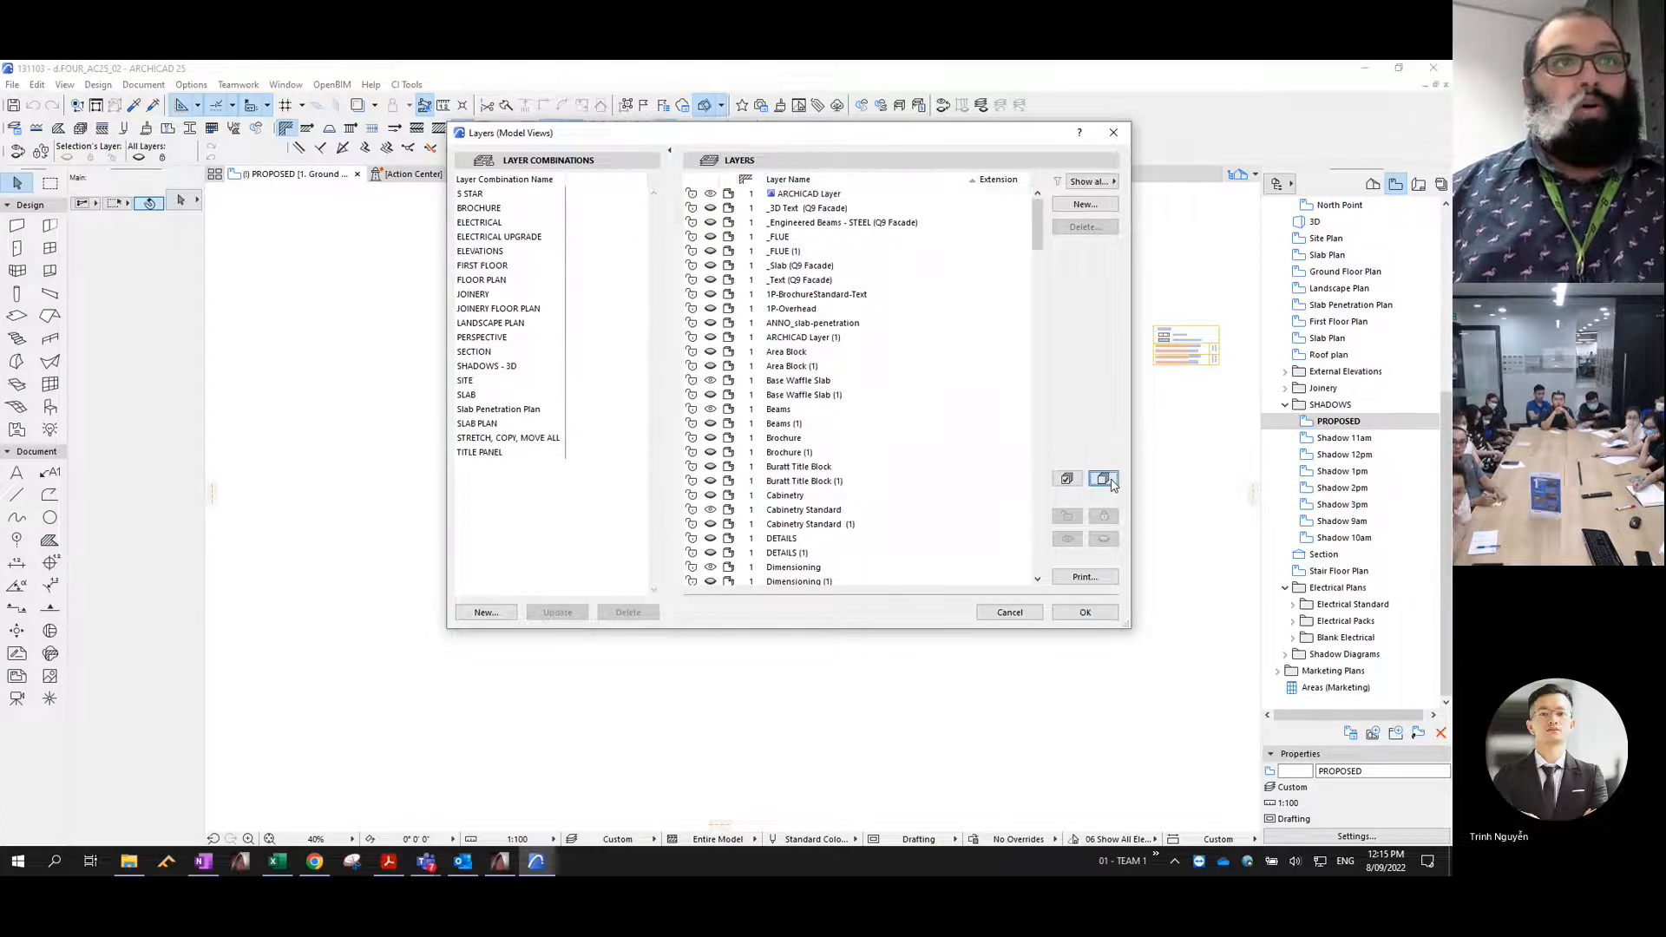
click(1066, 479)
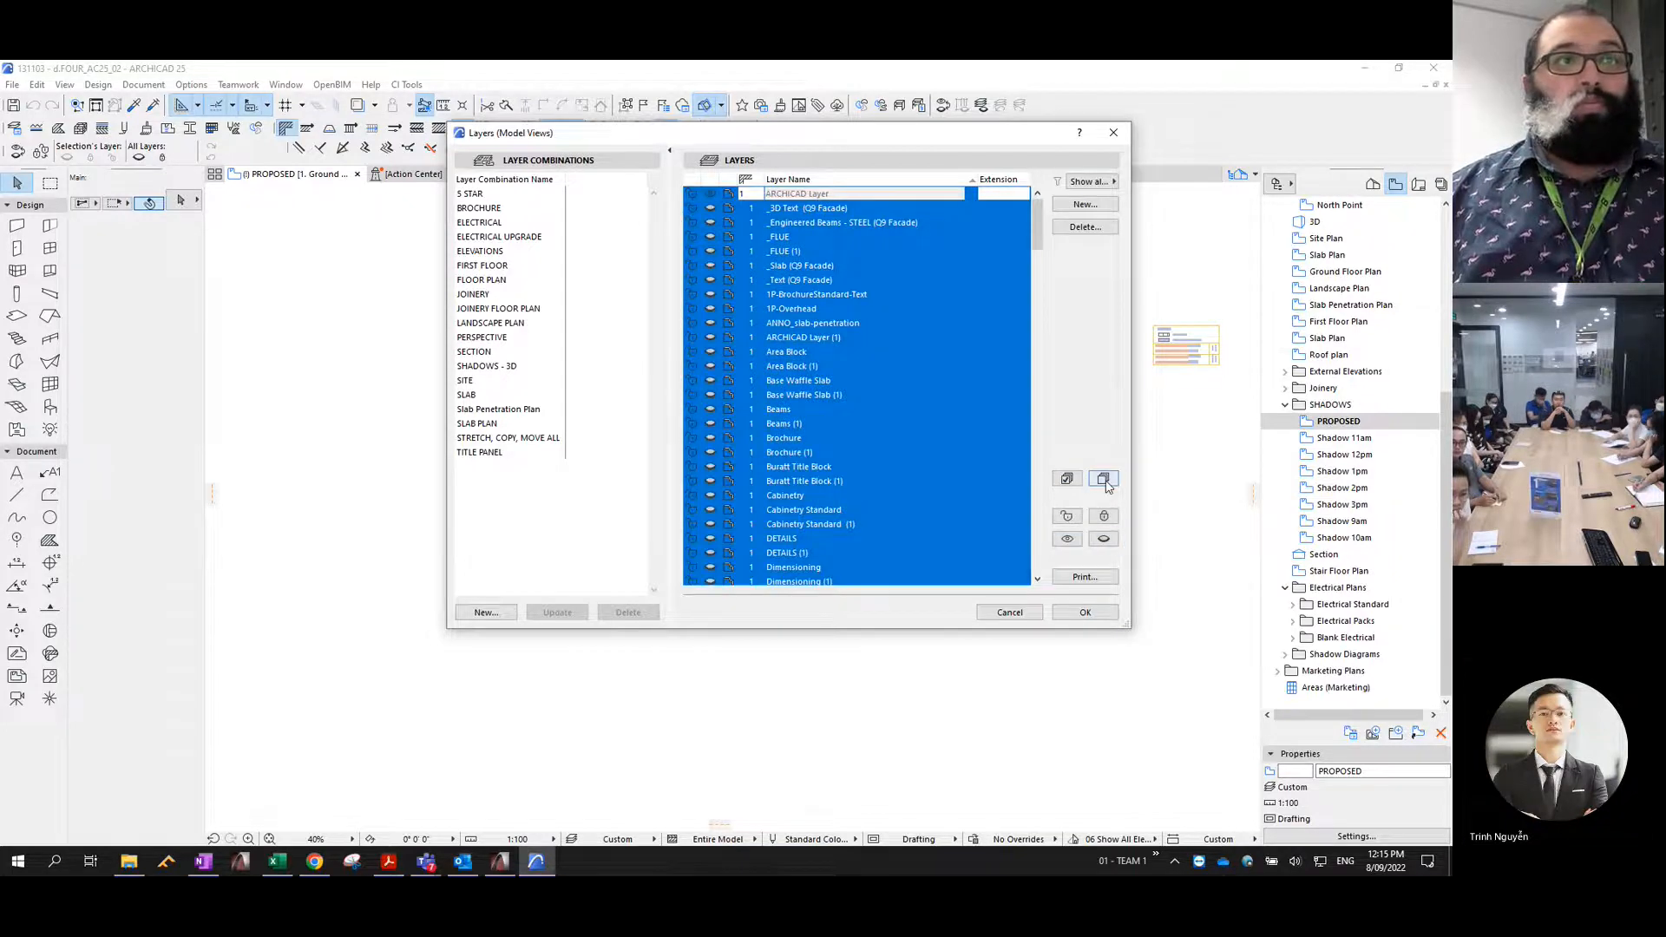
click(1104, 479)
- Show the Shadows - Earth, Shadows - Fence and Shadows - General layers in the PROPOSED plan and check their contents
scroll(907, 428, down, 3)
scroll(795, 452, down, 10)
scroll(795, 451, down, 15)
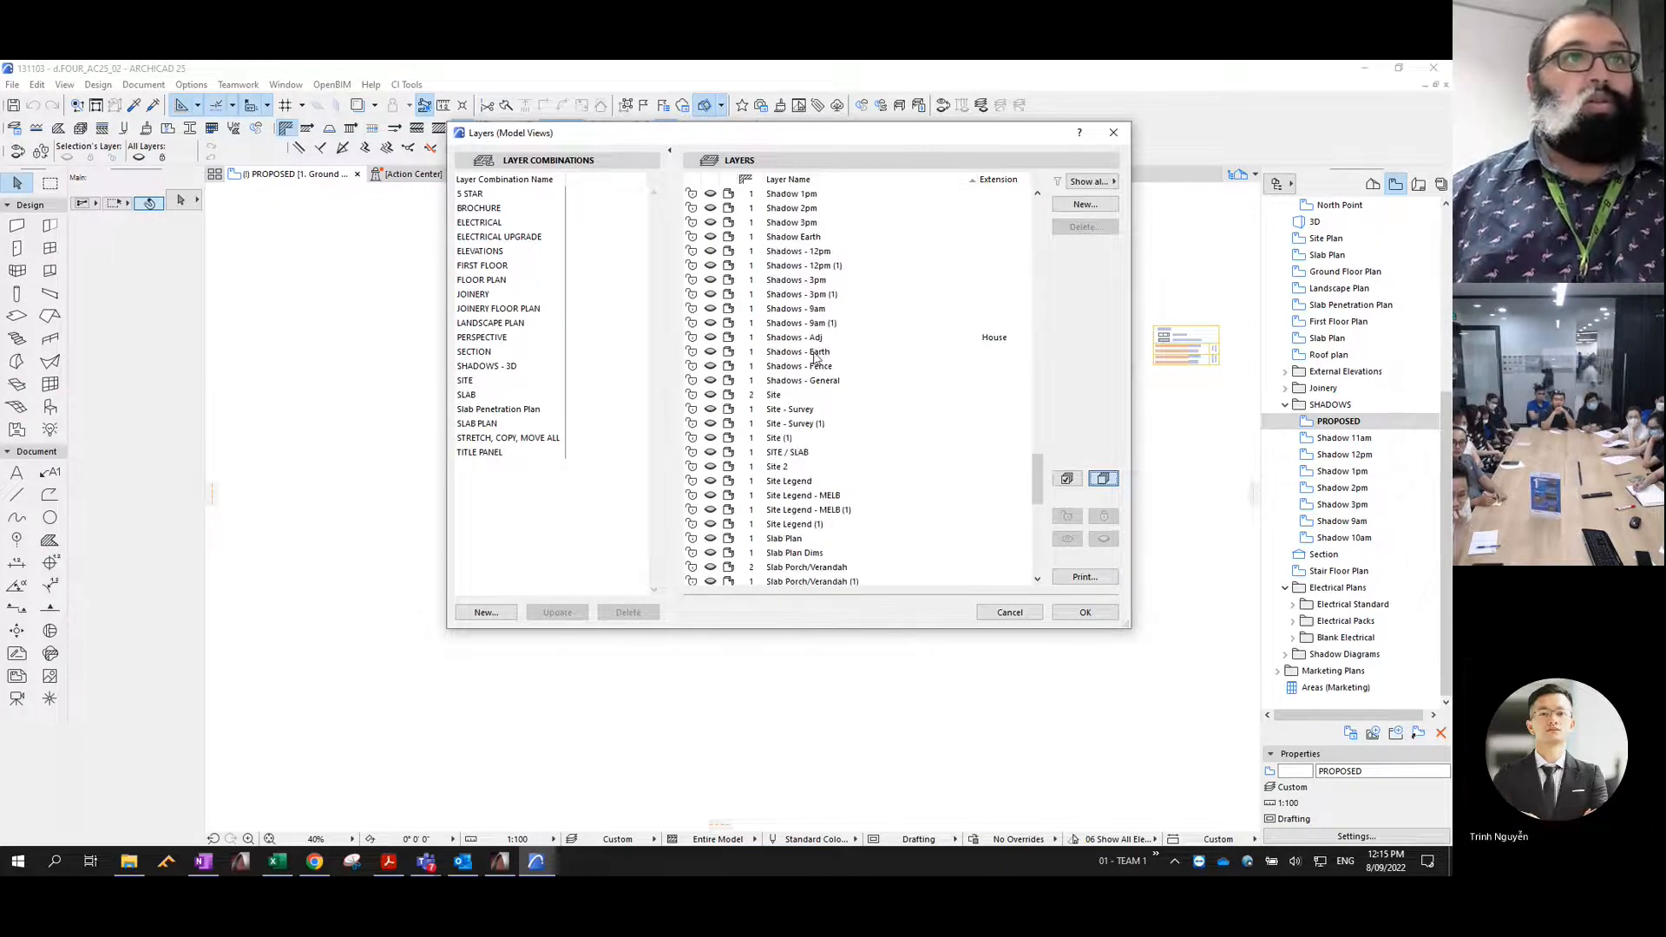
click(713, 365)
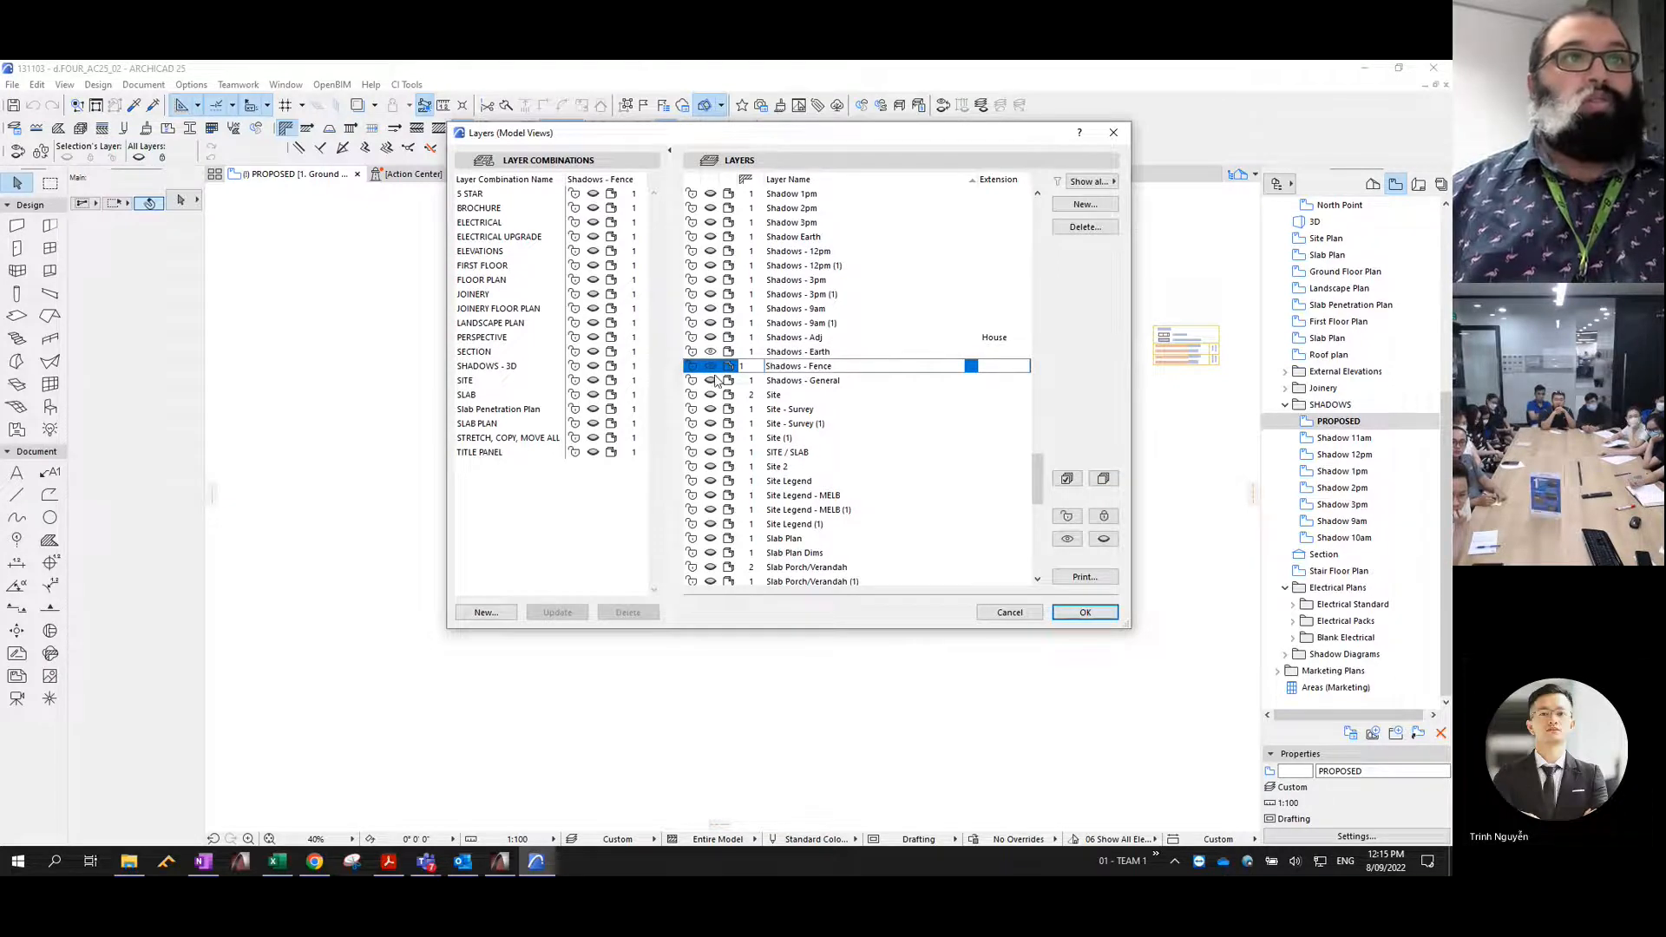
click(712, 381)
click(1083, 612)
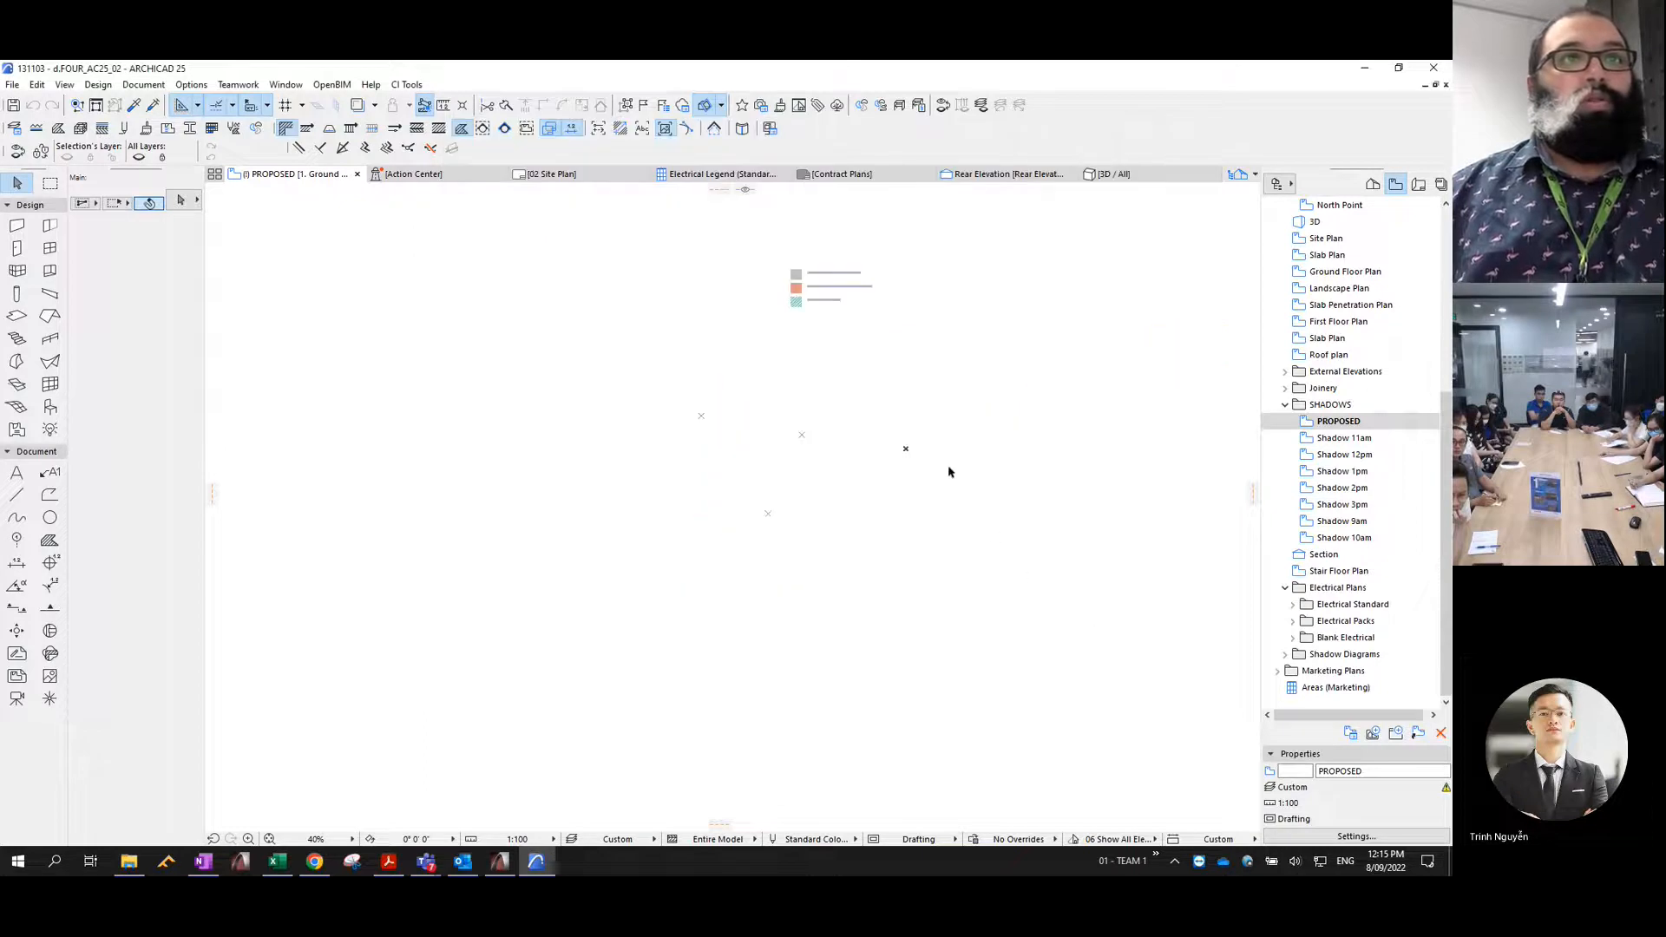
scroll(948, 460, up, 2)
scroll(687, 400, down, 2)
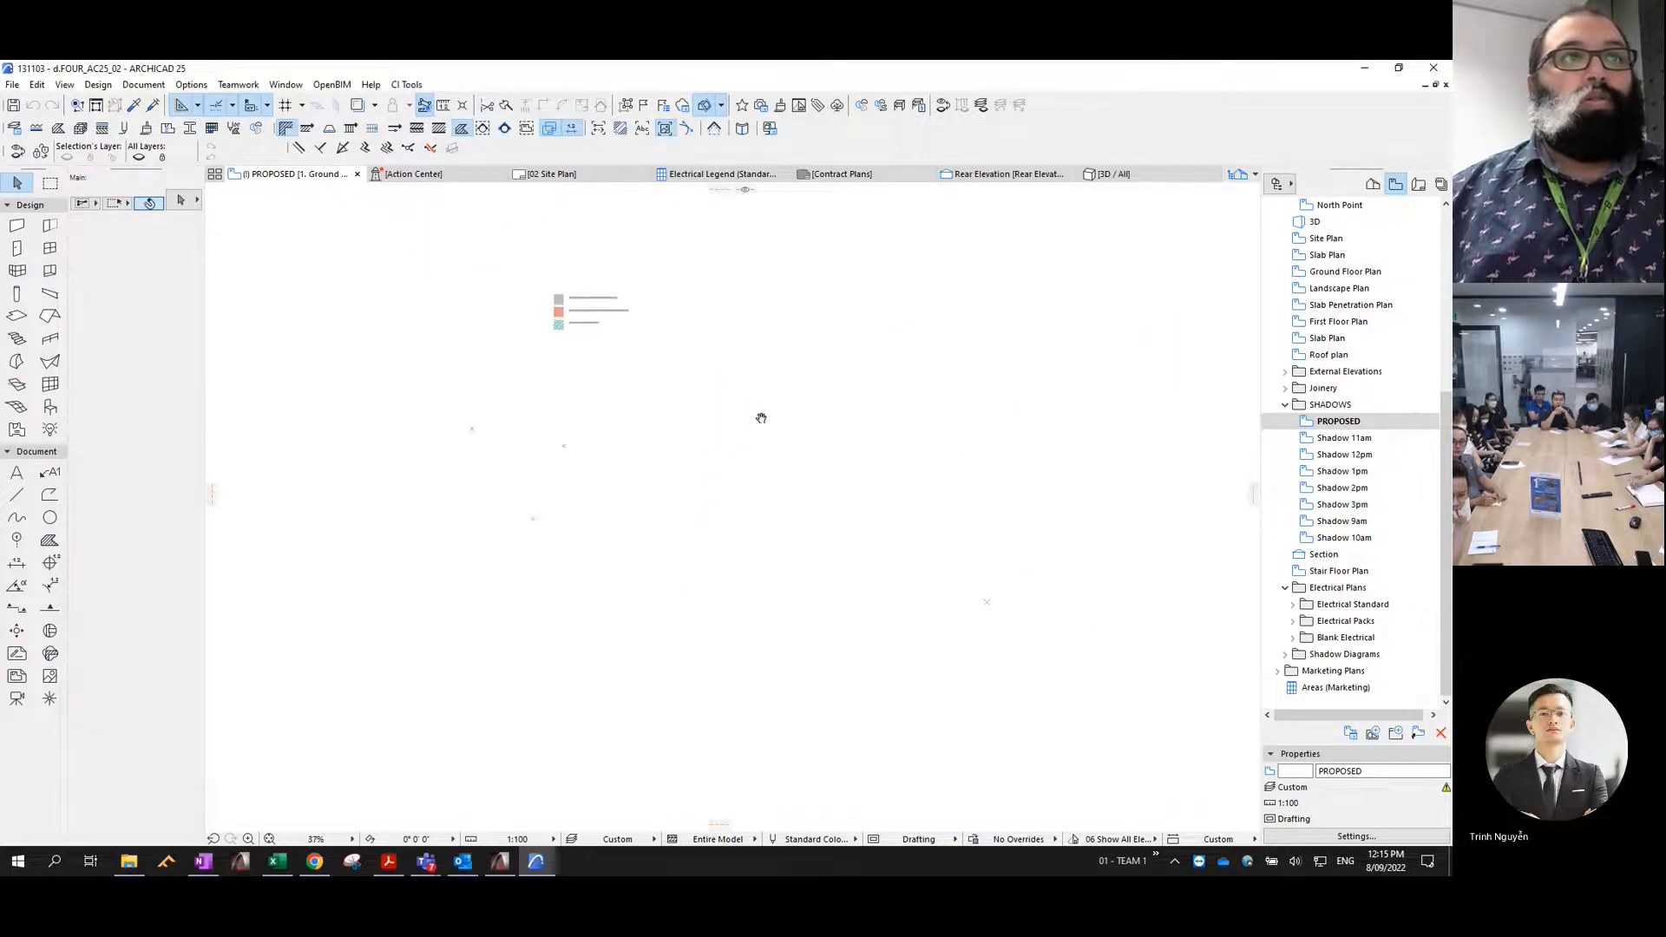
- Turn on the Shadow - Existing and Shadow Earth layers and compare them with the other shadow layers
key(ctrl+l)
scroll(815, 437, down, 3)
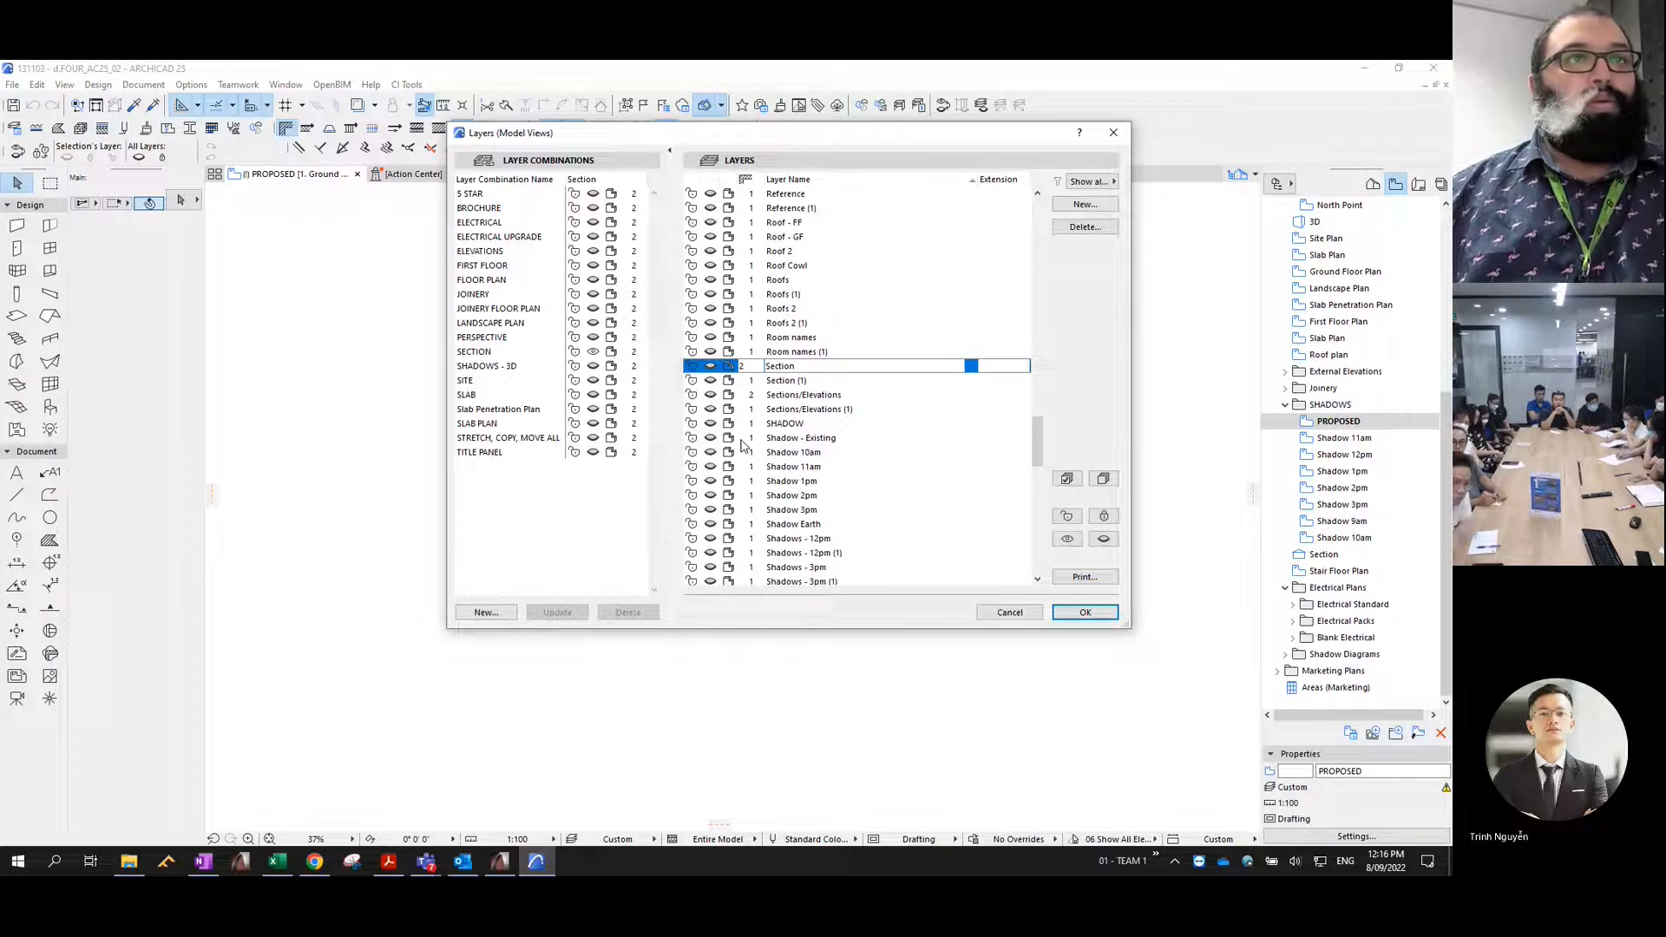
click(712, 440)
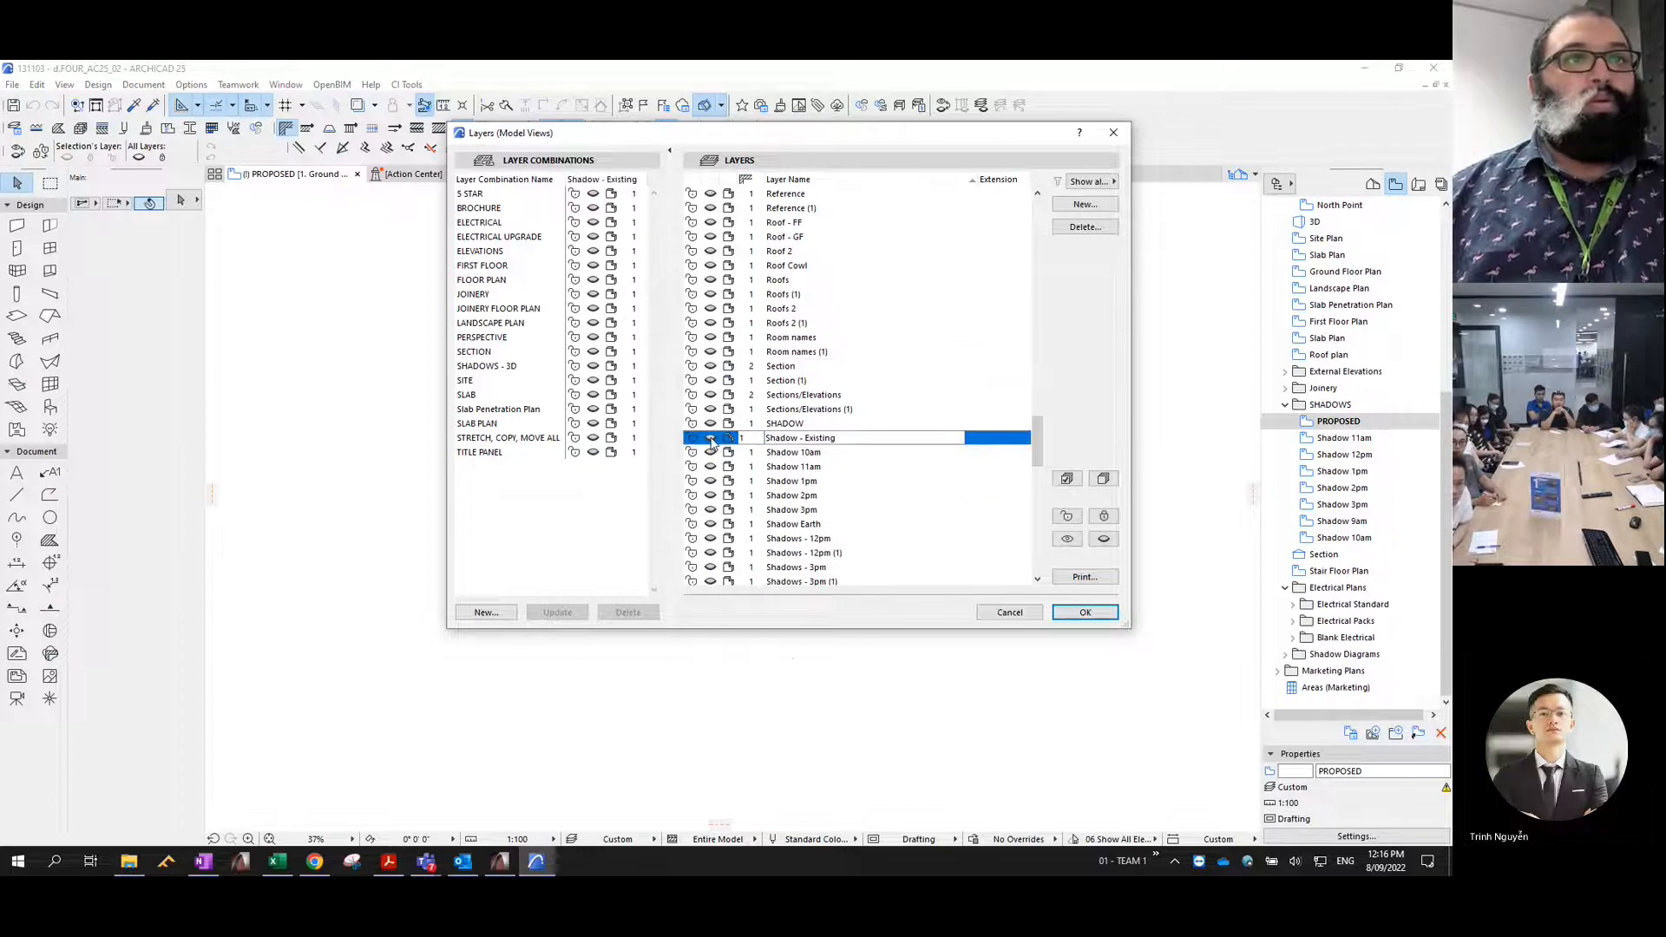
click(710, 525)
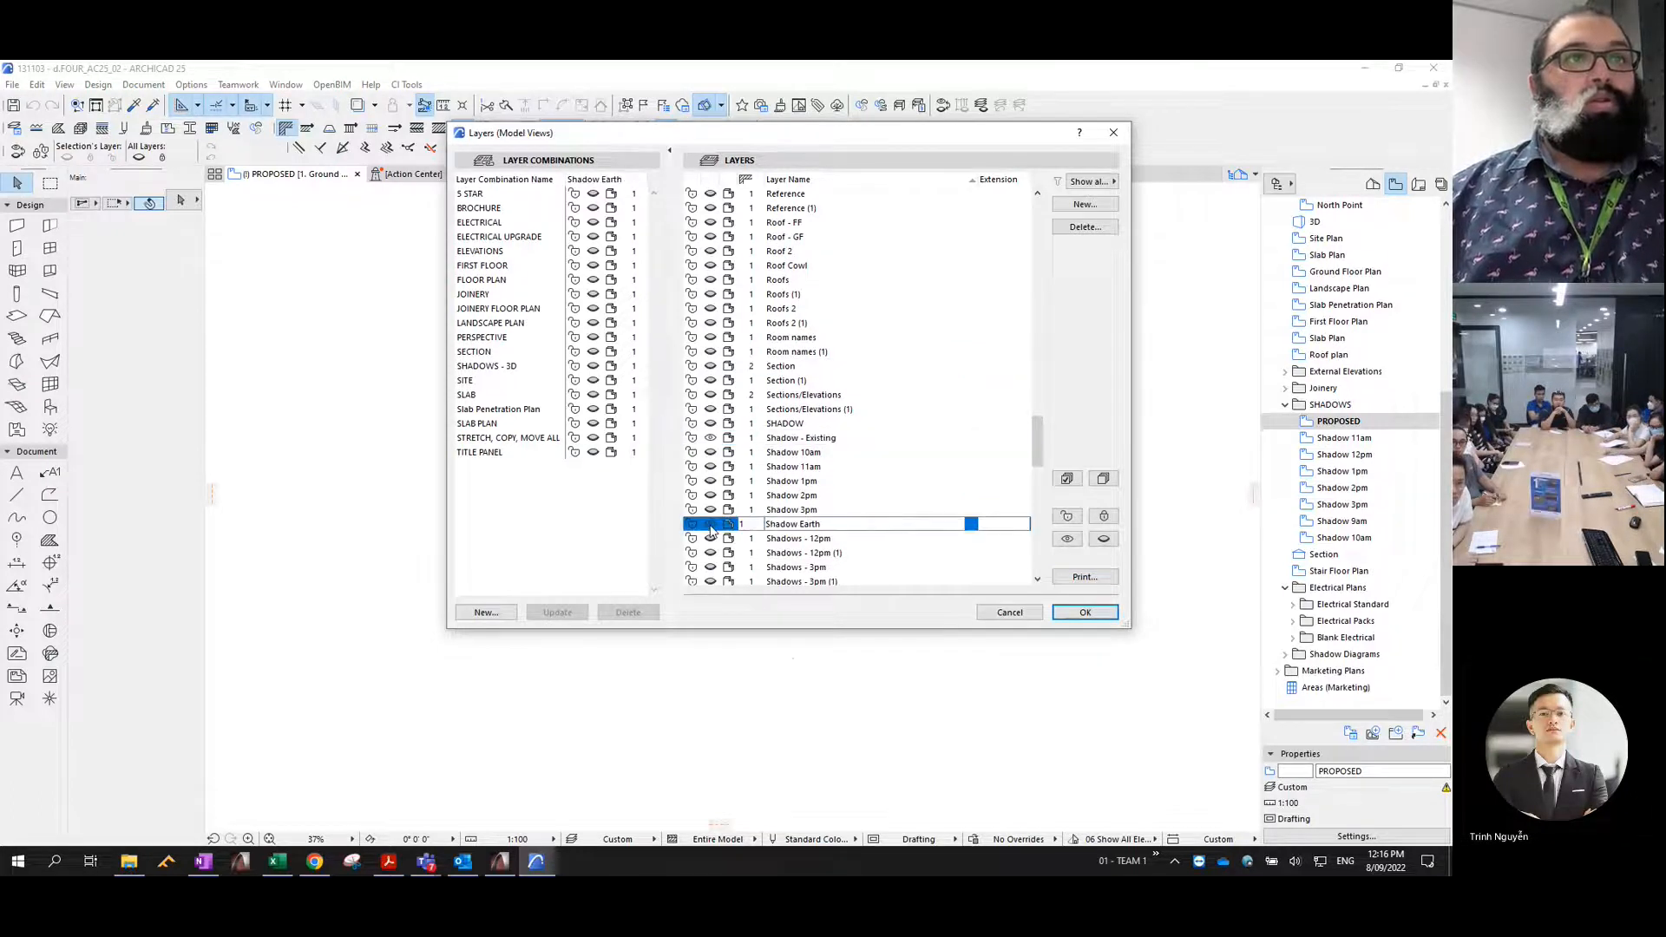
scroll(717, 527, down, 3)
scroll(717, 527, down, 2)
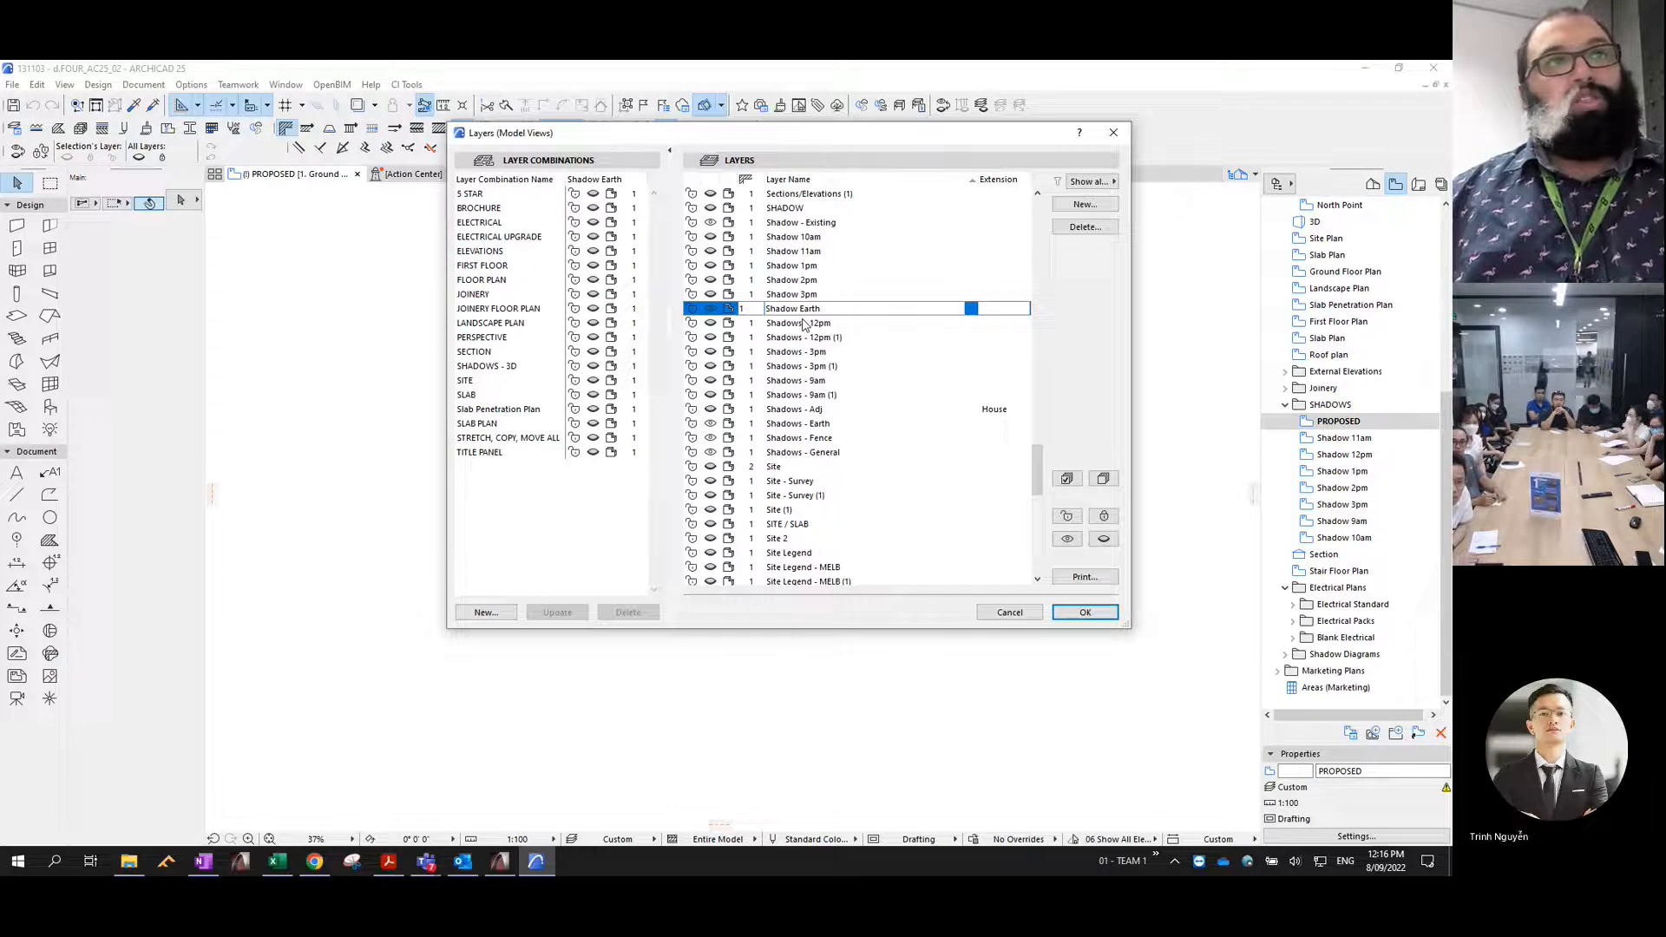
scroll(814, 291, up, 2)
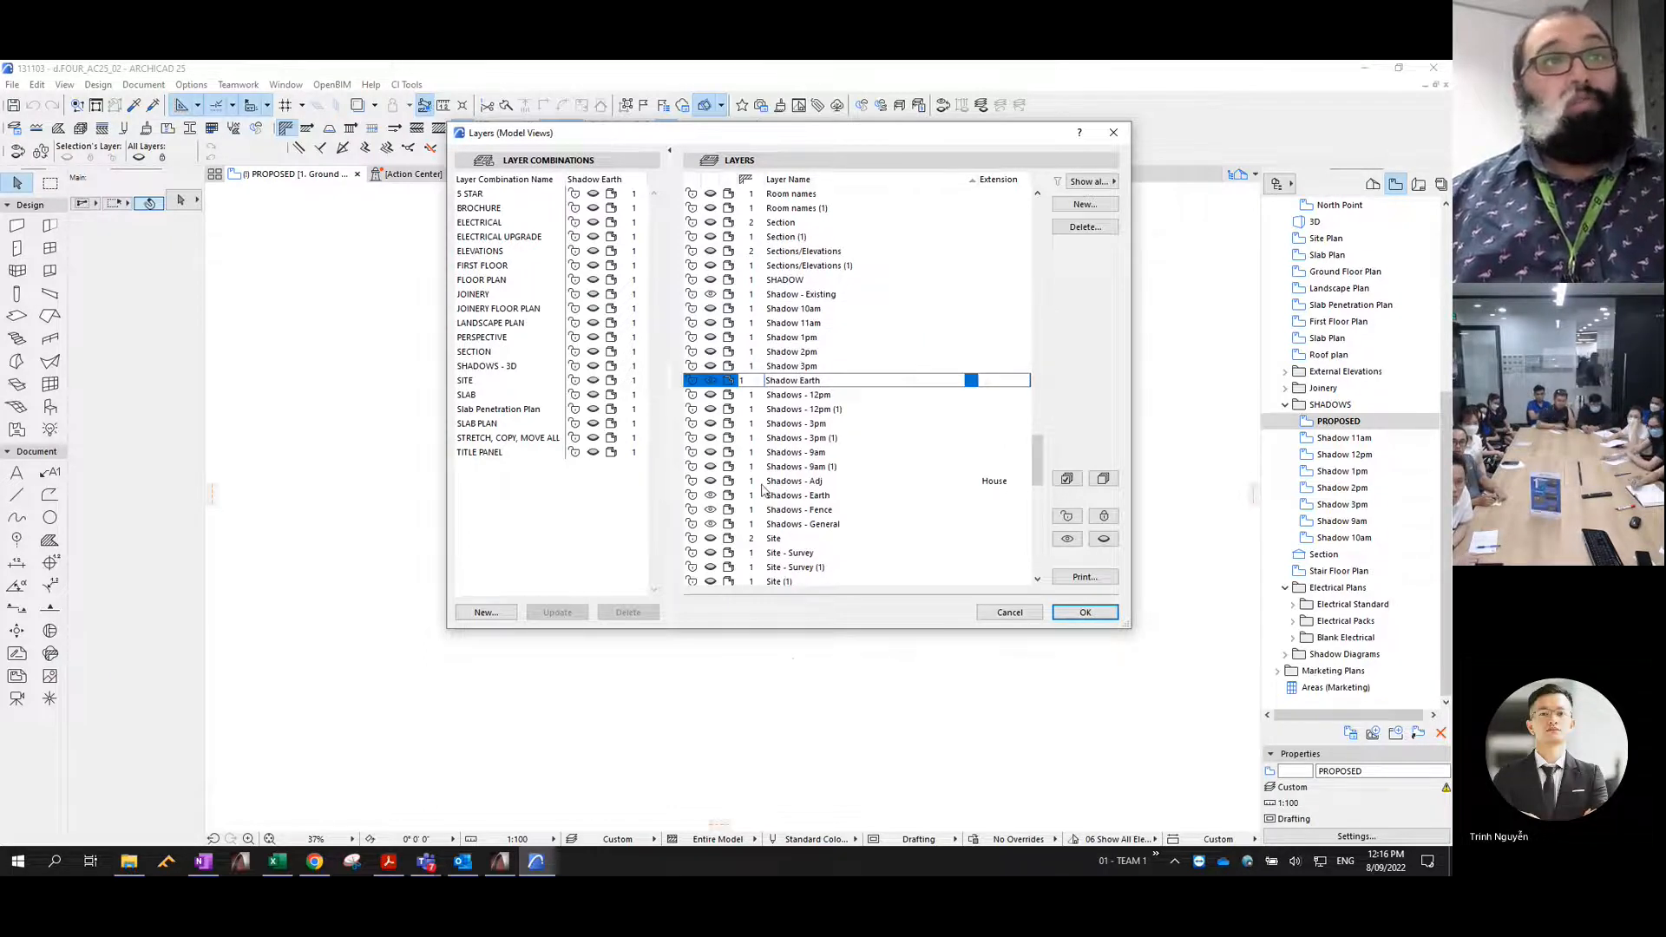
- Delete the duplicate Shadows - Earth layer, moving its elements onto Shadow Earth, and apply the layer changes
click(805, 497)
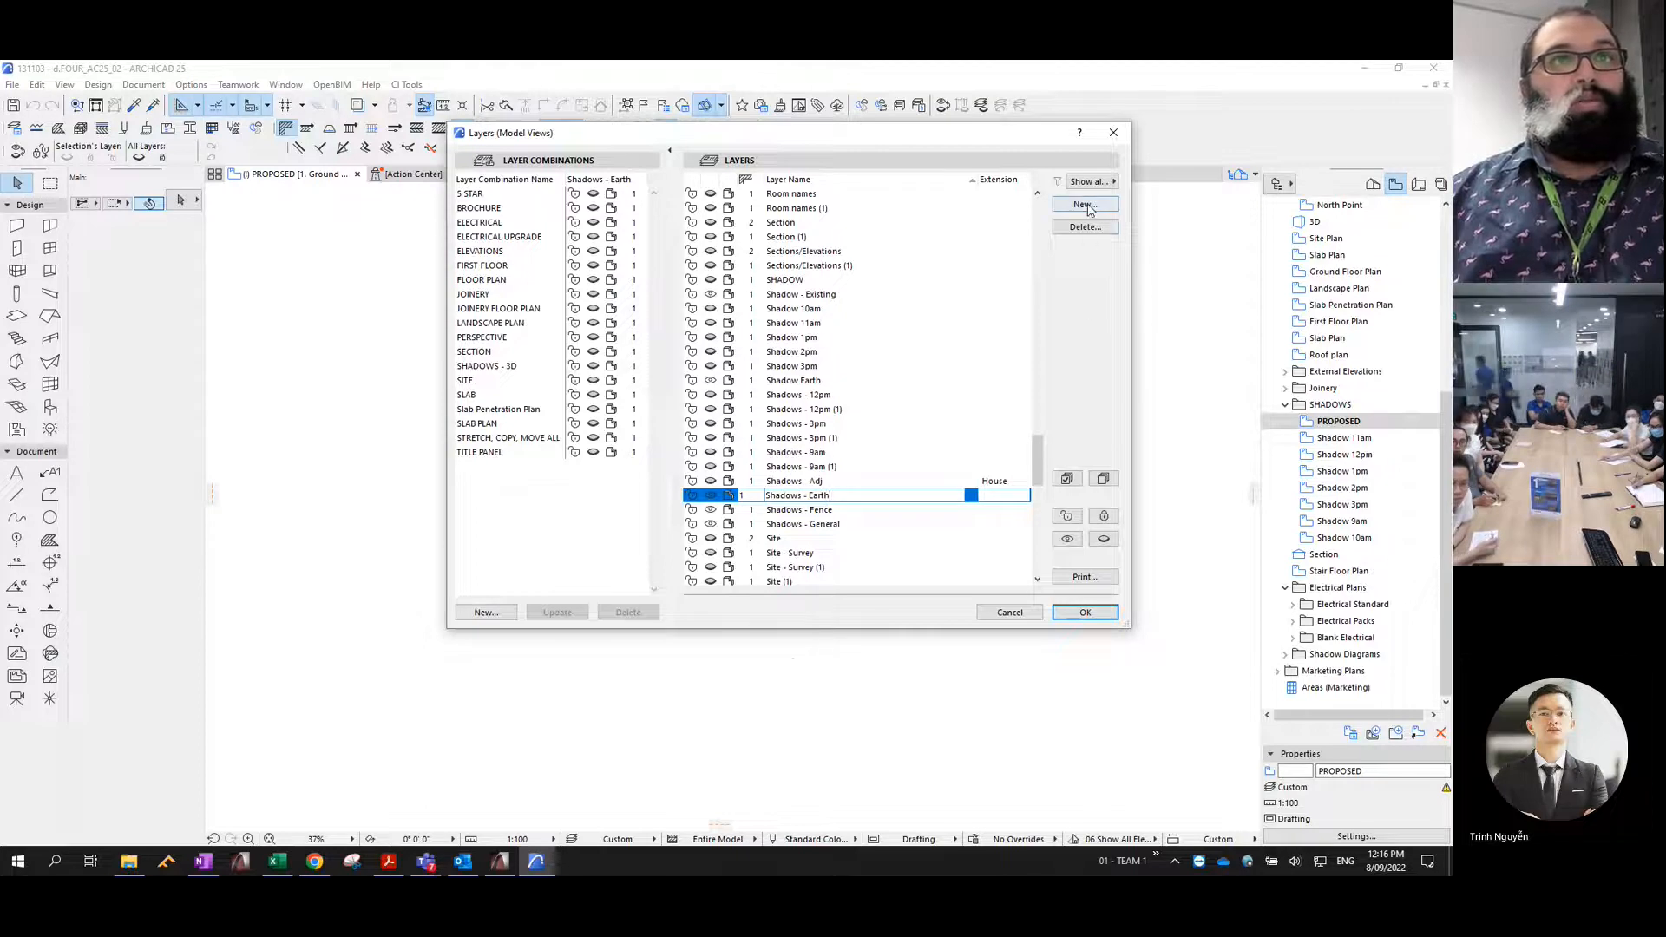
click(1085, 229)
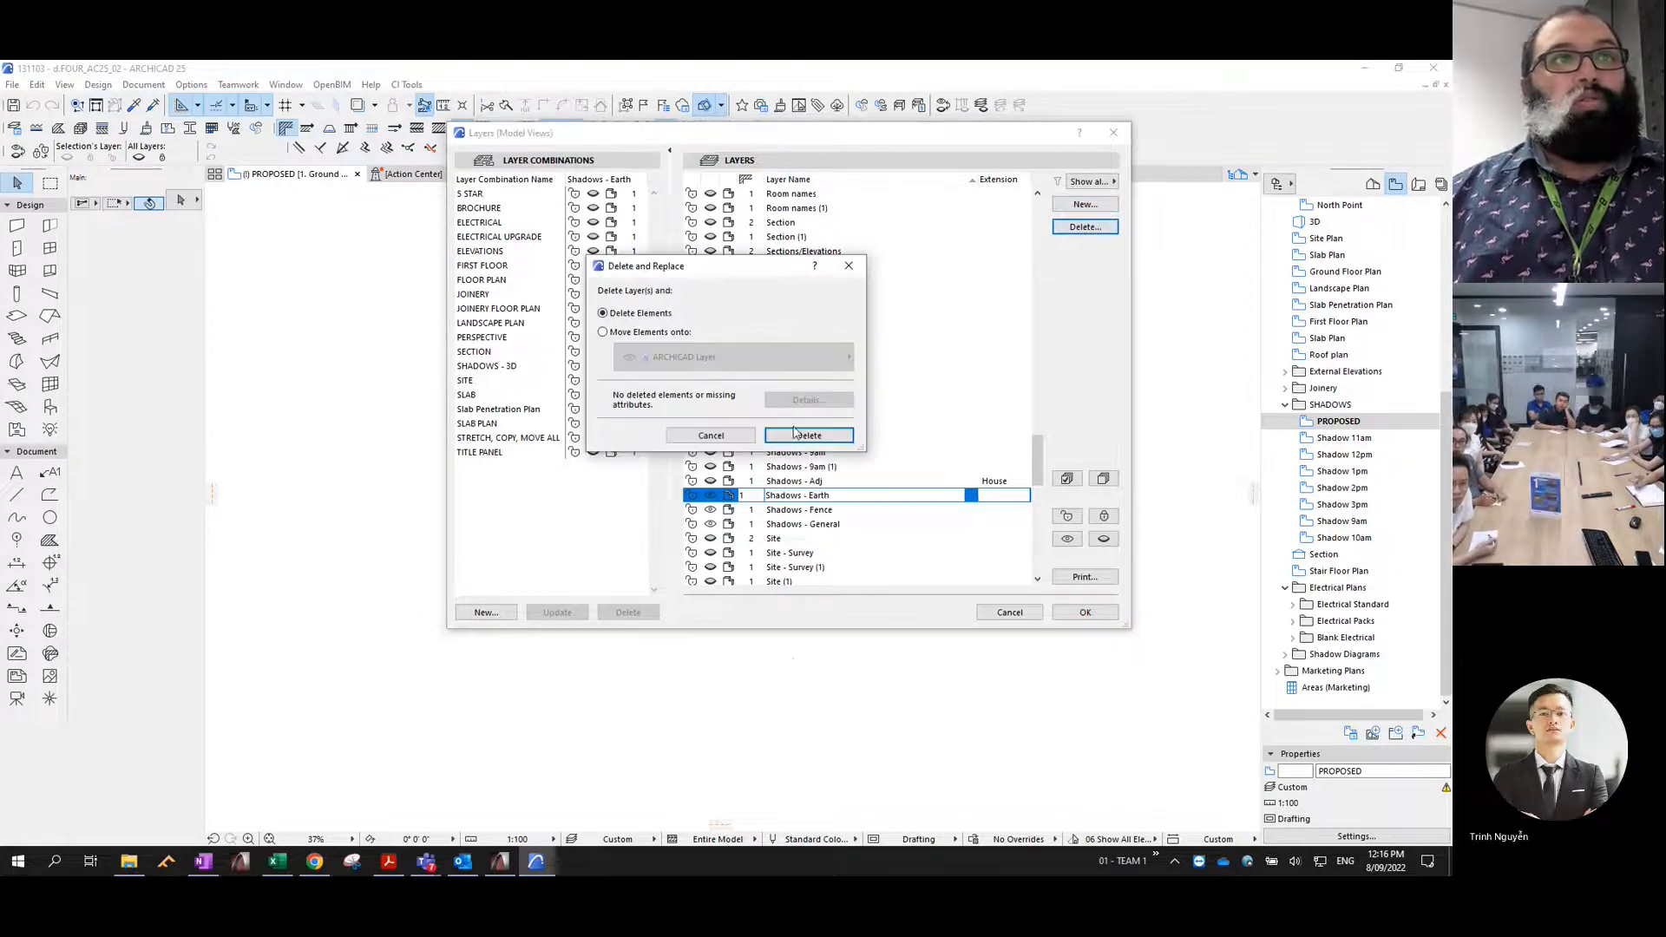
click(658, 333)
click(716, 357)
scroll(1002, 664, down, 10)
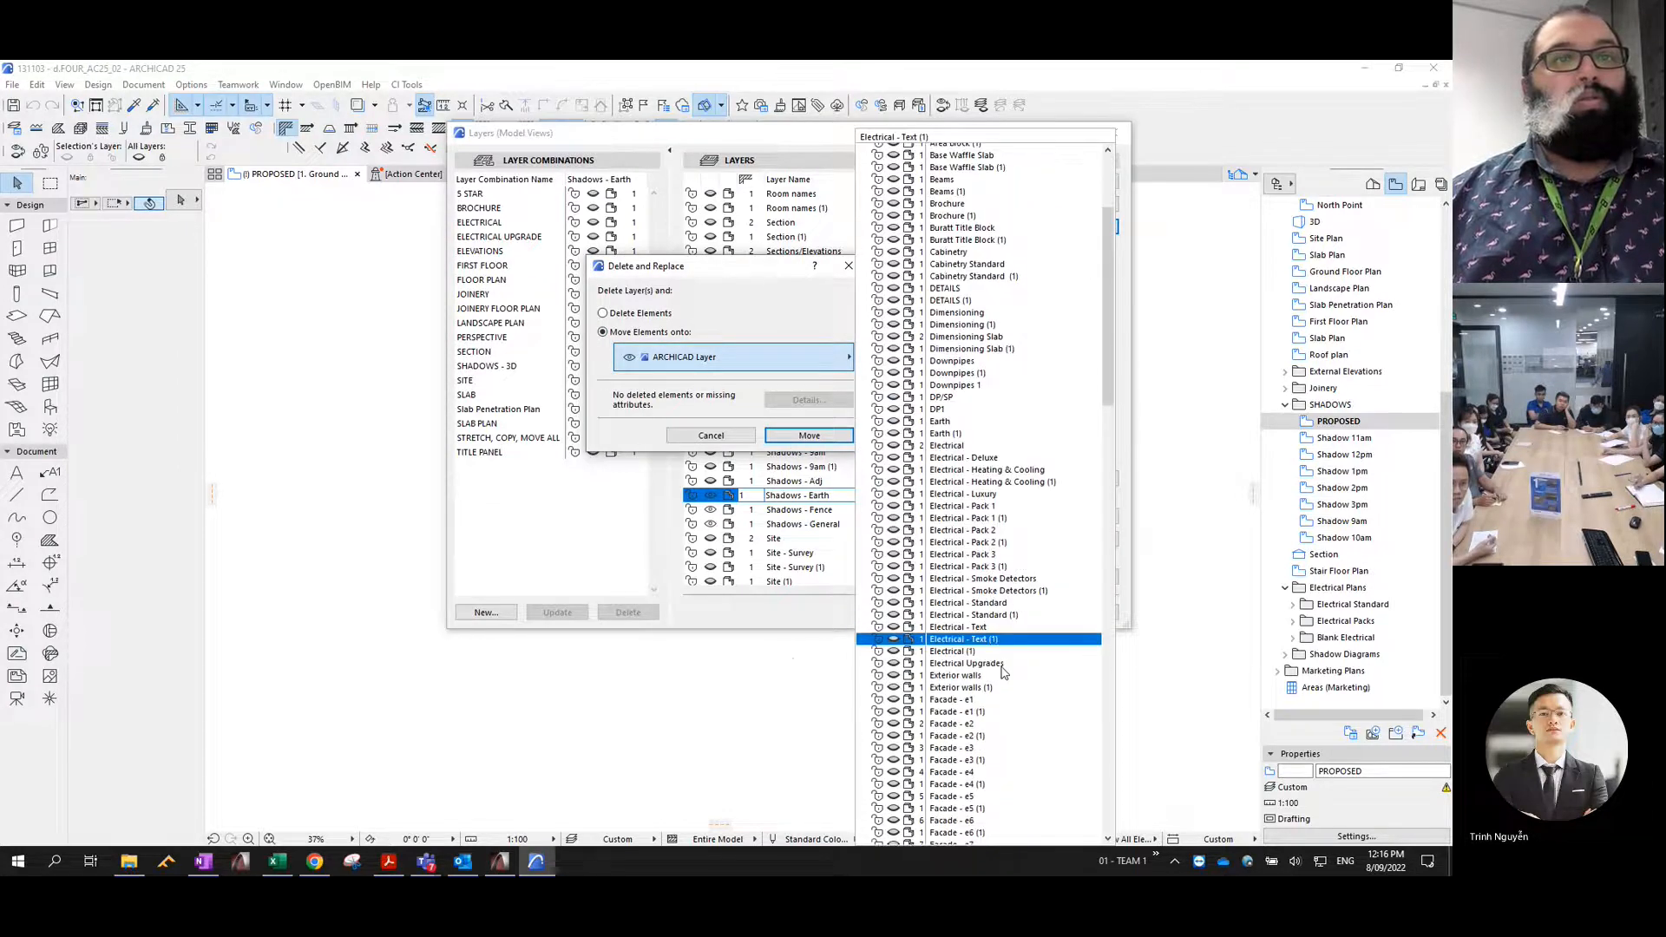
scroll(1002, 661, down, 14)
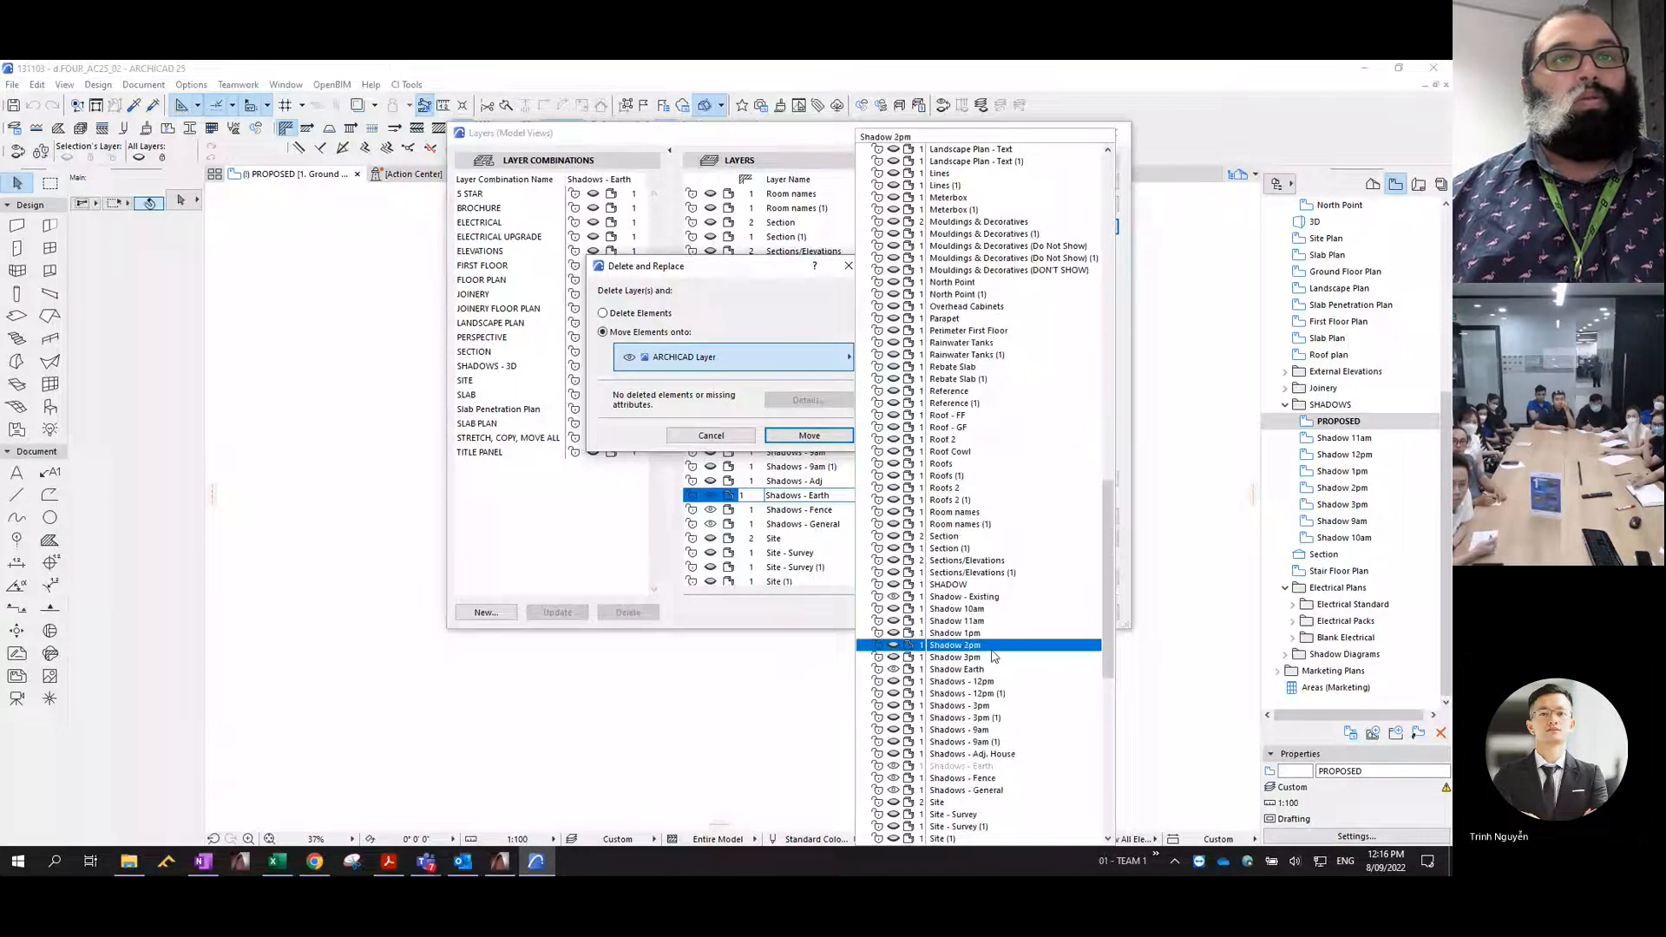
click(954, 670)
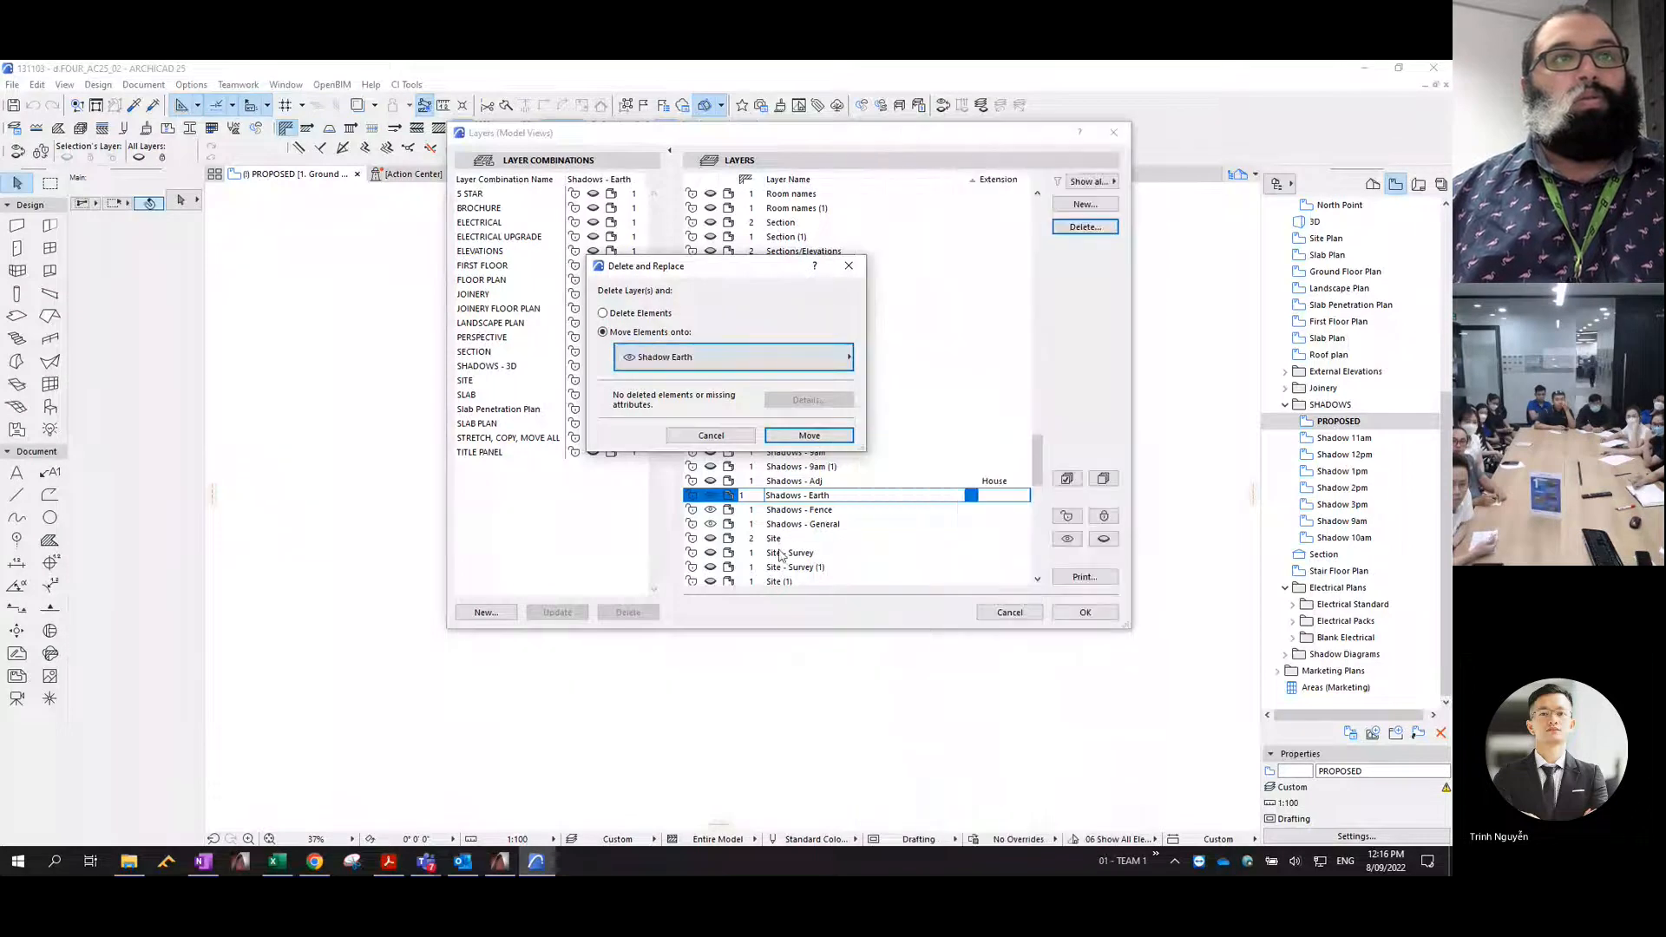
click(809, 434)
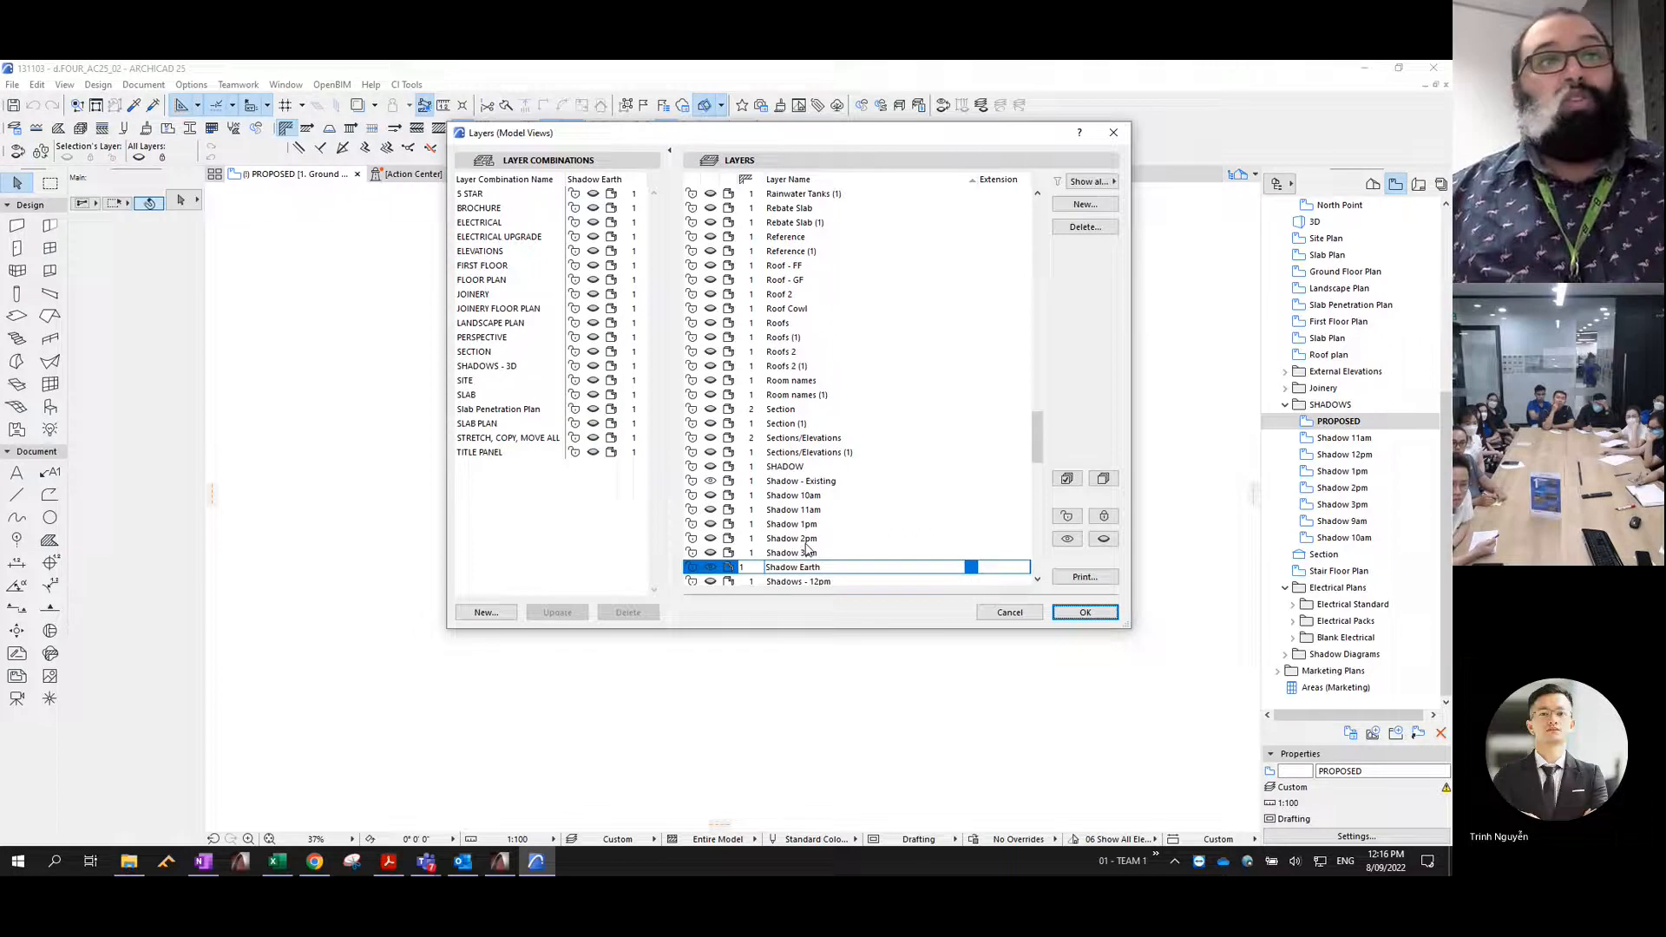
scroll(806, 519, down, 4)
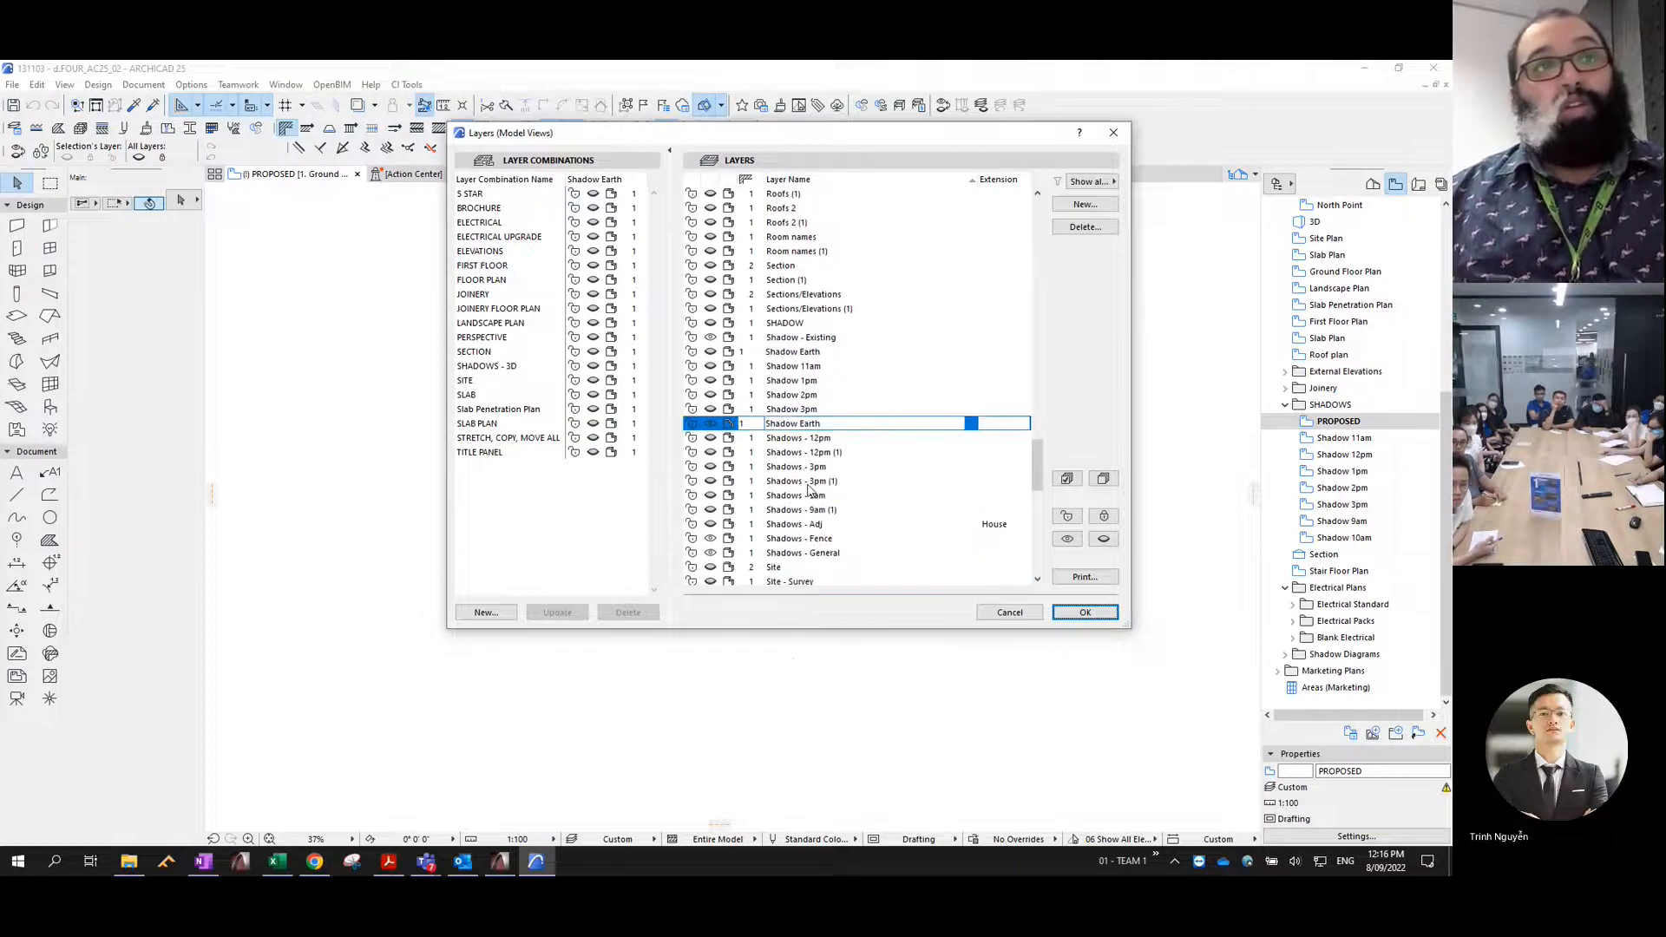
scroll(820, 451, down, 2)
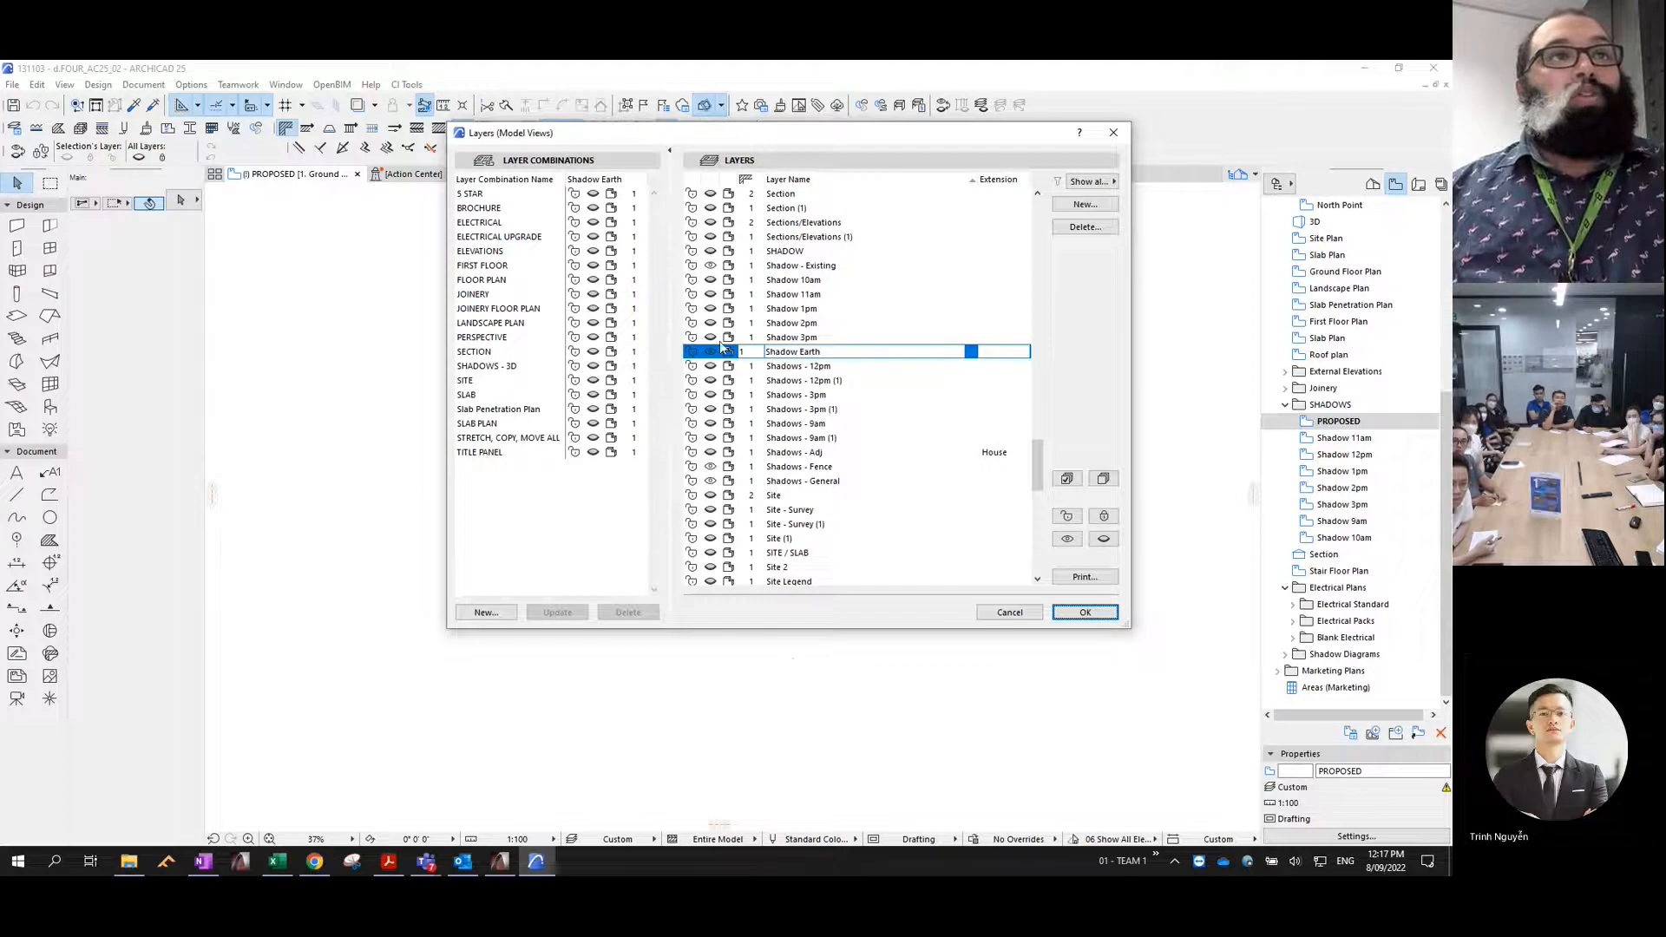
click(1085, 612)
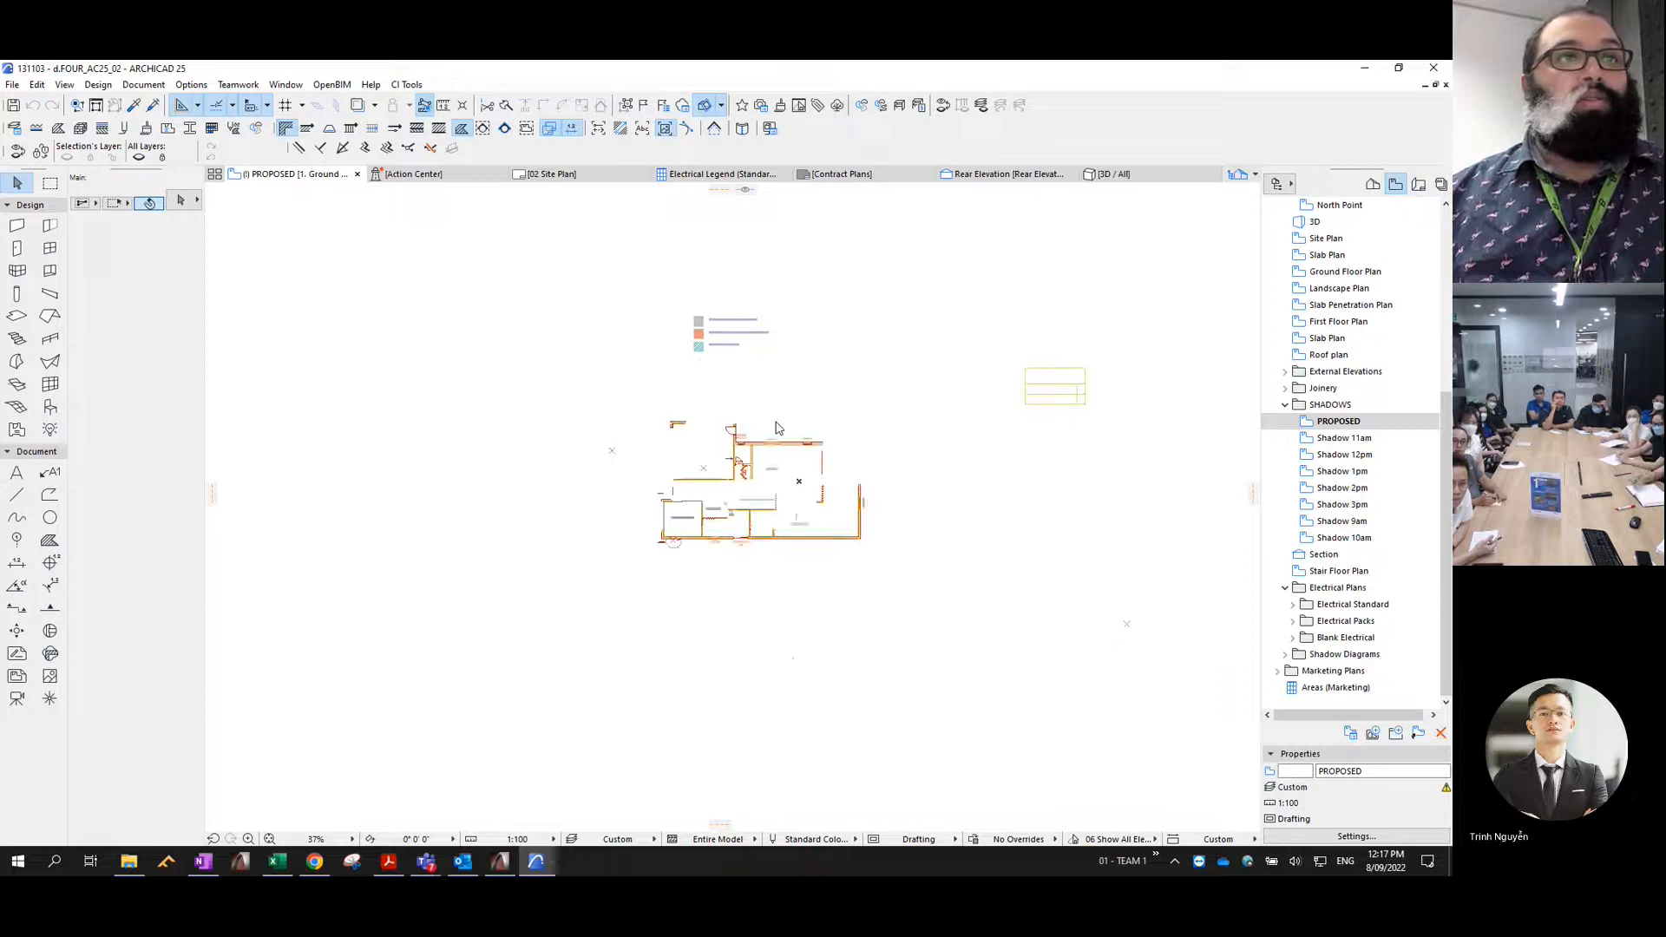
- Hide every layer in the PROPOSED plan except Shadow Earth
scroll(846, 450, down, 3)
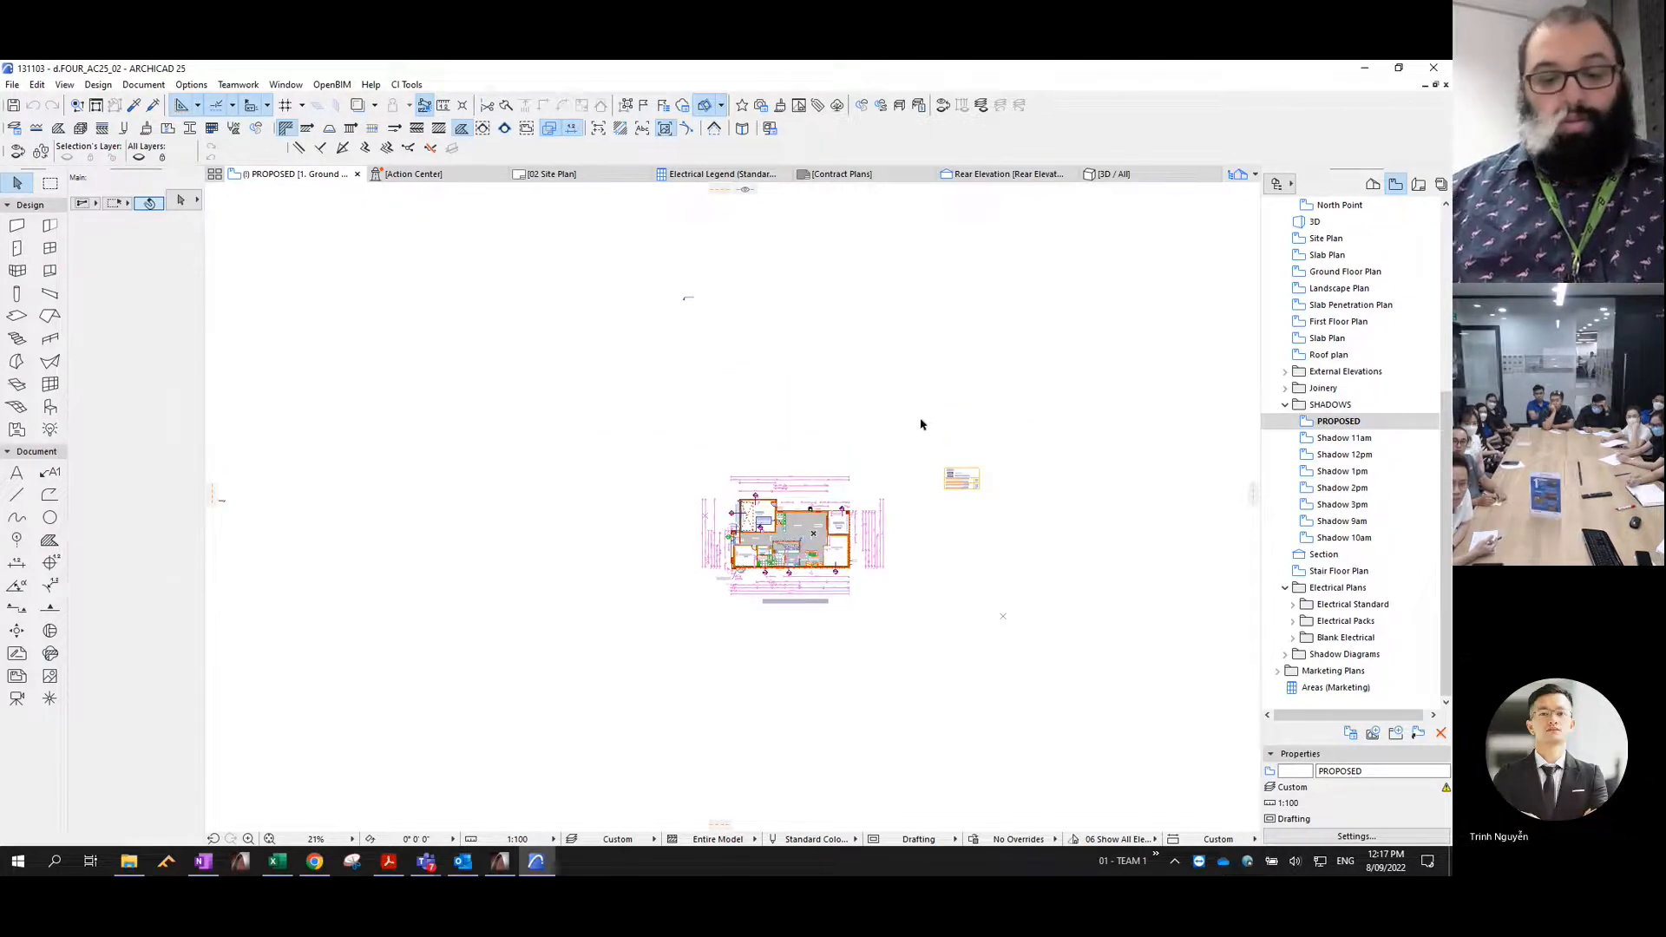
key(ctrl+l)
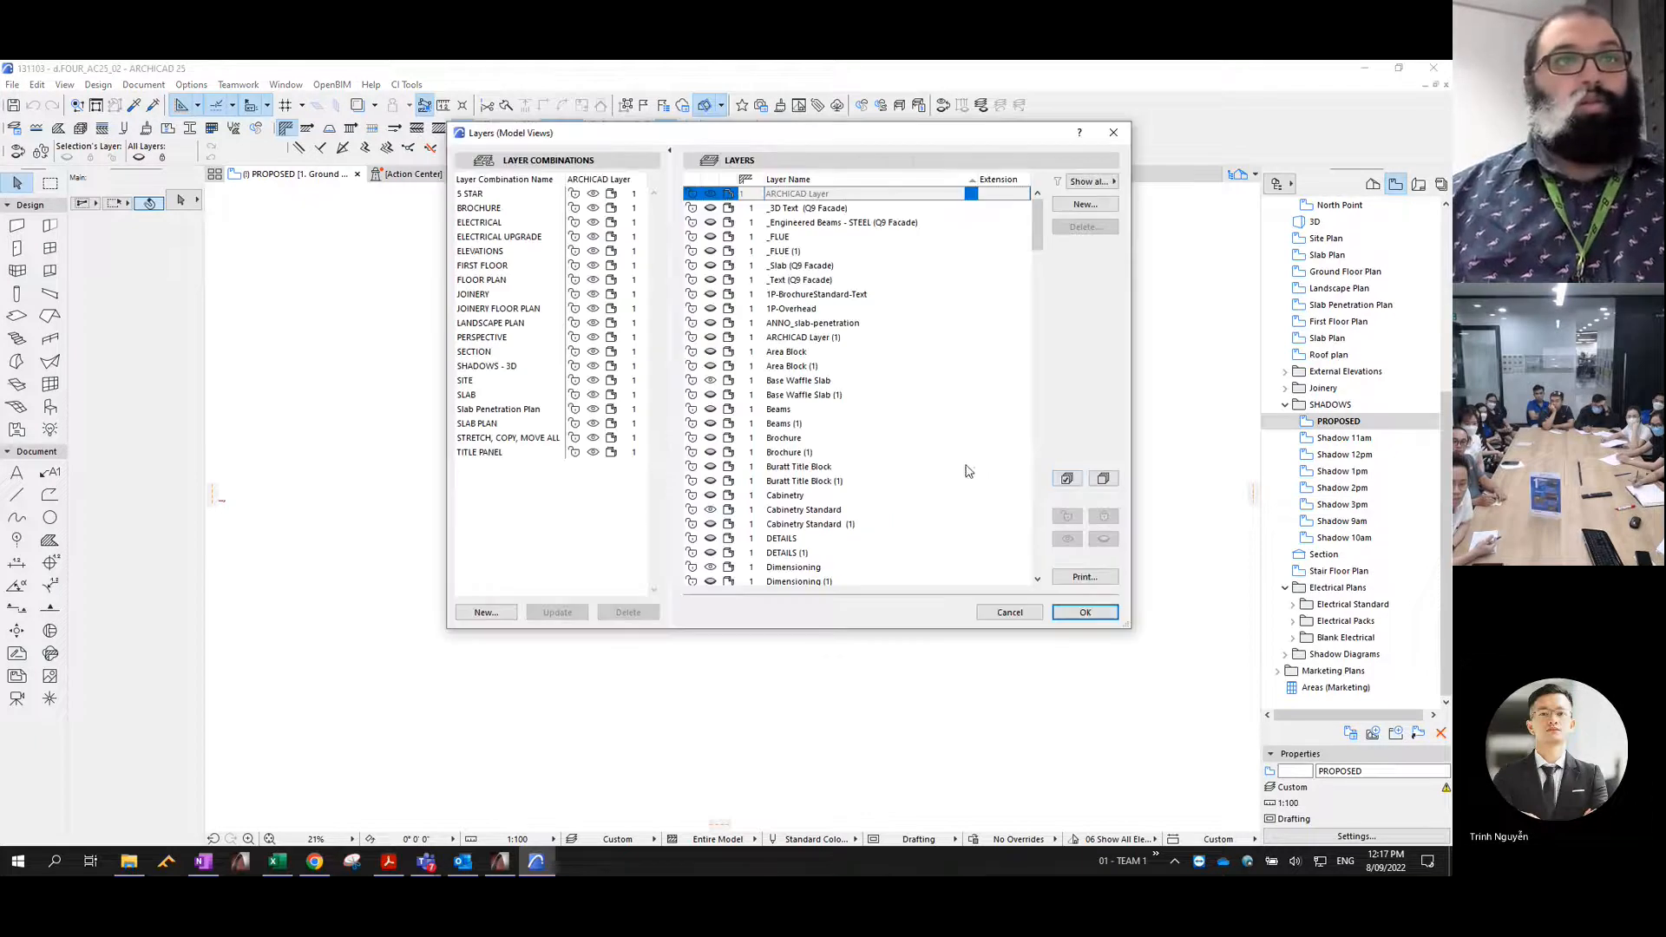
click(1066, 479)
click(1104, 539)
click(1104, 479)
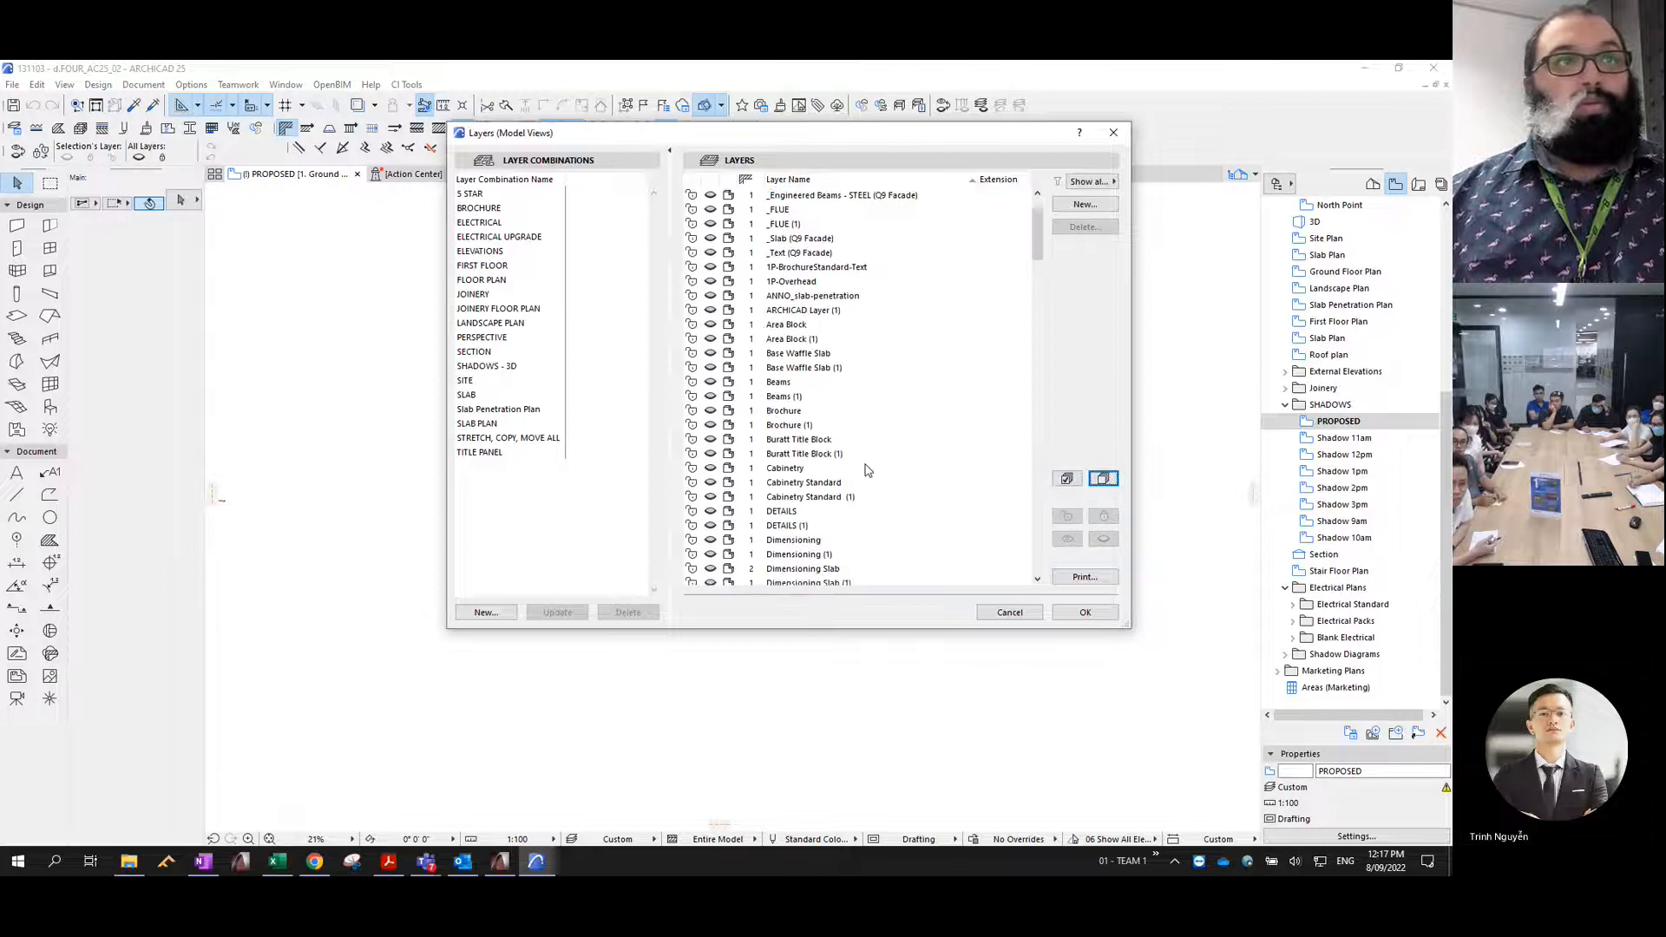
scroll(842, 460, down, 15)
scroll(816, 454, down, 20)
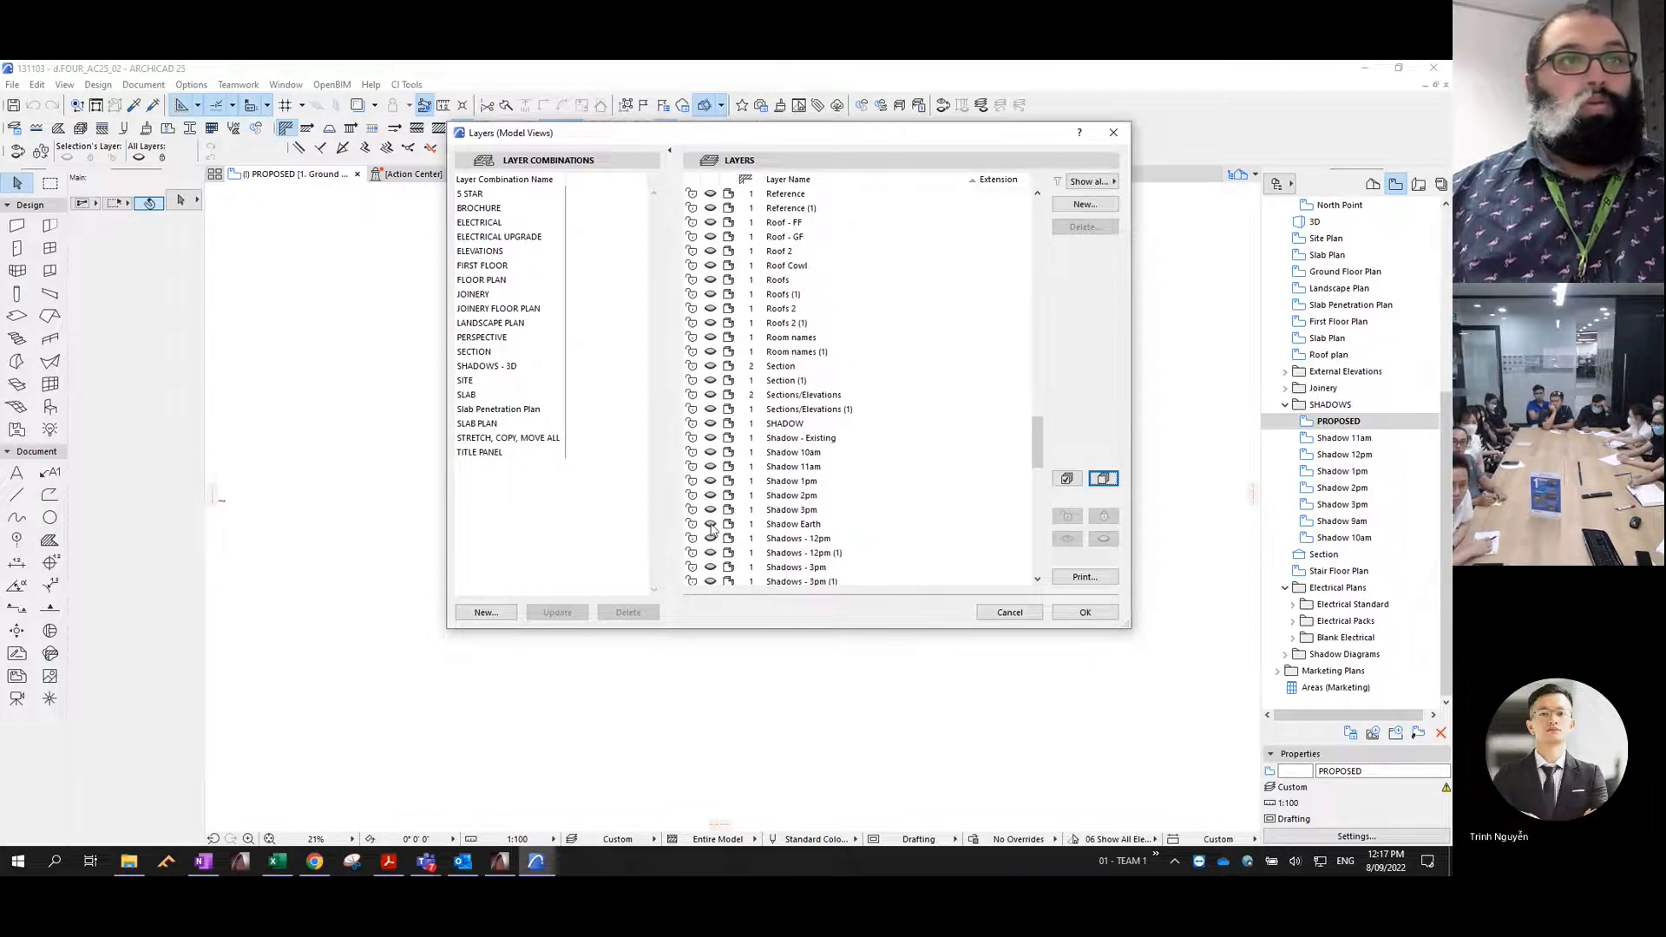
click(713, 526)
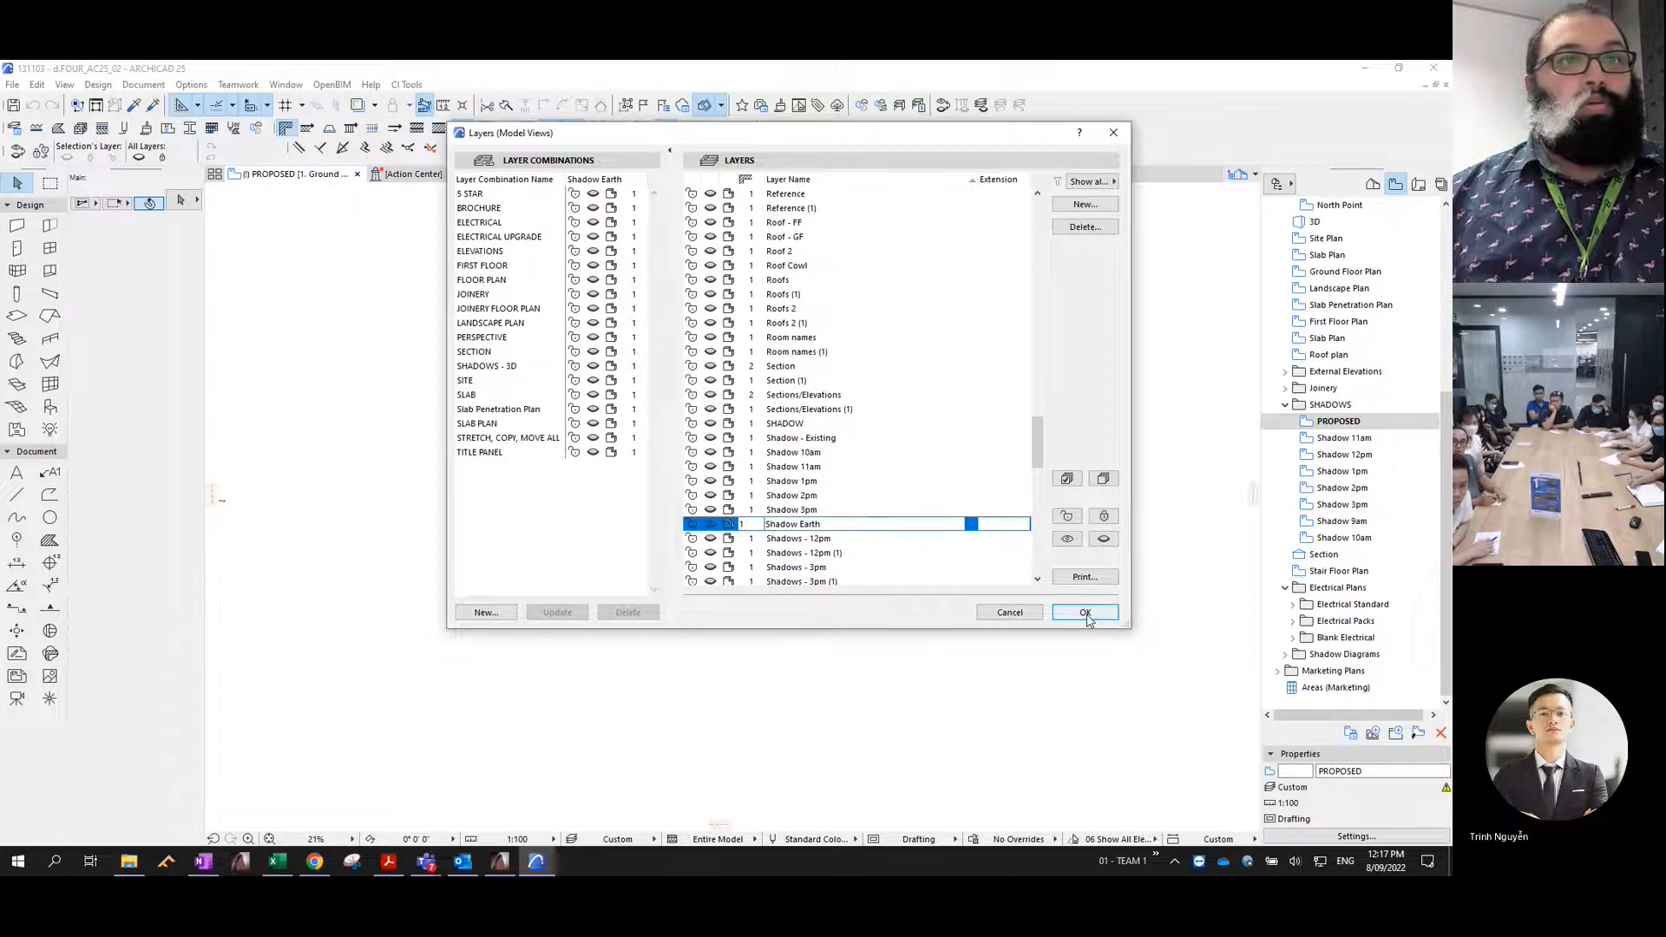
click(1086, 613)
- Delete all the dwelling walls and roofs on the isolated Shadow Earth layer, and reopen the PROPOSED view with its saved layers
drag(1014, 728, 583, 369)
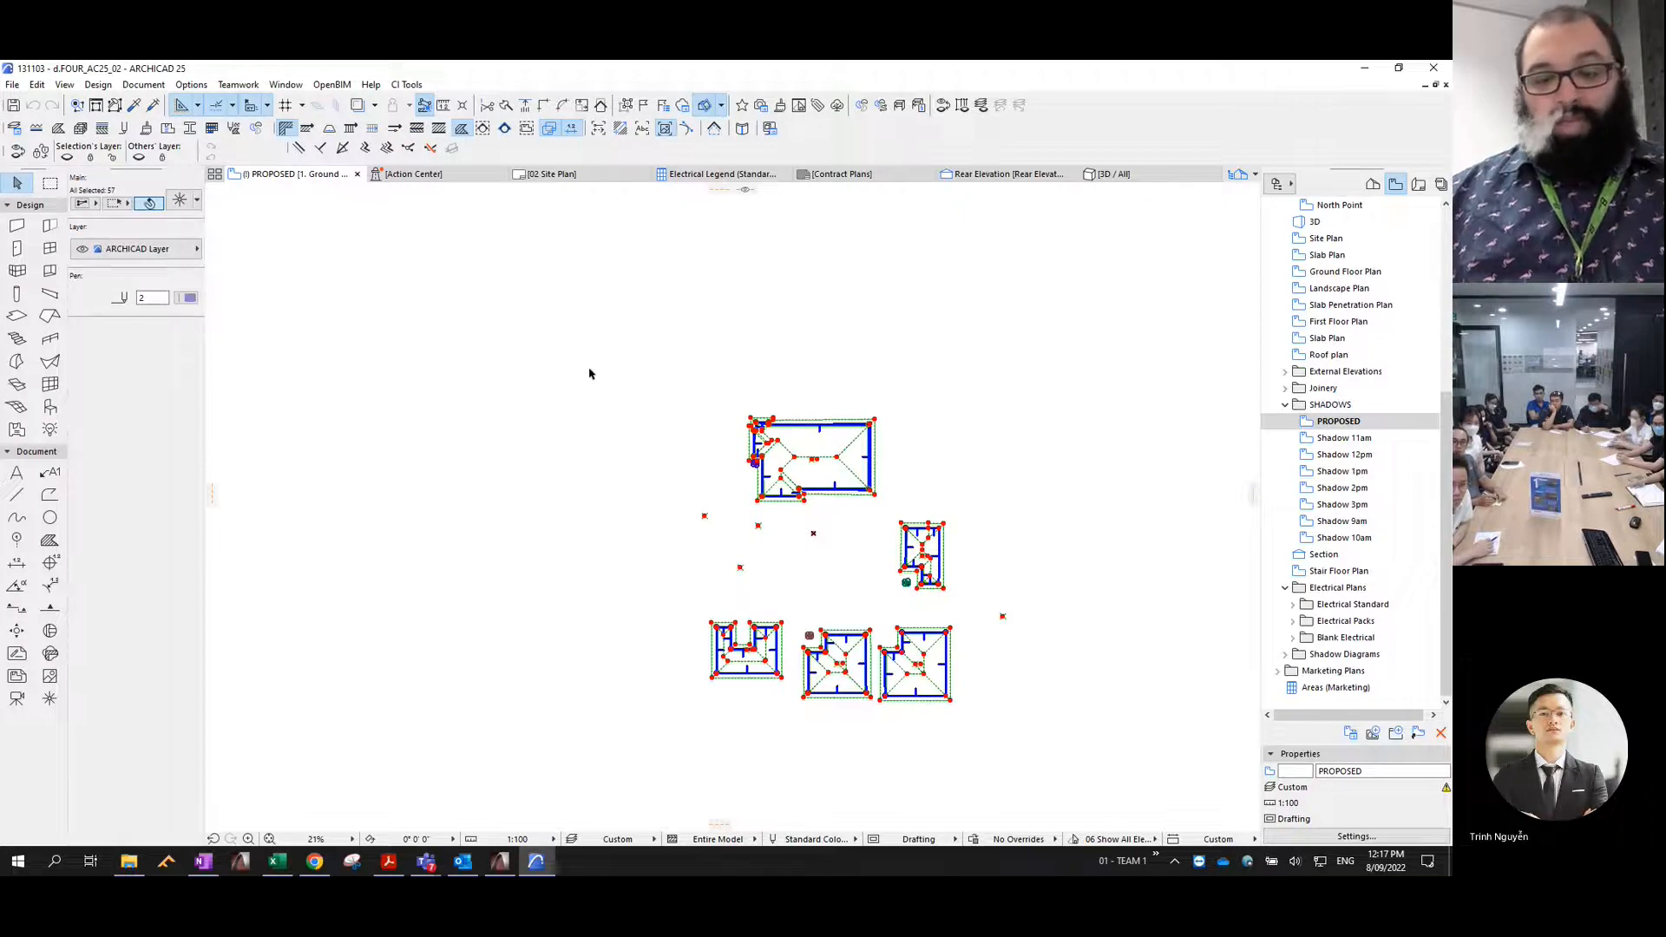
key(Delete)
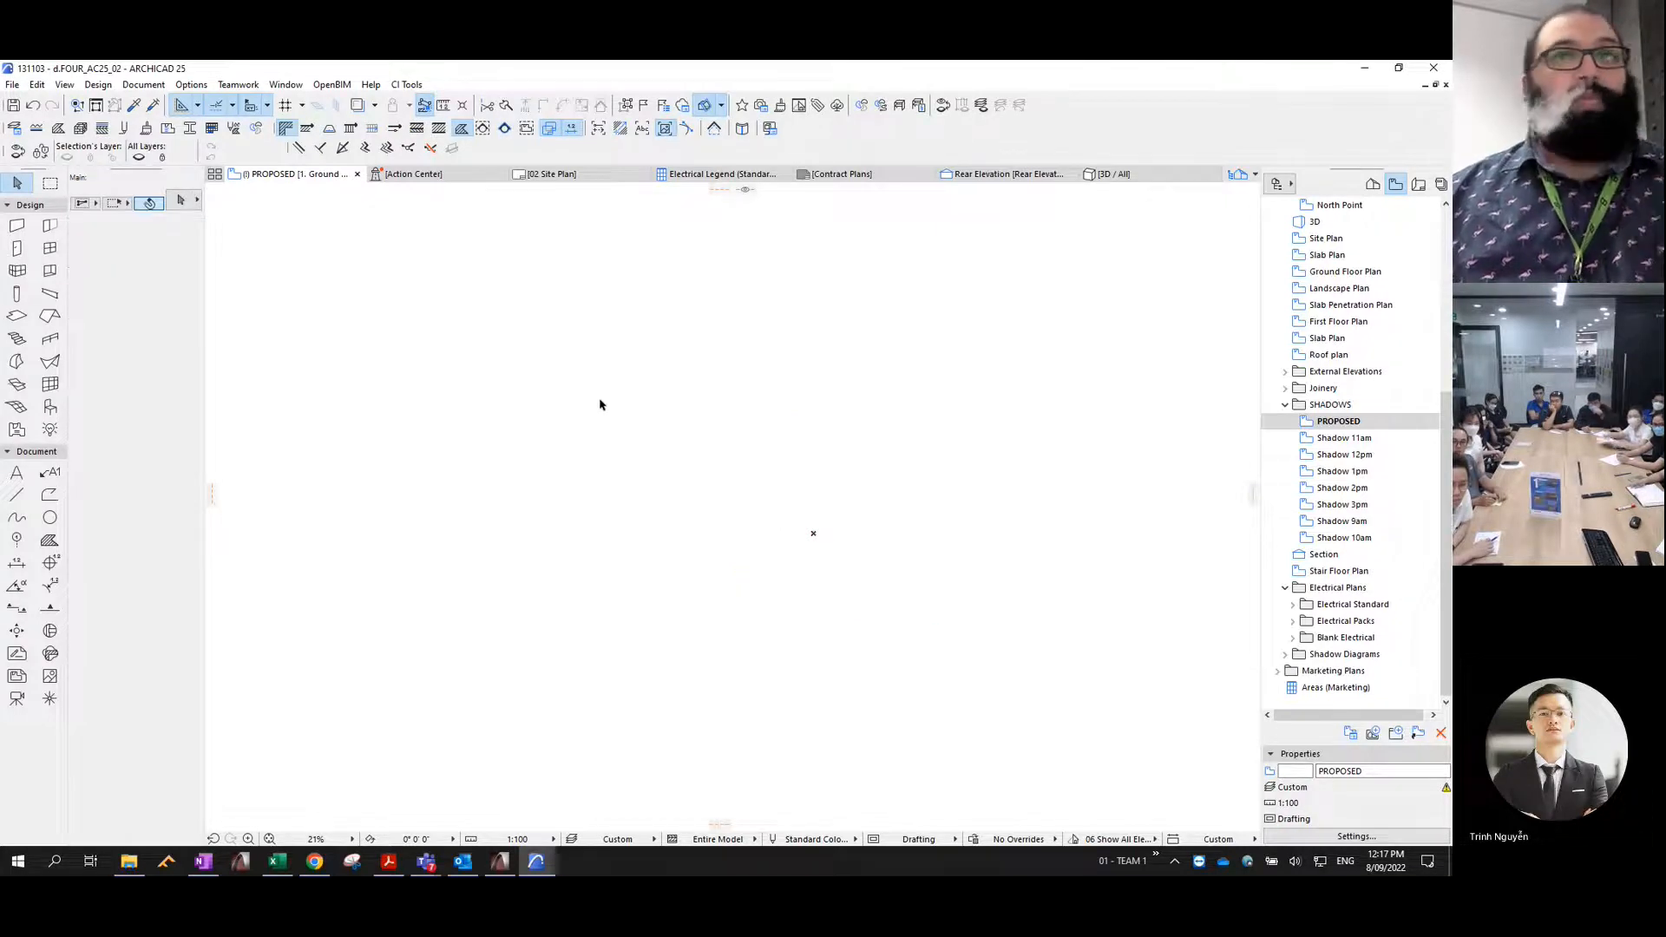
double_click(1341, 422)
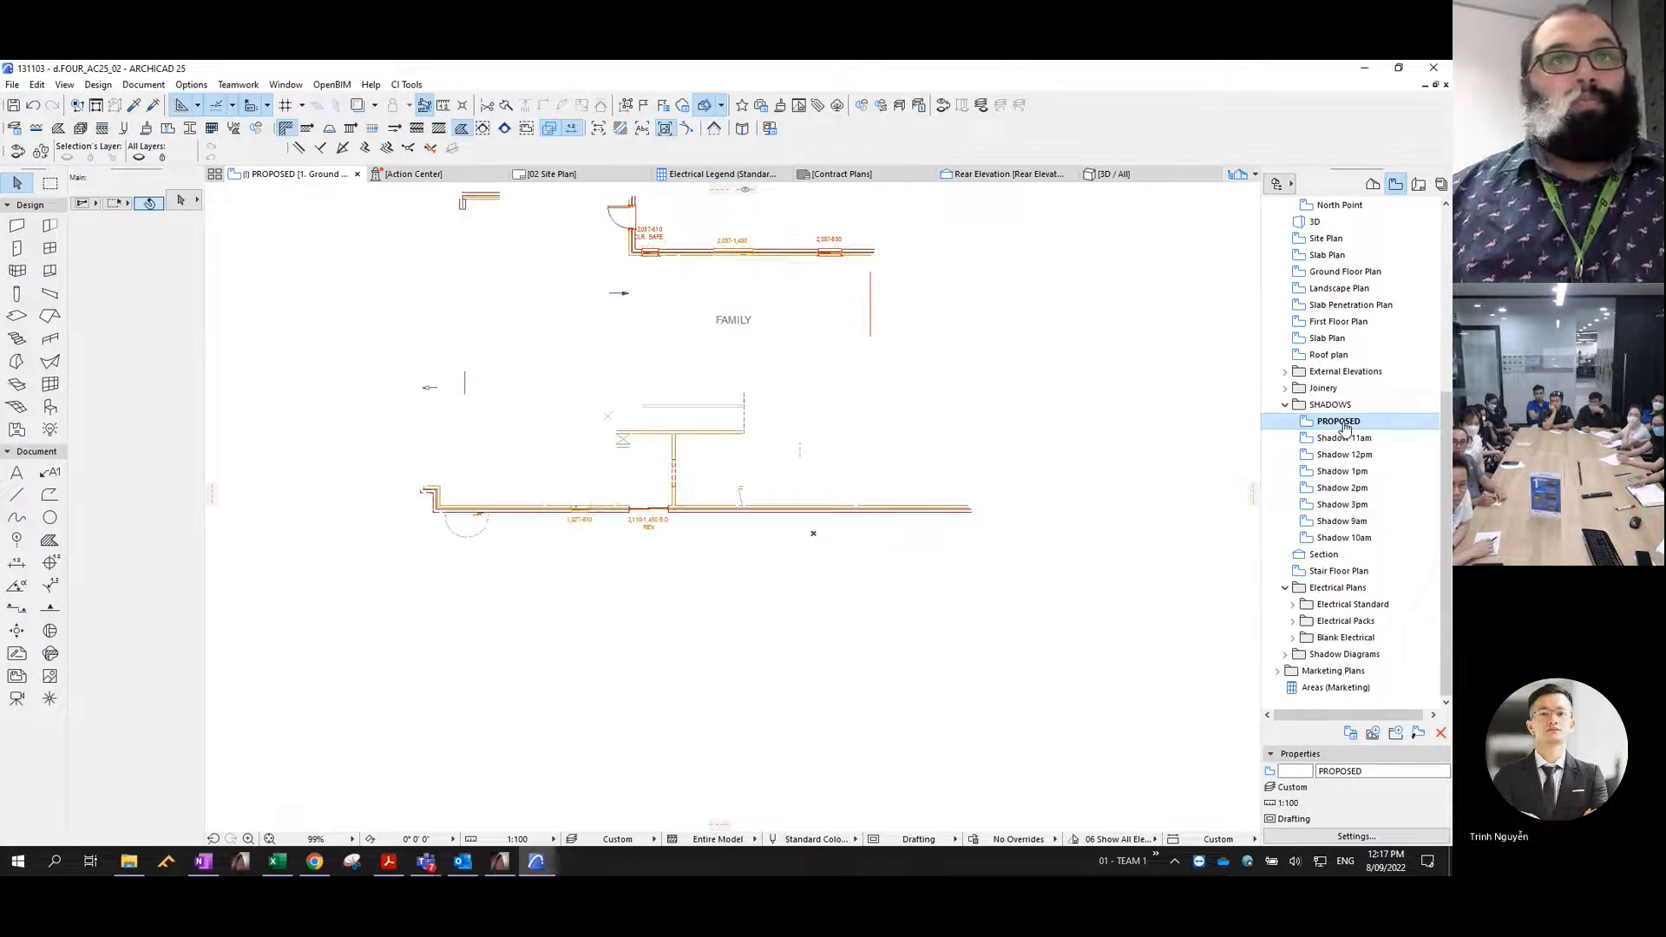
scroll(1054, 504, down, 2)
middle_drag(1055, 504, 1080, 535)
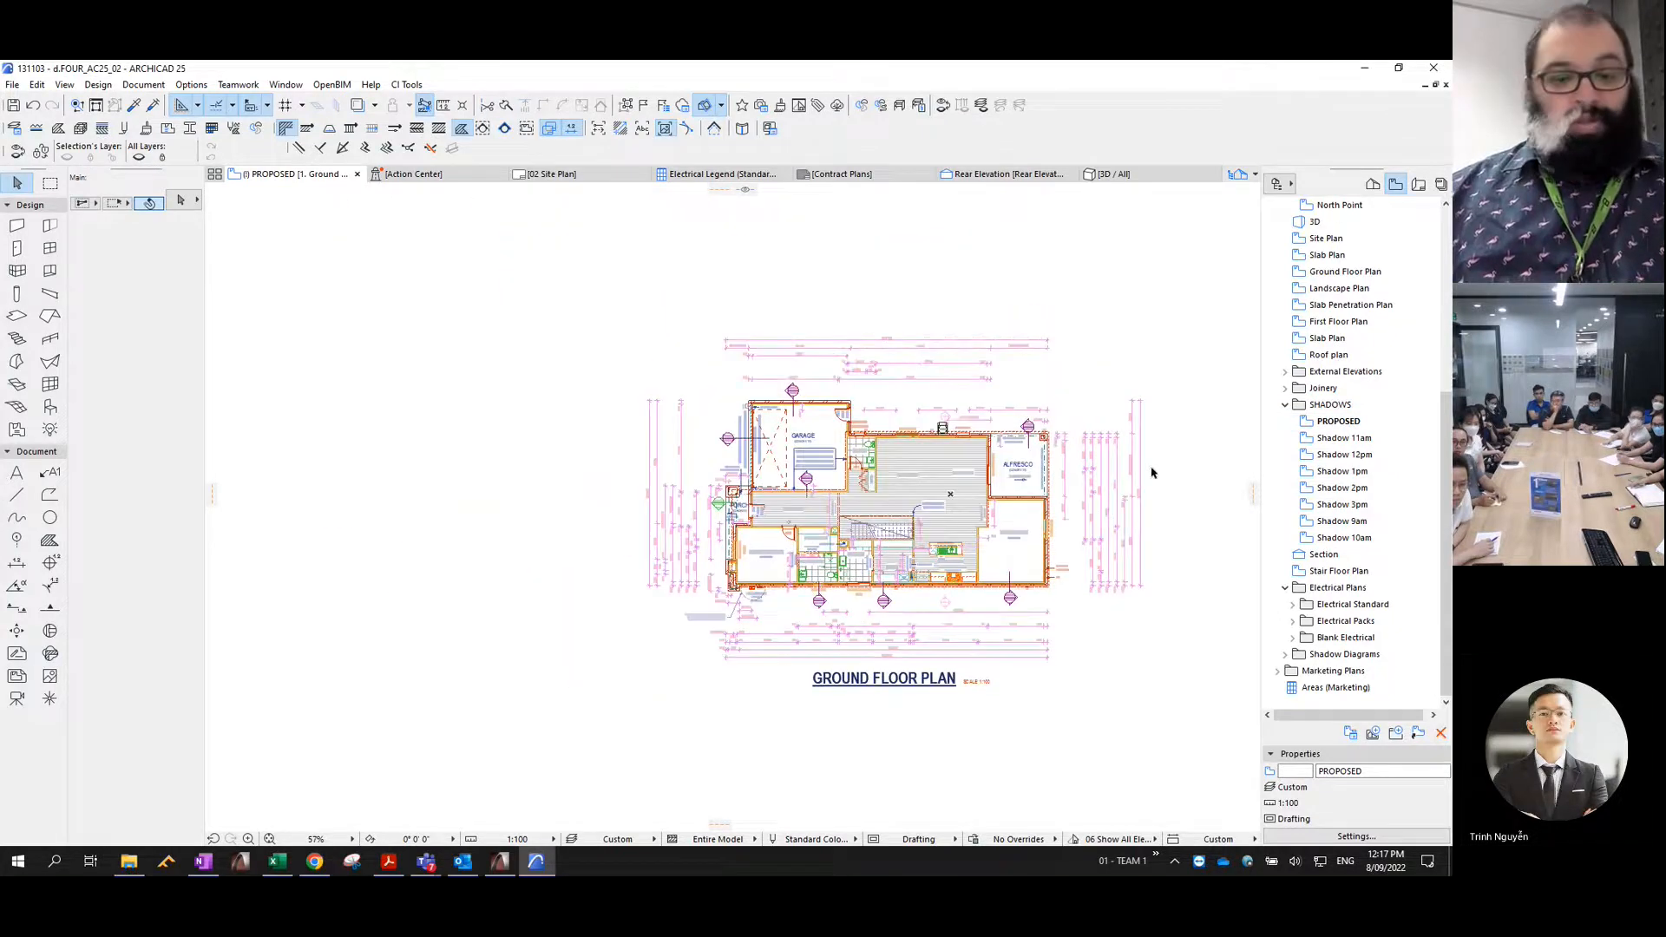
- Turn on the Roof - FF, Roof - GF, Roof 2, Roof Cowl, Roofs, Roofs (1) and Roofs 2 (1) layers and apply the changes
key(ctrl+l)
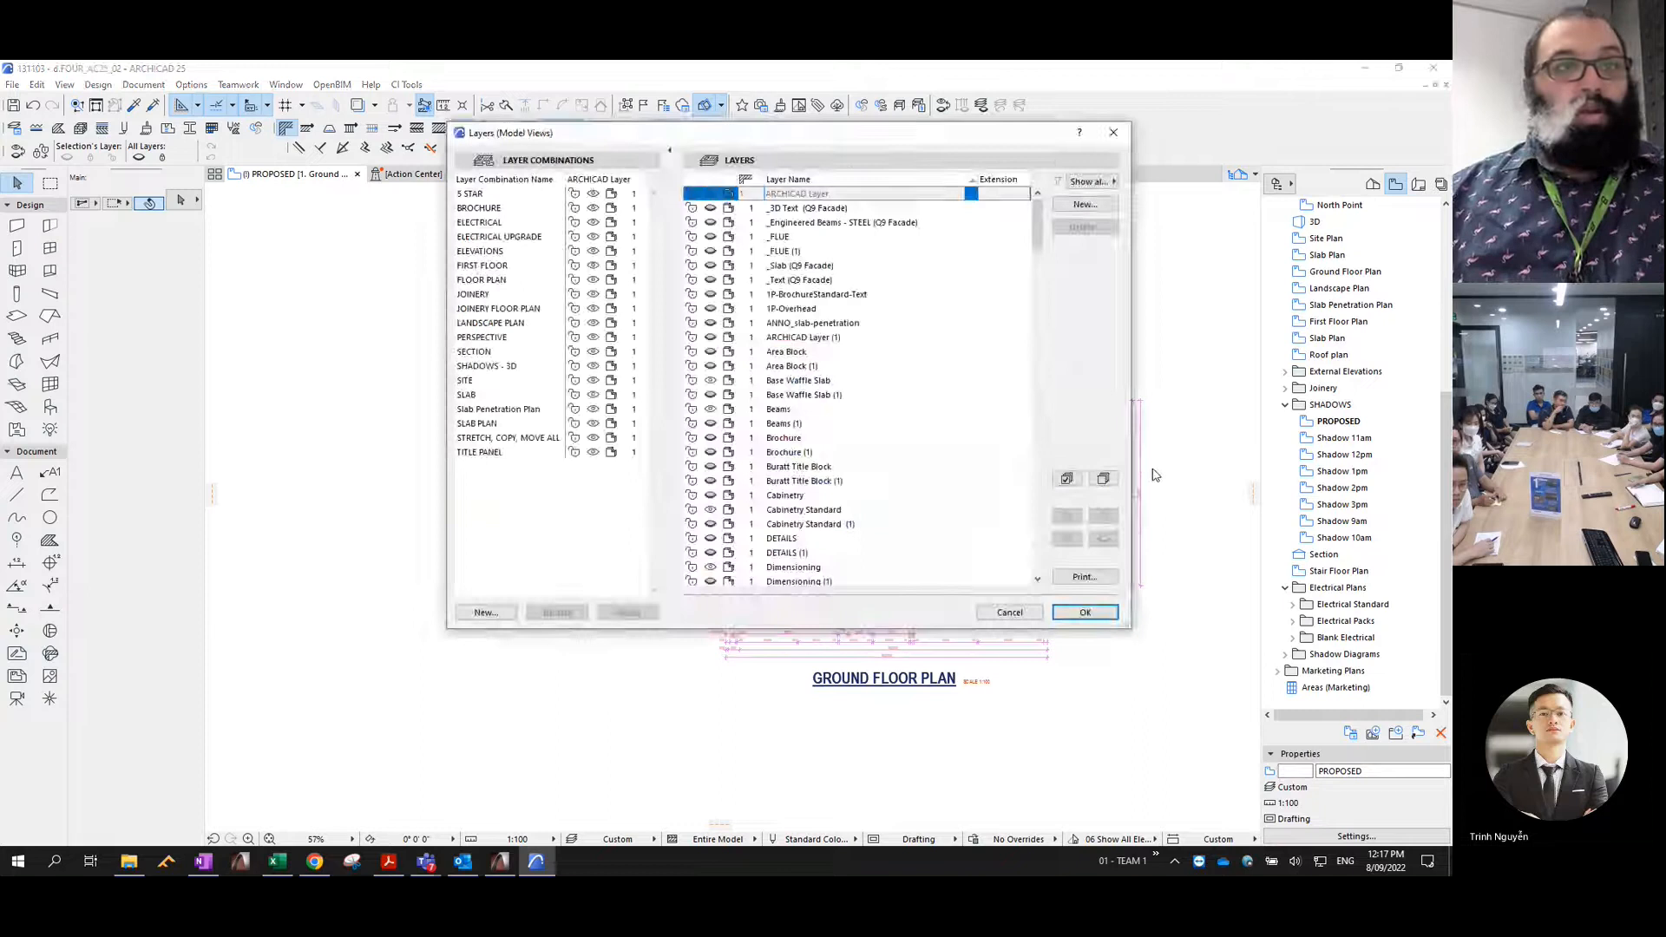
key(r)
scroll(854, 469, down, 1)
scroll(855, 469, down, 1)
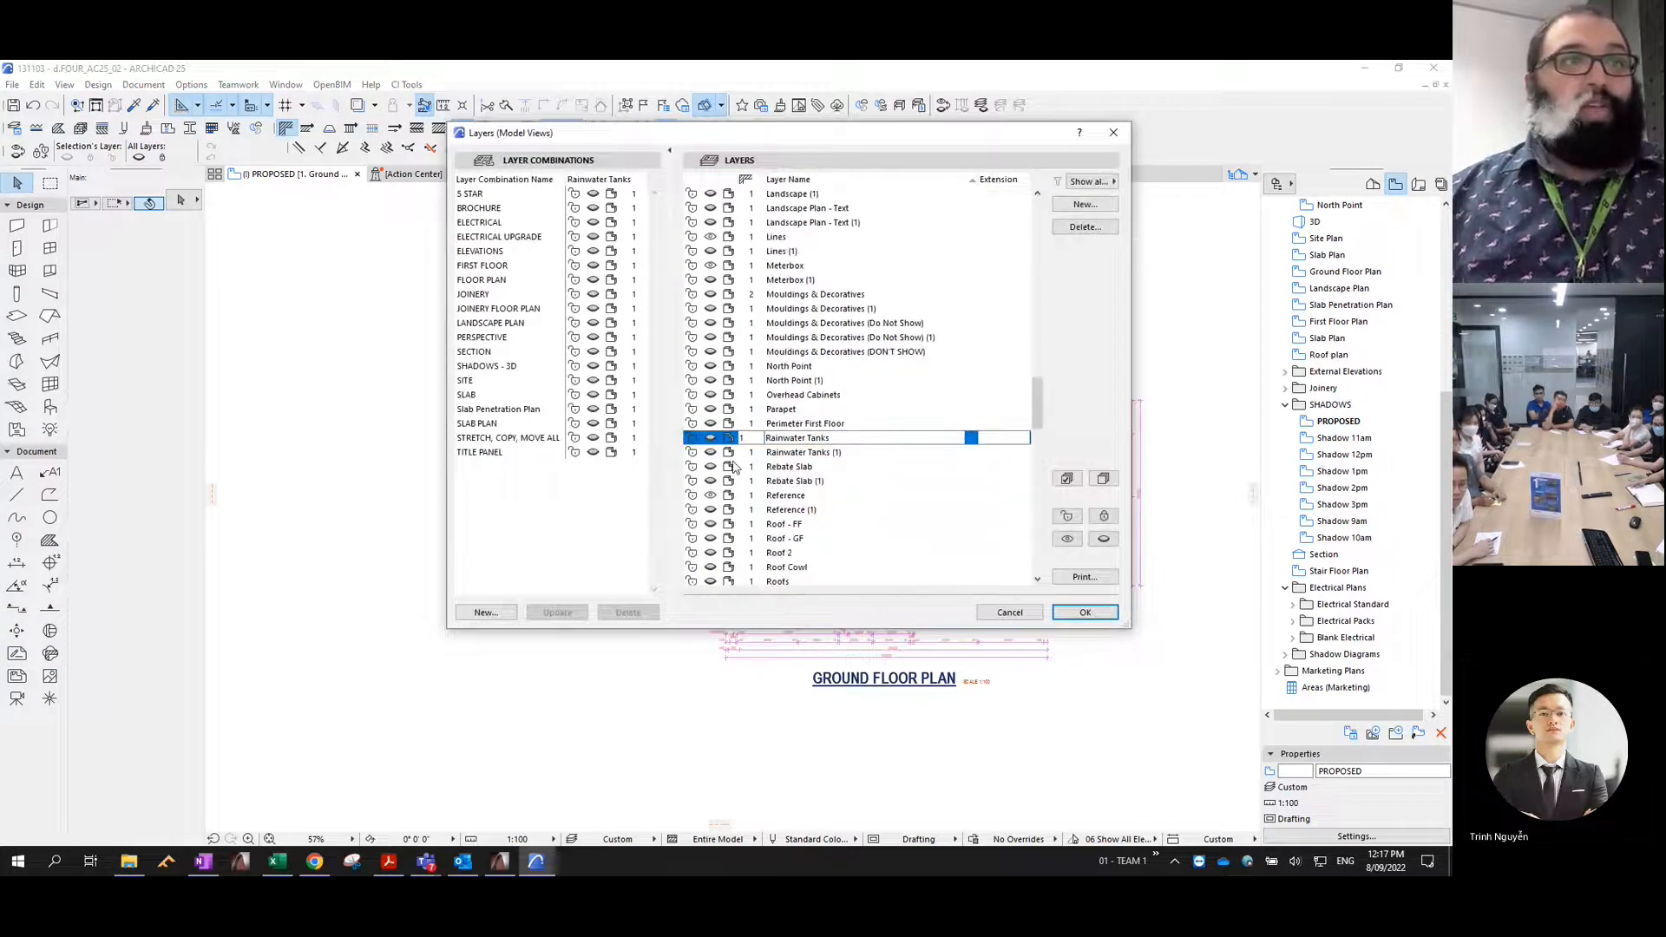
scroll(807, 469, down, 2)
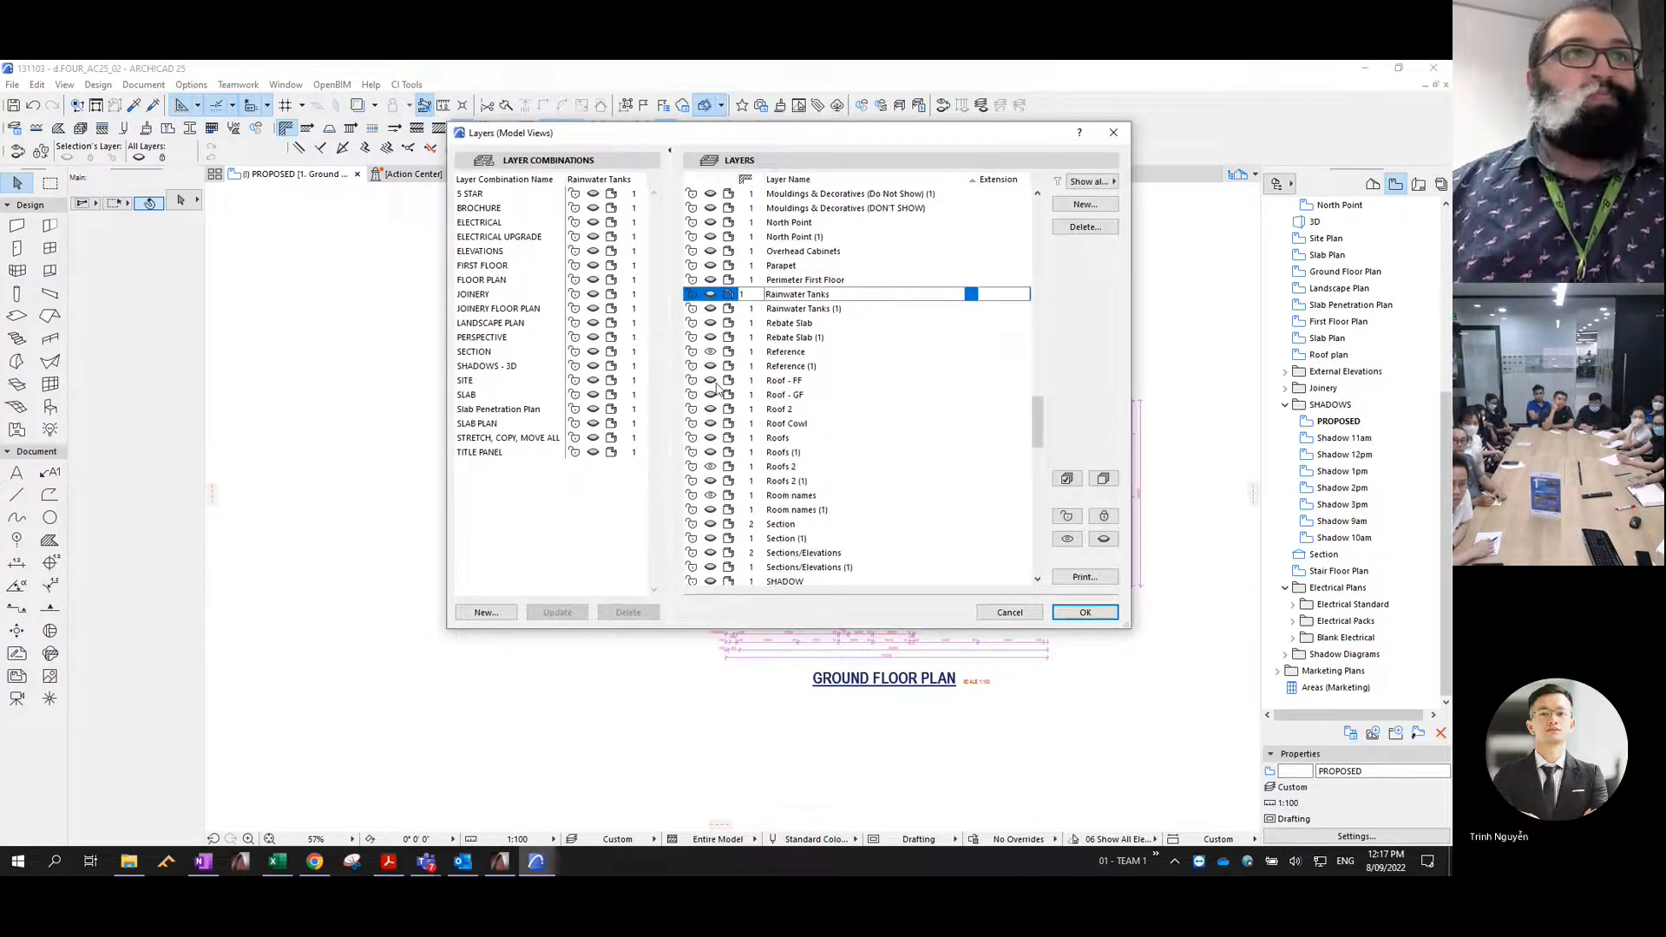
click(710, 381)
click(710, 395)
click(711, 408)
click(710, 423)
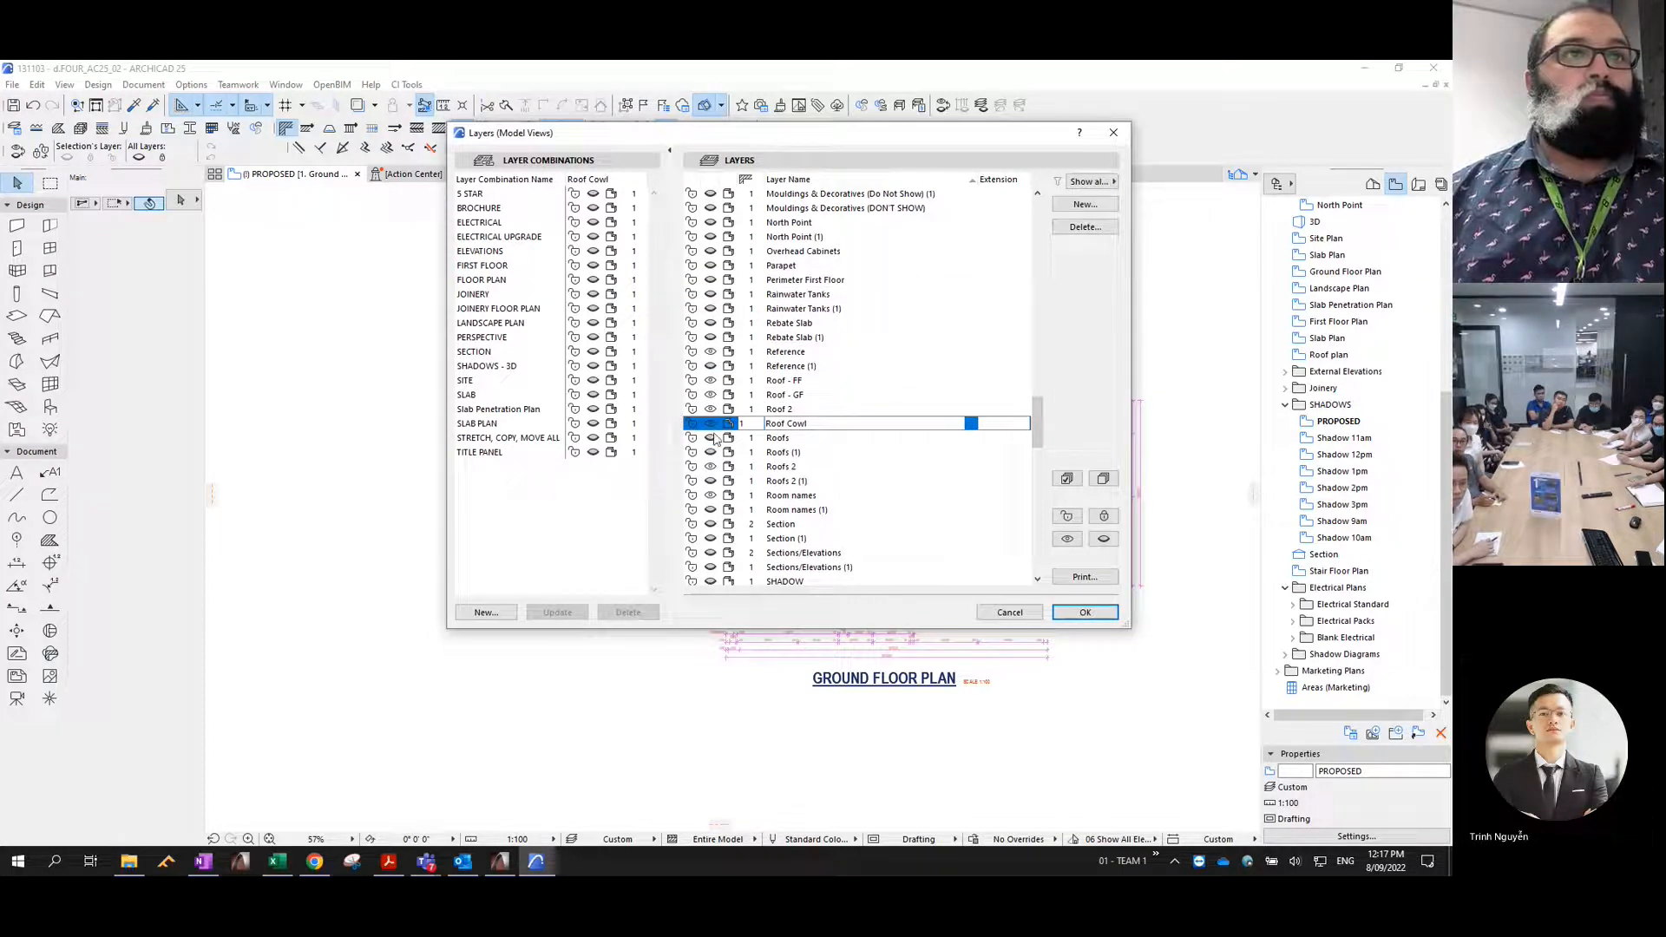
click(710, 437)
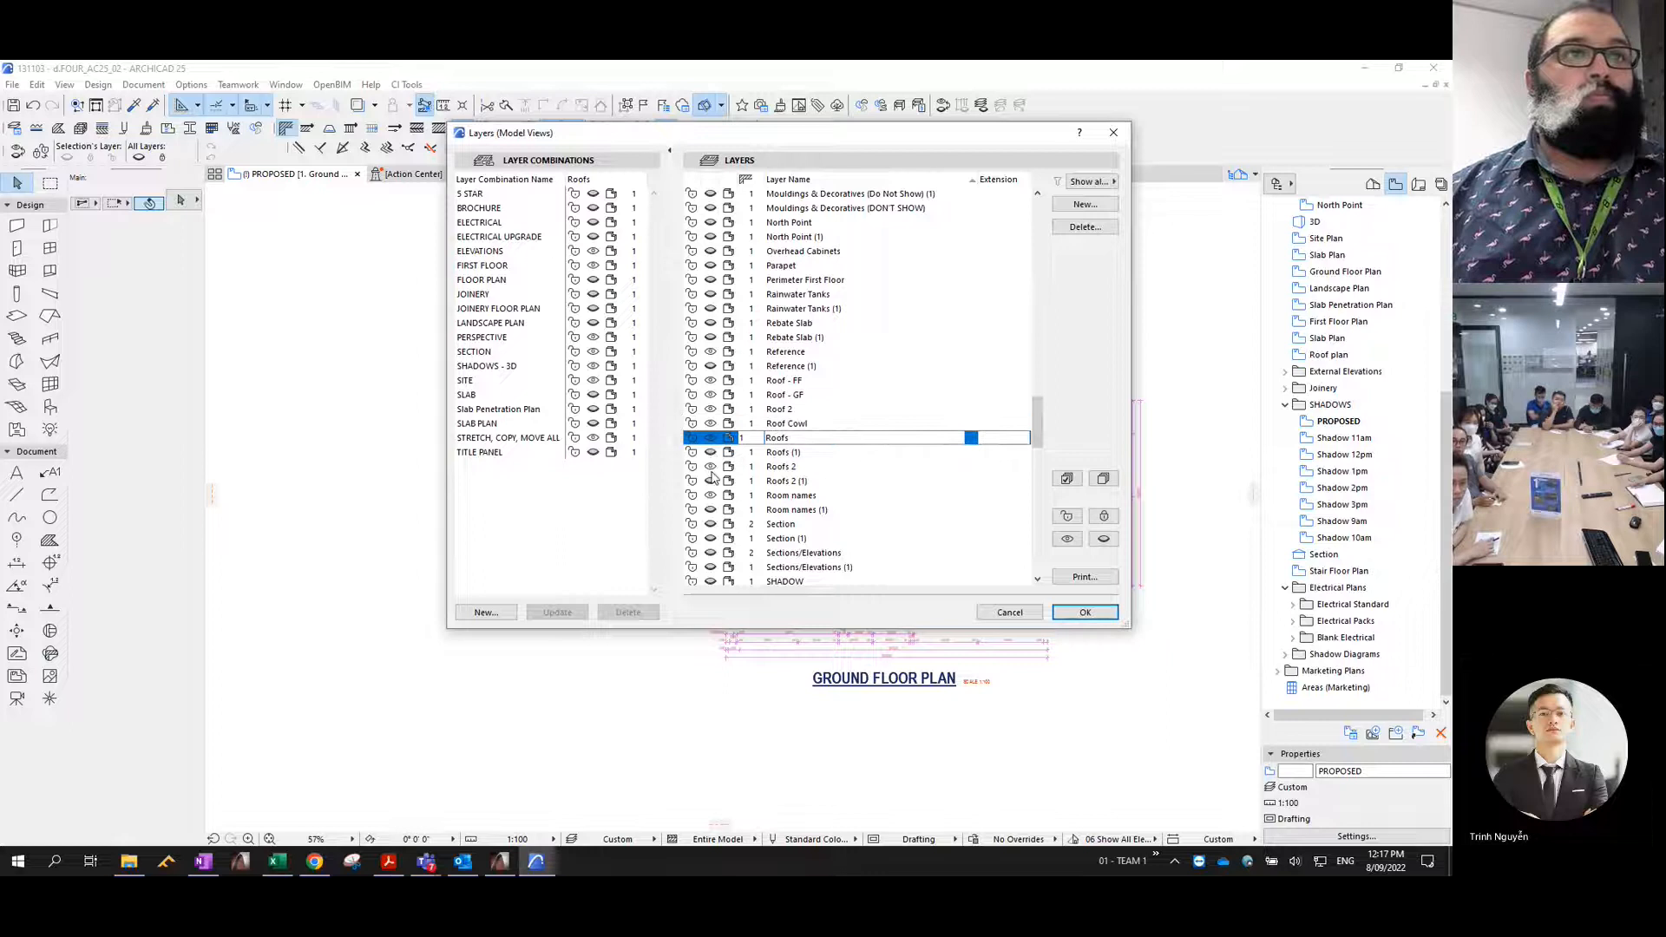
click(711, 480)
click(710, 452)
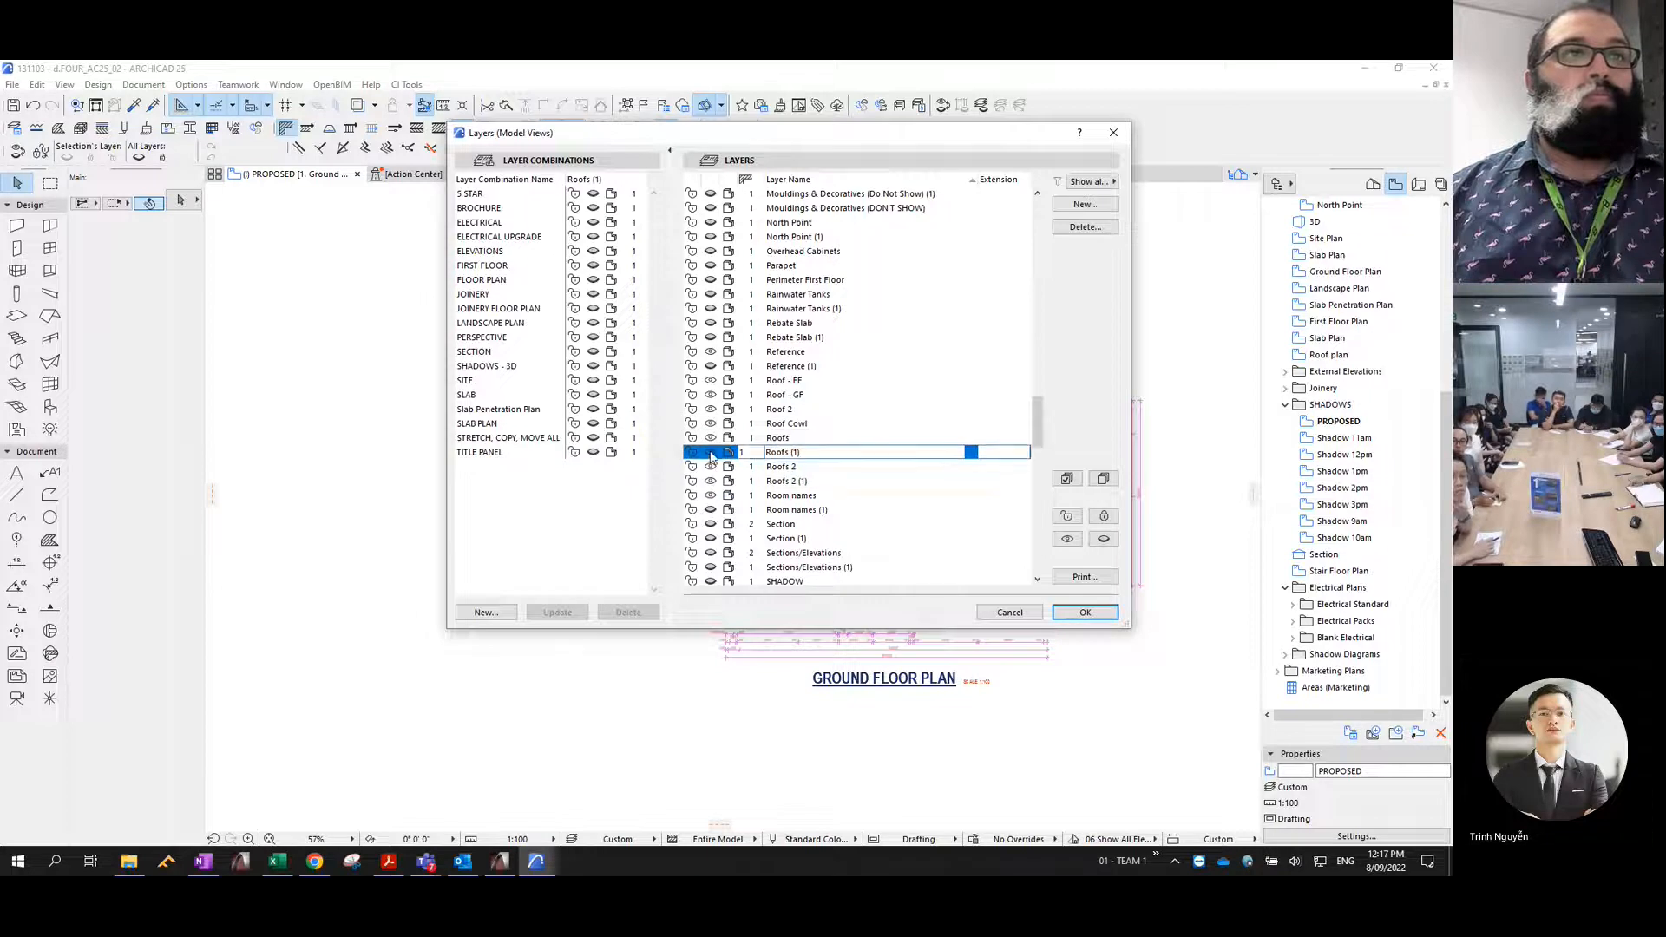
click(1090, 616)
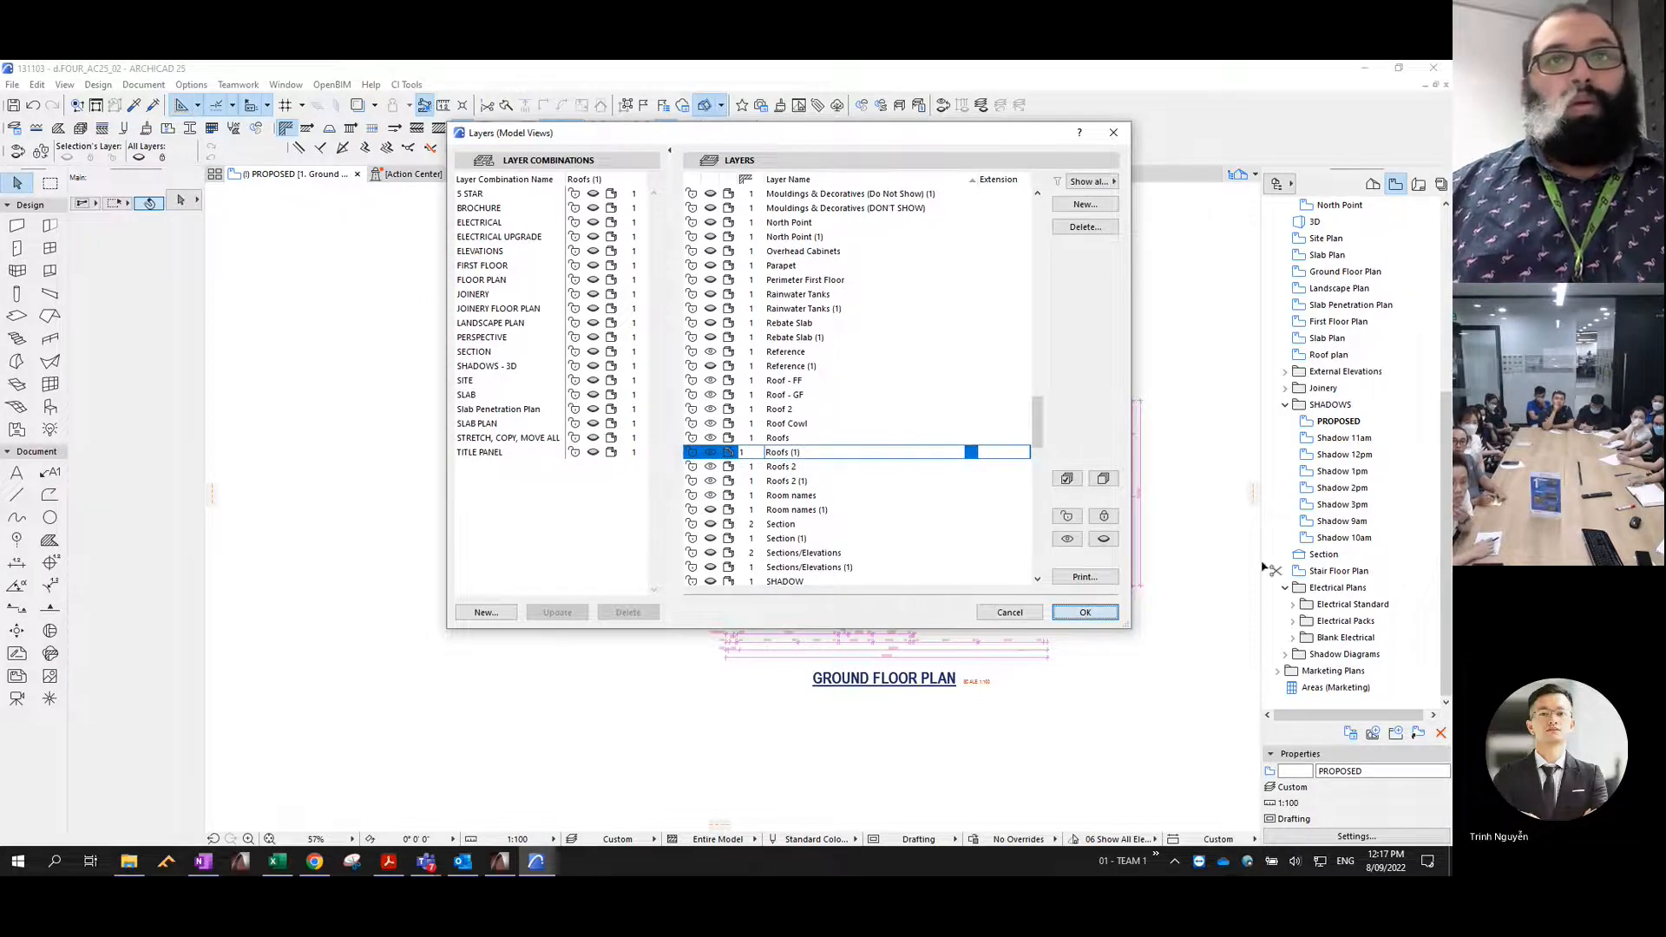
- Update the PROPOSED view's saved settings from the current window so the roof layers are included
double_click(1350, 423)
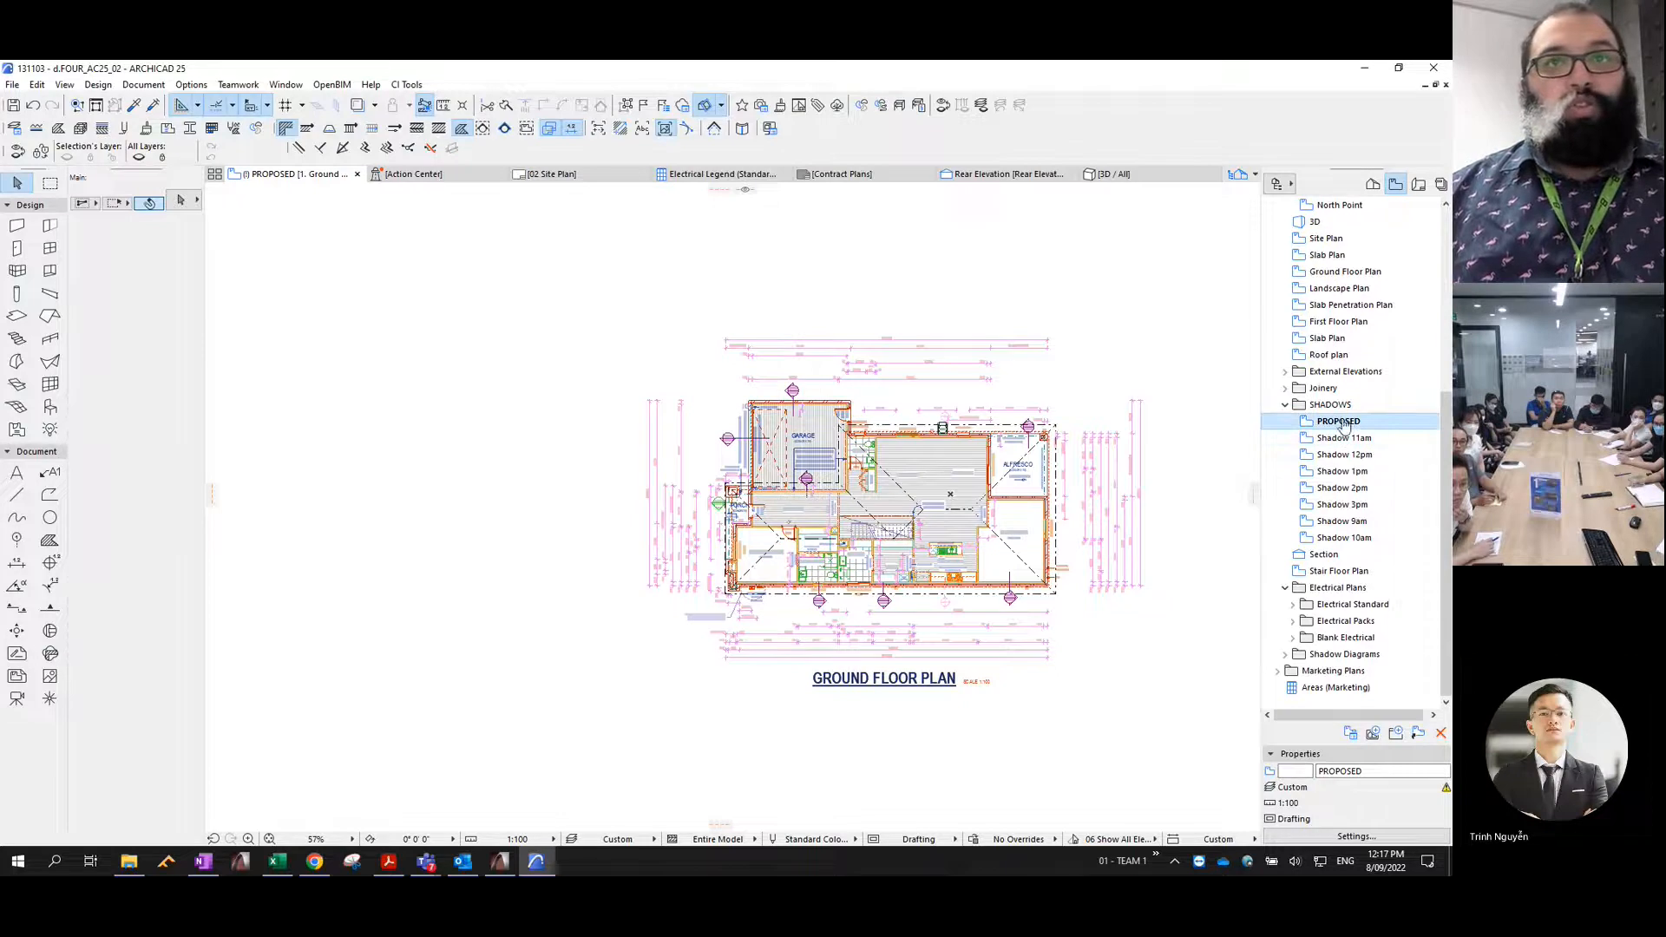
click(1352, 837)
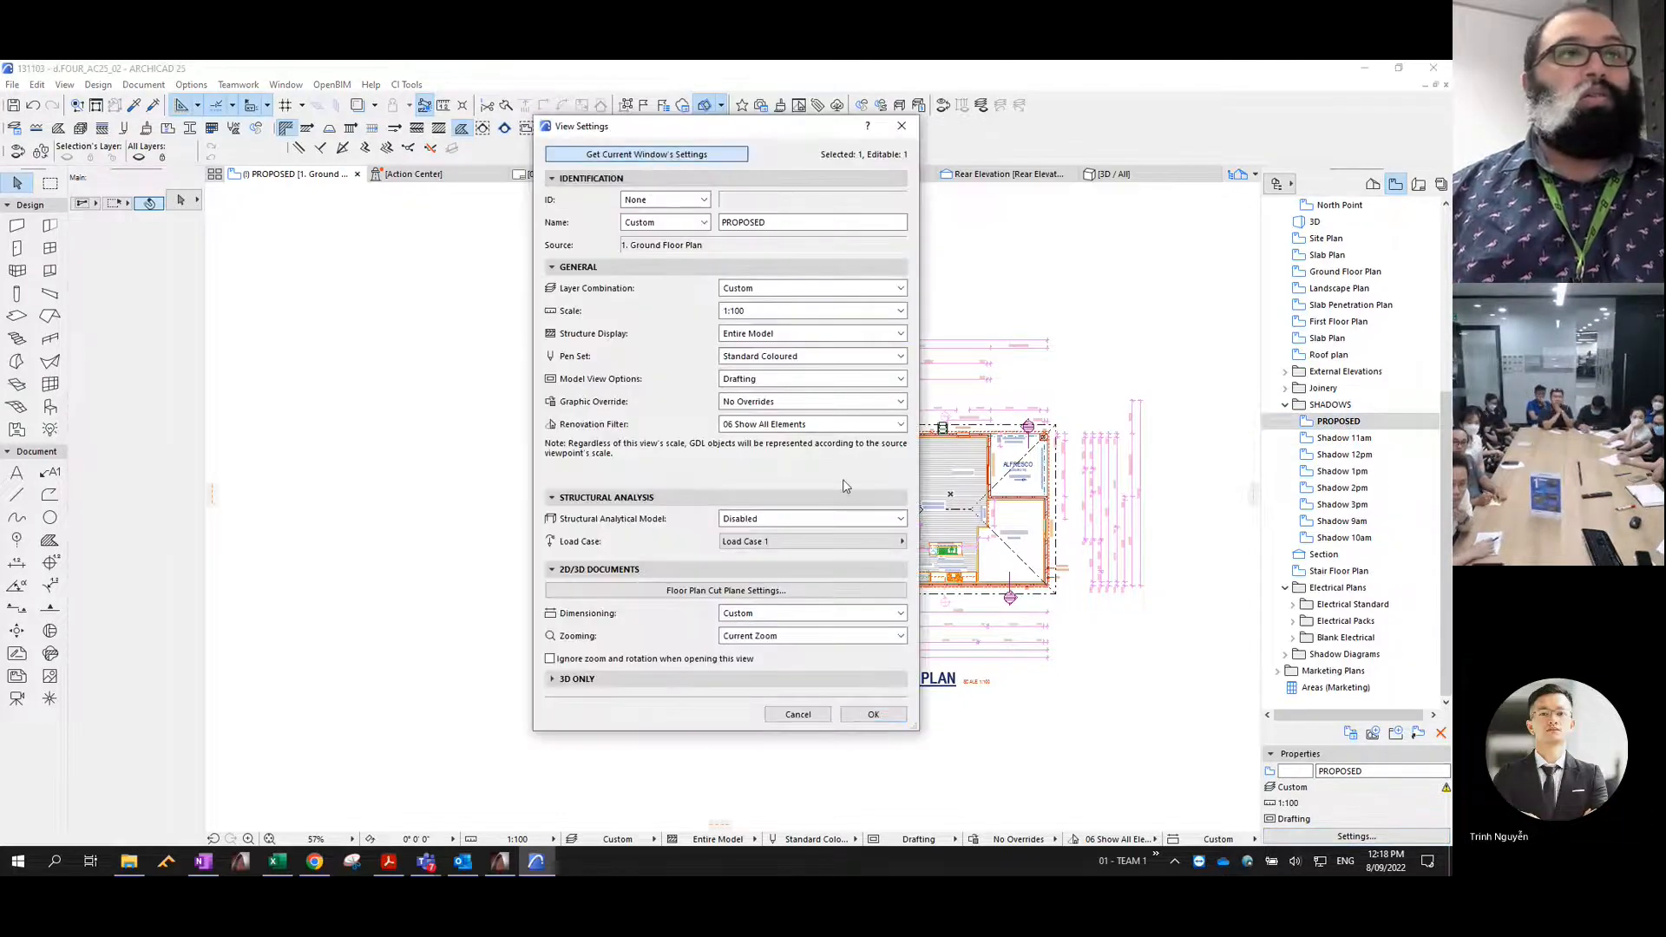
click(873, 714)
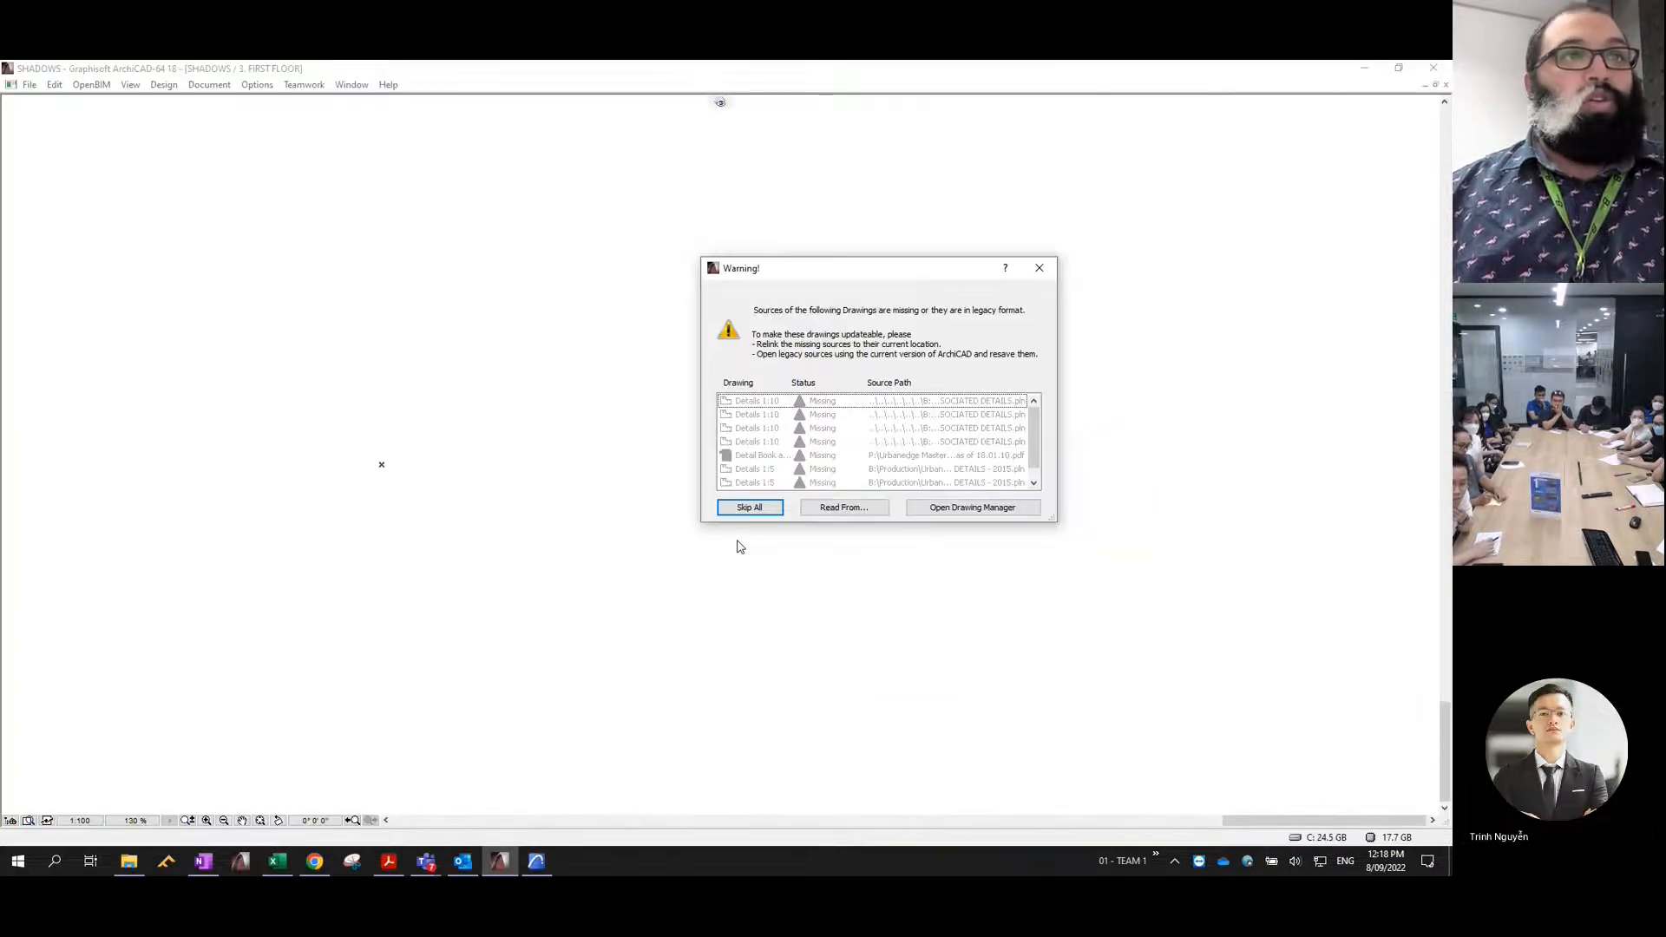
- In the ArchiCAD 18 SHADOWS project, skip the missing drawing sources, dismiss the library report and open the Existing GF shadow view
click(757, 511)
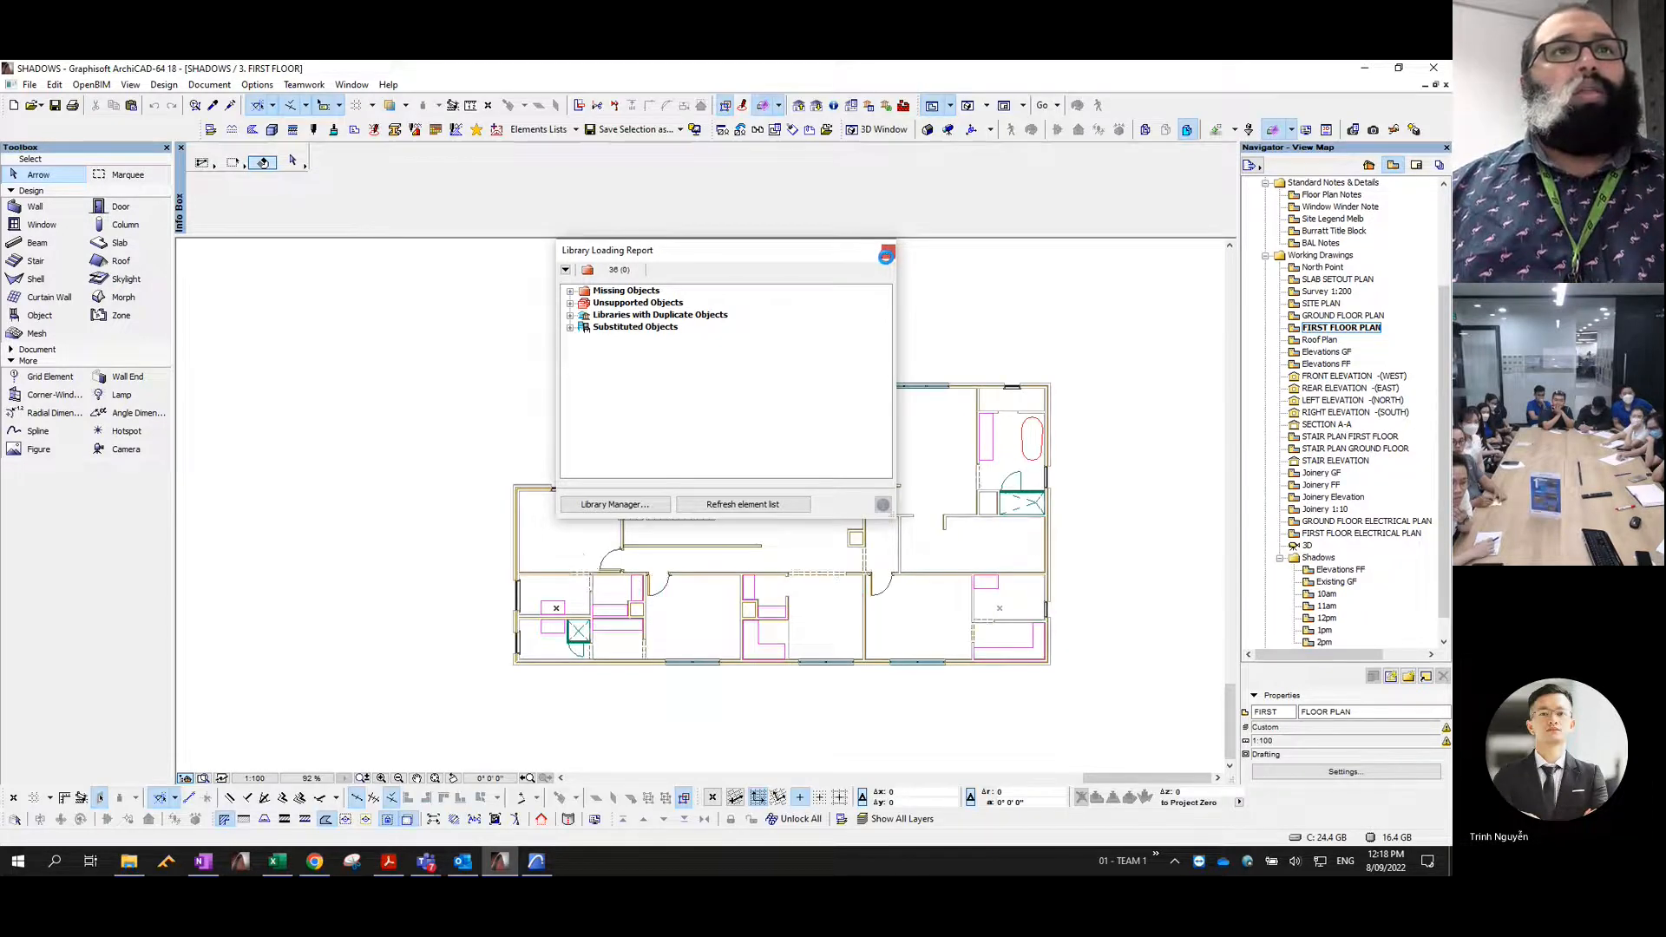
click(889, 254)
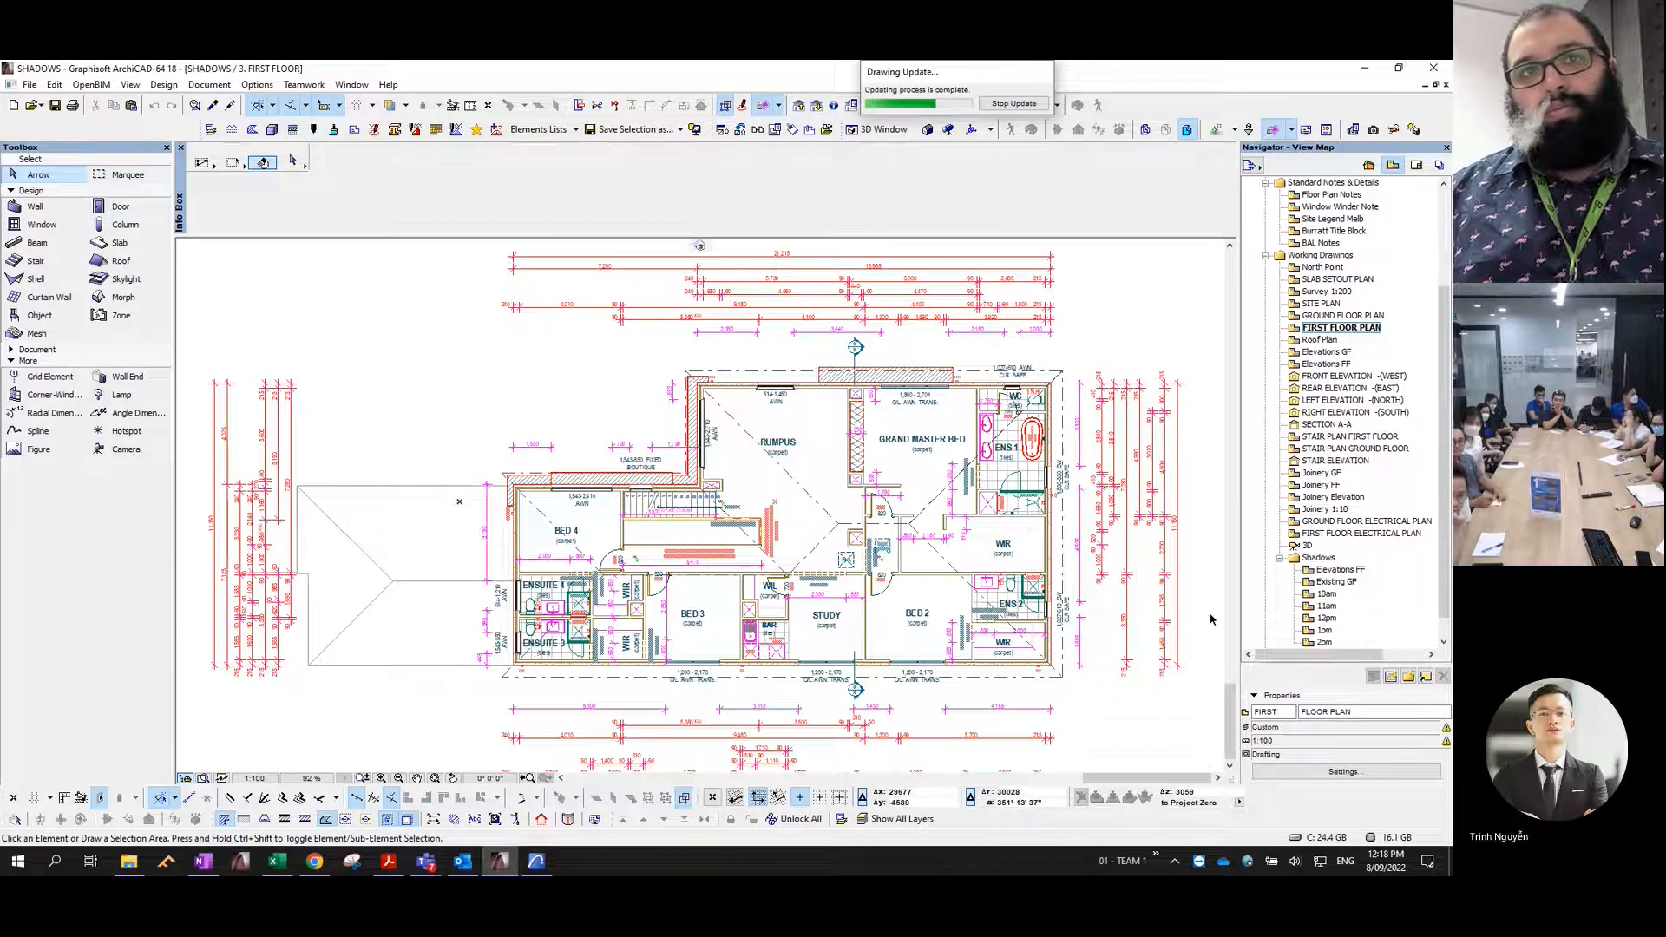
click(1342, 588)
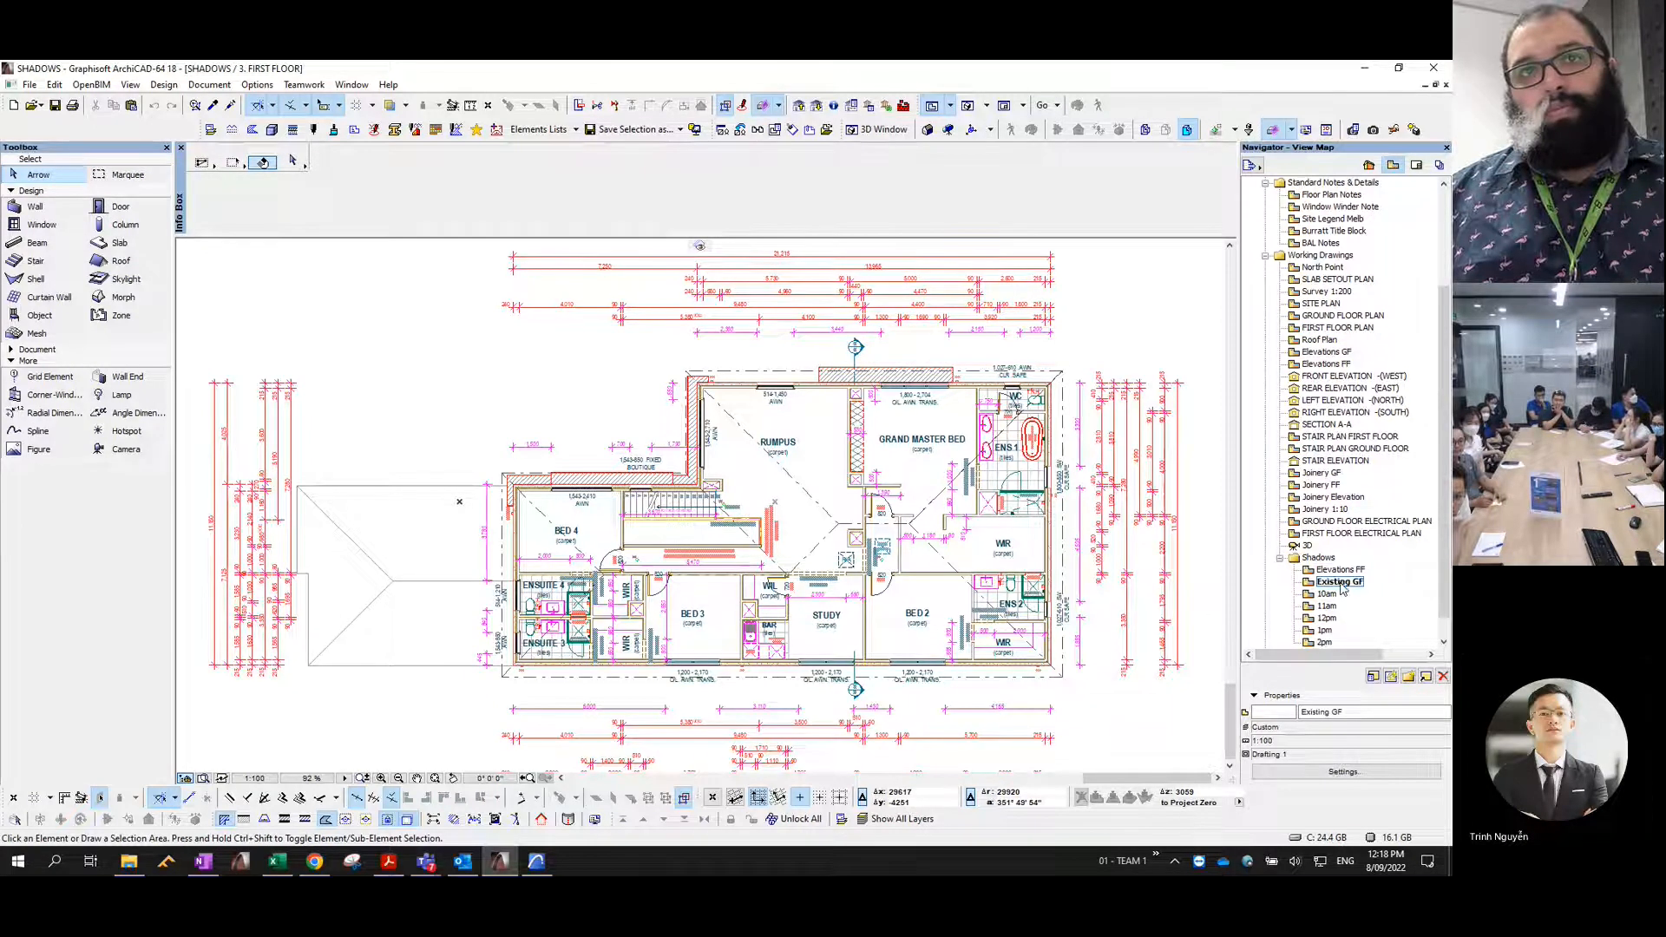
double_click(1341, 583)
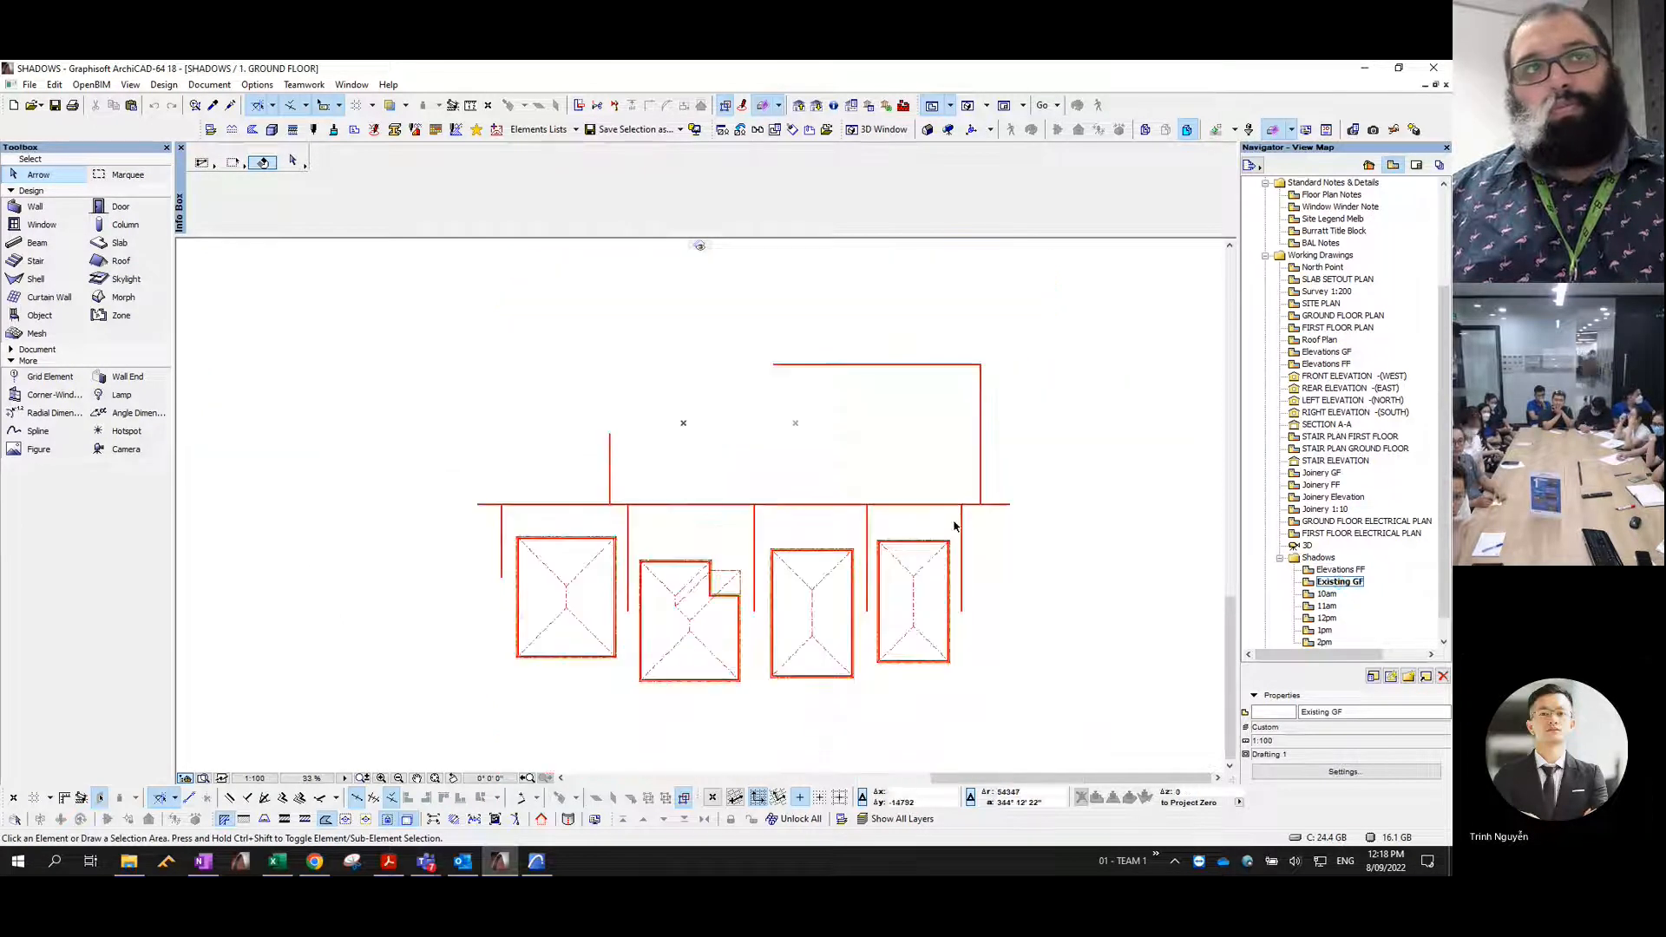
- Examine the earth mesh around the neighbouring houses and the shadow layers used by the Existing GF view
click(720, 430)
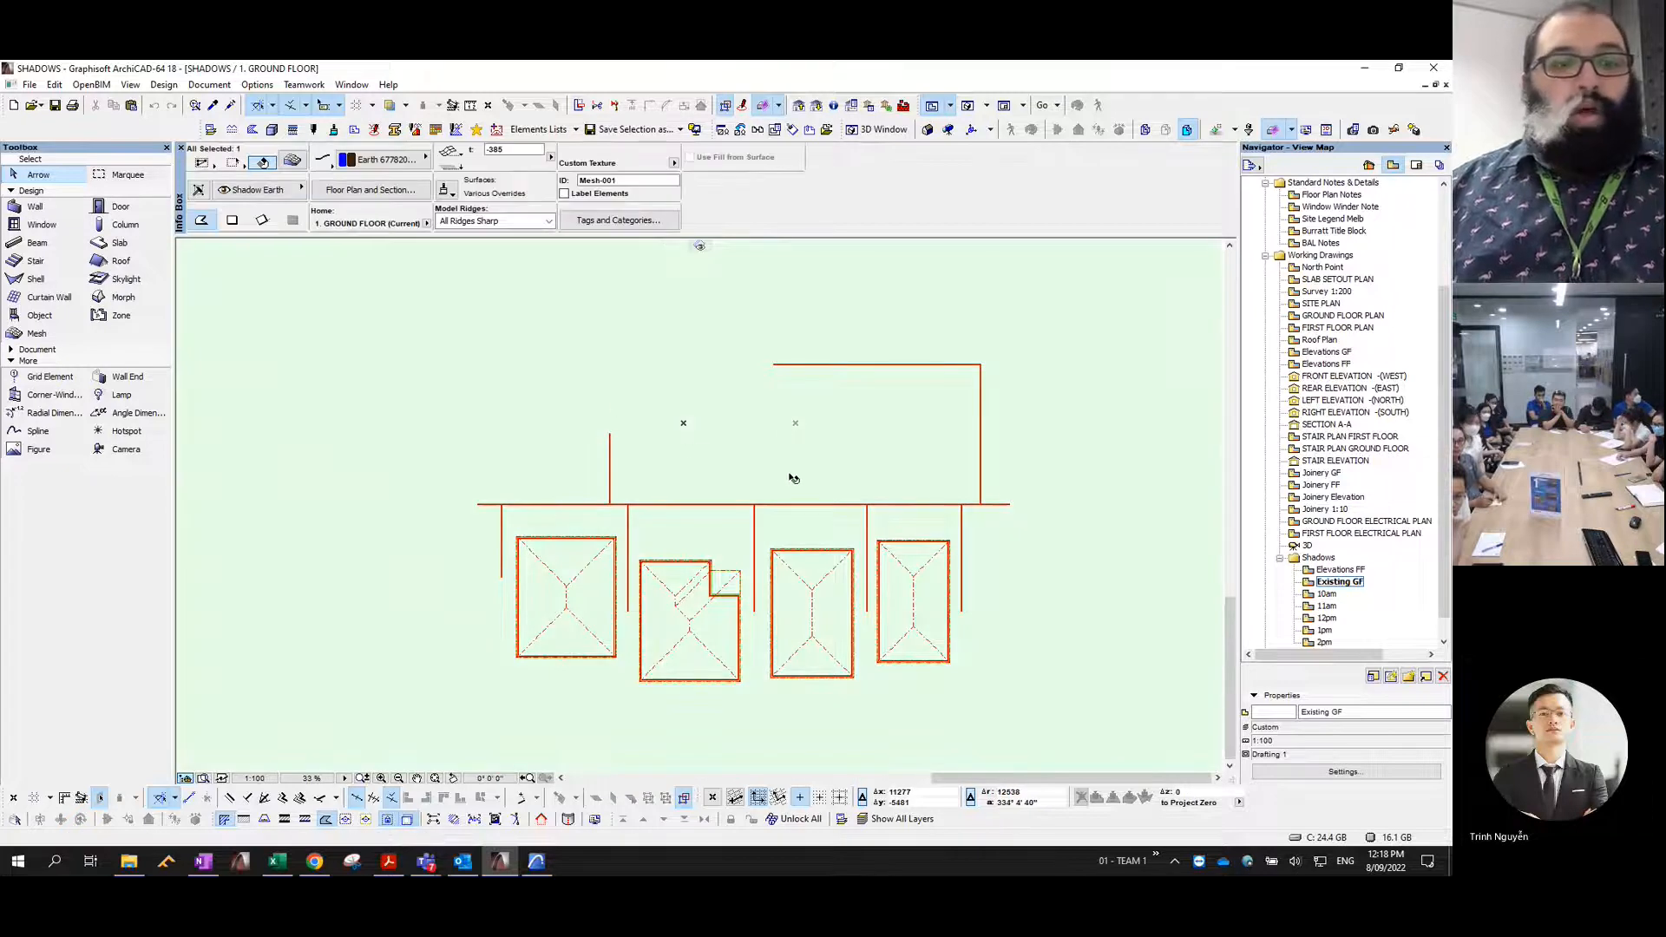
scroll(786, 476, down, 1)
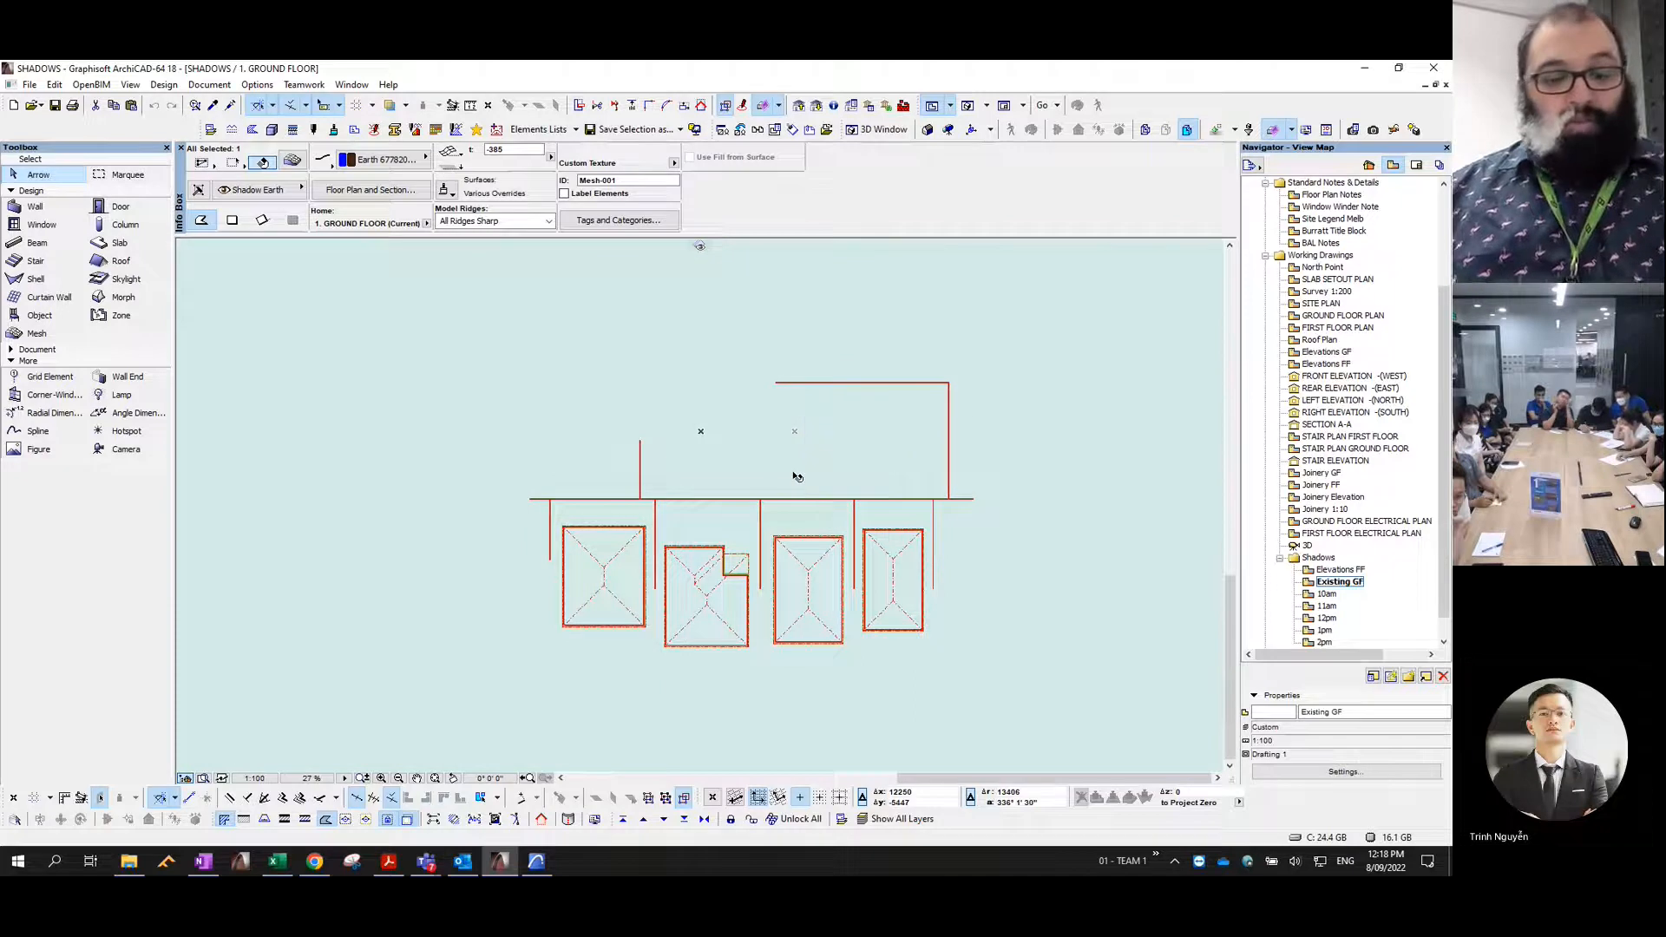
click(795, 476)
key(Escape)
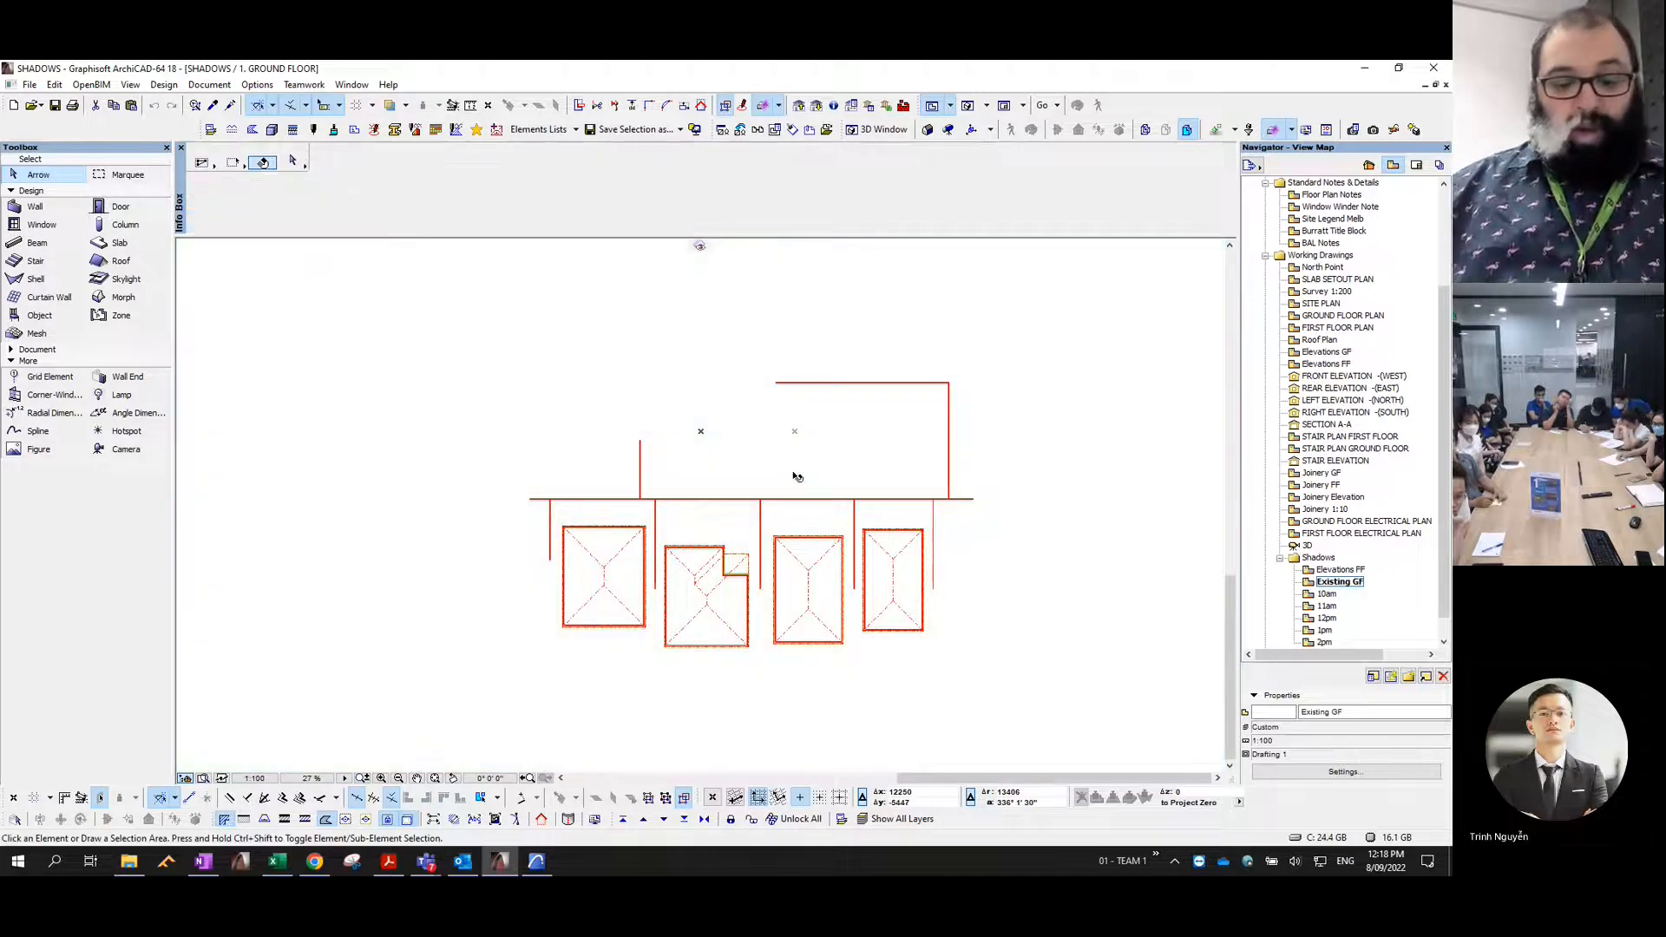
key(ctrl+l)
scroll(729, 422, down, 15)
scroll(729, 421, down, 9)
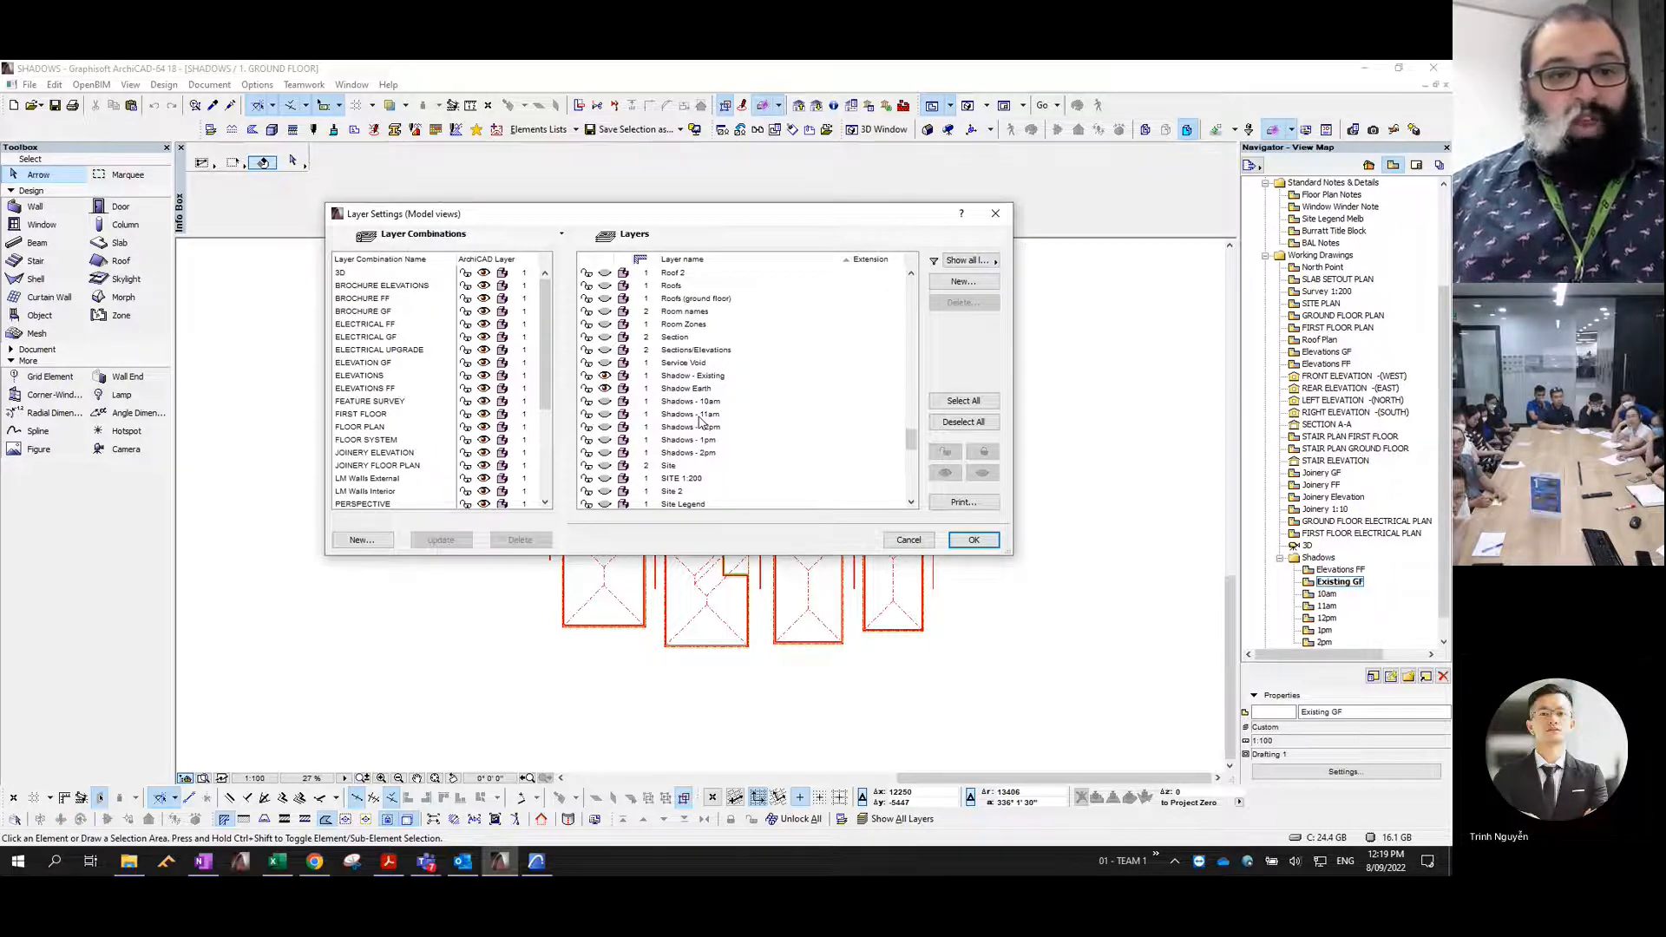
key(Escape)
- Copy the earth mesh from the SHADOWS project and paste it into the PROPOSED plan, adding it to the ARCHICAD Layer
click(1004, 320)
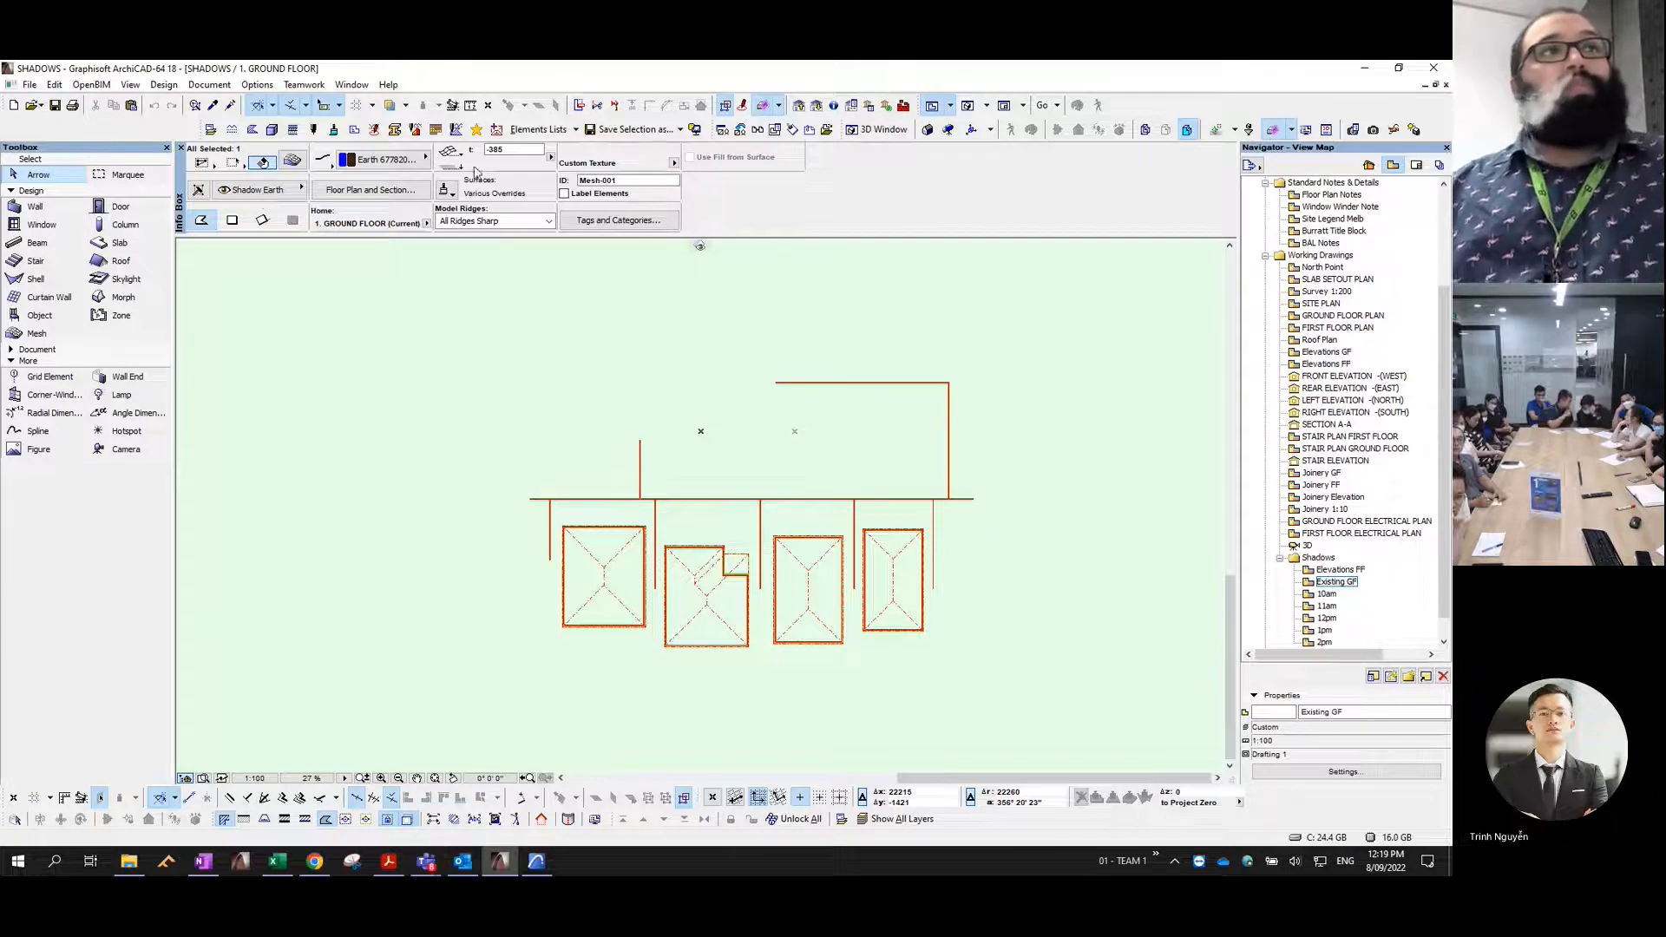
double_click(1091, 73)
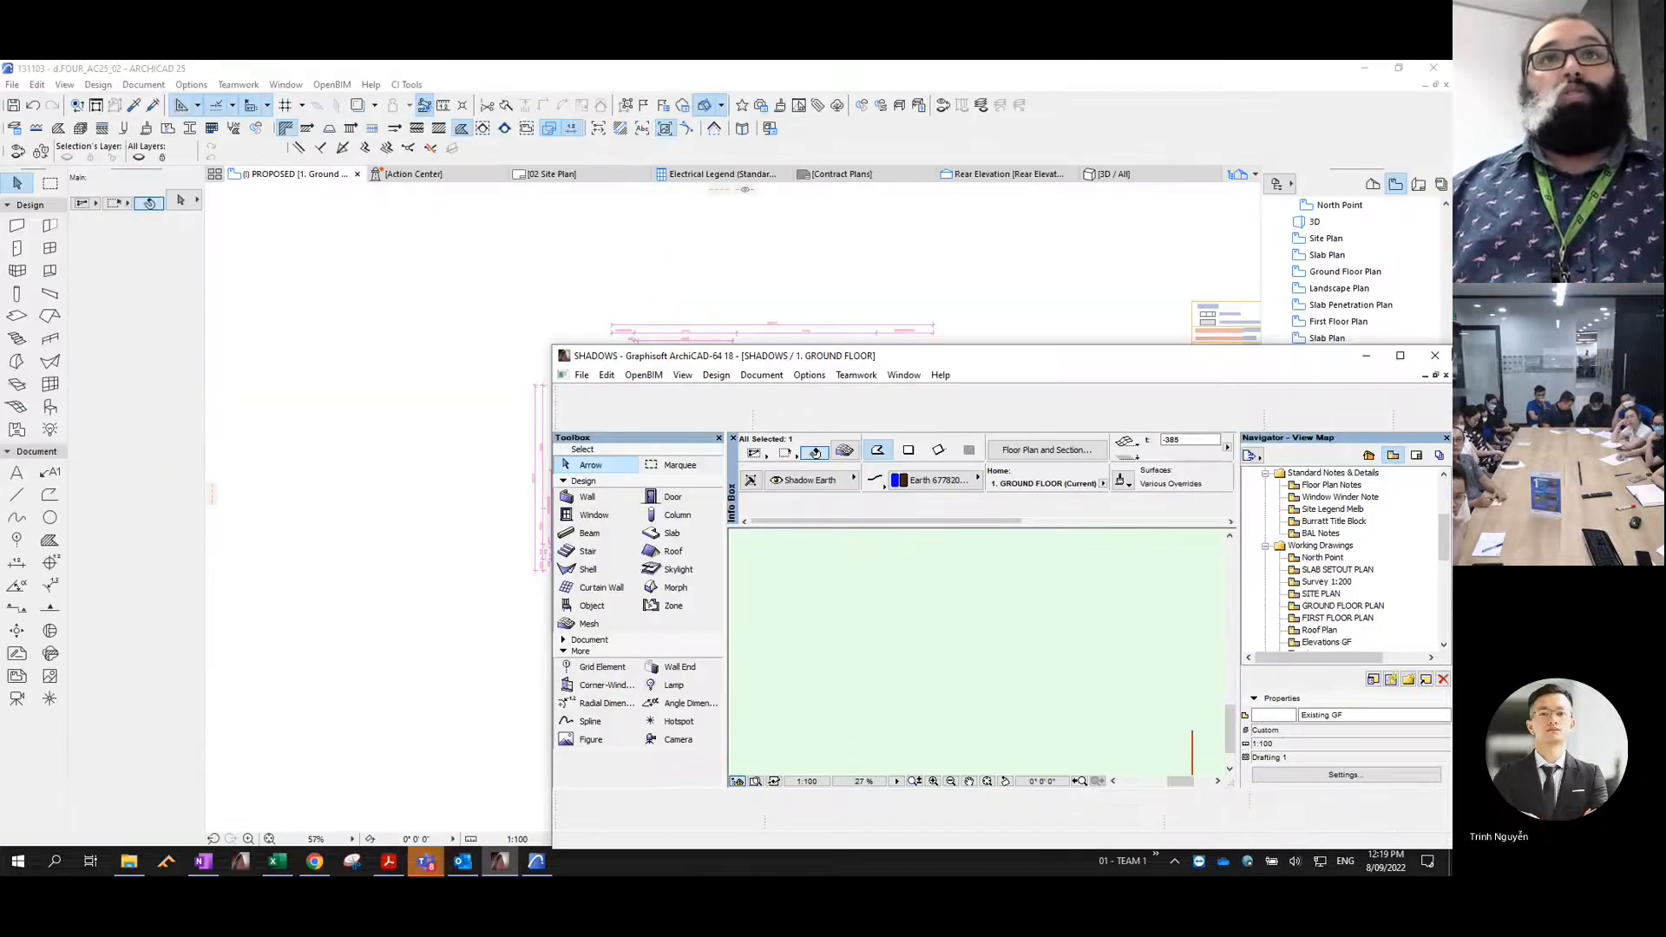
drag(1006, 356, 1450, 382)
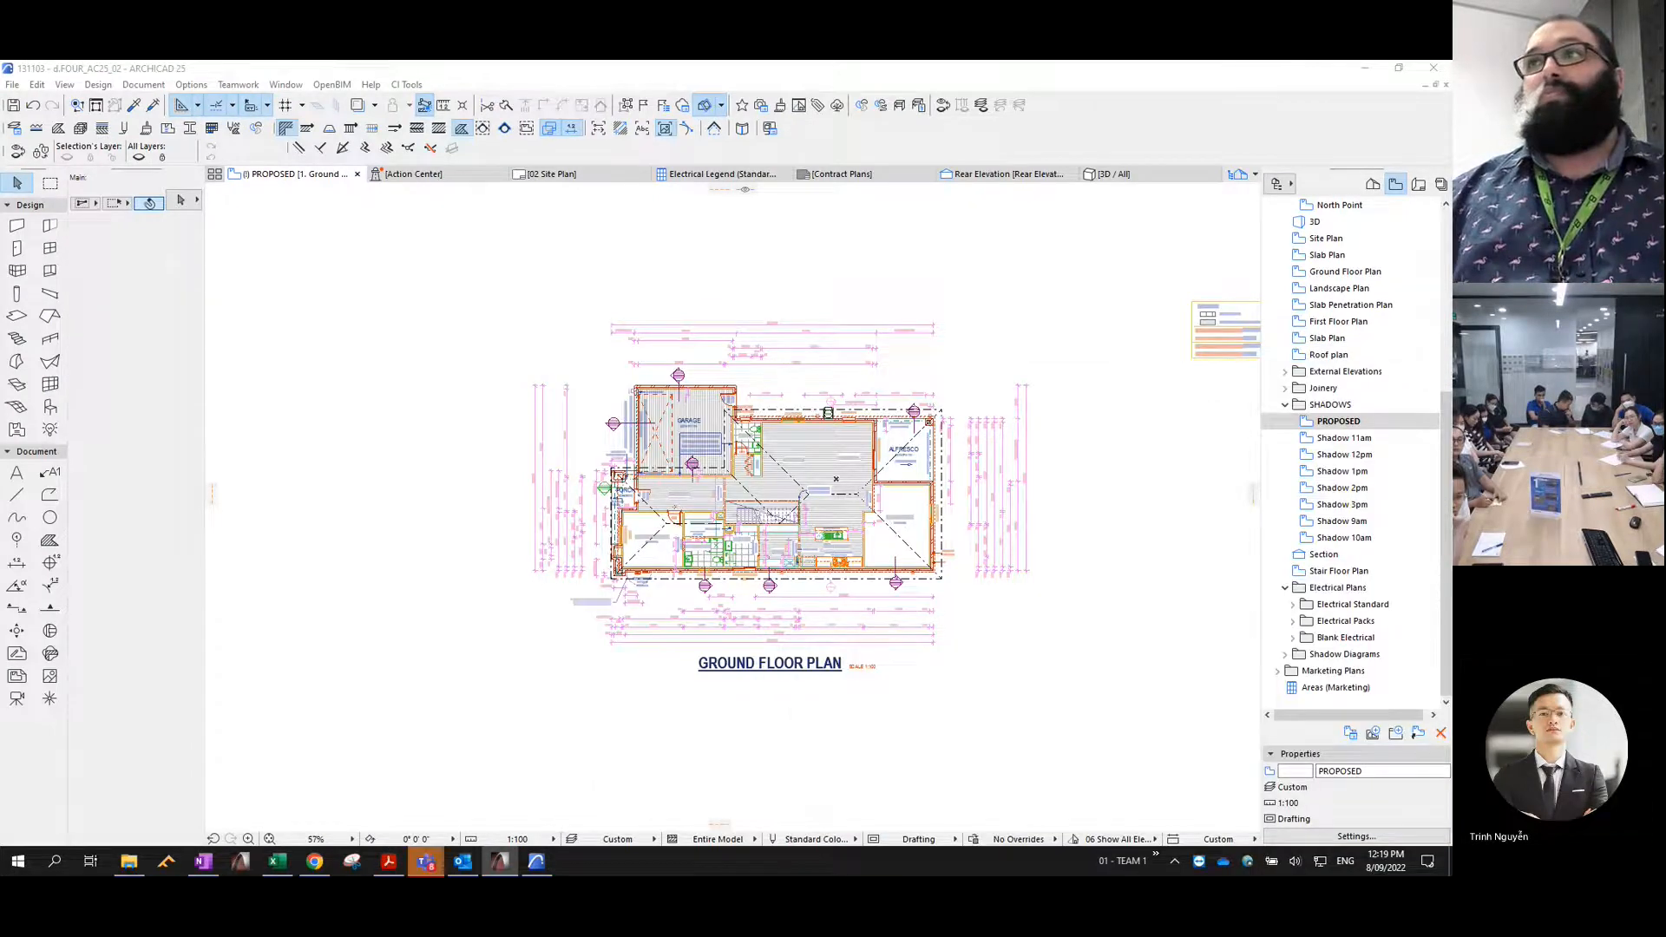
click(998, 318)
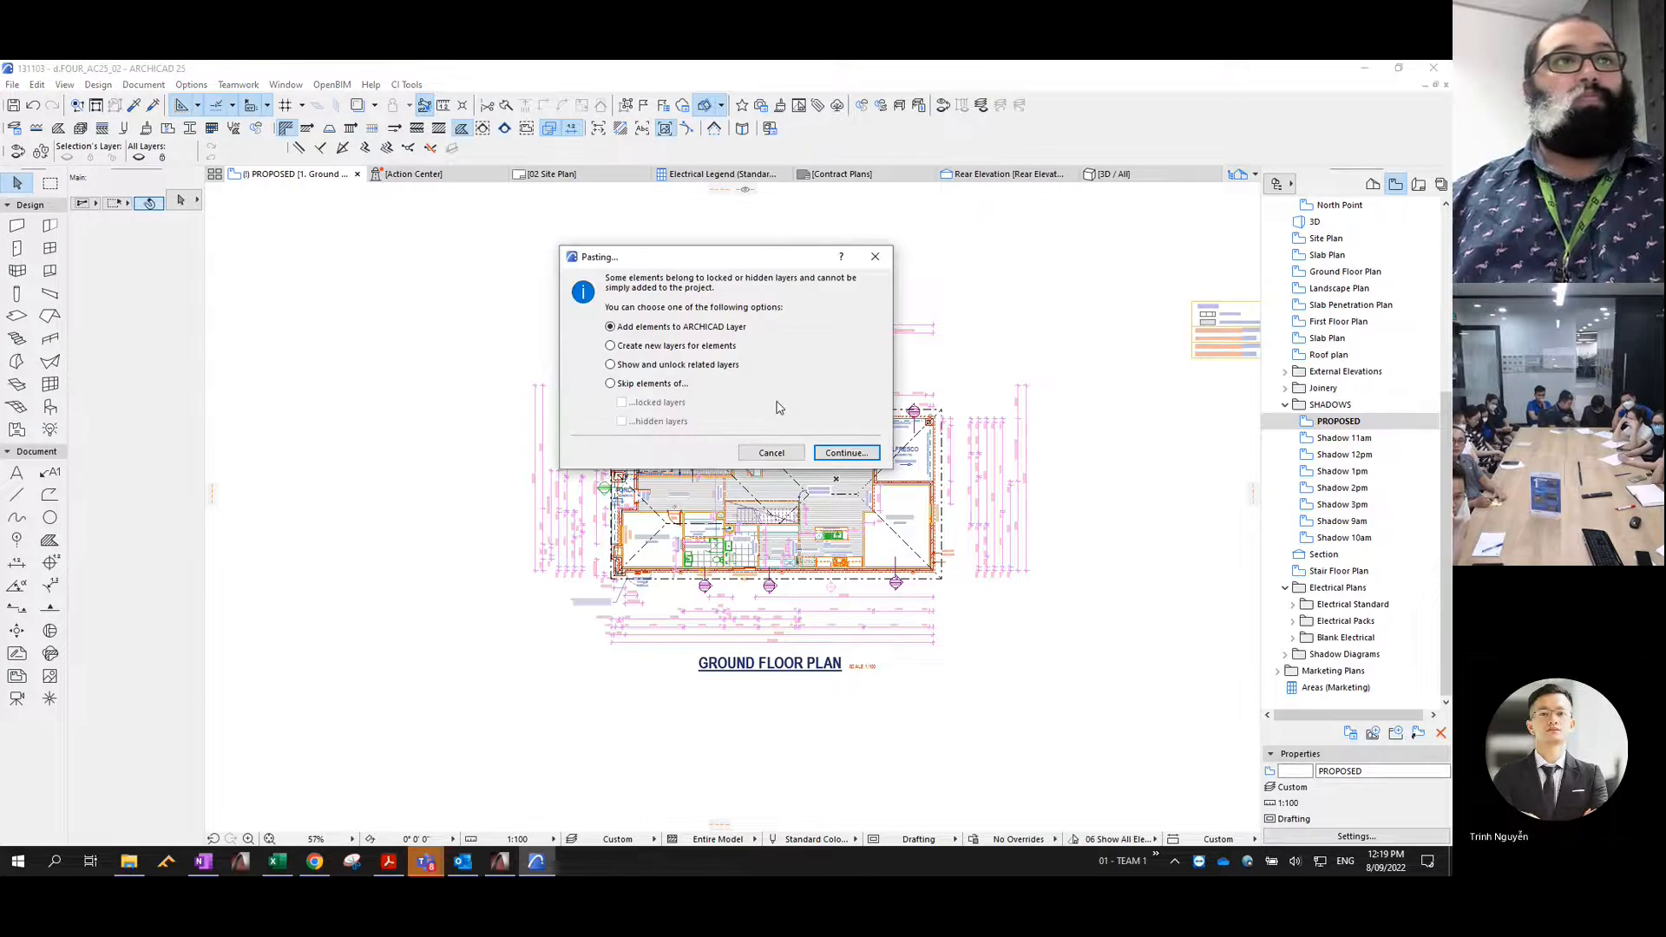
click(826, 454)
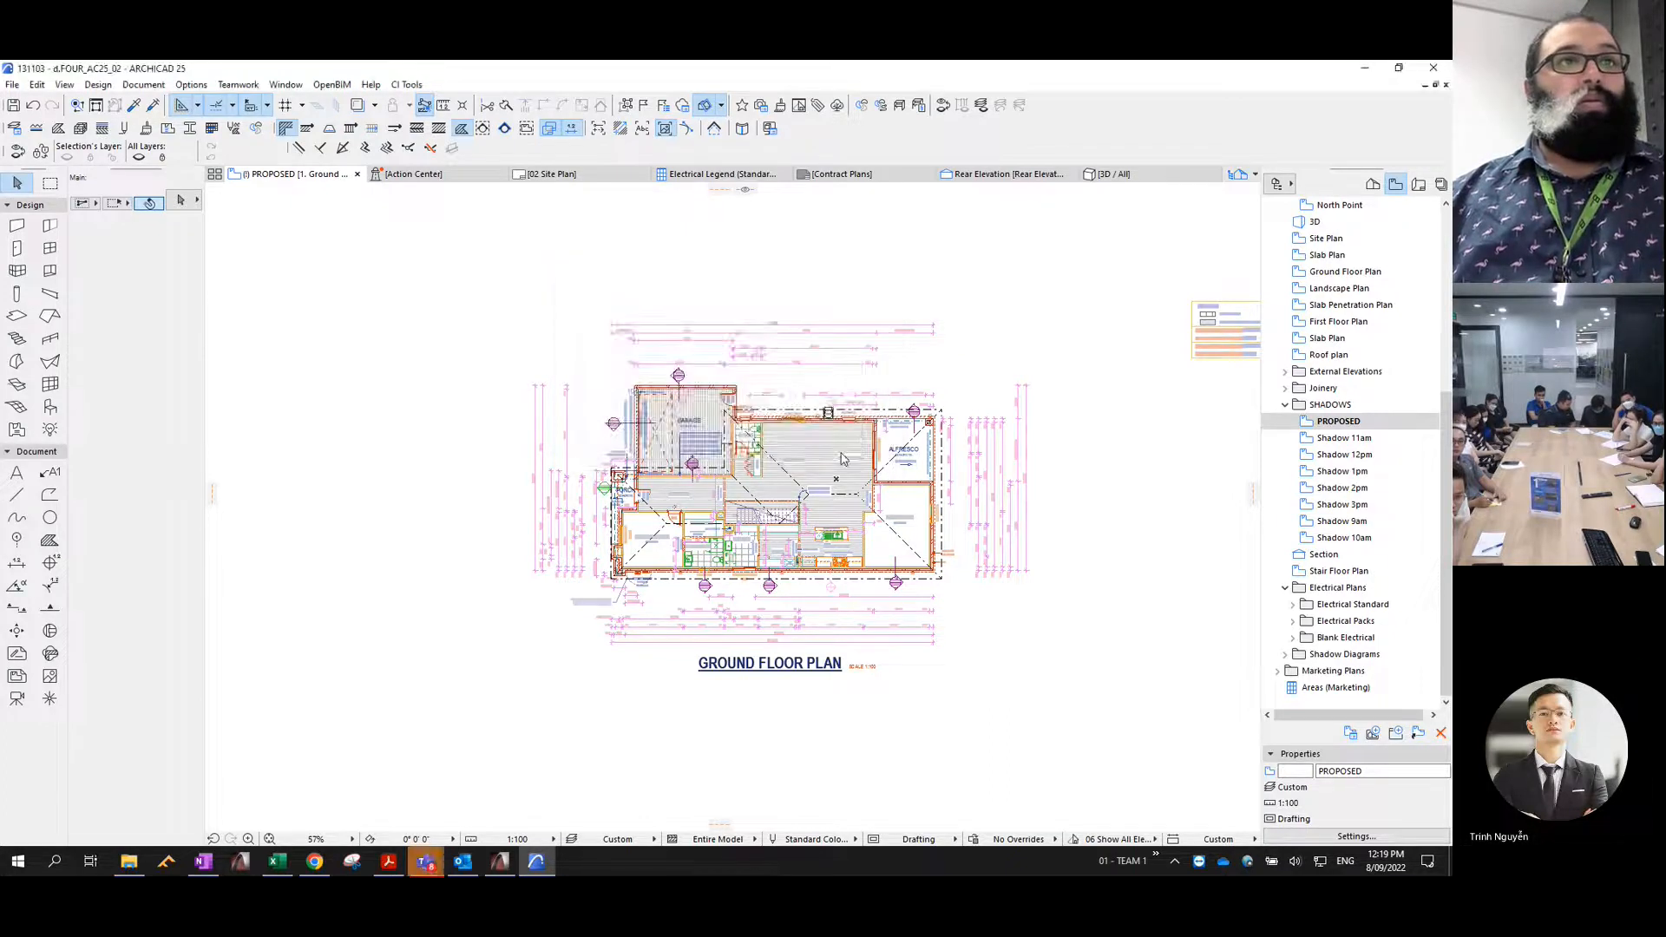
click(816, 443)
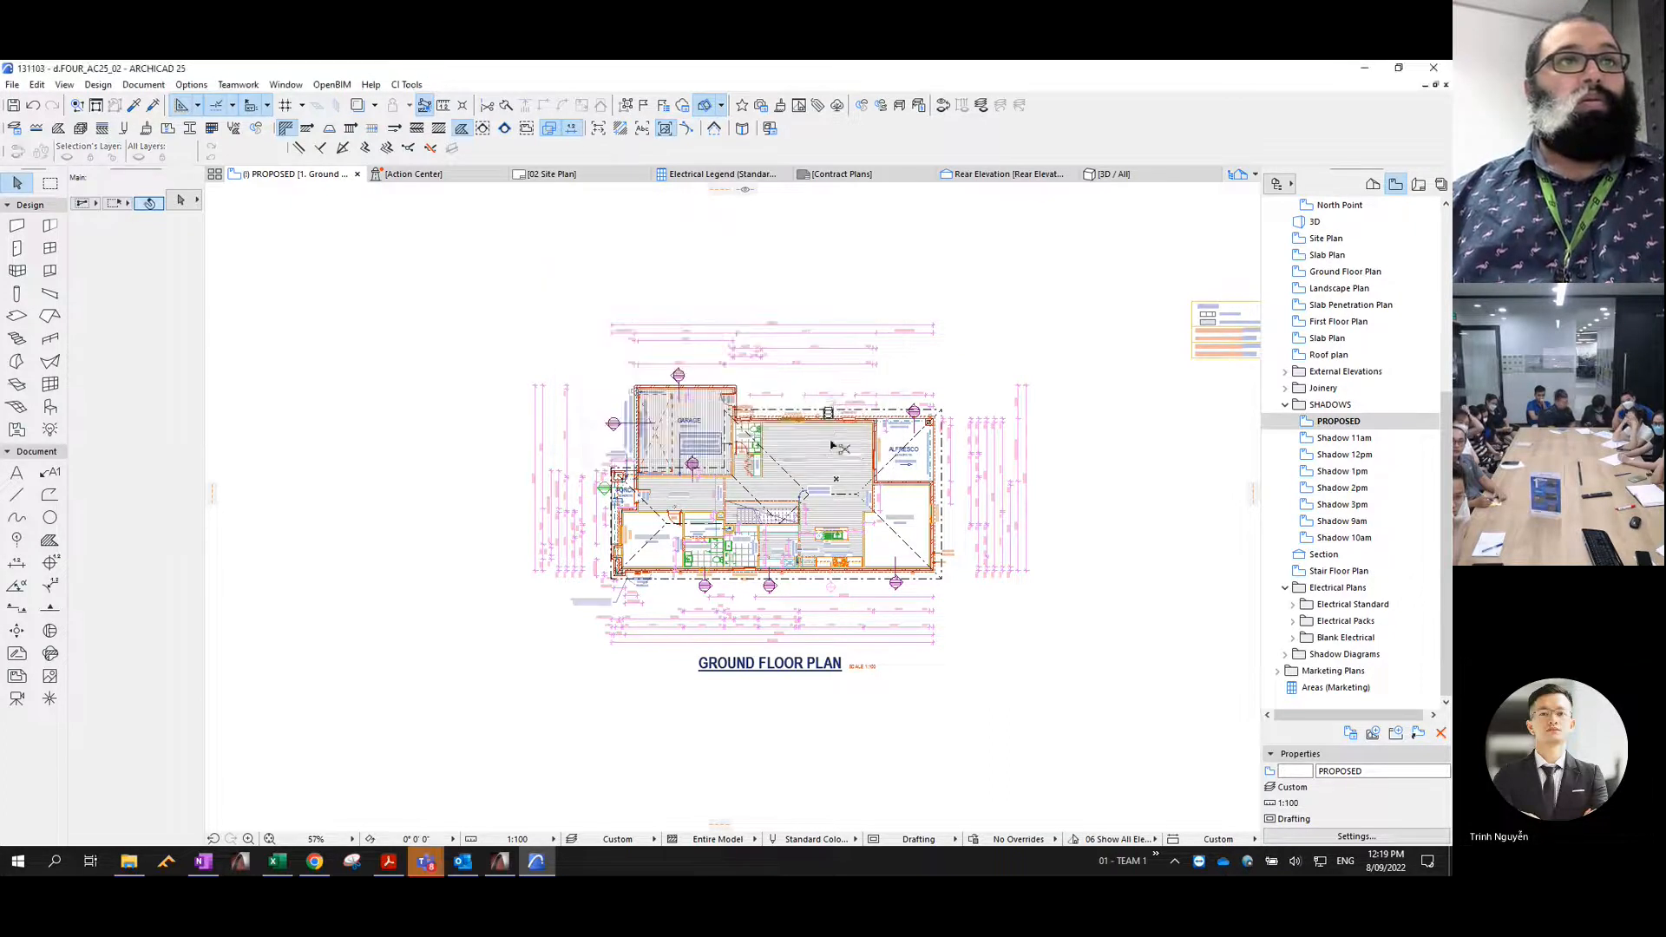
click(999, 463)
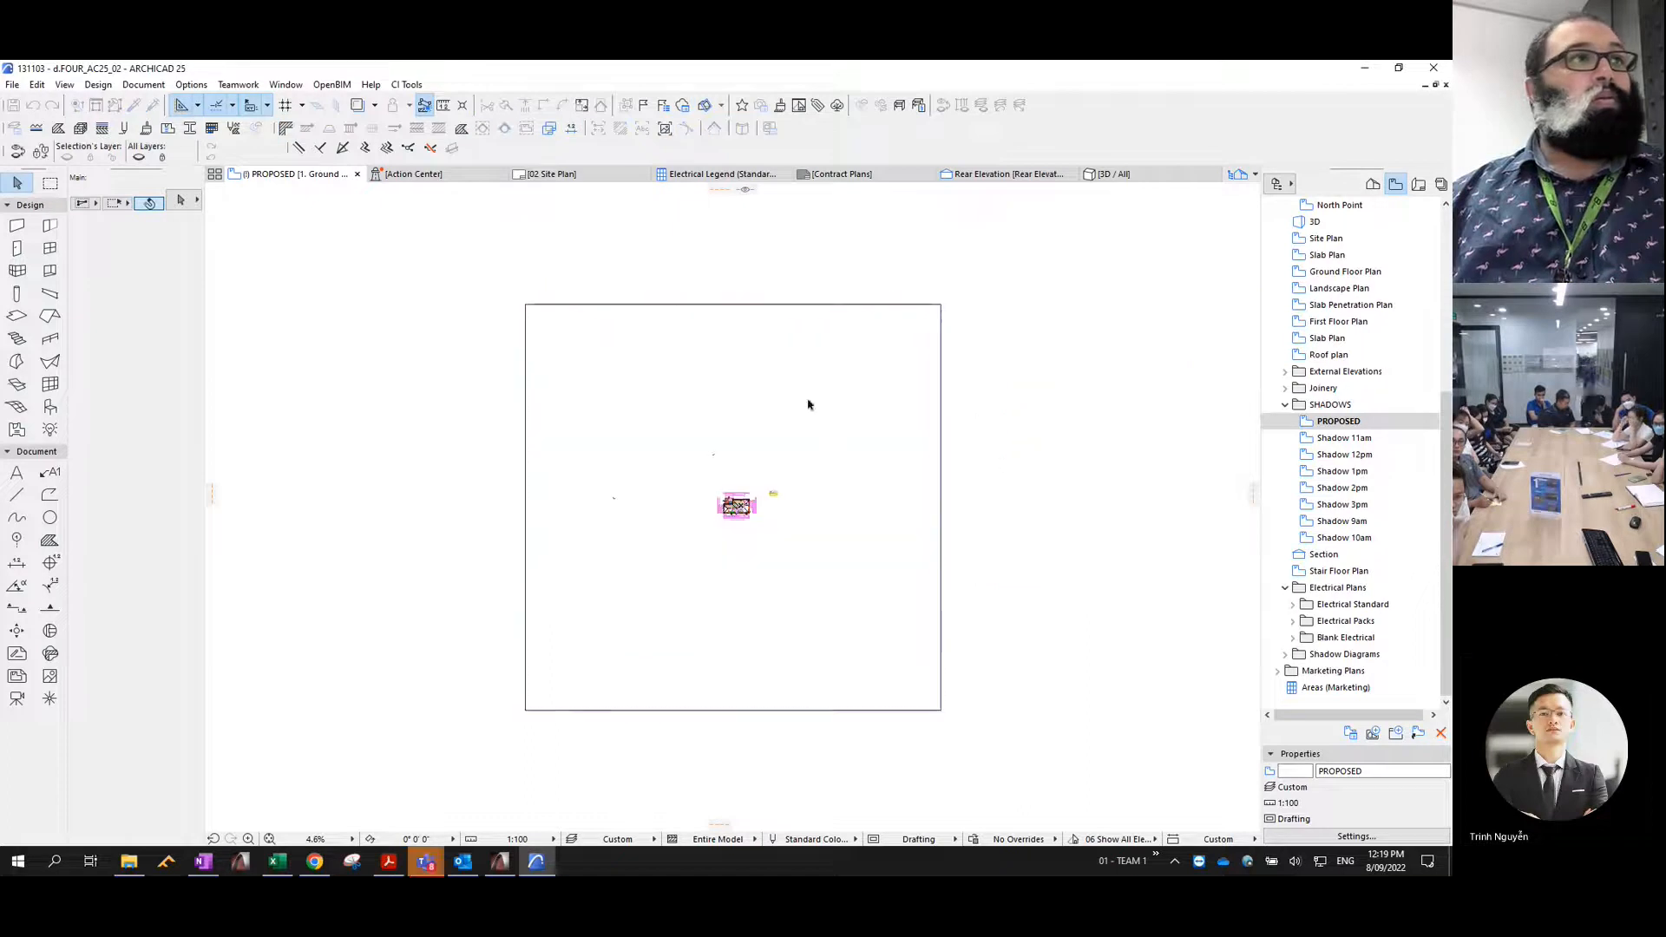
- Move the pasted earth mesh from the ARCHICAD Layer onto the Shadow Earth layer
click(636, 377)
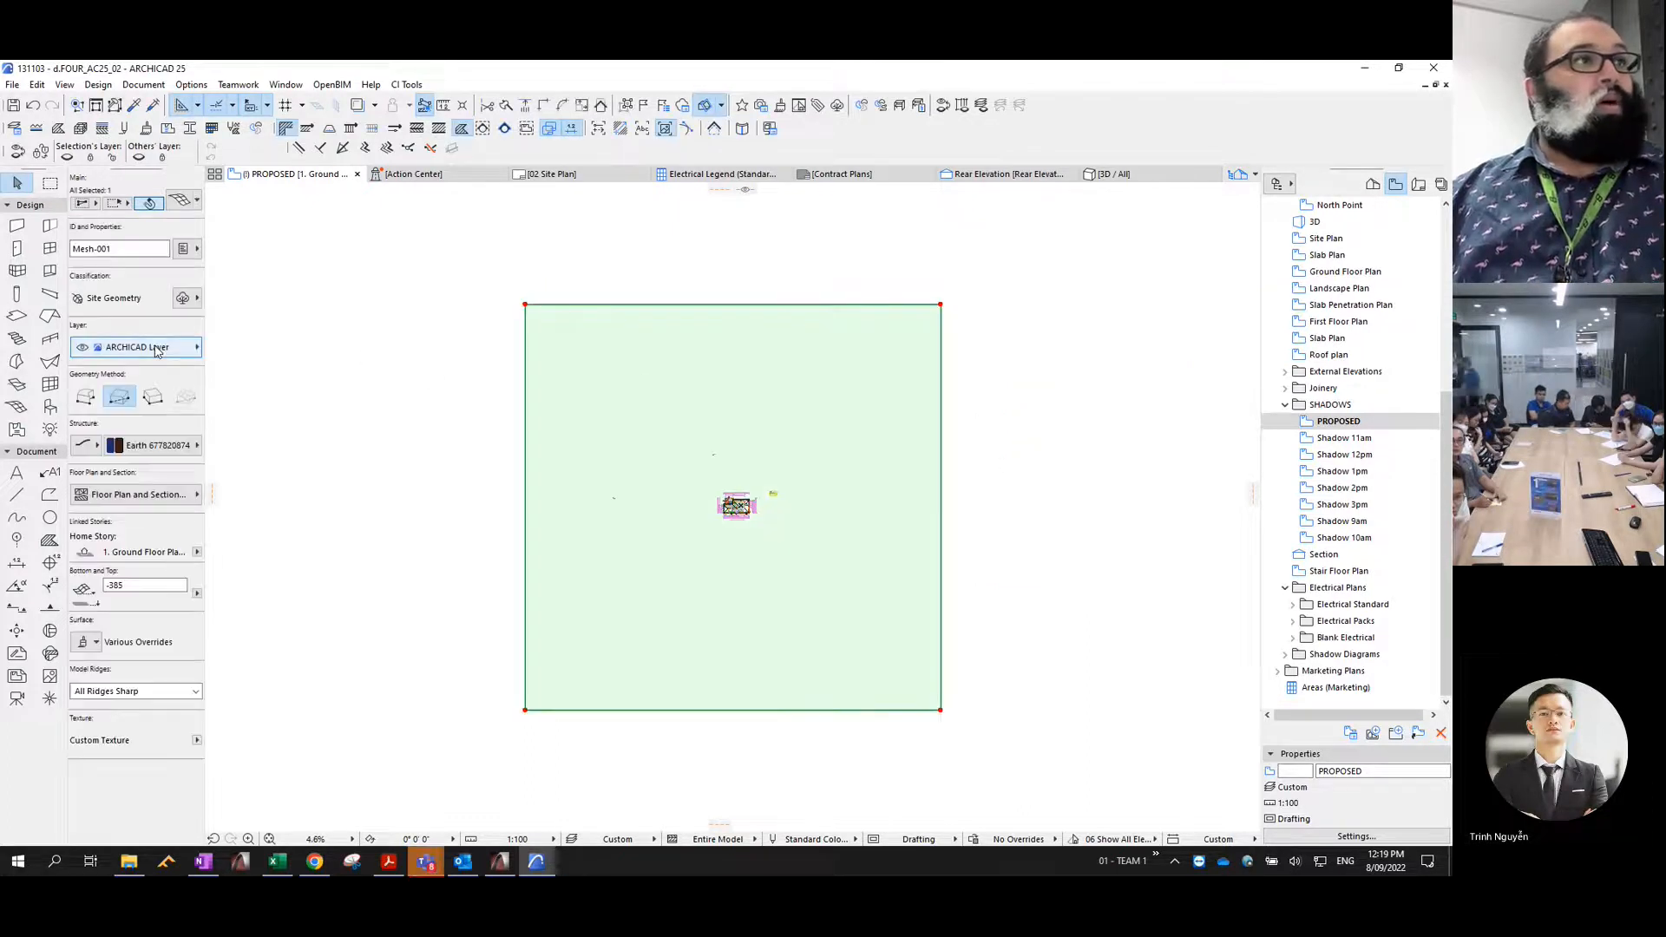
click(139, 347)
scroll(323, 462, down, 1)
scroll(323, 457, down, 4)
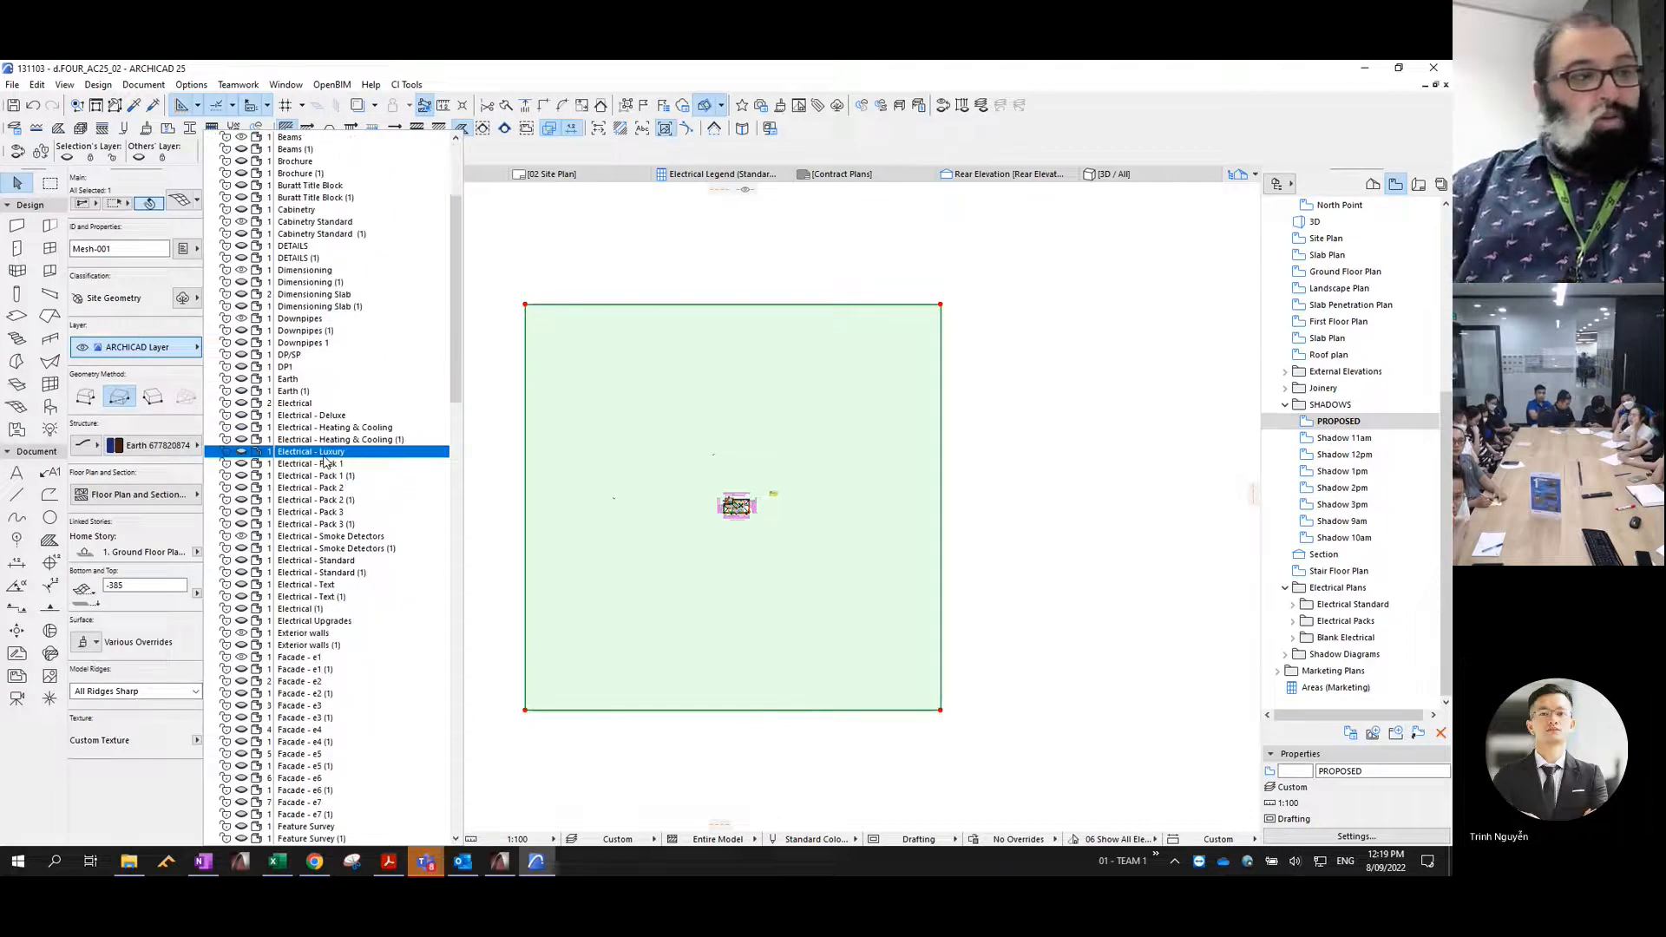
text(sh)
key(Down)
key(Down)
key(Down)
key(Down)
key(Down)
key(Down)
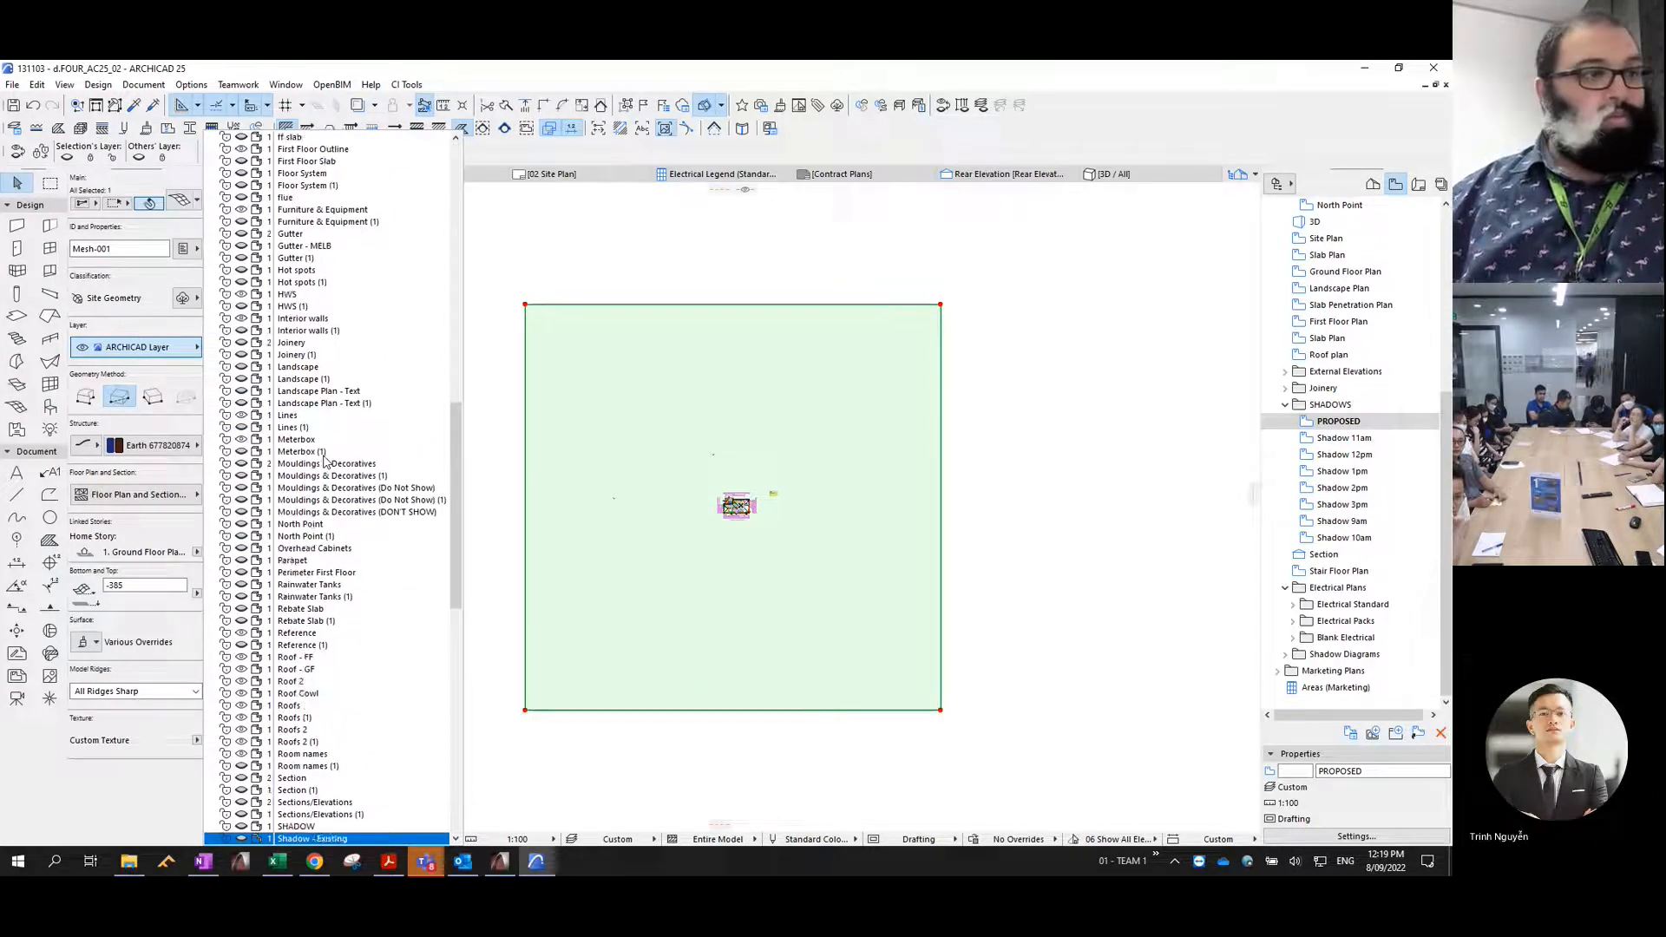
scroll(323, 463, down, 1)
key(Down)
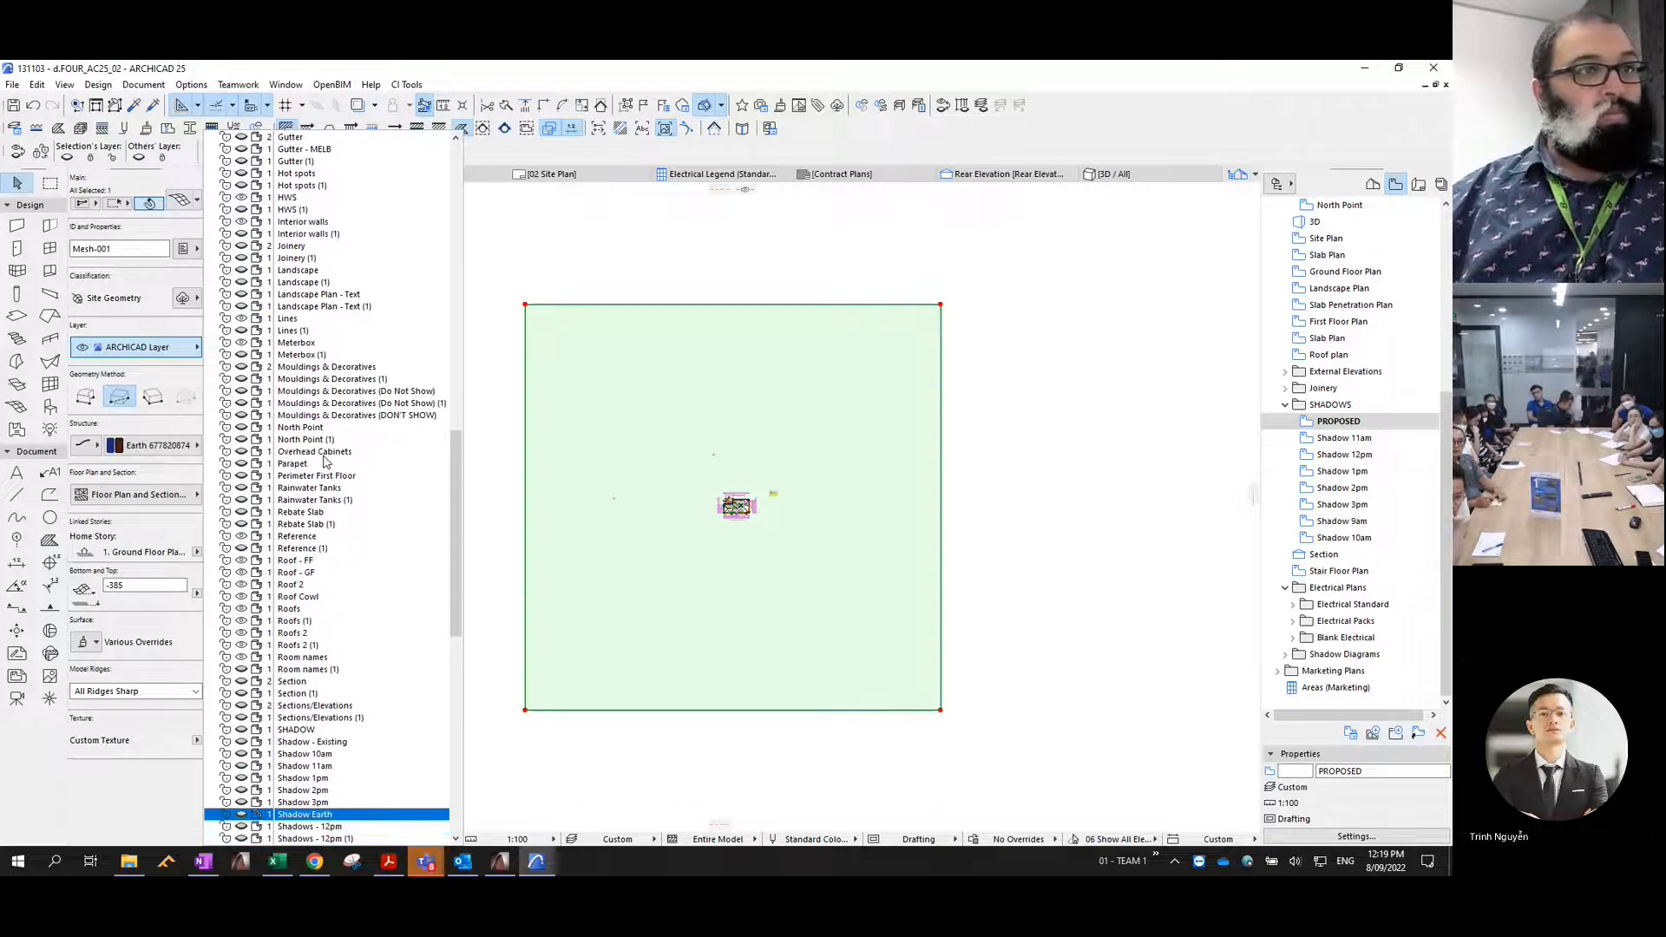
key(Return)
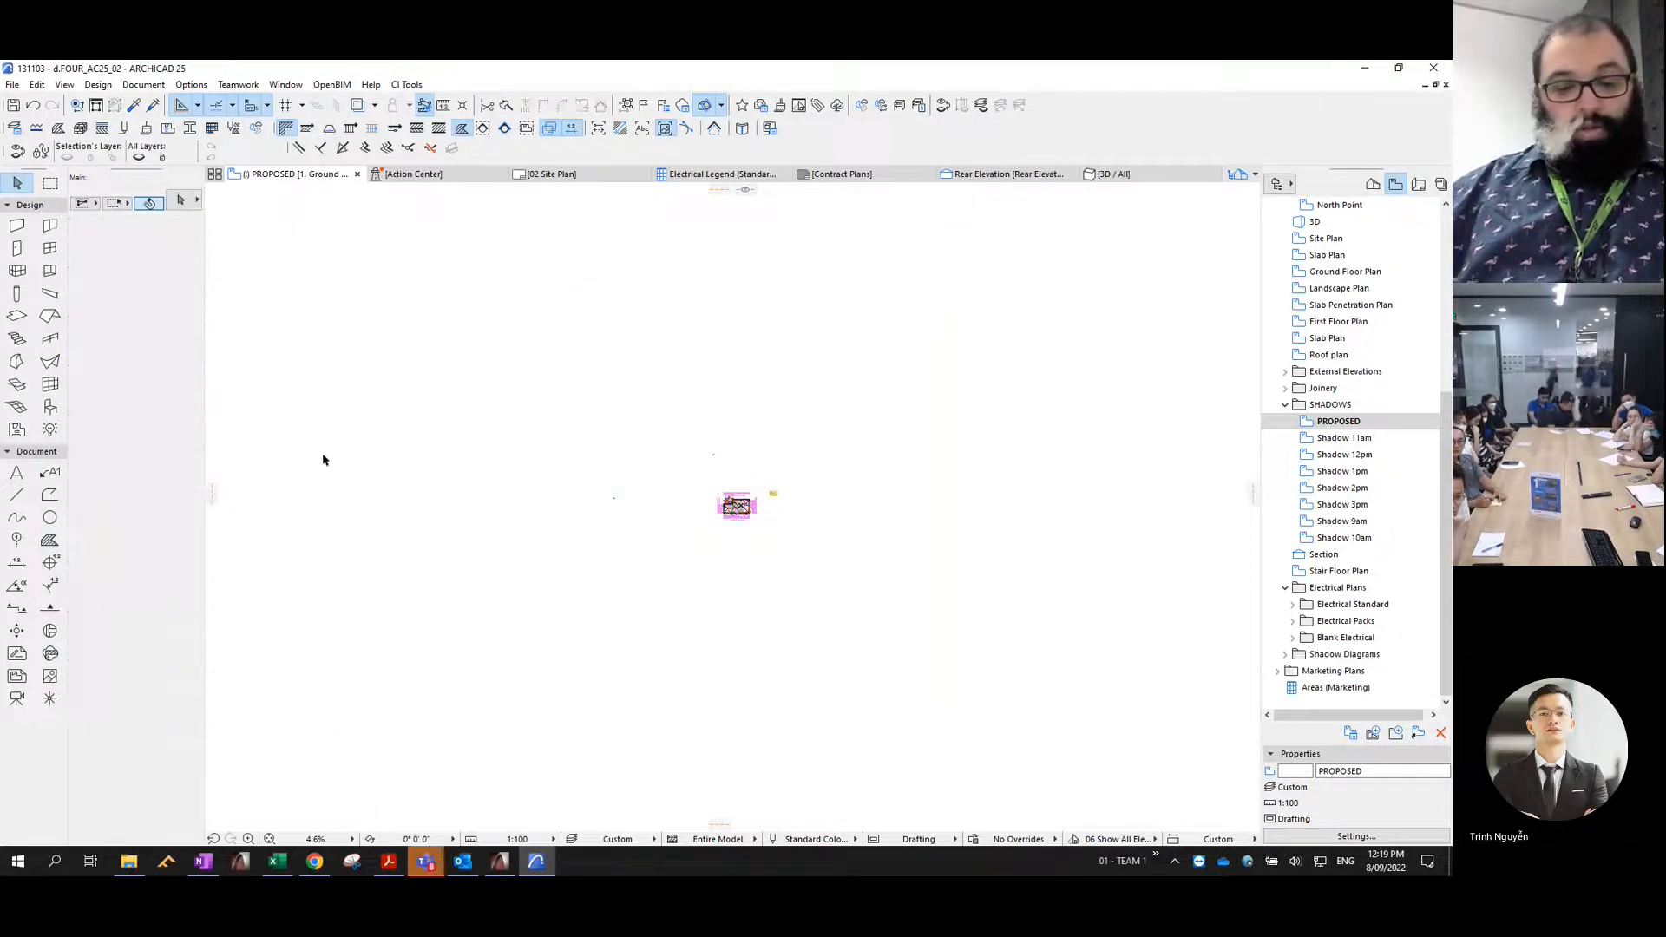
- Edit the Shadow Earth layer's settings for the PROPOSED plan and apply the layer changes
key(ctrl+l)
scroll(821, 478, down, 5)
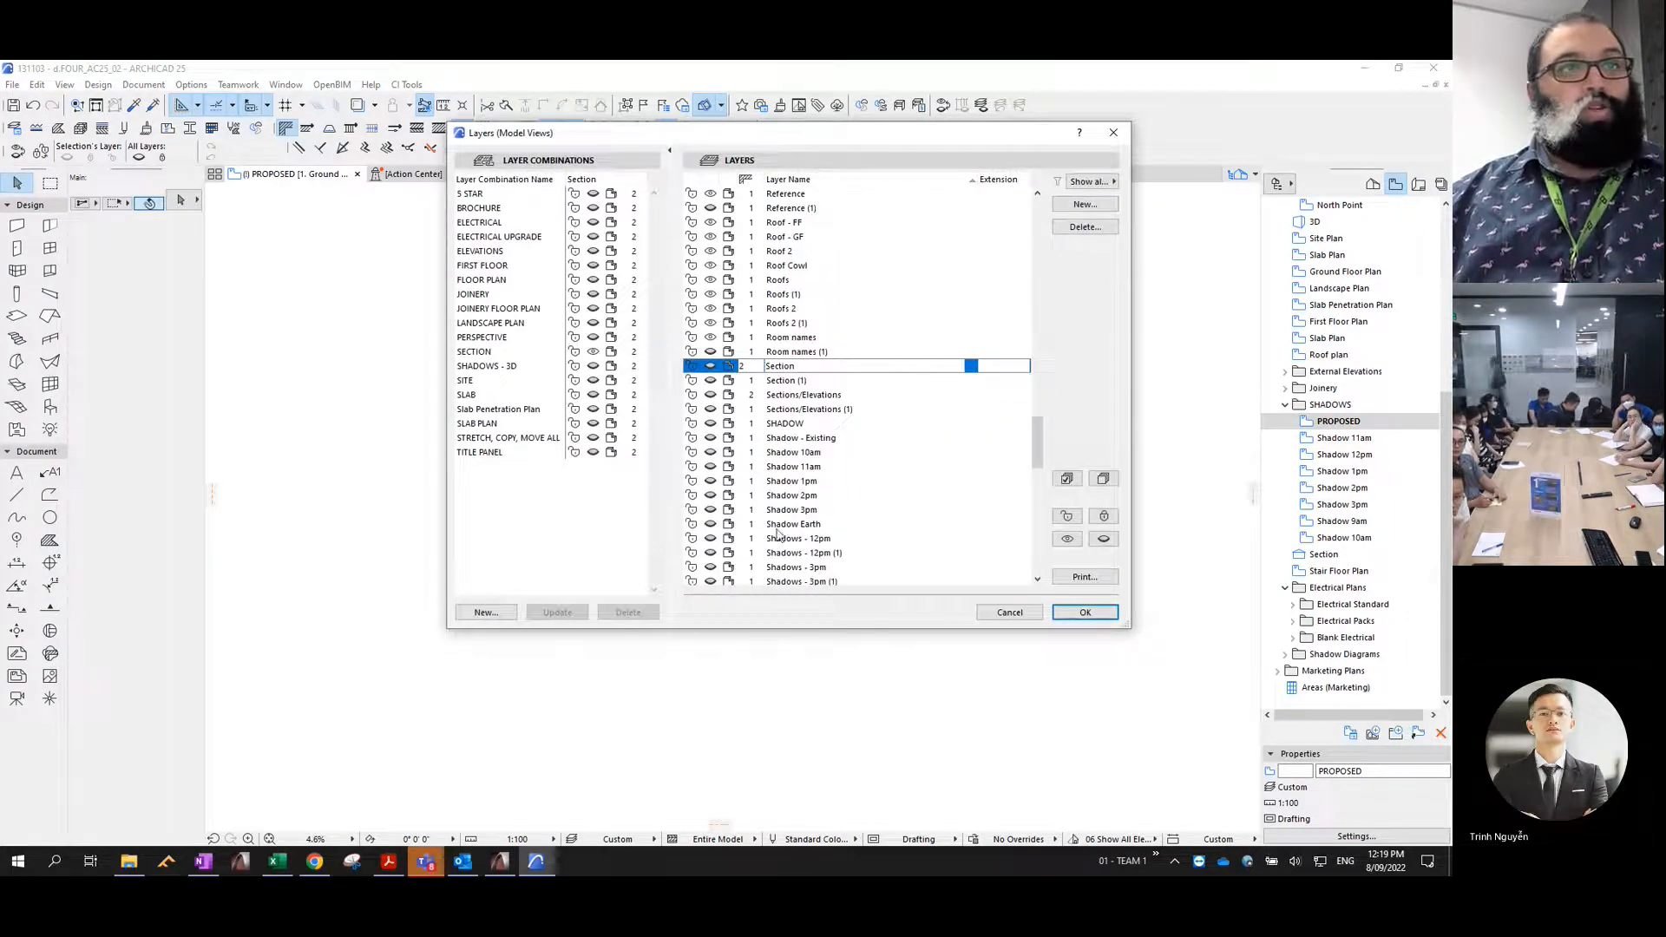
click(743, 526)
click(1085, 614)
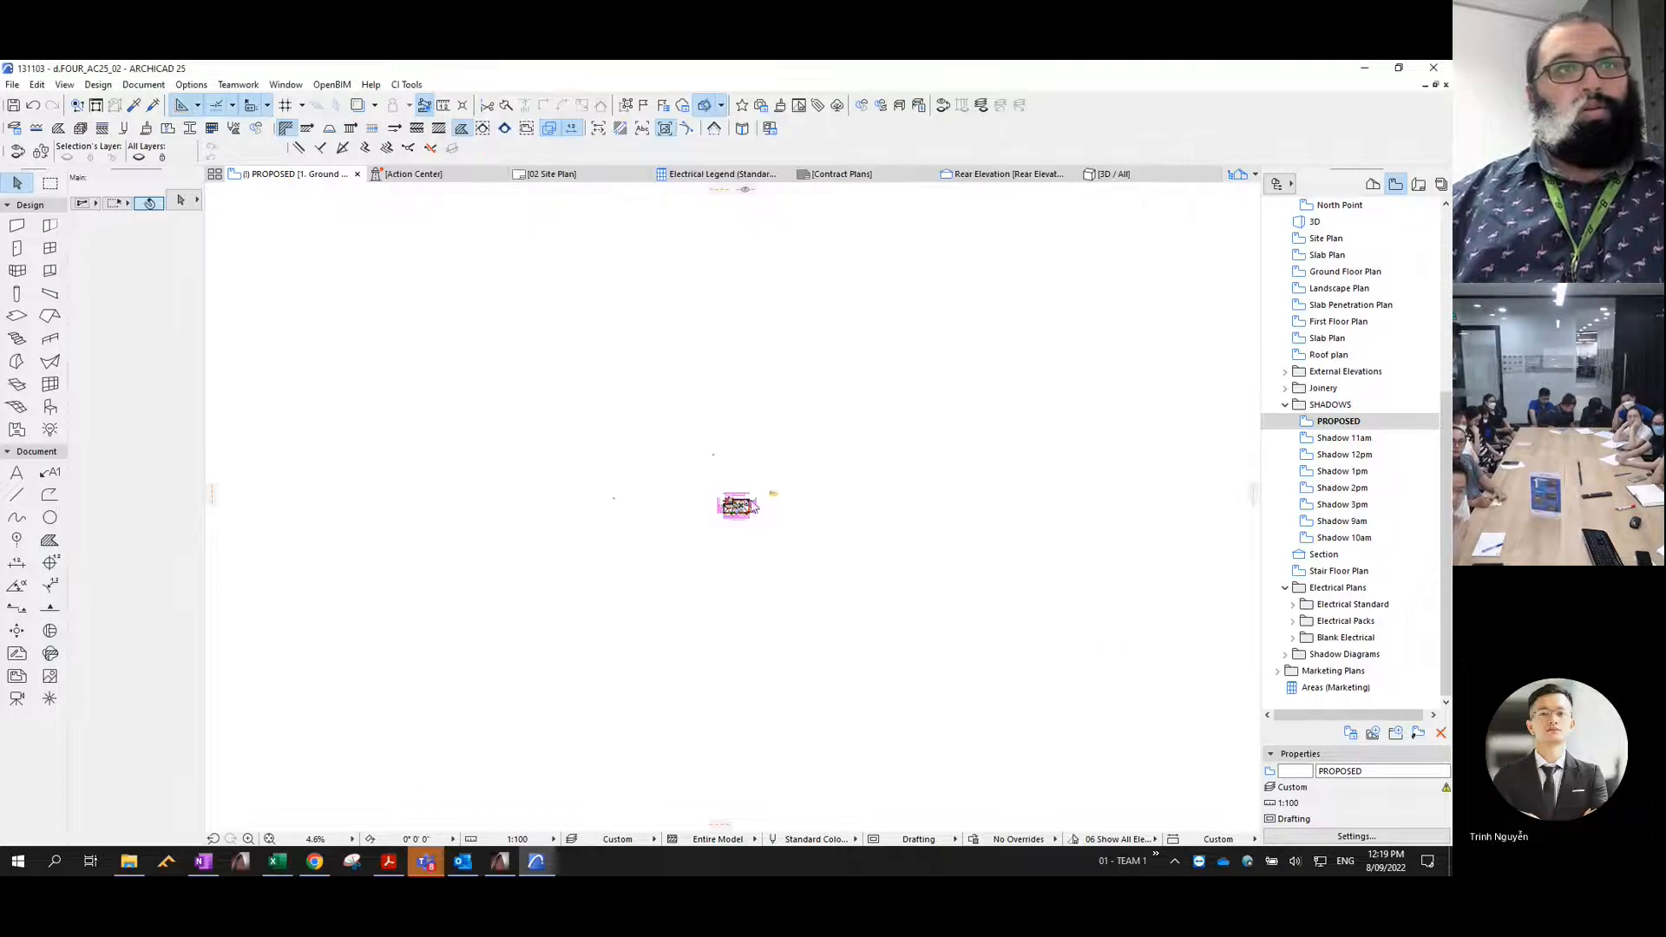
- Resave the PROPOSED view with the current window's settings after the Shadow Earth layer change
scroll(738, 503, up, 3)
scroll(738, 503, up, 7)
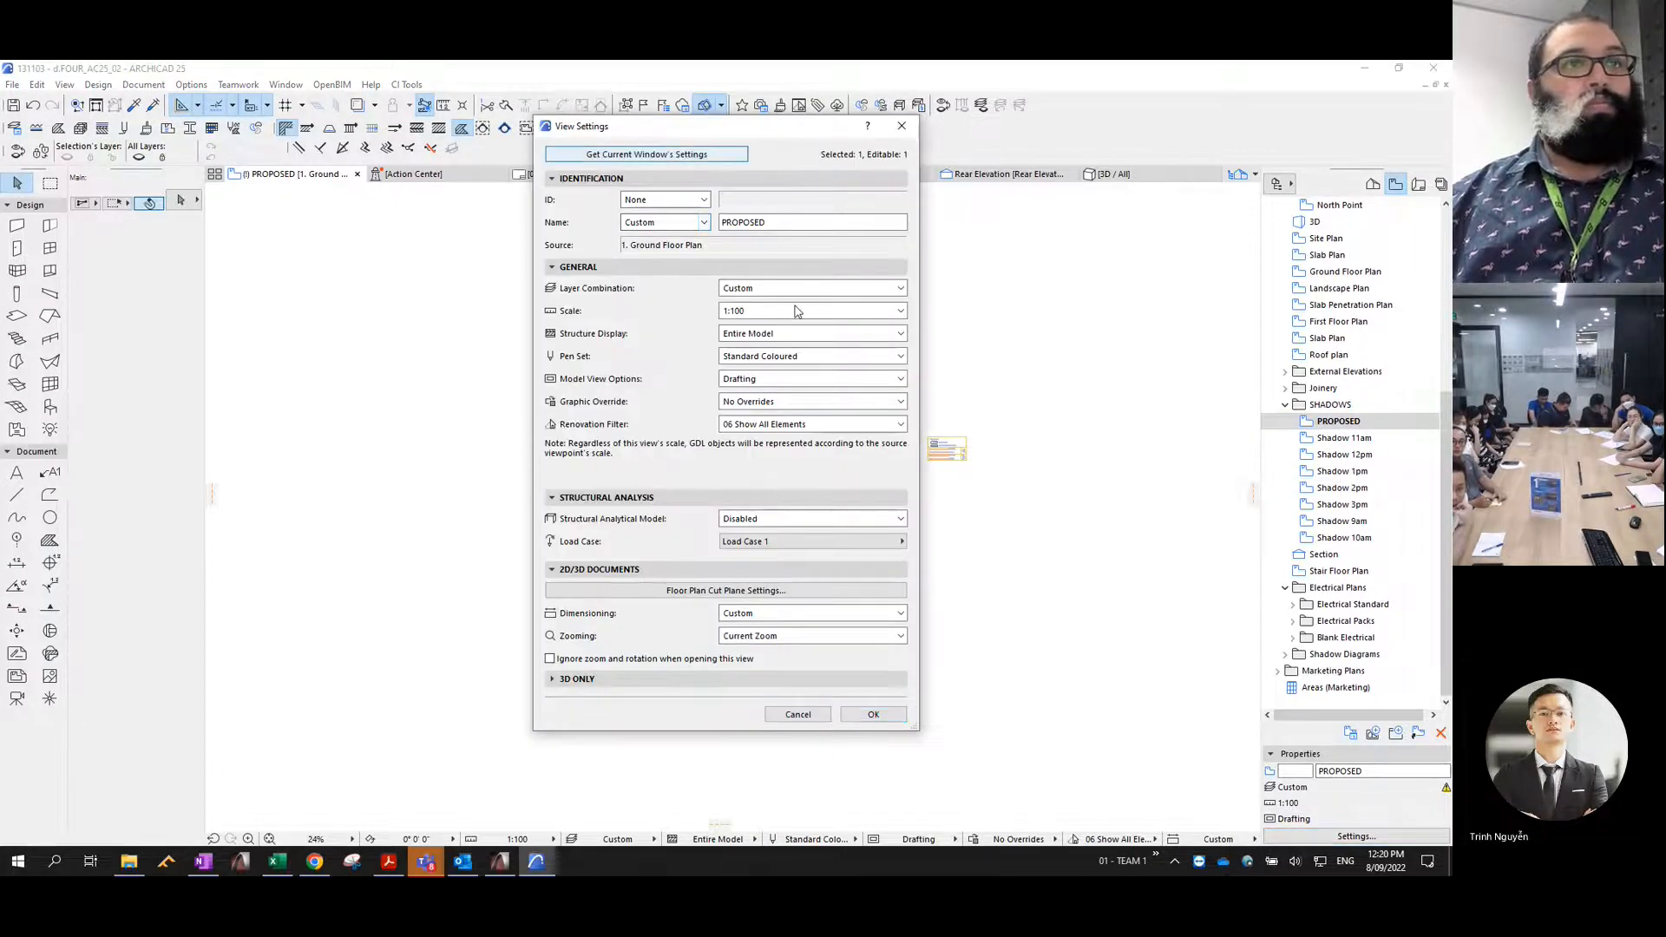
click(878, 717)
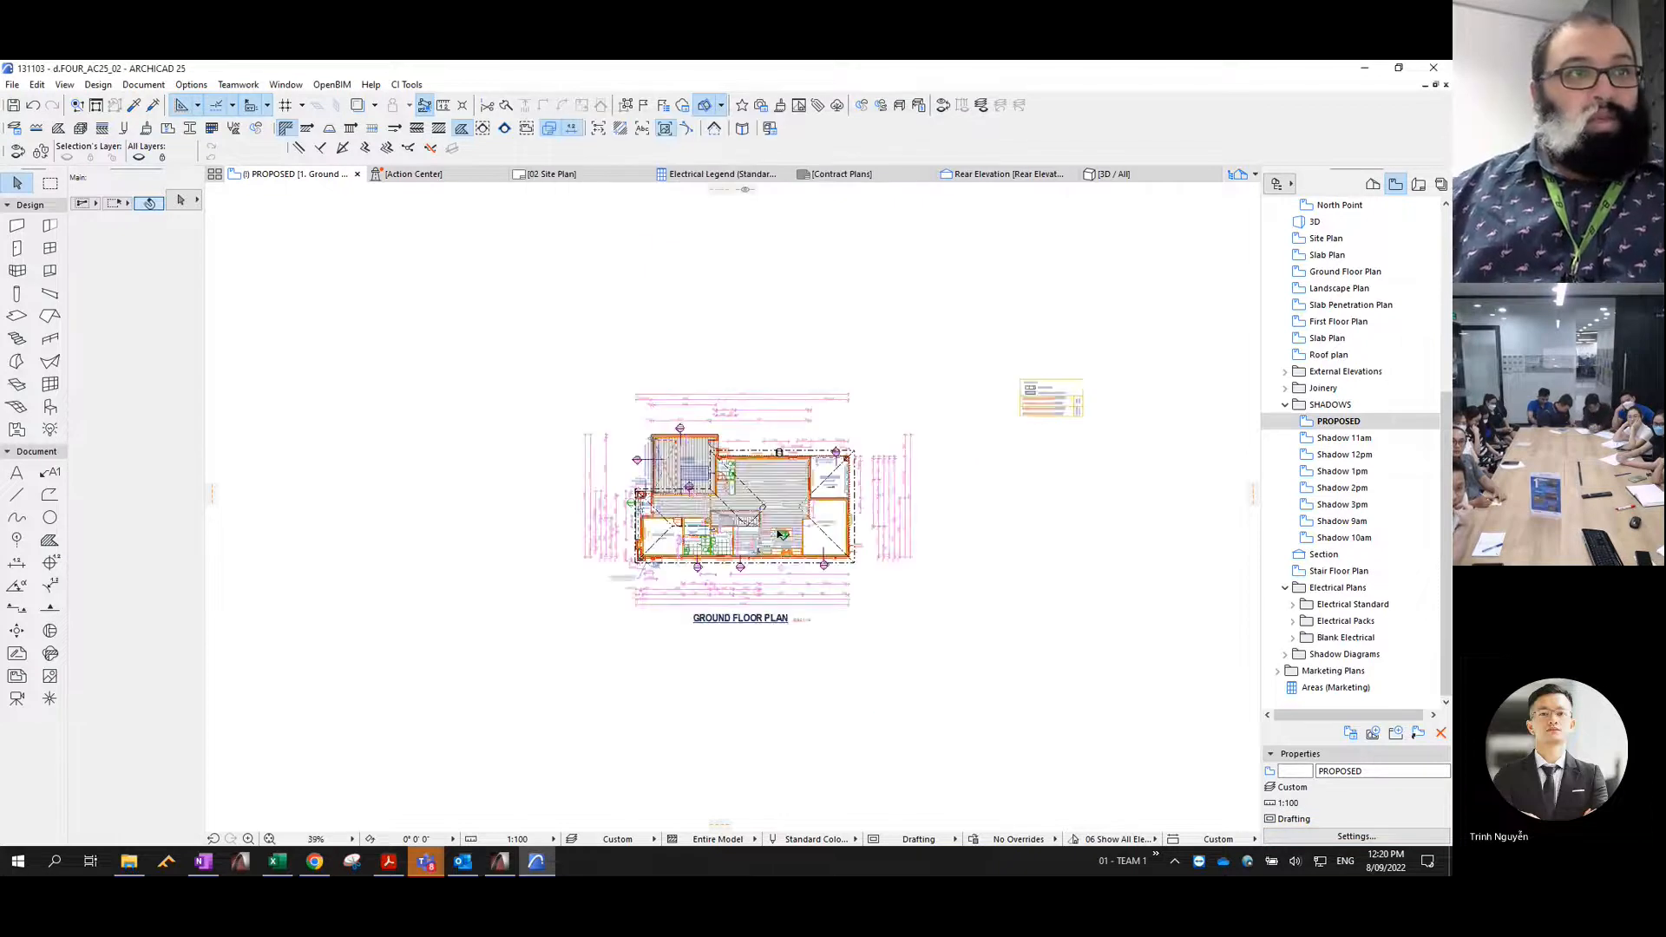
scroll(779, 532, up, 2)
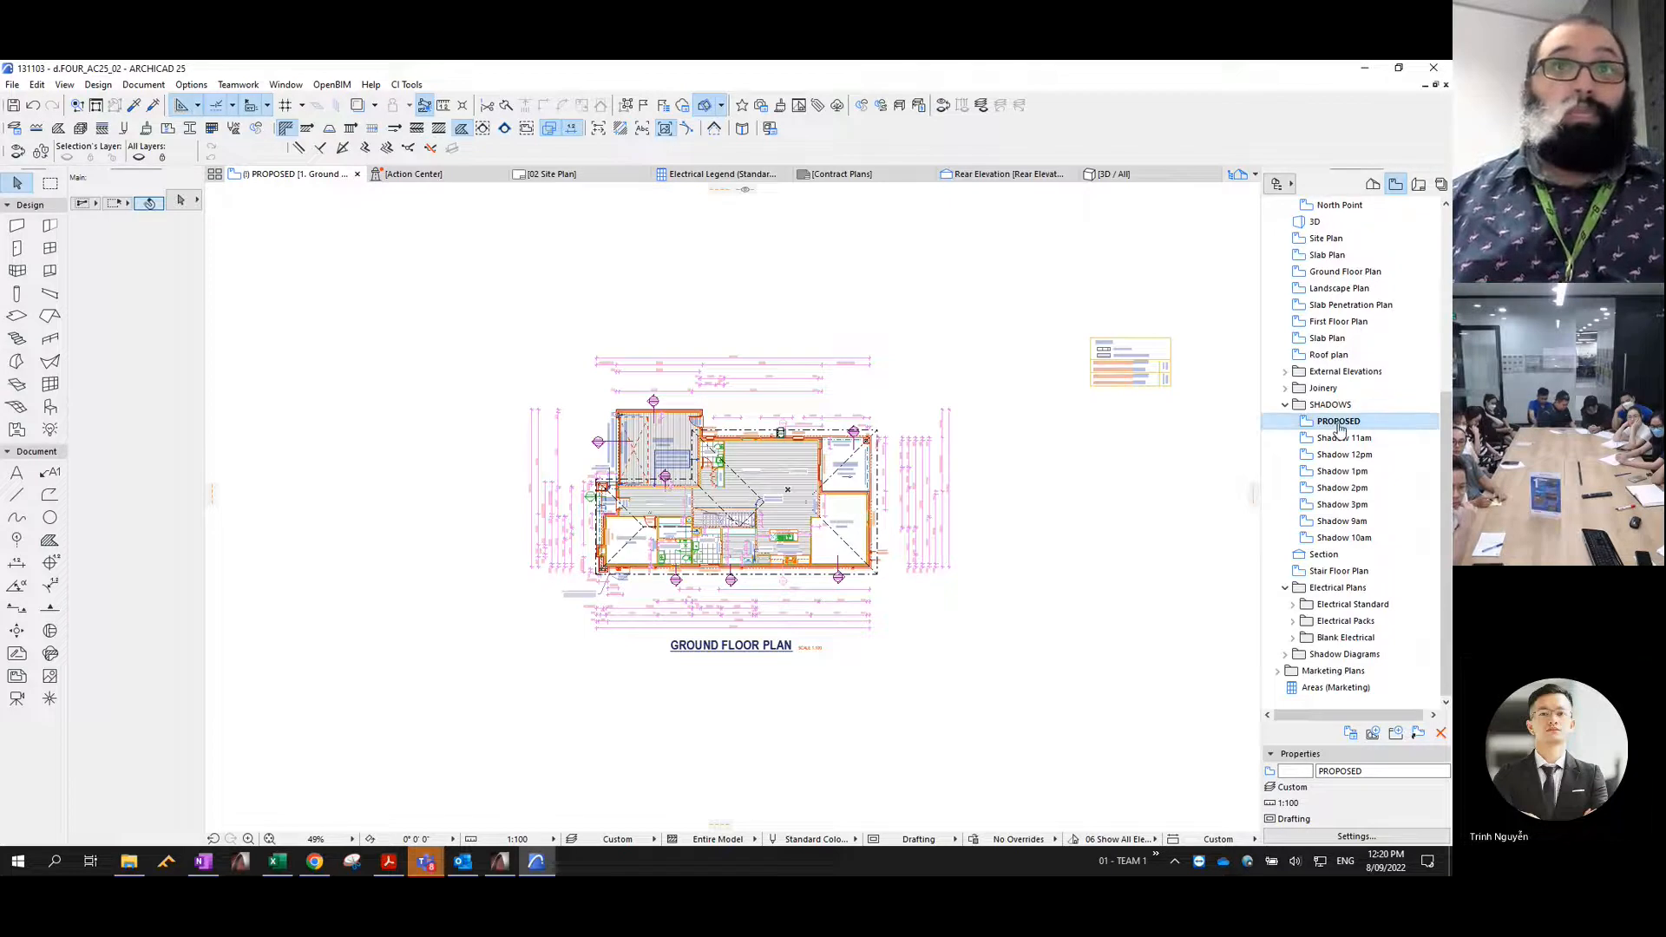
- Duplicate the PROPOSED view inside the SHADOWS folder, rename the copy EXISTING, and open it
drag(1340, 431, 1347, 439)
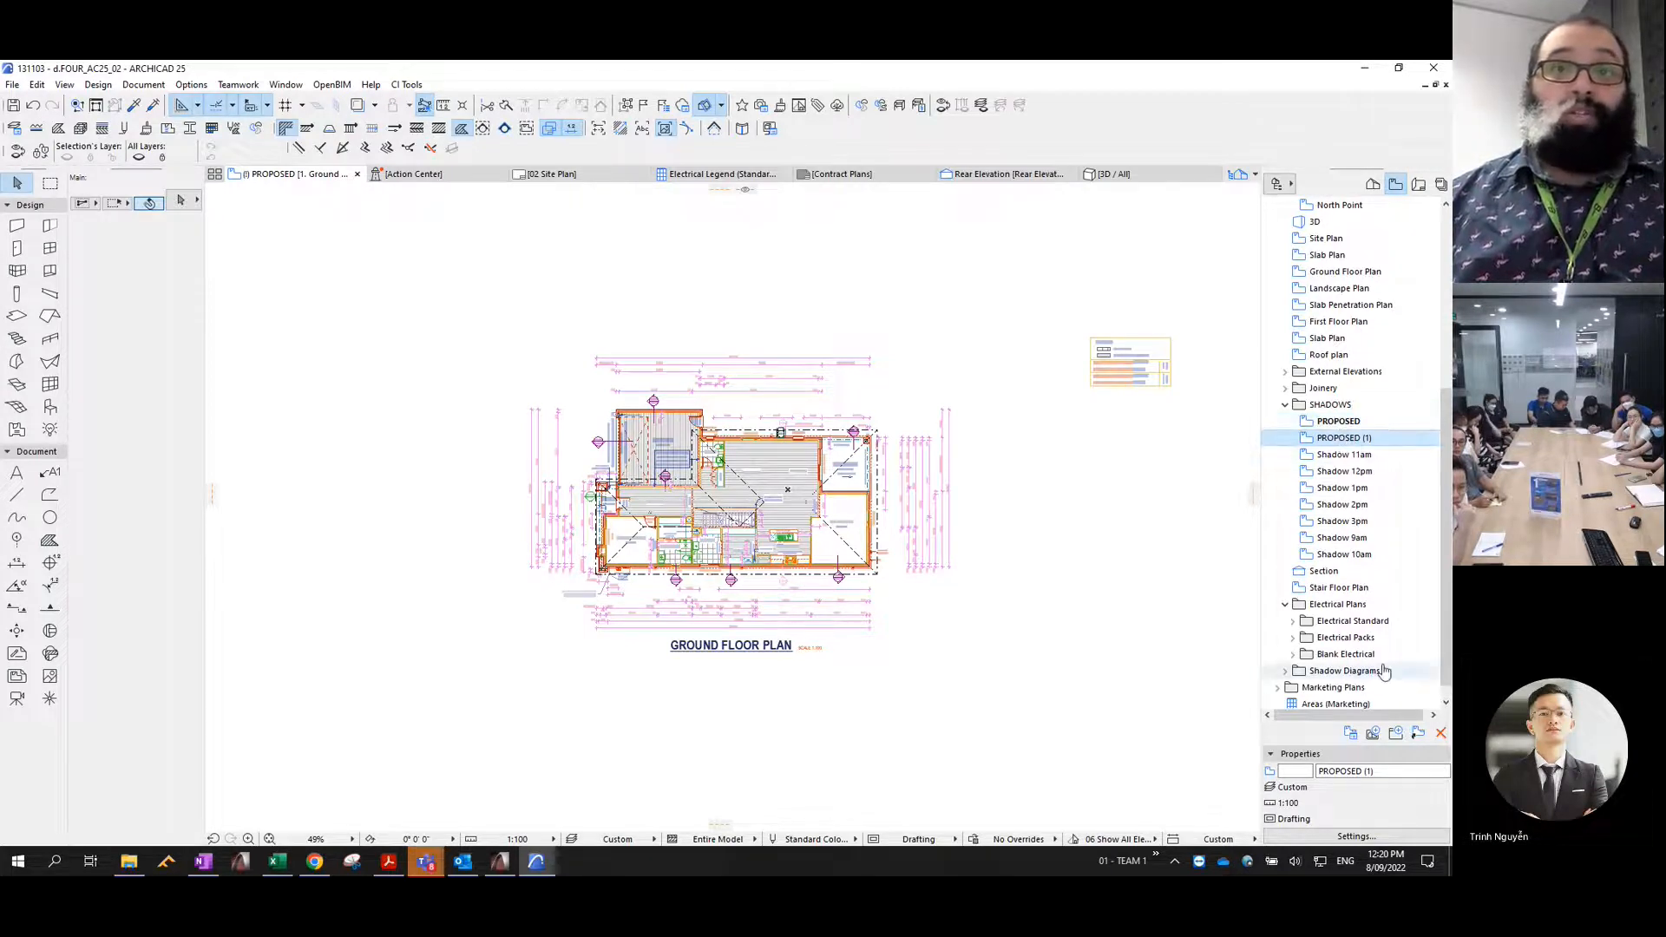
click(1345, 771)
text(E)
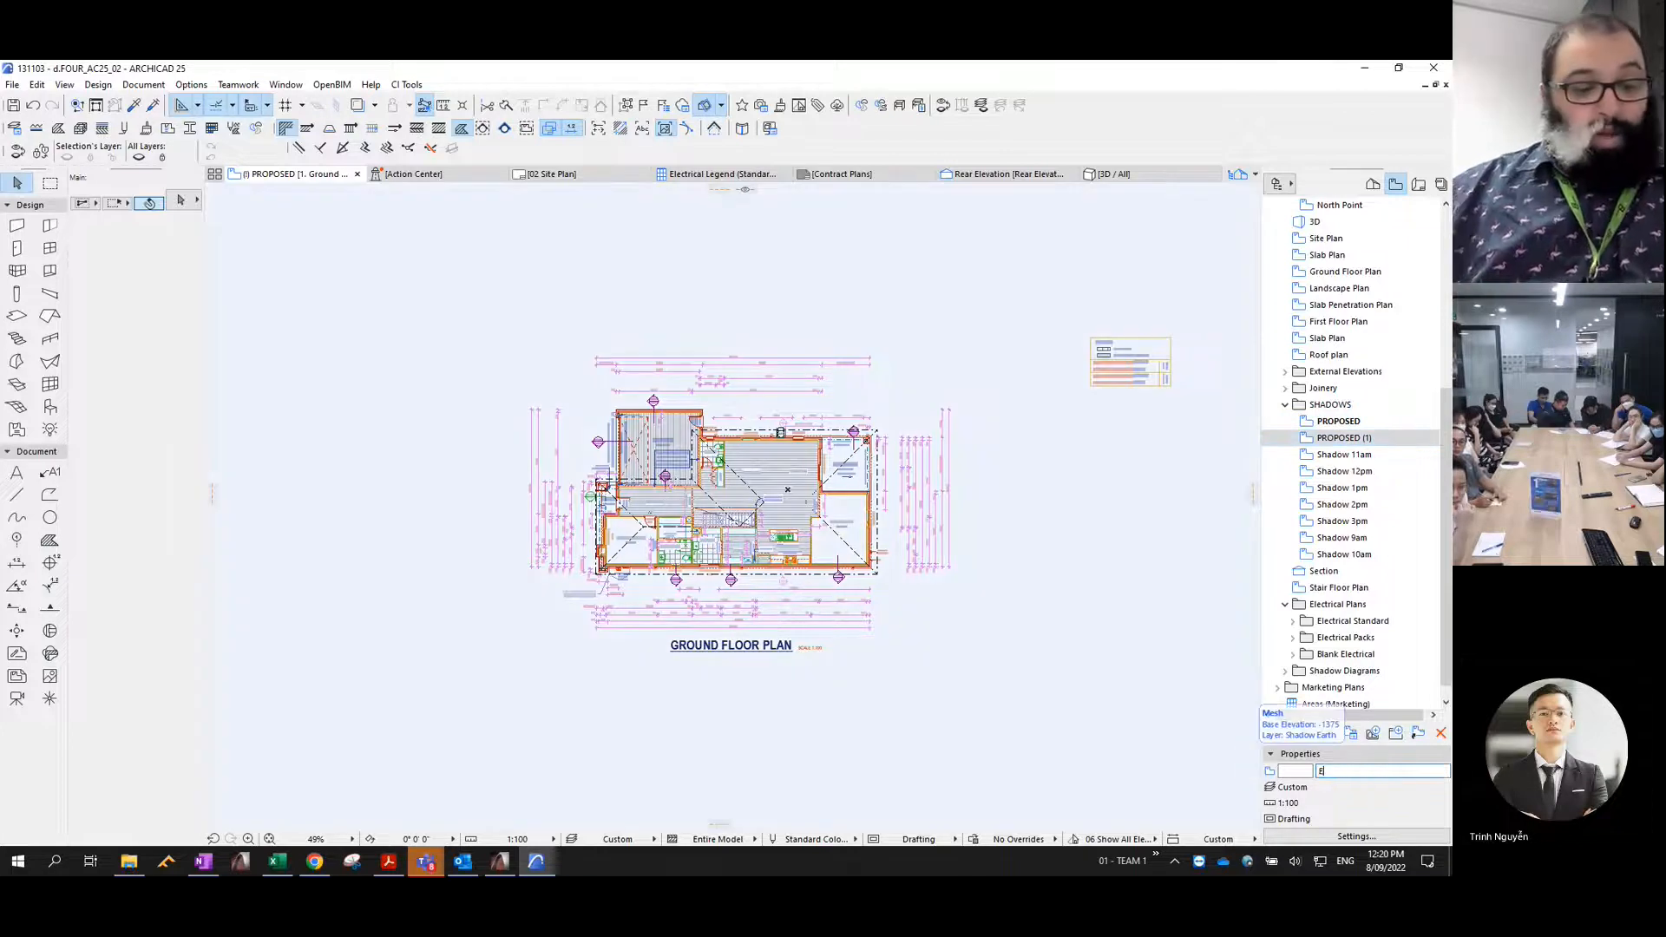
text(XISTING)
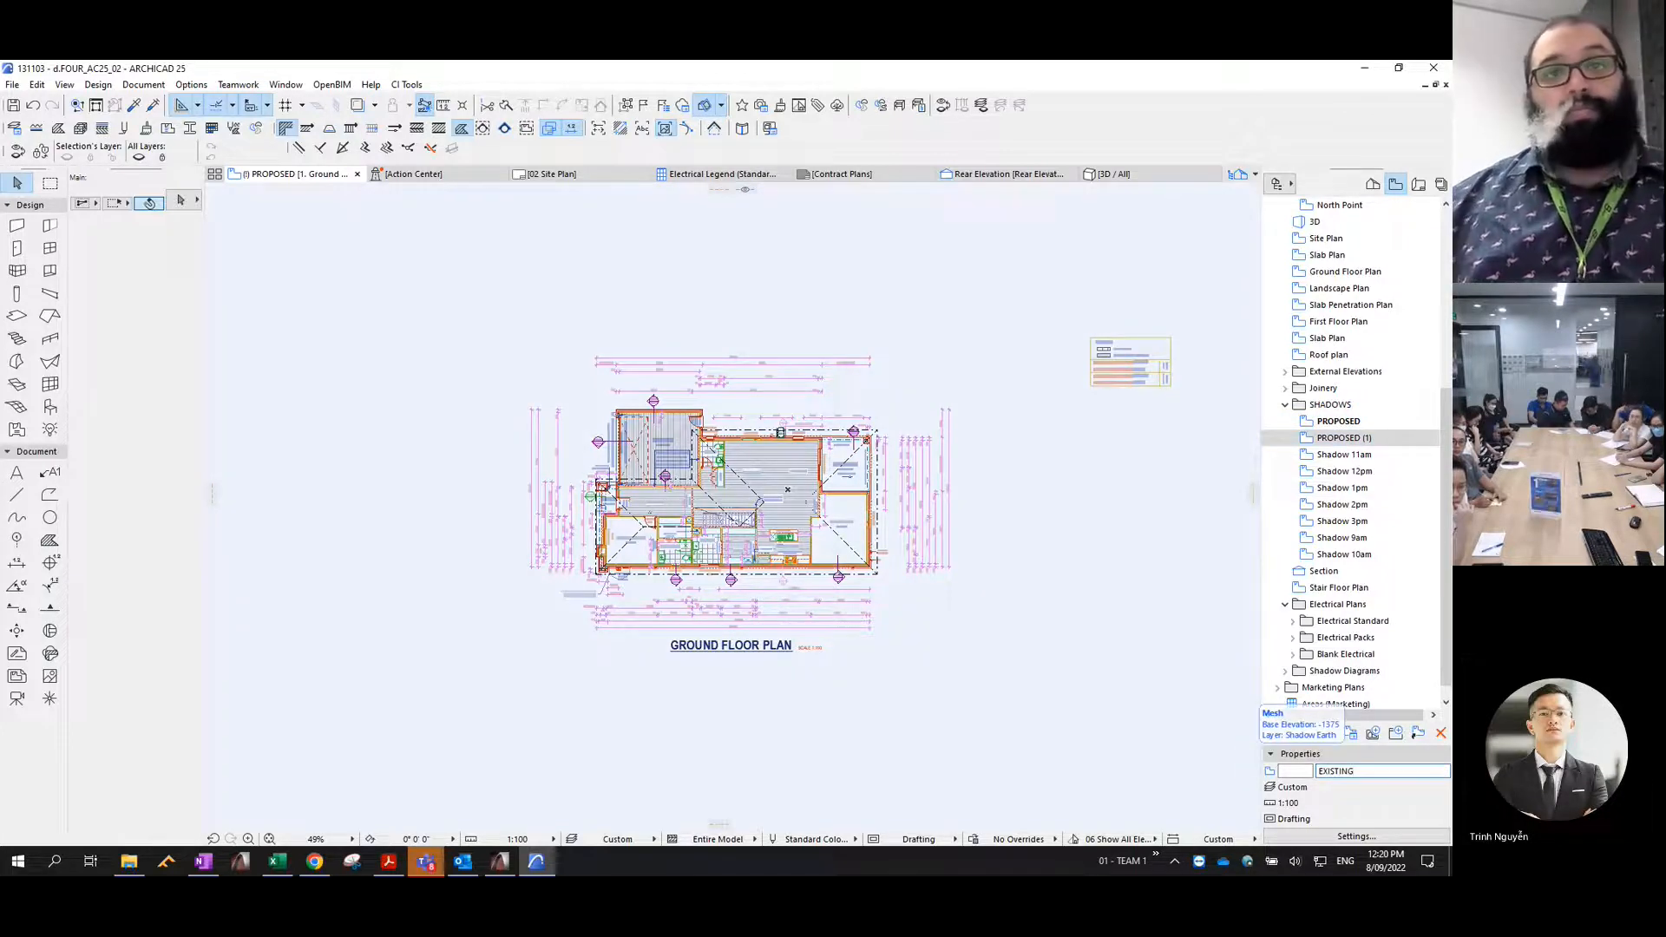
key(Return)
double_click(1334, 437)
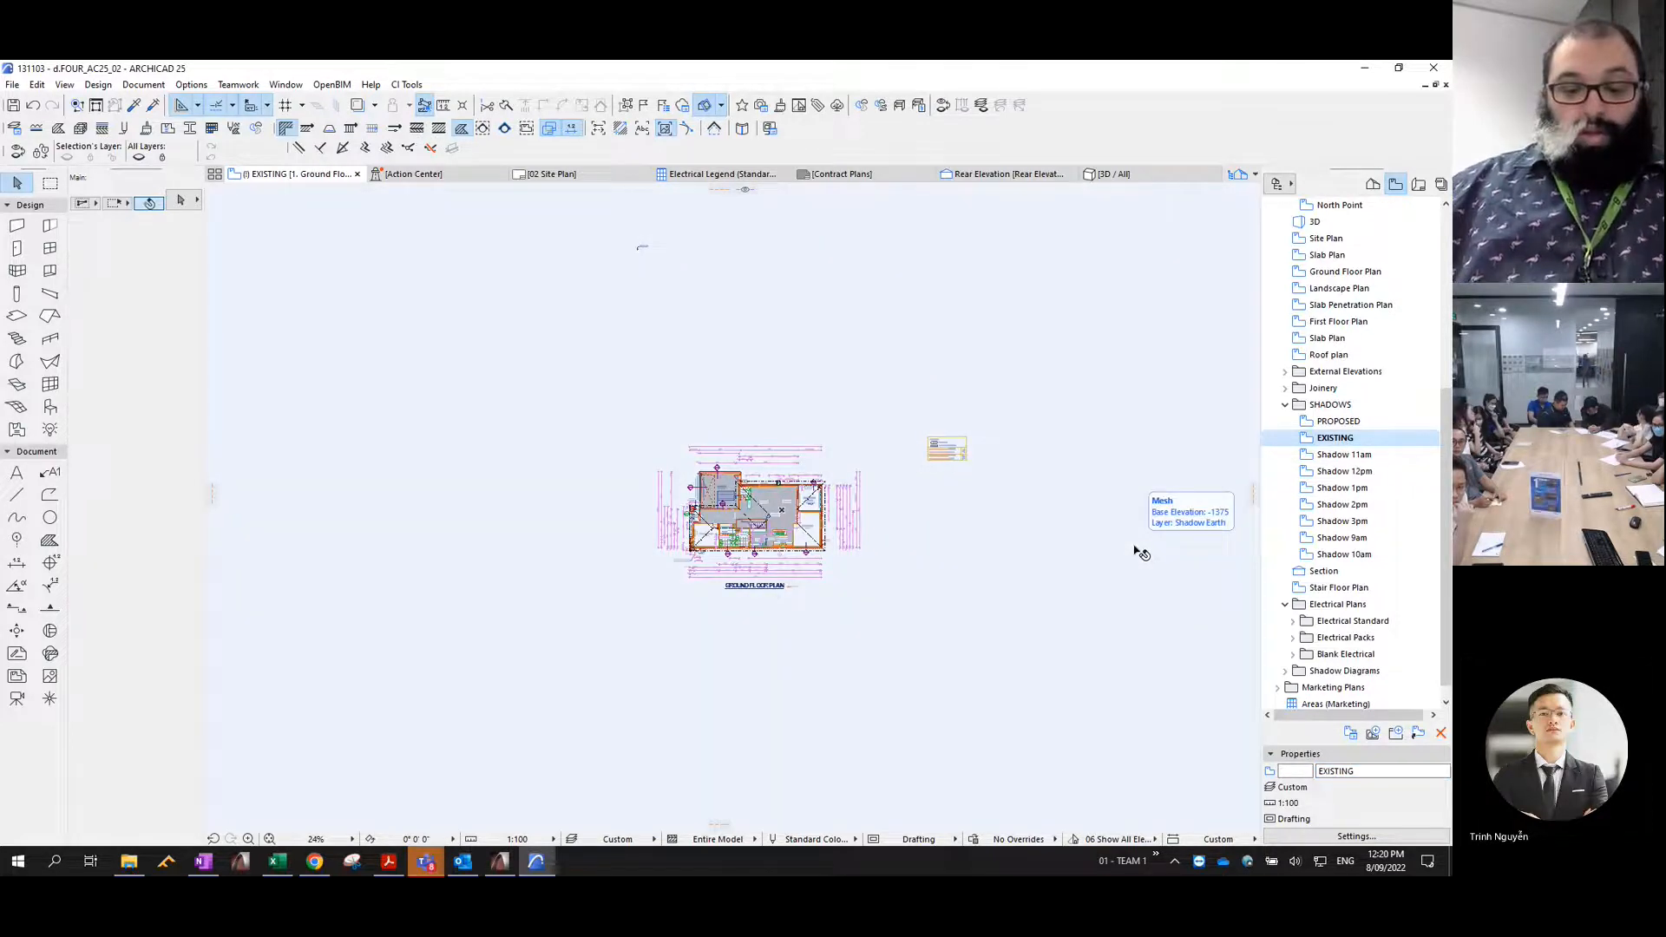
- Hide every layer except Shadow - Existing and save the EXISTING view with the current window's settings
key(ctrl+l)
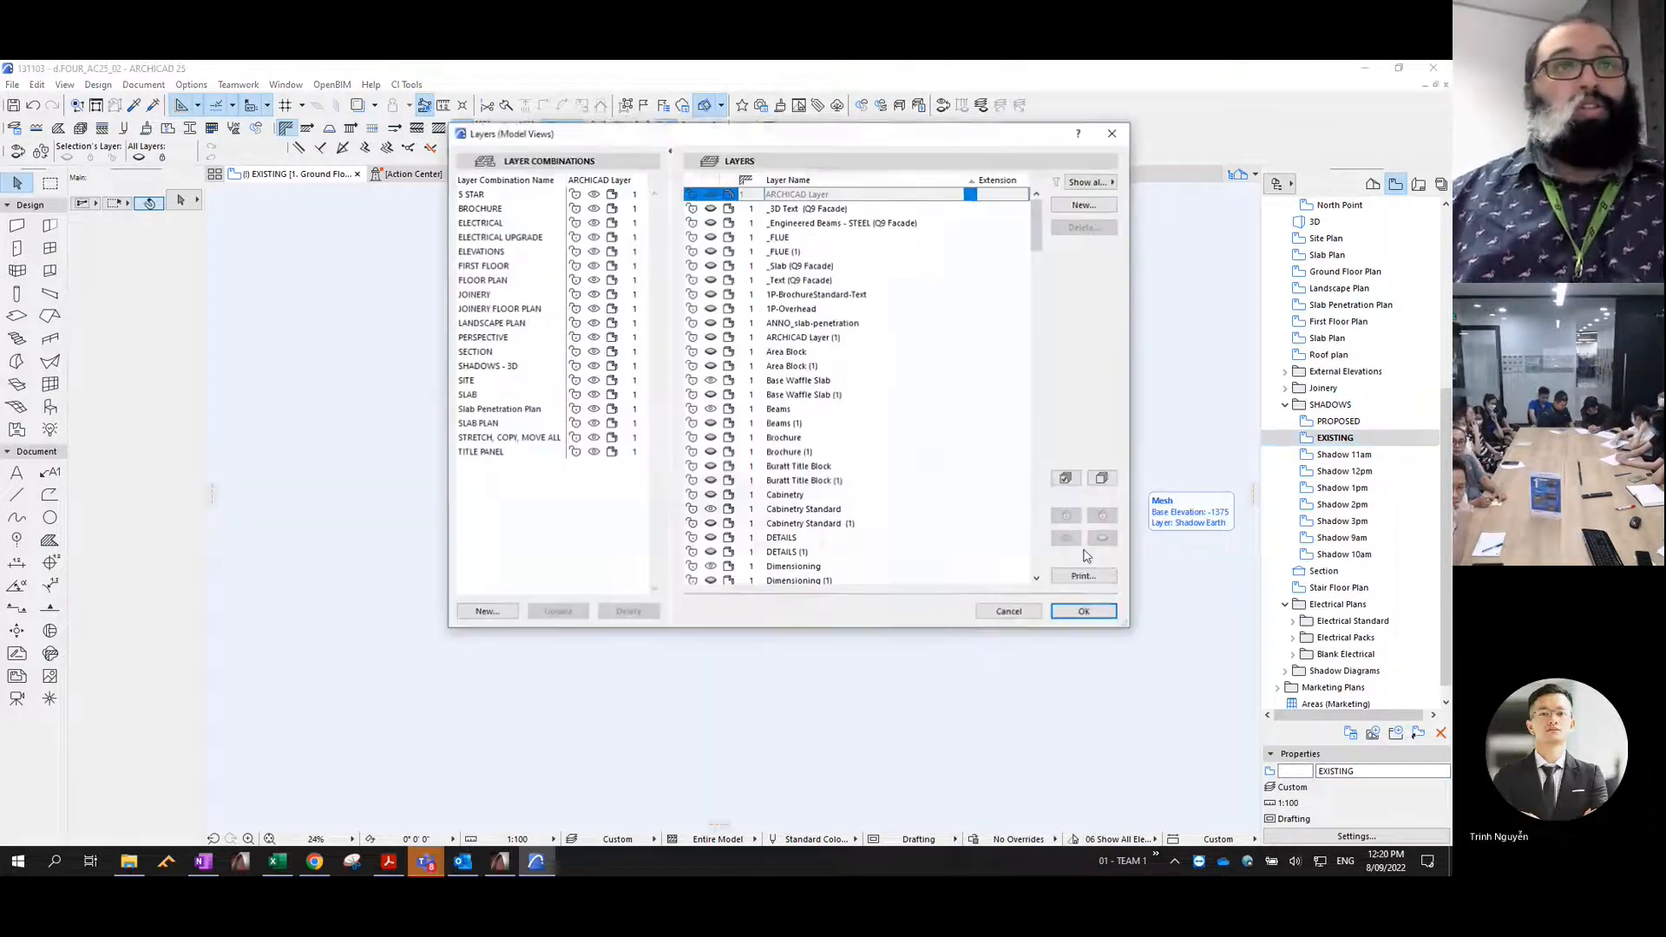
click(1067, 478)
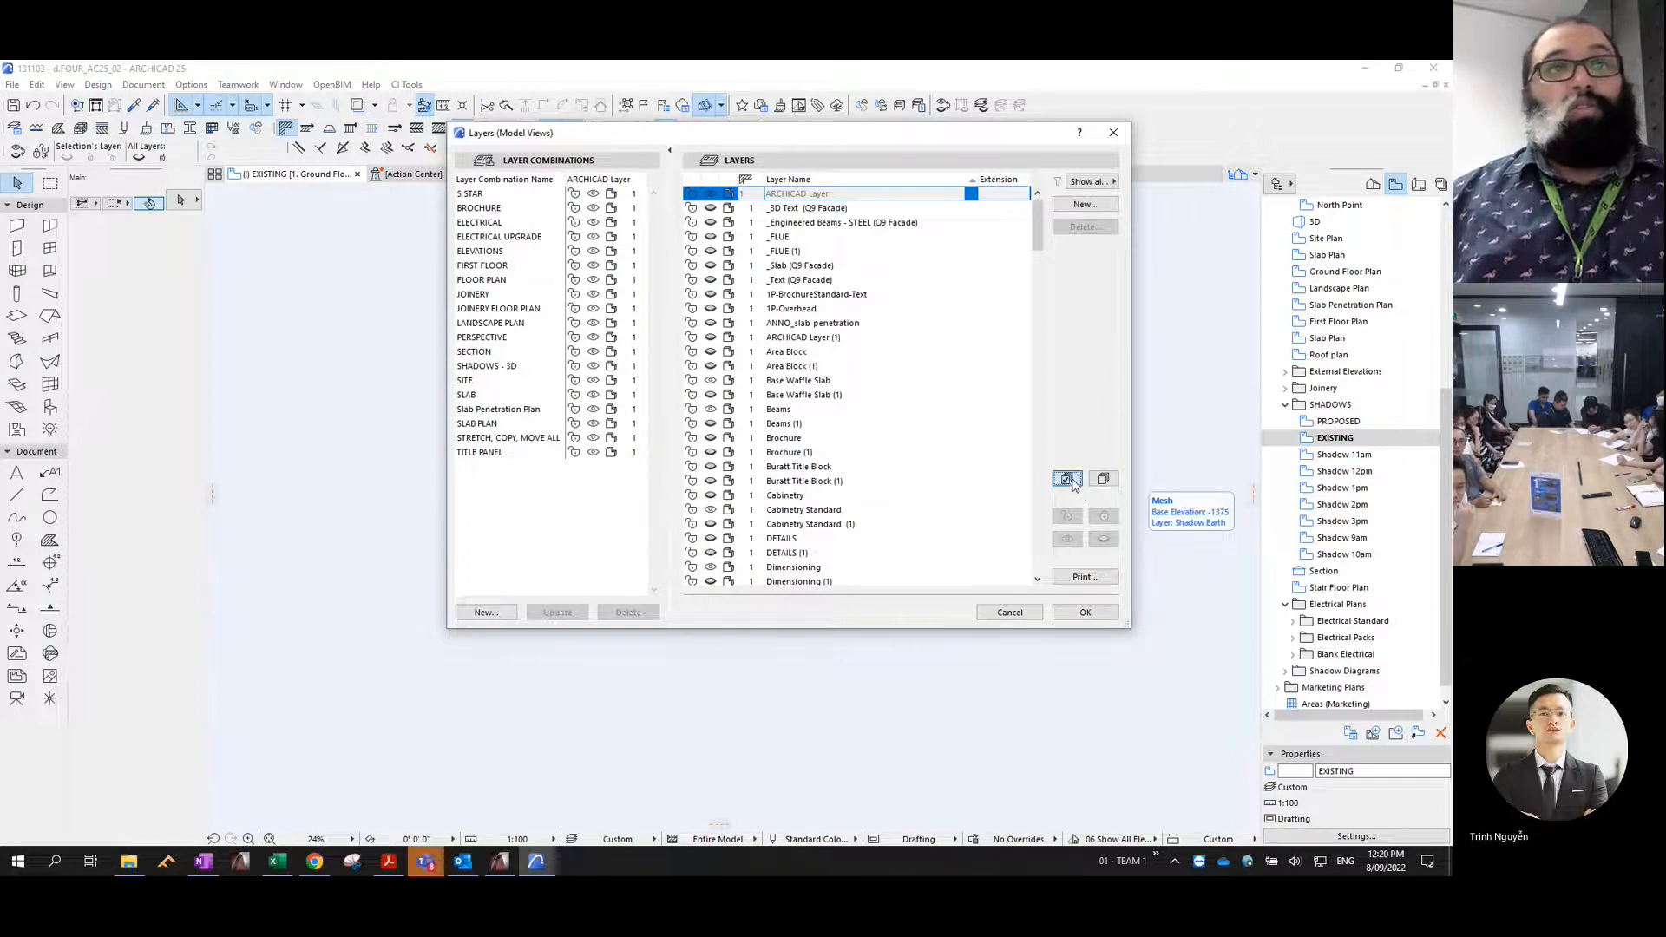
click(1103, 540)
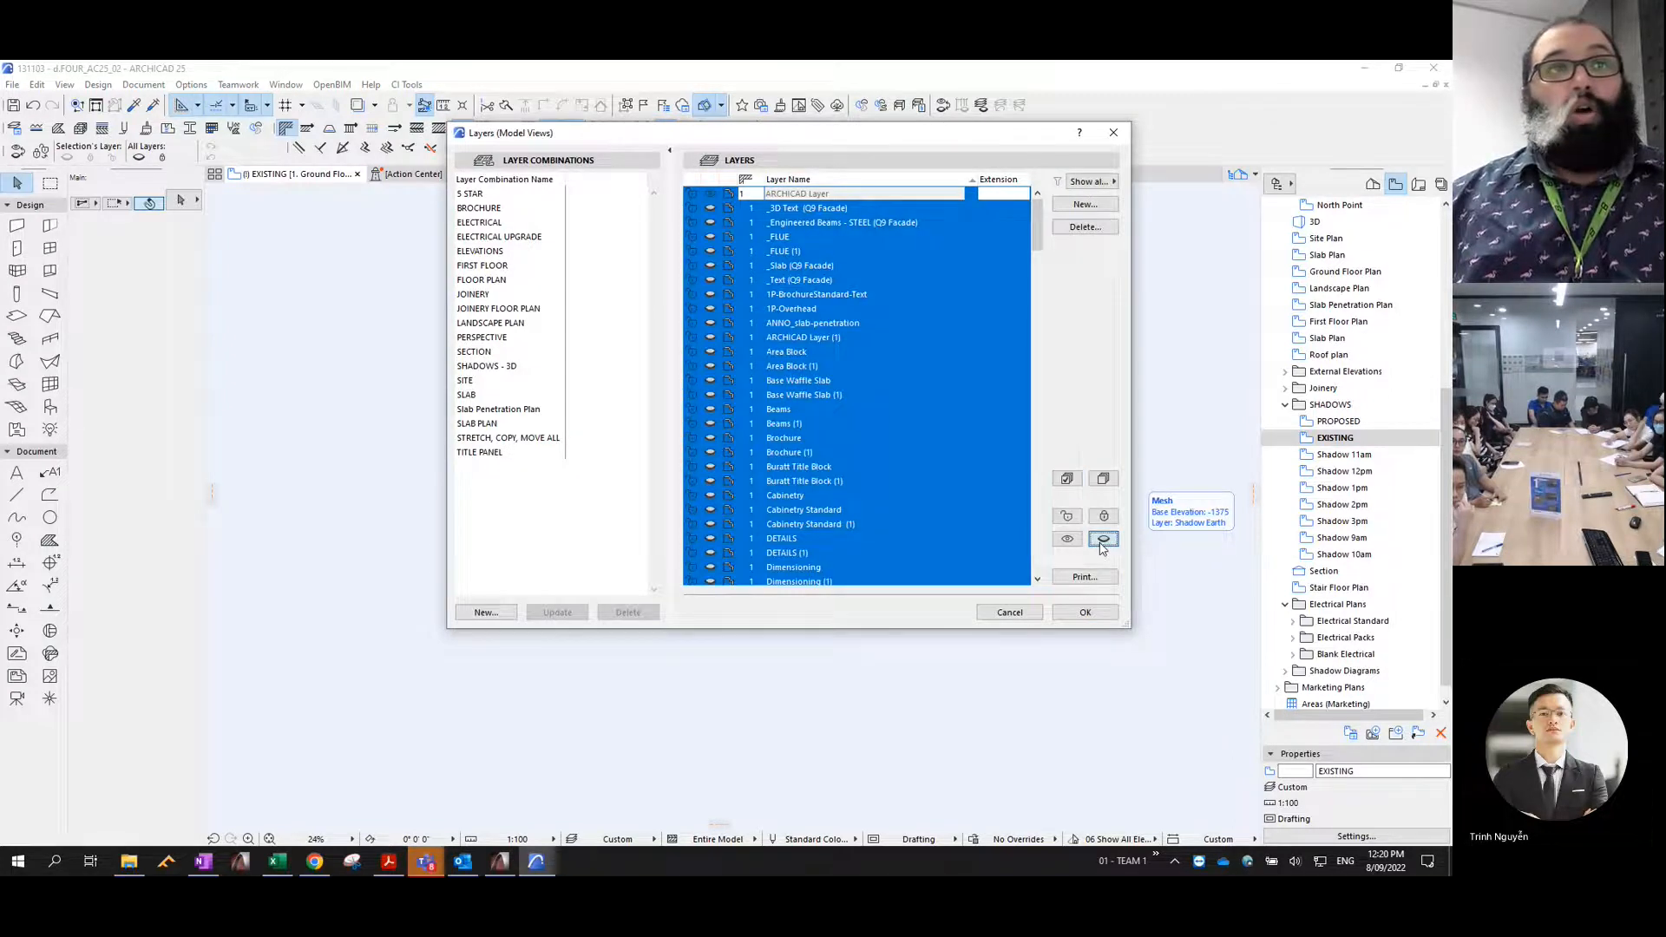
click(1103, 479)
scroll(899, 462, down, 15)
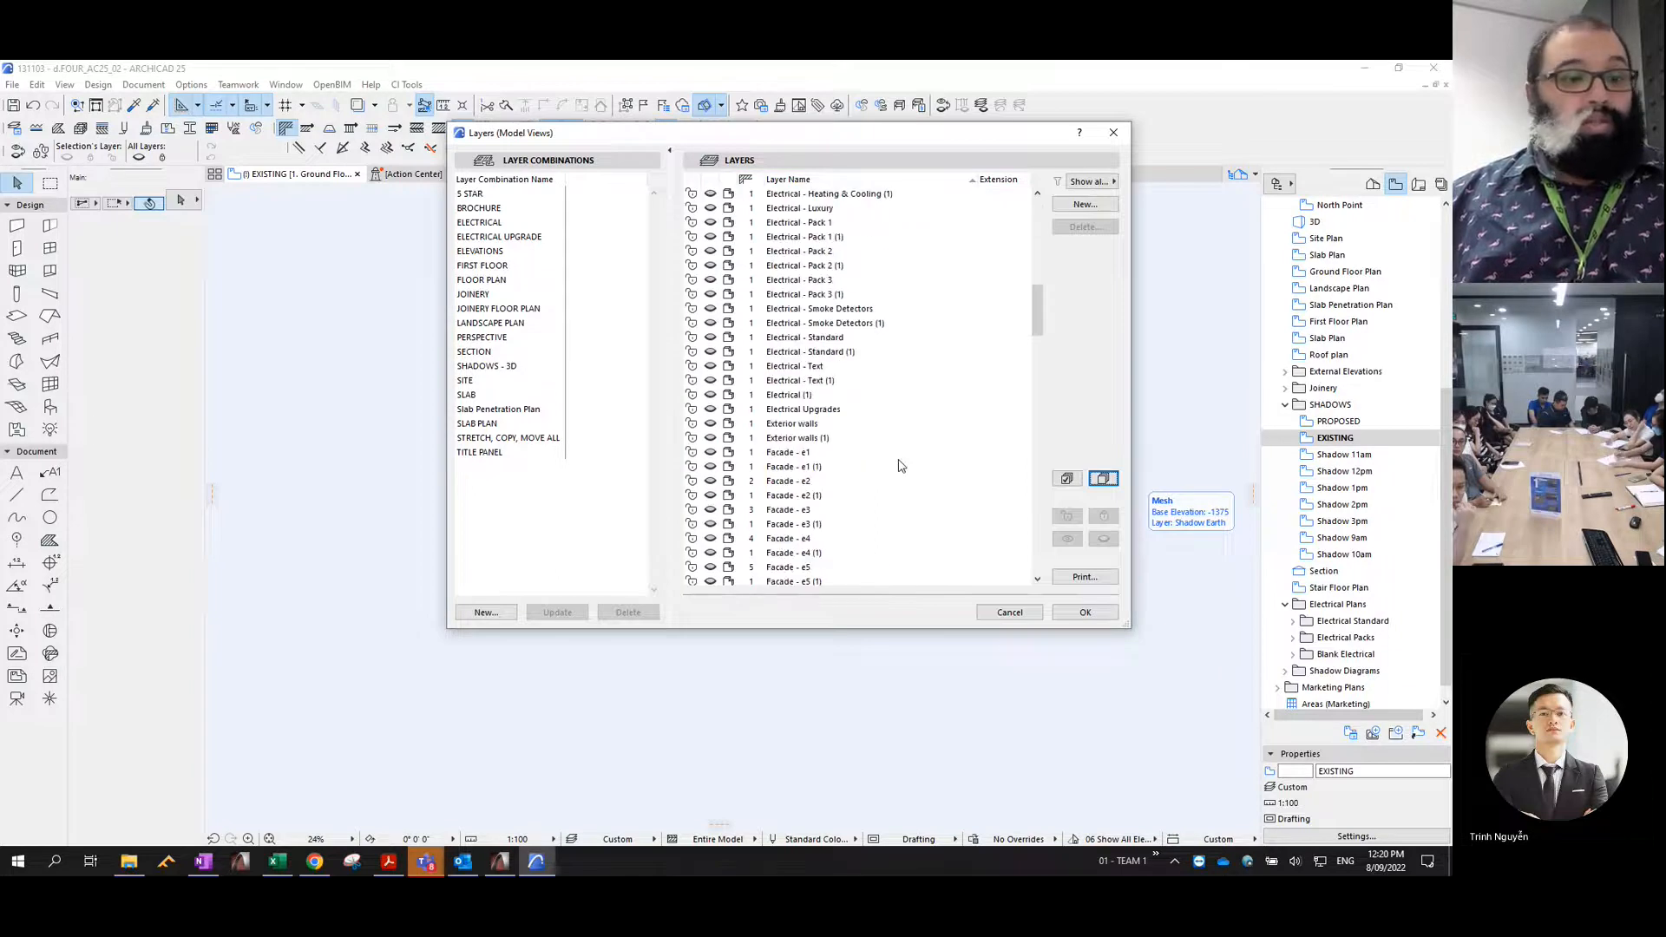
scroll(816, 486, down, 12)
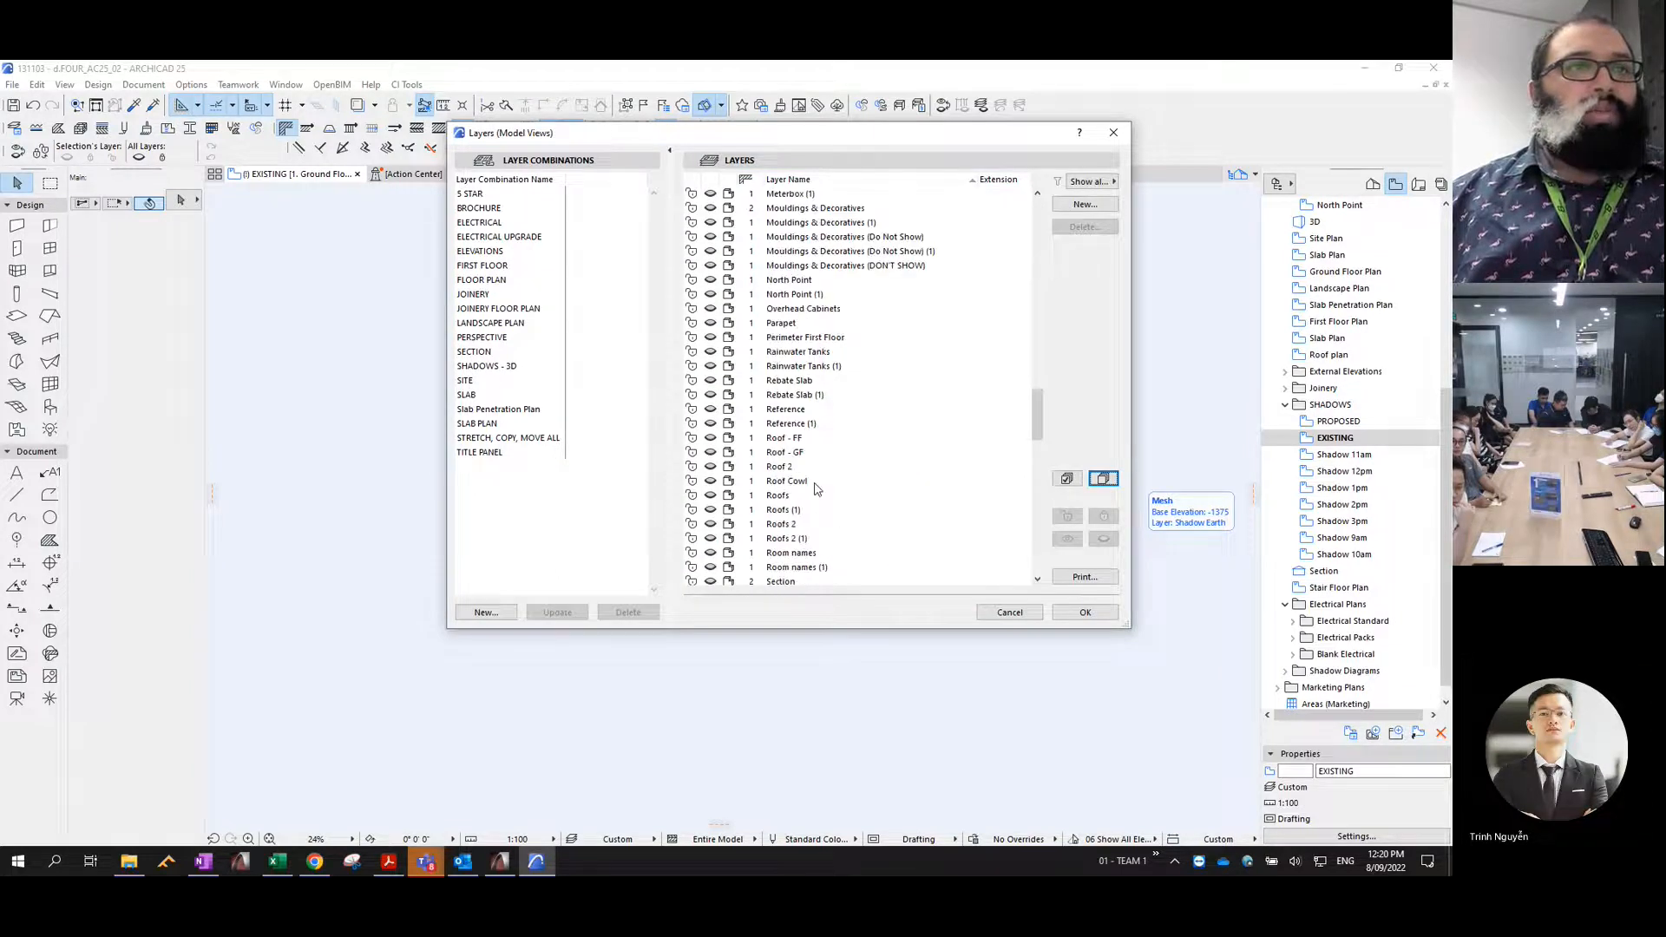
scroll(816, 488, down, 5)
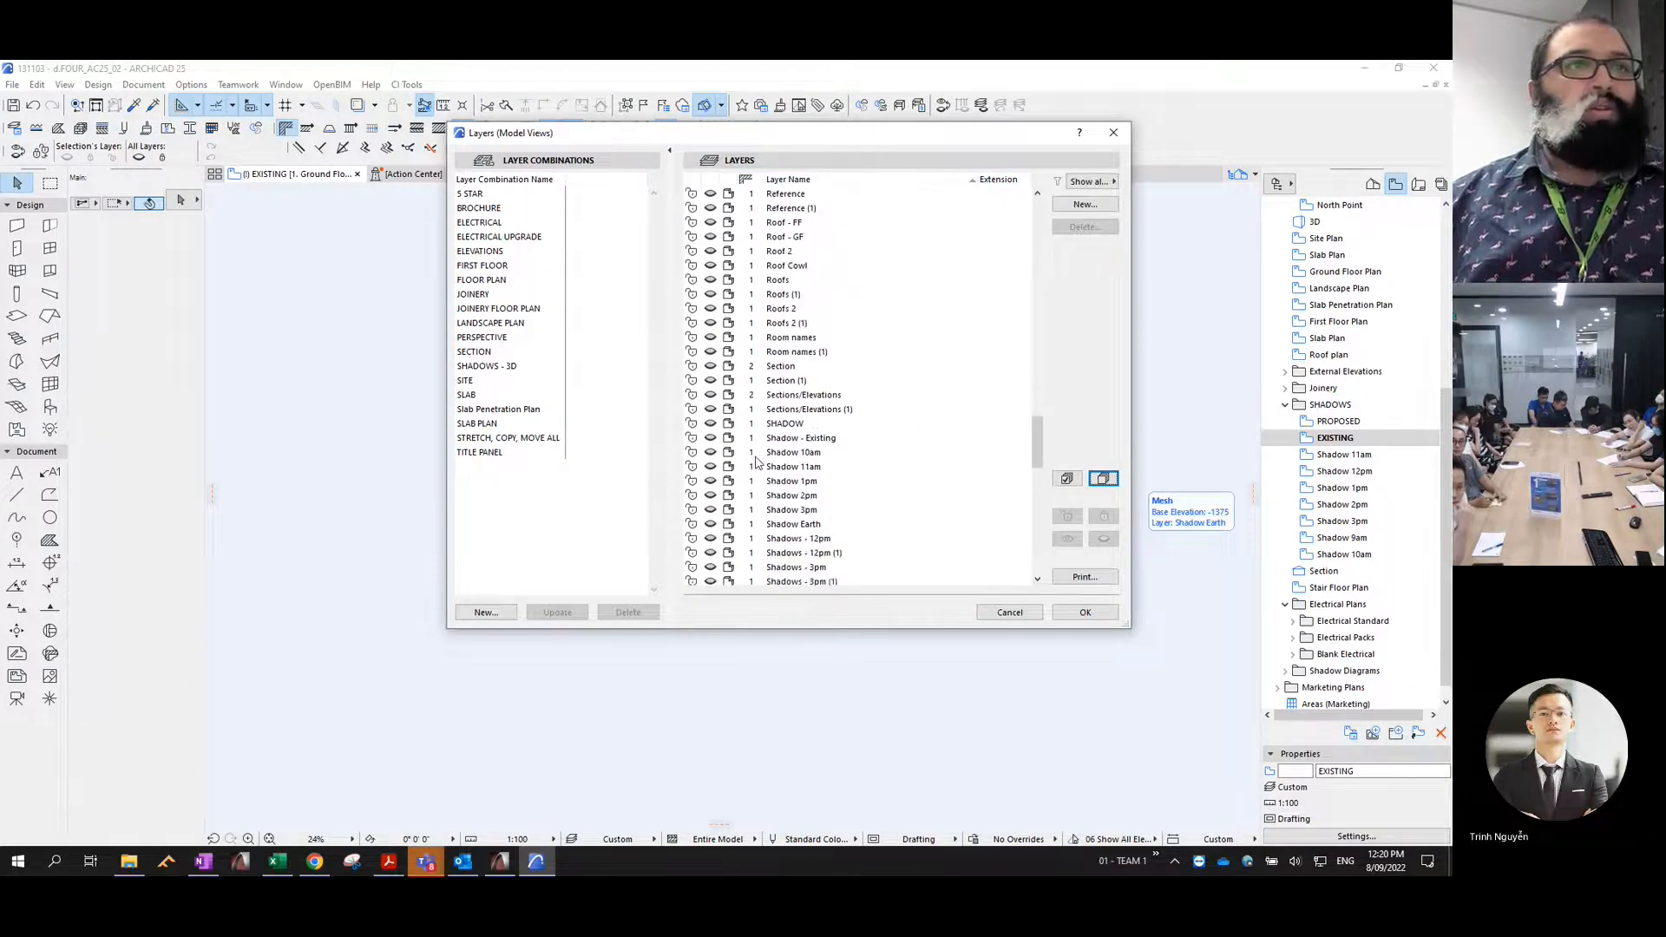
click(713, 440)
click(1082, 613)
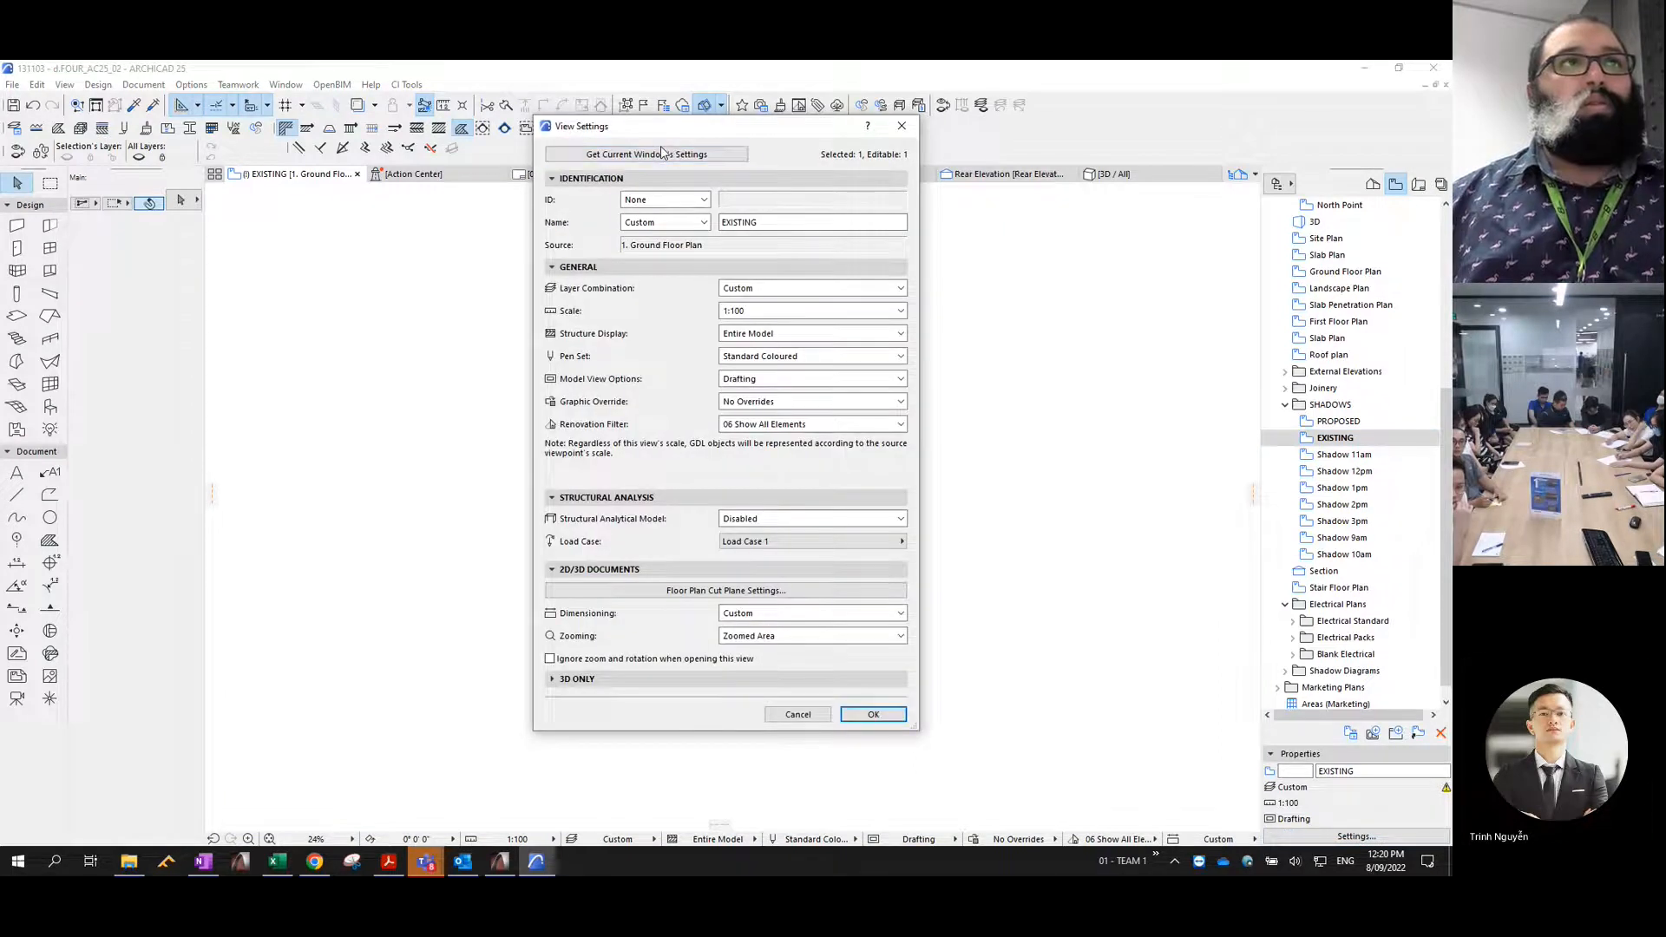
click(870, 712)
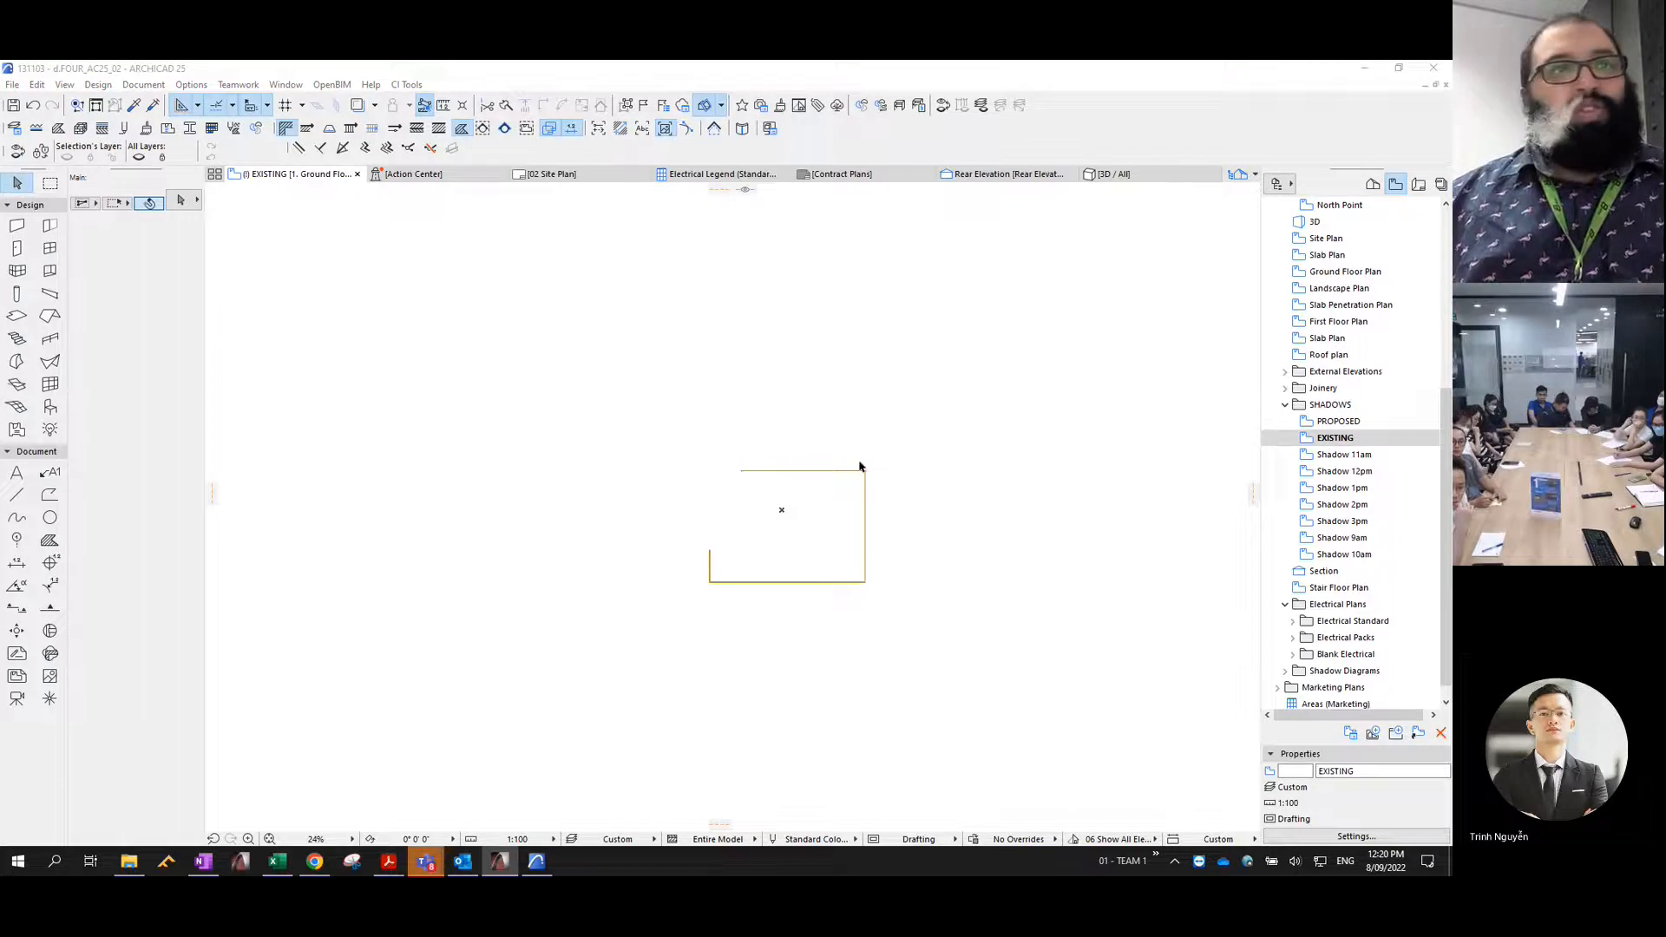
- Select the upper fence wall on the EXISTING plan to examine its layer and height settings
click(762, 478)
scroll(841, 482, up, 5)
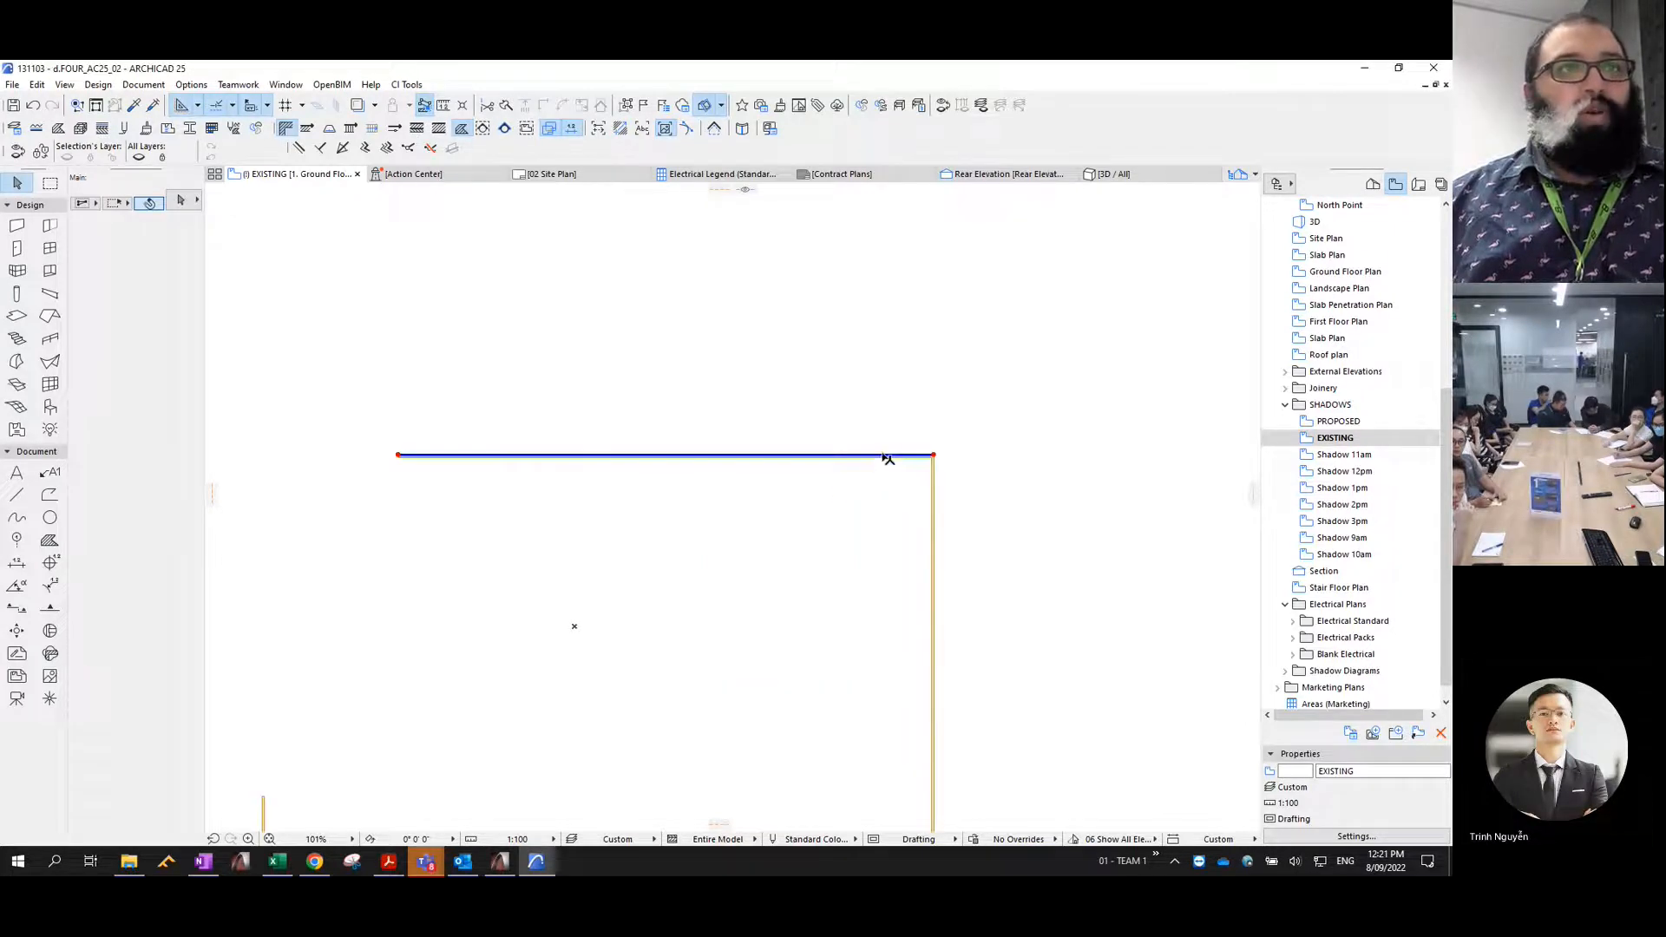
click(877, 460)
scroll(872, 477, down, 5)
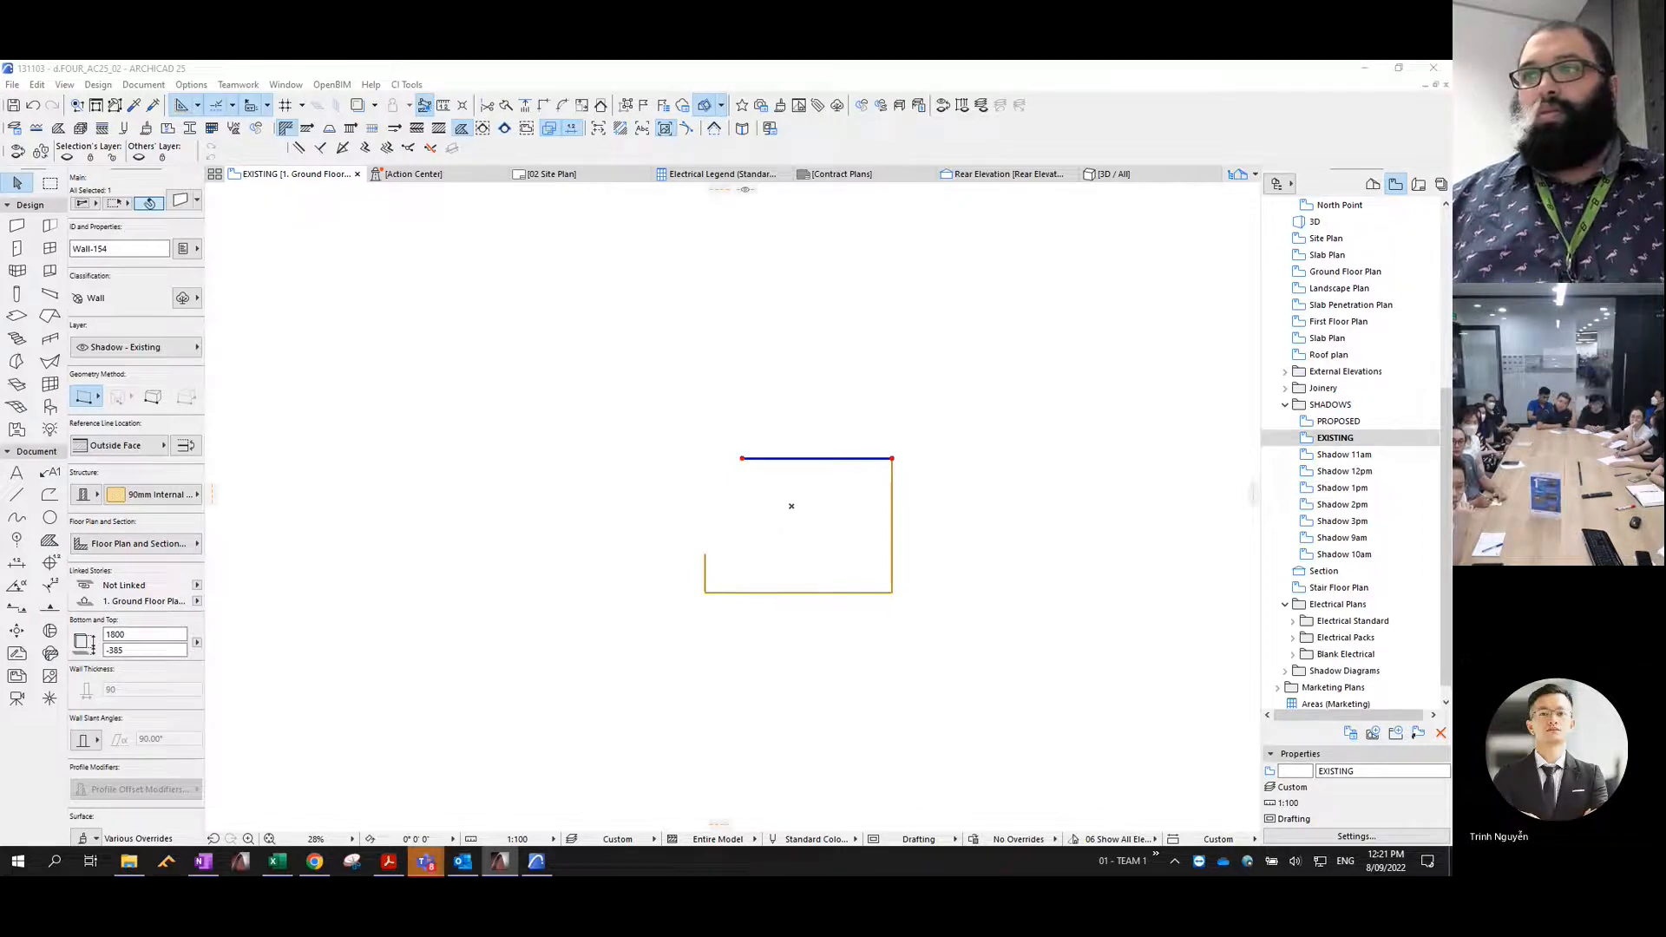
scroll(900, 416, down, 3)
- Separate the sample building's parts by moving its hipped roof and upper wall off the slab, and select the slab to inspect it
drag(825, 401, 772, 368)
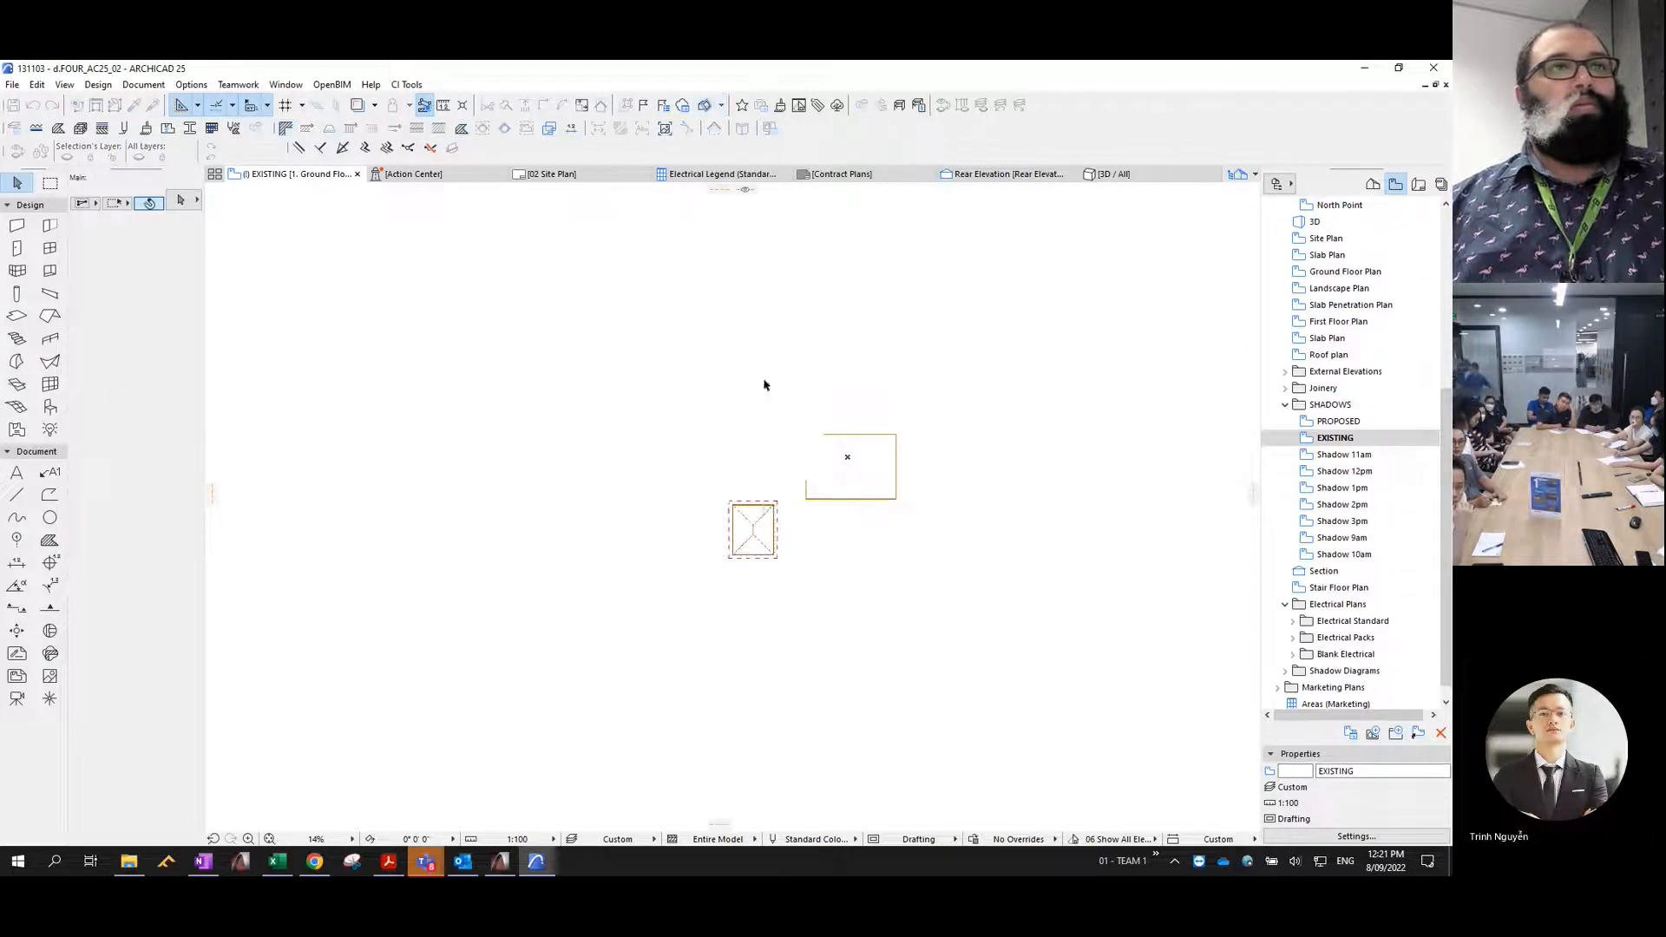
drag(757, 558, 645, 484)
scroll(645, 484, up, 5)
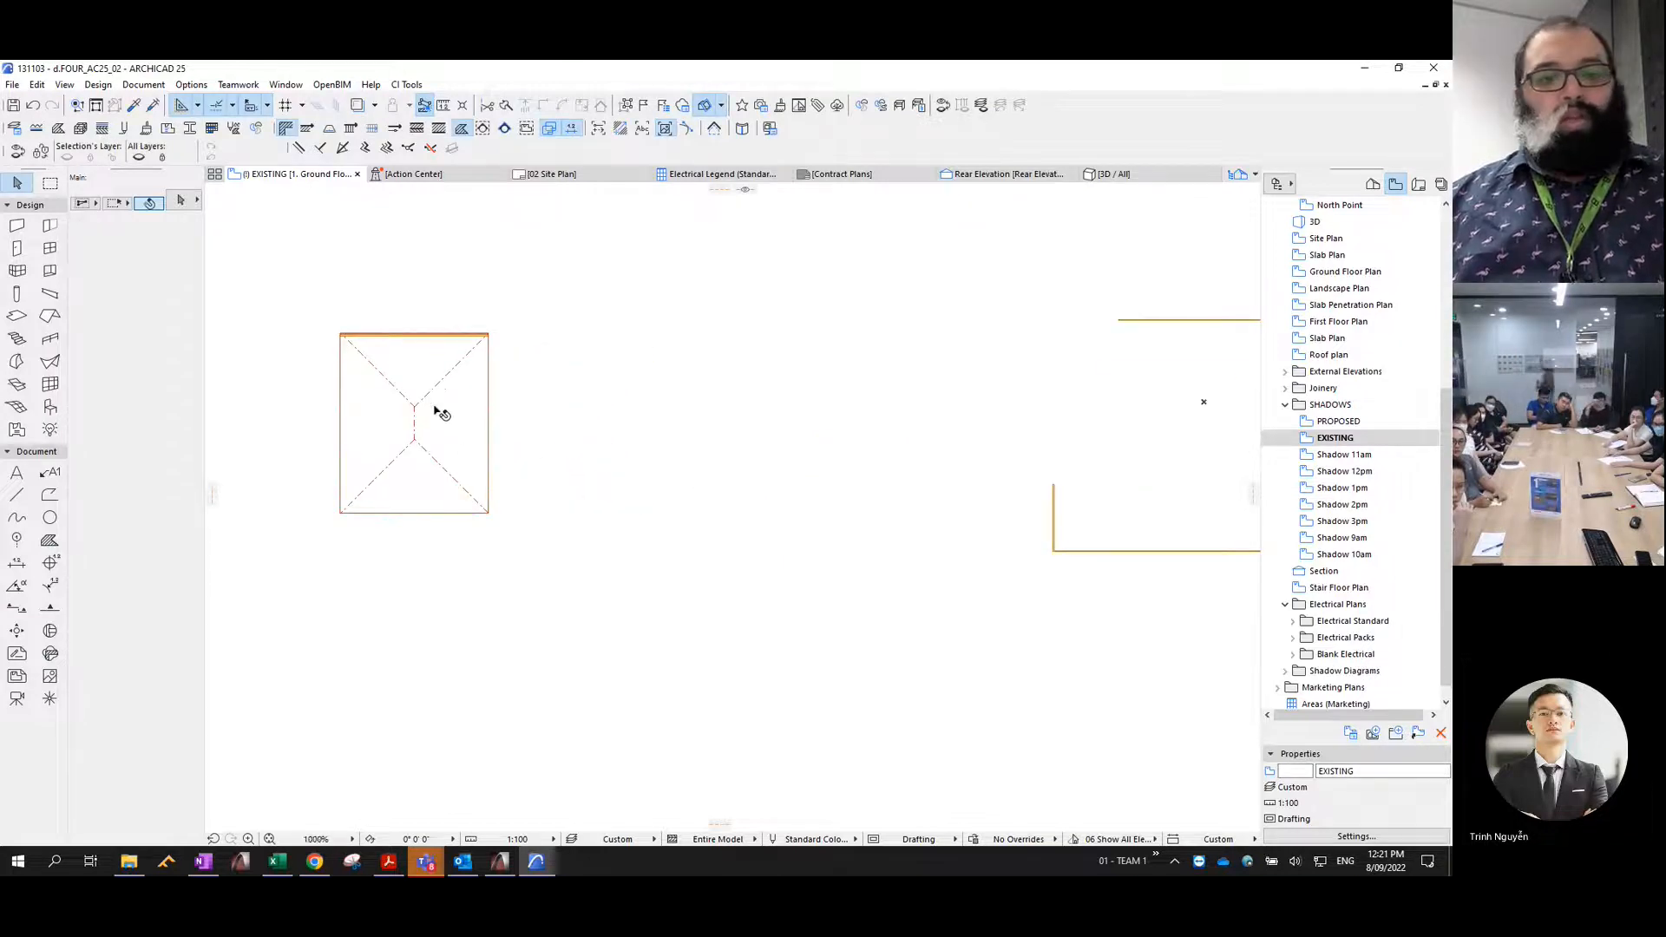
click(438, 412)
drag(416, 401, 576, 385)
click(454, 334)
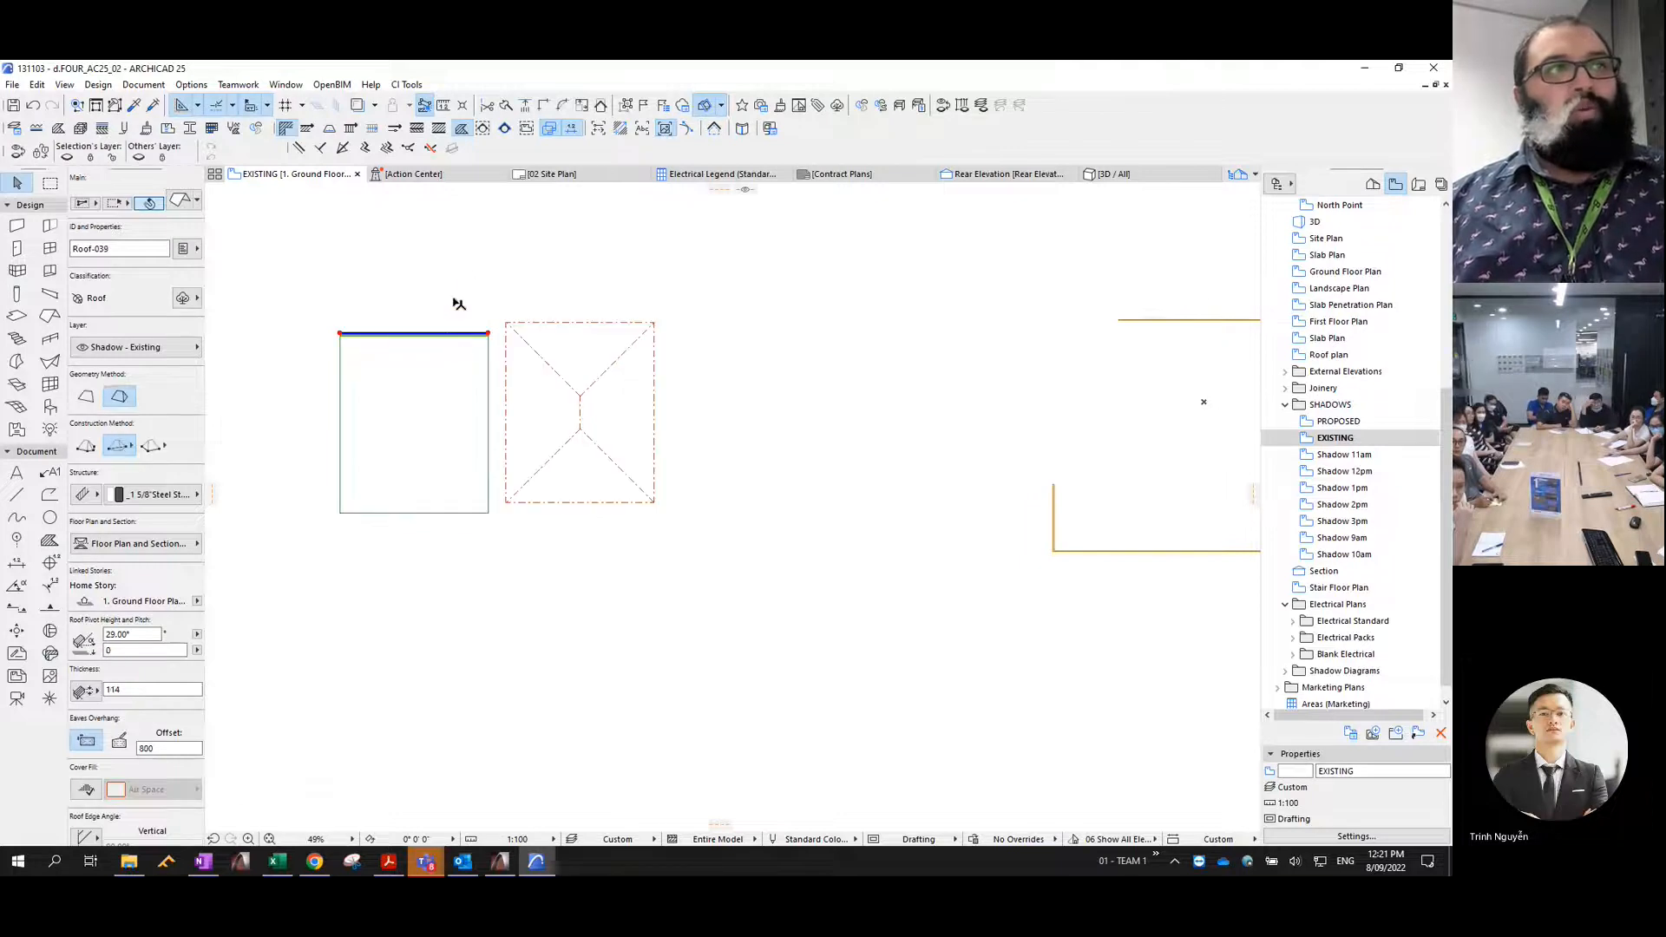
drag(467, 276, 458, 271)
click(453, 391)
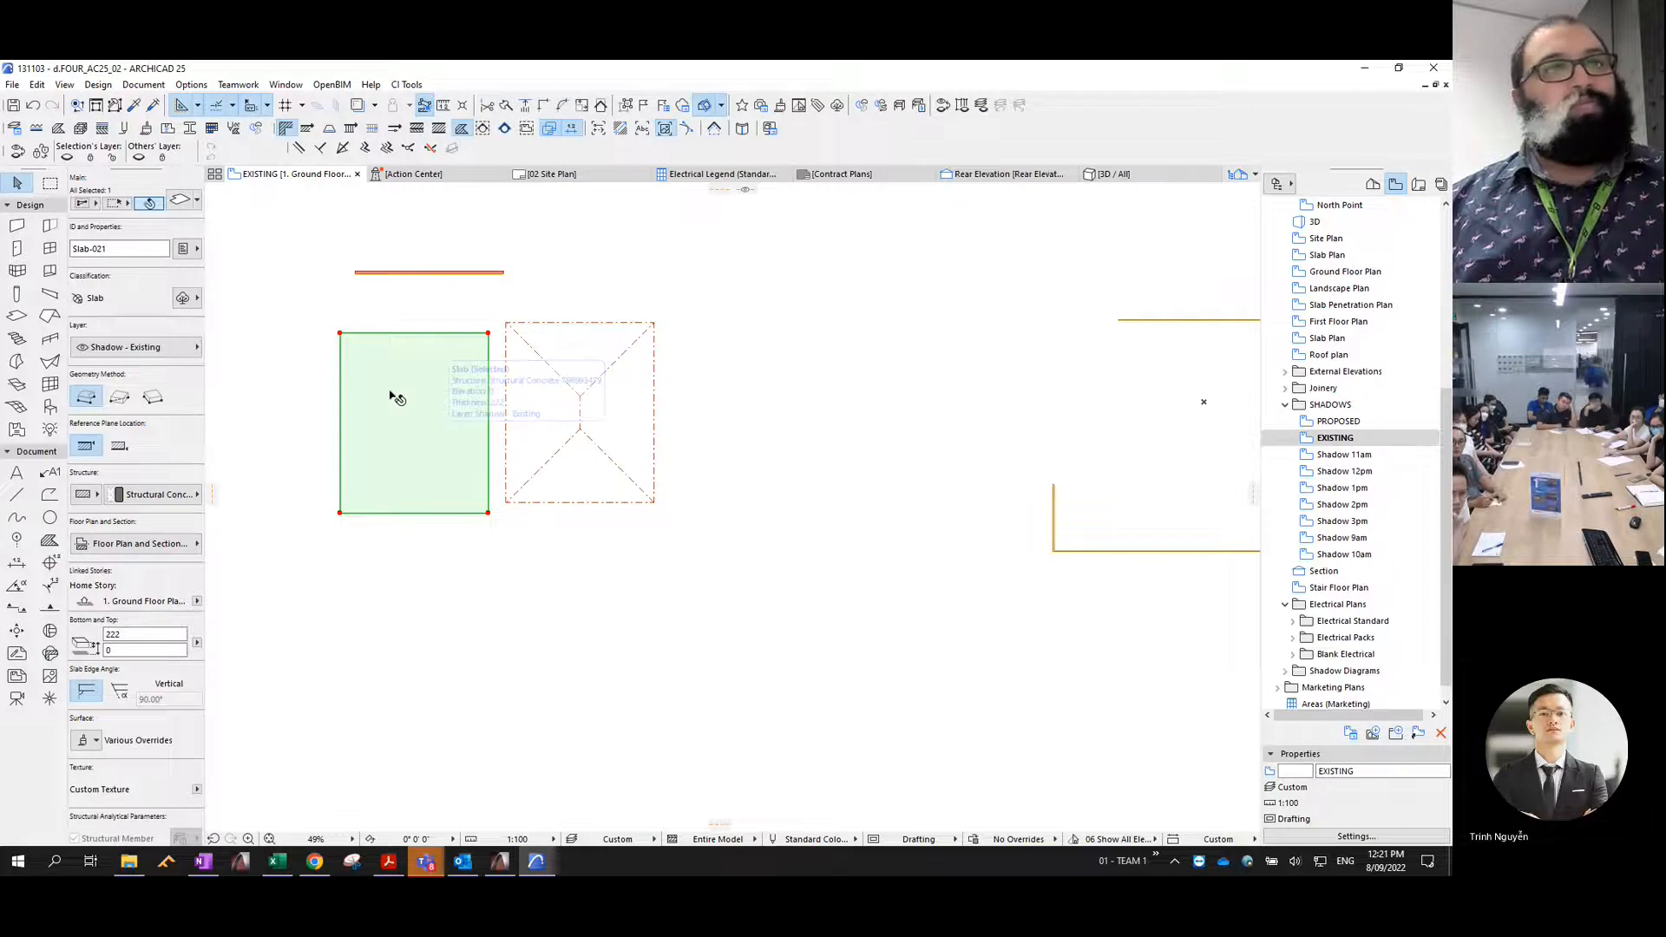
click(814, 441)
- Show the Site Plan view as a trace reference beneath the EXISTING plan
scroll(814, 442, down, 5)
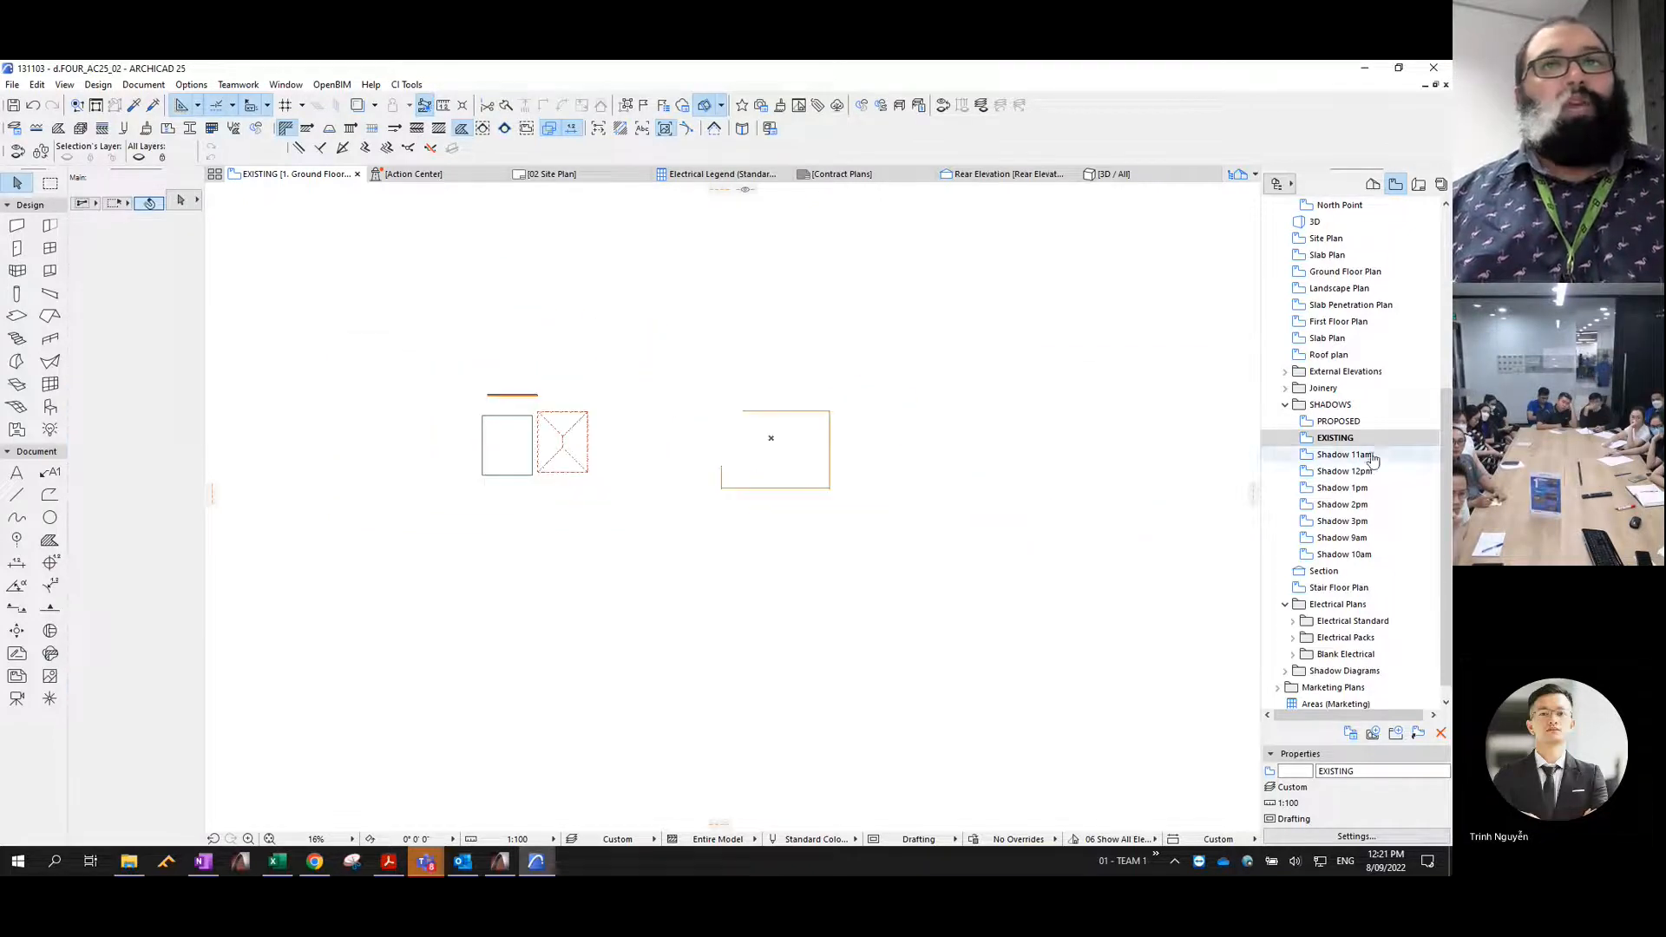
right_click(1328, 239)
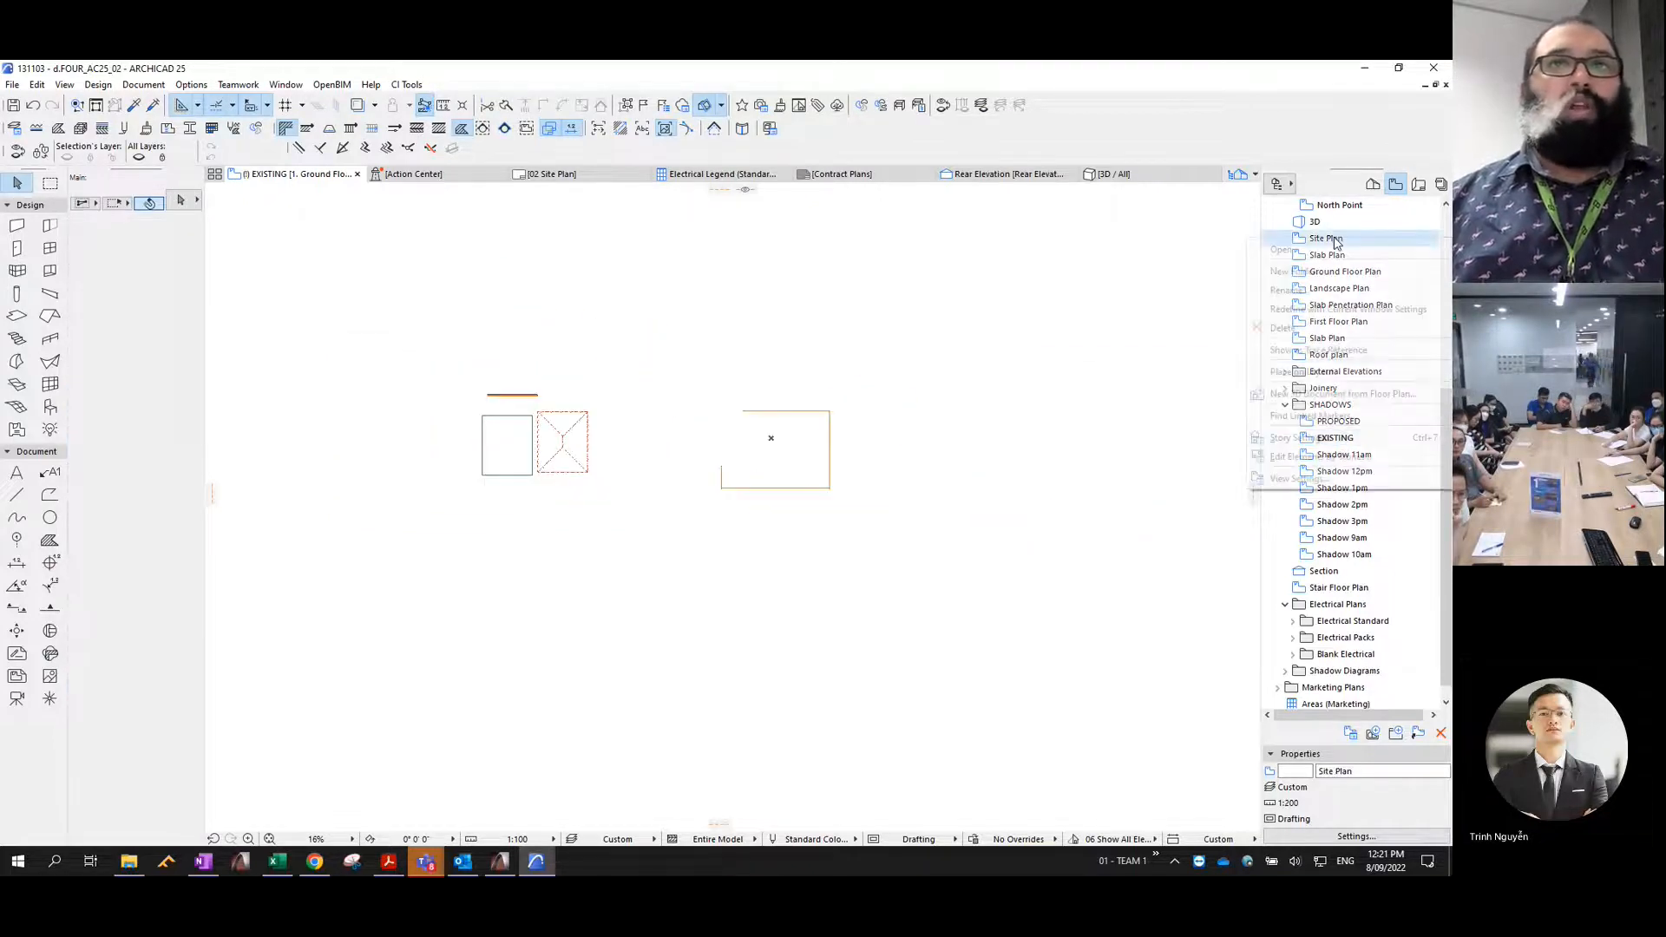
click(1335, 351)
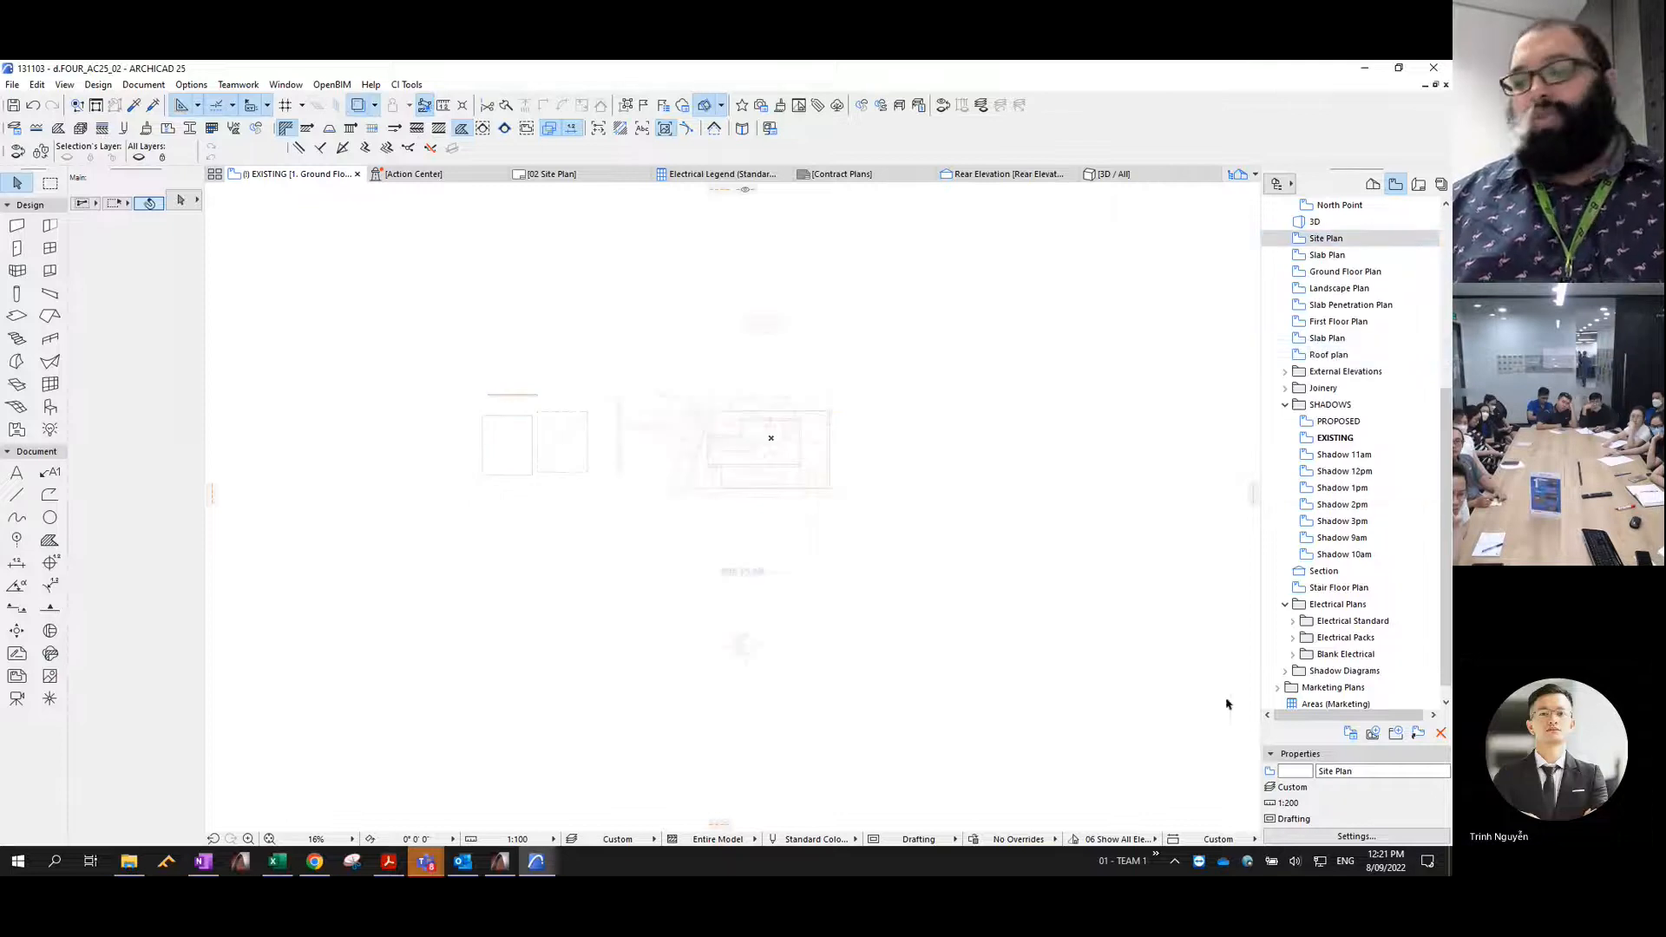
scroll(771, 437, up, 3)
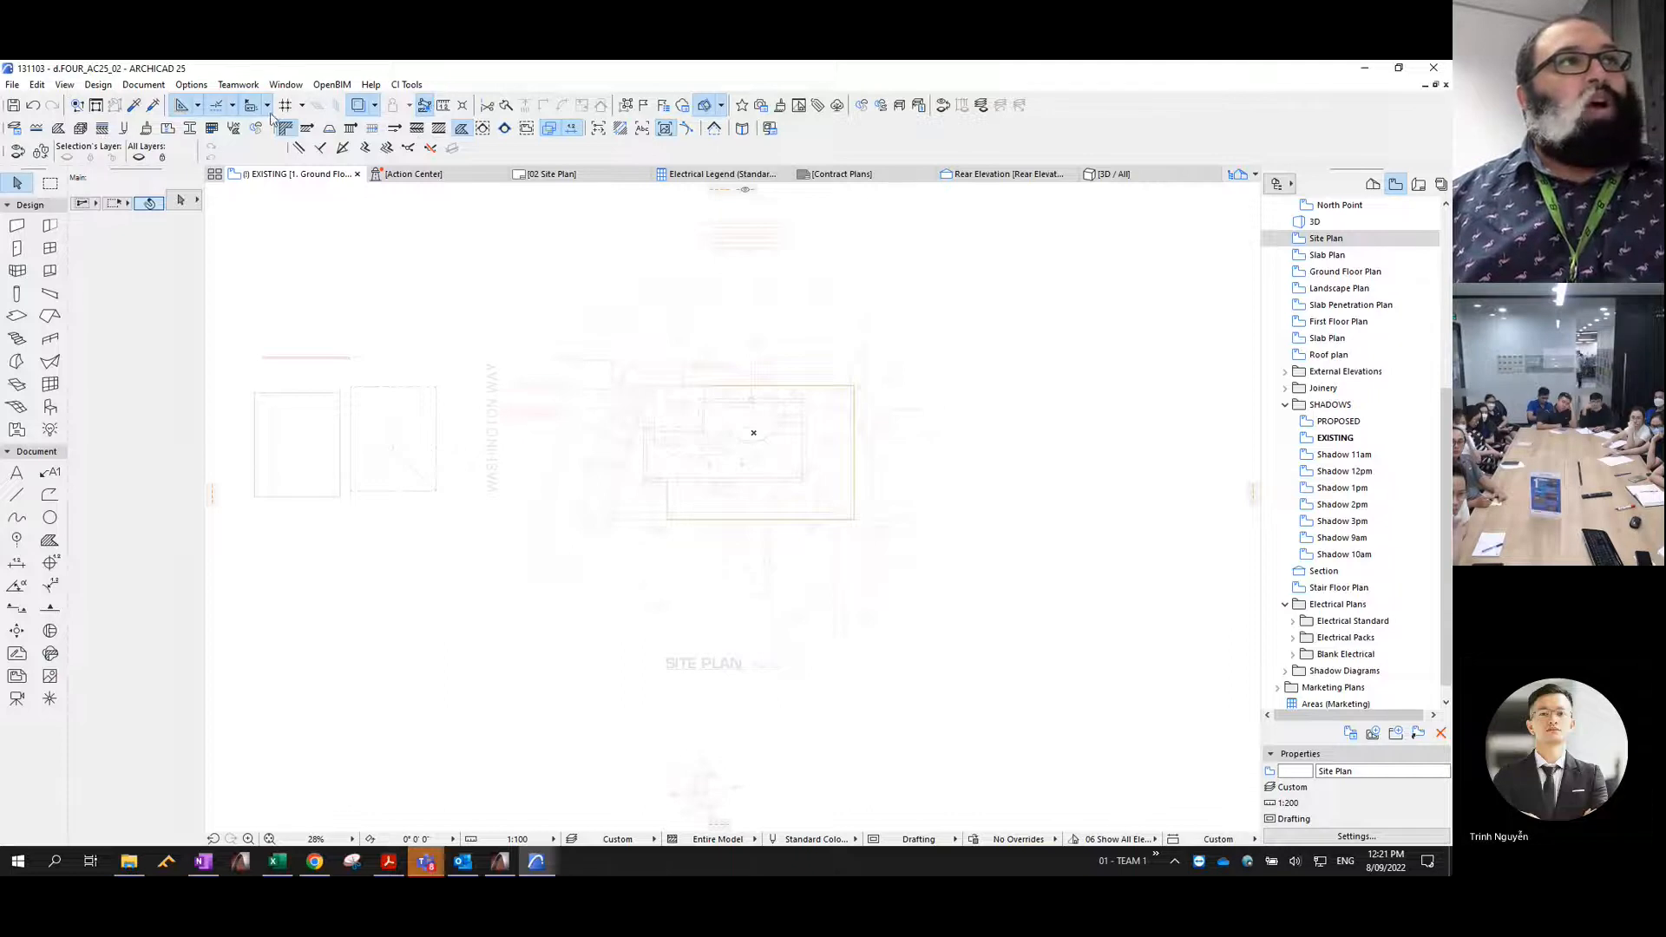
- Increase the Site Plan reference's visibility in the Trace & Reference settings
click(374, 107)
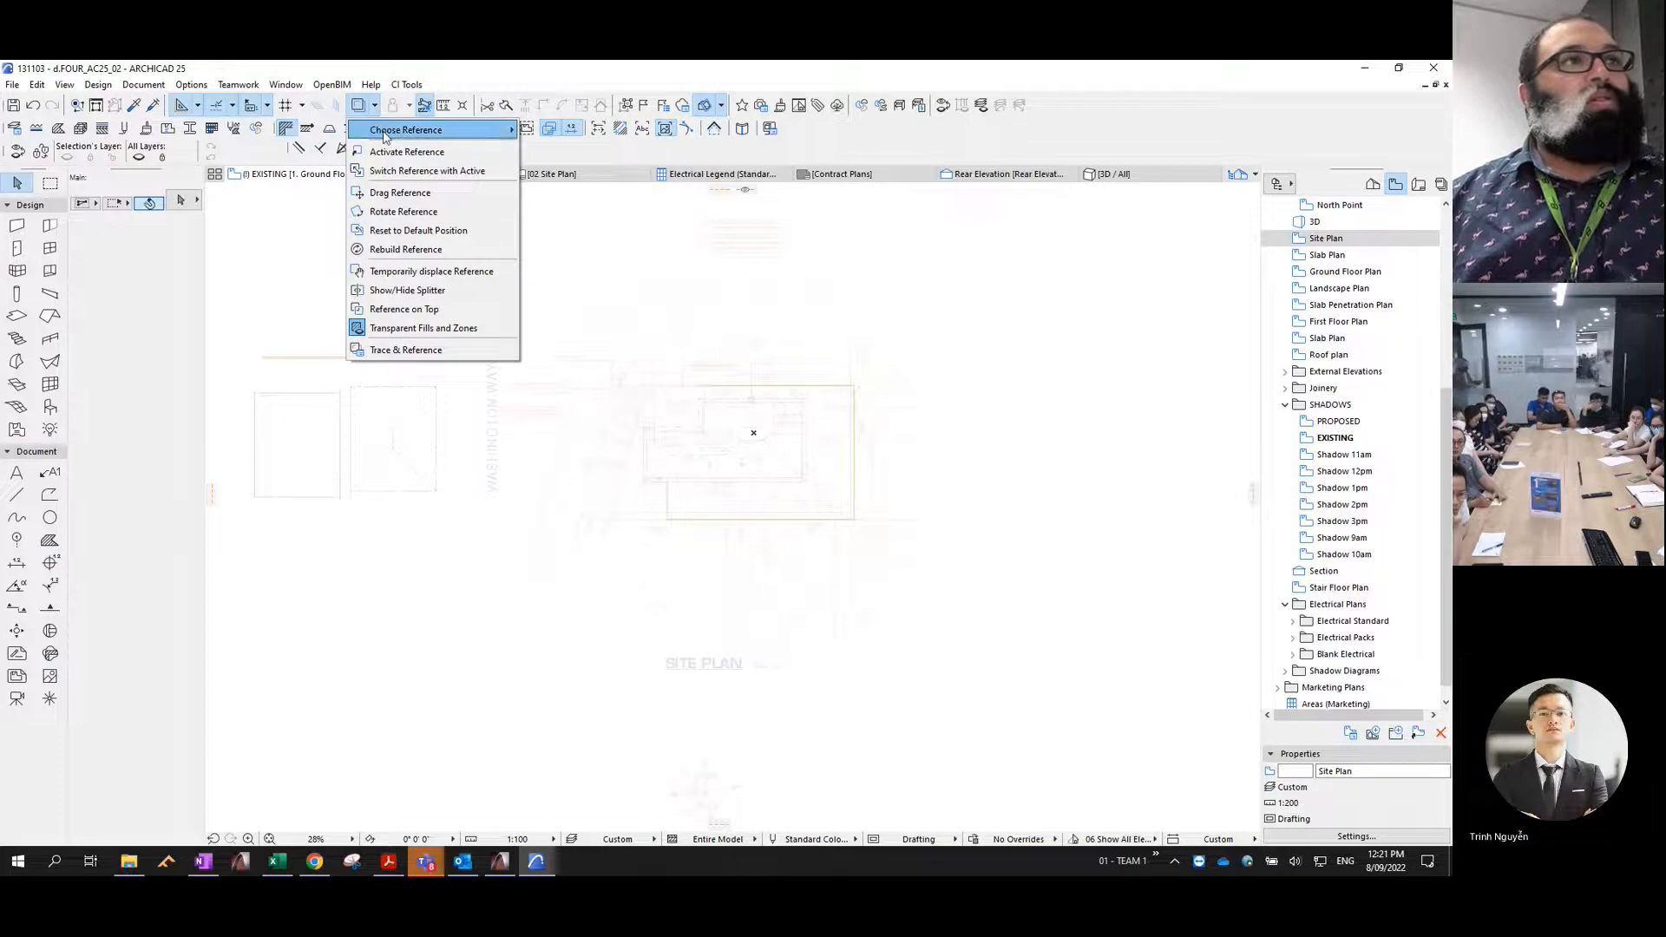
click(405, 349)
mouse_move(469, 366)
mouse_down()
mouse_move(525, 369)
mouse_move(470, 371)
mouse_move(516, 389)
mouse_up()
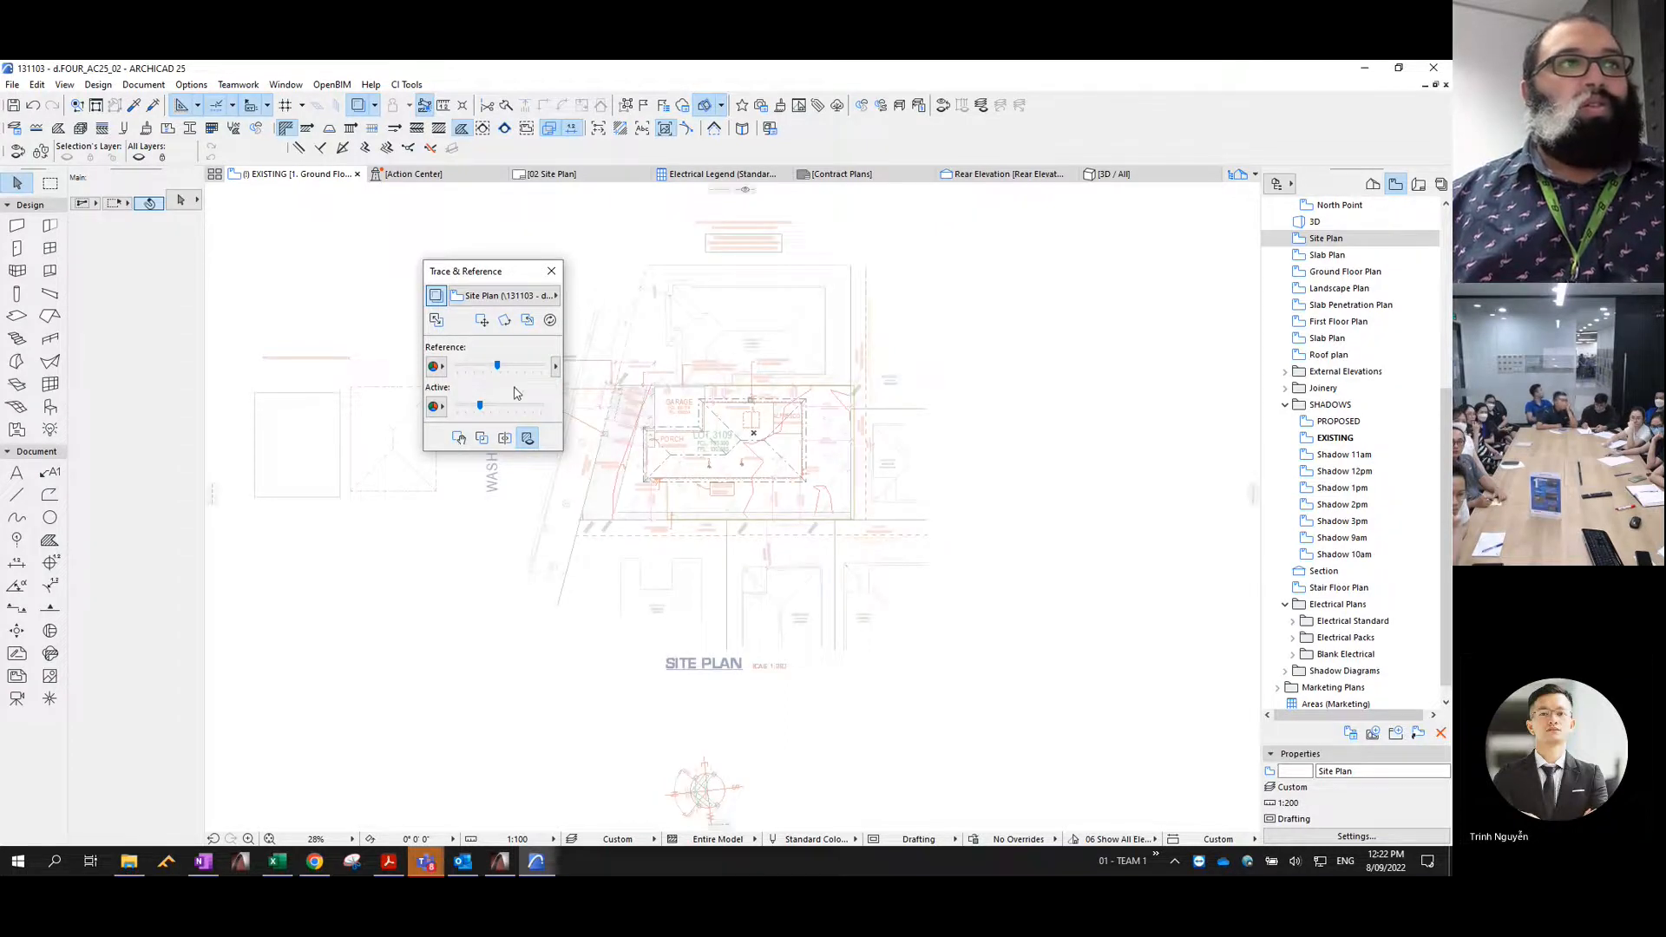
click(551, 271)
- Load the sample building's slab settings, on the Shadow - Existing layer, into the Slab tool for tracing the neighbouring dwellings
click(346, 420)
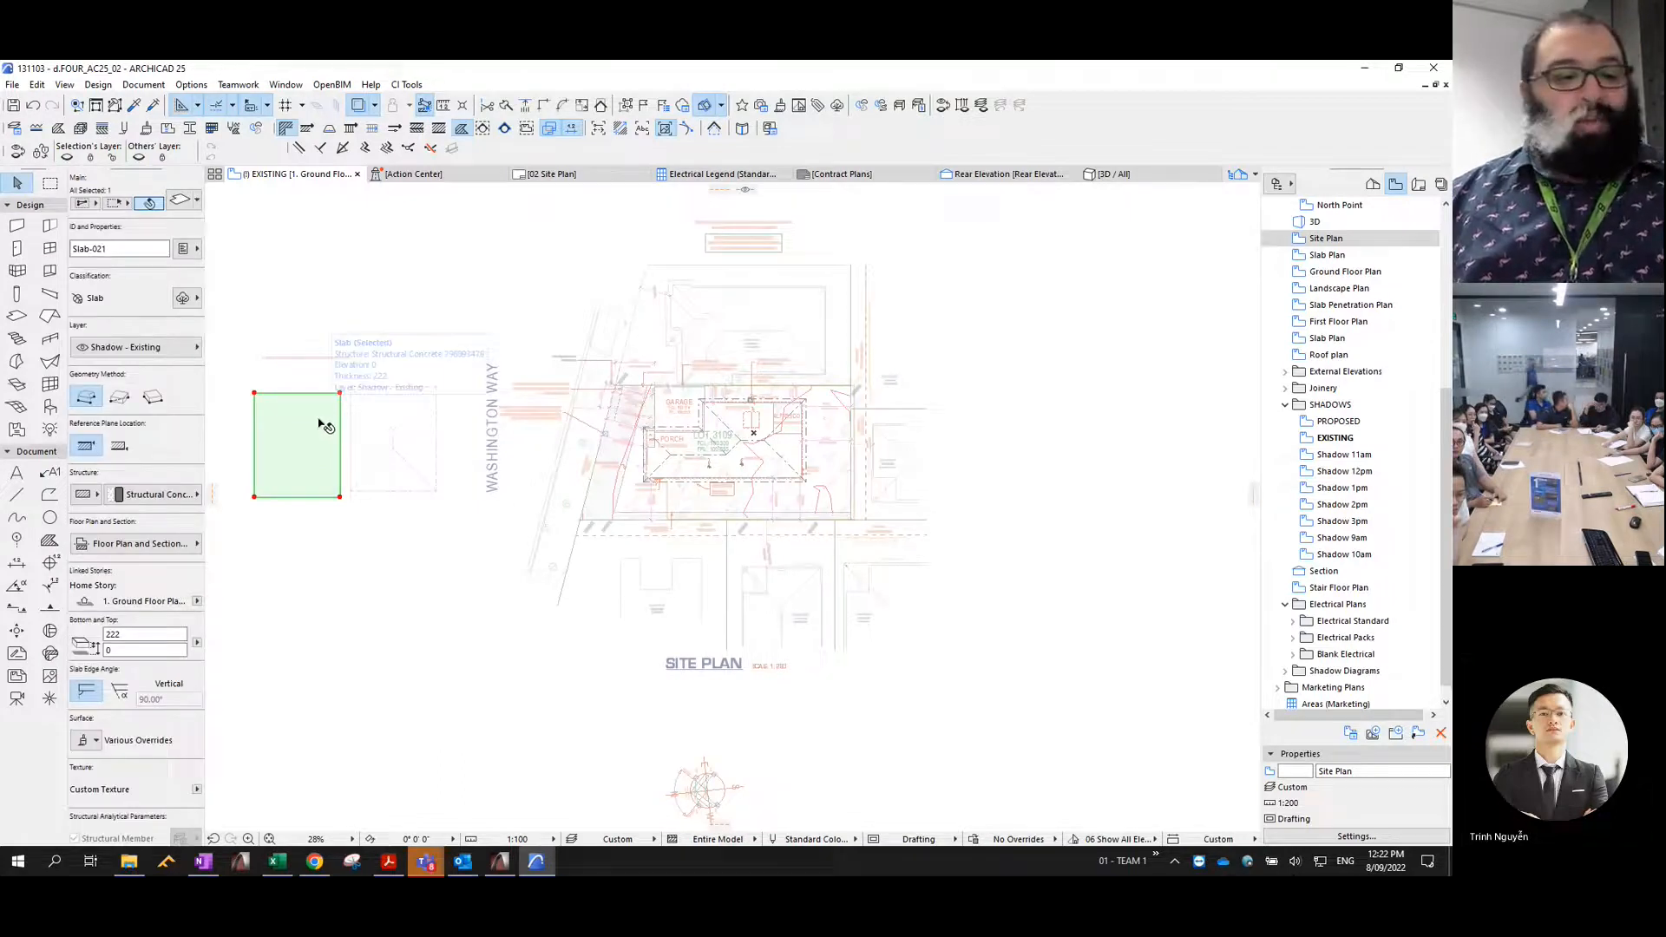
alt+click(333, 417)
scroll(781, 300, up, 6)
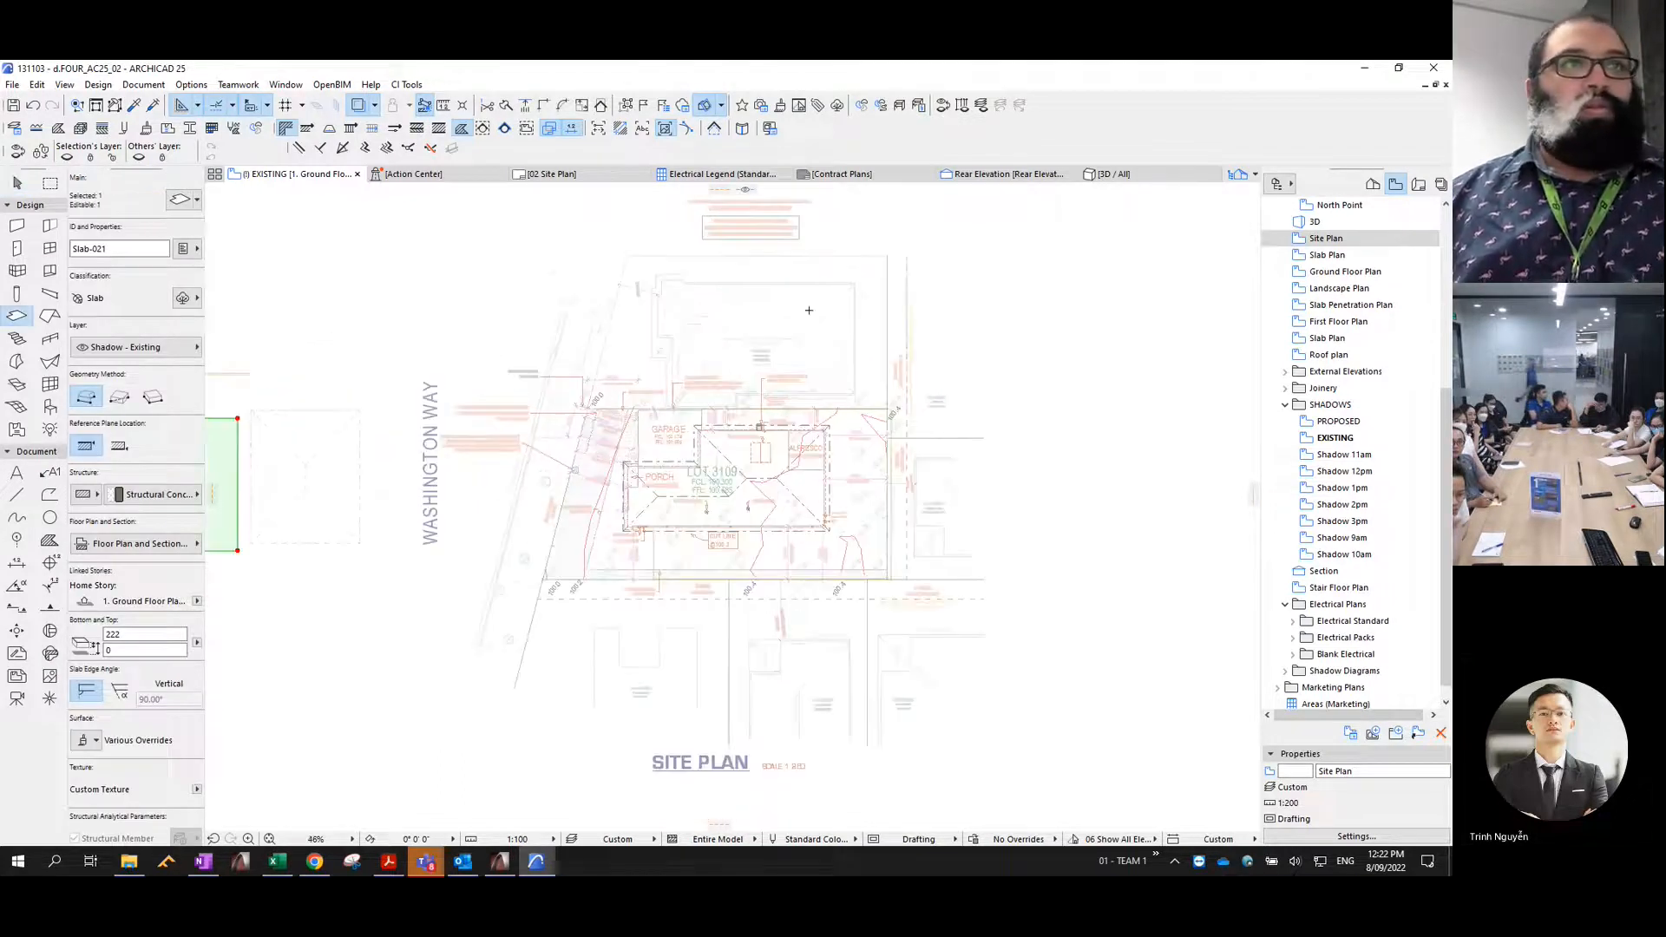
scroll(1009, 277, up, 1)
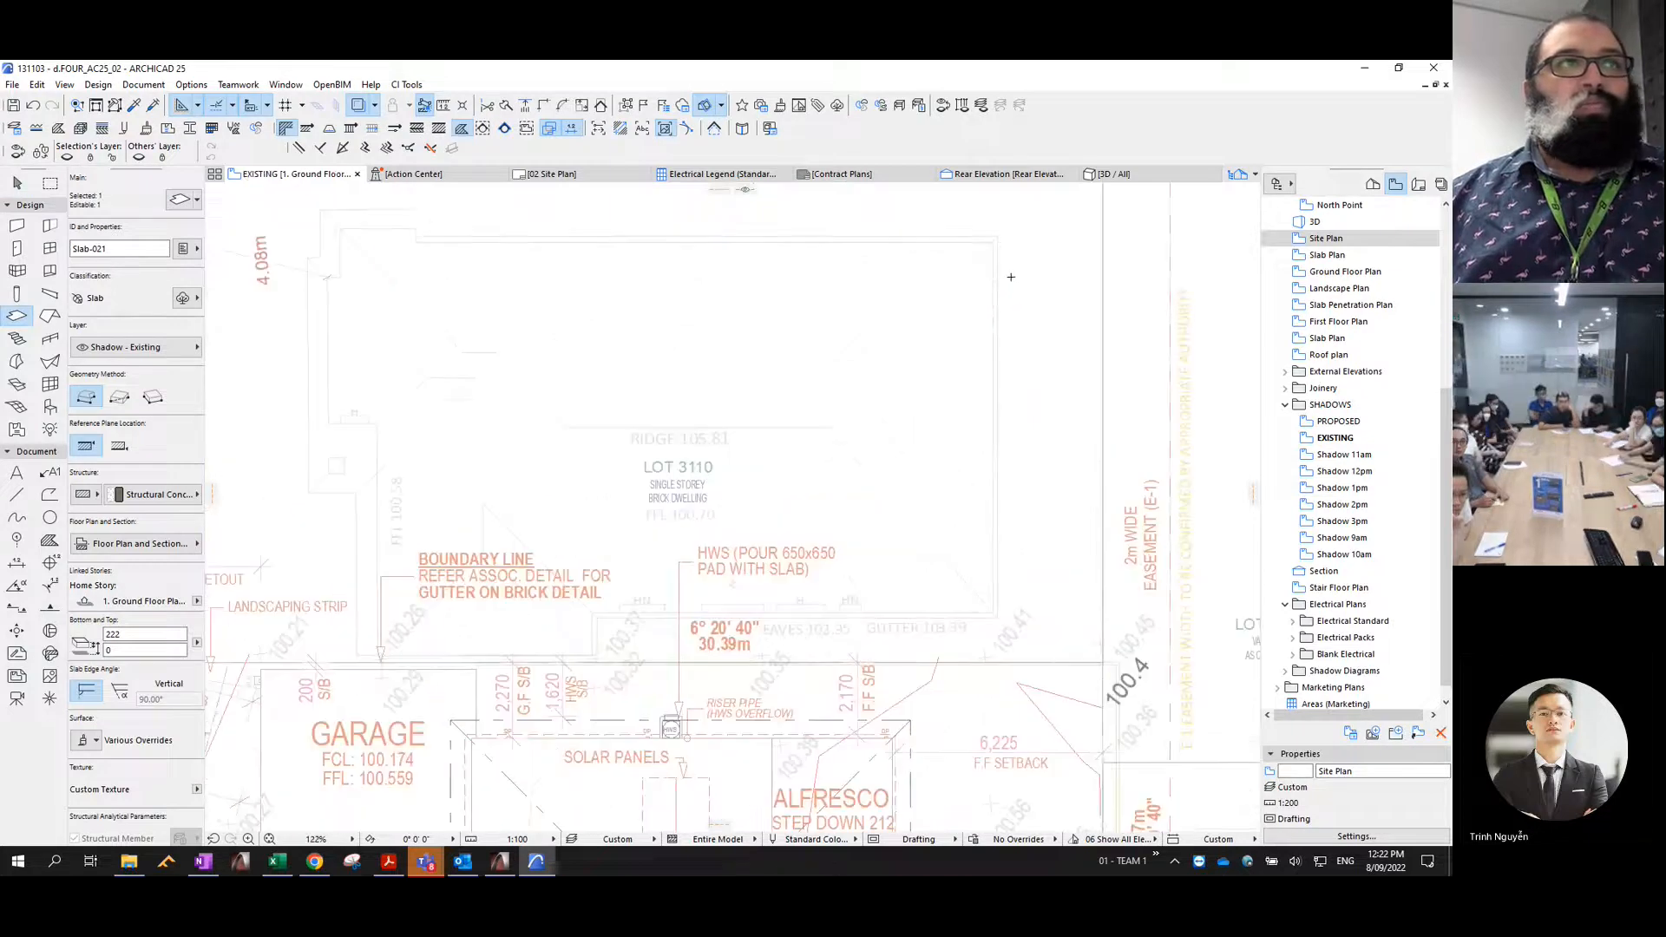
key(Escape)
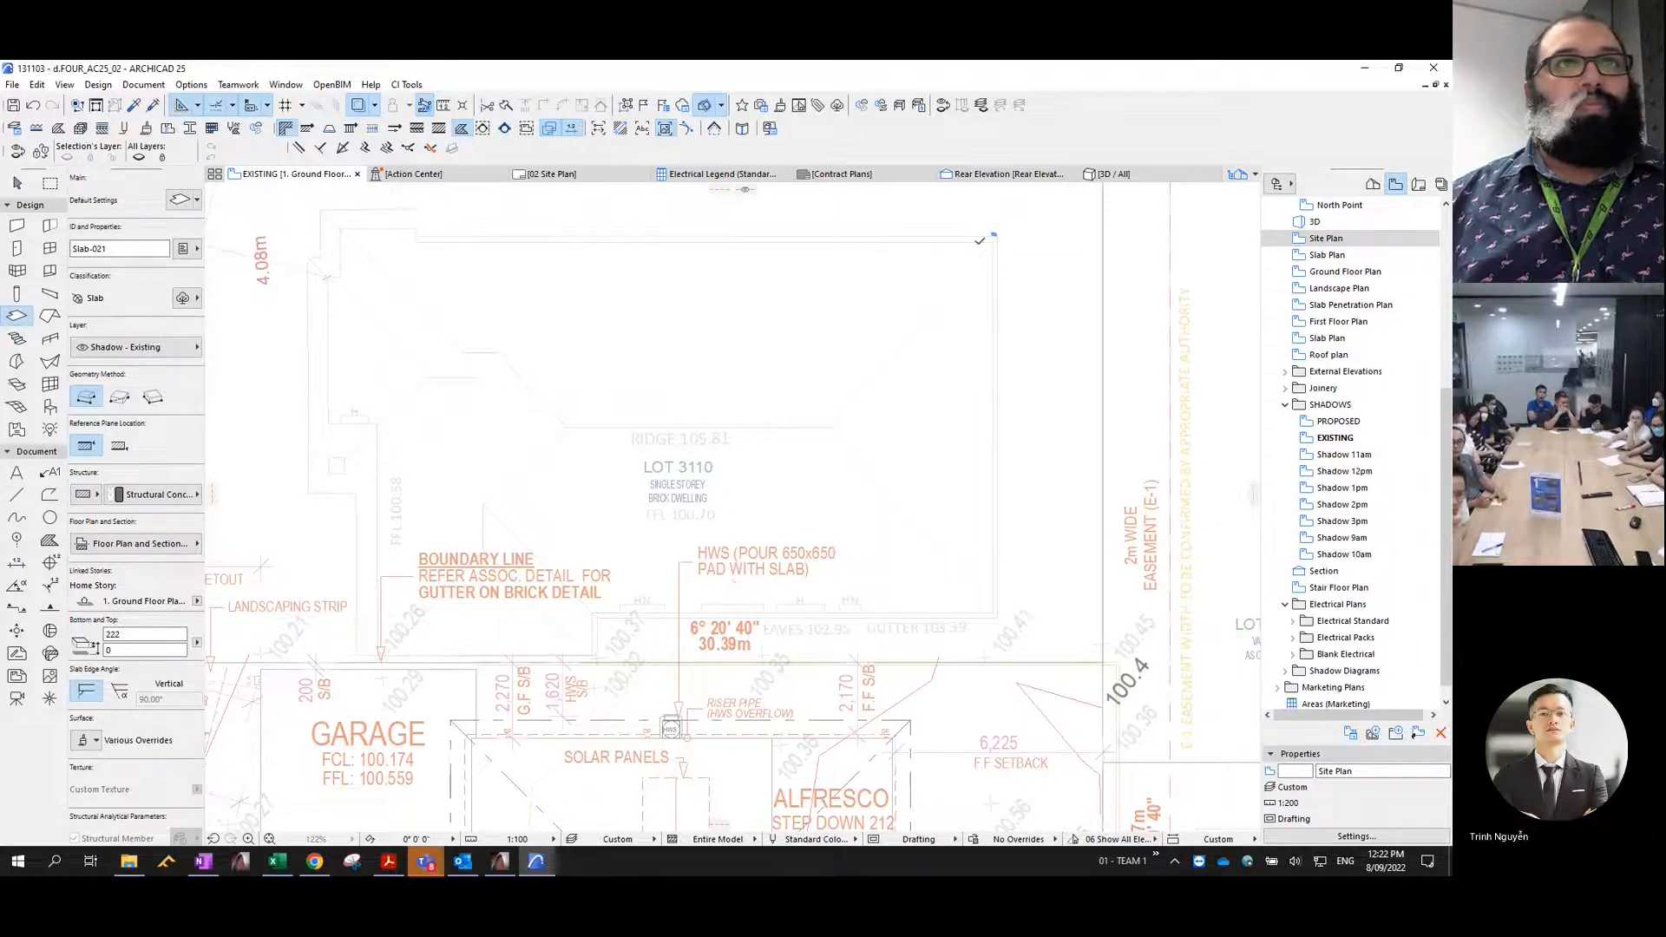
- Trace the stepped outline of the Lot 3110 single-storey brick dwelling as a closed polygonal slab
click(992, 242)
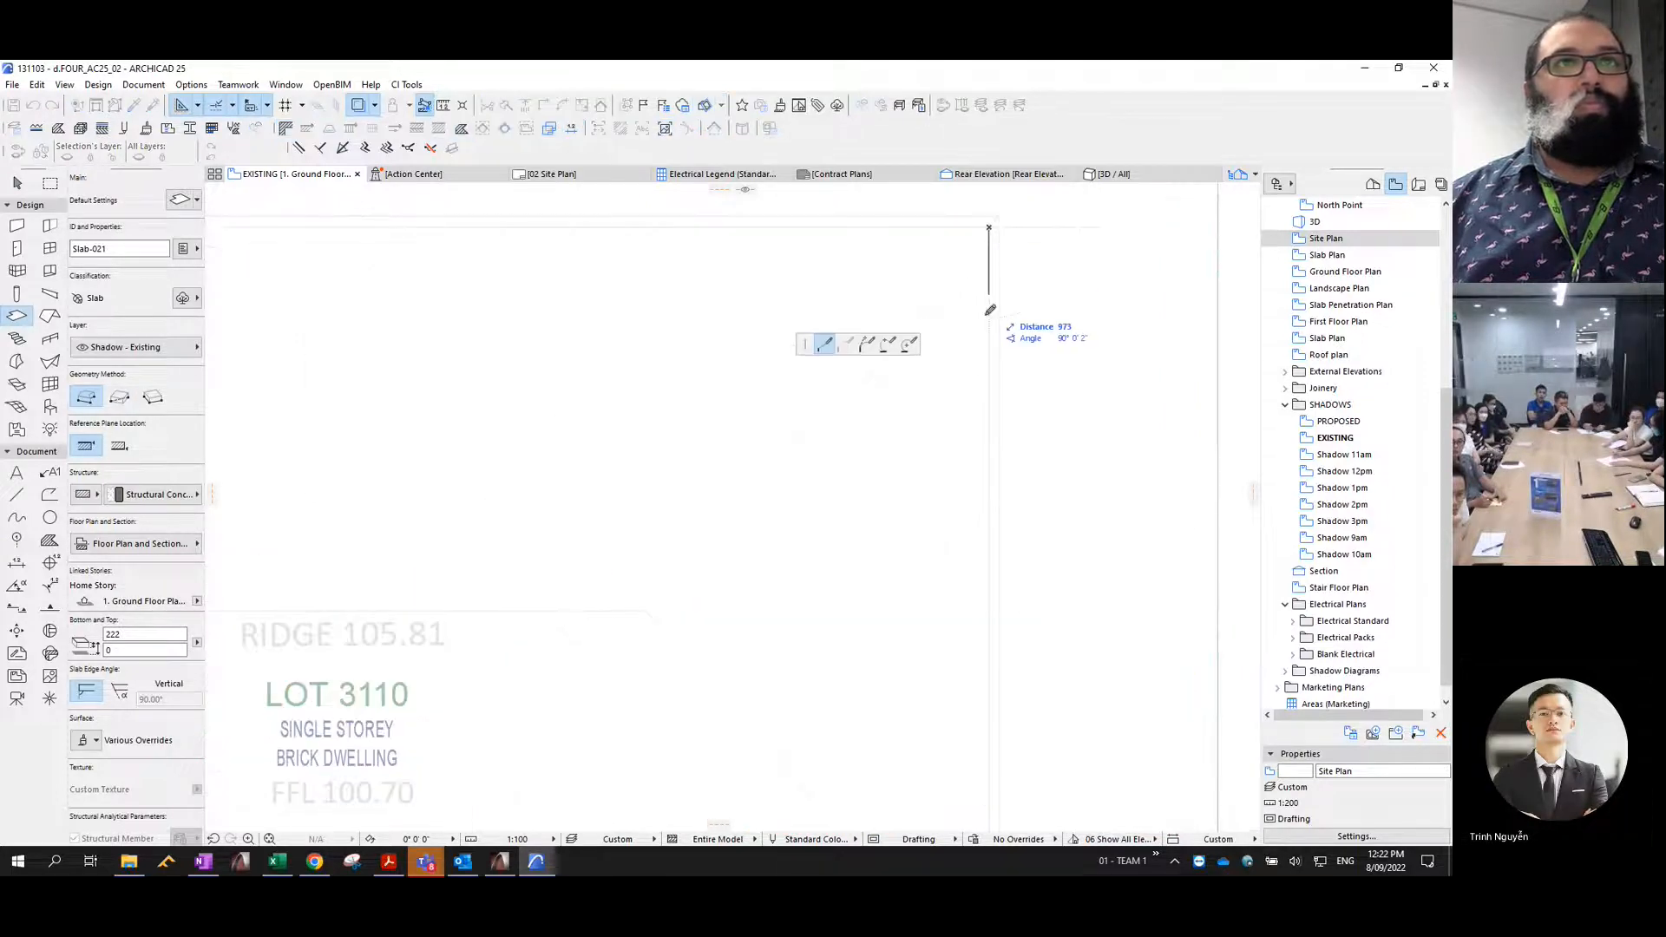
scroll(985, 365, down, 3)
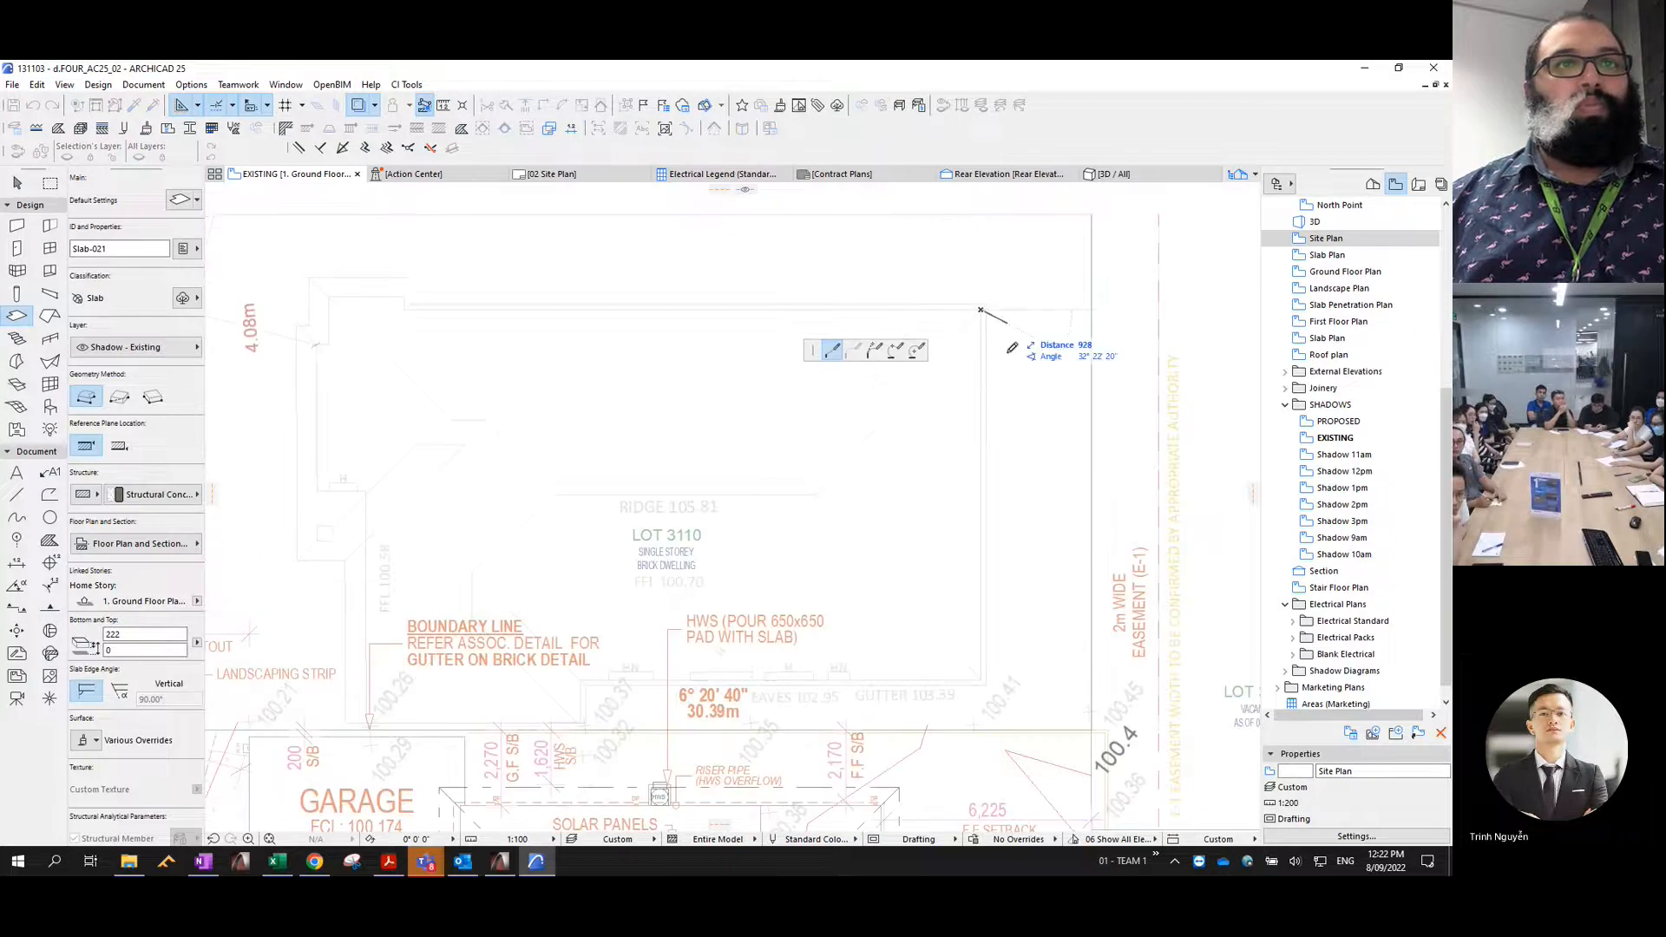
click(980, 679)
click(581, 679)
click(581, 723)
click(380, 722)
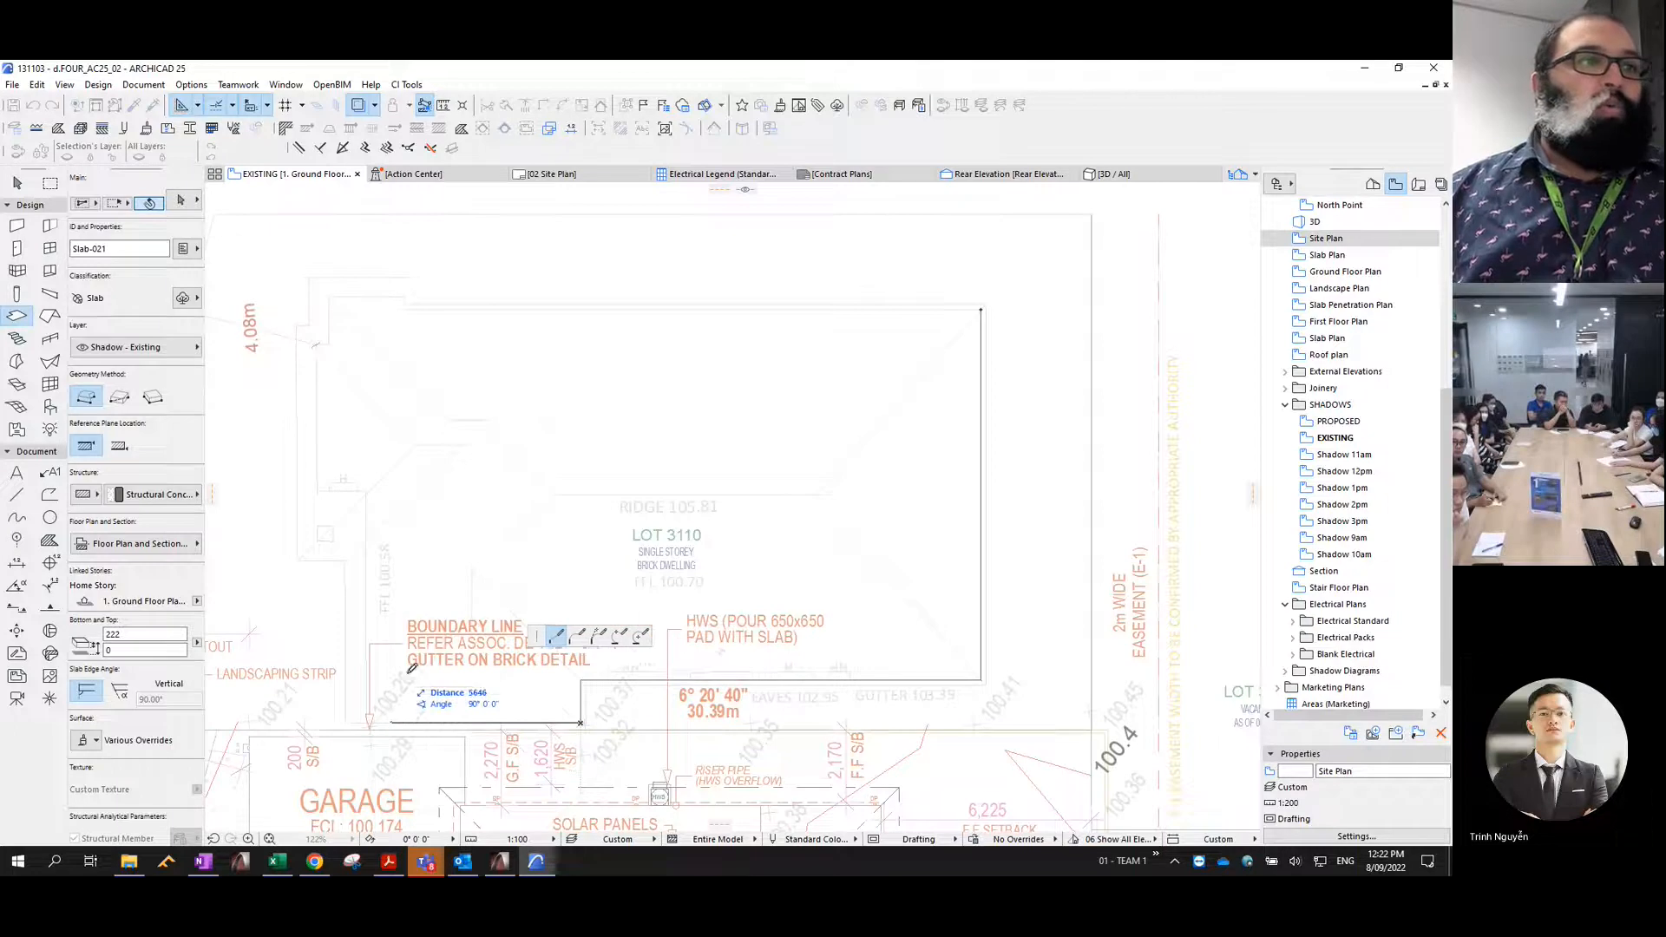
click(366, 722)
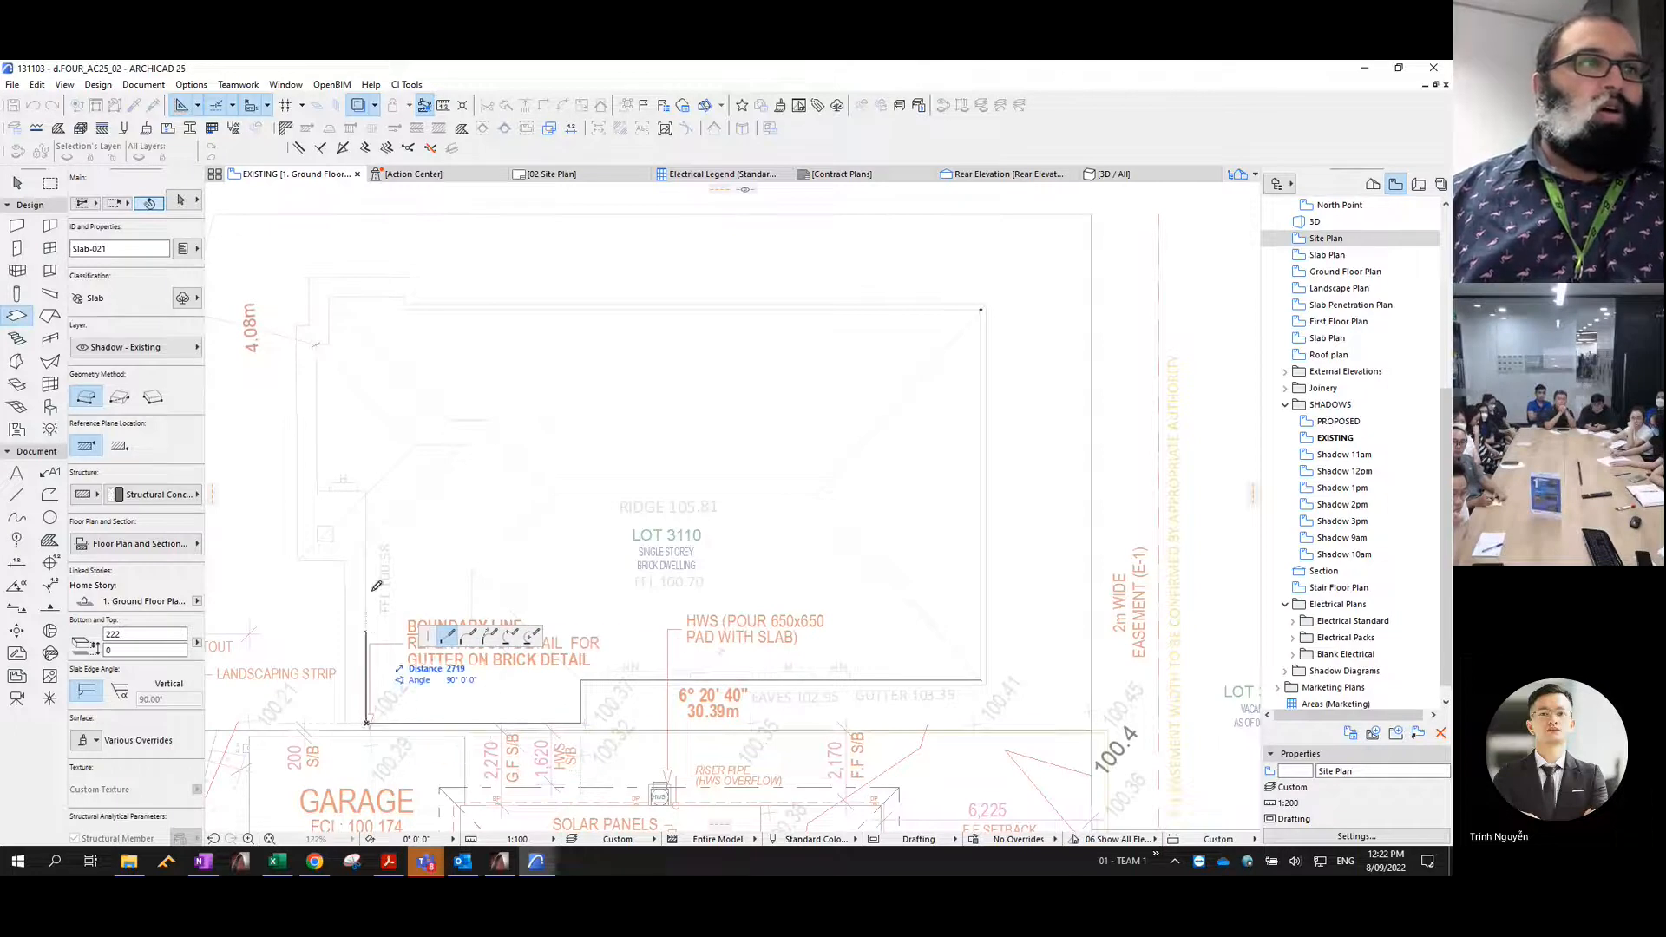
click(366, 492)
click(317, 491)
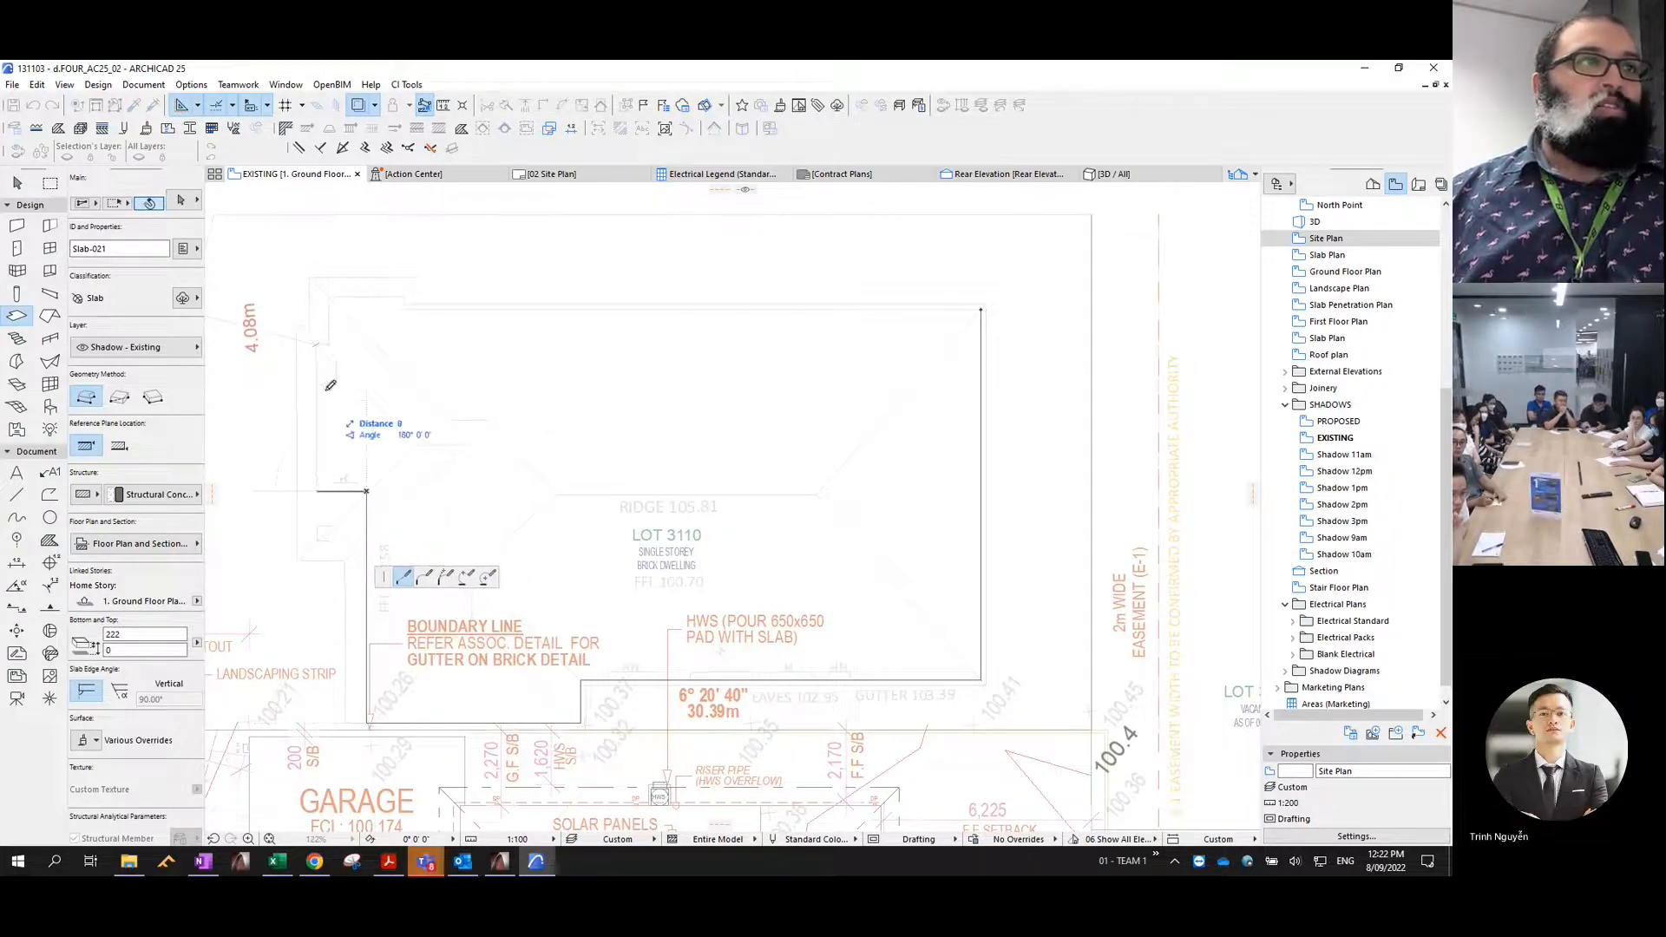
click(318, 345)
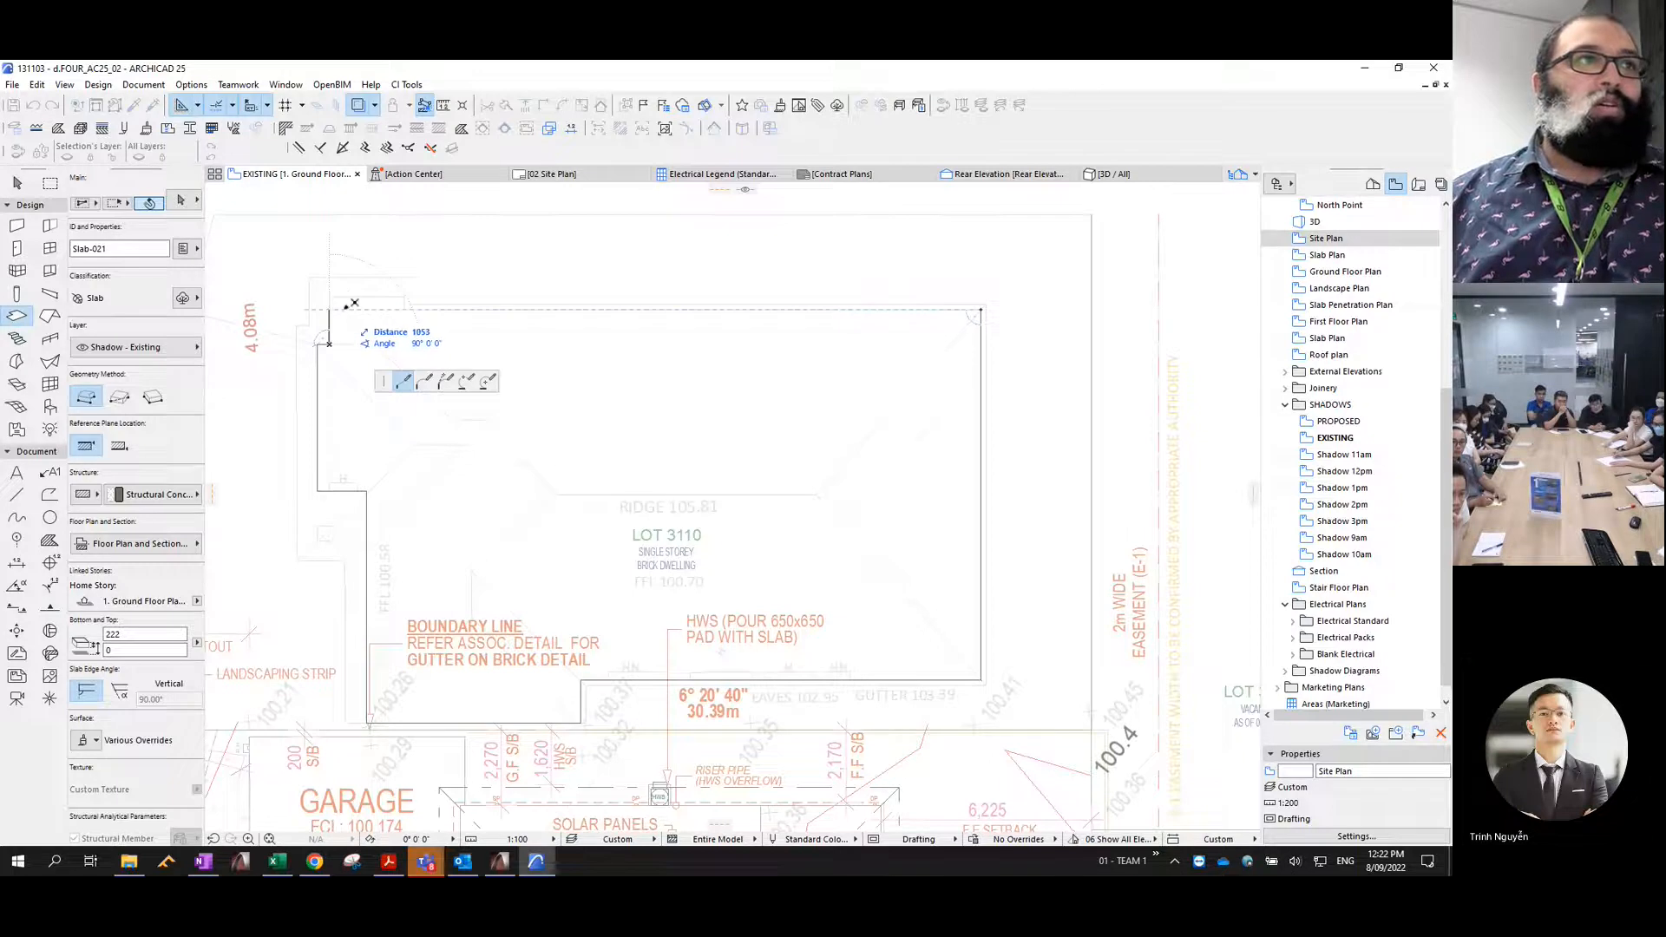
click(405, 302)
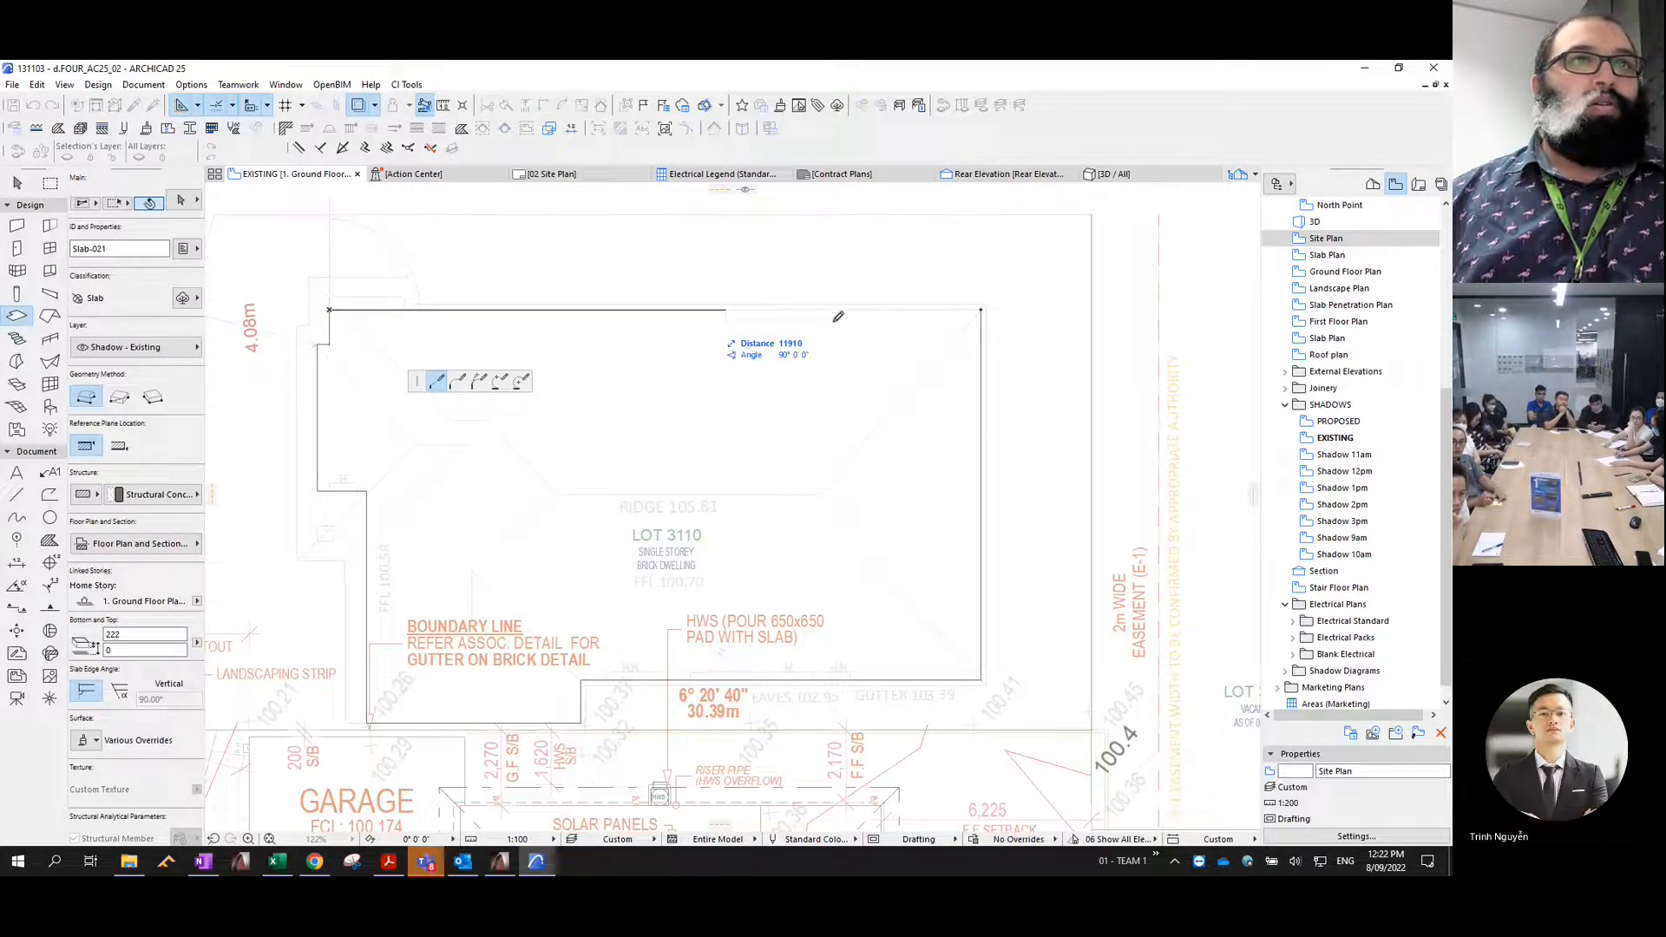
click(983, 307)
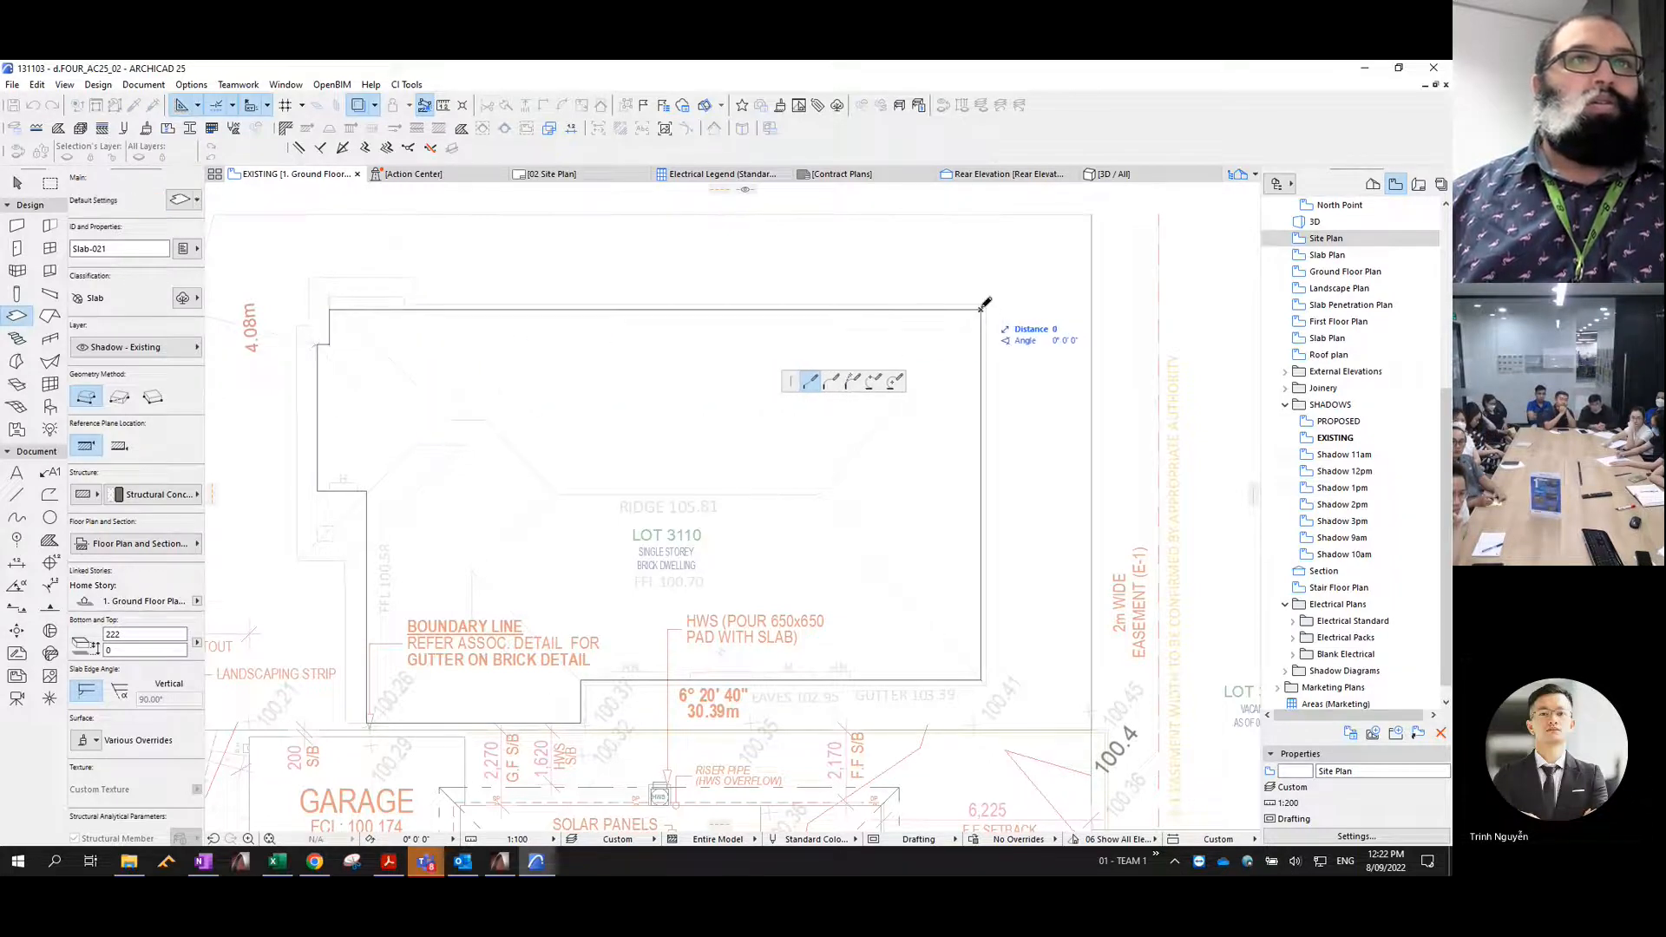
- Trace the Lot 3122 brick dwelling as a rectangular slab about 10,264 mm wide, closing it along the cut-off end of its walls
scroll(937, 330, down, 6)
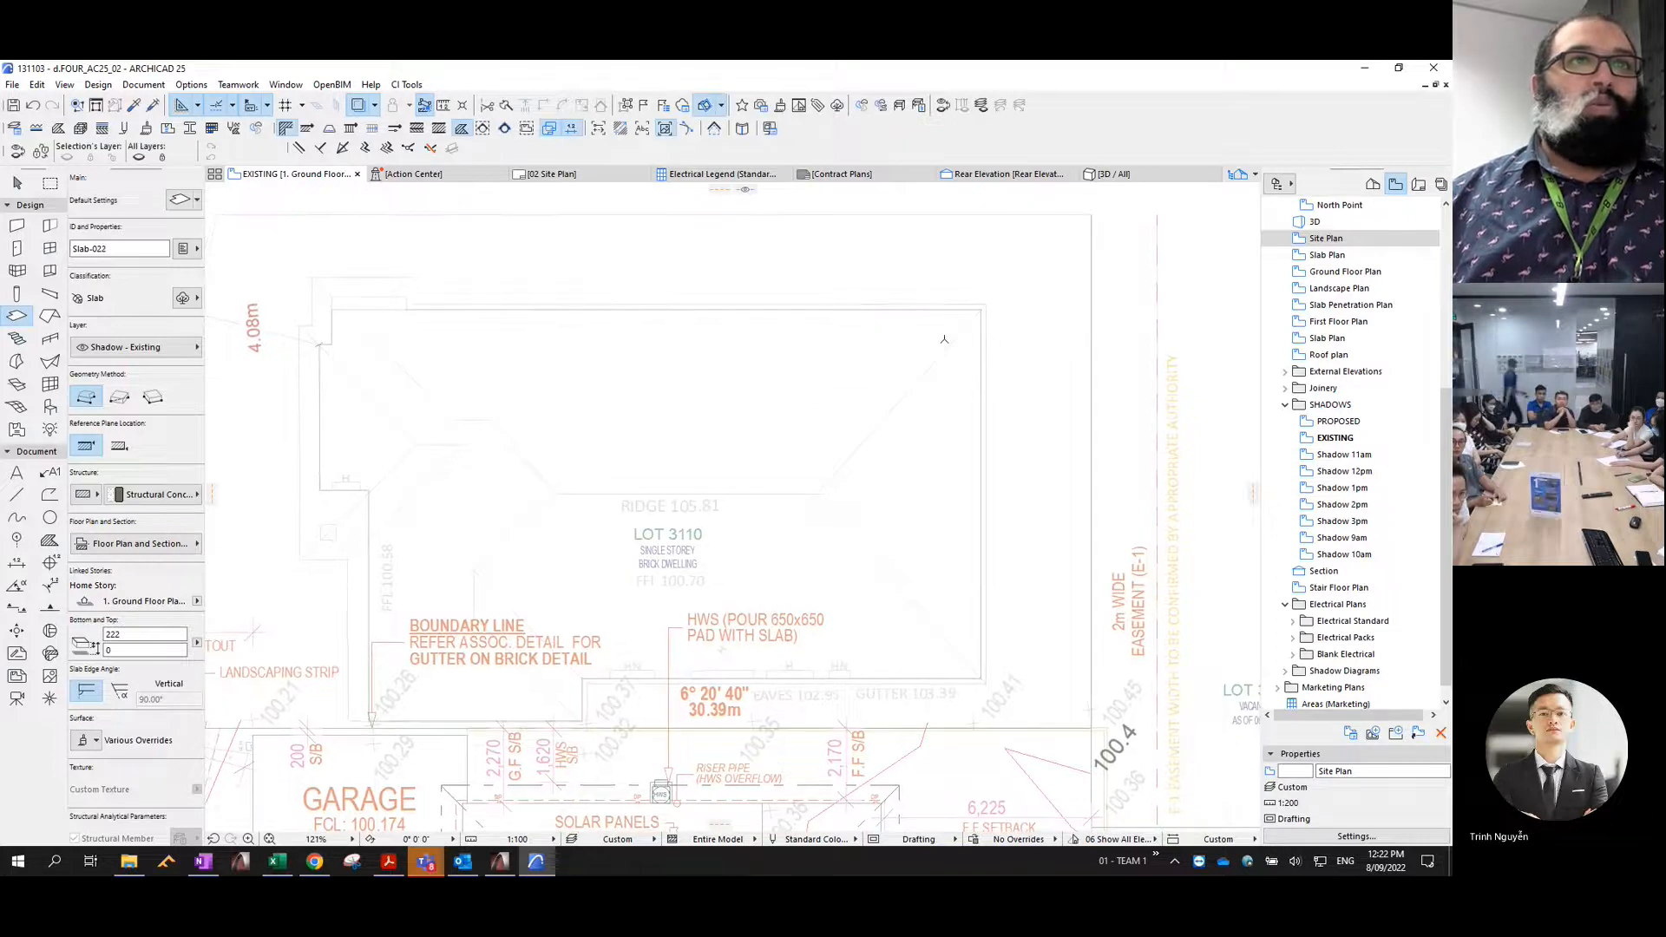
middle_drag(879, 315, 740, 220)
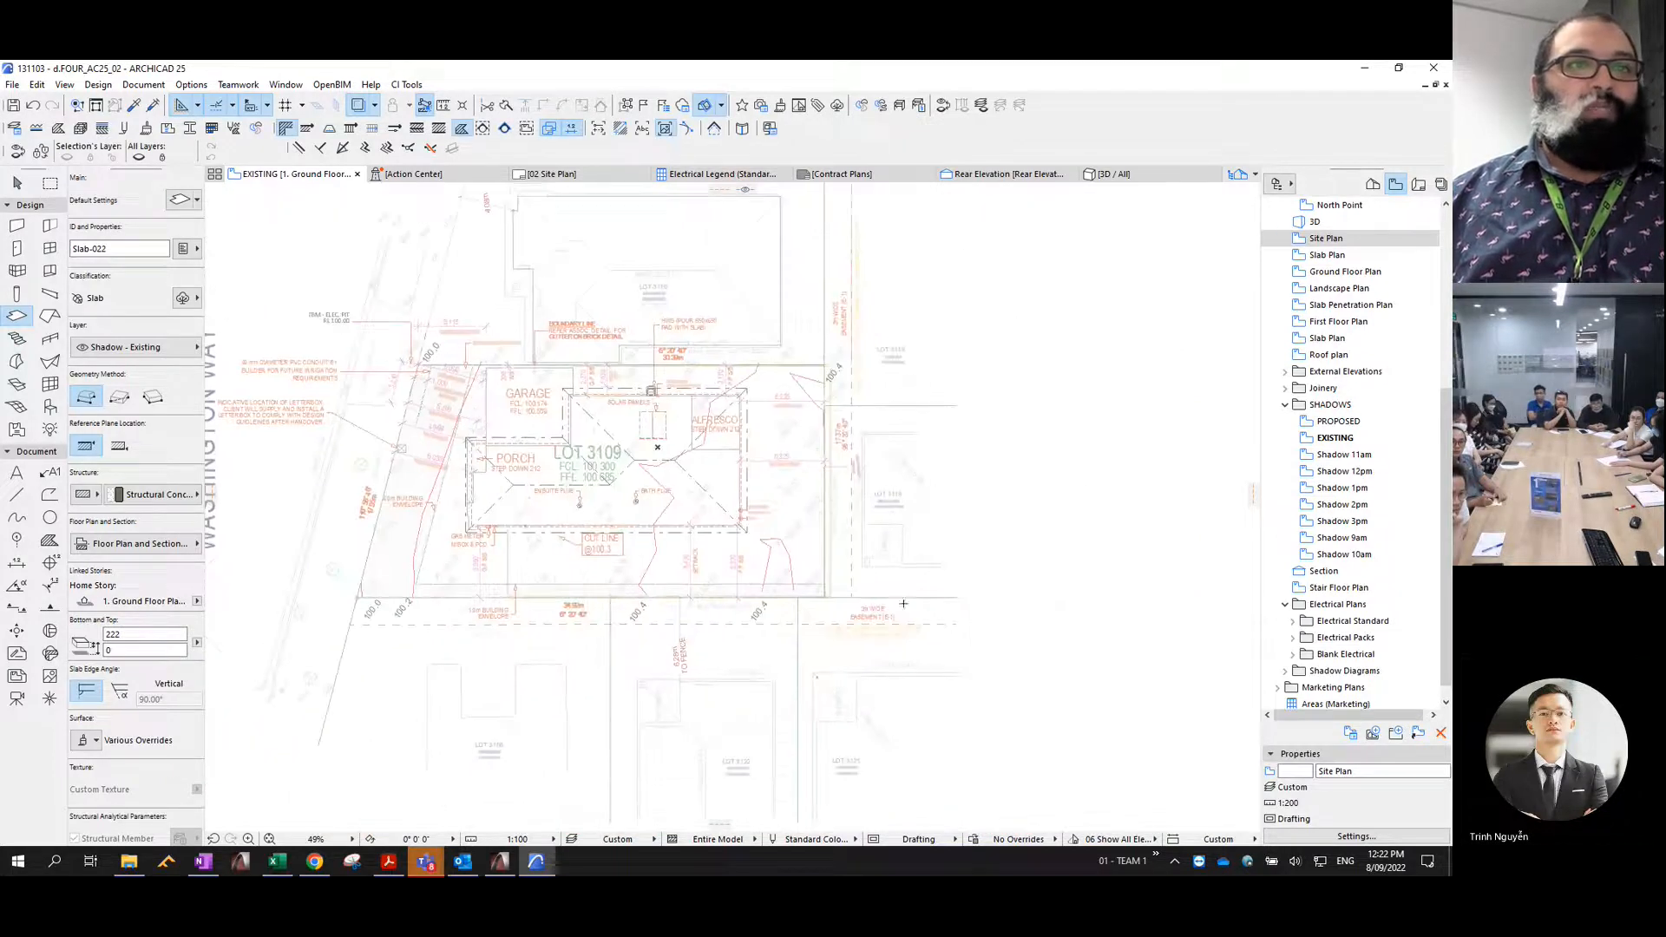
middle_drag(841, 649, 938, 413)
scroll(609, 521, up, 3)
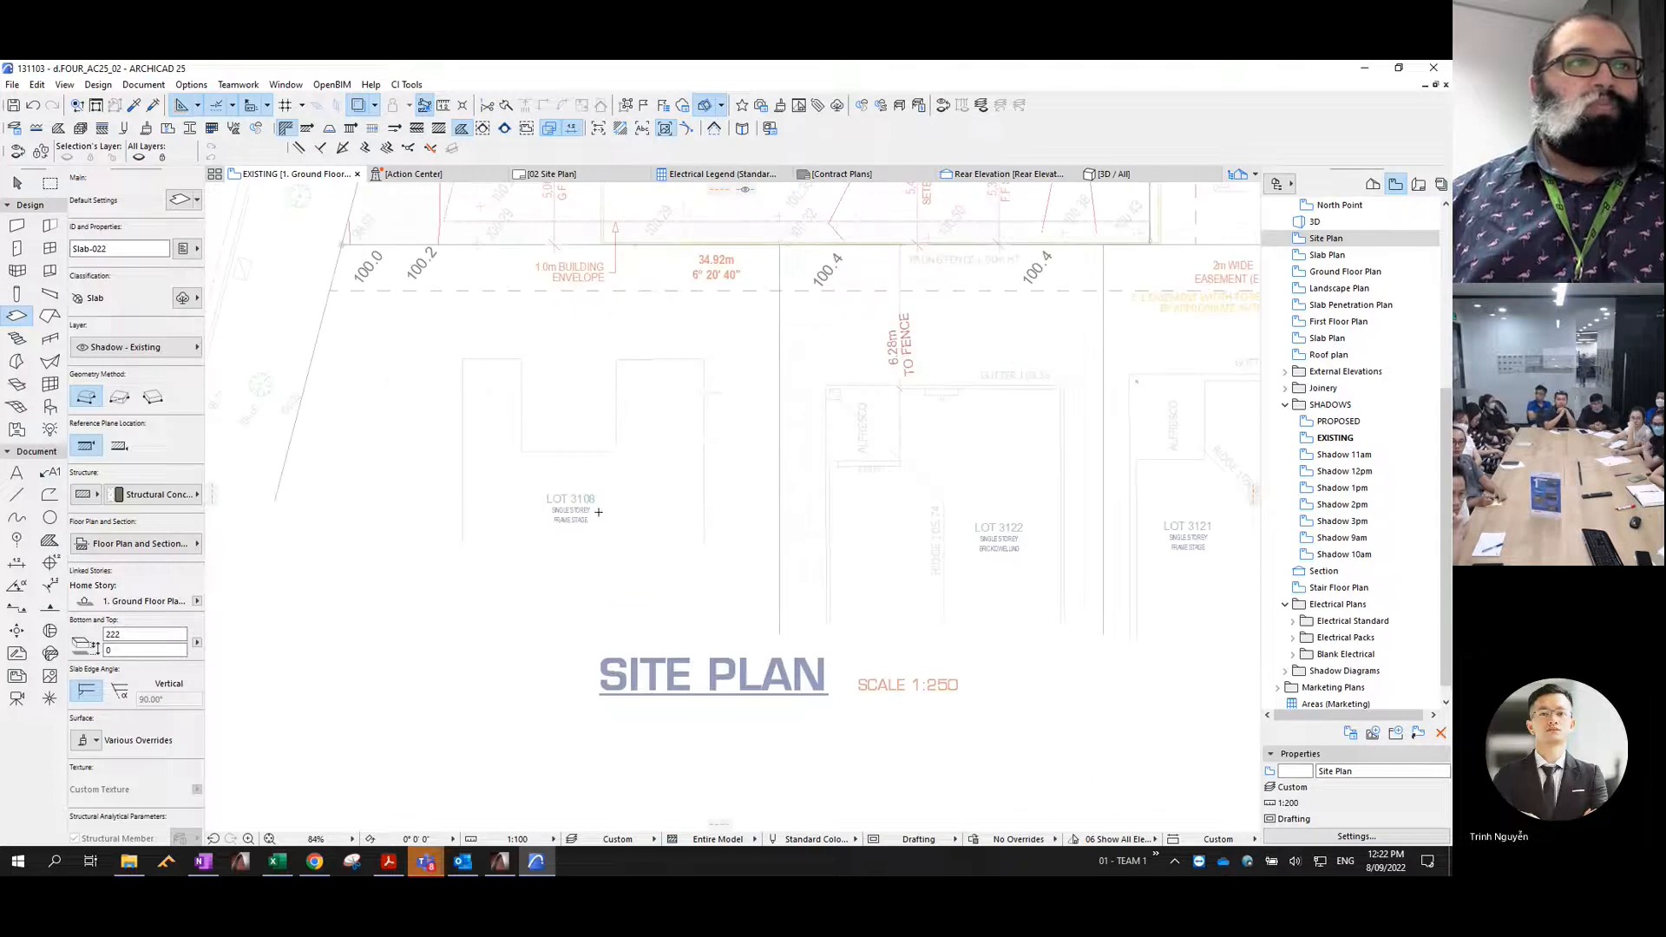
scroll(608, 543, up, 4)
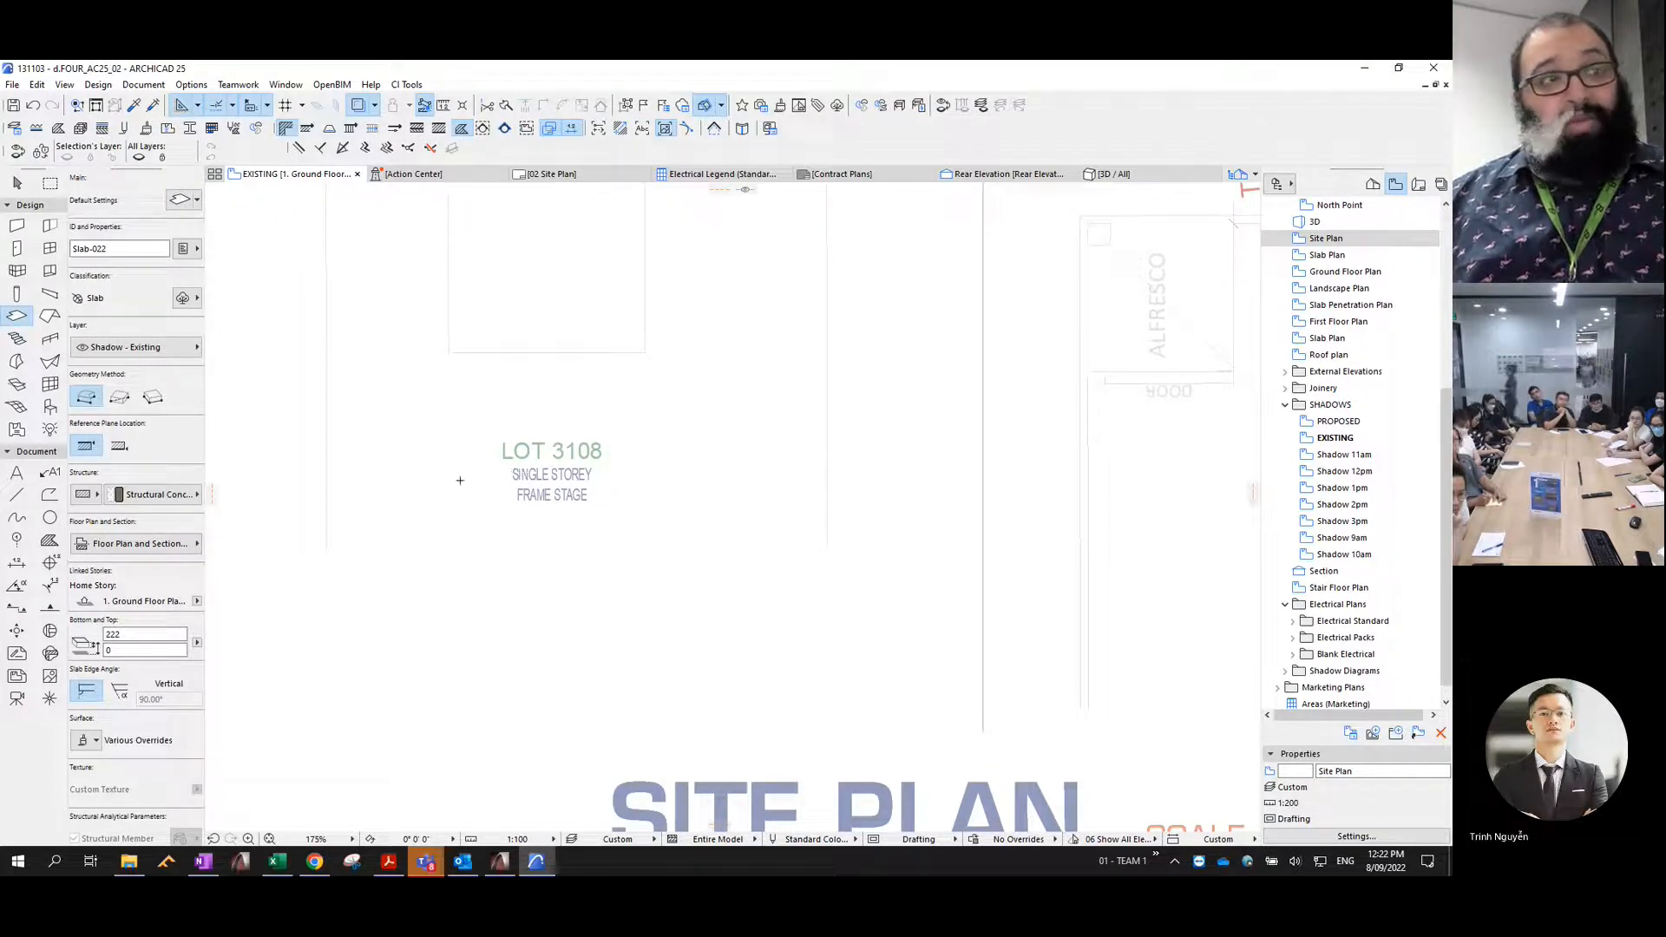
scroll(534, 473, down, 4)
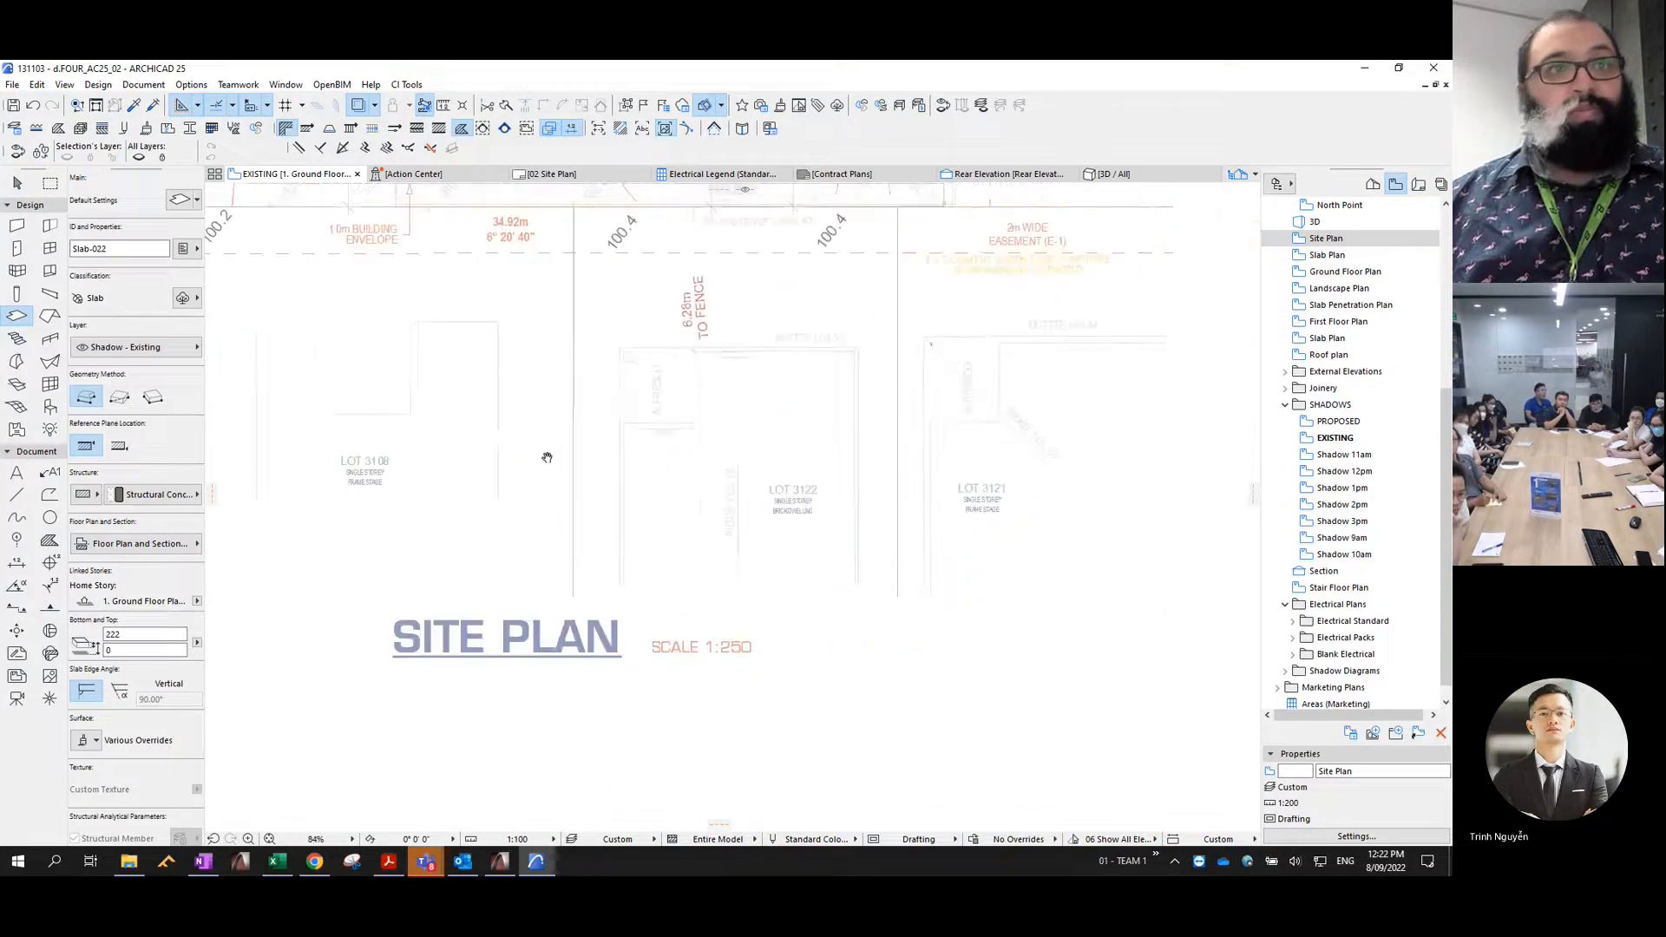
scroll(852, 585, up, 3)
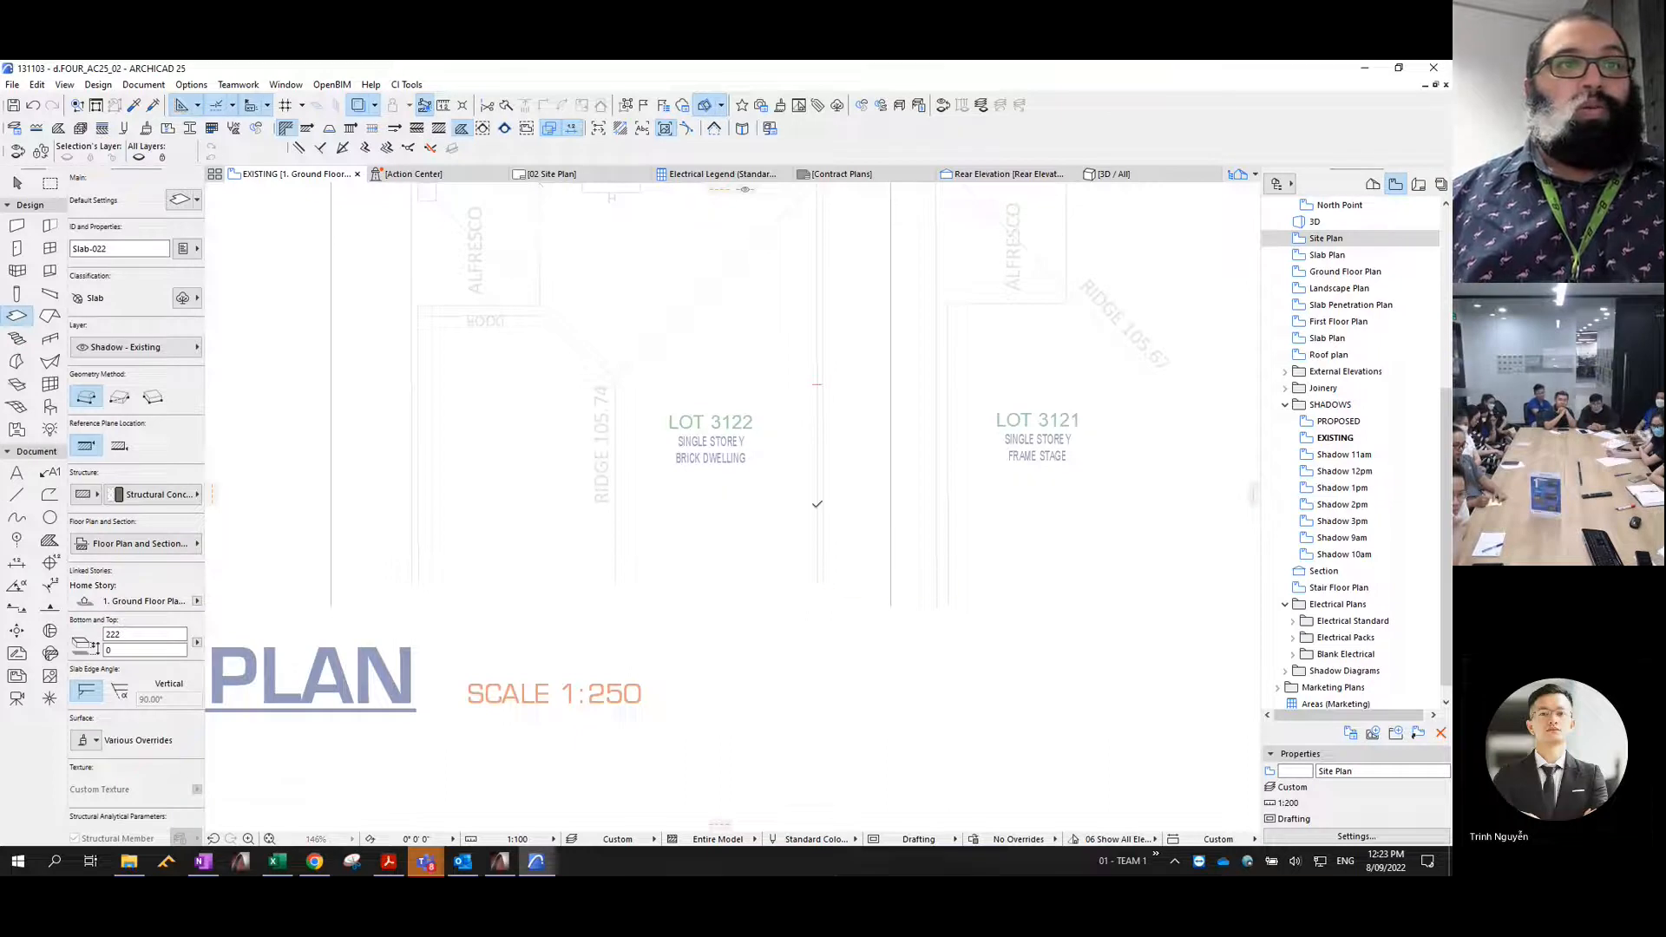
click(817, 581)
scroll(822, 486, up, 1)
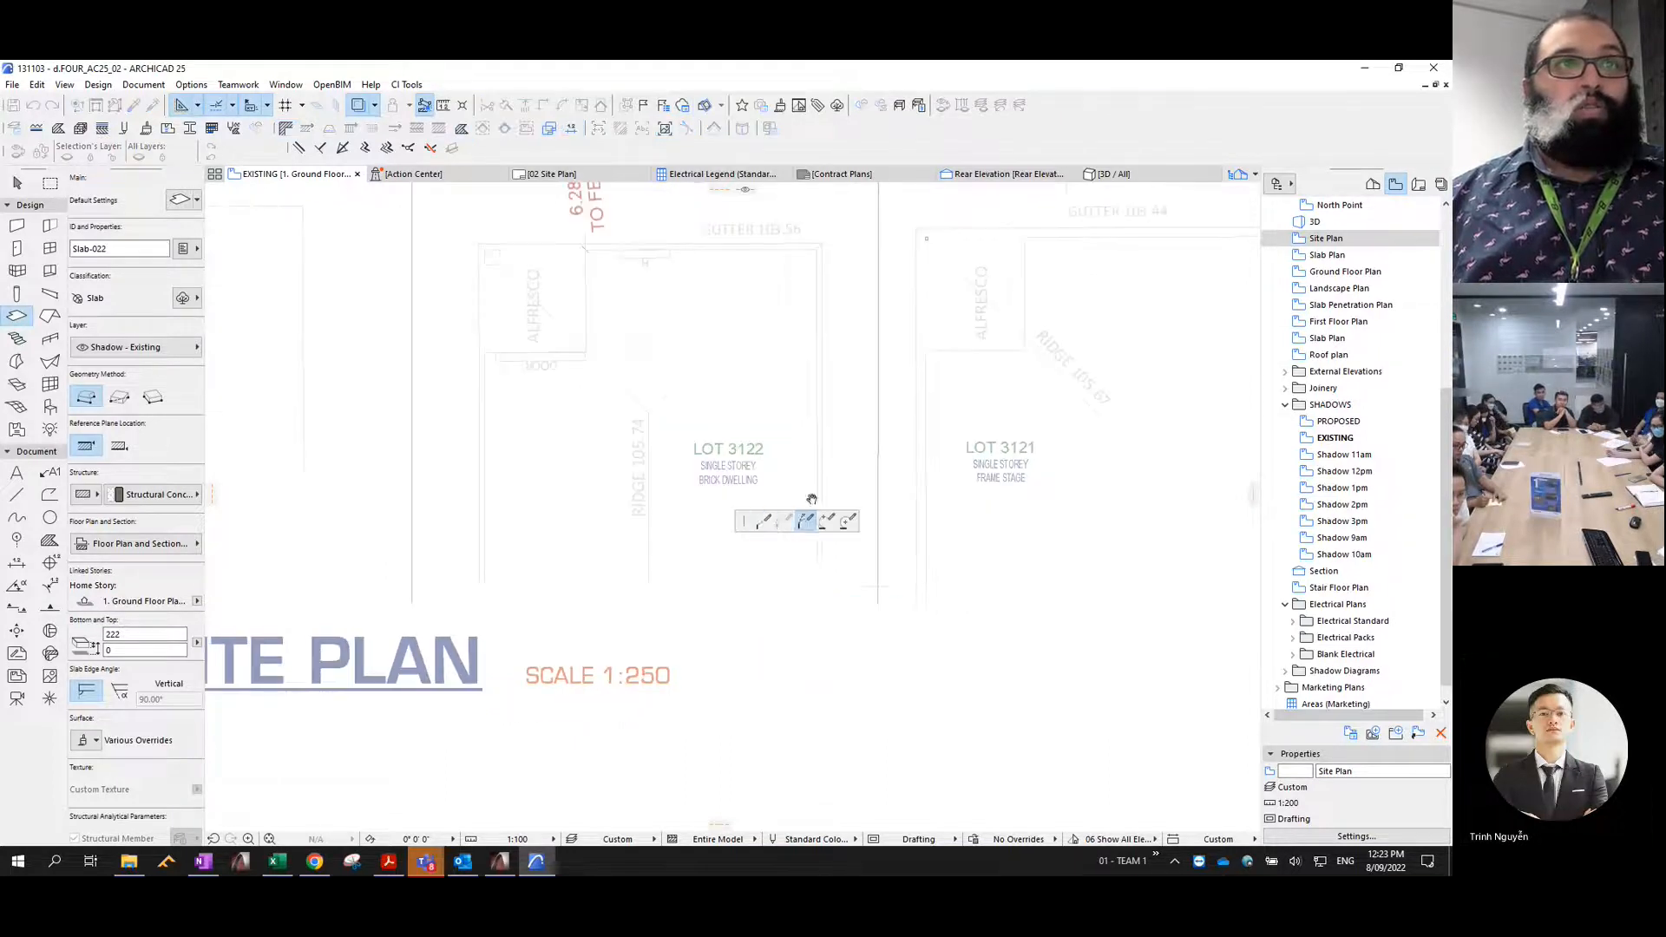
click(816, 249)
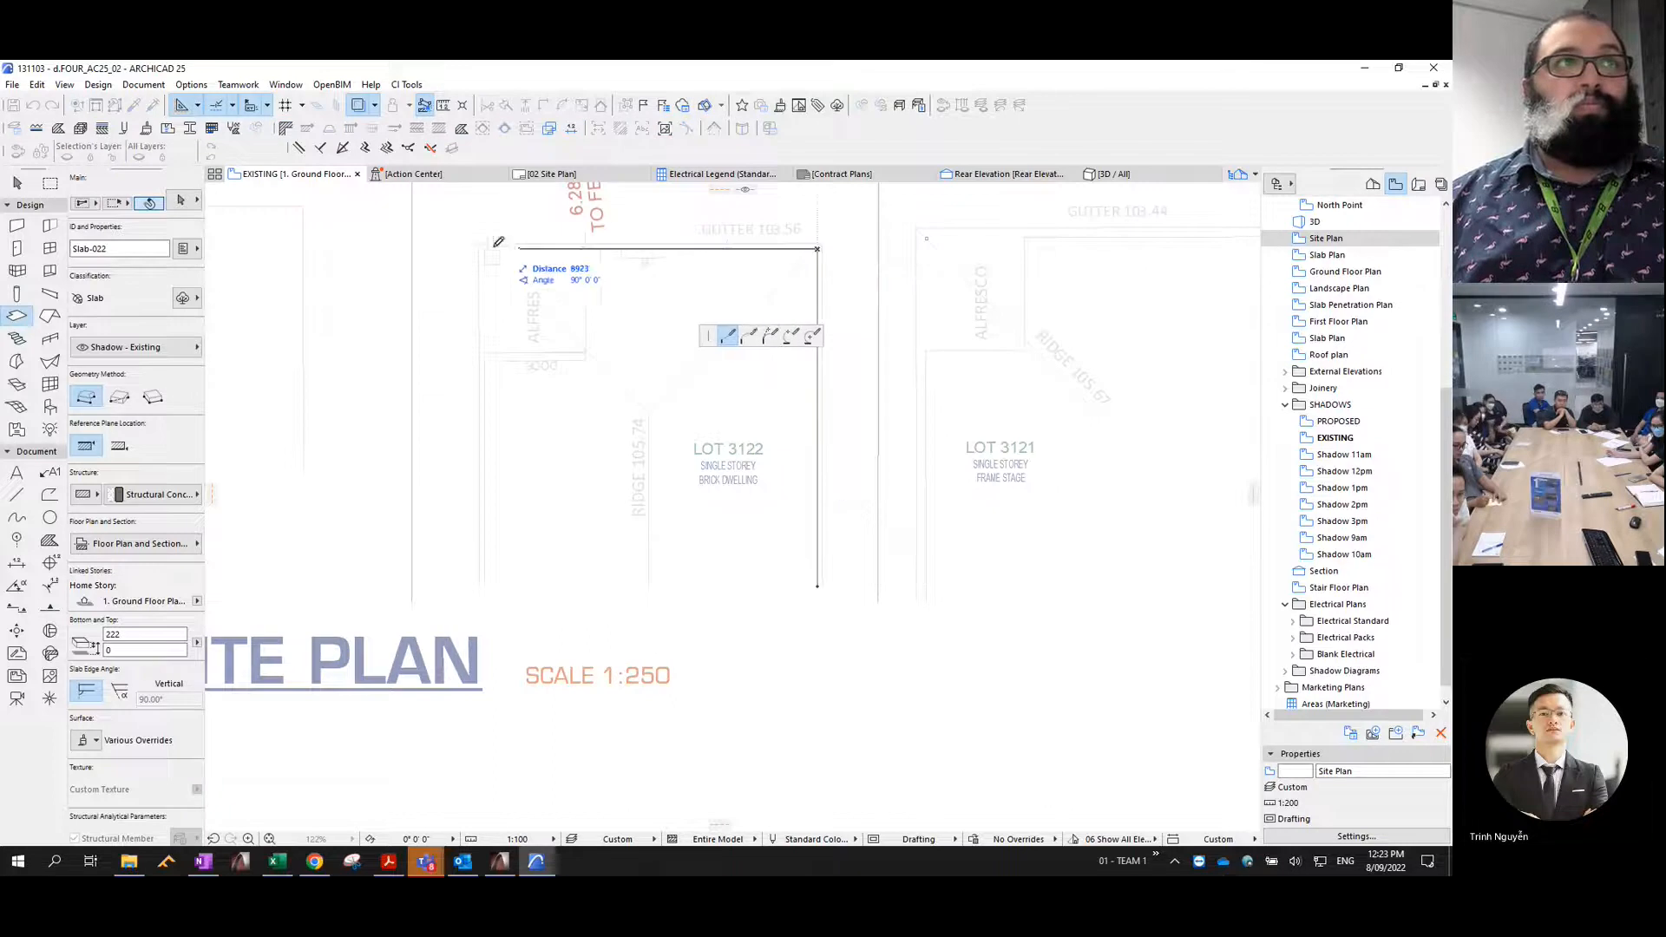
click(484, 507)
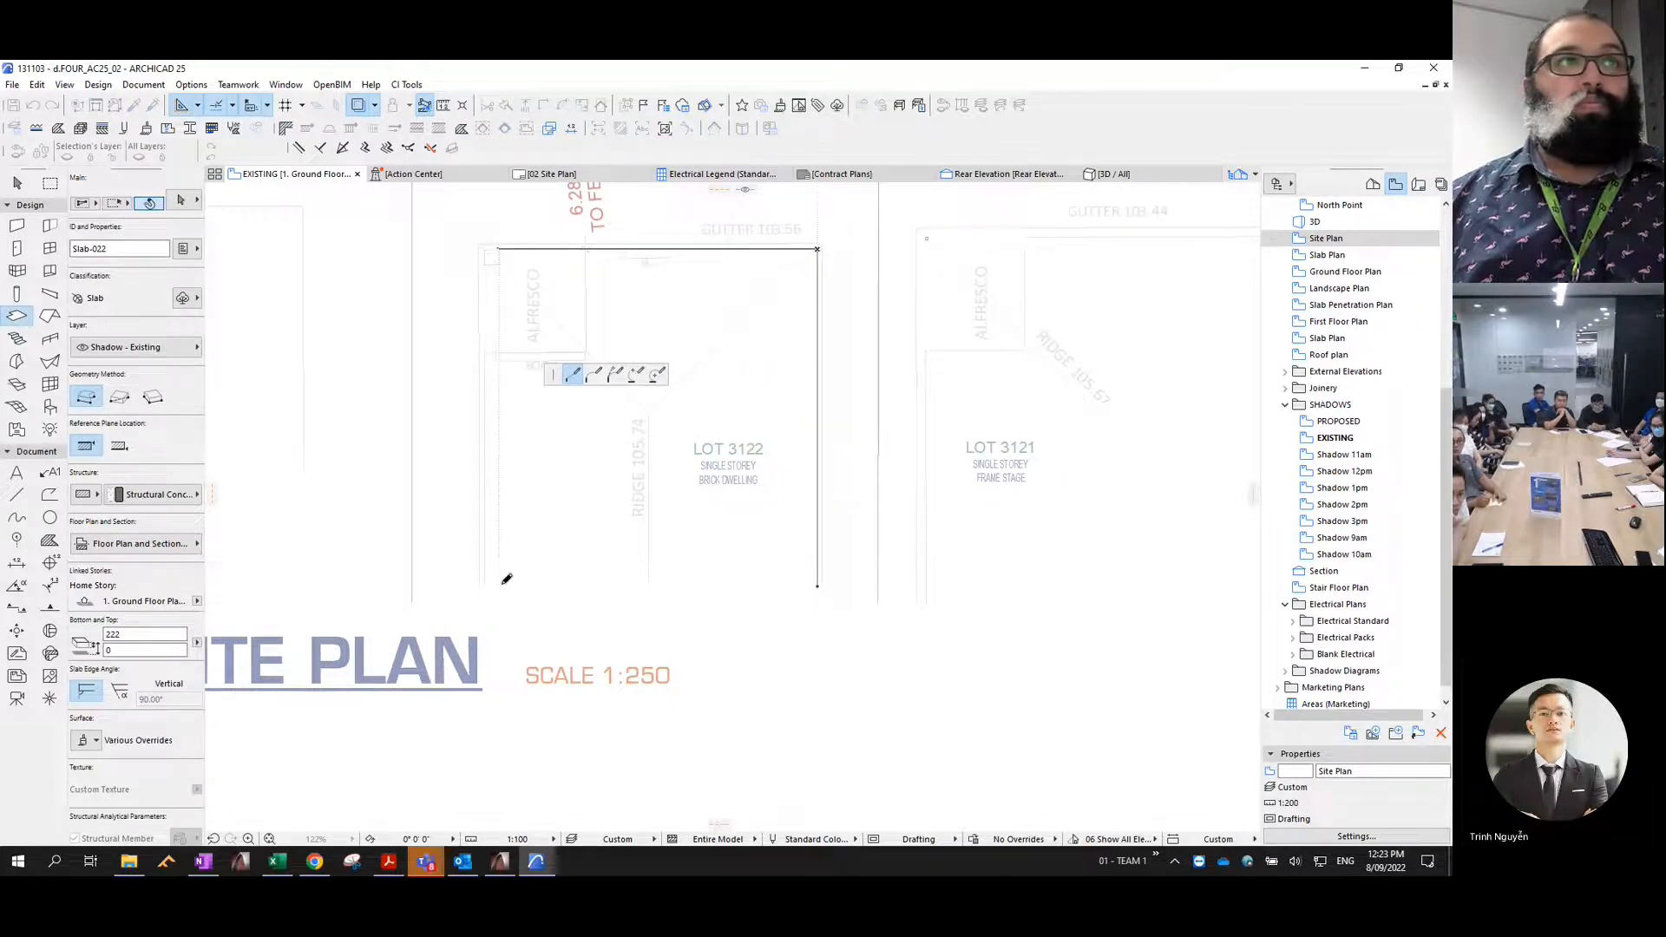
click(484, 586)
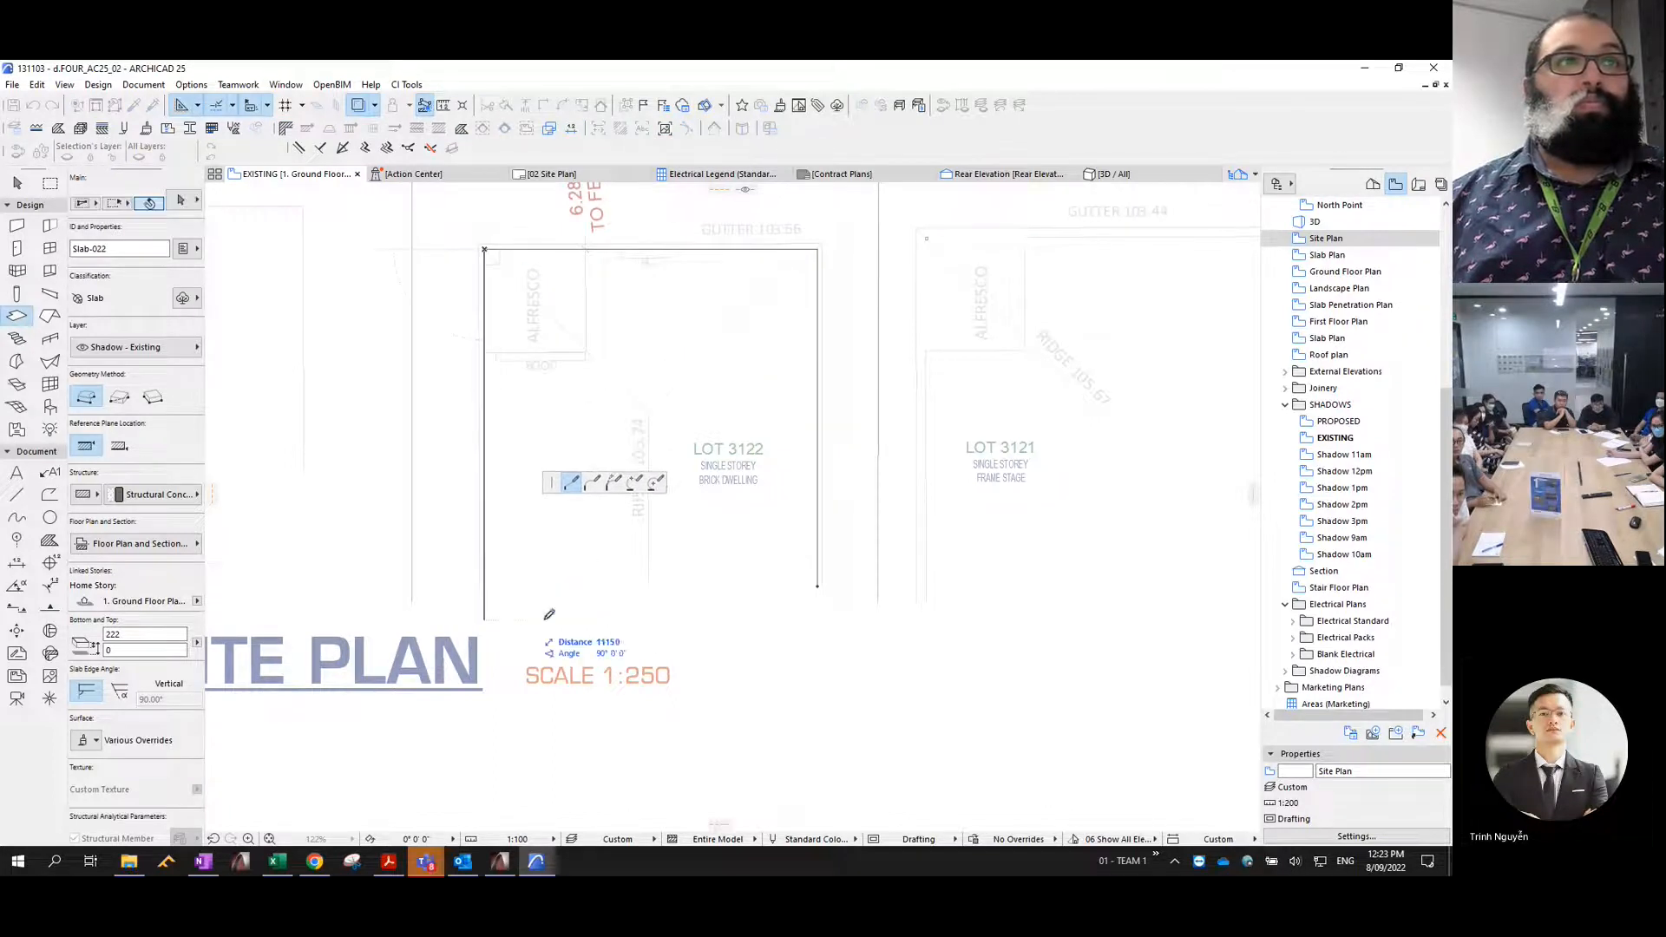
click(818, 586)
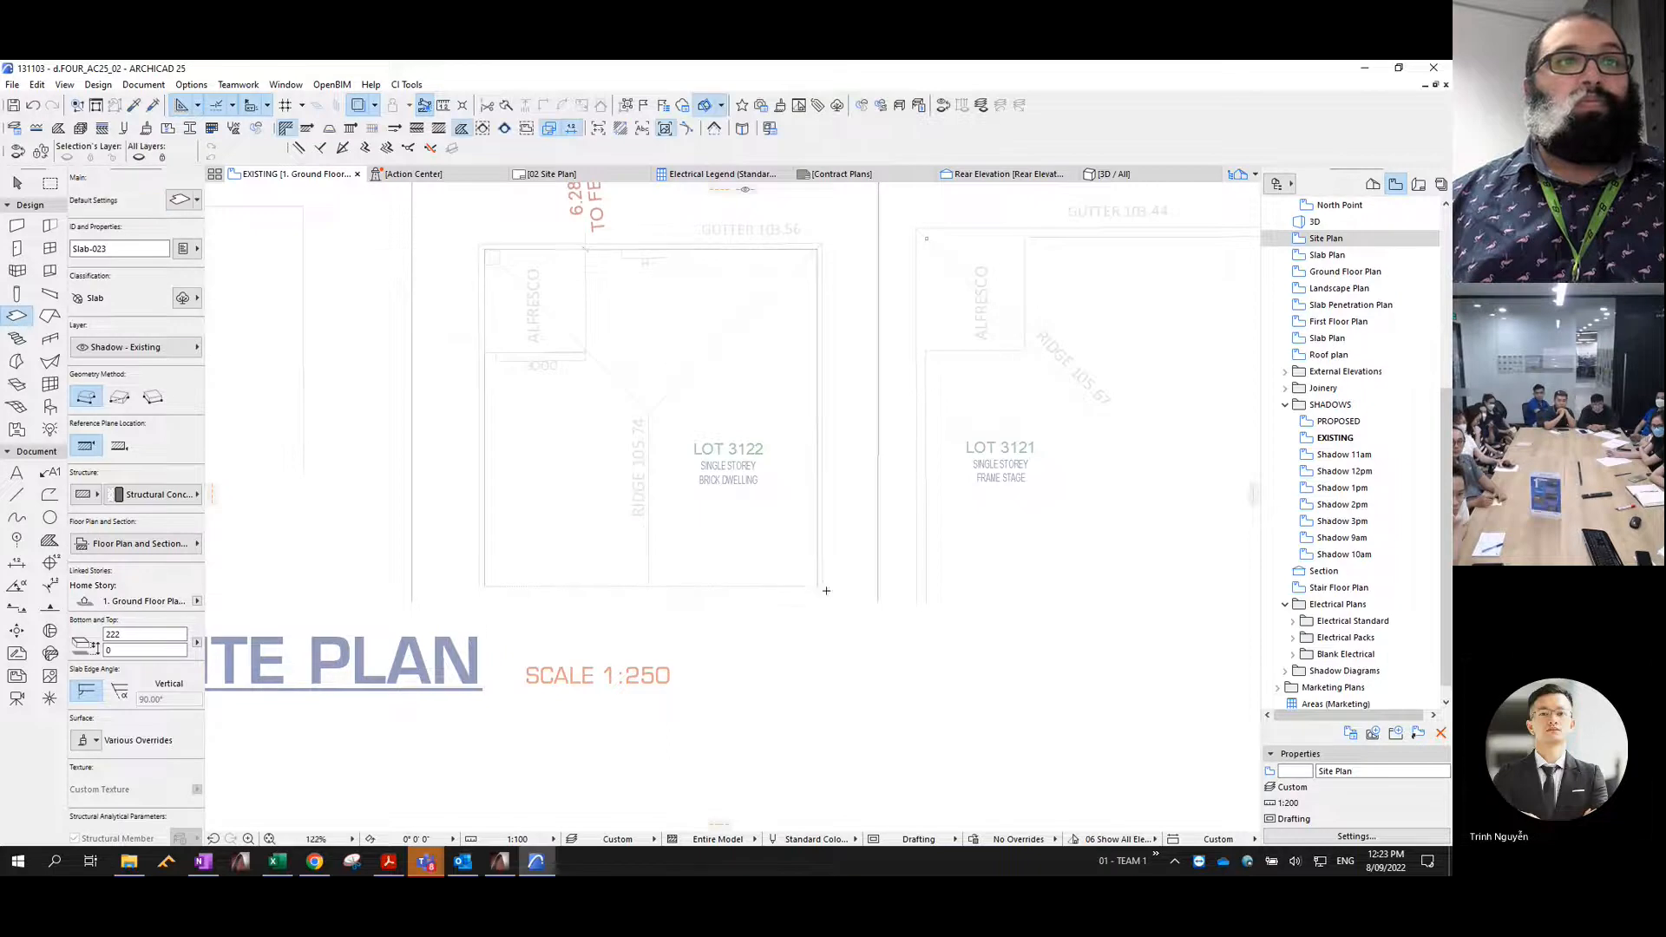
- Trace the Lot 3119 rendered dwelling as a rectangular slab, closing it along the cut-off end of its walls
scroll(850, 582, down, 1)
scroll(922, 538, up, 2)
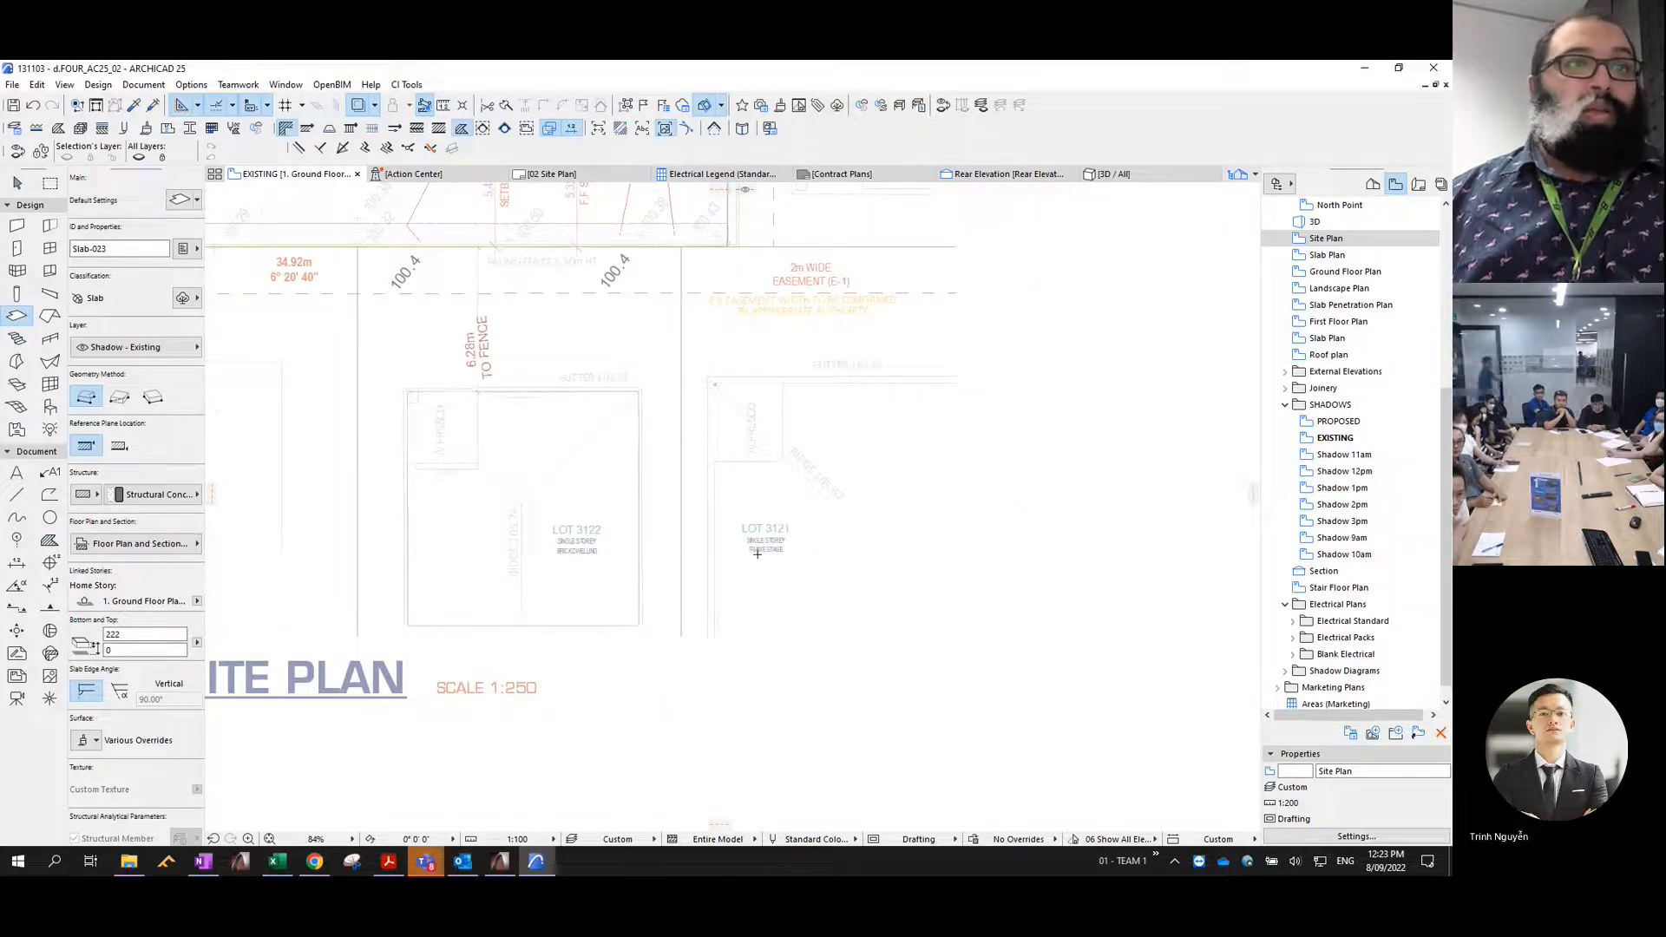
scroll(846, 539, up, 2)
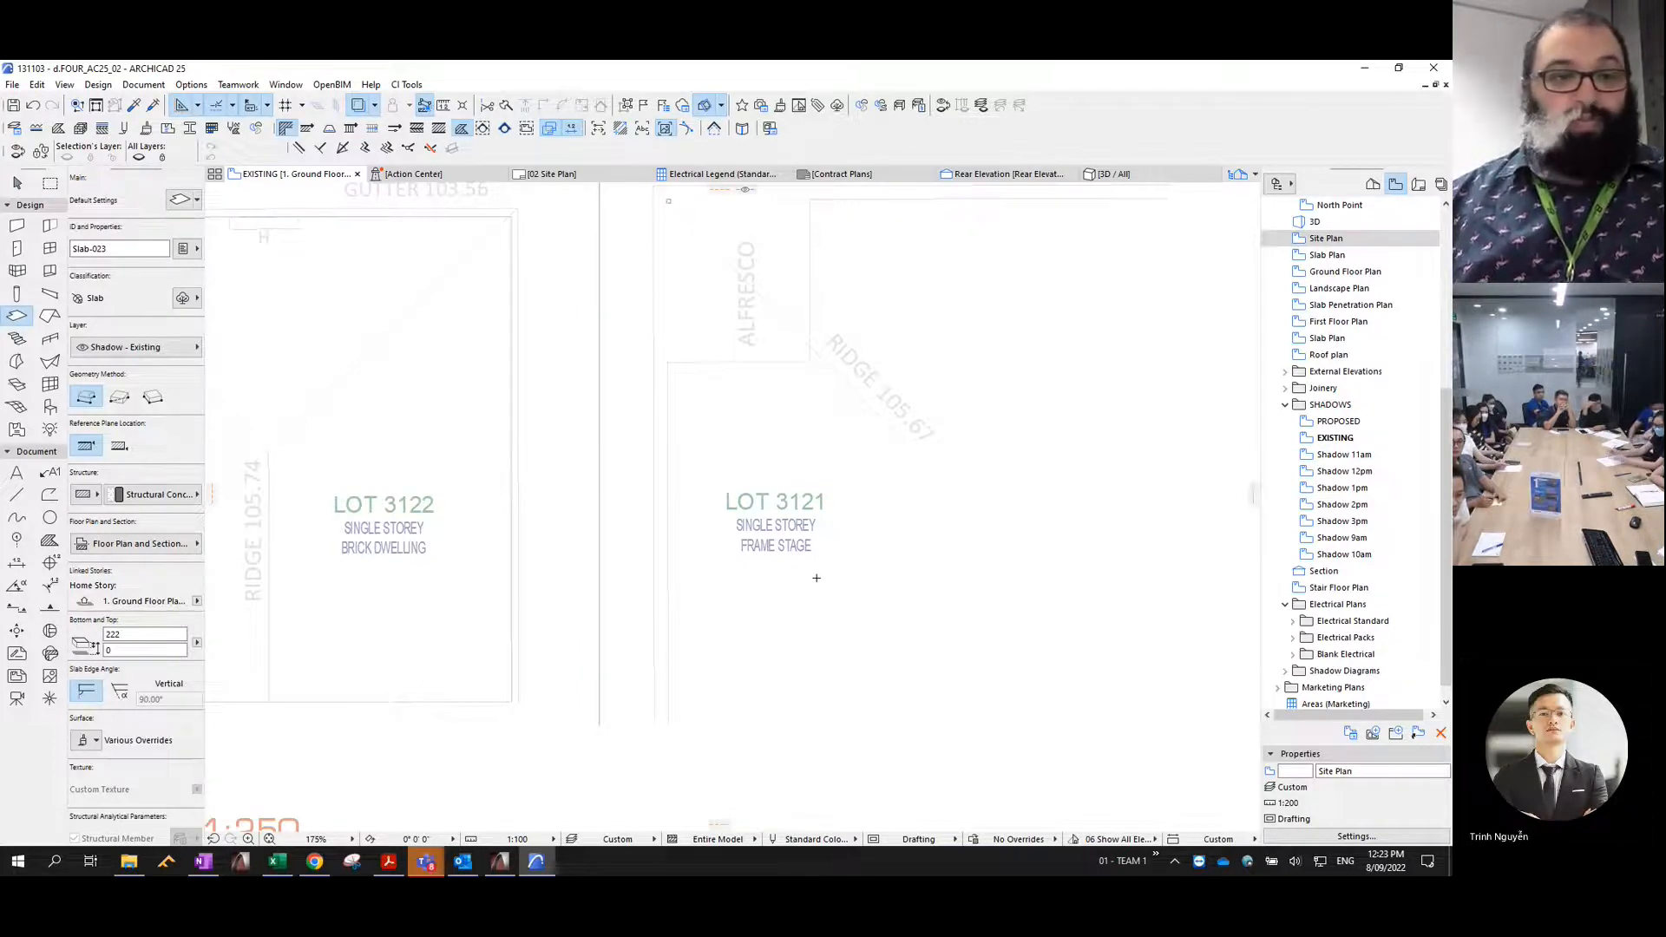
scroll(816, 581, down, 6)
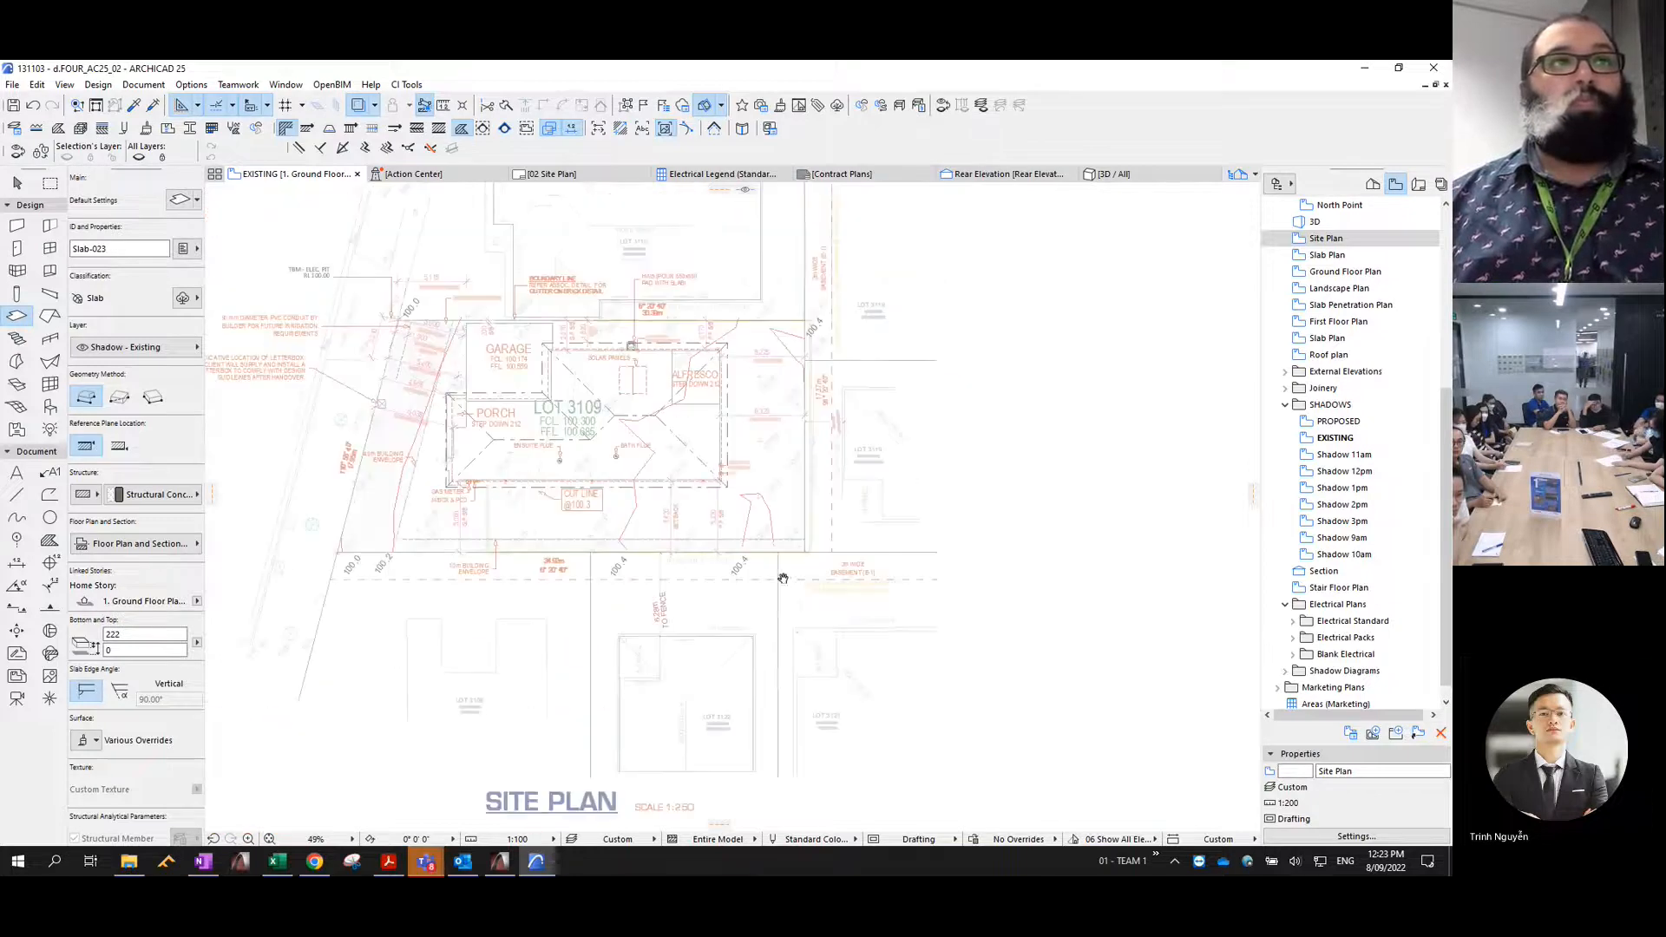
scroll(846, 506, up, 6)
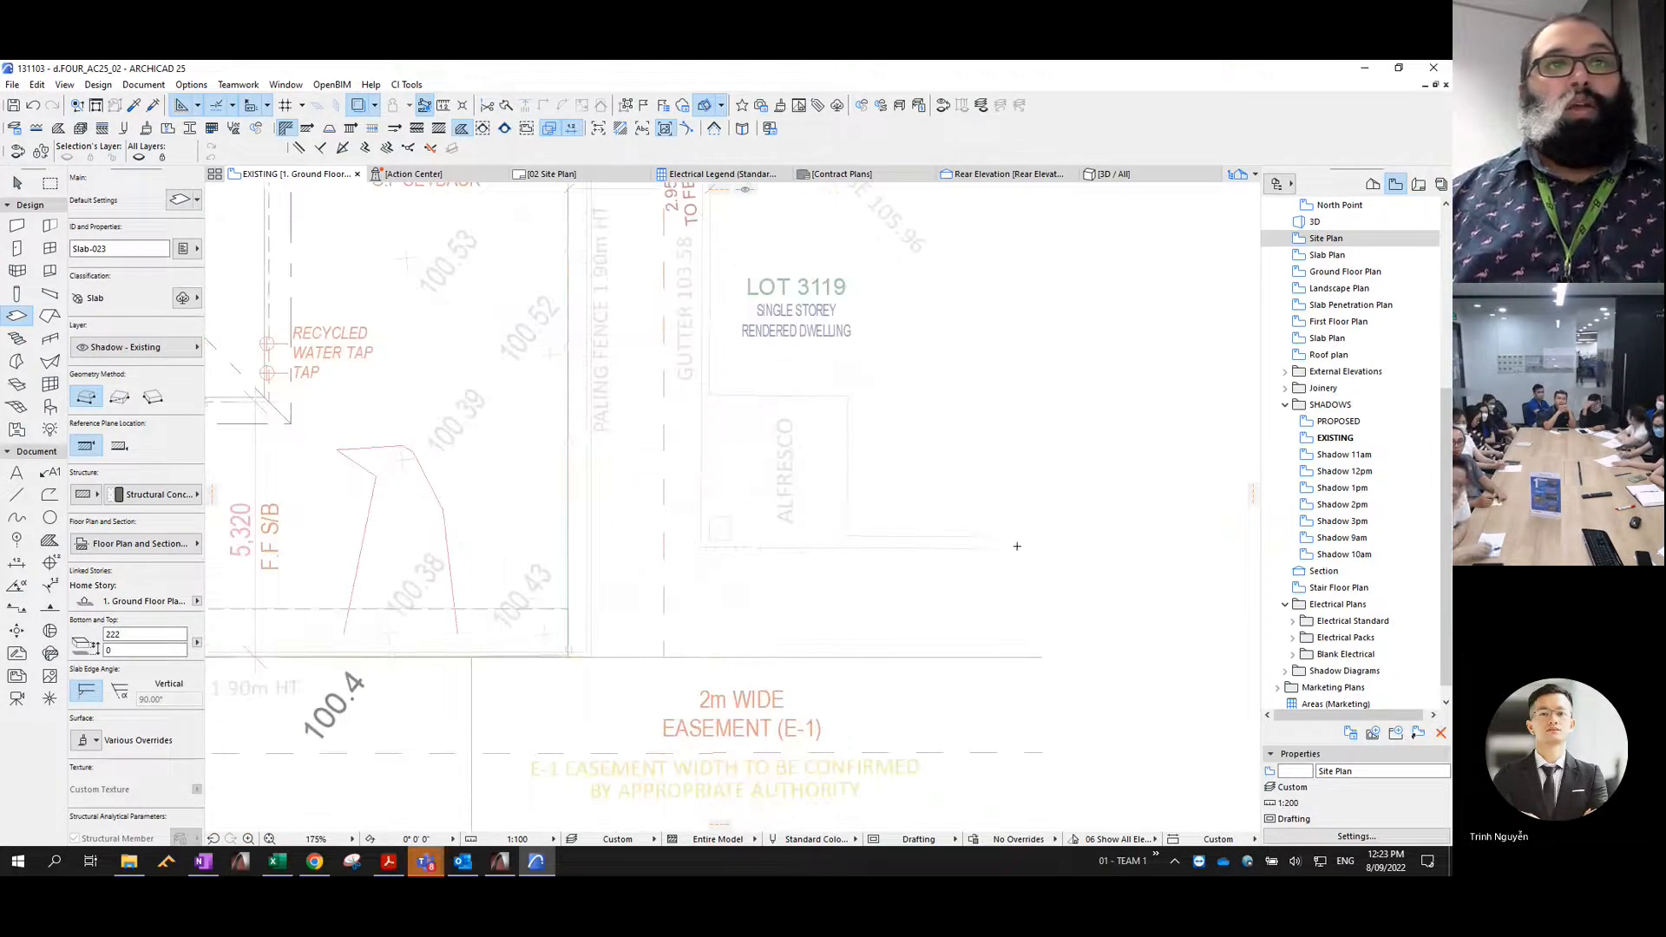
click(984, 536)
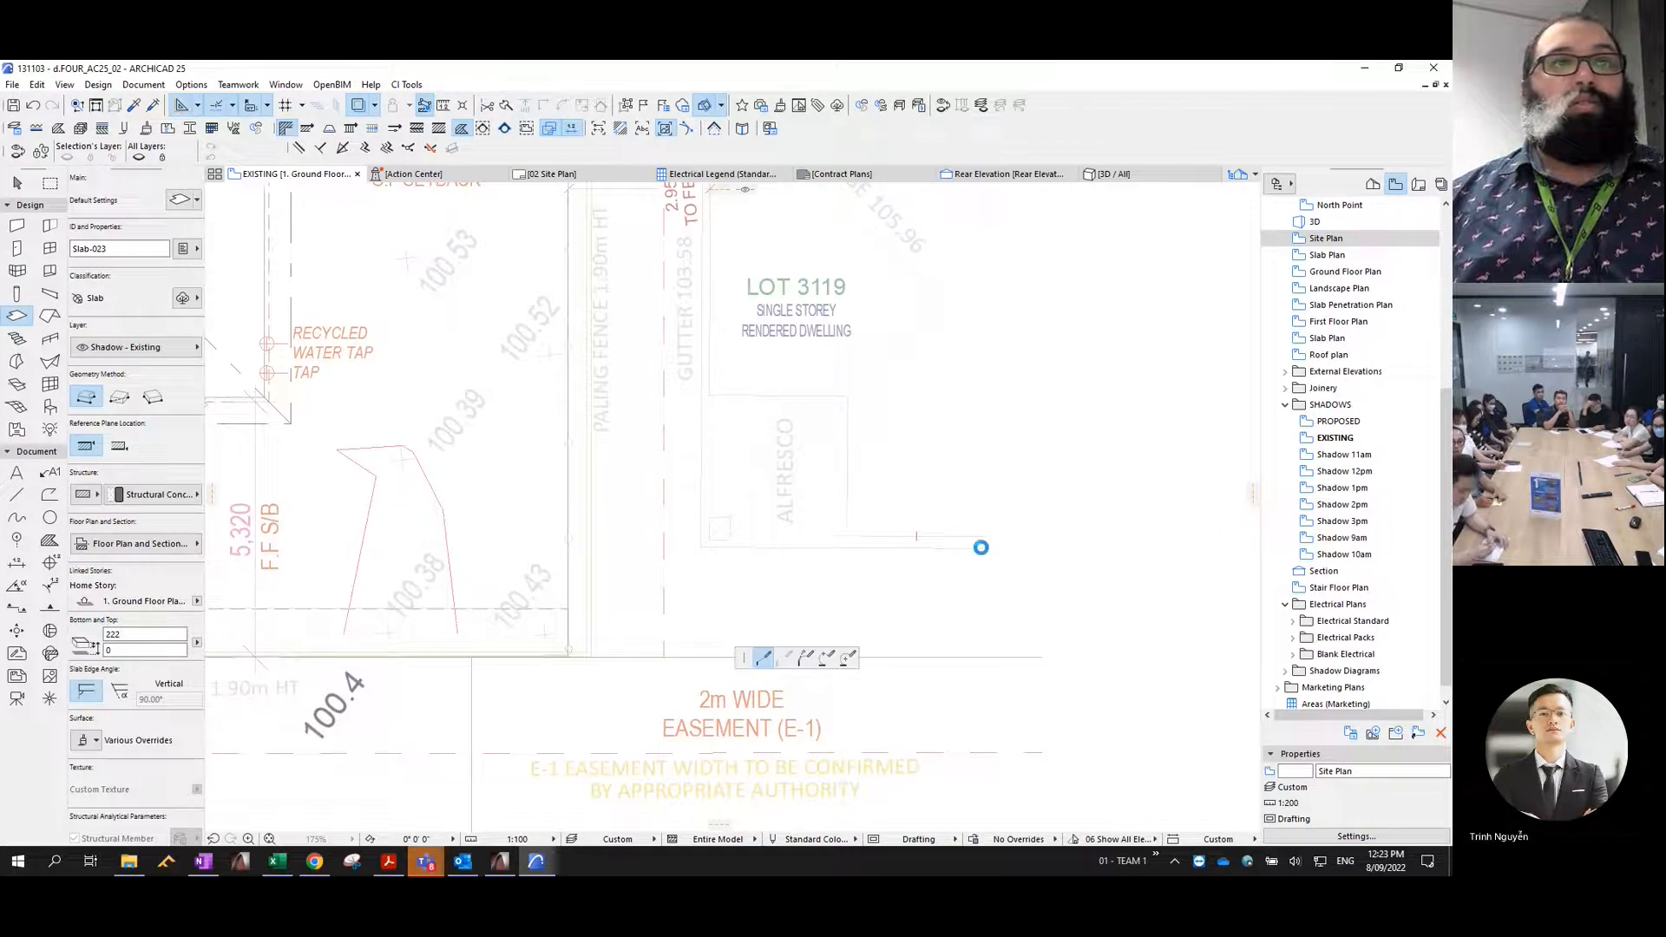
click(709, 537)
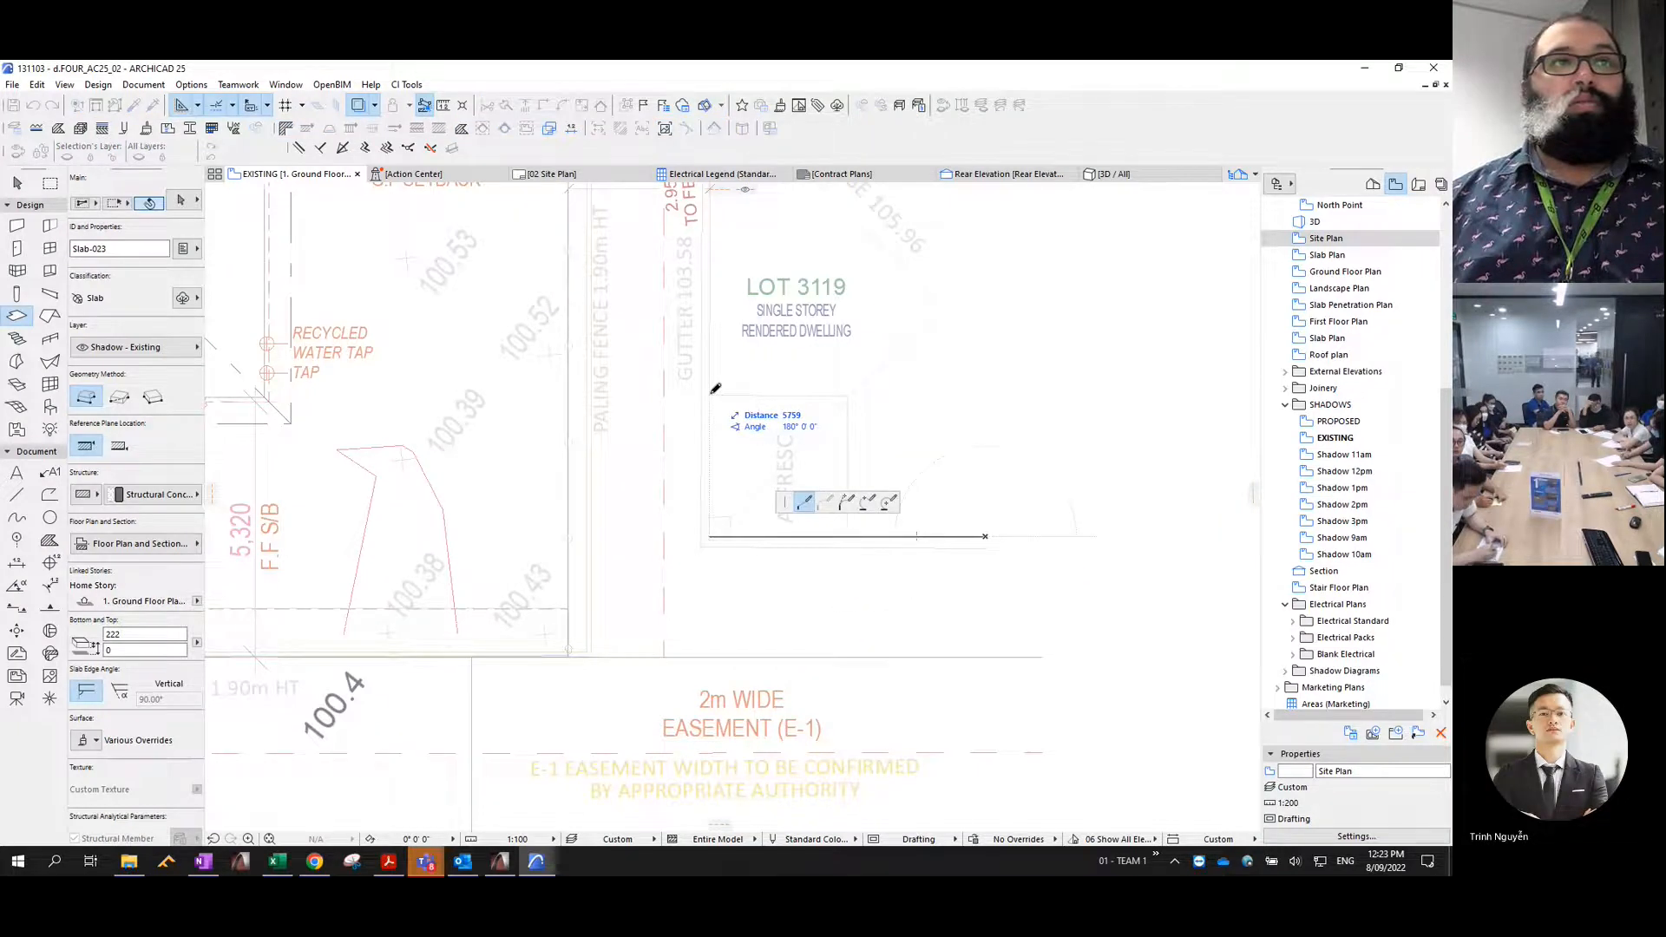
middle_drag(721, 287, 732, 587)
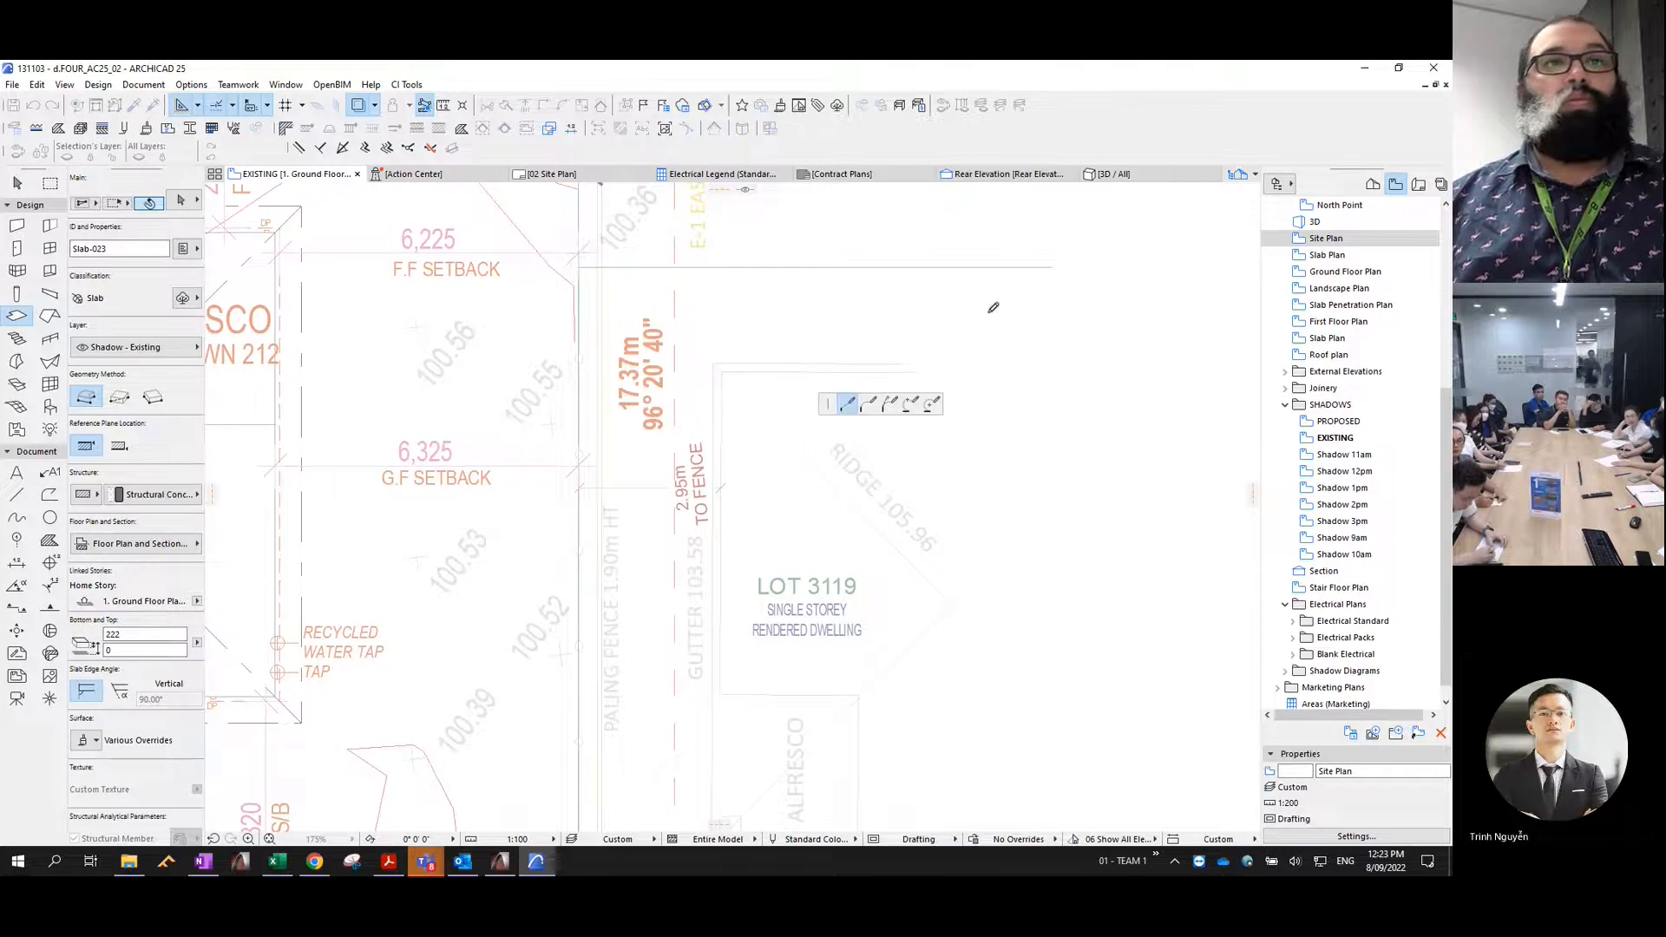
scroll(990, 313, down, 1)
scroll(990, 314, down, 2)
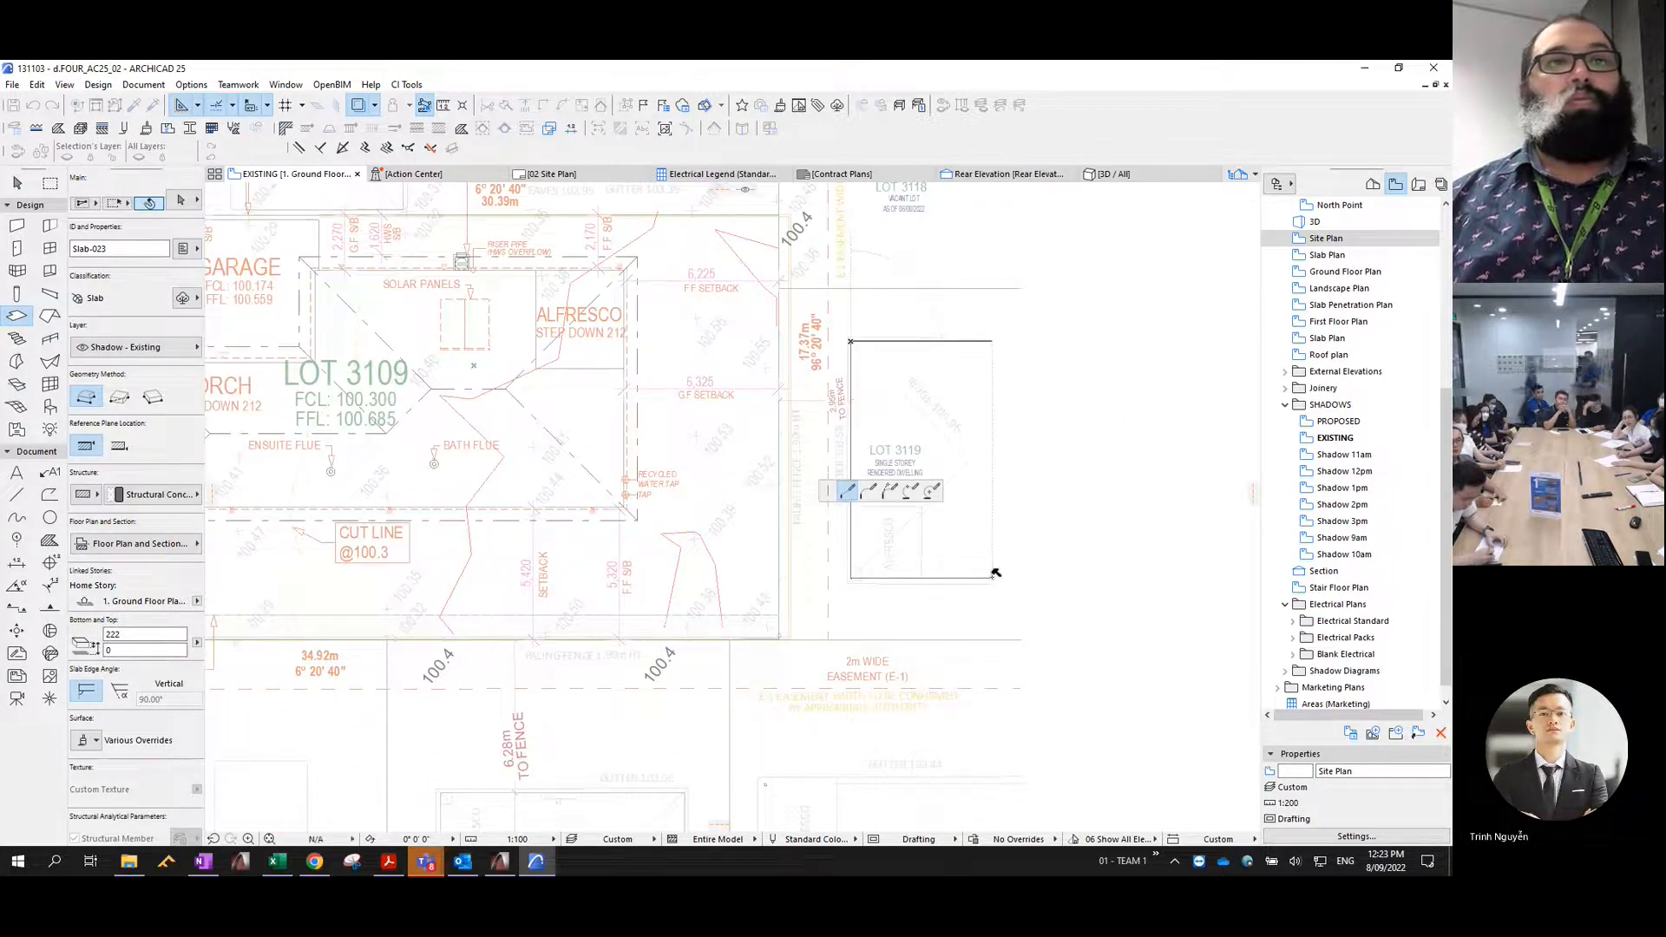
click(994, 572)
- Turn off the Site Plan trace reference to show only the fences and slabs on the EXISTING plan
scroll(930, 491, down, 3)
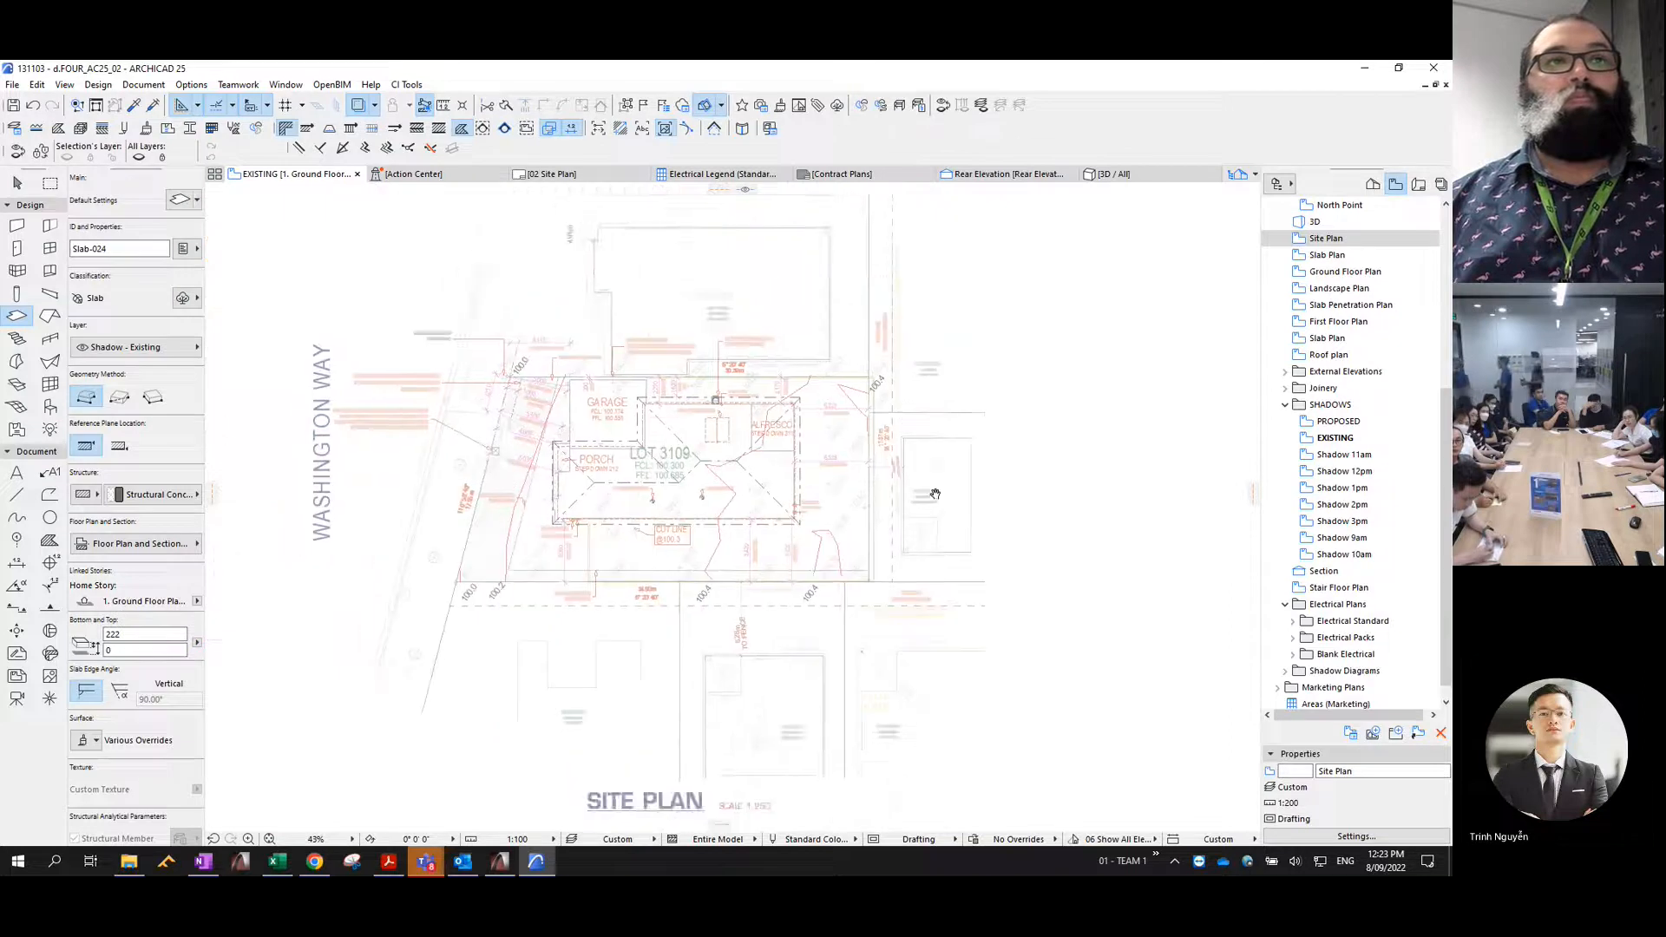
scroll(867, 395, down, 2)
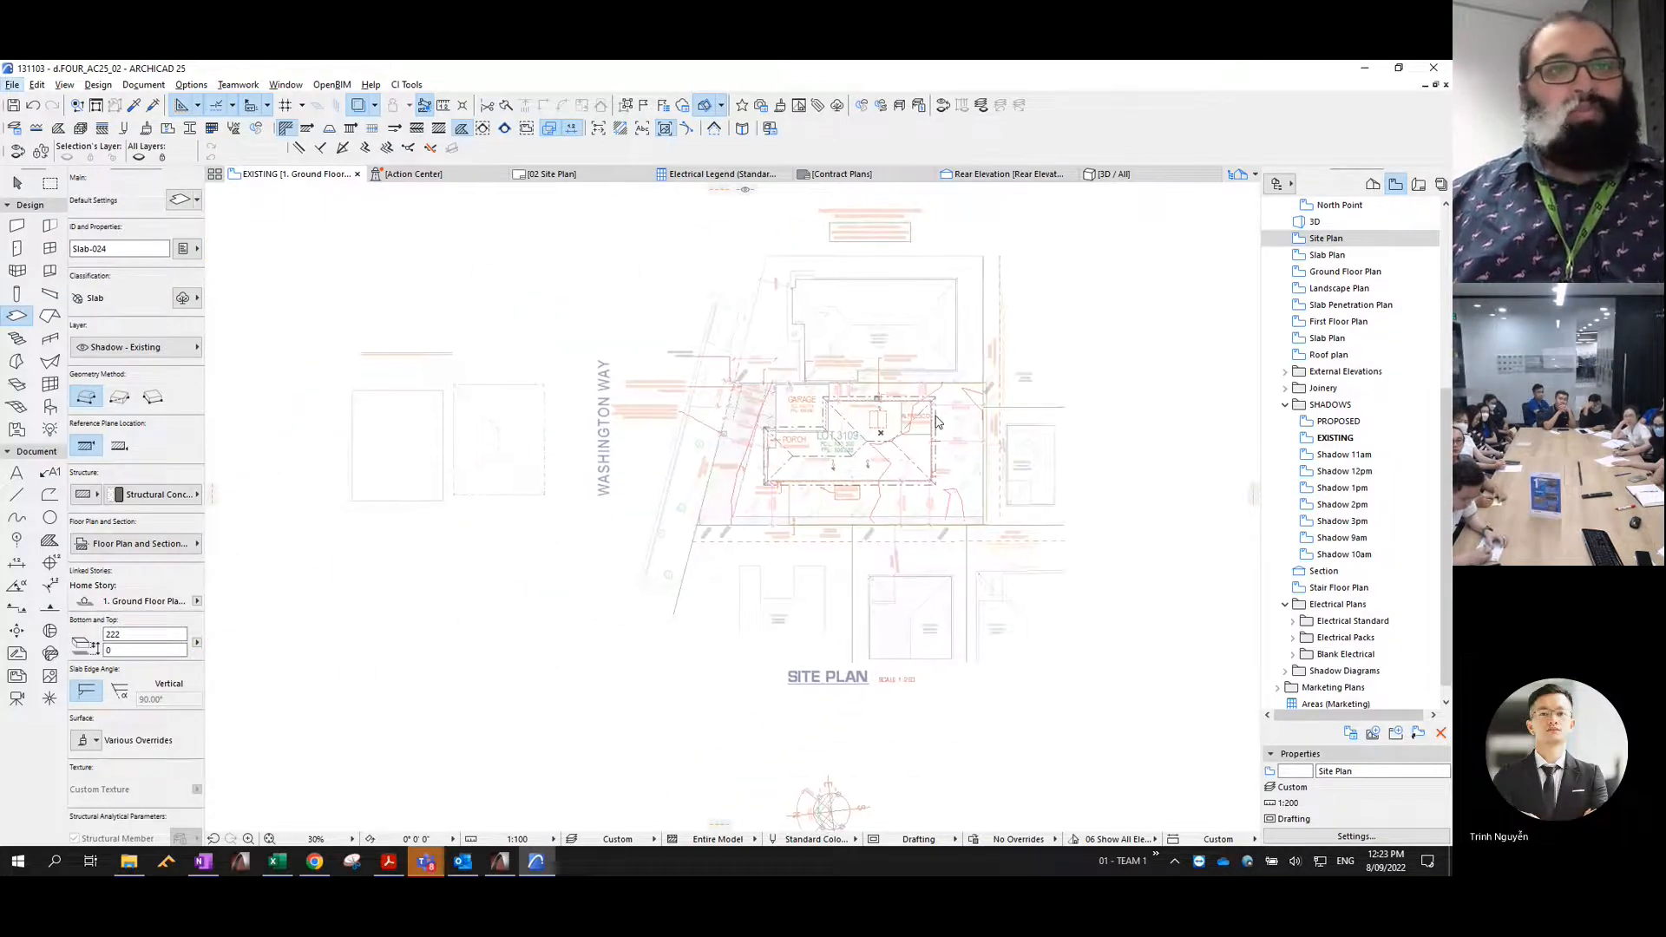
key(XF86AudioRaiseVolume)
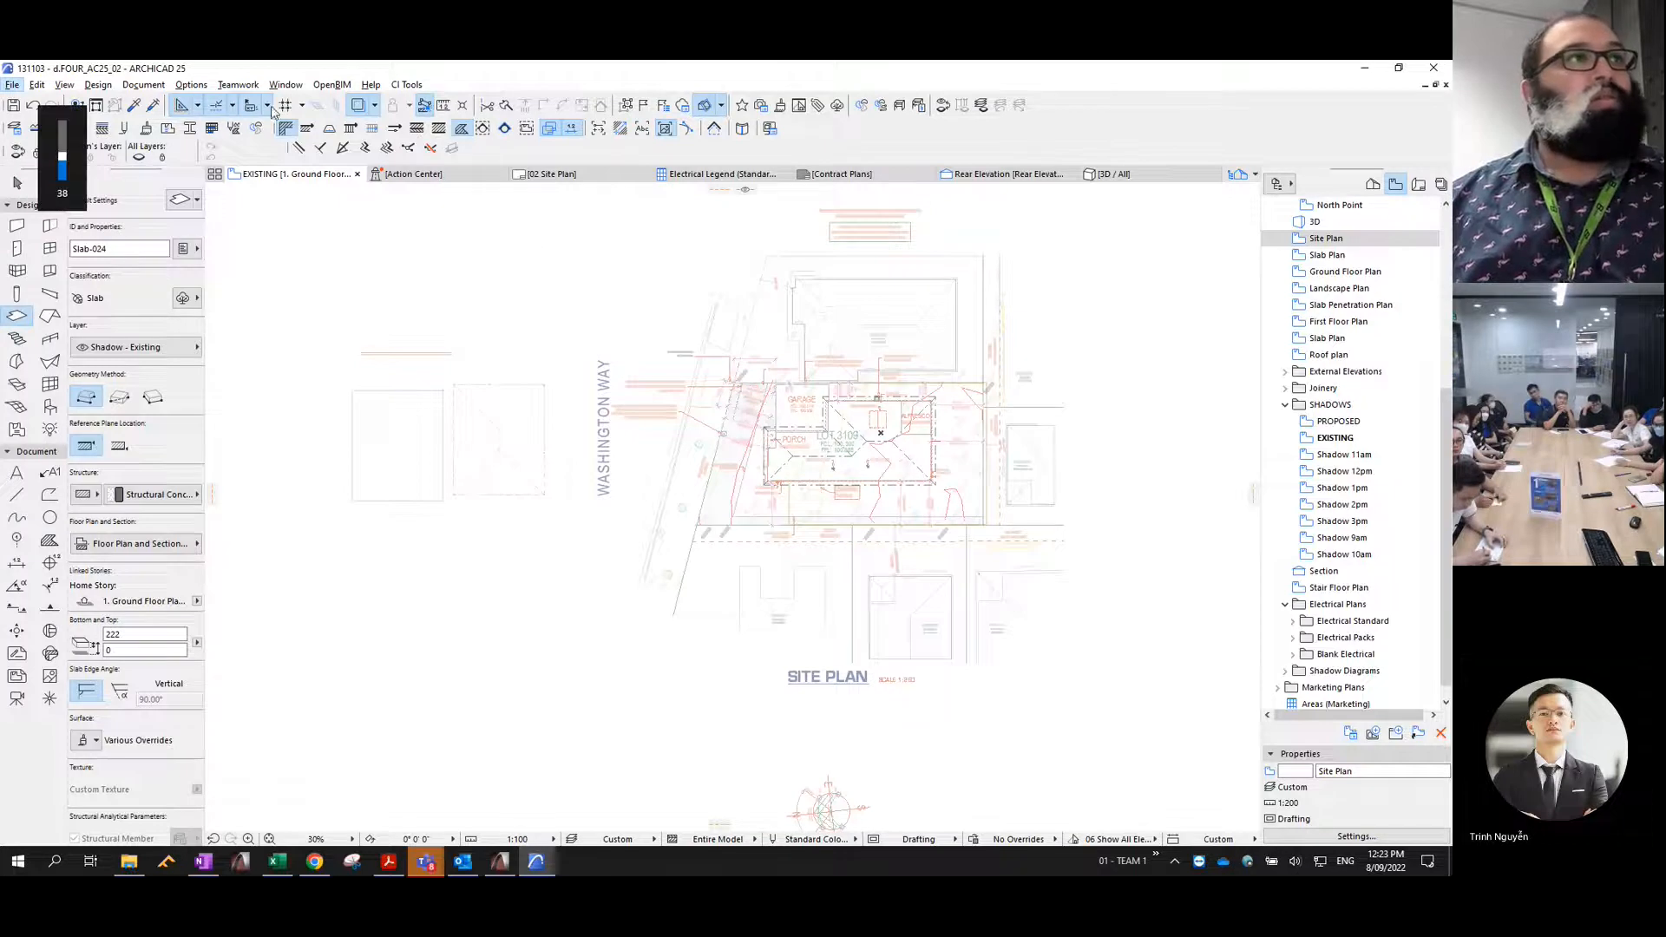
click(358, 107)
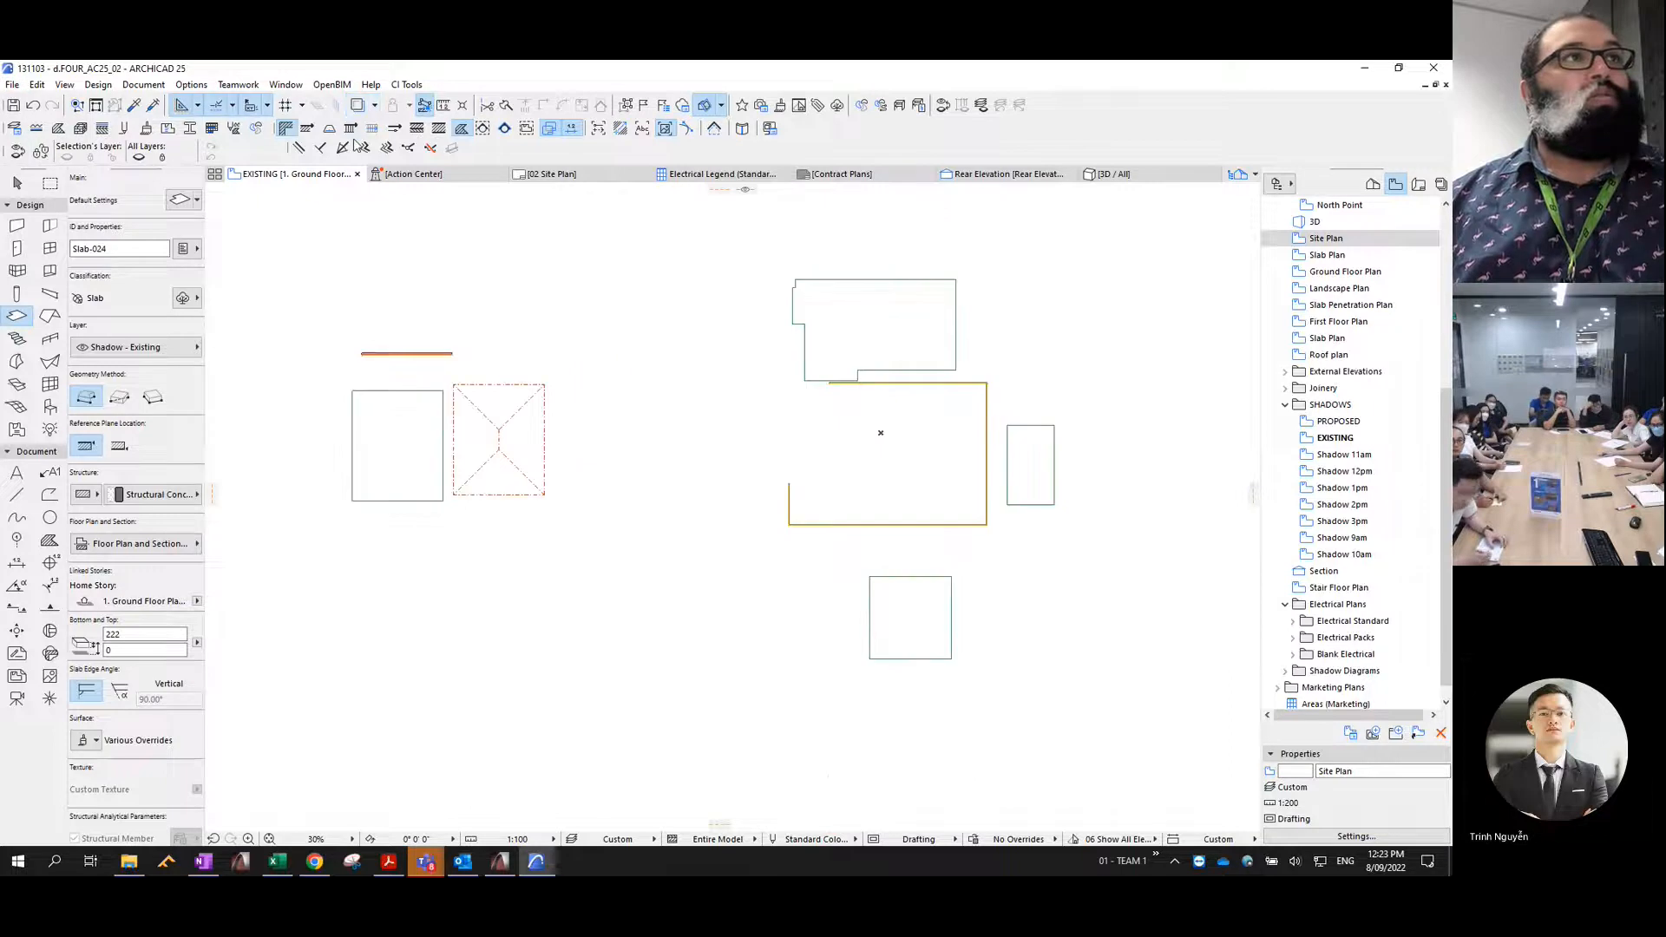
- Pick up the sample 240 mm brick wall's settings and generate walls around the slab outlines of the three neighbouring dwellings
click(481, 318)
key(Escape)
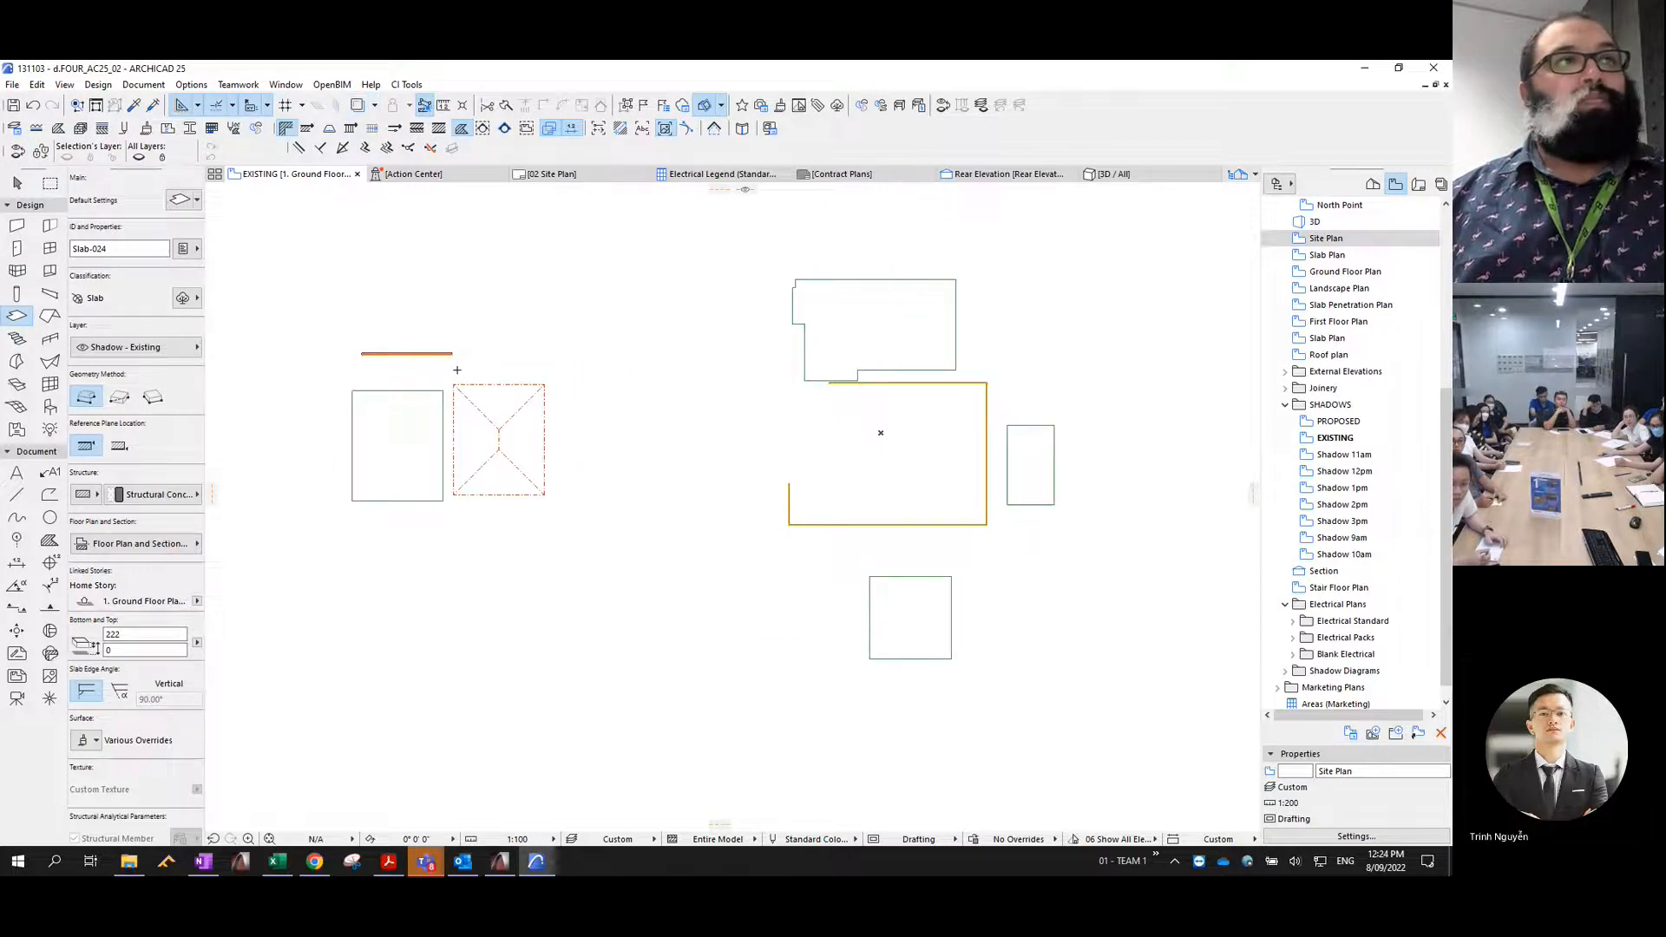
key(Escape)
click(427, 354)
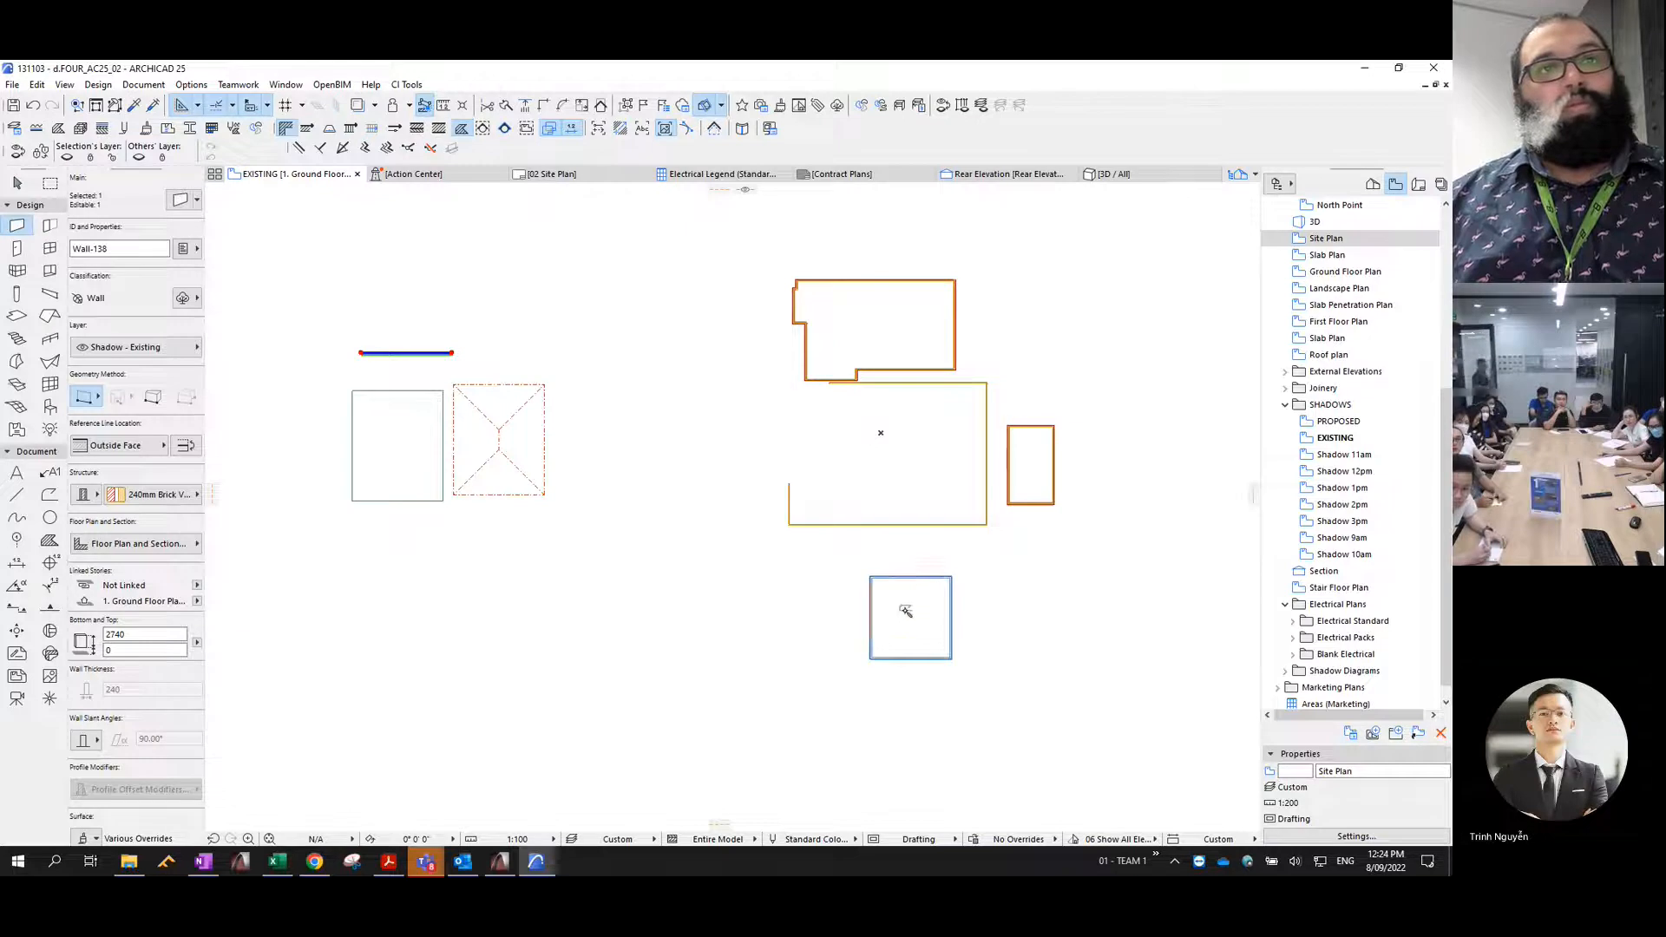
scroll(918, 662, up, 3)
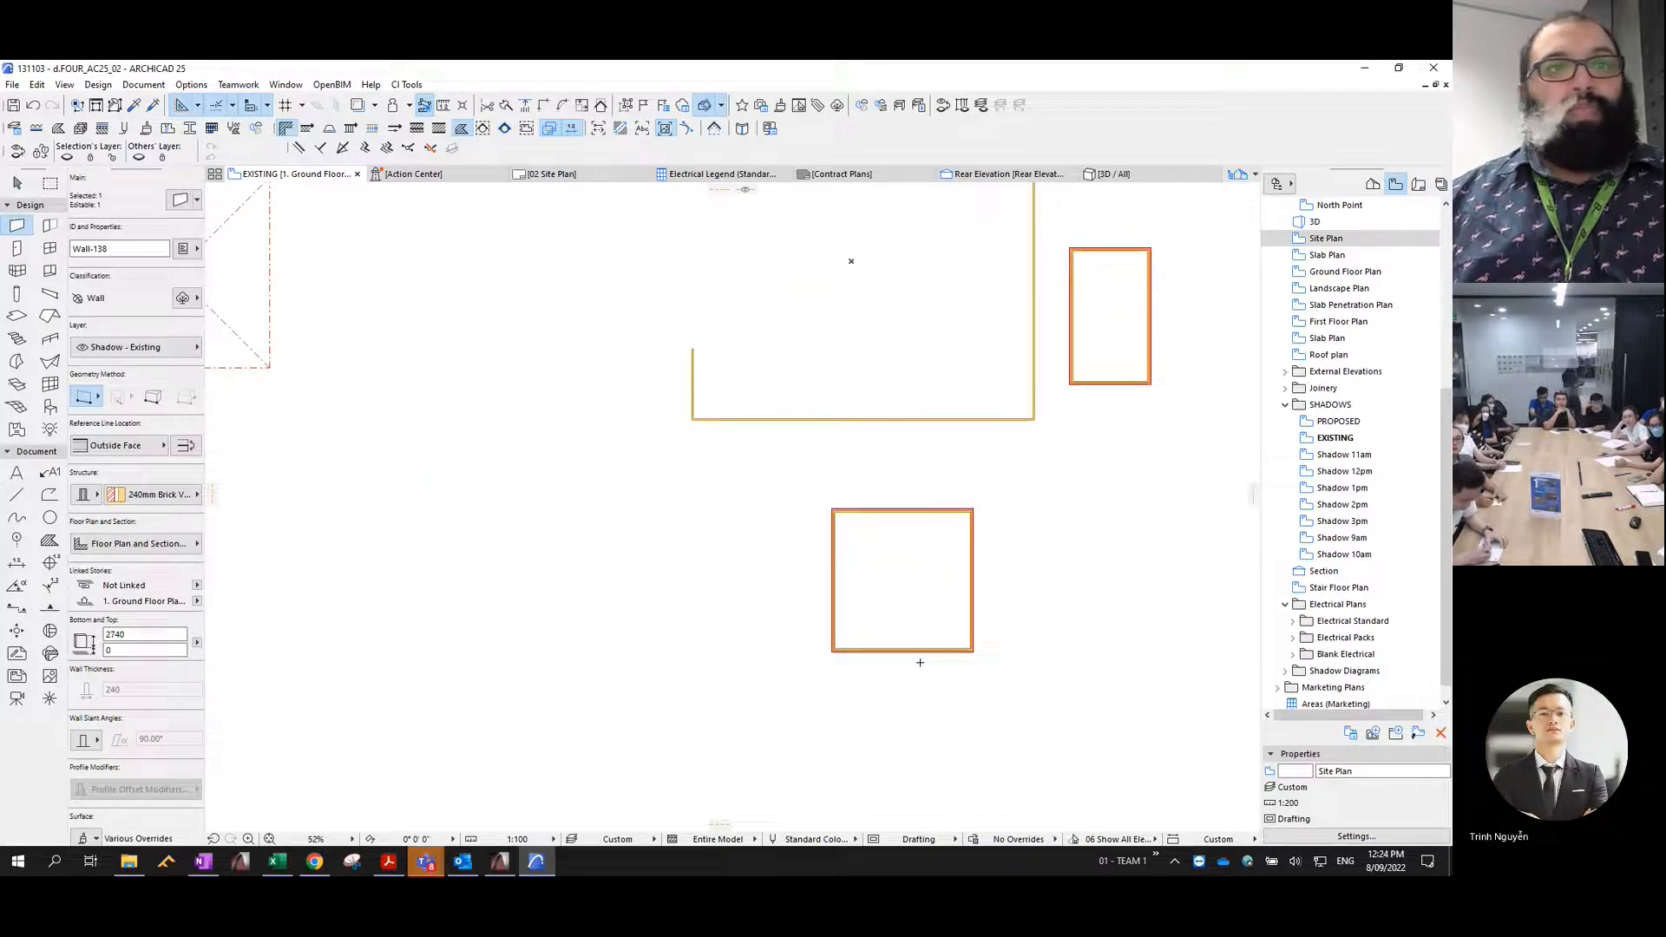
key(Escape)
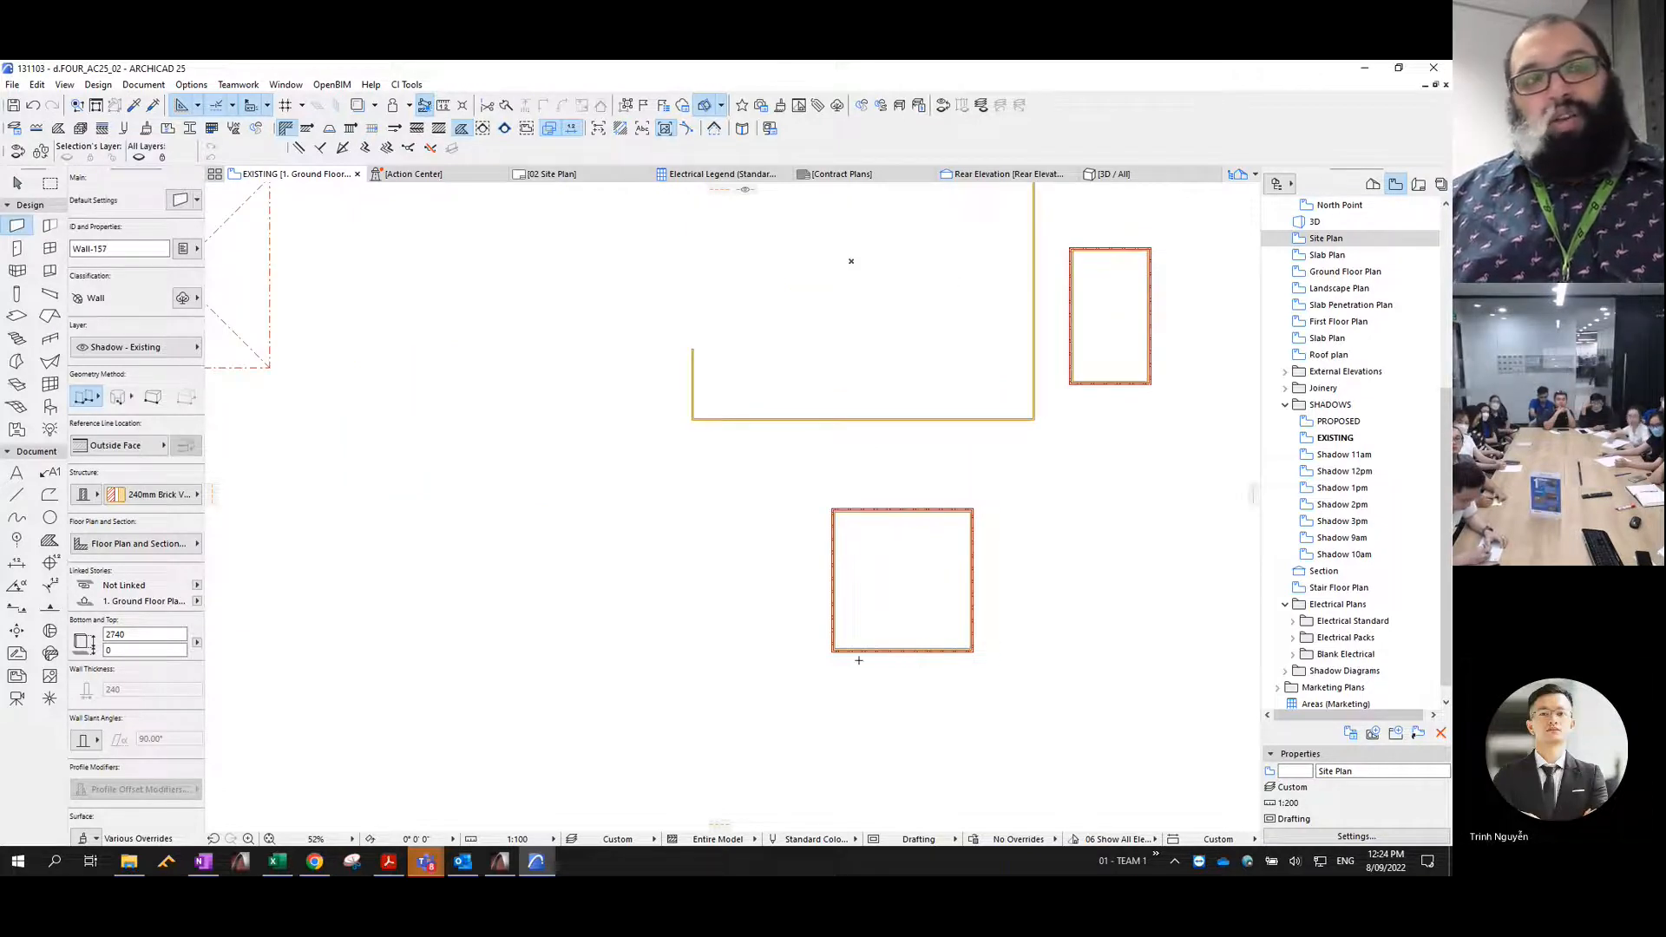
key(Escape)
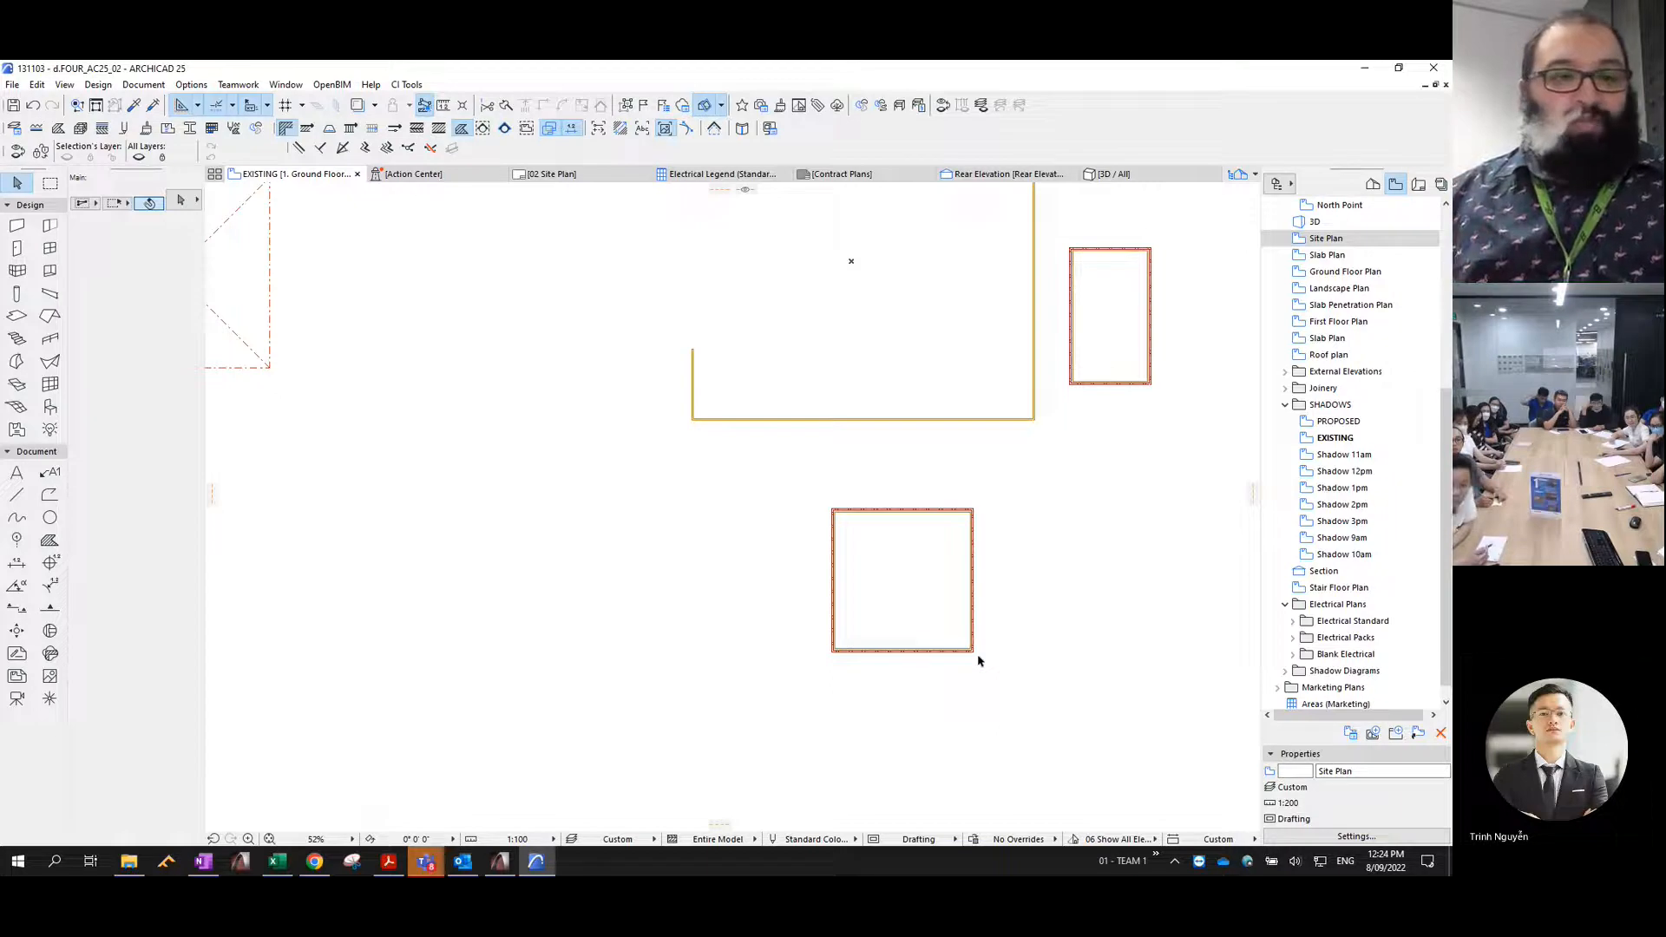
scroll(834, 545, down, 5)
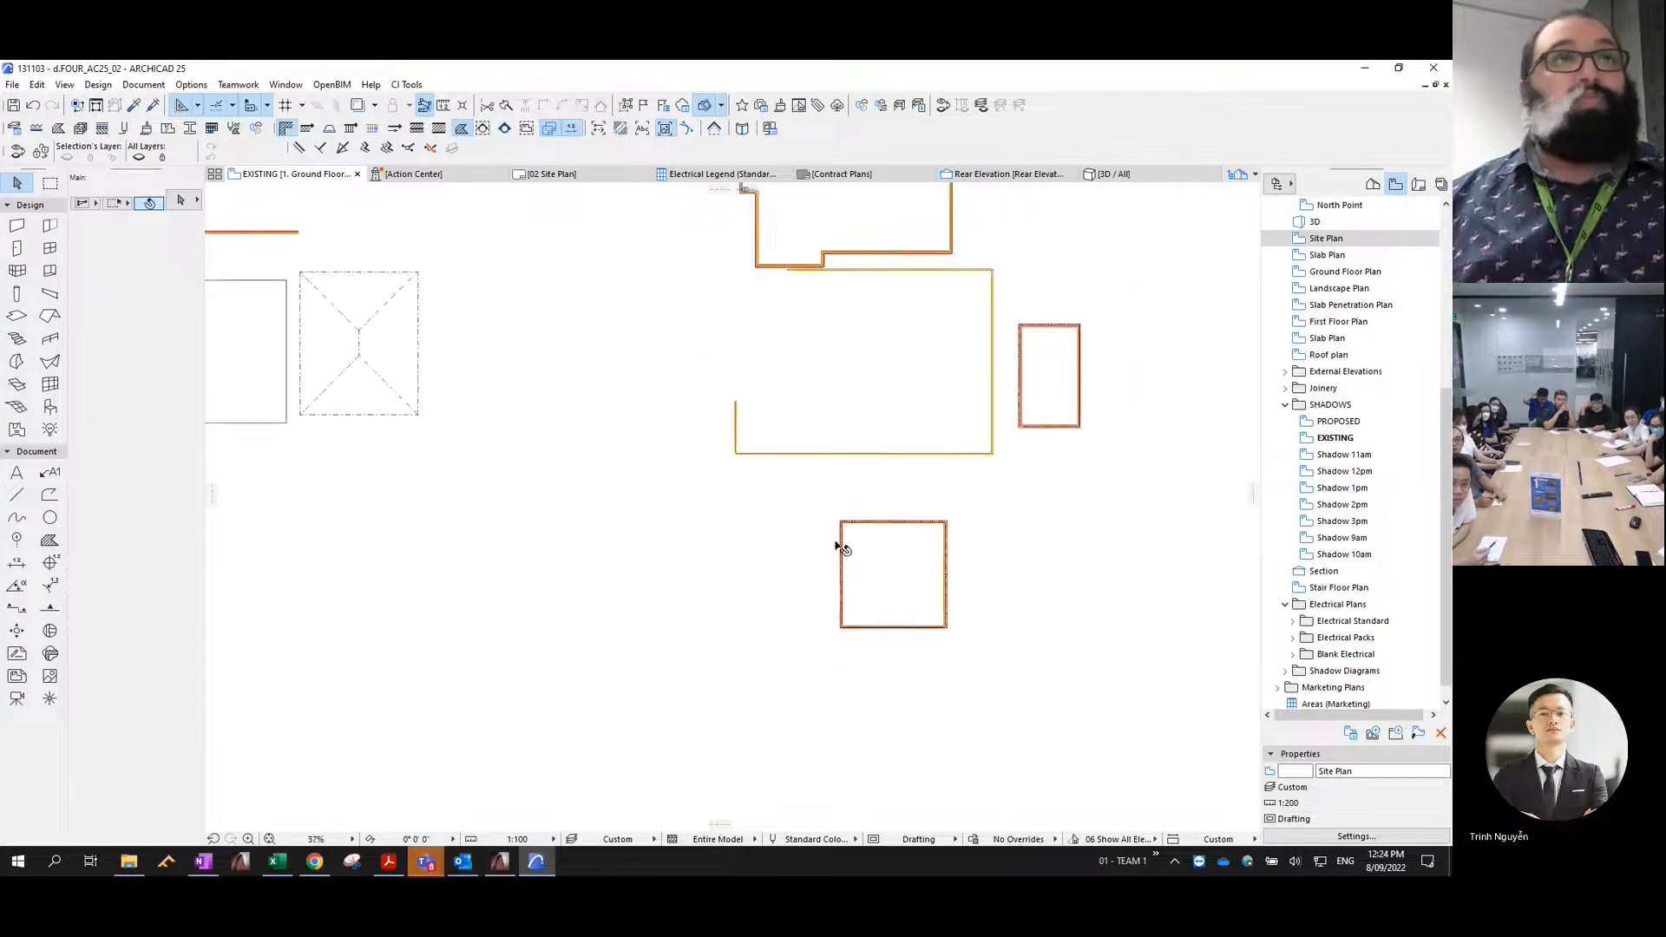
- Pick up the sample hipped roof's settings and generate roofs from the outlines of the three neighbouring dwellings
click(583, 420)
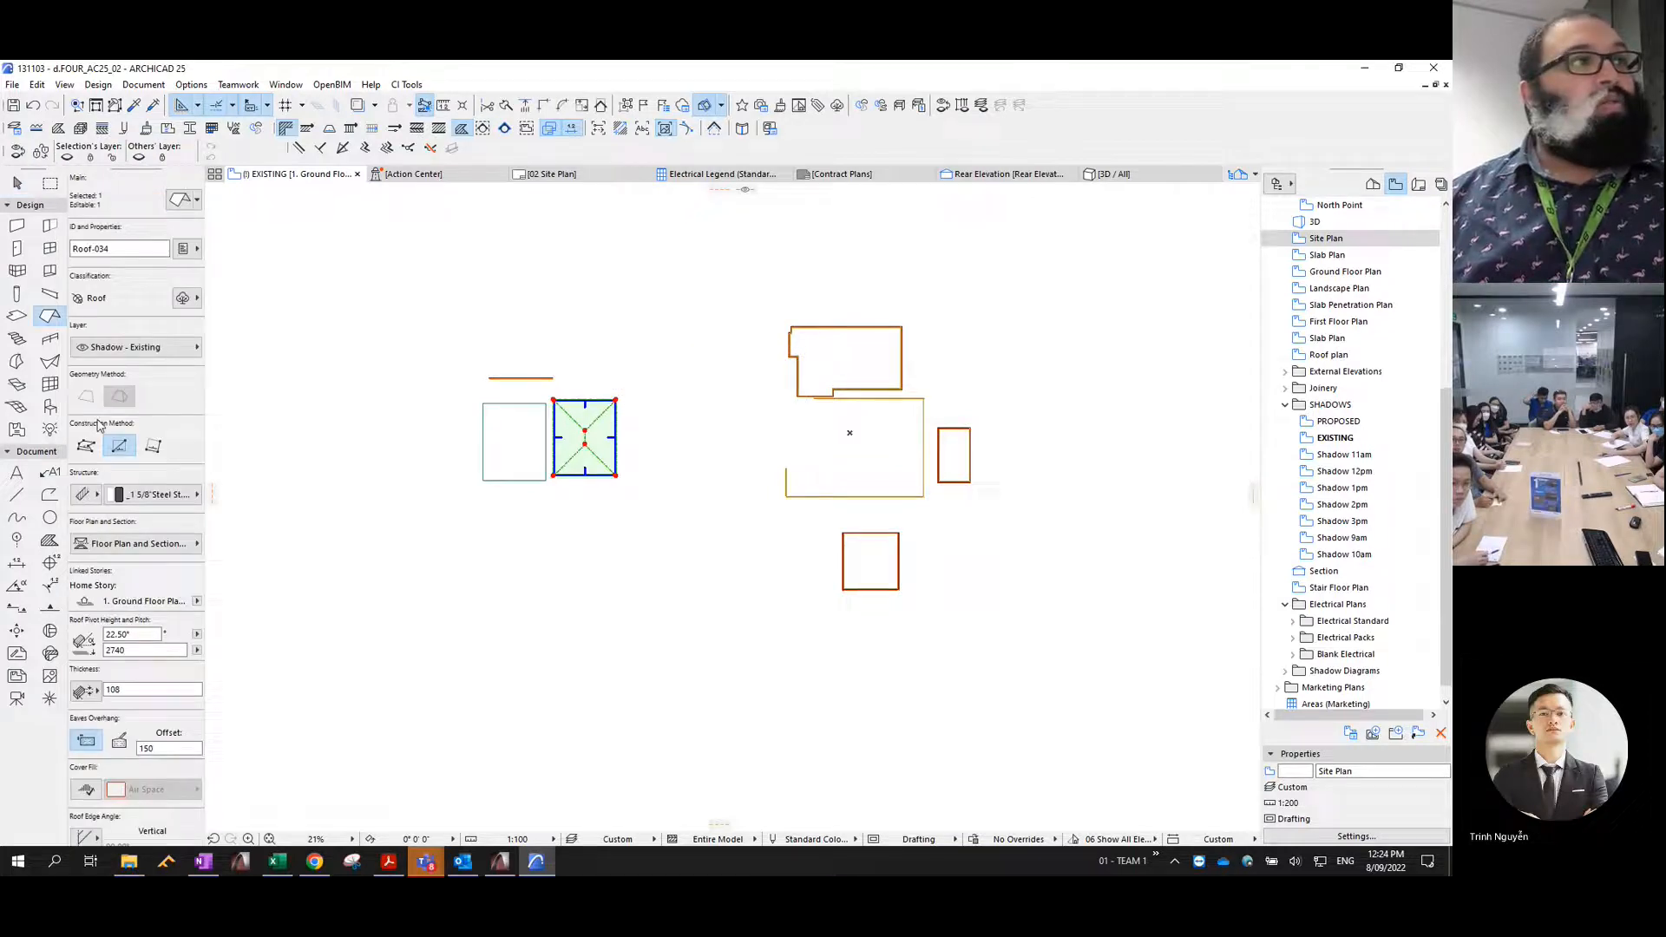
key(Escape)
key(Escape)
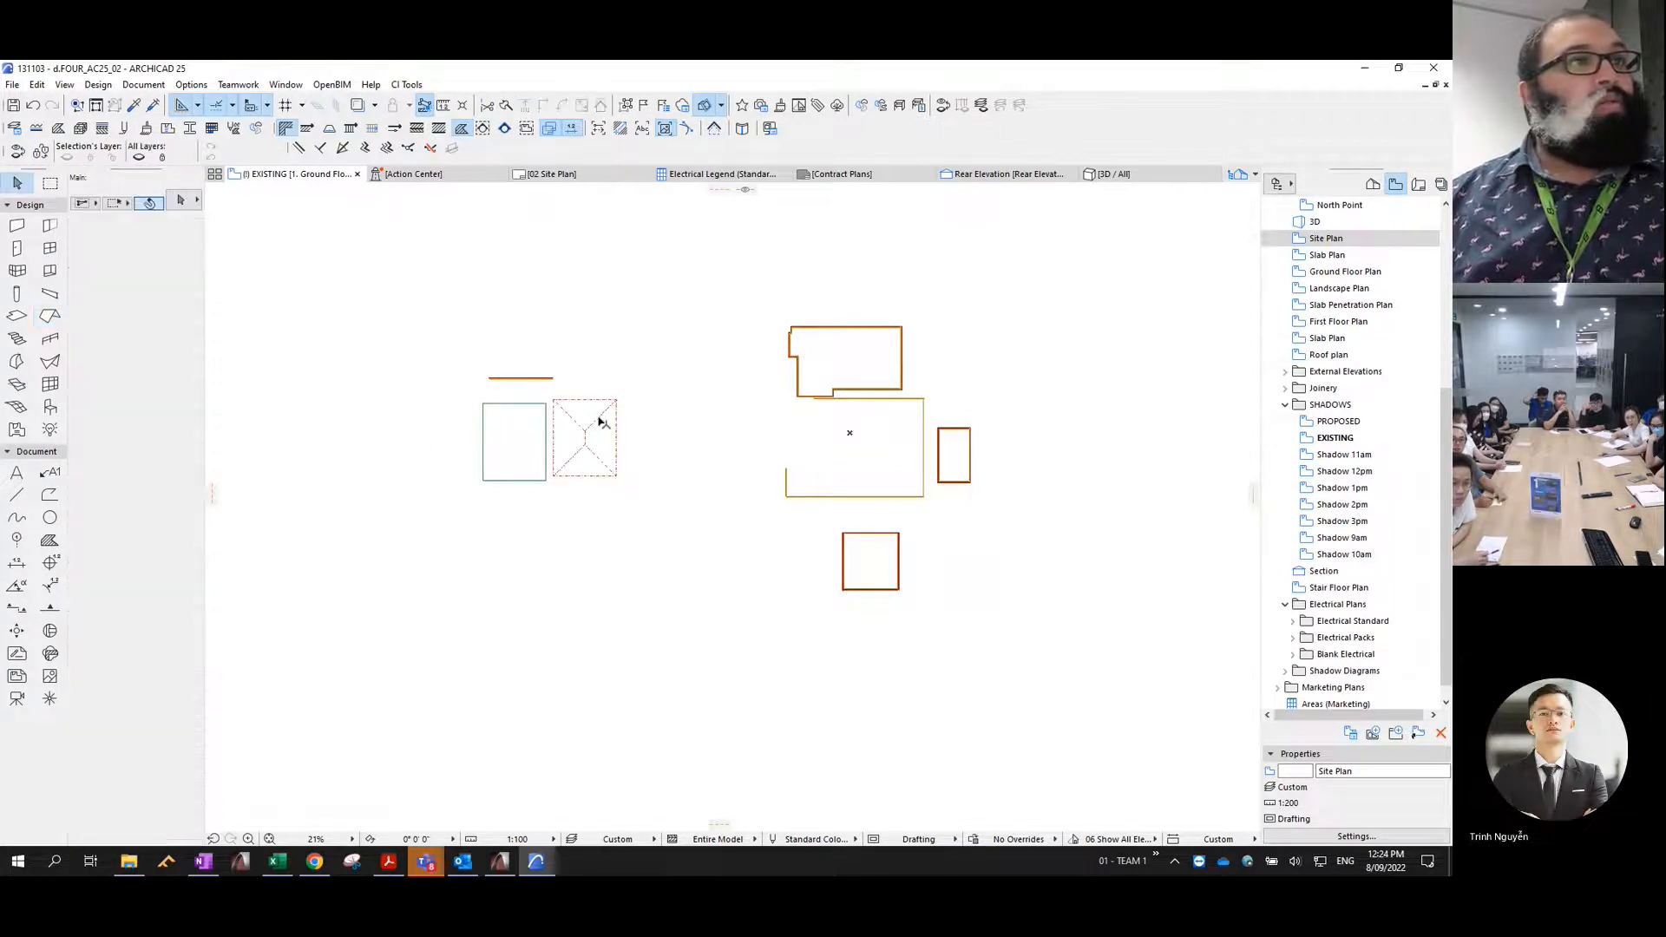
alt+click(598, 418)
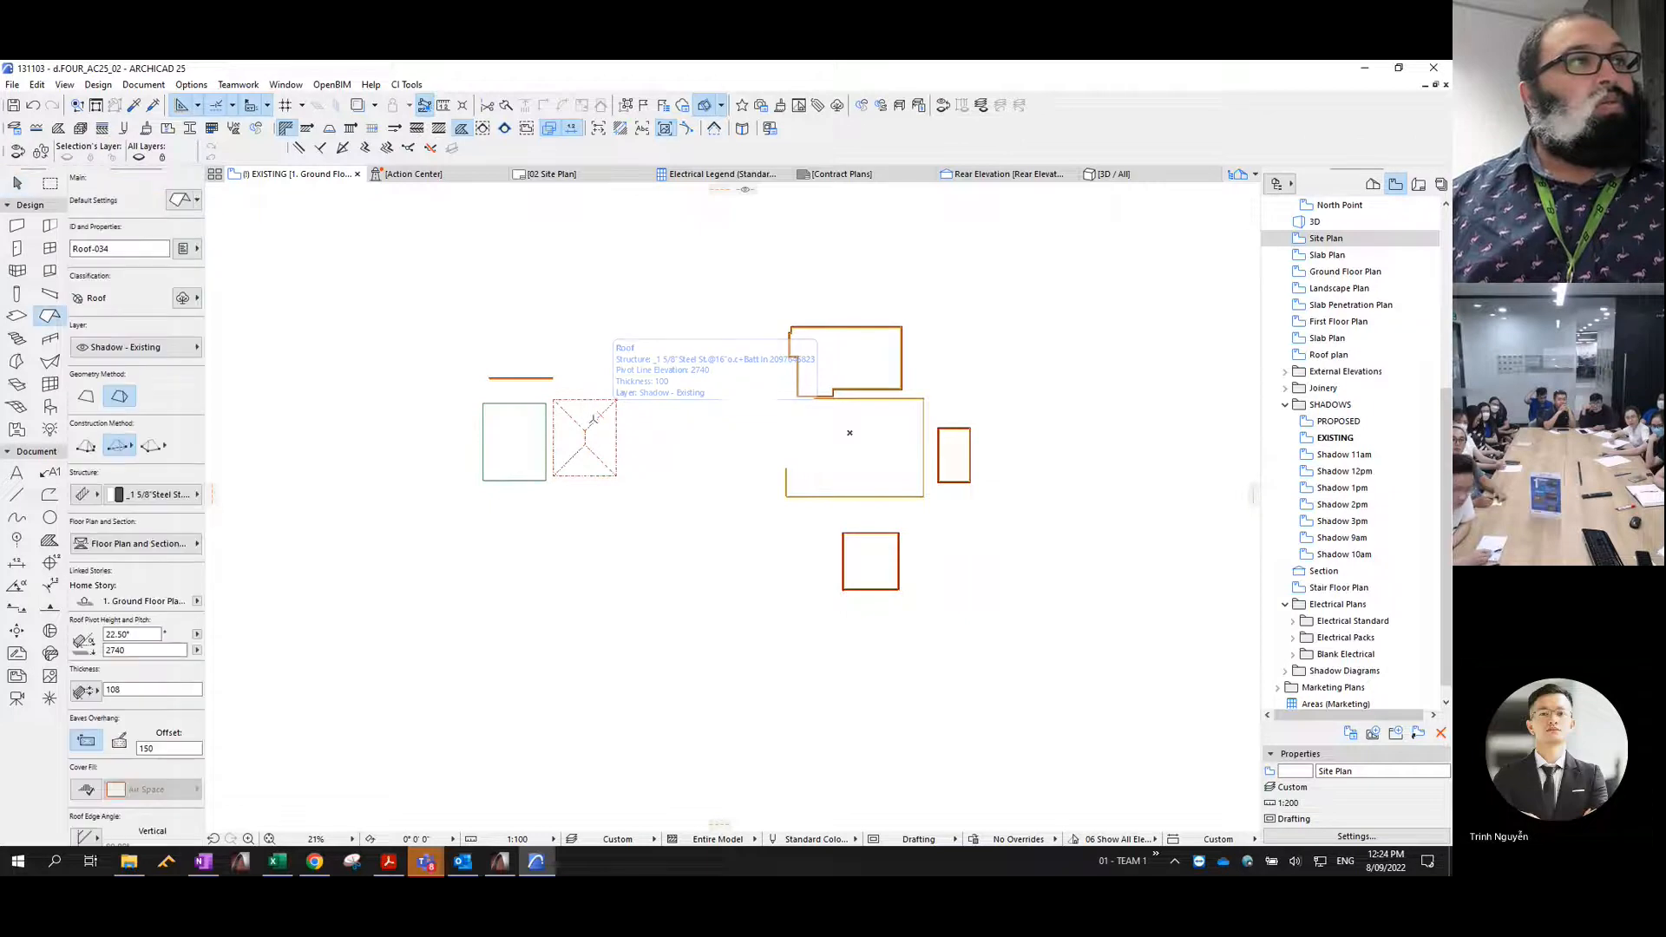
click(862, 341)
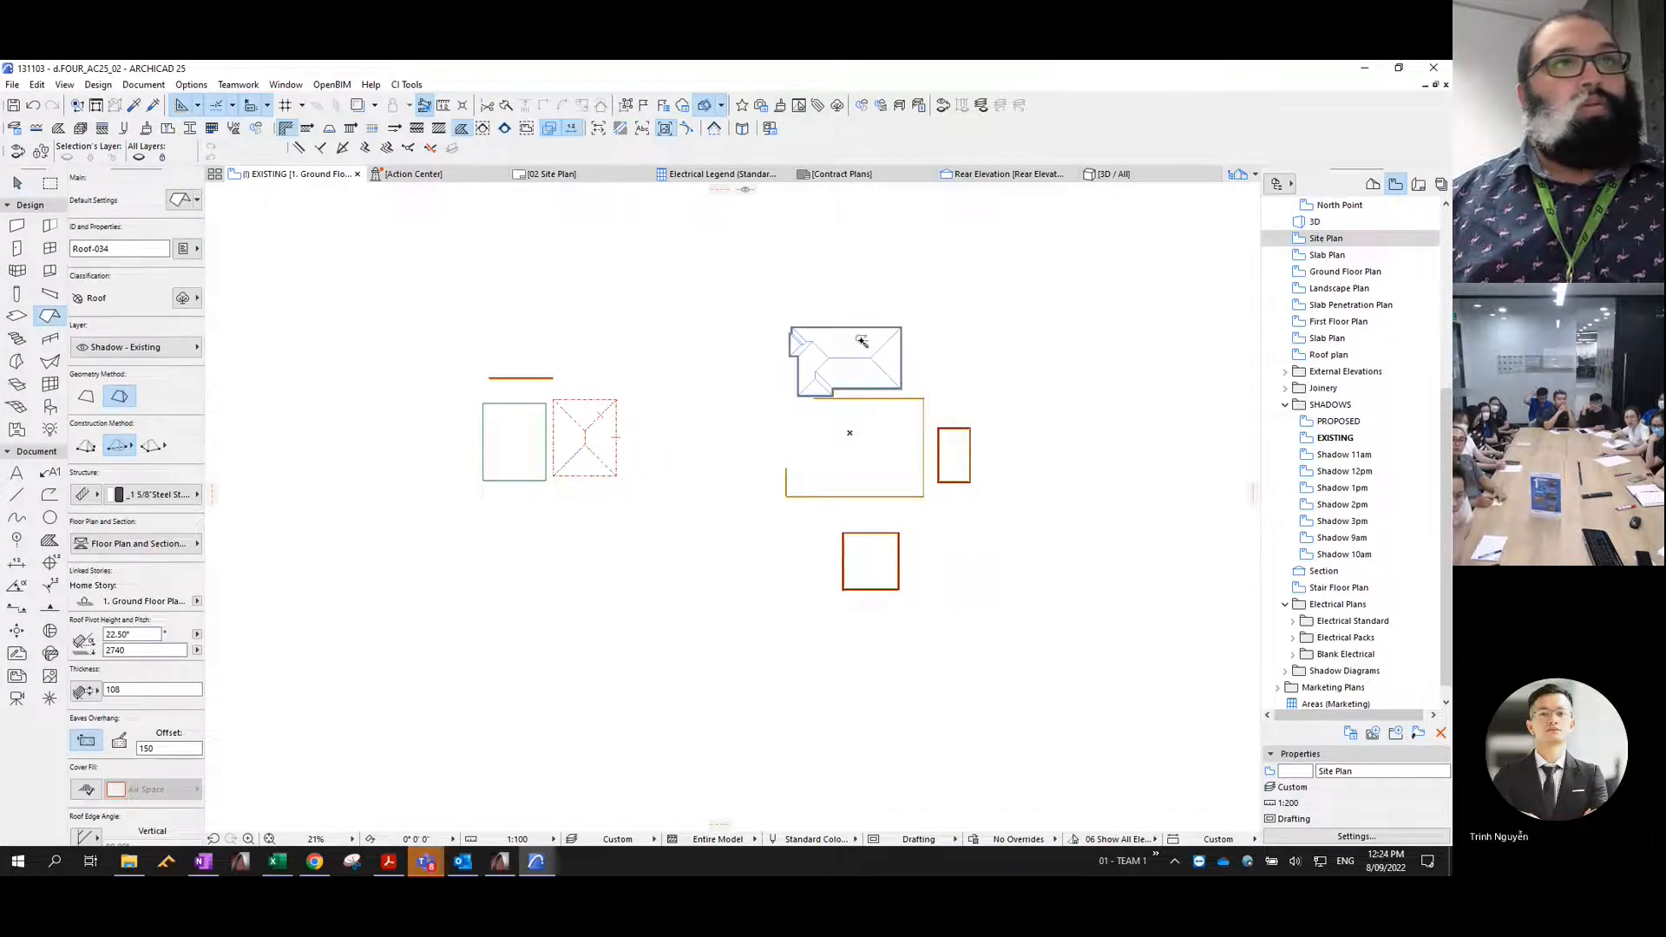
click(954, 444)
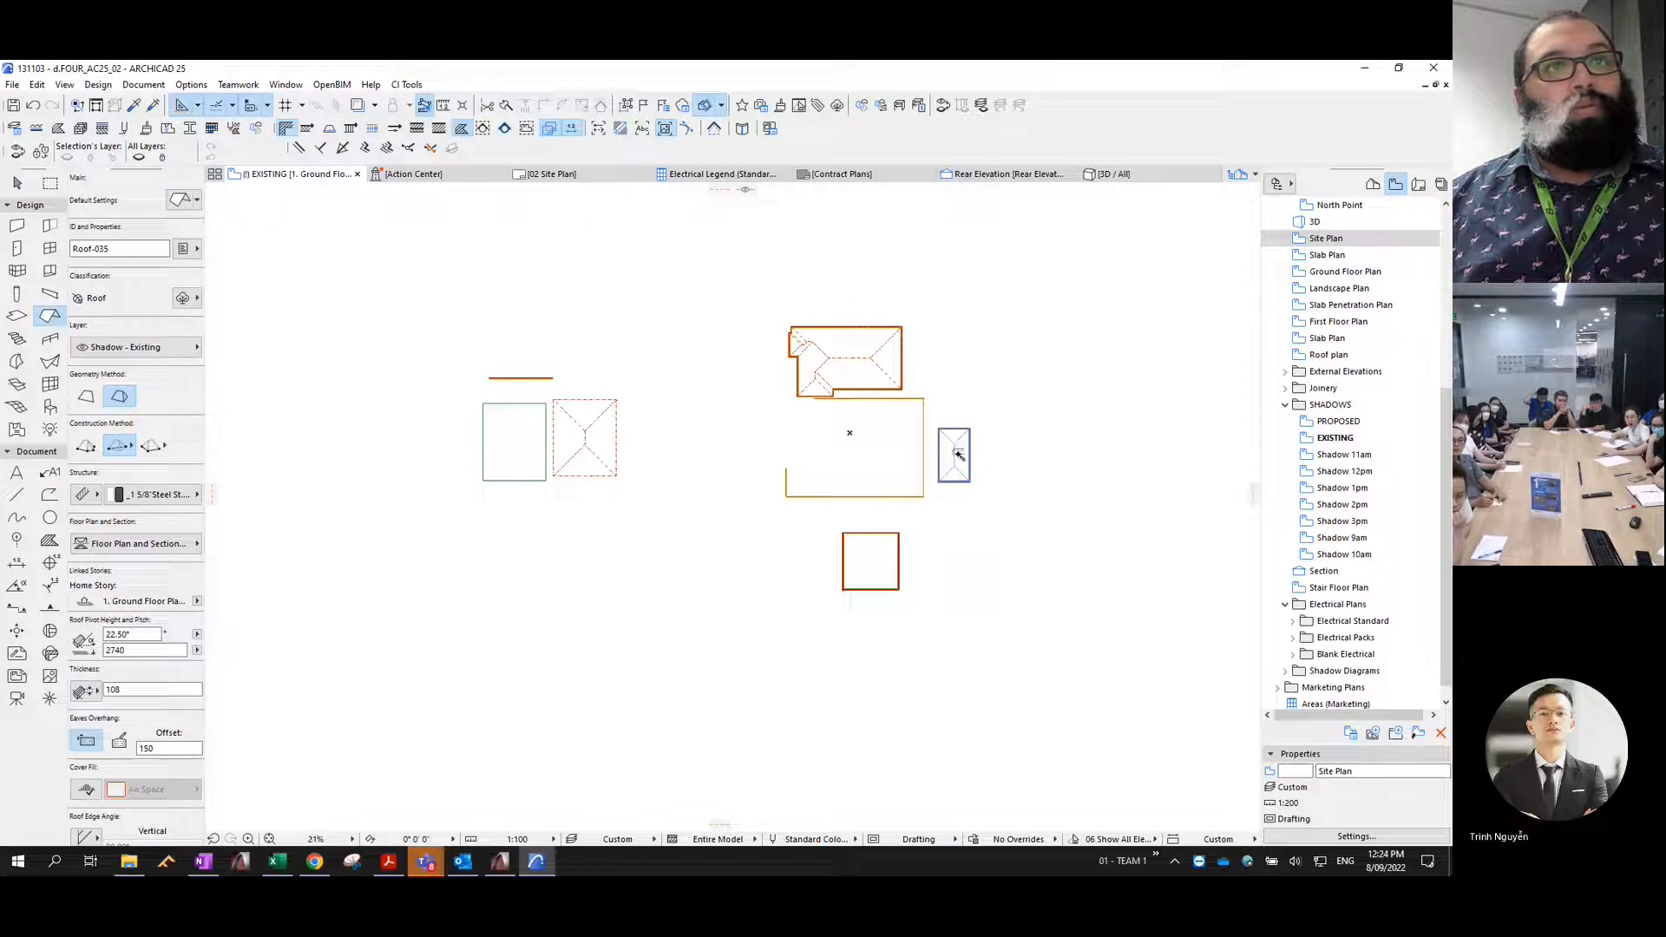
click(869, 564)
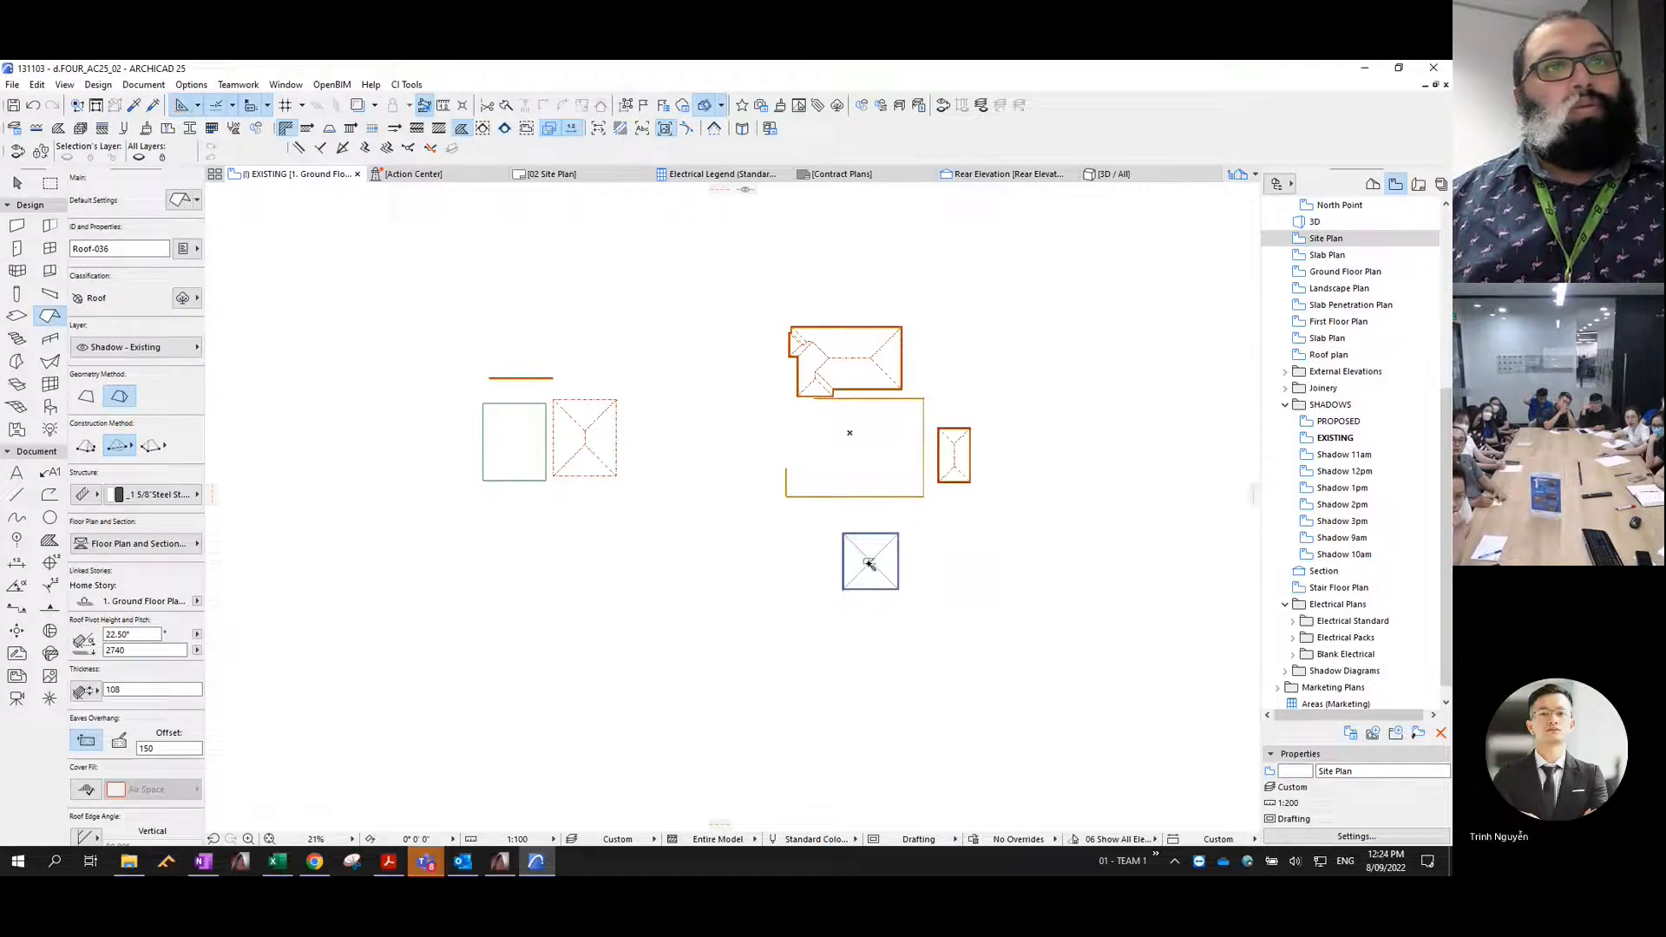
click(887, 575)
scroll(876, 600, up, 7)
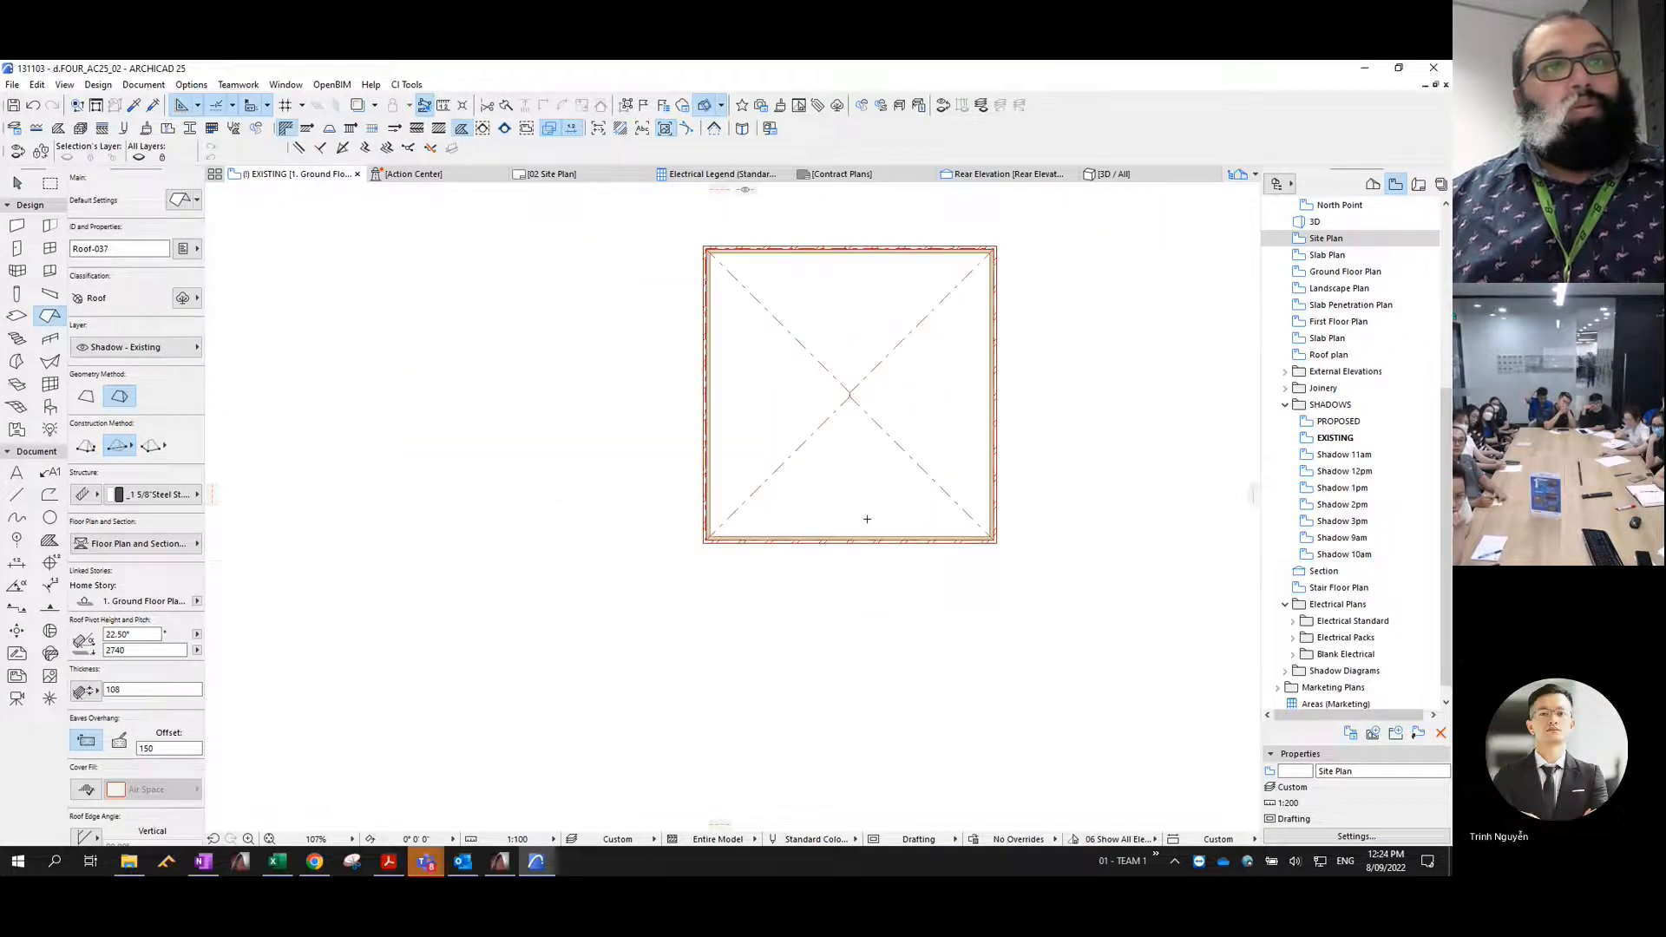
- Turn the lower hip of the square southern dwelling's roof into a gable by pulling its ridge point to the eave
key(Escape)
click(865, 408)
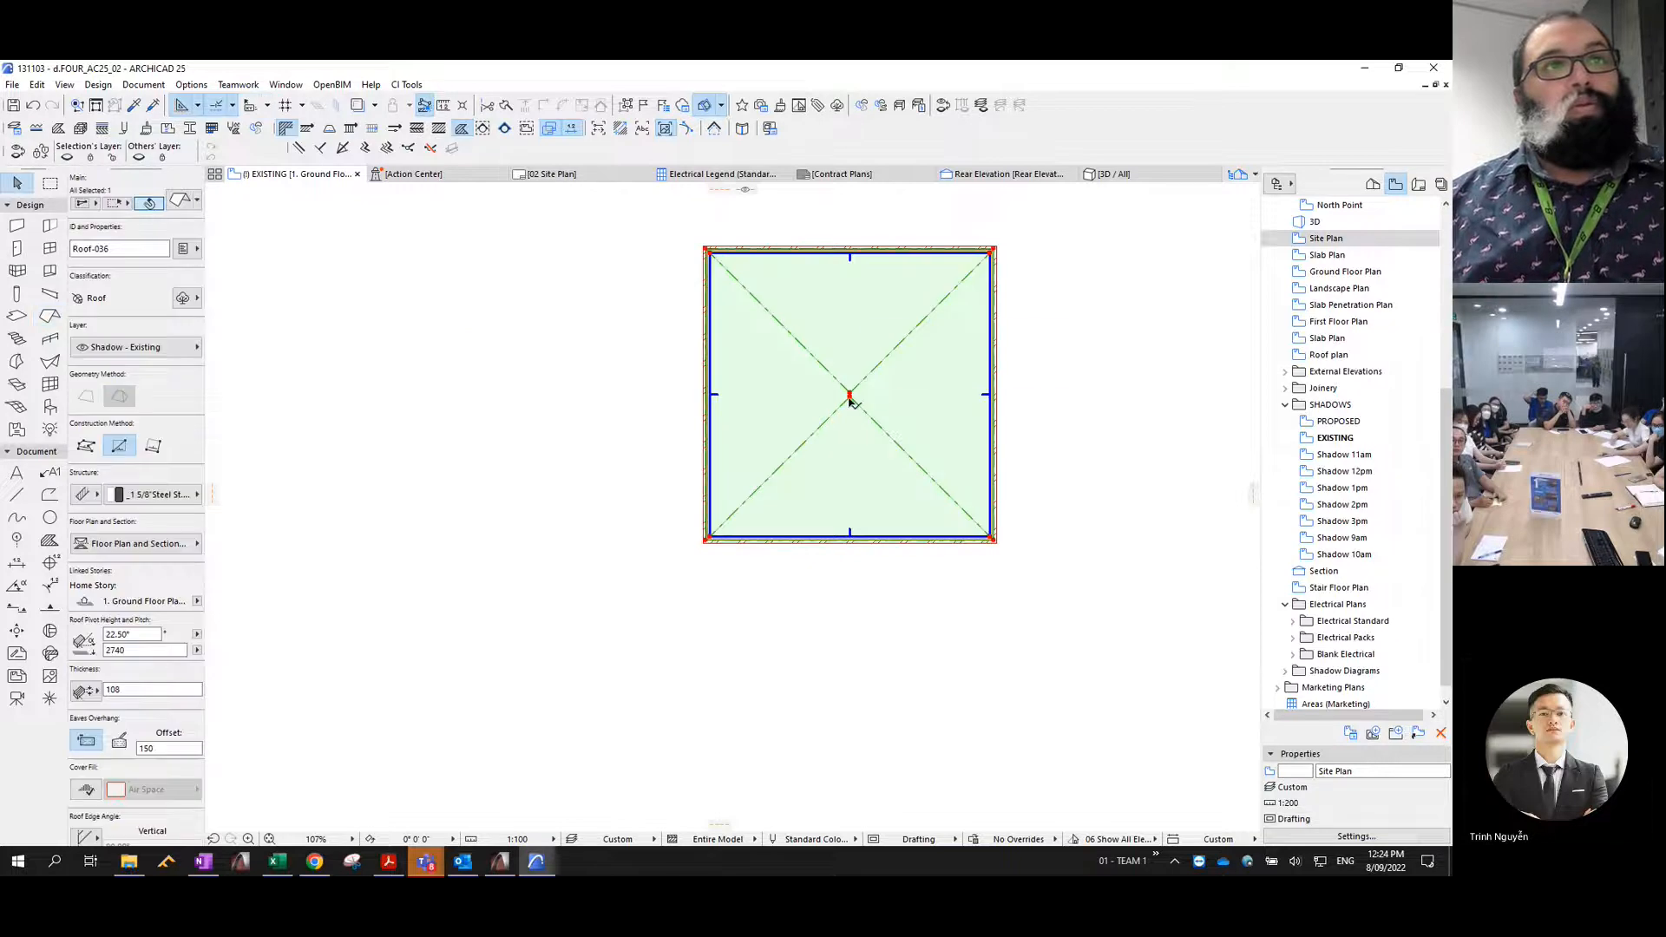
click(849, 397)
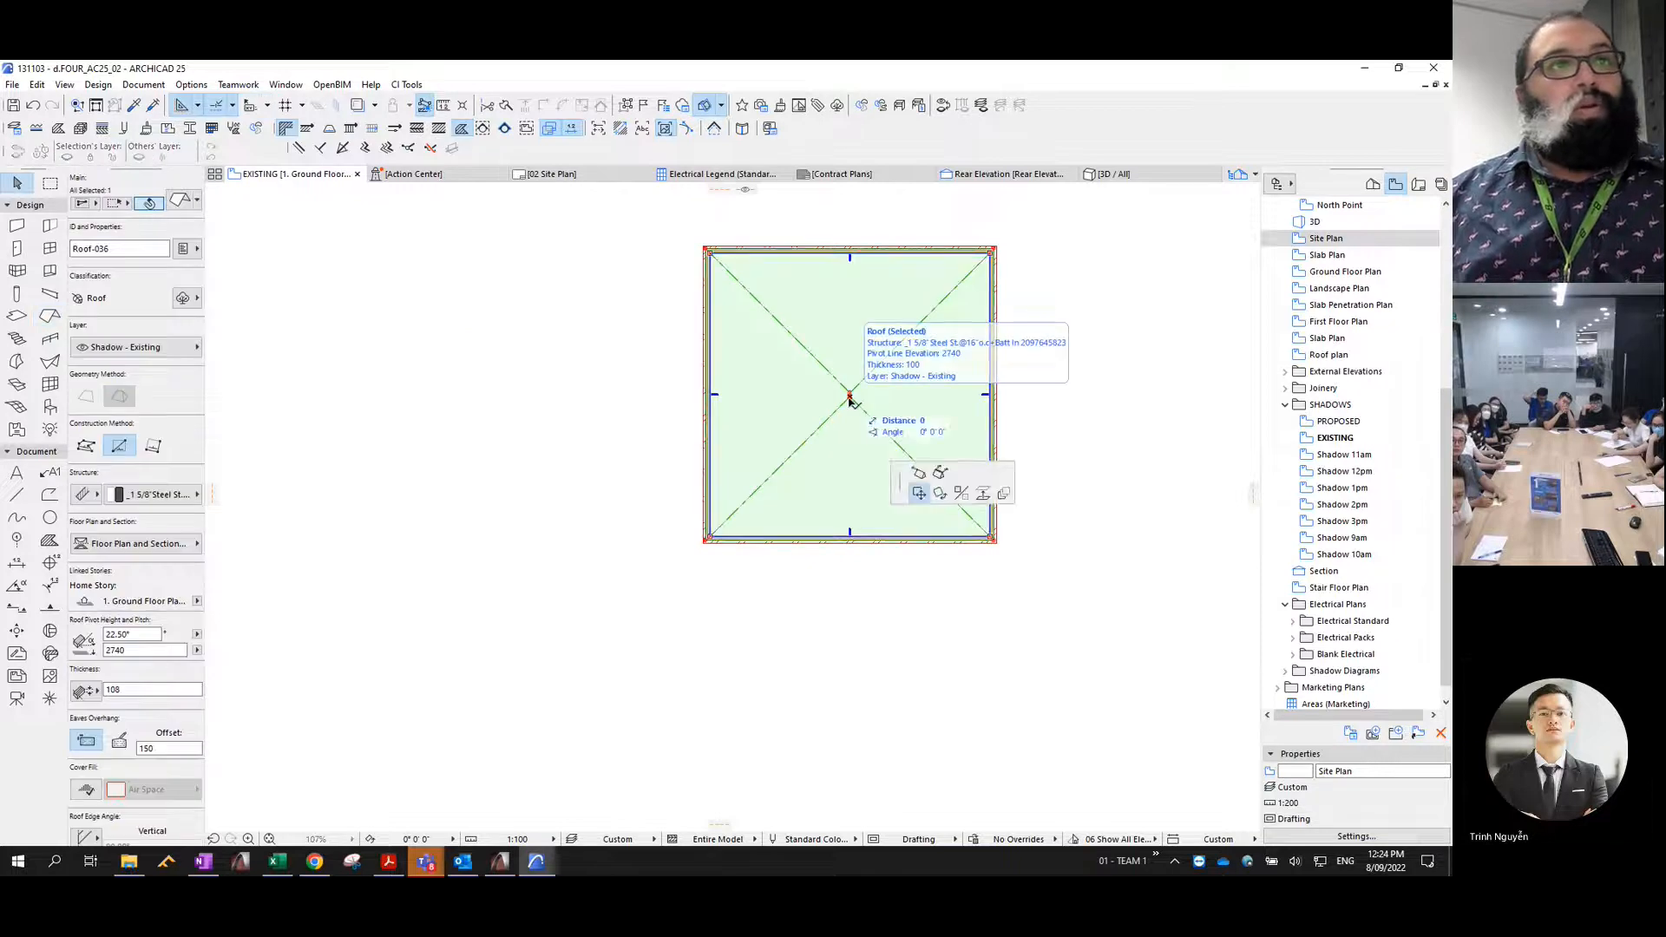
click(918, 473)
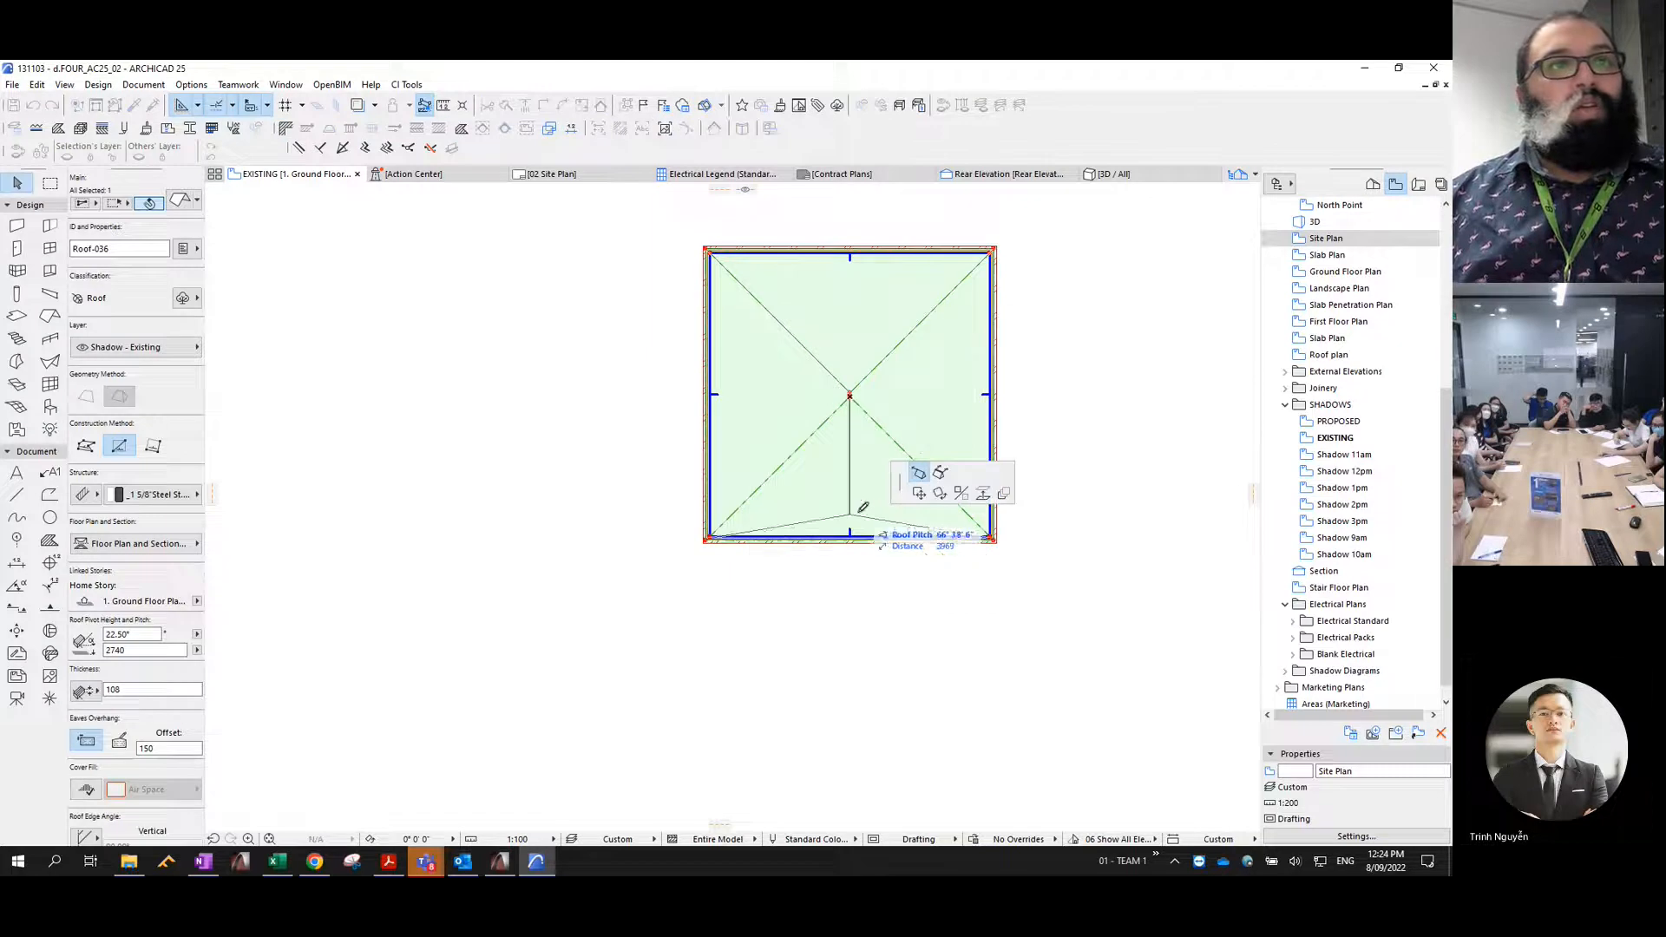
click(853, 538)
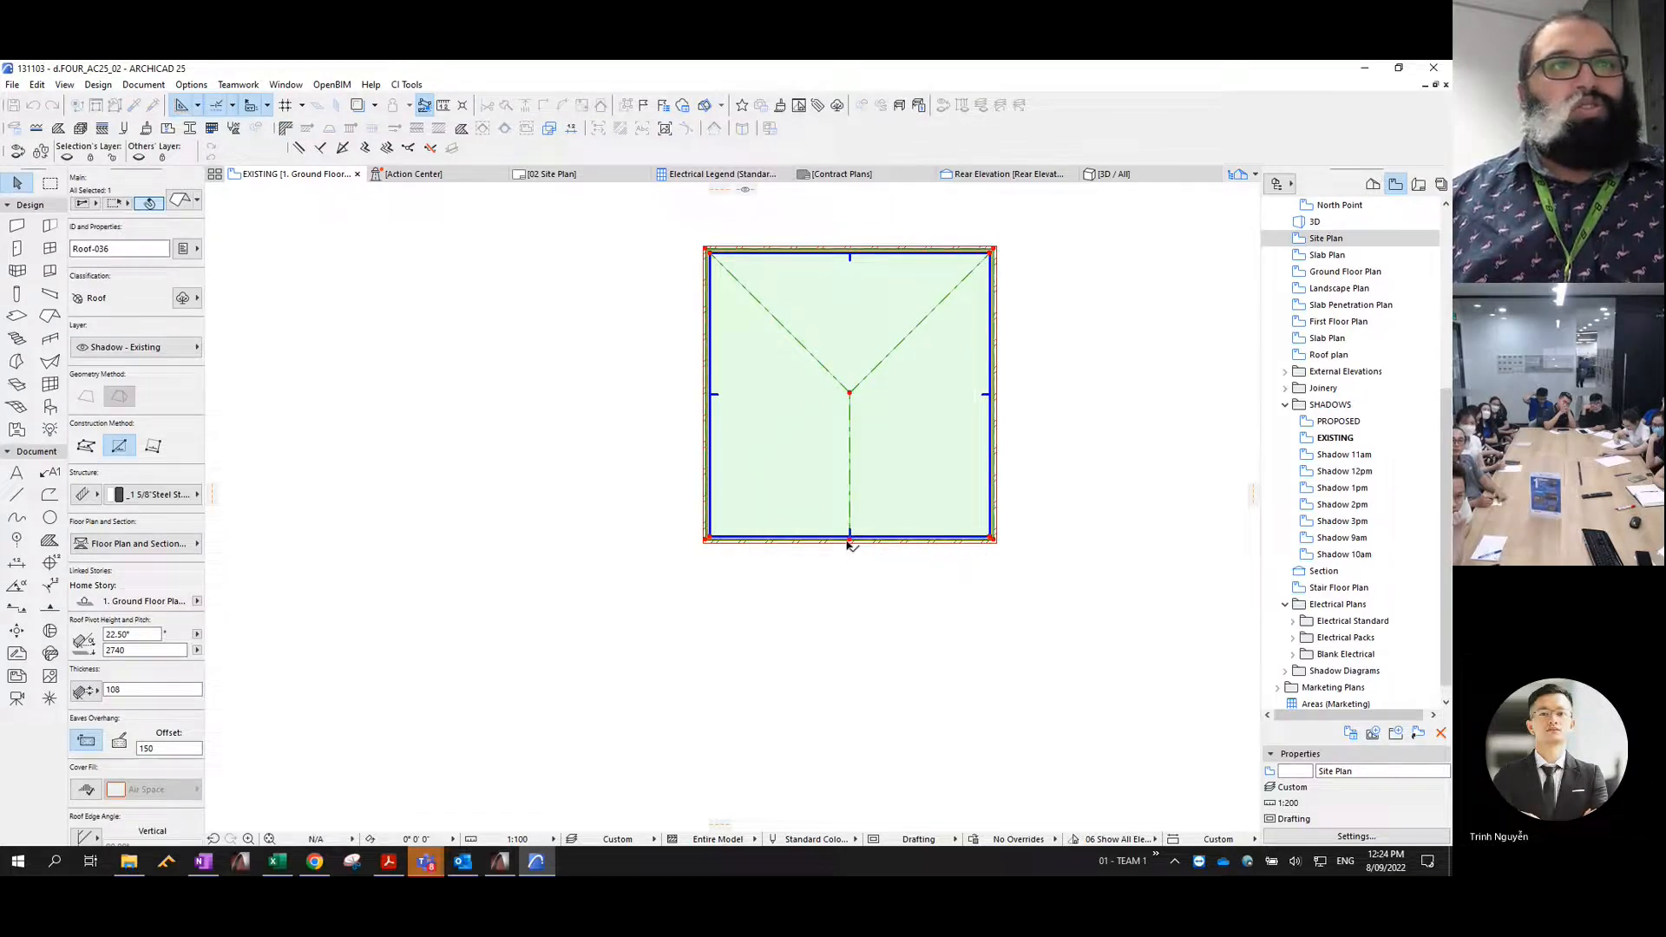
- Try moving the upper ridge point of the narrow eastern dwelling's roof and shifting the whole roof, undoing both changes
scroll(868, 520, down, 5)
scroll(918, 419, up, 4)
click(918, 364)
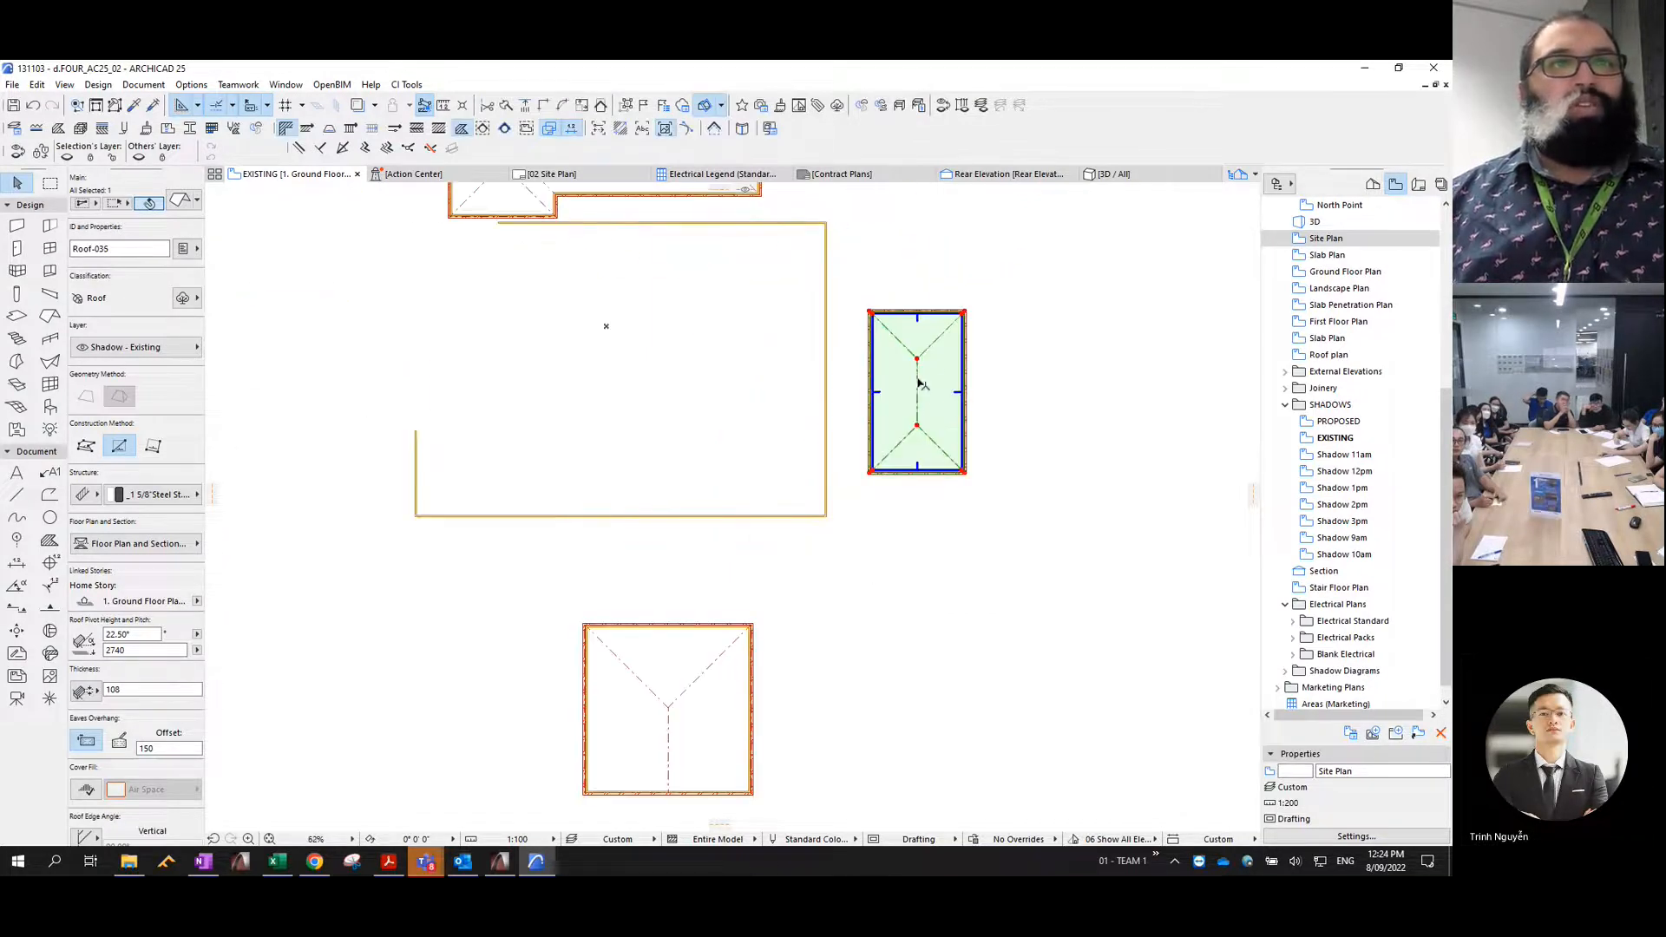
click(917, 360)
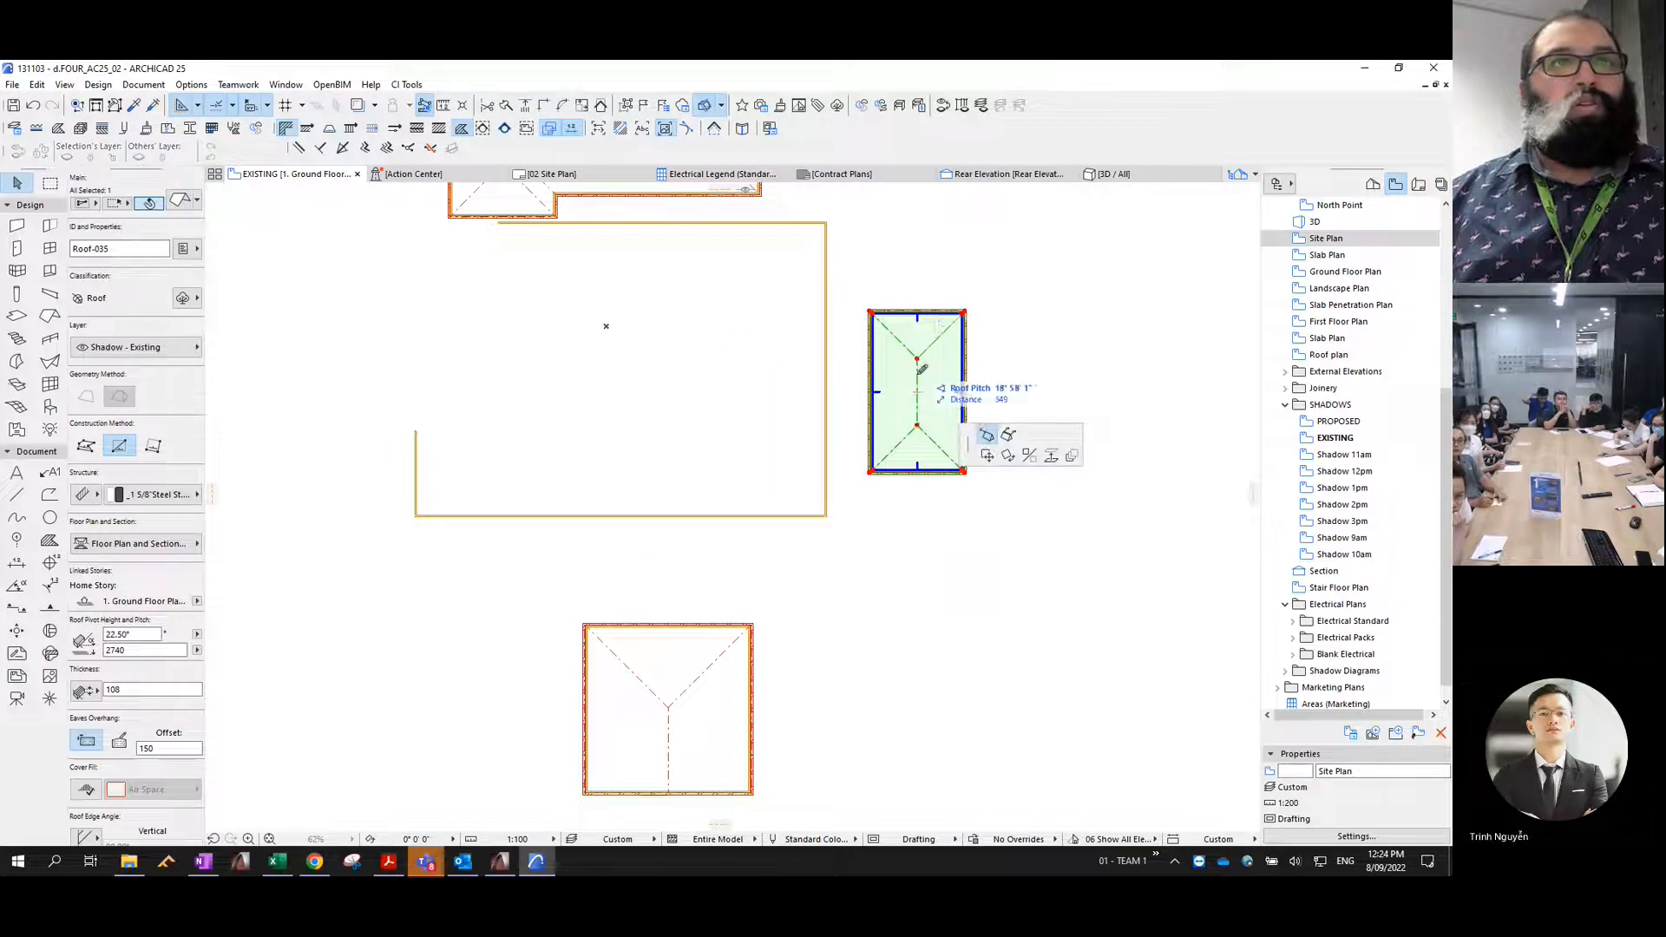
click(917, 392)
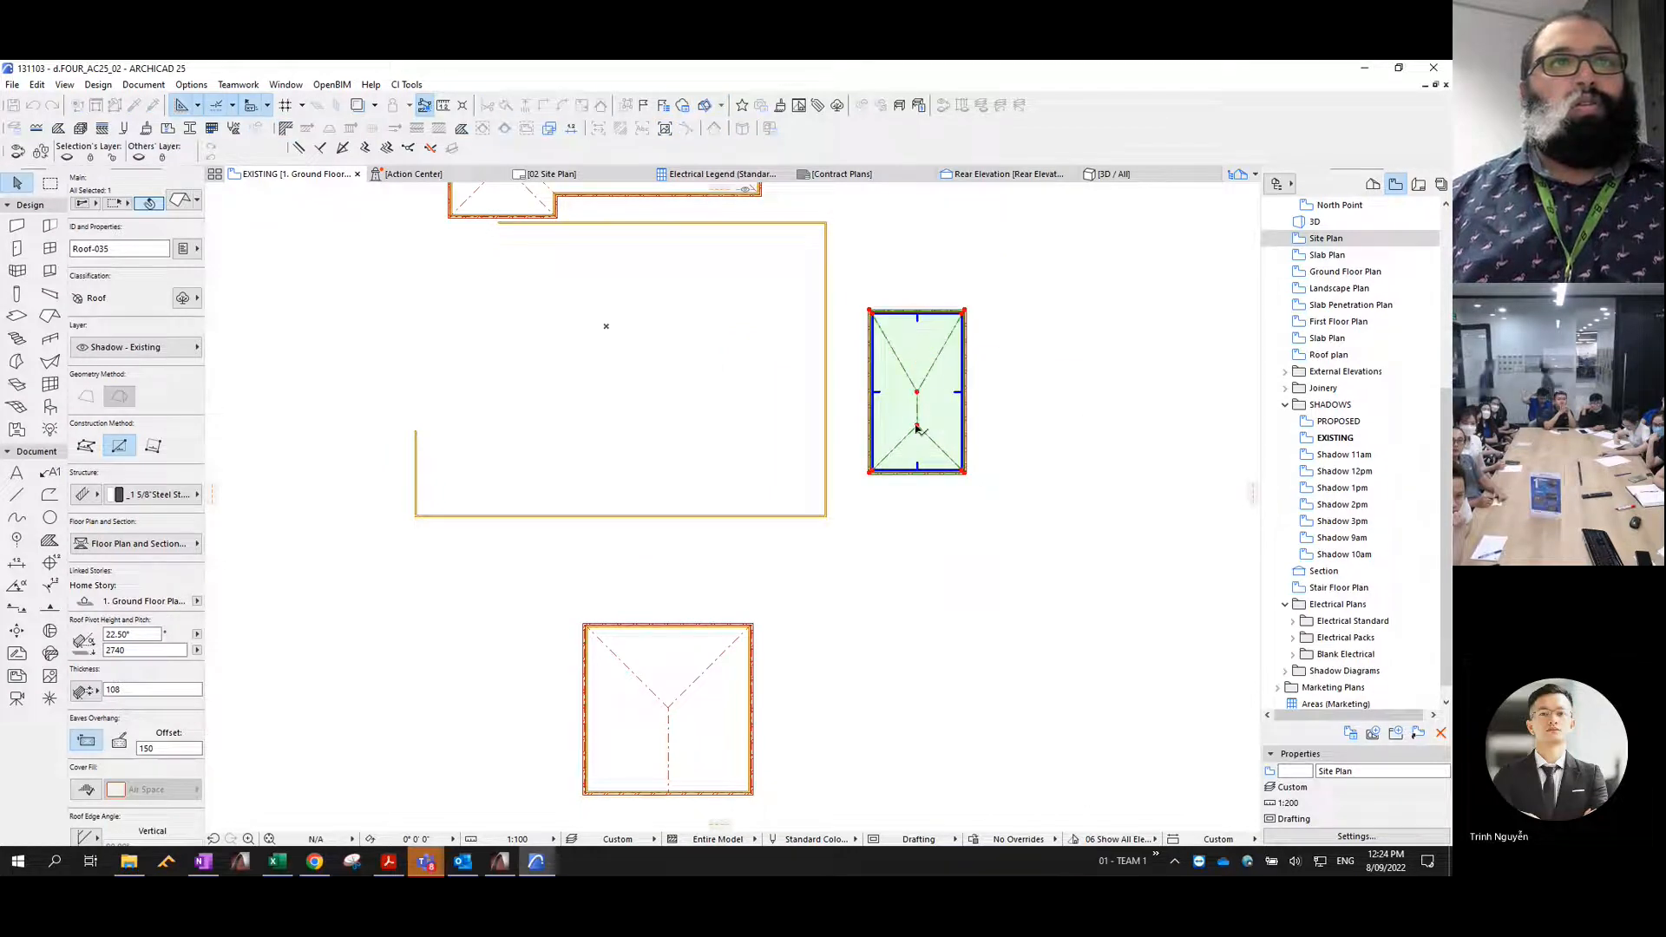
click(917, 411)
key(ctrl+z)
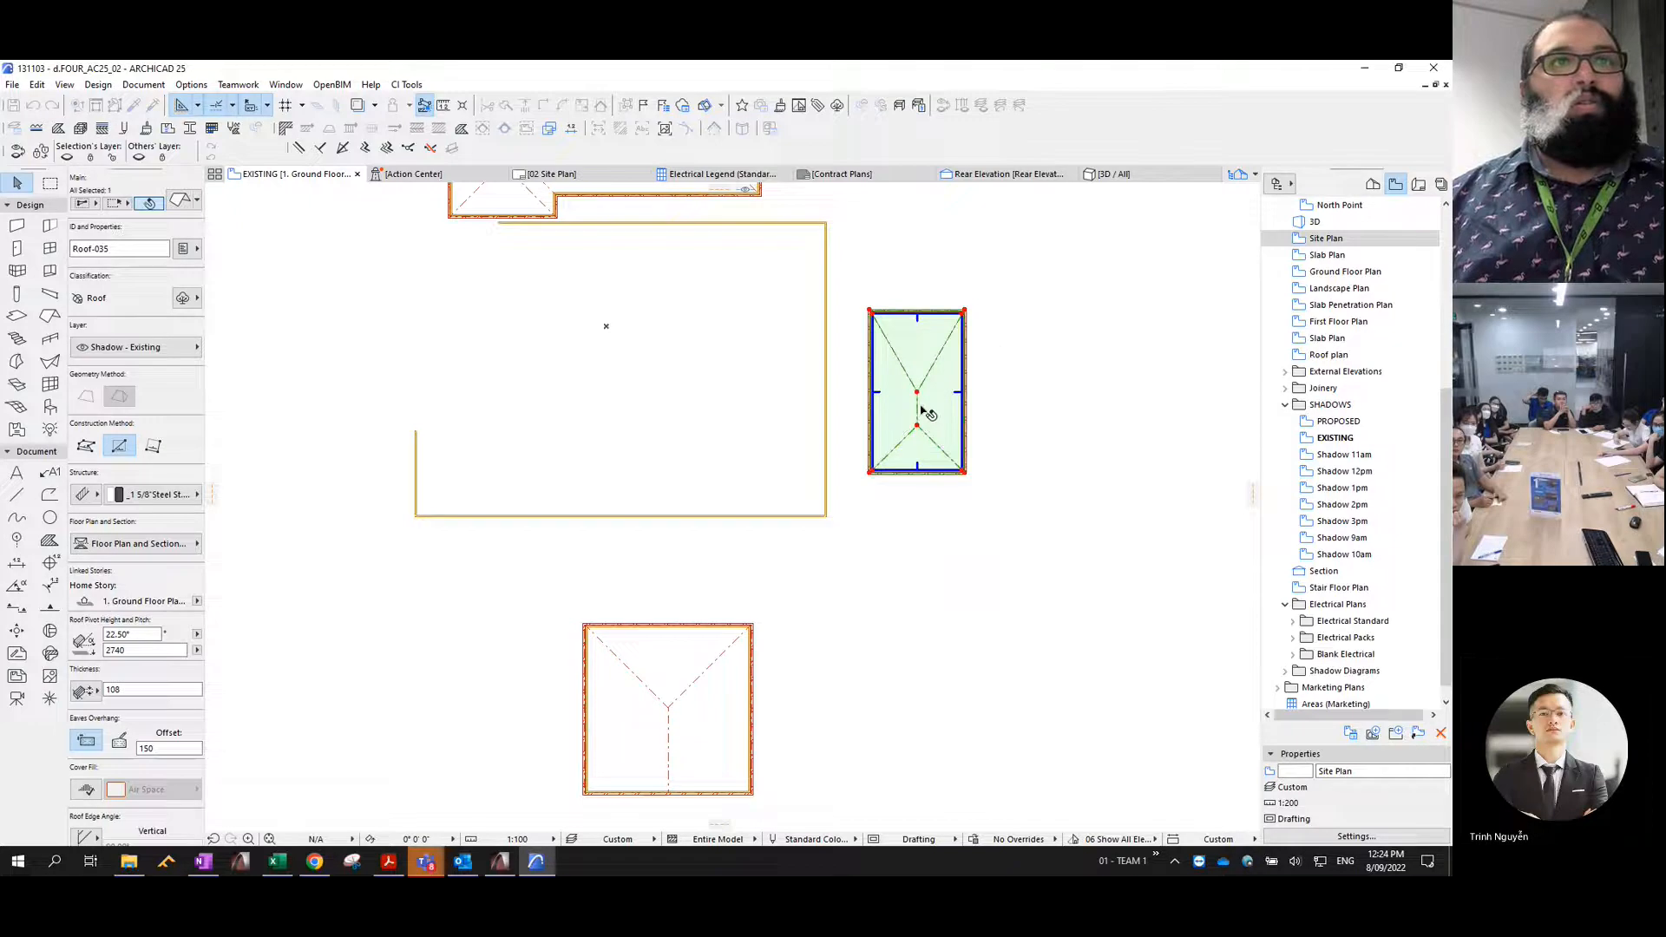
key(ctrl+z)
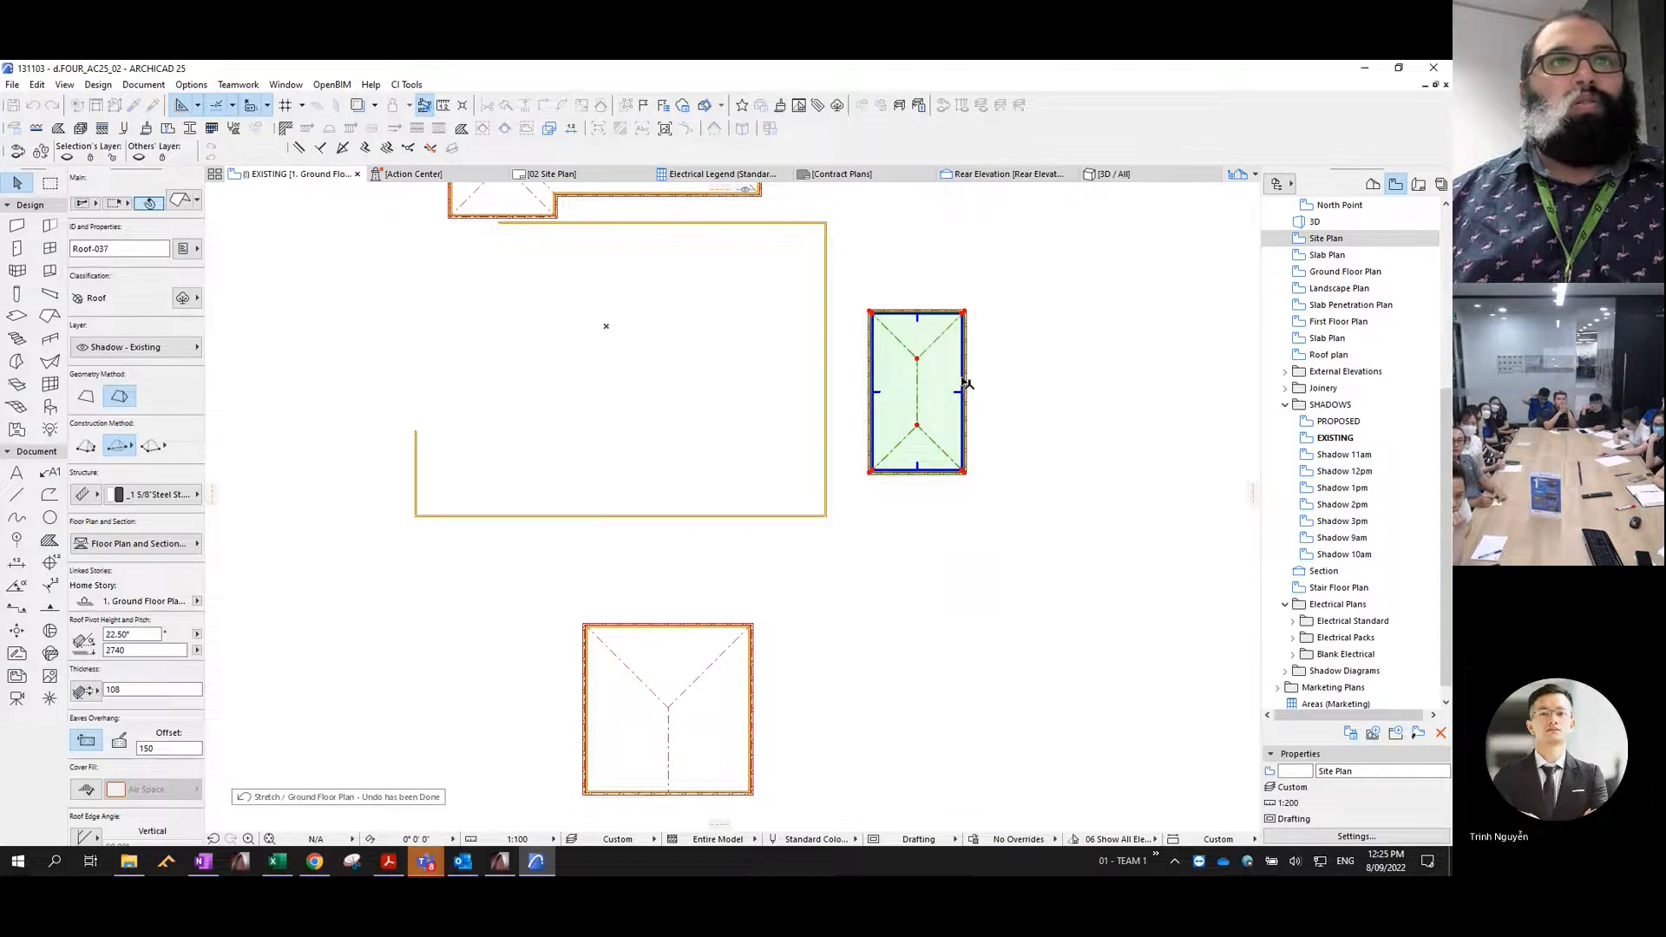
drag(963, 379, 963, 384)
scroll(964, 374, up, 5)
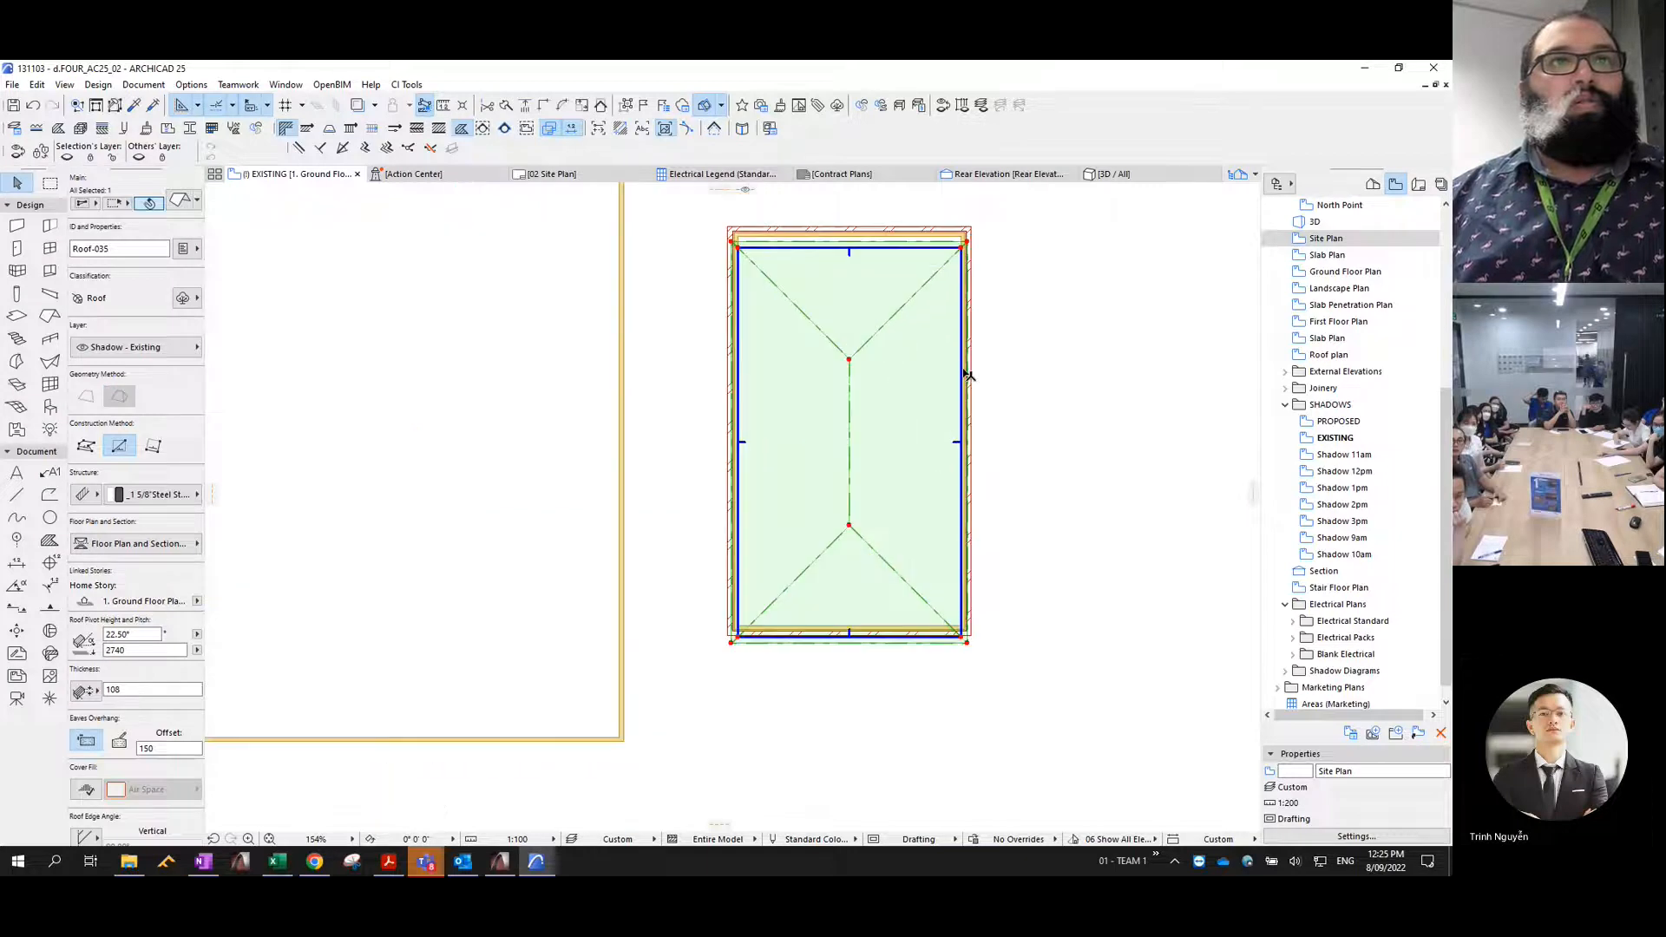
key(ctrl+z)
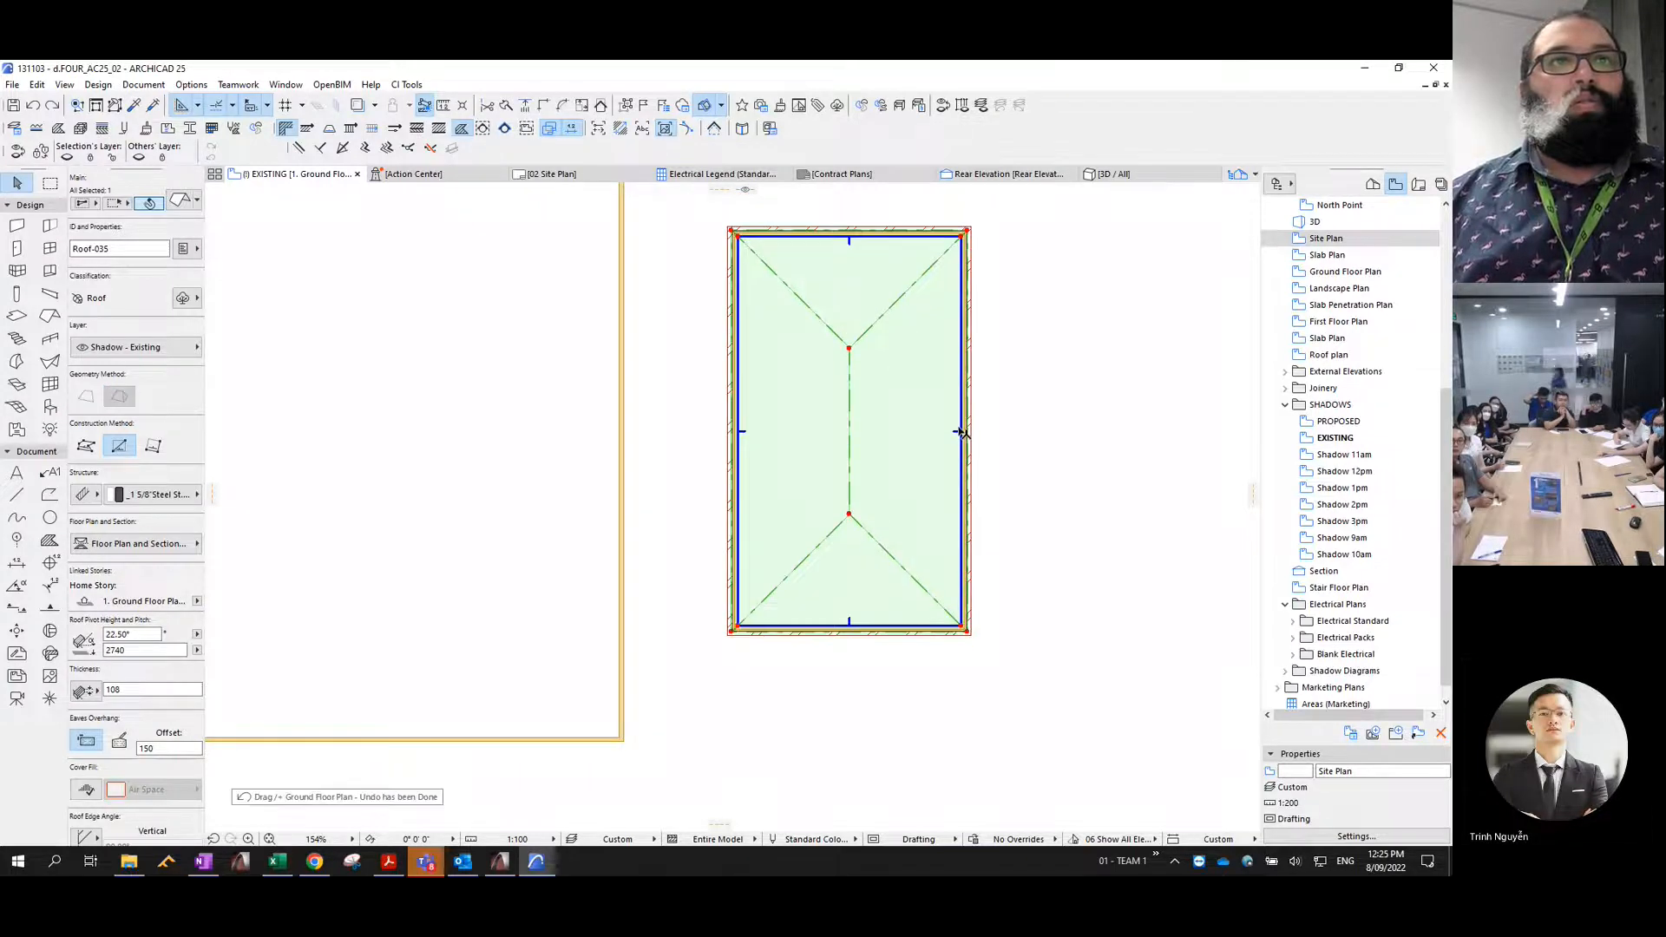
- Stretch the narrow eastern dwelling's roof edge outward beyond its cut-off wall so the ridge runs horizontally, leaving the walls in place
click(962, 432)
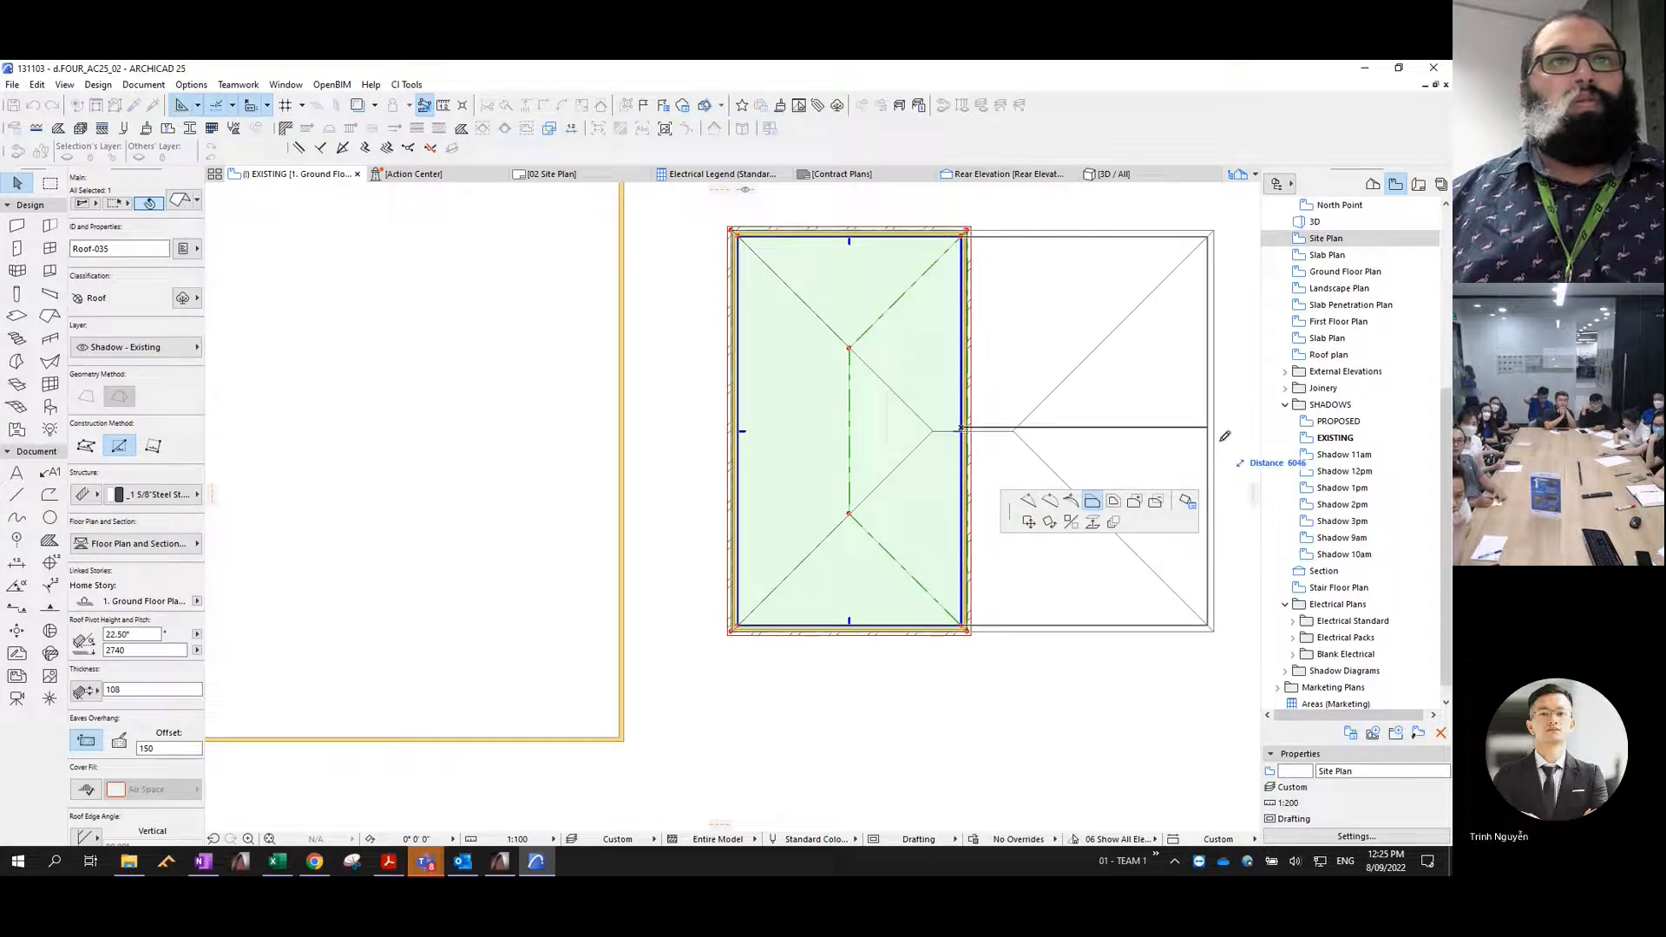
click(1247, 435)
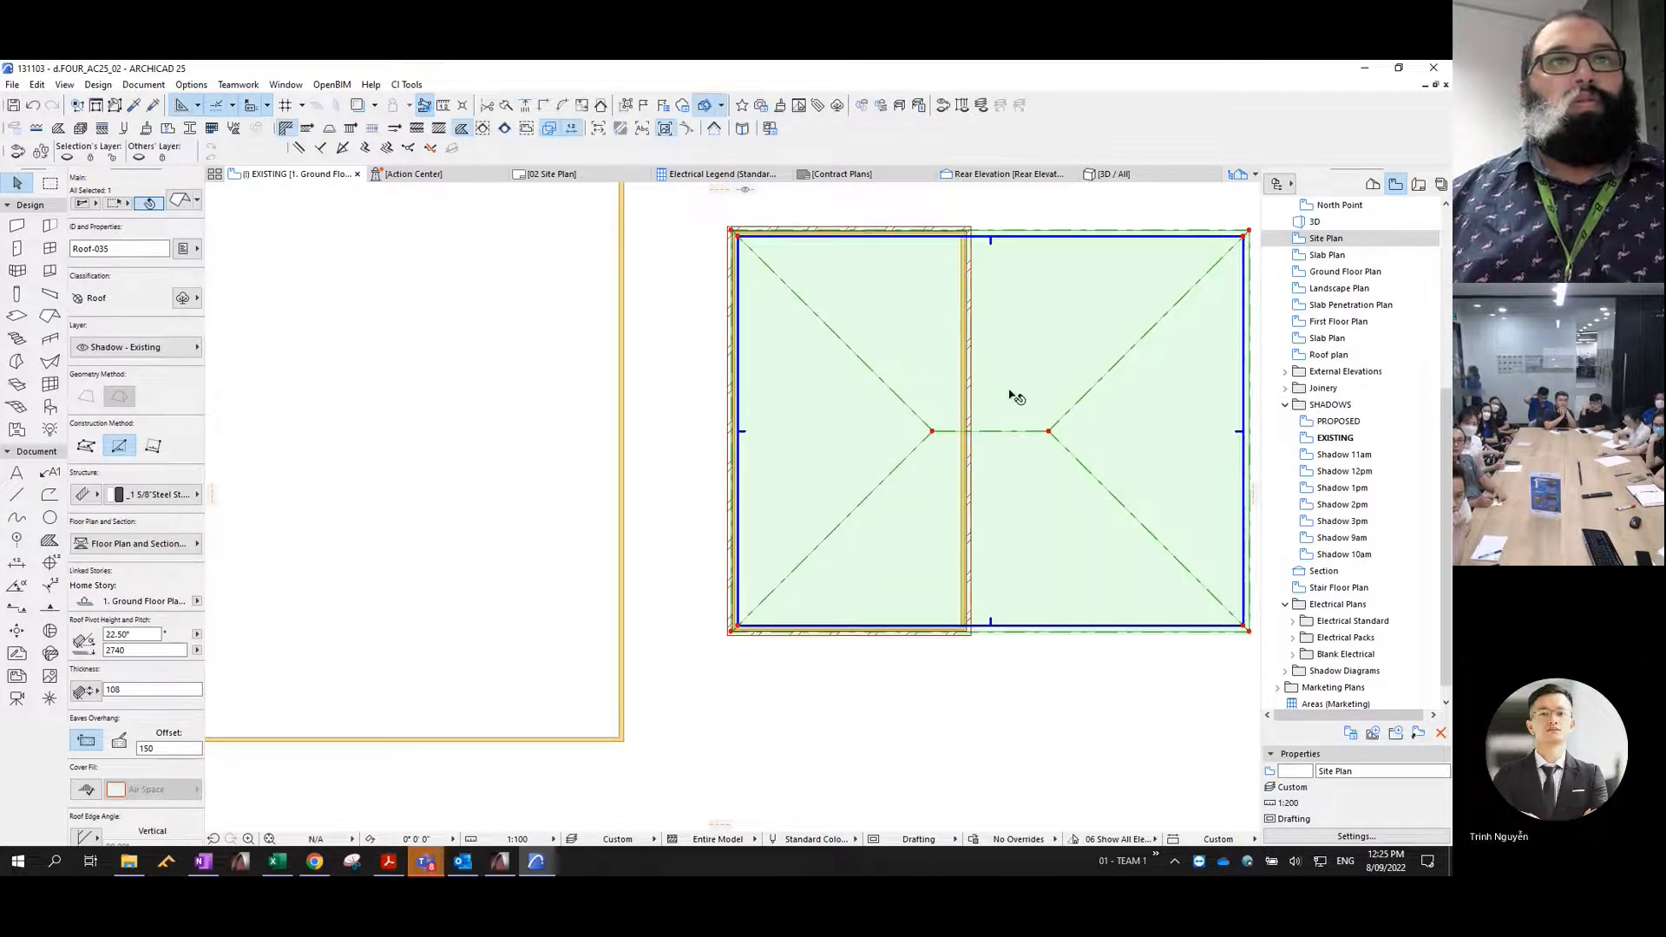
click(968, 306)
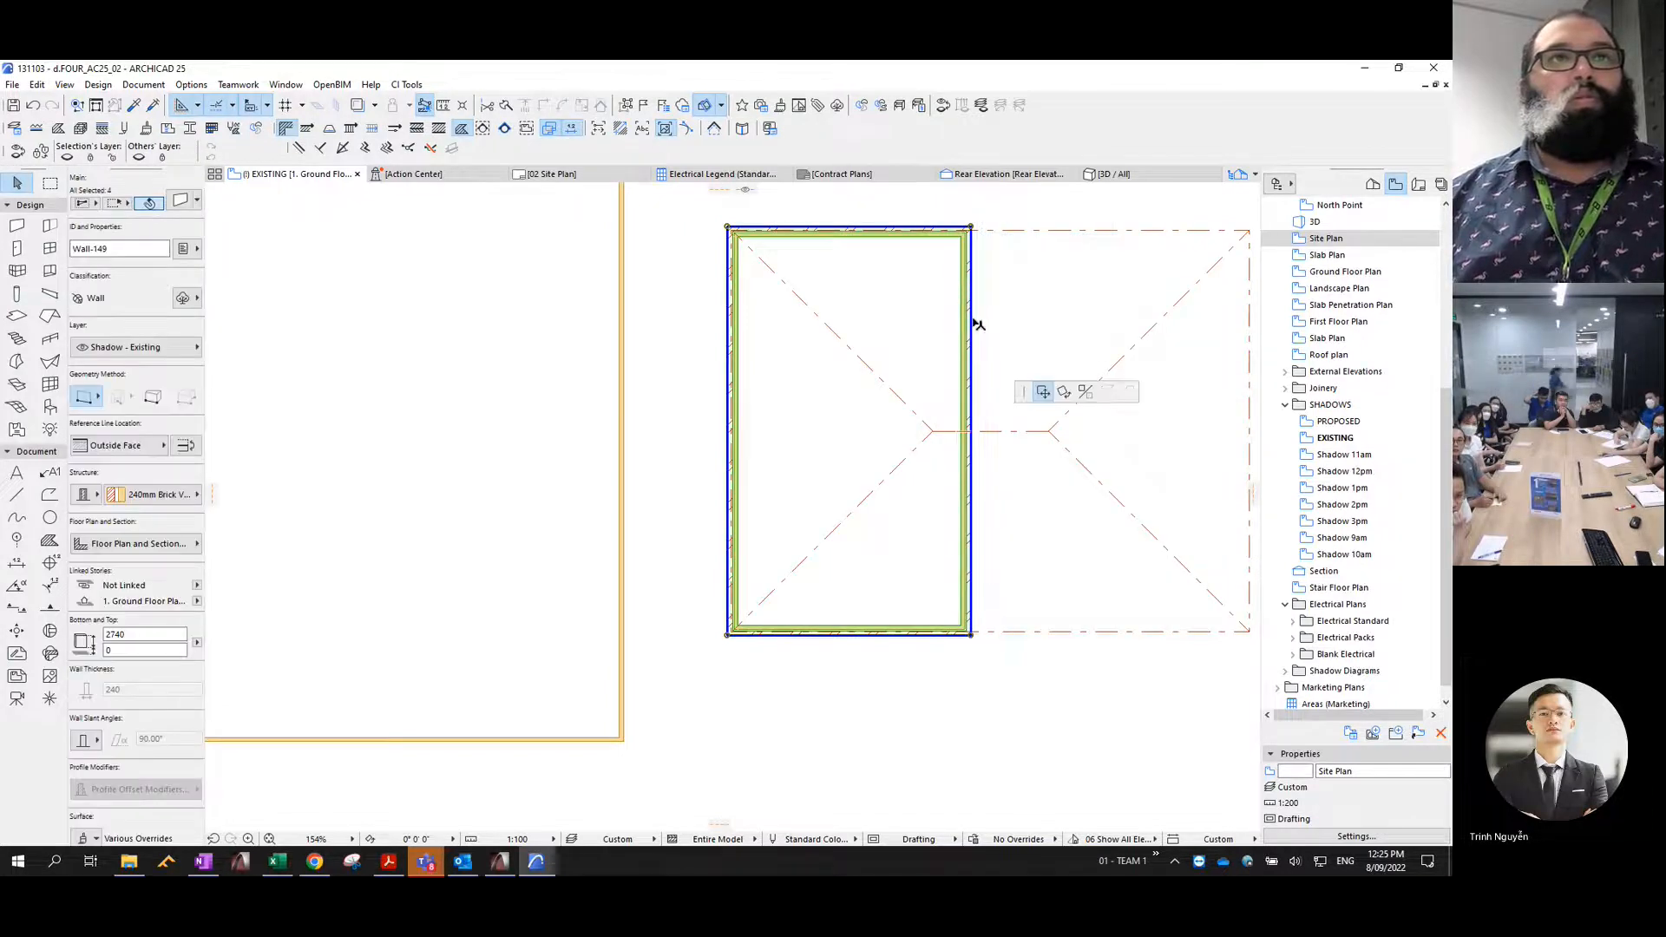
key(Escape)
key(Escape)
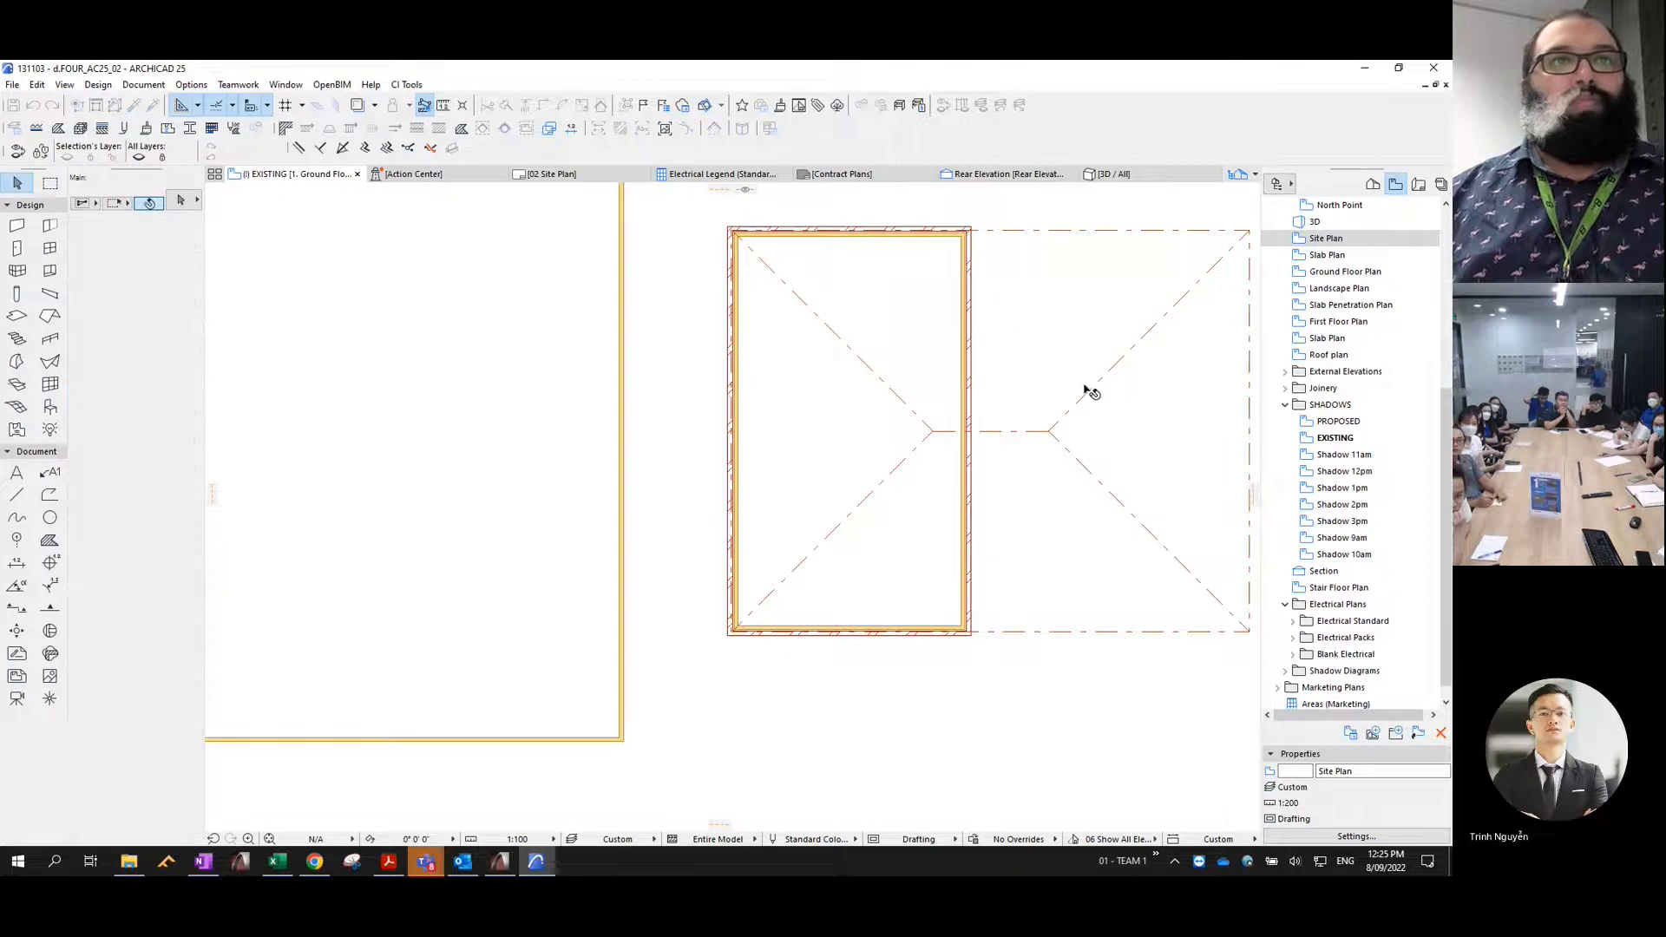
- Select the sample brick wall above the sample slab and roof
scroll(1089, 392, down, 5)
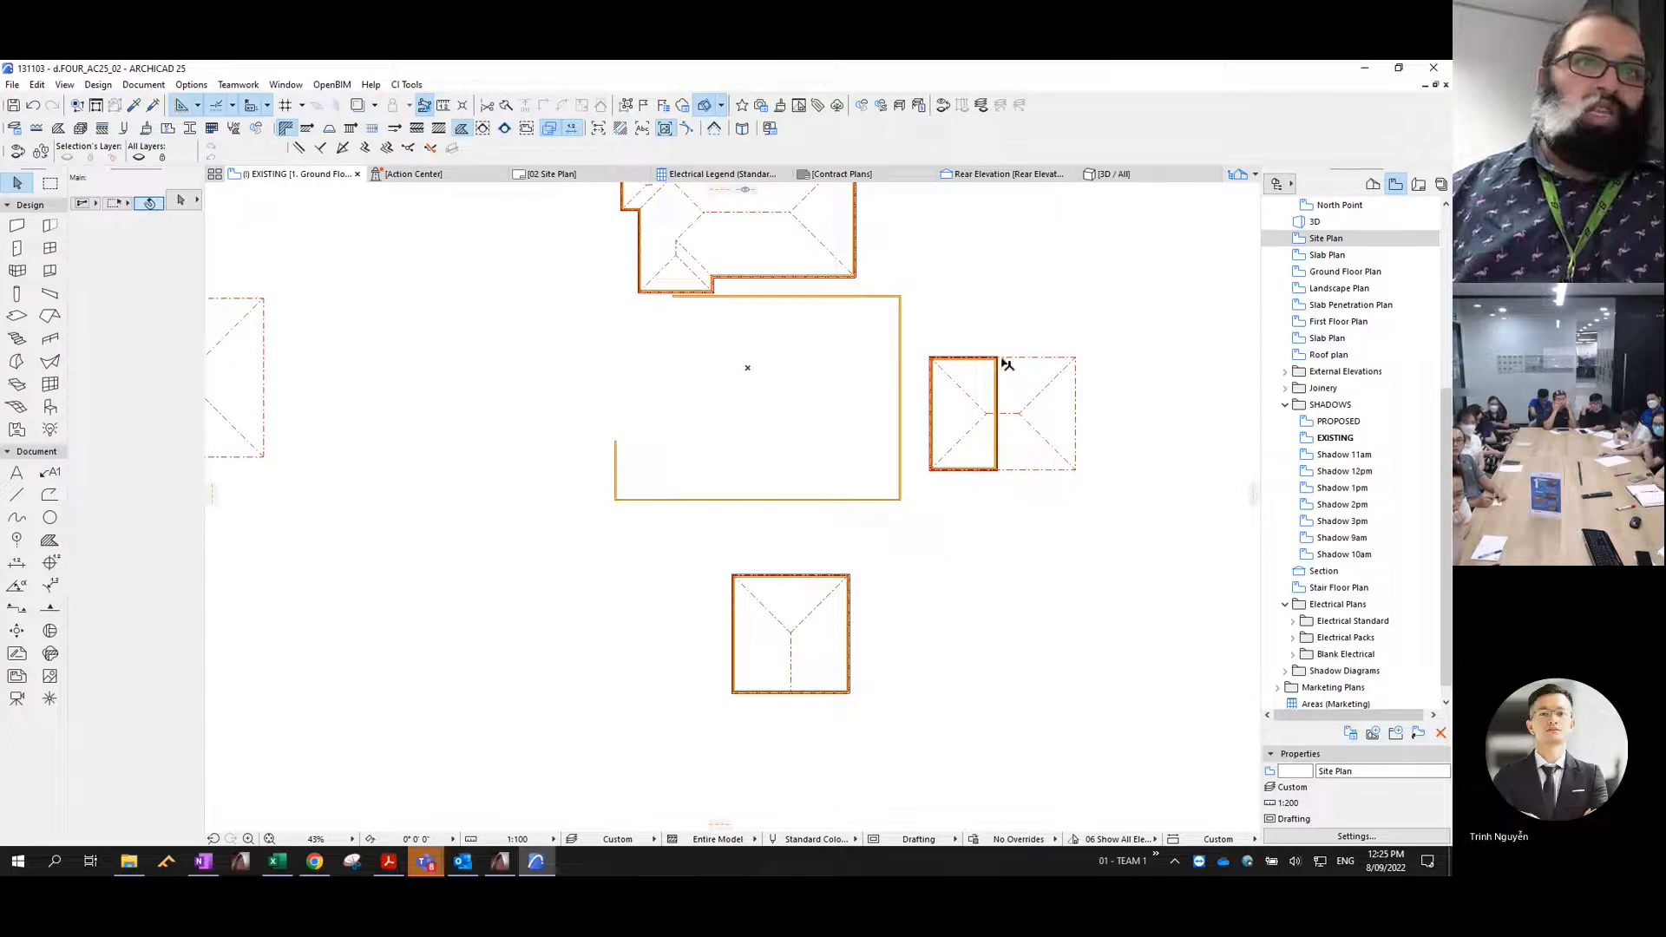
scroll(955, 447, down, 1)
middle_drag(930, 440, 1122, 469)
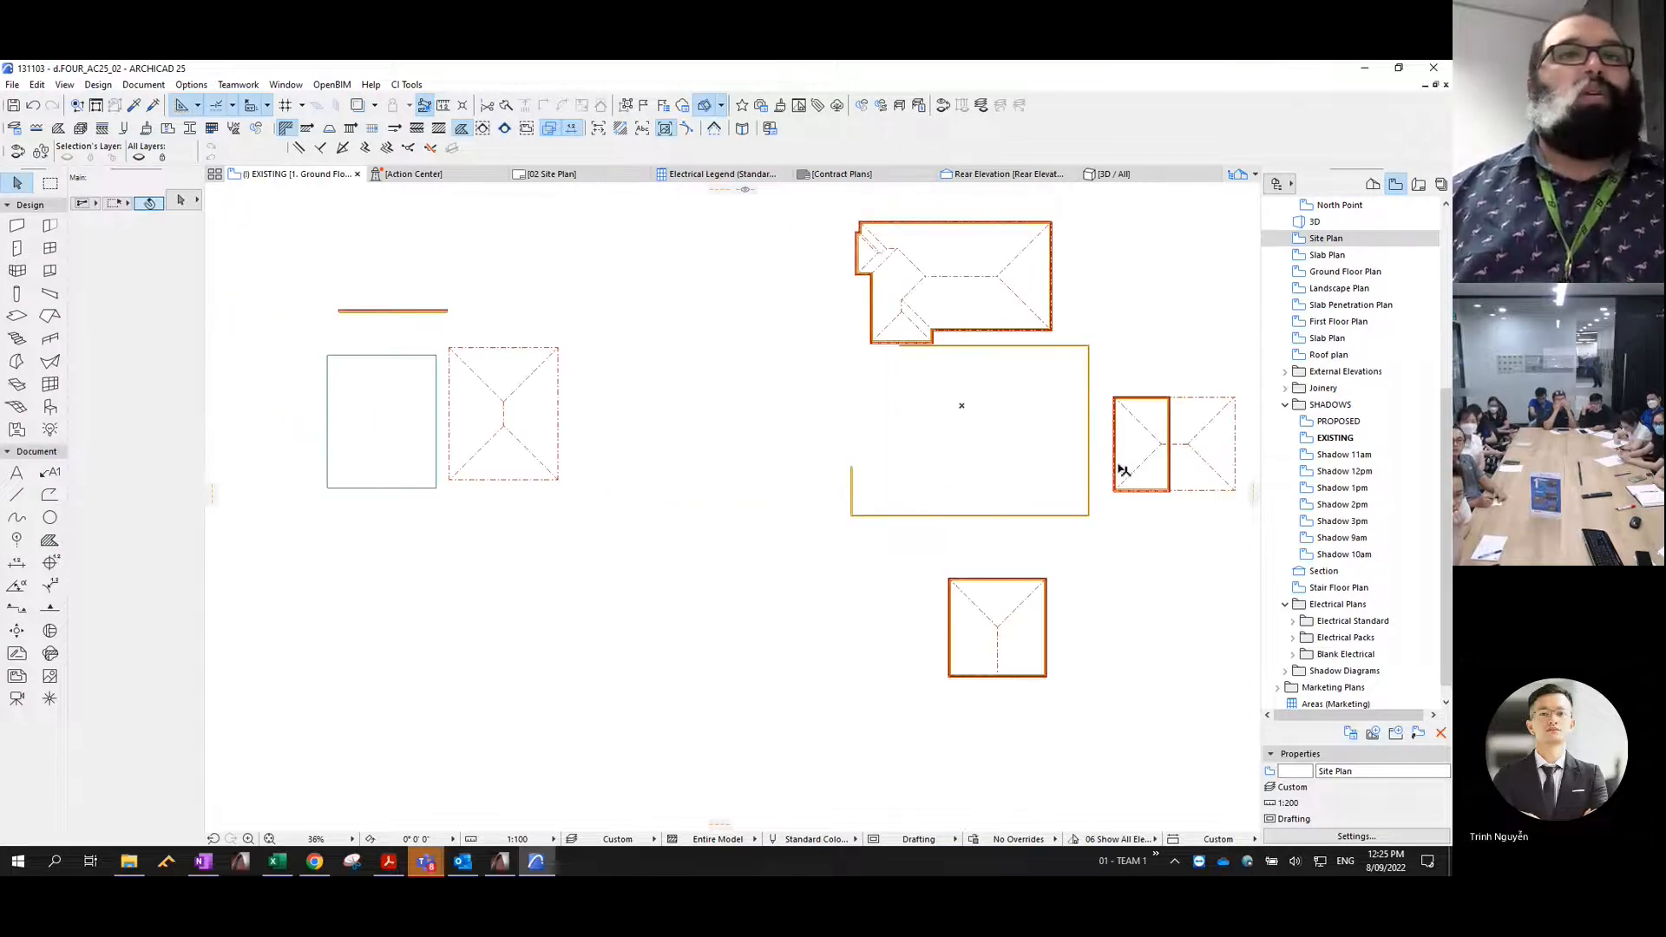
middle_drag(989, 444, 949, 470)
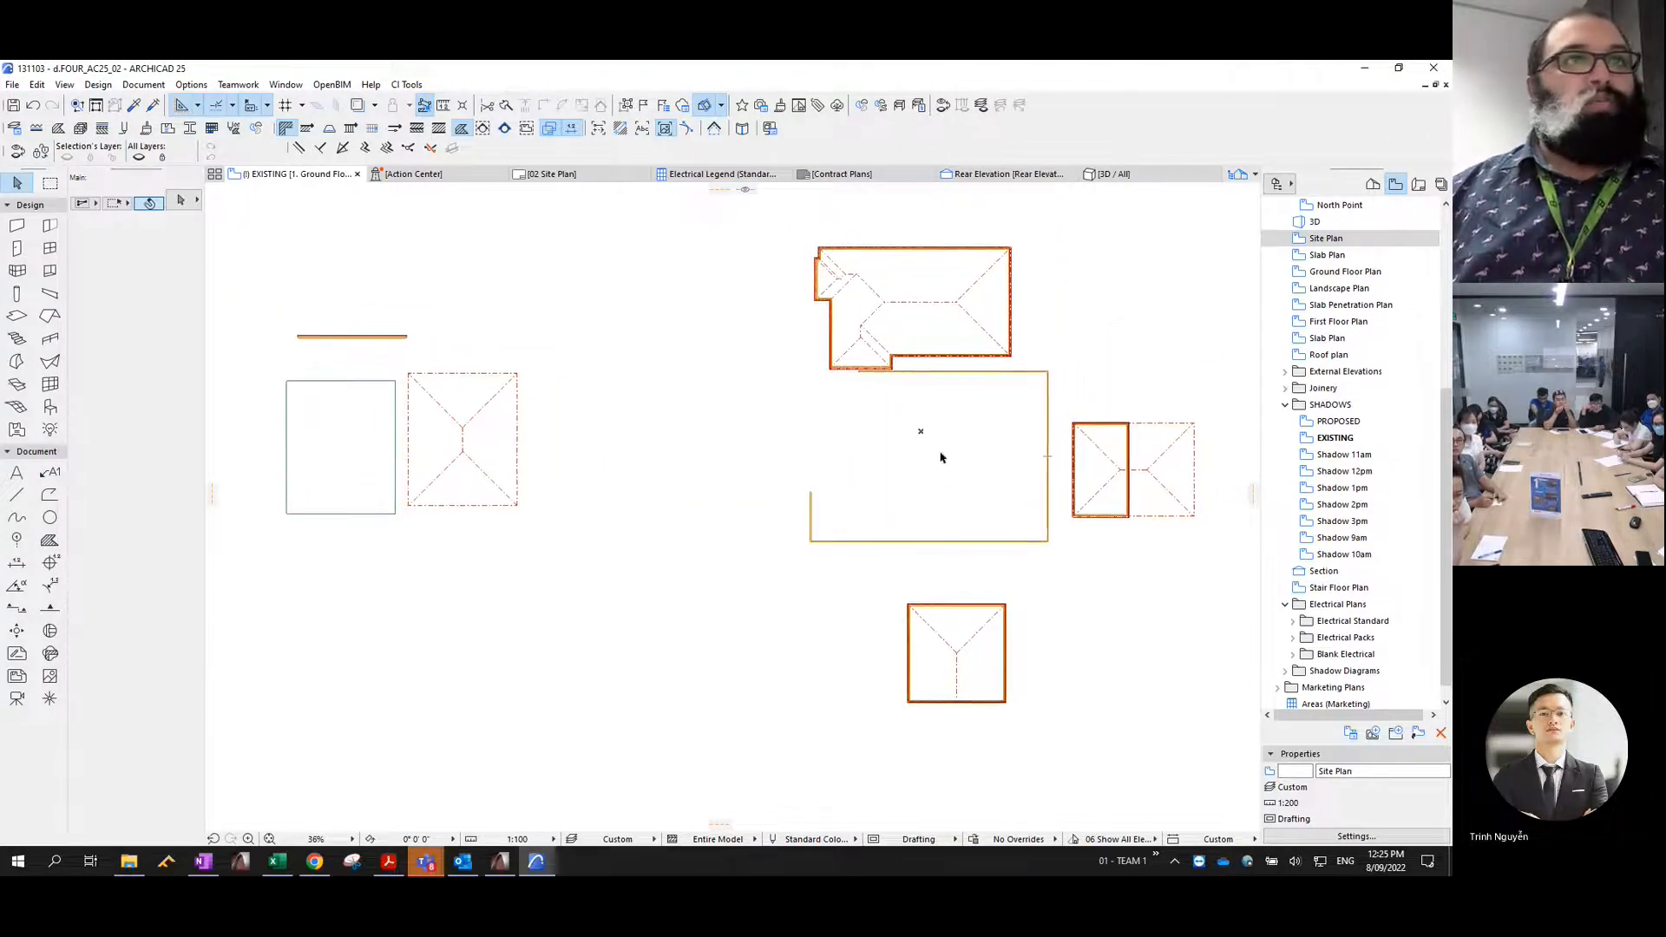
key(XF86AudioLowerVolume)
key(XF86AudioRaiseVolume)
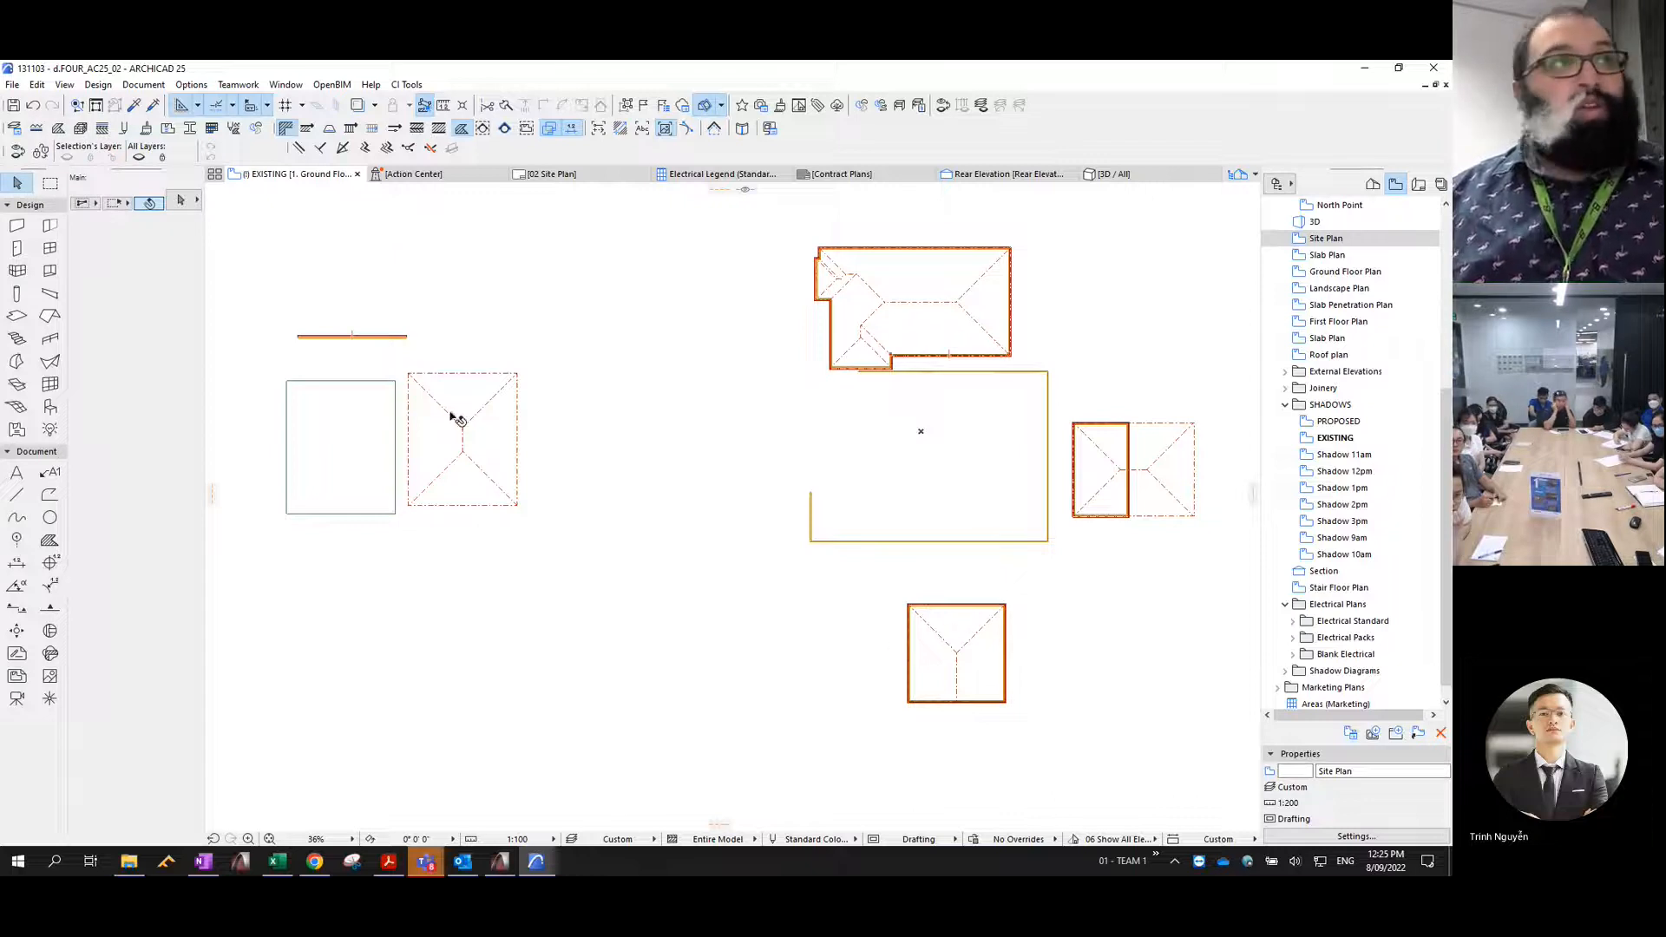
click(356, 335)
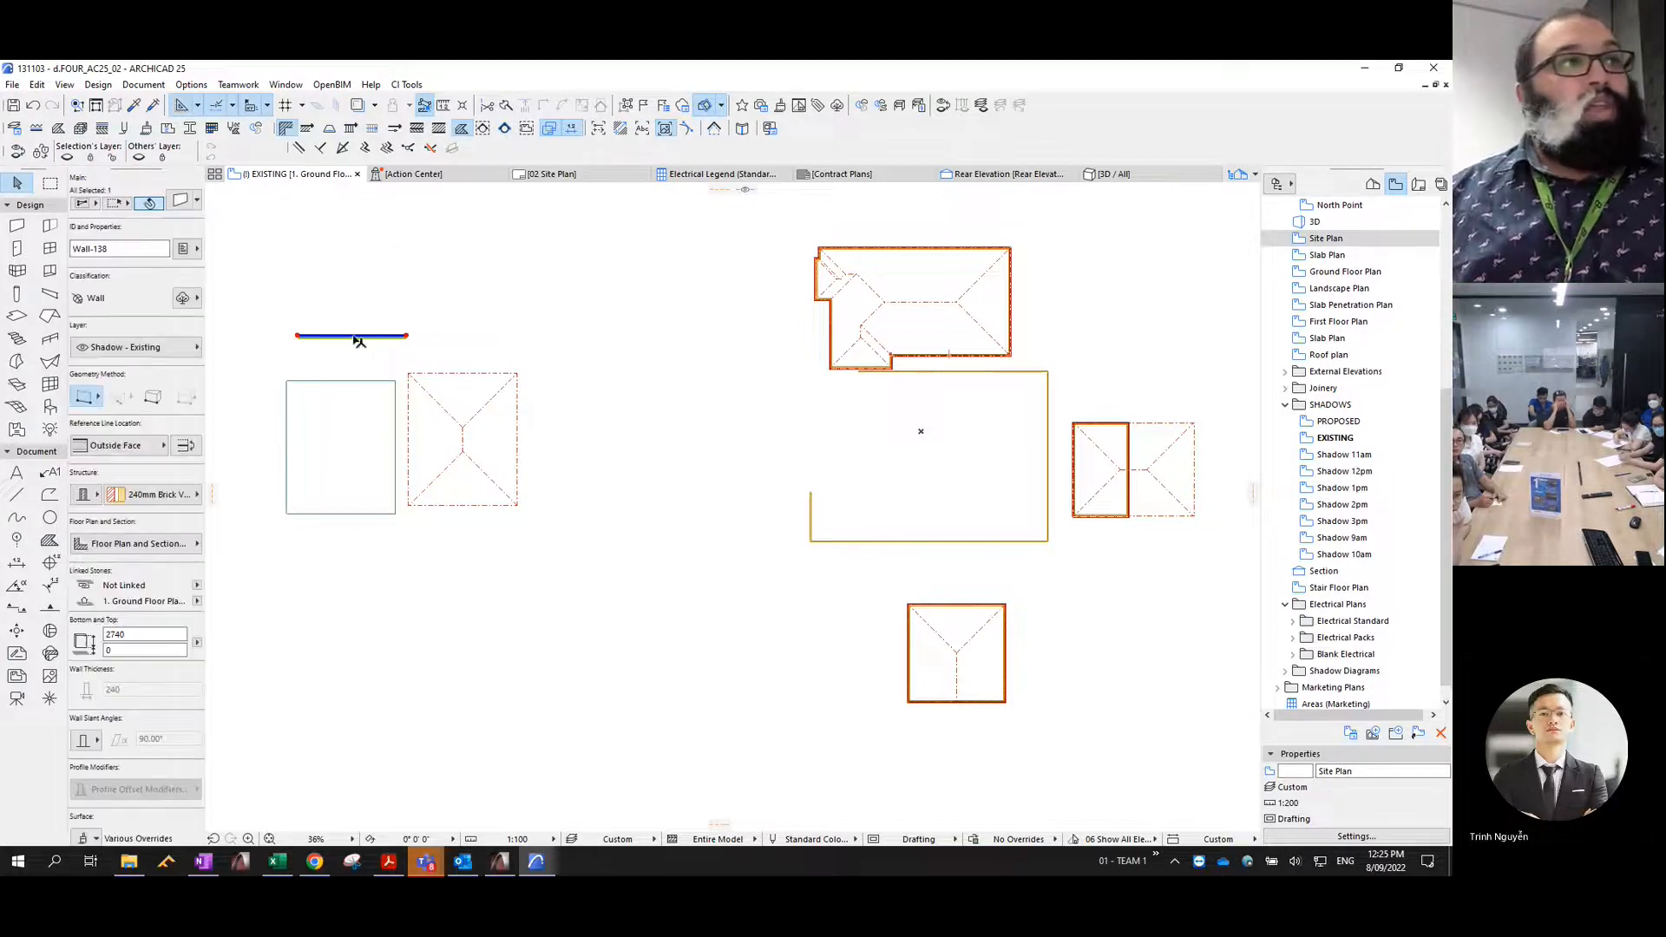
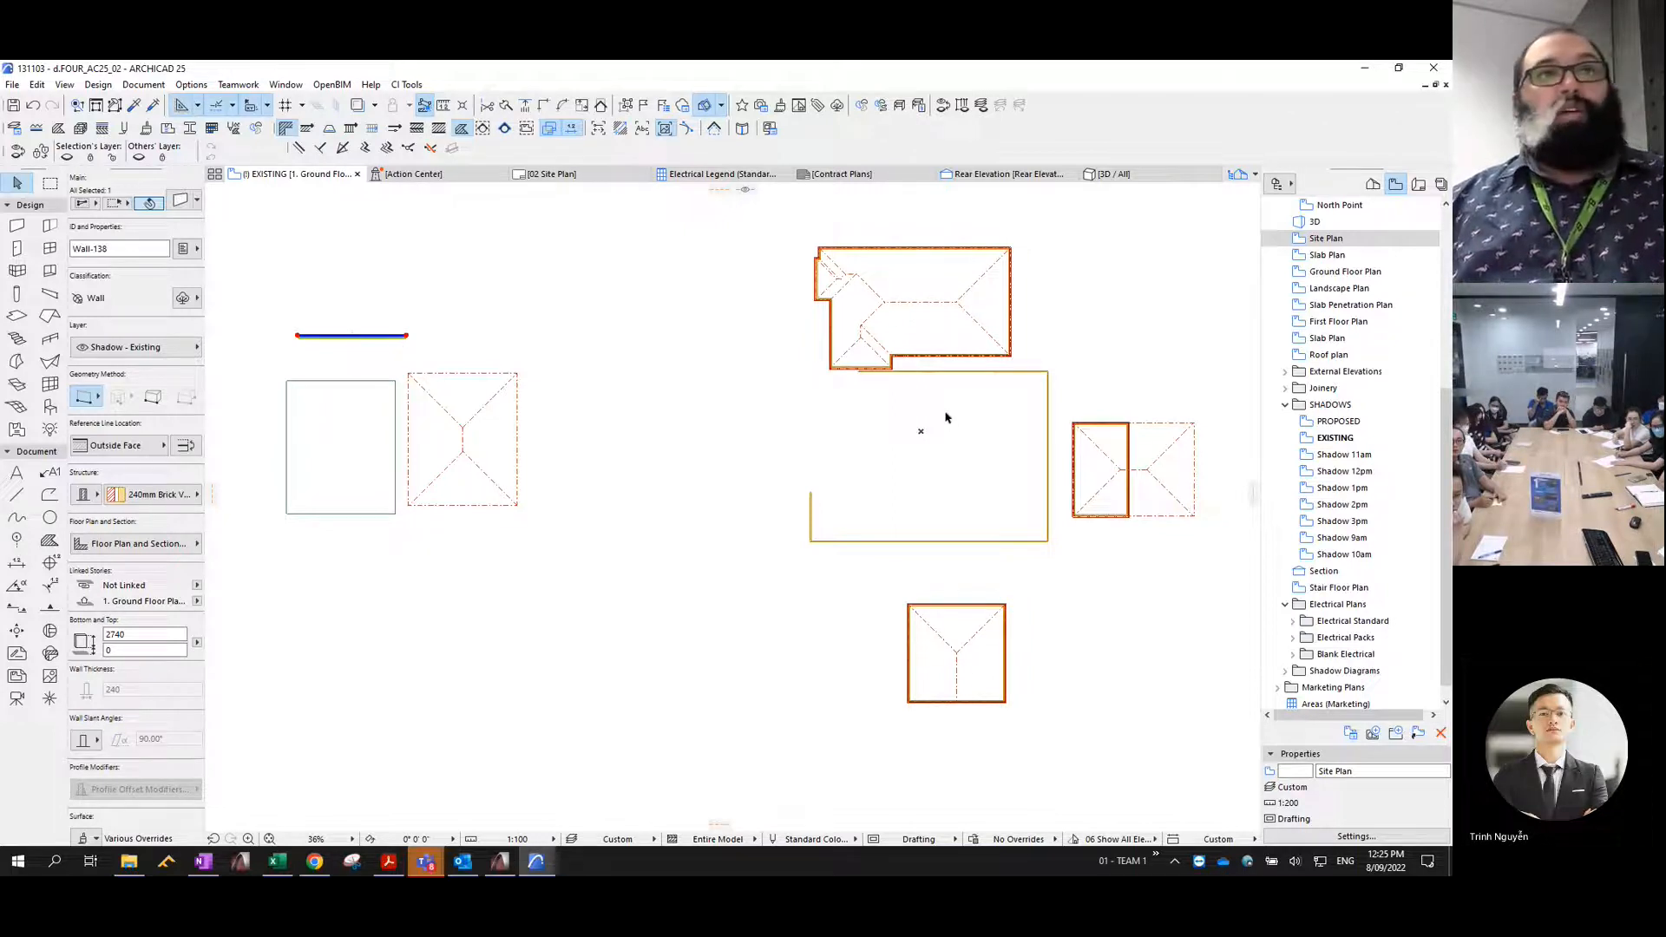
- Open Calculator and add 2740, 319 and 2740 to work out the two-storey wall height
click(56, 863)
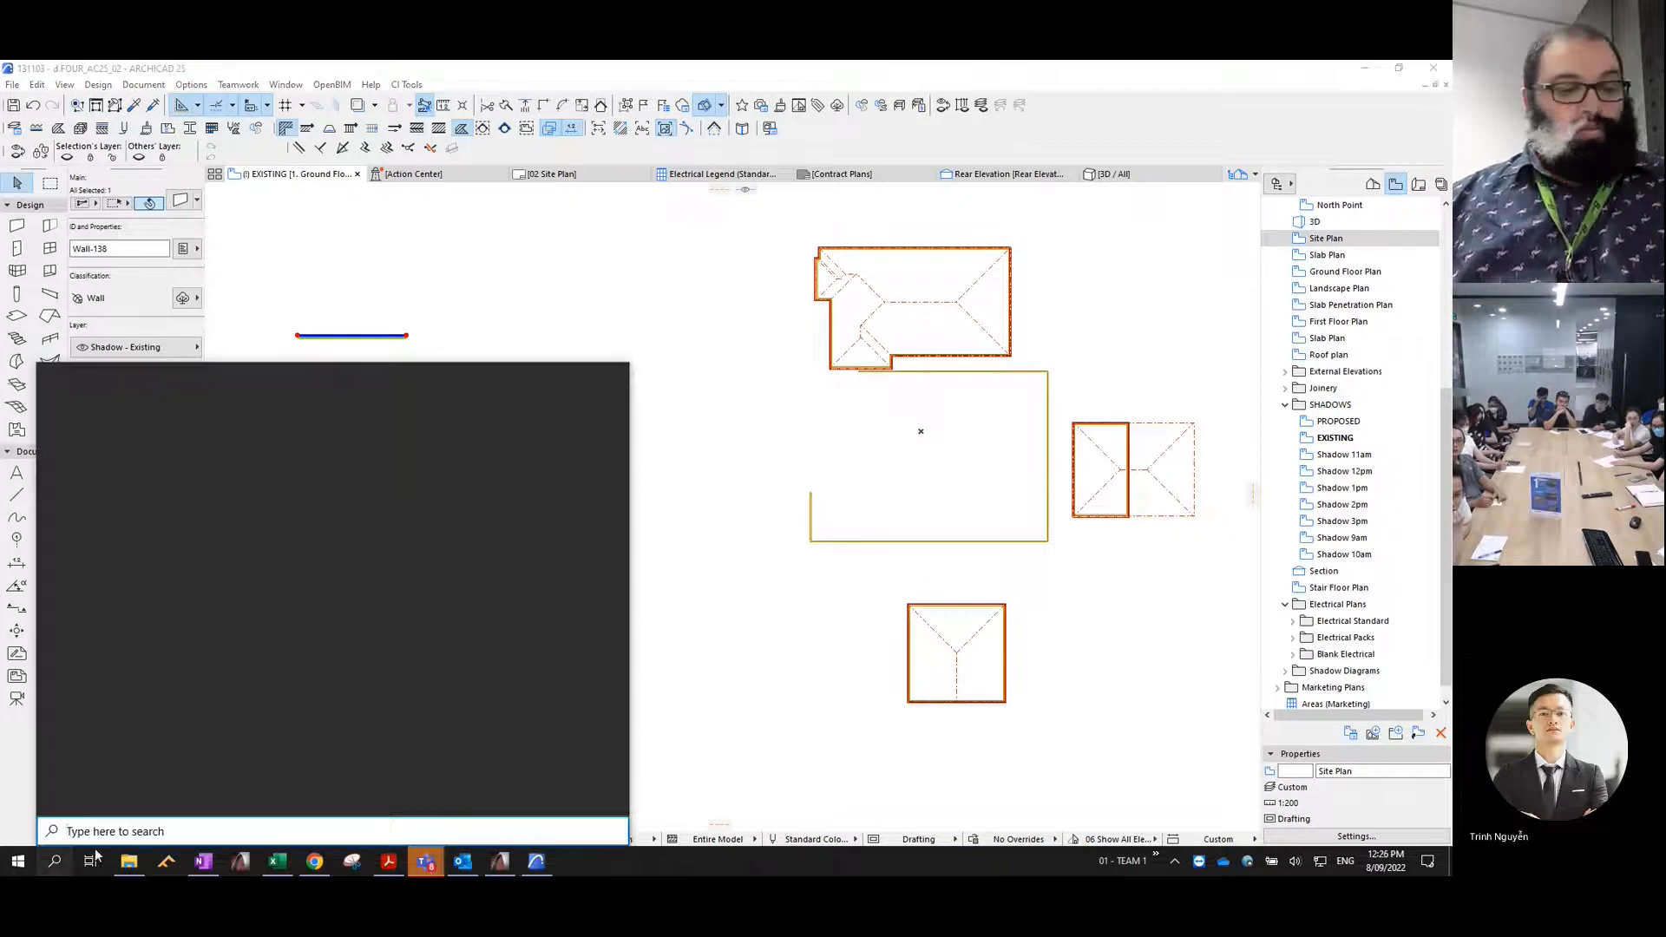
text(CALCU)
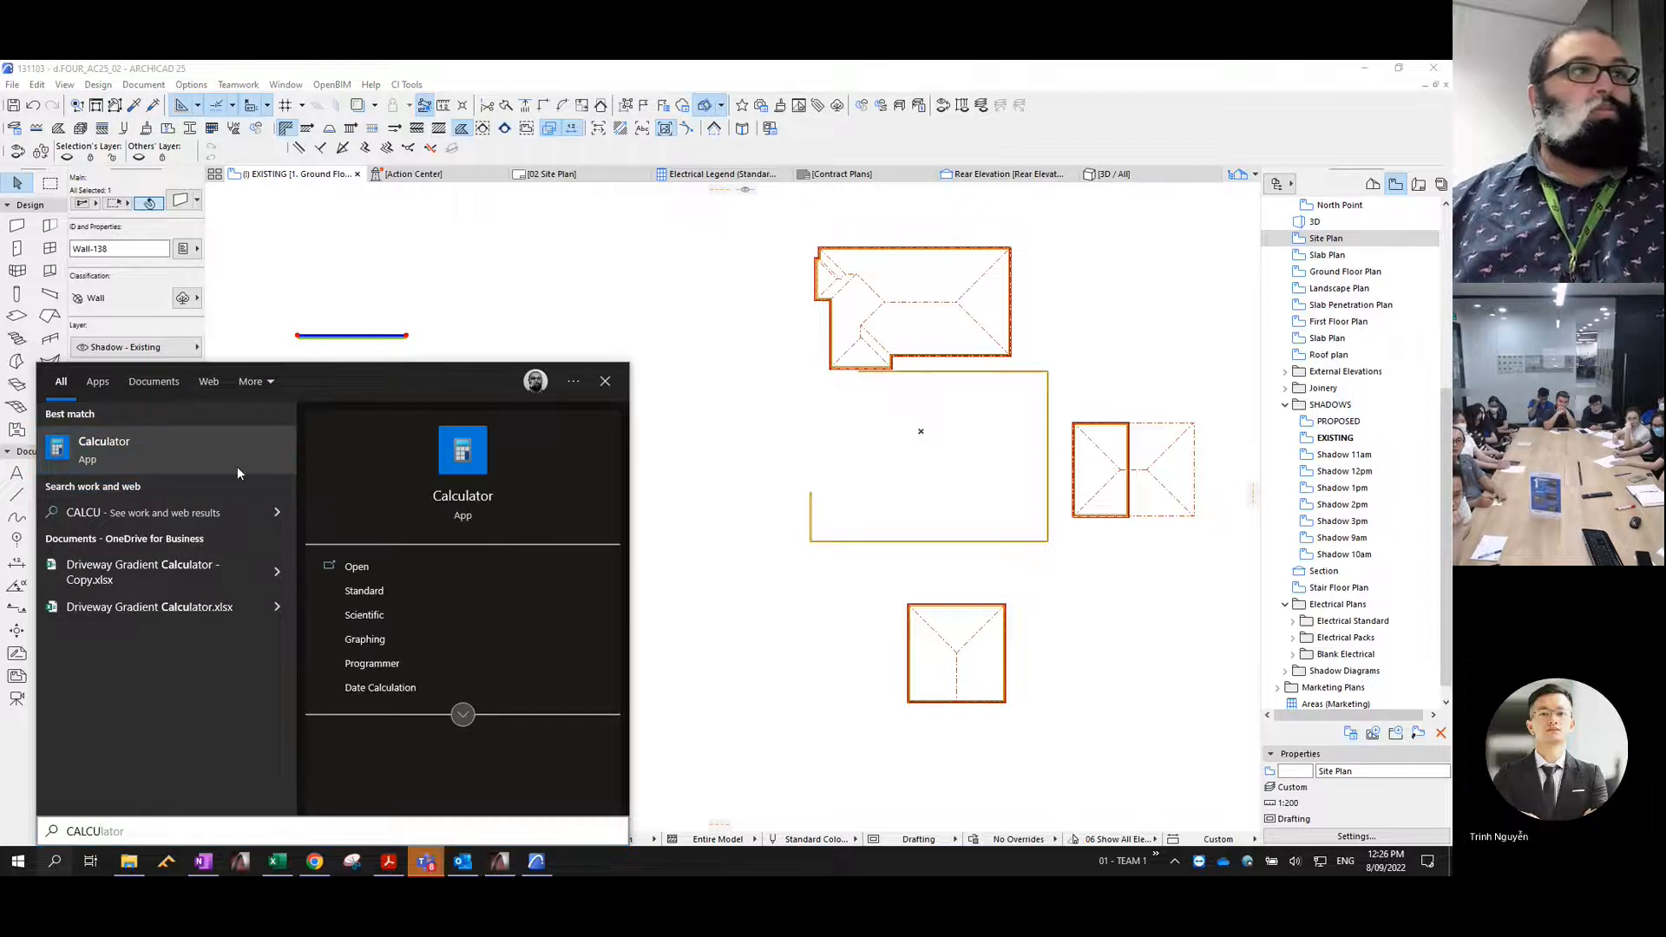
click(464, 475)
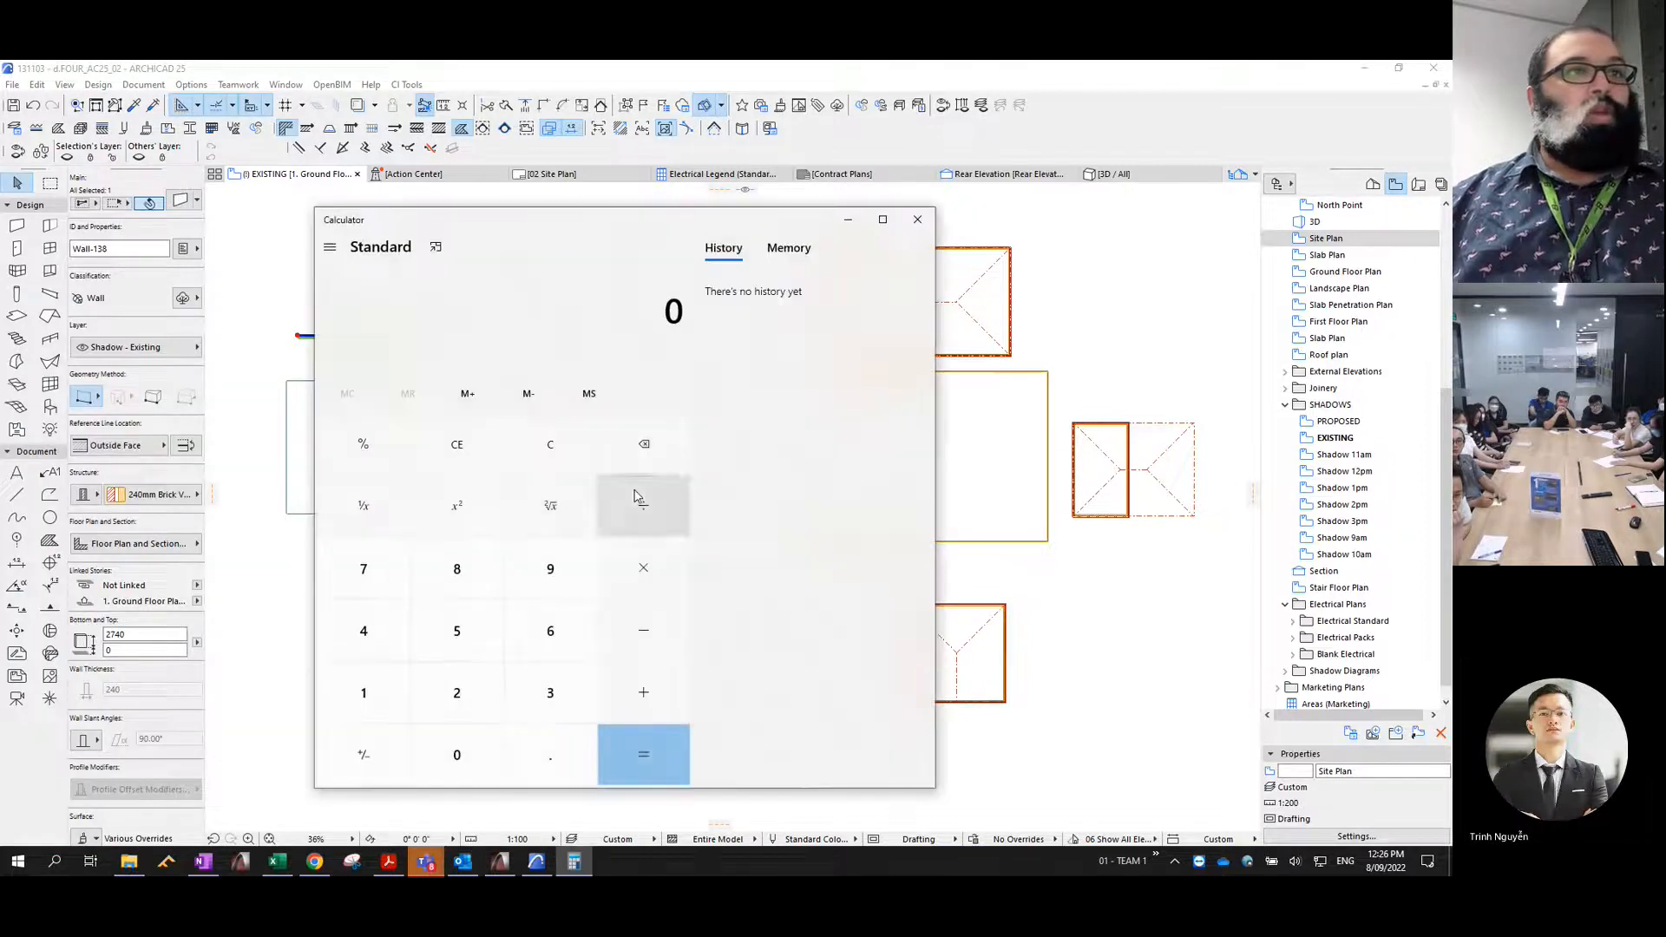
text(2740 )
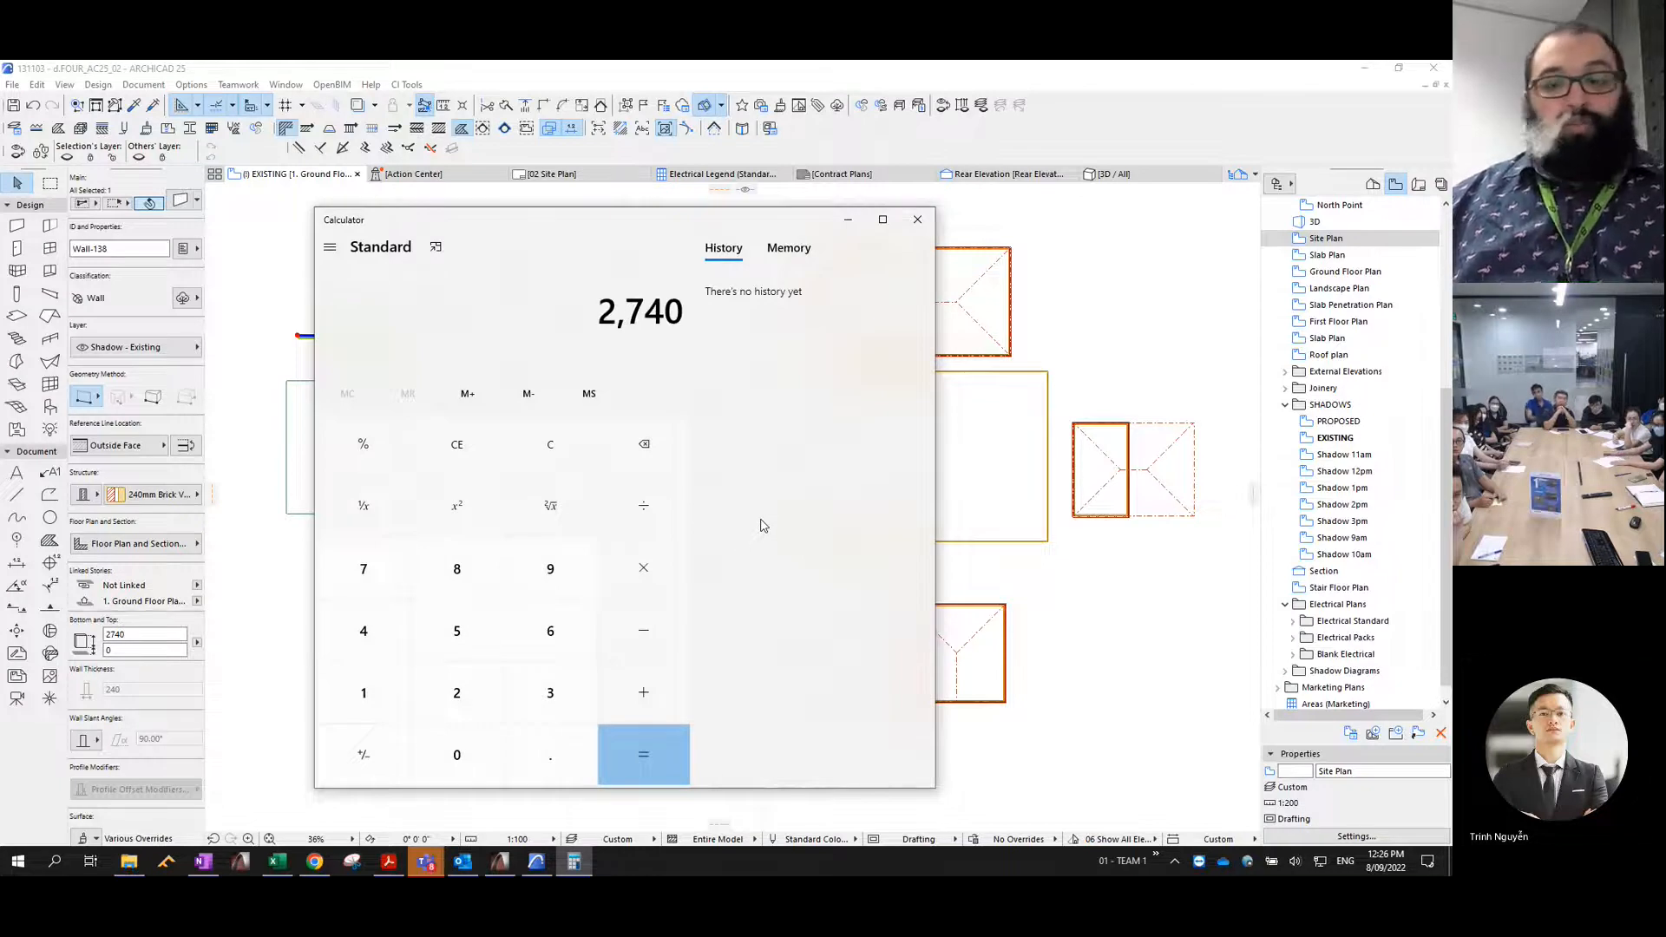
text(+ )
text(319)
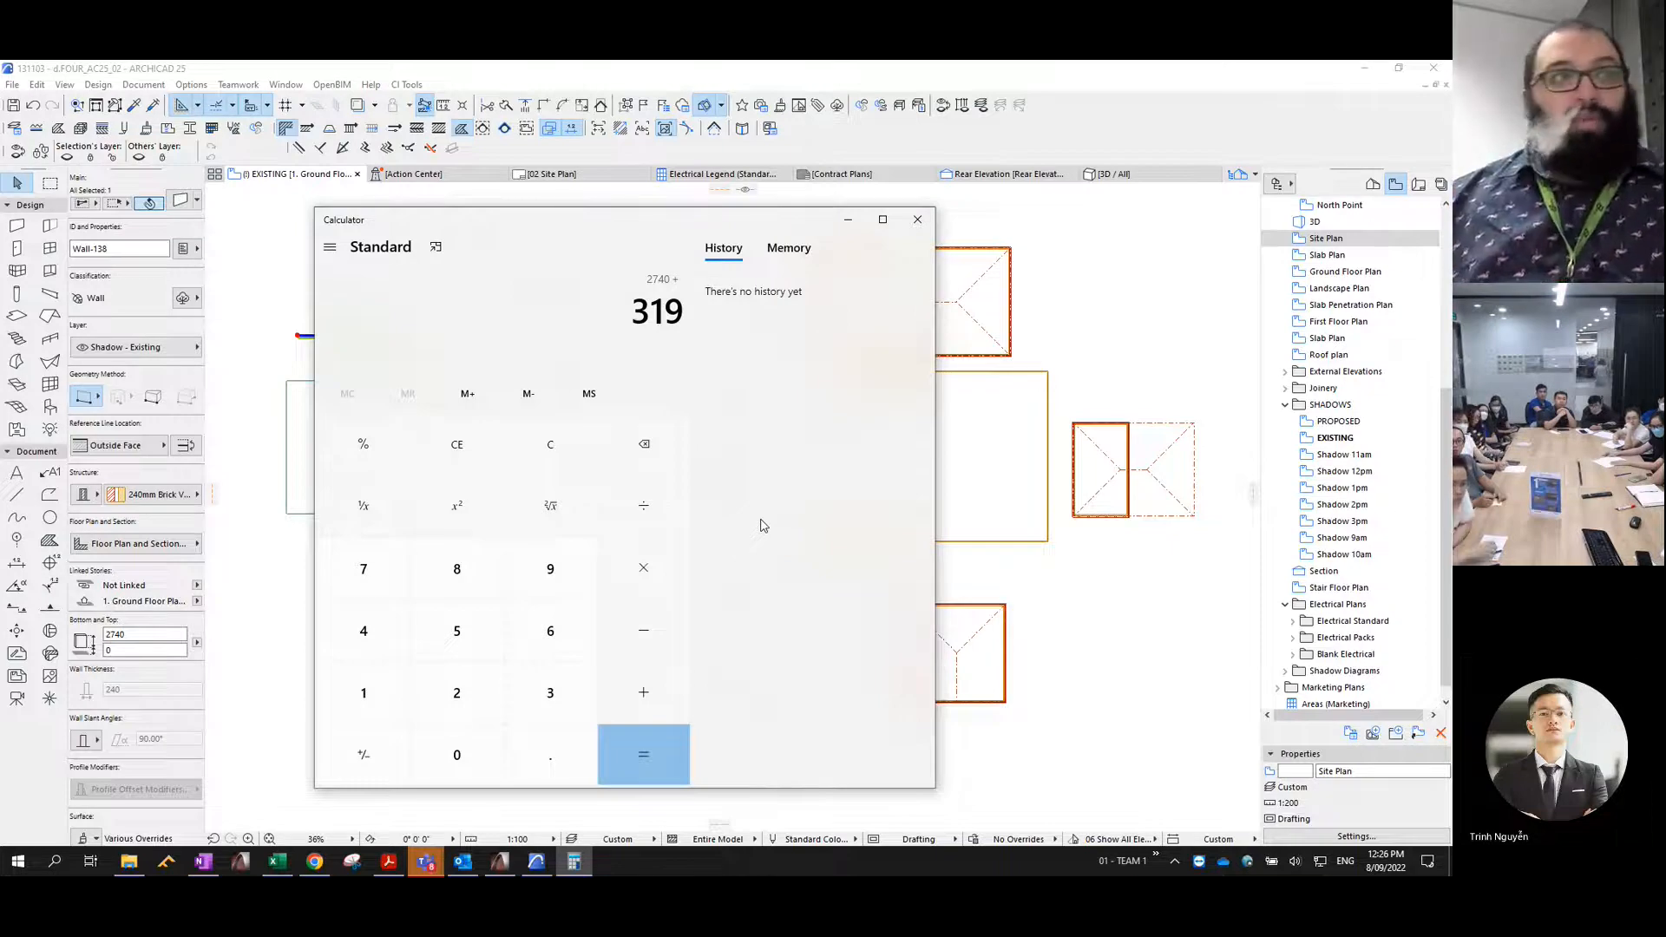
key(plus)
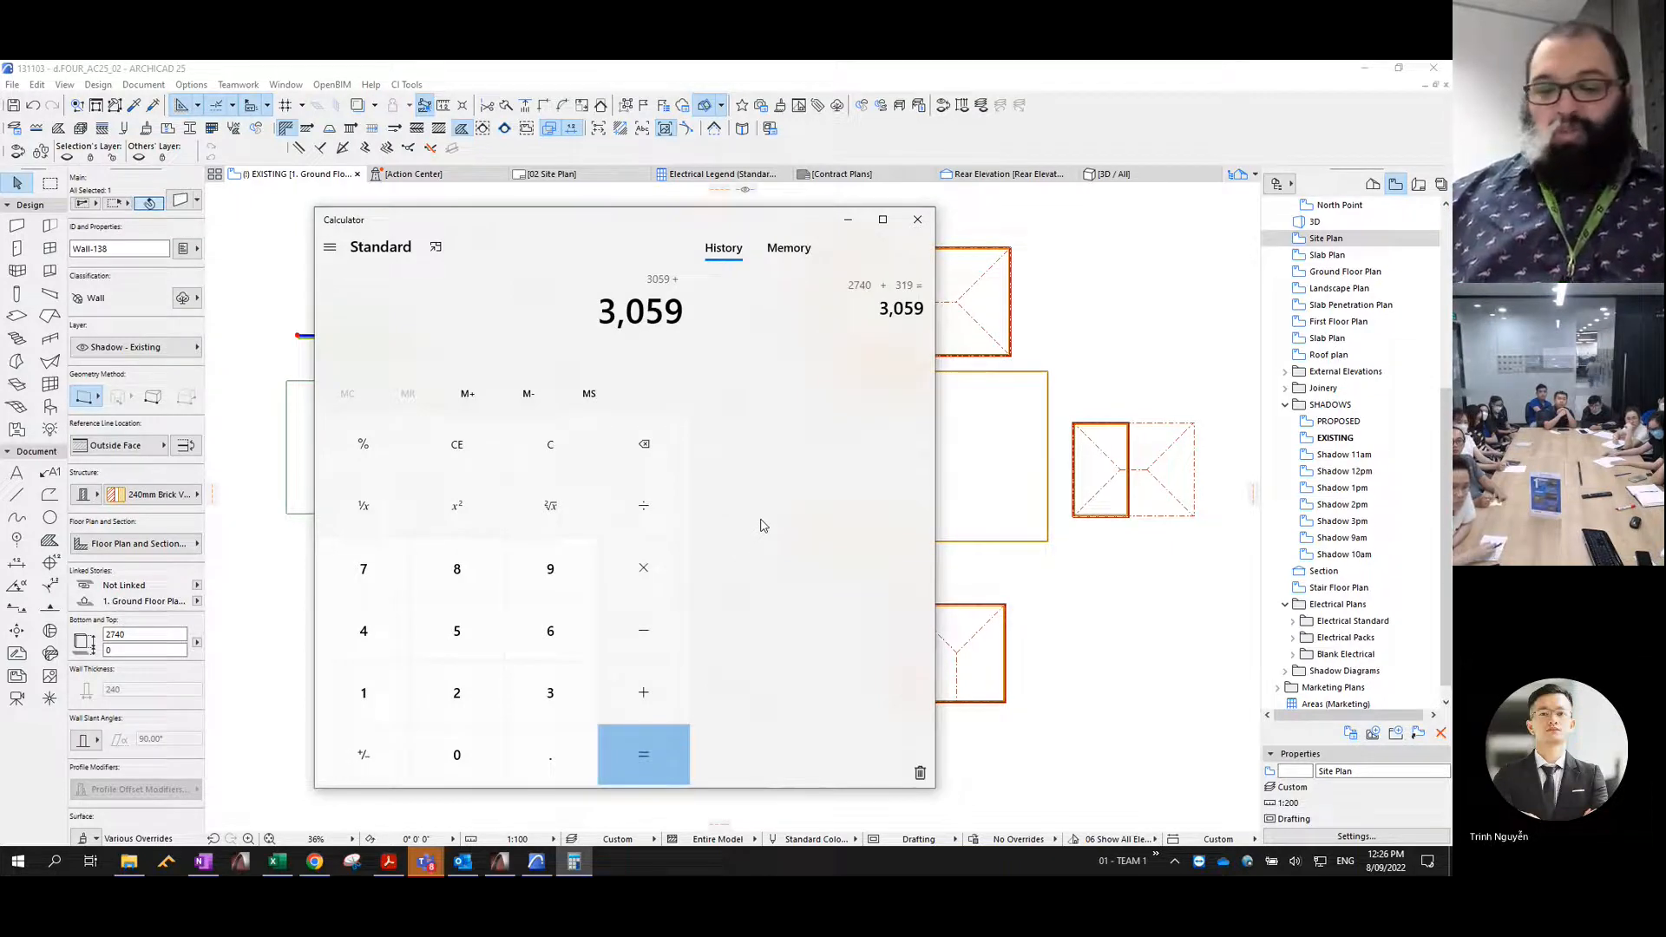
text(2,740)
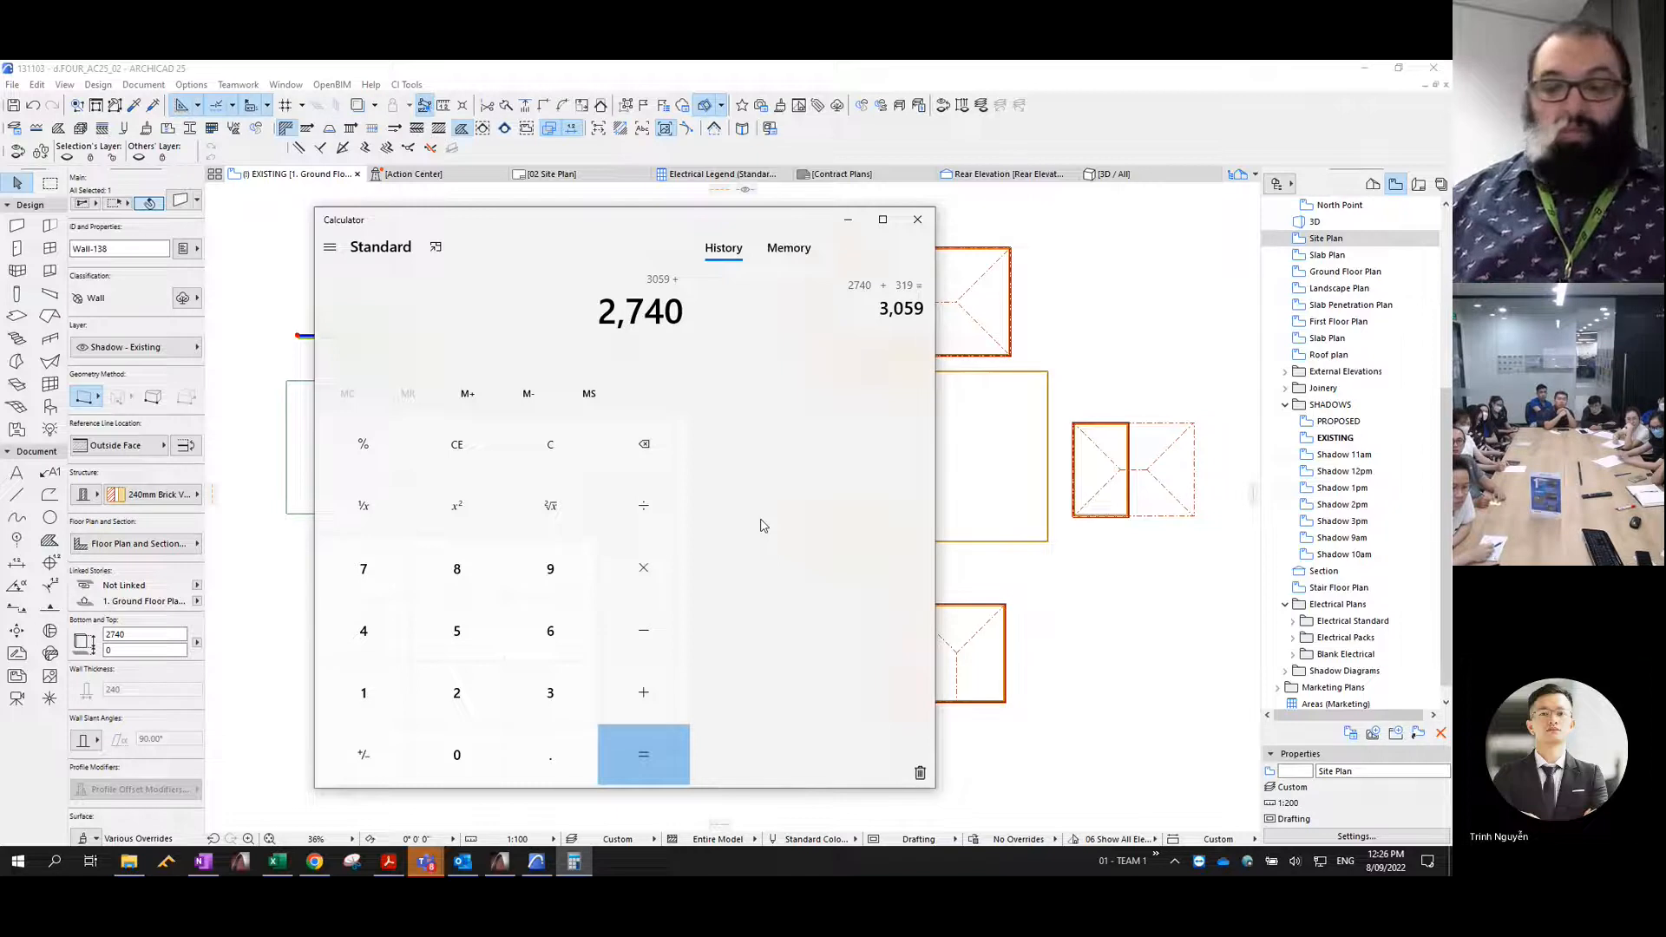
key(Return)
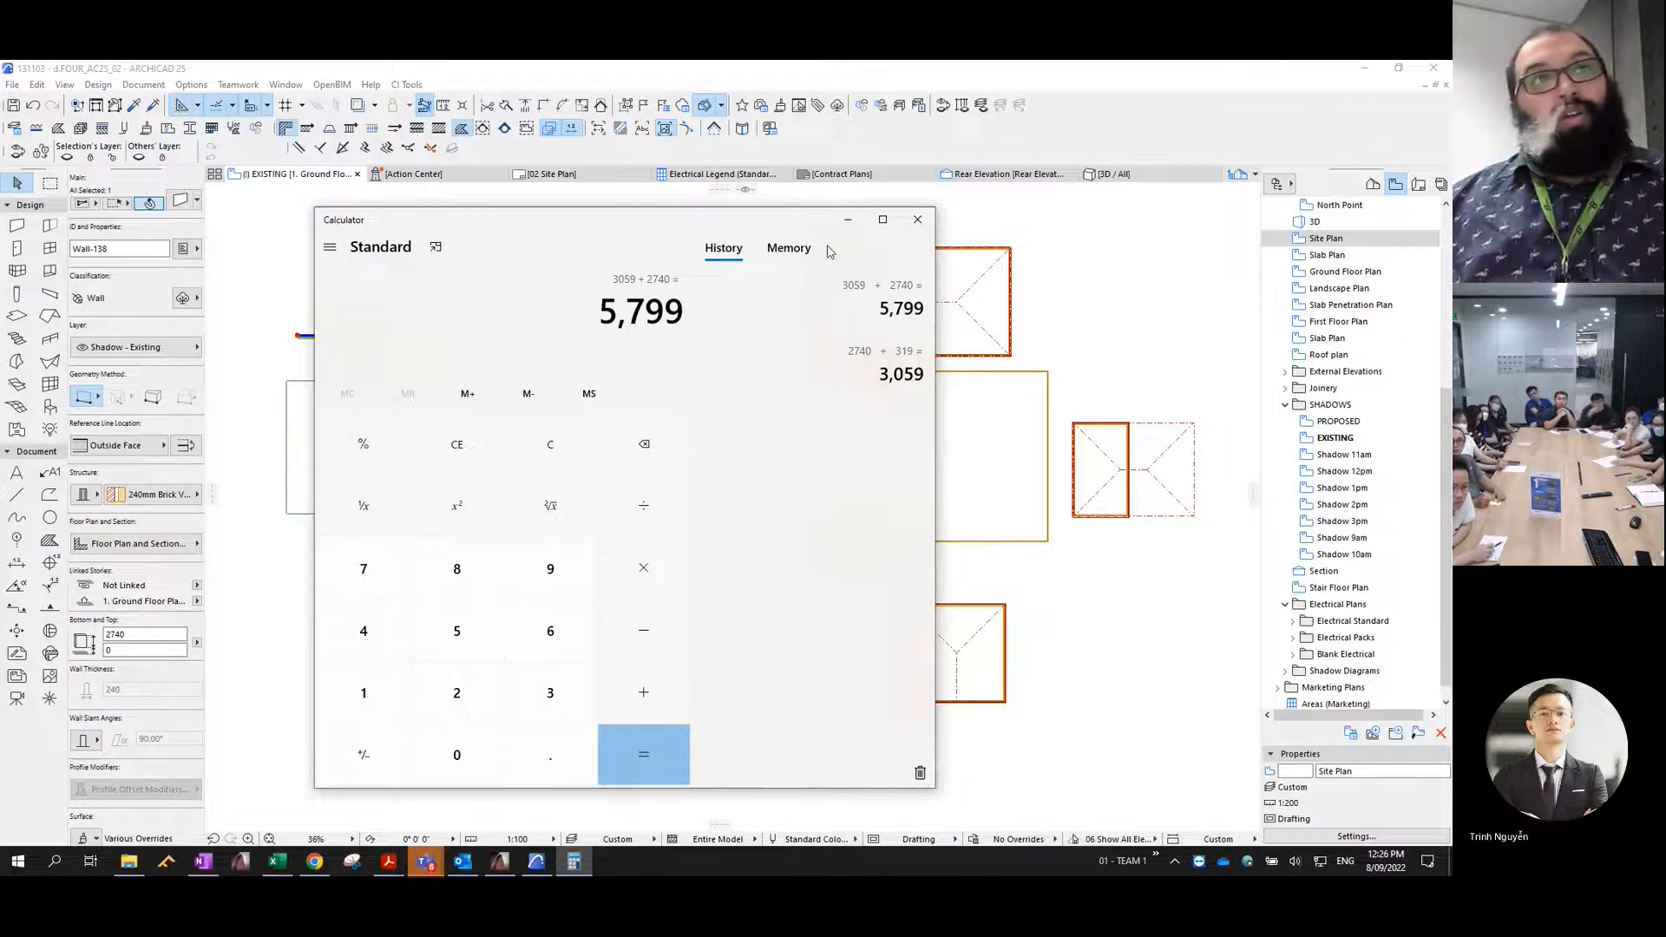
click(848, 219)
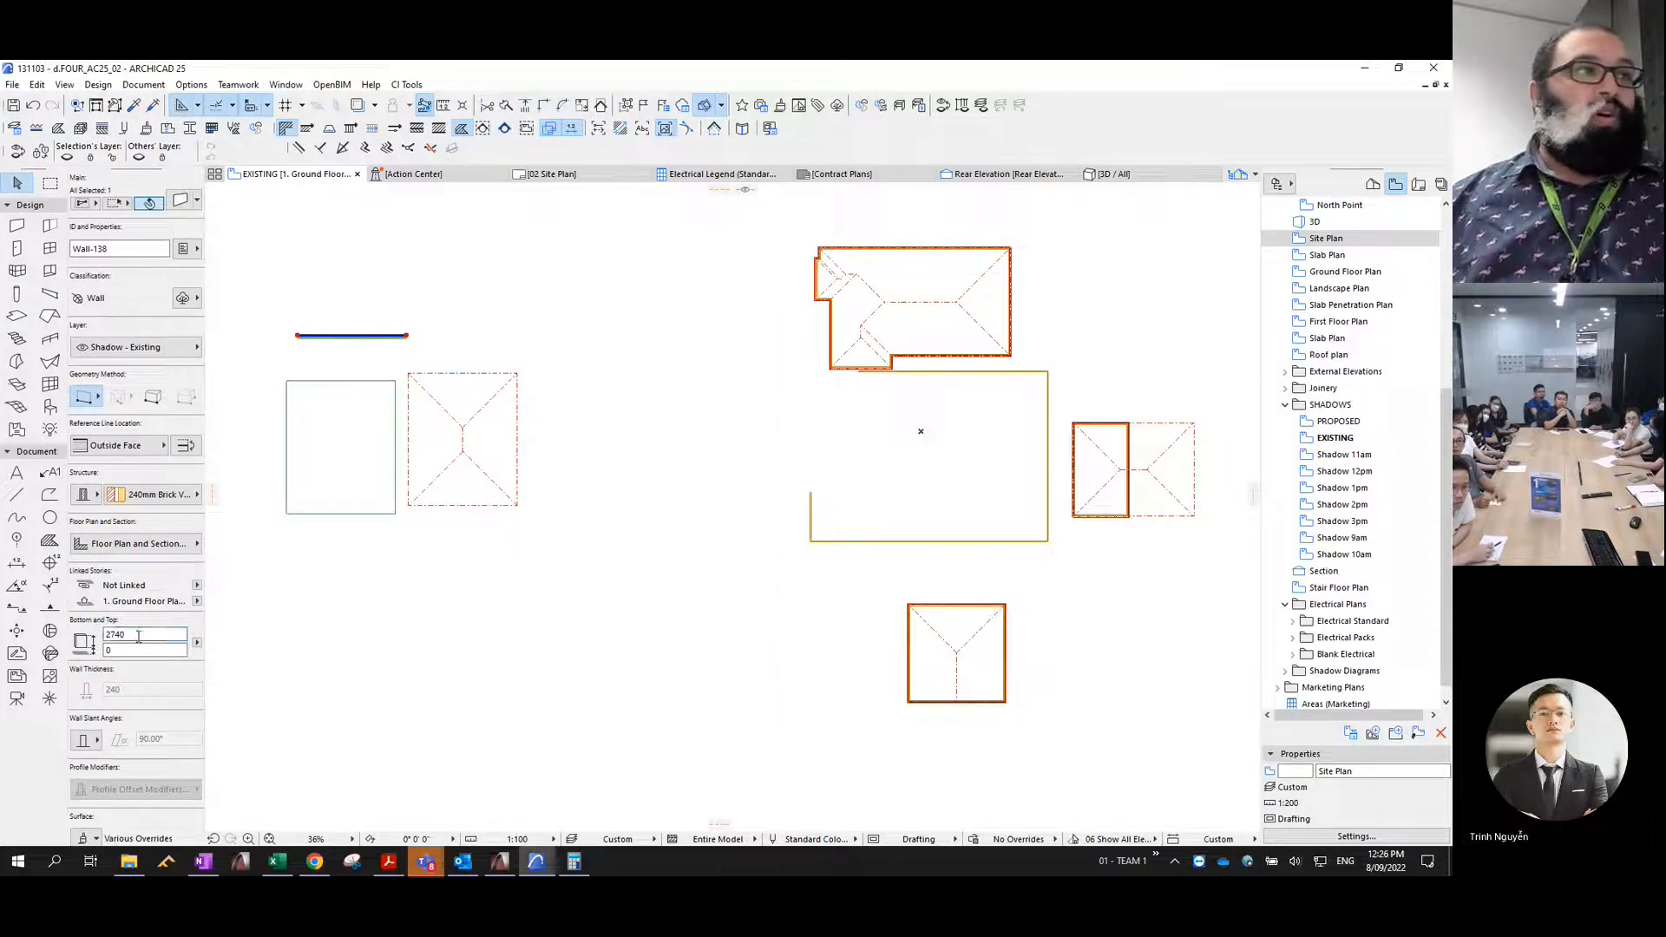
- Set the sample brick wall's height and the sample roof's pivot height to 5799
text(5799)
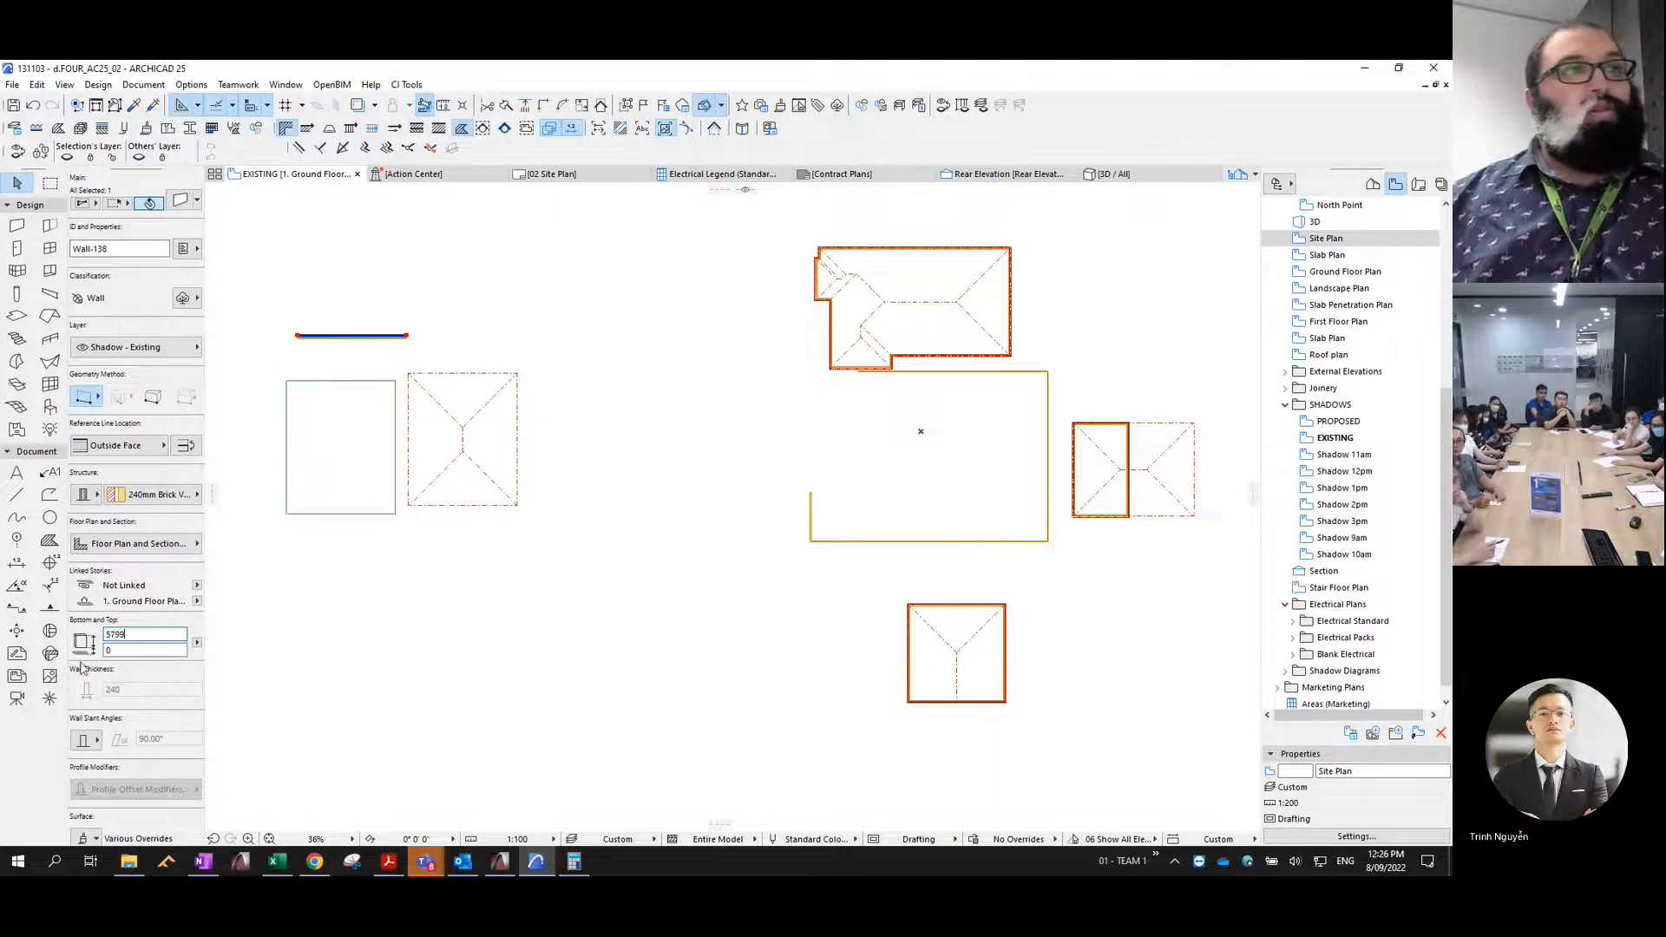
click(517, 584)
click(448, 420)
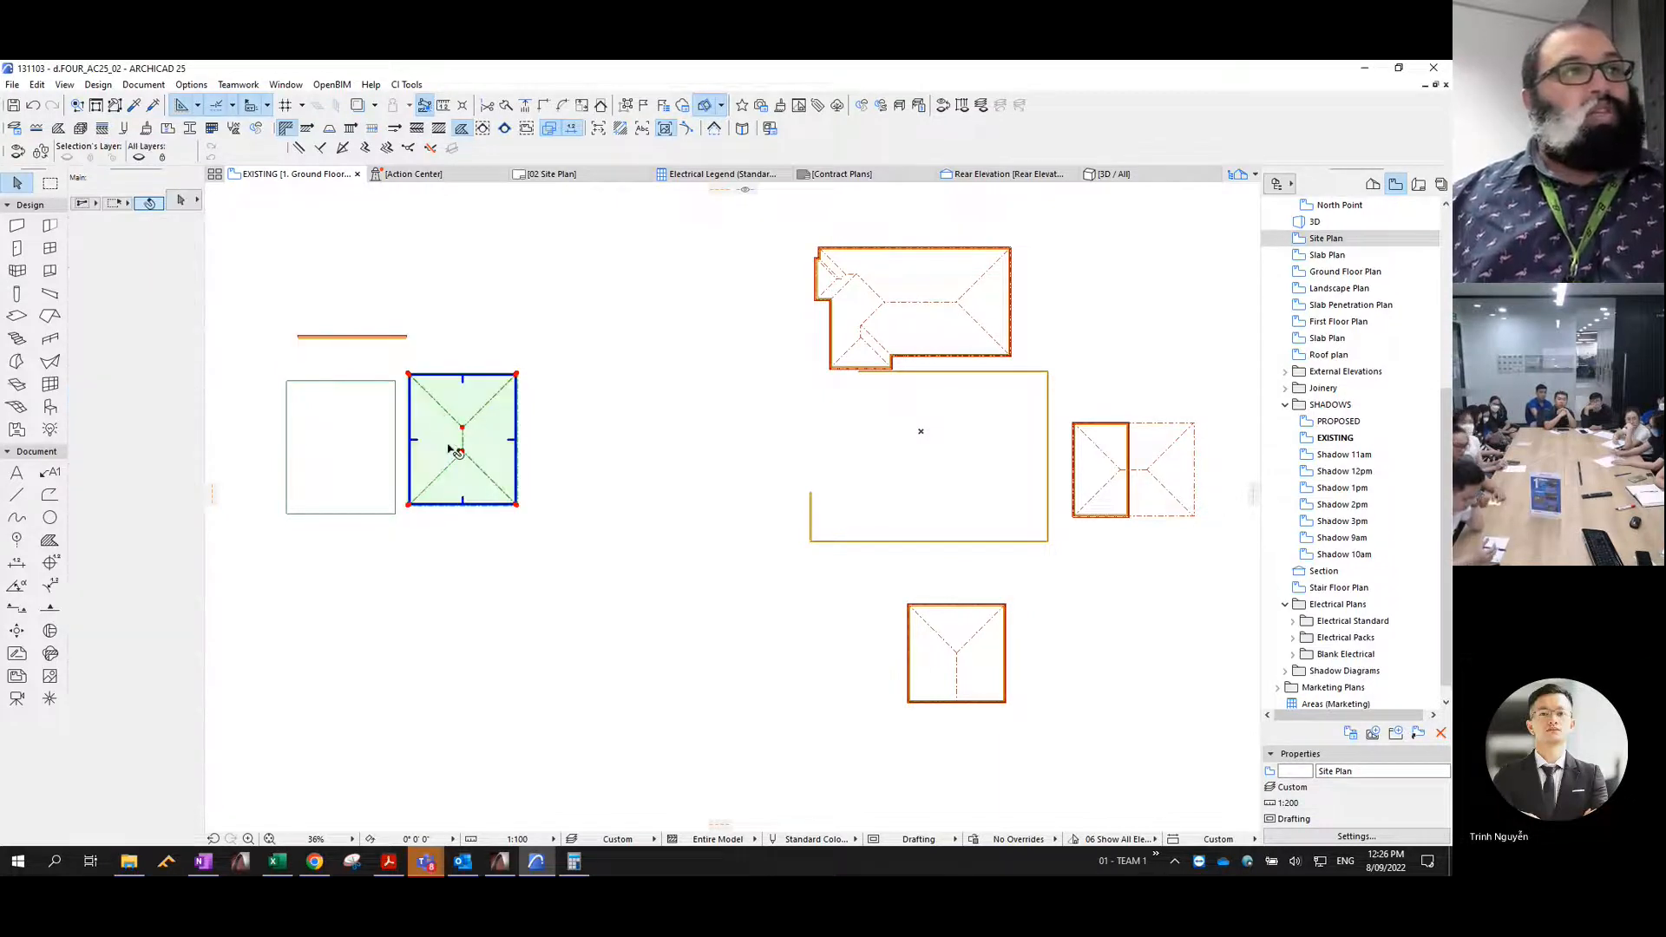
click(143, 650)
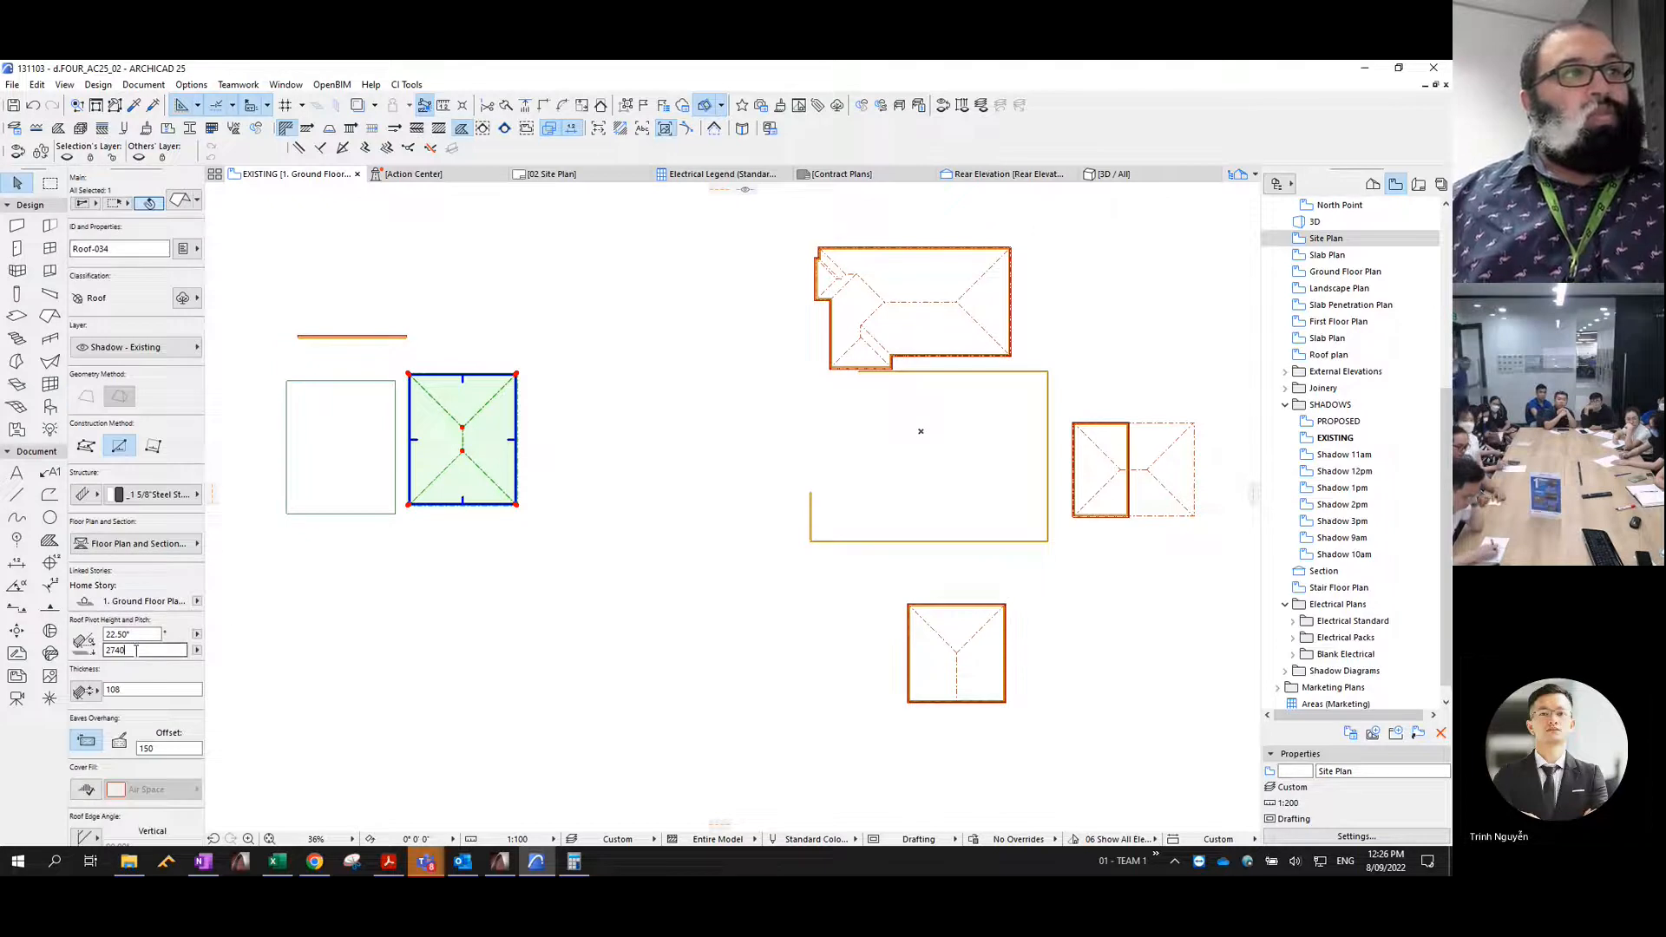
text(5799)
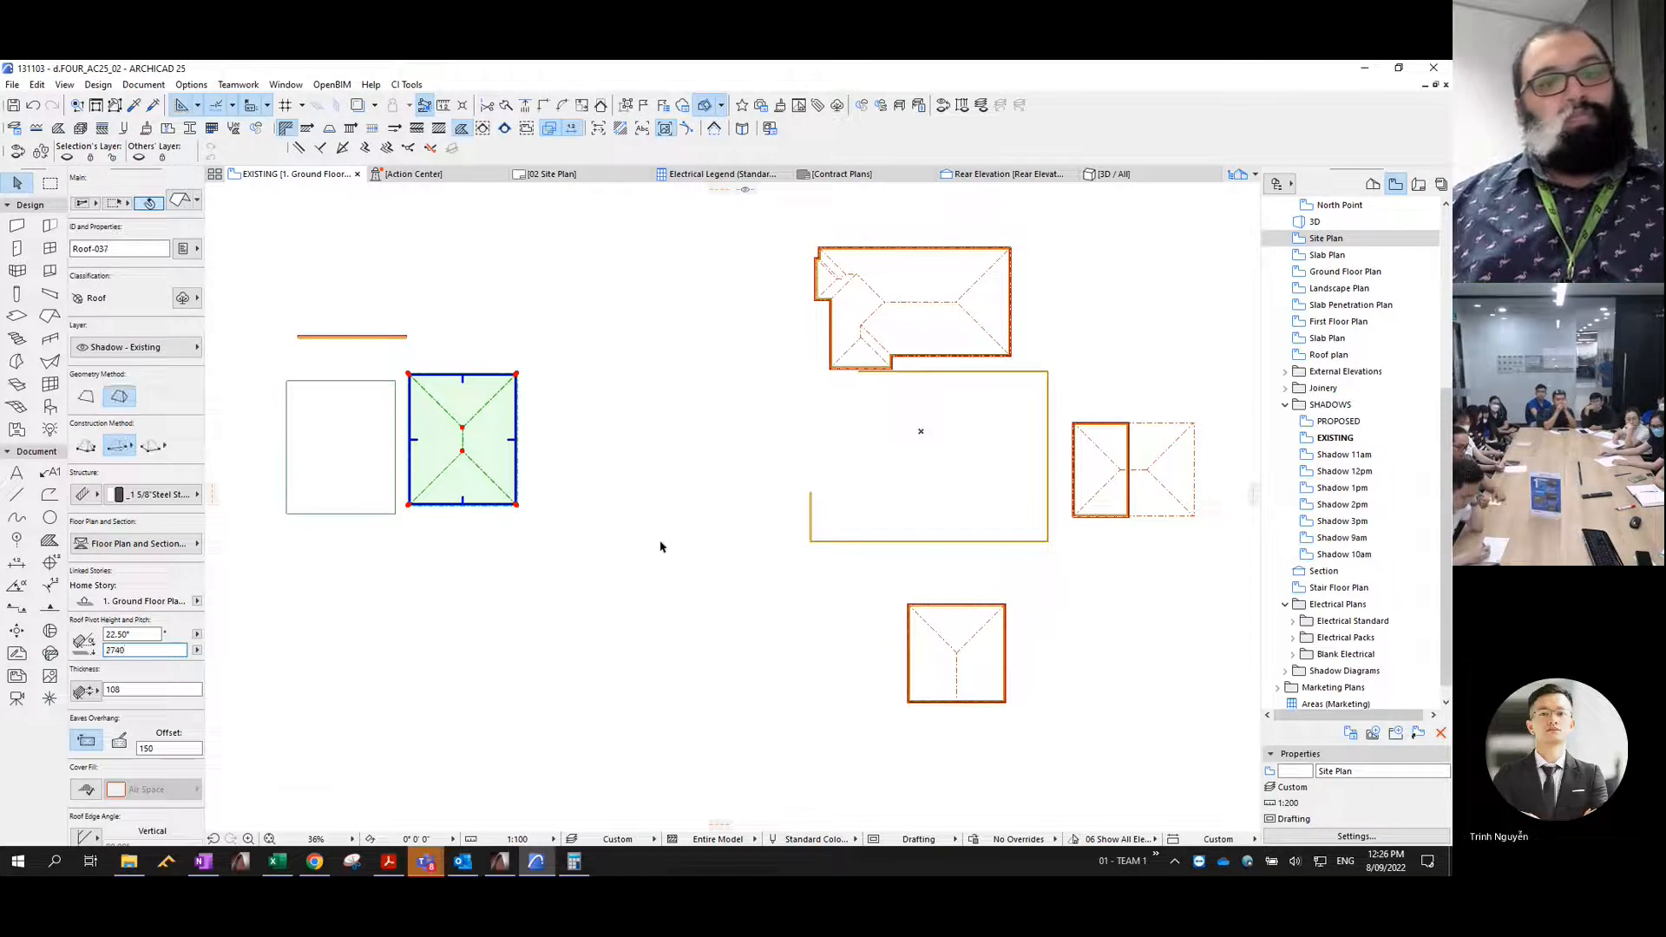
click(628, 542)
- Move the sample roof by its upper corner onto the end of the sample brick wall
click(513, 374)
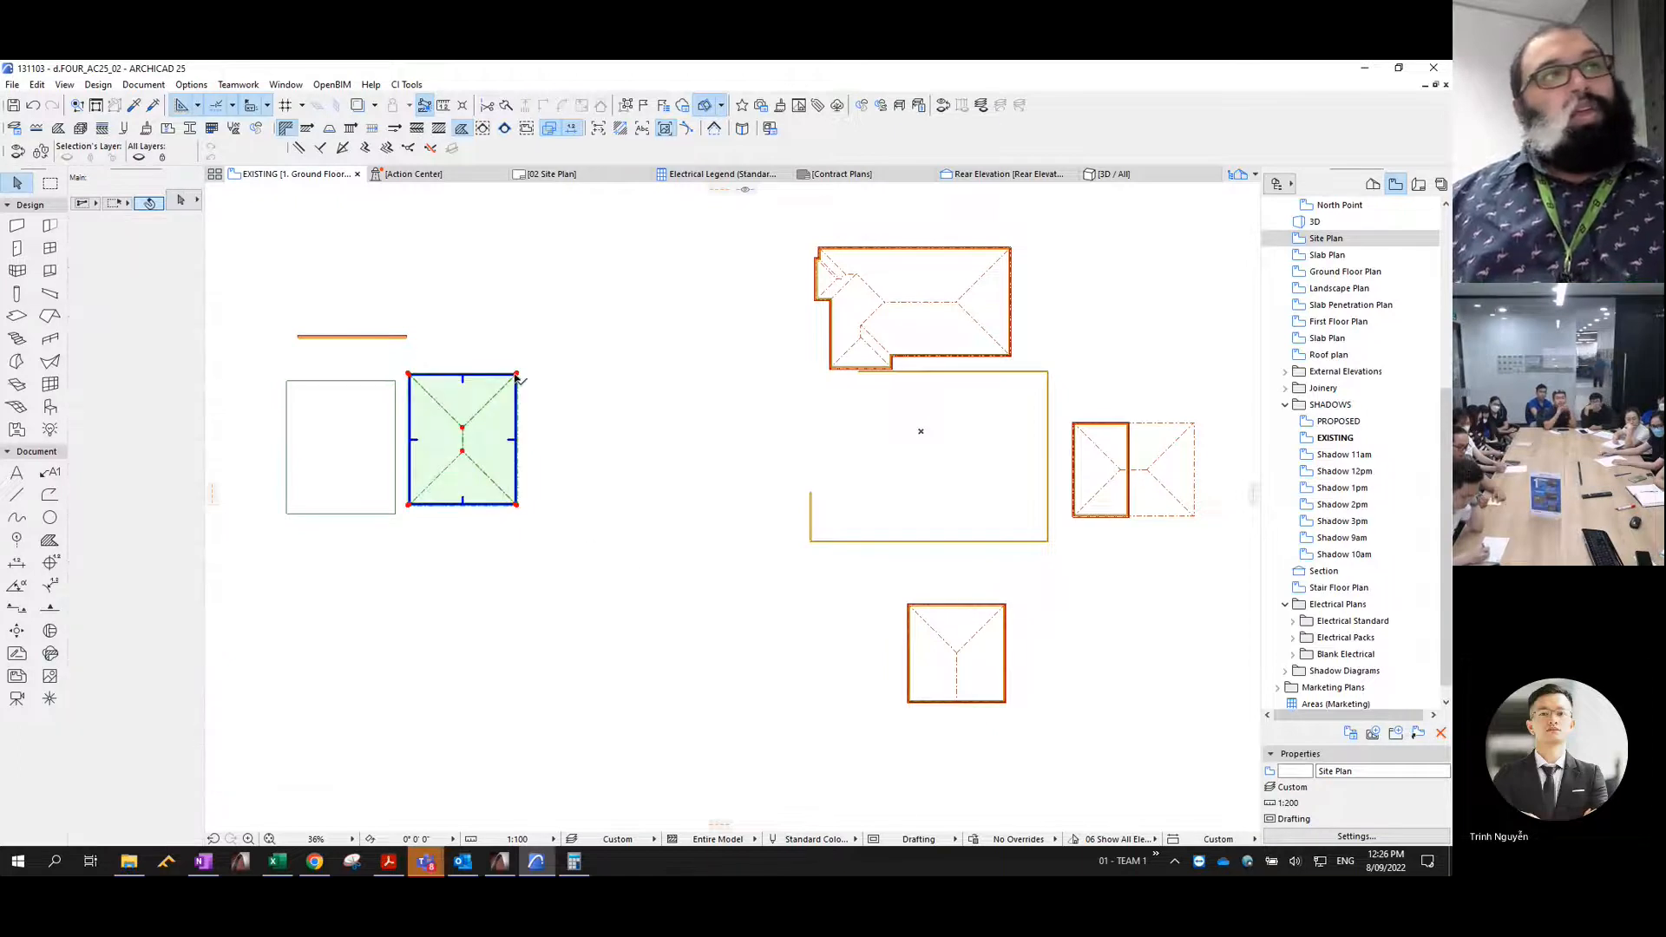
key(ctrl+d)
click(515, 374)
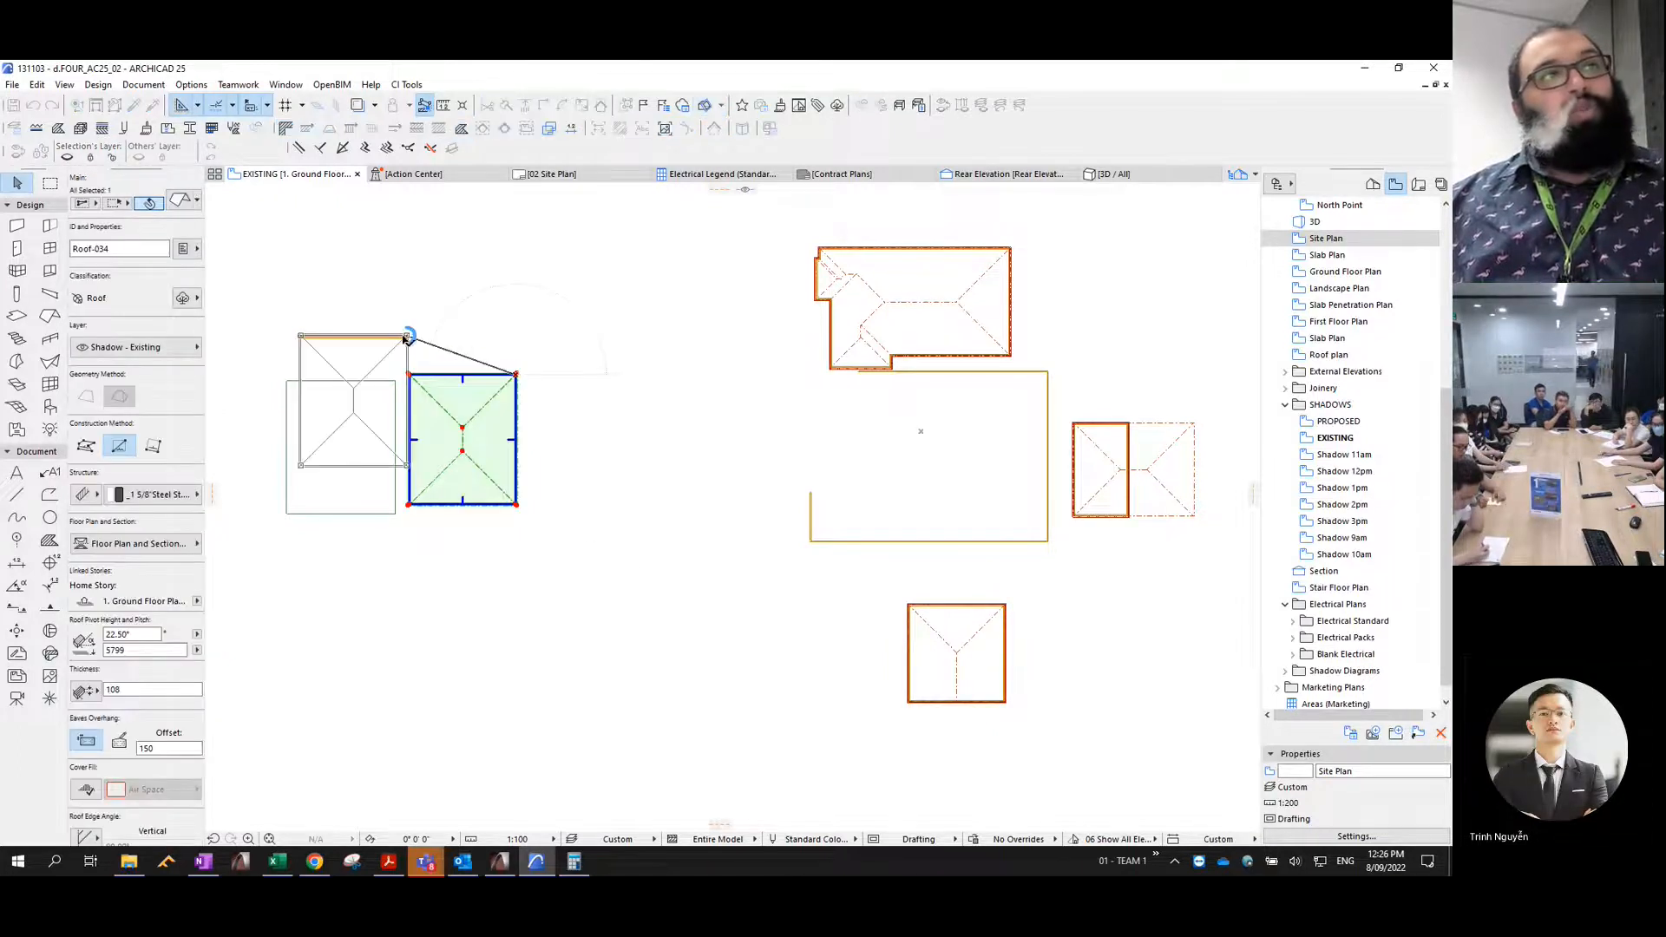
click(406, 337)
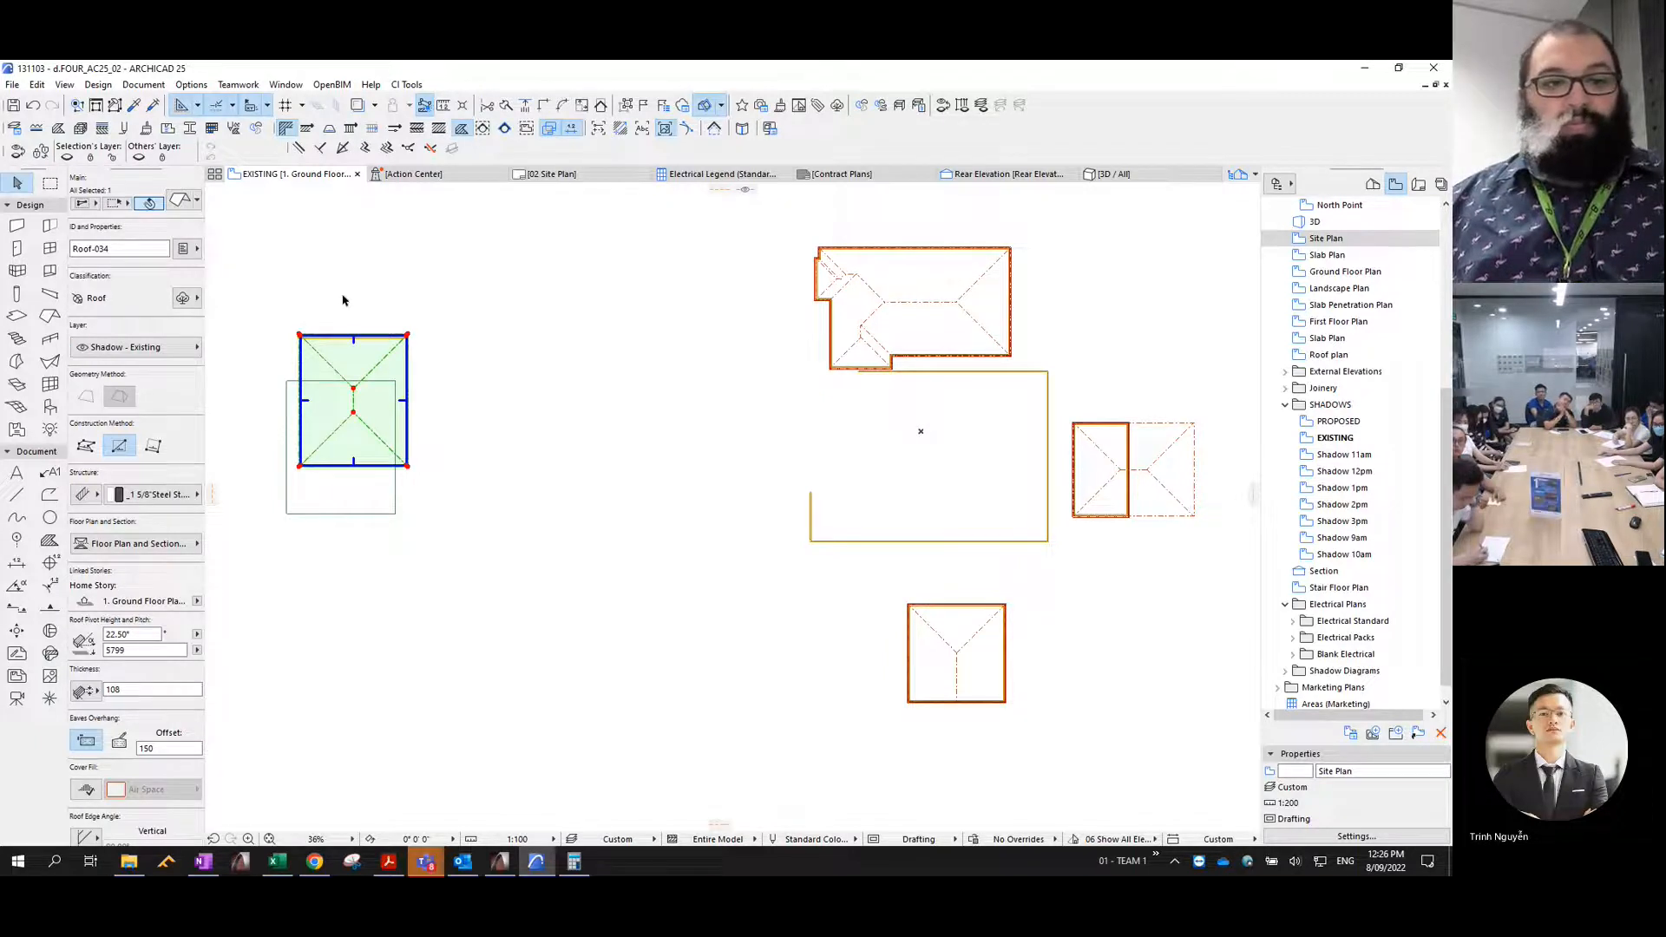
click(316, 363)
key(Escape)
- Select the sample wall, slab and roof together and delete them
drag(286, 288, 235, 266)
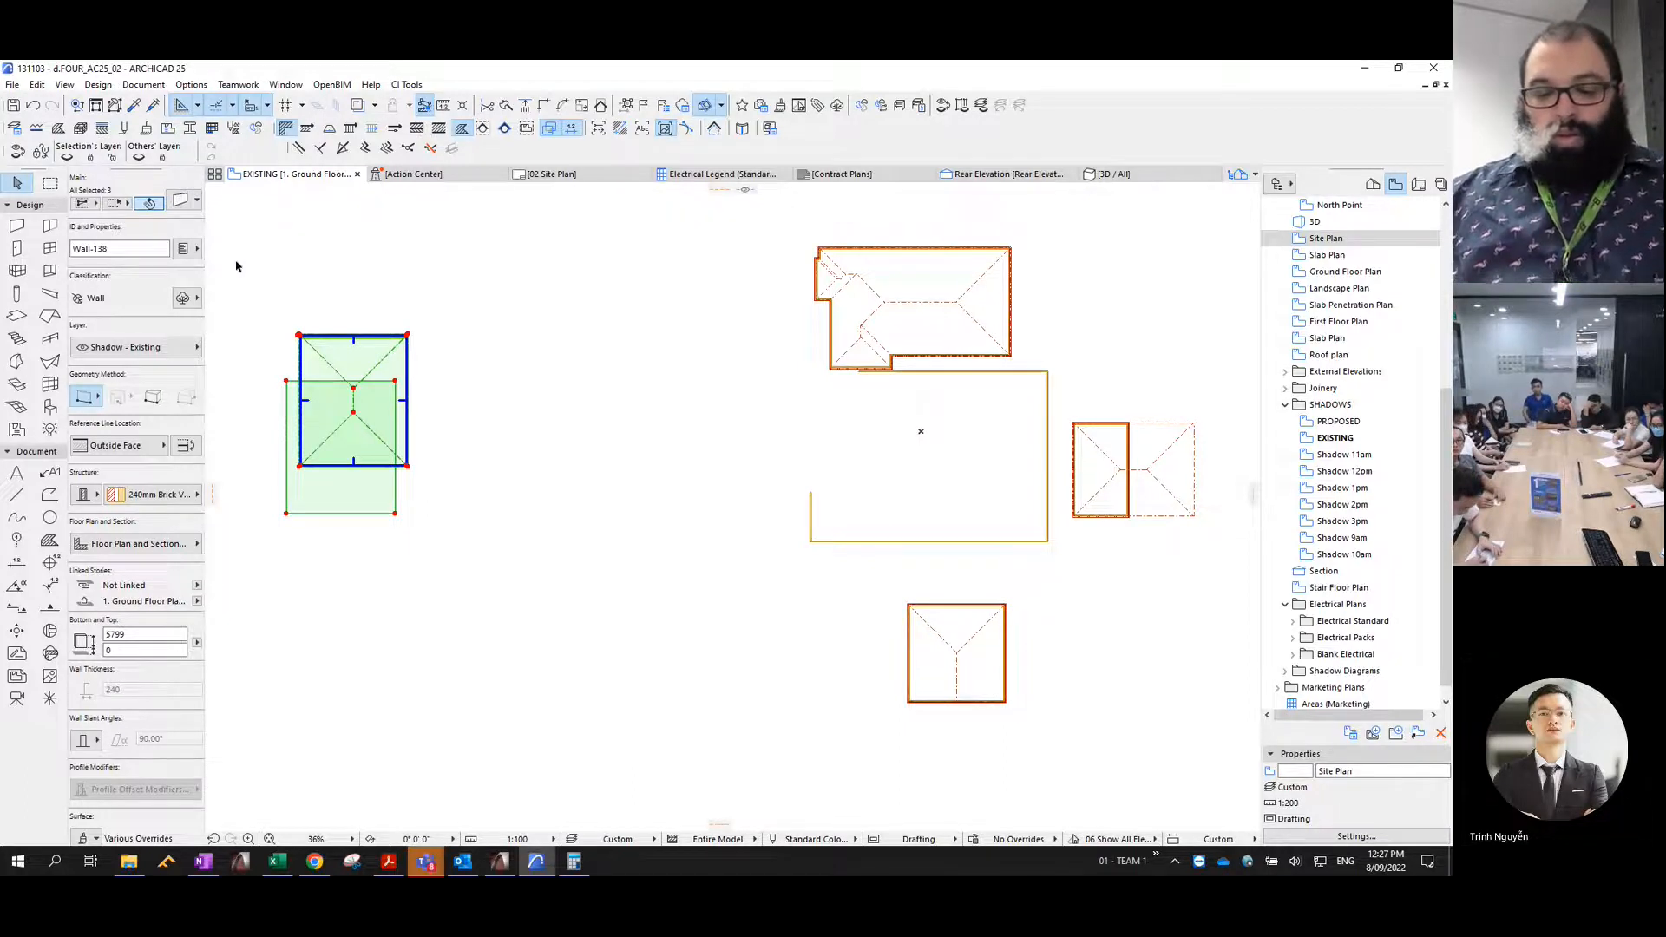
click(236, 267)
drag(254, 306, 460, 582)
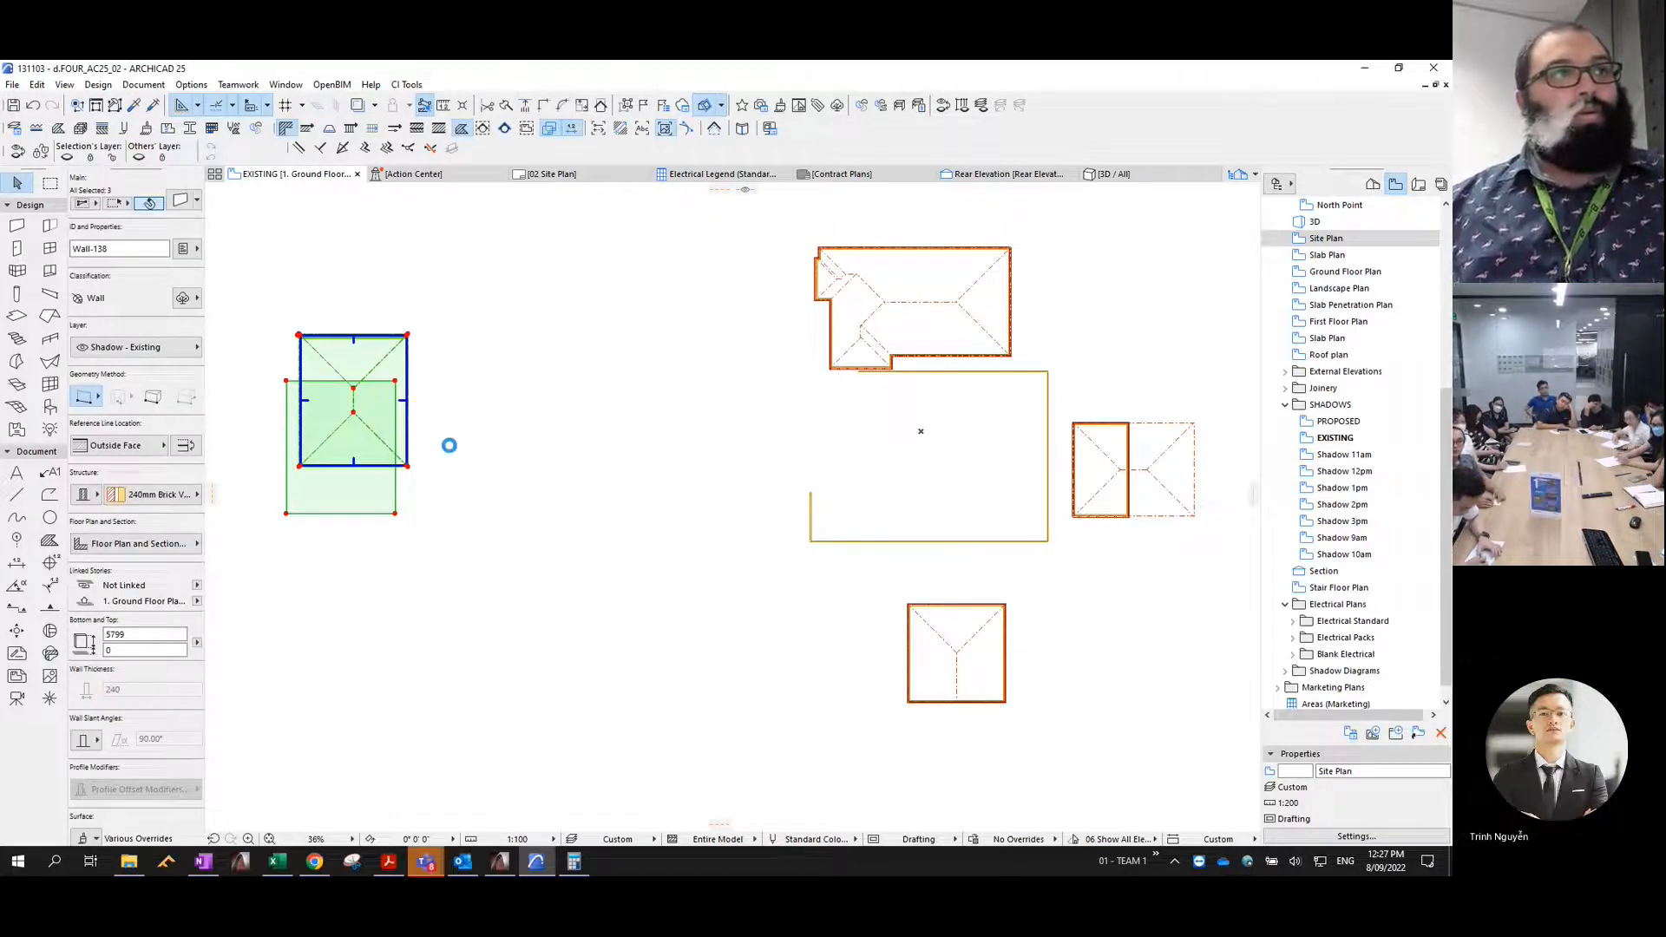
key(Delete)
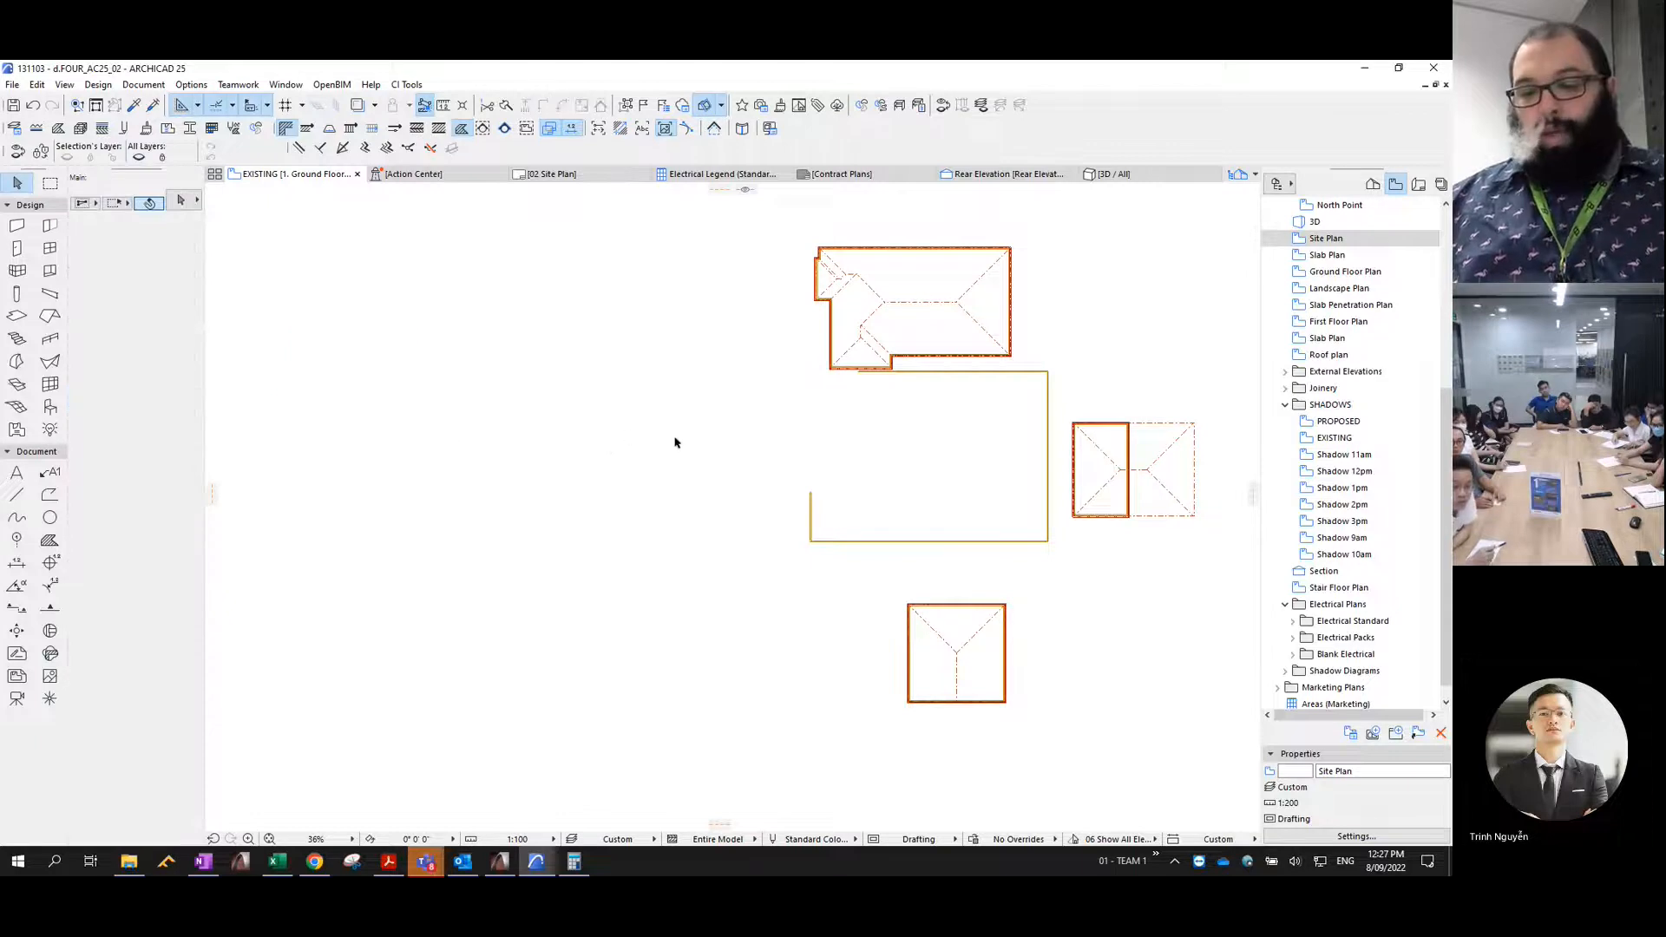
- Show the Site Plan view as a trace reference beneath the EXISTING view
scroll(675, 443, down, 2)
middle_drag(699, 428, 617, 532)
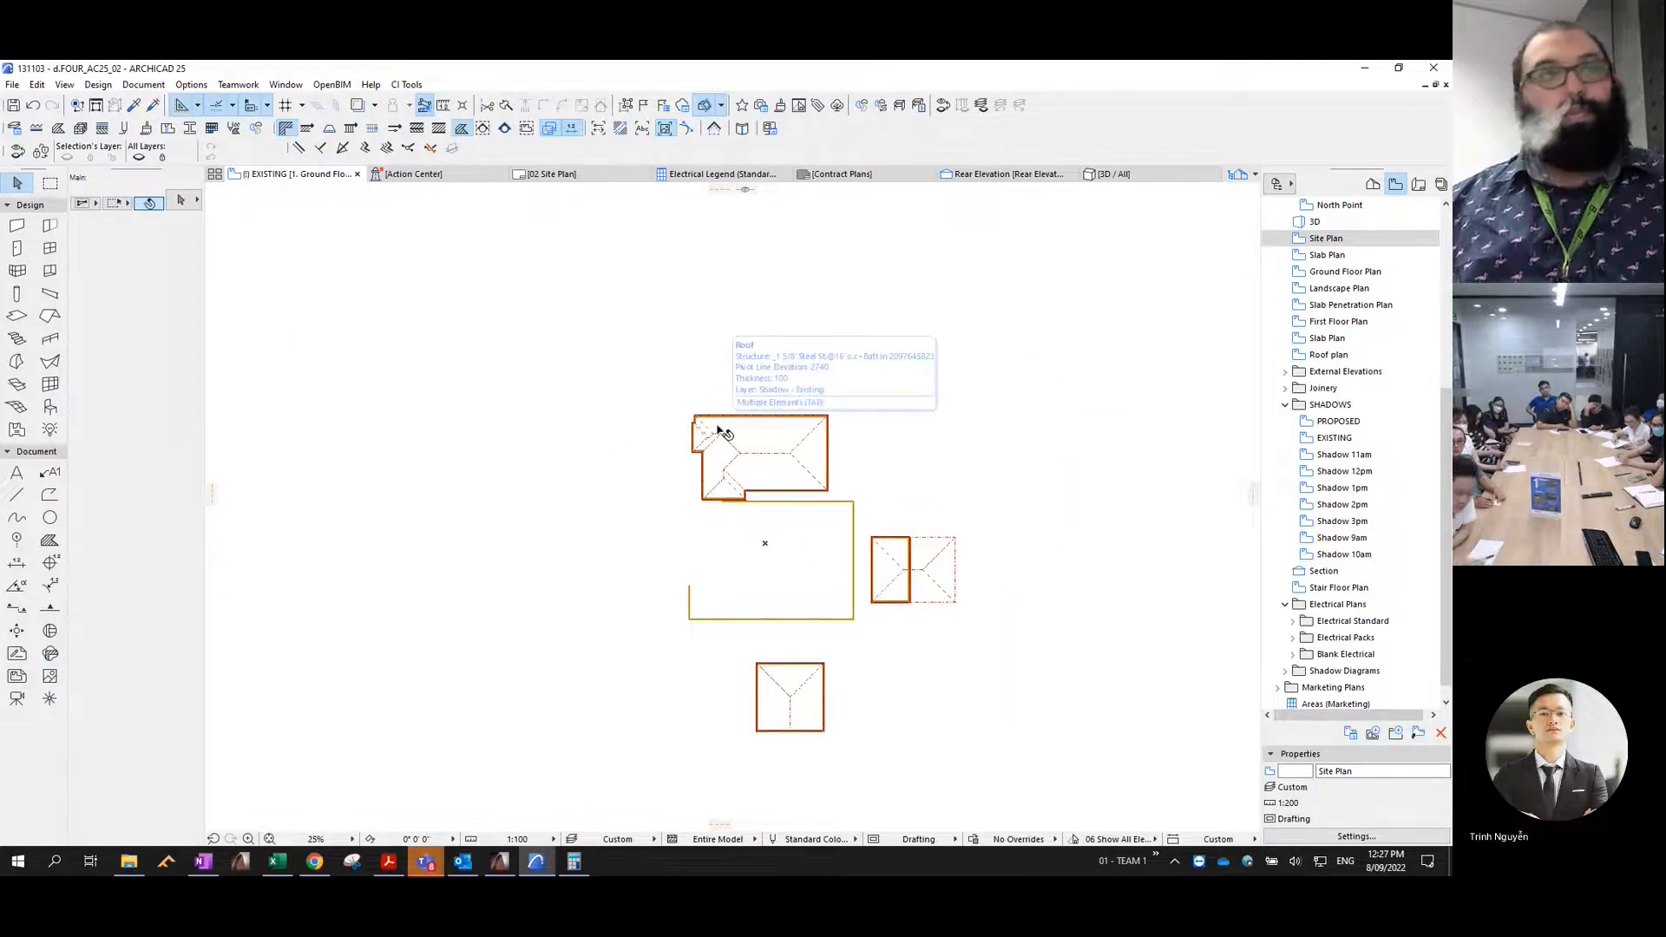
scroll(786, 513, up, 4)
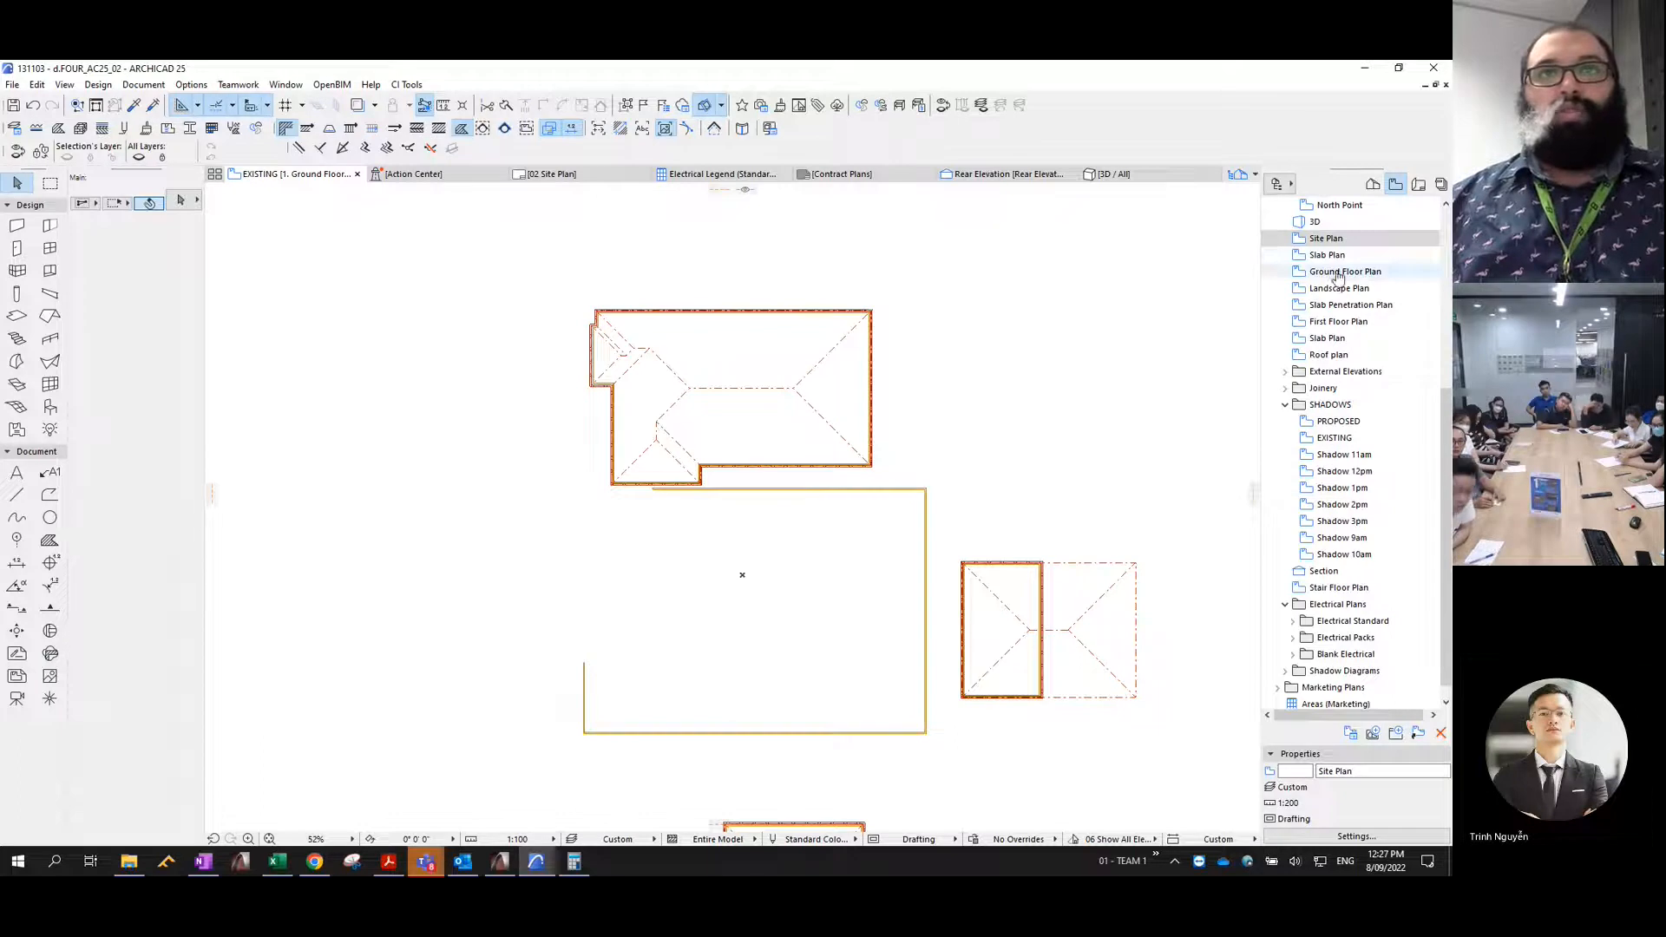
scroll(1340, 347, up, 3)
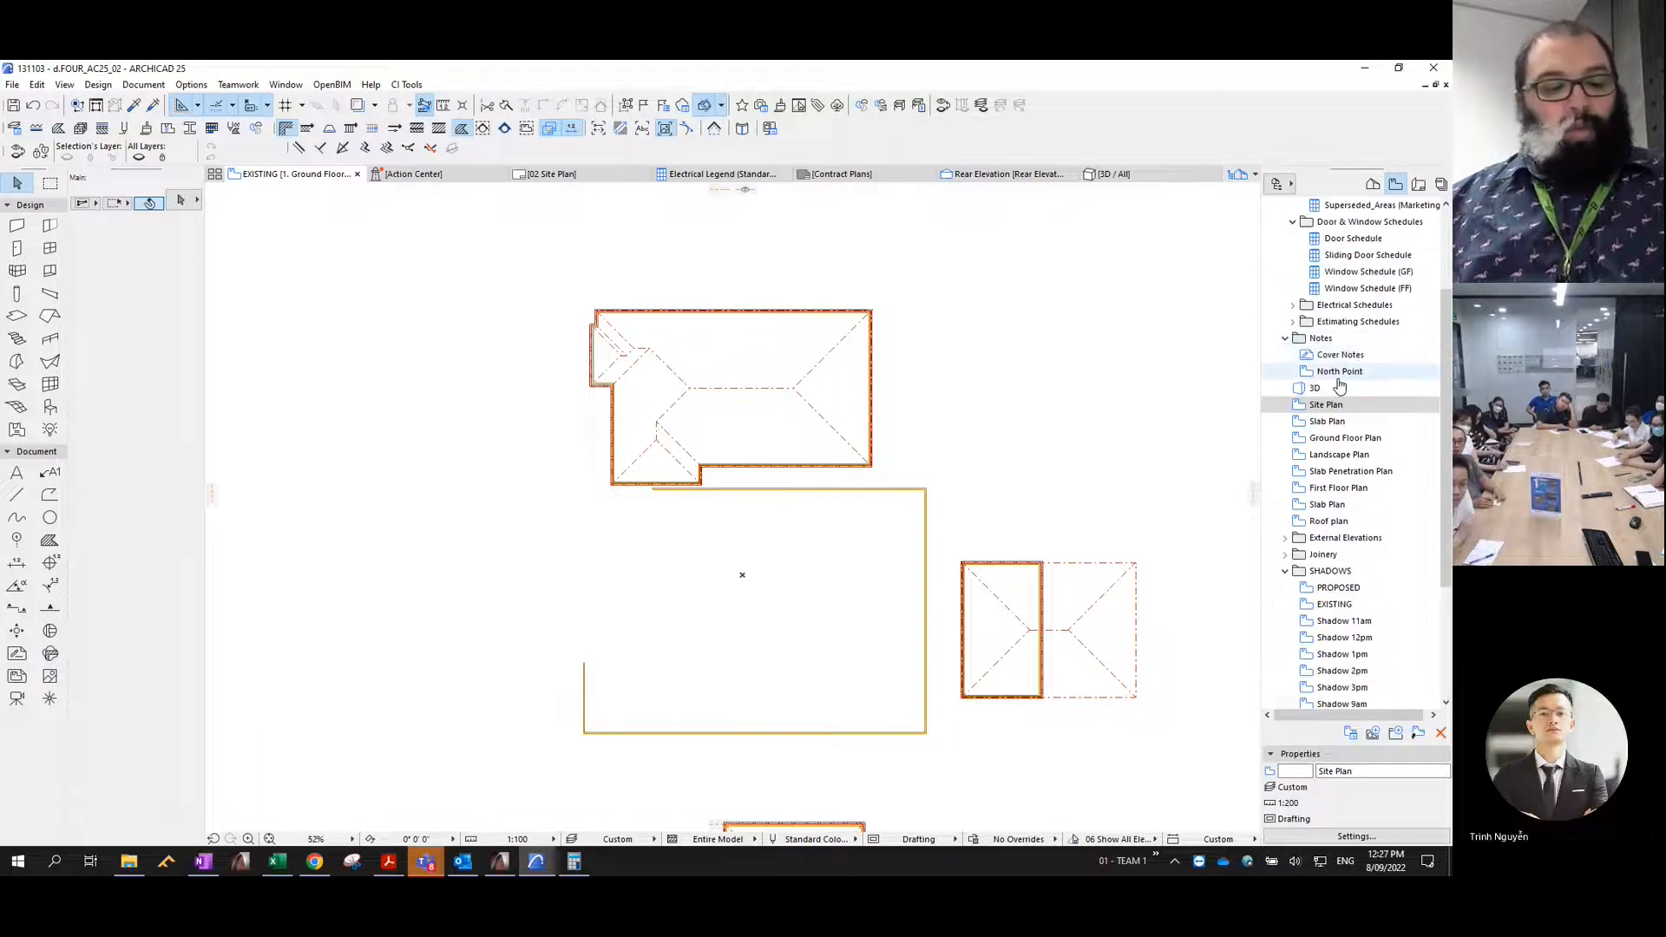
scroll(1353, 355, up, 3)
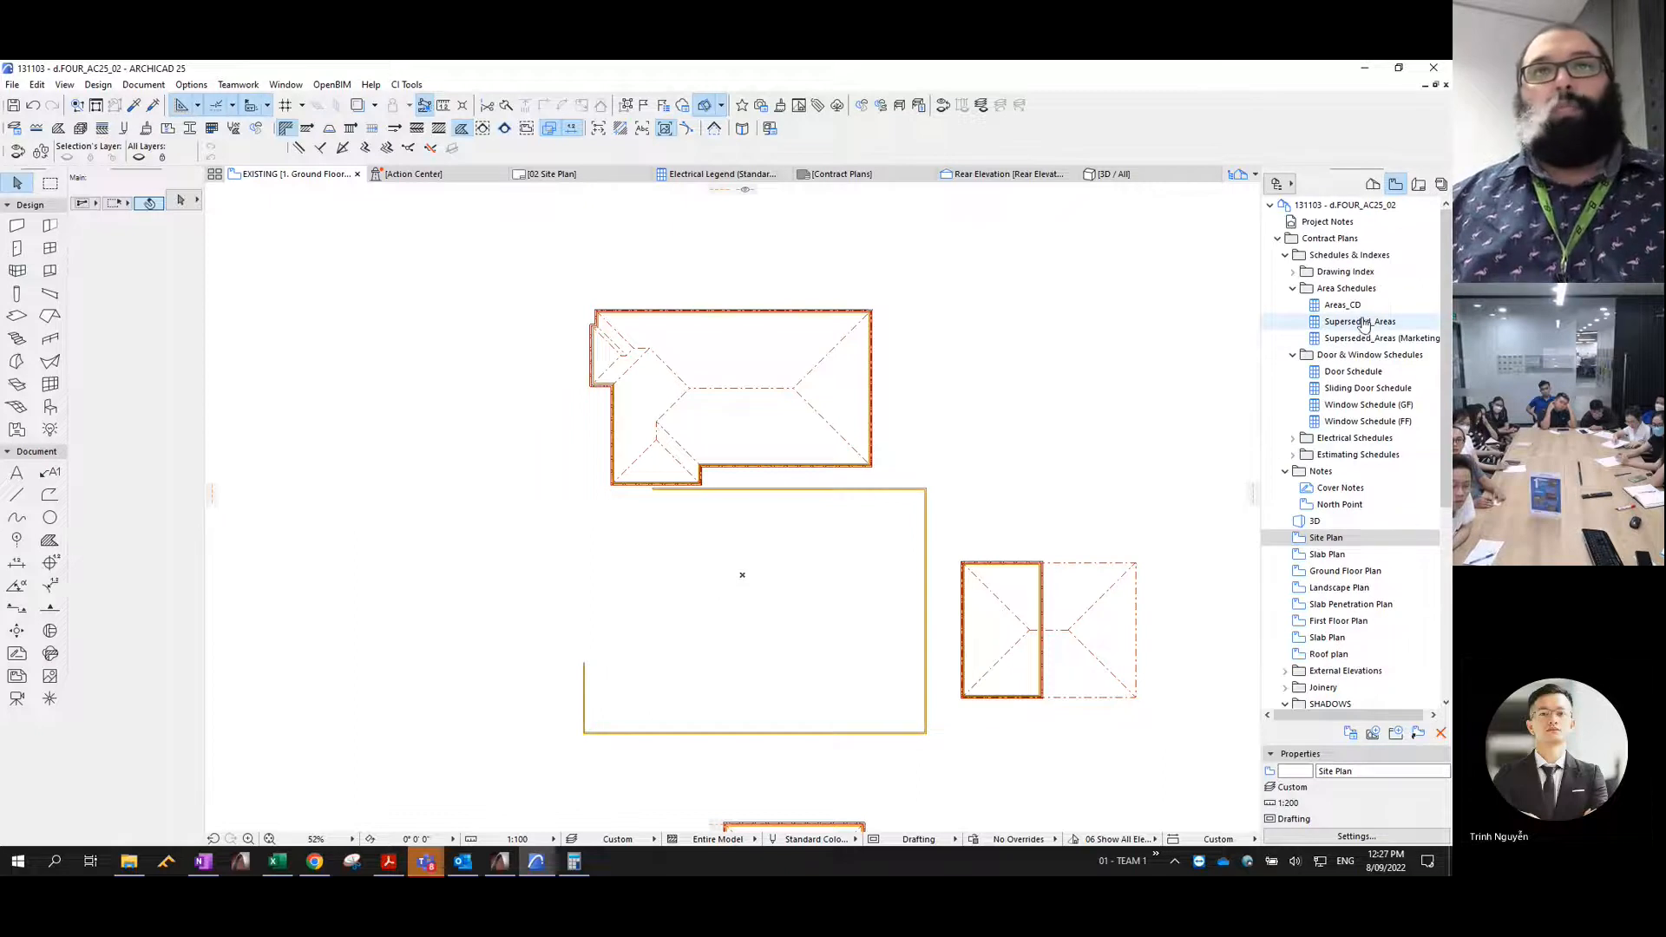
click(1328, 538)
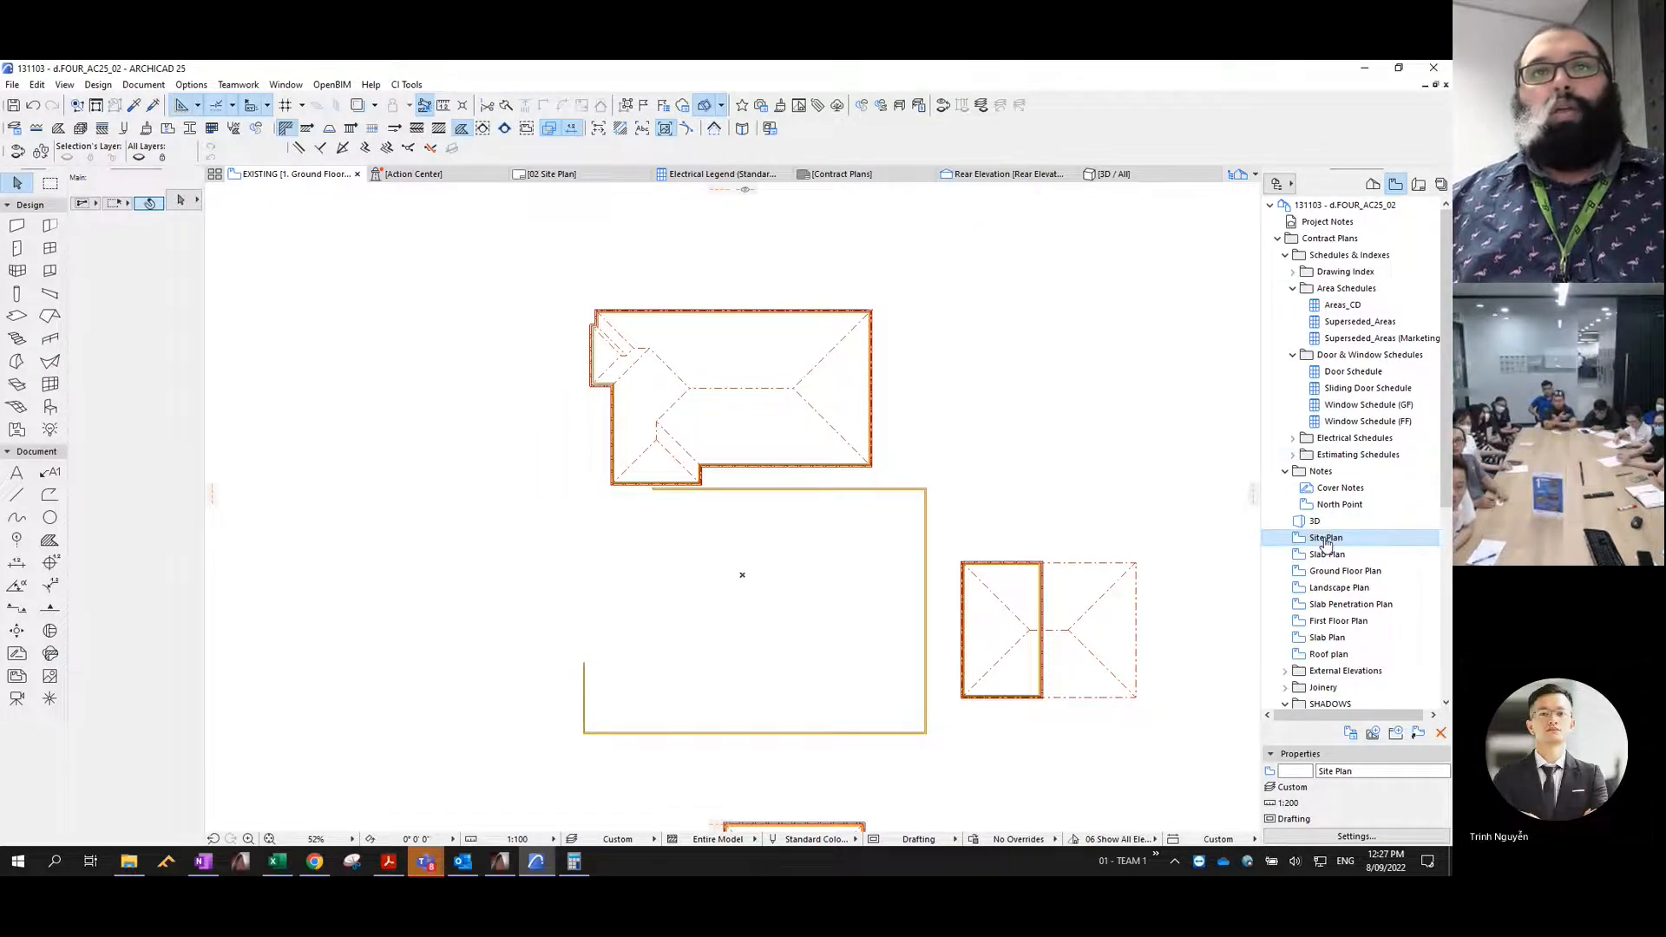
right_click(1325, 542)
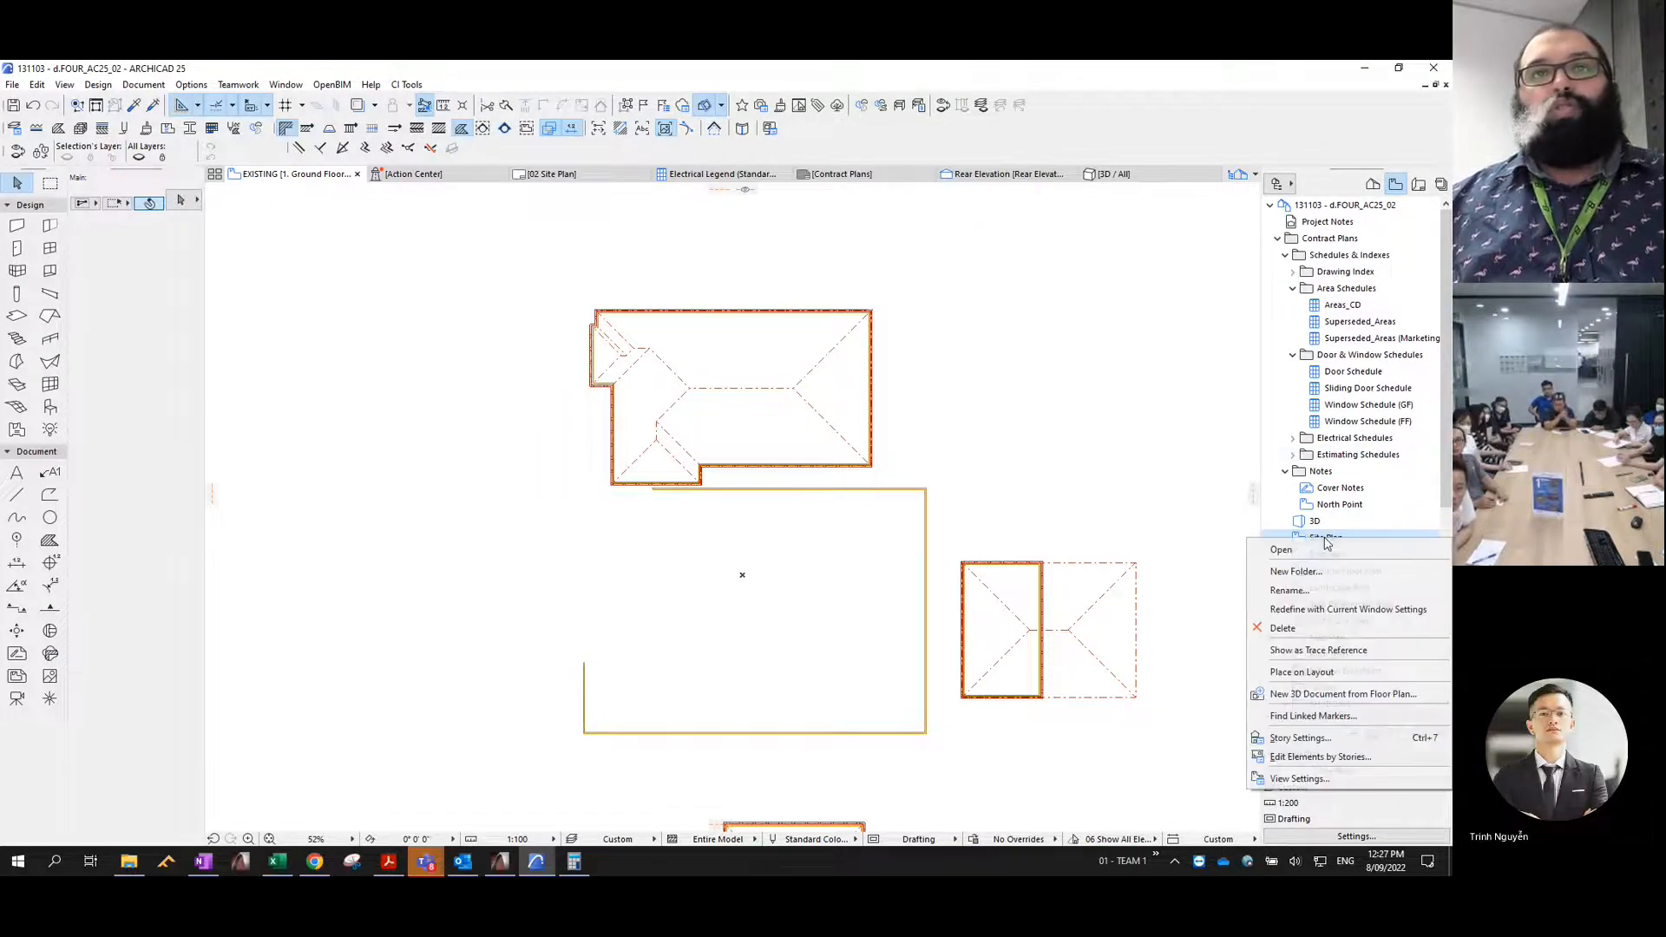
click(1317, 651)
scroll(953, 484, down, 2)
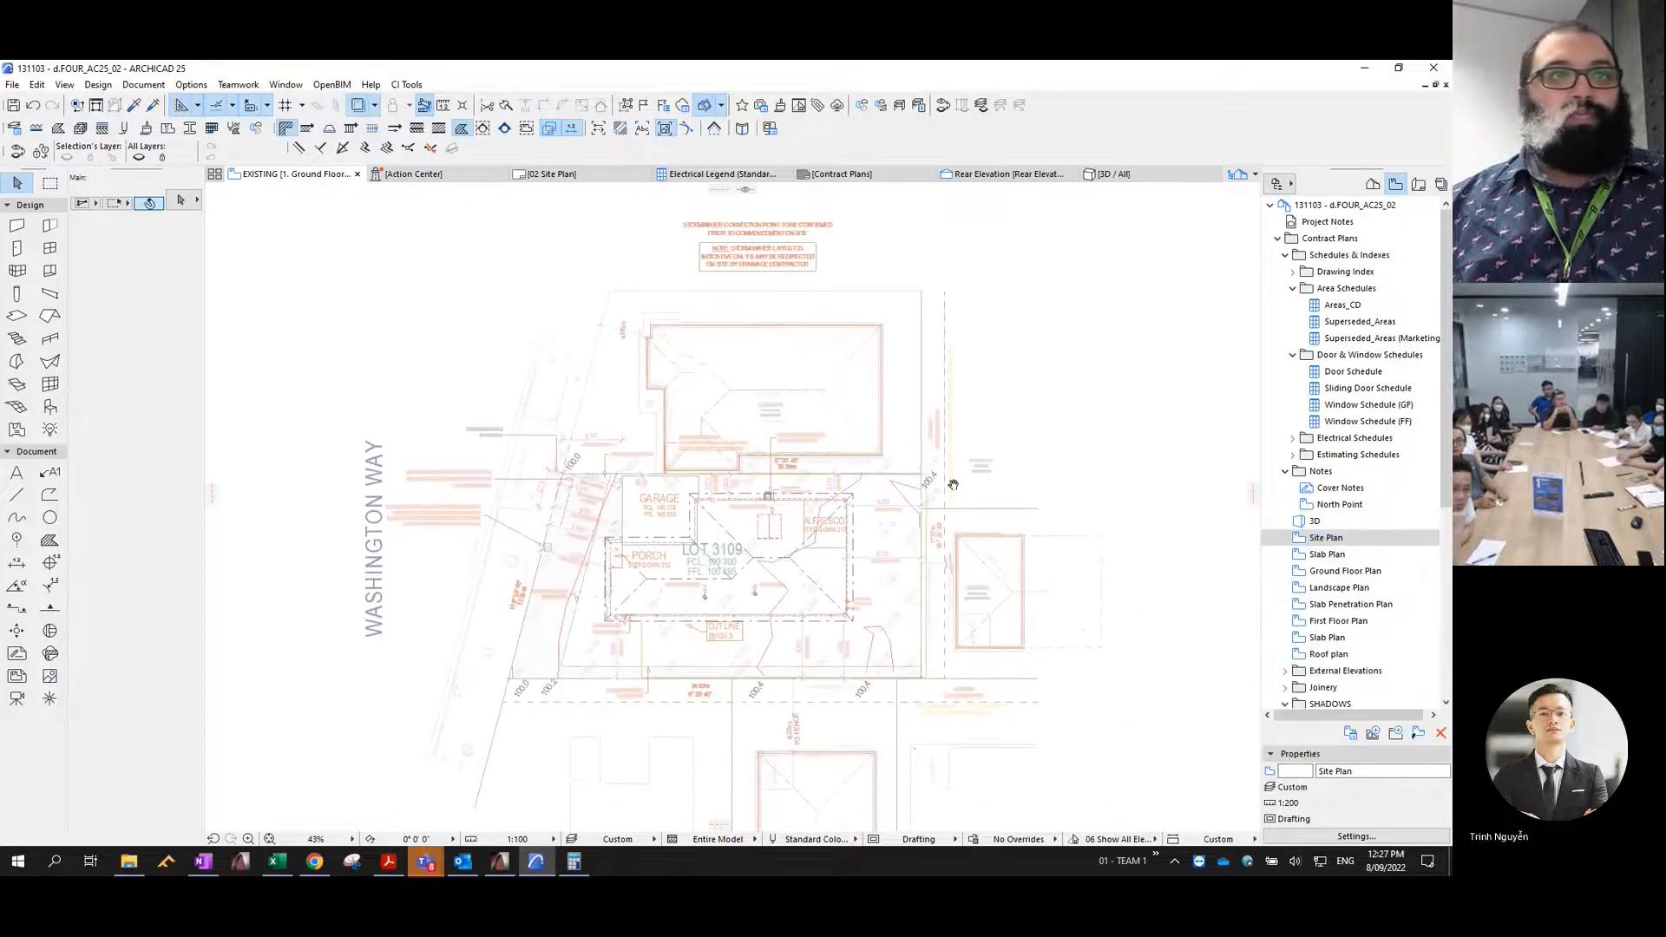
- Select the eastern fence wall separately from its group and move it so its inner face lies on Lot 3109's traced boundary
scroll(633, 524, up, 8)
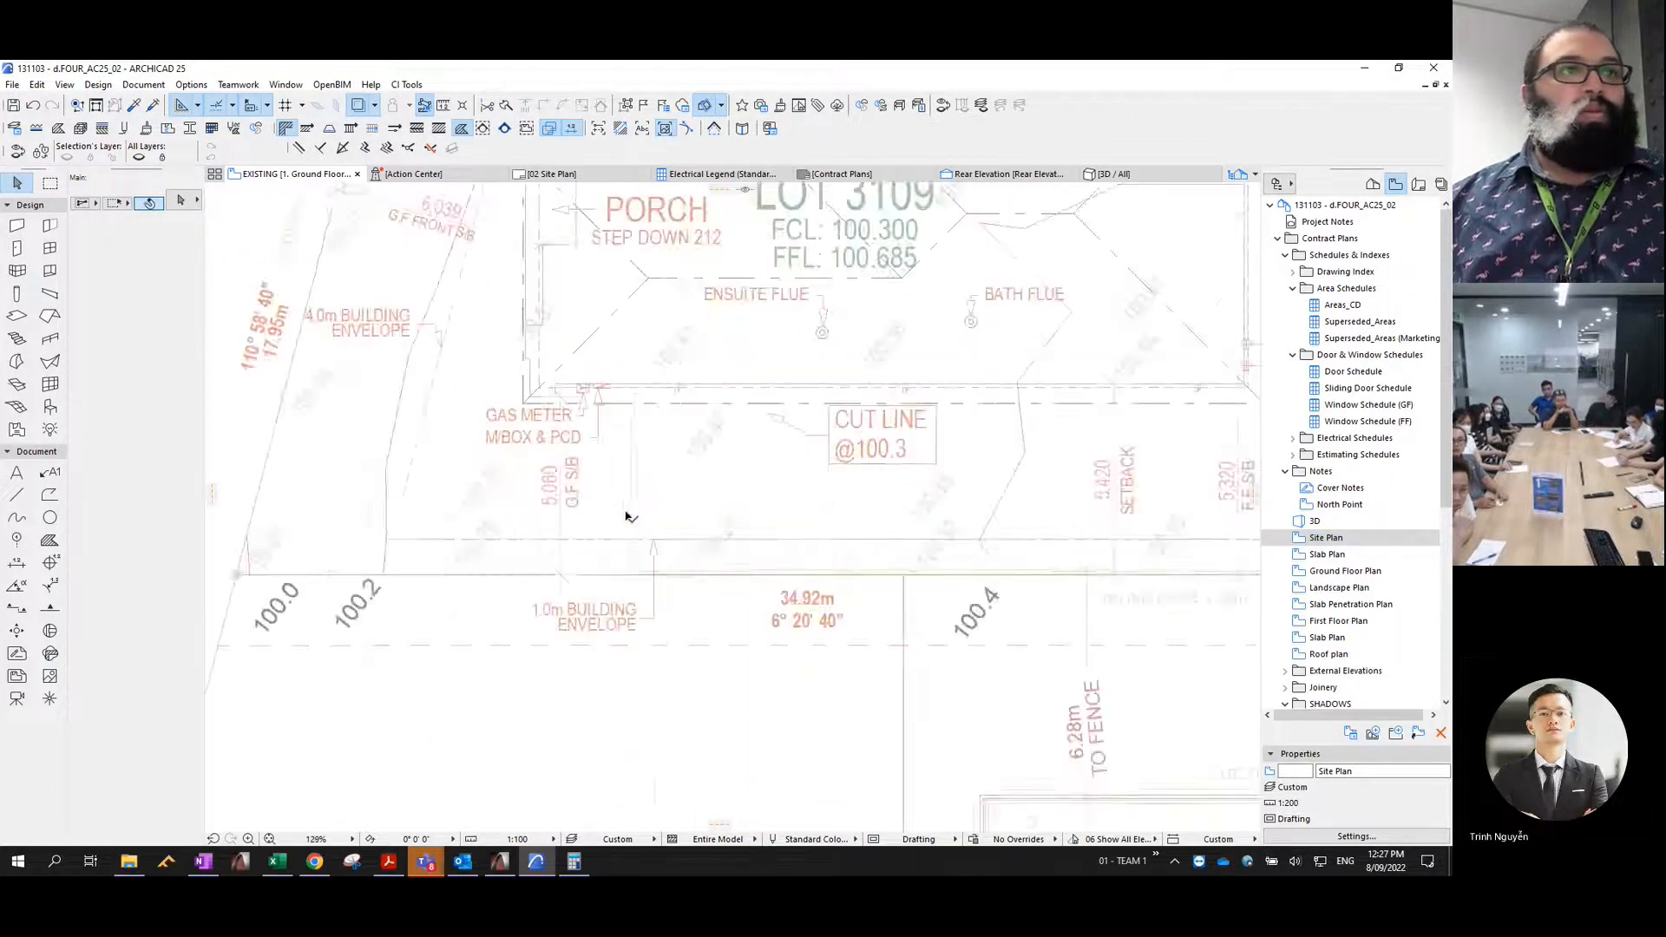
click(666, 617)
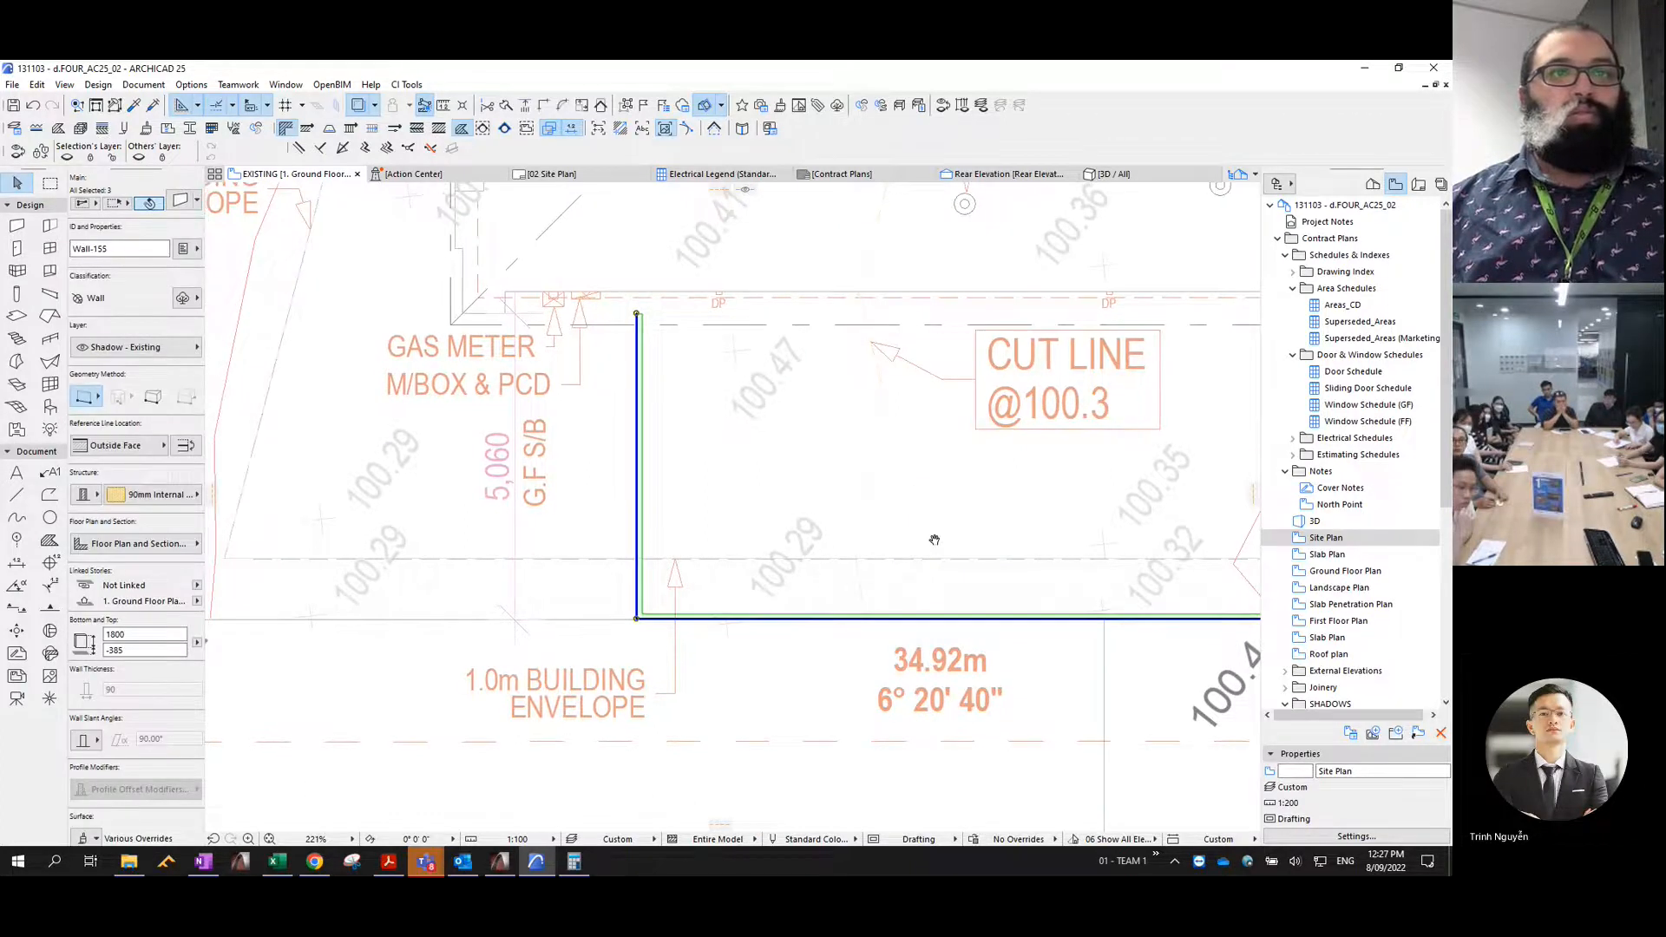
scroll(929, 542, down, 4)
middle_drag(1093, 558, 796, 558)
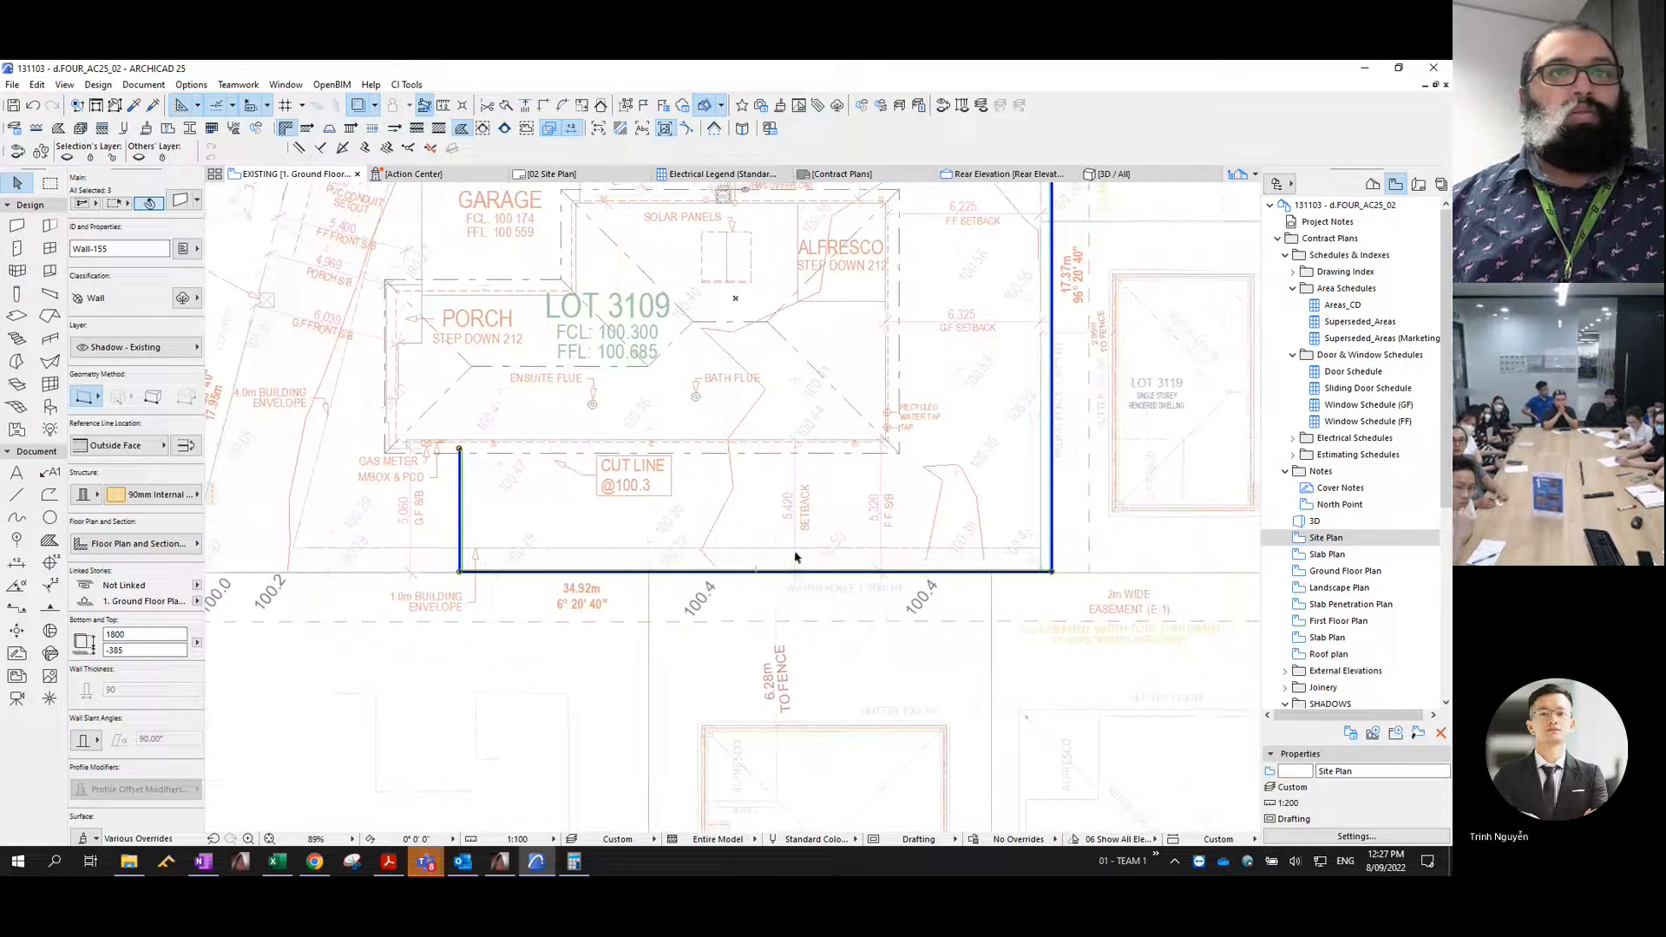
key(Escape)
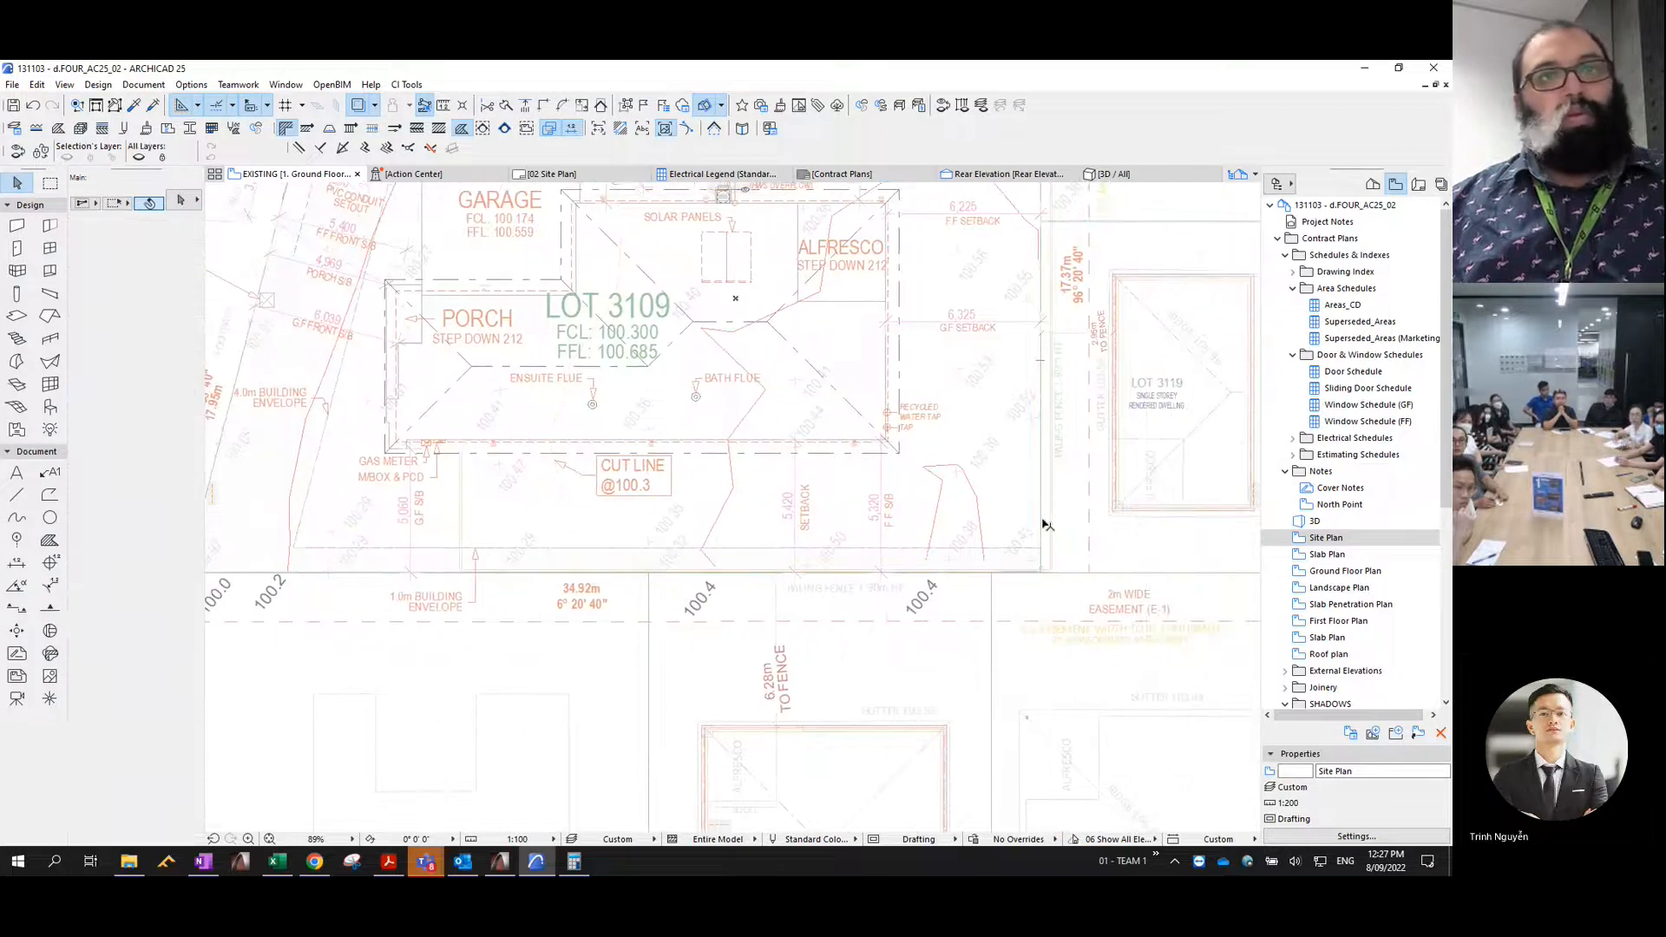
click(1050, 525)
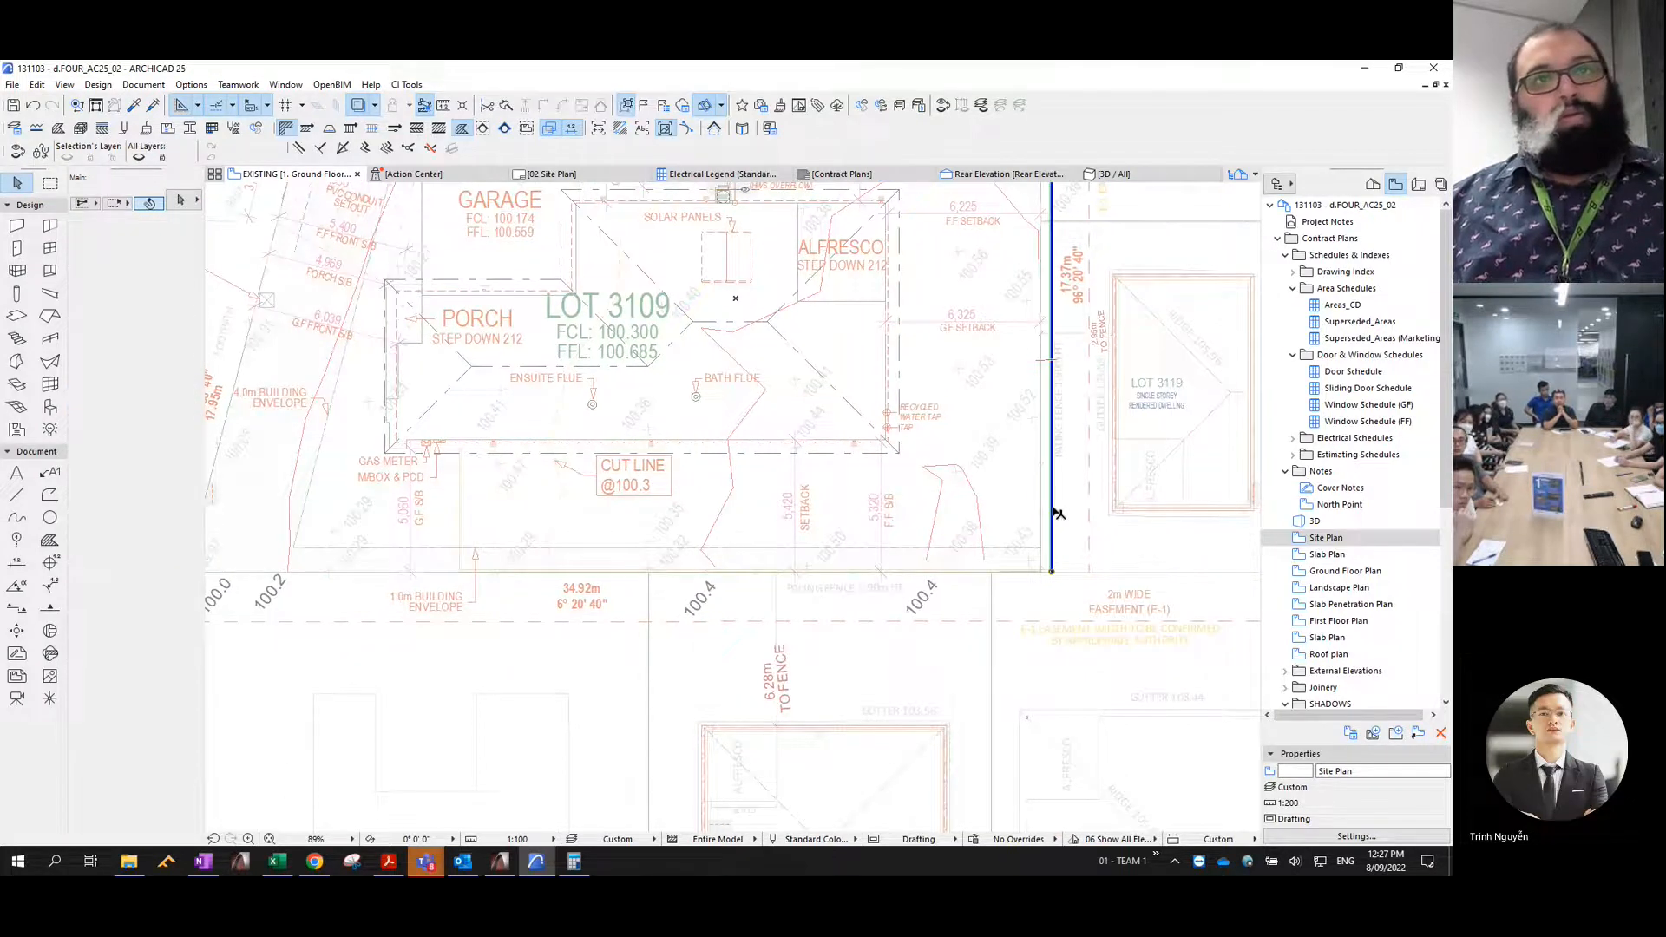
scroll(1051, 542, up, 4)
key(ctrl+d)
click(1050, 554)
click(1032, 605)
scroll(1032, 606, up, 10)
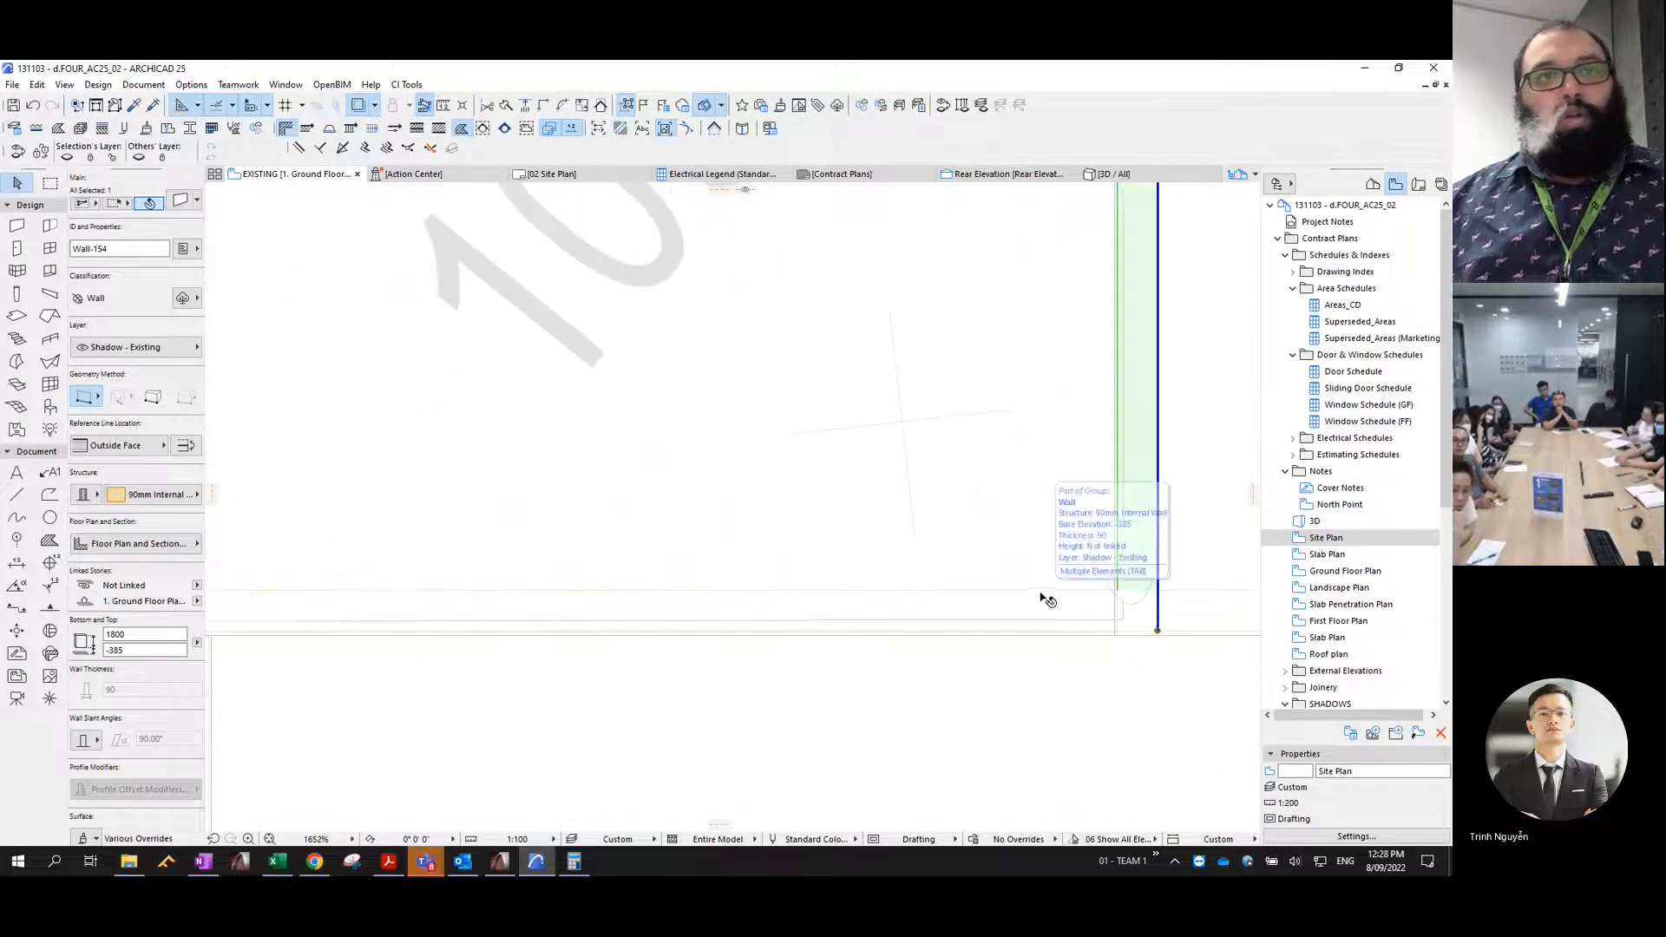
- Move the southern fence wall outward by its thickness so its inner face lies on the traced boundary
click(1039, 594)
click(1040, 591)
click(1041, 641)
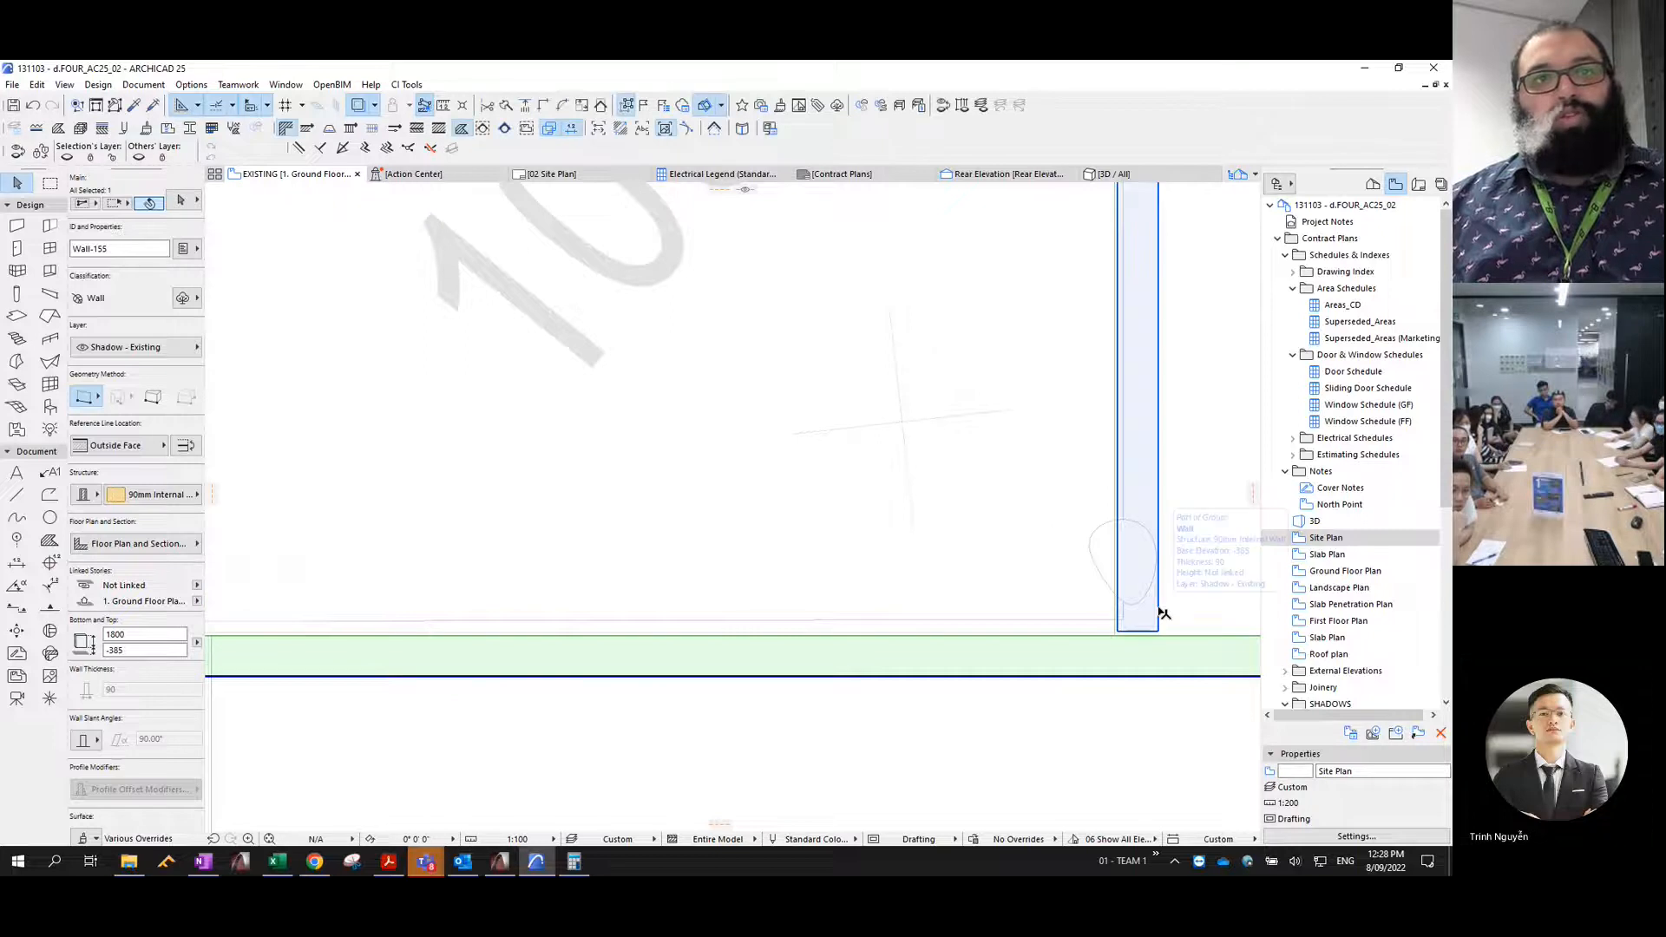
- Select the eastern and southern fence walls together and intersect them at the southeast corner of Lot 3109
shift+click(1160, 613)
scroll(1145, 591, down, 10)
middle_drag(1148, 332, 1122, 625)
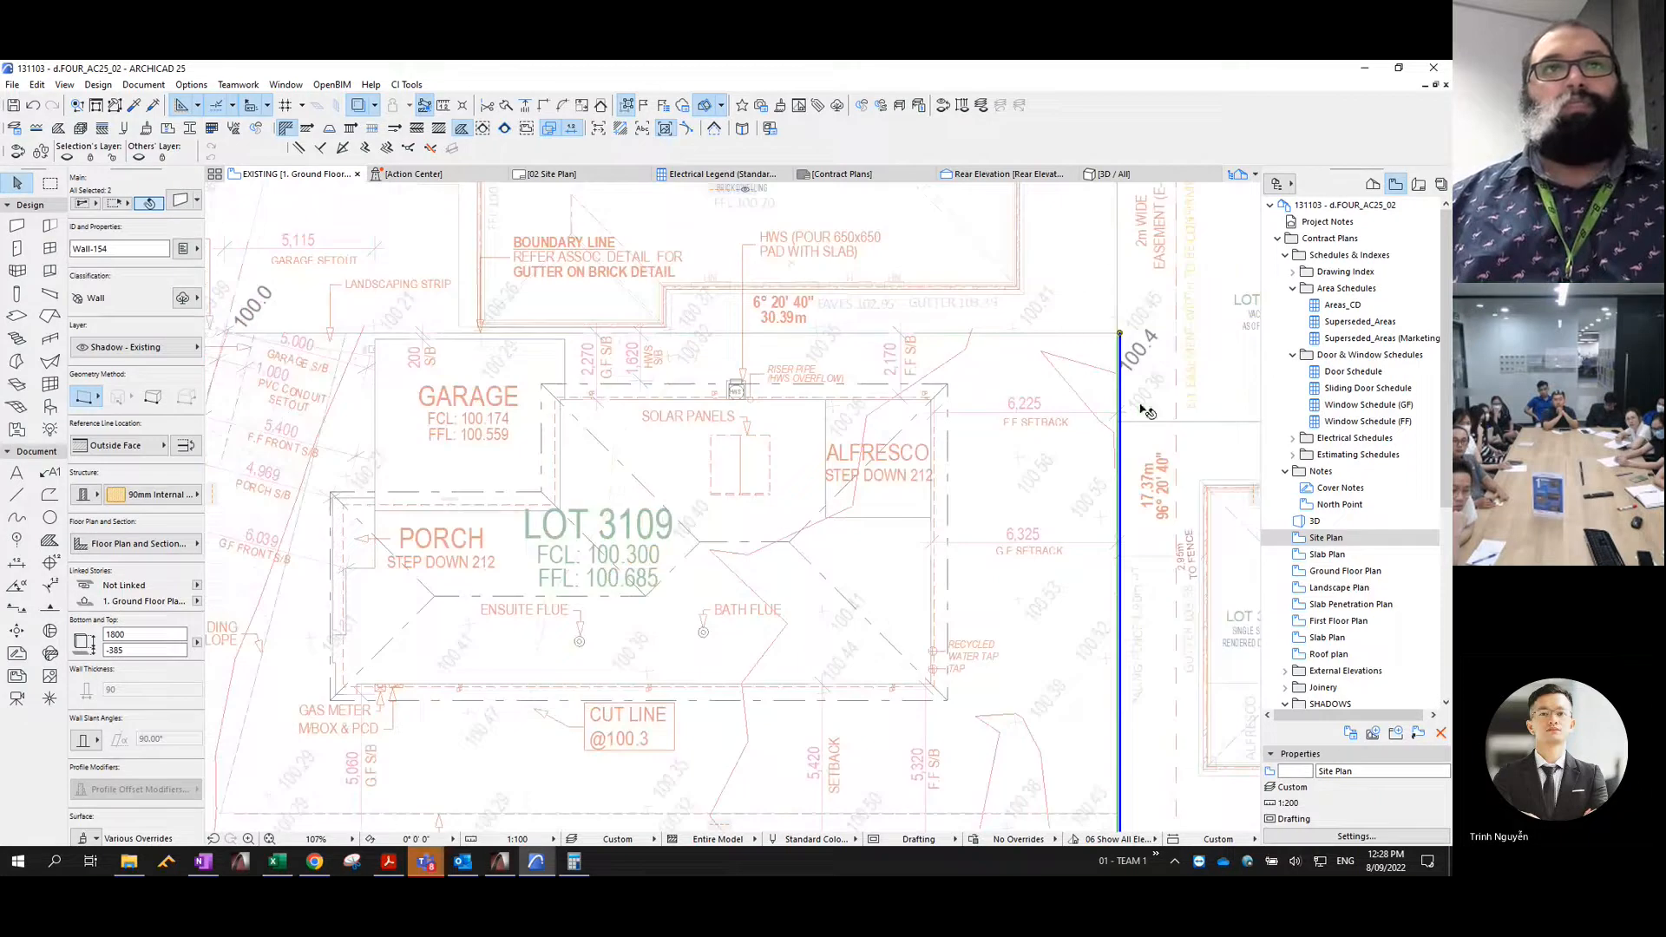
- Move the northern fence wall outward so its inner face lies on Lot 3109's traced boundary
scroll(1095, 323, up, 7)
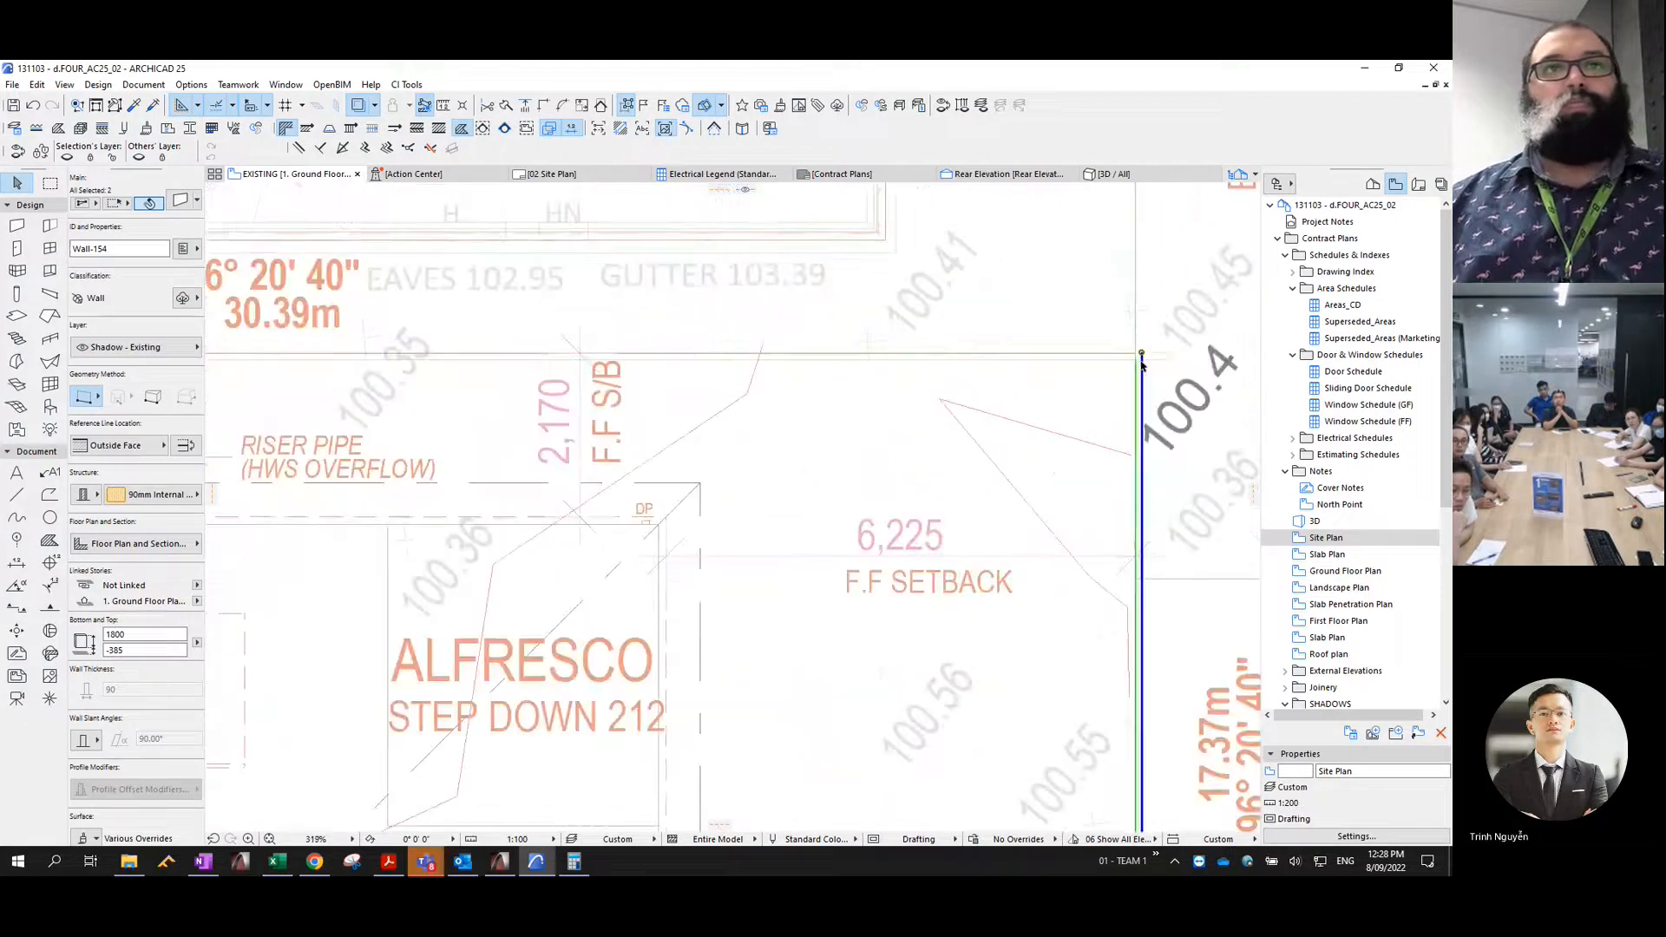
click(1085, 371)
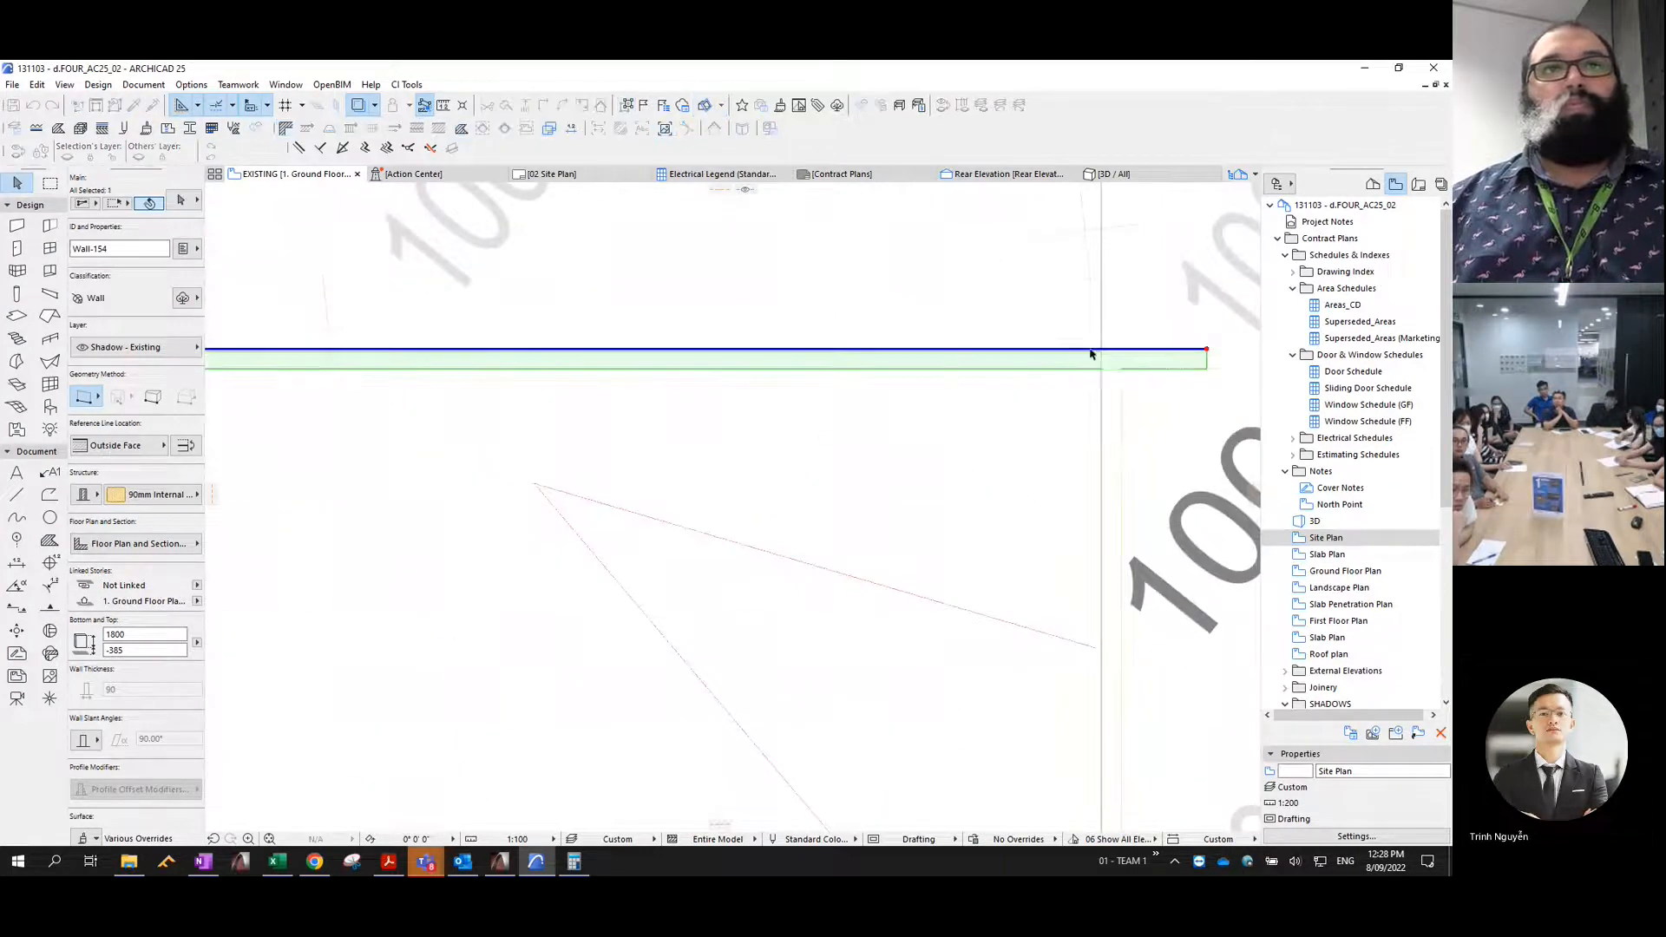
scroll(1091, 352, up, 9)
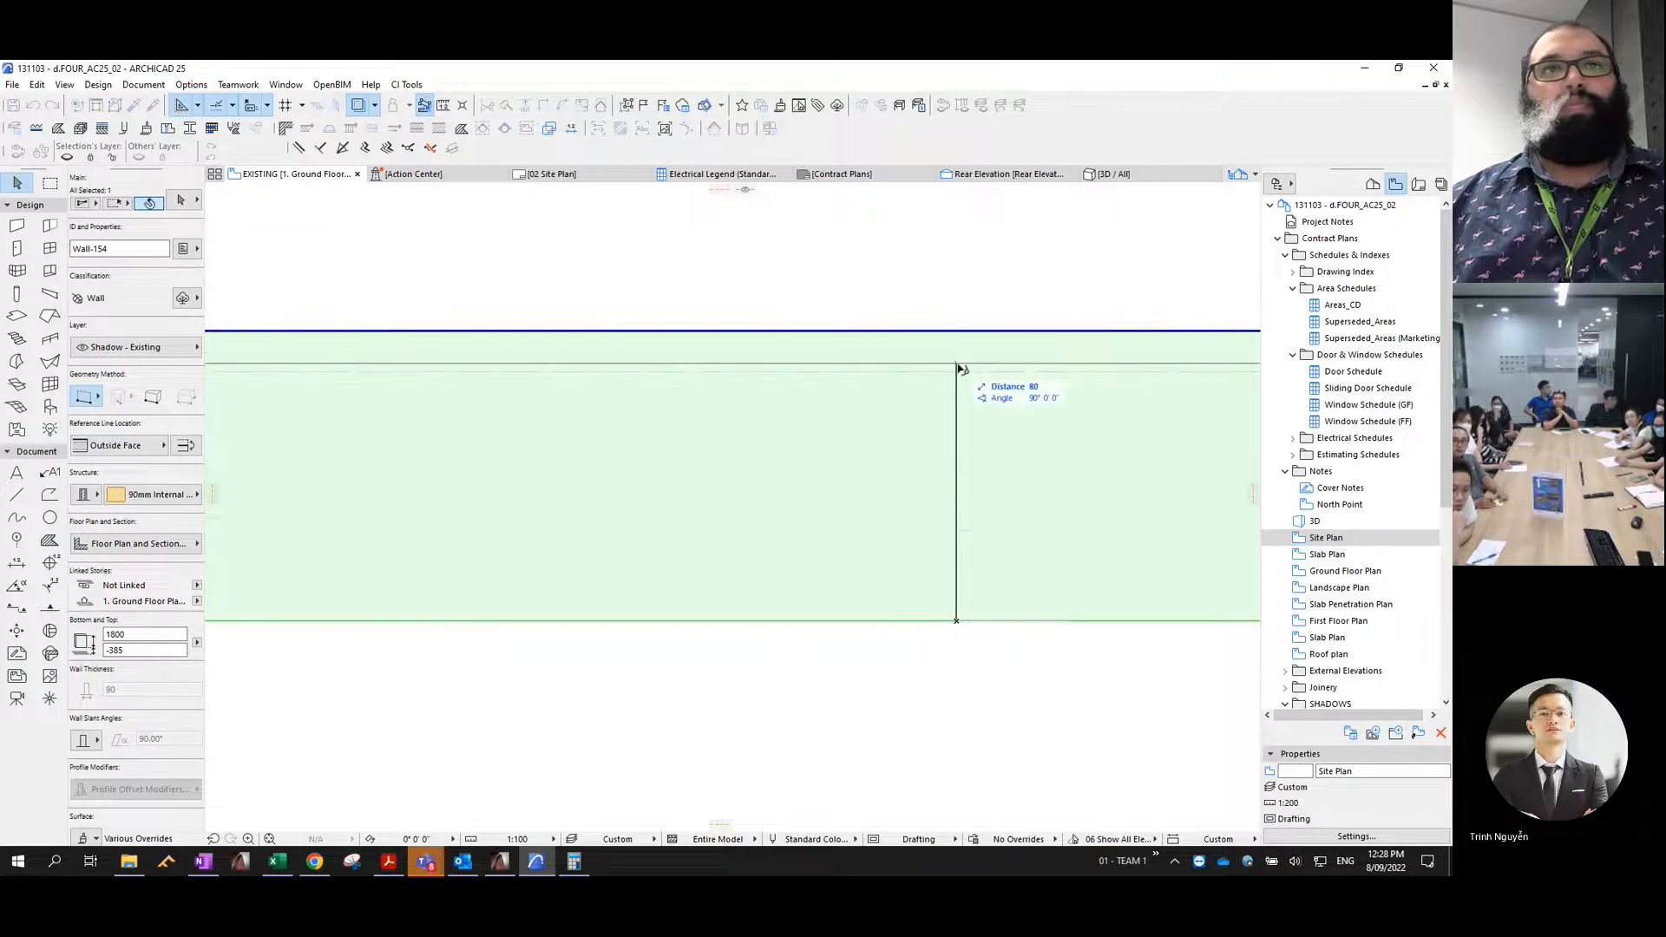
scroll(977, 382, down, 7)
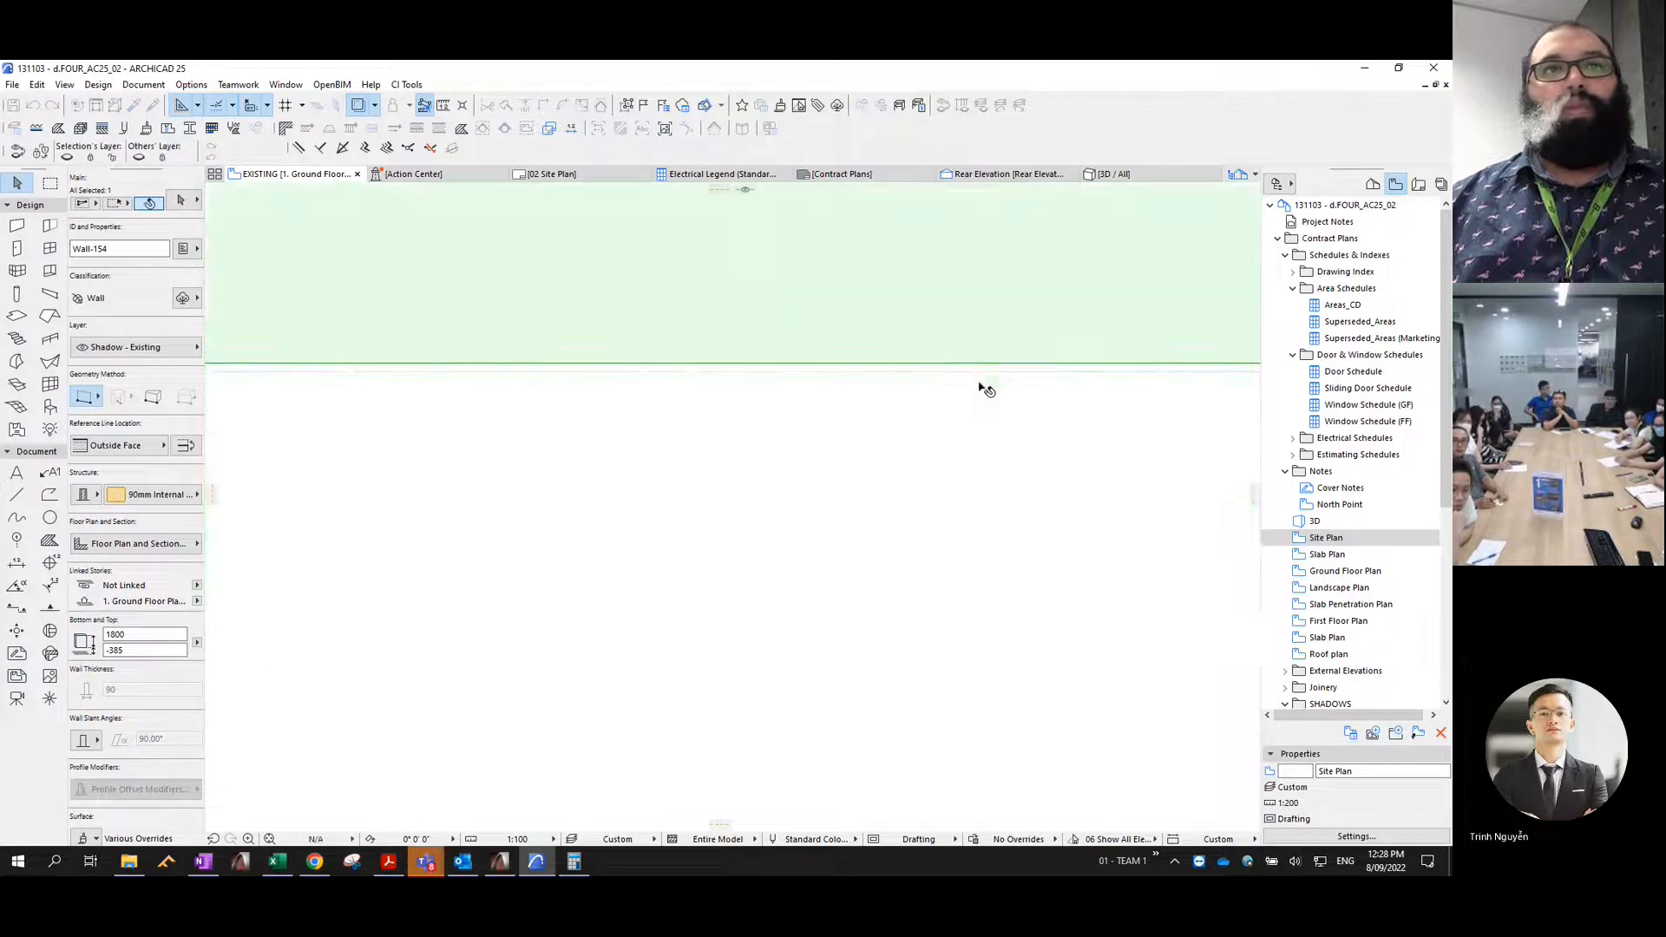
- Add the eastern fence wall to the selection, intersect it with the northern fence wall at the northeast corner, and clear the selection
shift+click(1070, 418)
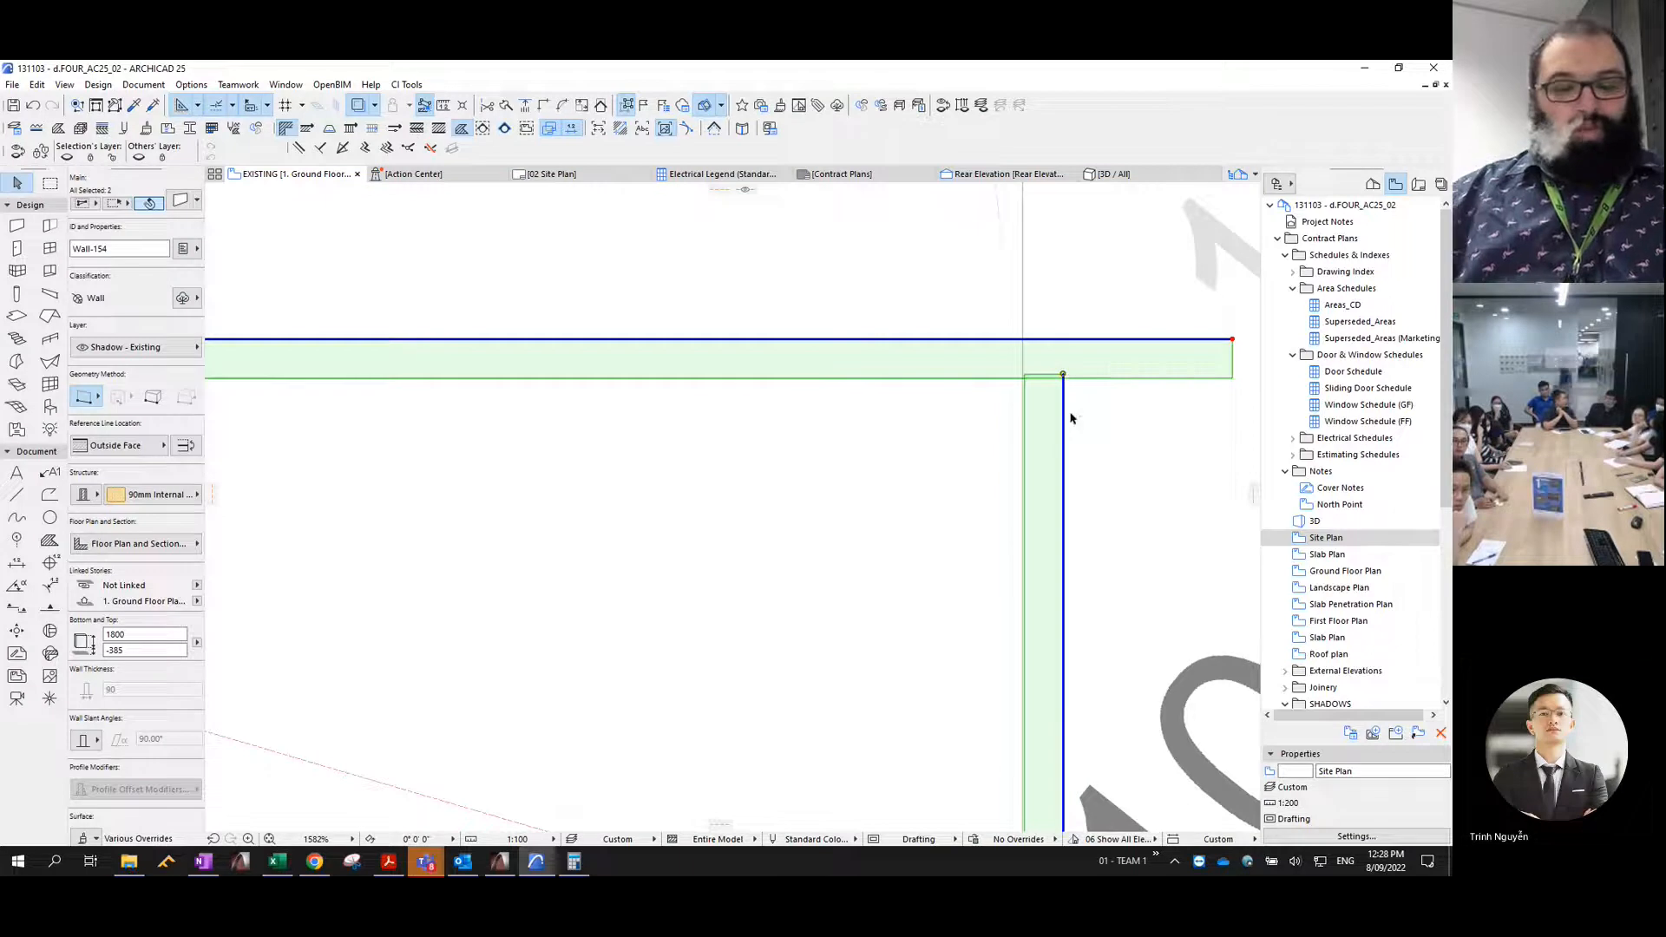
scroll(1084, 409, down, 7)
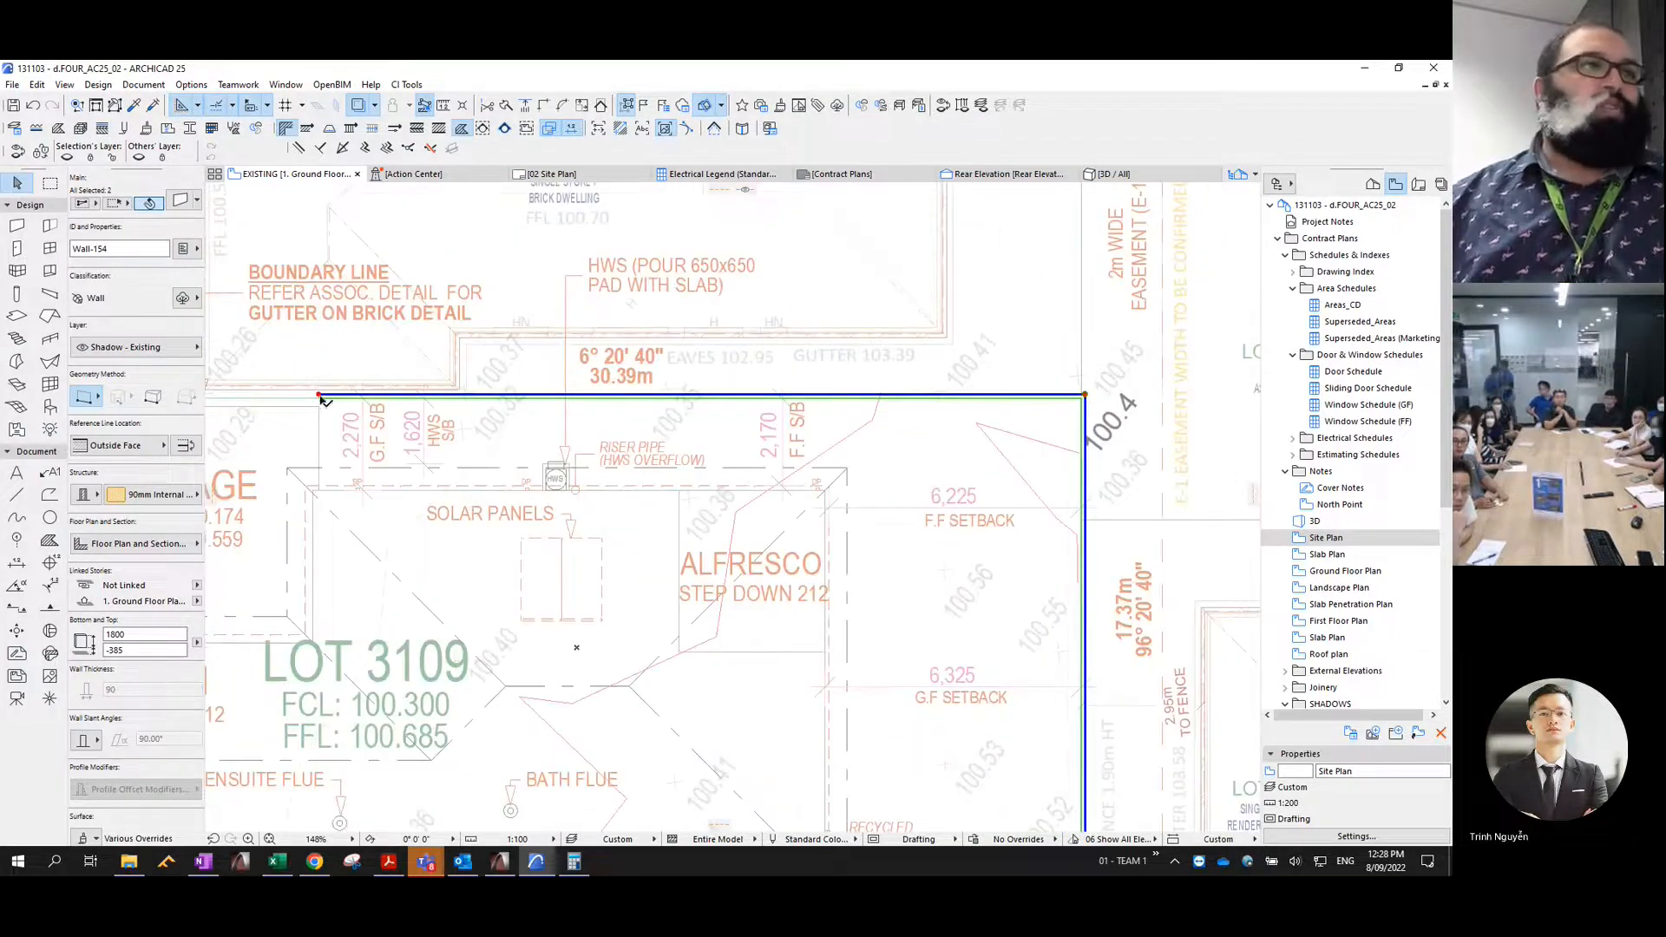
click(319, 396)
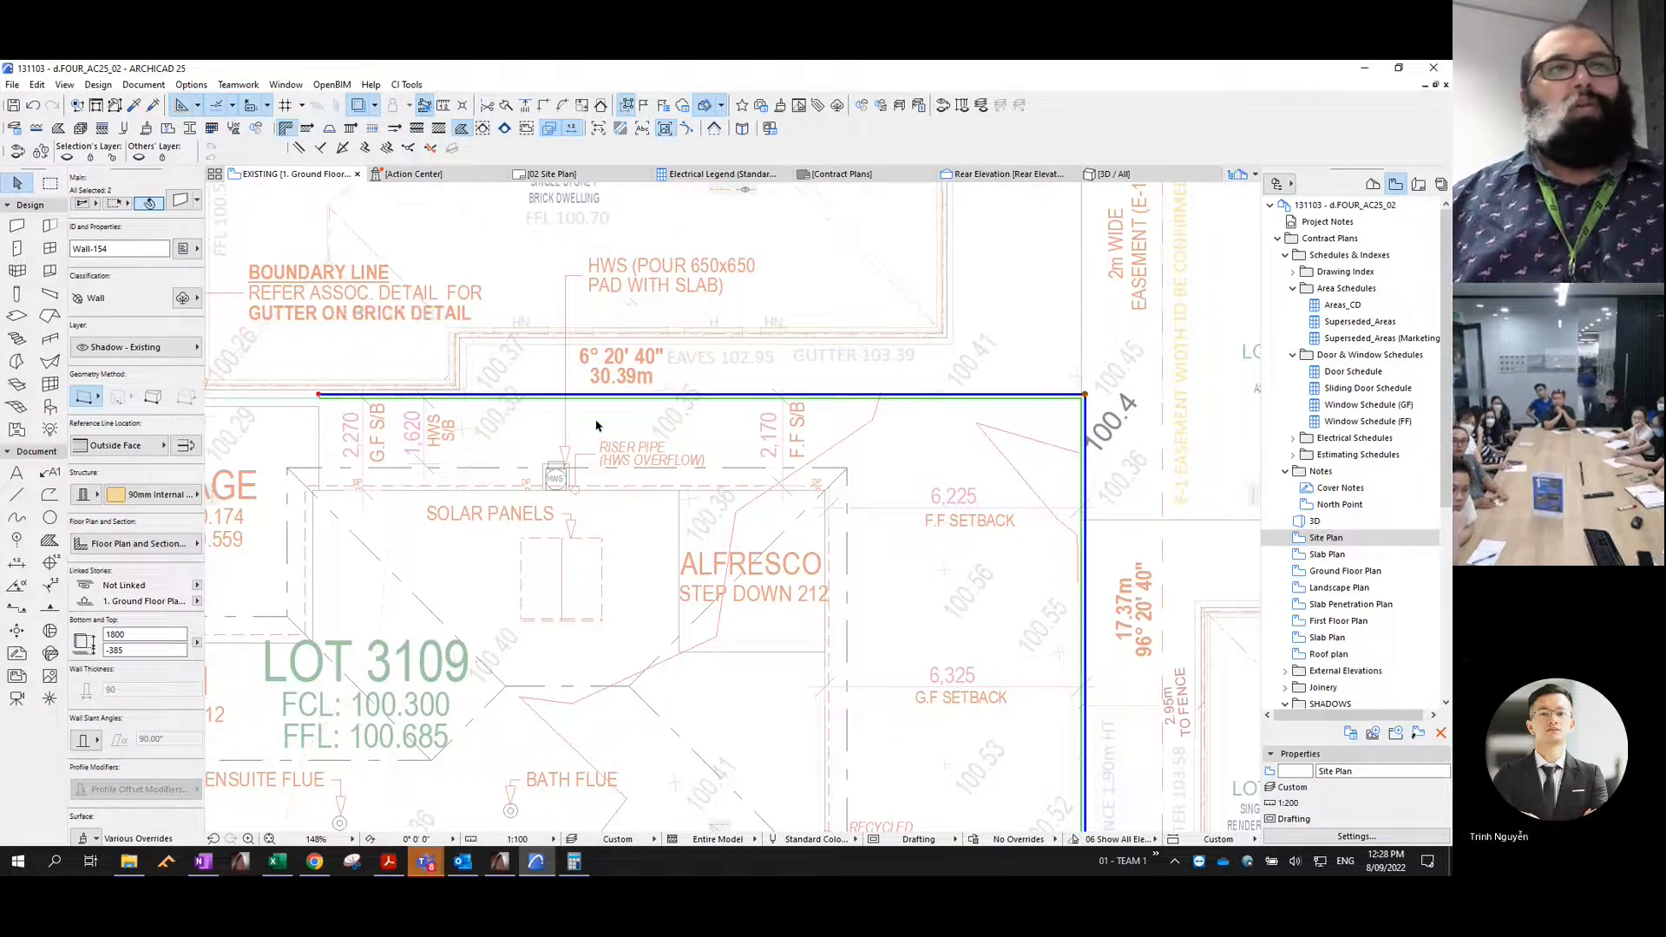
scroll(598, 420, down, 3)
scroll(669, 383, down, 1)
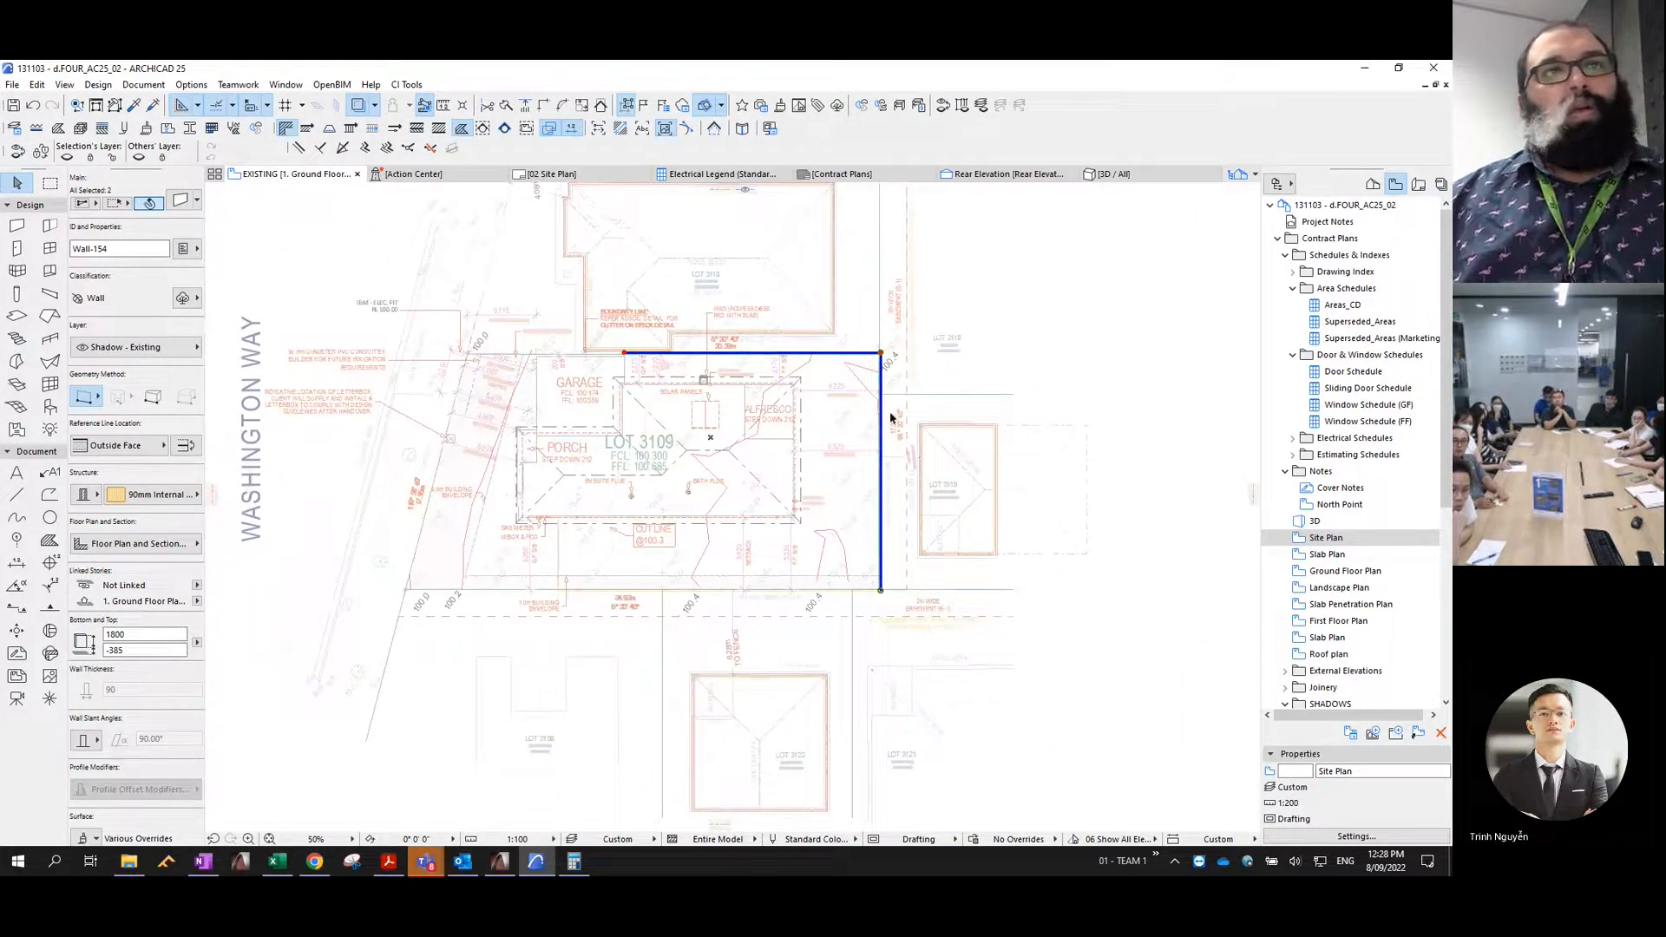
key(Escape)
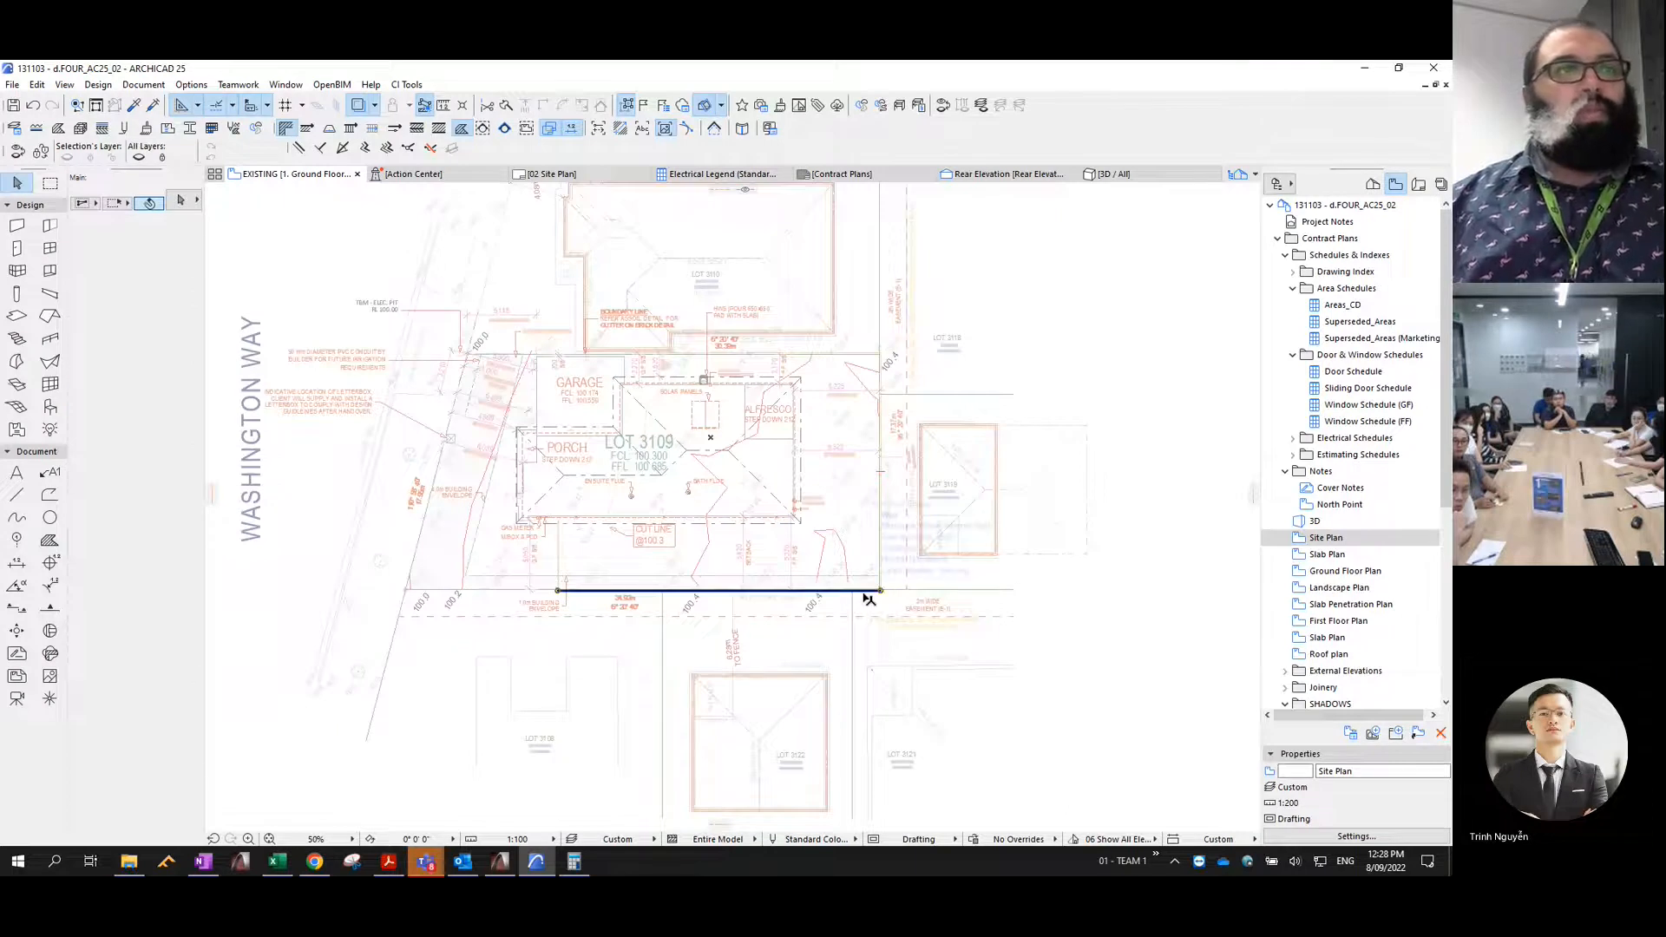
- Using the southern fence's wall settings, draw a fence wall about 15.9 m long southward along the boundary between Lots 3108 and 3122
click(869, 599)
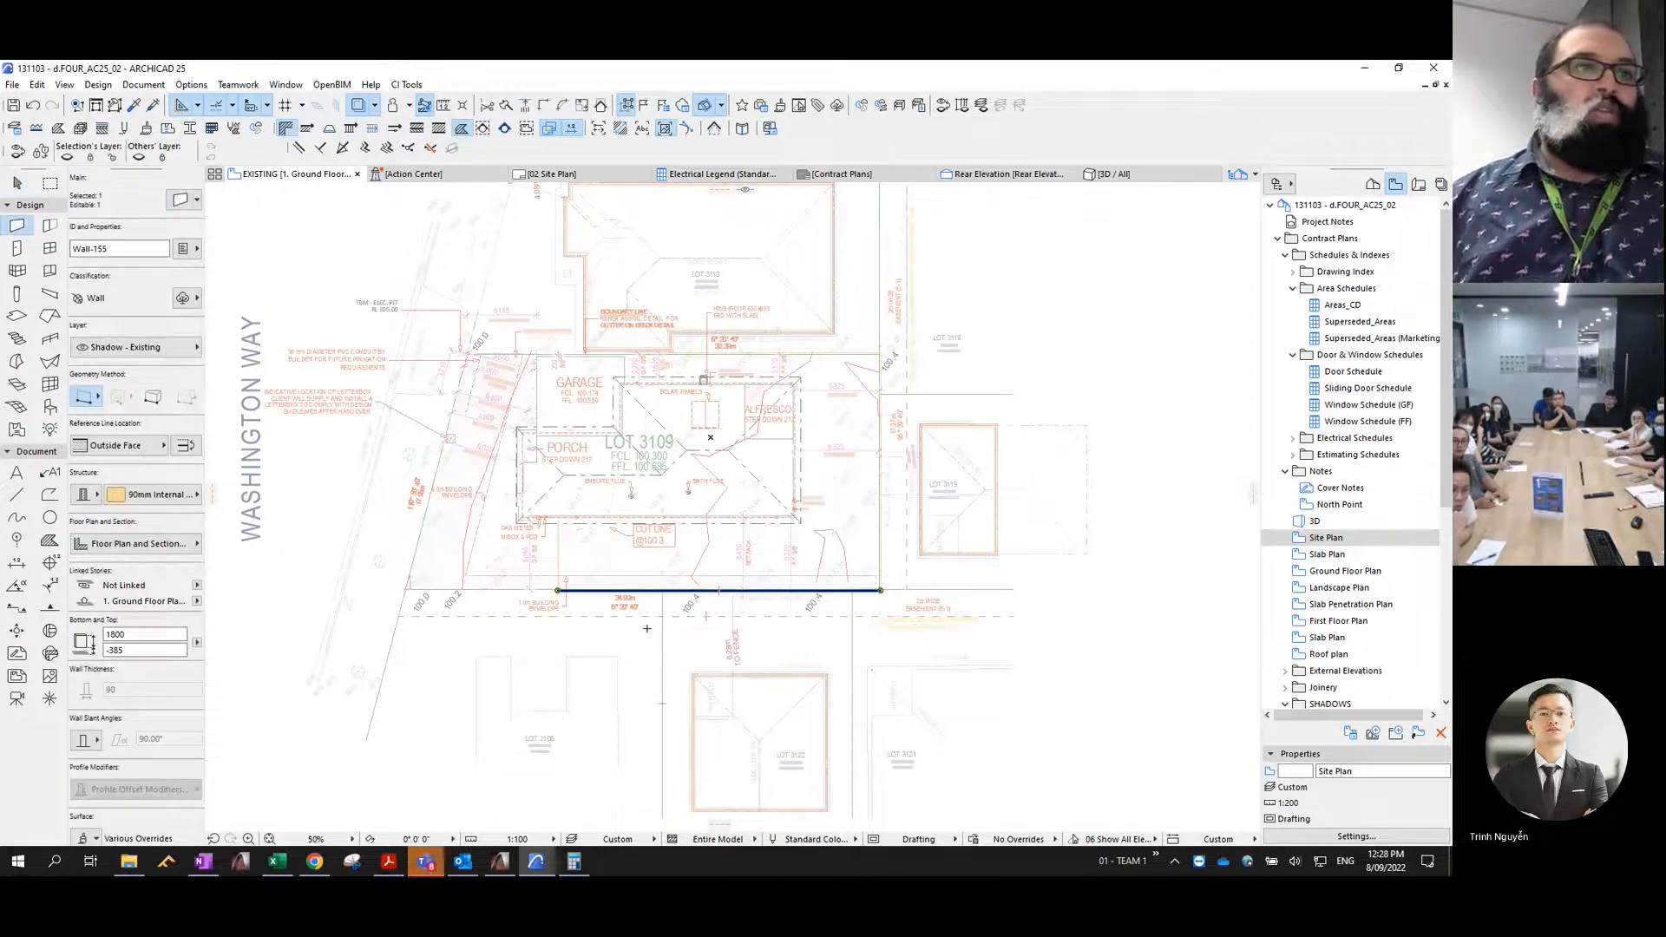
middle_drag(670, 618, 763, 426)
scroll(764, 426, up, 5)
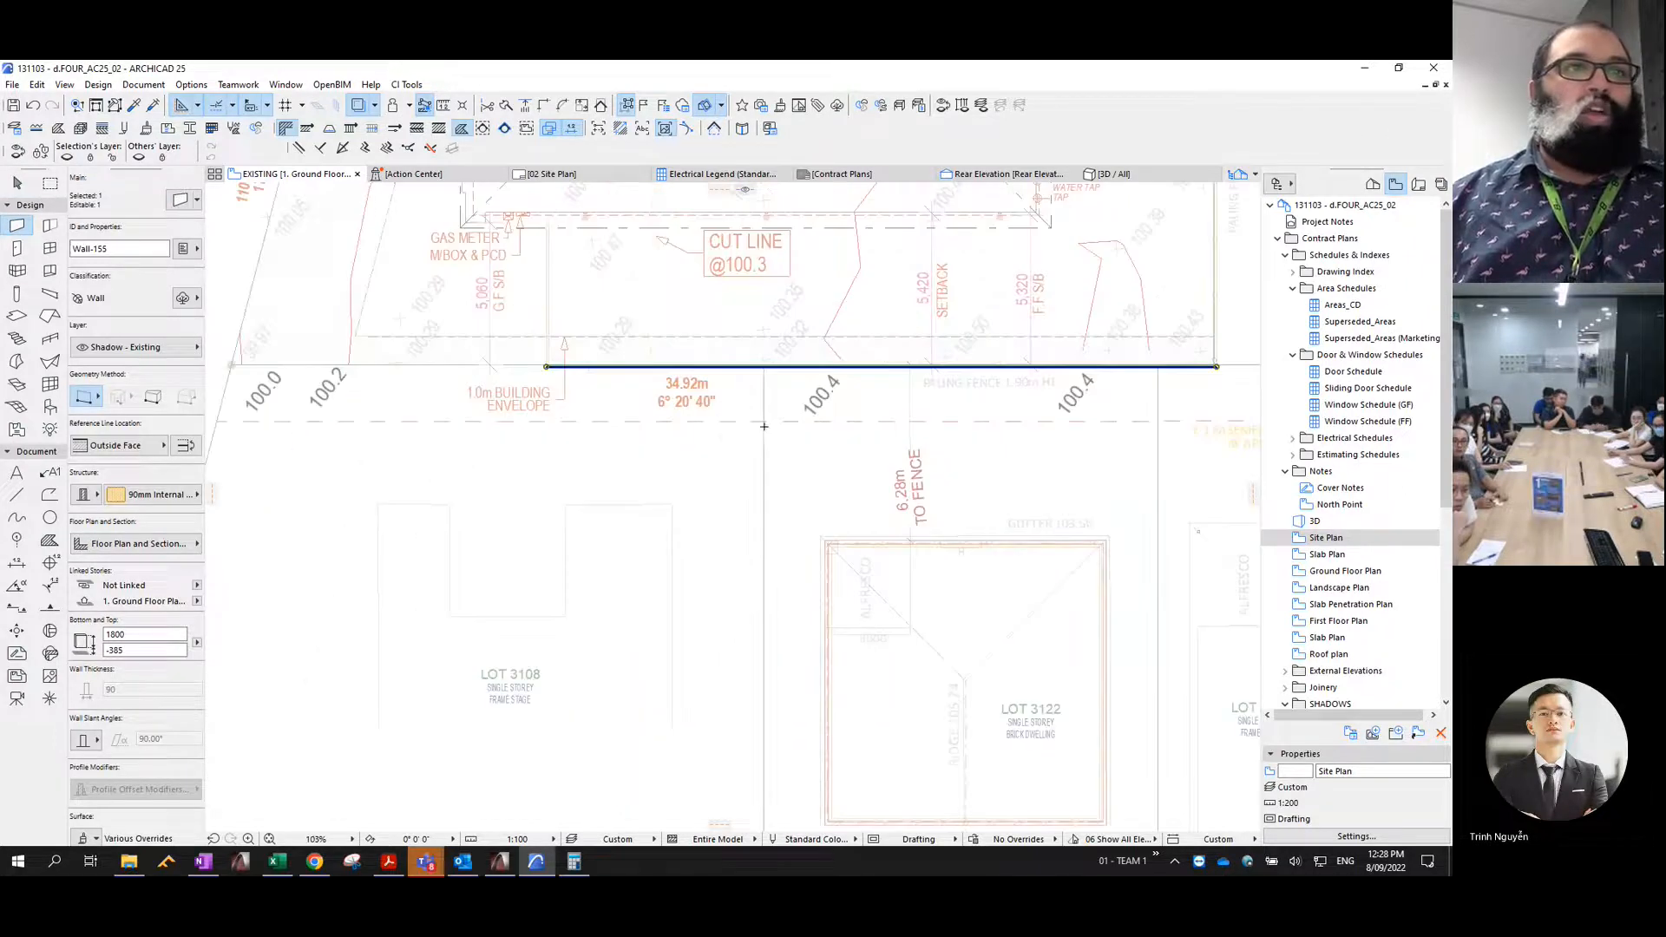
click(761, 368)
key(Escape)
key(Escape)
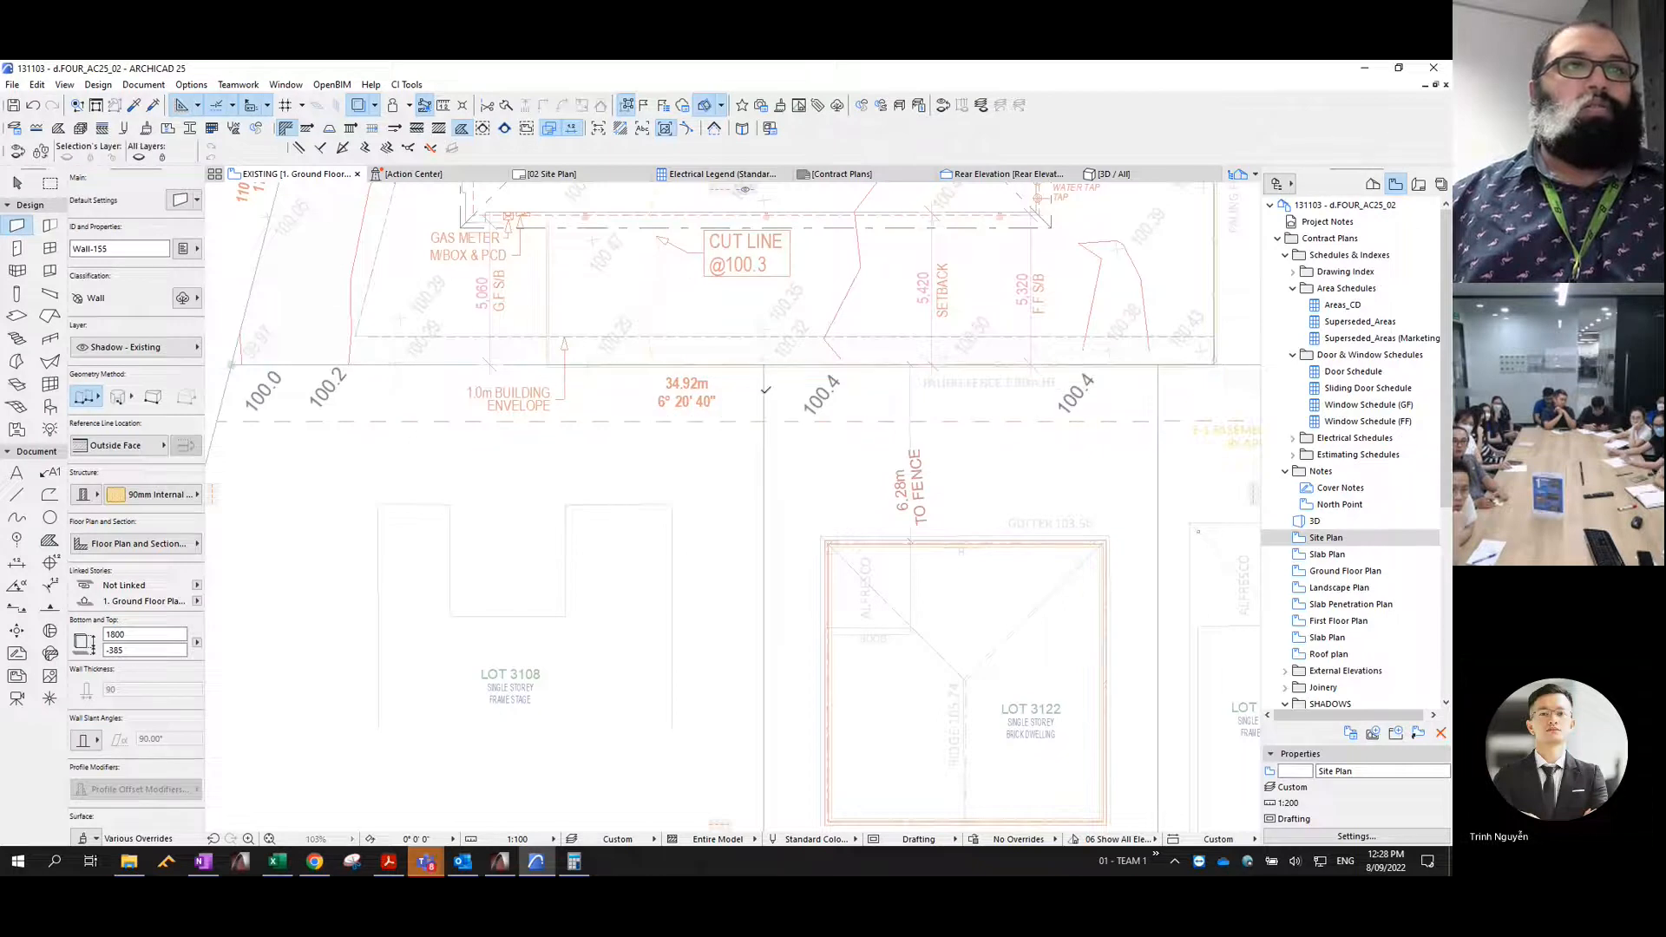
click(764, 364)
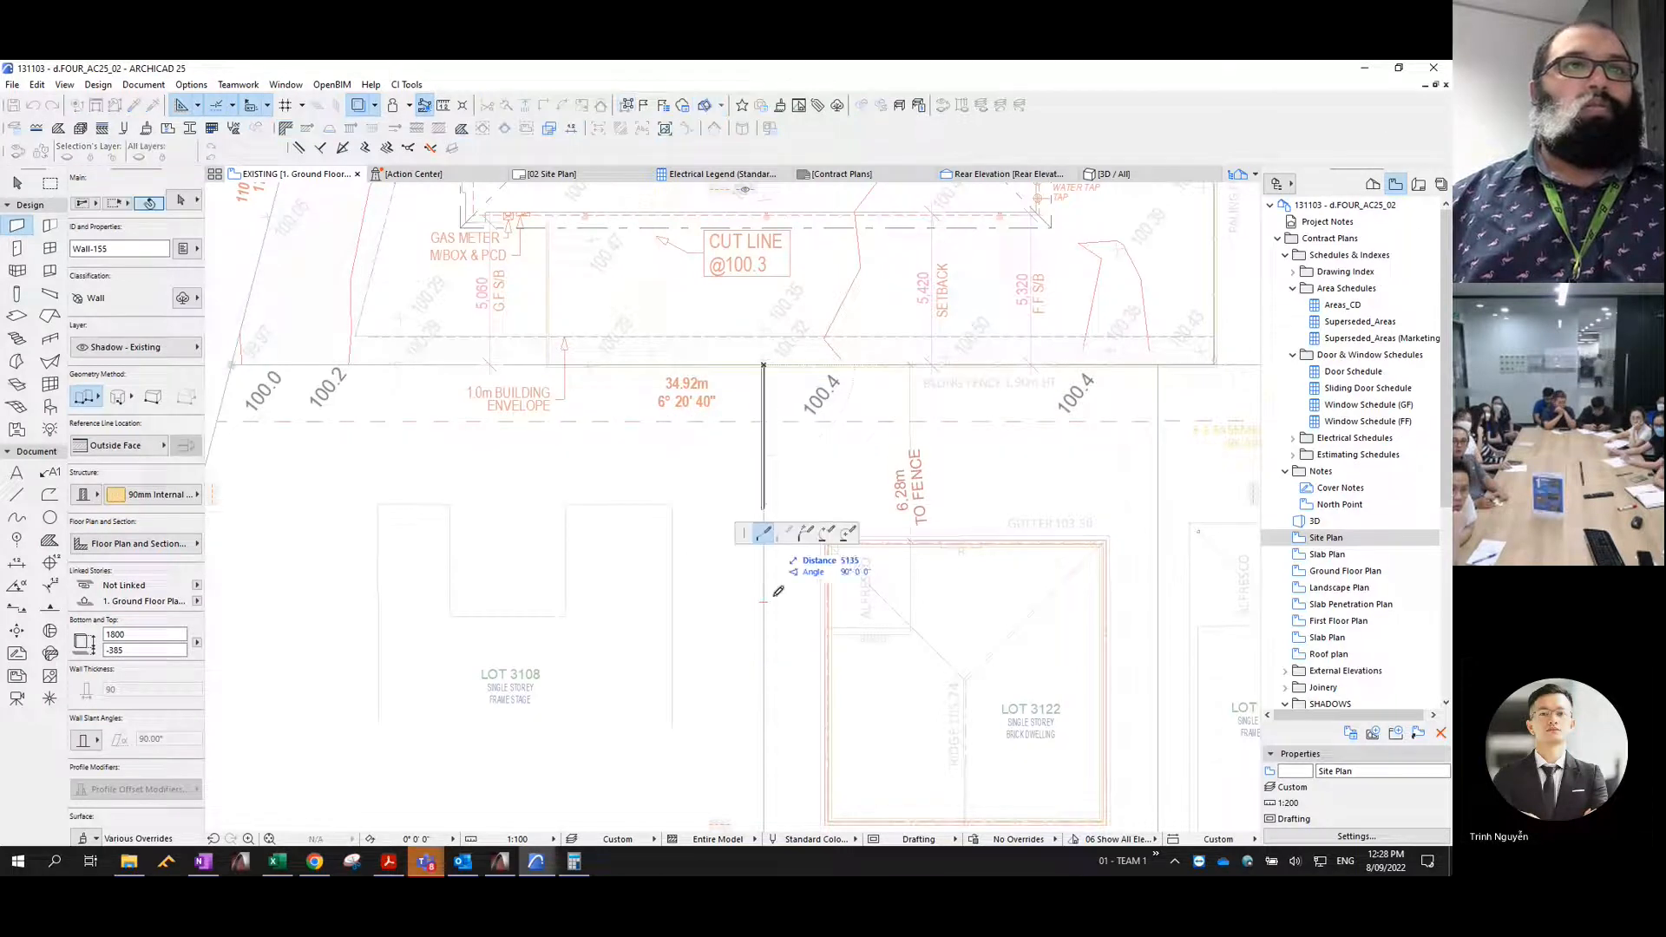
click(764, 809)
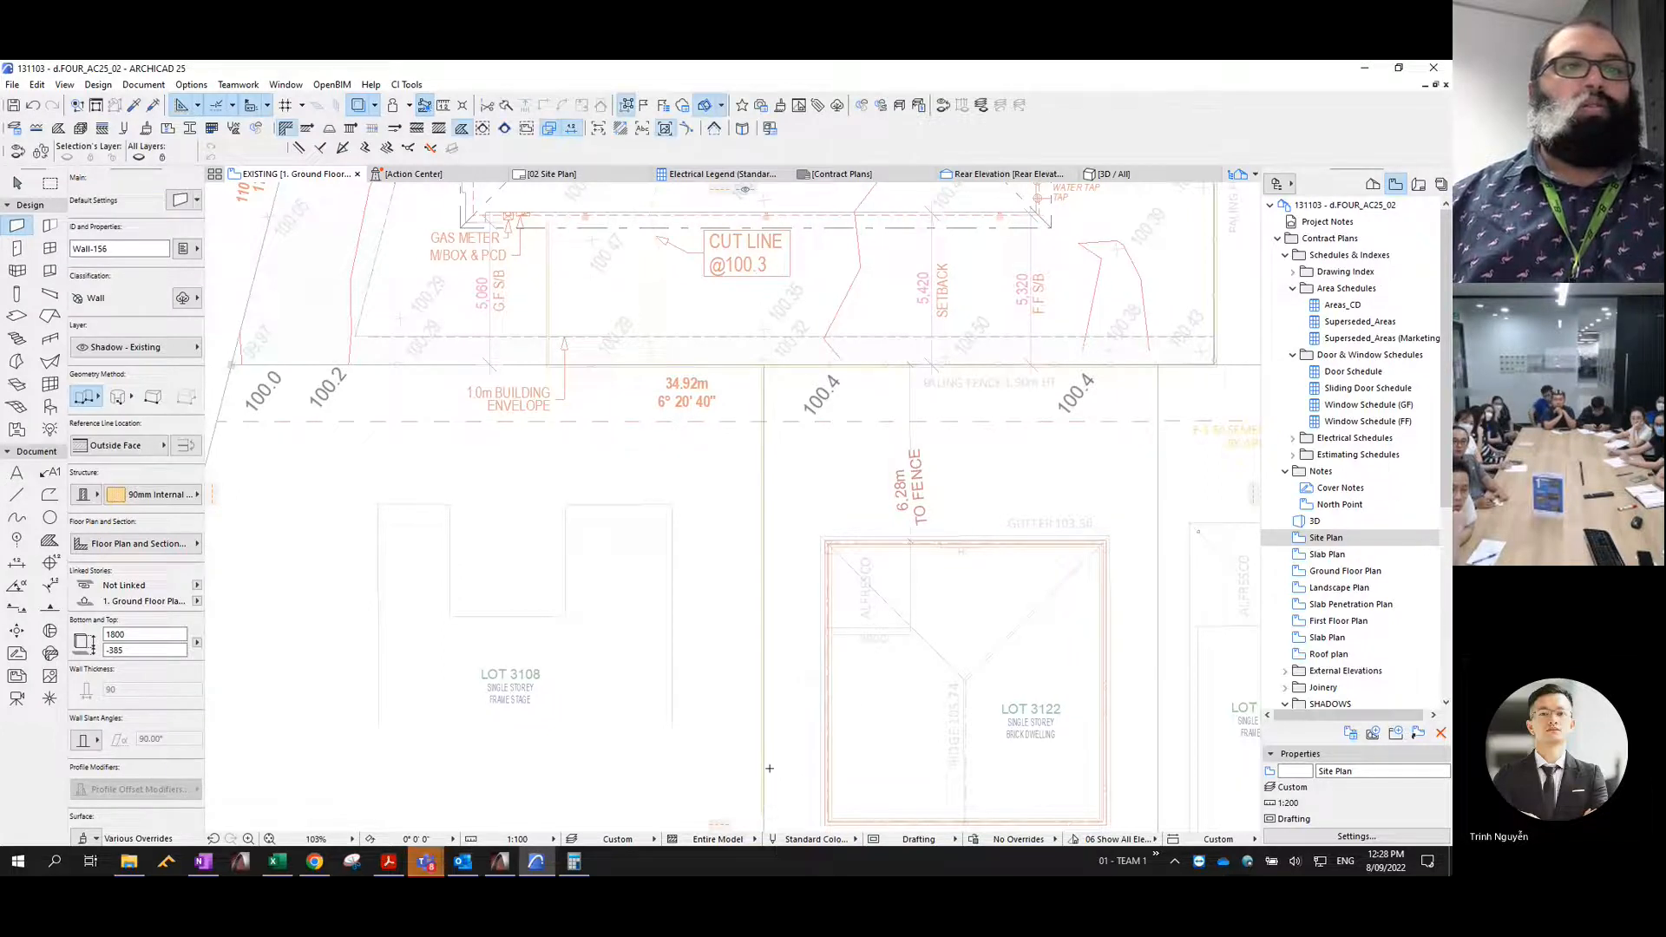
key(Escape)
- Copy the new side fence wall eastward onto the boundary between Lots 3122 and 3121
click(763, 692)
drag(763, 691, 1163, 694)
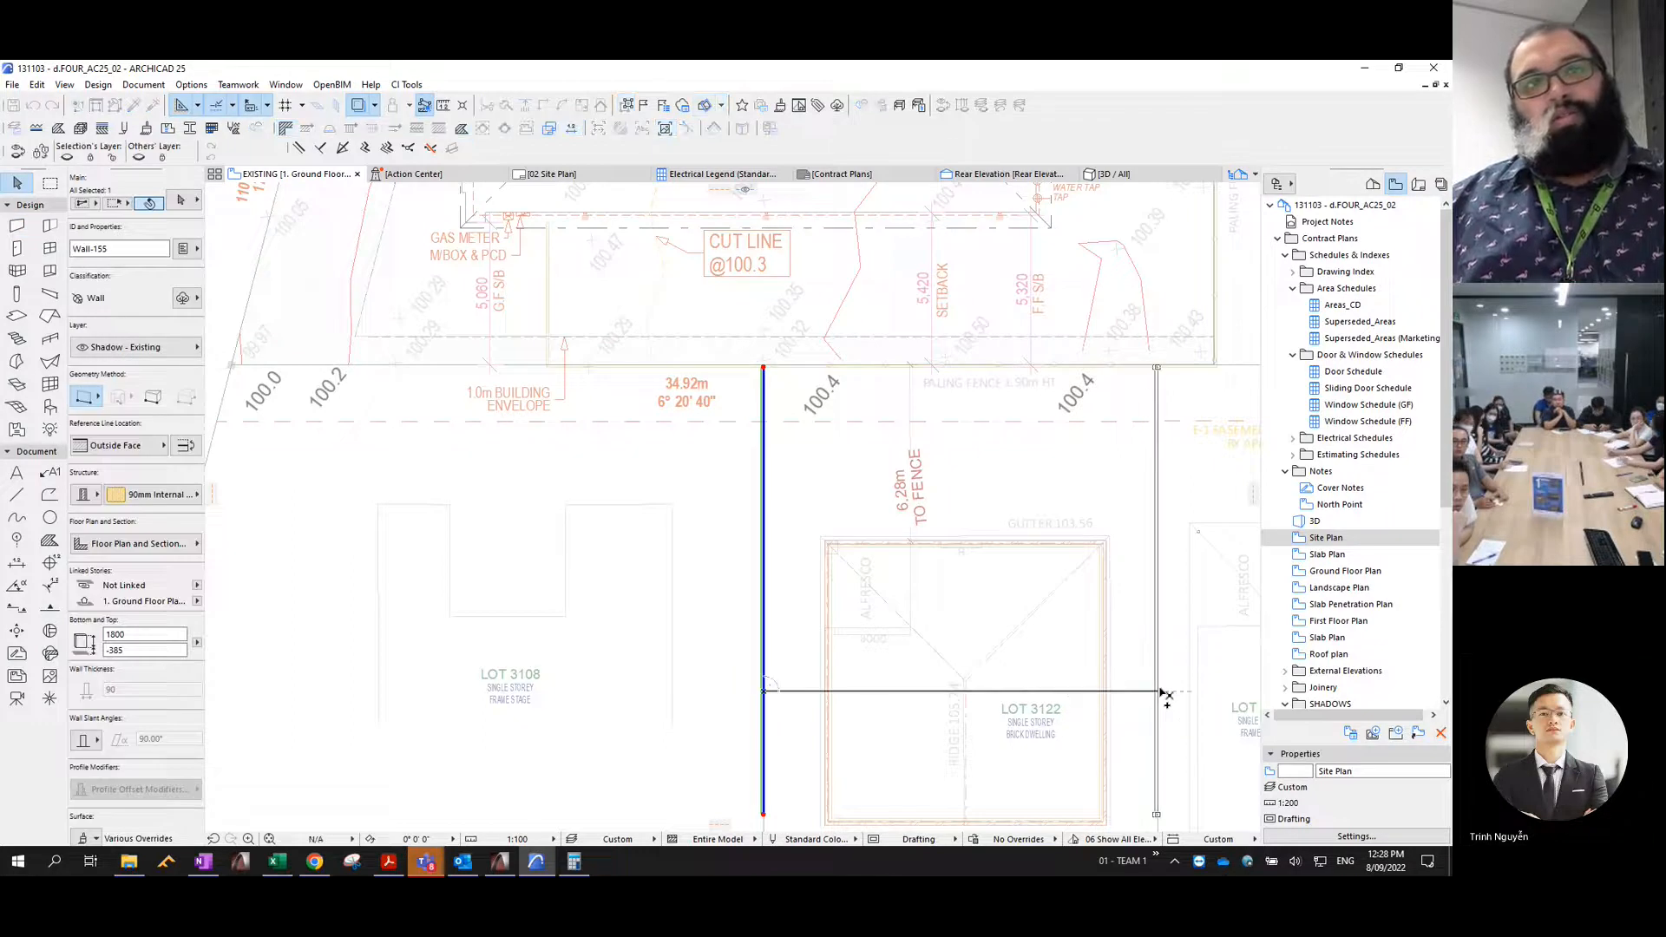
scroll(851, 584, down, 3)
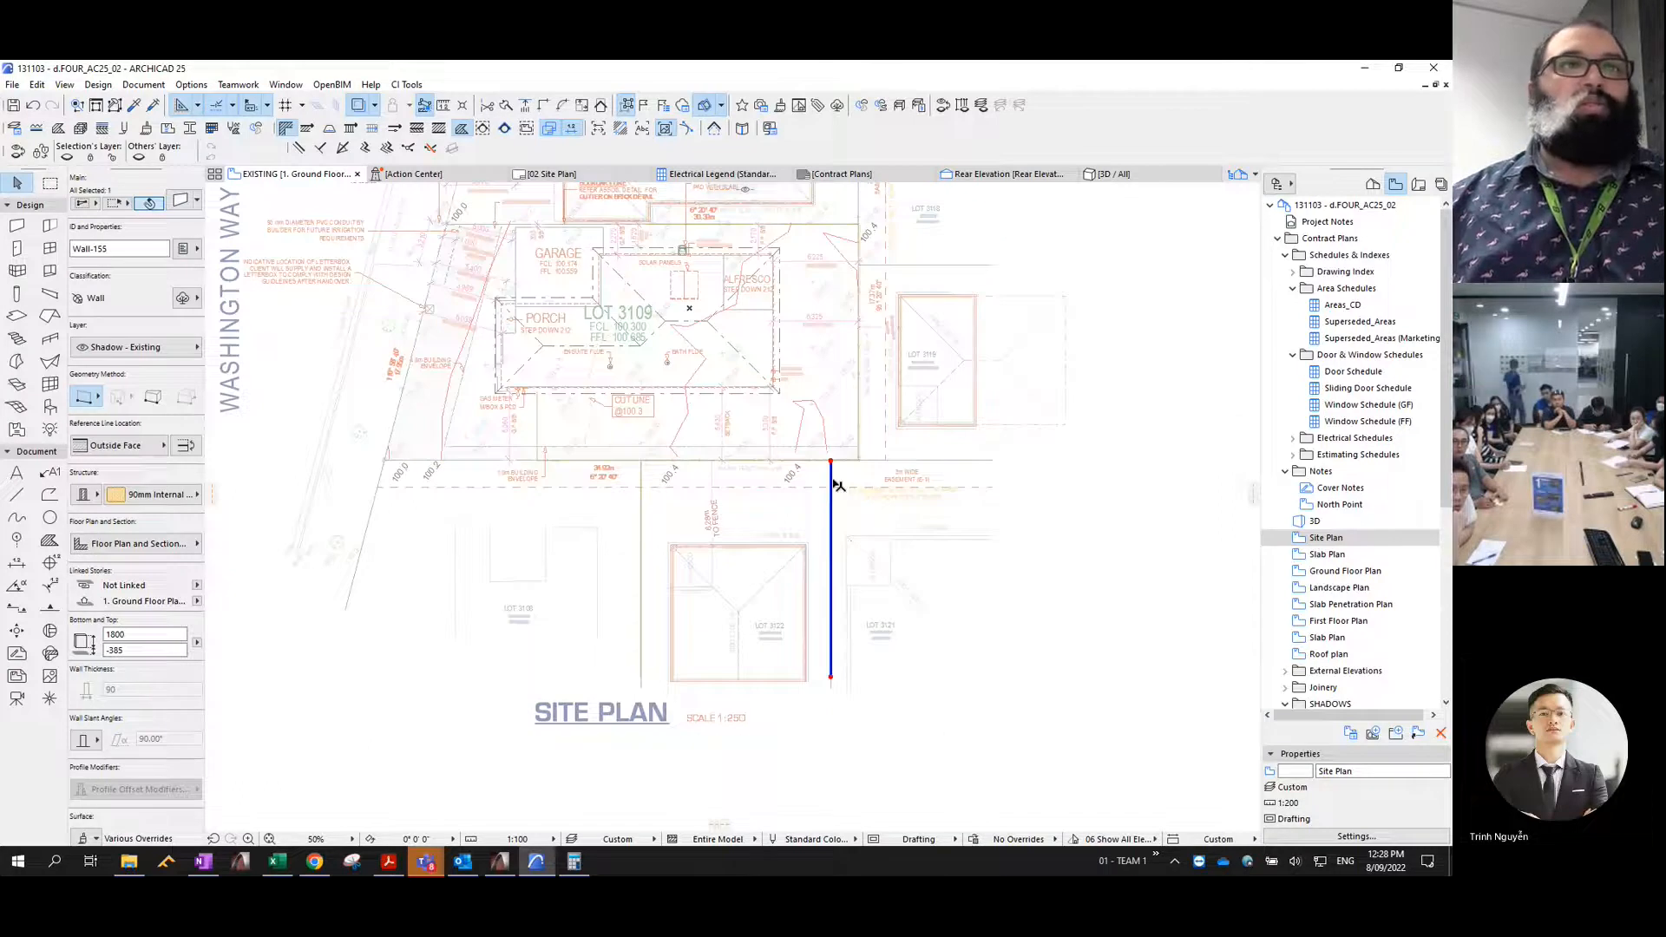
- Stretch the eastern end of the southern fence wall farther east along the boundary between Lots 3119 and 3121
click(878, 460)
scroll(840, 466, up, 3)
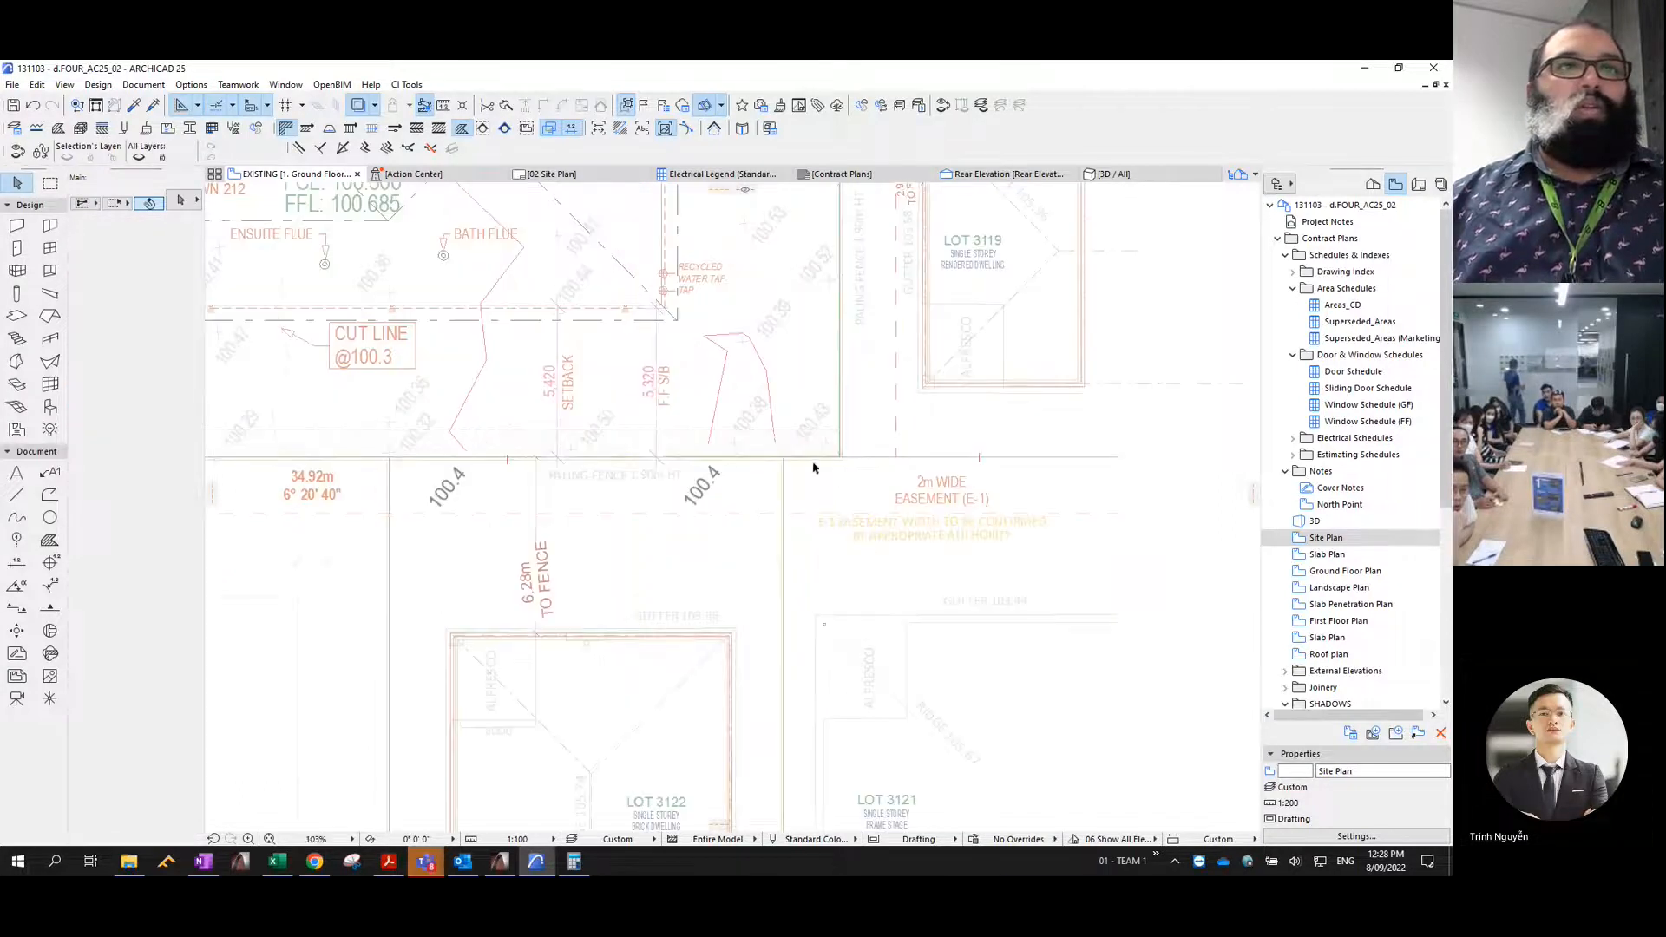
click(829, 460)
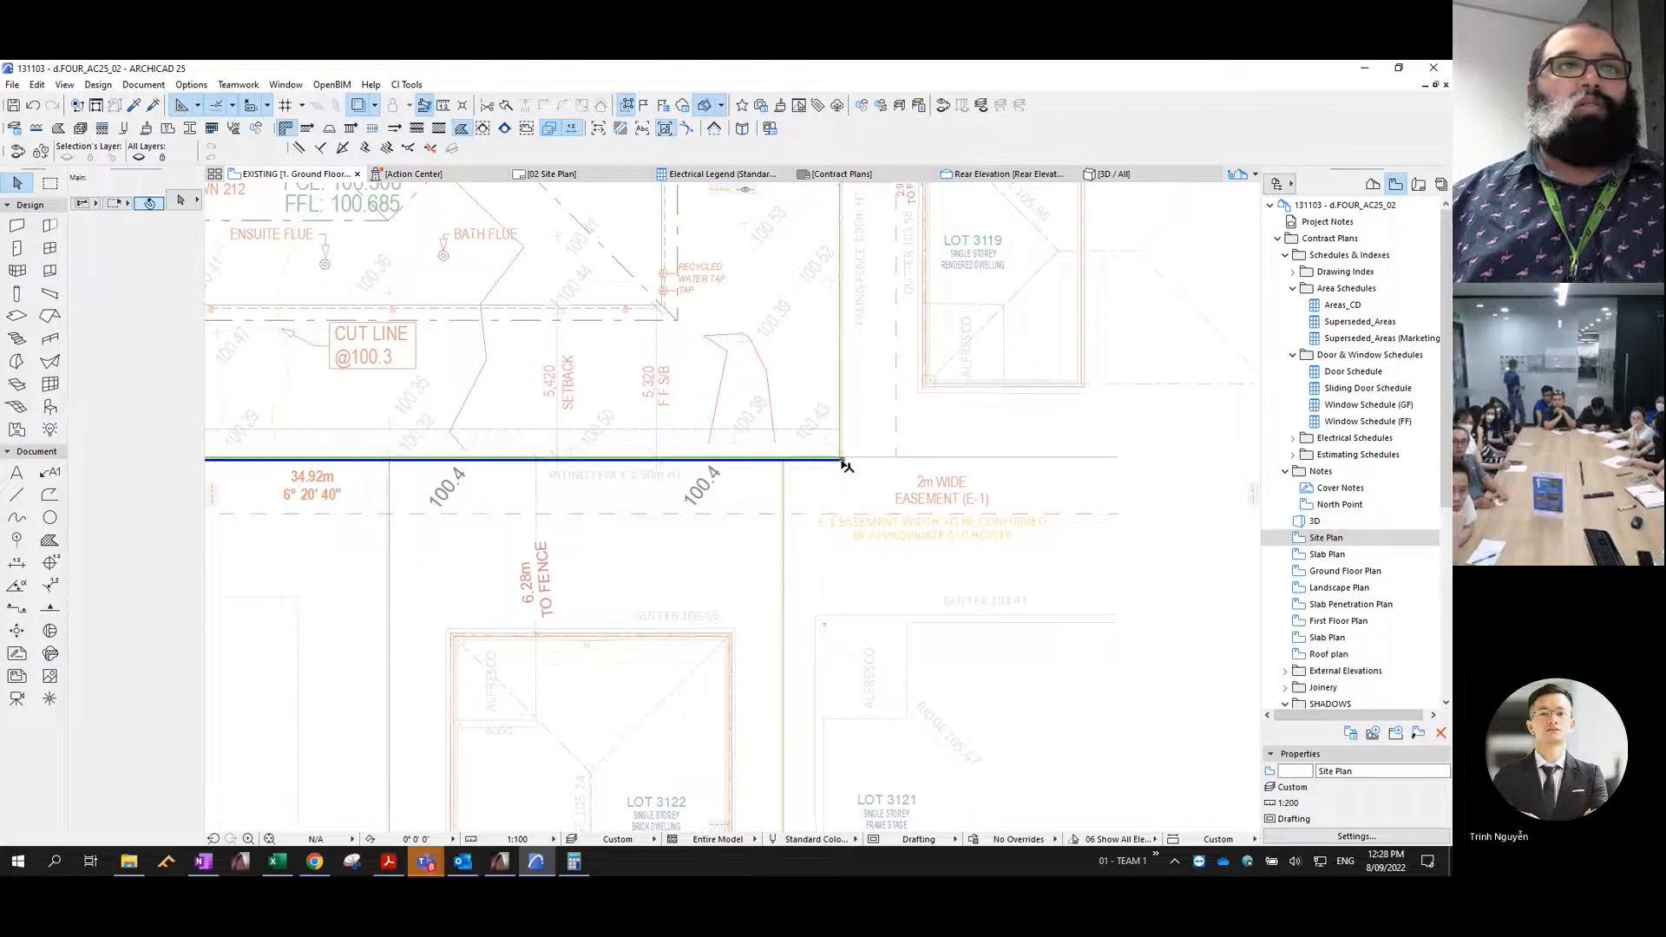
click(843, 460)
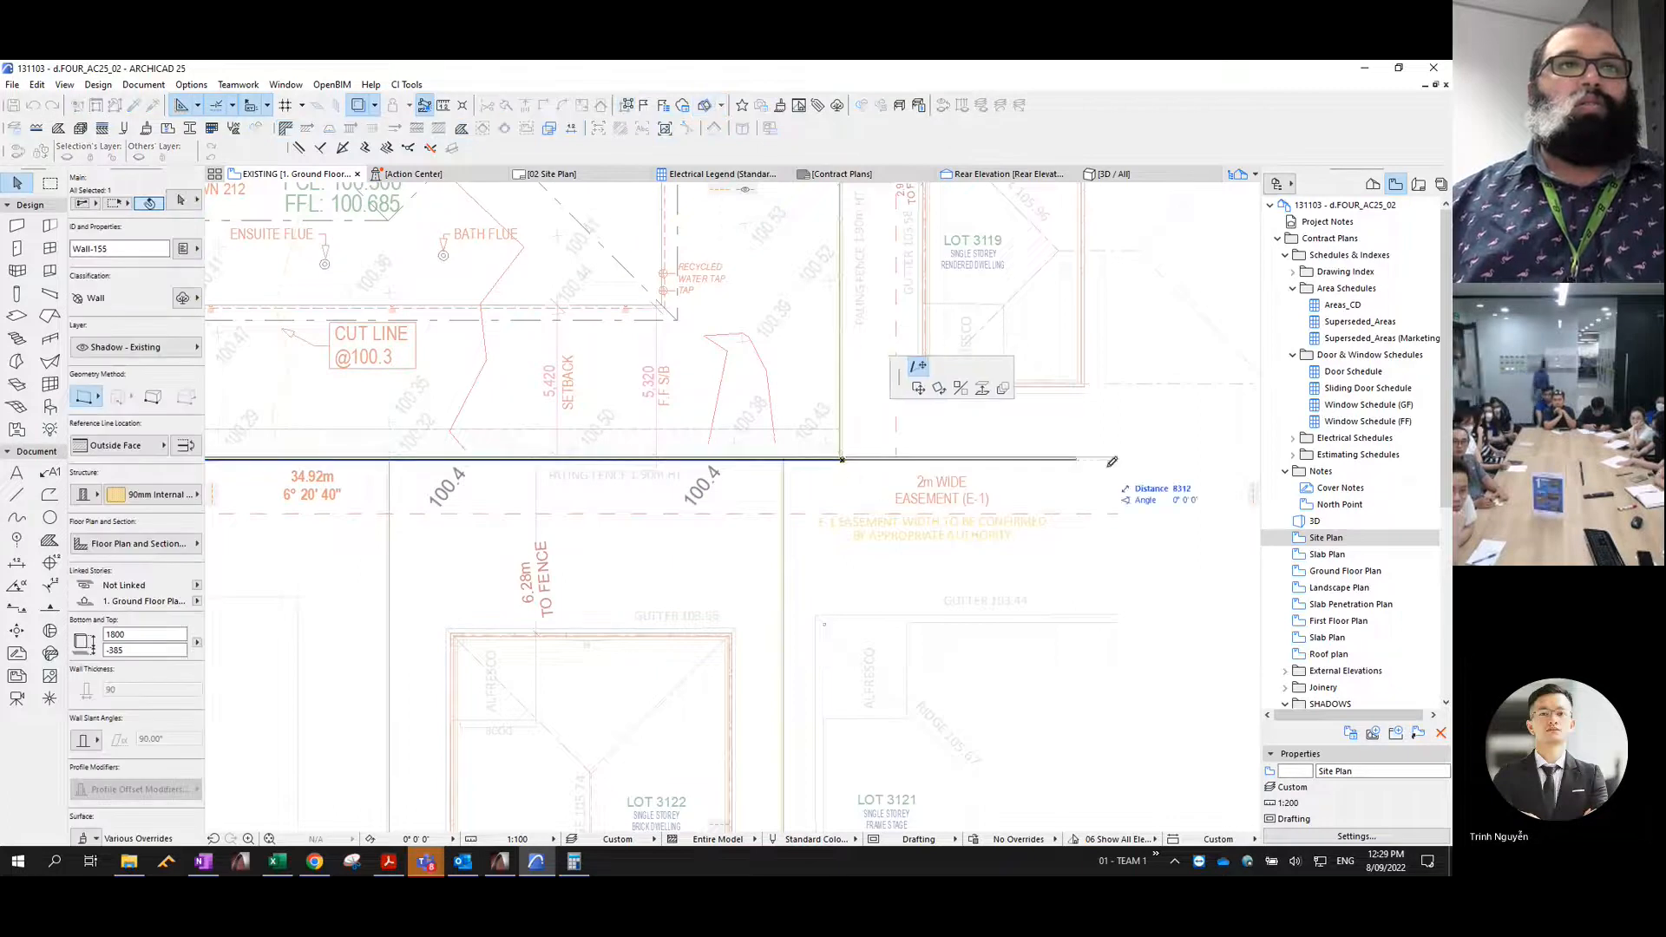
click(1198, 460)
scroll(929, 543, down, 3)
middle_drag(957, 376, 915, 591)
scroll(856, 369, up, 4)
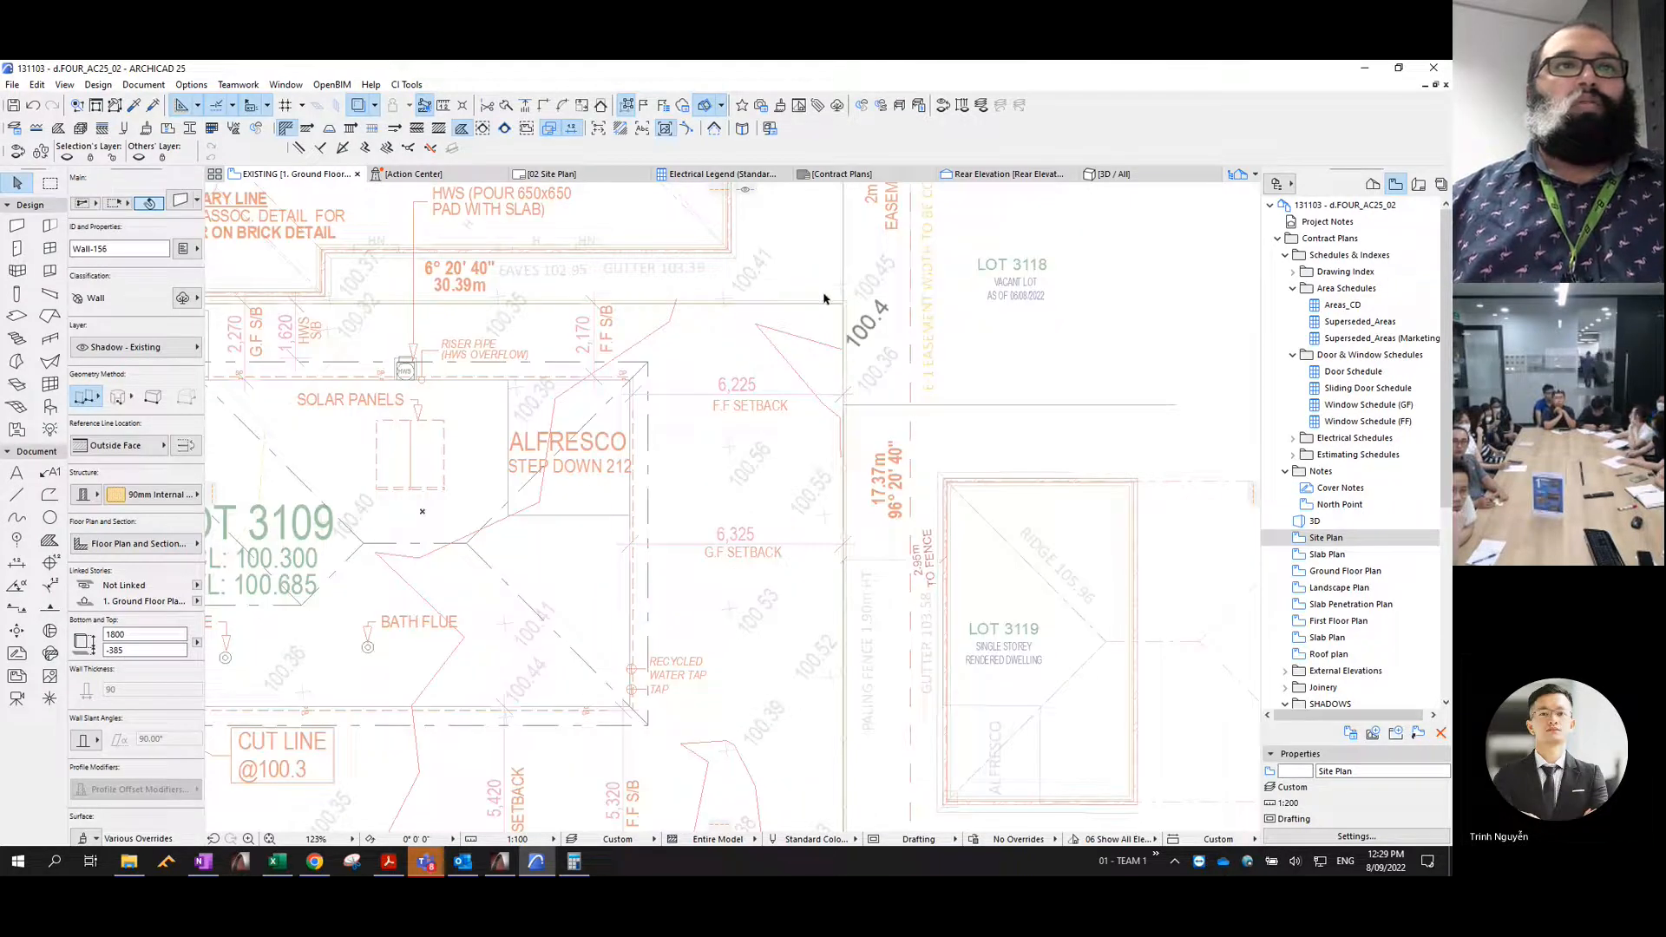
key(Escape)
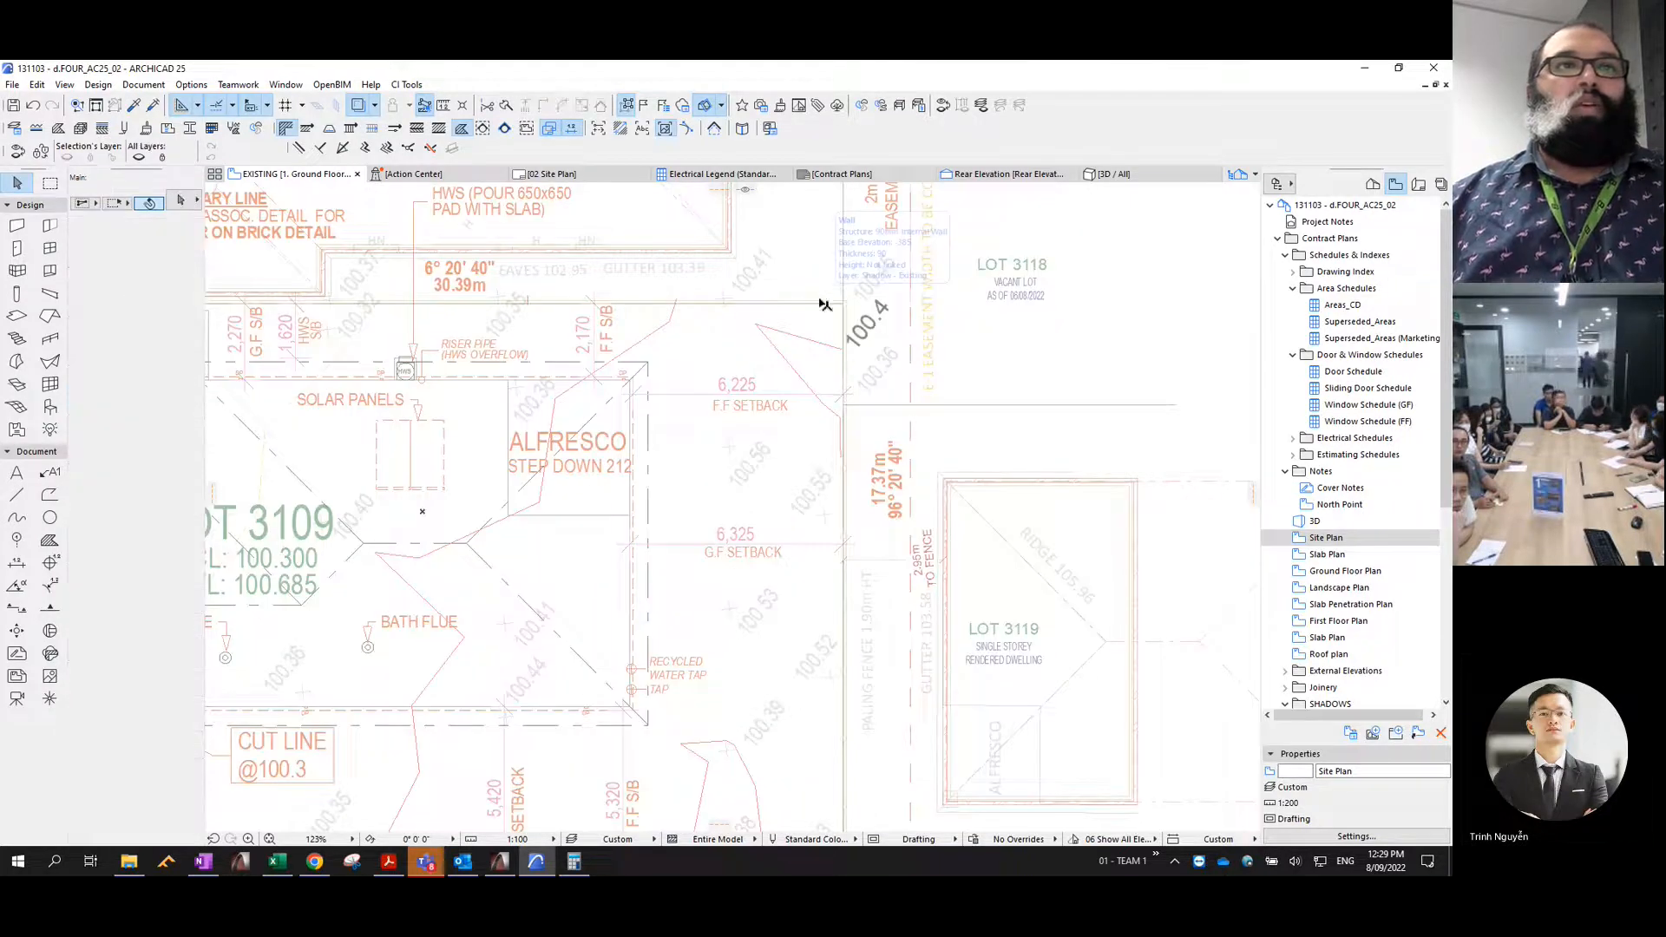
alt+click(850, 405)
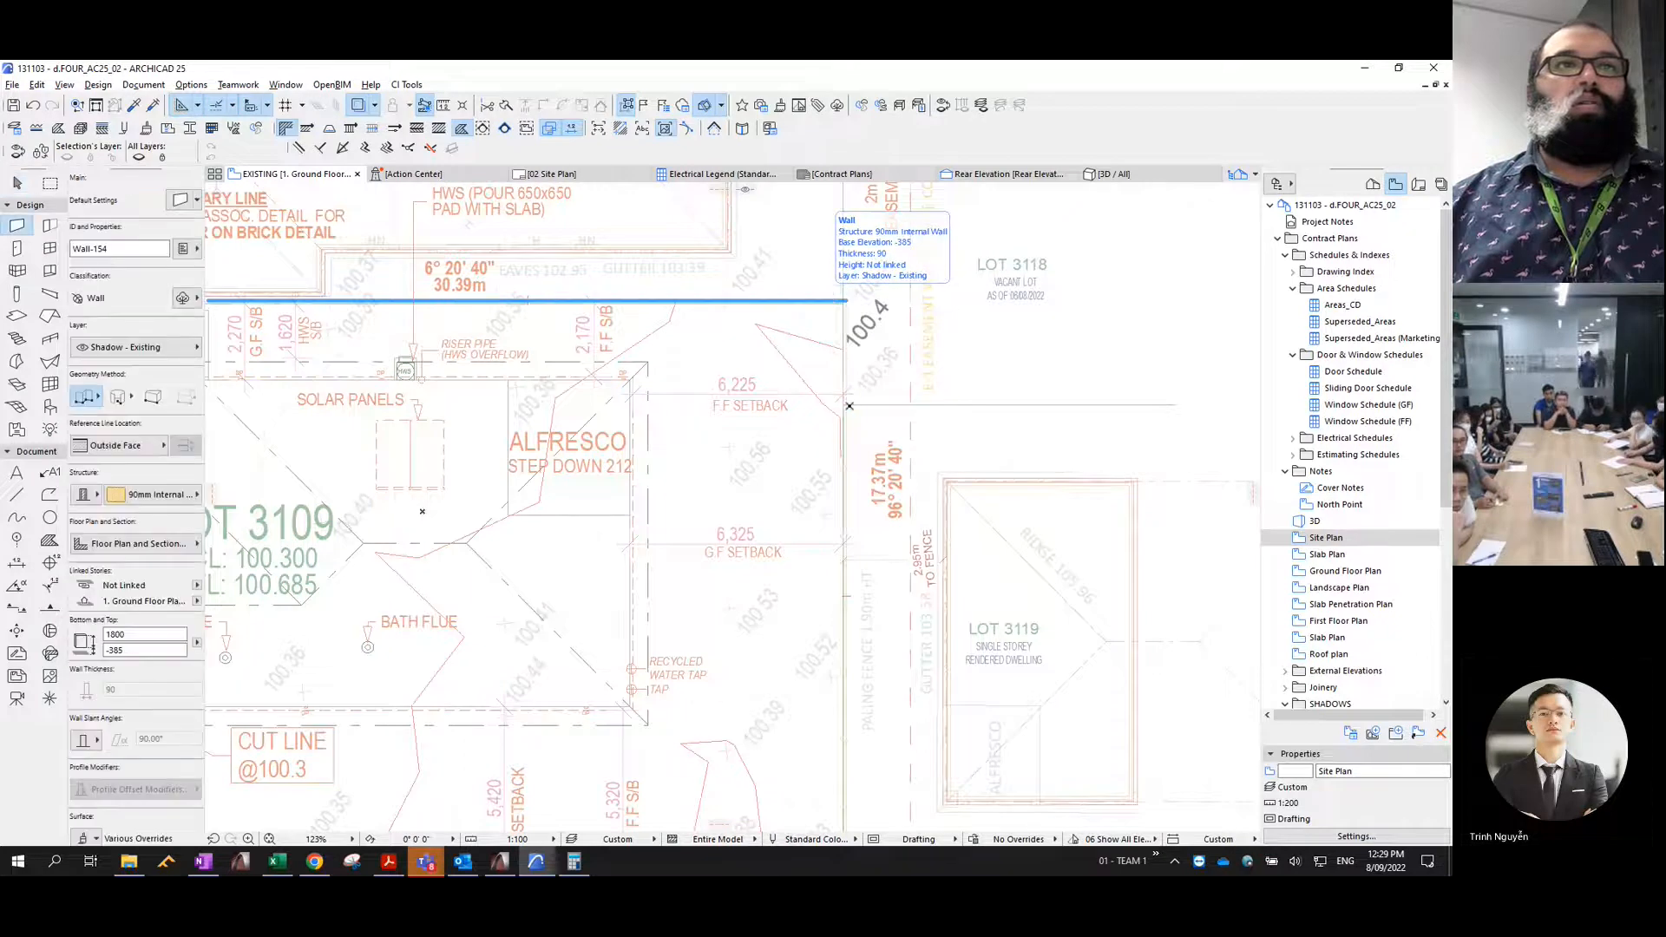
key(Escape)
scroll(849, 404, up, 4)
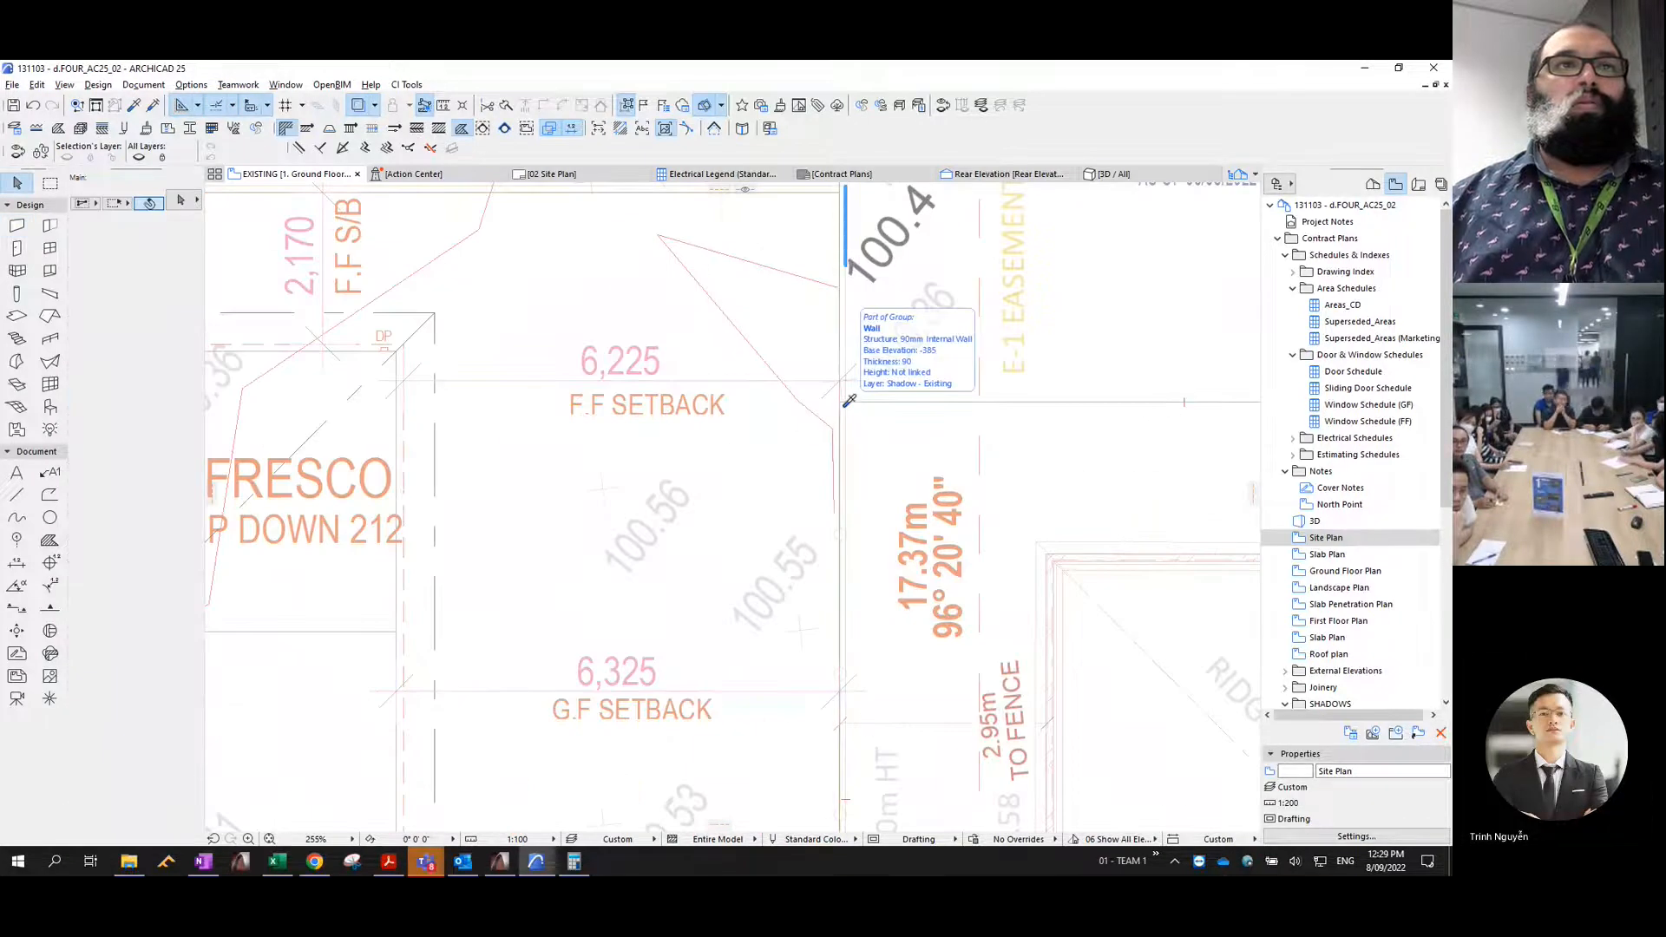
alt+click(848, 404)
key(Escape)
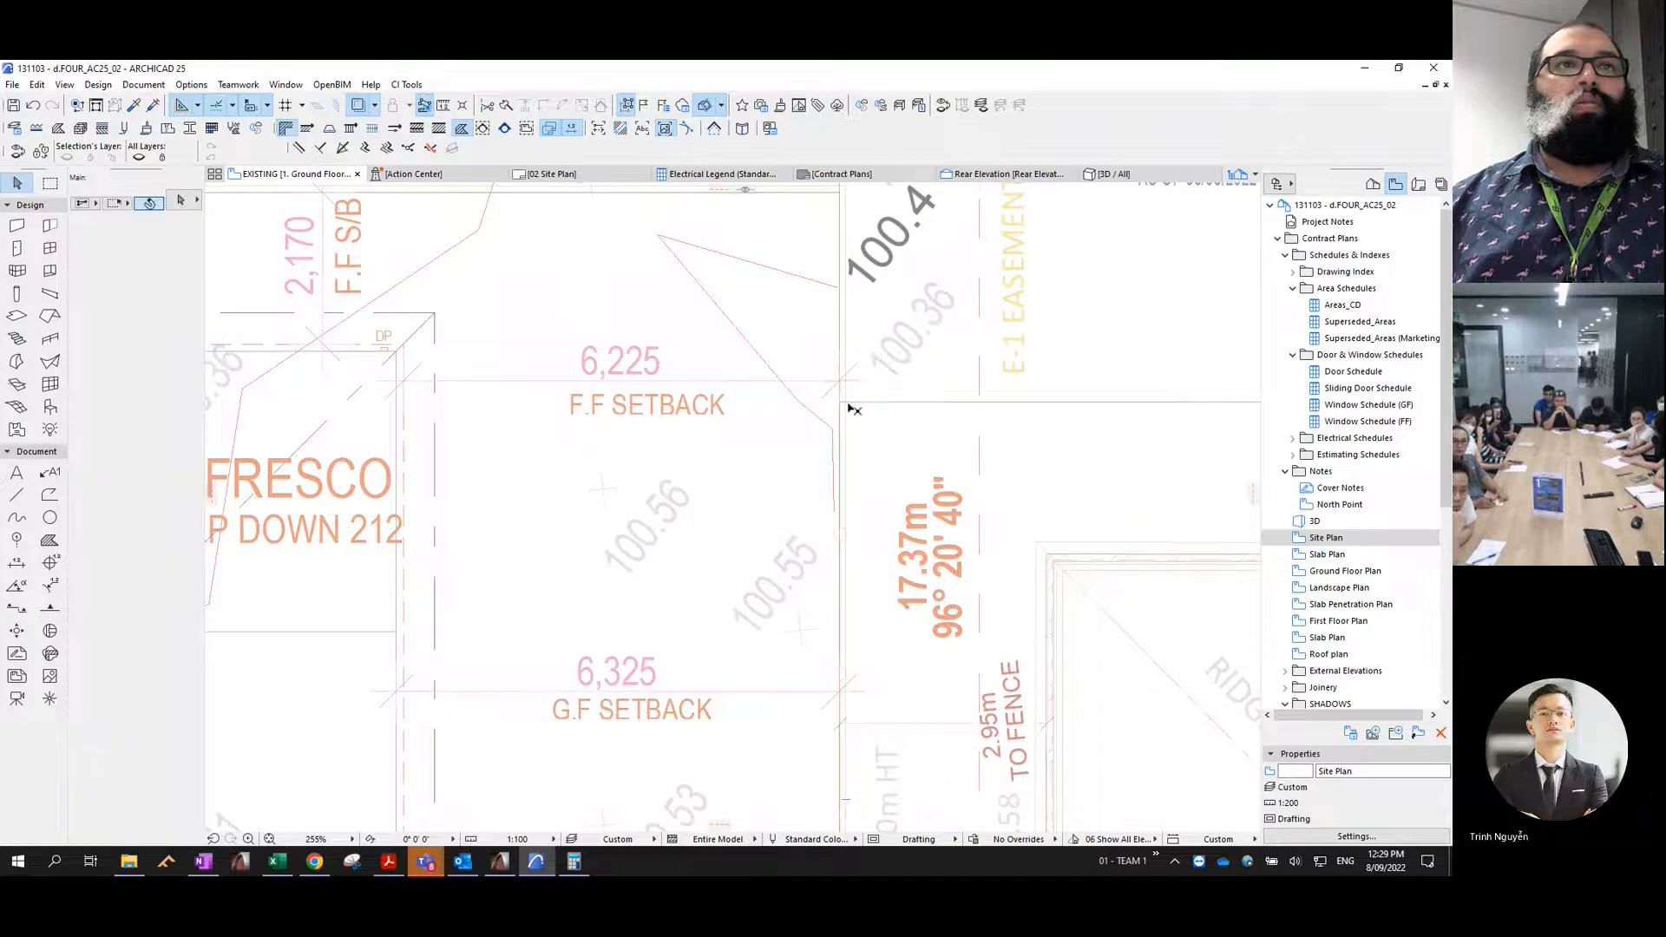
scroll(849, 419, up, 4)
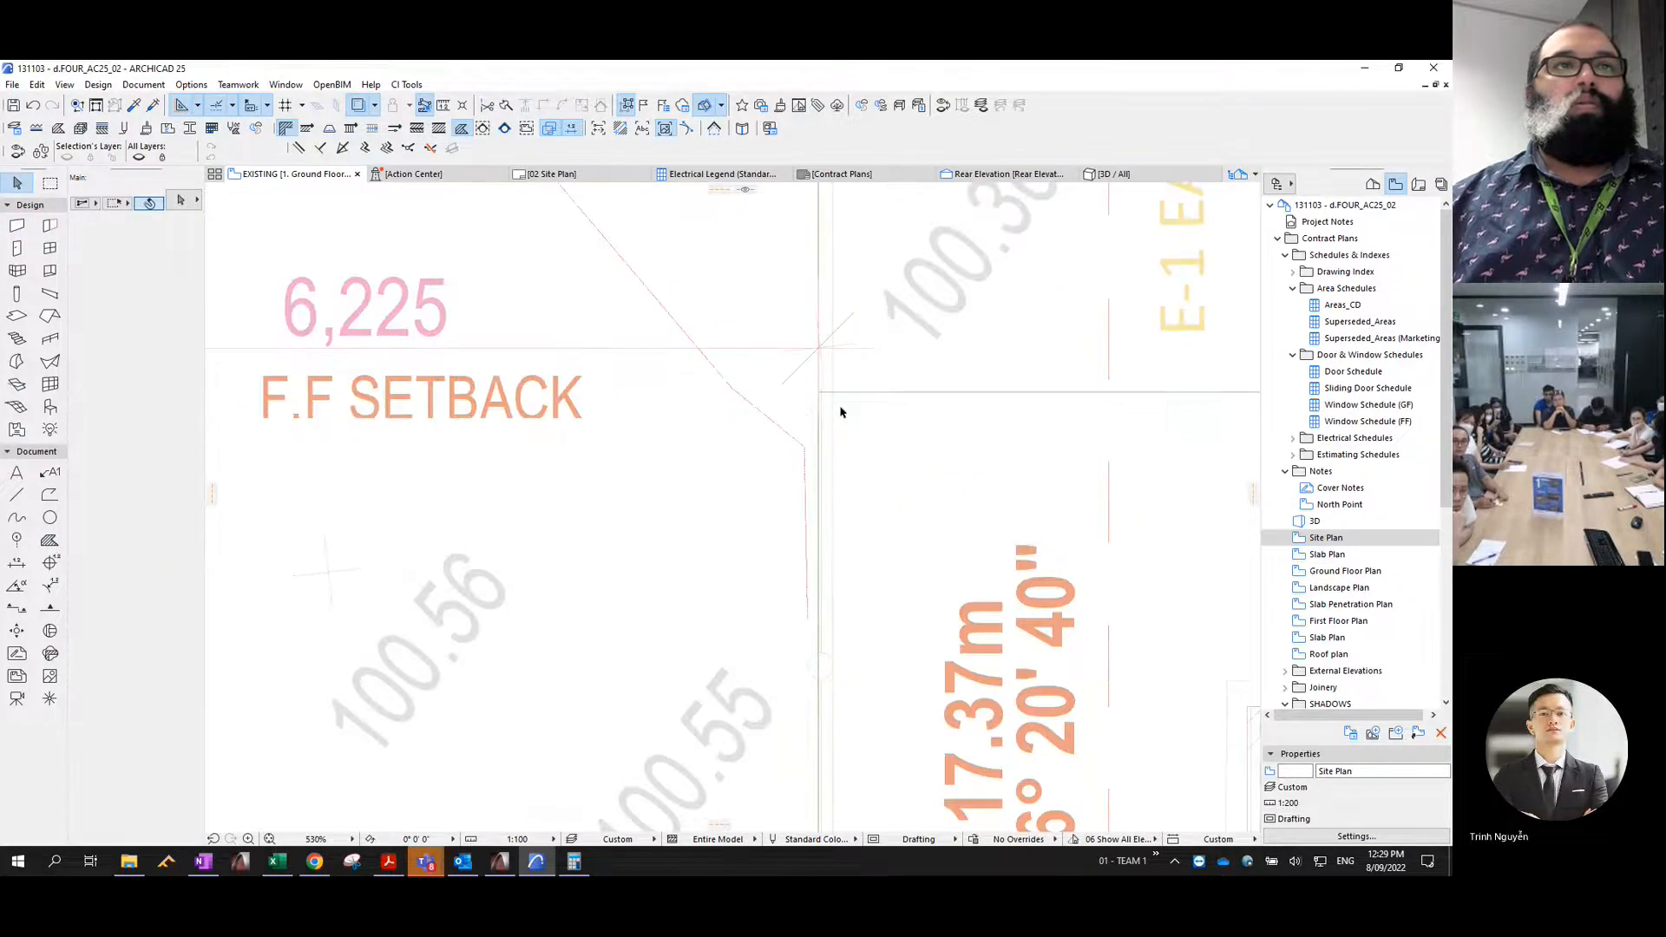
- Draw a fence wall eastward from the eastern fence along the traced boundary between Lots 3118 and 3119
alt+click(839, 397)
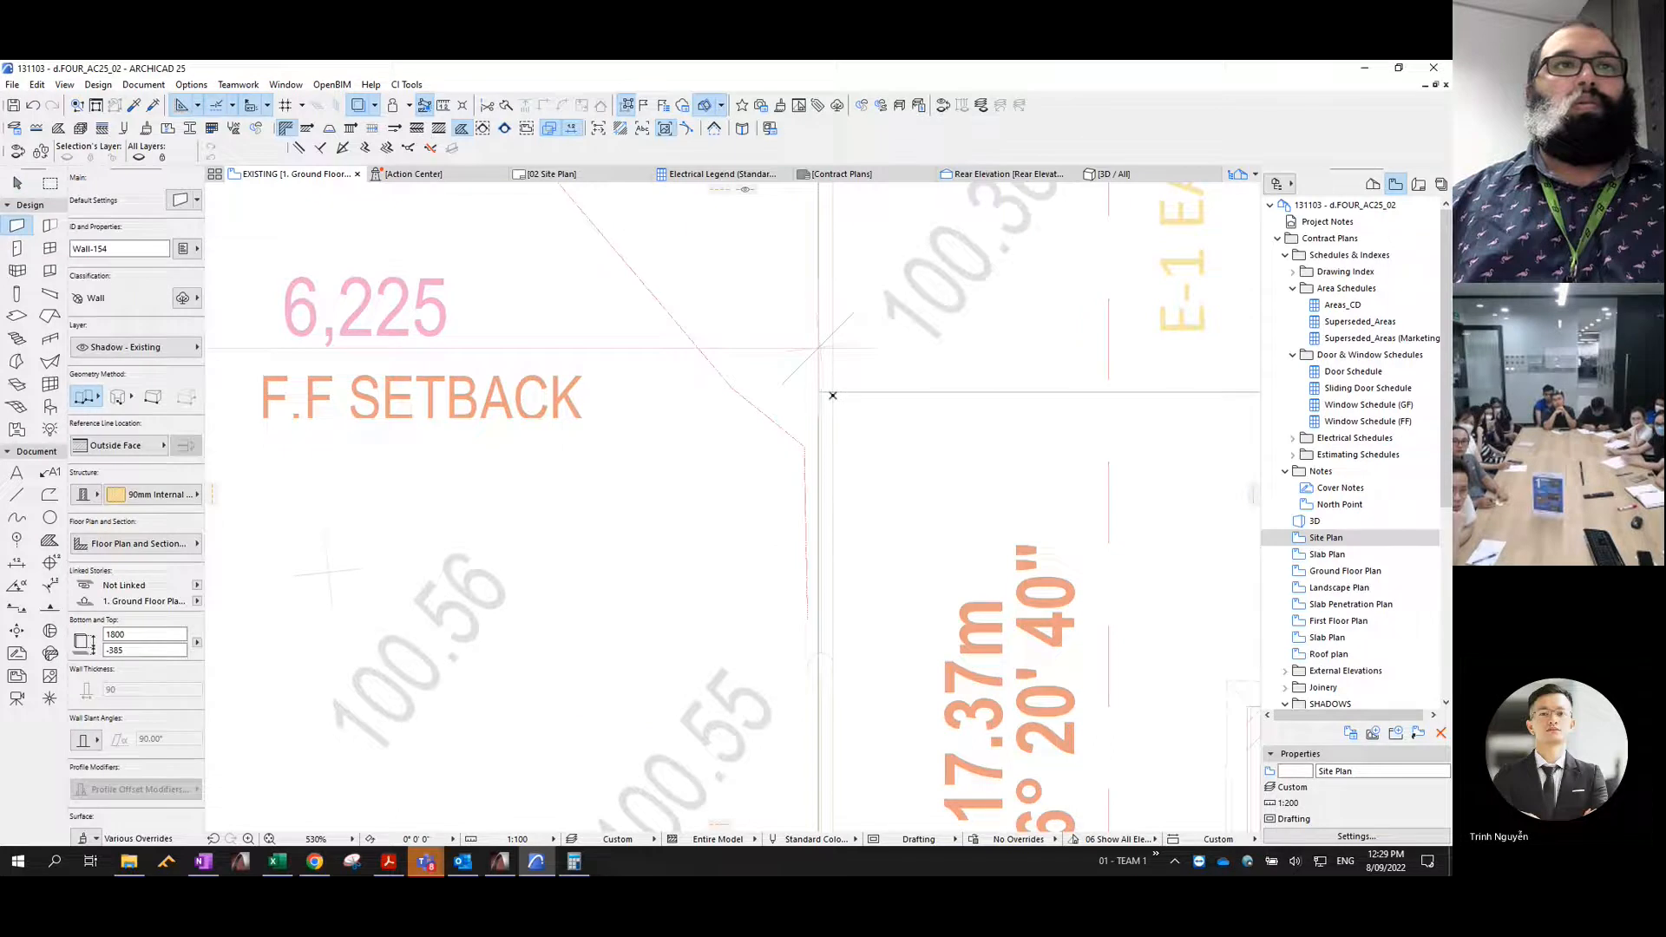
click(843, 393)
scroll(903, 383, down, 6)
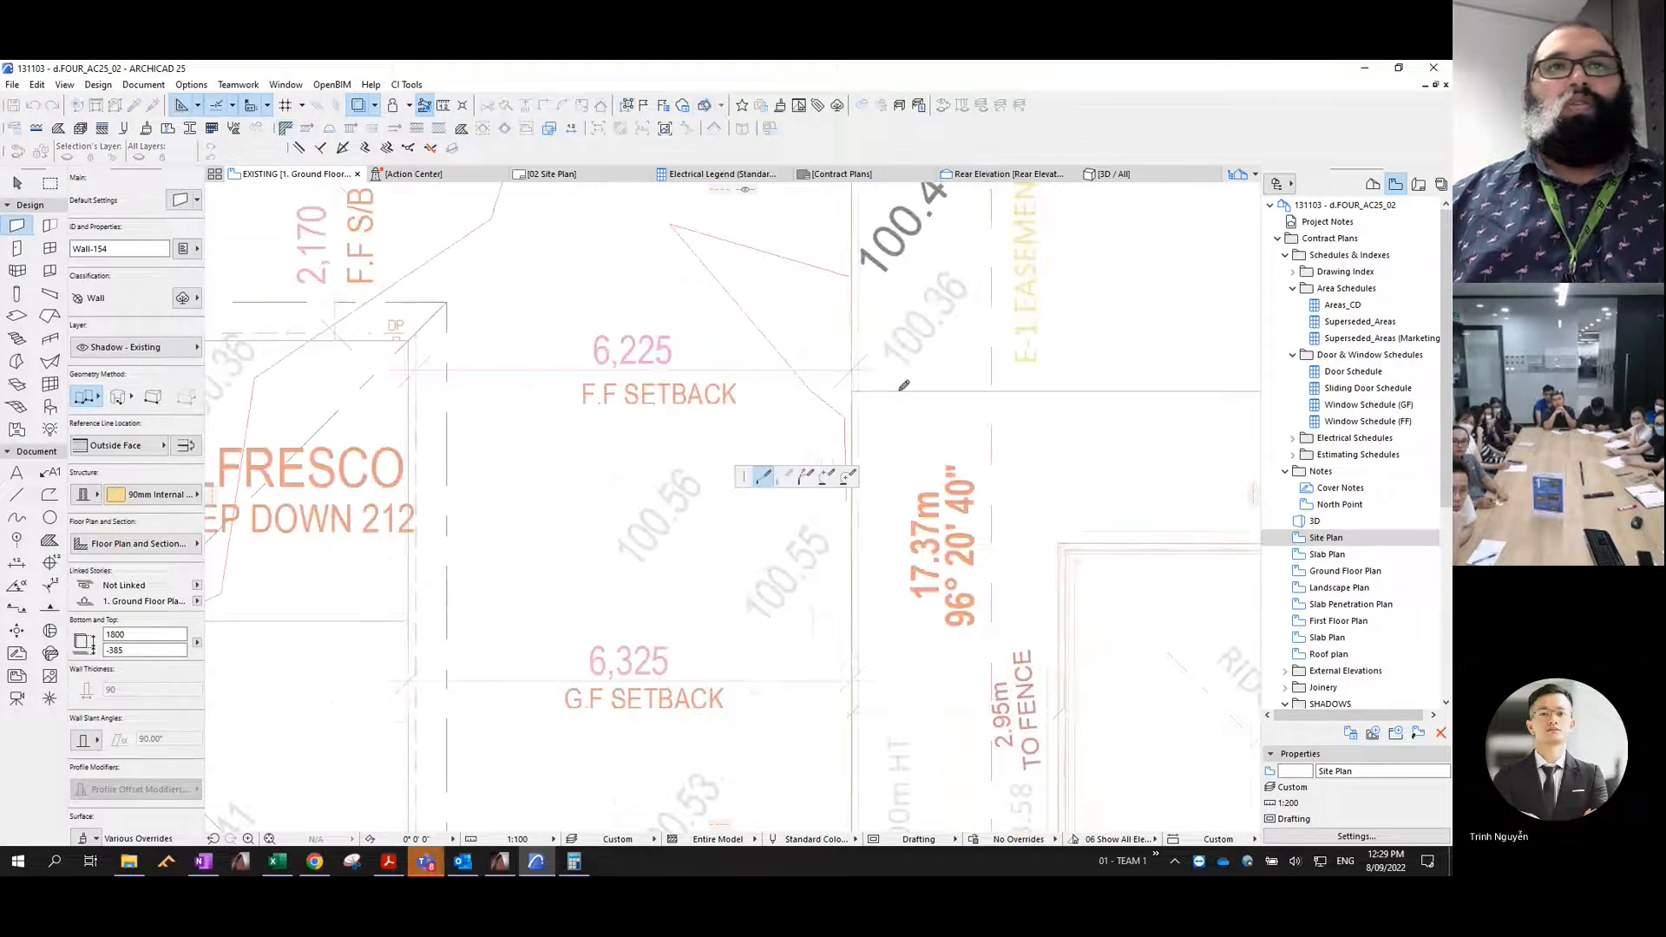
scroll(913, 382, down, 3)
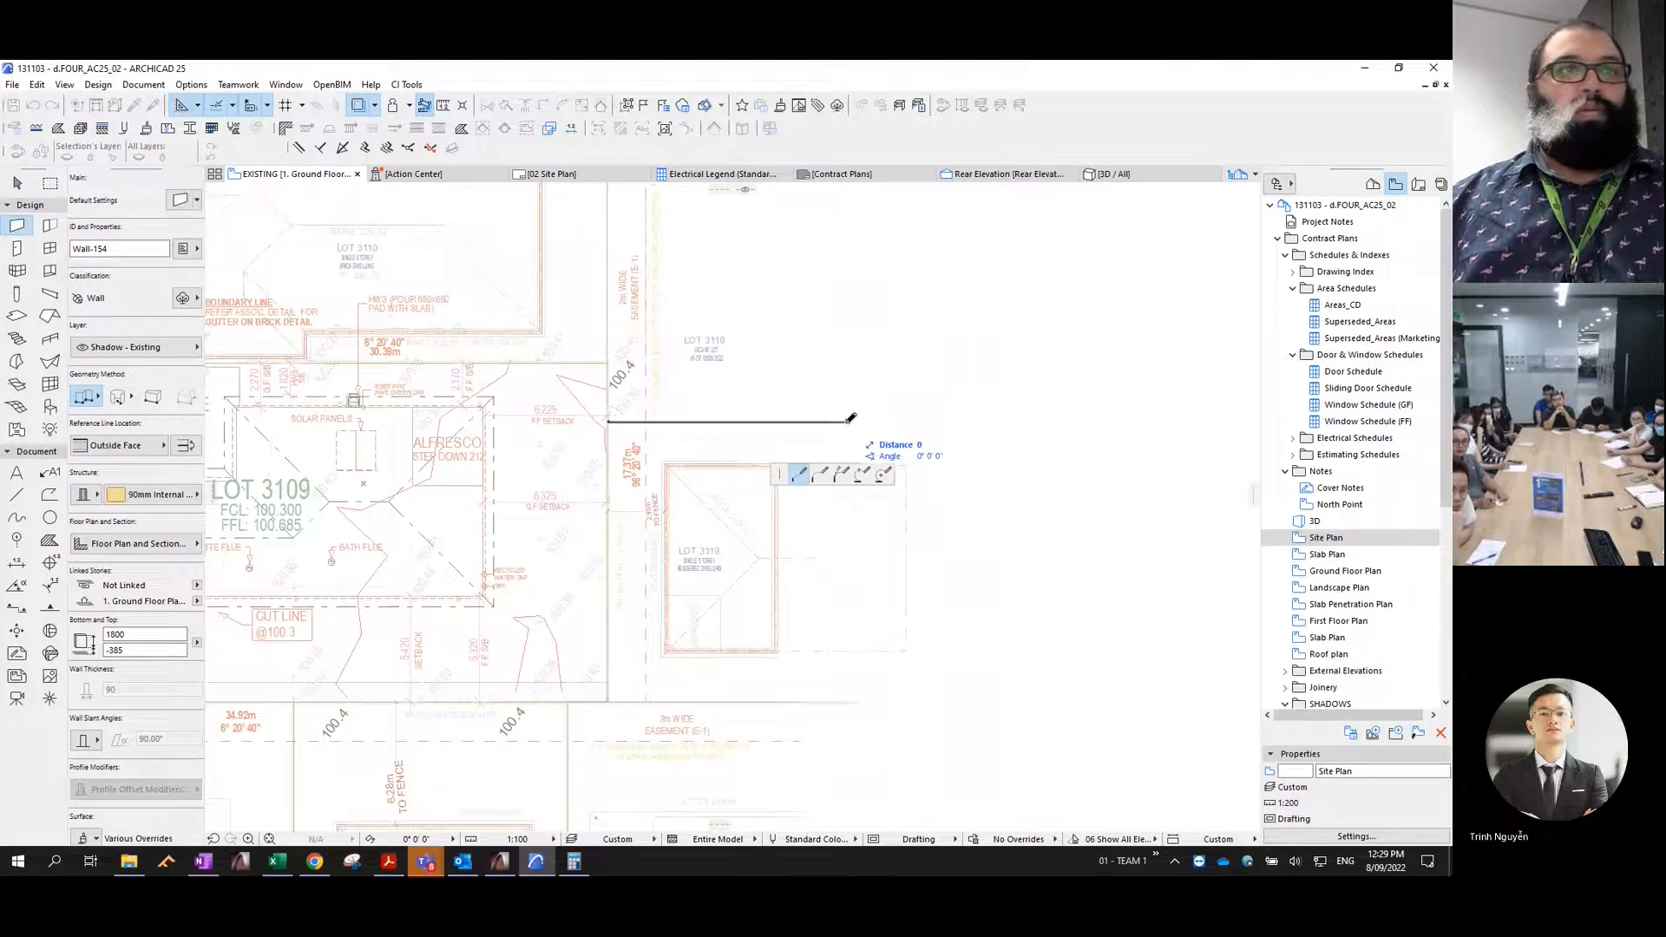
click(847, 422)
scroll(773, 428, down, 4)
middle_drag(773, 428, 963, 429)
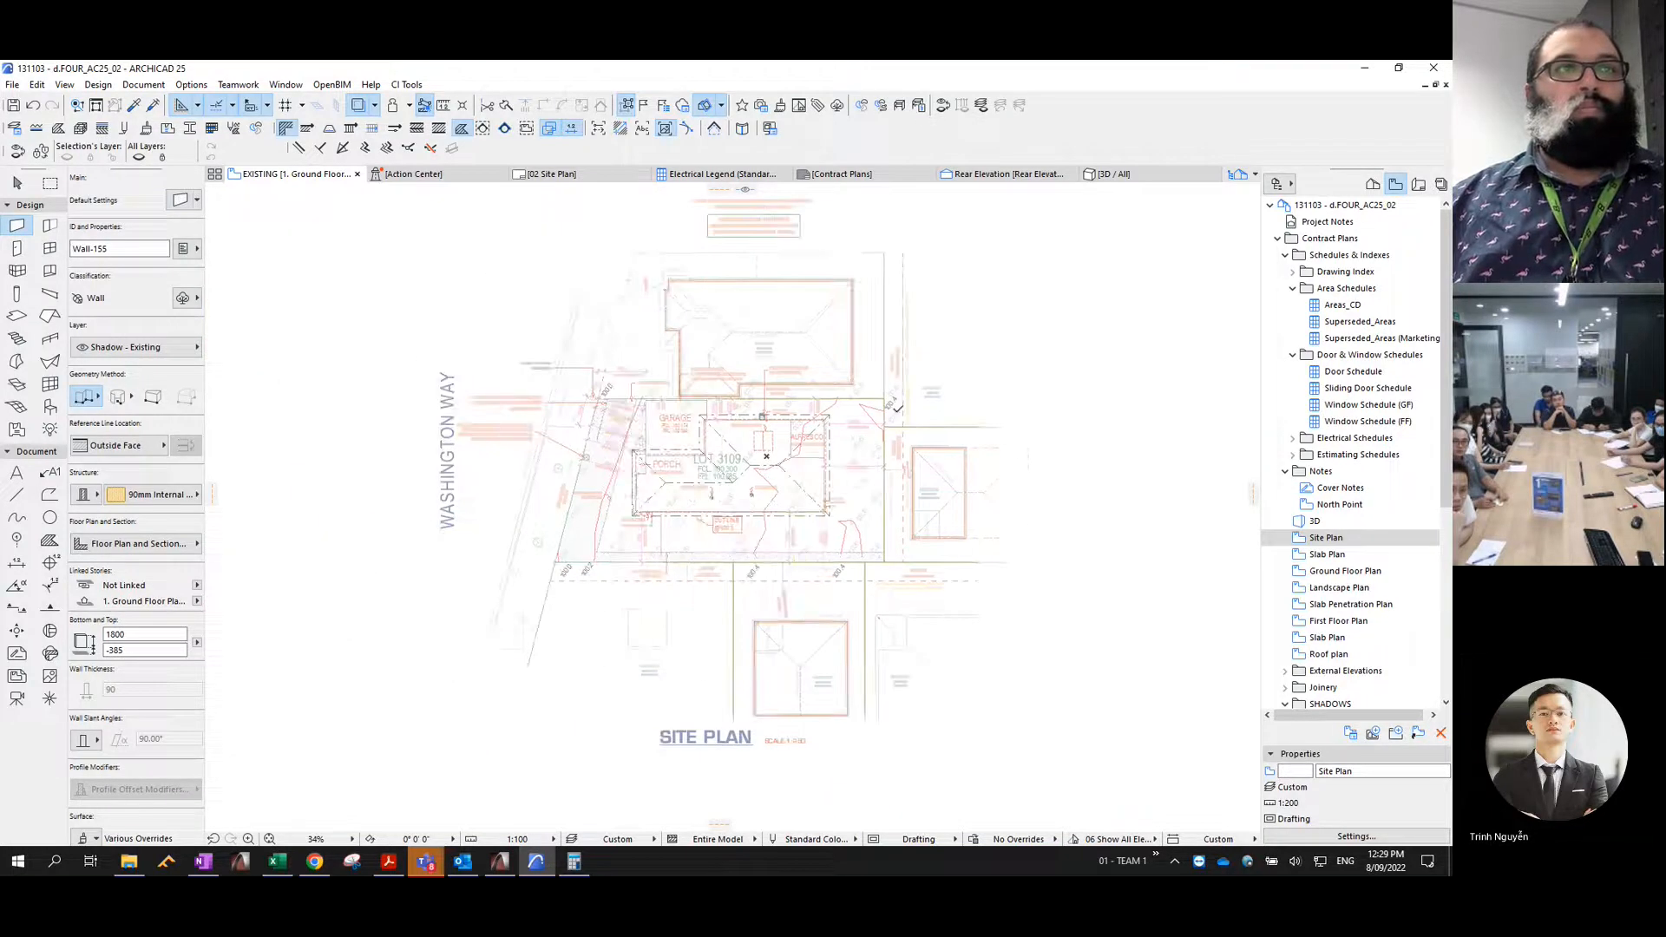
key(Escape)
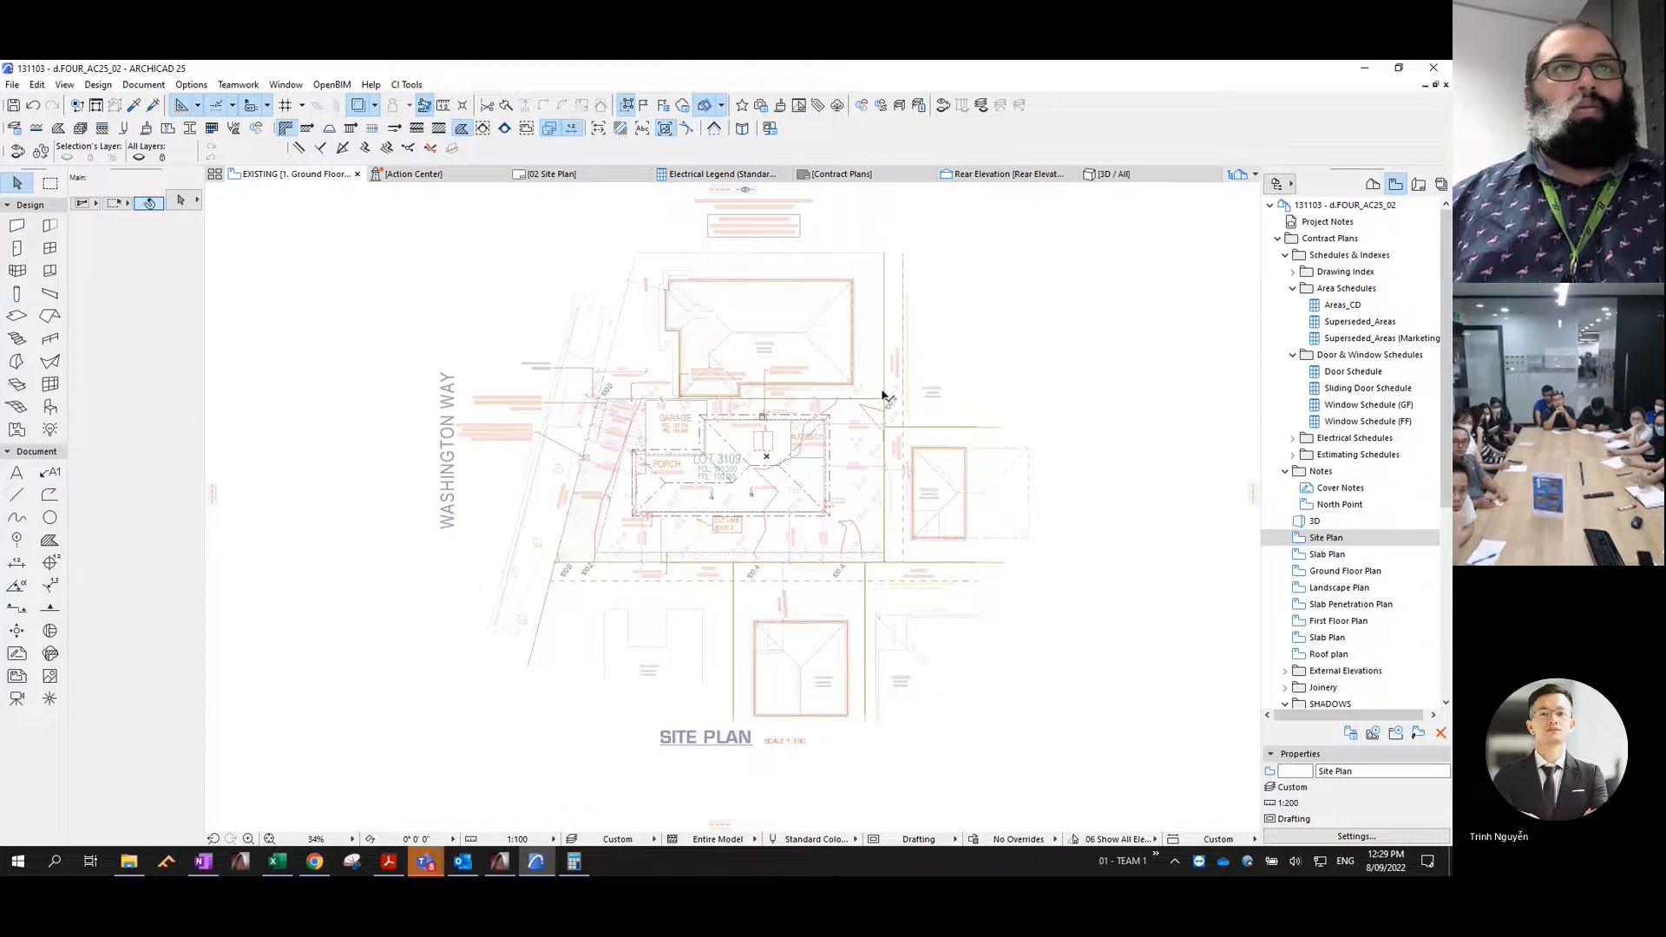
- Stretch the northern end of the eastern fence wall to Lot 3110's northeast boundary corner, and hide the trace reference
scroll(884, 395, up, 4)
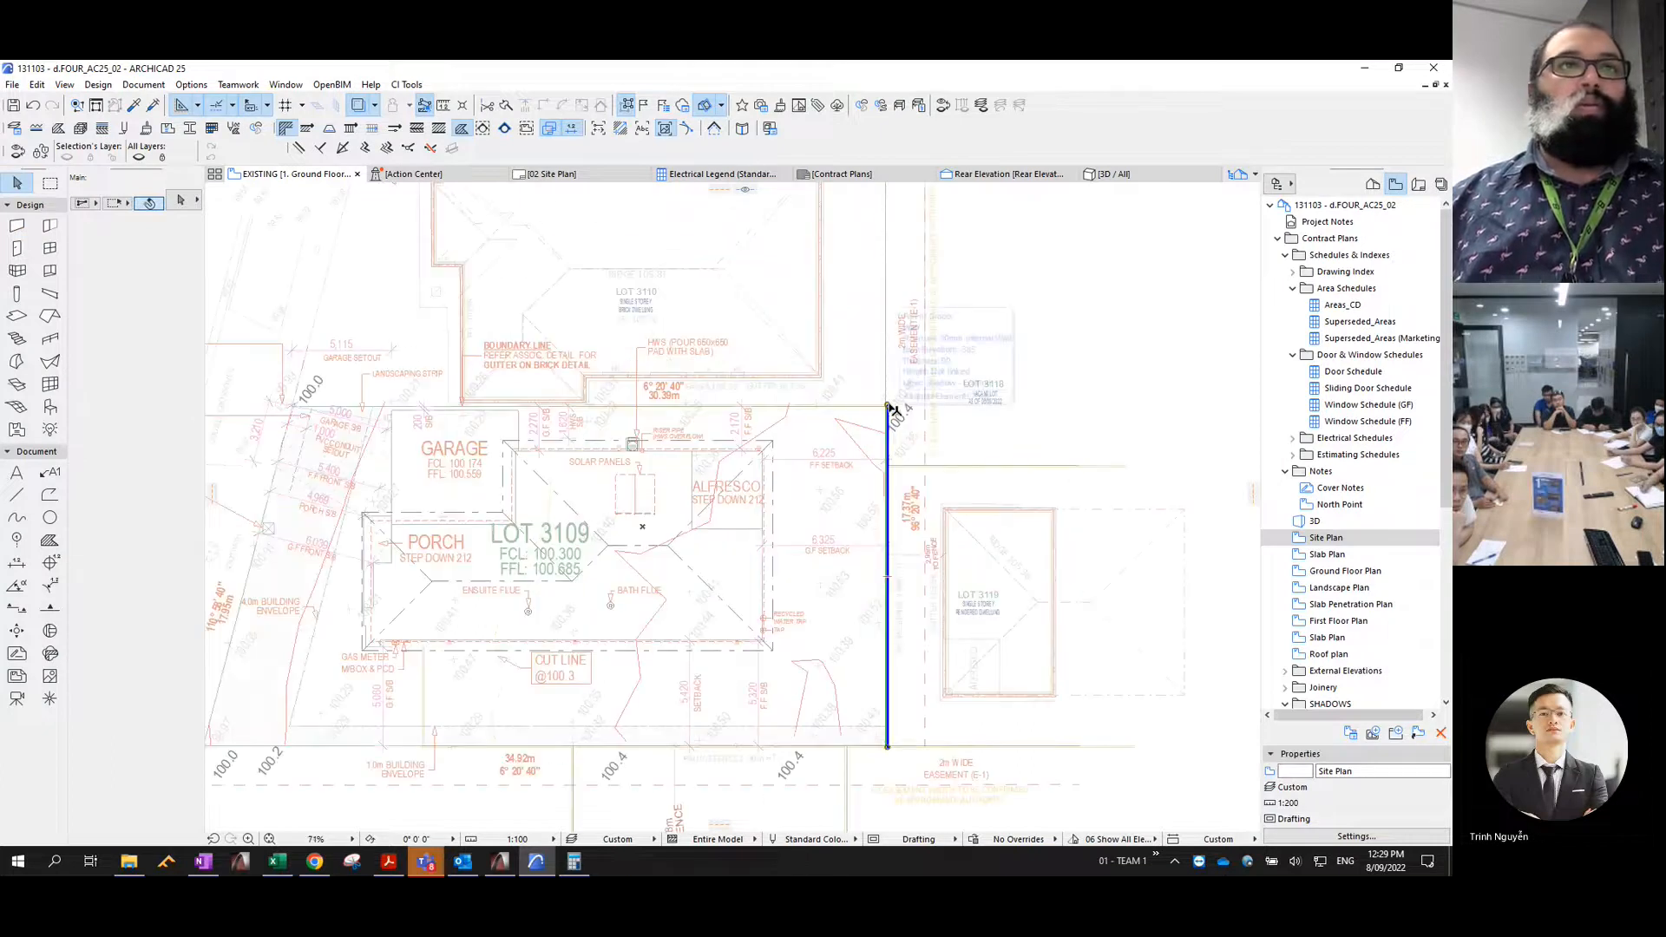
click(886, 402)
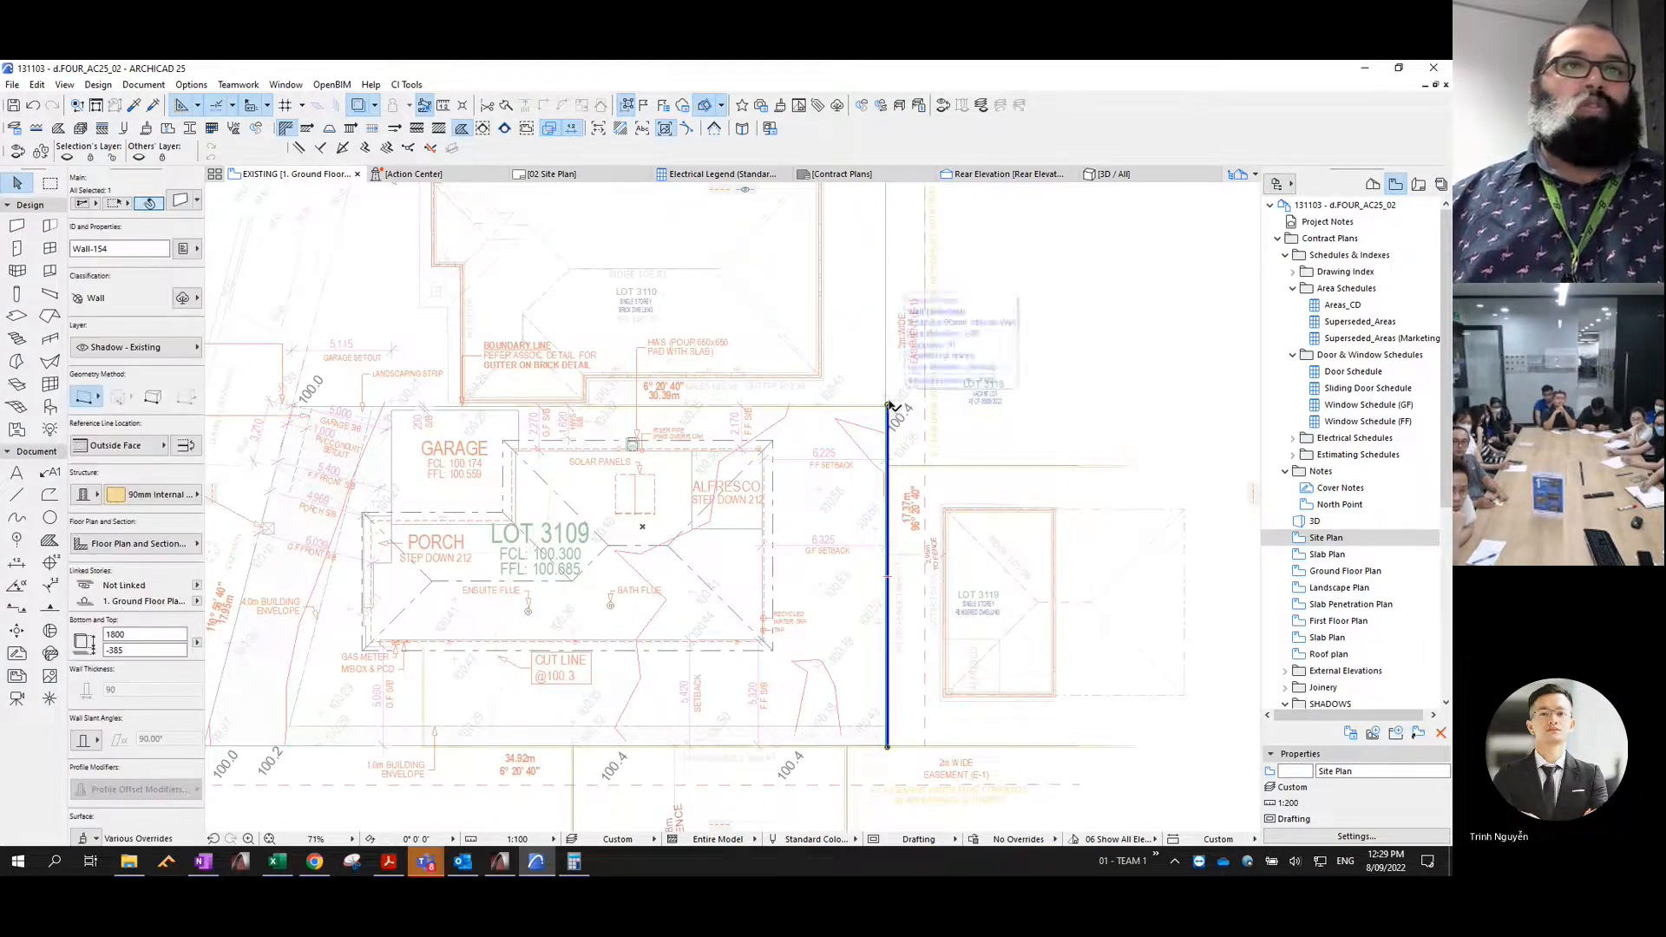
click(888, 406)
key(Escape)
middle_drag(876, 502, 863, 739)
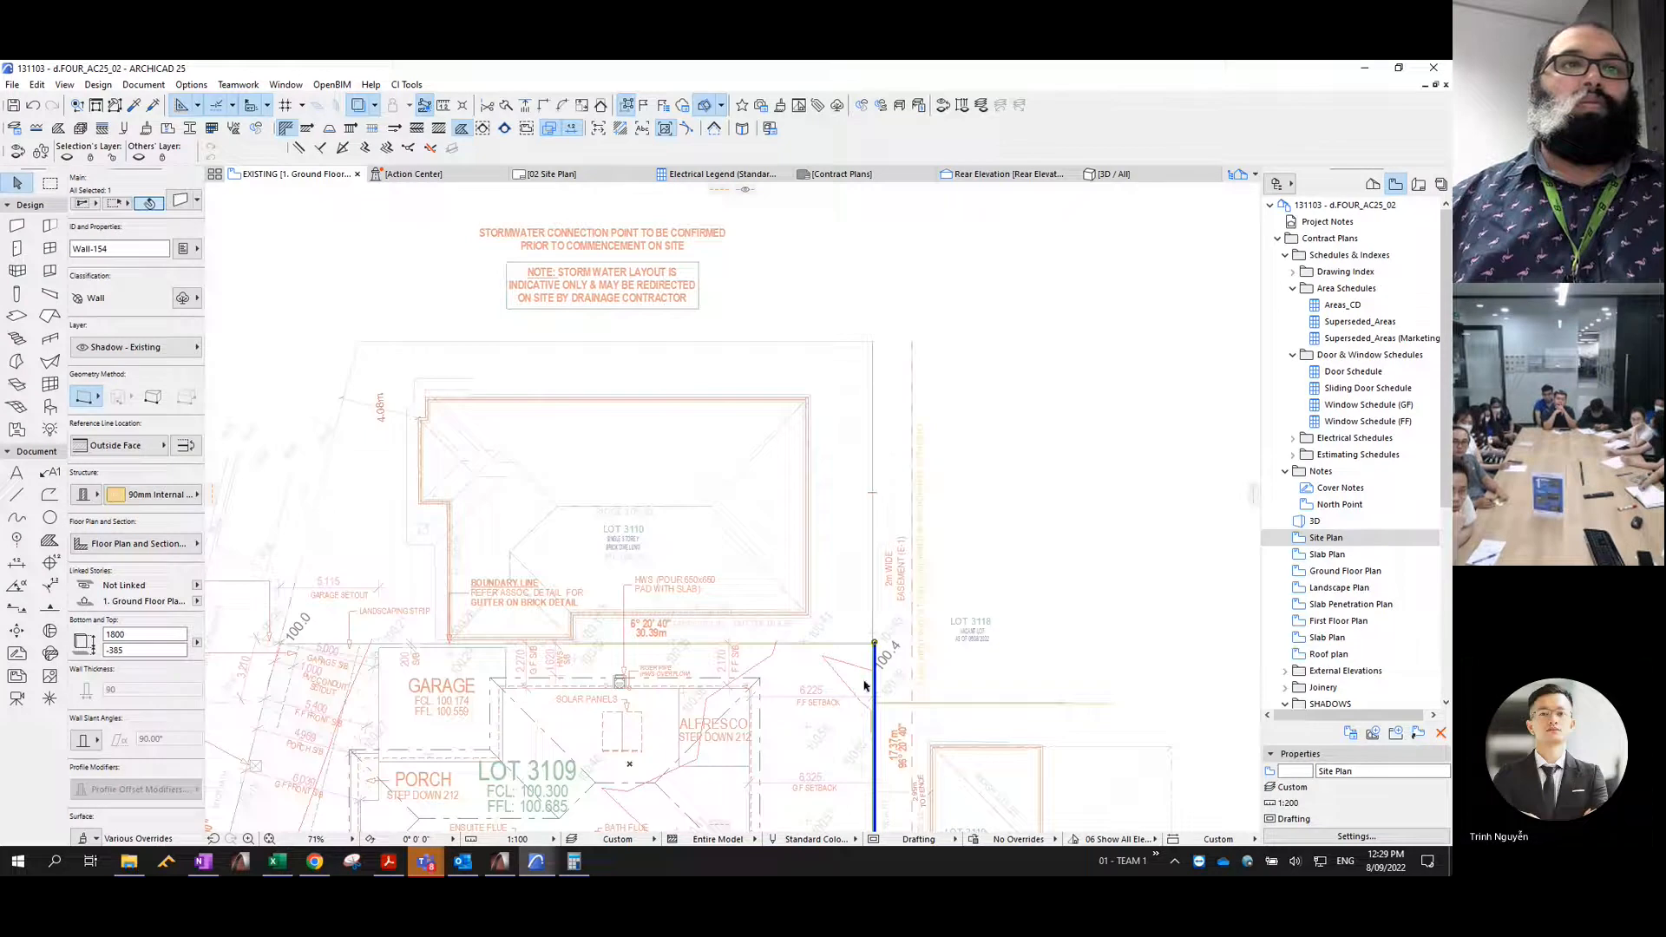
click(875, 644)
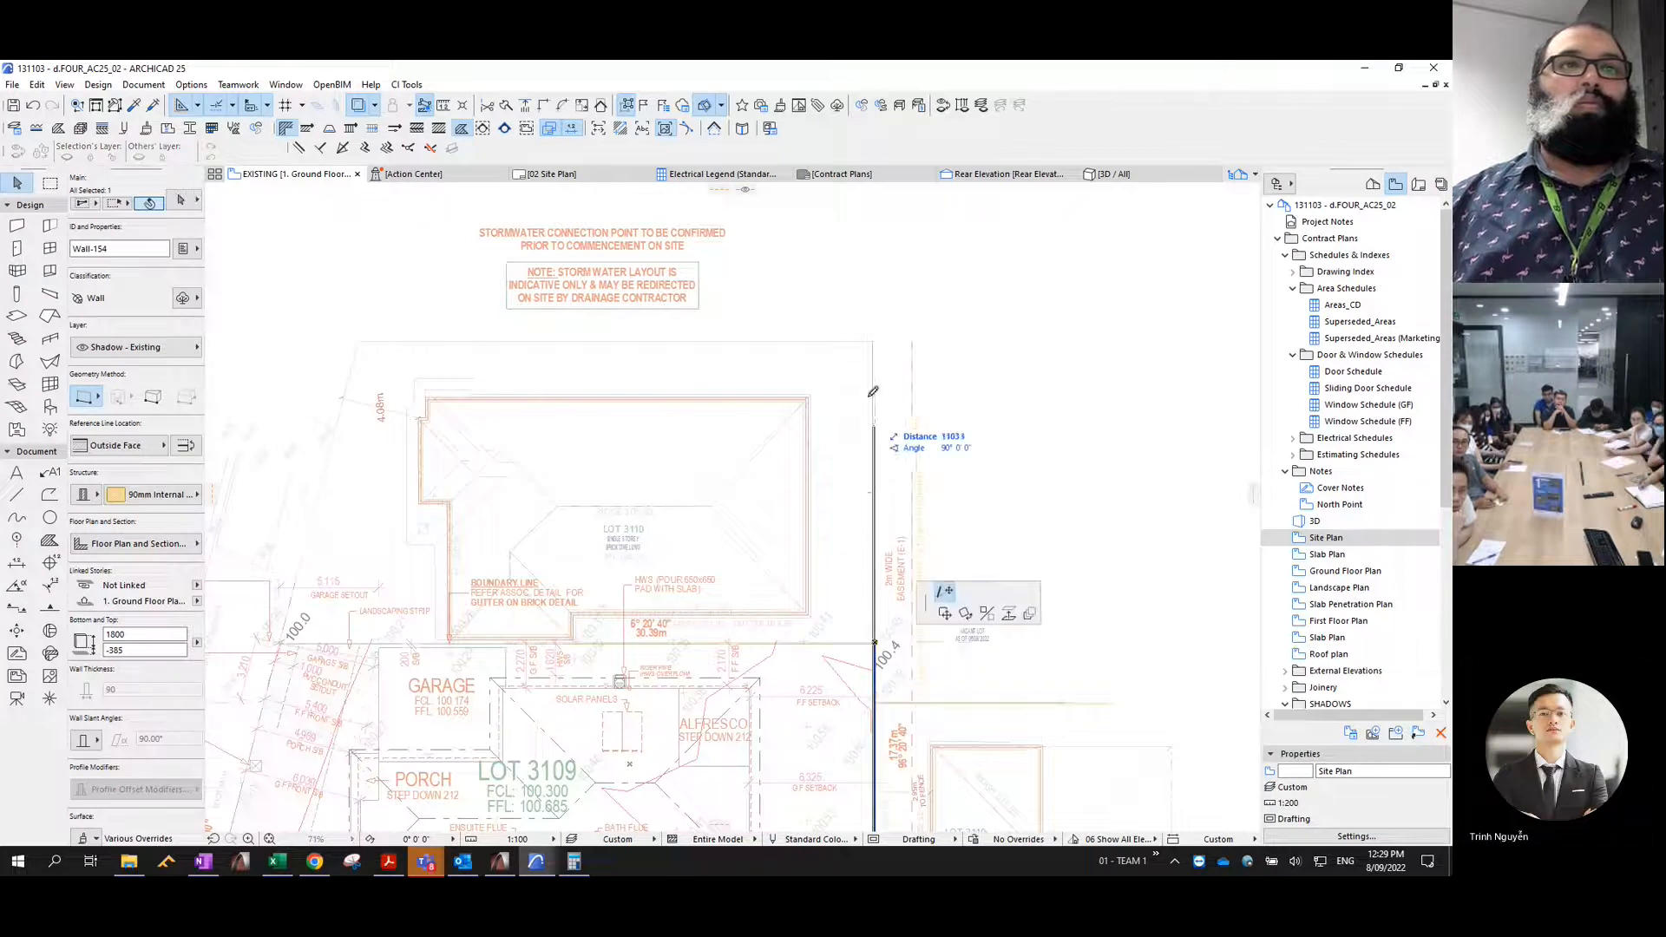
click(874, 345)
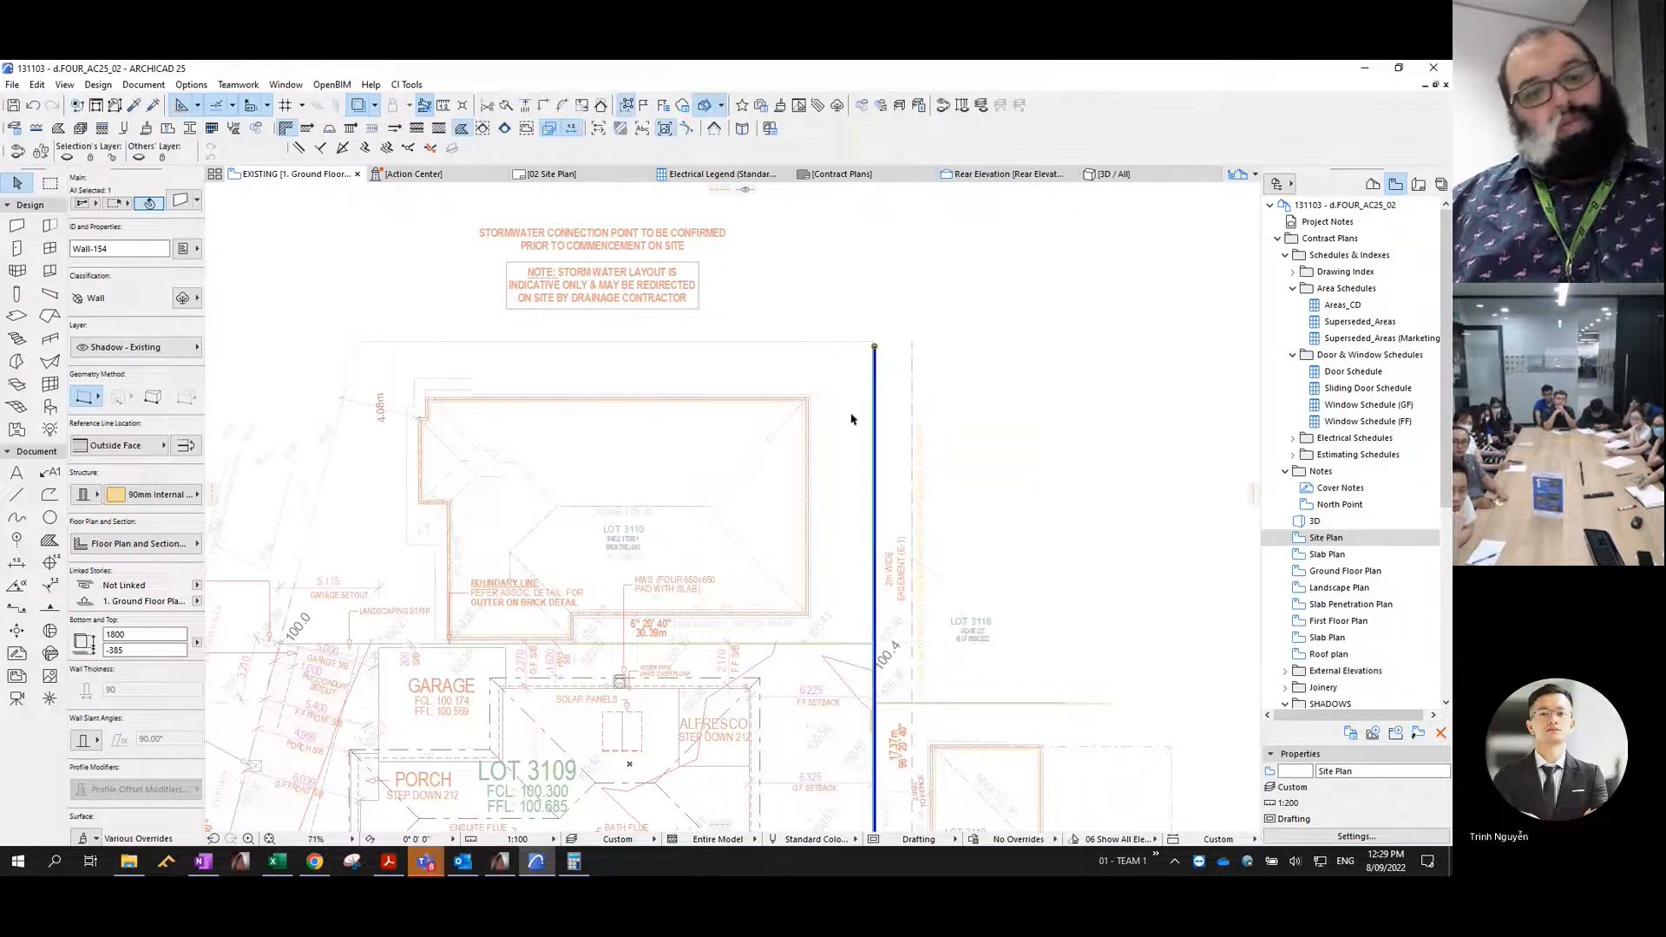
key(Escape)
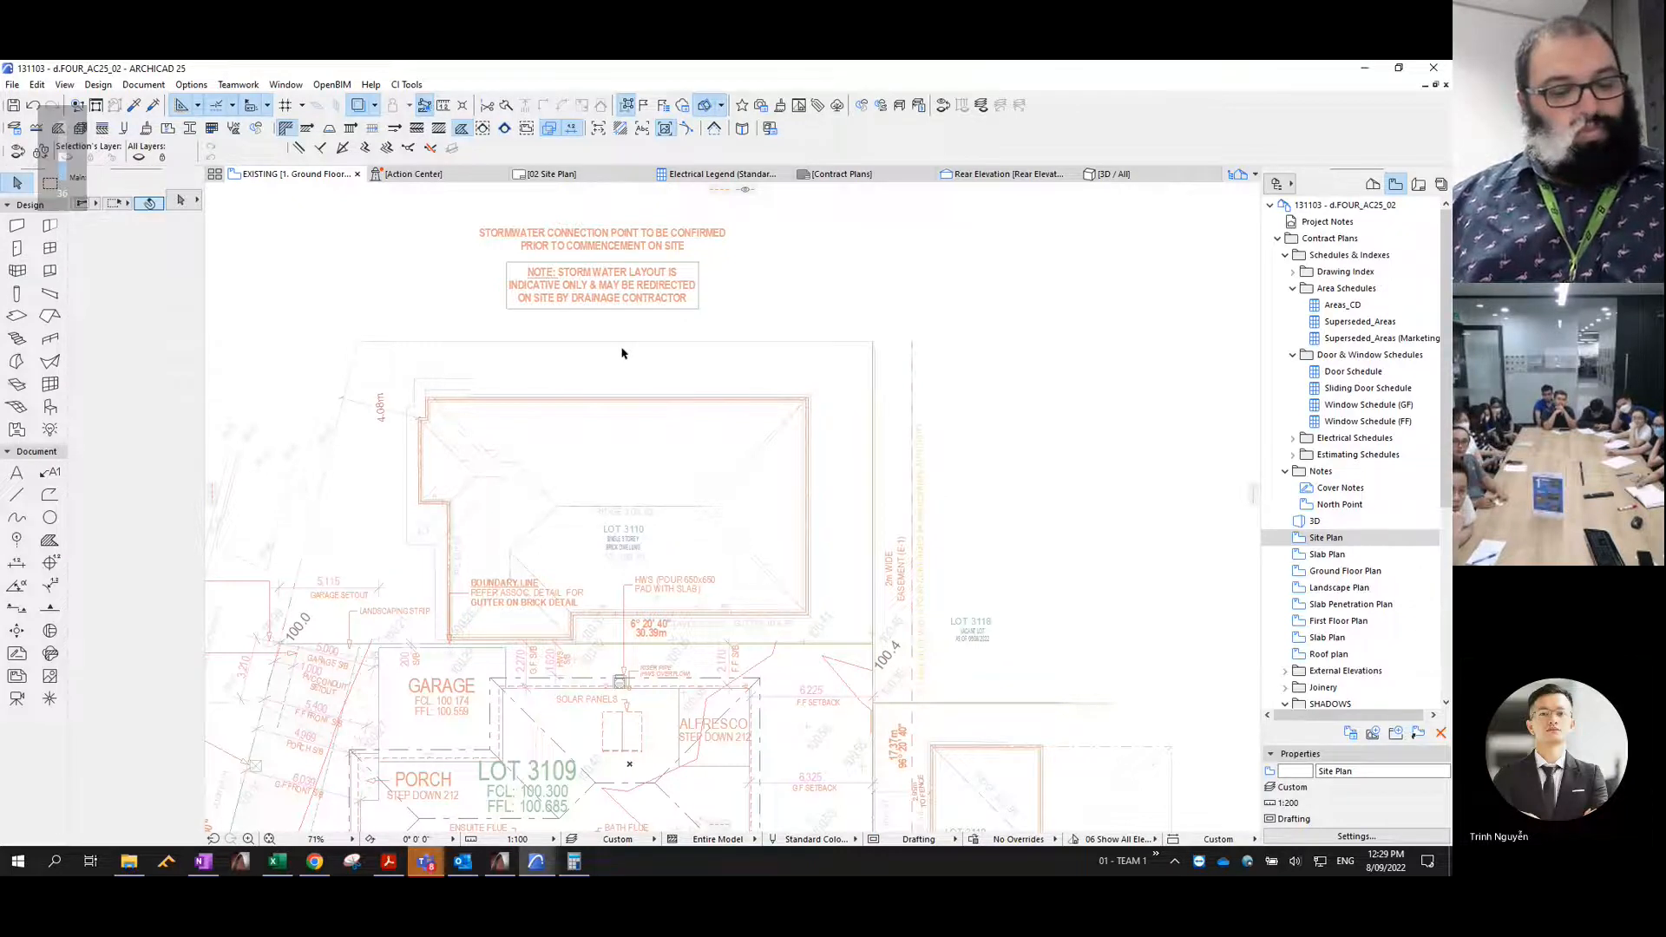
click(365, 106)
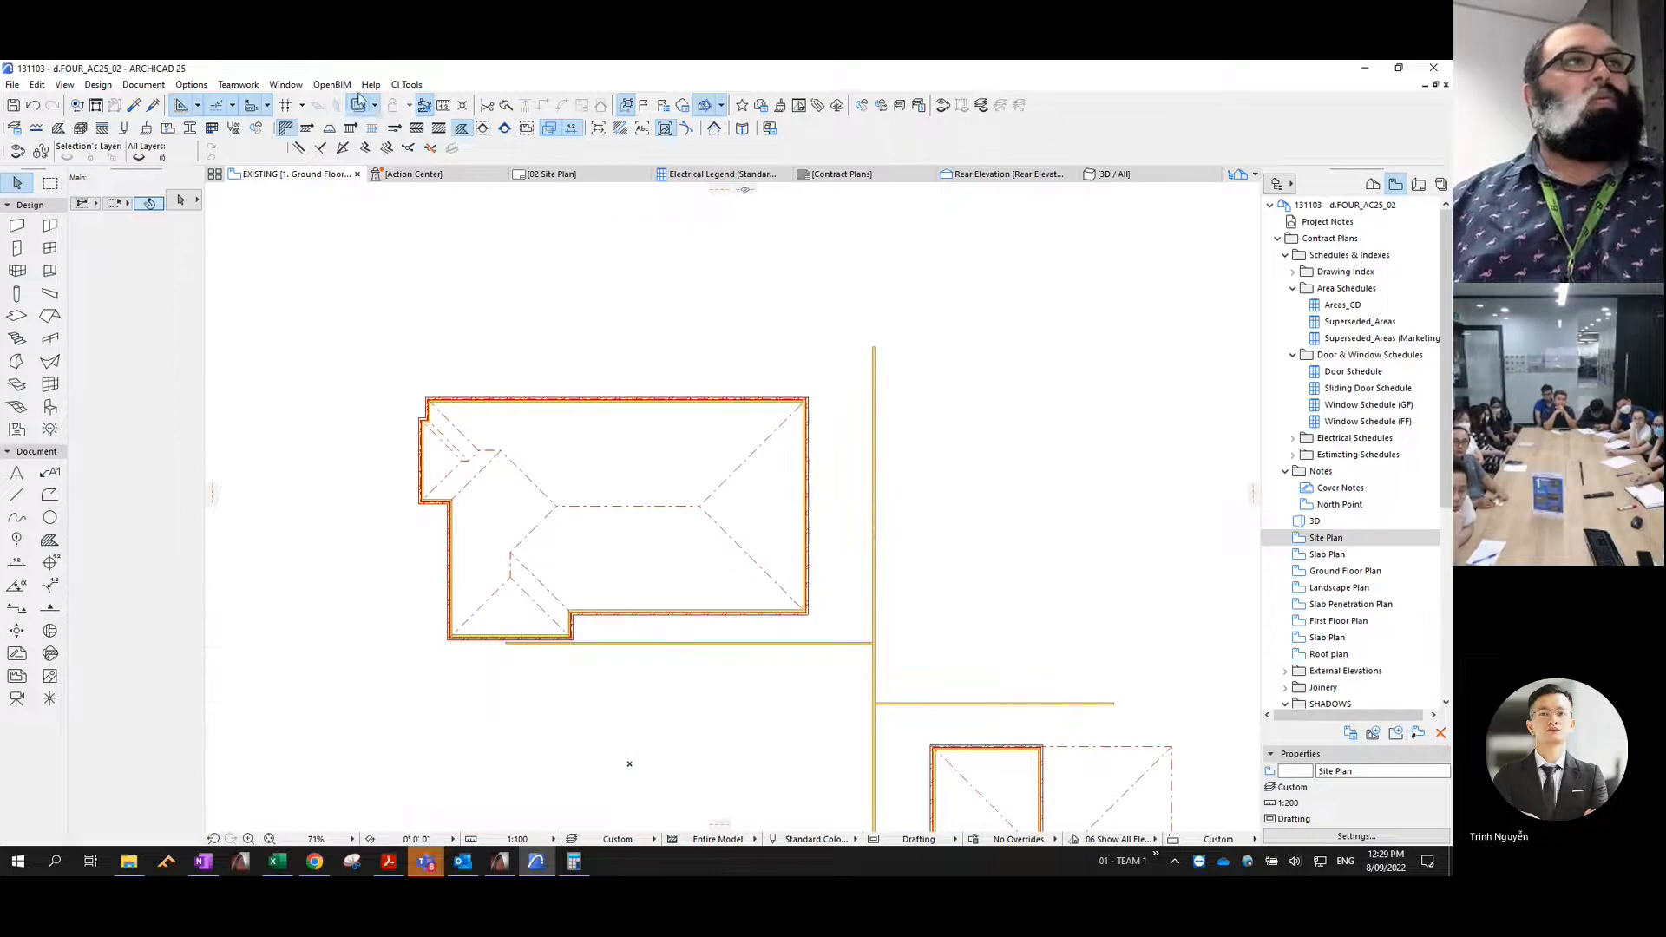
scroll(829, 456, down, 6)
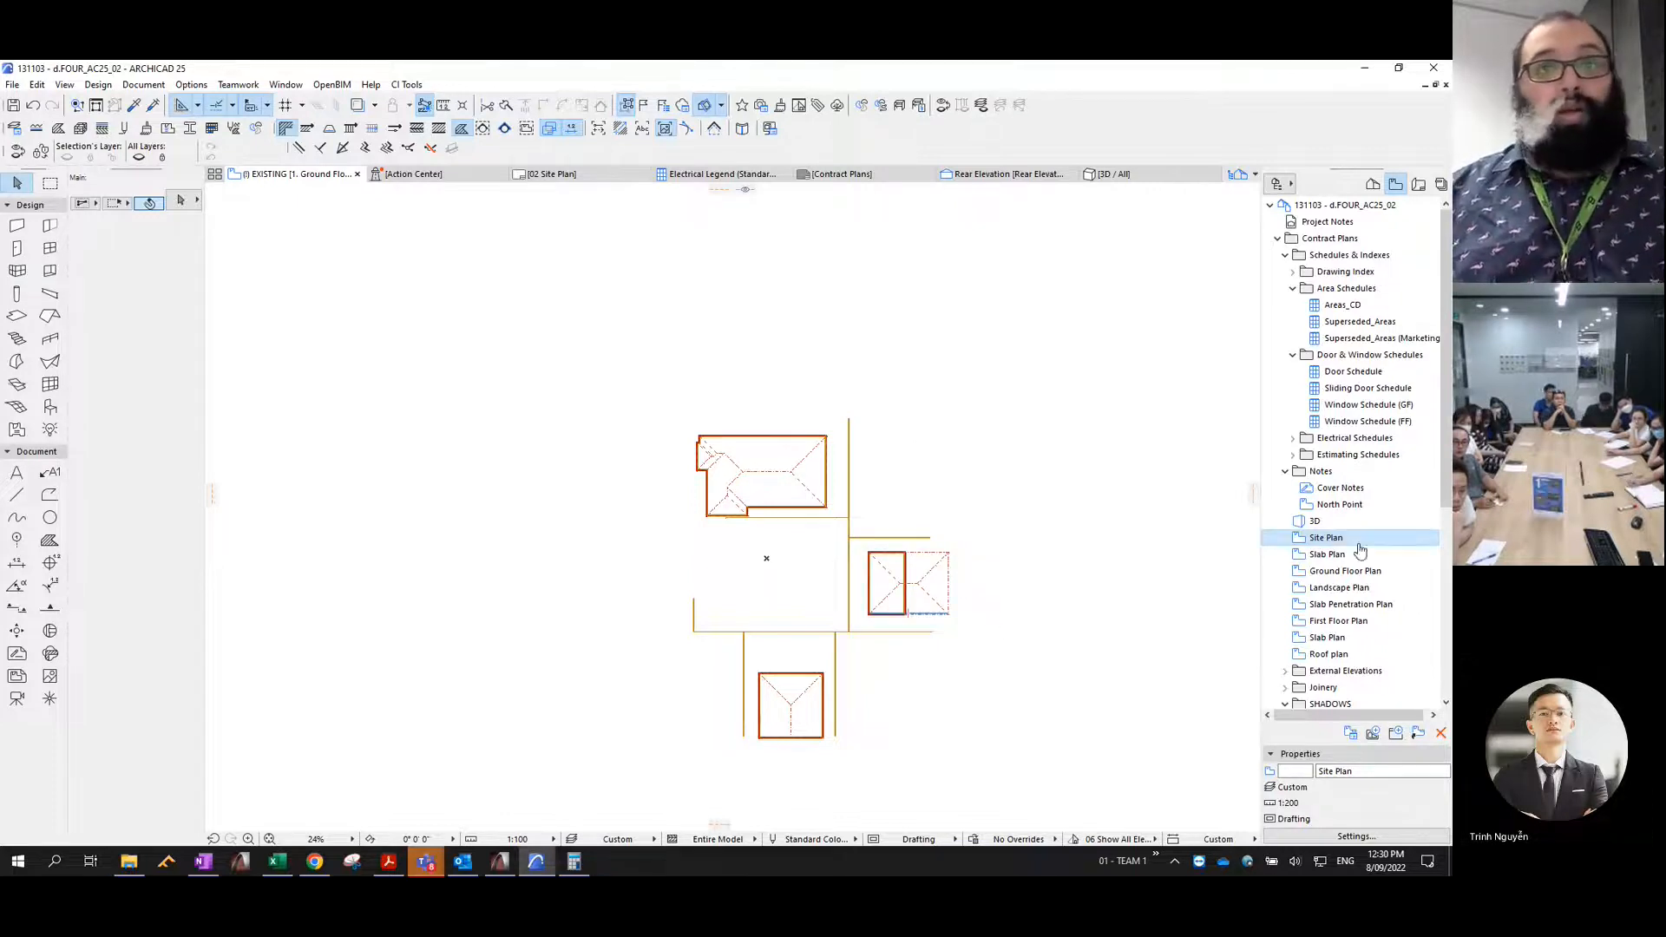
- Open the EXISTING view and the PROPOSED view from the SHADOWS folder for comparison
scroll(1337, 555, down, 6)
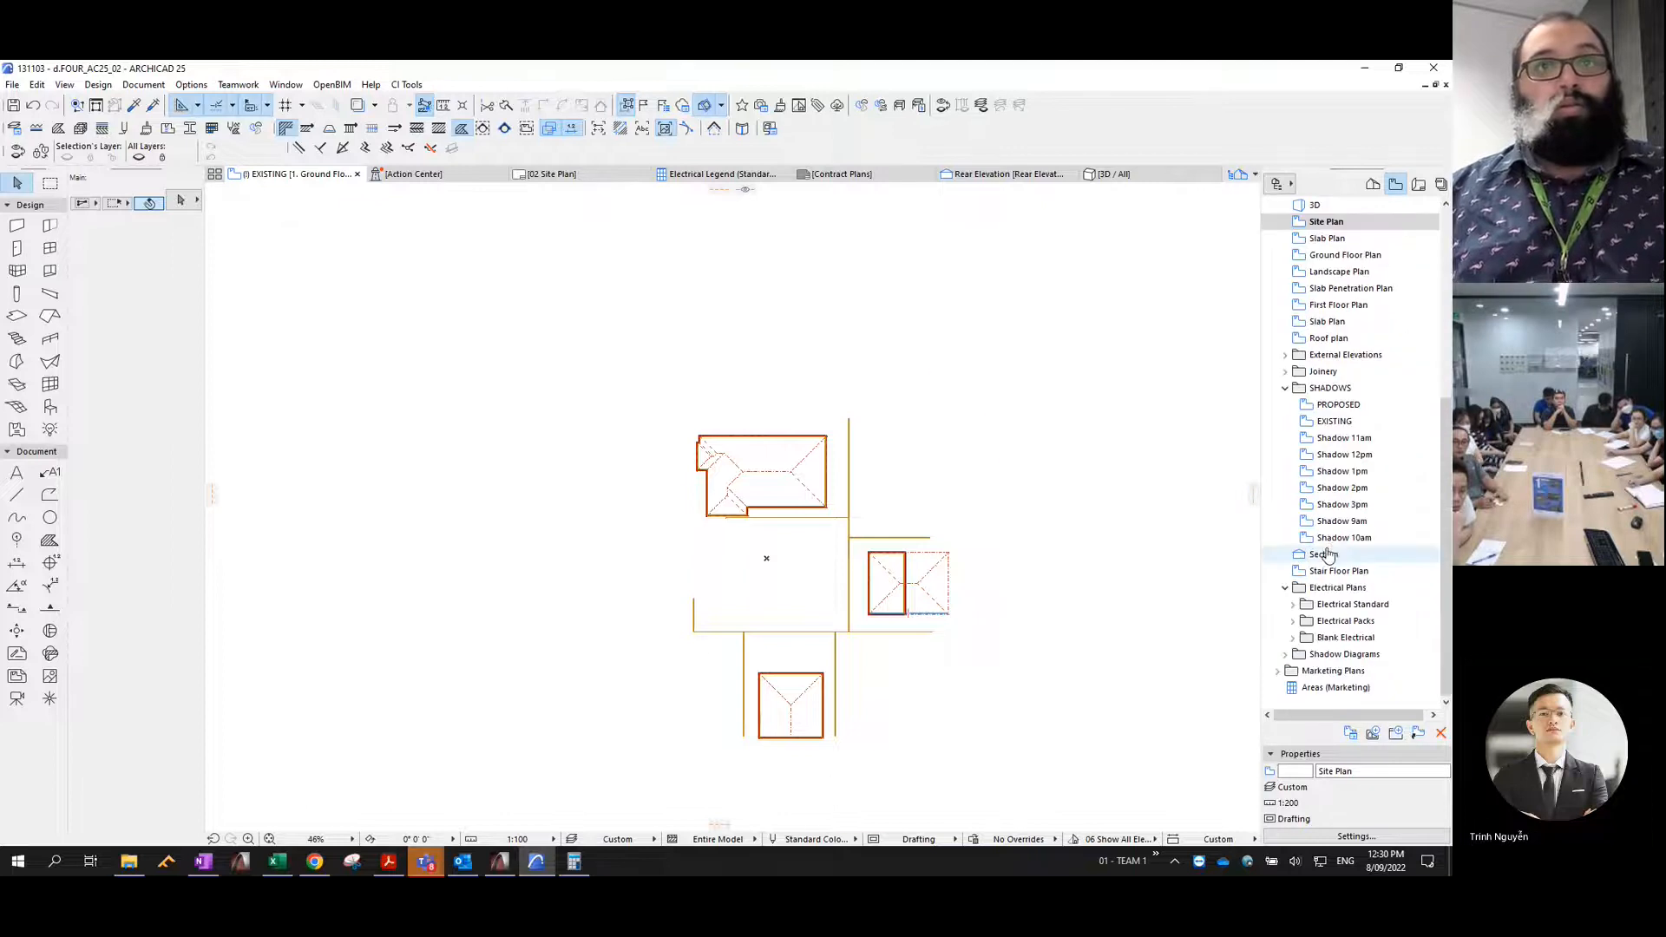
click(1336, 423)
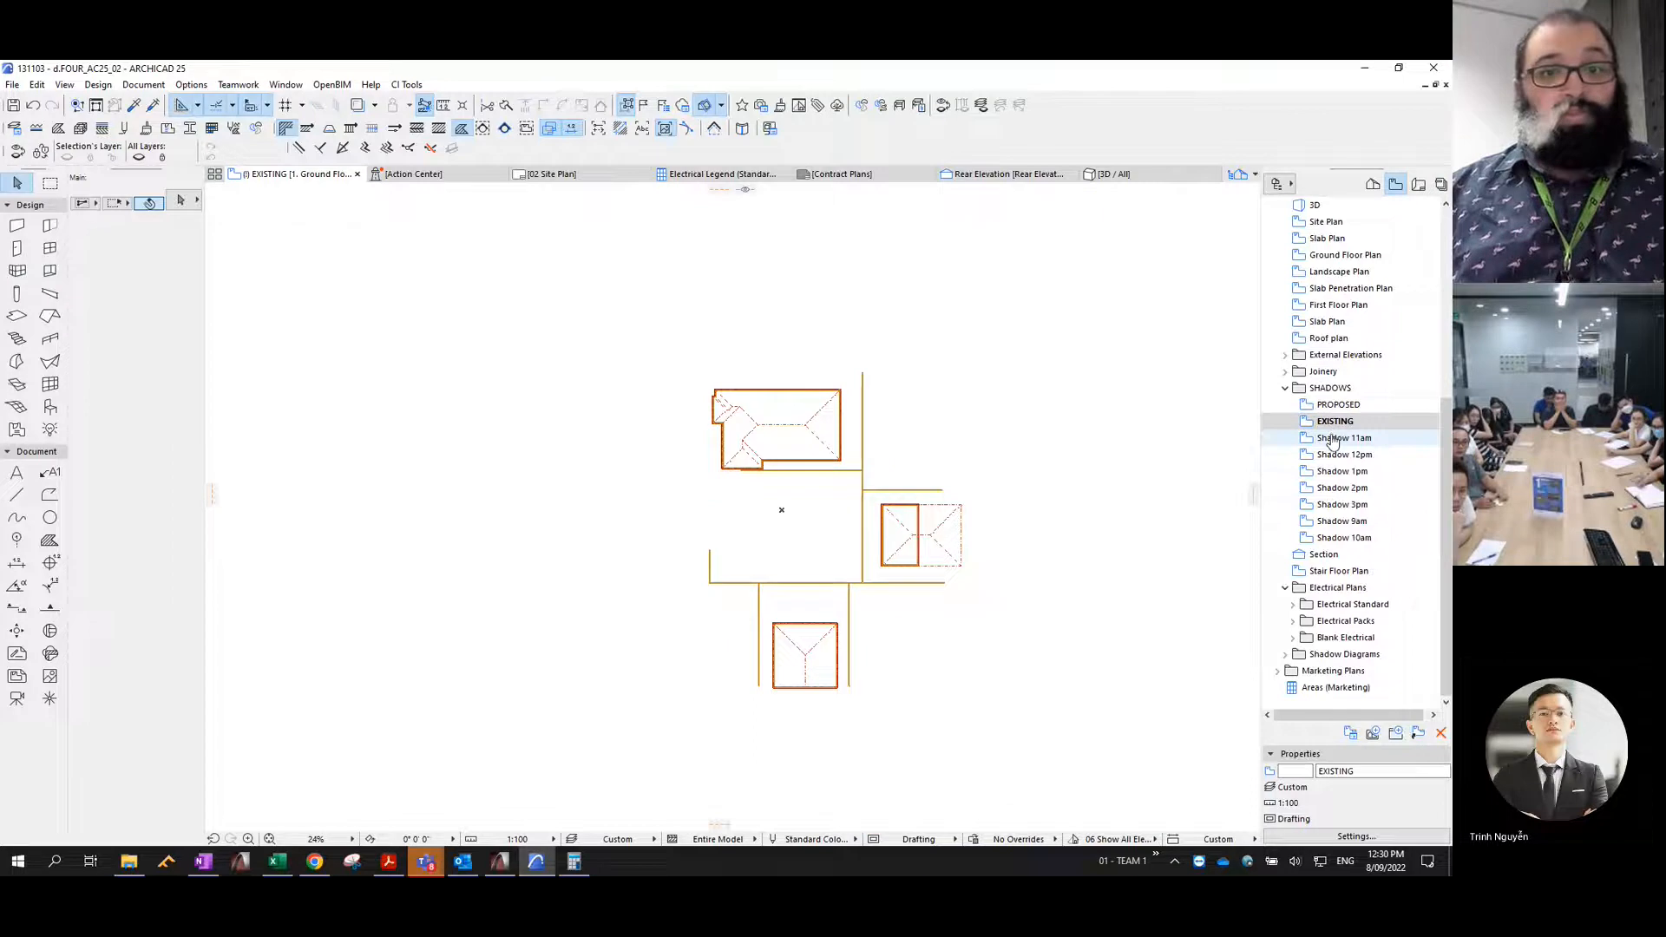
click(1340, 408)
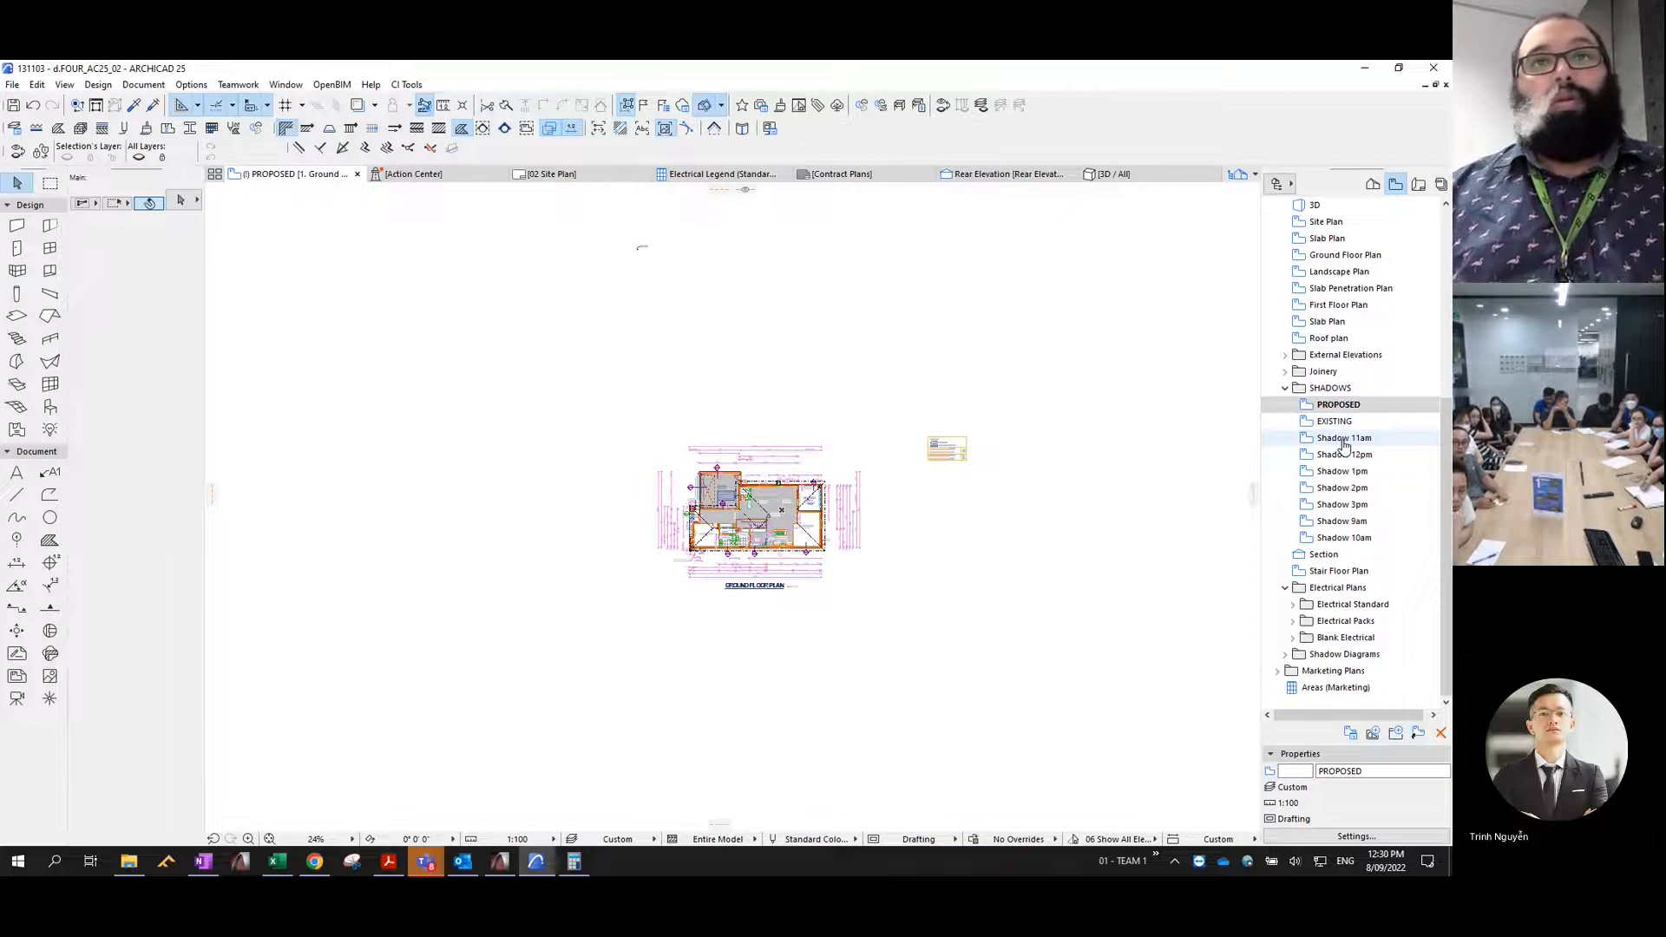
- Open the Shadow 11am view and move the Shadow 9am and Shadow 10am views above it in the SHADOWS folder
click(1345, 441)
double_click(1347, 437)
drag(1342, 521, 1363, 441)
drag(1349, 554, 1364, 479)
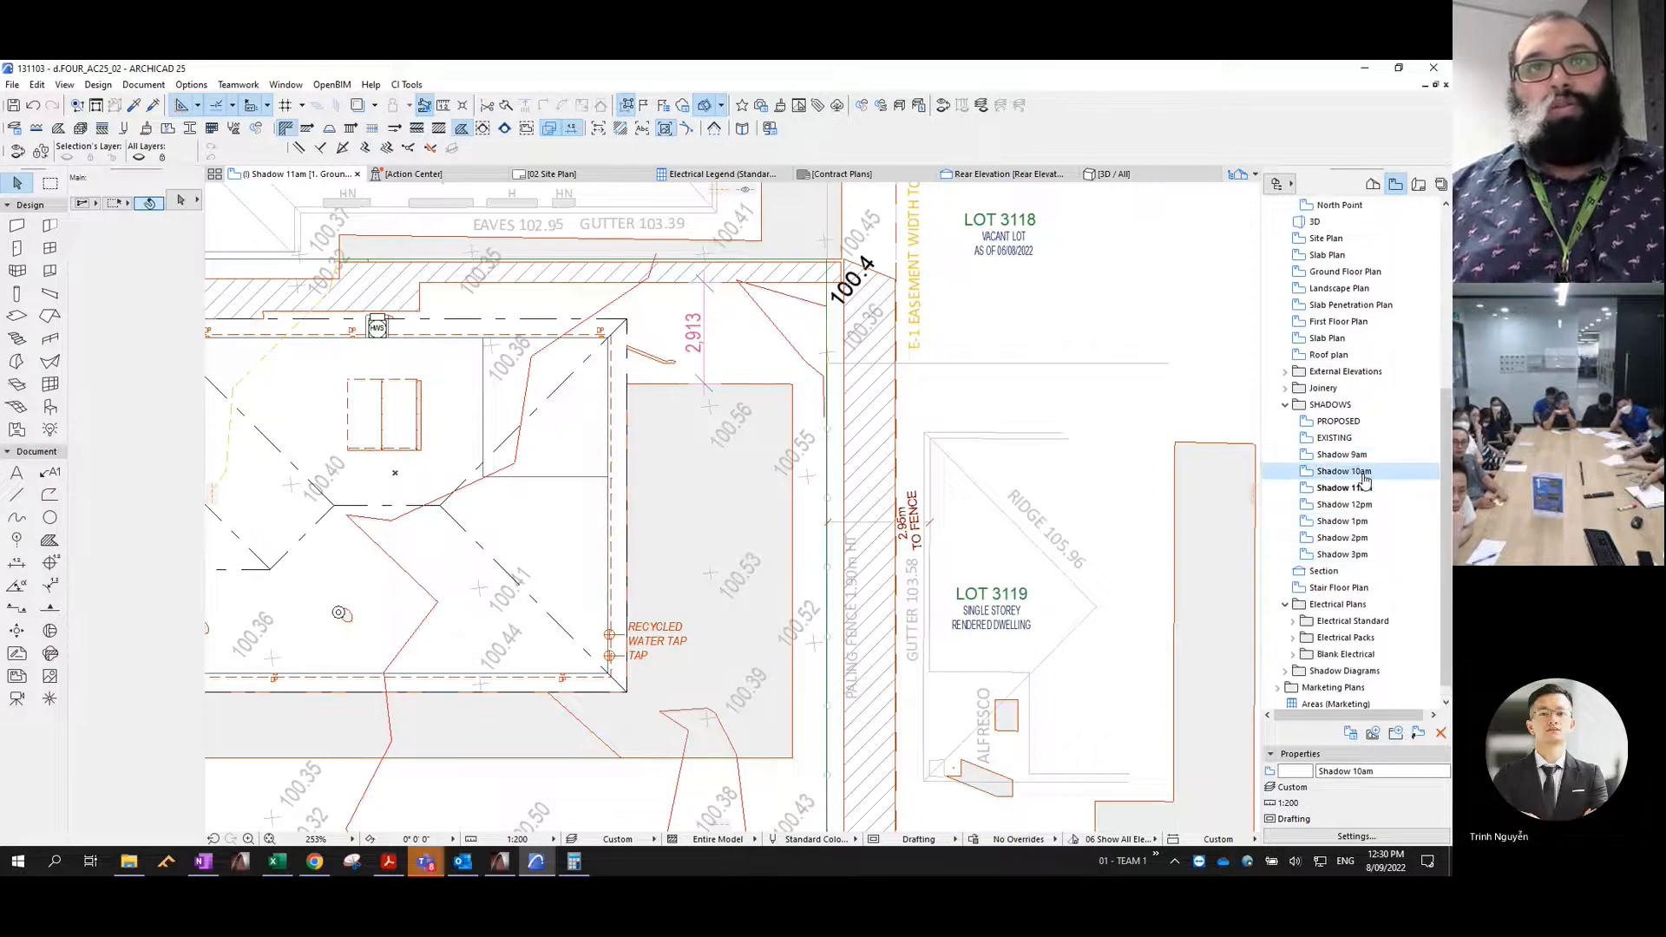
- Open the Shadow 9am view and examine its individual shadow fills
click(1342, 454)
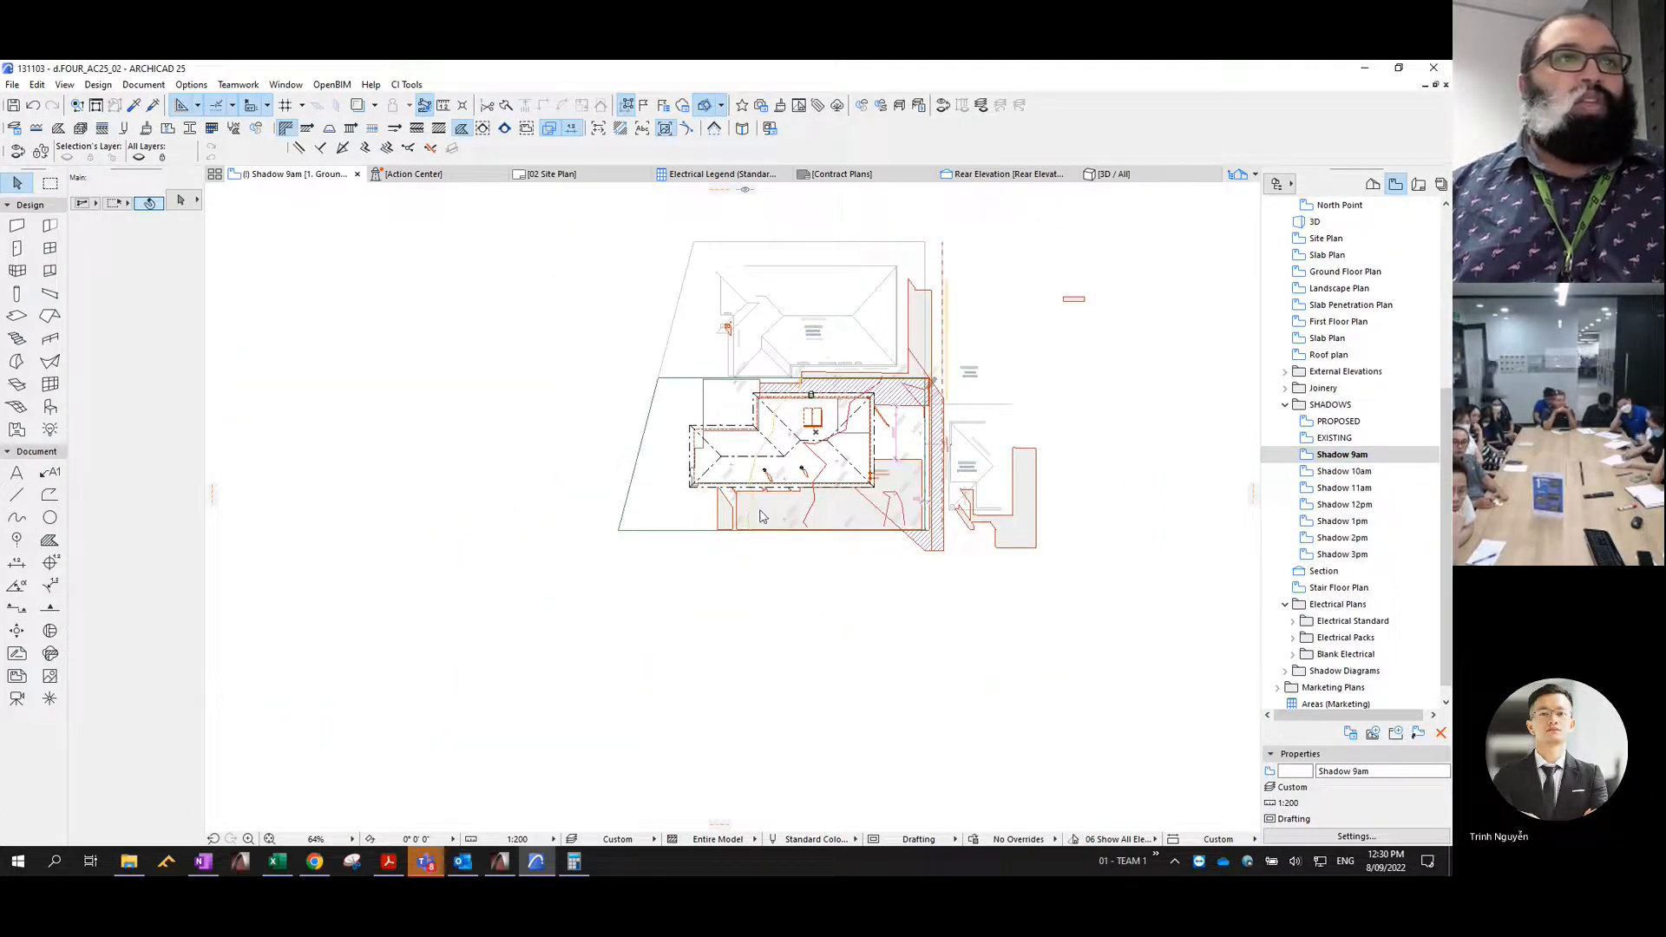
click(722, 510)
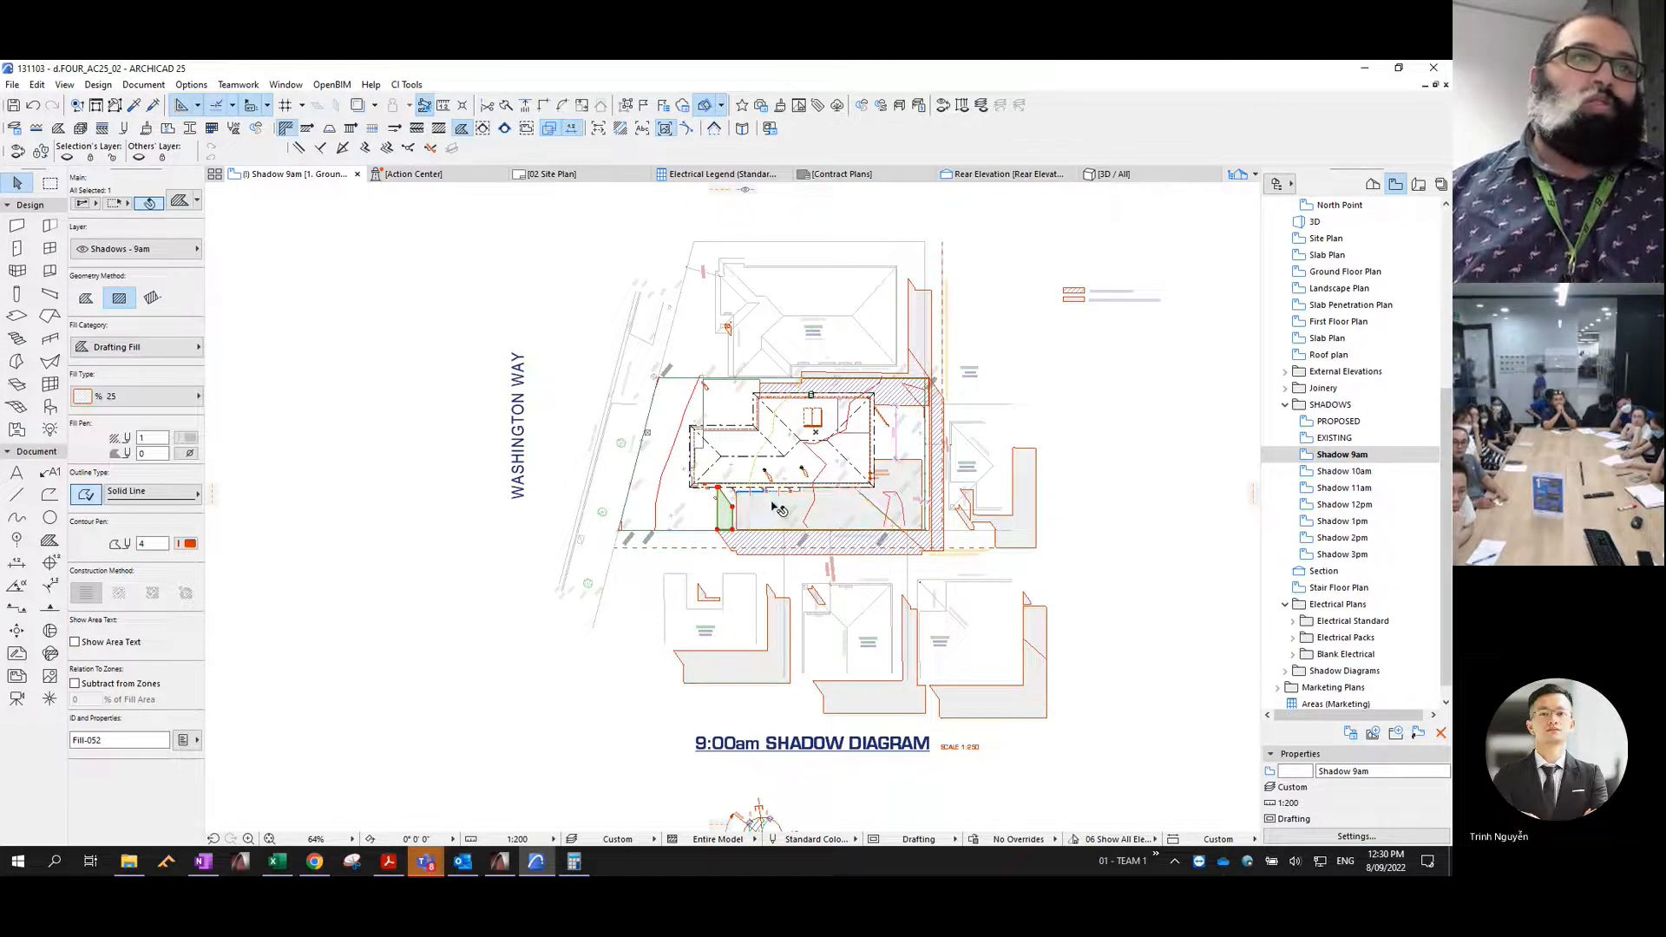
click(922, 320)
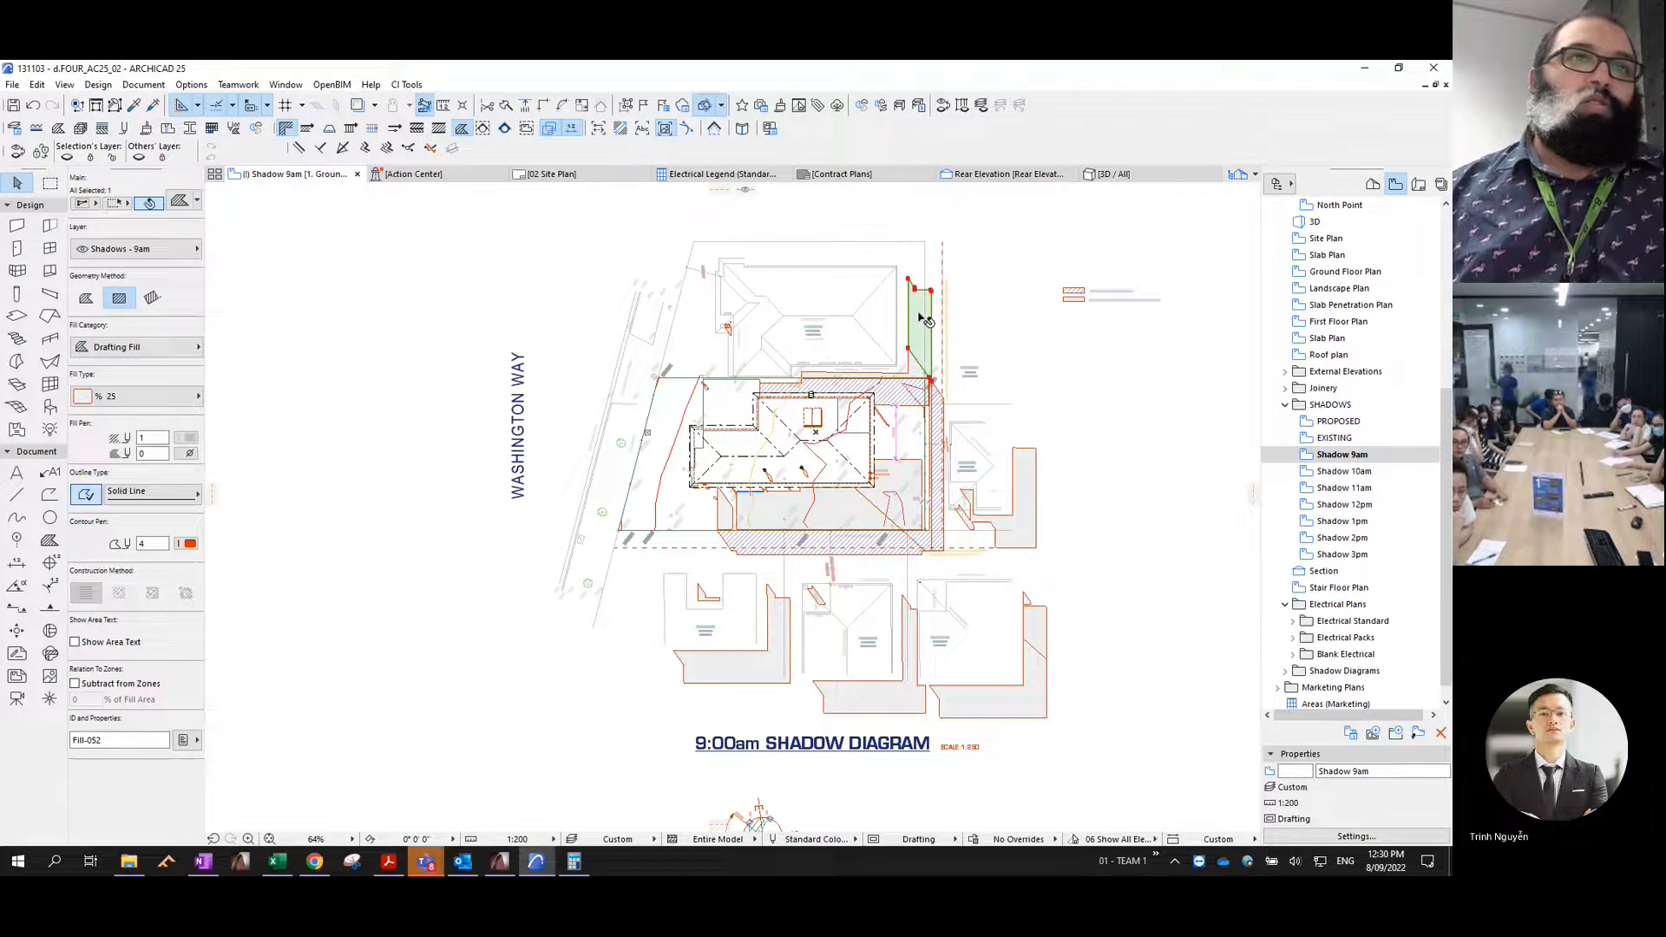
click(913, 369)
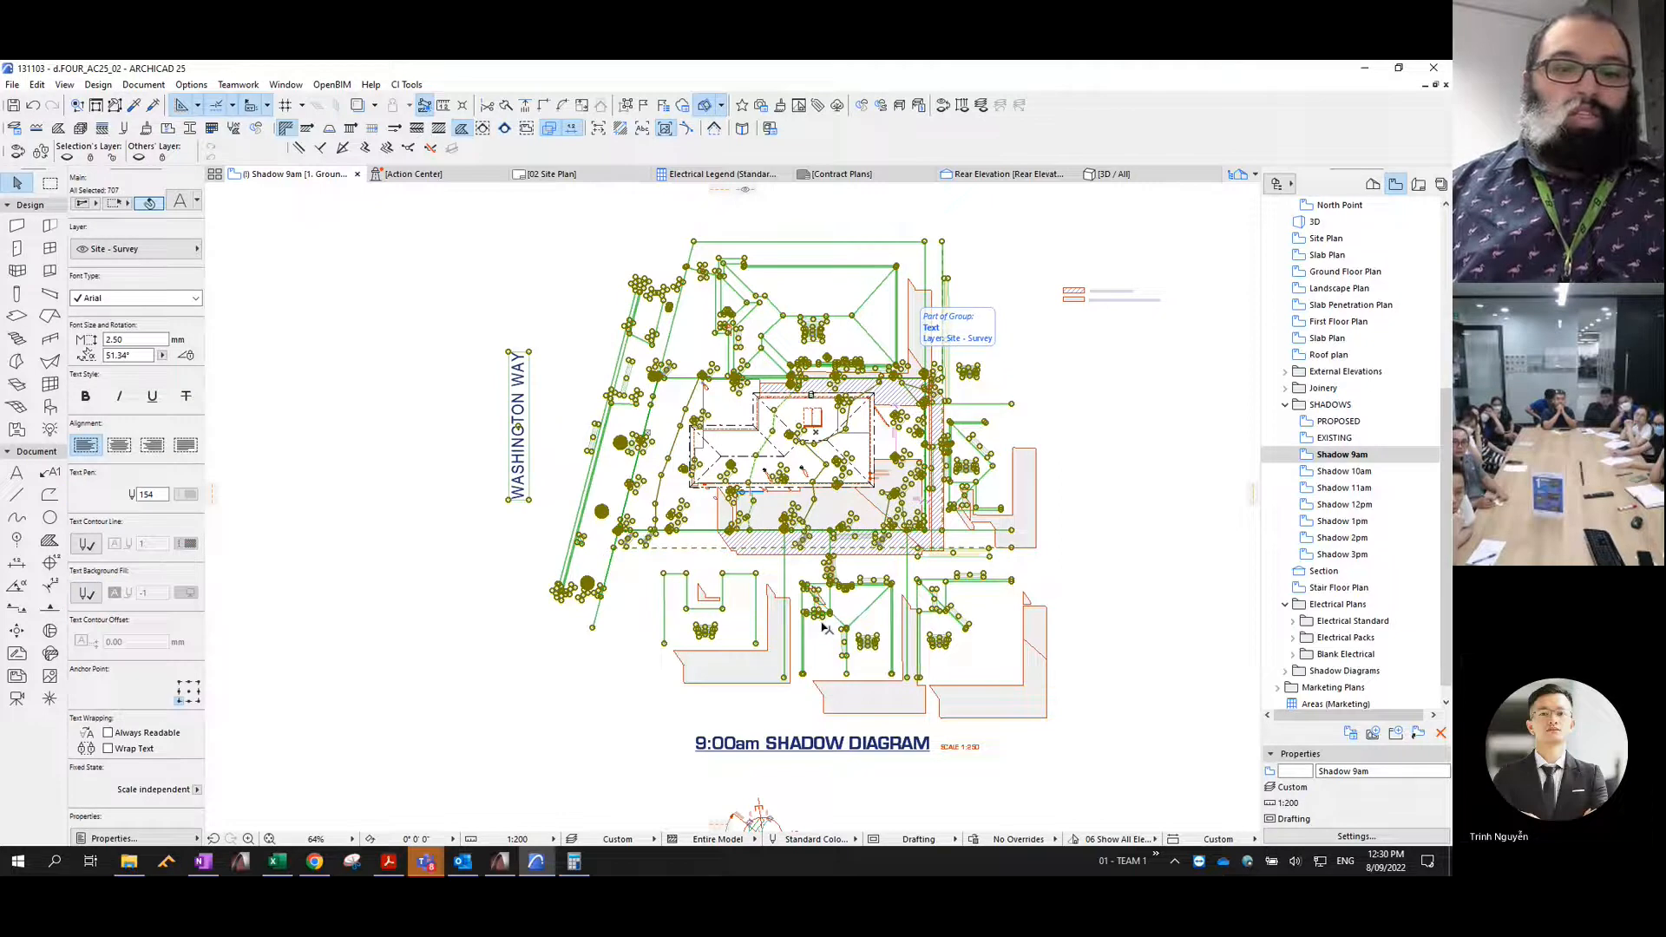
key(Delete)
scroll(595, 488, down, 1)
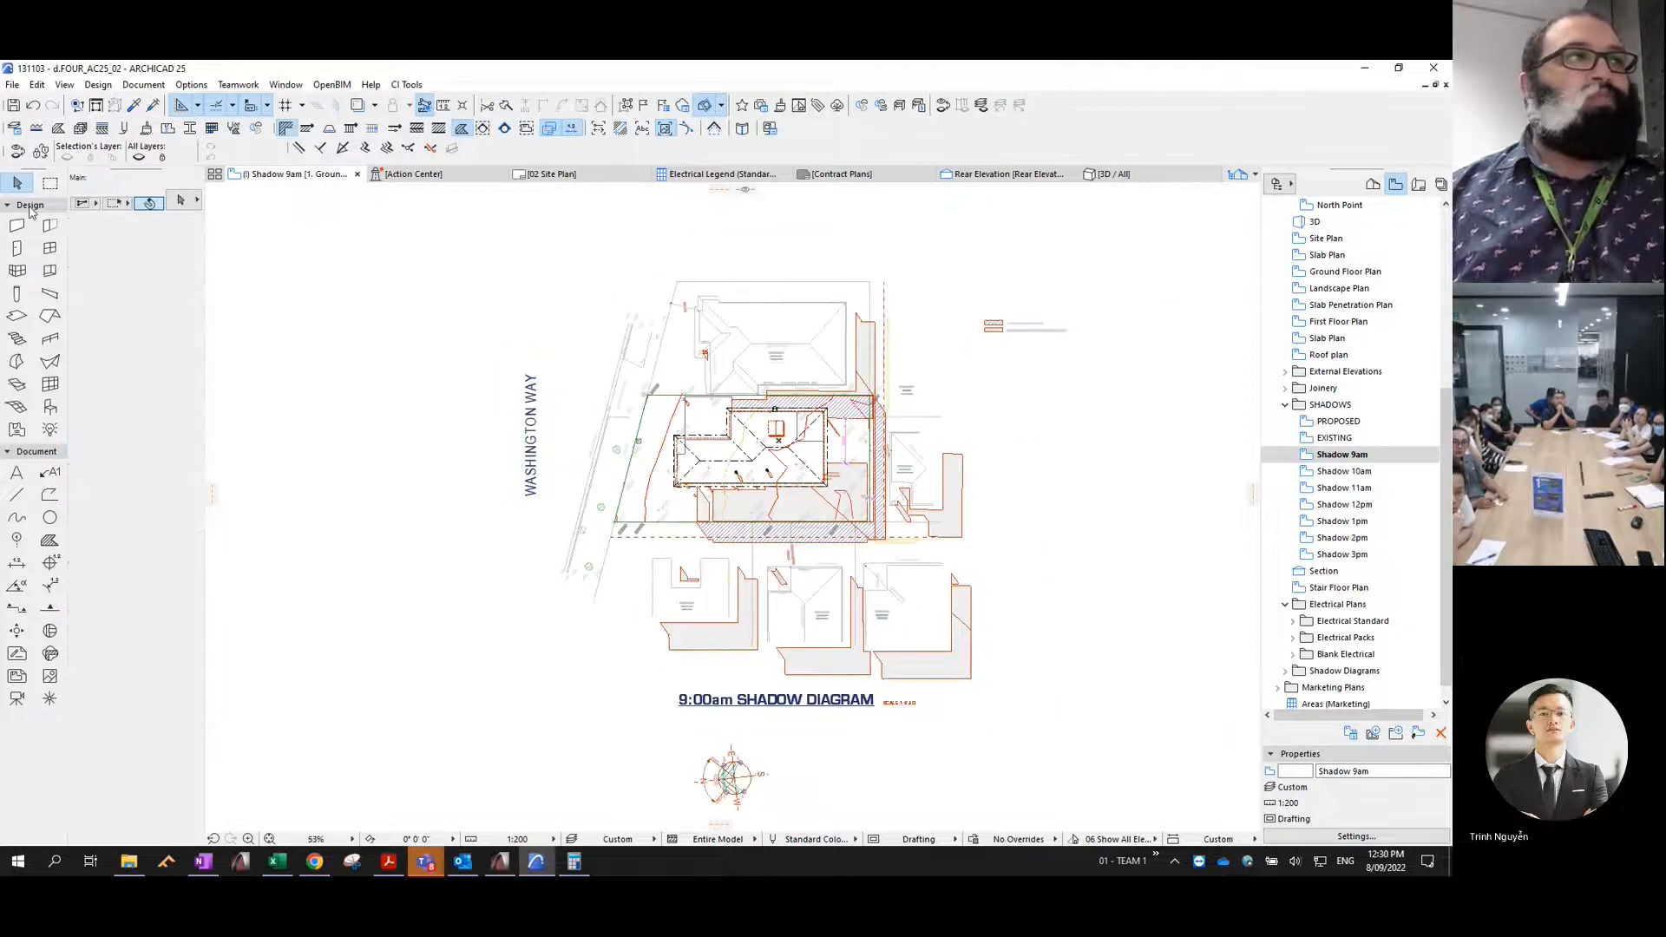
- Draw a rectangular marquee around the 9:00am site and neighbouring lots, enclosing all the shadow fills
click(49, 184)
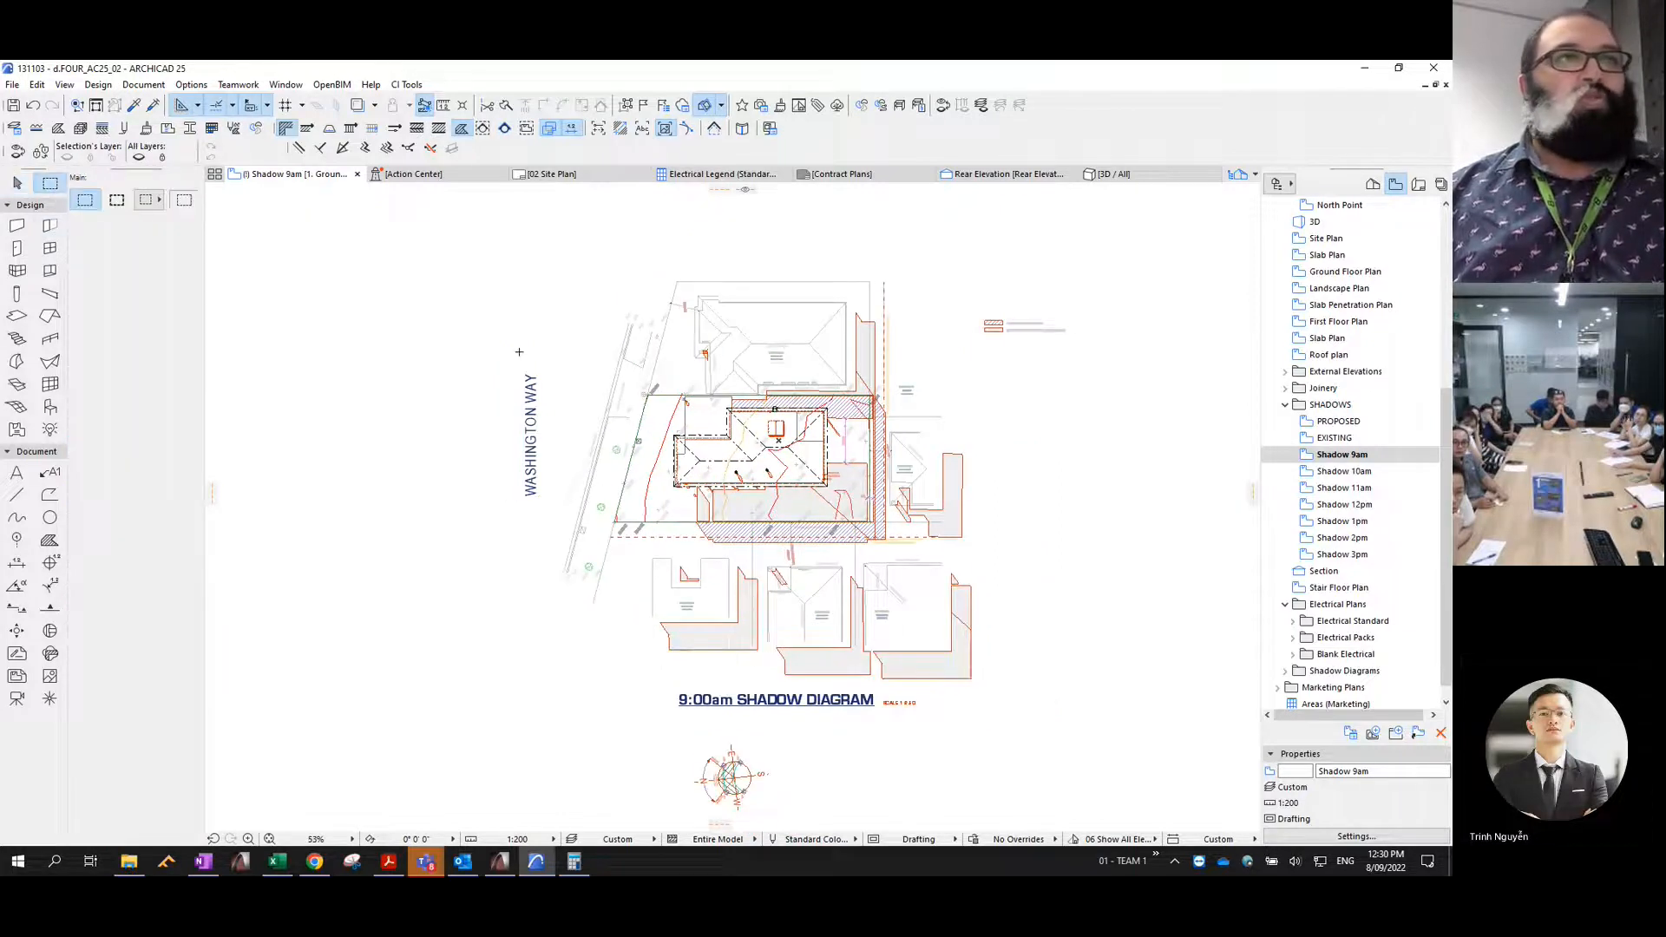
click(539, 245)
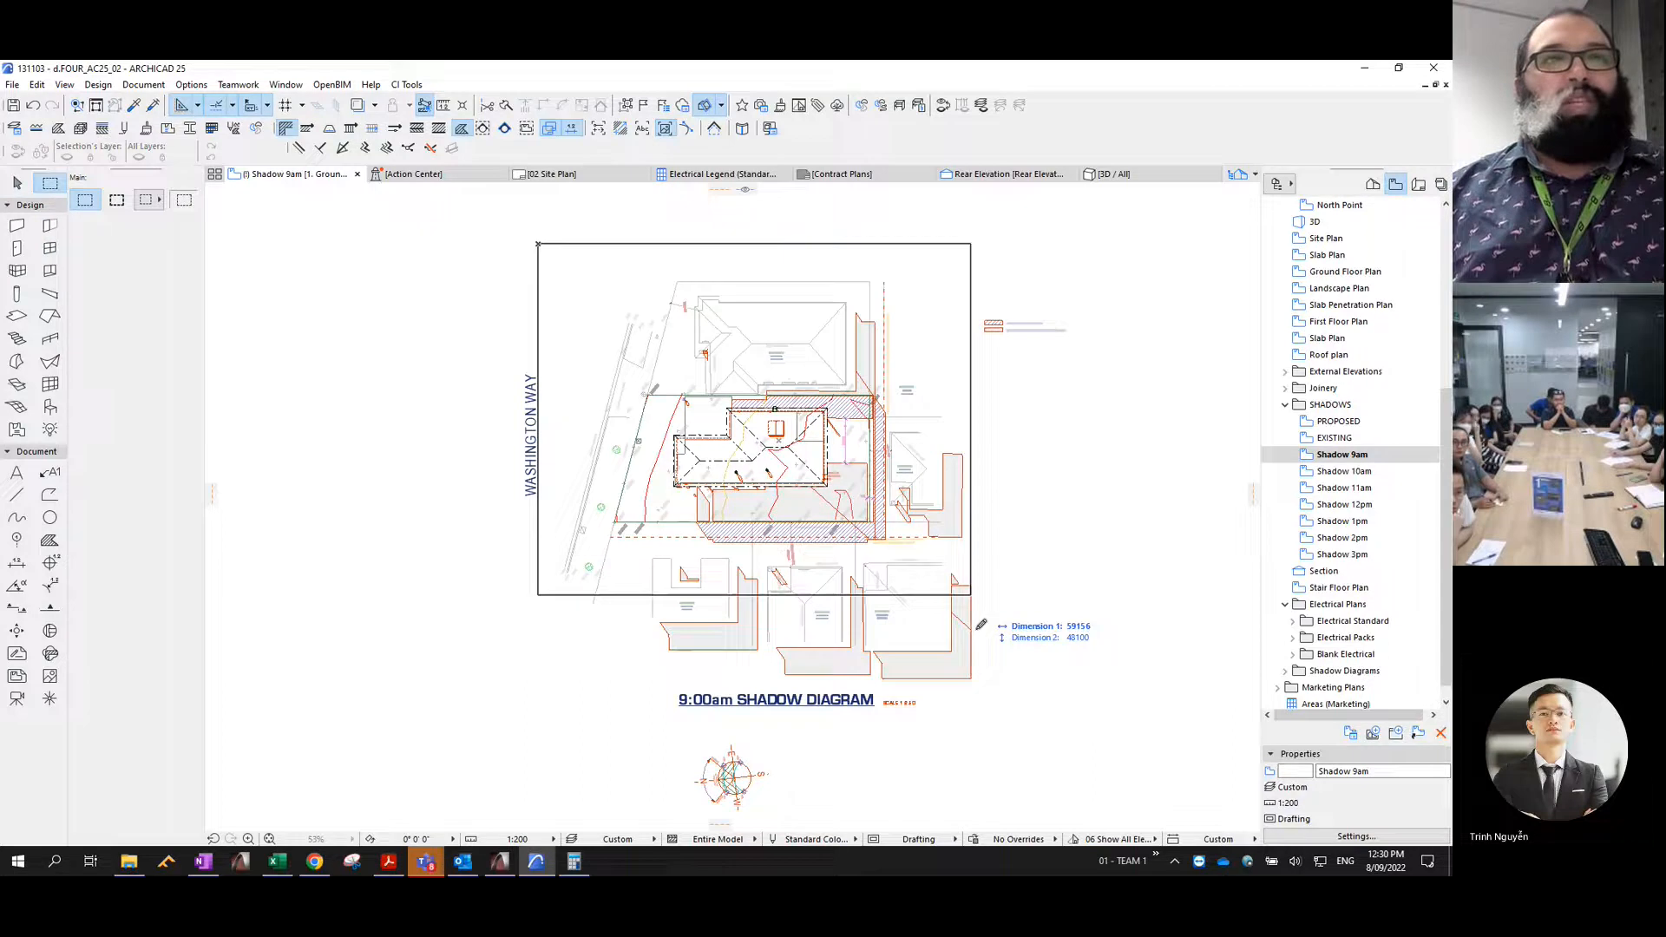
click(978, 697)
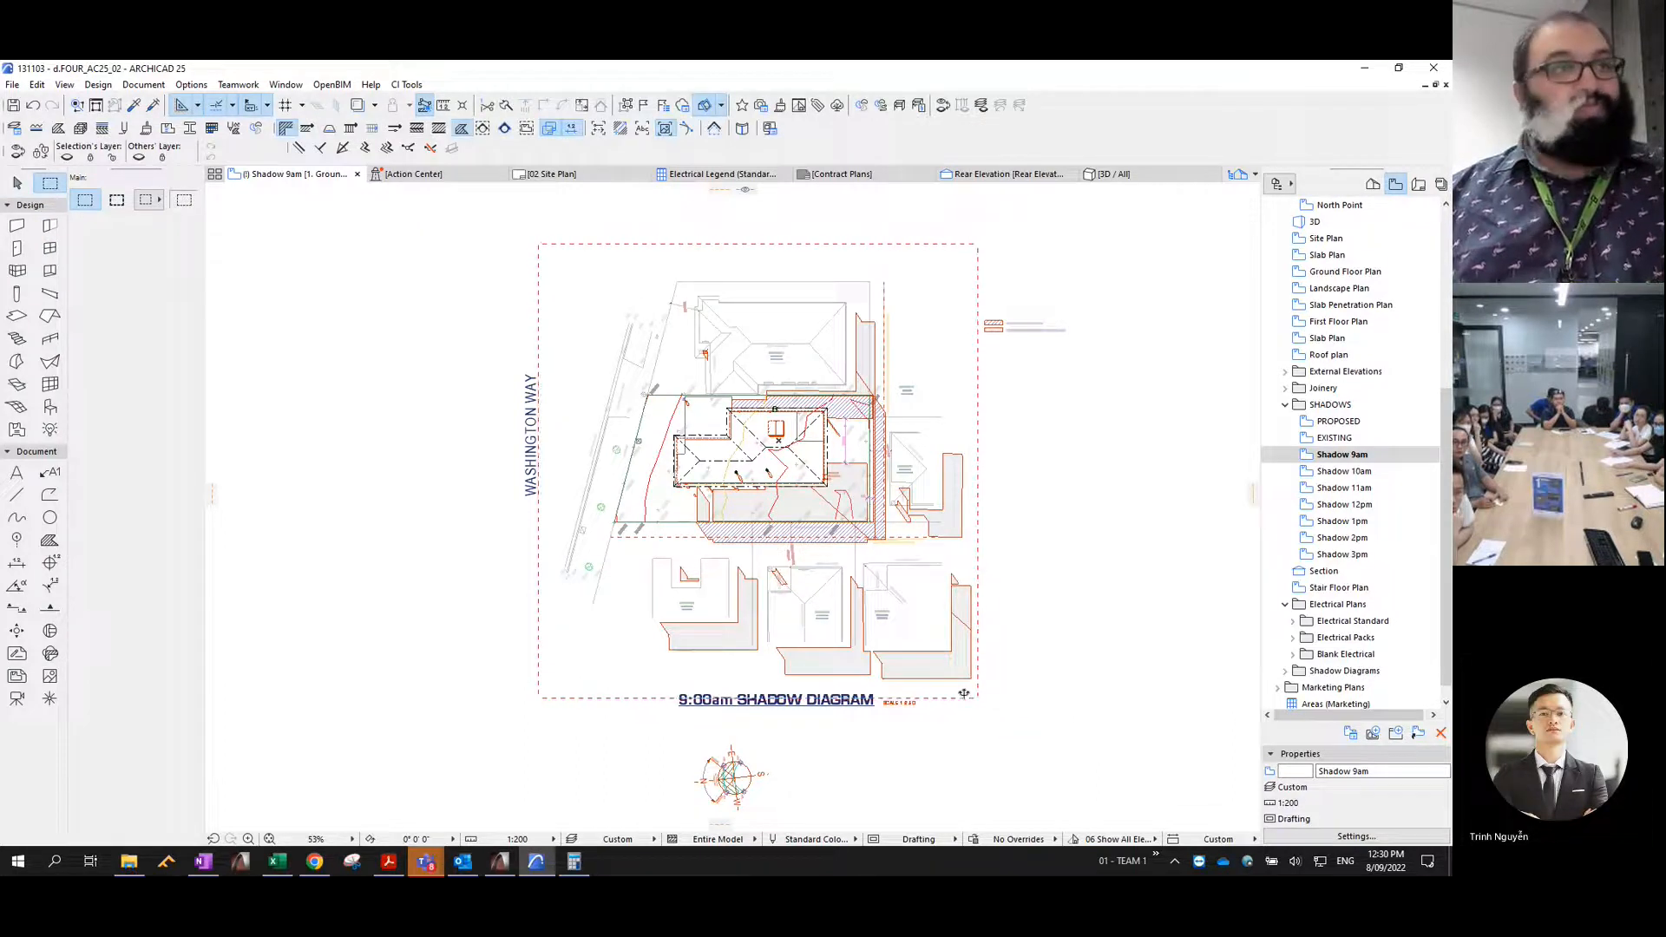
- Add a Layer criterion to the Find & Select criteria
key(ctrl+f)
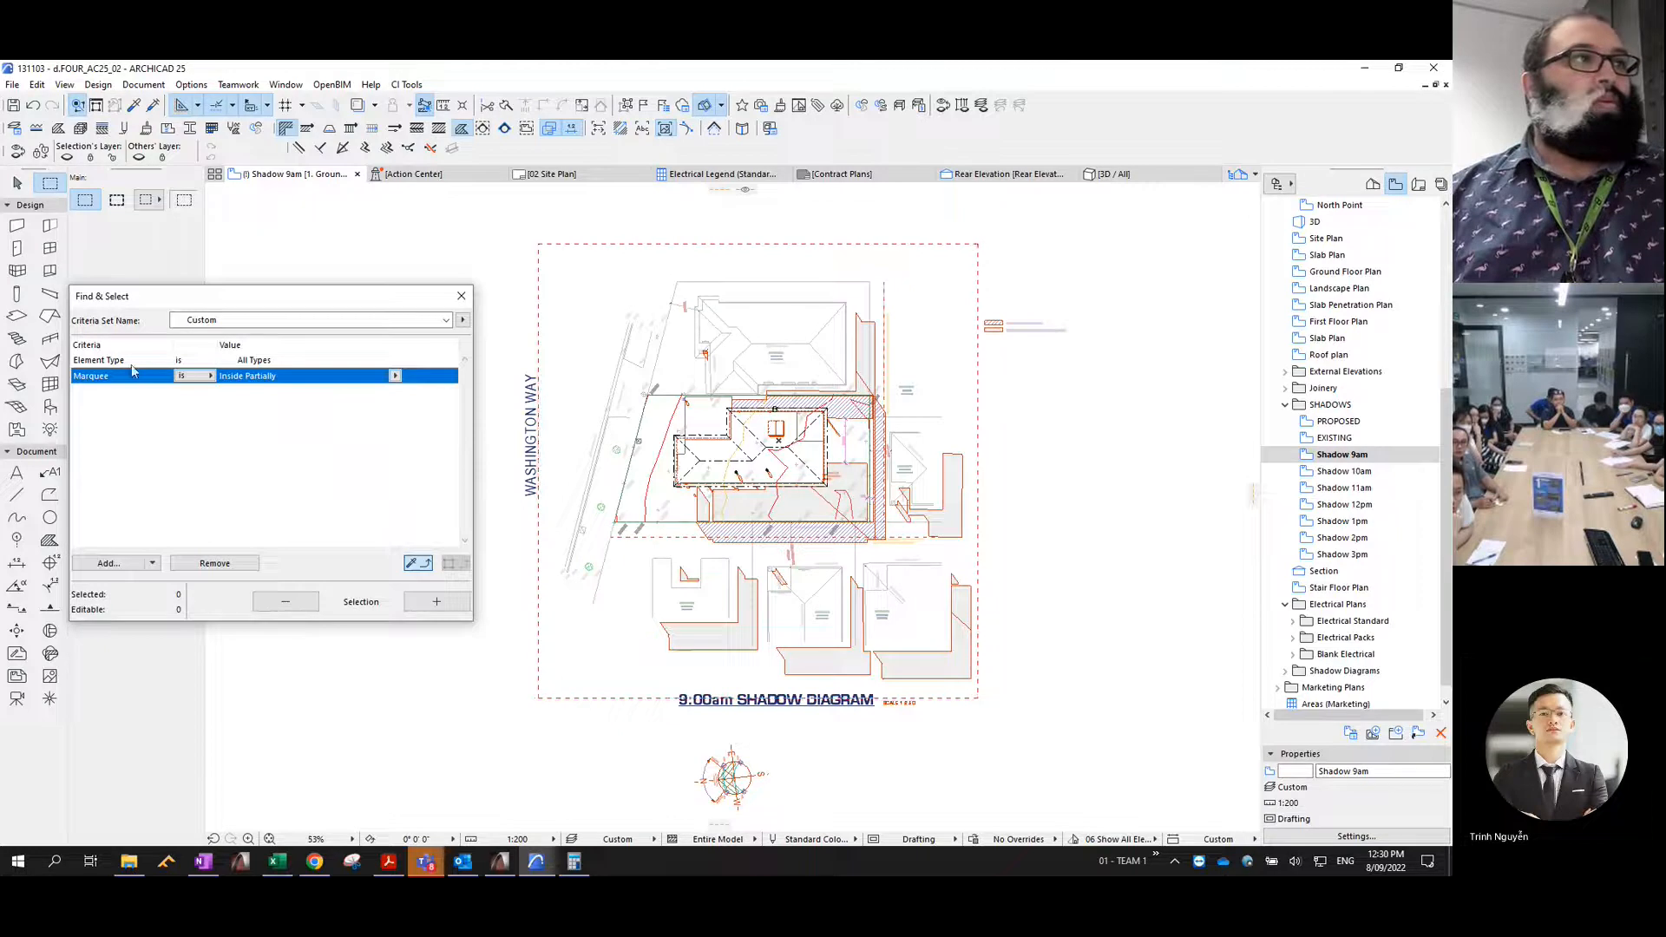
click(109, 564)
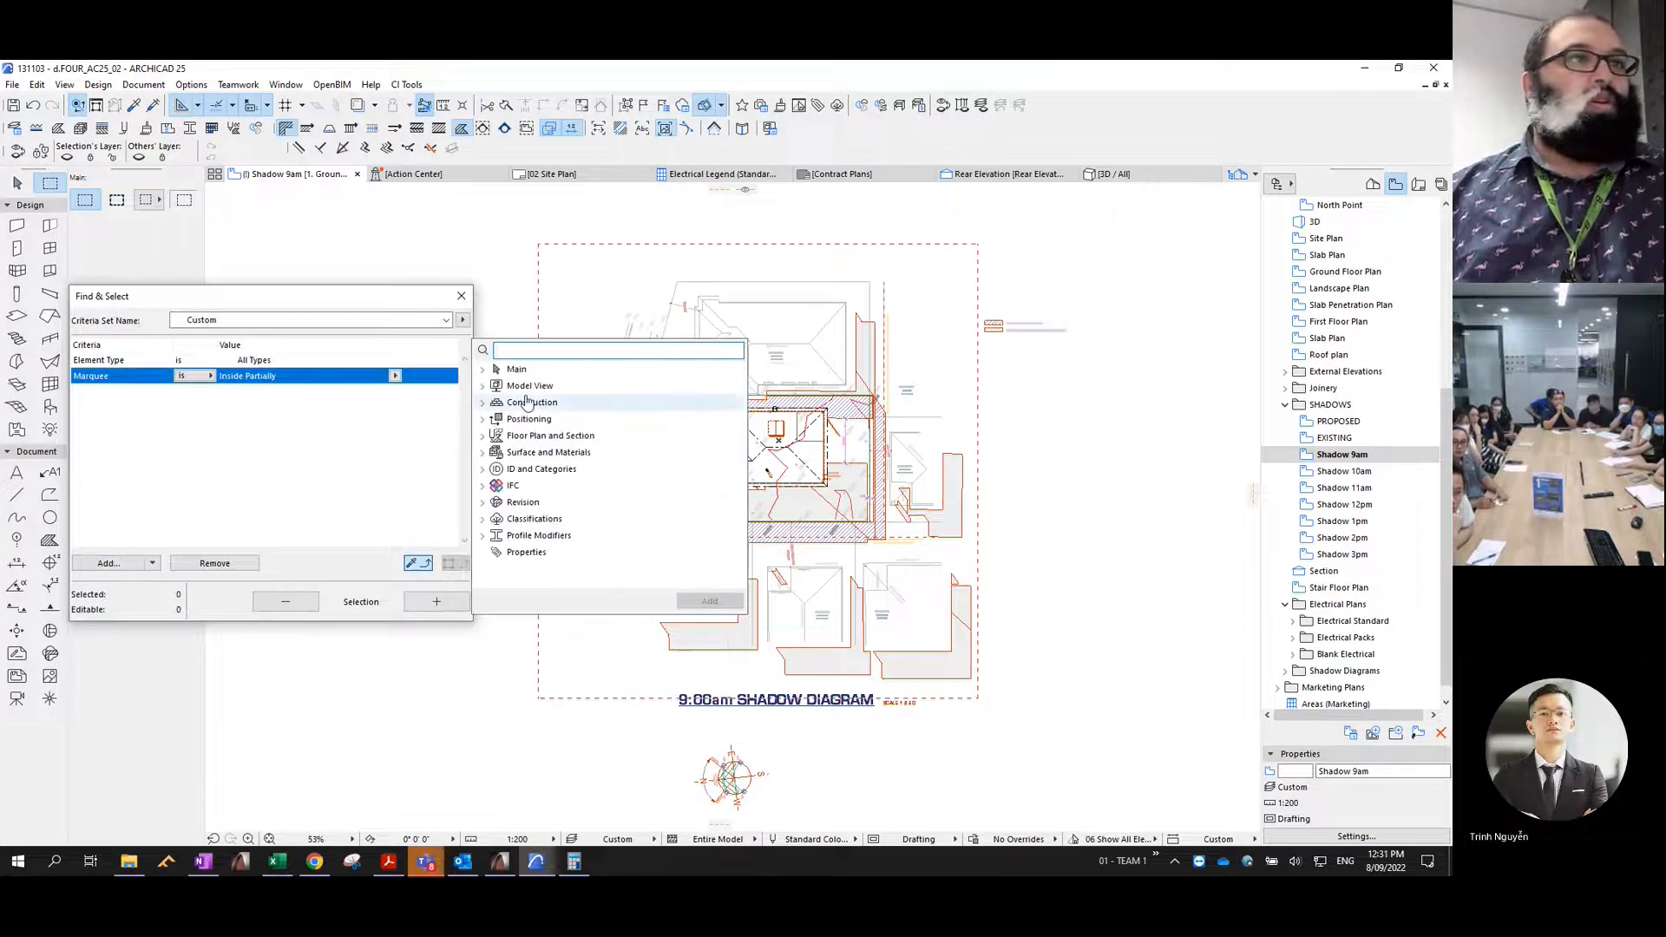
click(482, 384)
click(523, 418)
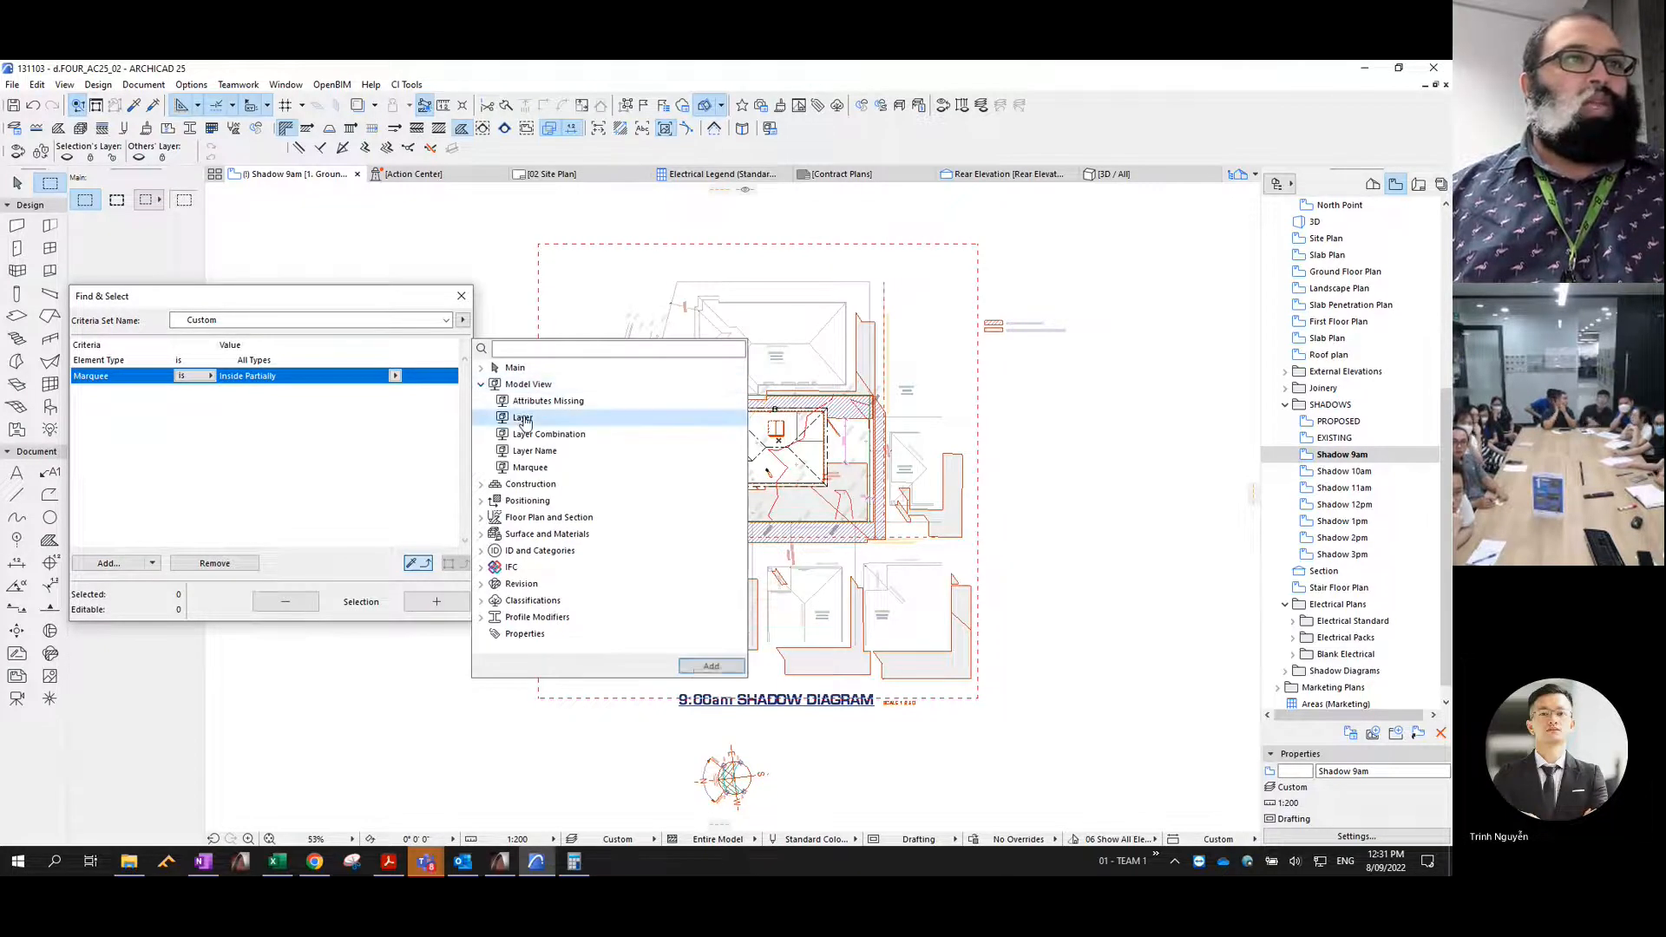
click(707, 669)
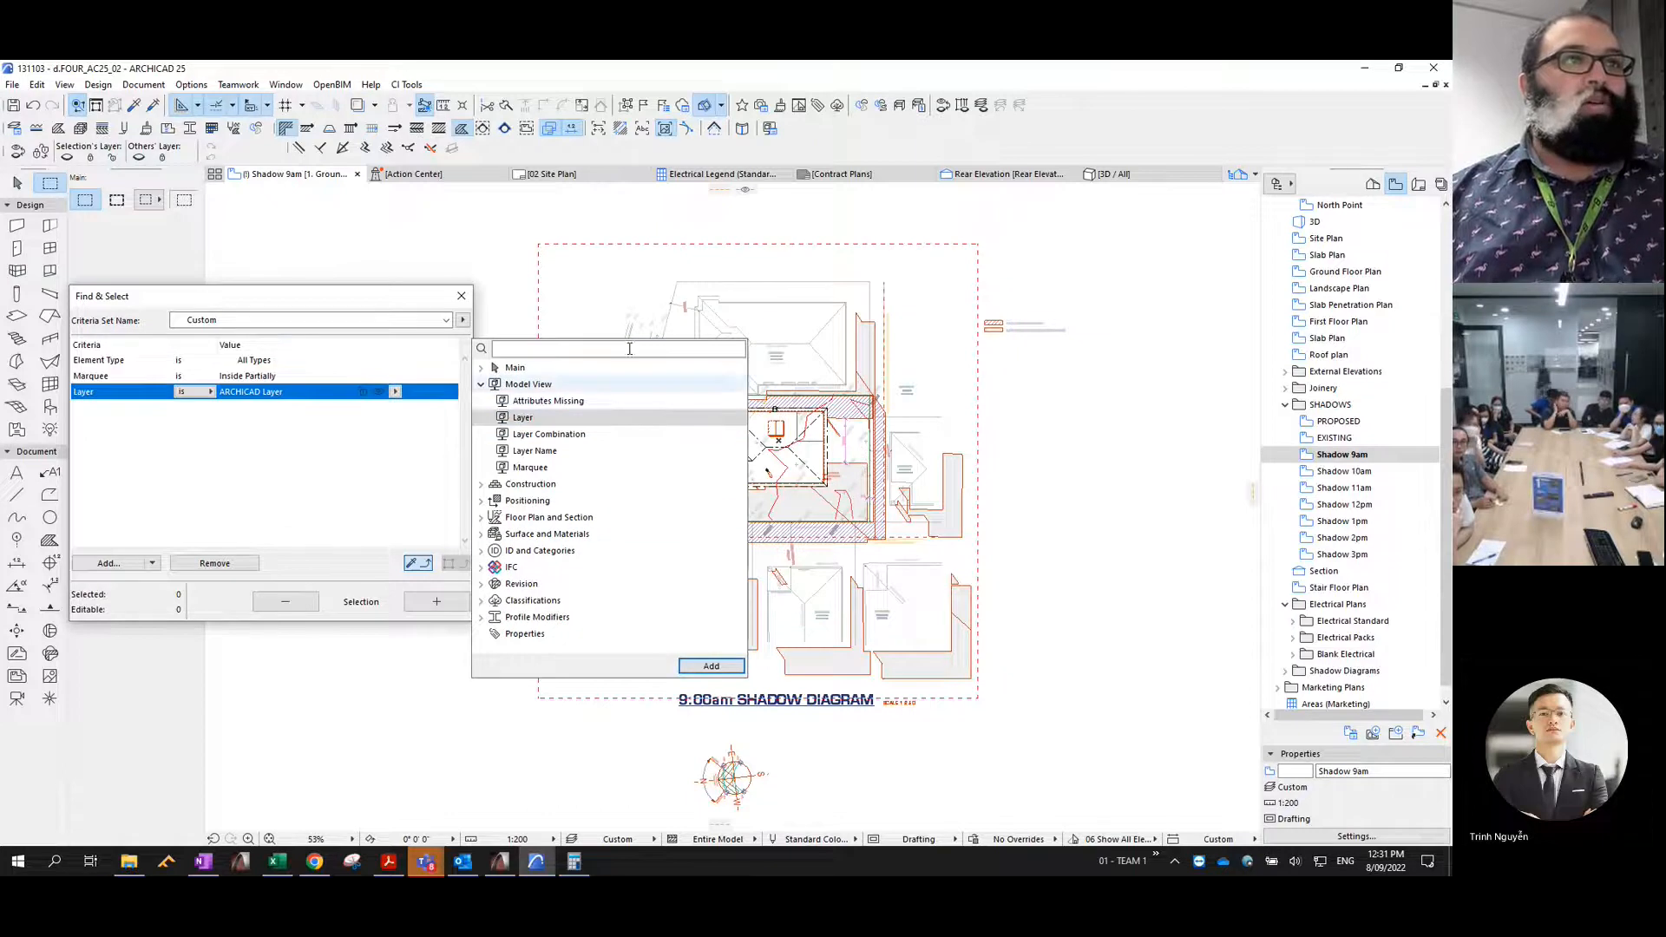
- Match the criteria to a 9am shadow fill (Fill, Inside Entirely, Shadows - 9am), then select and delete all matching fills
click(429, 262)
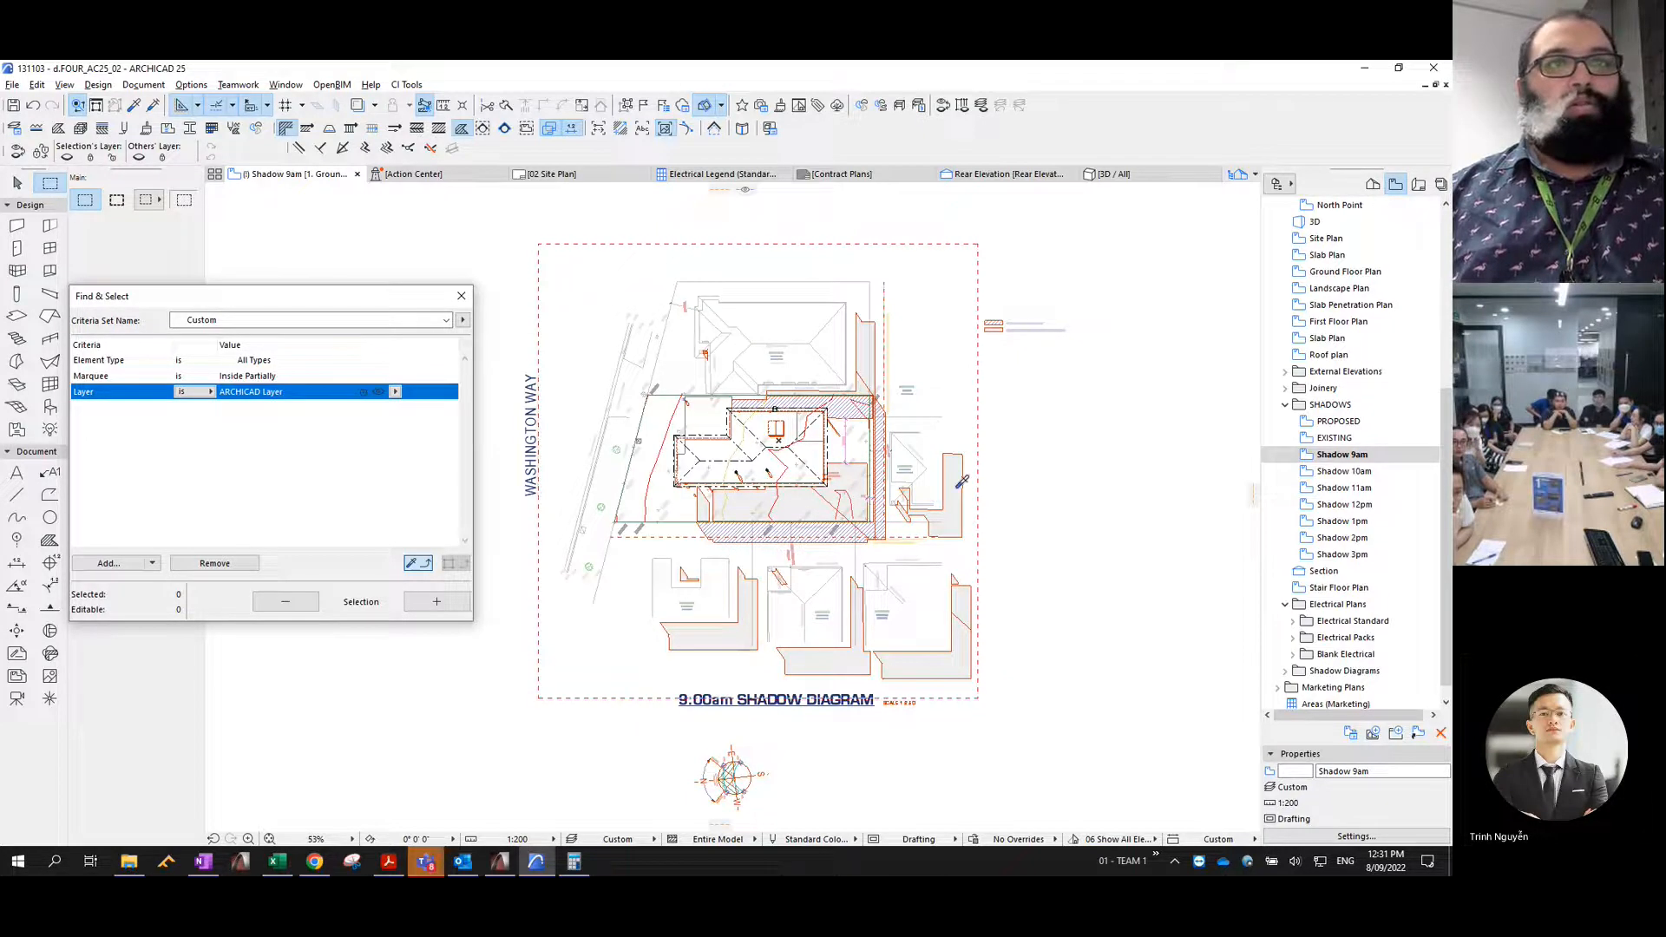
click(446, 600)
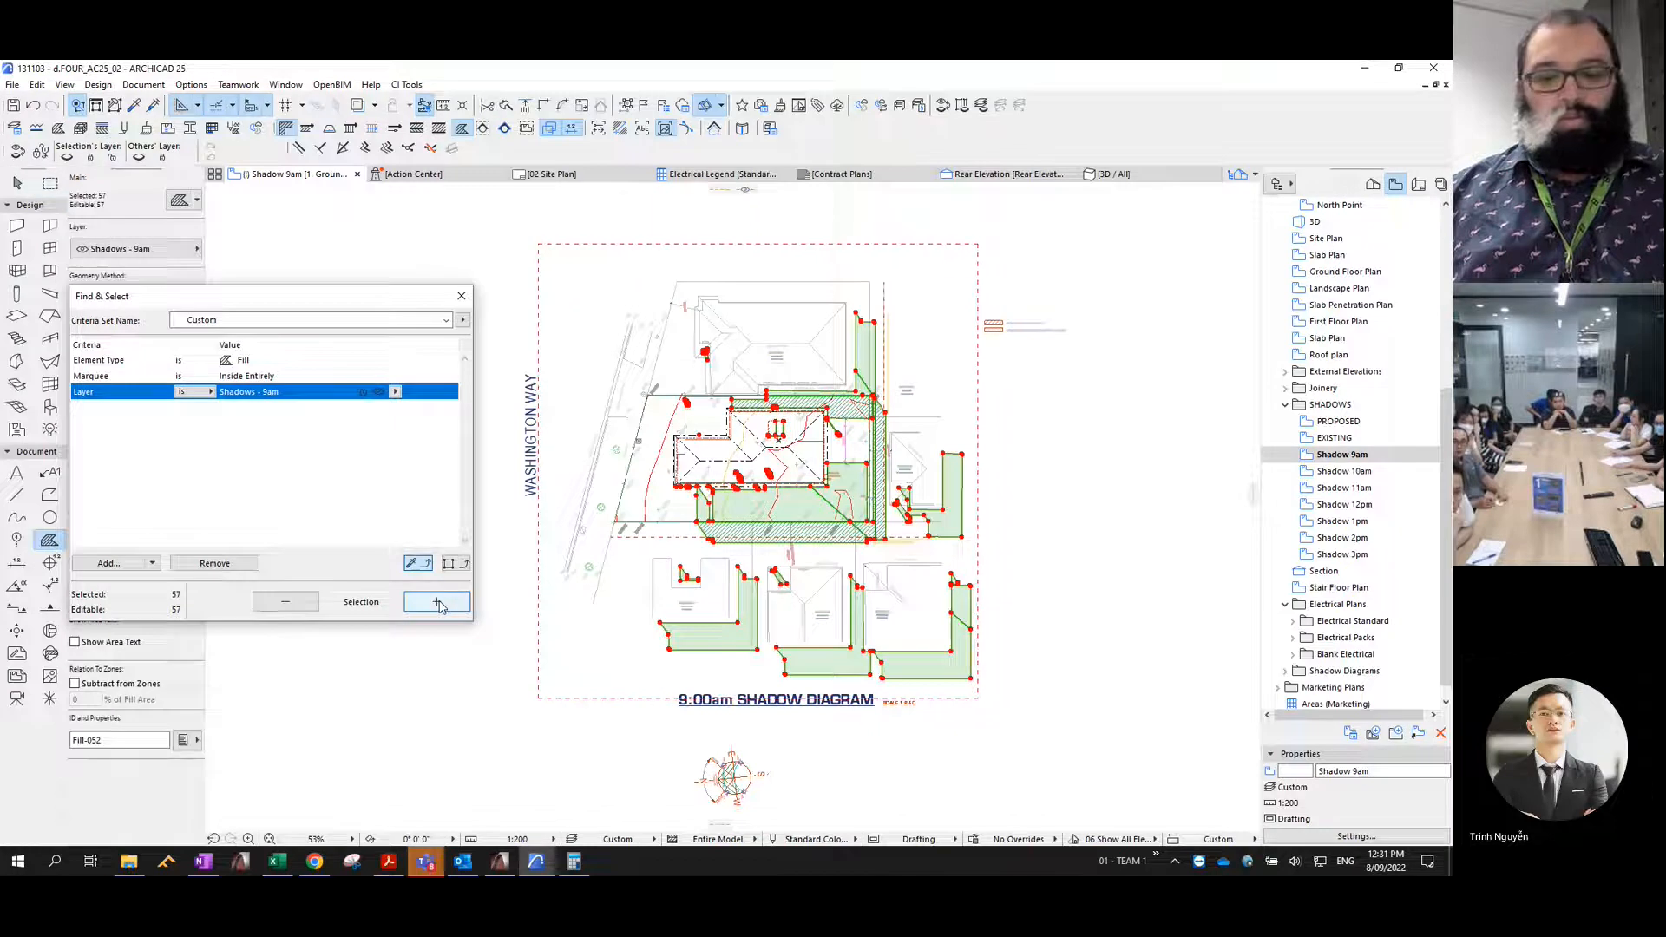
key(Delete)
- In the Shadow 10am view, match the criteria to the Shadow 10am layer and delete all its fills inside the marquee
click(1341, 473)
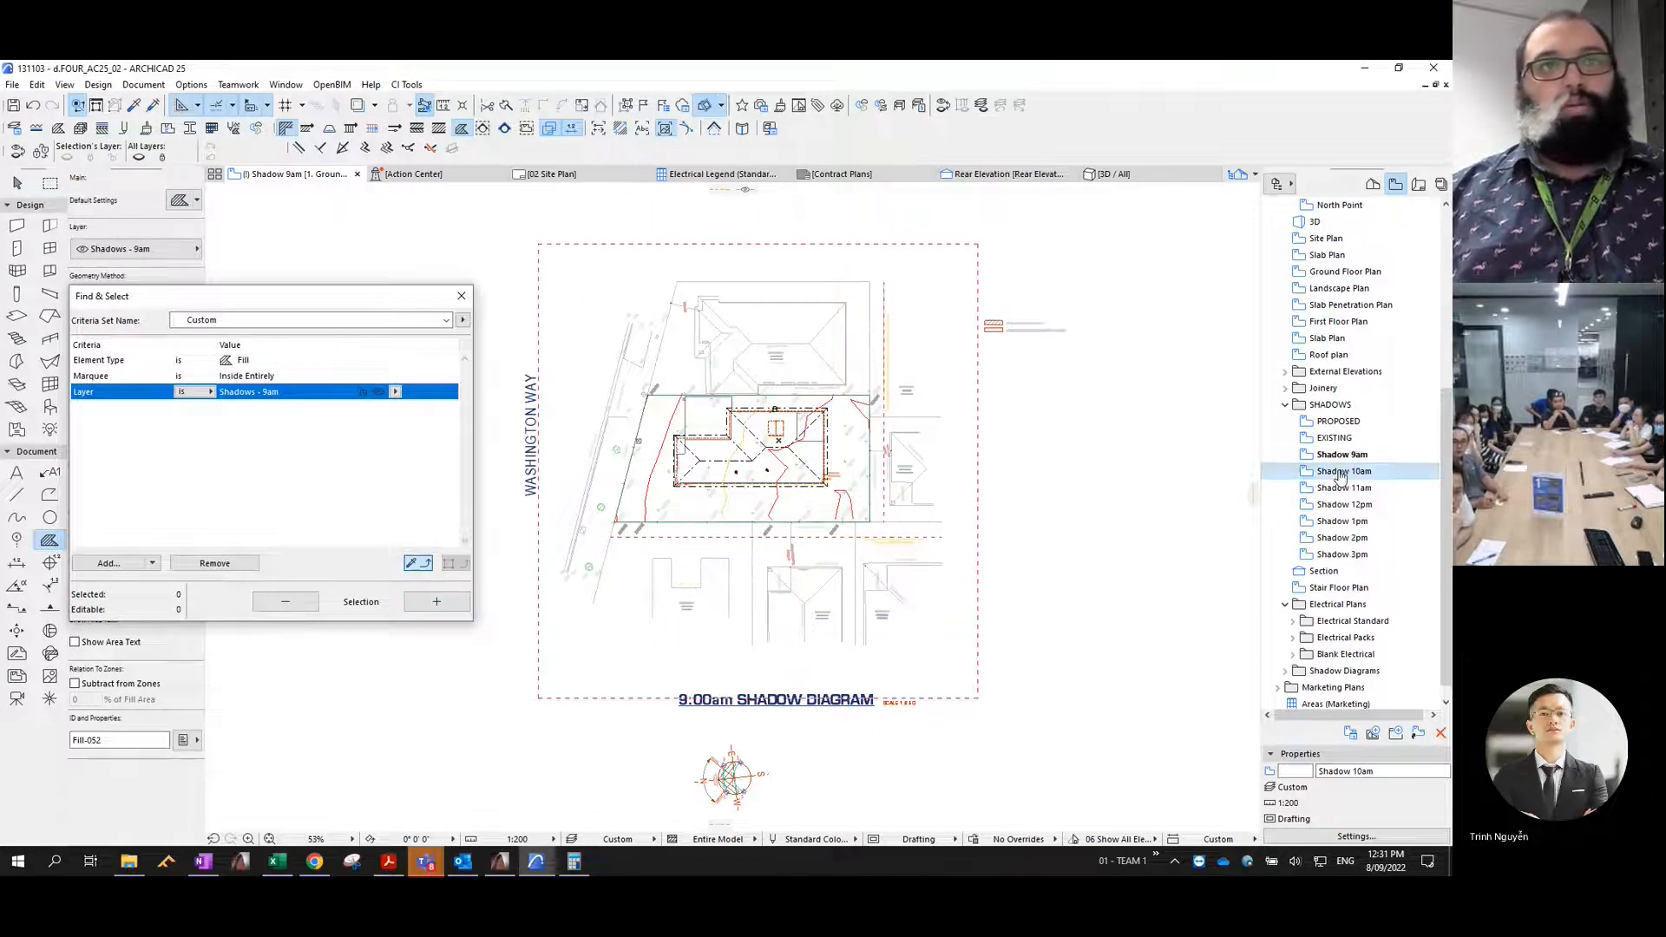
alt+click(1039, 589)
click(443, 602)
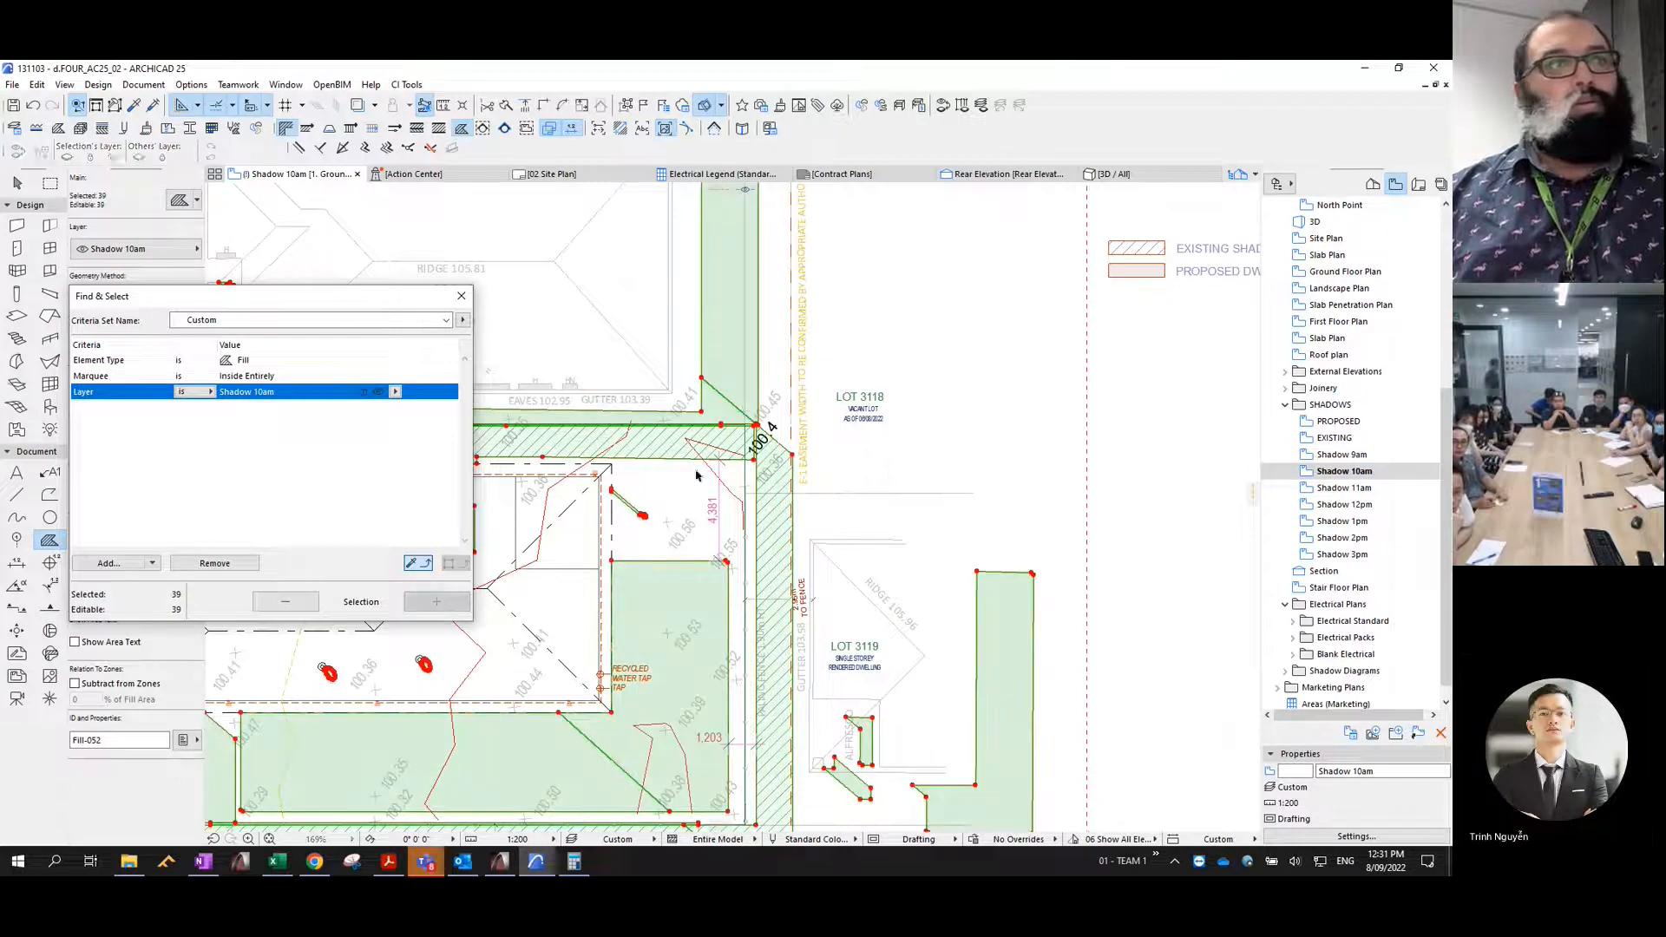
key(Delete)
- In the Shadow 11am view, match the criteria to the Shadow 11am layer and delete all its fills inside the marquee
double_click(1361, 491)
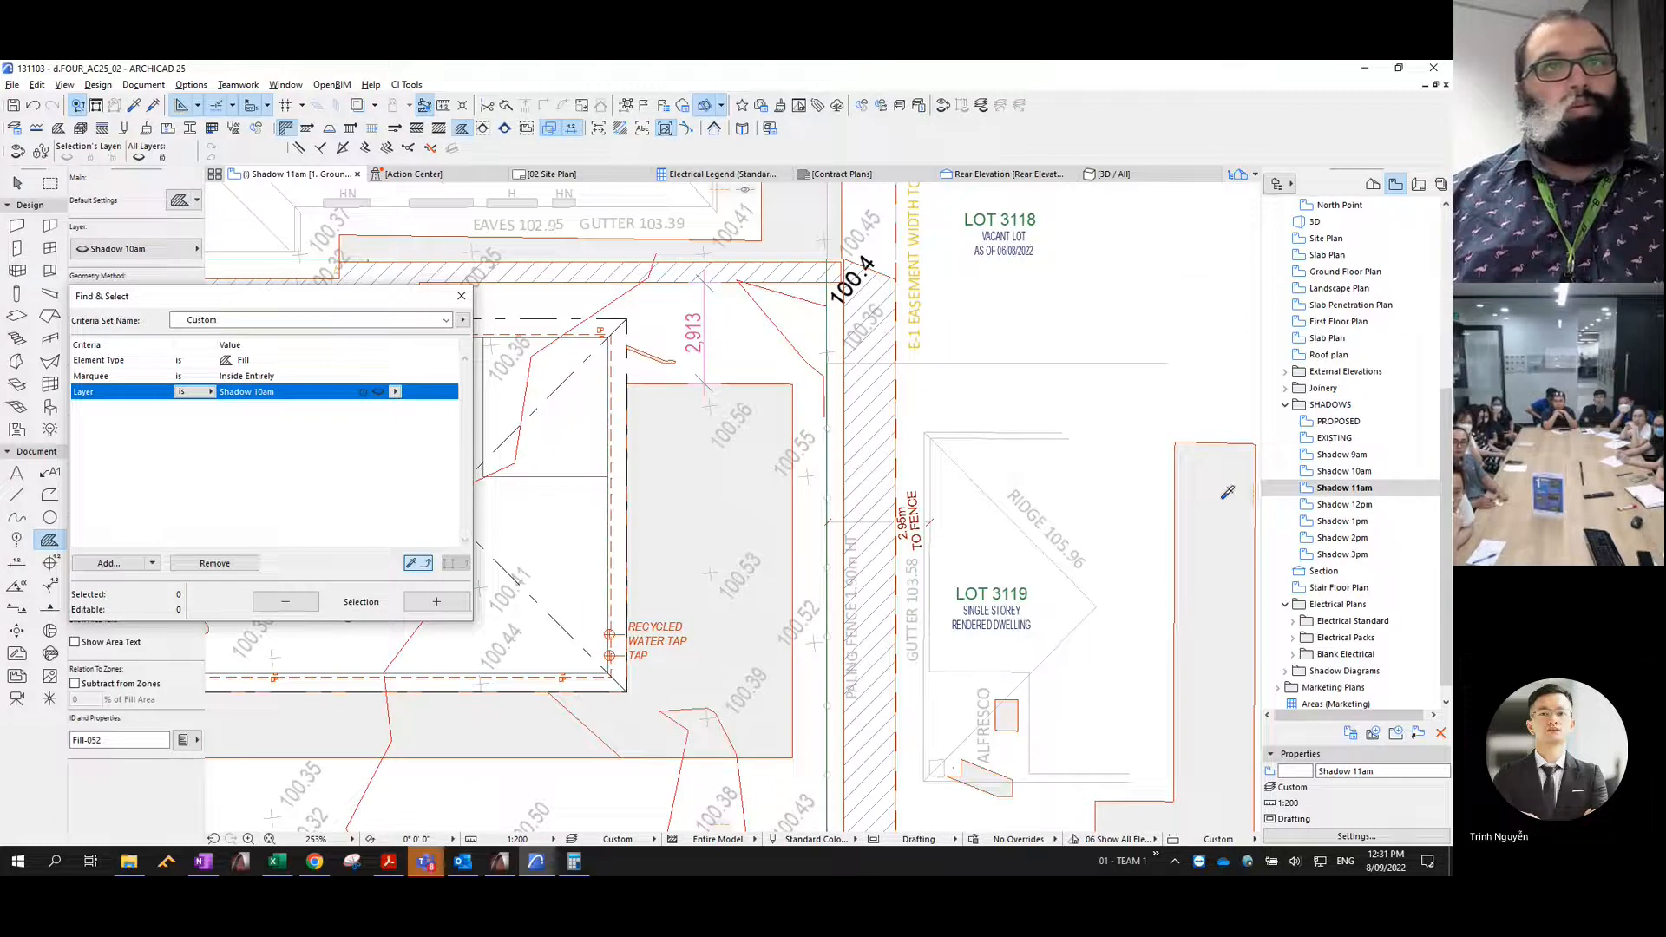
click(436, 602)
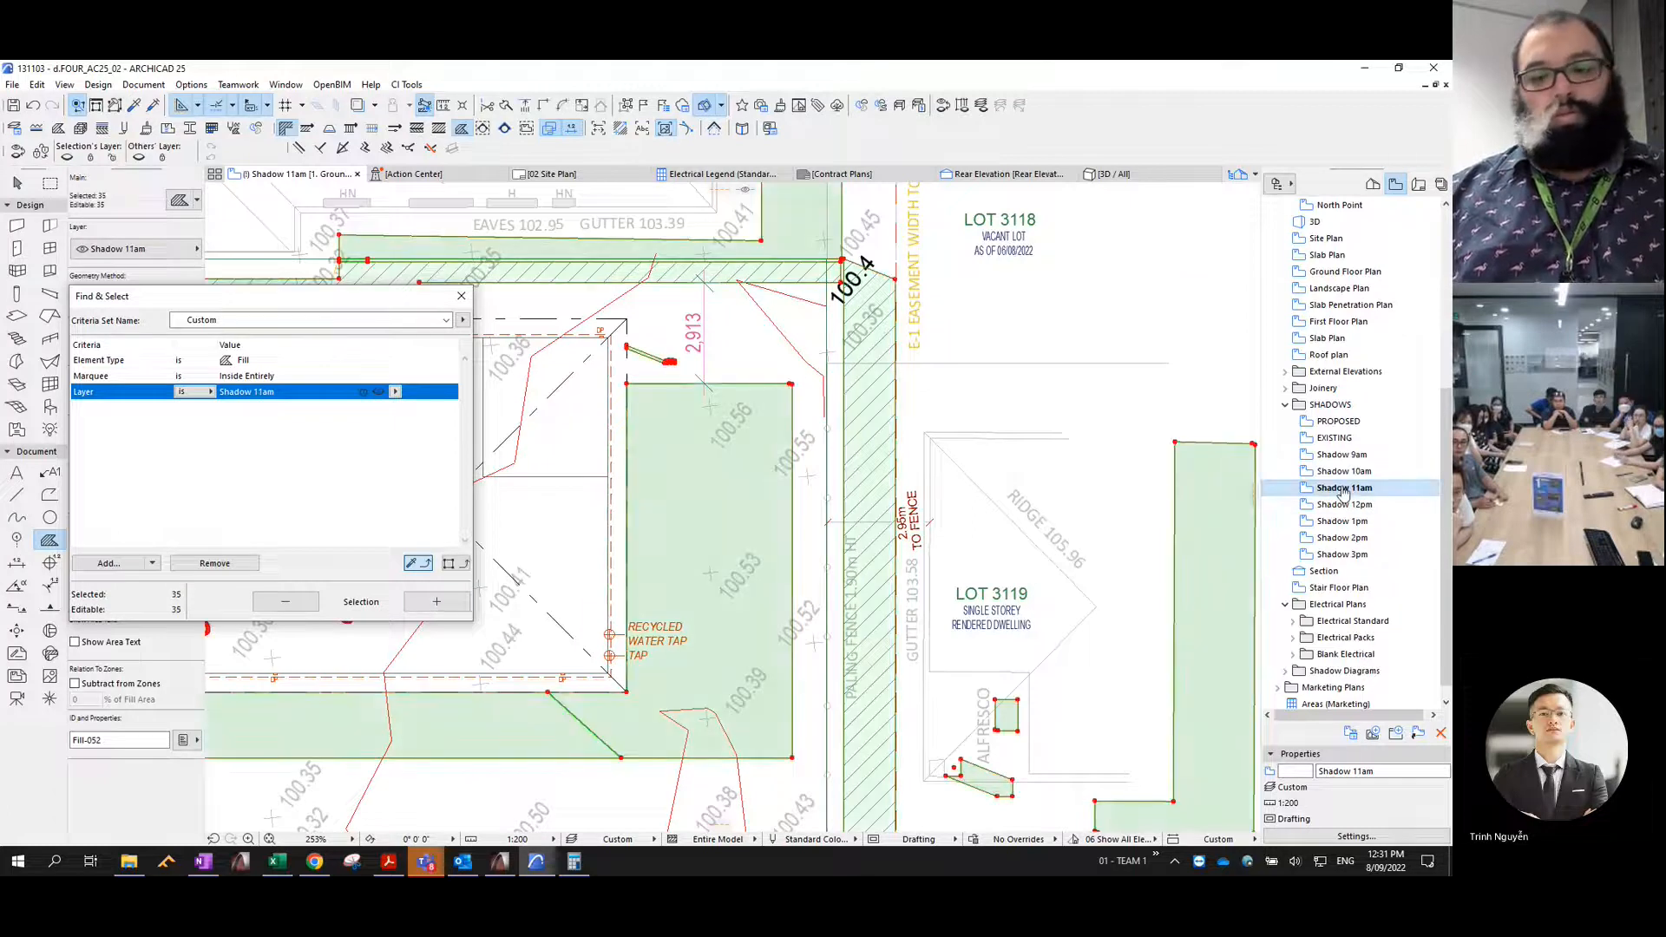
key(Delete)
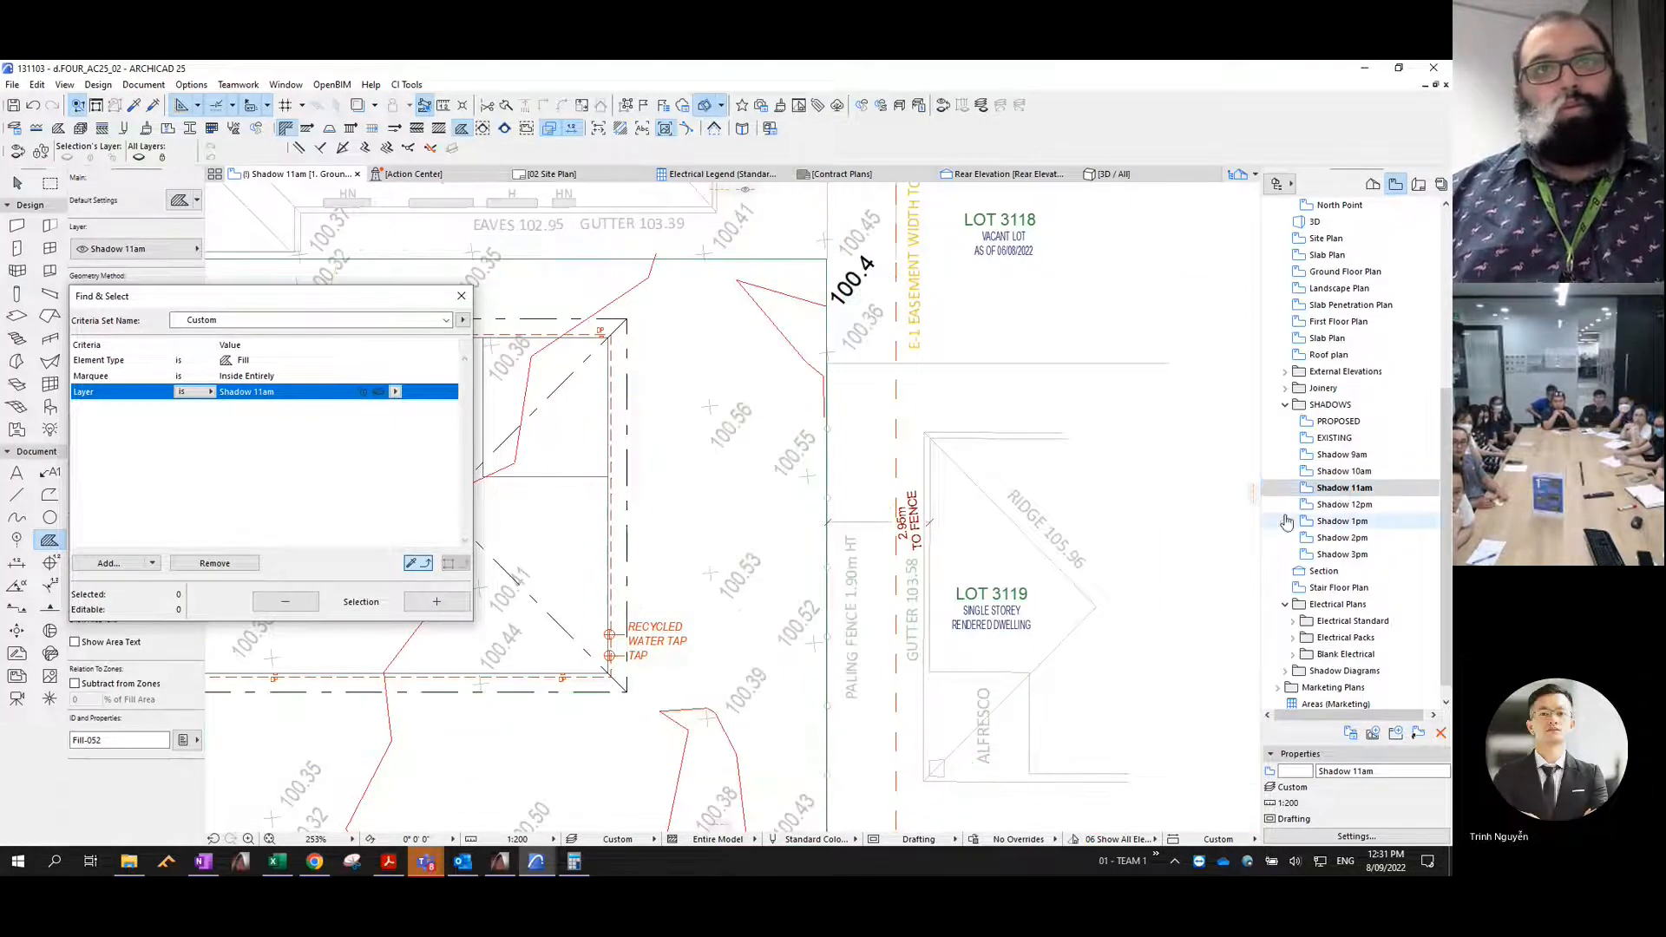
- In the Shadow 12pm view, match the criteria to the Shadows - 12pm layer and delete all its fills inside the marquee
click(1345, 505)
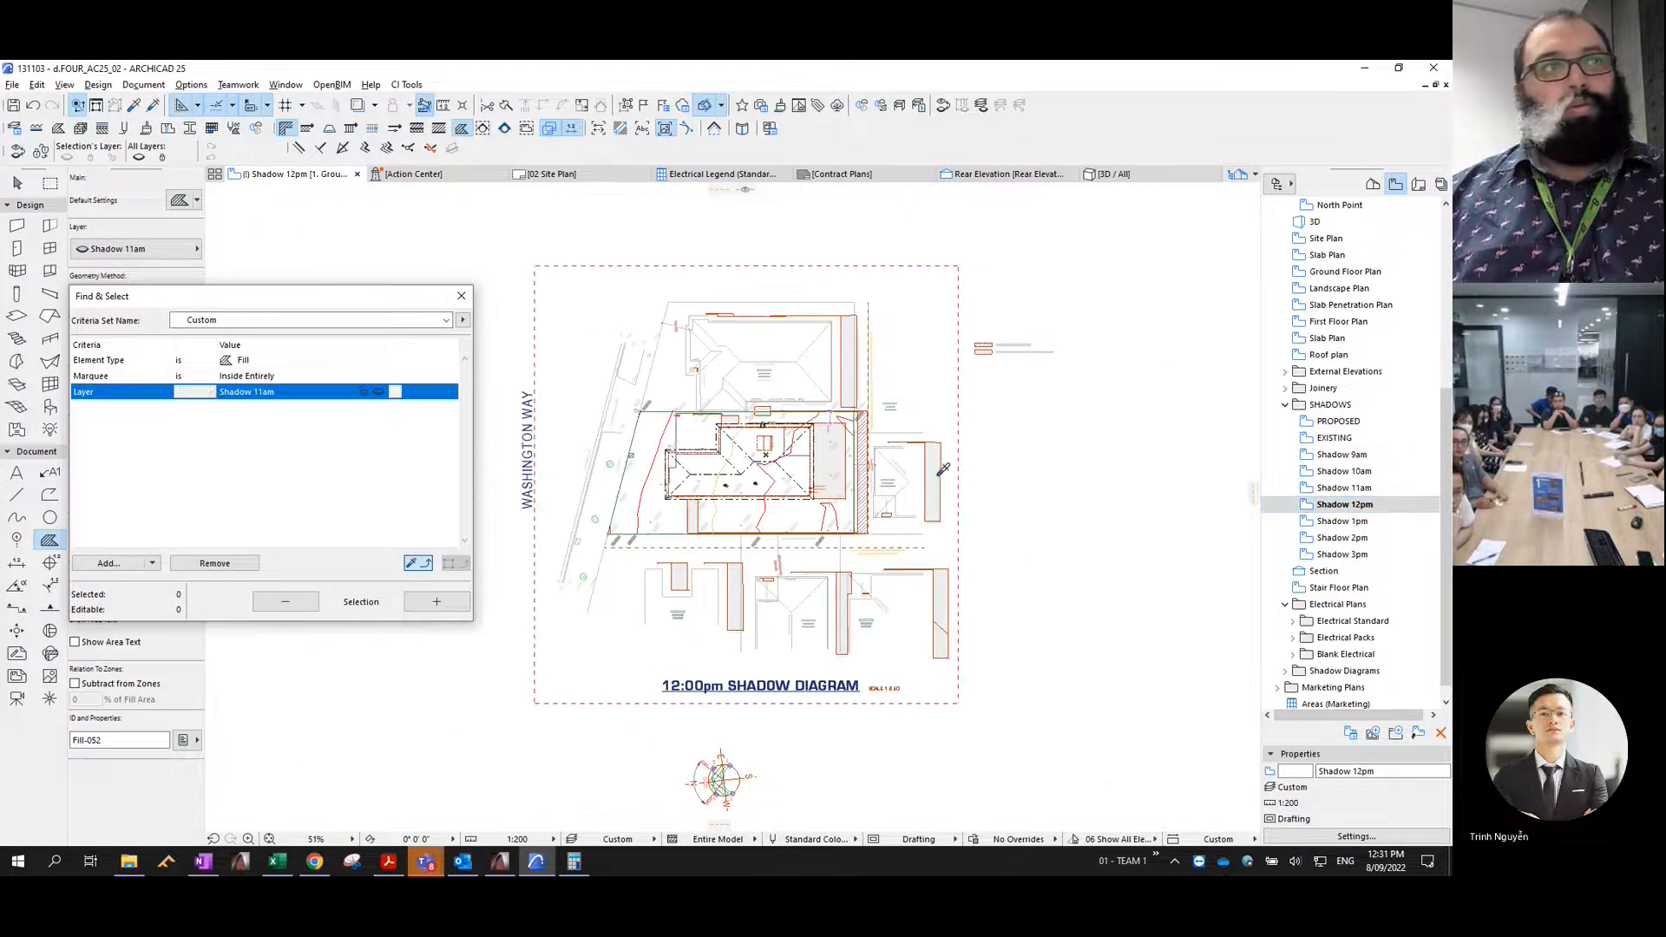
click(468, 601)
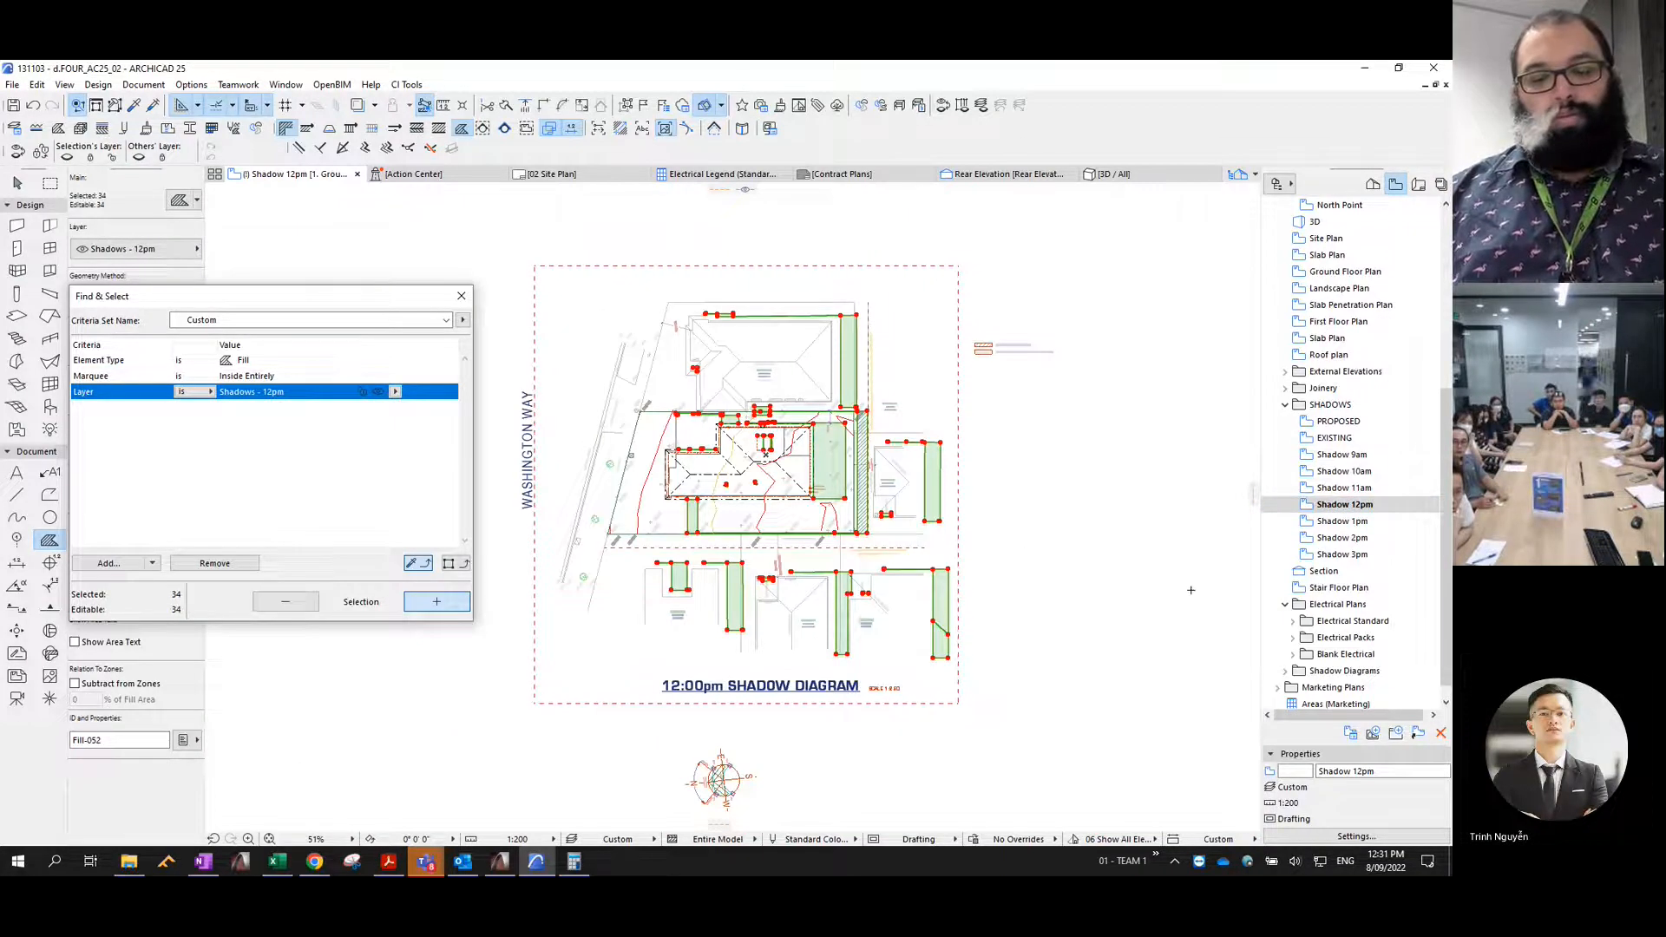
key(Delete)
- In the Shadow 1pm view, match the criteria to the Shadow 1pm layer and delete all its fills inside the marquee
click(1342, 522)
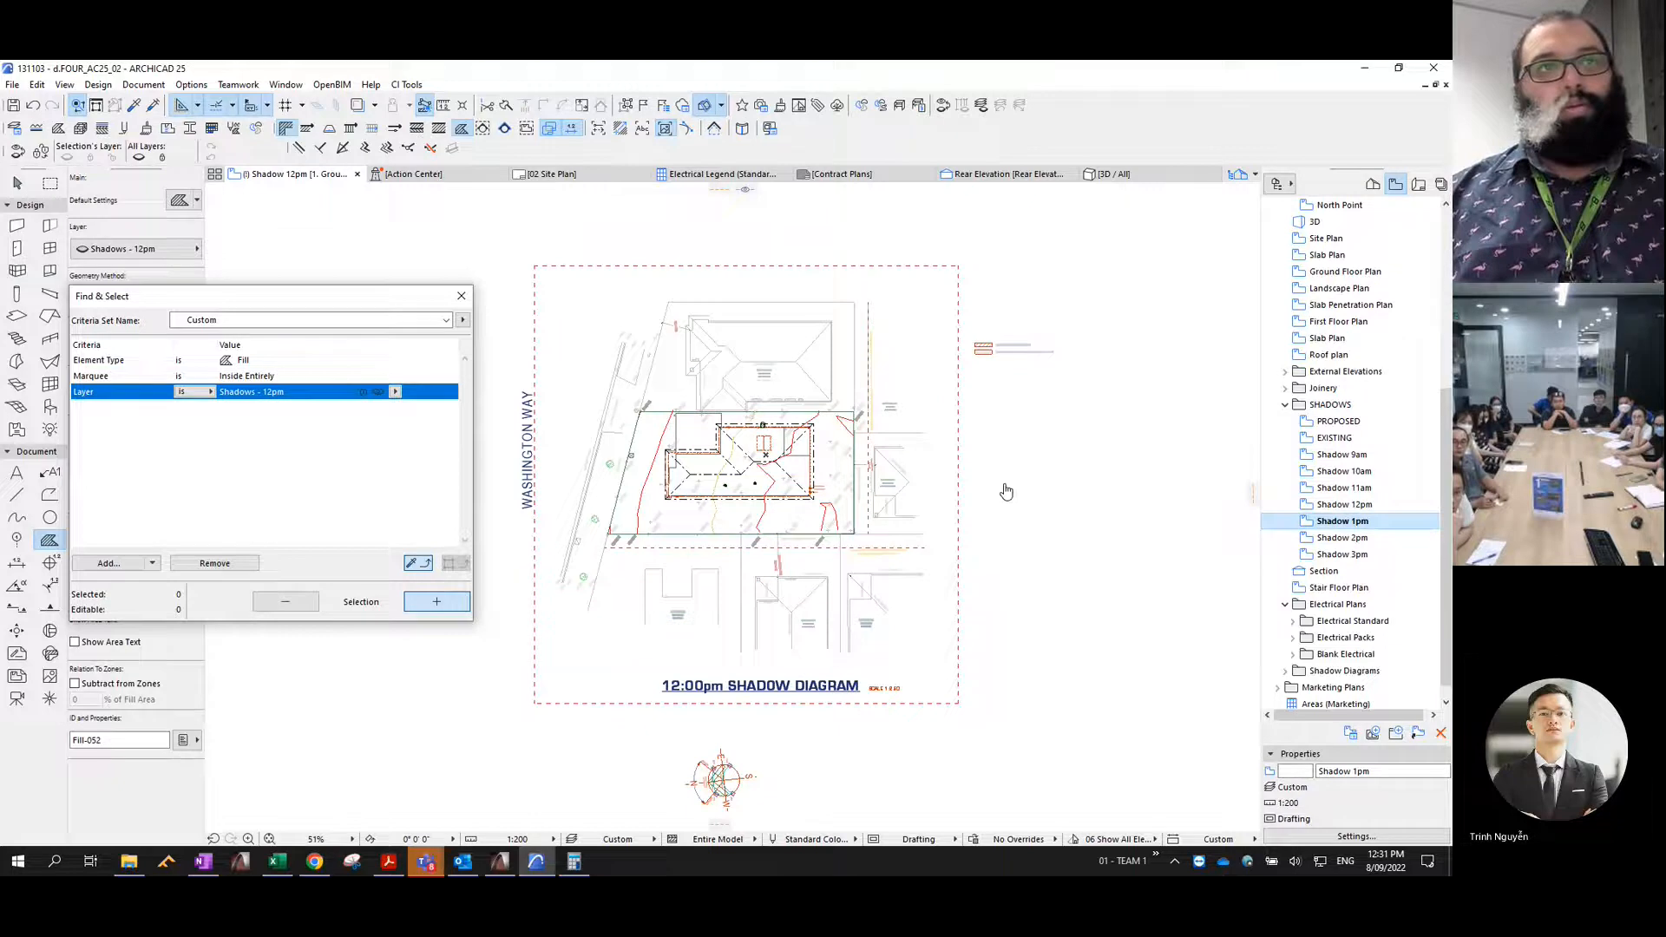
click(435, 601)
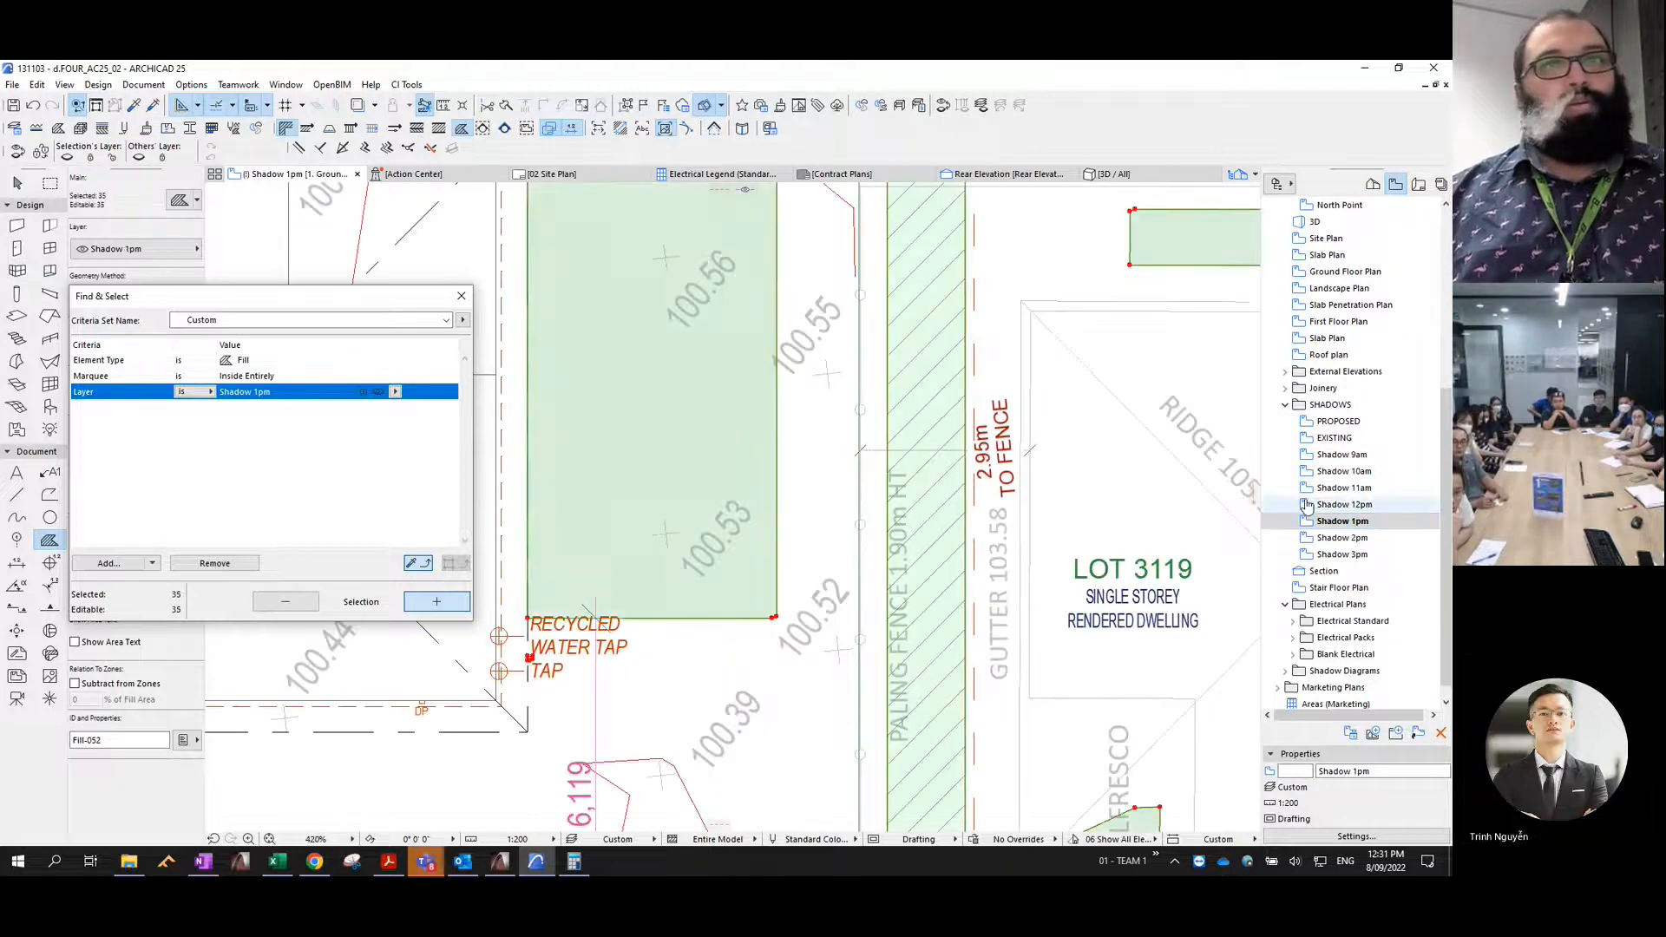
- In the Shadow 2pm view, match the criteria to the Shadow 2pm layer and delete all its fills inside the marquee
click(1345, 539)
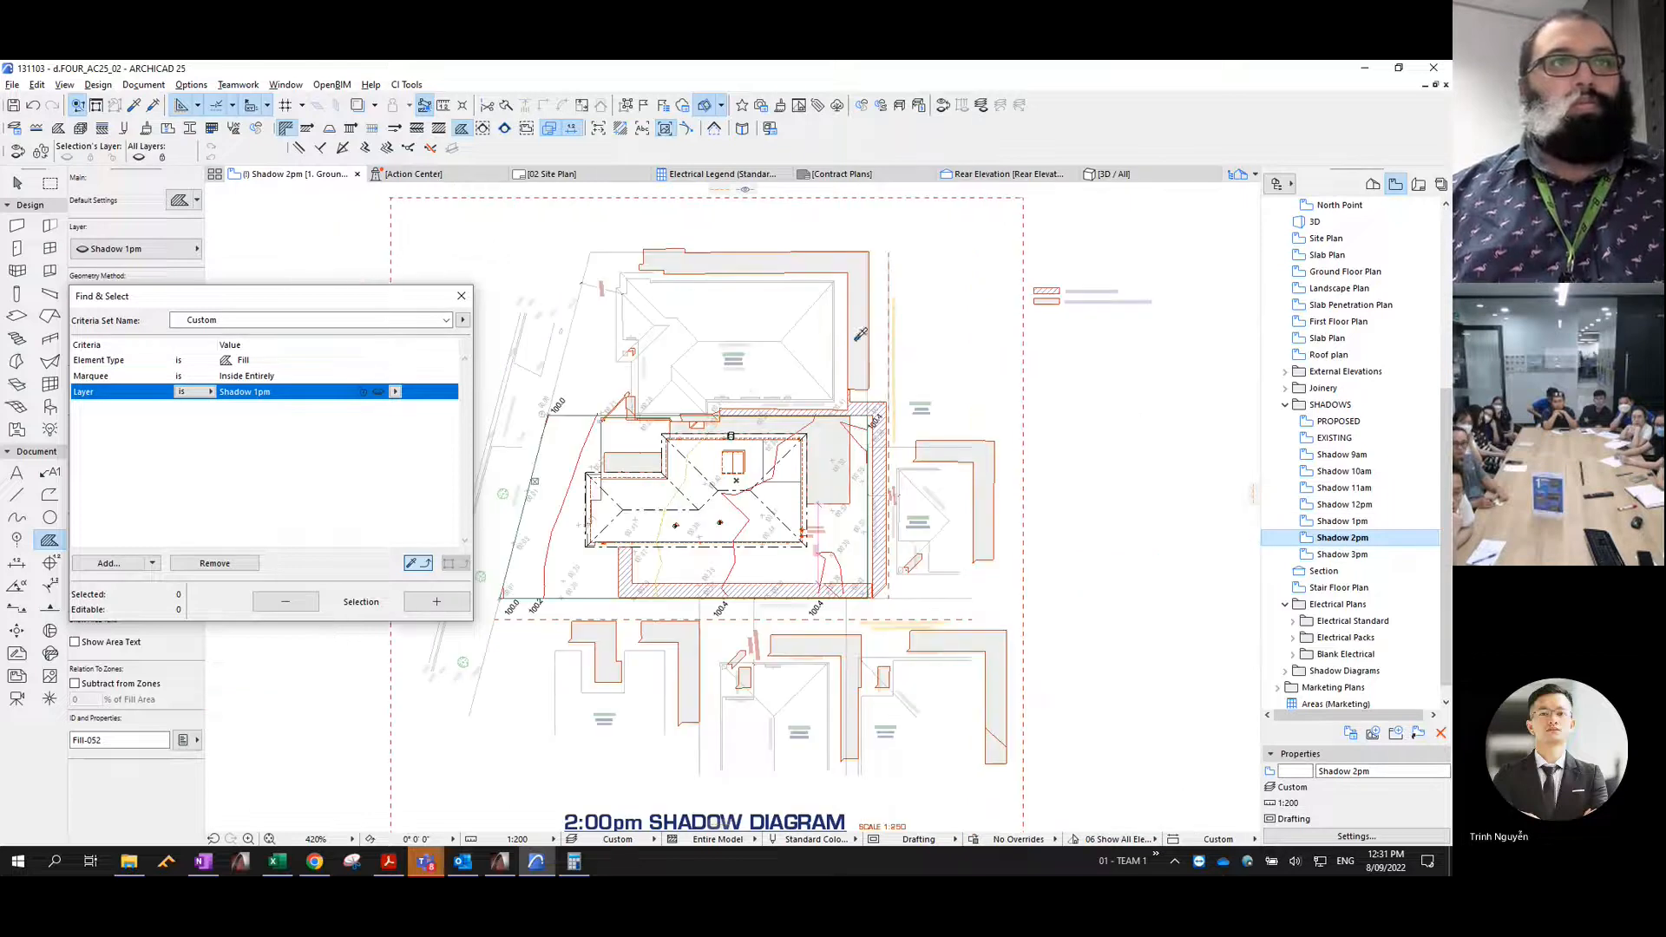
click(437, 601)
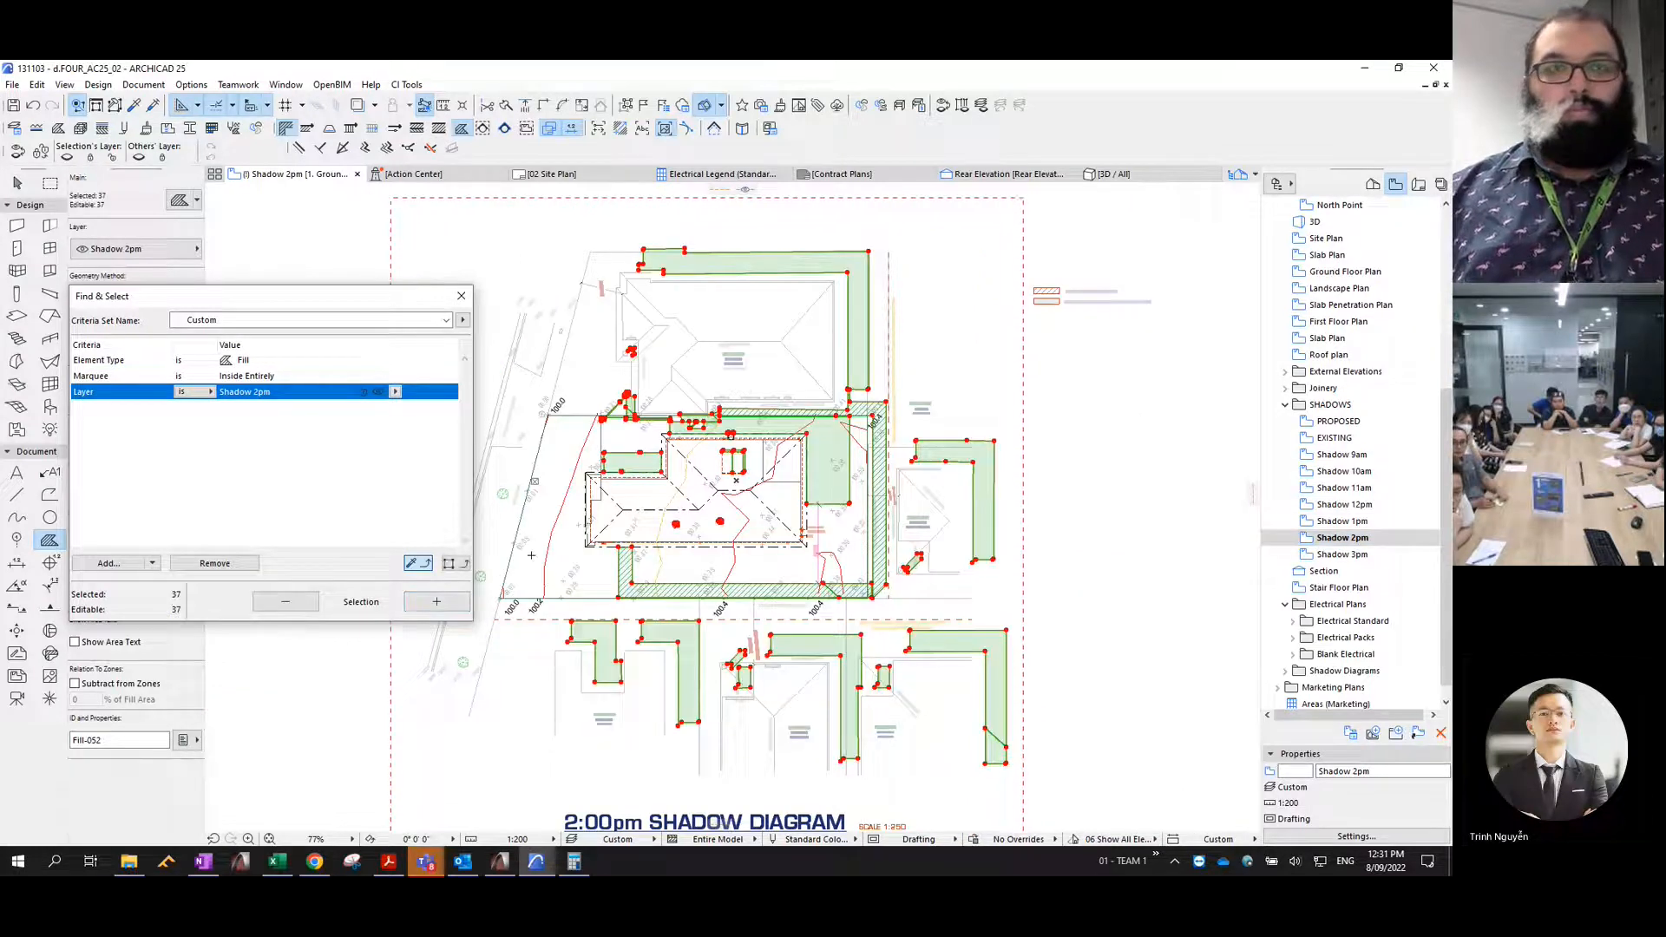
key(Delete)
- In the Shadow 3pm view, match the criteria to the Shadow 3pm layer, delete all its fills inside the marquee, and close Find & Select
click(1333, 556)
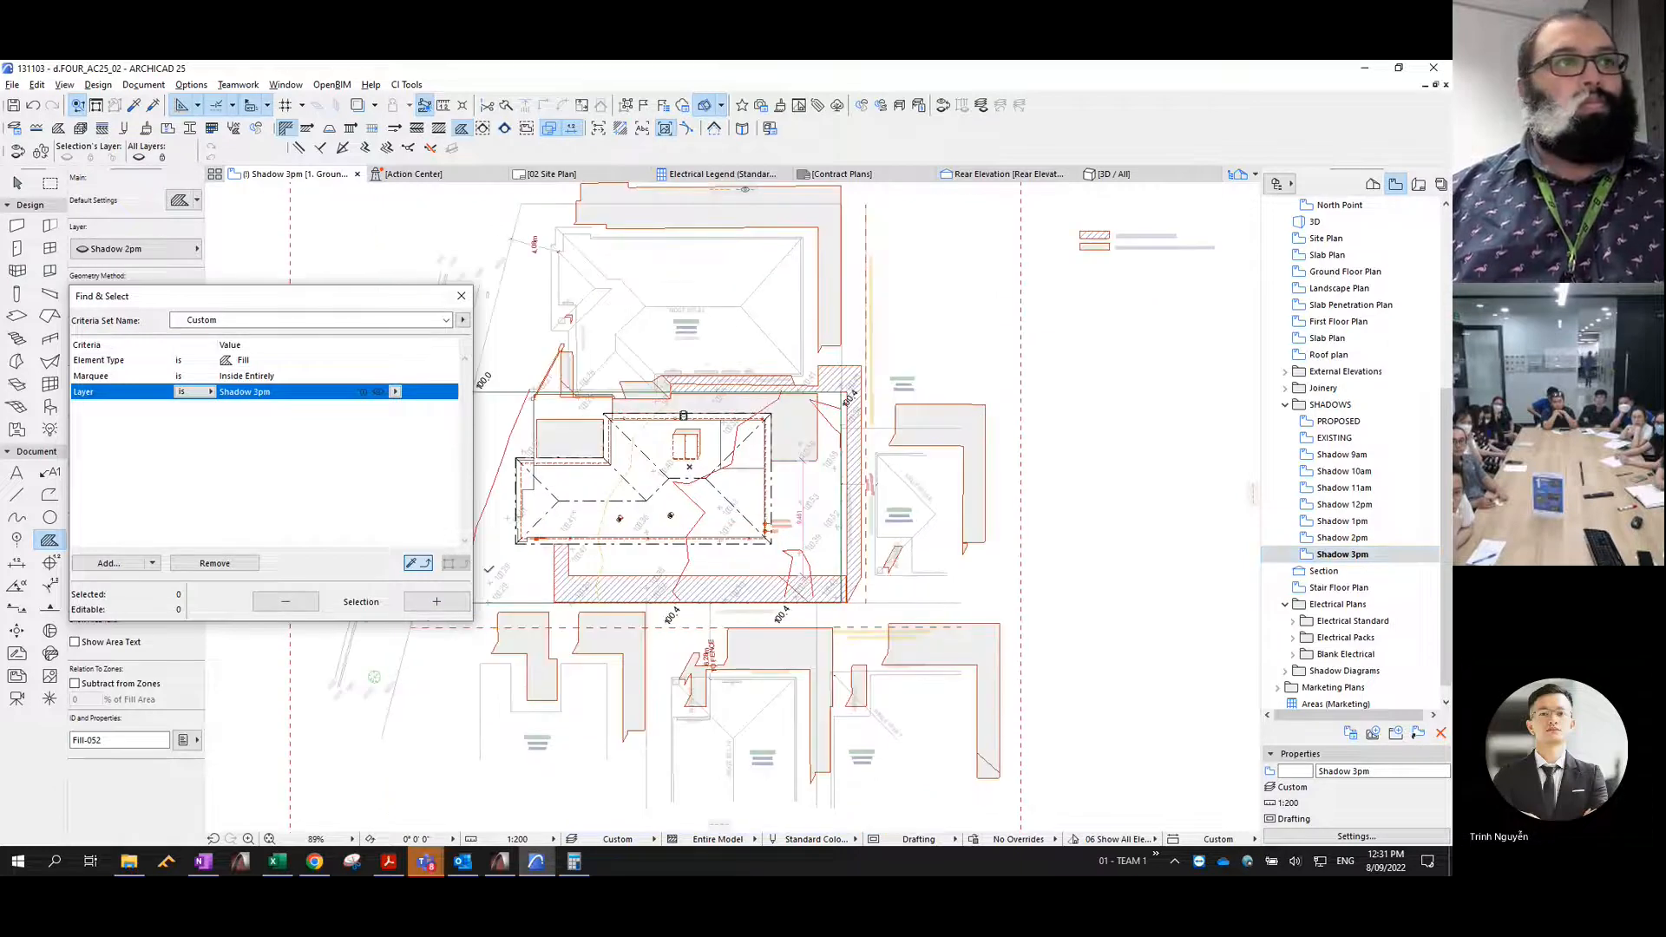
click(433, 603)
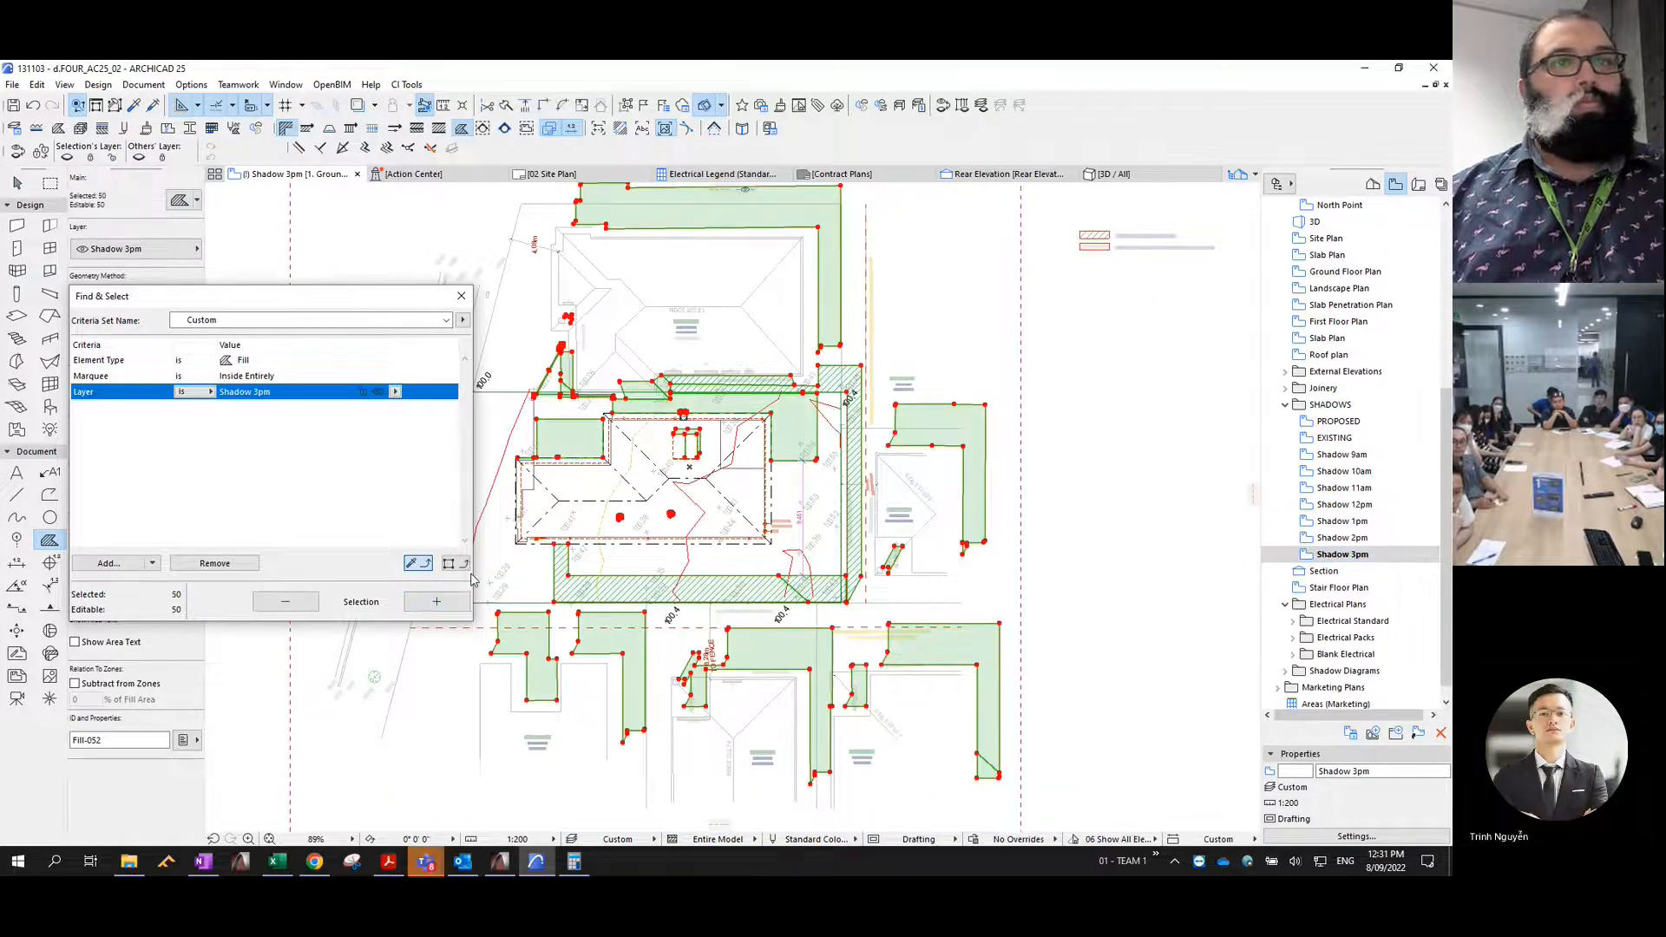
key(Delete)
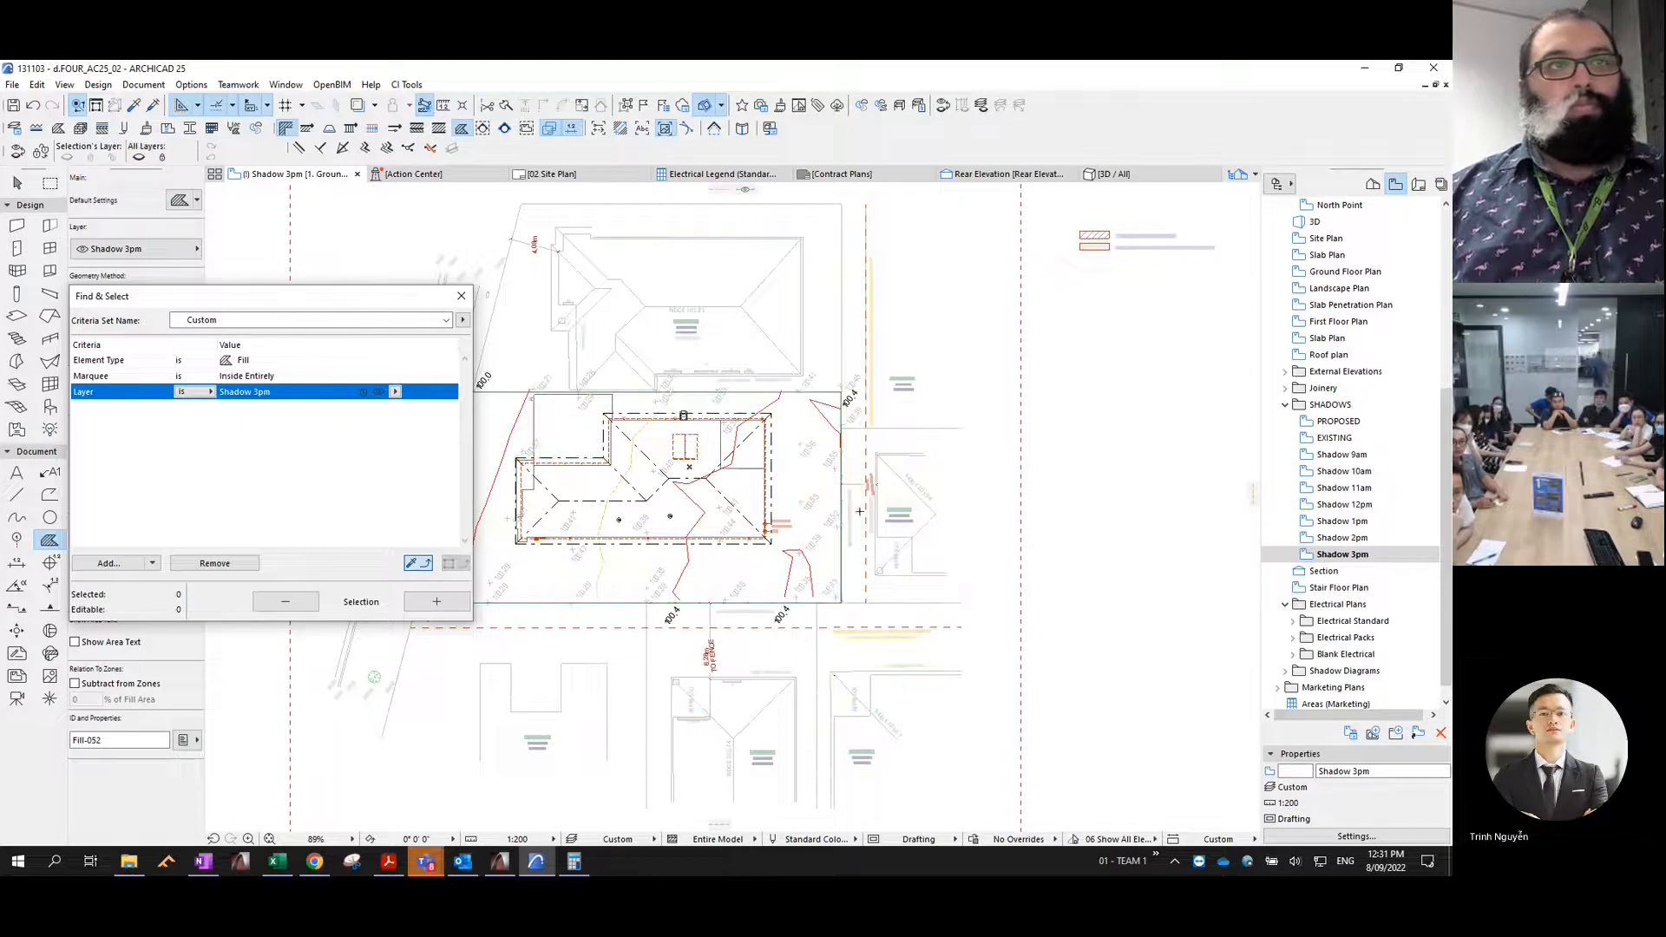
click(435, 602)
key(Escape)
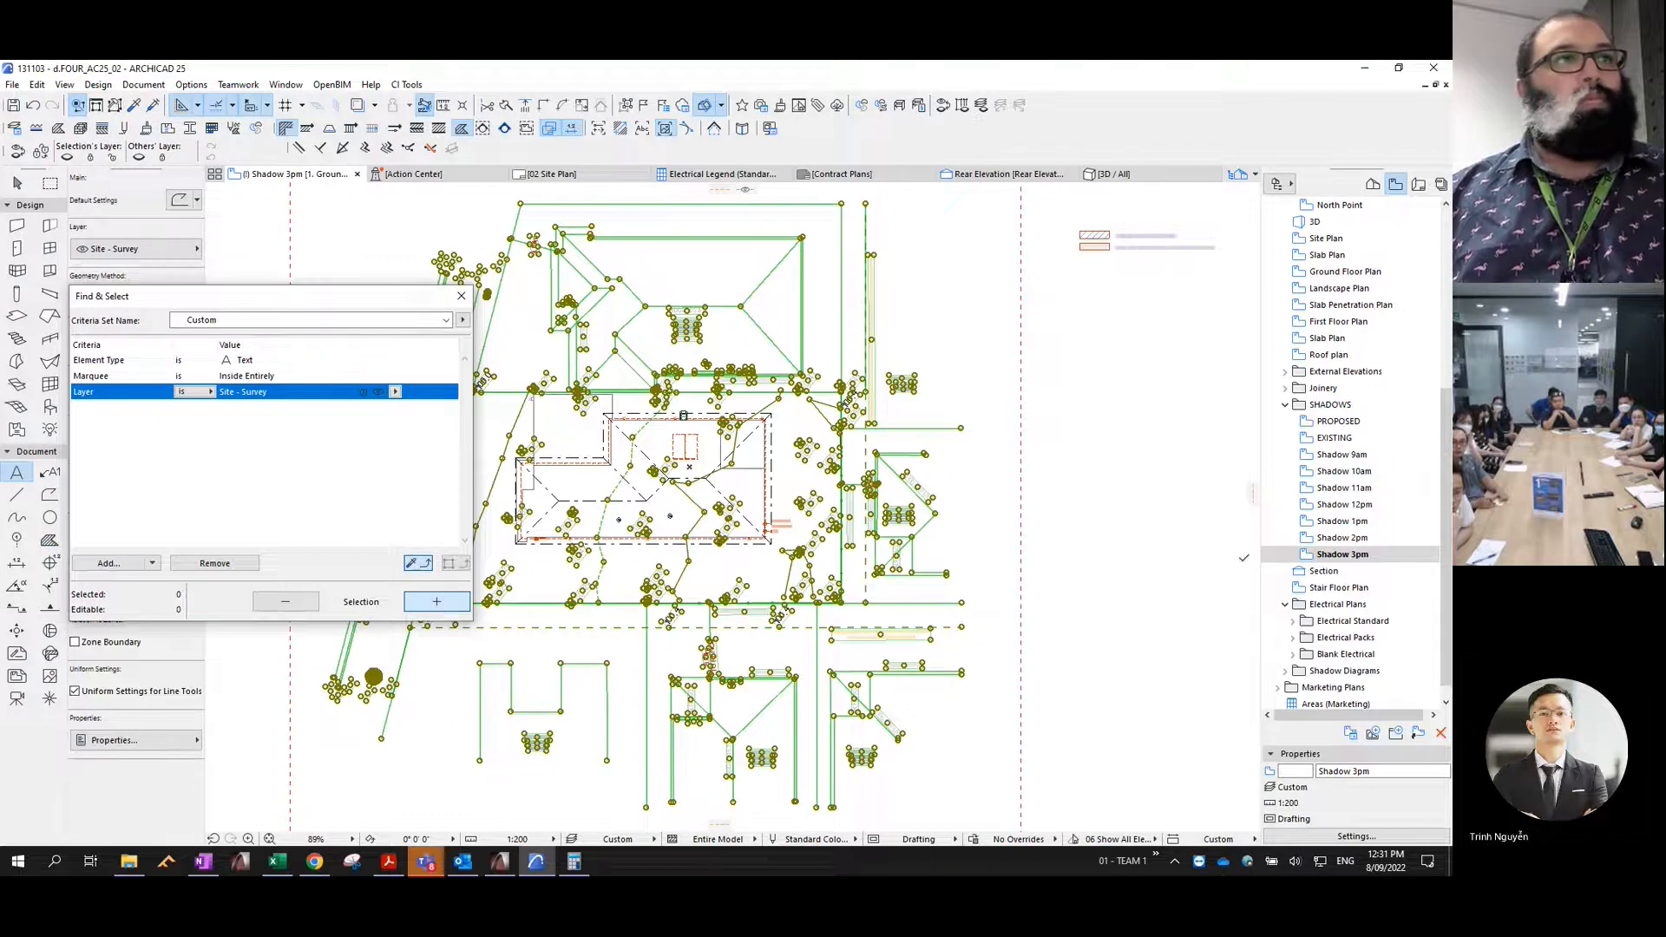
key(Escape)
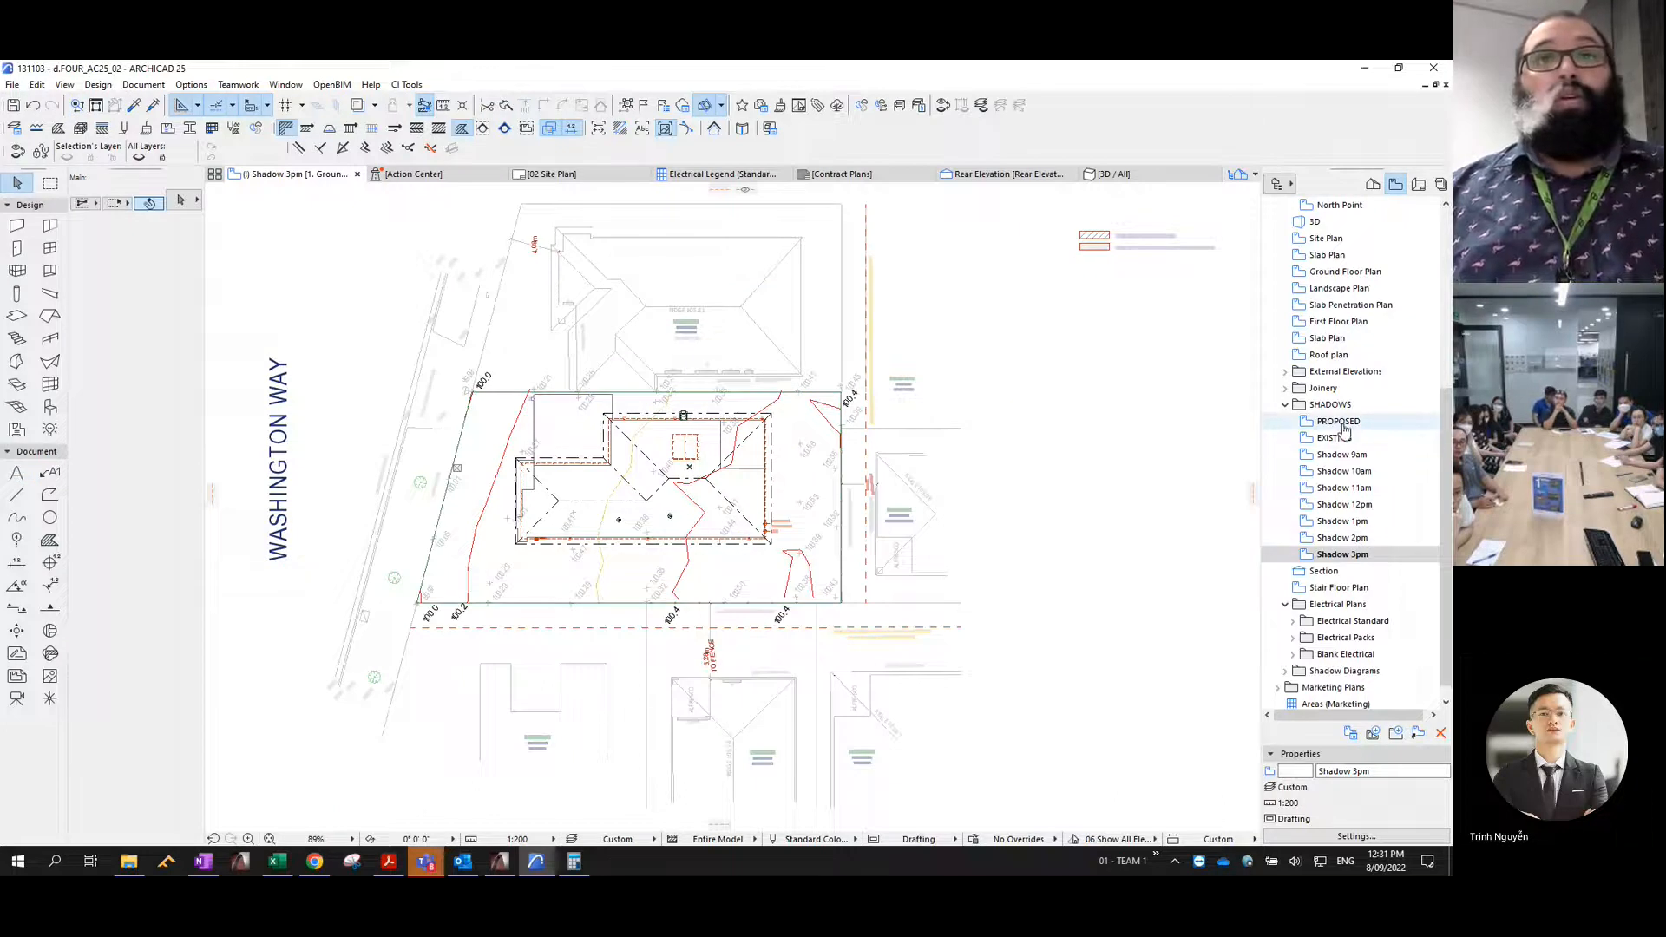
- Open the Site Plan view from the Contract Plans set
click(1341, 423)
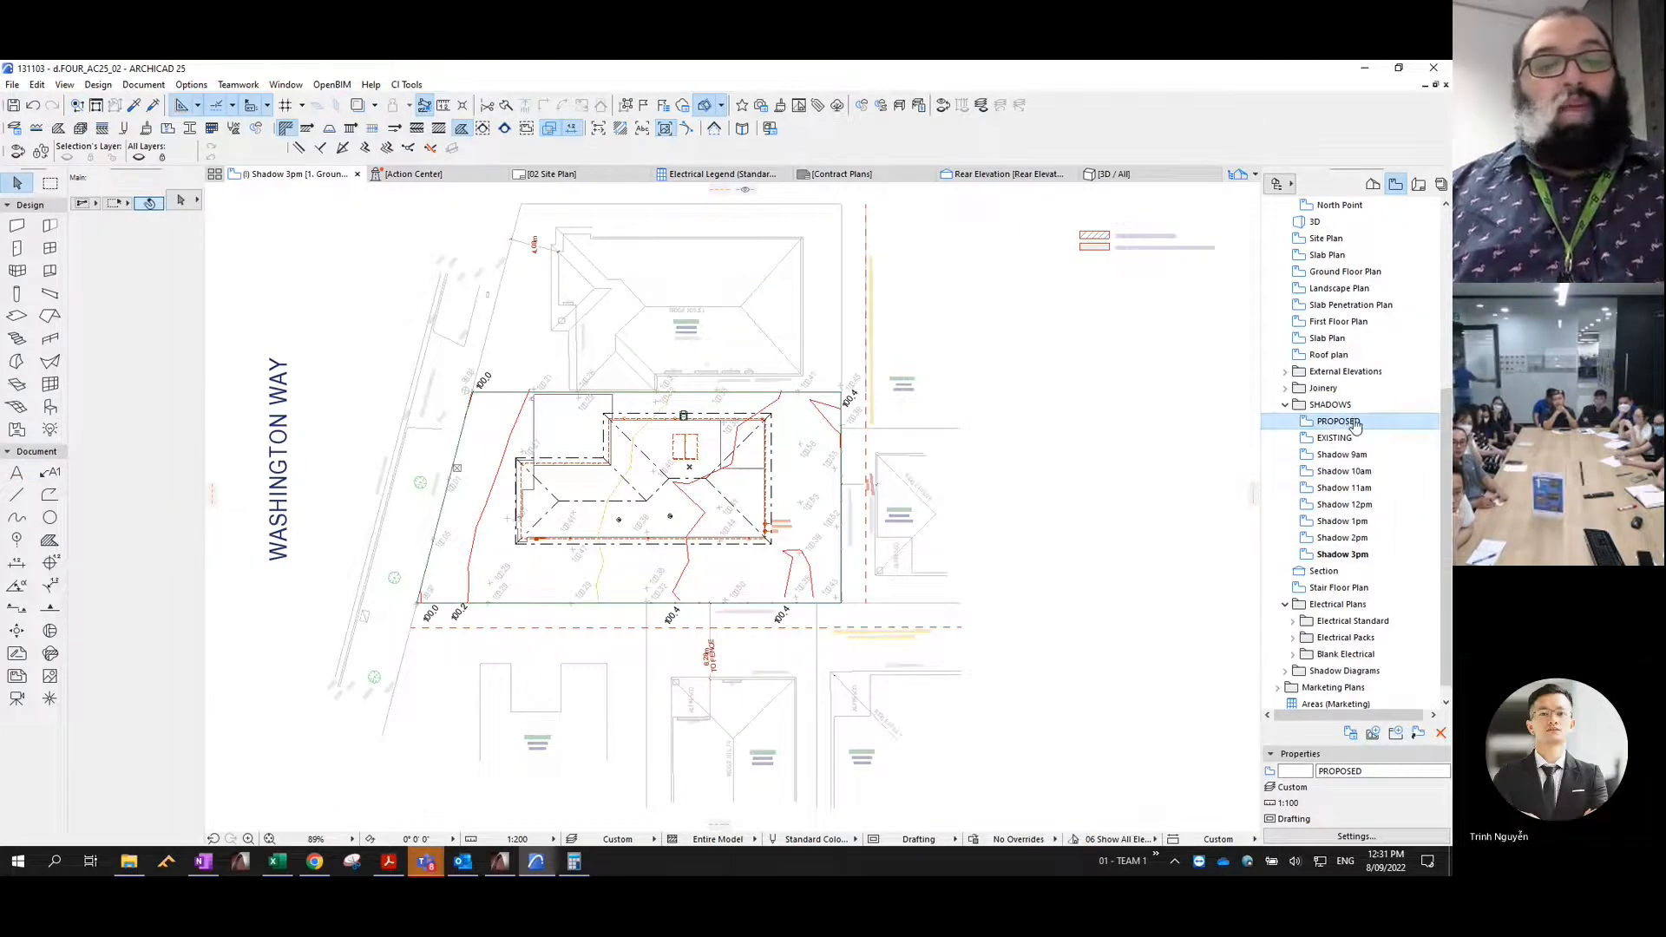
scroll(1354, 295, up, 5)
scroll(1353, 295, up, 1)
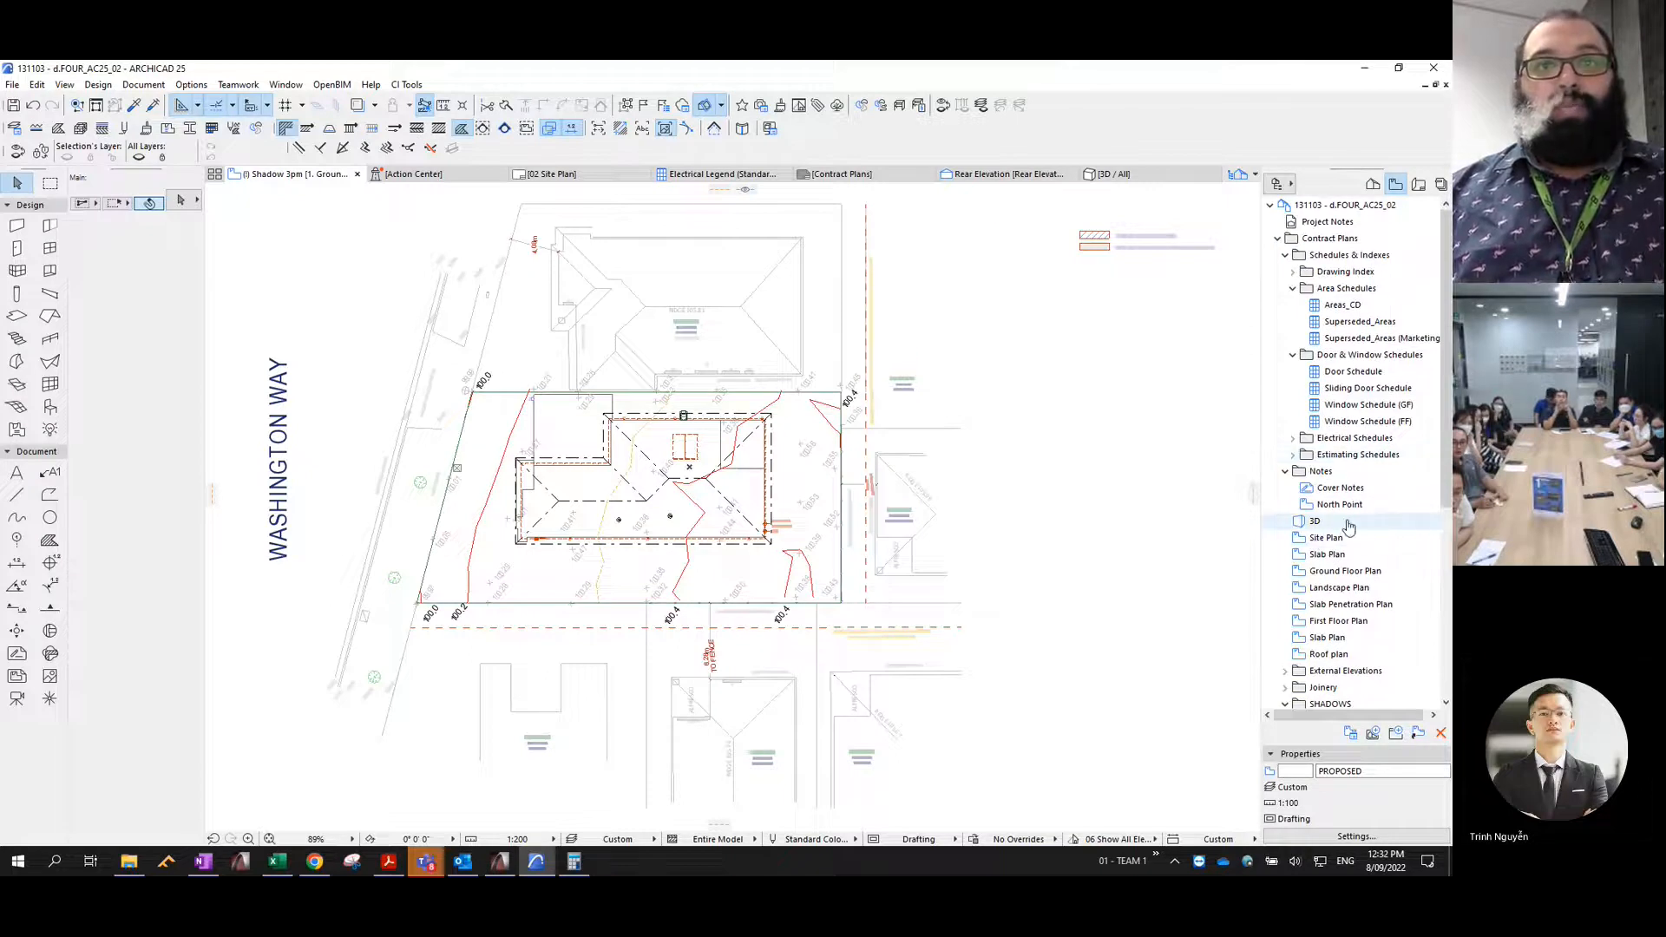
double_click(1326, 538)
scroll(920, 465, down, 4)
scroll(881, 657, up, 4)
middle_drag(1004, 545, 909, 569)
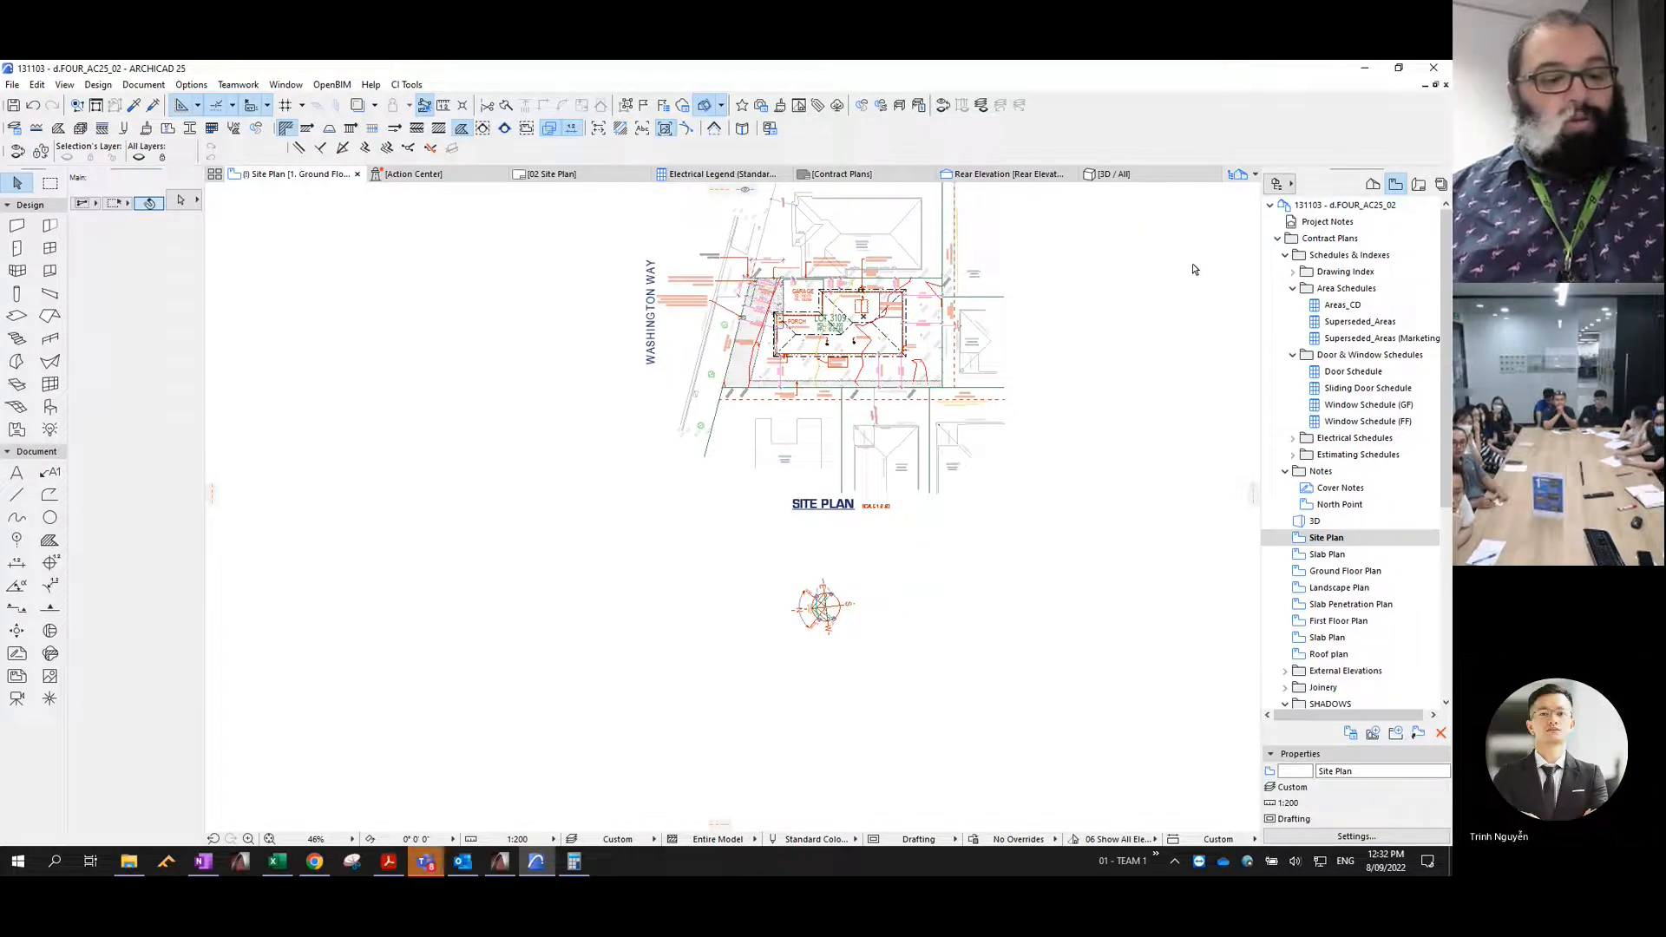
key(XF86AudioRaiseVolume)
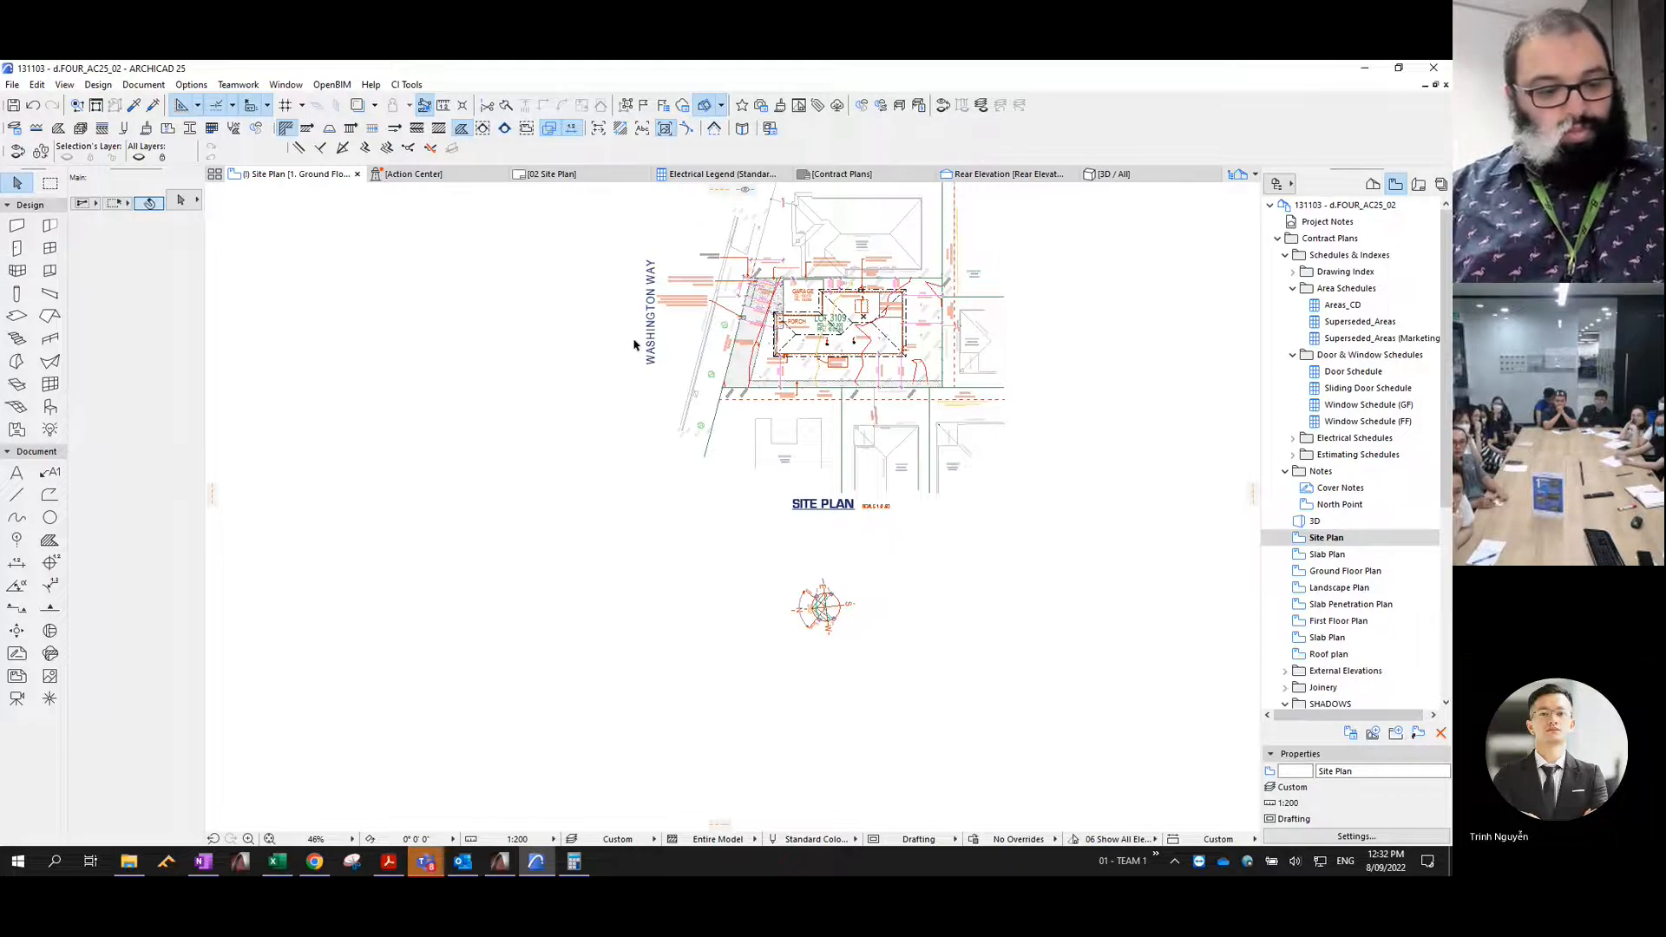
key(ctrl+shift+F3)
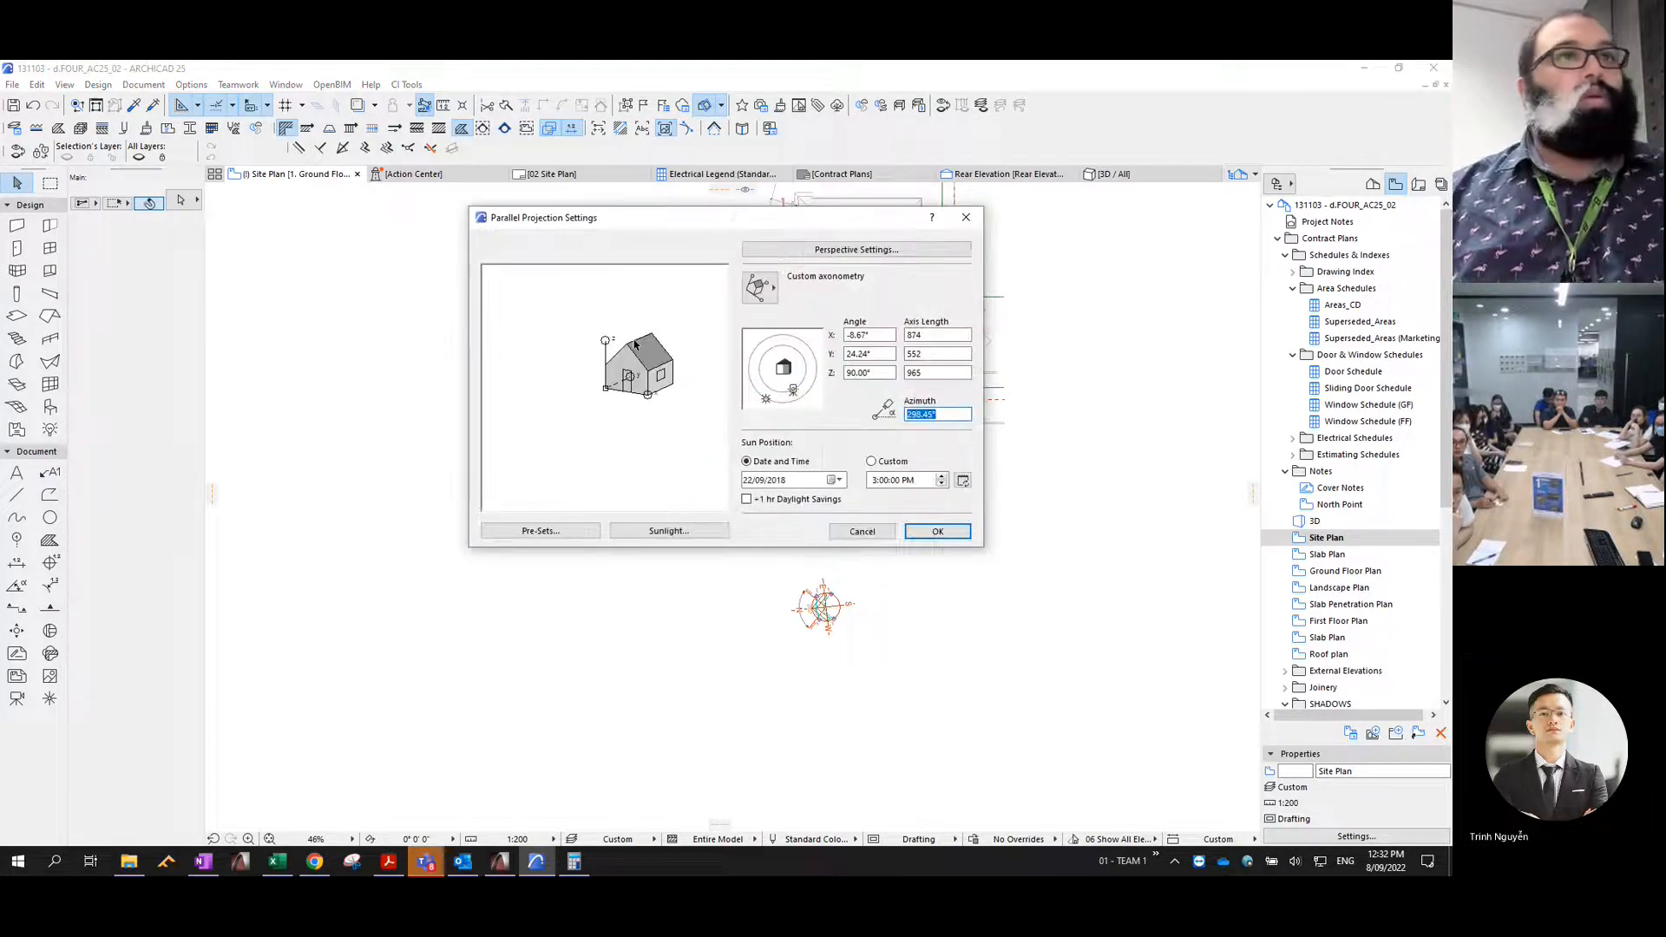
click(759, 289)
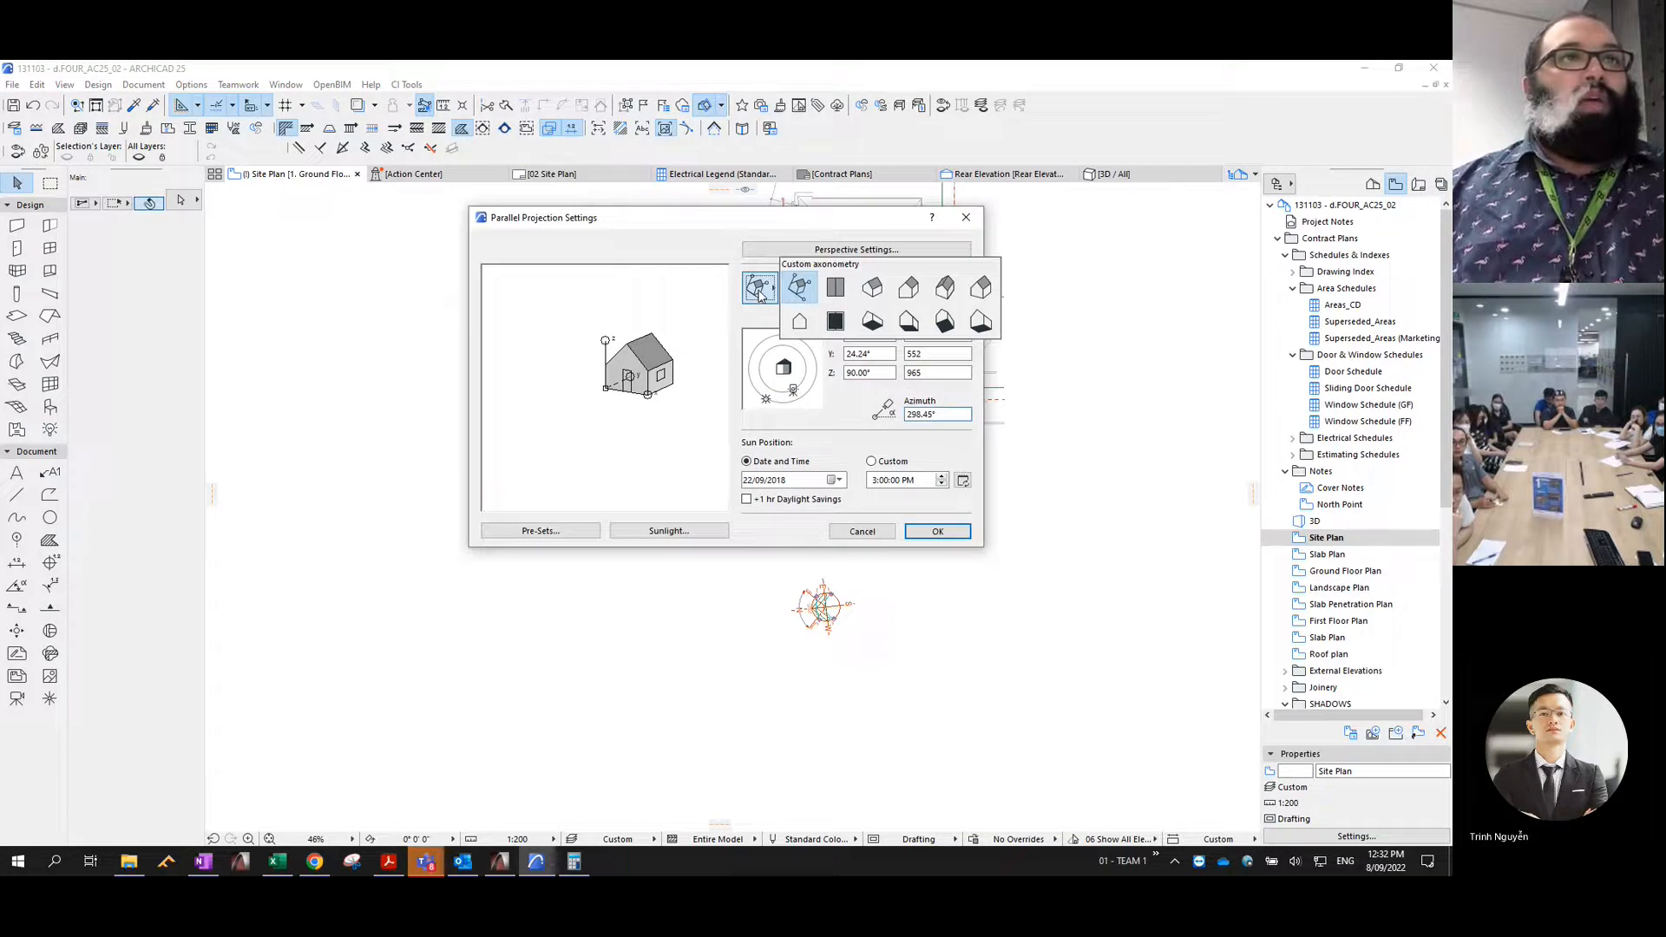
click(578, 232)
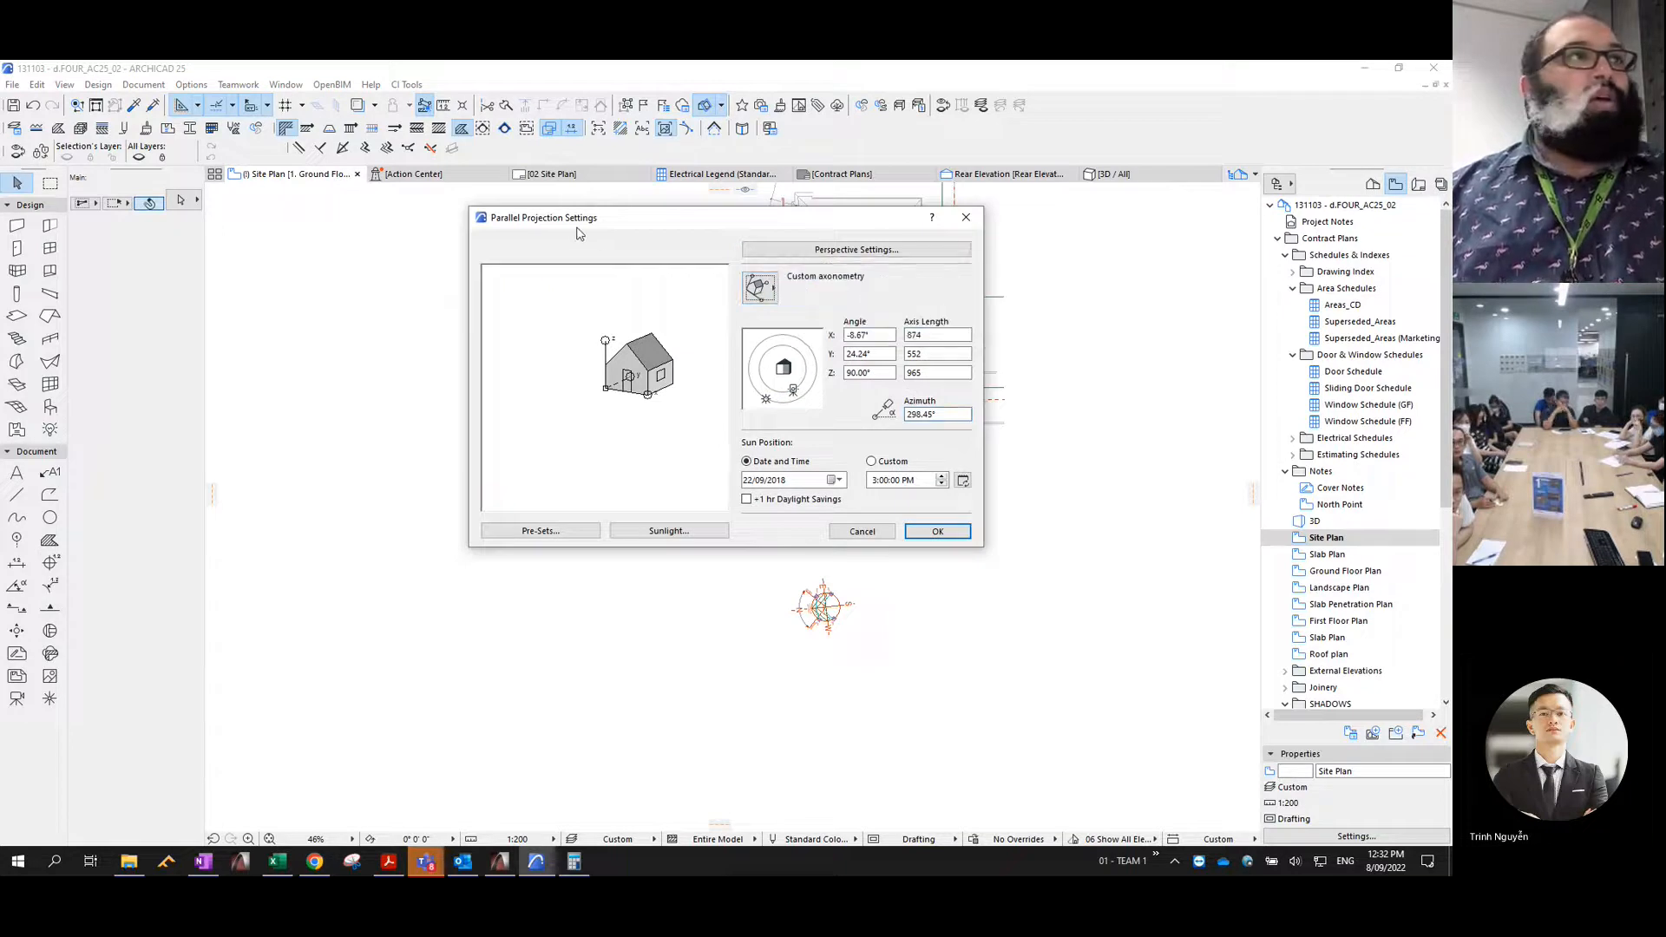
key(Escape)
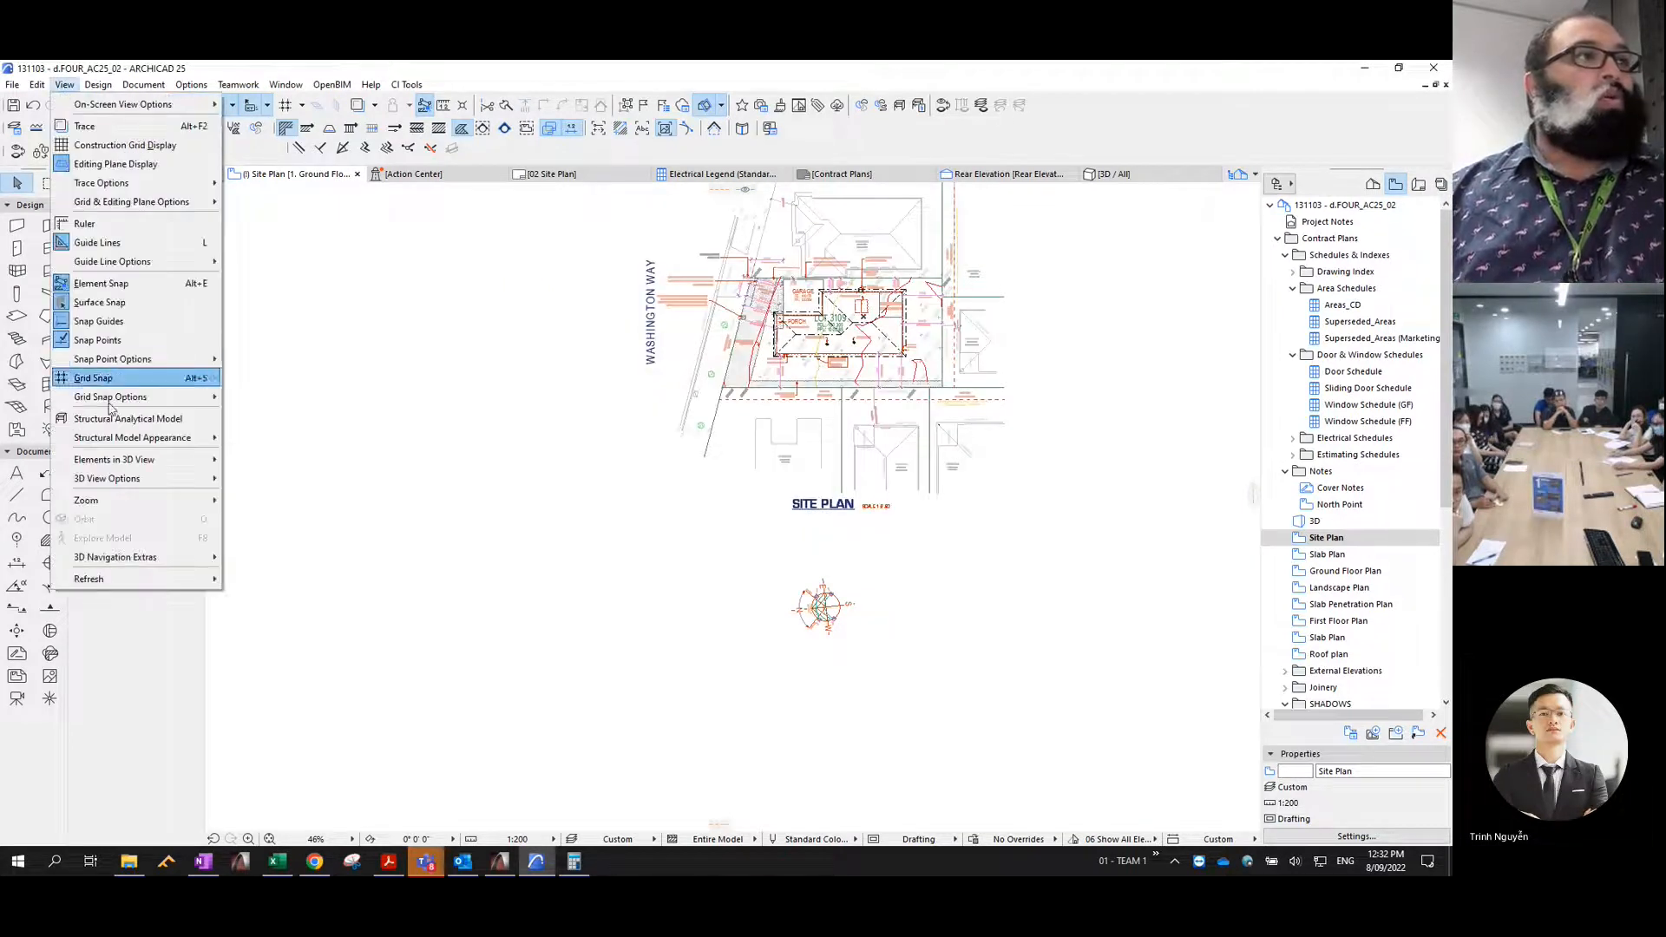
- In the 3D projection settings, choose the Top view projection and set the camera azimuth to 270° for a squared-up plan
mouse_move(124, 482)
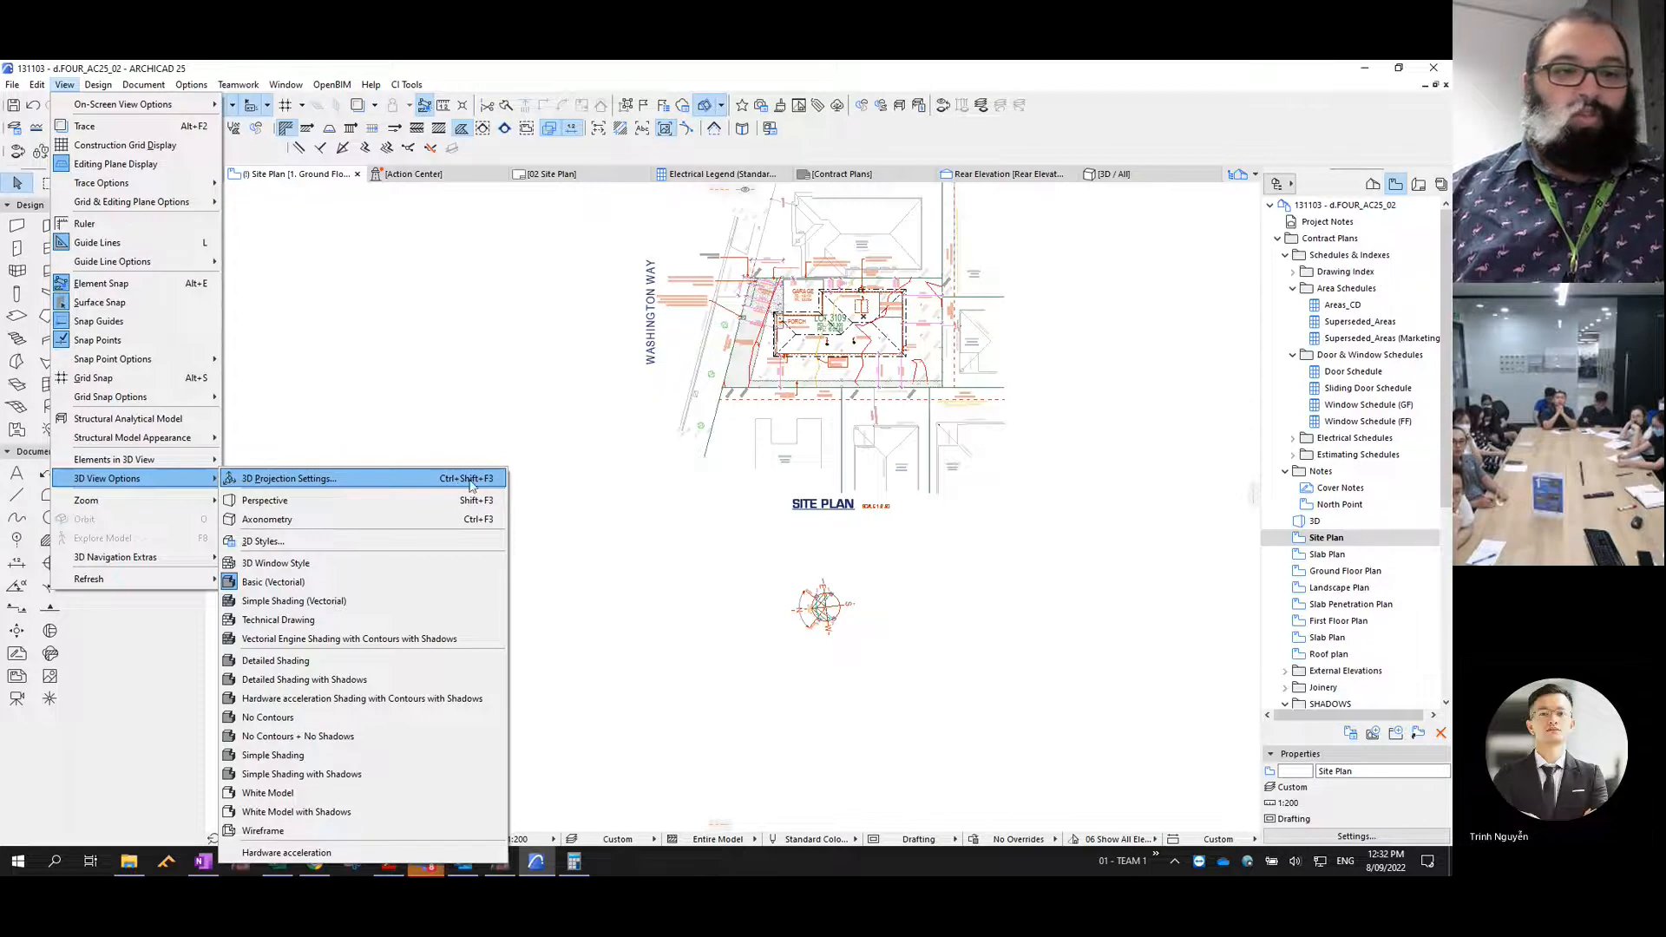
click(297, 480)
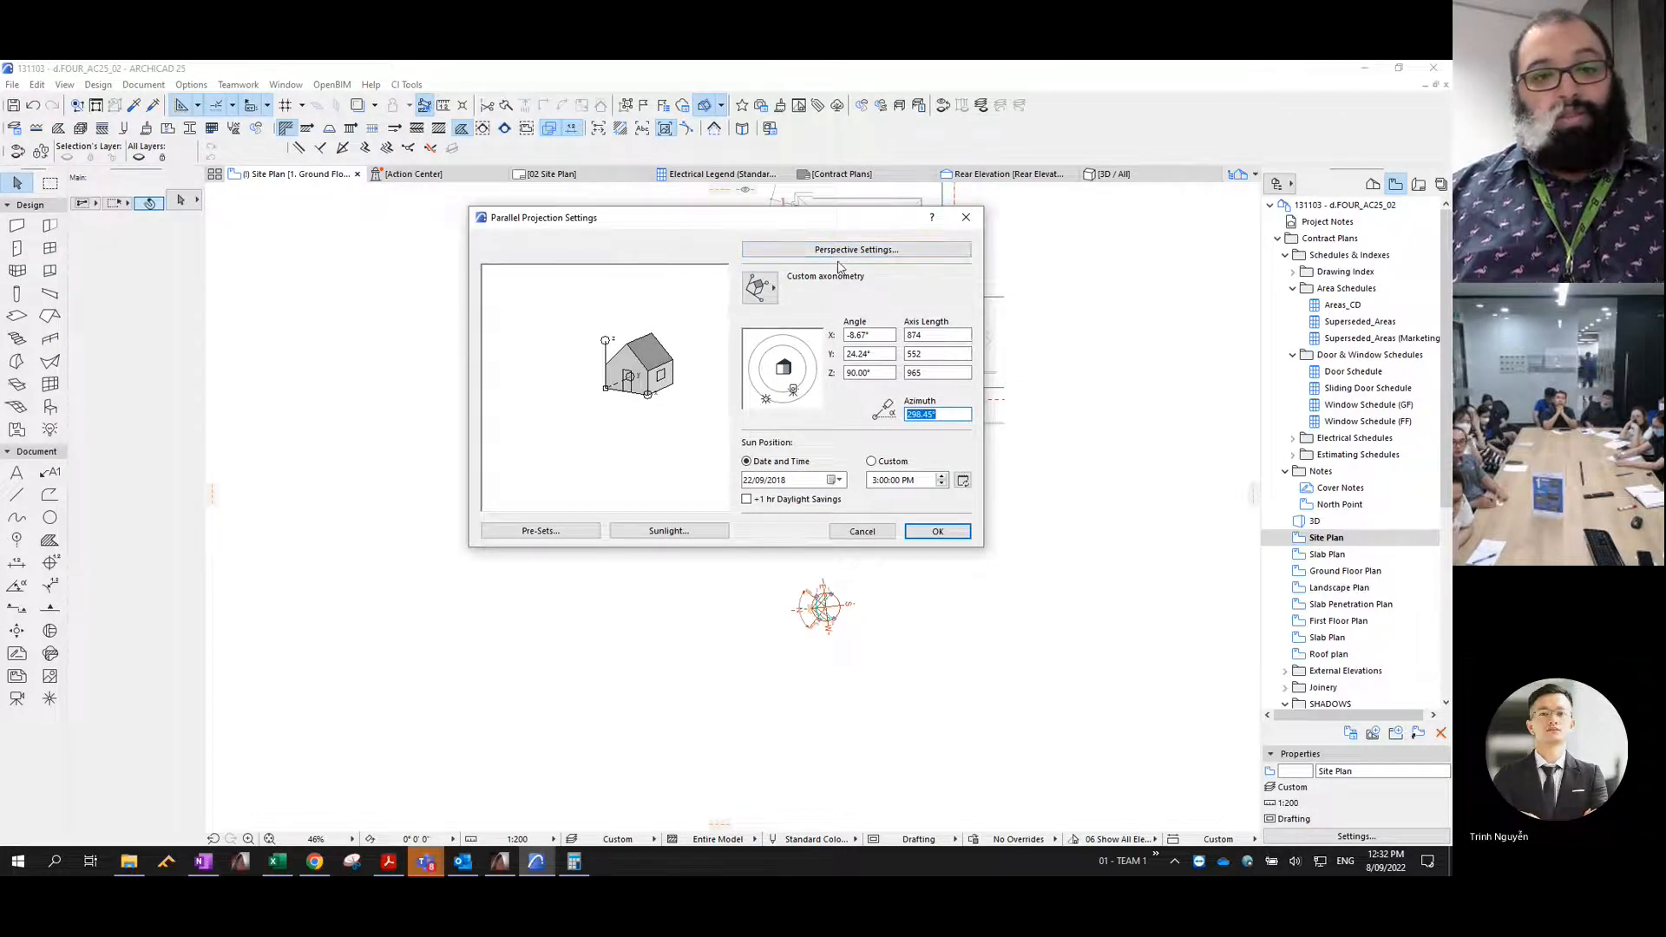
click(766, 291)
click(766, 292)
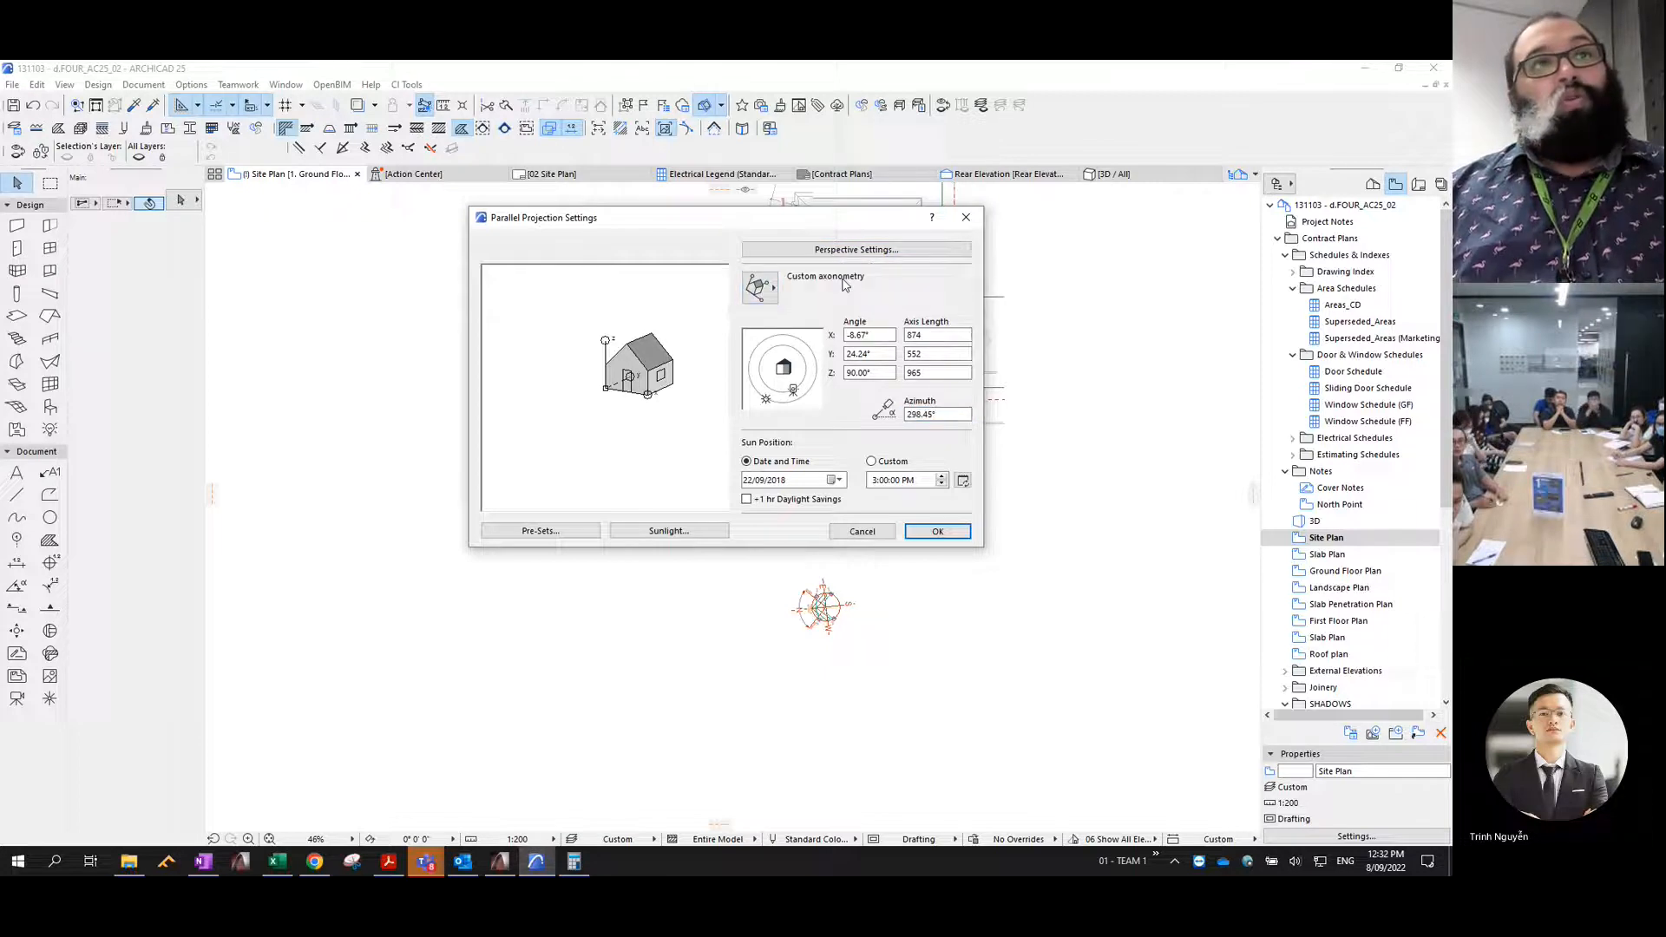
click(766, 292)
click(837, 290)
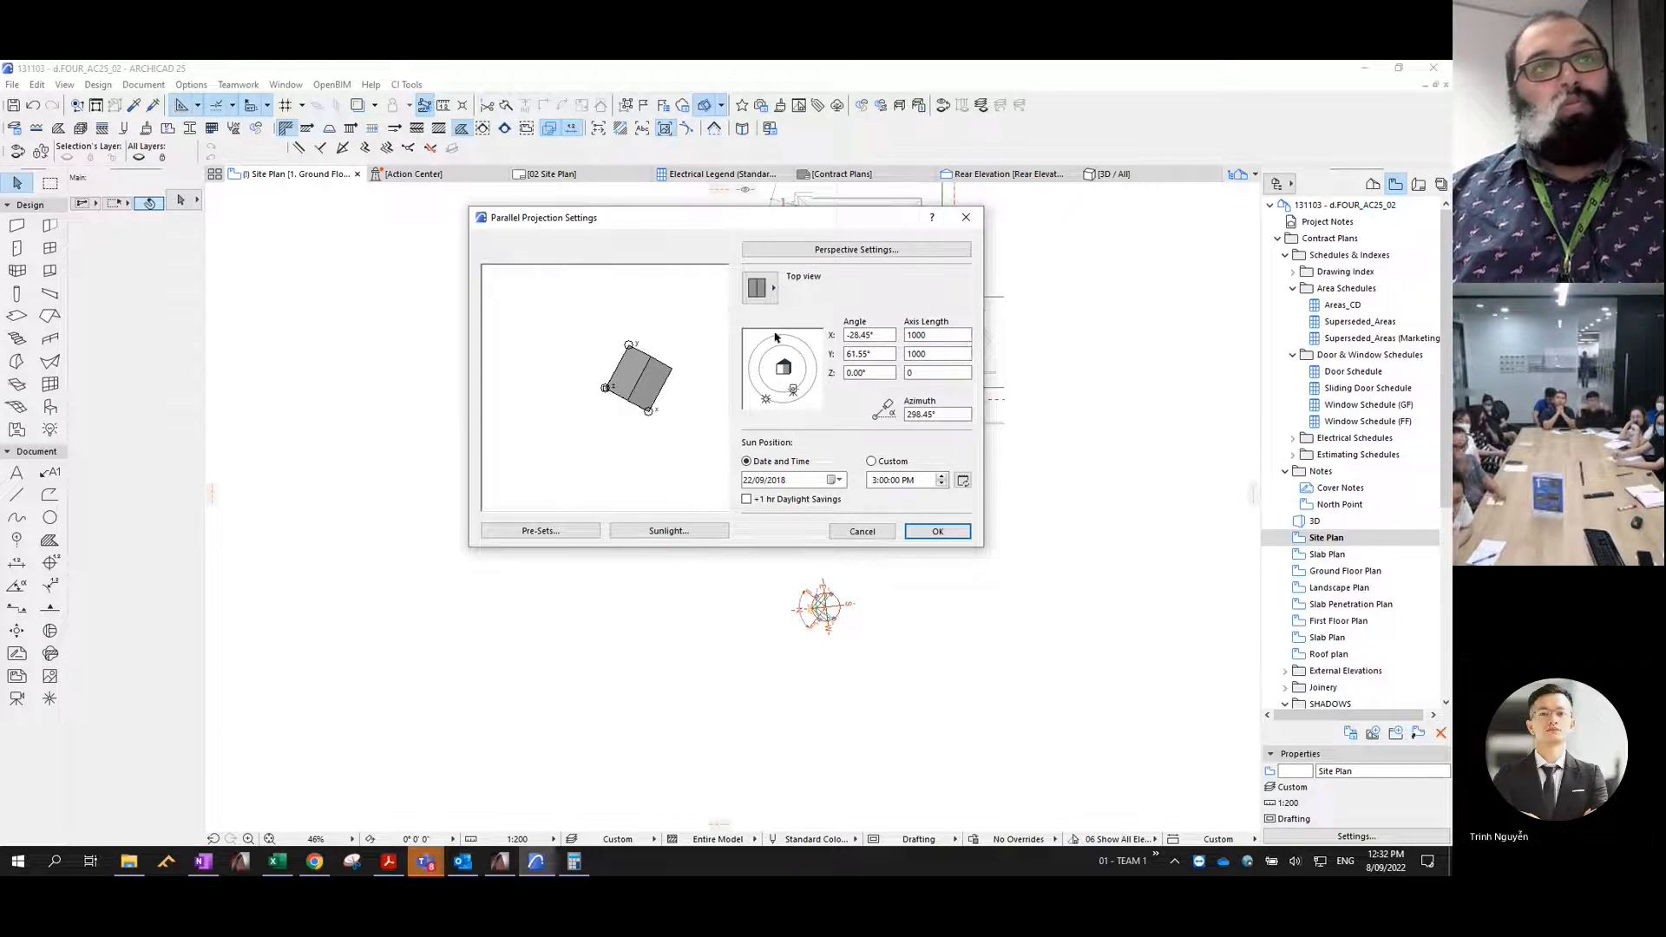
drag(794, 392, 783, 397)
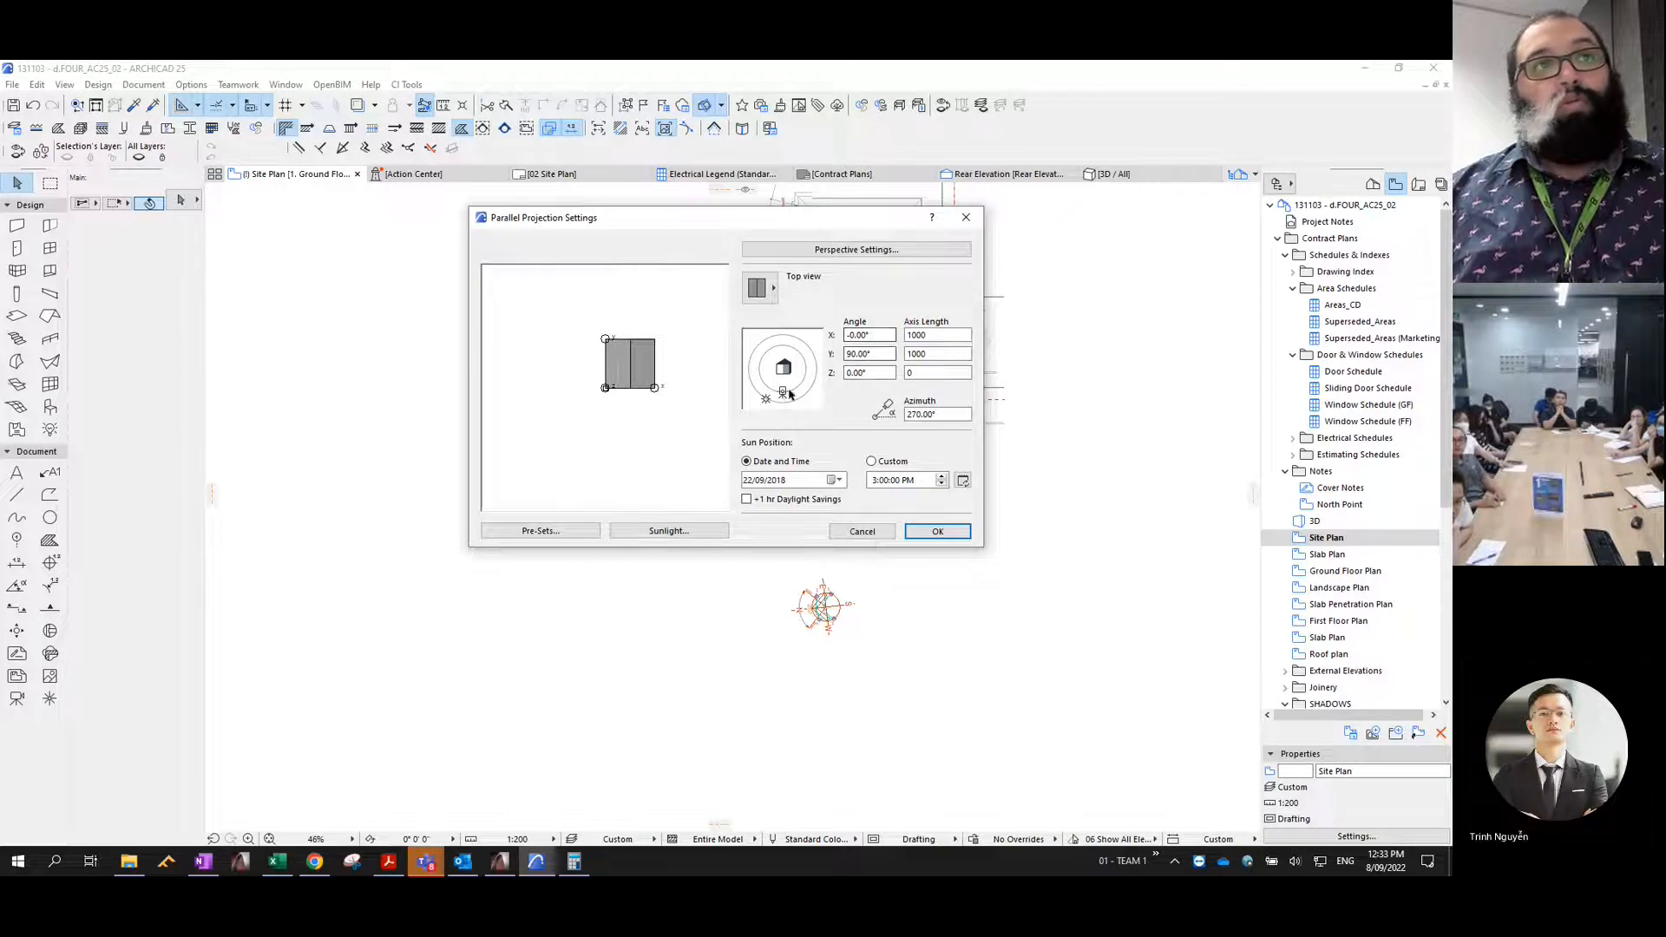
drag(788, 395, 785, 402)
drag(881, 336, 840, 342)
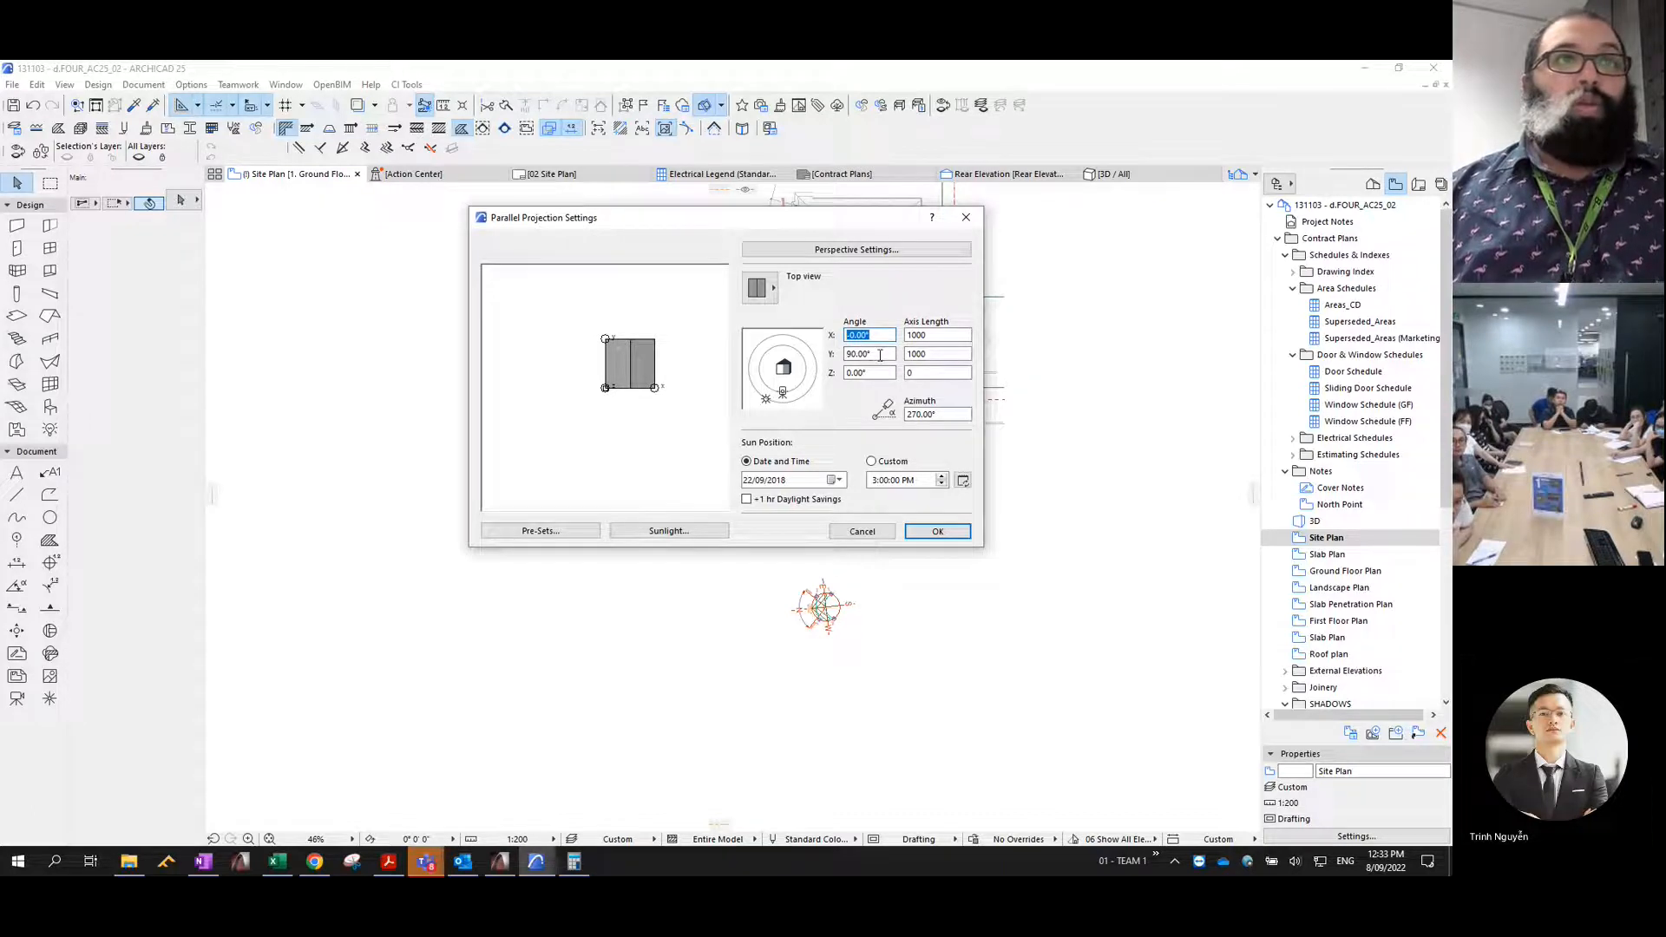
drag(887, 335, 842, 351)
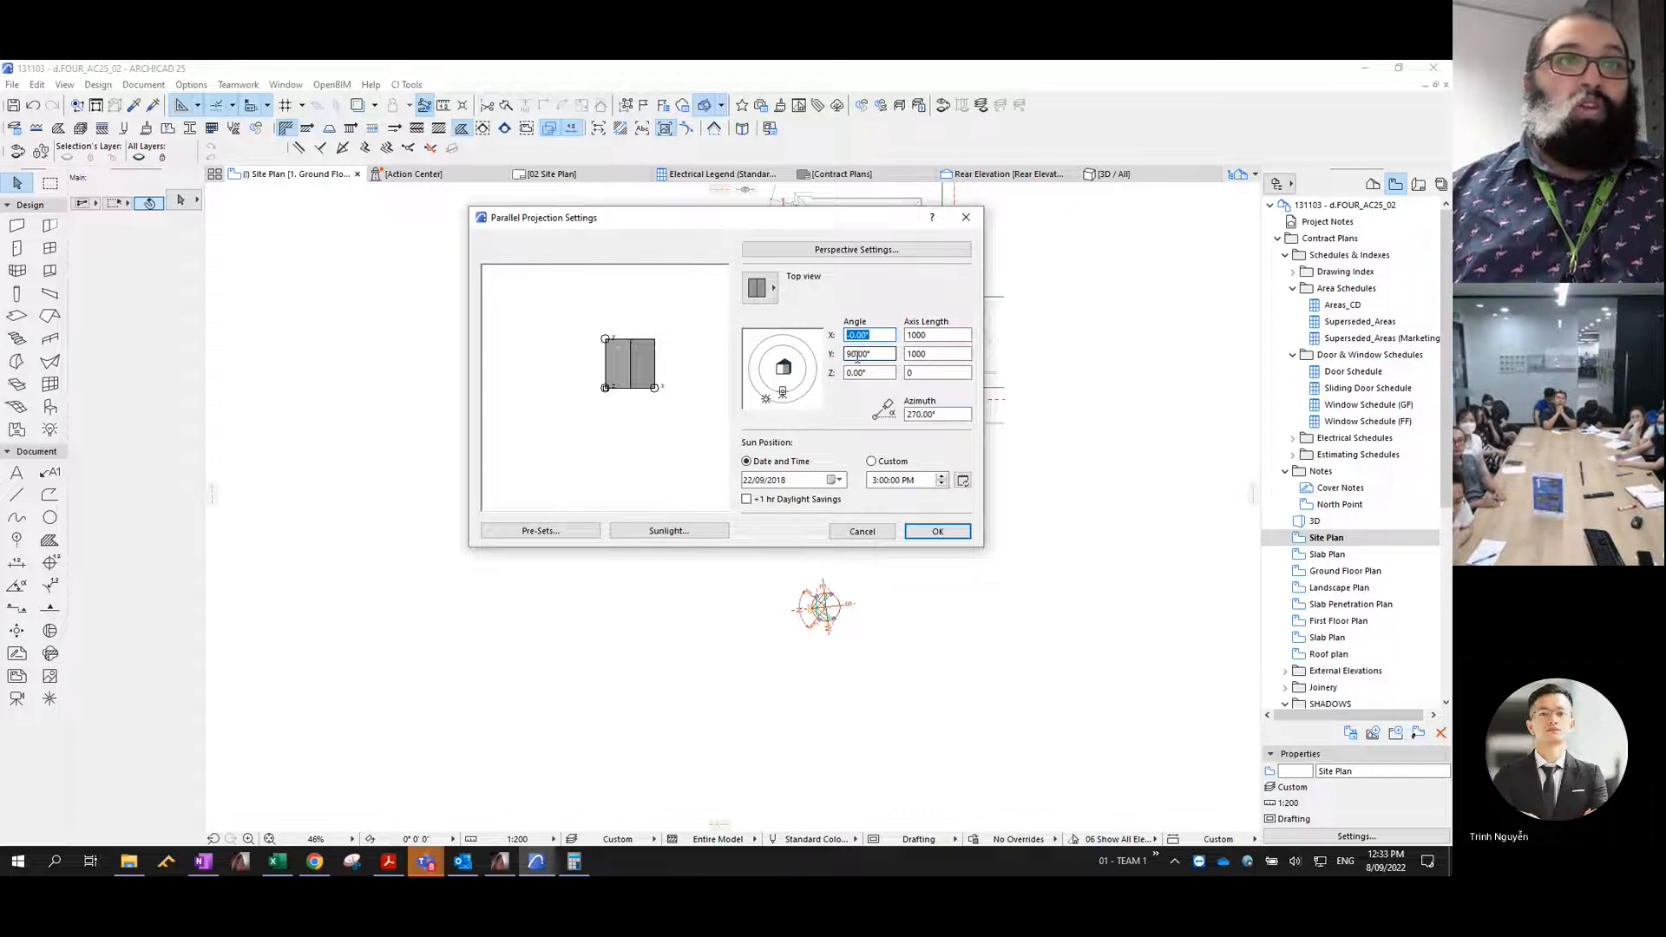
drag(874, 354, 836, 358)
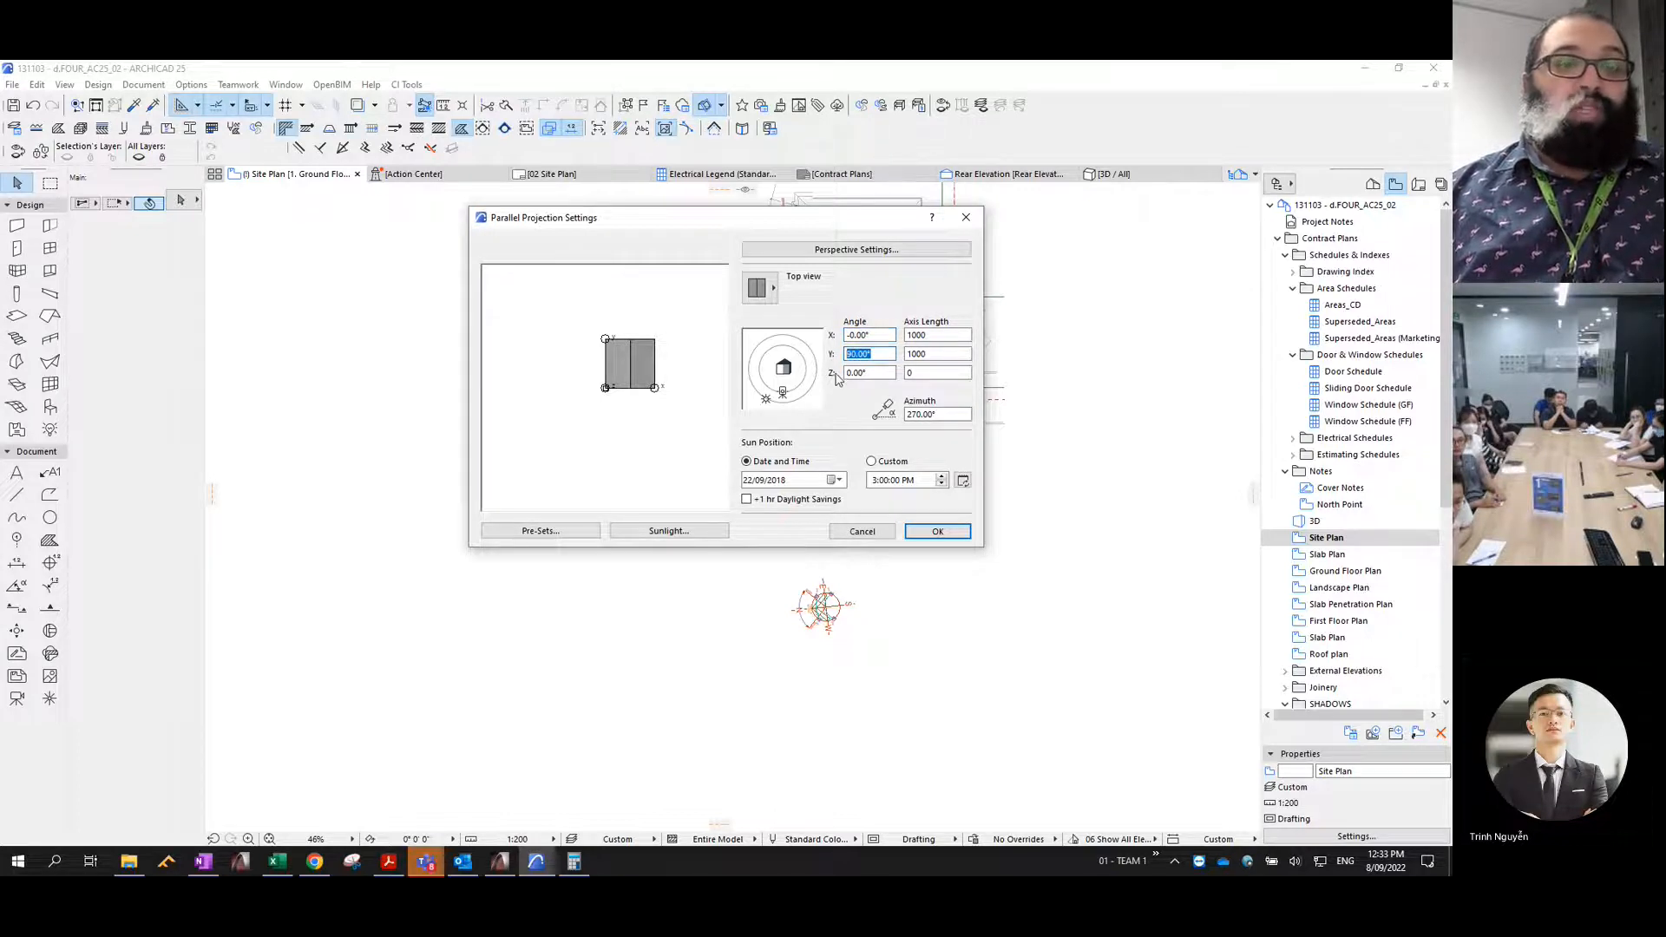
drag(857, 373, 818, 368)
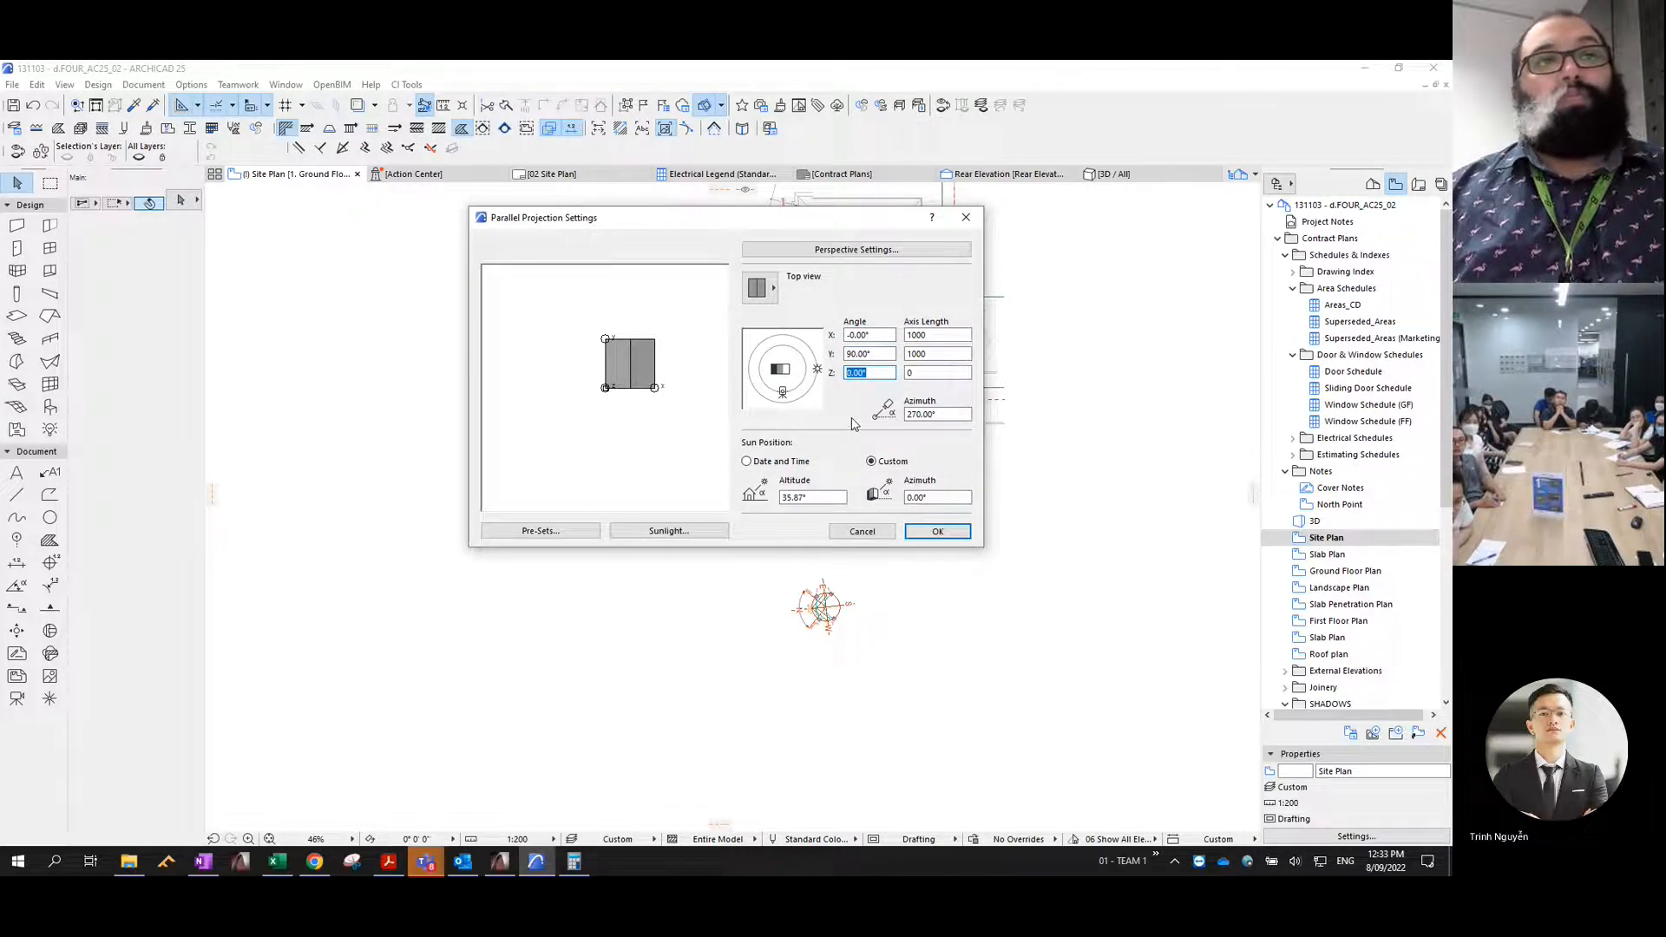
- Define the sun position by Date and Time, set the time to 9:00:00 AM, and apply the projection settings
click(762, 462)
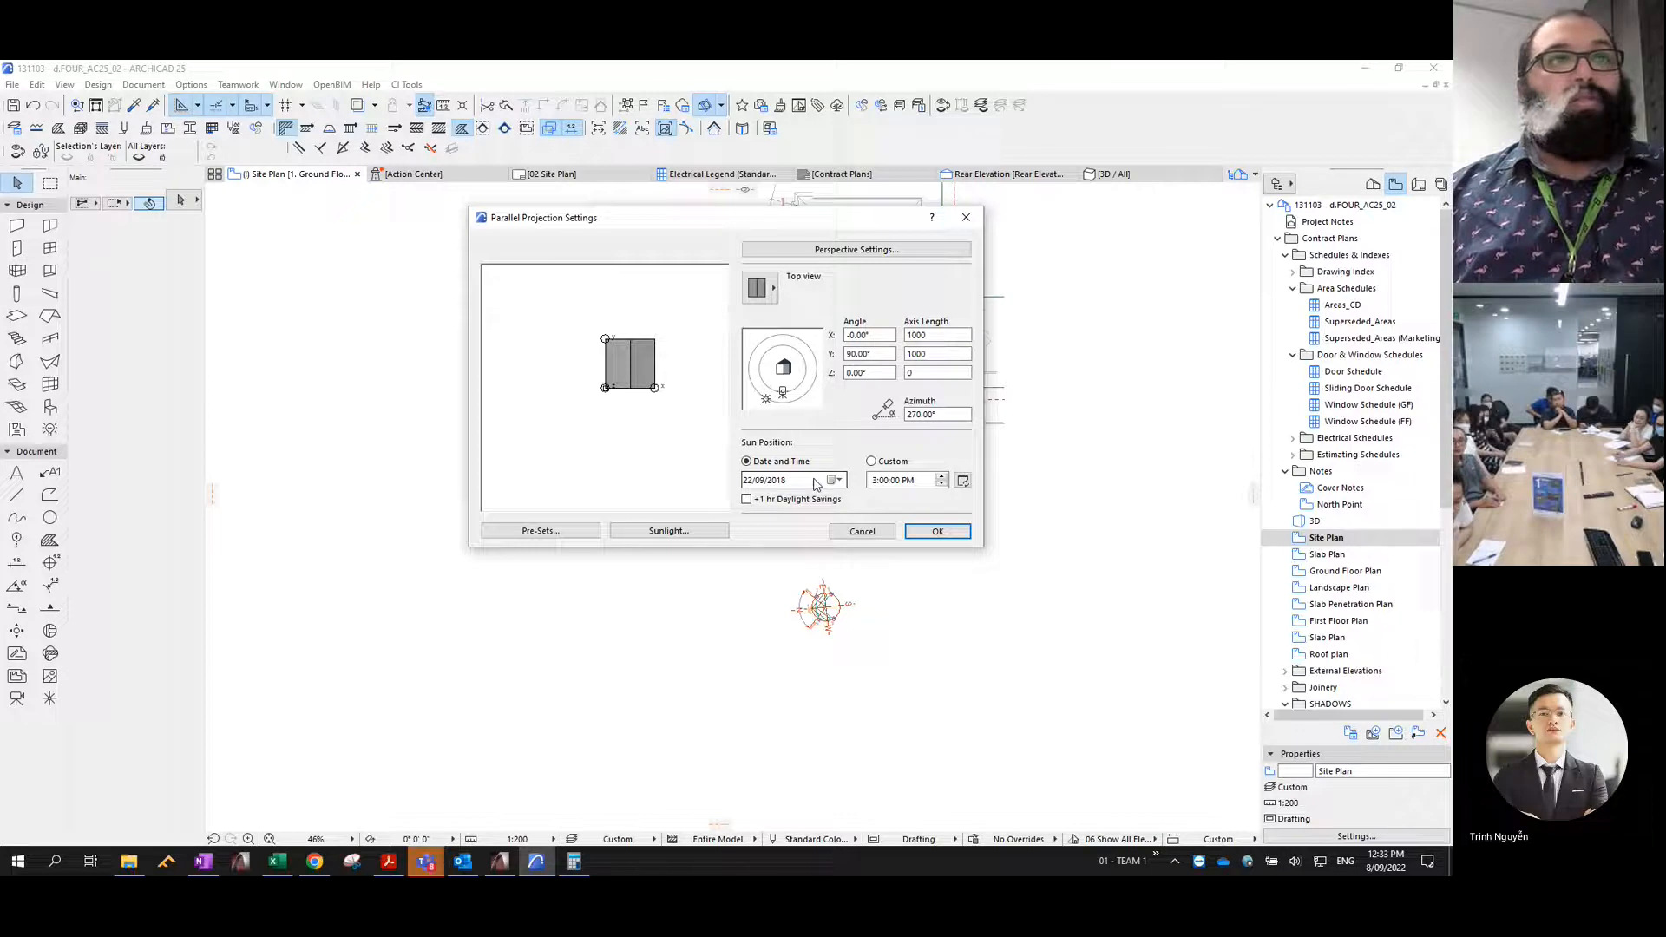
click(761, 483)
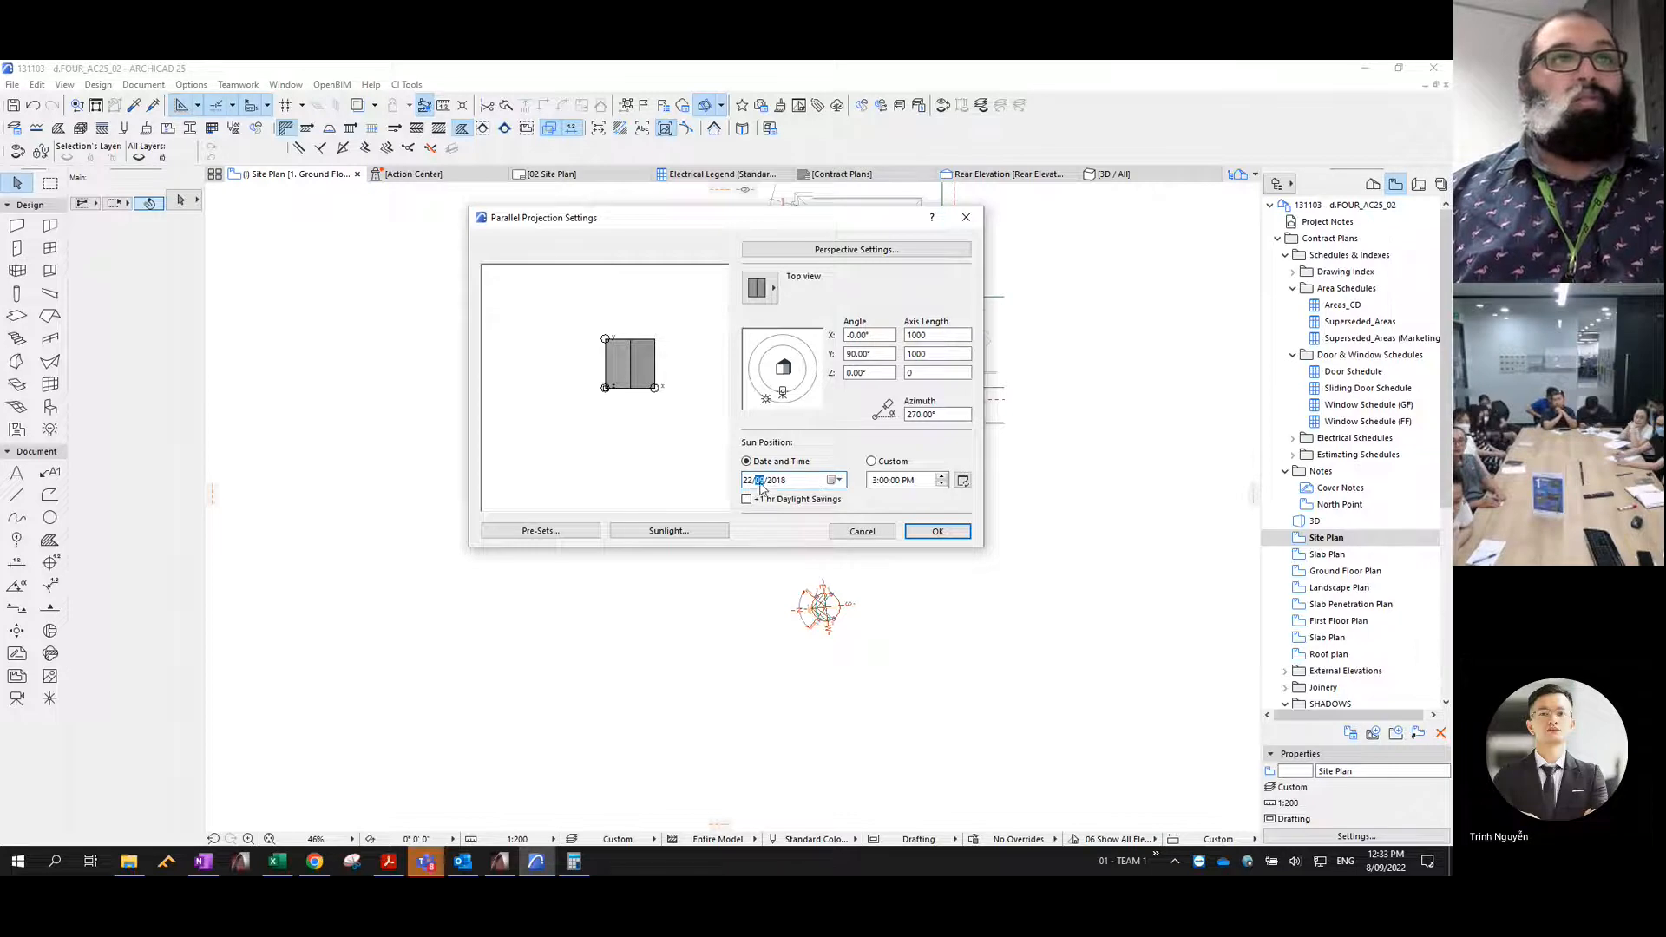
click(873, 483)
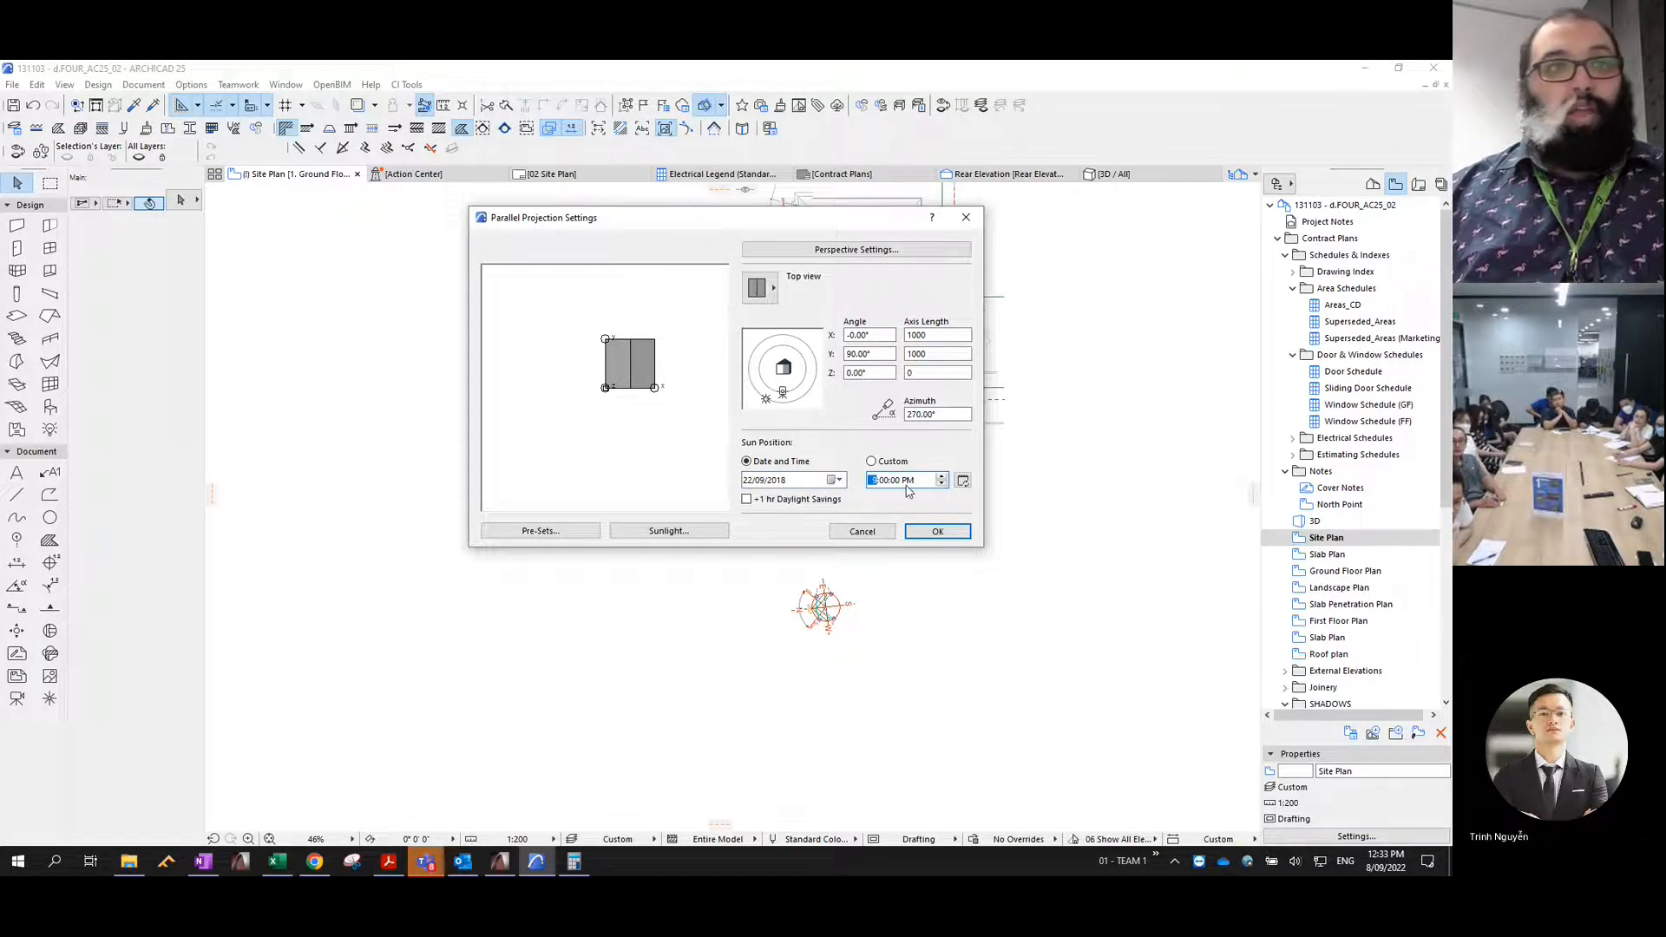
text(9)
click(908, 485)
text(a)
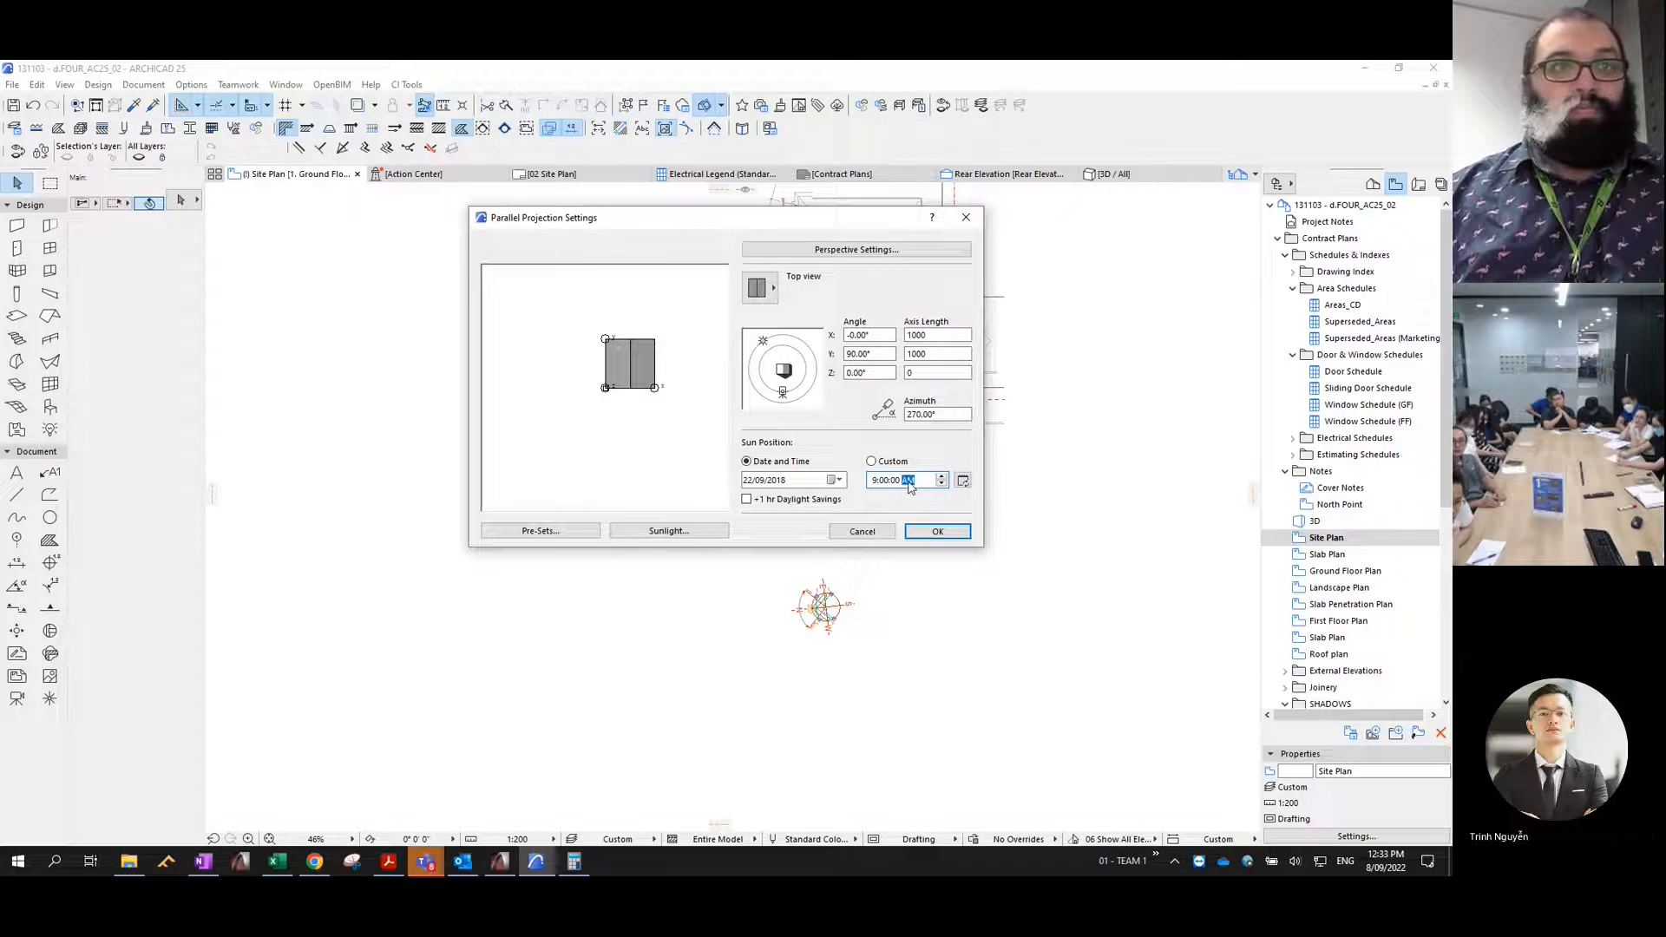
click(938, 532)
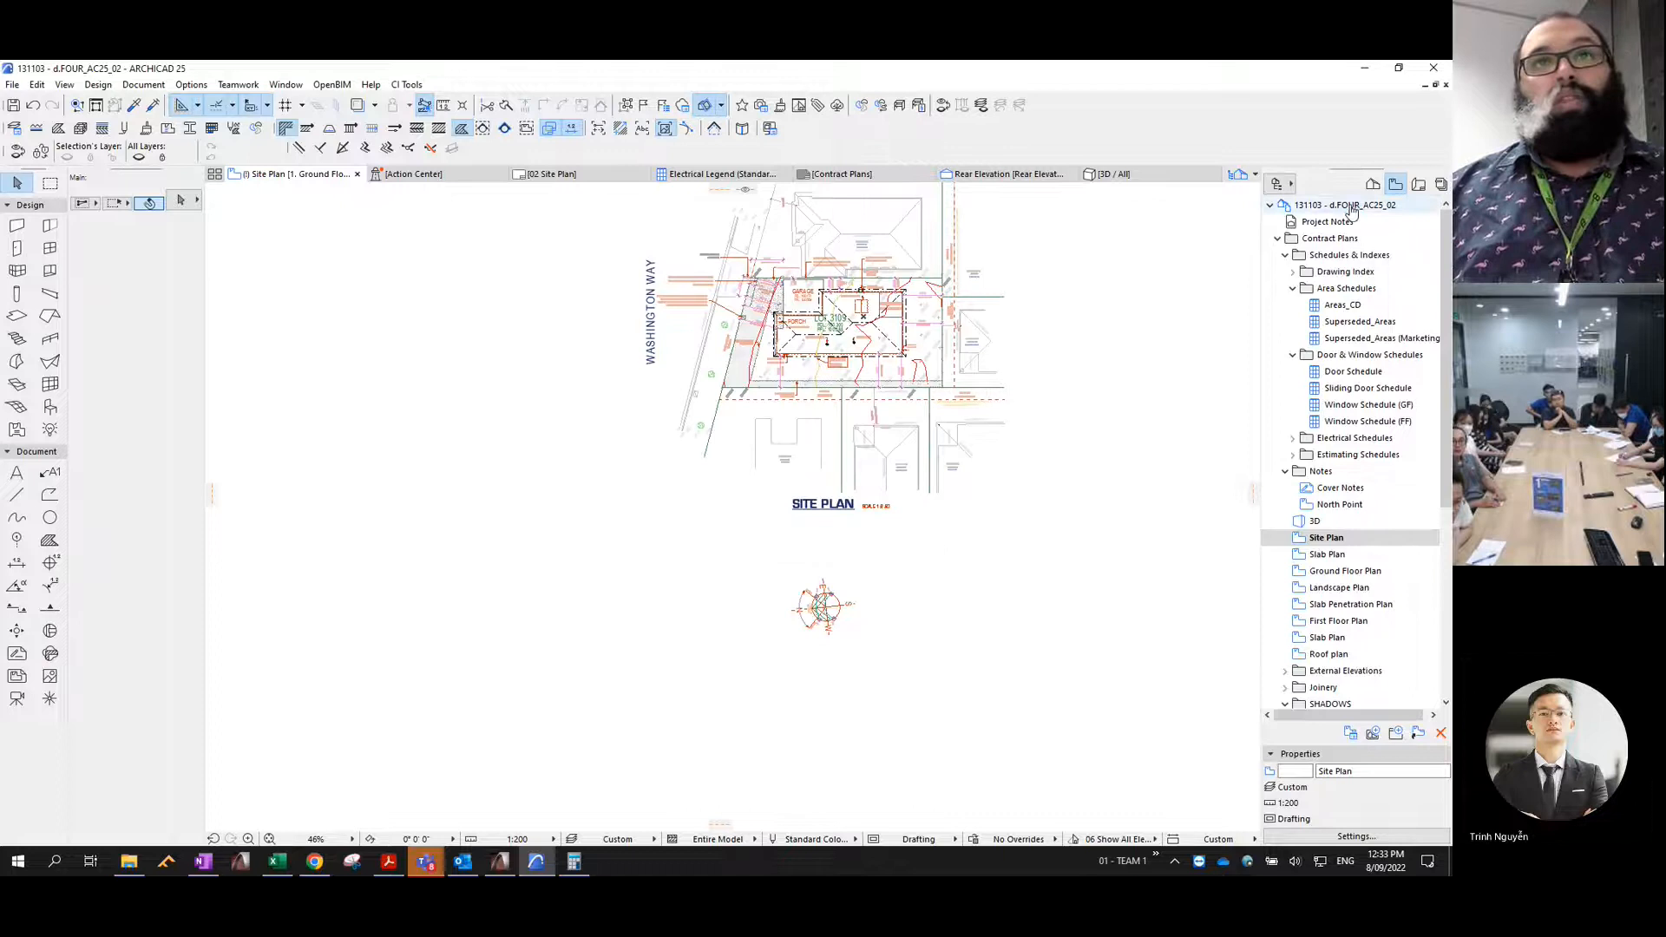
- Examine the project's Location Settings, including latitude, longitude and project north, and close them without changes
right_click(1341, 205)
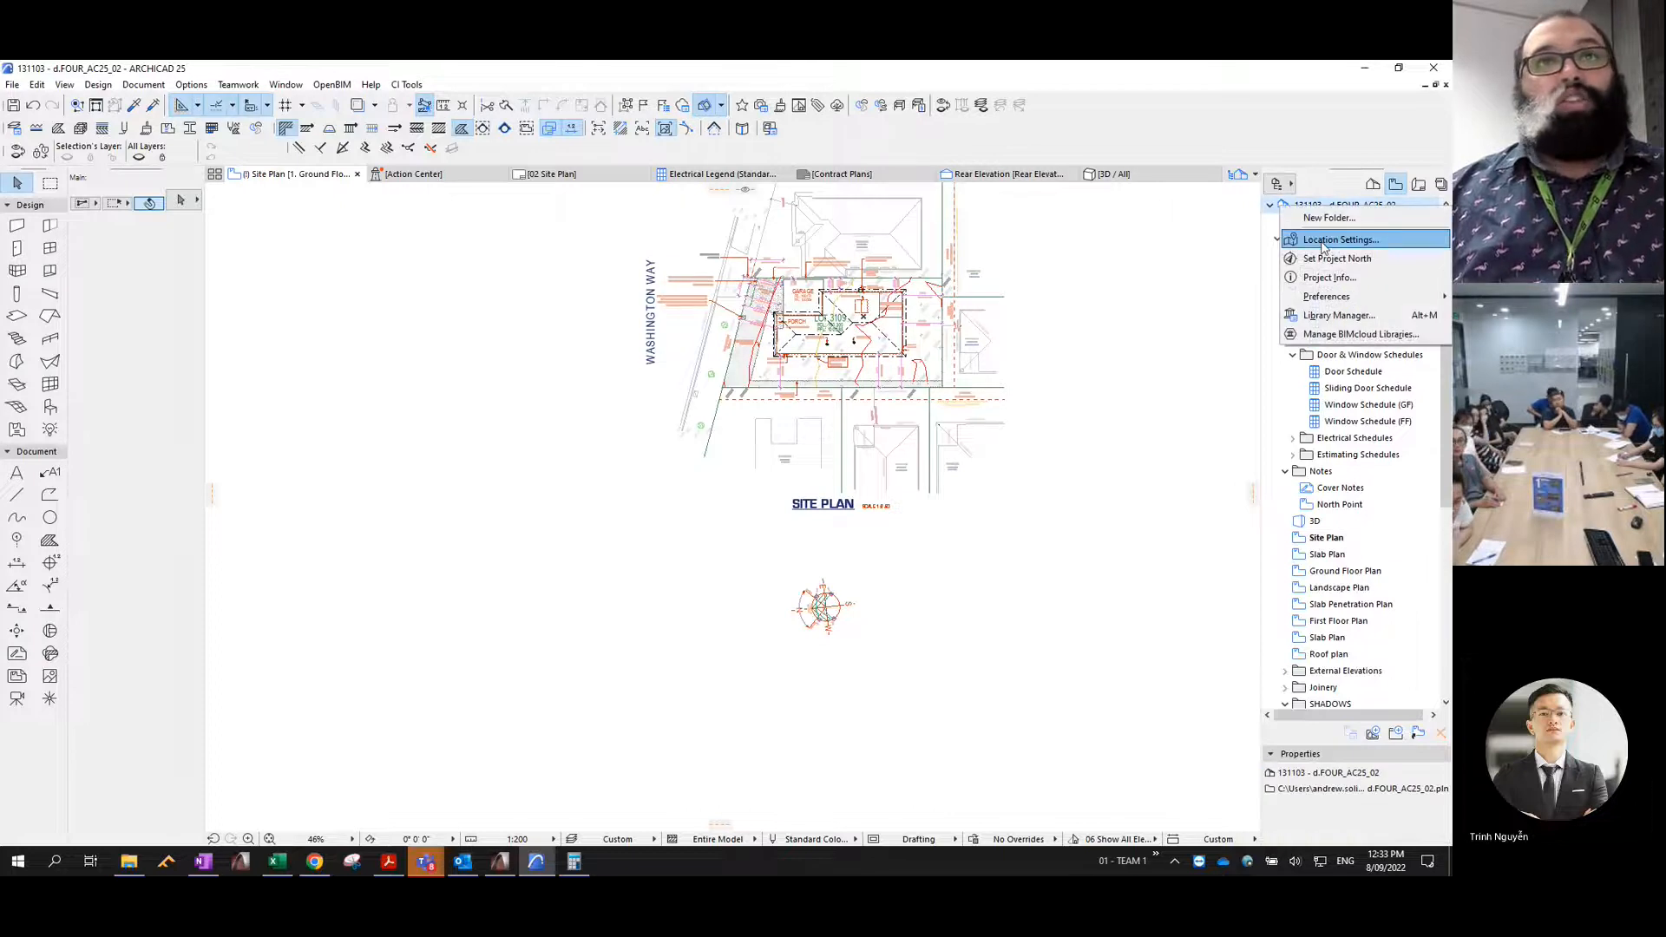
click(1323, 241)
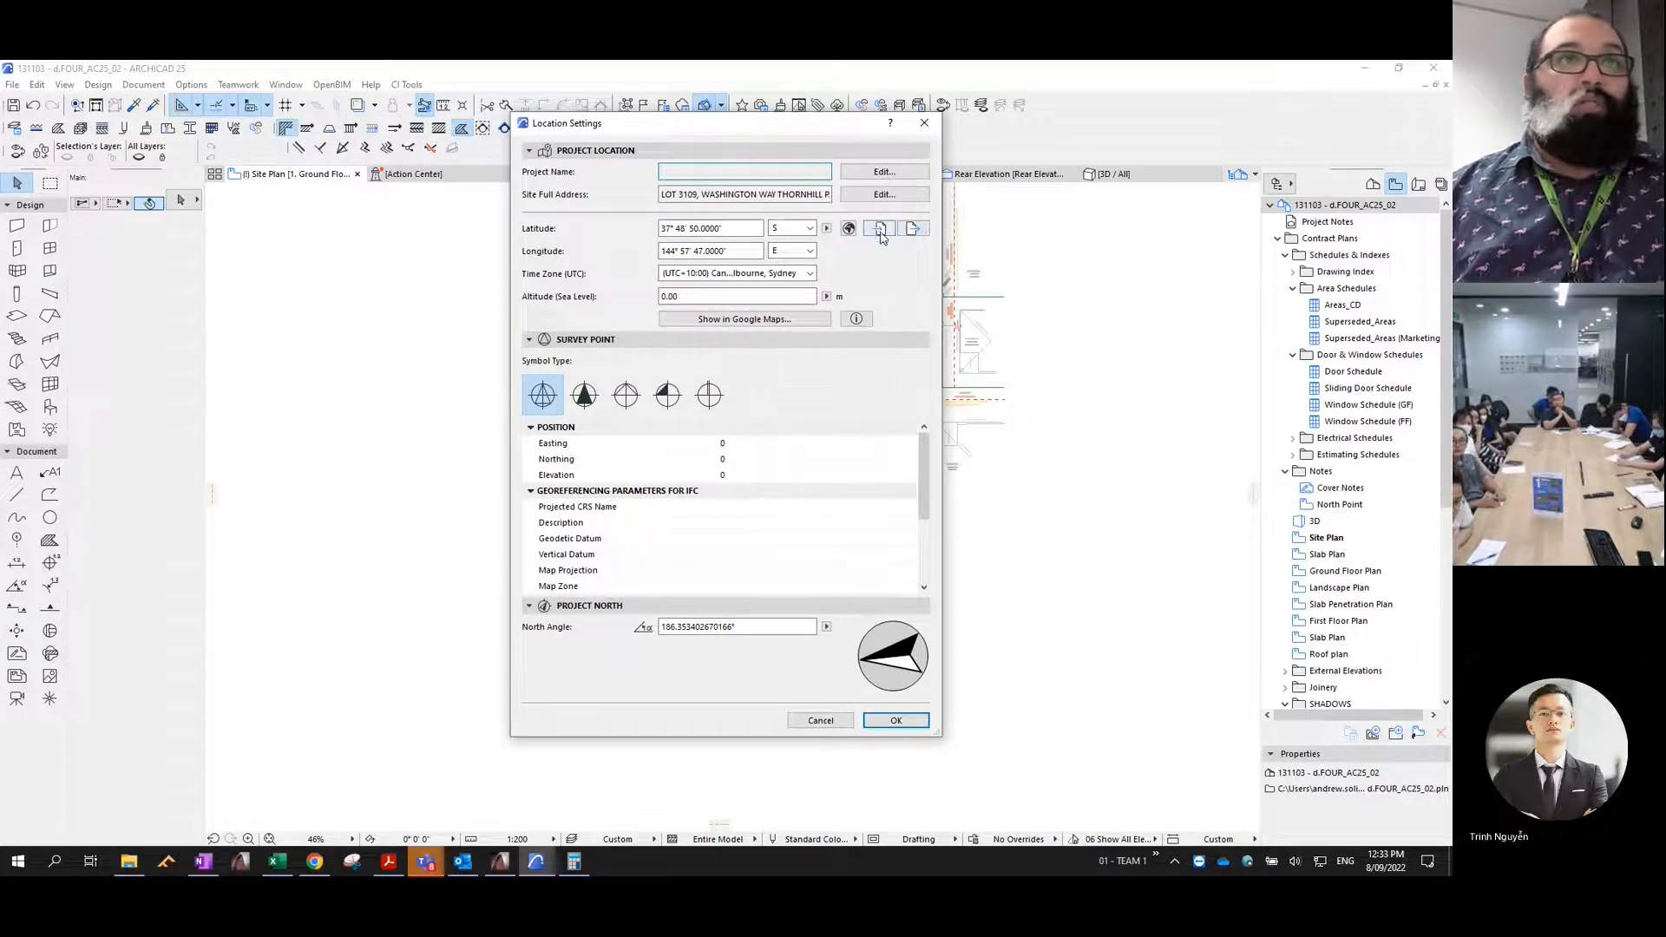
key(Escape)
right_click(1330, 210)
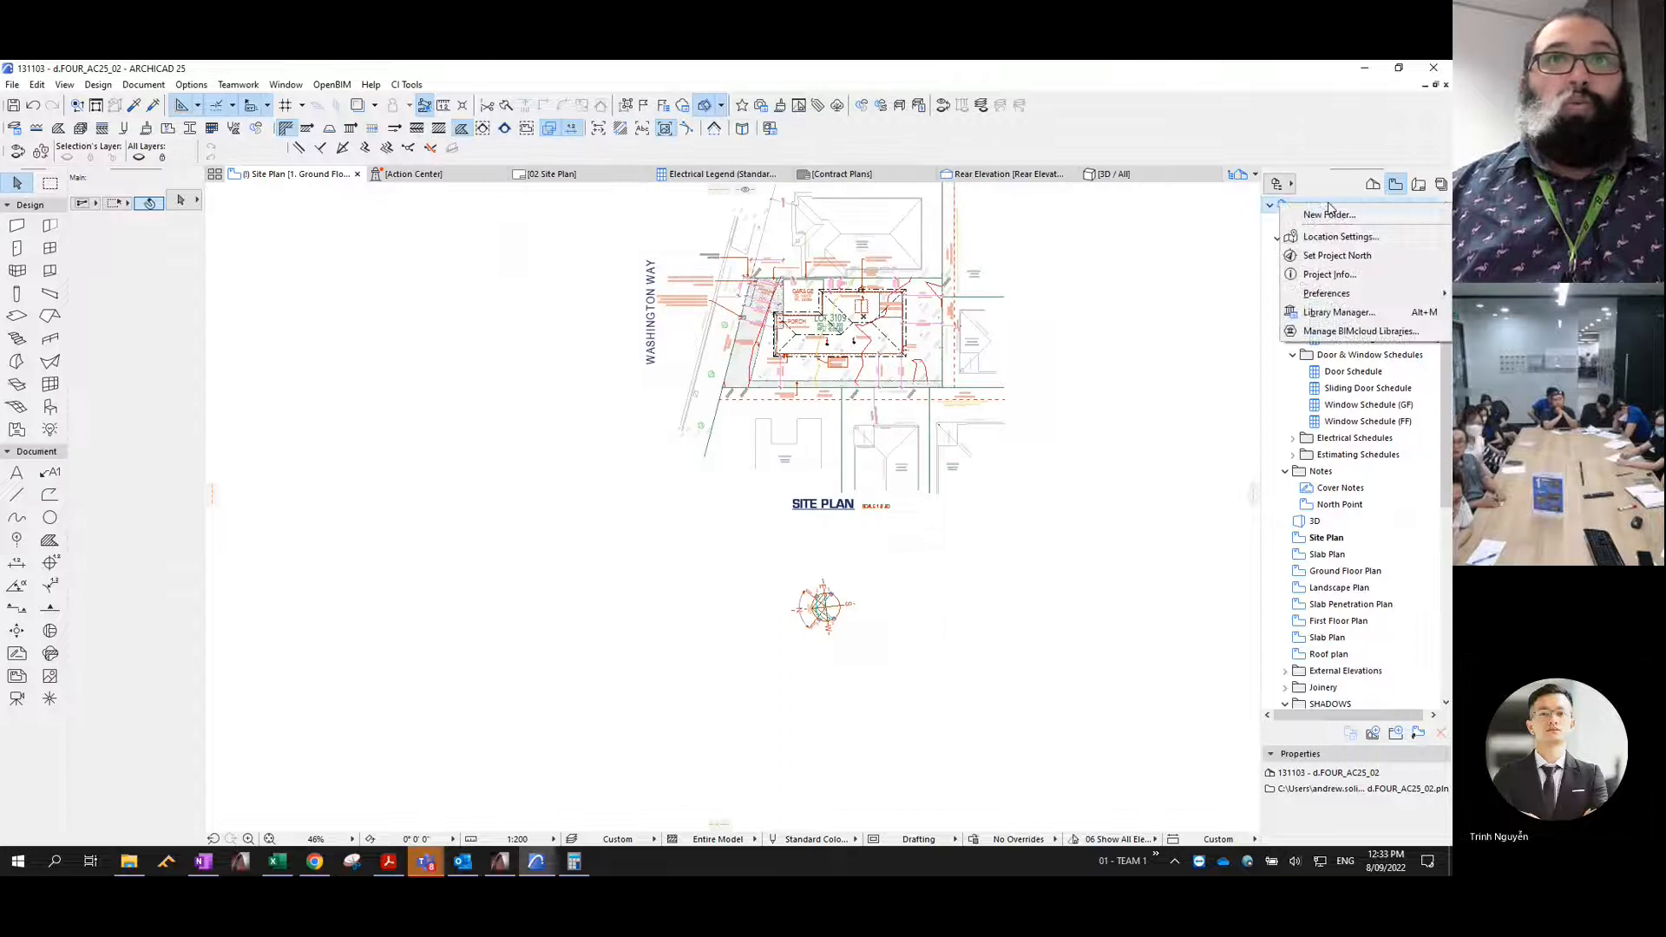
key(Escape)
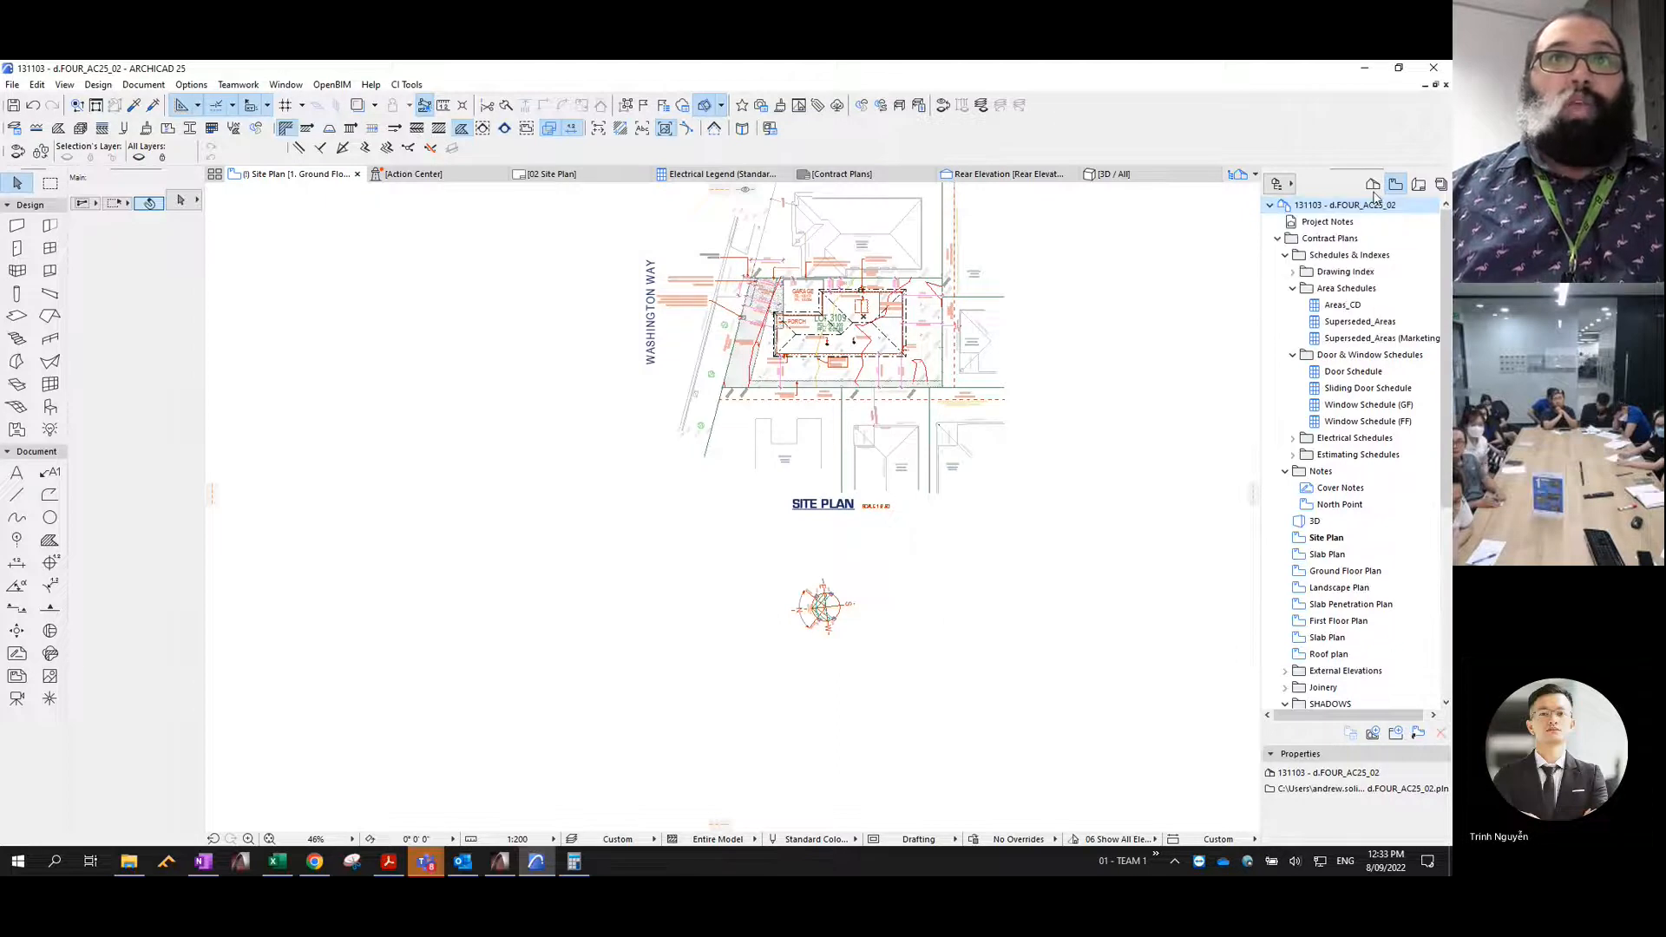
- Load MELBOURNE SUN SHADOW FILE.XML from the Desktop into the project's Location Settings and apply it
right_click(1328, 210)
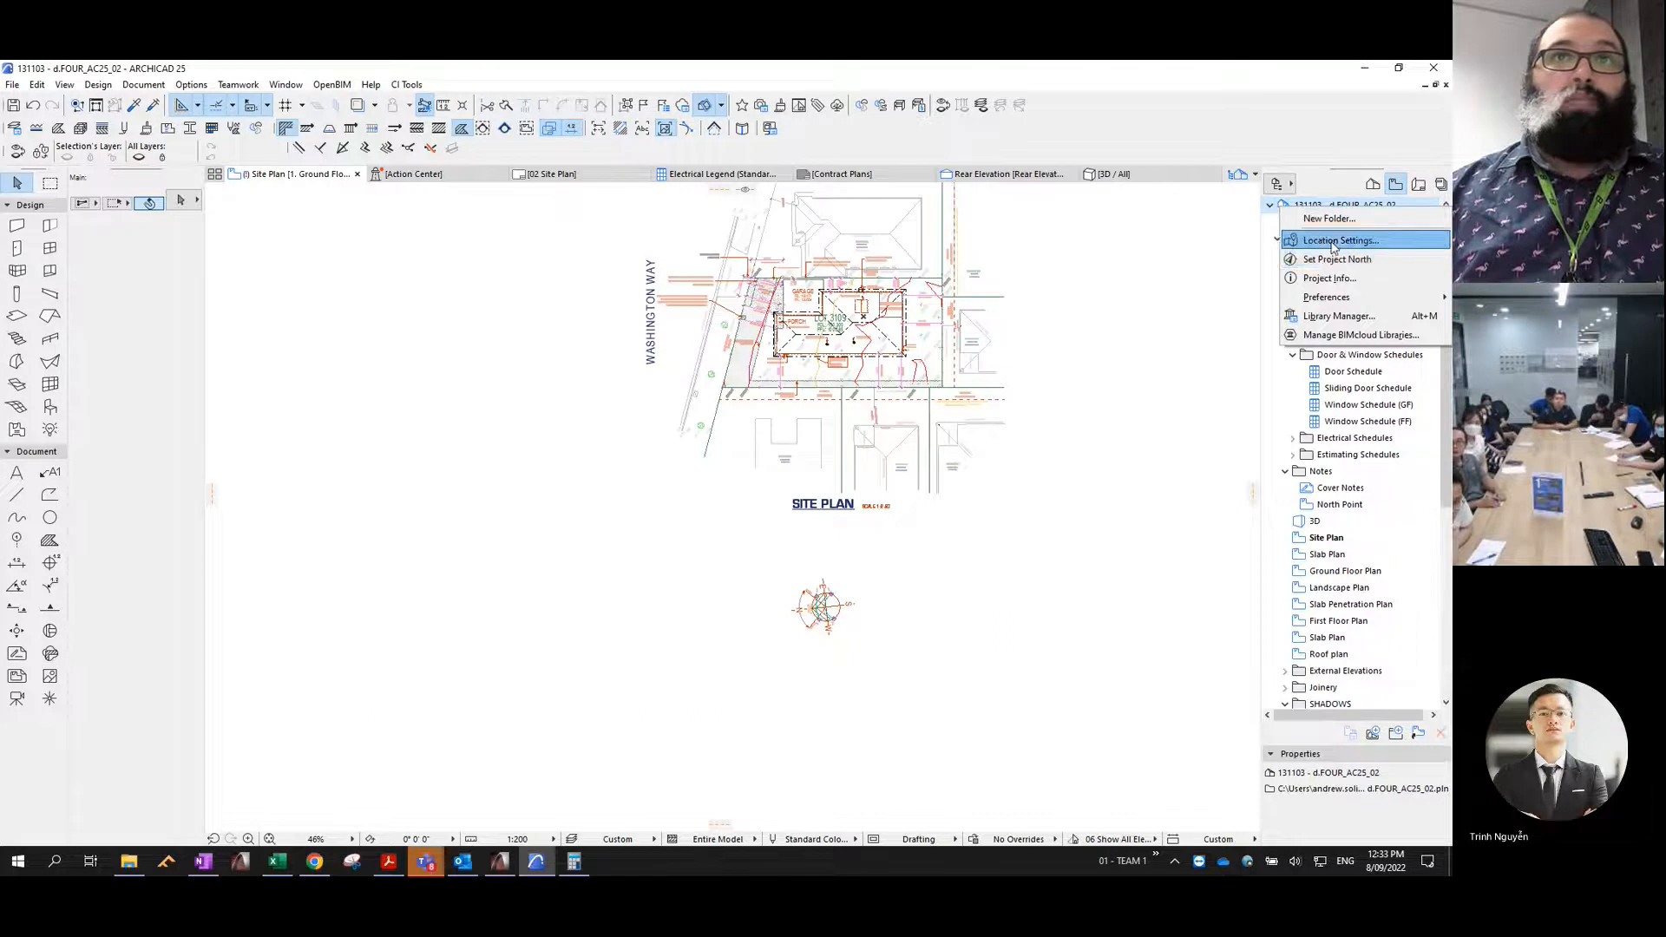
click(1336, 240)
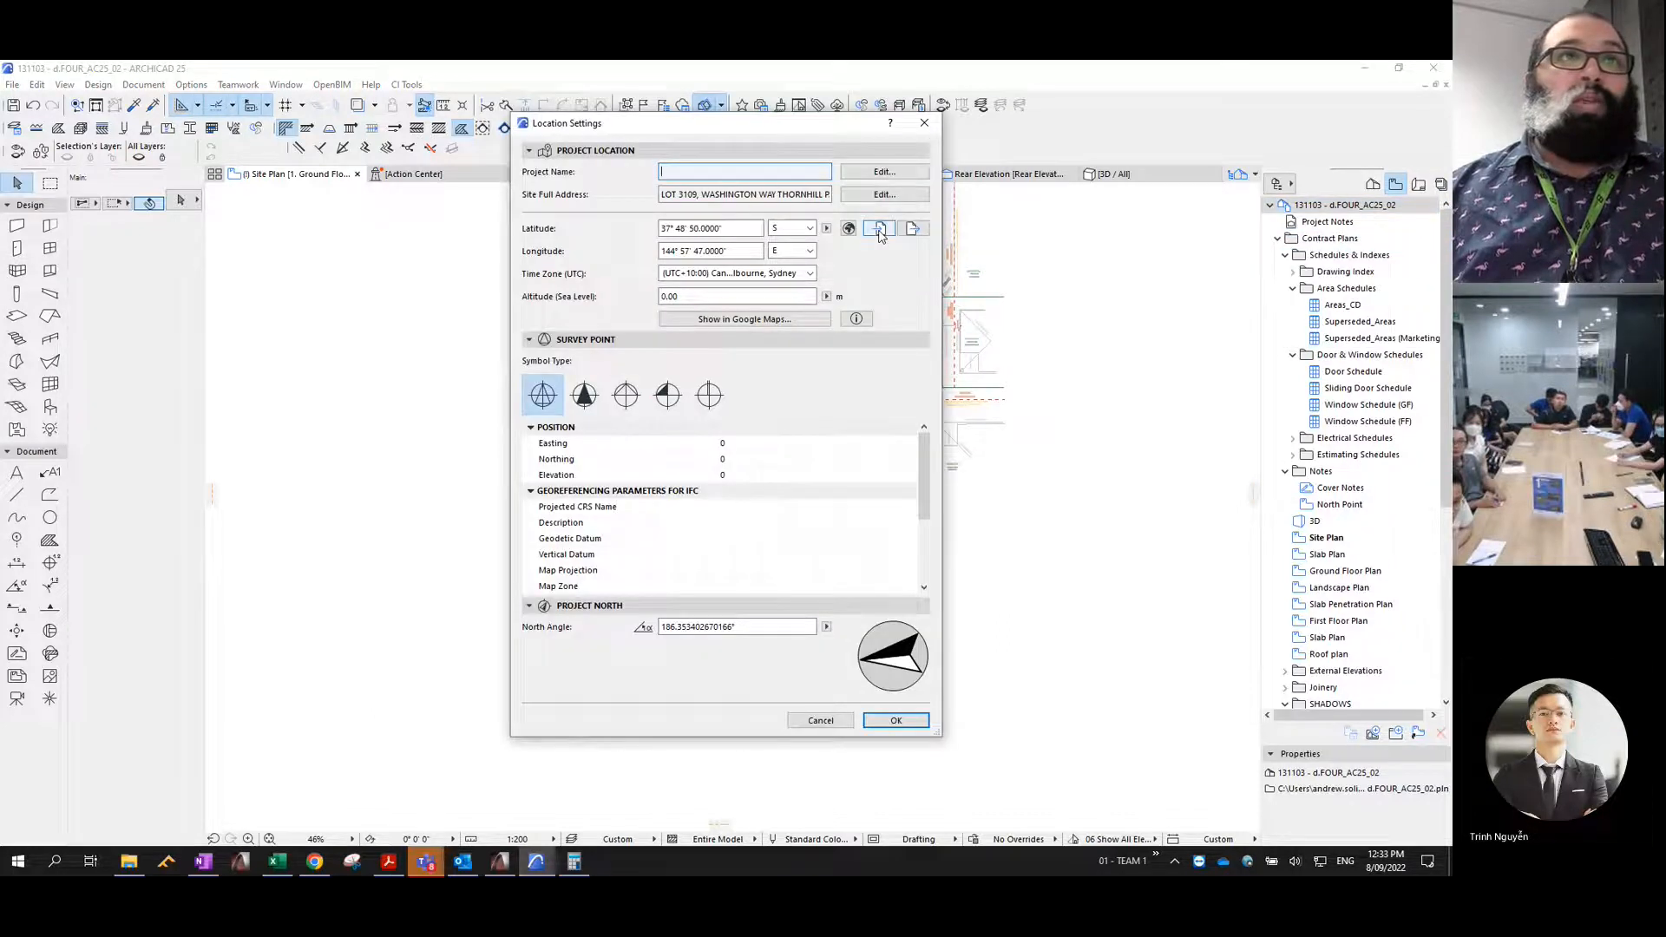
click(880, 229)
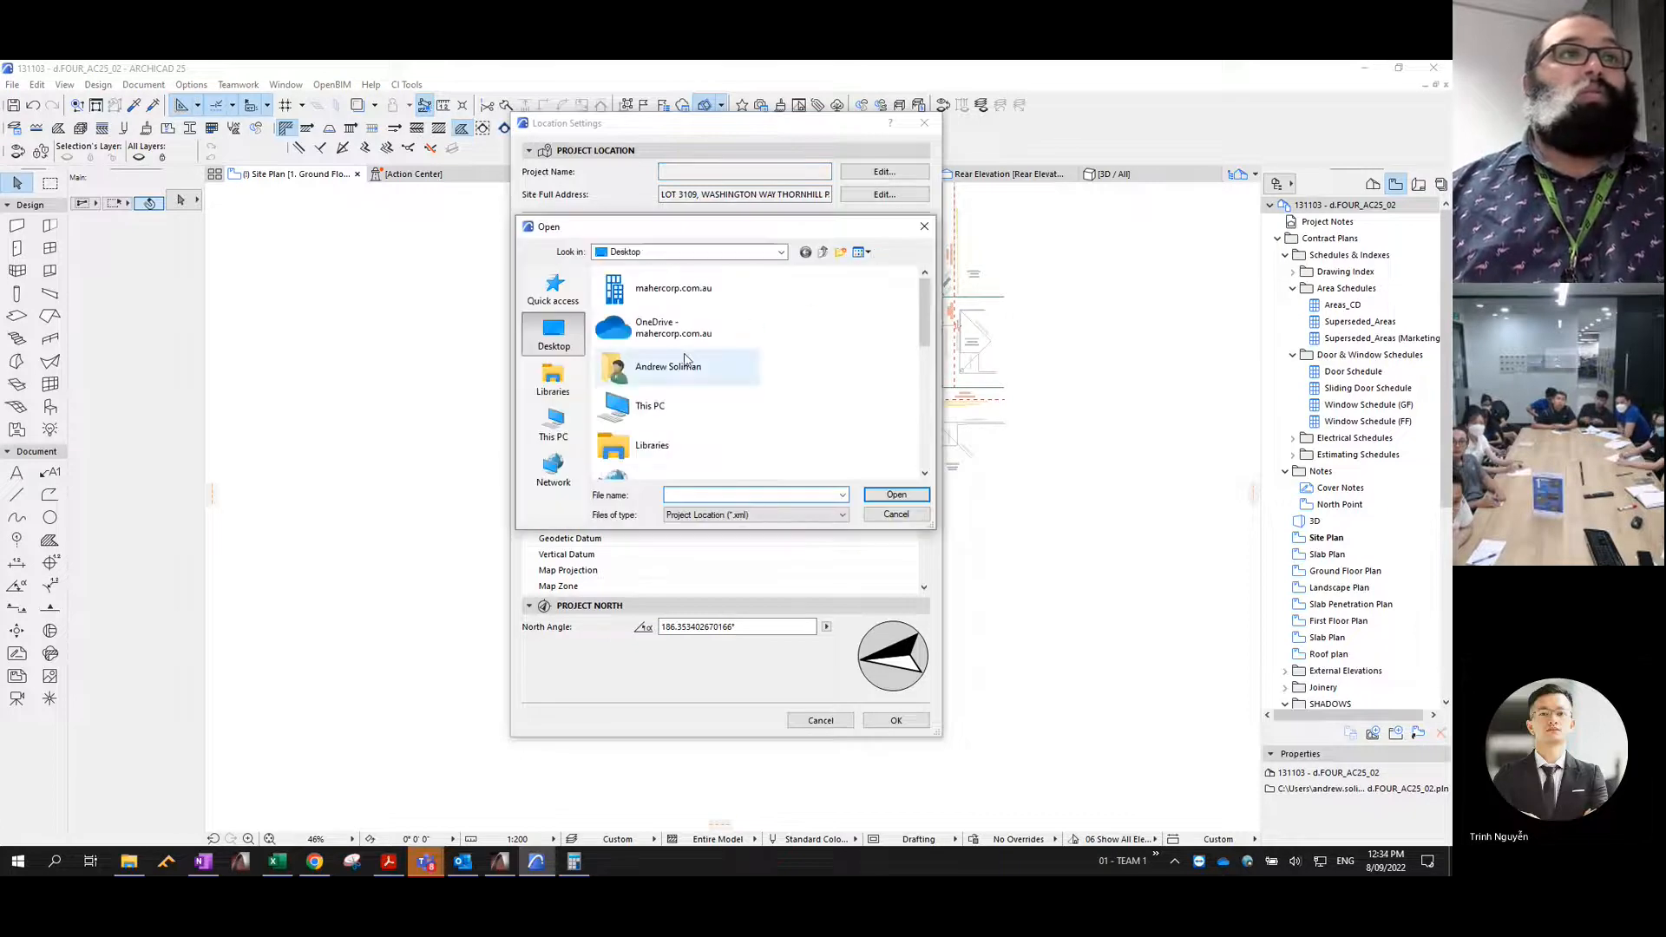
scroll(668, 382, down, 3)
scroll(642, 431, down, 3)
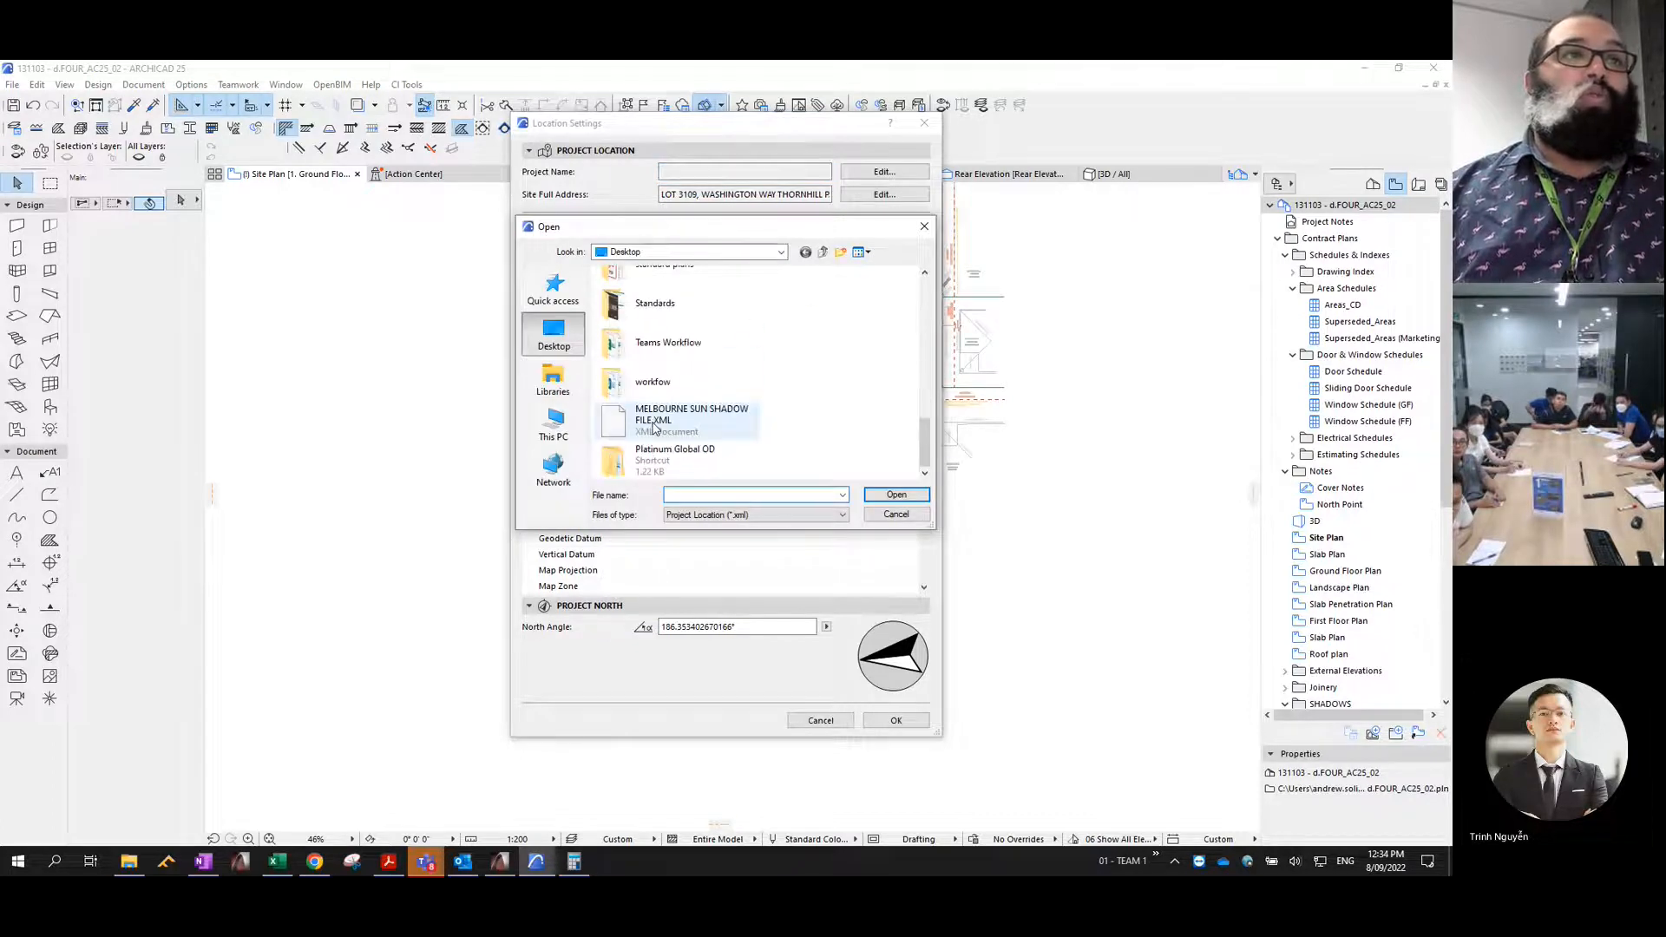
click(664, 421)
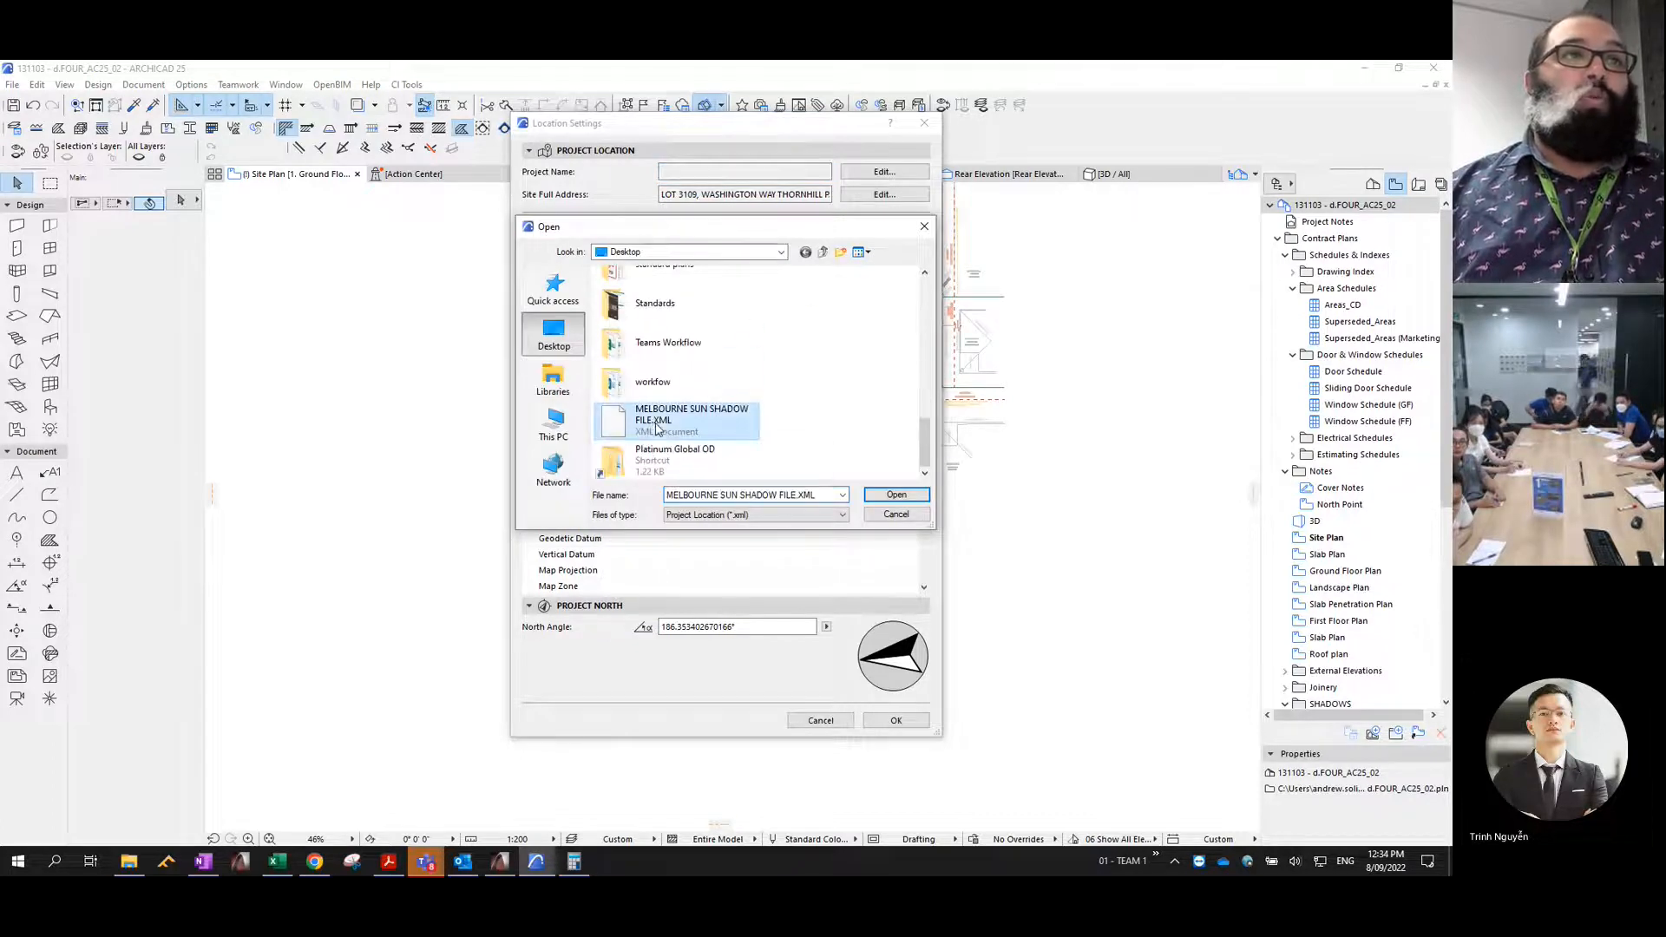
click(896, 494)
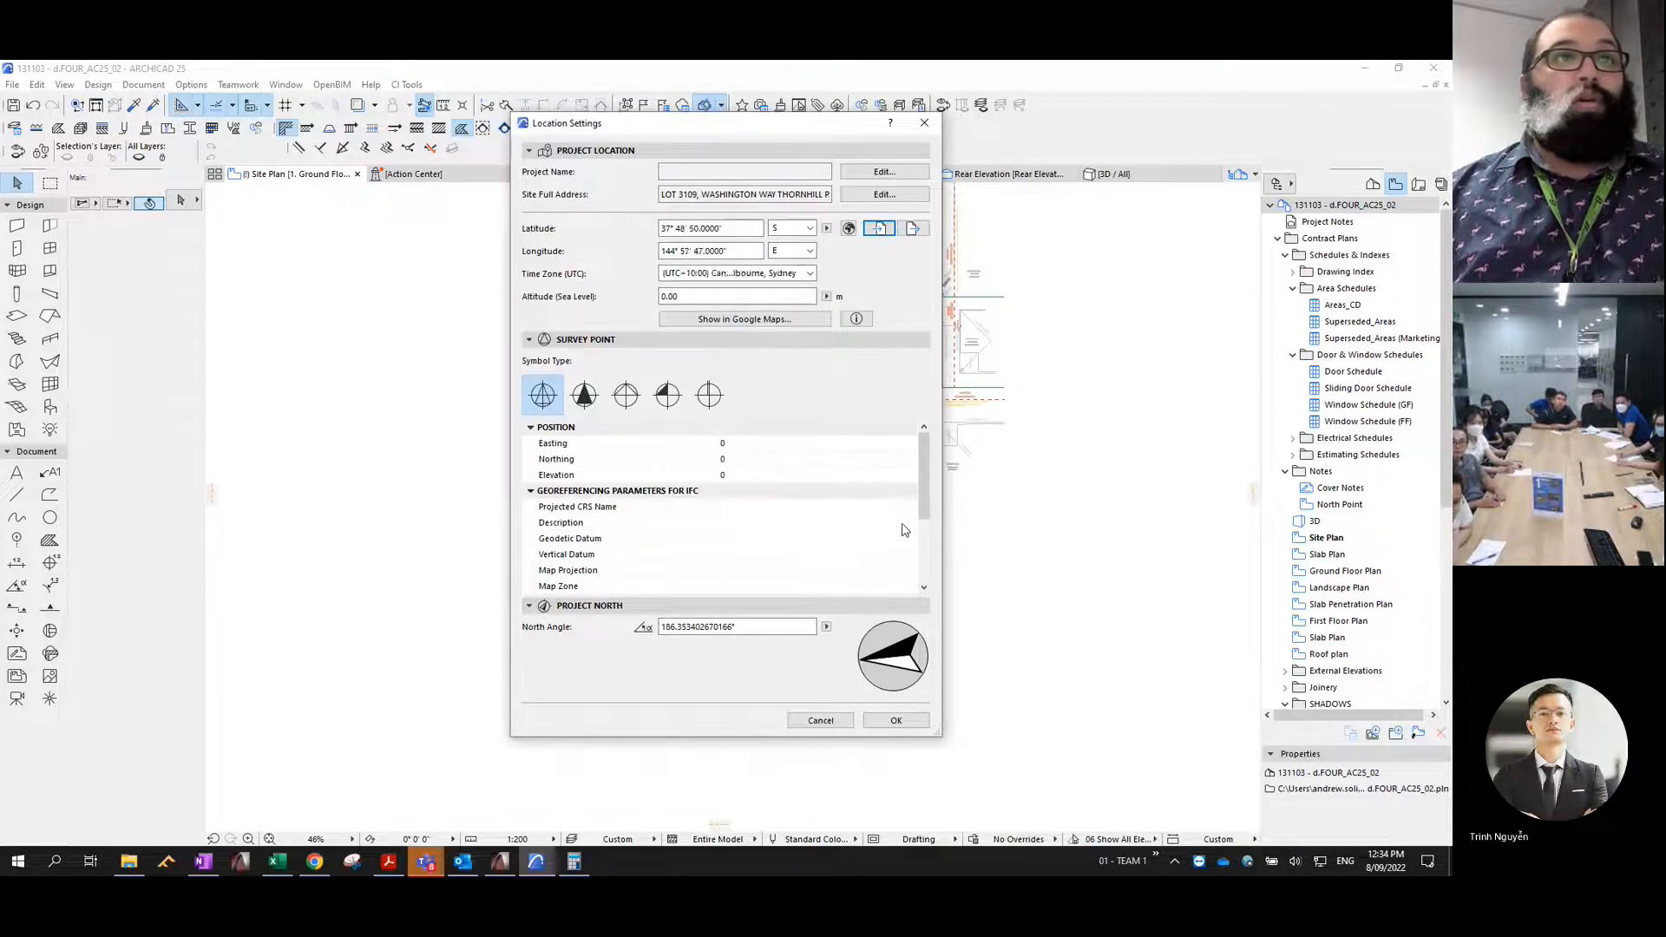
click(897, 720)
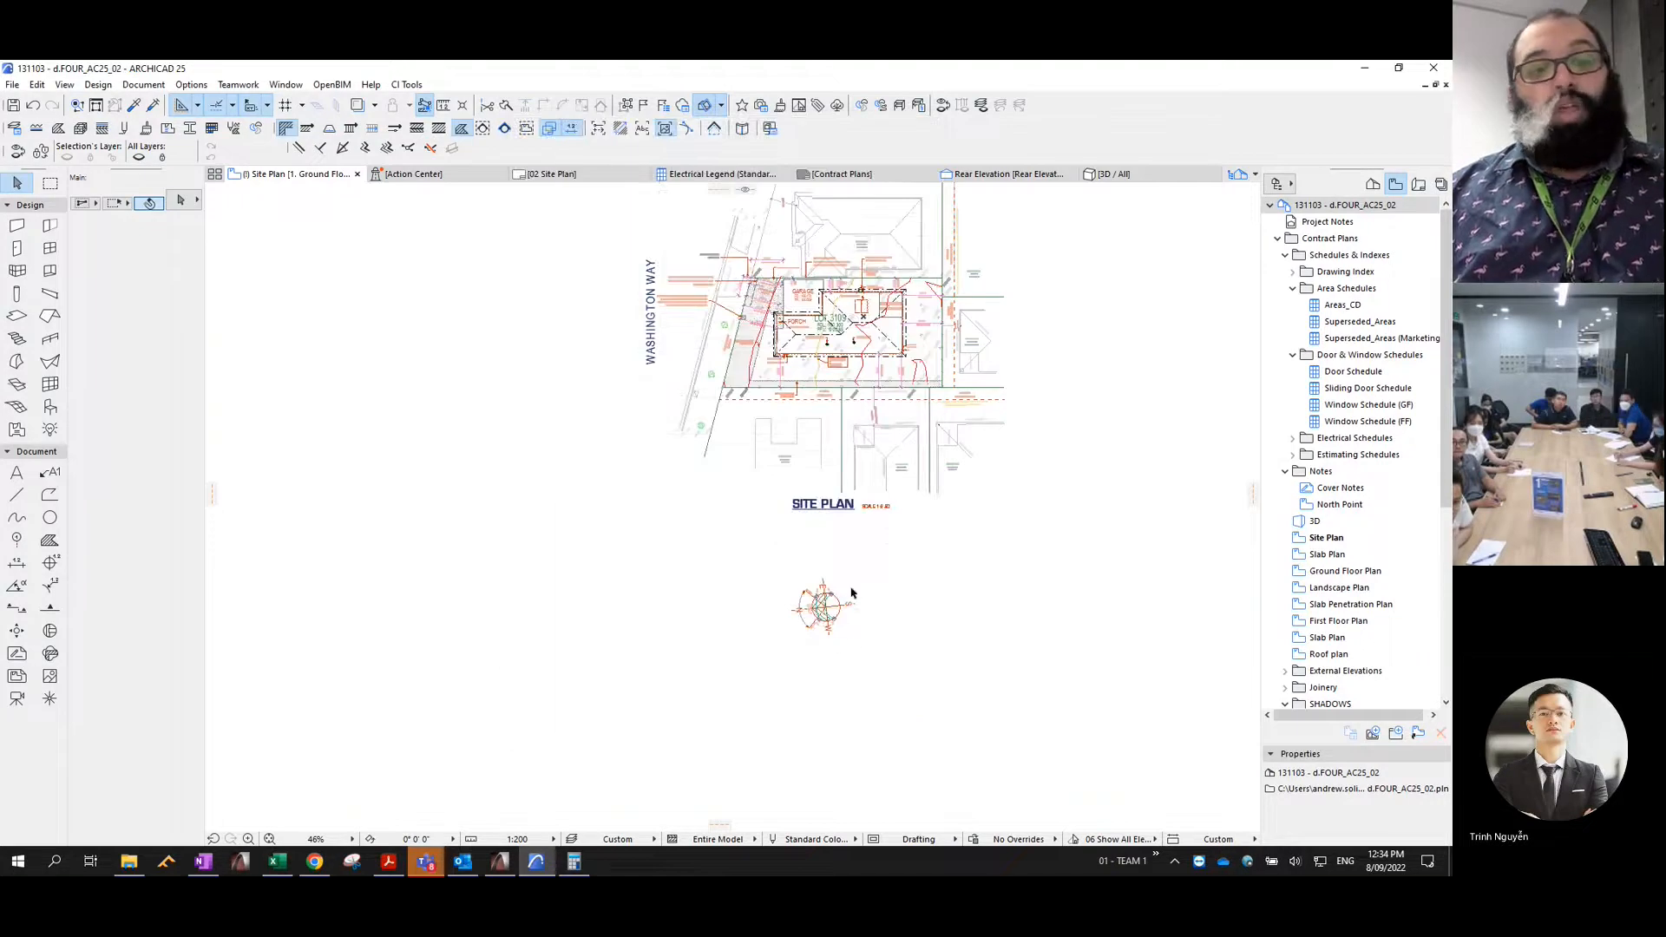
- Set Project North from the centre of the site plan's sun-path diagram along its N axis, an angle of about 186.35°
right_click(1342, 210)
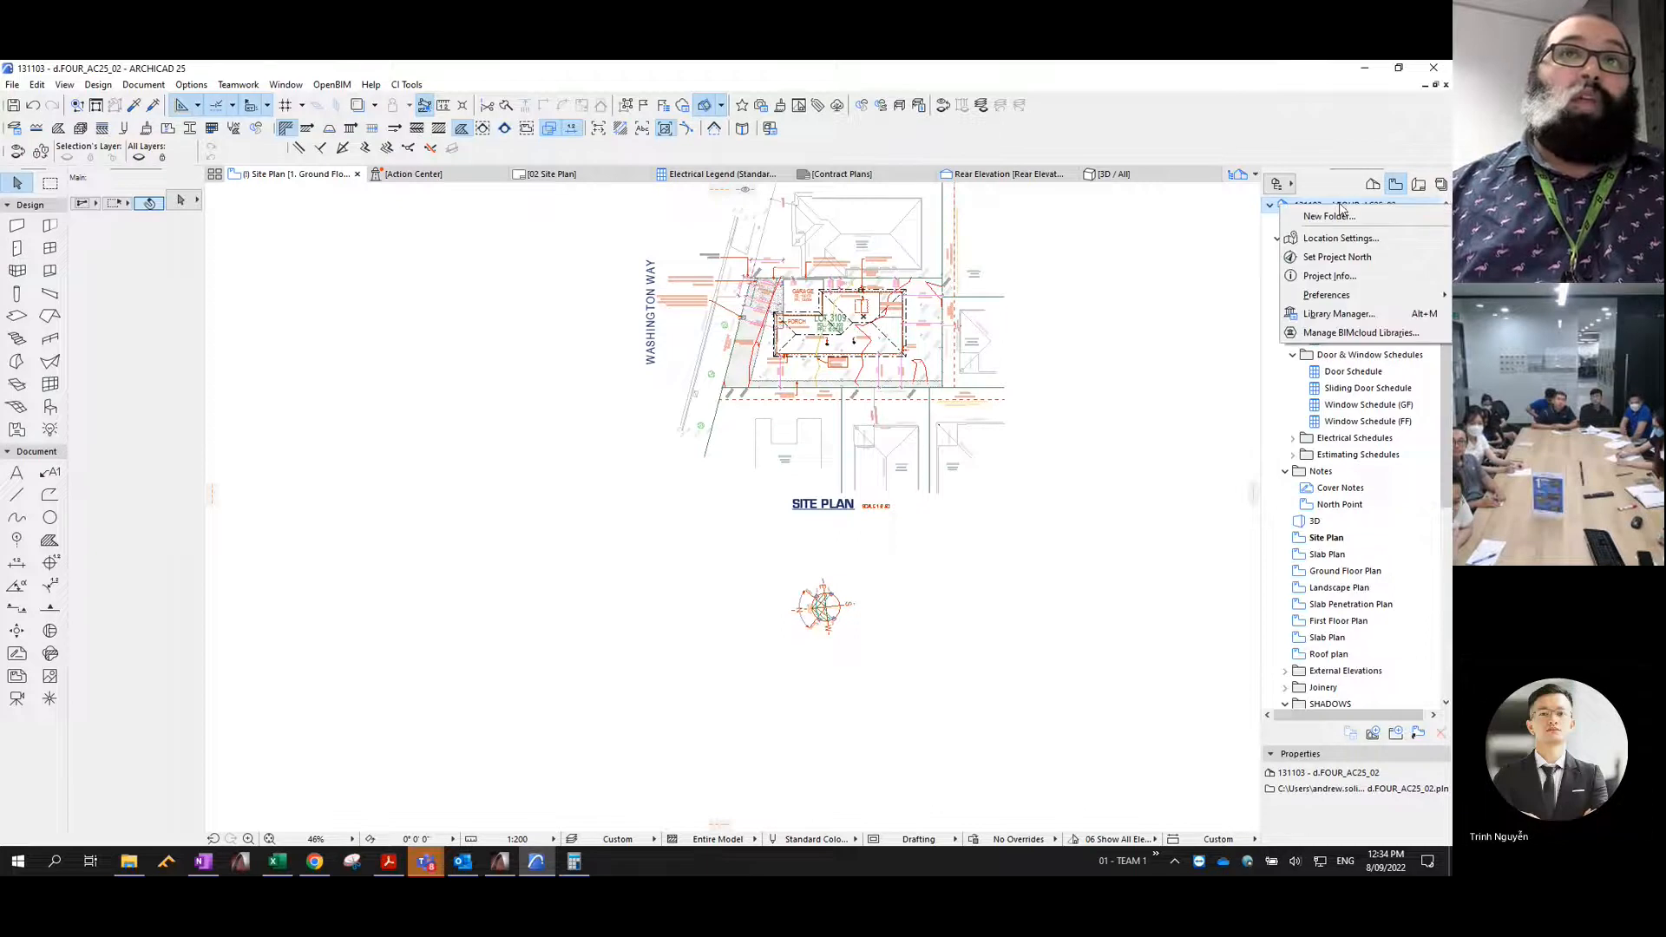
click(1324, 257)
scroll(810, 590, up, 8)
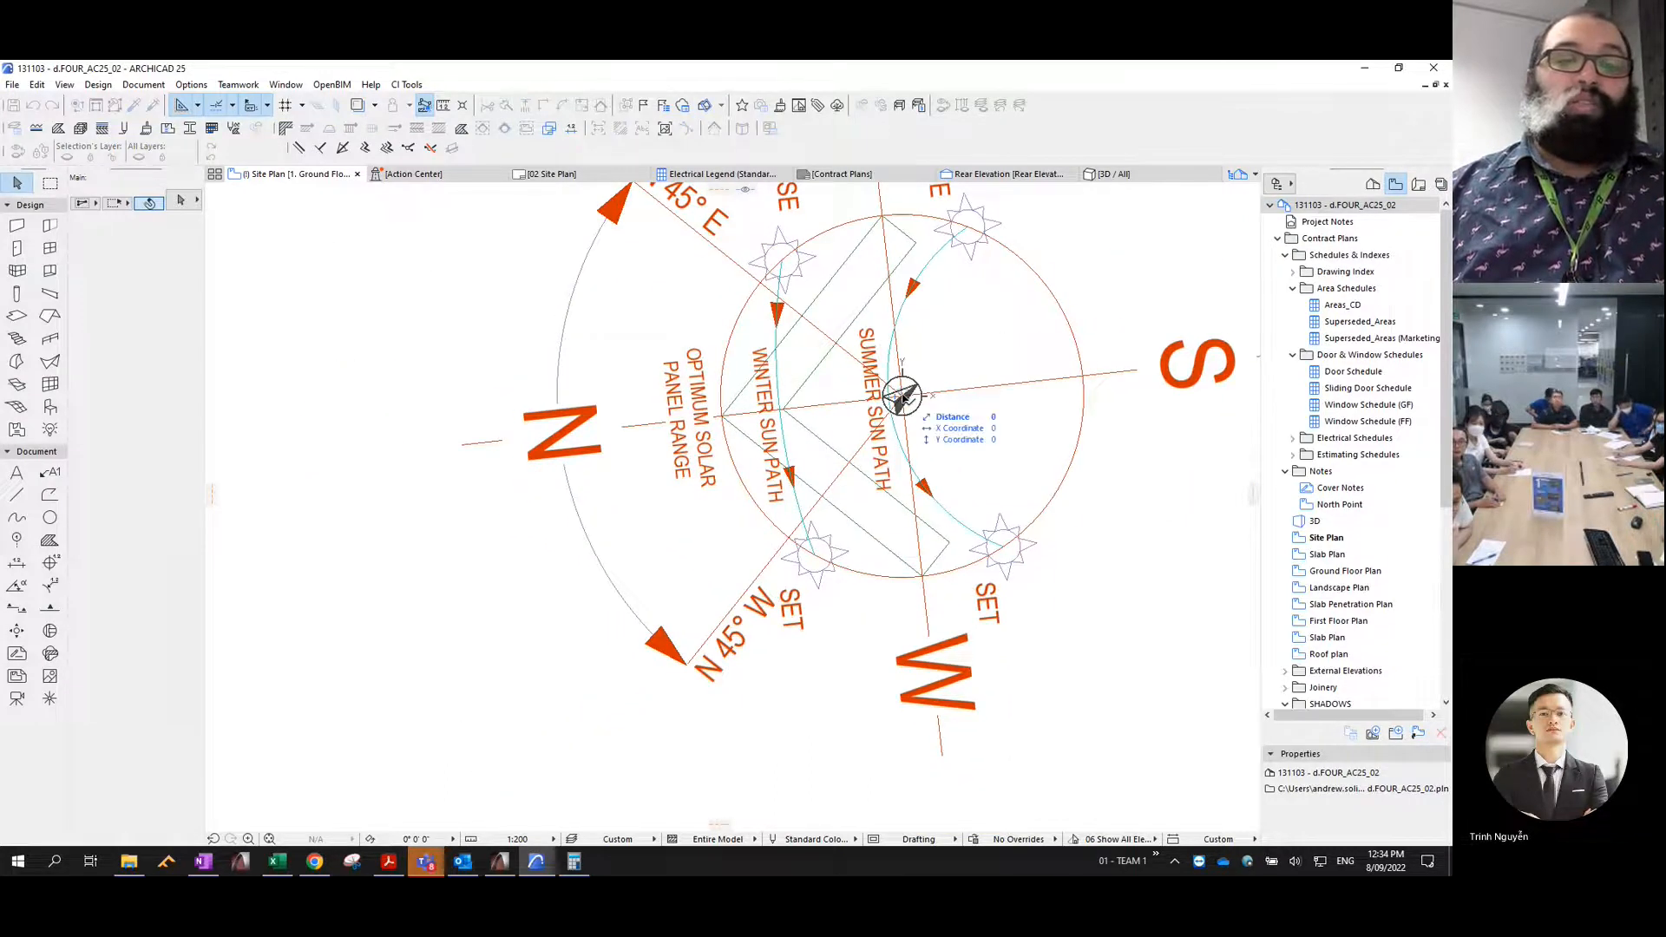
click(903, 394)
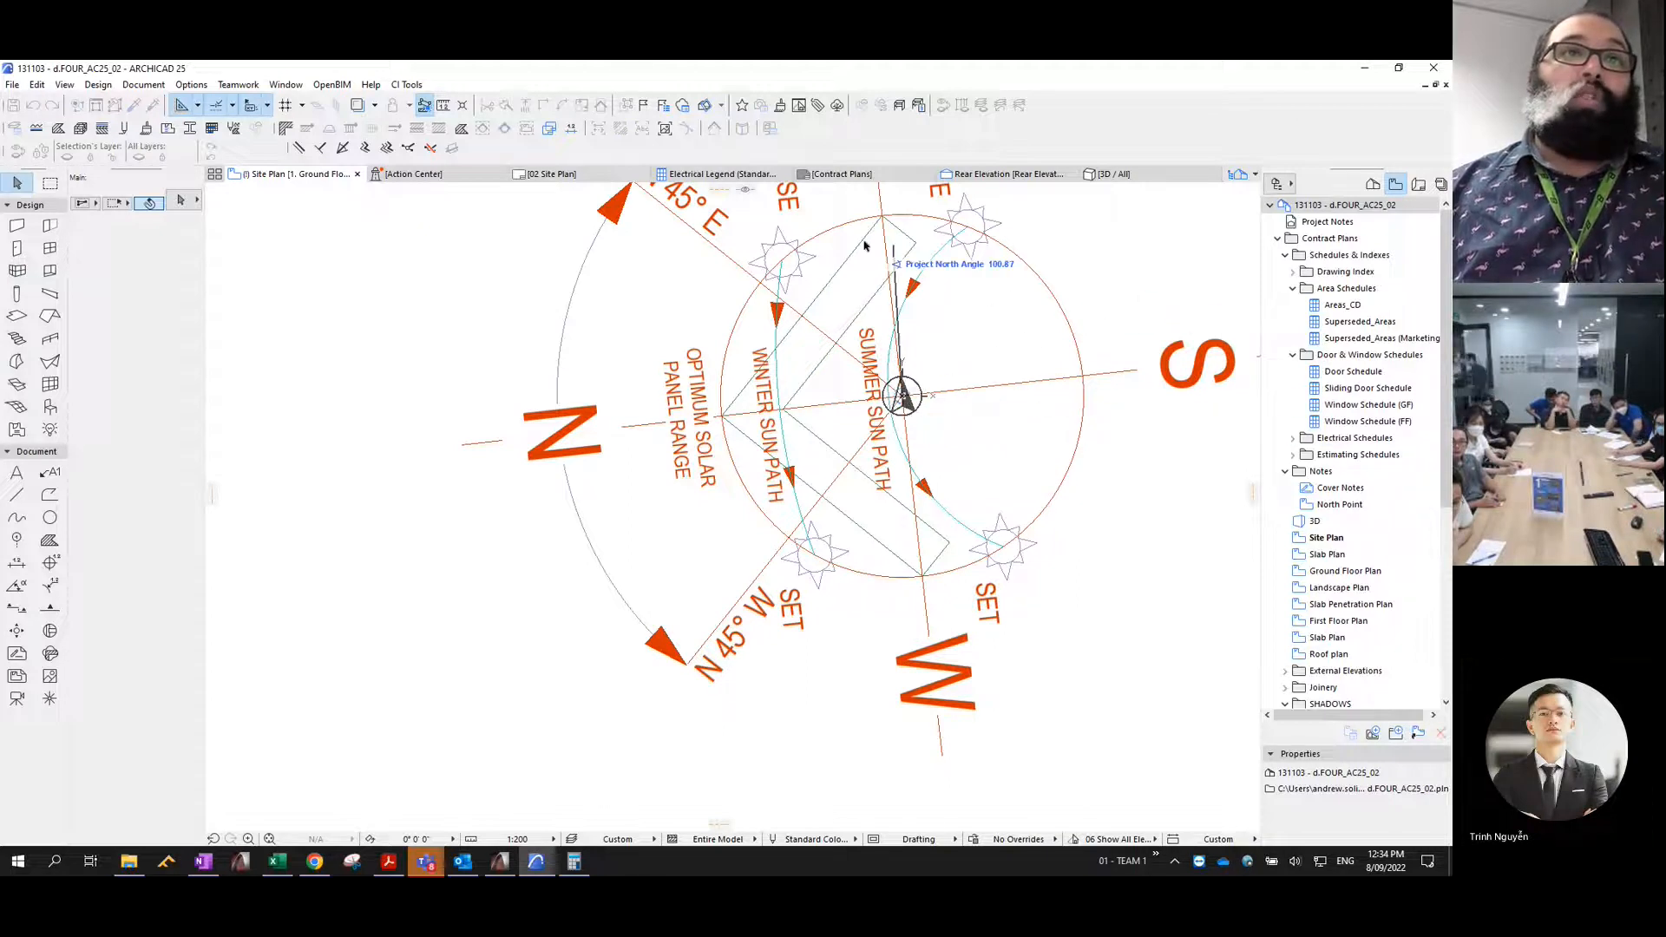
click(463, 447)
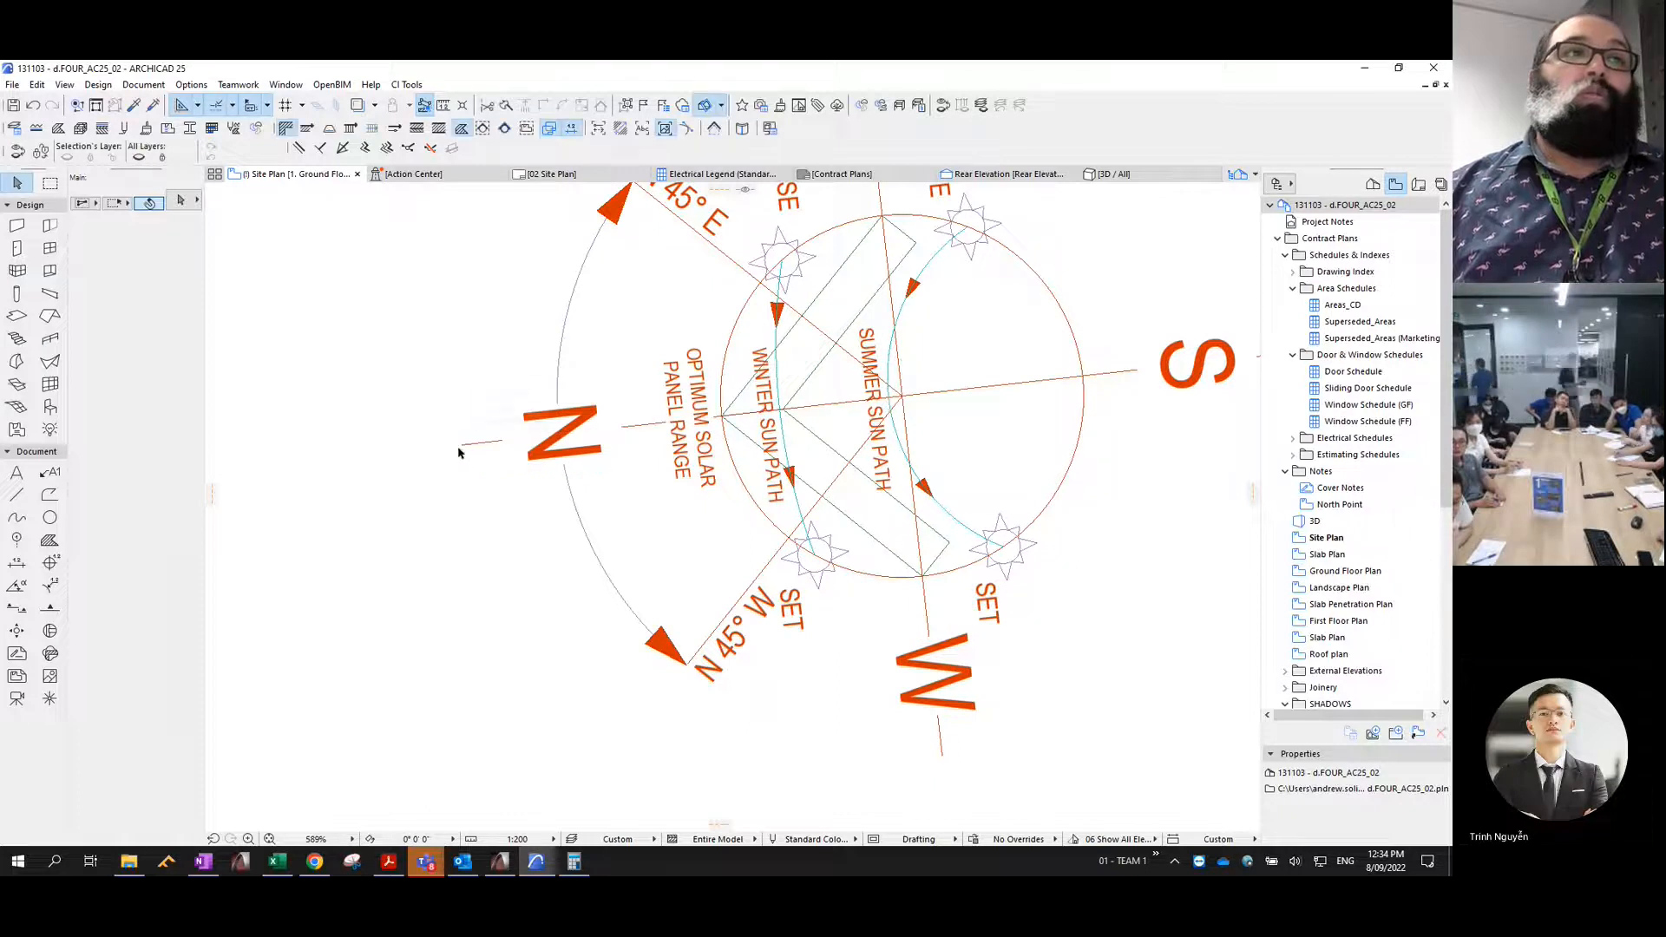
scroll(481, 460, down, 5)
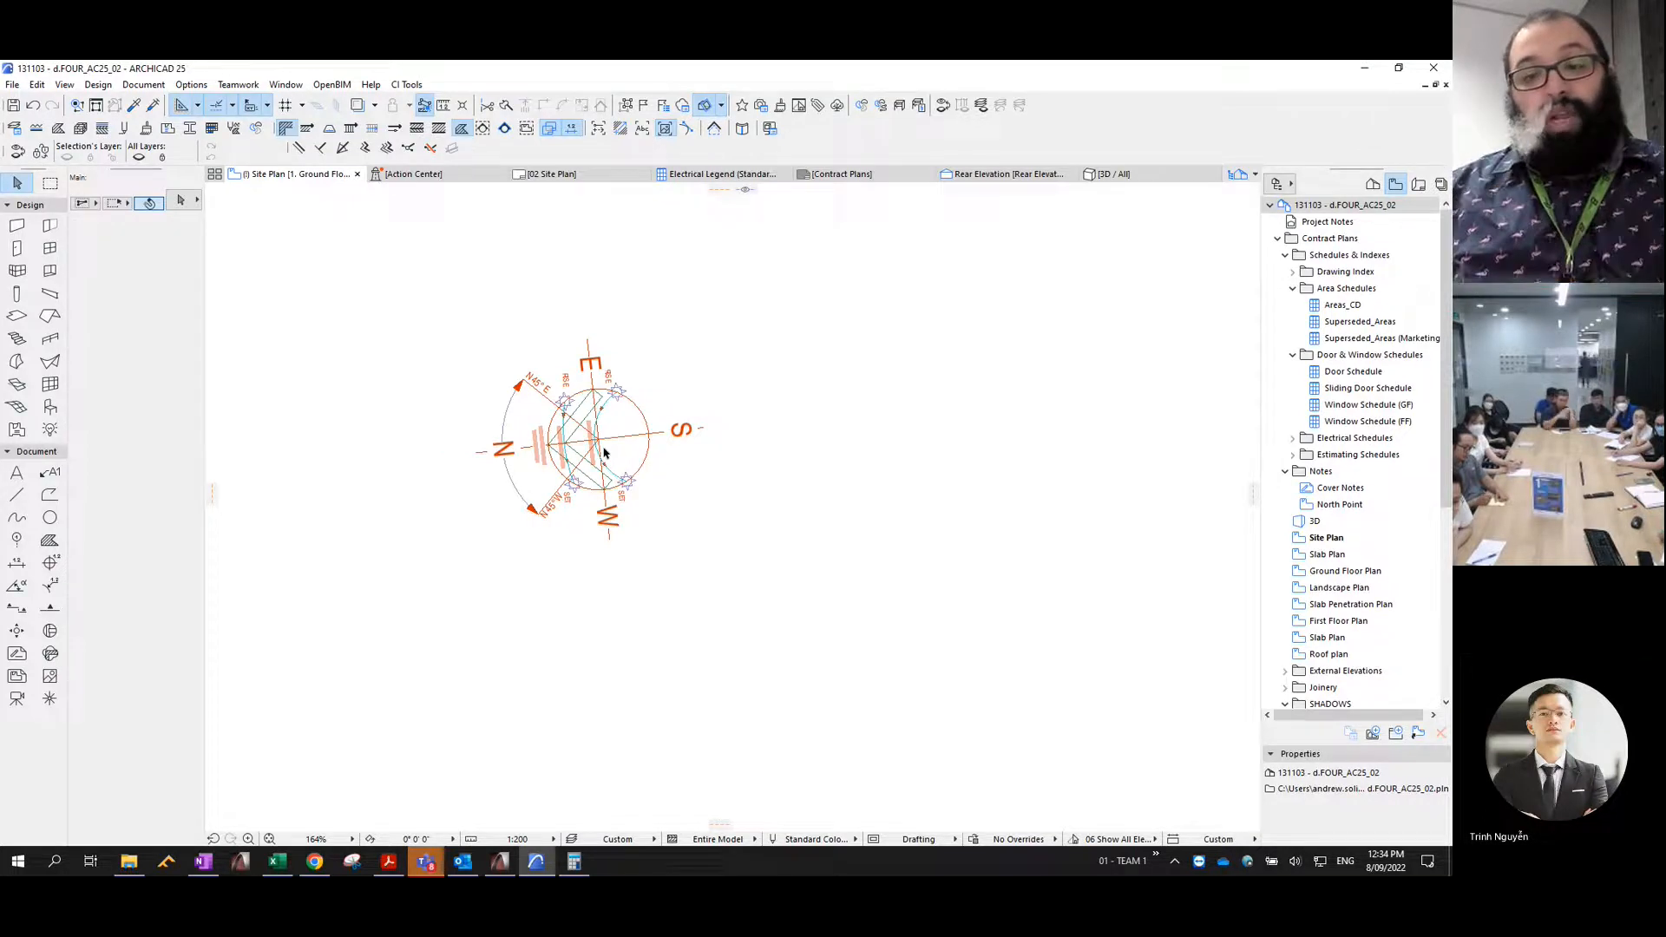
click(60, 85)
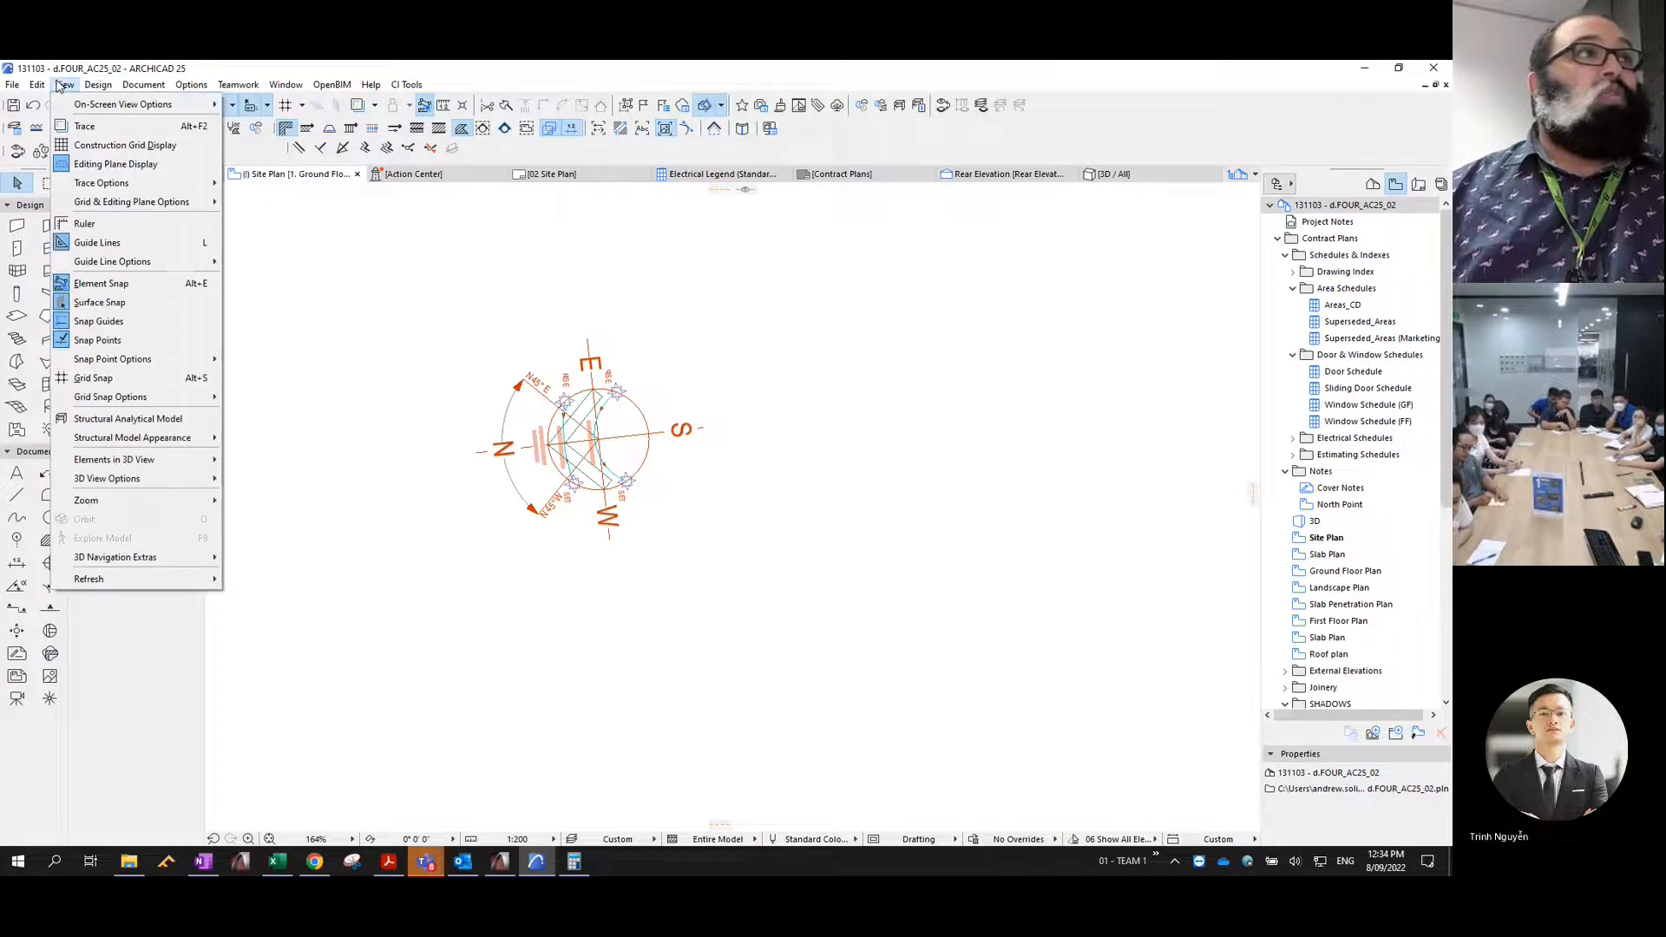
mouse_move(156, 90)
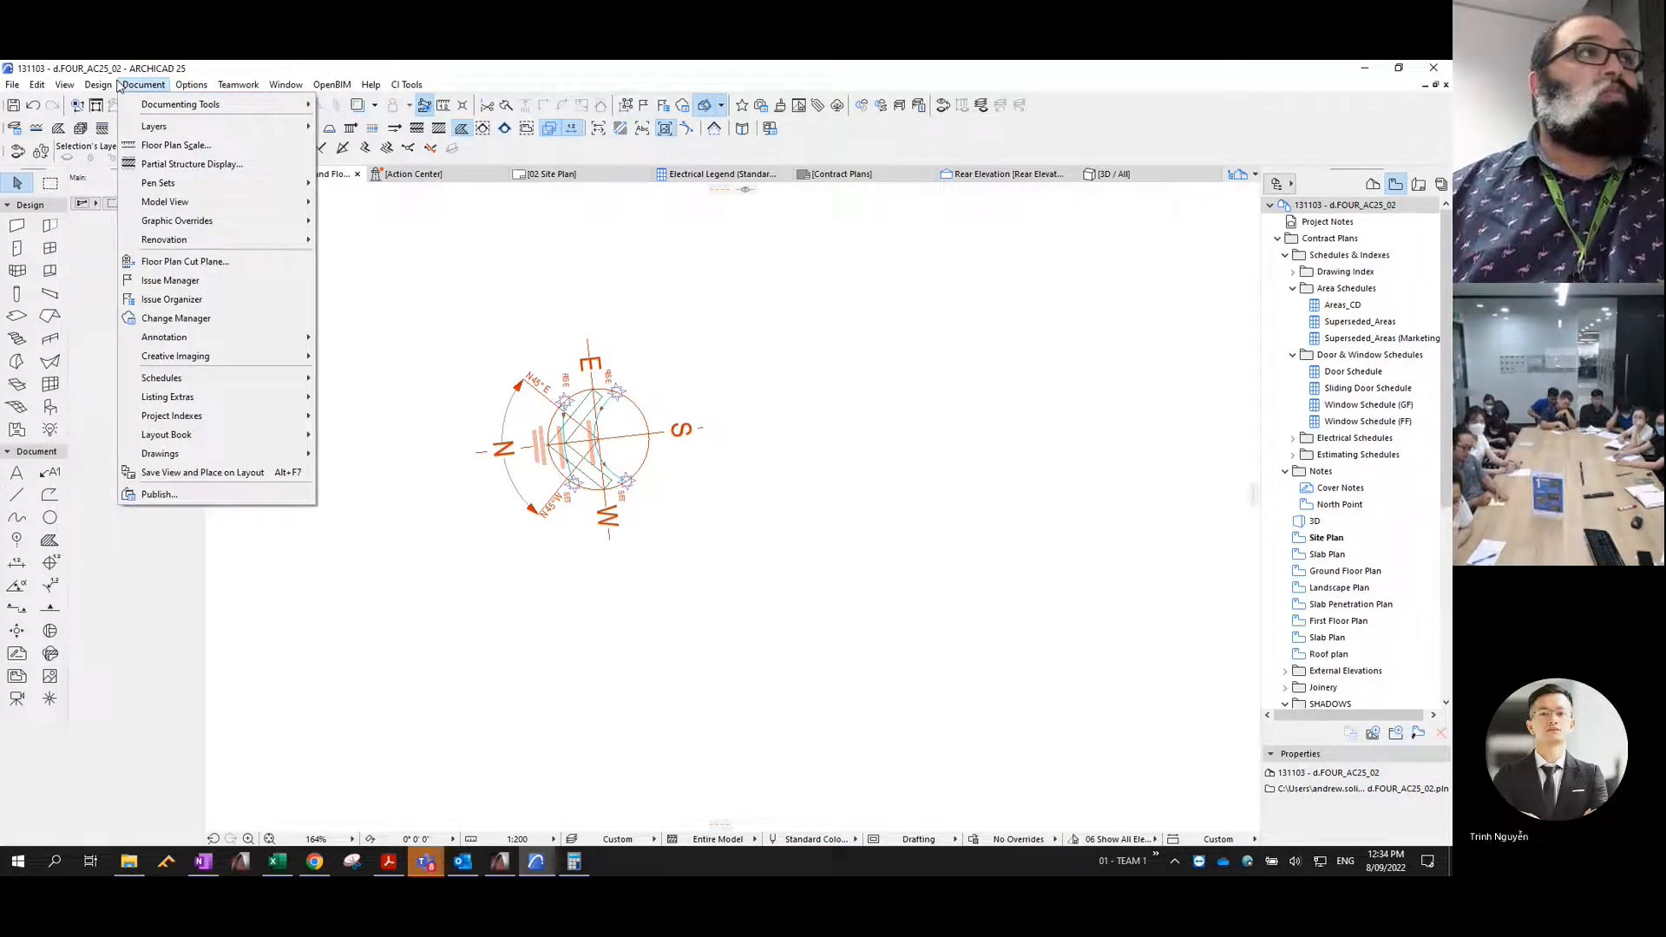
mouse_move(64, 84)
mouse_move(150, 481)
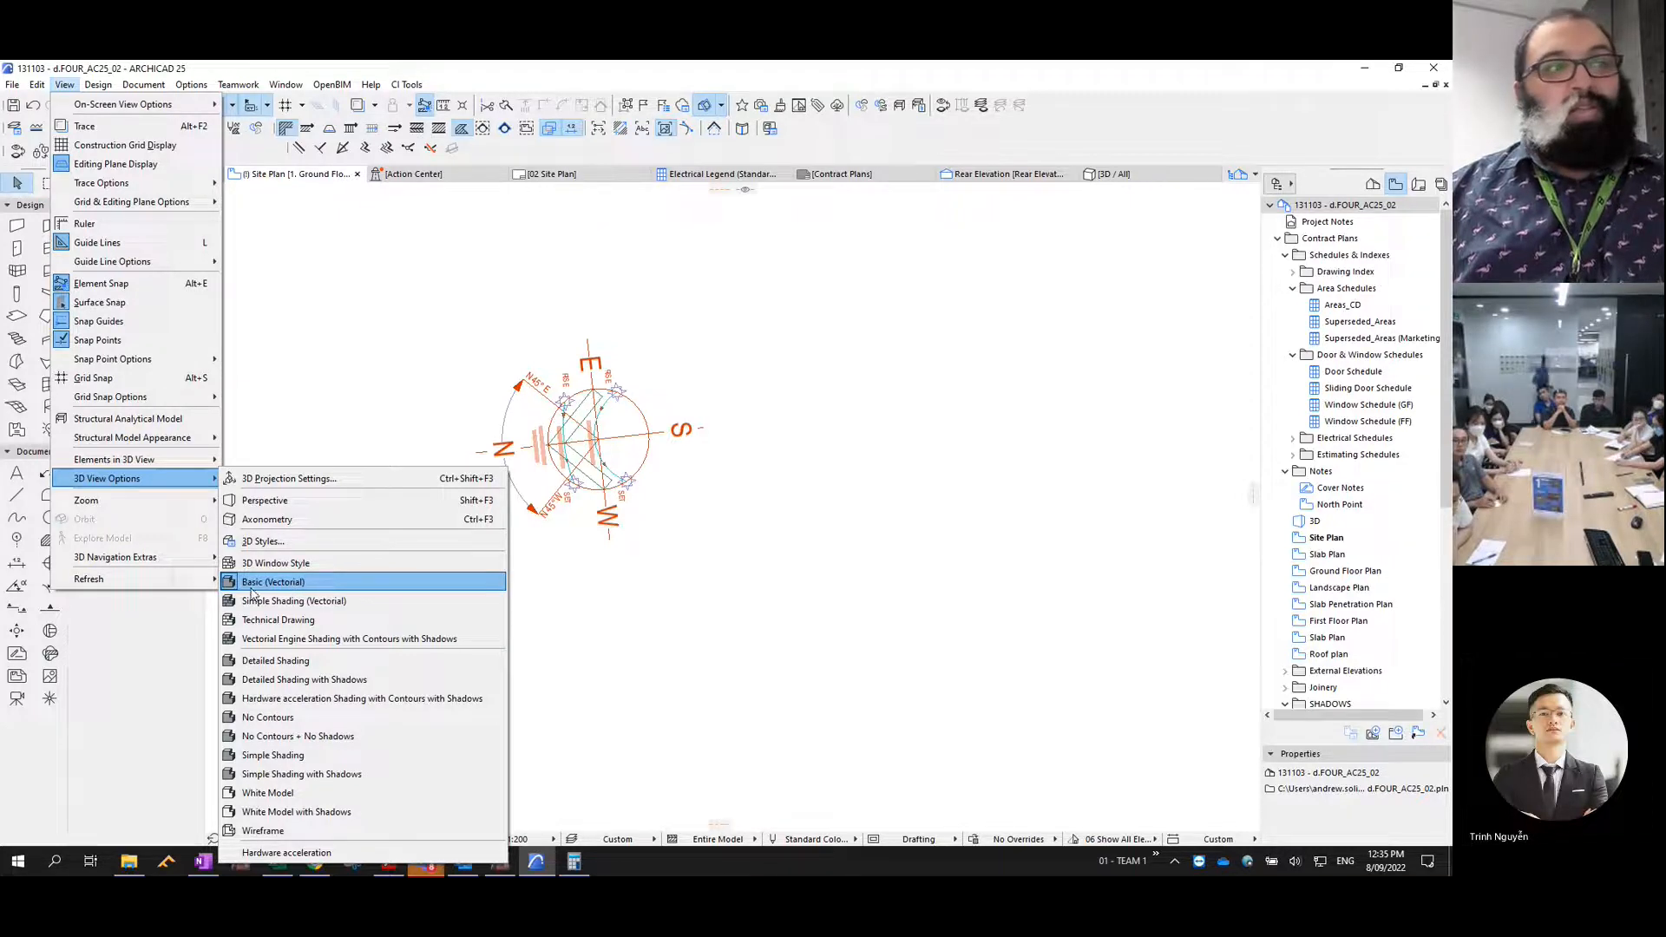
click(926, 574)
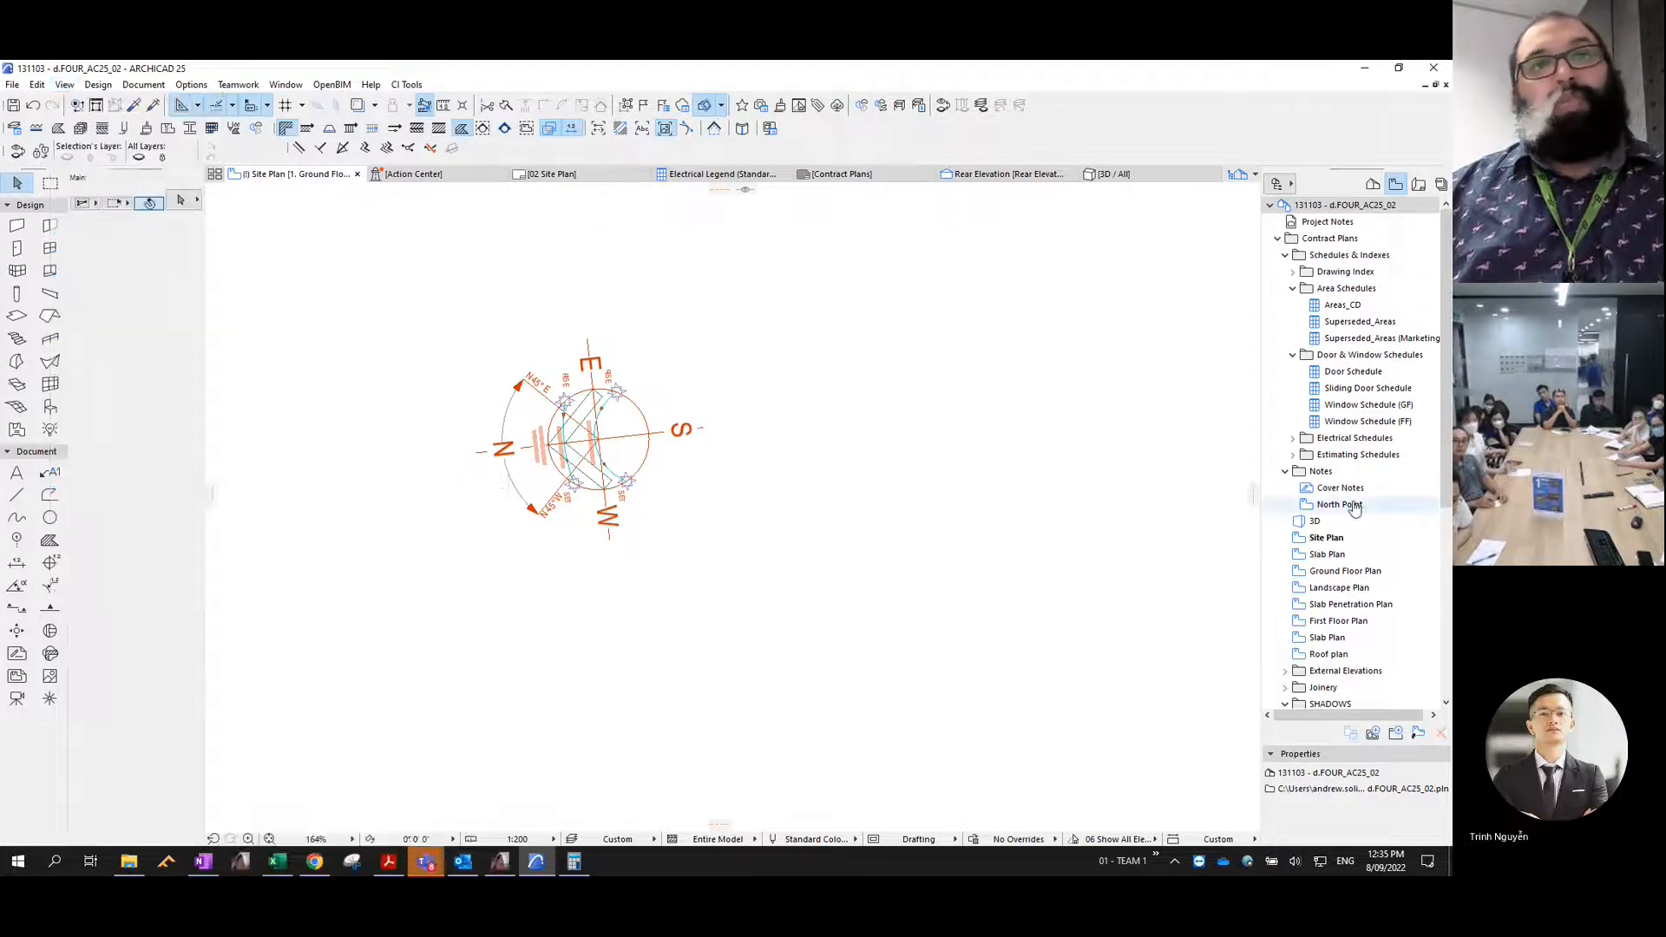
- Open the PROPOSED view from the SHADOWS folder and show the model in the 3D window
scroll(1355, 520, down, 6)
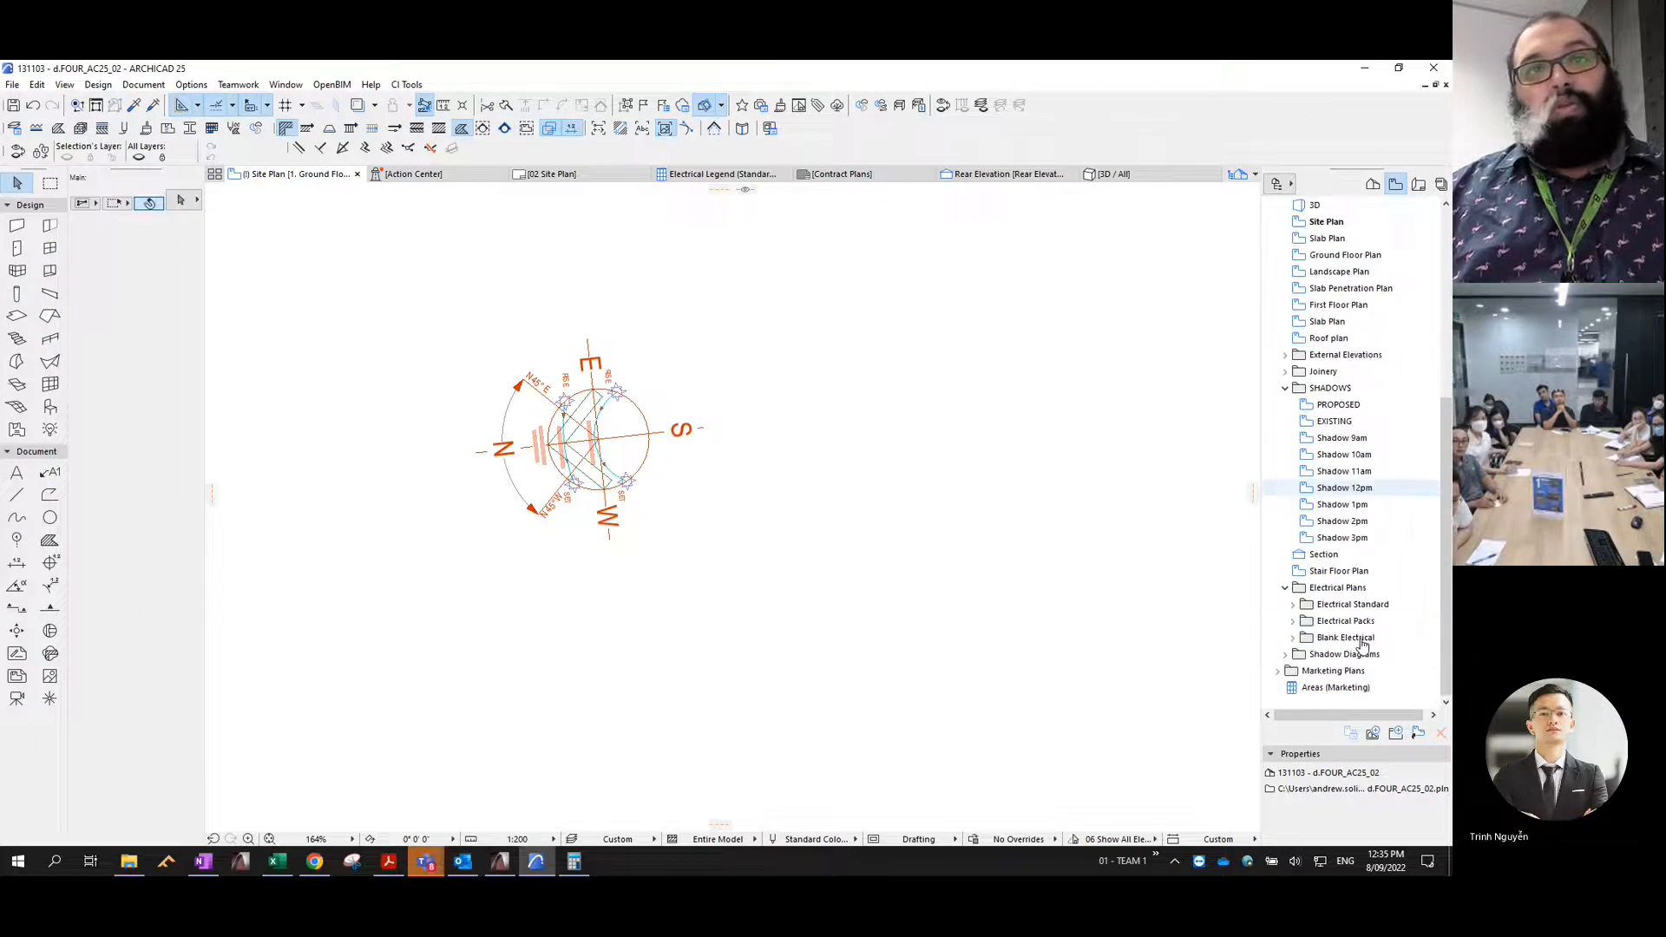
double_click(1340, 404)
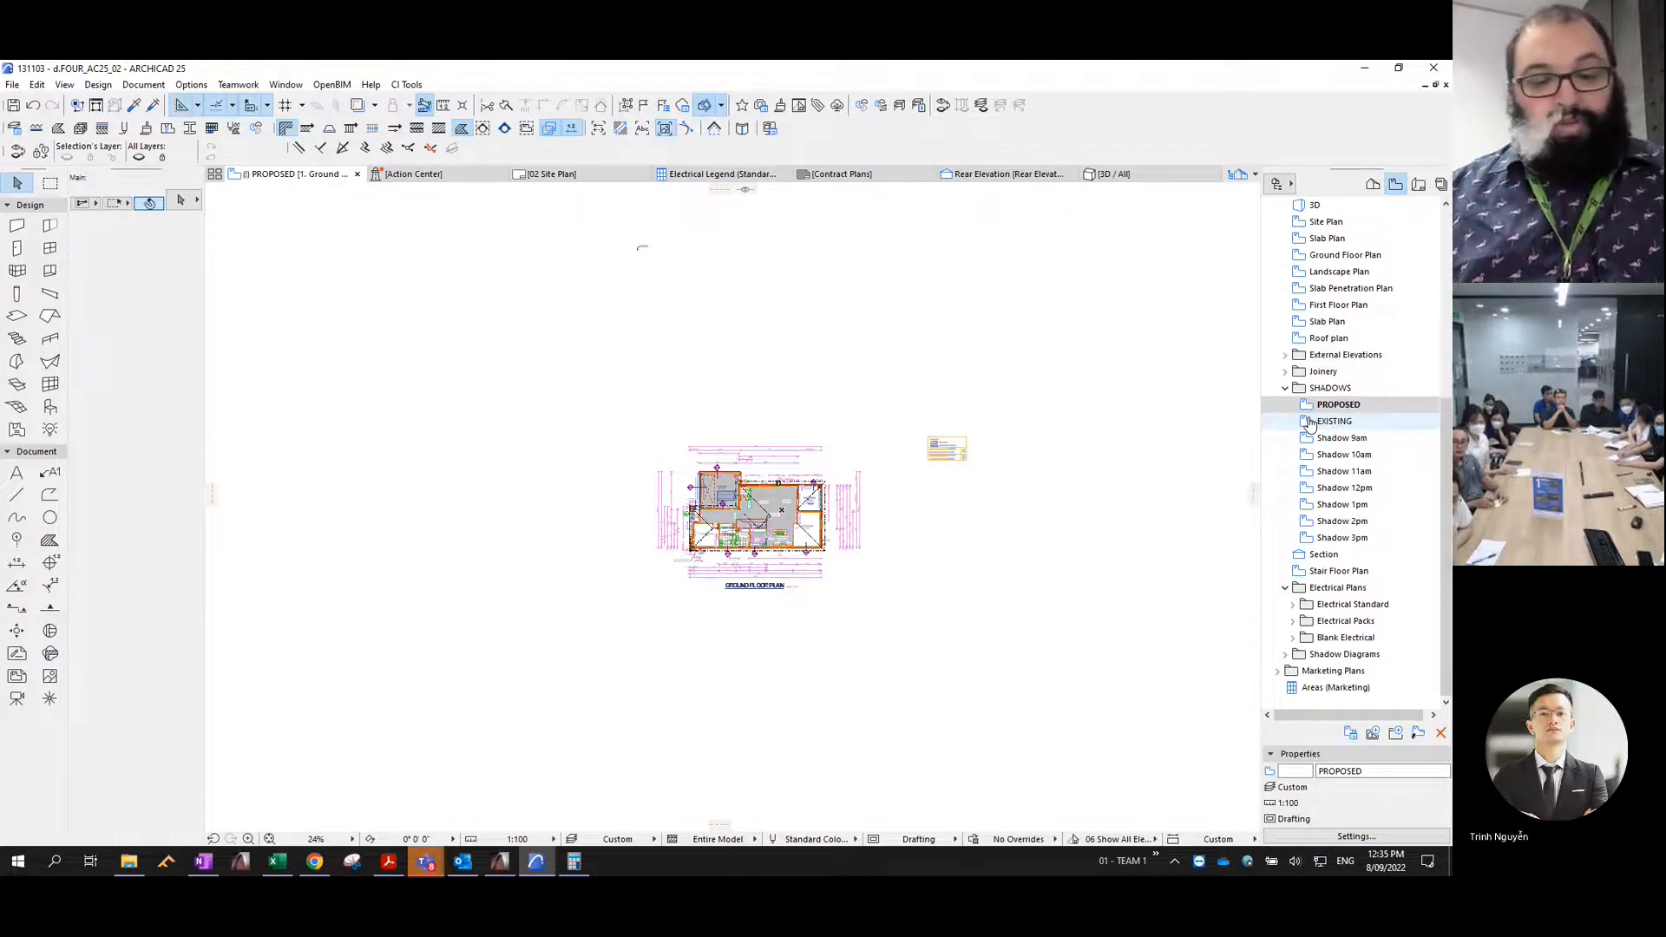
double_click(1310, 423)
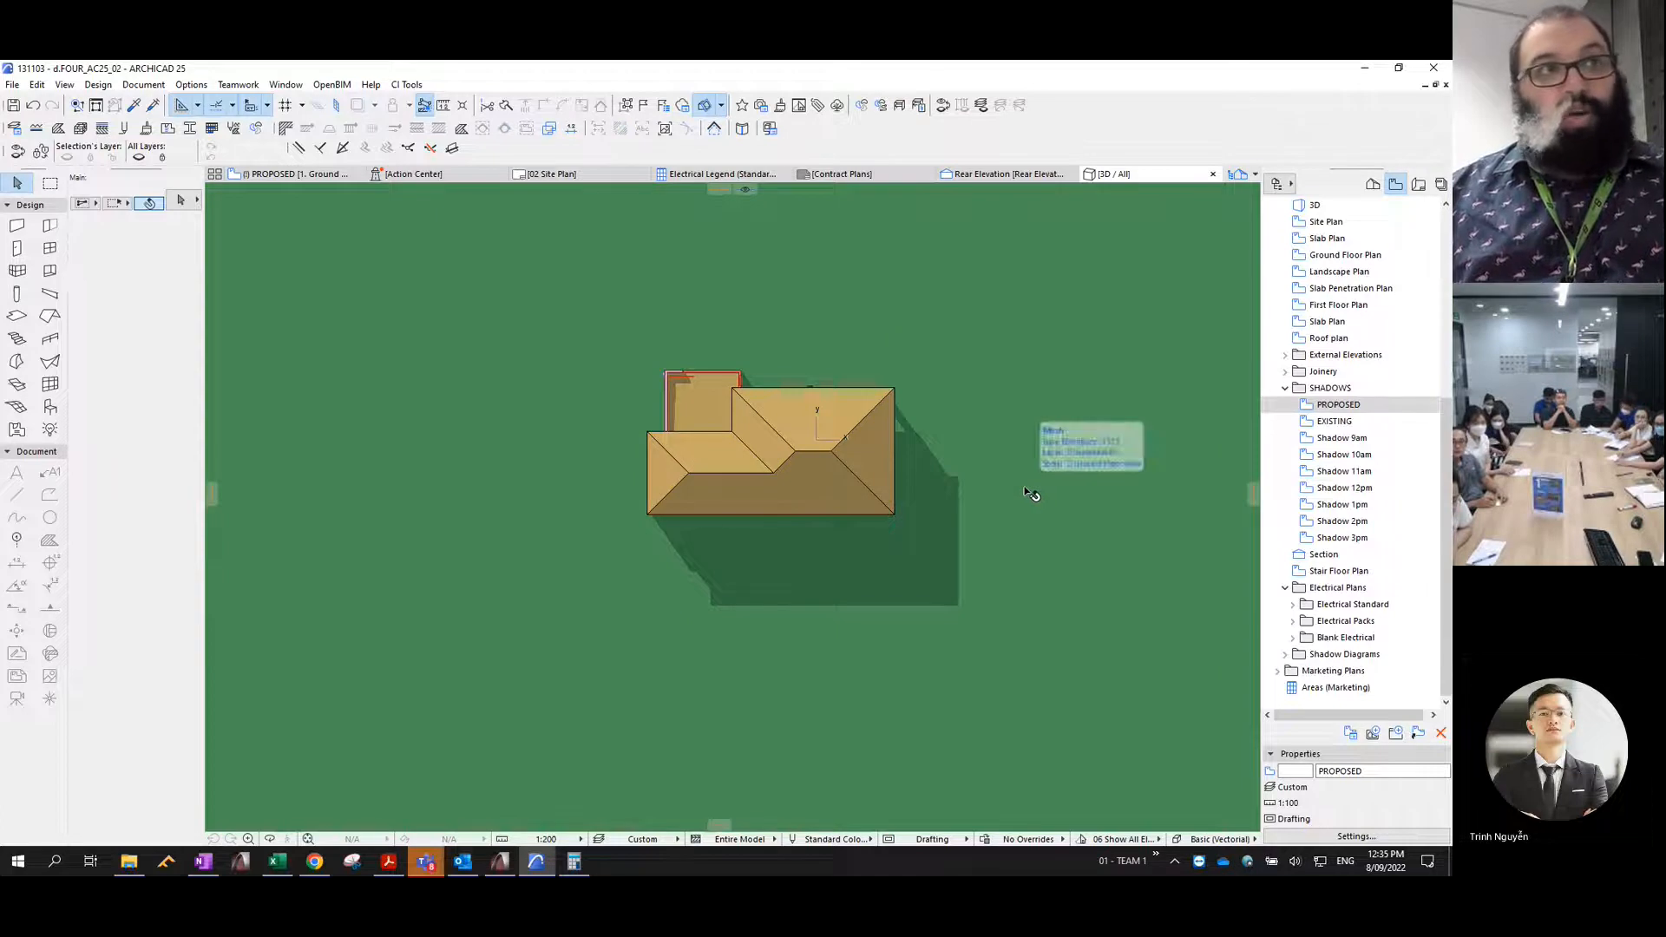
- Draw a rectangular marquee in the 3D window around the house and its whole shadow, with ample margin on all sides
click(50, 183)
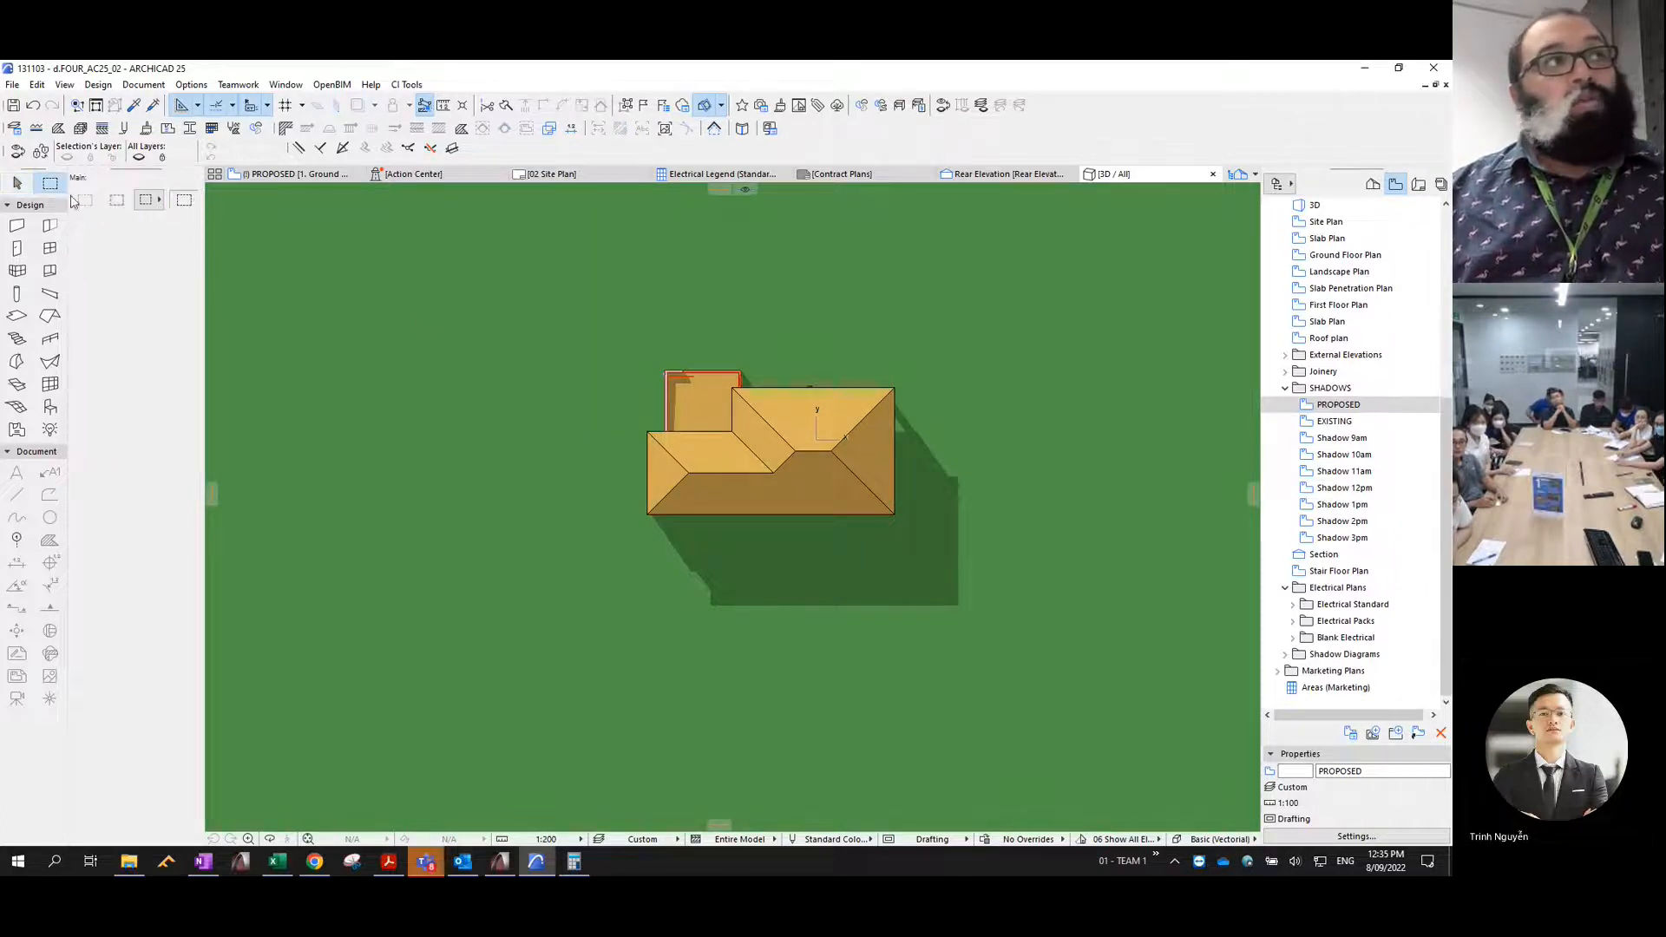
click(552, 312)
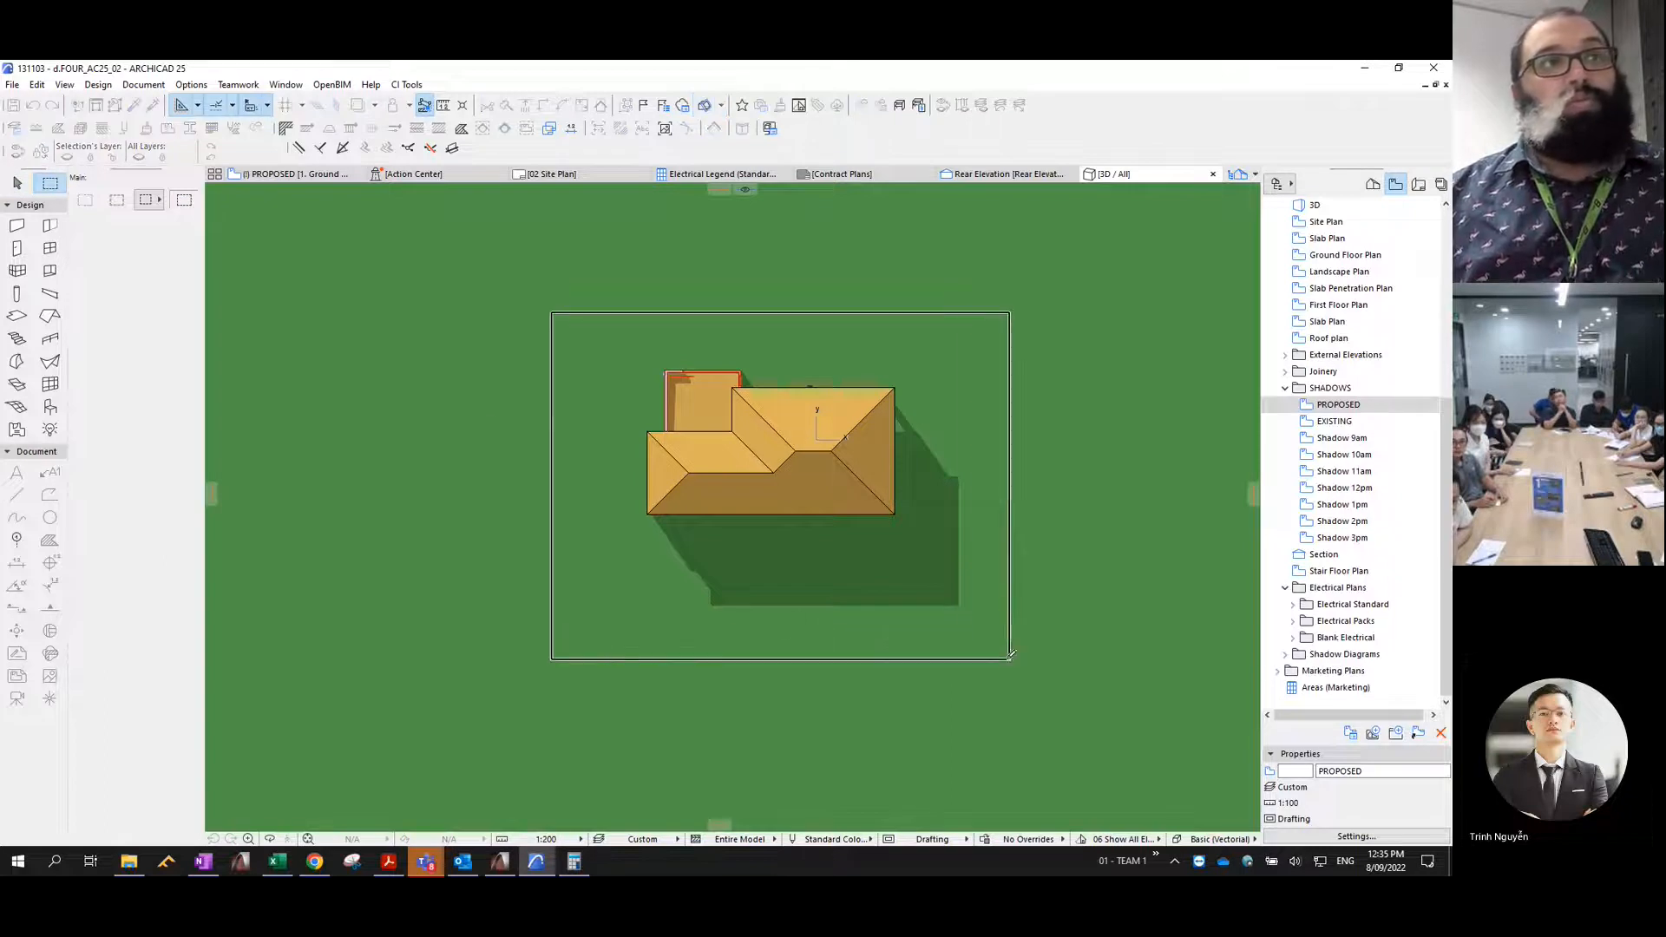
key(Escape)
key(F2)
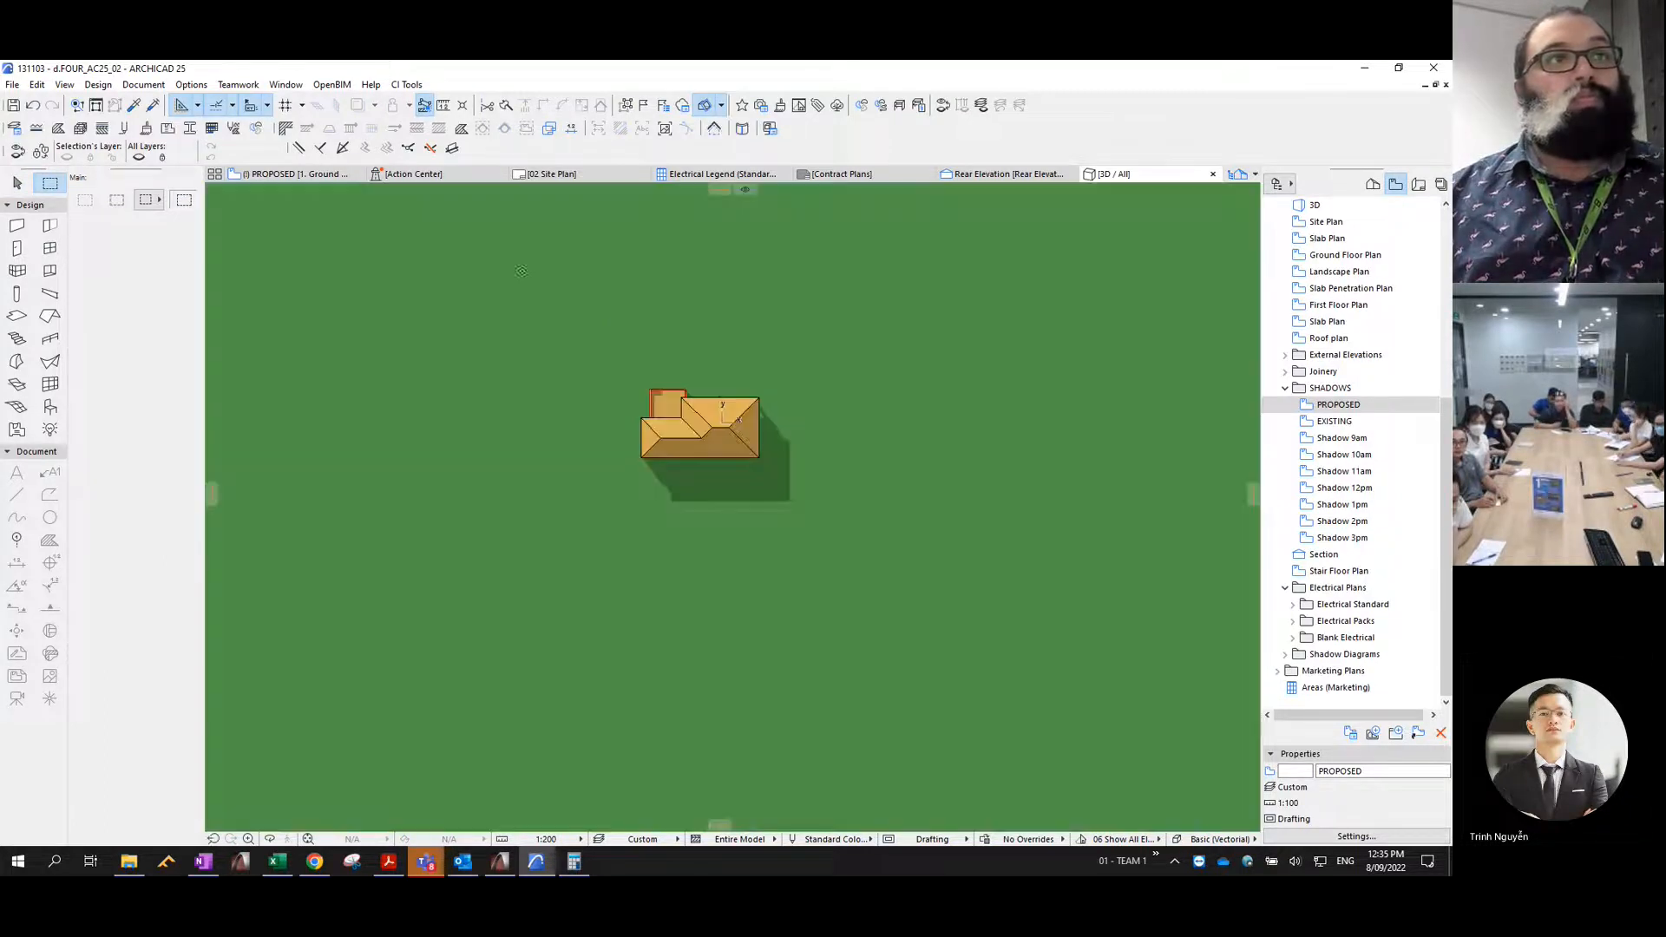
click(502, 251)
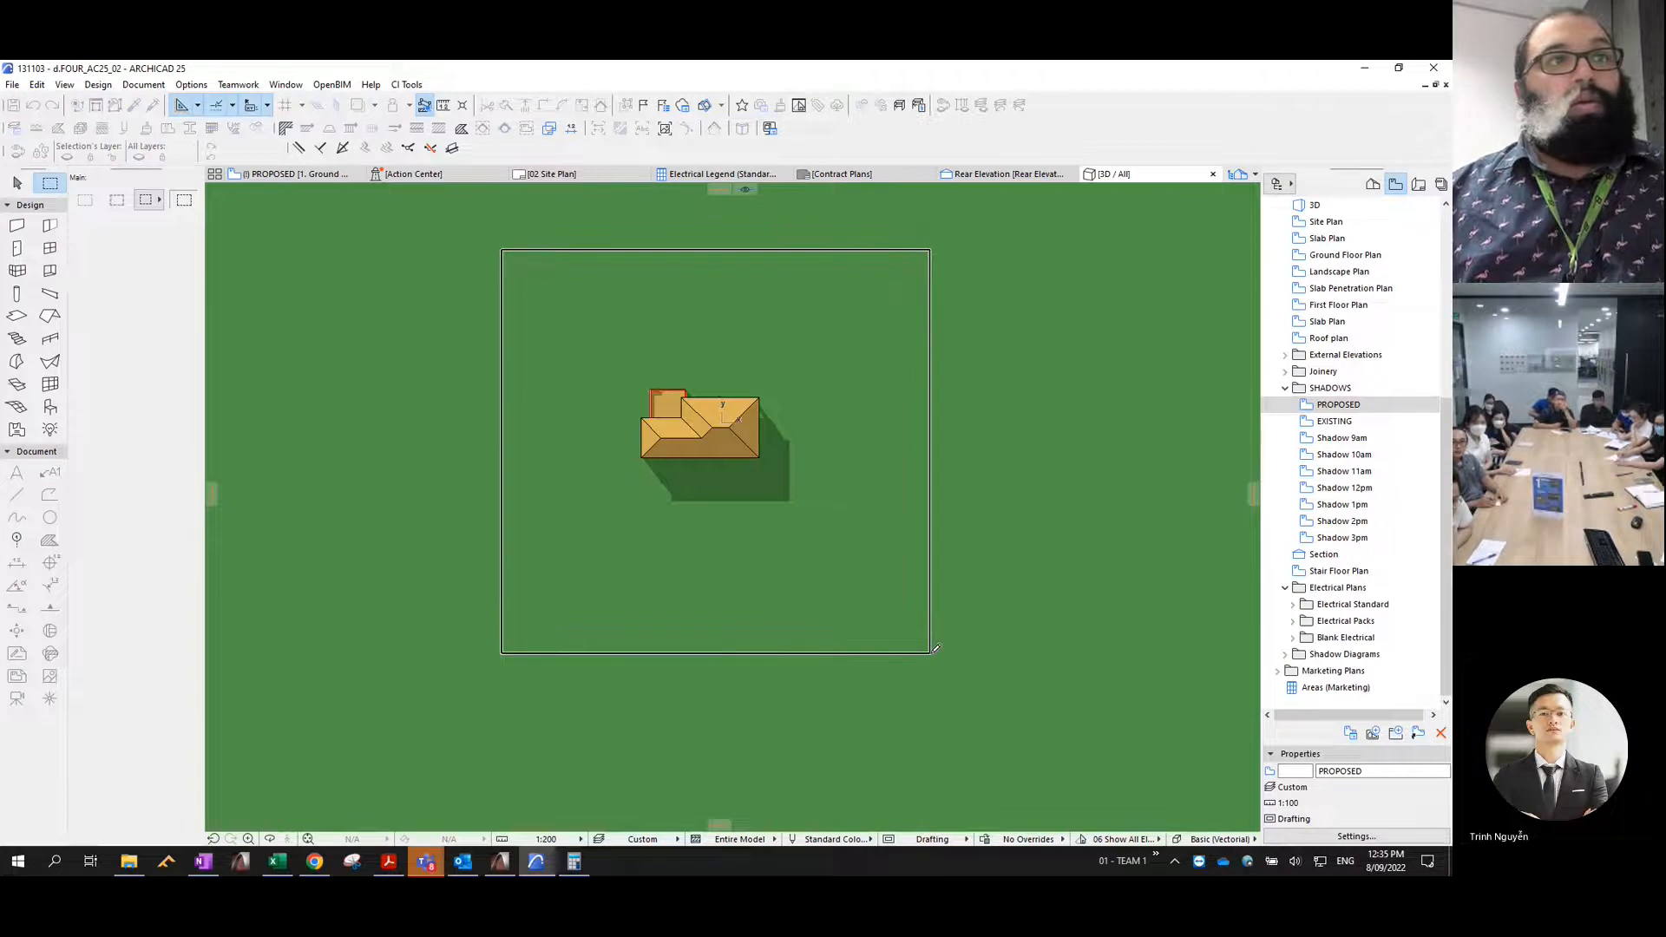
click(932, 654)
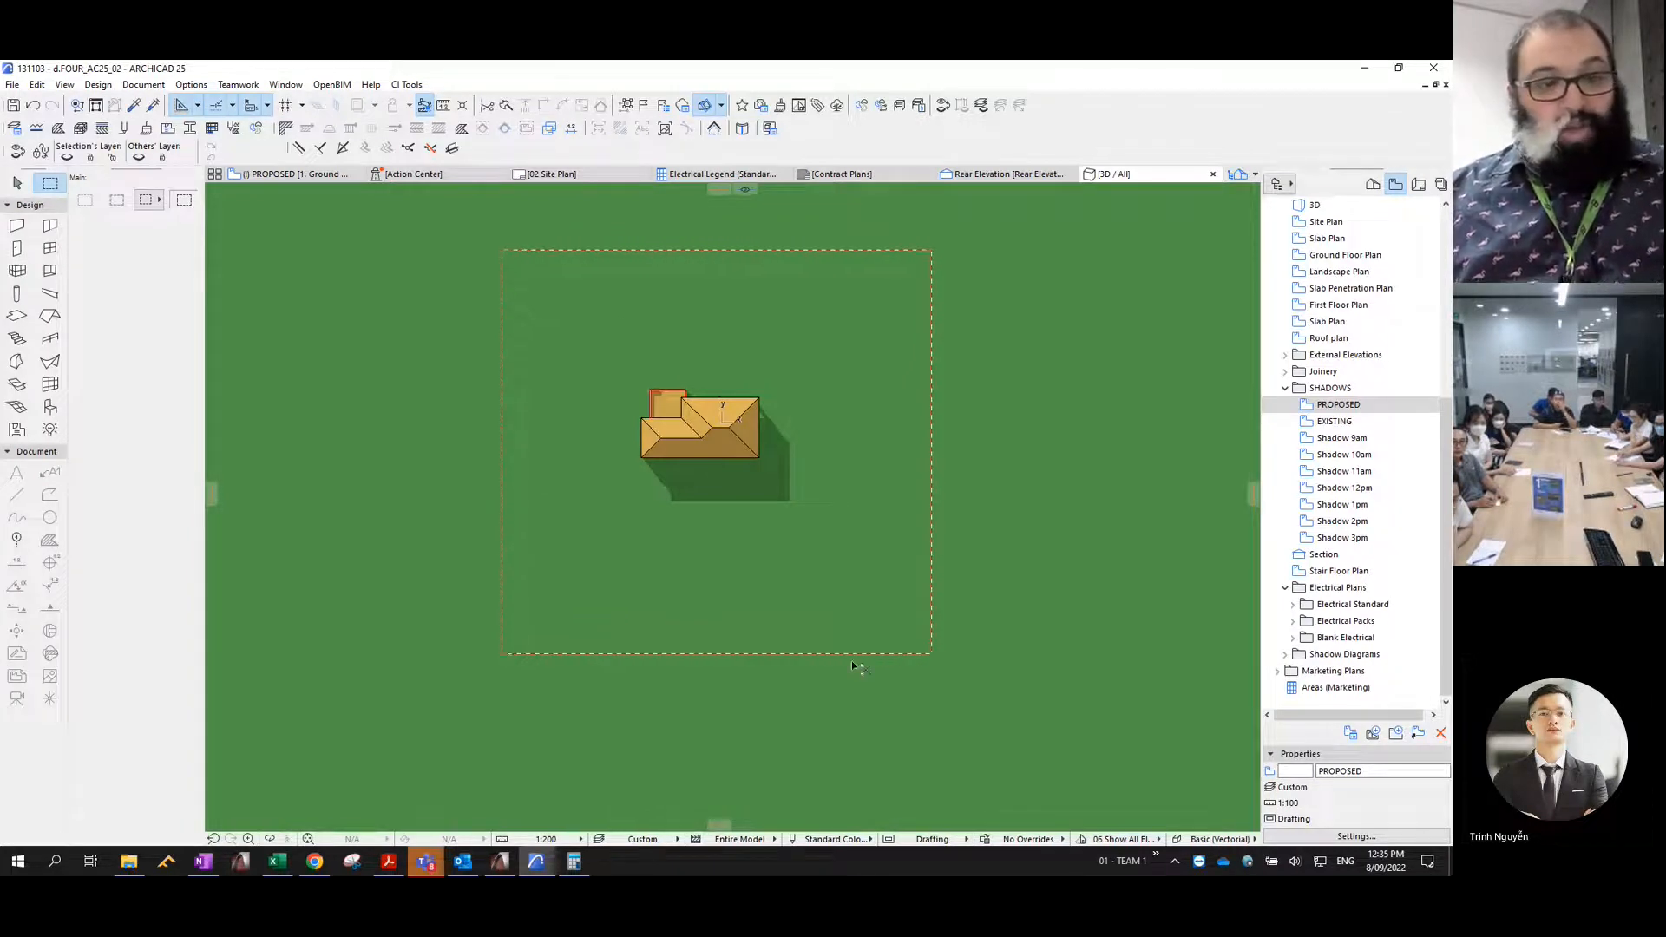
- Copy the marquee area as a scaled drawing with Construction Elements None, Shadows Polygons, Overlapping Polygons and Frameless
key(ctrl+c)
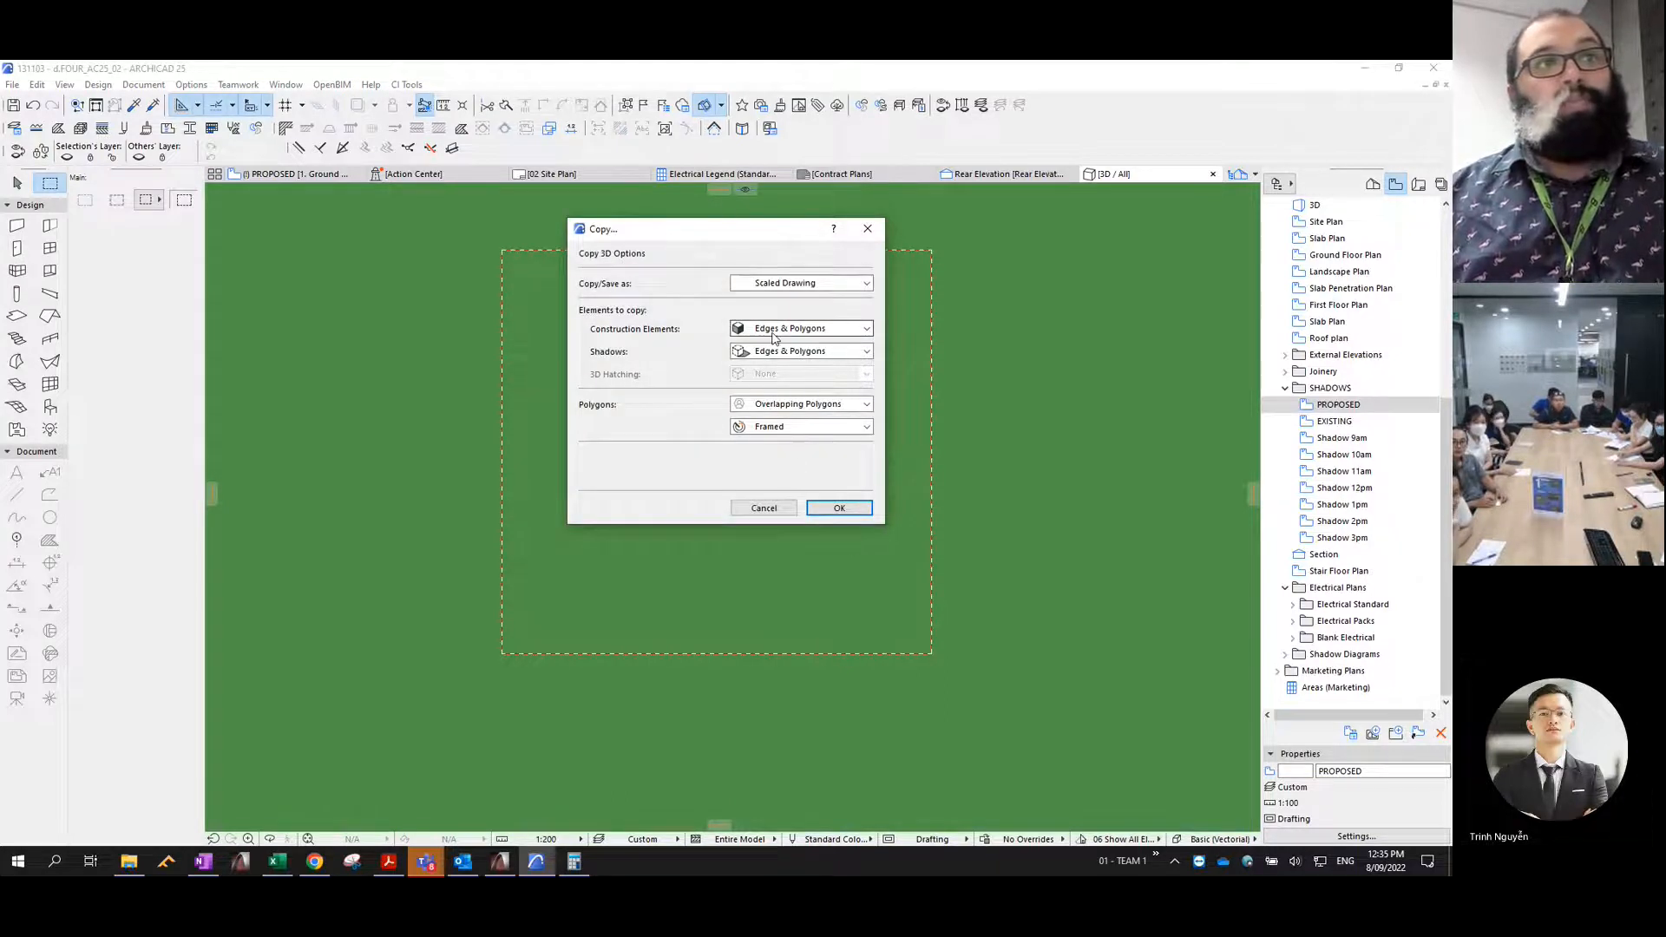
click(753, 330)
click(765, 345)
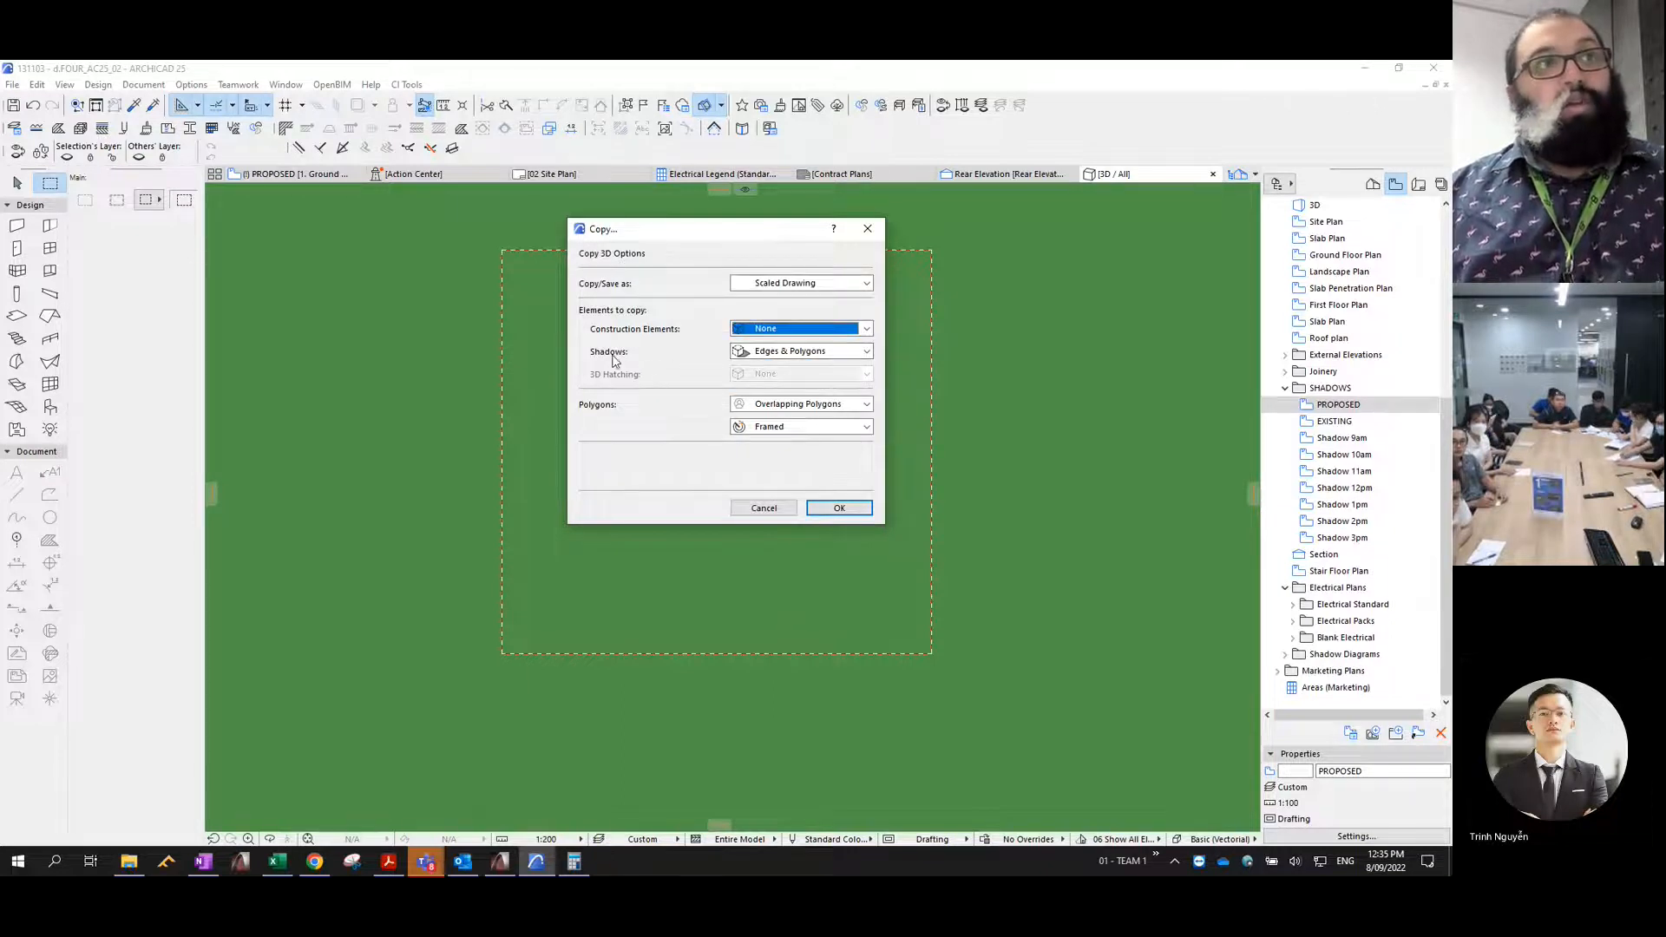
click(742, 351)
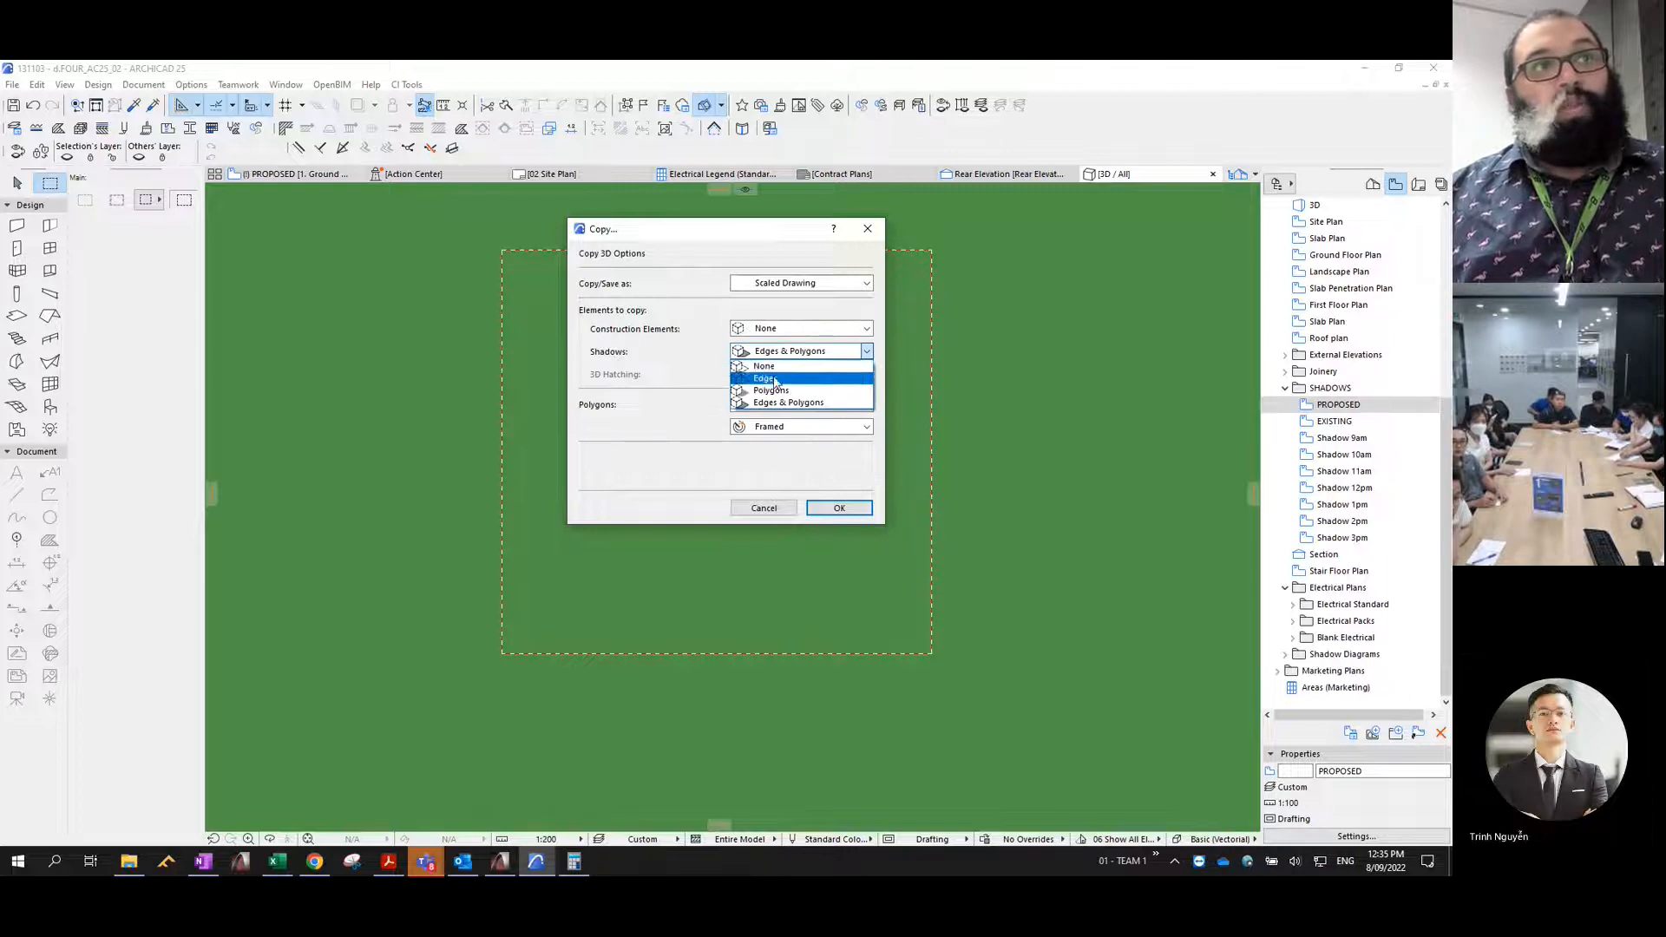
click(787, 392)
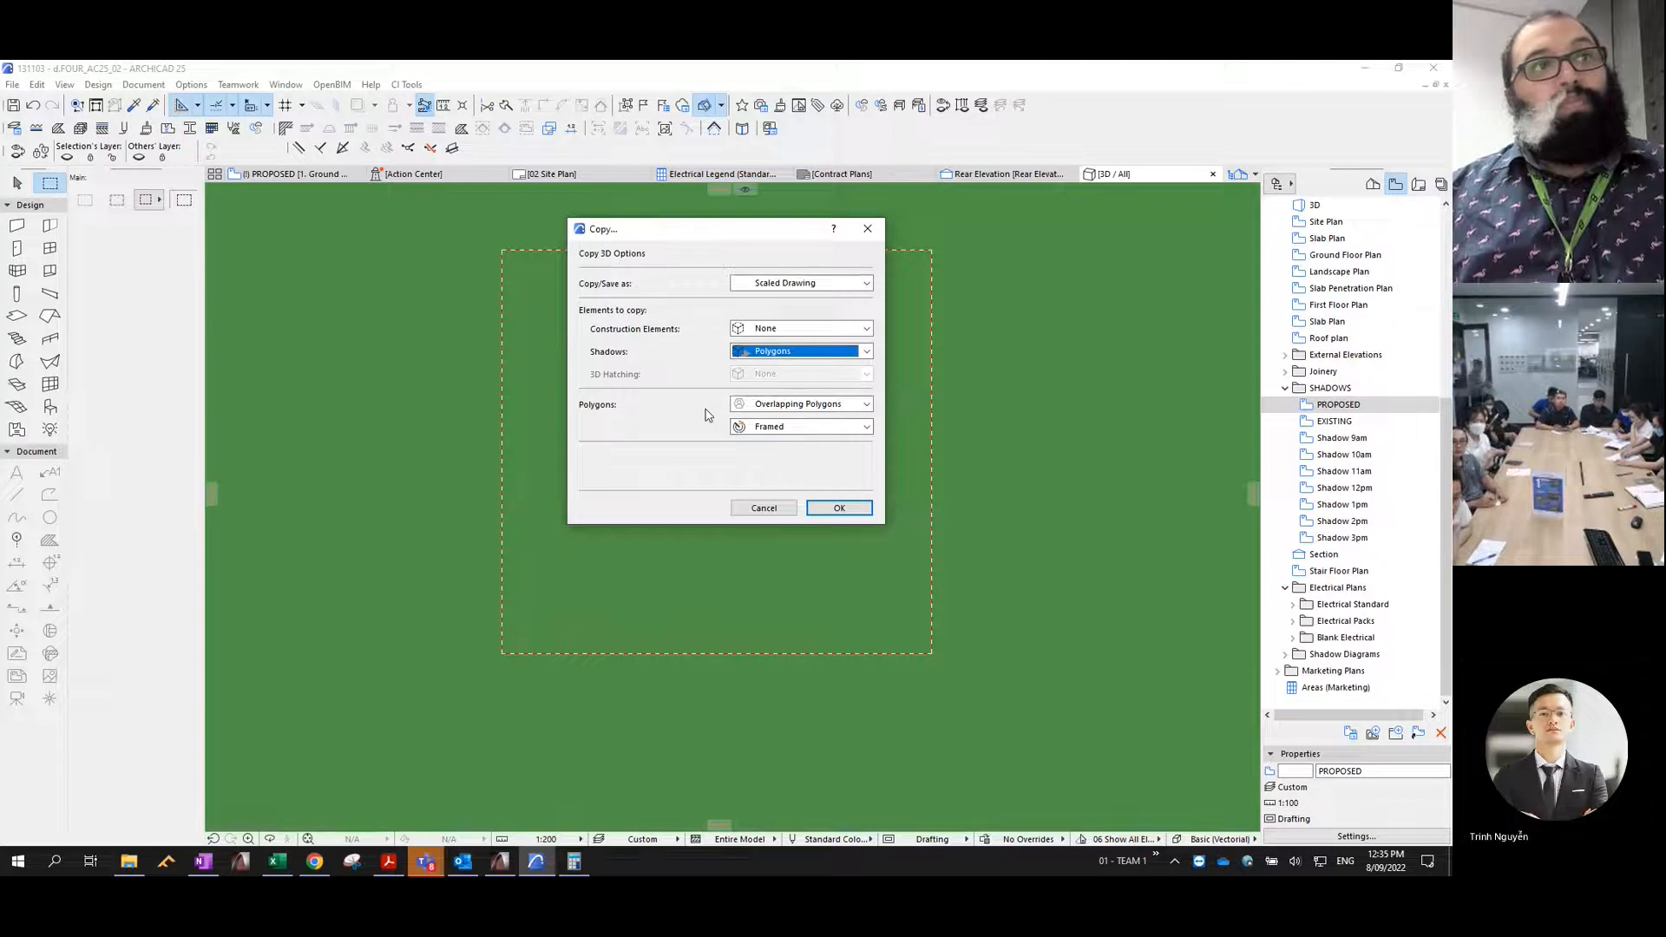
click(755, 404)
click(758, 416)
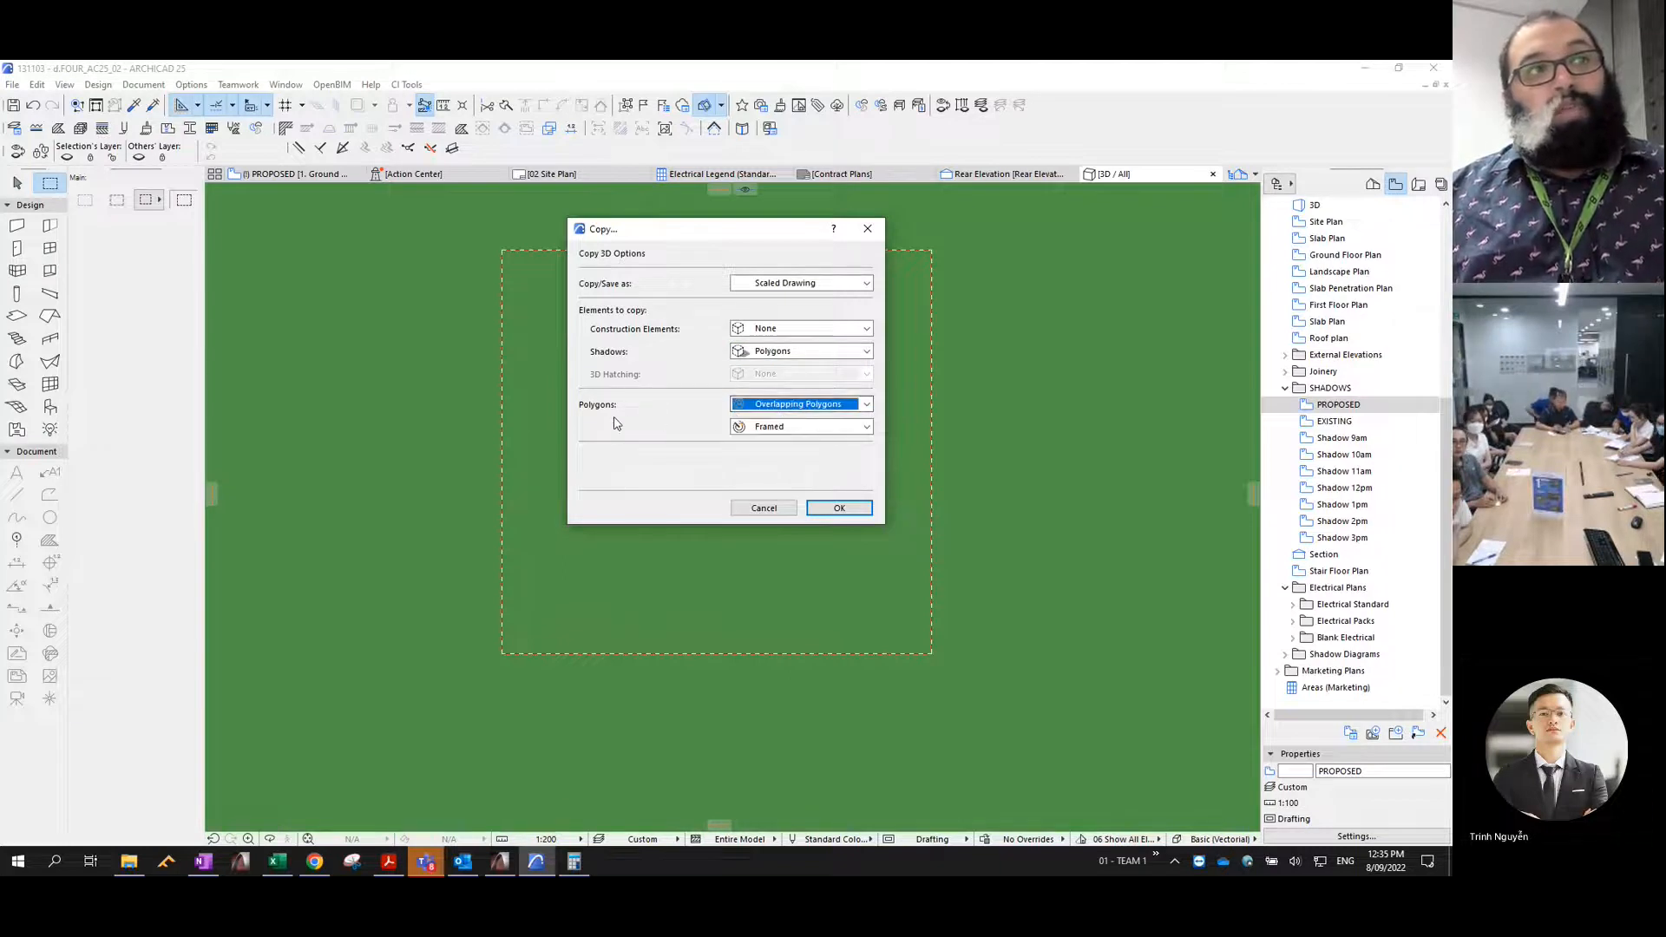
click(758, 429)
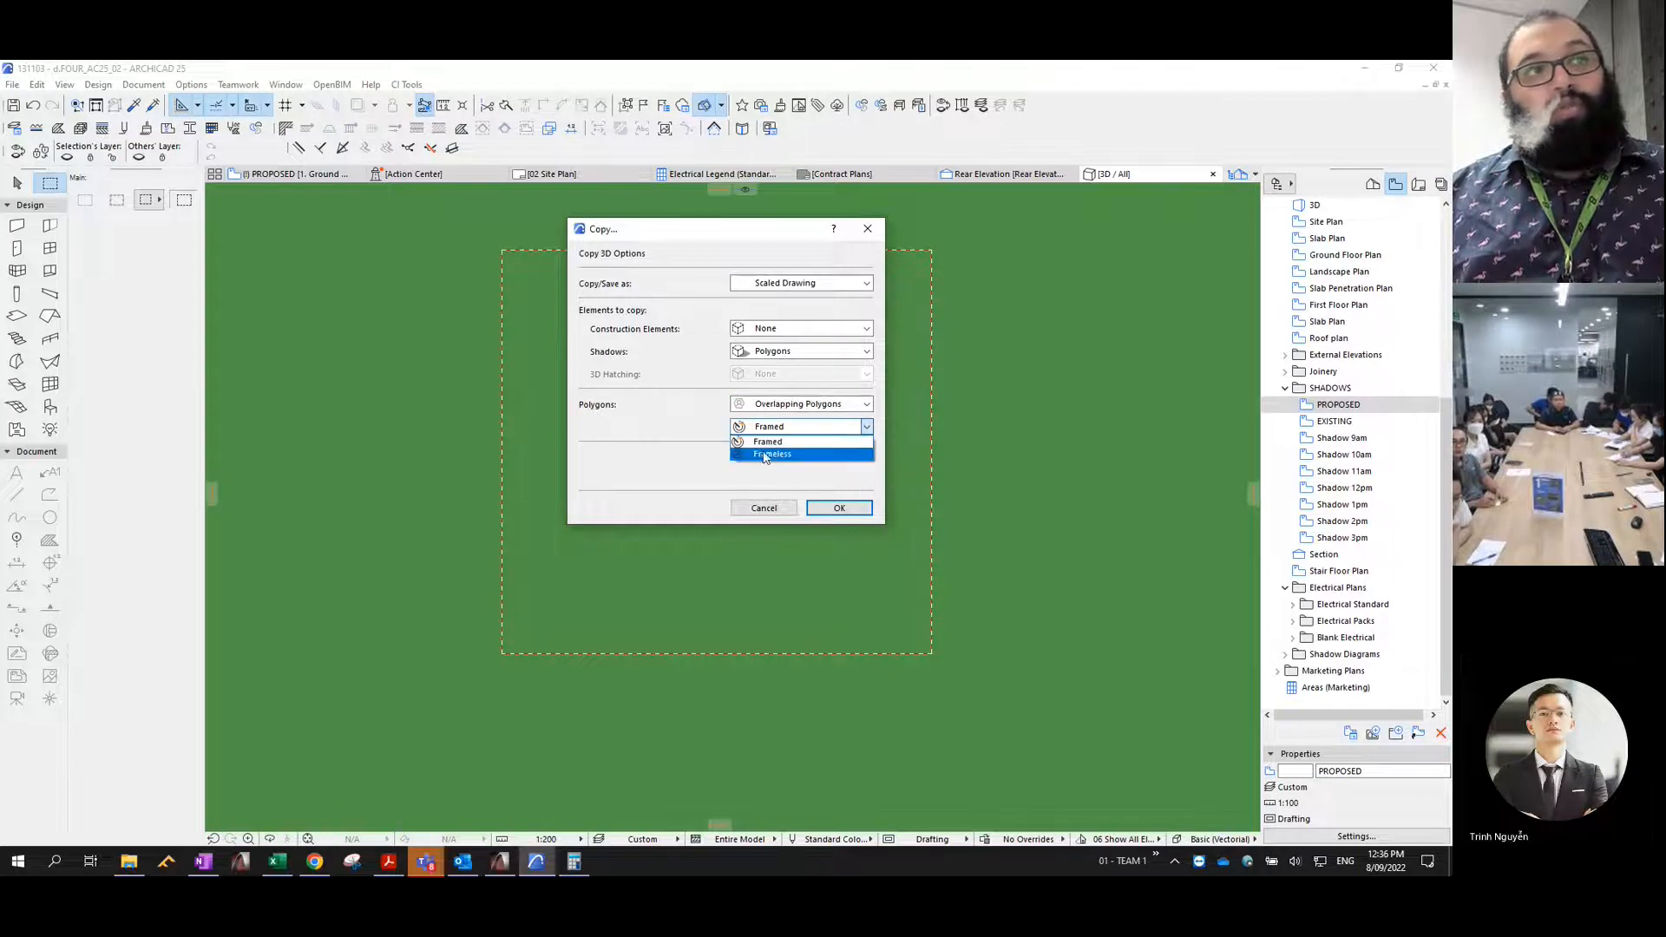
click(763, 455)
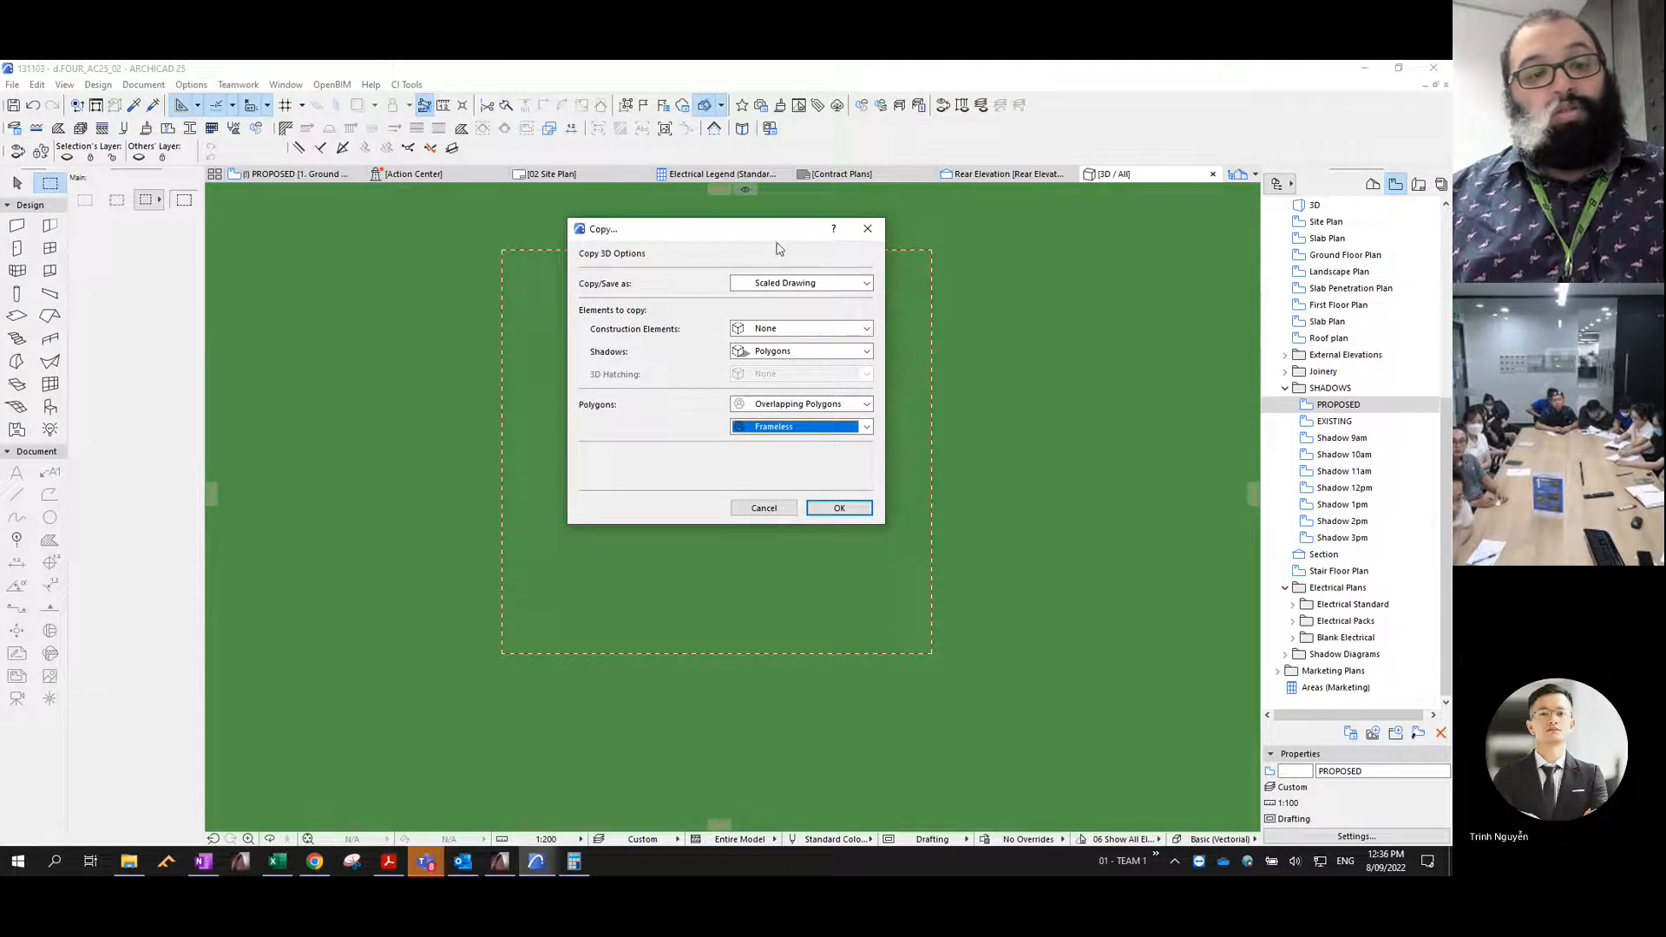
click(836, 511)
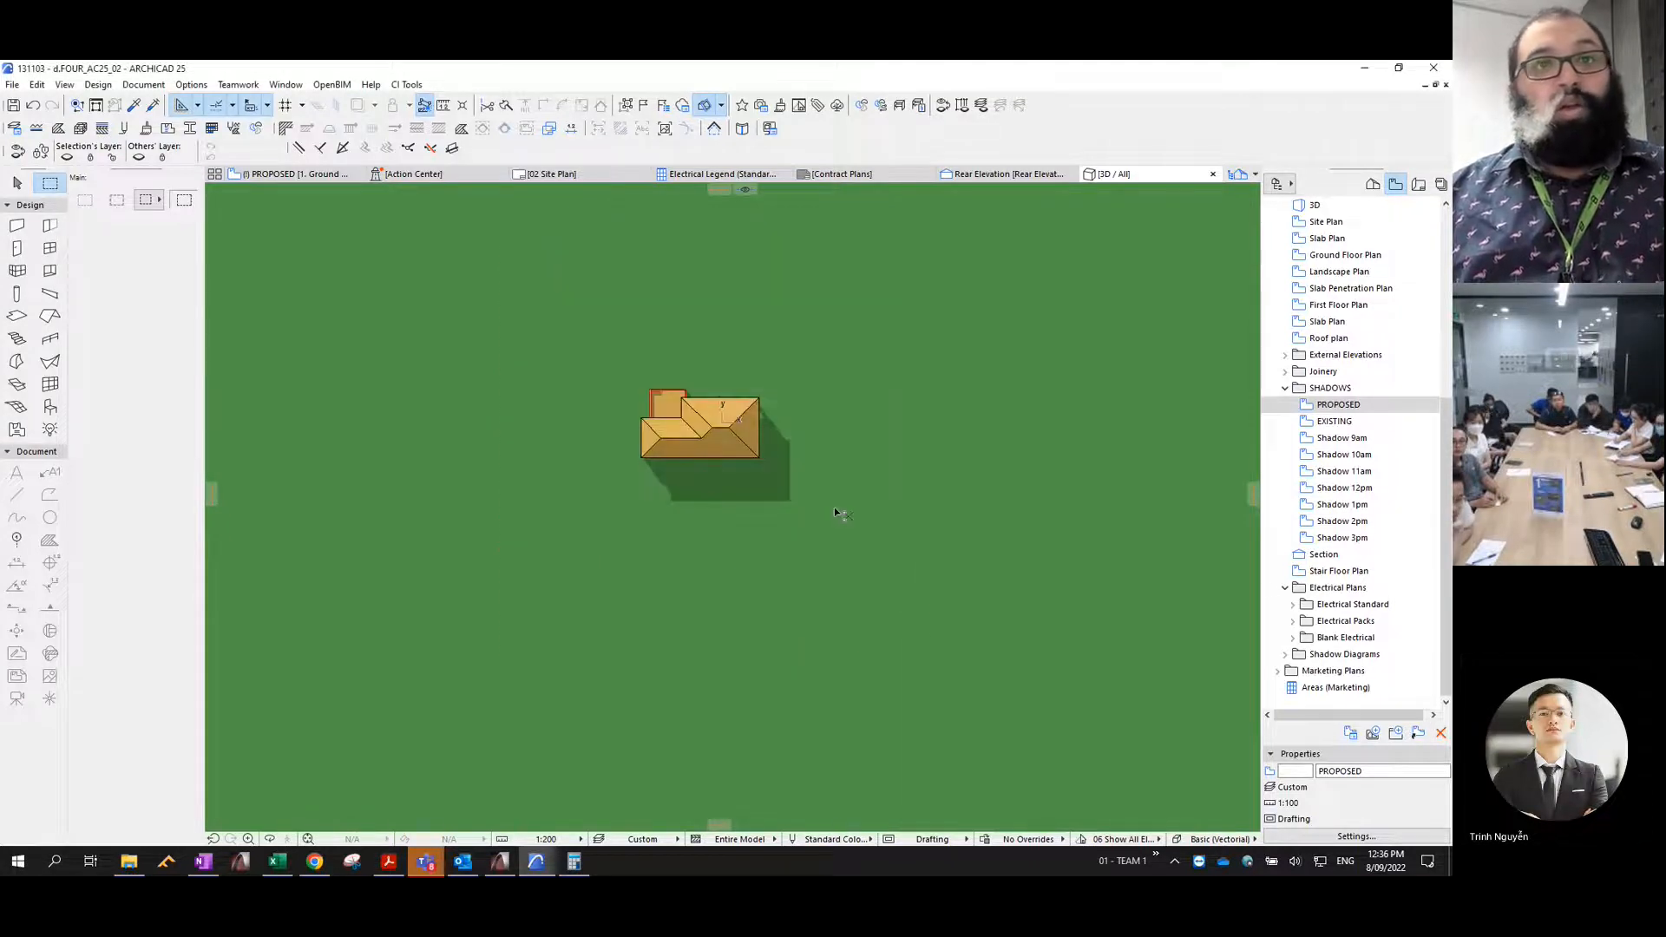
- Open the Shadow 9am view and paste the copied shadow polygons onto the plan
double_click(1342, 439)
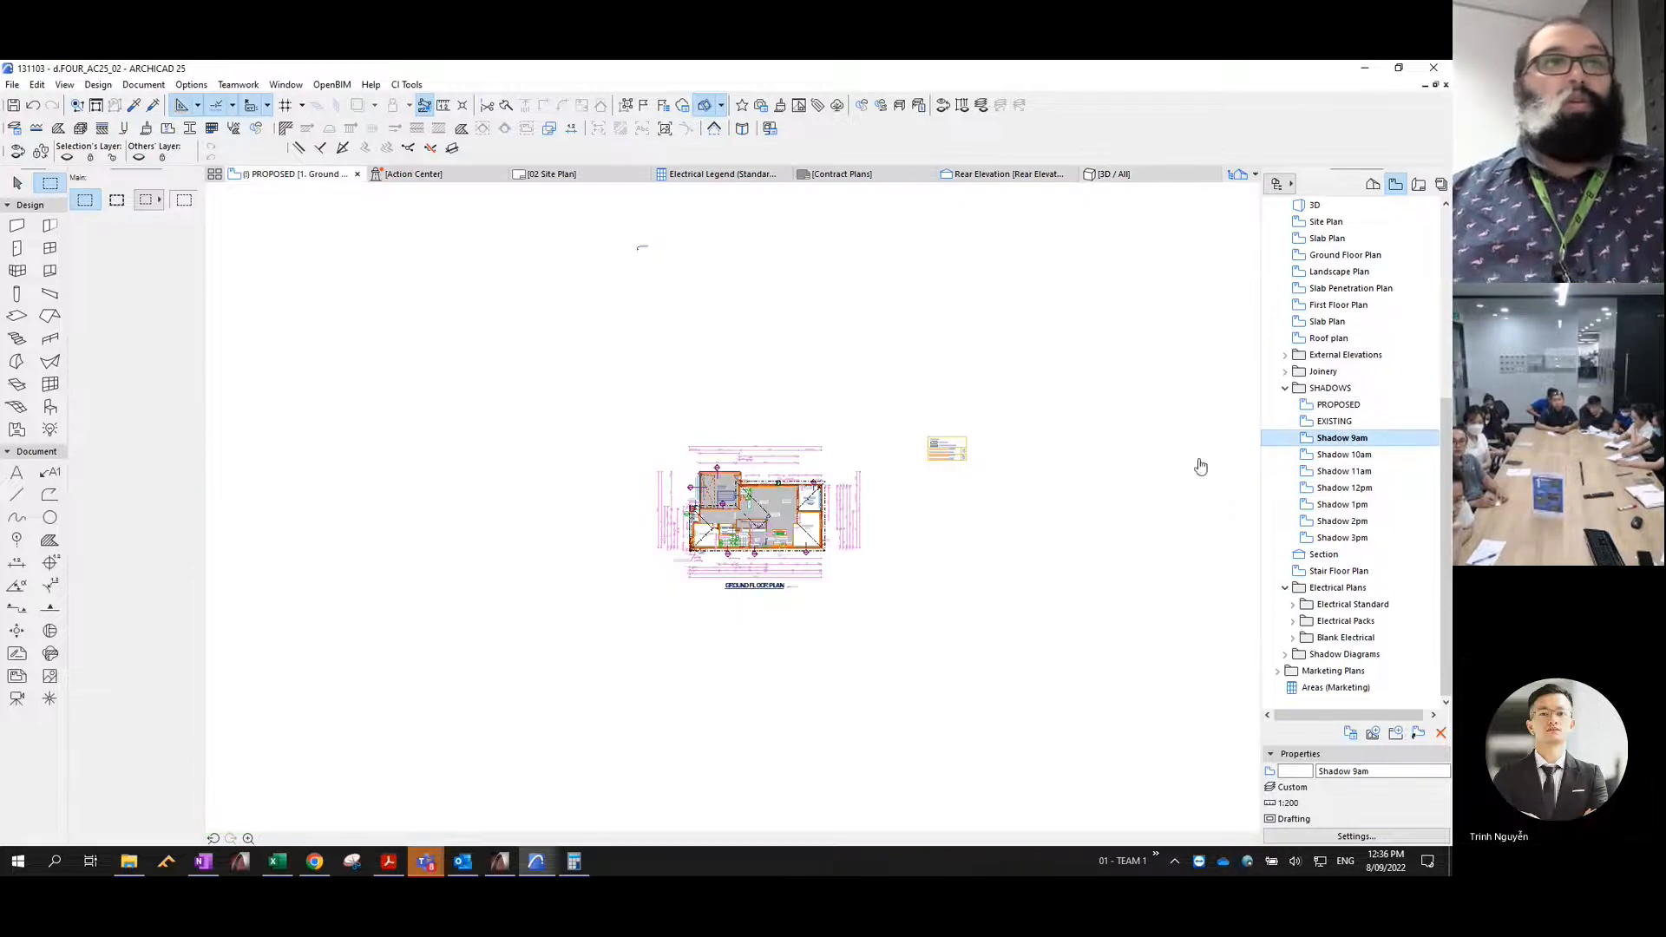
scroll(955, 483, up, 5)
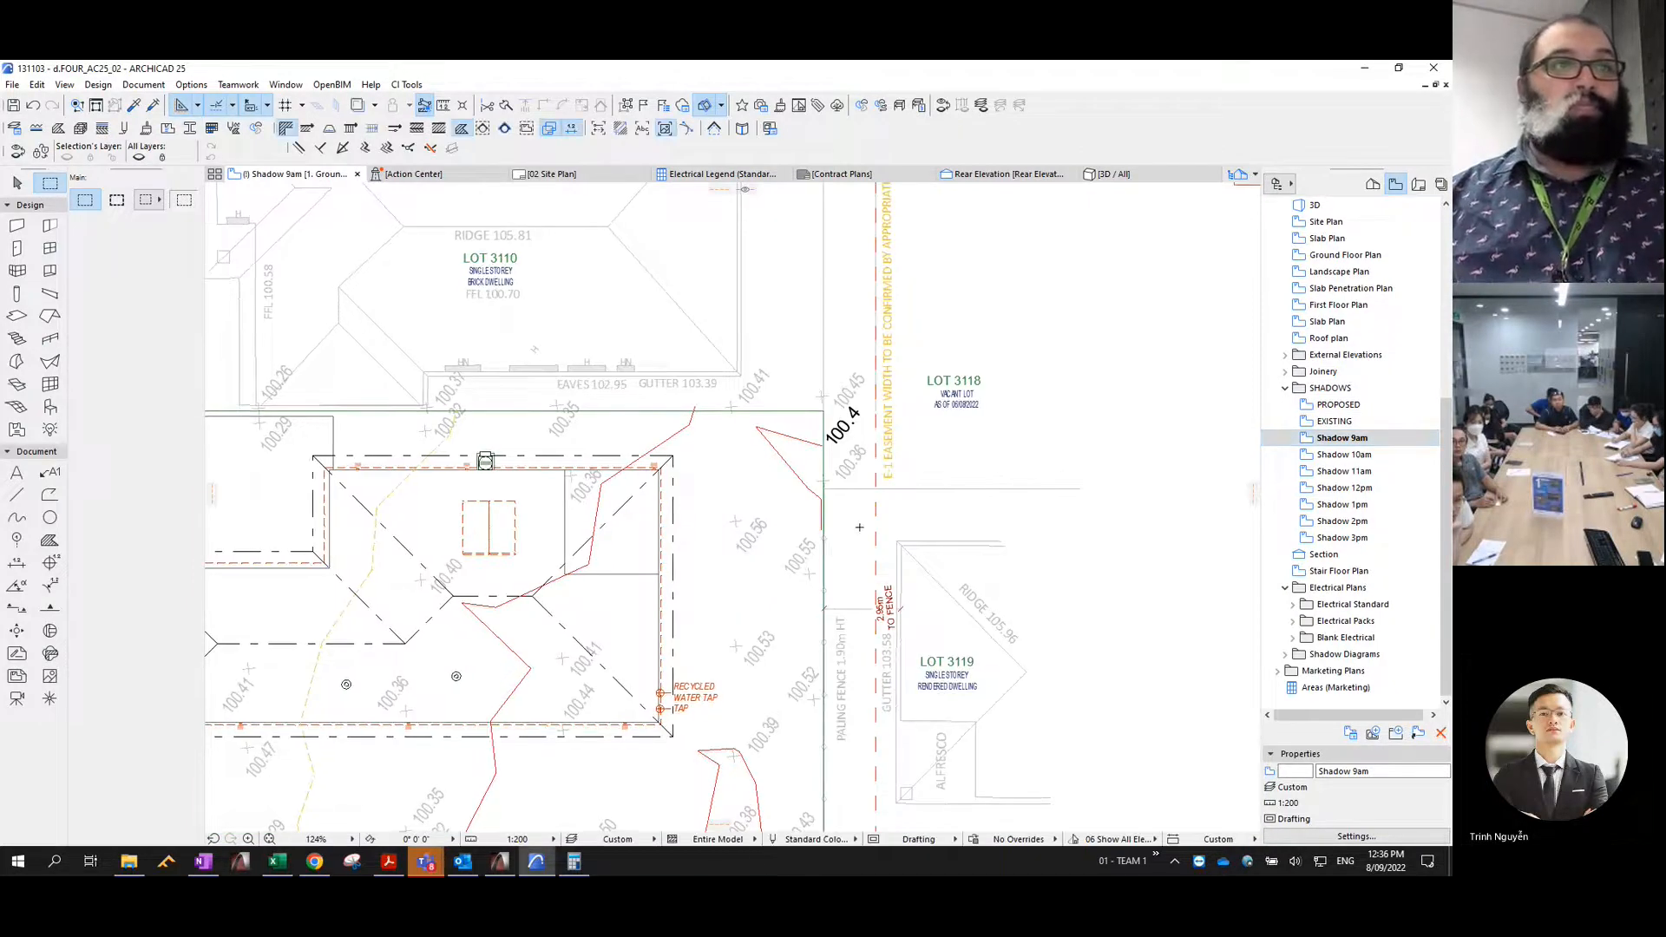
scroll(1129, 497, down, 5)
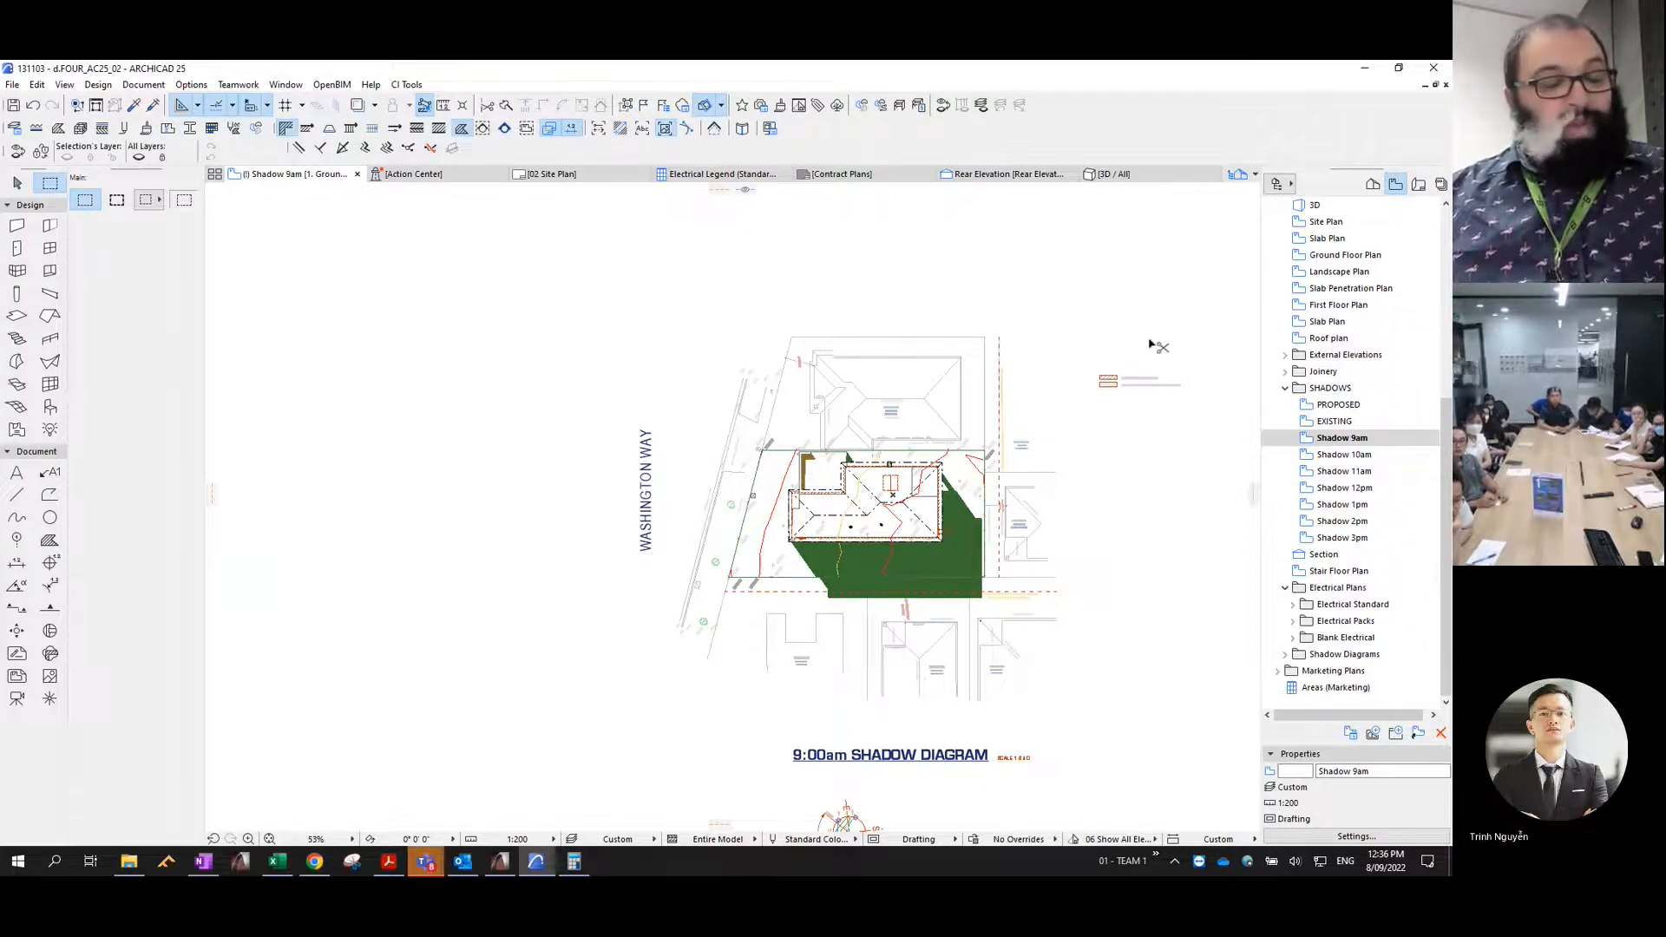
- Undo and redo the 9am shadow paste to reselect all its fills, and set their pen to 1
key(ctrl+z)
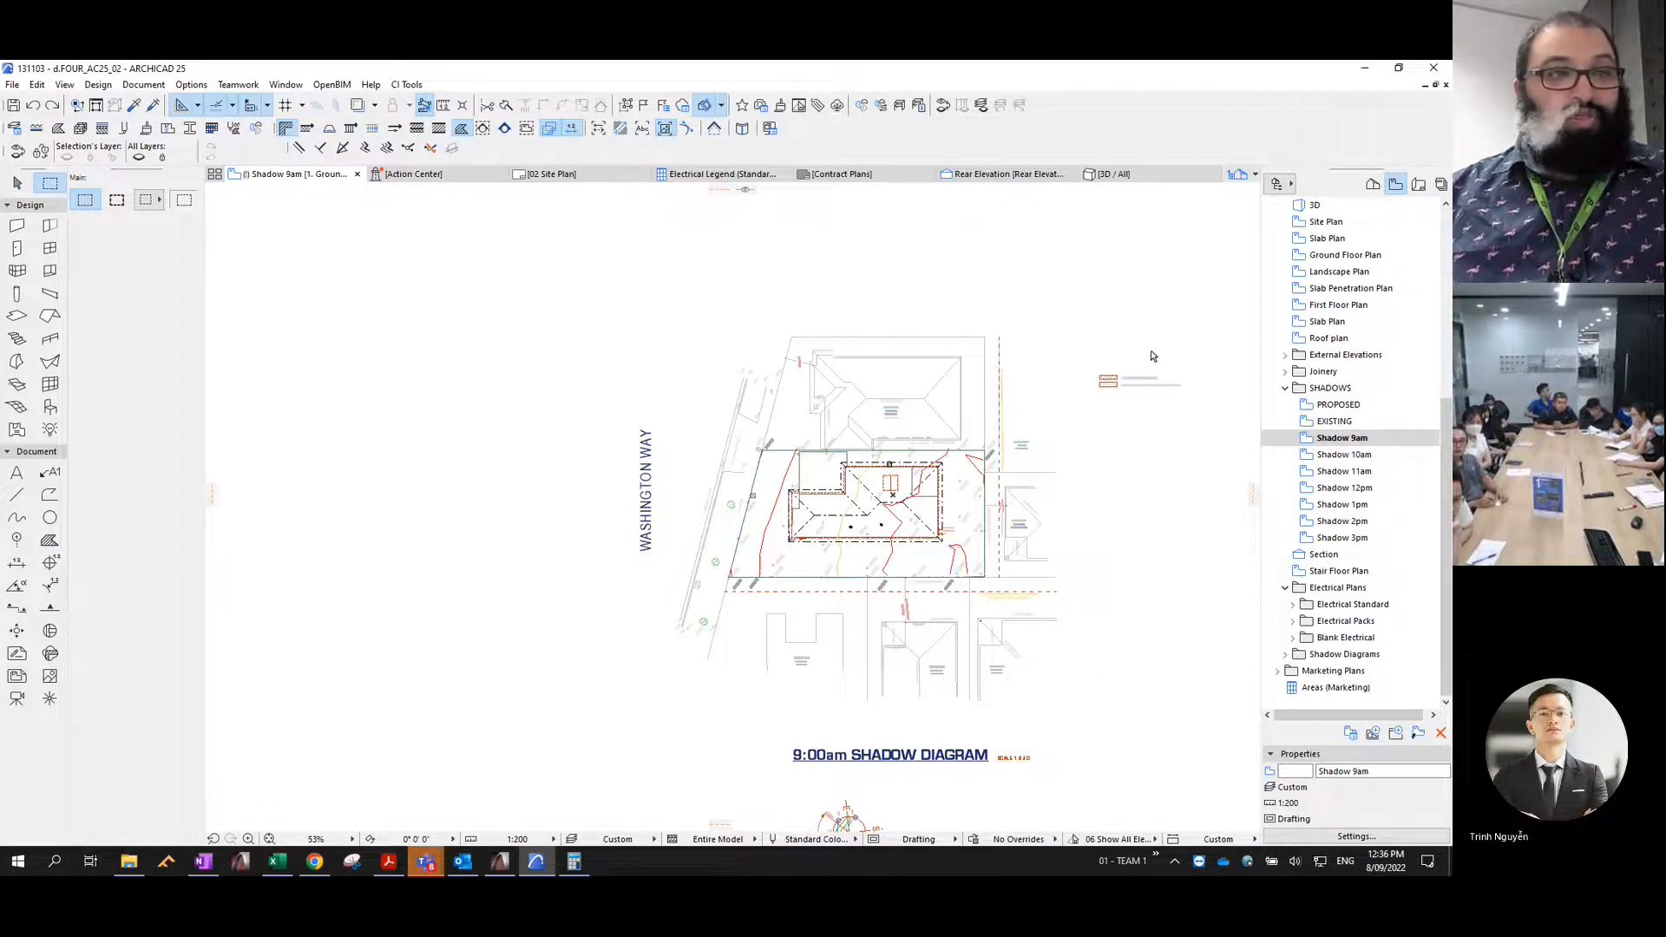
key(ctrl+shift+z)
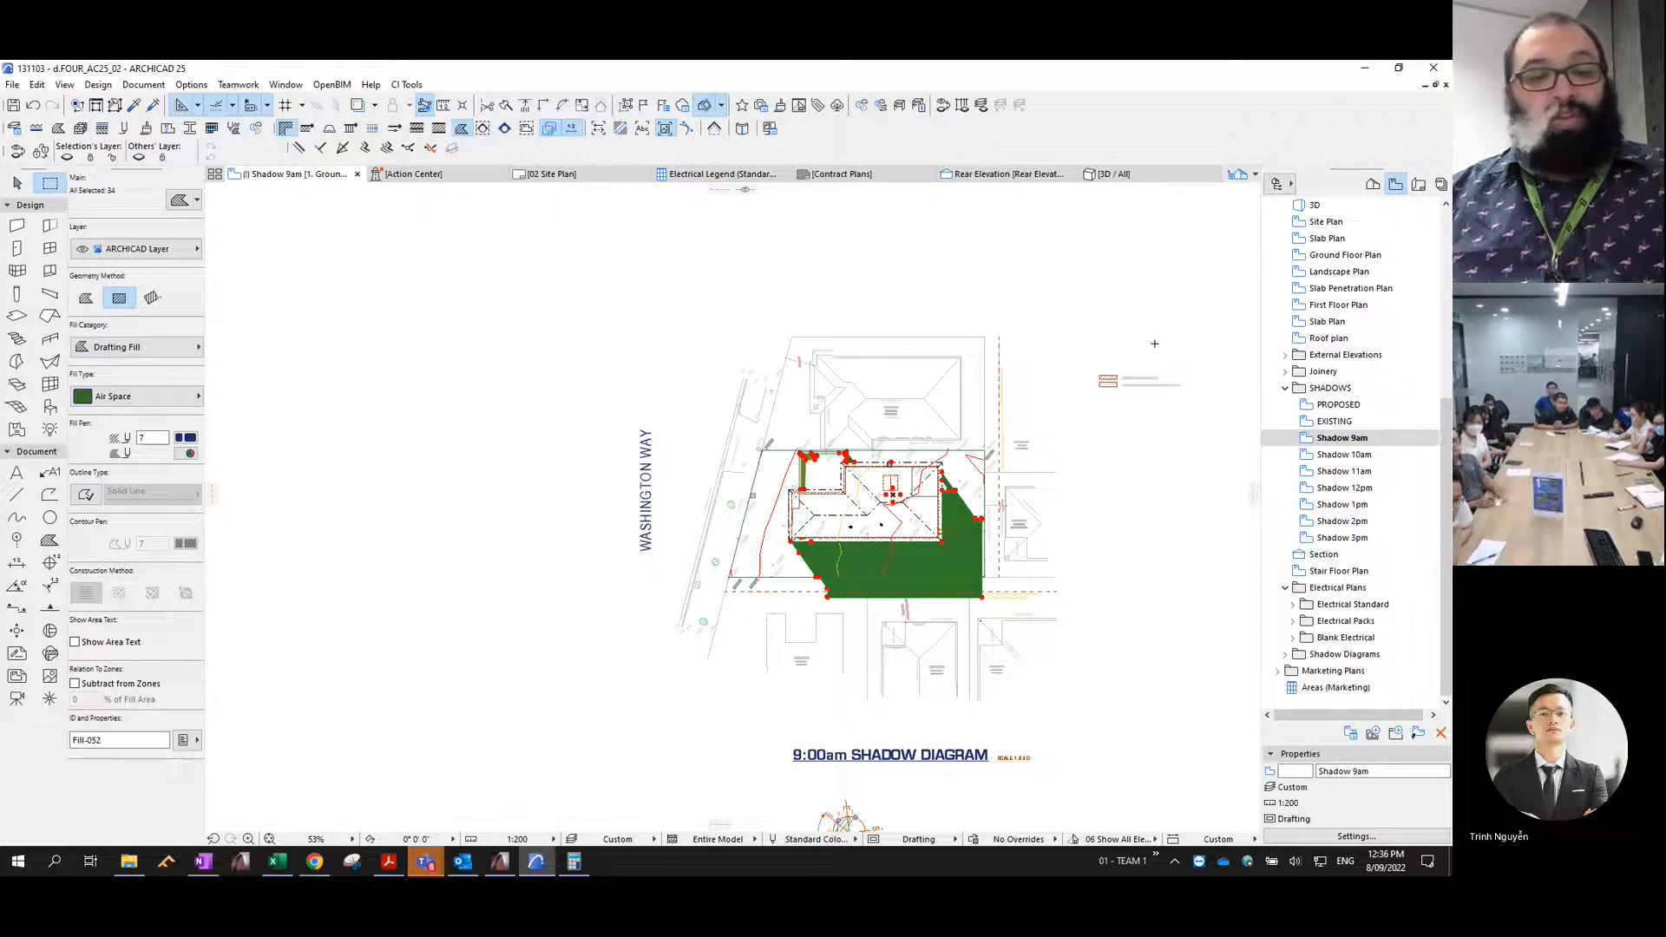
key(super+shift+s)
key(ctrl+t)
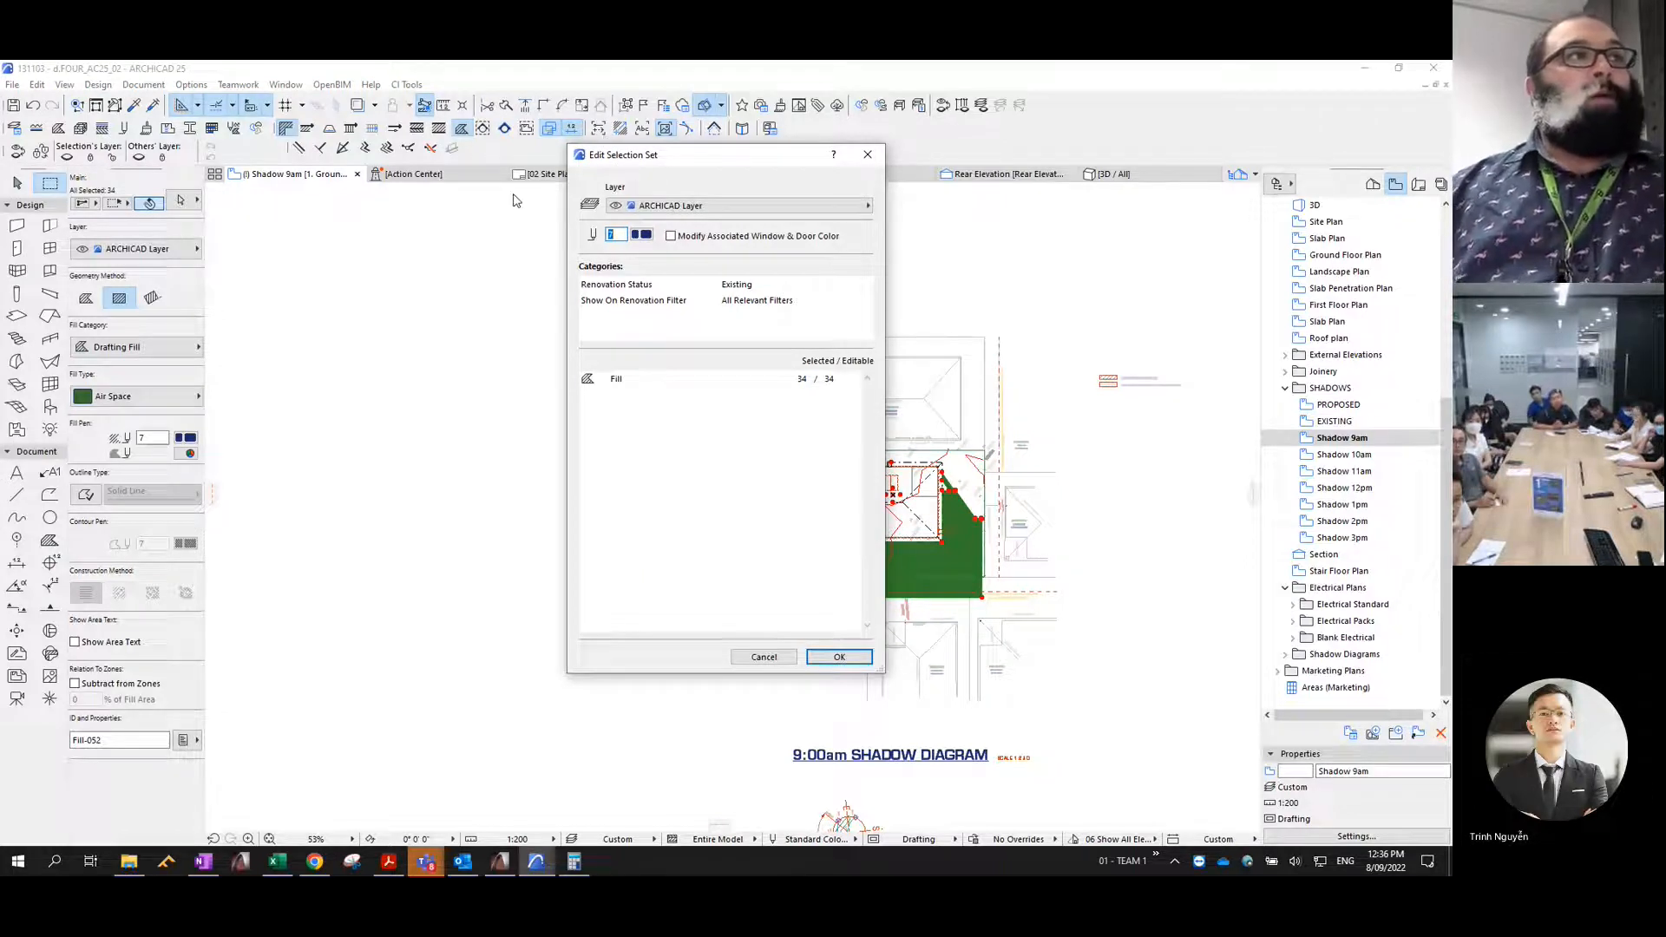
click(641, 236)
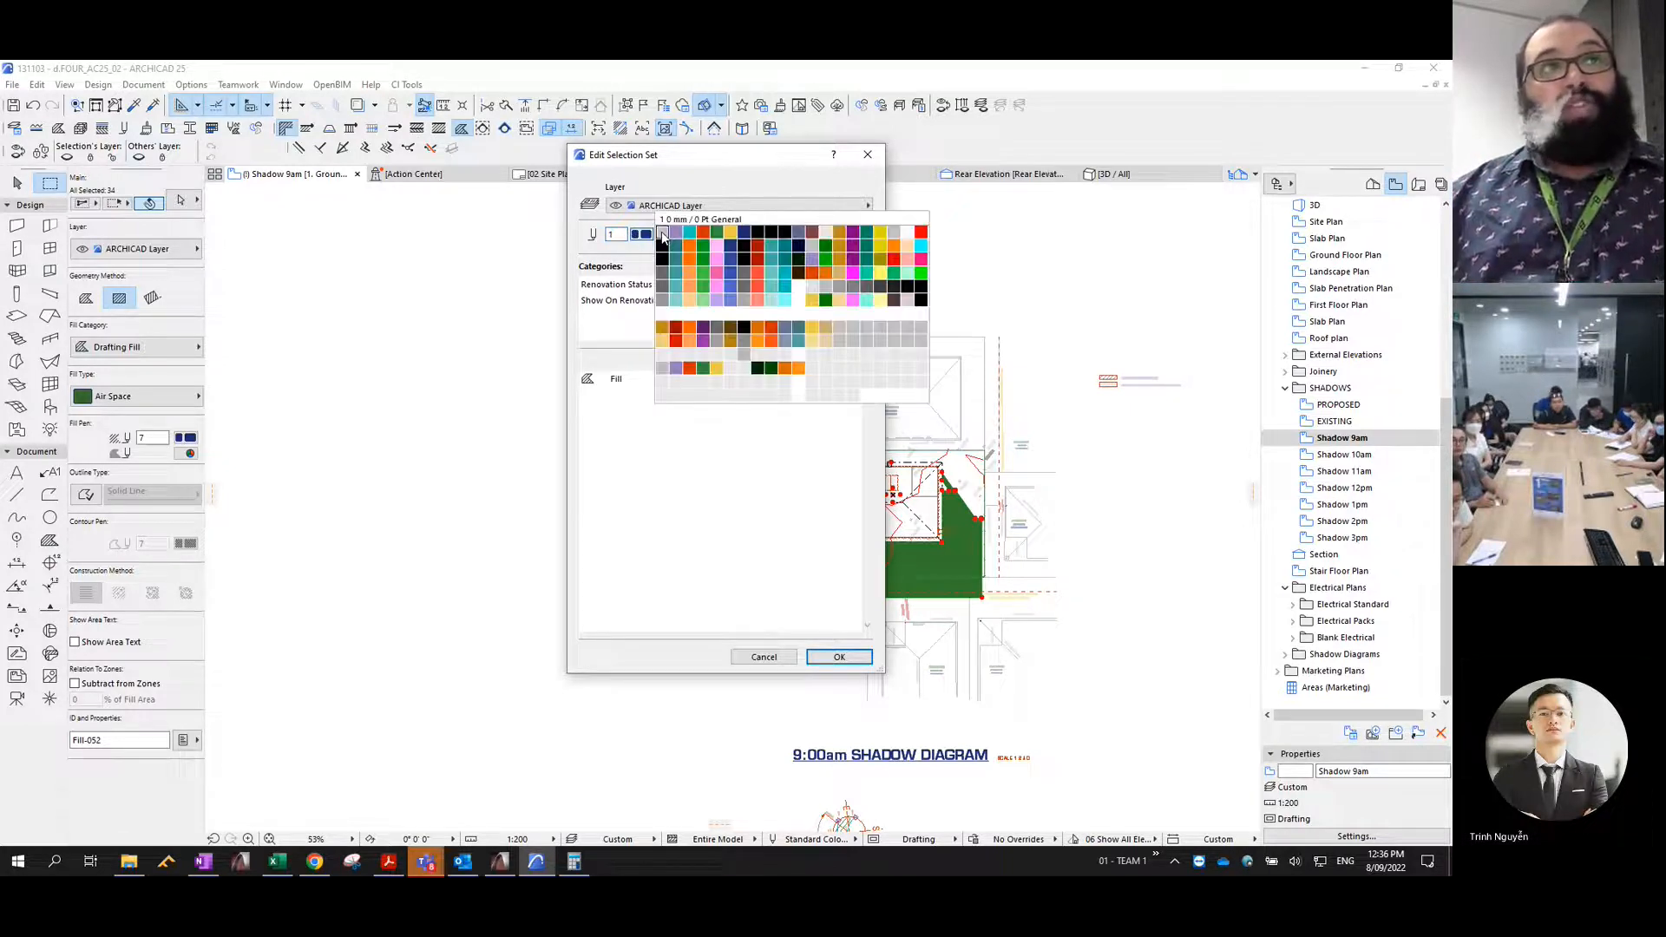
click(663, 234)
- Assign the selected shadow fills to the Shadows - 9am layer and apply the selection set changes
click(665, 207)
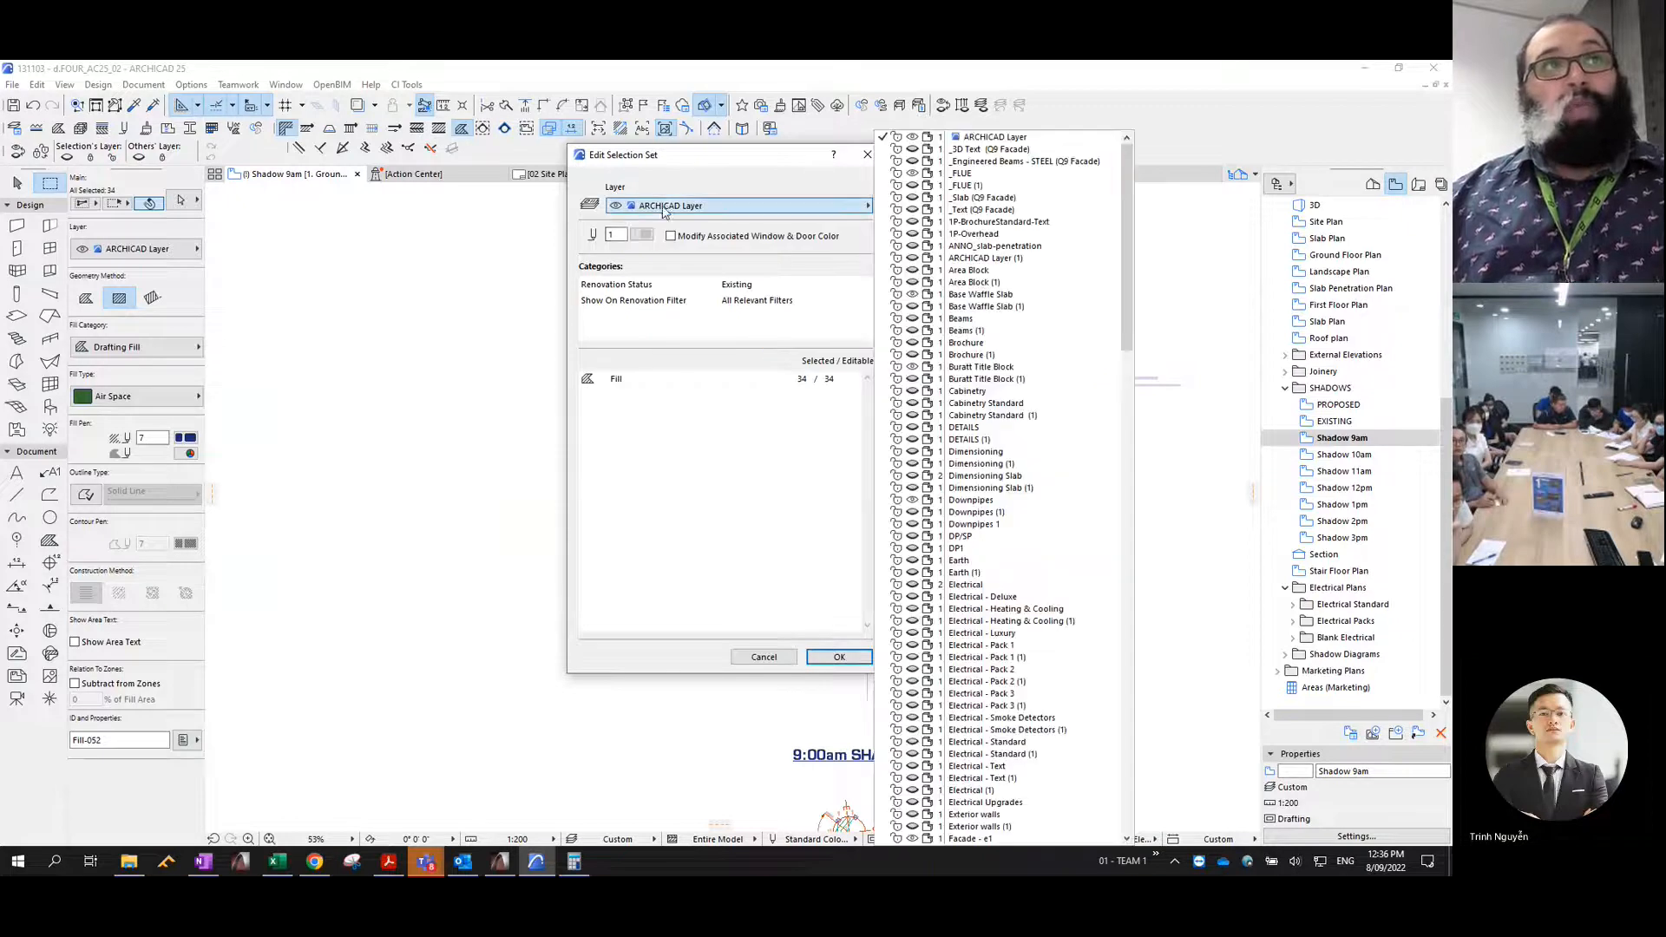
text(sh)
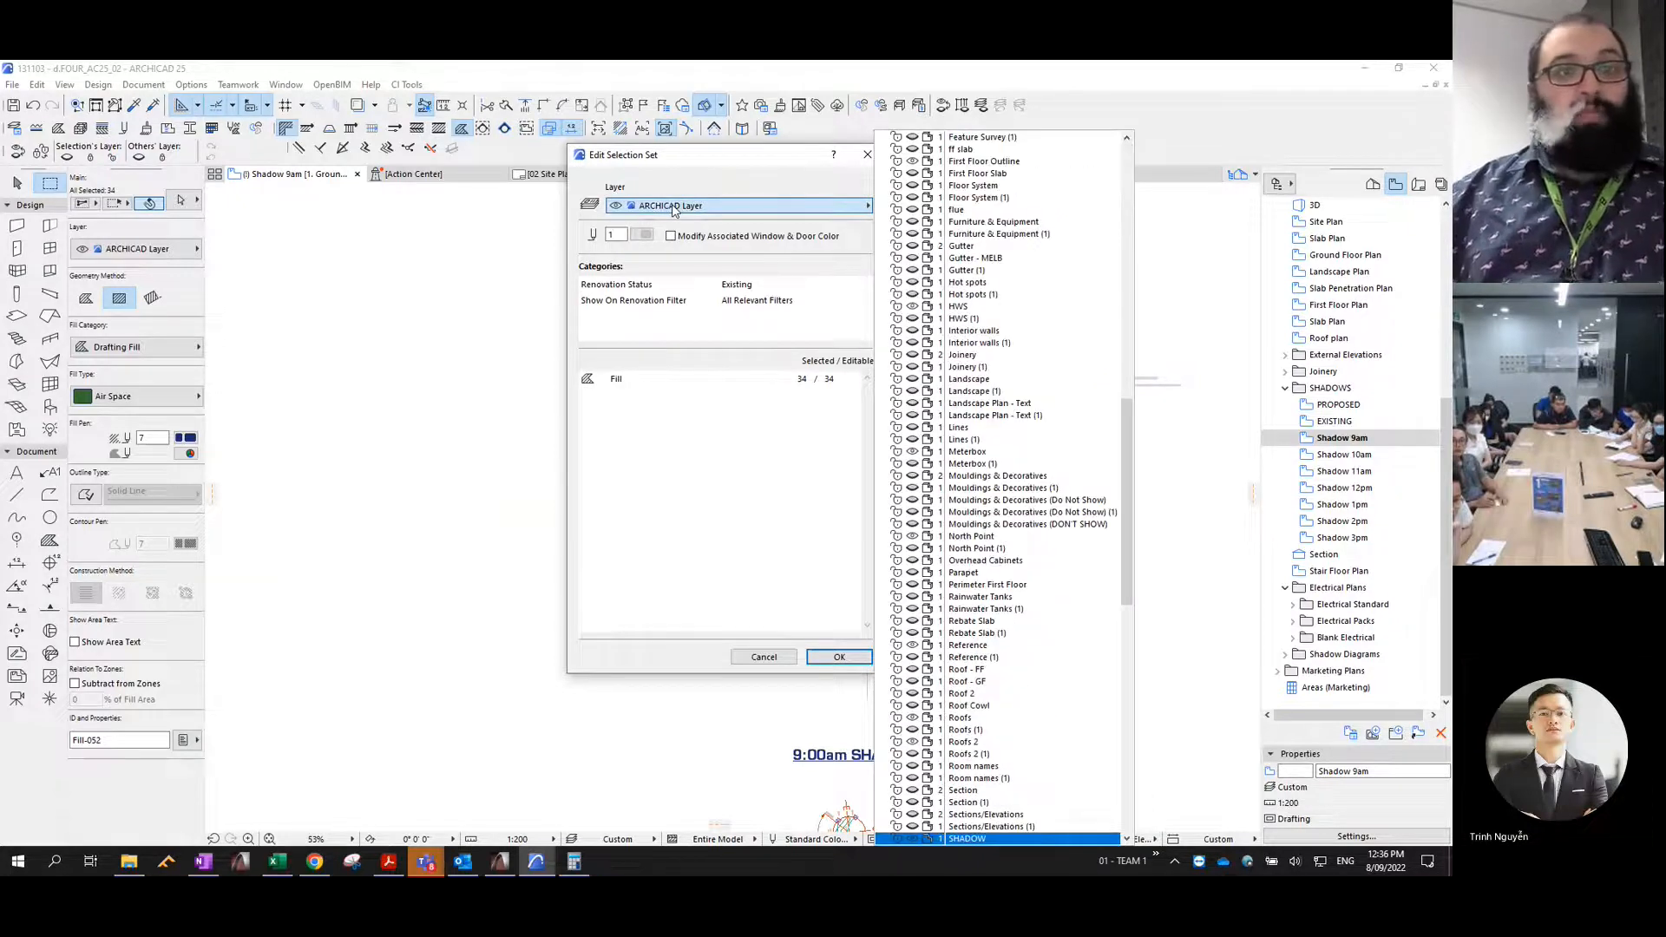
key(Down)
key(Down)
key(Down)
key(Down)
key(Down)
key(Down)
key(Down)
key(Down)
key(Down)
key(Down)
key(Down)
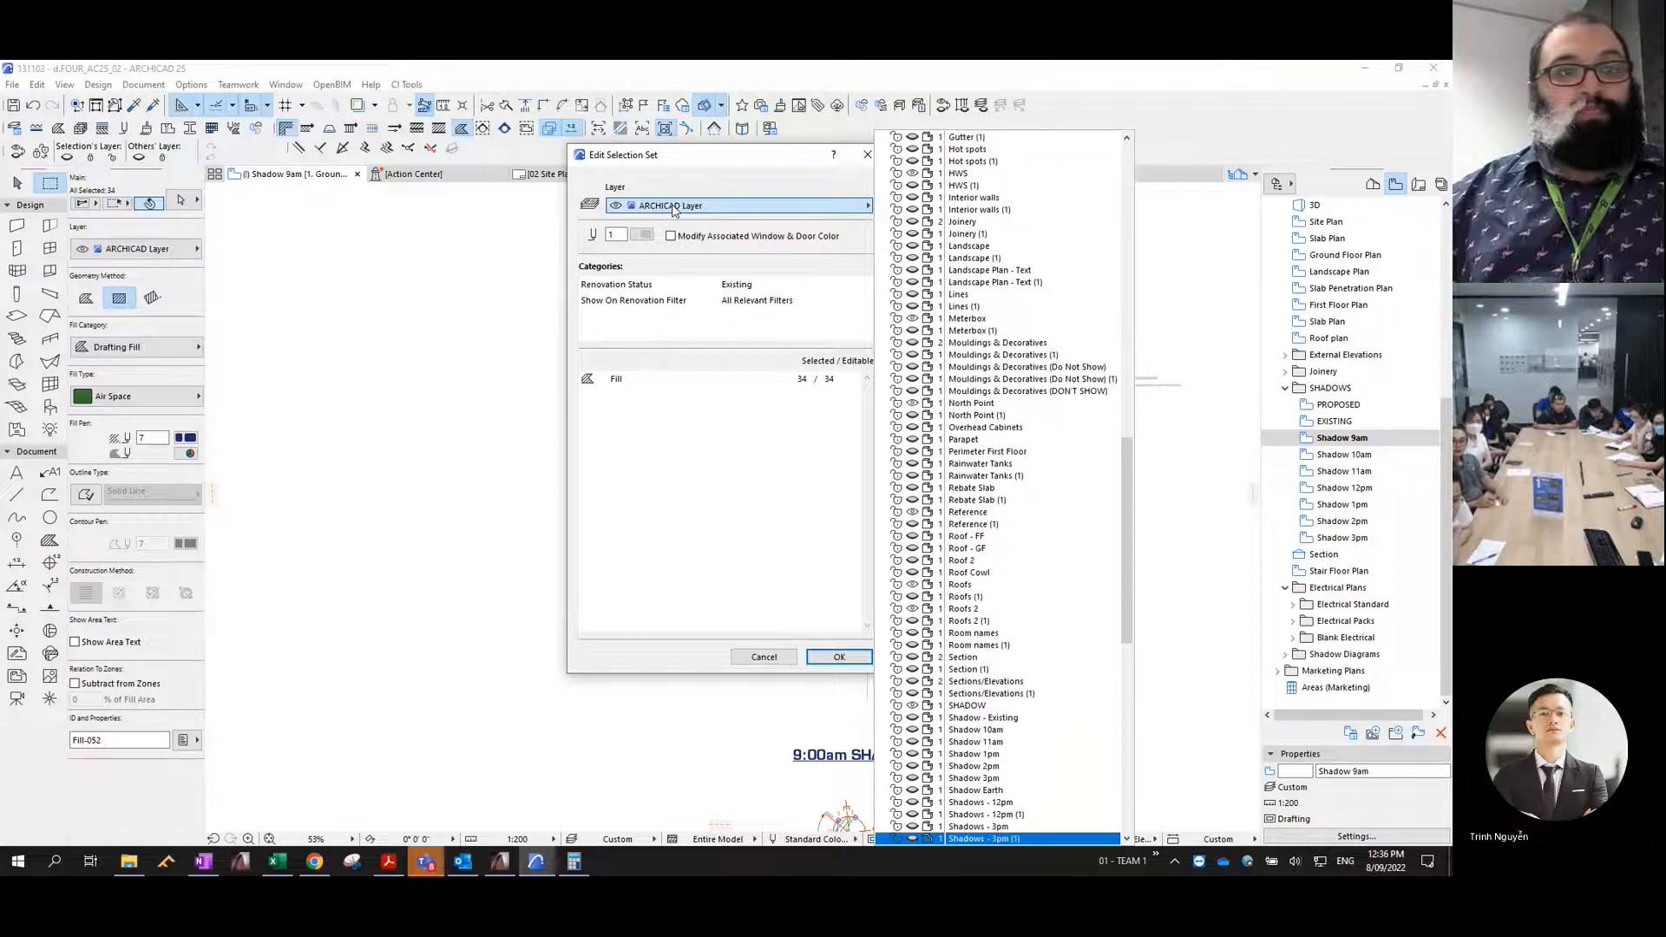
key(Down)
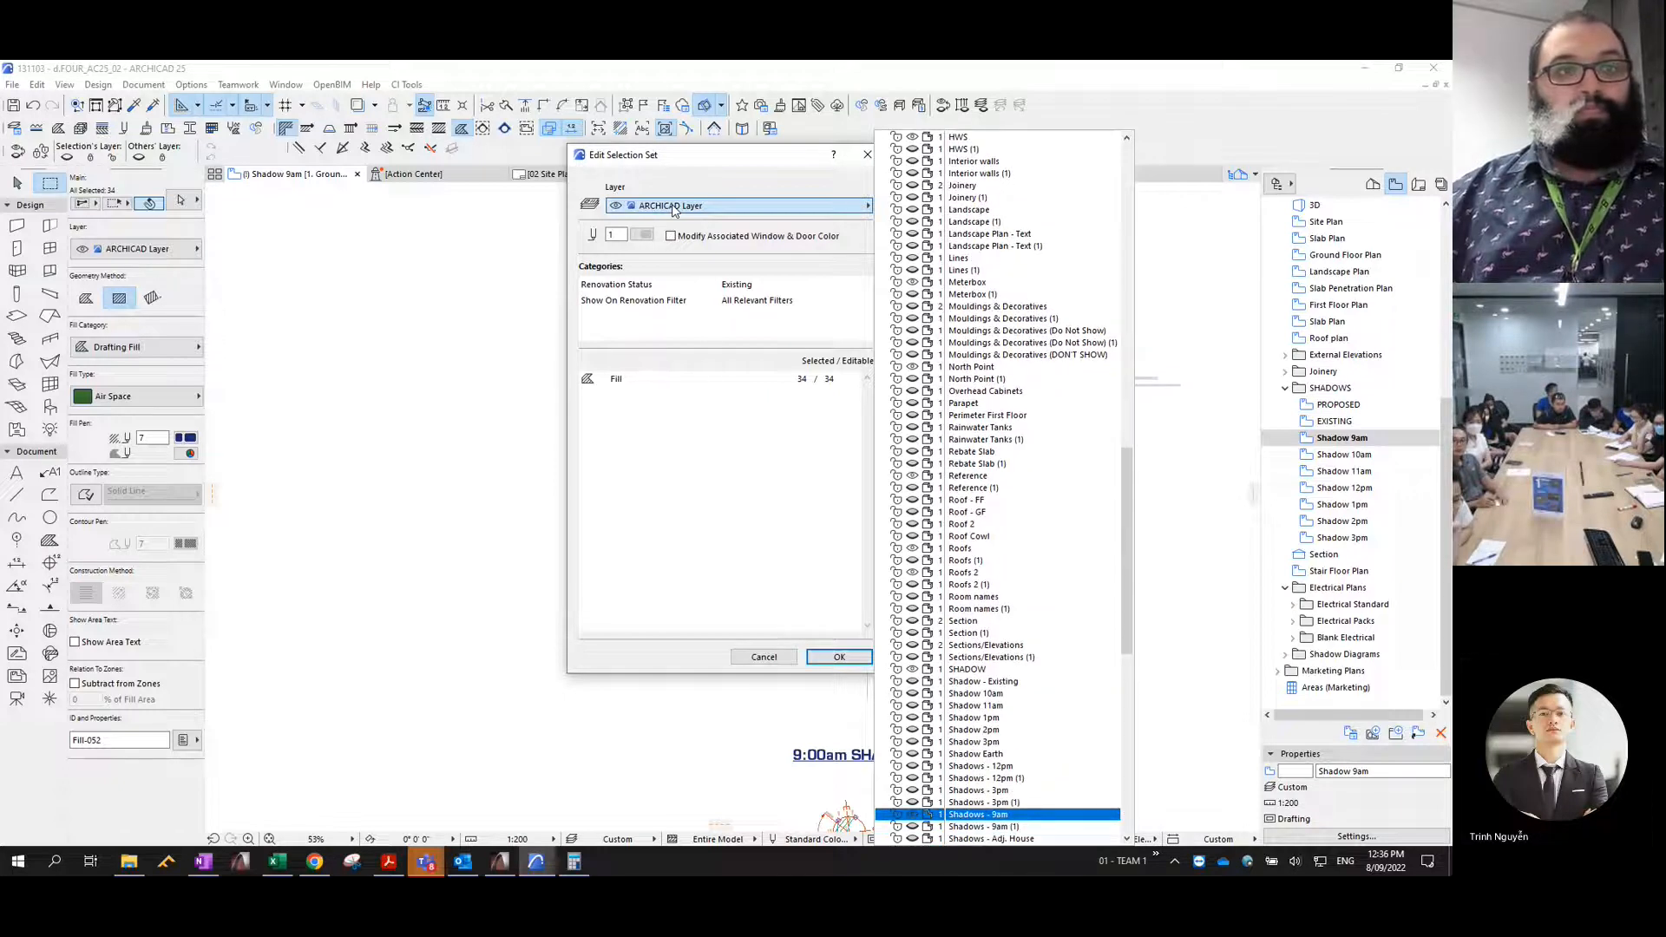
key(Return)
key(Return)
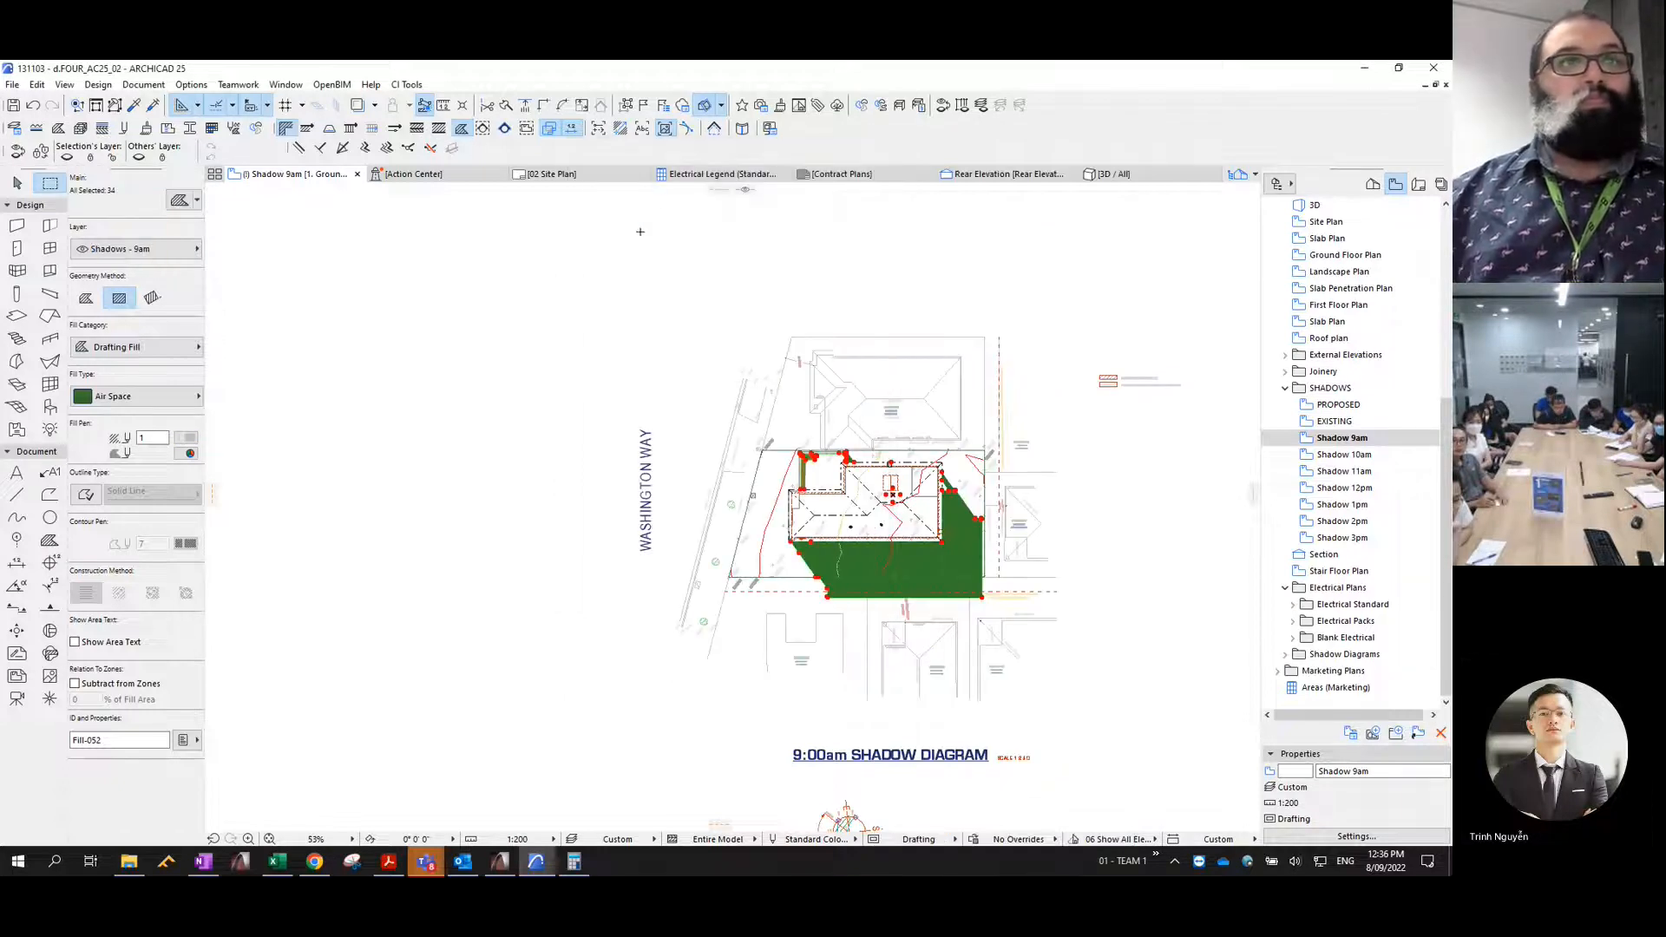
- Set the selected shadow fills to the % 25 fill type with a transparent background
click(108, 397)
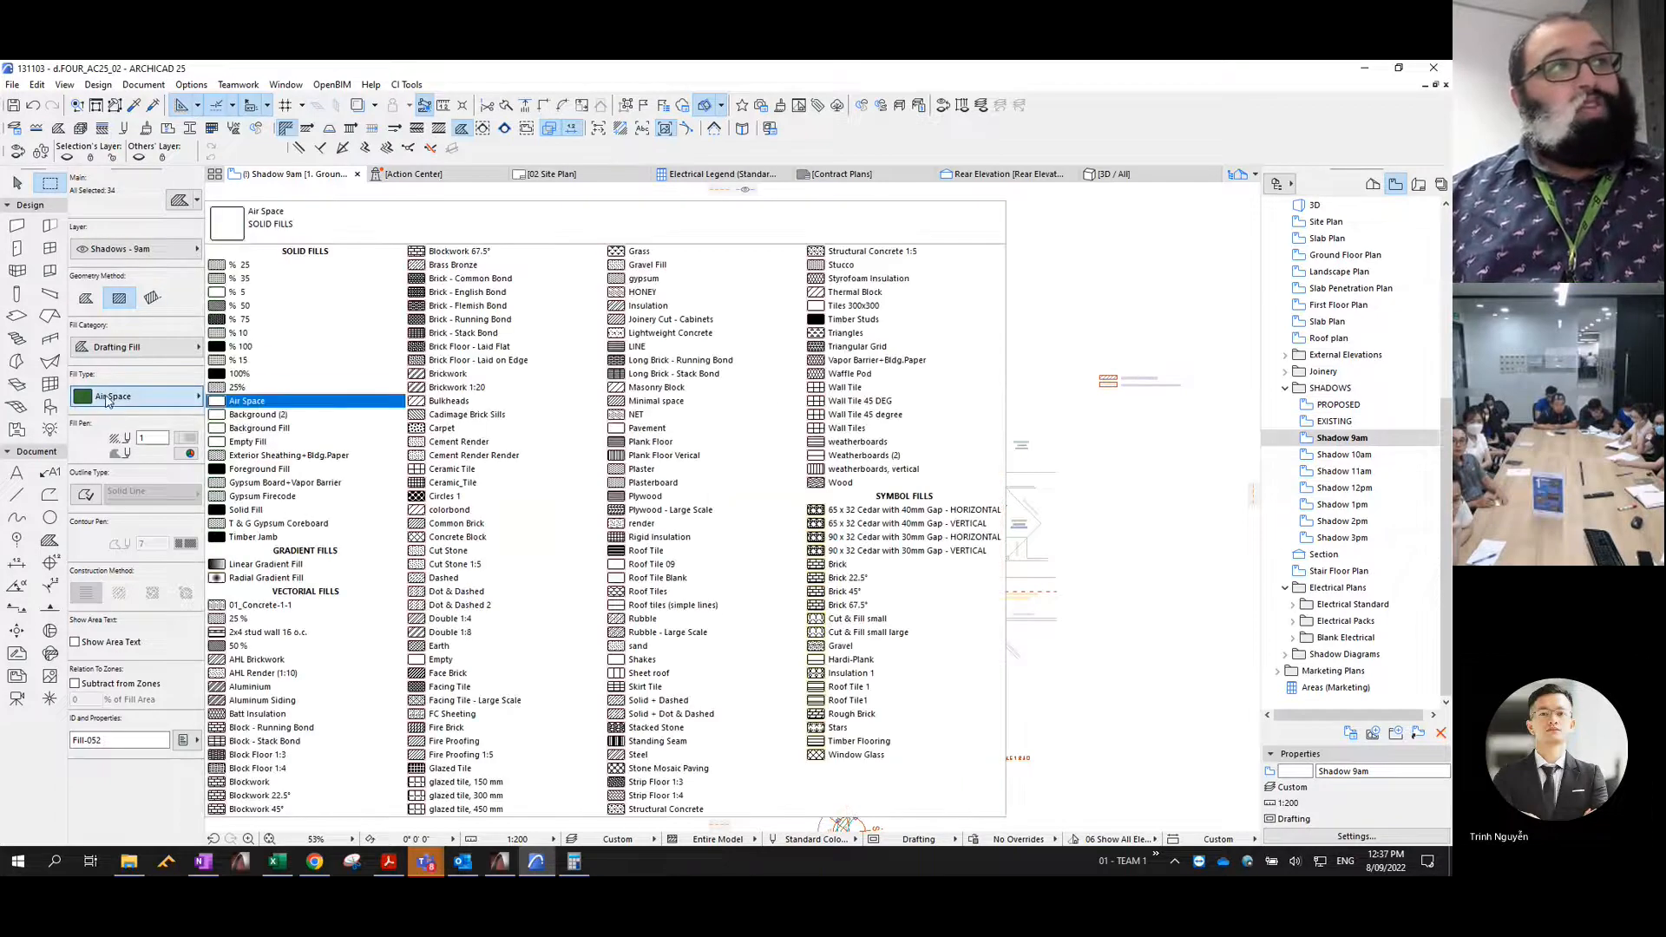
click(254, 269)
click(188, 453)
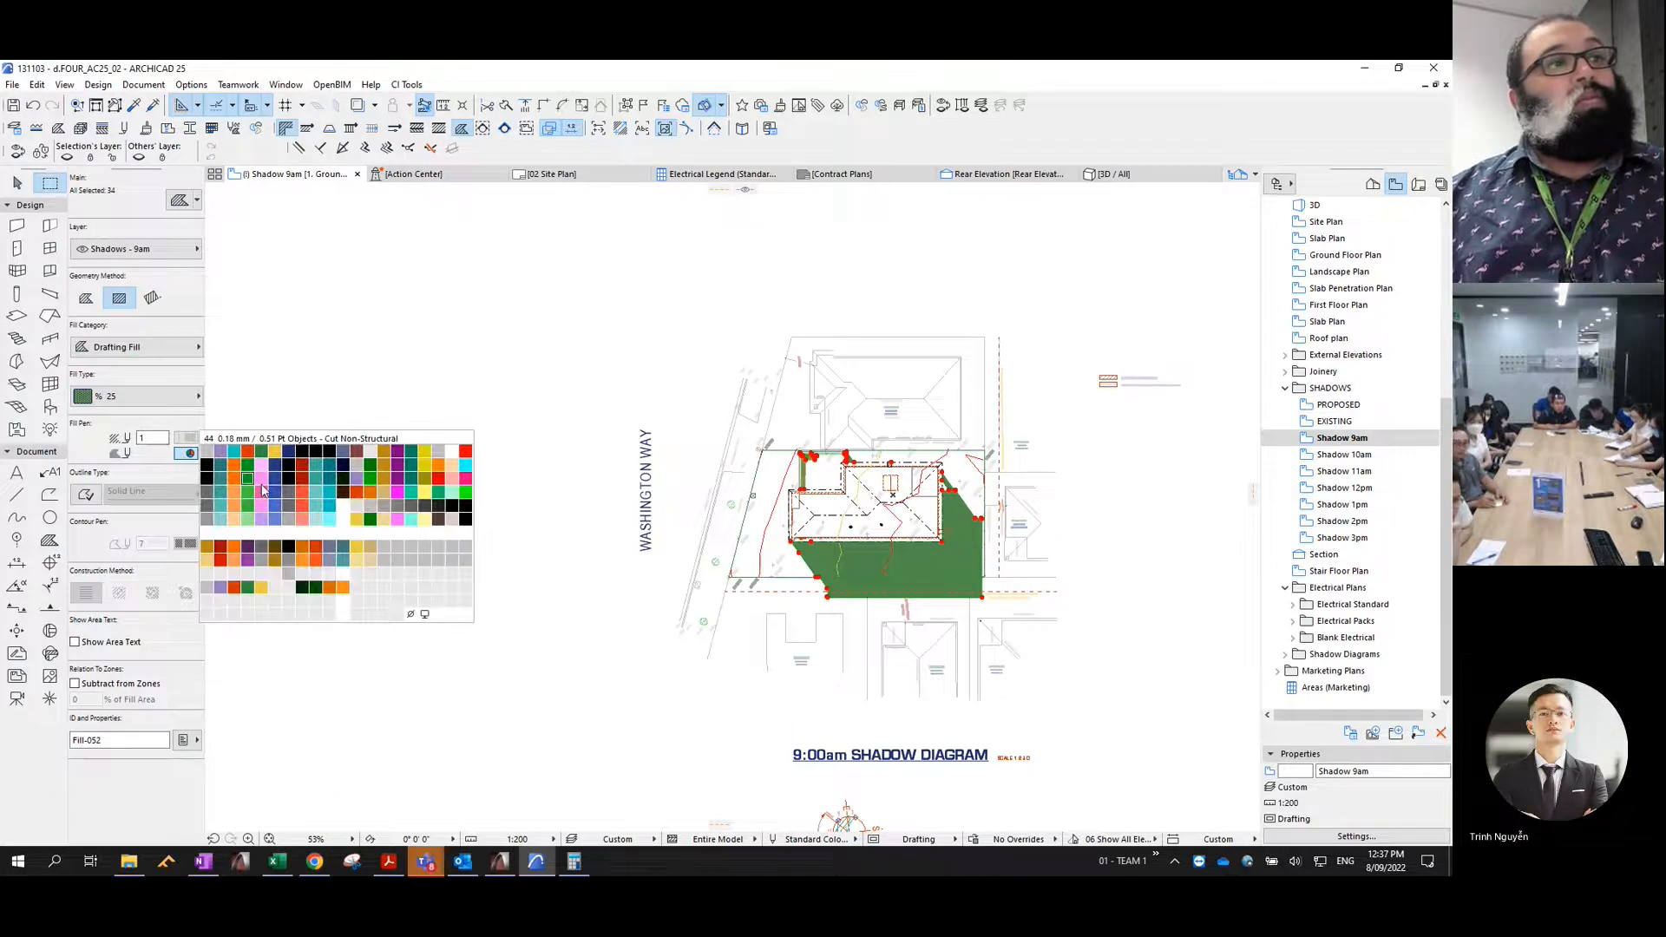
click(411, 615)
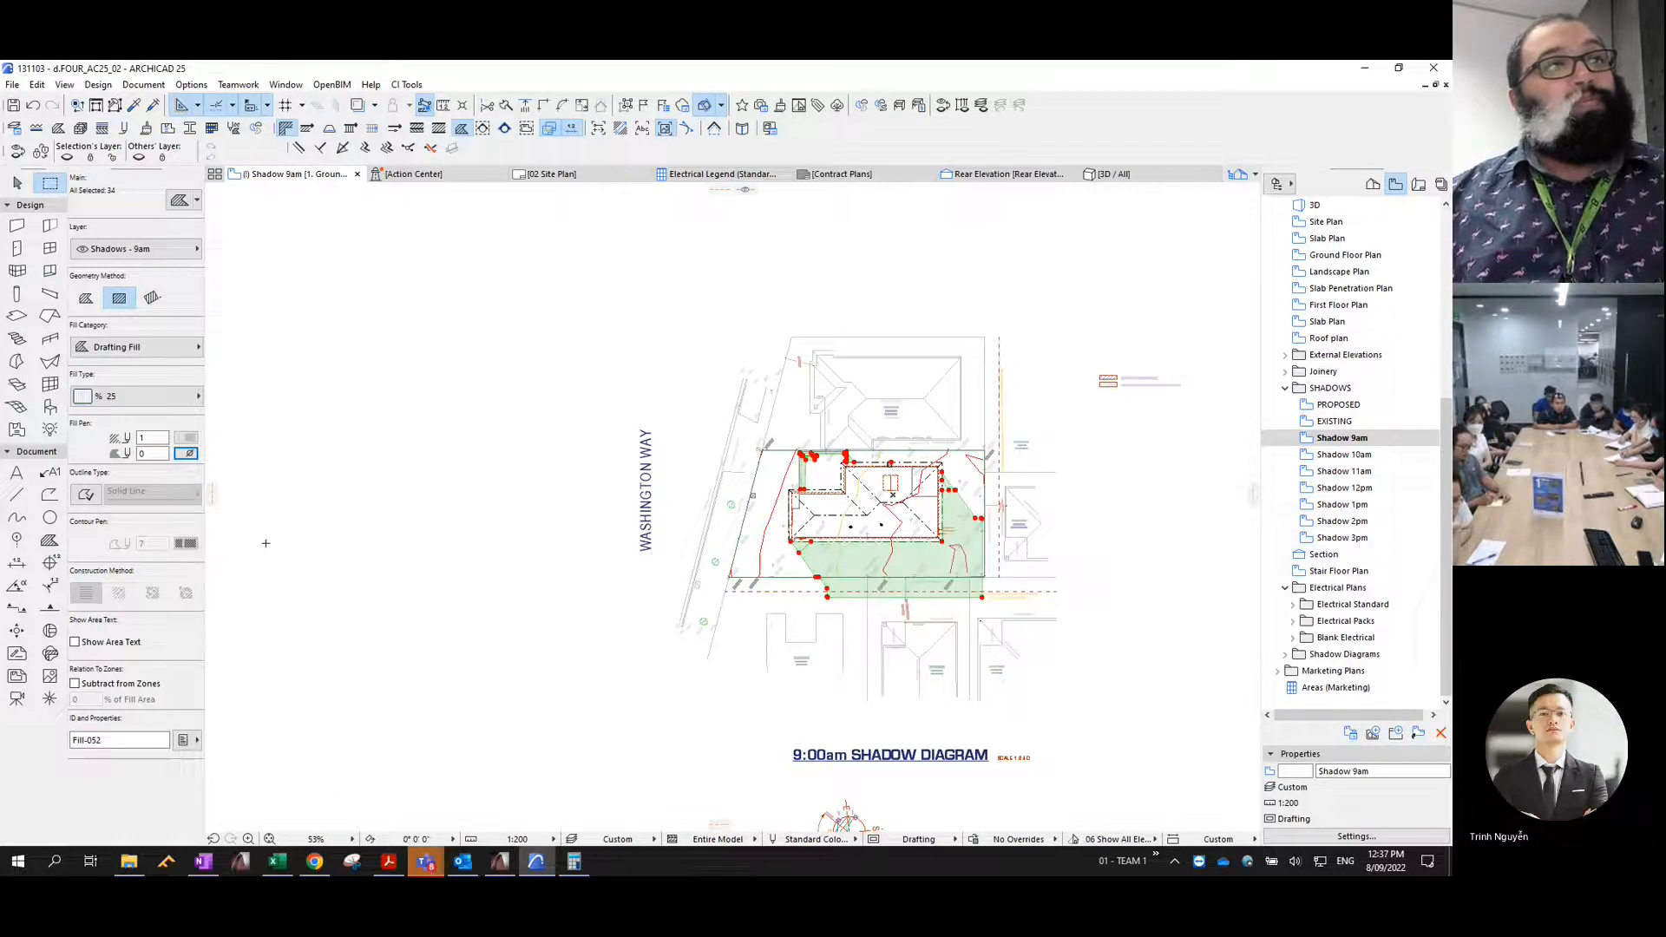
- Try Fill Consolidation on the selected shadow fills, inspect the shadow edge near the house corner, and undo the consolidation
click(37, 84)
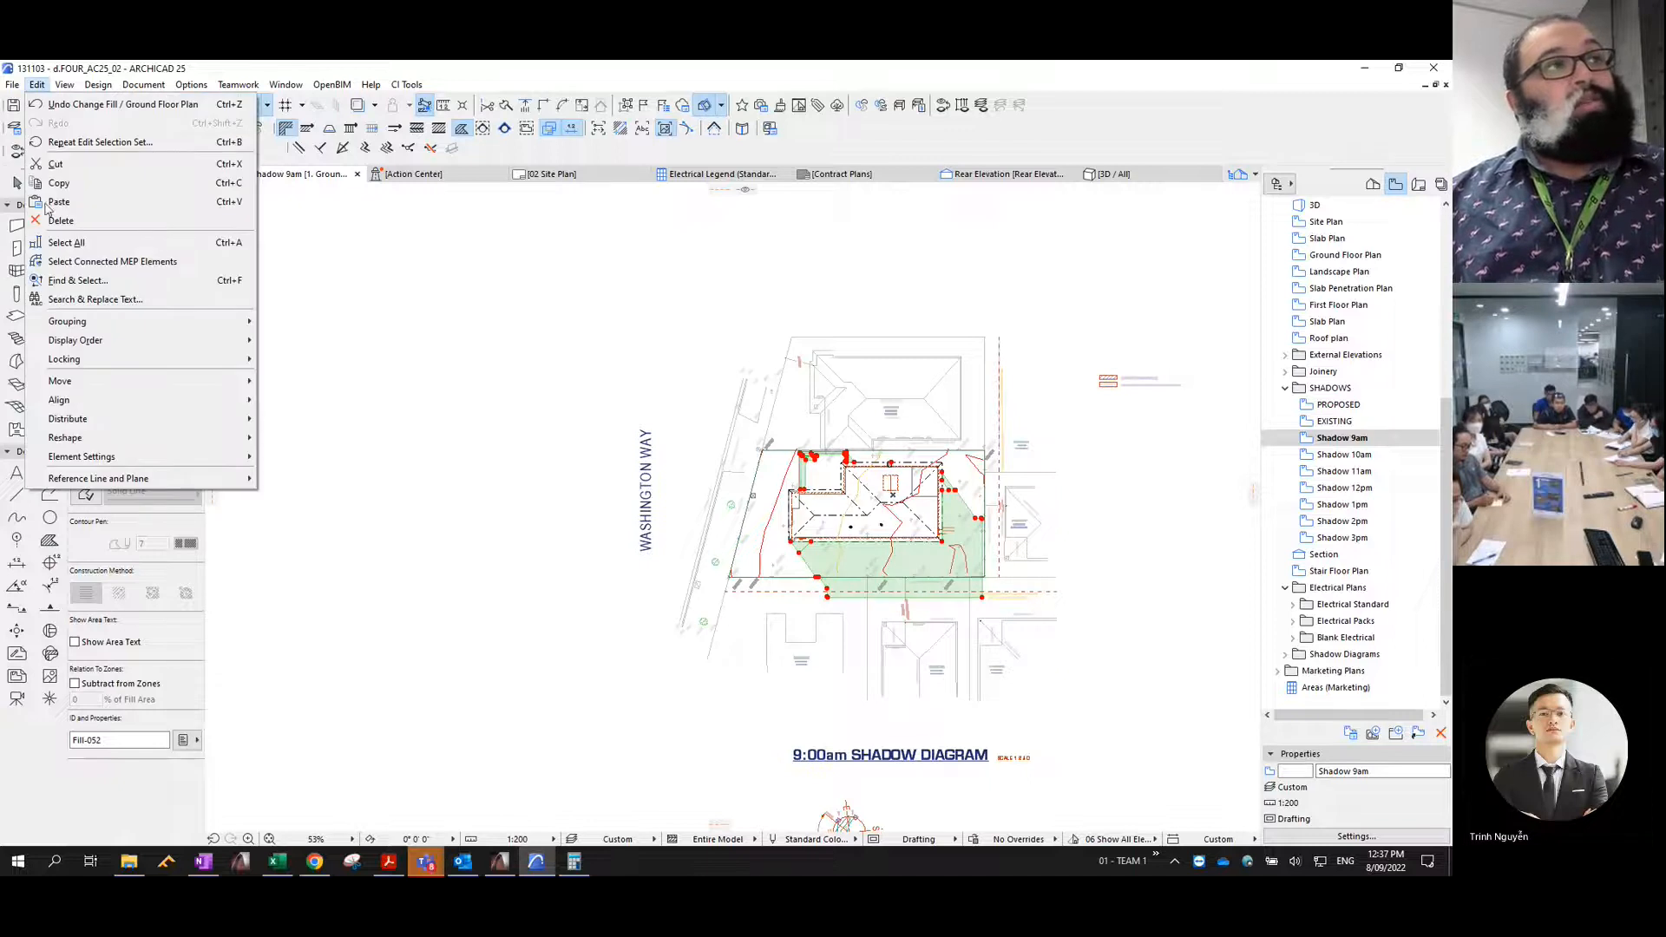
mouse_move(99, 446)
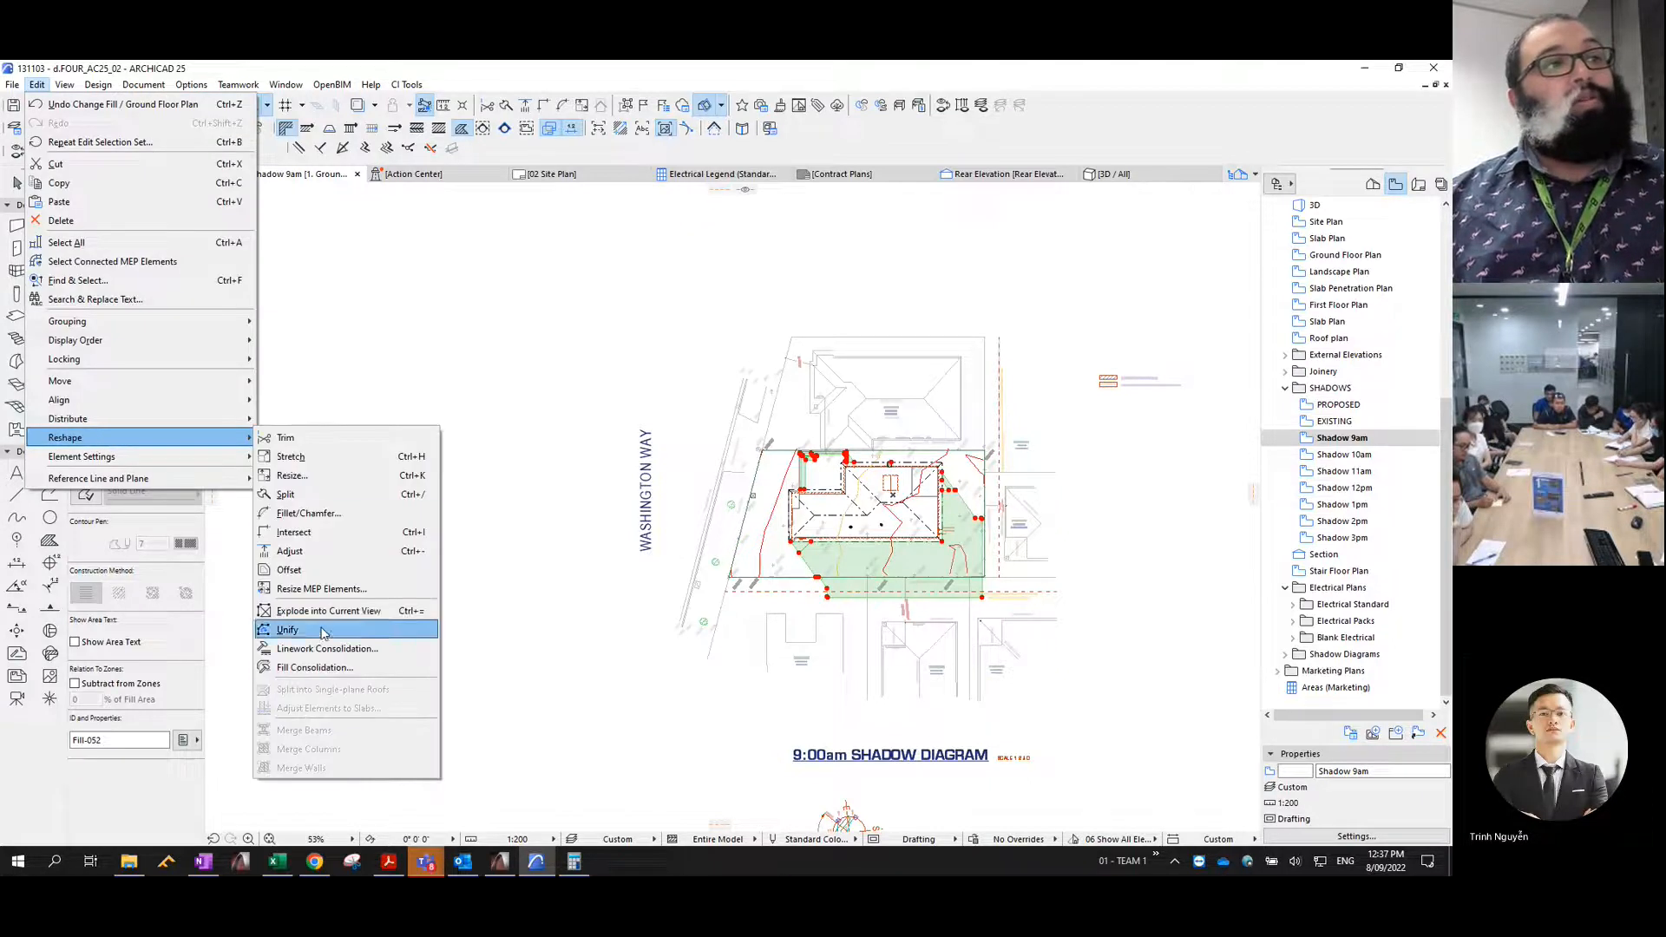
click(323, 667)
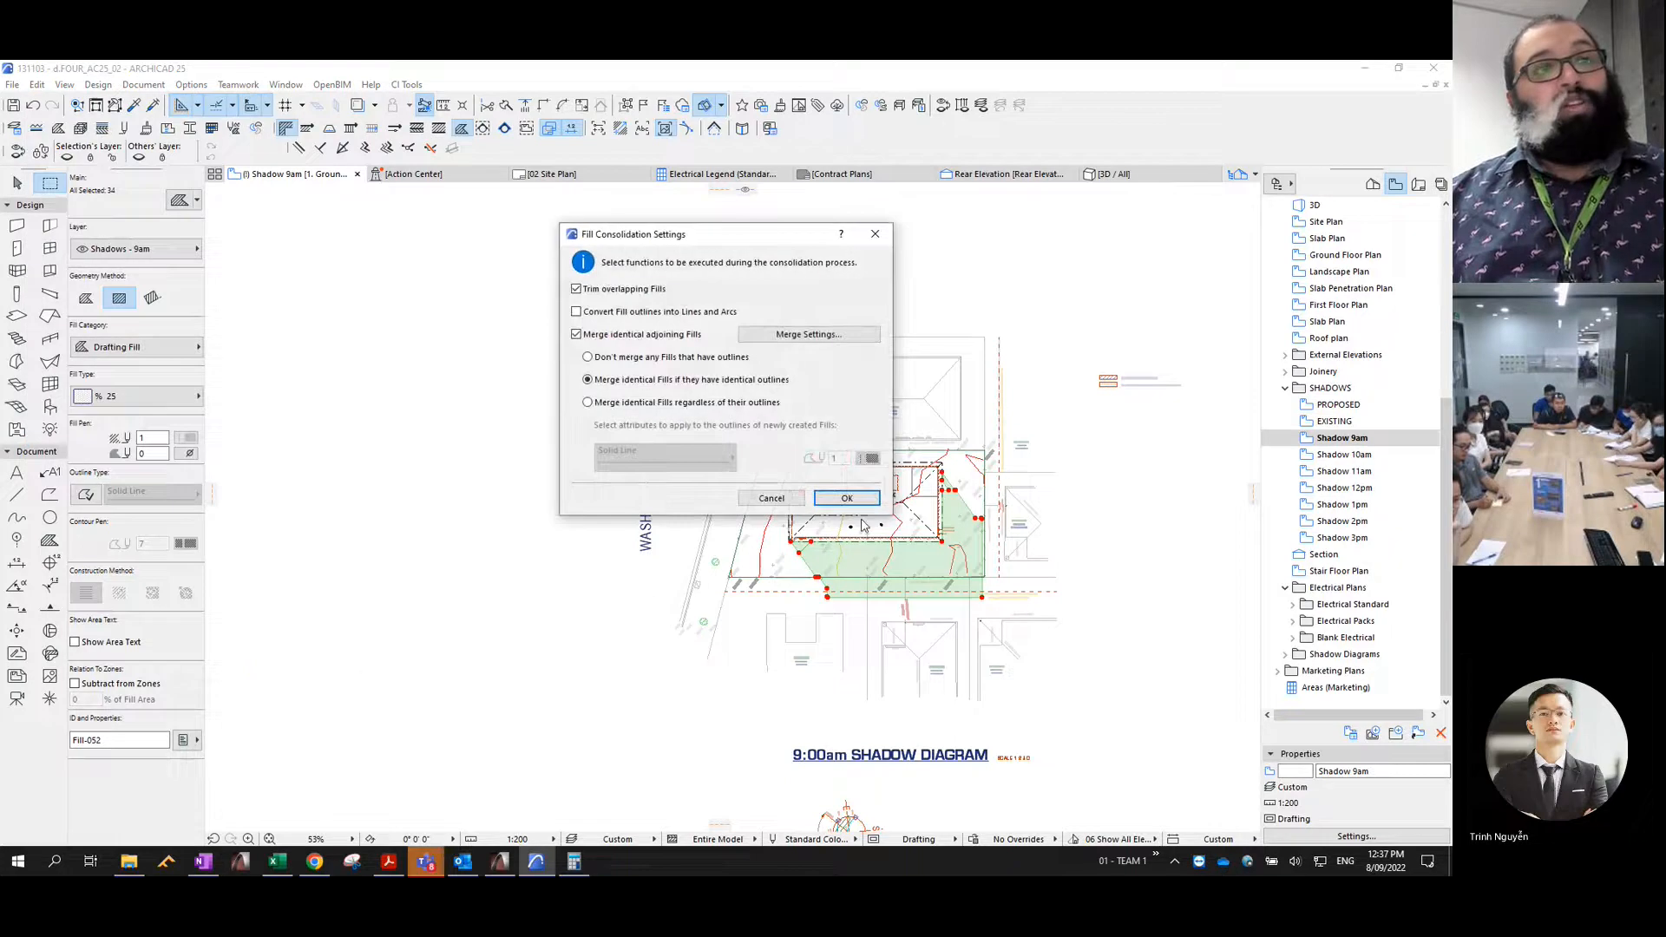
click(851, 497)
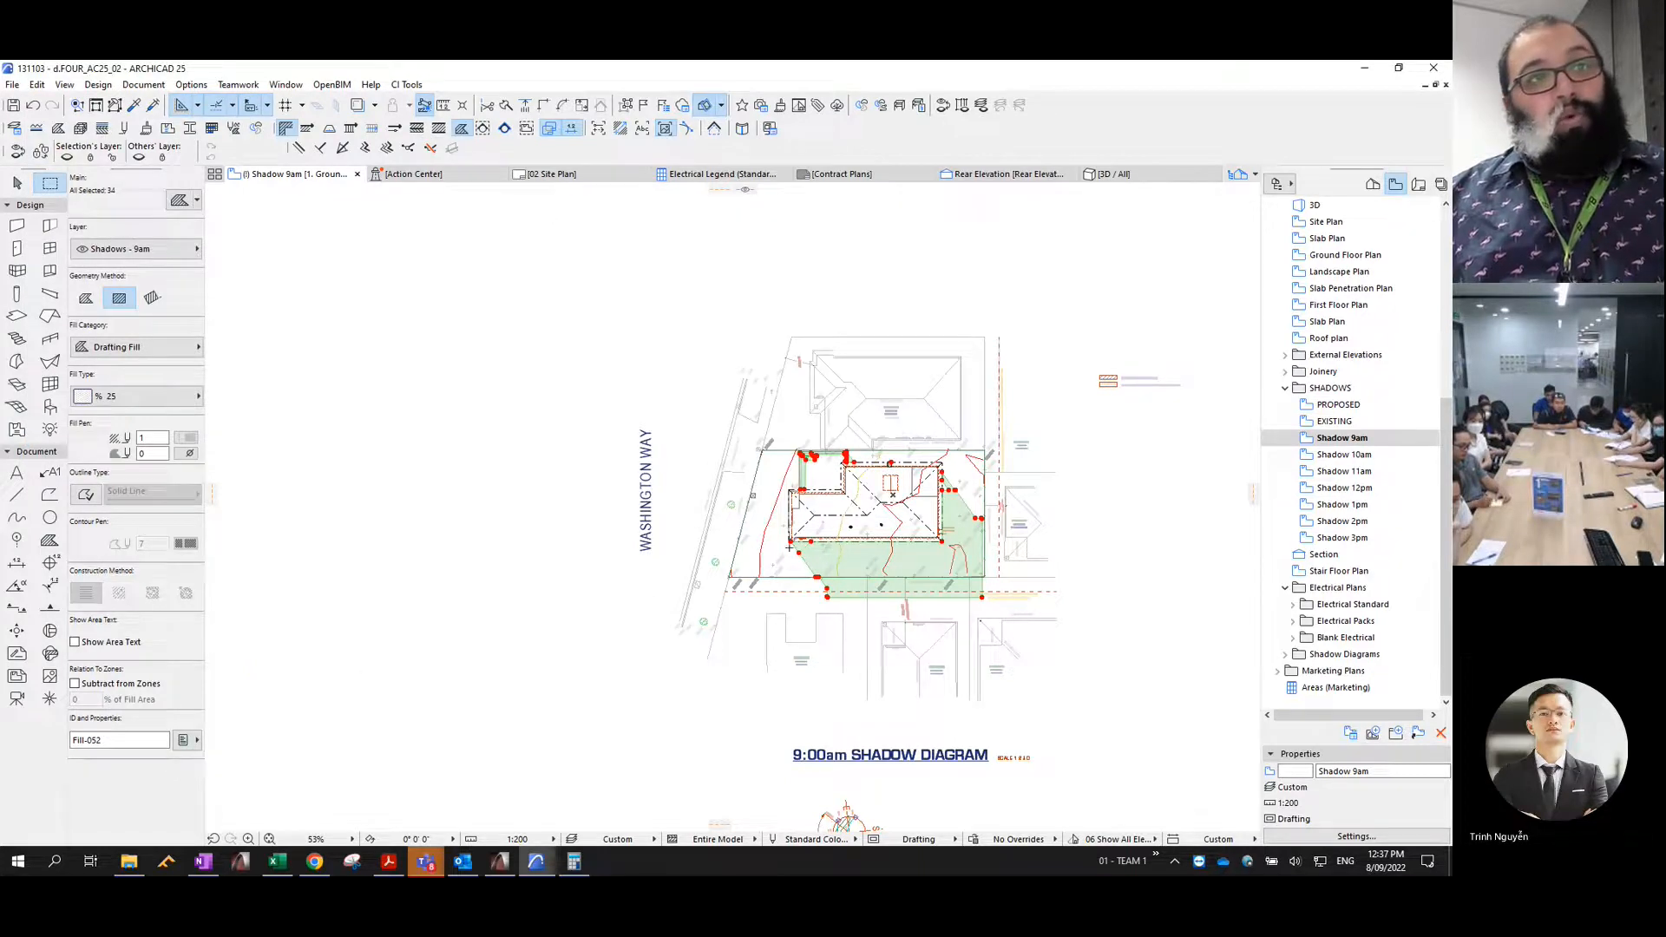
scroll(804, 554, up, 6)
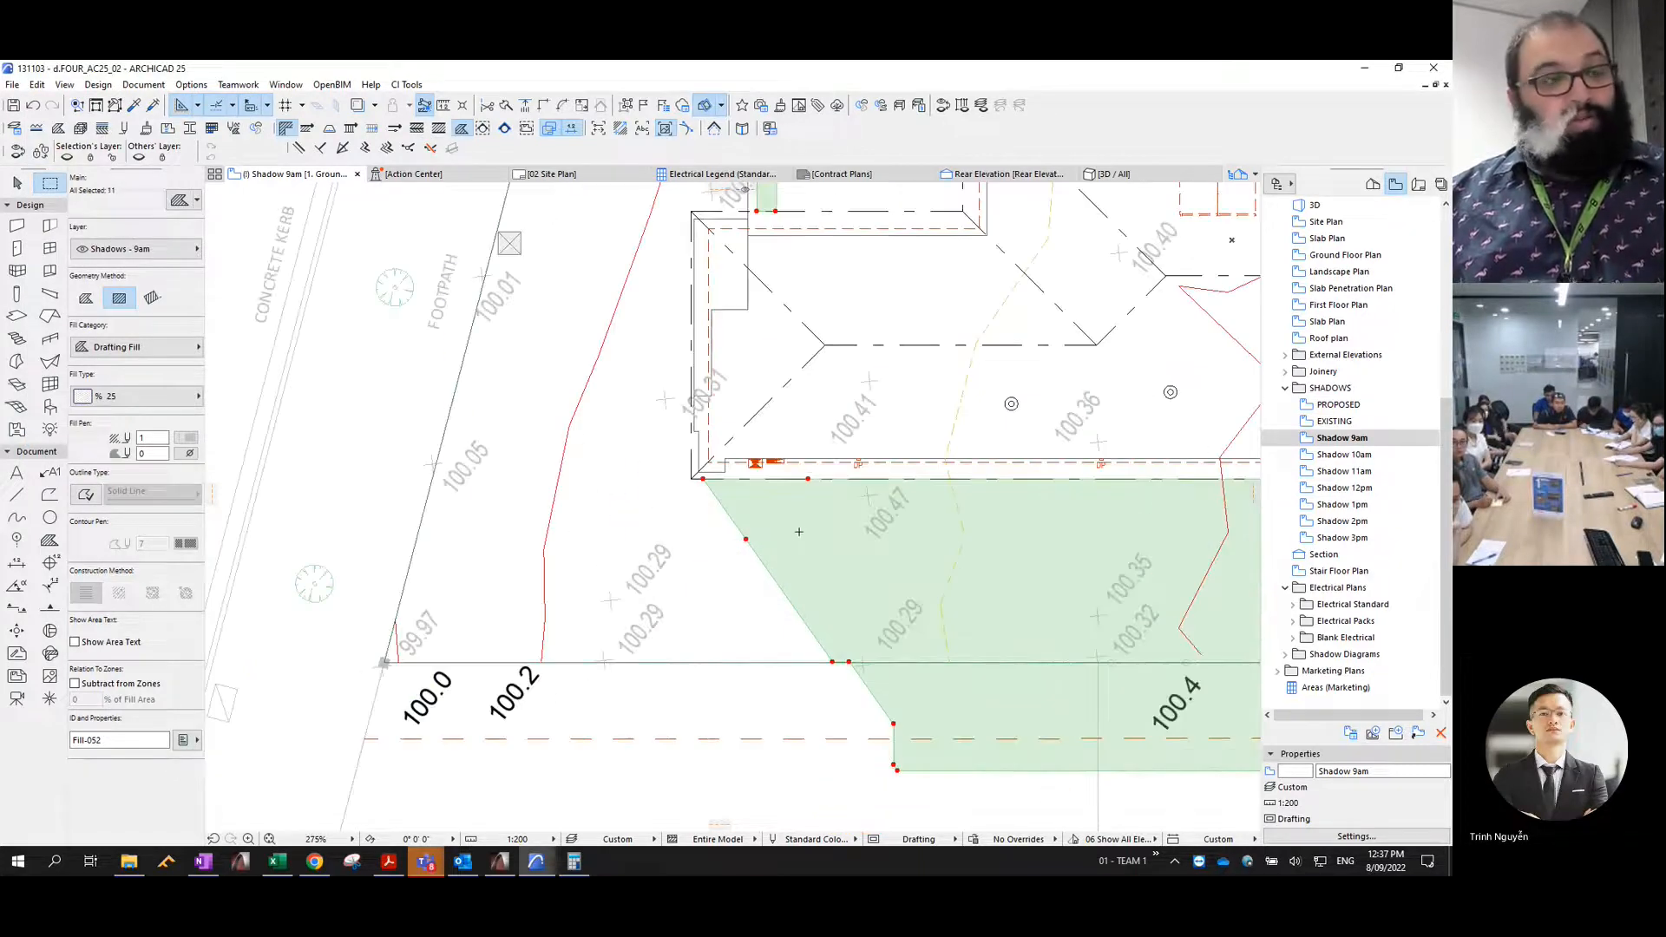
key(ctrl+z)
scroll(802, 509, up, 2)
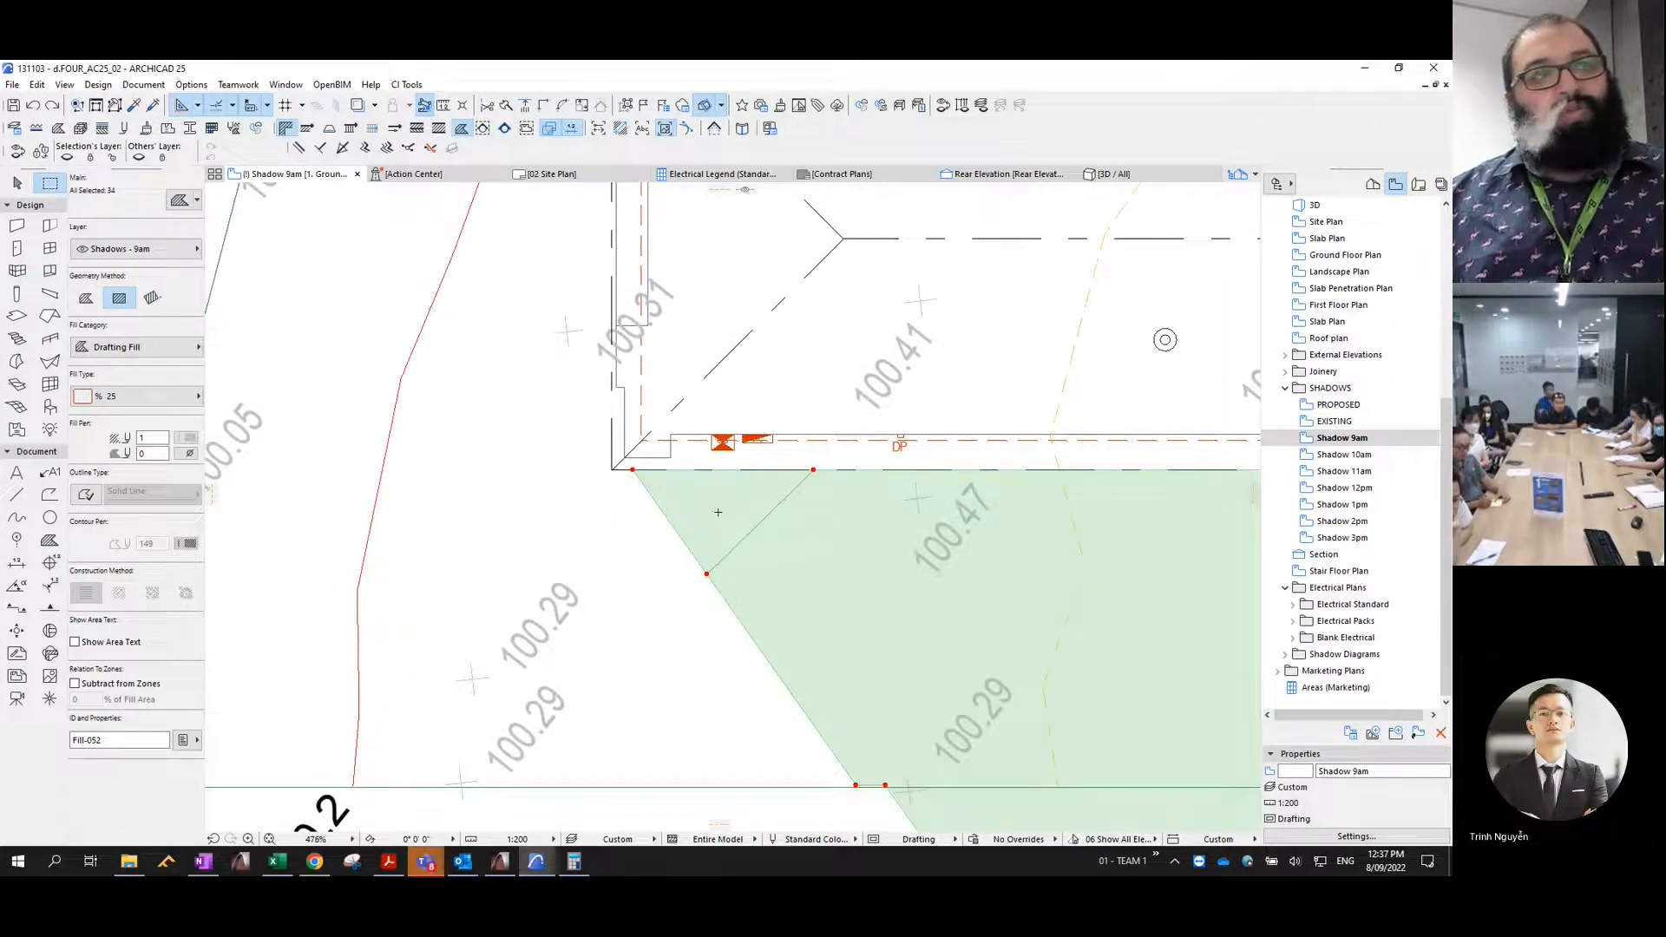
- Consolidate the selected shadow fills, trimming overlapping fills and merging identical adjoining fills that have identical outlines
click(36, 84)
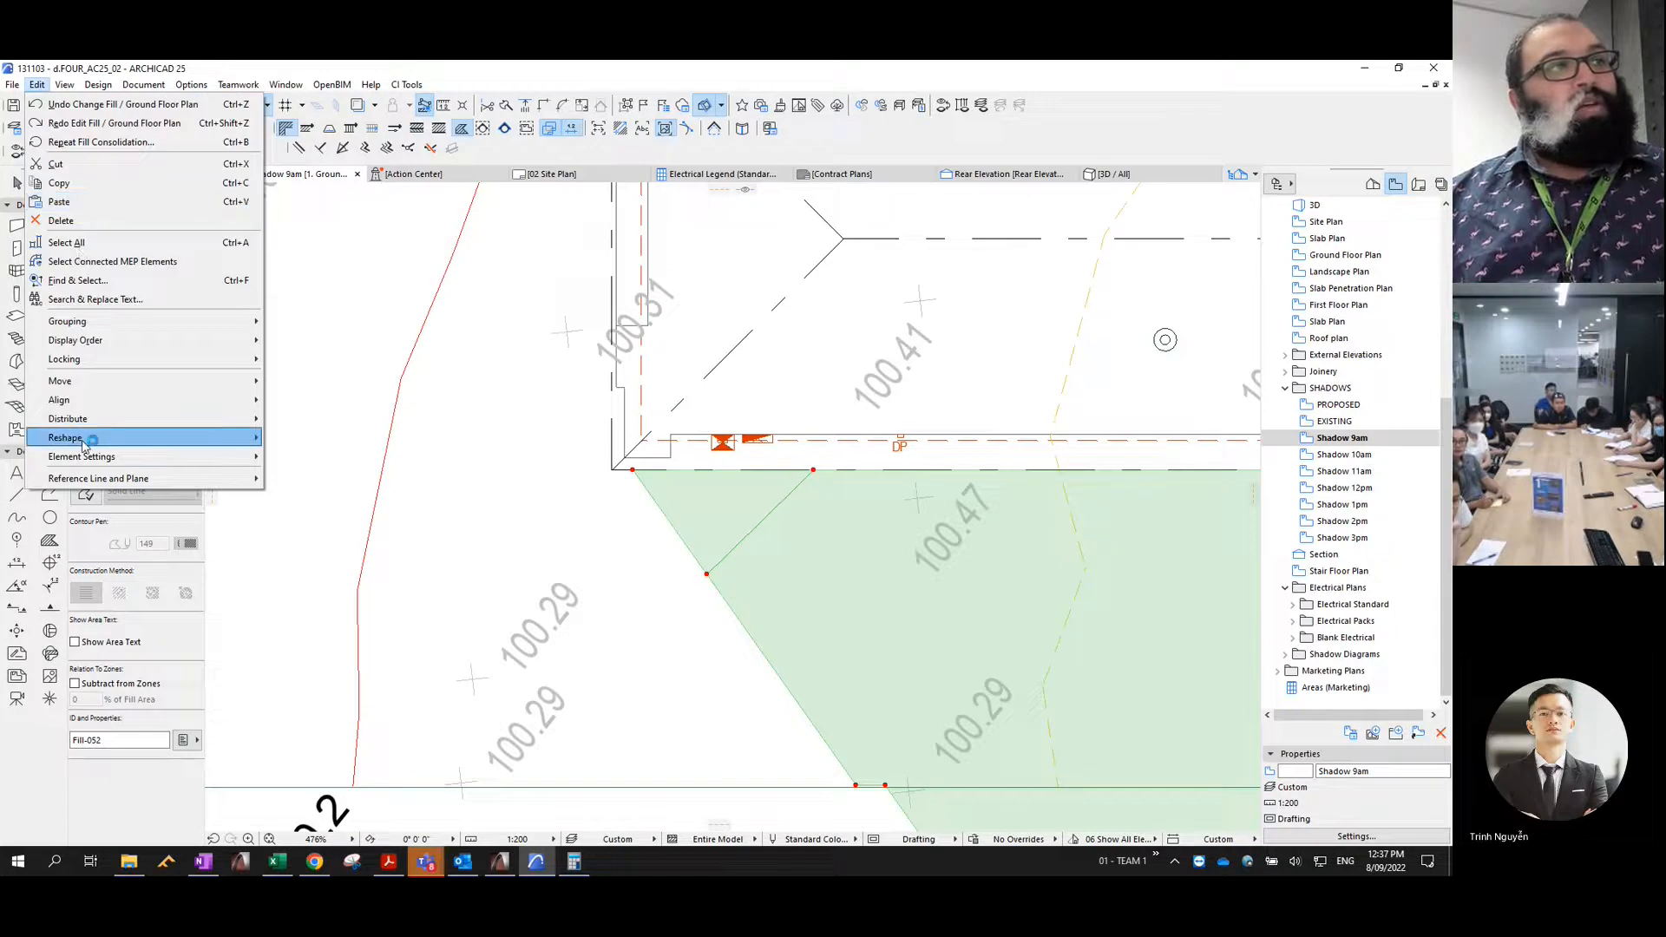
mouse_move(89, 445)
click(321, 667)
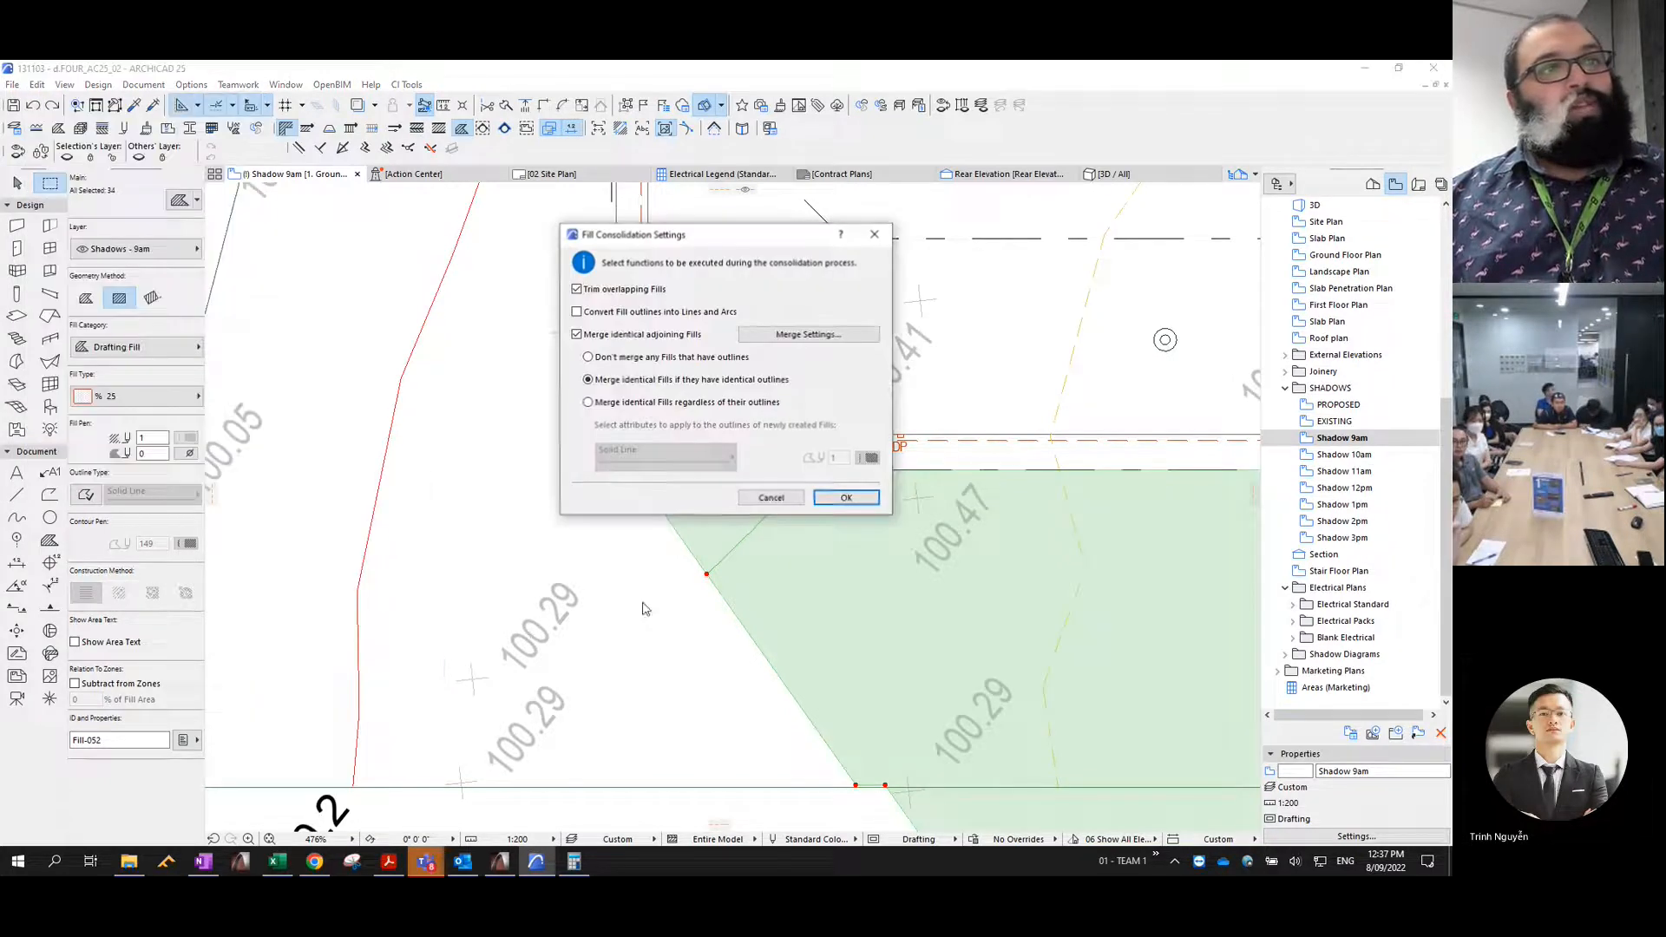
click(846, 498)
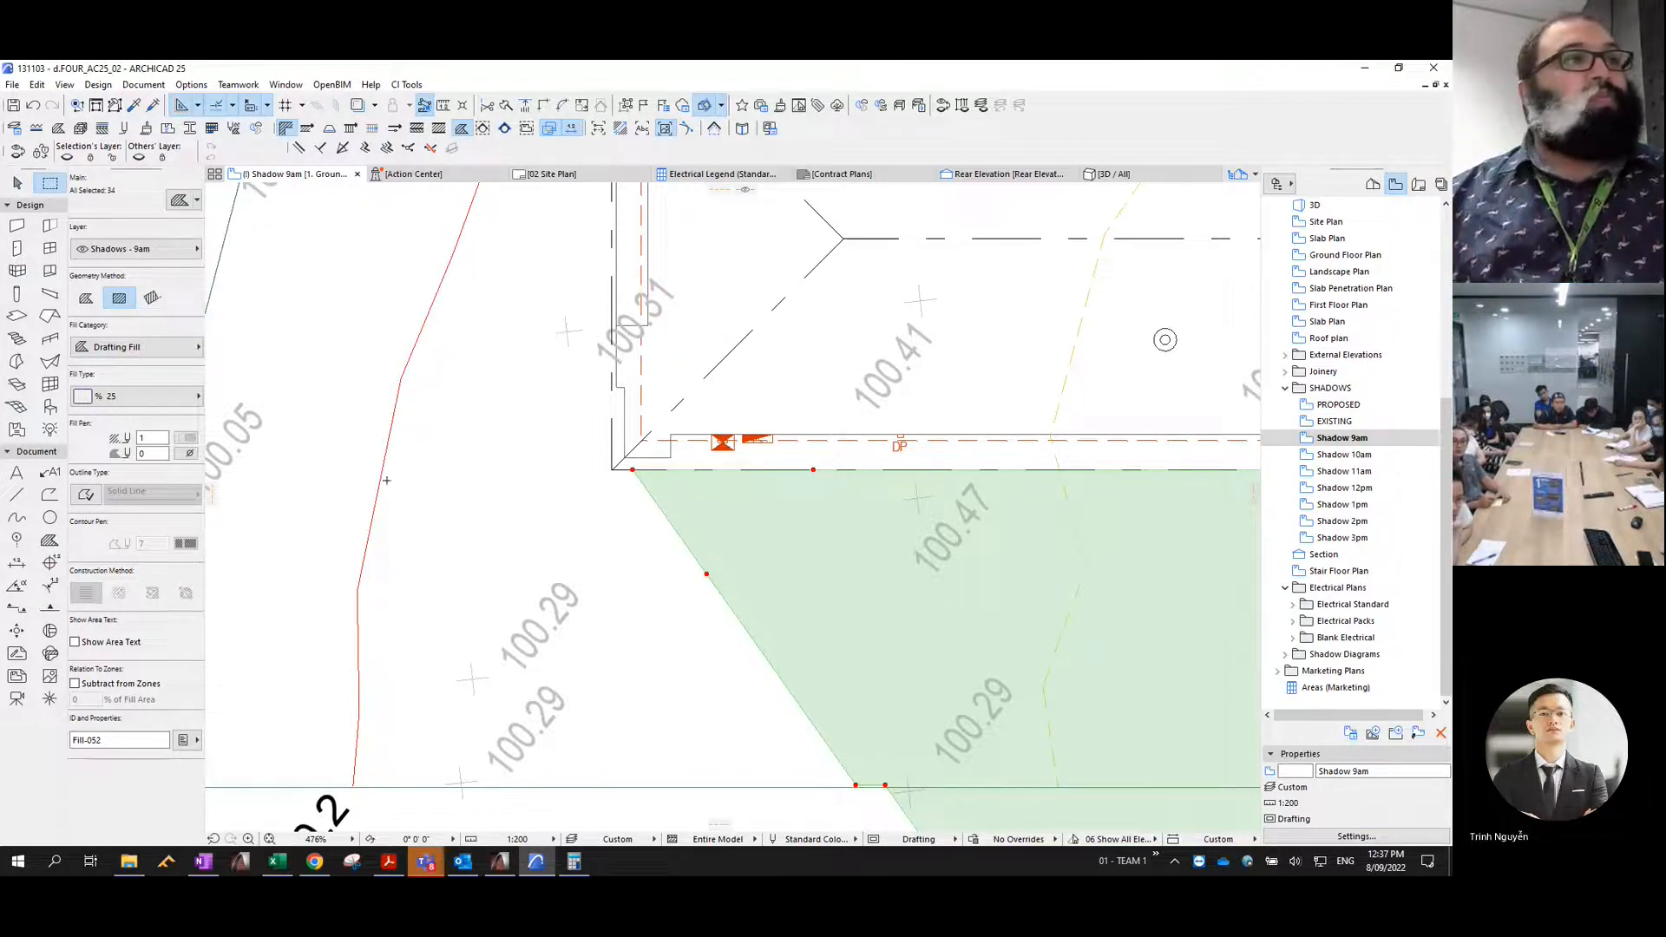
- Give the consolidated 9am shadow fills a Solid Line outline with contour pen 4, and deselect them
click(86, 495)
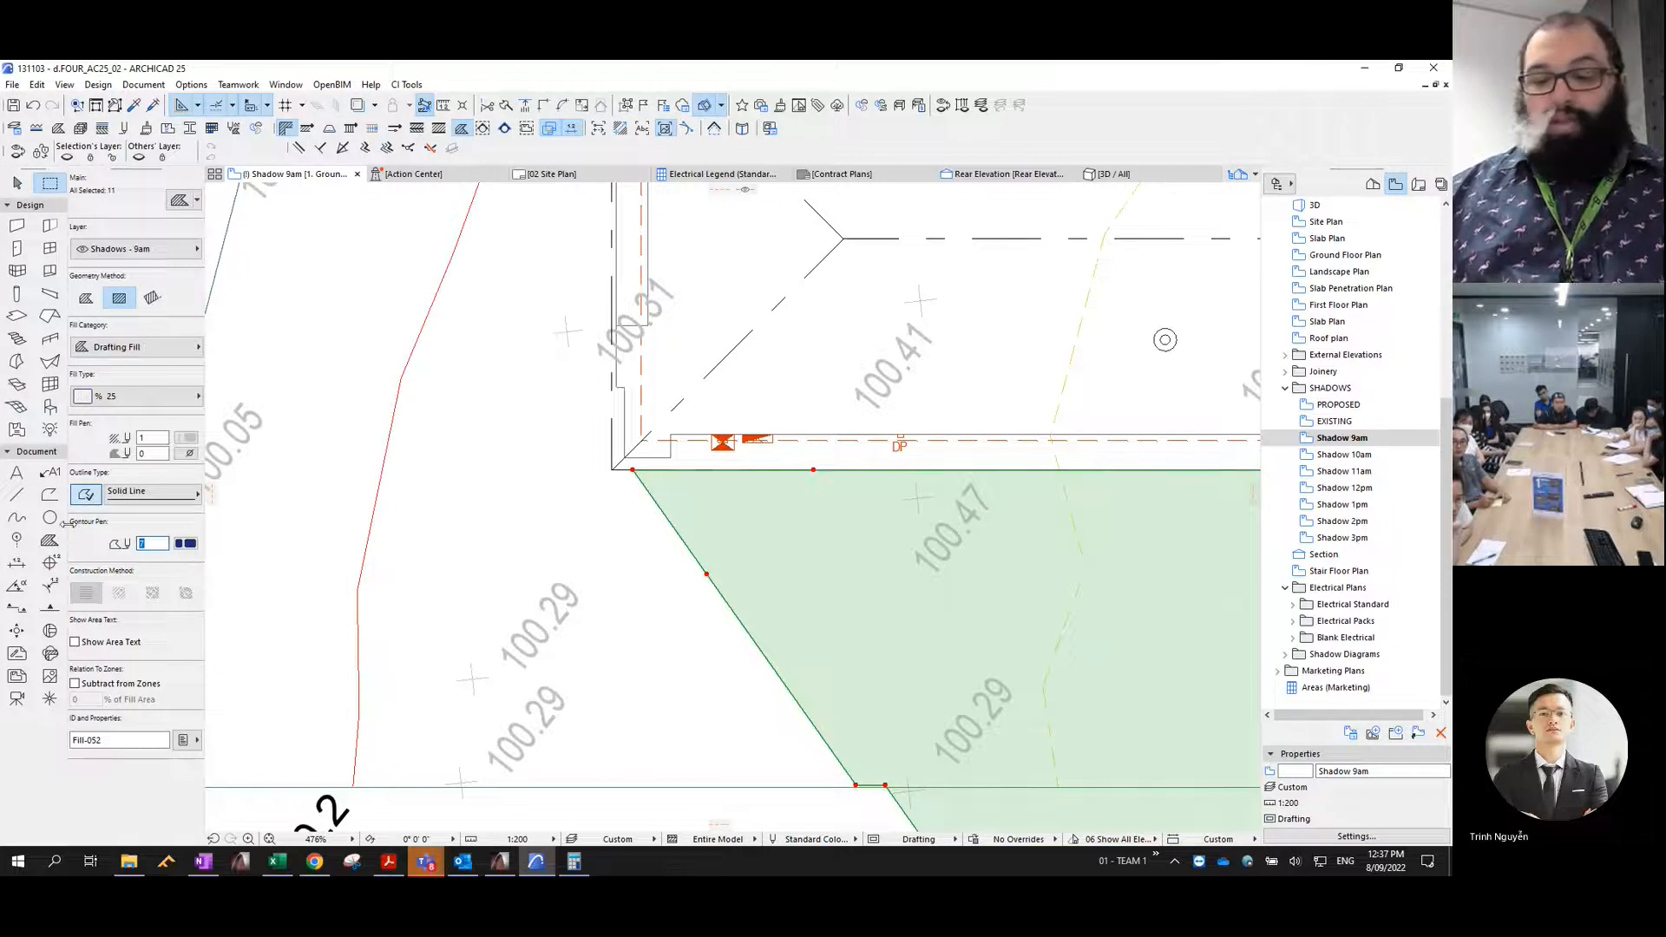
scroll(868, 602, down, 10)
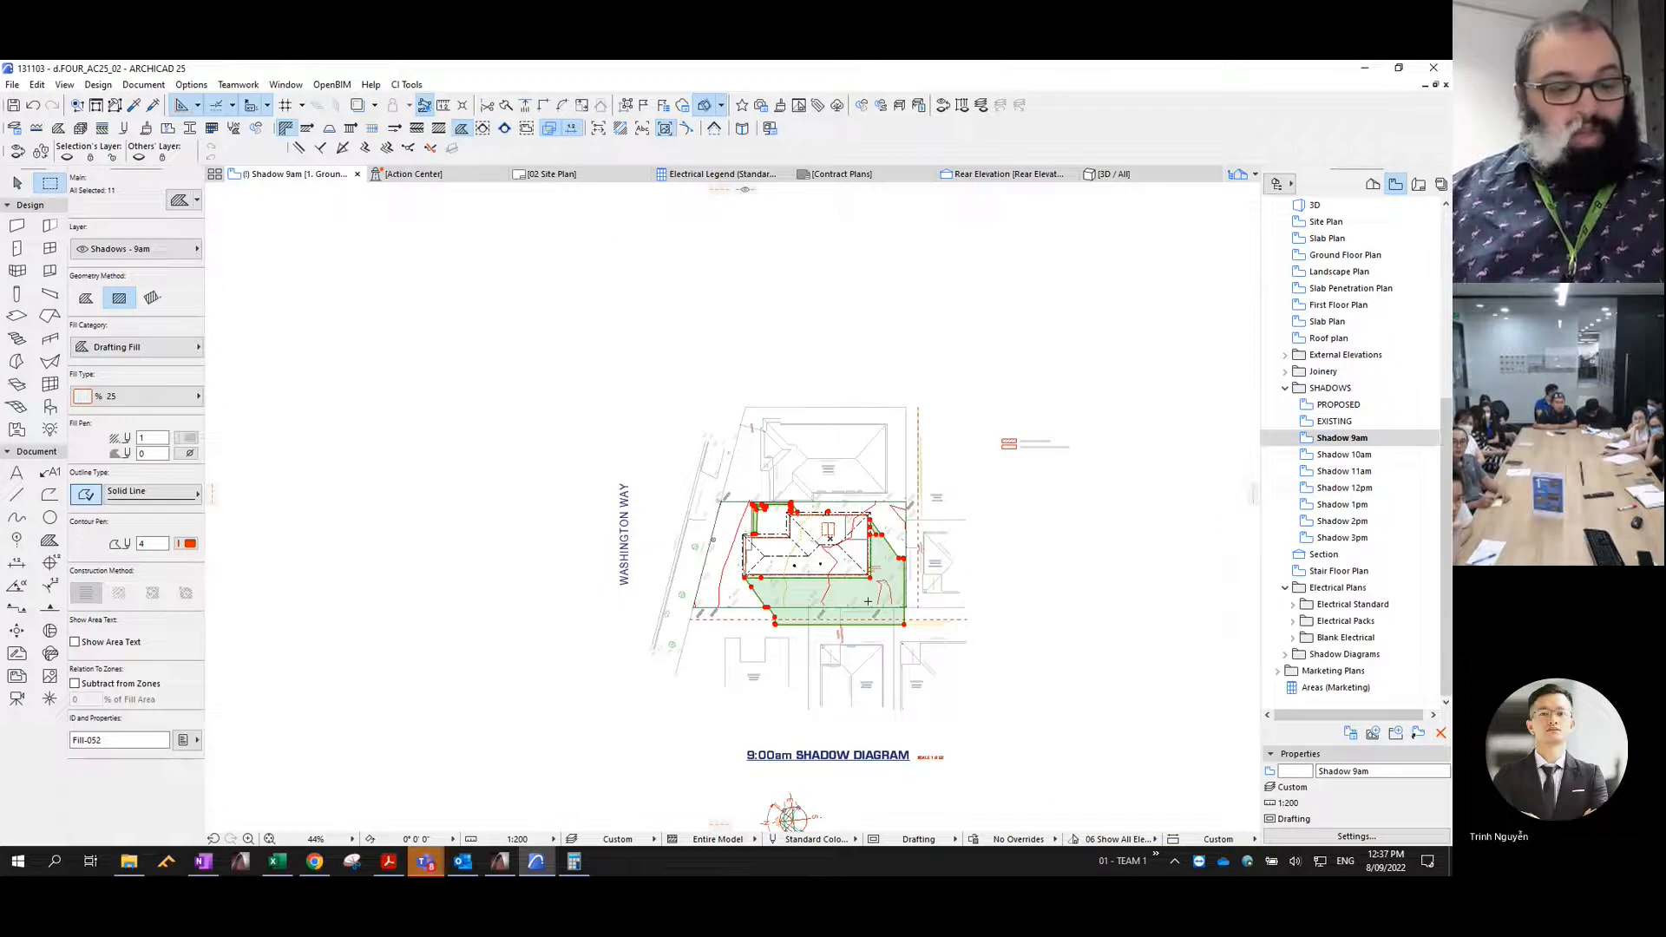
key(ctrl+d)
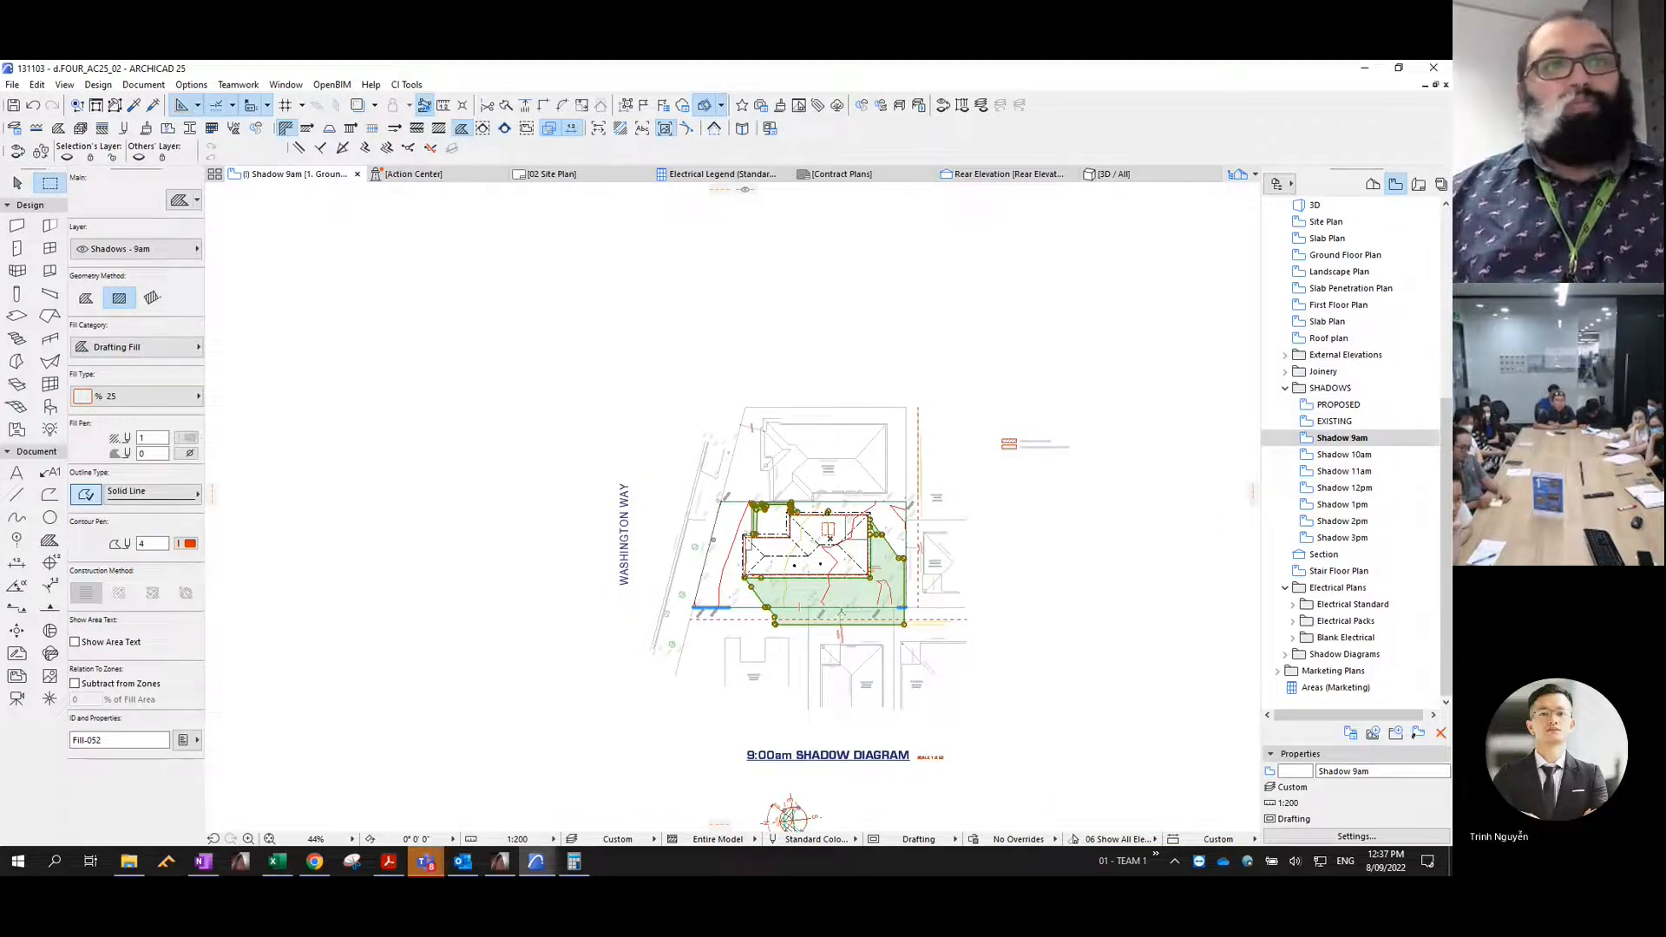
key(Escape)
scroll(931, 591, up, 2)
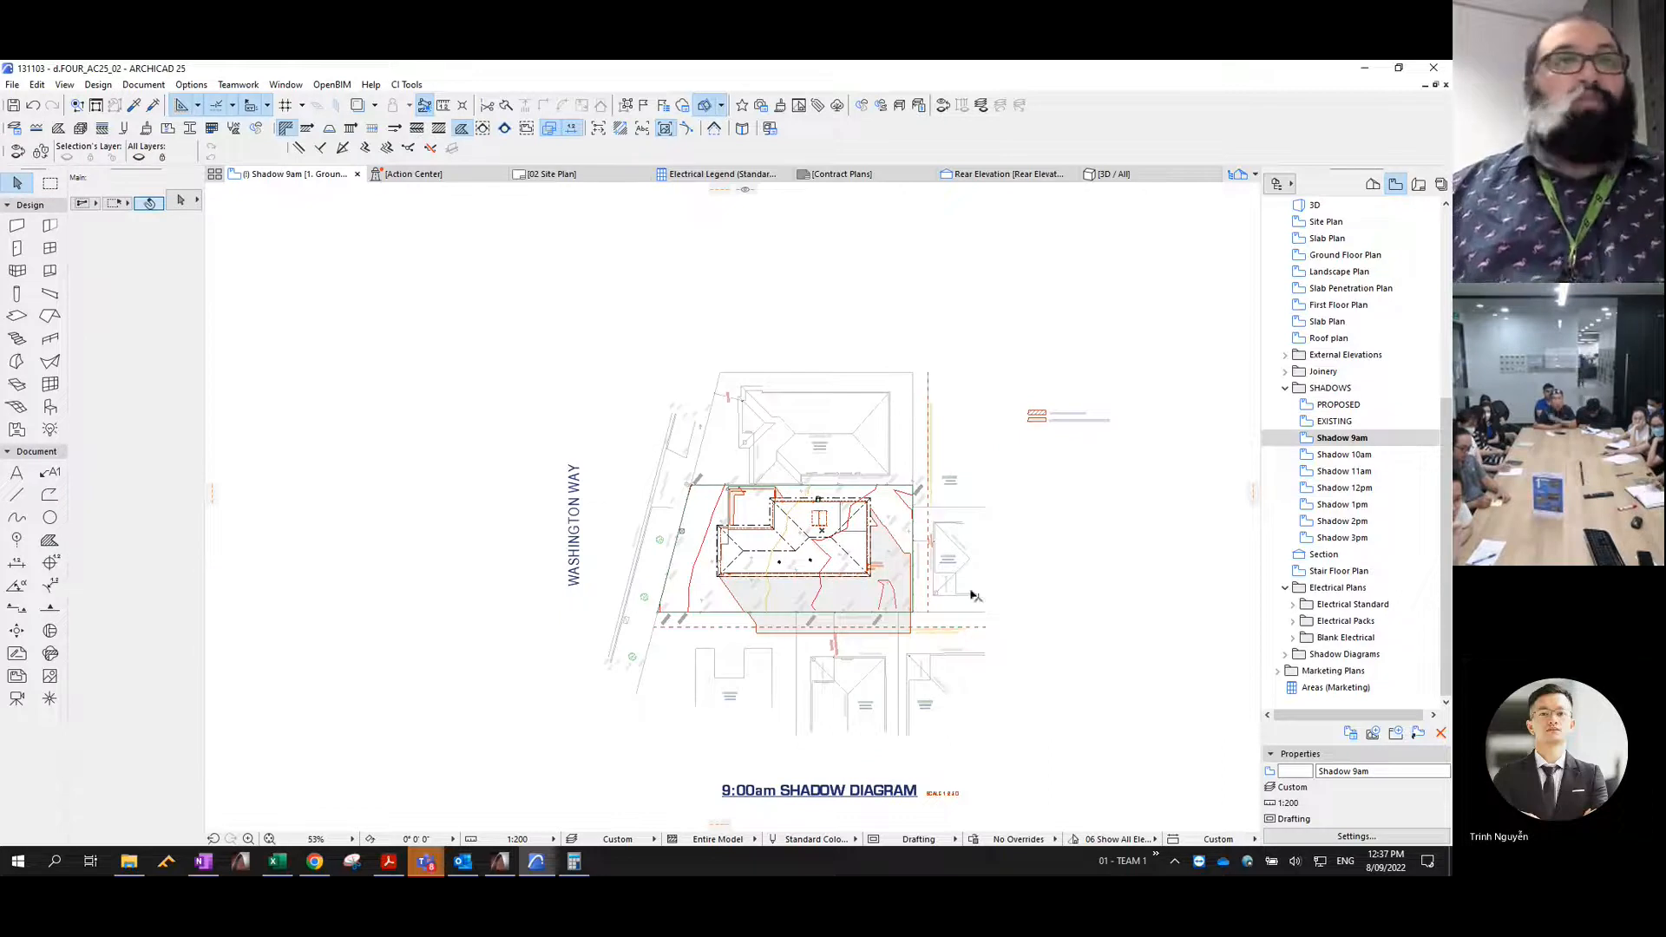
- Open the PROPOSED view, show the model in the 3D window, and change the sun position for the 10am shadow
click(1336, 408)
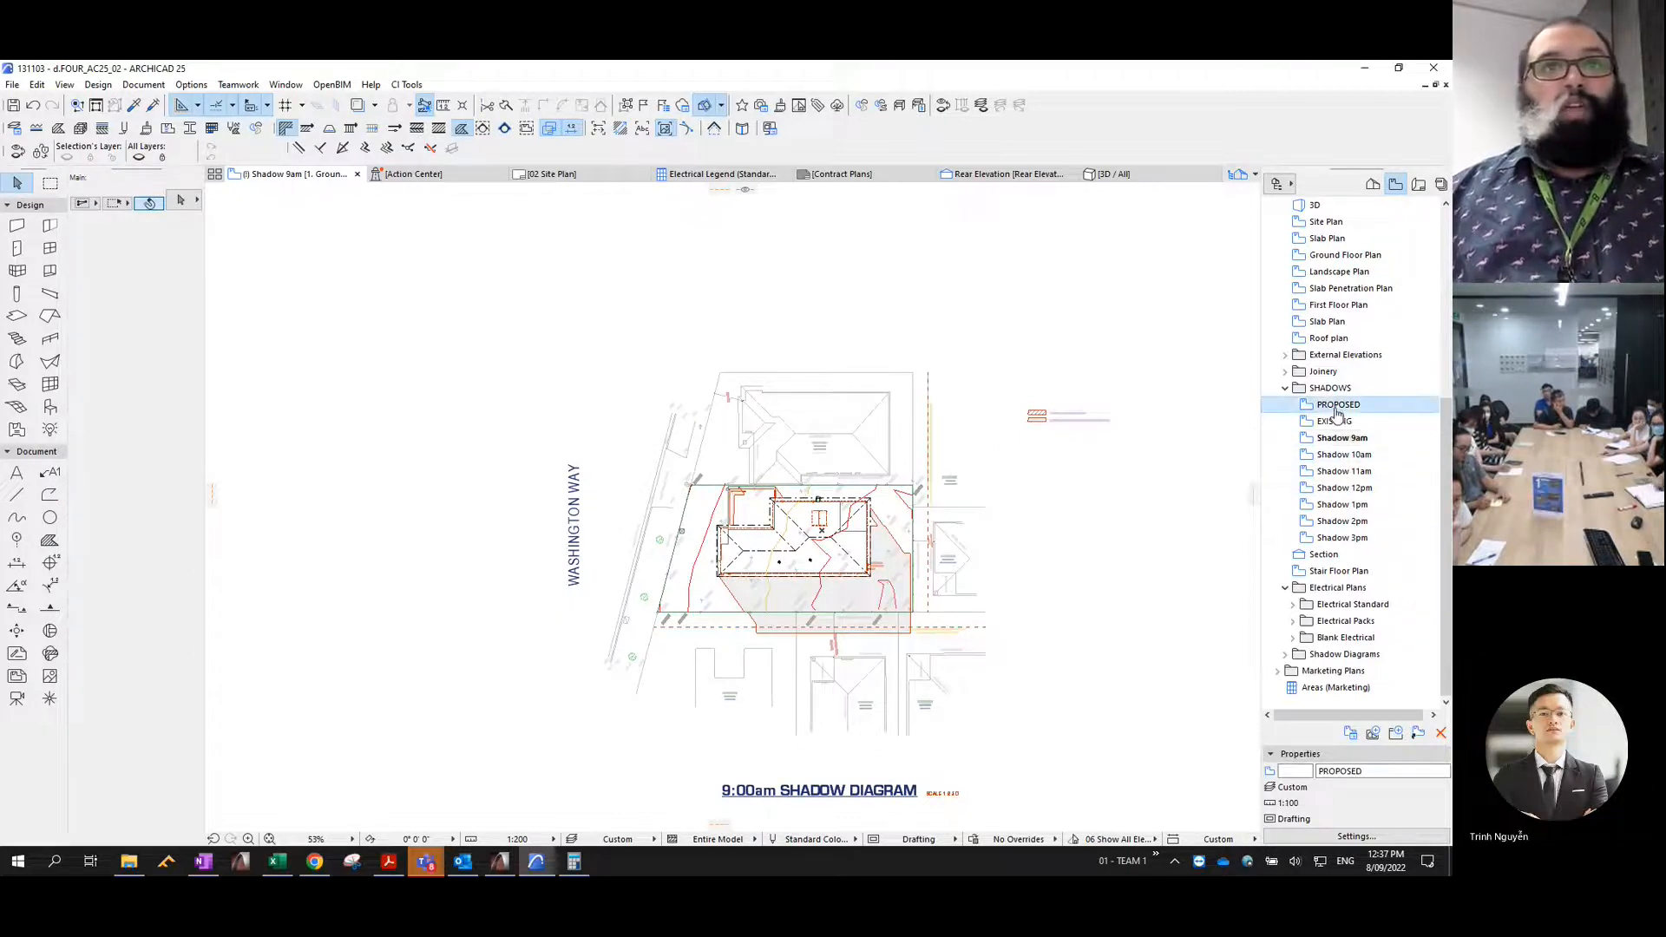
double_click(1337, 408)
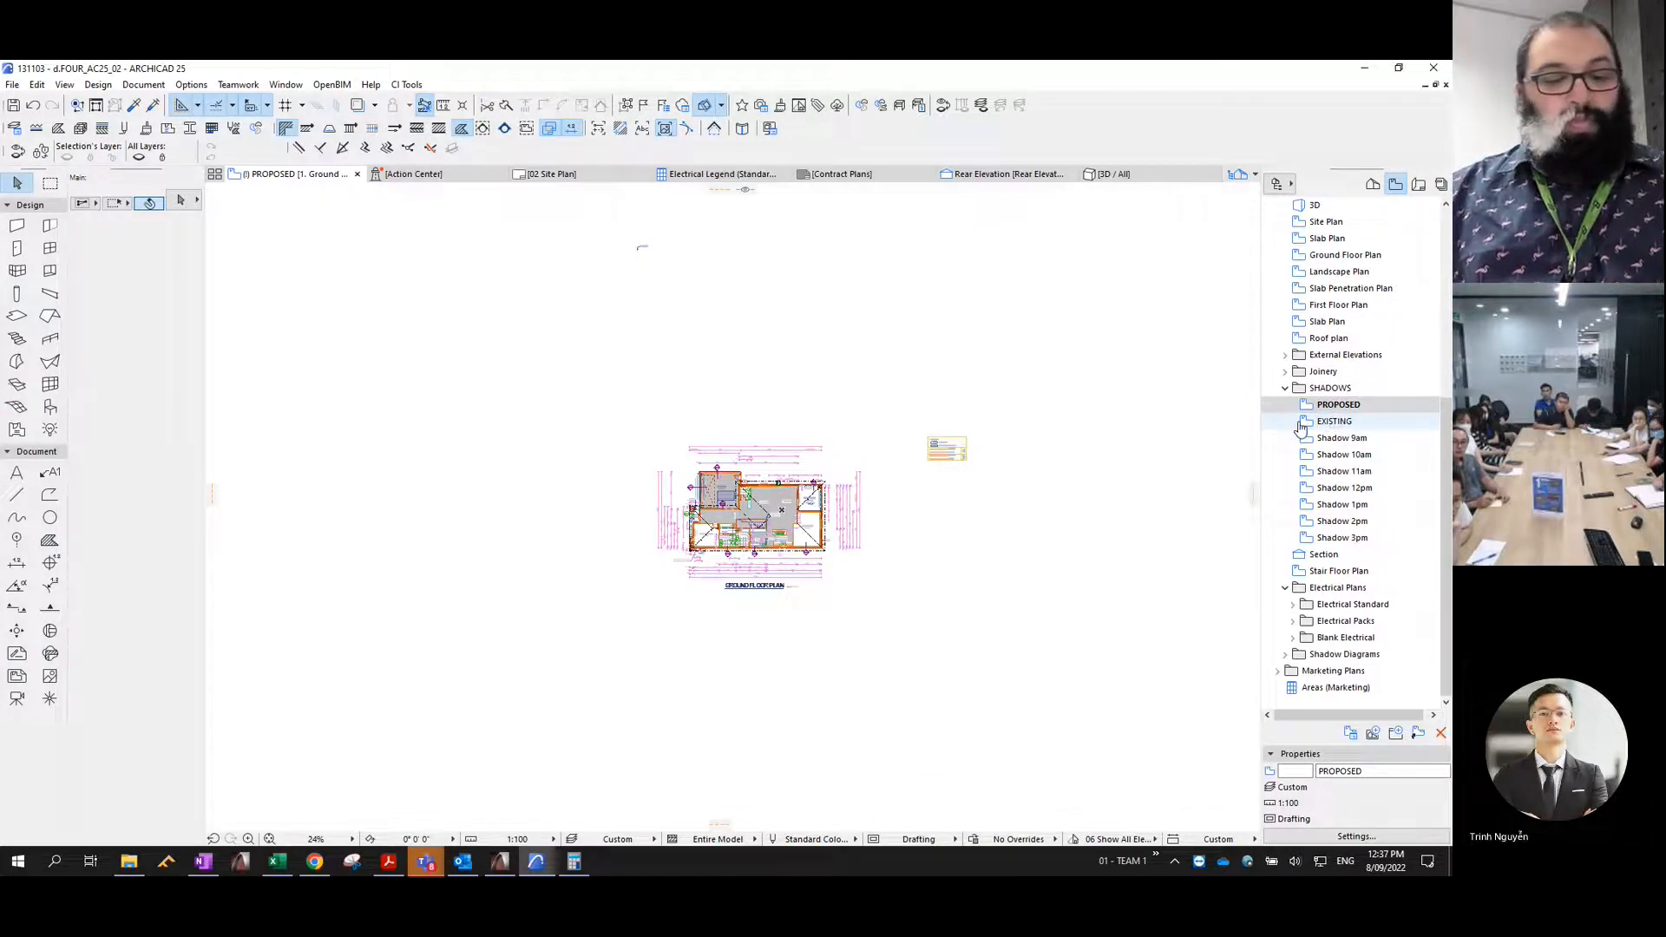
key(F3)
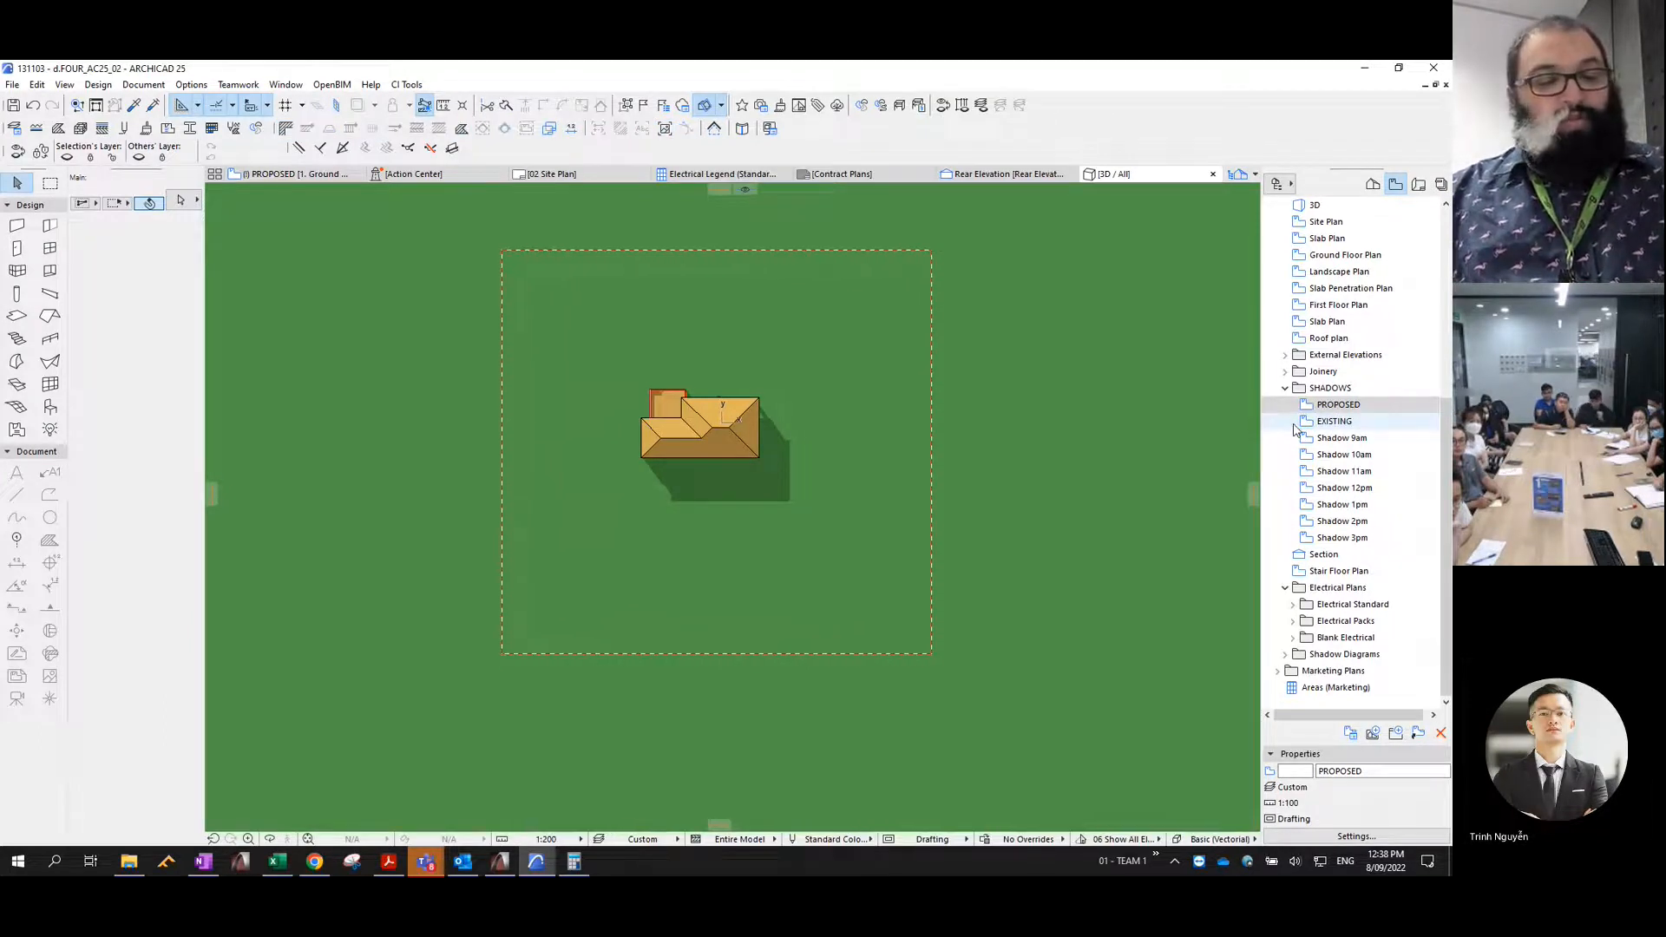
key(ctrl+shift+F3)
click(940, 475)
click(938, 531)
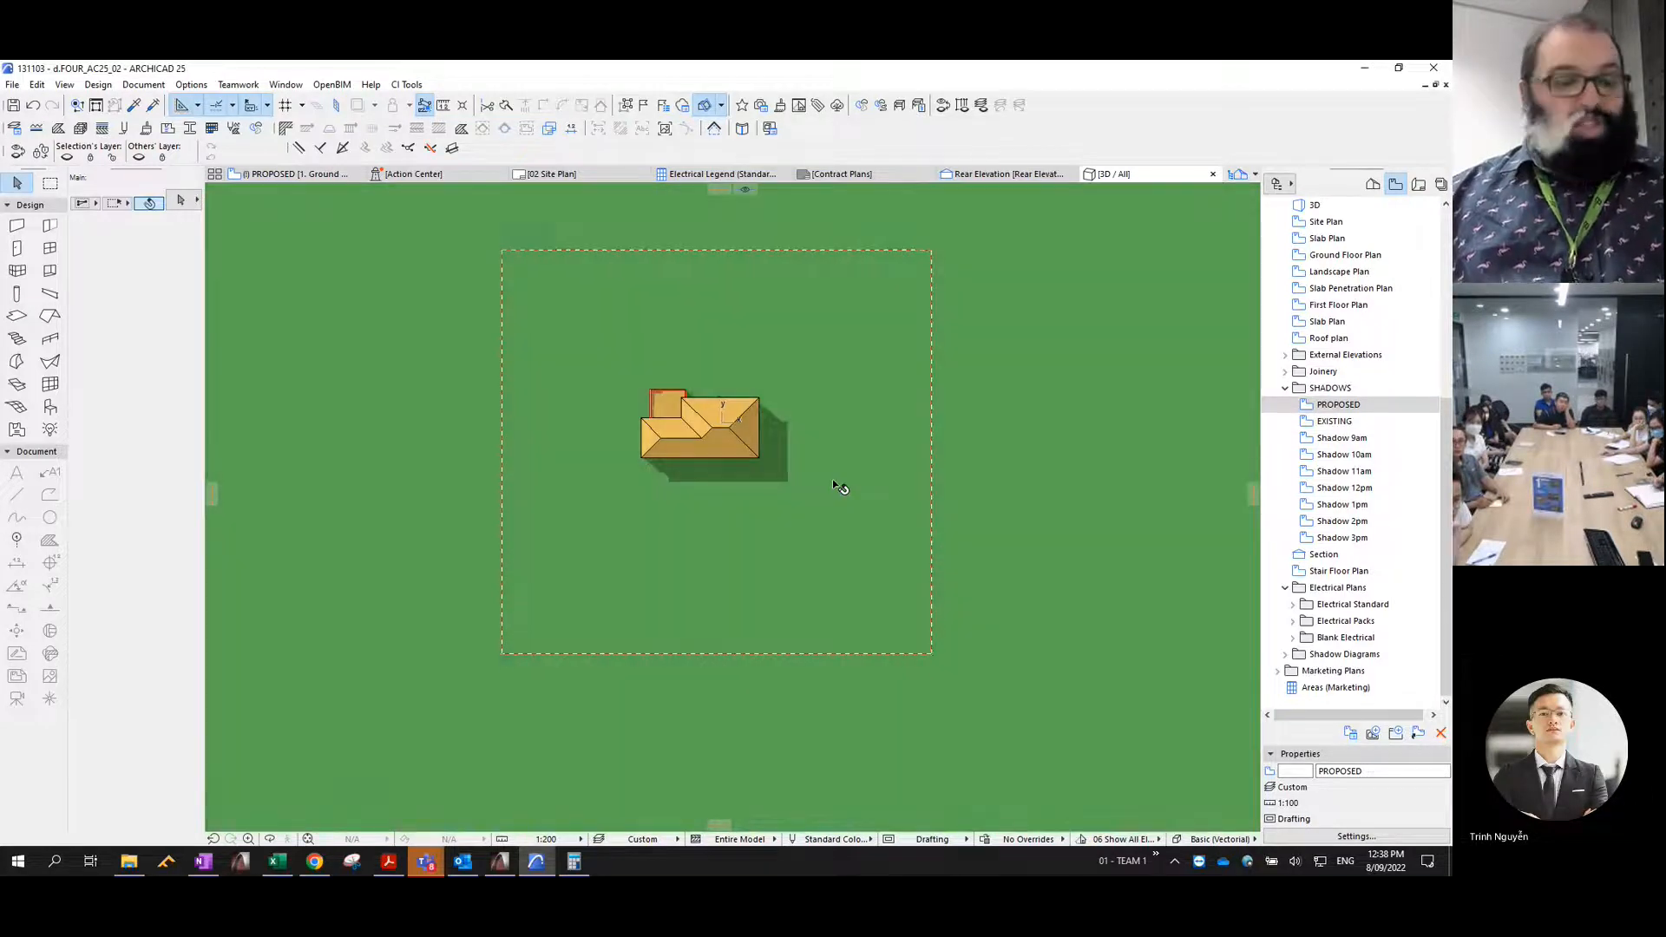
- Copy the marquee area's 10am shadow polygons from 3D and paste them into the Shadow 10am view
key(ctrl+c)
click(849, 505)
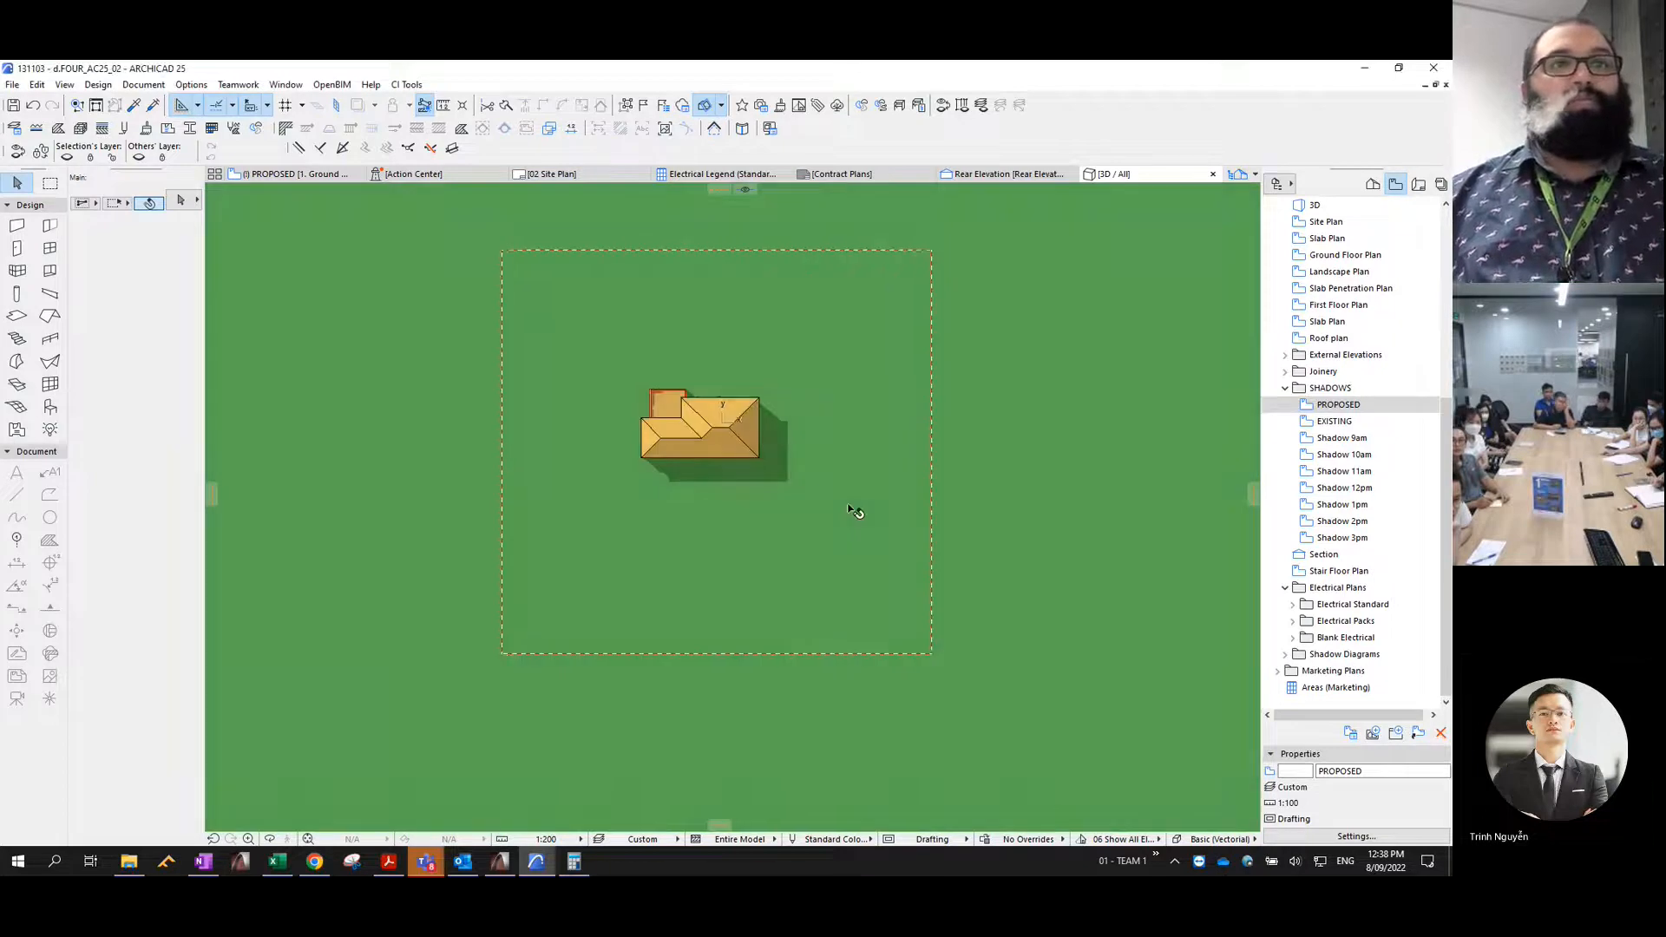
double_click(1344, 454)
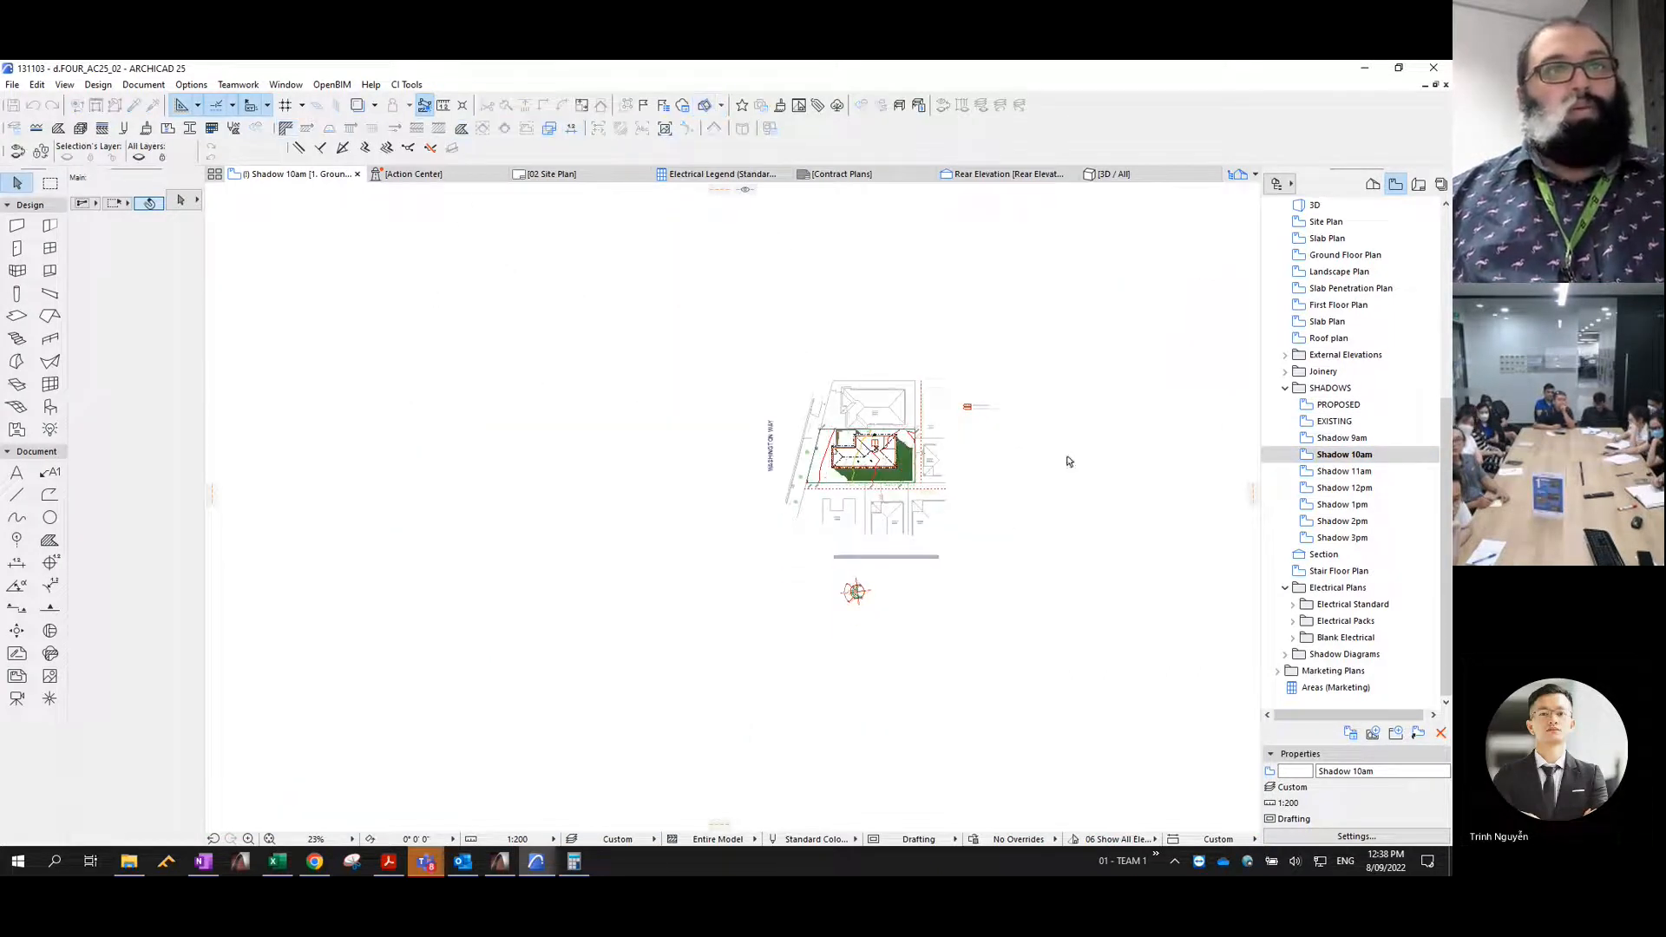
- Undo and redo the paste to reselect the 10am shadow fills, and assign them to the Shadow 10am layer with pen 1
key(ctrl+z)
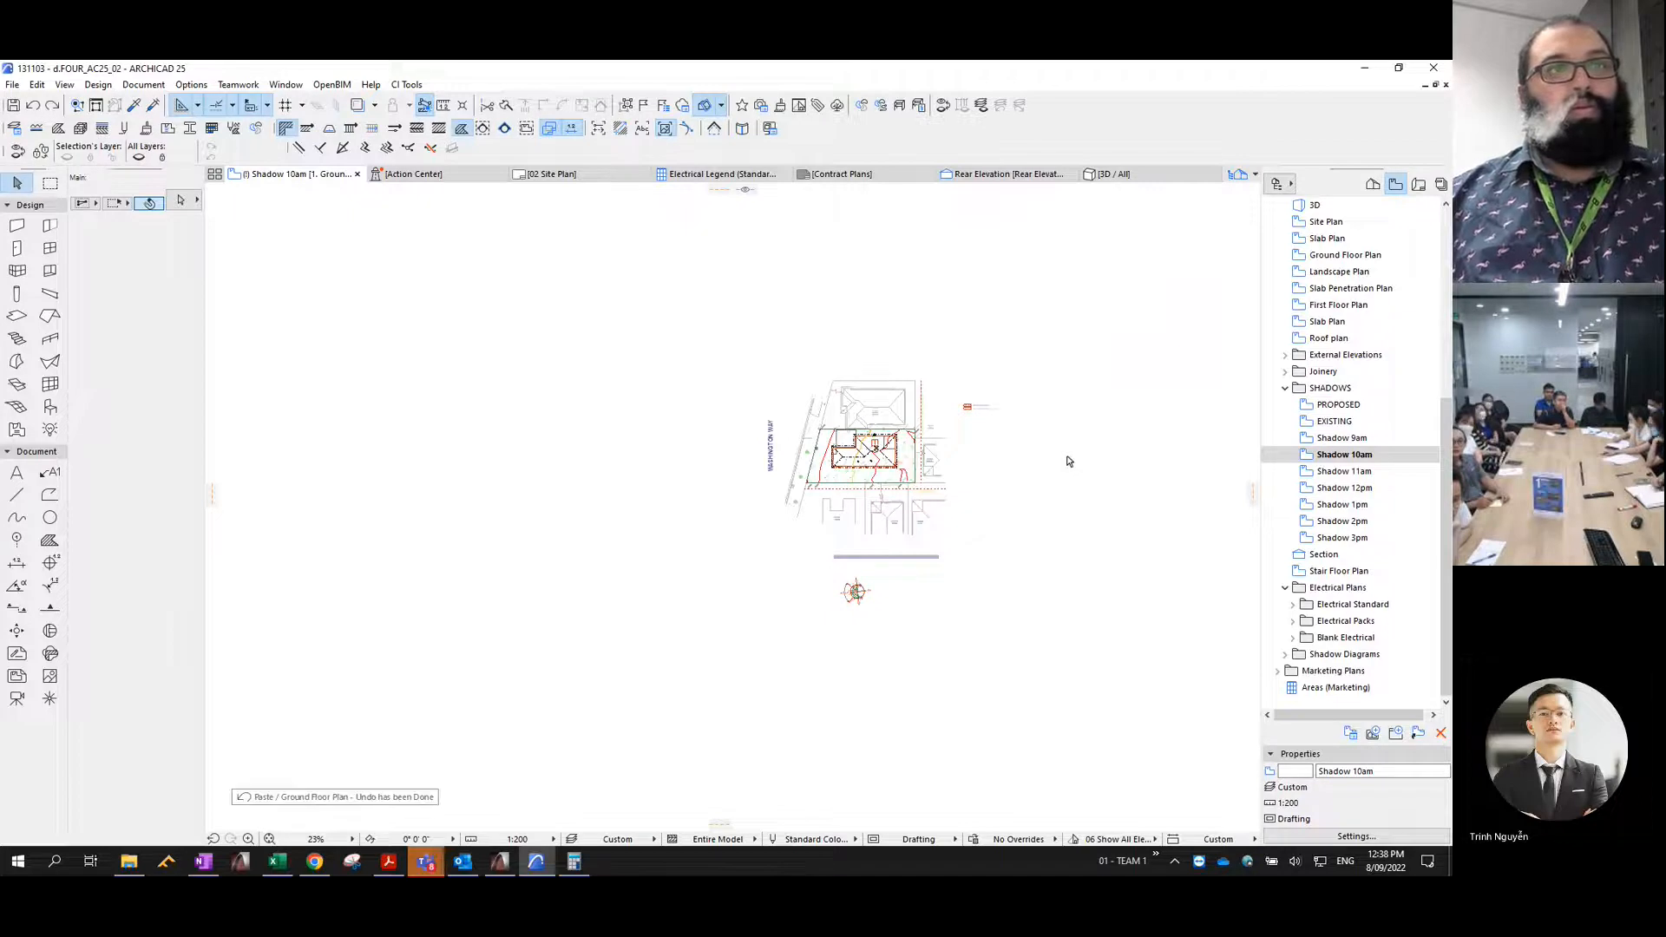
key(ctrl+shift+z)
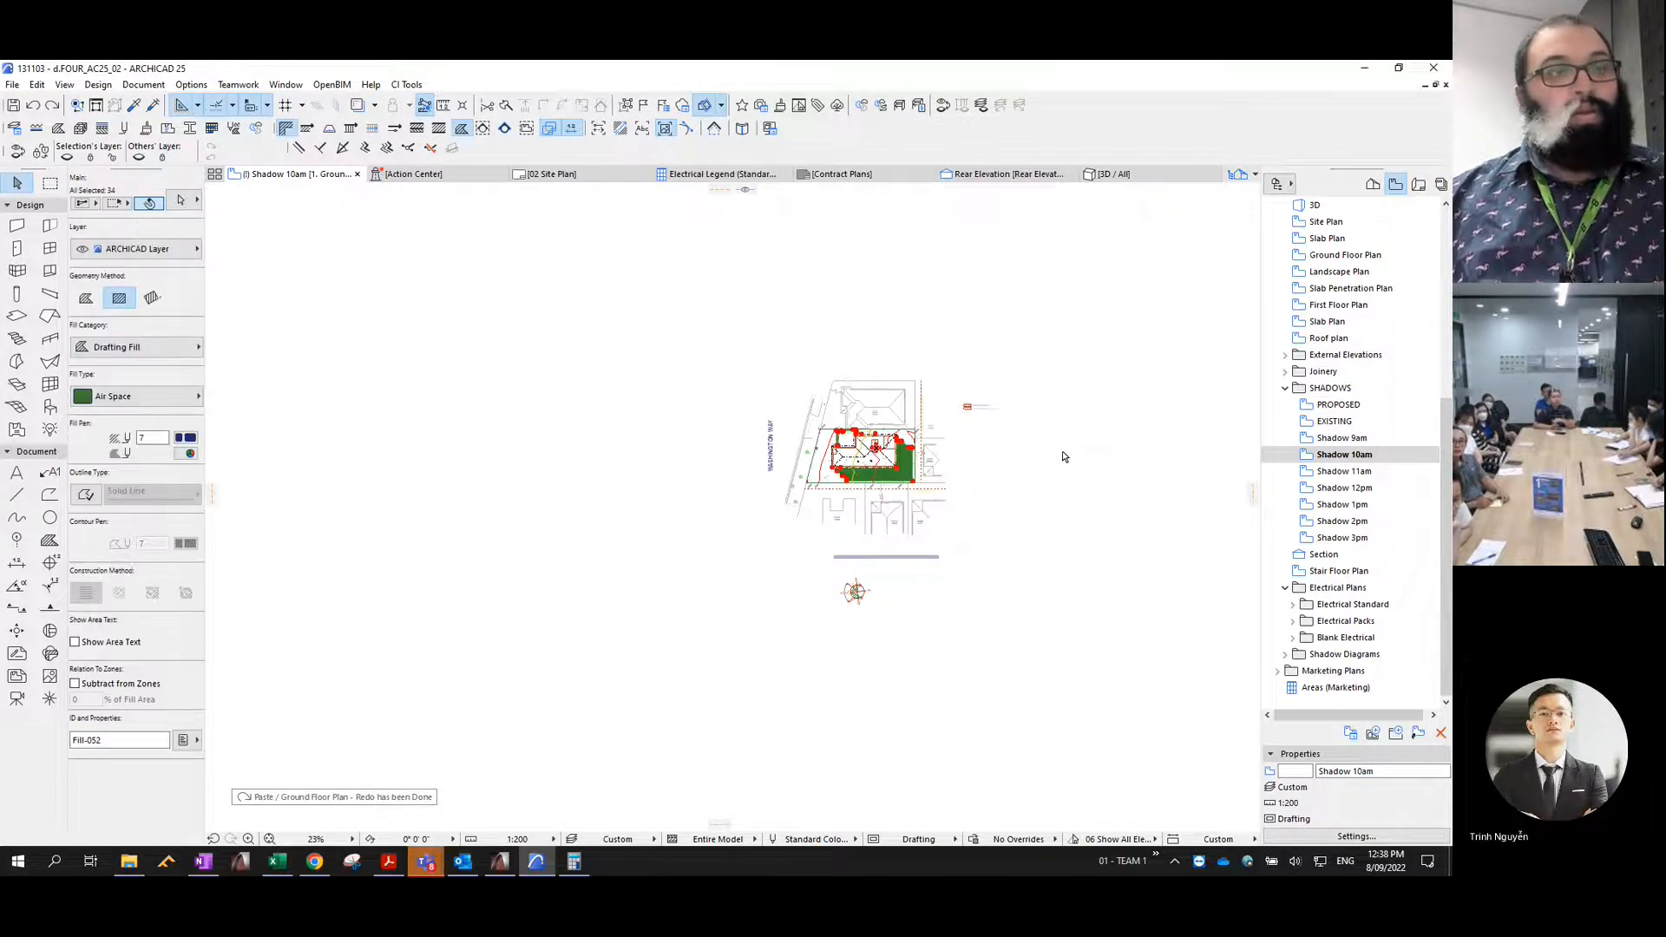
key(ctrl+shift+t)
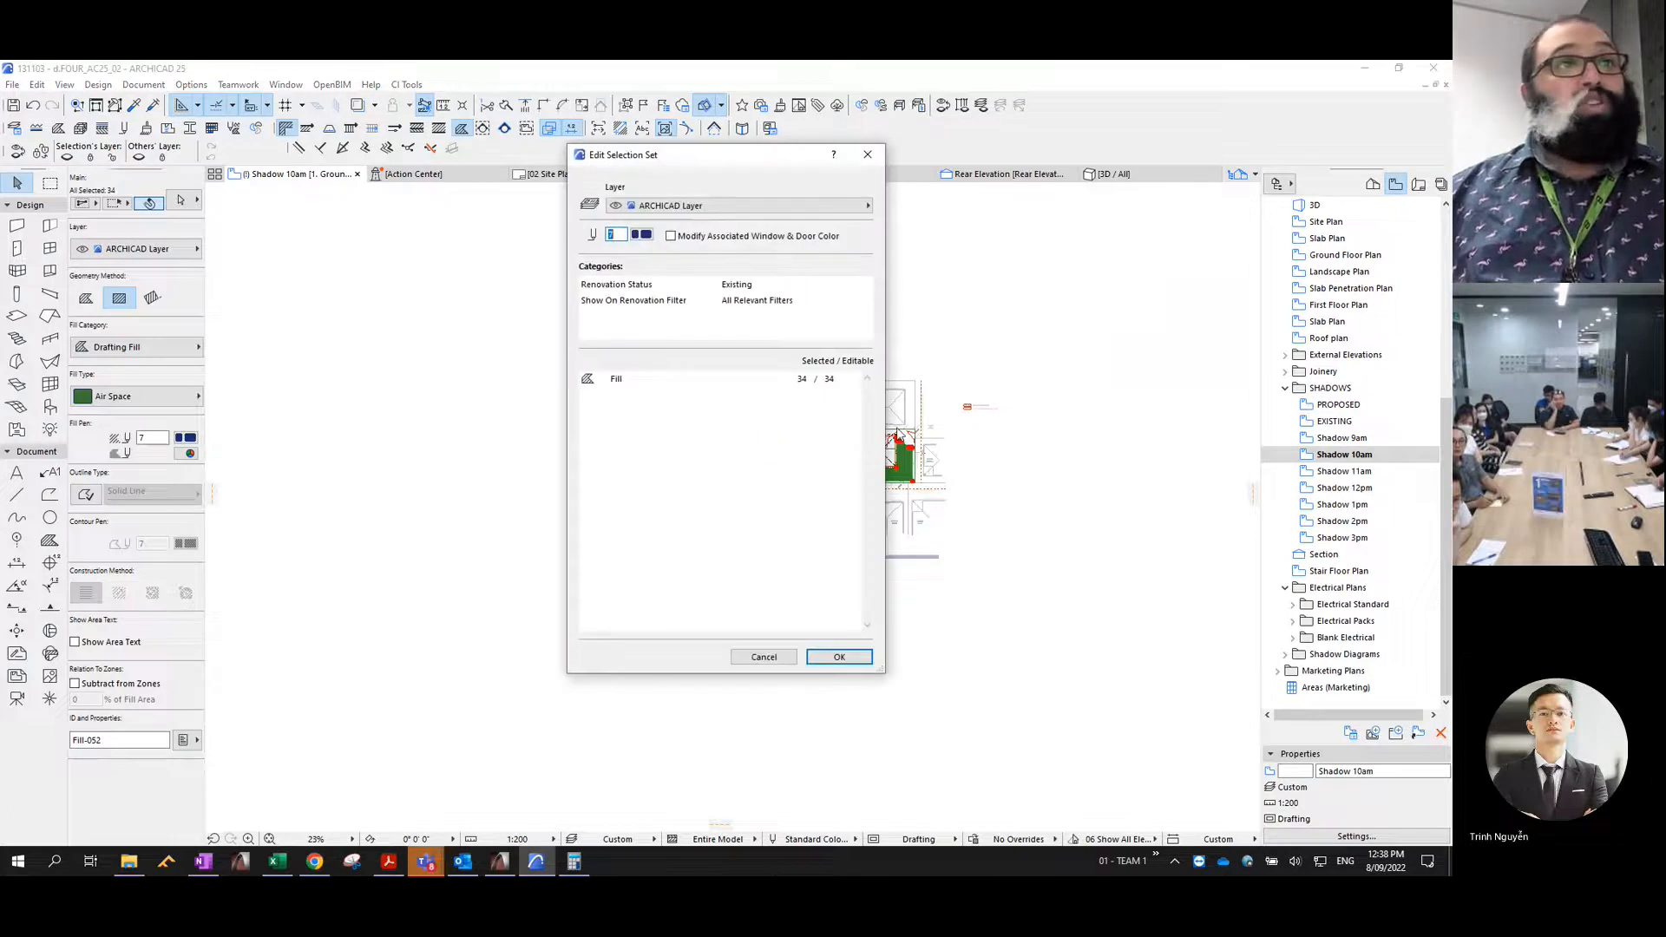
click(701, 206)
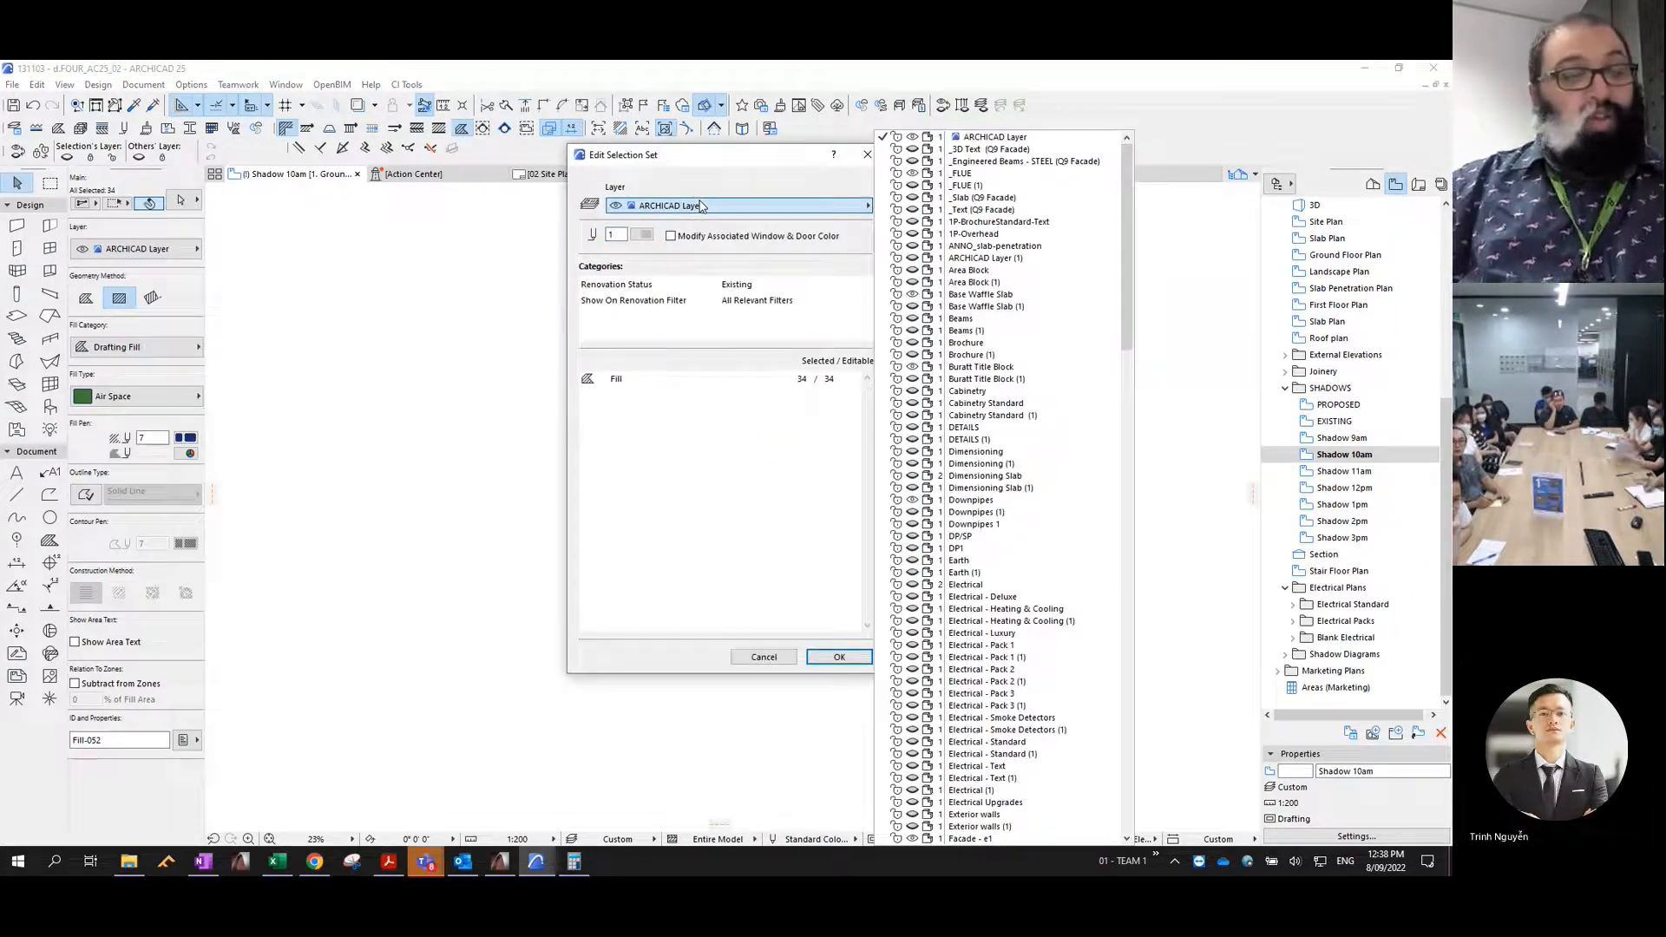
text(sh)
key(Down)
key(Down)
key(Down)
key(Down)
key(Down)
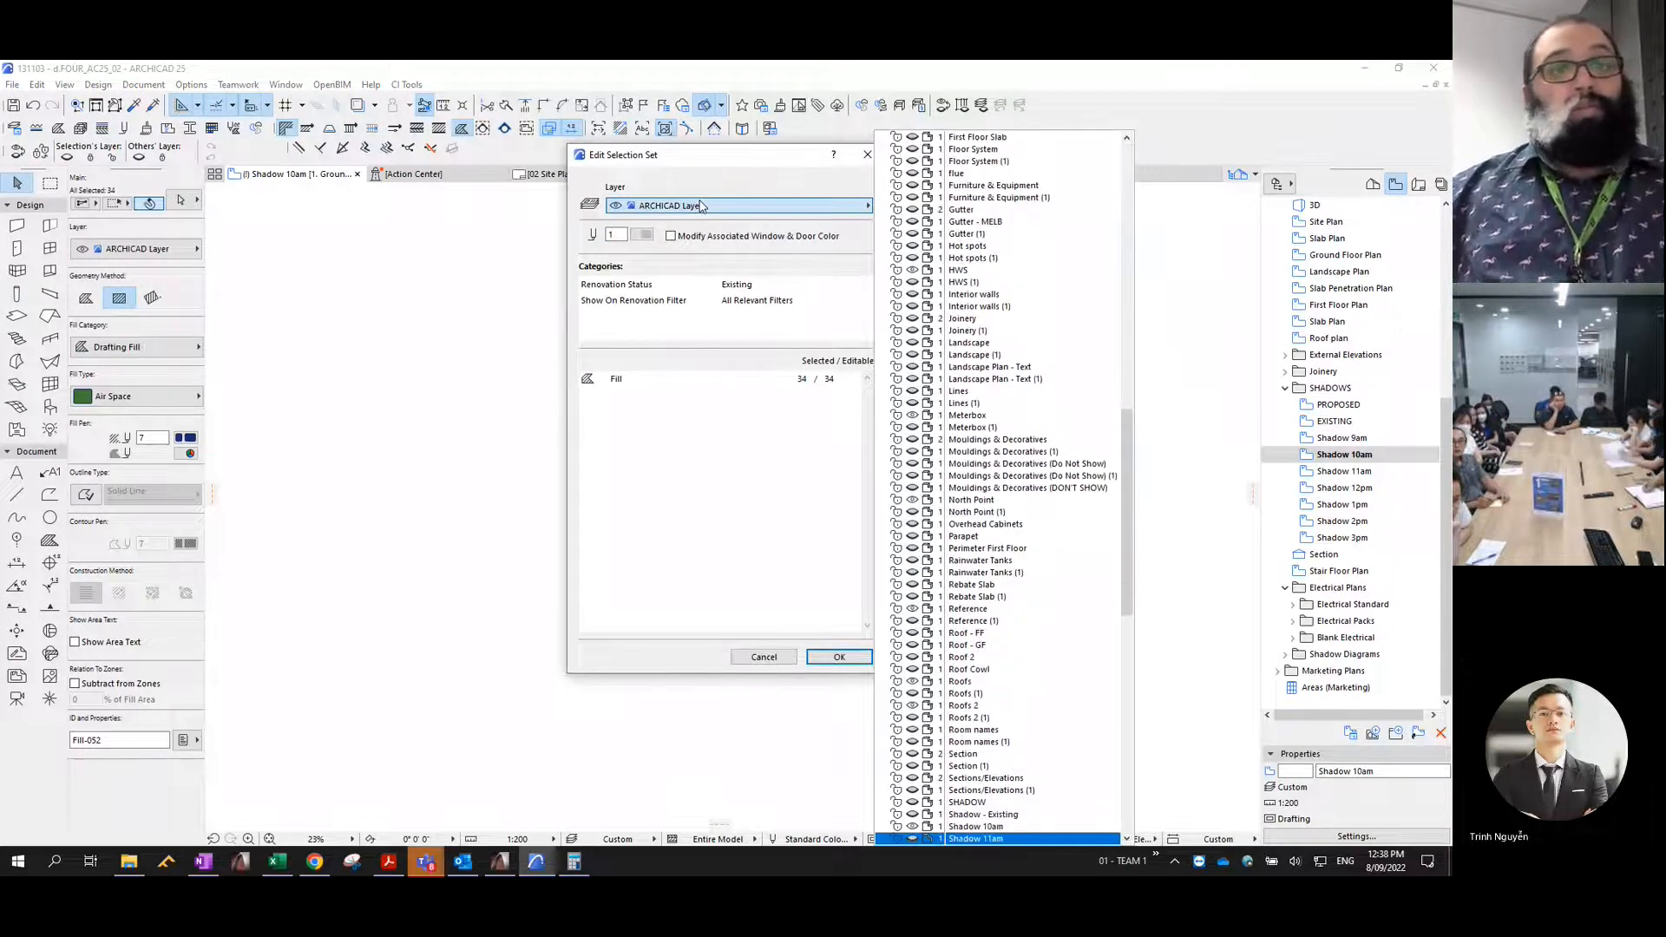
key(Up)
key(Up)
key(Up)
key(Return)
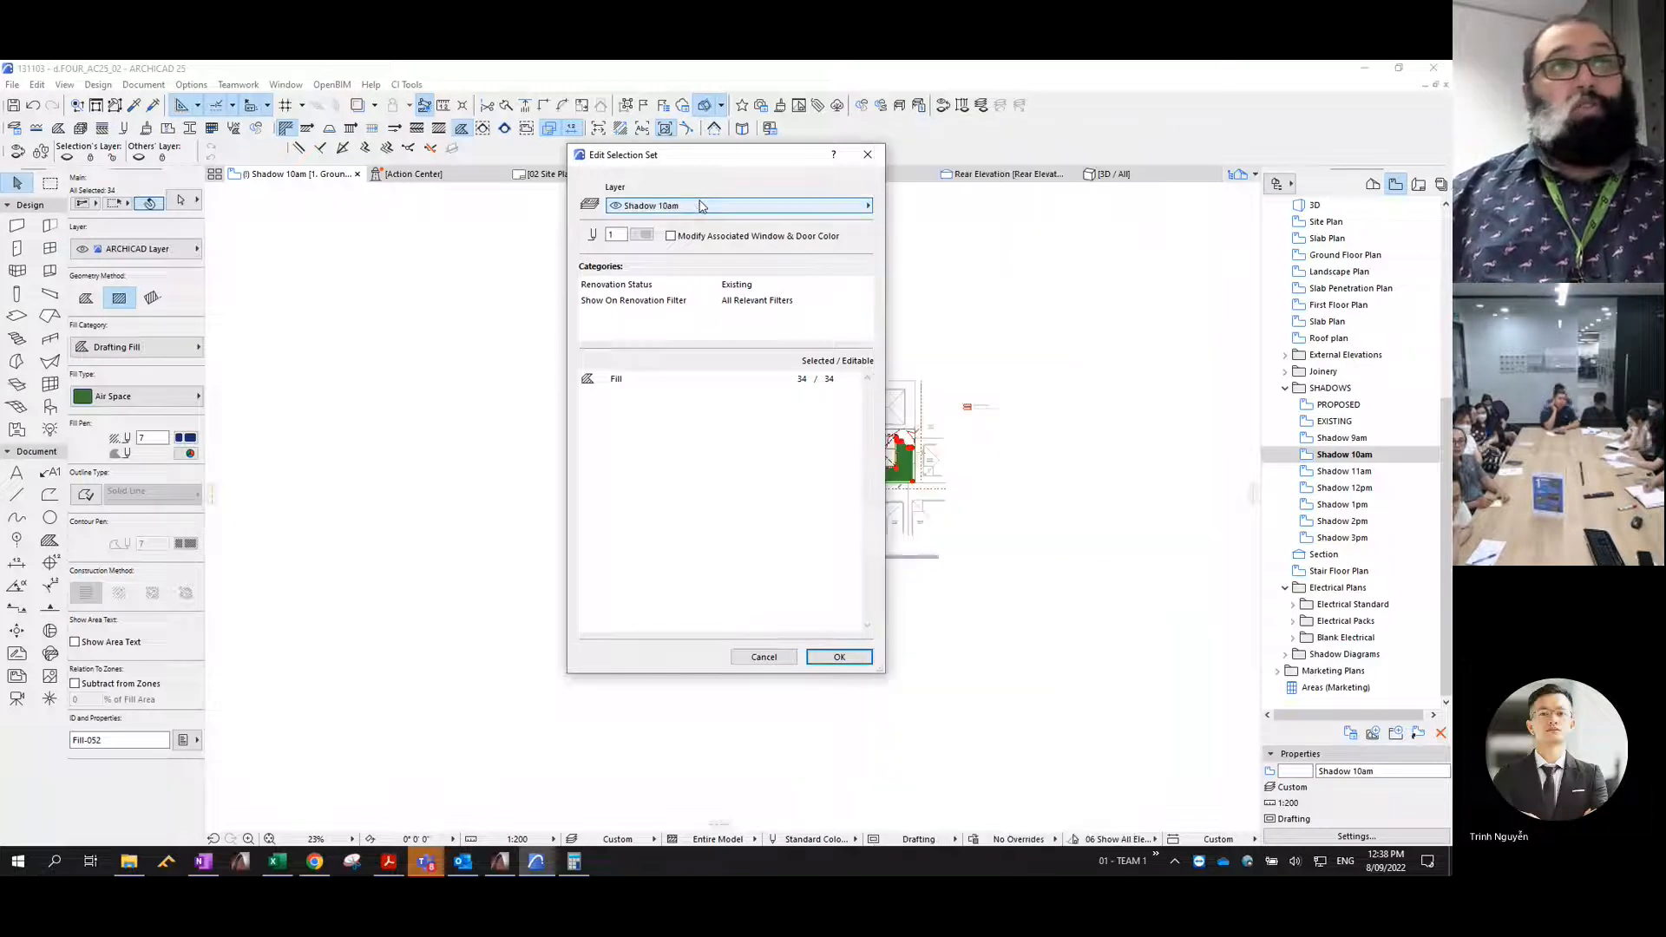
click(839, 657)
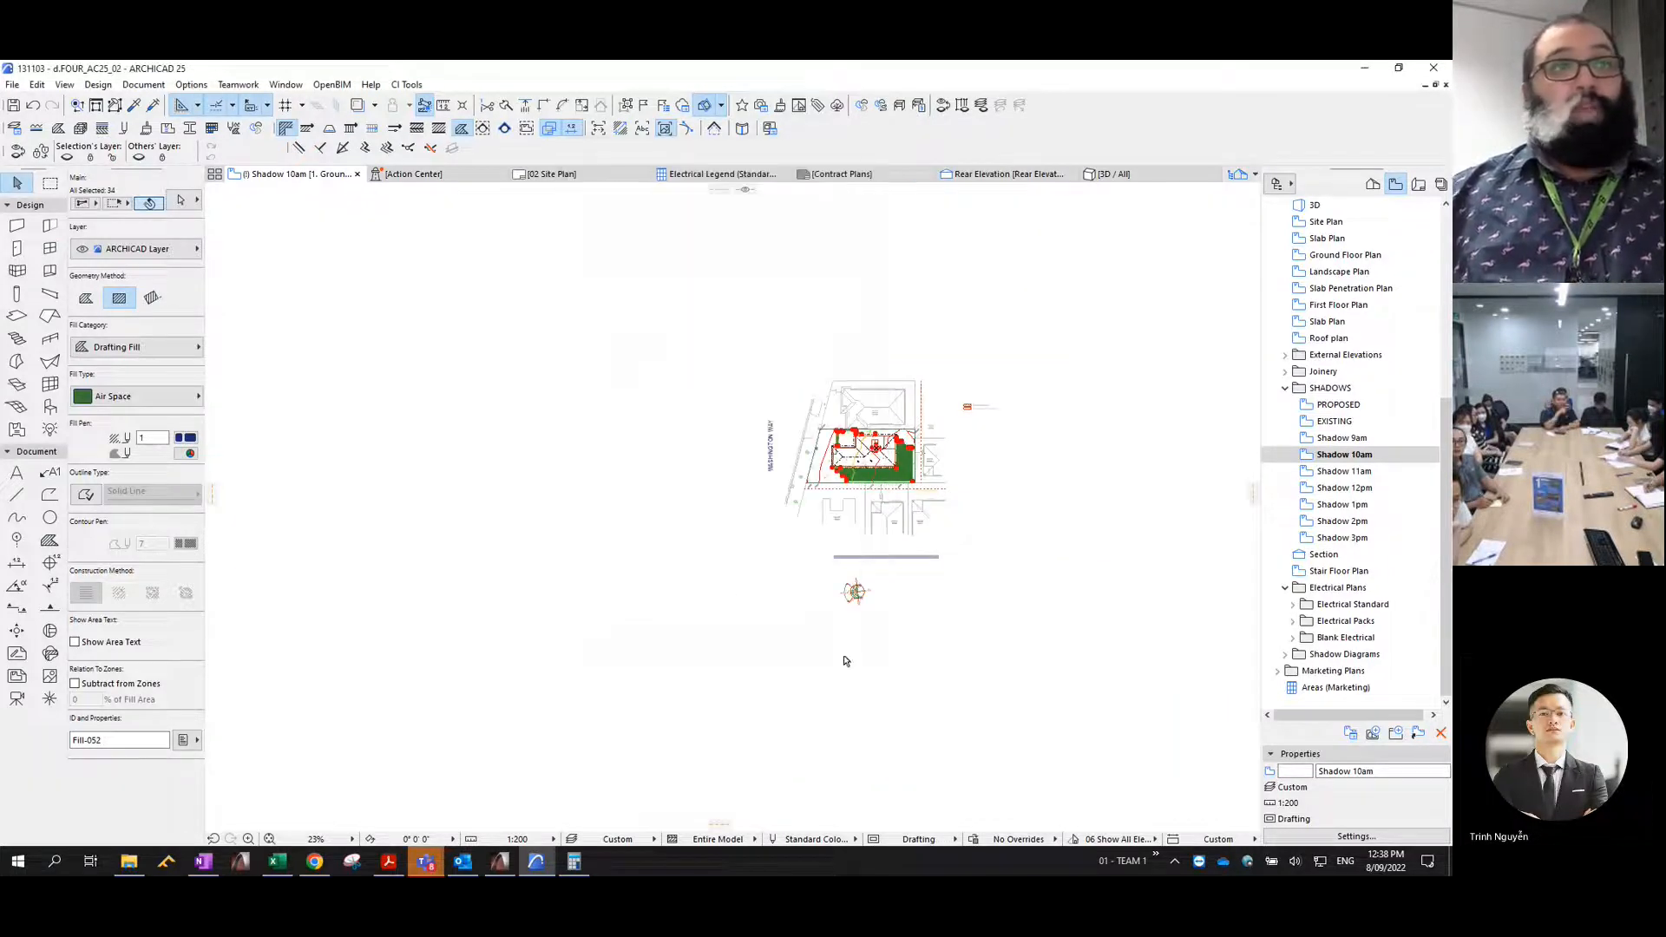
- Change the selected 10am shadow fills to the % 25 fill type with transparent background pen 0
click(157, 398)
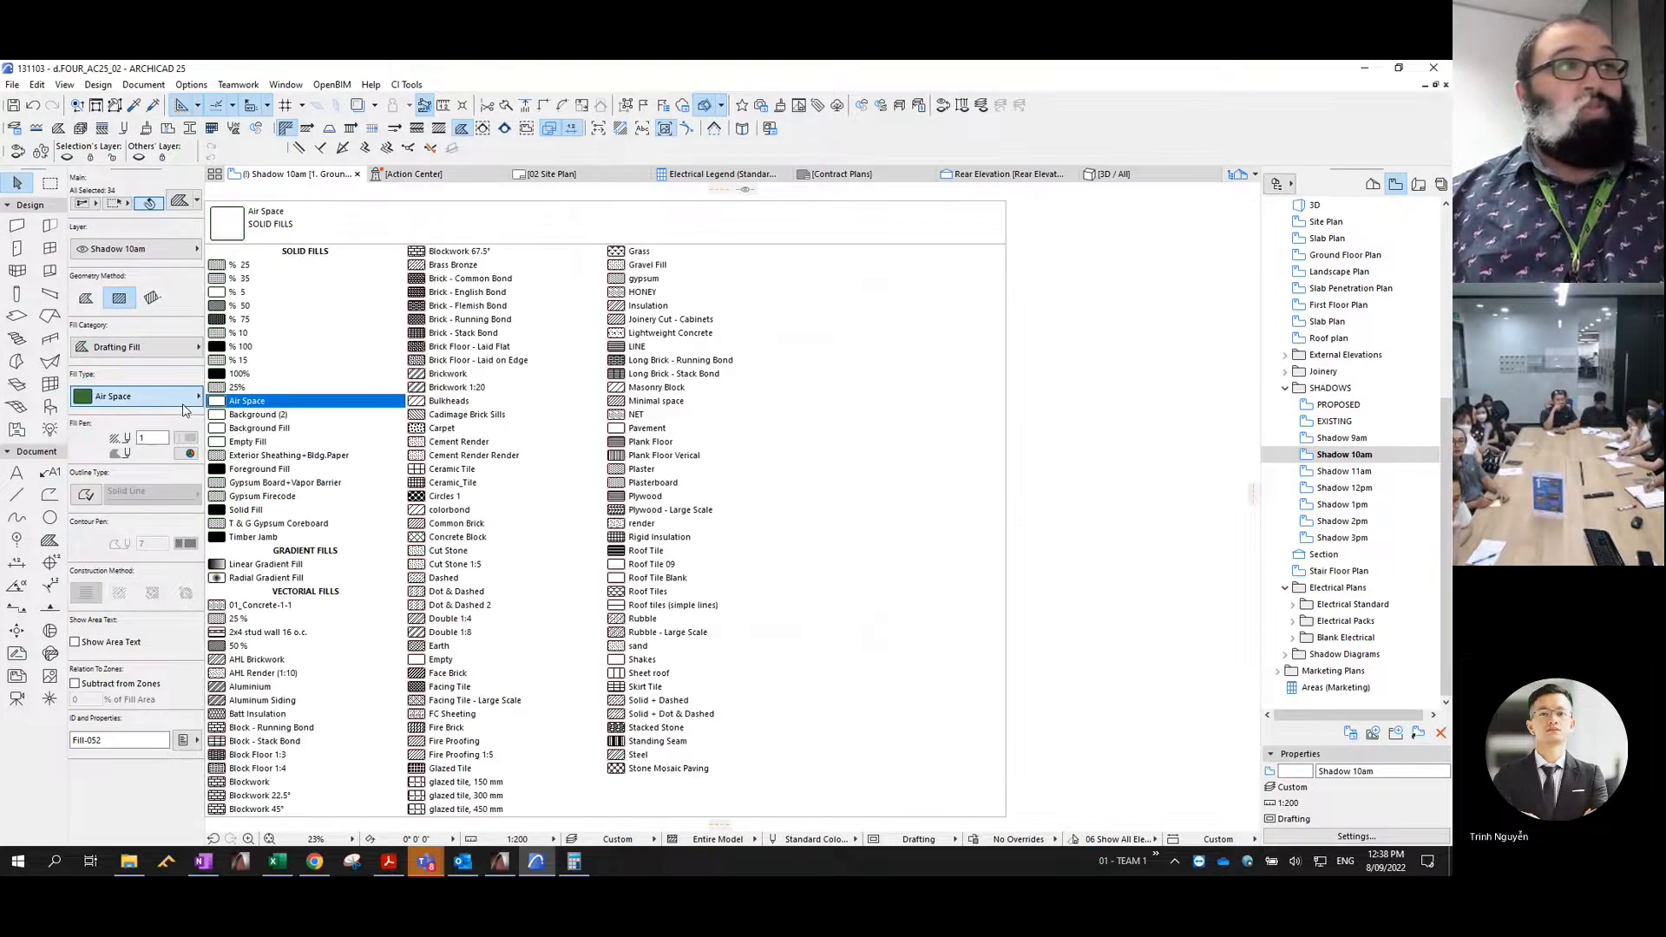
click(244, 266)
click(190, 454)
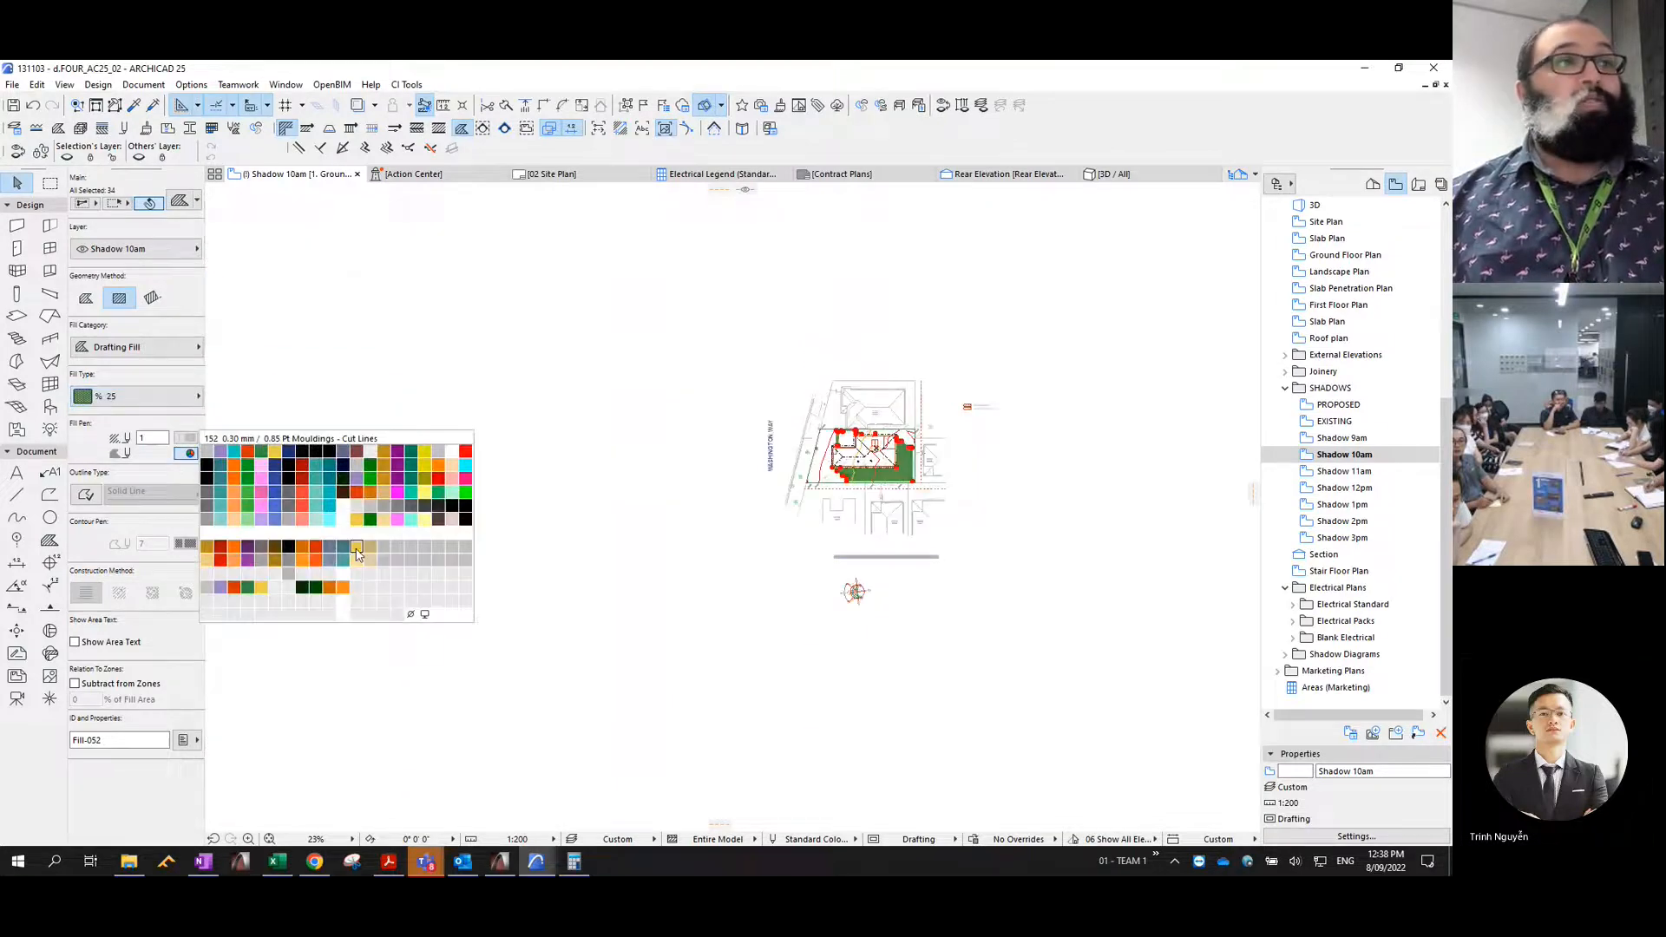
click(413, 615)
- Run Fill Consolidation on the selected 10am shadow fills
click(36, 85)
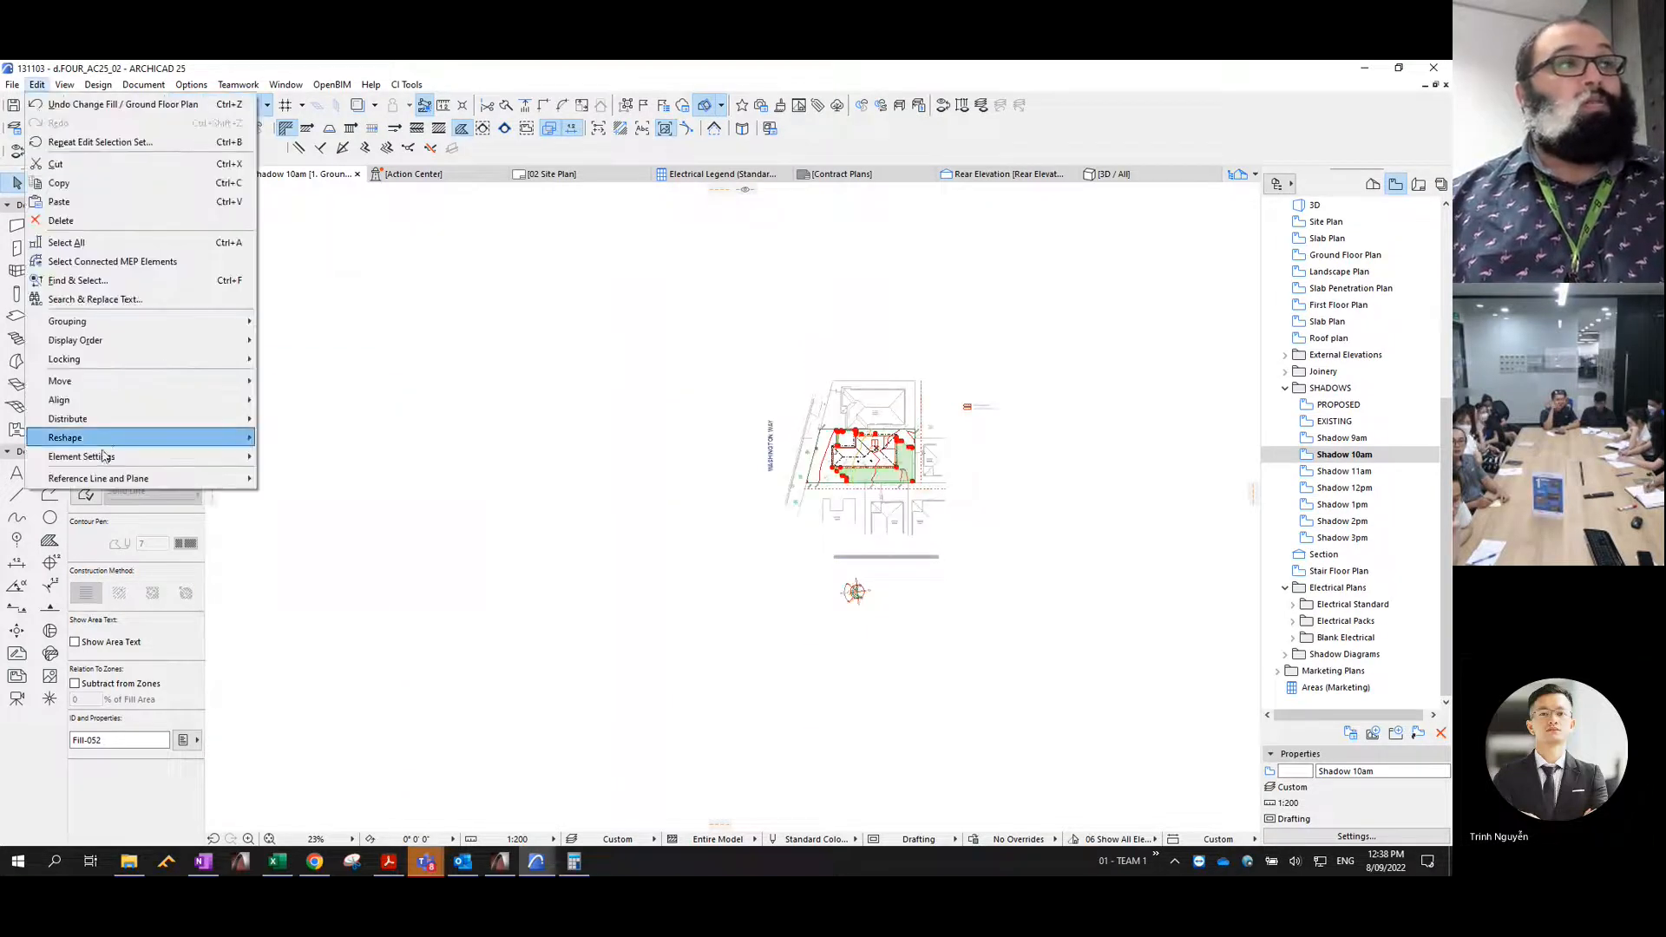
mouse_move(106, 440)
click(335, 670)
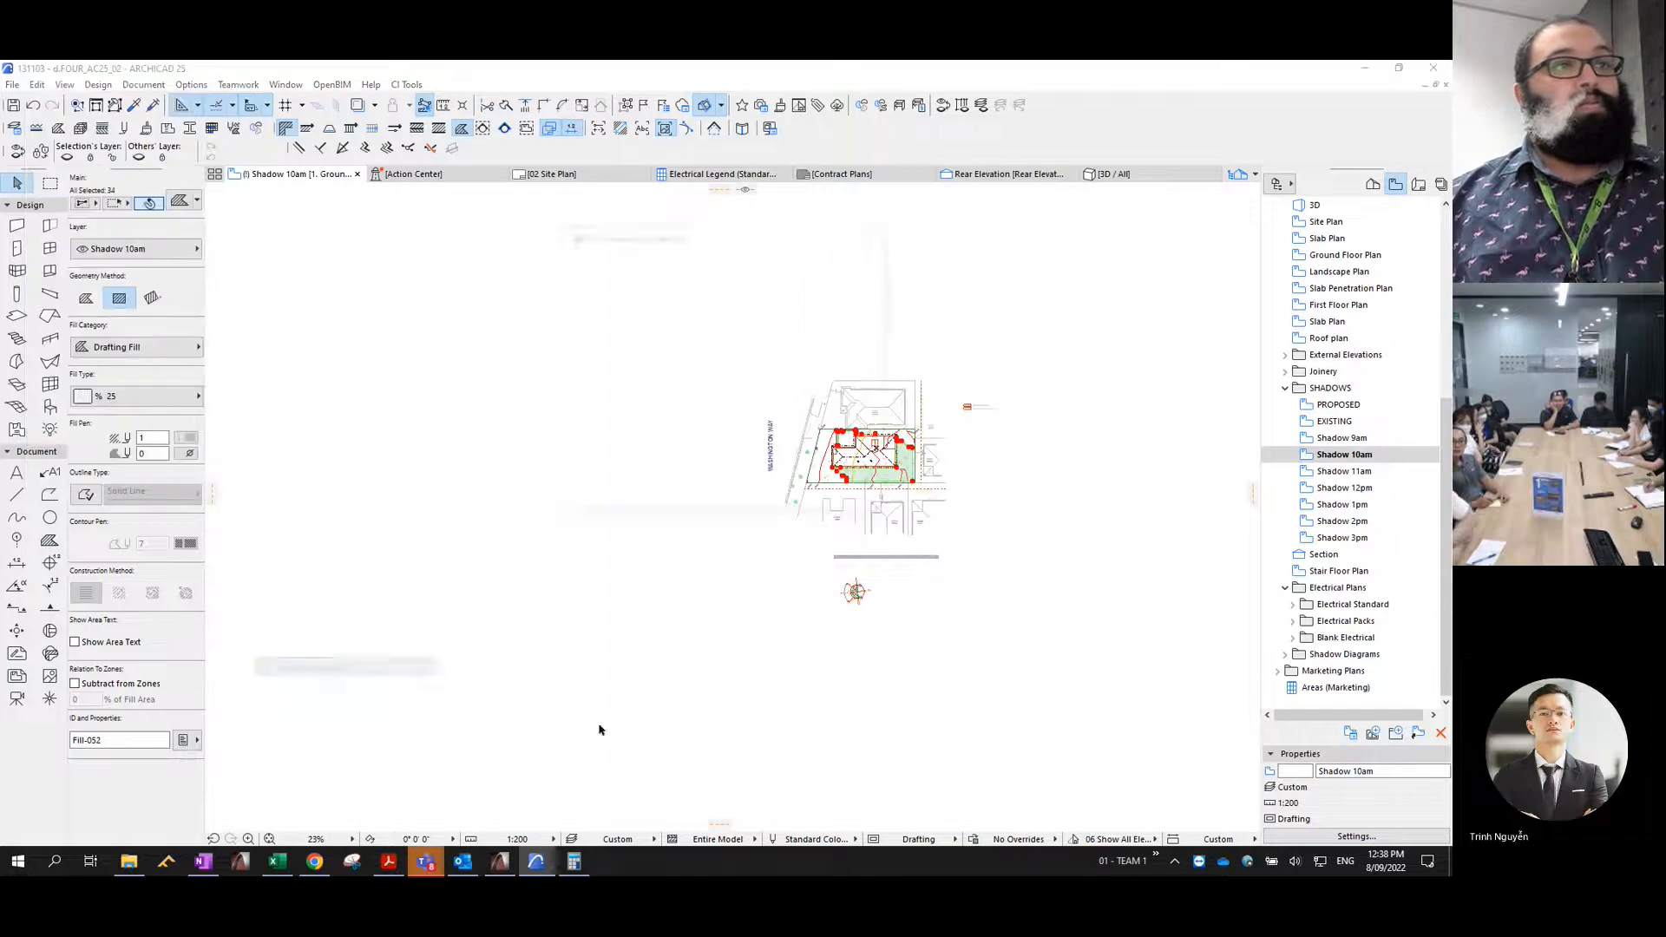
click(847, 499)
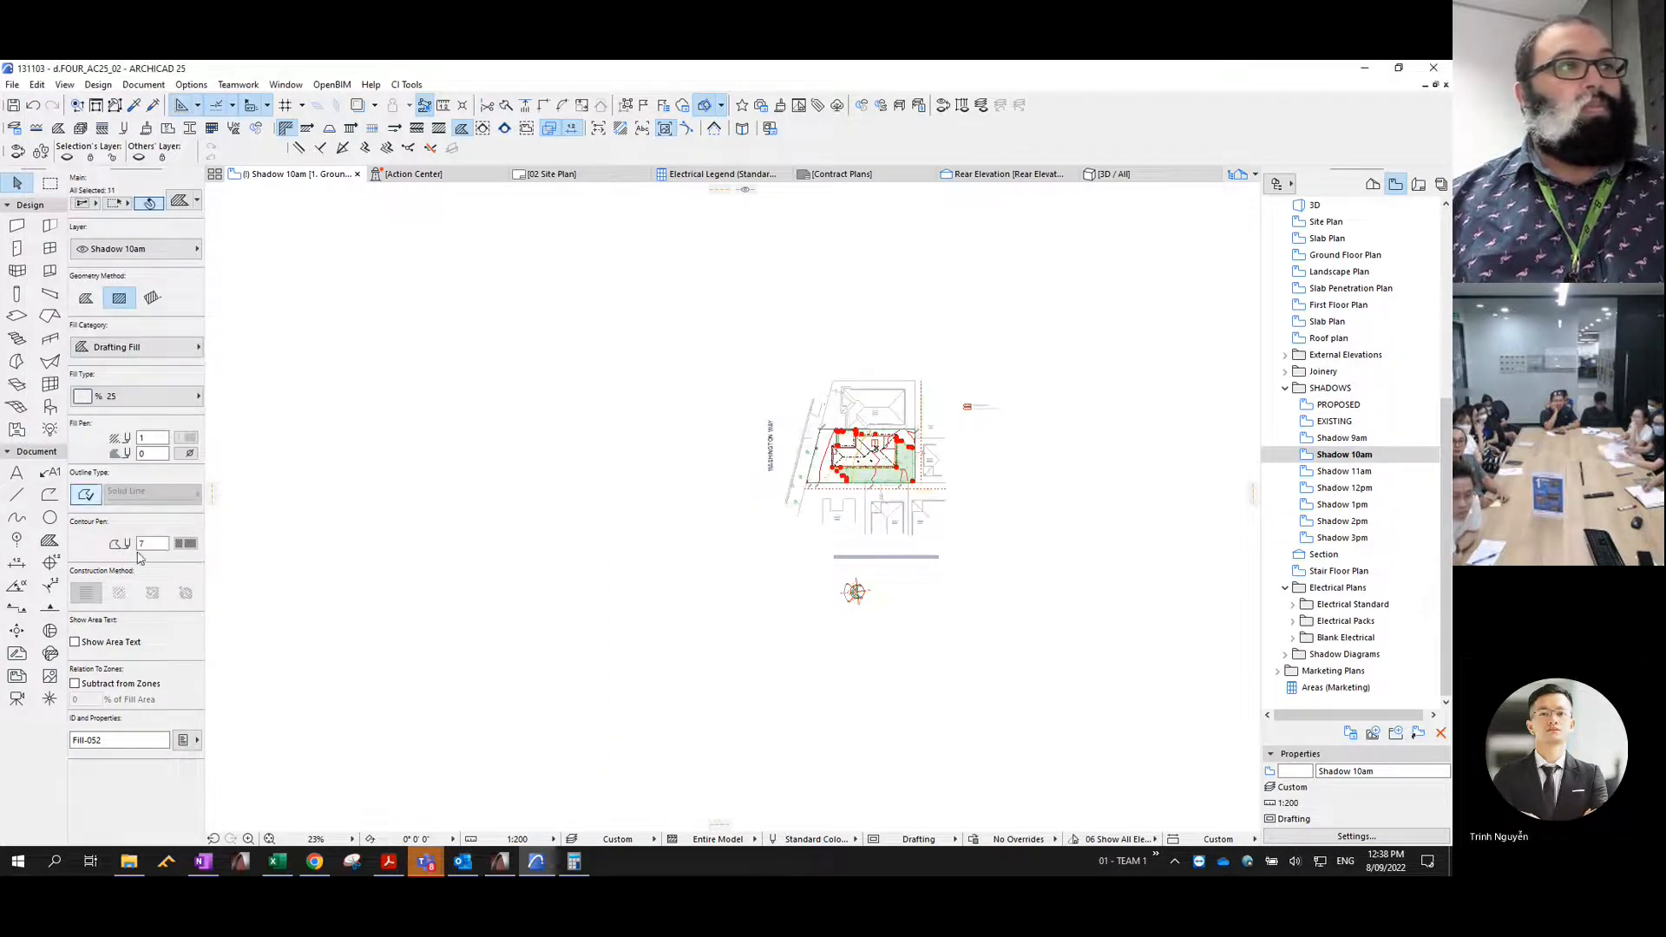
- Give the consolidated 10am shadow fills a Solid Line outline with contour pen 4, and deselect them
text(4)
key(Return)
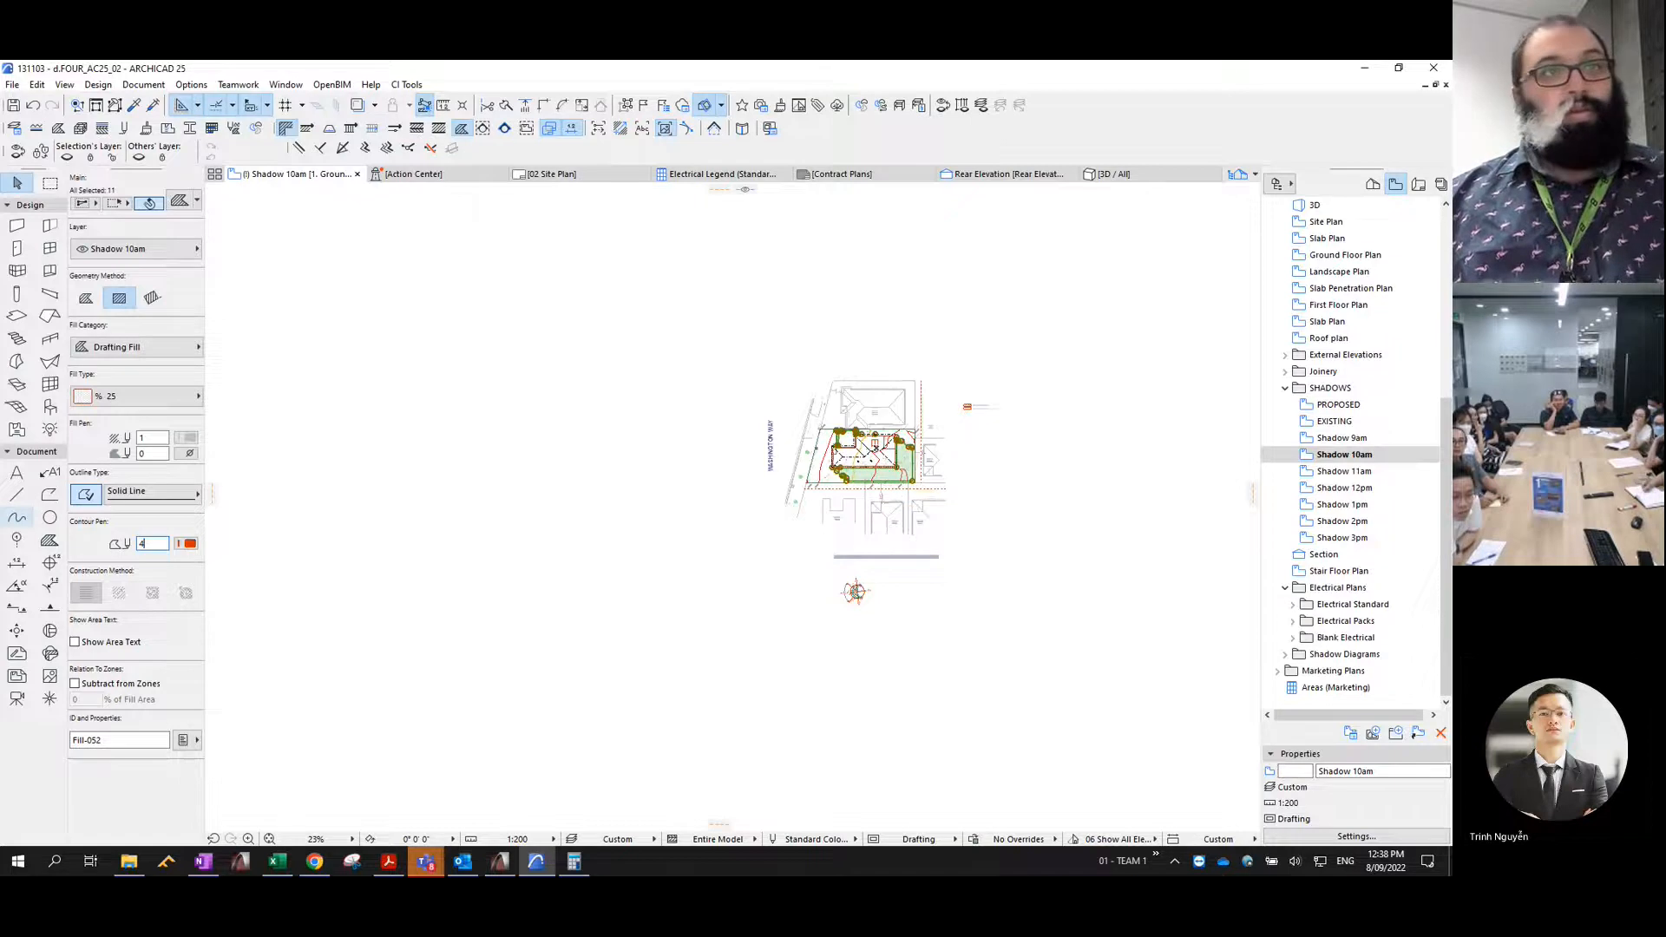
scroll(885, 477, up, 8)
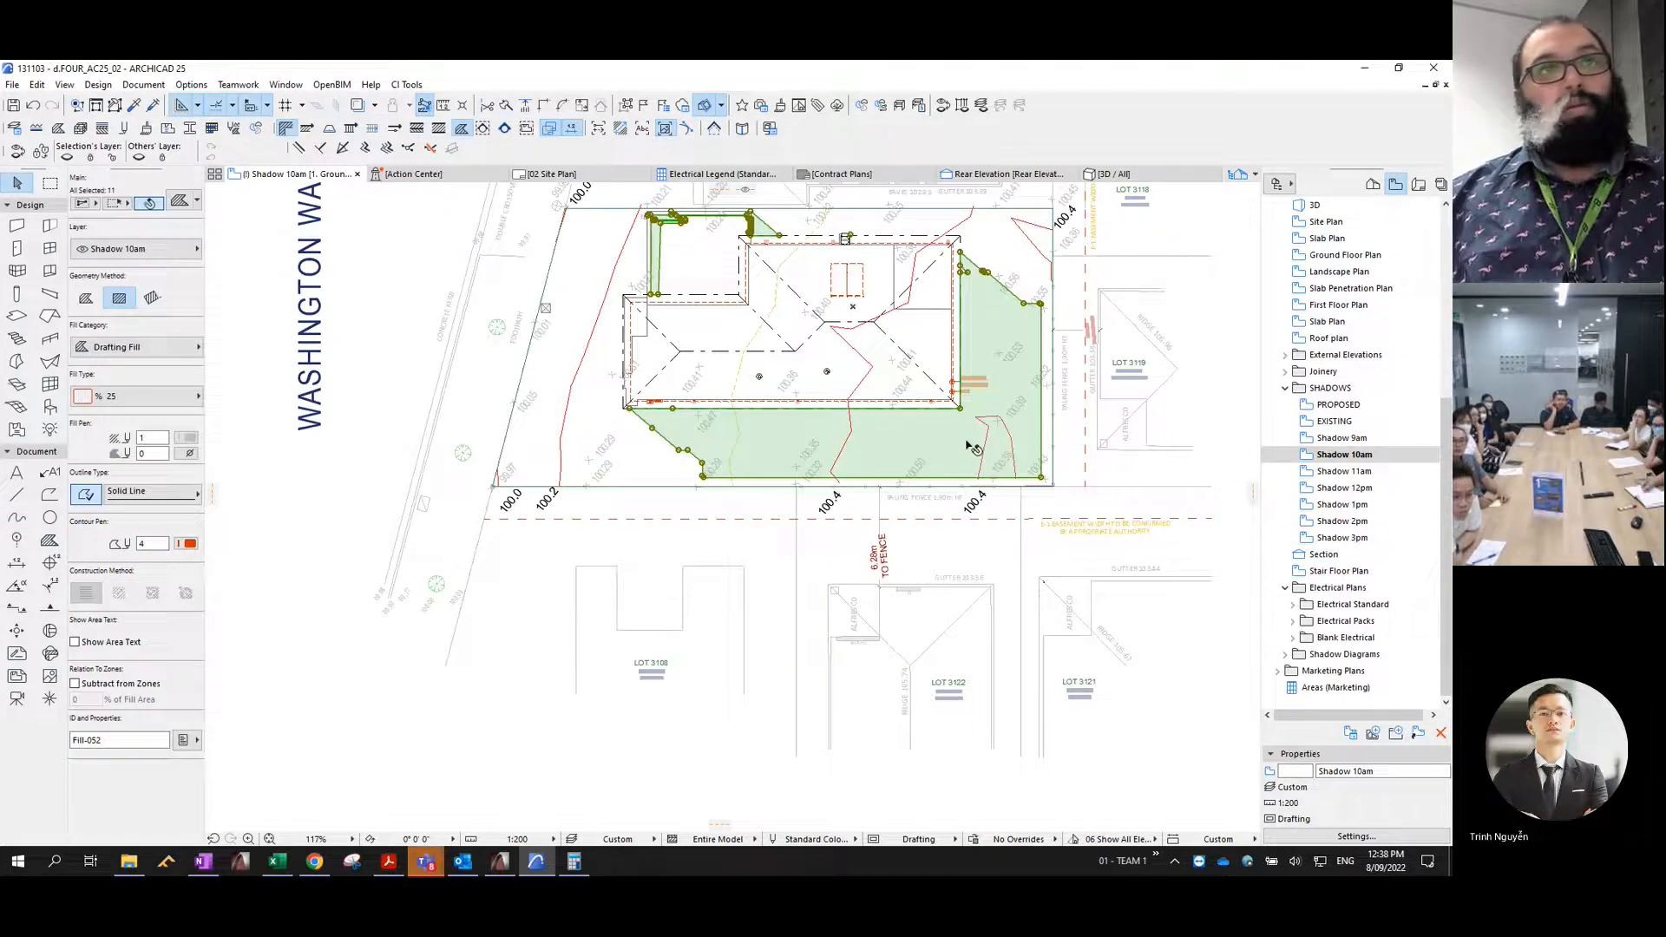
key(Escape)
scroll(992, 375, down, 3)
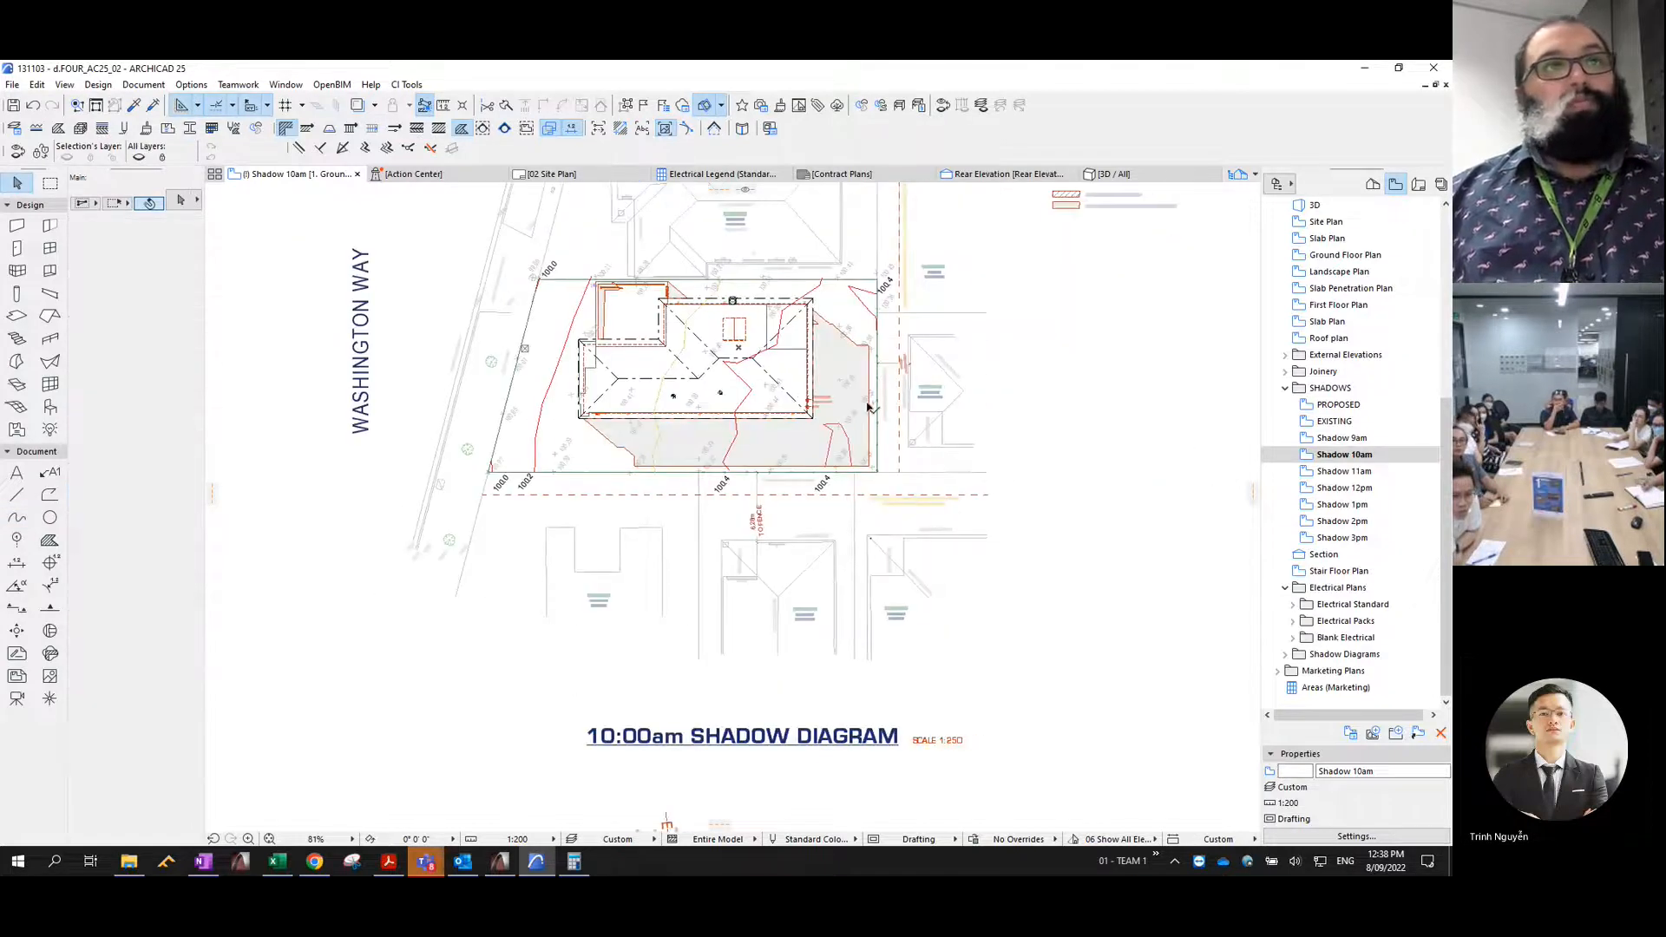
- Open the PROPOSED view, show the model in the 3D window, and advance the sun position's time for the 11am shadow
click(1338, 404)
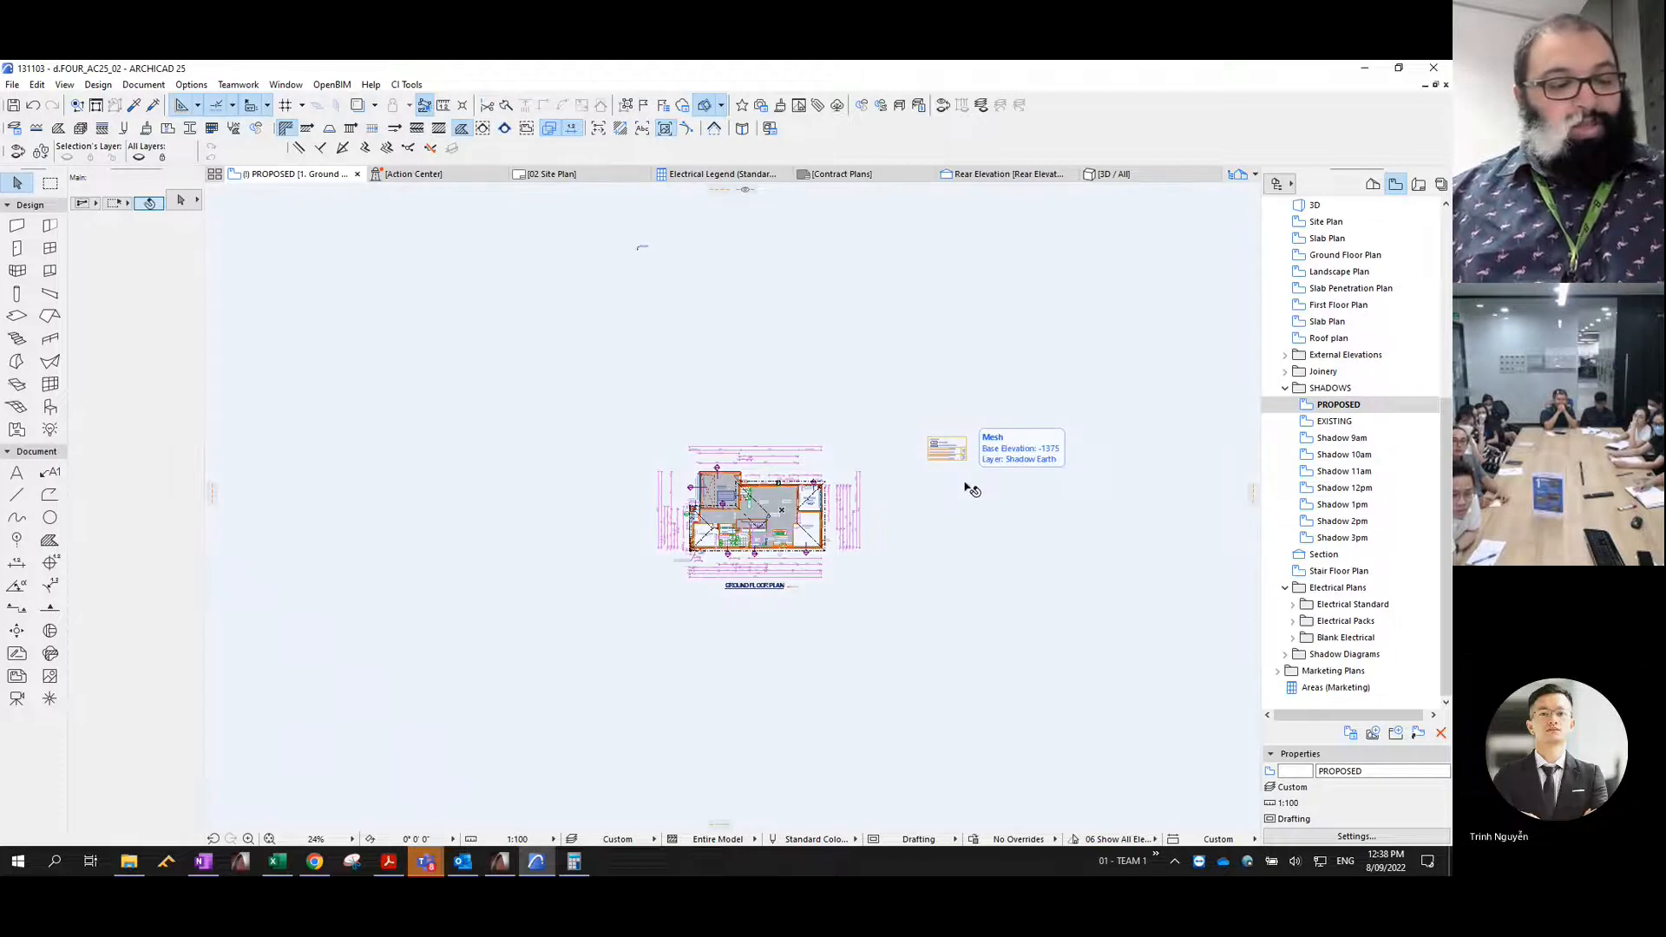
key(F3)
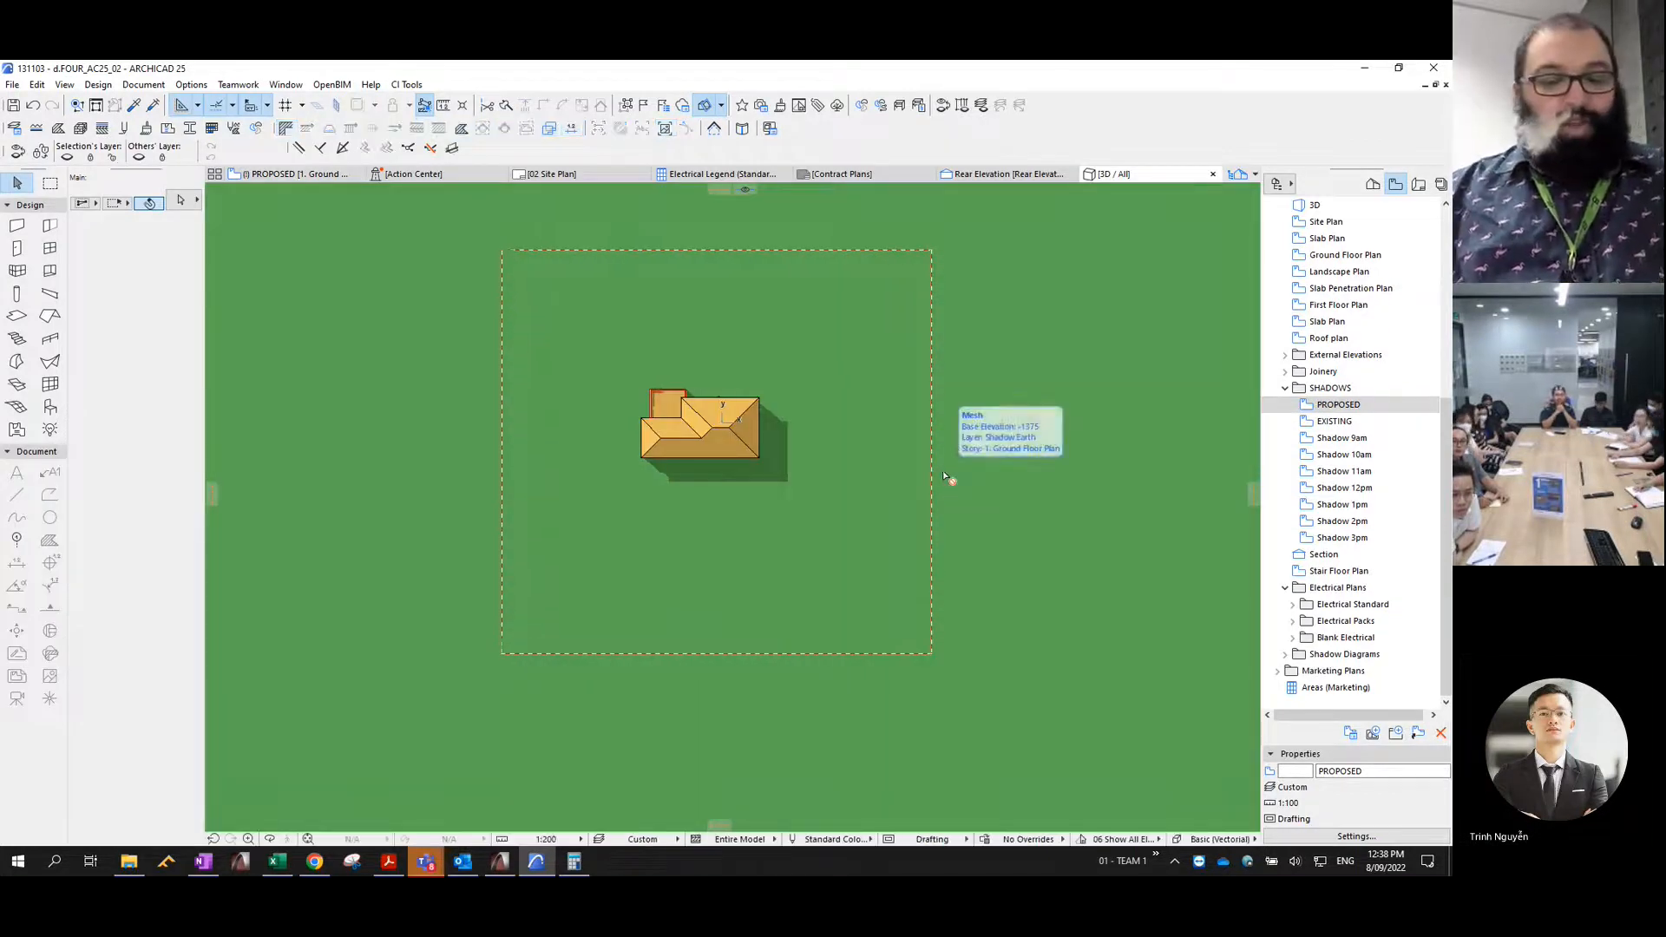
key(ctrl+shift+F3)
click(944, 476)
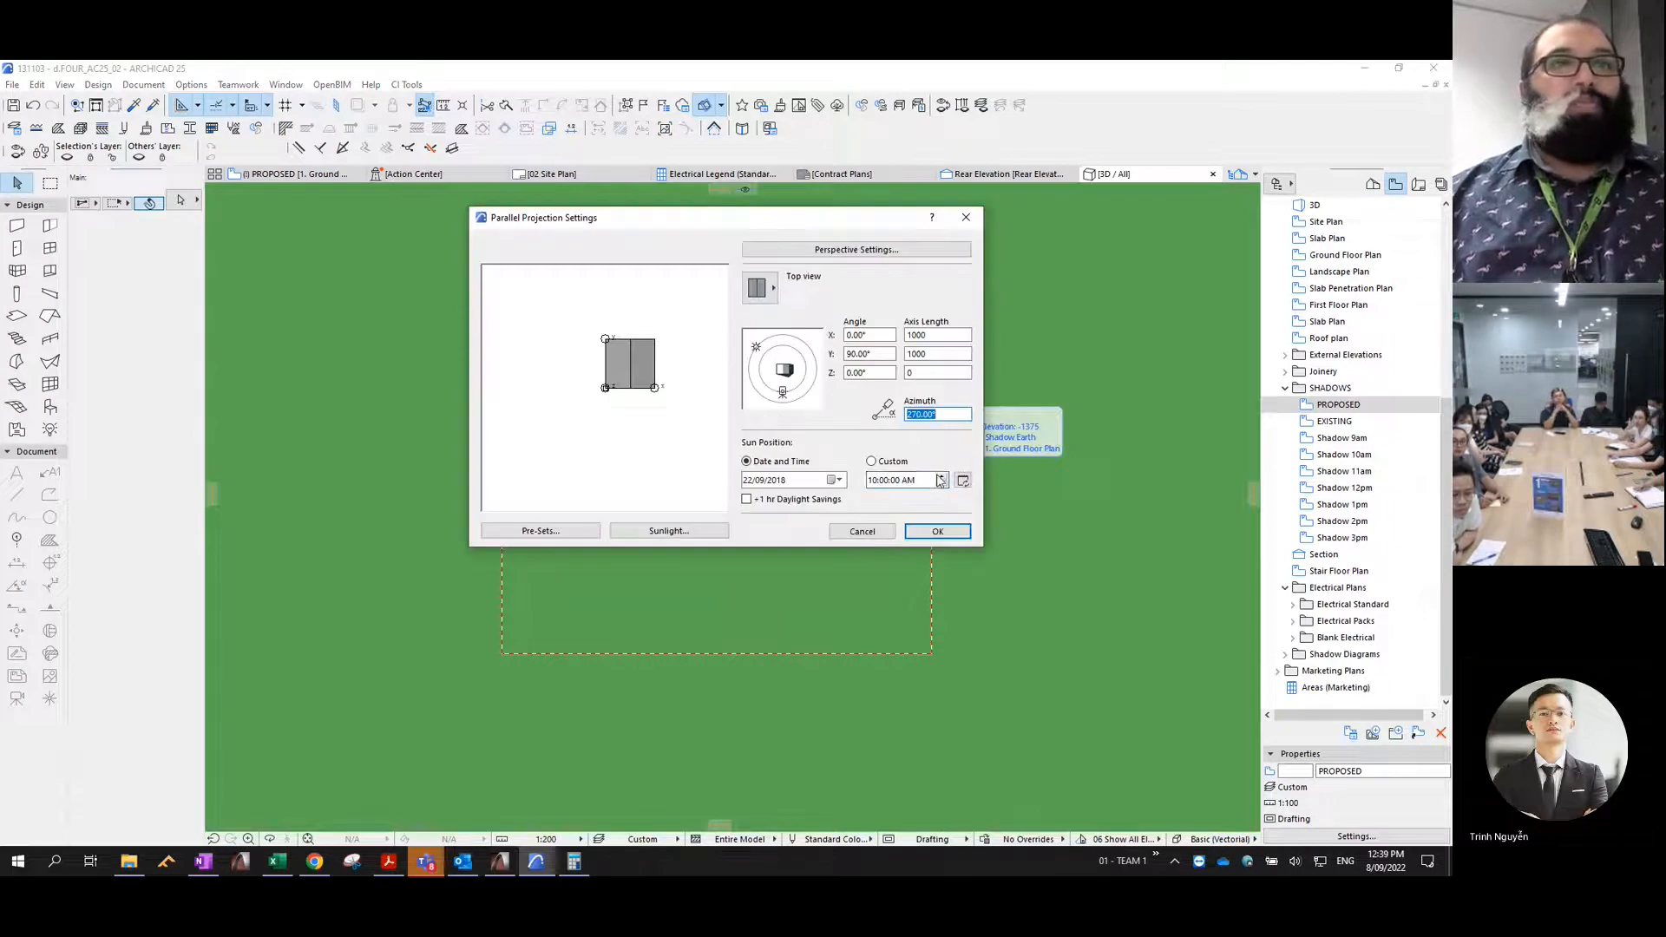
click(925, 531)
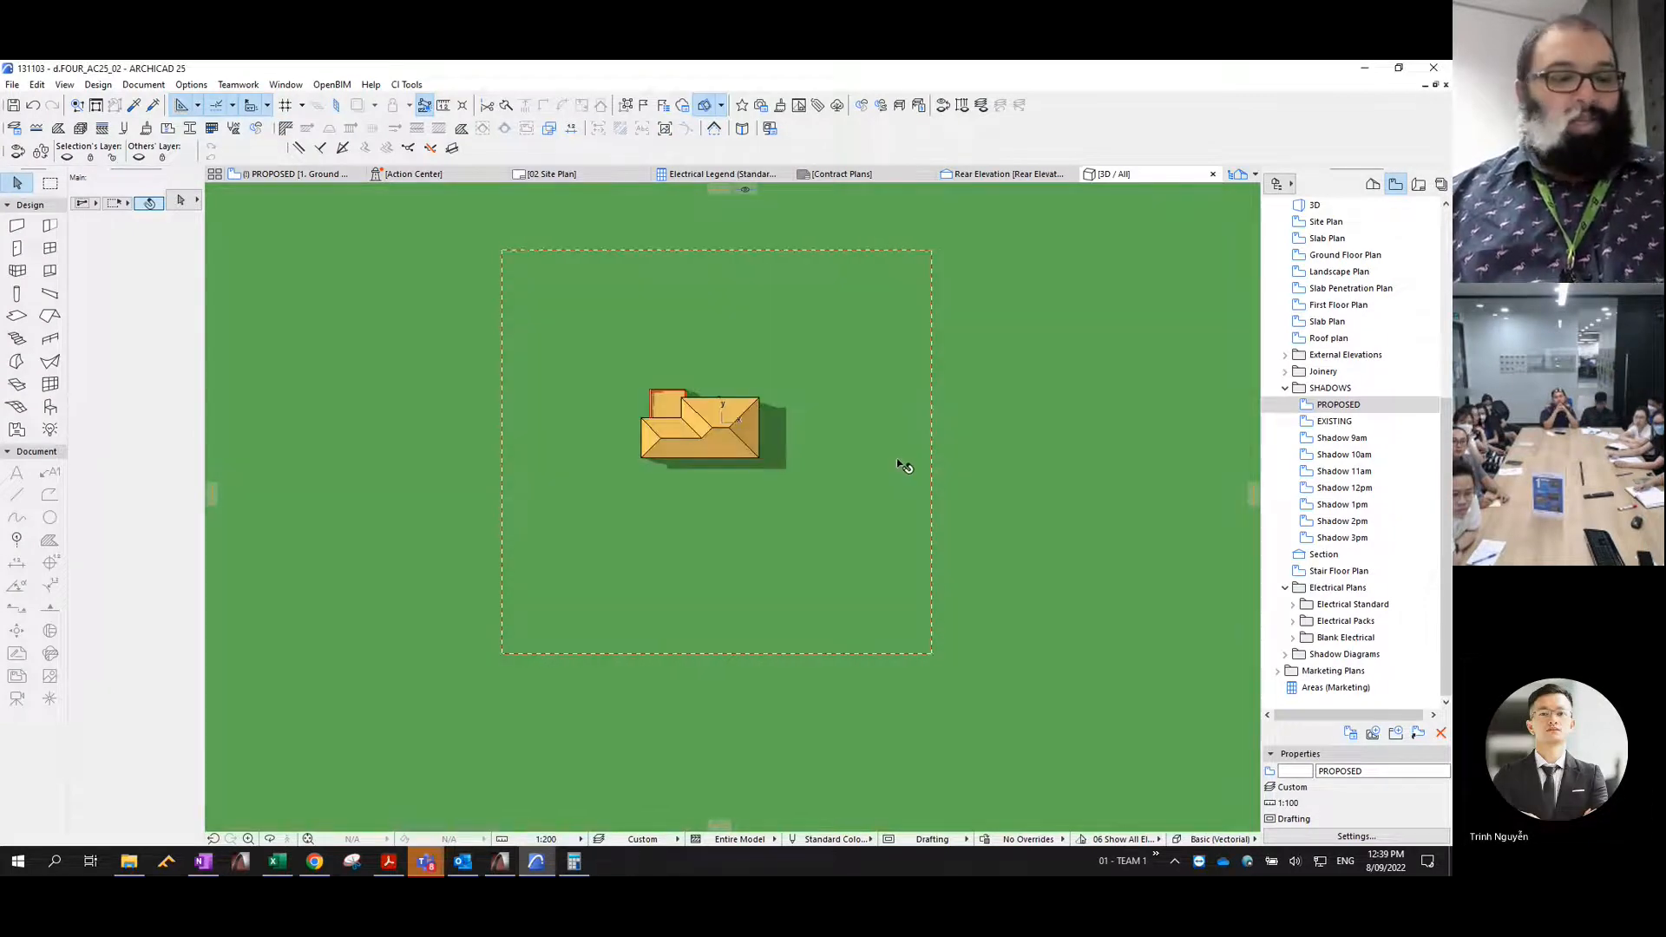
- Copy the 11am shadows from 3D as frameless overlapping polygons without construction elements, and paste them into the Shadow 11am view
key(ctrl+c)
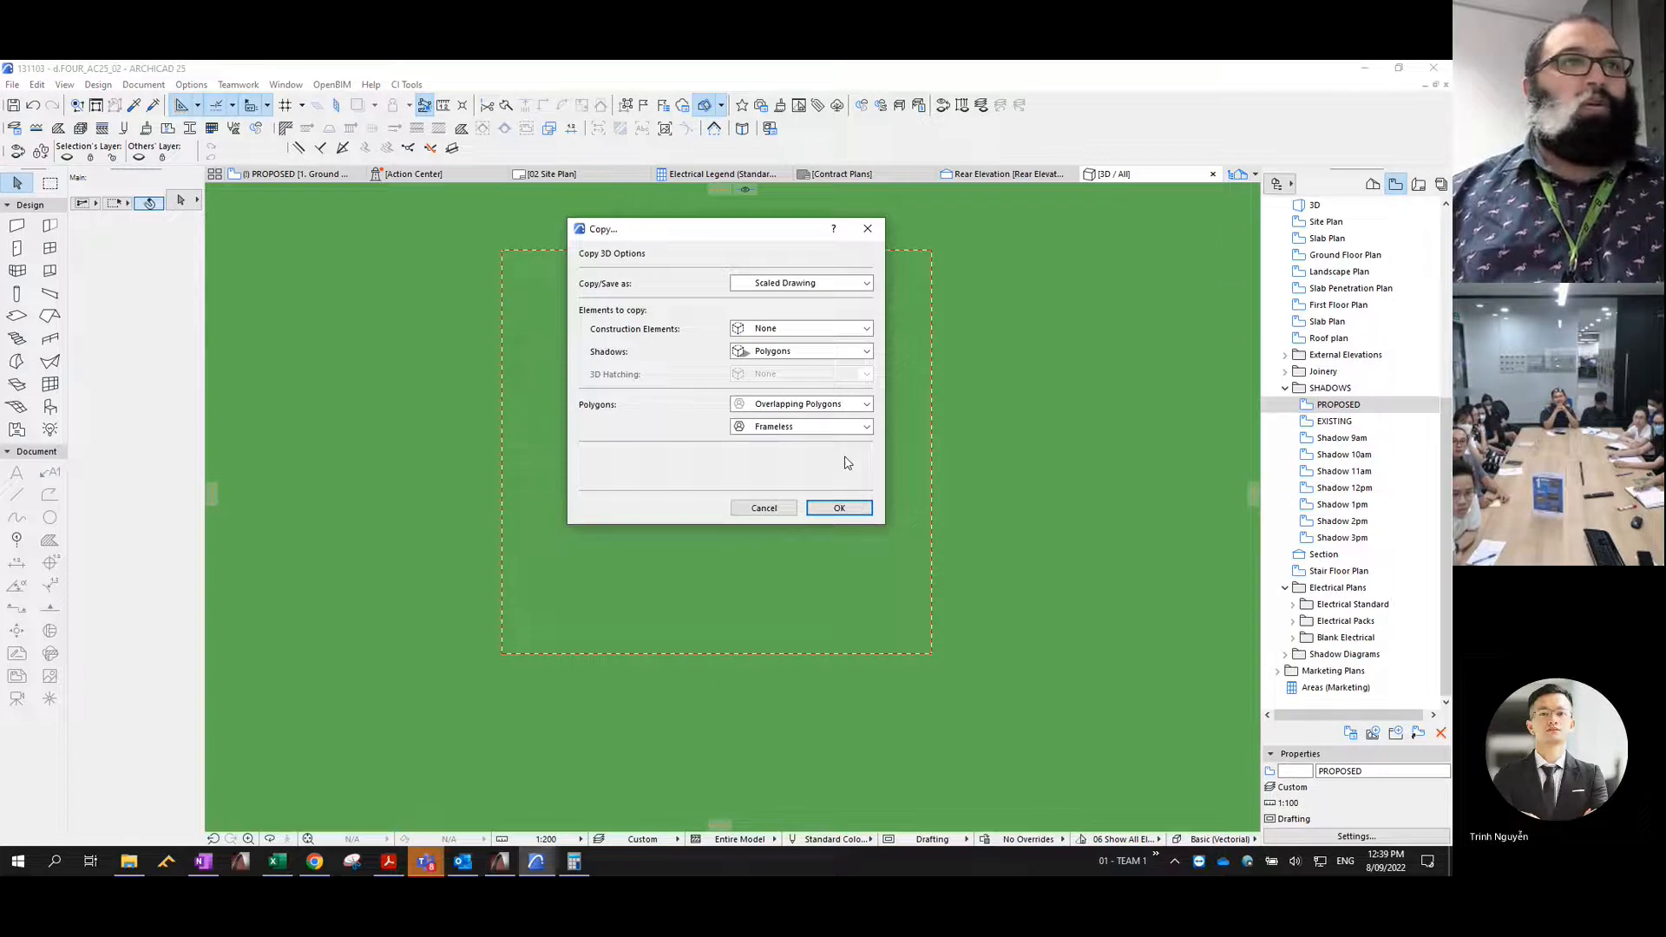
click(838, 509)
double_click(1344, 471)
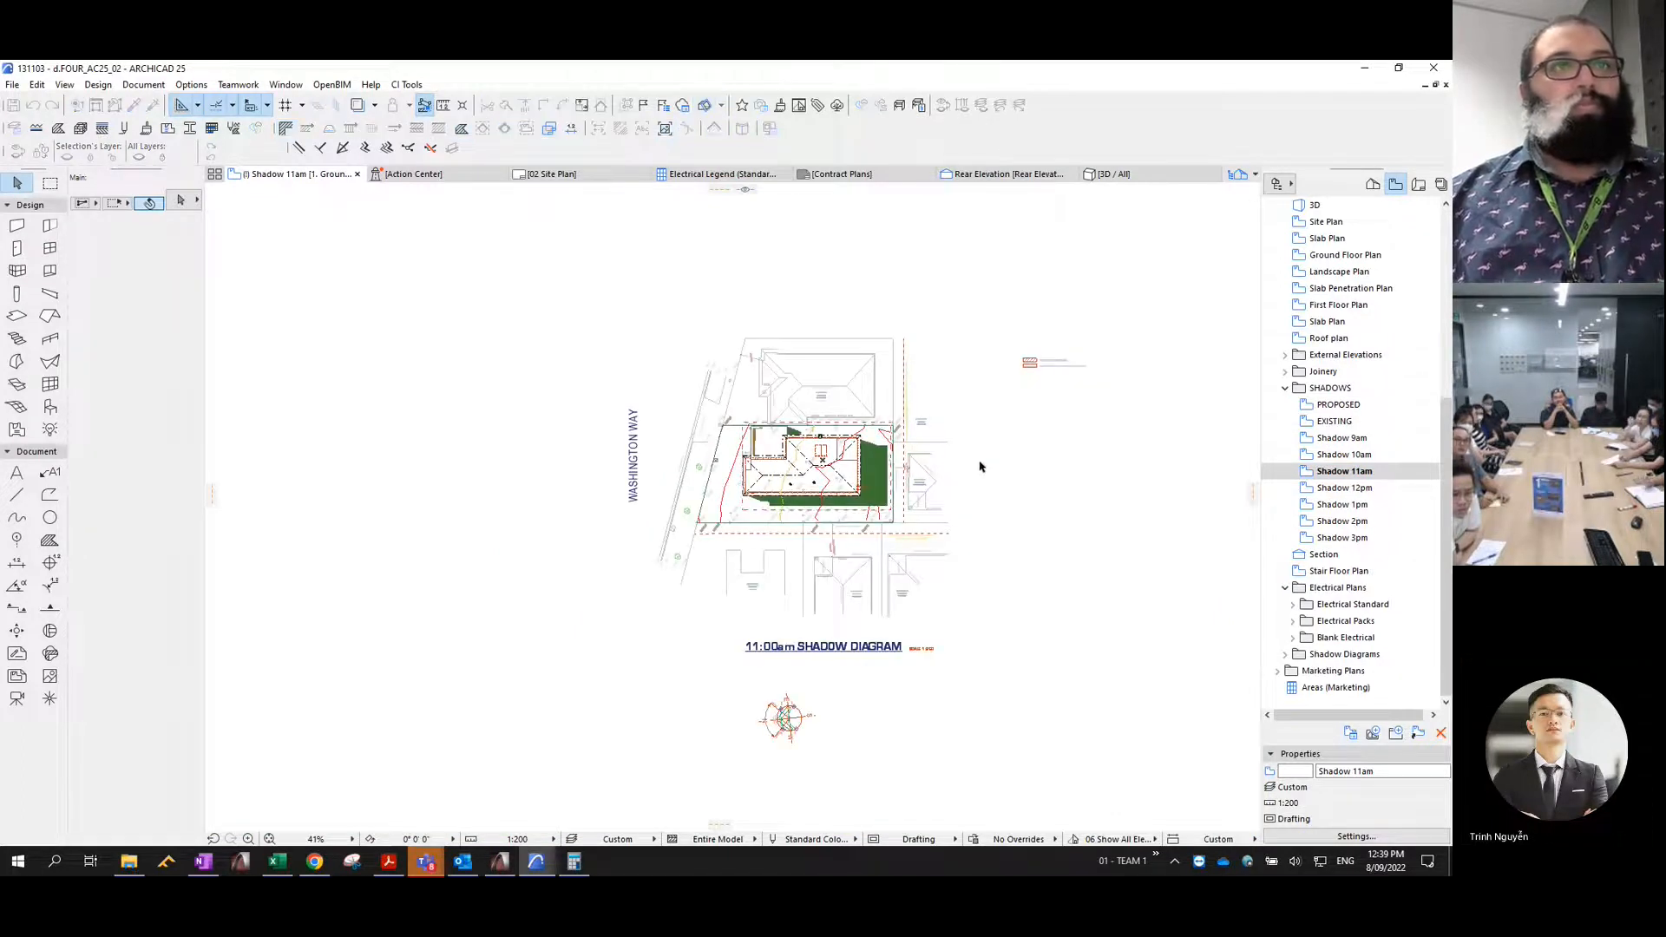
- Undo and redo the paste to reselect the 11am shadow fills, and assign them to the Shadow 11am layer with pen 1
key(ctrl+z)
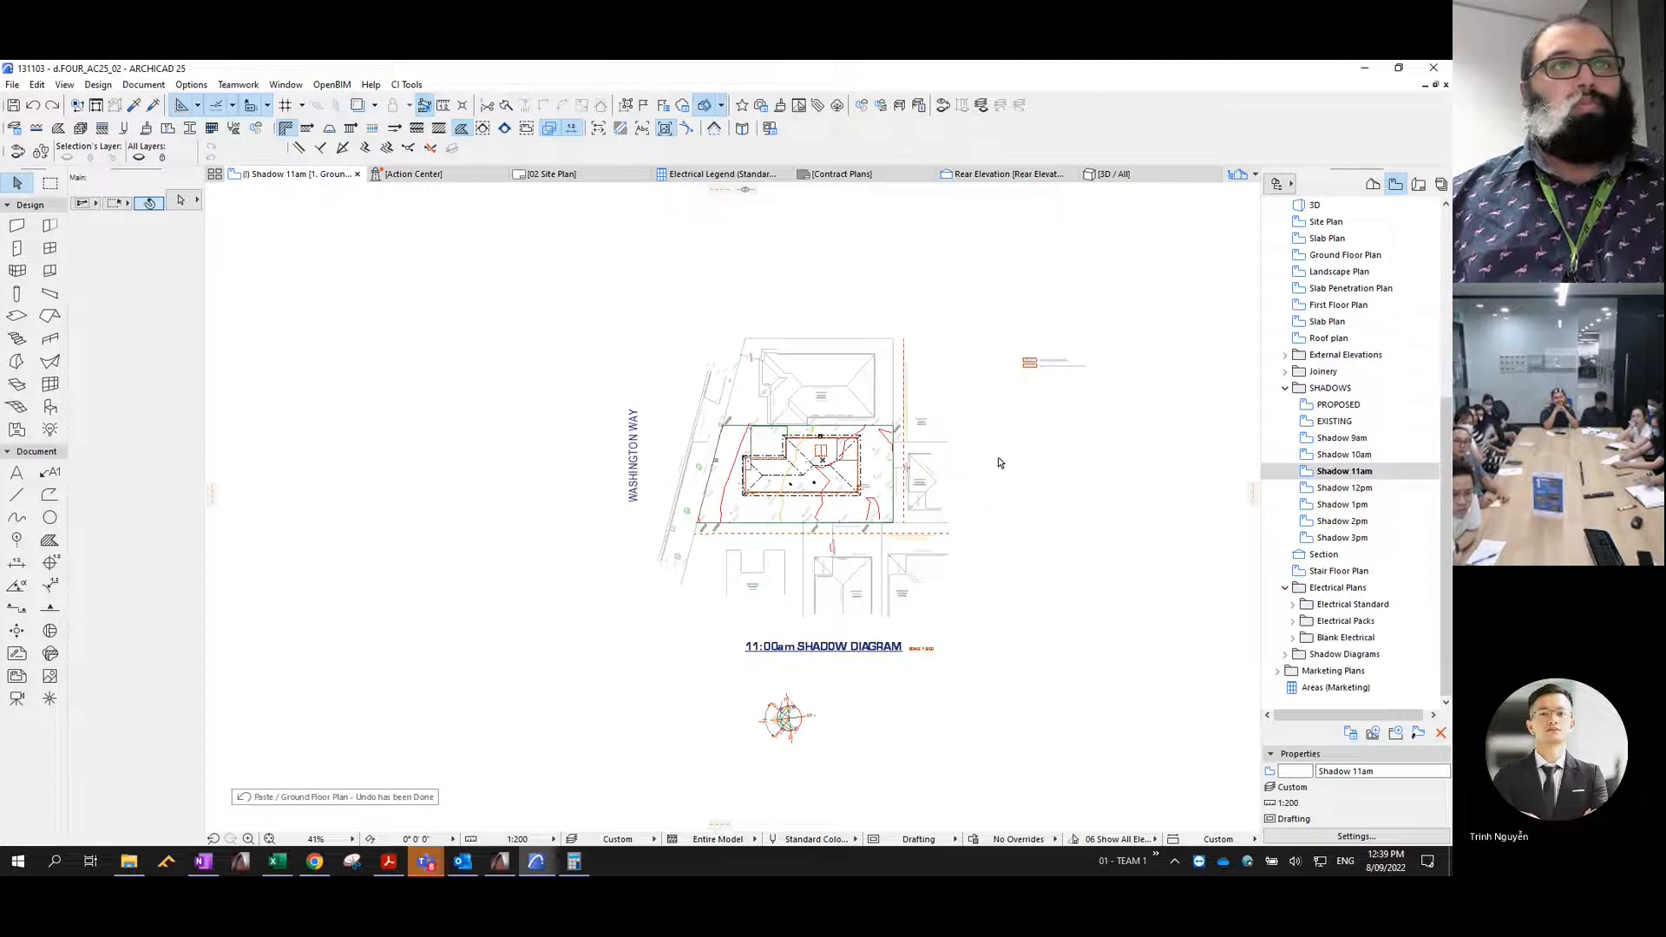
key(ctrl+shift+z)
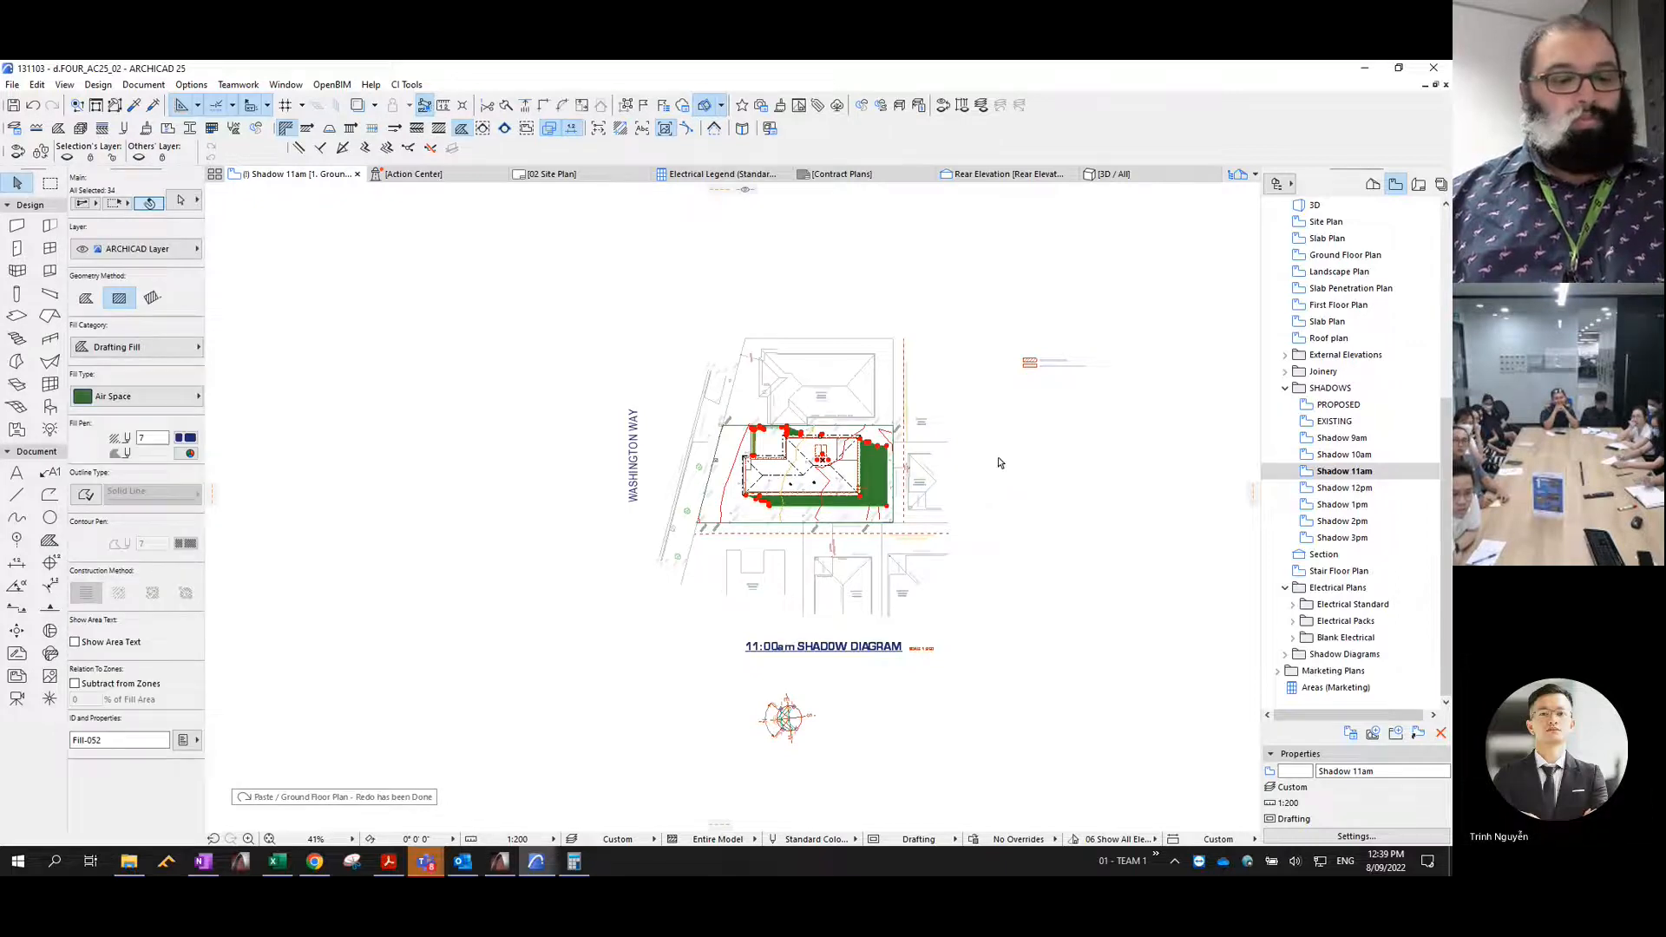
key(ctrl+shift+t)
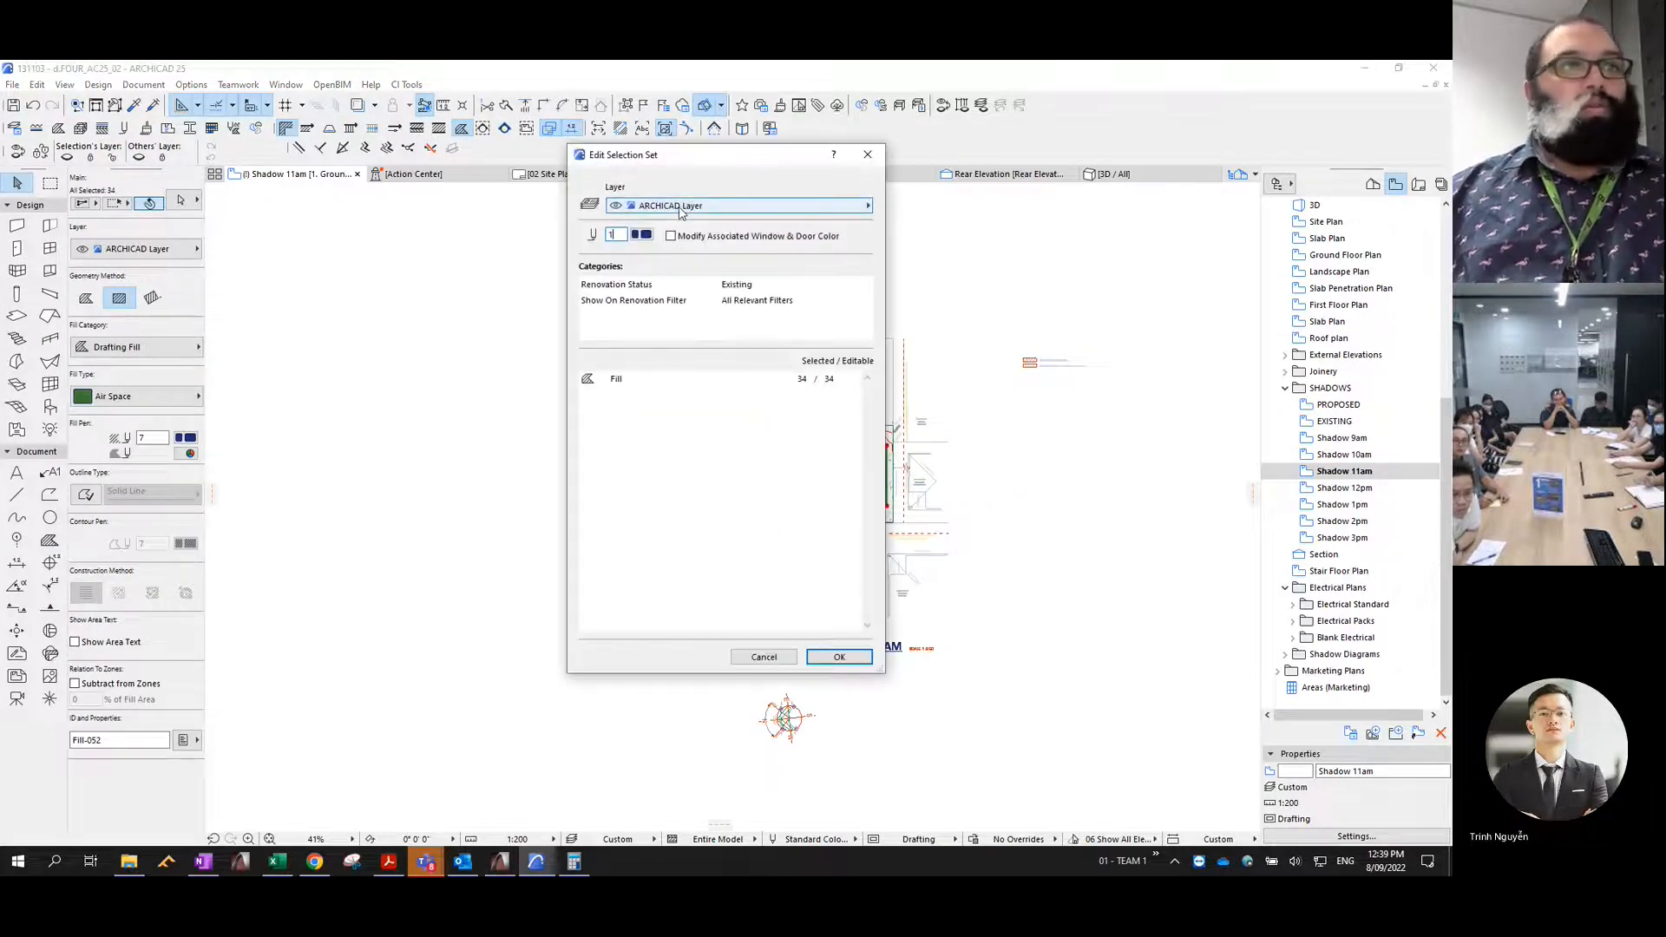
click(690, 209)
key(Down)
key(Down)
key(Down)
key(Down)
key(Down)
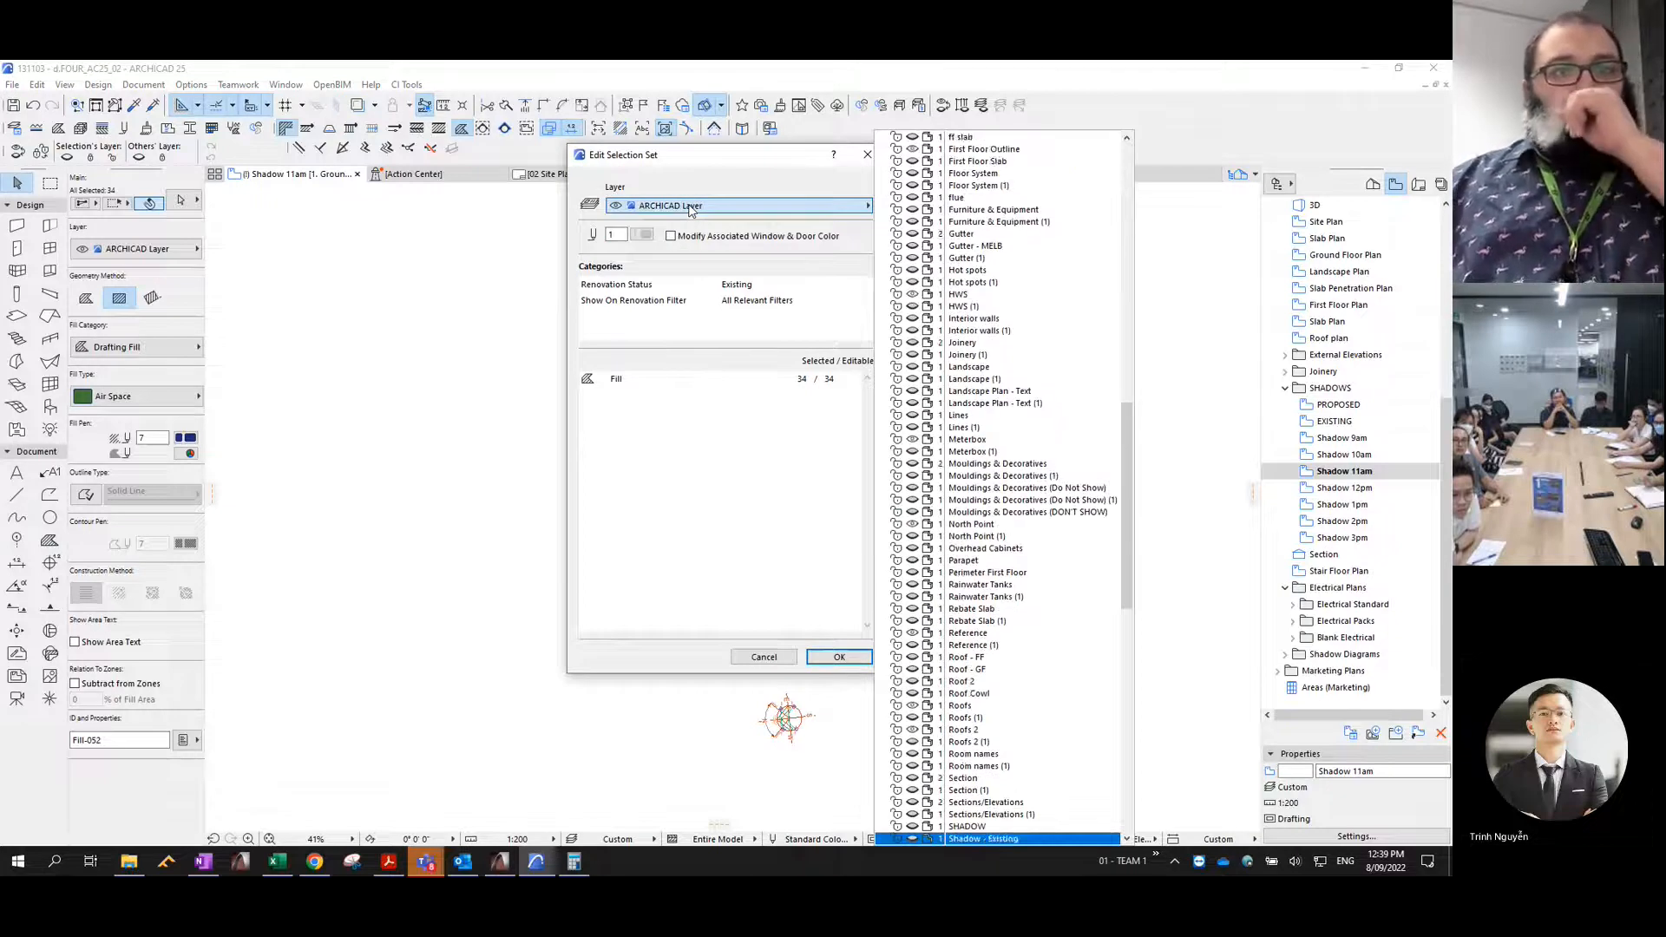
key(Up)
key(Up)
key(Return)
key(Return)
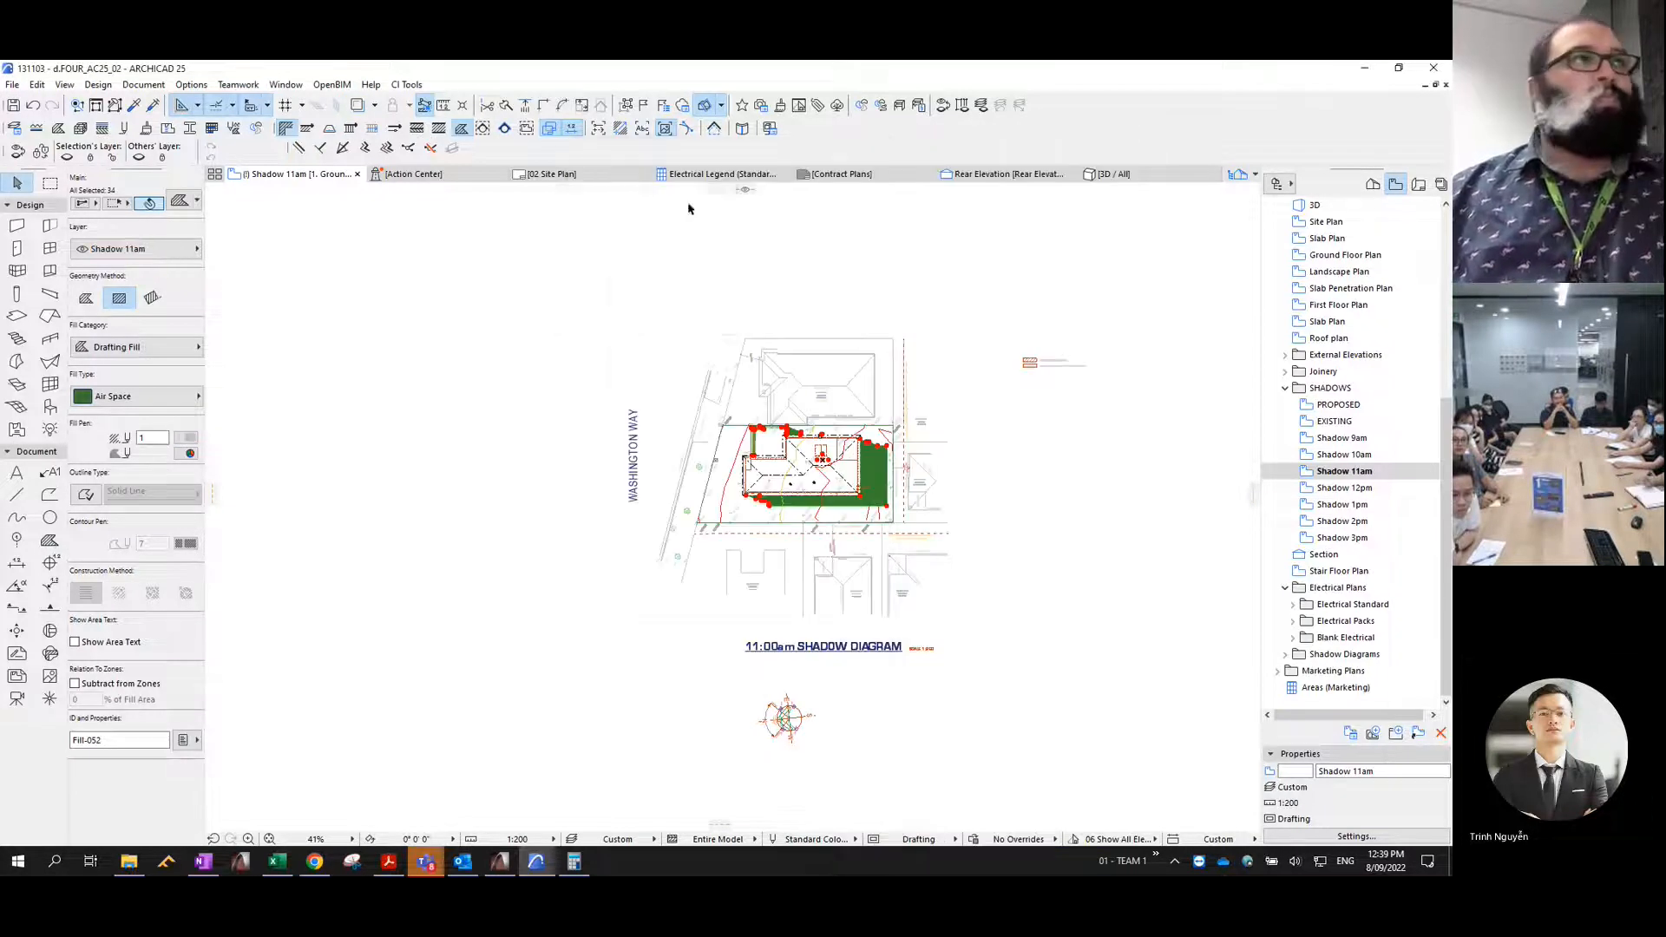
- Change the selected 11am shadow fills to the % 25 fill type with a transparent background pen
click(159, 398)
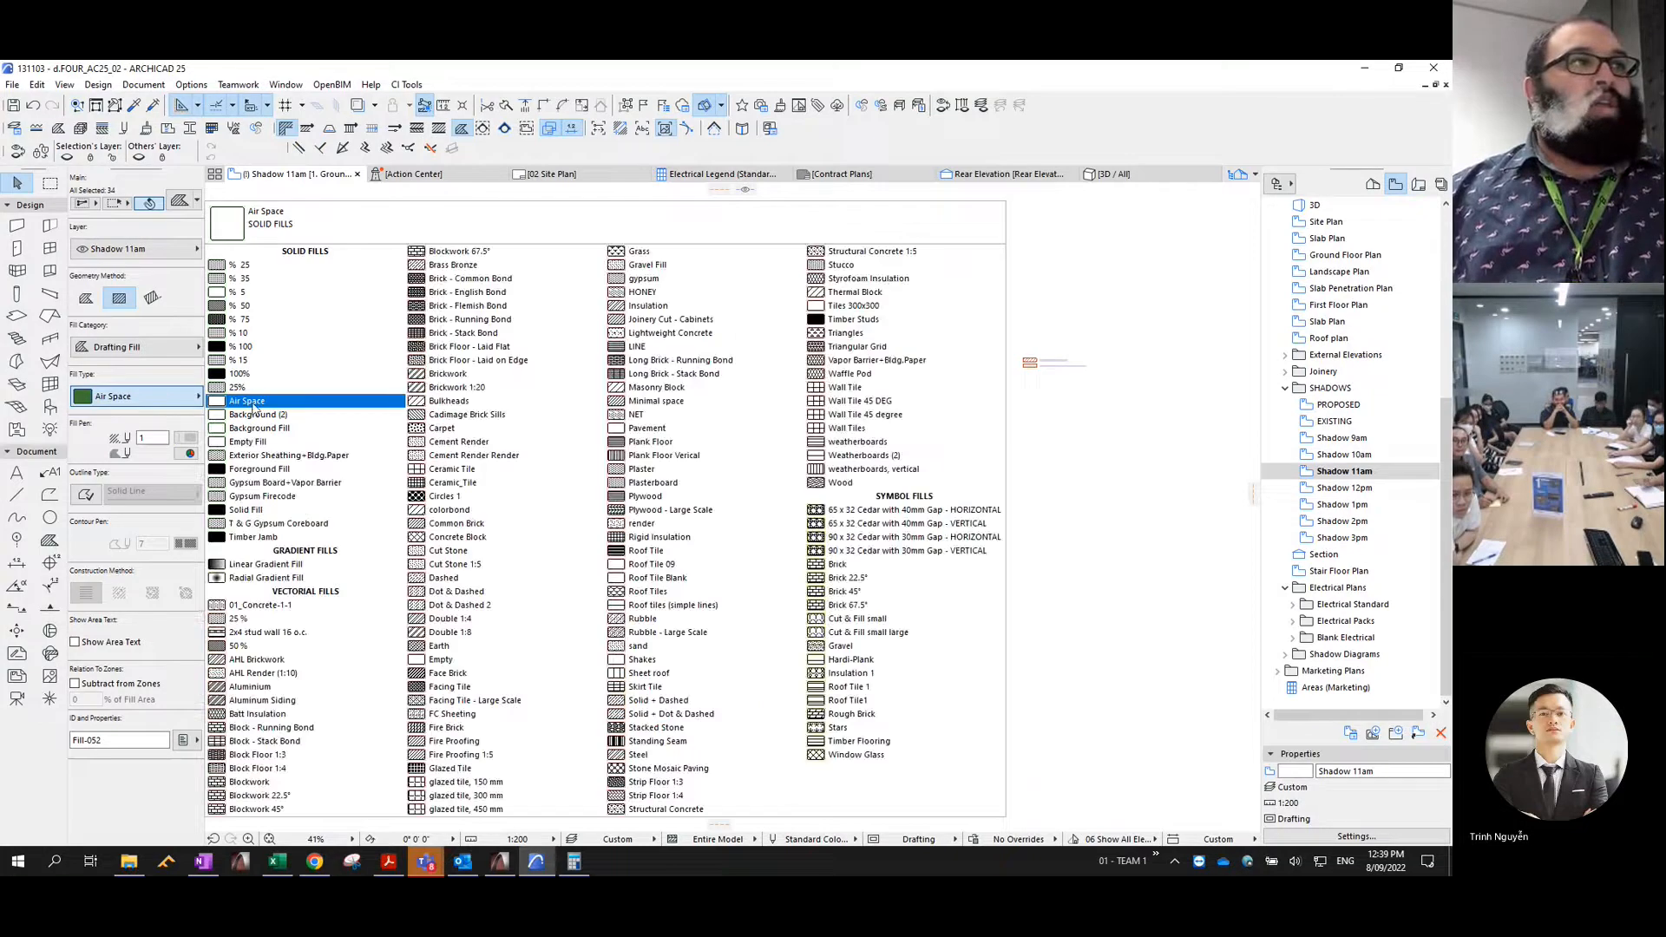
click(242, 265)
click(185, 455)
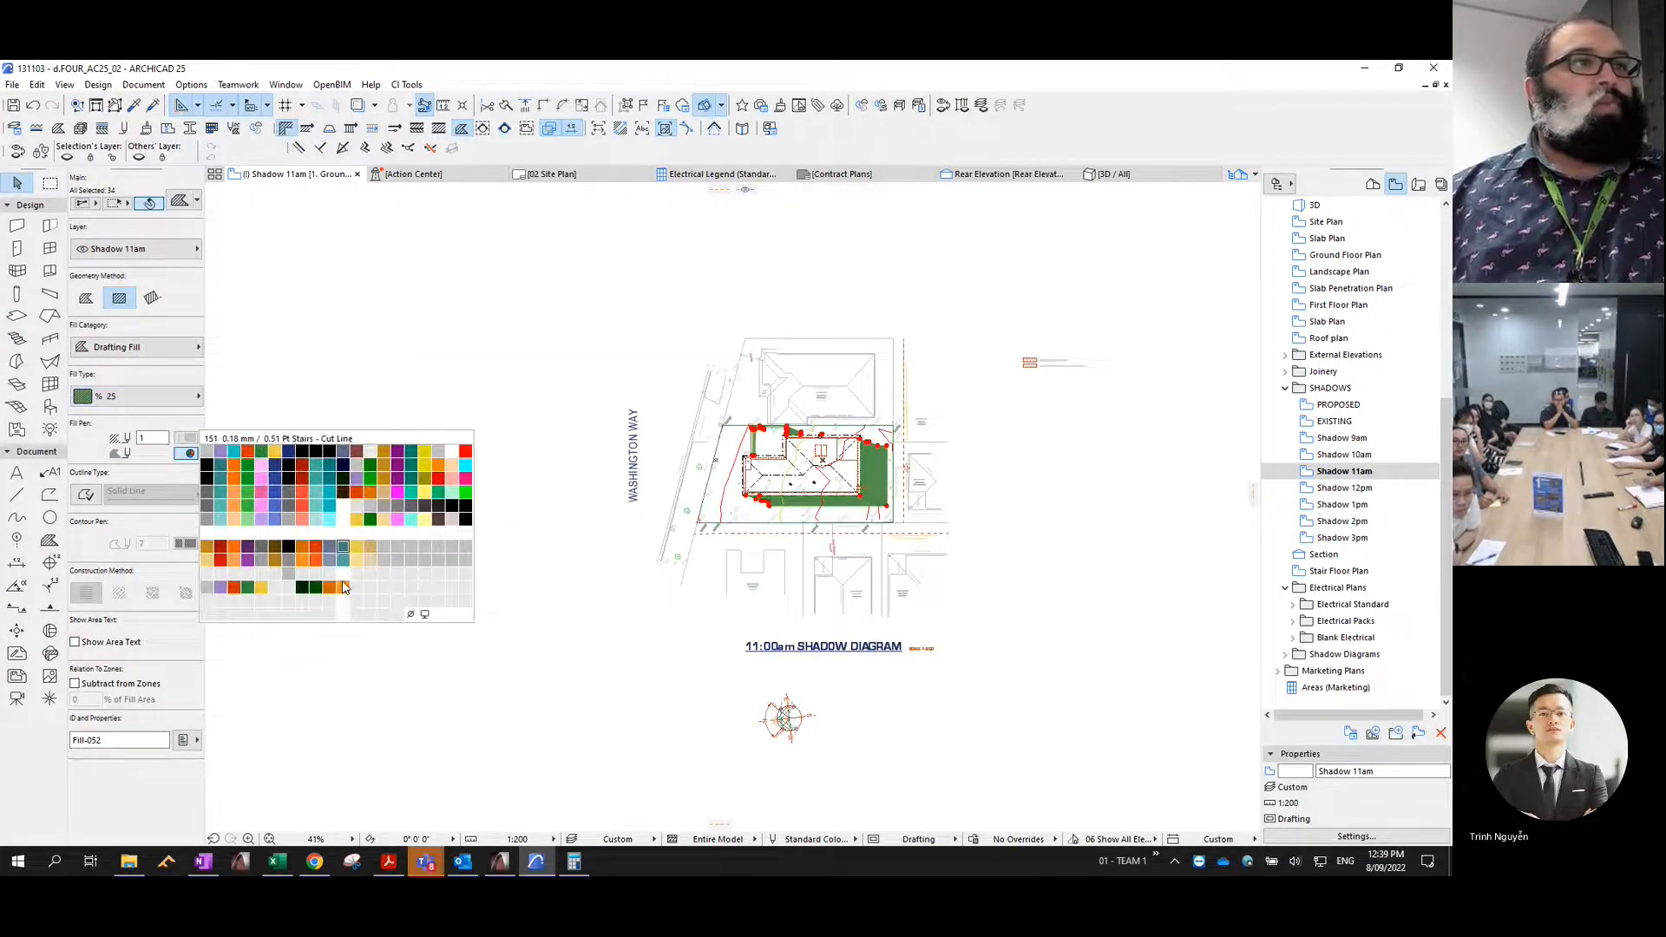
click(415, 613)
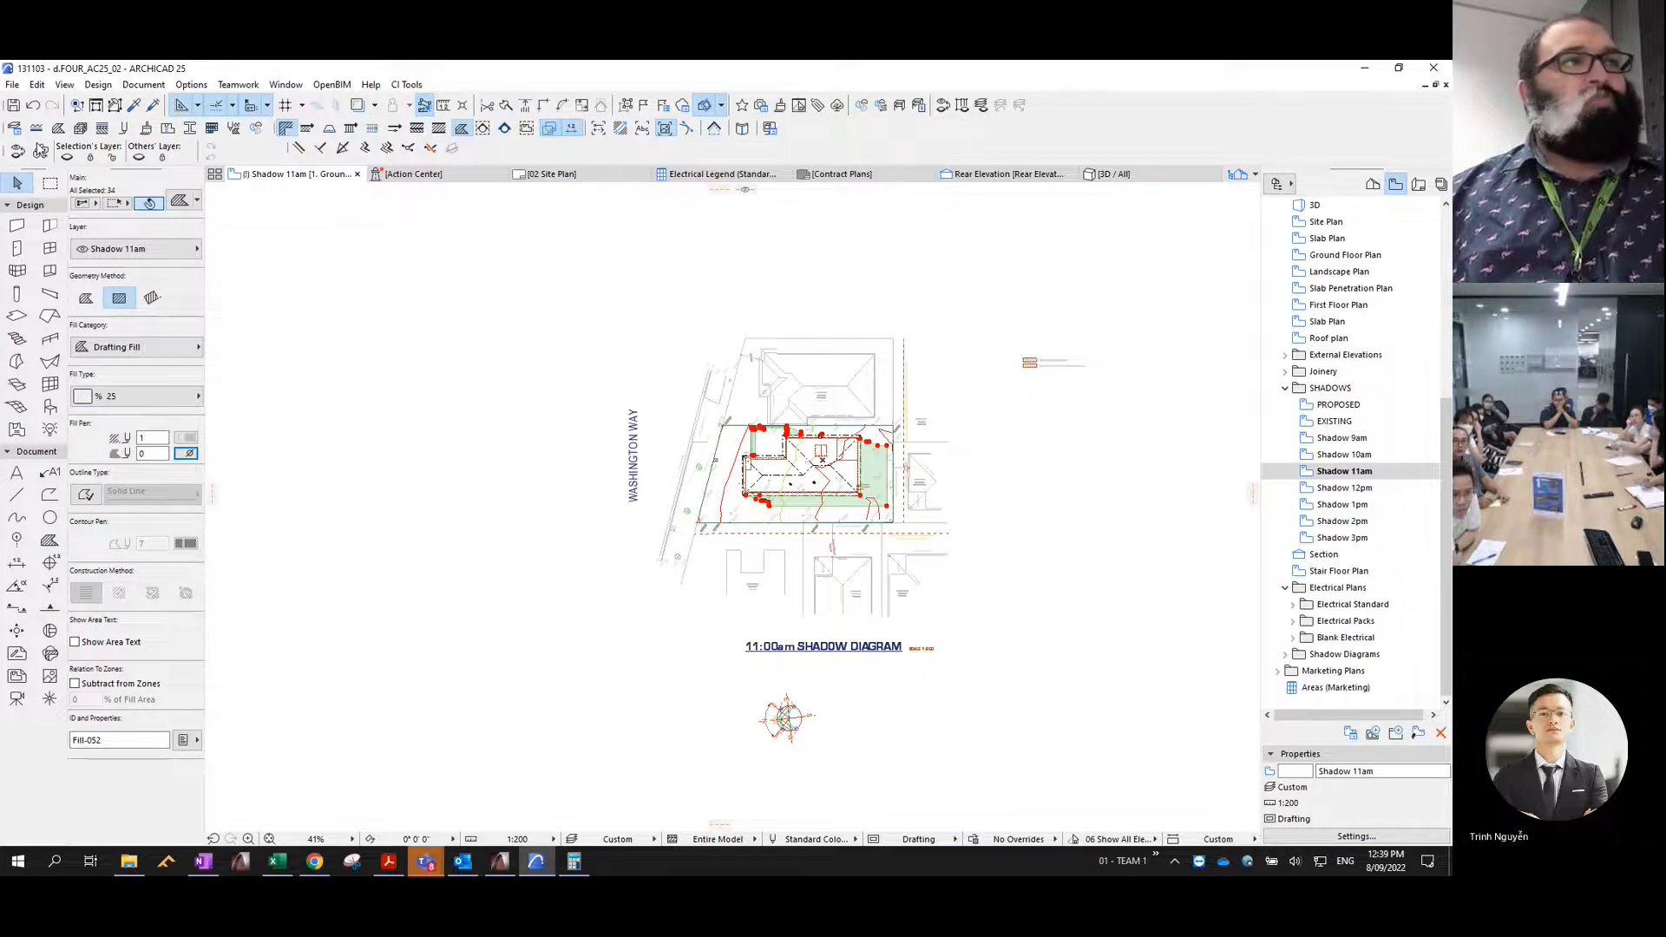
- Consolidate the 11am shadow fills, trimming overlaps and merging those with identical outlines, and give them a Solid Line outline with contour pen 4
click(36, 85)
mouse_move(130, 438)
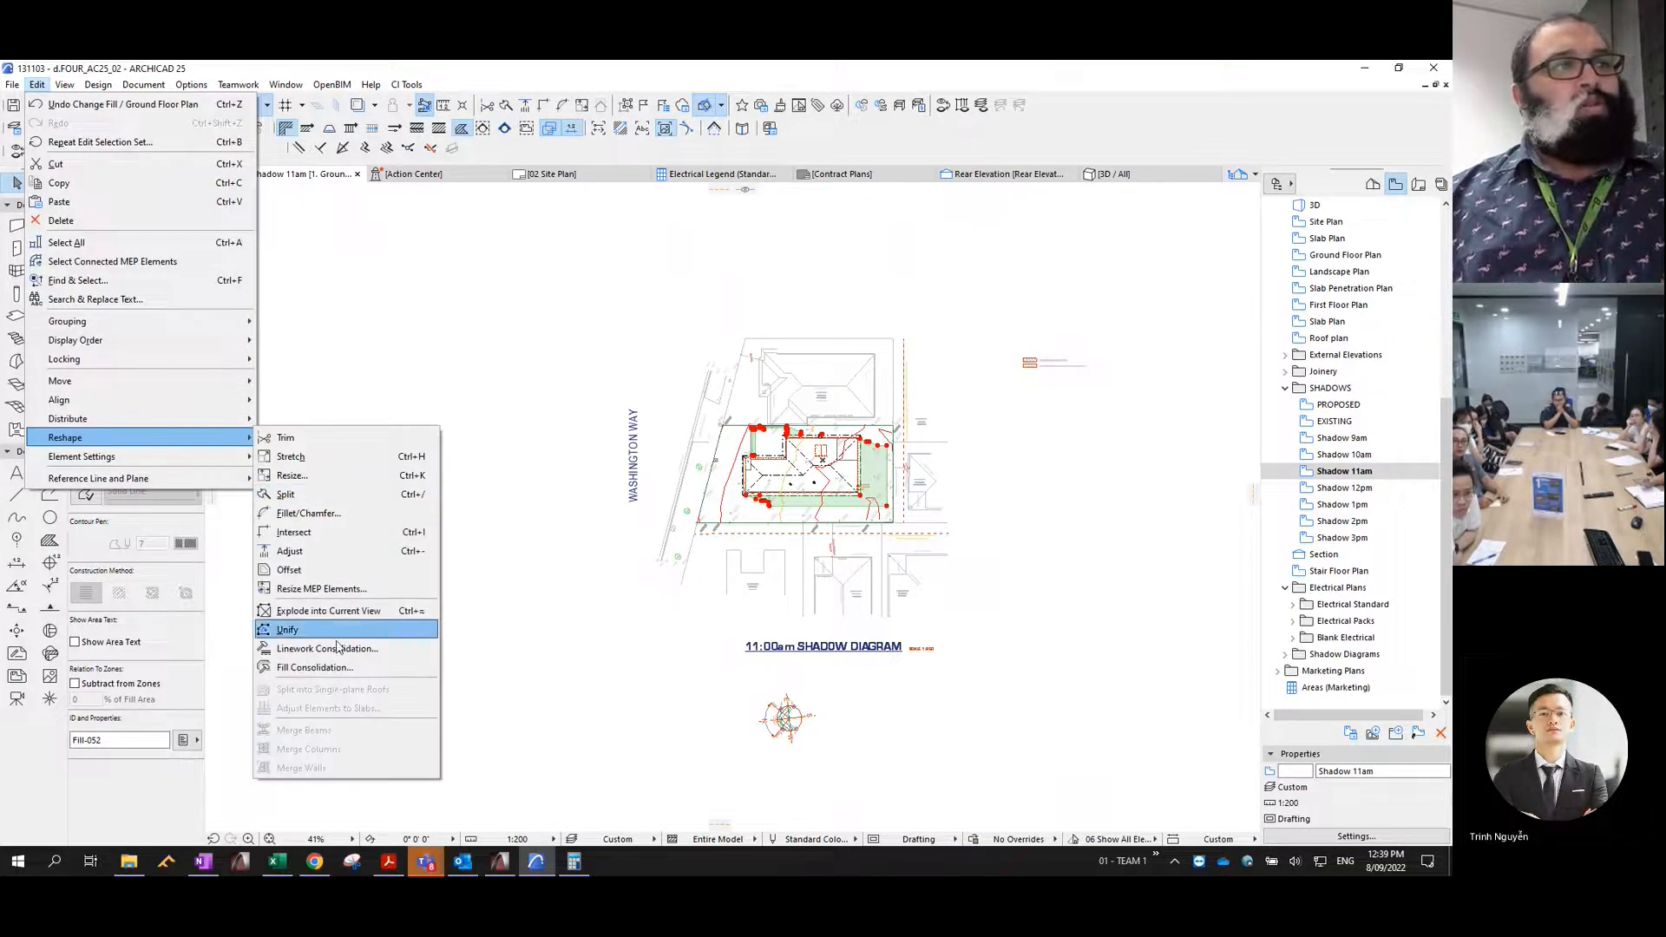
click(333, 668)
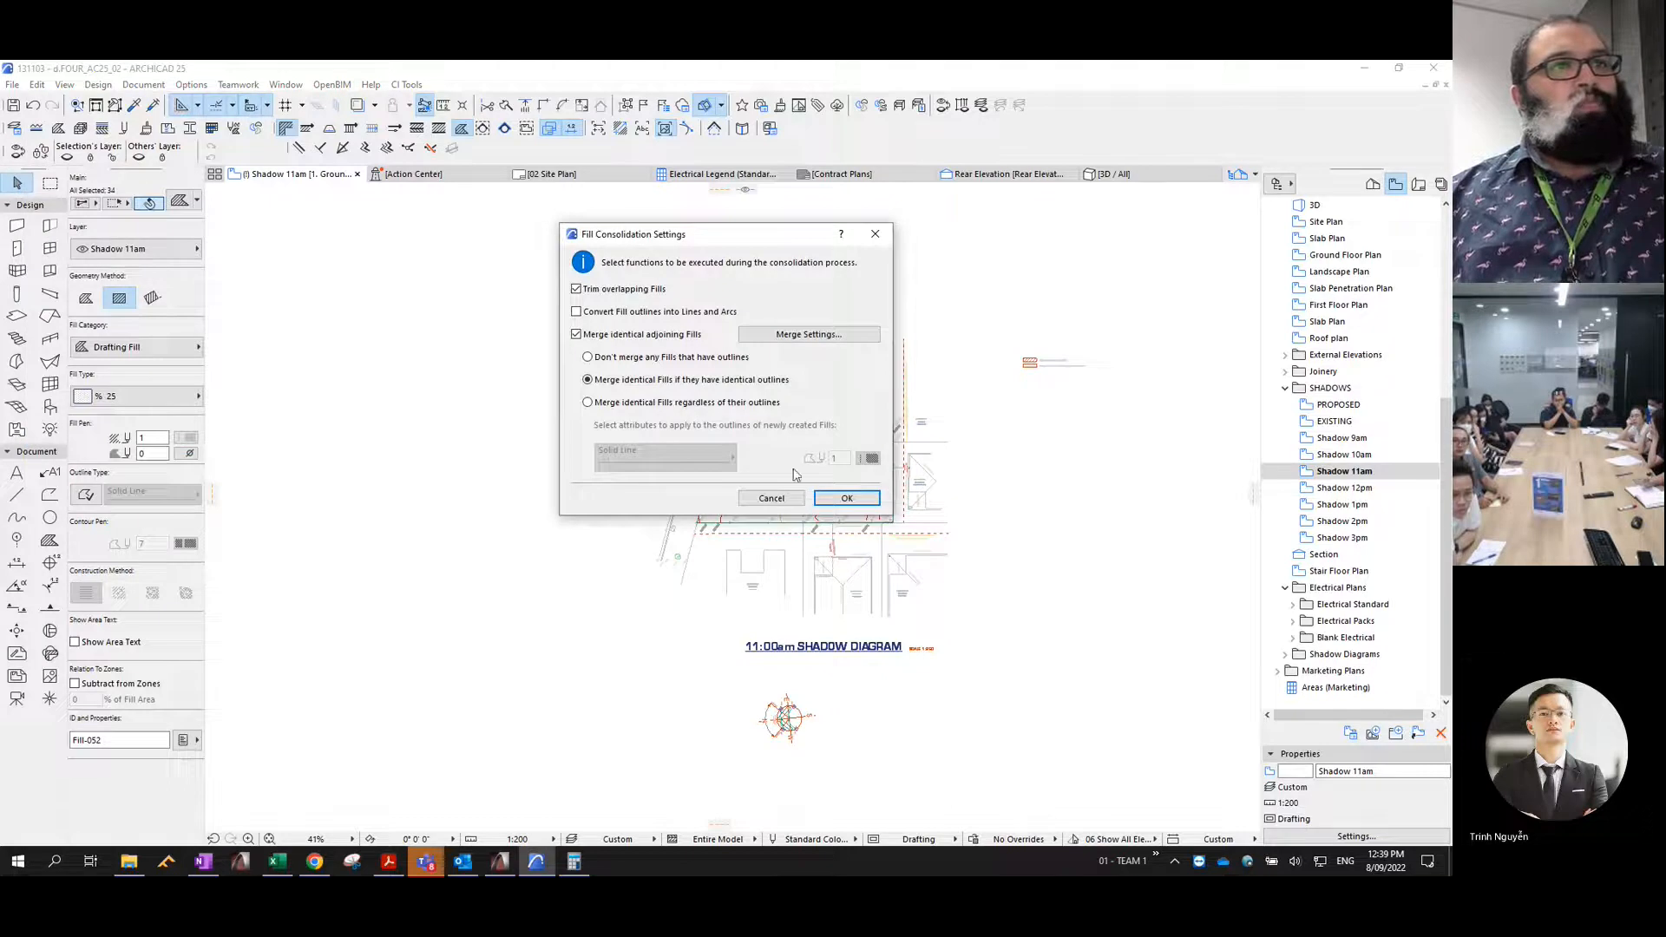
click(824, 504)
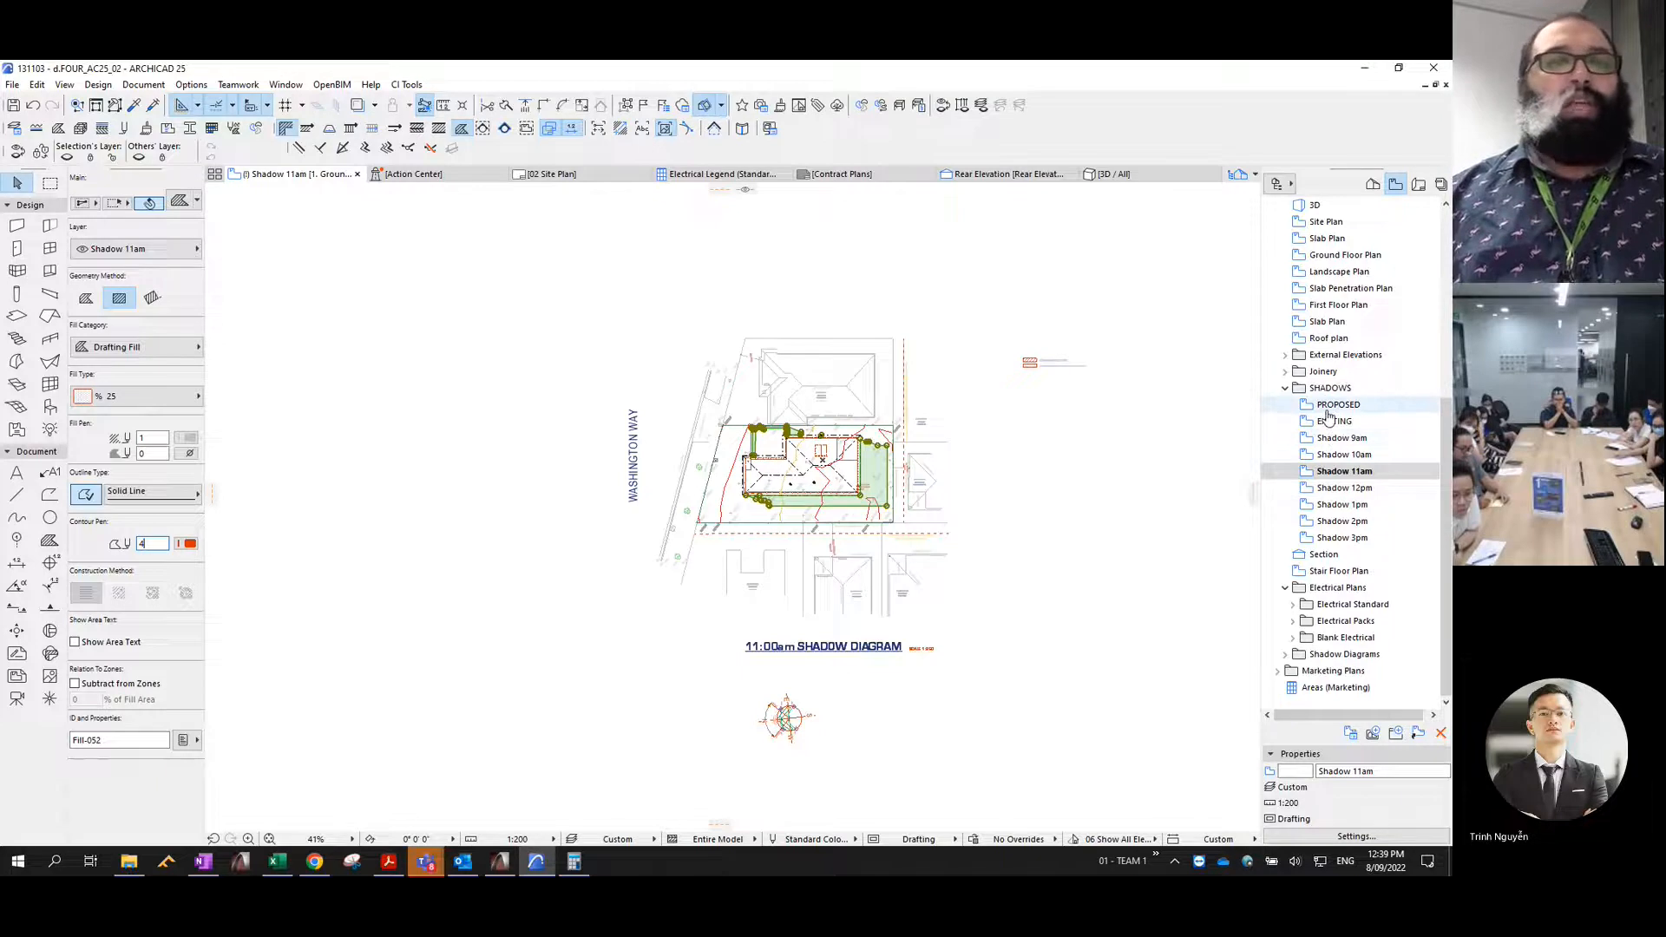
key(Escape)
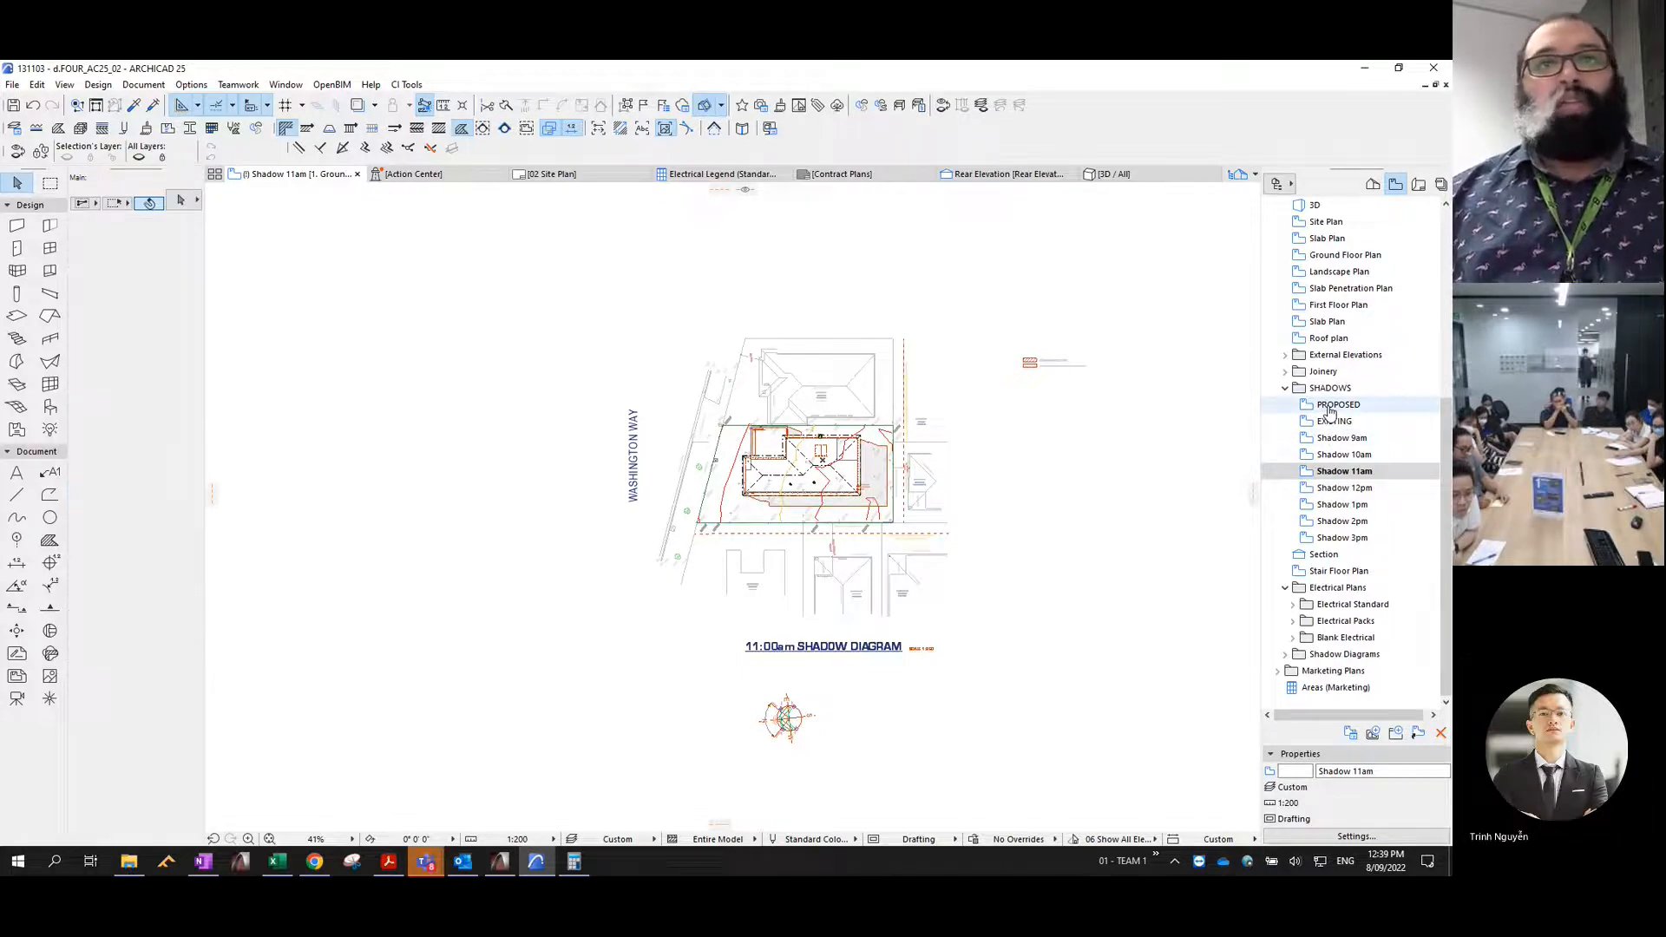
- Show the PROPOSED view in 3D and set the sun position time to 12:00 PM
double_click(1337, 406)
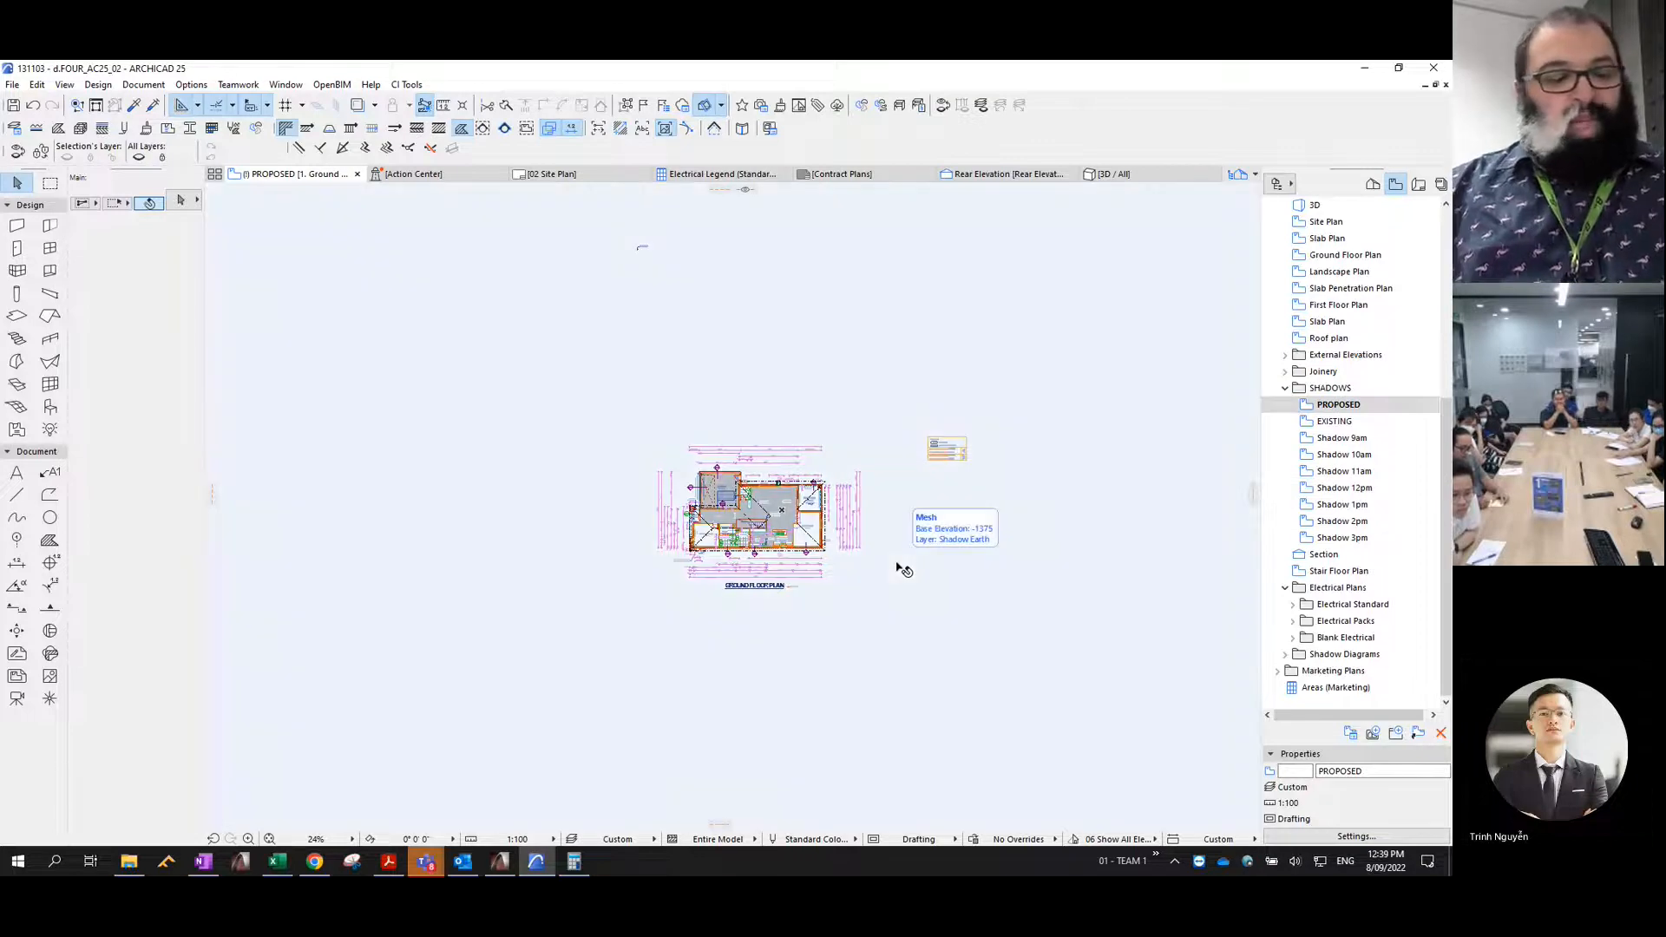
key(F3)
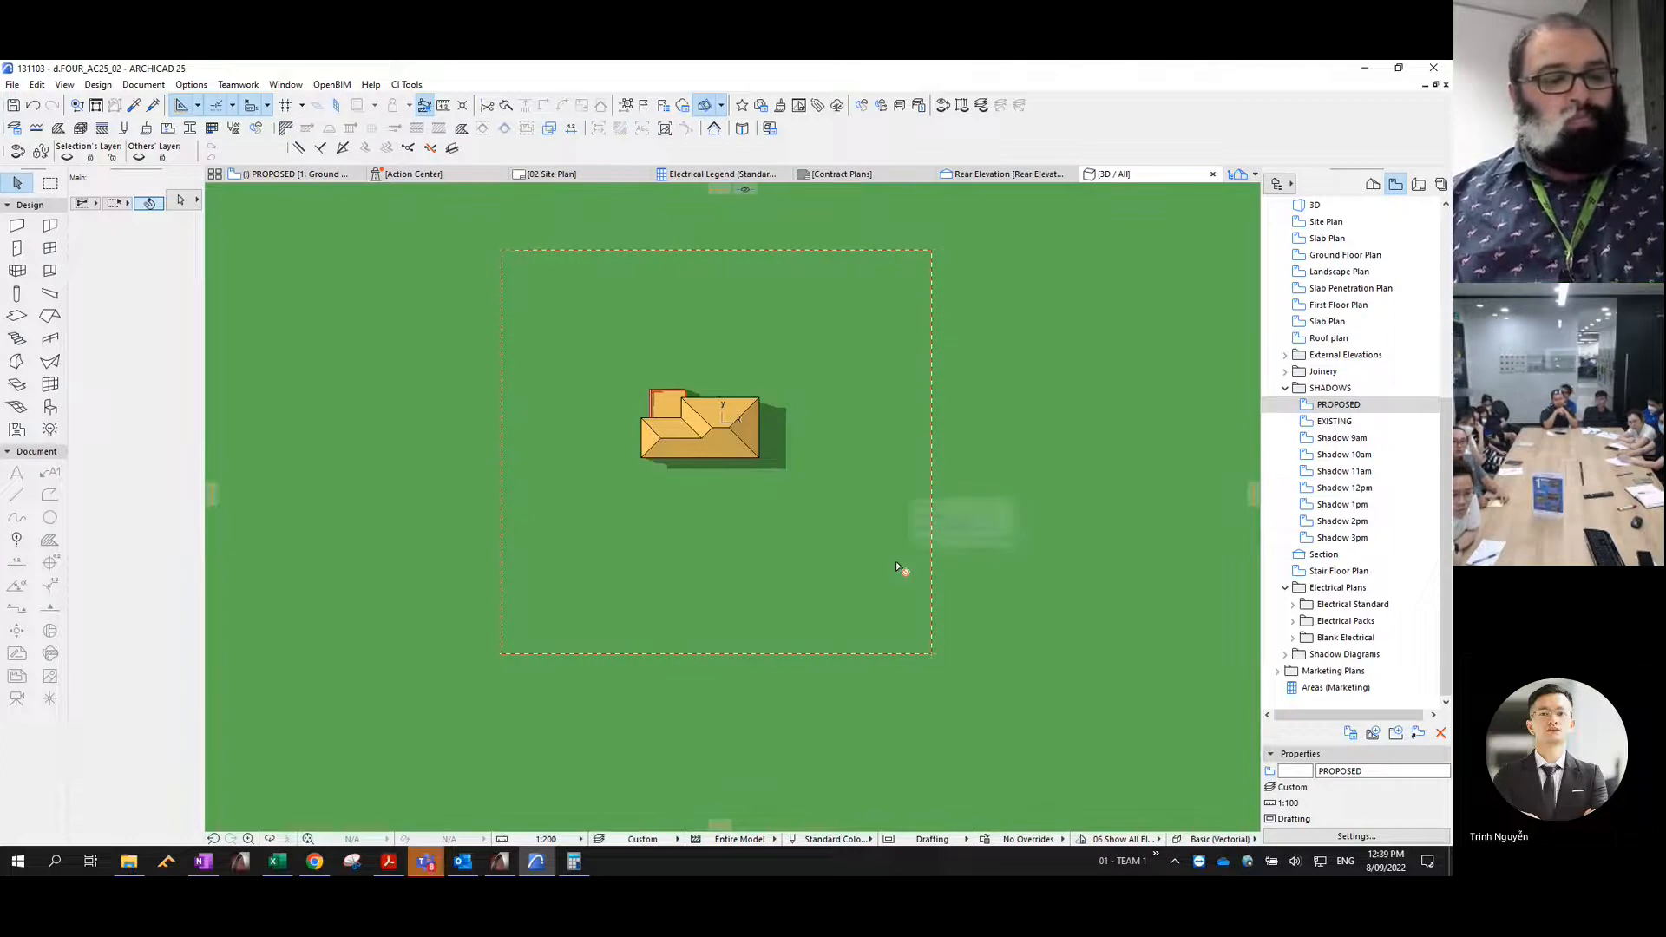
key(ctrl+shift+F3)
click(940, 478)
click(937, 531)
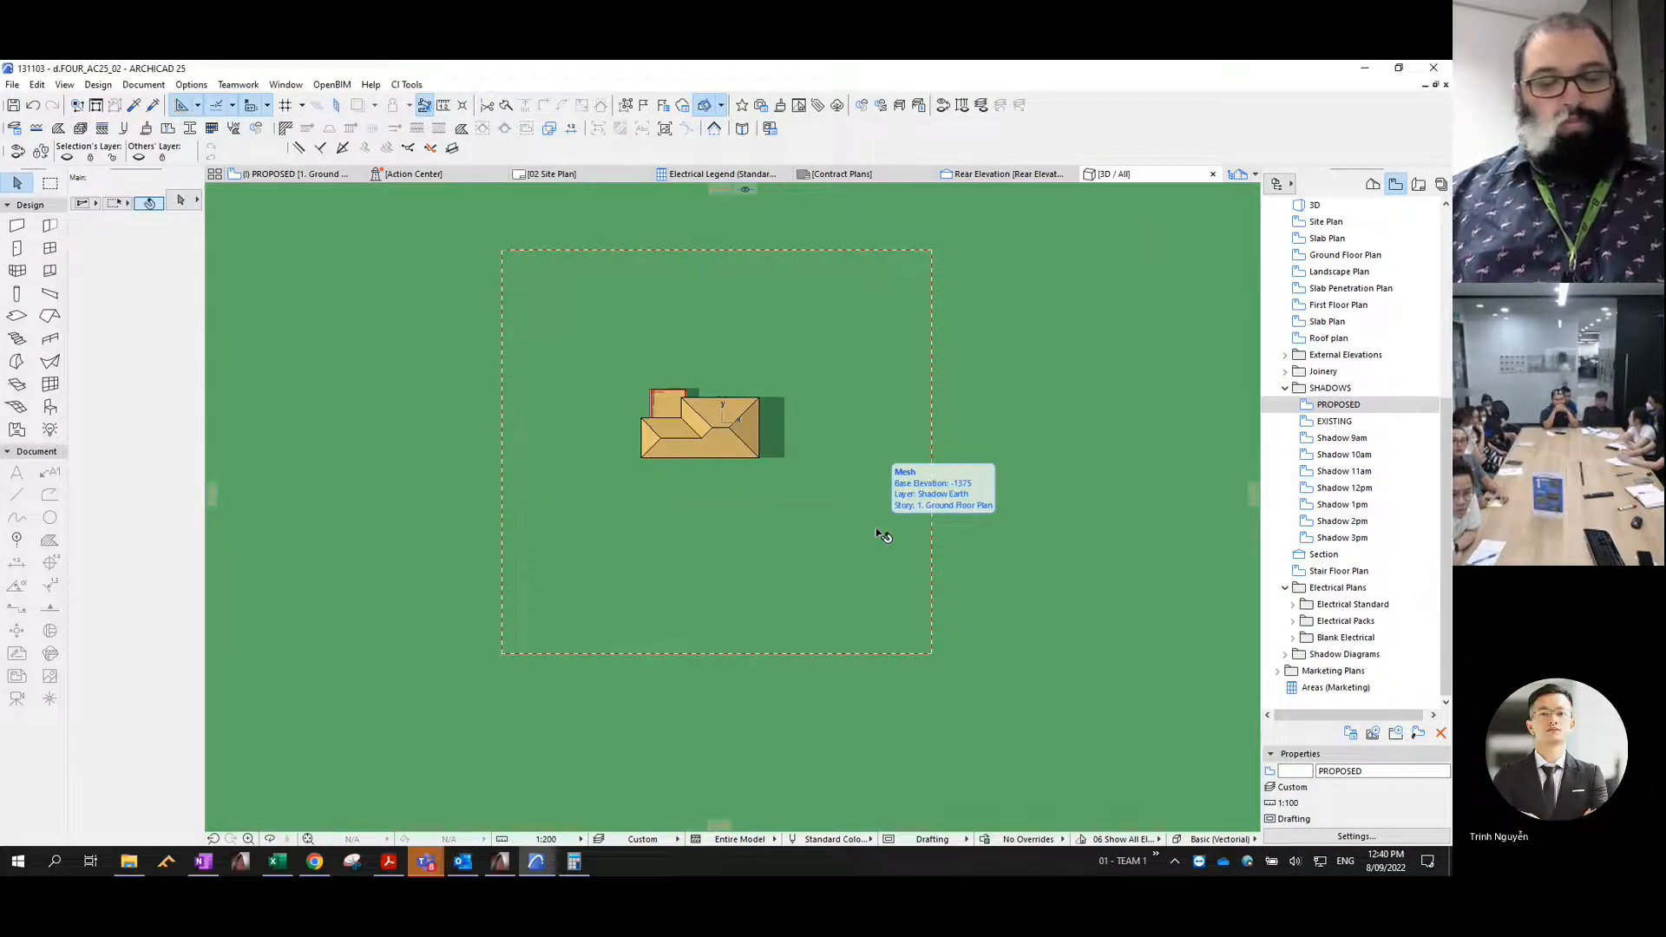
- Copy the 12pm shadows from 3D with the same copy options and paste them into the Shadow 12pm view
key(ctrl+c)
key(Return)
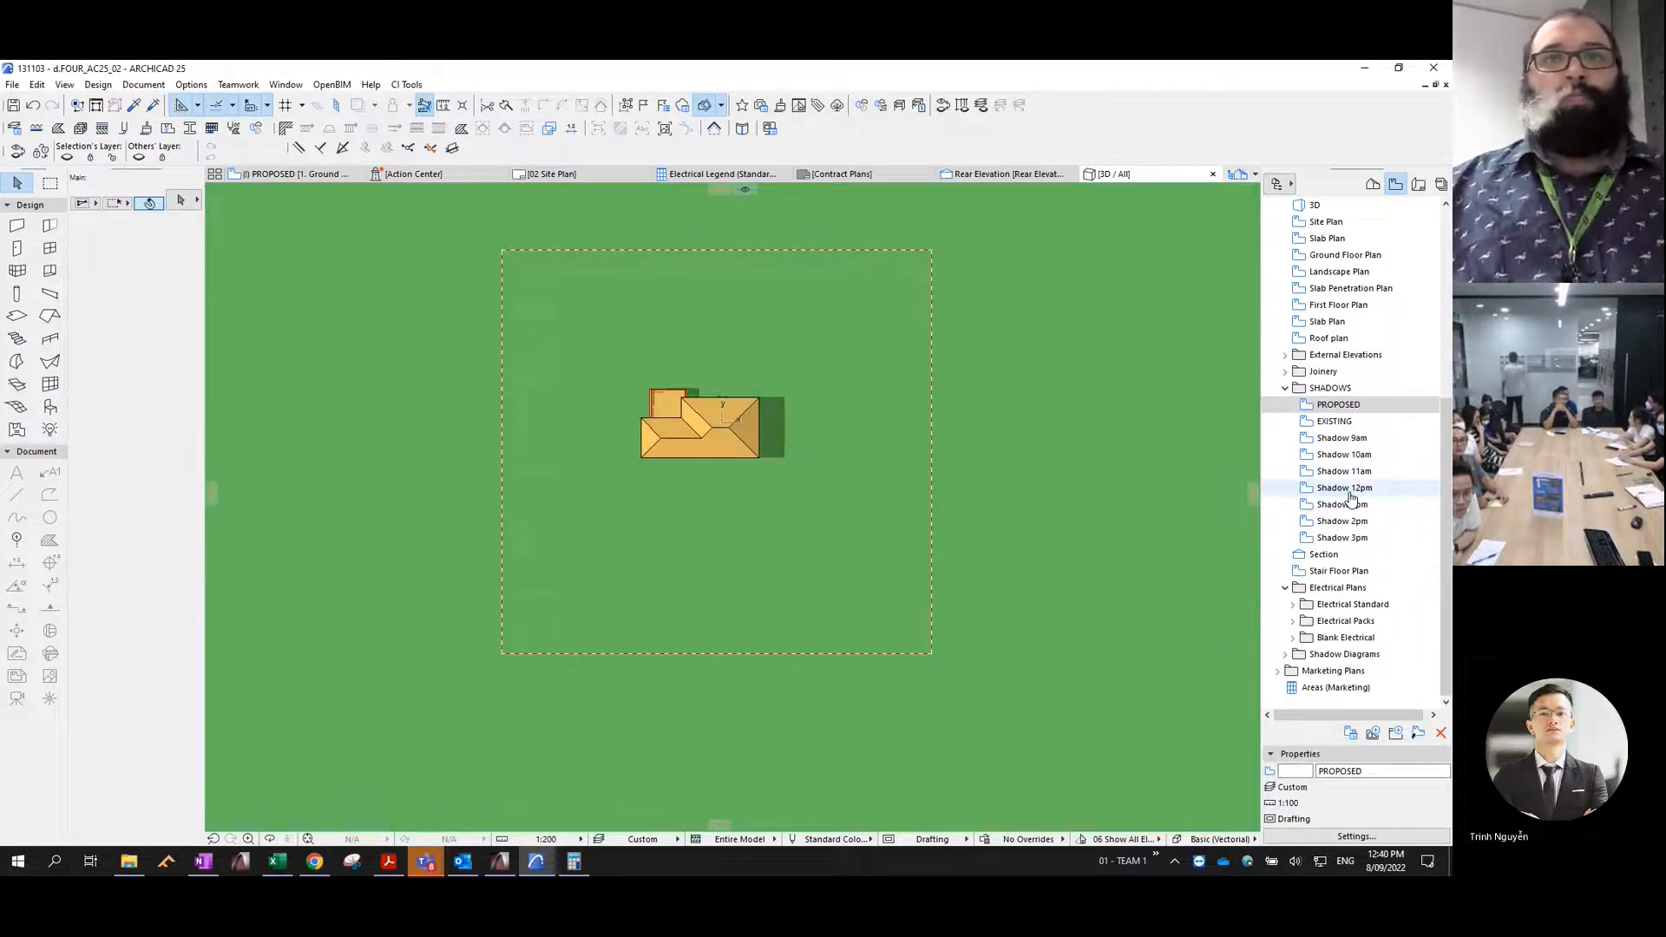
double_click(1350, 492)
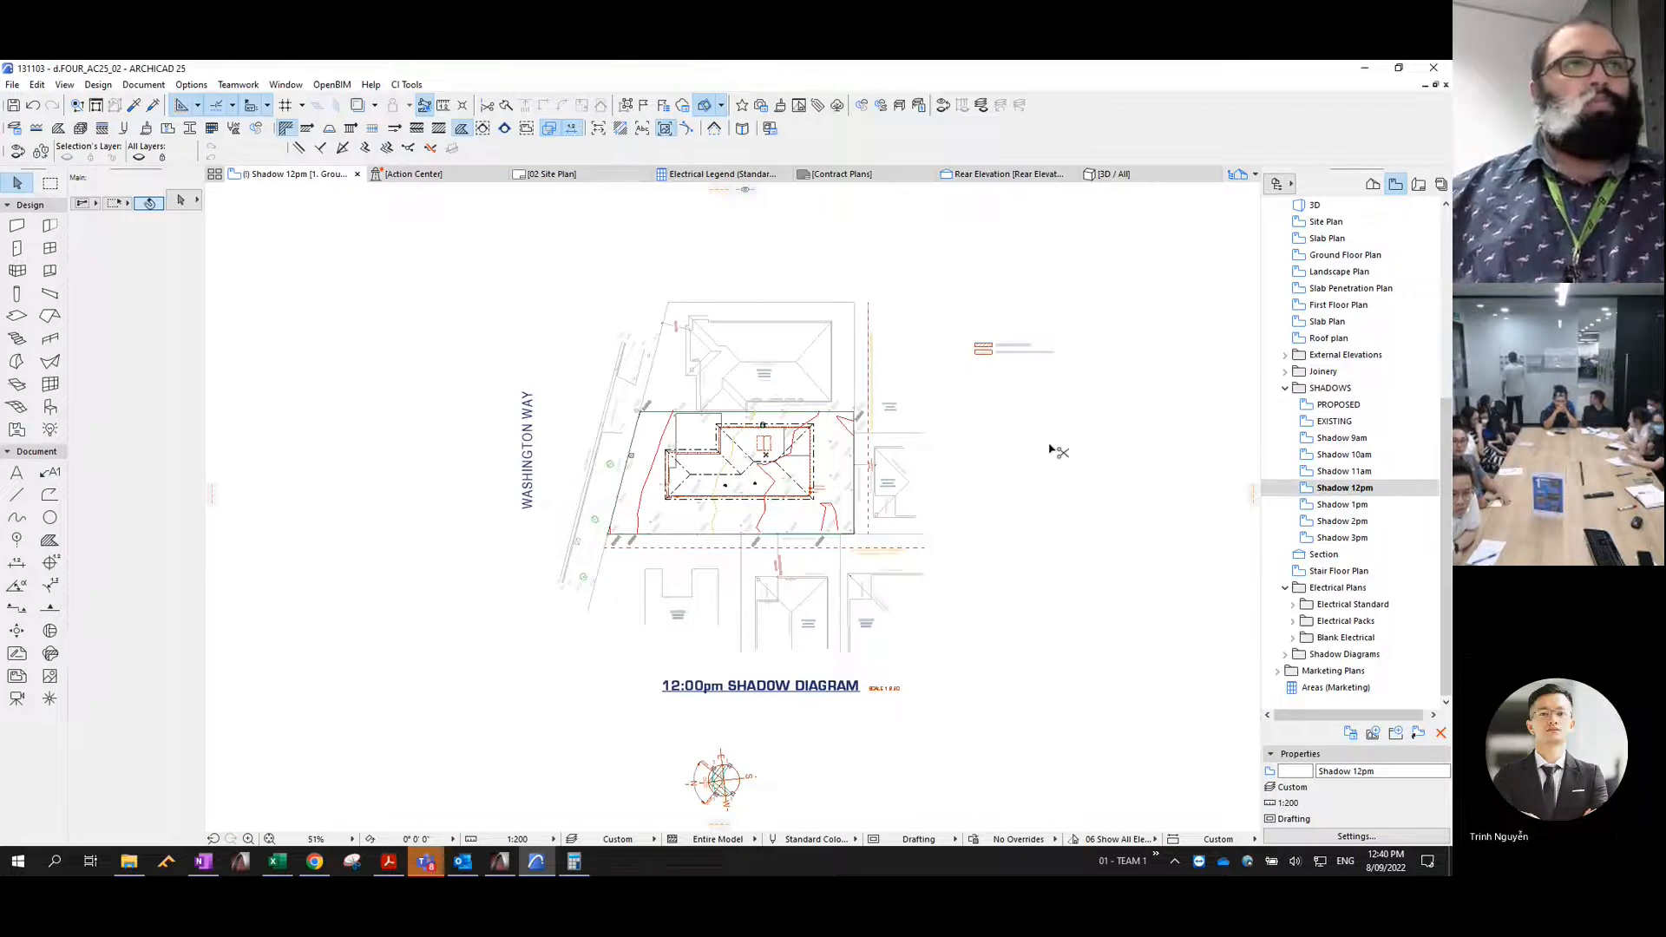
key(ctrl+v)
- Undo and redo the paste to reselect the 12pm shadow fills, and assign them to the Shadows - 12pm layer with pen 1
key(ctrl+z)
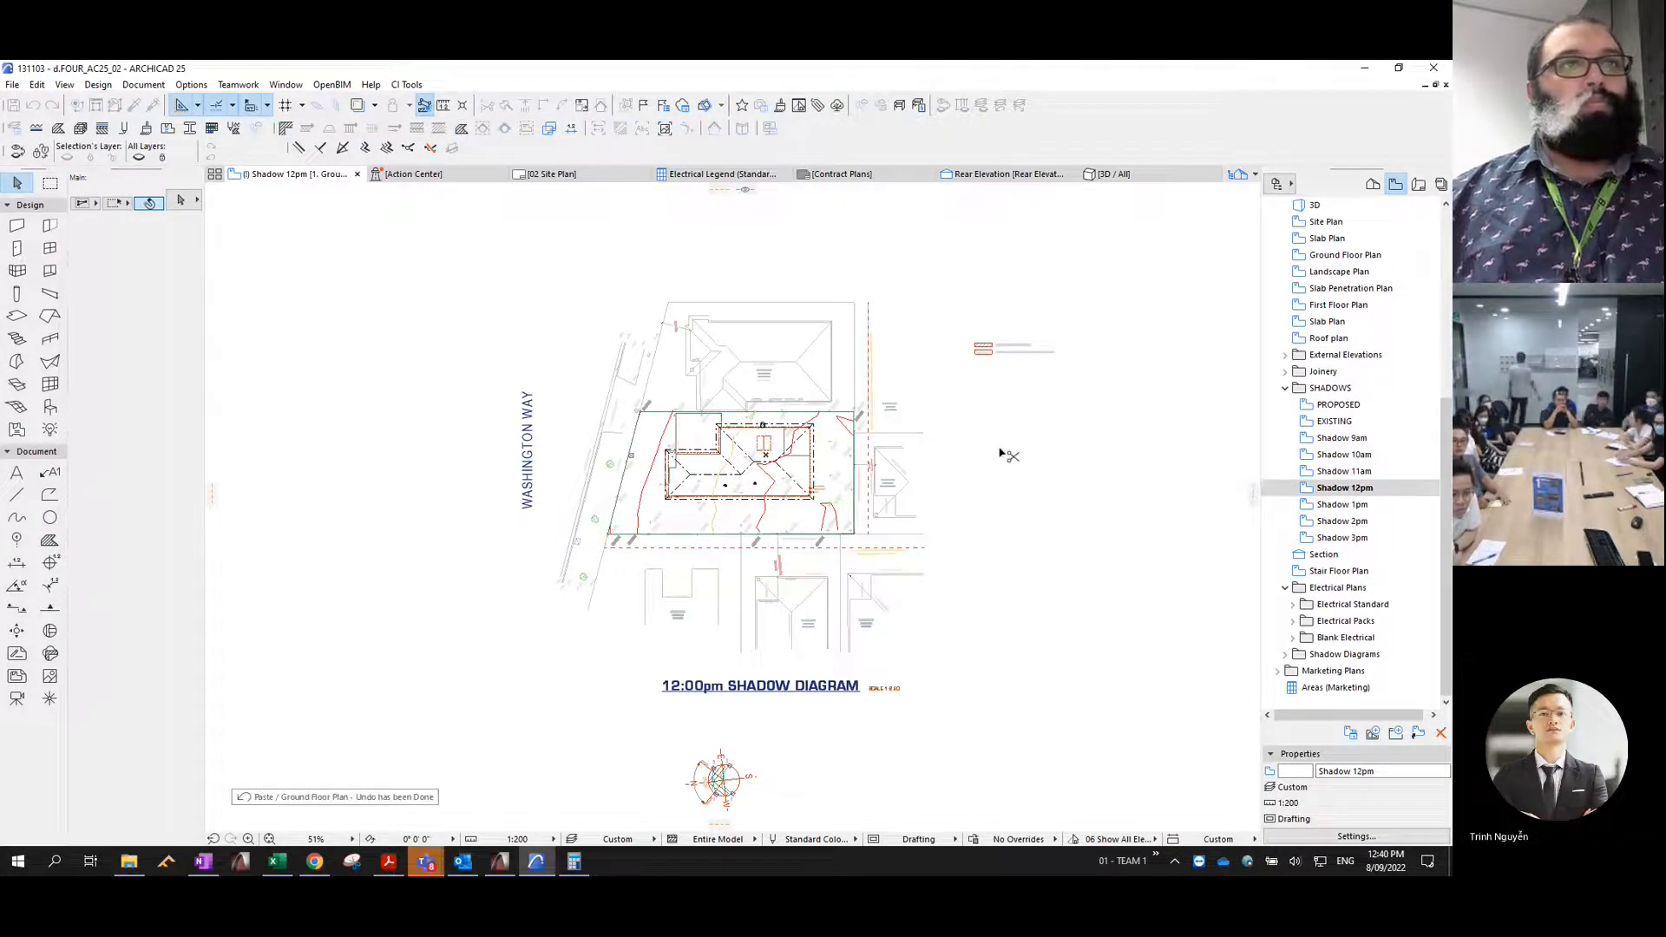
key(ctrl+shift+z)
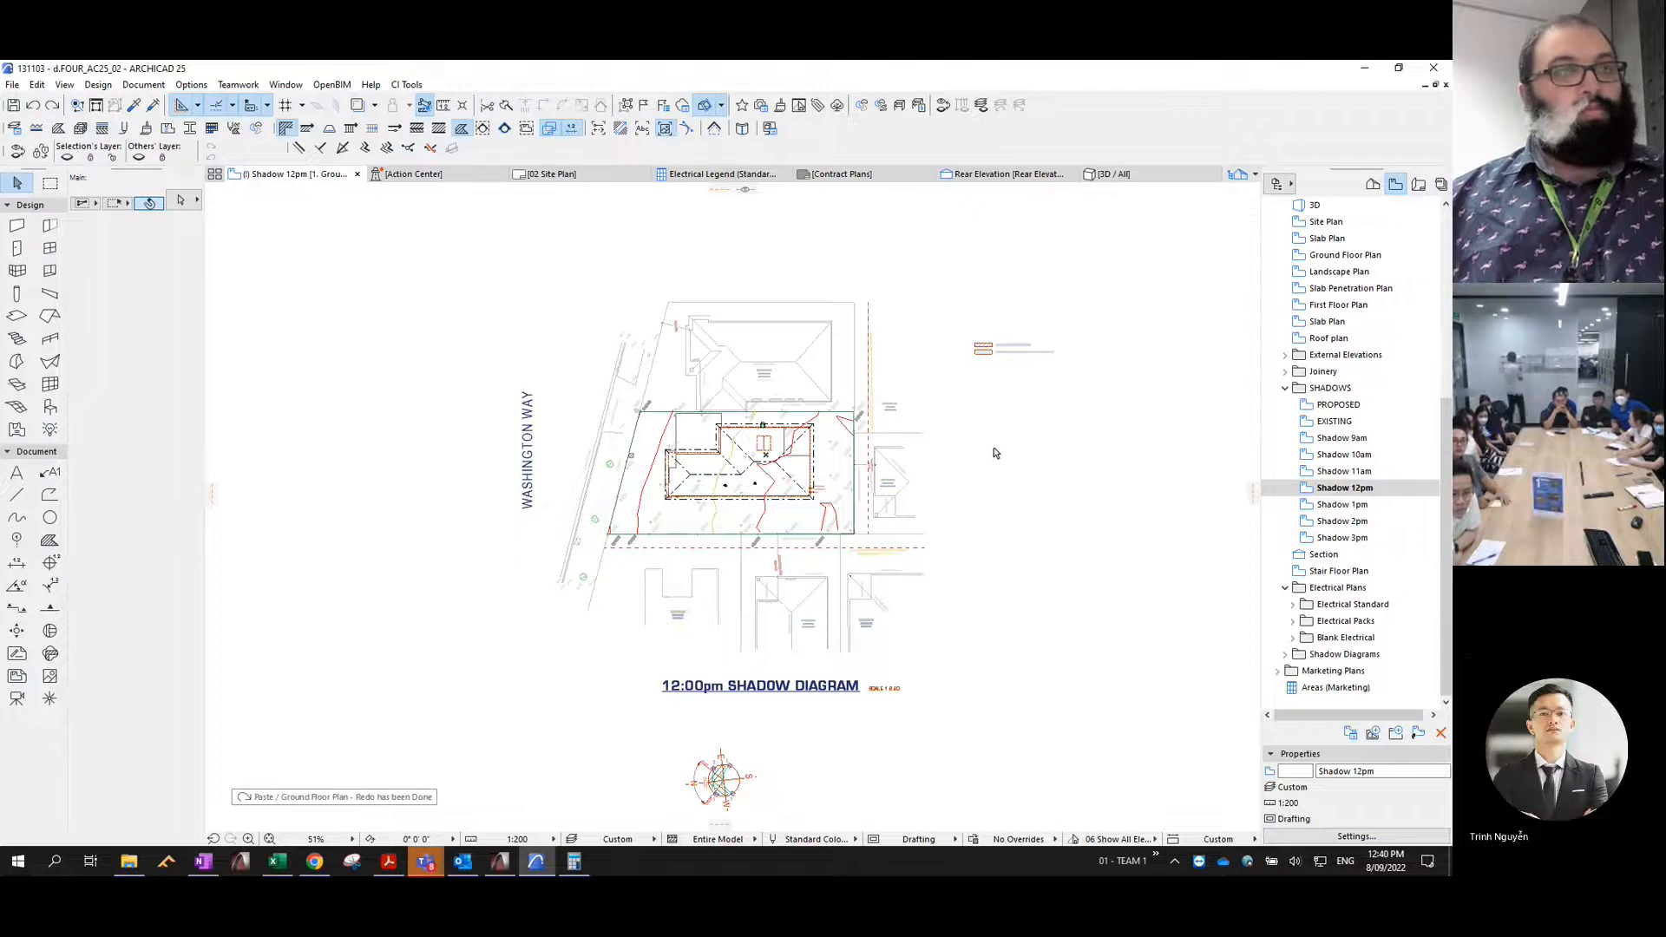
key(ctrl+shift+t)
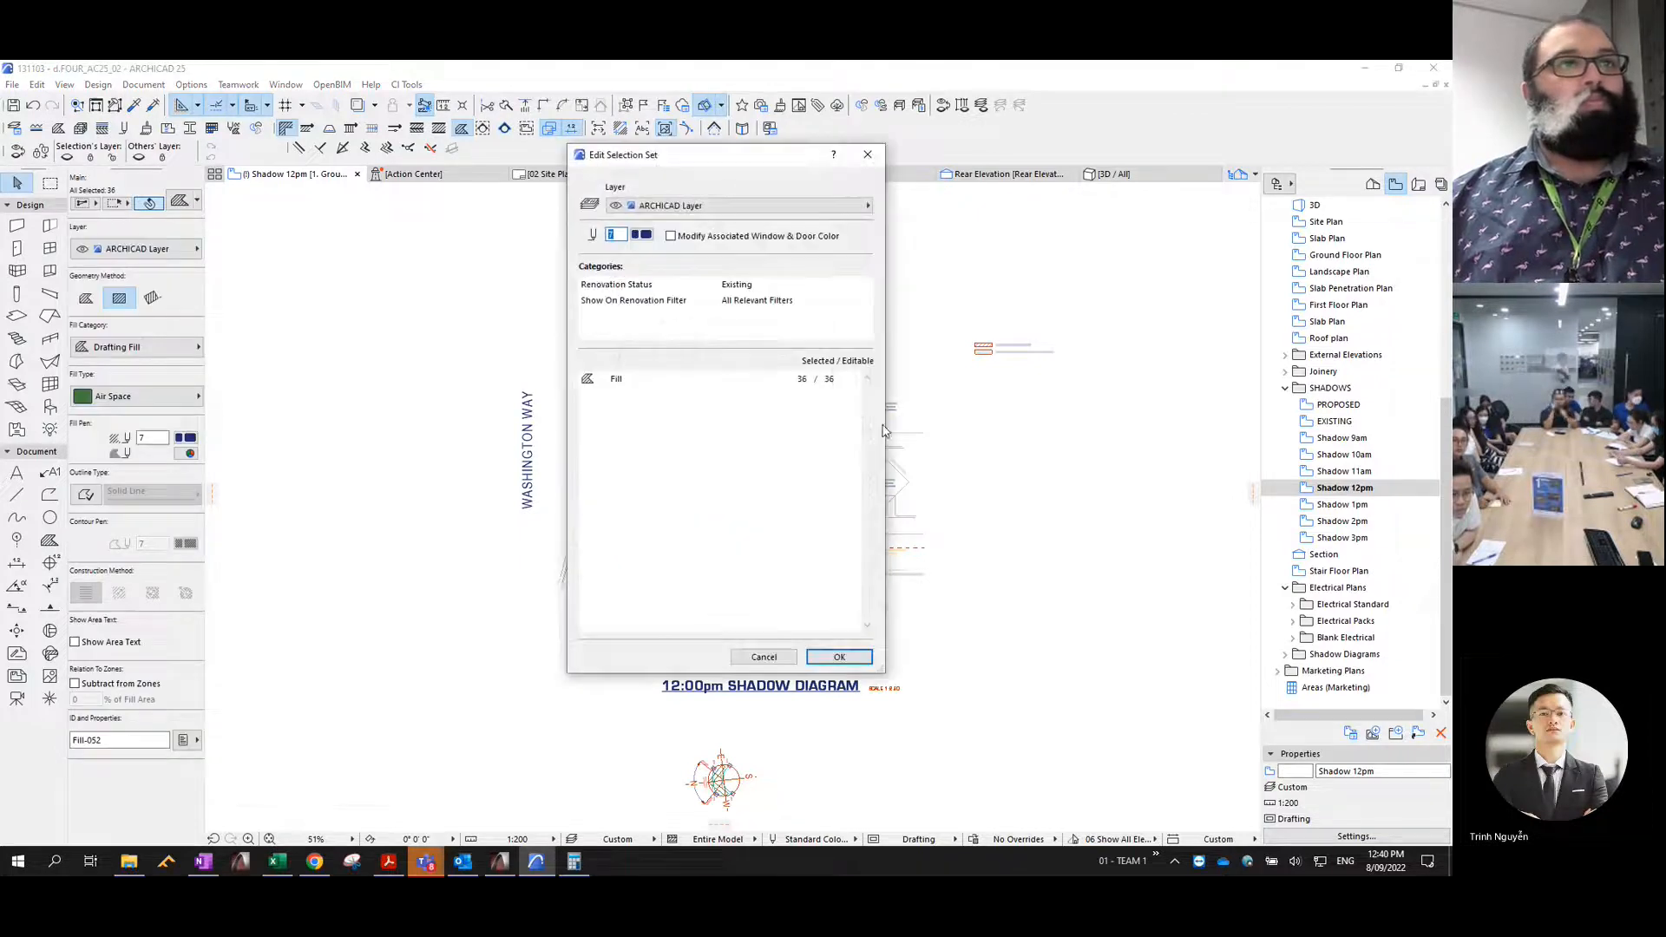
click(659, 207)
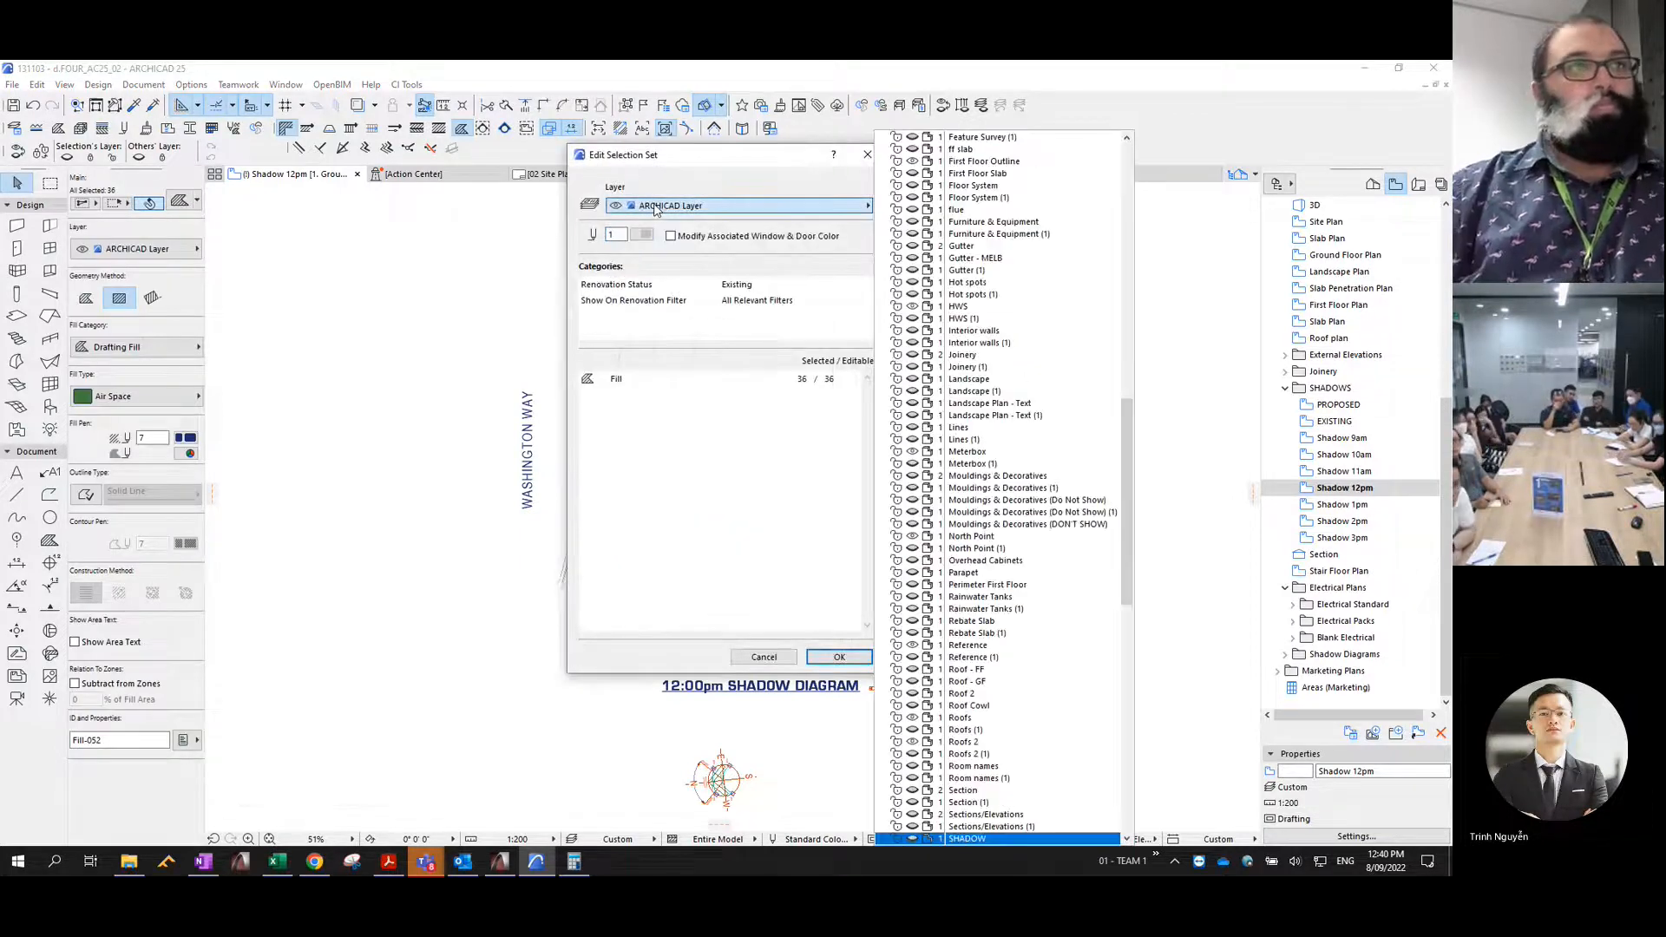
key(Down)
key(Down)
key(Down)
key(Down)
key(Down)
key(Down)
key(Down)
key(Down)
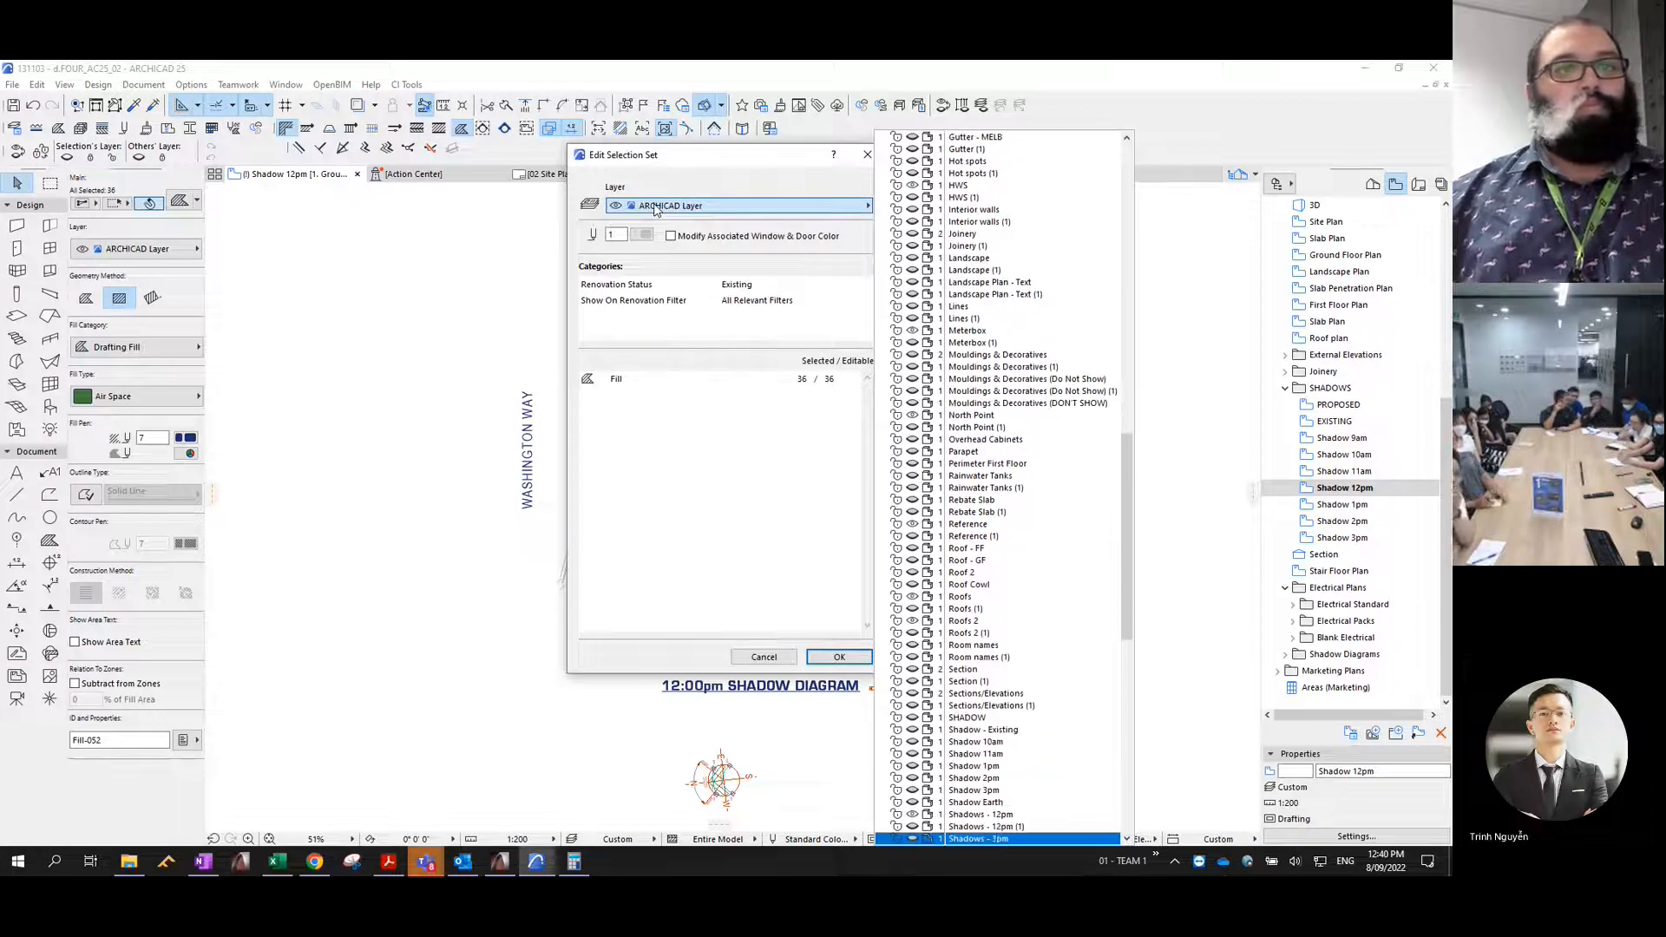
key(Up)
key(Up)
key(Up)
key(Up)
key(Up)
key(Up)
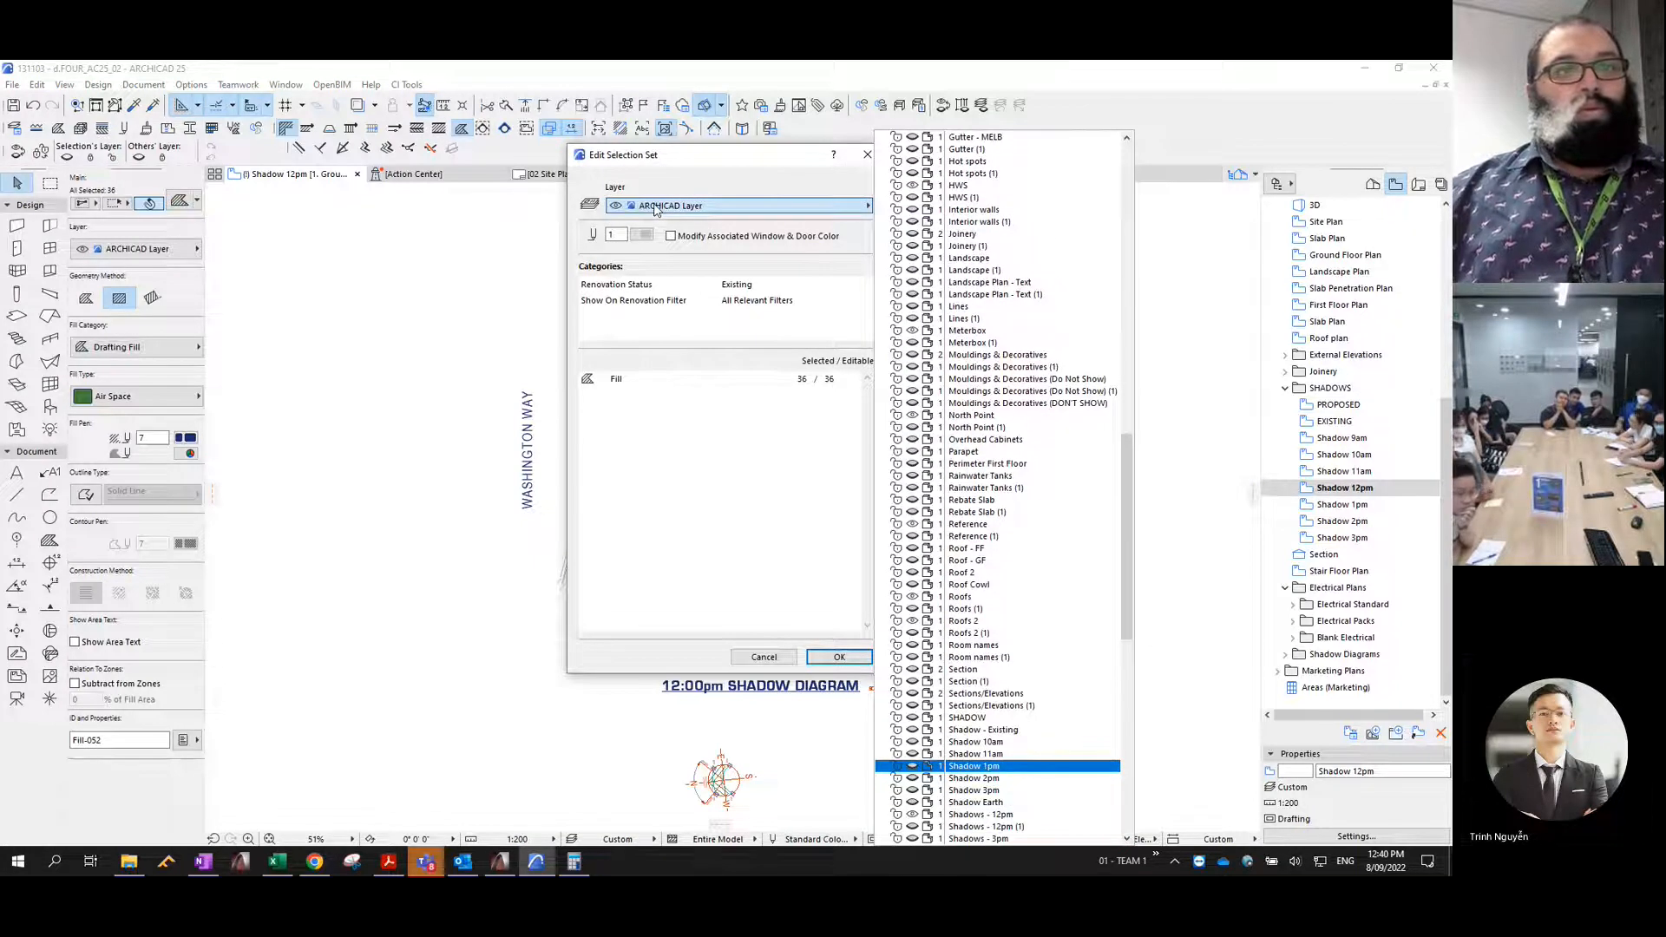
key(Down)
key(Down)
key(Down)
key(Down)
key(Return)
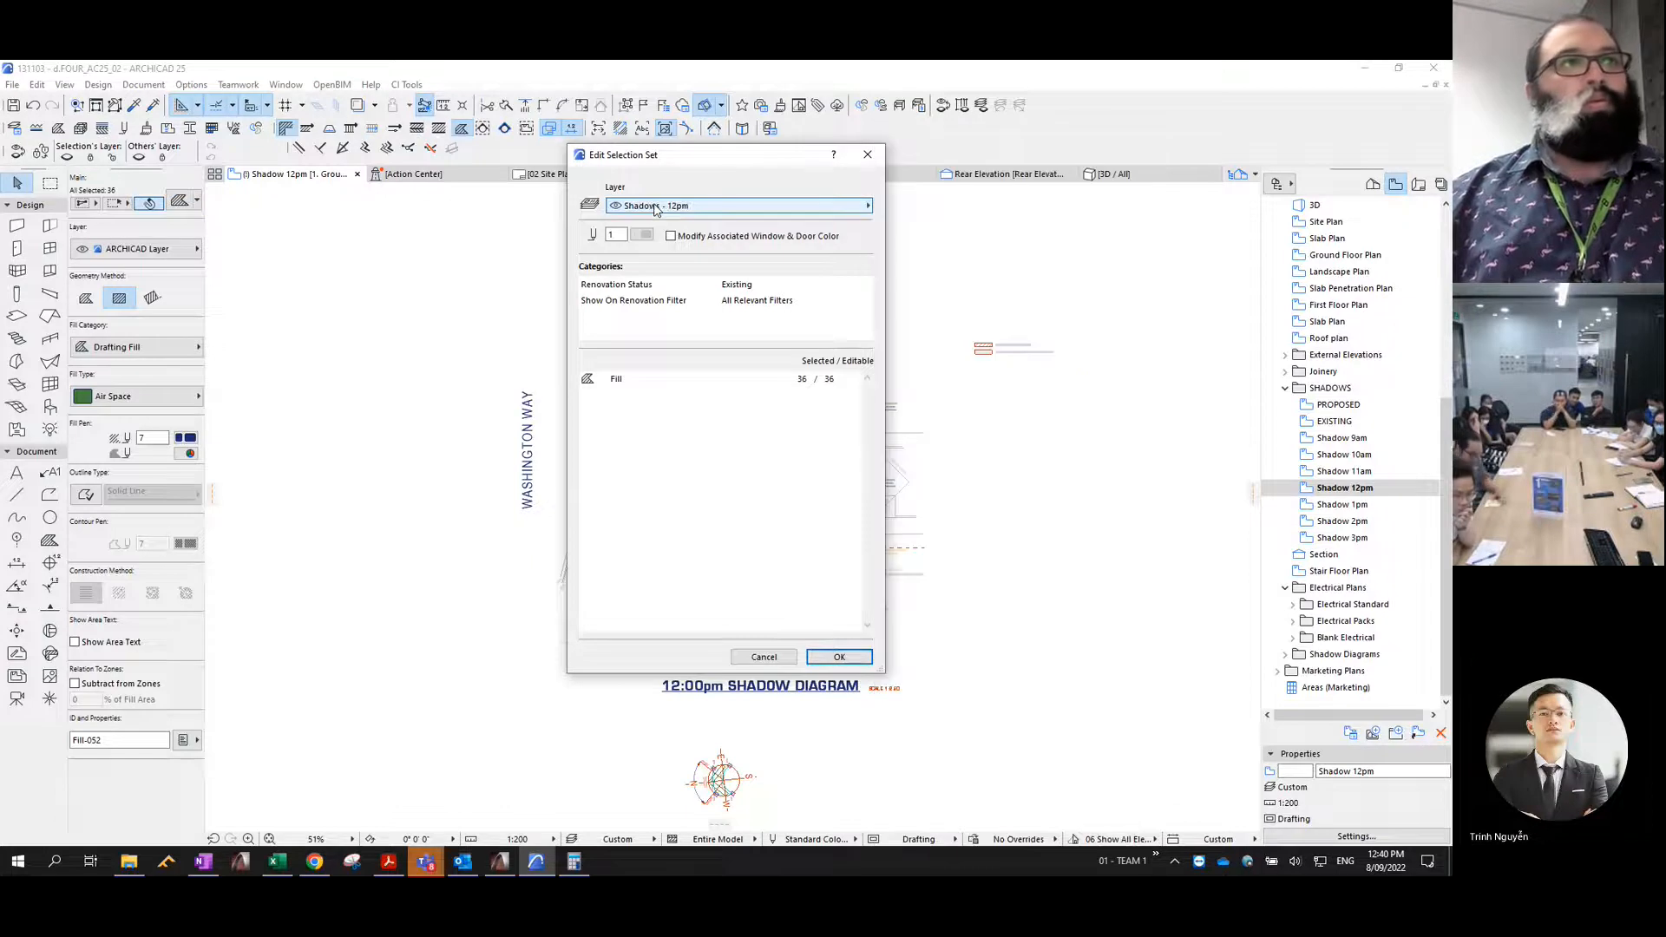
key(Return)
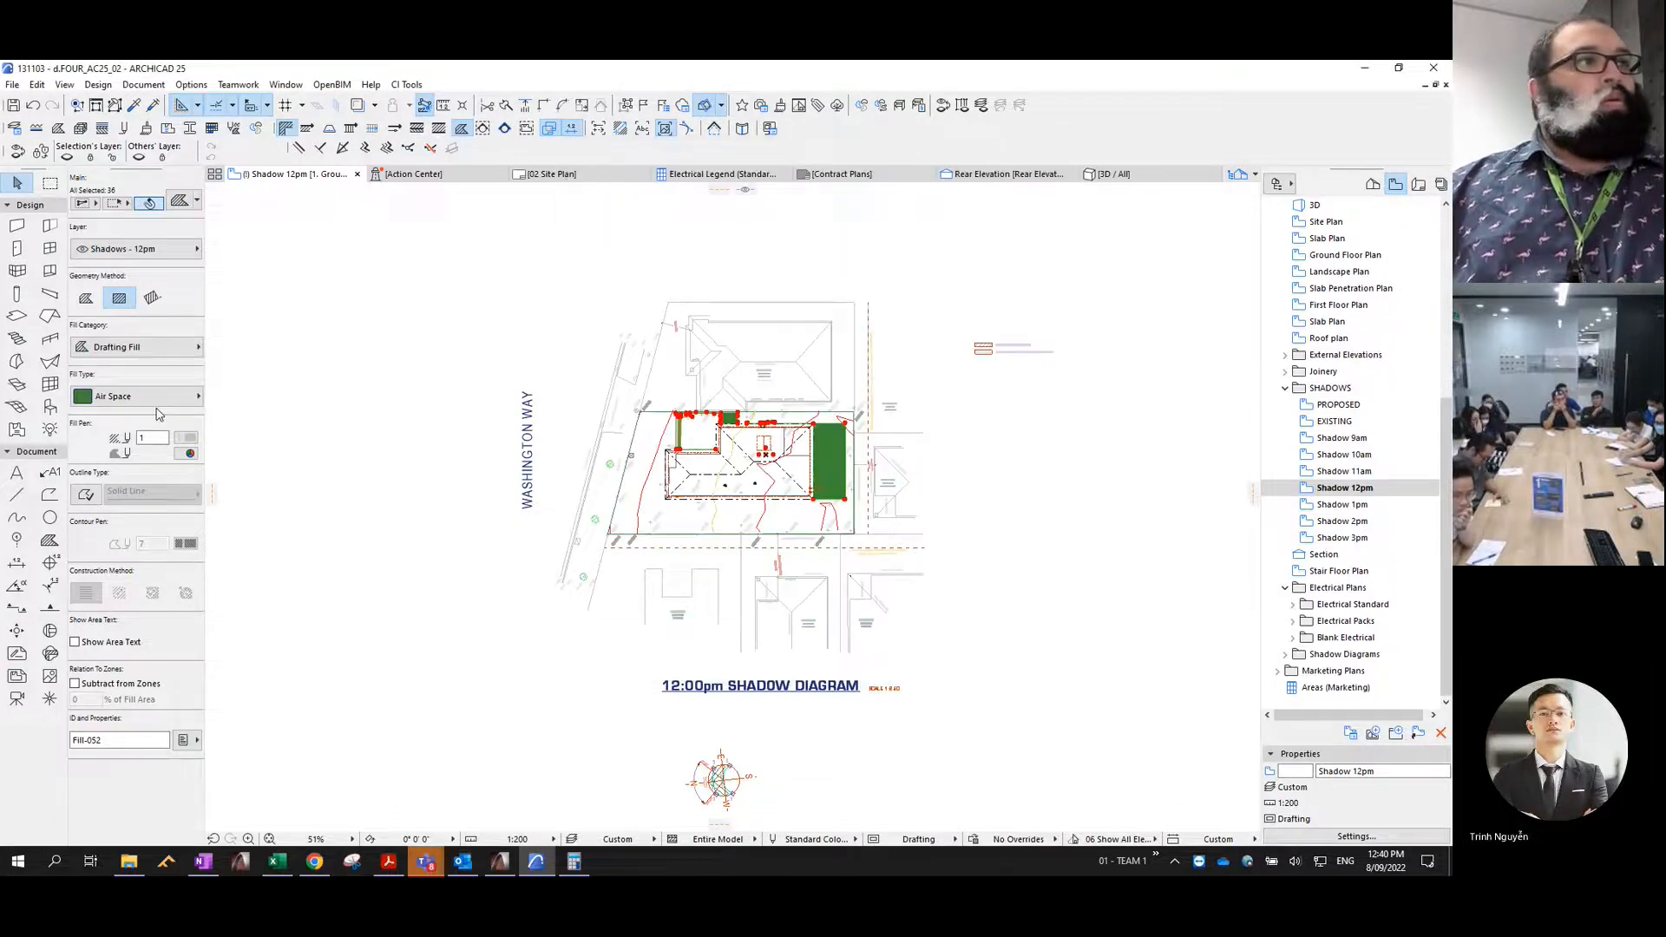
- Change the selected 12pm shadow fills to the % 25 fill type with a transparent background pen
click(162, 400)
click(222, 267)
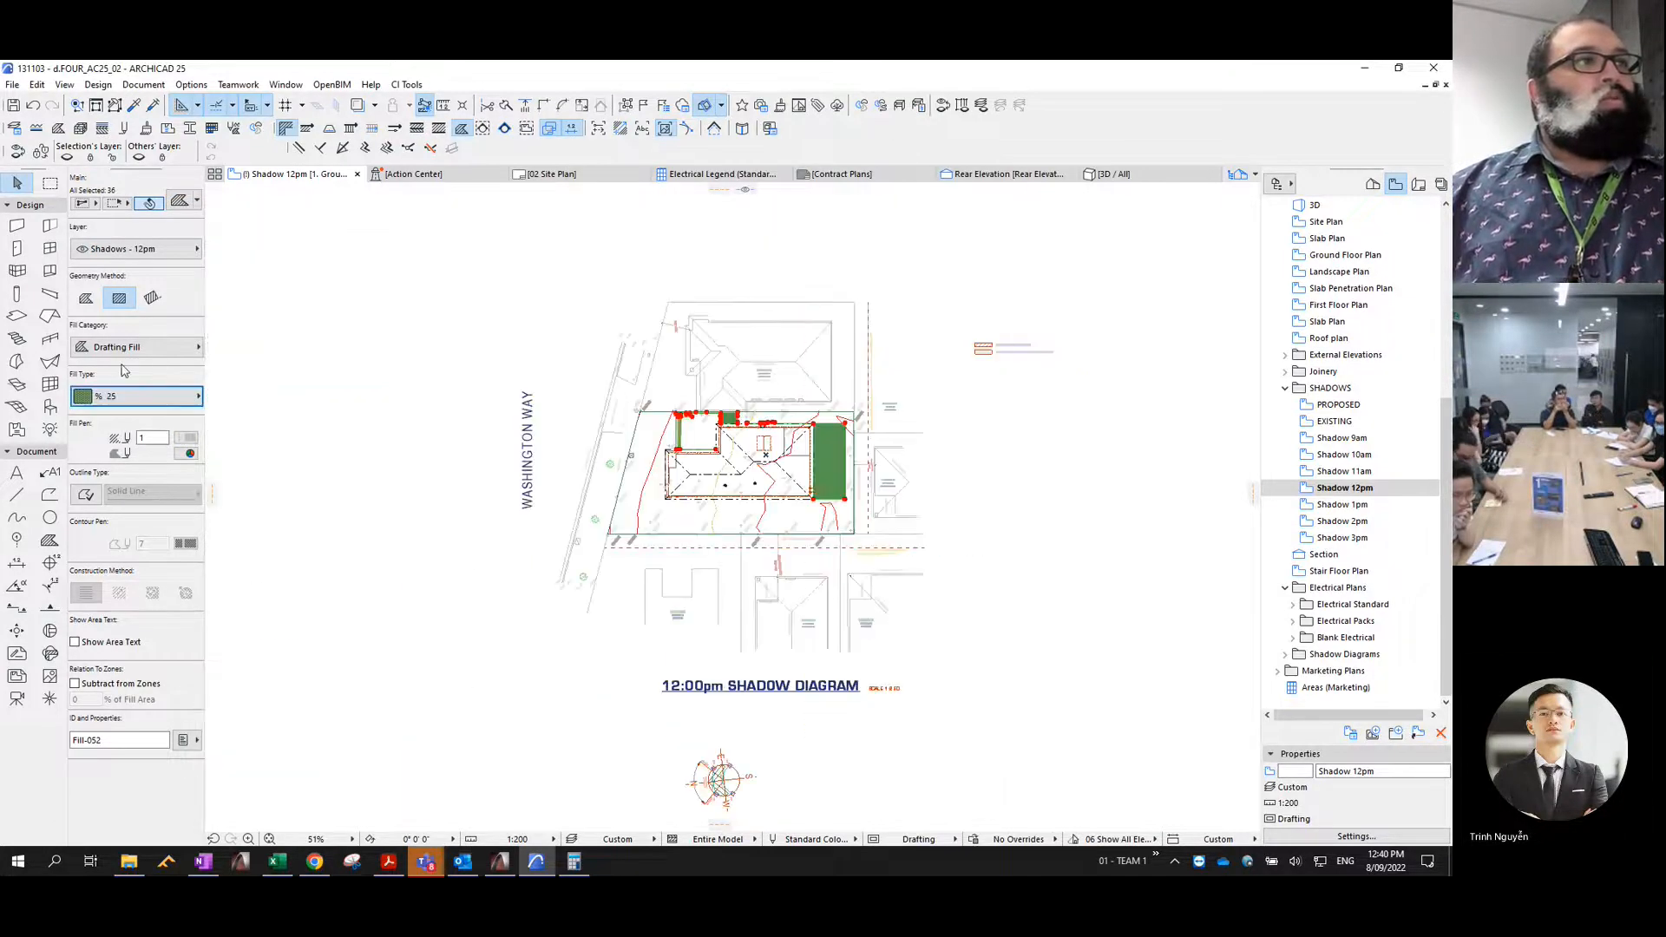
click(190, 453)
click(417, 618)
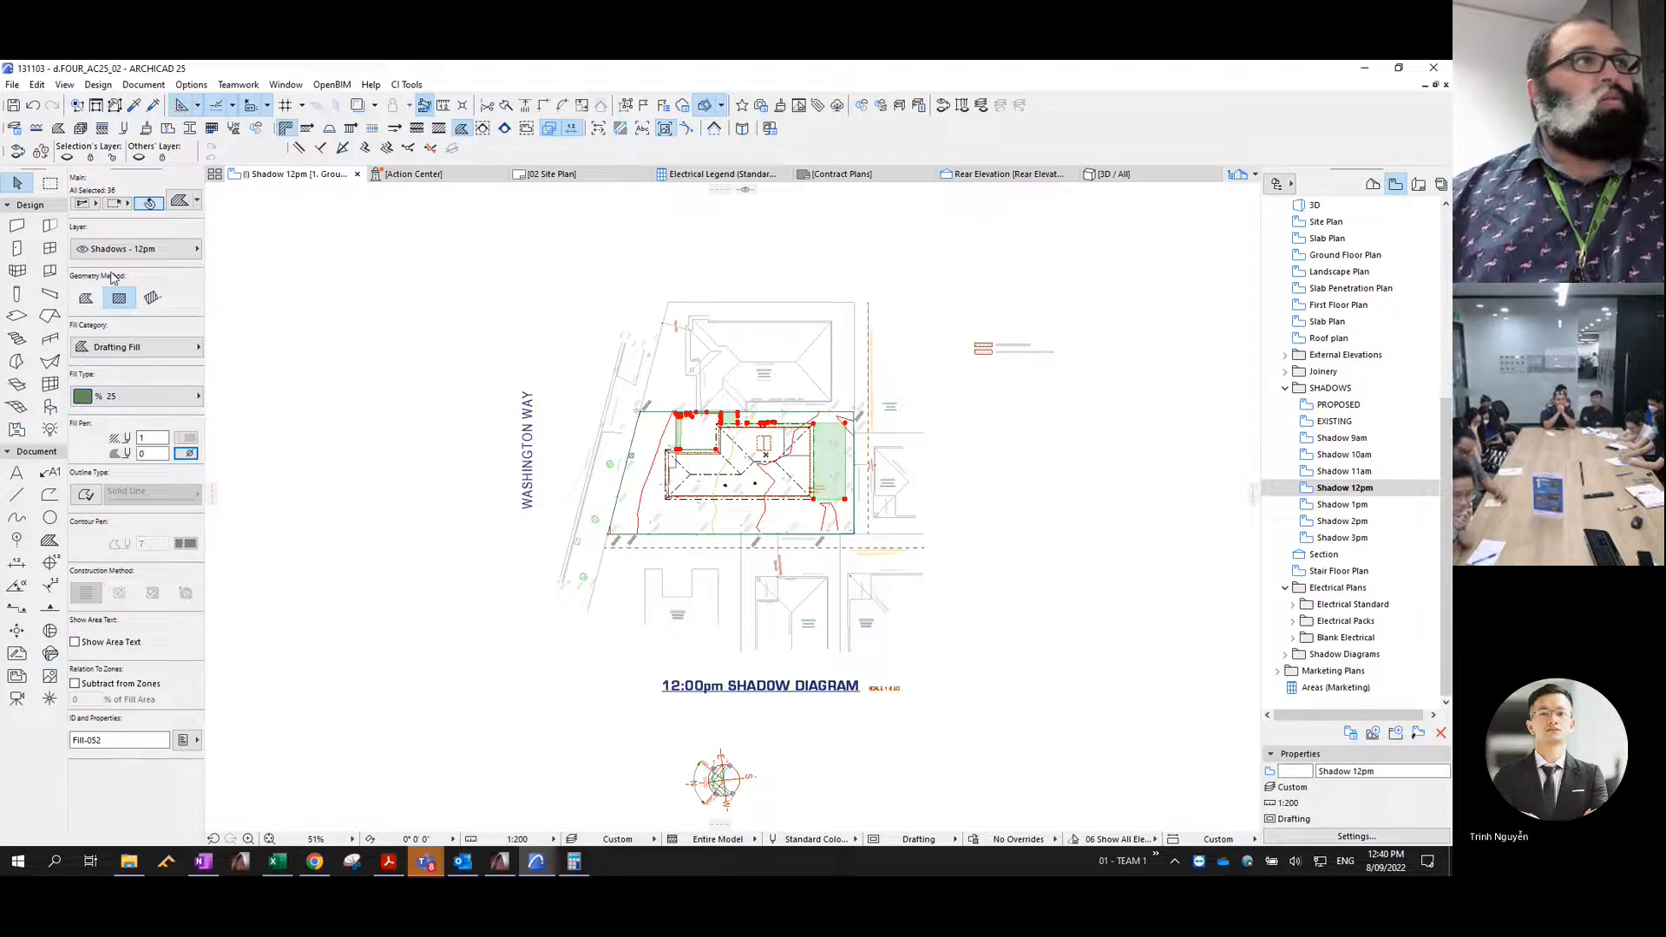
- Consolidate the 12pm shadow fills, trimming overlaps and merging those with identical outlines, and give them a Solid Line outline with contour pen 4
click(36, 84)
mouse_move(111, 469)
click(321, 662)
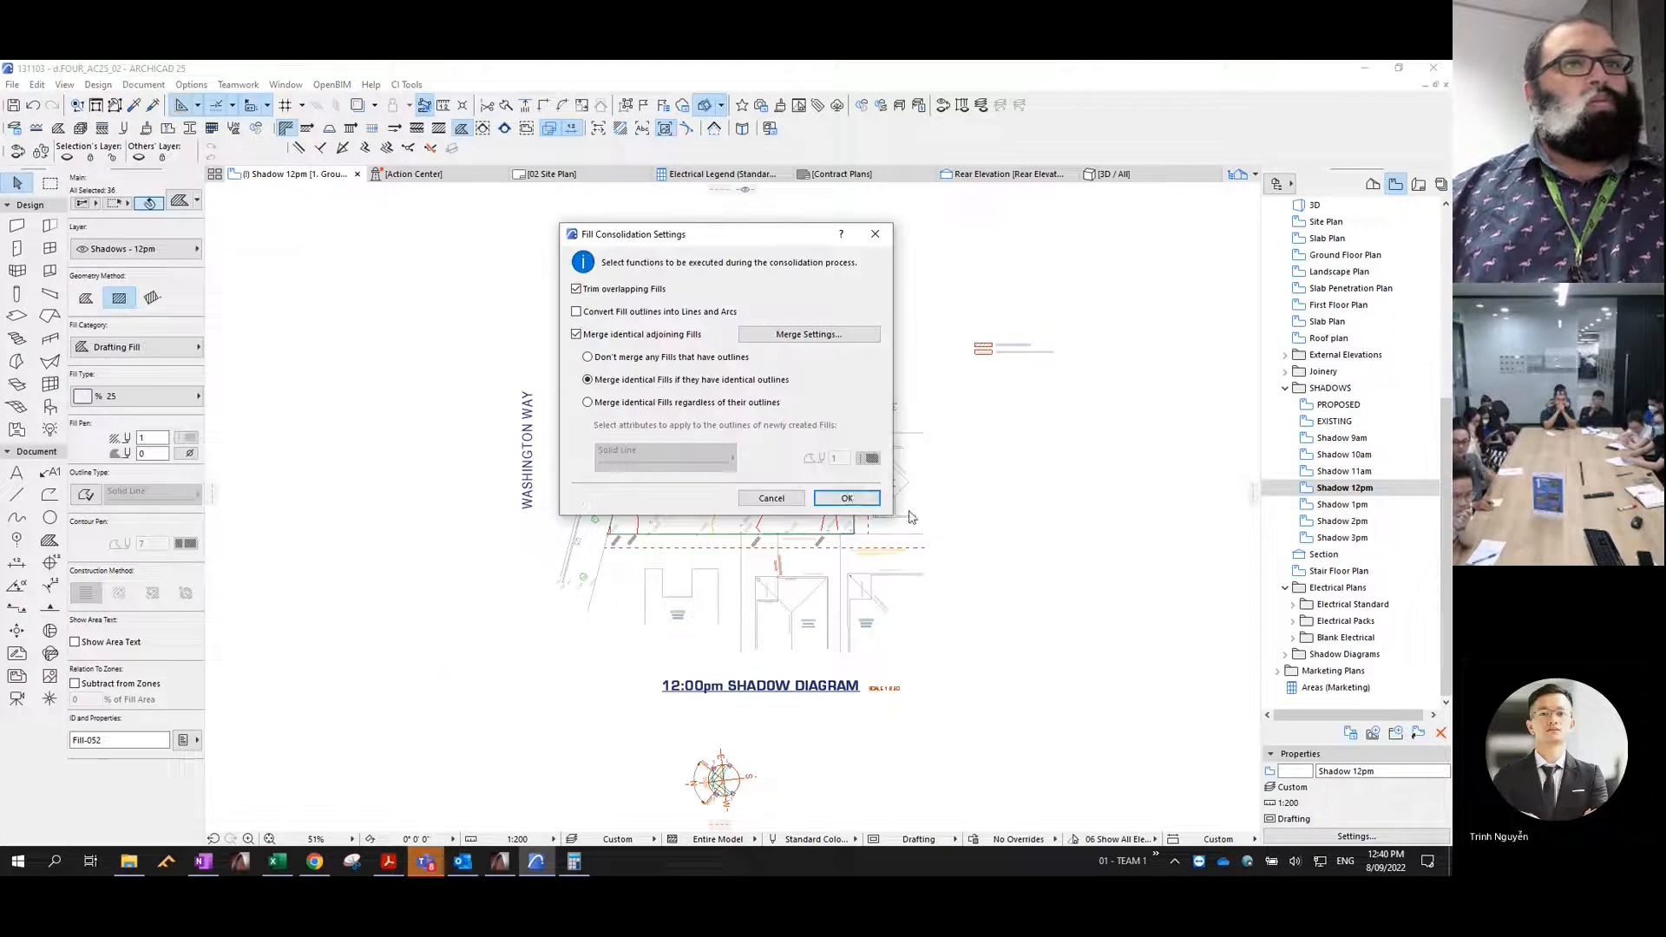
click(847, 499)
click(192, 456)
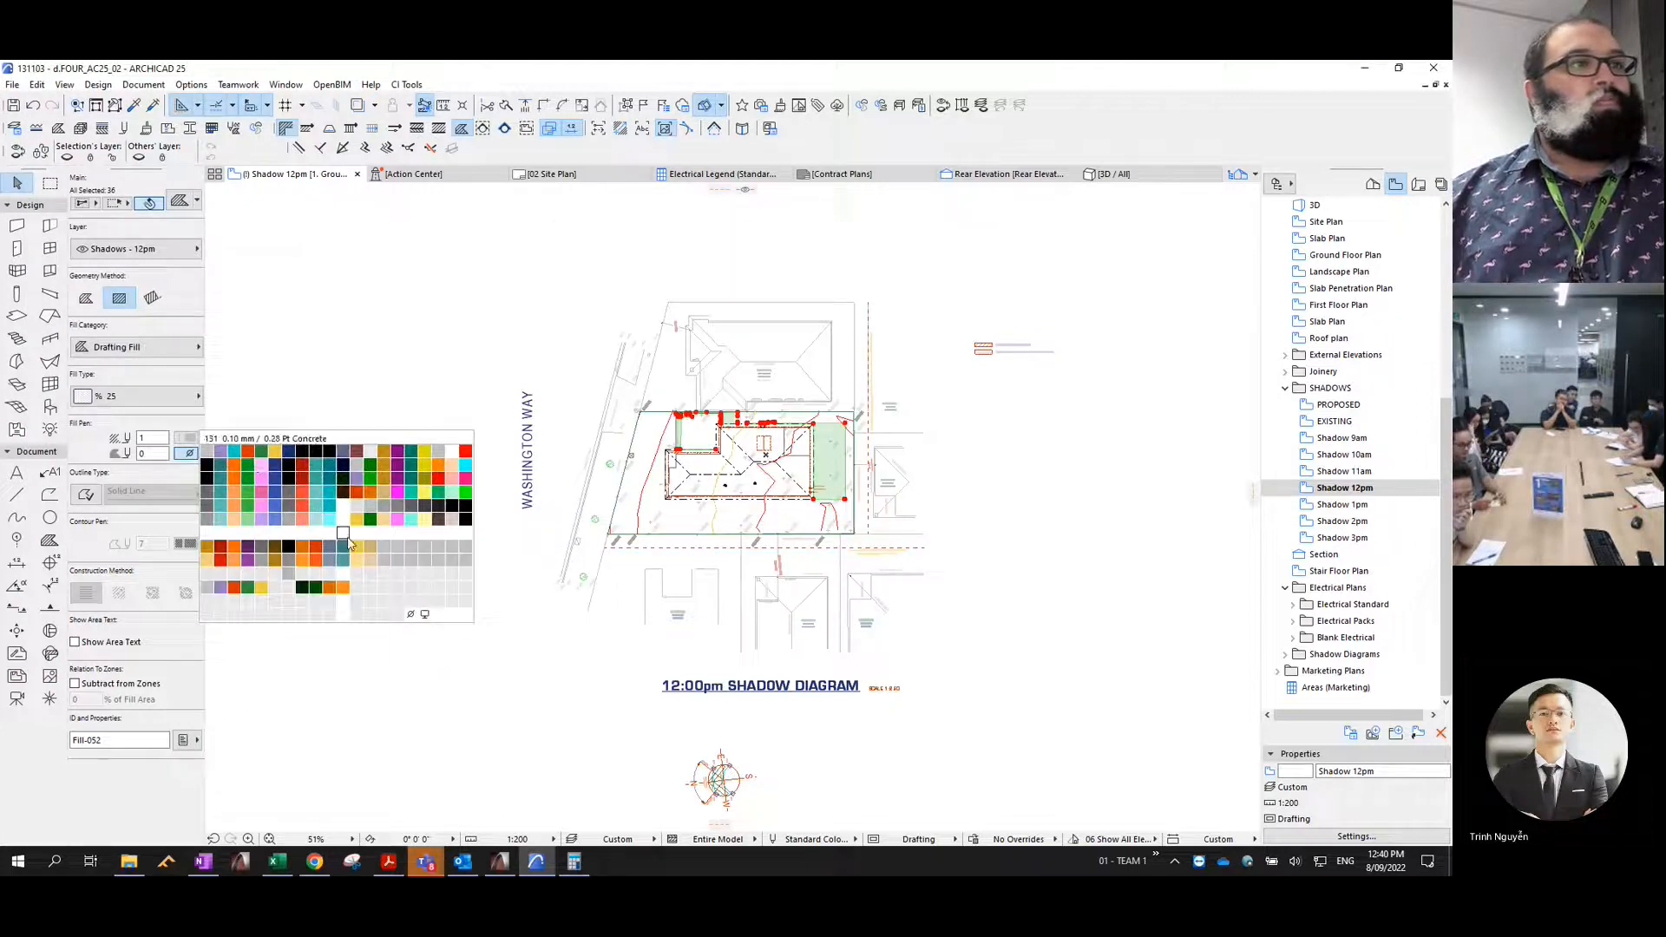
click(86, 494)
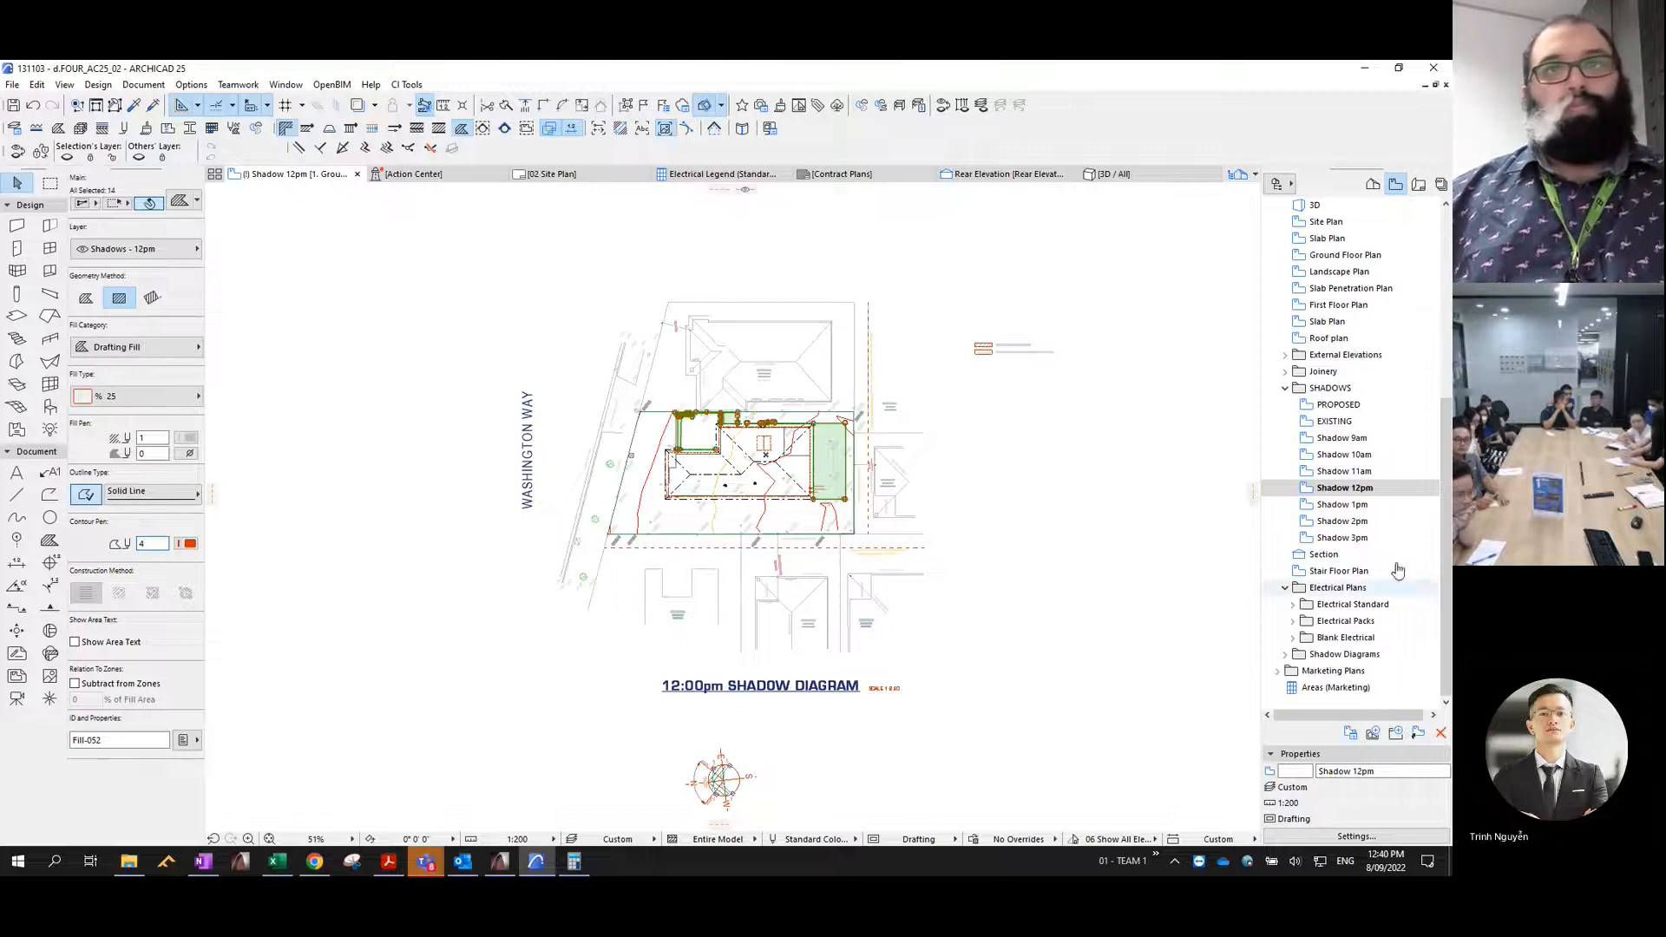
key(Escape)
click(1339, 406)
double_click(1339, 405)
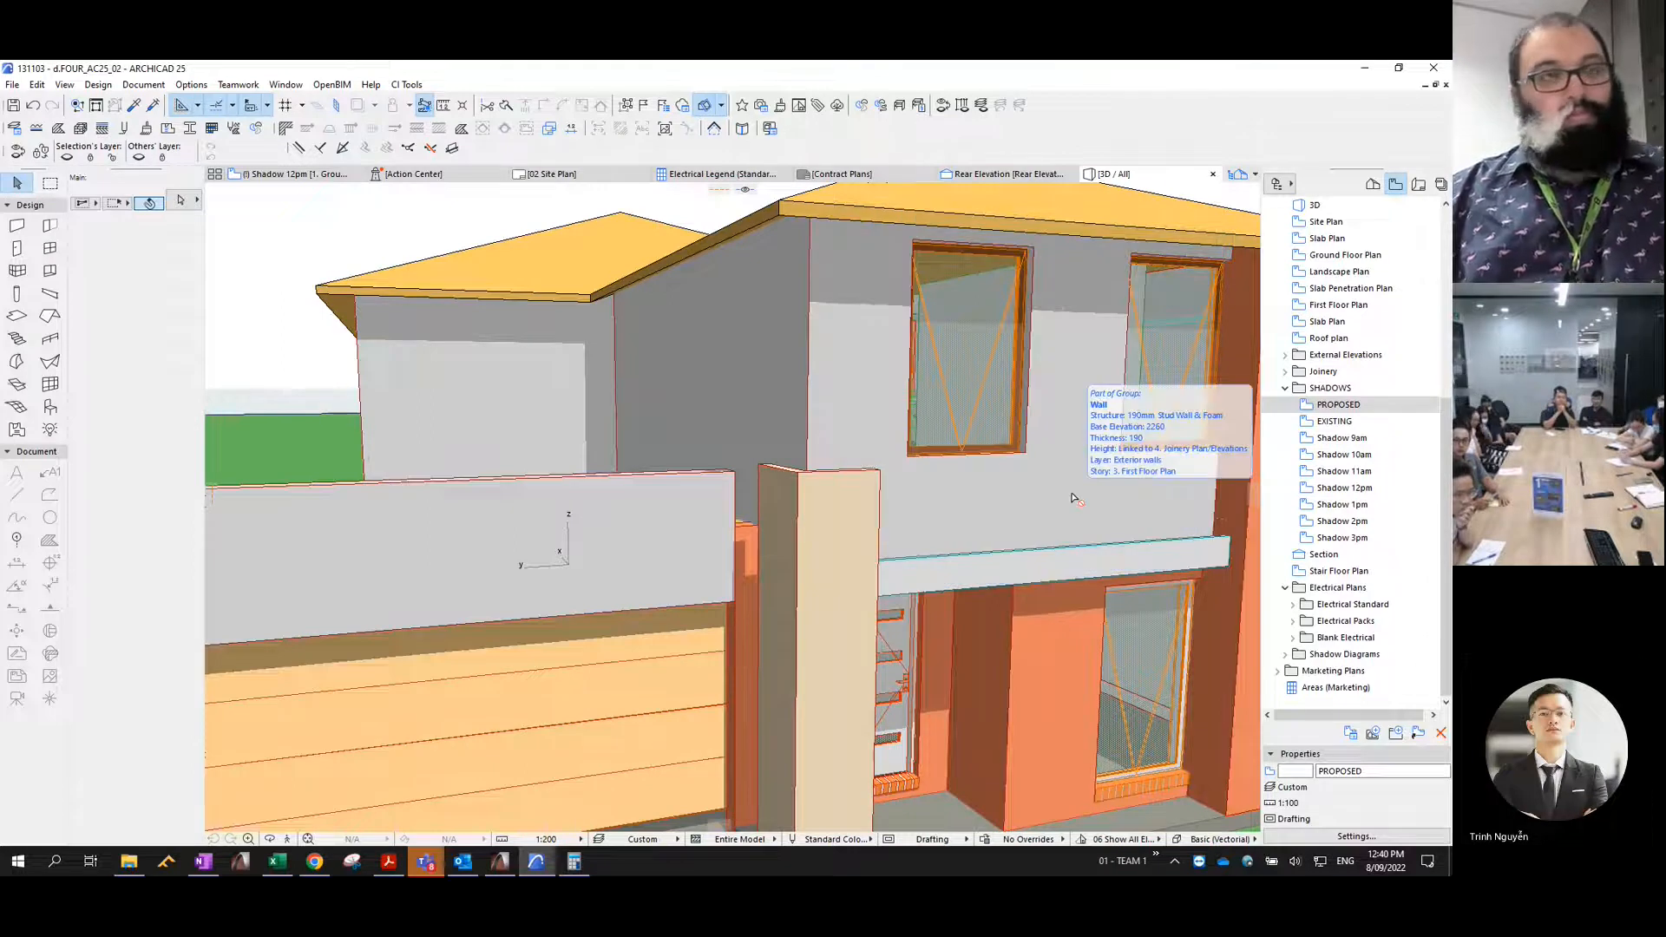
key(ctrl+shift+F3)
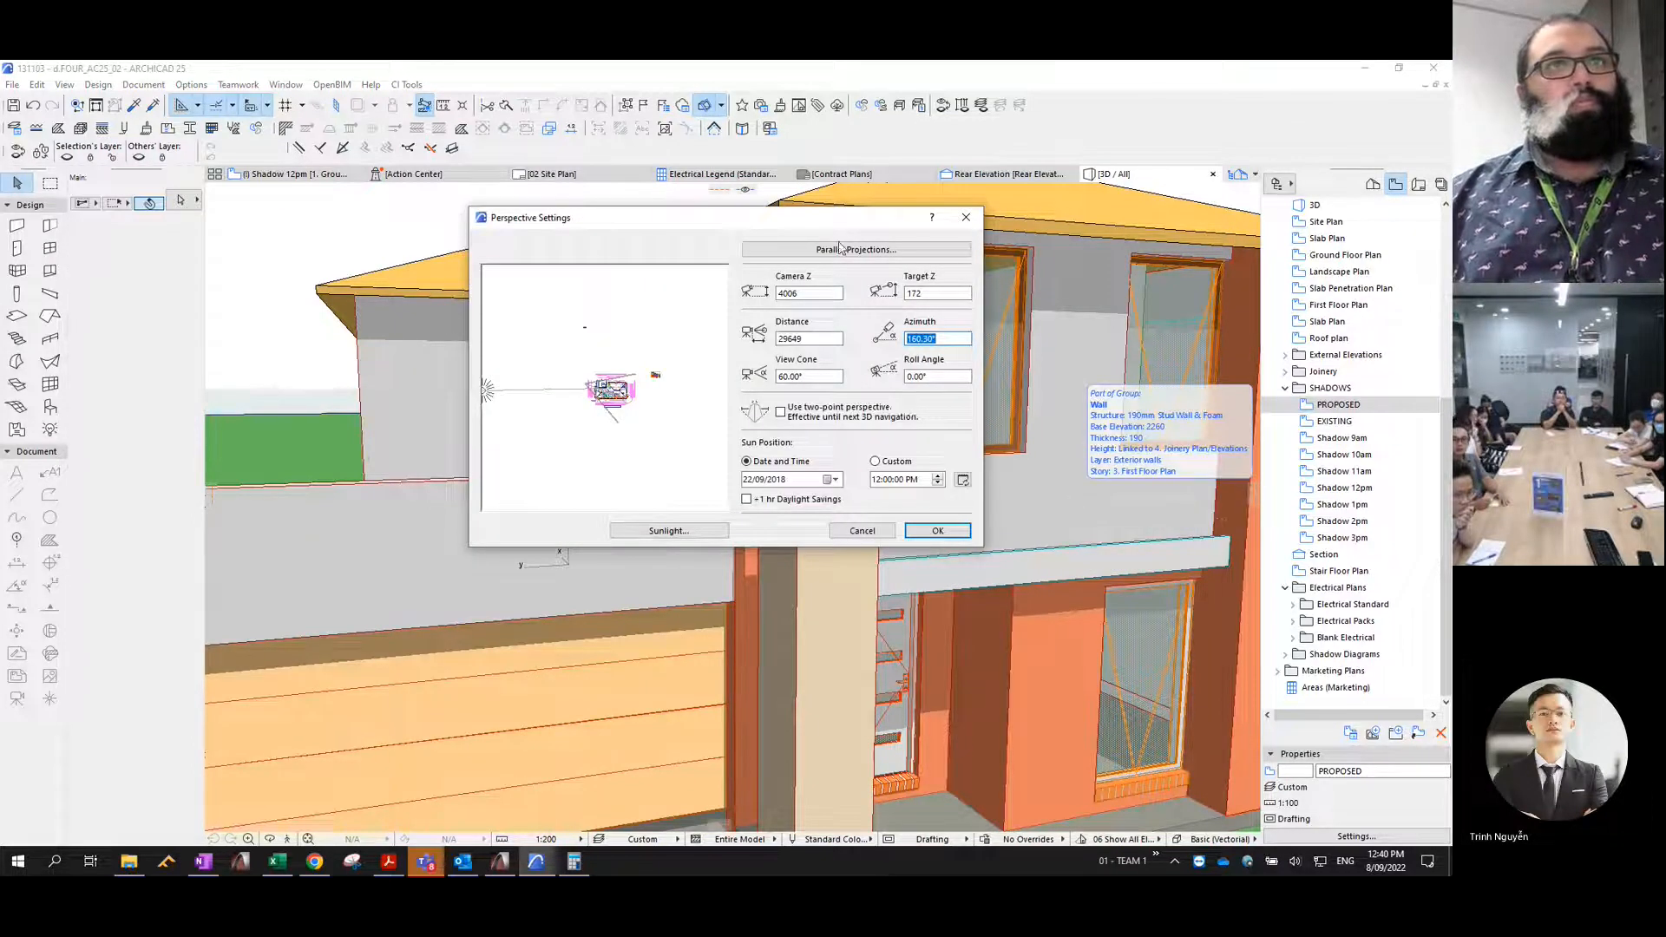
key(Escape)
- Show the PROPOSED model in 3D as a top-view parallel projection and set the sun position time to 1:00 PM
double_click(1334, 406)
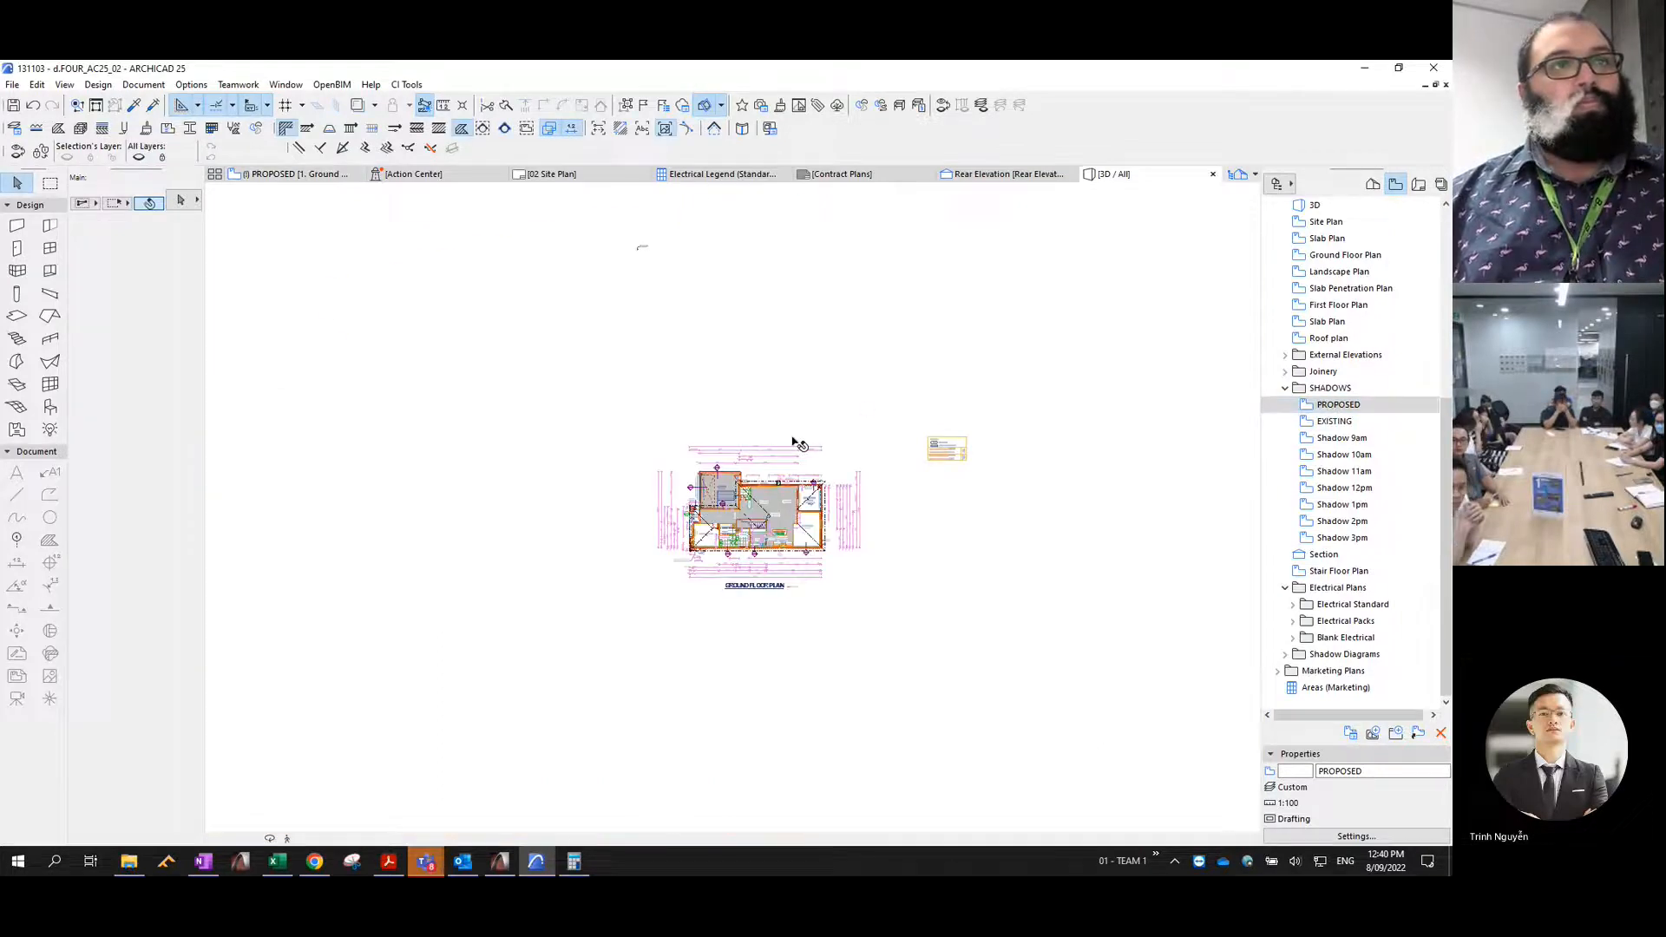
key(F3)
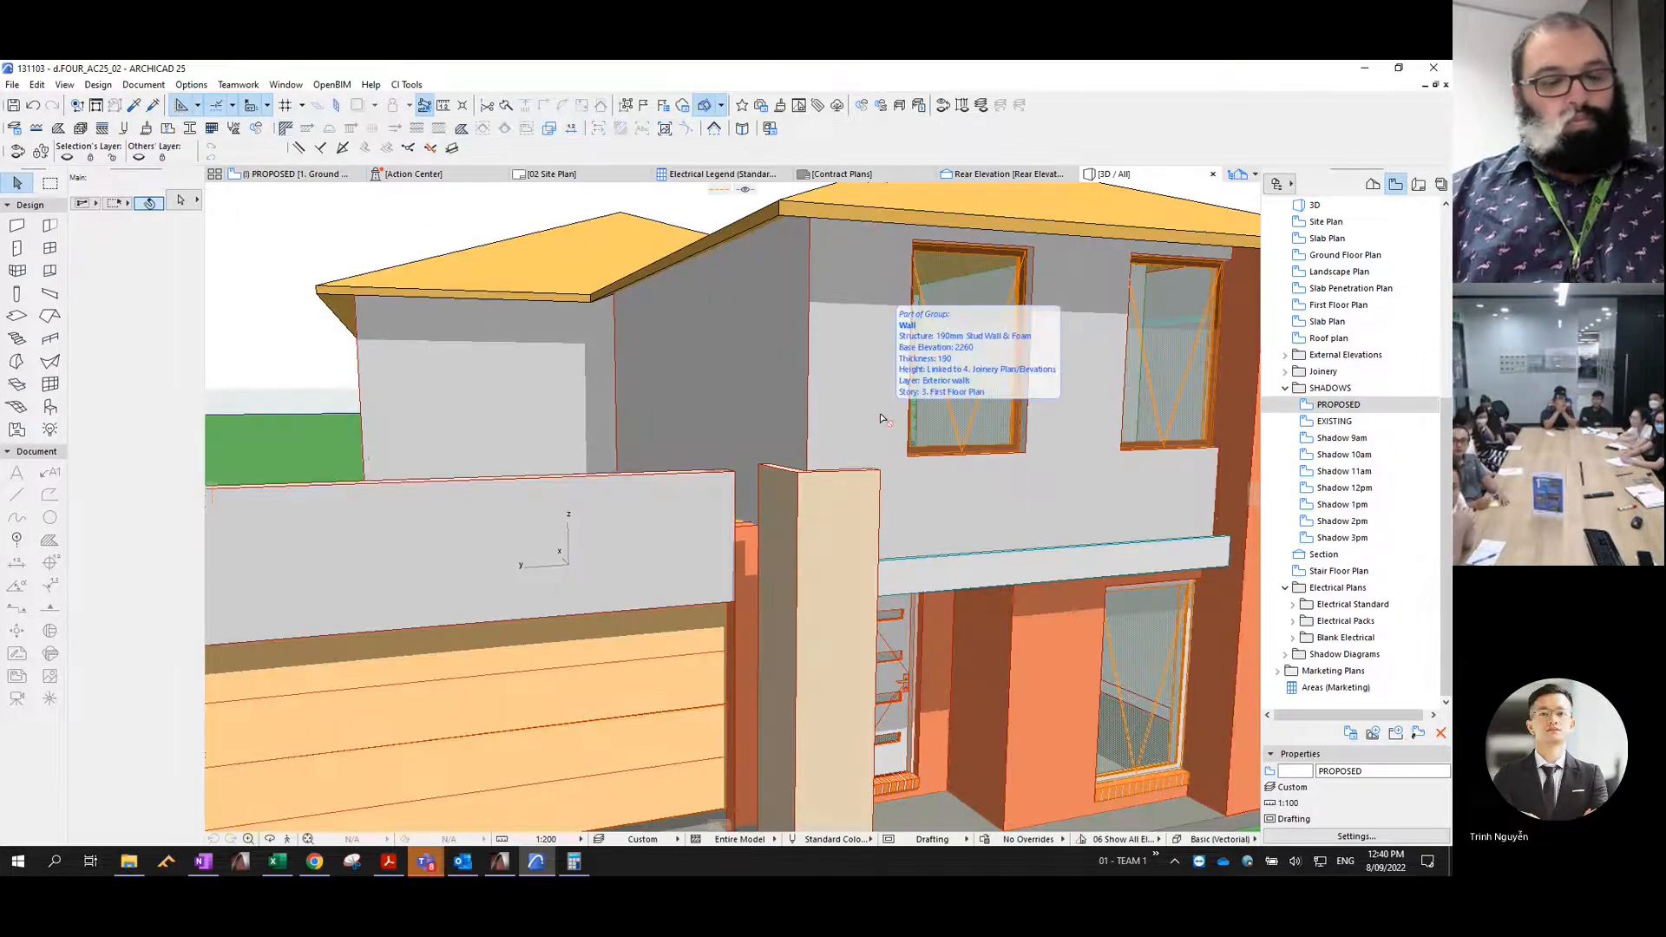
key(ctrl+shift+F3)
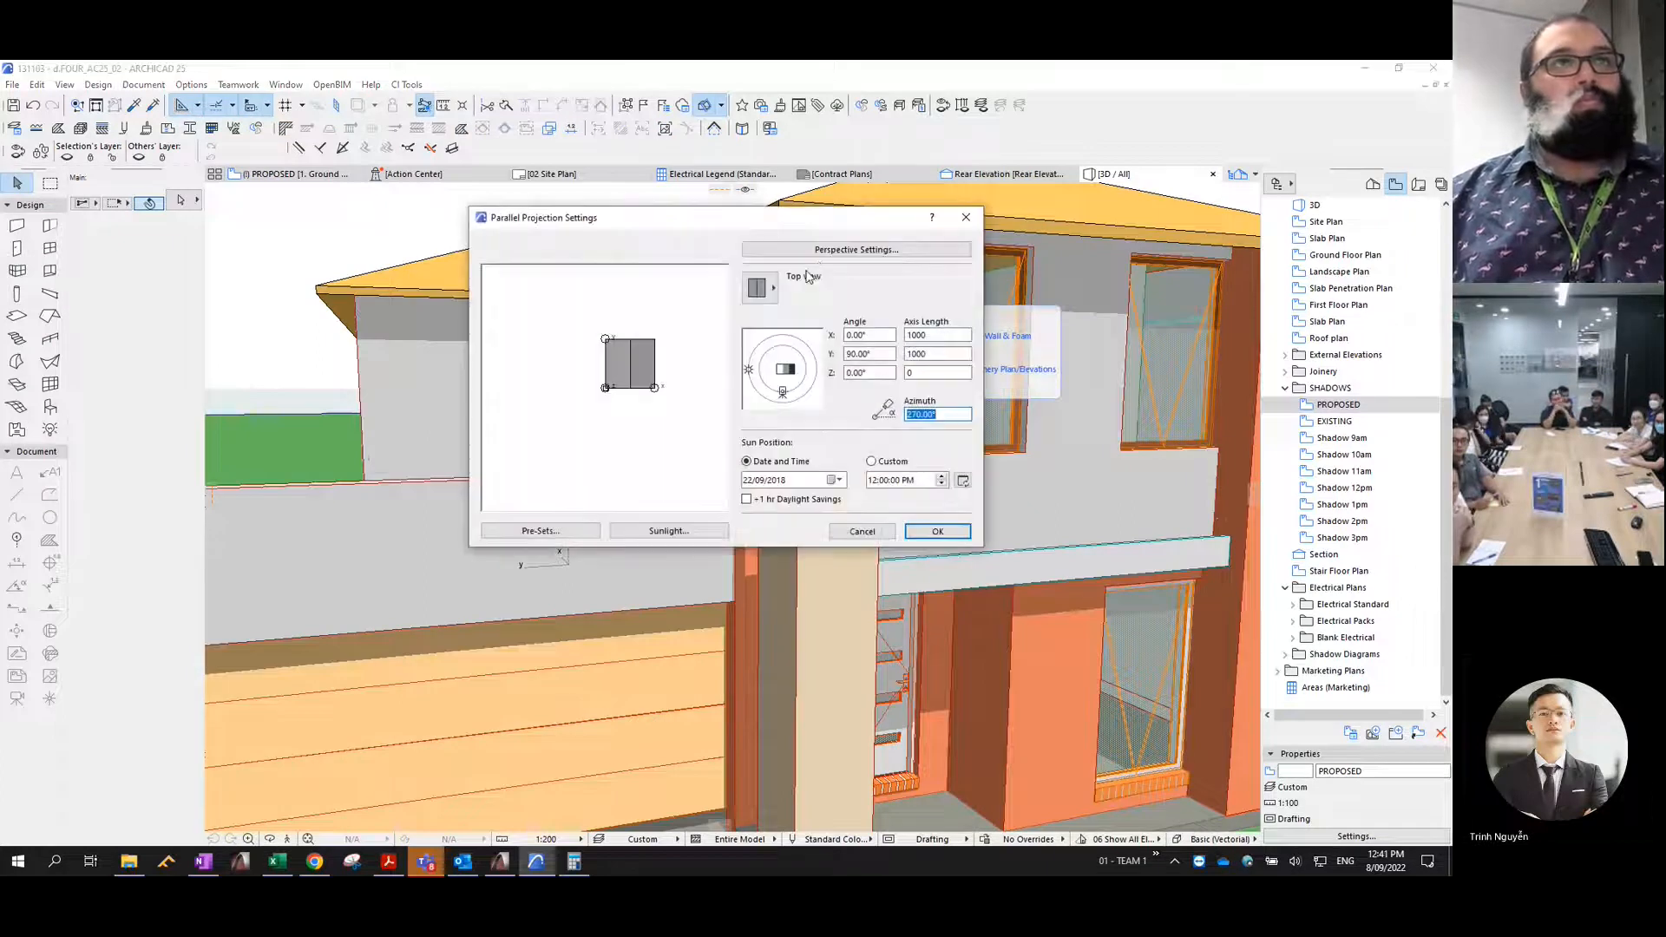
click(954, 534)
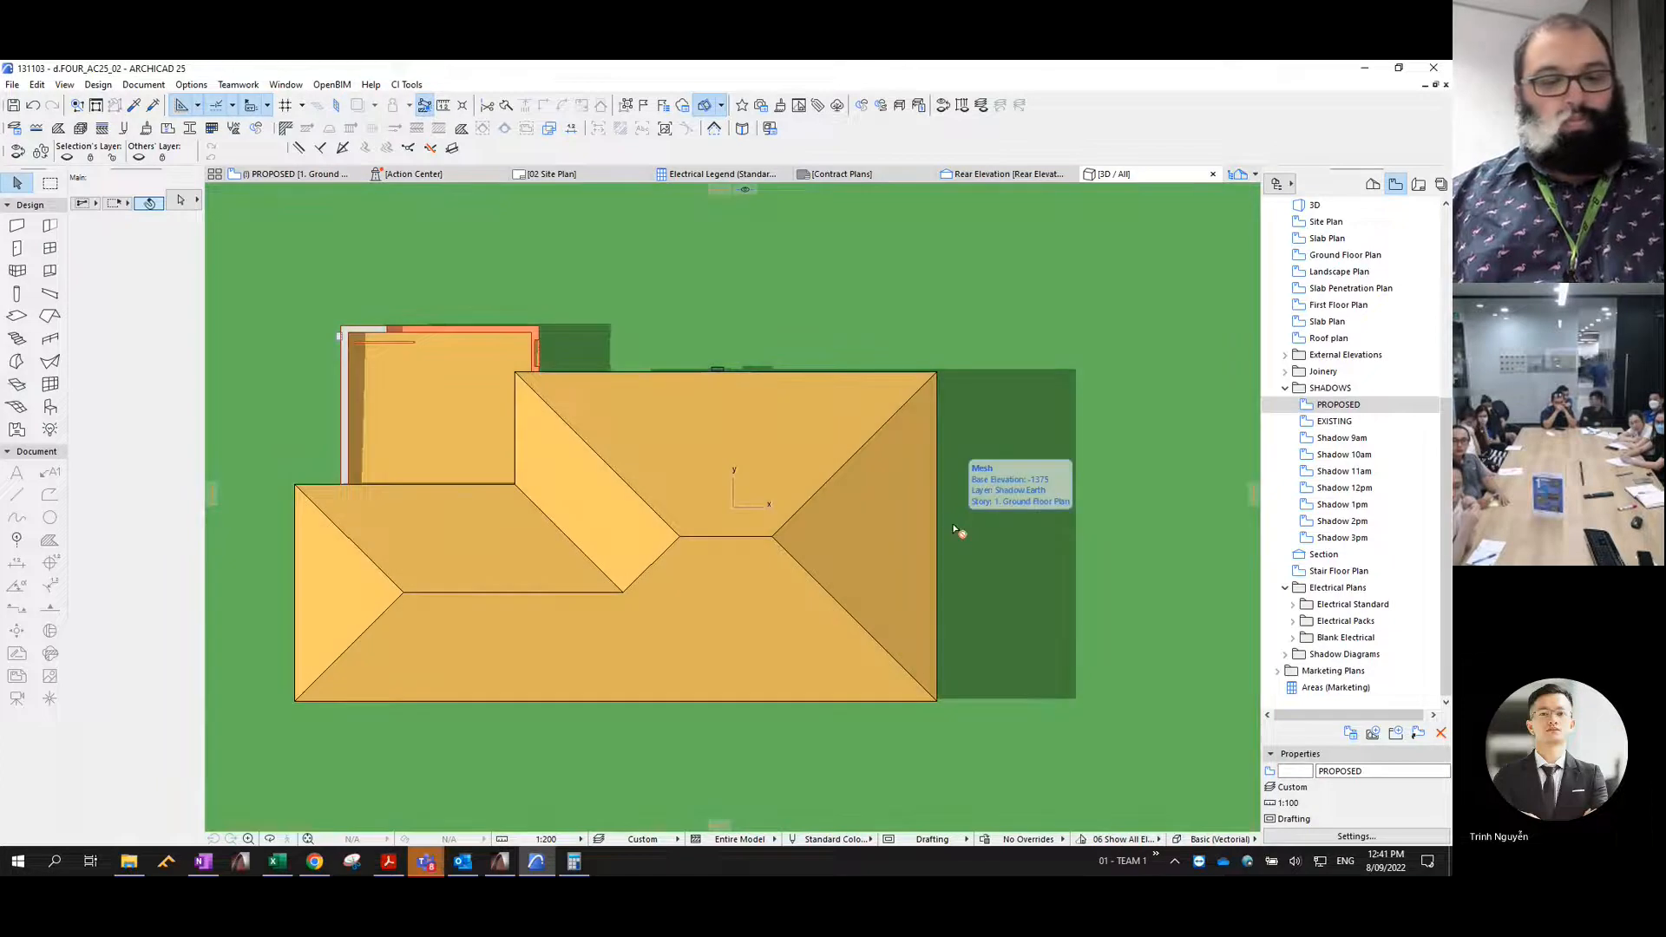
key(ctrl+shift+F3)
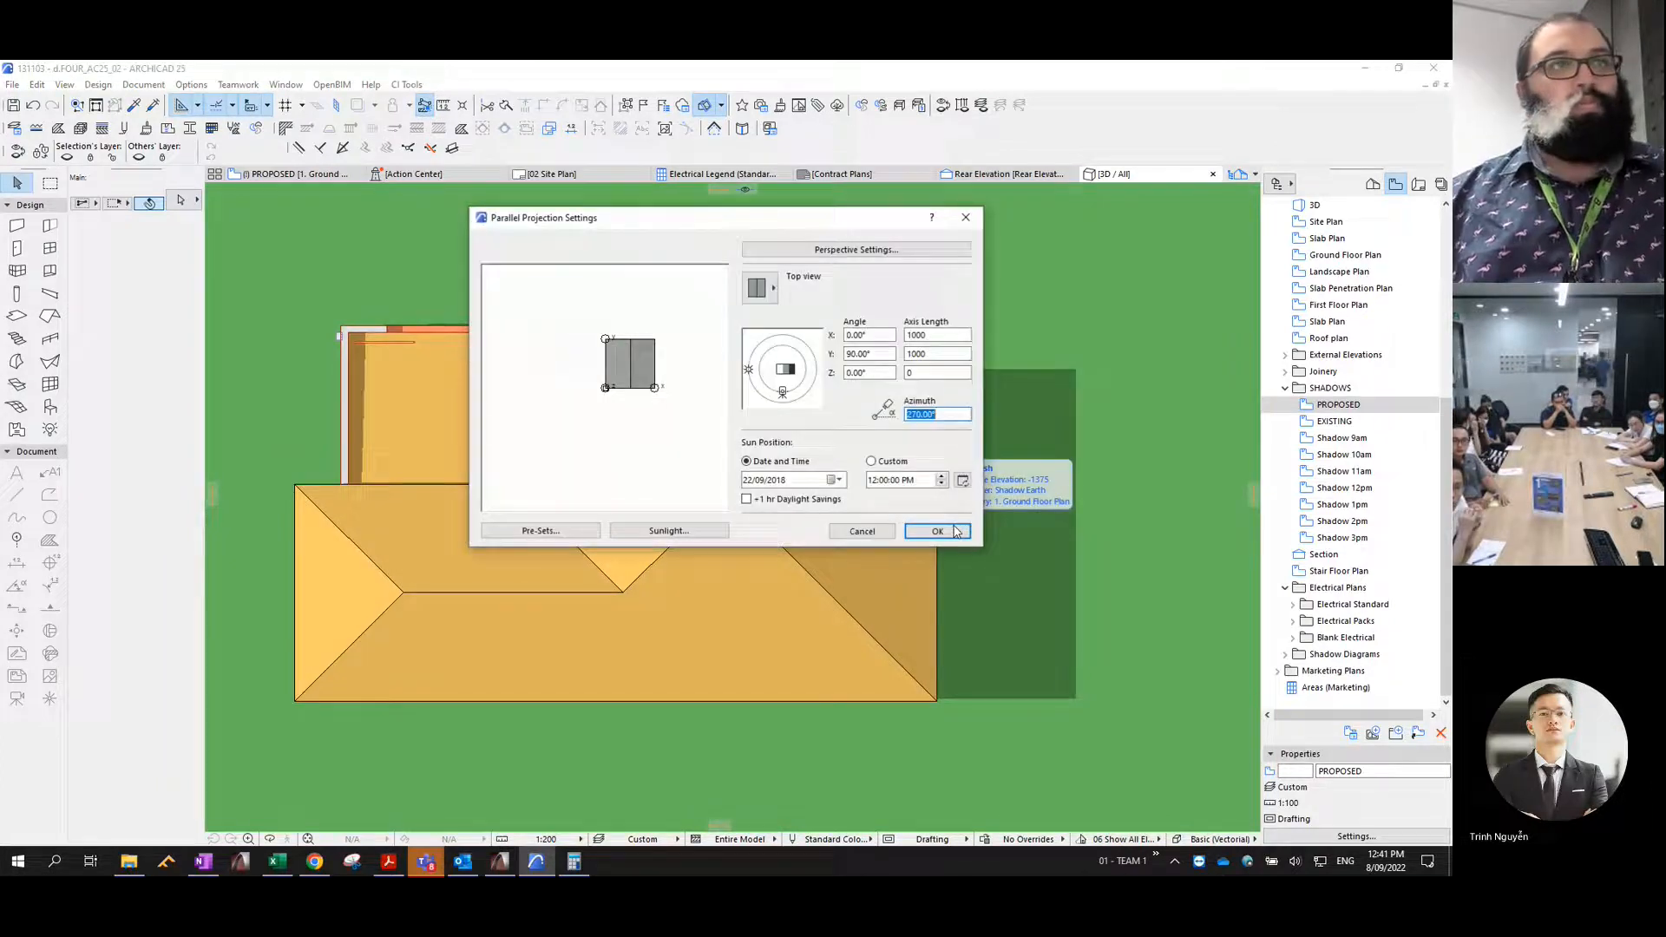
click(943, 476)
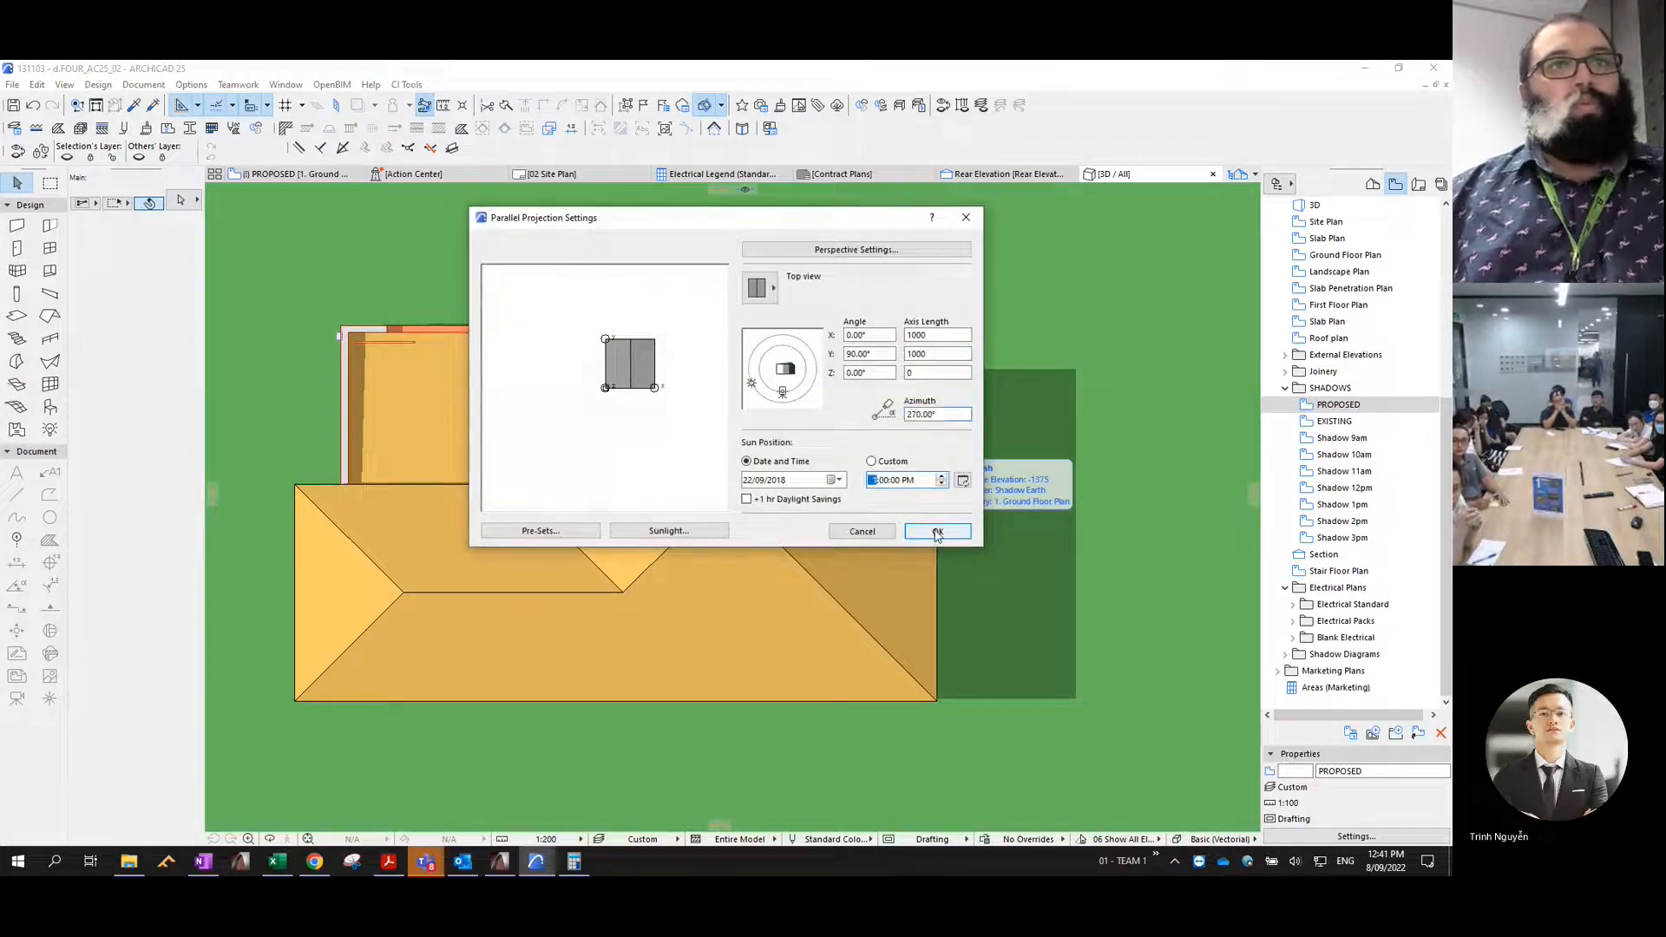
click(938, 531)
- Copy the 1pm shadows from 3D as frameless overlapping polygons without construction elements, and paste them into the Shadow 1pm view
scroll(958, 531, down, 5)
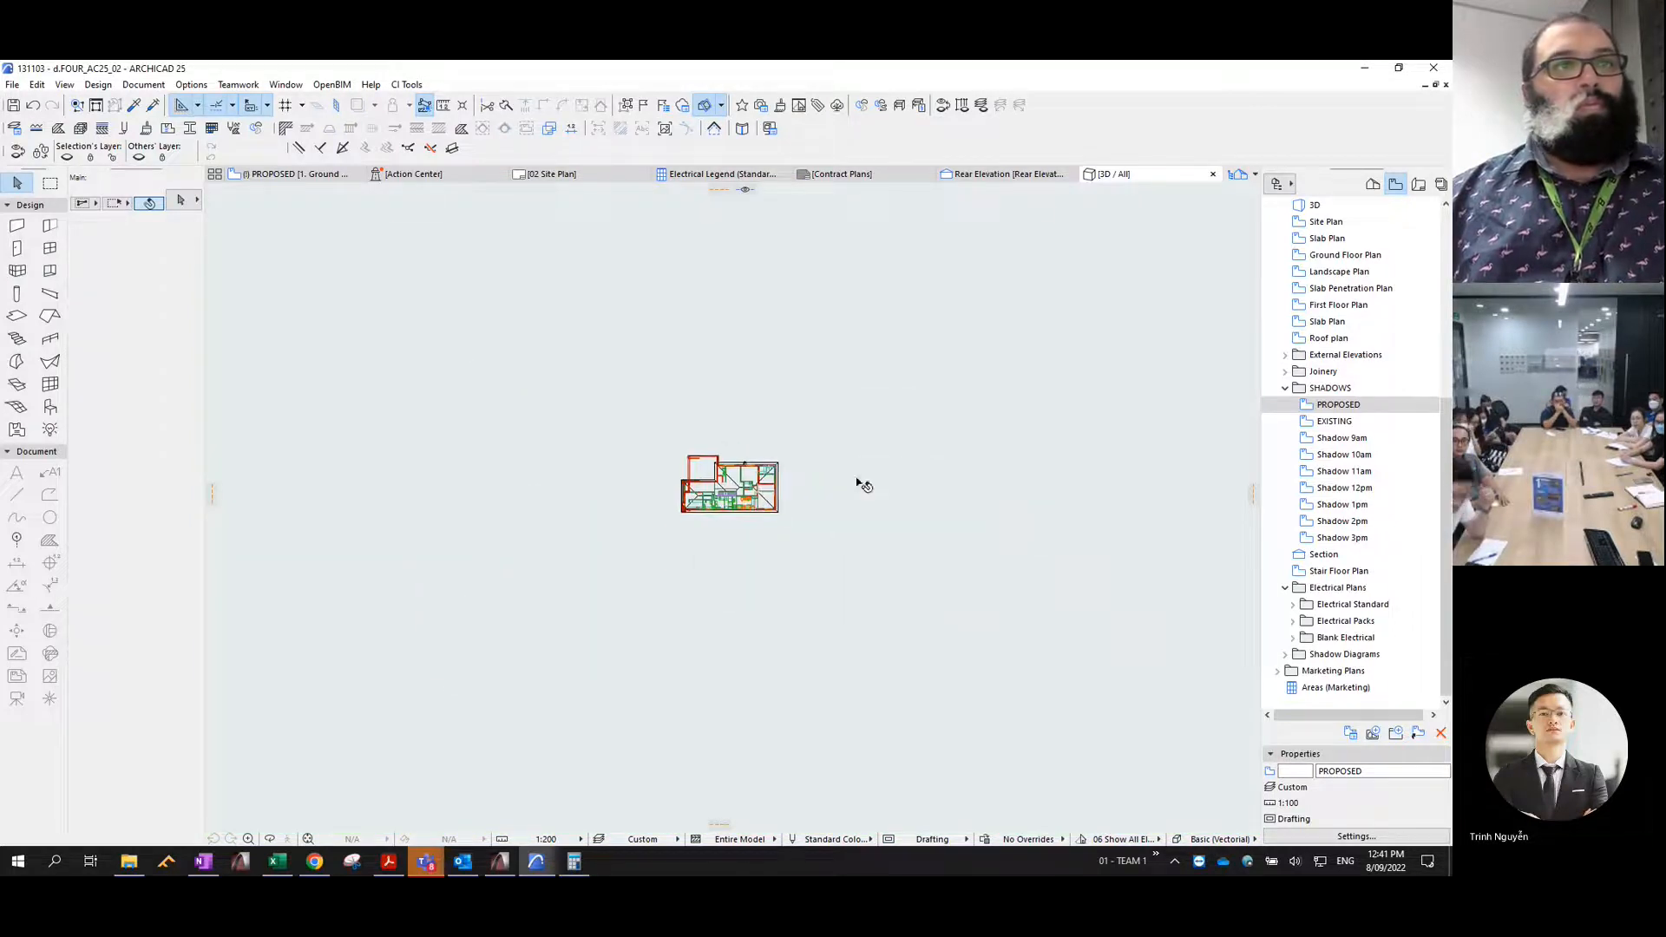
key(ctrl+c)
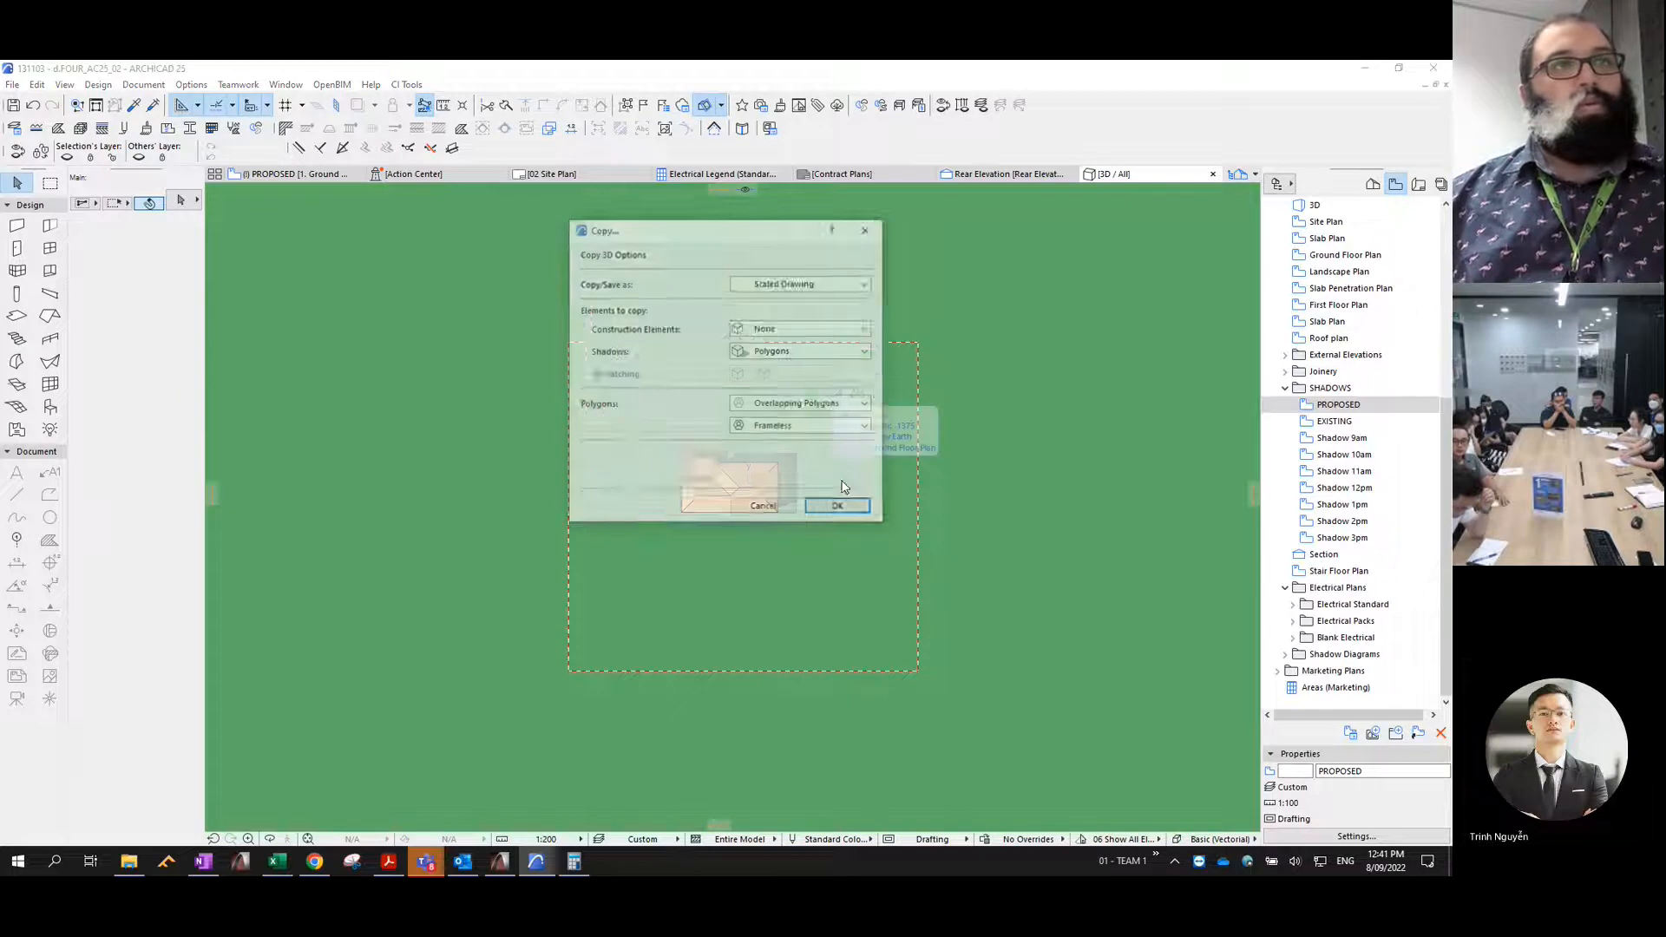
click(843, 506)
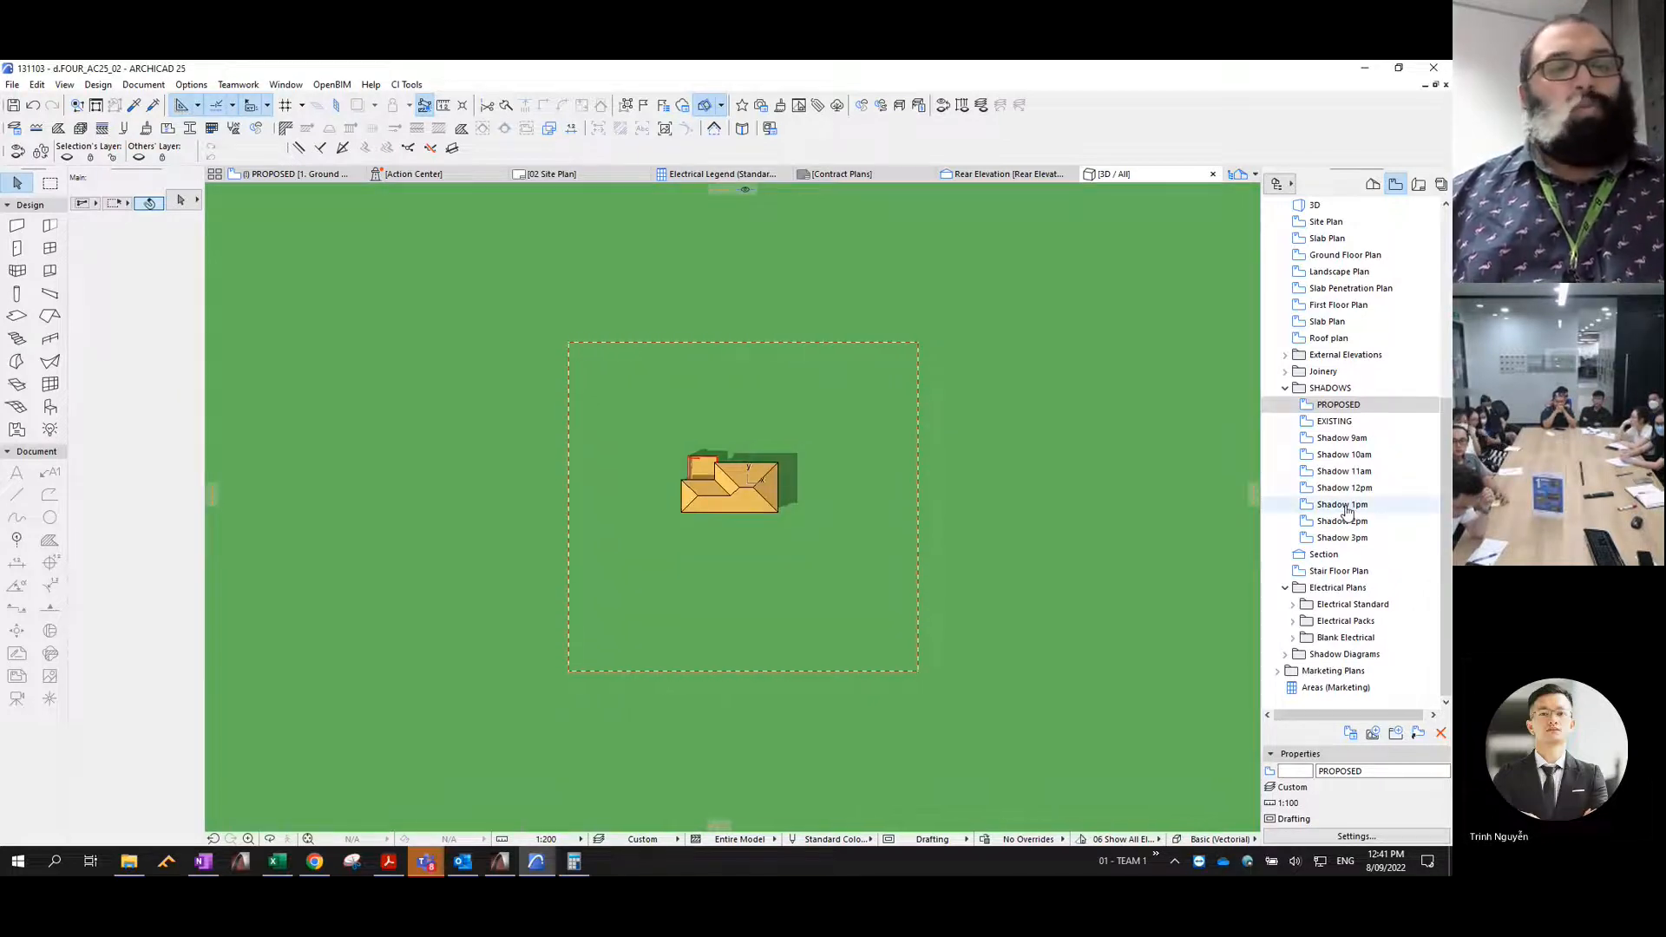
click(1346, 508)
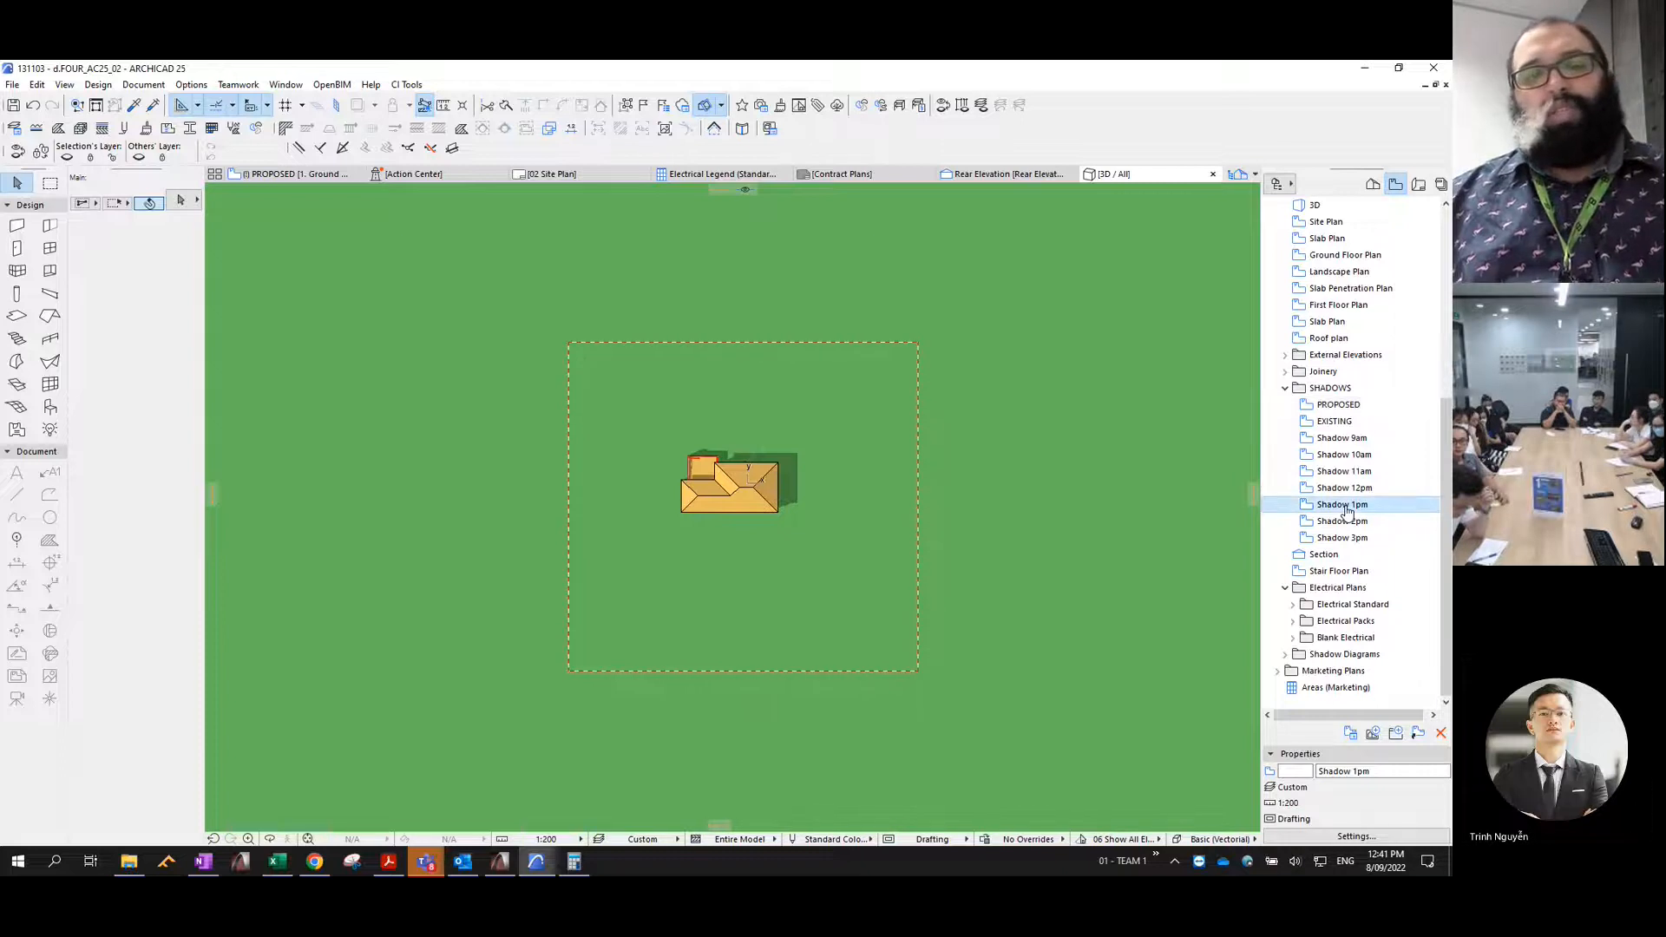
double_click(1345, 505)
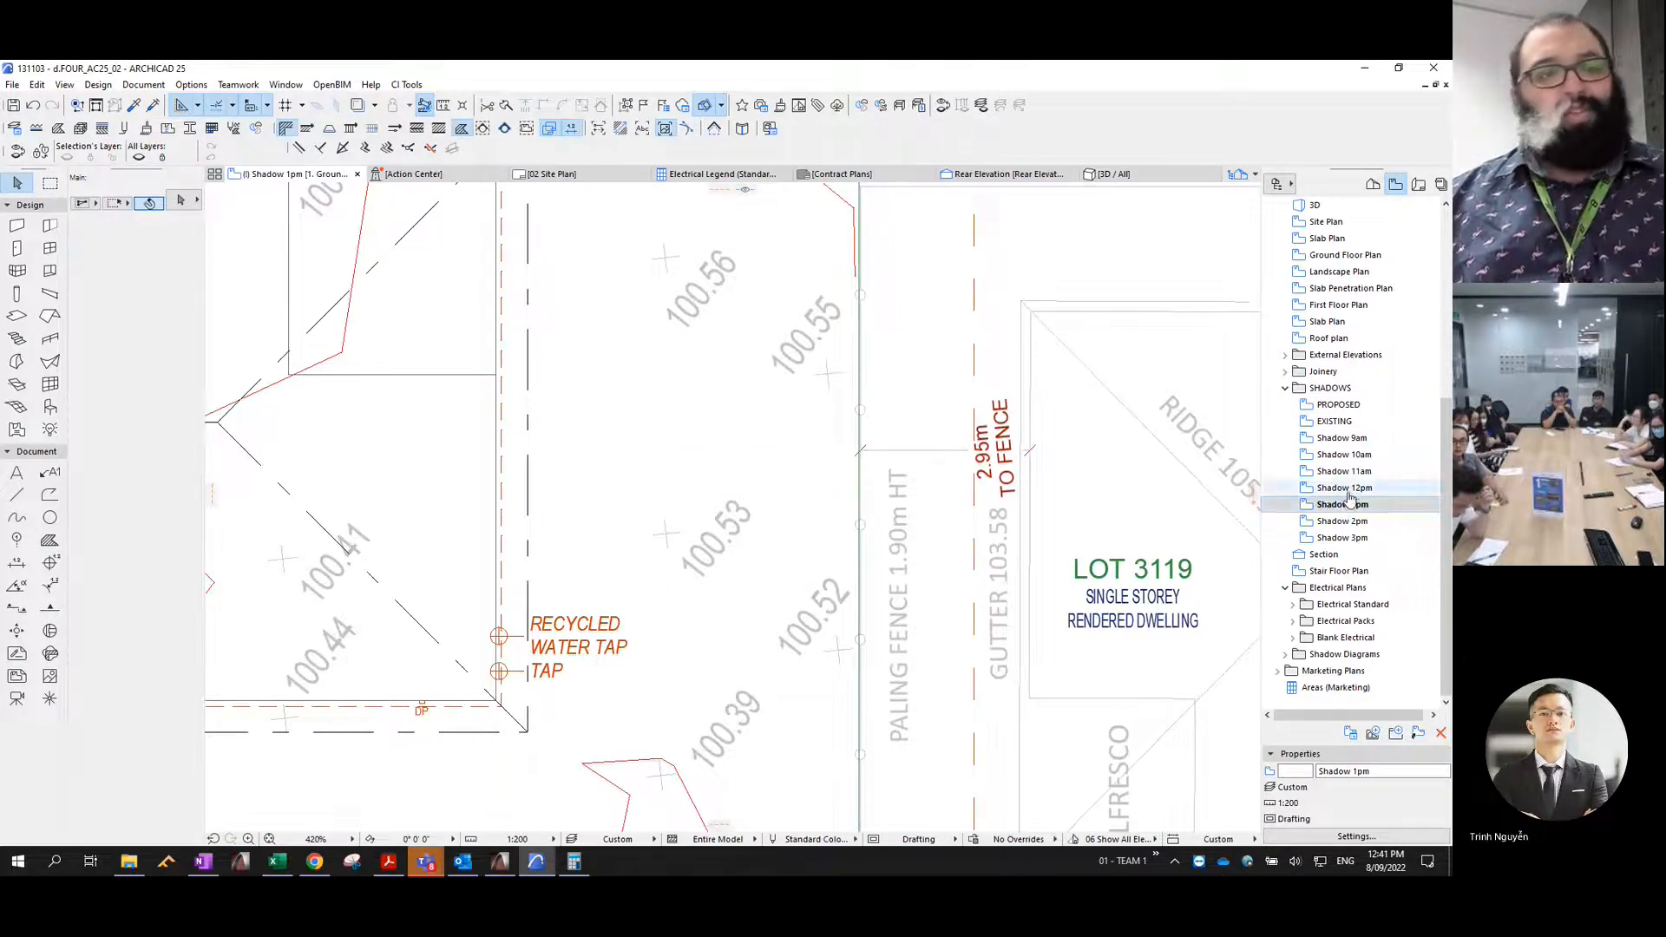
scroll(760, 456, down, 6)
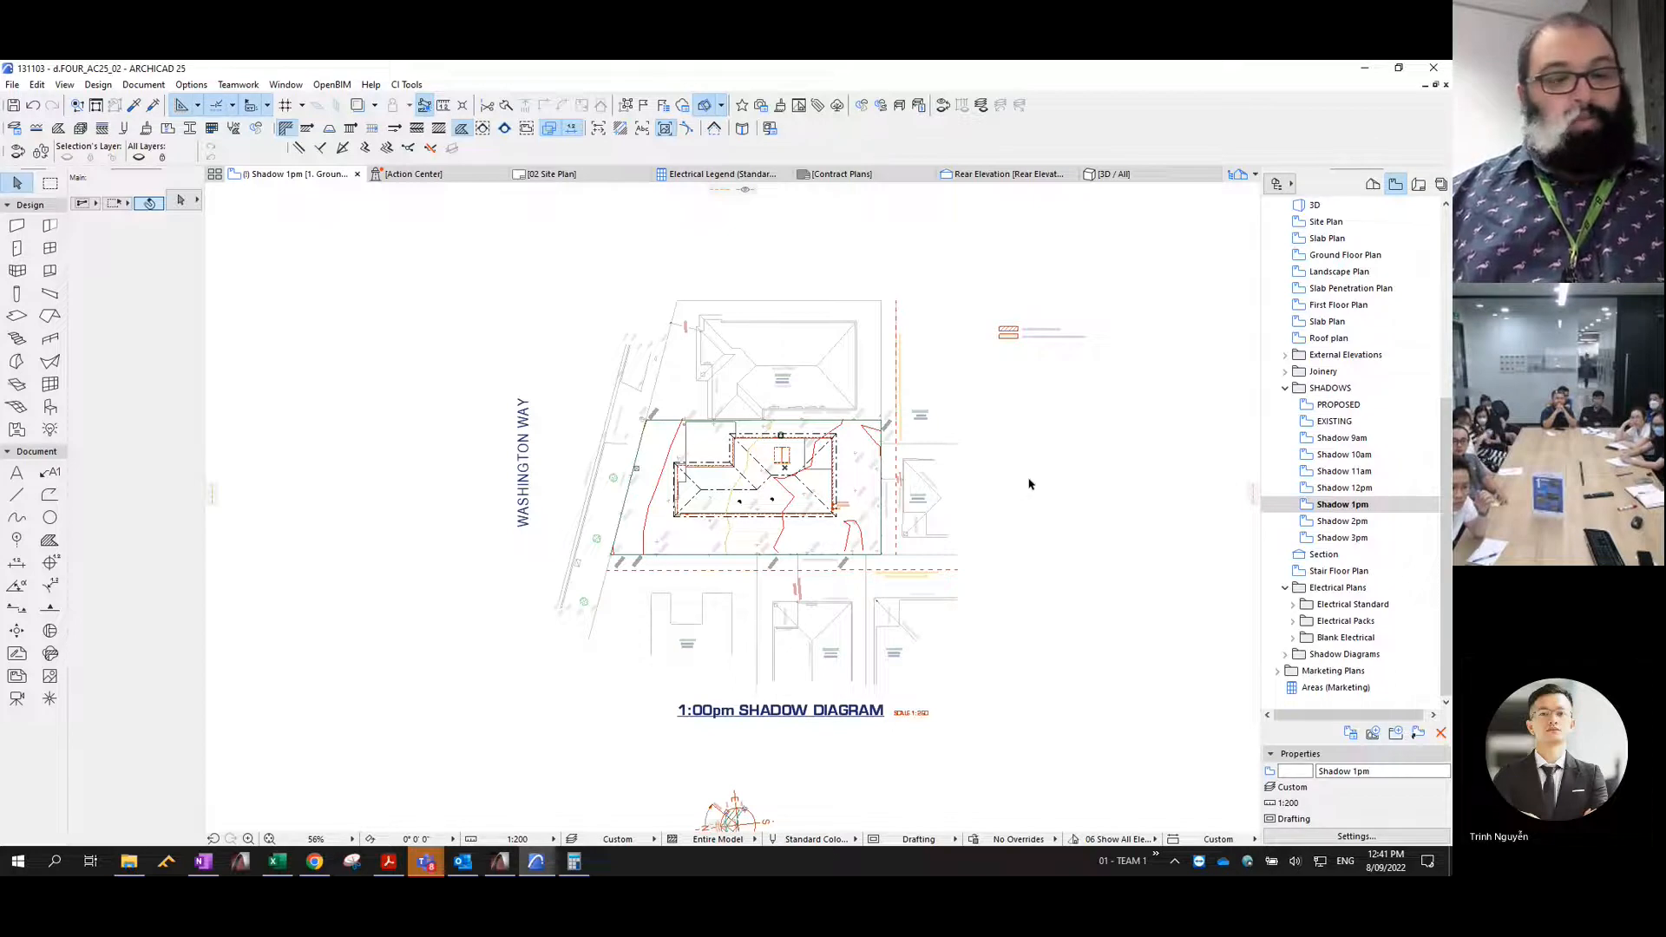
key(ctrl+v)
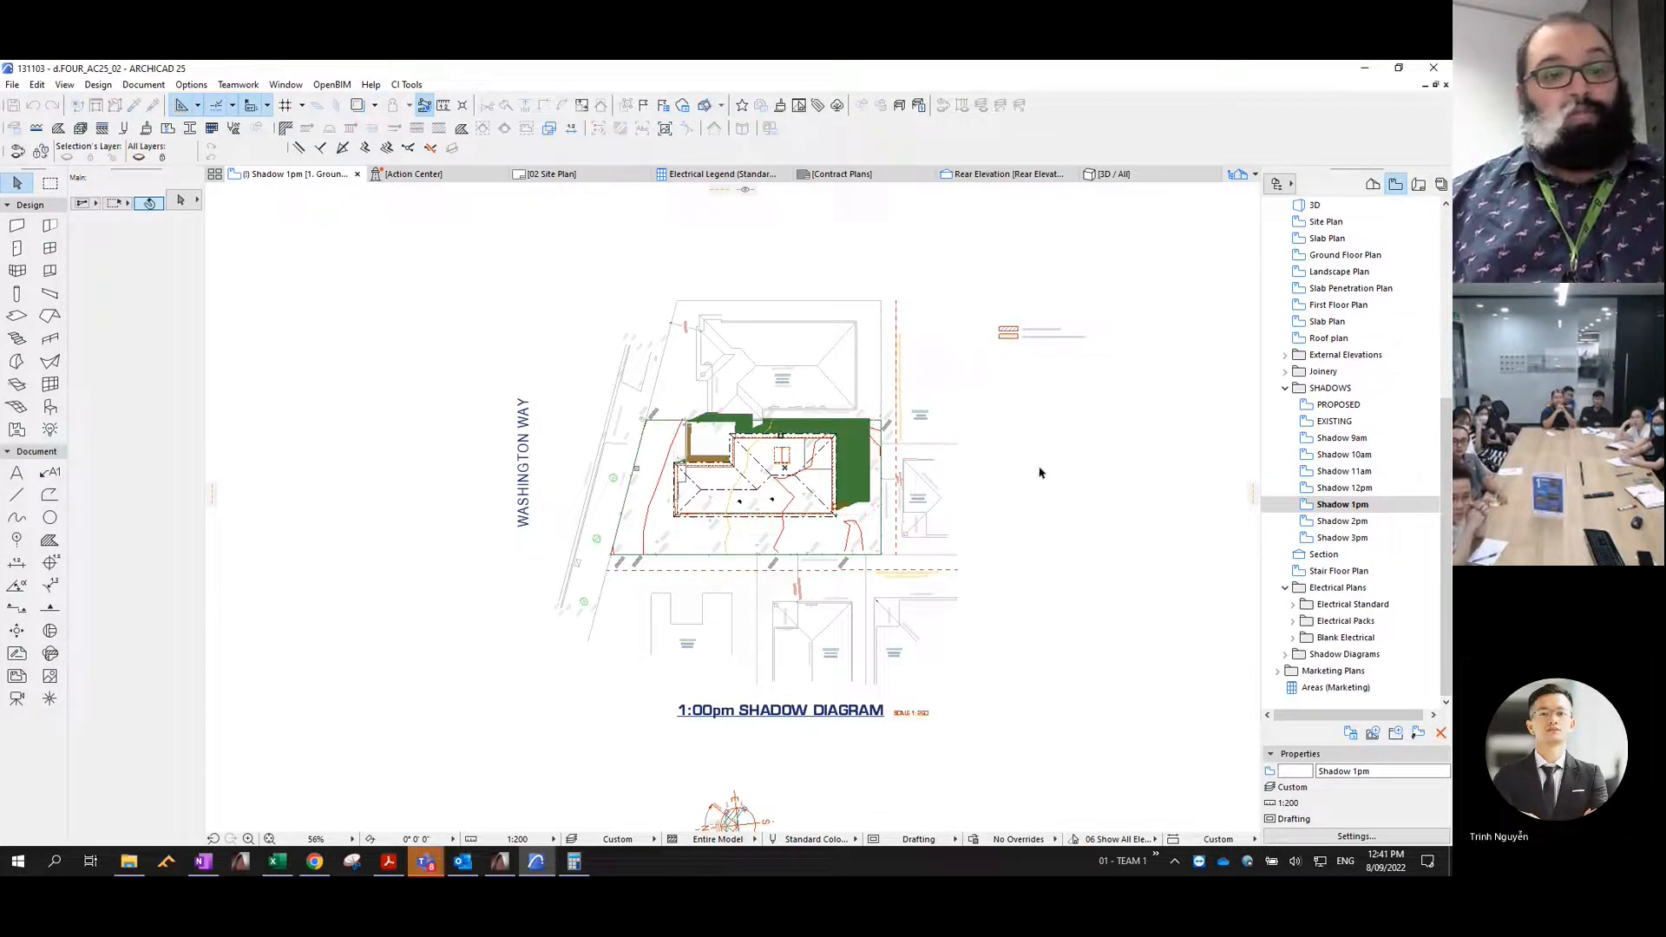
- Reselect the pasted 1pm shadow fills and move them to the Shadow 1pm layer with pen 1
key(ctrl+z)
key(ctrl+shift+z)
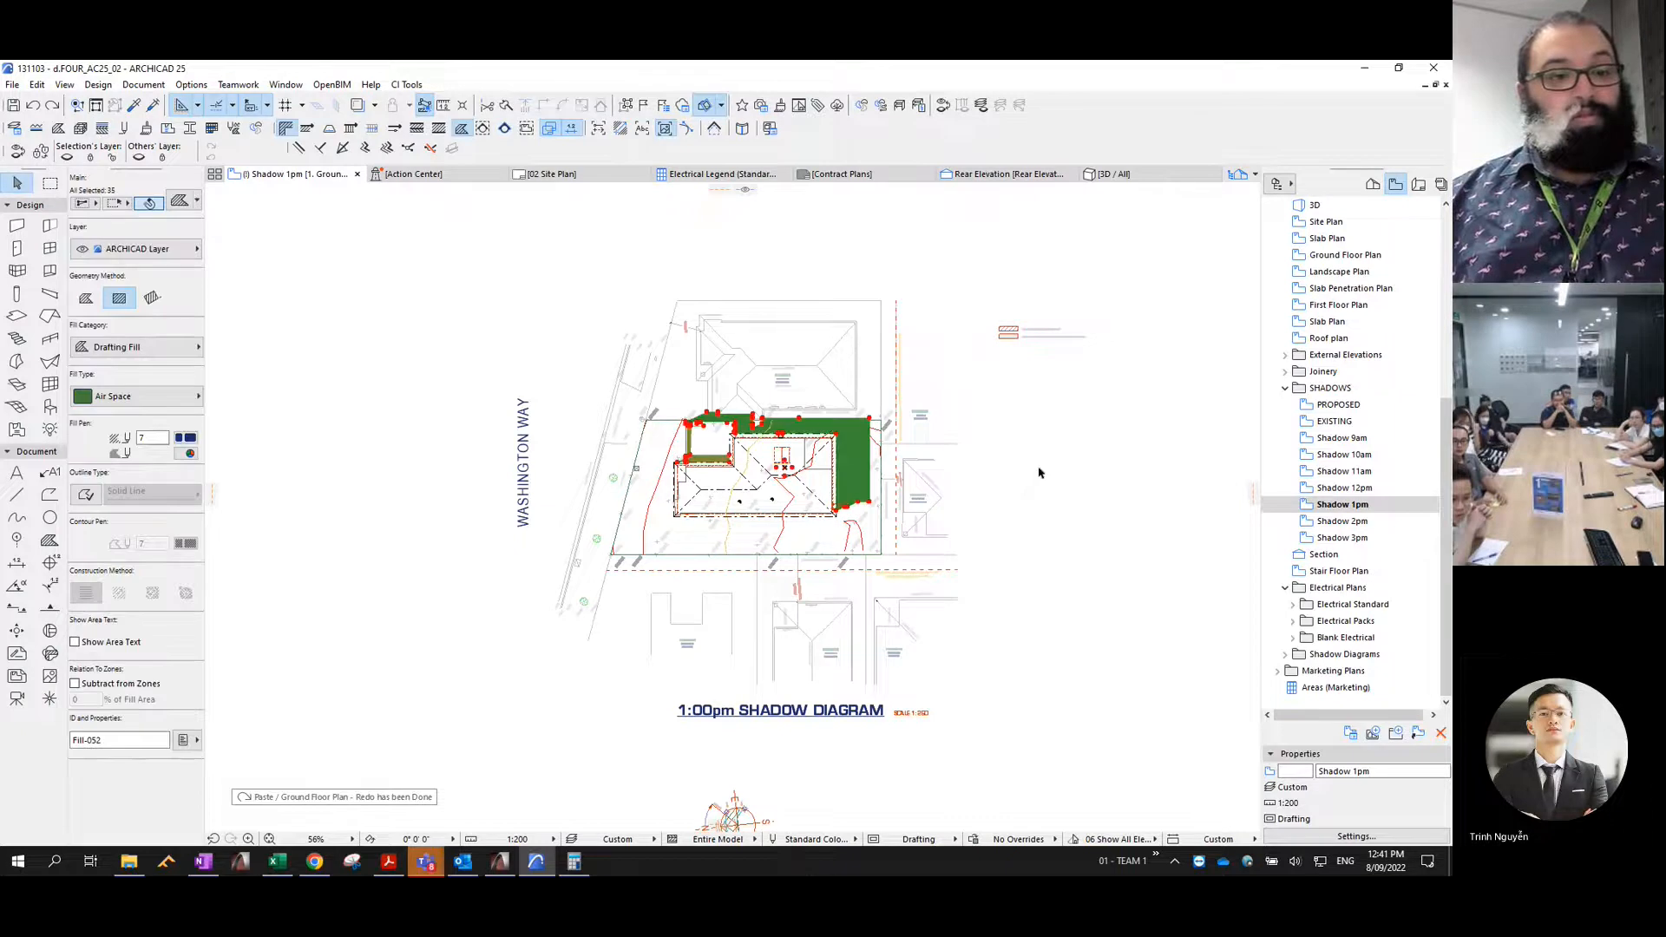
key(ctrl+shift+t)
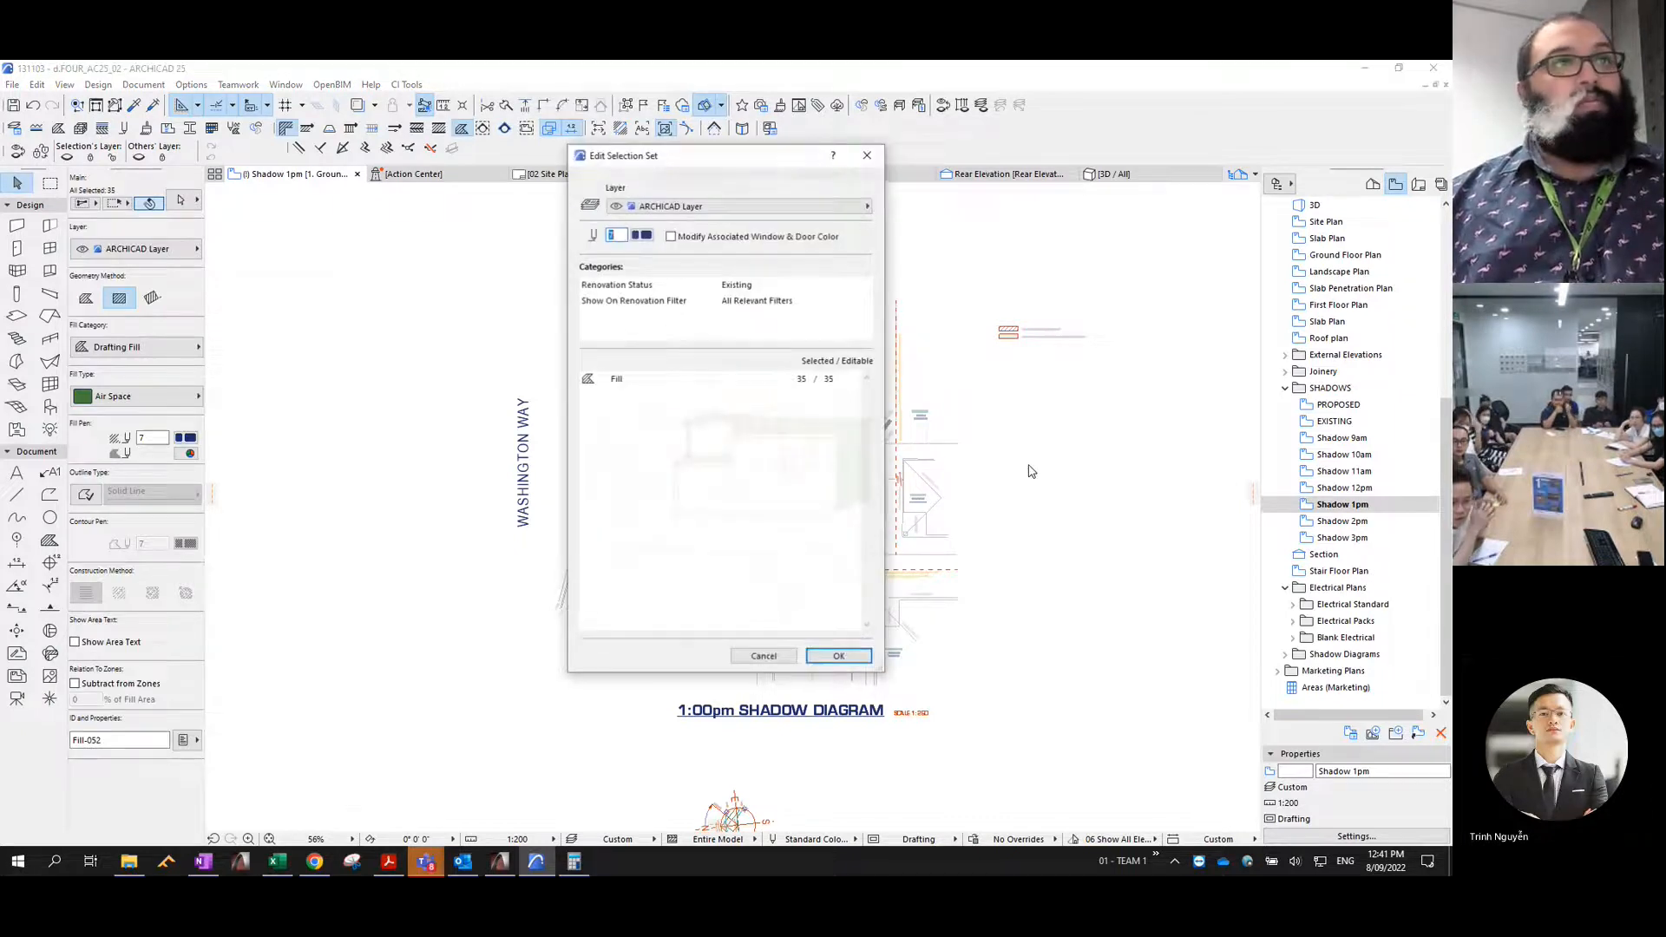
click(703, 208)
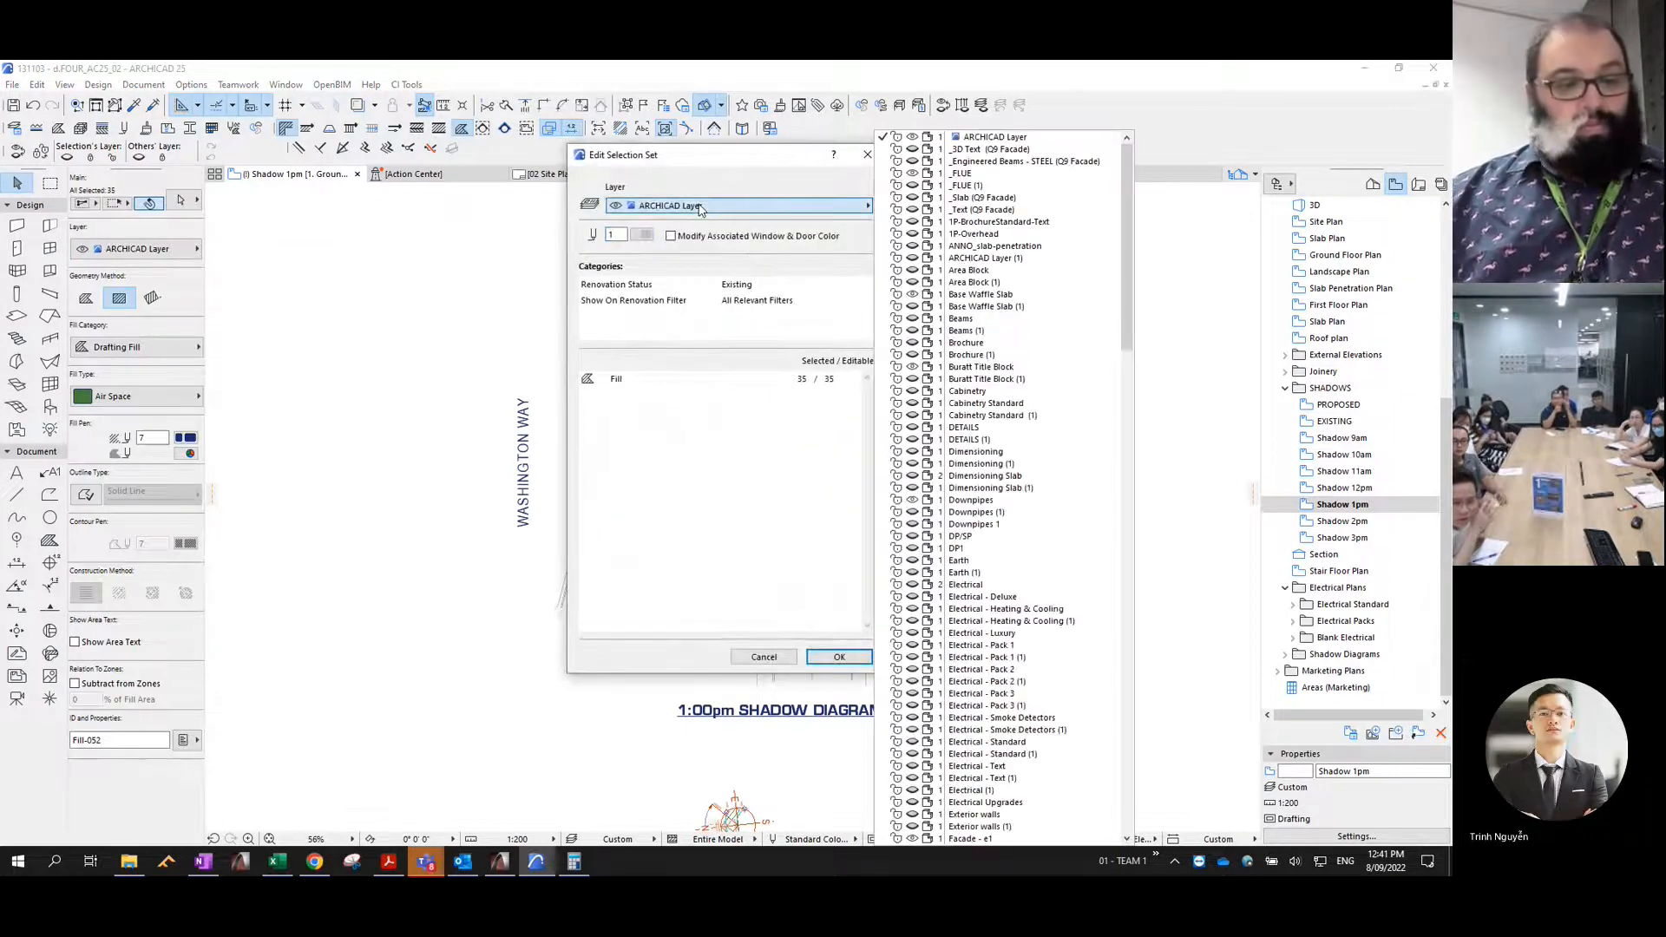
text(sh)
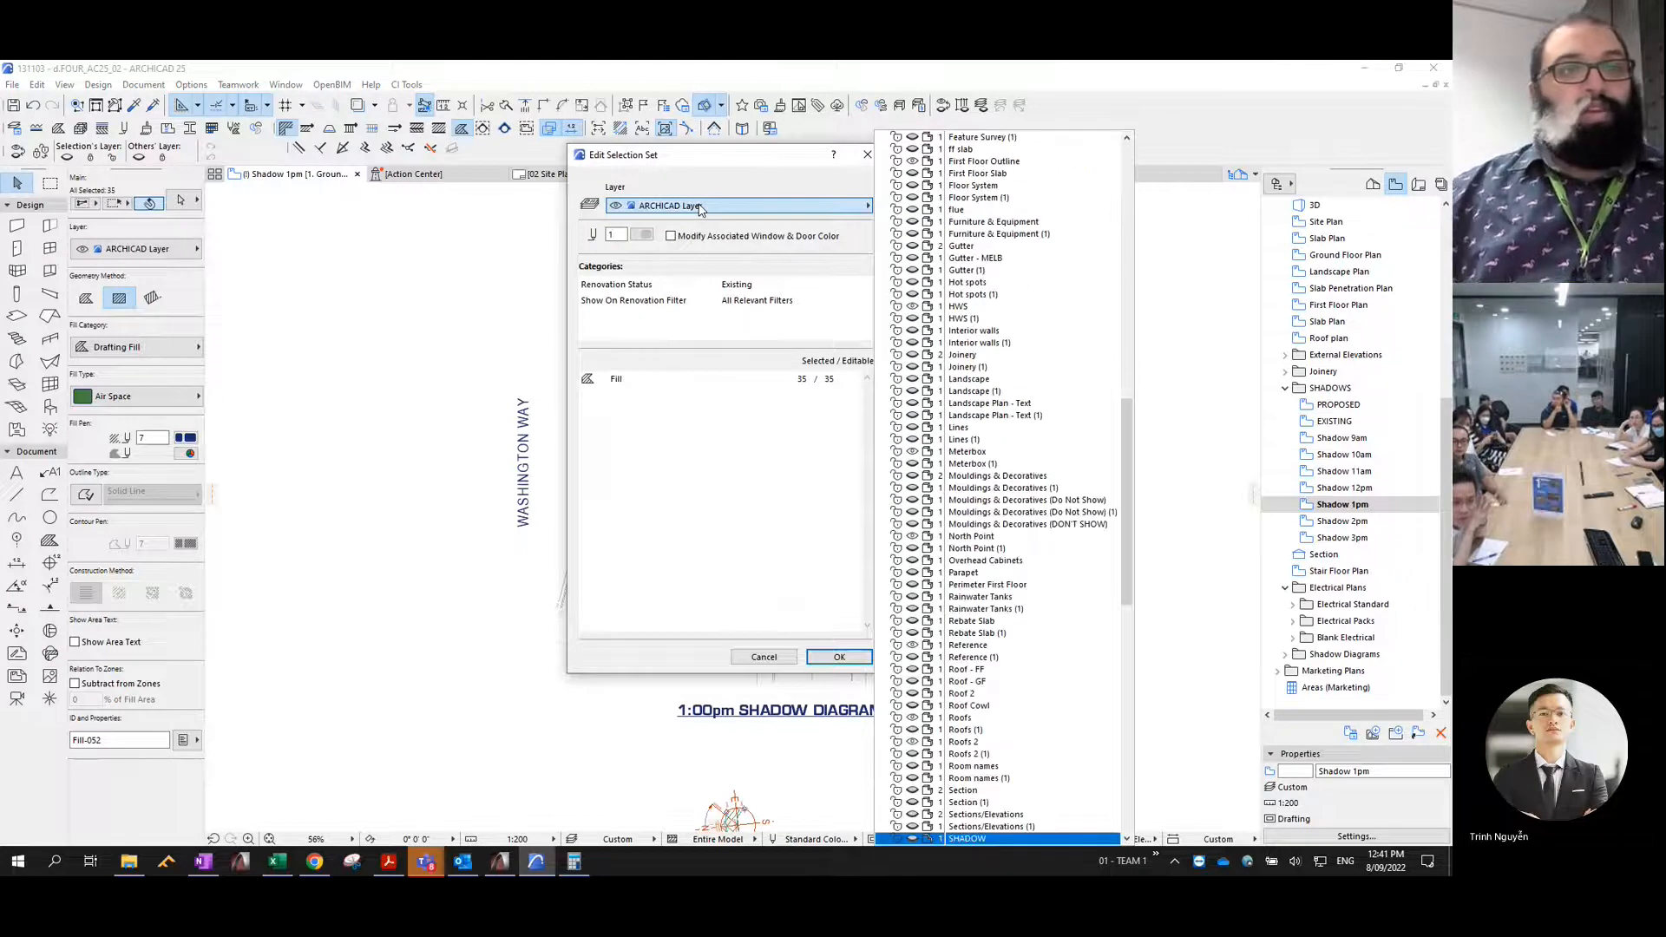
key(Down)
key(Down)
key(Down)
key(Down)
key(Down)
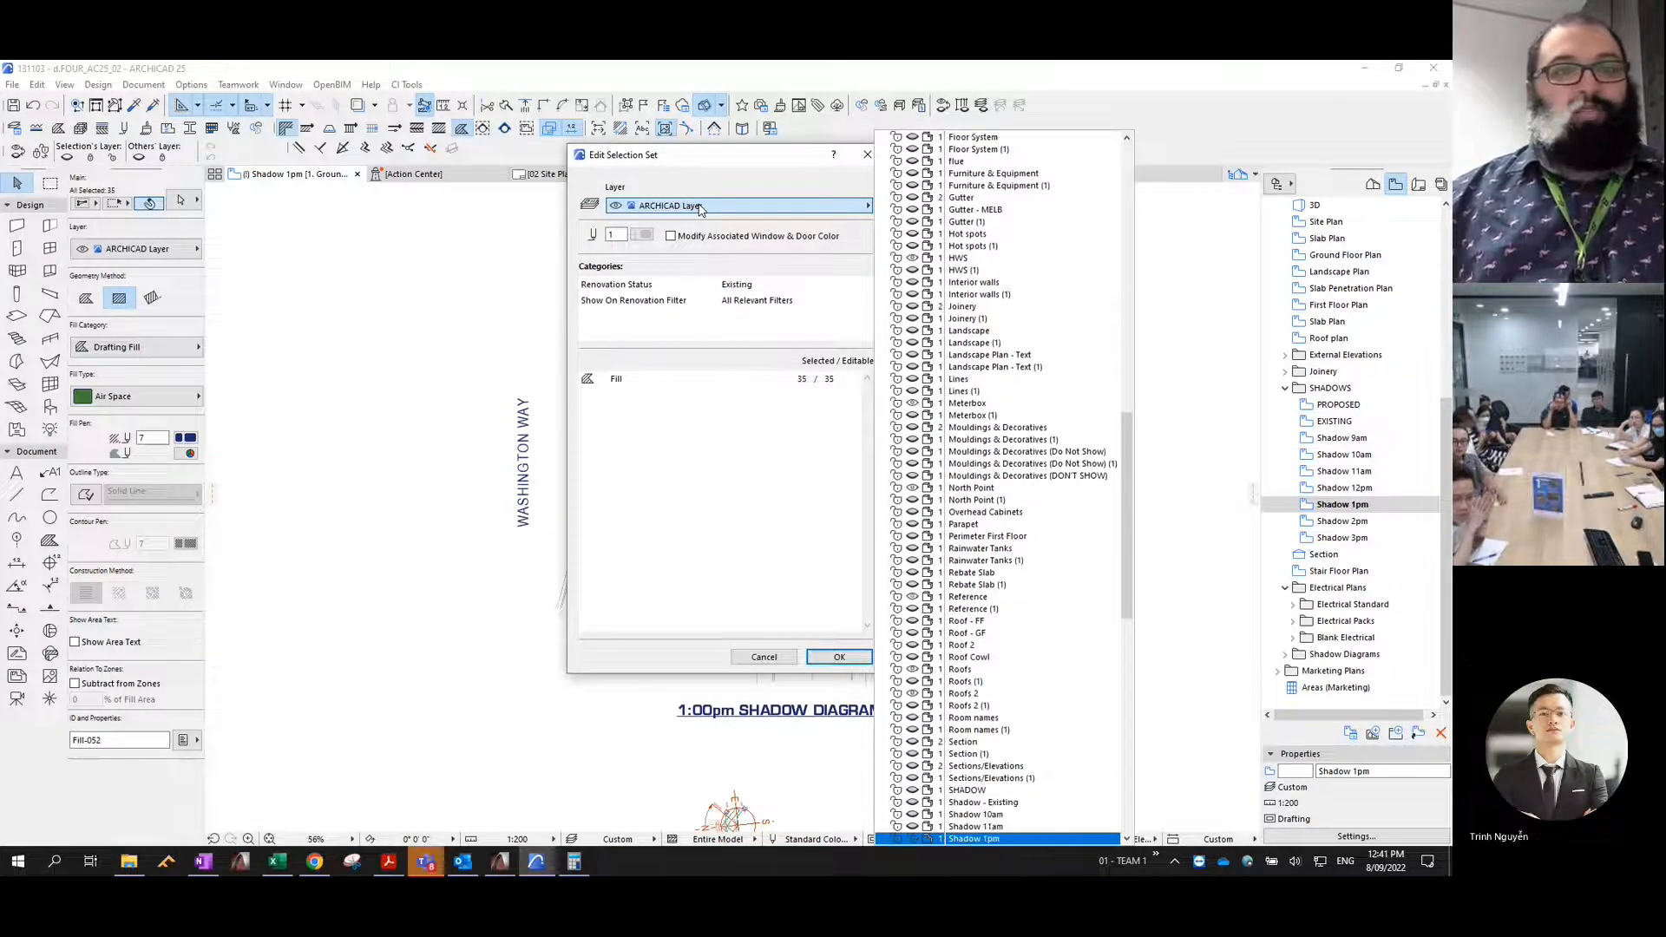
key(Up)
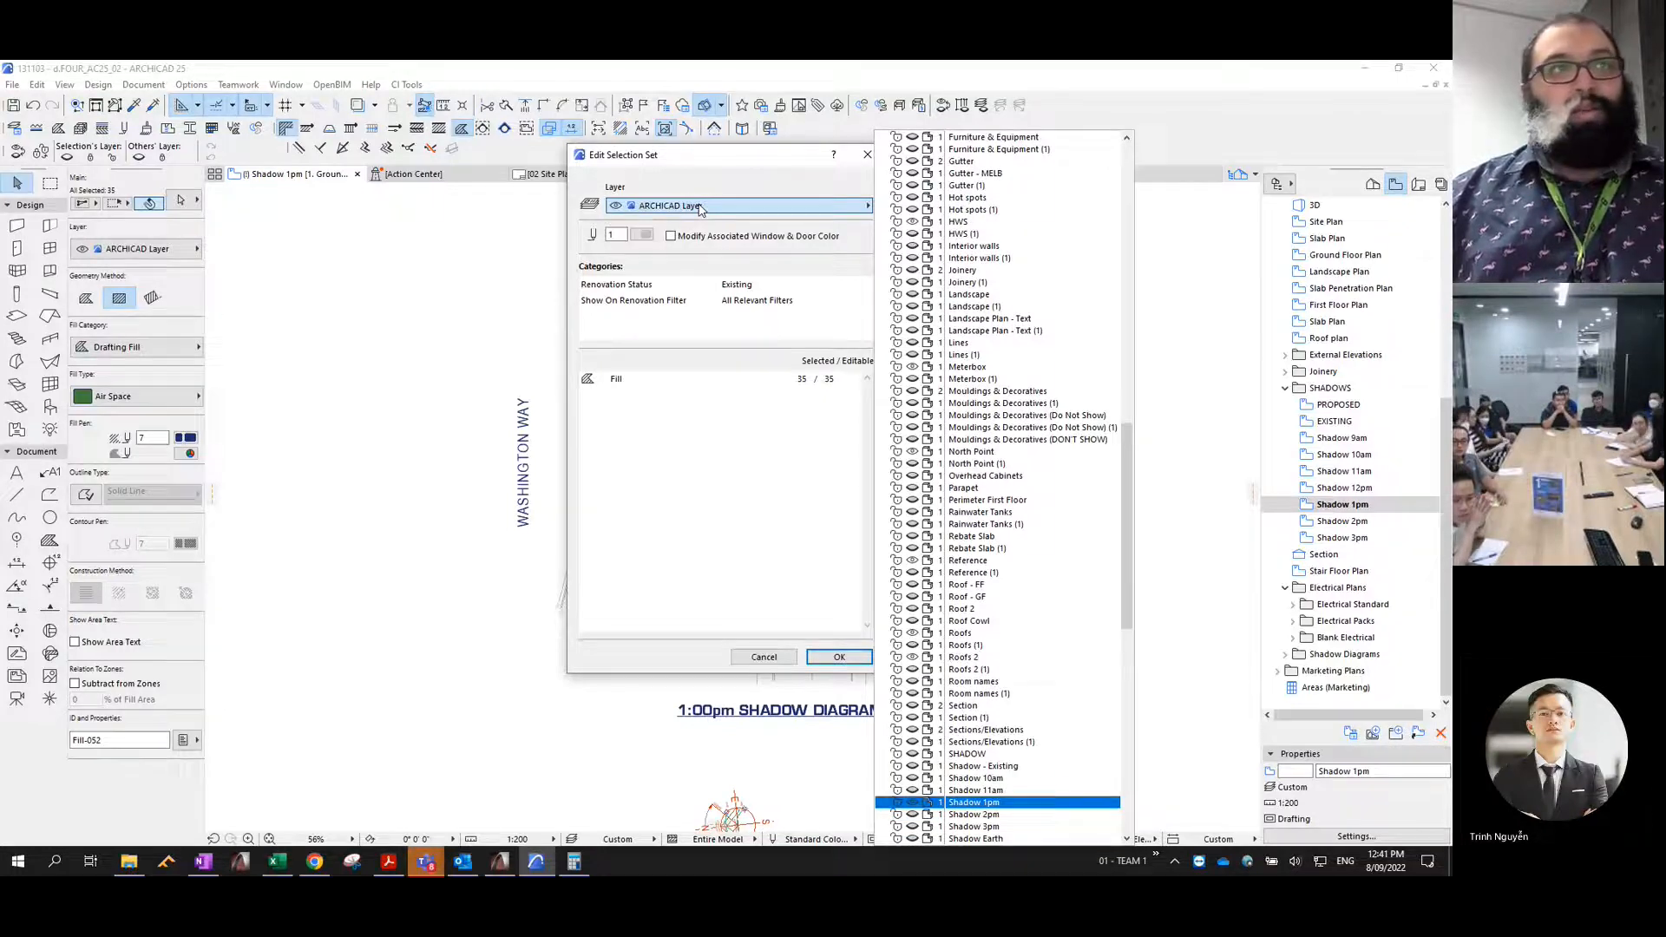
key(Return)
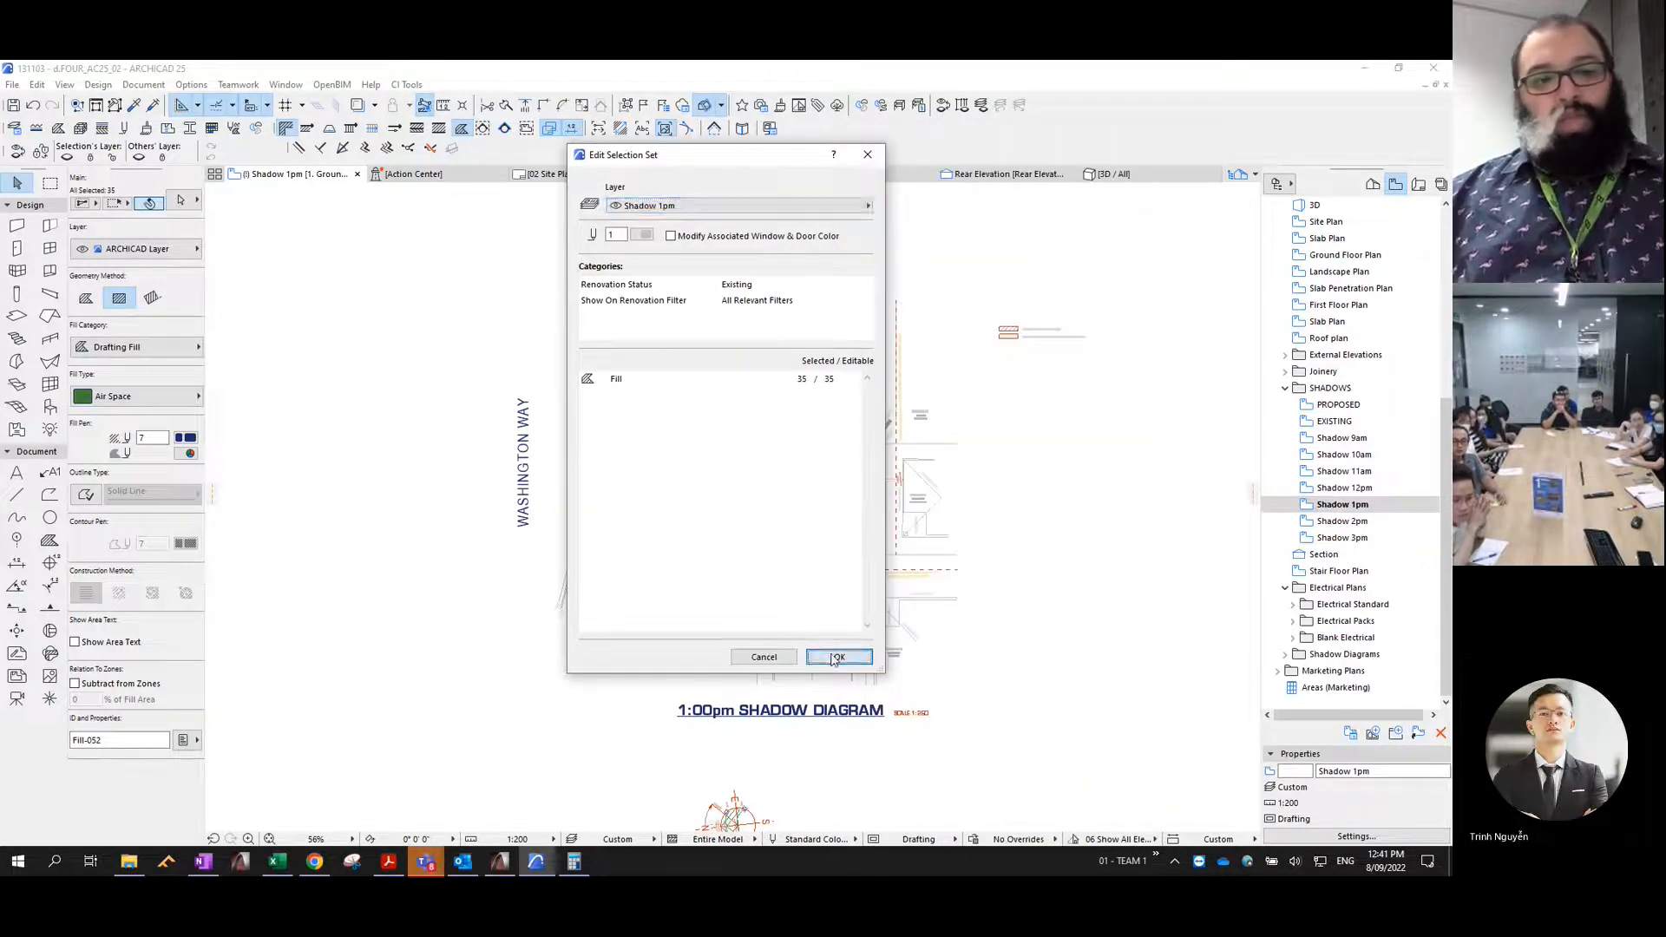
click(839, 656)
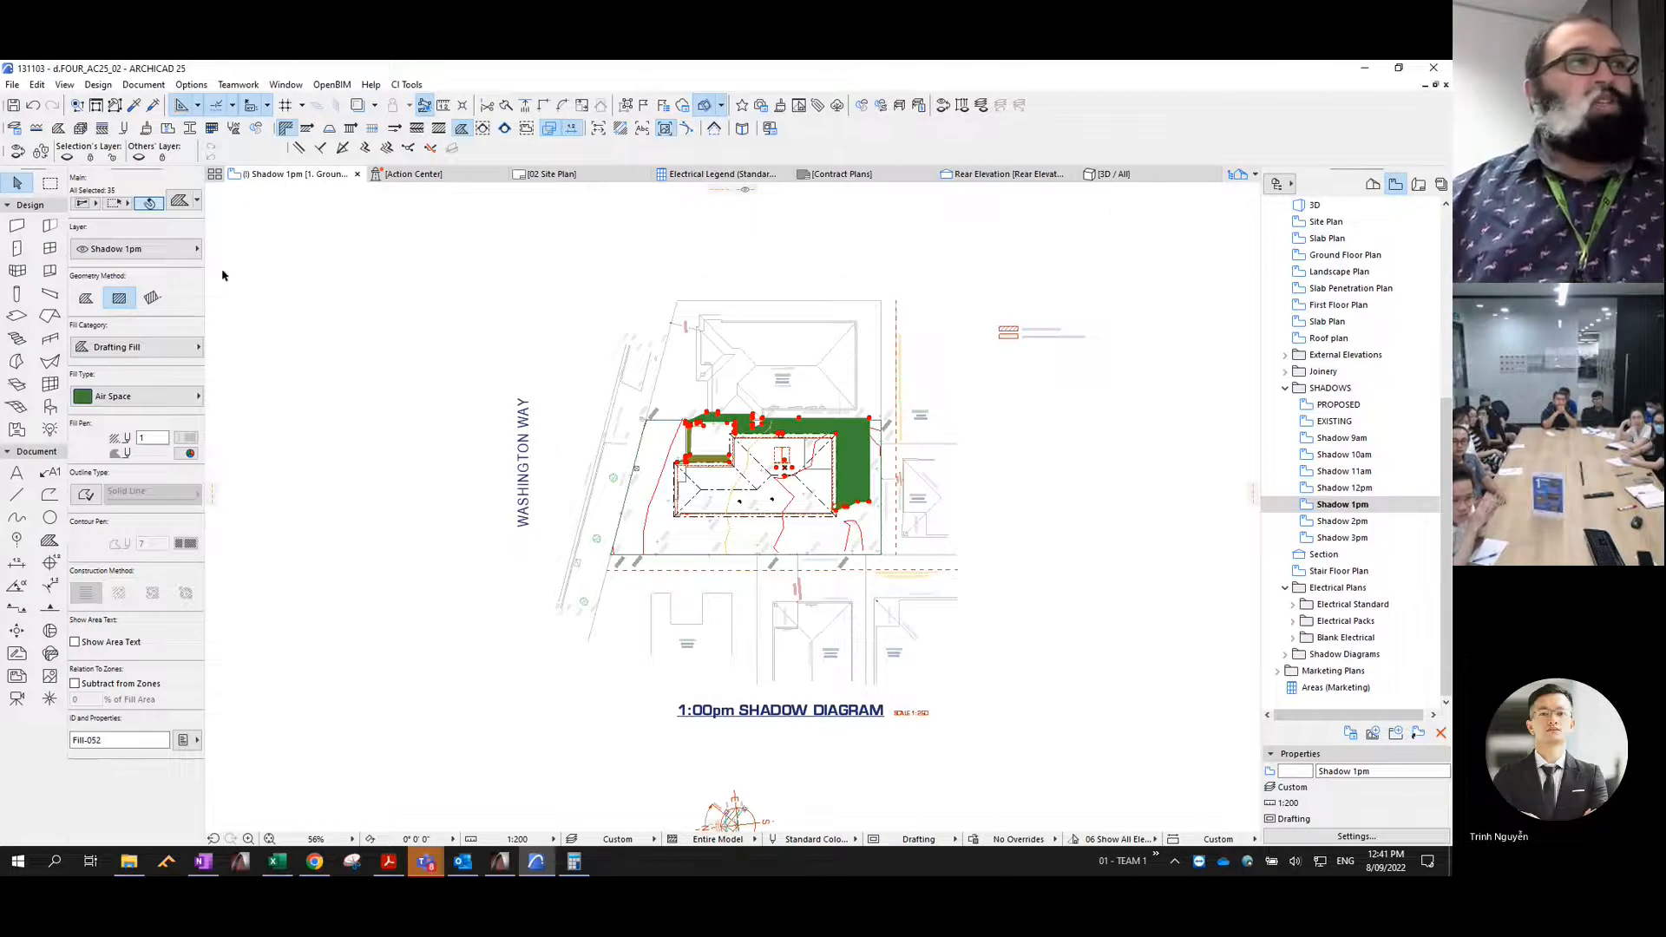
- Change the selected 1pm shadow fills to the % 25 fill type with a transparent background pen
click(178, 395)
click(247, 266)
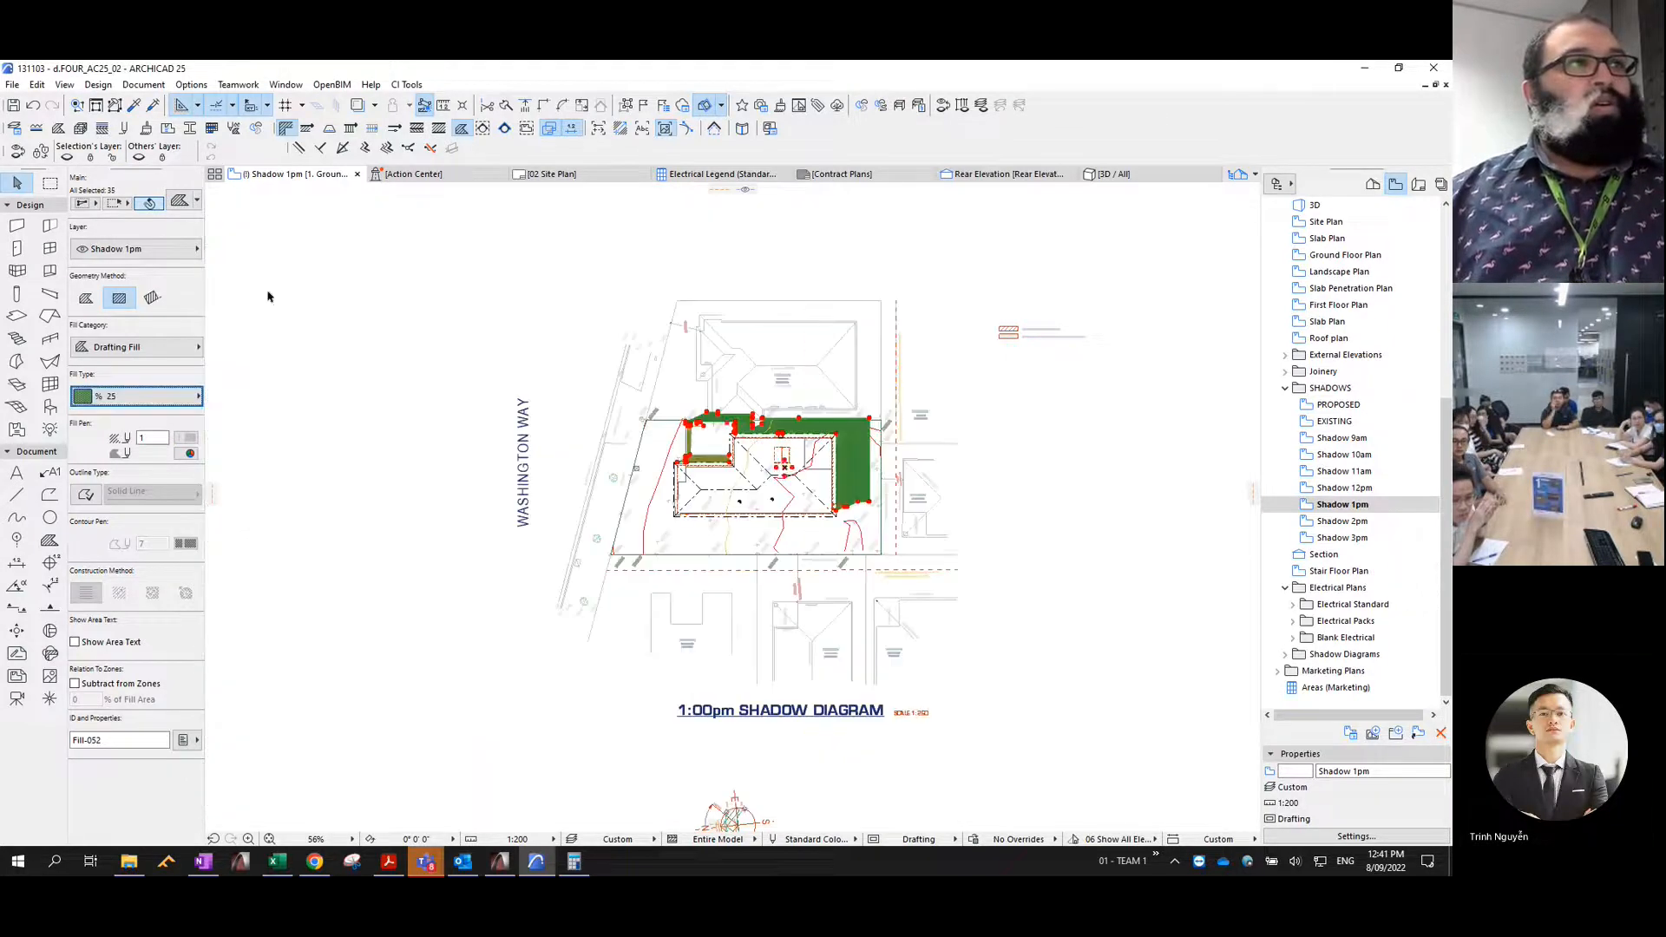
click(190, 444)
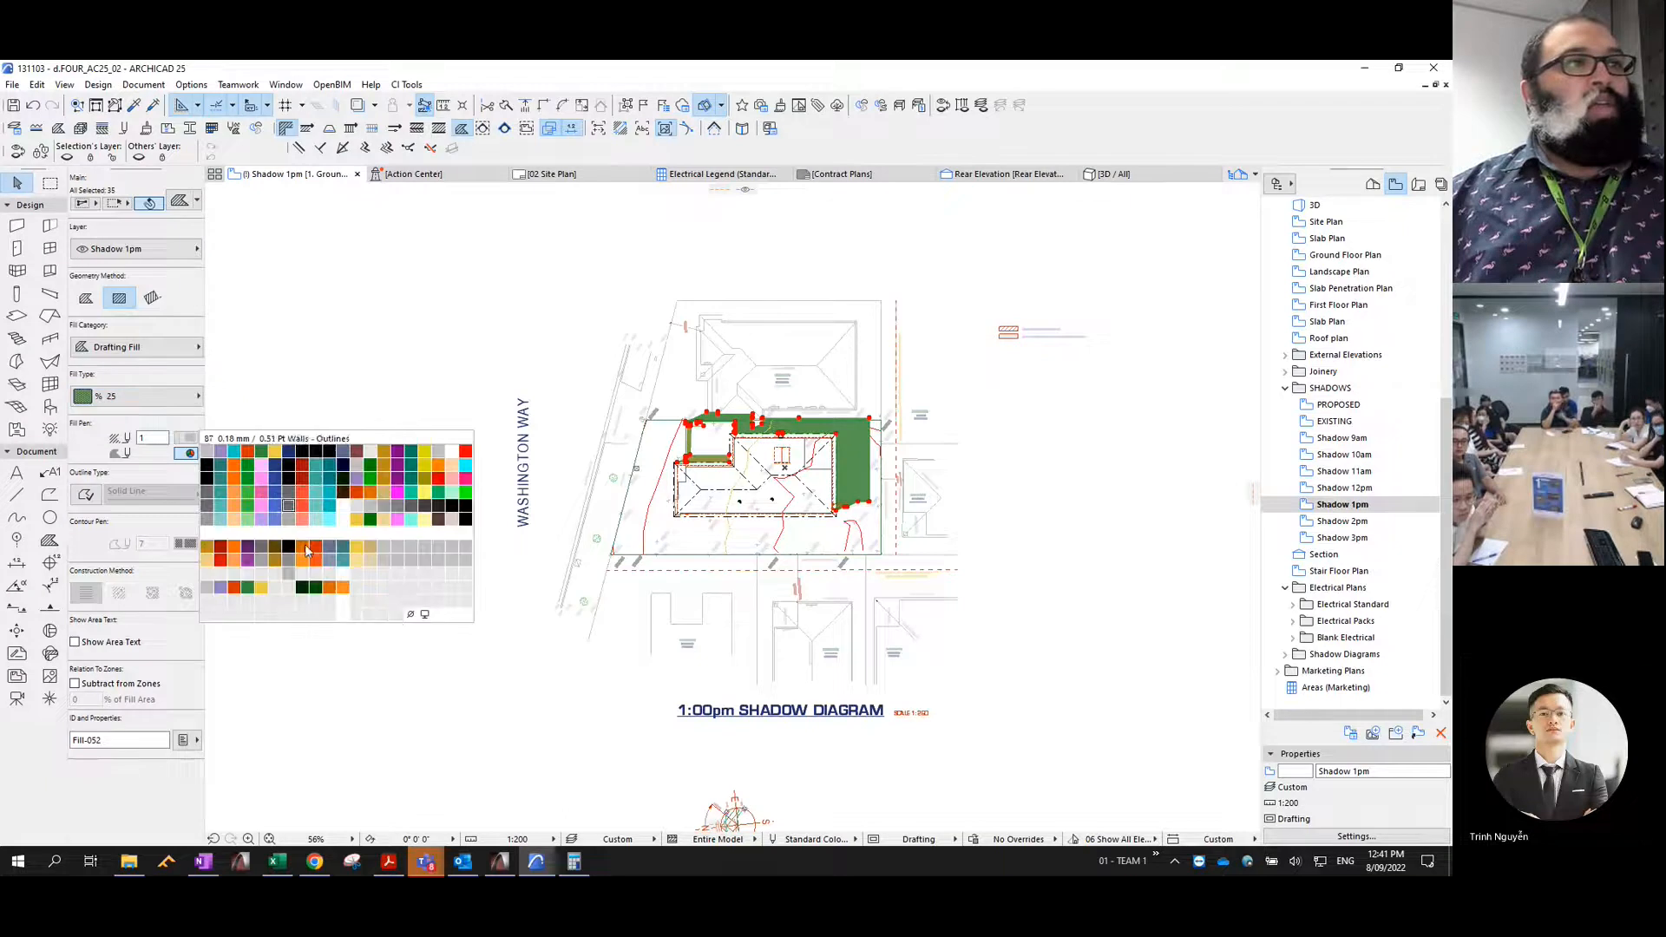
click(424, 618)
- Consolidate the 1pm fills, trimming overlaps and merging those with identical outlines, and give them a Solid Line outline with contour pen 4
click(37, 84)
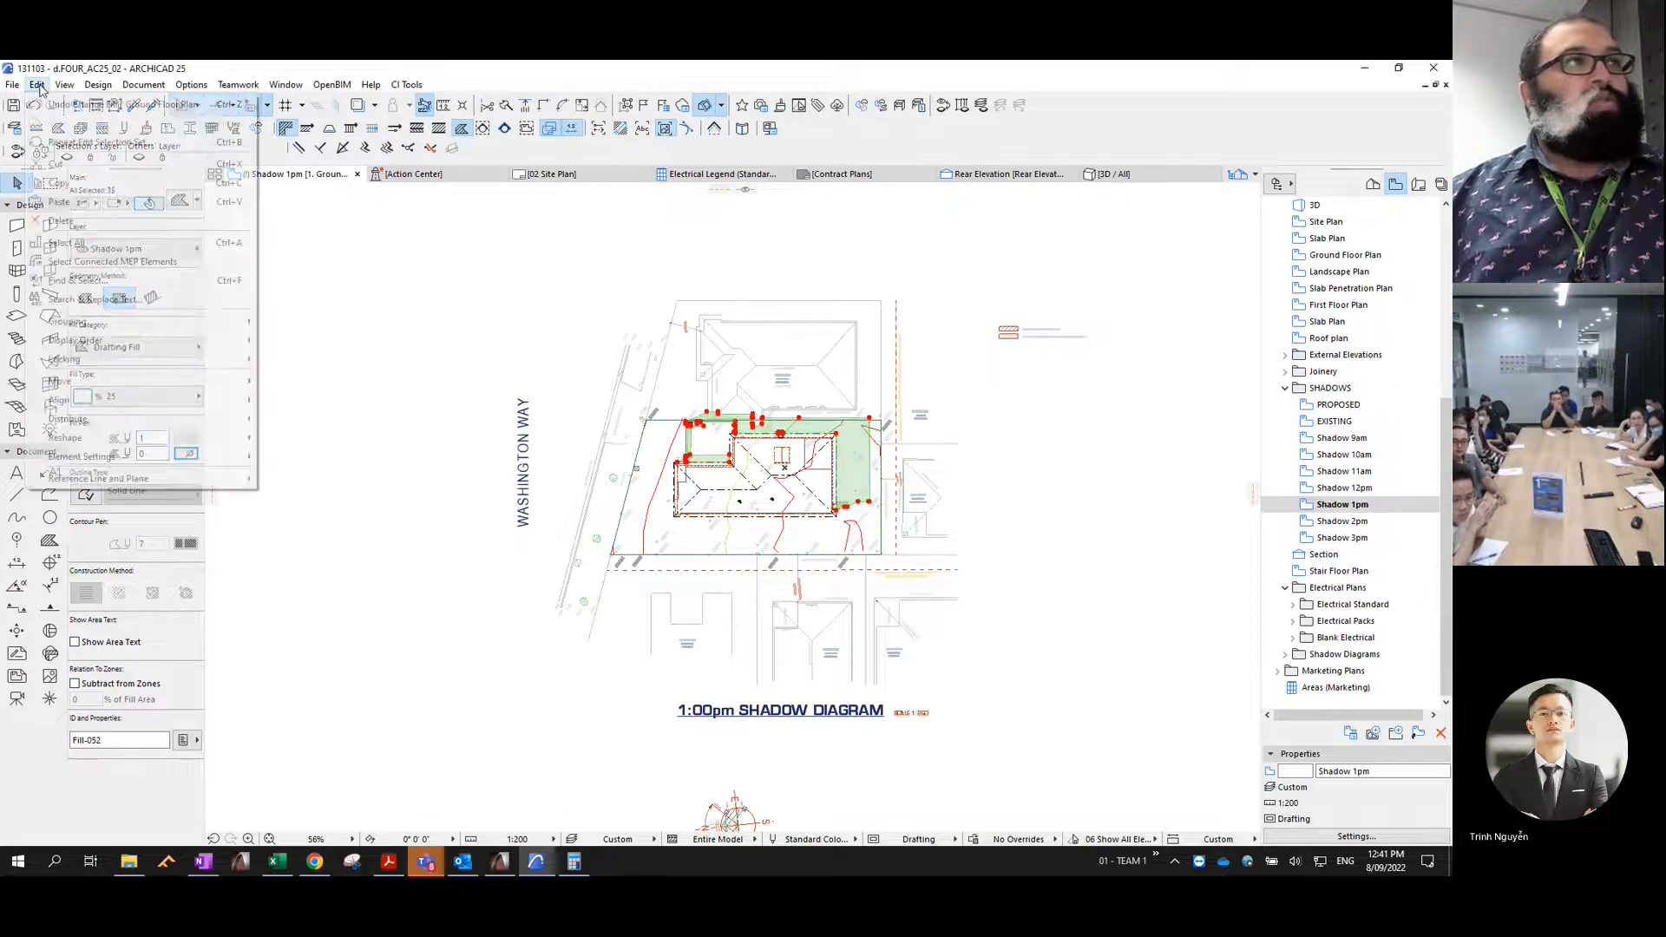
mouse_move(130, 437)
click(313, 668)
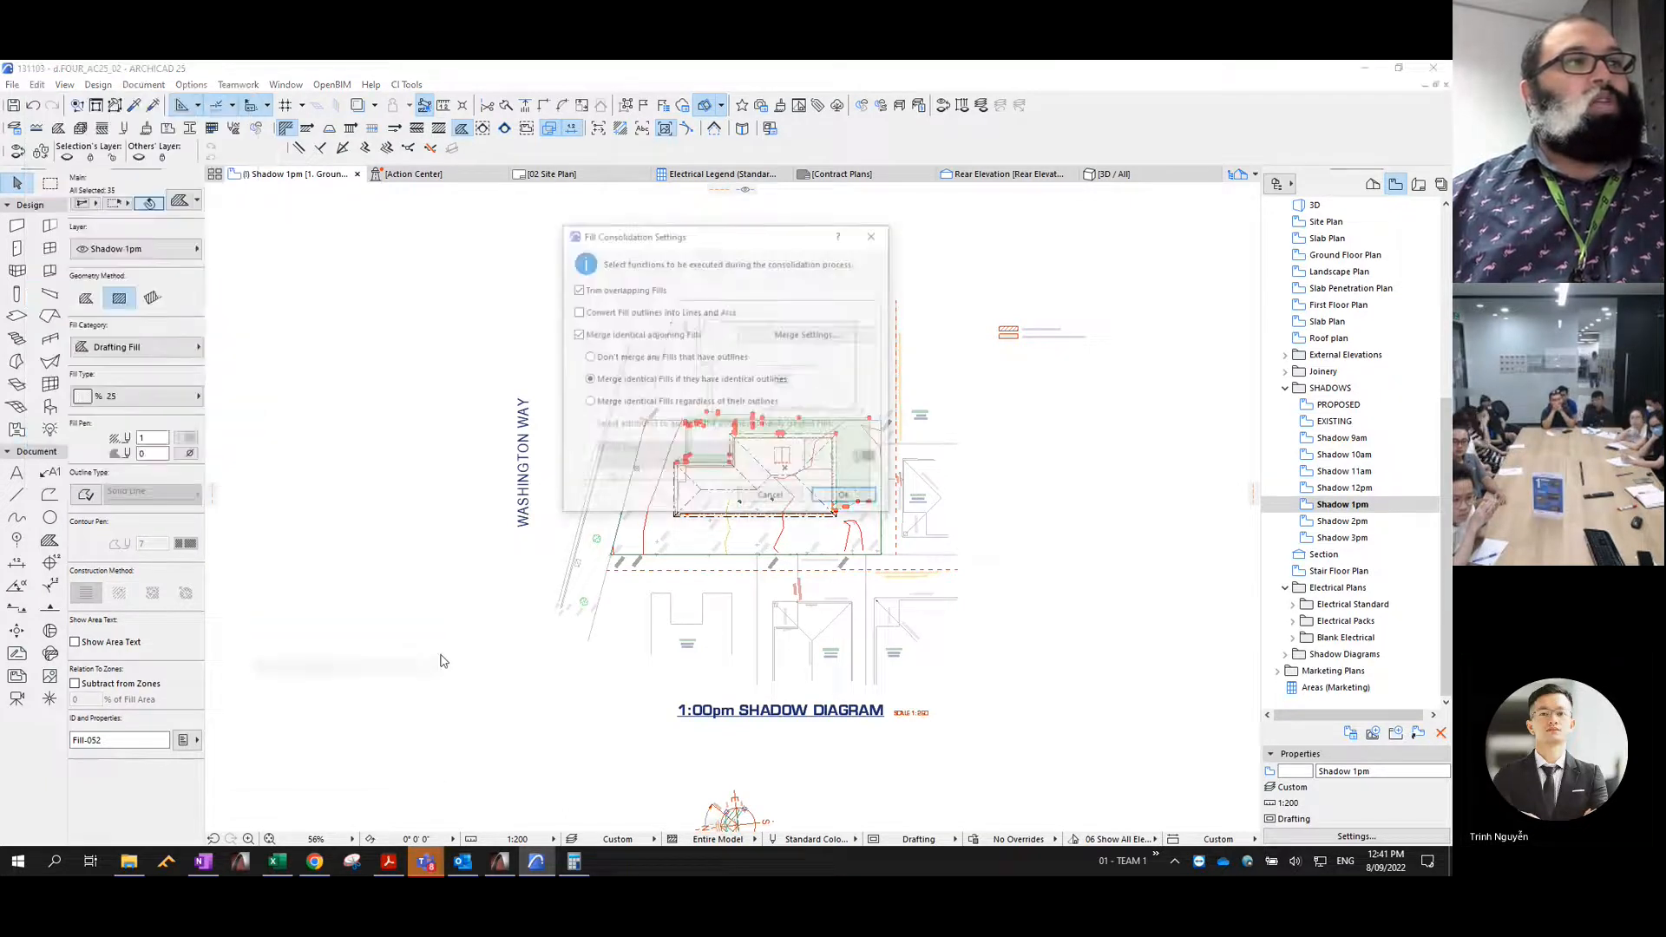
click(838, 499)
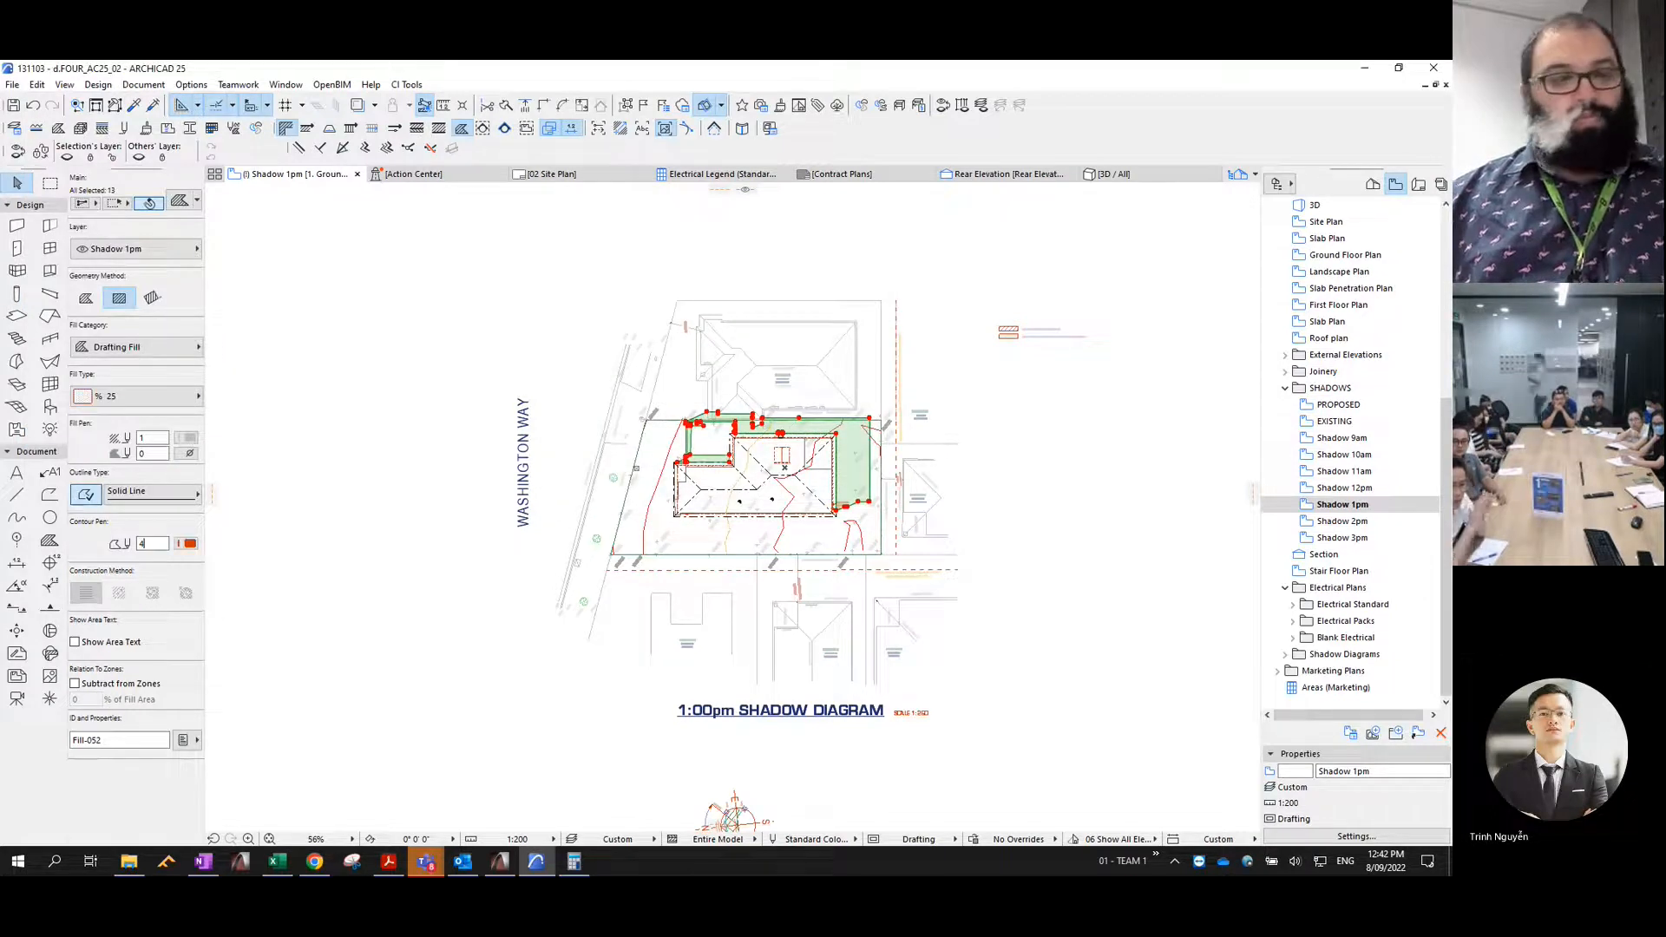
click(387, 402)
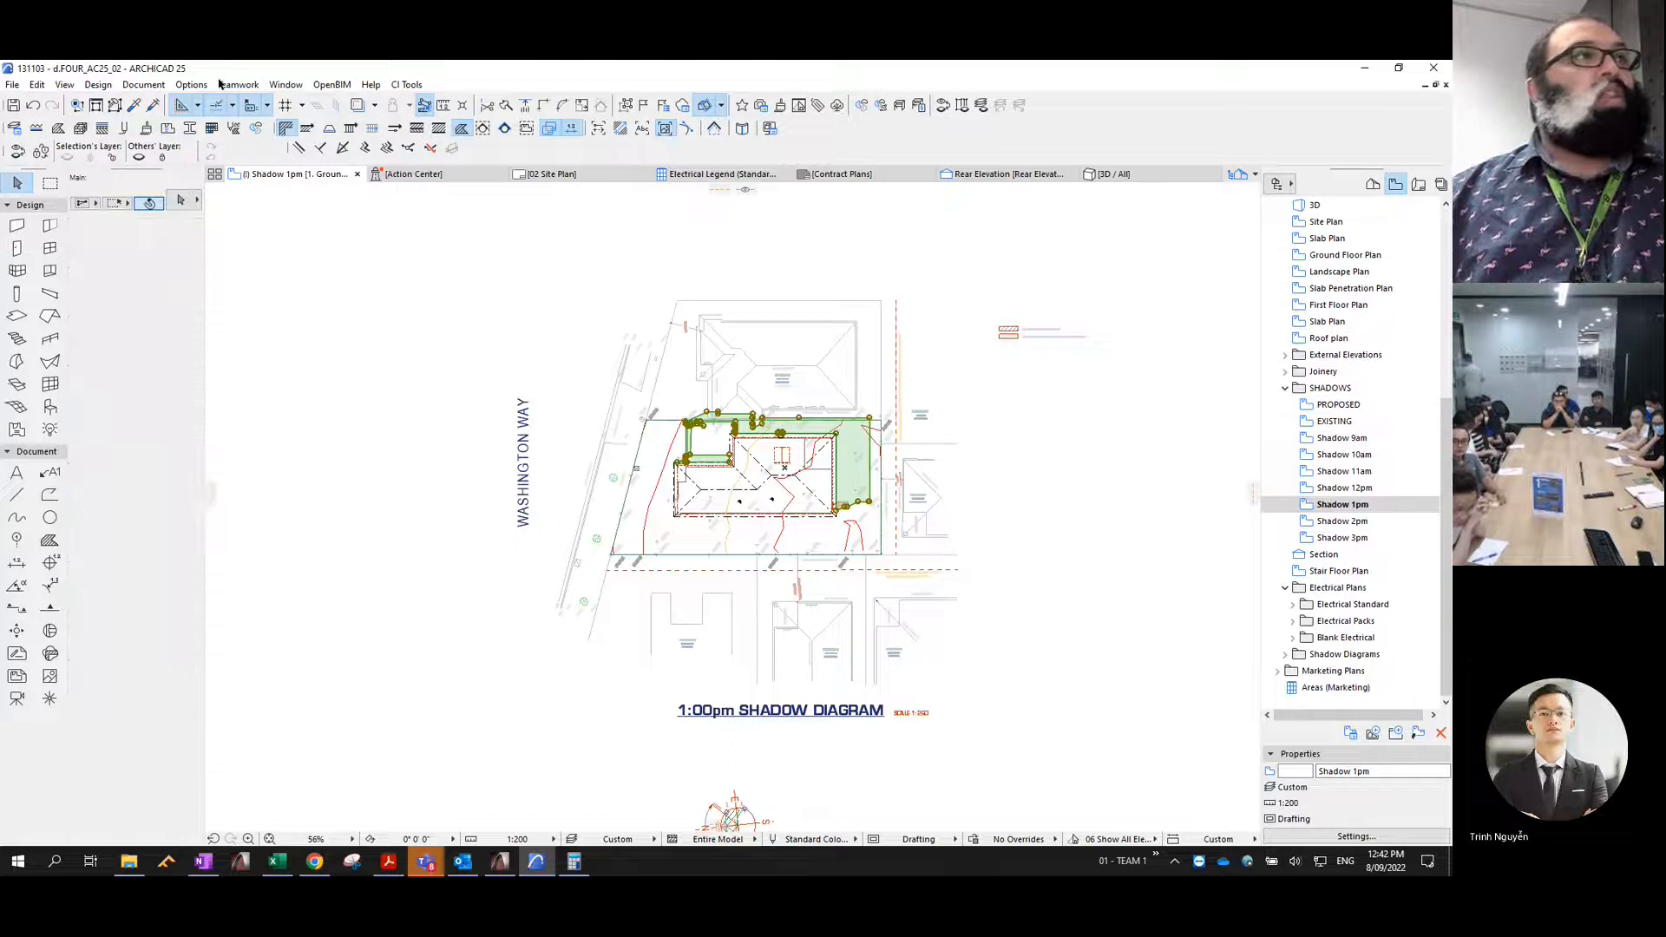
- Open the 3D projection settings
click(65, 84)
mouse_move(130, 478)
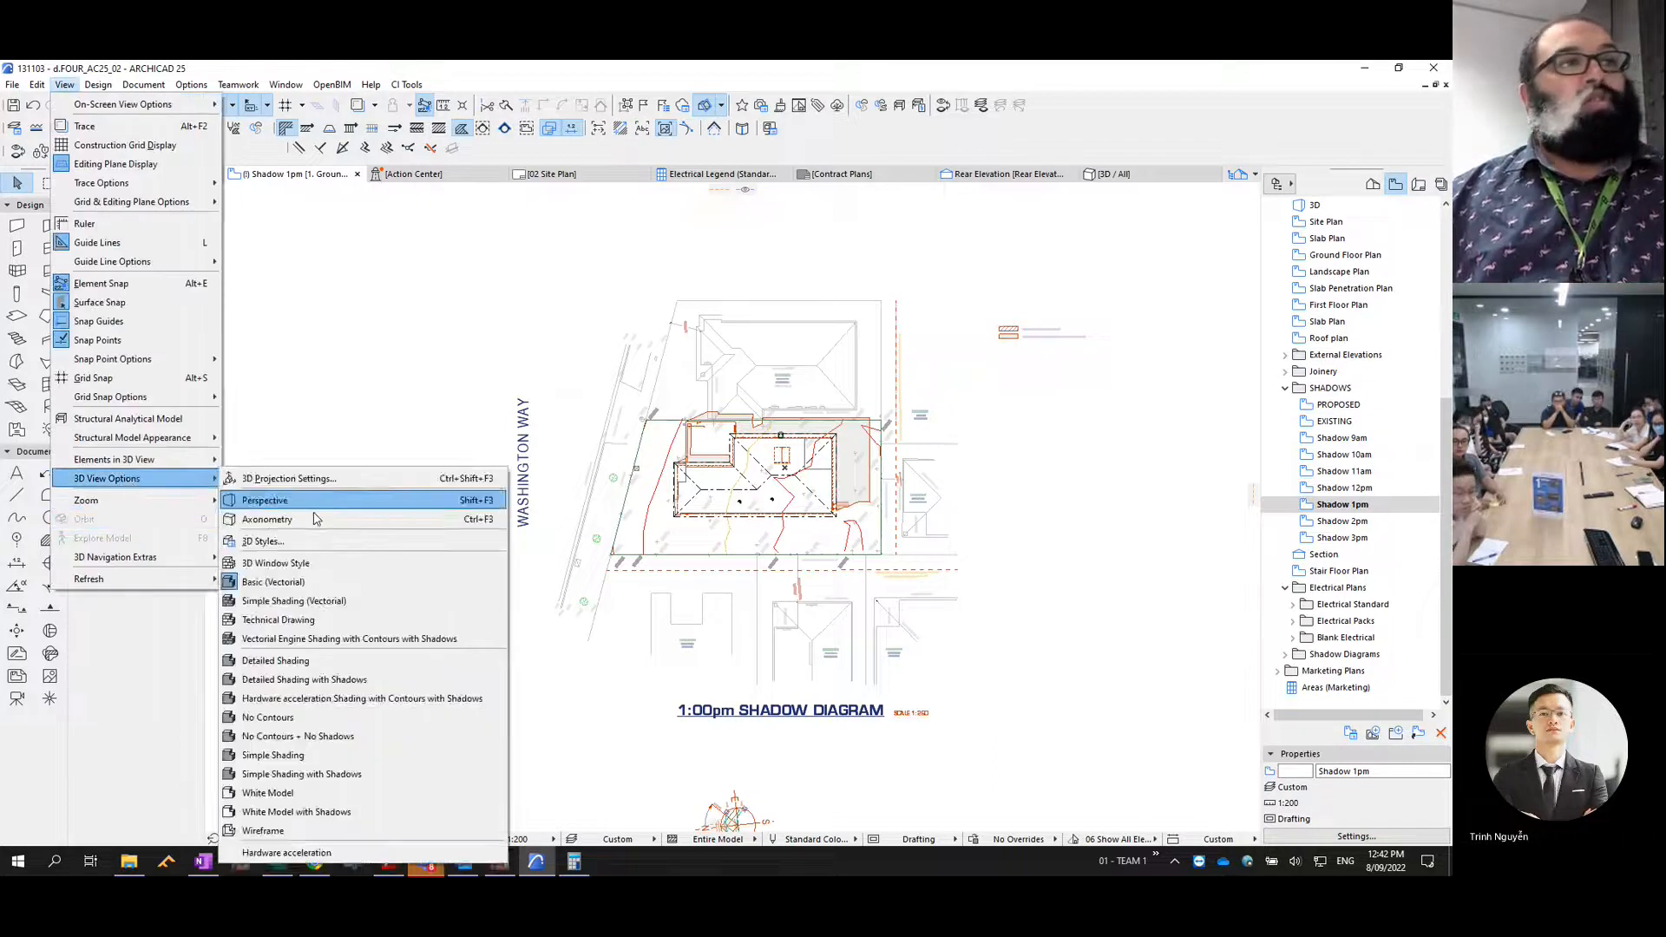
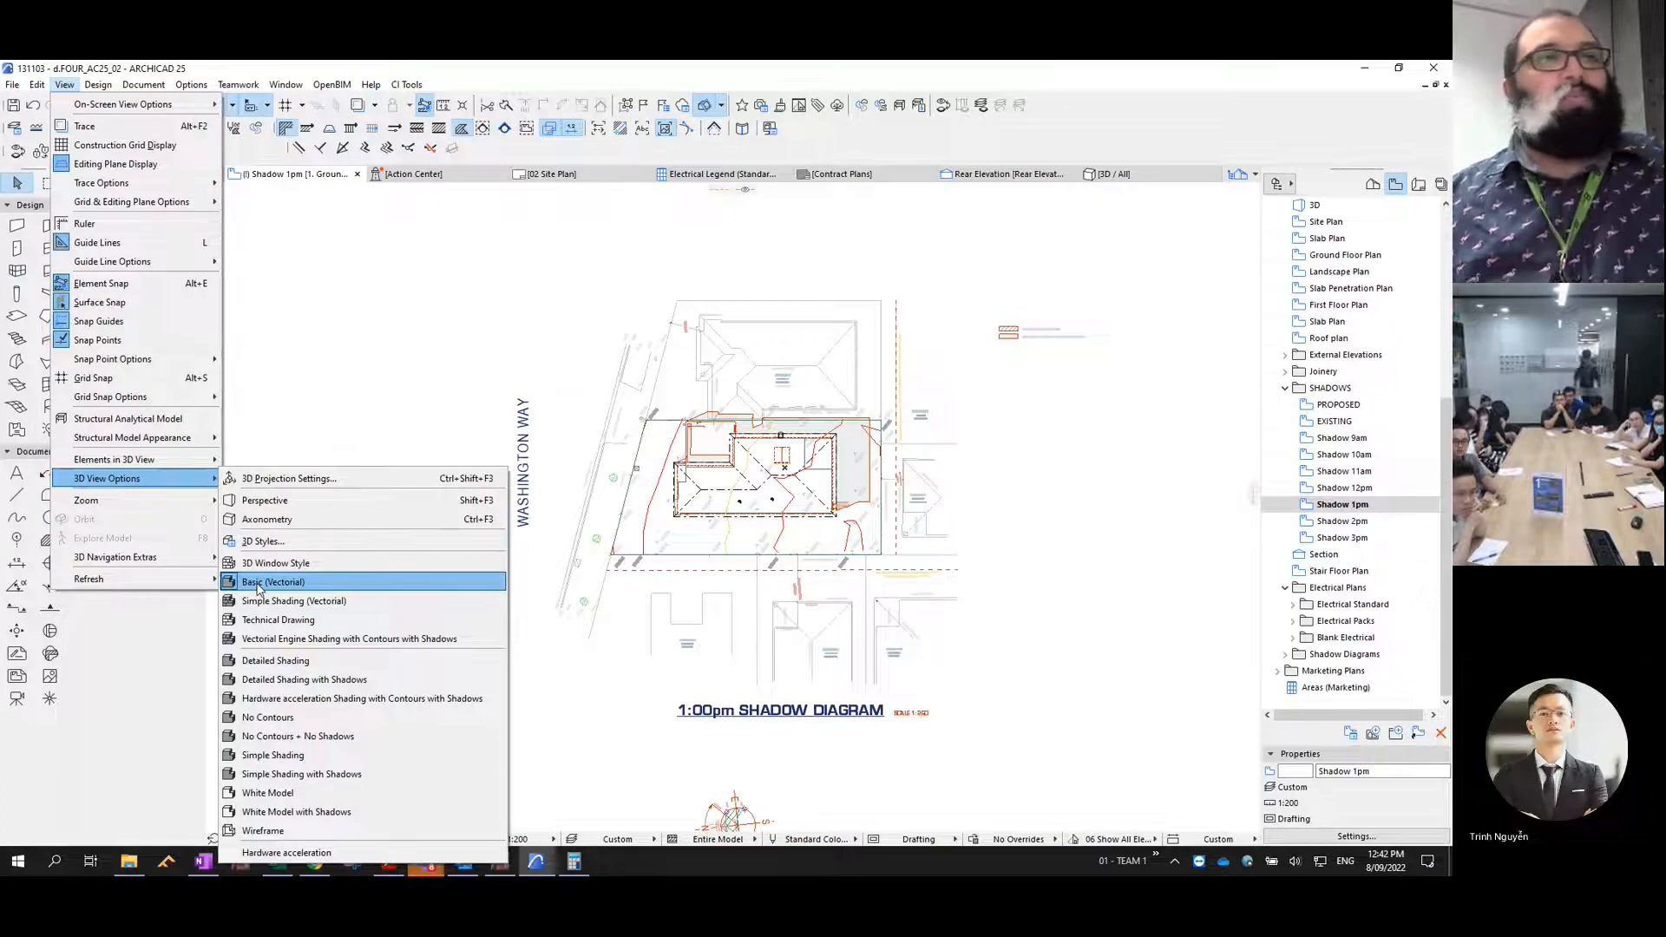
- Open the PROPOSED view and update the sun time in the 3D projection settings for the 2pm shadow
click(258, 589)
key(Escape)
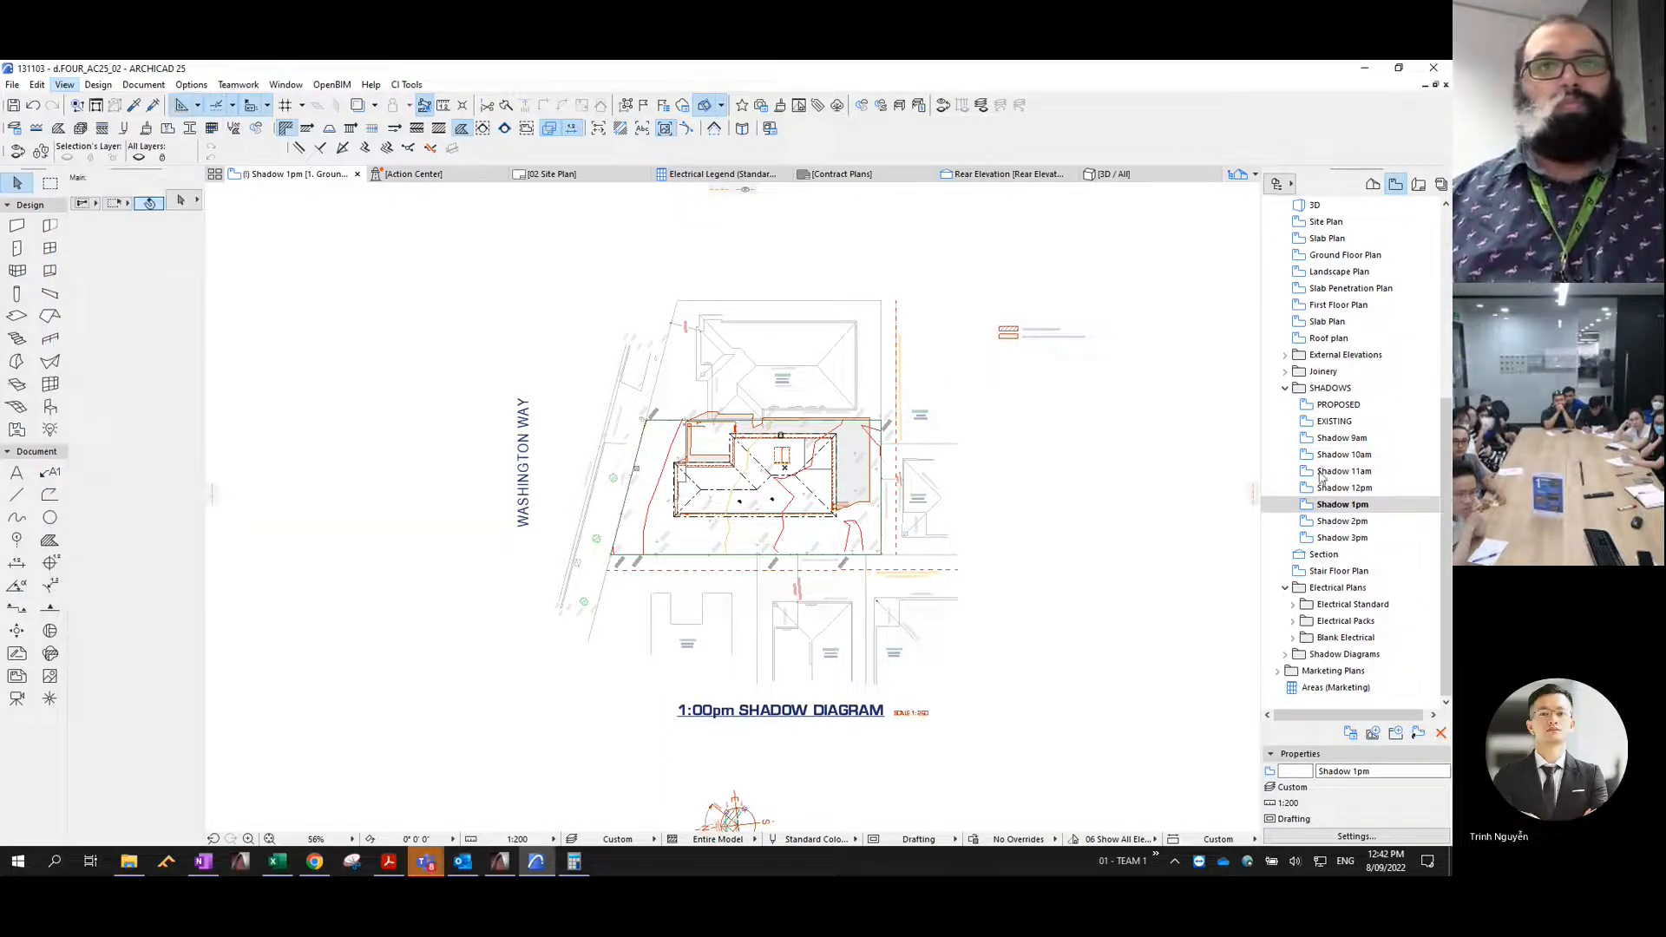
double_click(1340, 407)
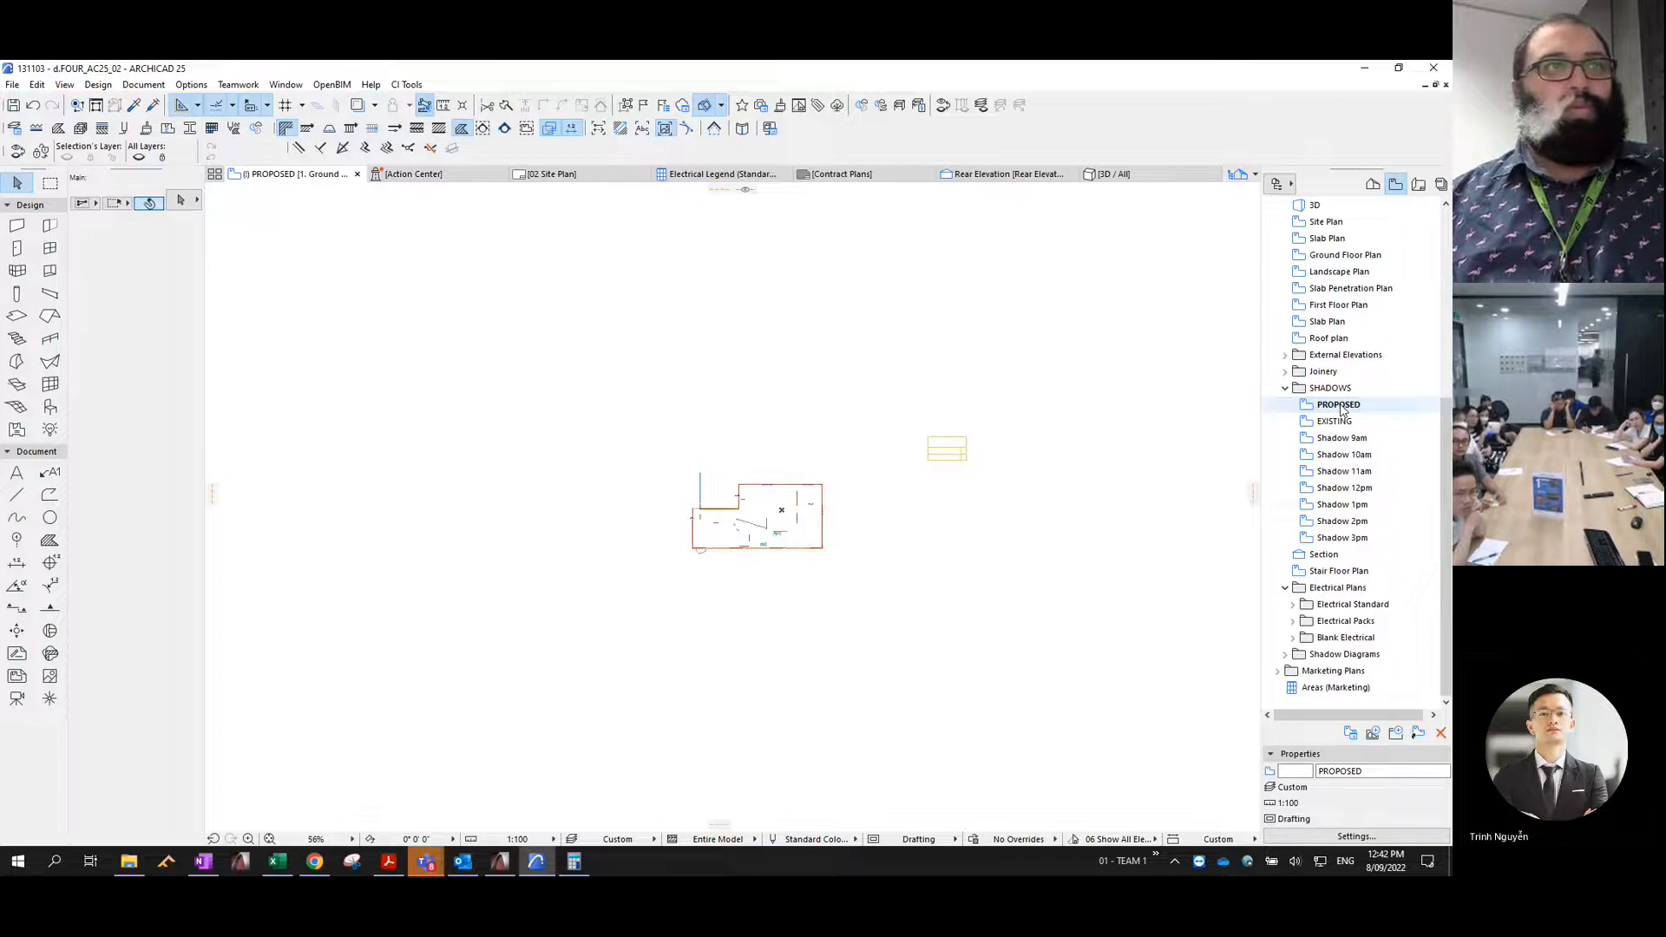
key(XF86AudioRaiseVolume)
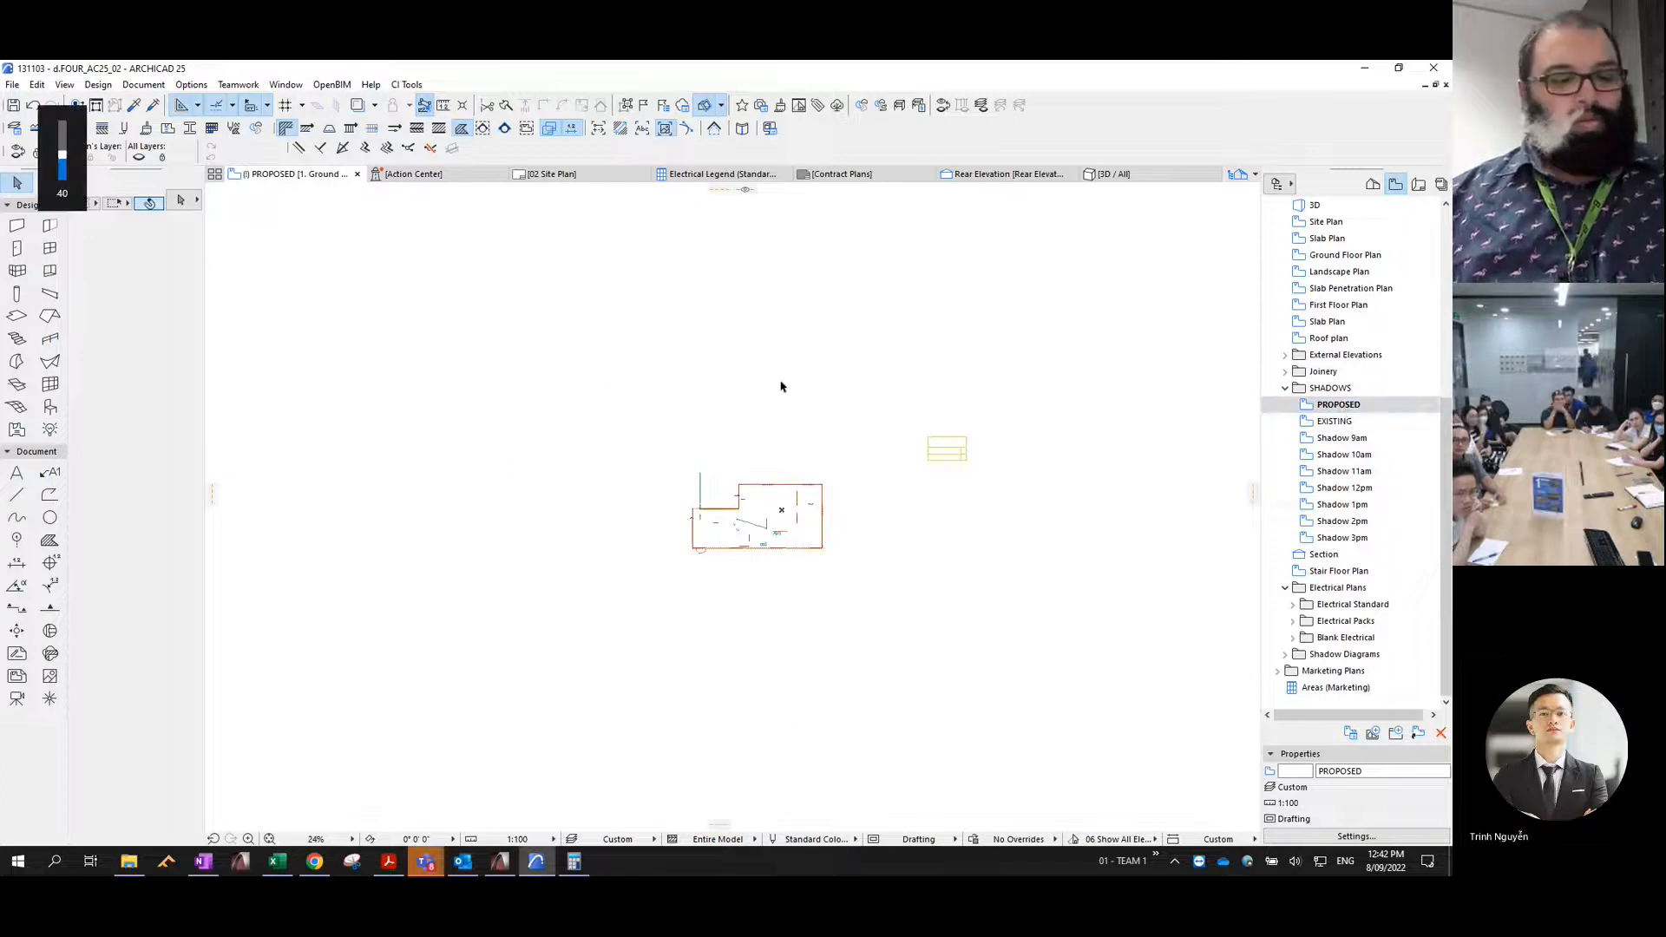
key(ctrl+shift+F3)
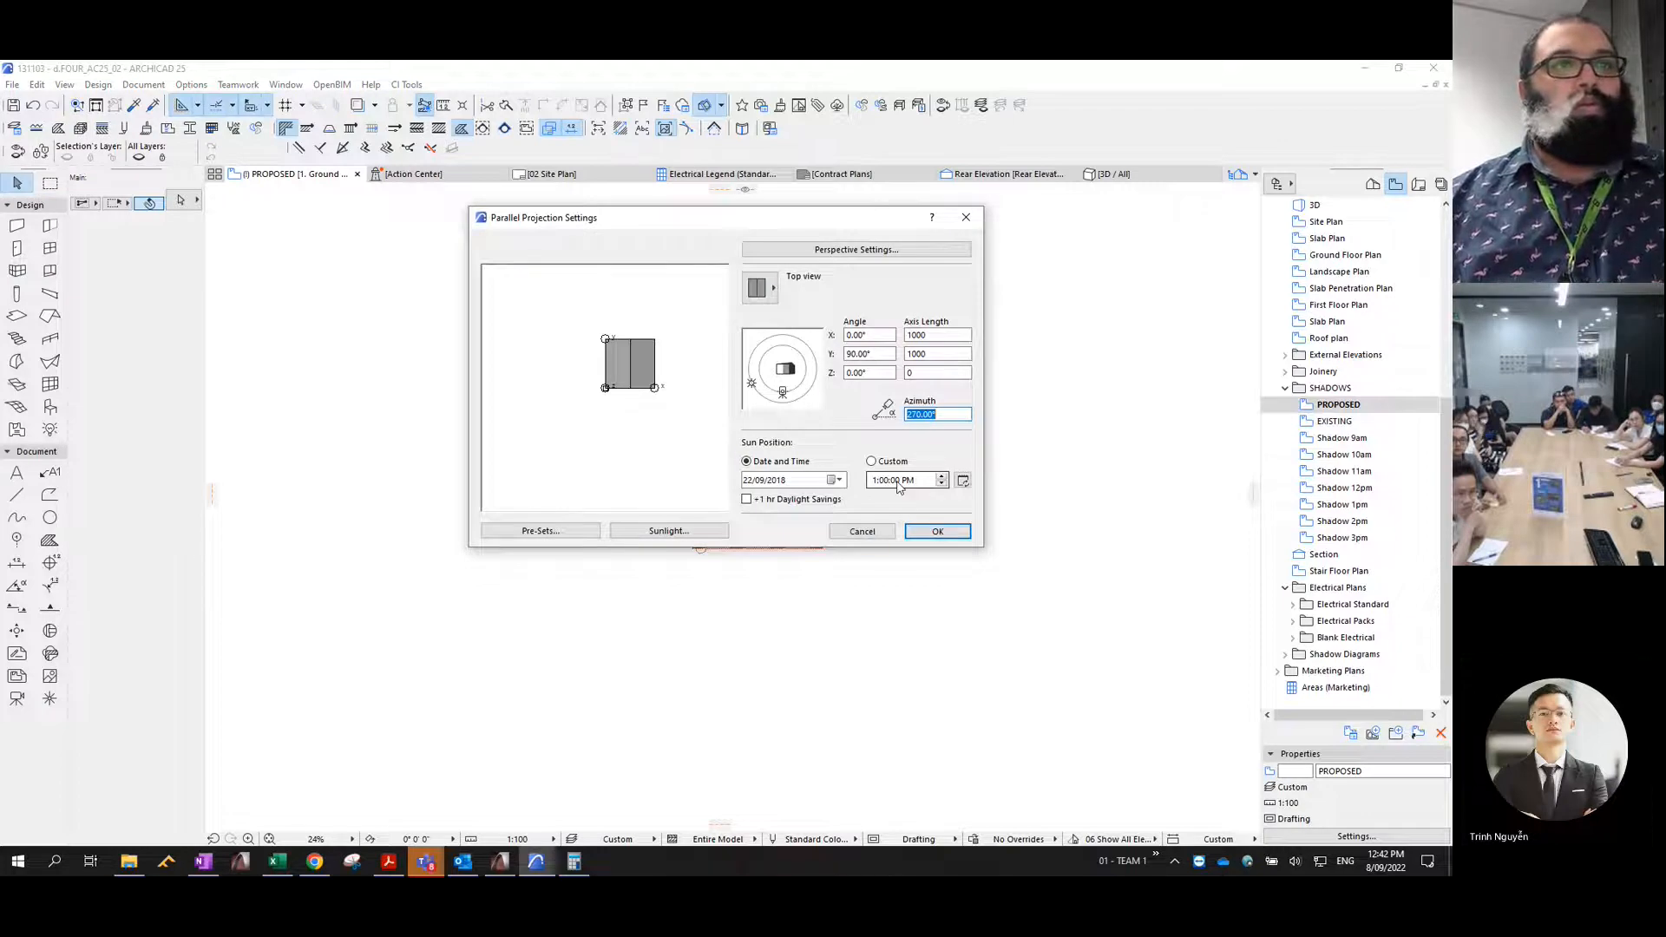
click(922, 531)
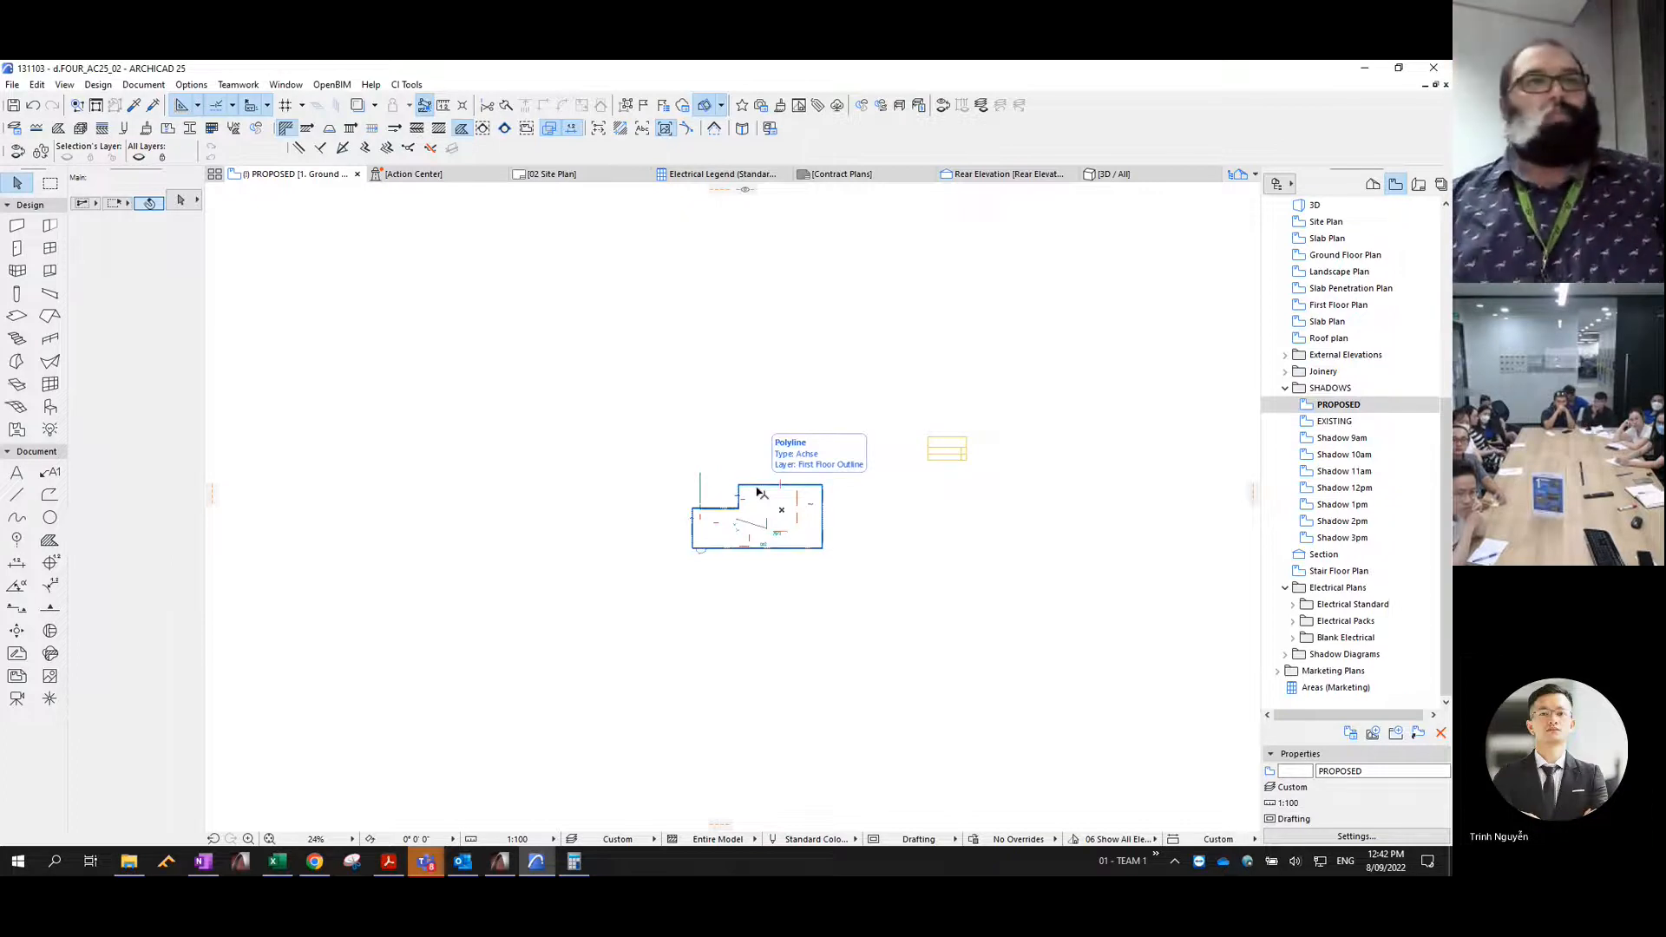
- Copy the 2pm shadow polygons from the 3D window and paste them into the Shadow 2pm view
scroll(760, 493, up, 2)
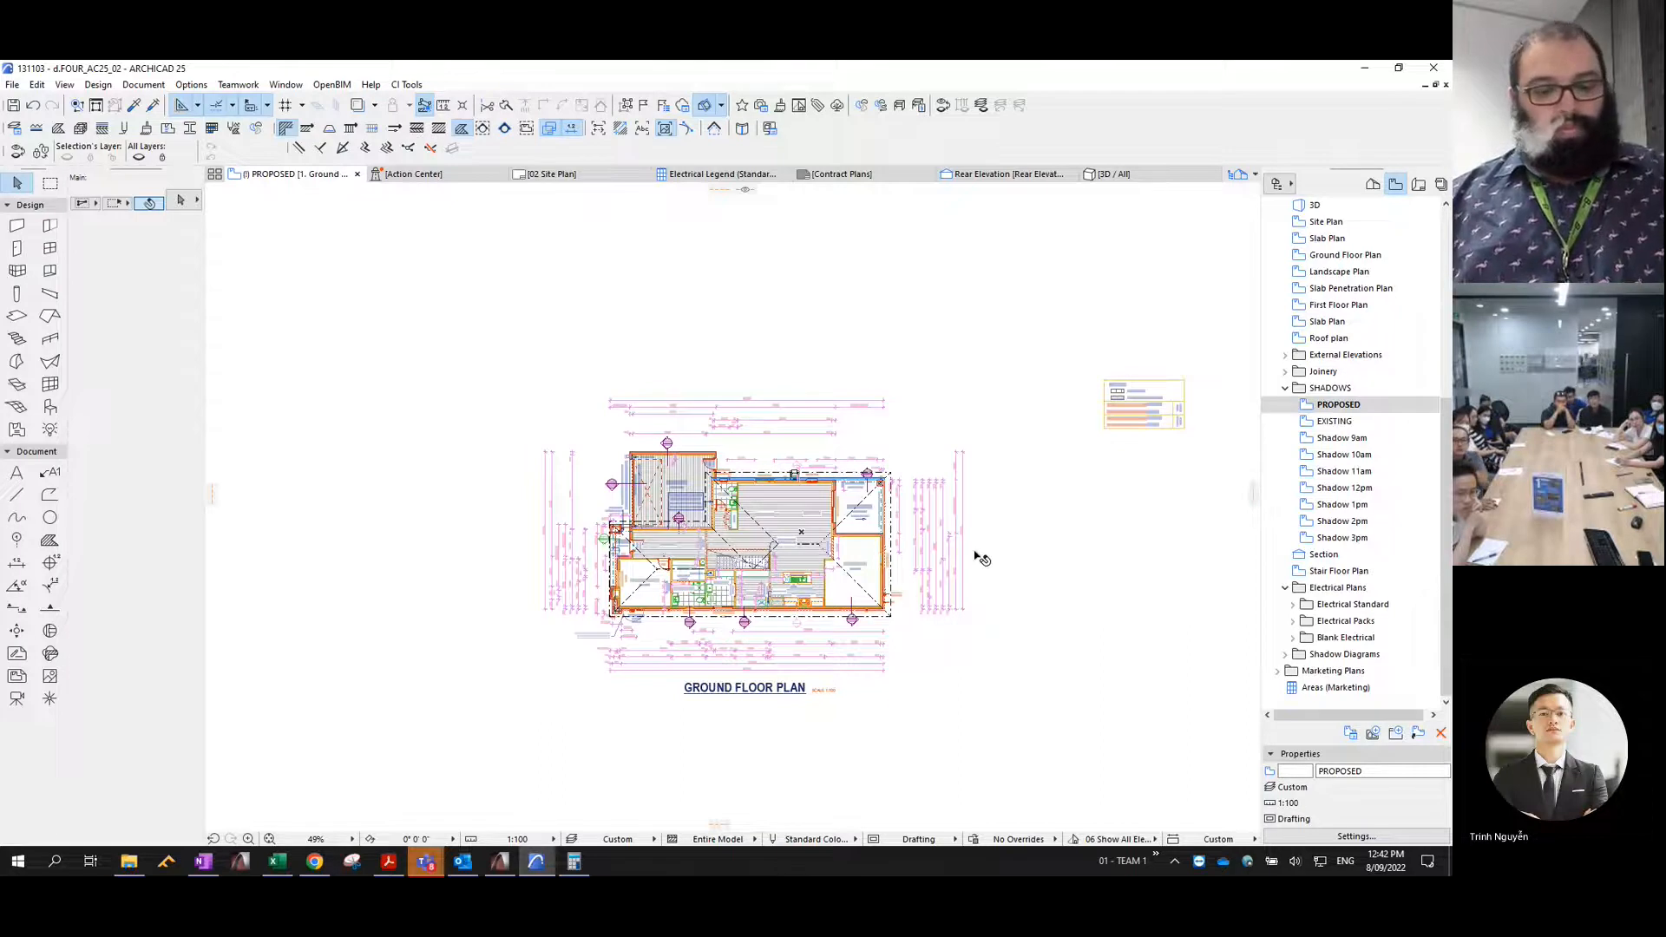
key(F3)
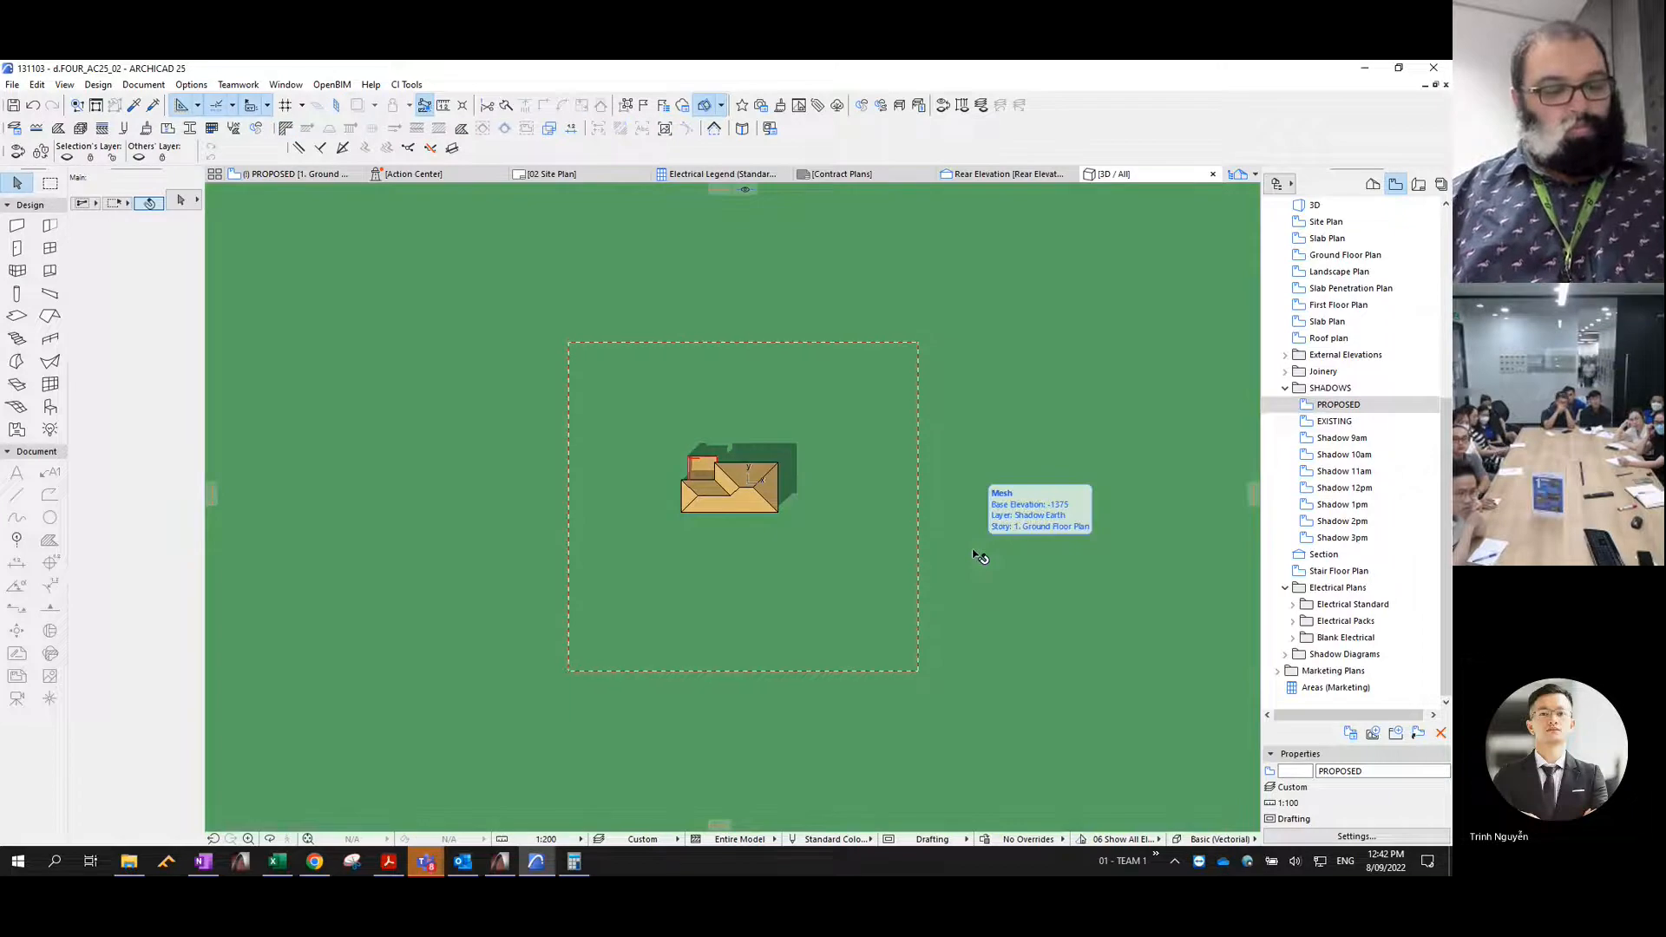
key(ctrl+c)
click(854, 506)
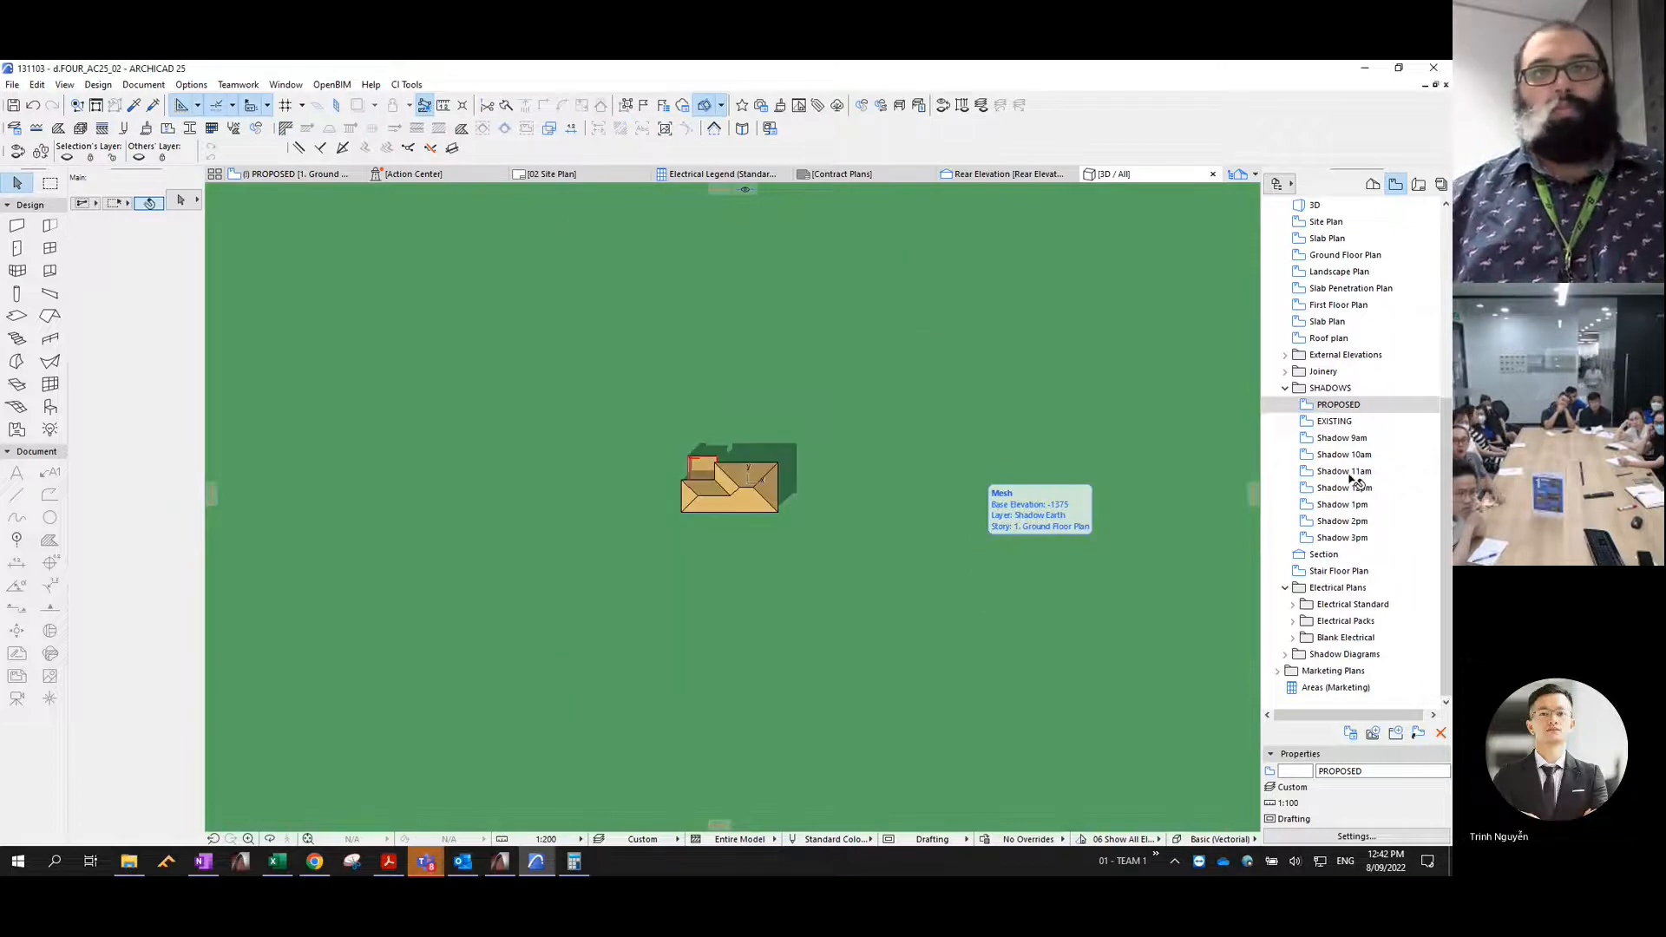
double_click(1343, 521)
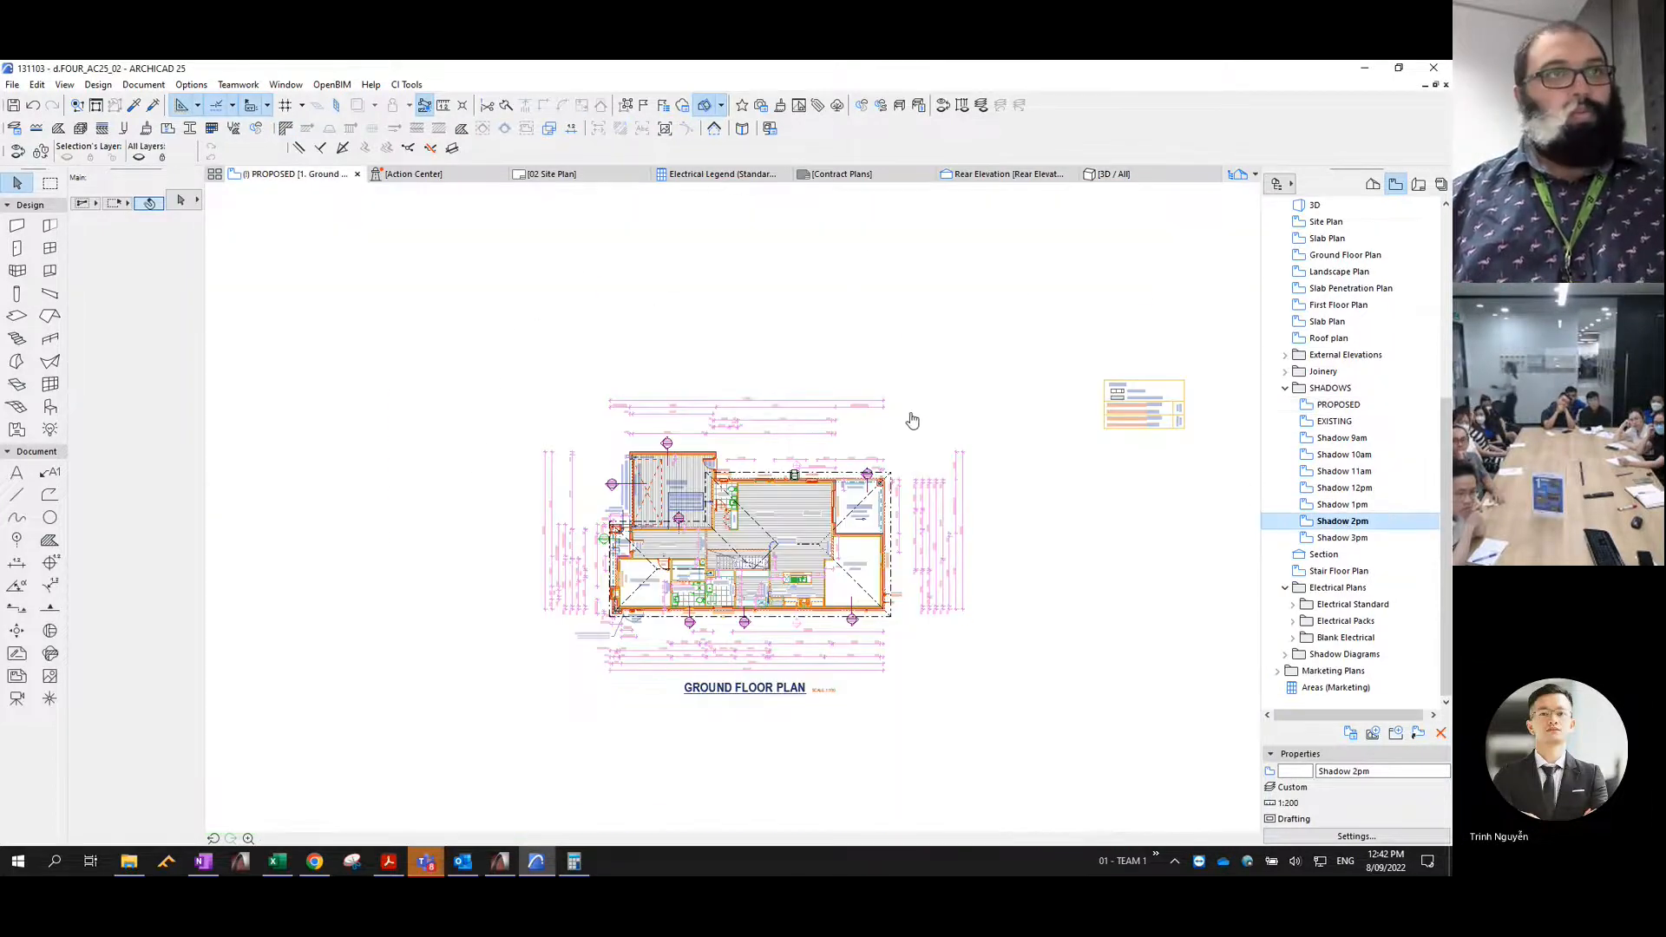
key(ctrl+v)
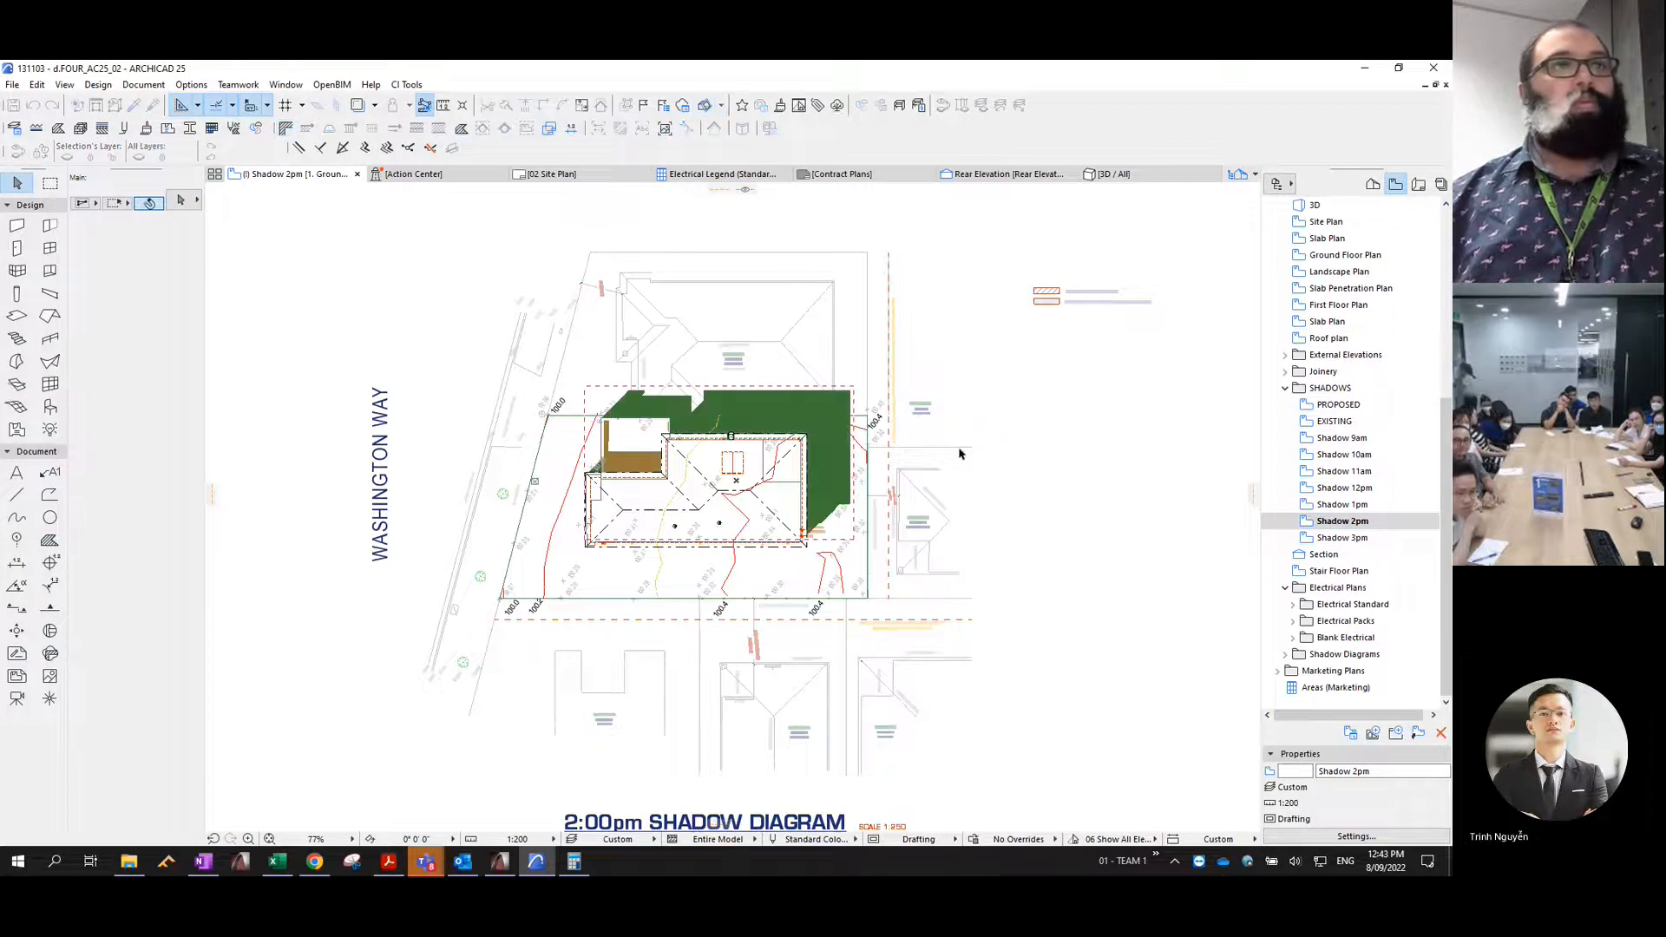
- Reselect the pasted 2pm shadow fills and move them to the Shadow 2pm layer with pen 1
key(ctrl+z)
key(ctrl+shift+z)
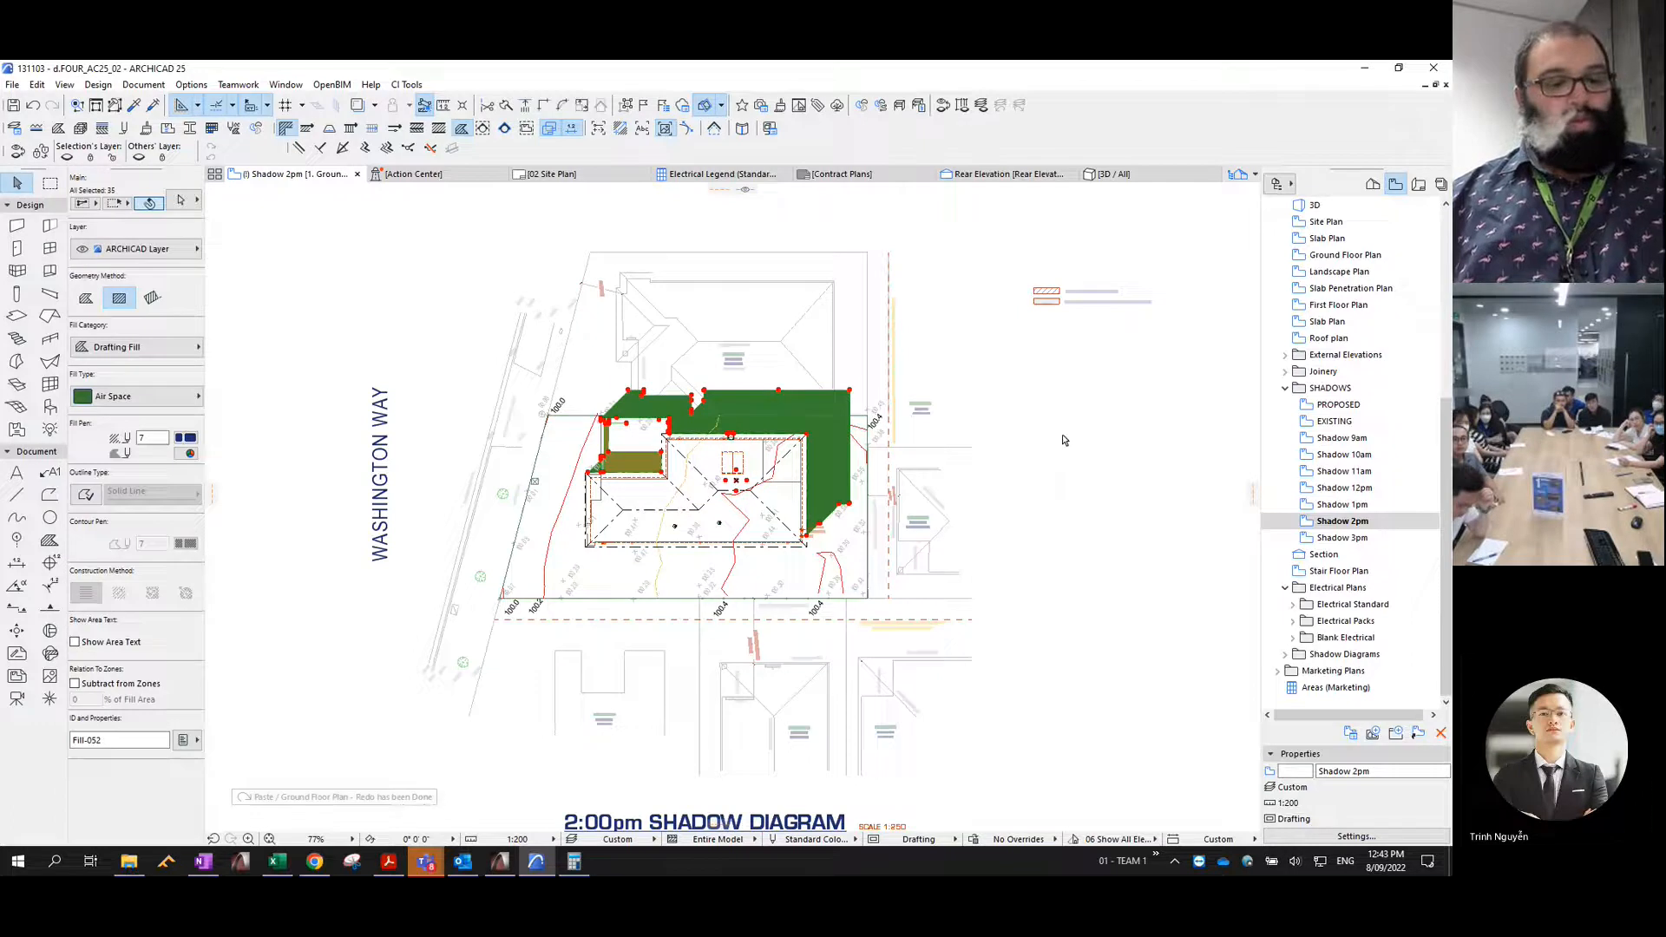
key(ctrl+t)
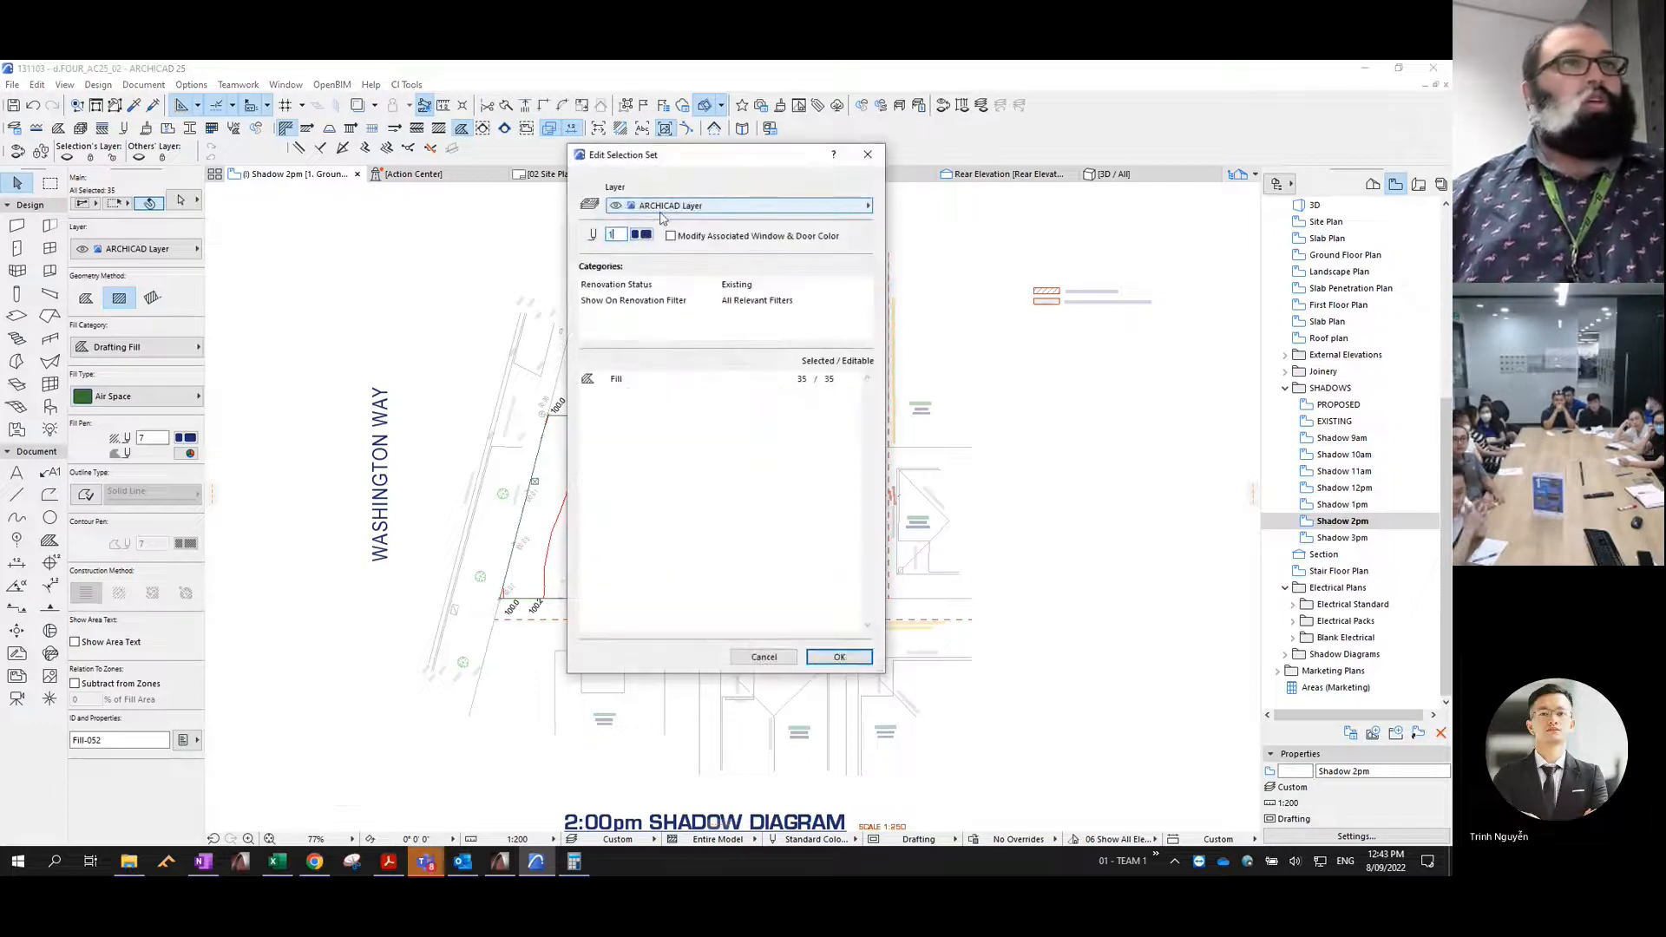
click(665, 207)
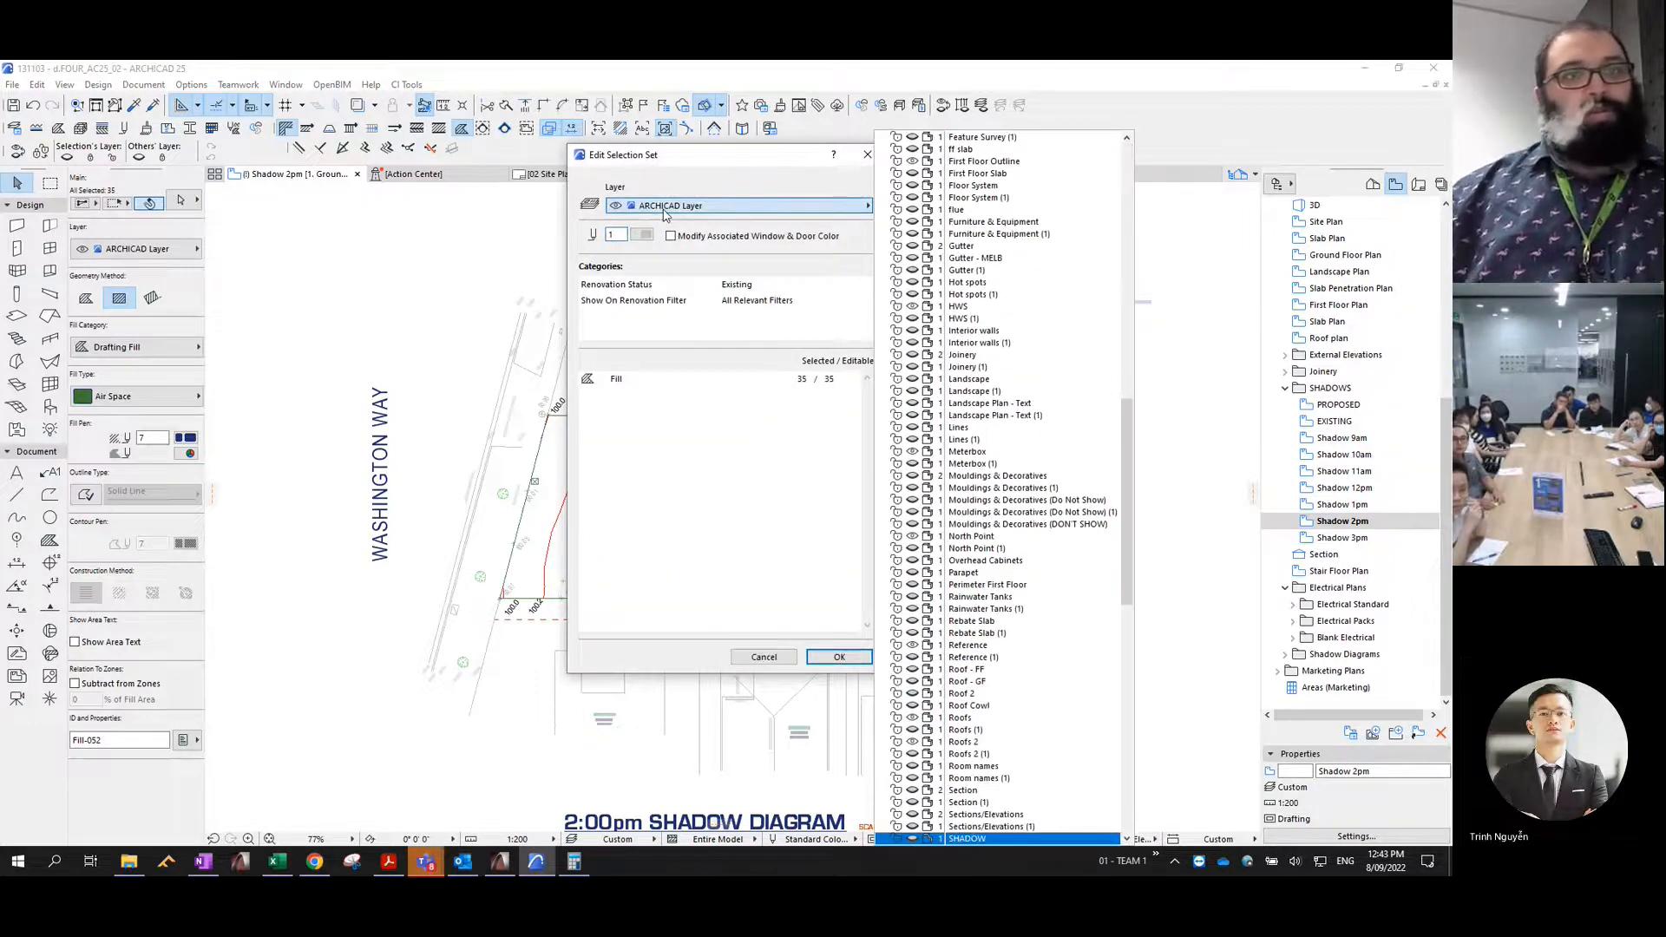
key(Down)
key(Down)
key(Down)
key(Down)
key(Down)
key(Down)
key(Down)
key(Up)
key(Up)
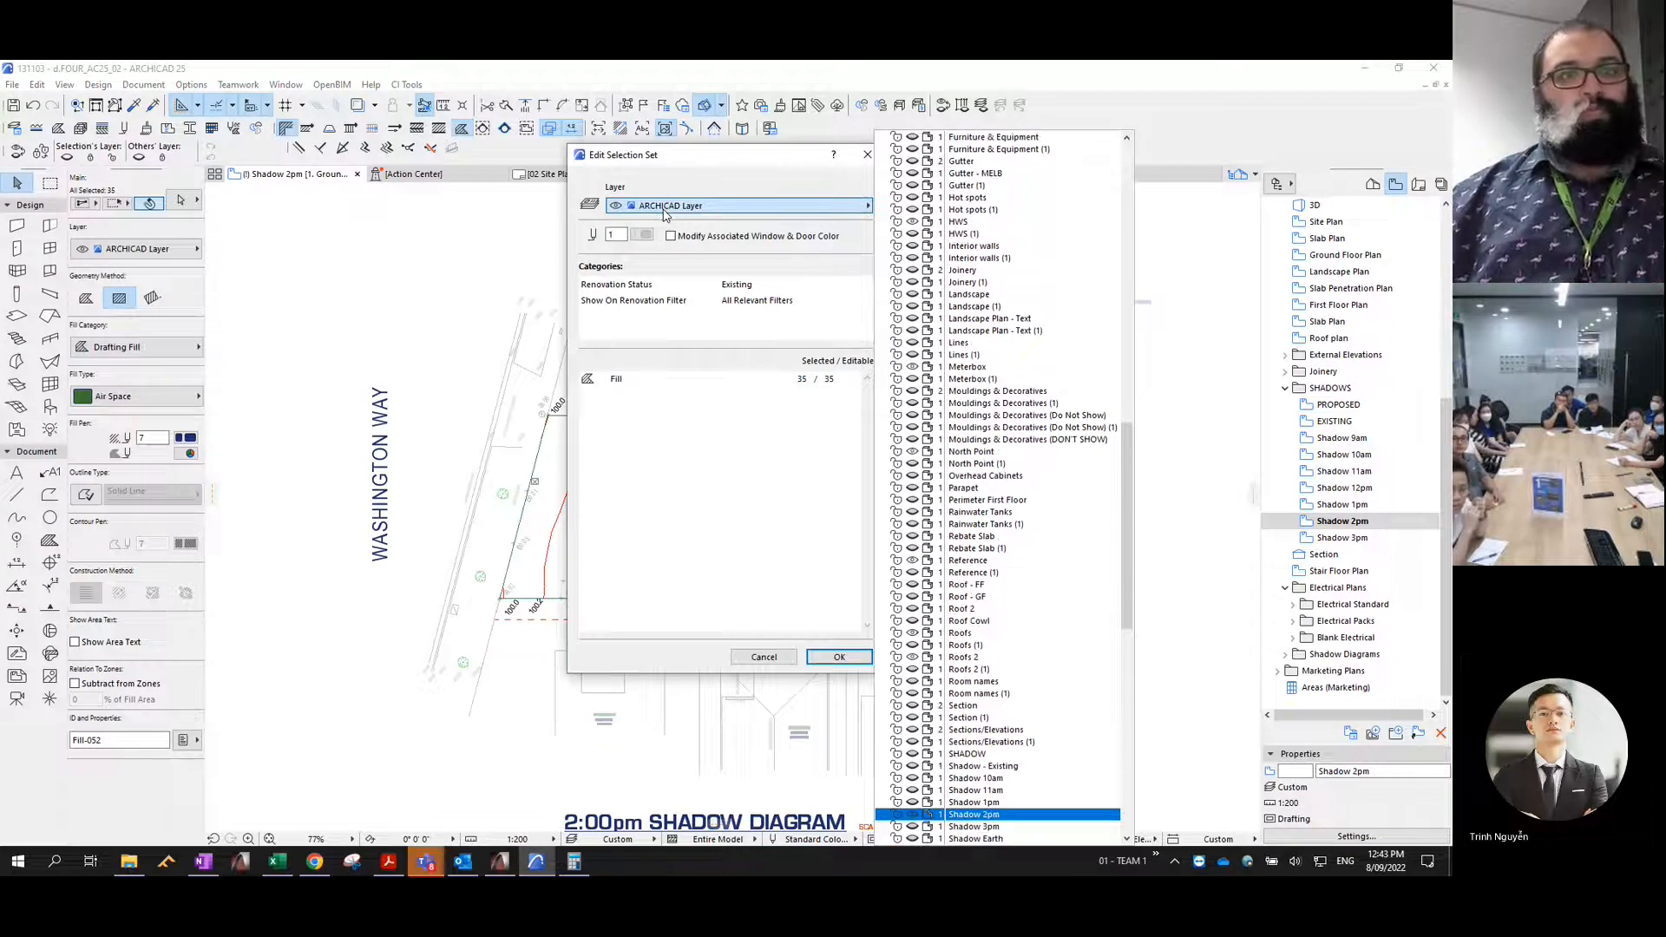
key(Return)
key(Return)
- Give the selected 2pm shadow fills a transparent background pen and consolidate them
click(187, 452)
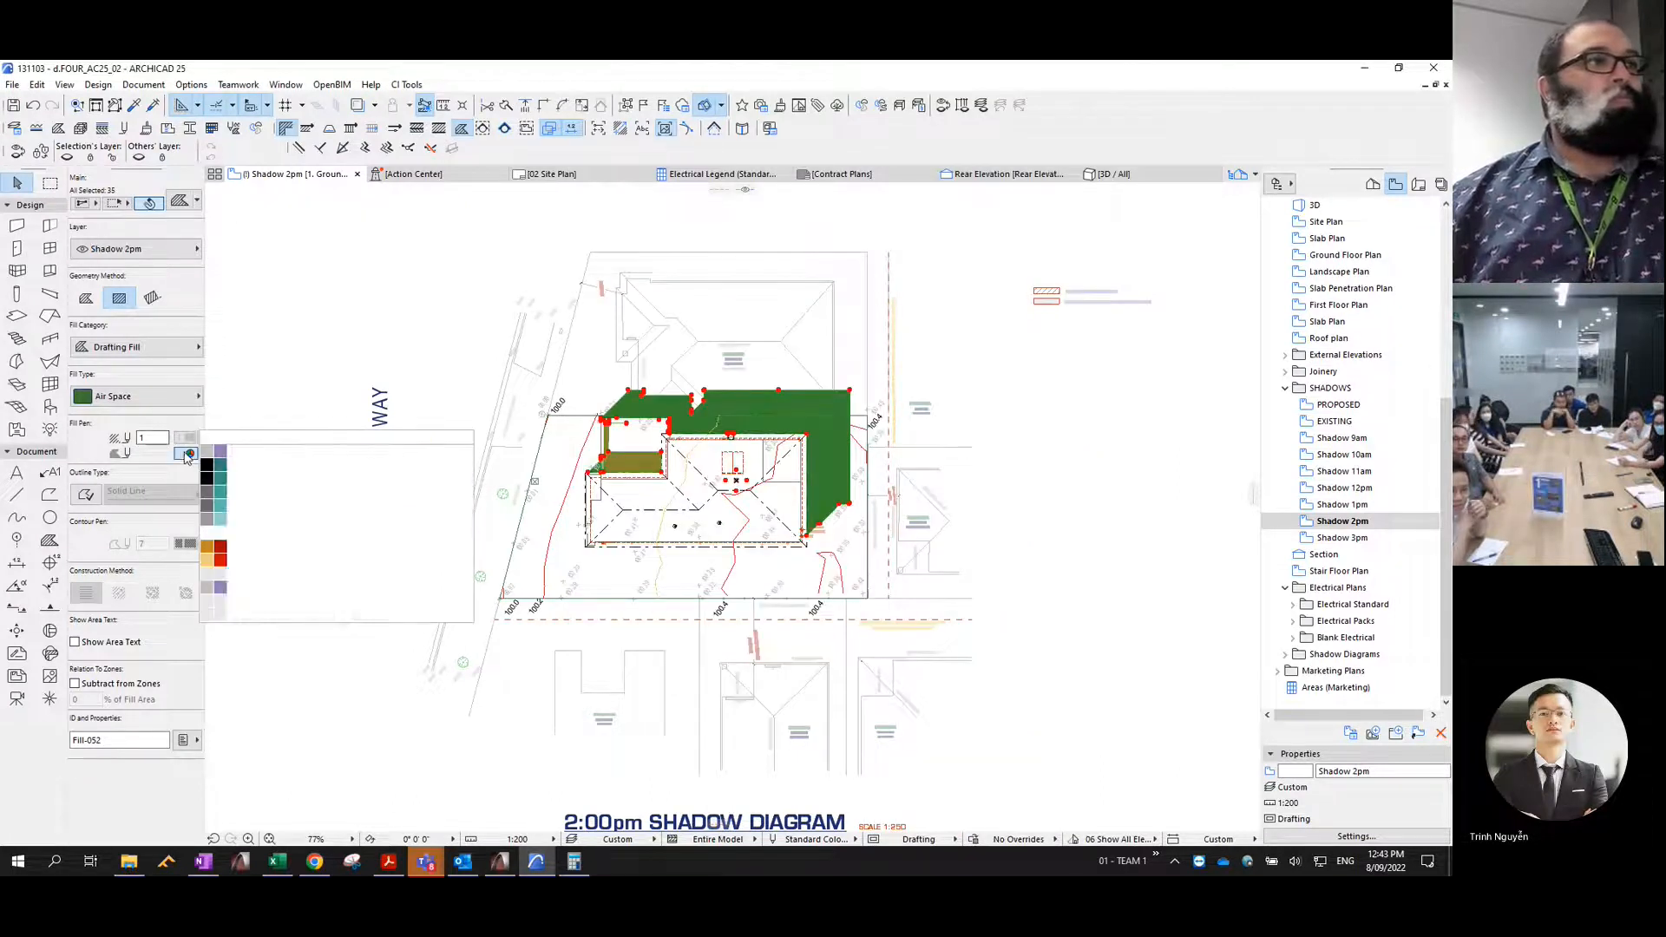
click(290, 439)
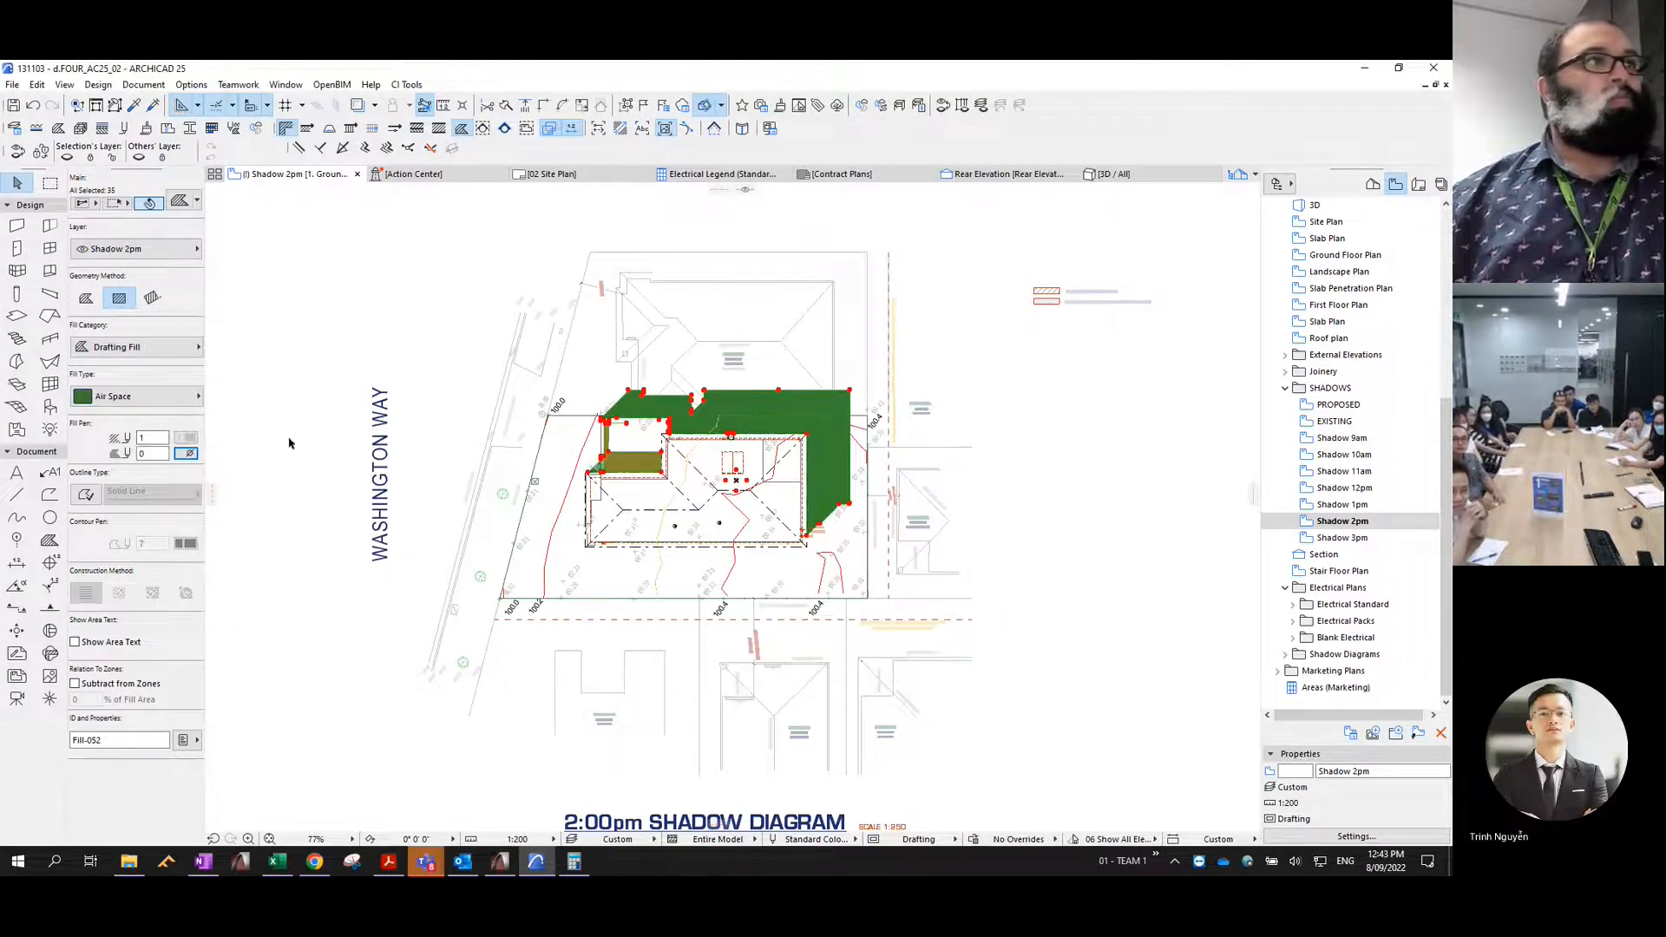
click(37, 85)
mouse_move(151, 441)
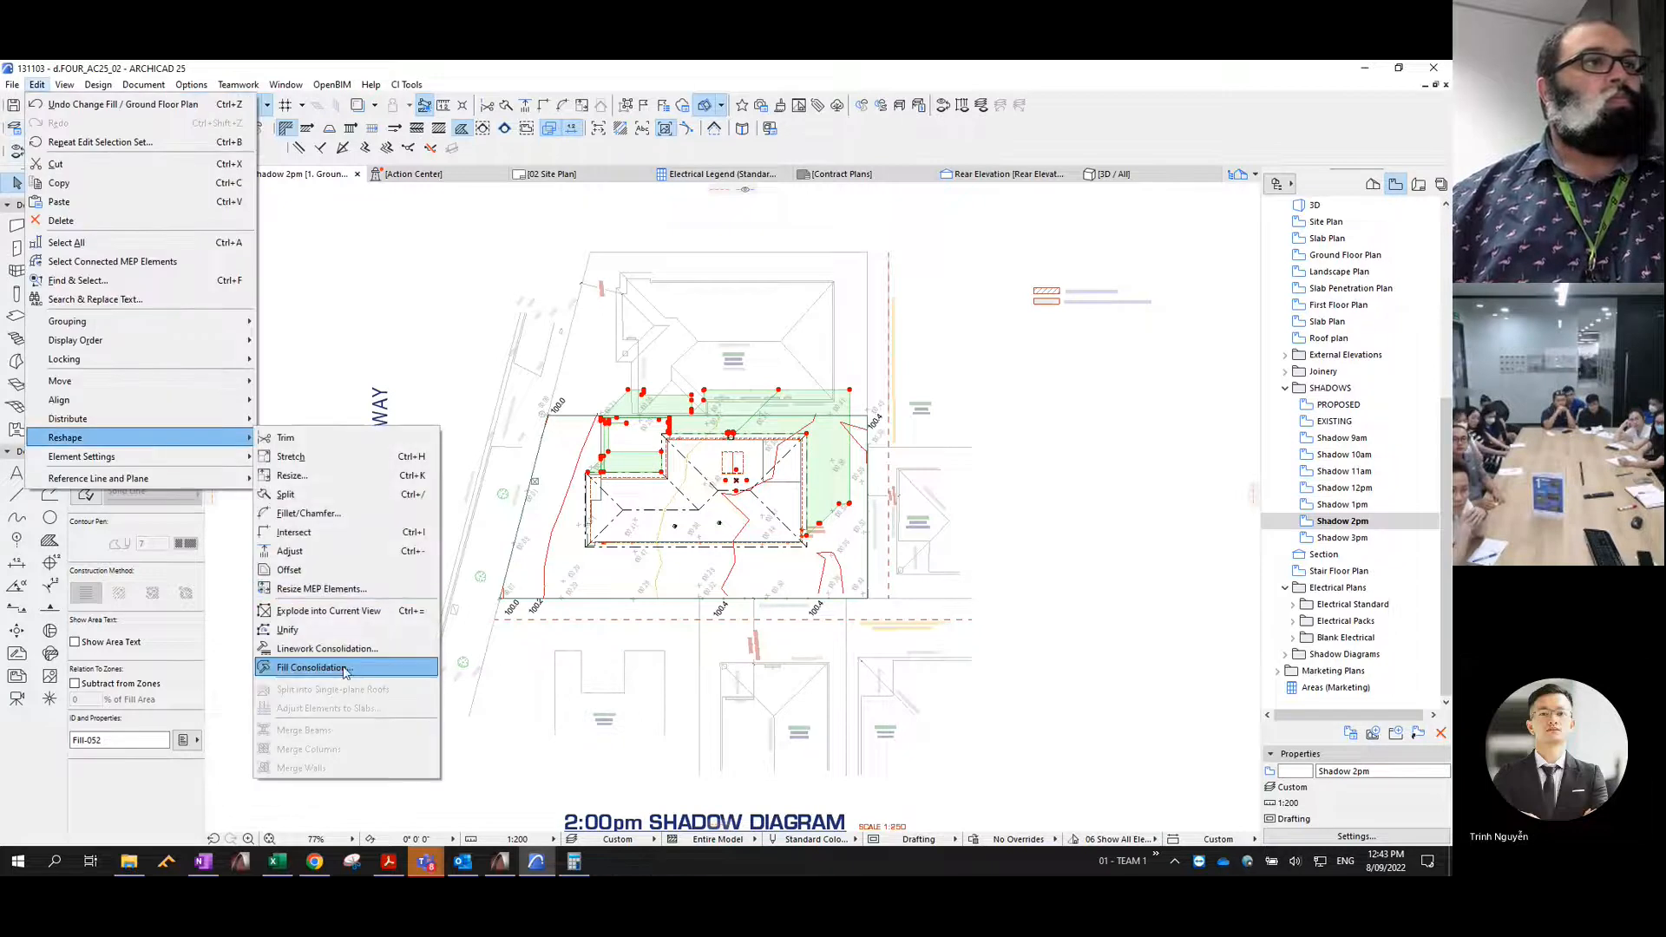
click(312, 668)
click(847, 499)
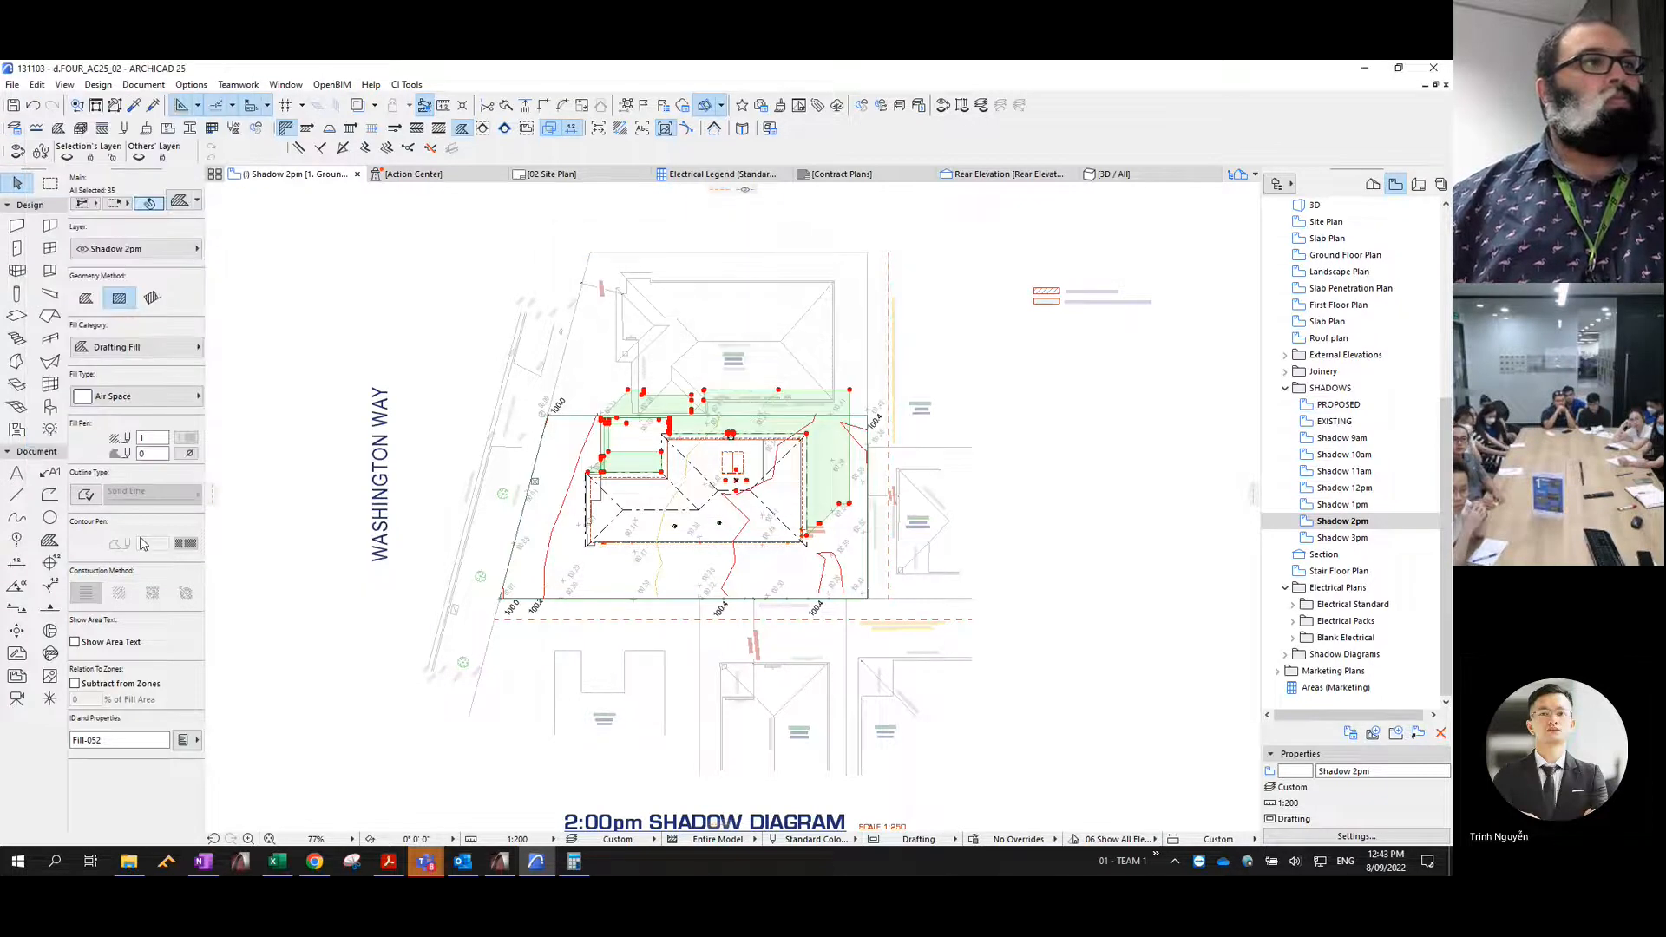
- Give the 2pm shadow fills a Solid Line outline with contour pen 4 and change their fill type to % 25
click(89, 499)
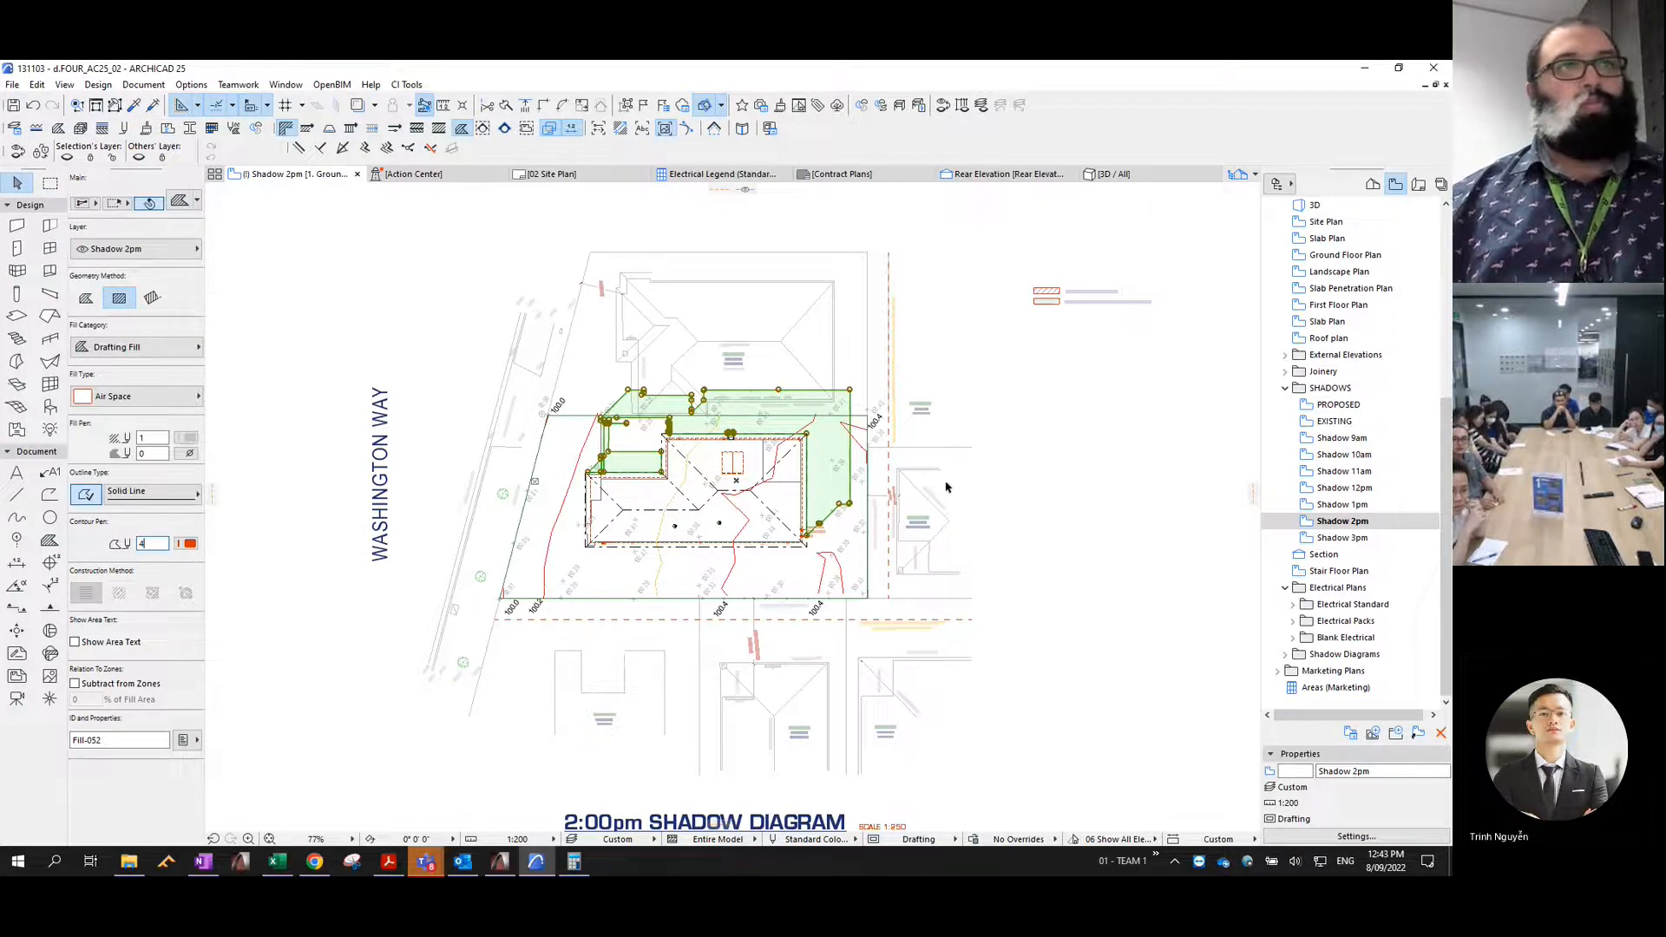
key(Escape)
key(ctrl+a)
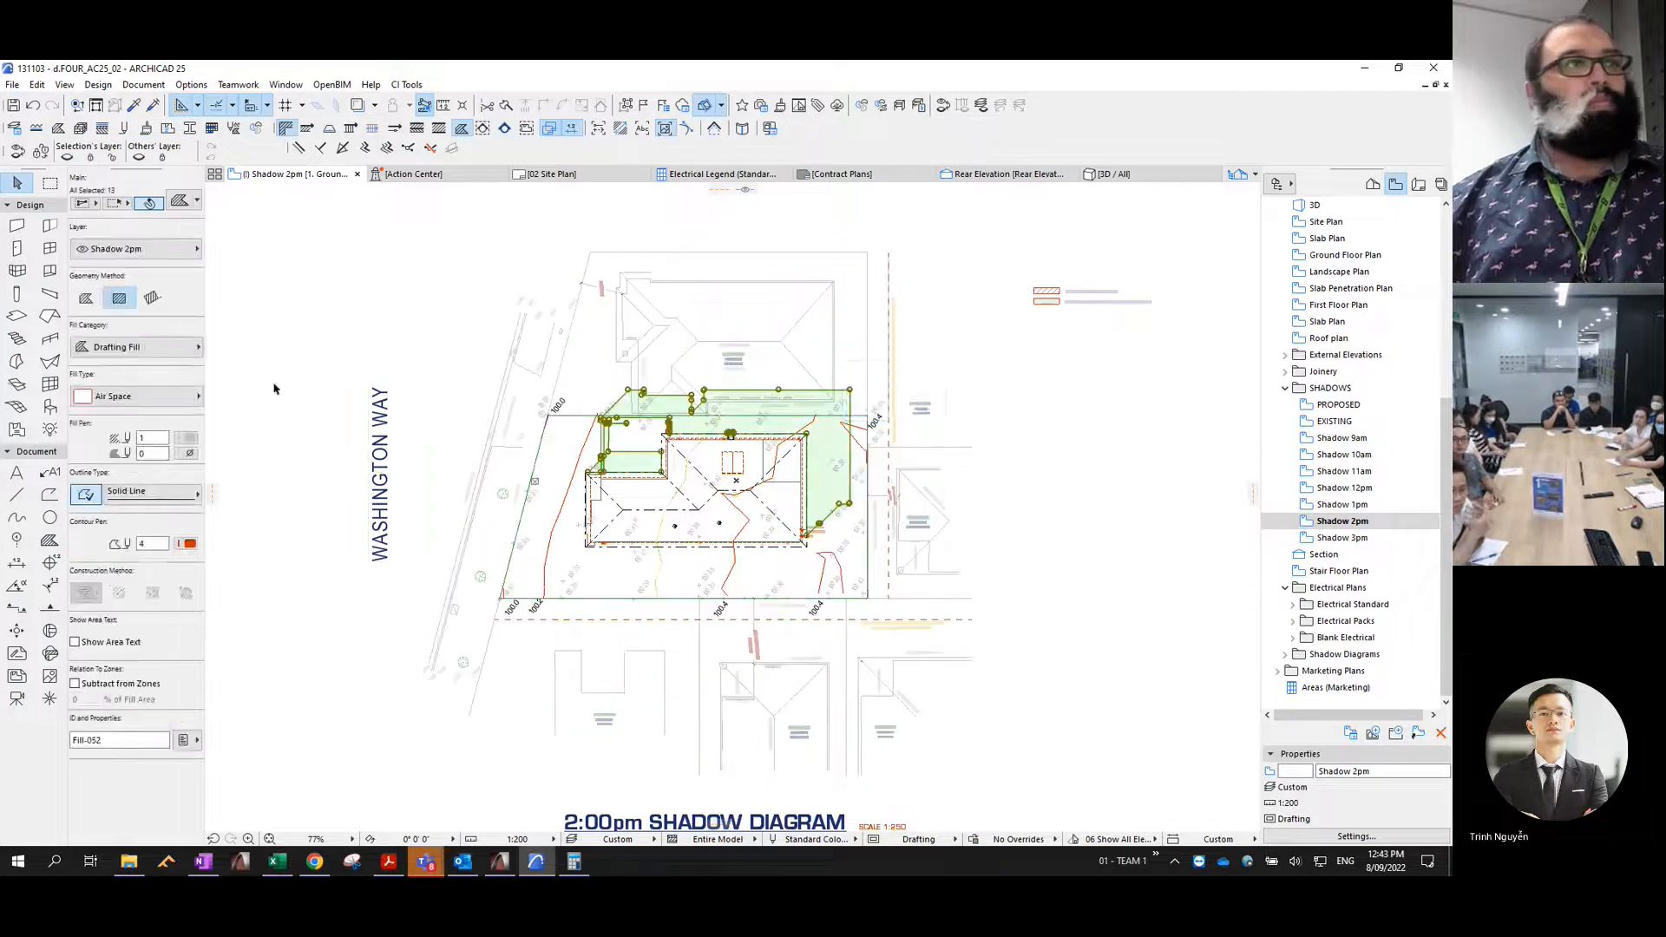
click(134, 396)
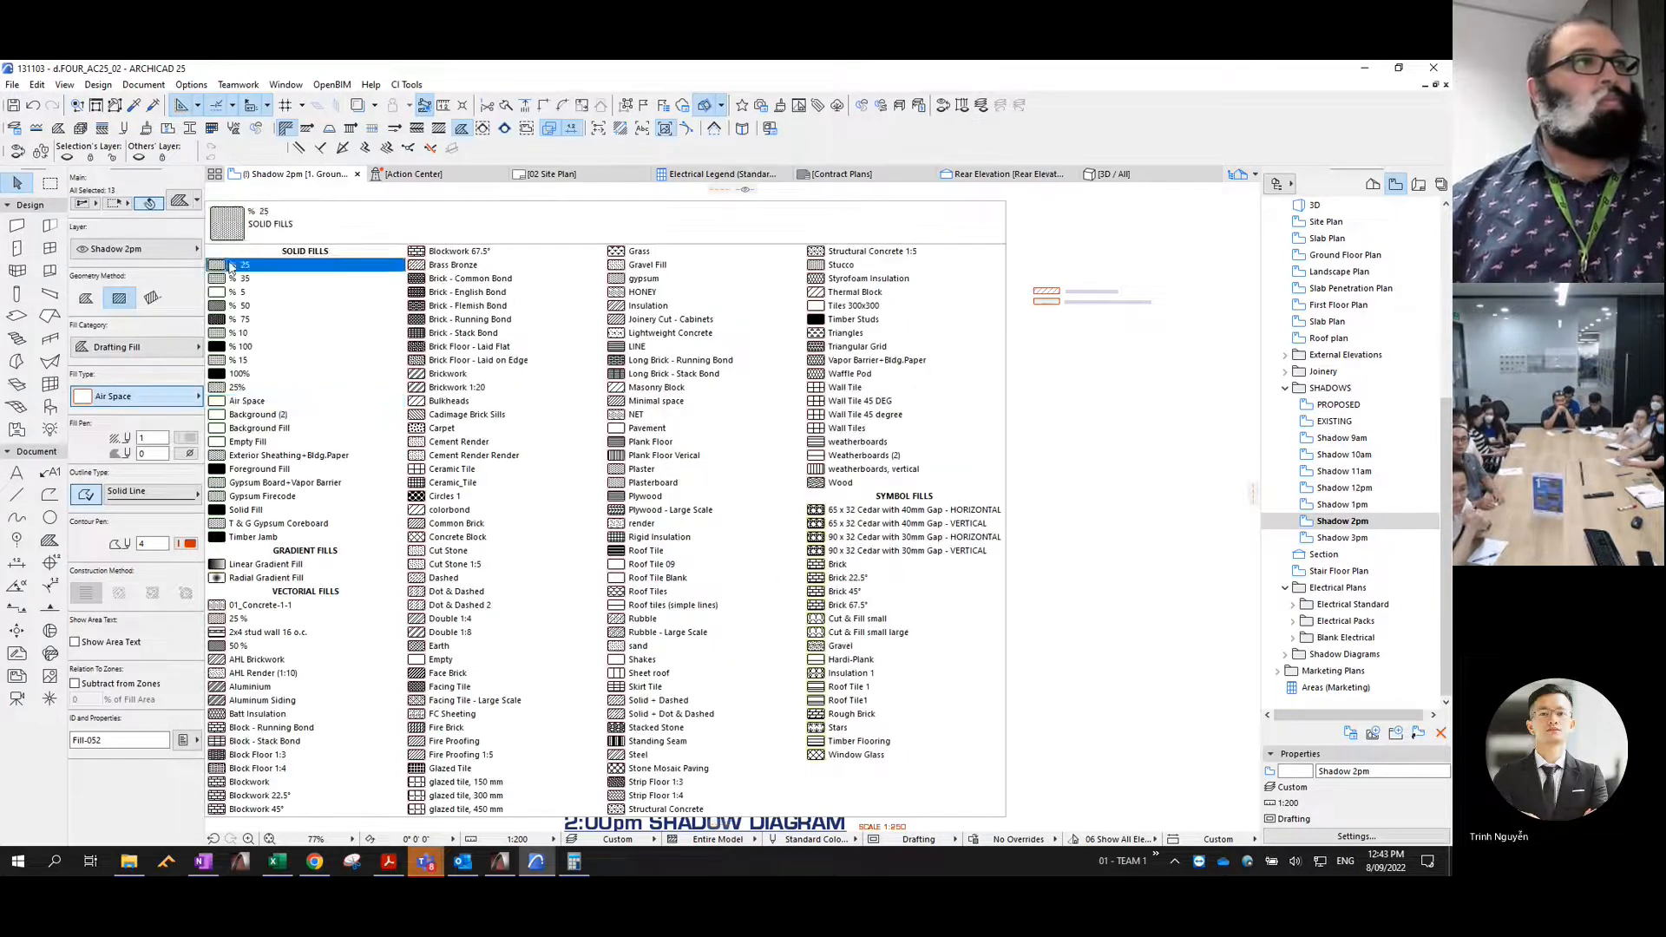
click(232, 267)
key(Escape)
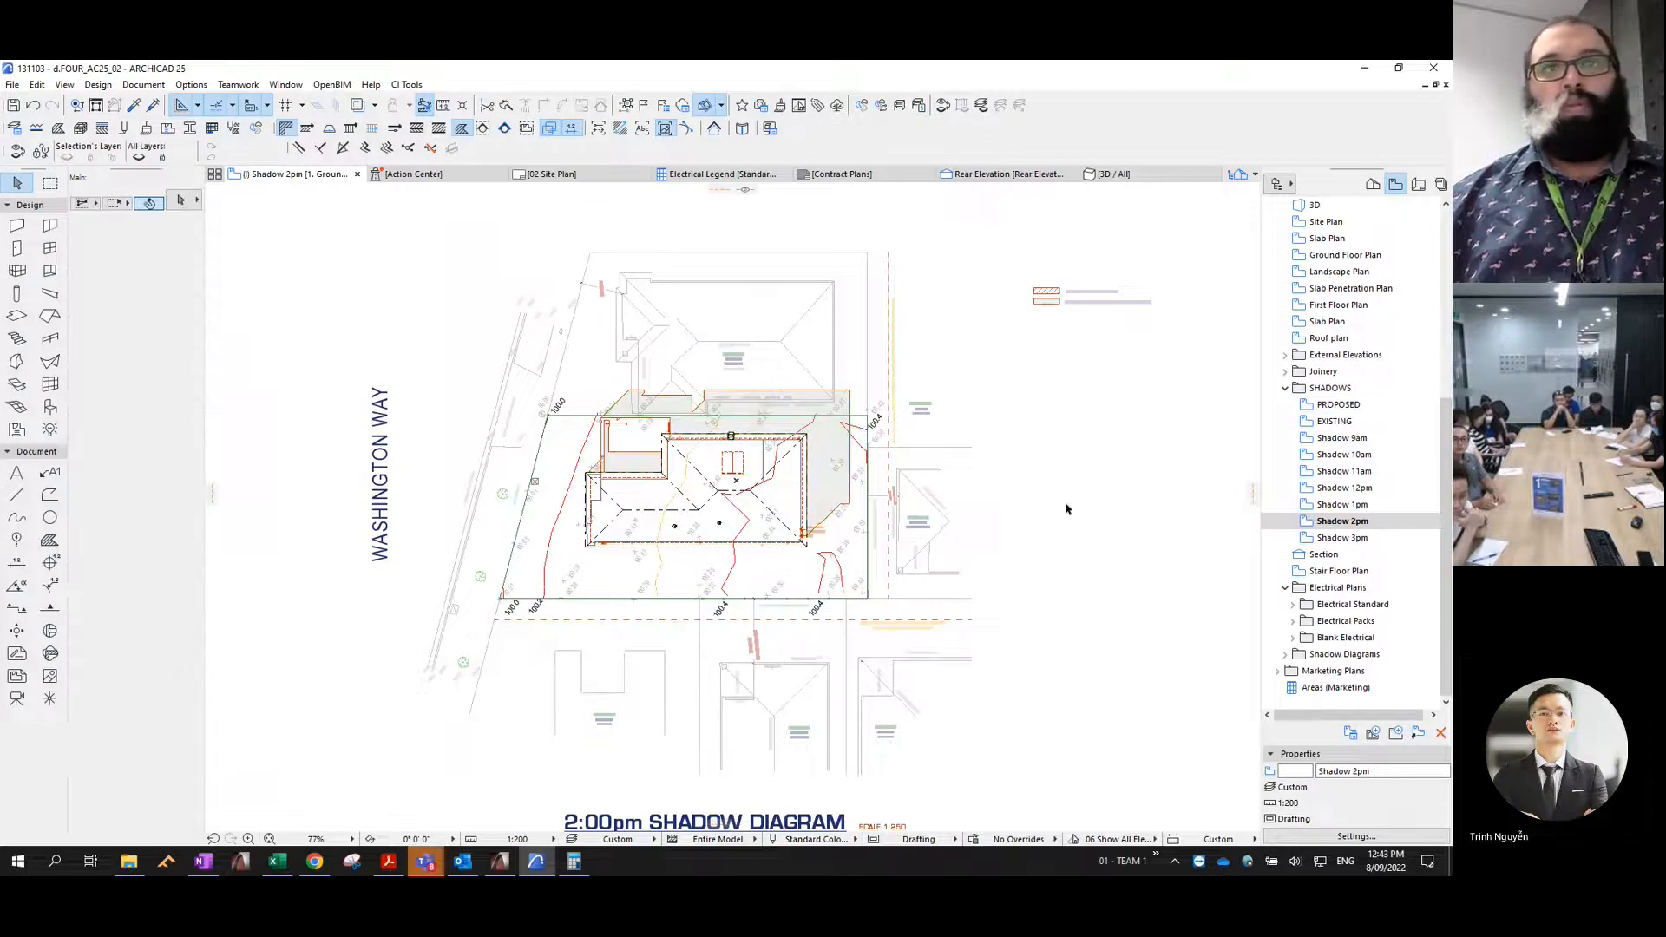
- Return to the PROPOSED view and advance the sun time in the 3D projection settings for the 3pm shadow
click(1336, 405)
double_click(1336, 405)
key(XF86AudioRaiseVolume)
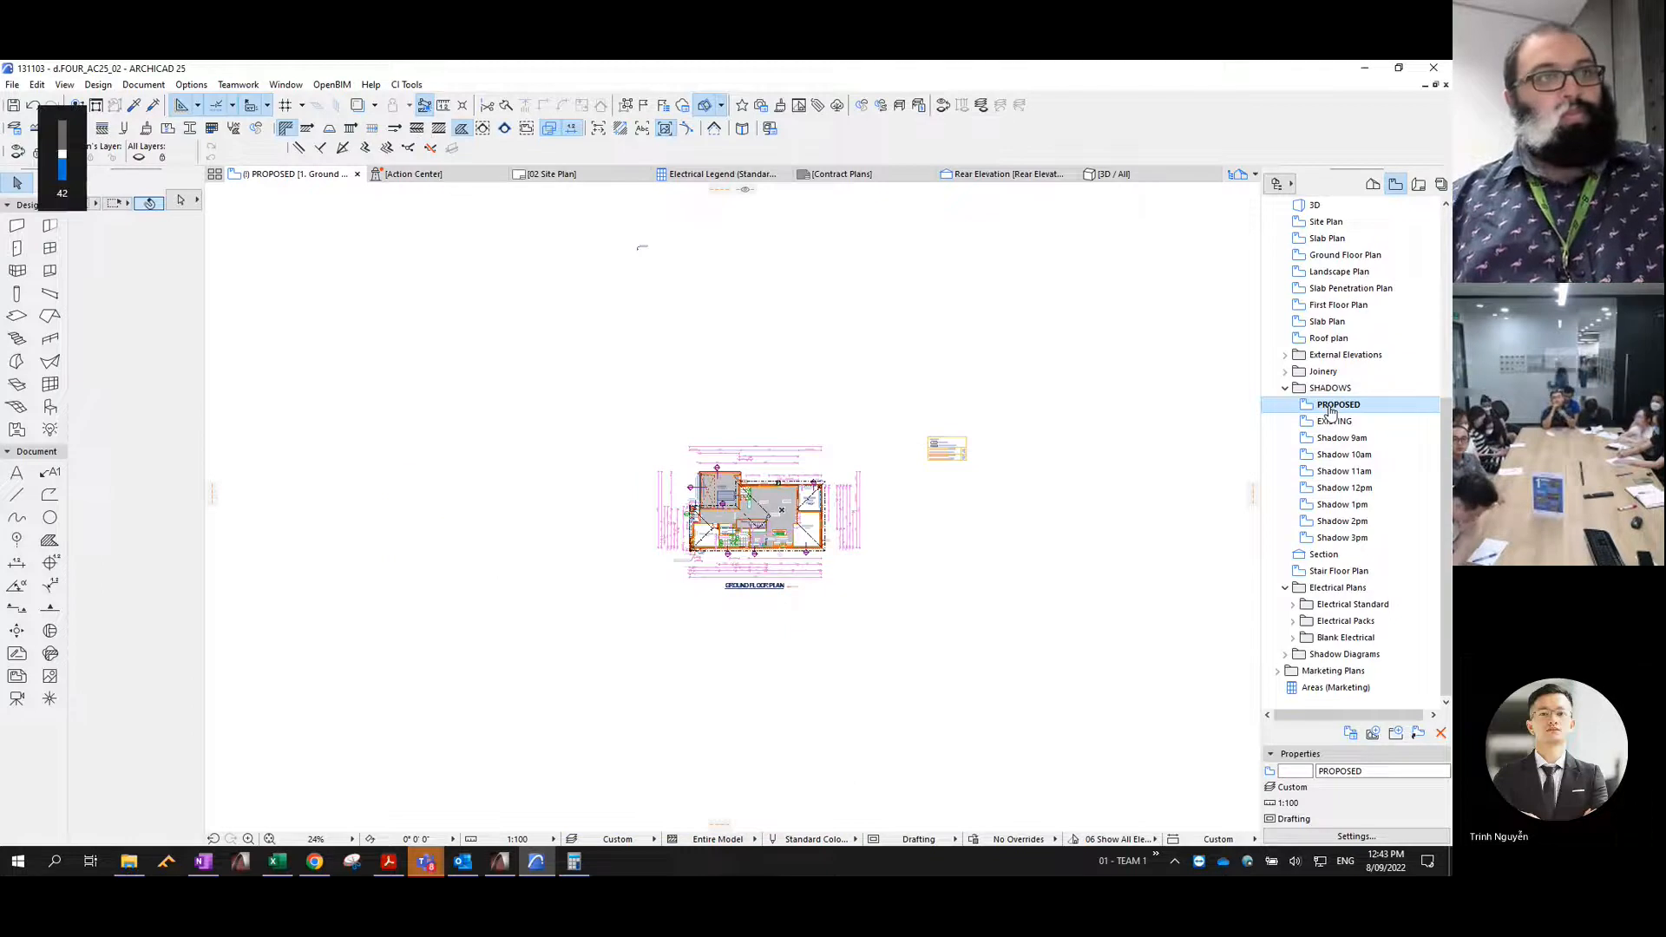
key(ctrl+shift+F3)
click(942, 477)
click(937, 529)
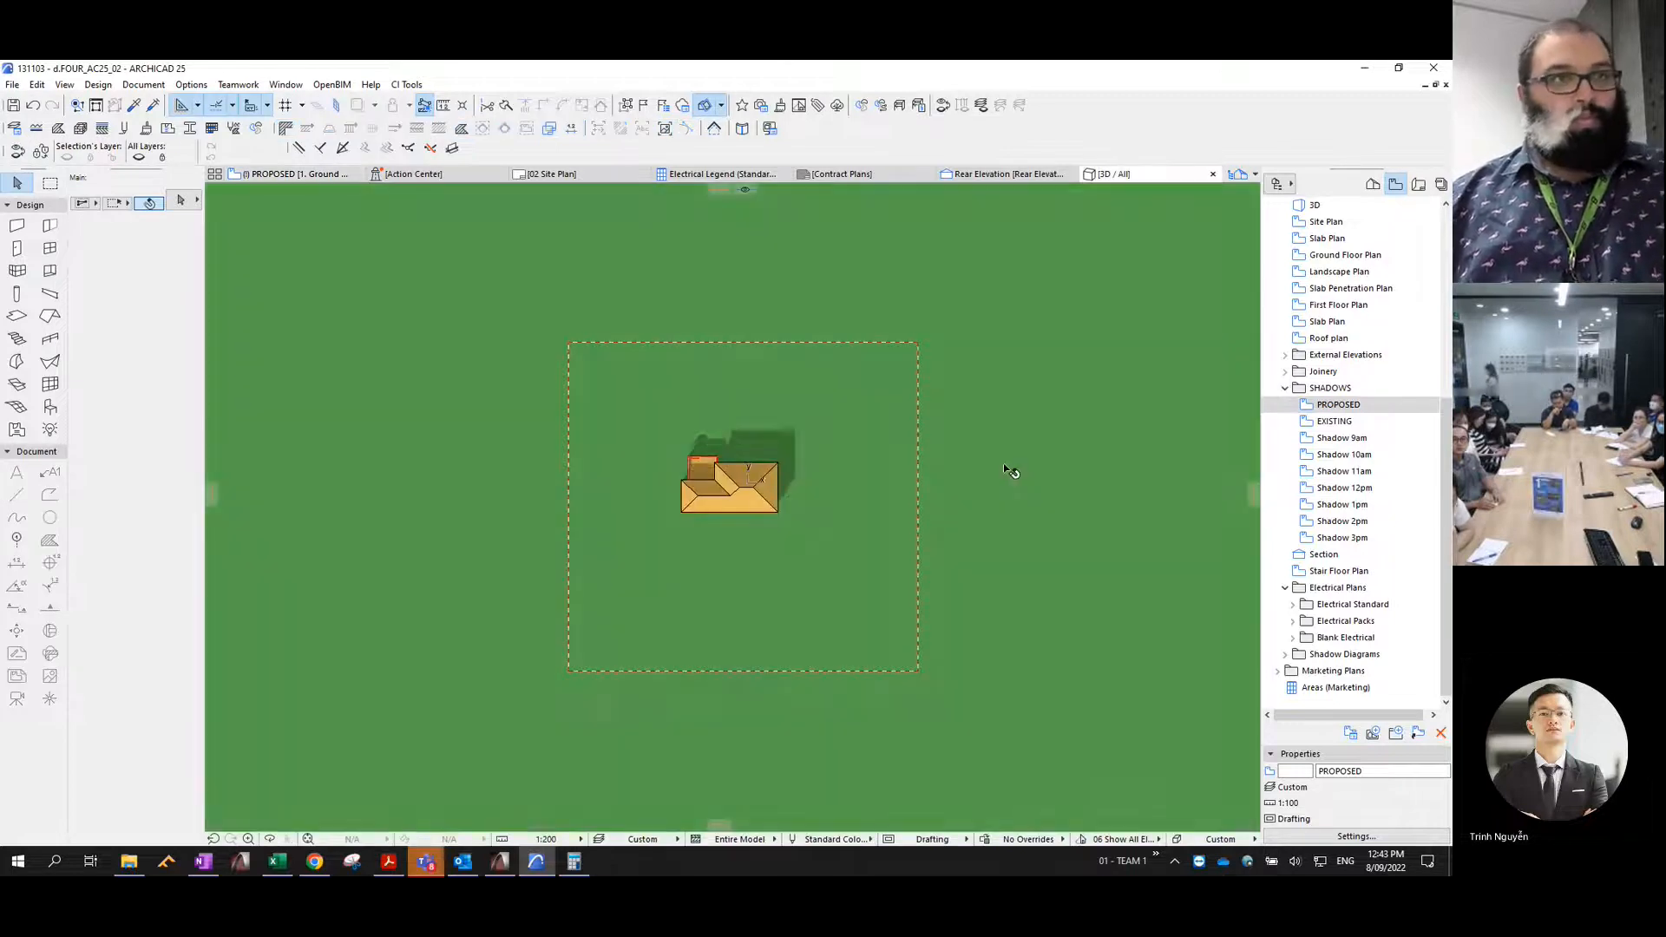
- Copy the 3pm shadow polygons from the 3D window and paste them into the Shadow 3pm view
key(ctrl+c)
click(839, 508)
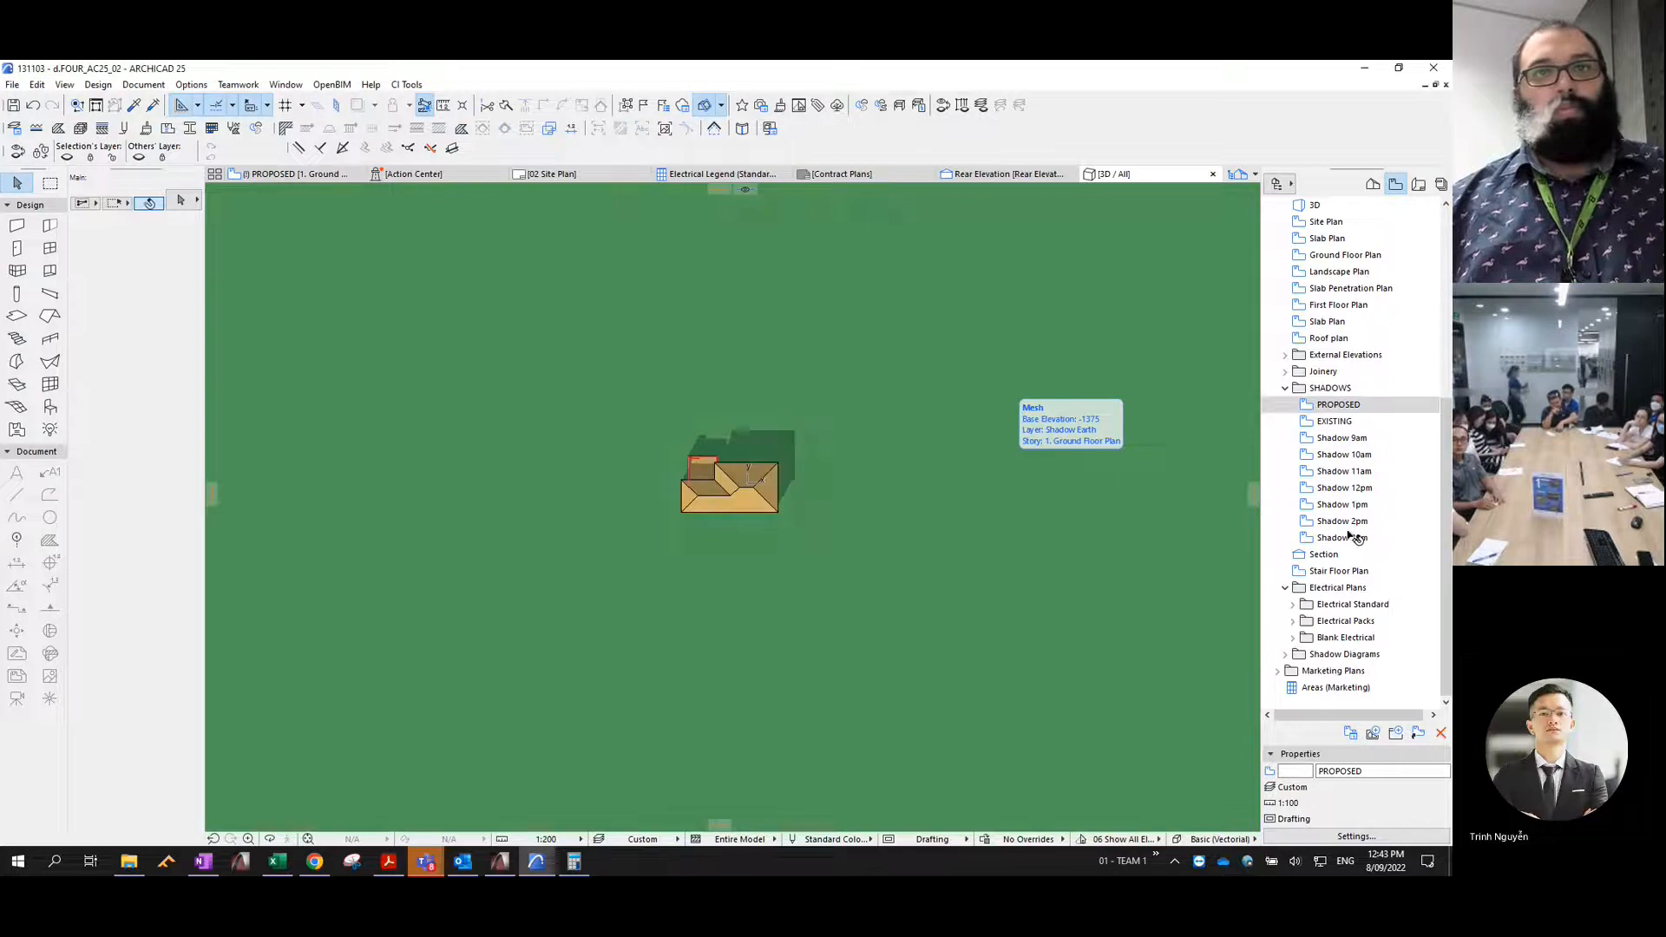
click(1342, 539)
double_click(1342, 539)
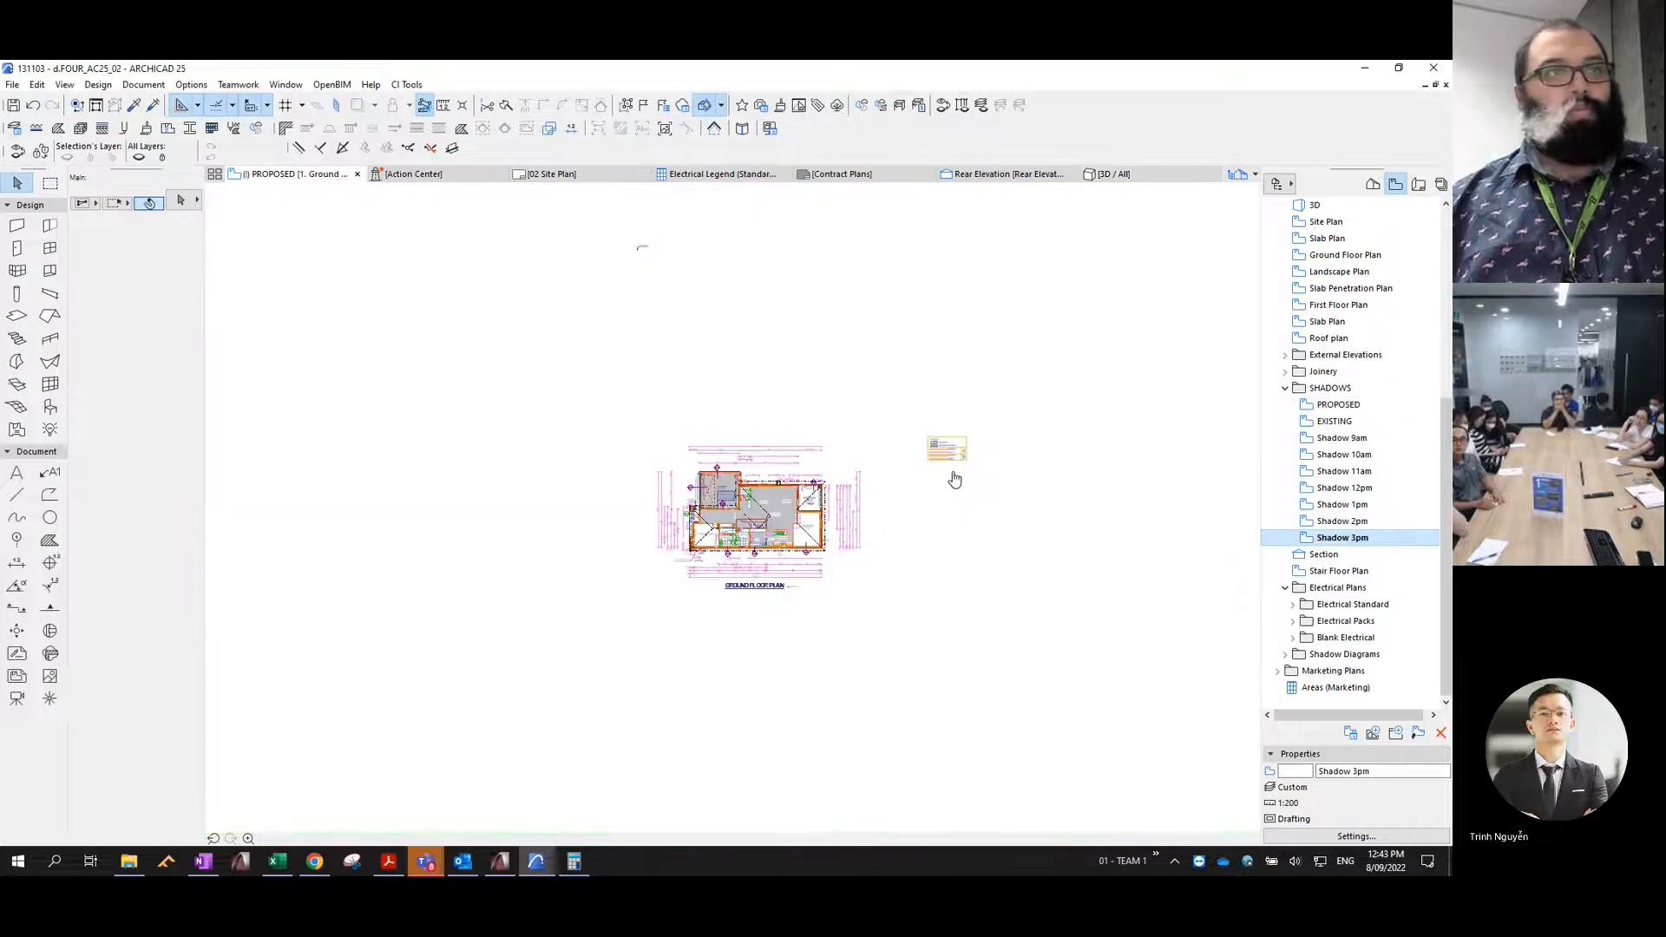
scroll(940, 470, down, 3)
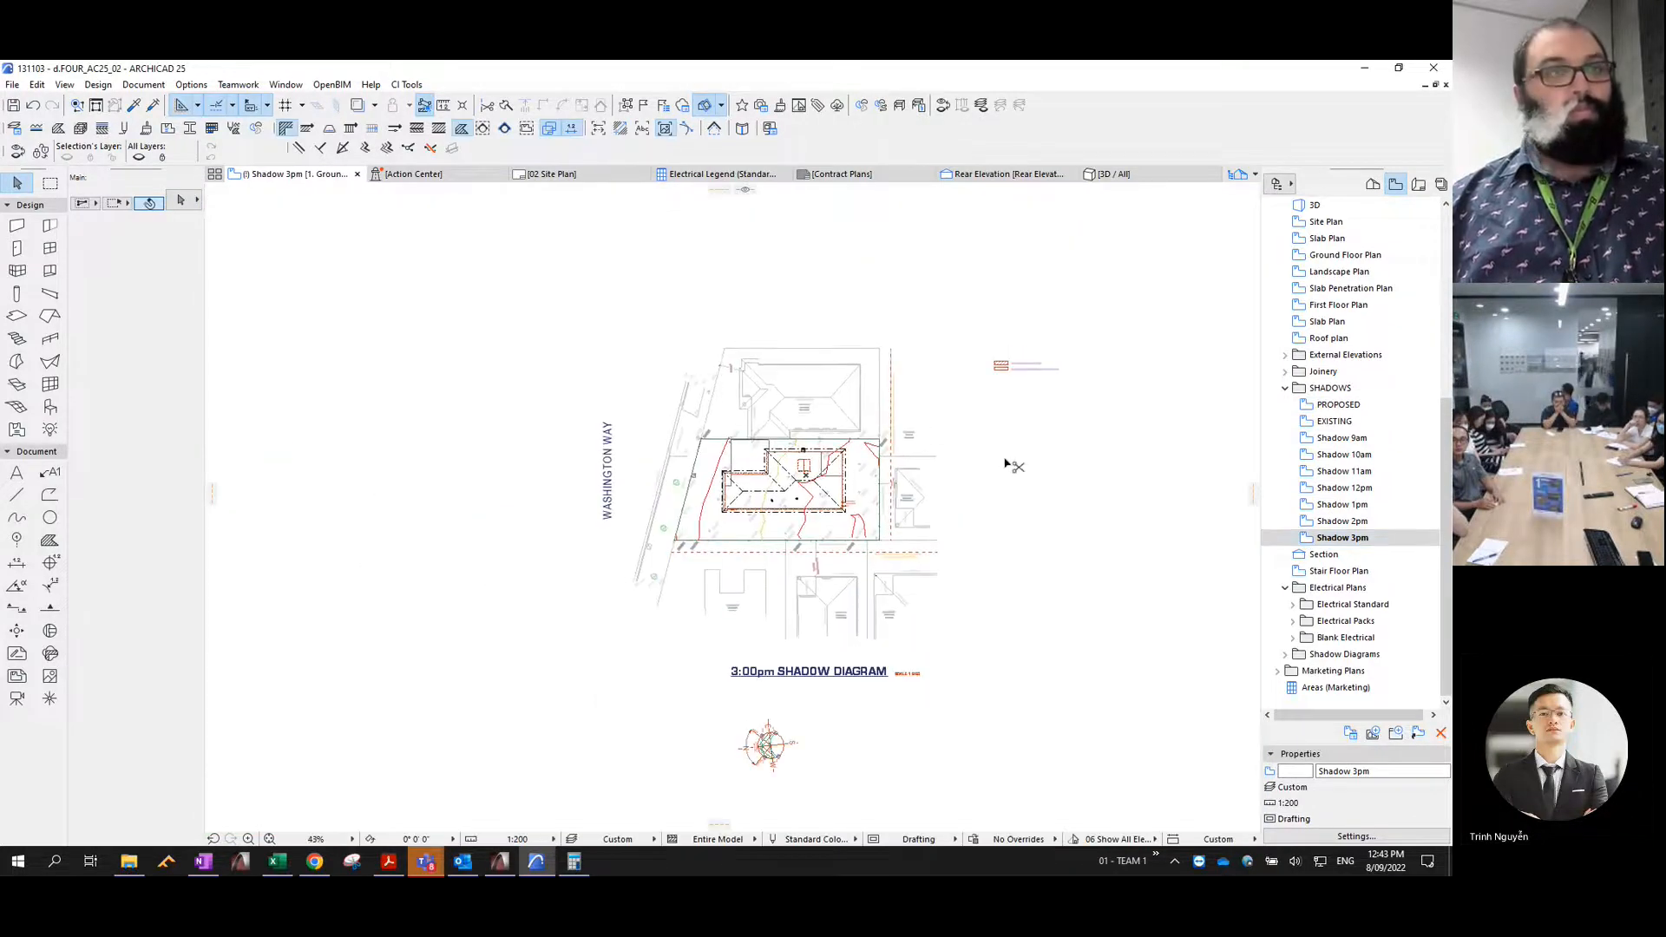
key(ctrl+v)
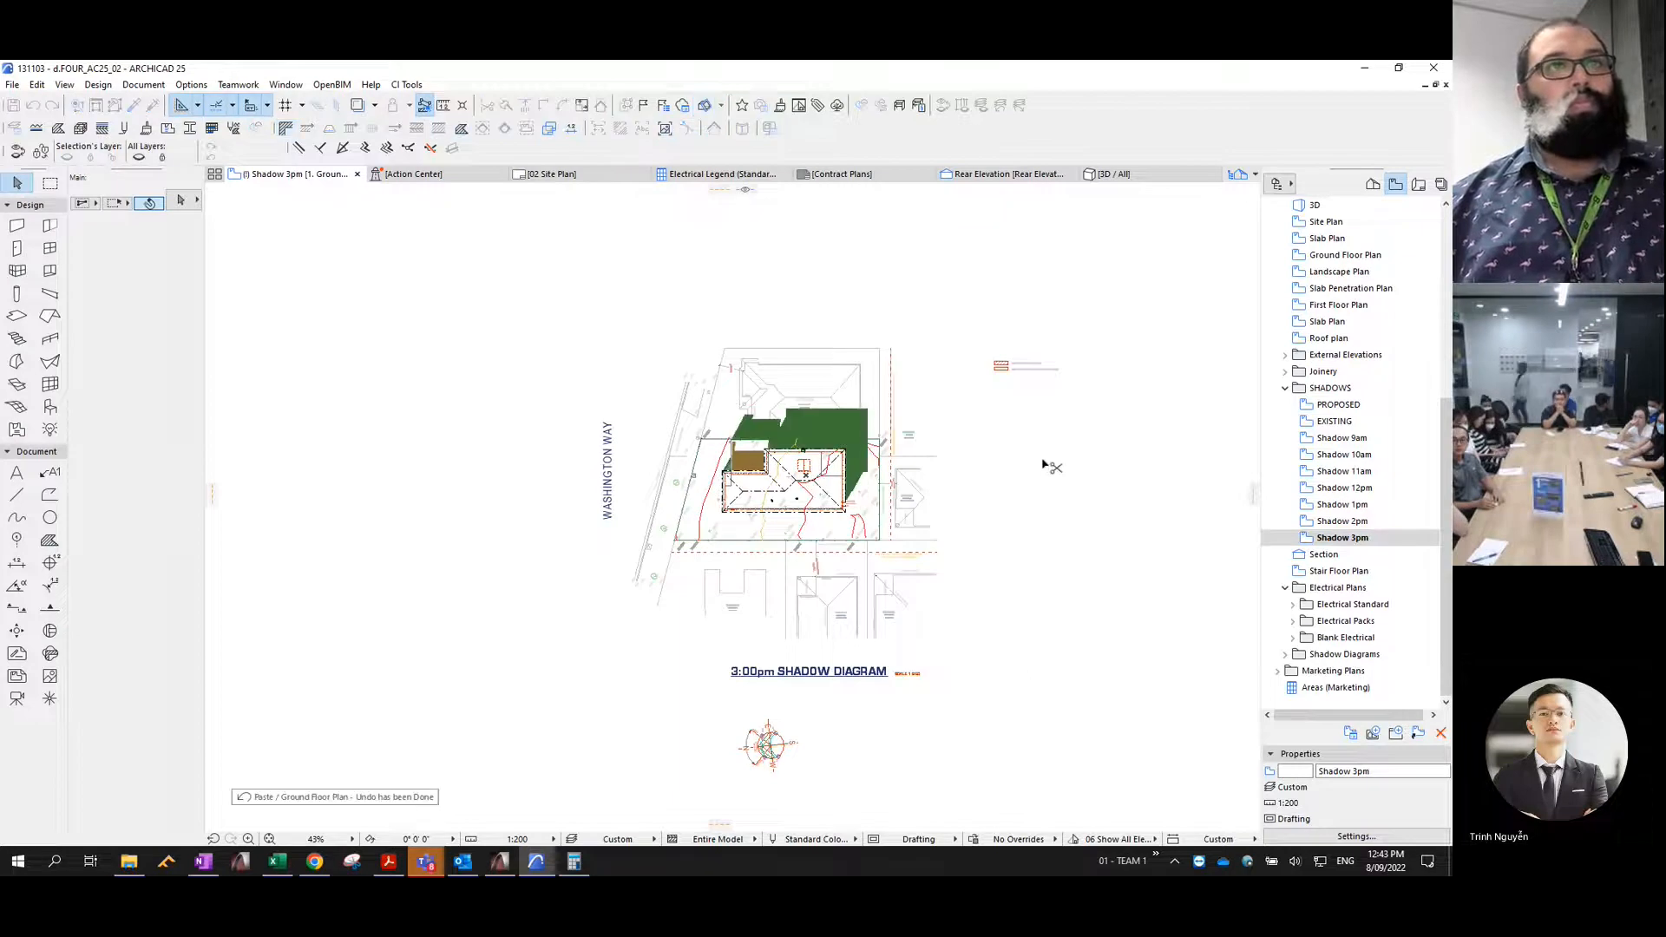
- Reselect the pasted 3pm shadow fills and move them to the Shadow 3pm layer with pen 1
key(ctrl+z)
key(ctrl+shift+z)
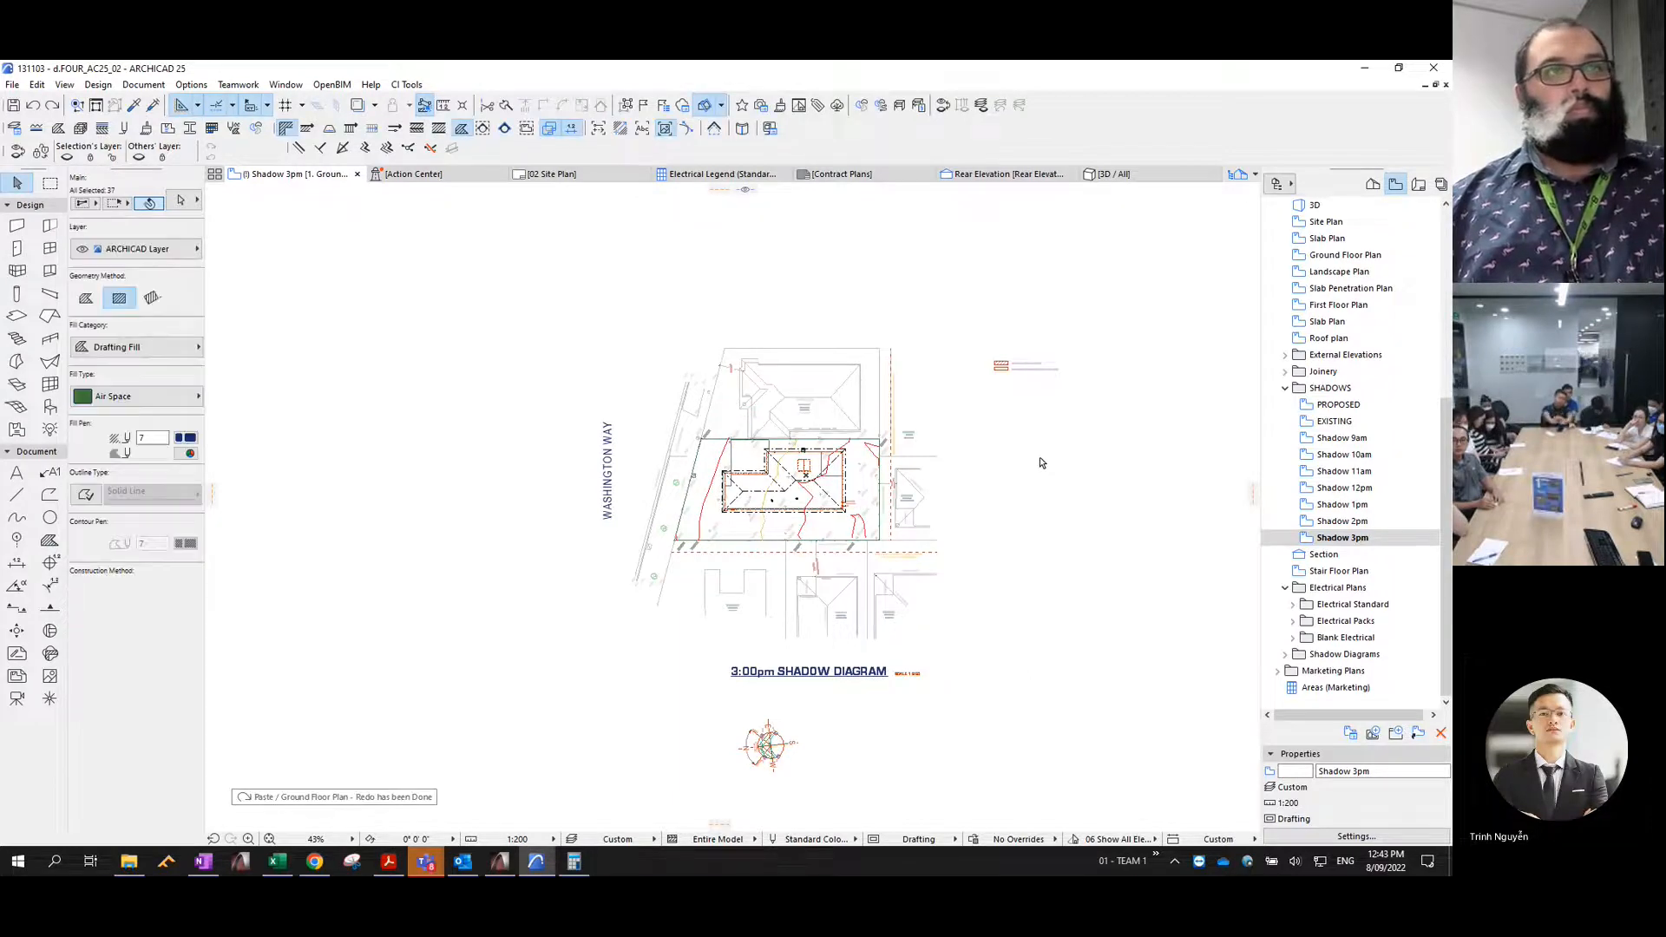
key(ctrl+m)
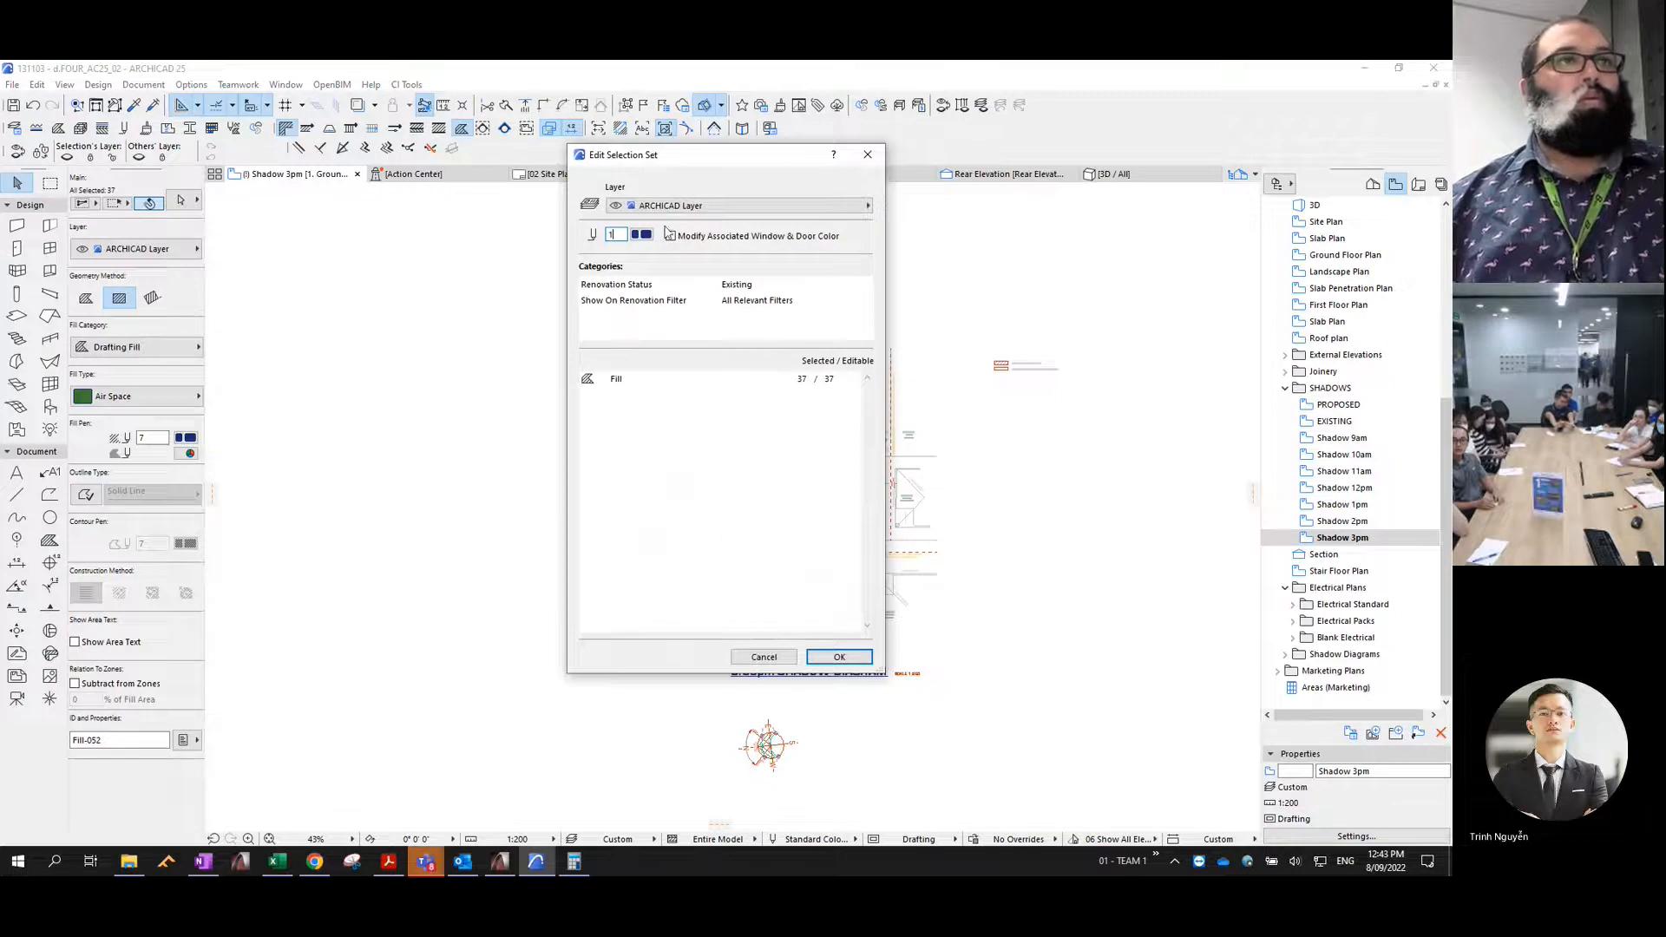
click(676, 207)
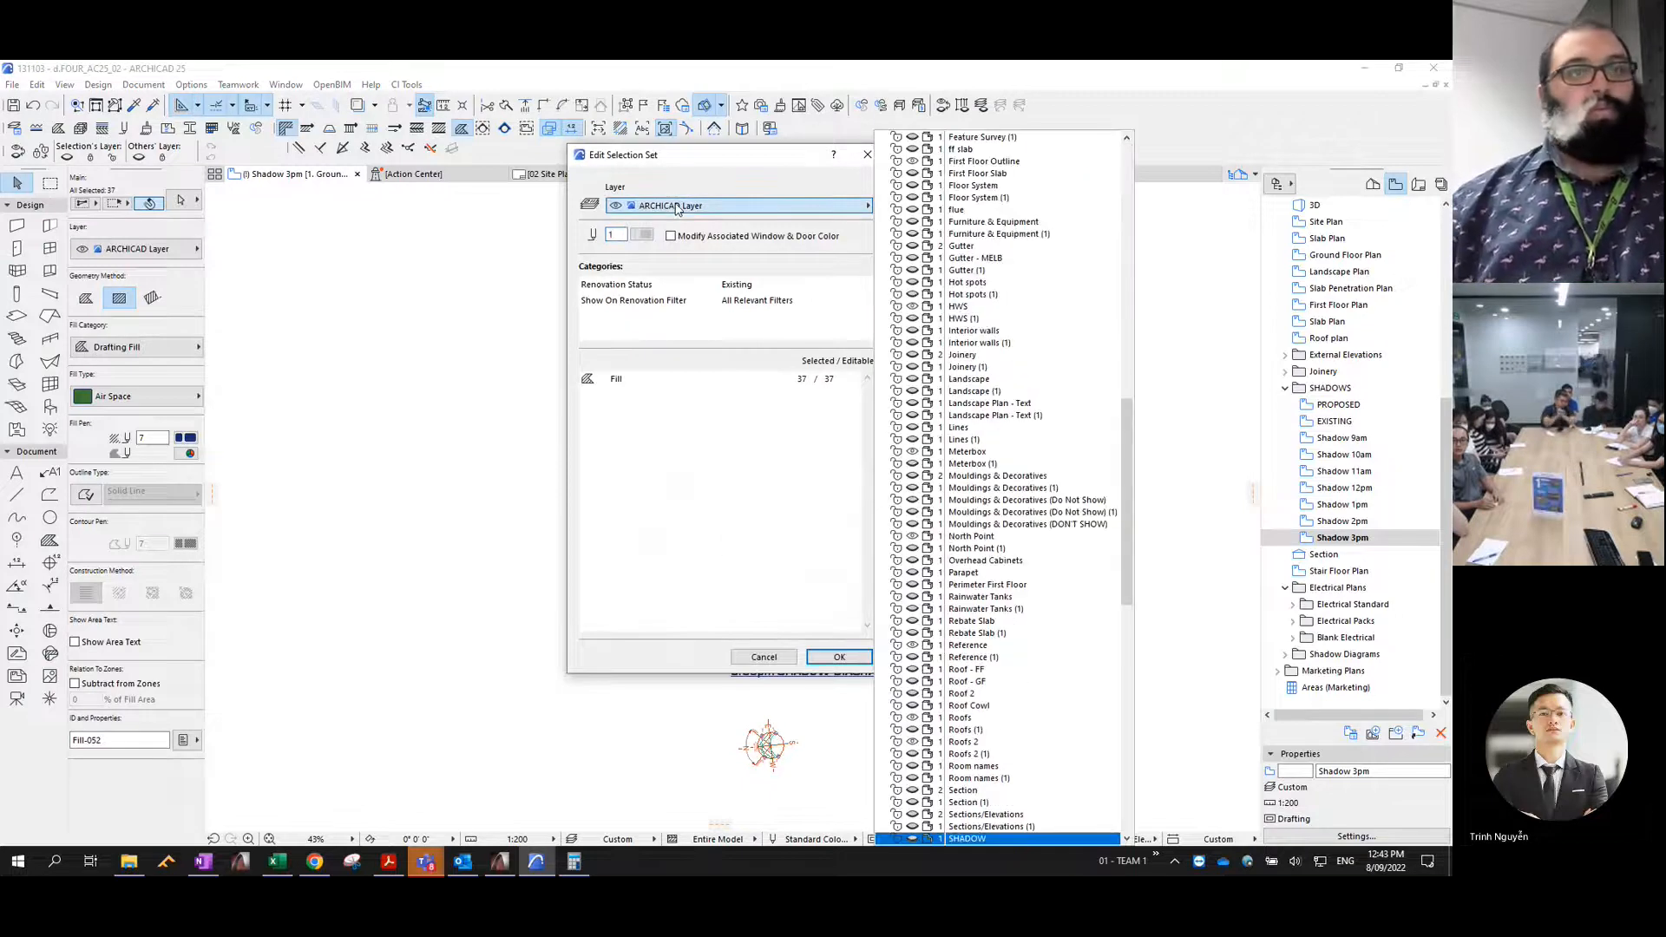
key(Down)
key(Down)
key(Down)
key(Down)
key(Down)
key(Down)
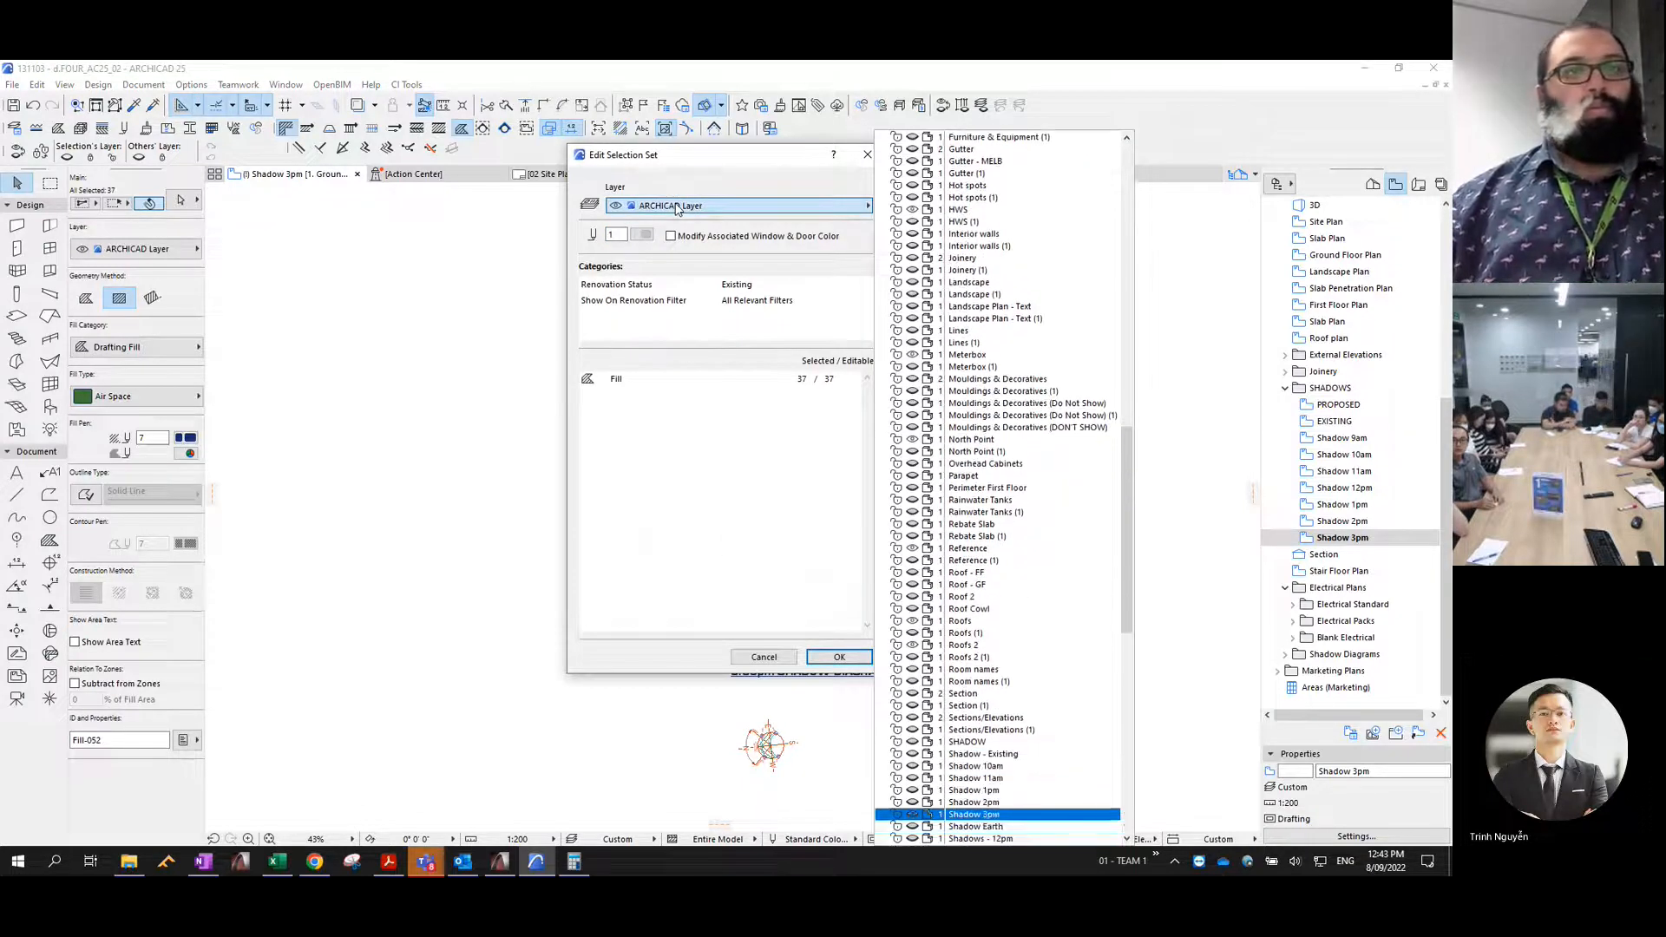
key(Return)
click(840, 657)
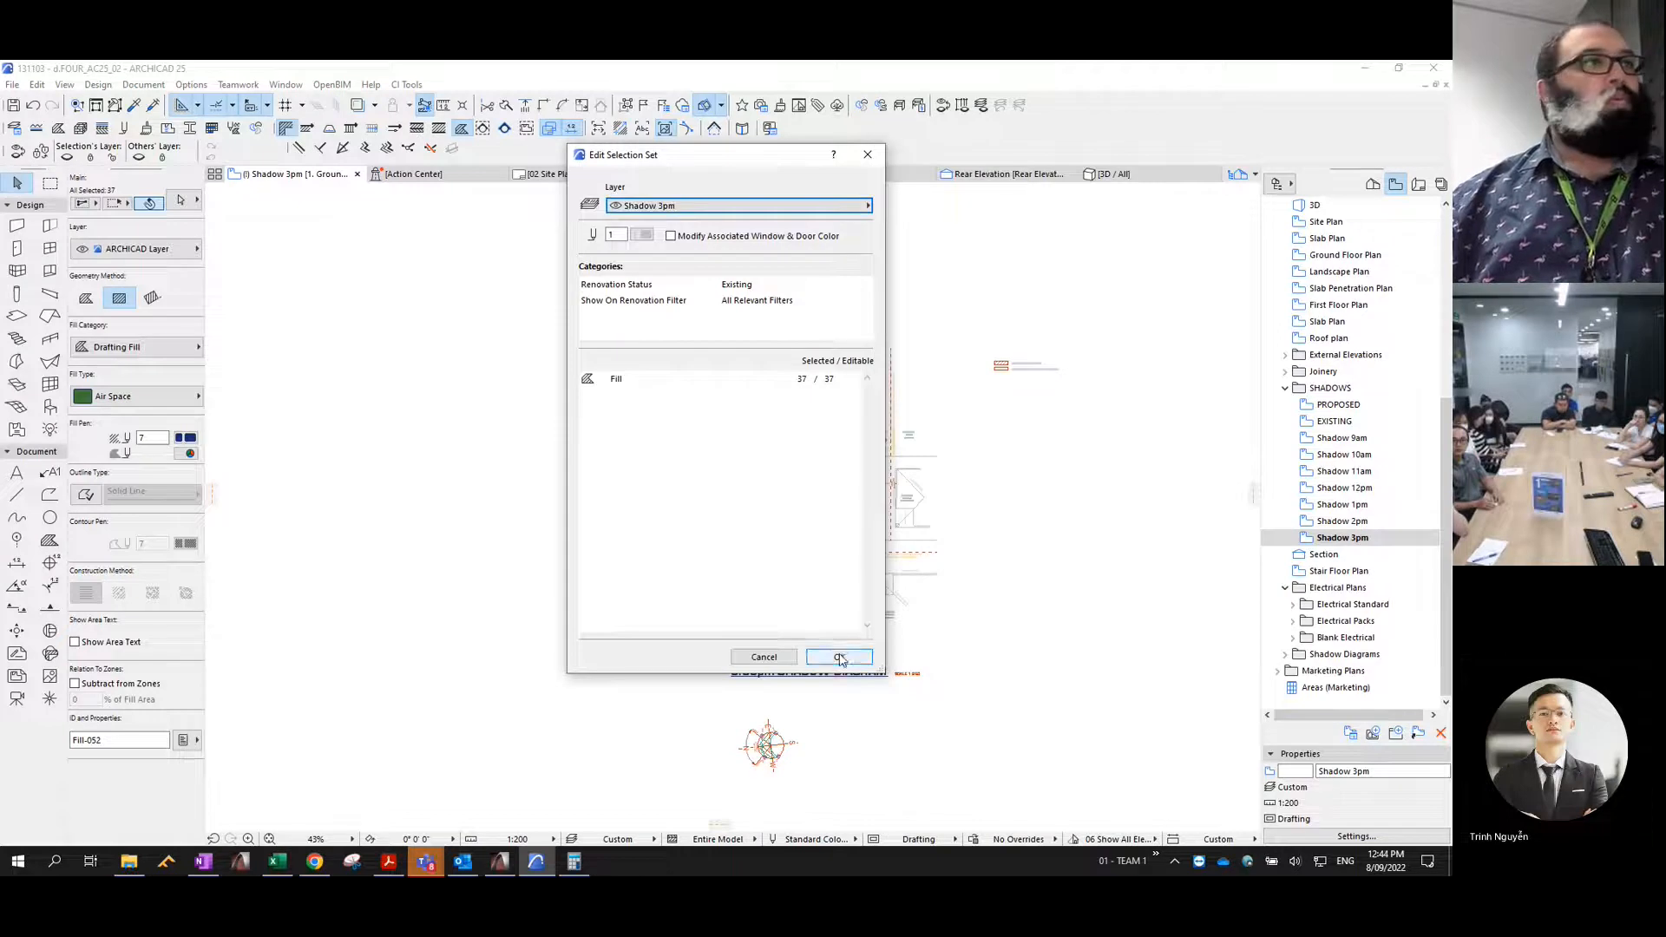
- Change the 3pm shadow fills to fill type % 25 with background pen 0
click(160, 397)
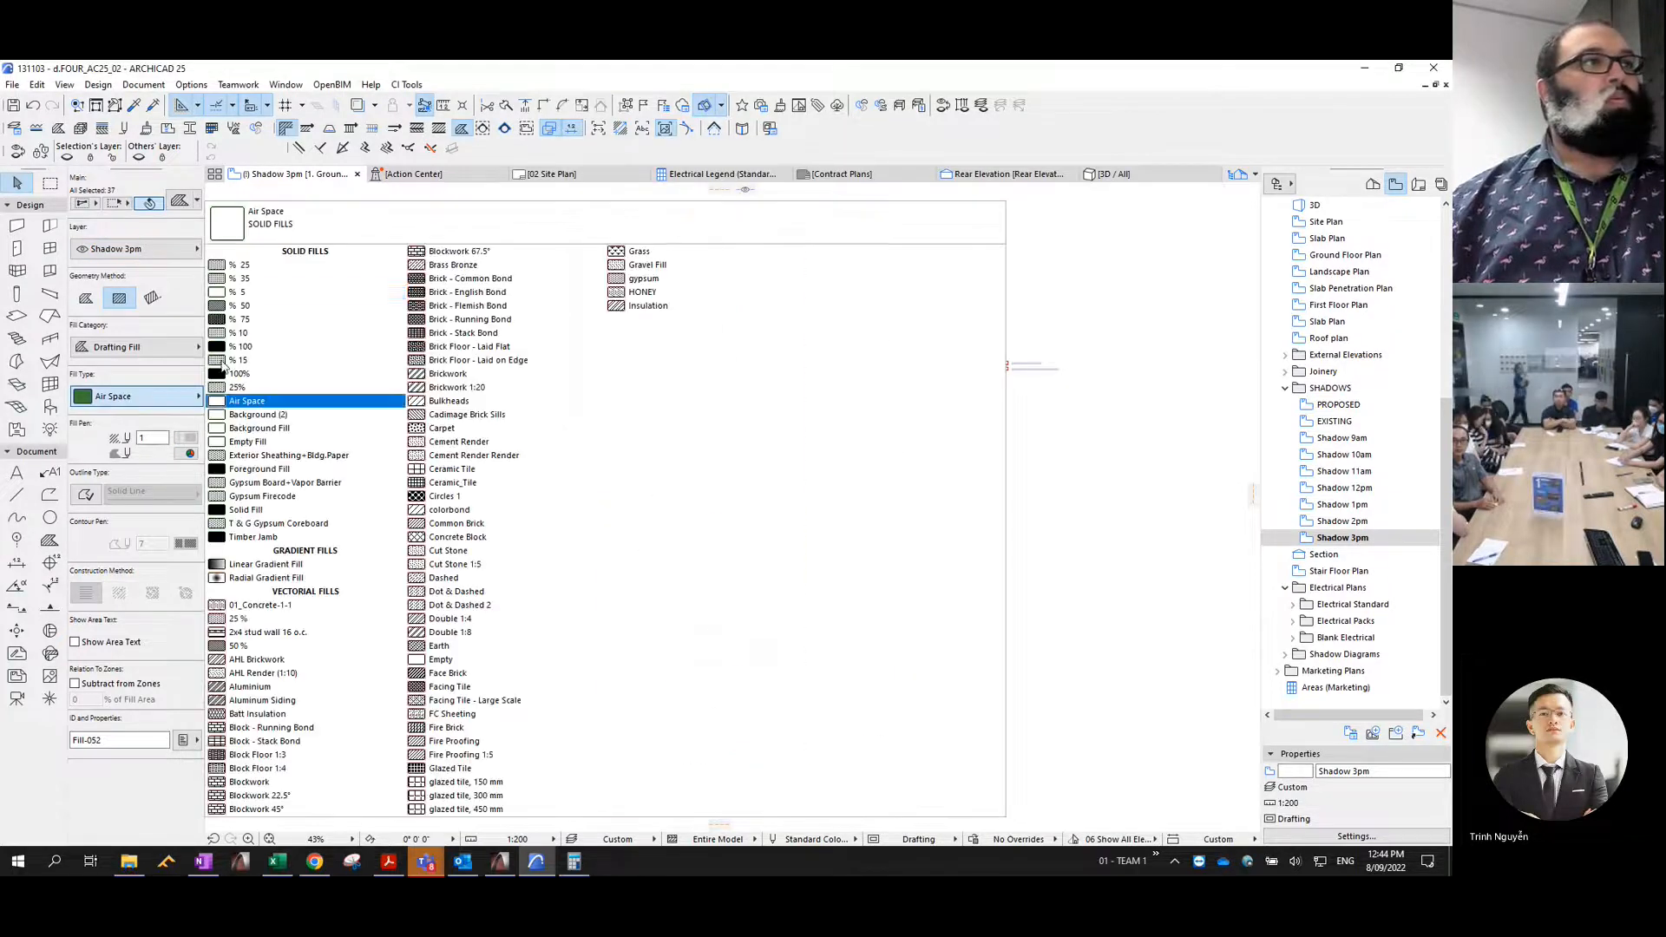
click(232, 269)
click(185, 453)
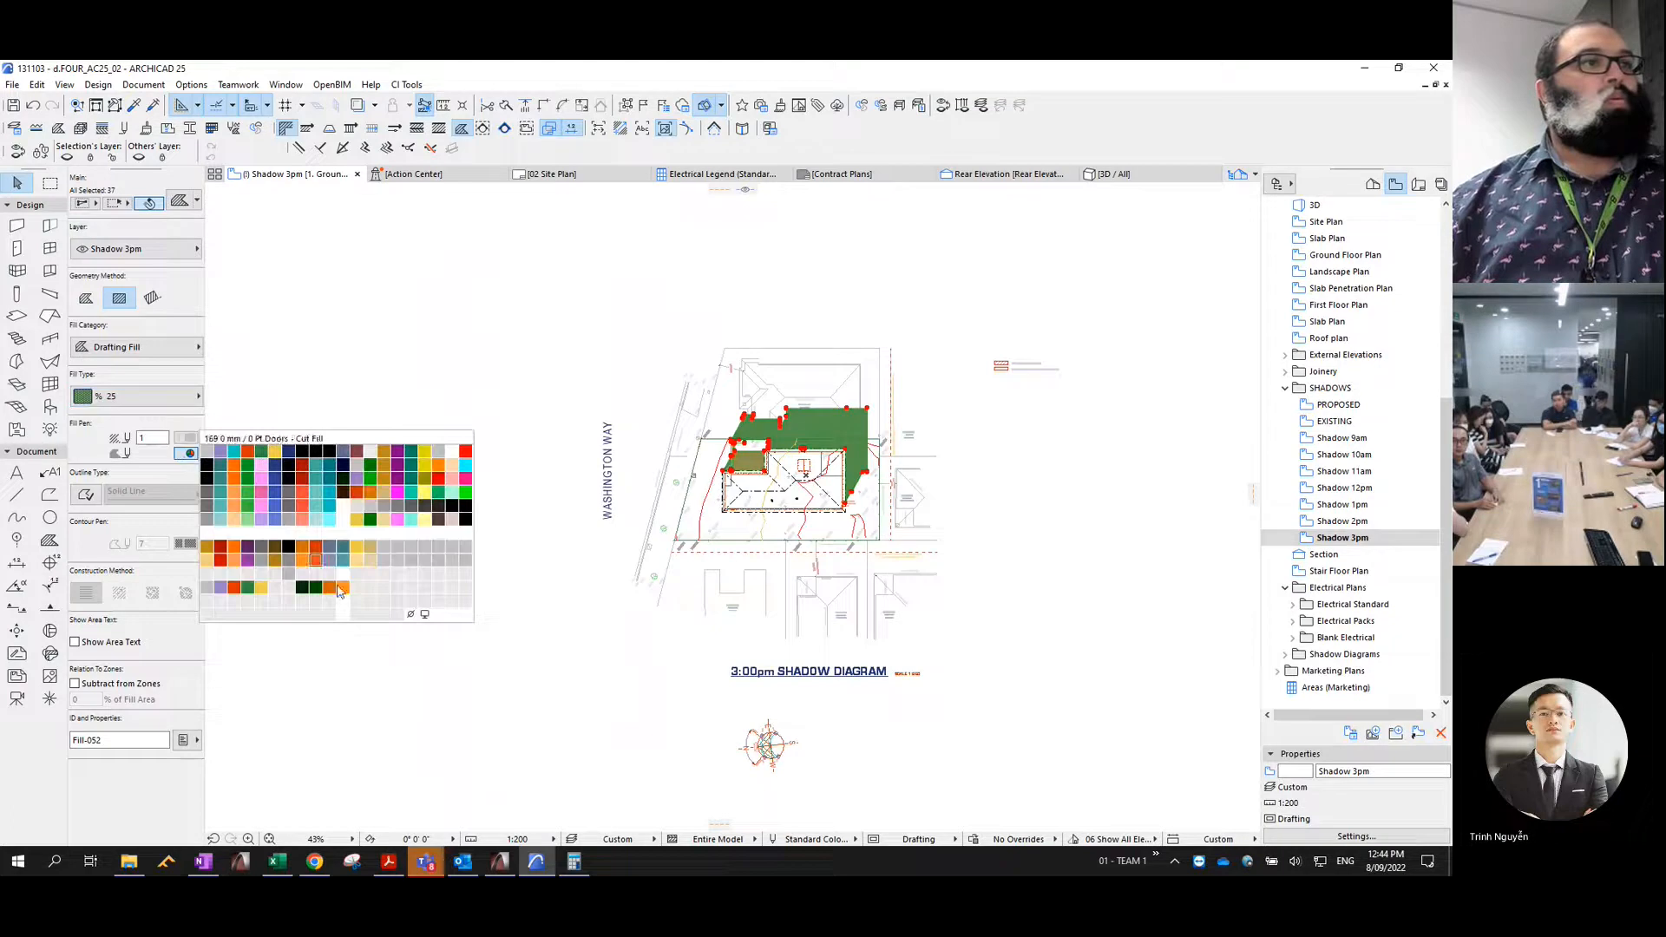
click(418, 620)
- Consolidate the 3pm shadow fills, trimming overlaps and merging identical adjoining fills that have identical outlines
click(36, 84)
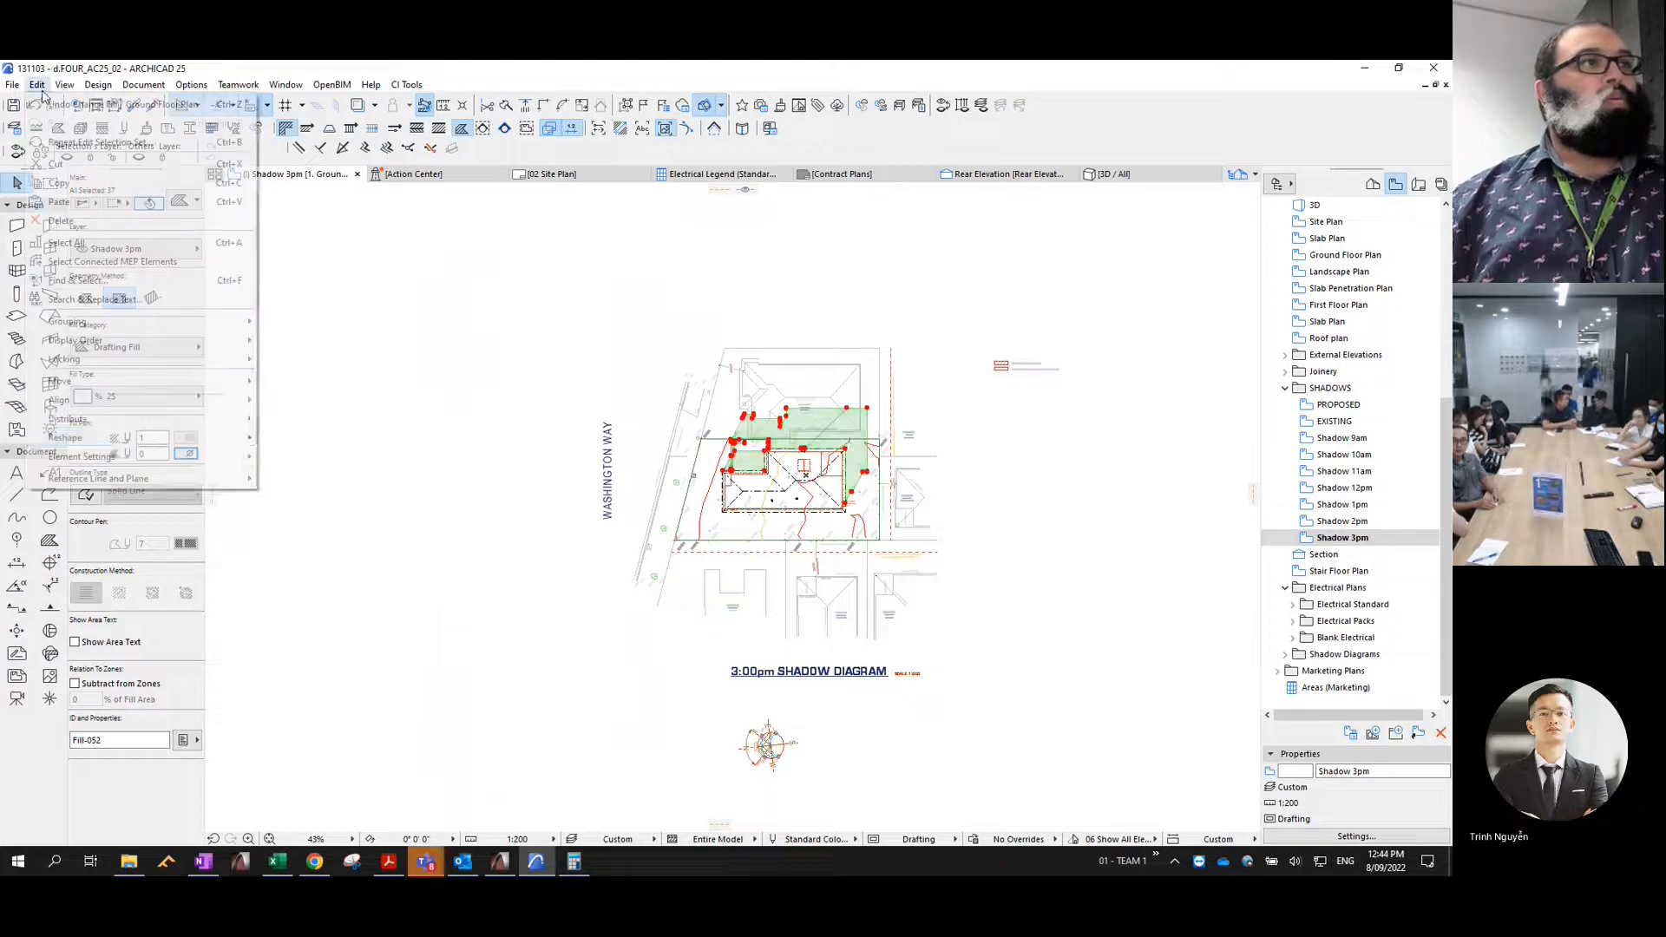
mouse_move(131, 437)
click(347, 668)
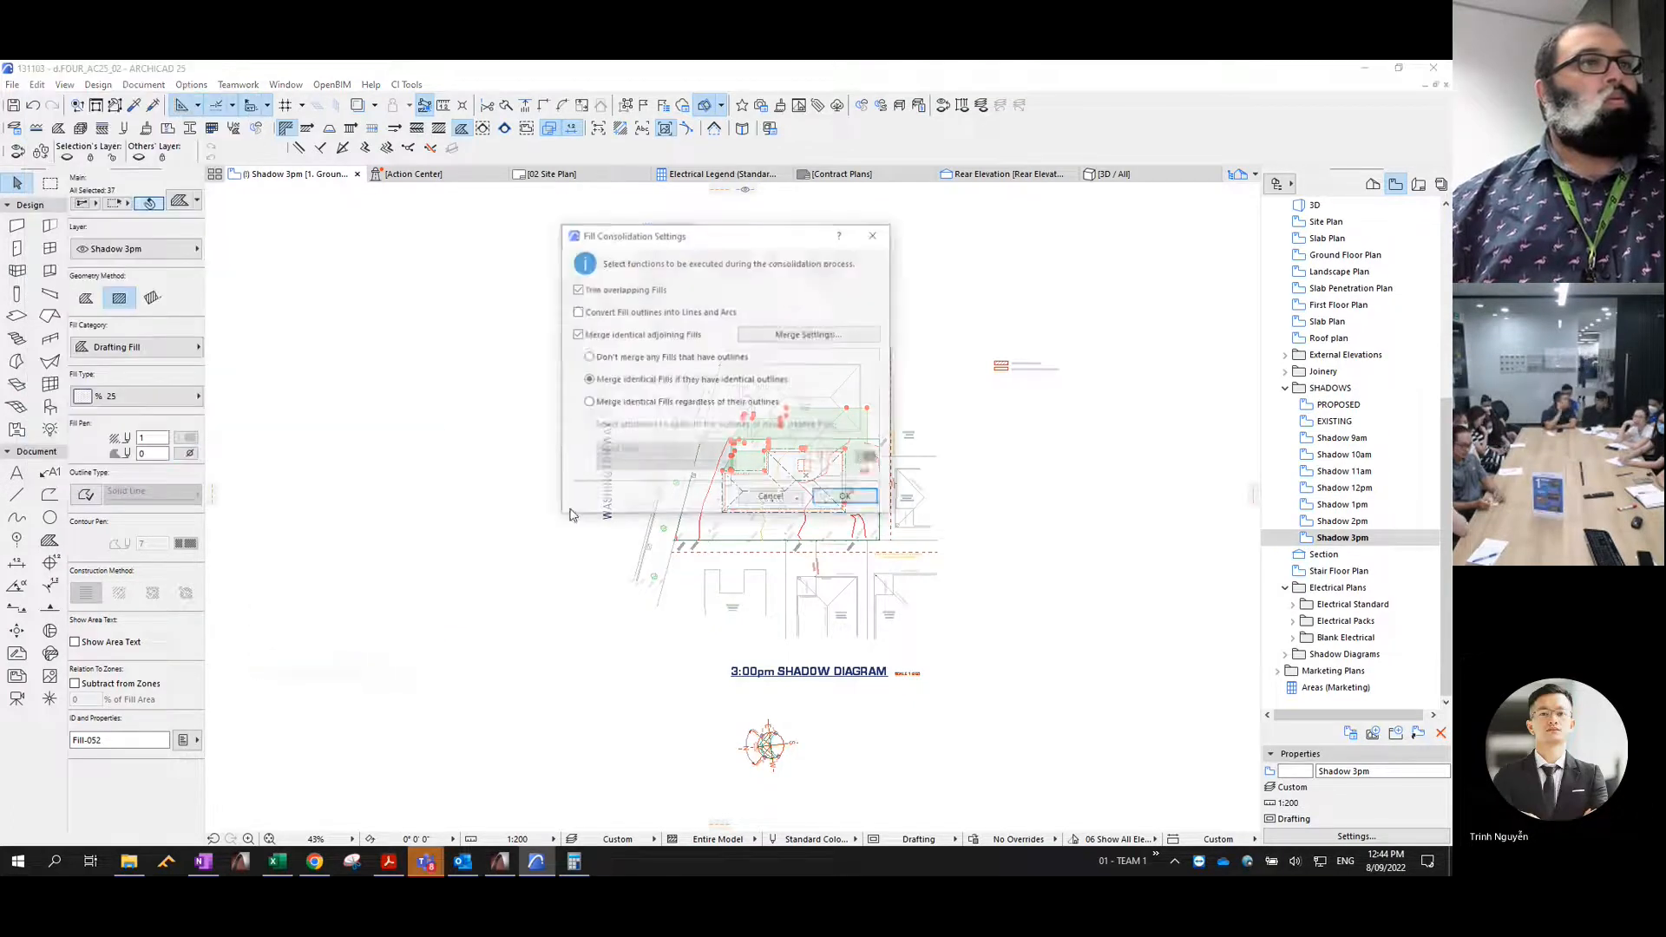
click(848, 497)
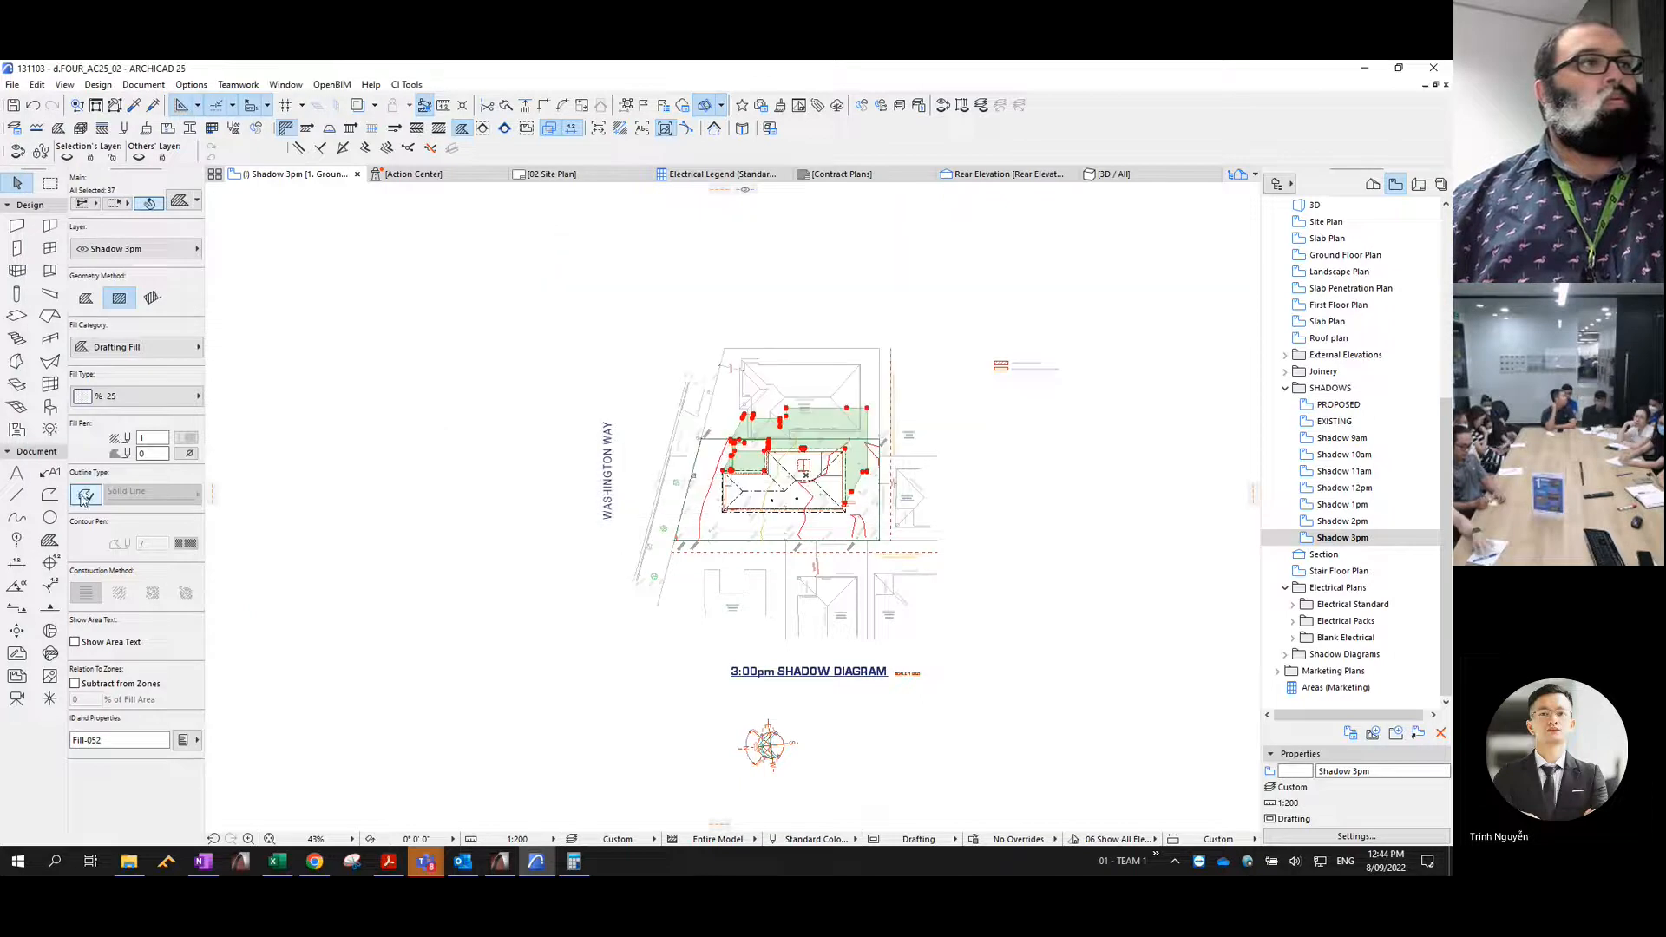
- Give the 3pm shadow fills a Solid Line outline with contour pen 4, then reselect the formatted fills
key(Return)
click(530, 383)
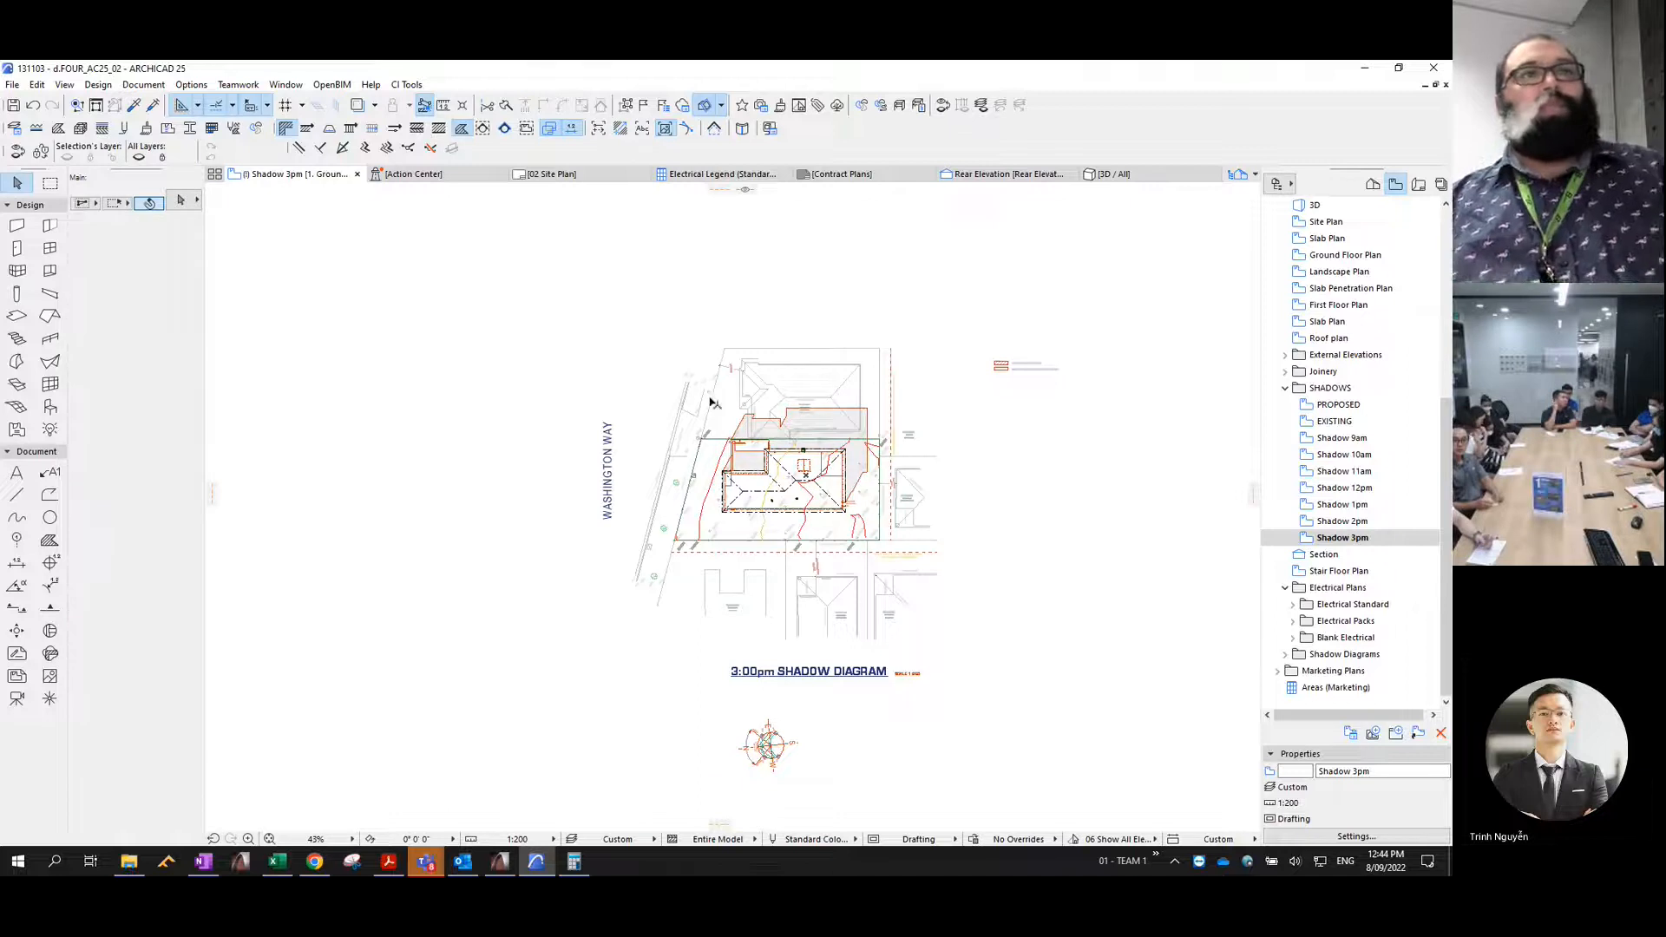
scroll(829, 409, up, 3)
click(821, 413)
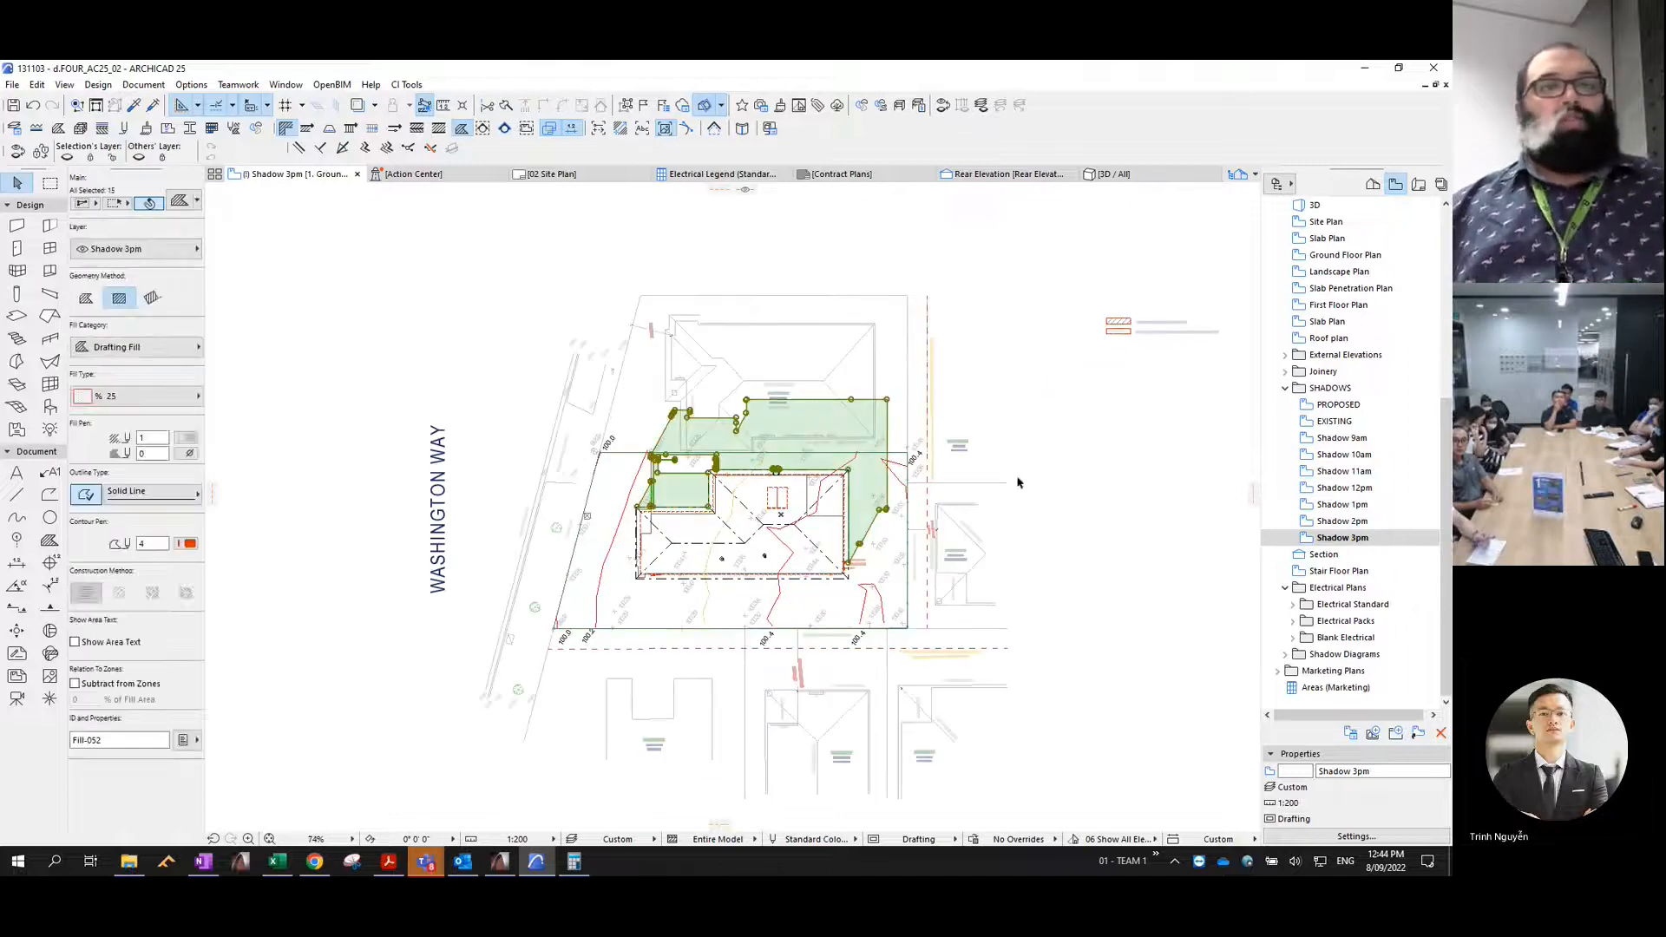
- Open the EXISTING view and set the sun time to 9:00:00 AM in the parallel projection settings
click(1336, 422)
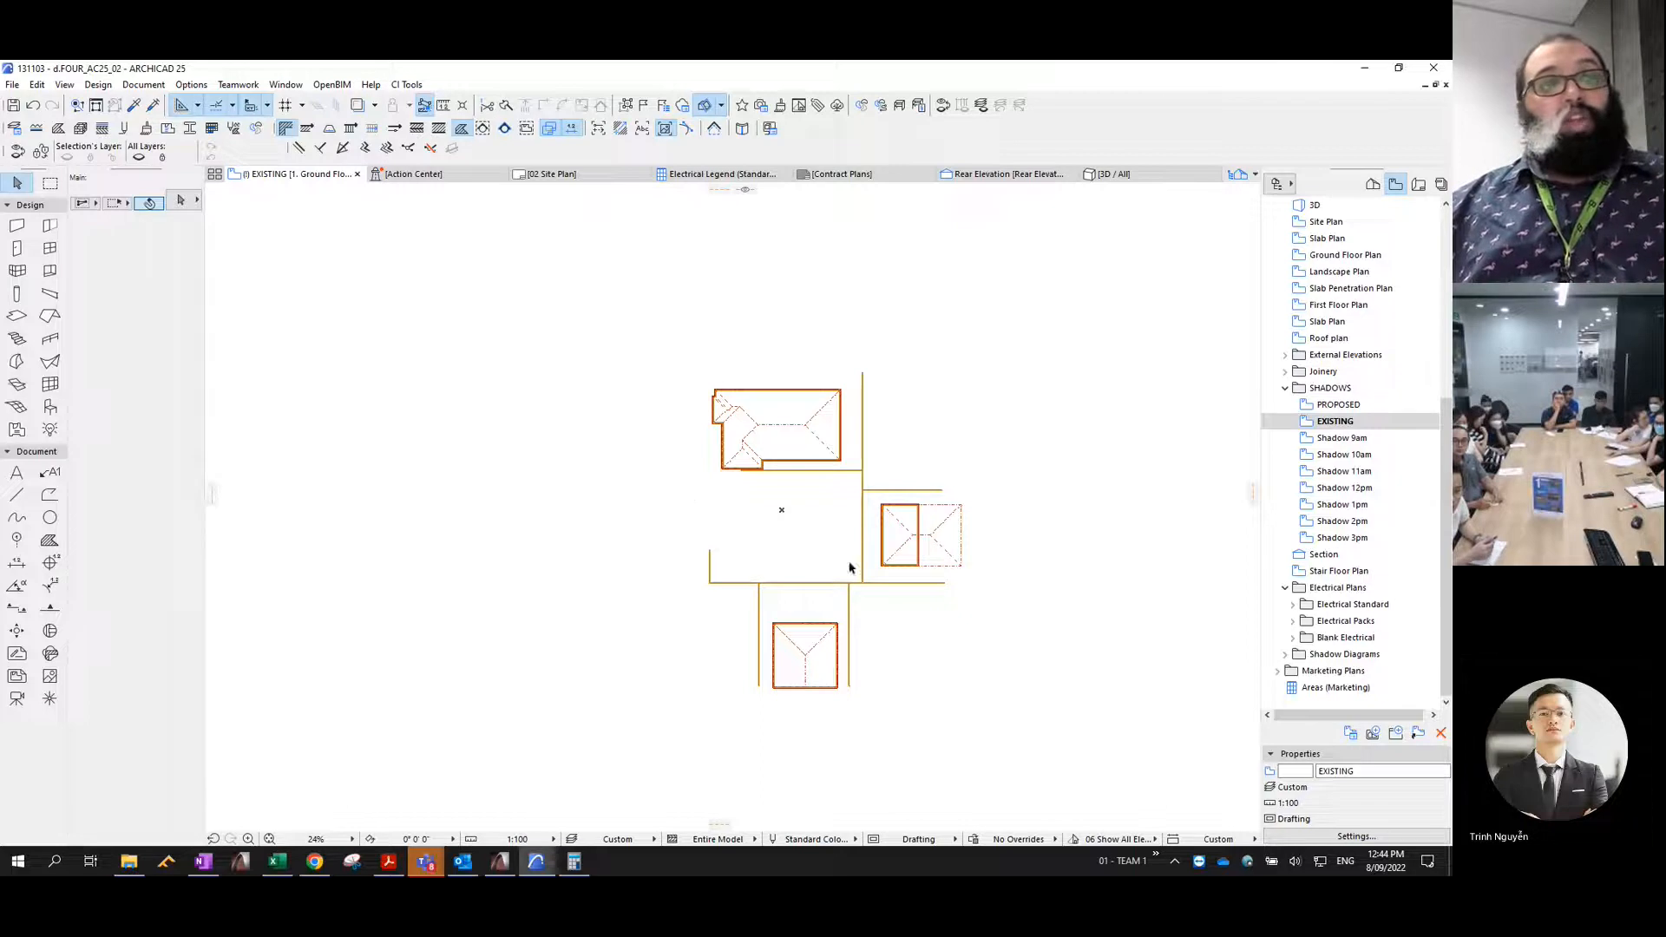
scroll(918, 566, up, 3)
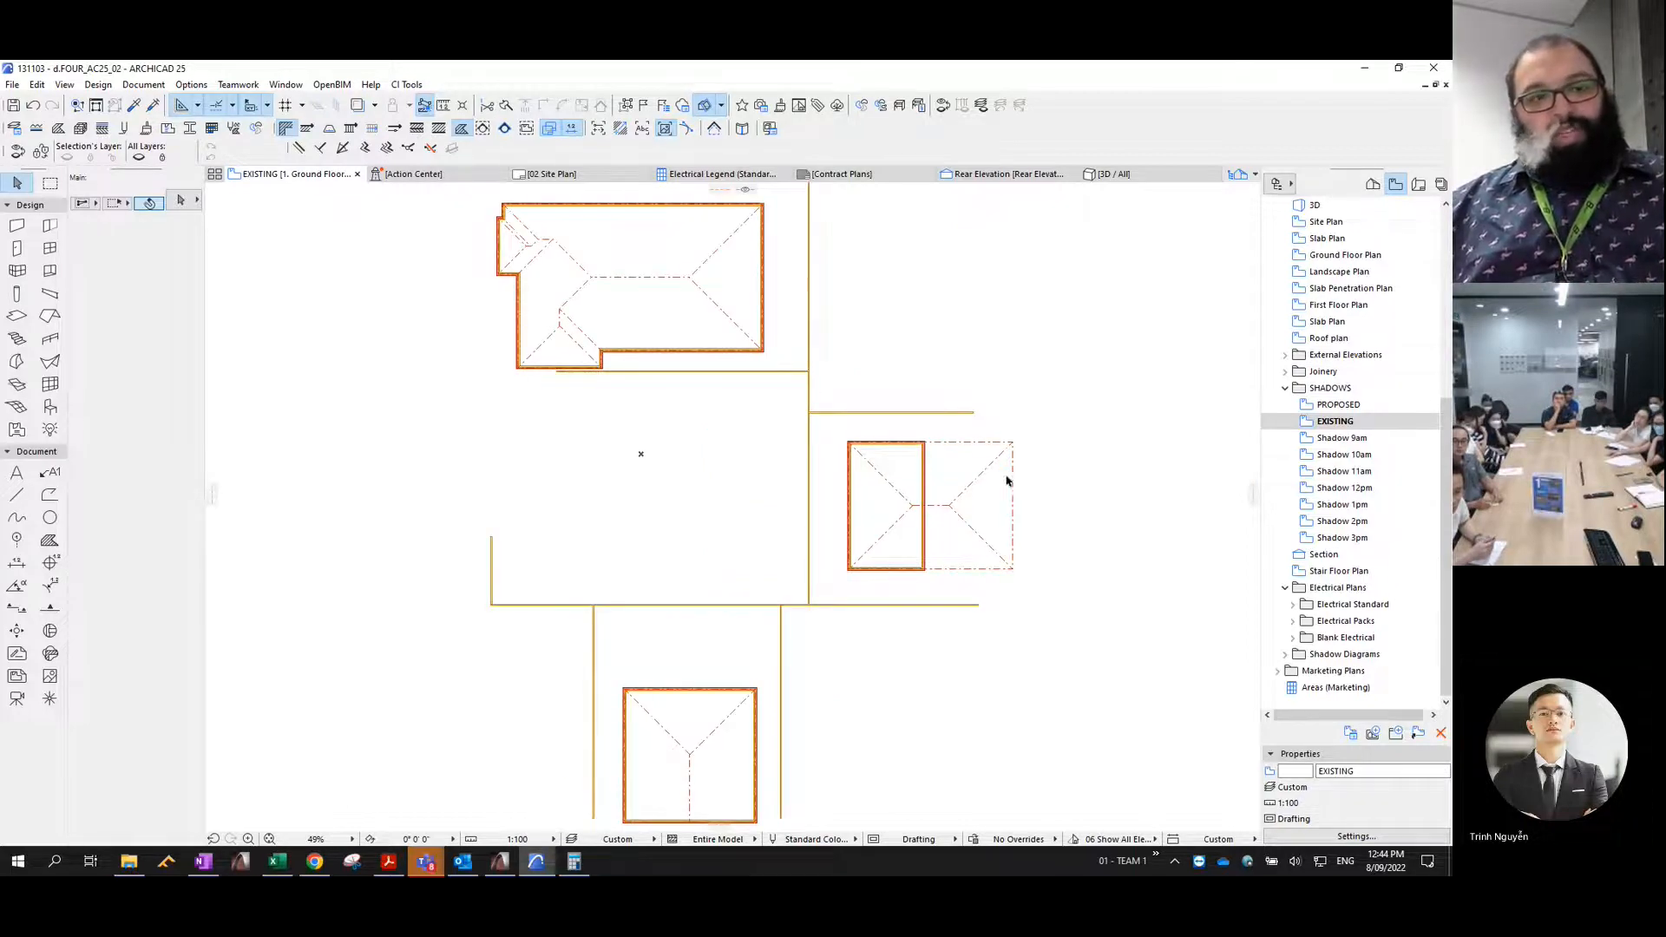
scroll(809, 696, down, 3)
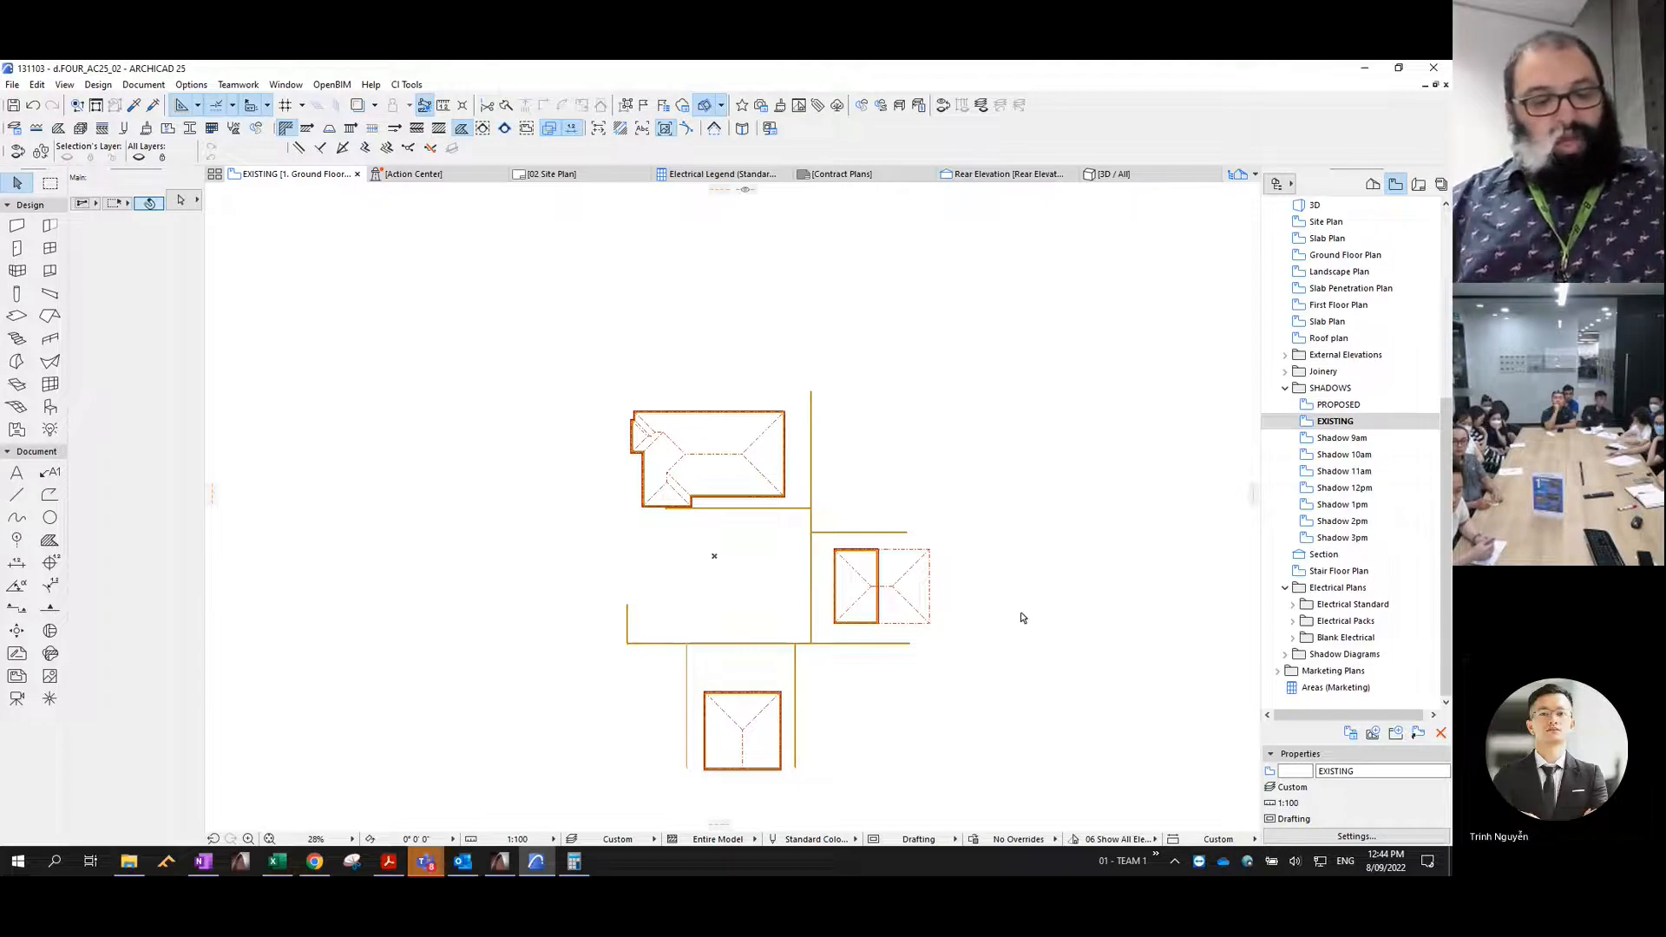
key(ctrl+shift+F3)
key(Tab)
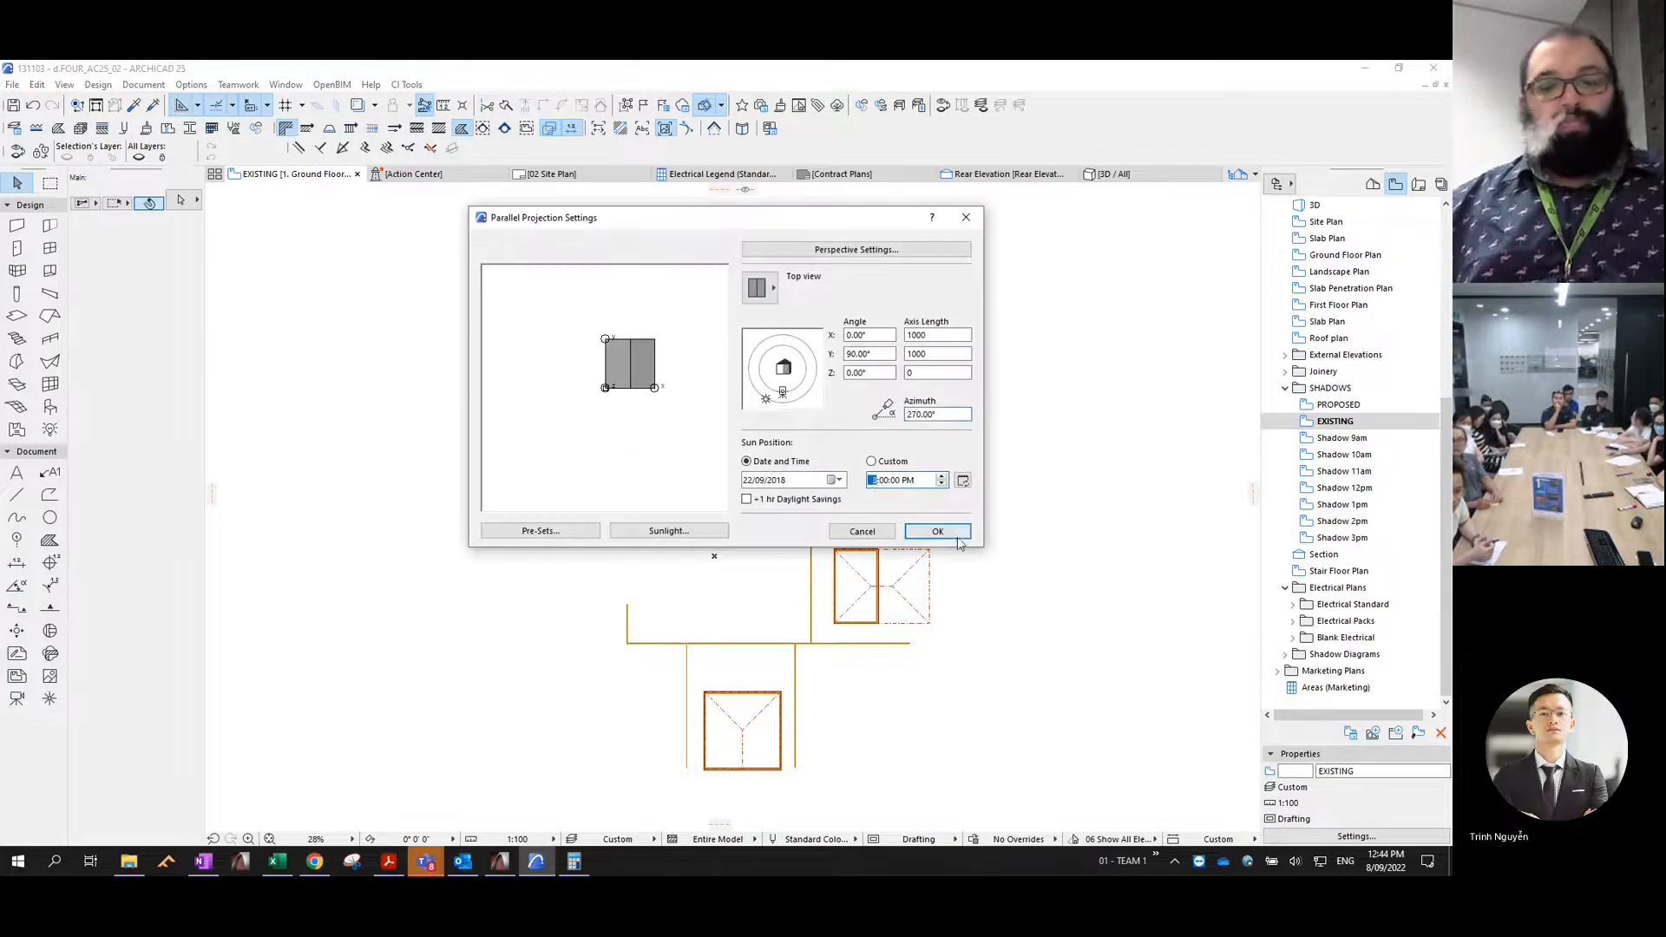
text(9)
click(906, 481)
key(a)
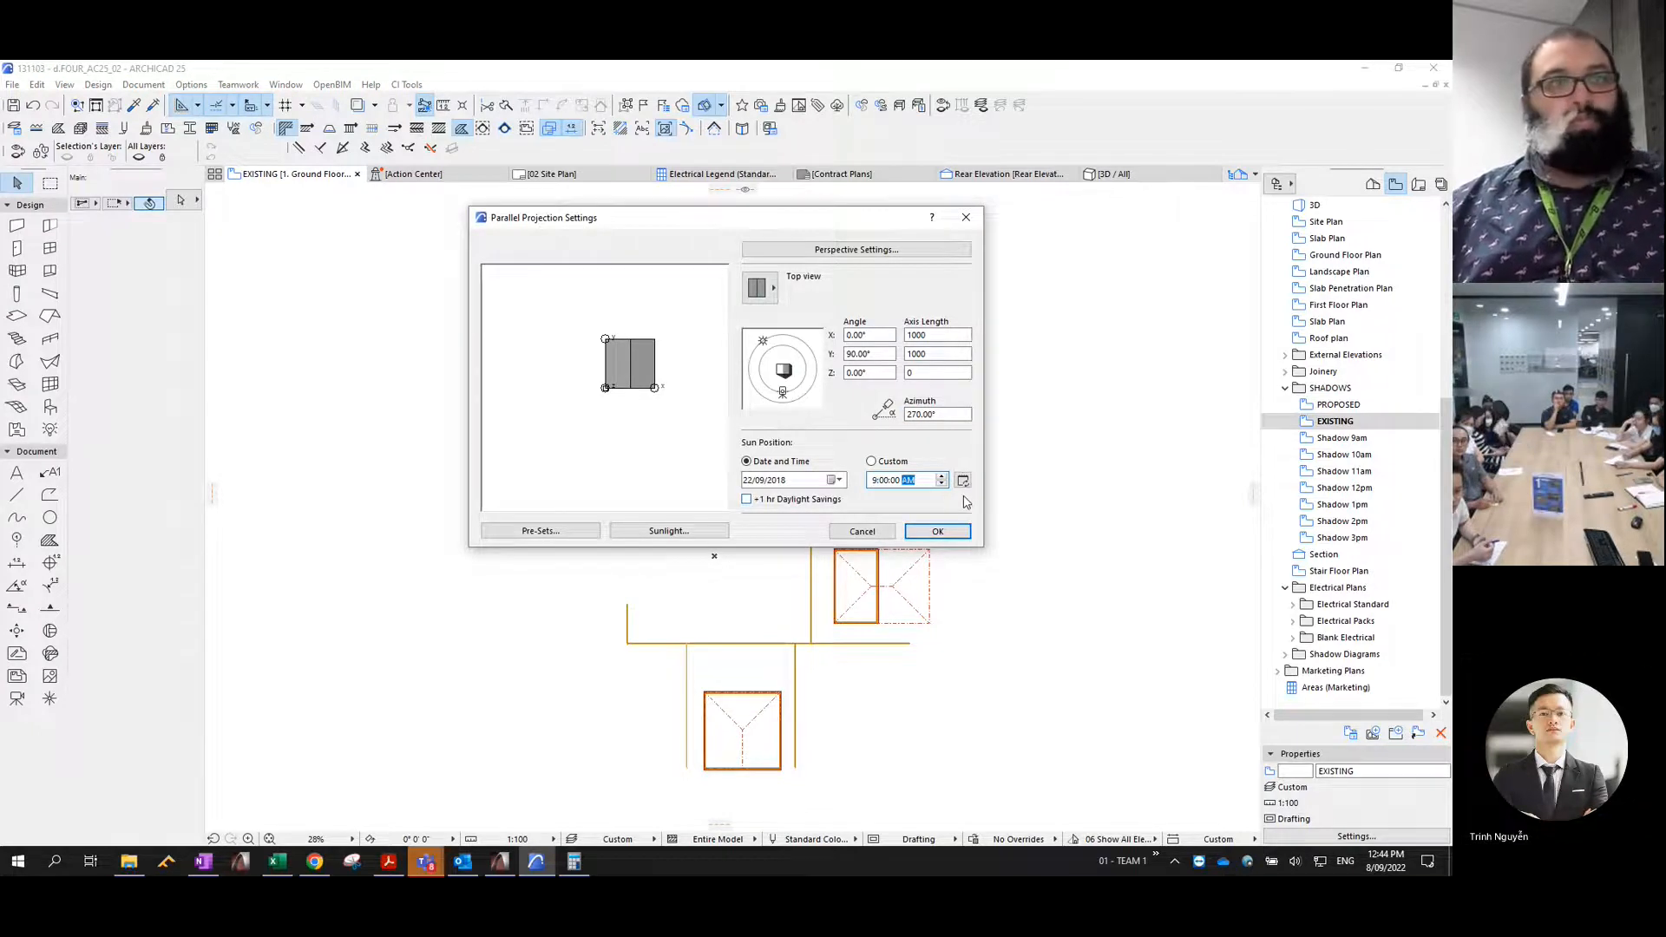
click(937, 532)
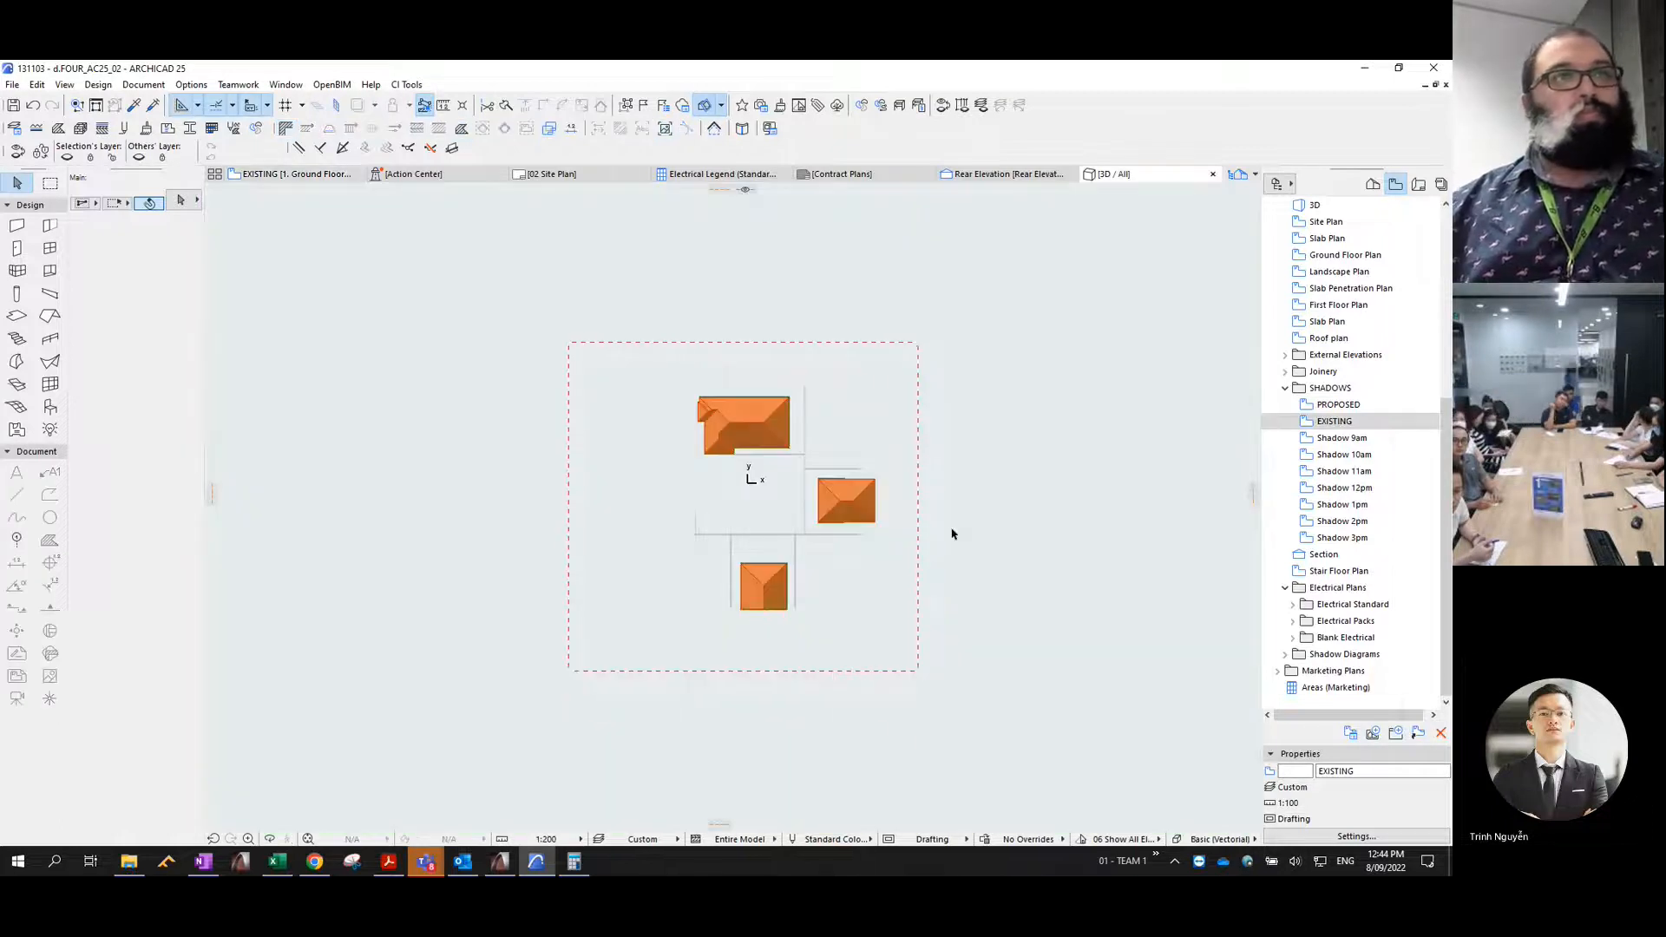
- Turn on the Shadow Earth layer in the EXISTING view, save the current window's settings to that view, and regenerate the 3D window
double_click(1335, 421)
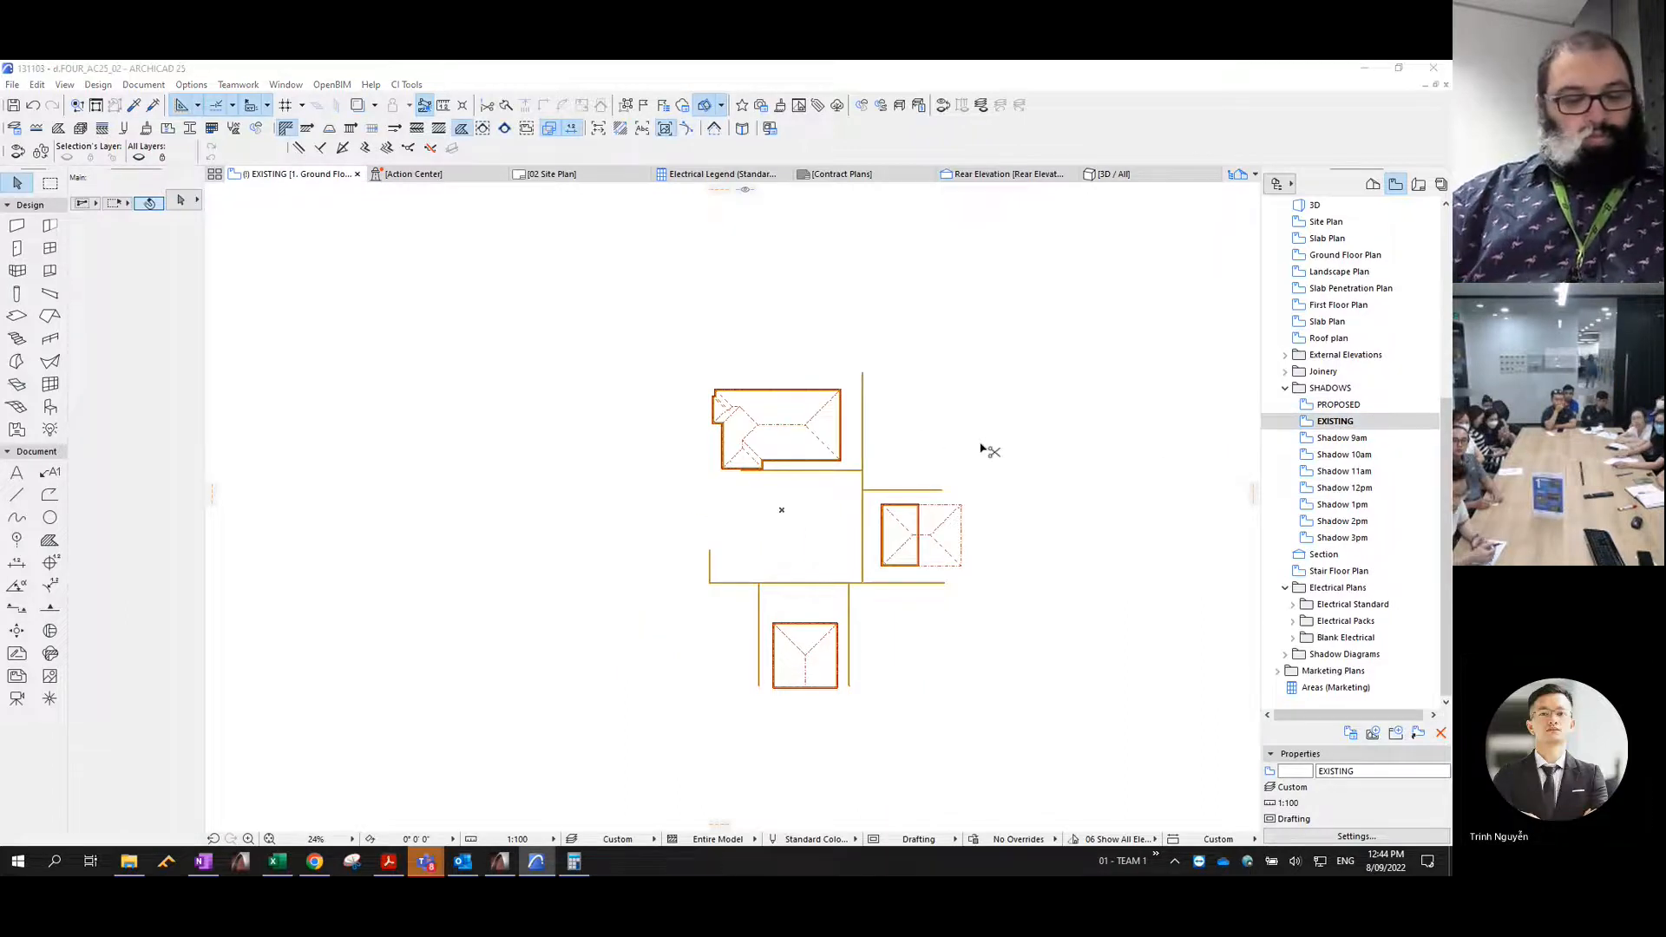
key(ctrl+l)
text(sh)
scroll(955, 460, down, 3)
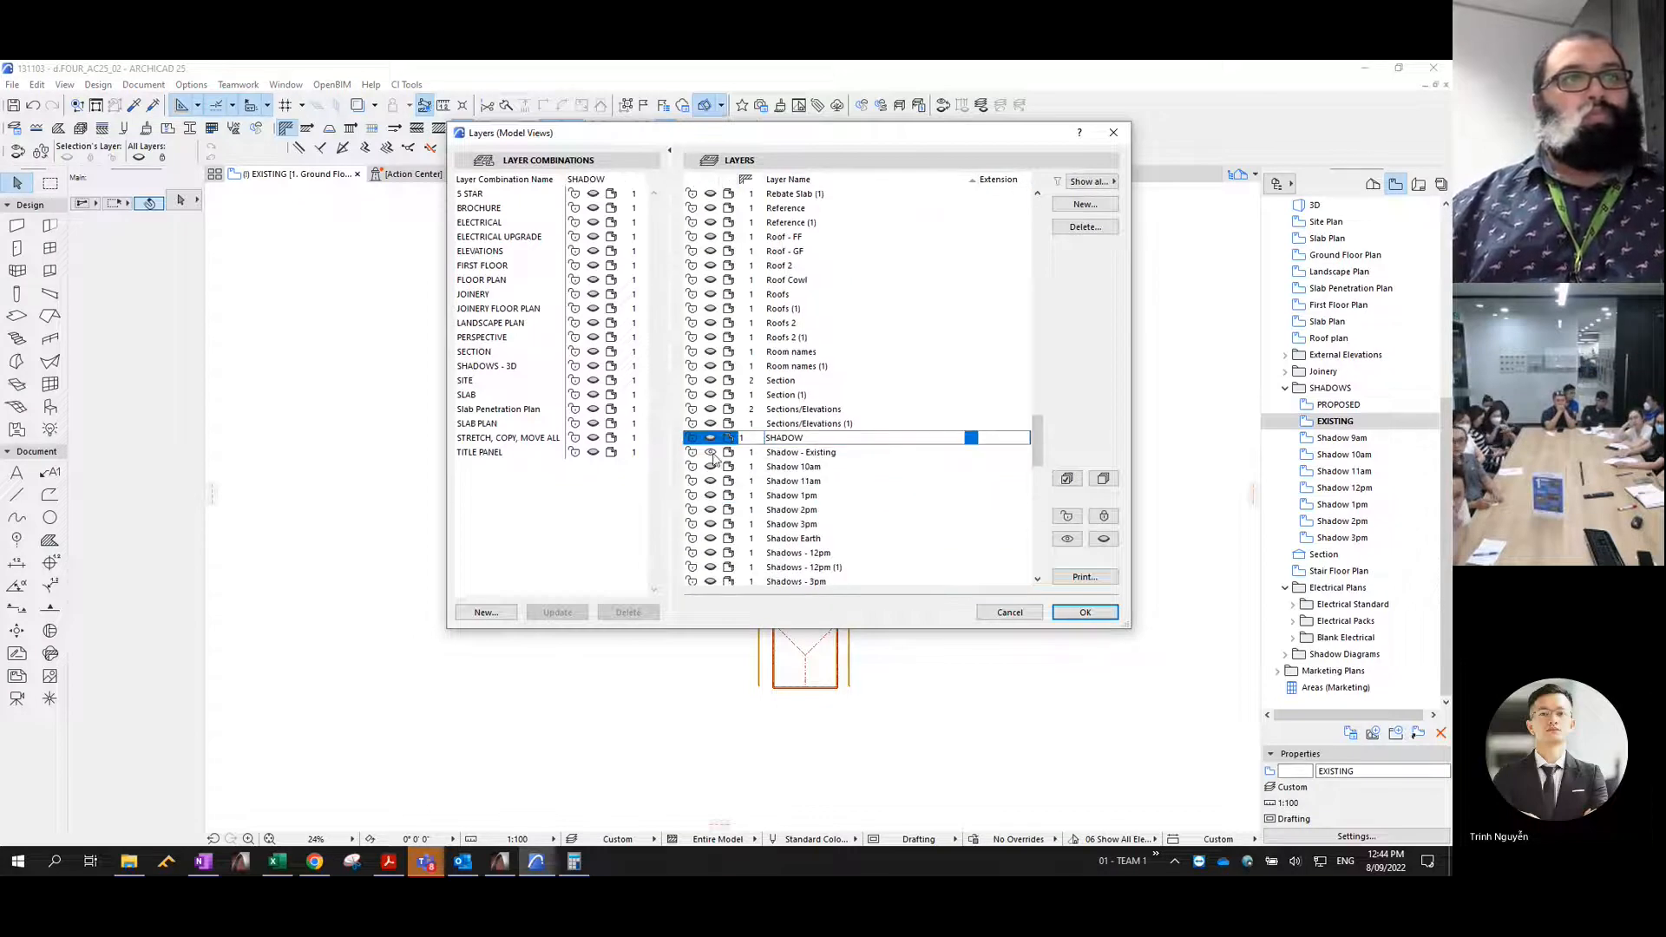
click(713, 540)
click(1085, 613)
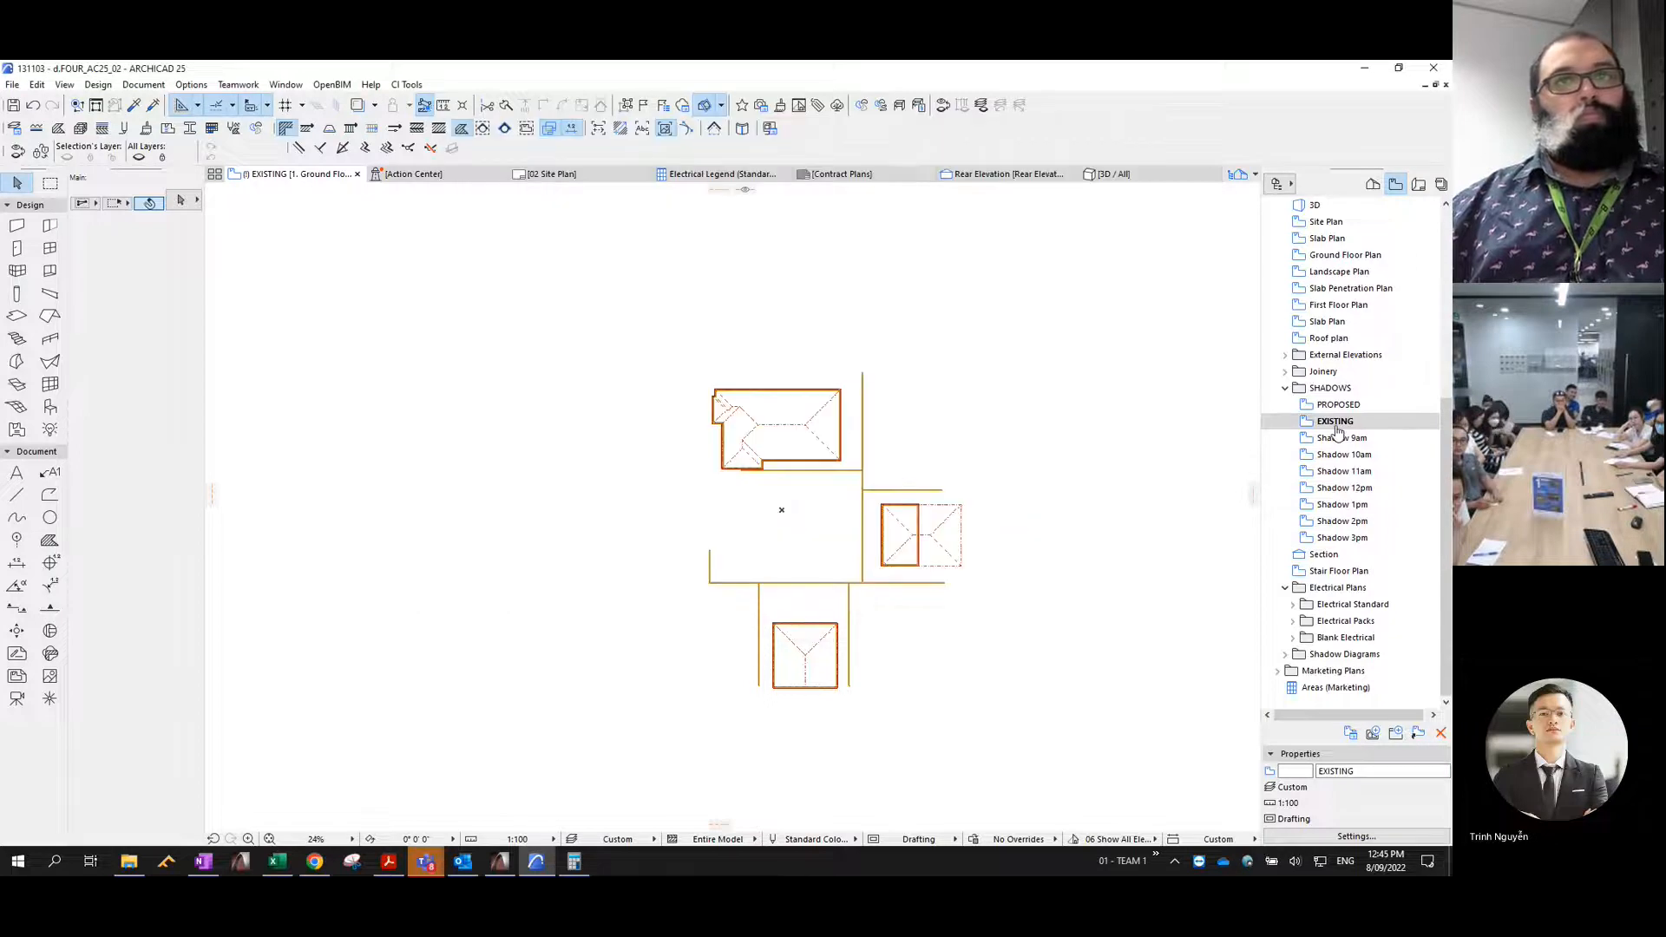
click(1356, 837)
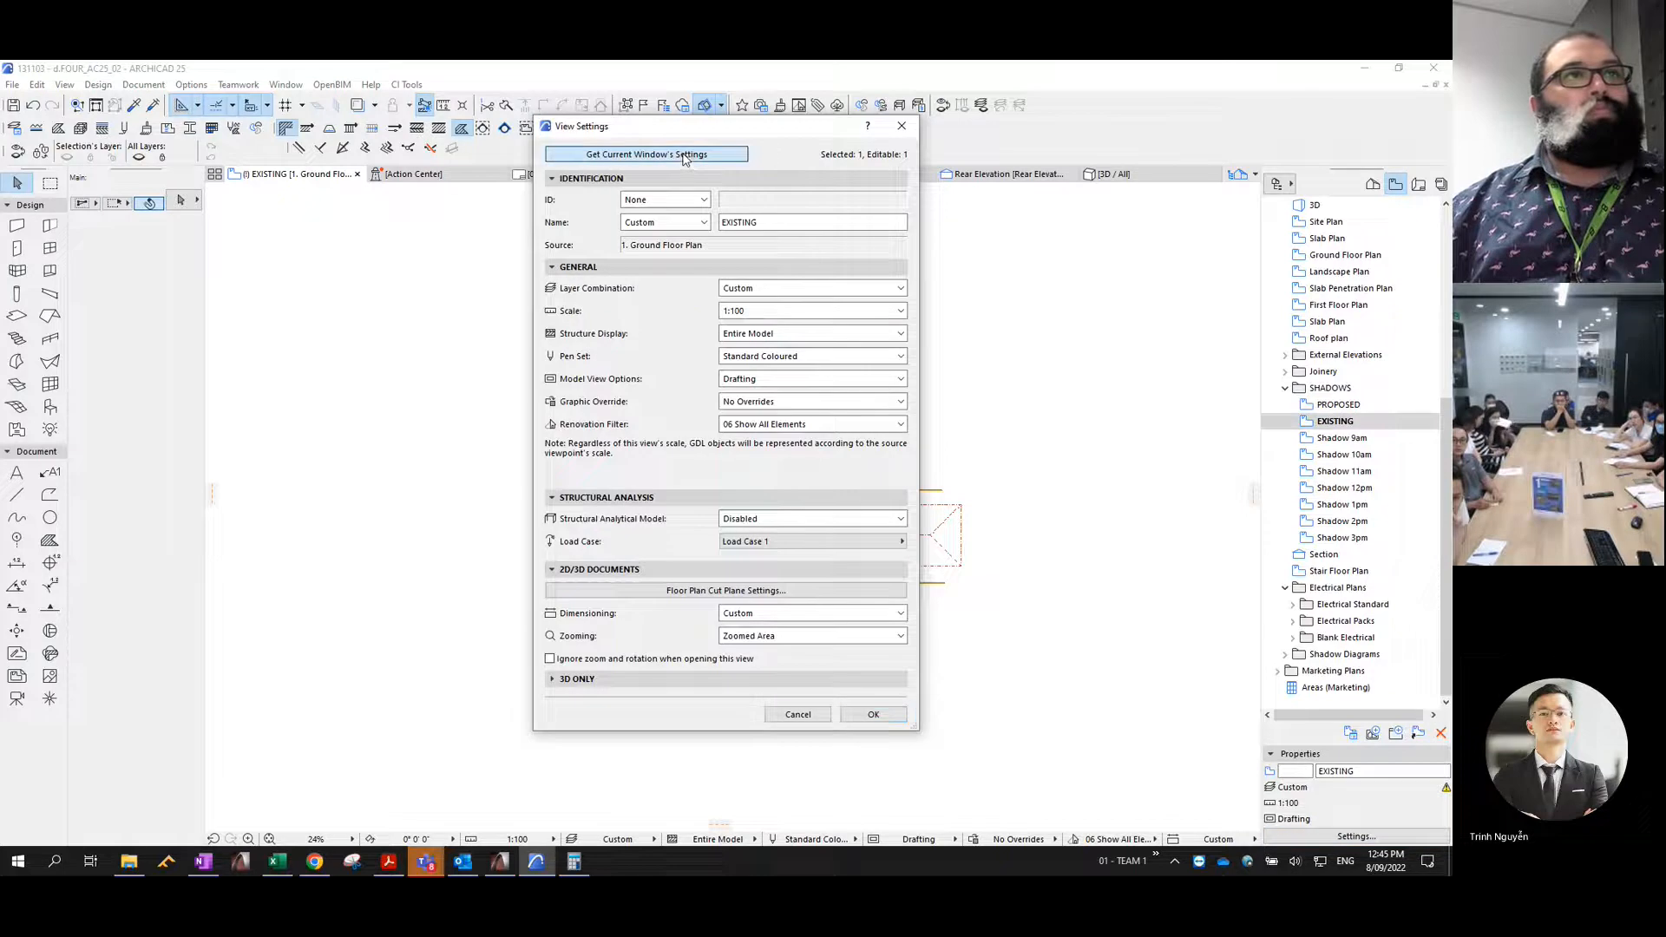
click(887, 710)
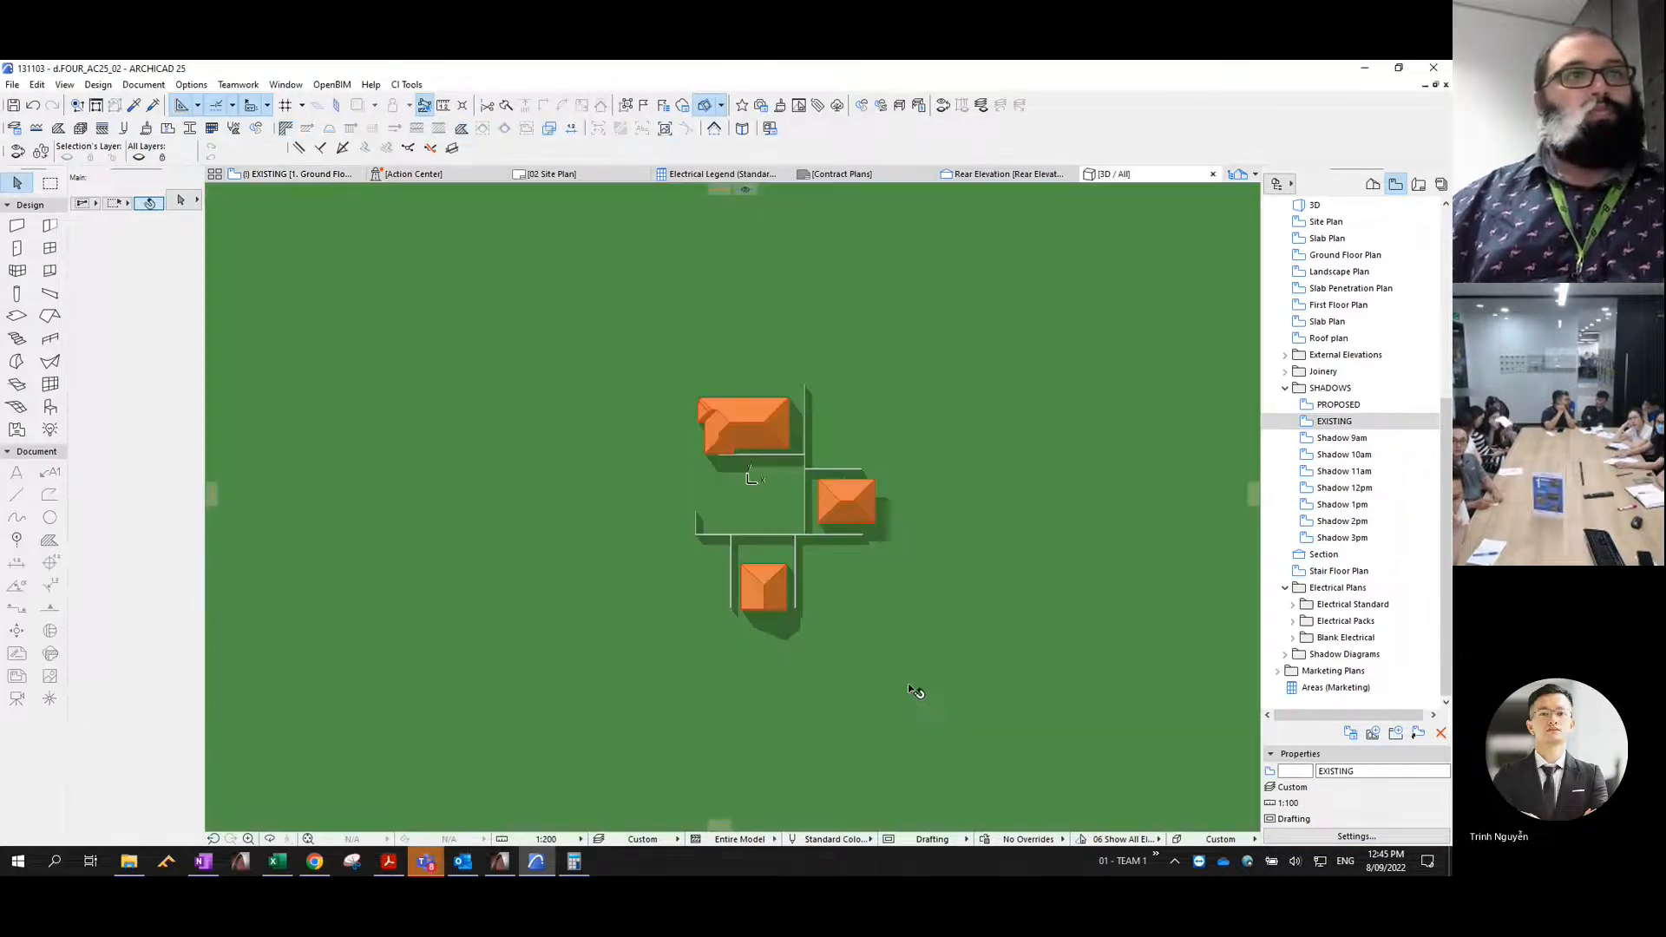
- Draw a marquee around all the existing neighbouring houses, fences and their shadows in the 3D window
click(57, 183)
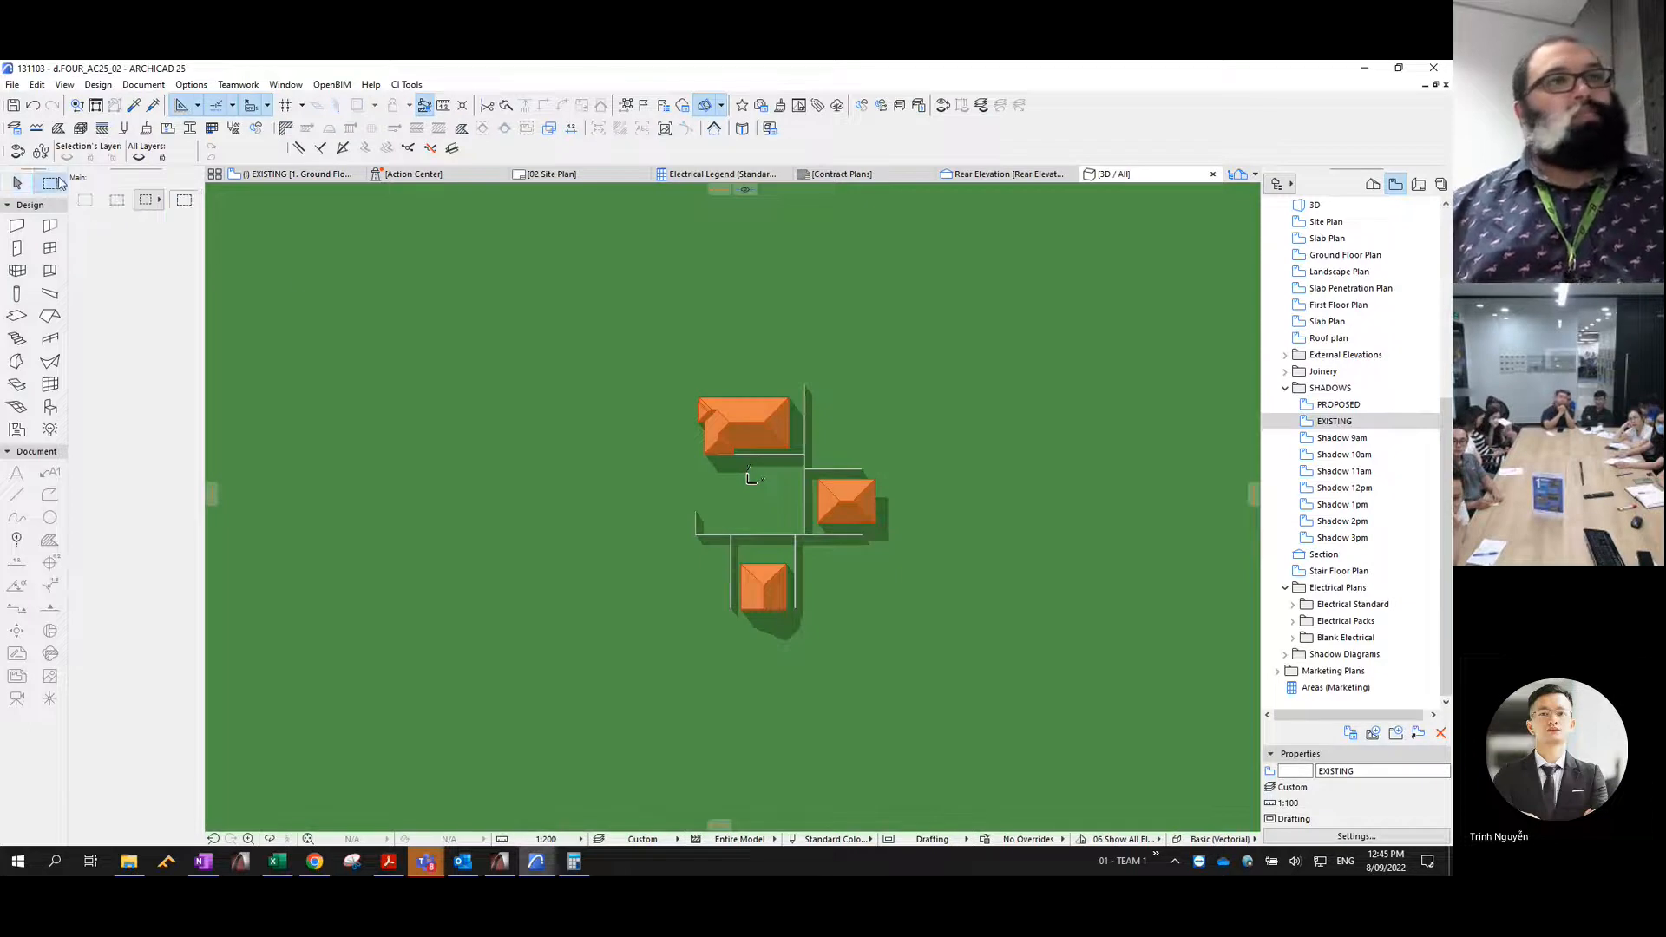
click(642, 313)
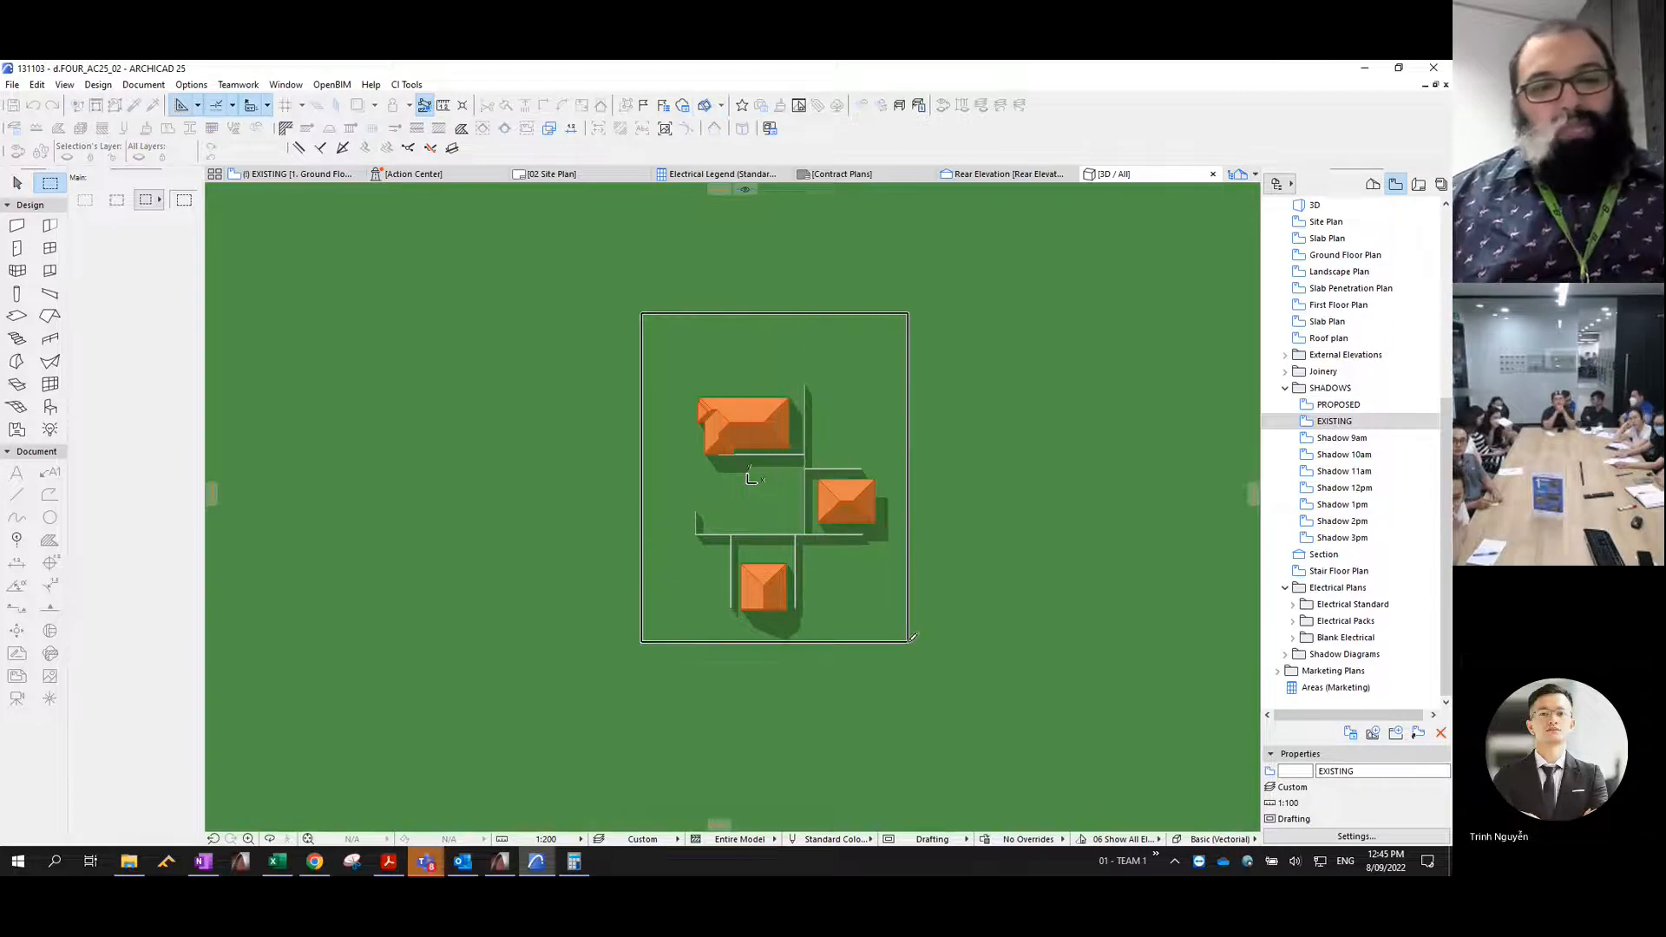
click(931, 683)
scroll(780, 638, up, 3)
scroll(778, 628, up, 1)
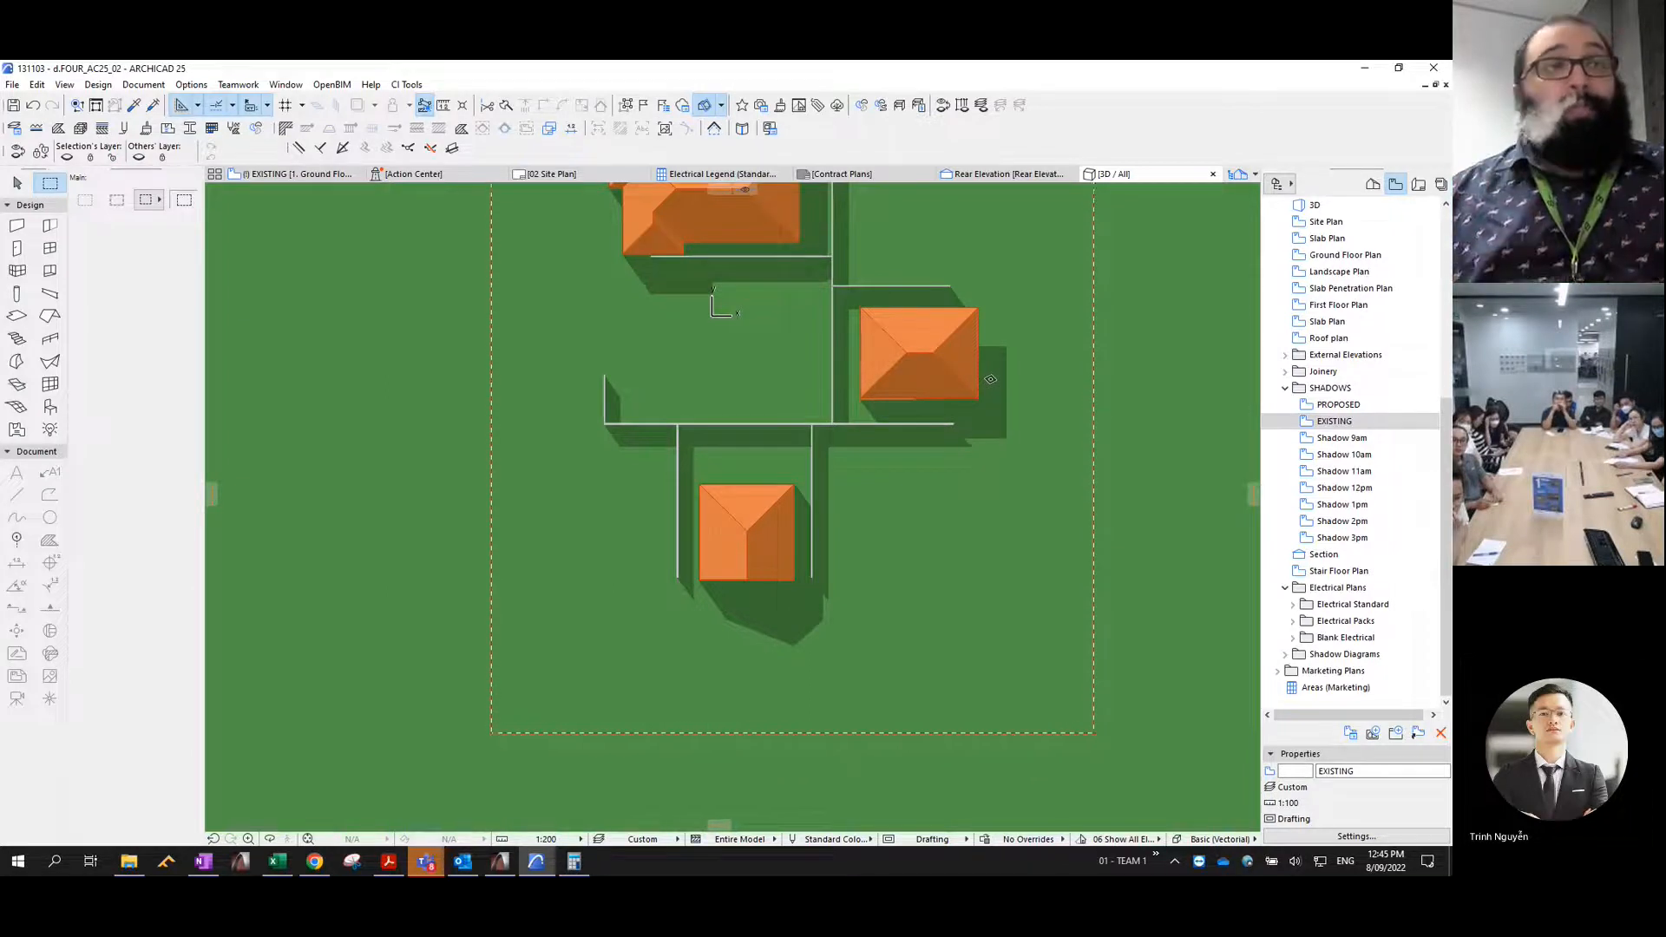
scroll(805, 432, down, 3)
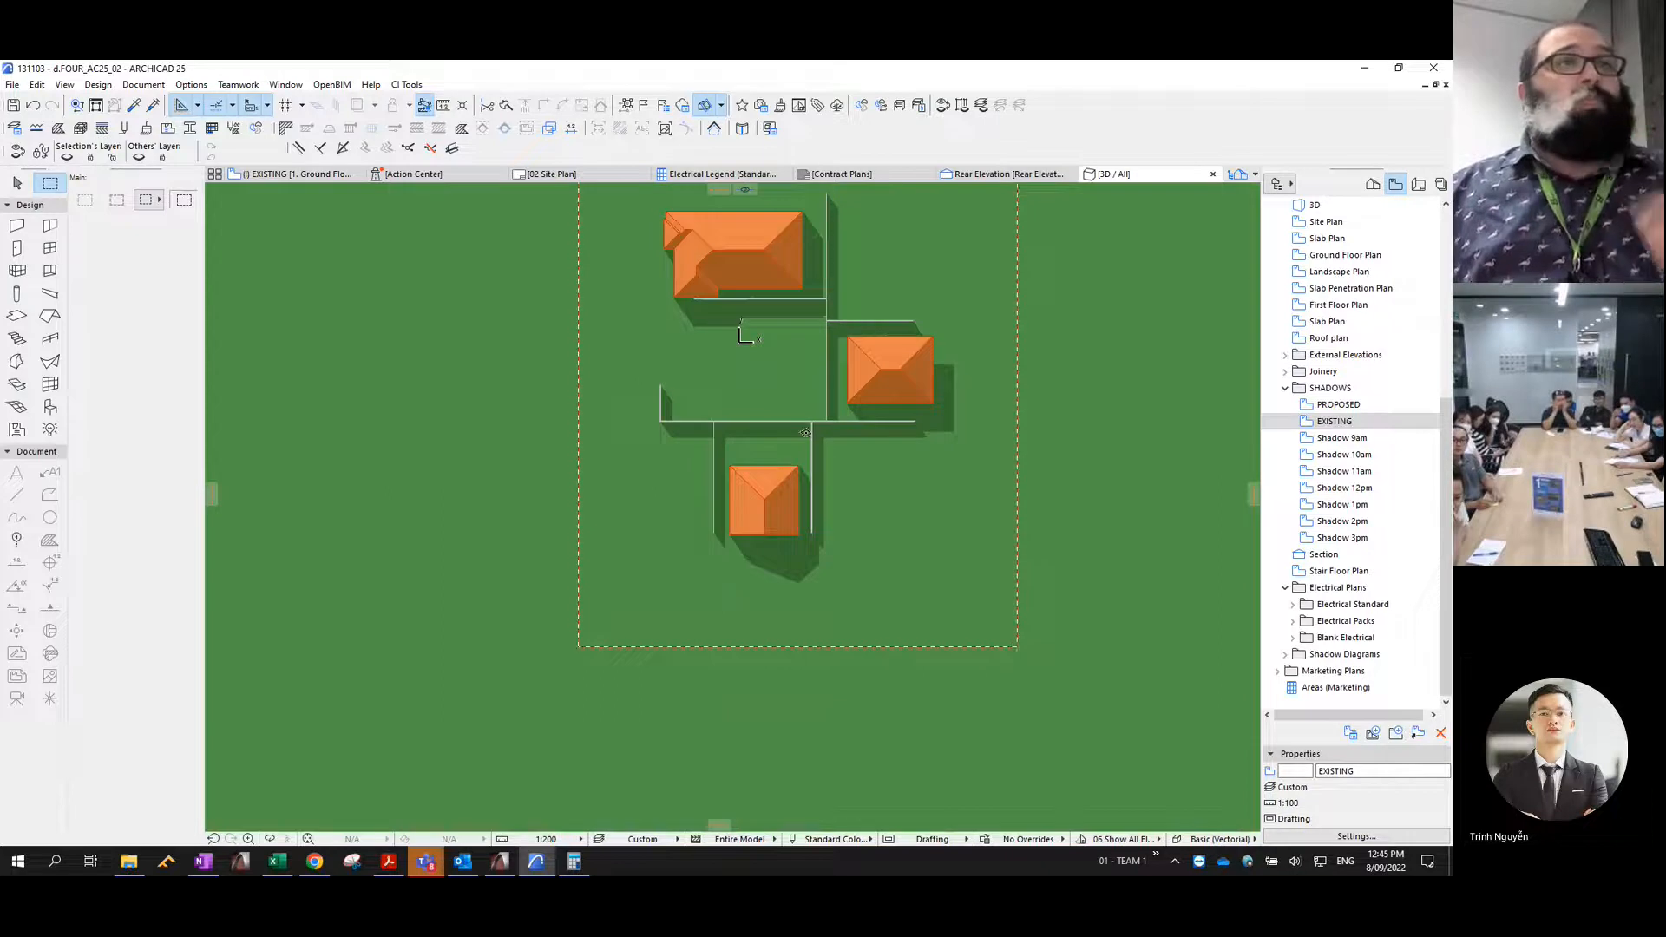
- Marquee the area around the site, cutting through the two outer houses, and copy its shadow polygons as a scaled drawing without construction elements
middle_drag(807, 433, 846, 512)
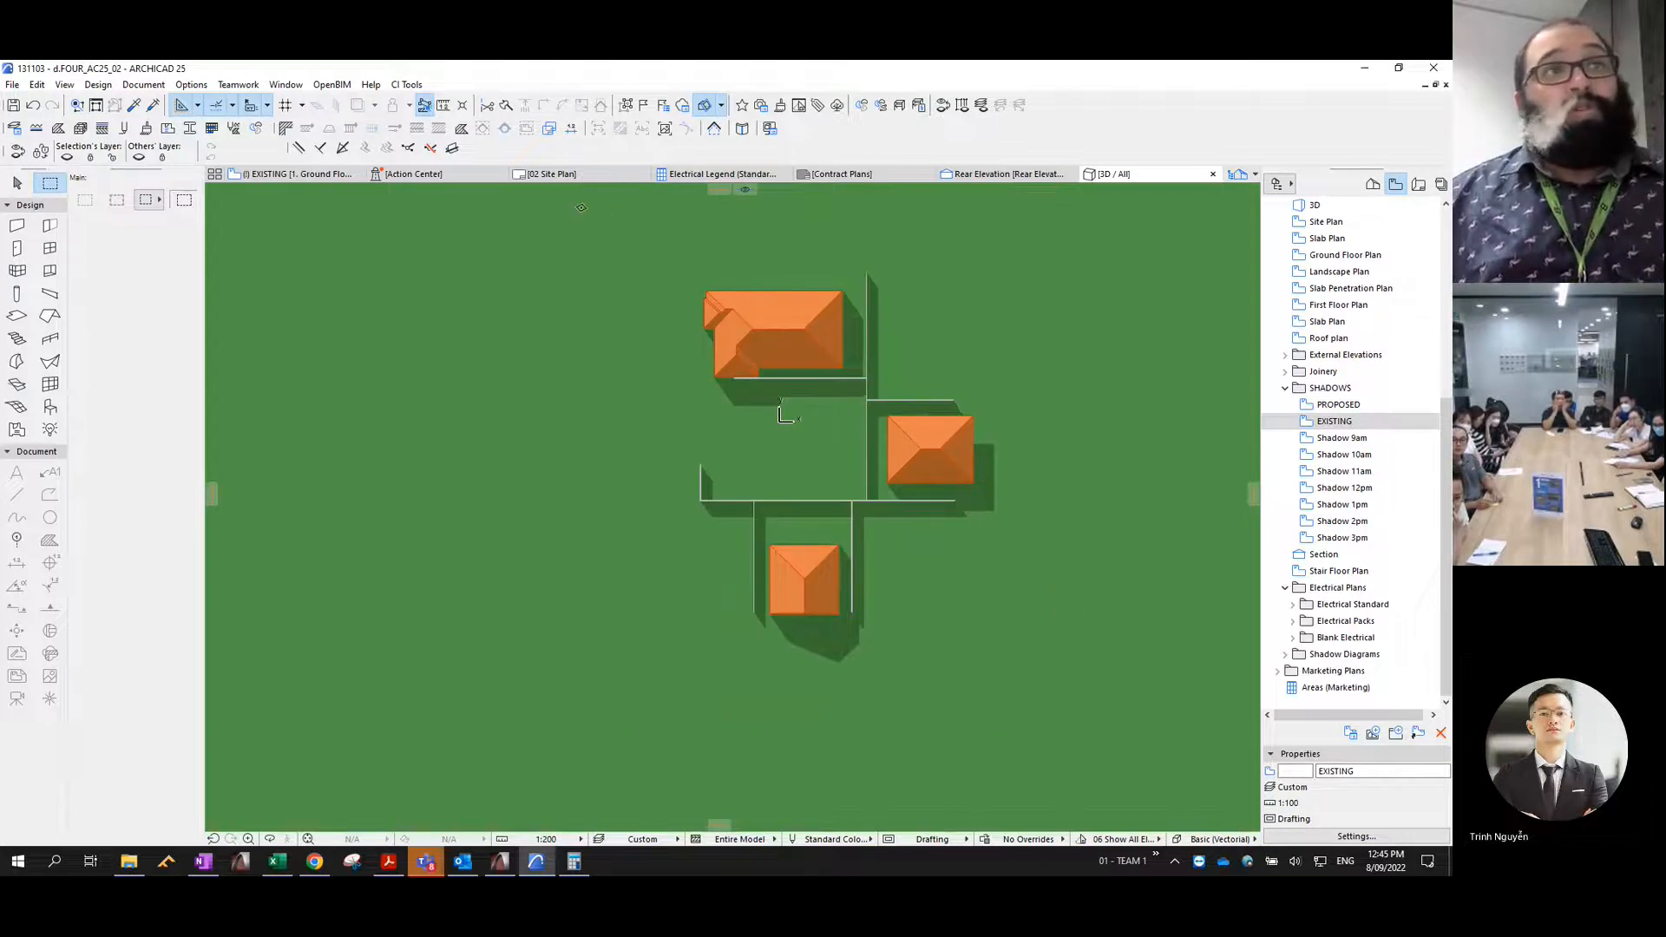
drag(567, 193, 932, 587)
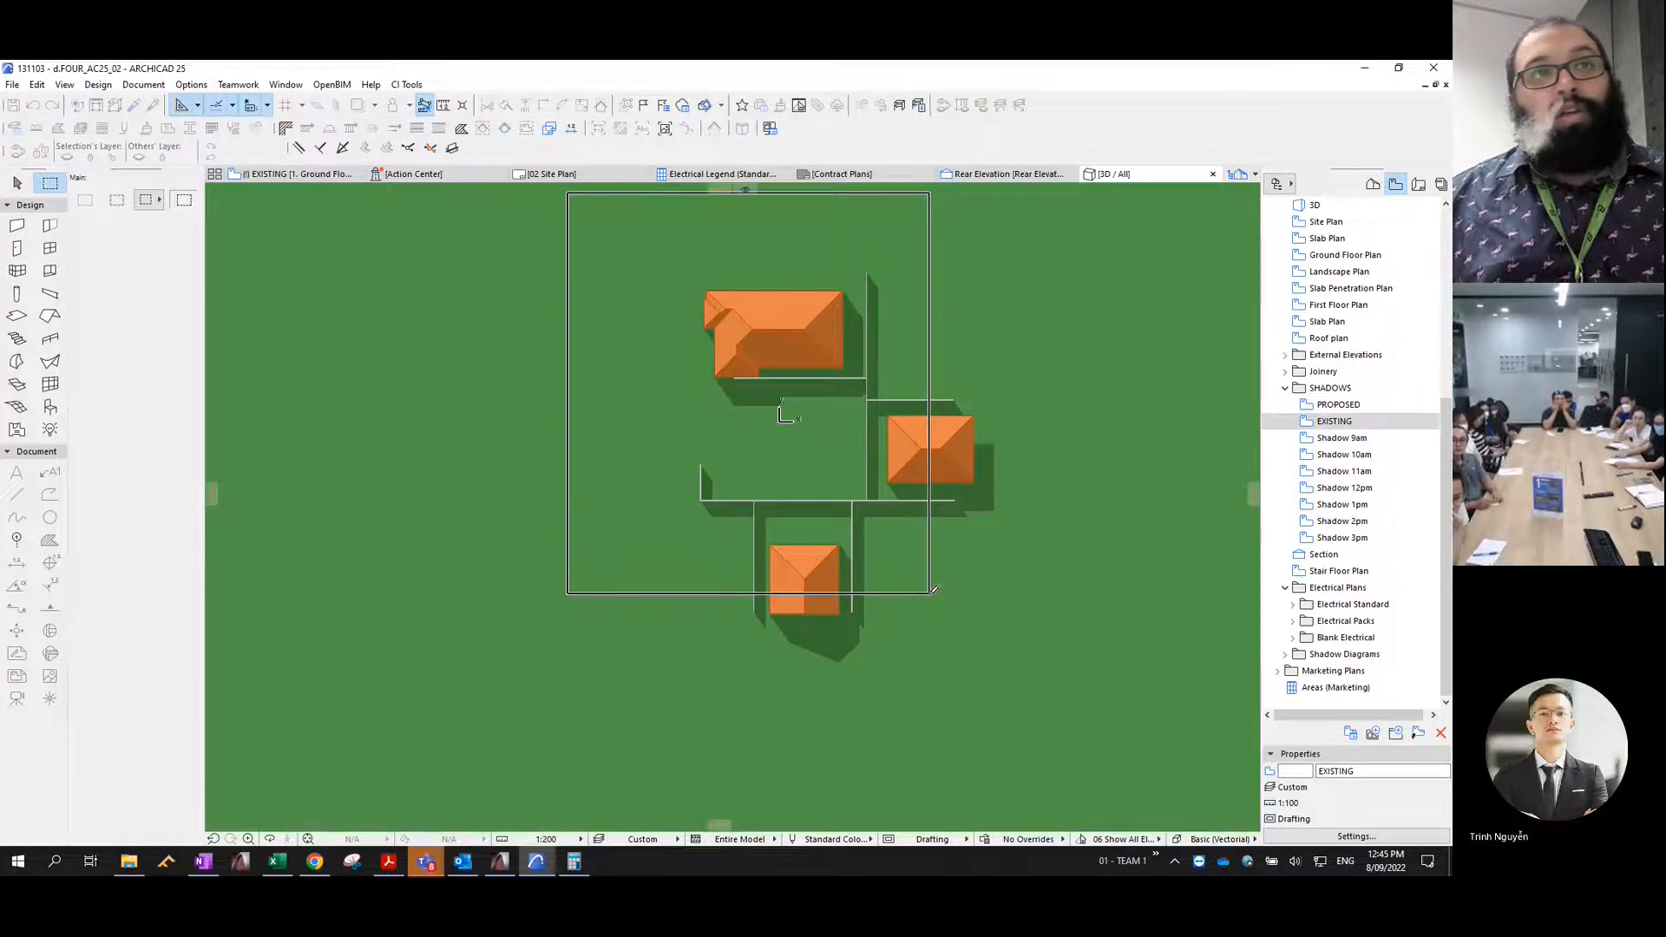
click(934, 590)
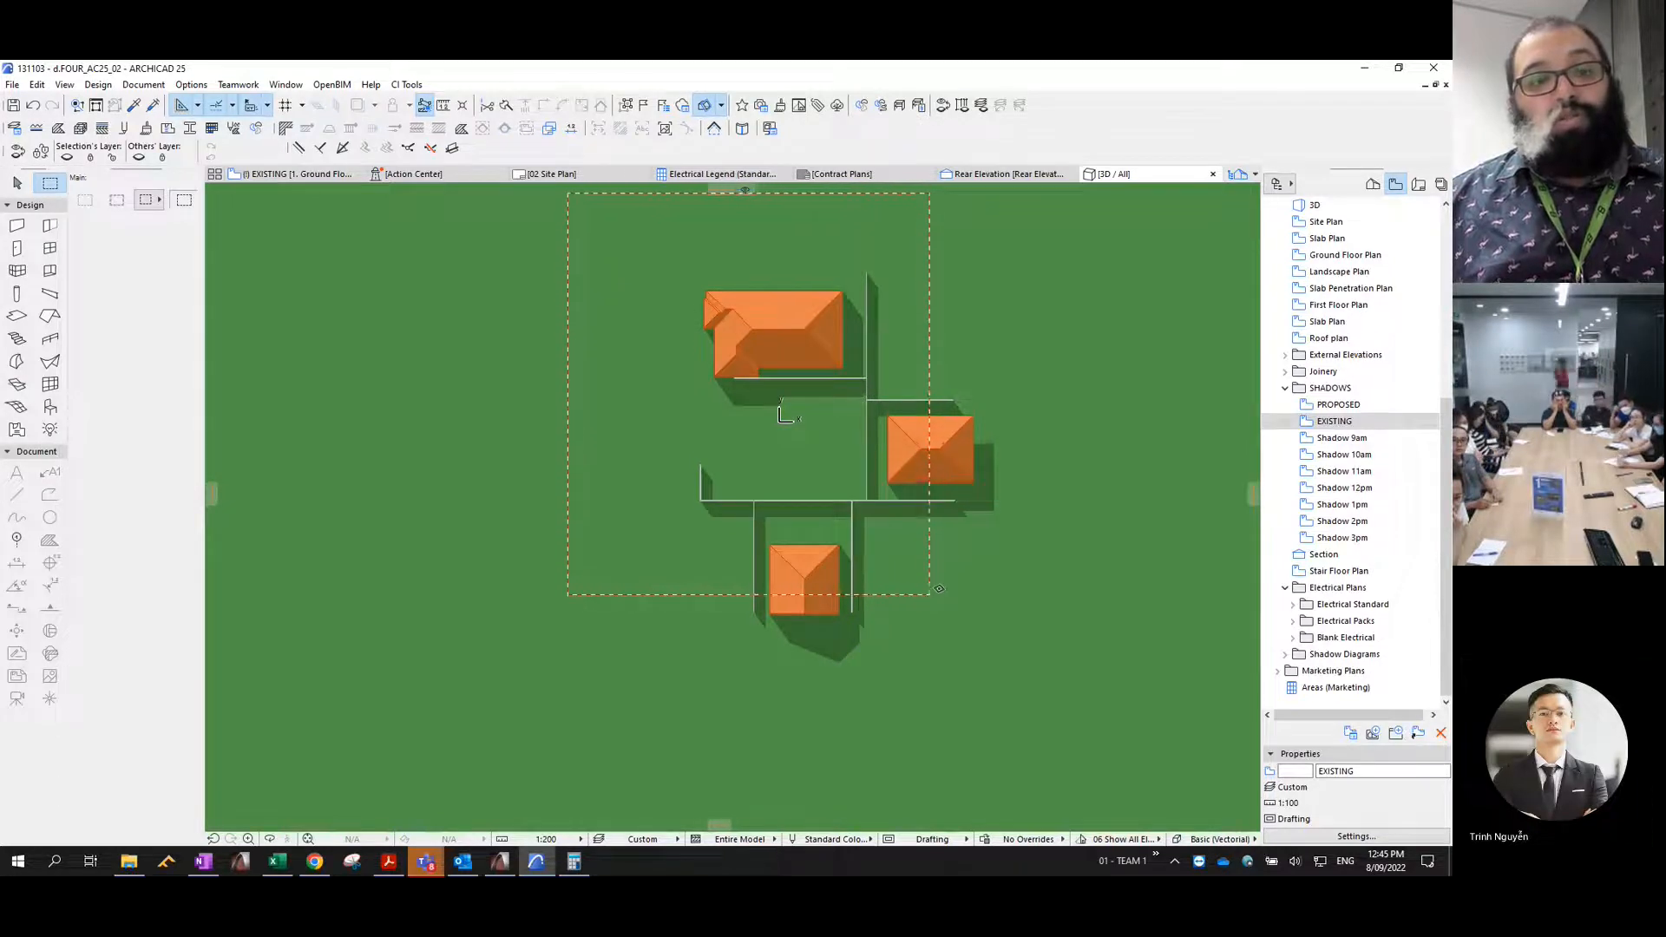
key(ctrl+c)
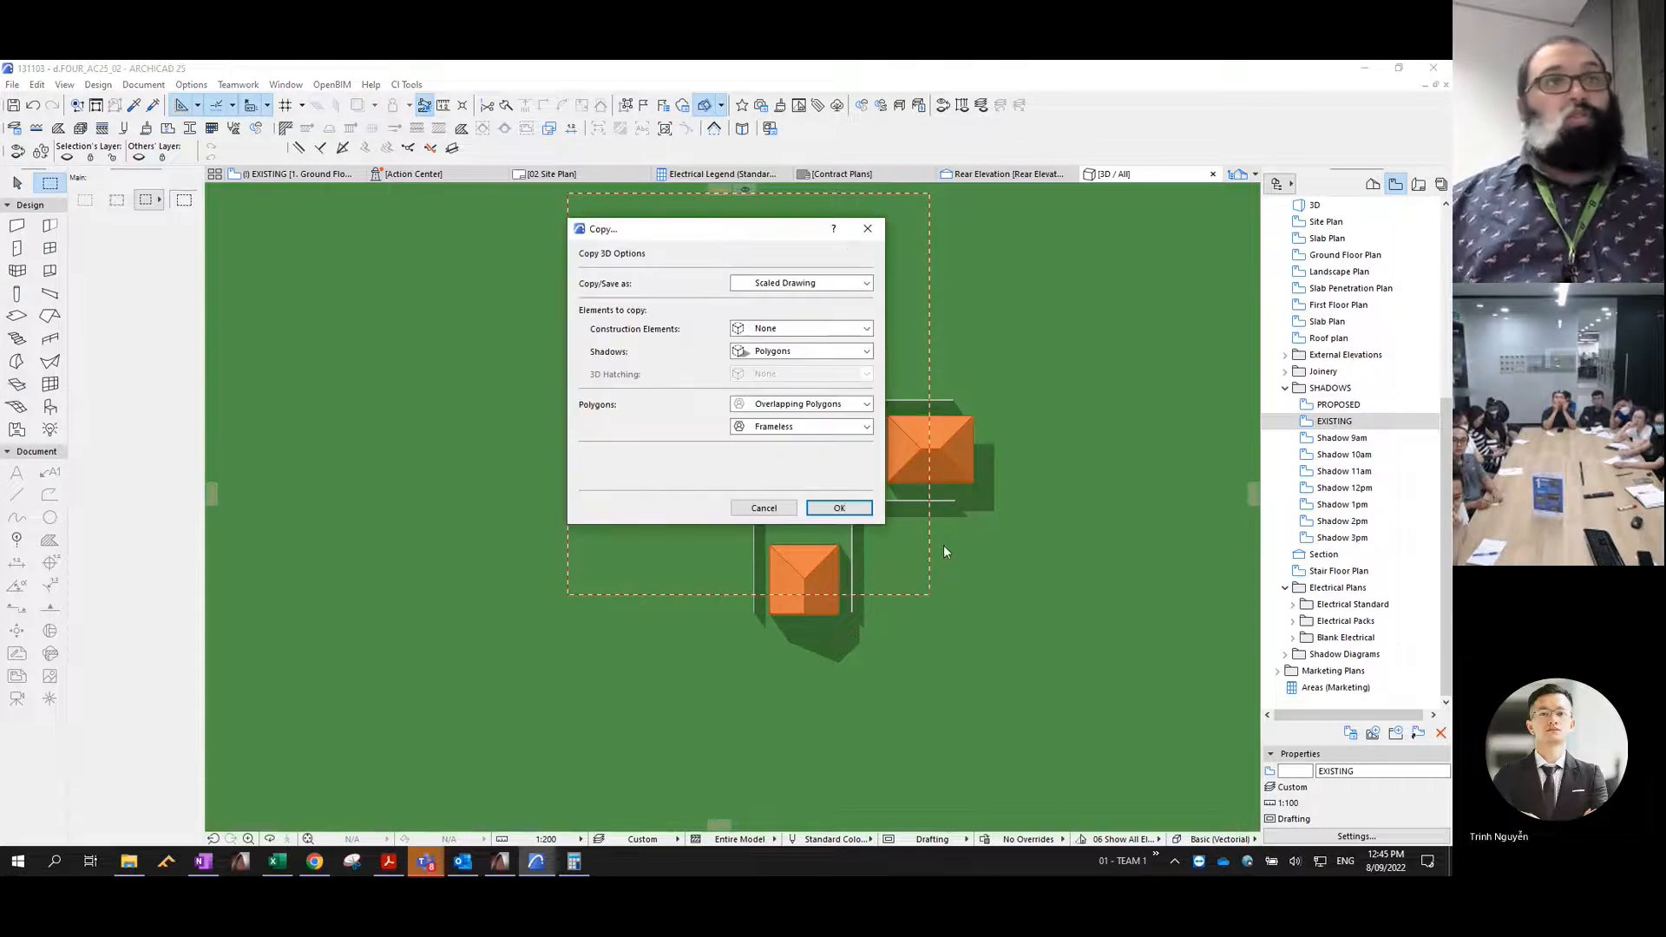
click(840, 509)
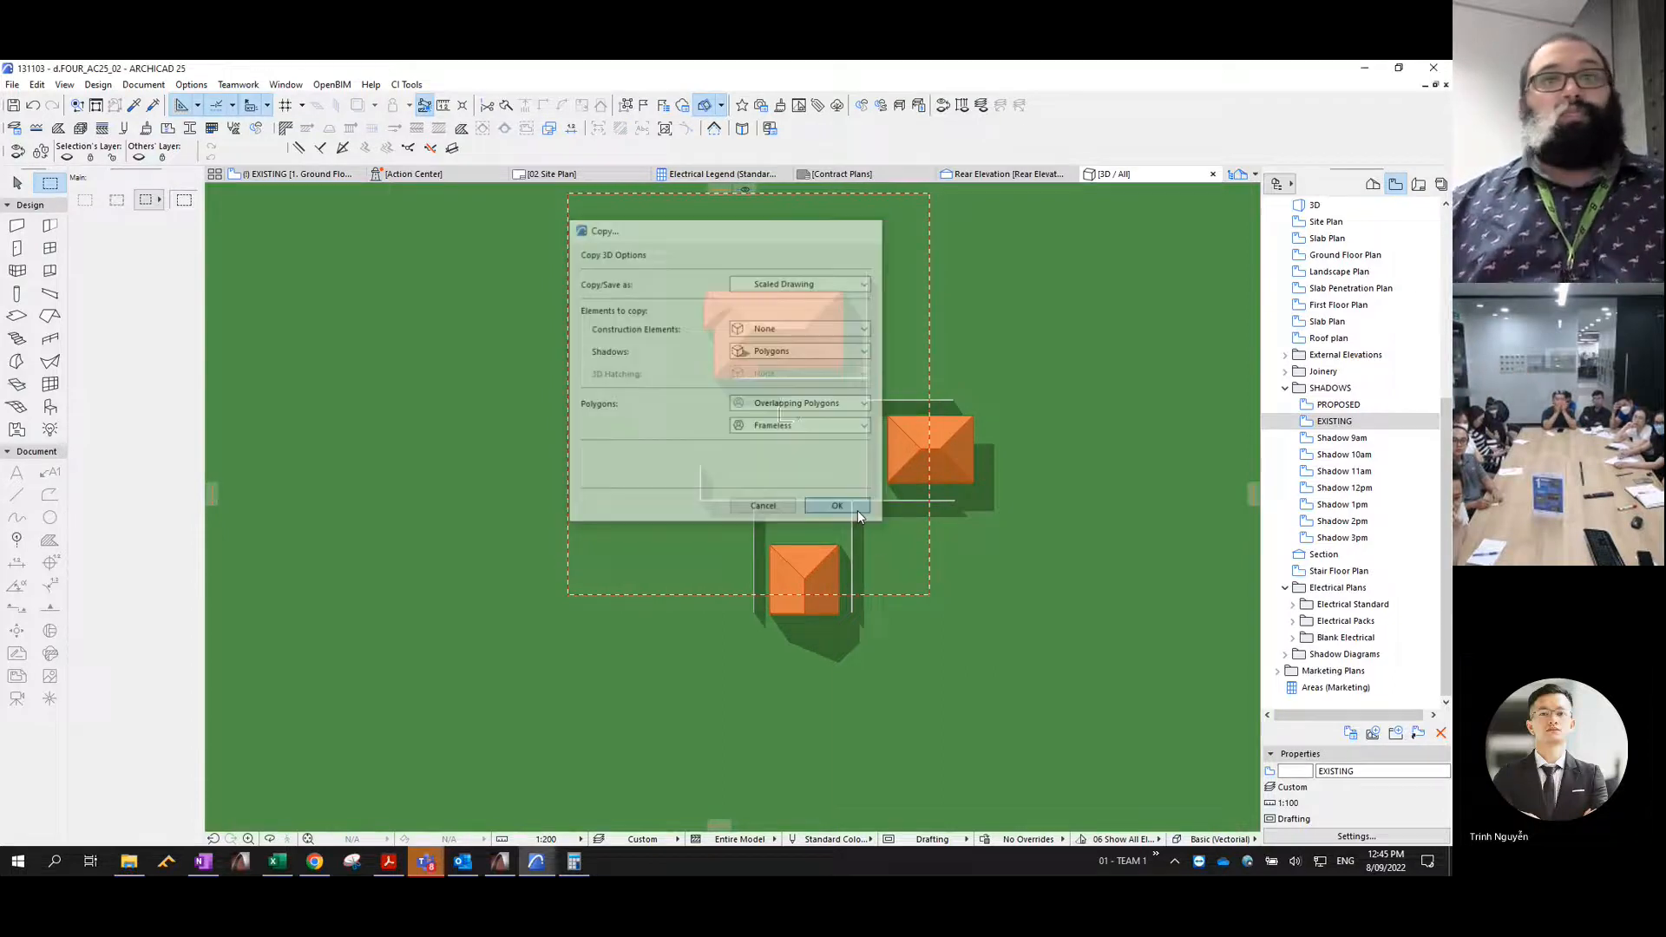
- Paste the existing 9am shadow polygons into the Shadow 9am view, then undo and redo the paste to reselect them
double_click(1342, 438)
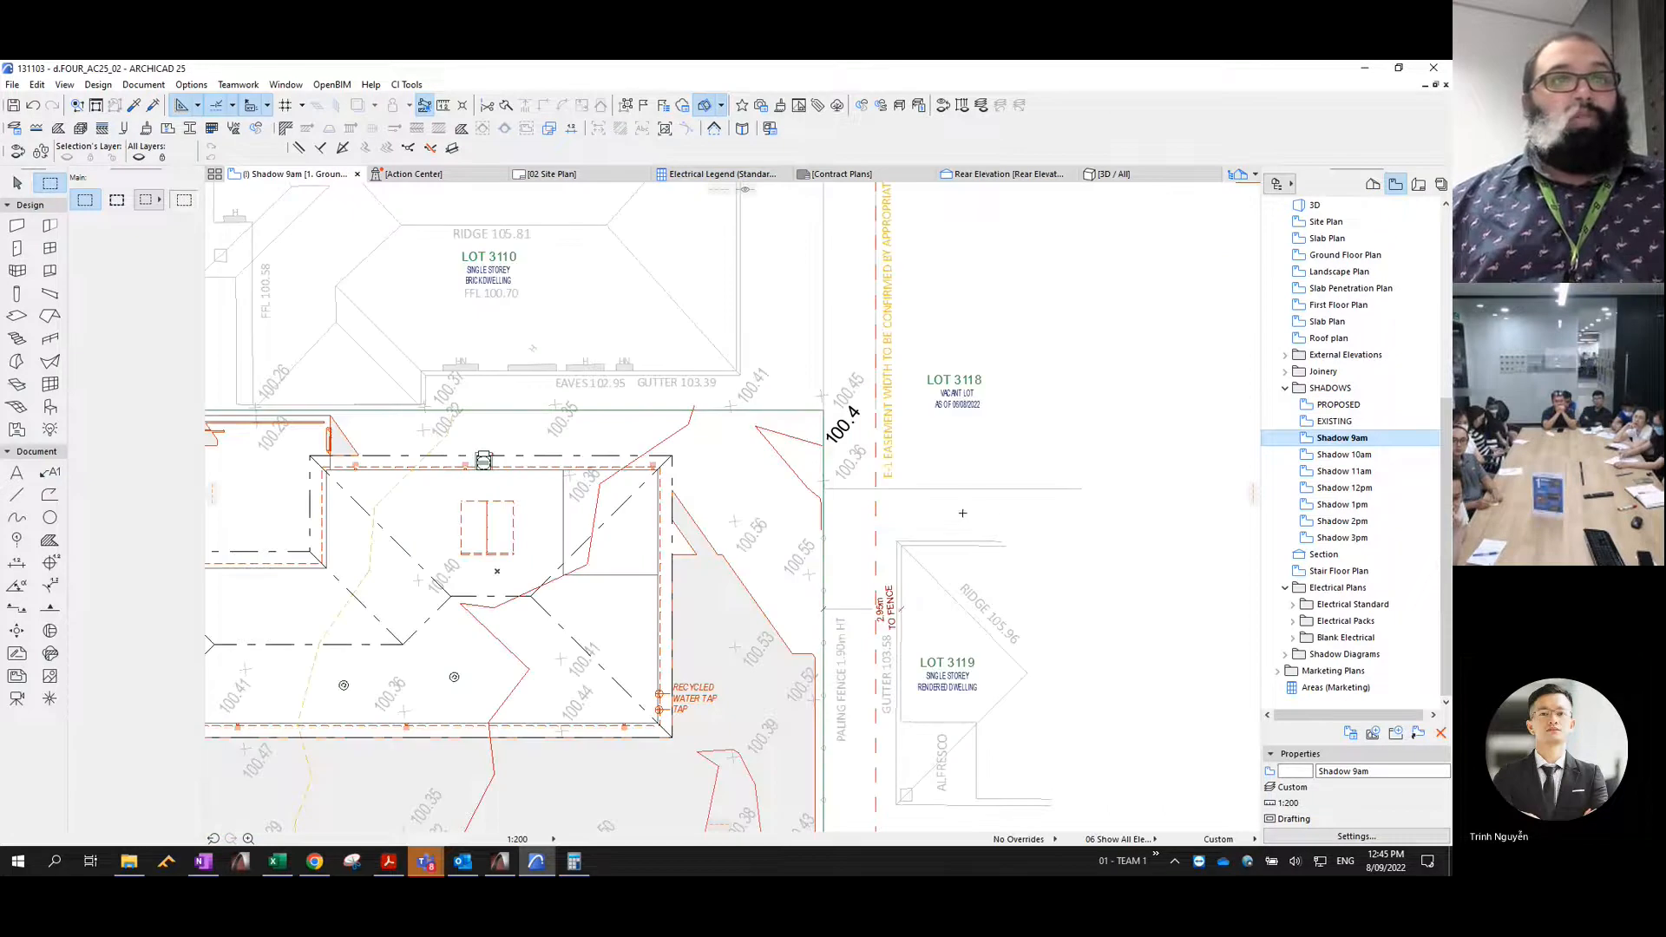
scroll(971, 523, down, 3)
scroll(971, 523, down, 3)
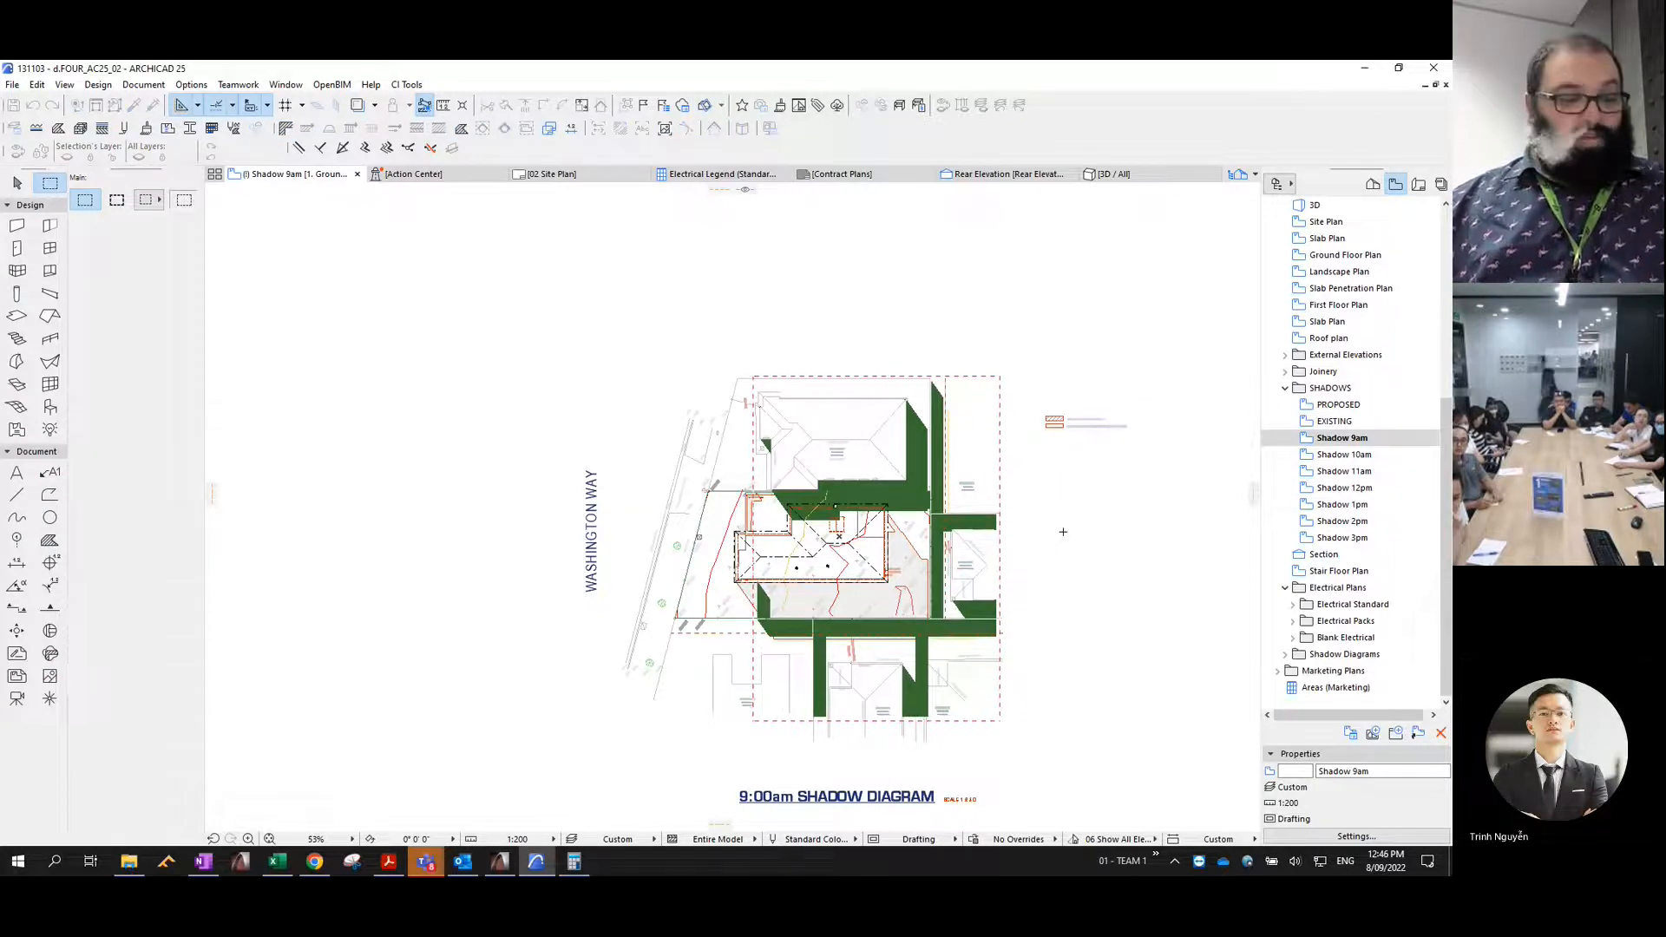
key(ctrl+z)
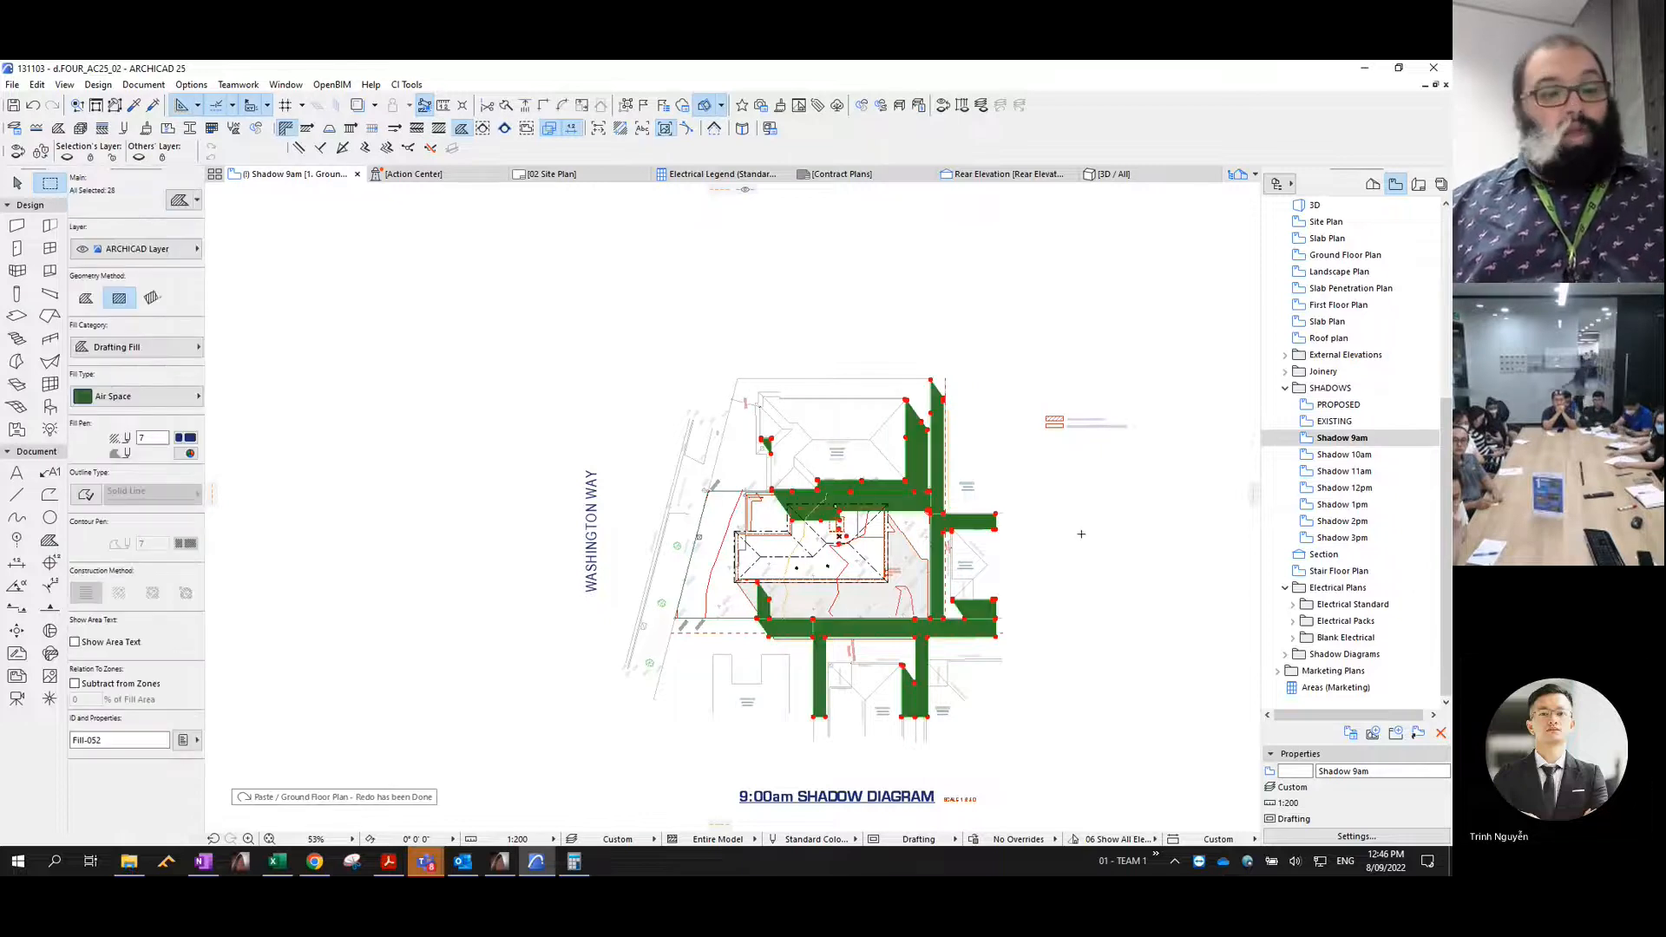
- Assign pen 2 and the layer Shadows - 9am to all the selected pasted shadow fills in one selection-set edit
key(ctrl+shift+t)
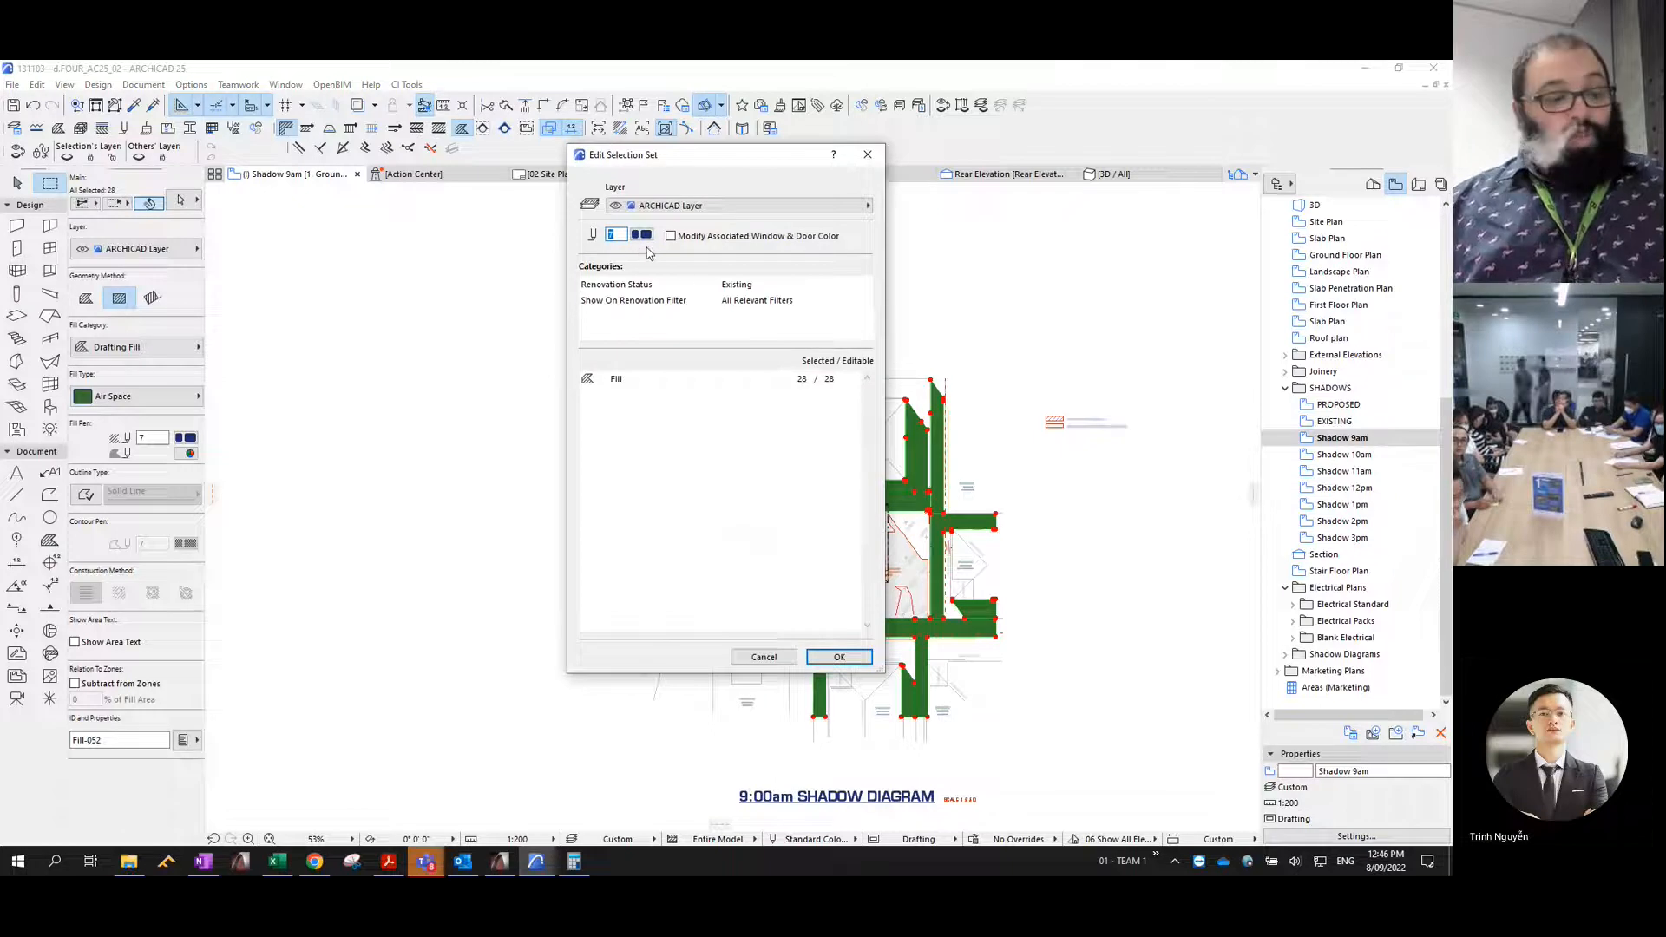
text(2)
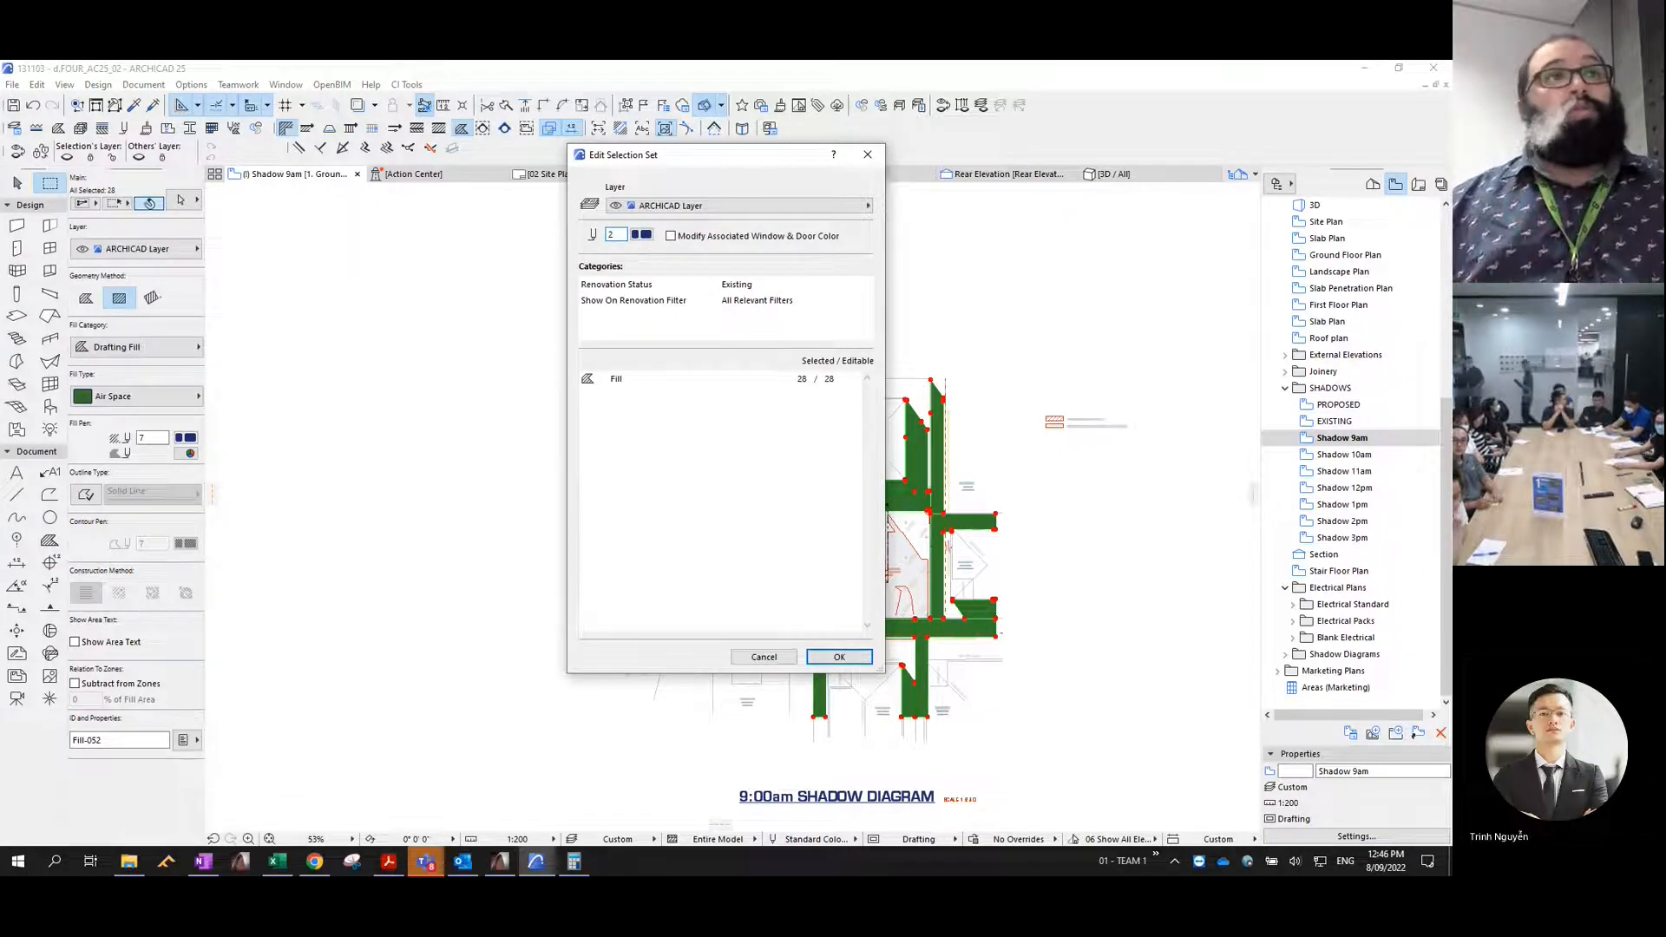
click(642, 236)
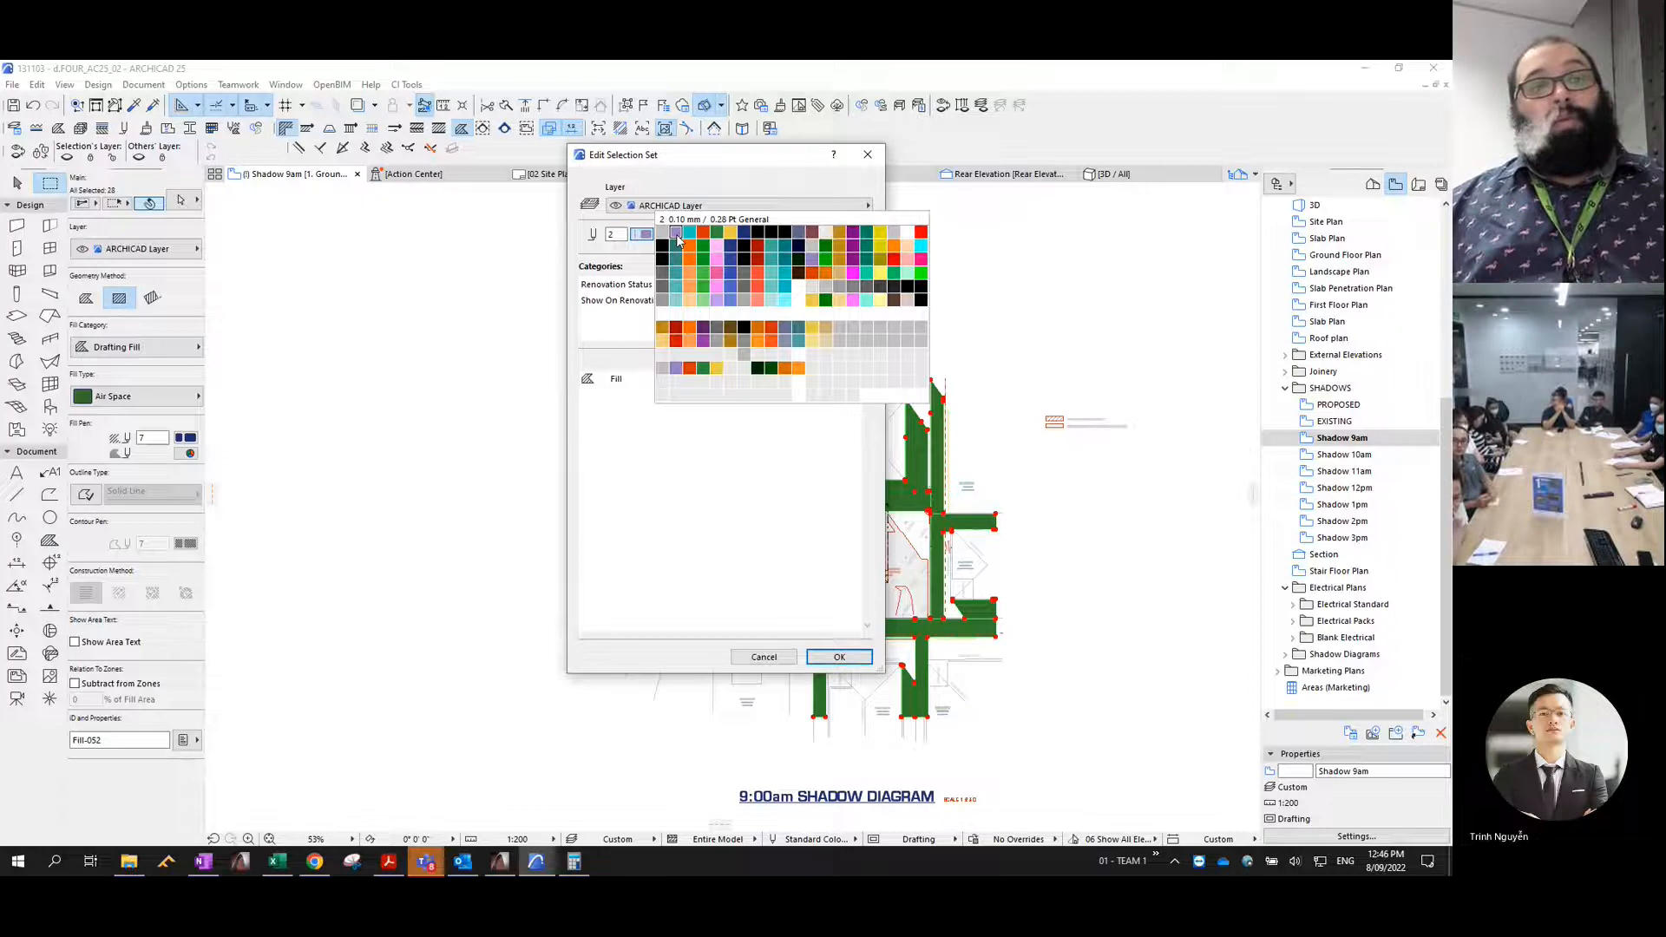
click(677, 234)
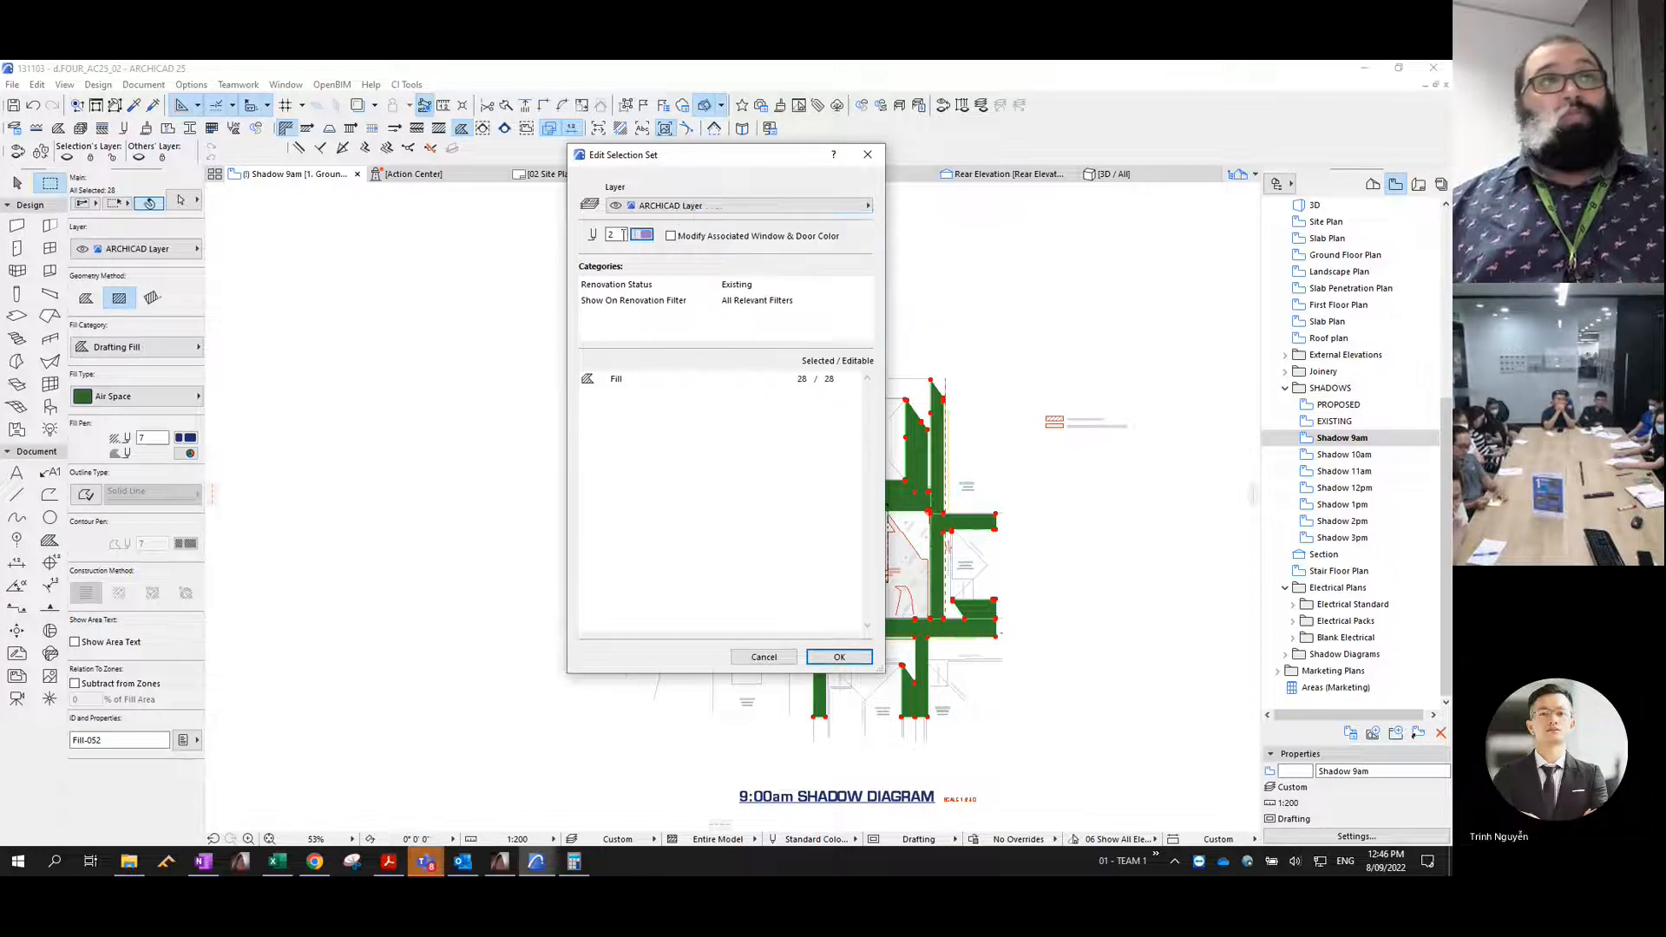
click(675, 211)
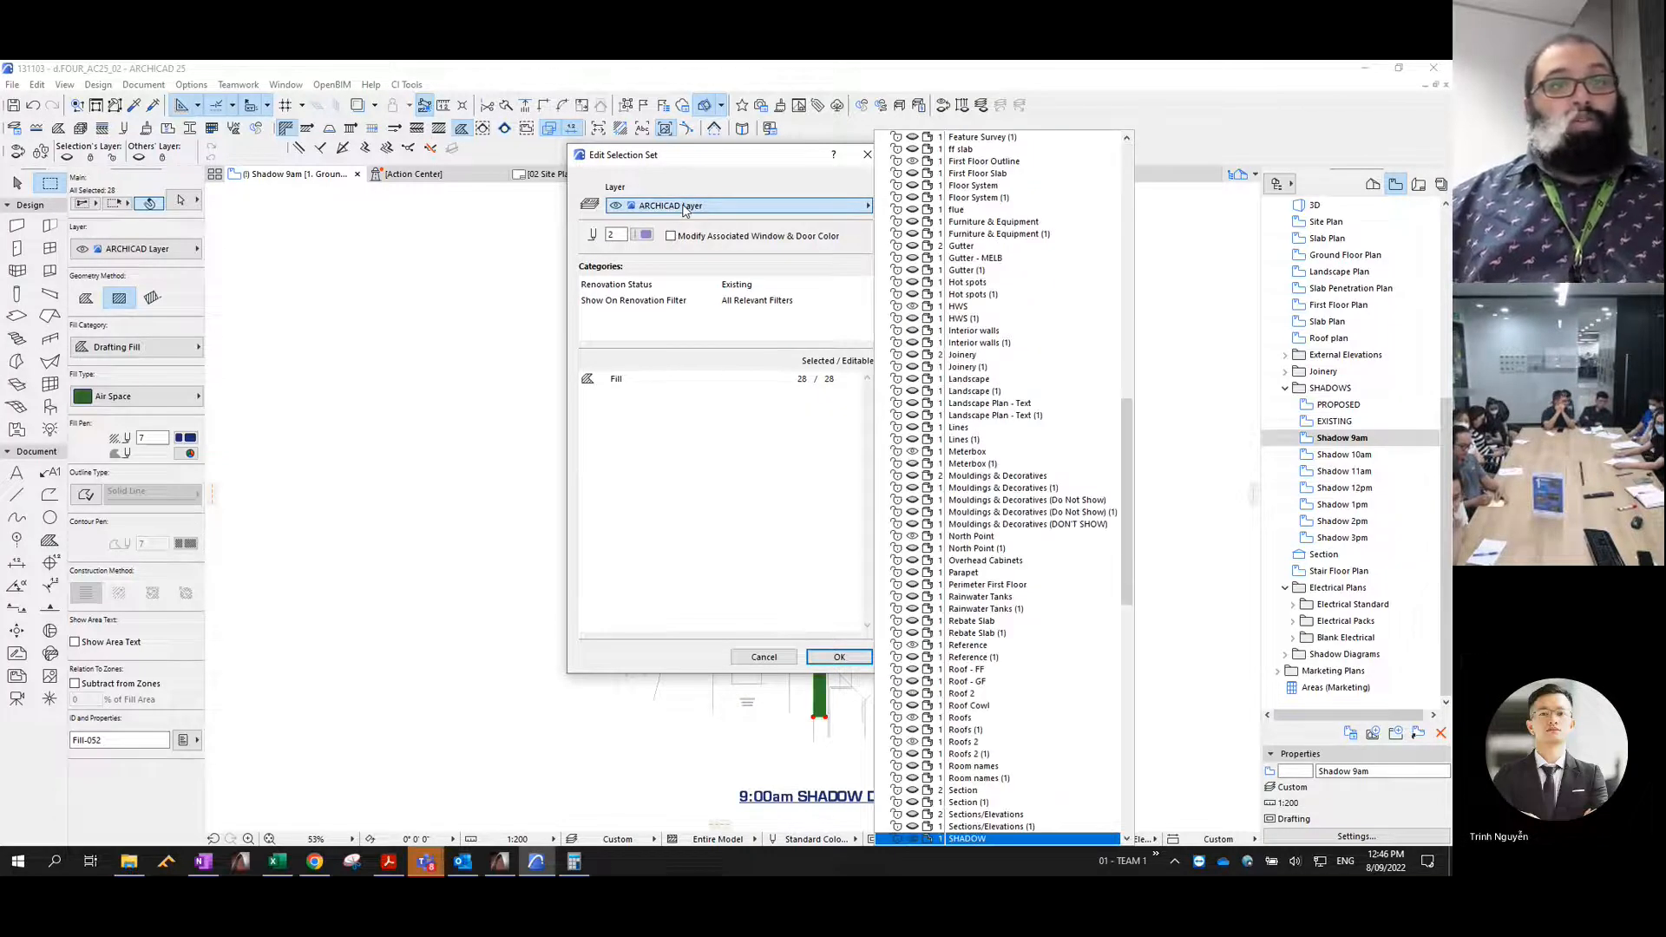
key(Down)
key(Down)
key(Down)
key(Down)
key(Down)
key(Down)
key(Down)
key(Down)
key(Down)
key(Down)
key(Down)
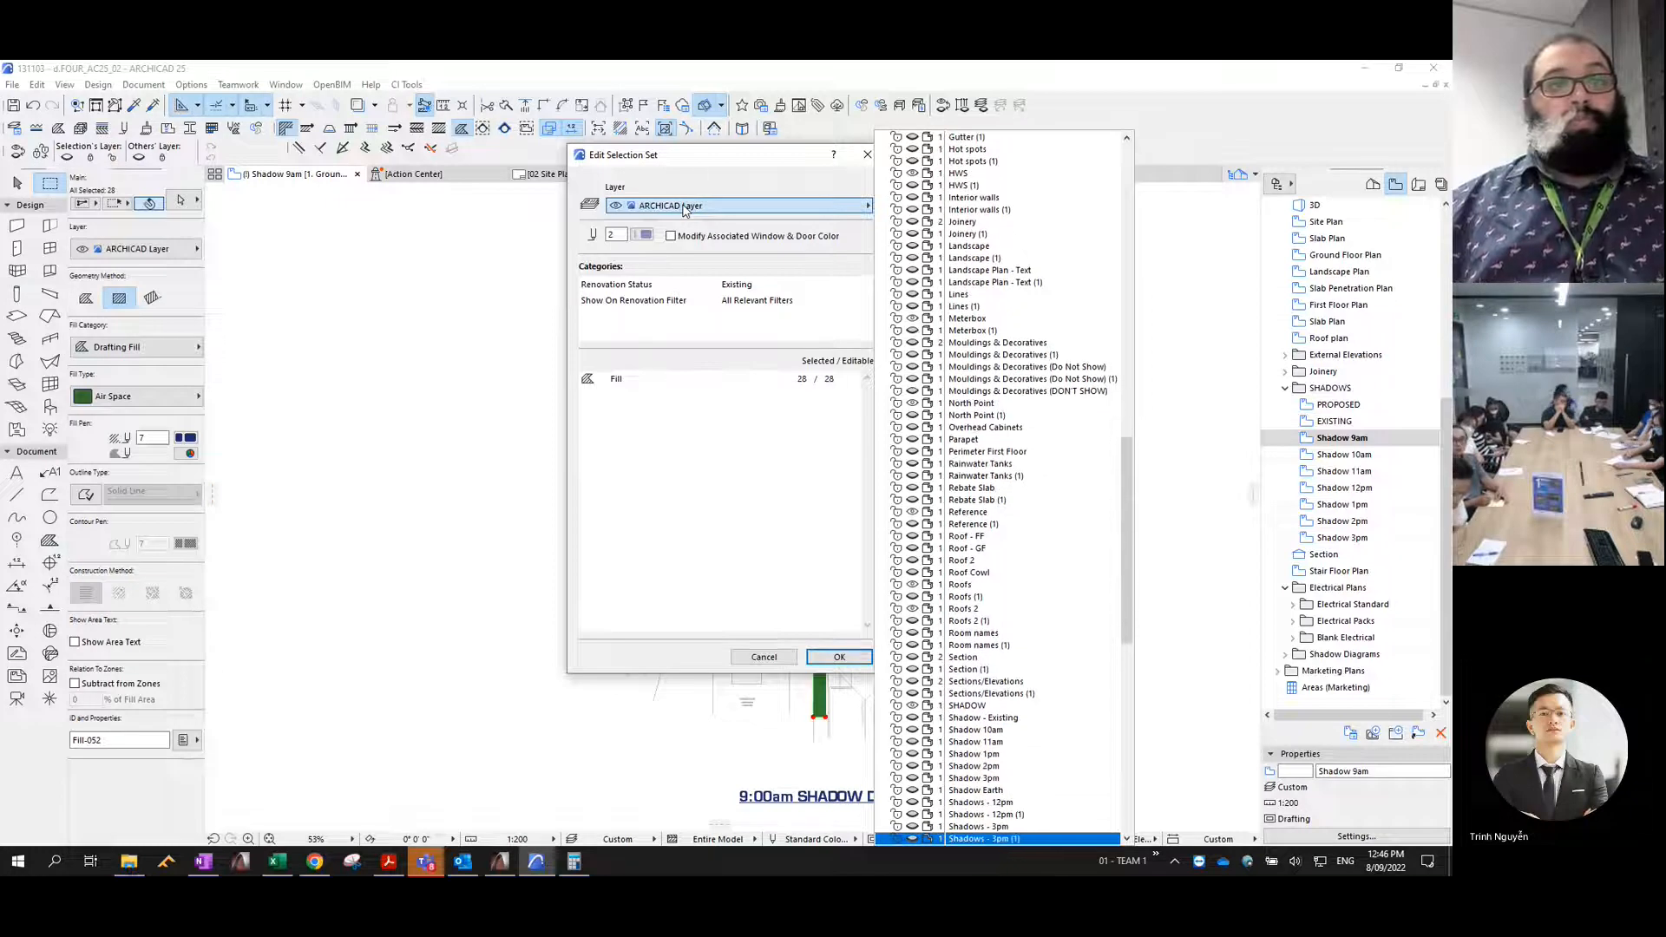
key(Down)
key(Down)
key(Down)
key(Up)
key(Up)
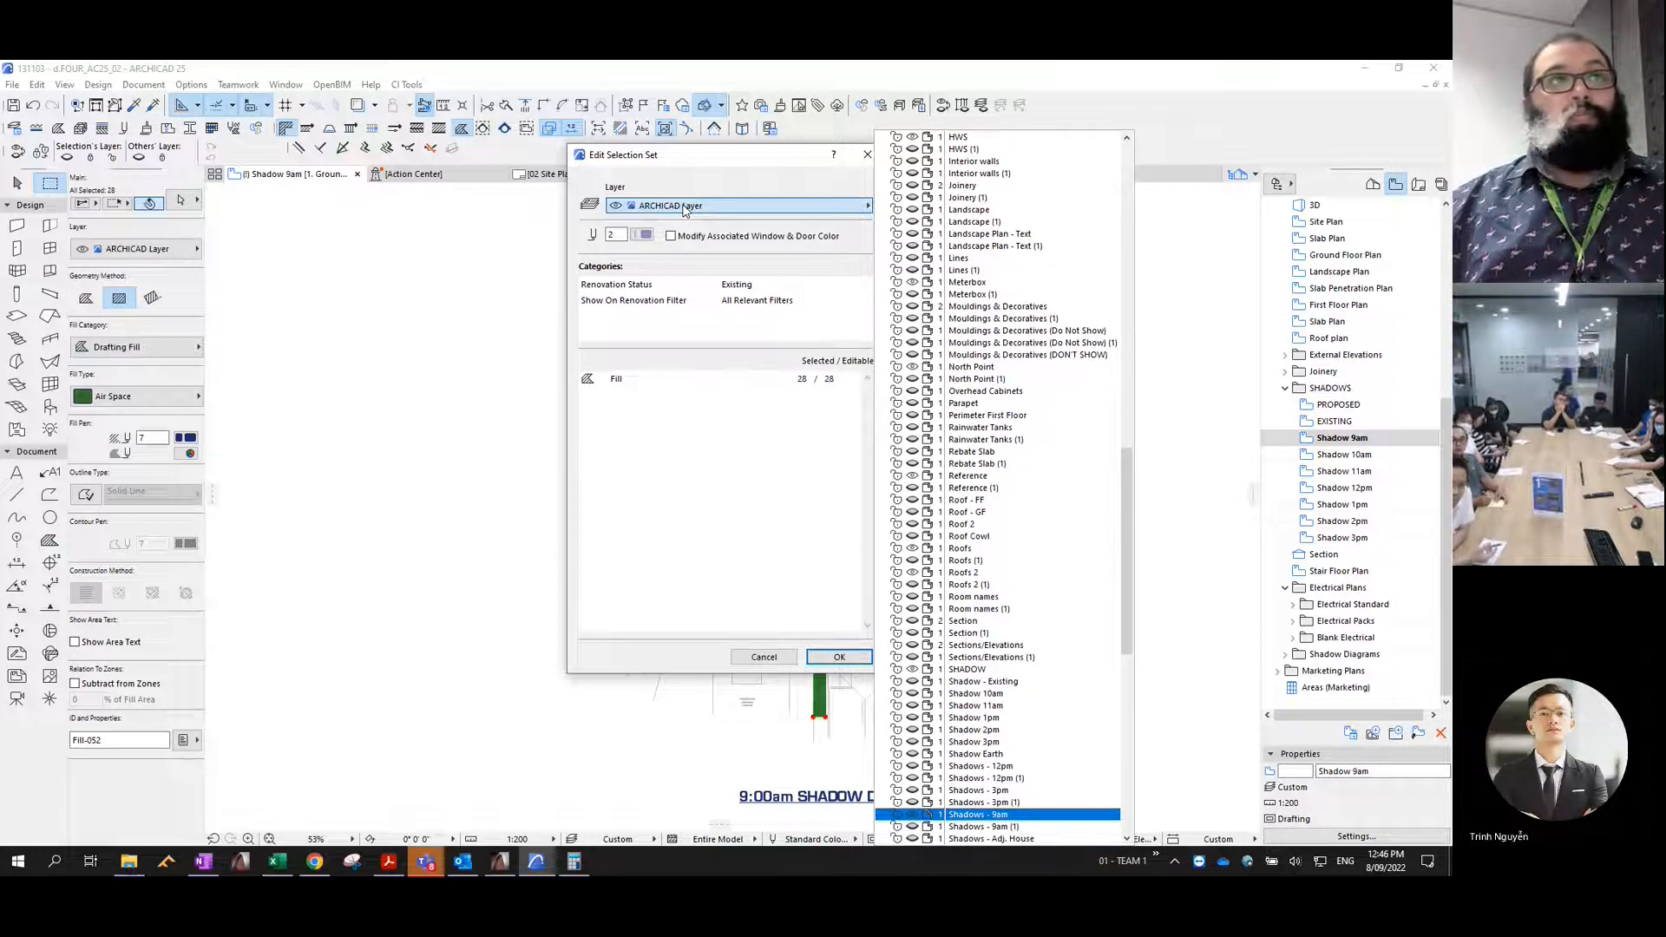
key(Return)
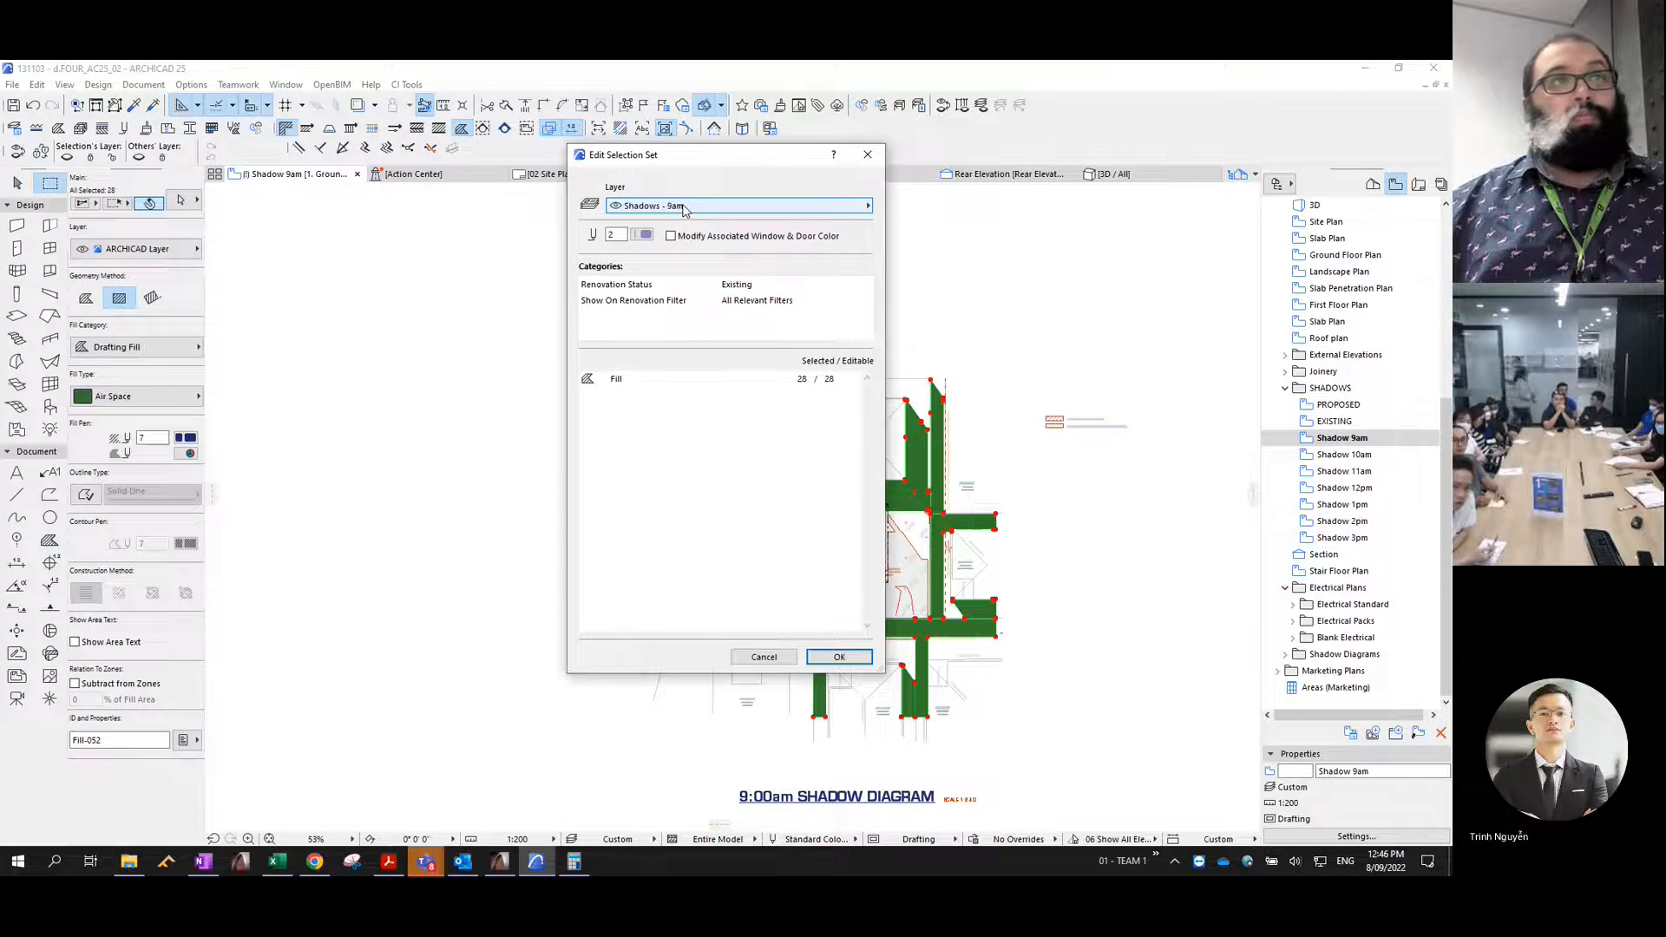
key(Return)
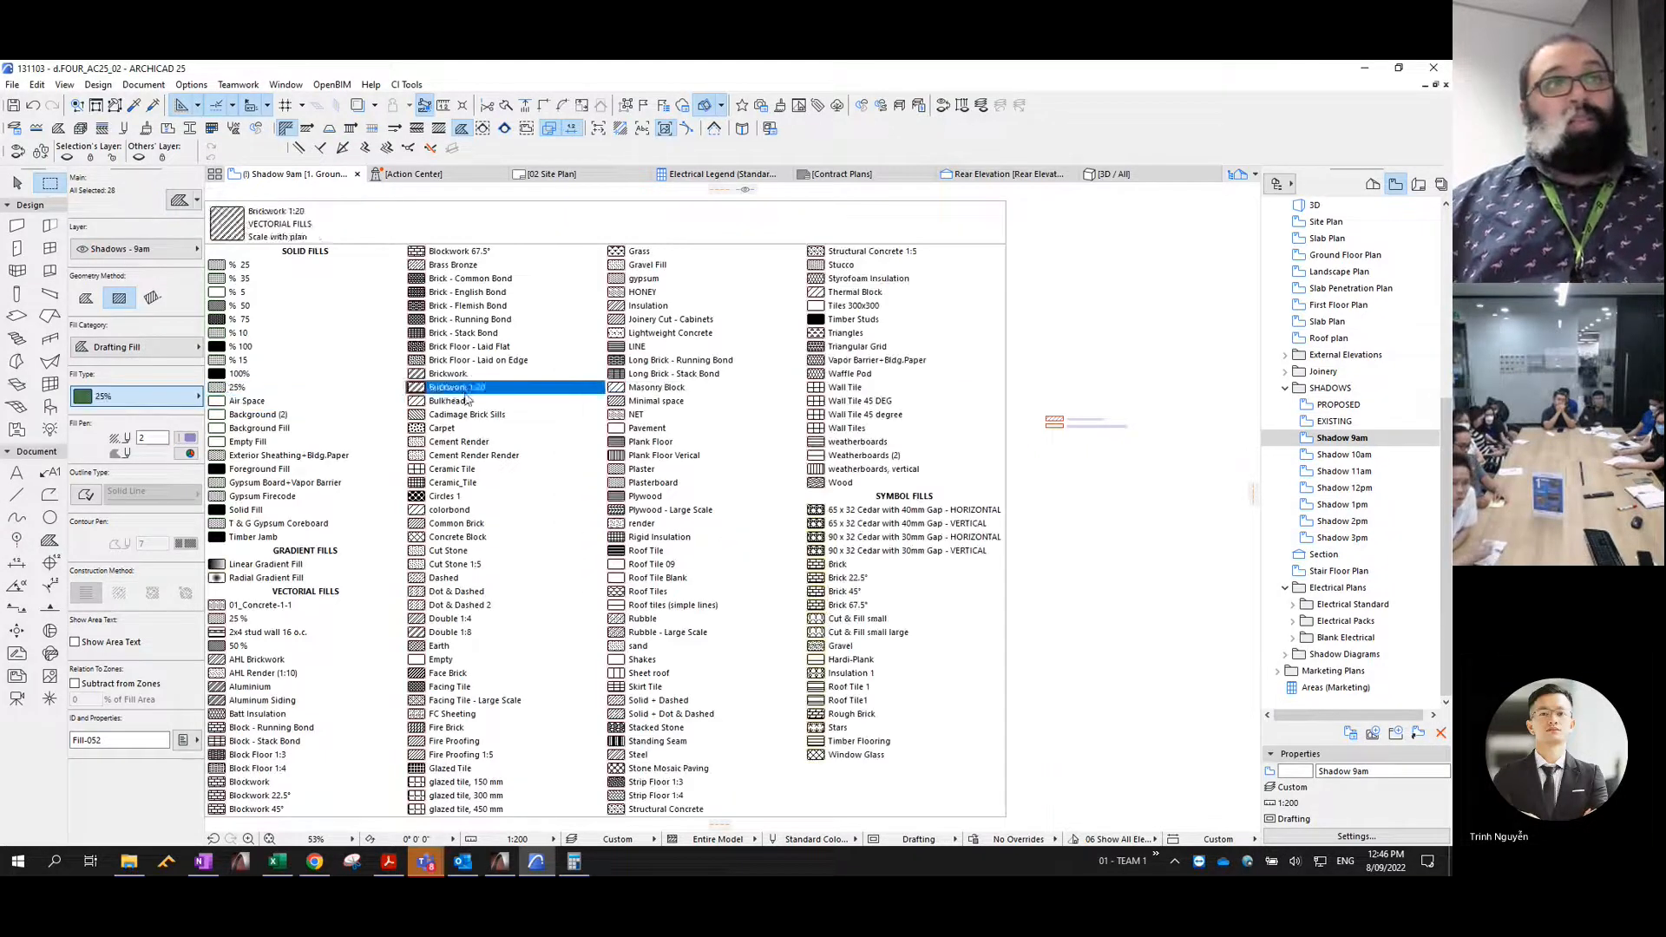
- Set the selected shadow fills to the Masonry Block pattern with a transparent background
click(669, 390)
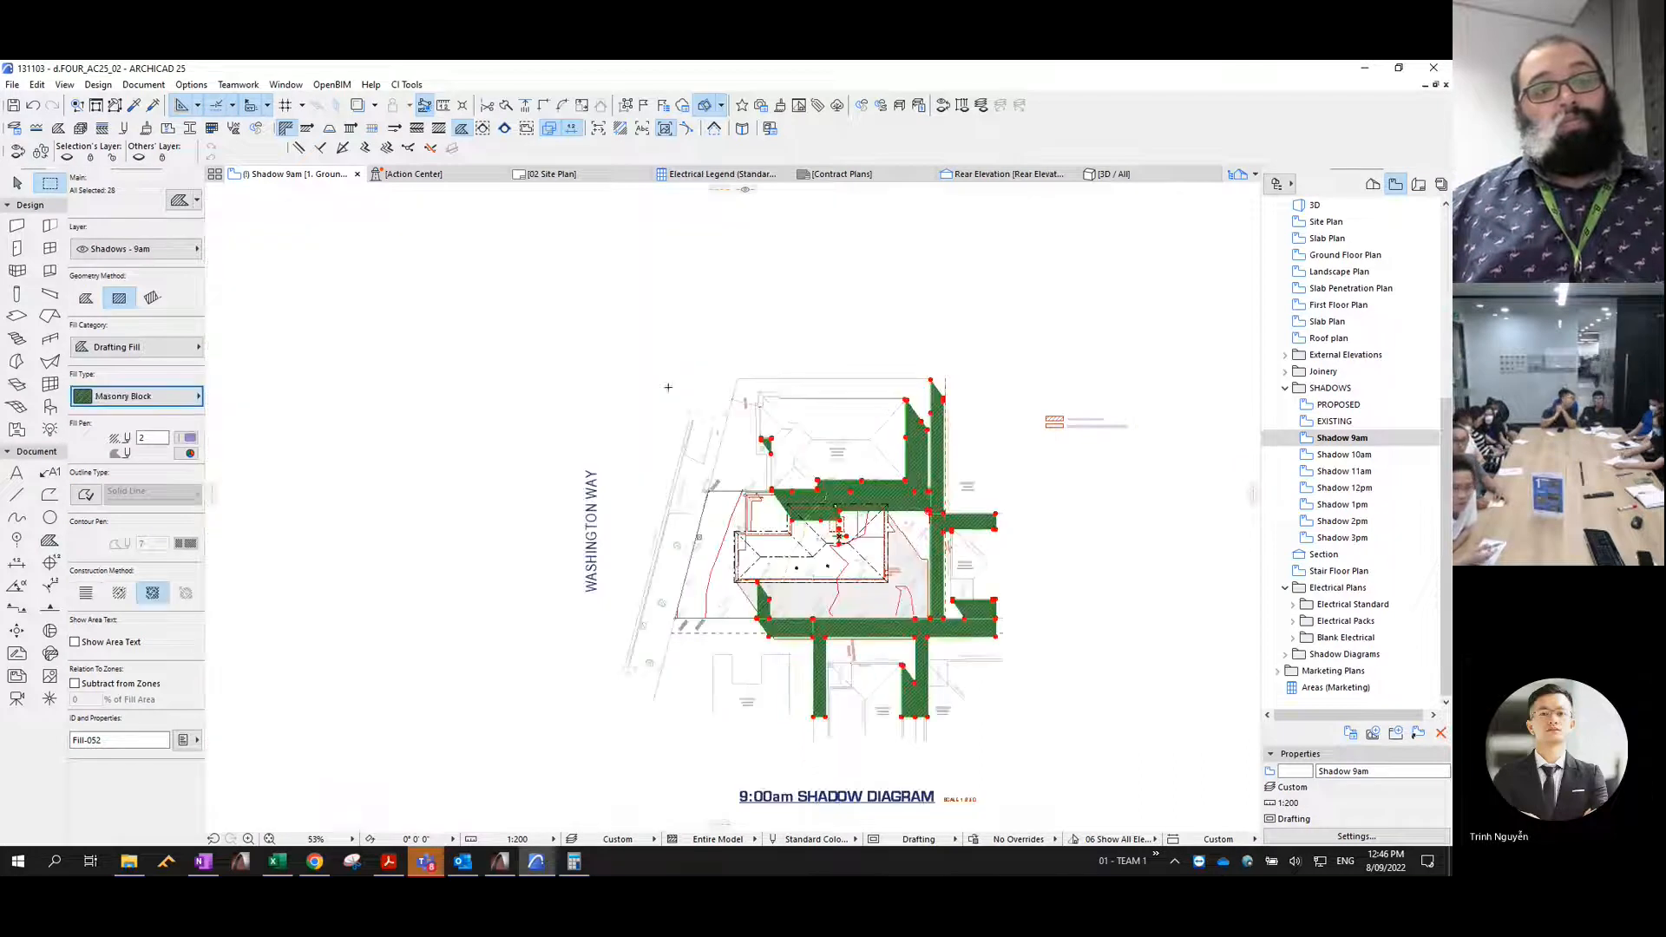
click(190, 453)
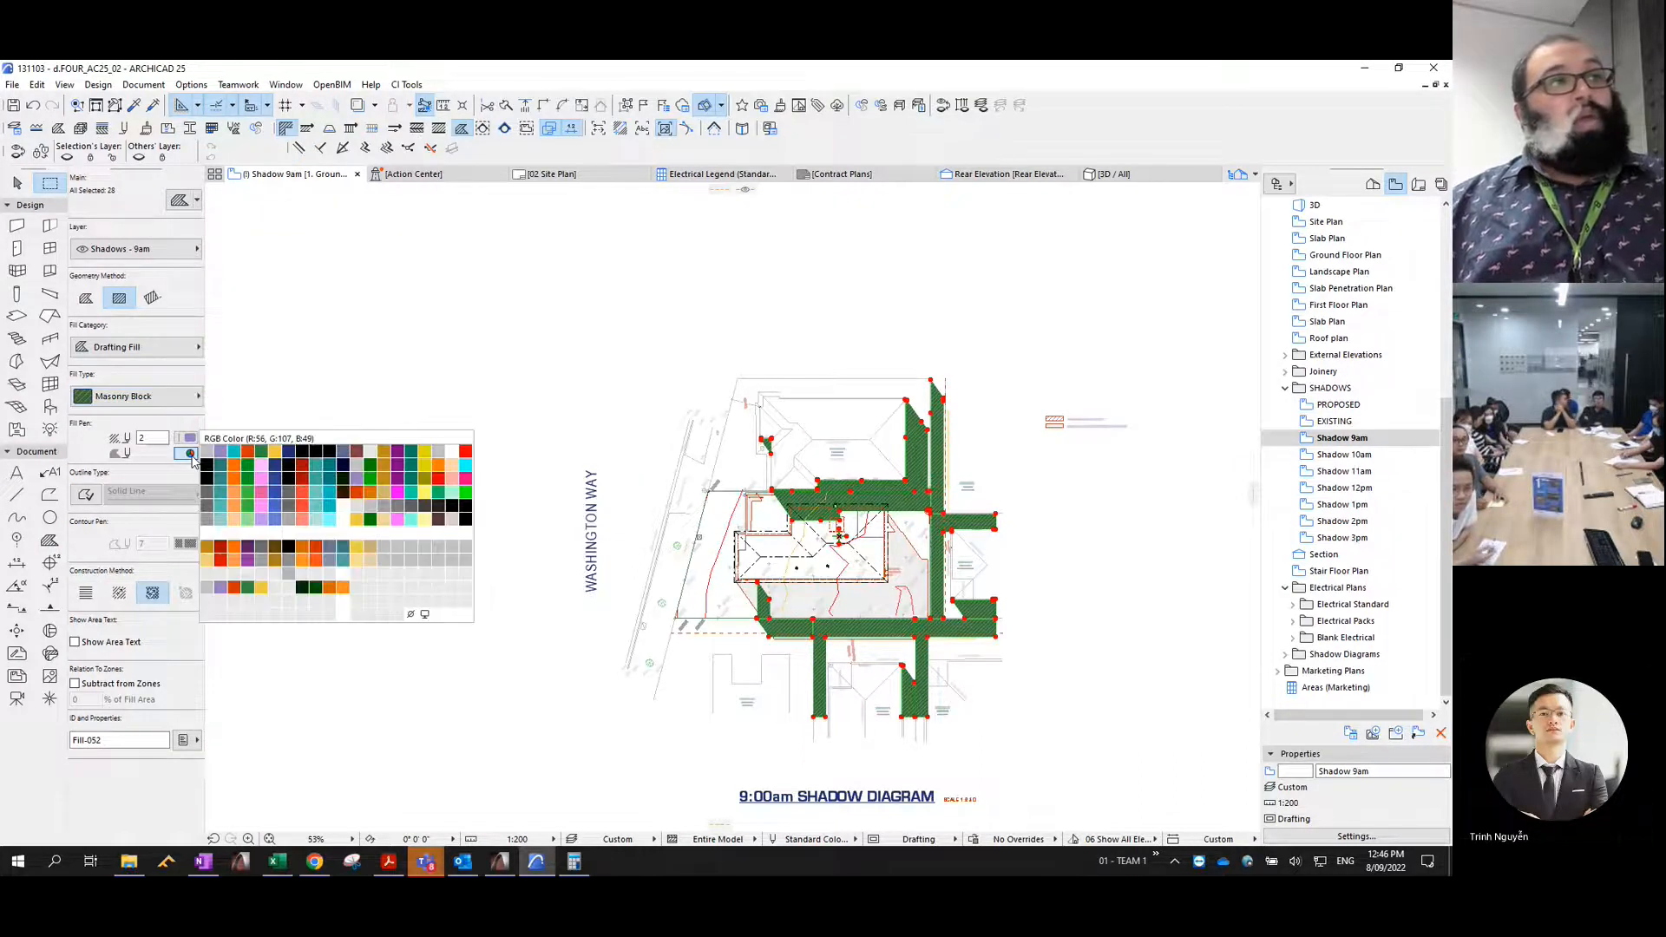
click(412, 615)
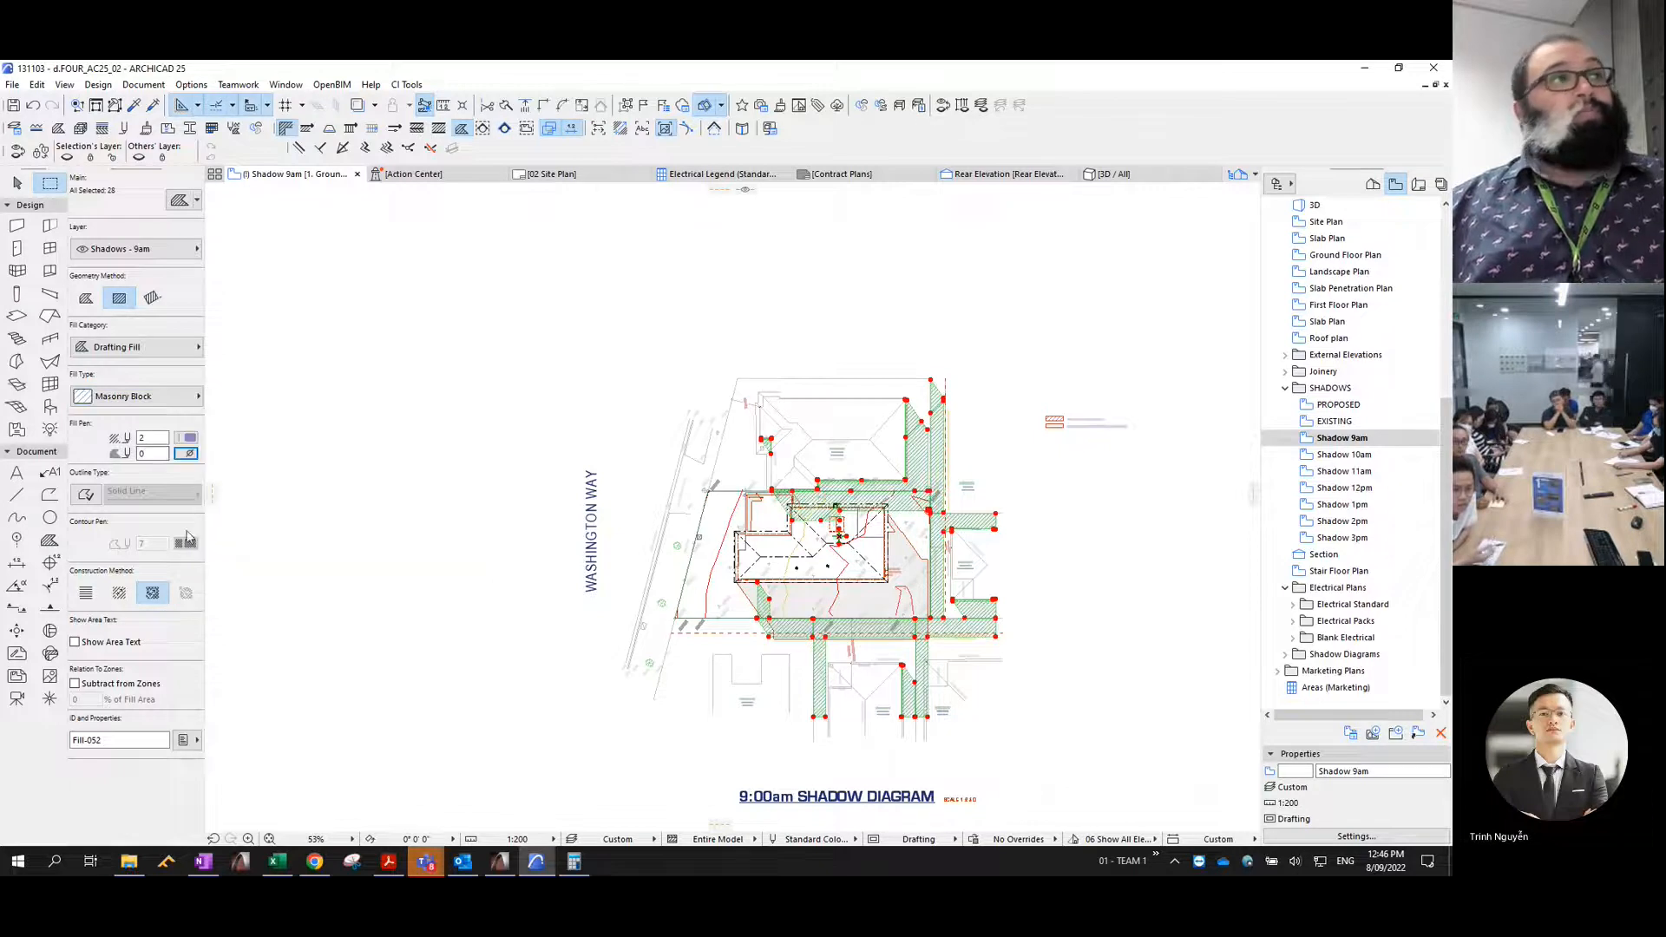
- Consolidate the selected shadow fills, trimming overlaps and merging identical adjoining fills that have identical outlines
click(36, 84)
mouse_move(112, 438)
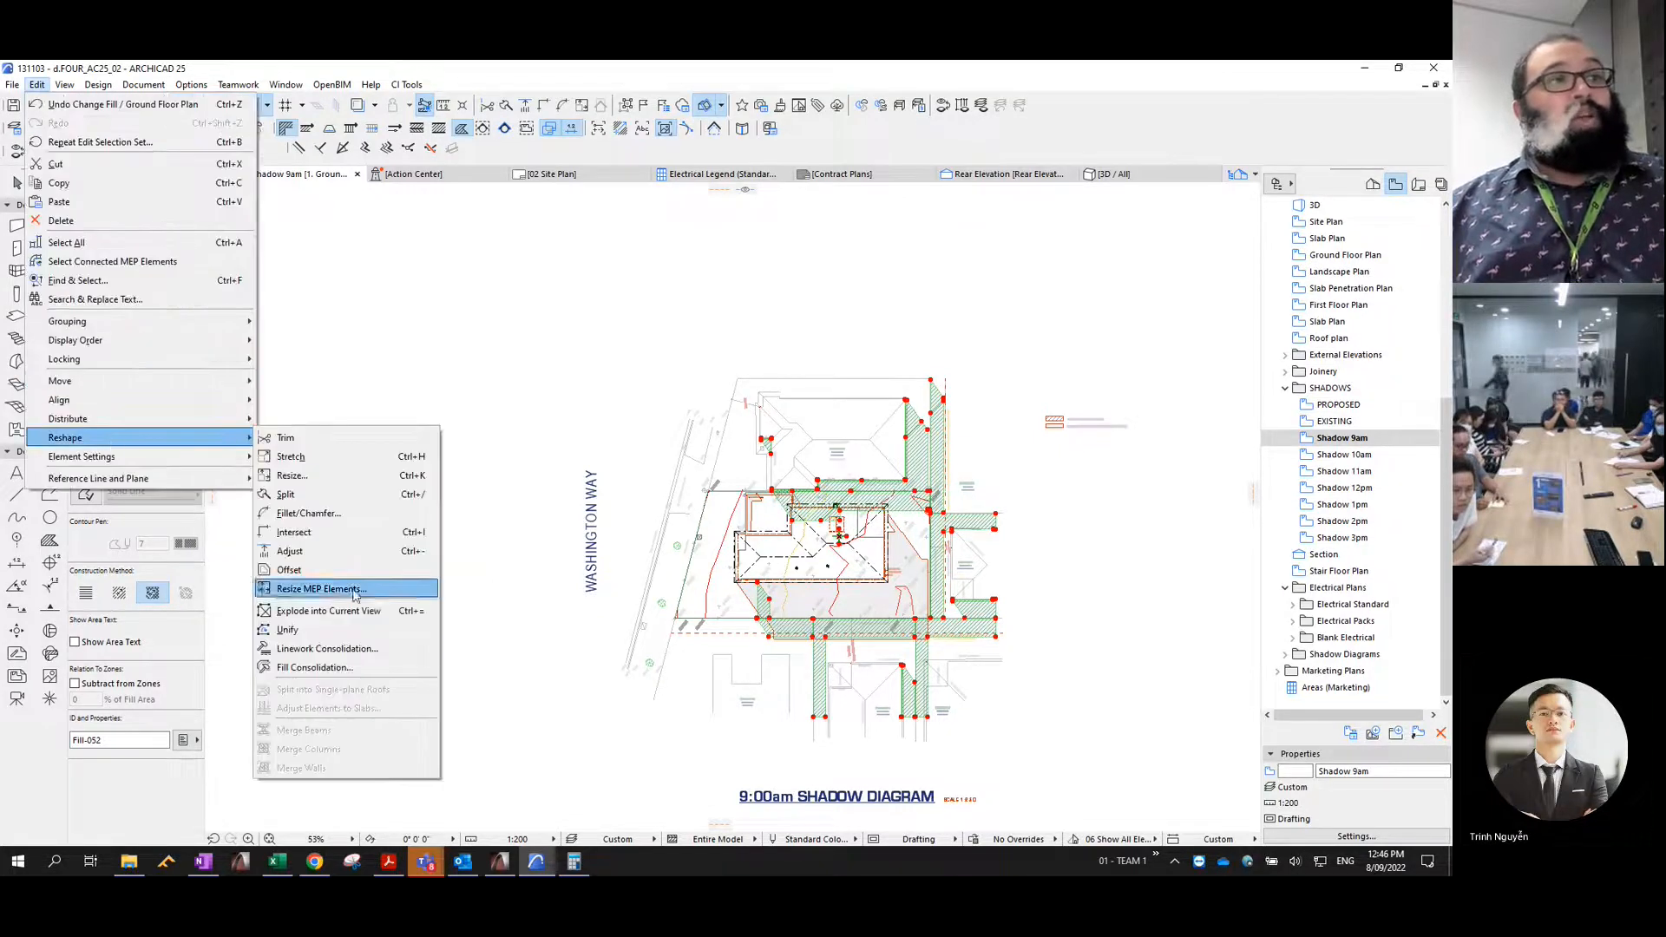
click(315, 667)
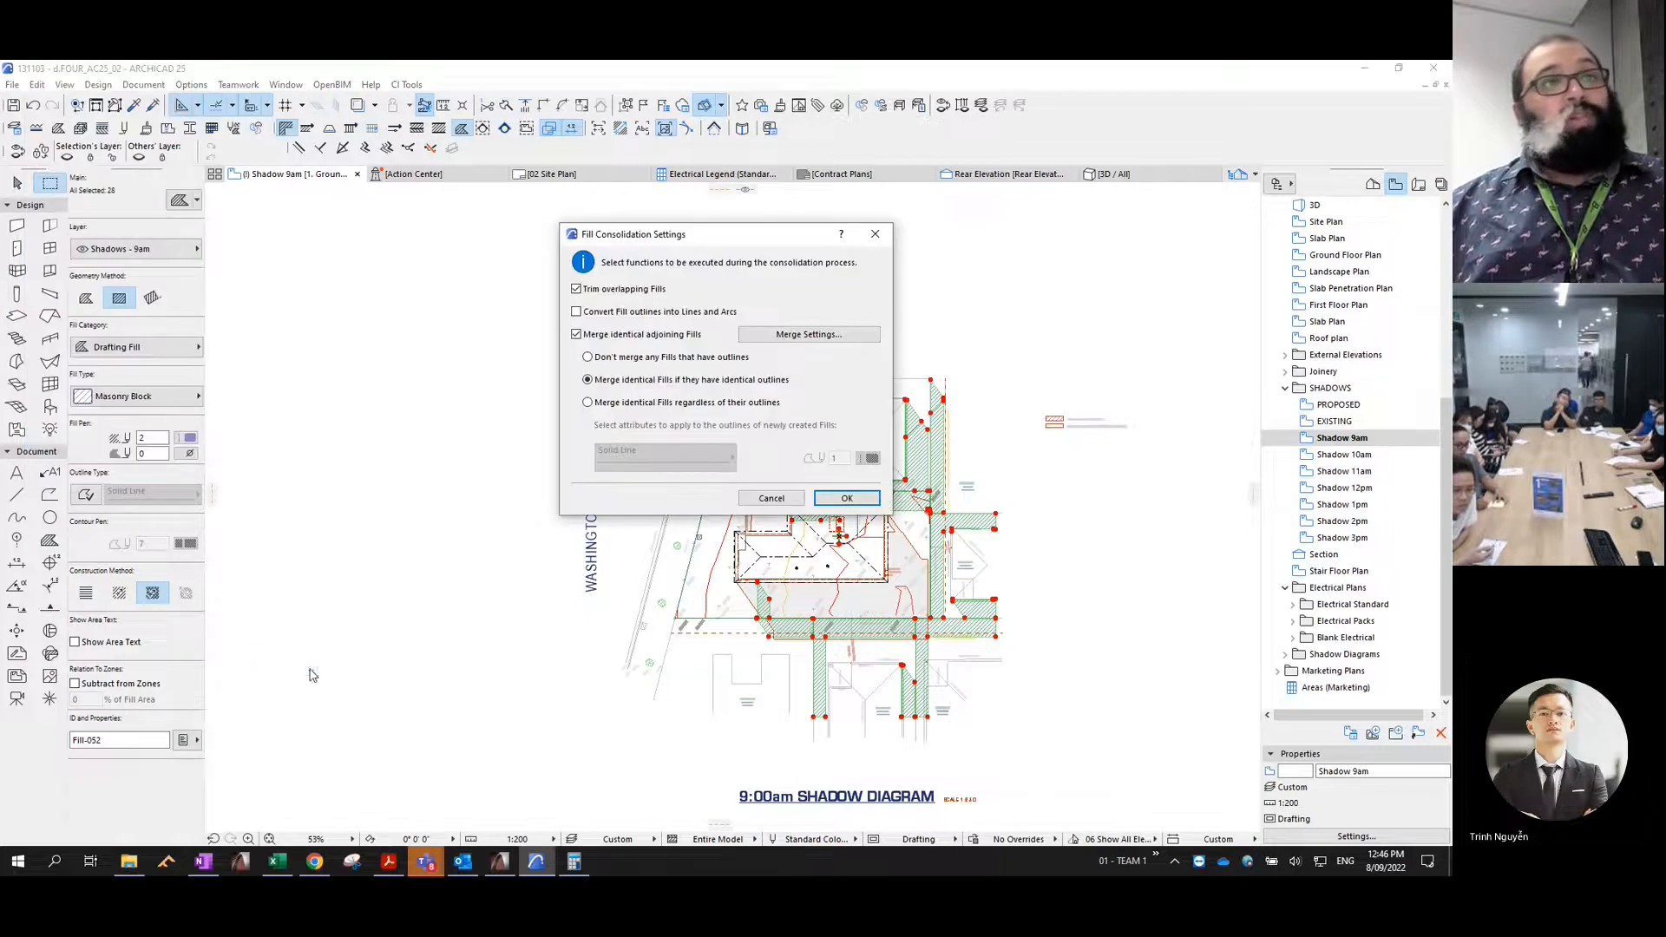
click(846, 499)
- Give the consolidated shadow fills a solid orange outline, link their hatch to the project origin, and deselect them
click(87, 495)
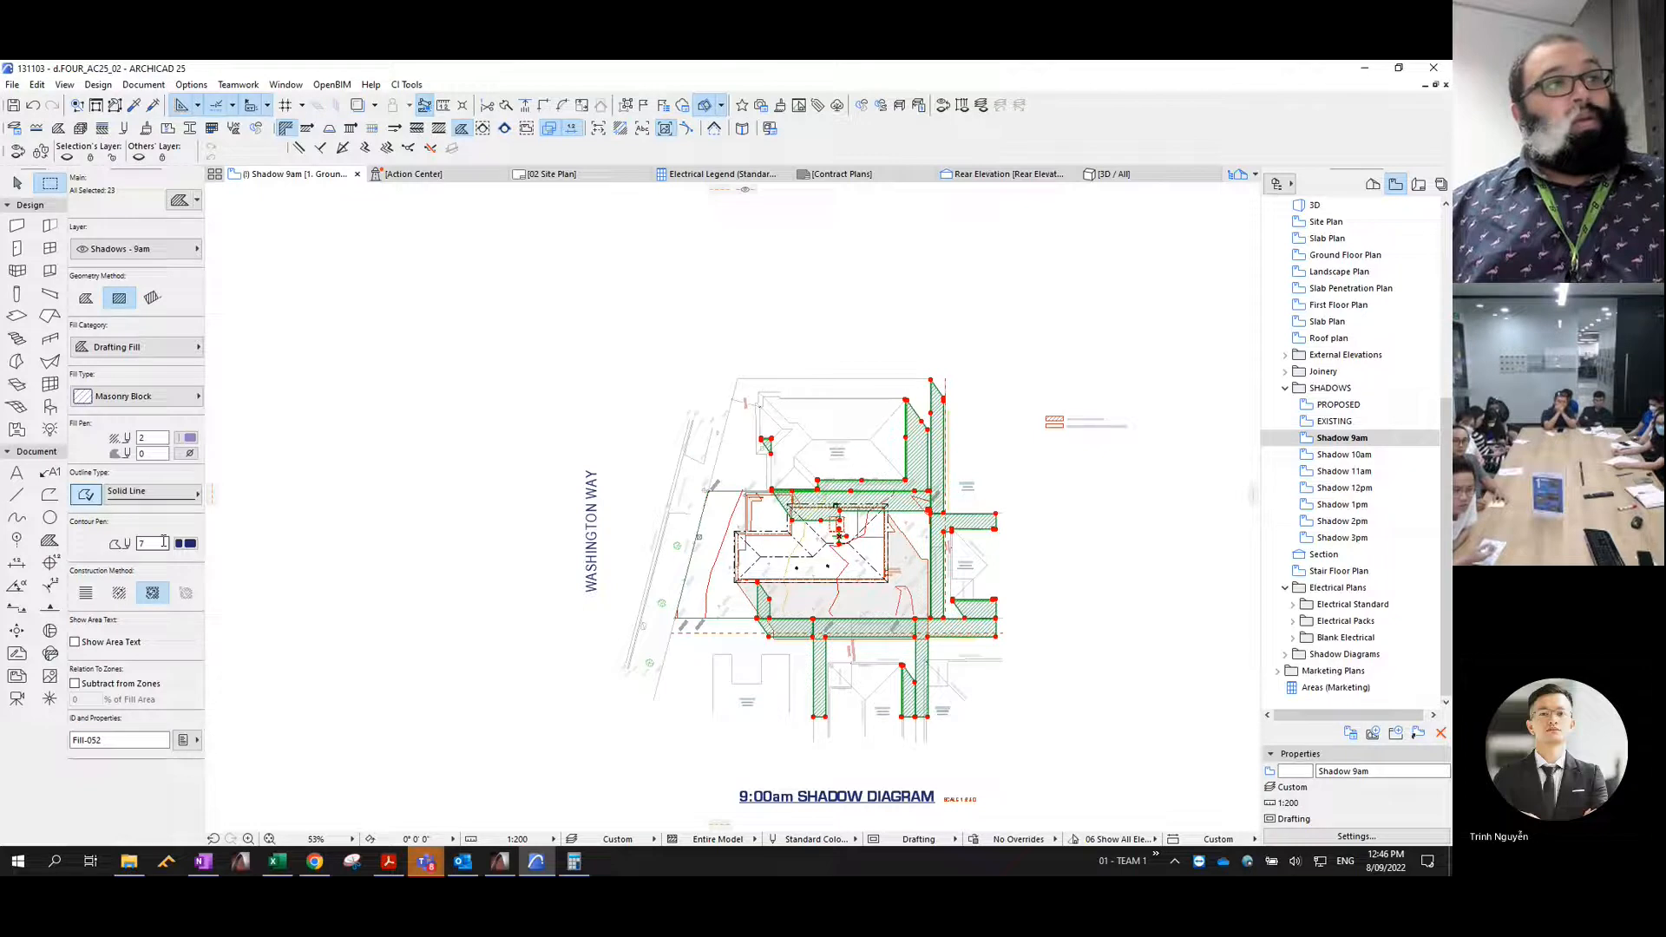
click(86, 593)
key(Escape)
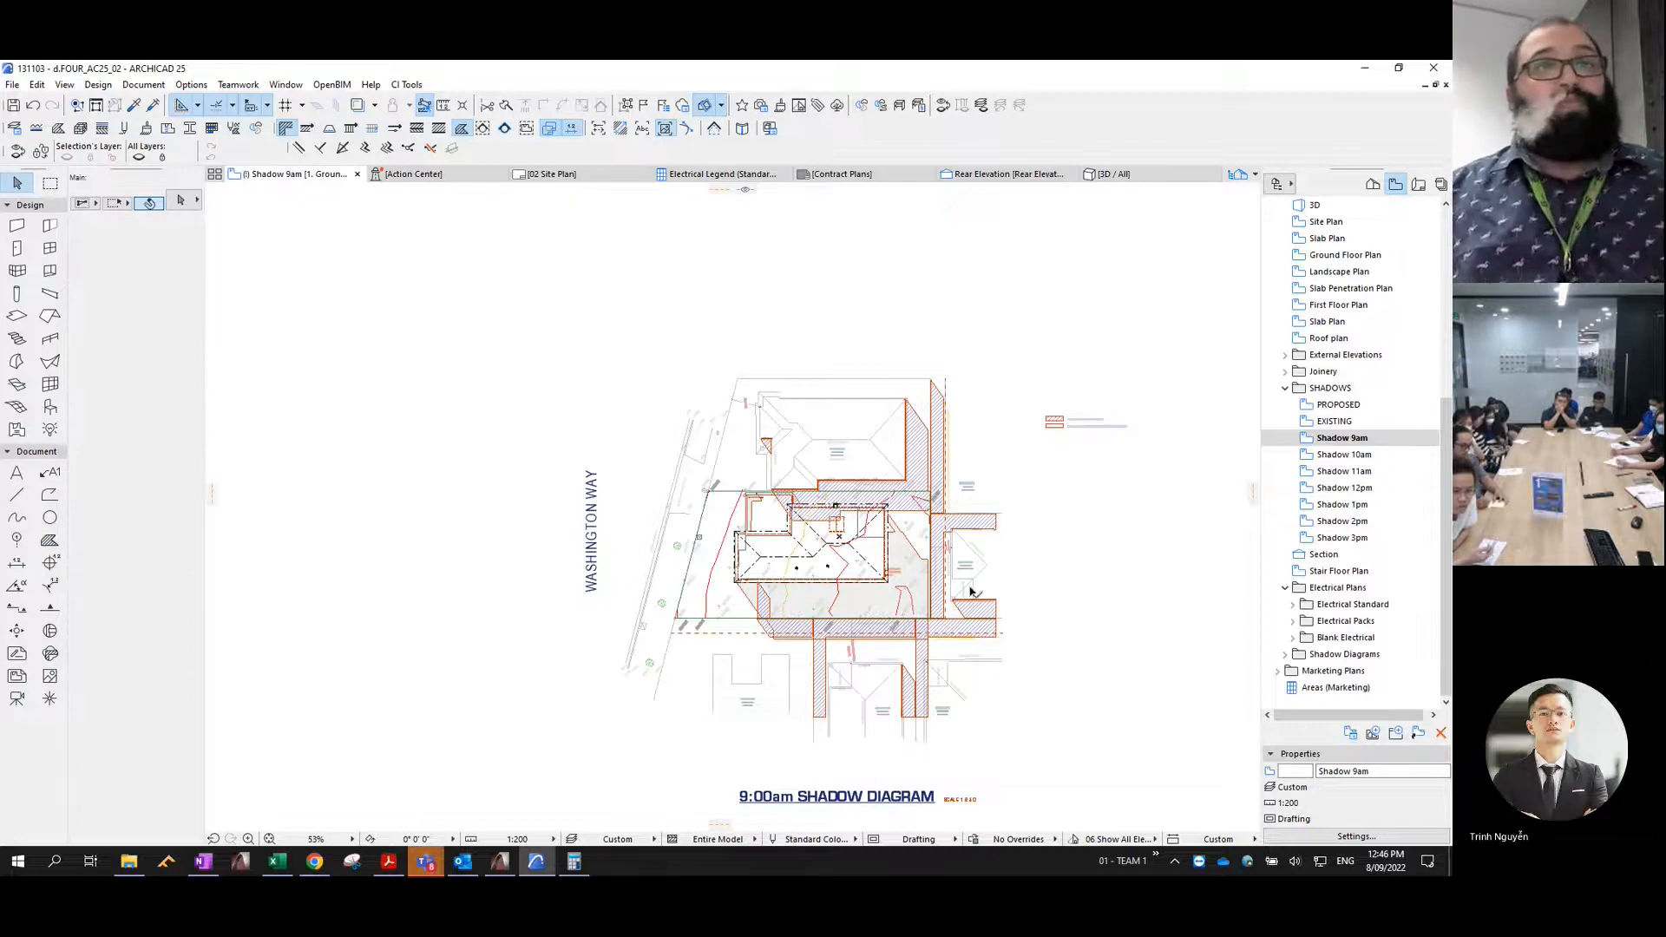
- Examine where the proposed dwelling's 9am shadow overlaps the hatched existing shadows, especially along the paling fence beside the house
scroll(982, 653, up, 3)
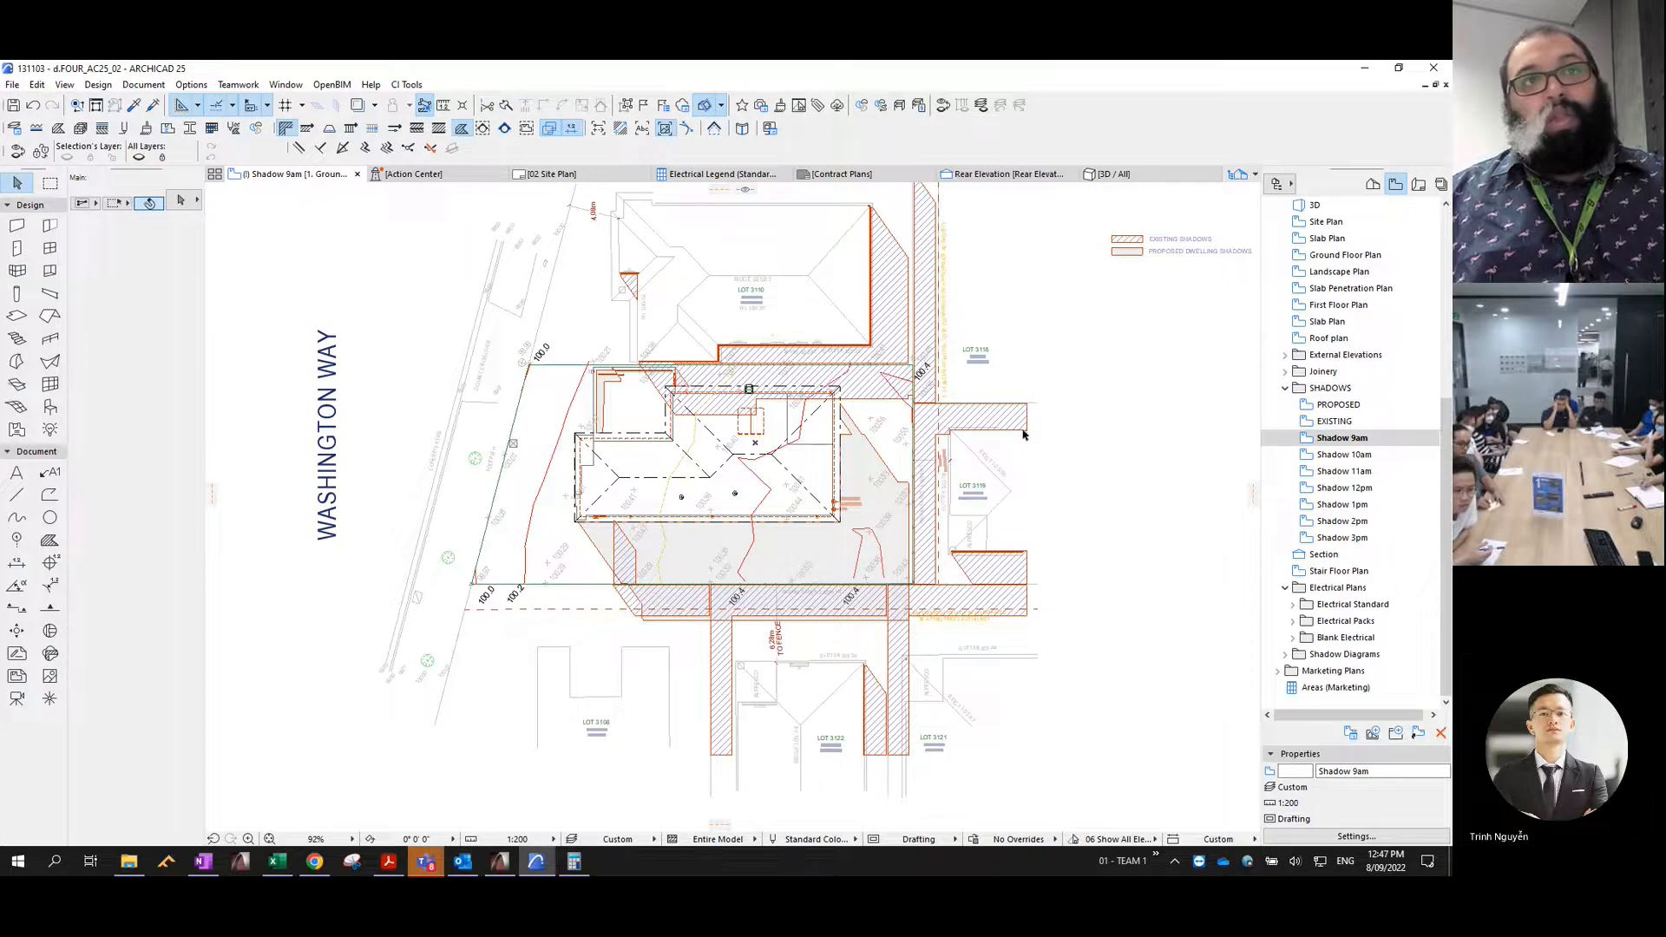
scroll(984, 473, up, 3)
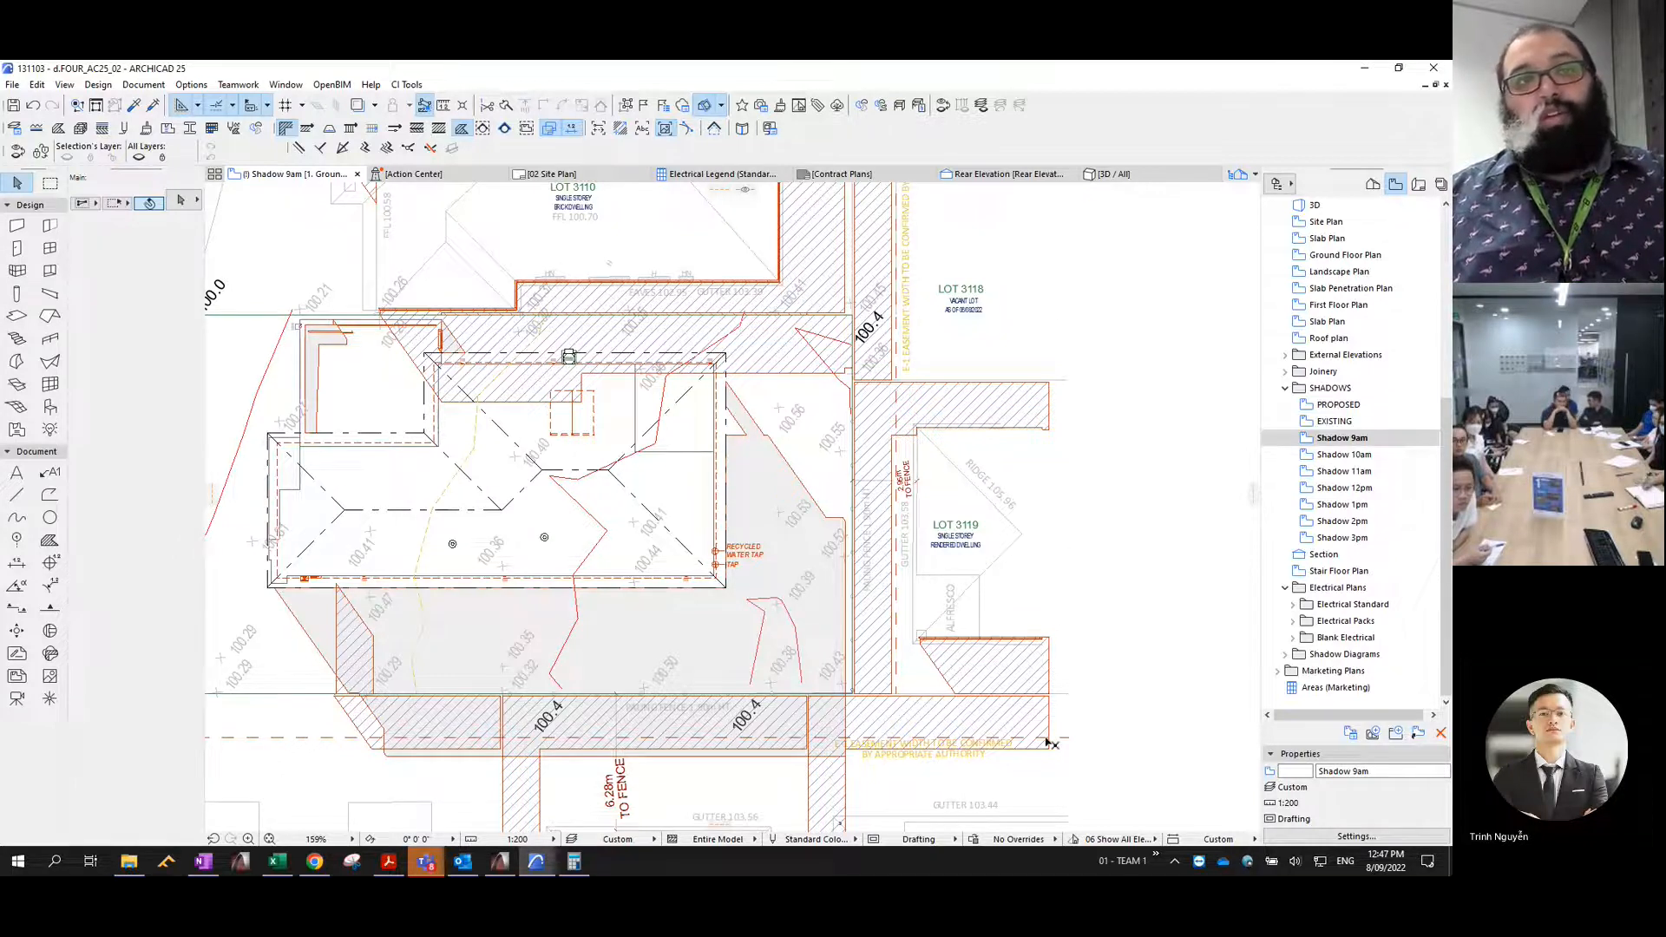
scroll(1048, 744, down, 5)
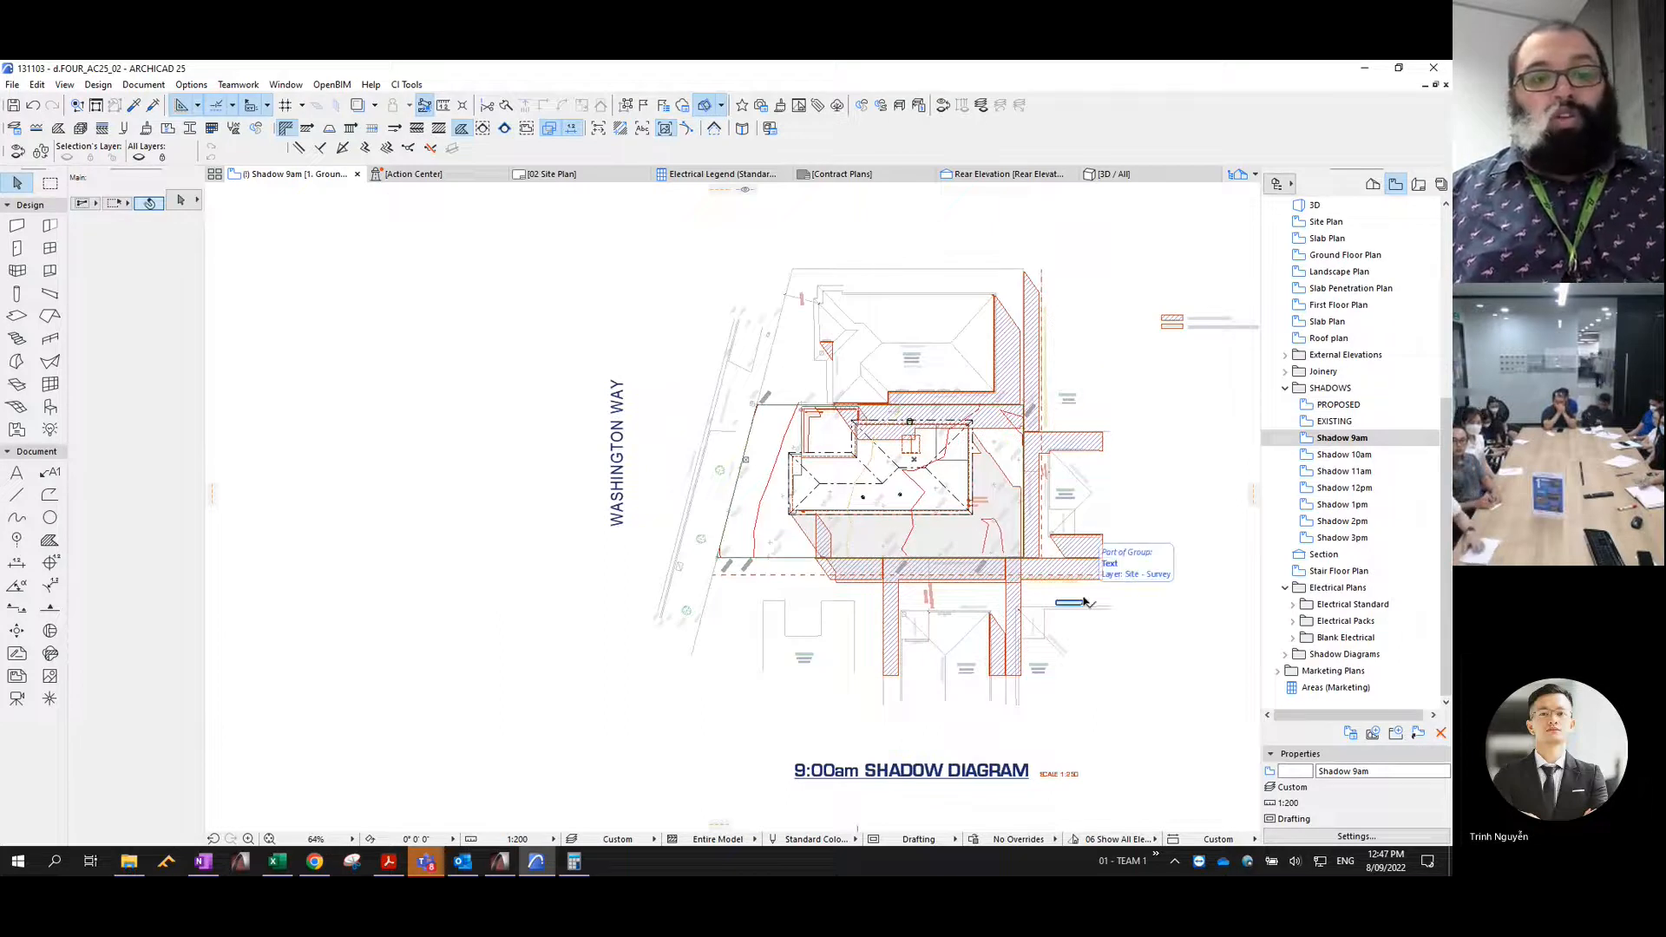
scroll(926, 595, up, 7)
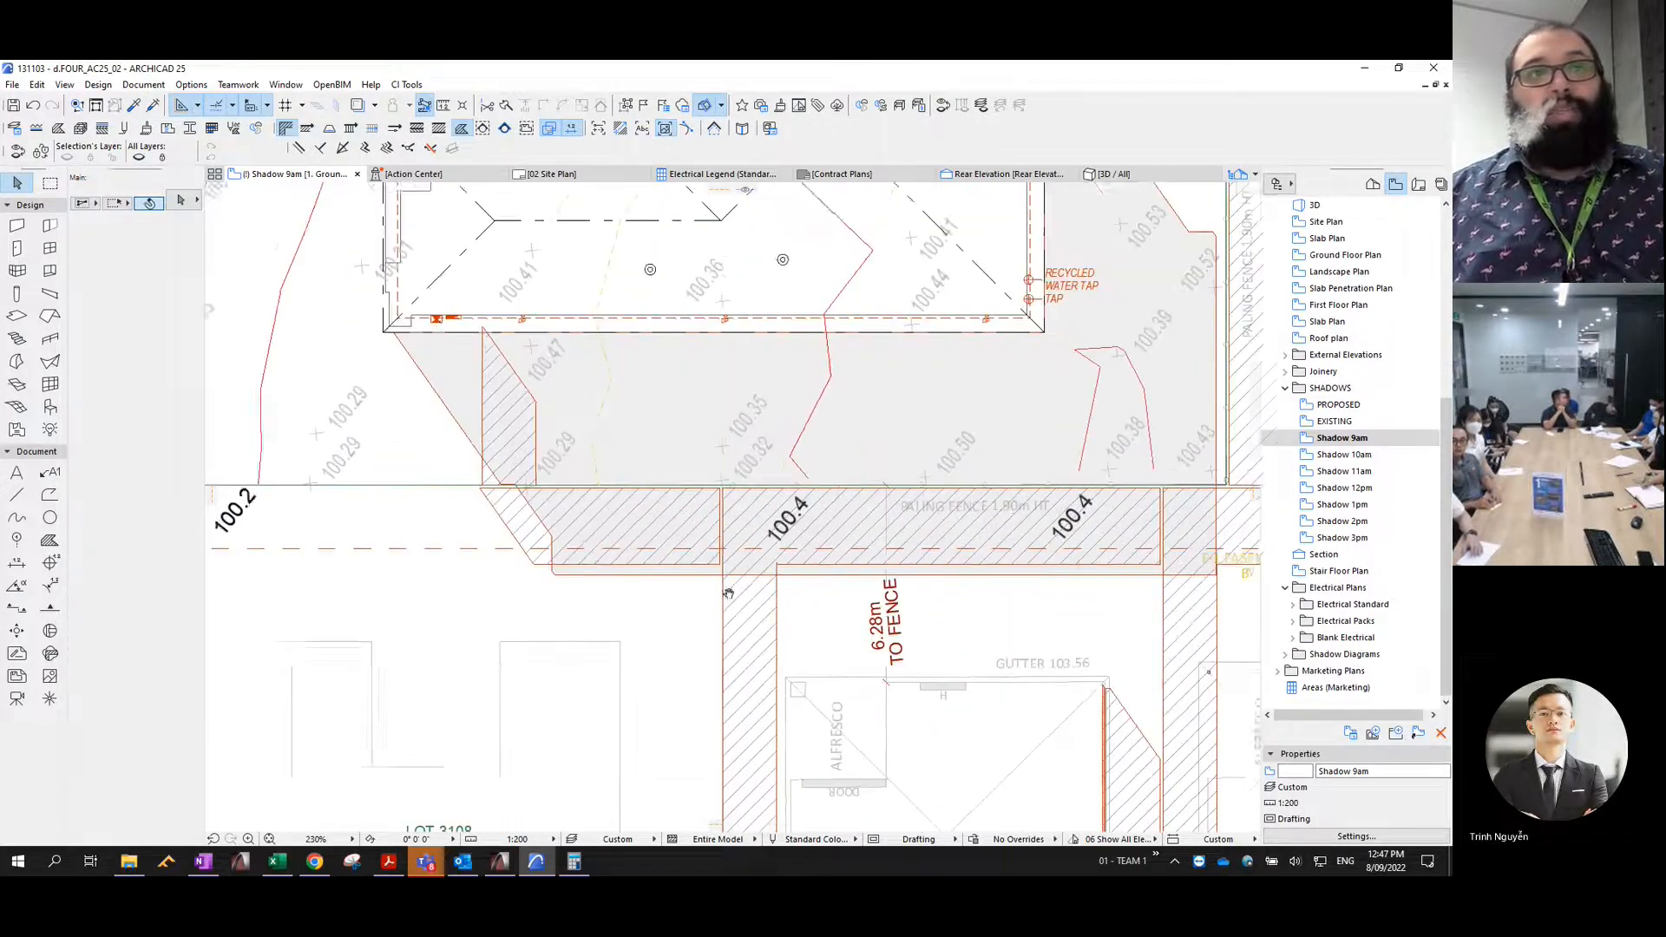
click(614, 393)
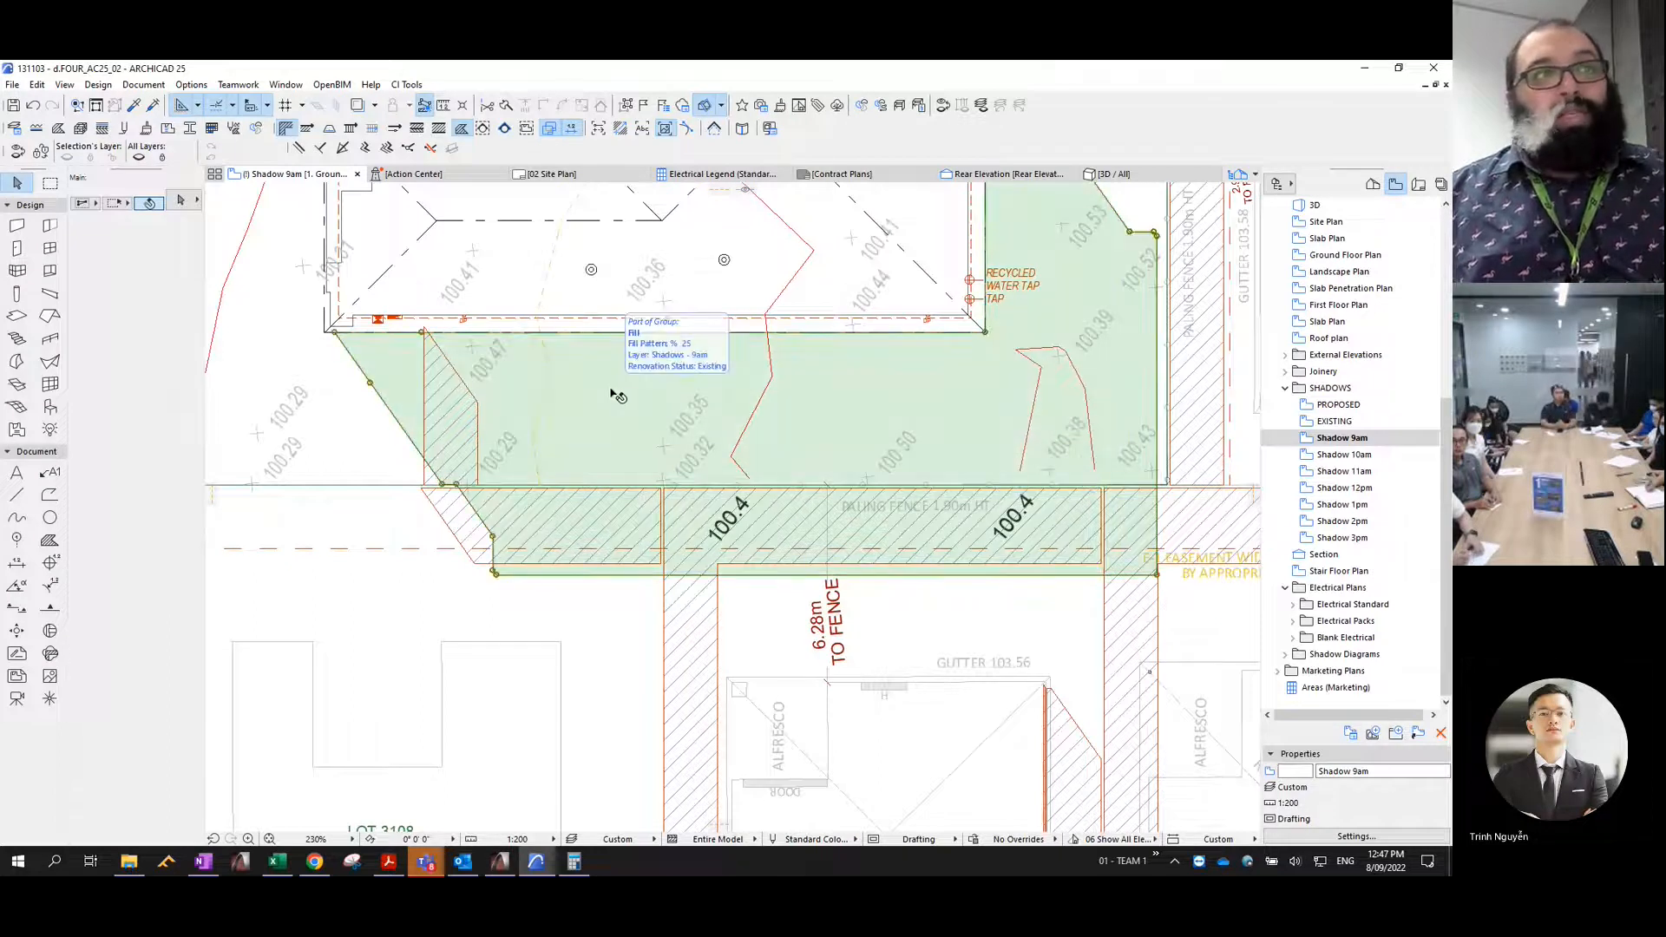
click(453, 519)
click(558, 612)
scroll(464, 537, up, 4)
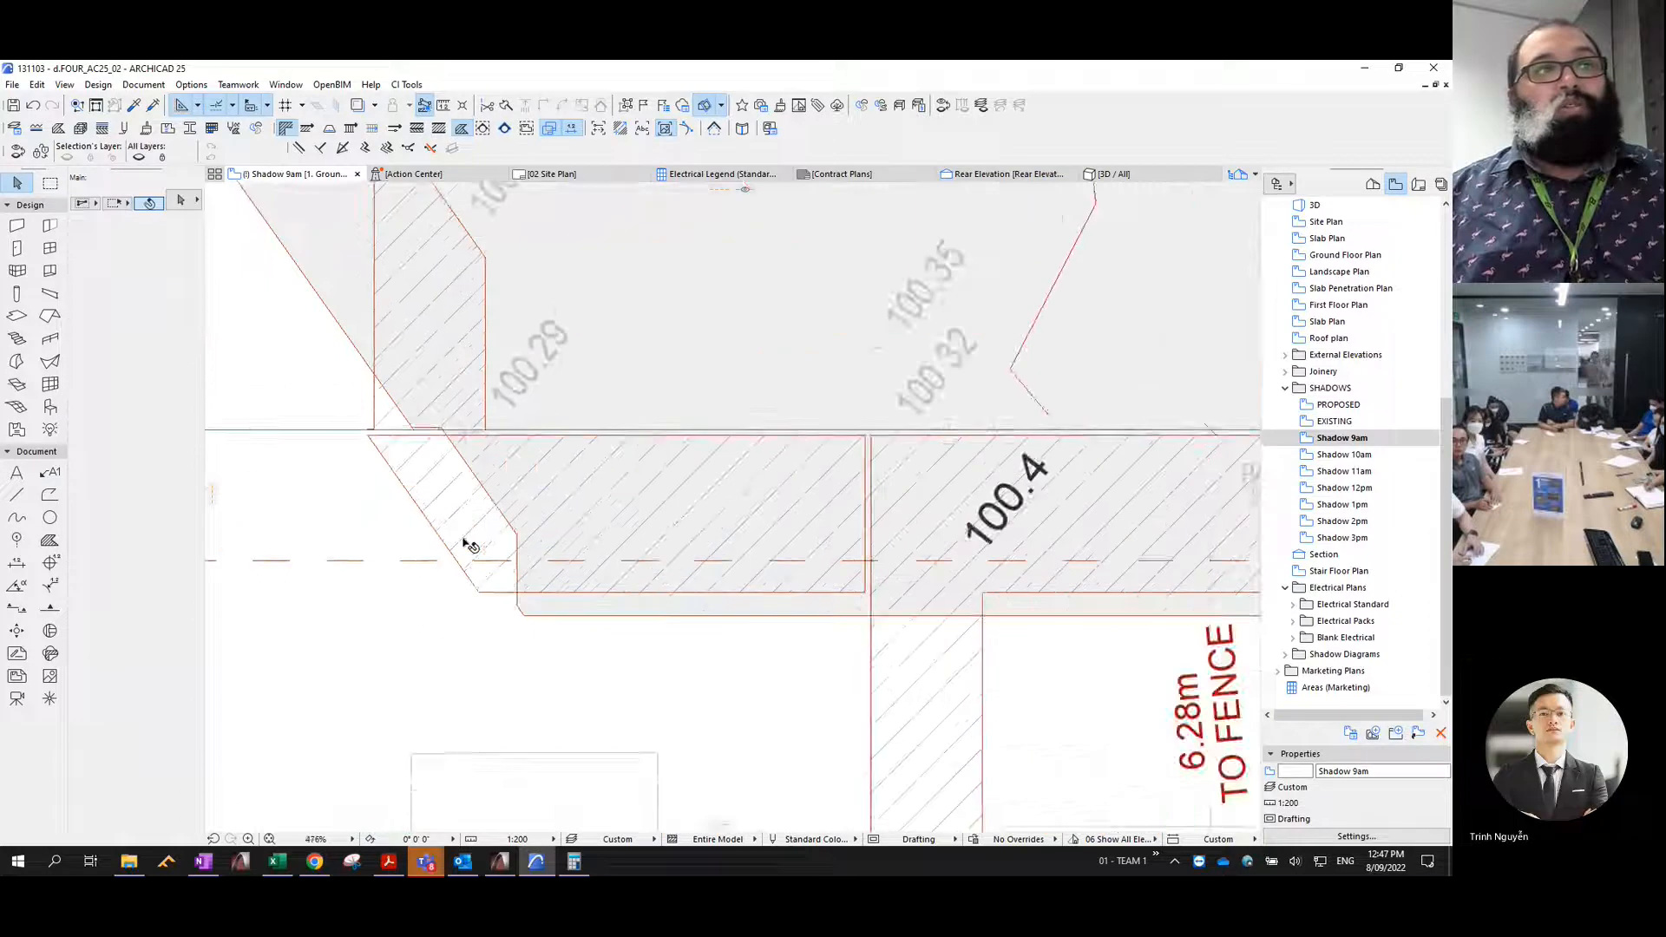
scroll(469, 545, up, 1)
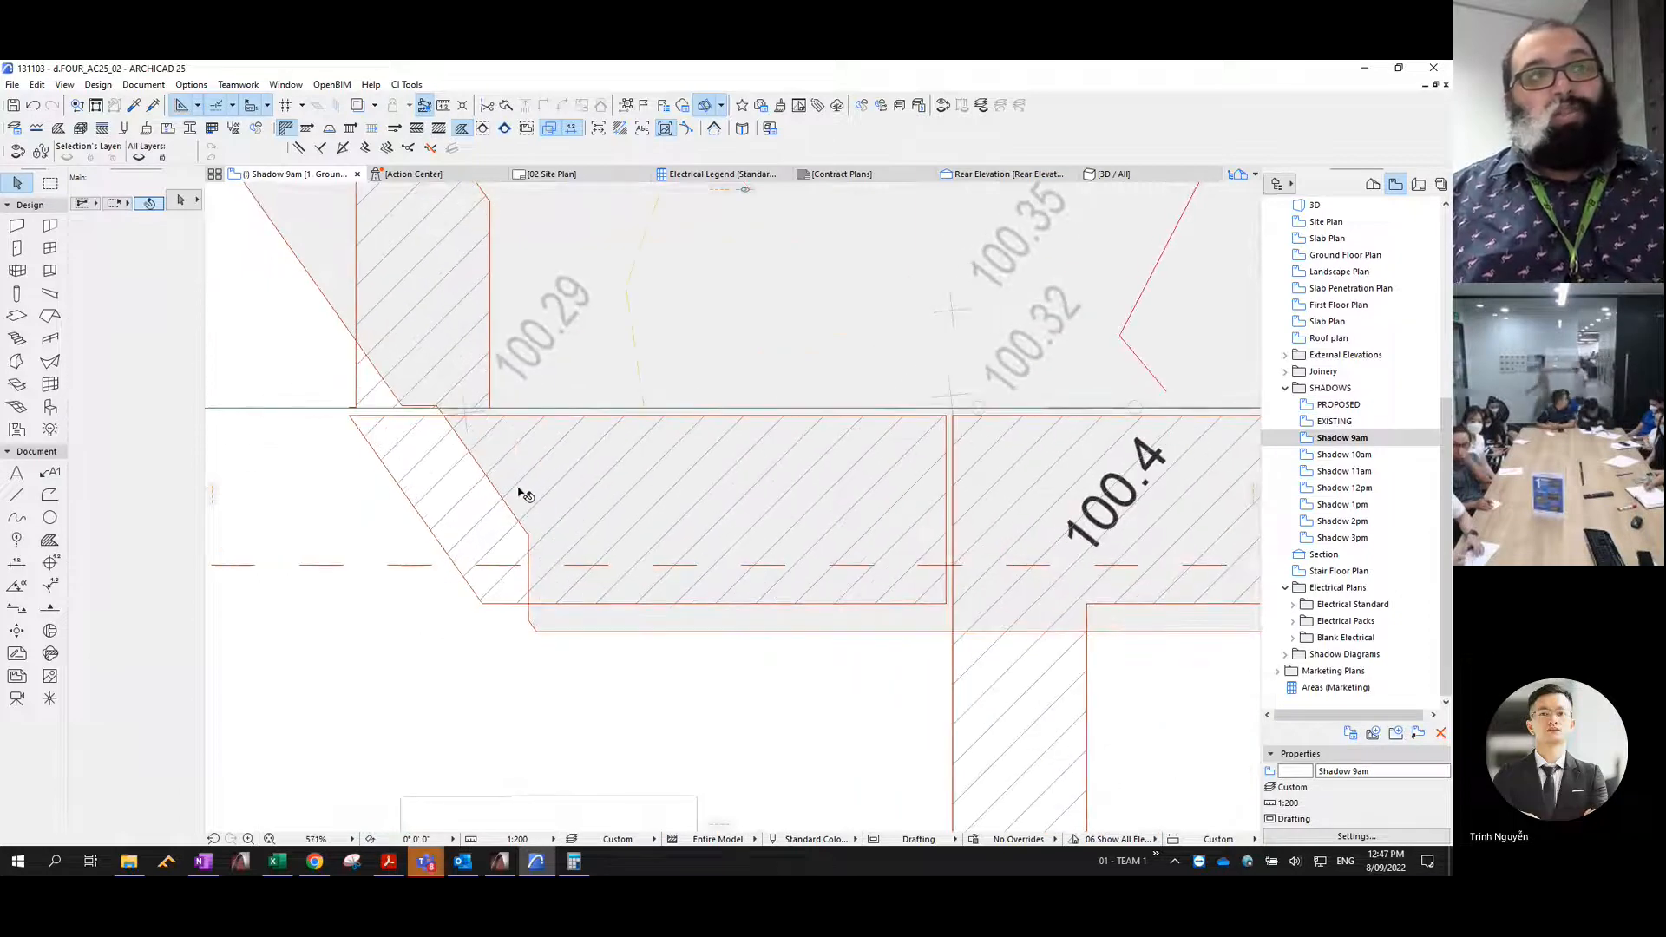
click(604, 286)
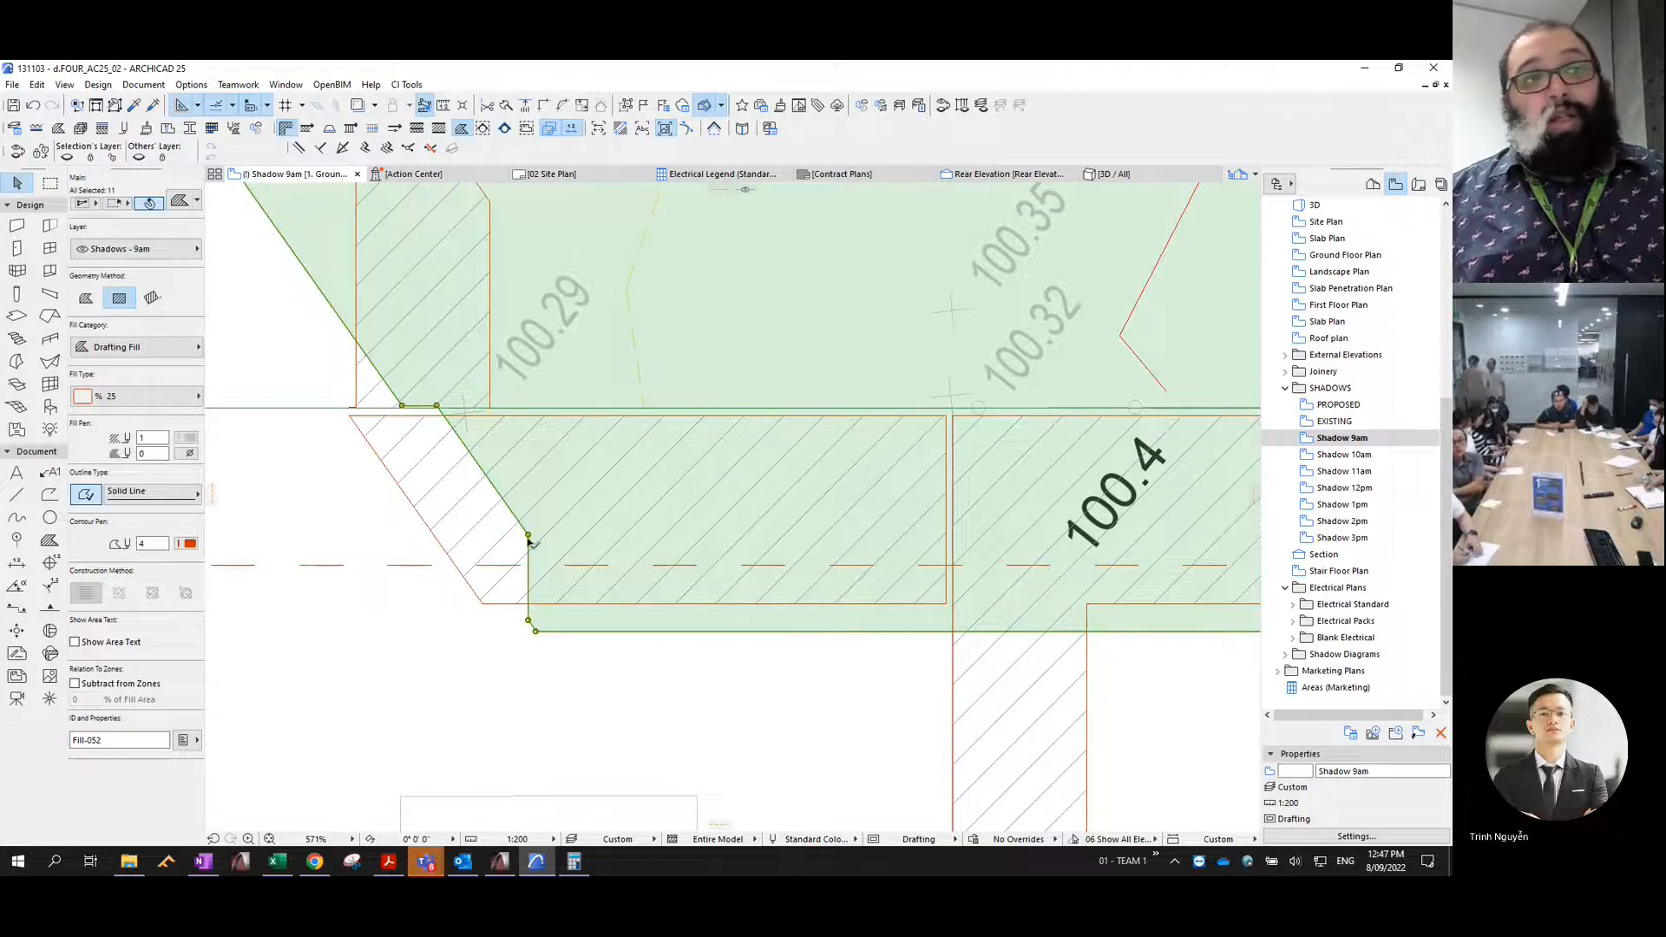
click(687, 691)
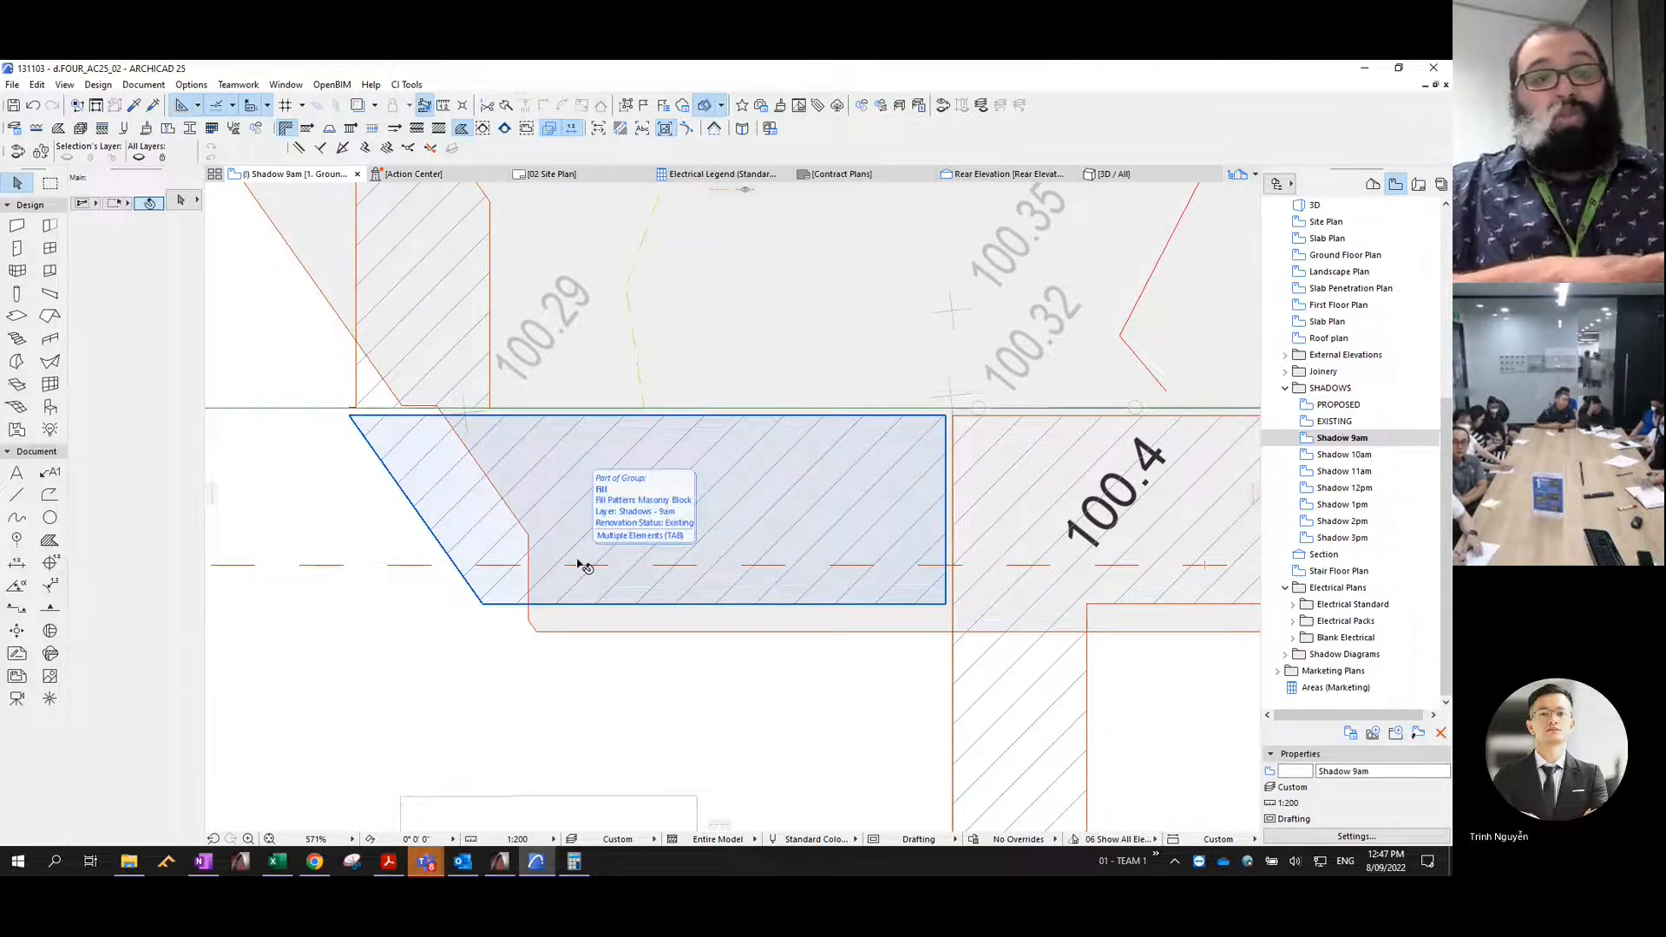
scroll(556, 533, down, 8)
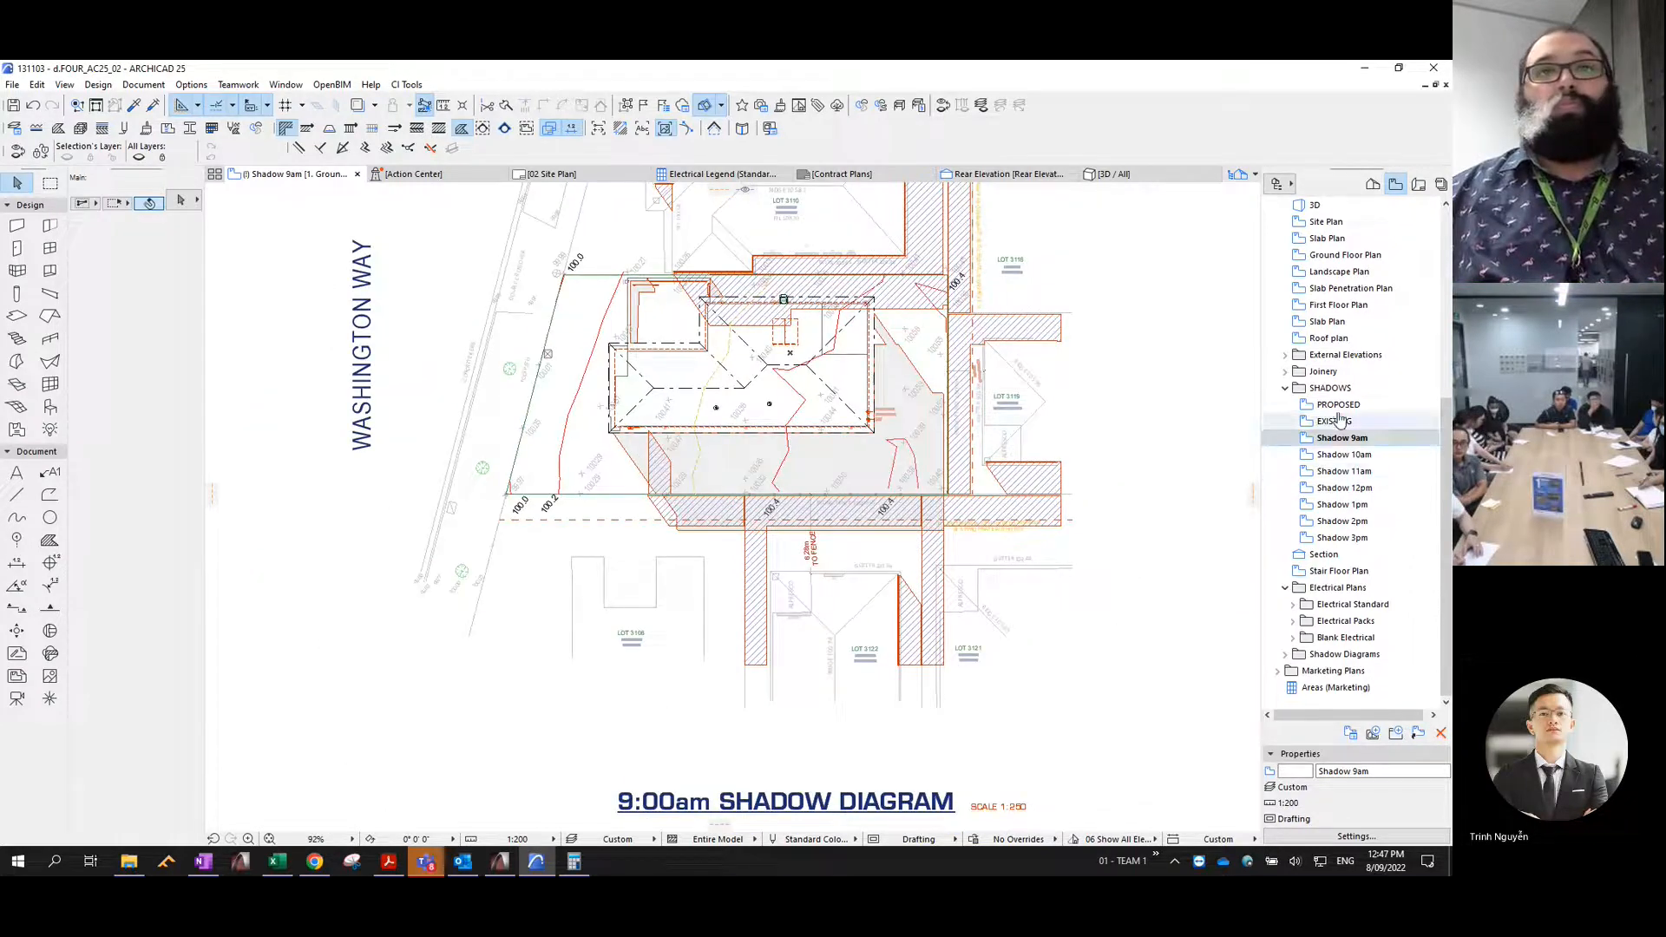
- Generate the EXISTING view's 3D shadows for the next hour and copy their polygons as a scaled drawing without construction elements
click(1337, 421)
double_click(1336, 421)
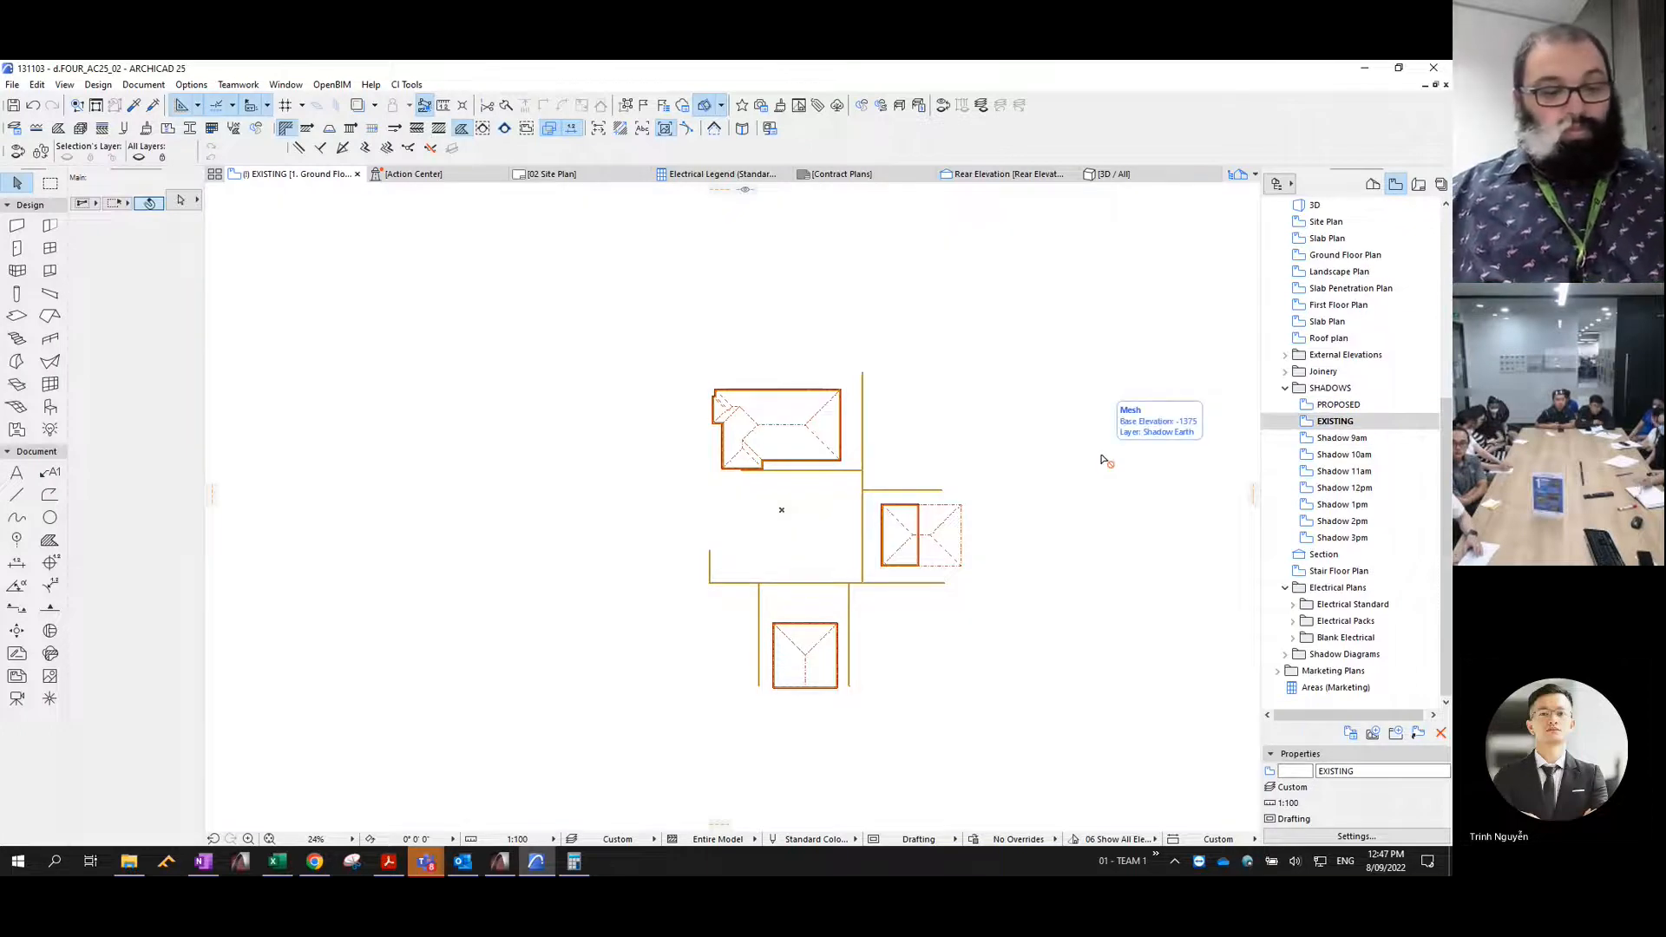
key(ctrl+shift+F3)
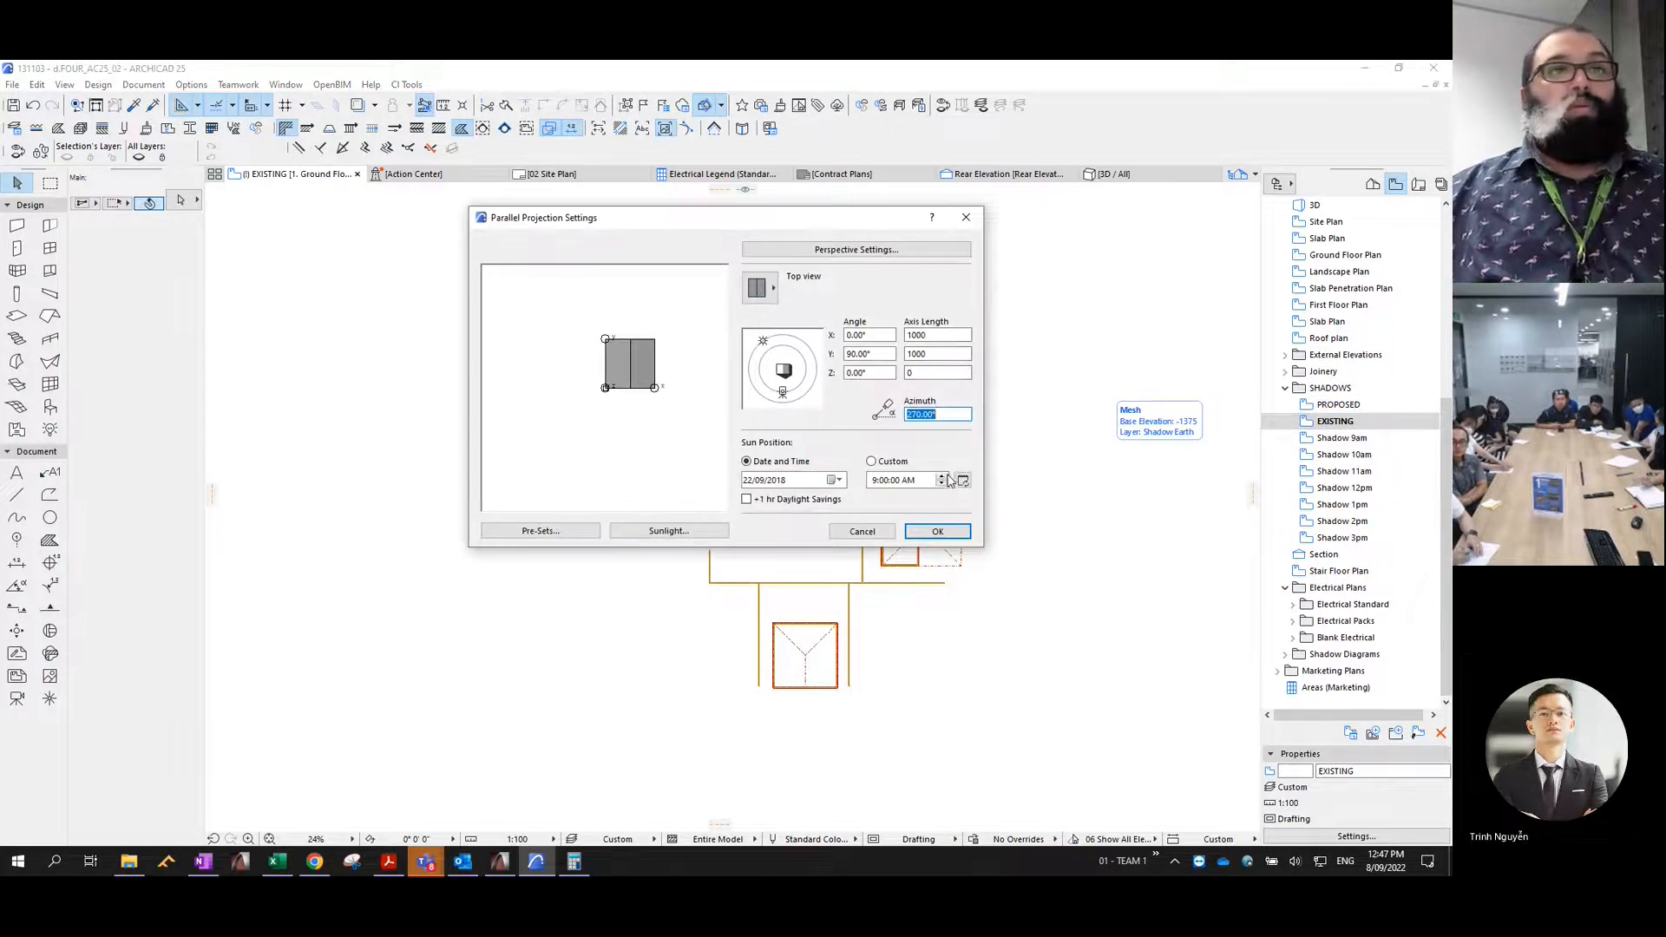
key(Return)
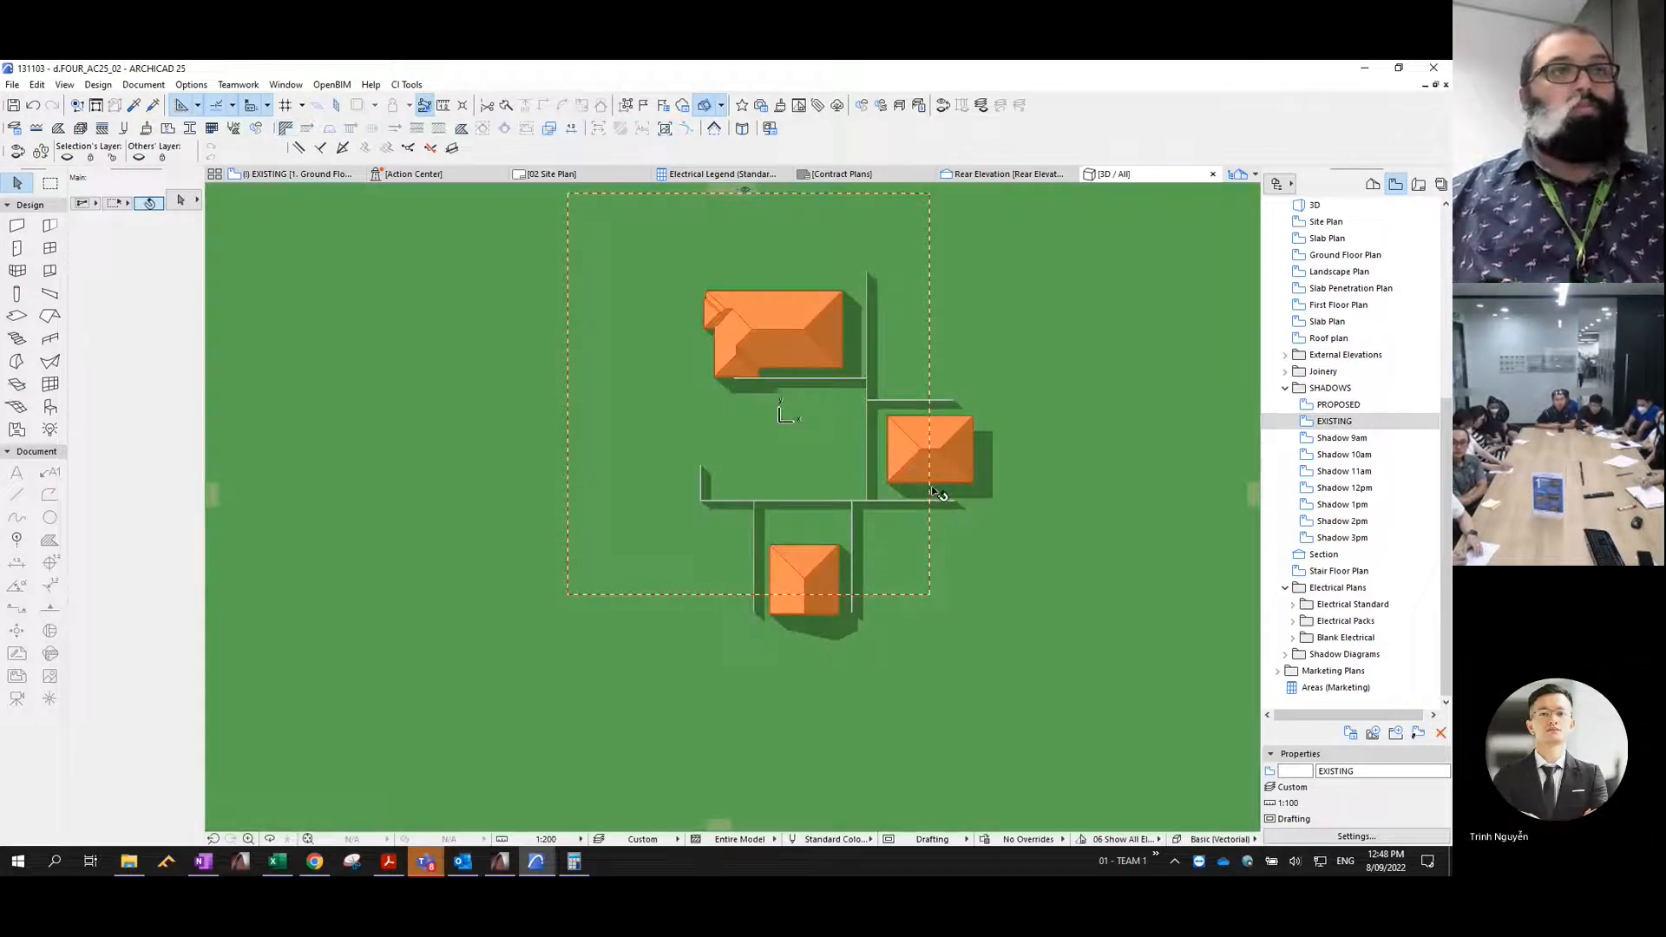
key(ctrl+c)
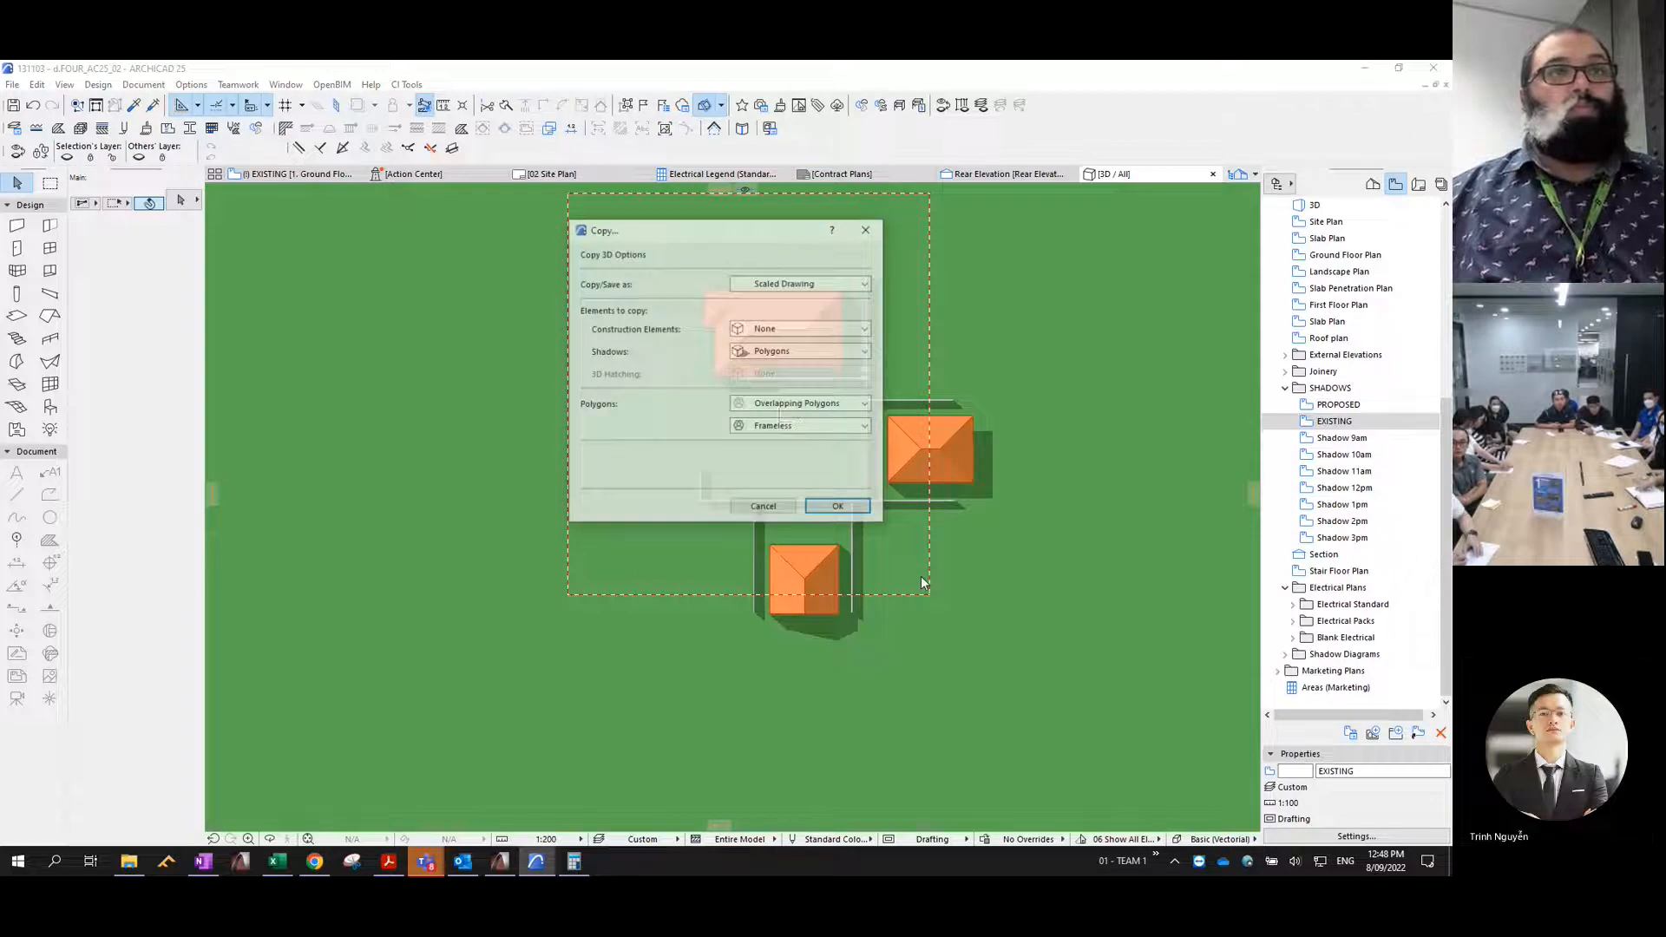
click(857, 509)
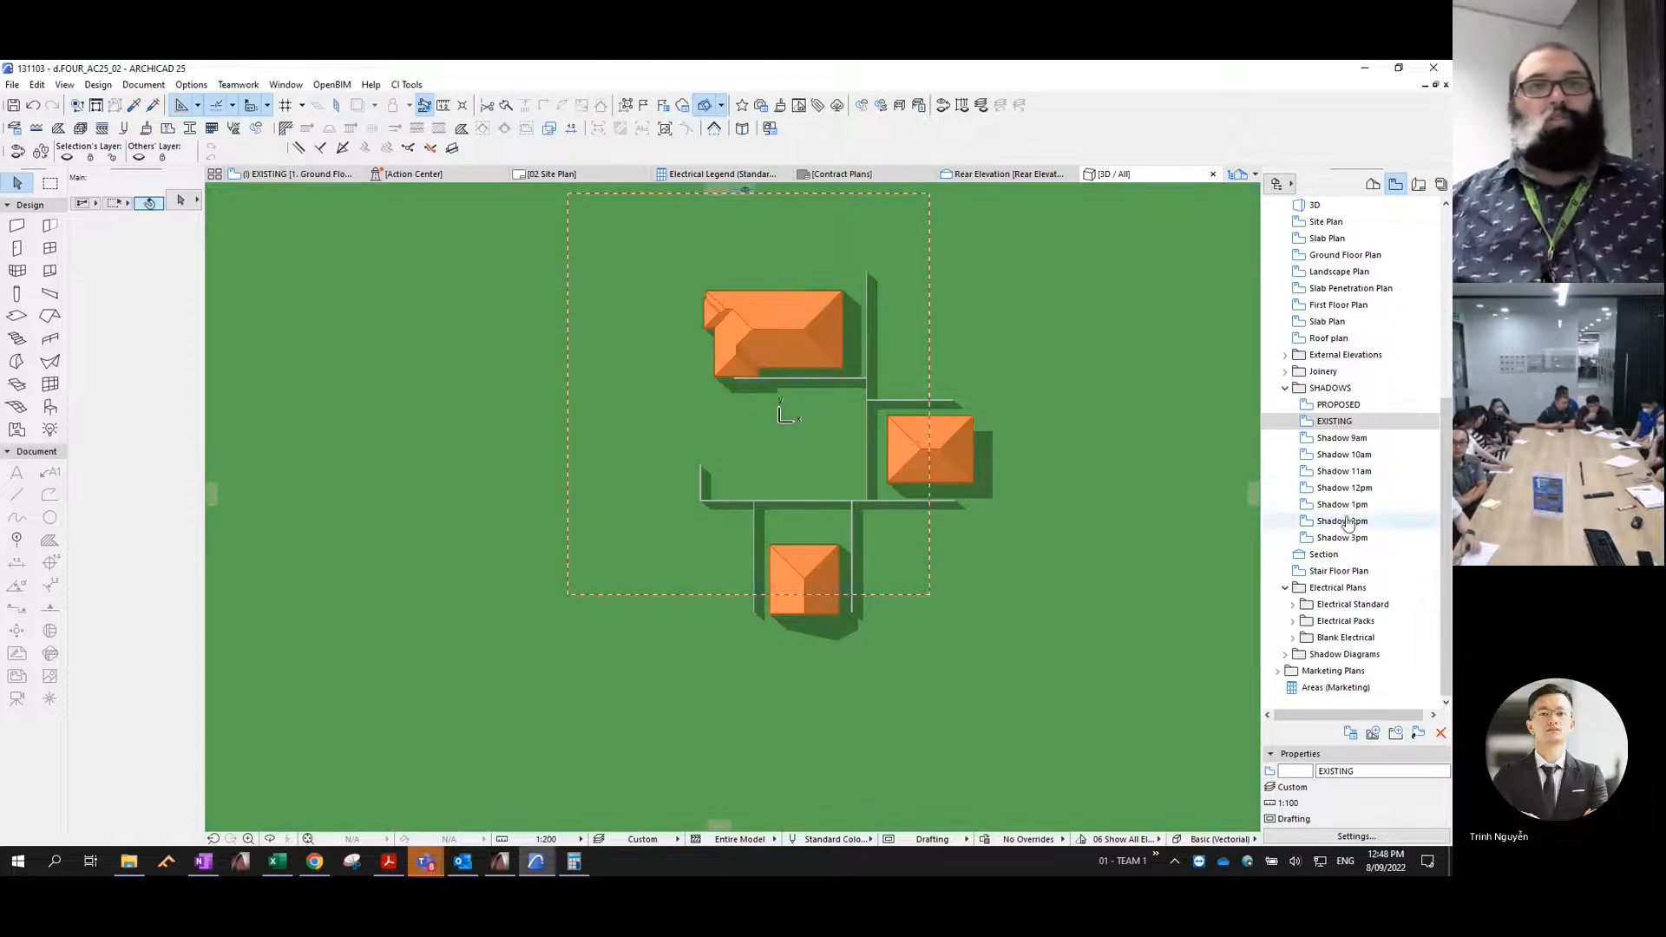
- Paste the existing shadow polygons into the Shadow 10am view, then undo and redo the paste to reselect them
double_click(1345, 455)
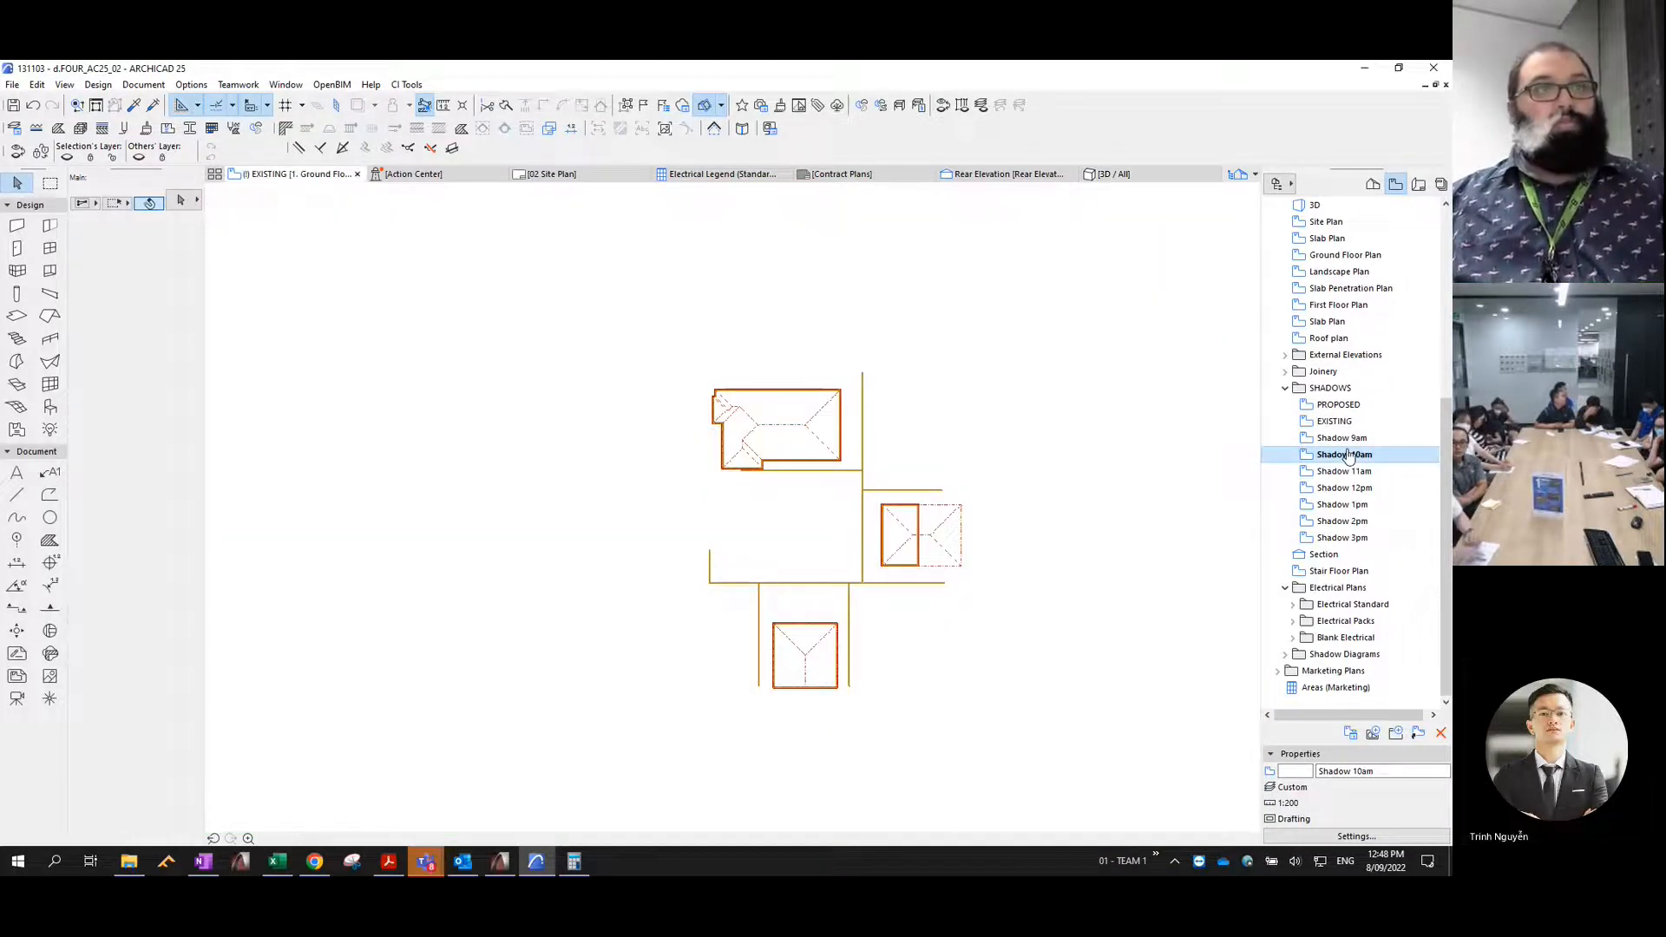
key(ctrl+v)
key(Return)
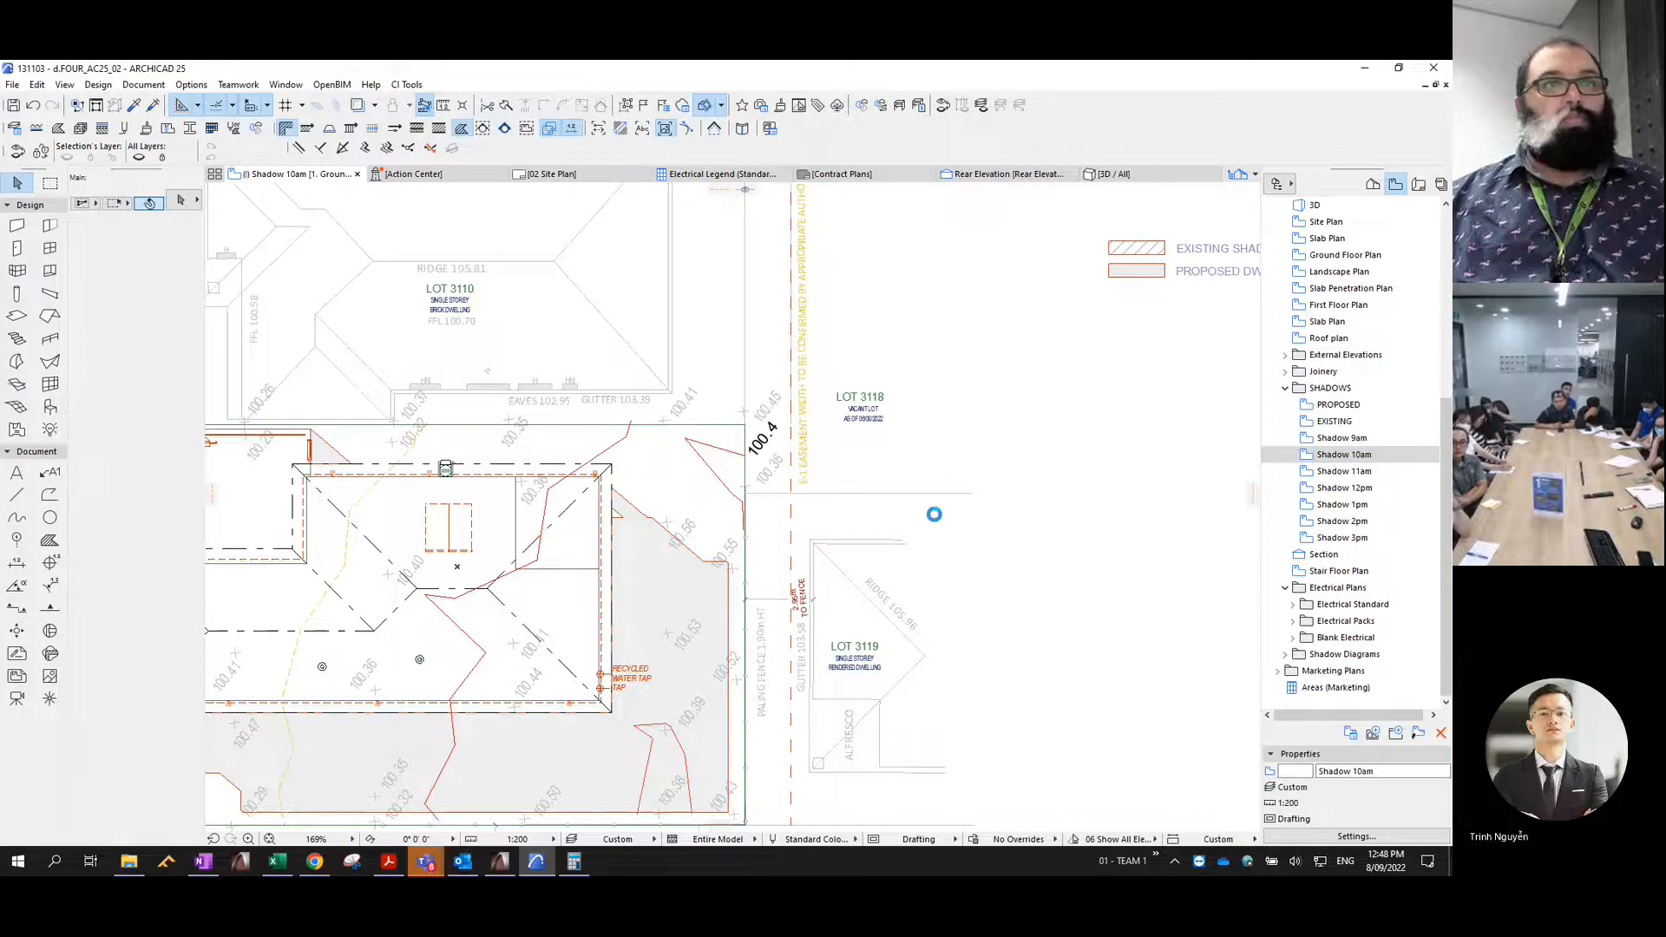
scroll(945, 508, down, 7)
middle_drag(1035, 519, 944, 457)
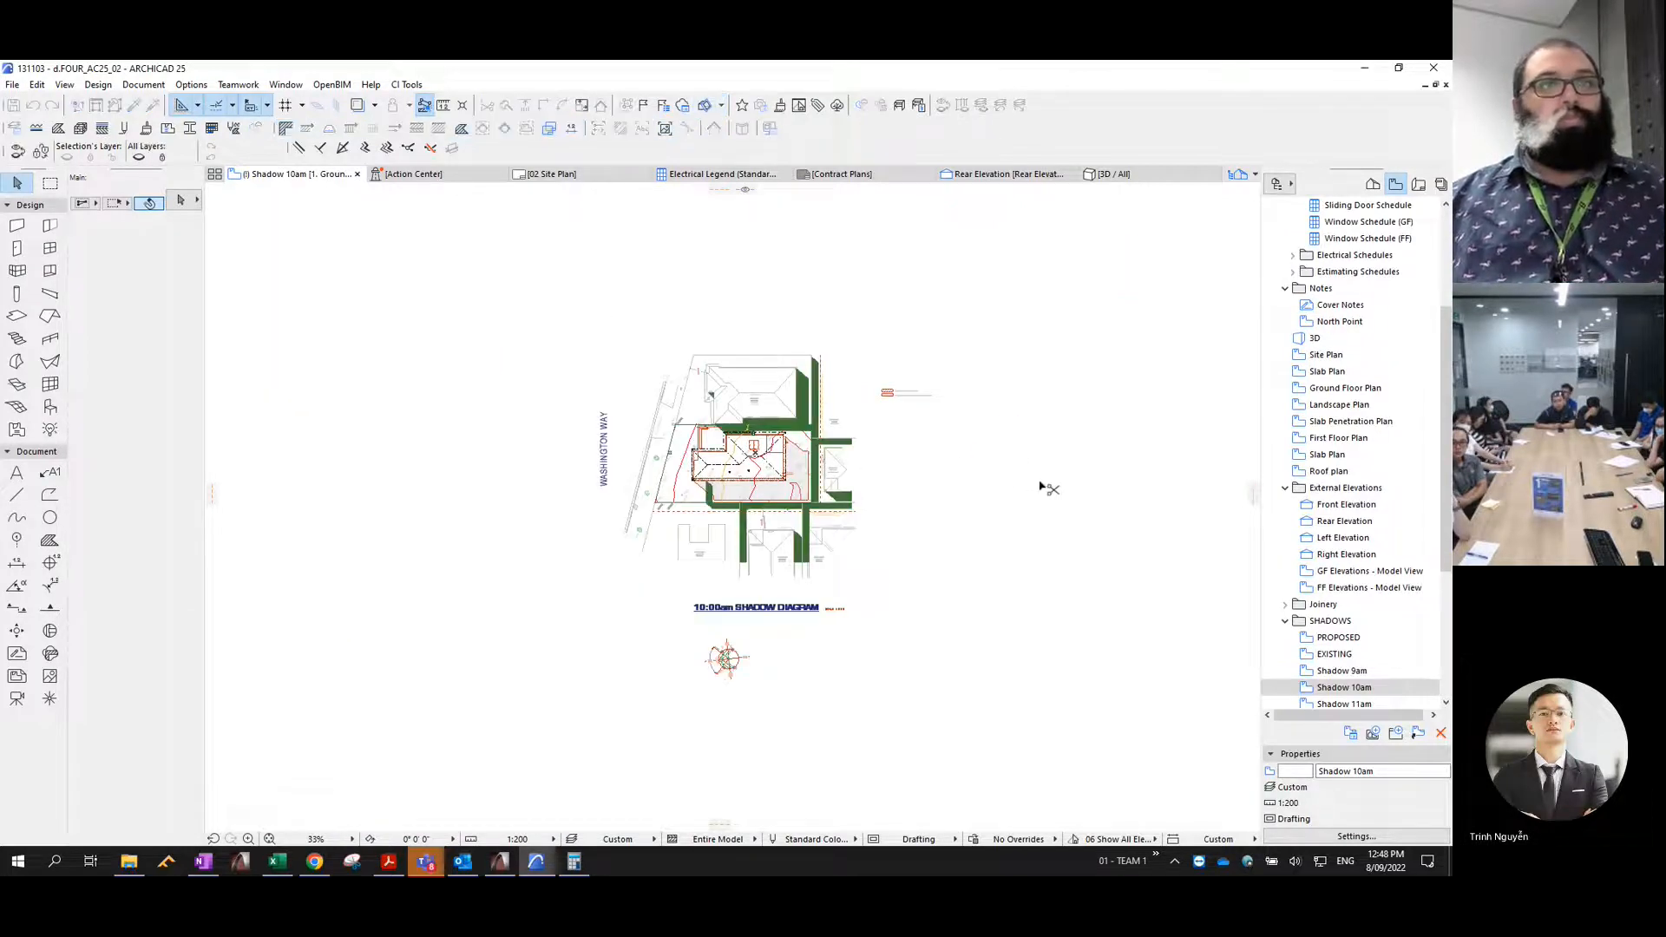
key(ctrl+z)
key(ctrl+shift+z)
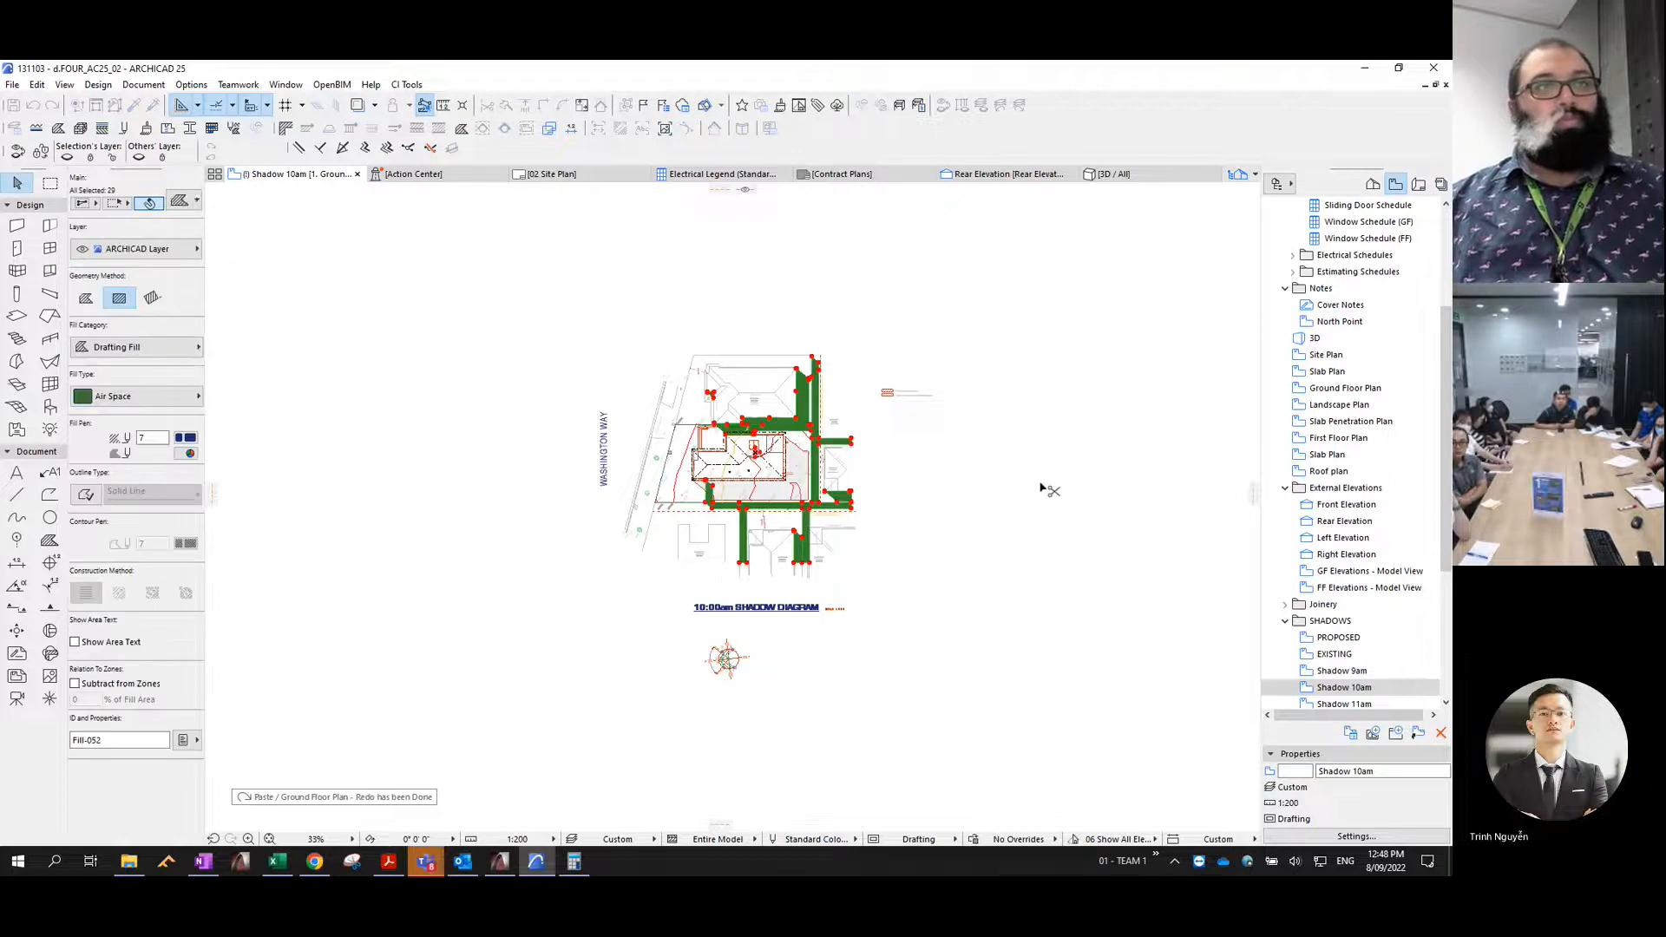
- Move the pasted existing shadow fills to the Shadow 10am layer and set their pen to 2
key(ctrl+shift+t)
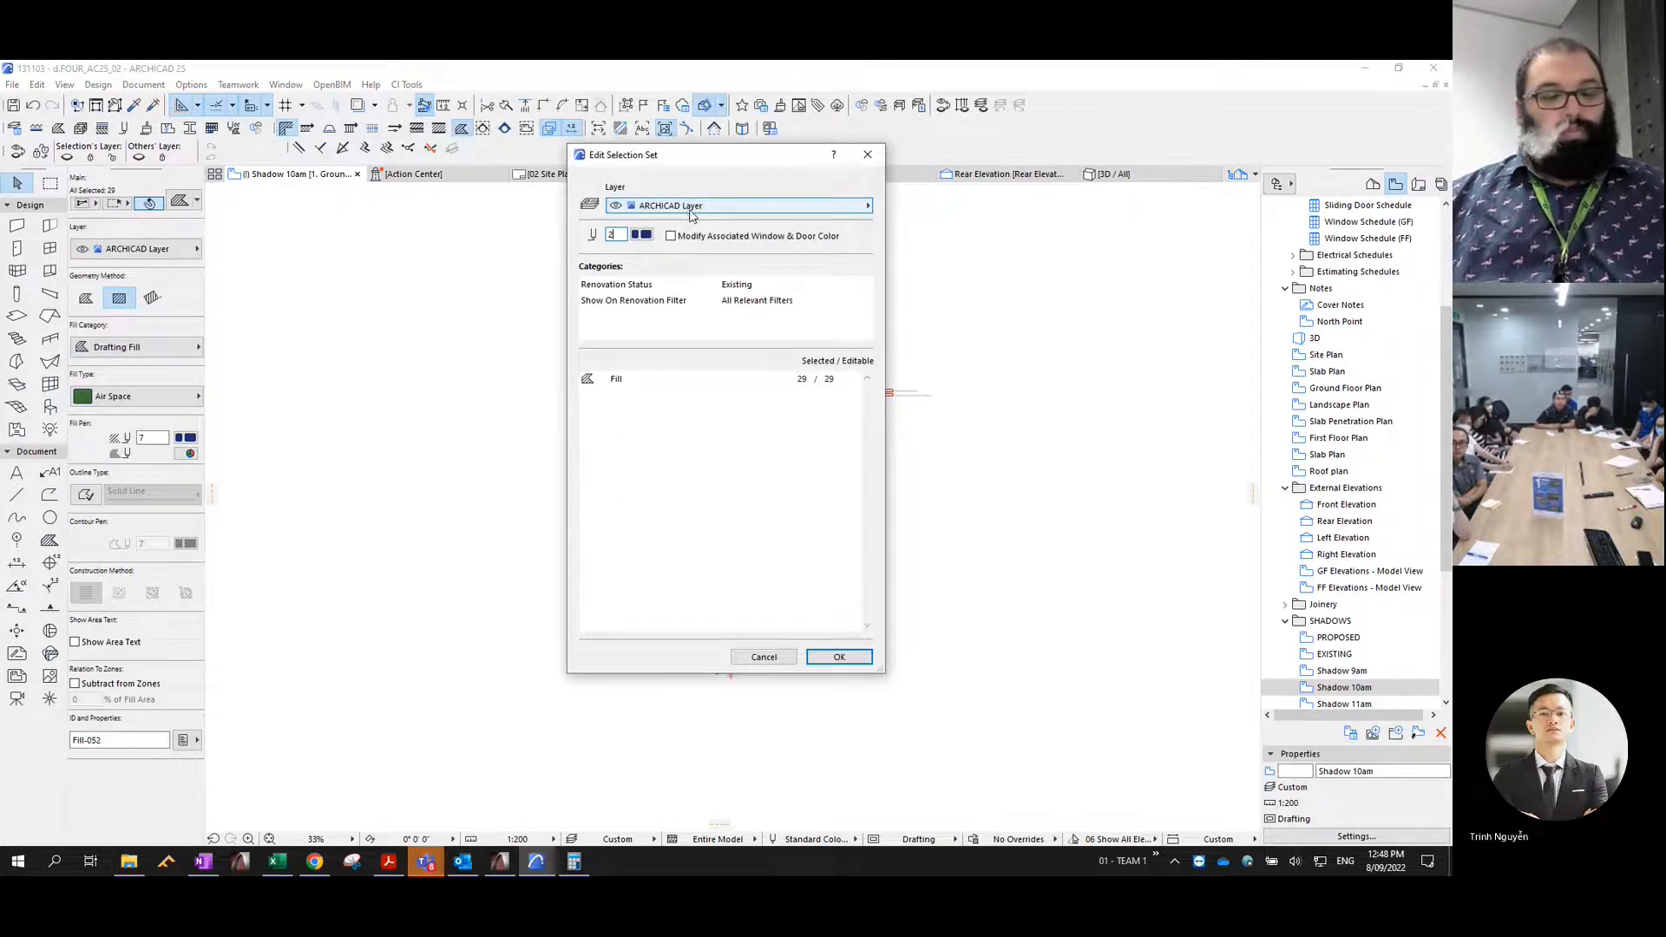
click(694, 208)
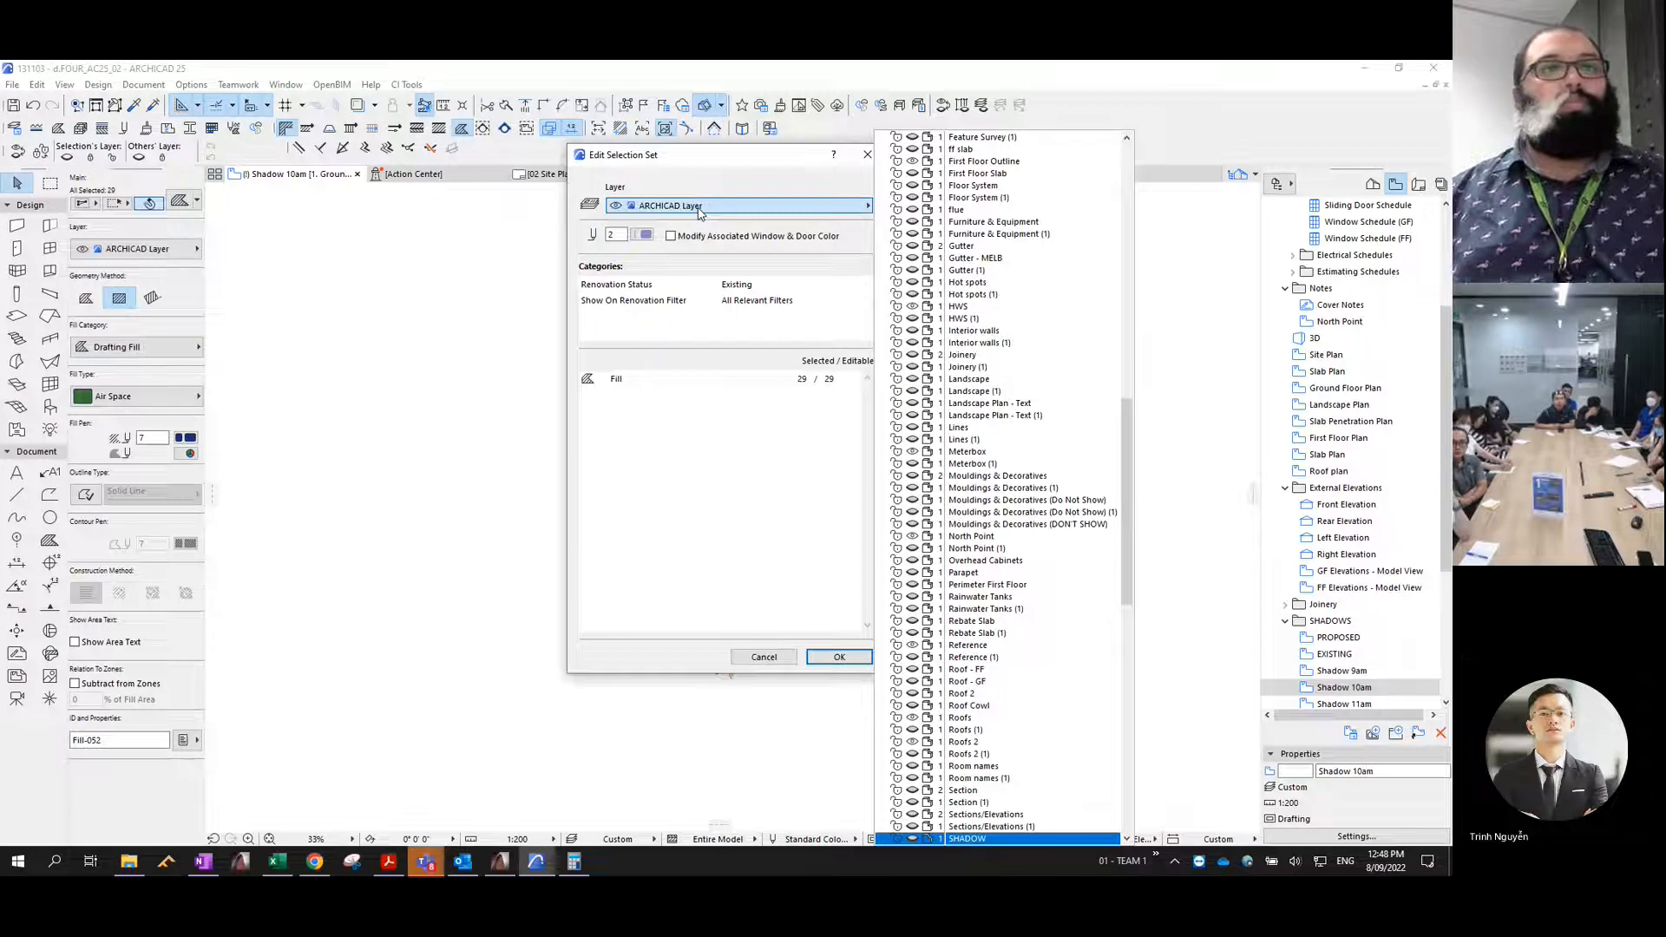
key(Down)
key(Down)
key(Down)
key(Down)
key(Up)
key(Up)
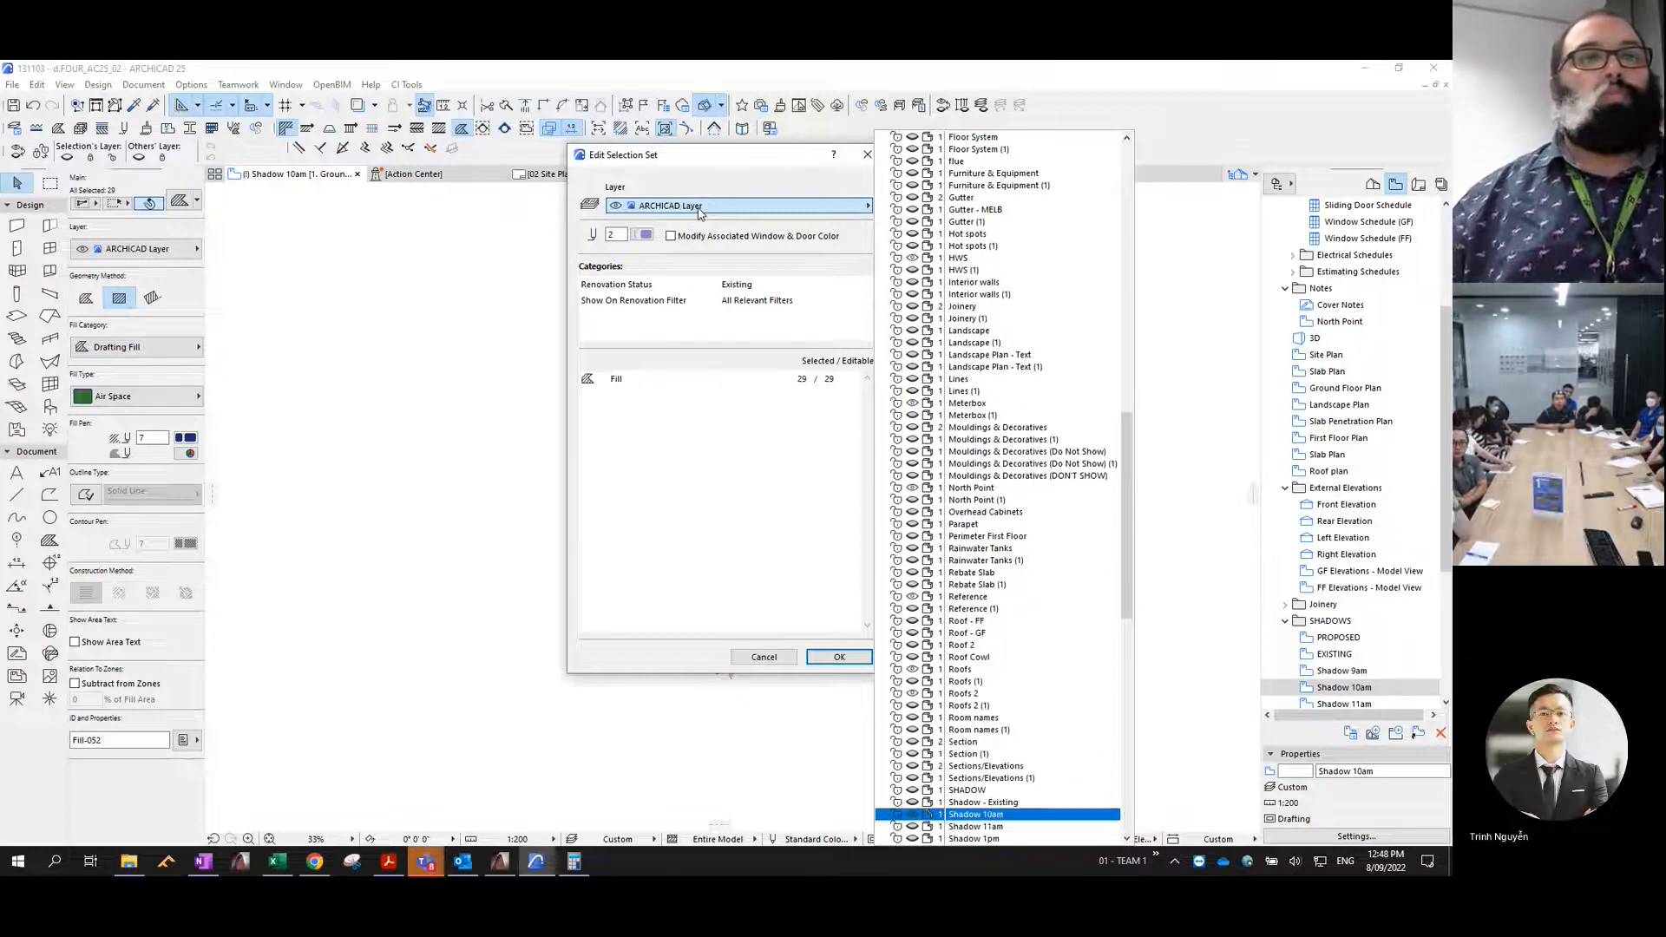
key(Return)
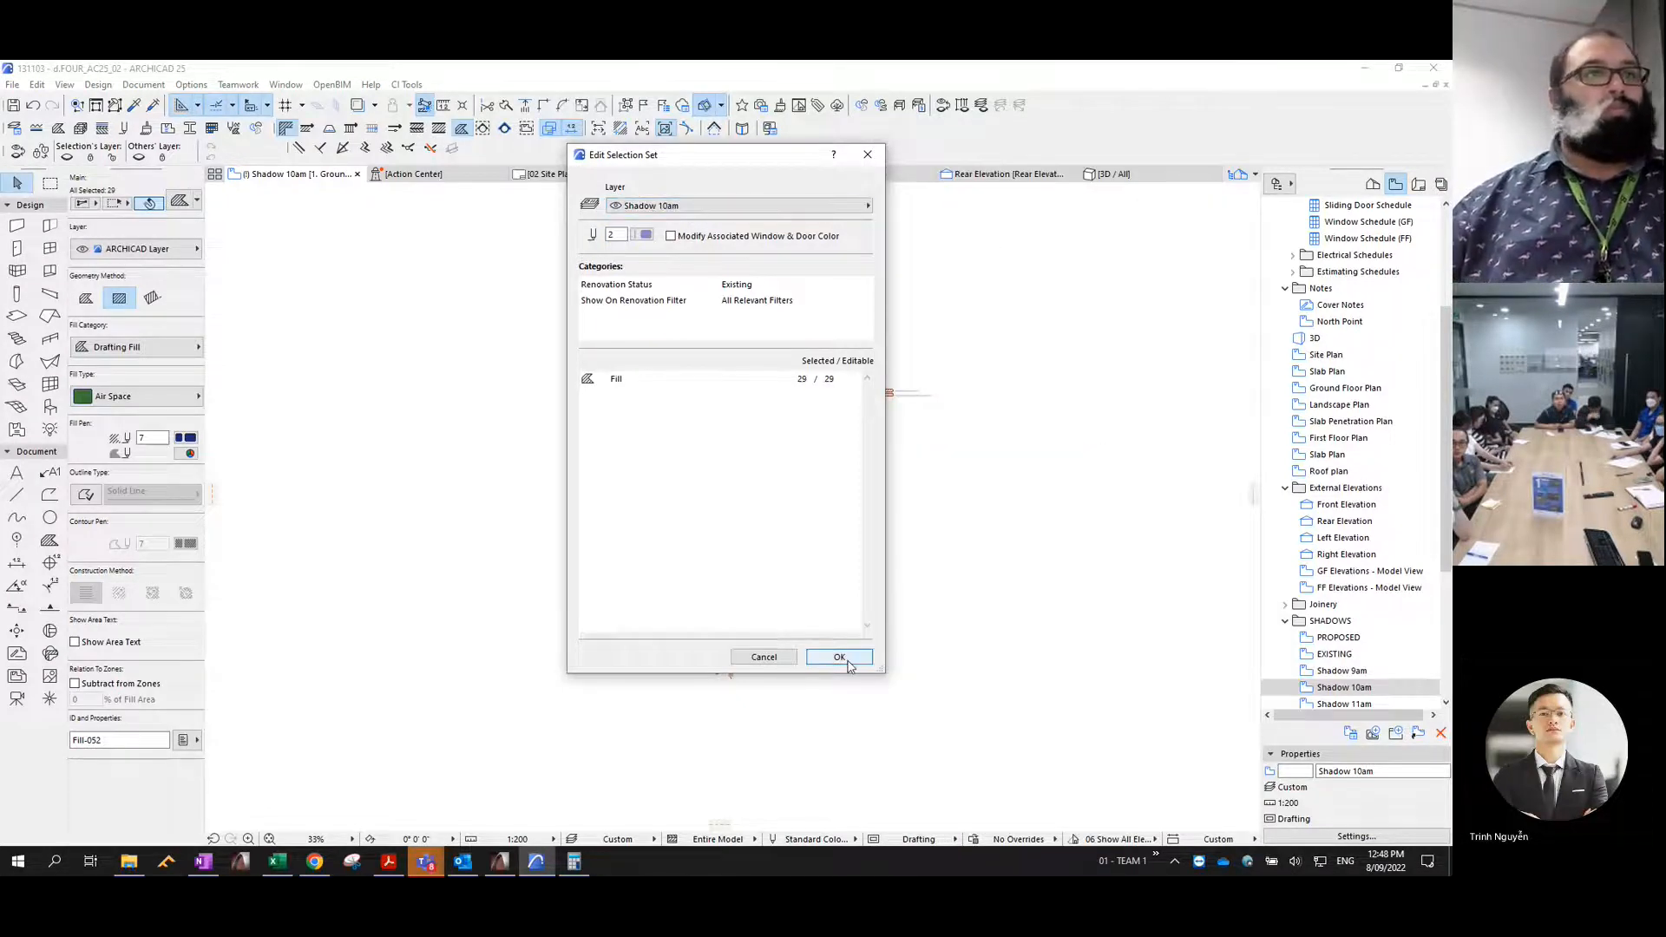
click(839, 657)
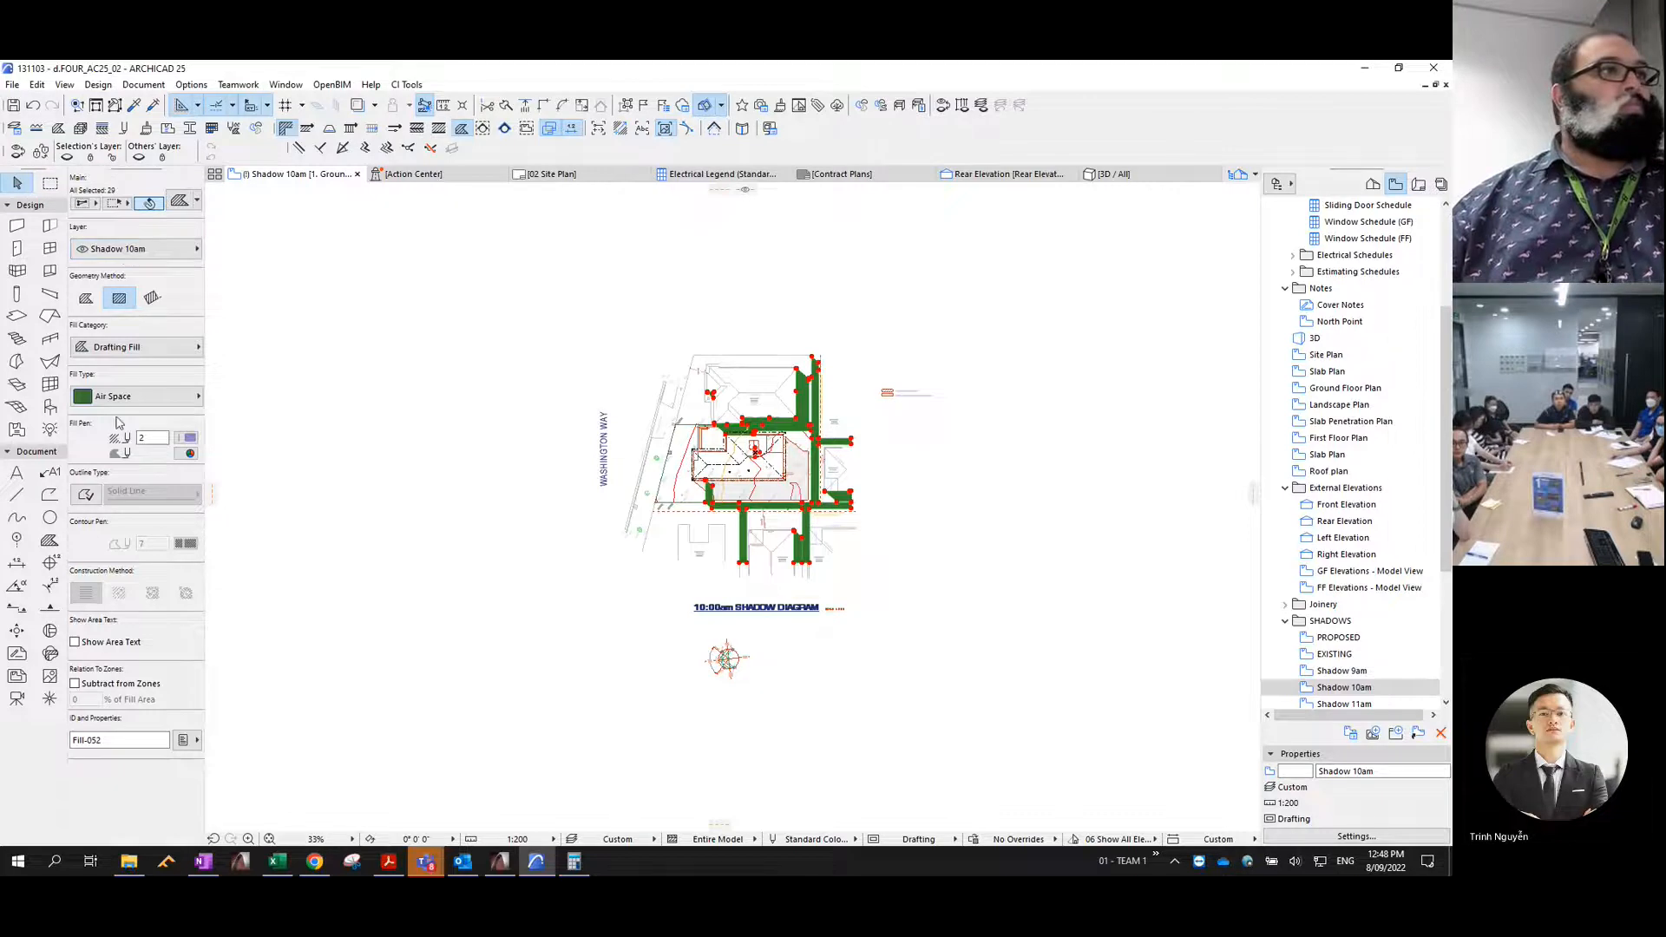
- Give the 10am shadow fills the Masonry Block hatch with a transparent background
click(170, 399)
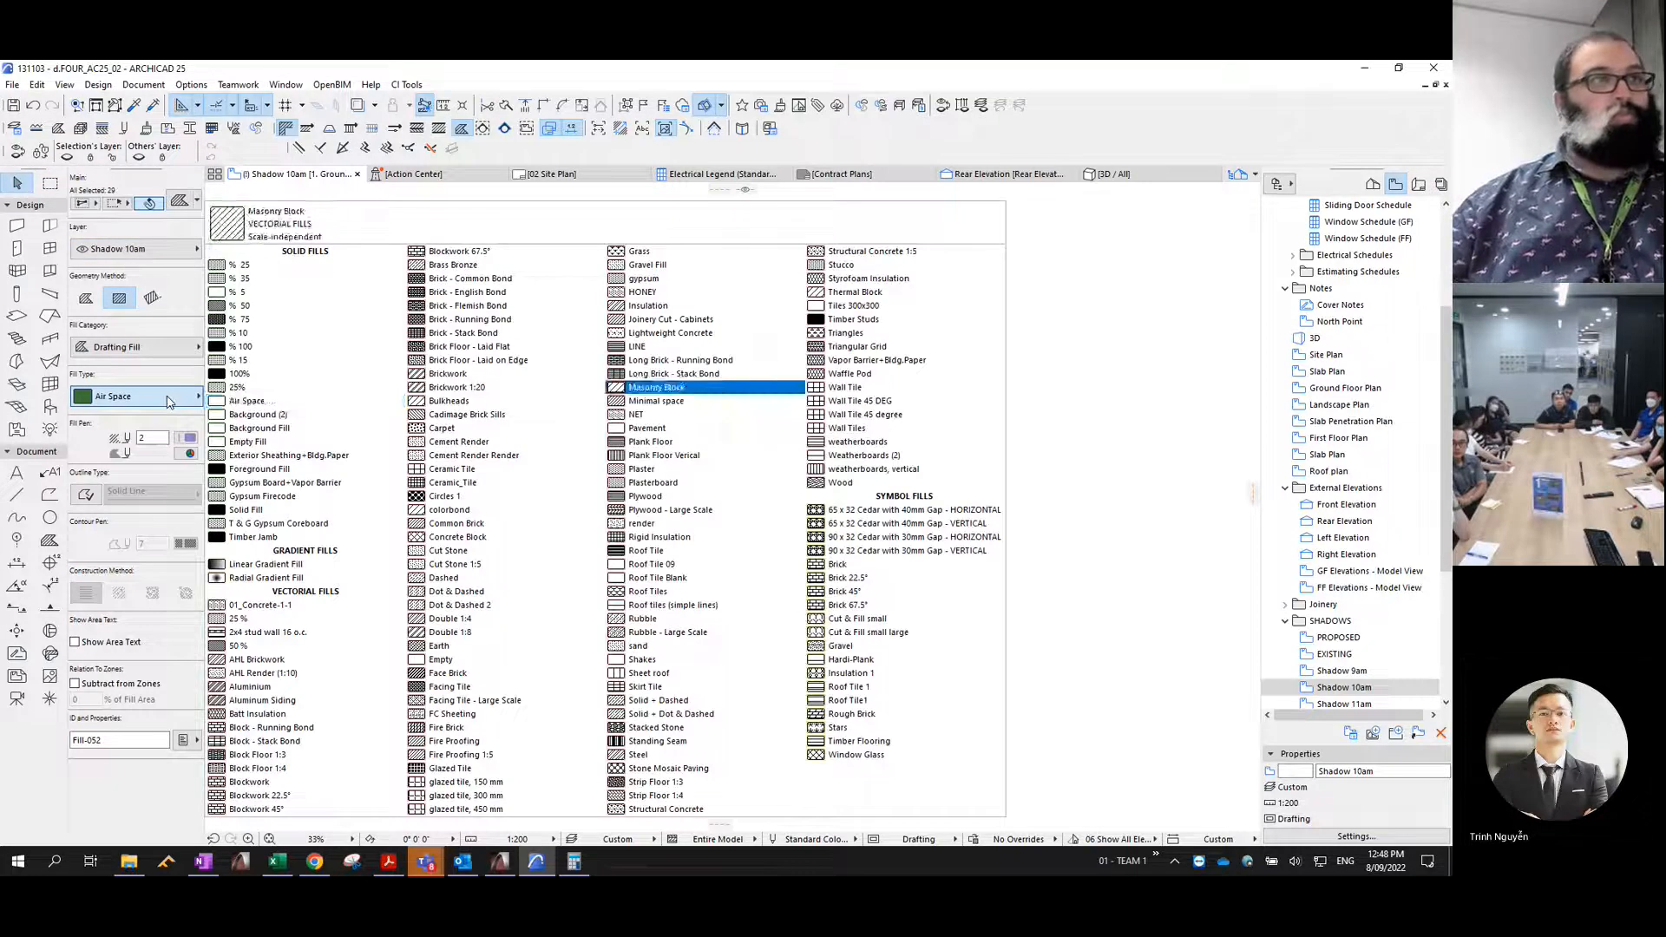
key(Return)
click(187, 454)
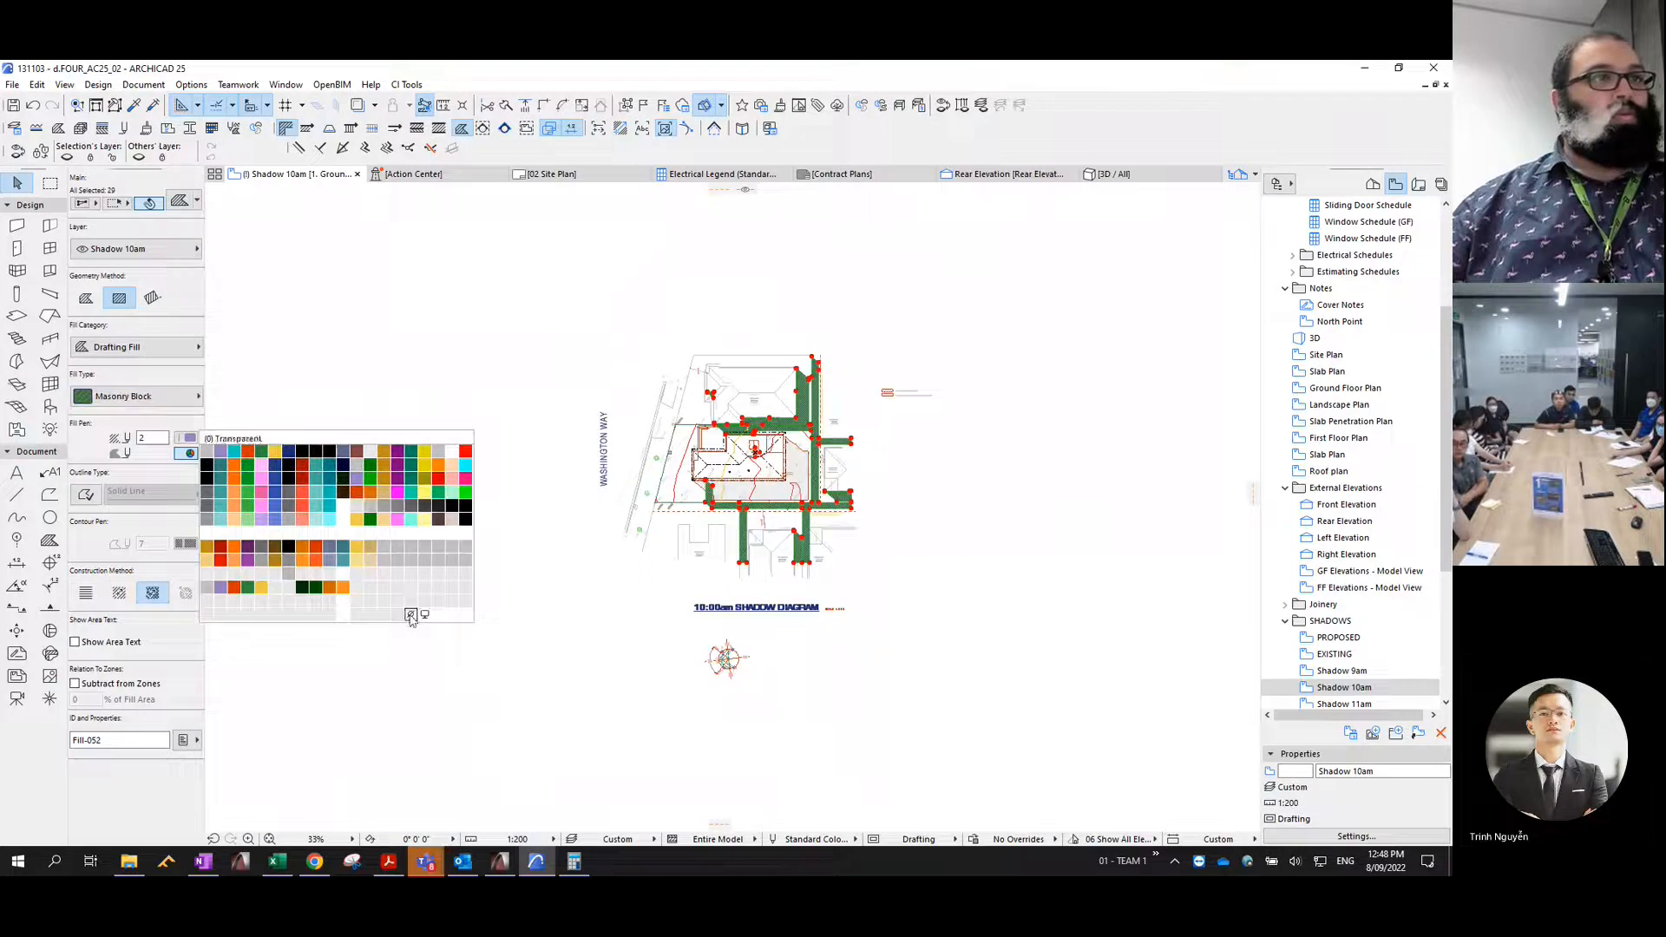
click(414, 615)
- Consolidate the 10am shadow fills, trimming overlaps and merging identical ones, give them a solid orange outline, and deselect them
click(39, 86)
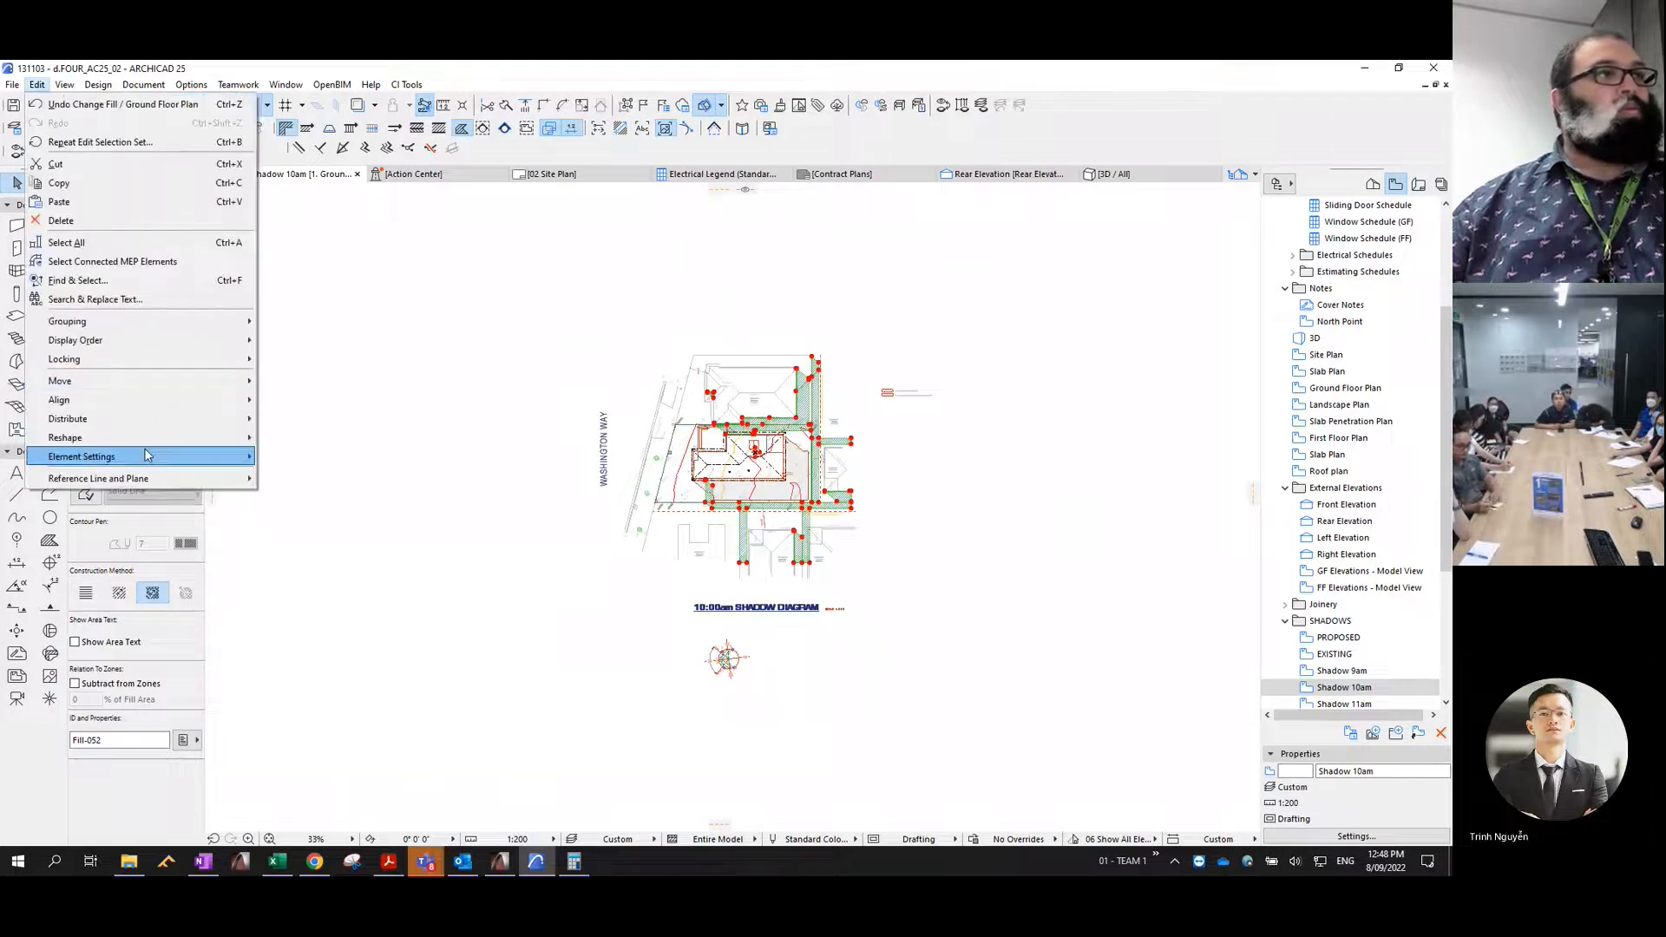
mouse_move(173, 437)
click(341, 668)
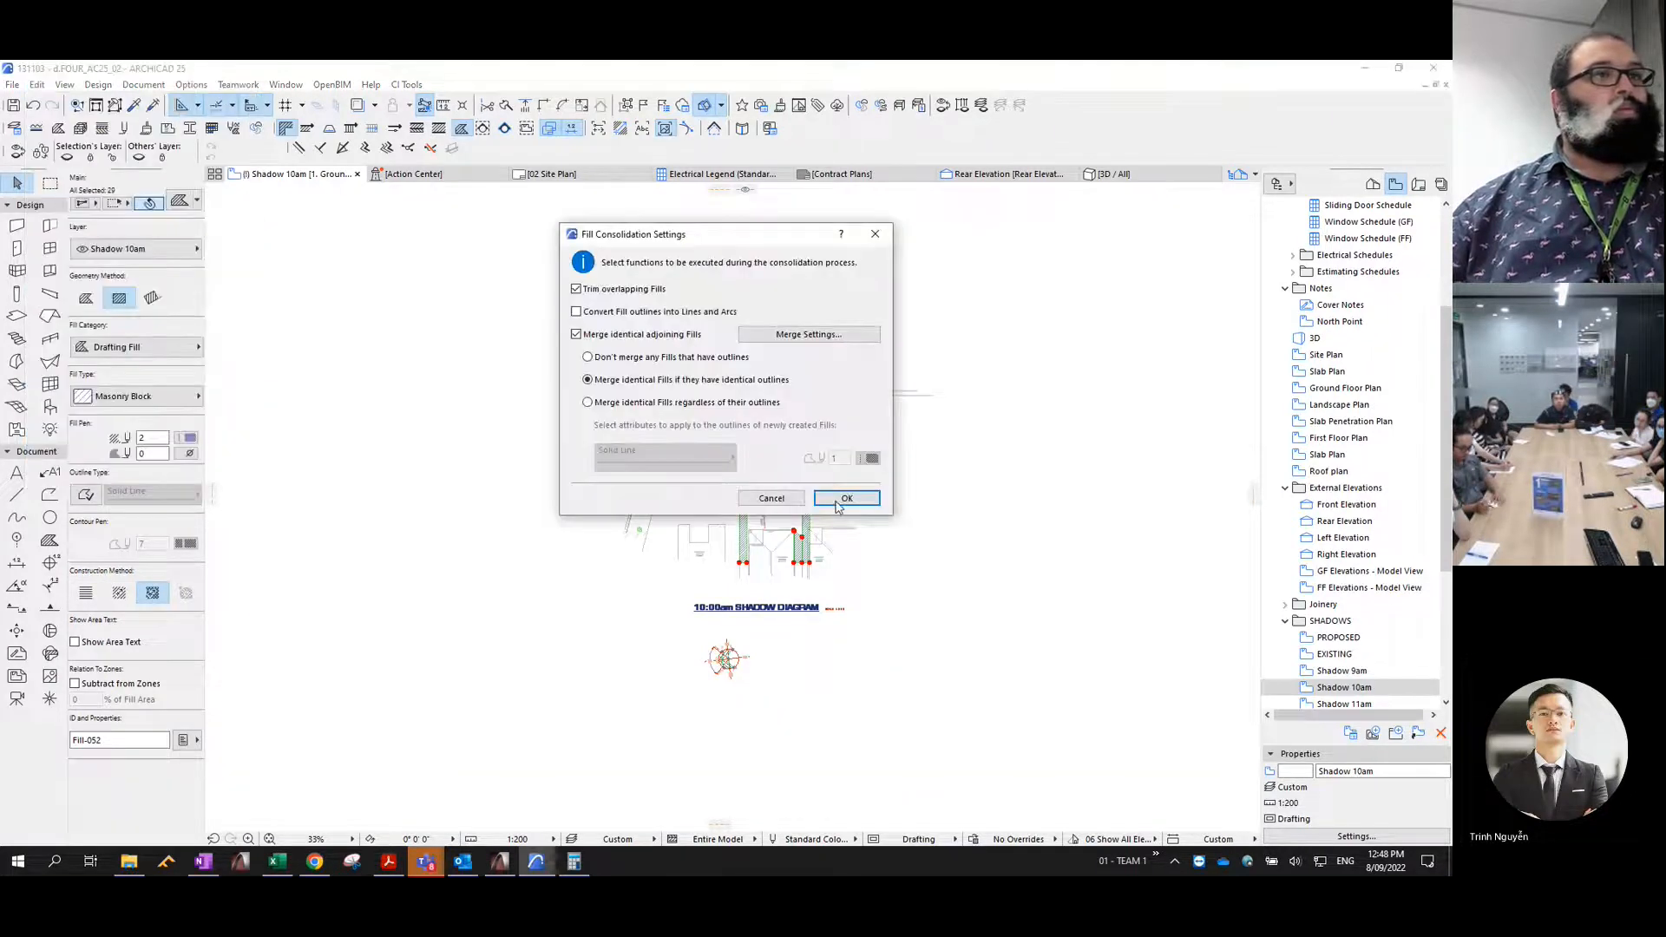
click(847, 499)
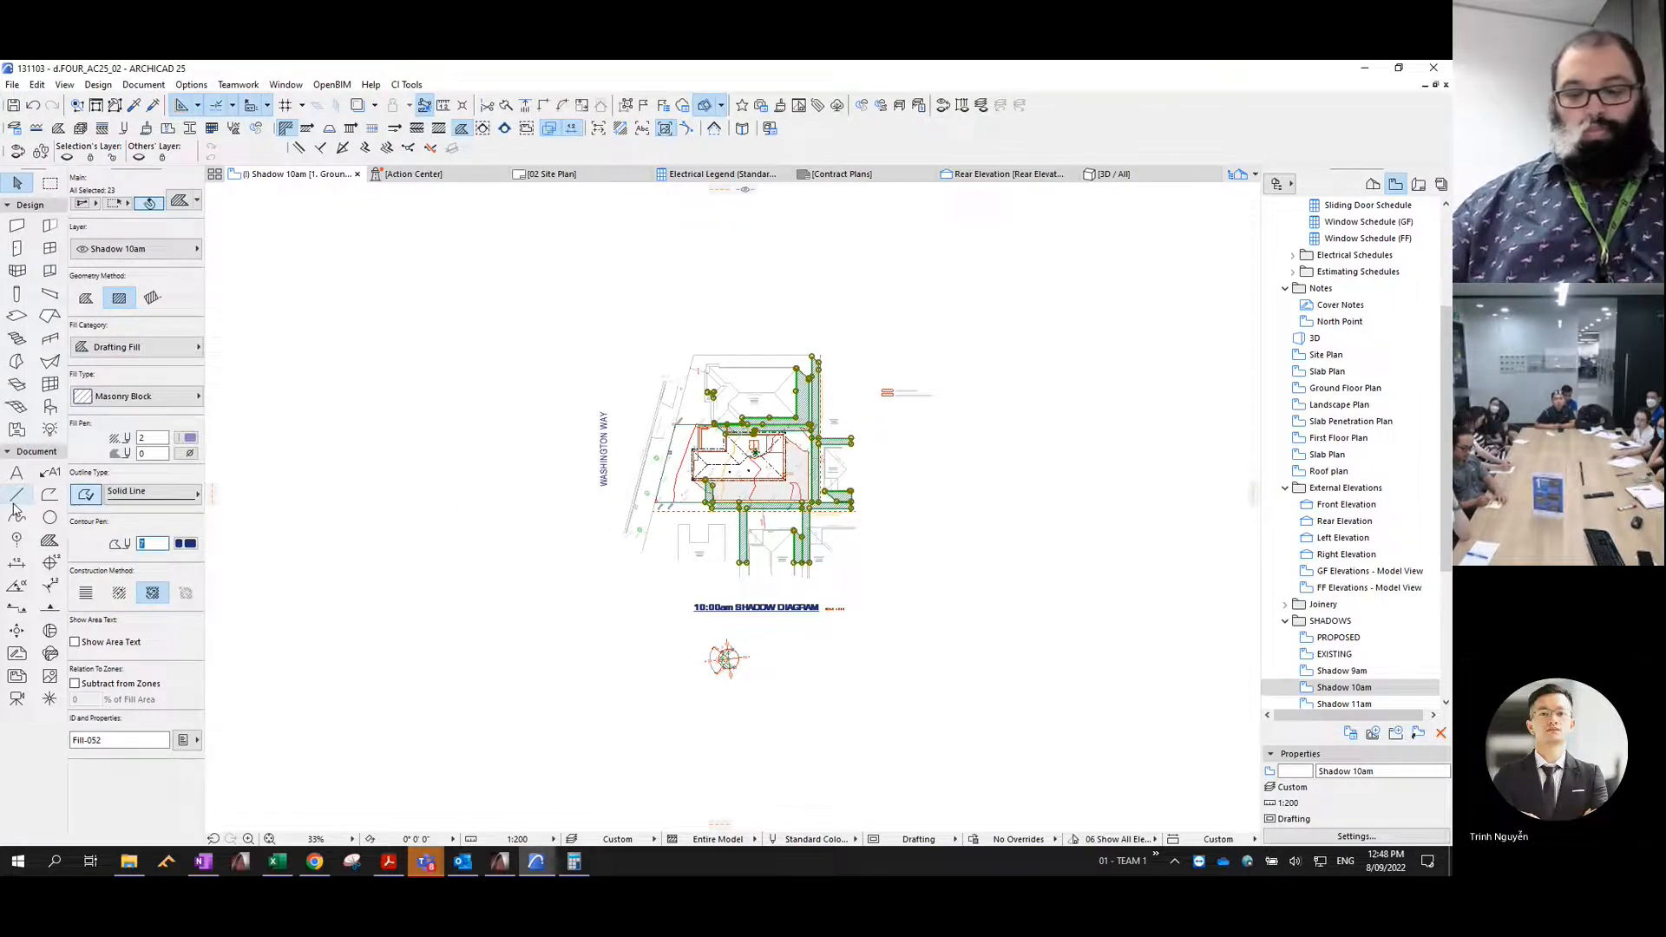
key(Escape)
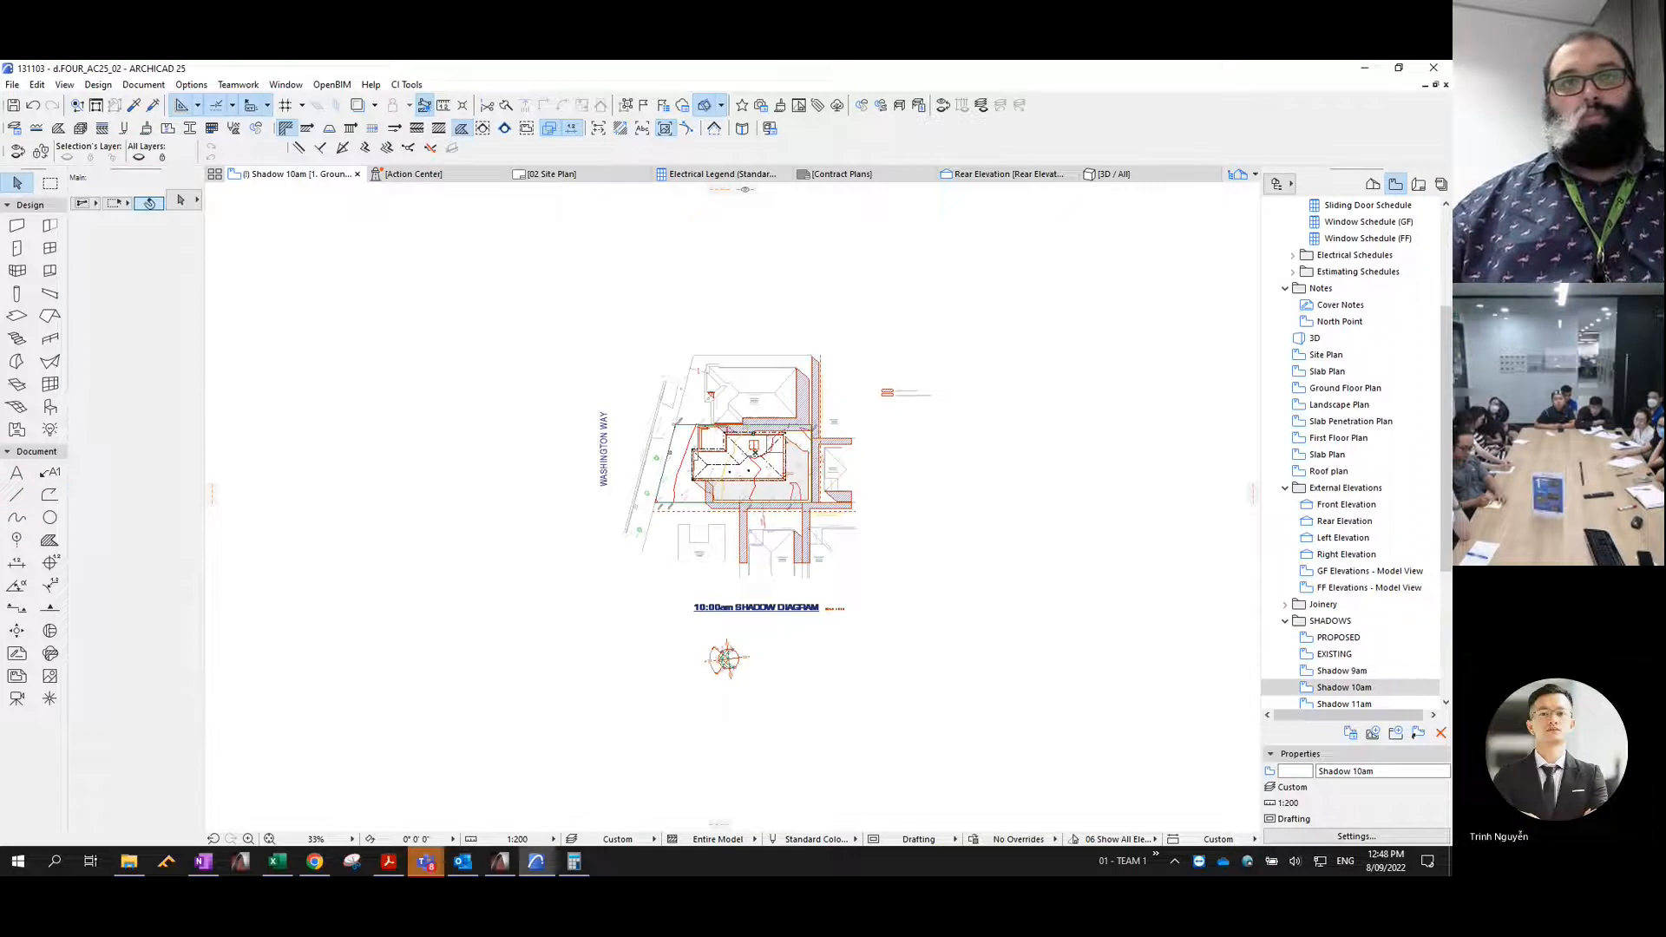
- Generate the EXISTING view's 3D shadows for 11am and copy their polygons
click(1334, 655)
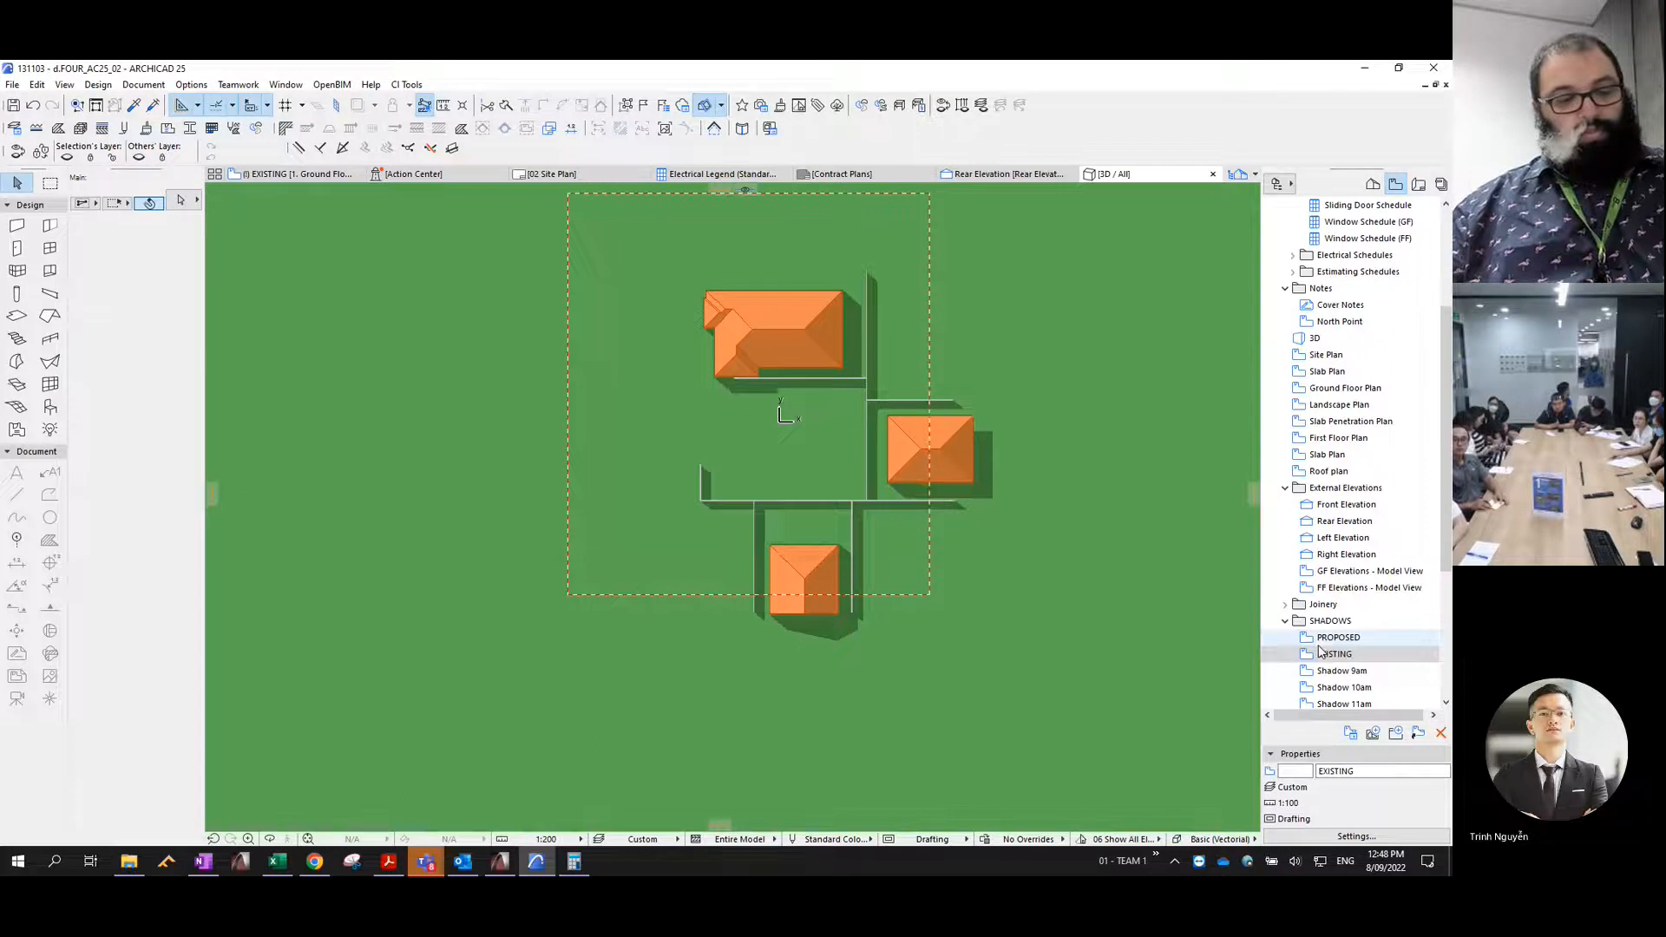
key(ctrl+shift+F3)
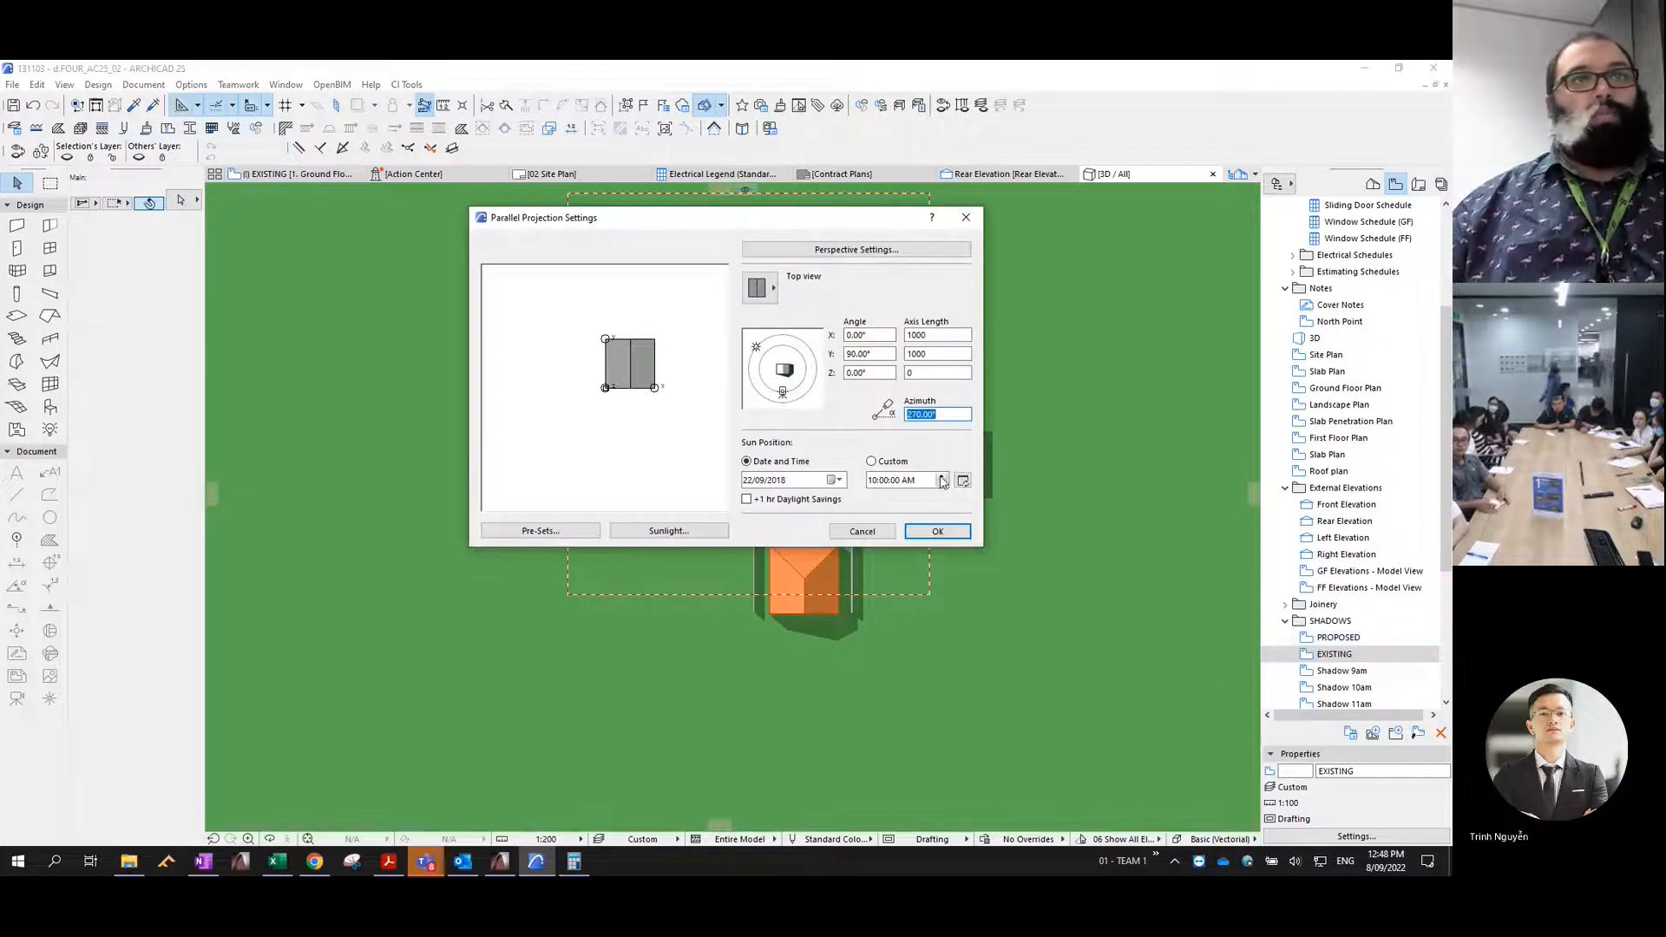
click(937, 532)
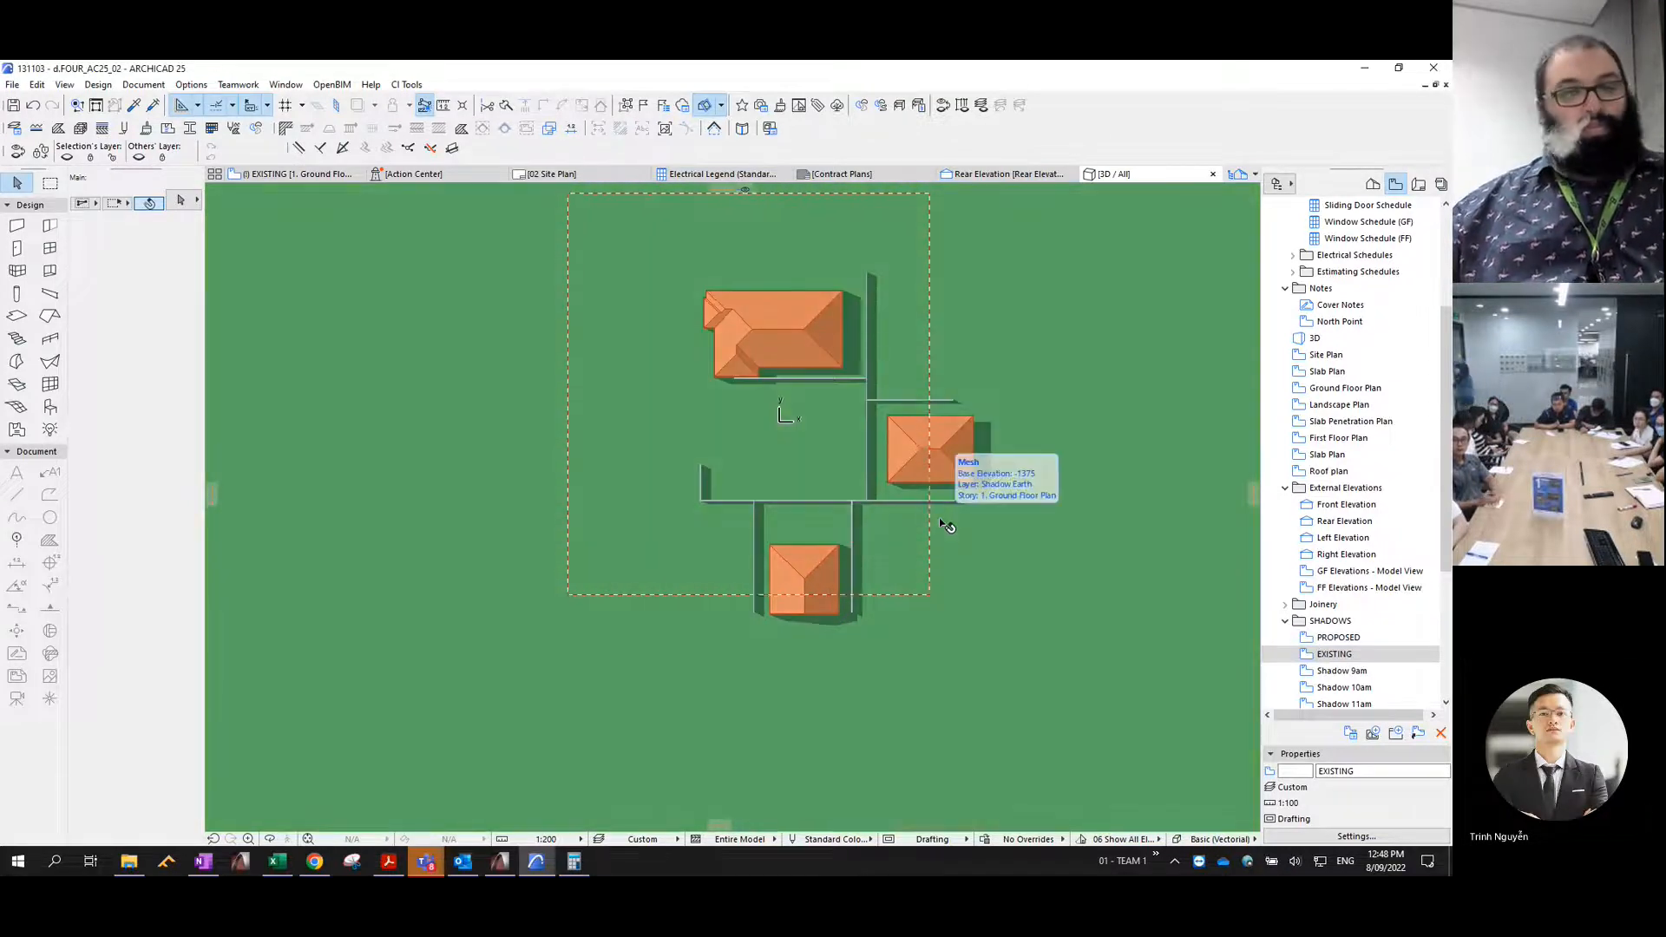
key(ctrl+c)
click(847, 509)
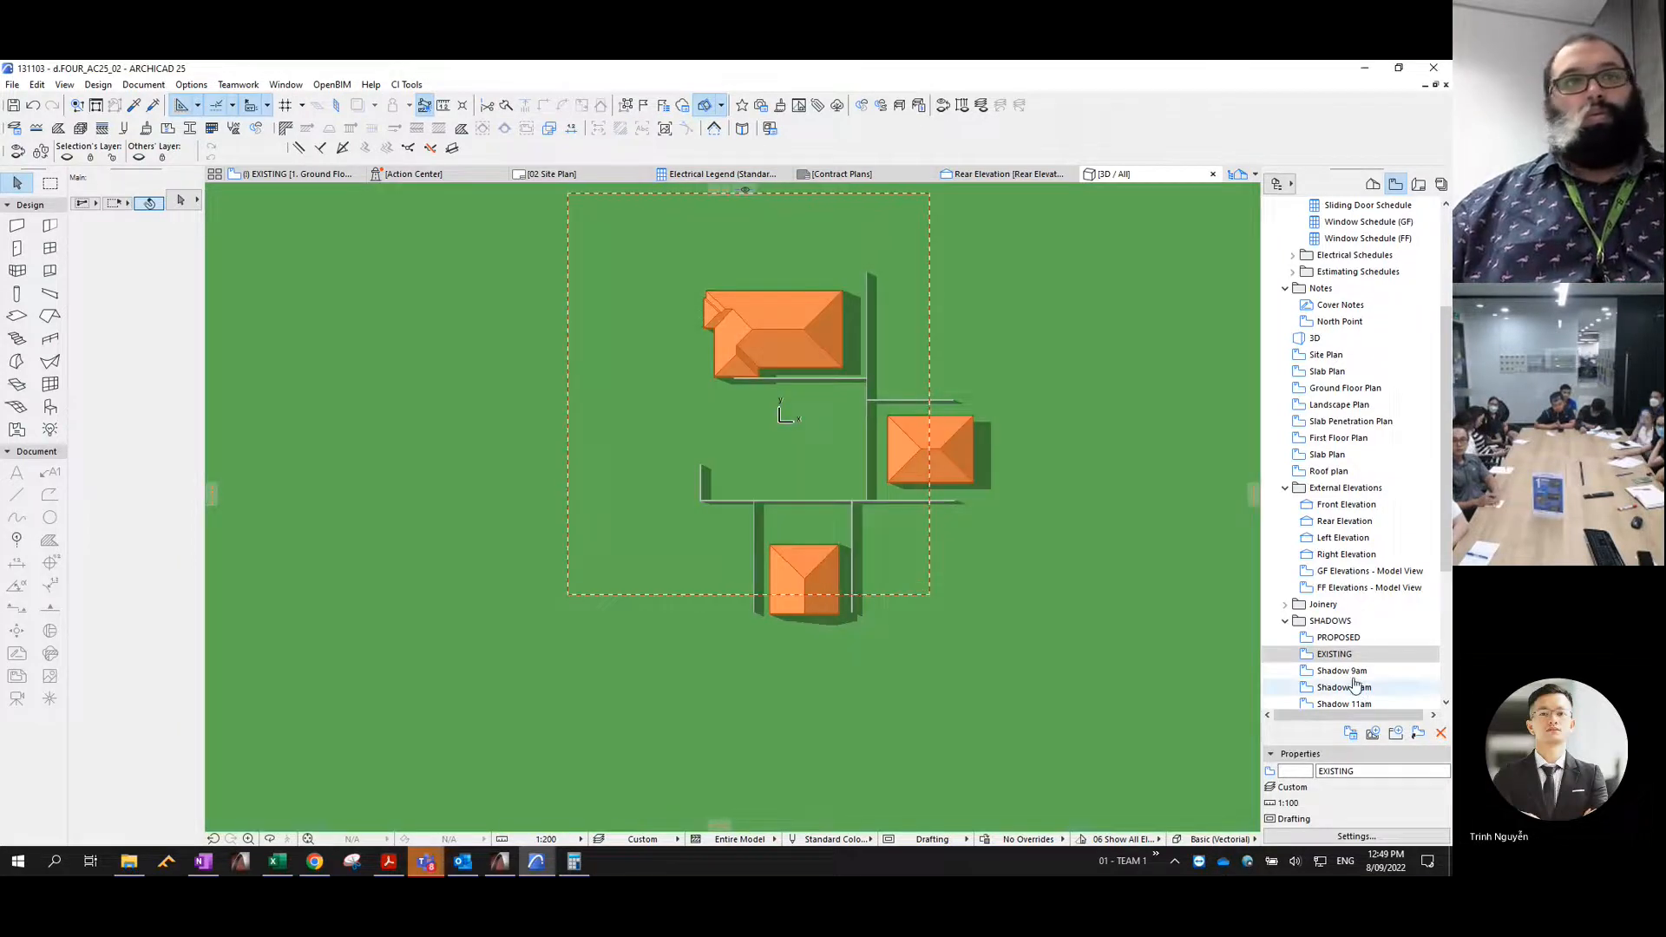
- Paste the existing shadow polygons into the Shadow 11am view, then undo and redo the paste to reselect them
scroll(1359, 691, down, 3)
click(1357, 621)
double_click(1355, 625)
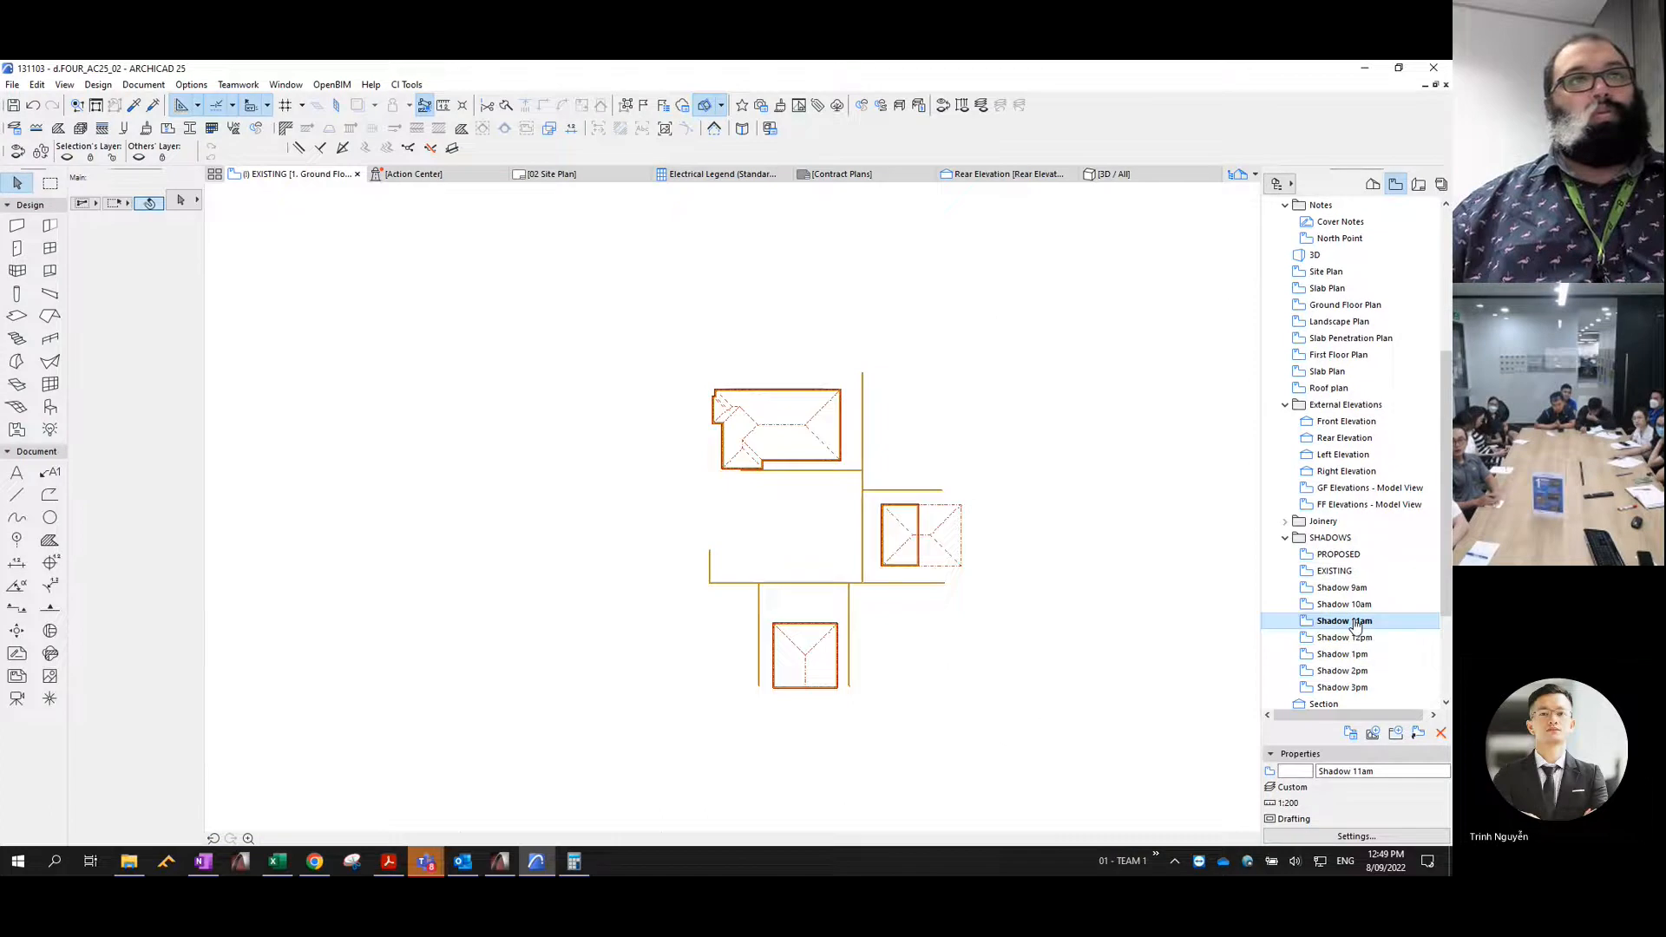
scroll(1045, 550, down, 5)
scroll(1044, 549, down, 1)
middle_drag(1044, 549, 931, 488)
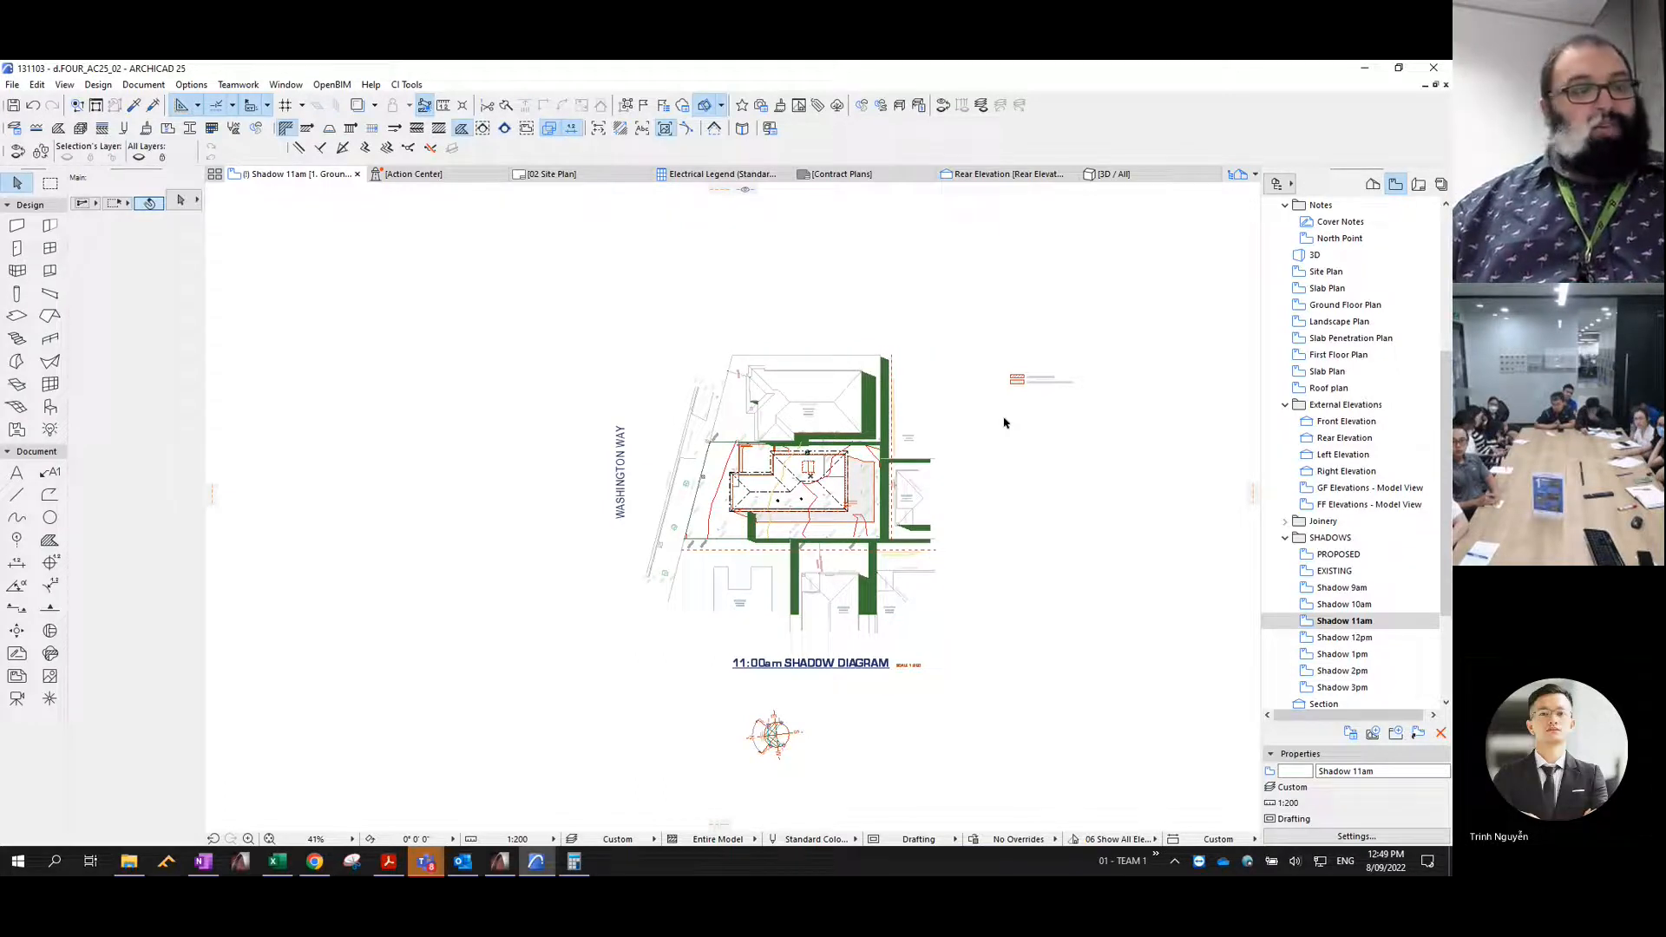
key(ctrl+z)
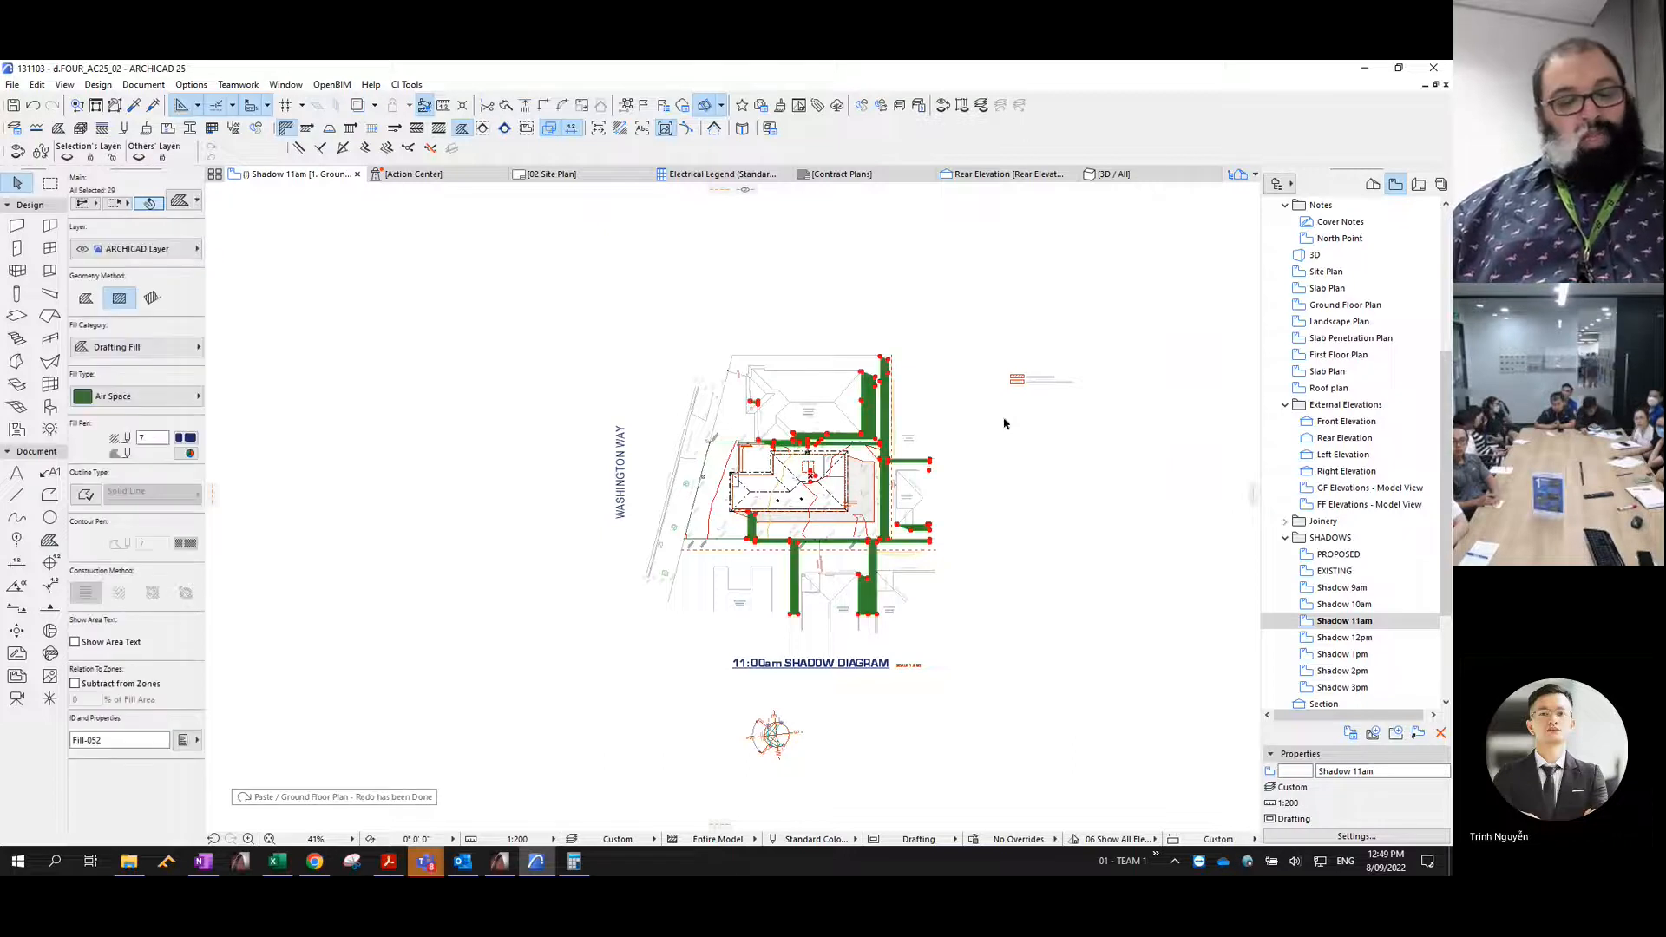
- Move the pasted existing shadow fills to the Shadow 11am layer and set their pen to 2
key(ctrl+t)
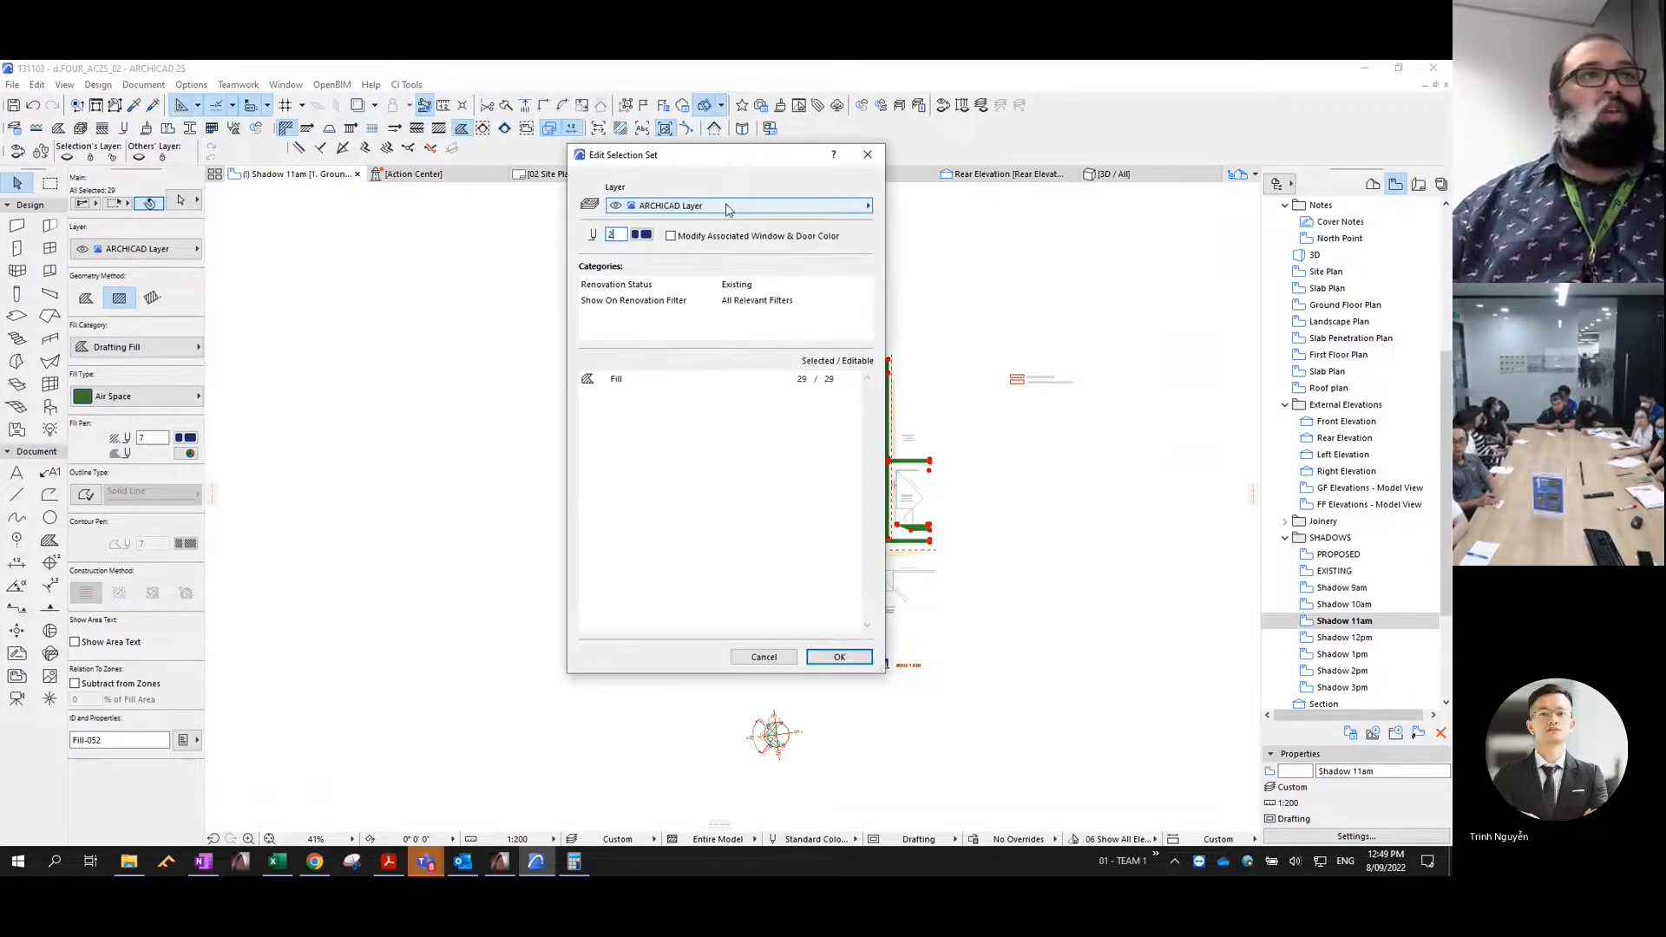
click(721, 206)
text(sh)
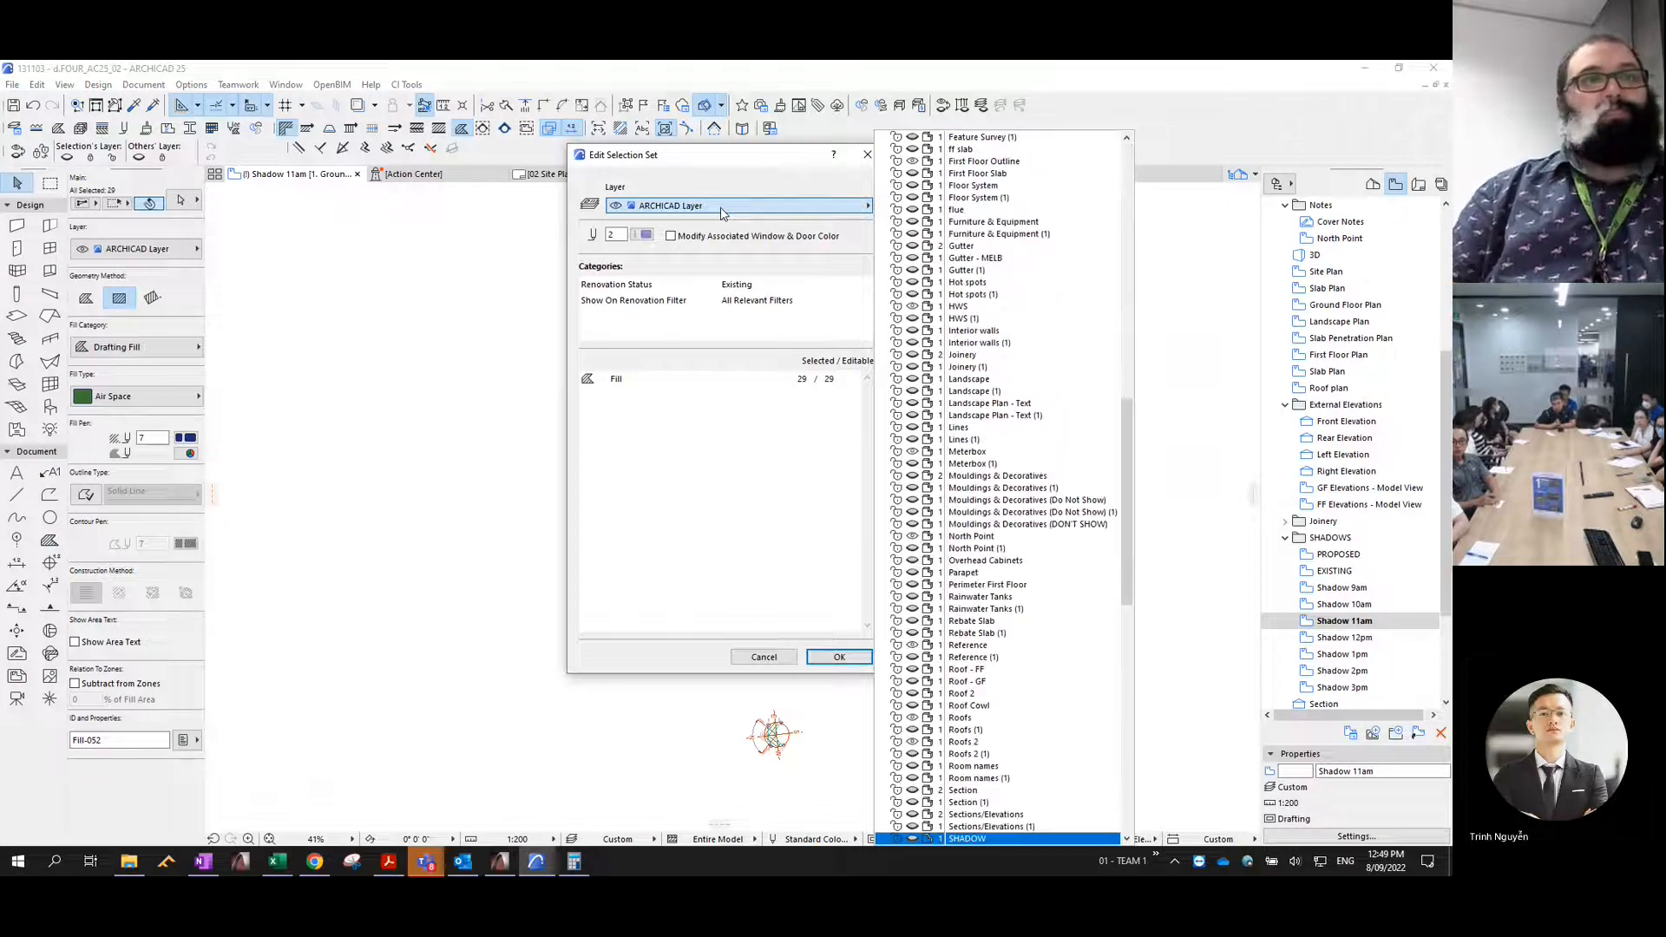
key(Down)
key(Down)
key(Down)
key(Down)
key(Down)
key(Up)
key(Up)
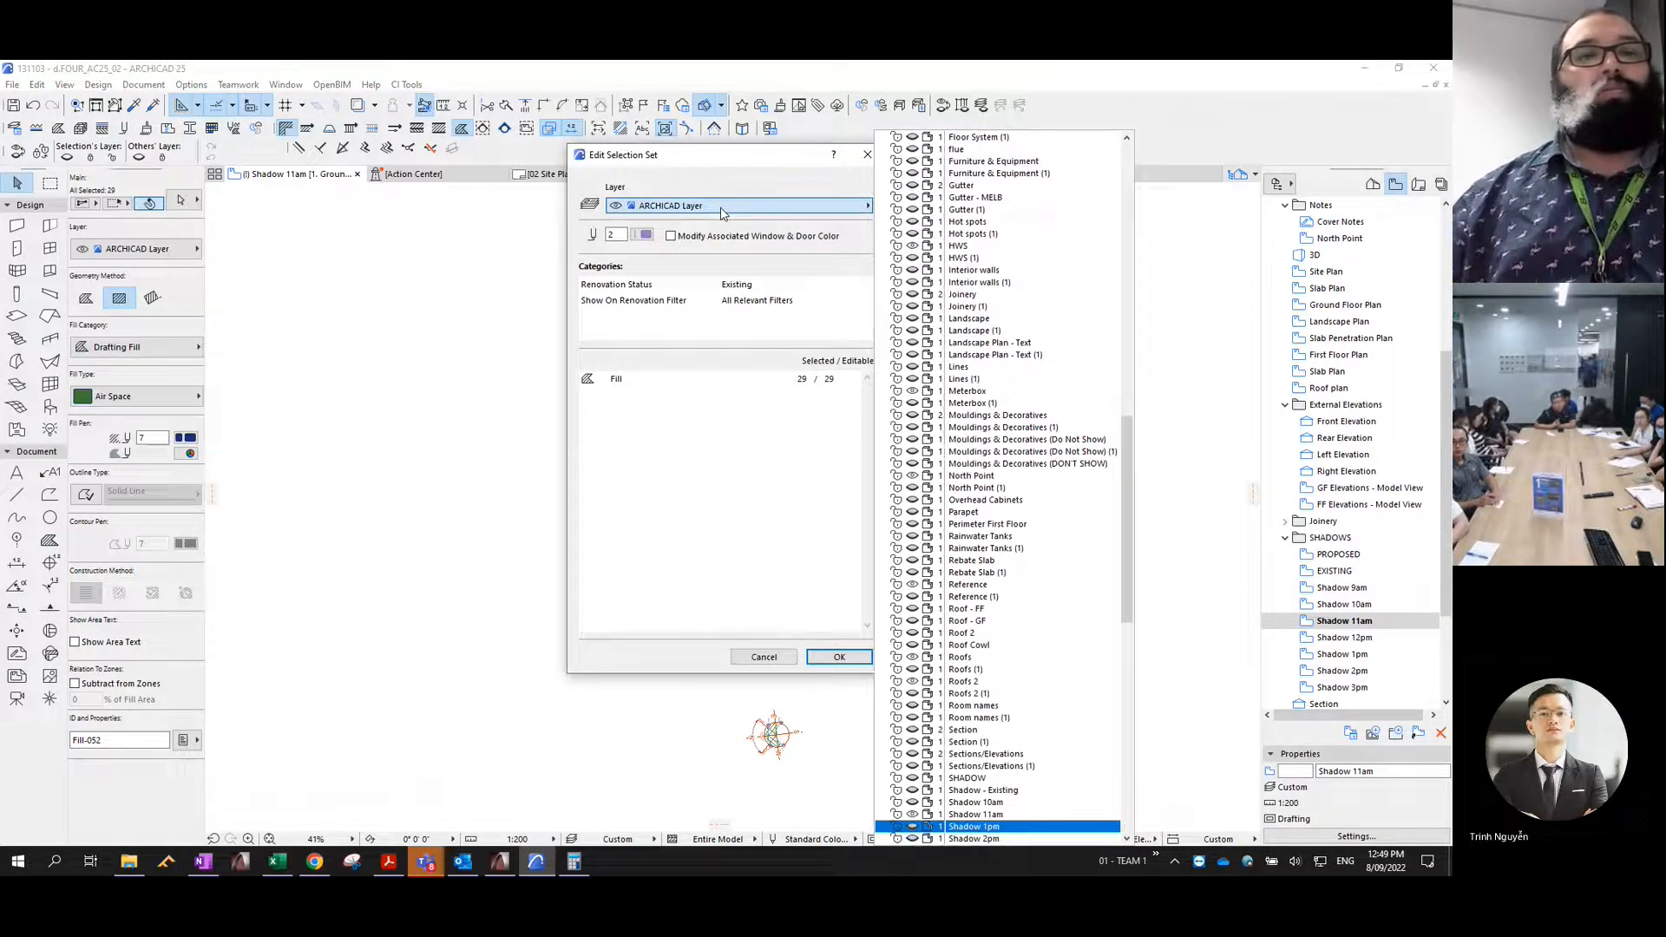
key(Return)
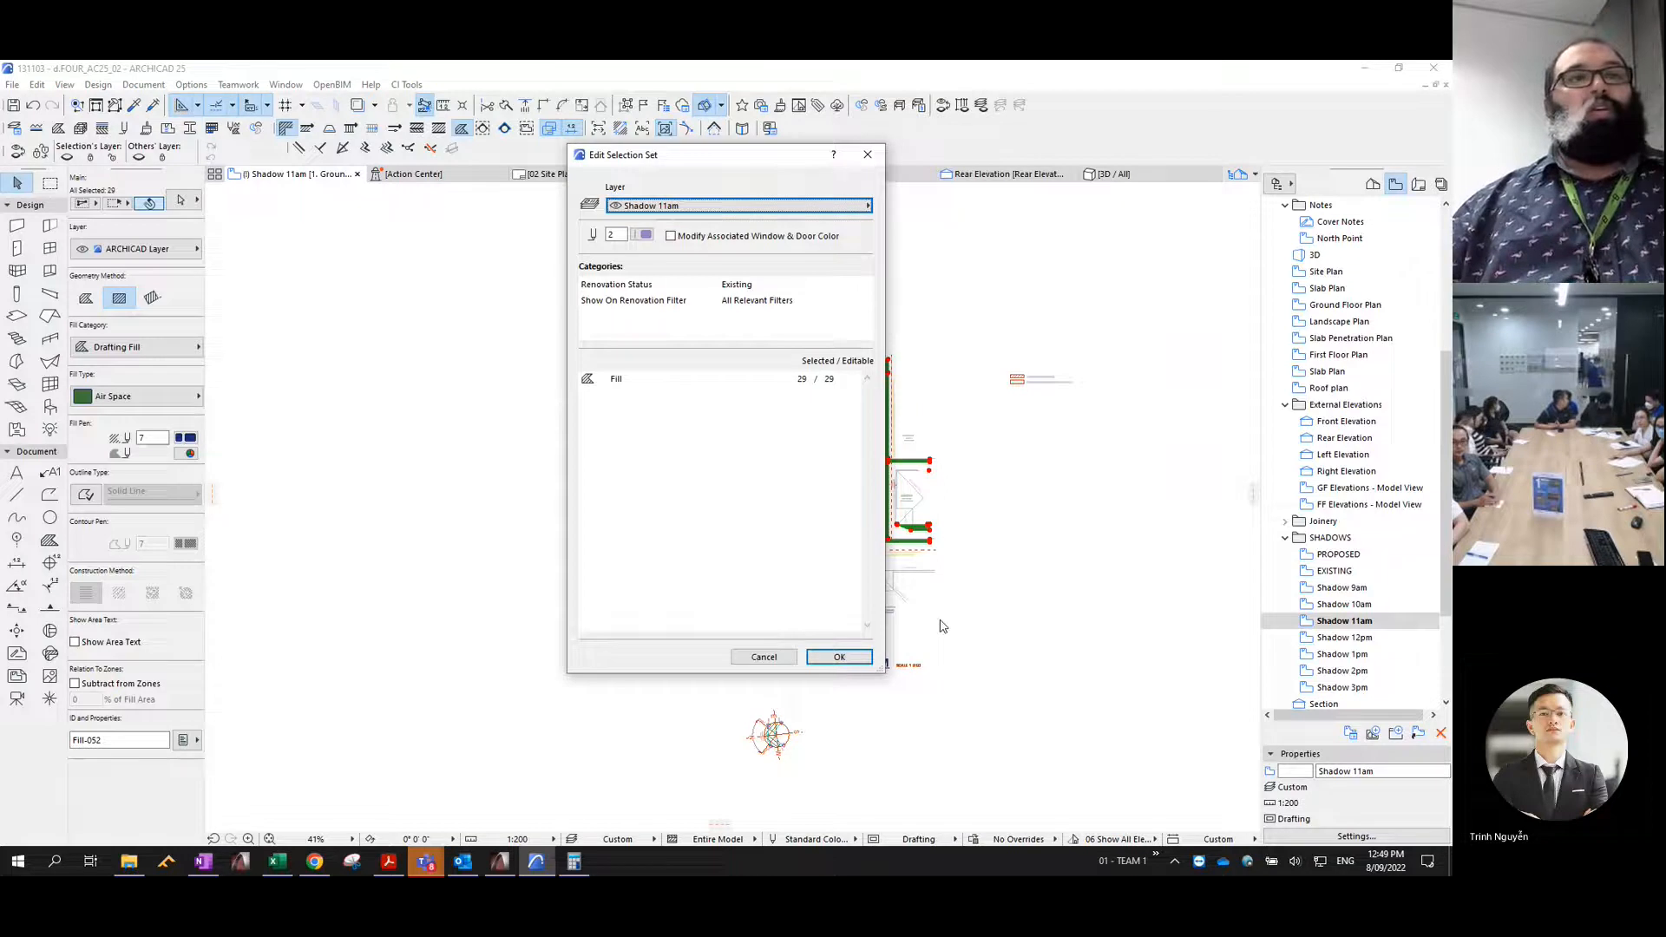
click(838, 657)
- Give the 11am shadow fills the Masonry Block hatch with a transparent background
click(135, 395)
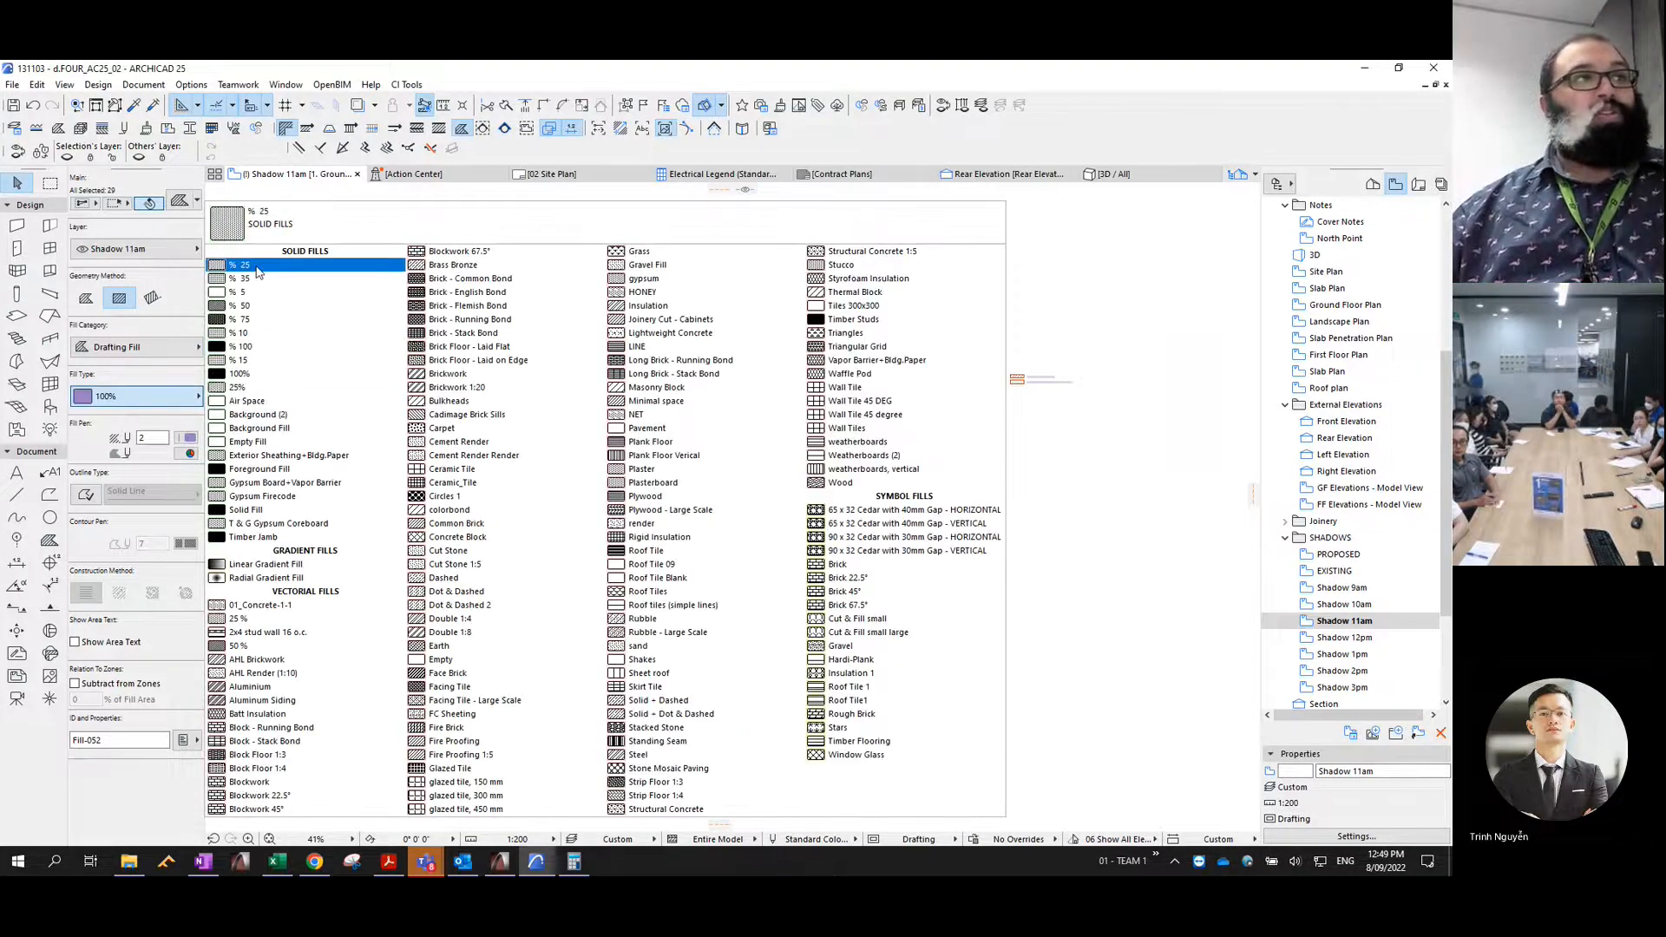
key(m)
key(Return)
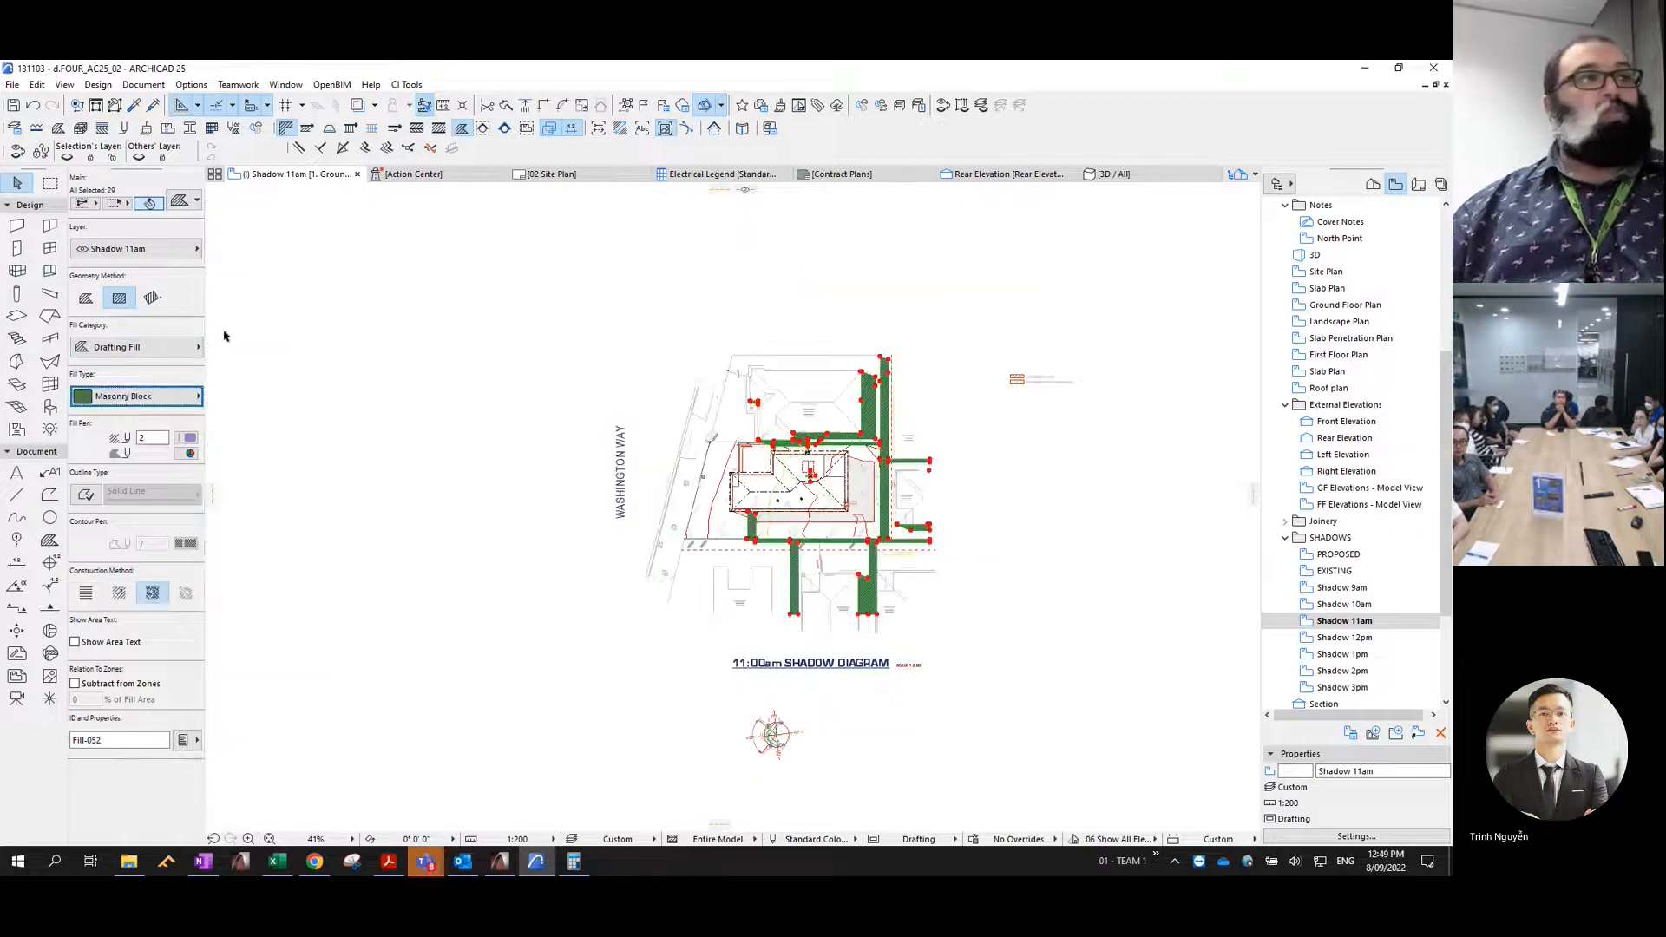
click(189, 455)
click(409, 614)
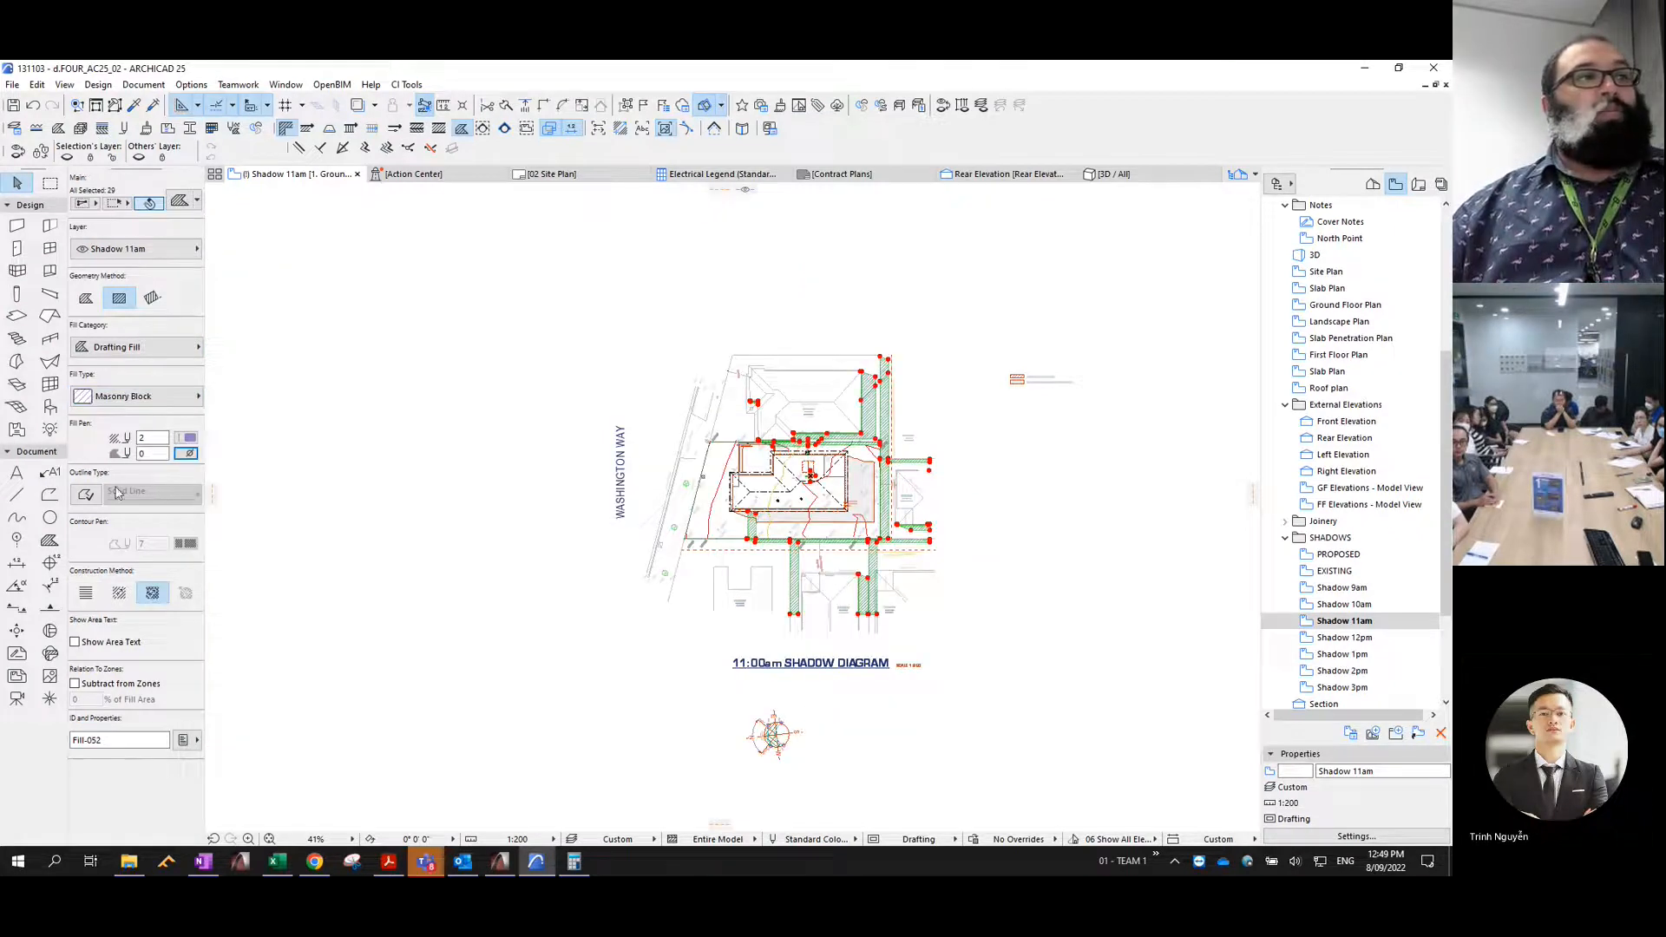
- Consolidate the 11am shadow fills, give them a solid outline with contour pen 4, and deselect them
click(36, 86)
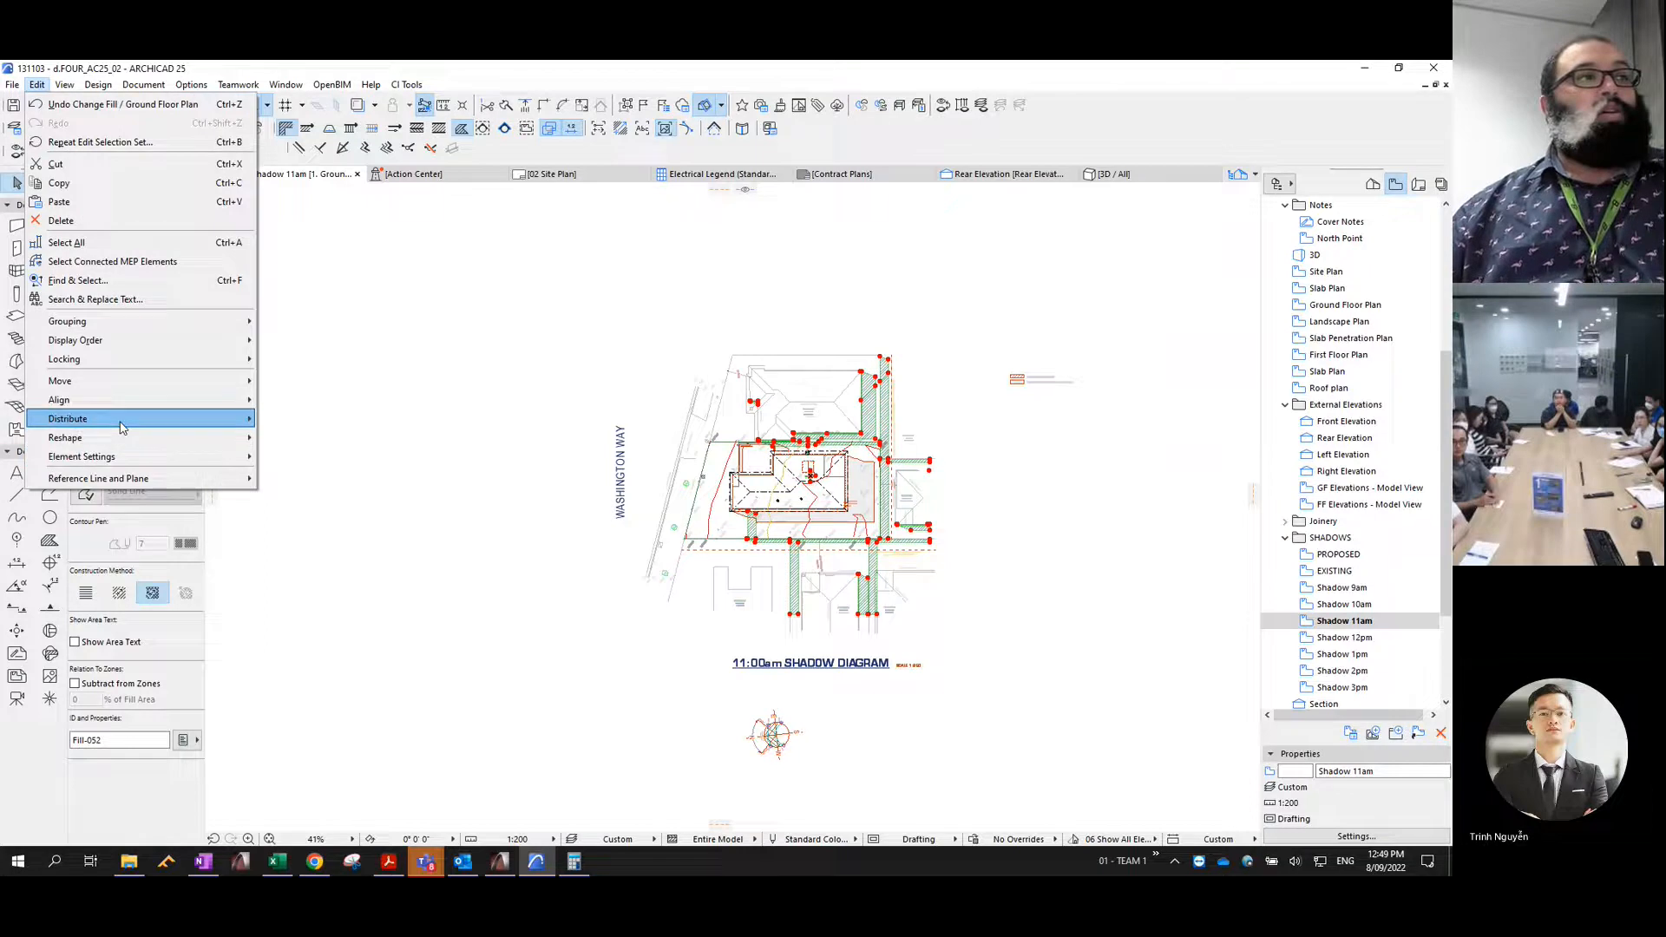
mouse_move(139, 437)
click(314, 665)
key(Return)
click(87, 494)
text(4)
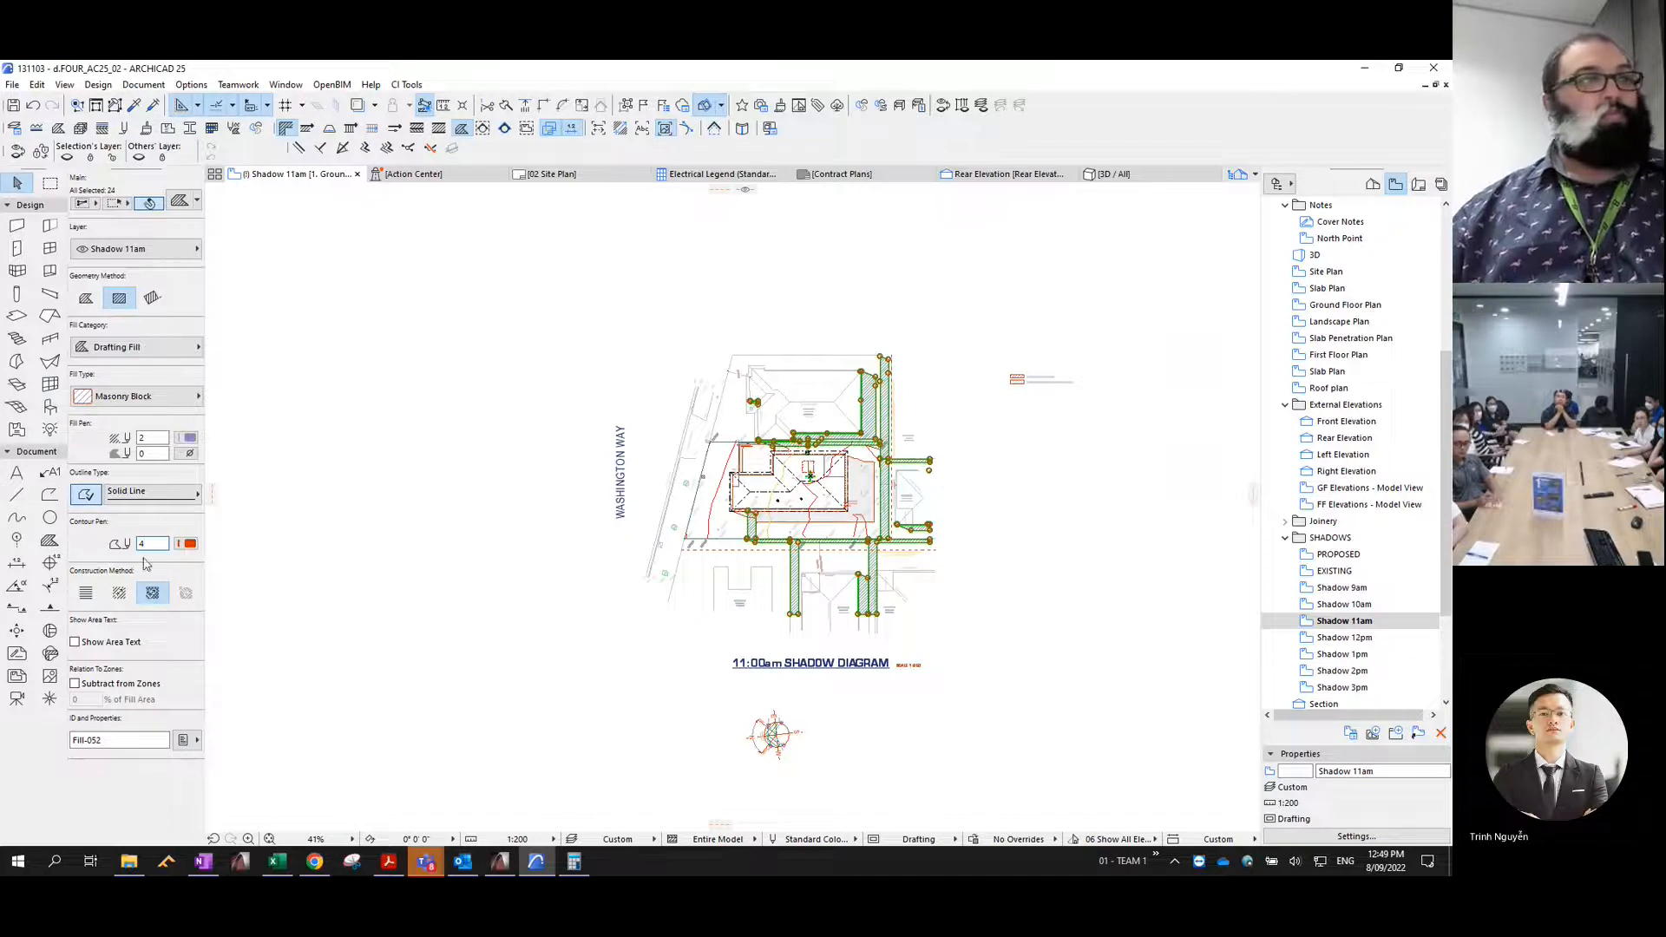
click(551, 588)
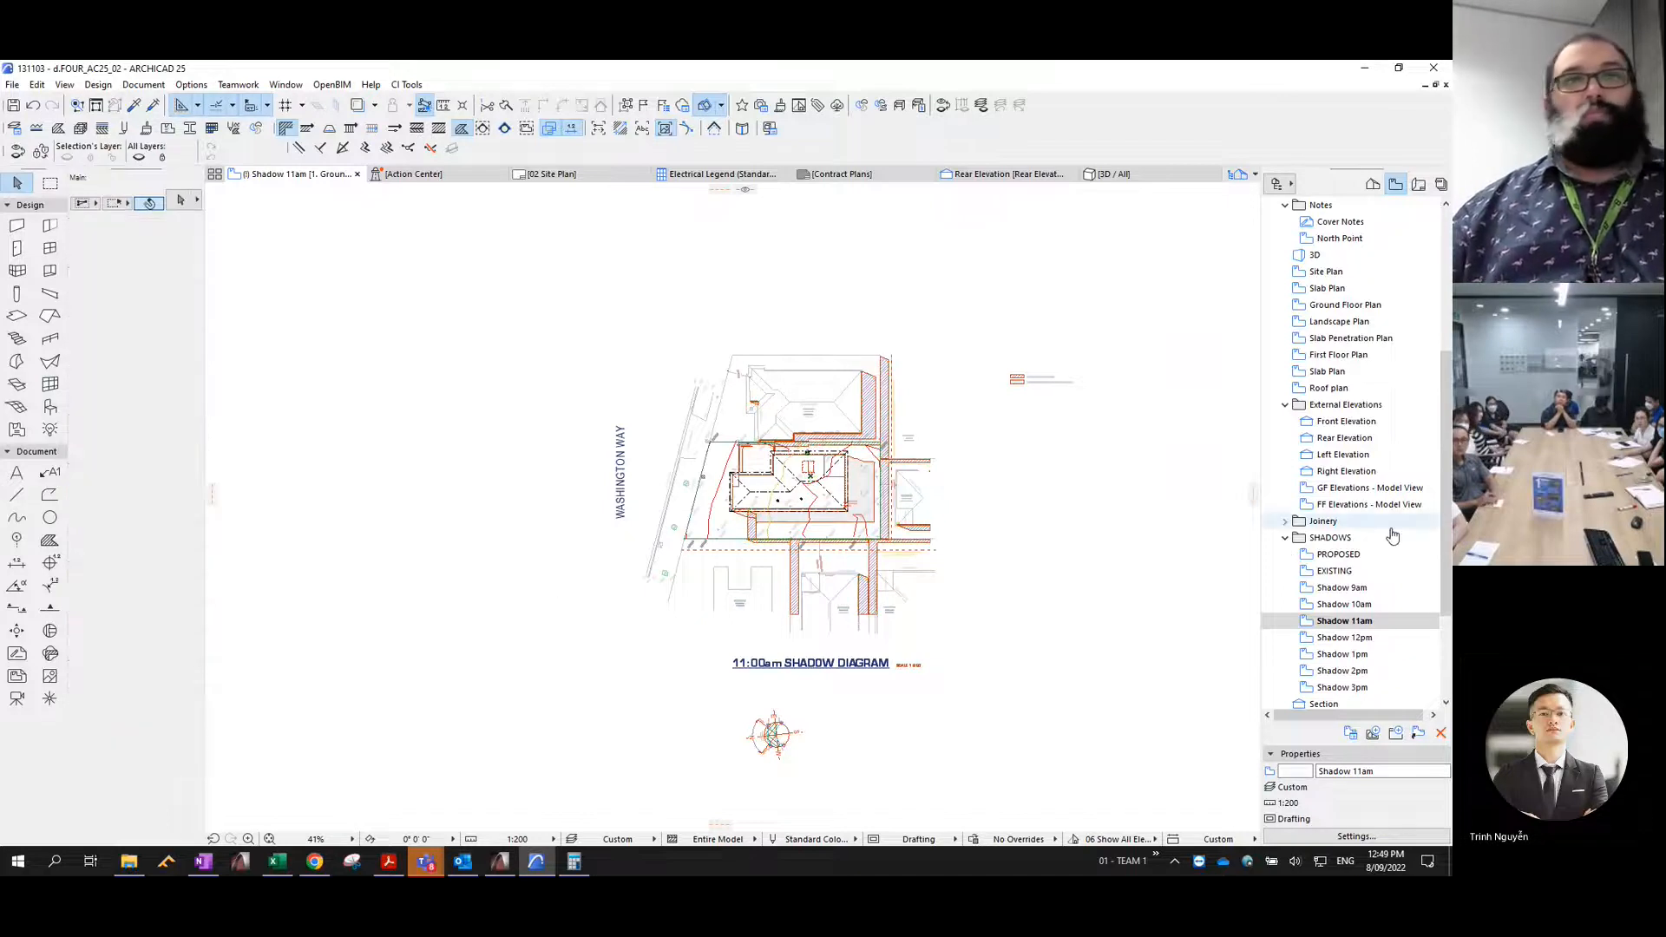
- Set the EXISTING view's sun time to 12:00:00 PM, generate its 3D shadows, and copy their polygons
double_click(1335, 572)
key(ctrl+shift+F3)
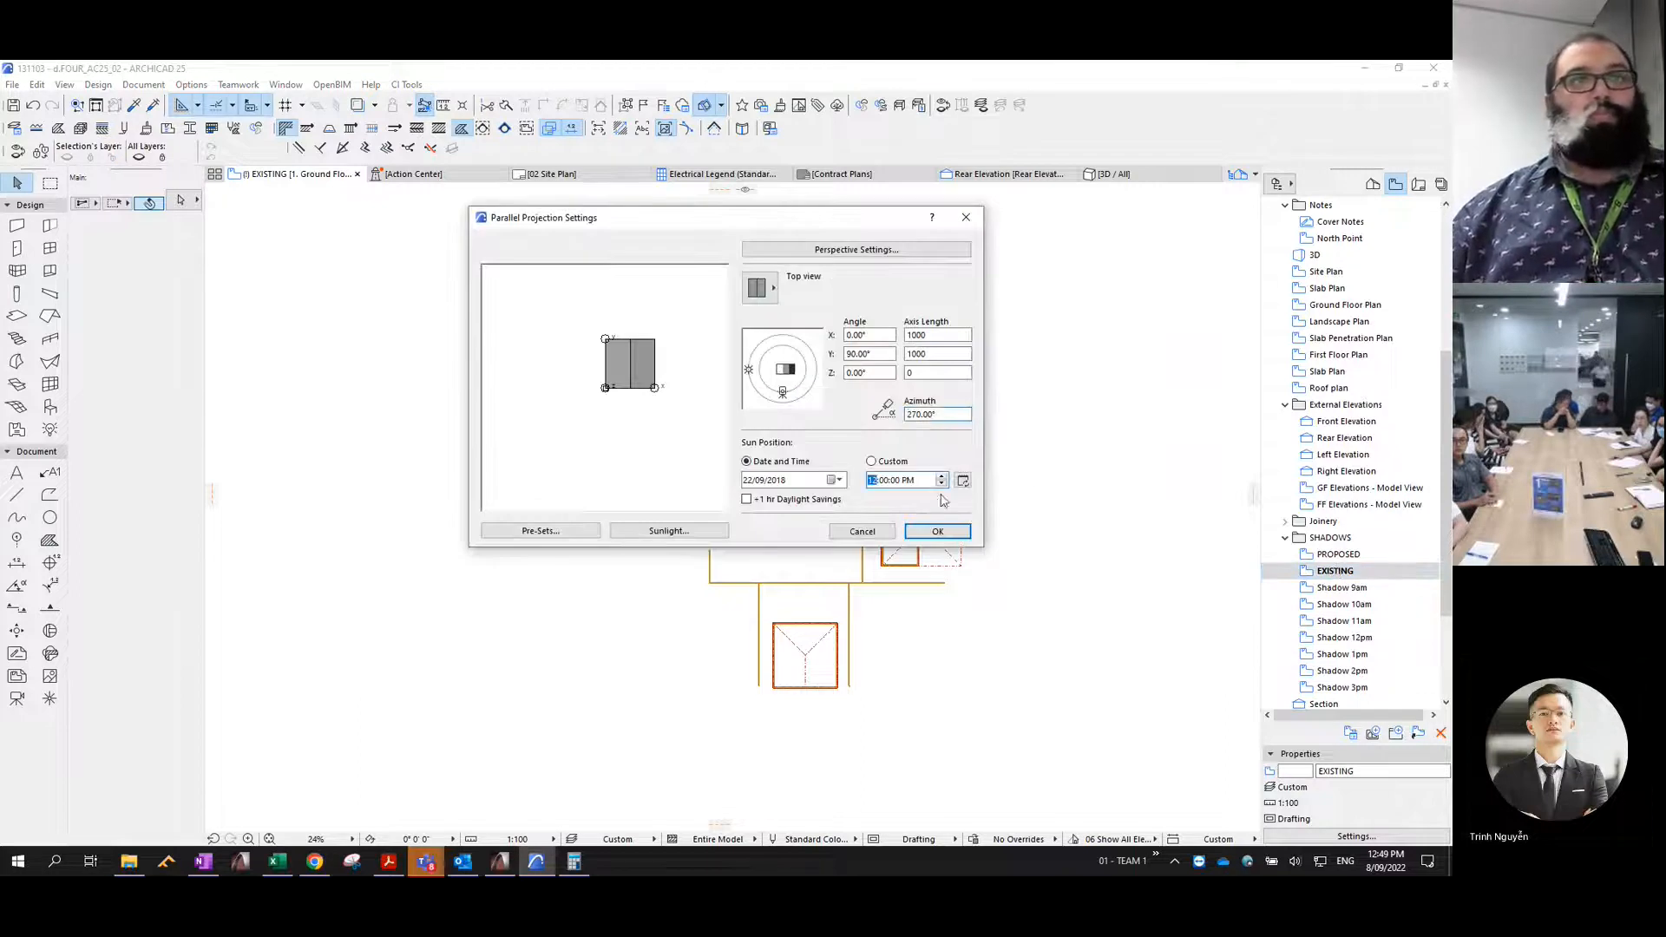
click(952, 532)
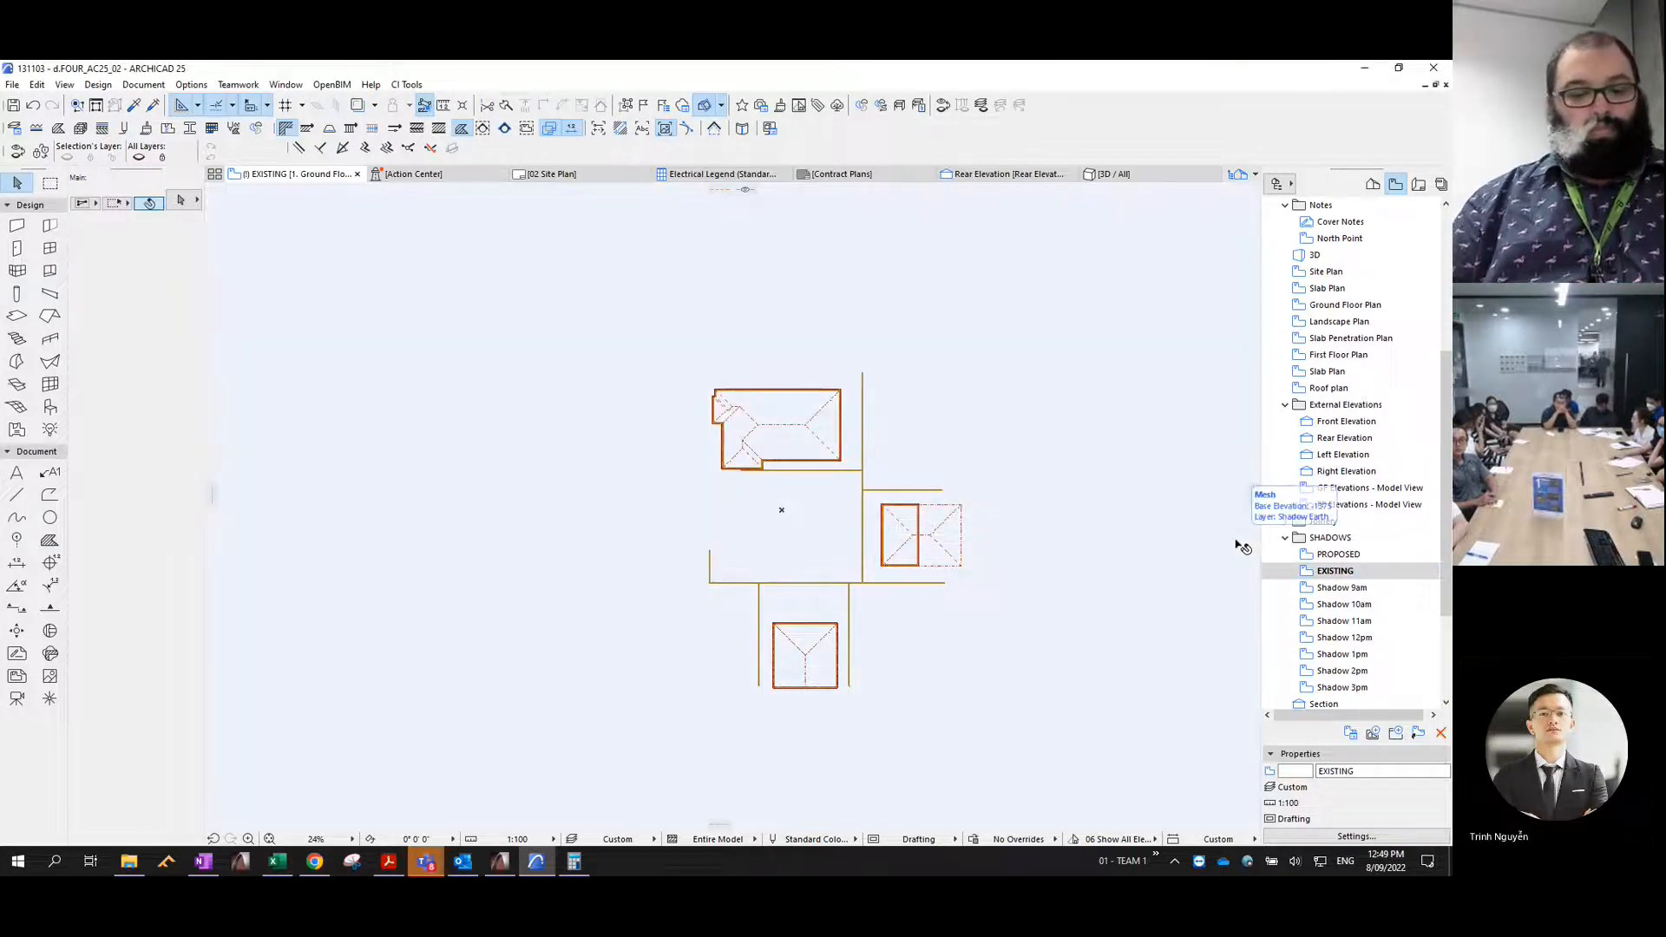
key(F3)
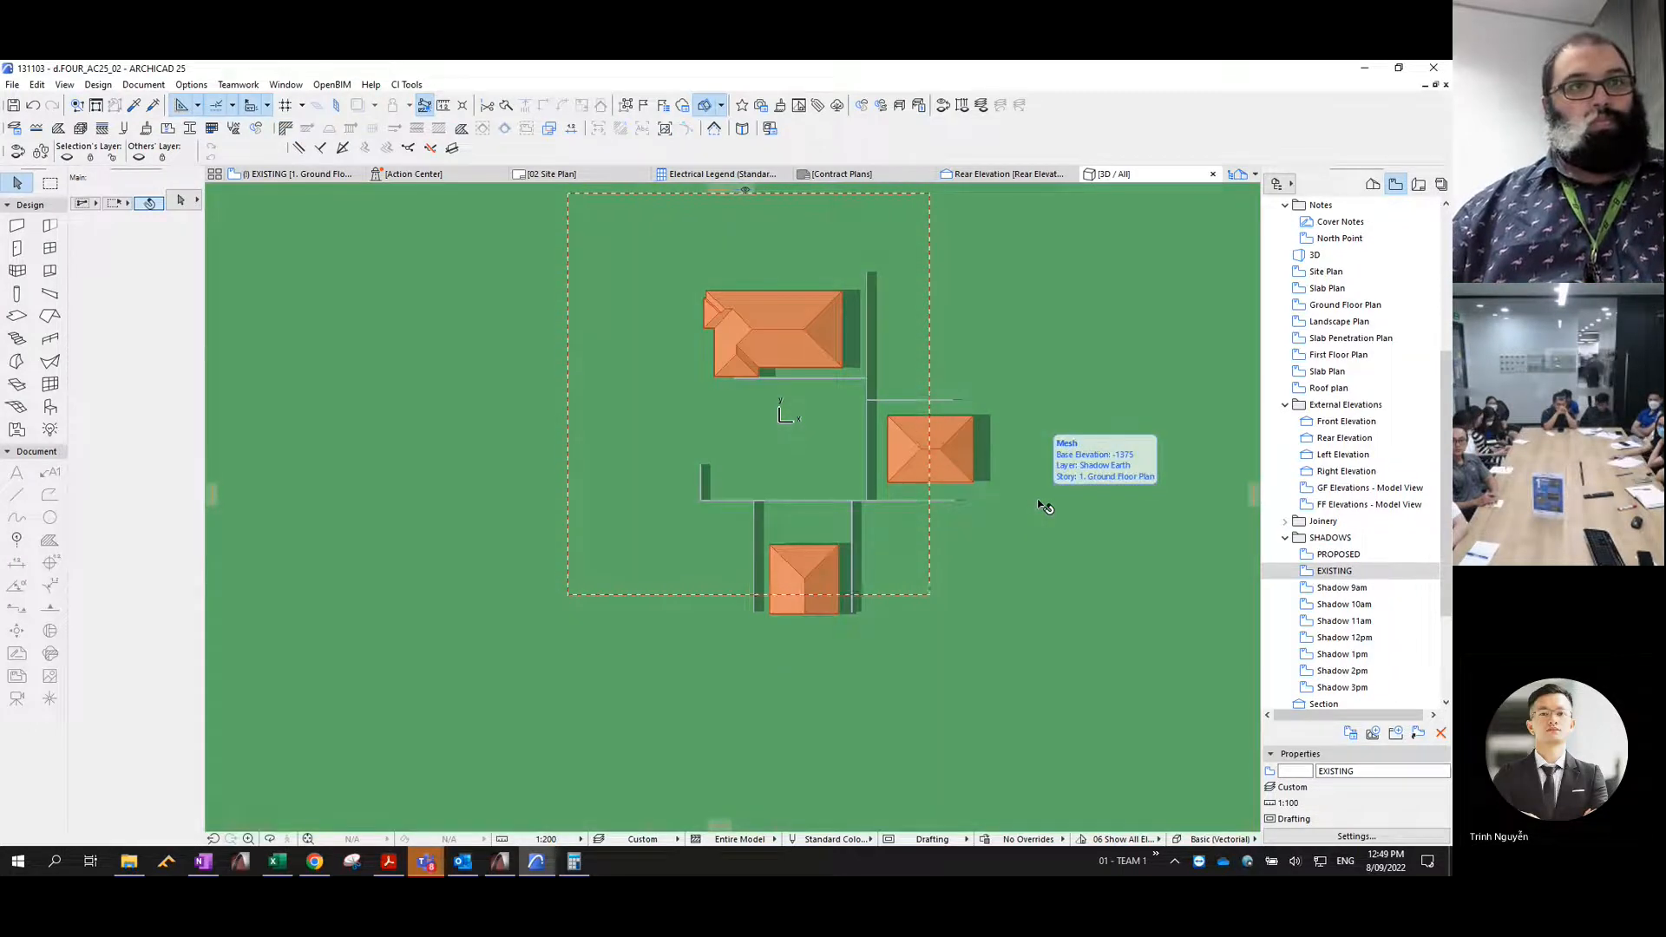
key(ctrl+c)
key(Return)
- Paste the existing shadow polygons into the Shadow 12pm view, then undo and redo the paste to reselect them
click(1338, 637)
double_click(1336, 639)
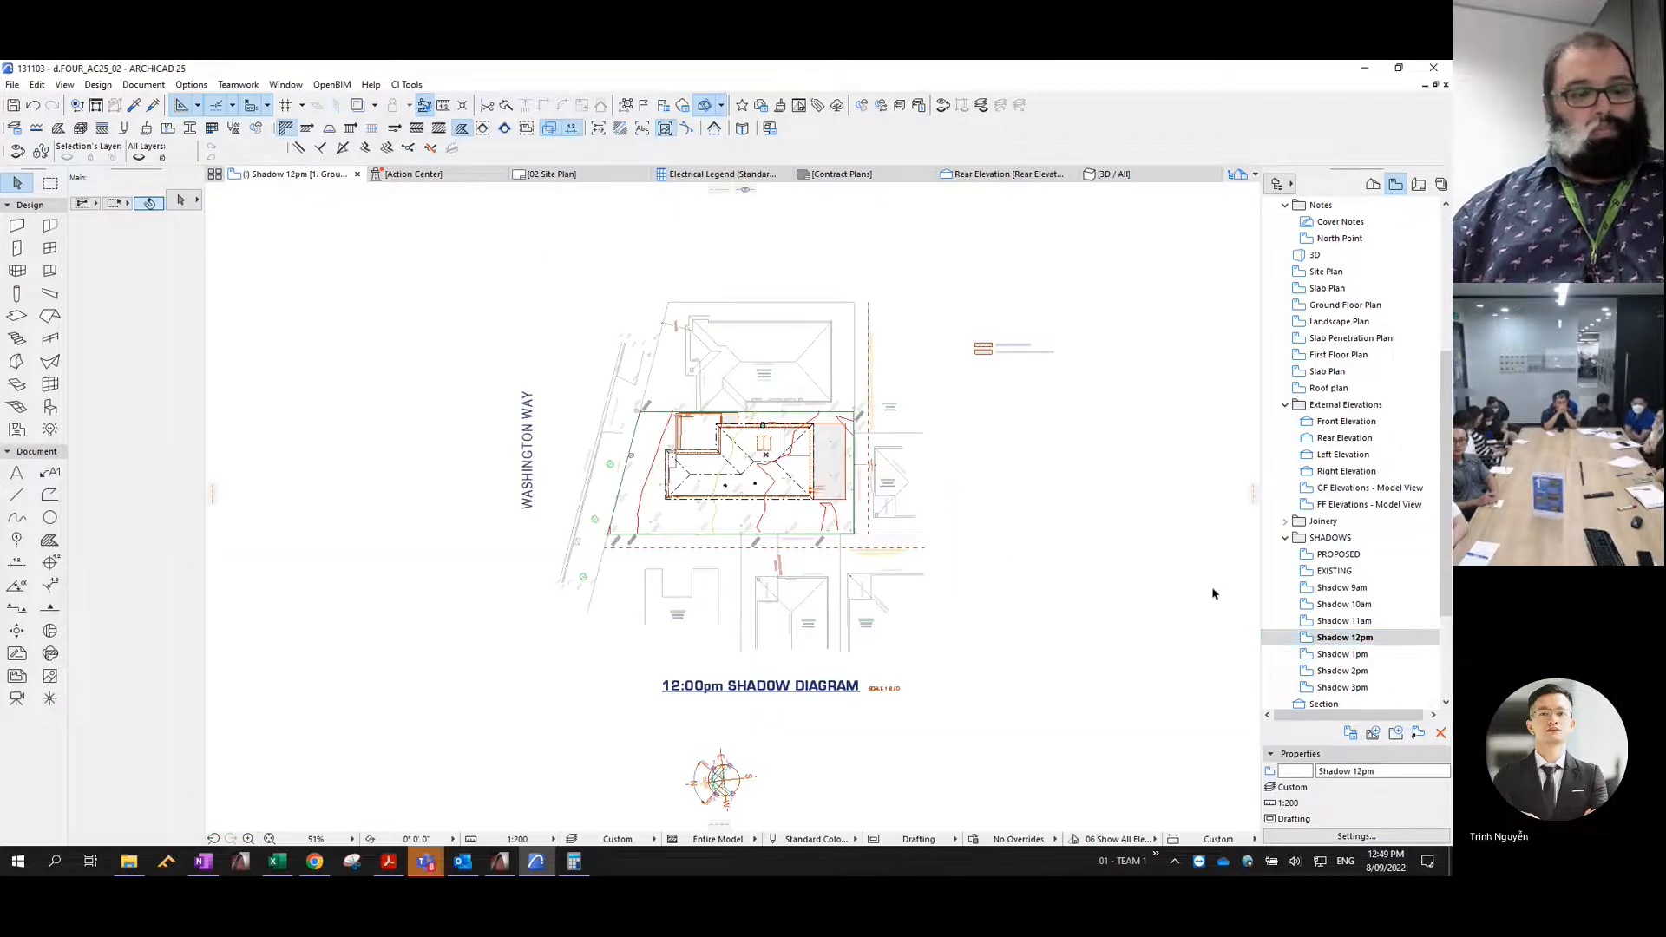
key(ctrl+v)
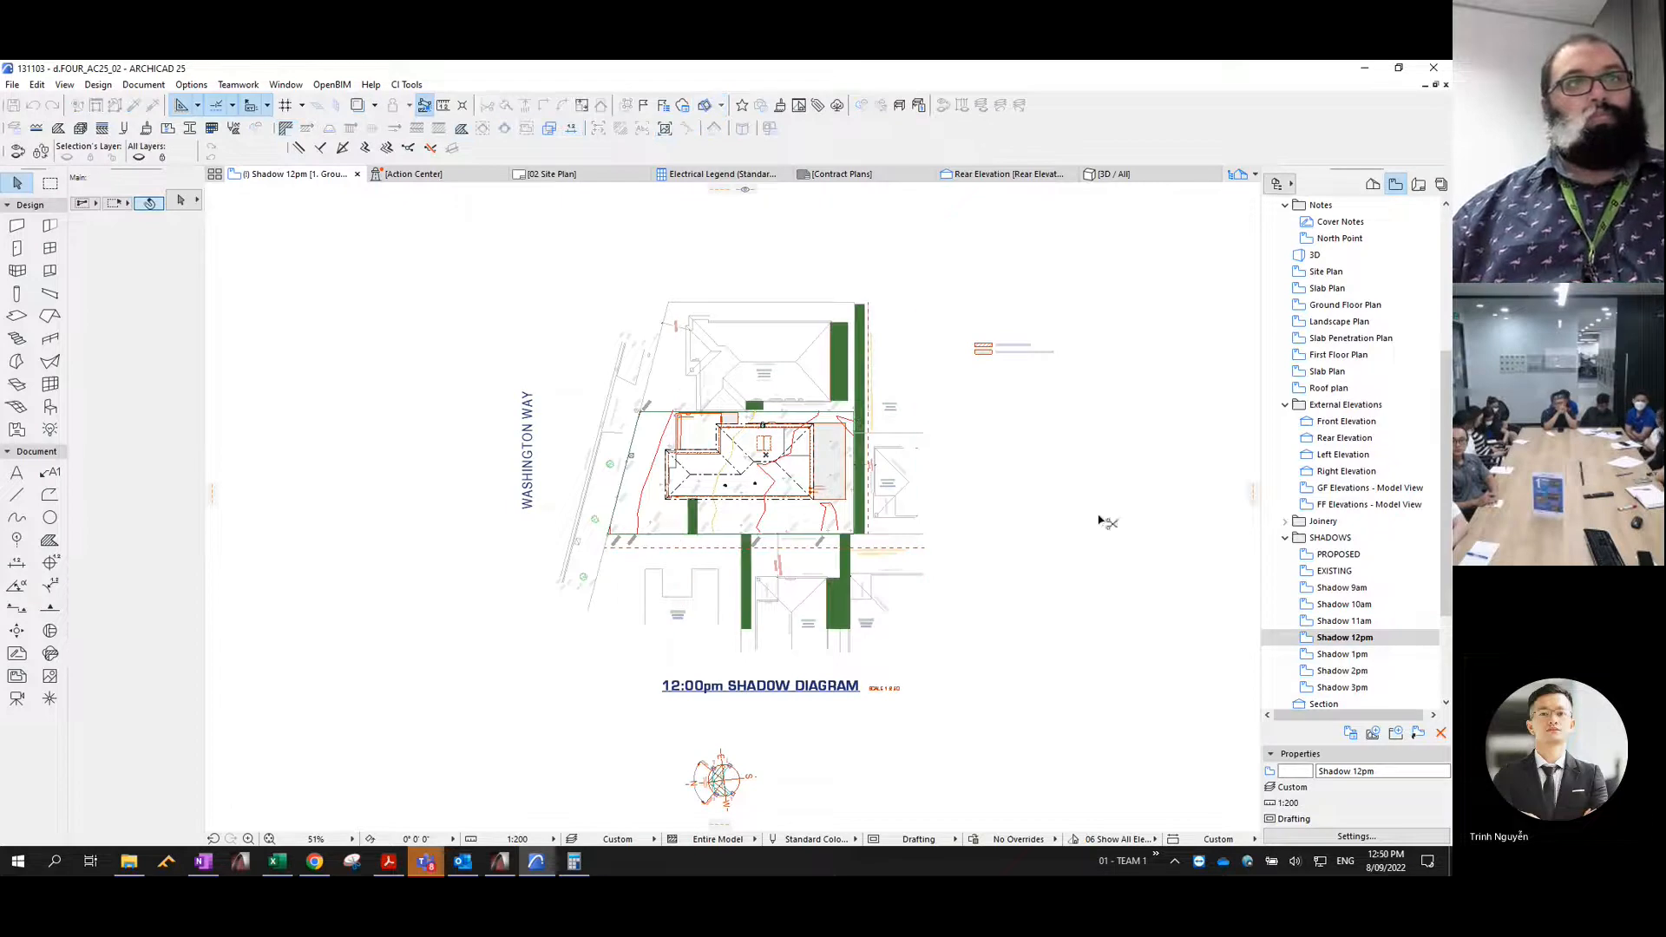
key(ctrl+z)
key(ctrl+shift+z)
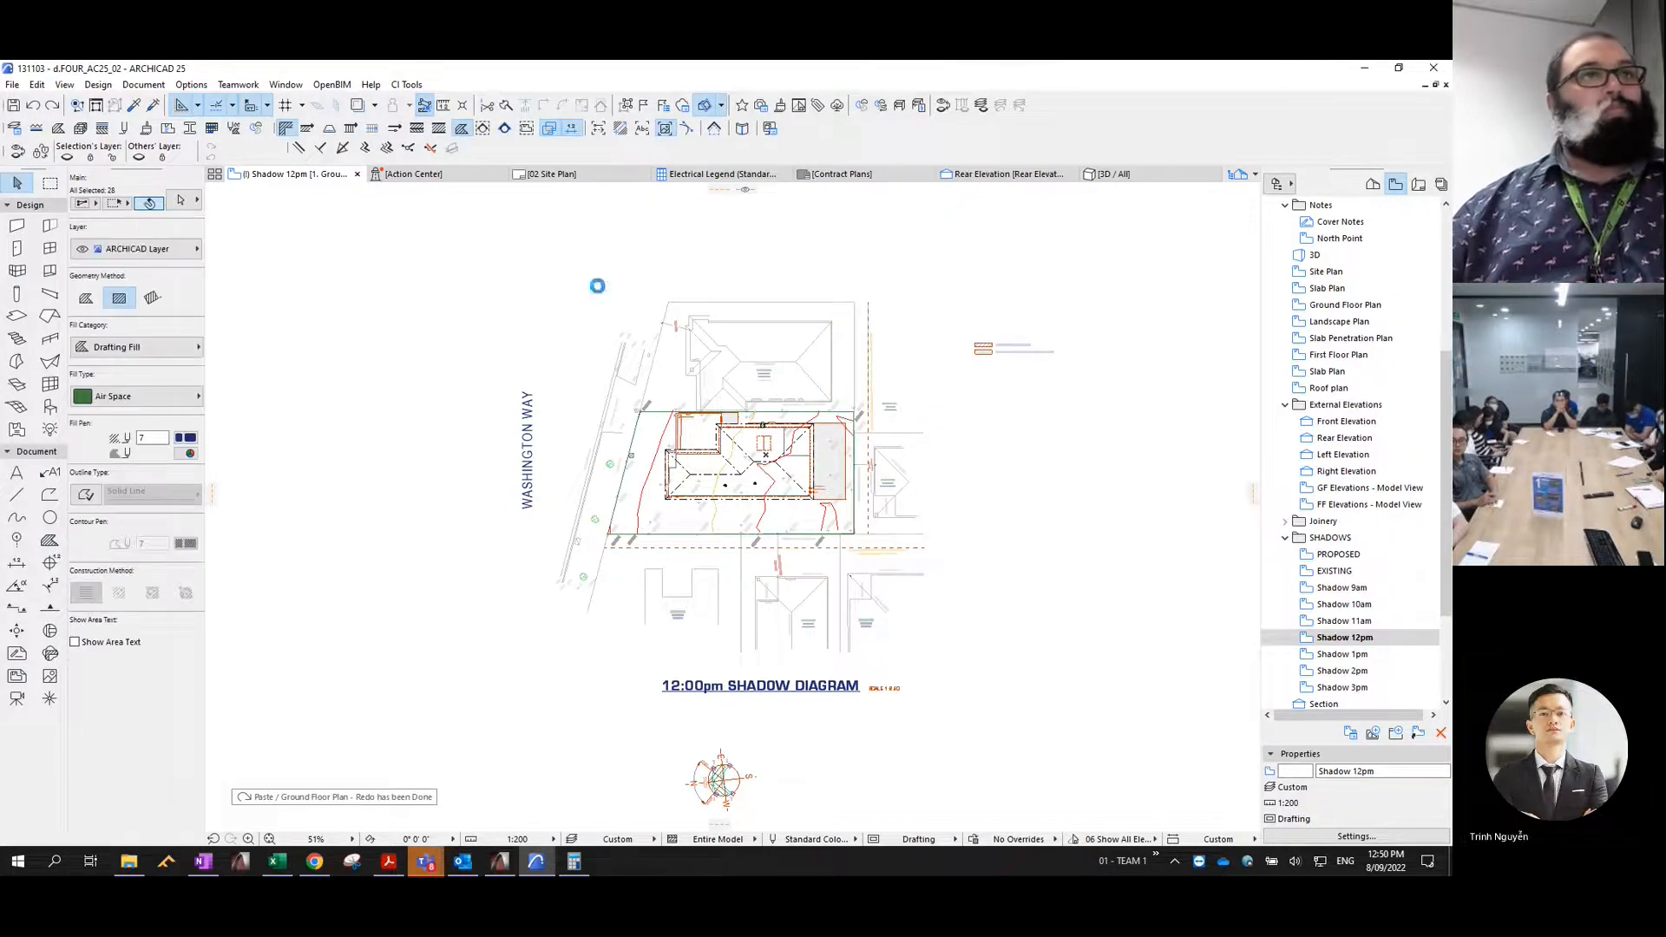
- Move the pasted 12pm shadow fills to the Shadows - 12pm layer and set their pen to 2
key(ctrl+t)
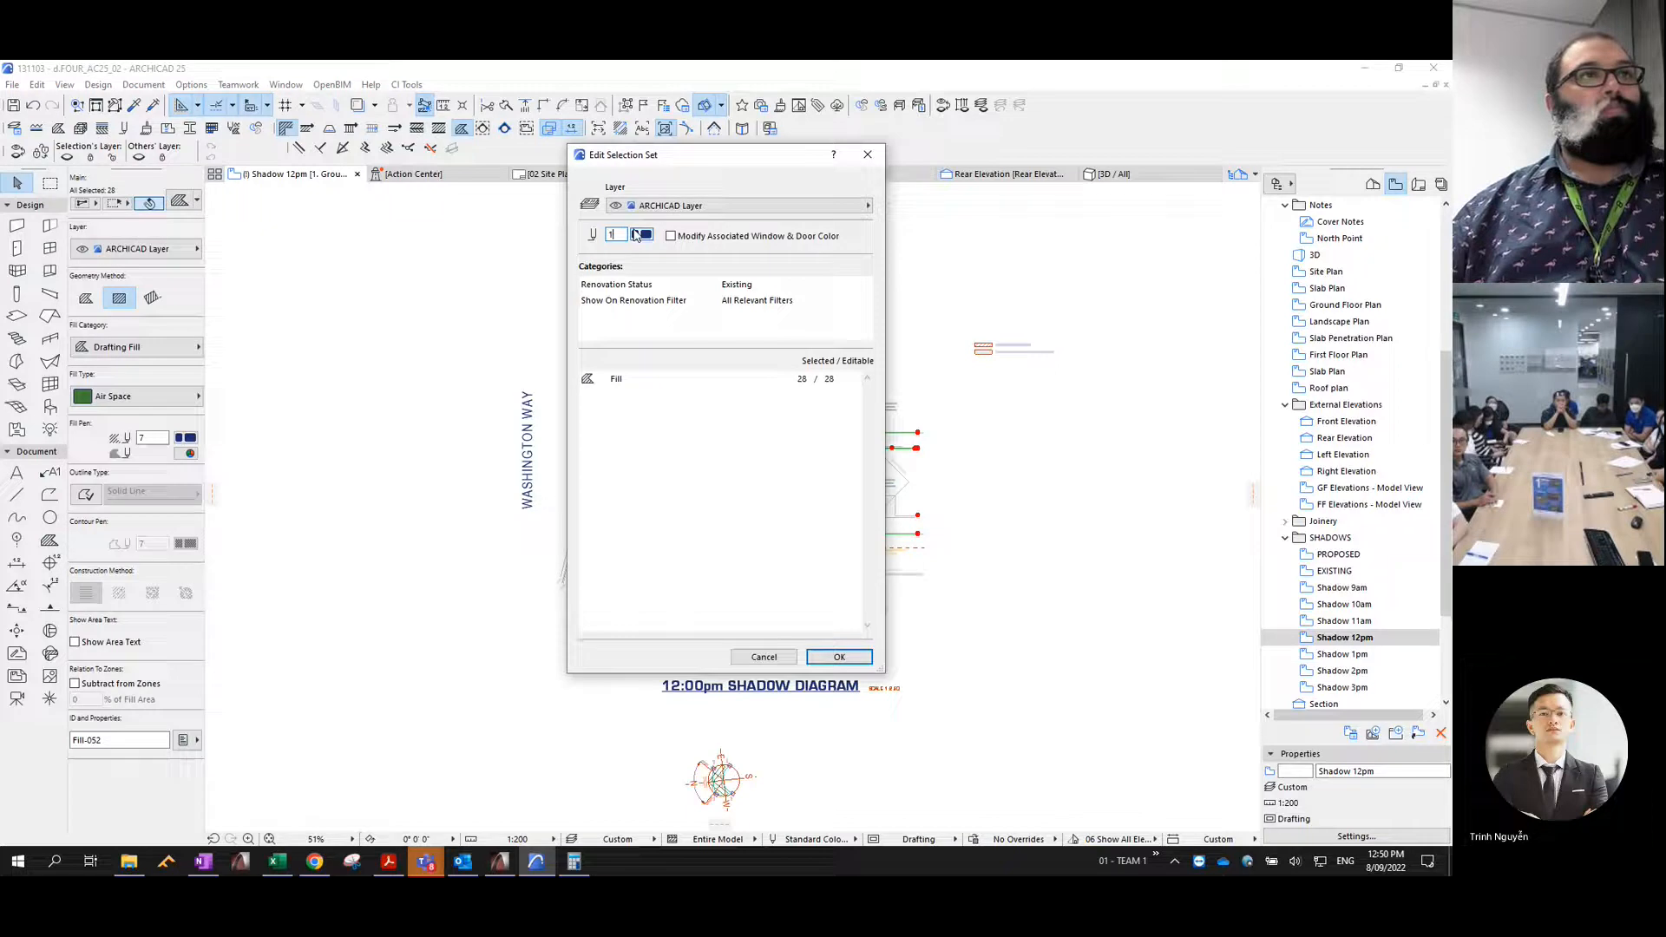
click(668, 206)
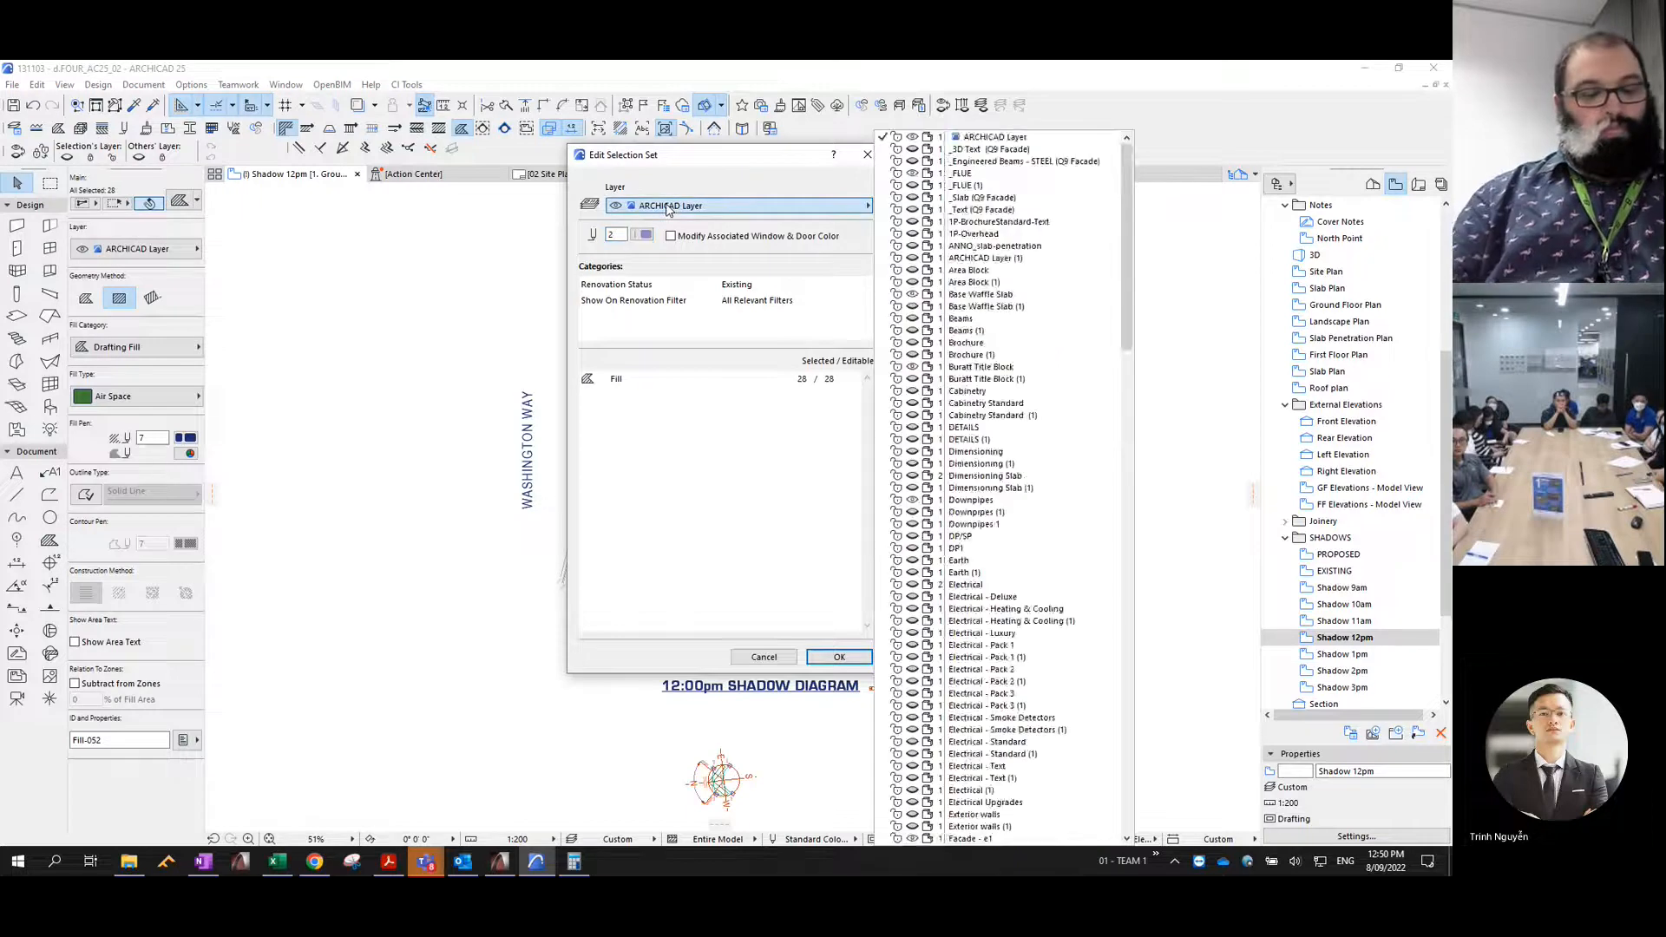
key(Down)
key(Down)
key(Down)
key(Down)
key(Down)
key(Down)
key(Down)
key(Down)
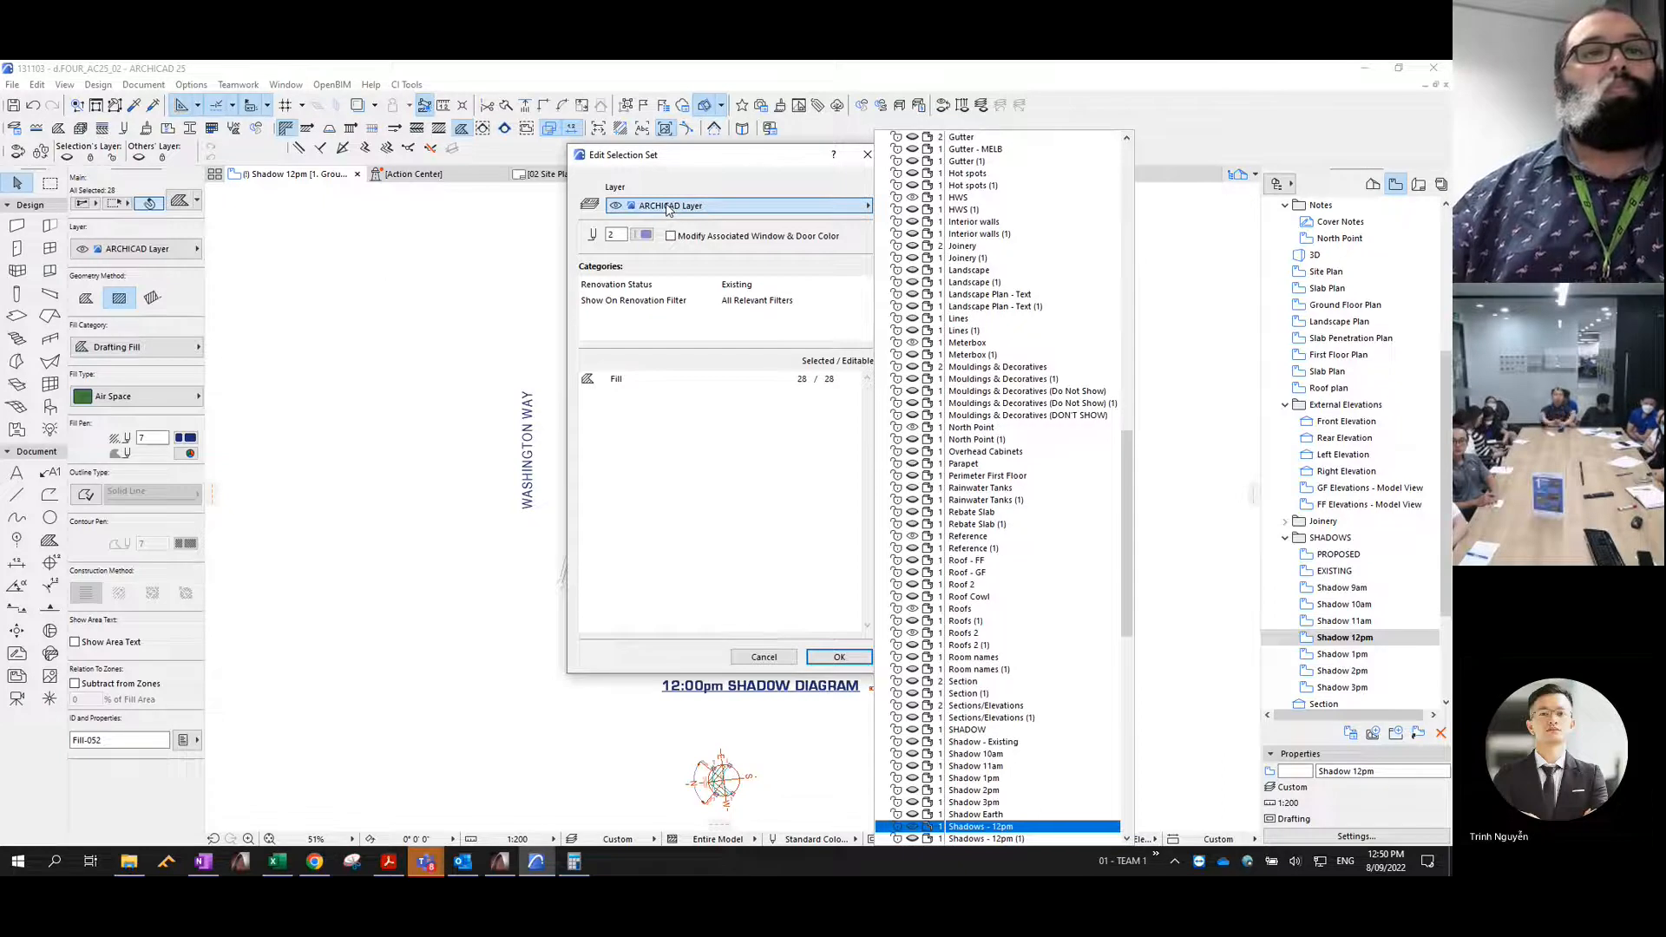
key(Return)
key(Return)
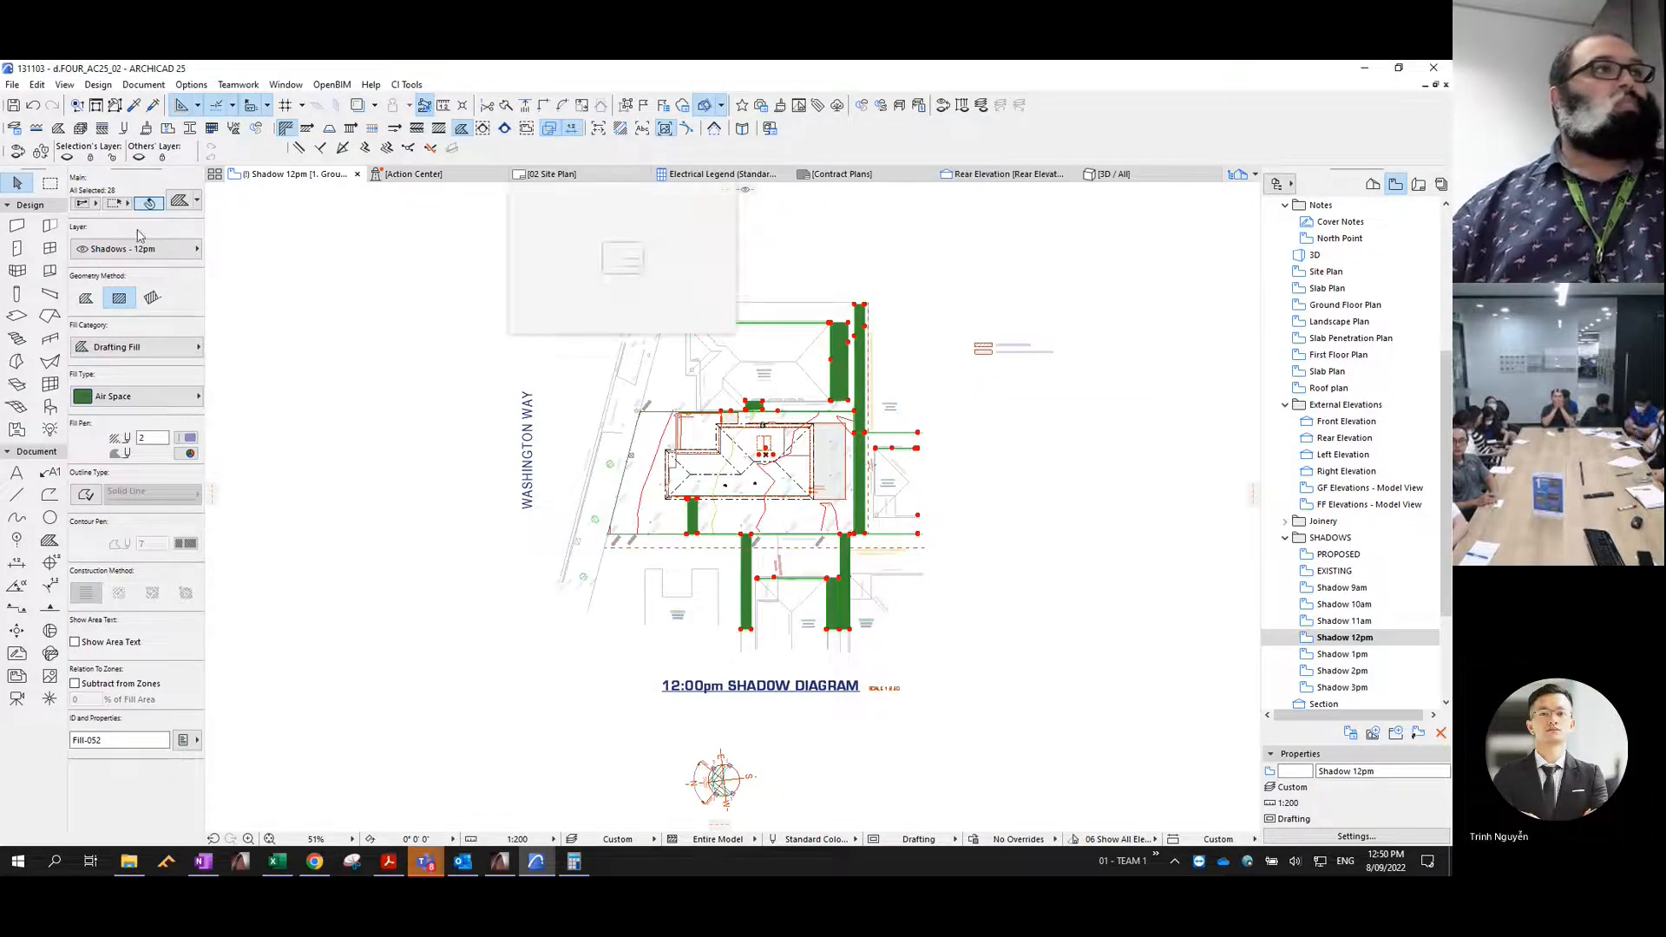
- Give the 12pm shadow fills the Masonry Block hatch with a transparent background
click(165, 399)
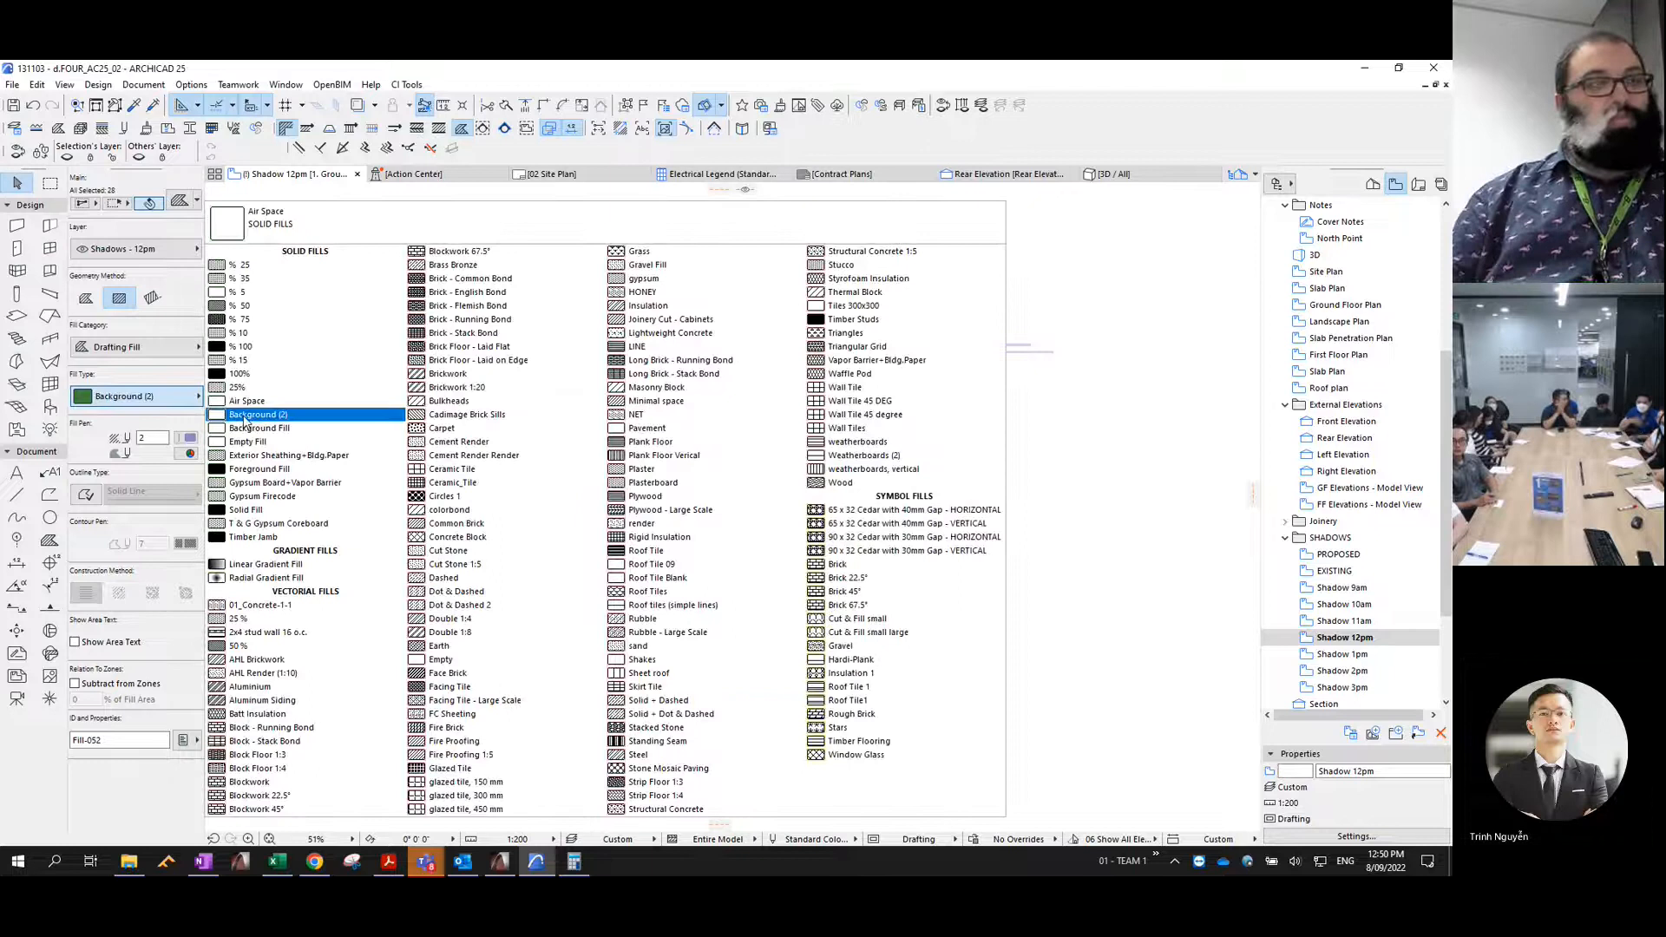
key(Escape)
click(185, 454)
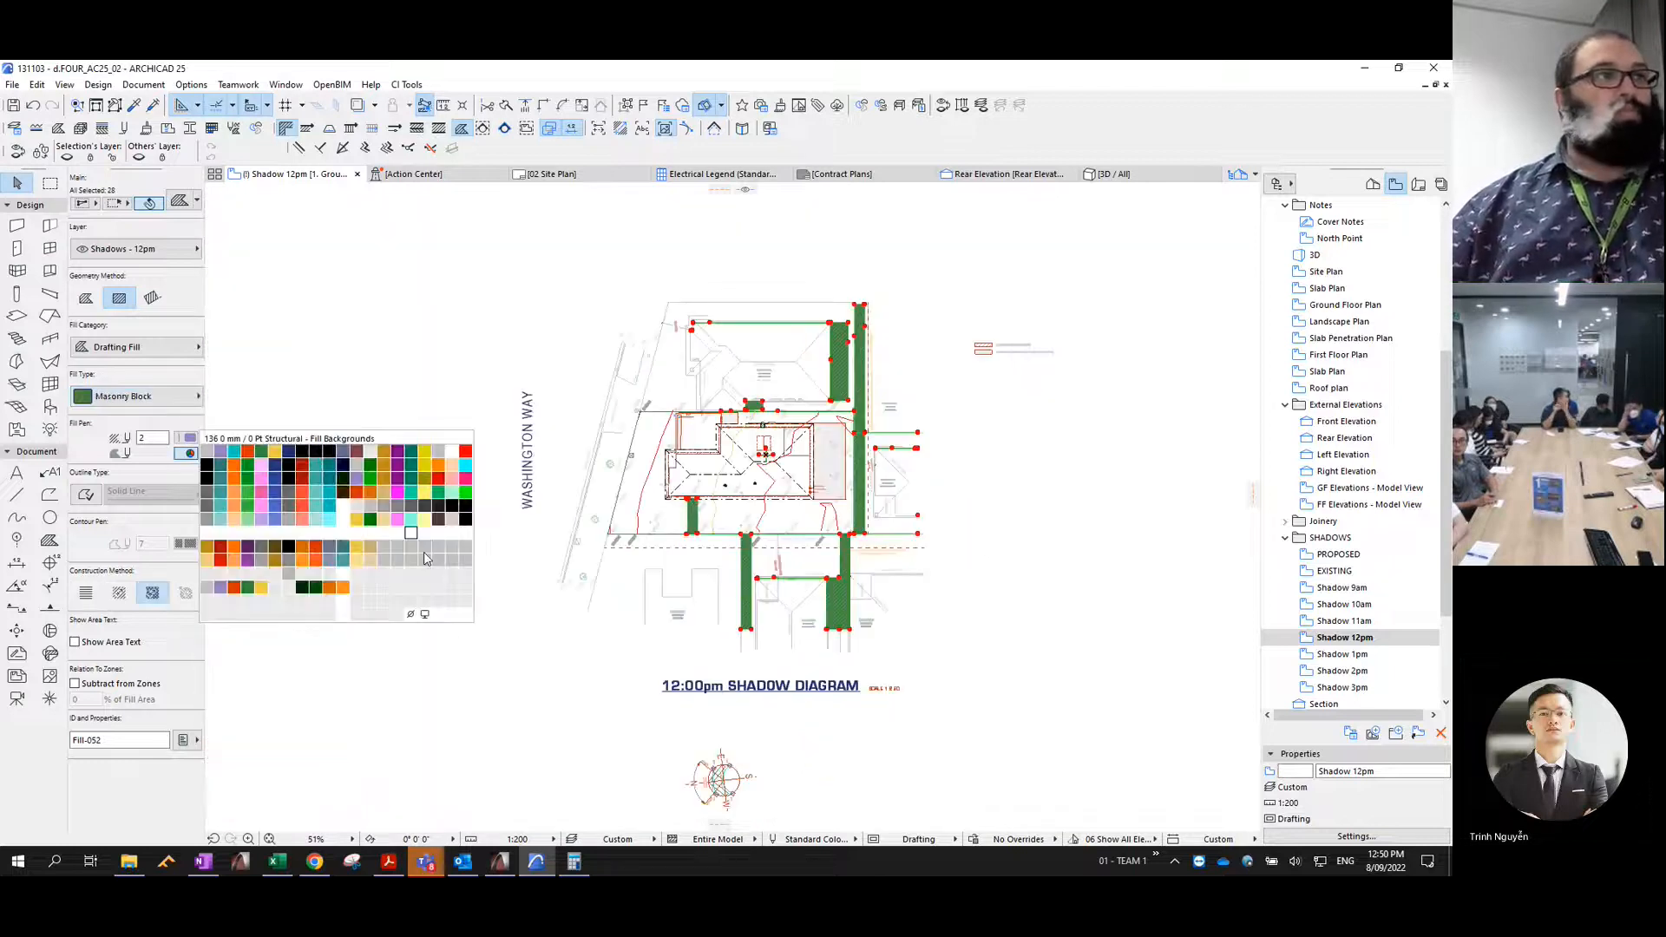
click(409, 613)
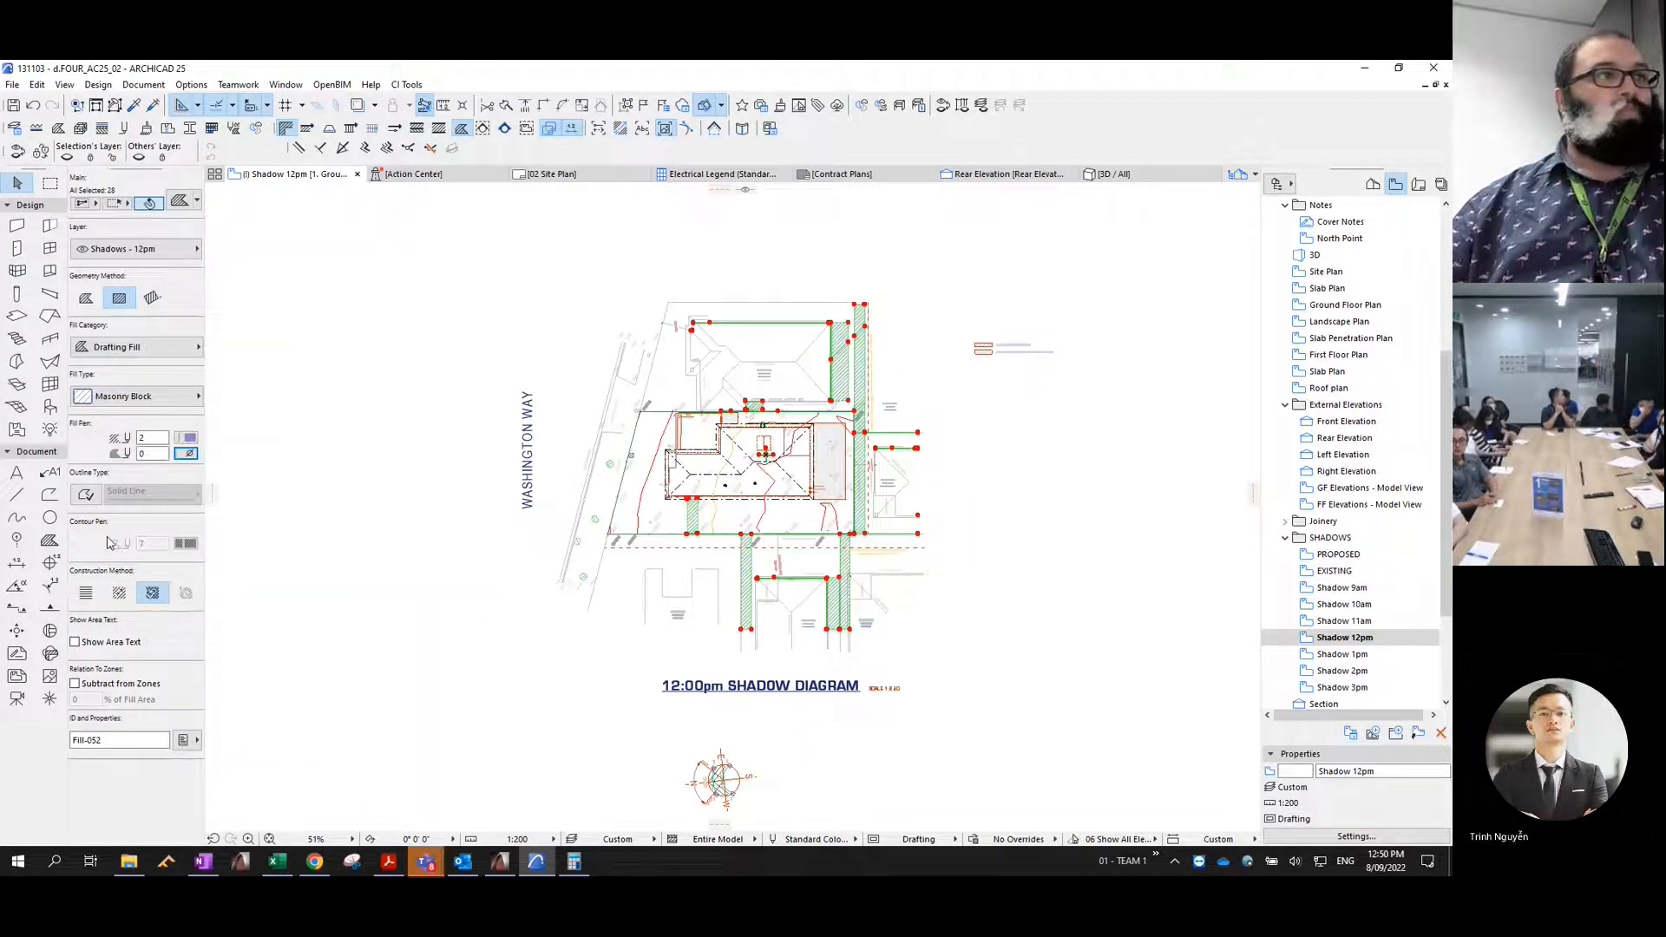
- Give the 12pm shadow fills a solid outline with contour pen 4, consolidate them, and deselect them
click(88, 497)
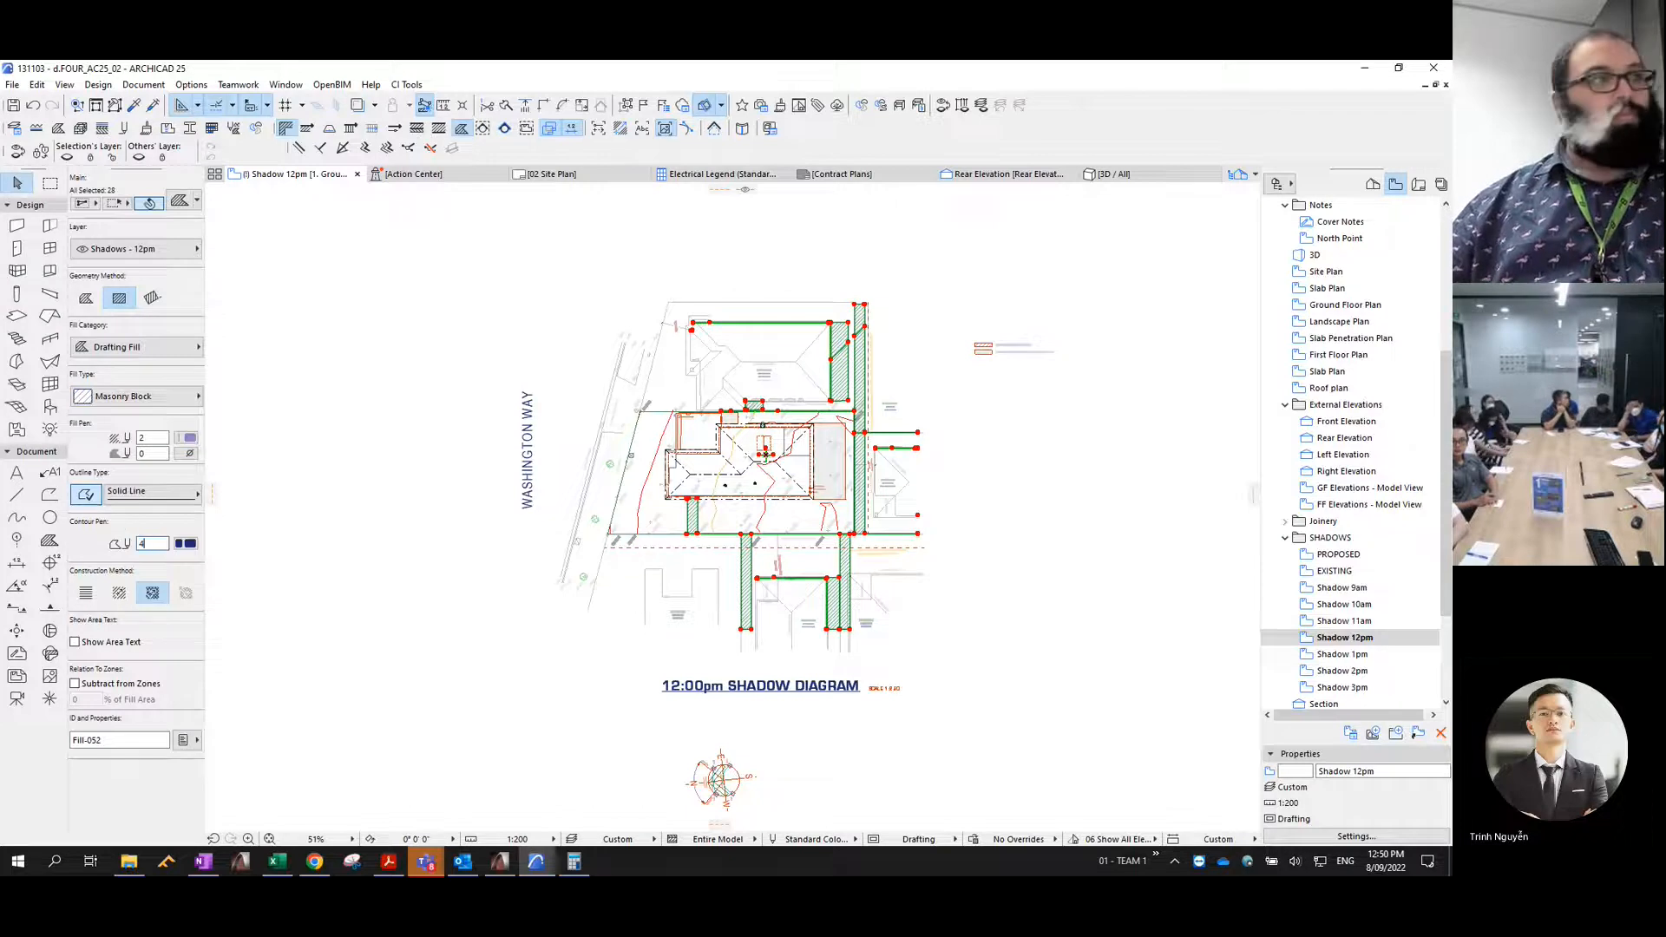
click(36, 85)
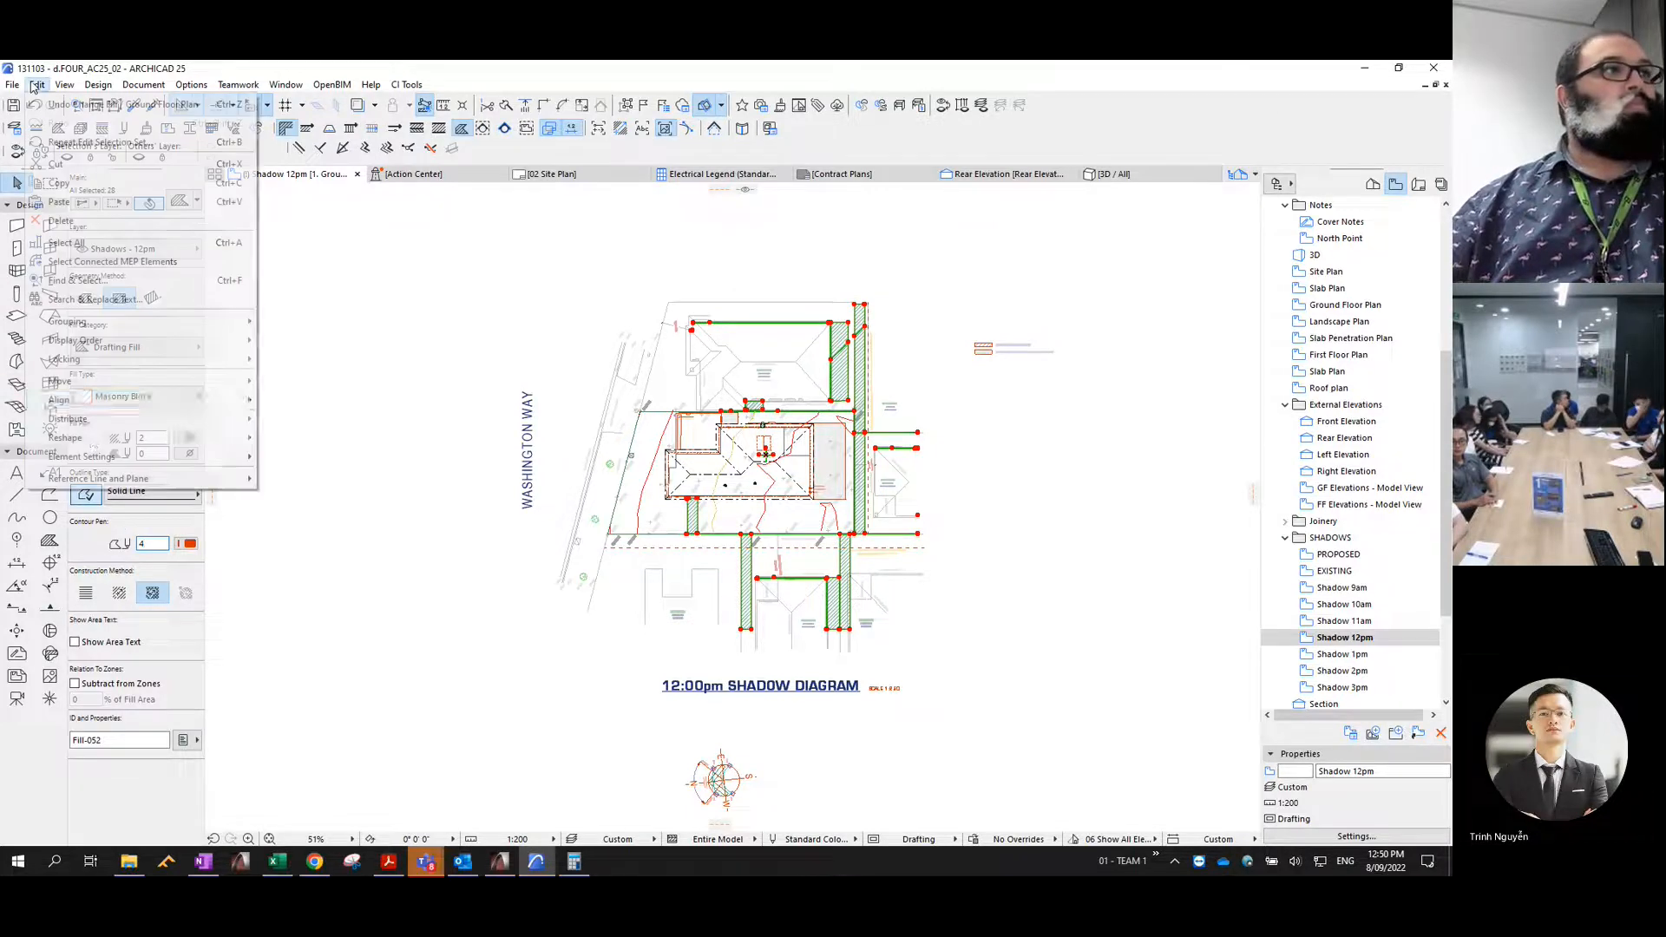
mouse_move(117, 439)
click(315, 668)
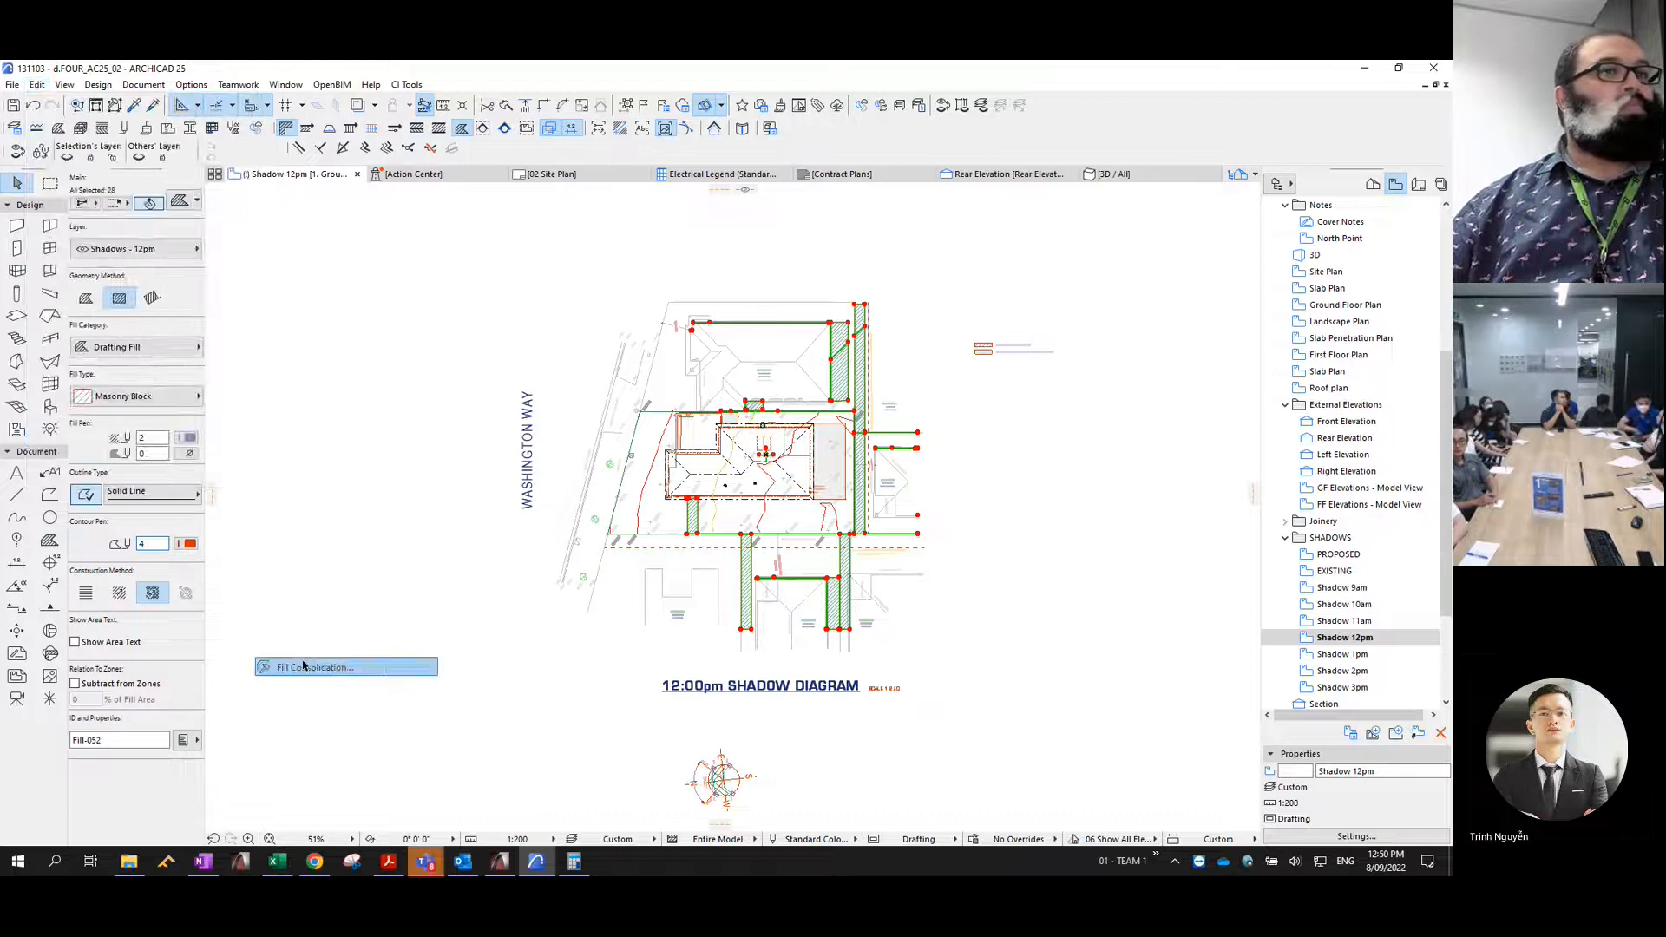
click(847, 498)
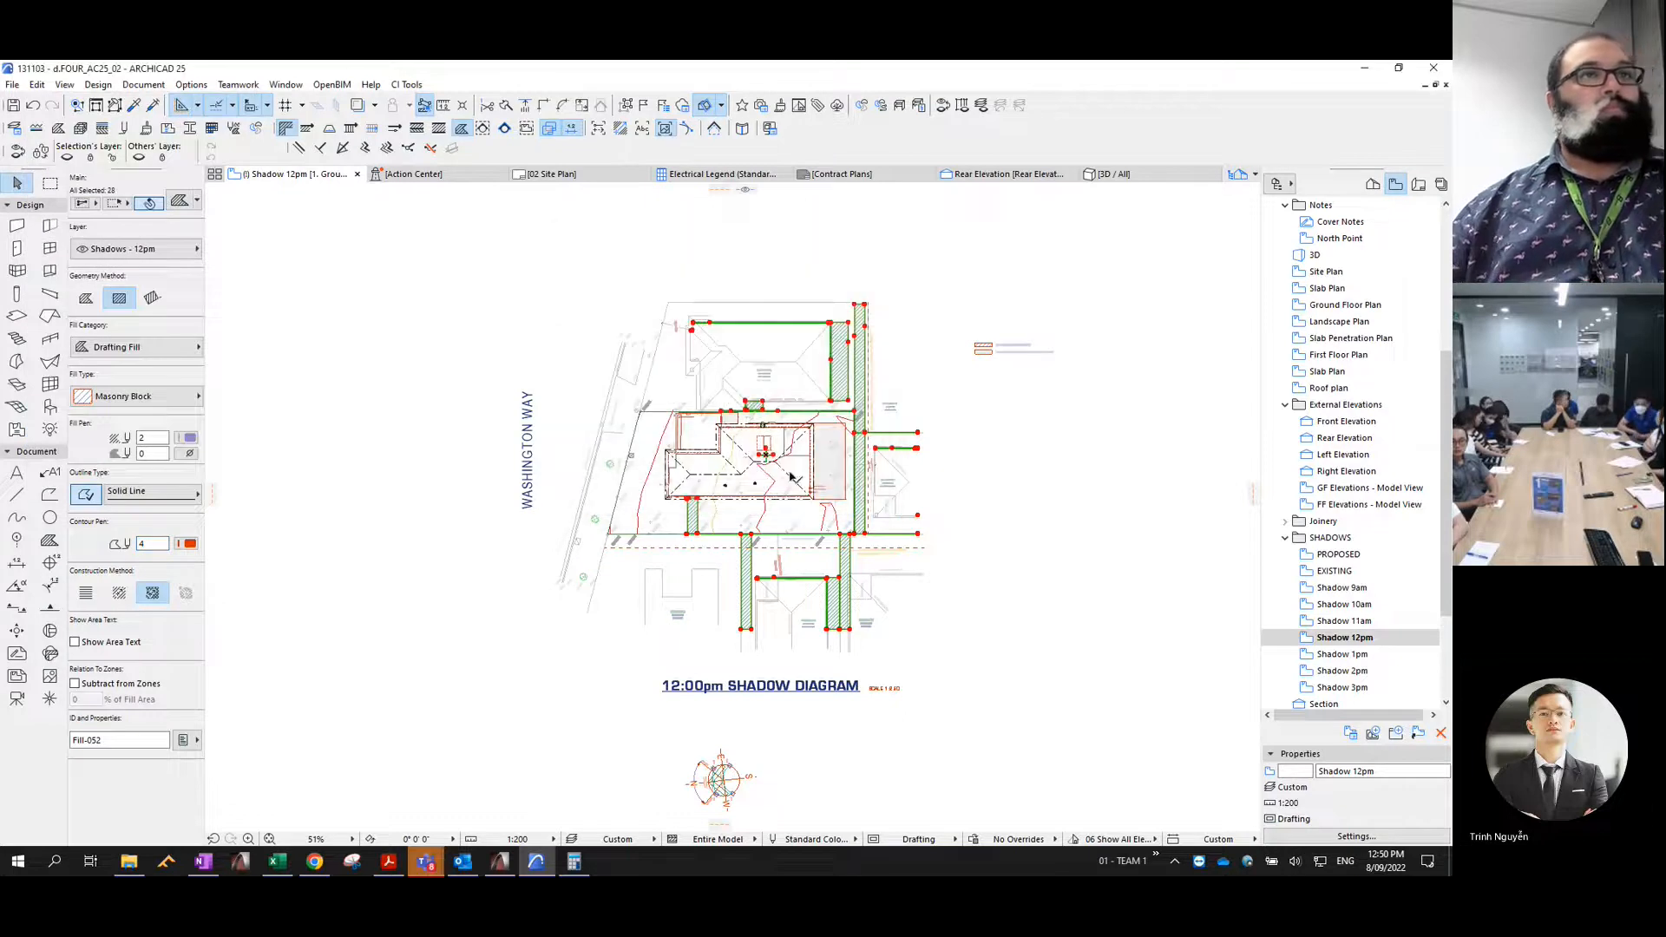
click(1096, 457)
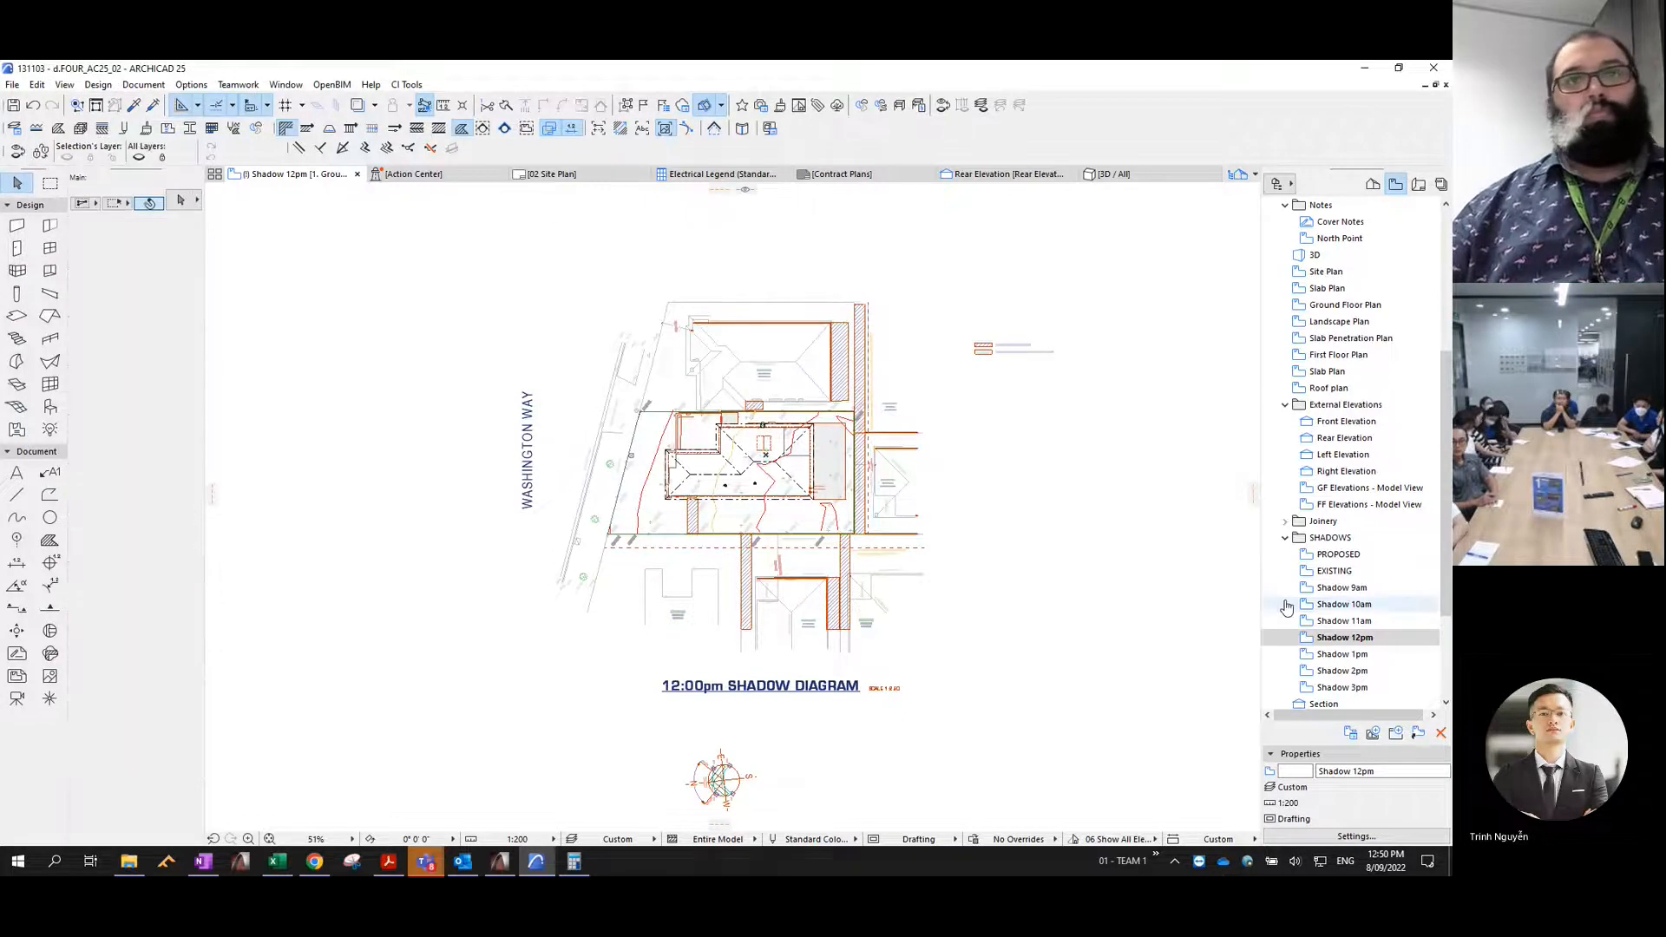
- Set the EXISTING view's sun time to 1:00:00 PM, generate its 3D shadows, and copy them as frameless overlapping polygons
click(1343, 572)
double_click(1343, 571)
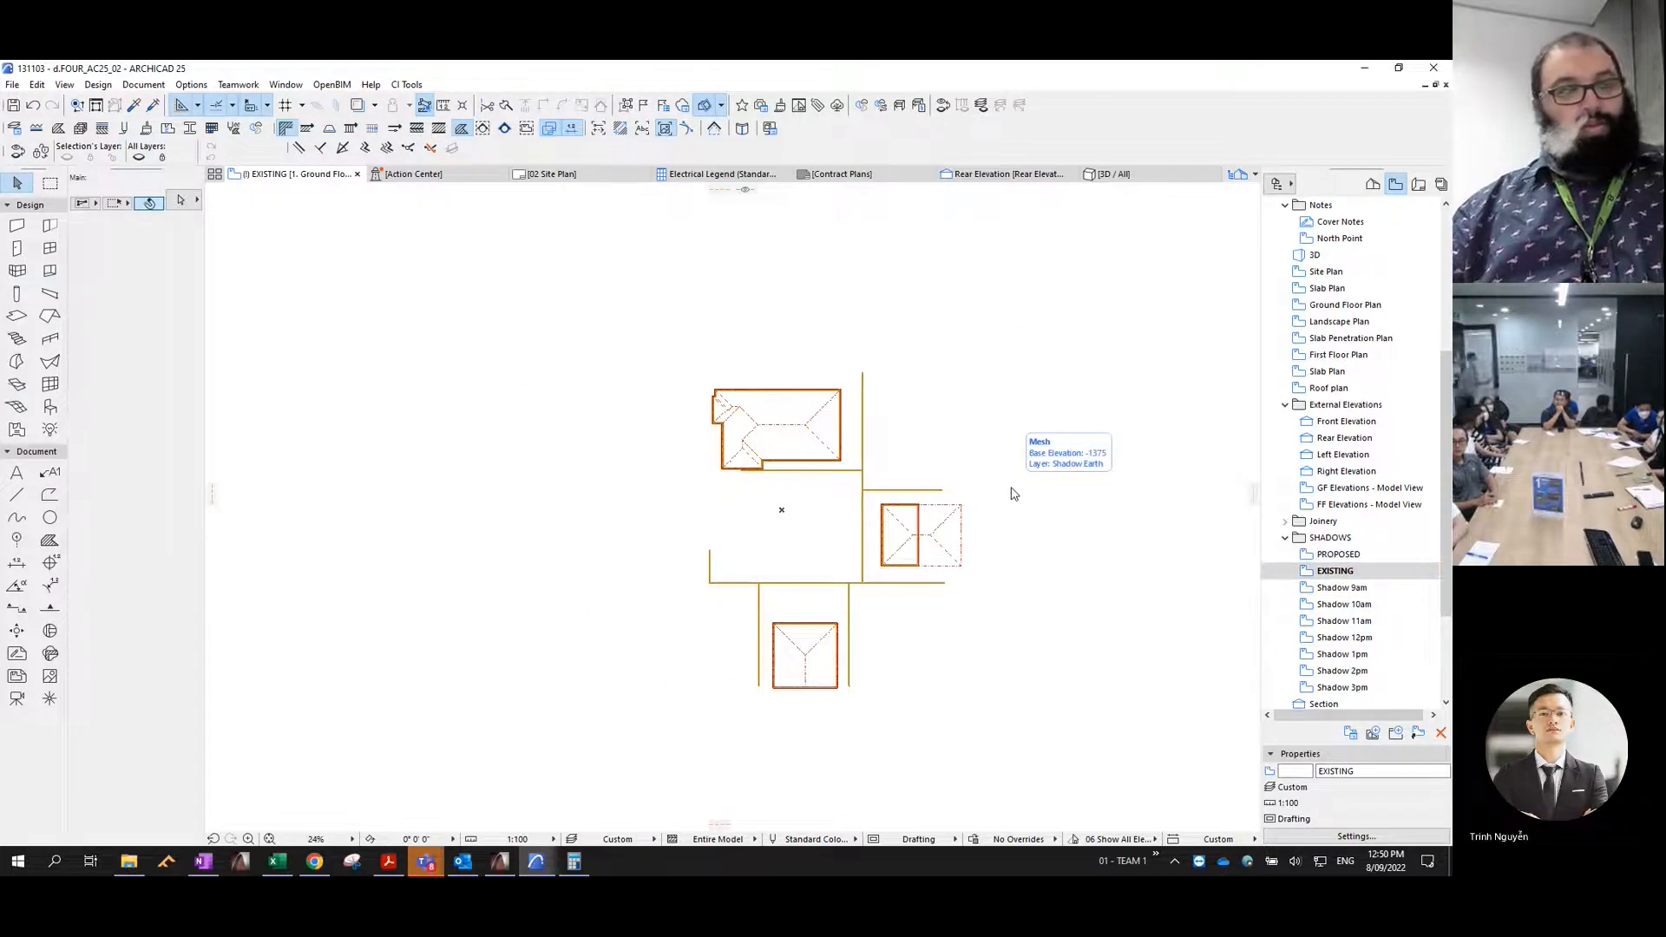
key(ctrl+shift+F3)
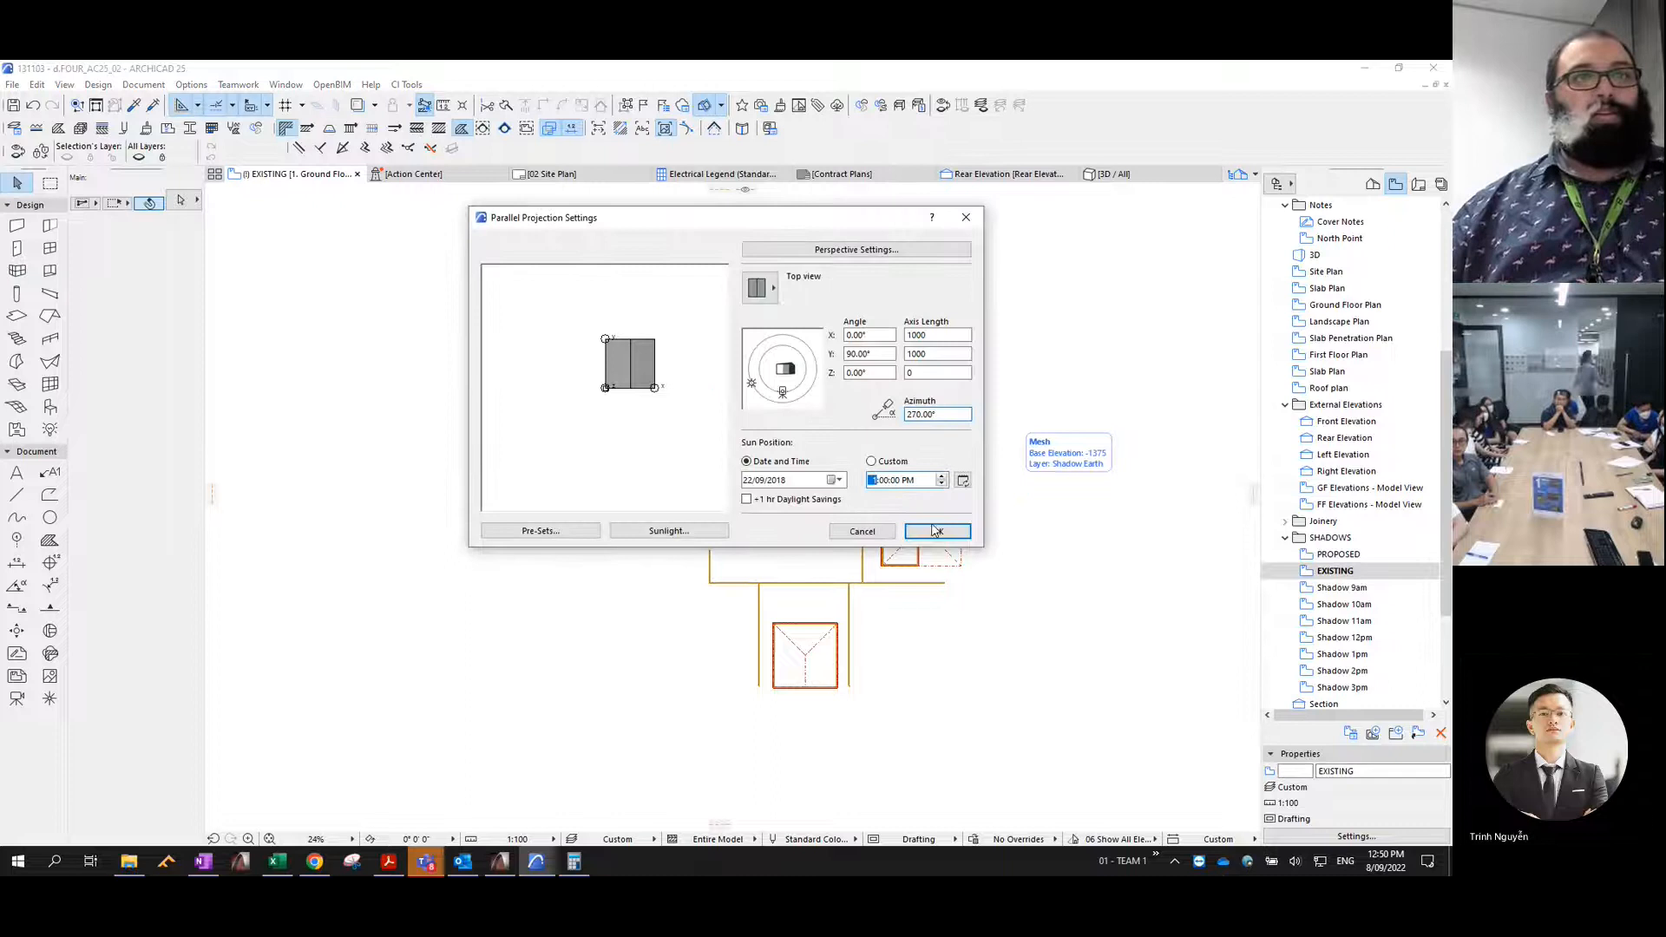
click(935, 533)
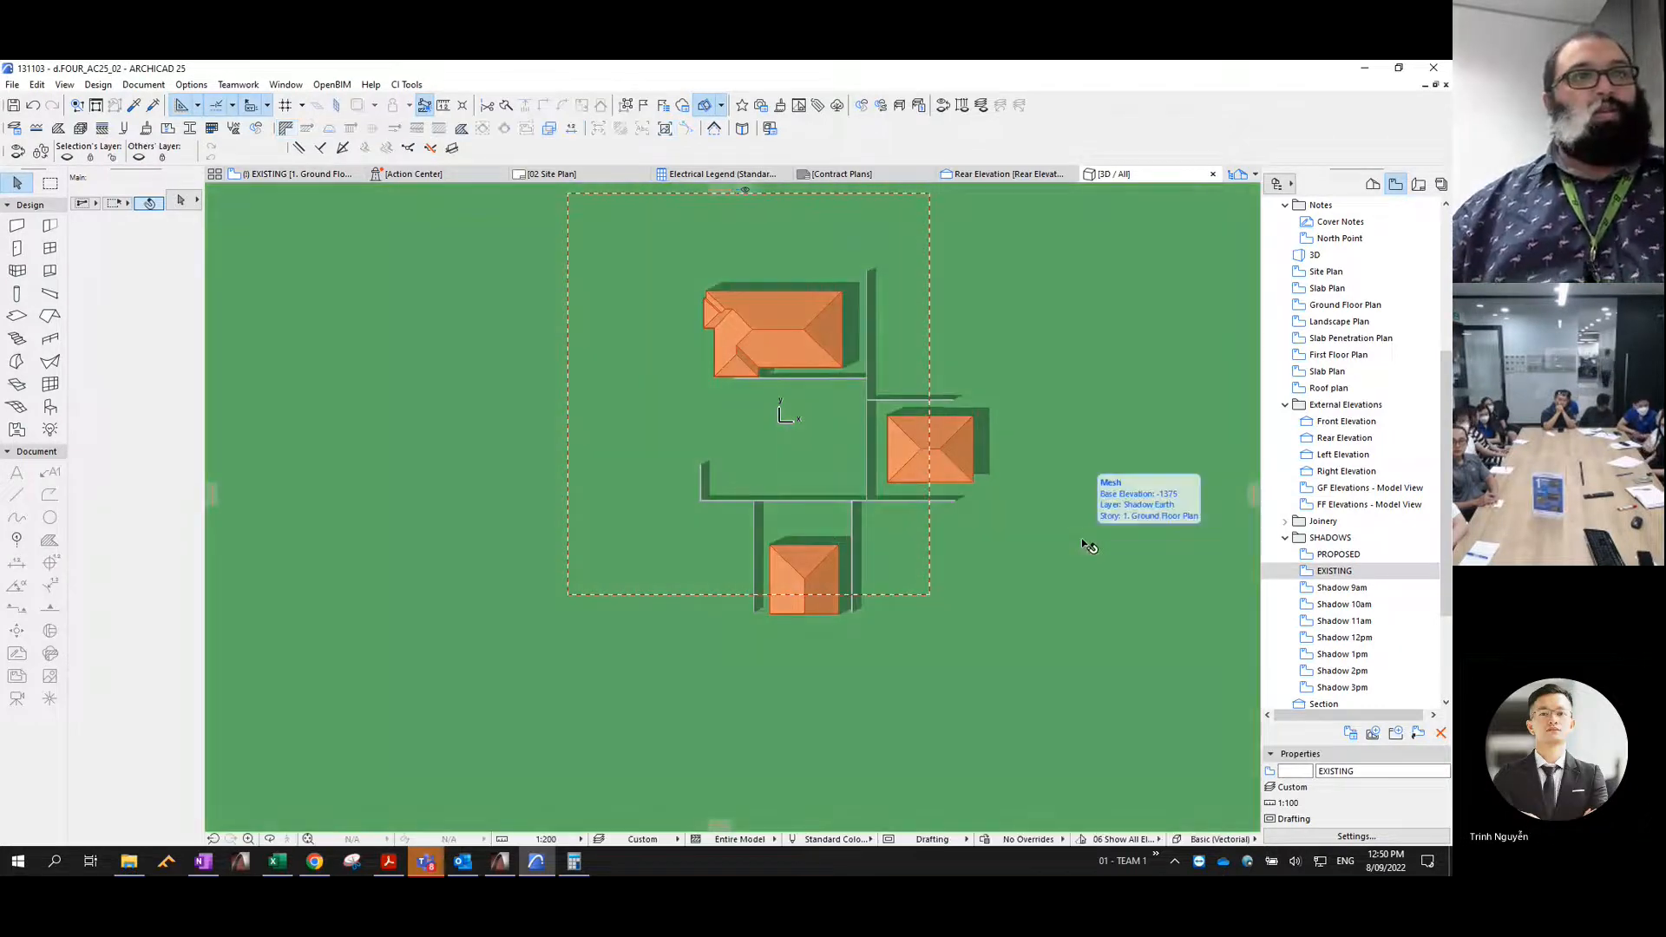
key(ctrl+c)
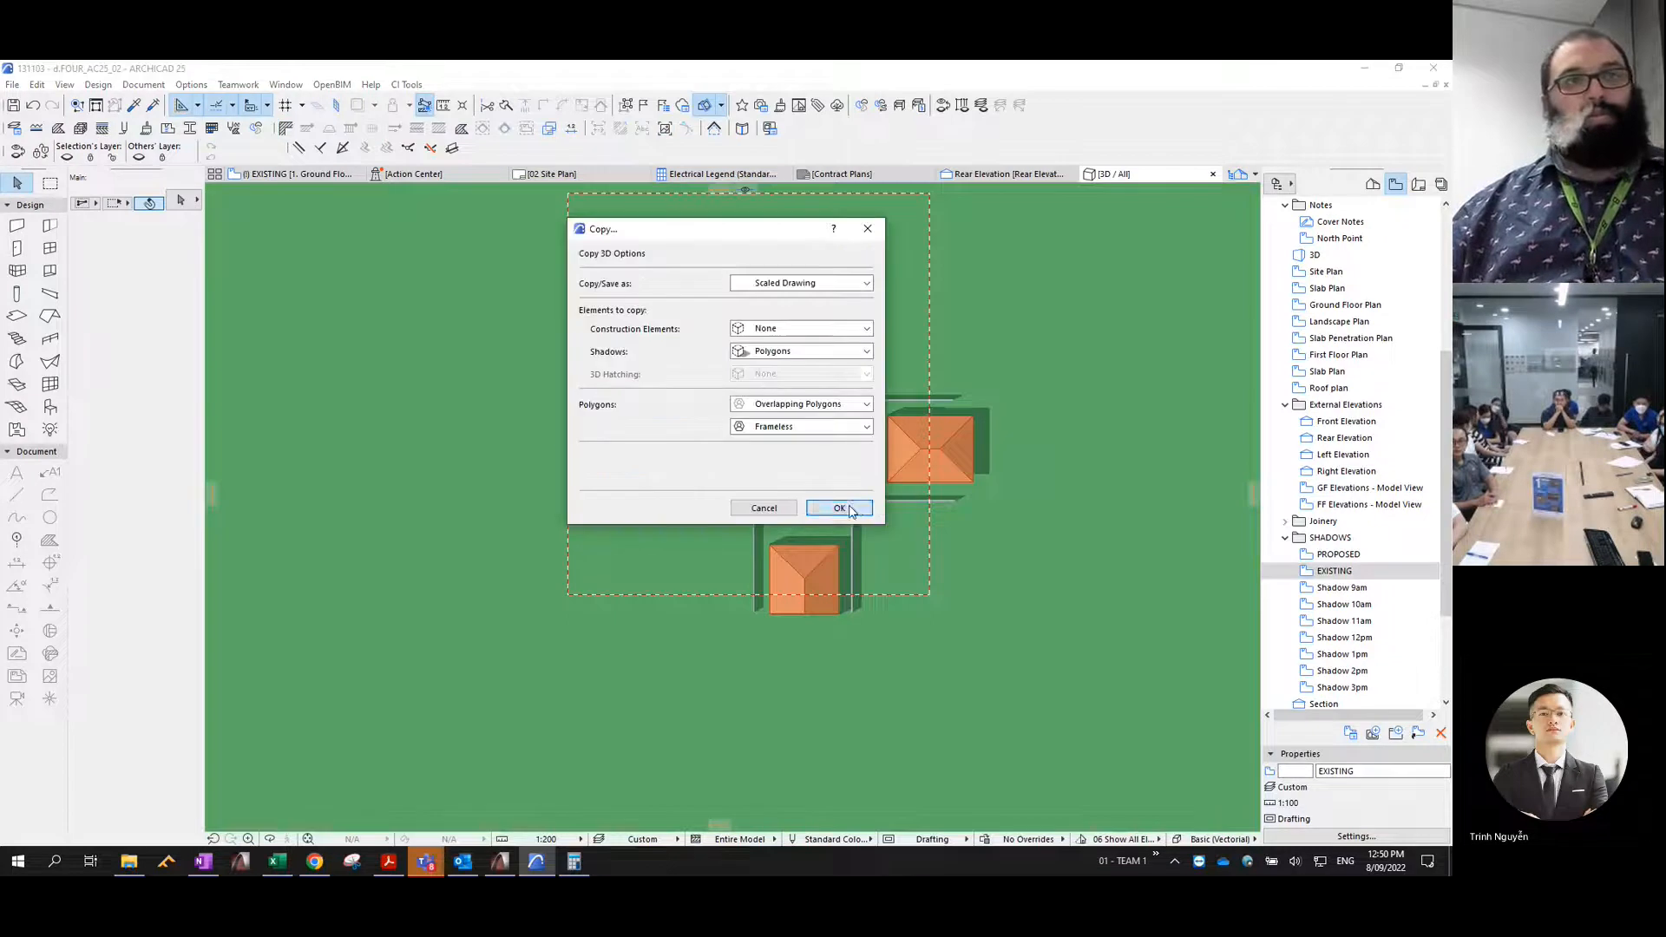
click(849, 510)
- Paste the existing shadow polygons into the Shadow 1pm view, then undo and redo the paste to reselect them
double_click(1356, 653)
scroll(1002, 503, up, 10)
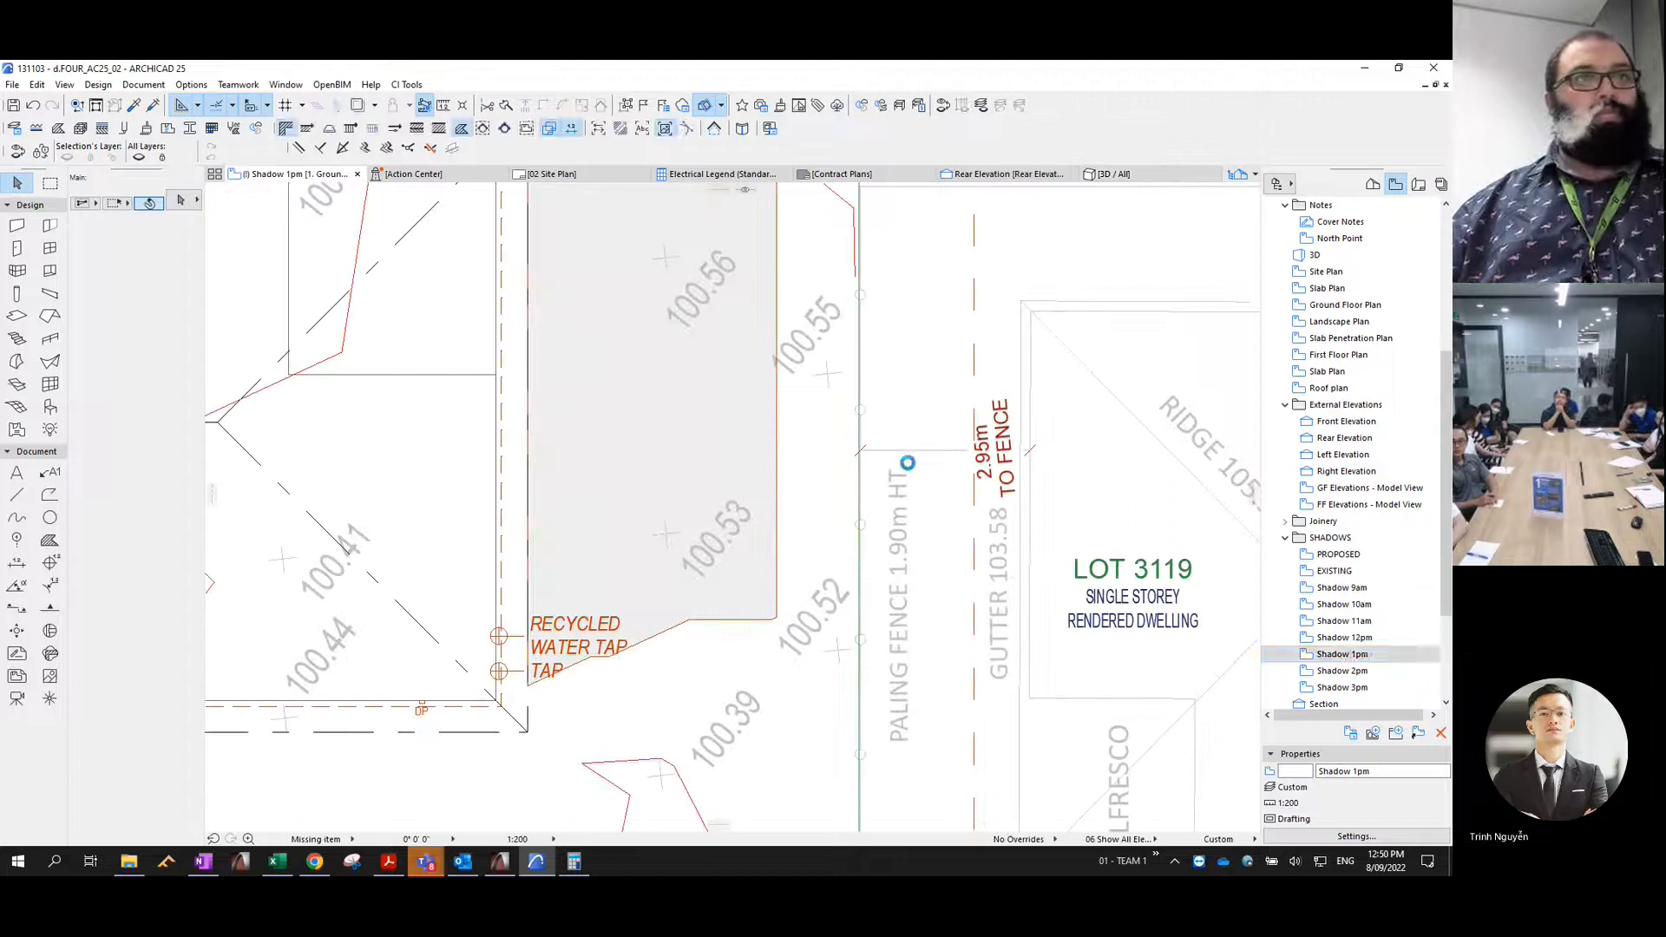
scroll(909, 467, down, 8)
scroll(908, 467, down, 5)
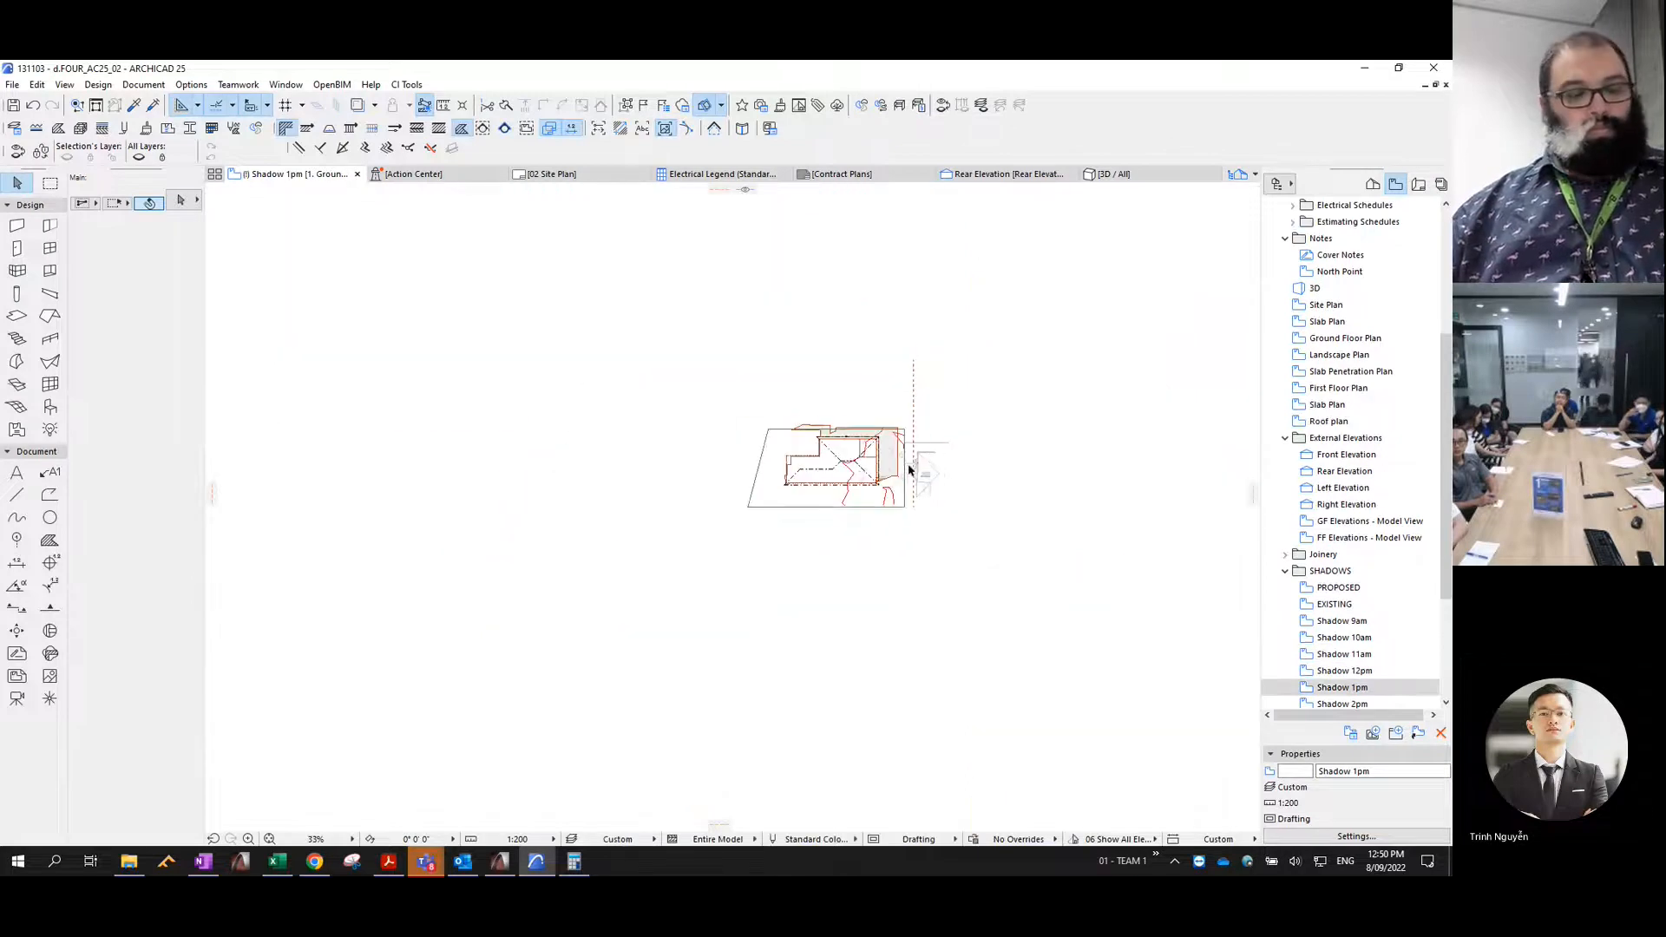
key(ctrl+v)
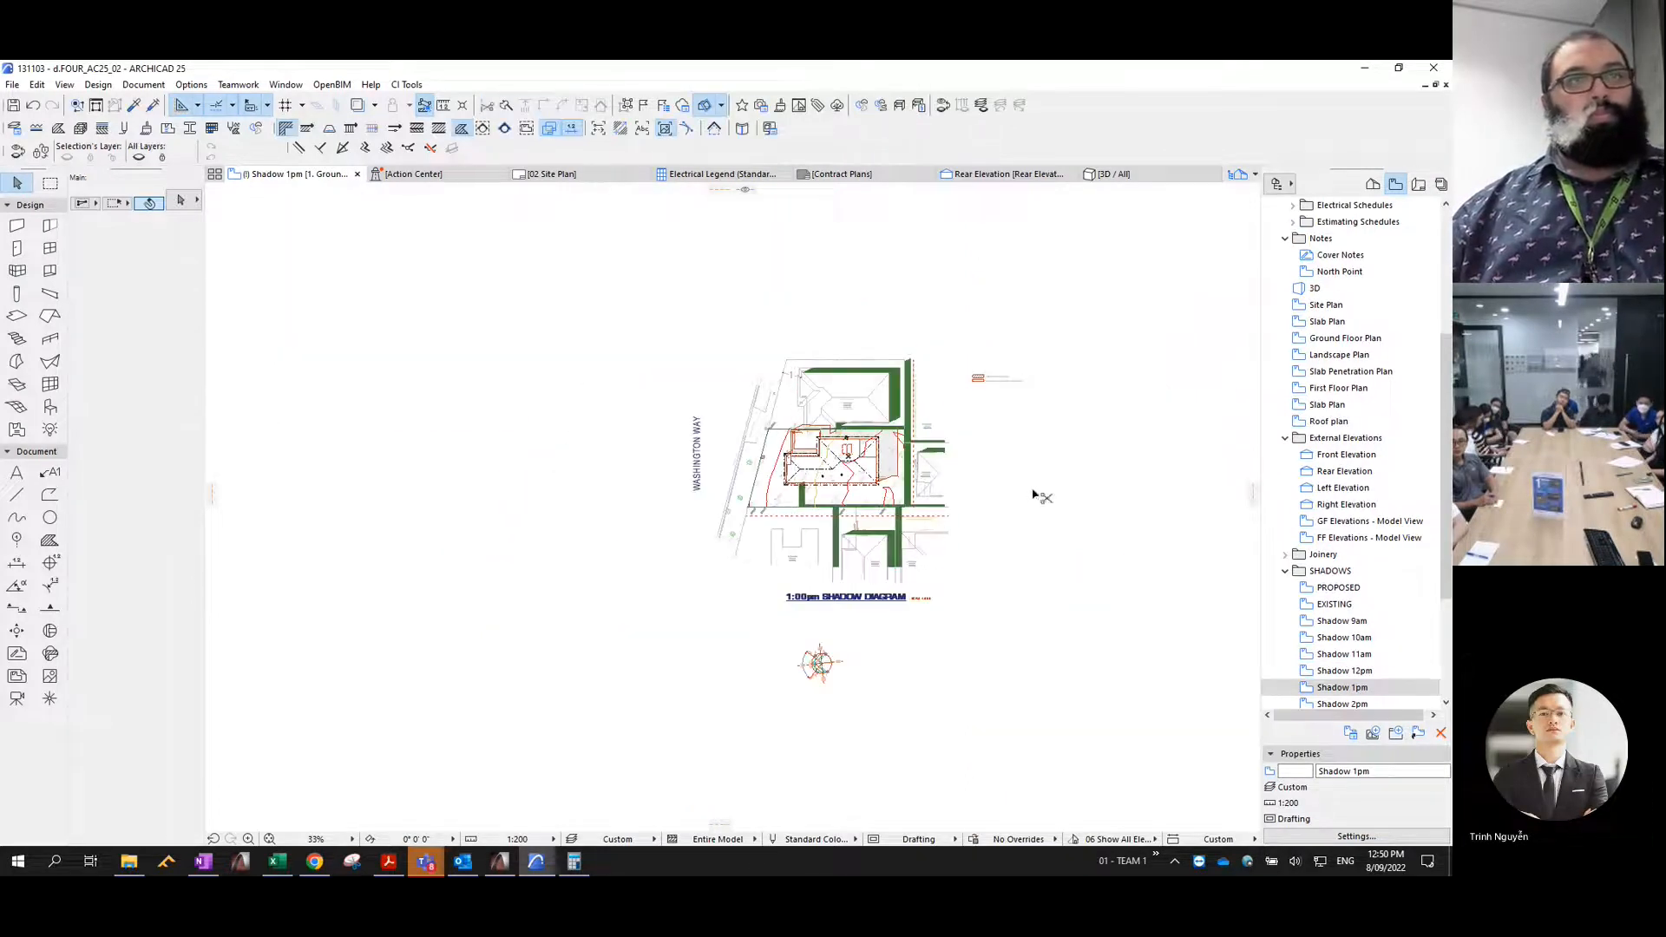
key(ctrl+z)
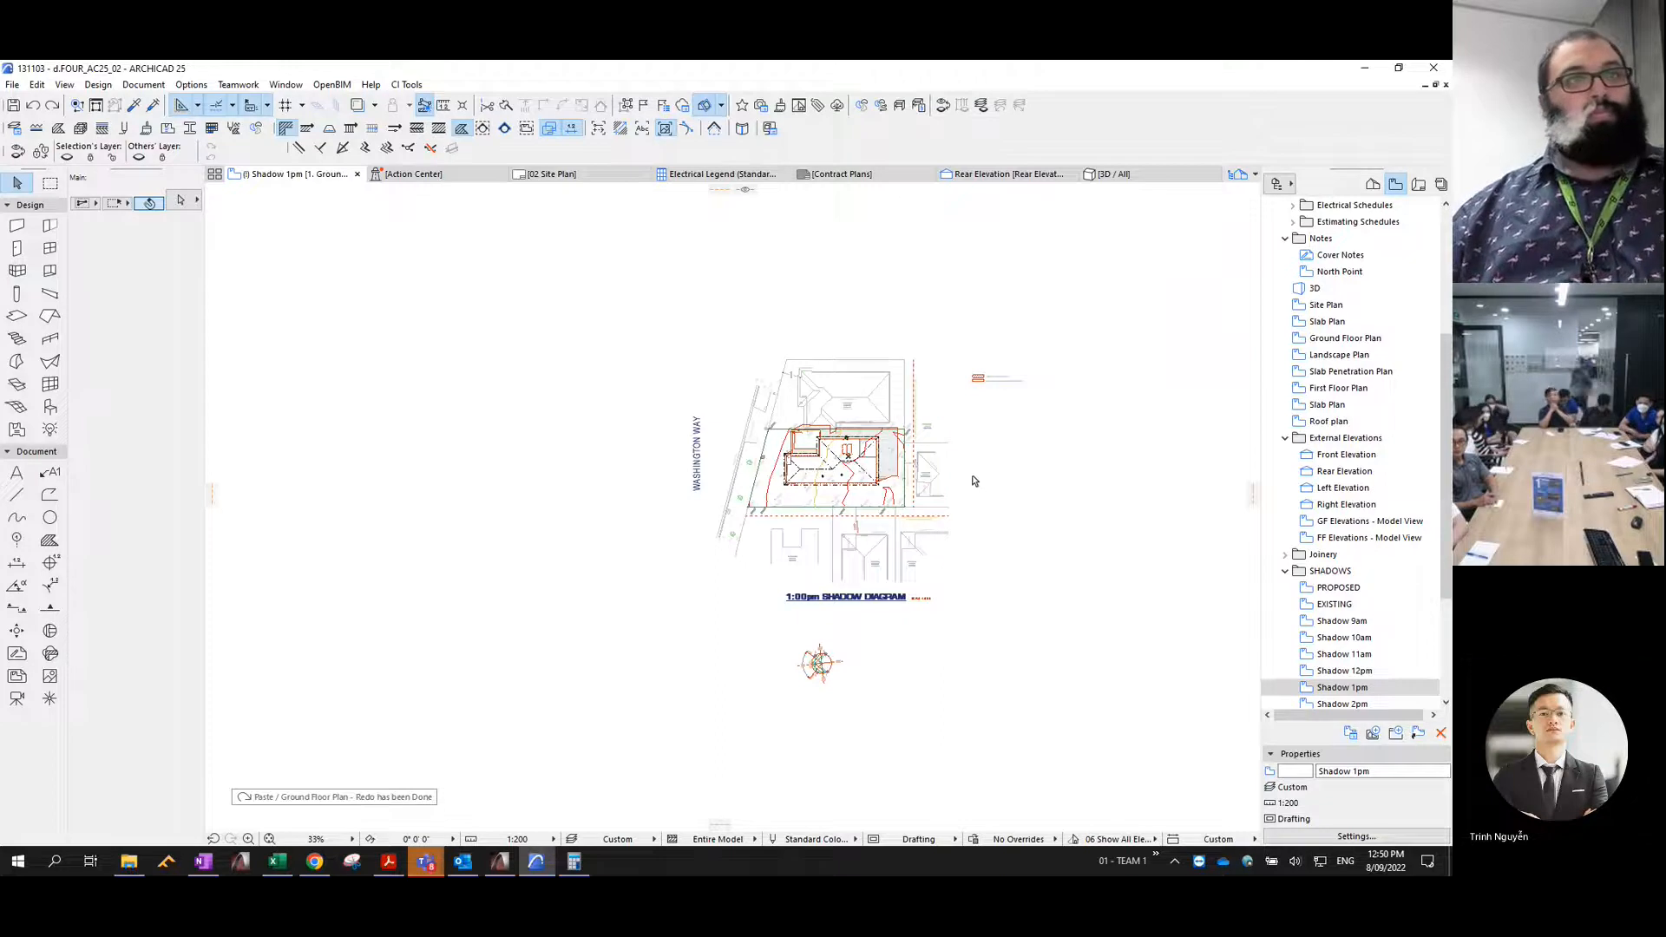
- Move the pasted 1pm shadow fills to the Shadow 1pm layer and set their pen to 2
key(ctrl+t)
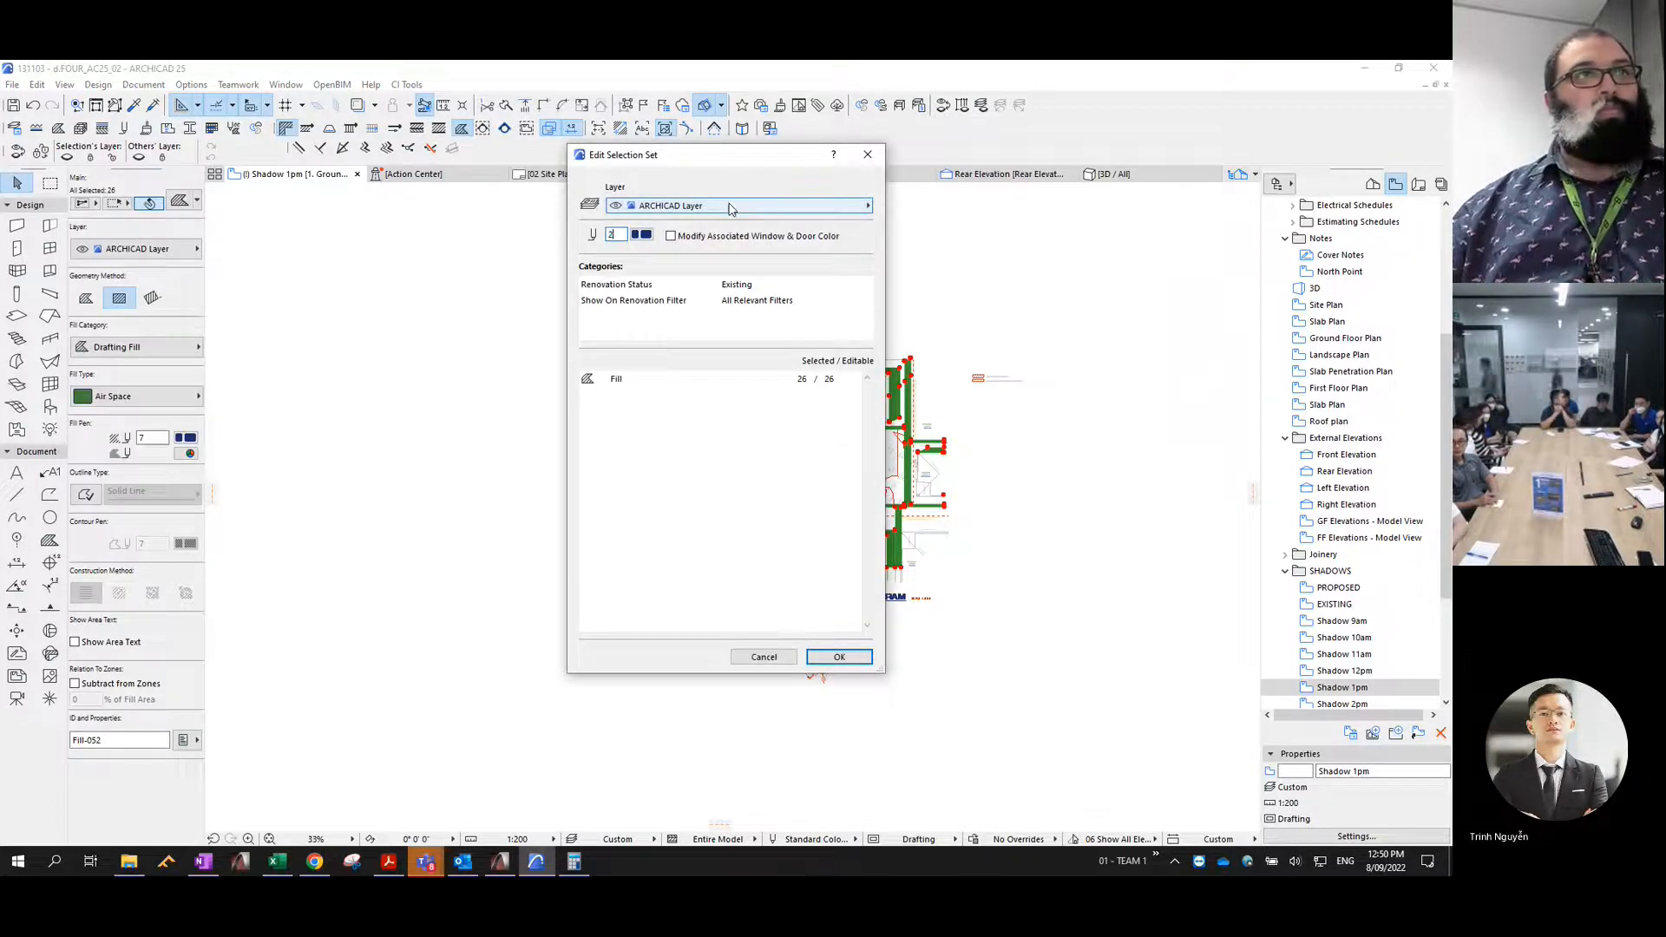
click(737, 205)
key(Down)
key(Down)
key(Down)
key(Down)
key(Down)
key(Down)
key(Down)
key(Down)
key(Down)
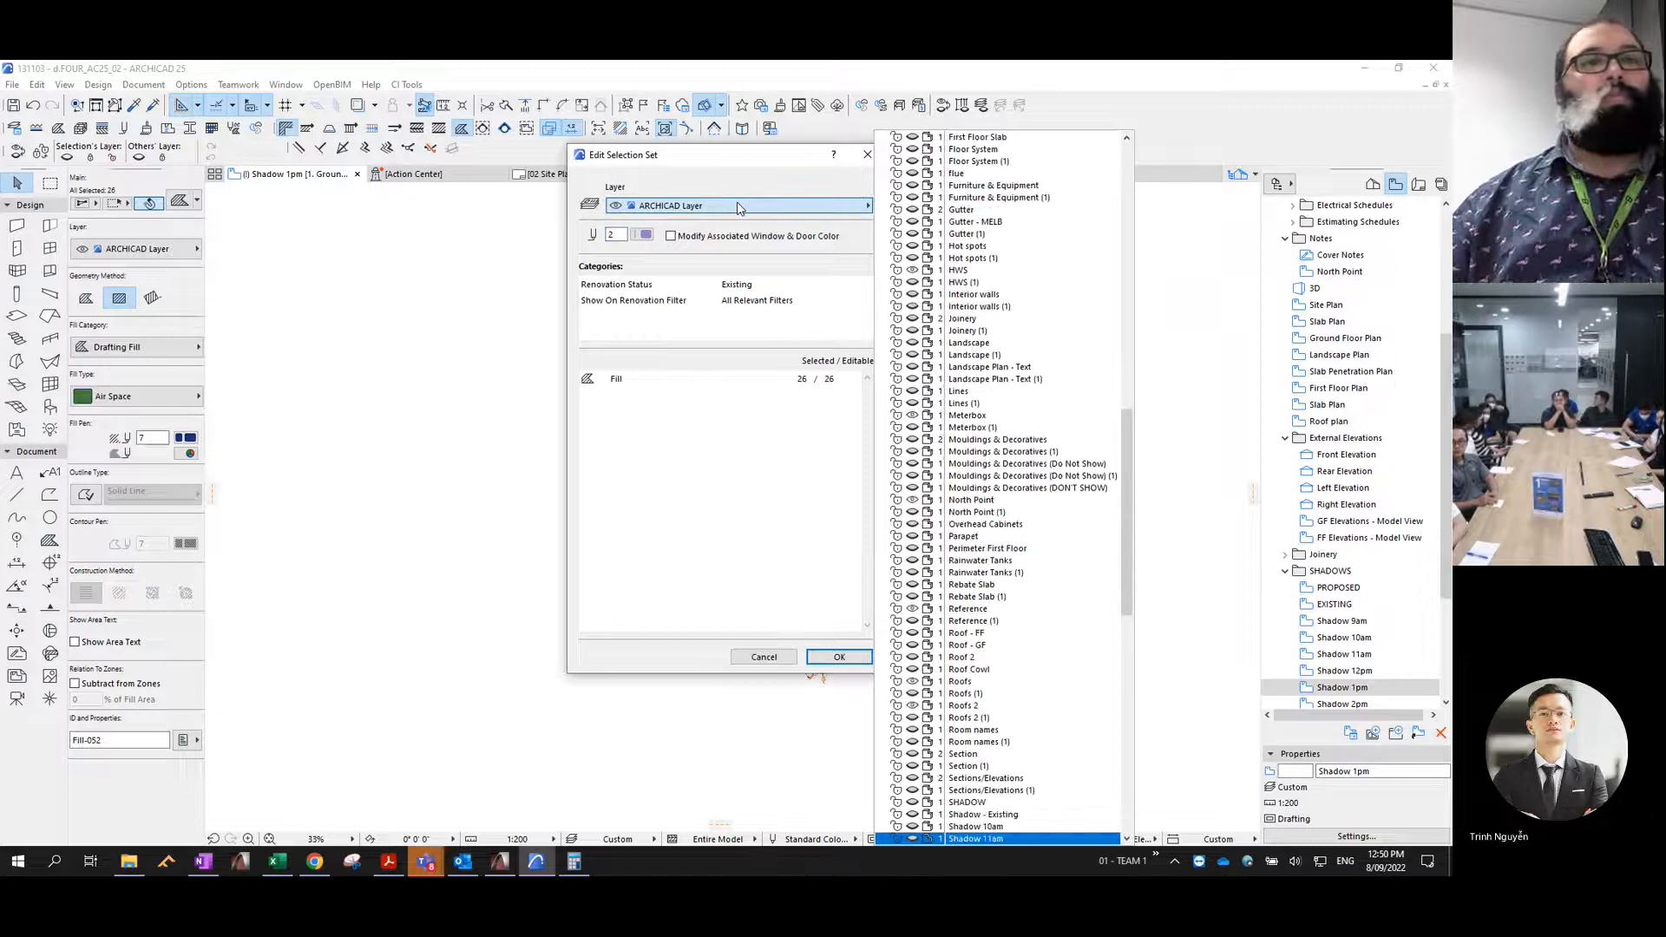
key(Up)
key(Up)
key(Up)
key(Up)
key(Up)
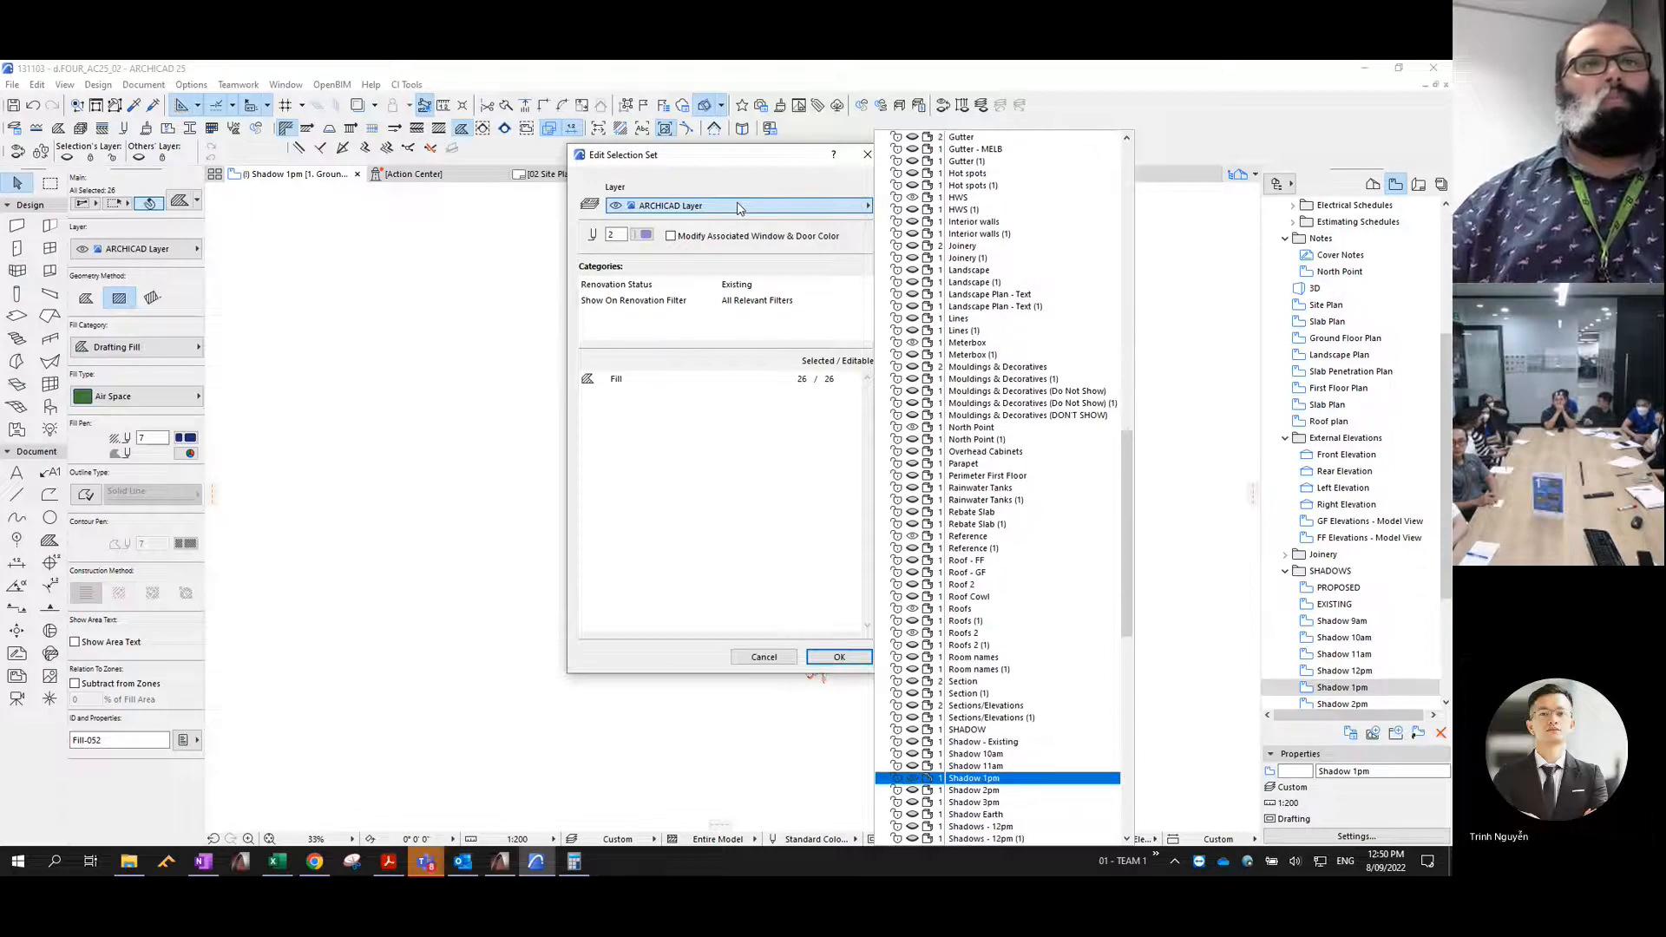
key(Return)
key(Return)
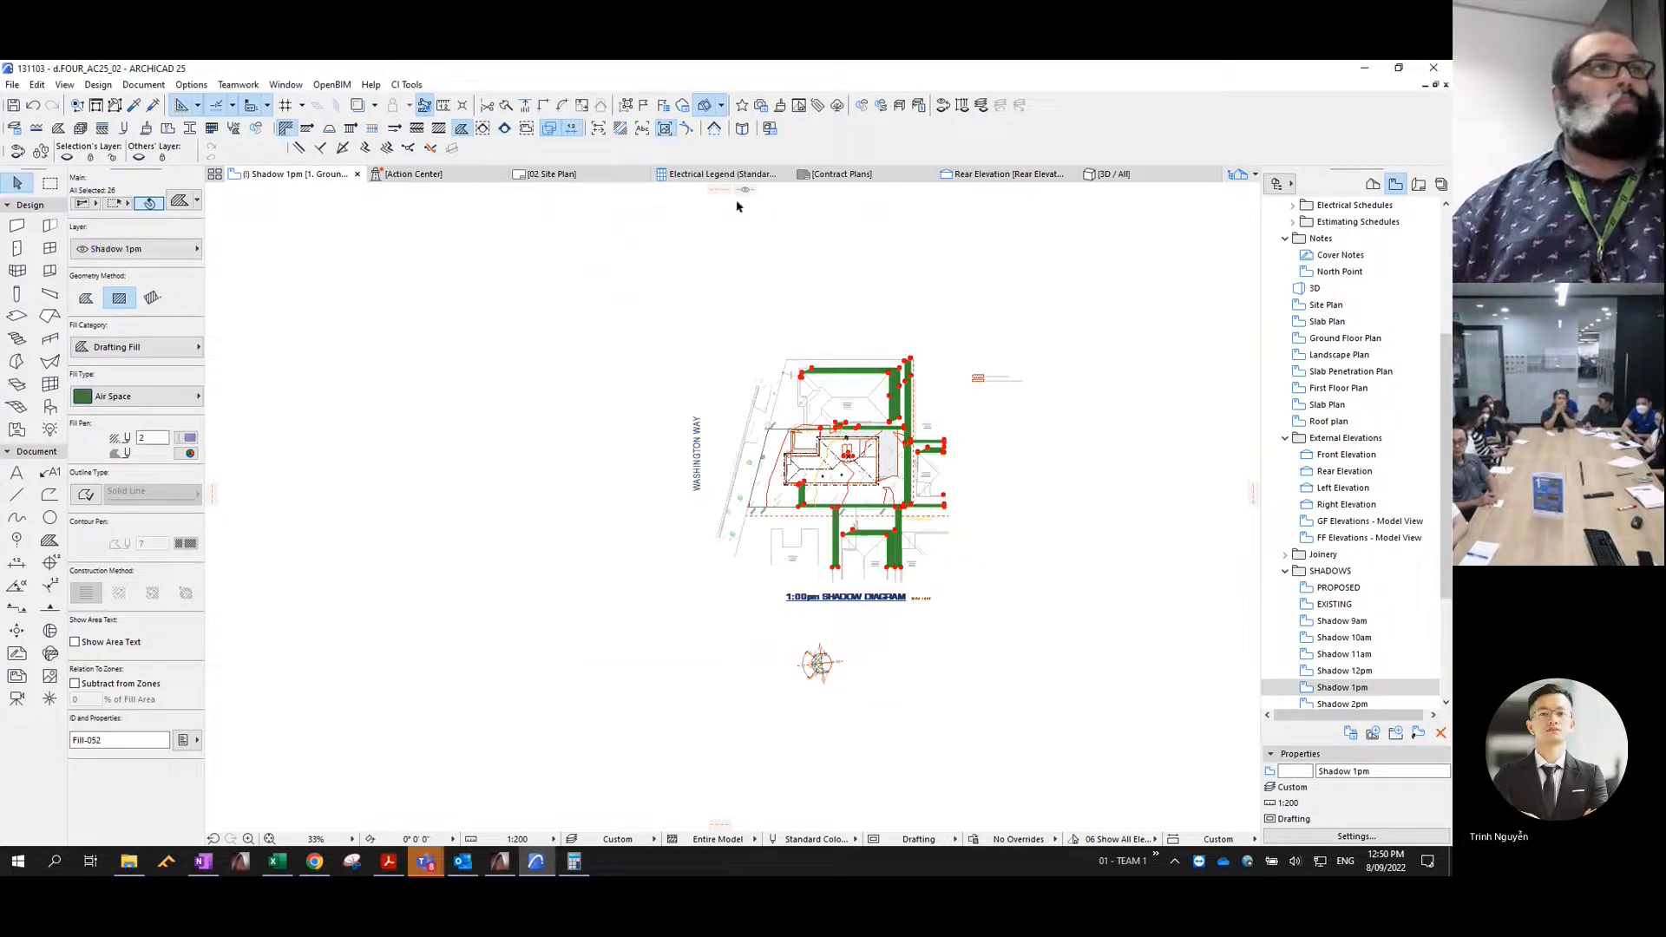
- Give the 1pm shadow fills the Masonry Block hatch with a transparent background
click(122, 397)
key(m)
key(Return)
click(188, 454)
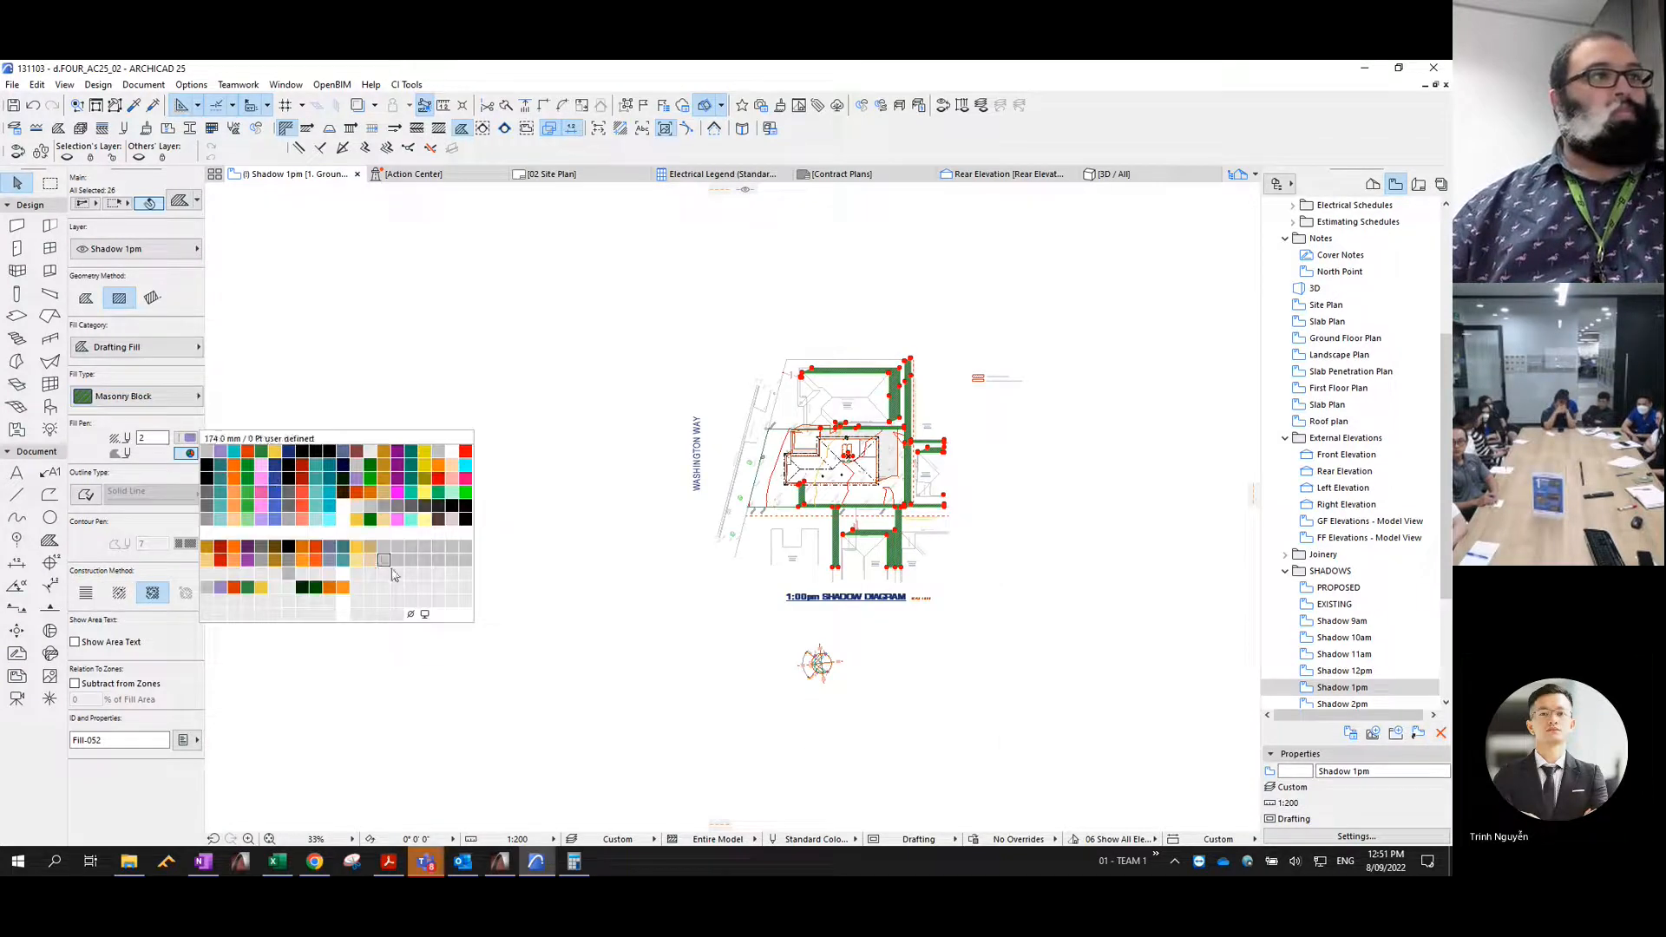
click(412, 617)
- Consolidate the 1pm shadow fills, give them a solid outline with the orange contour pen, and deselect them
click(37, 84)
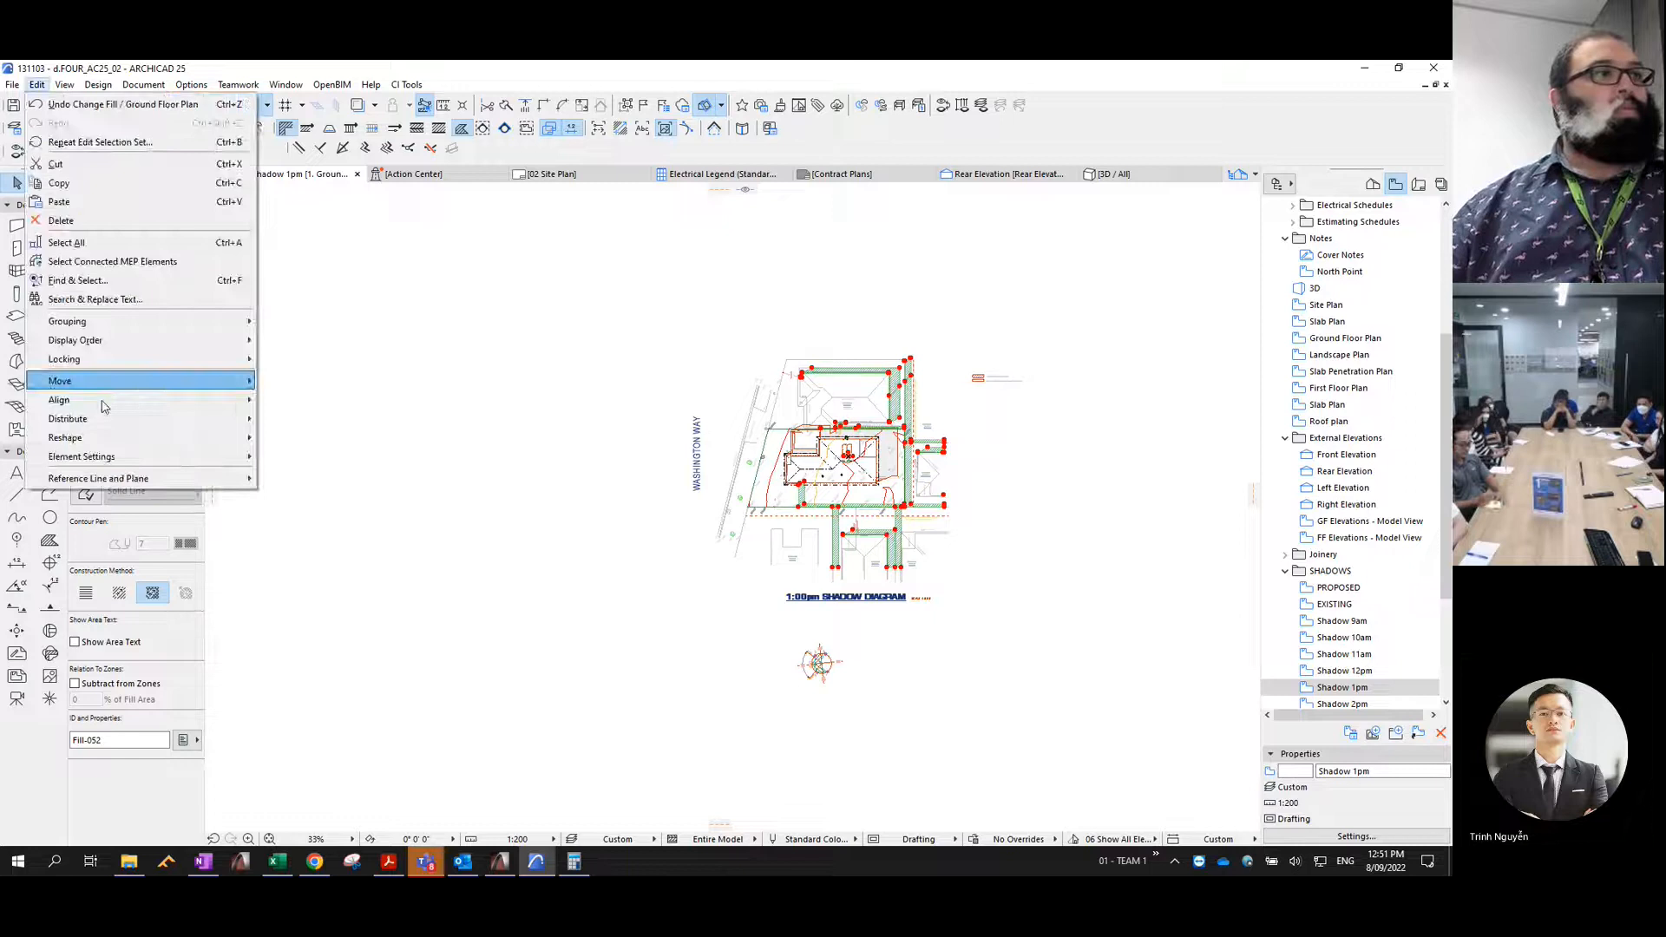
mouse_move(139, 437)
click(346, 673)
key(Escape)
click(86, 495)
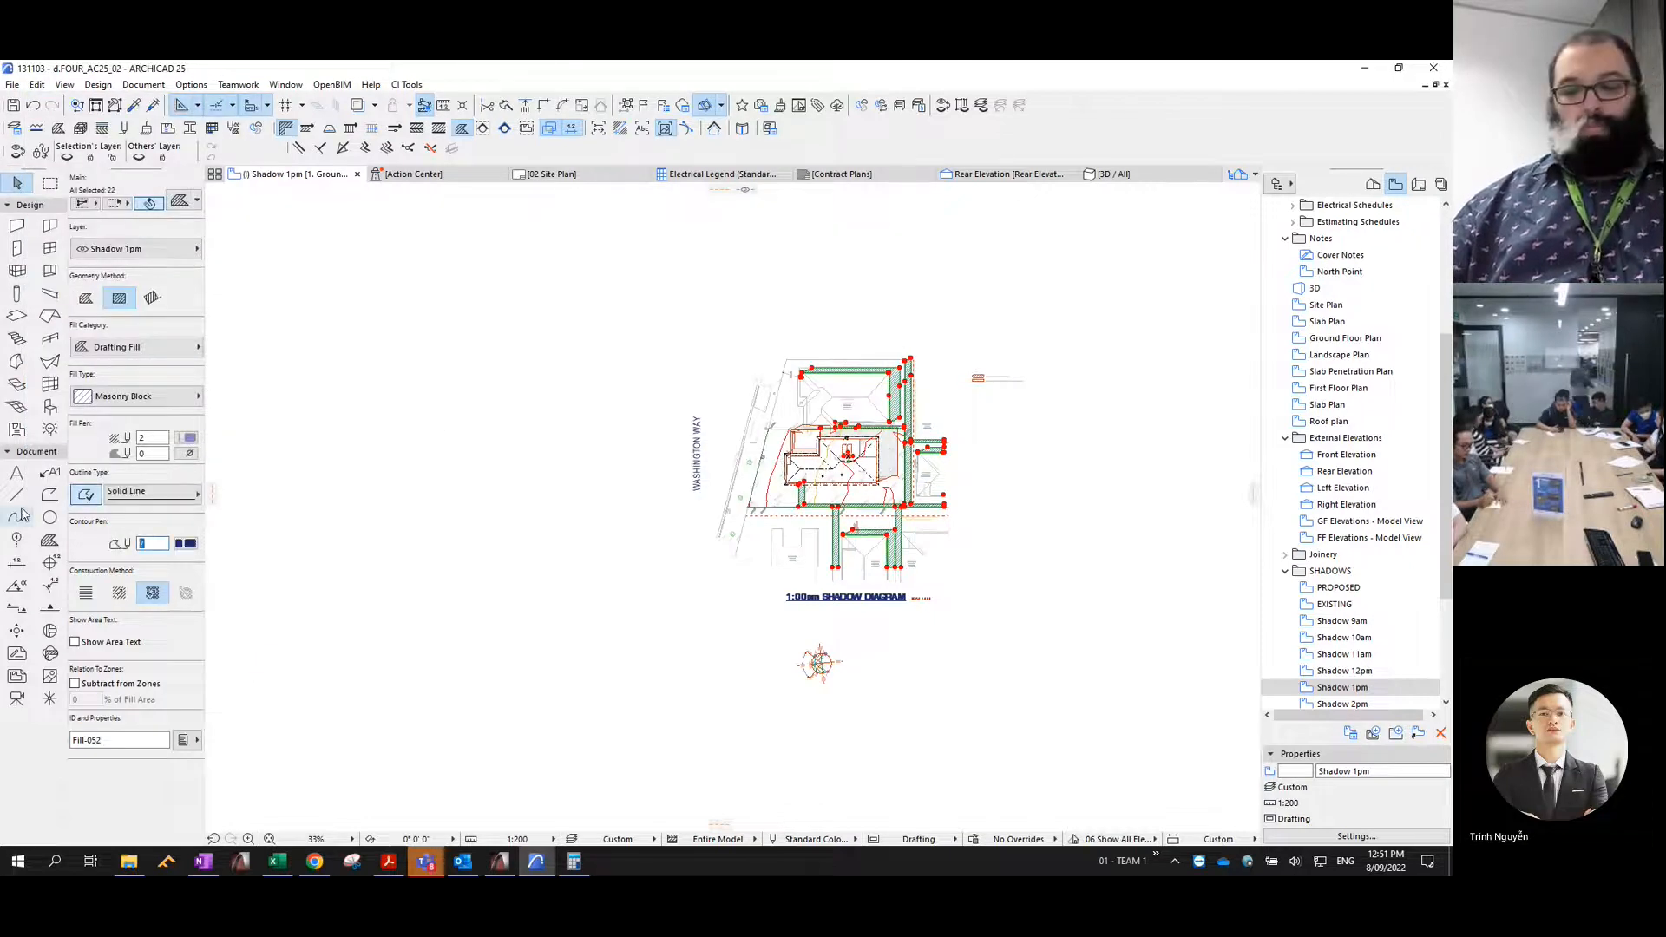
click(566, 523)
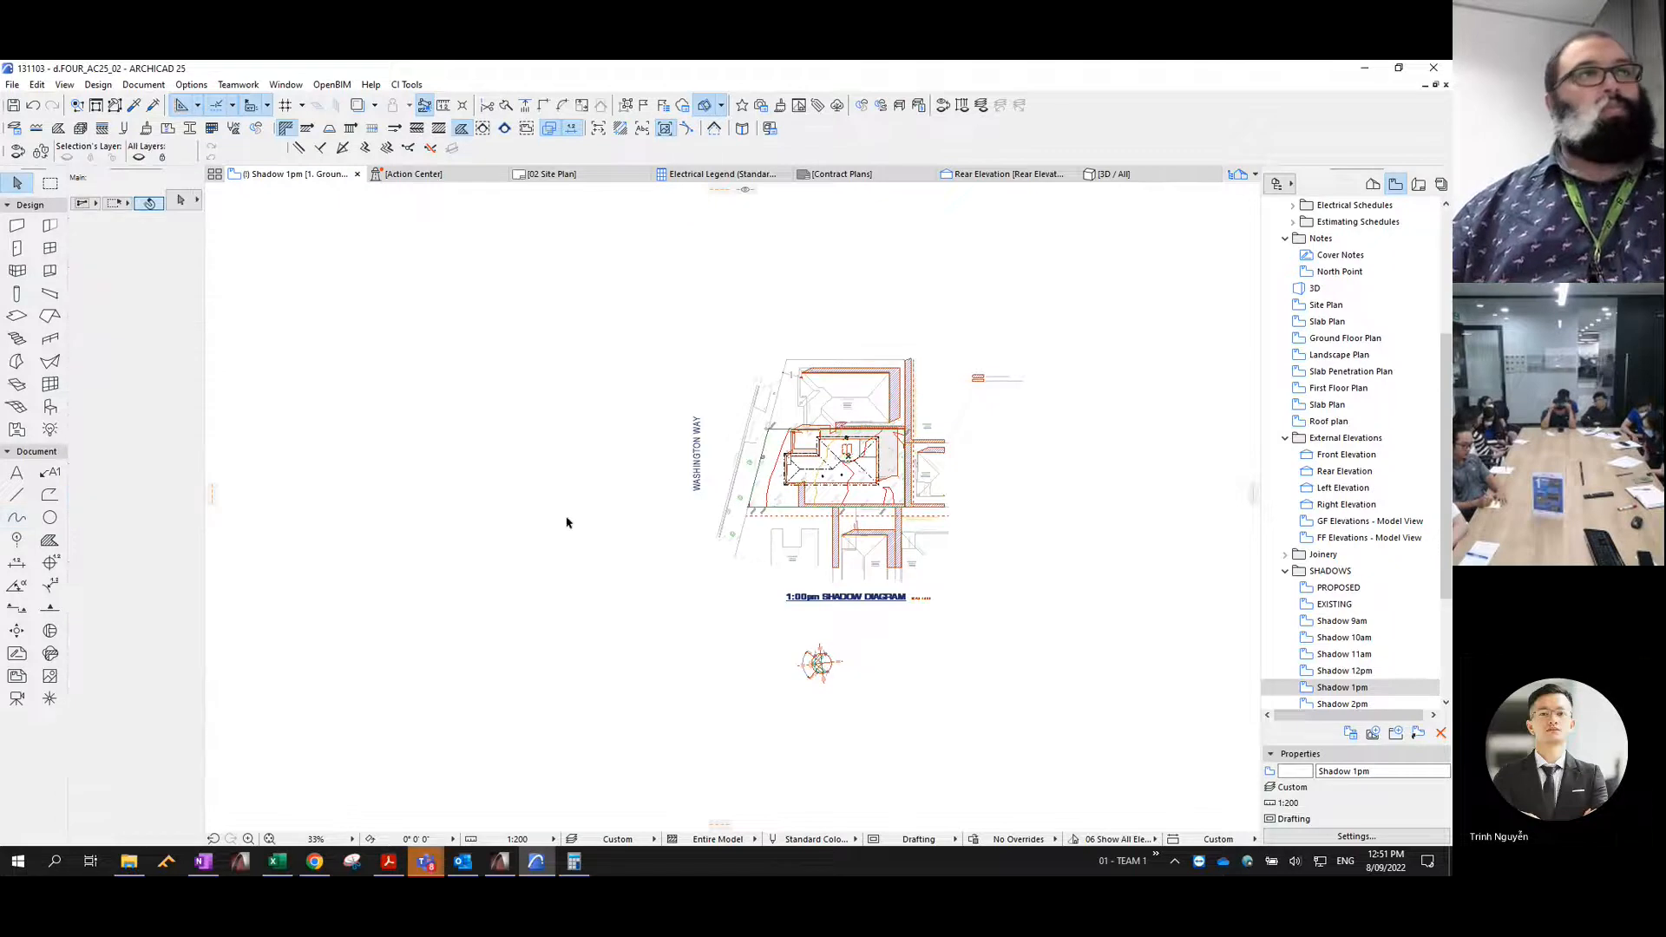
- Set the EXISTING view's sun time to 2:00:00 PM, generate its 3D shadows, and copy them as frameless overlapping polygons
click(1337, 589)
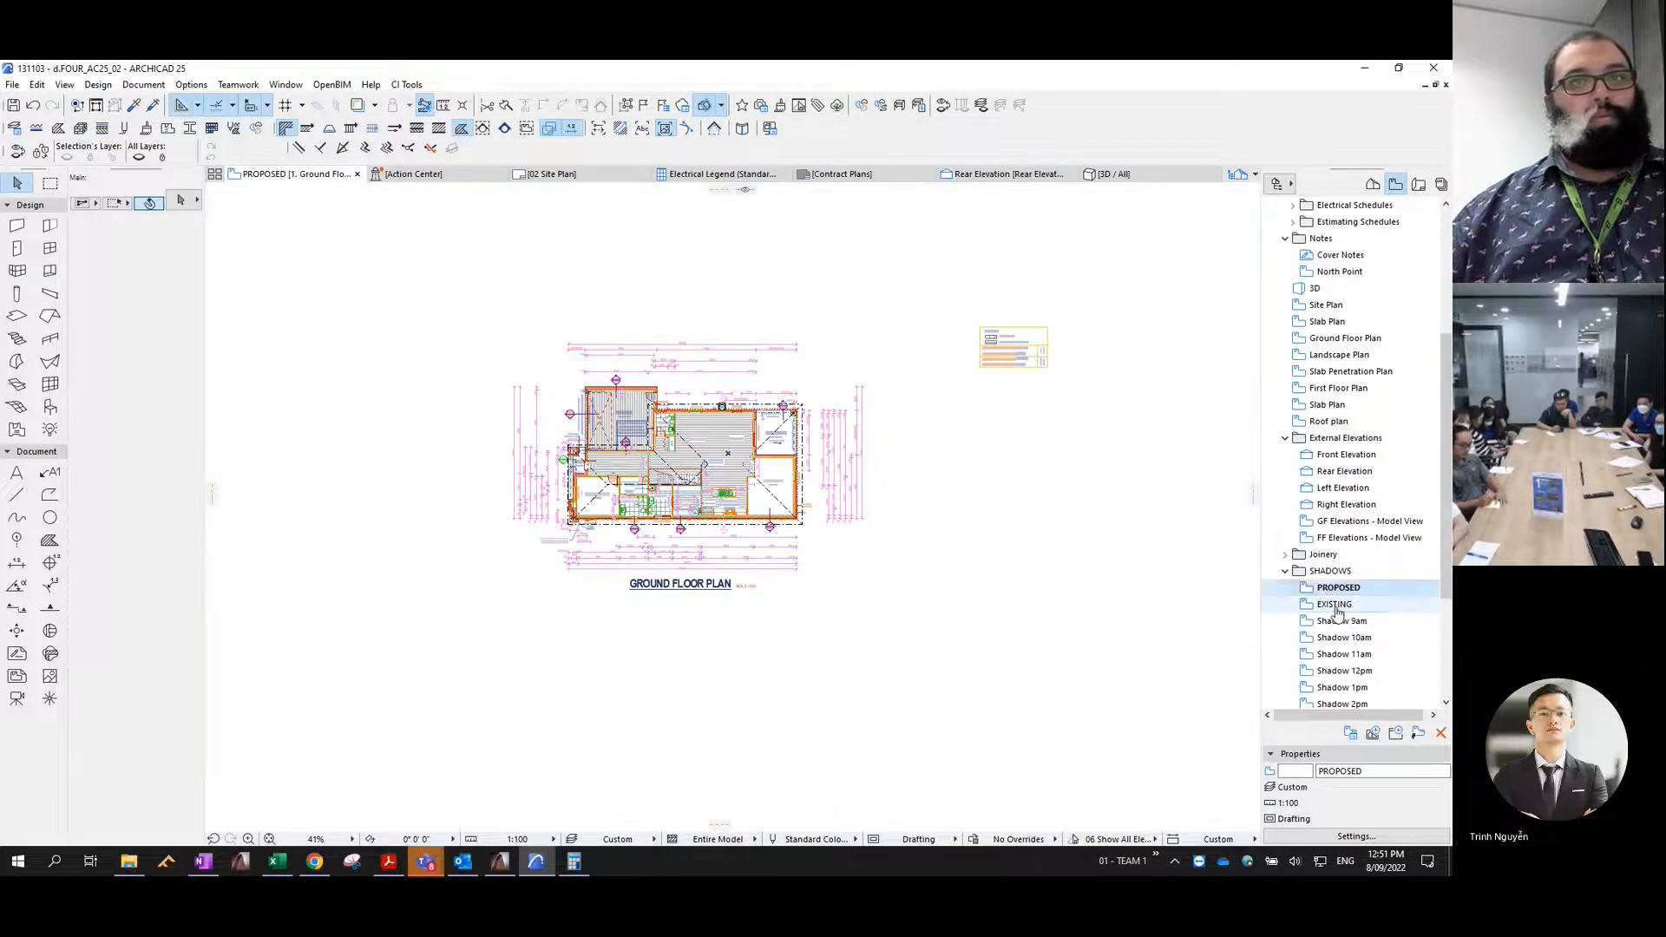
click(1337, 606)
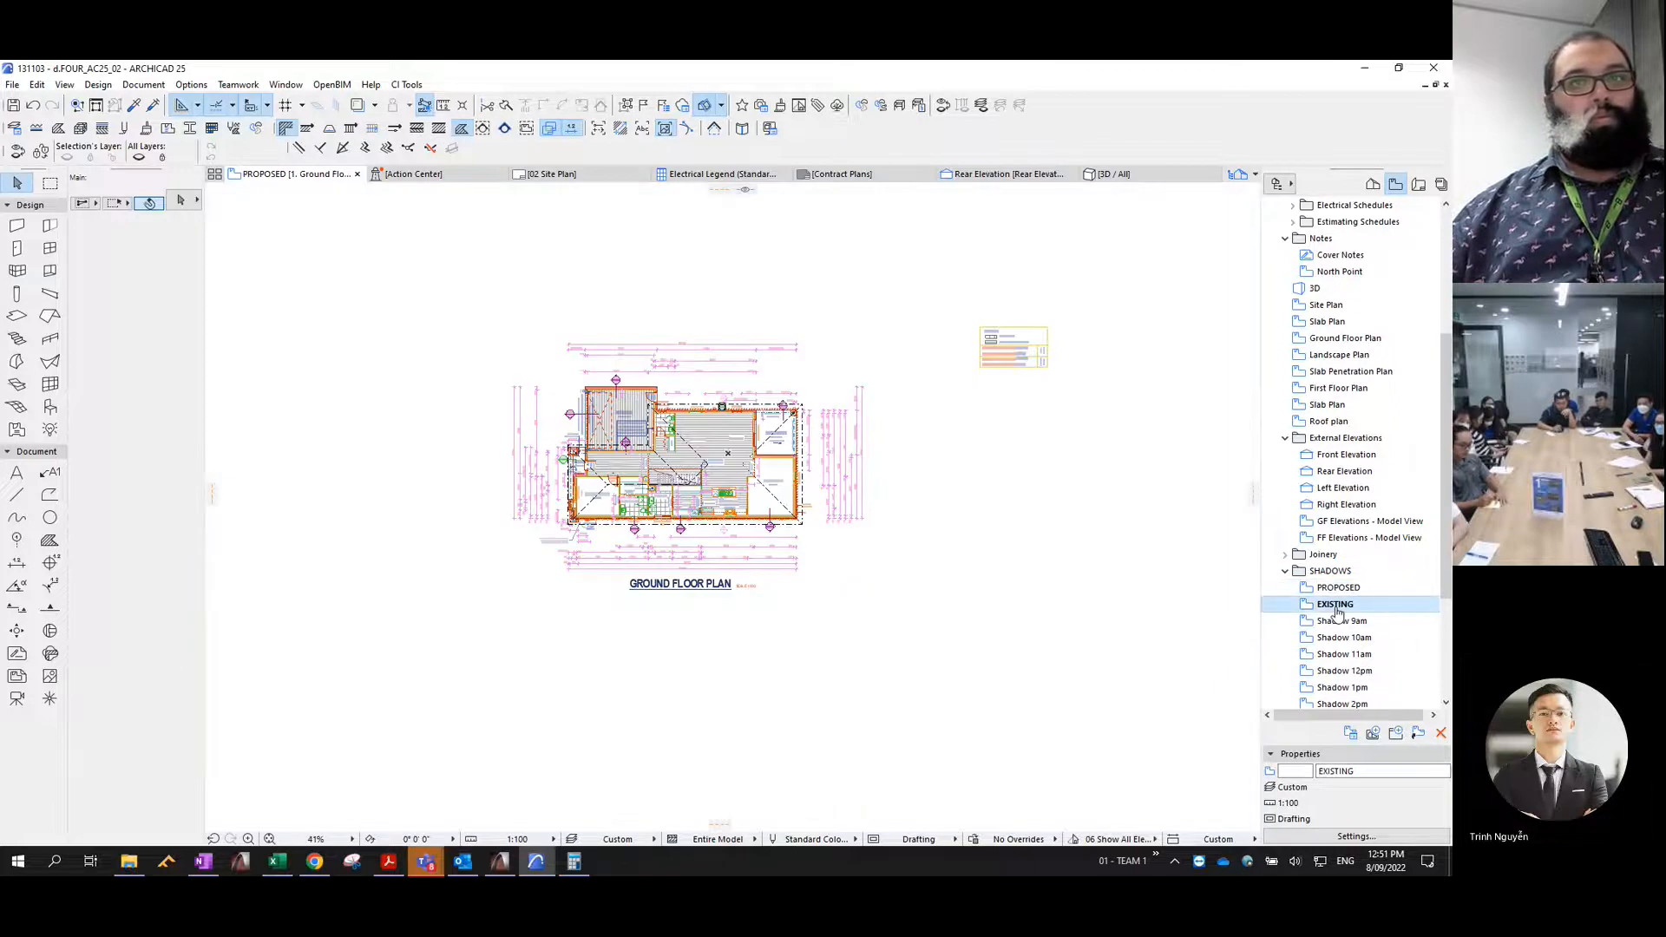
key(ctrl+shift+F3)
click(944, 483)
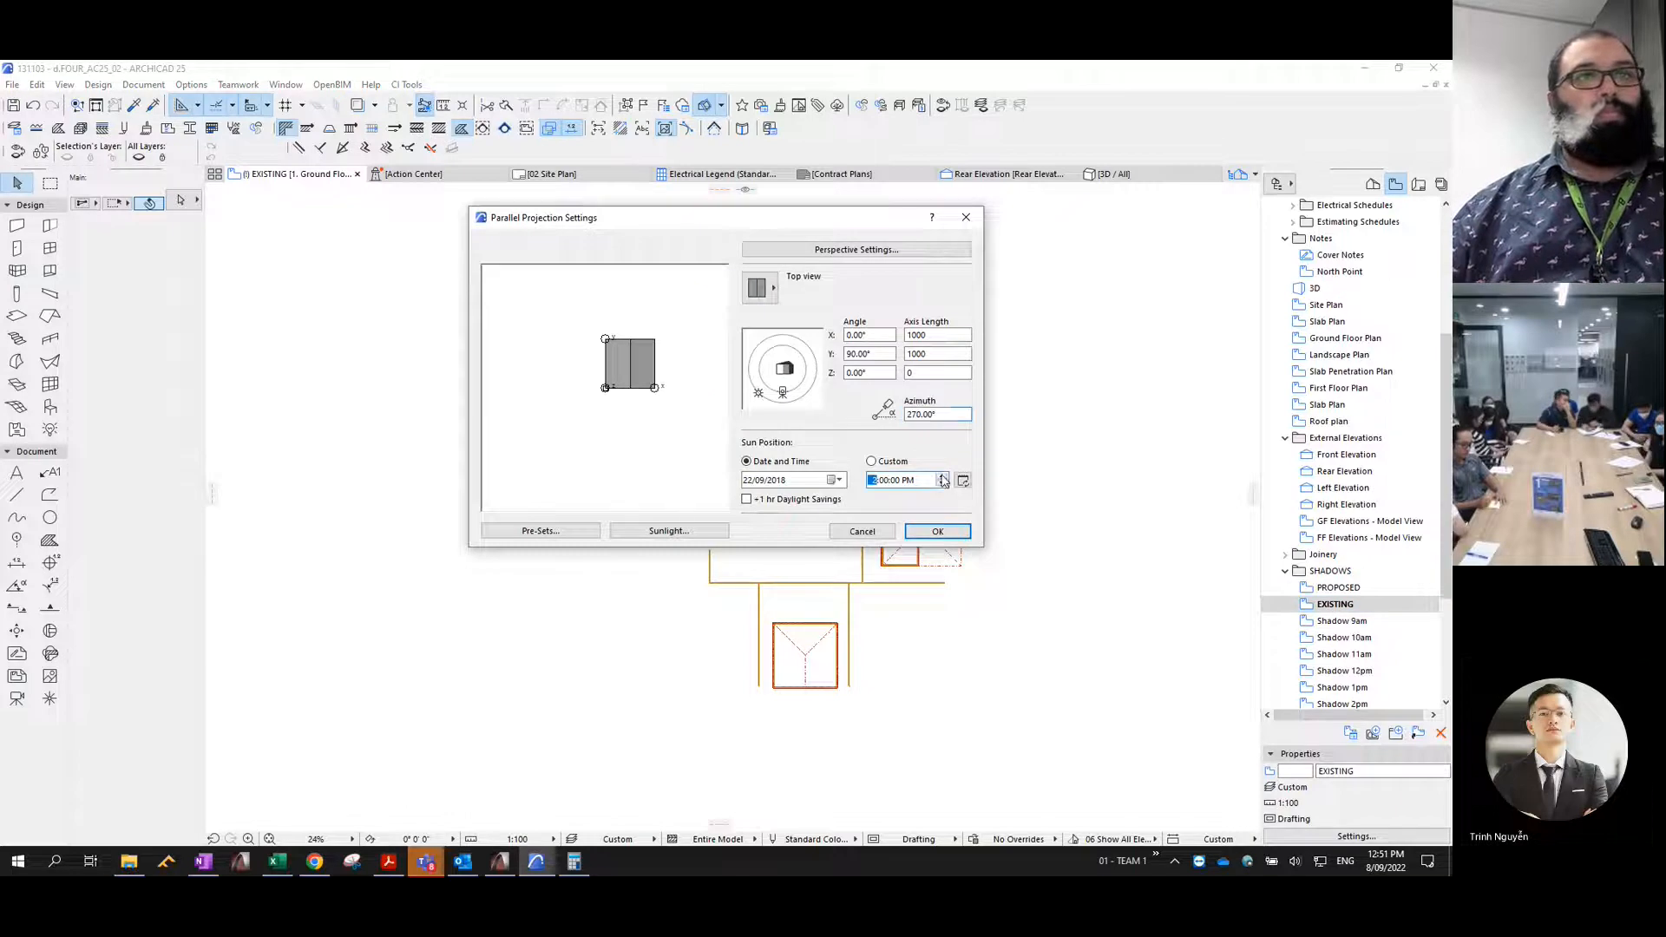
click(938, 532)
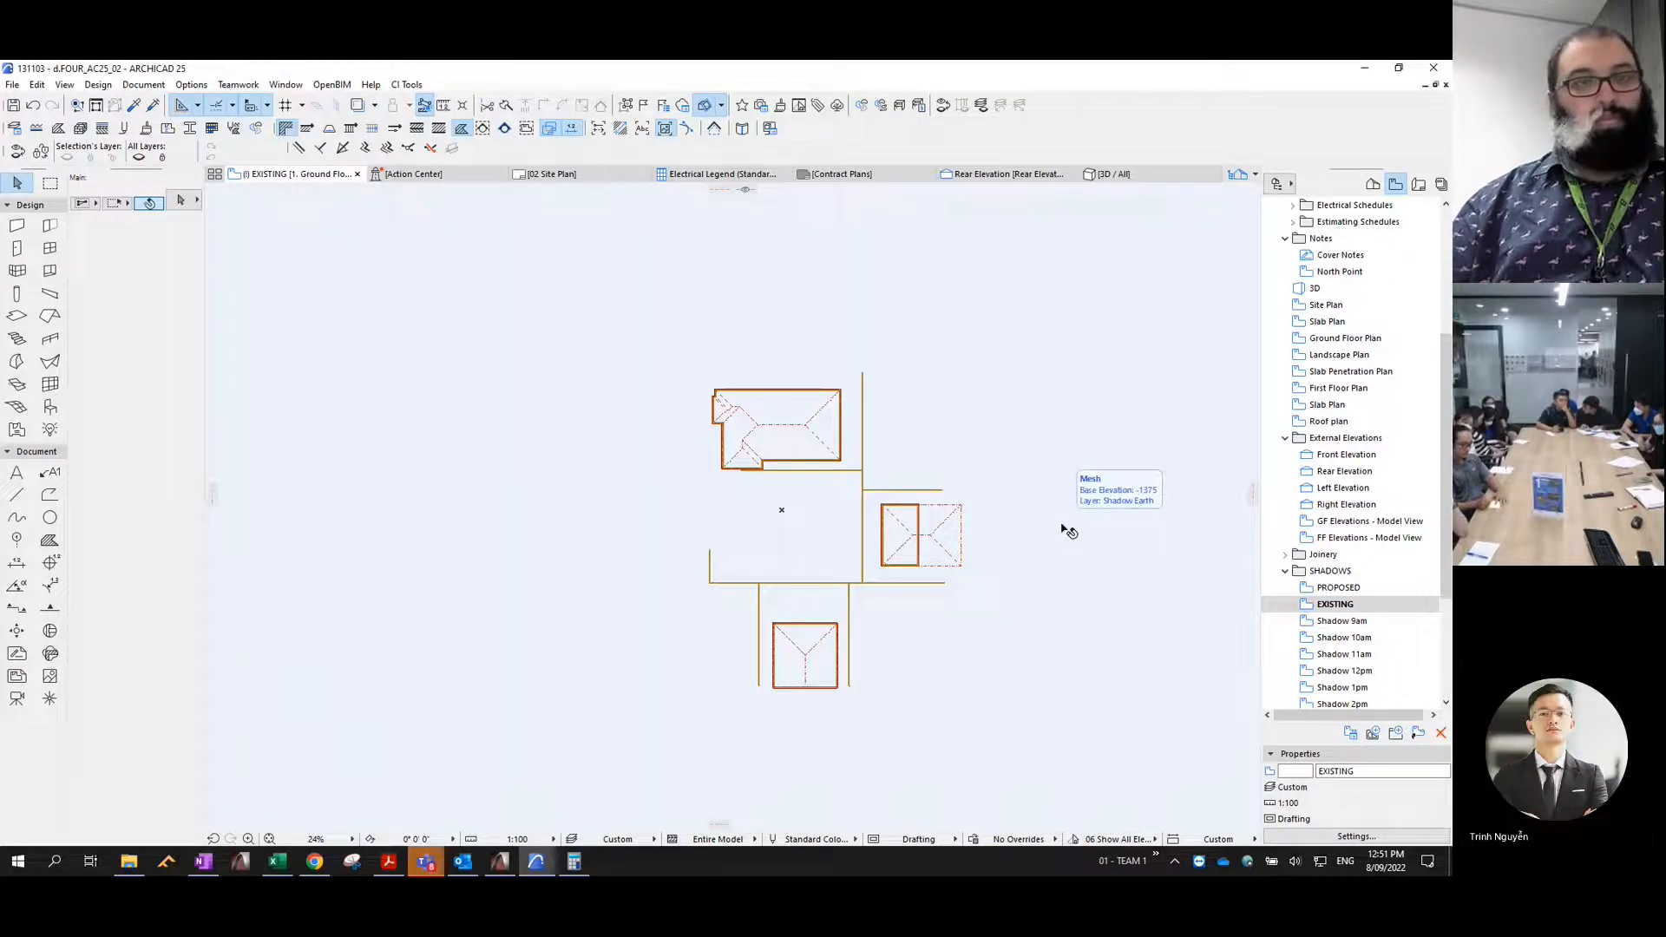
key(F3)
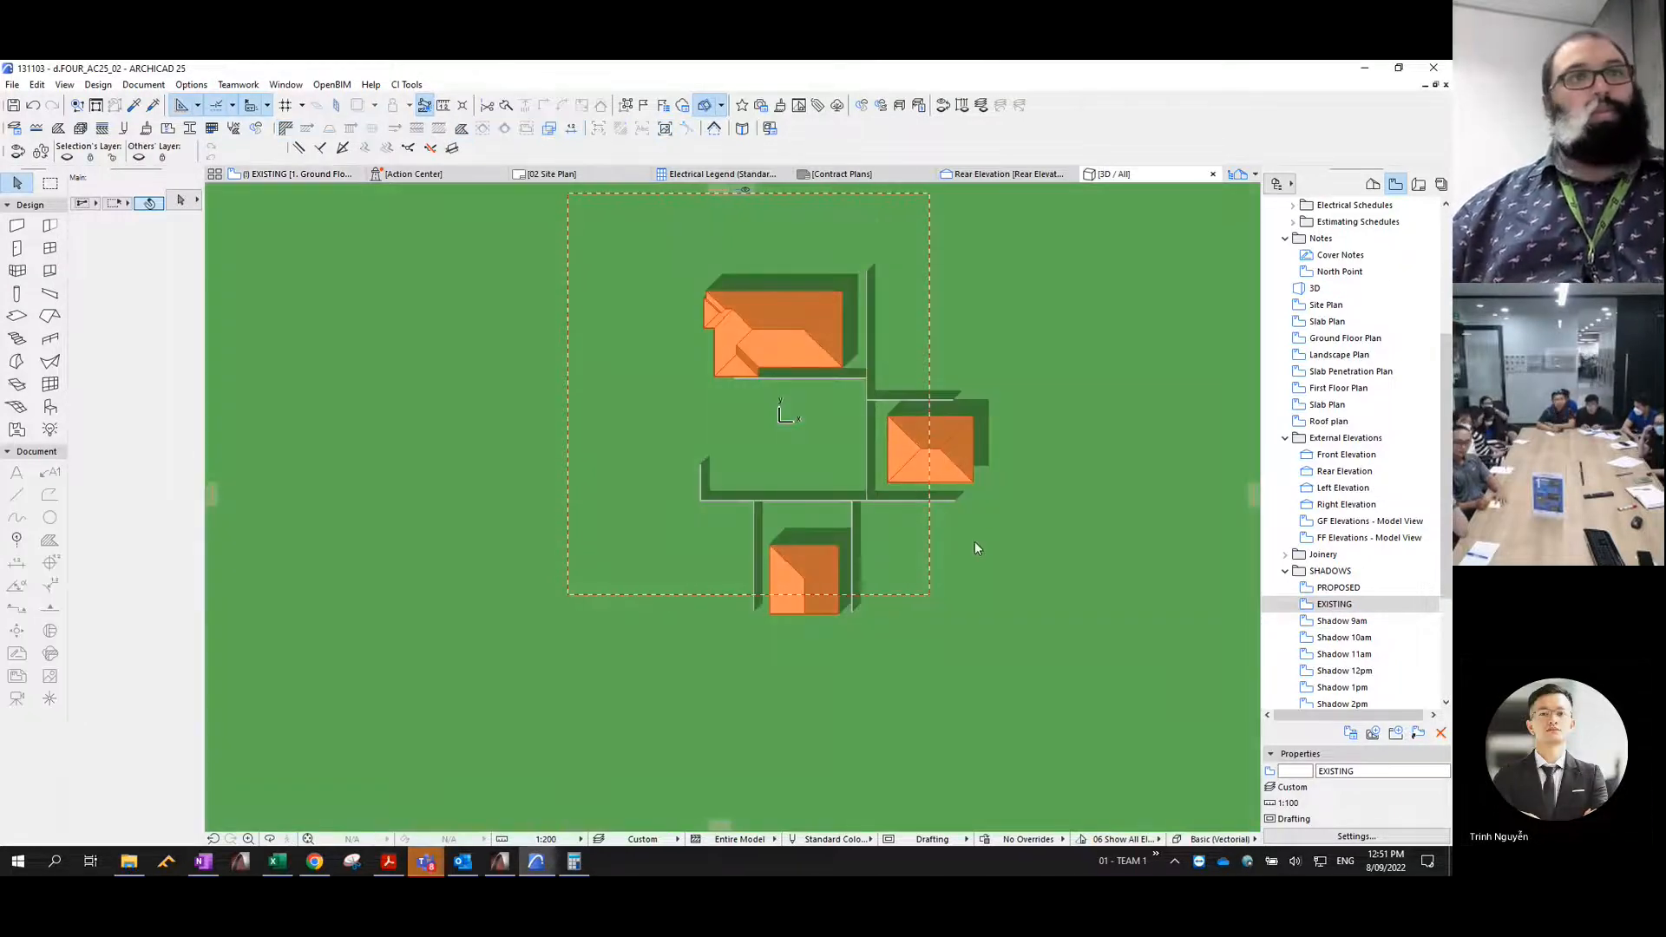
key(ctrl+c)
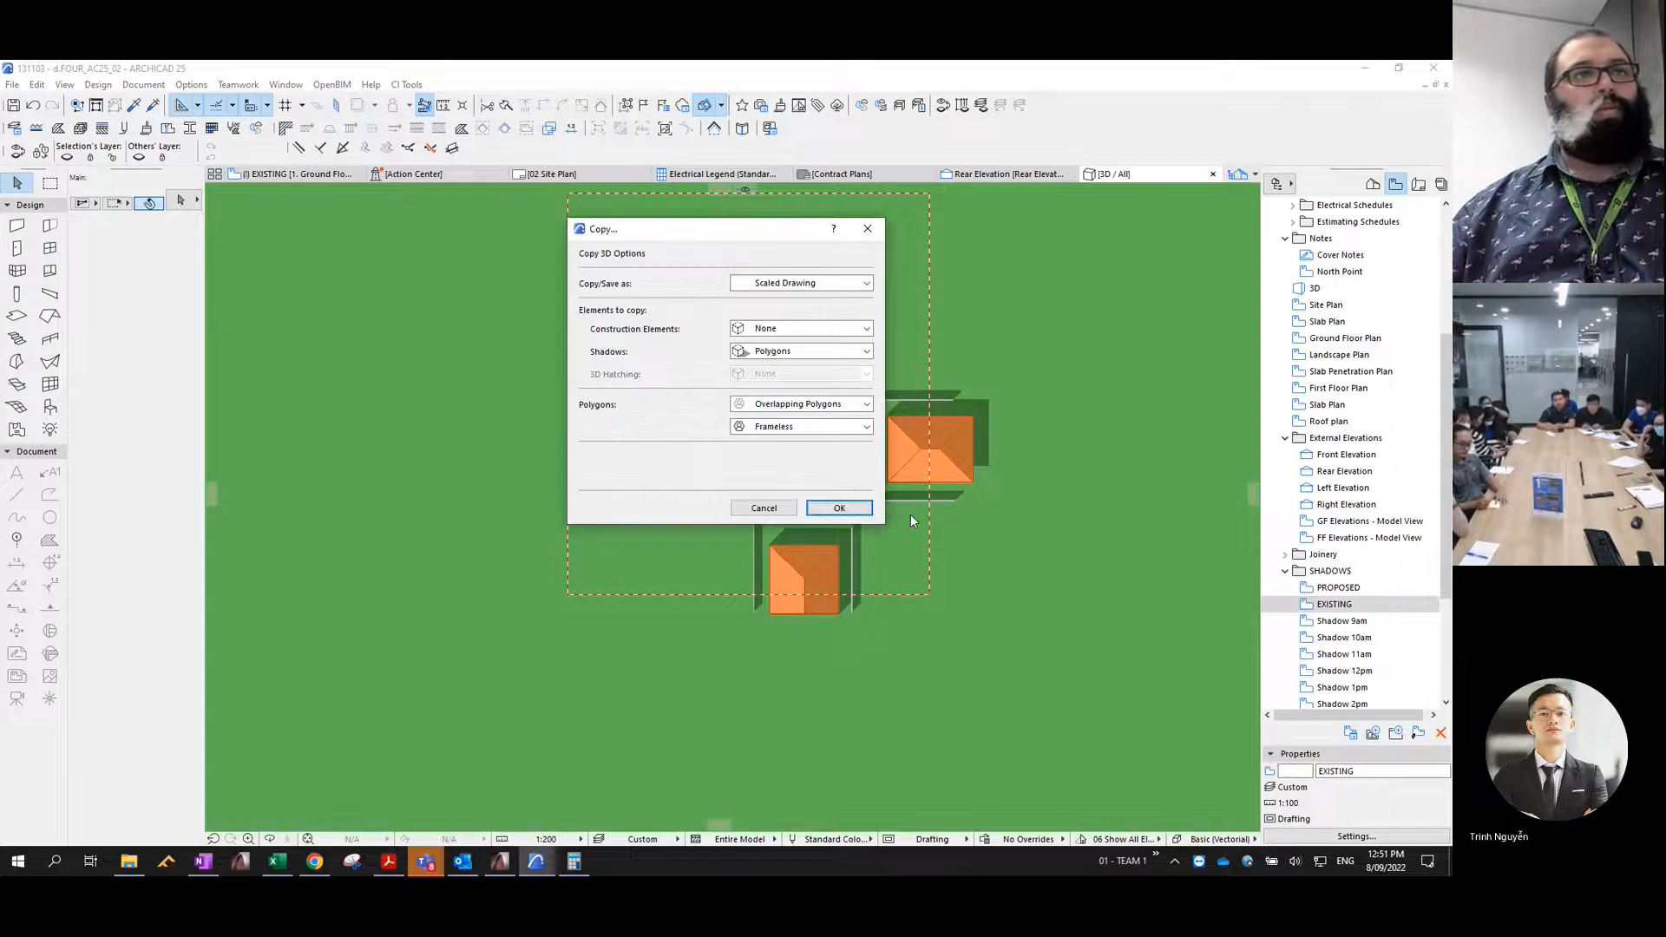
click(839, 508)
- Open the Shadow 2pm view and paste the existing shadow polygons into it
scroll(1353, 624, down, 2)
double_click(1356, 622)
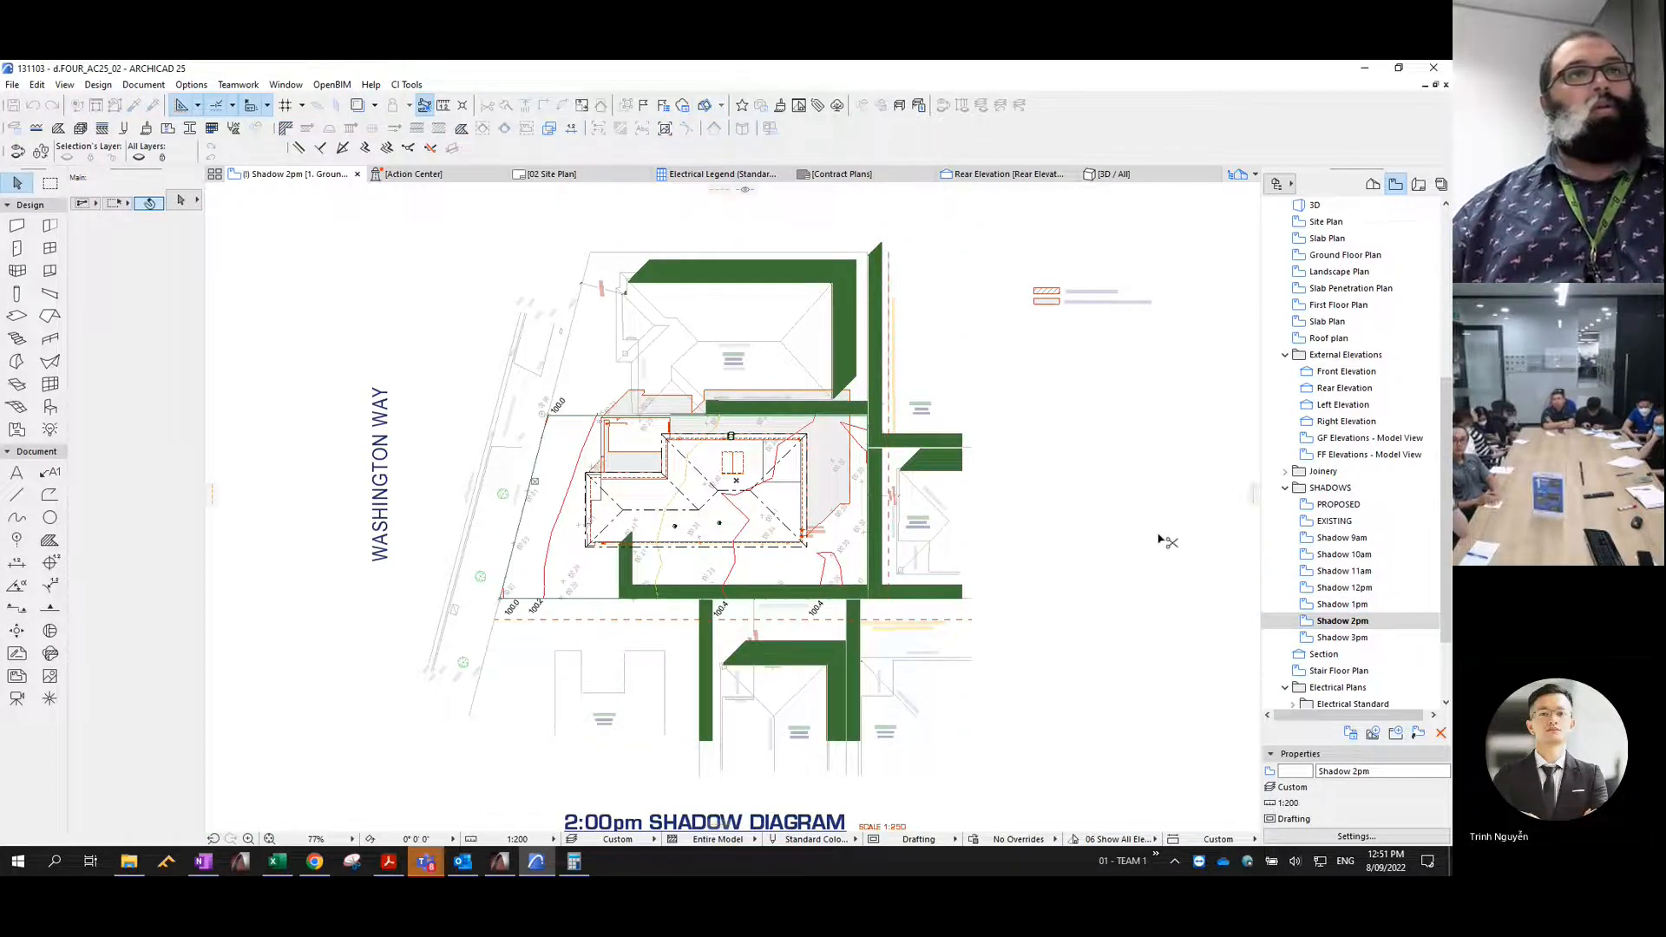
- Reselect the pasted 2pm shadow fills and assign them pen 2 and the Shadow 2pm layer
key(ctrl+z)
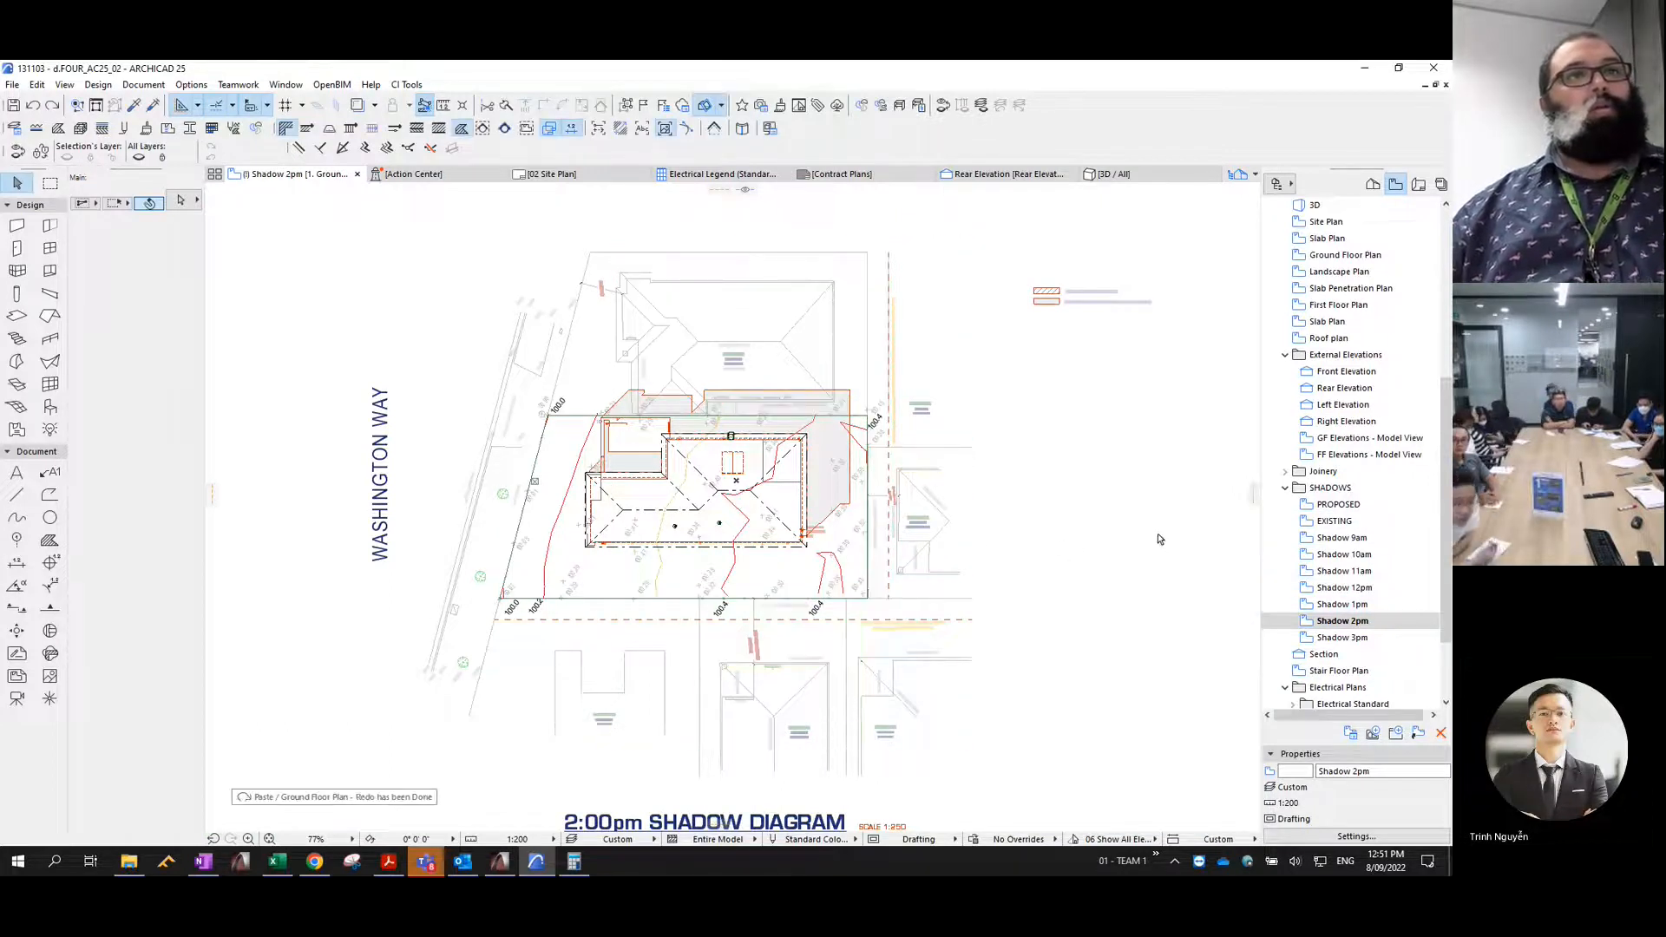
key(ctrl+shift+t)
click(699, 206)
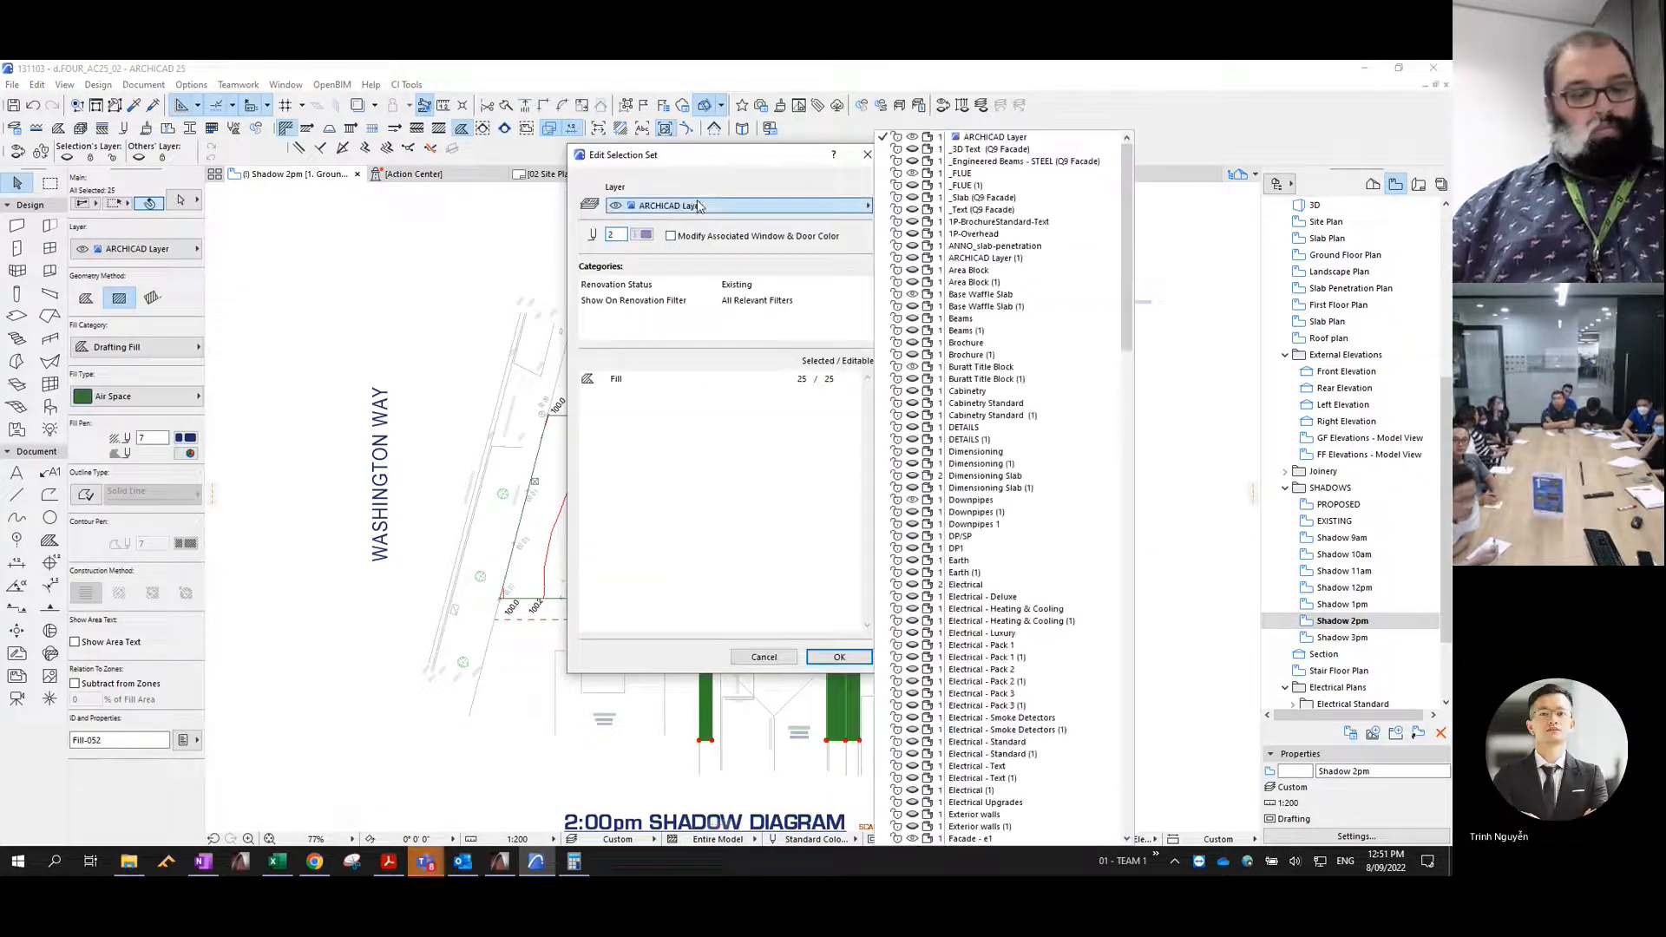
text(sh)
key(Down)
key(Down)
key(Down)
key(Down)
key(Down)
key(Down)
key(Down)
key(Down)
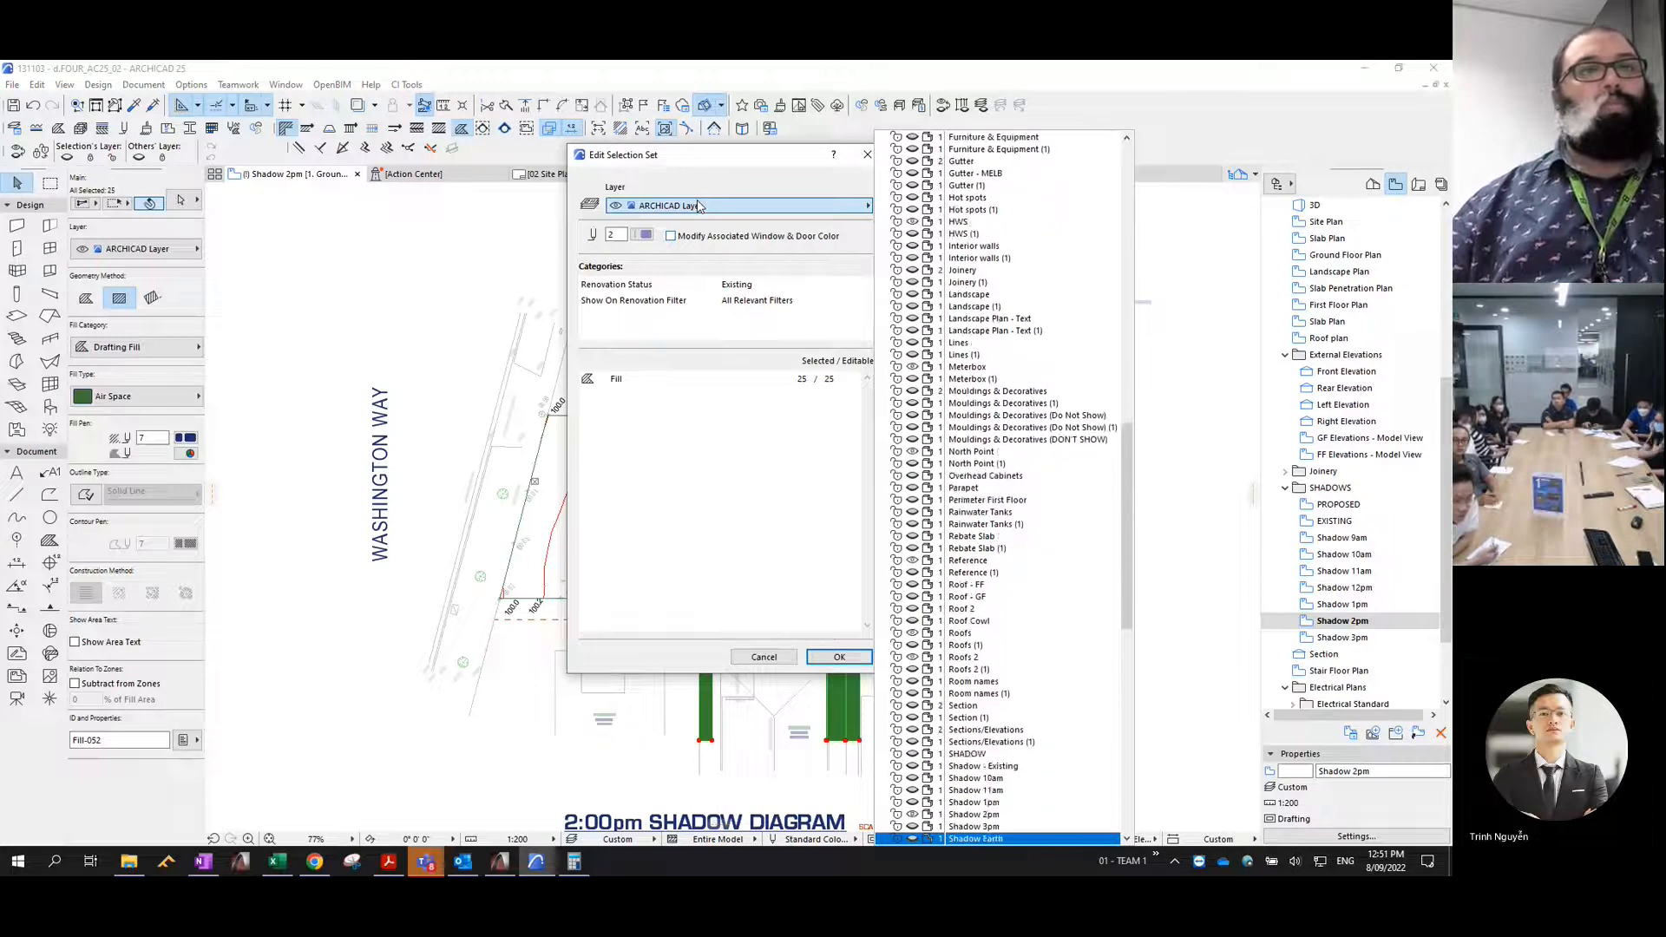
key(Up)
key(Up)
key(Up)
key(Return)
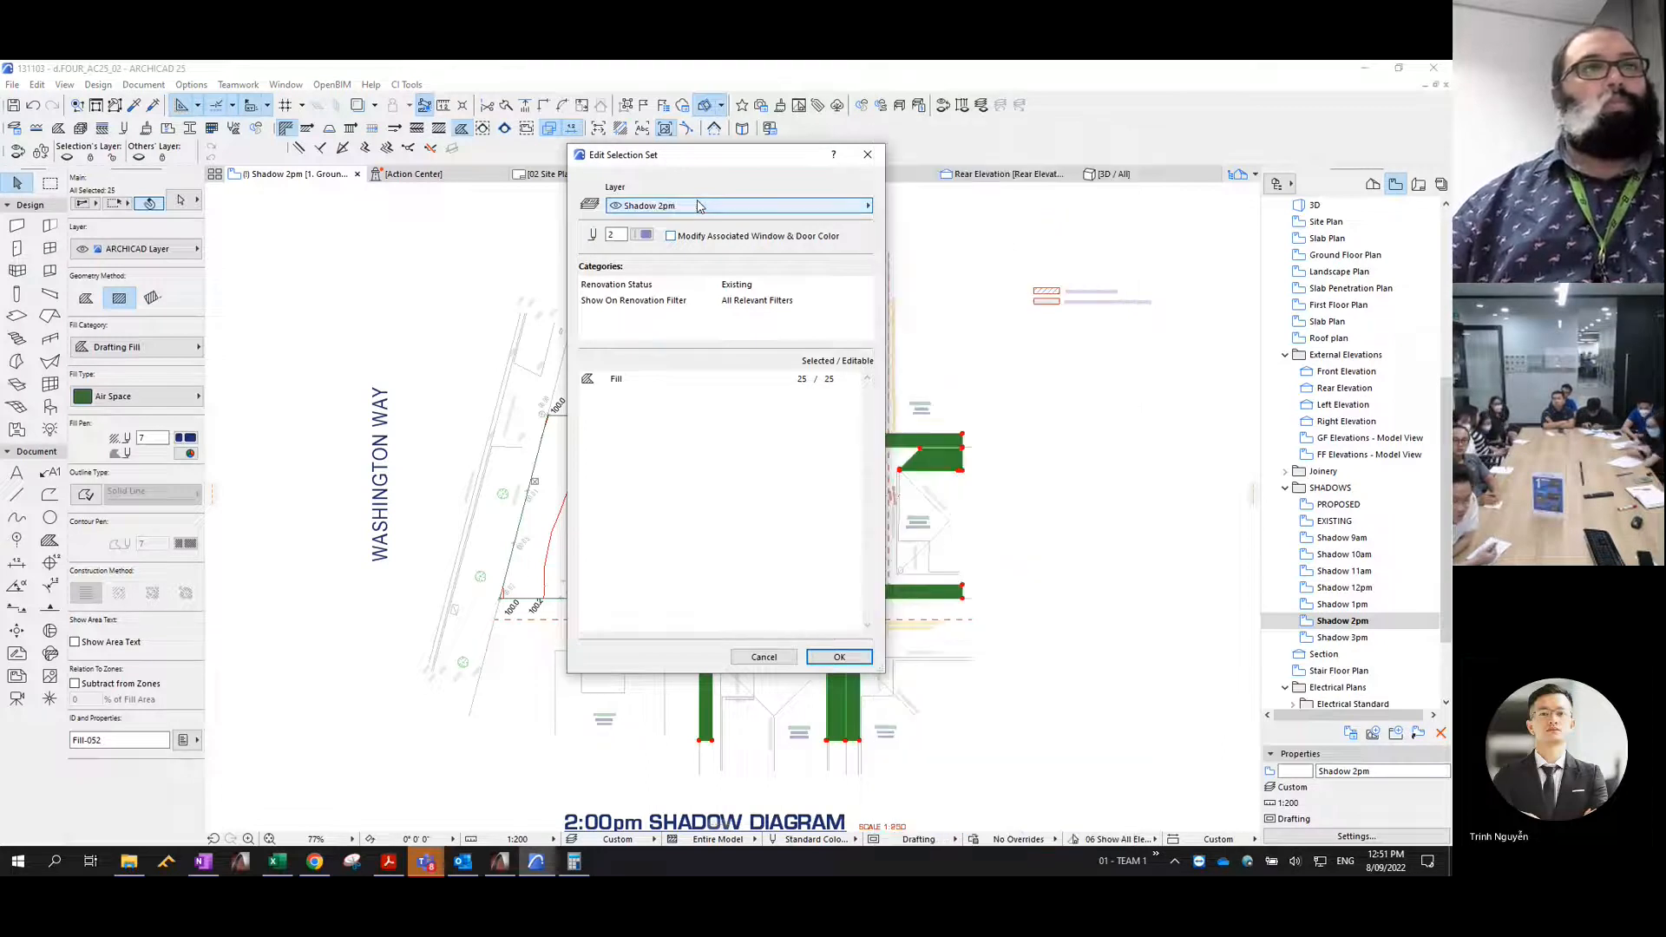
click(839, 657)
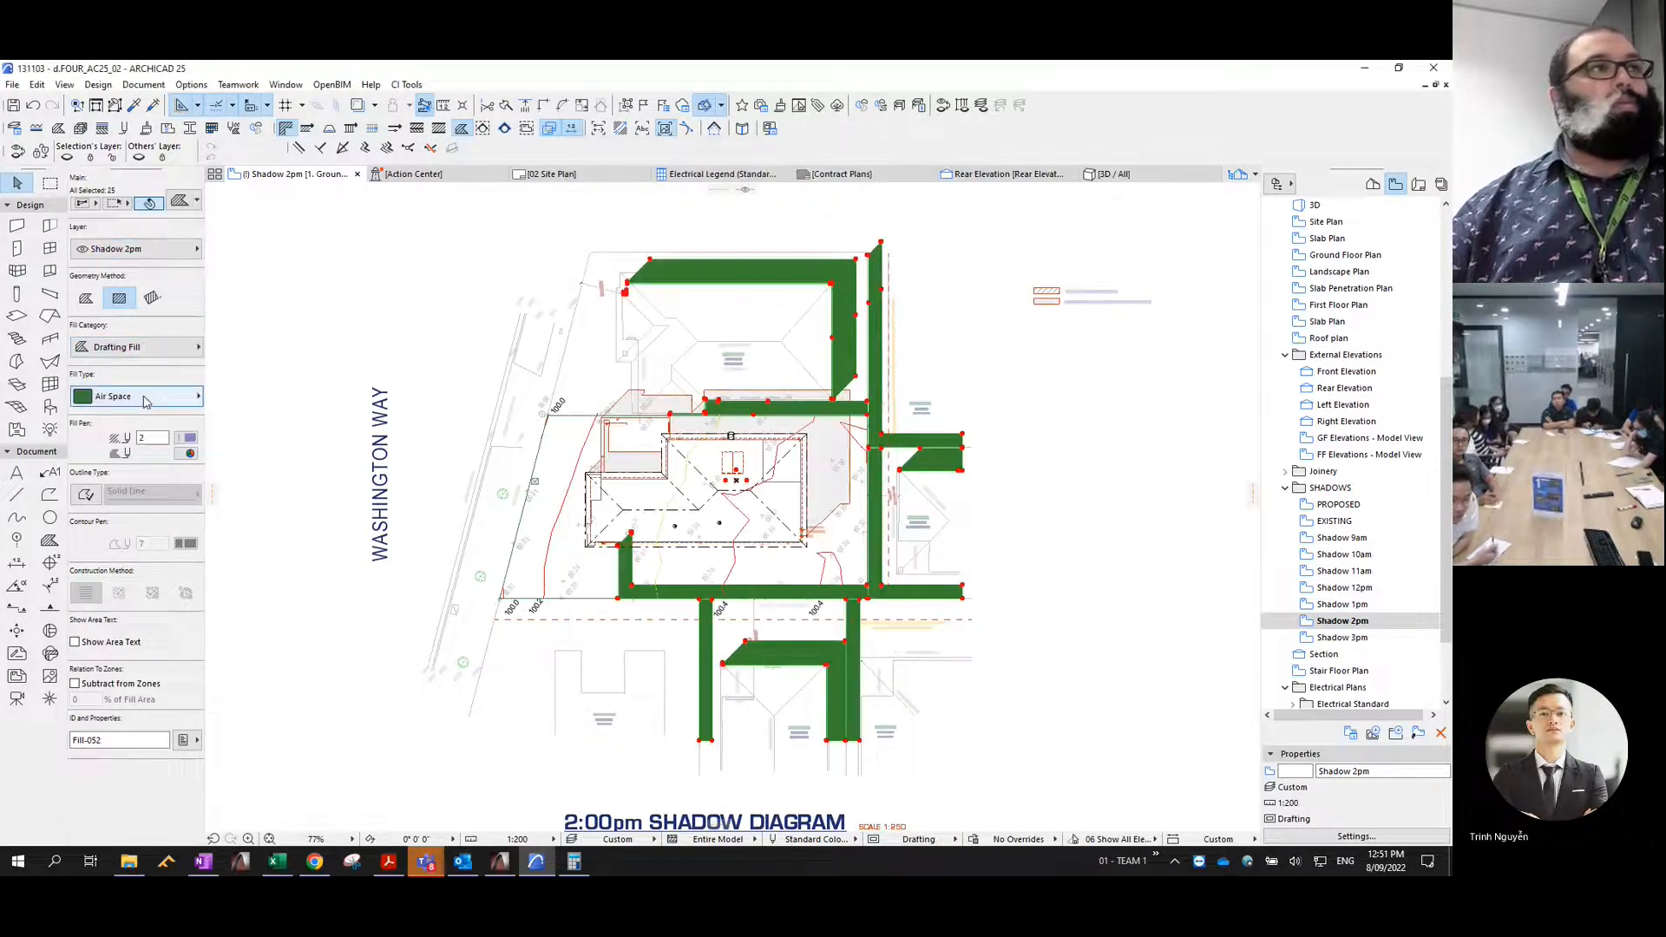
- Give the selected 2pm shadow fills the Masonry Block hatch with a transparent background
click(193, 396)
key(m)
key(Return)
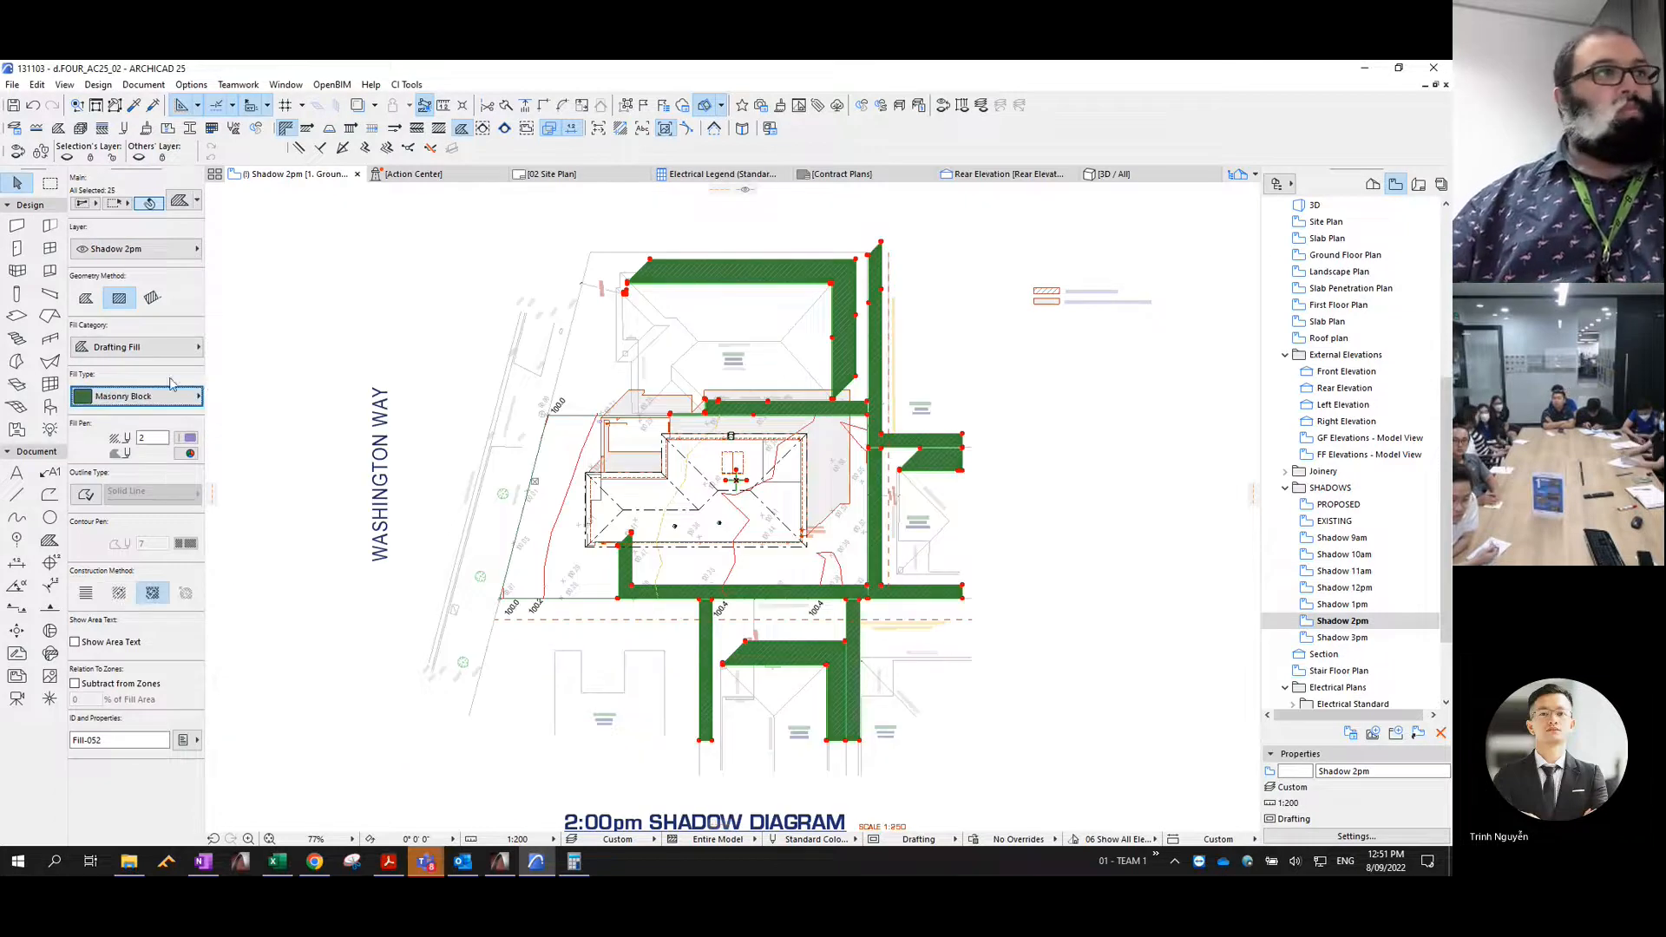
click(189, 454)
click(398, 613)
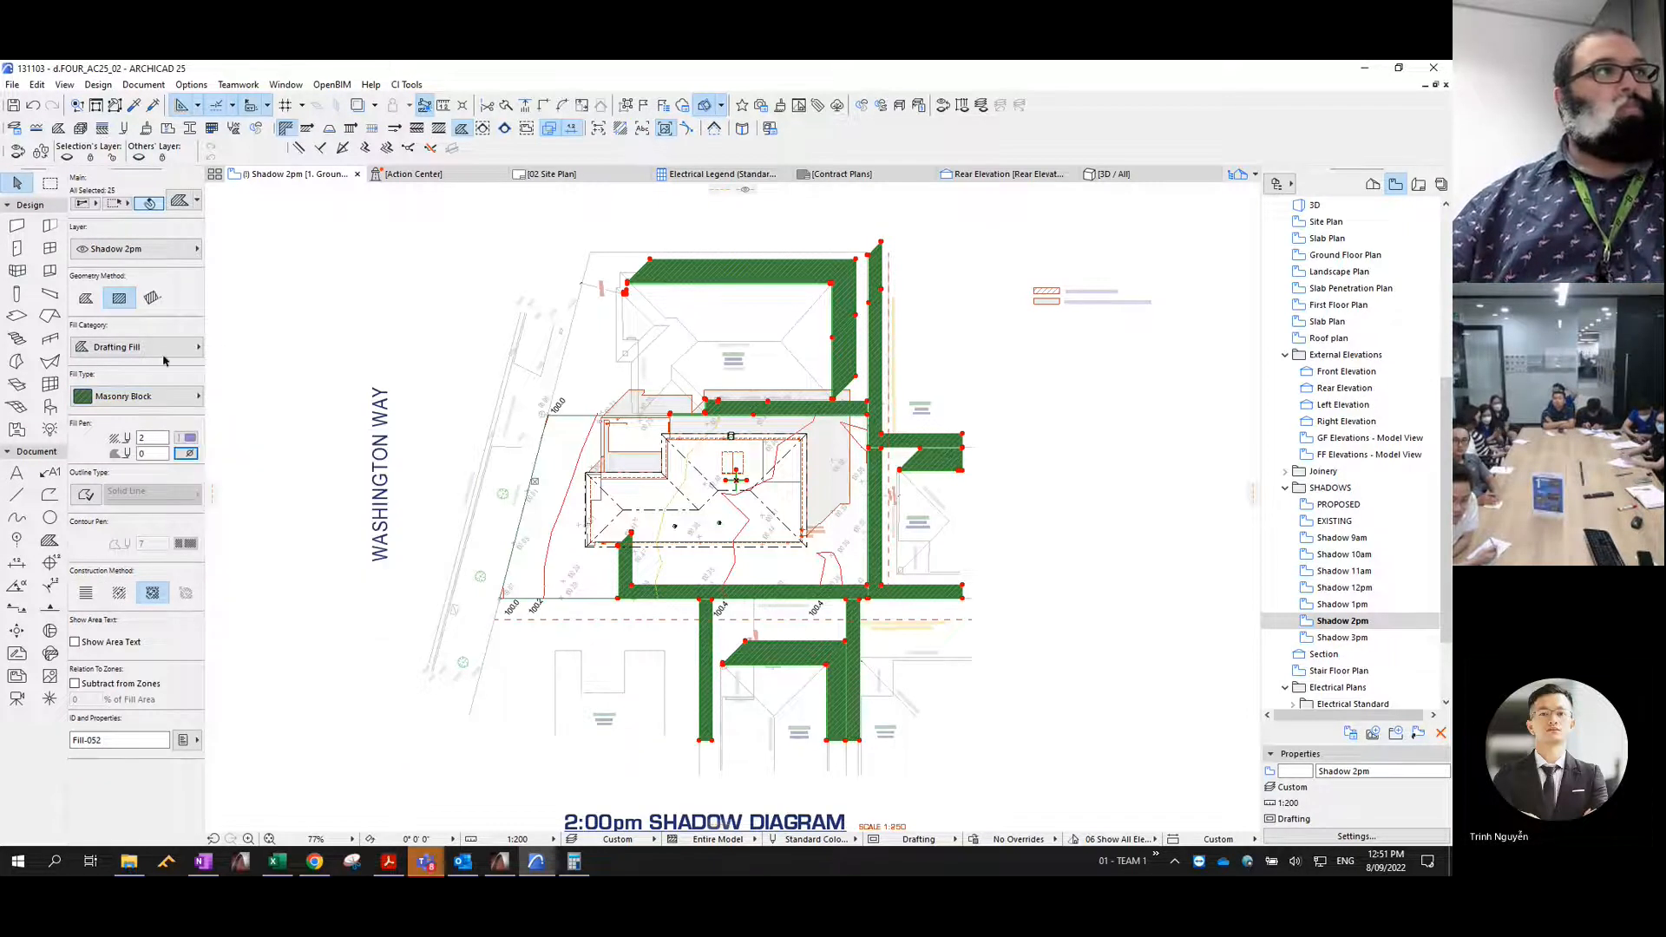
- Consolidate the 2pm shadow fills, give them a solid outline with contour pen 4, and deselect them
click(38, 85)
mouse_move(87, 438)
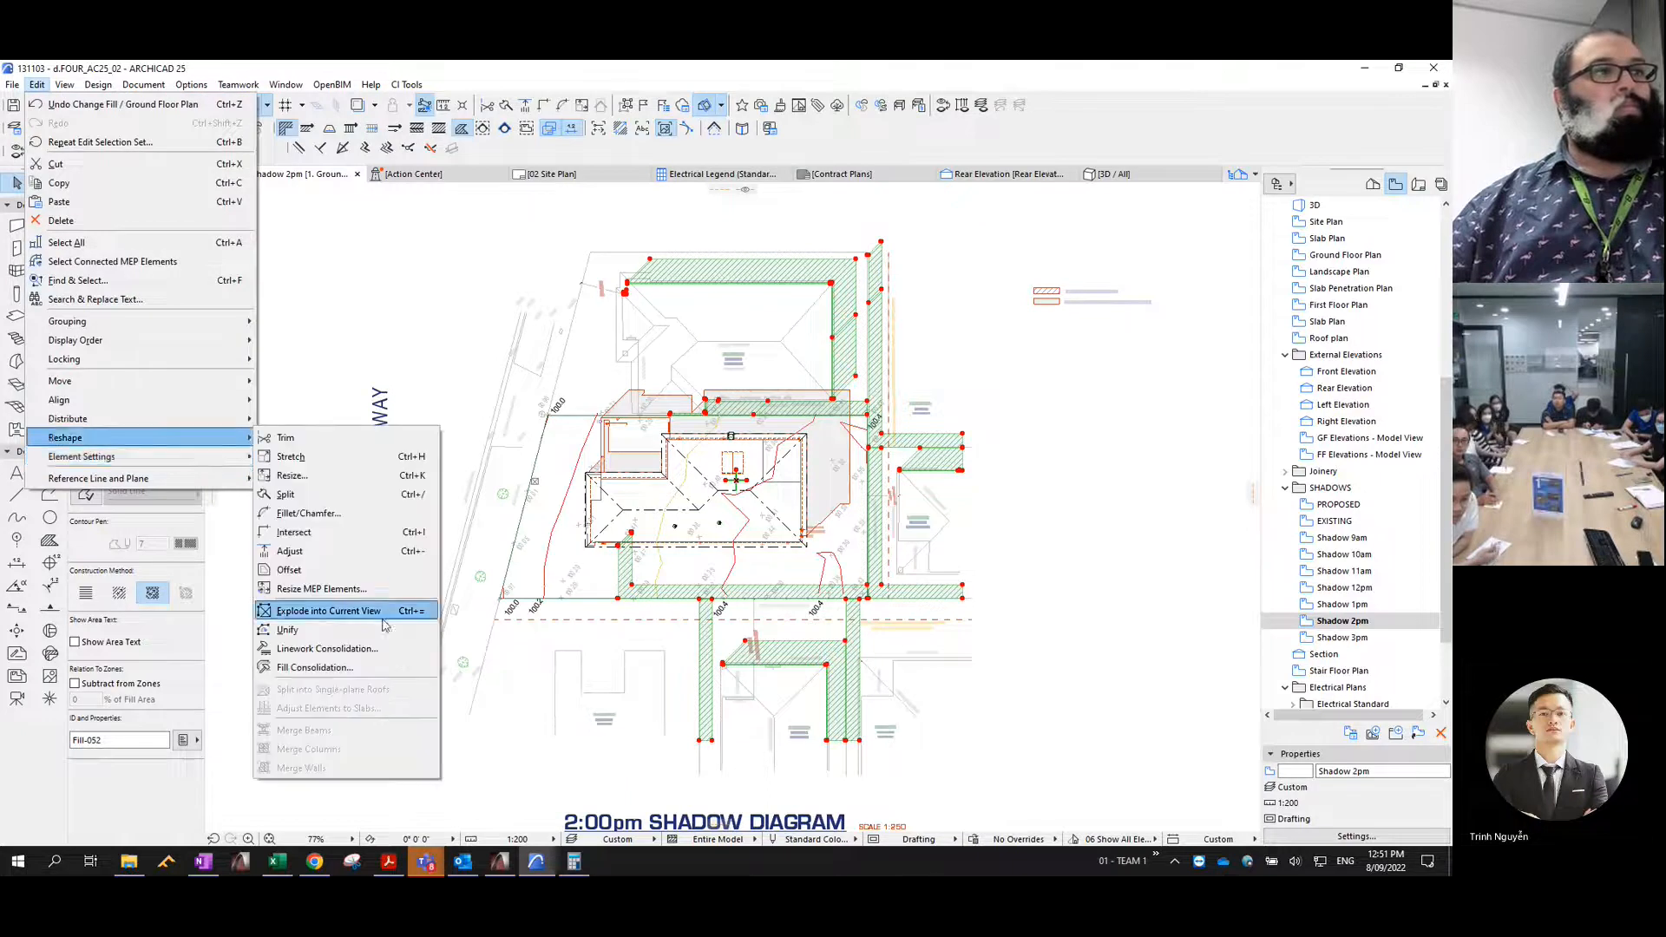
click(365, 666)
click(846, 499)
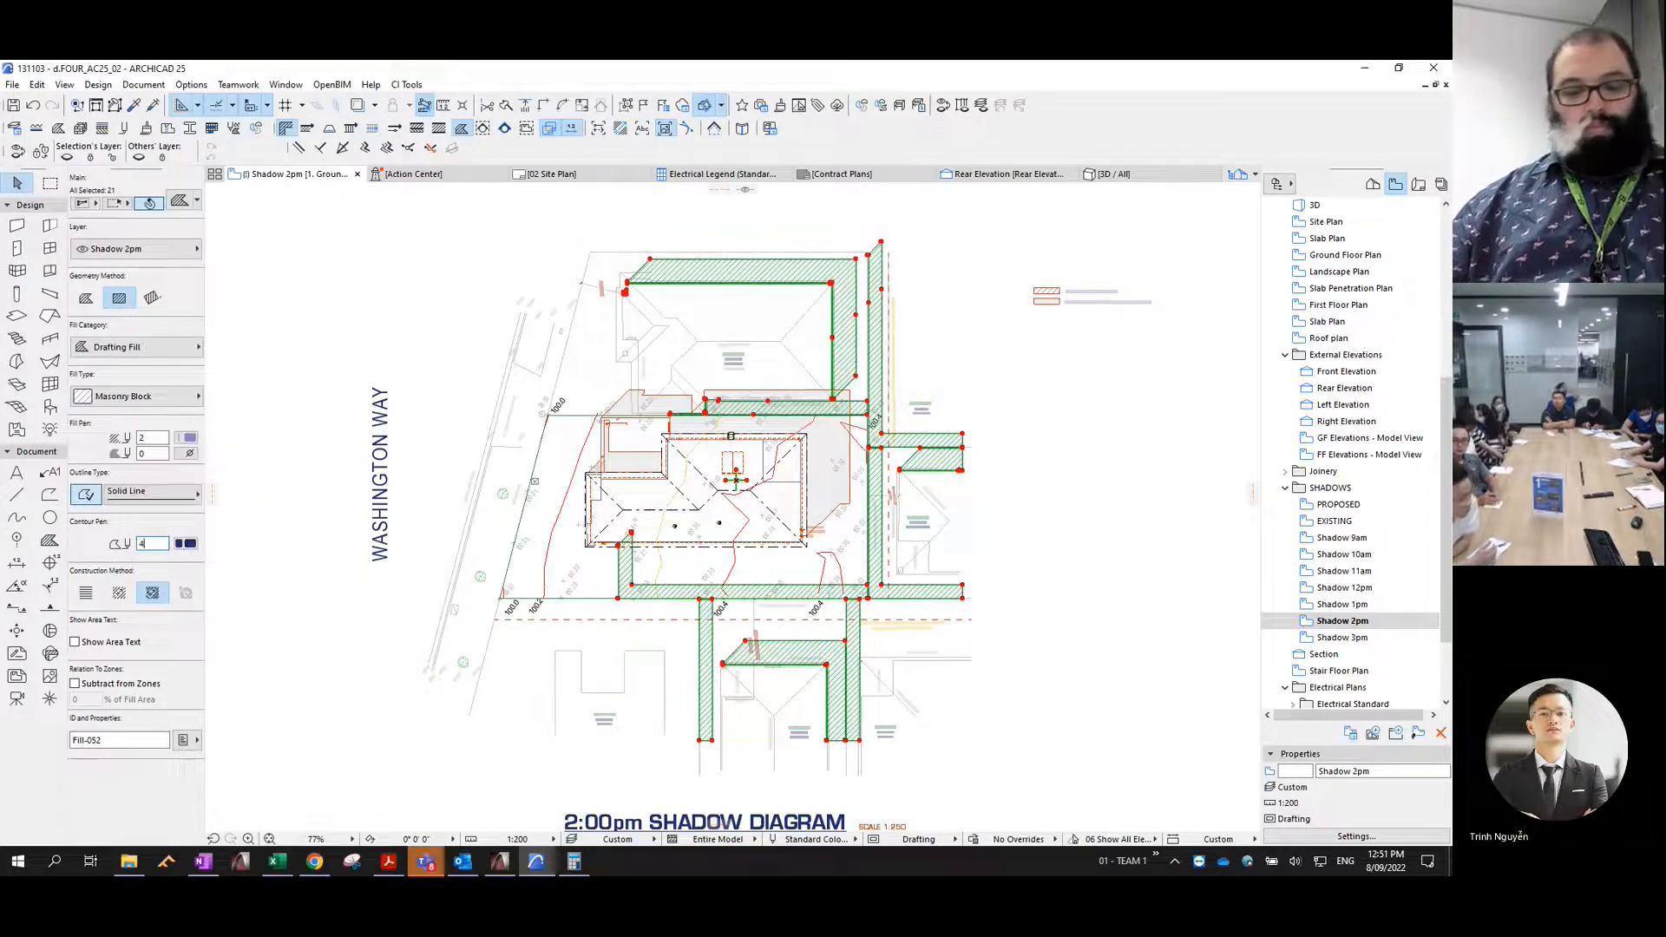
click(1109, 589)
- Set the EXISTING view's sun time to 3:00:00 PM, generate its 3D shadows, and copy them as polygons
click(1335, 521)
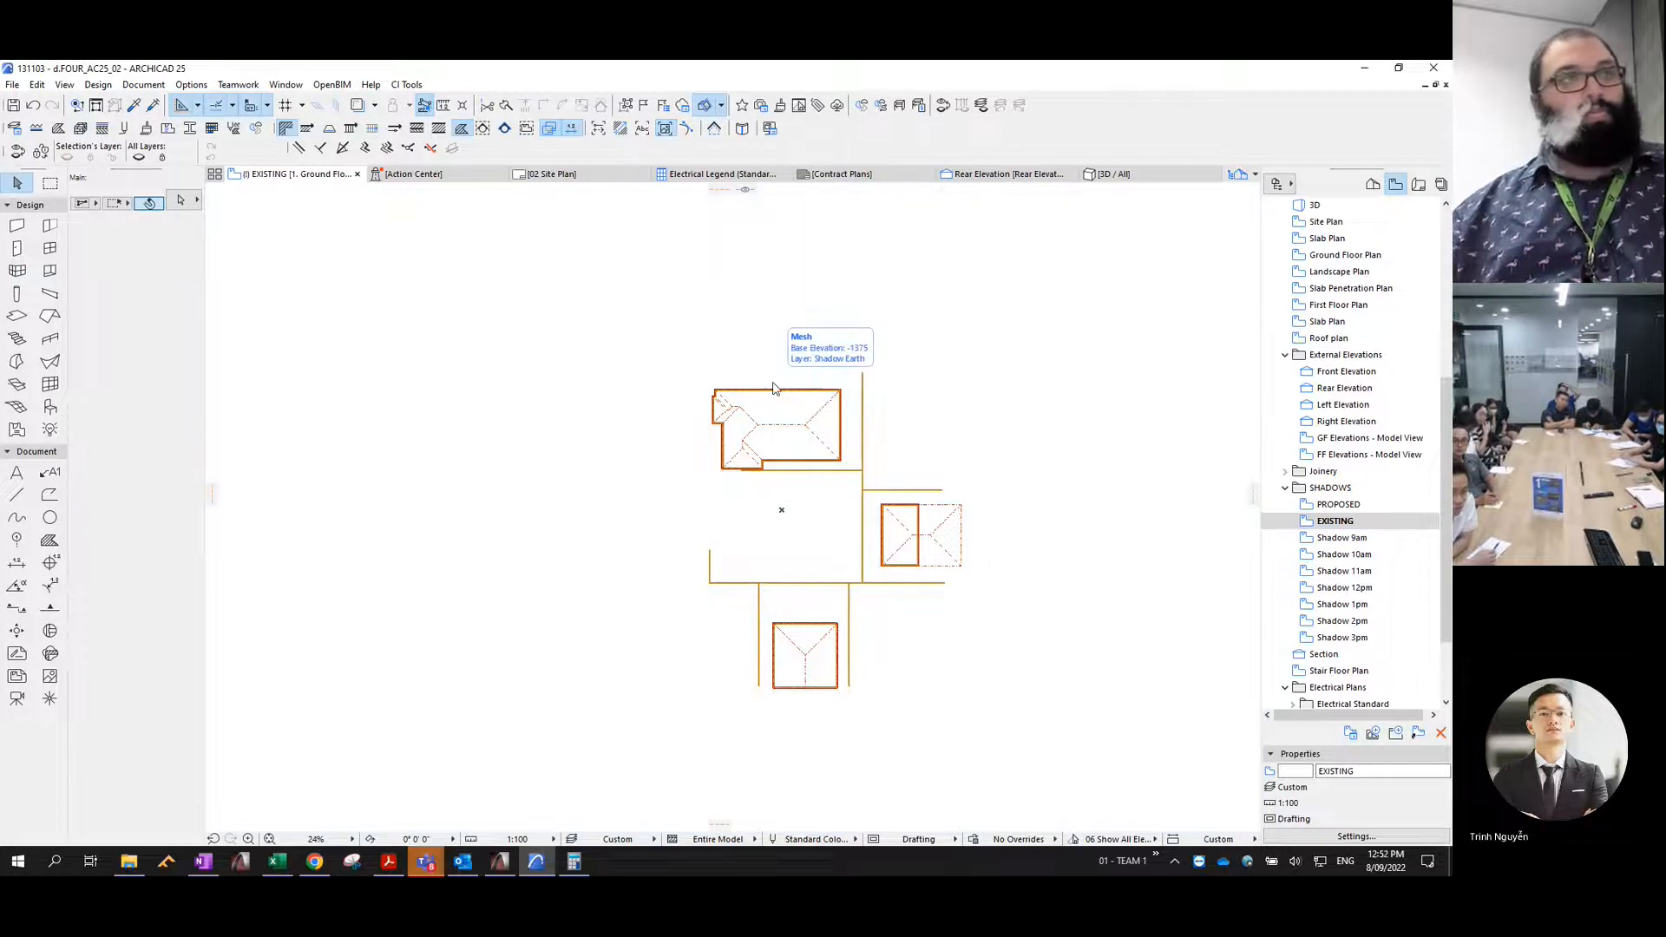
key(ctrl+shift+F3)
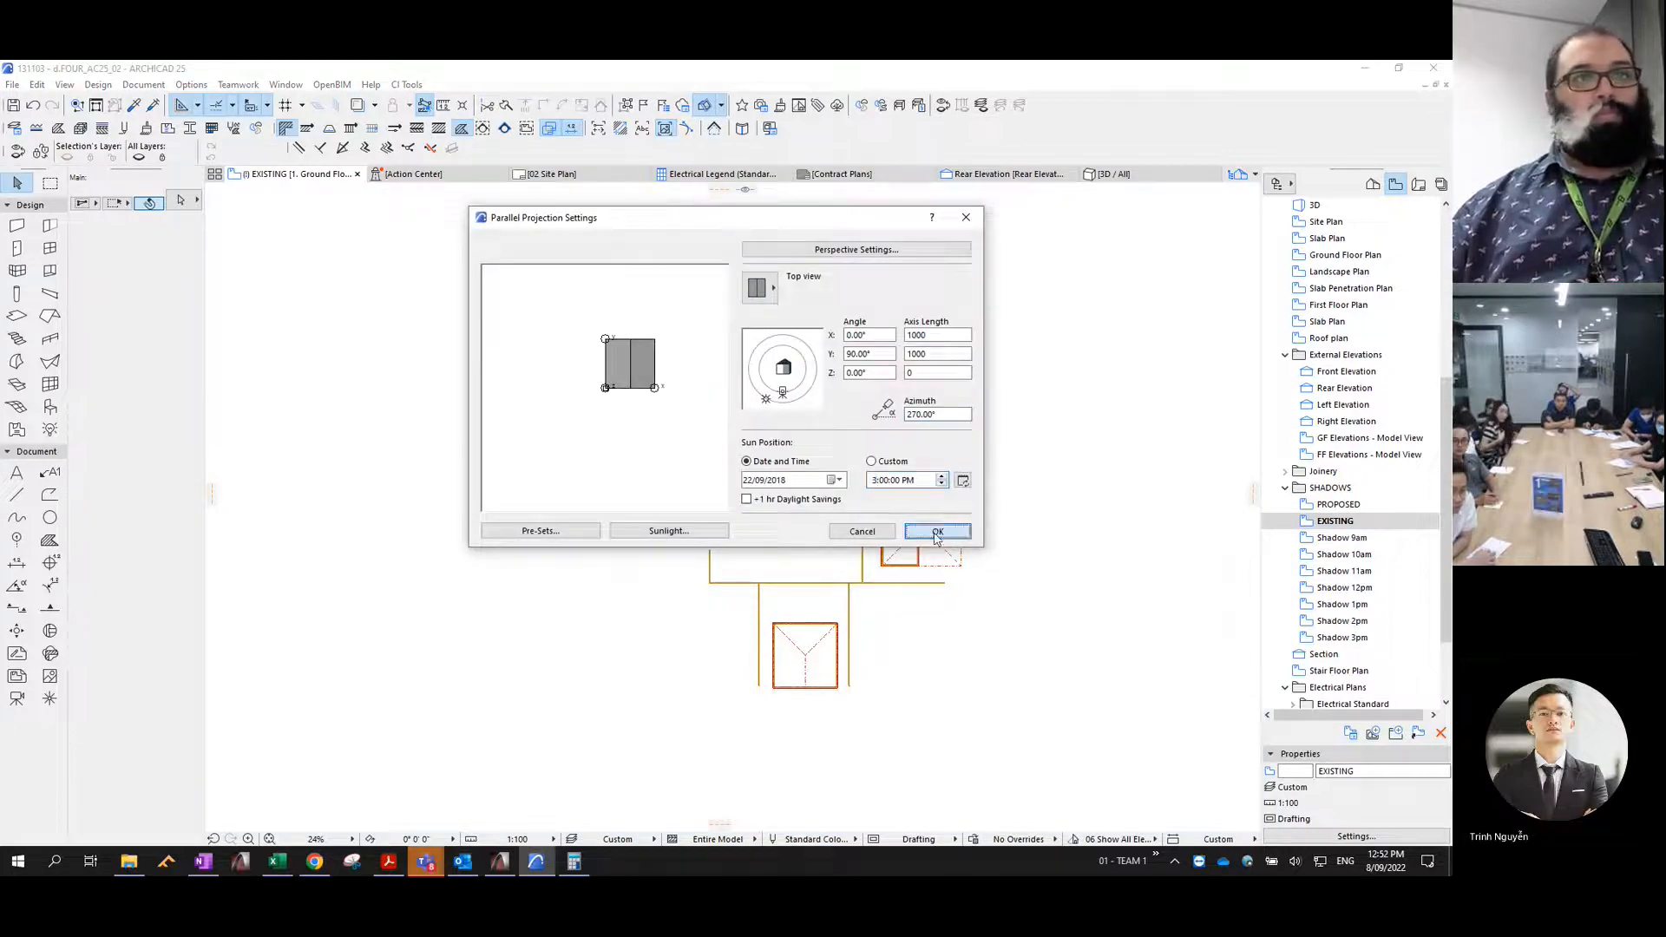
click(936, 532)
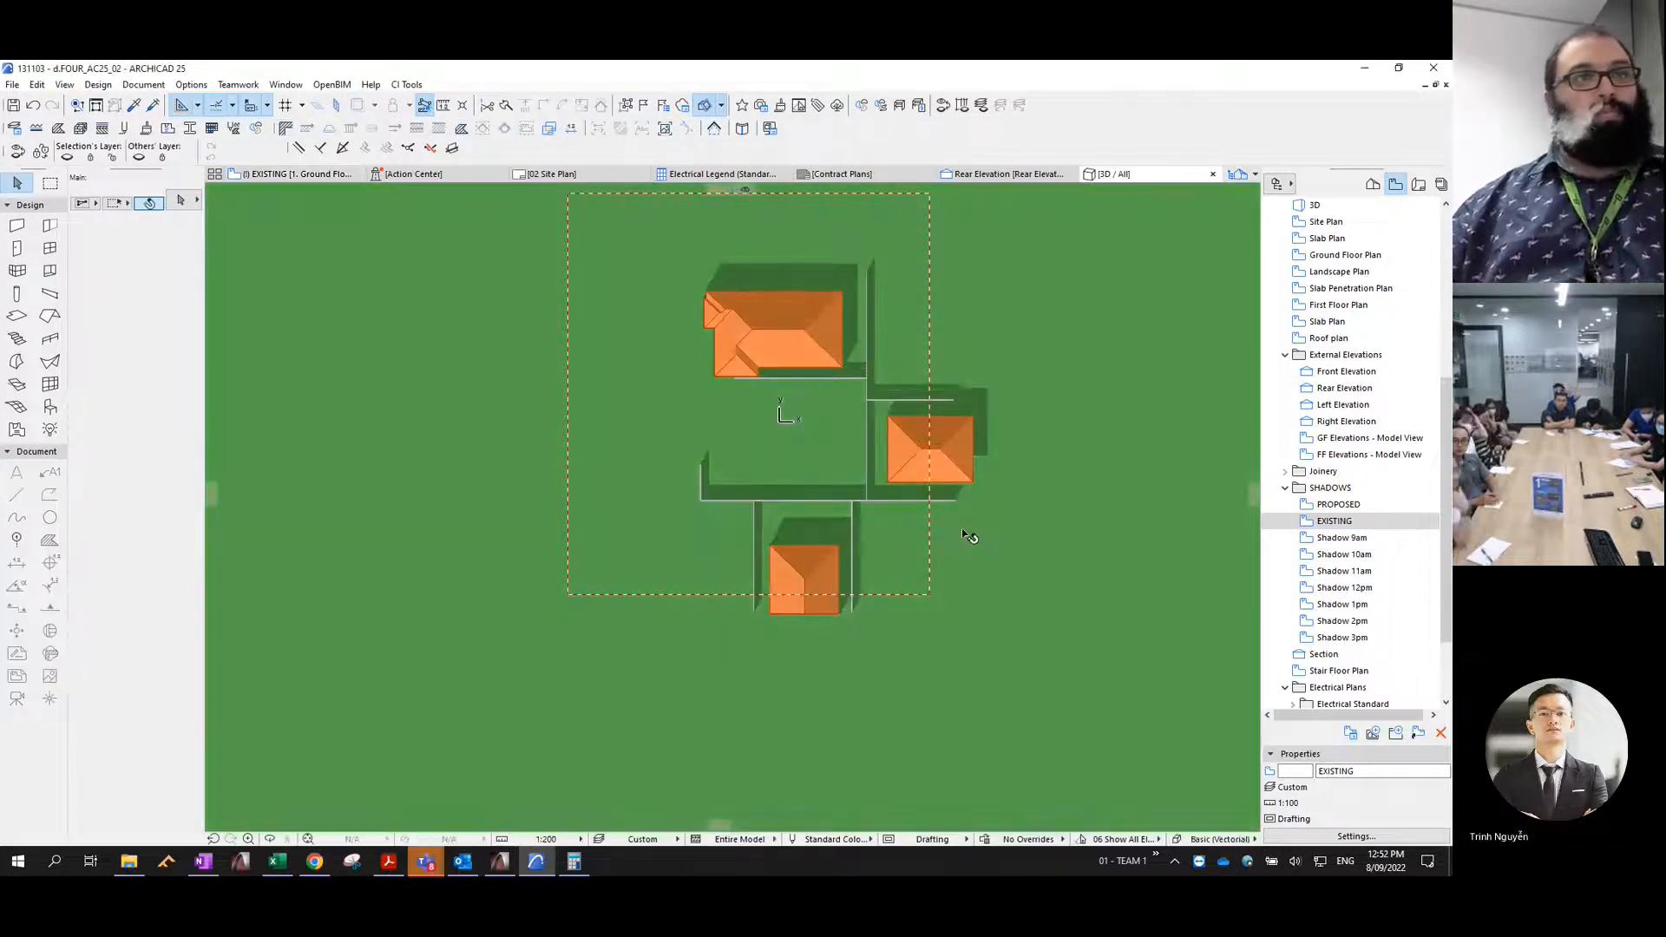
key(ctrl+c)
click(839, 509)
- Open the Shadow 3pm view, paste the existing shadow polygons into it, and reselect the pasted fills
double_click(1342, 638)
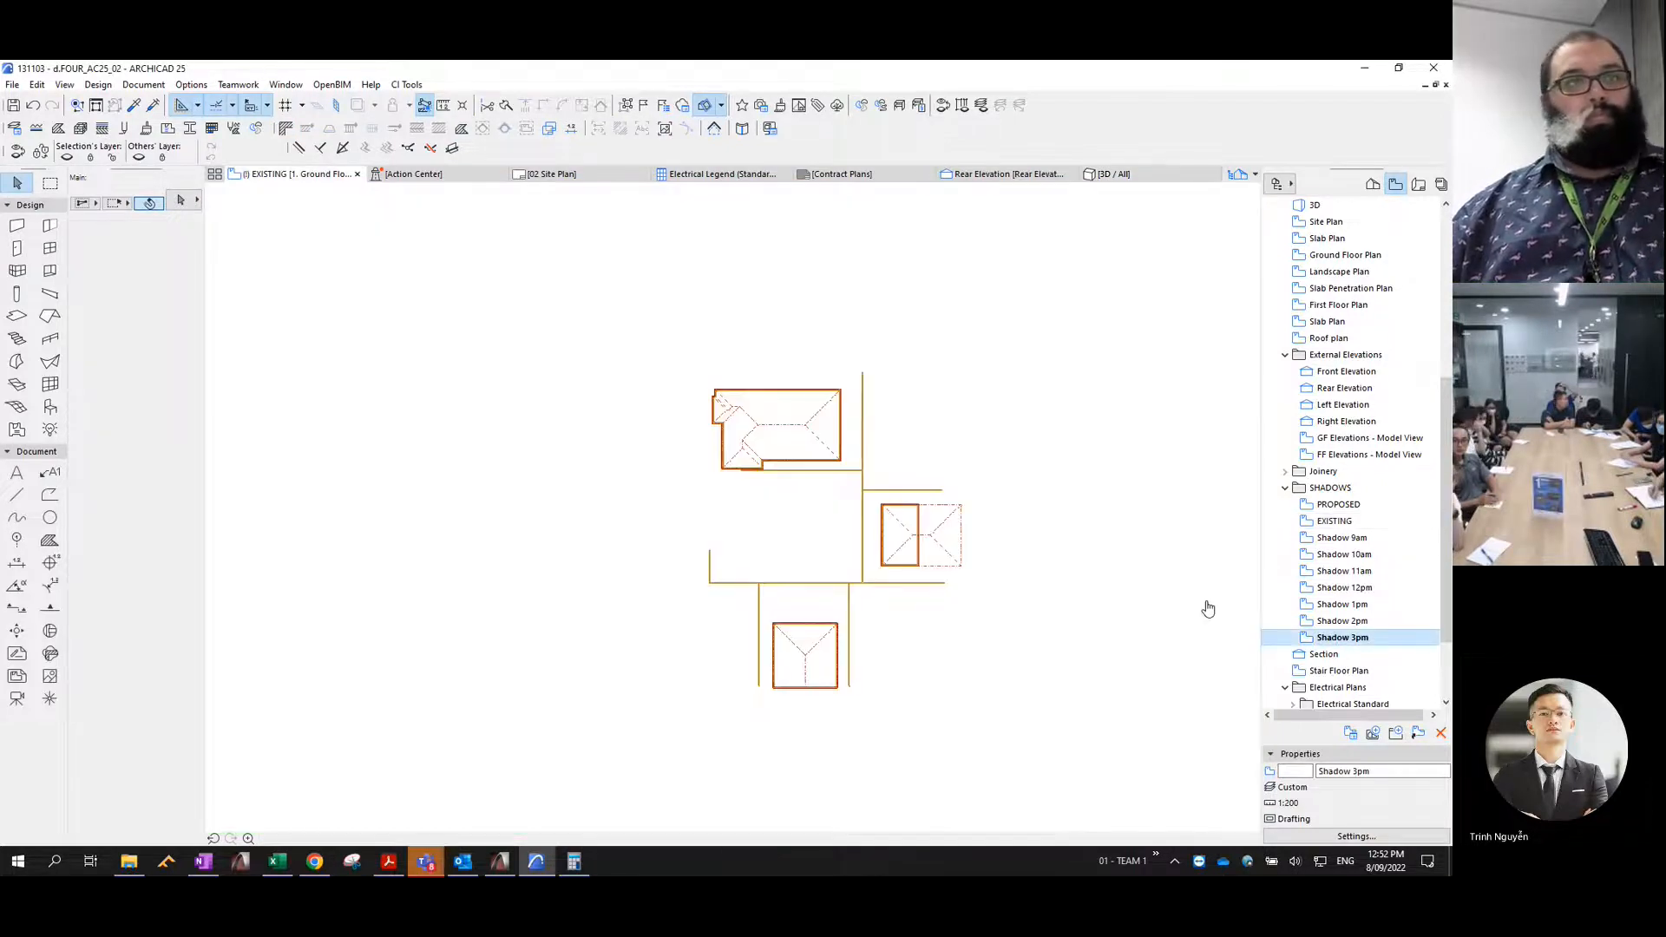
scroll(975, 494, down, 3)
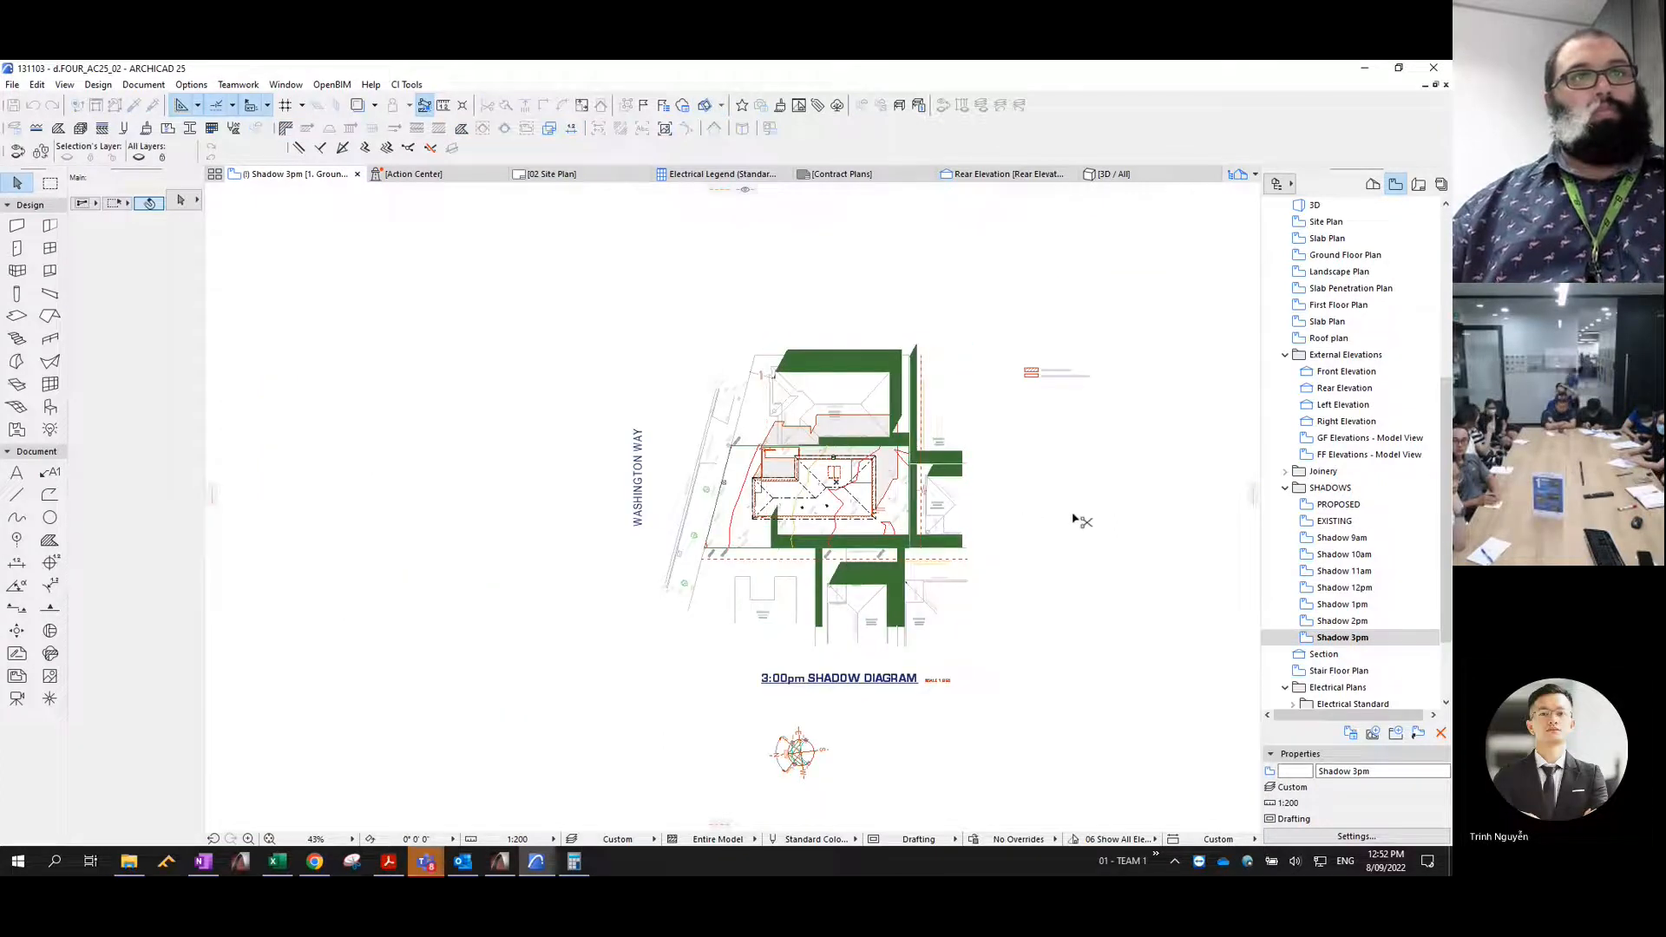
key(ctrl+z)
key(ctrl+shift+z)
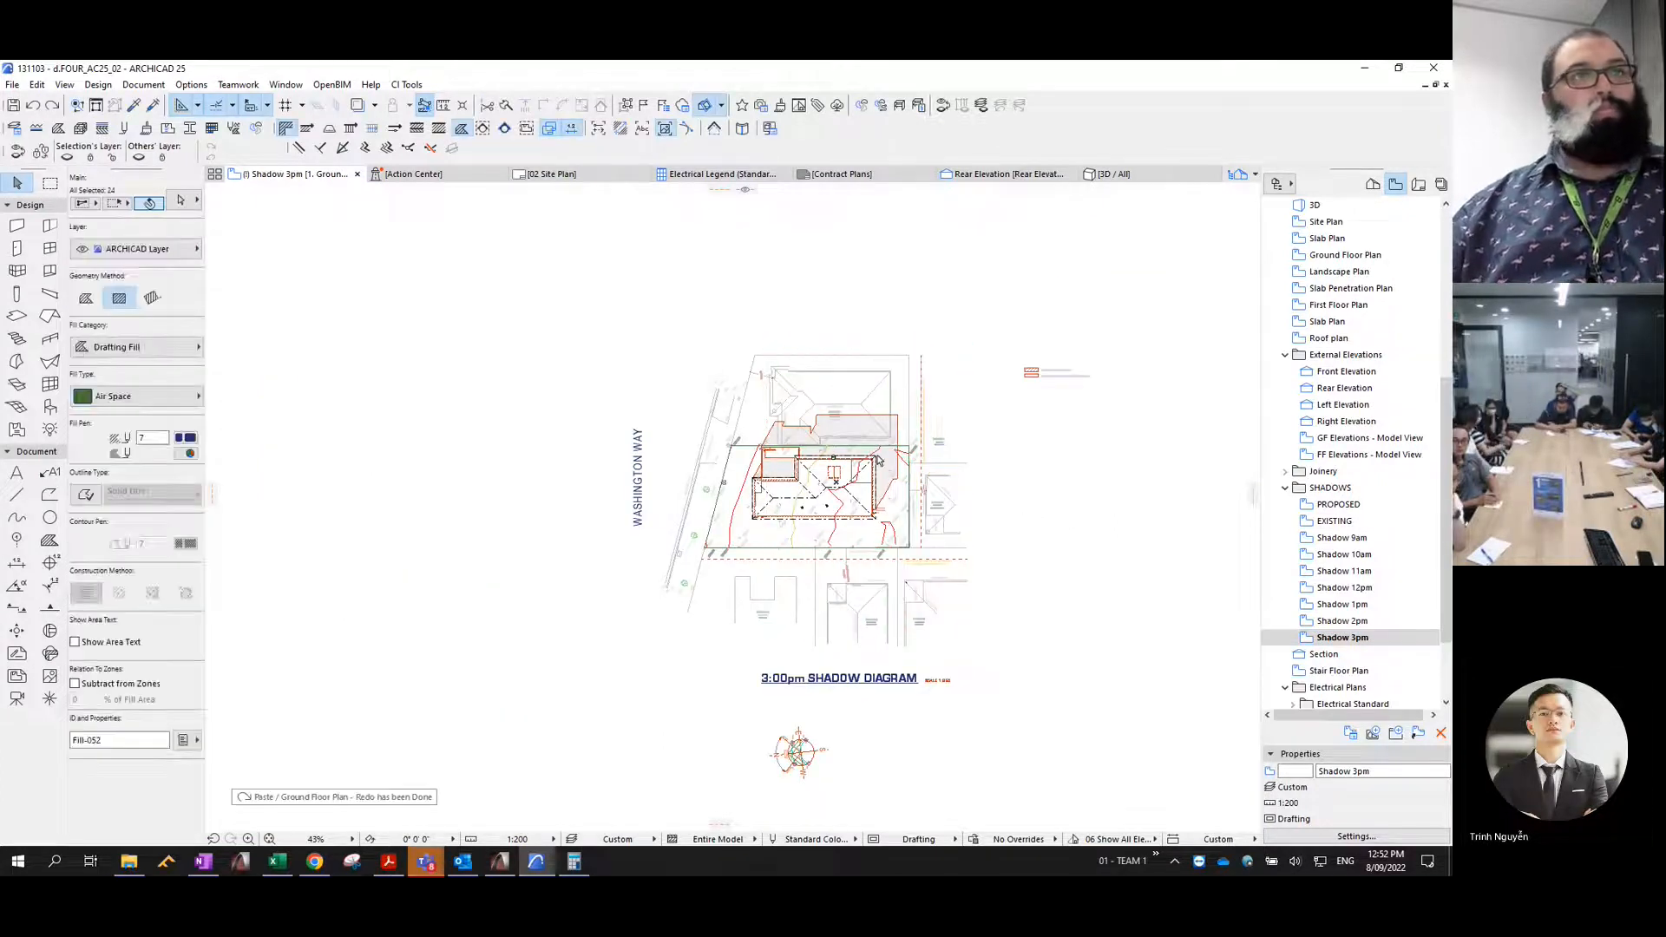
- Assign pen 2 and the Shadow 3pm layer to the selected shadow fills
key(ctrl+t)
text(2)
click(677, 208)
text(sh)
key(Down)
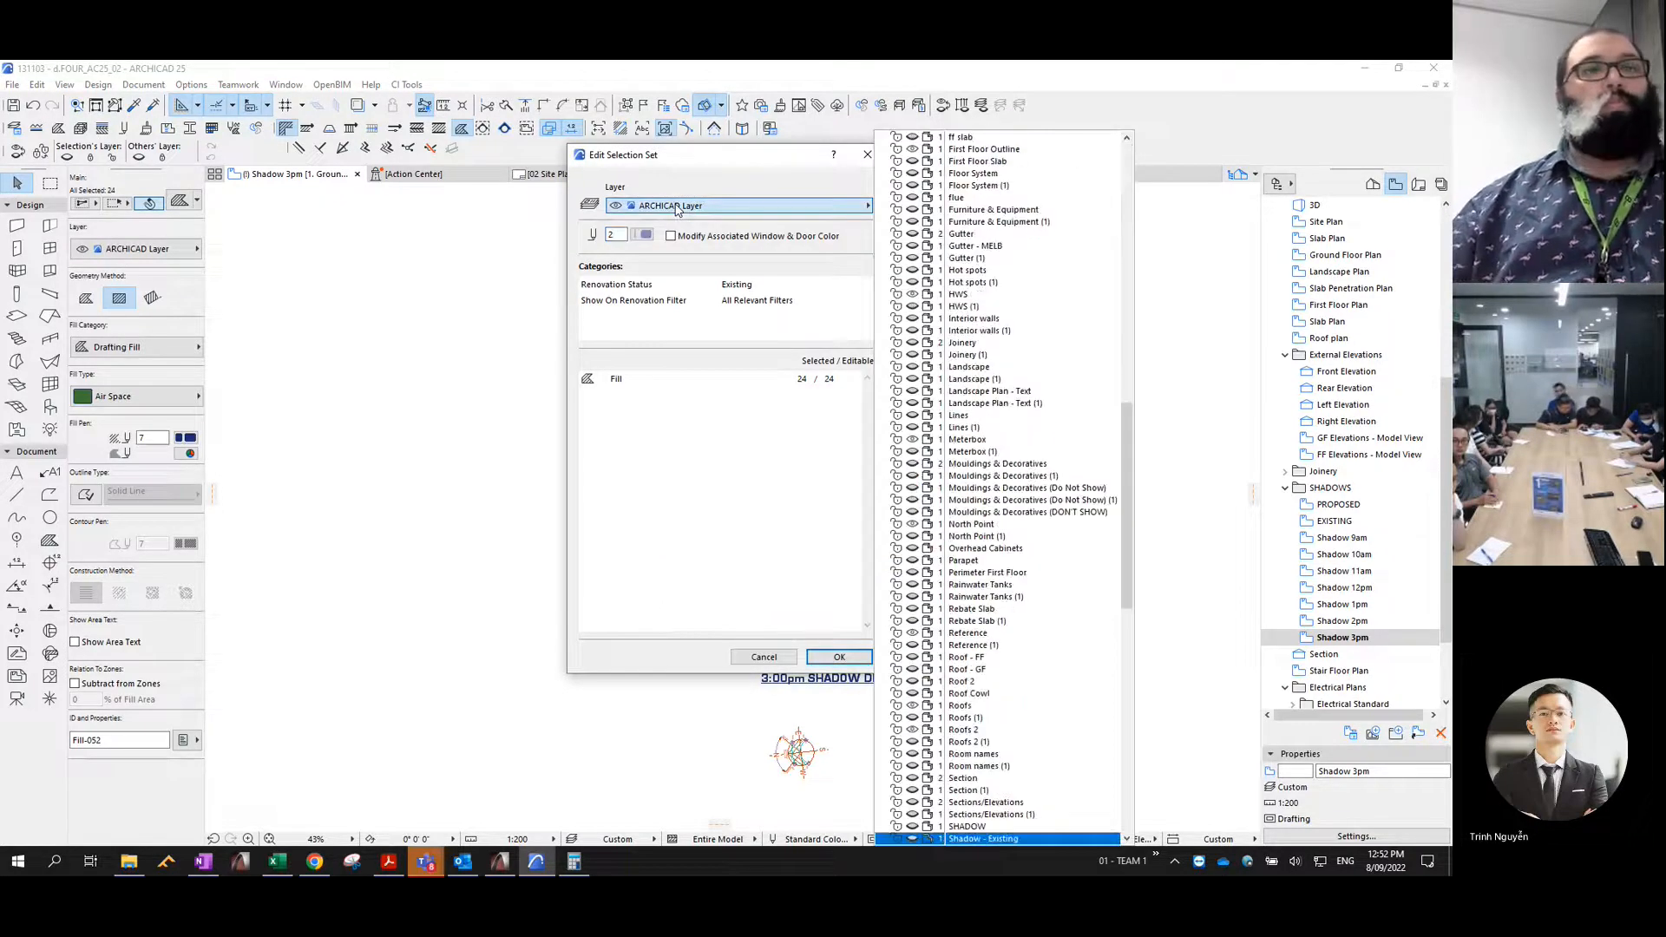
key(Down)
key(Down)
key(Down)
key(Down)
key(Down)
key(Down)
key(Down)
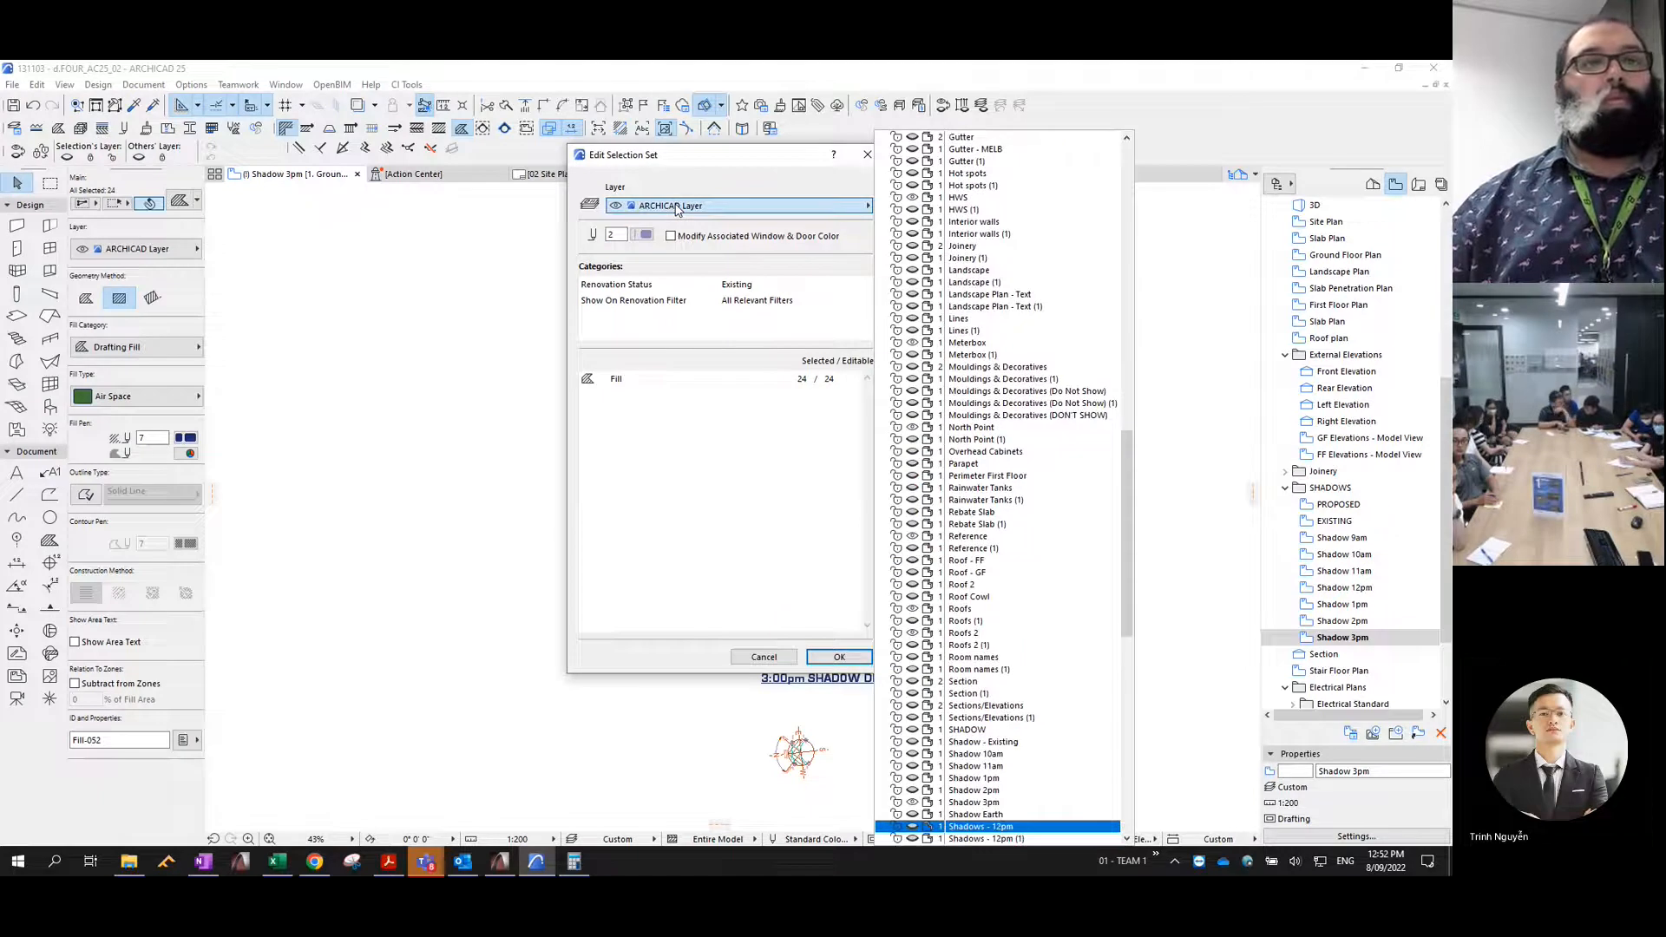
key(Up)
key(Up)
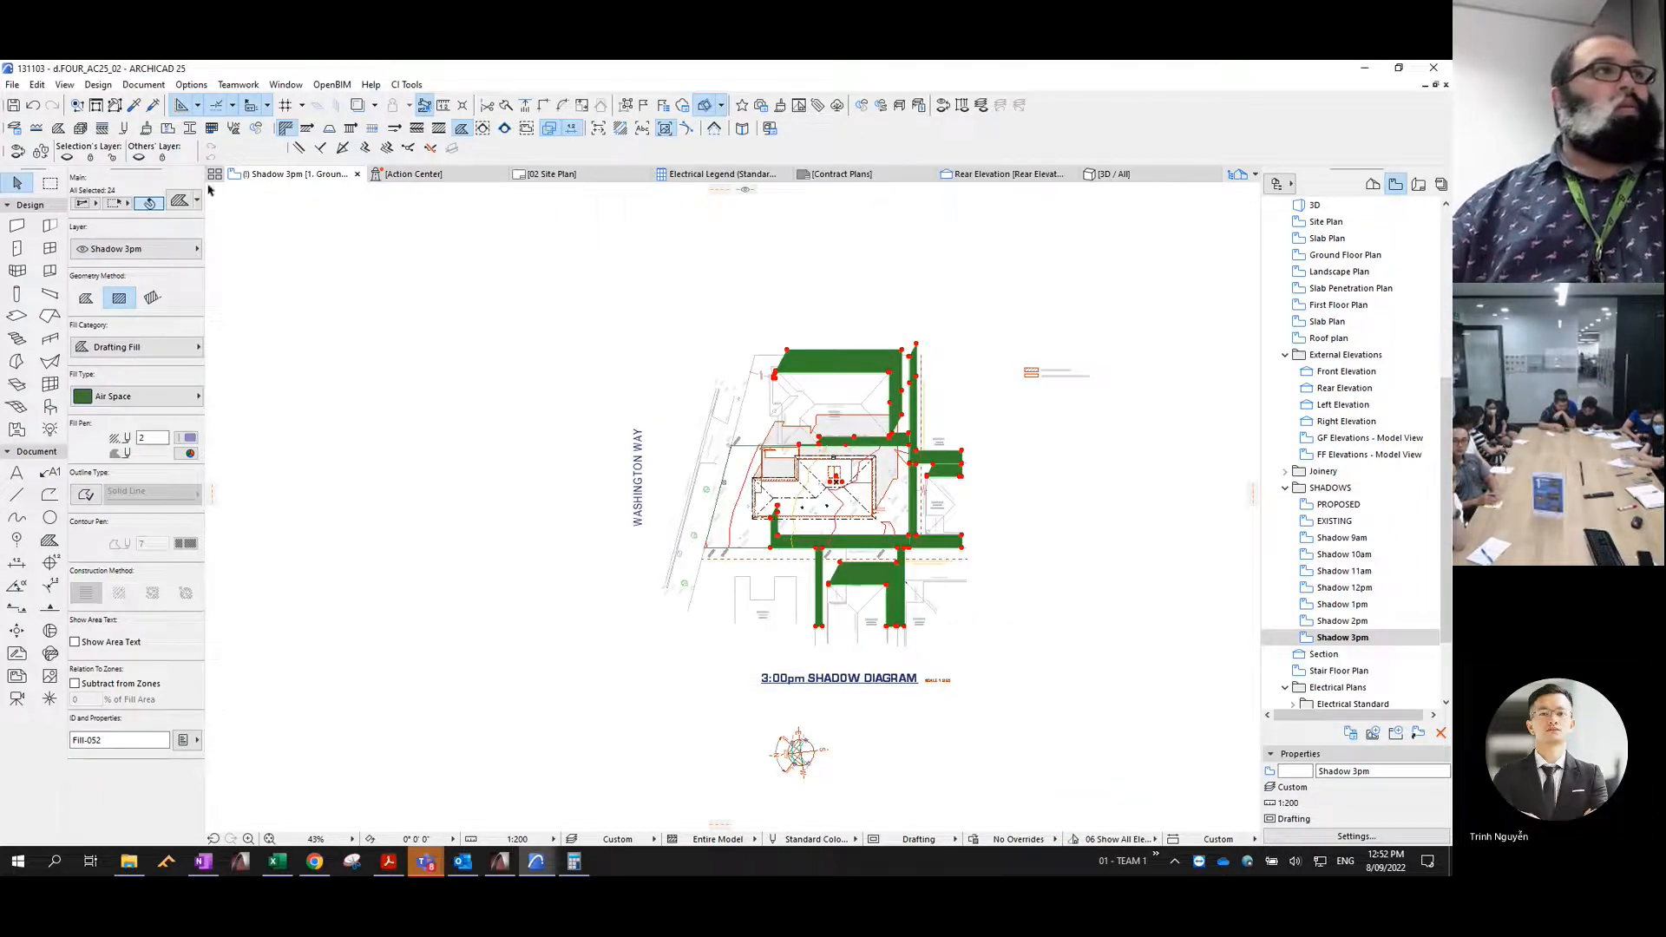
- Apply the Masonry Block hatch with a transparent background to the 3pm shadow fills
click(134, 395)
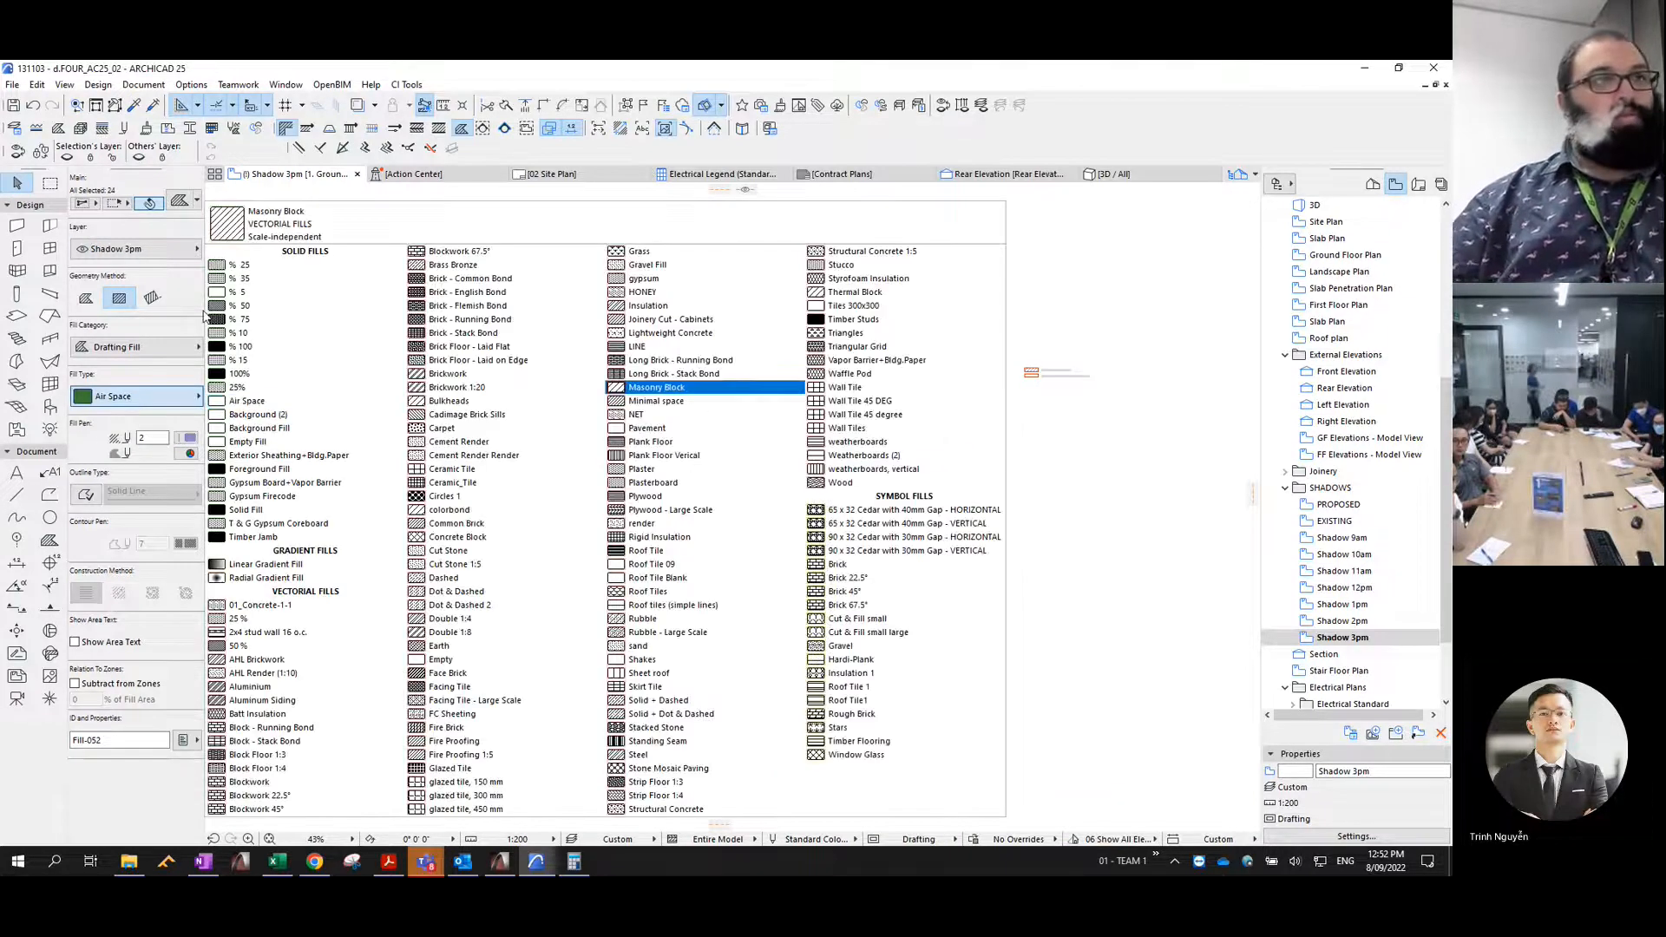
key(Return)
click(190, 453)
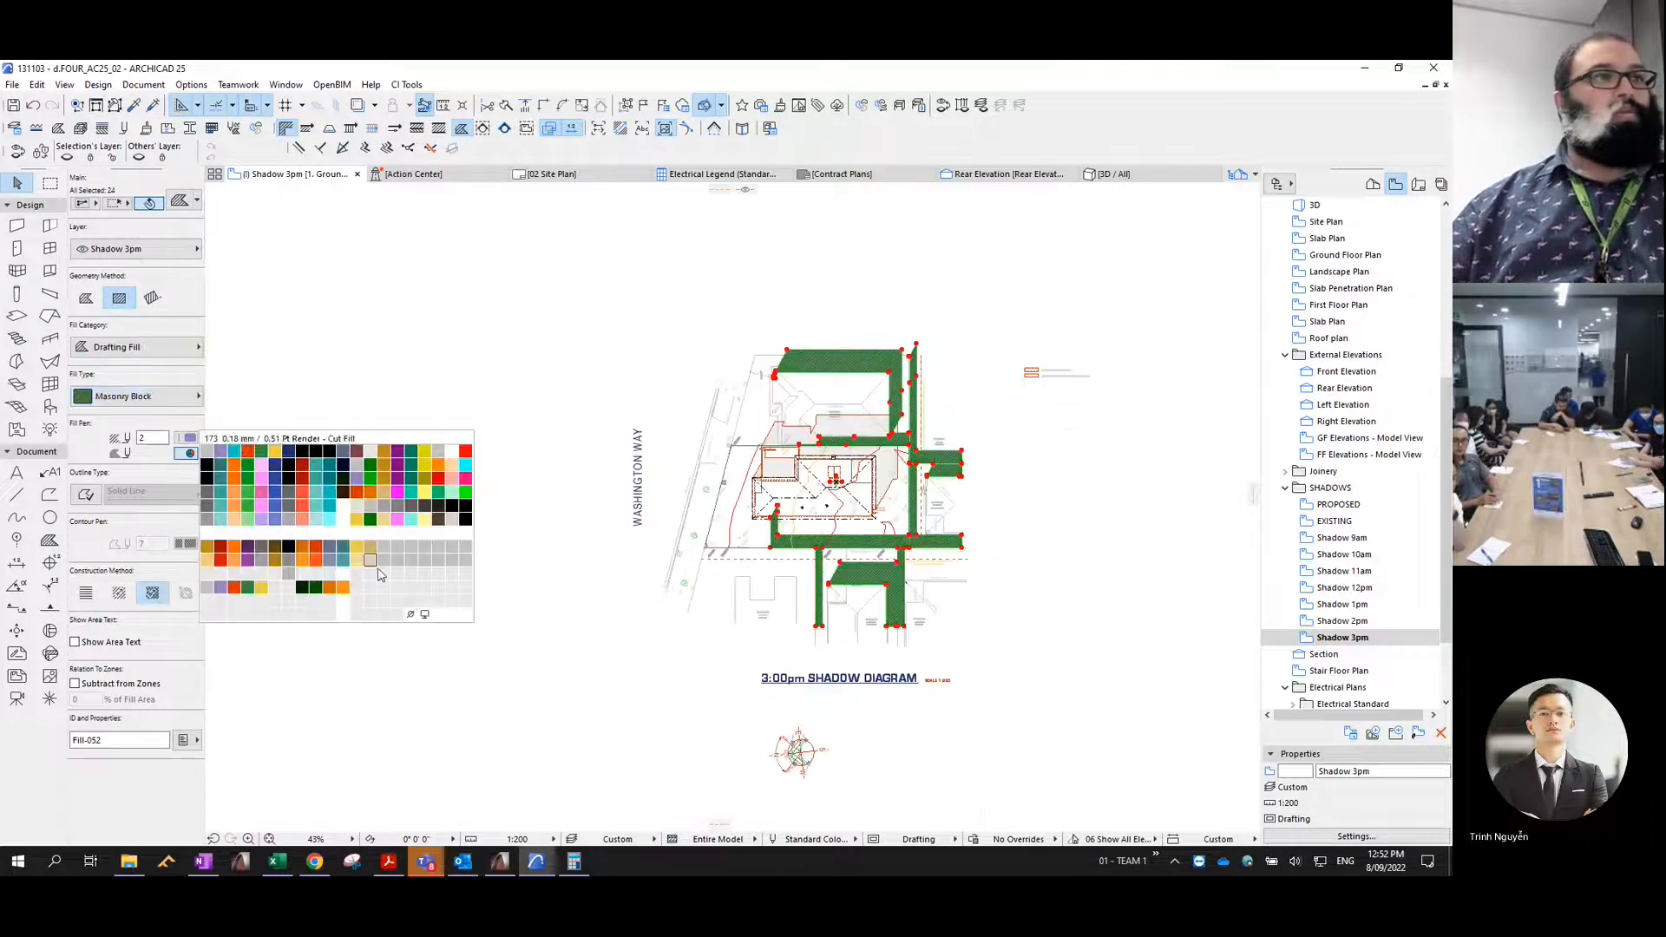
click(418, 619)
- Consolidate the 3pm shadow fills, give them a solid outline with contour pen 4, and deselect them
click(36, 84)
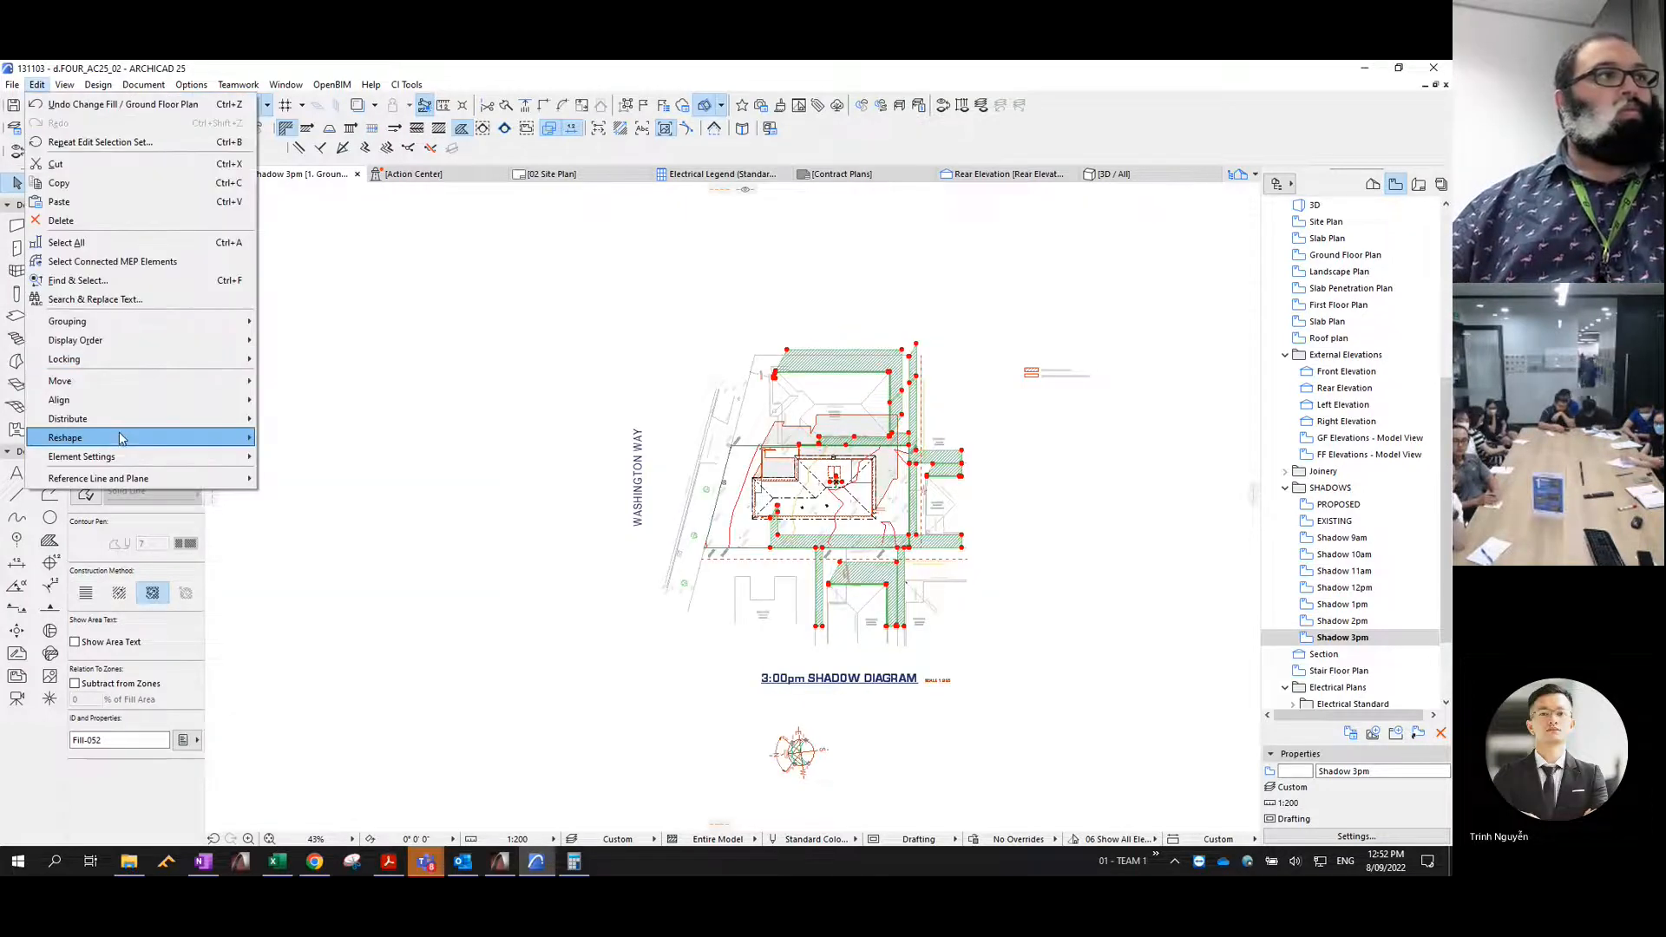
mouse_move(130, 438)
click(356, 667)
key(Escape)
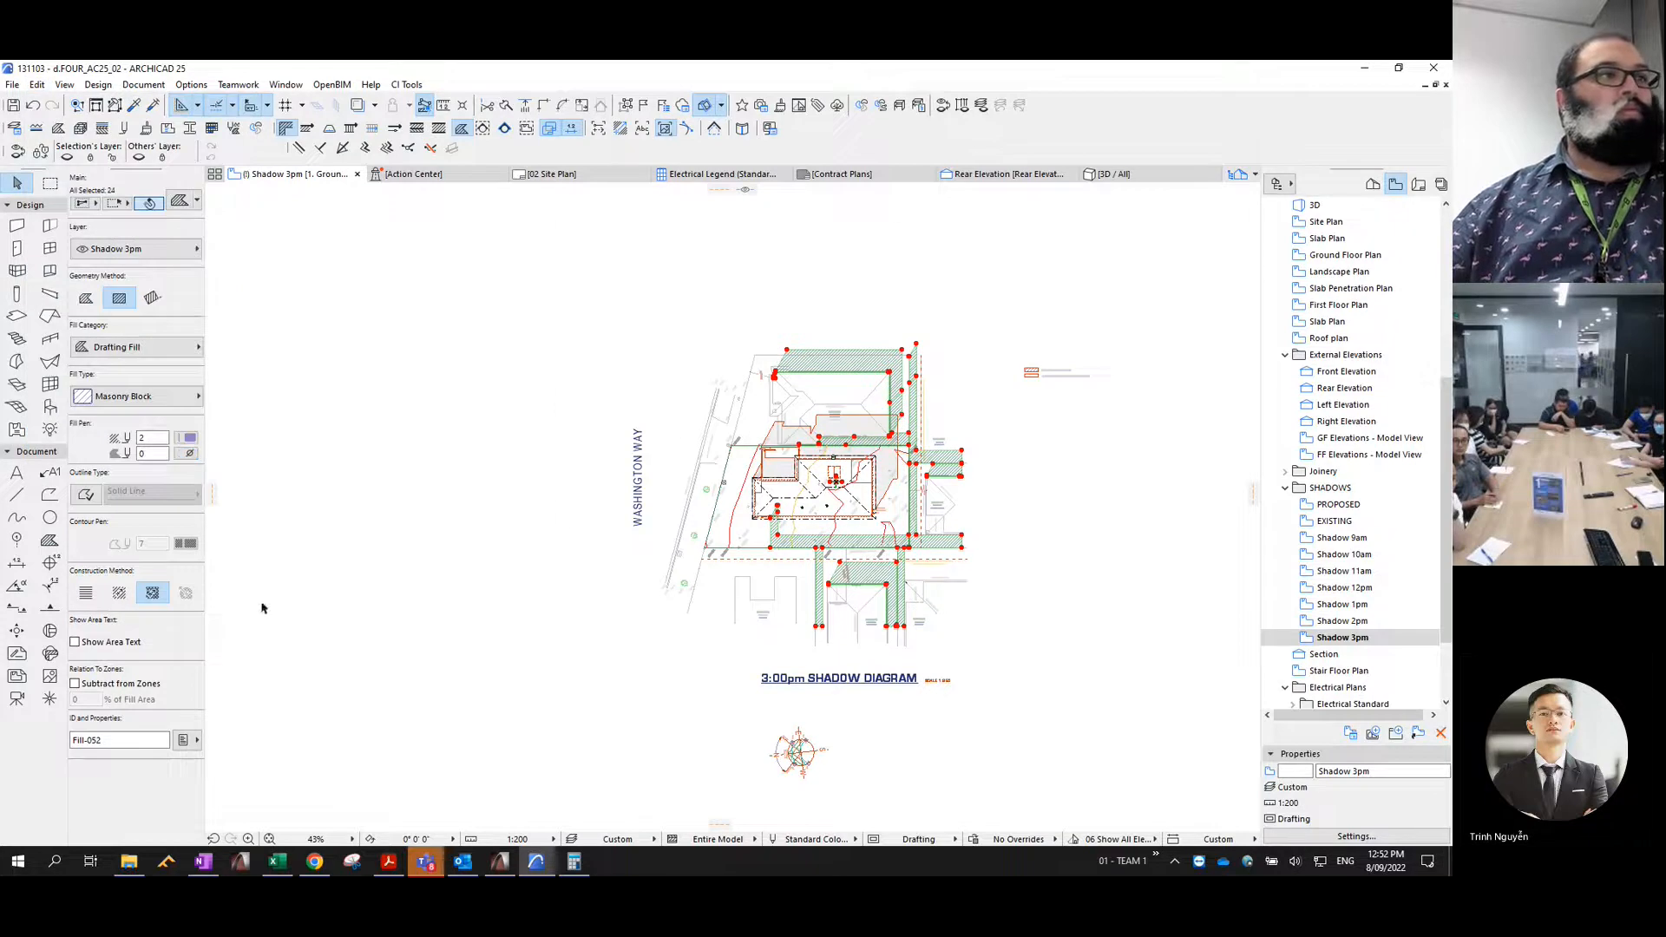
click(86, 494)
text(4)
click(1117, 685)
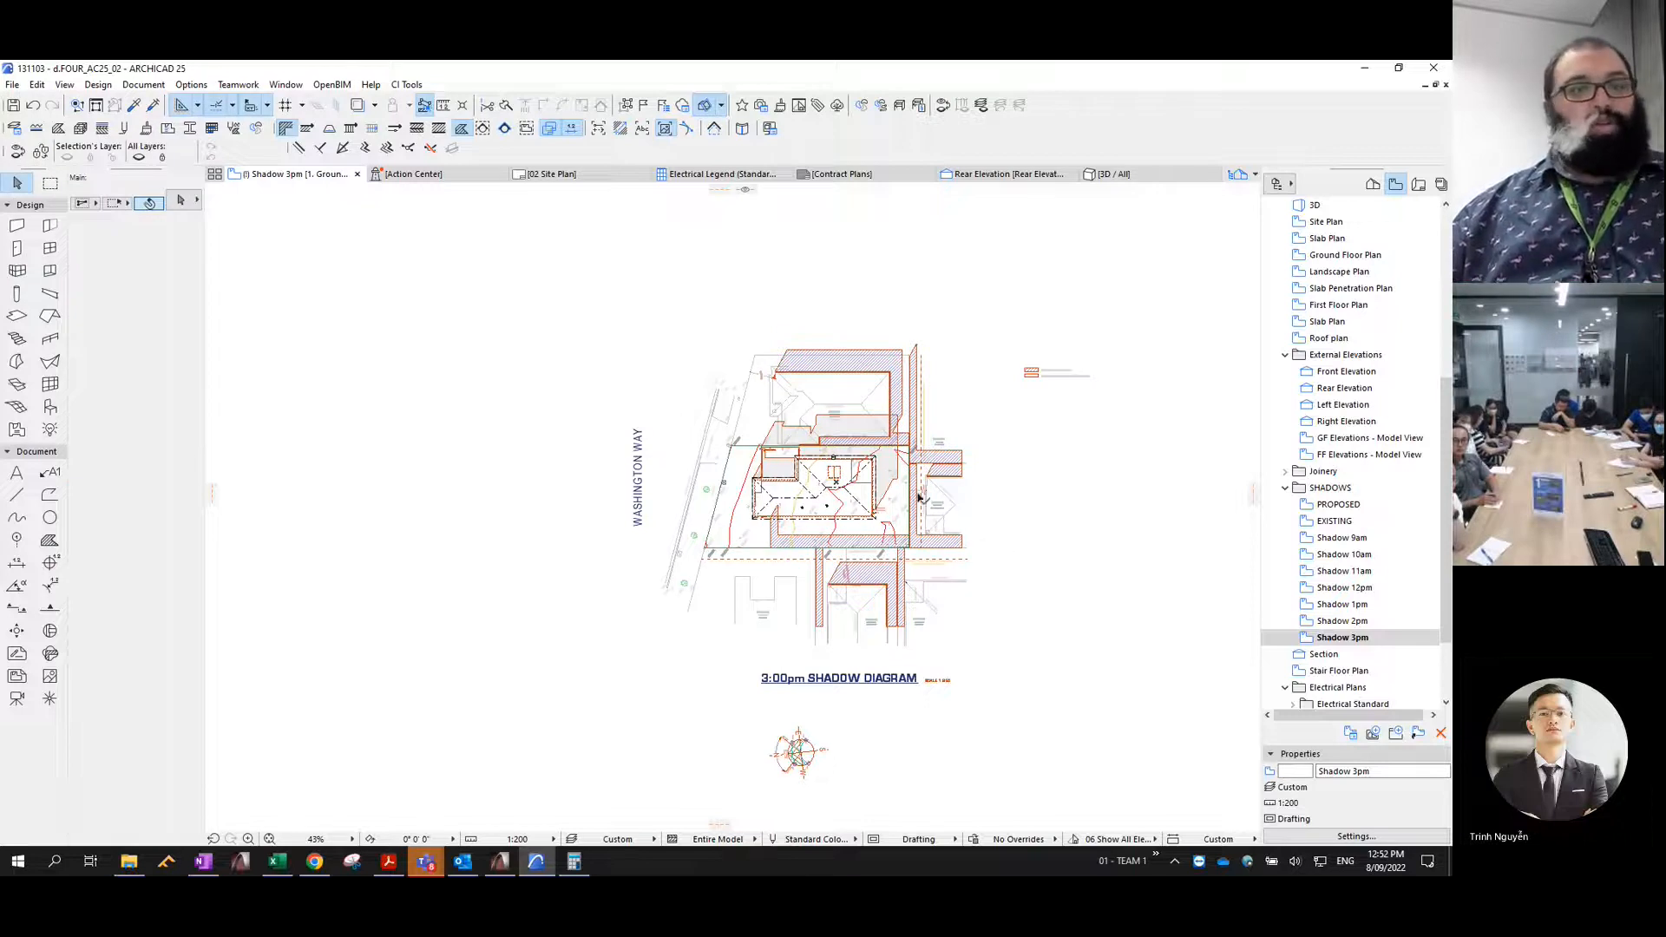
- Review the Shadow 12pm, 1pm, 2pm and 3pm layout sheets in the SHADOW PLAN subset, comparing the shadow diagrams from hour to hour
scroll(919, 496, up, 3)
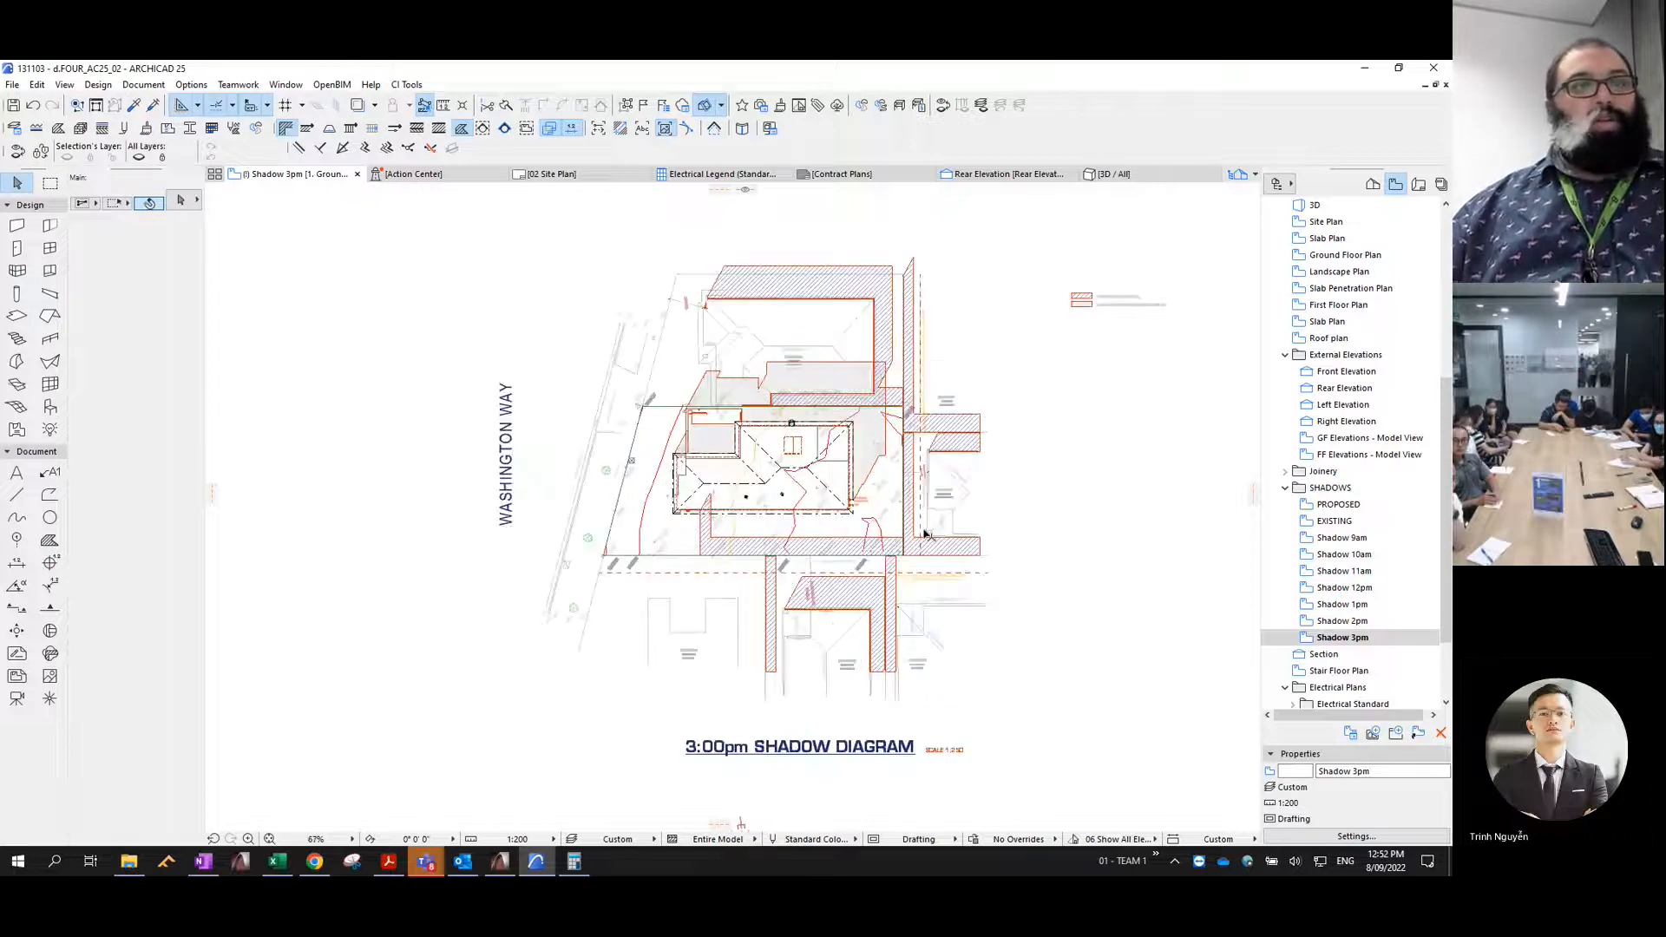
click(1420, 186)
drag(1336, 291, 1337, 364)
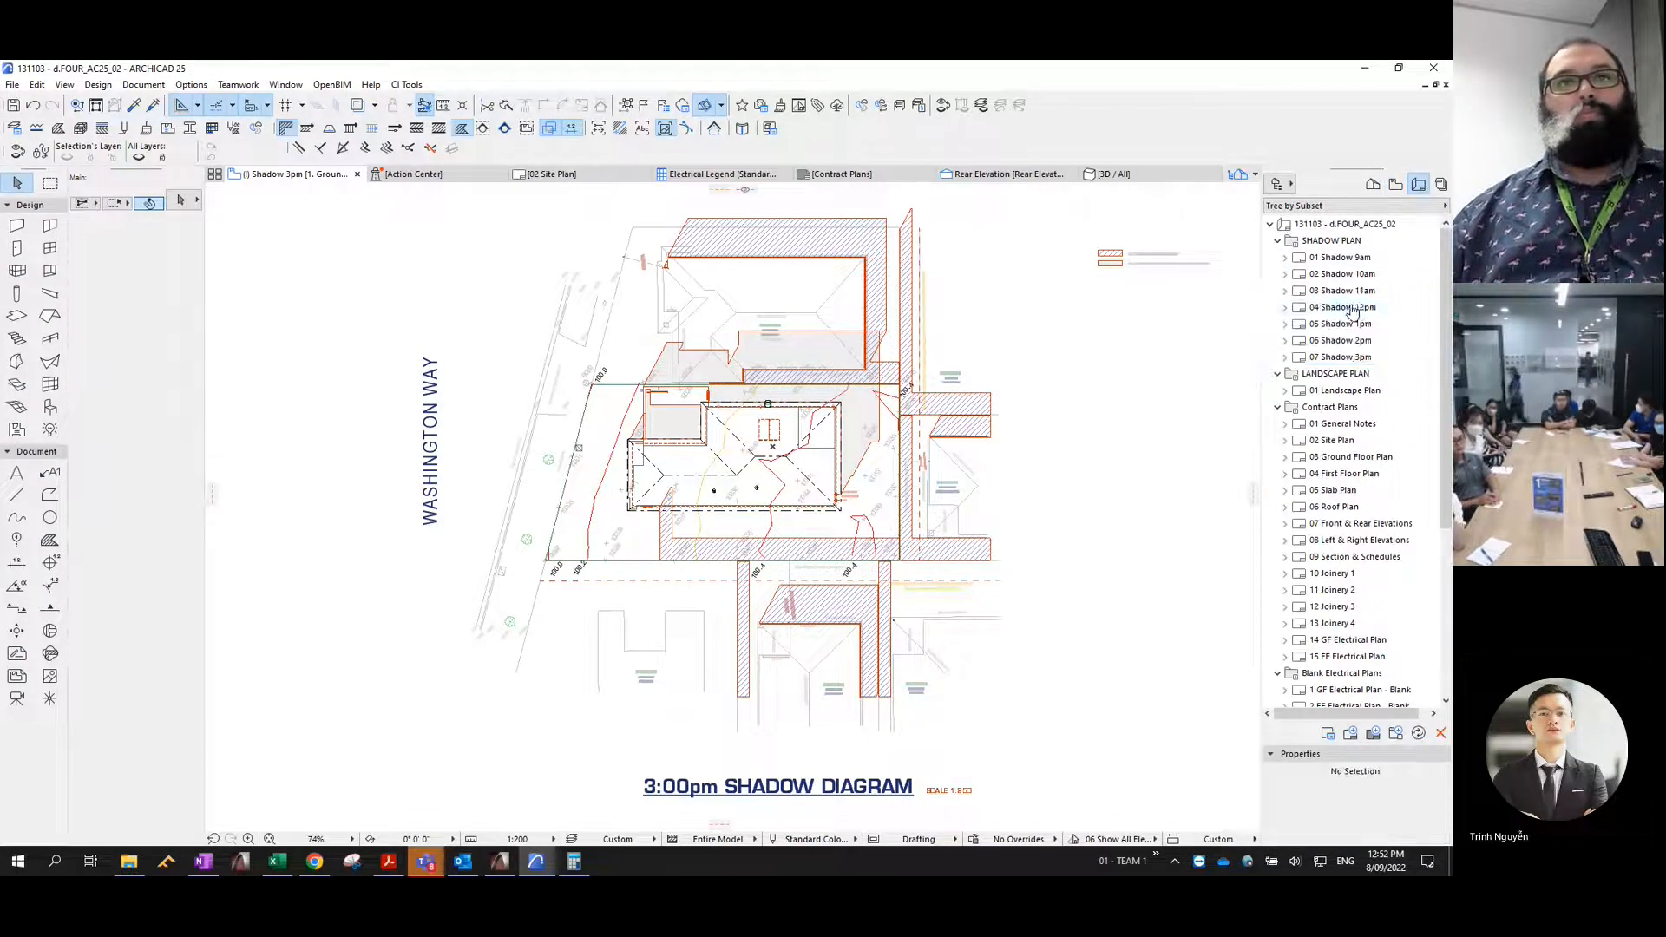
double_click(1340, 356)
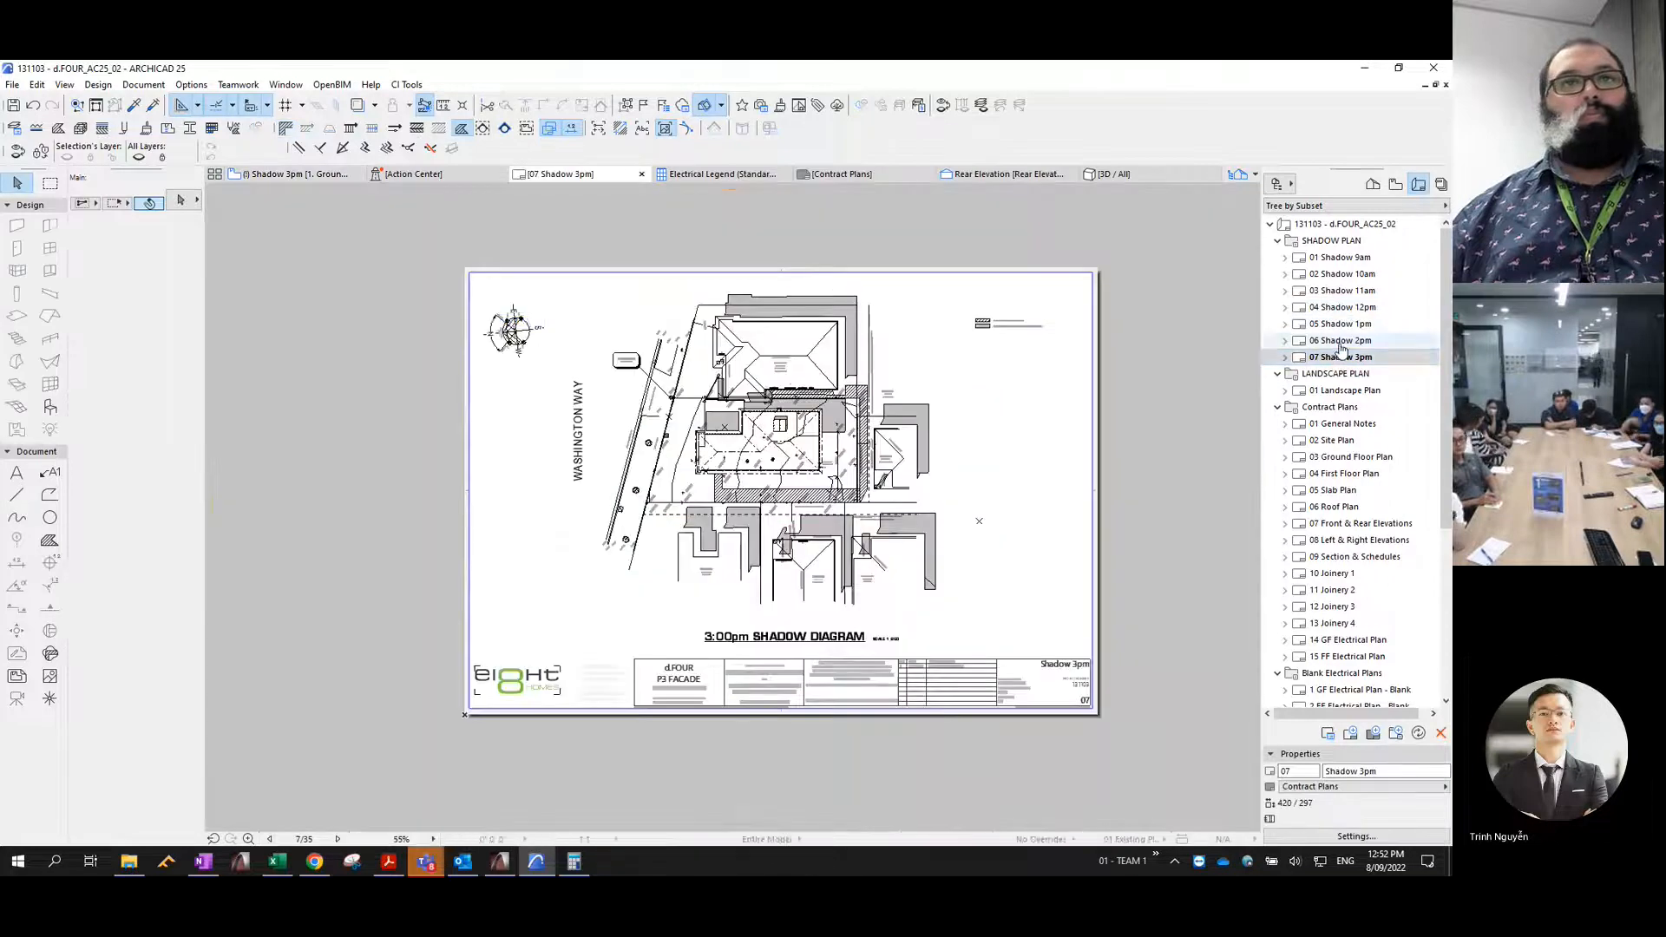
double_click(1341, 341)
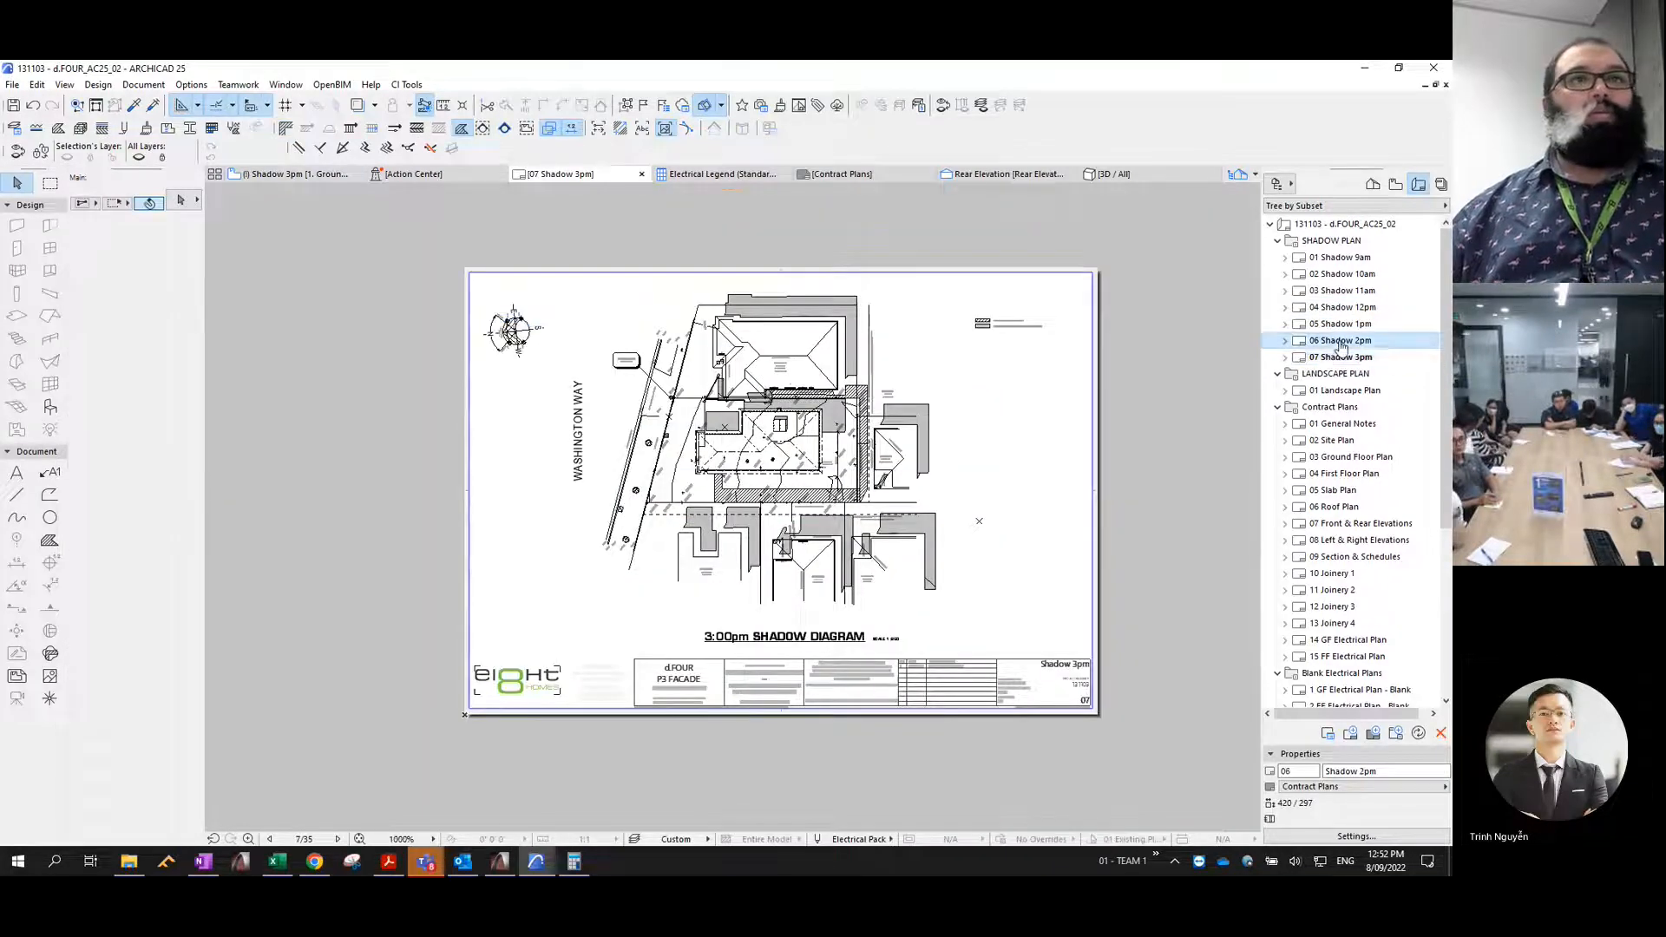
click(1350, 326)
double_click(1350, 327)
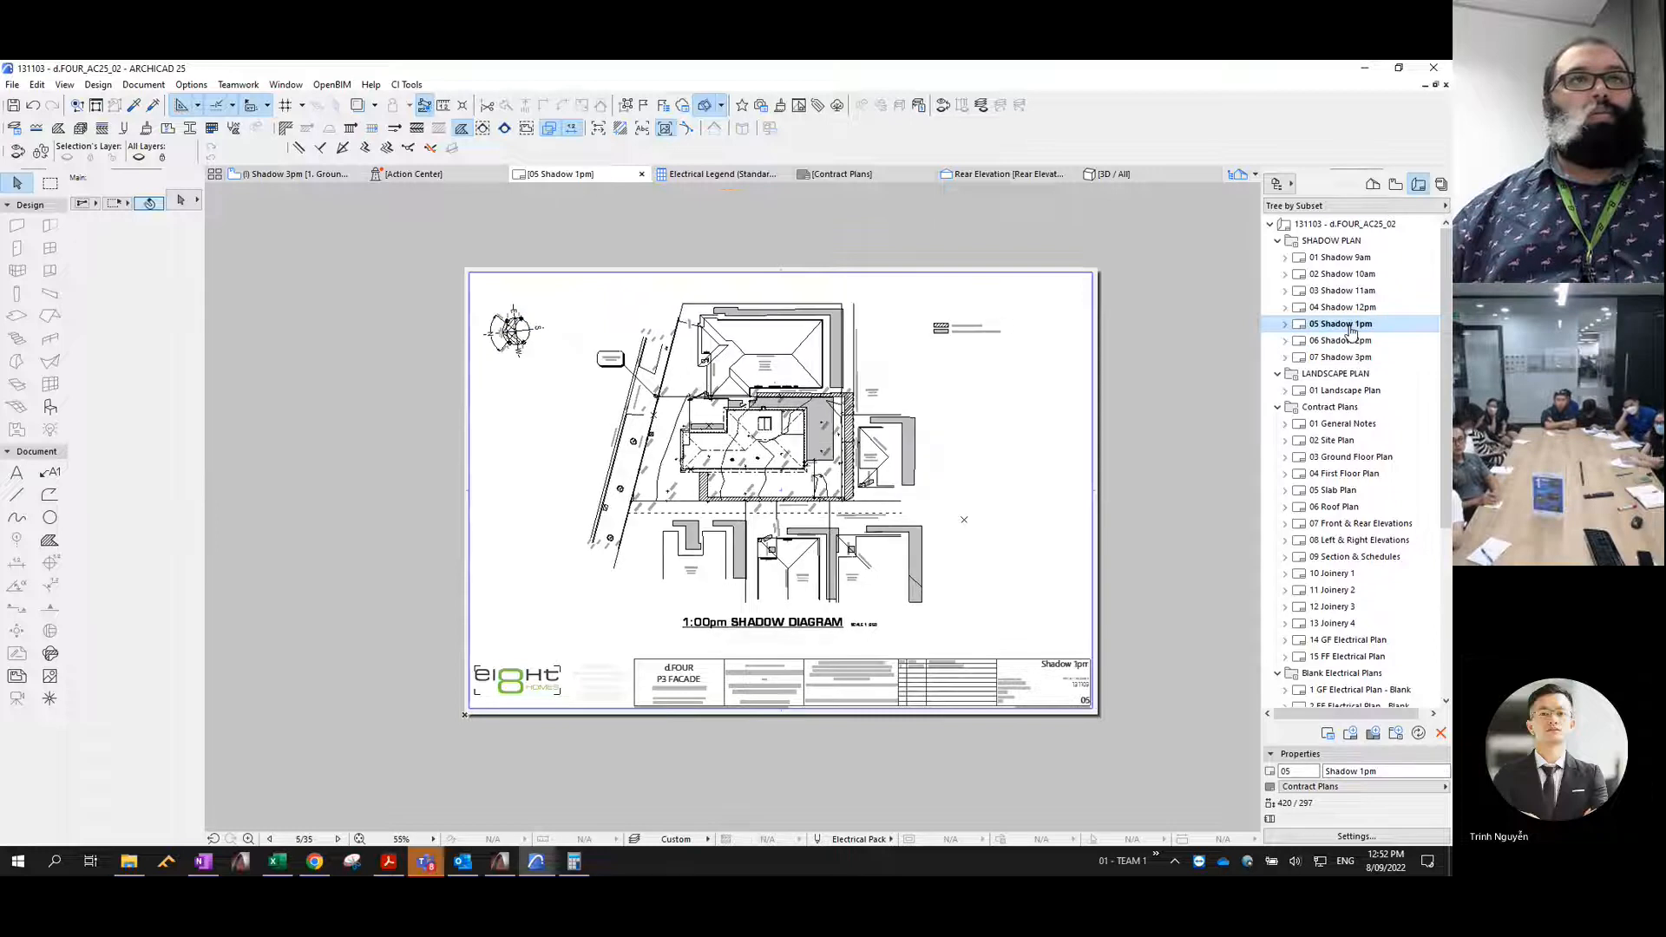
double_click(1350, 311)
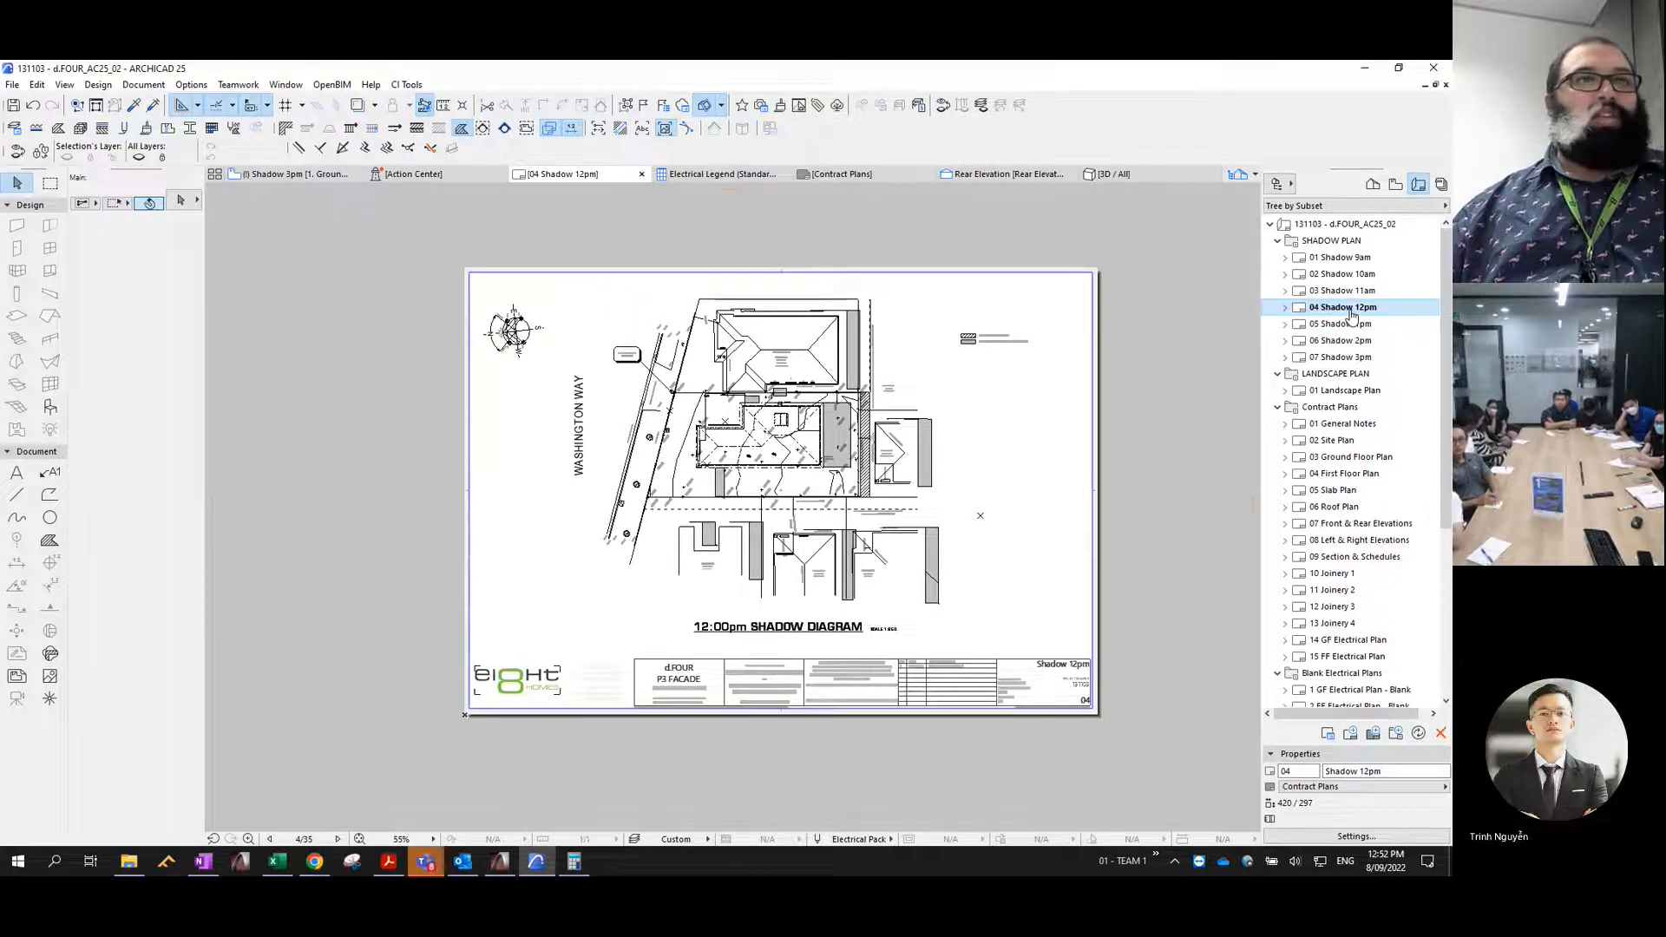
double_click(1343, 327)
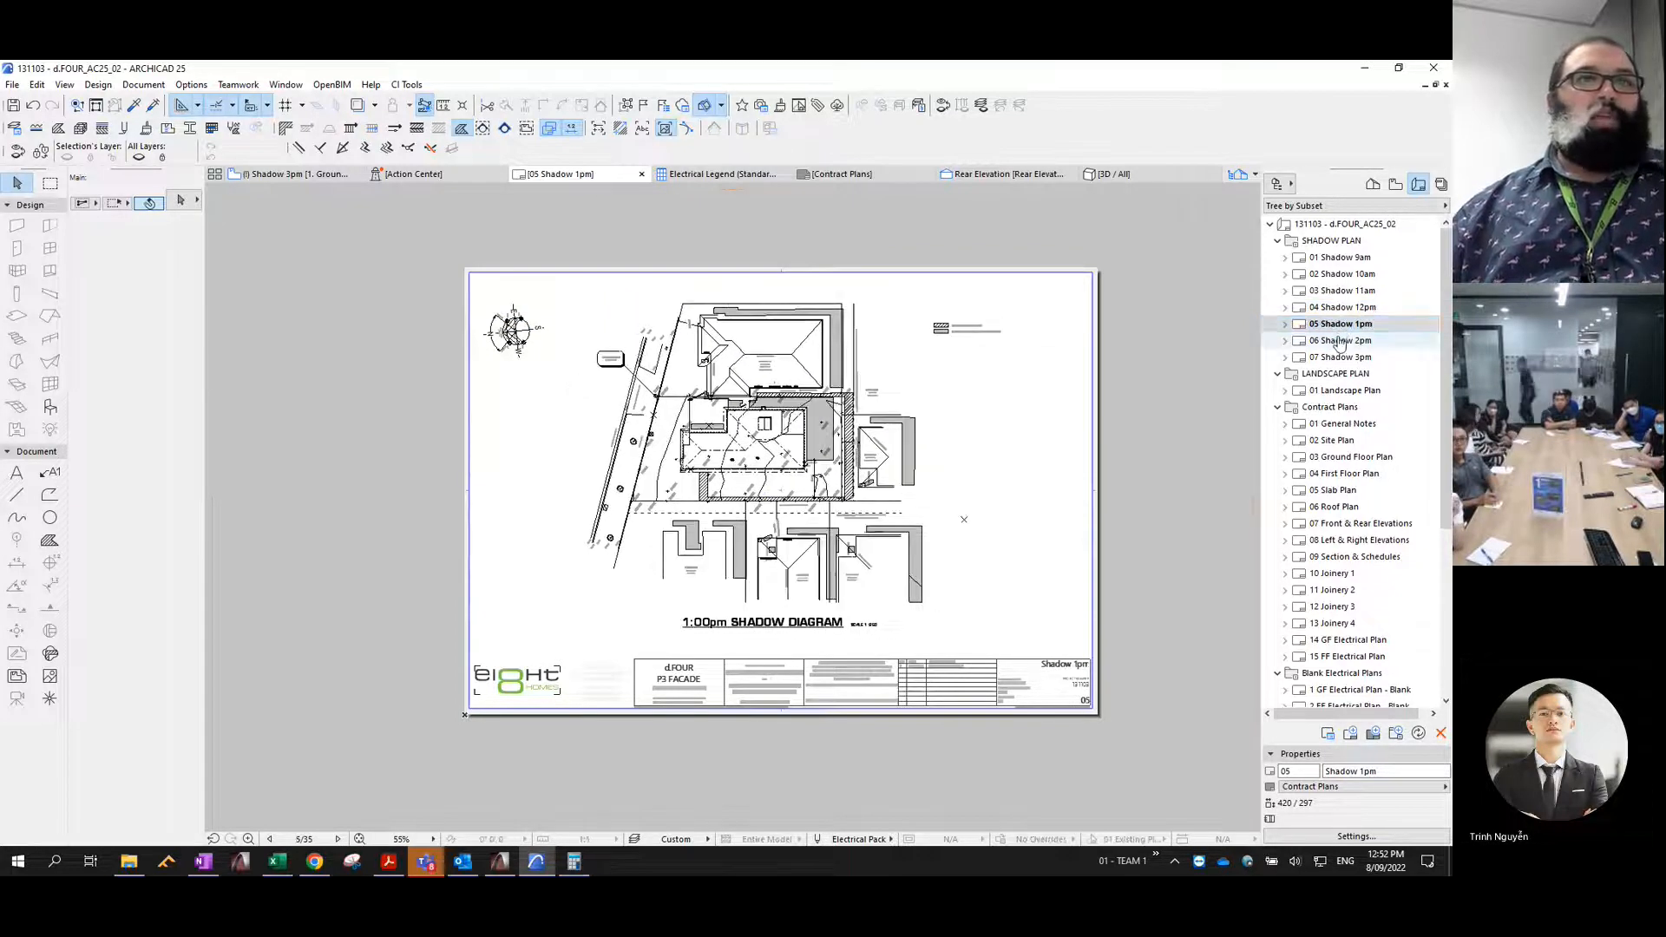
double_click(1341, 342)
click(1337, 359)
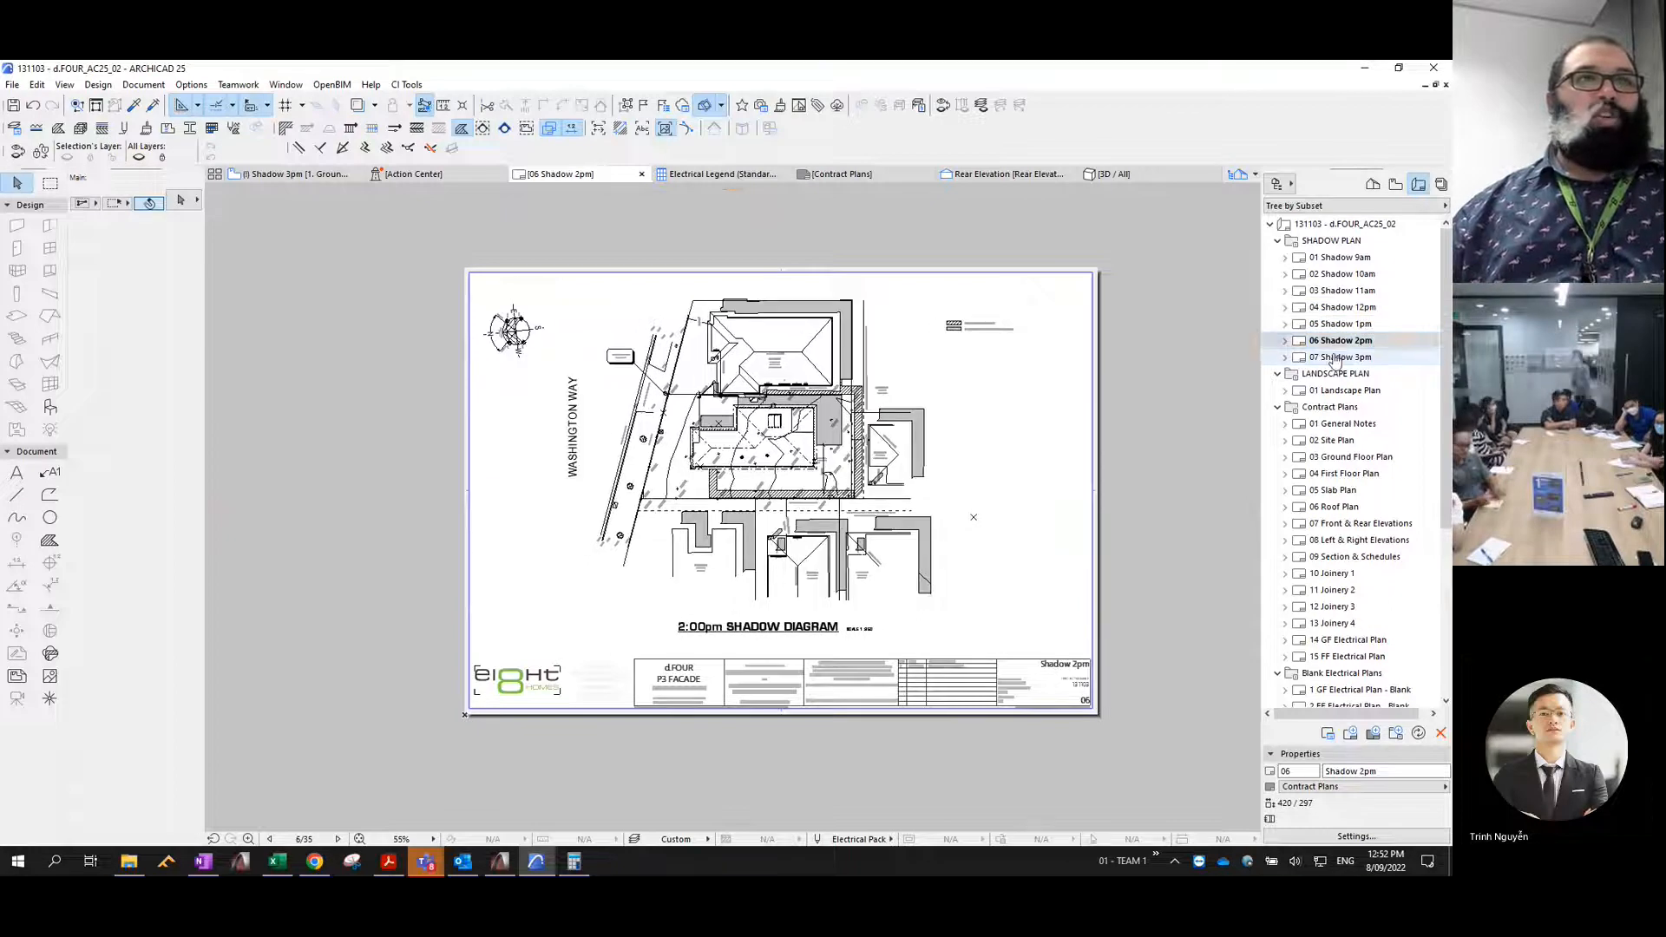
double_click(1337, 360)
click(1339, 344)
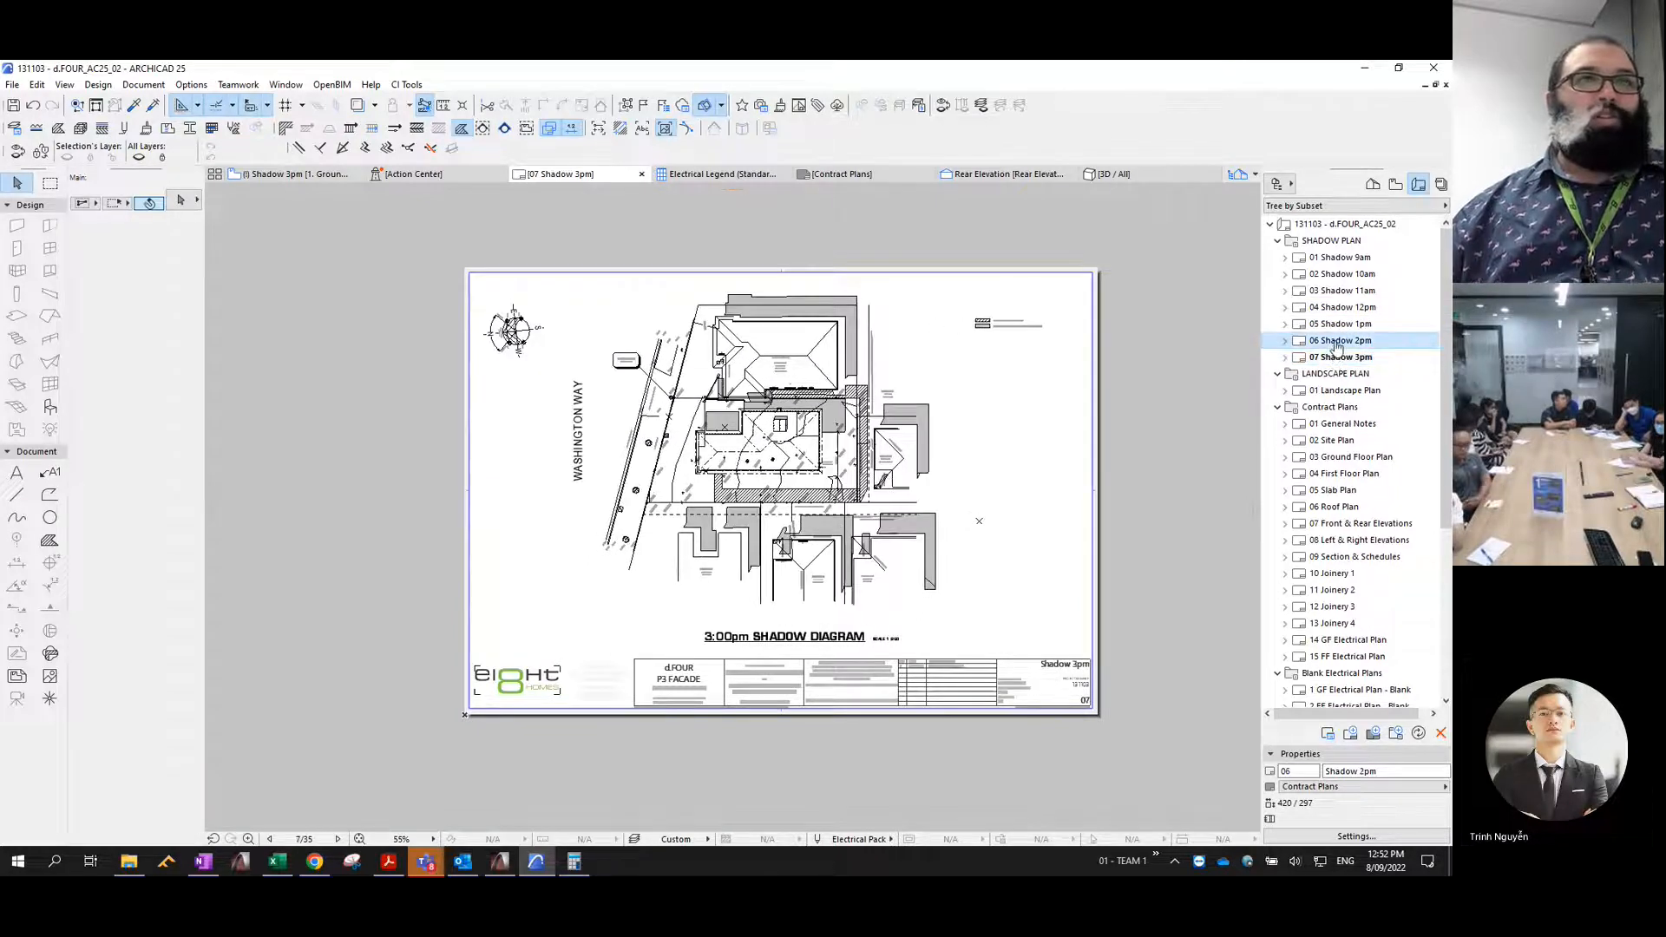
double_click(1341, 324)
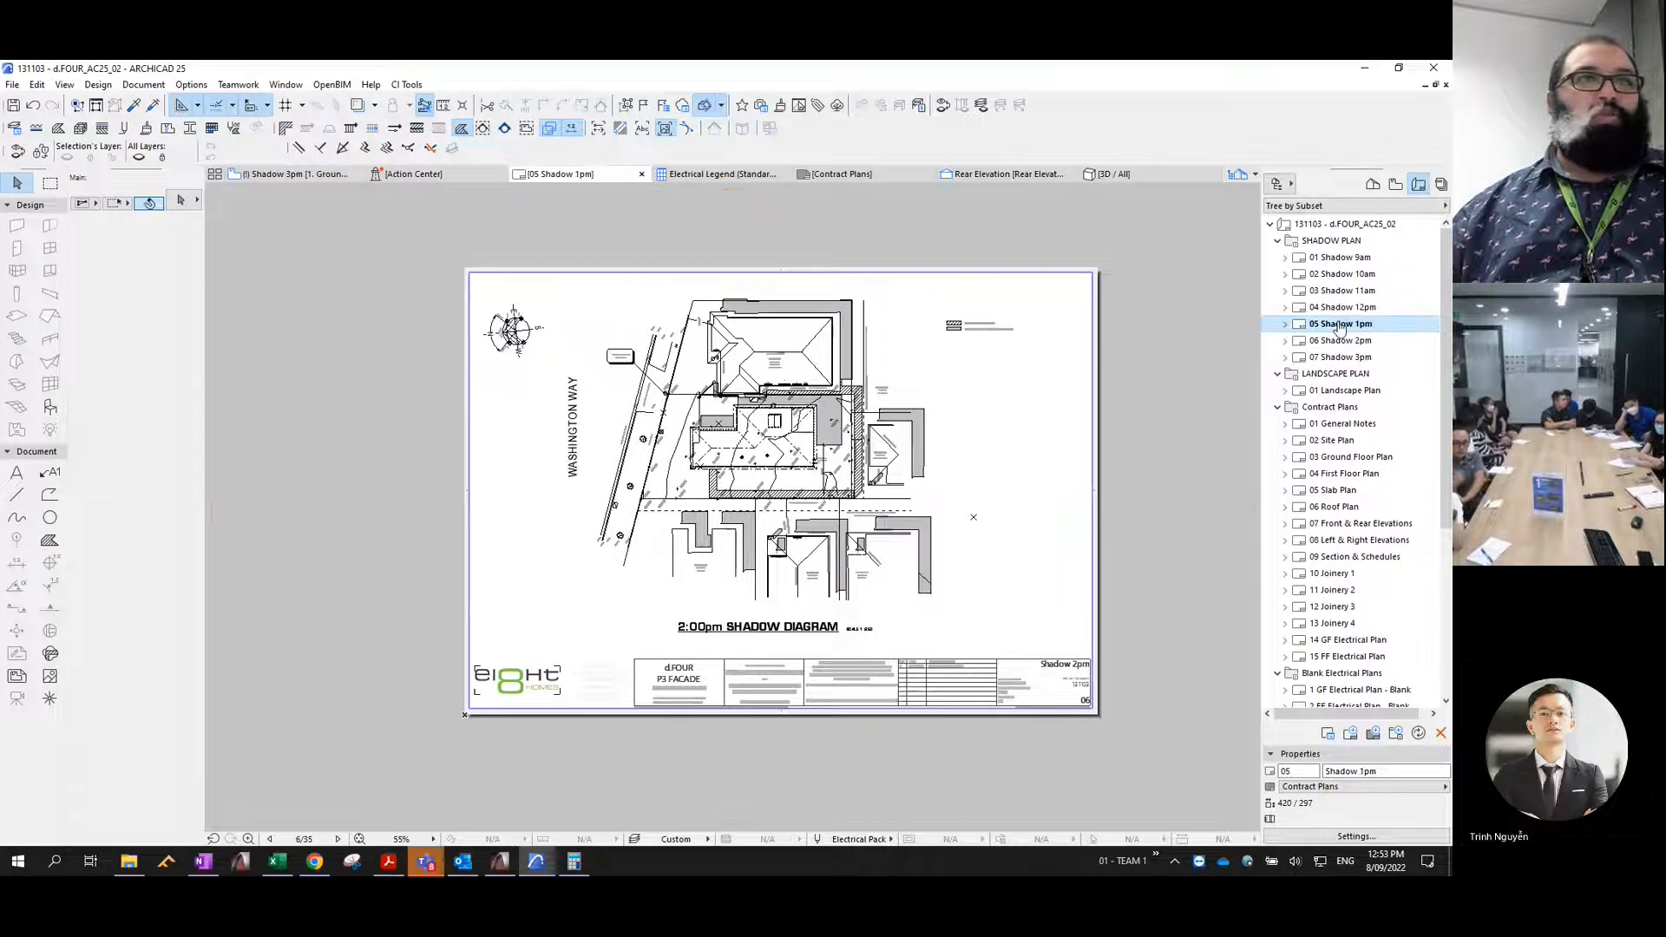
double_click(1342, 309)
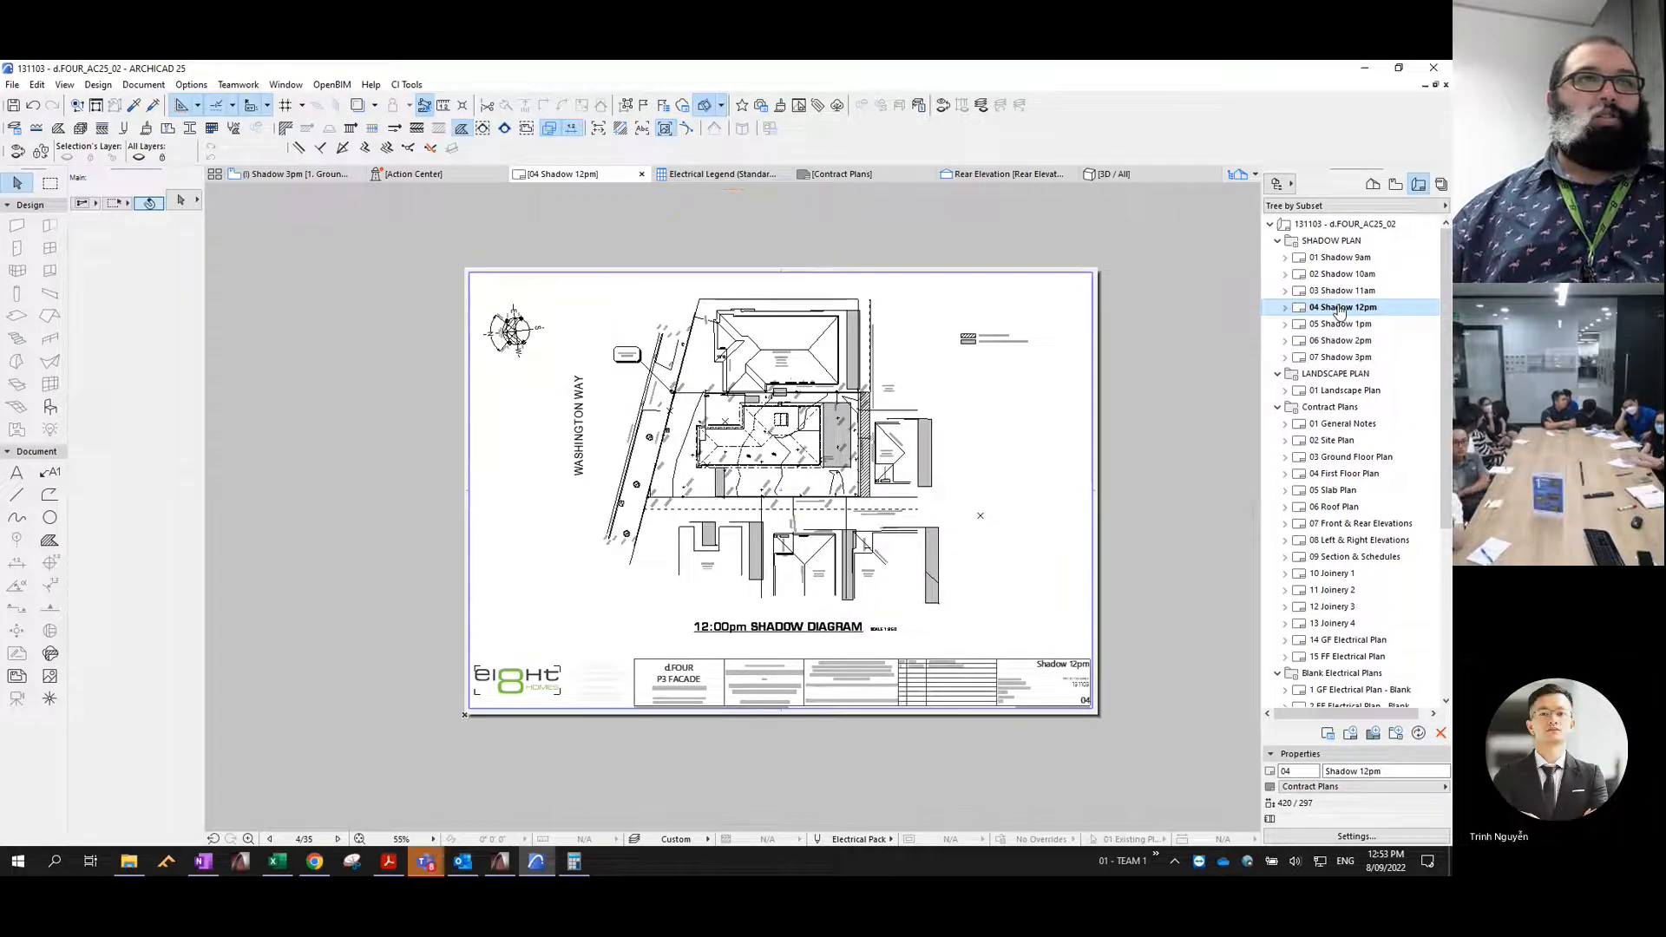
- Switch to Acrobat Reader and display the 131103 - SHADOW PLAN PDF one full page at a time
click(389, 861)
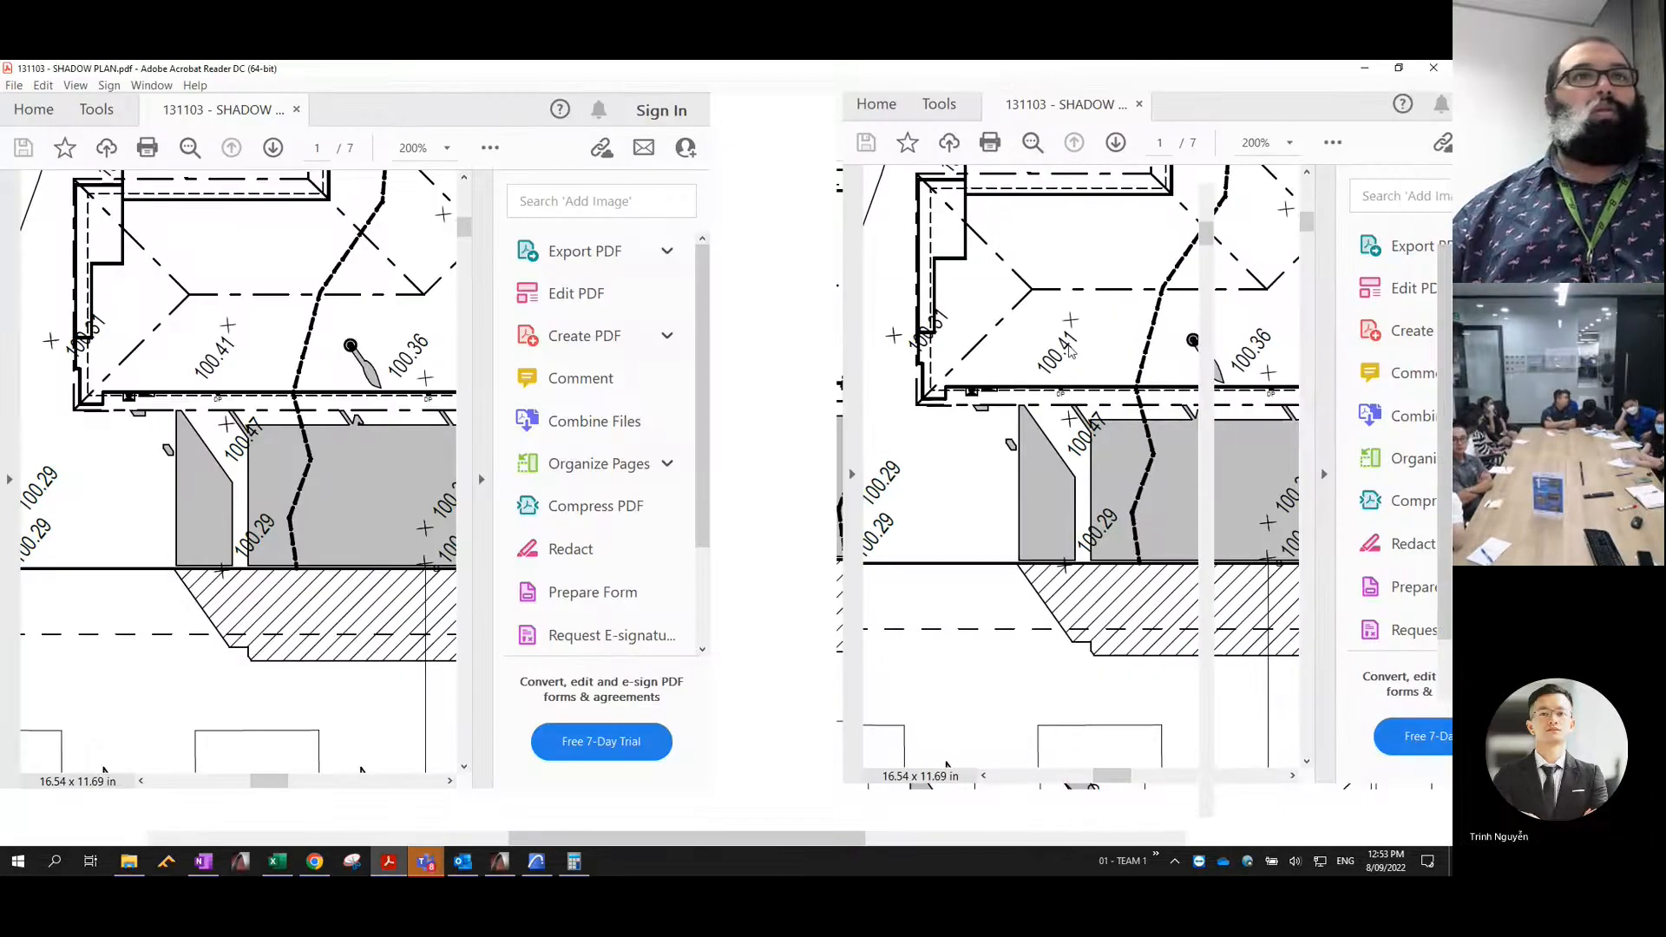
click(756, 149)
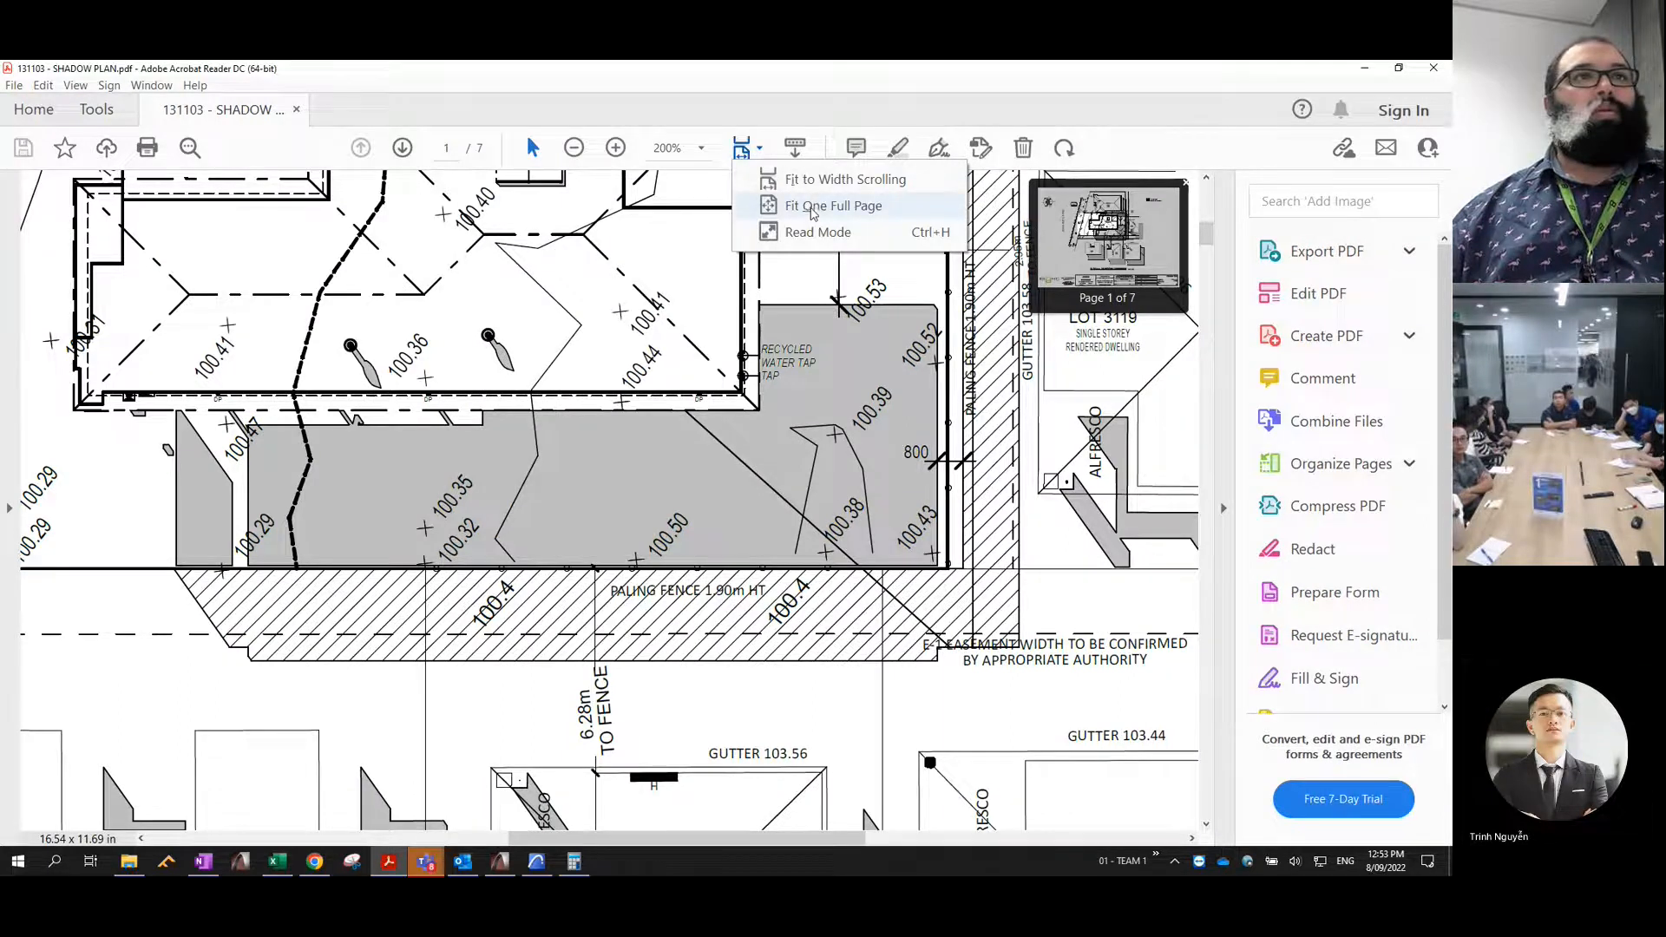
click(812, 208)
click(756, 149)
click(812, 208)
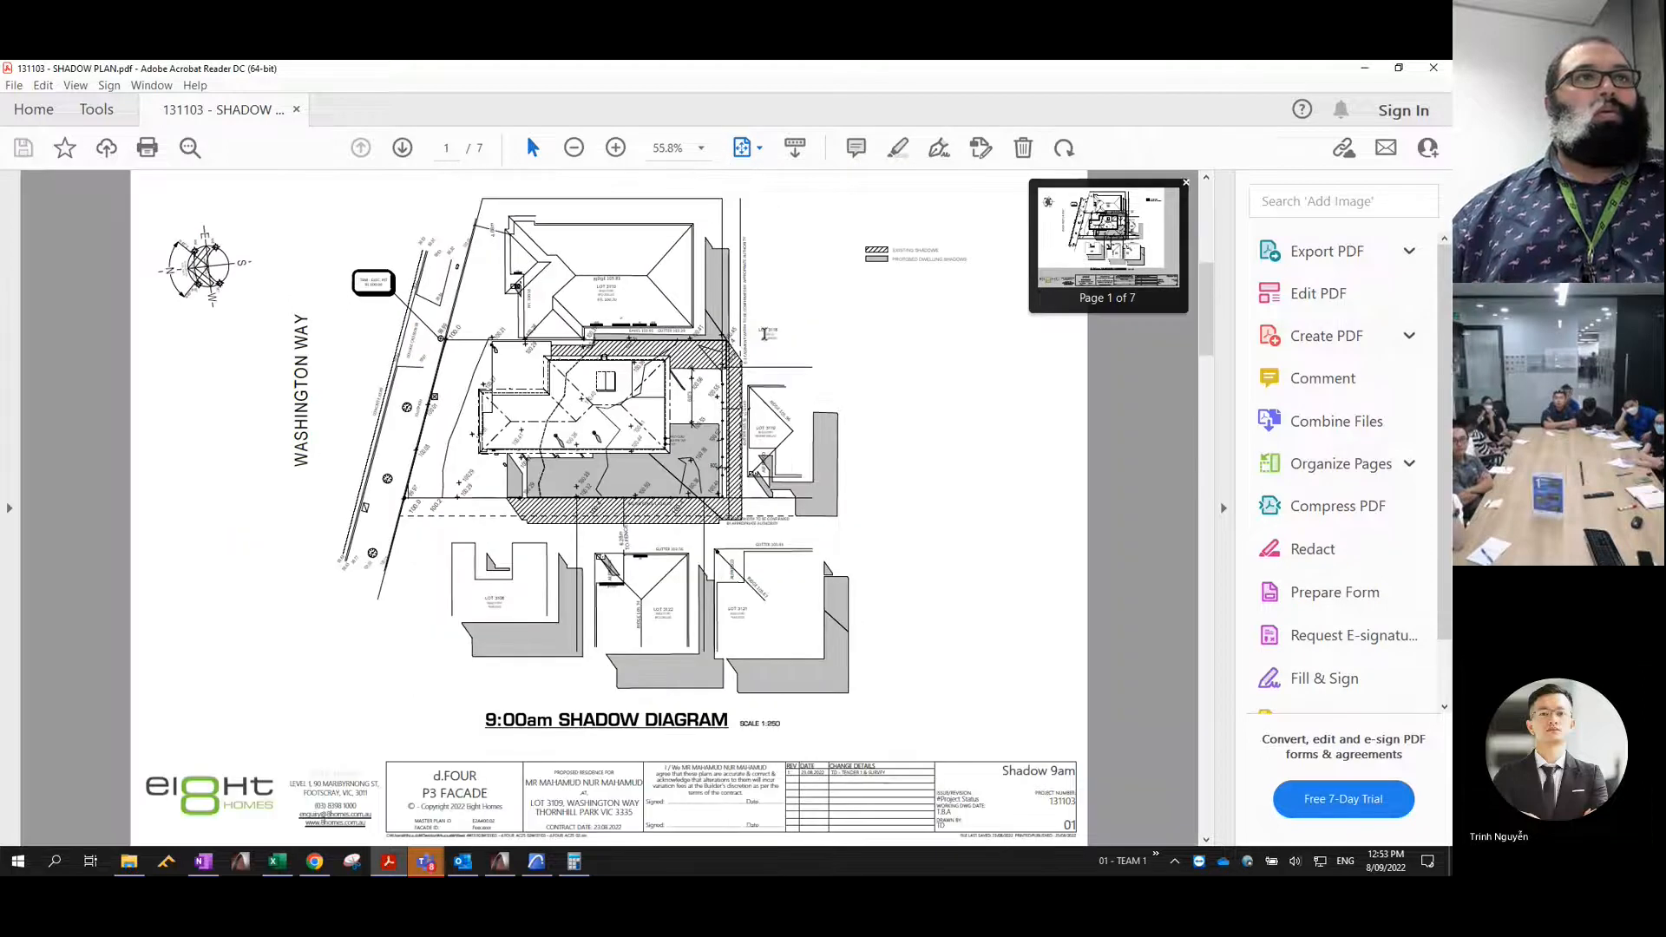
- Page through the 9:00am to 3:00pm shadow diagrams in the PDF, comparing their positions on the sheets, and return to ARCHICAD
scroll(765, 333, down, 1)
scroll(479, 240, down, 1)
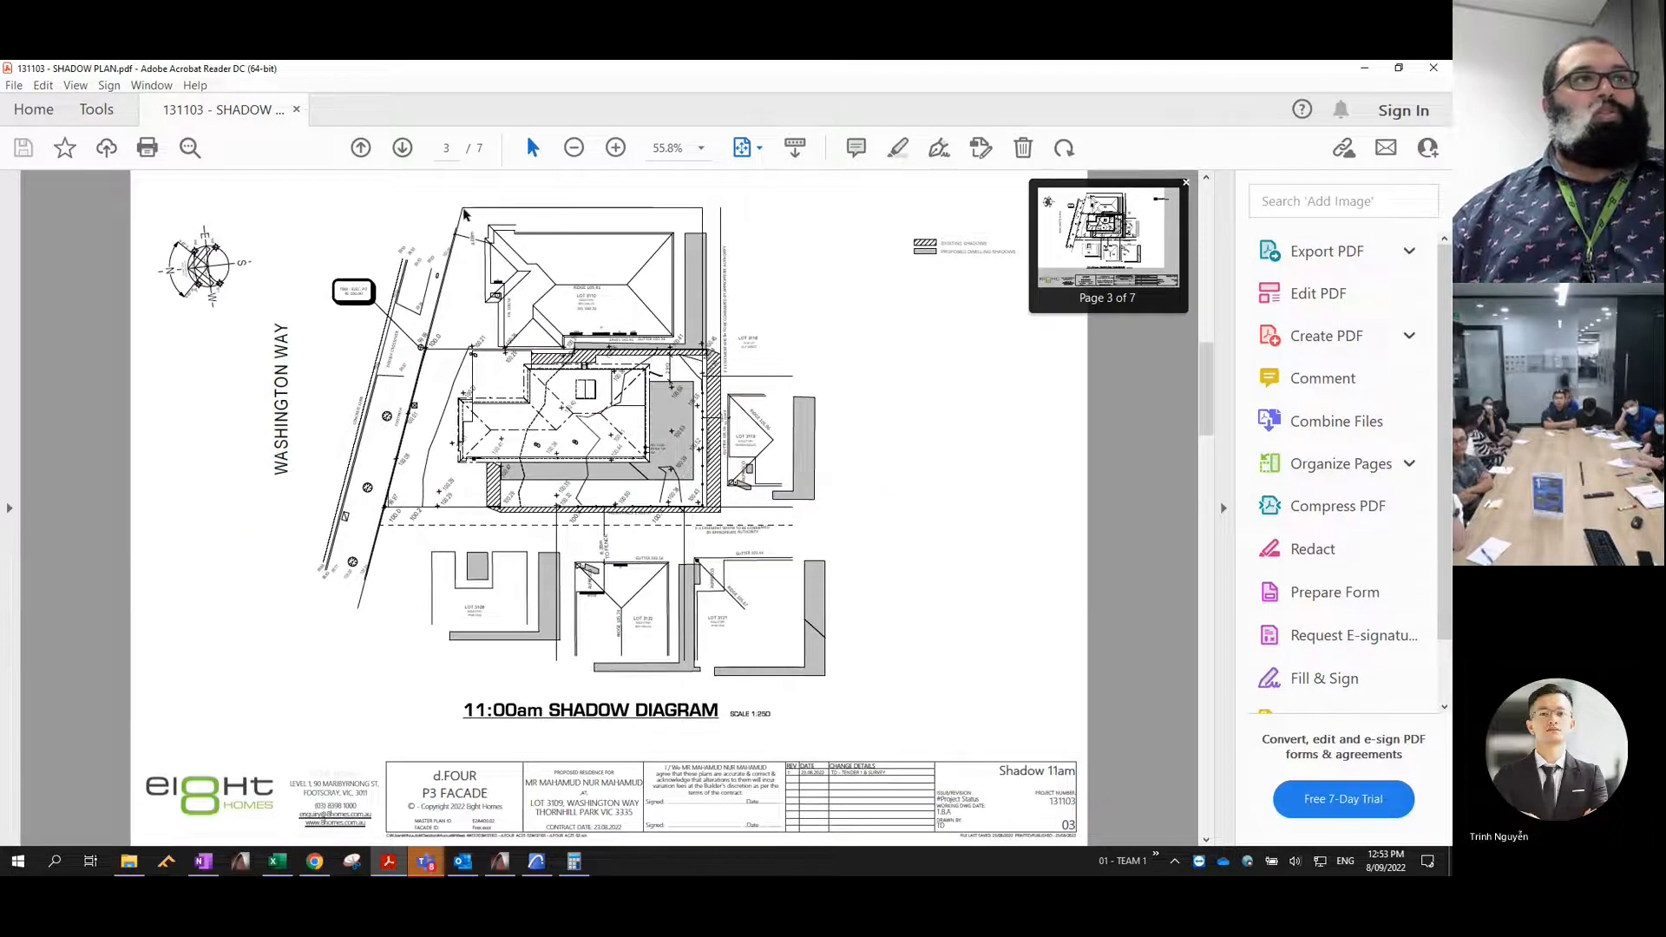
scroll(464, 214, down, 1)
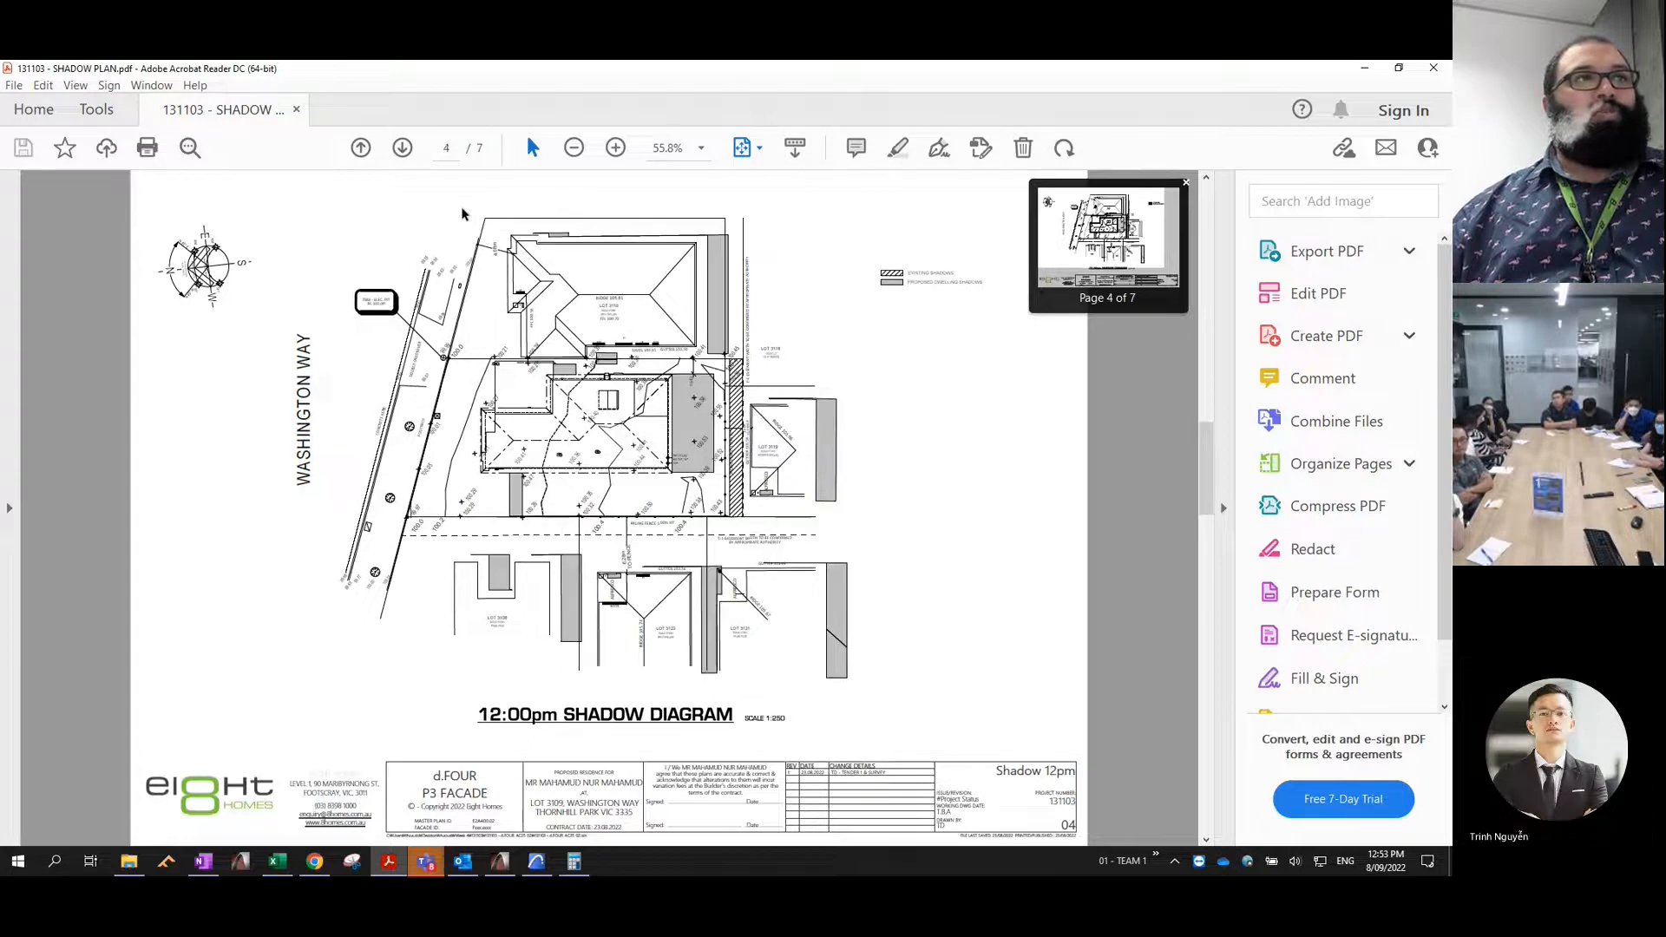
scroll(462, 215, down, 3)
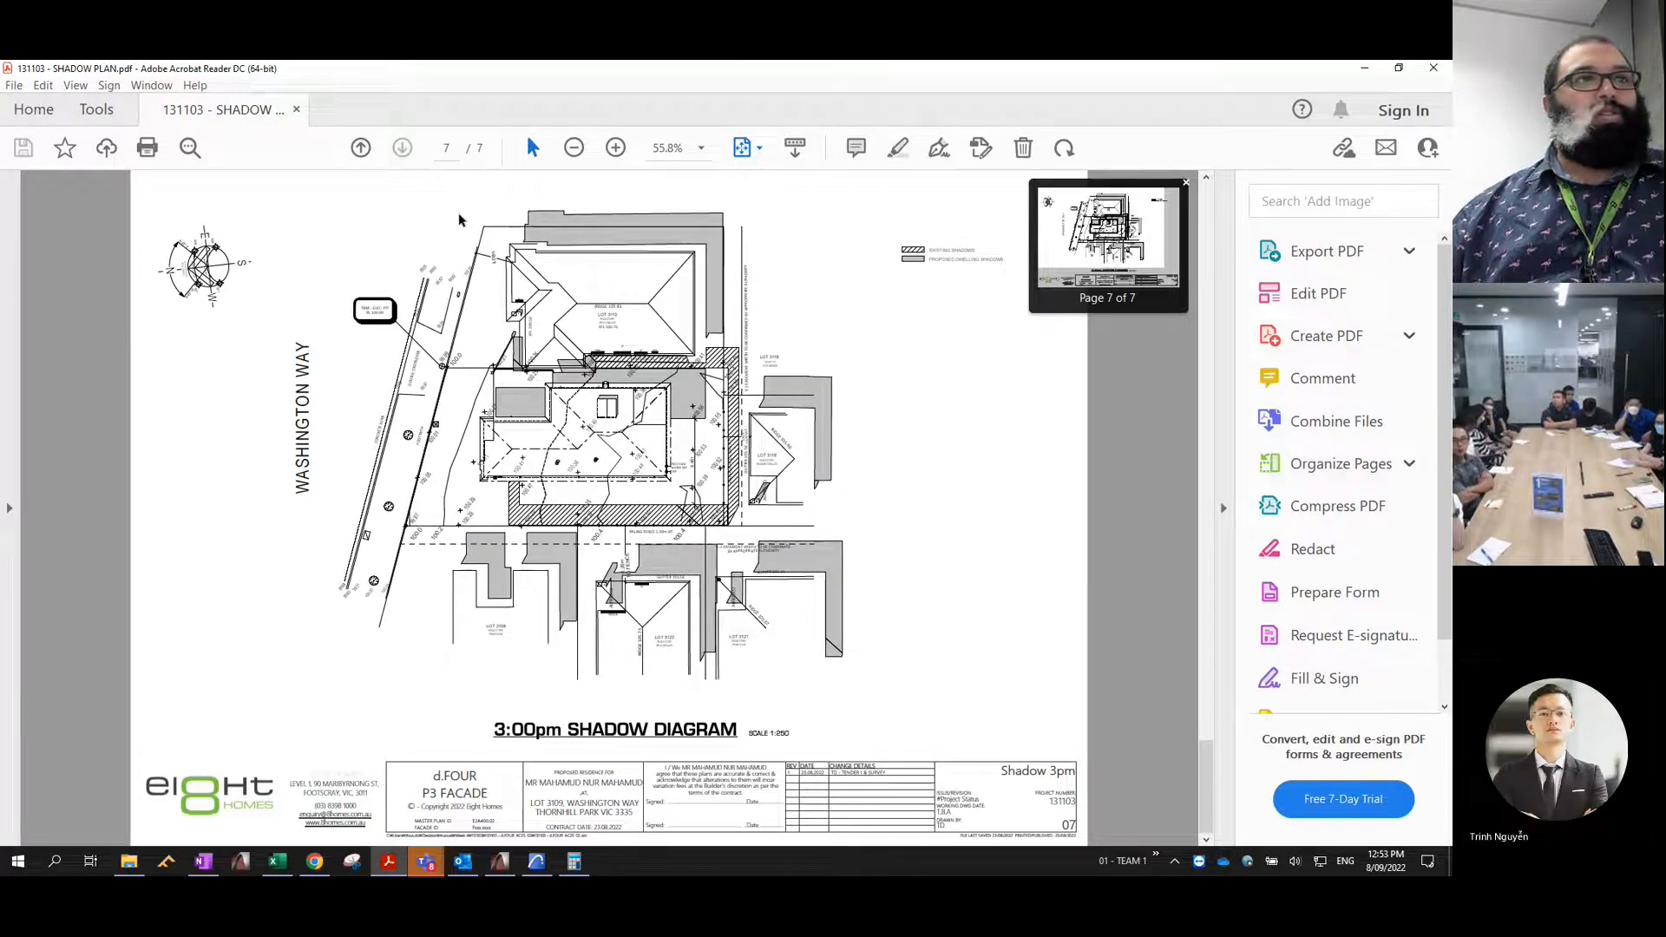
scroll(461, 220, up, 4)
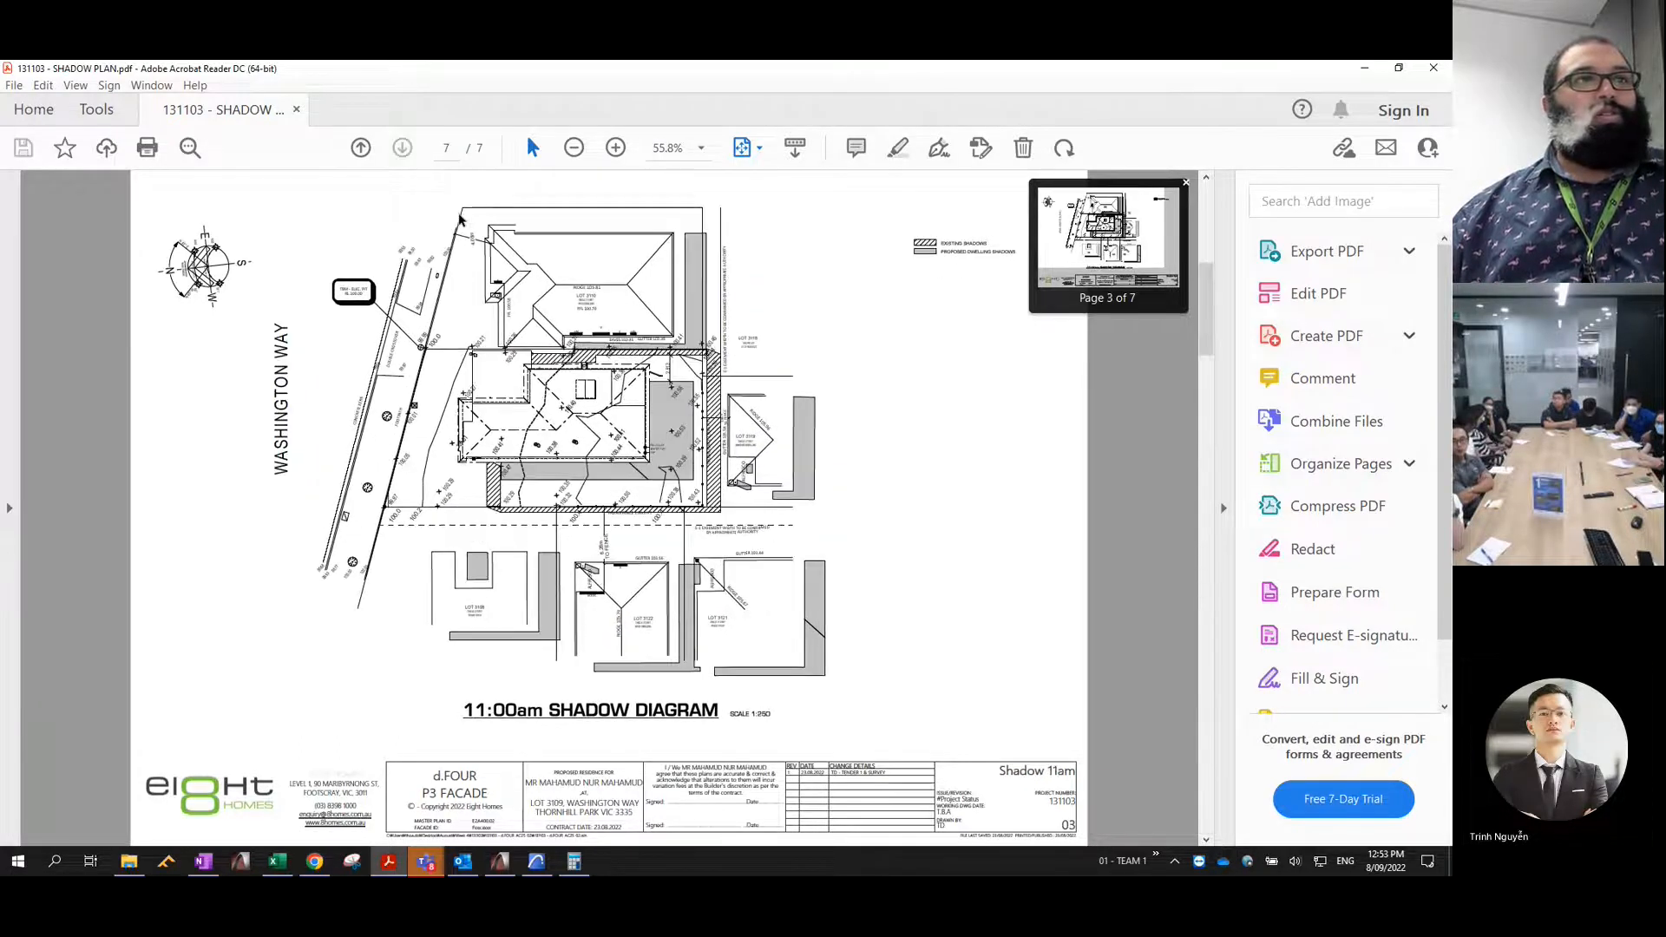
scroll(460, 219, up, 2)
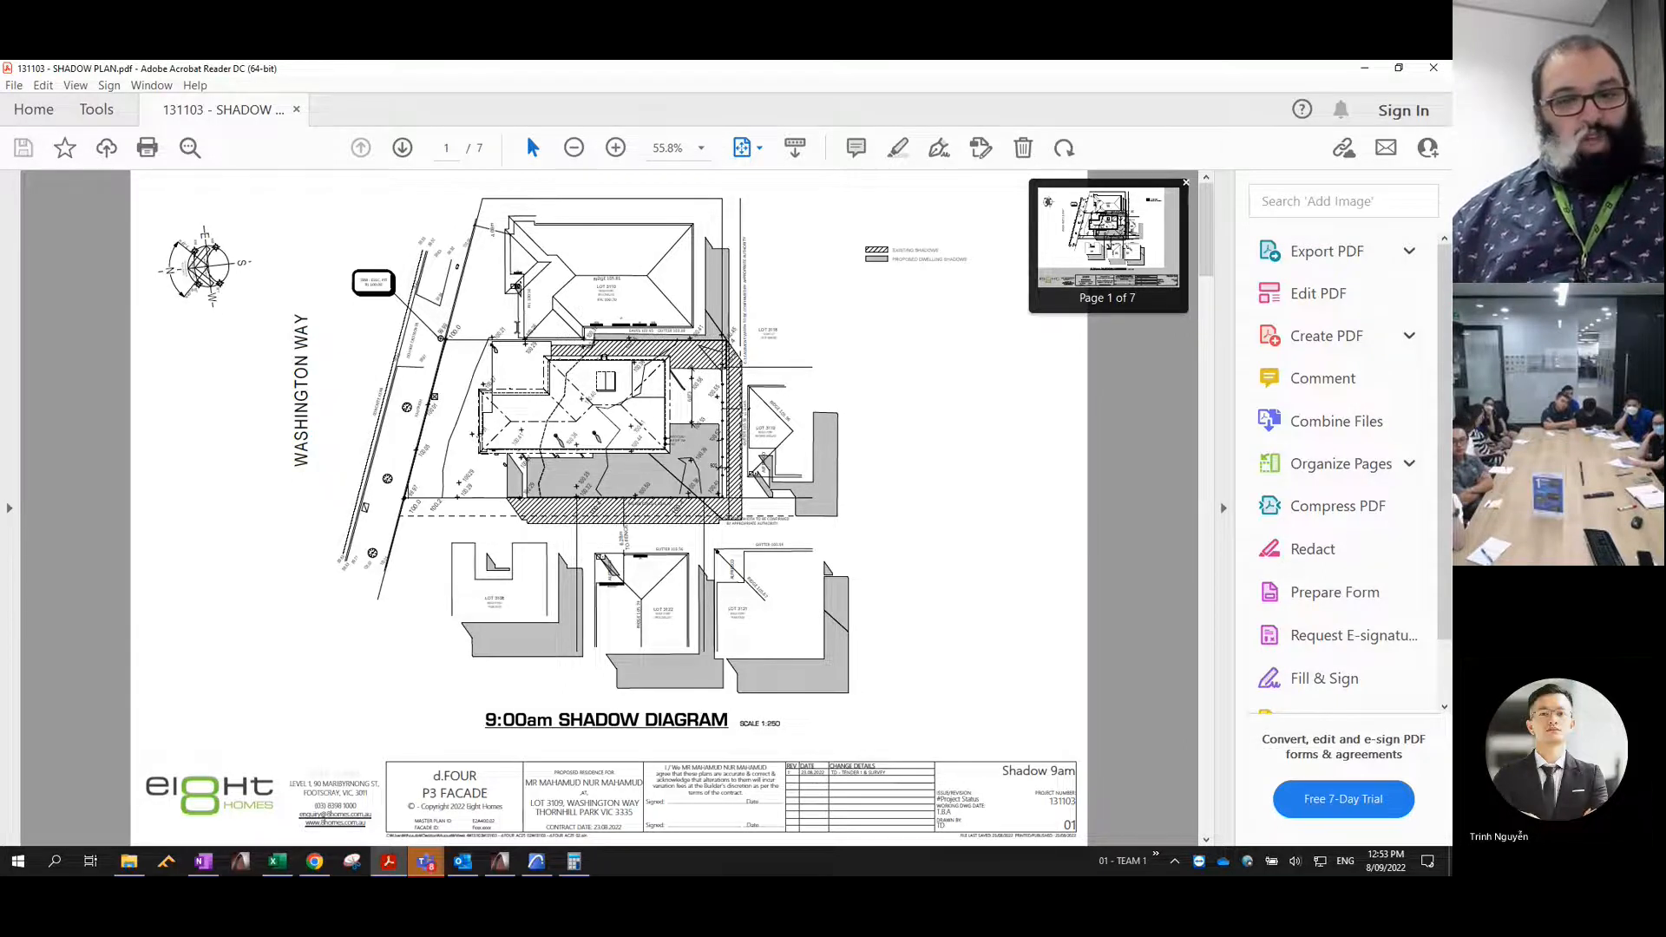
scroll(568, 276, down, 6)
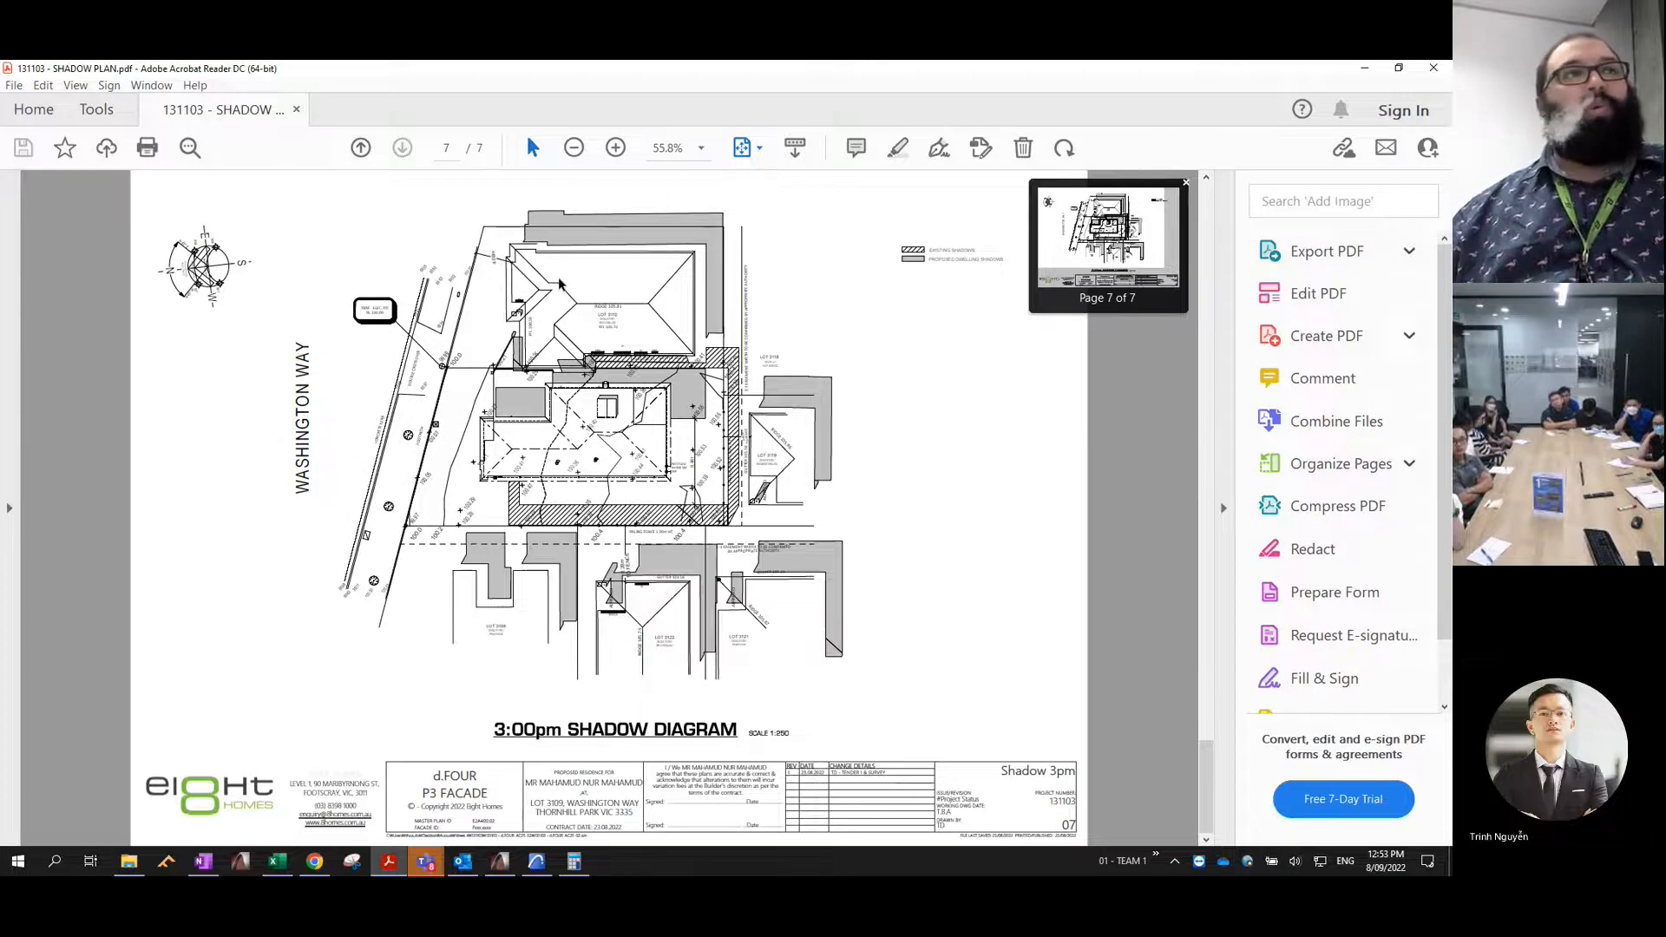
drag(383, 68, 1010, 287)
click(1275, 281)
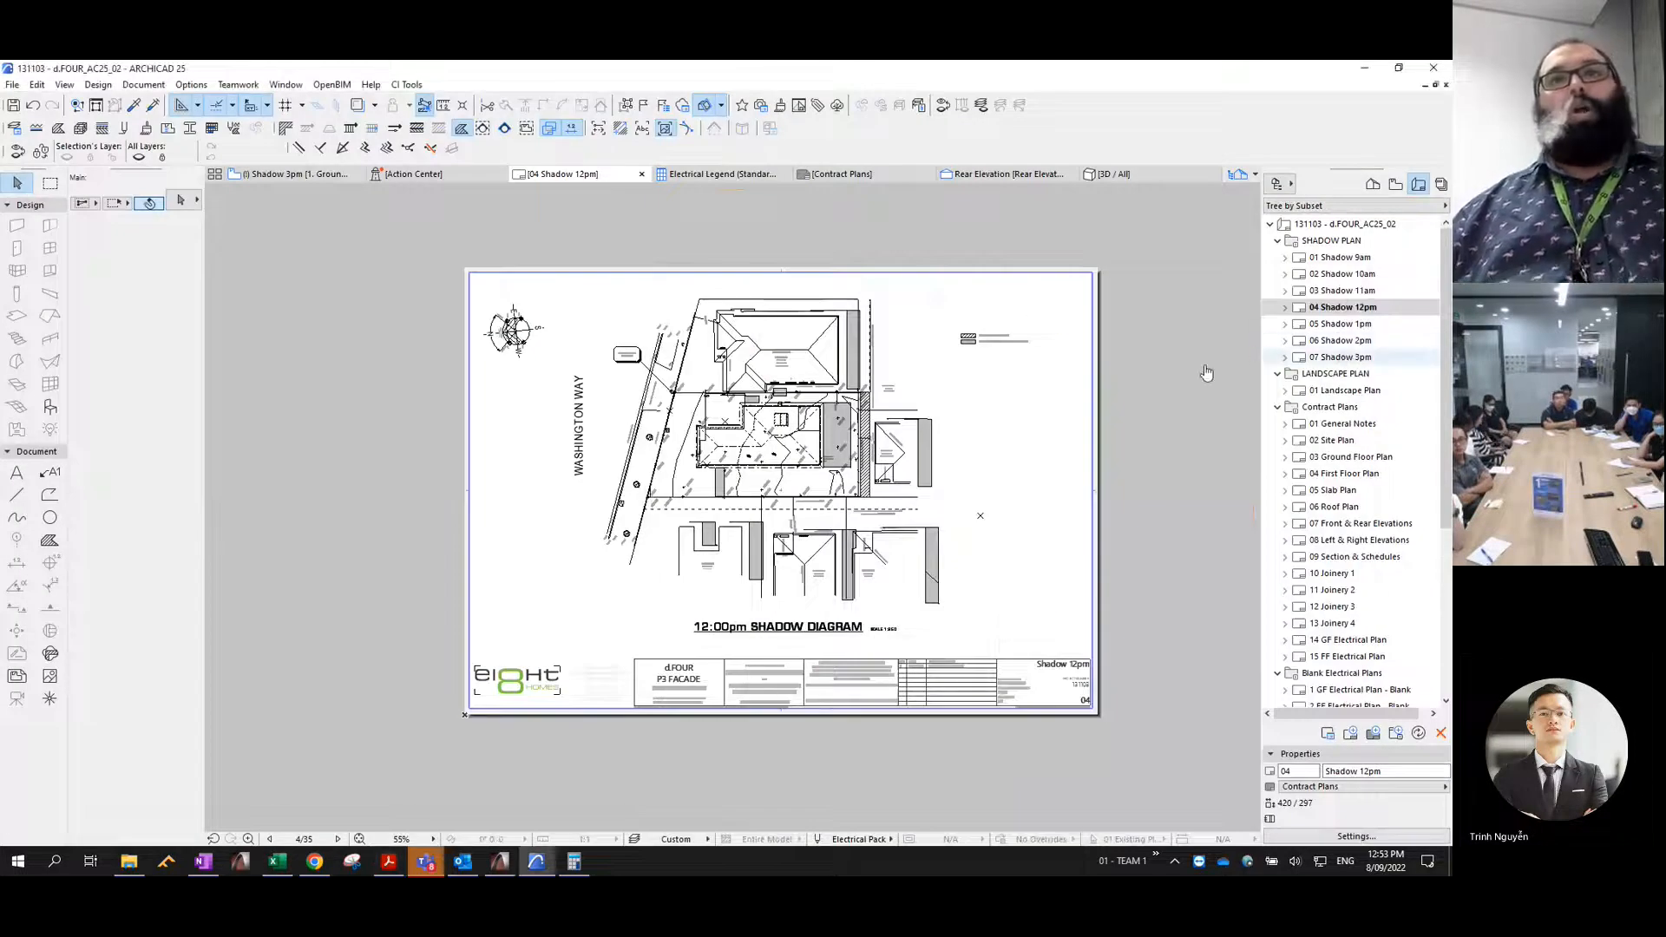
- Delete the placed shadow drawings from the 07 Shadow 3pm and 06 Shadow 2pm layouts
double_click(1342, 358)
click(803, 405)
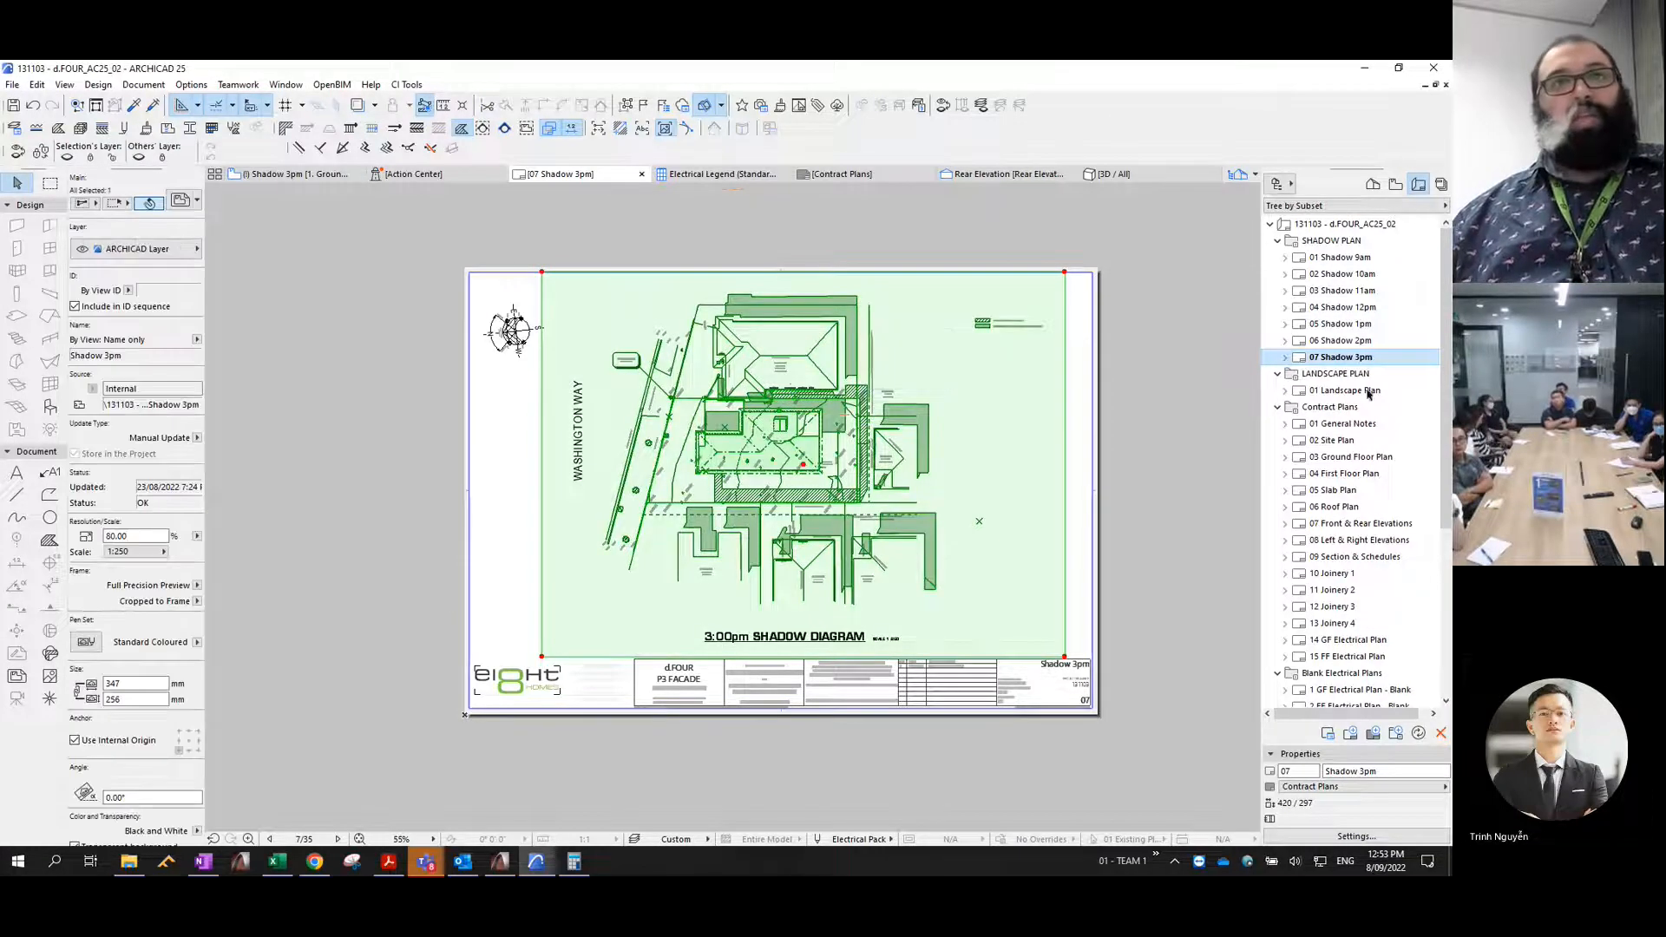
key(Delete)
double_click(1341, 341)
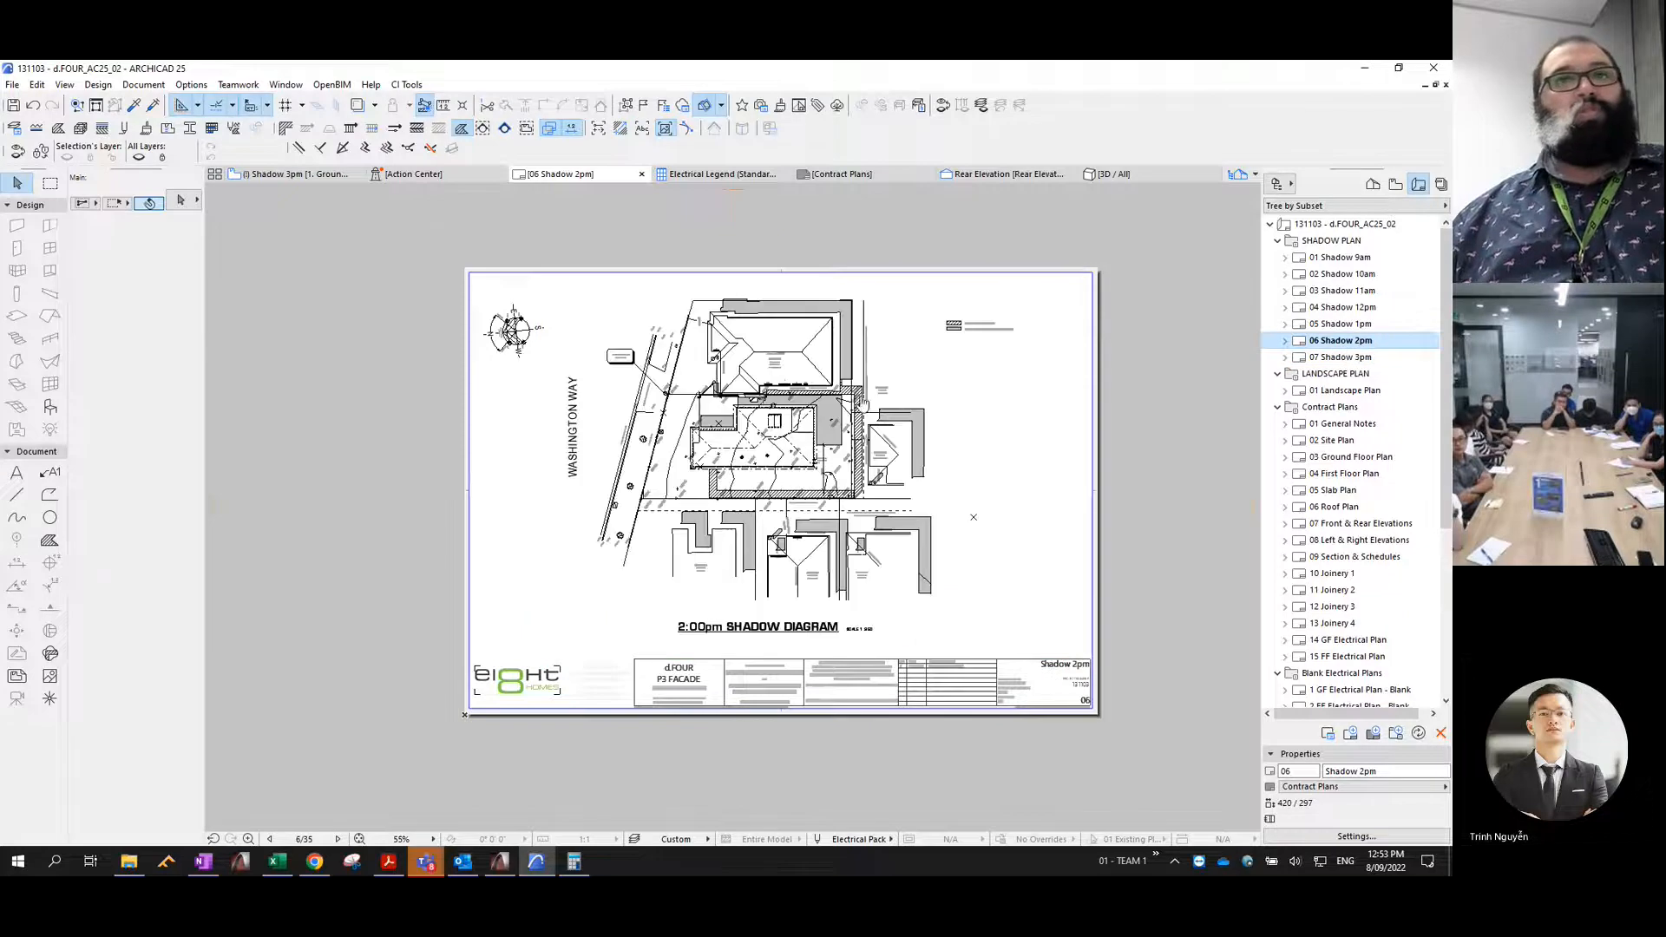
click(987, 367)
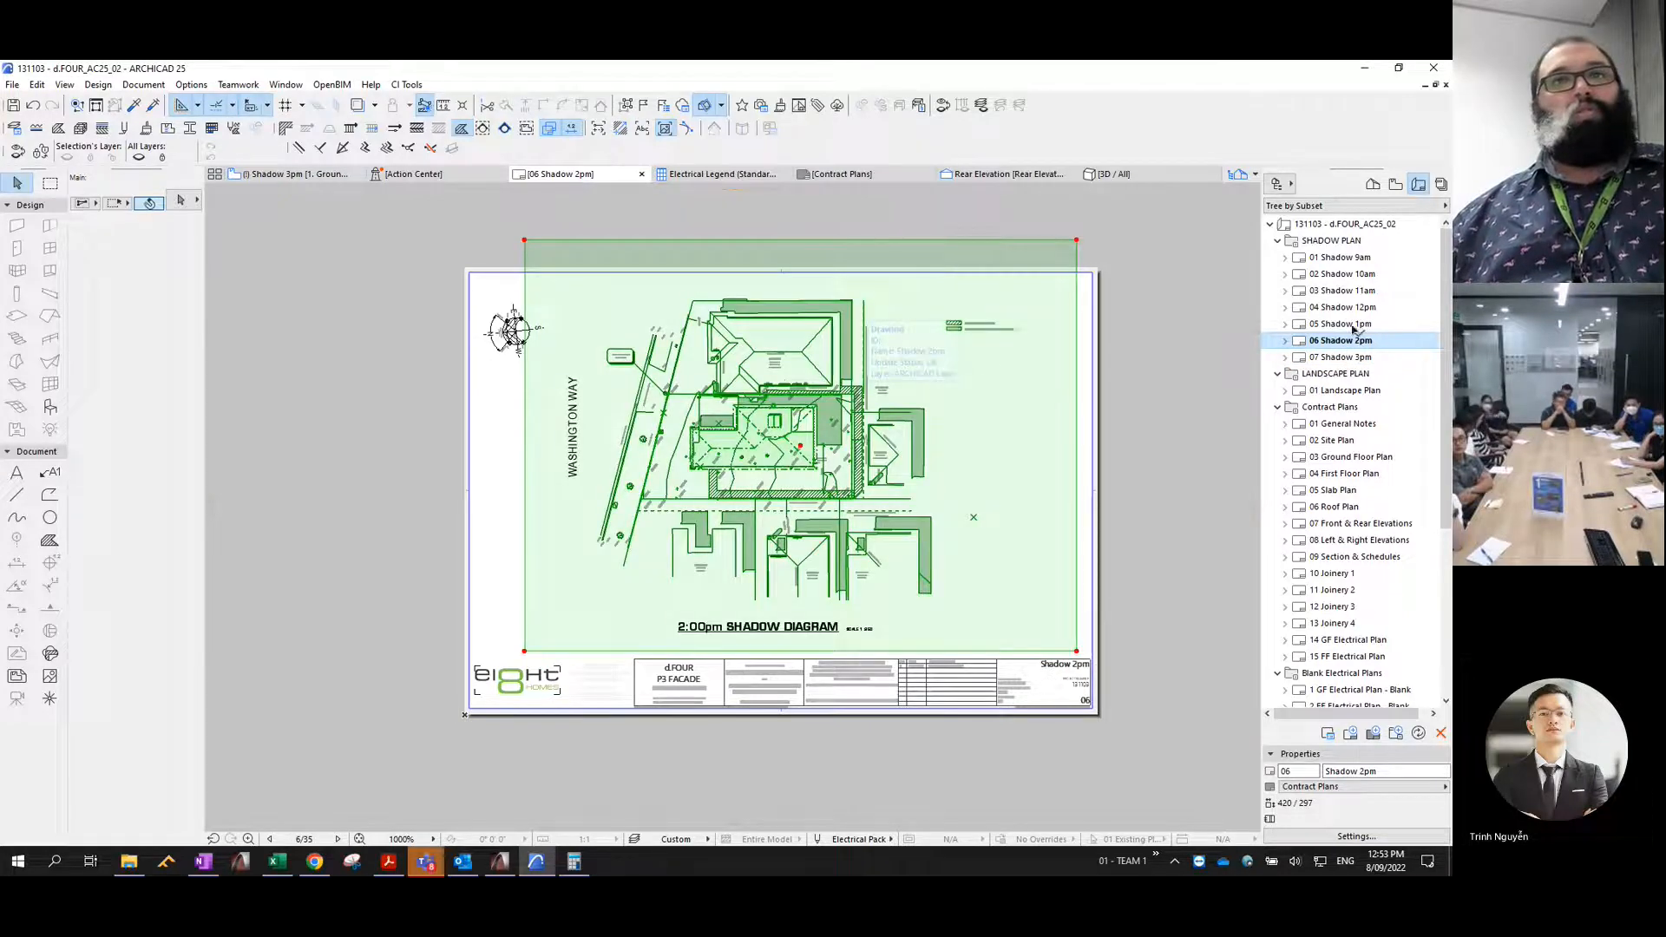
key(Delete)
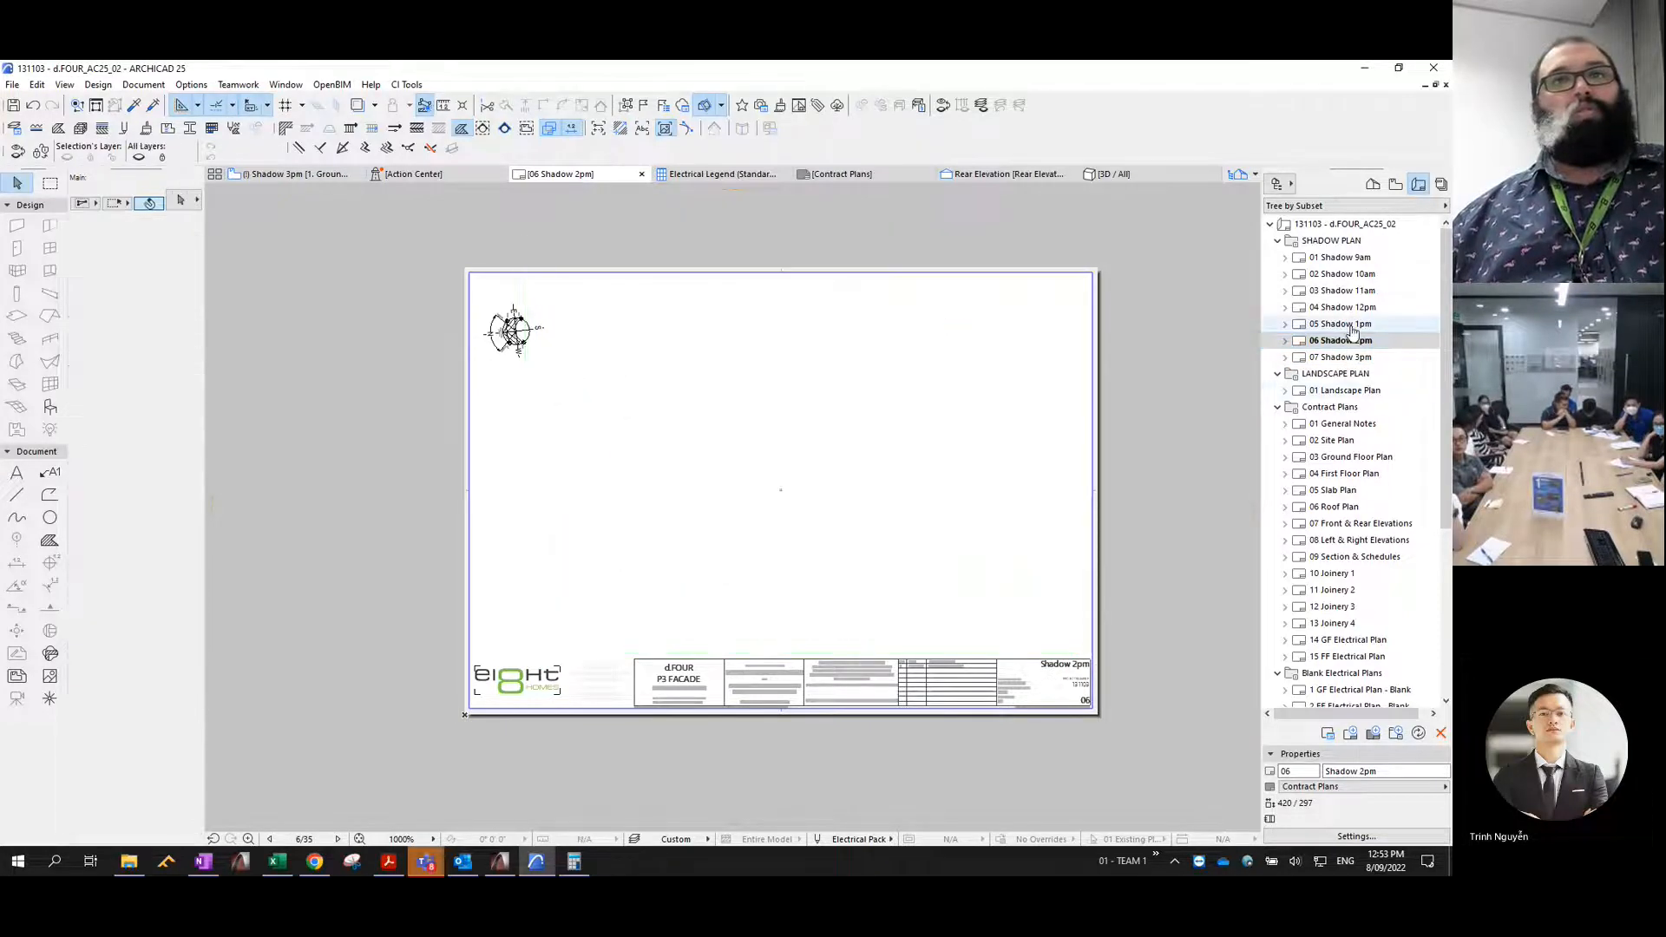
- Delete the placed shadow drawings from the 05 Shadow 1pm and 04 Shadow 12pm layouts
click(1352, 330)
click(829, 347)
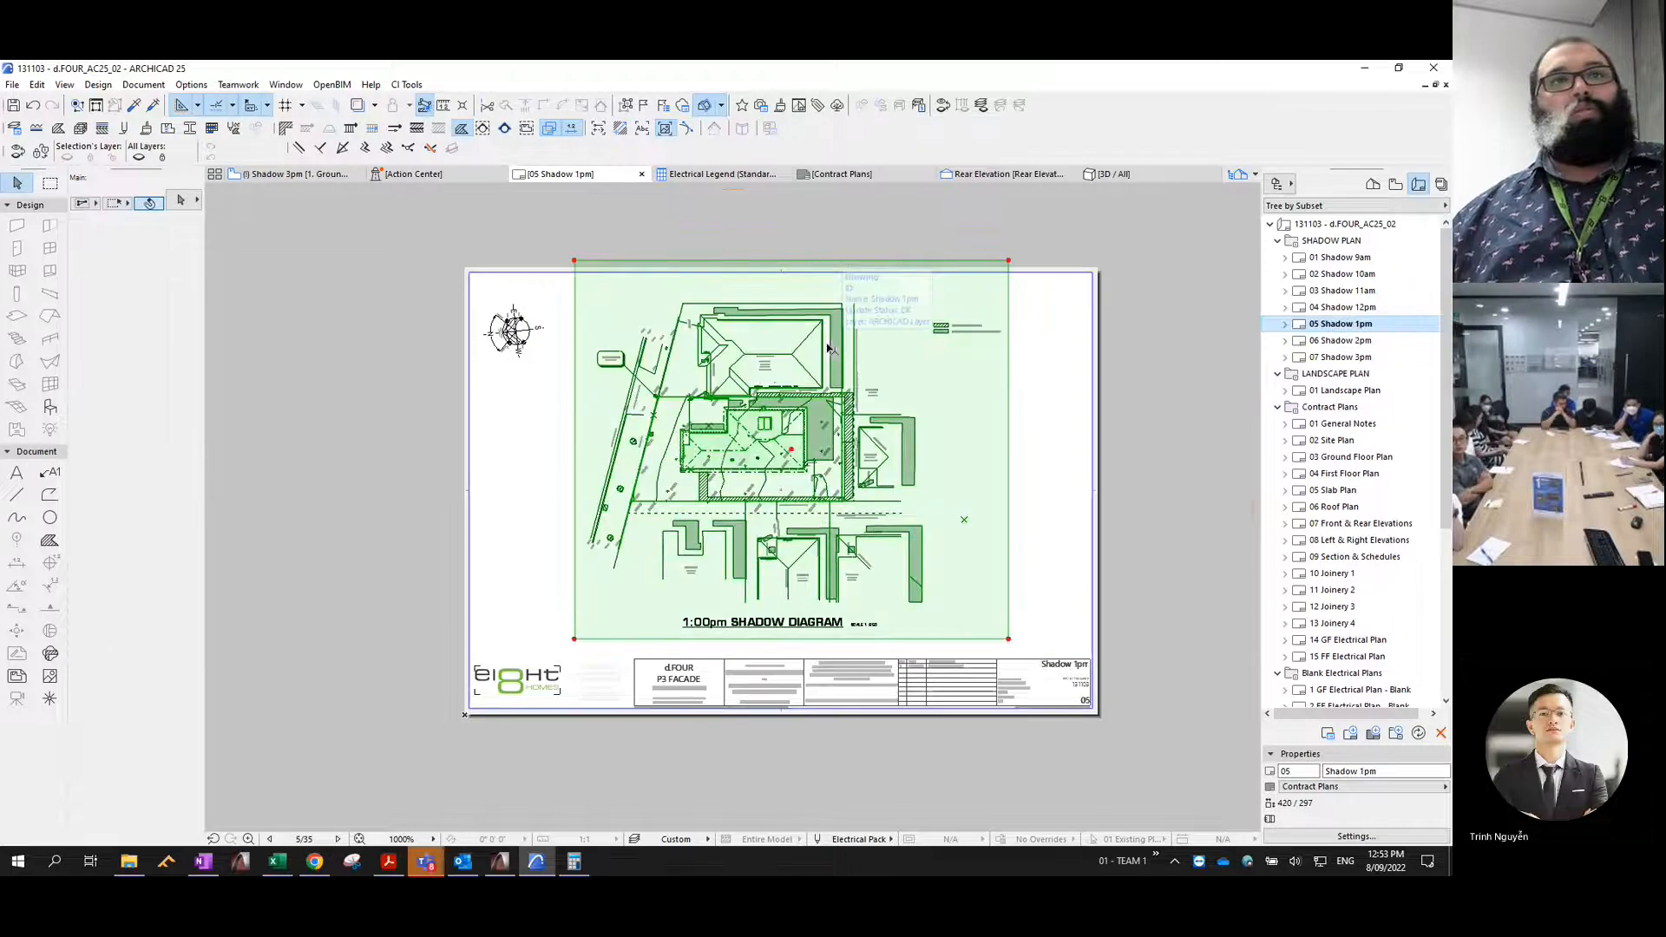
click(1349, 309)
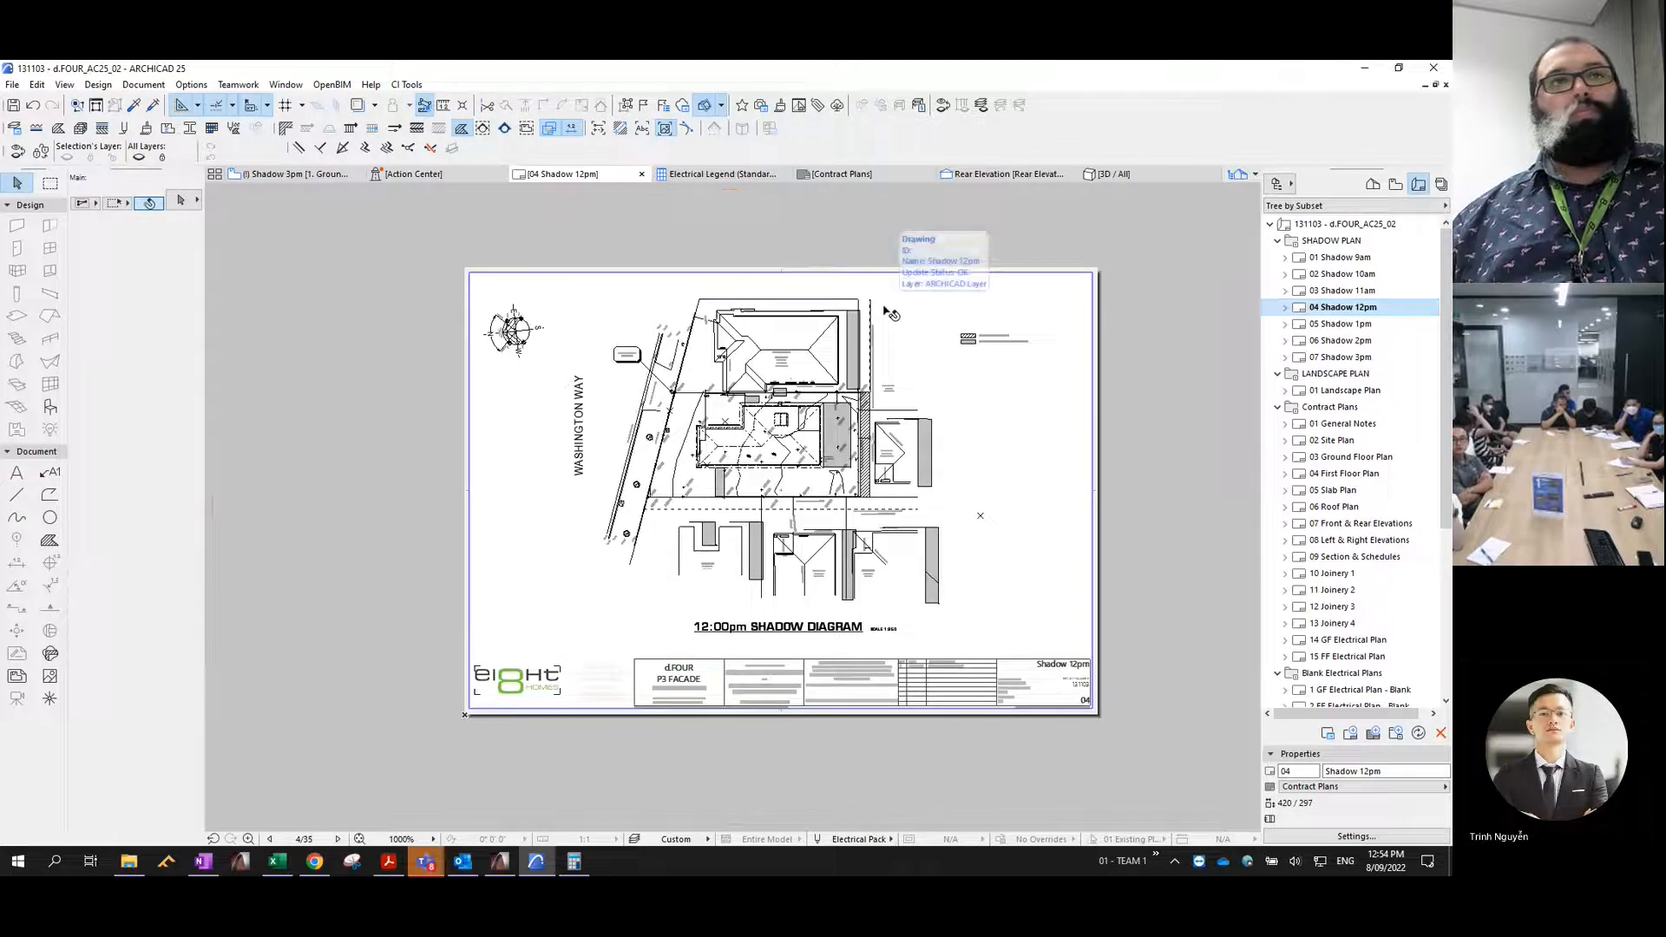
click(885, 309)
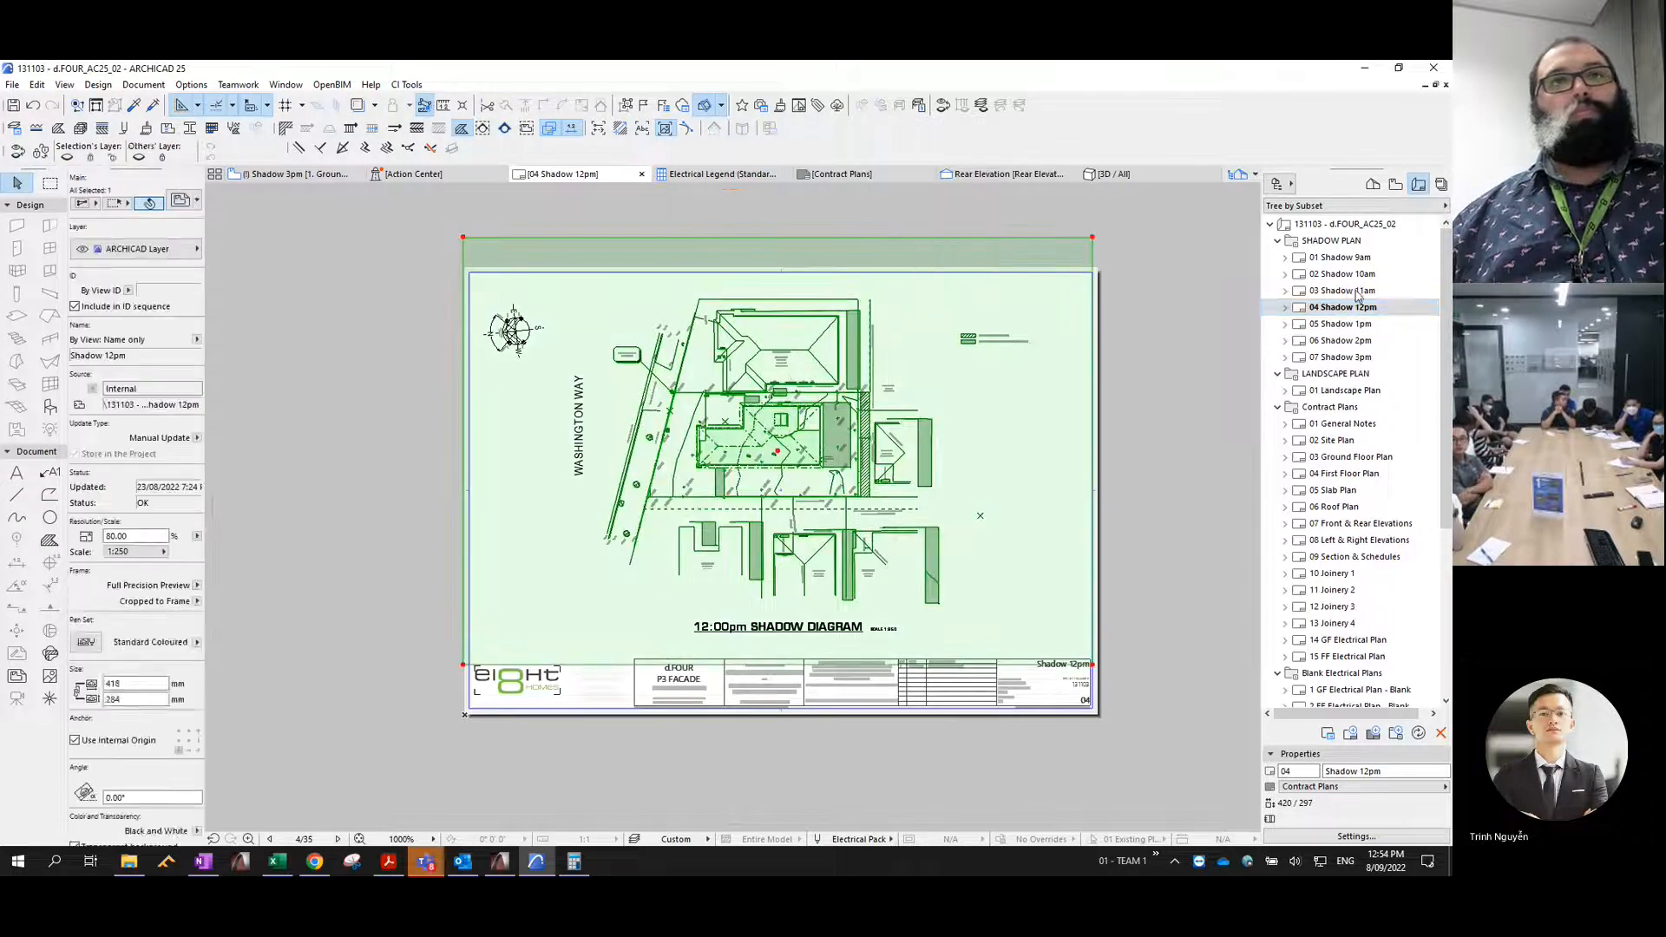
- Delete the placed shadow drawings from the 03 Shadow 11am and 02 Shadow 10am layouts
click(1341, 293)
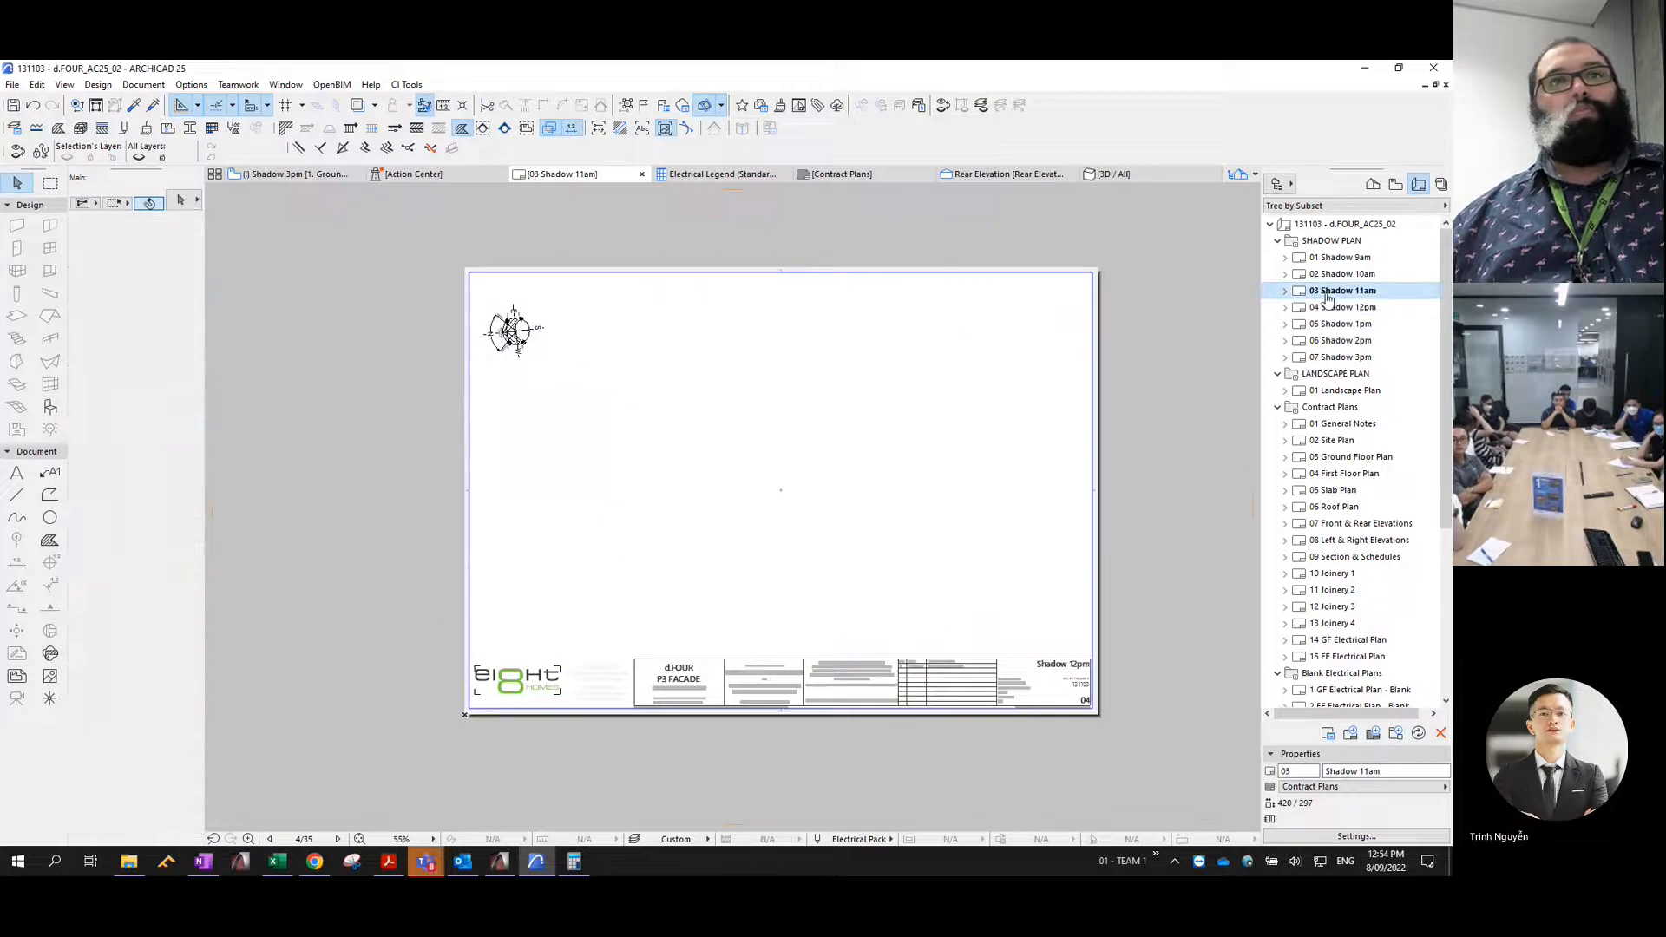
click(900, 344)
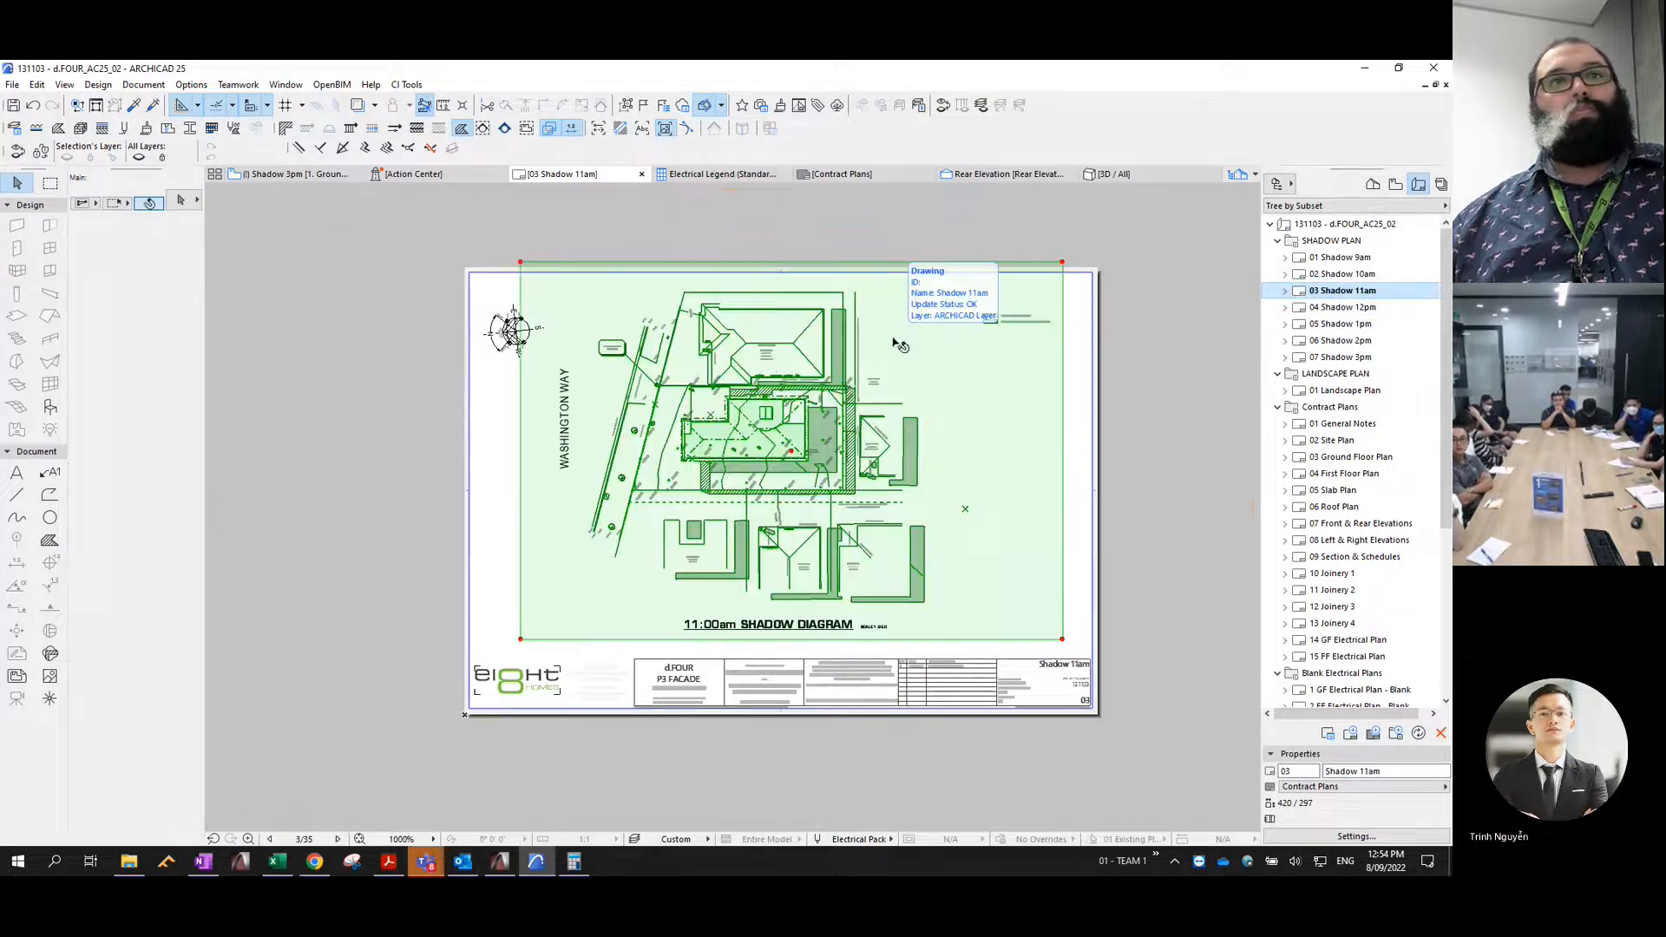
click(1352, 276)
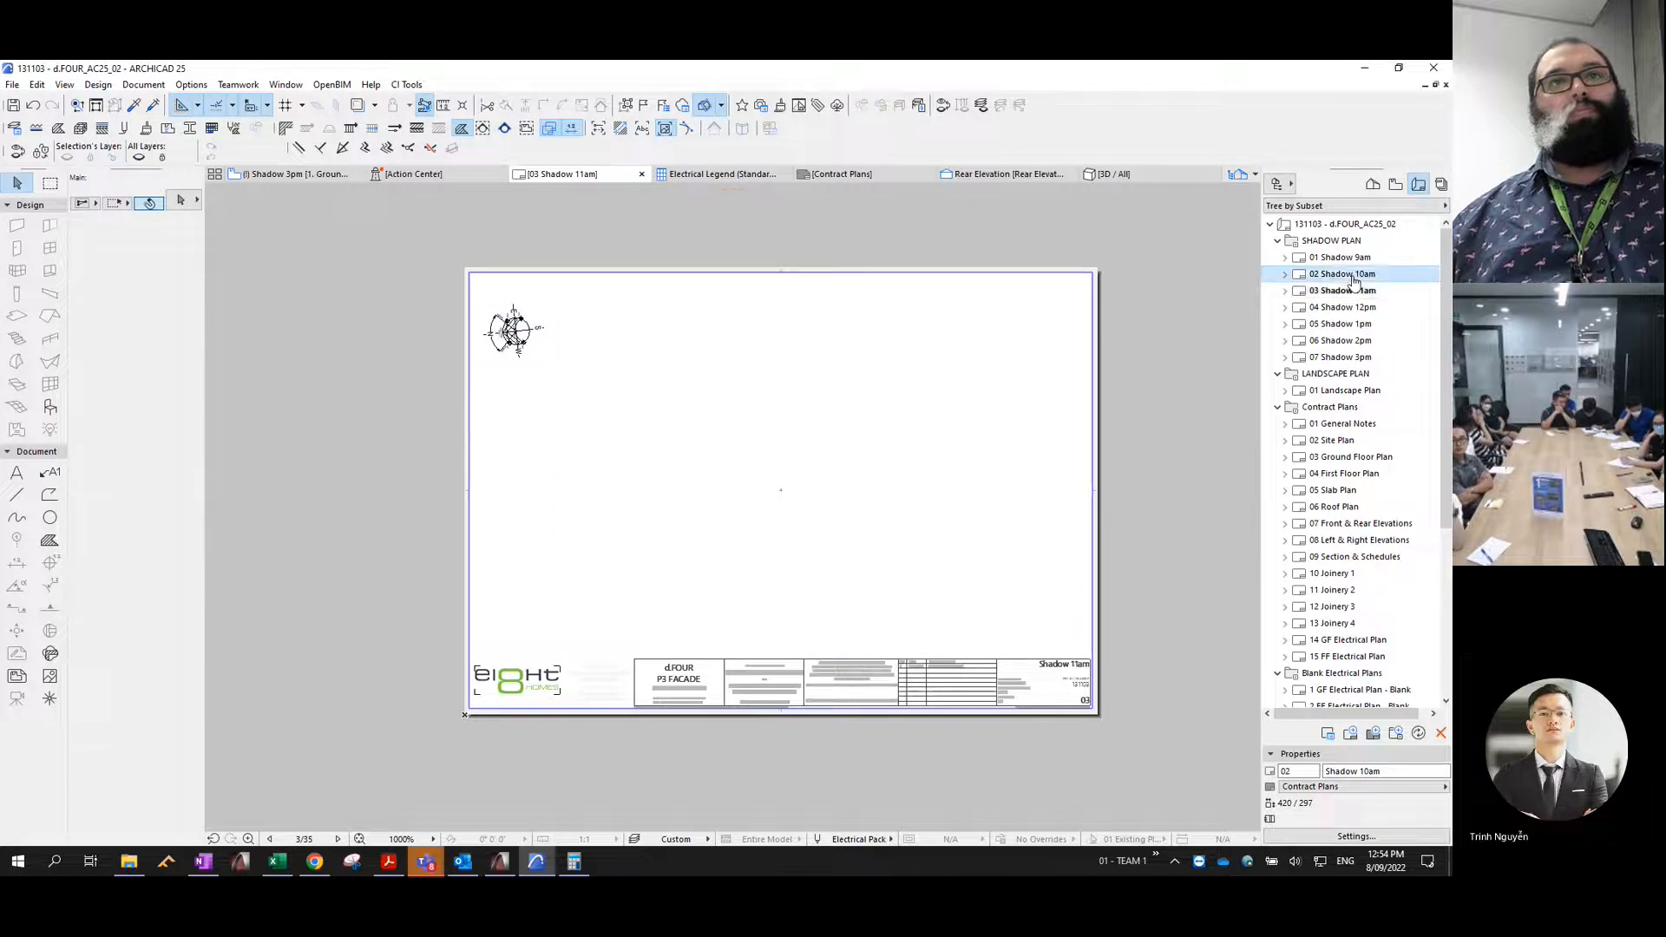
click(908, 371)
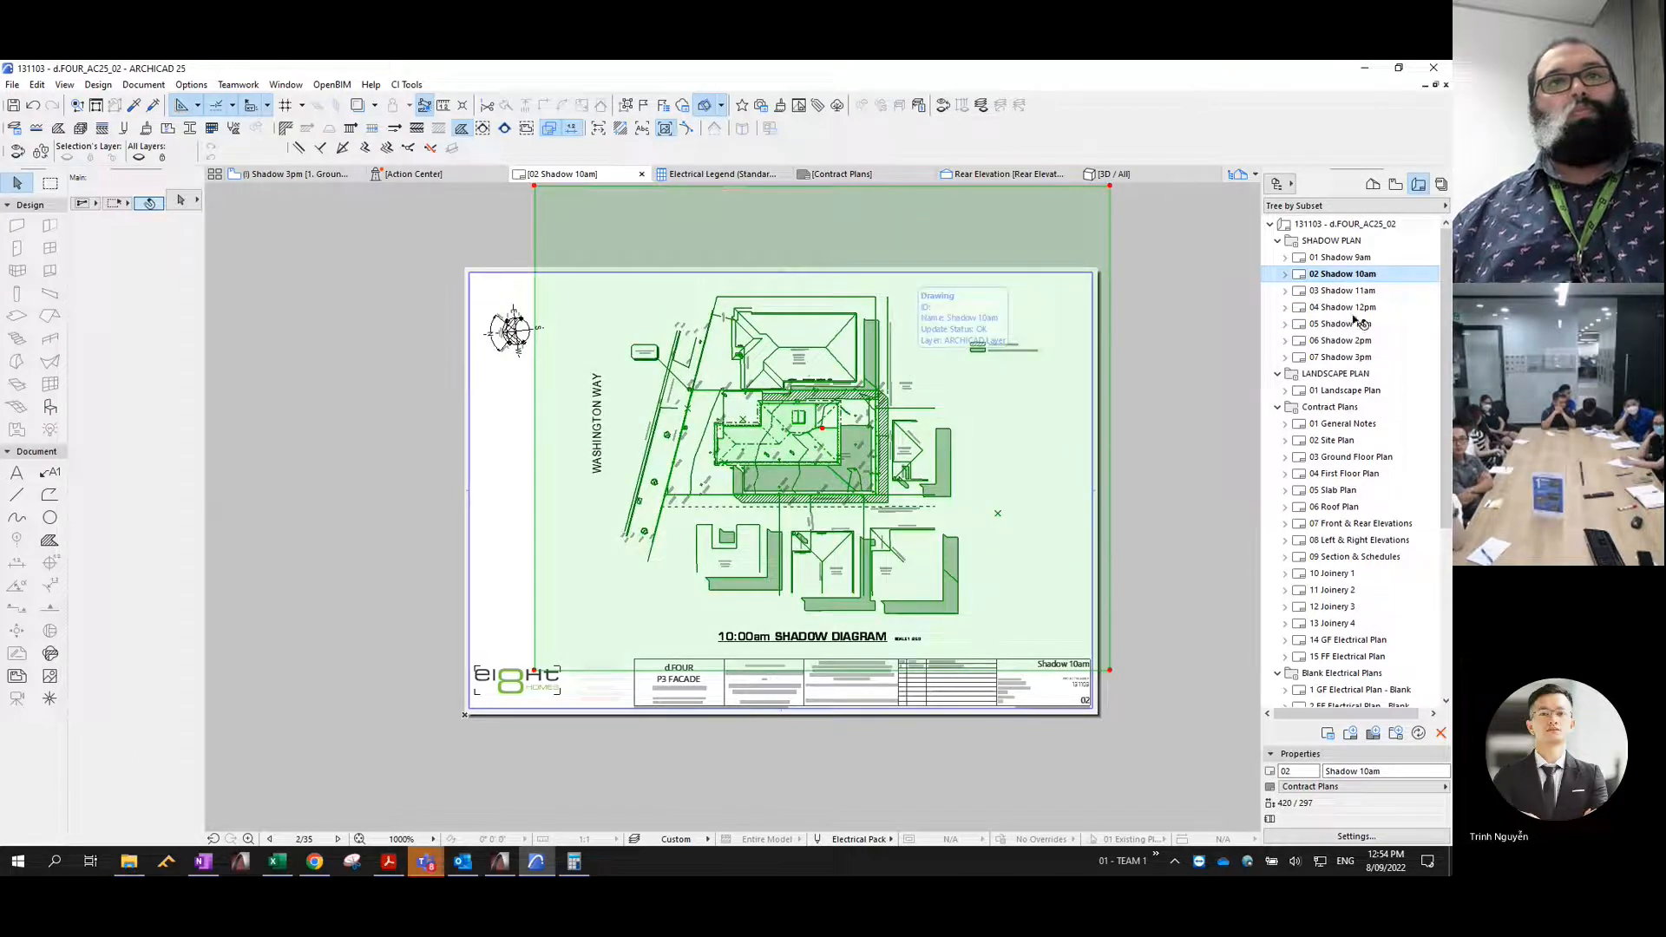
key(Delete)
- Copy the placed drawing from the 01 Shadow 9am layout and open the 02 Shadow 10am layout
click(1345, 257)
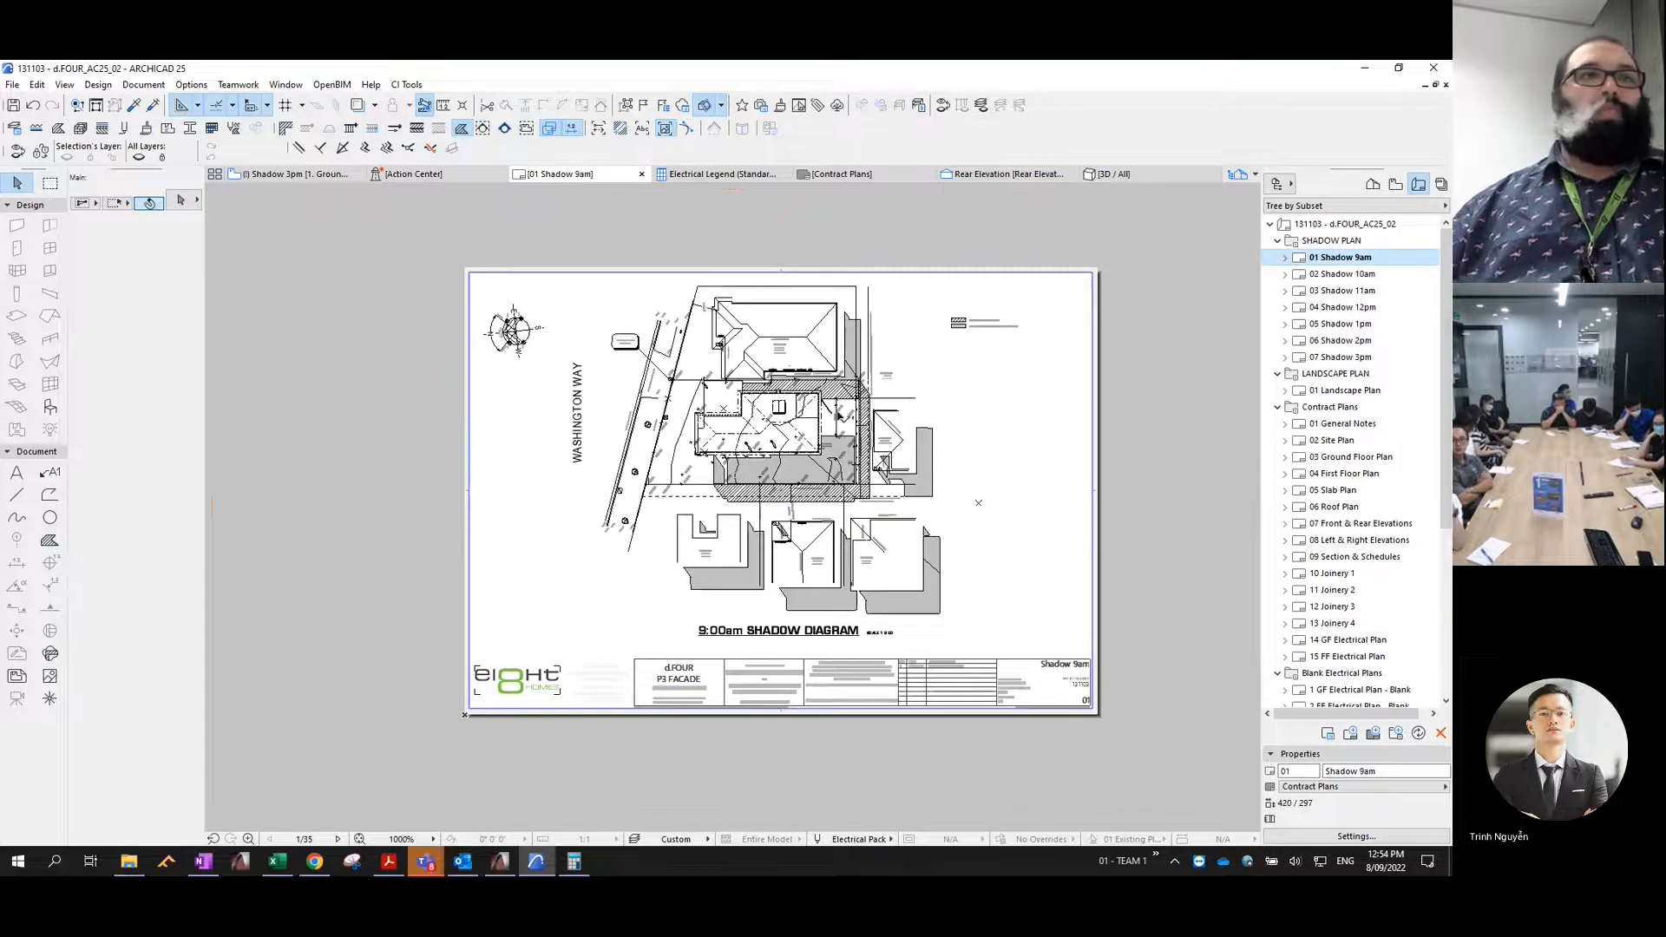
click(839, 416)
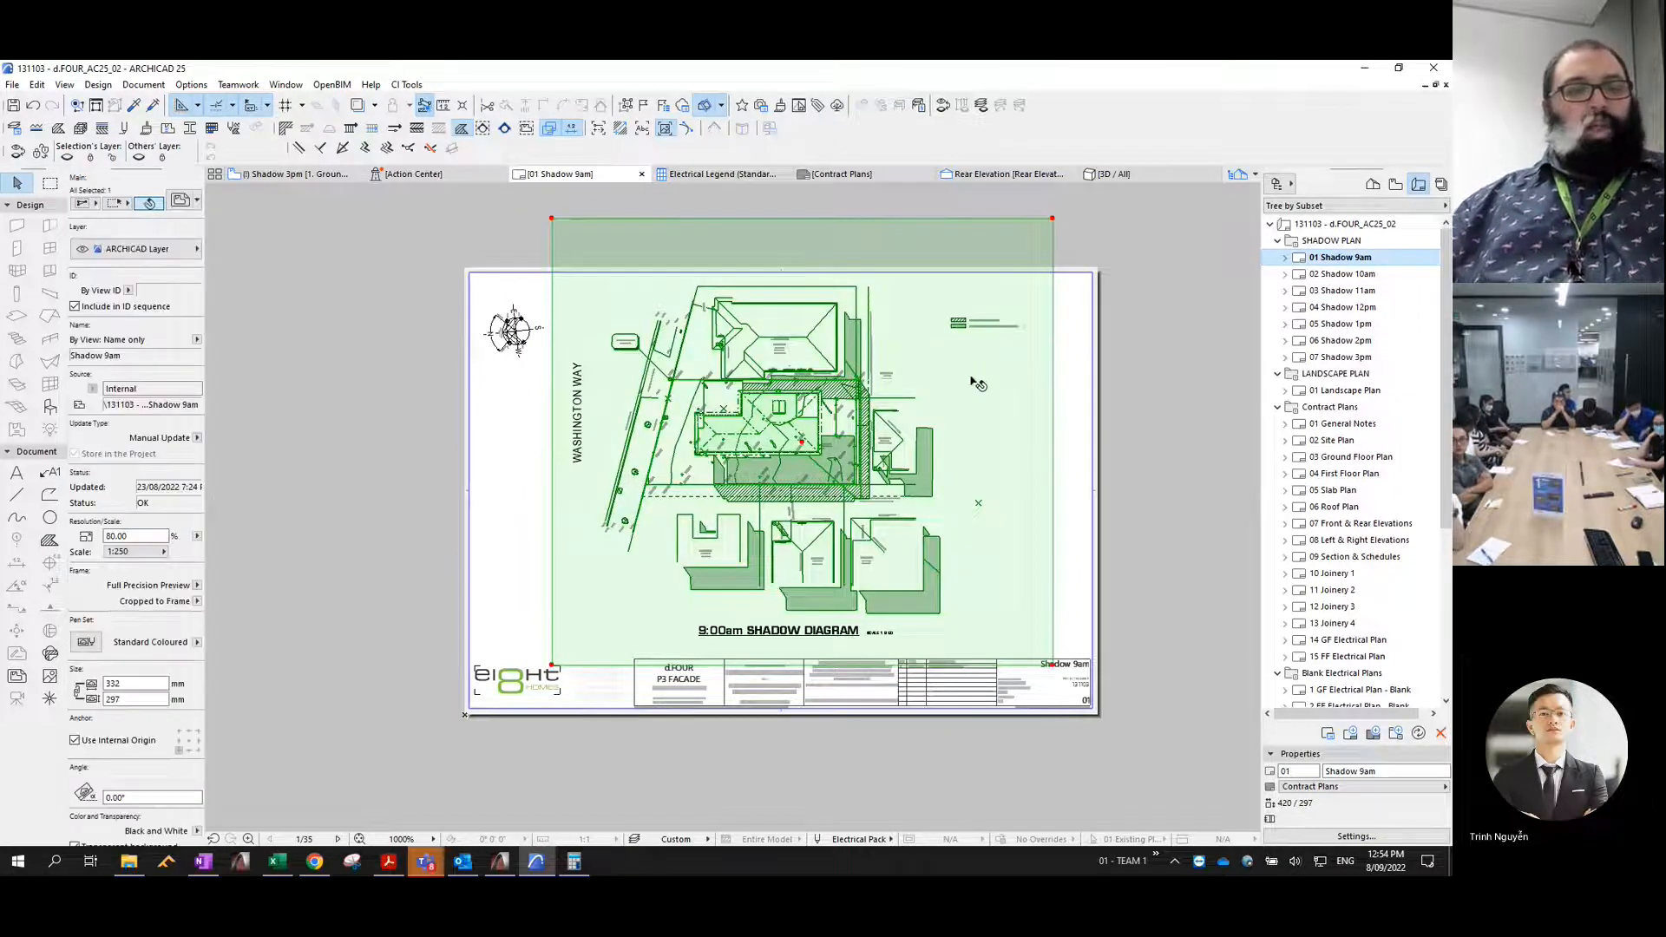
click(1359, 275)
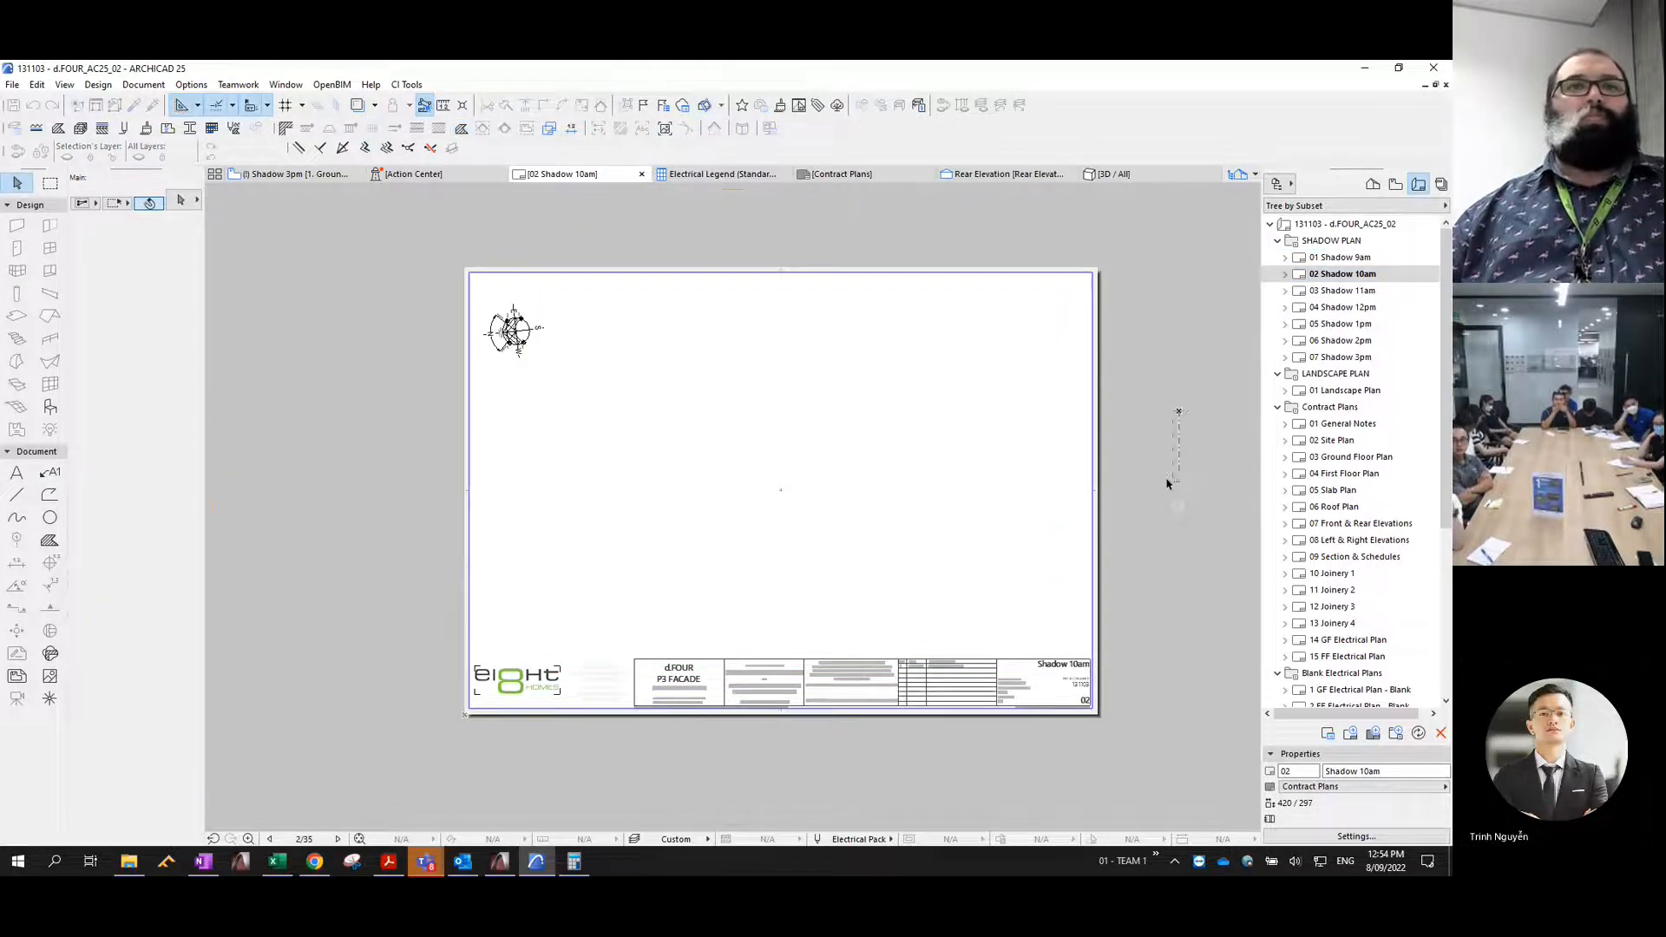
key(ctrl+v)
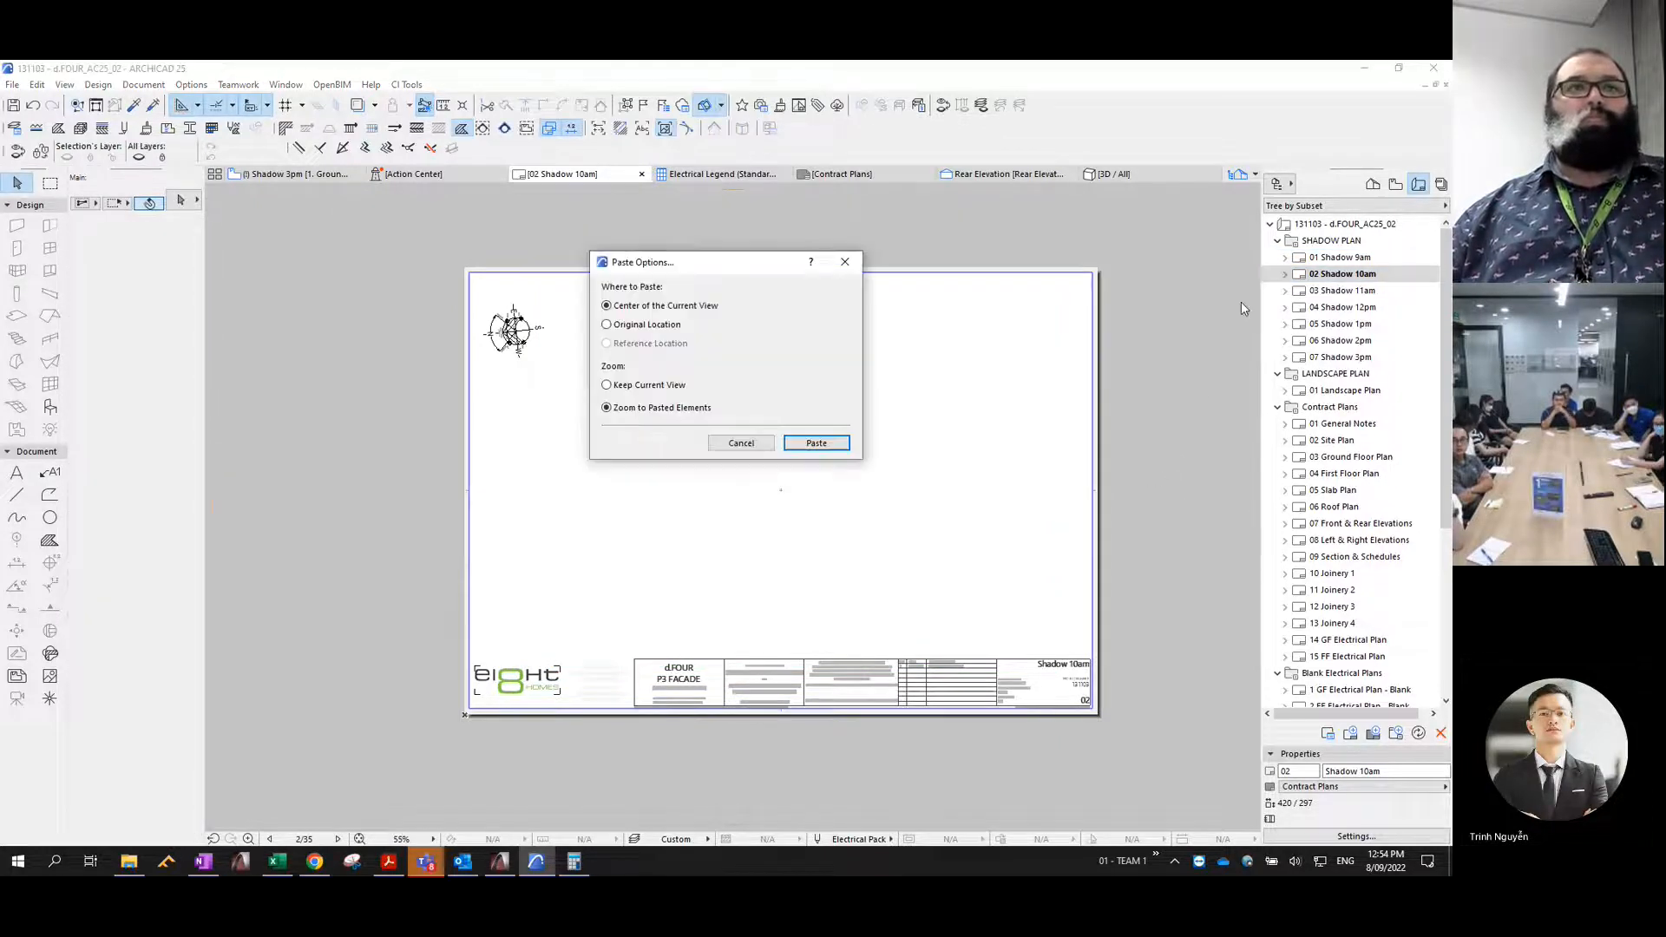
click(816, 443)
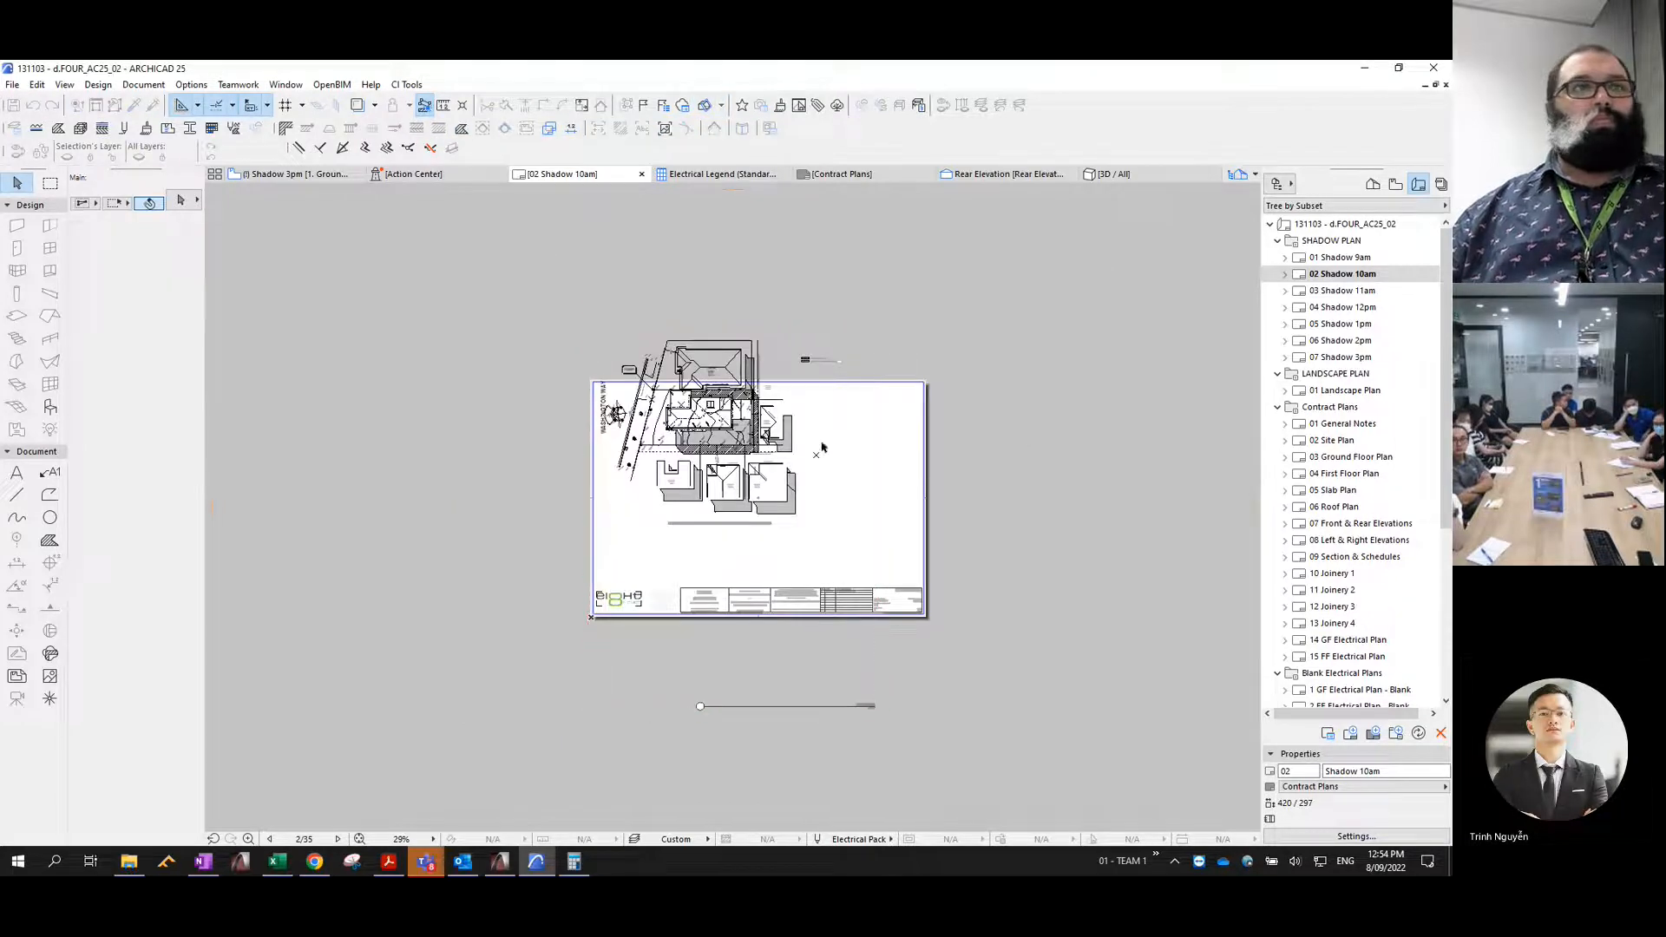
key(Escape)
- Paste the copied 9am drawing onto the Shadow 10am, 11am and 12pm layouts at its original sheet position
scroll(920, 472, down, 2)
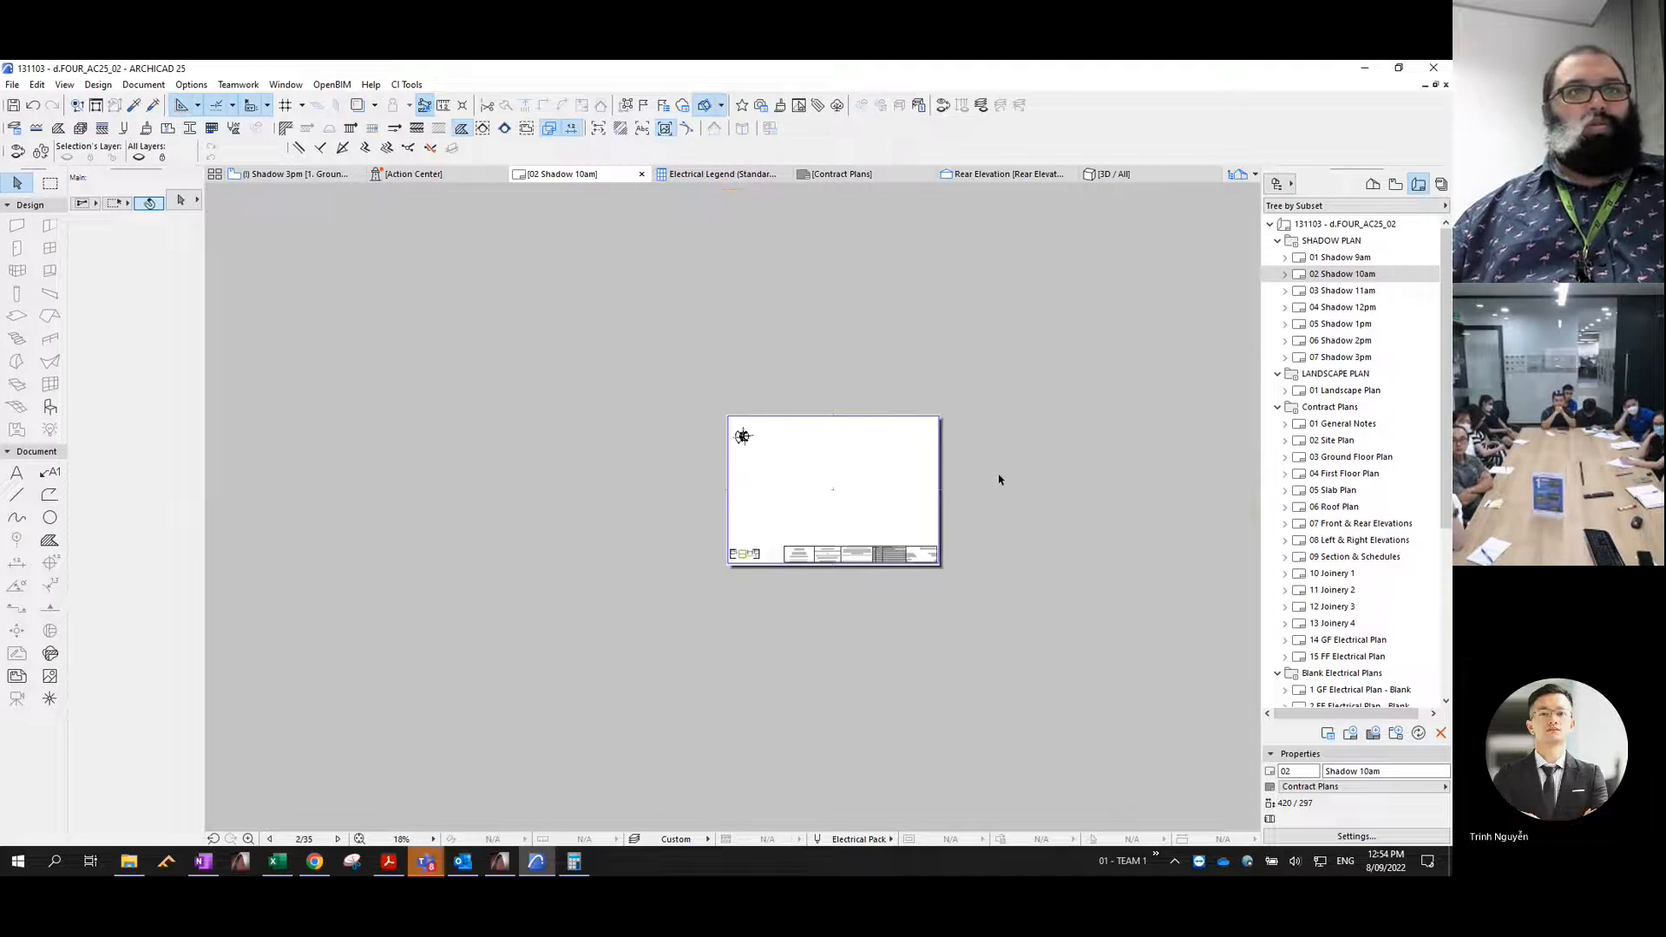
middle_drag(997, 470, 940, 345)
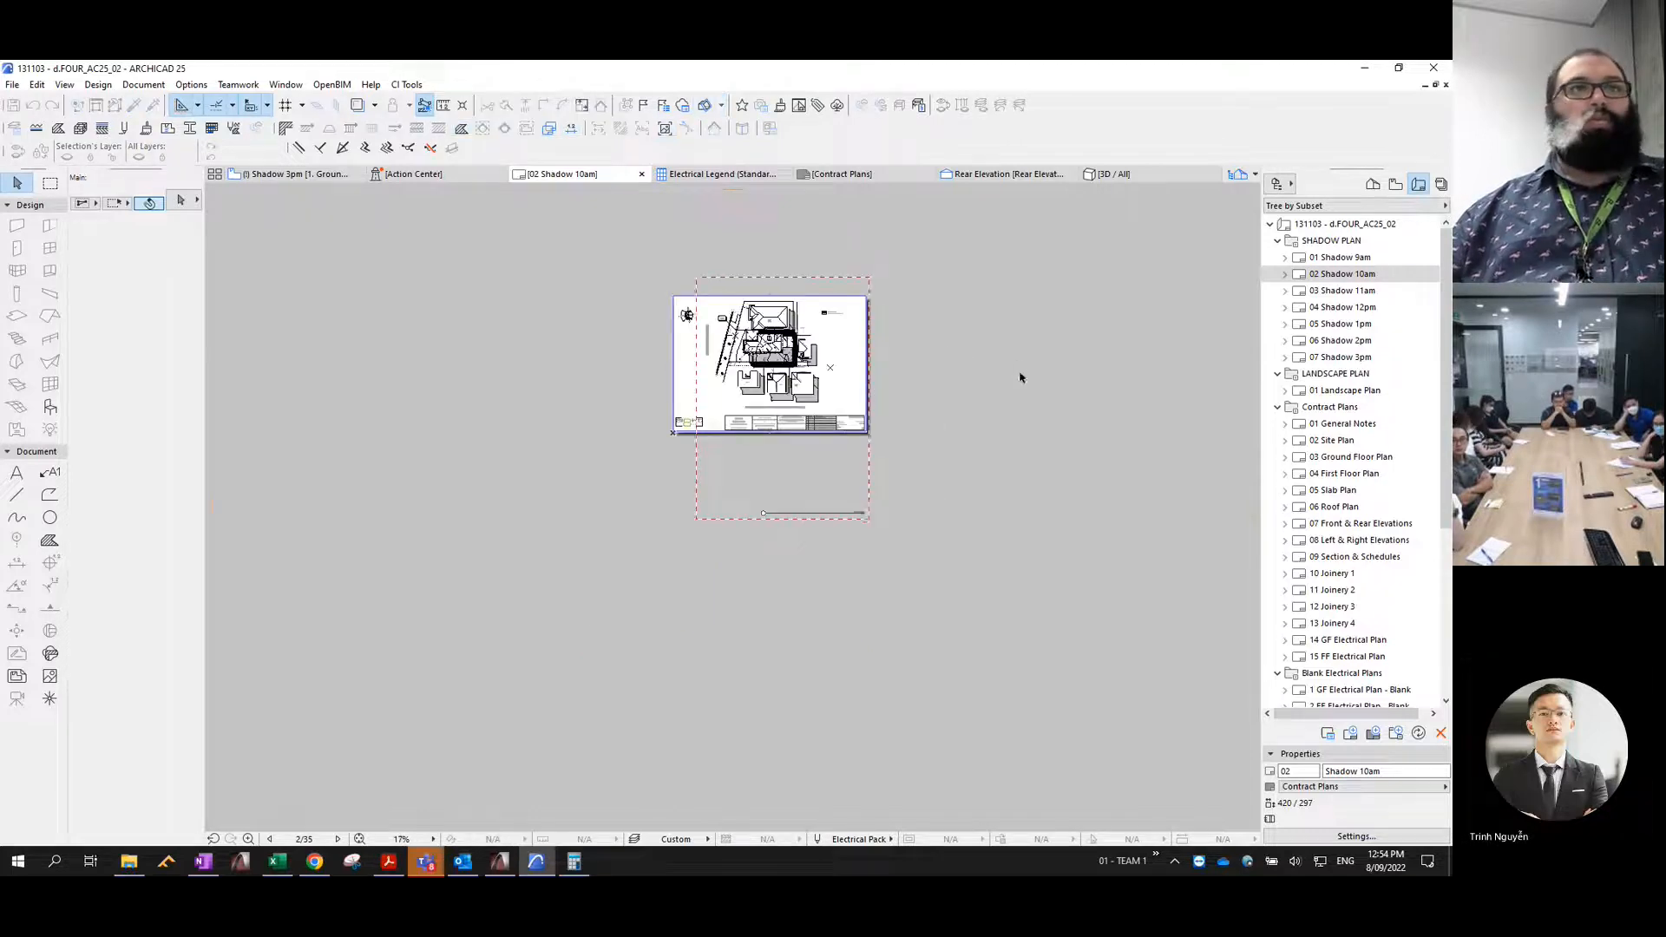
double_click(1278, 292)
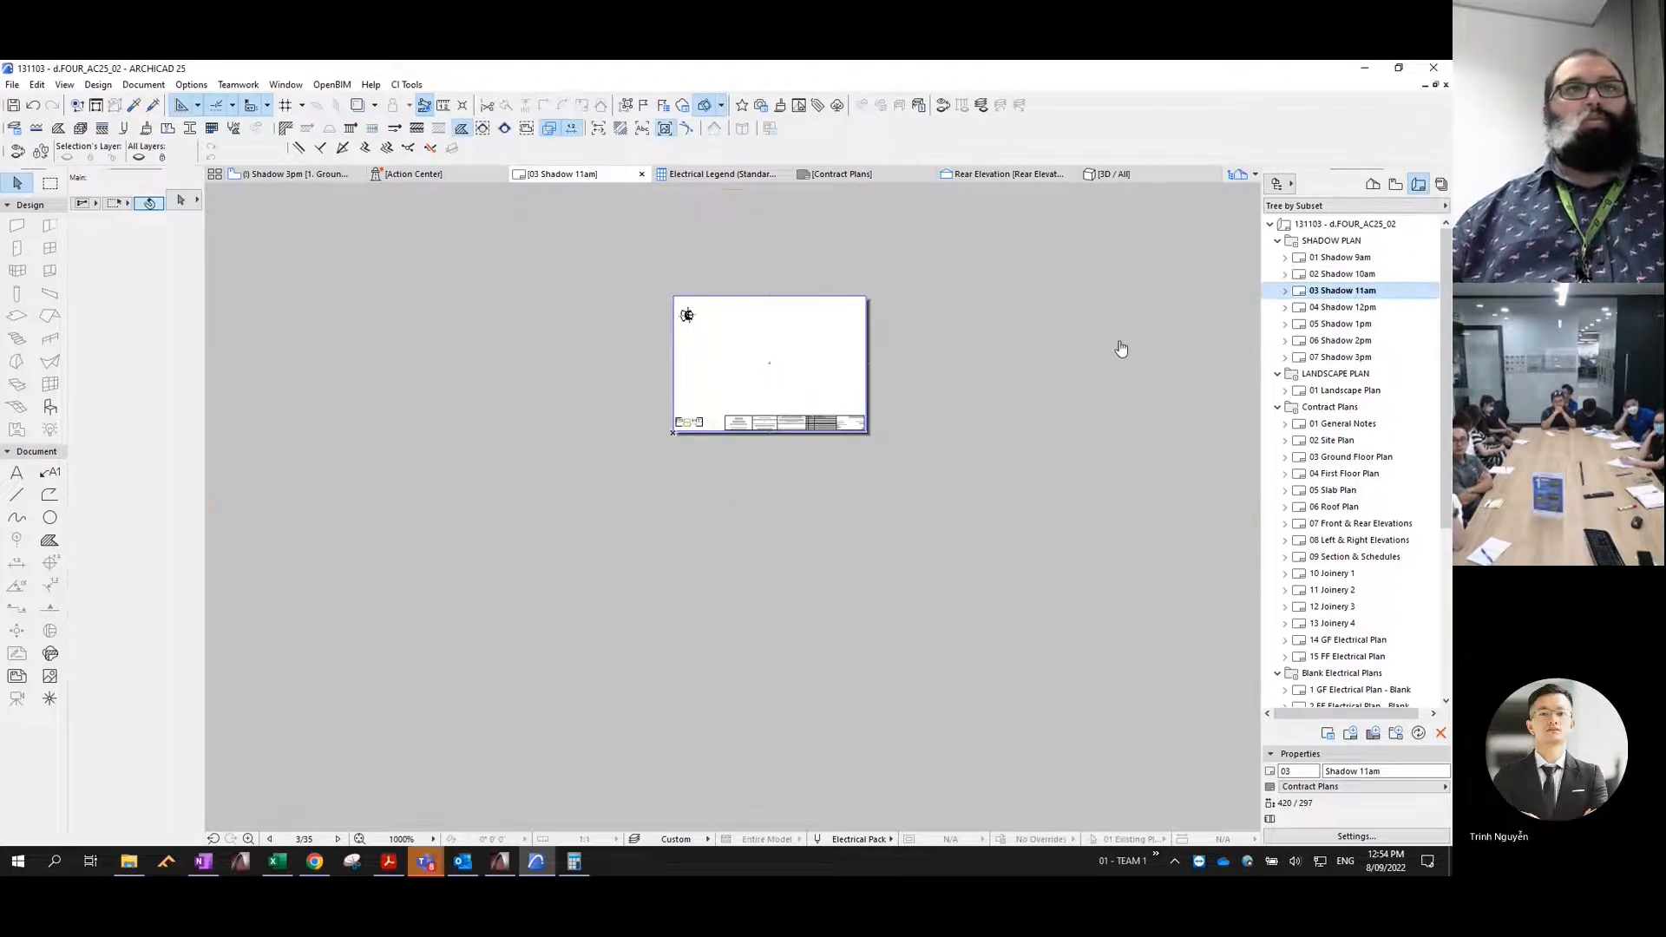
double_click(1351, 308)
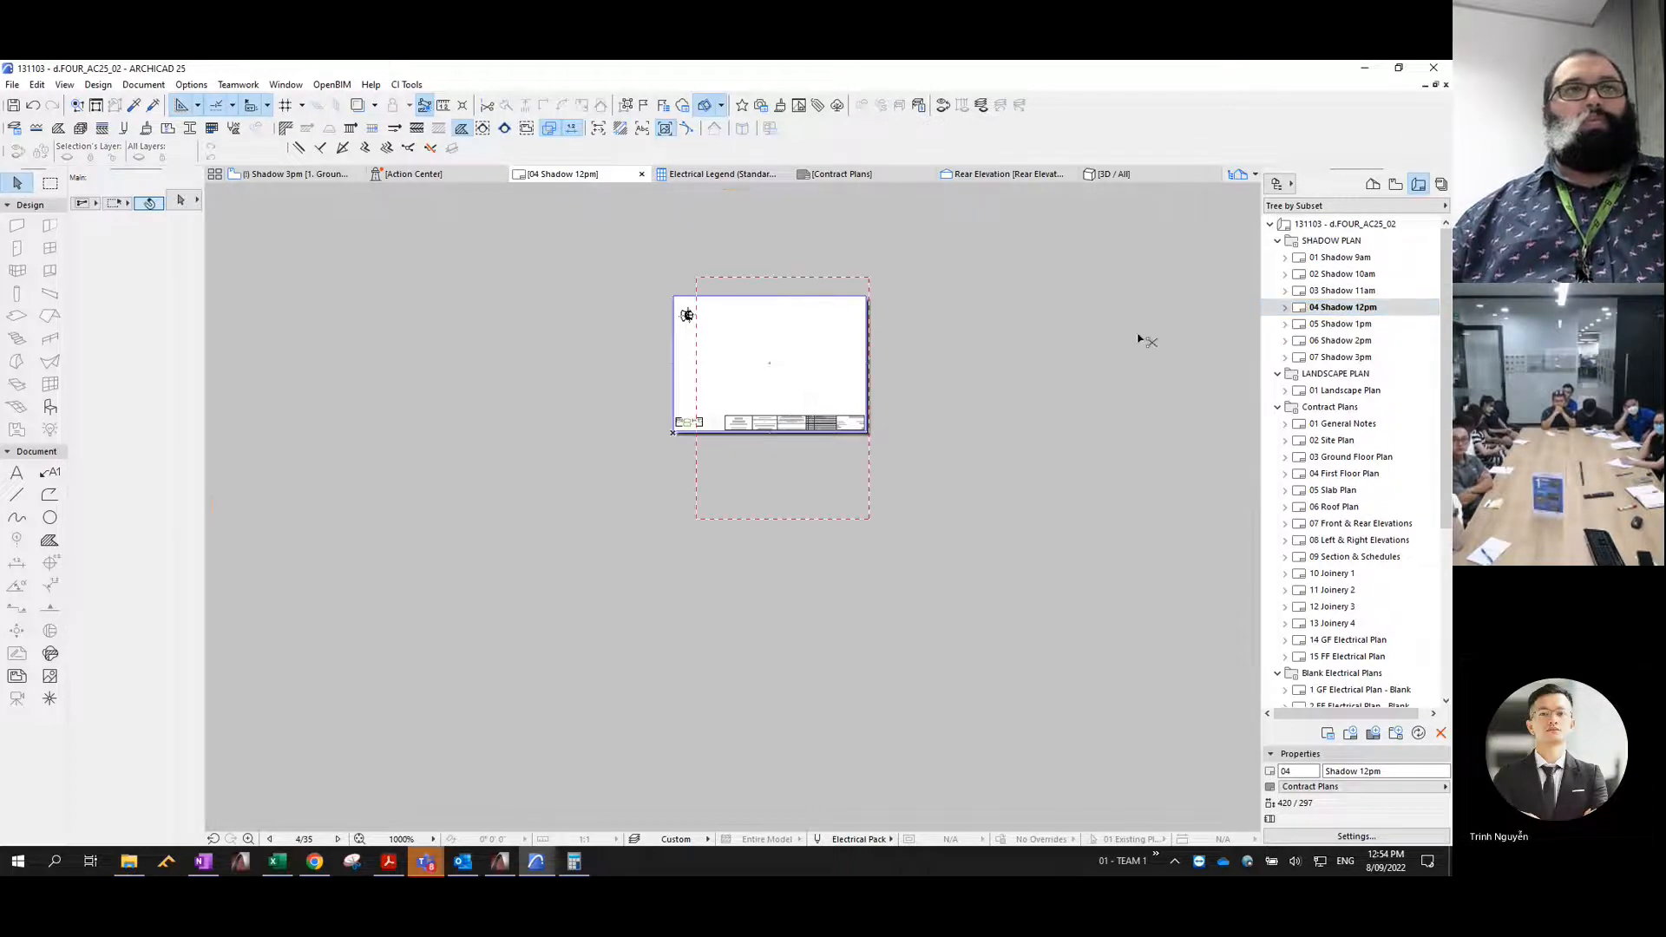
- Paste the same 9am drawing onto the Shadow 1pm, 2pm and 3pm layouts at its original sheet position
double_click(1310, 324)
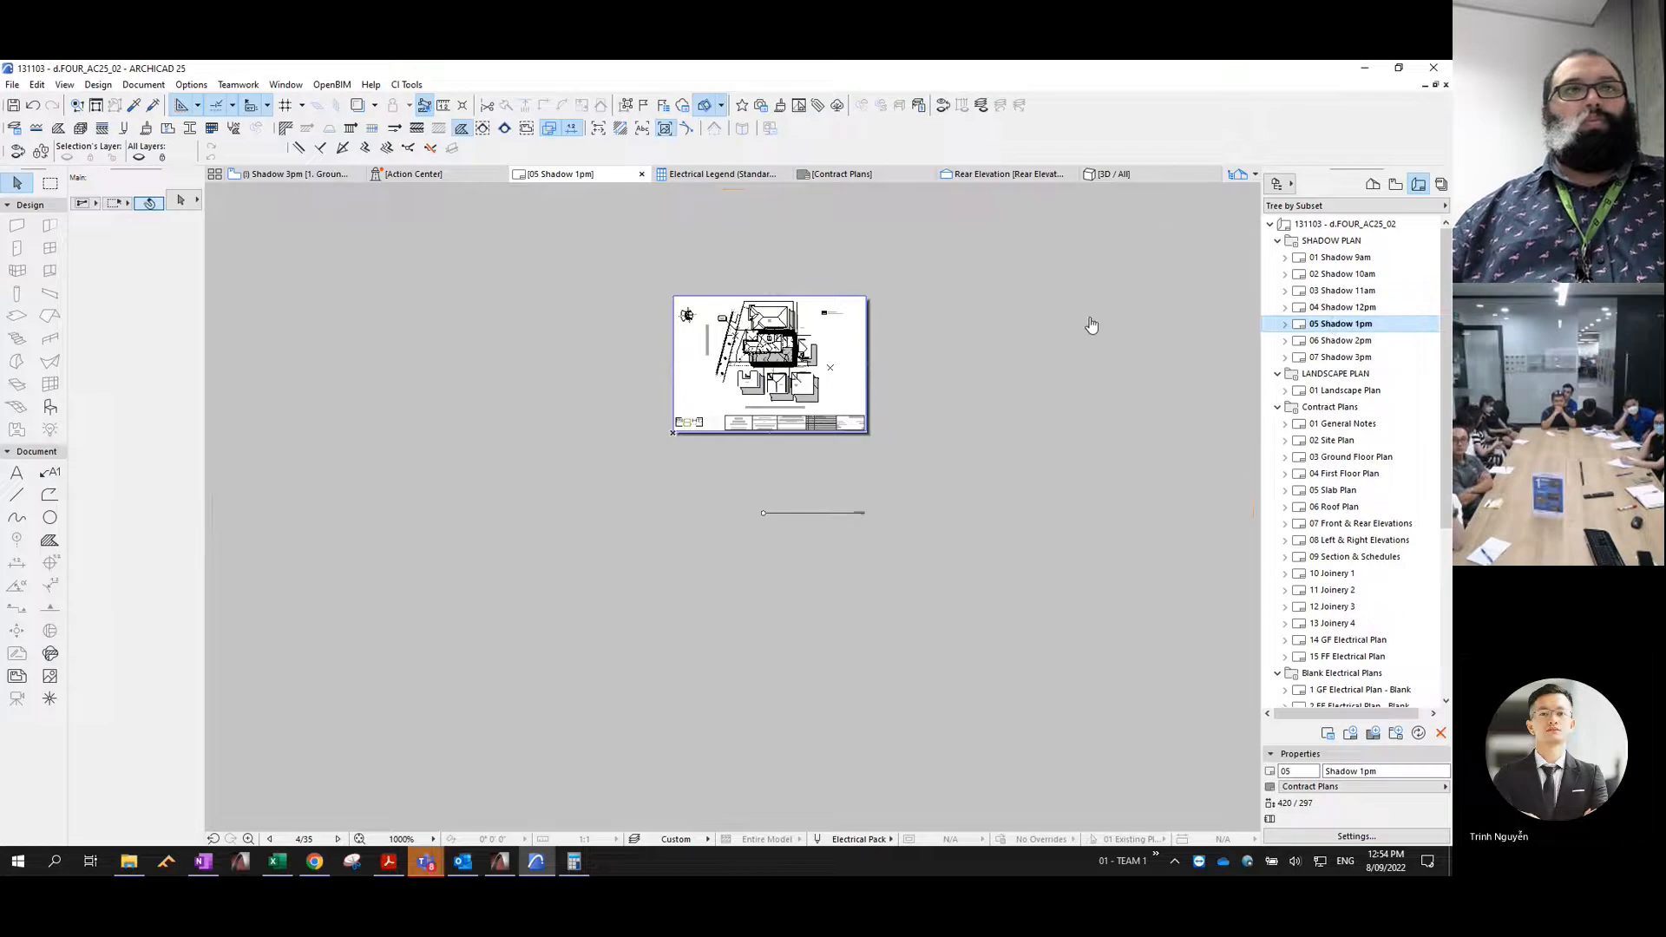
double_click(1345, 342)
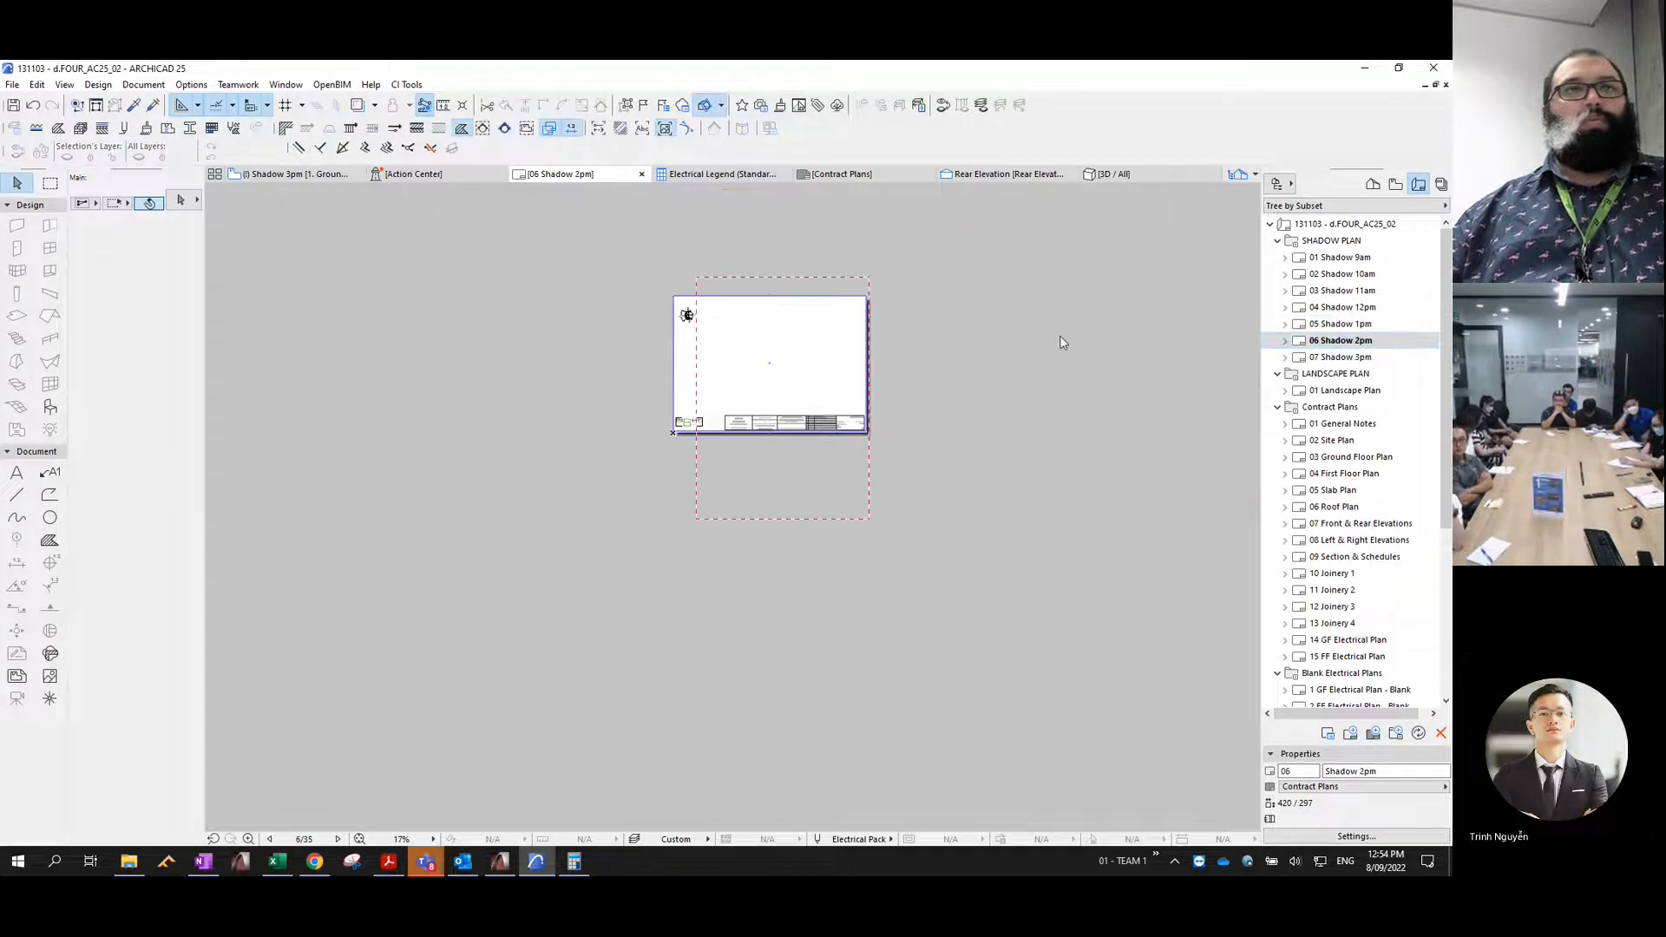
double_click(1339, 358)
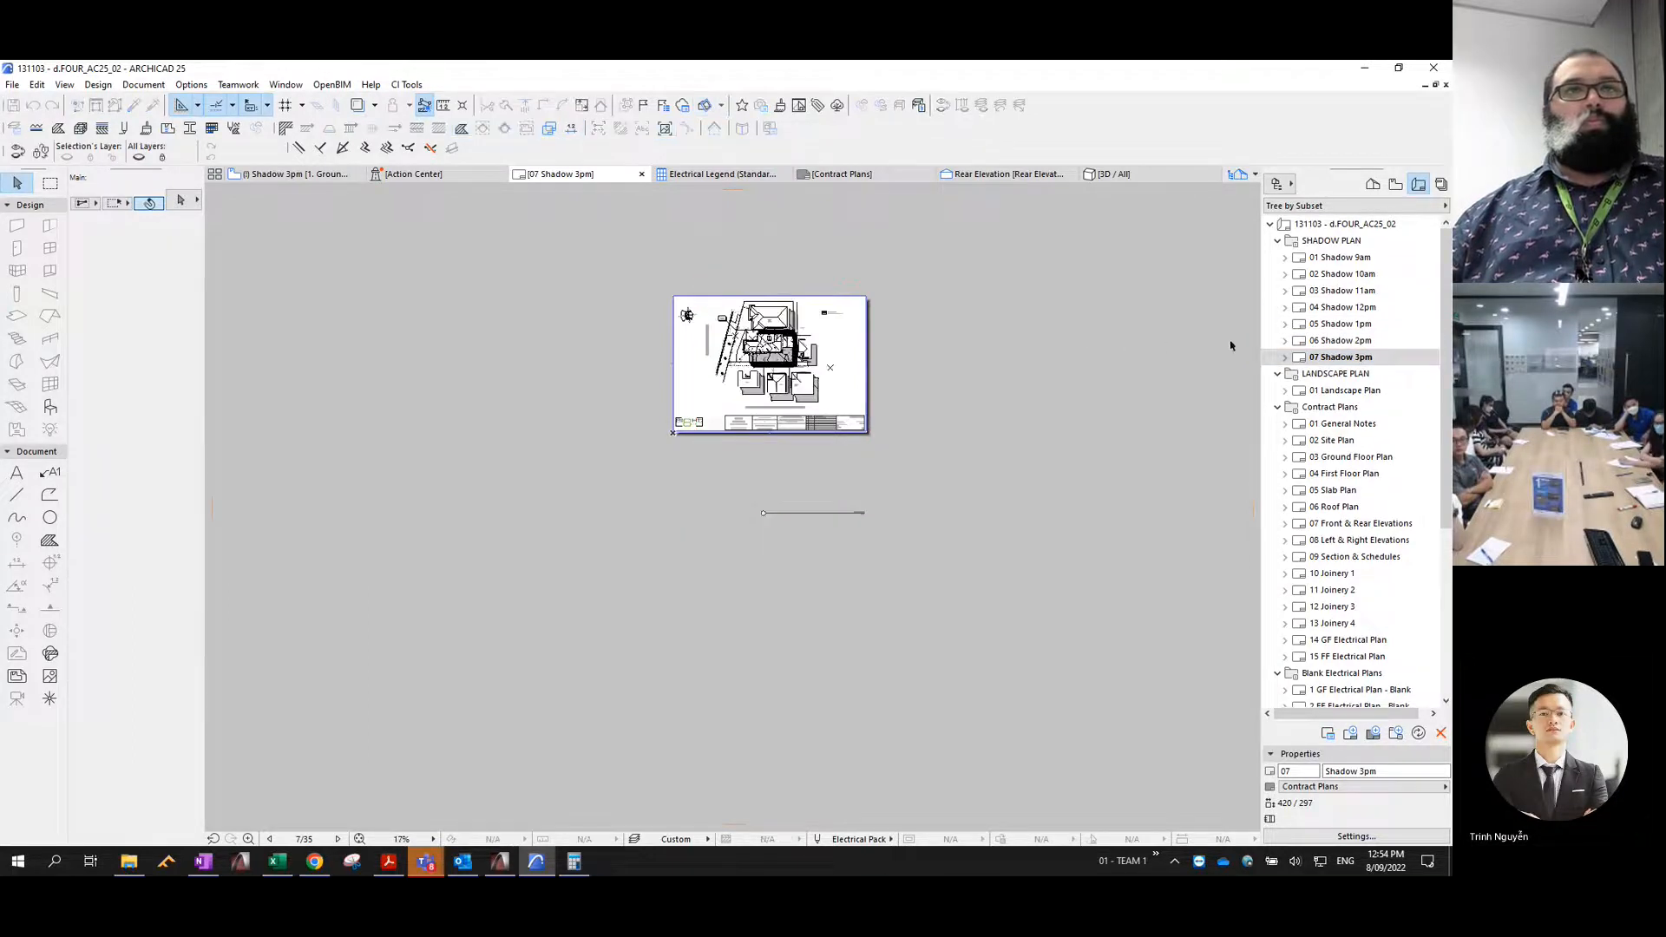
- Open the 01 Shadow 9am and 02 Shadow 10am layouts to compare the position of the pasted drawing with the original
double_click(1347, 260)
double_click(1345, 275)
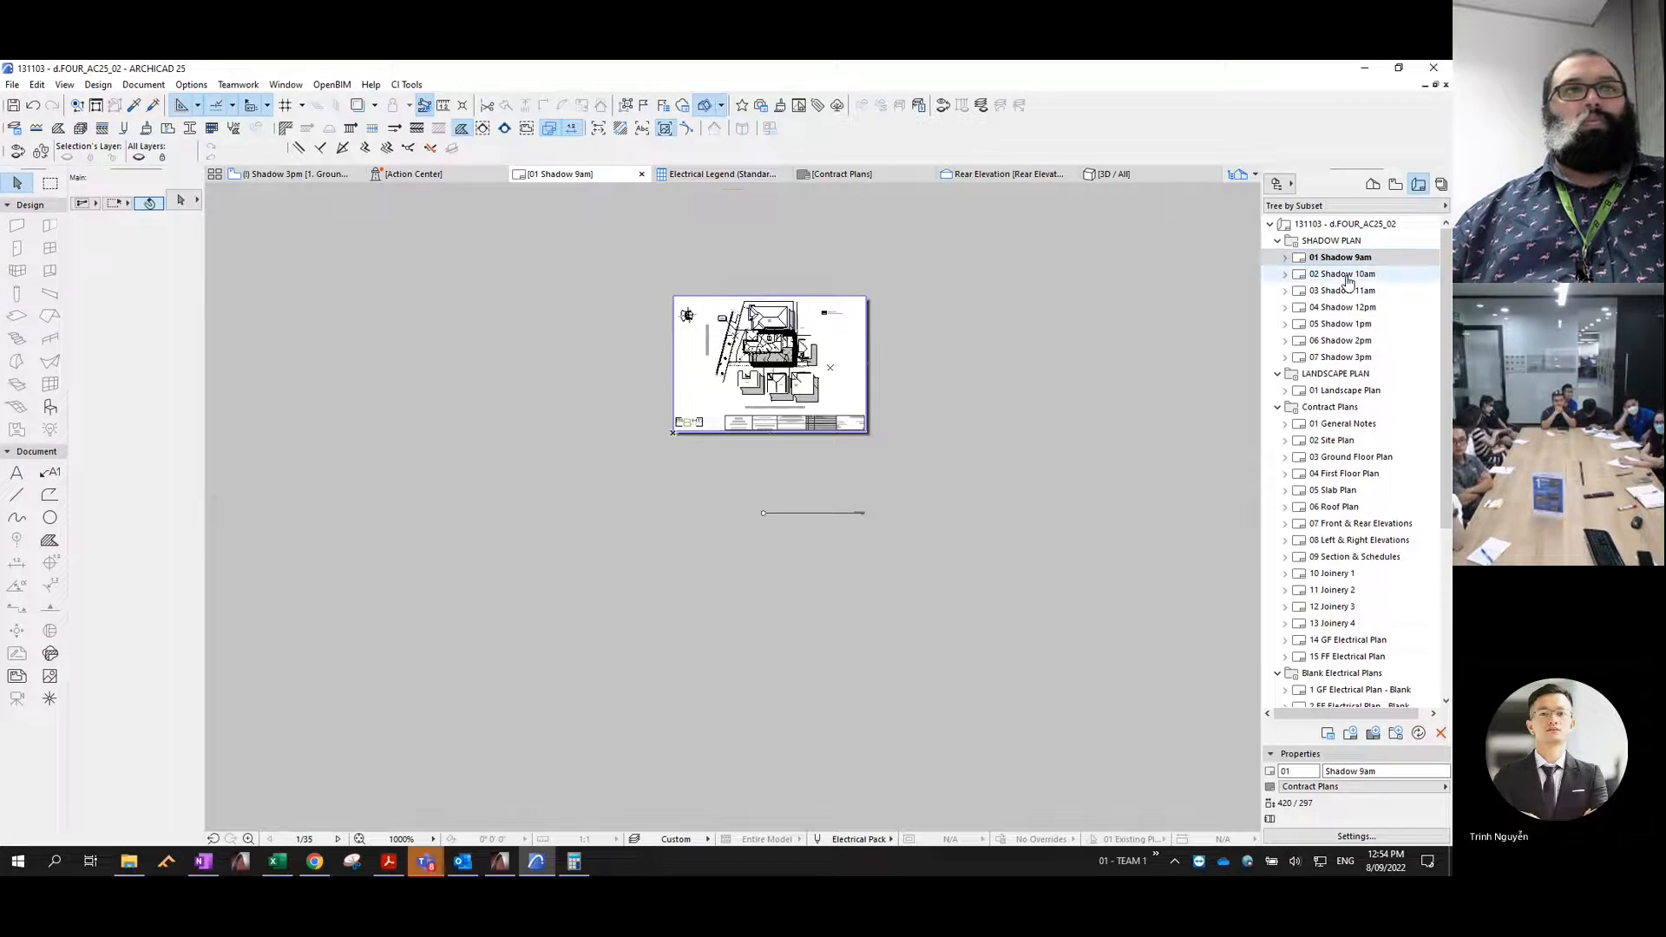
scroll(751, 313, up, 3)
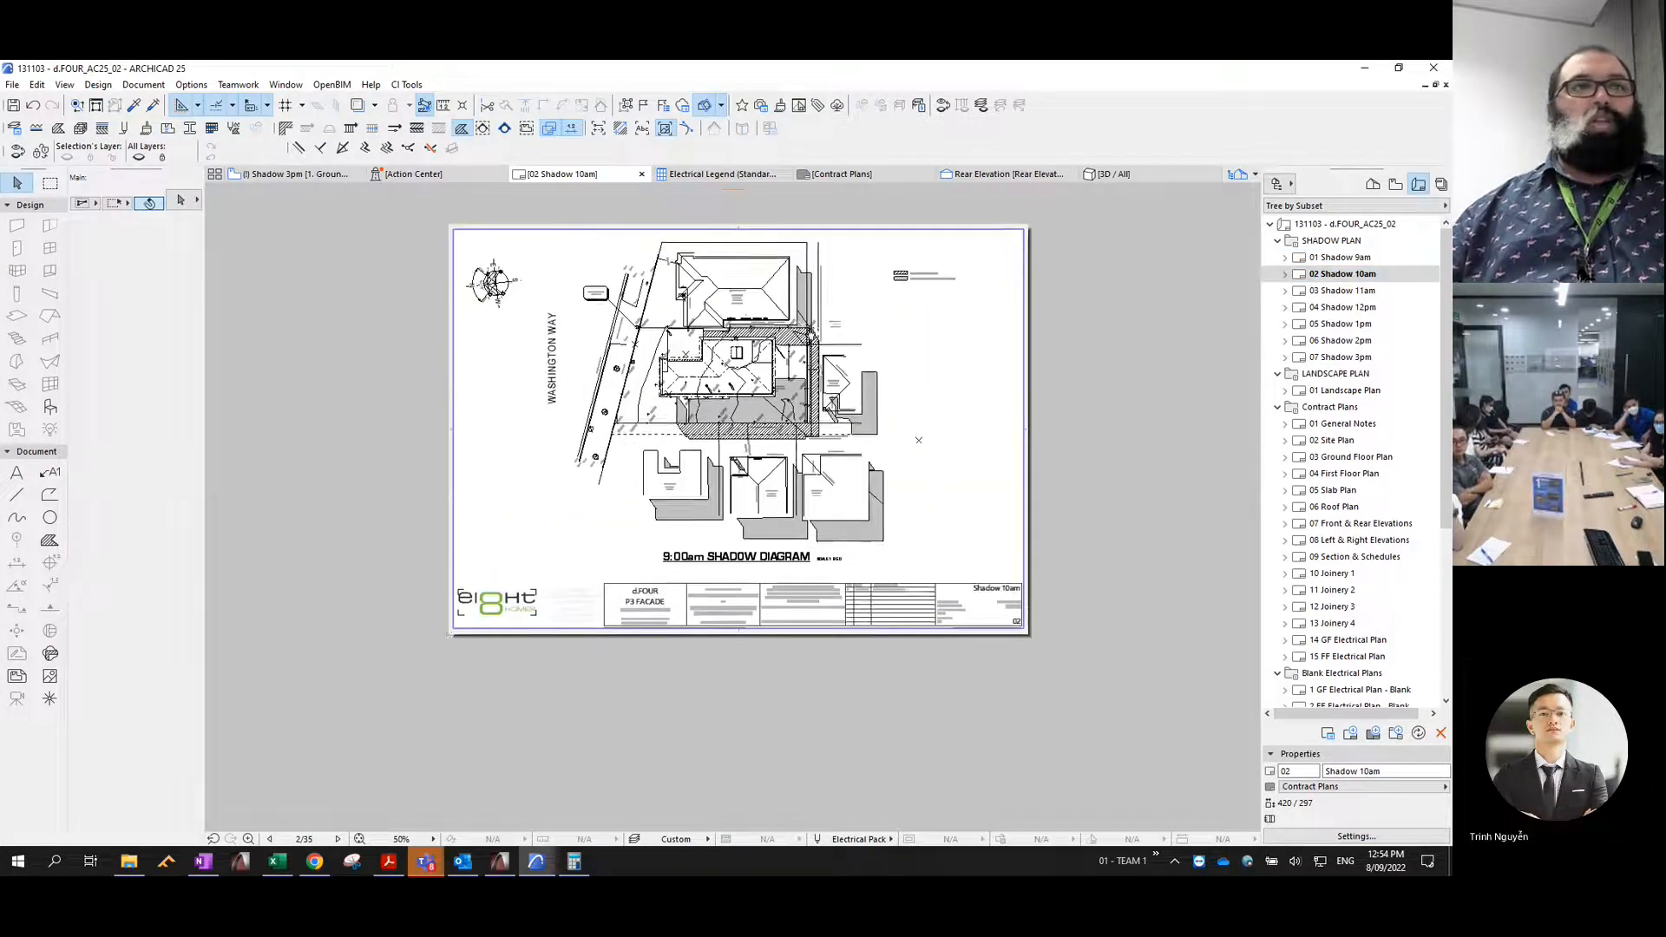
- Relink the pasted 9am drawing on the 02 Shadow 10am layout to the internal view Shadow 10am
click(867, 342)
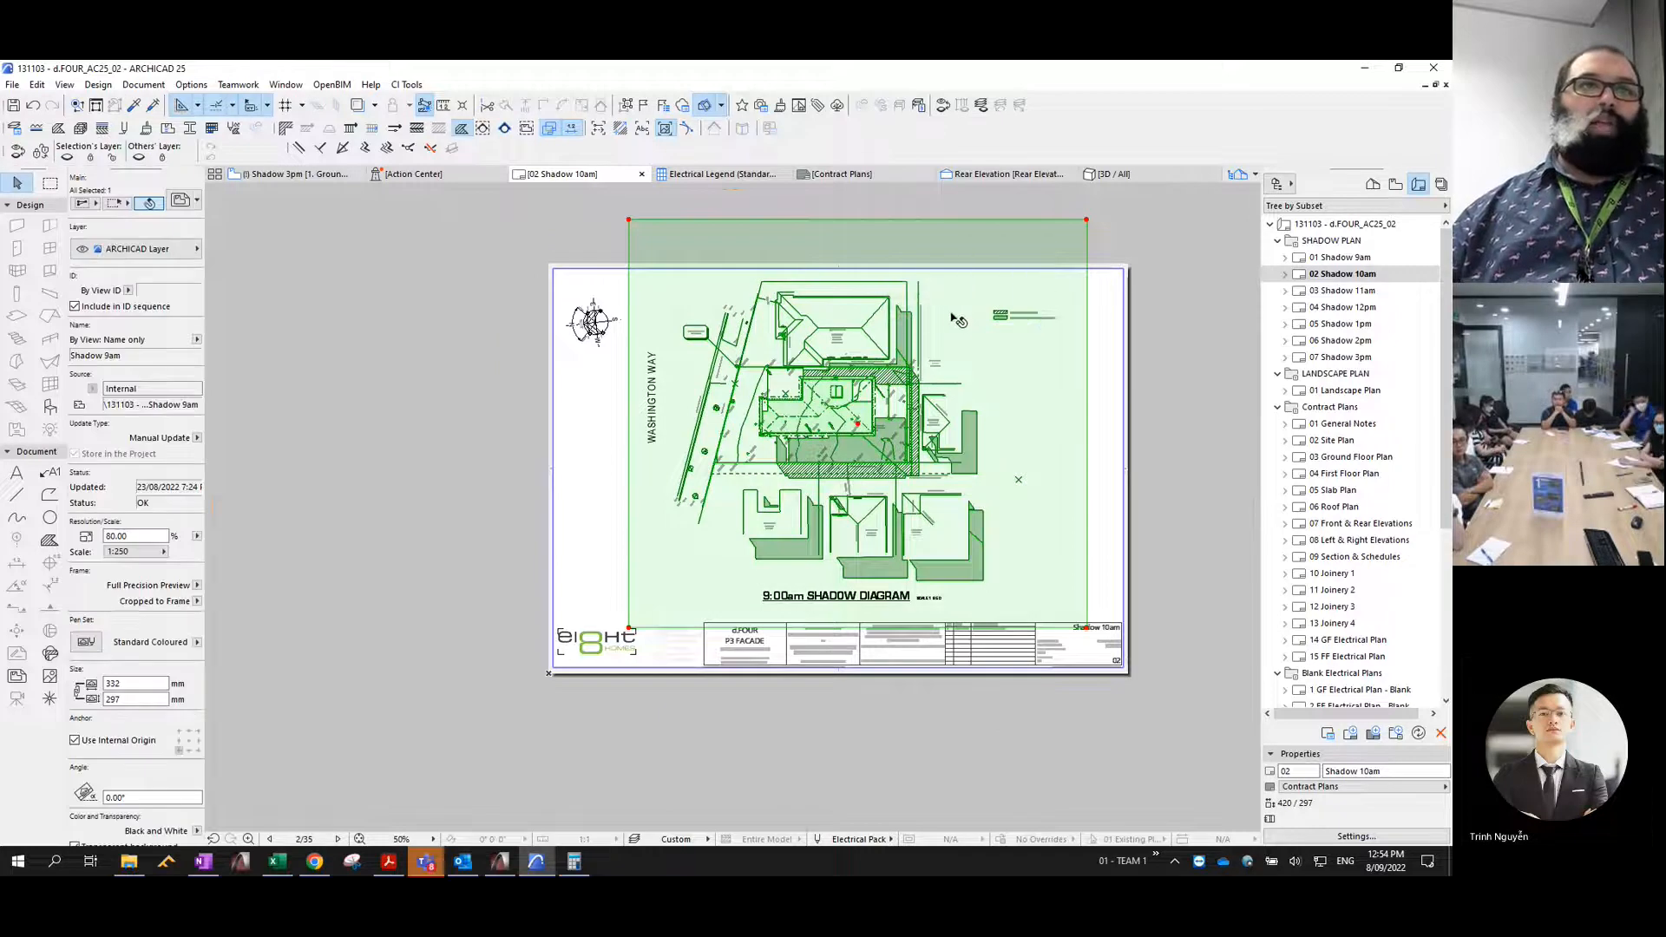
key(Escape)
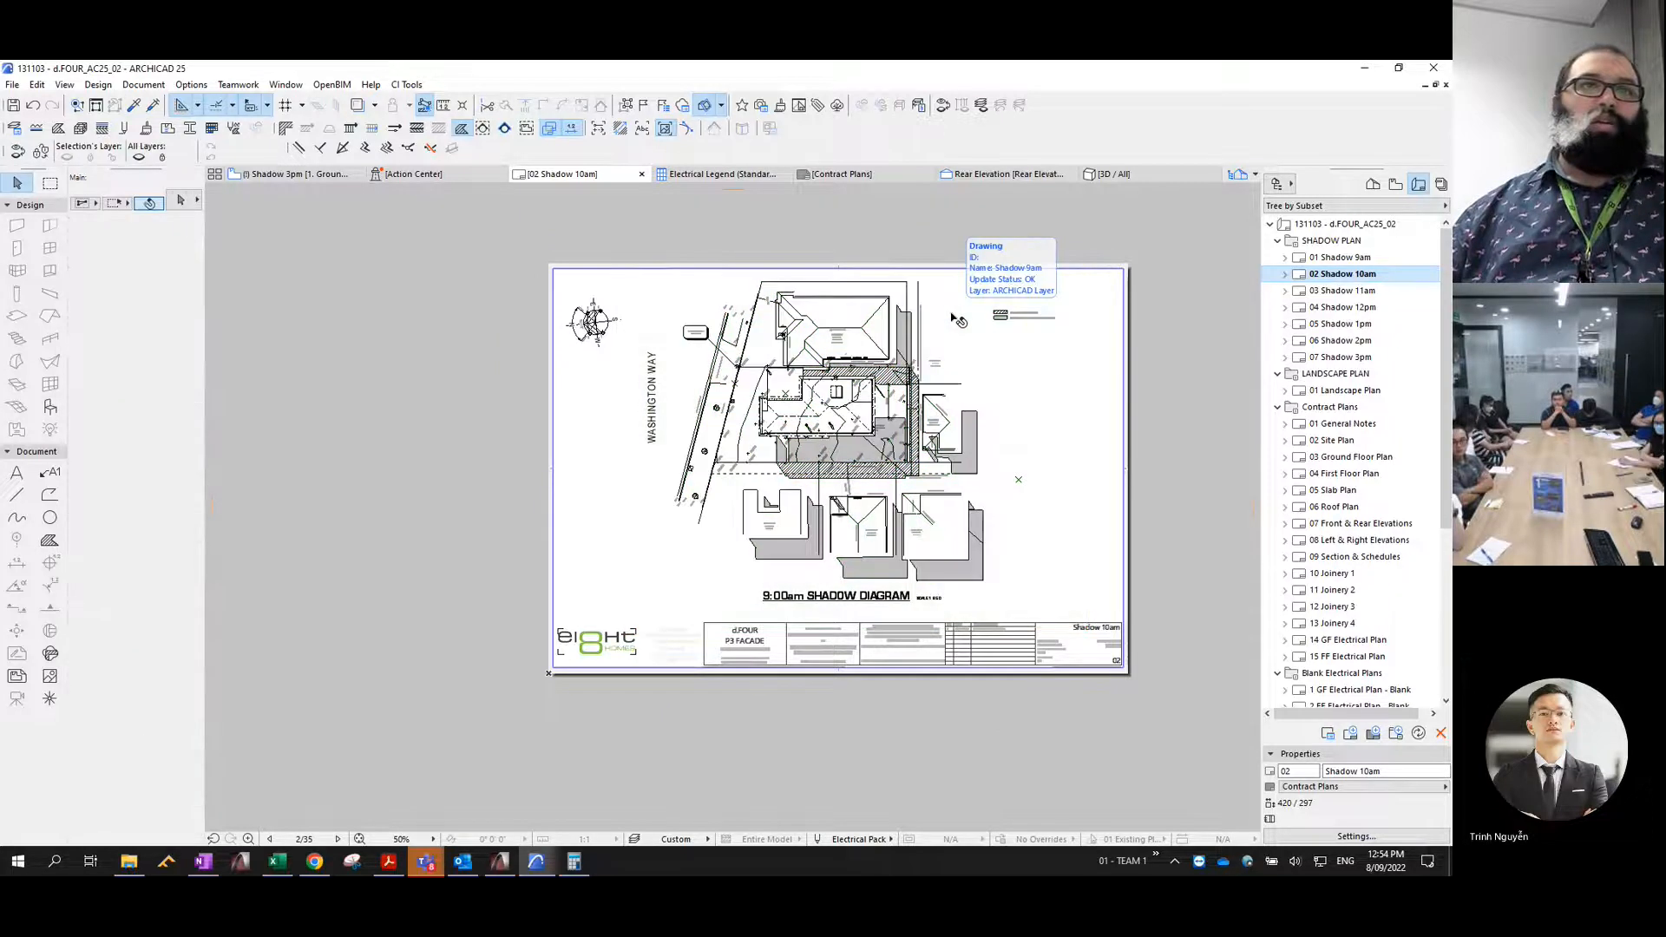
click(903, 298)
right_click(898, 301)
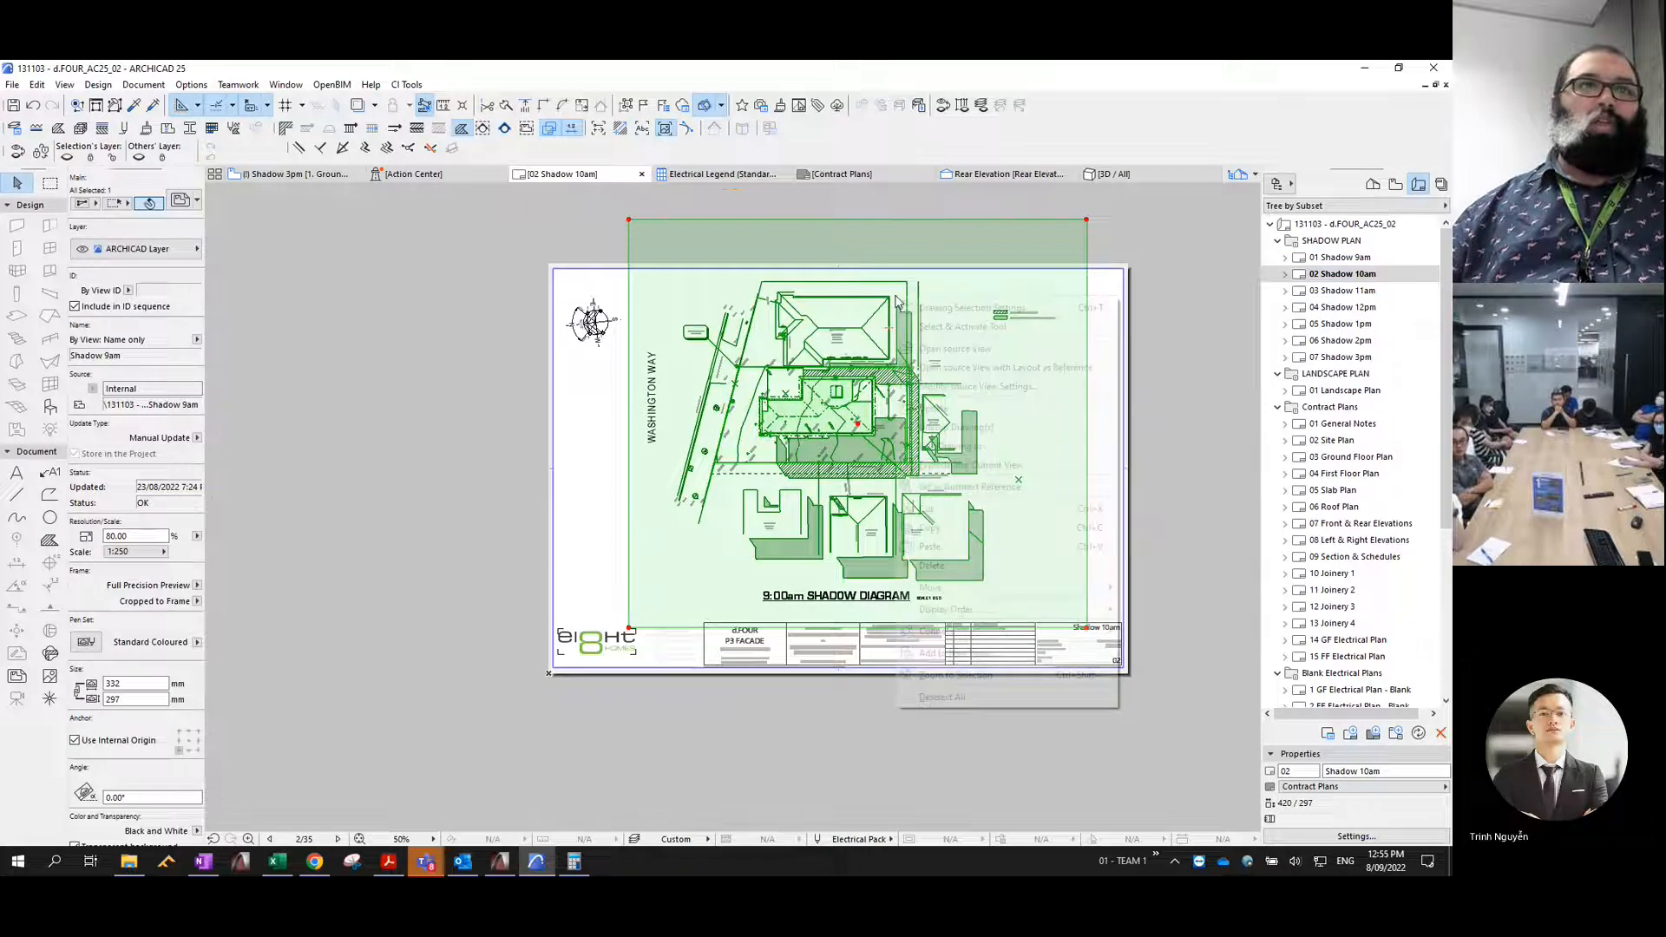
click(955, 446)
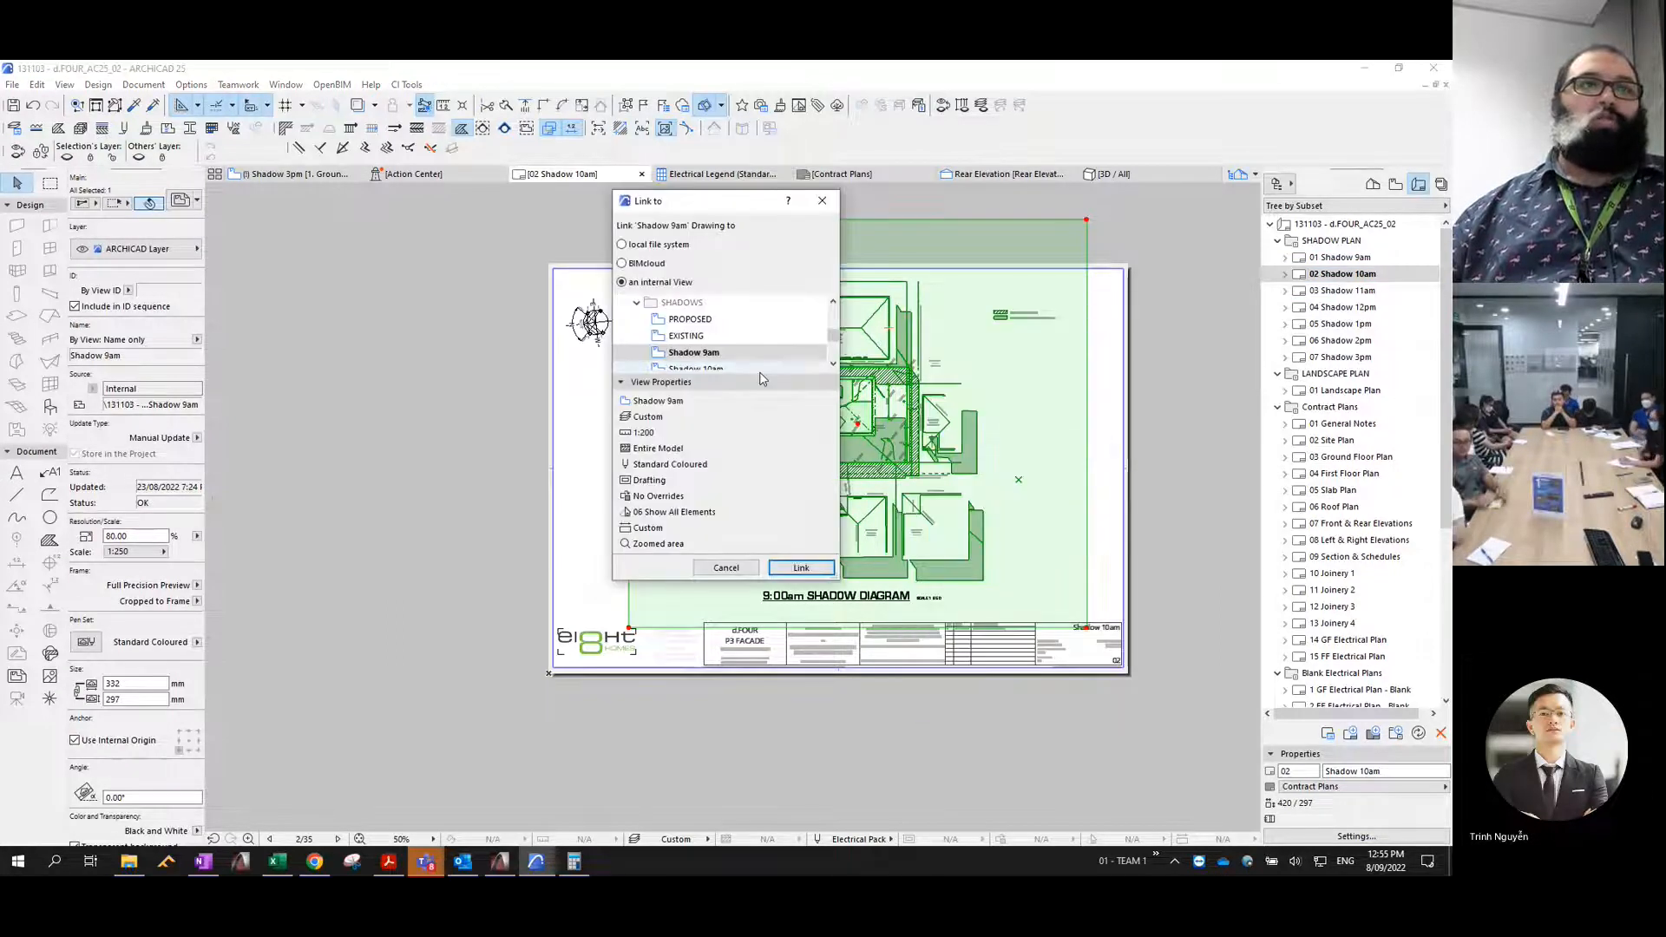
drag(832, 574, 940, 711)
click(708, 371)
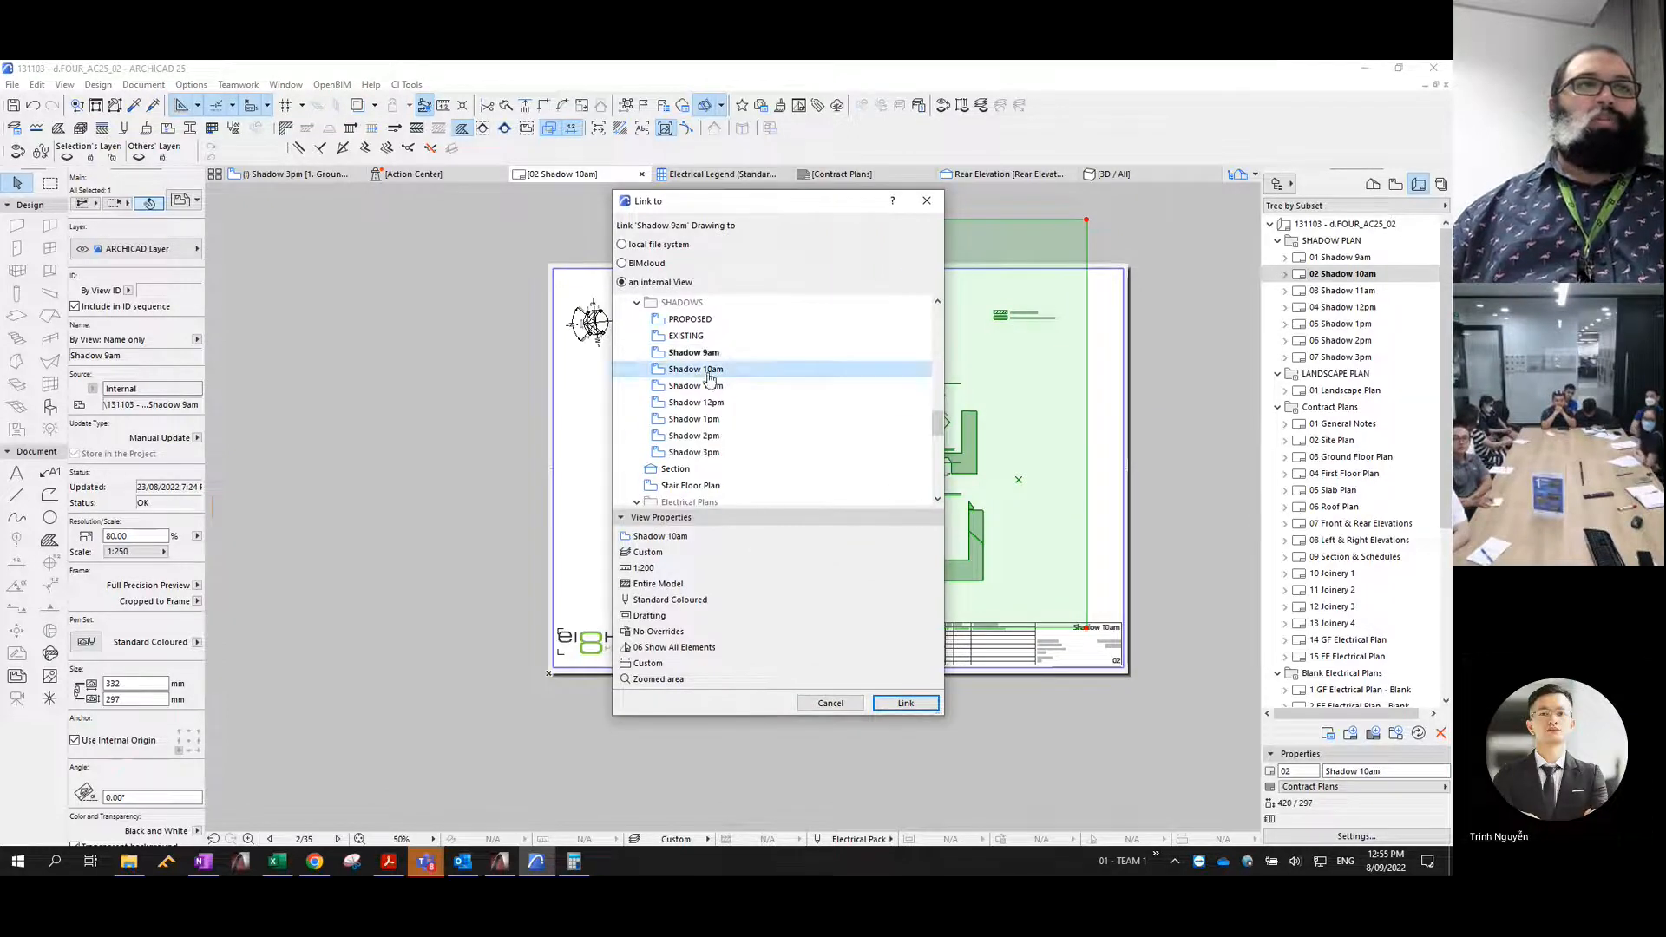
click(903, 703)
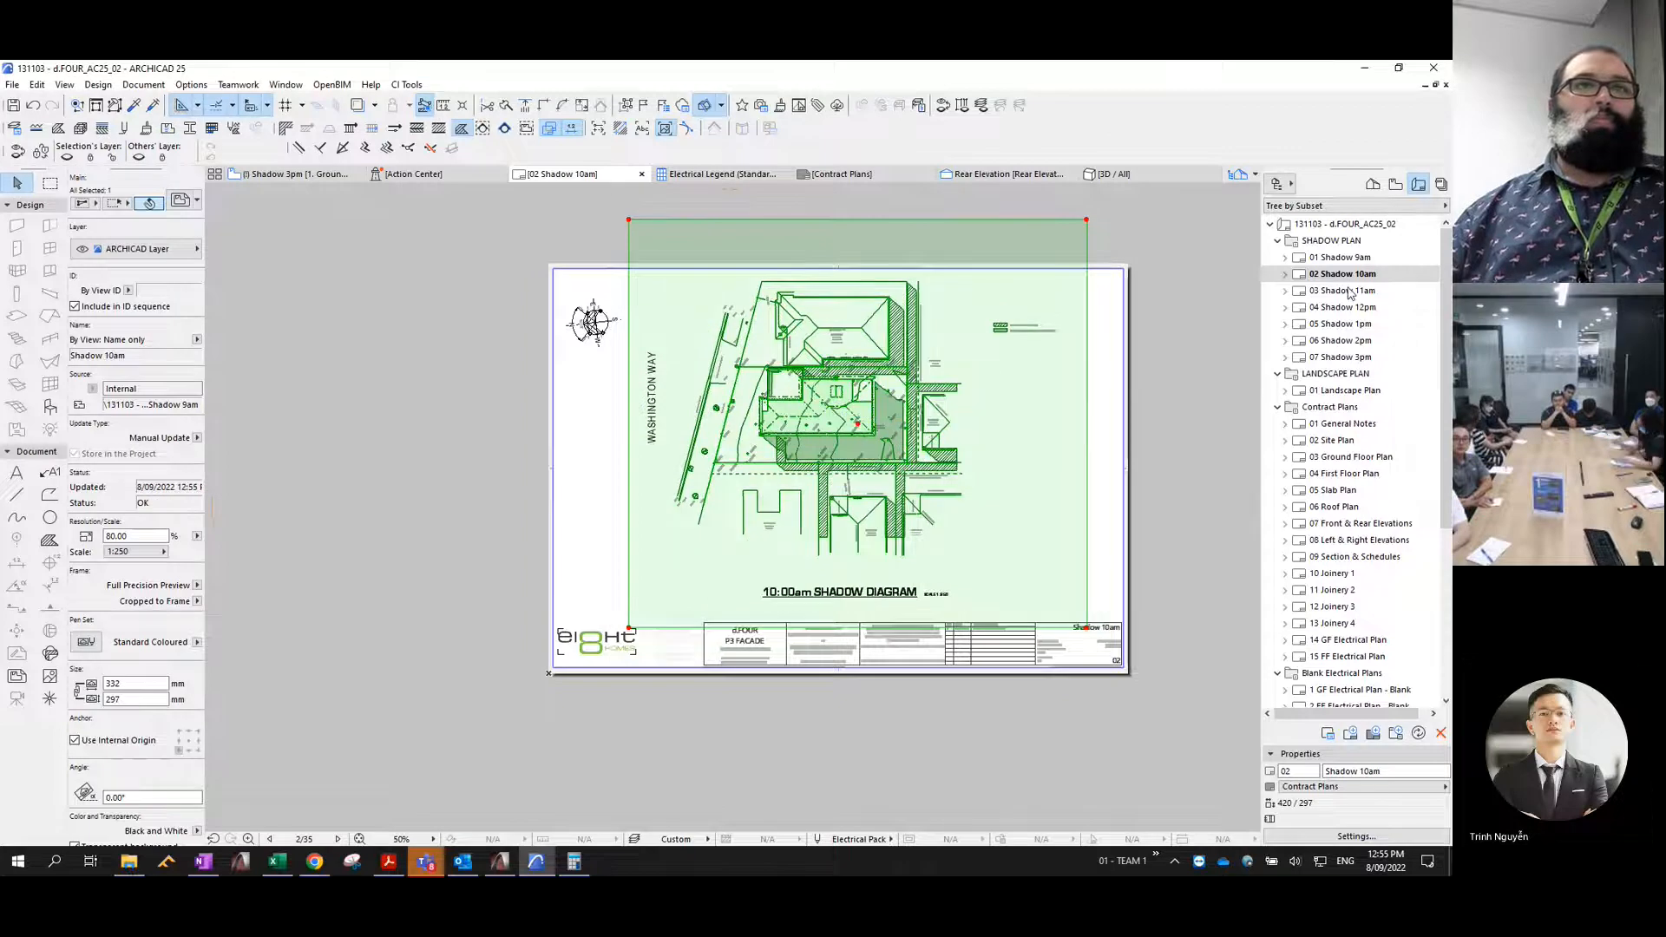
- Open the 03 Shadow 11am layout and relink its pasted 9am drawing to the internal view Shadow 11am
double_click(1350, 292)
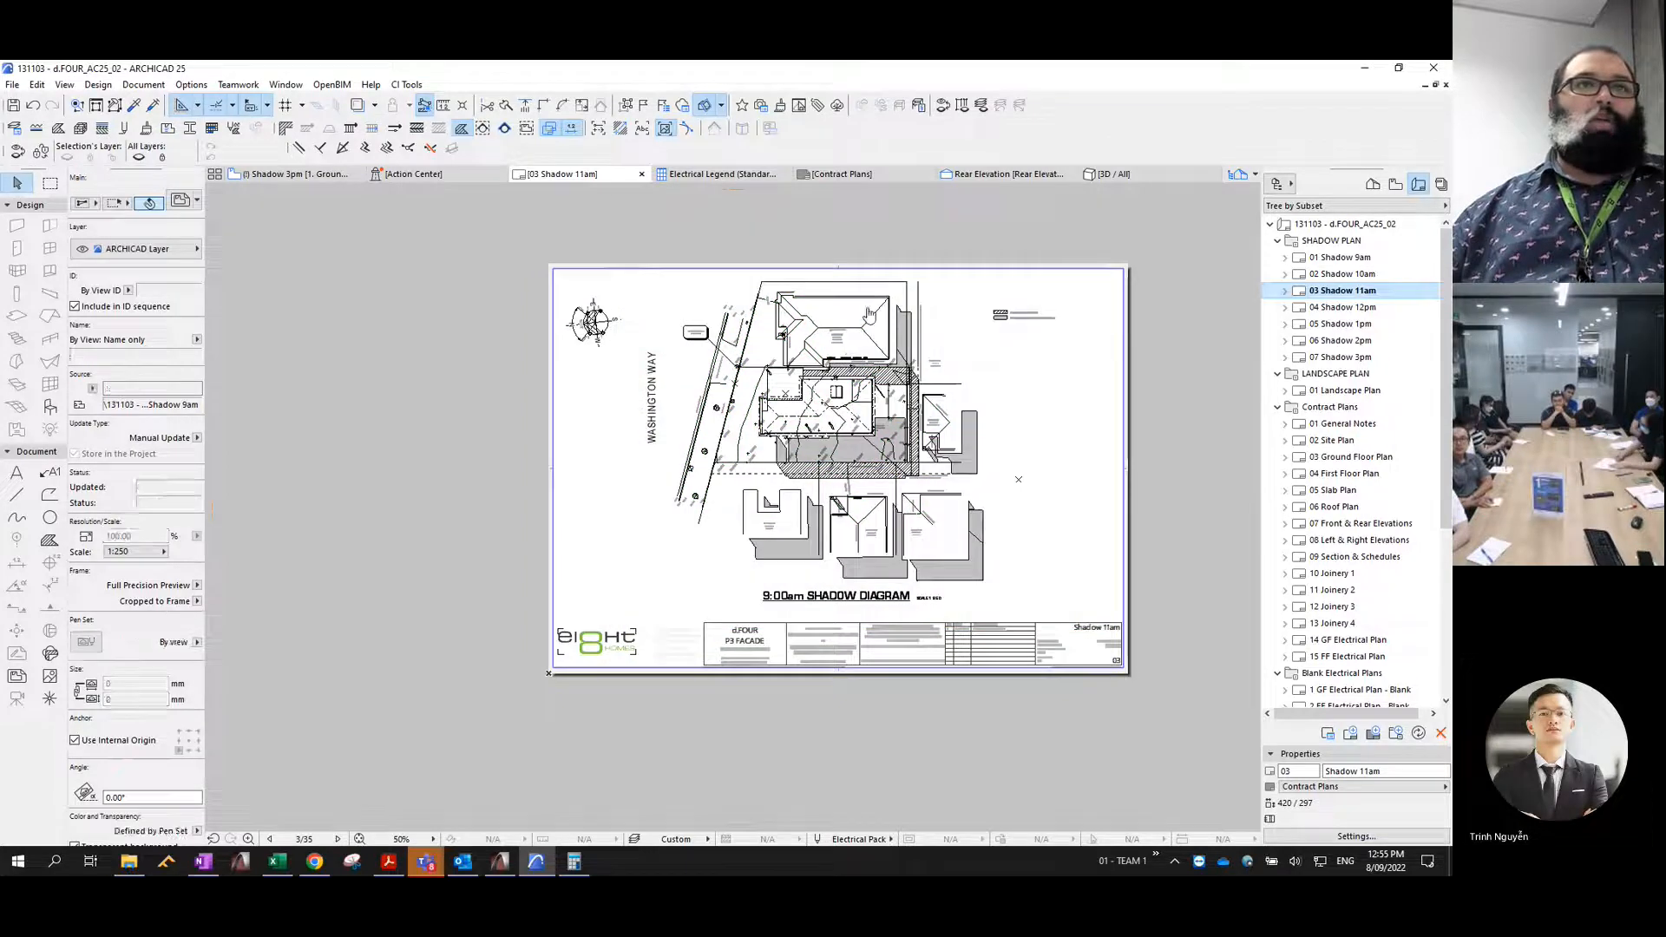
click(870, 312)
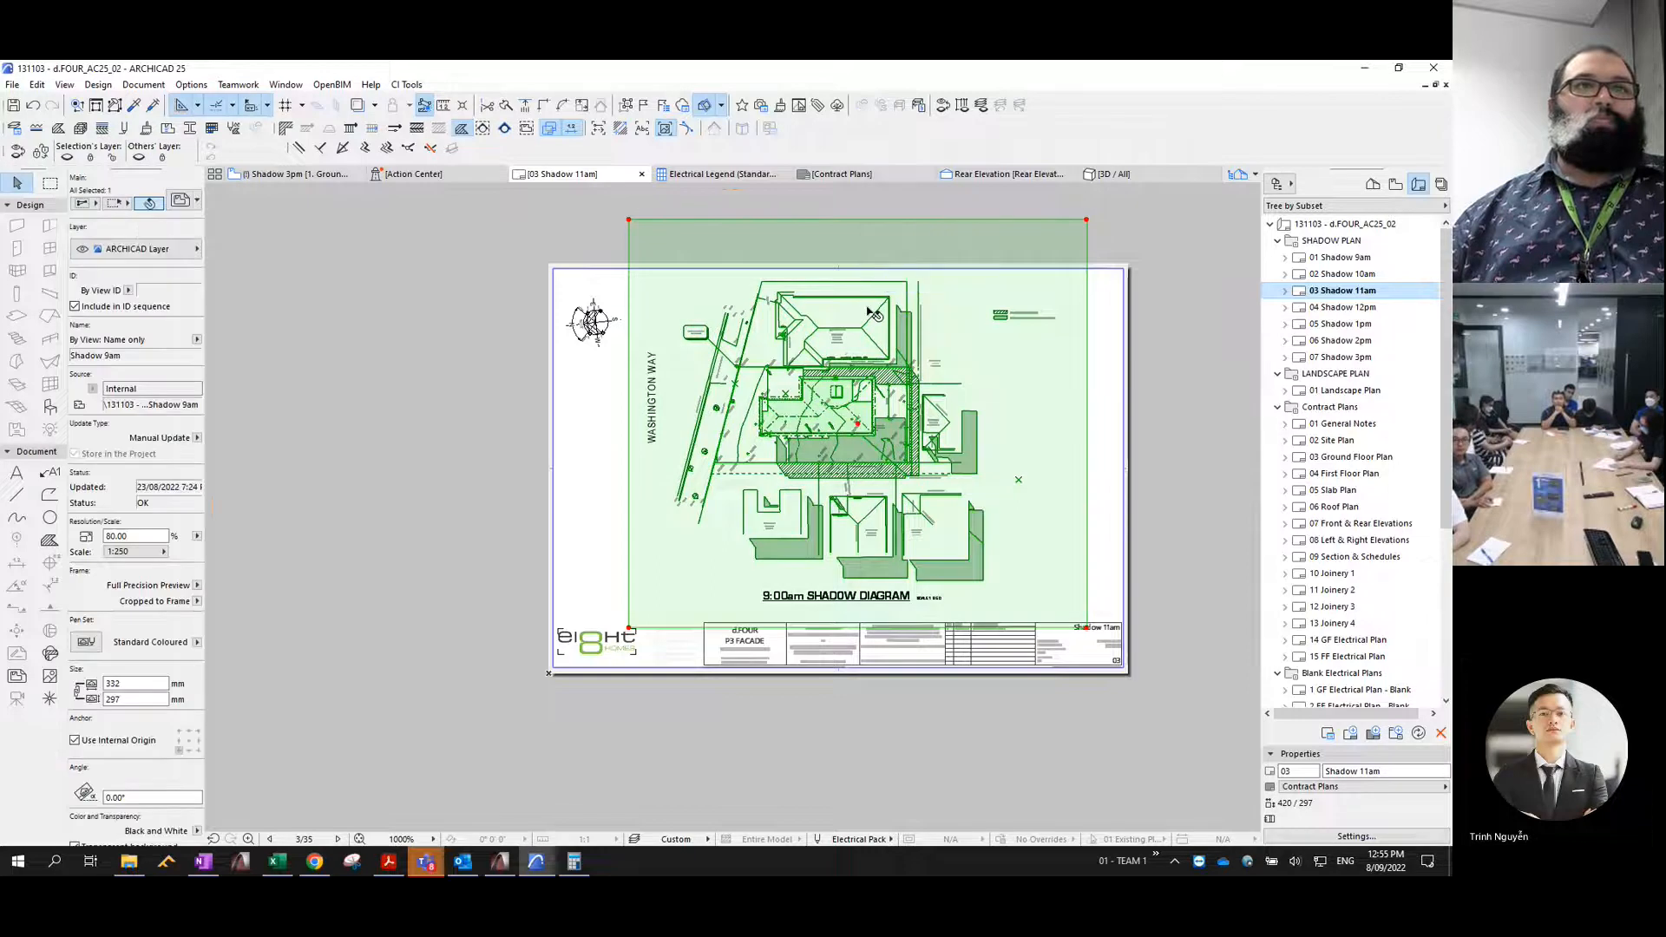
right_click(868, 307)
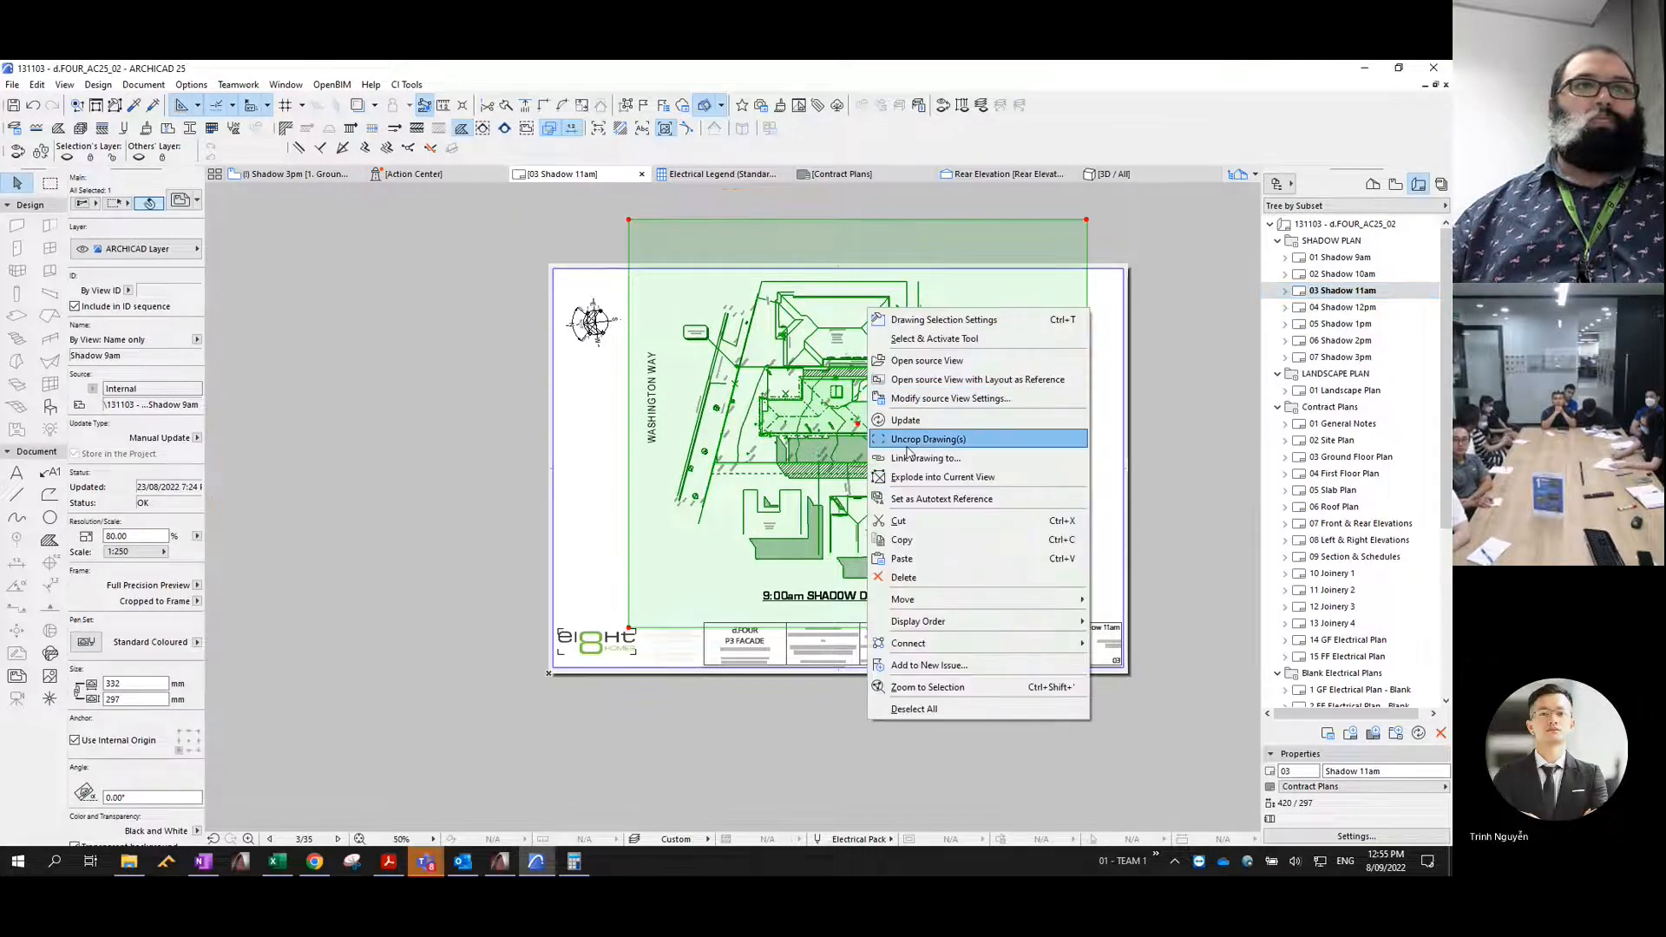
click(901, 458)
click(704, 387)
click(905, 704)
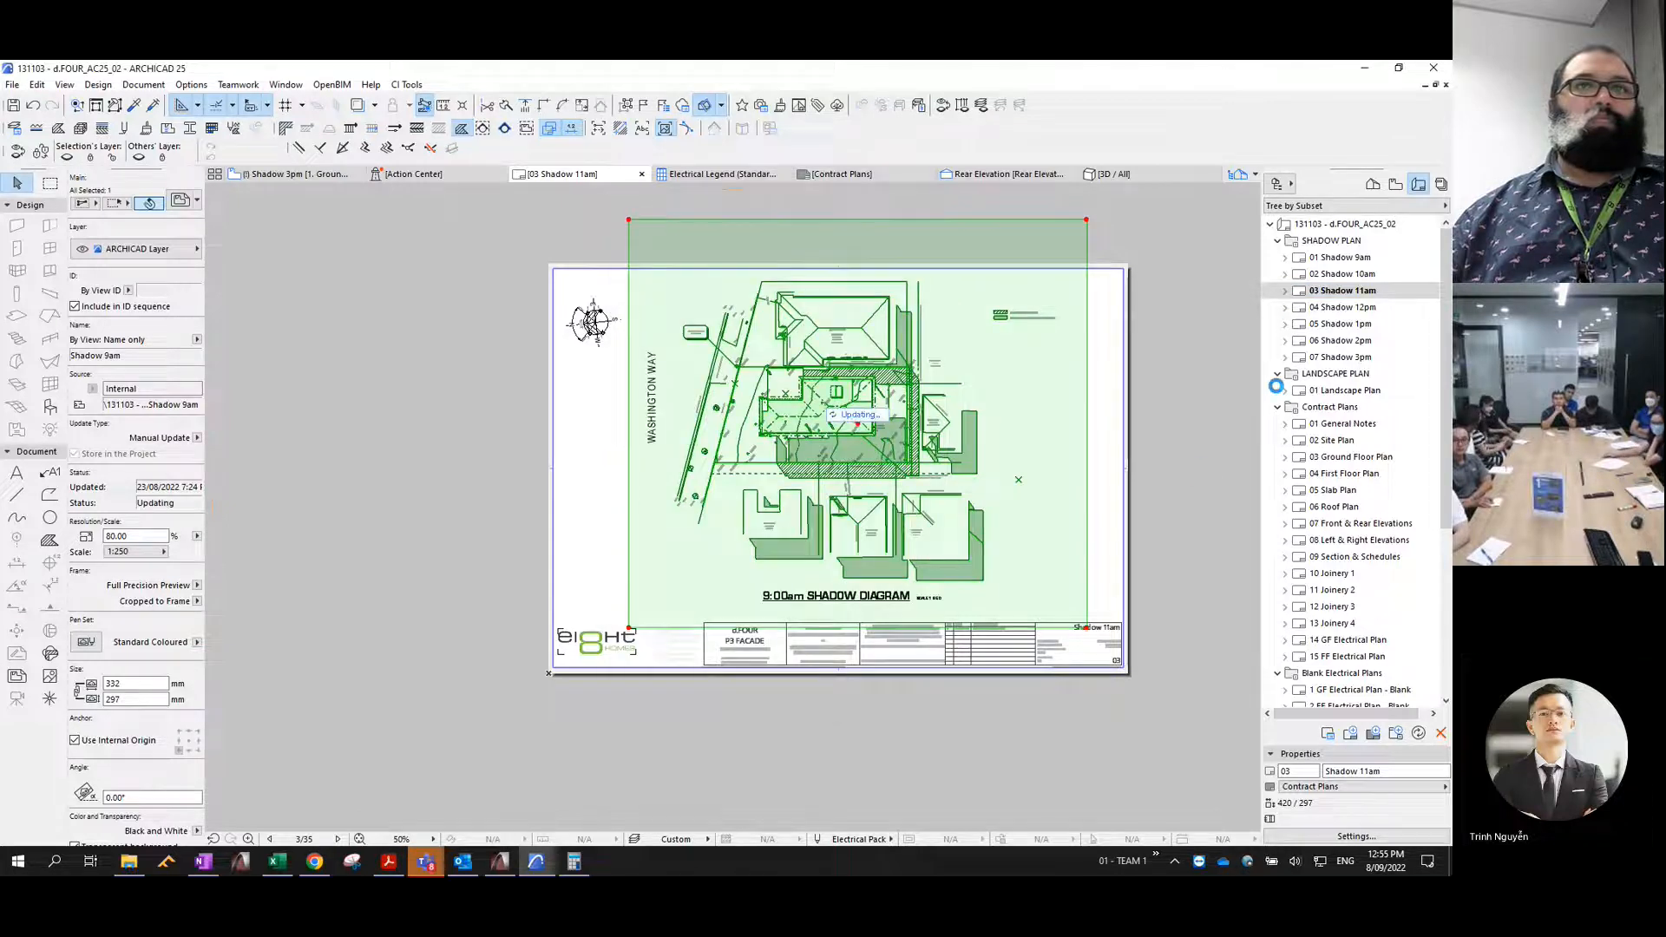
- Open the 04 Shadow 12pm layout and relink its pasted 9am drawing to the internal view Shadow 12pm
click(1347, 307)
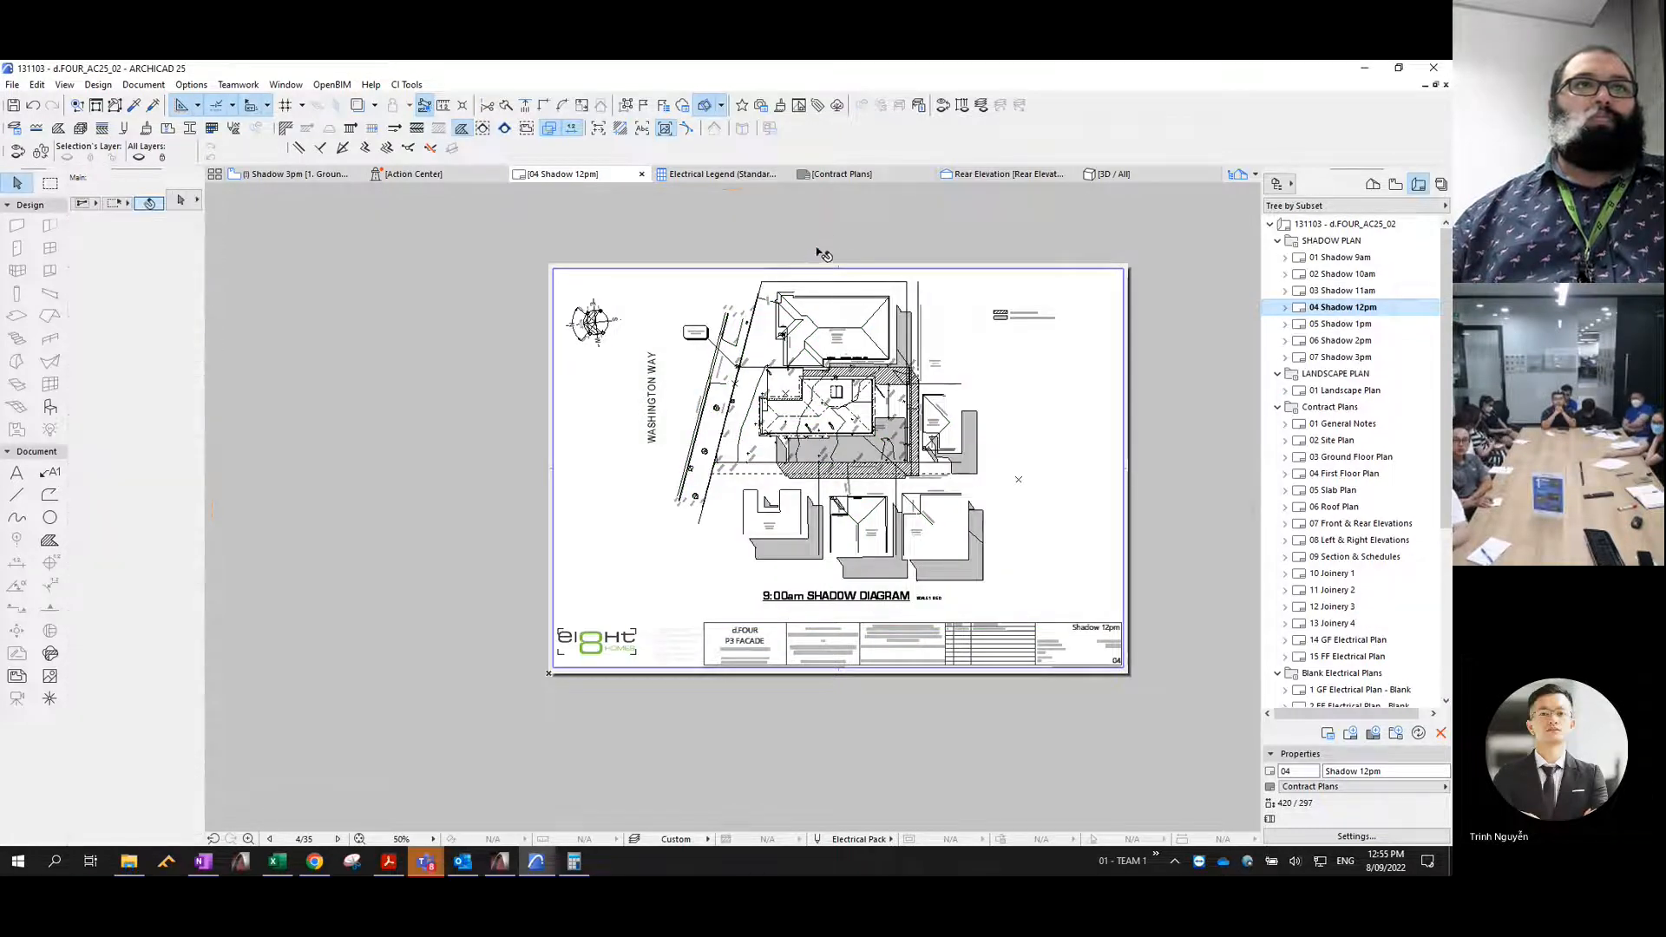
click(849, 251)
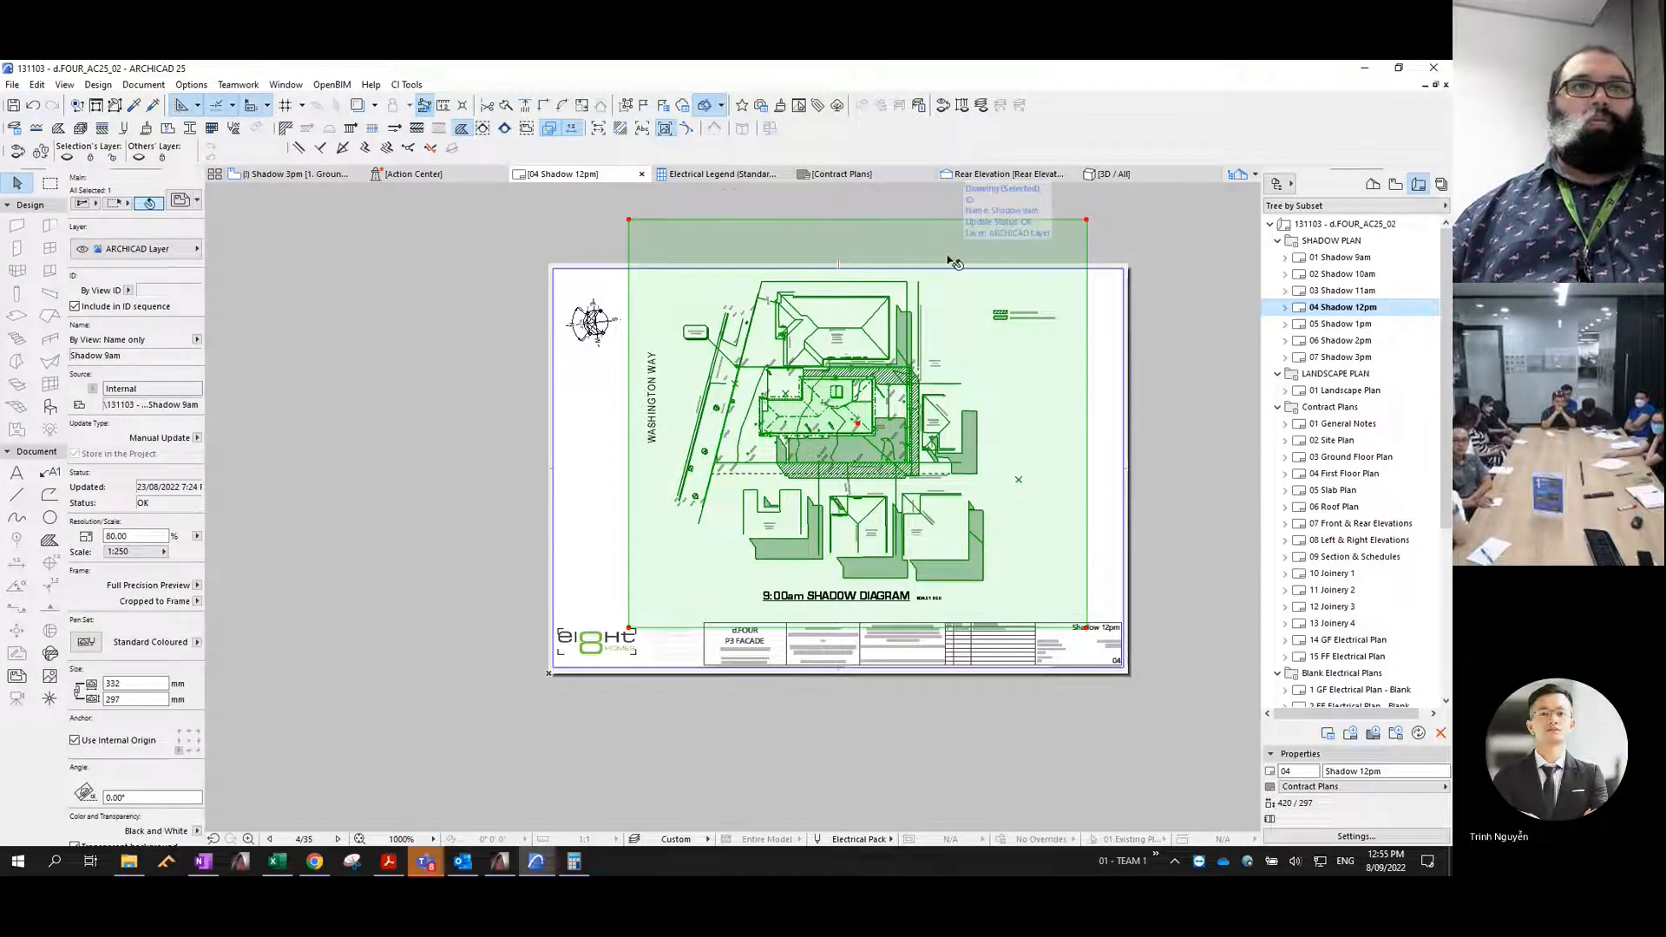
right_click(847, 248)
click(928, 395)
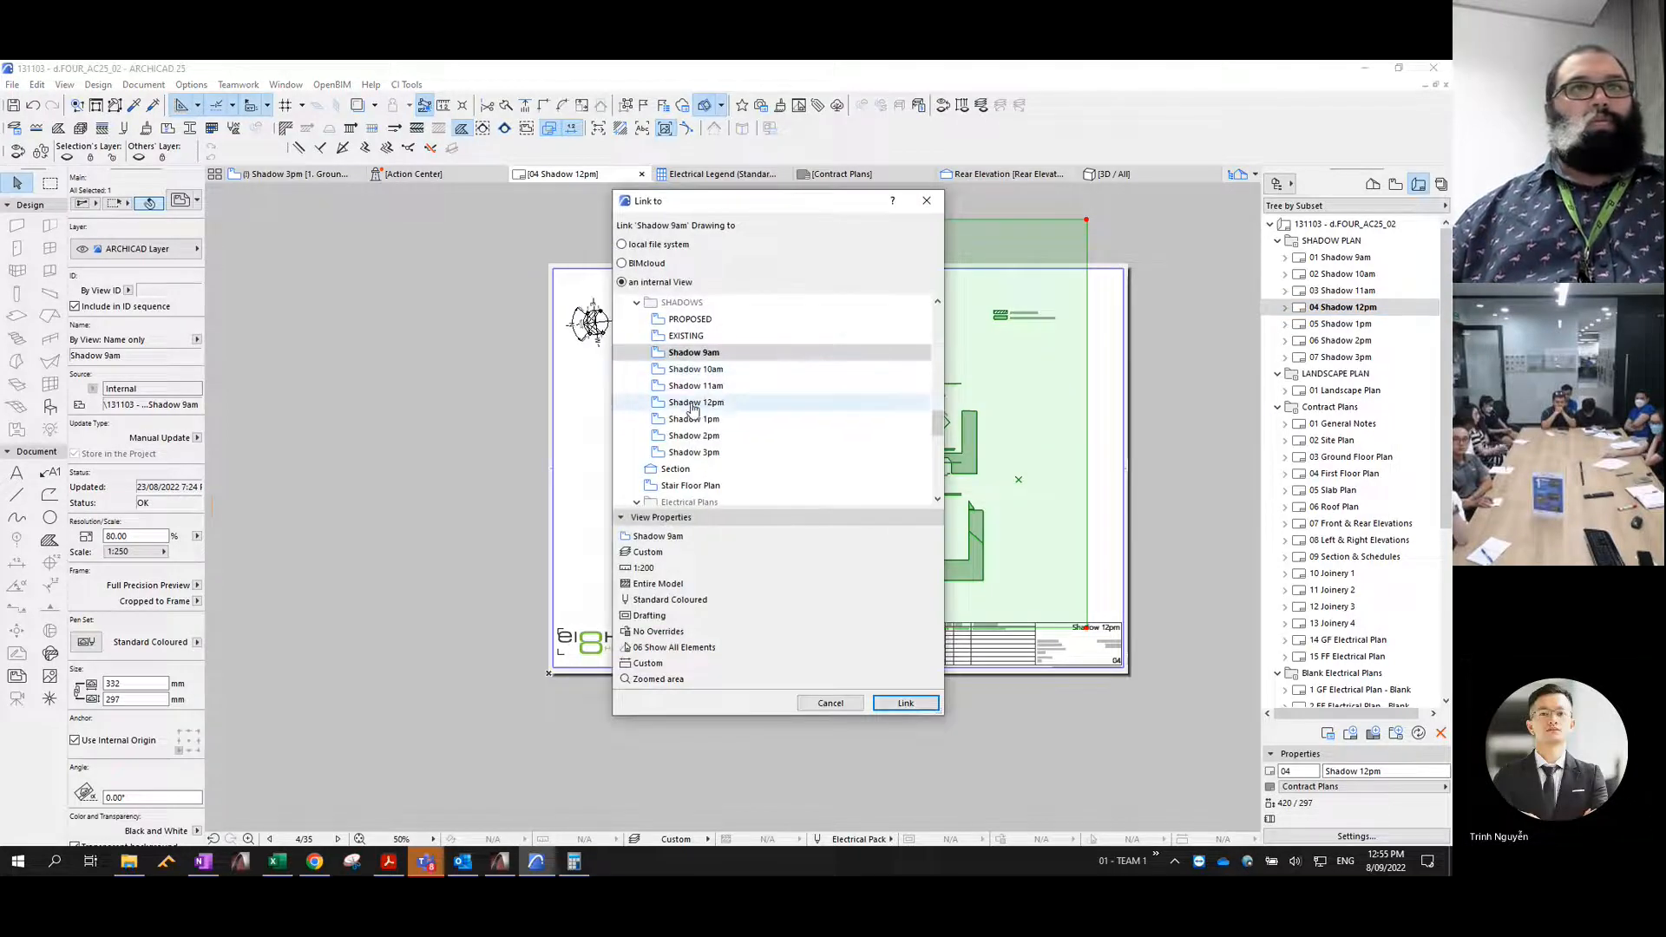
click(693, 404)
click(905, 703)
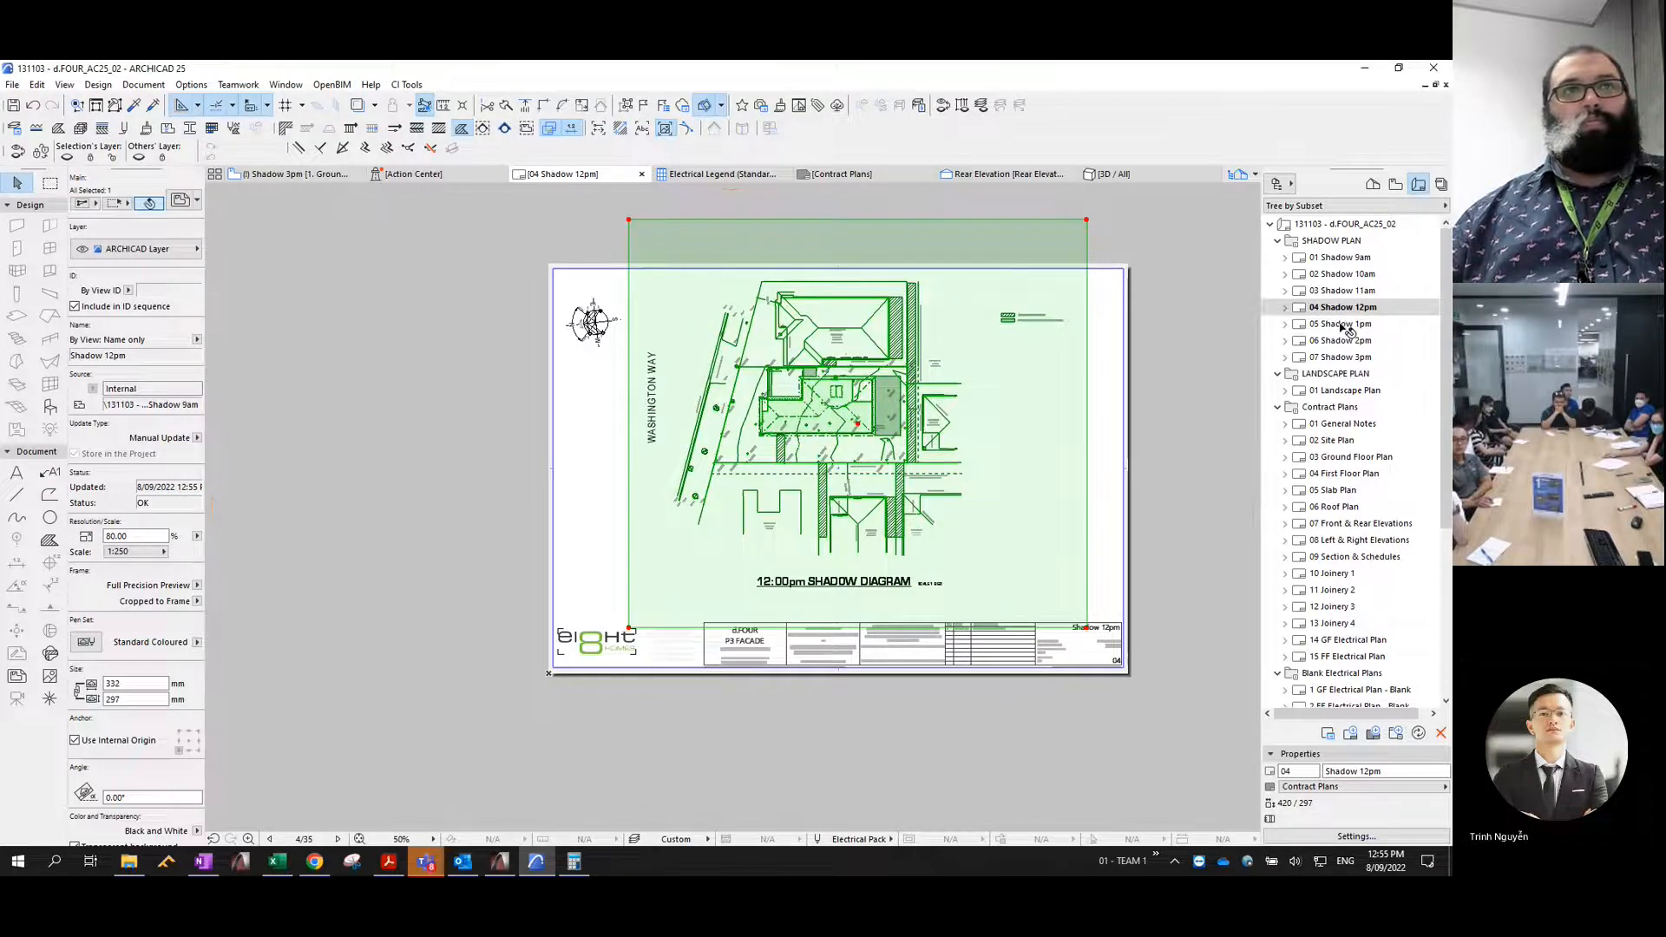
- Open the 05 Shadow 1pm layout and relink its pasted 9am drawing to the internal view Shadow 1pm
double_click(1341, 326)
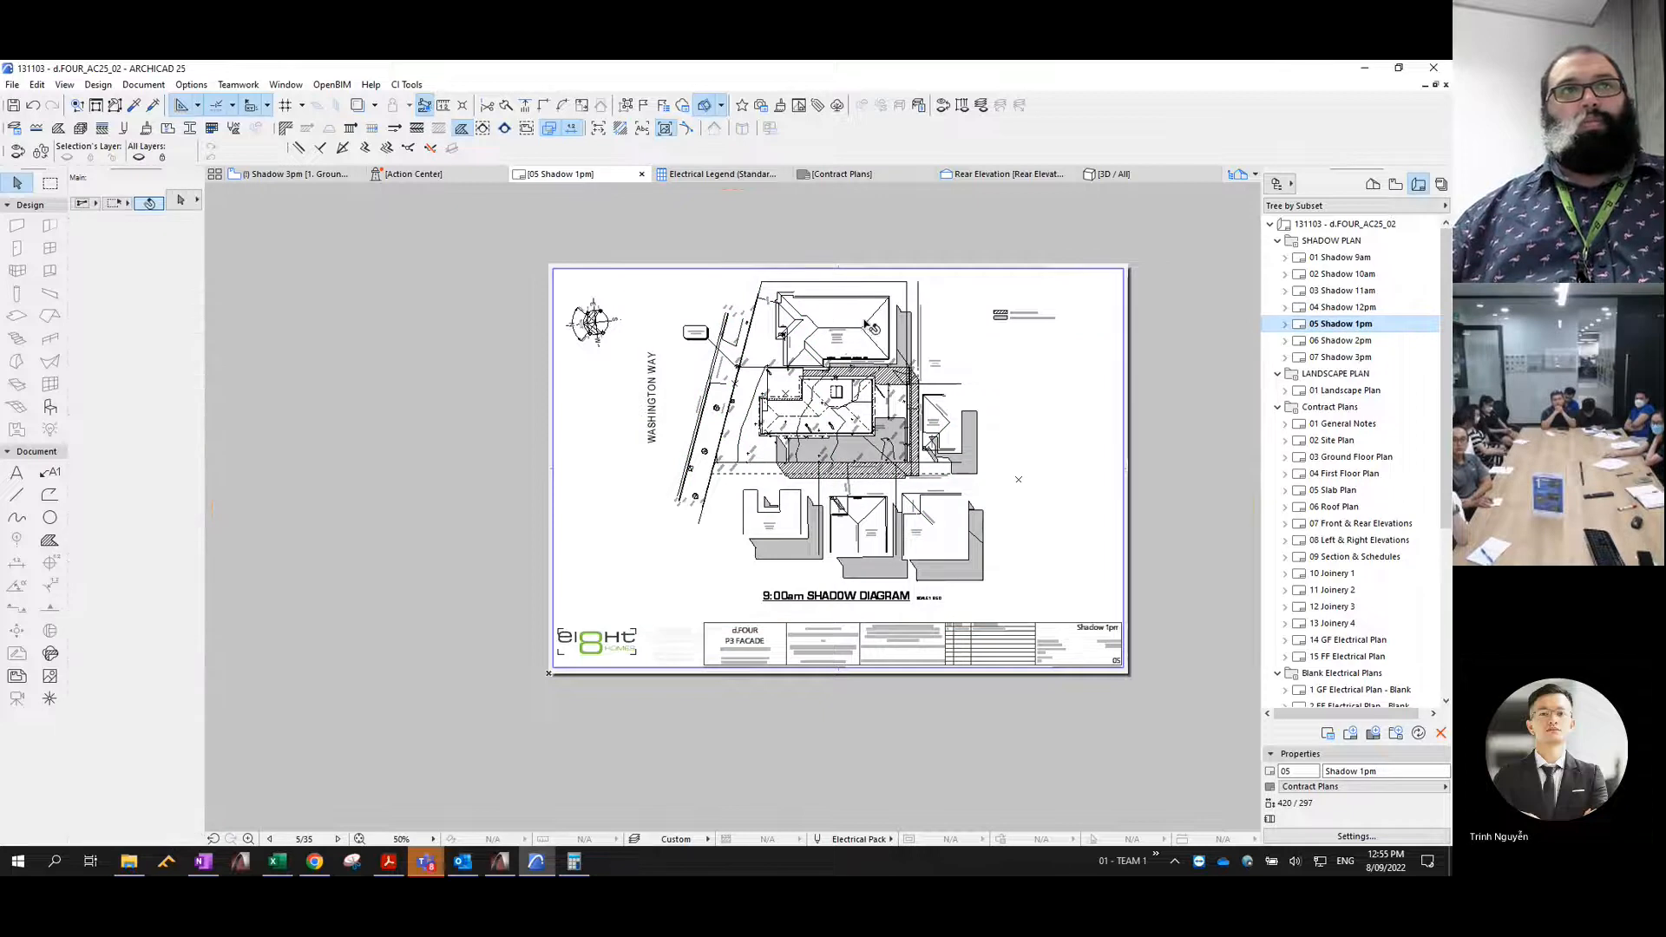
click(859, 324)
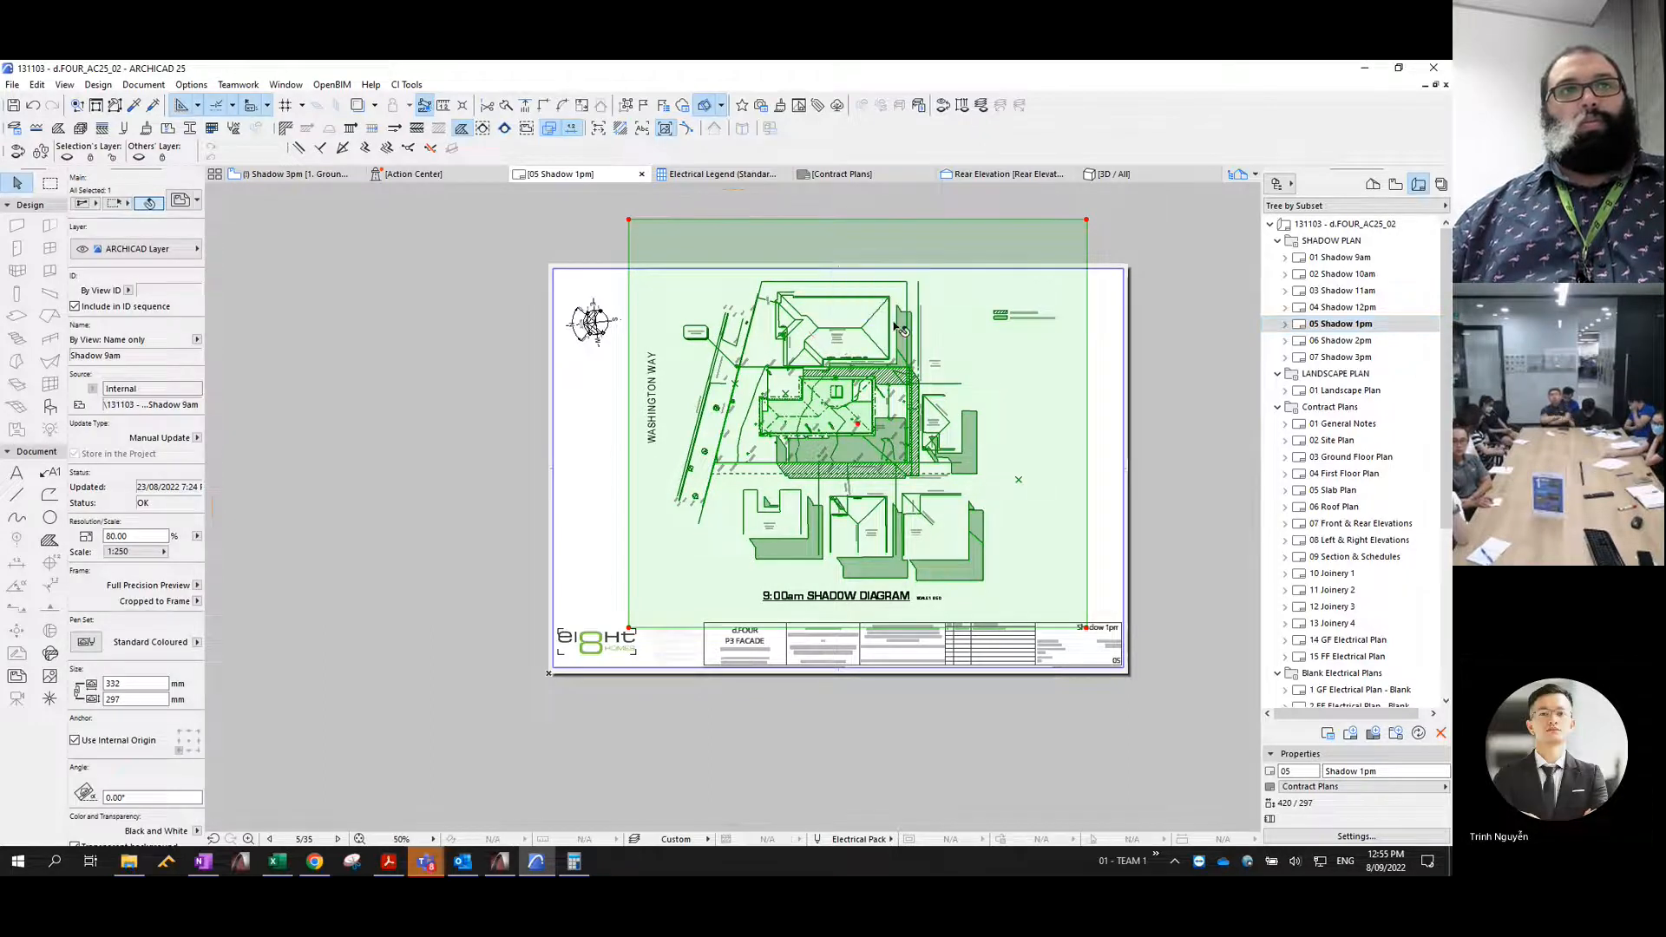
right_click(965, 334)
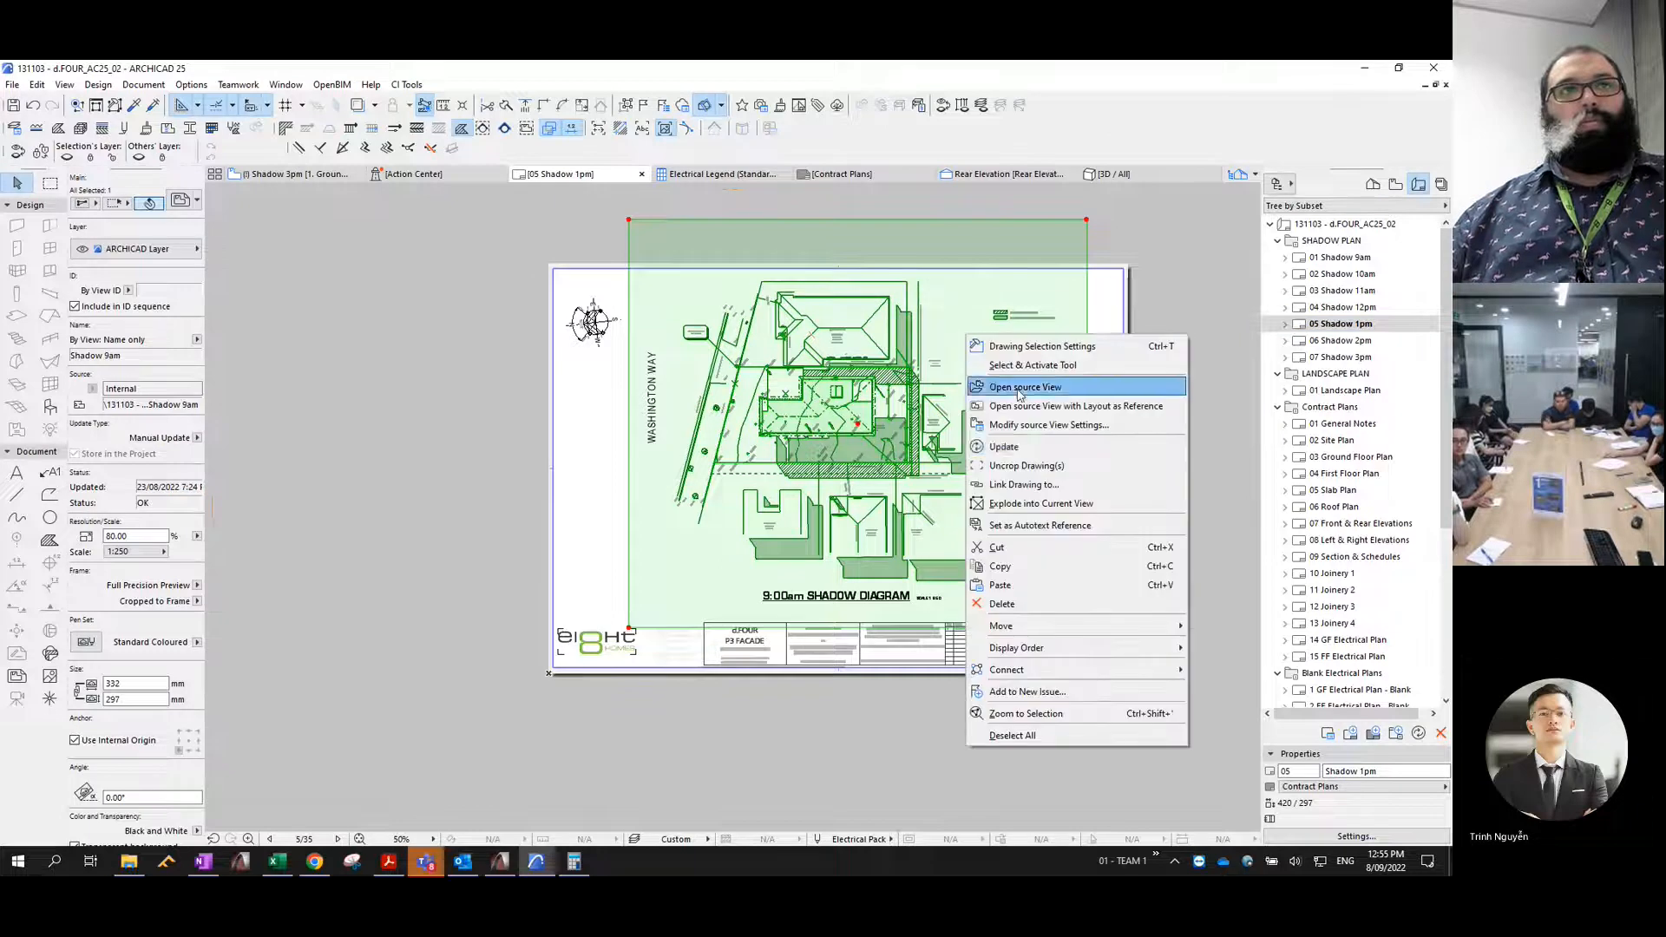
click(1022, 484)
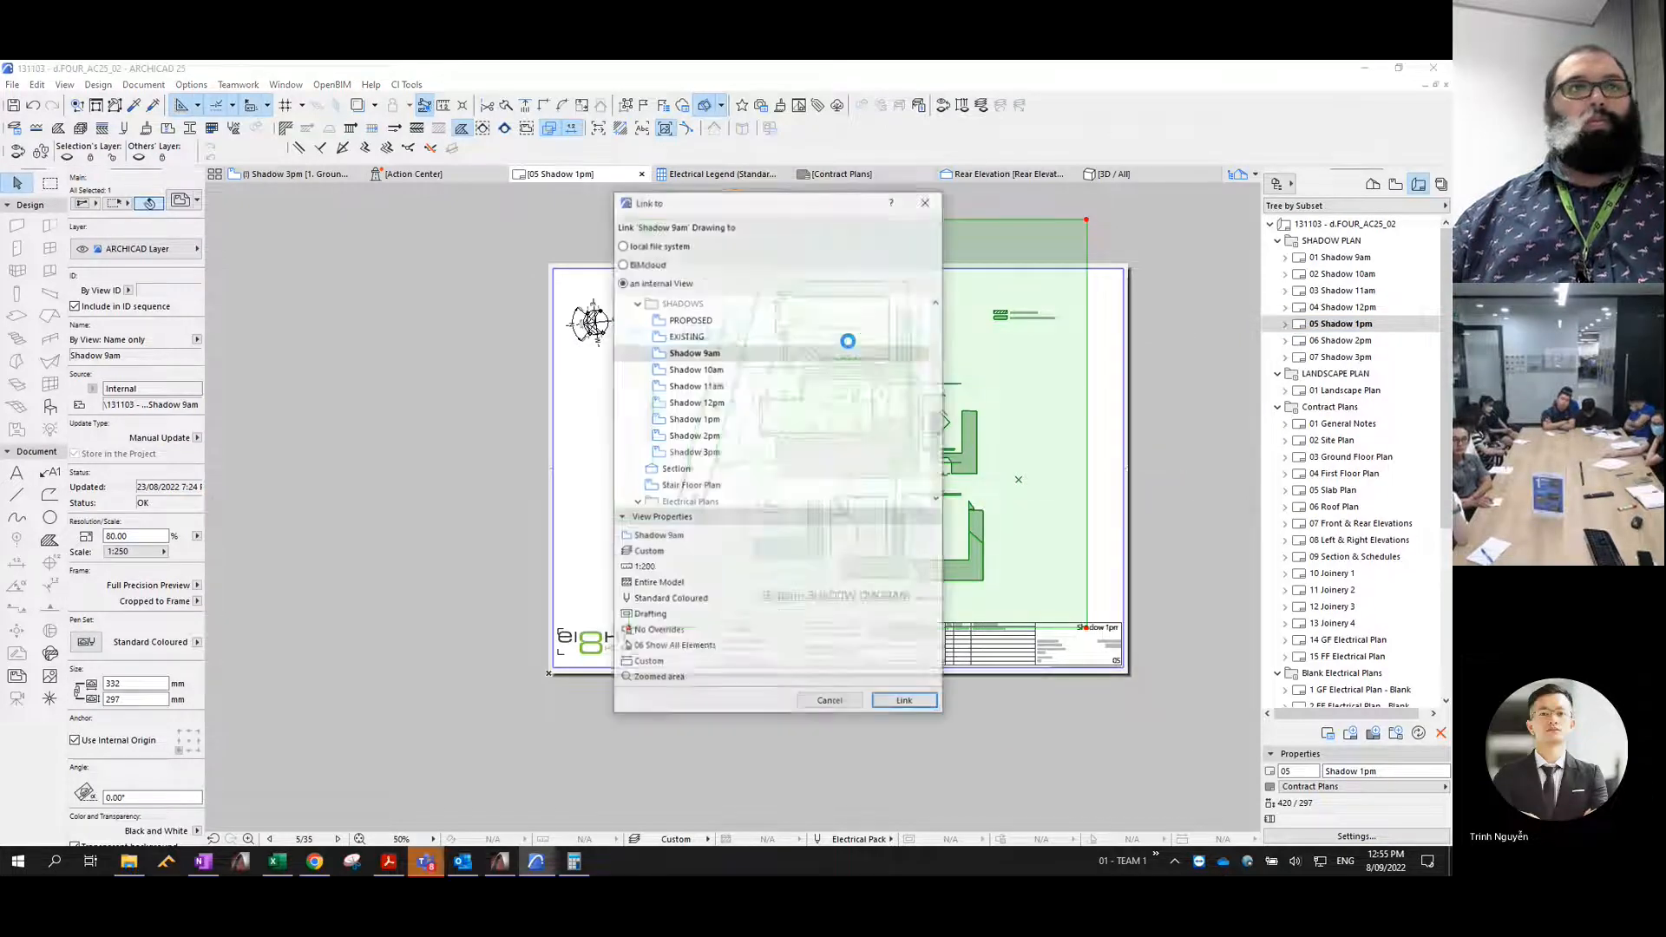
click(695, 421)
click(902, 703)
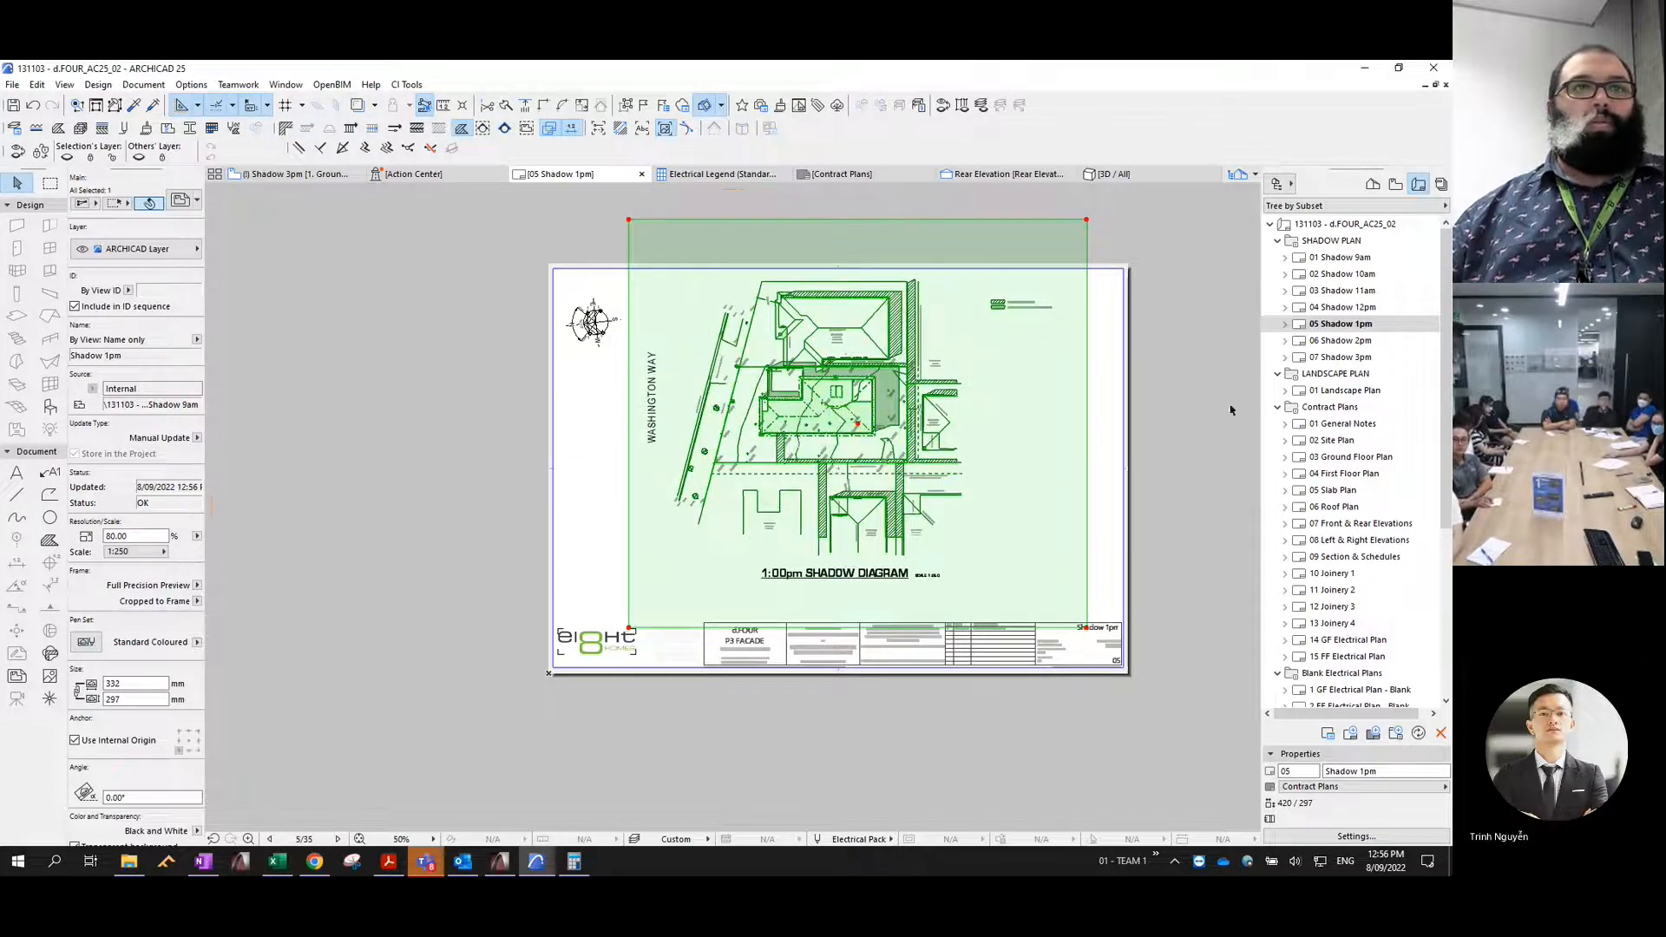
- Open the 06 Shadow 2pm layout and select the pasted 9am drawing on it
double_click(1341, 340)
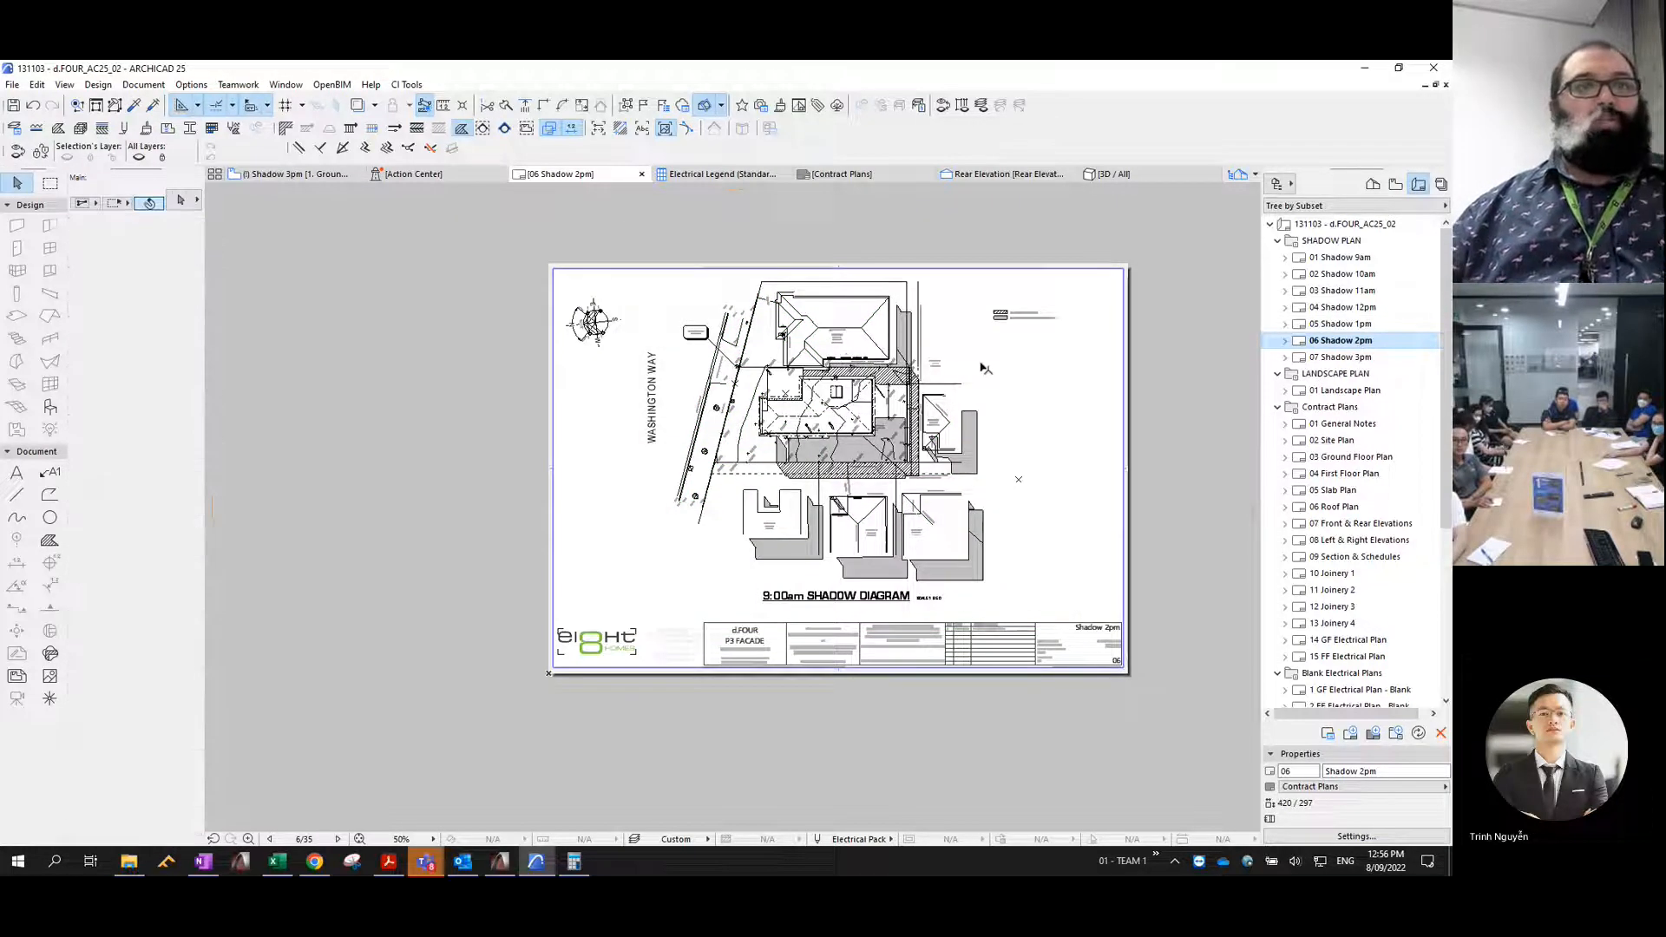
click(948, 318)
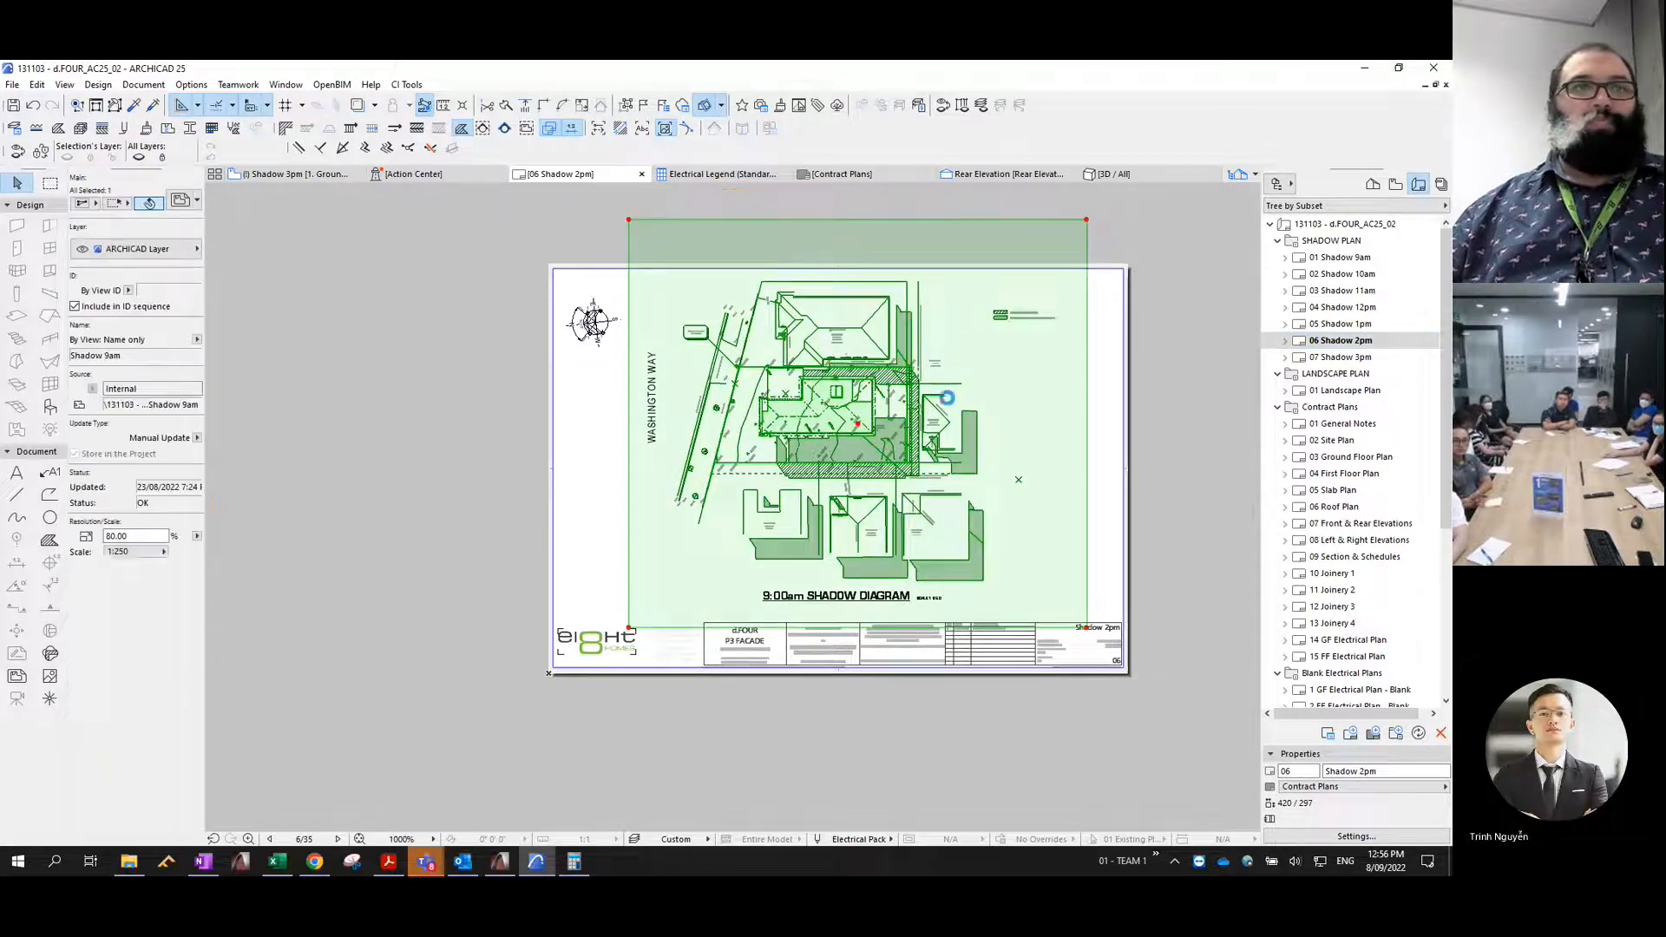
key(ctrl+d)
click(947, 323)
right_click(953, 348)
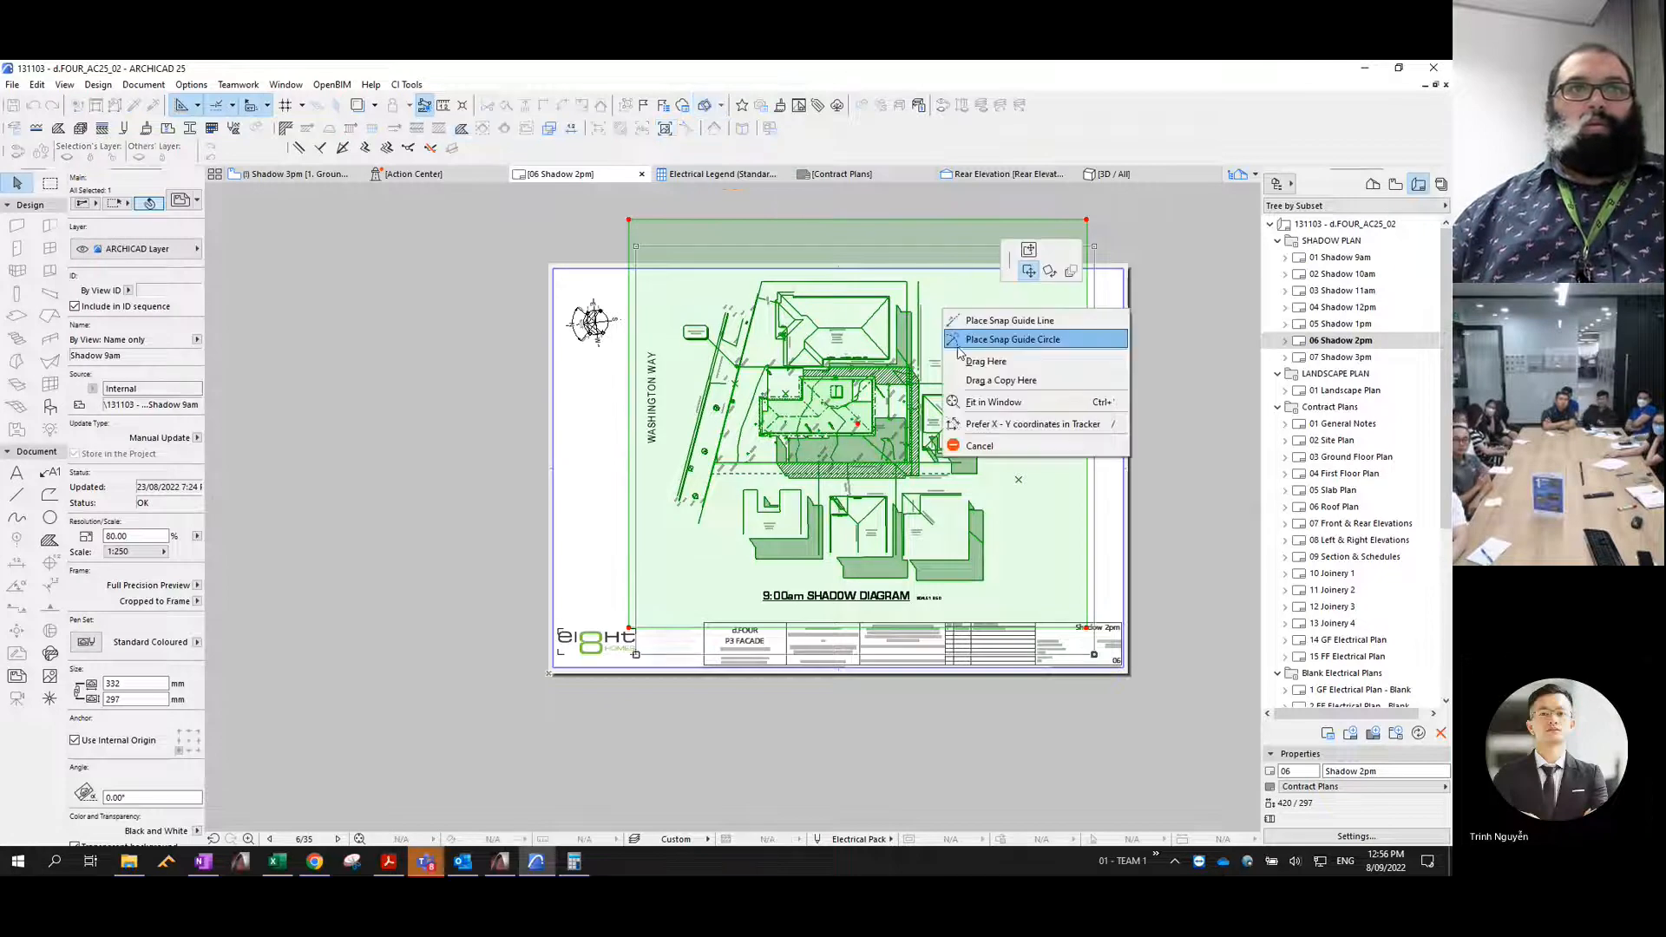
click(953, 346)
key(Escape)
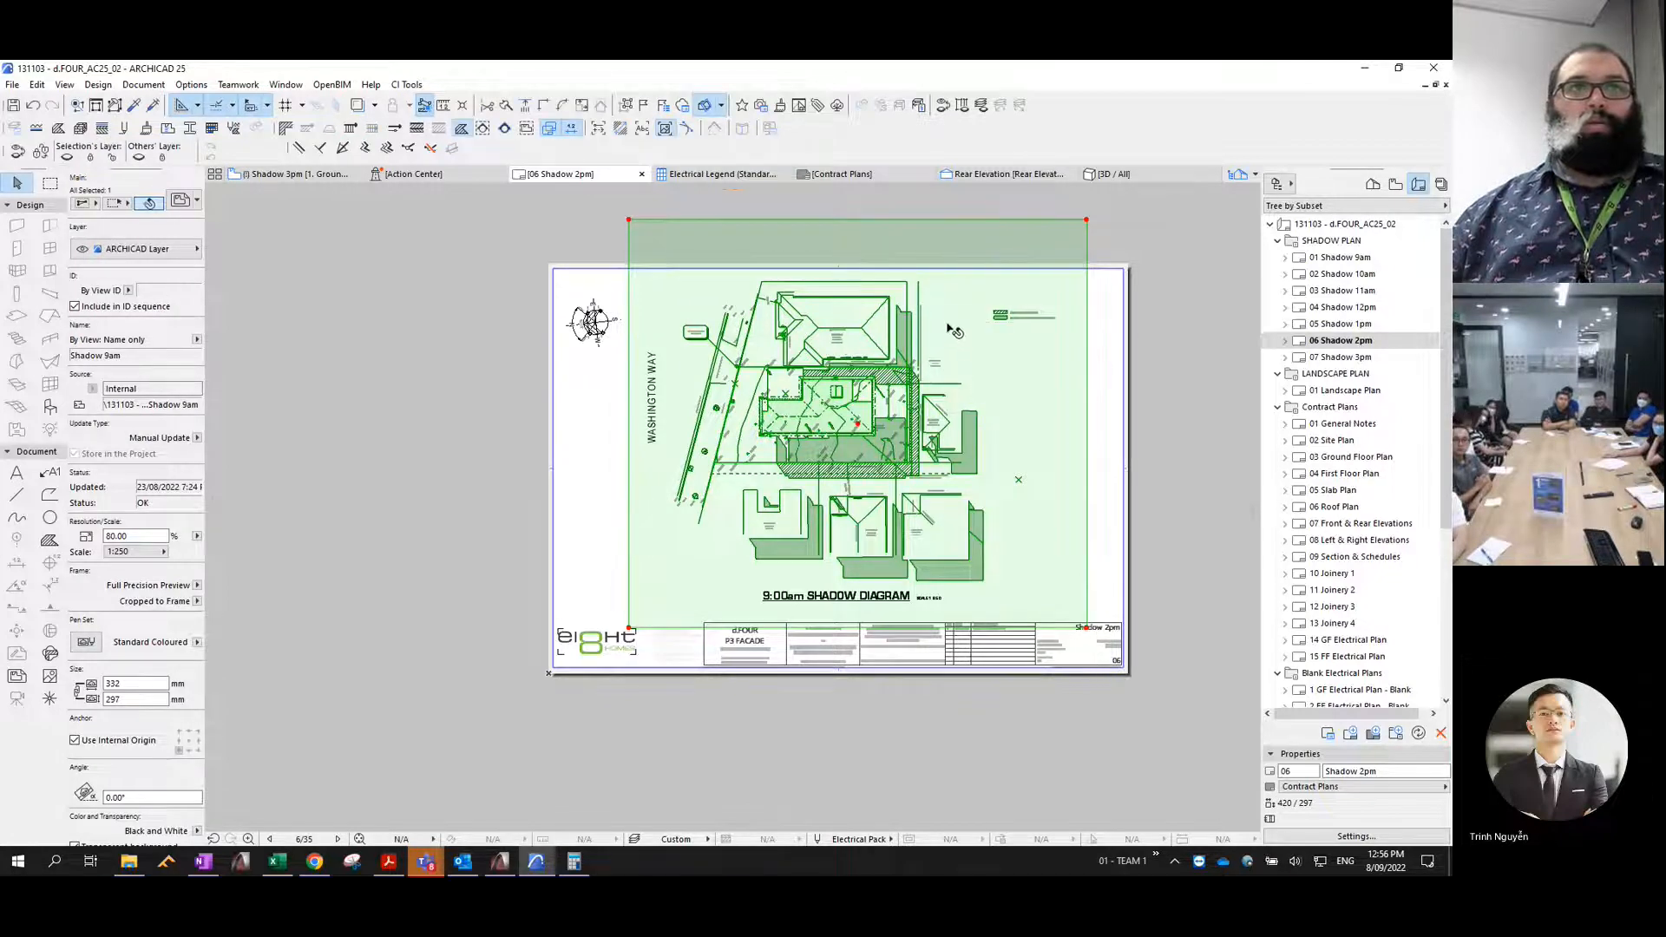
- Relink the selected drawing on the 06 Shadow 2pm layout to the internal view Shadow 2pm
right_click(947, 326)
click(1006, 475)
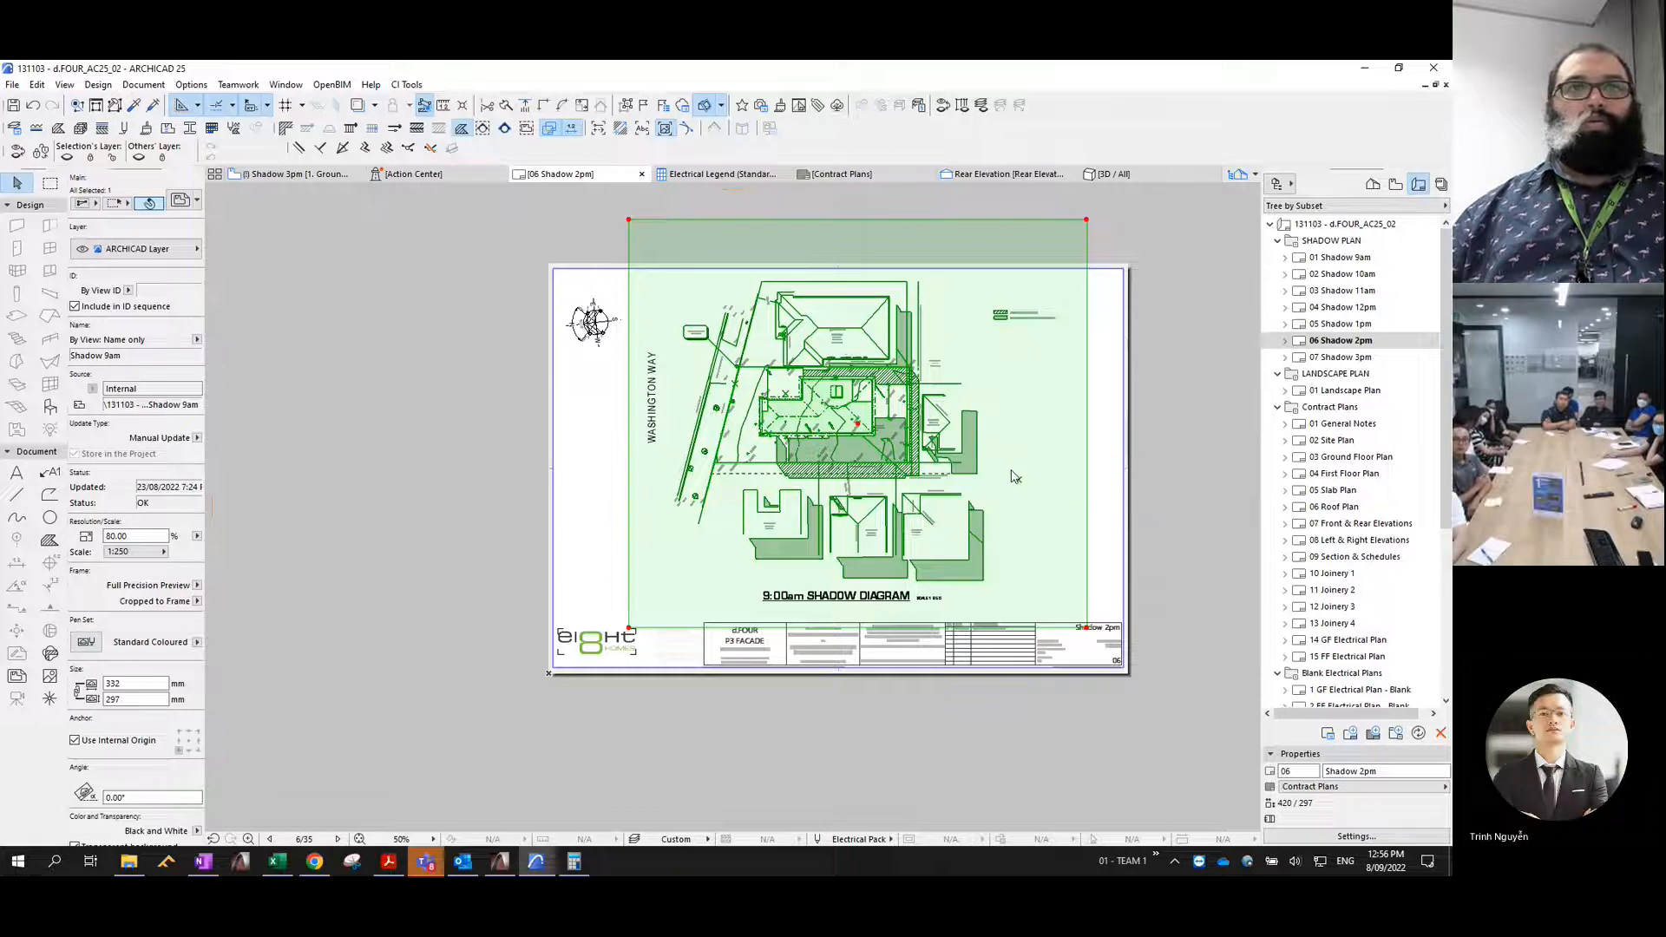
click(694, 435)
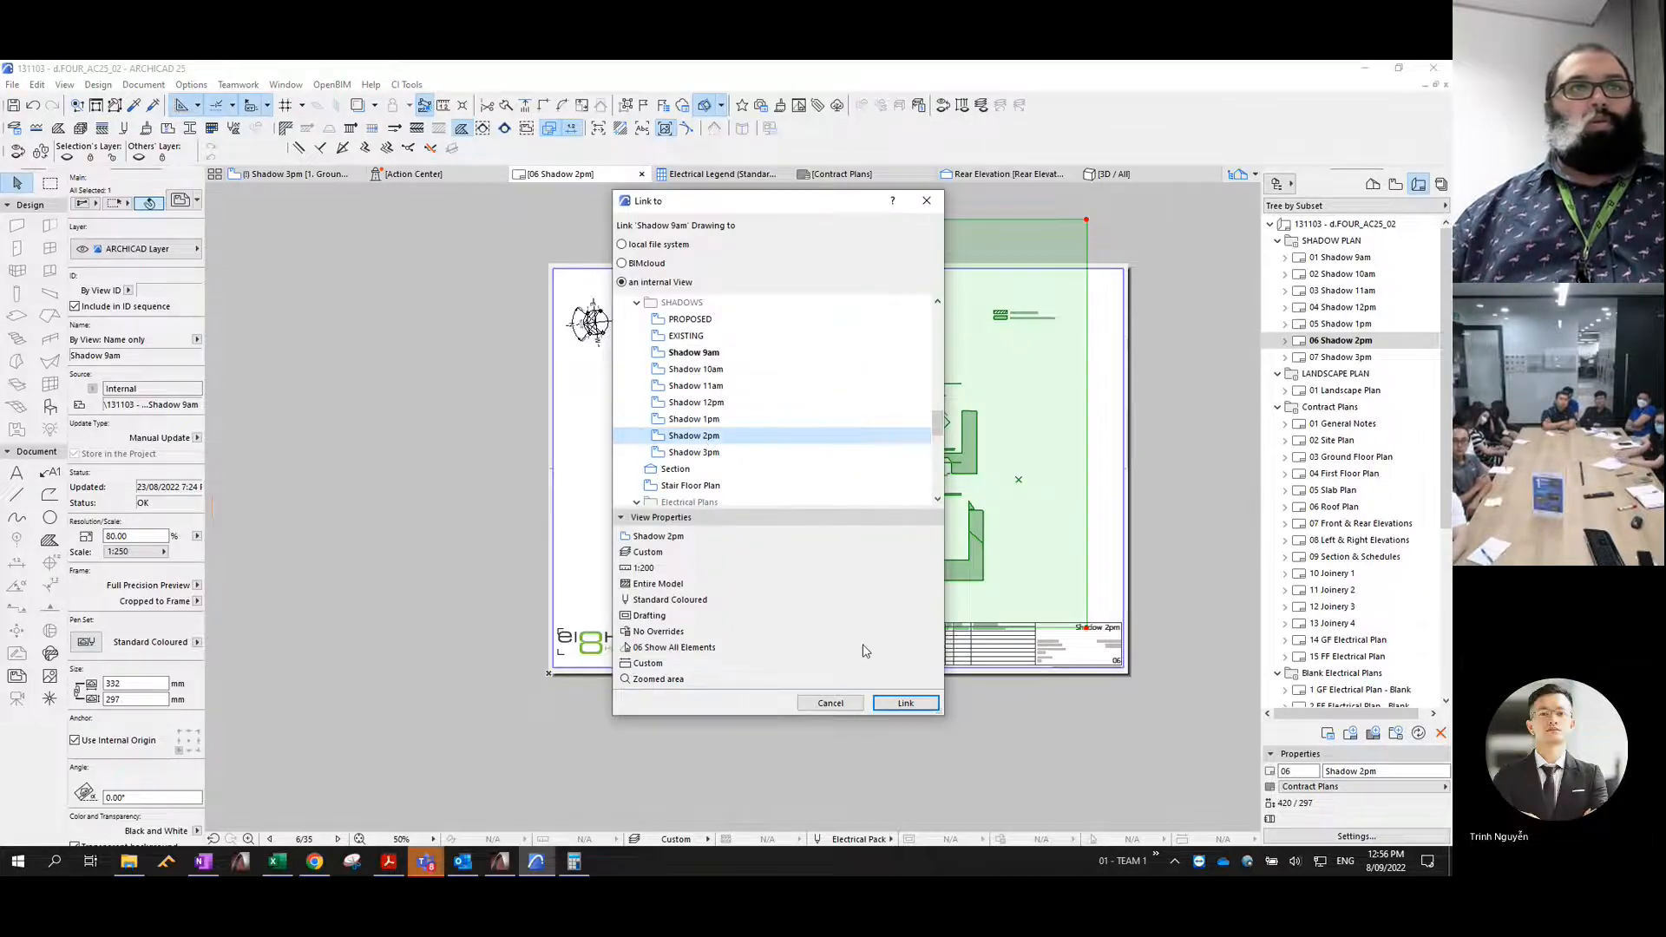
click(905, 703)
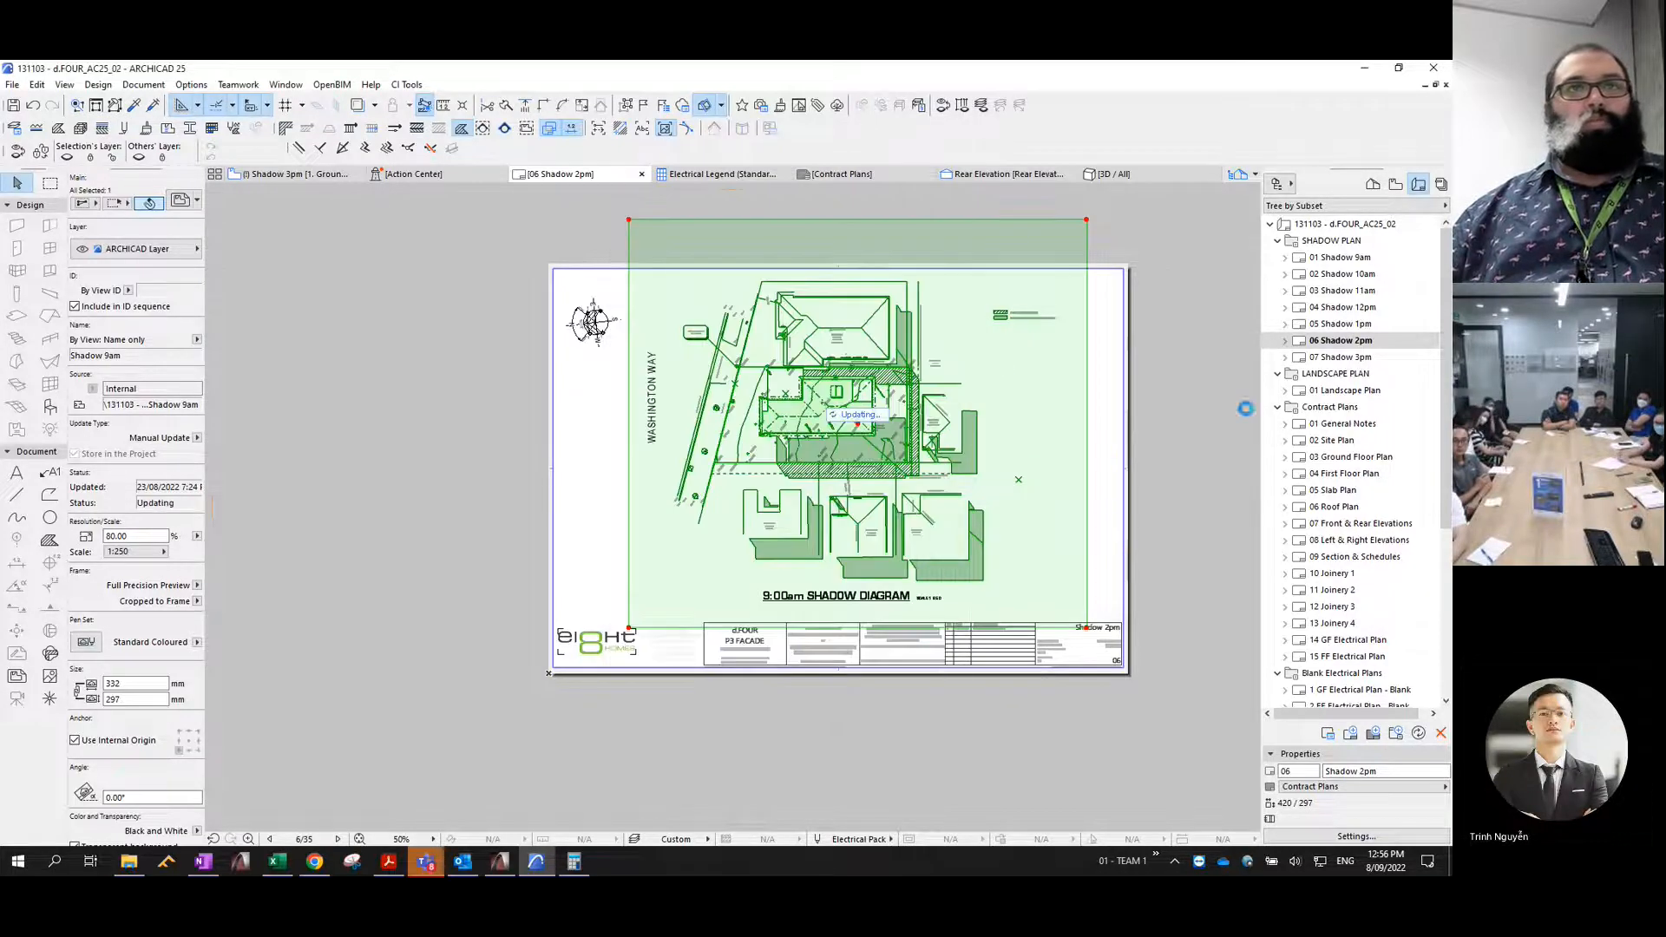
- Open the 07 Shadow 3pm layout and select the pasted 9am drawing on it
double_click(1341, 357)
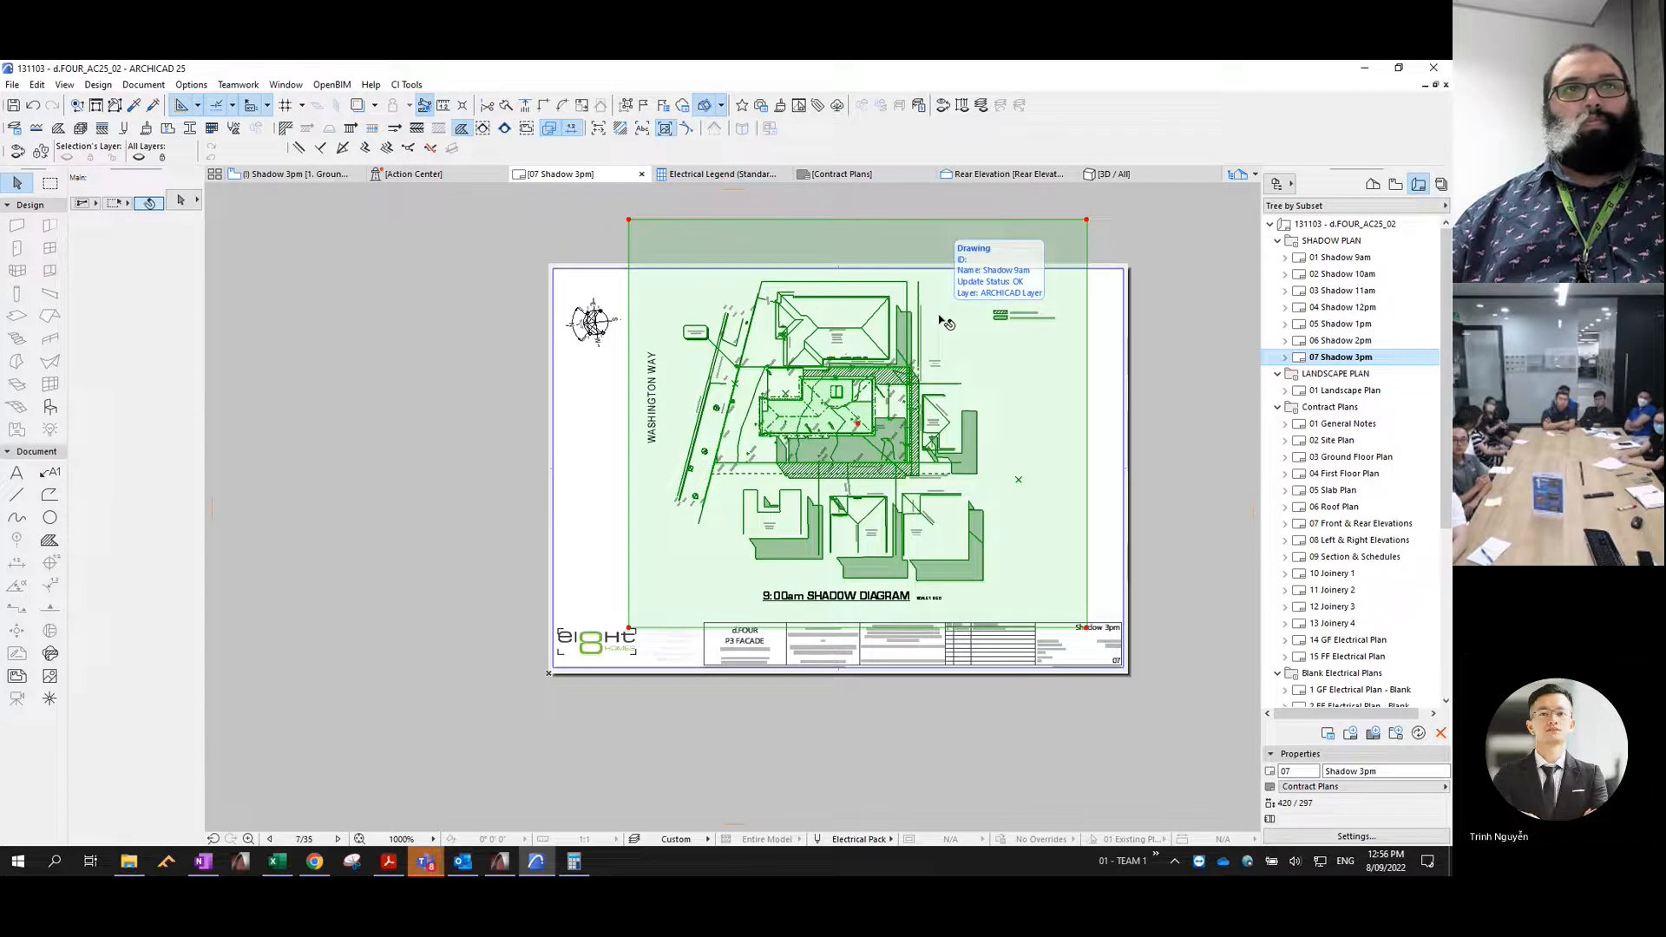
click(942, 320)
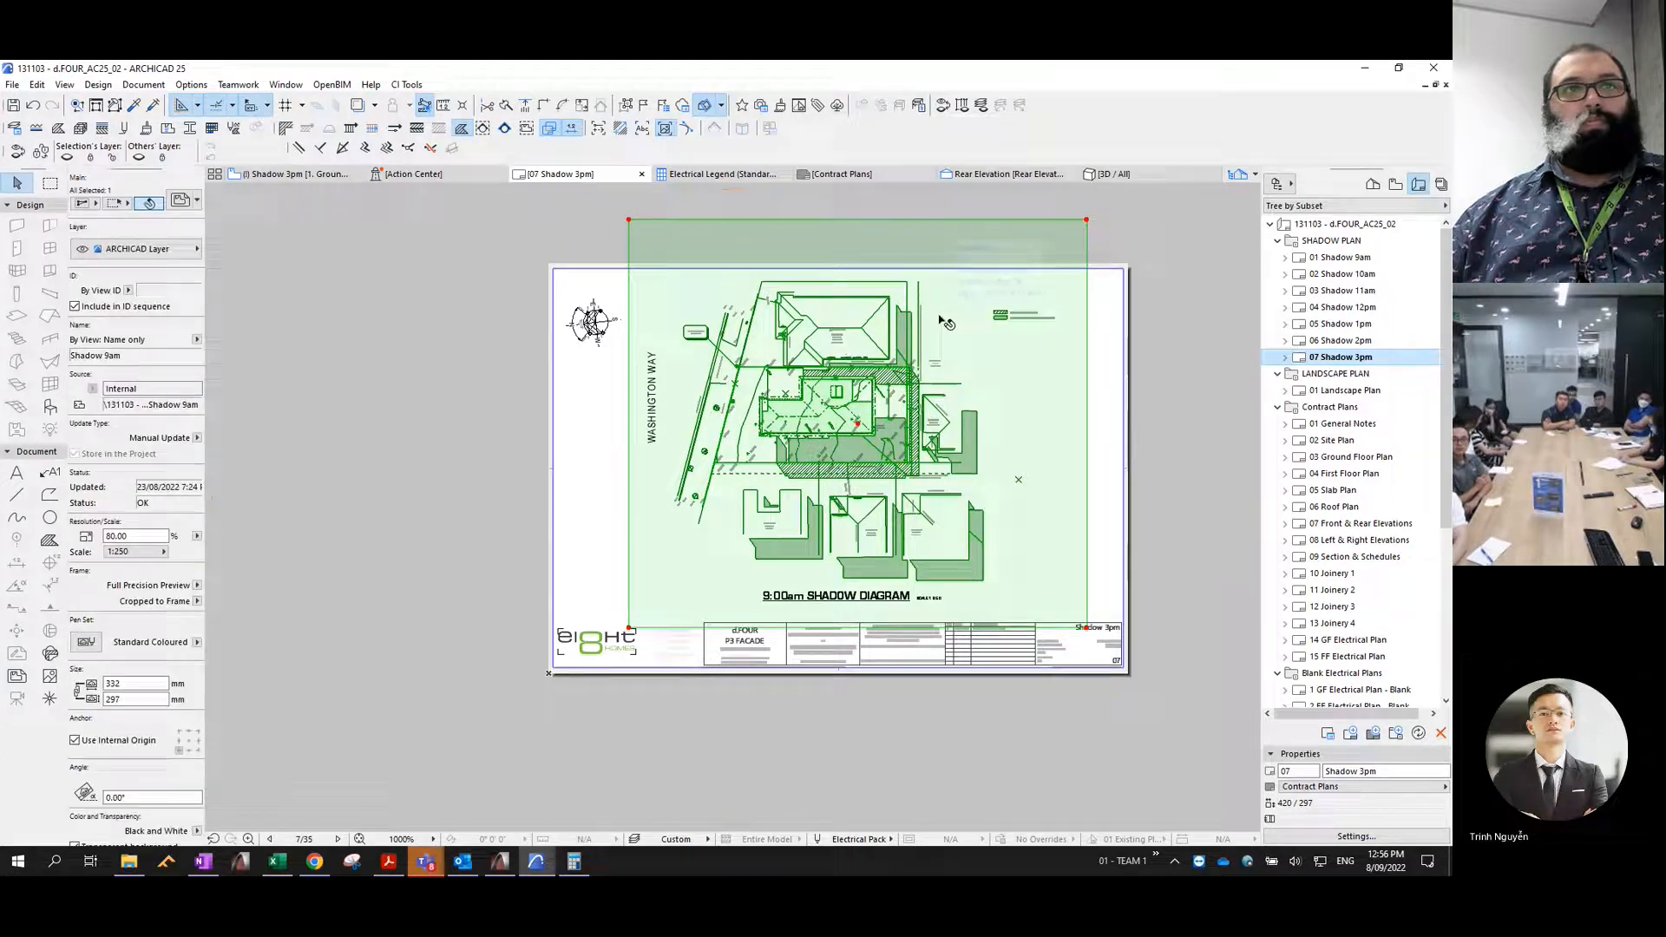
click(939, 317)
right_click(938, 320)
key(Escape)
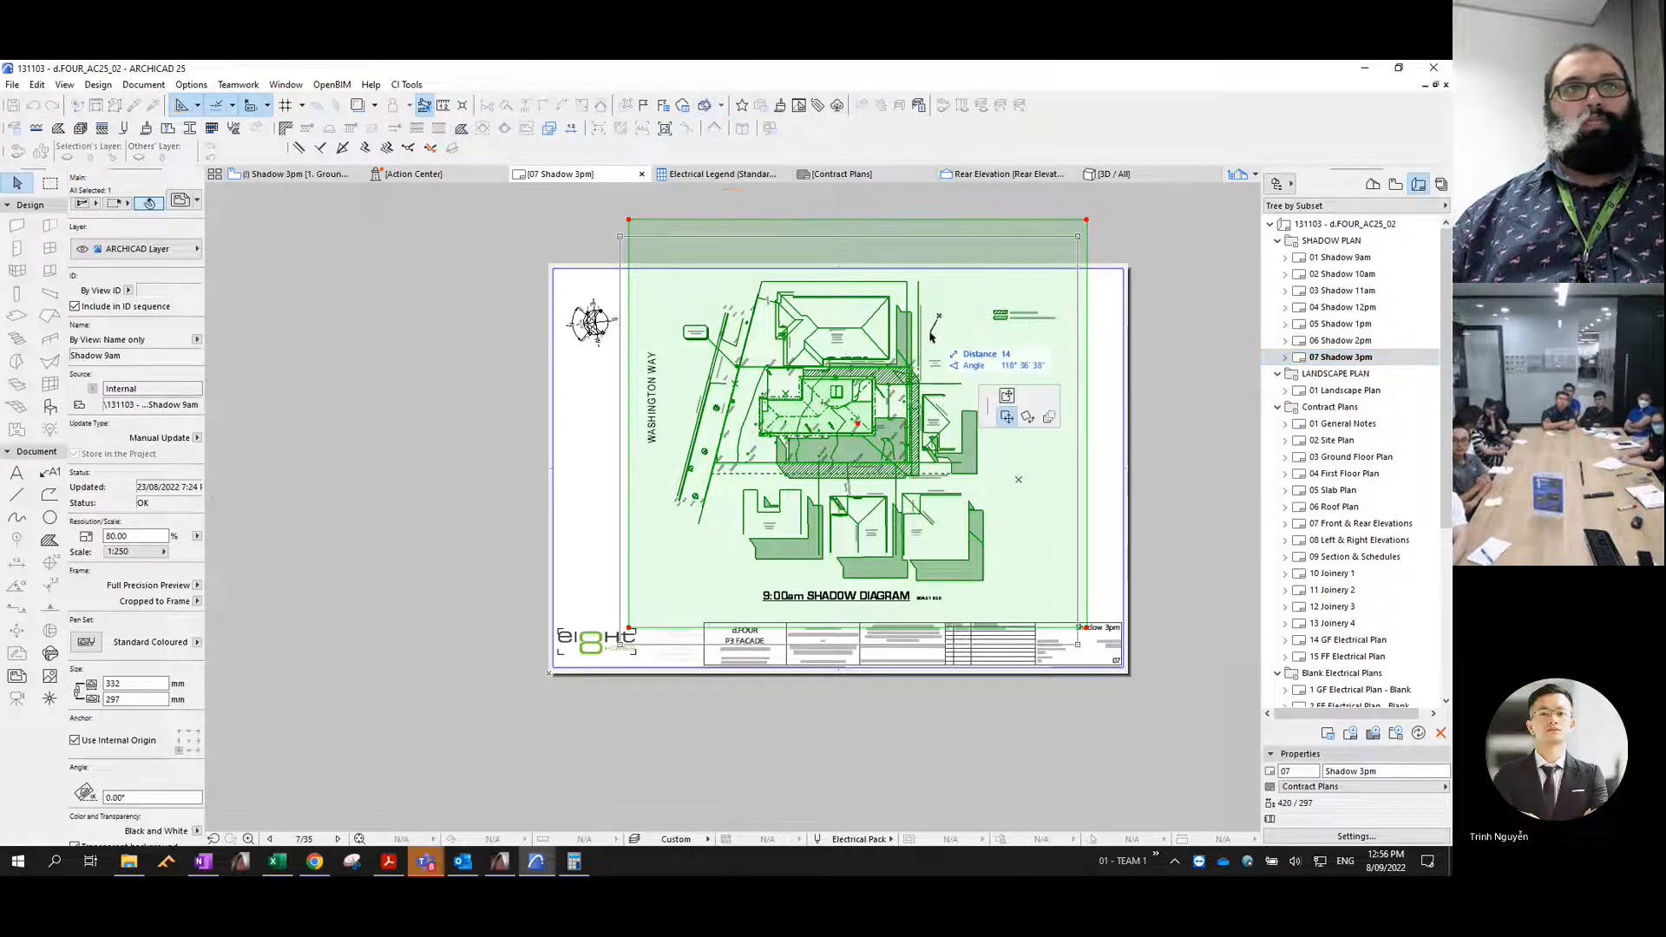
- Relink the selected drawing on the 07 Shadow 3pm layout to the internal view Shadow 3pm
right_click(929, 344)
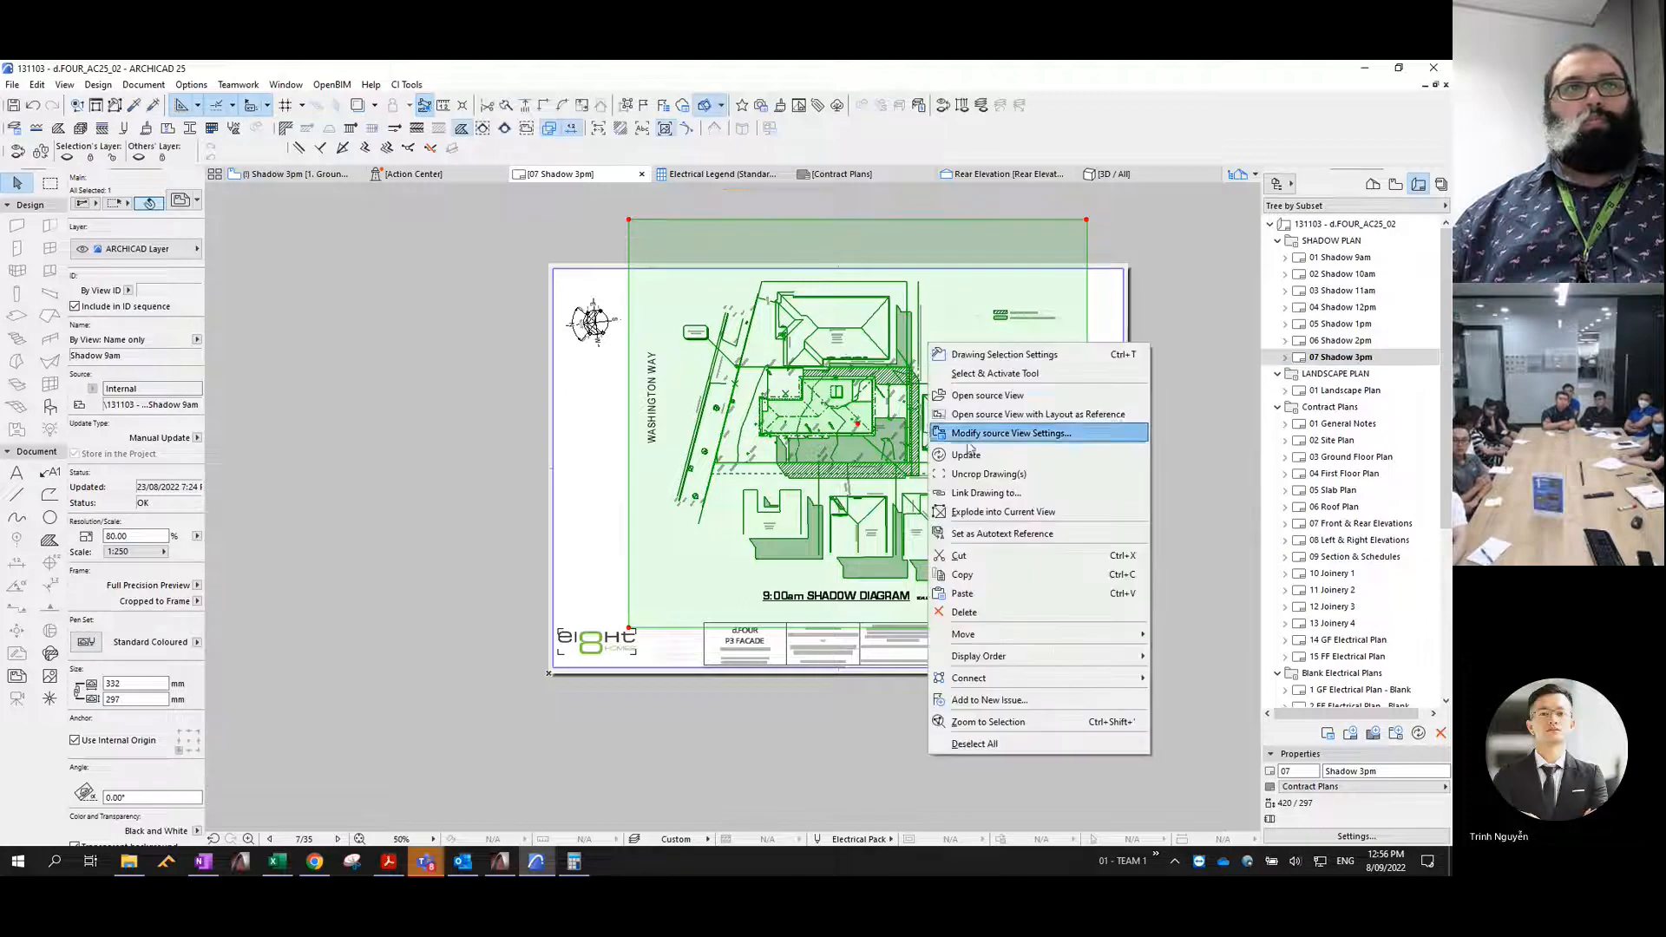
click(965, 492)
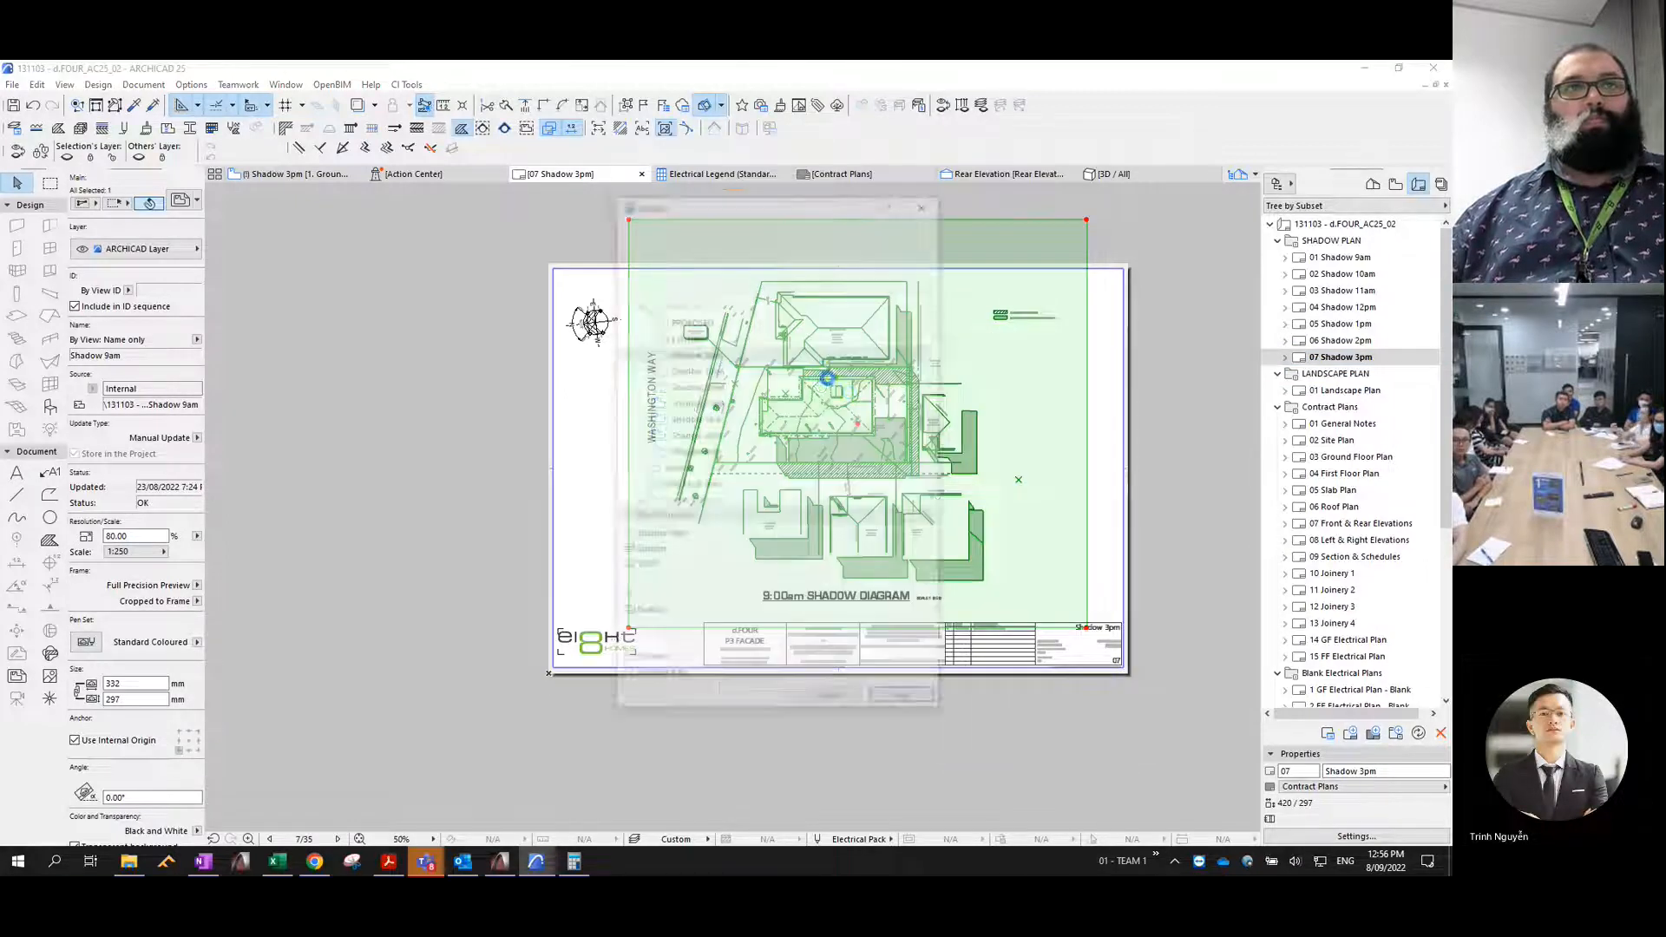
click(694, 453)
click(898, 702)
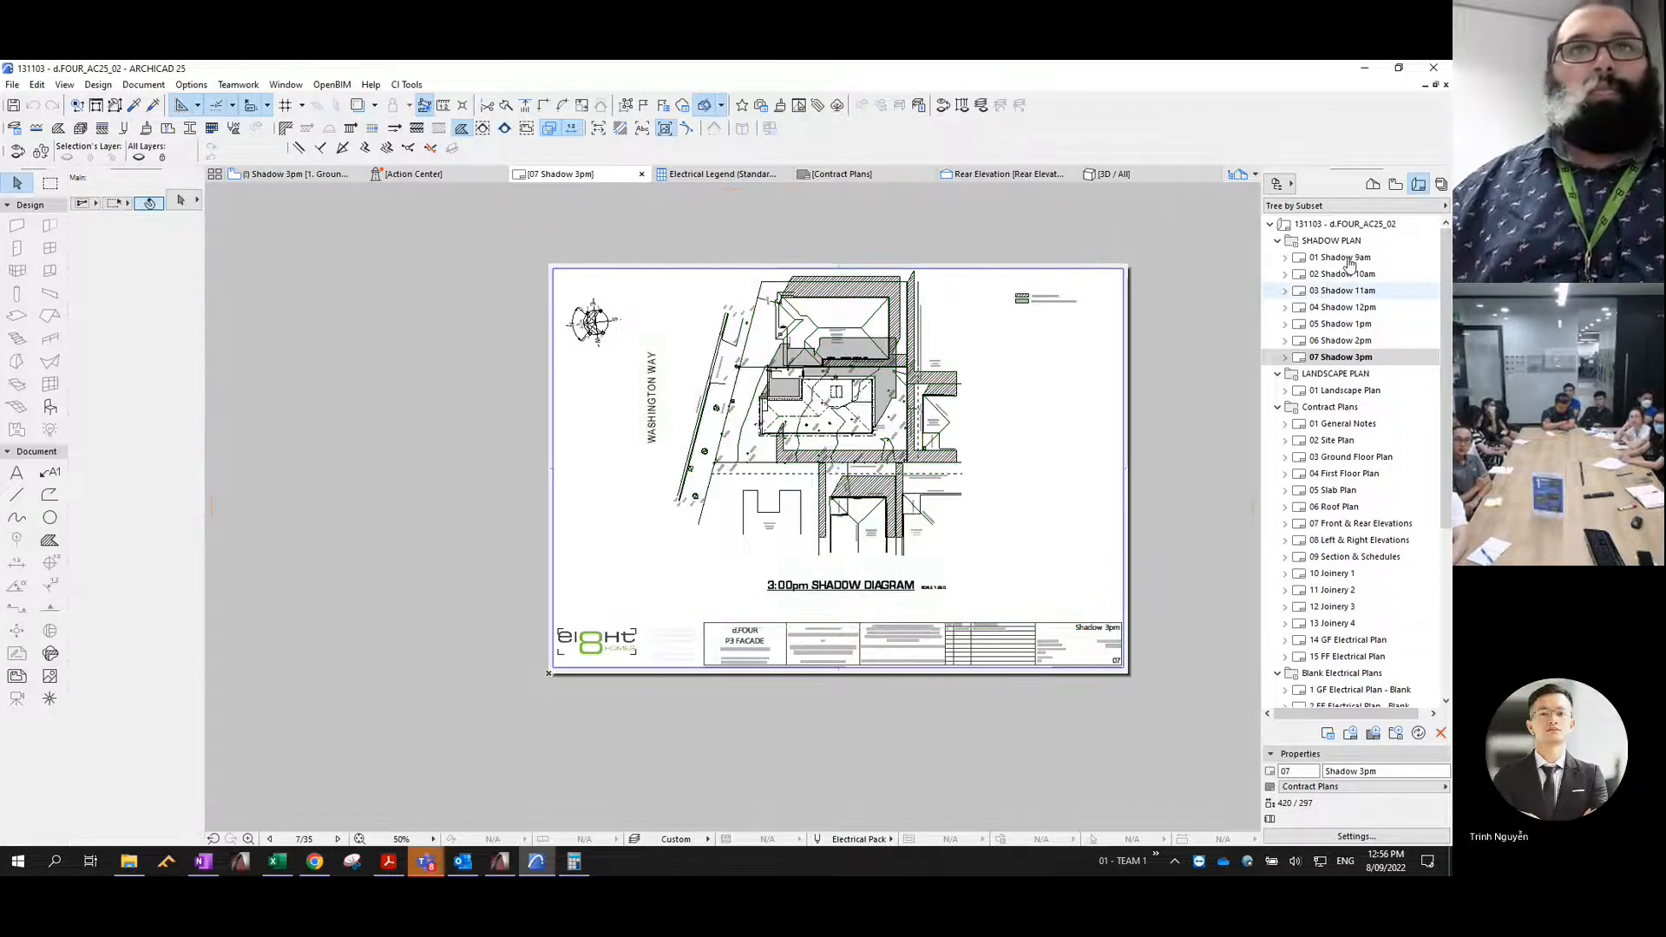
- Open the 01 Shadow 9am layout and set the update type of its 9am shadow drawing to Auto
click(1344, 258)
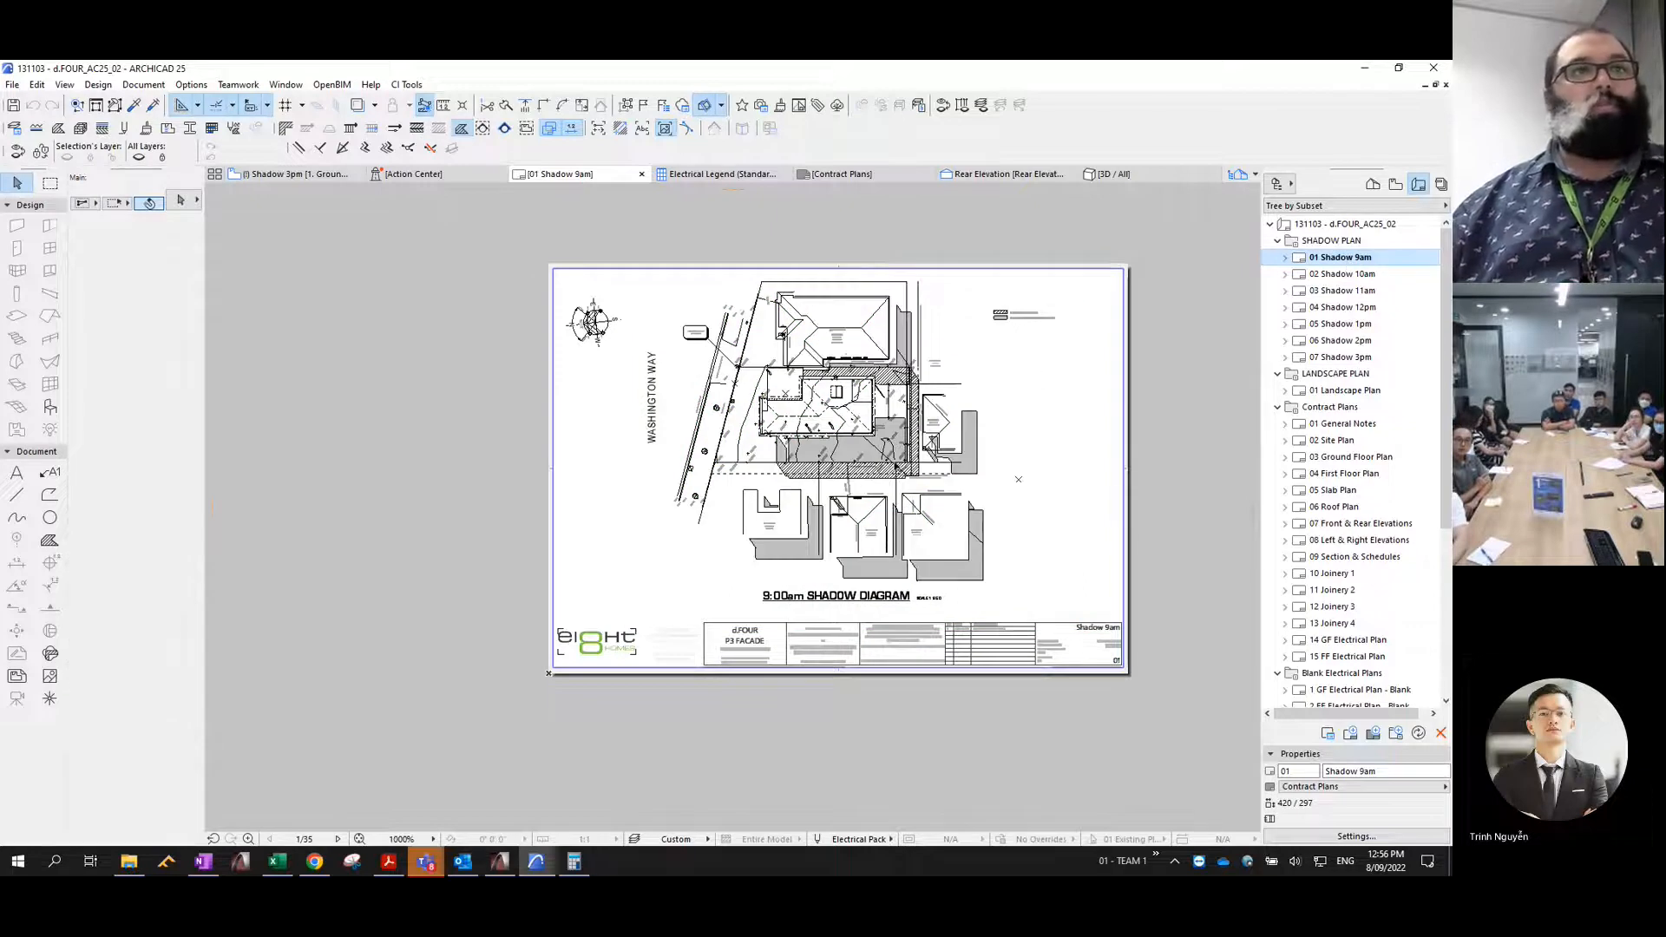
scroll(892, 466, up, 3)
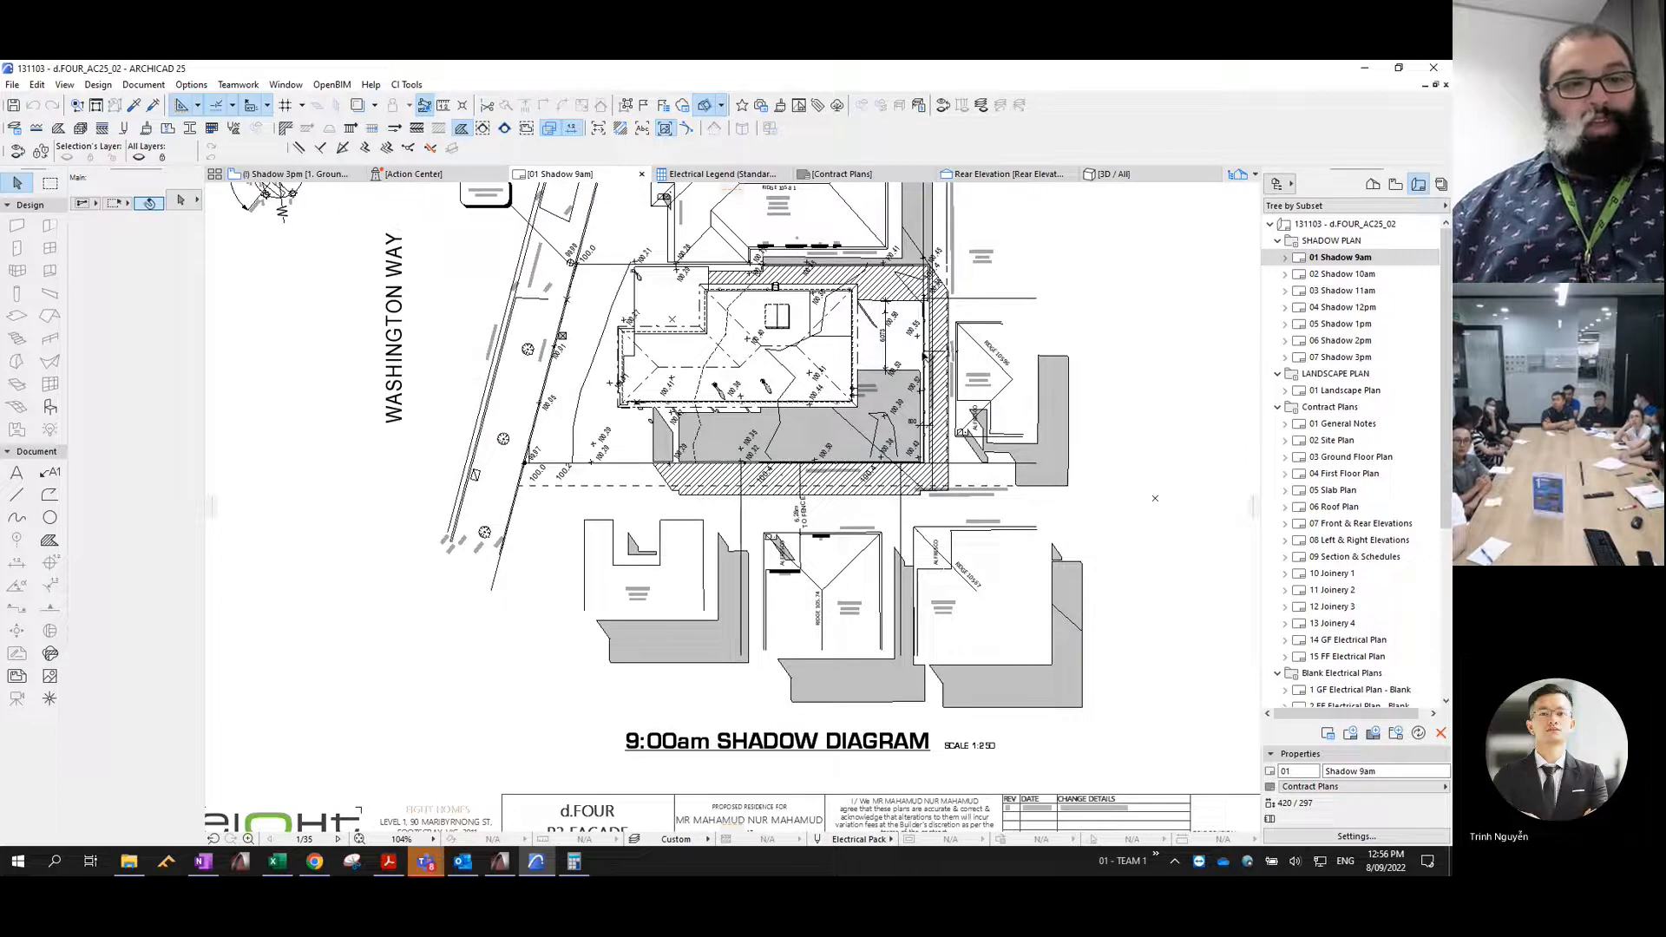
click(740, 325)
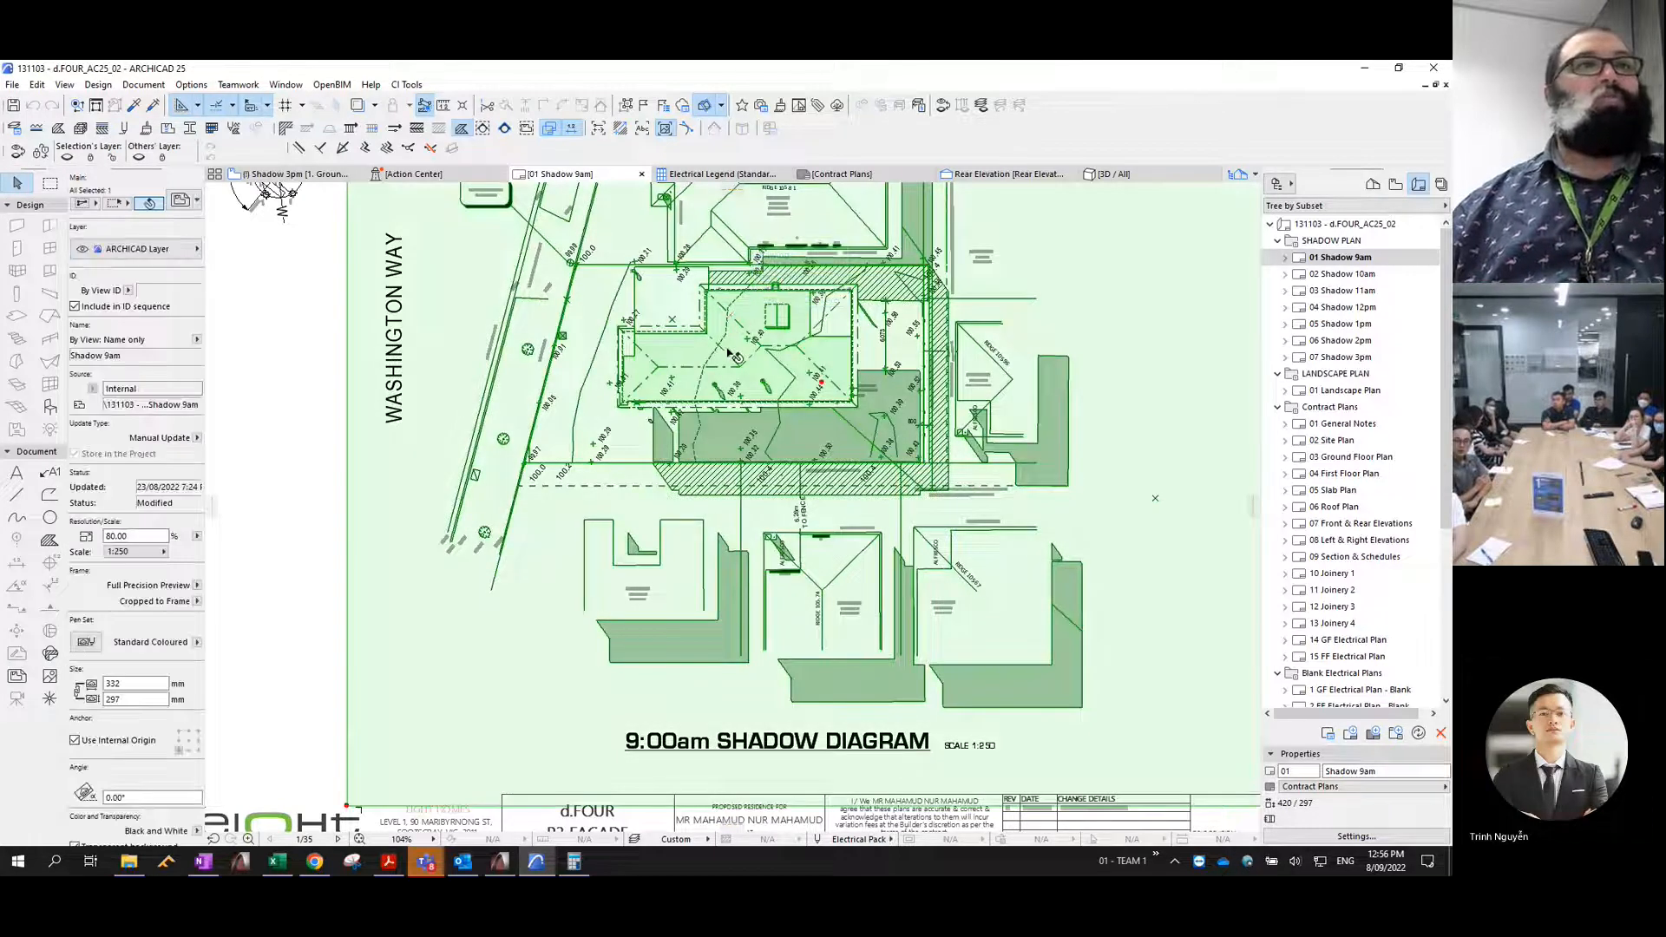
double_click(681, 402)
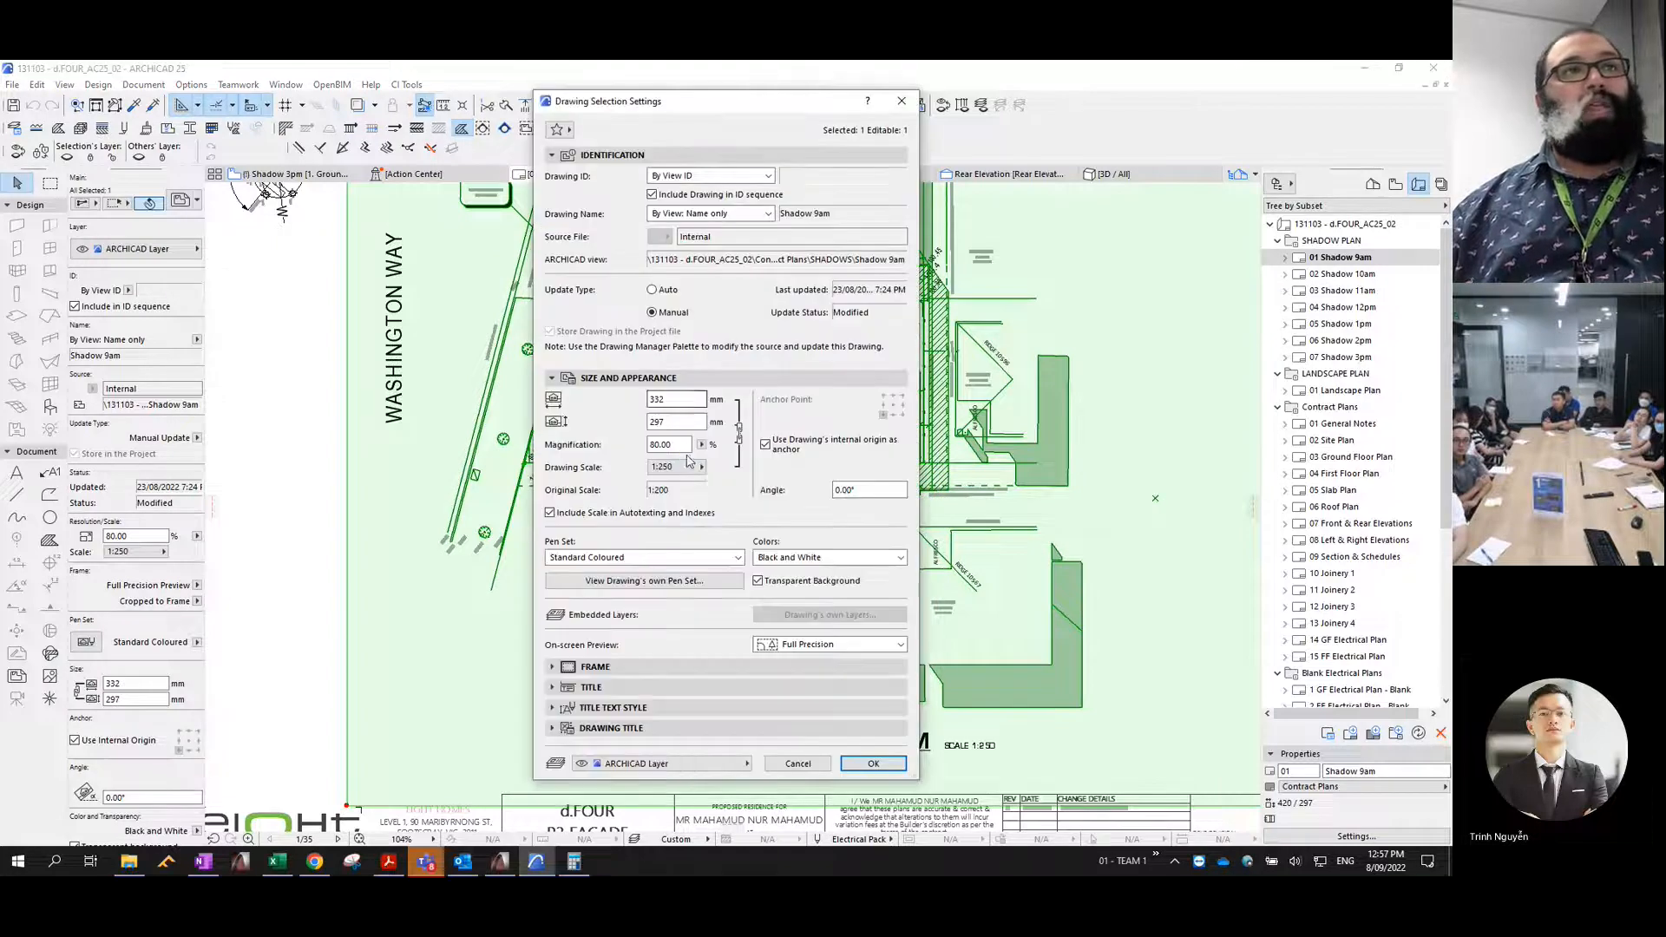
click(656, 294)
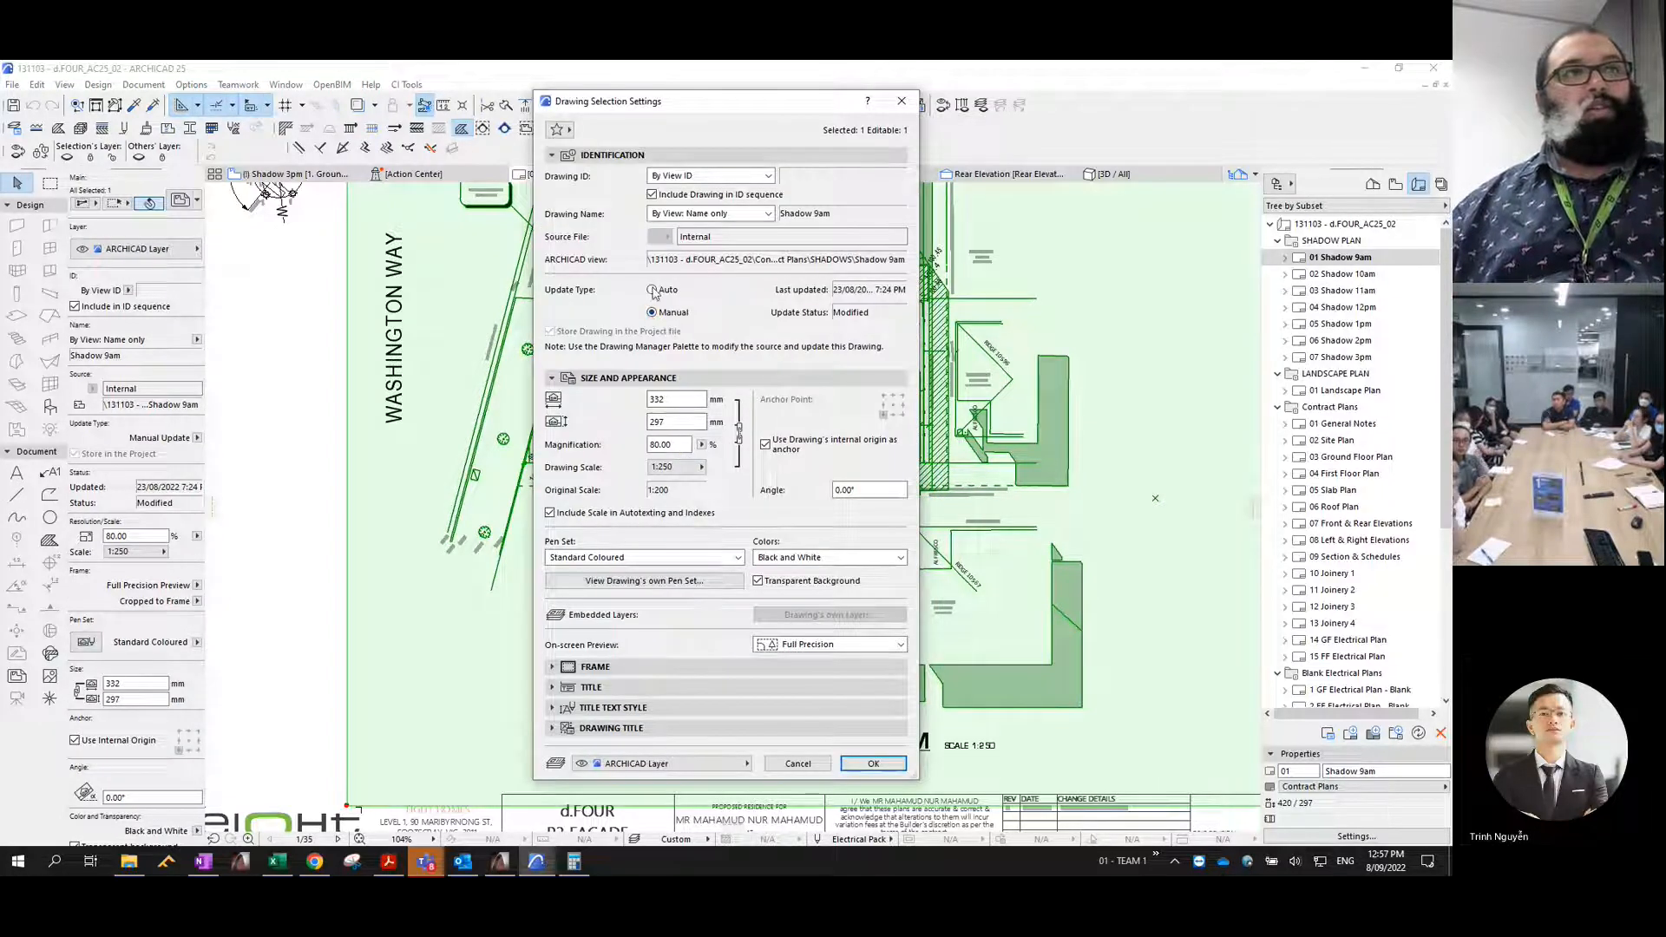
click(855, 764)
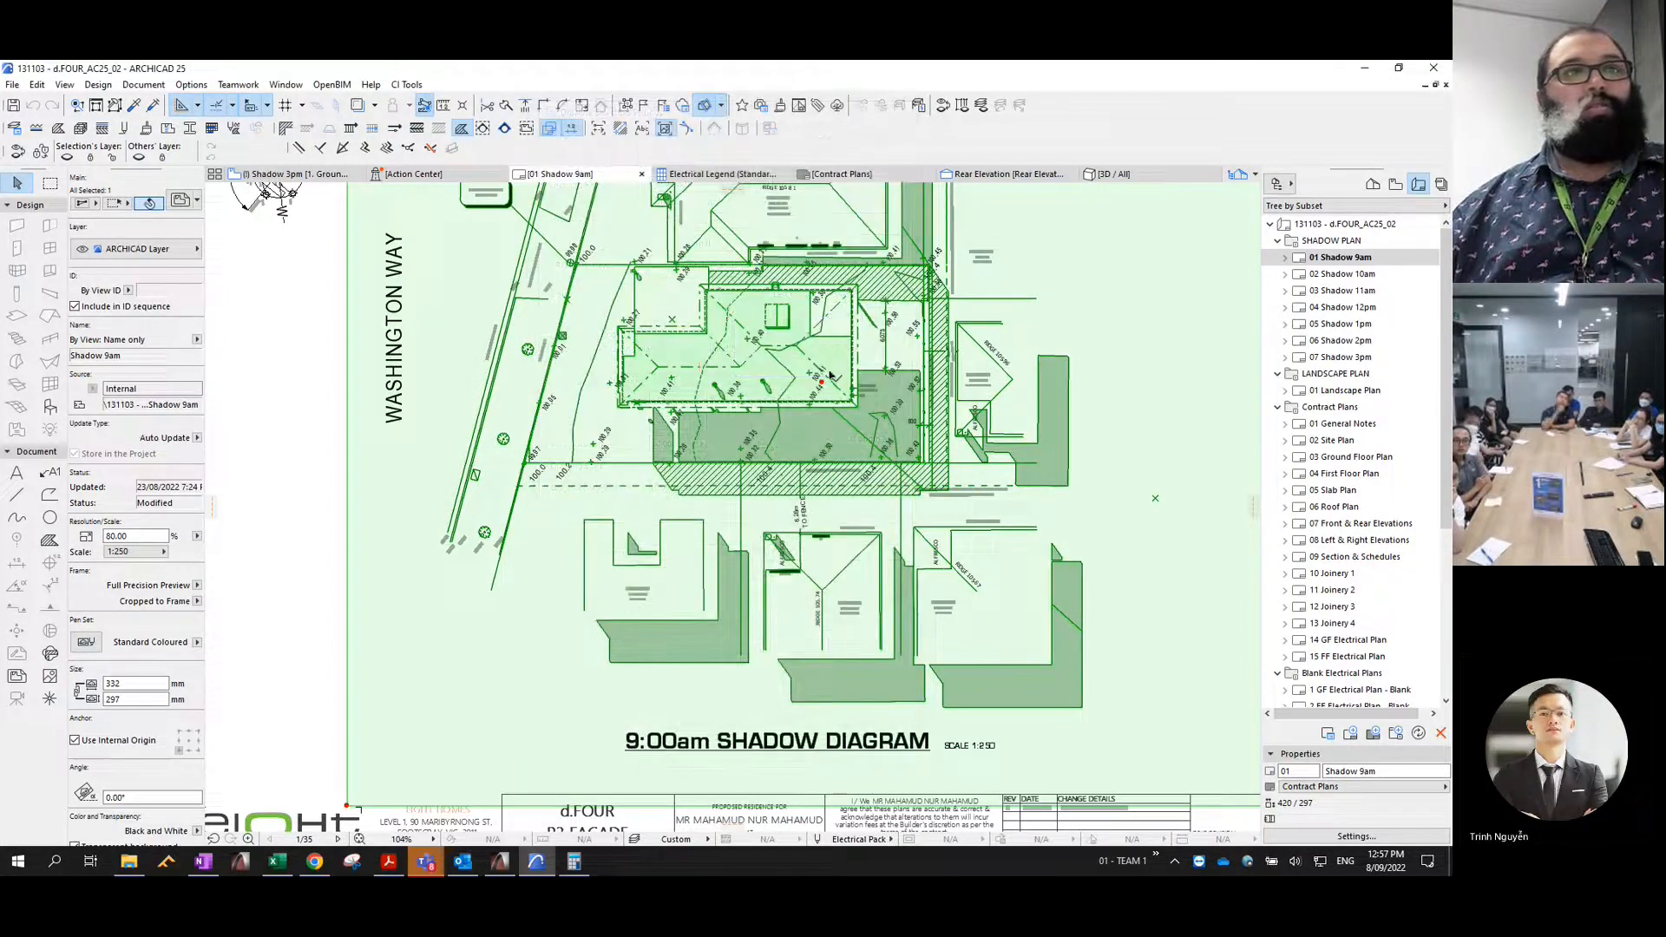
- Update the drawing on the 01 Shadow 9am layout, check the refreshed shadow diagram and deselect it
scroll(831, 376, down, 5)
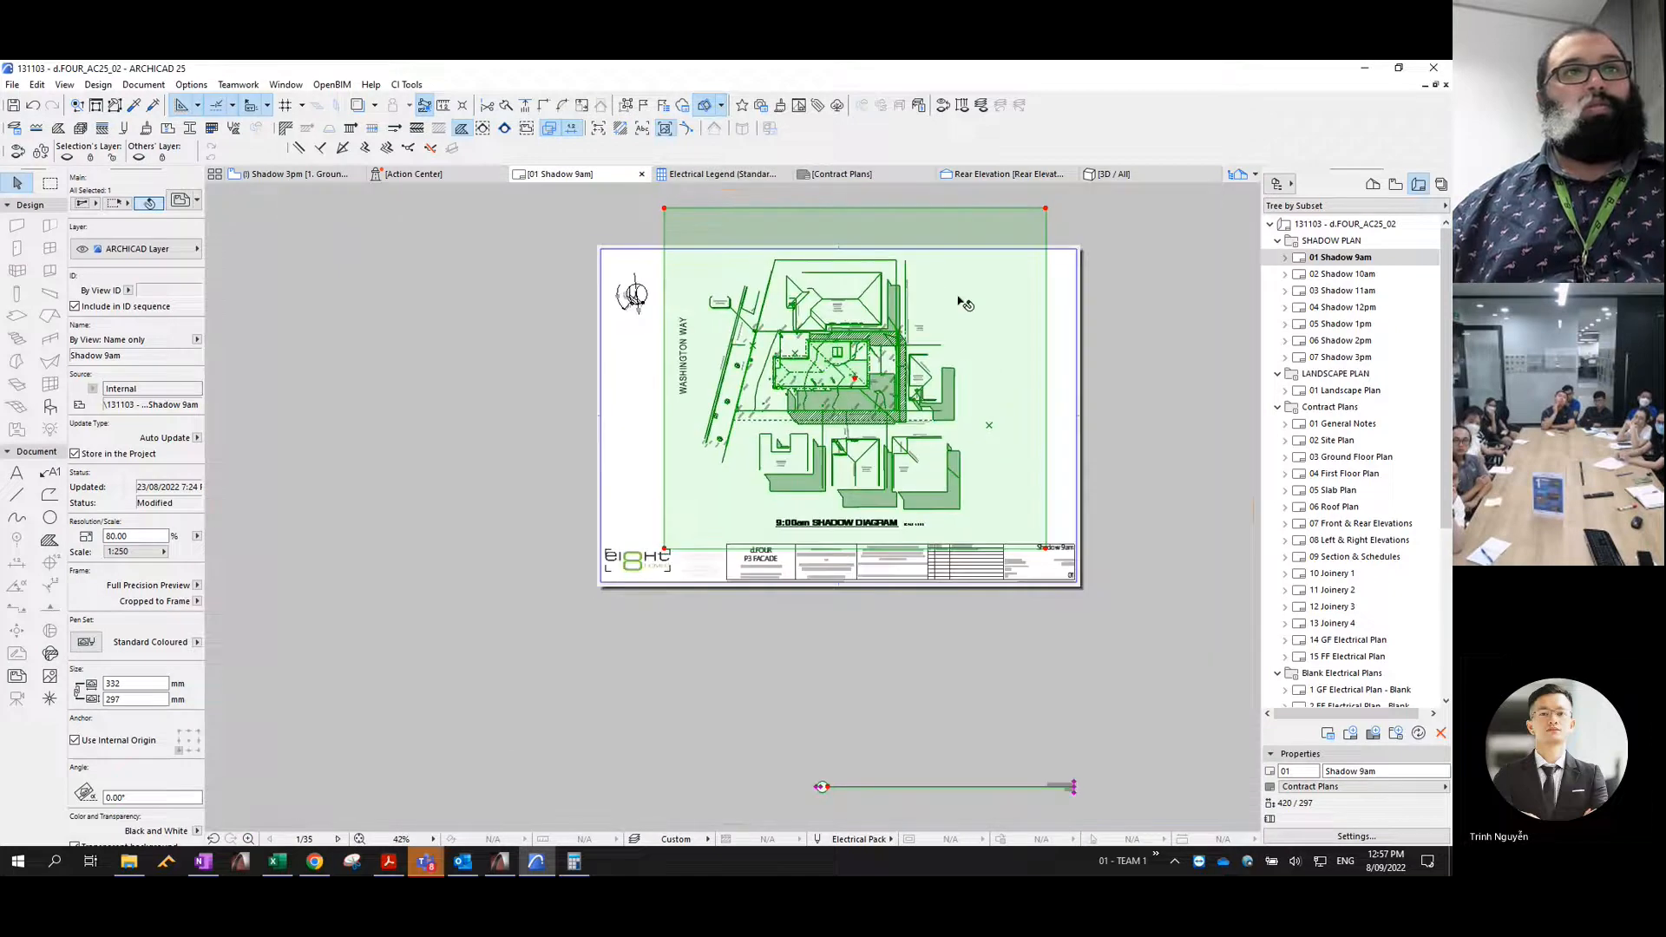
right_click(959, 297)
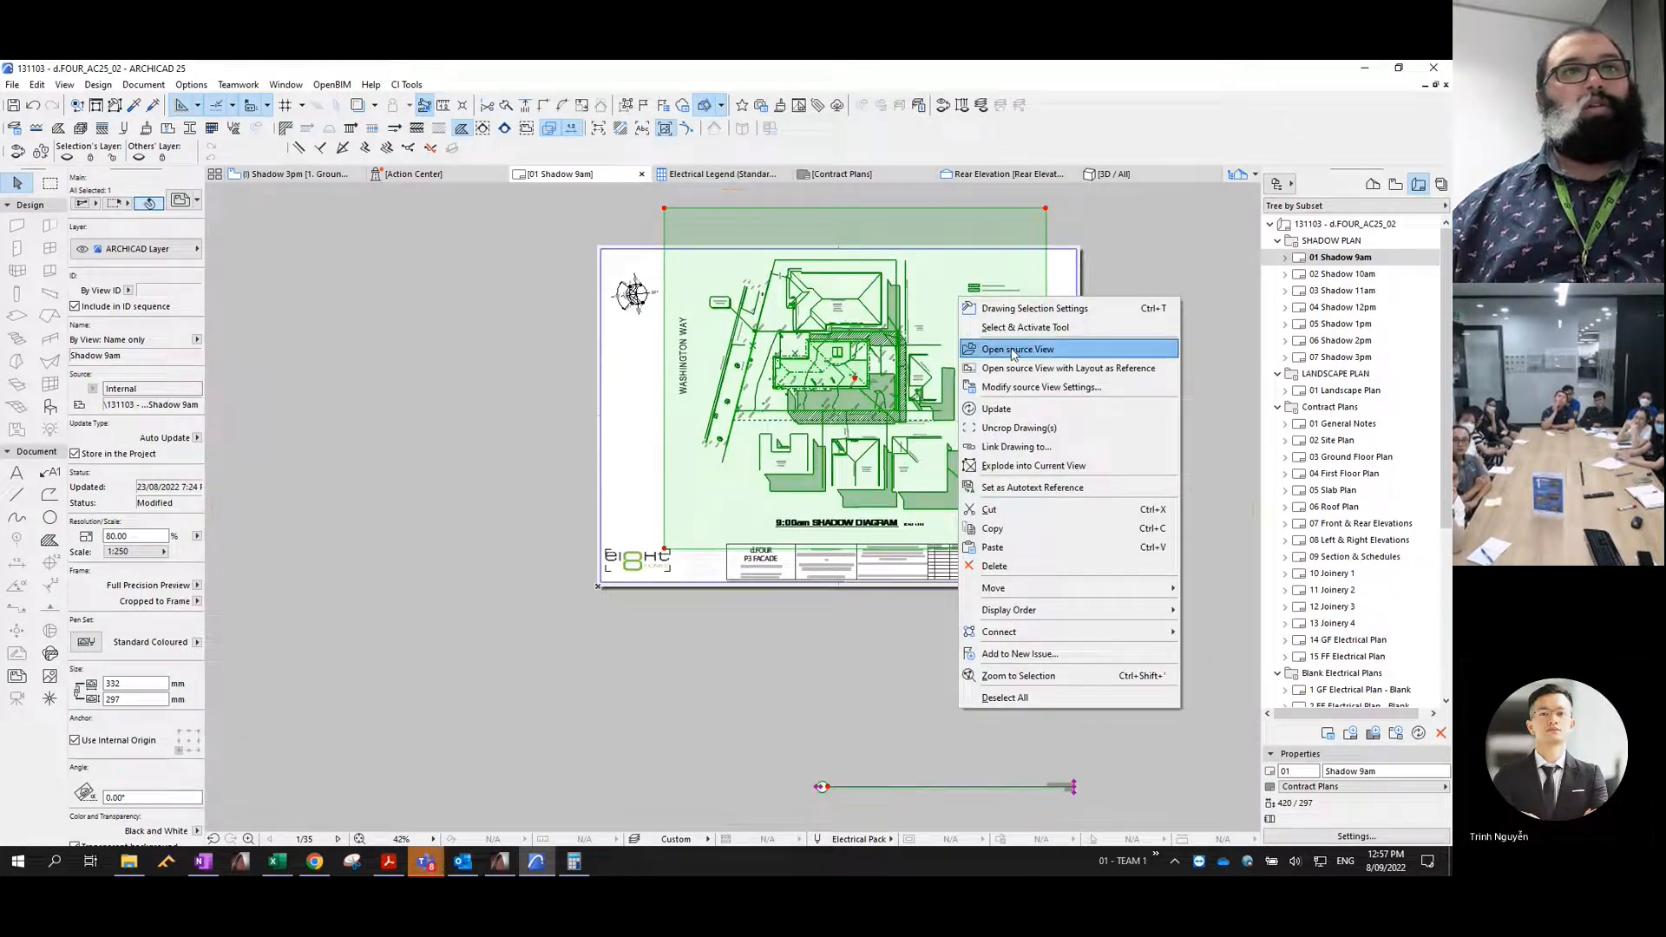
click(998, 409)
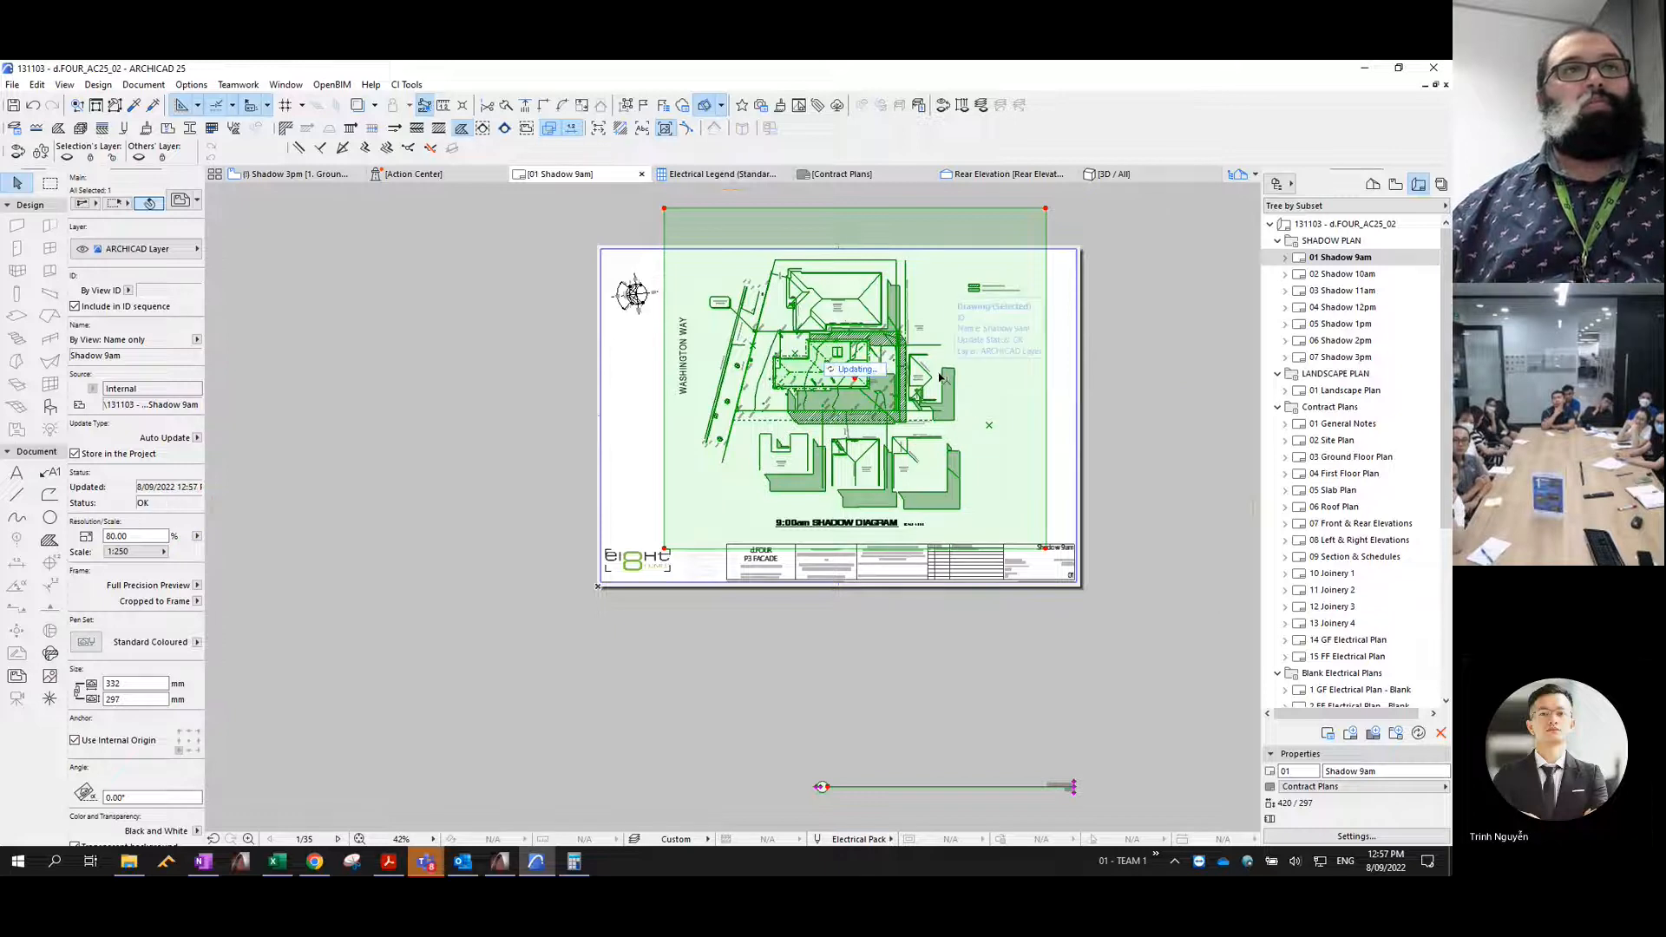
scroll(831, 376, up, 3)
scroll(916, 399, up, 1)
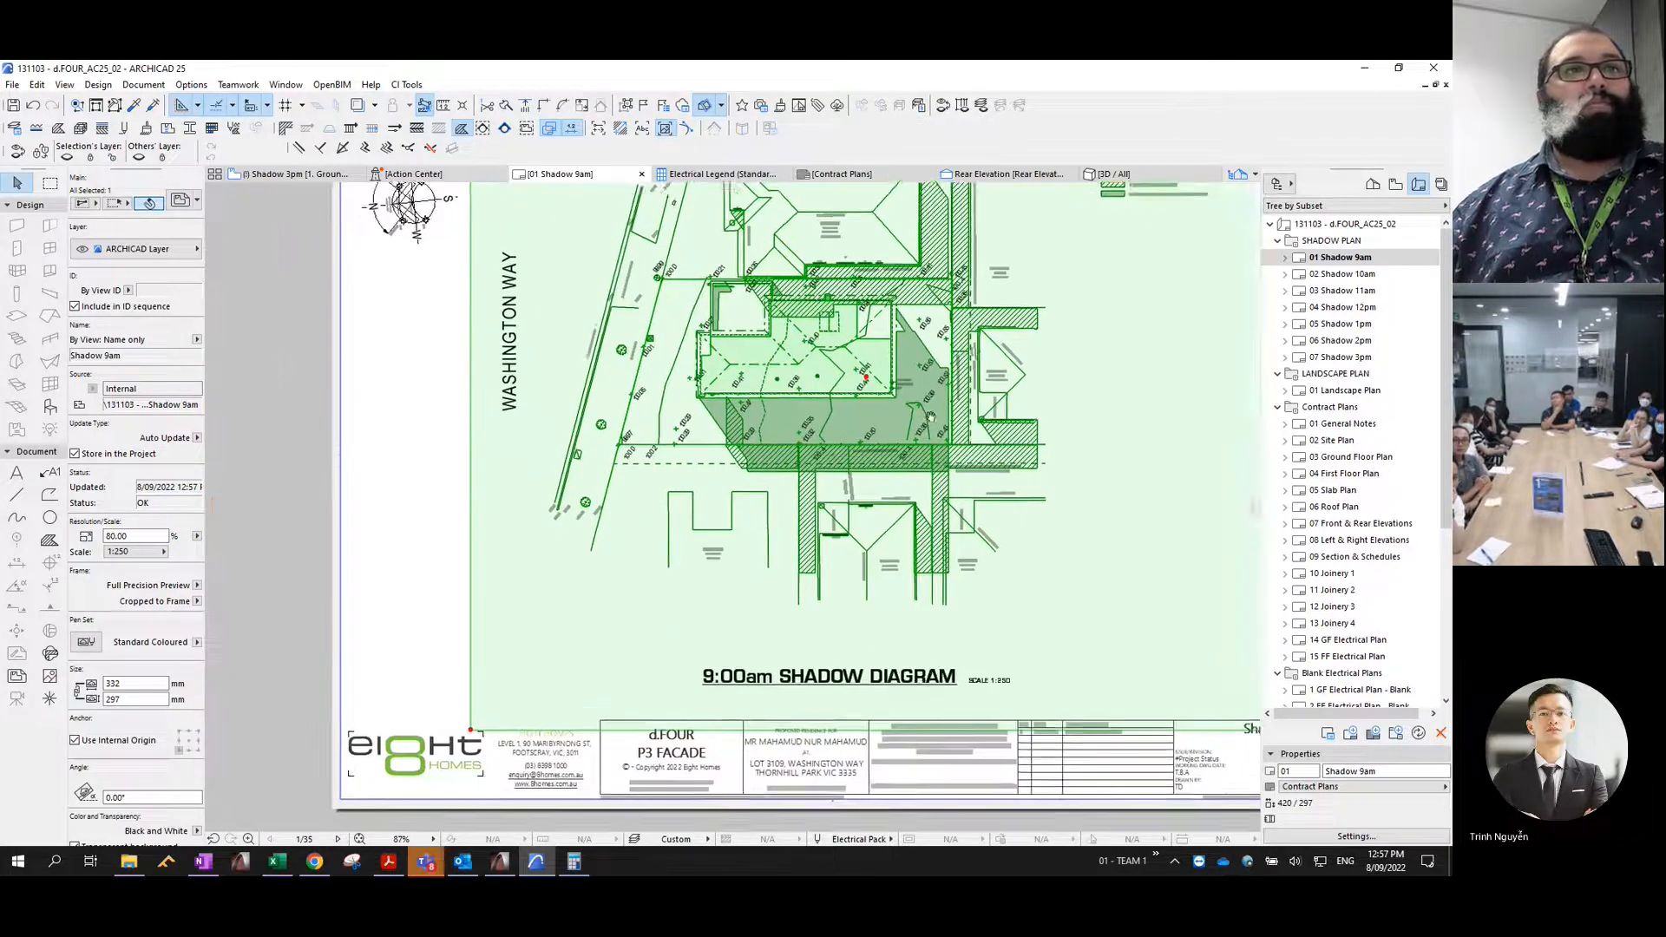
middle_drag(915, 399, 840, 422)
key(Escape)
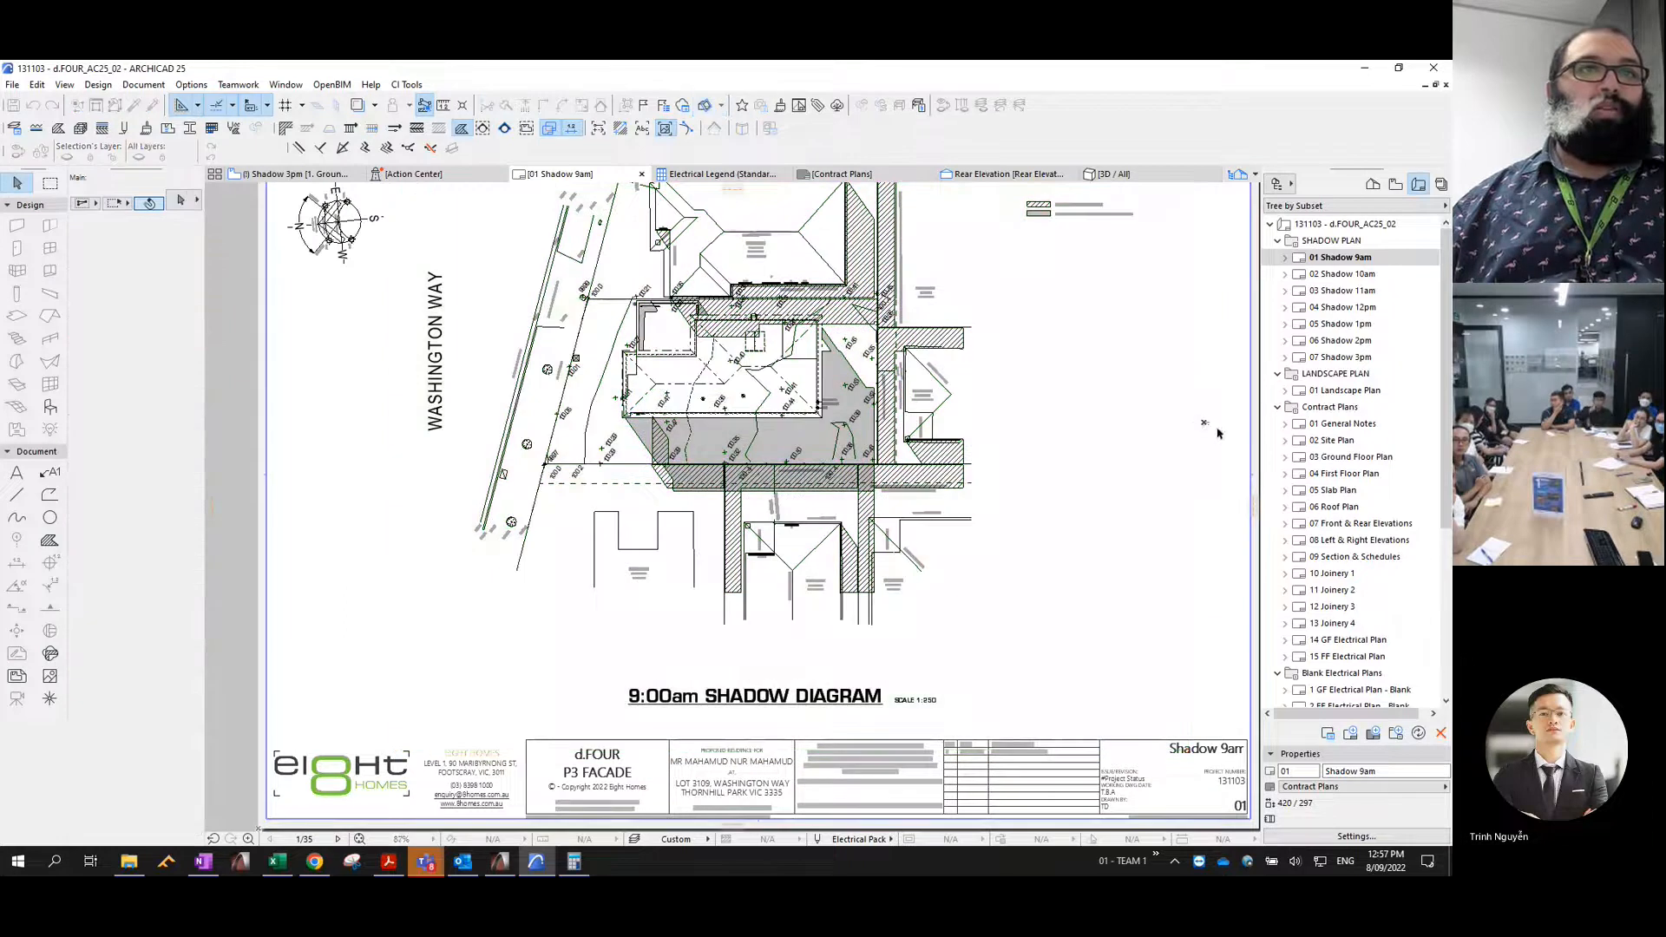
scroll(1242, 425, down, 1)
middle_drag(1242, 425, 1202, 473)
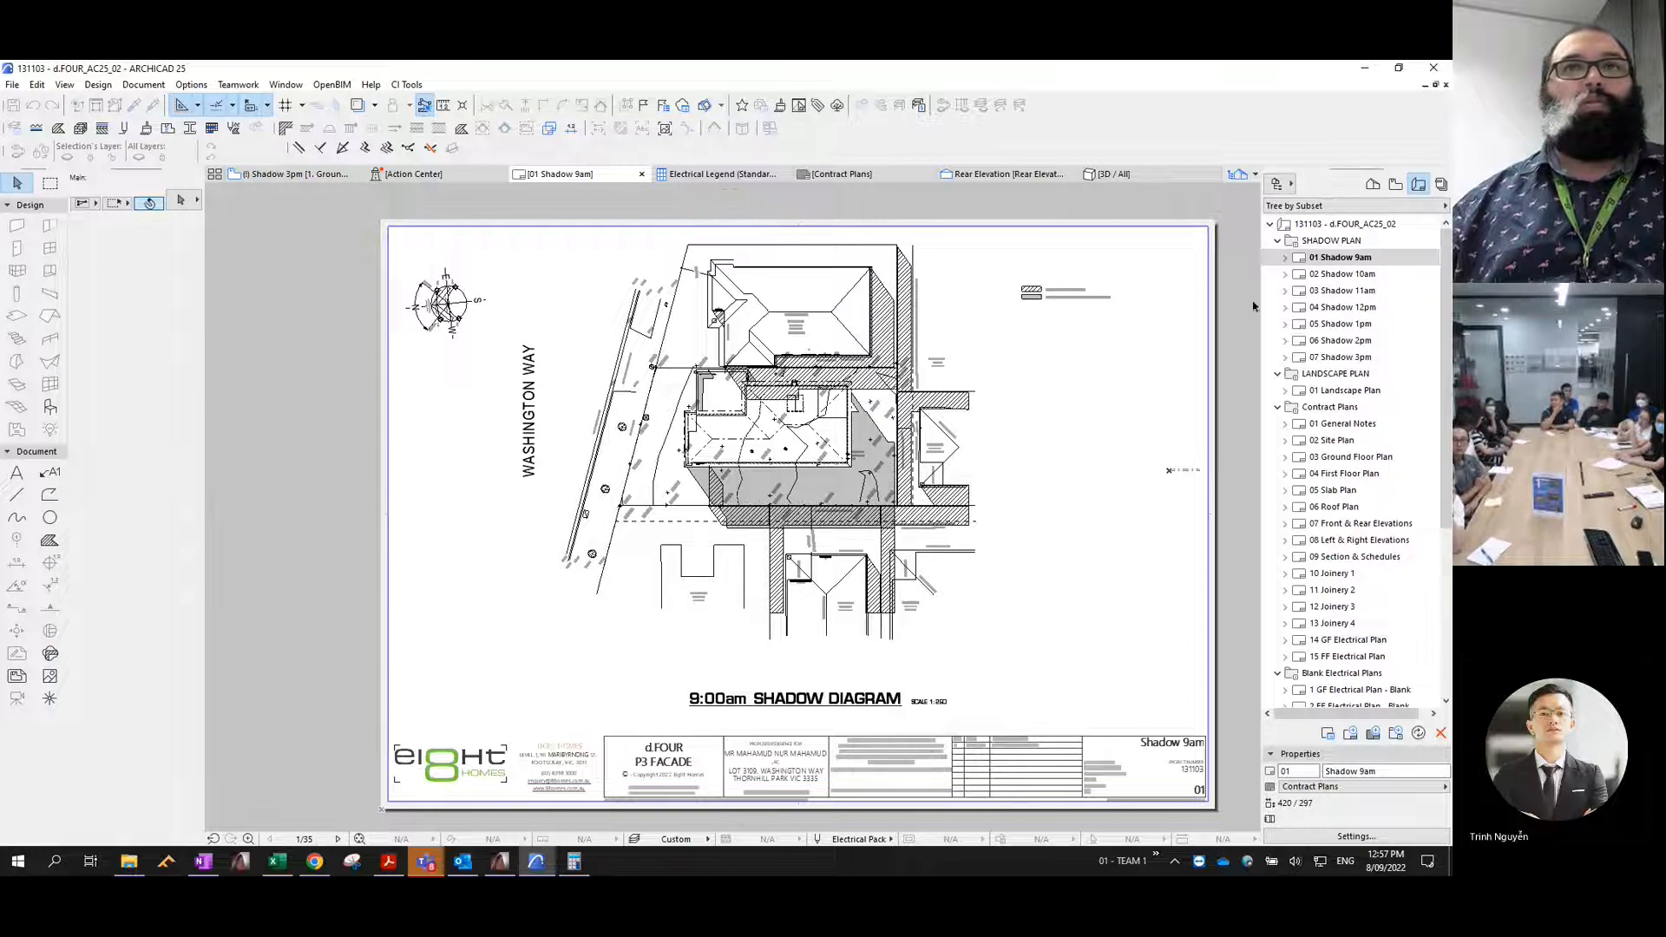
click(1168, 389)
- Show the Masters publisher set and collapse its Master Plan, Blank Electrical Plan, Electrical Packs and Brochure Plan entries
click(1441, 185)
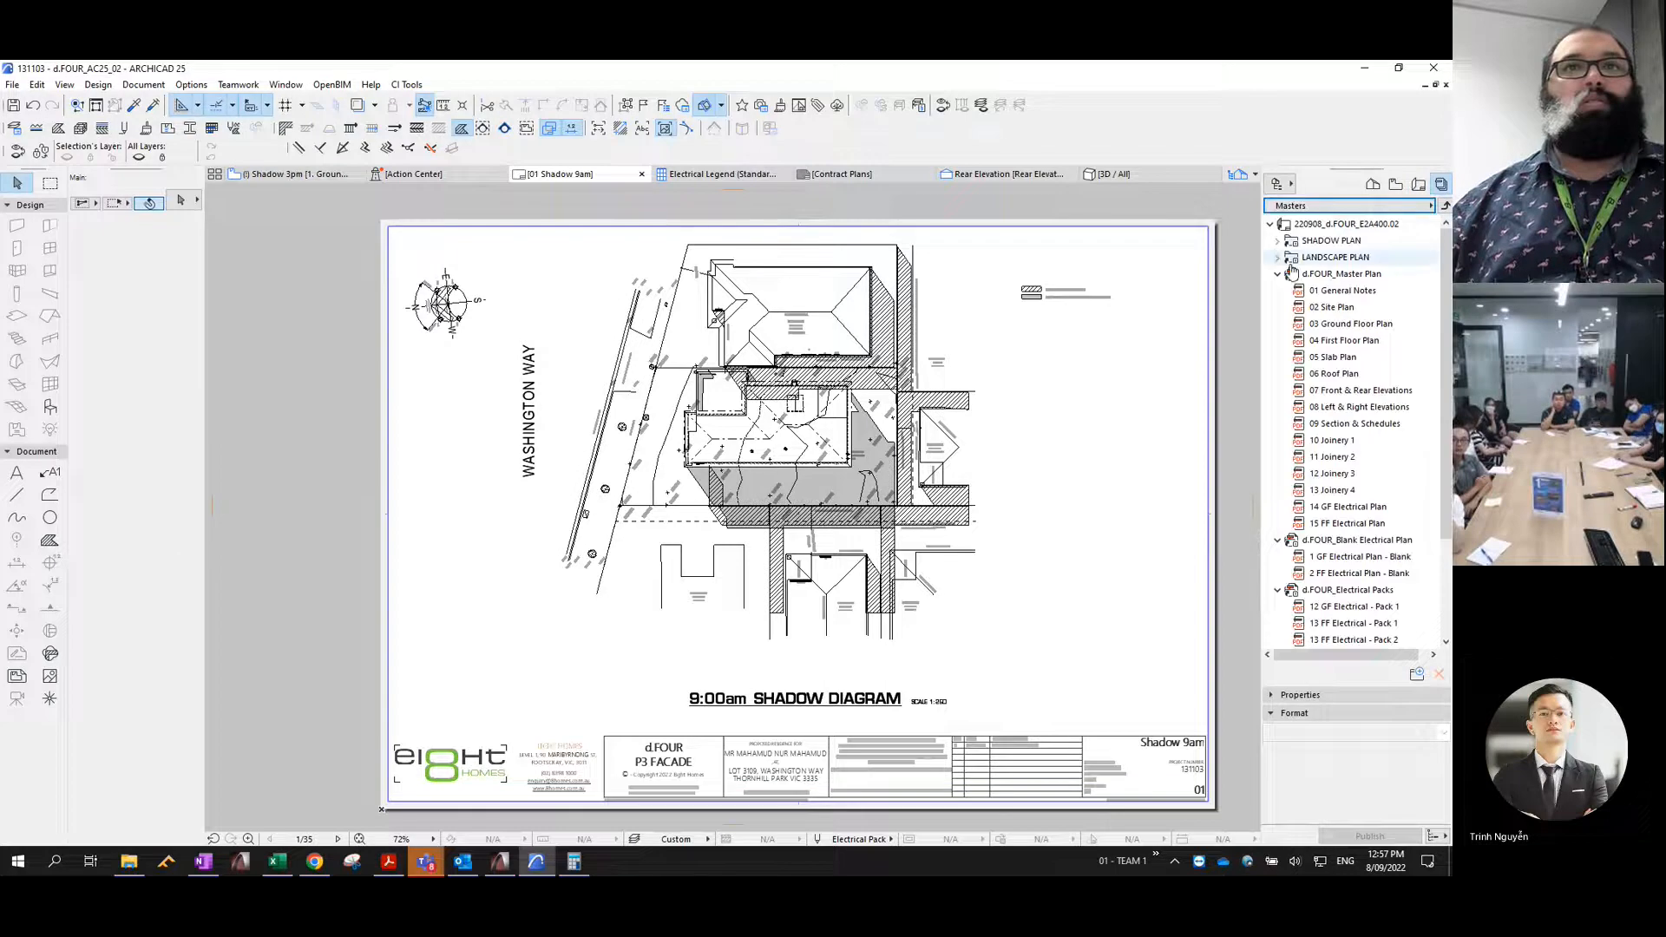
click(1277, 273)
click(1277, 290)
click(1278, 307)
click(1278, 323)
click(1334, 207)
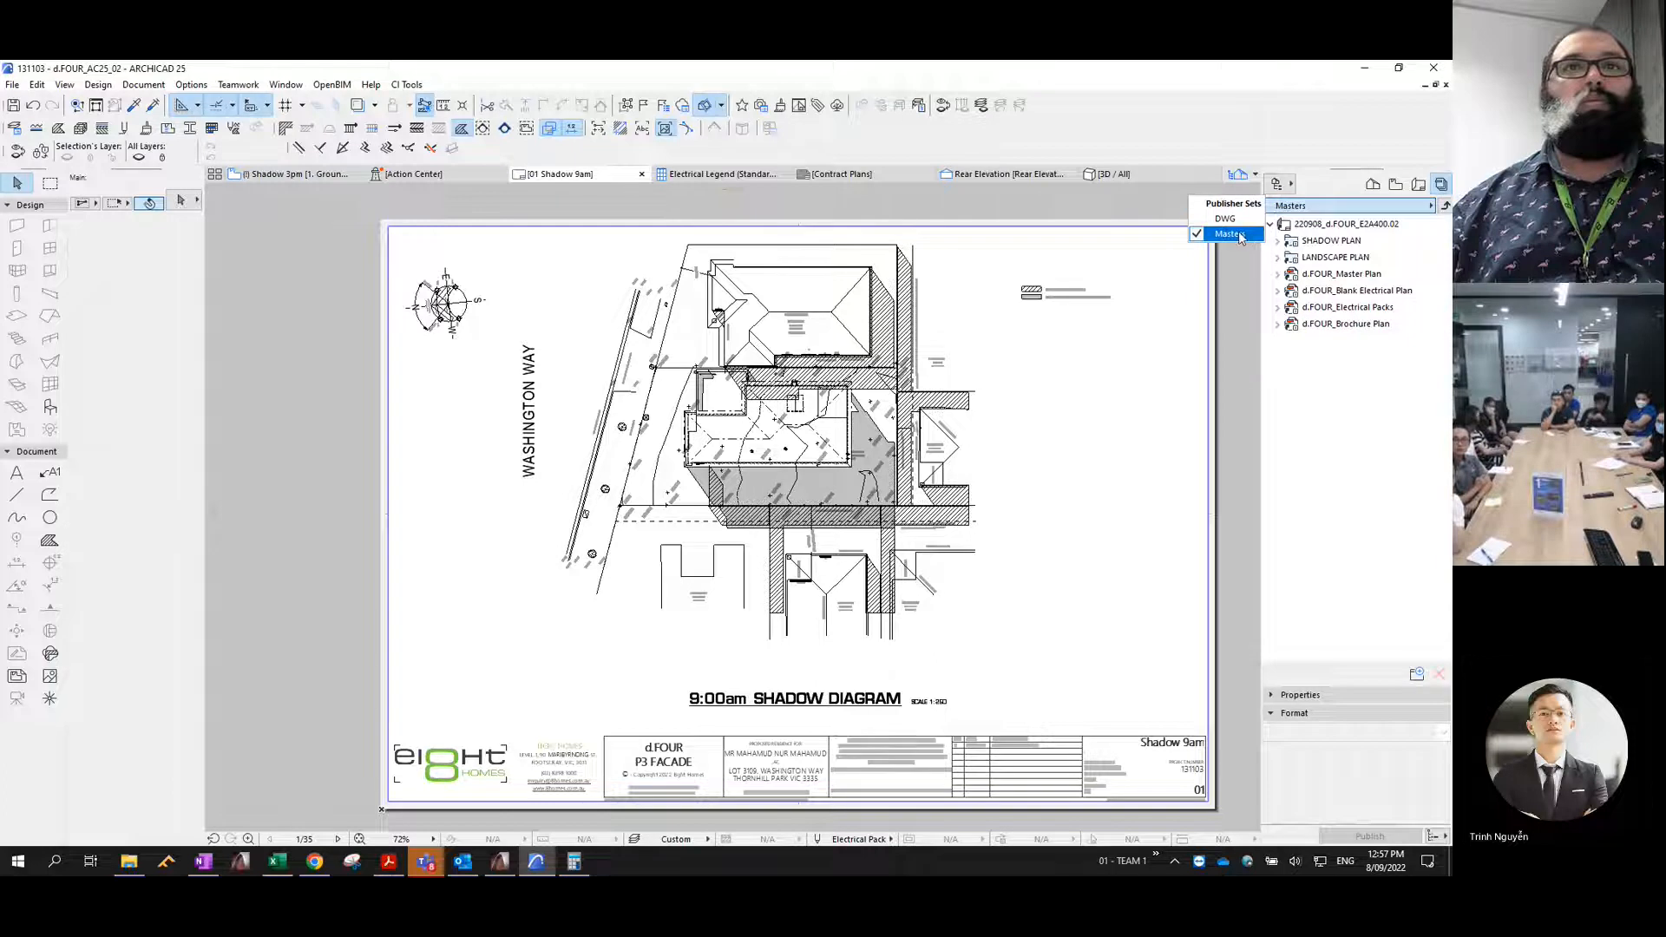
click(1323, 382)
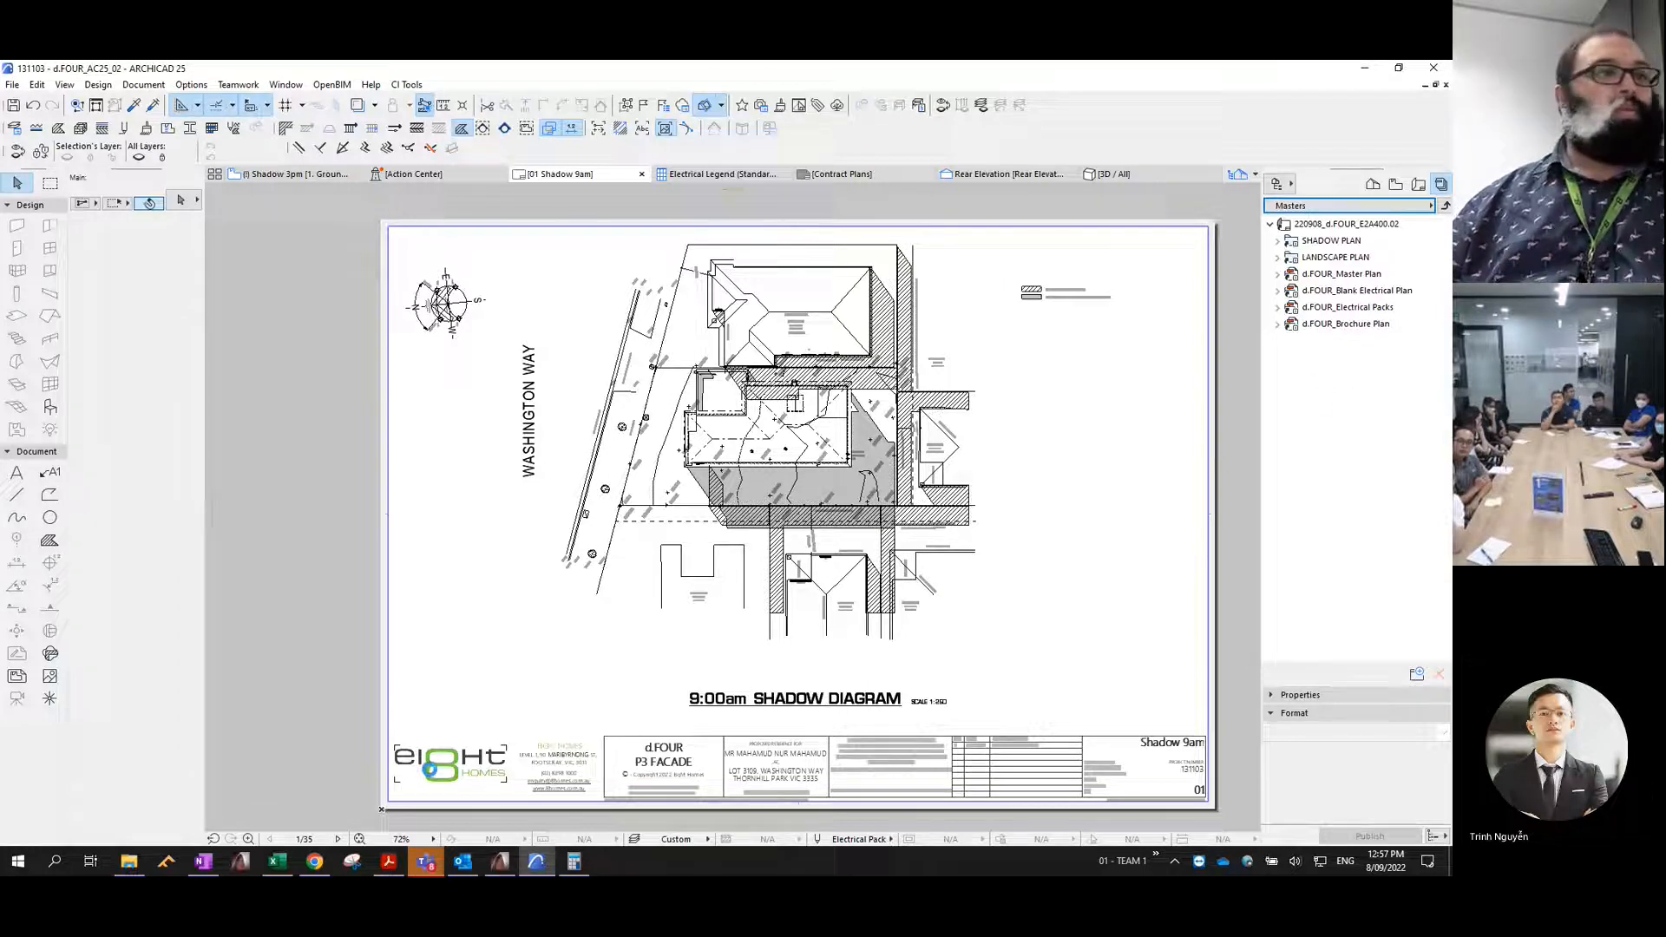
- Copy the path of the Drafting Training folder from File Explorer and return to ARCHICAD
click(128, 862)
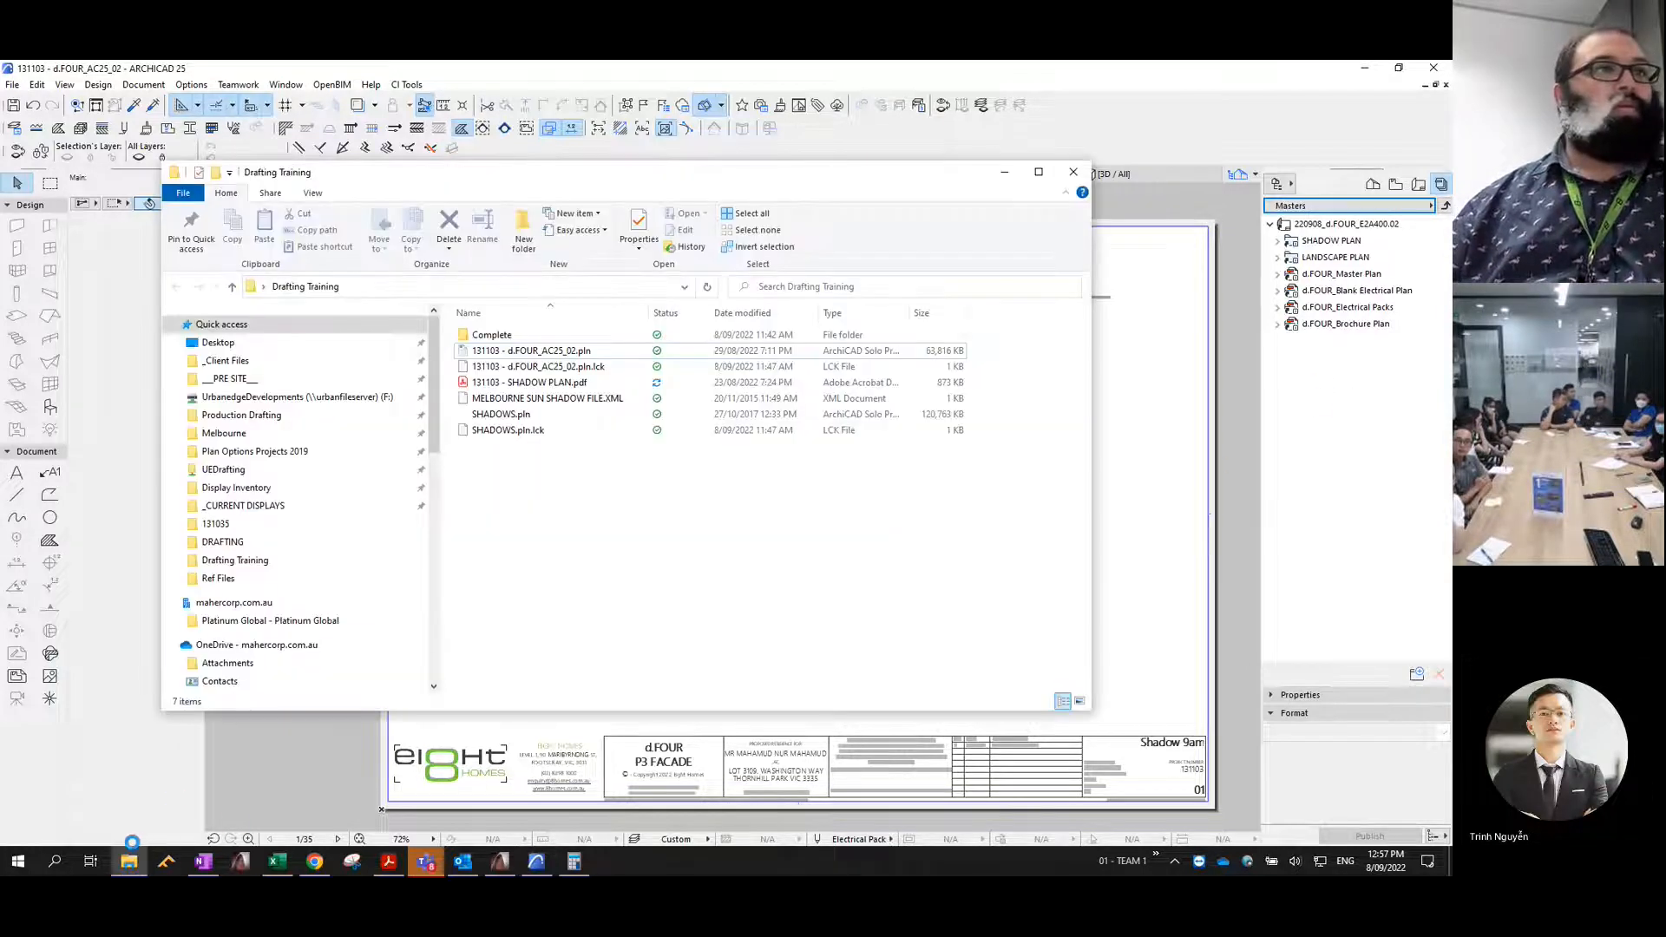
click(426, 289)
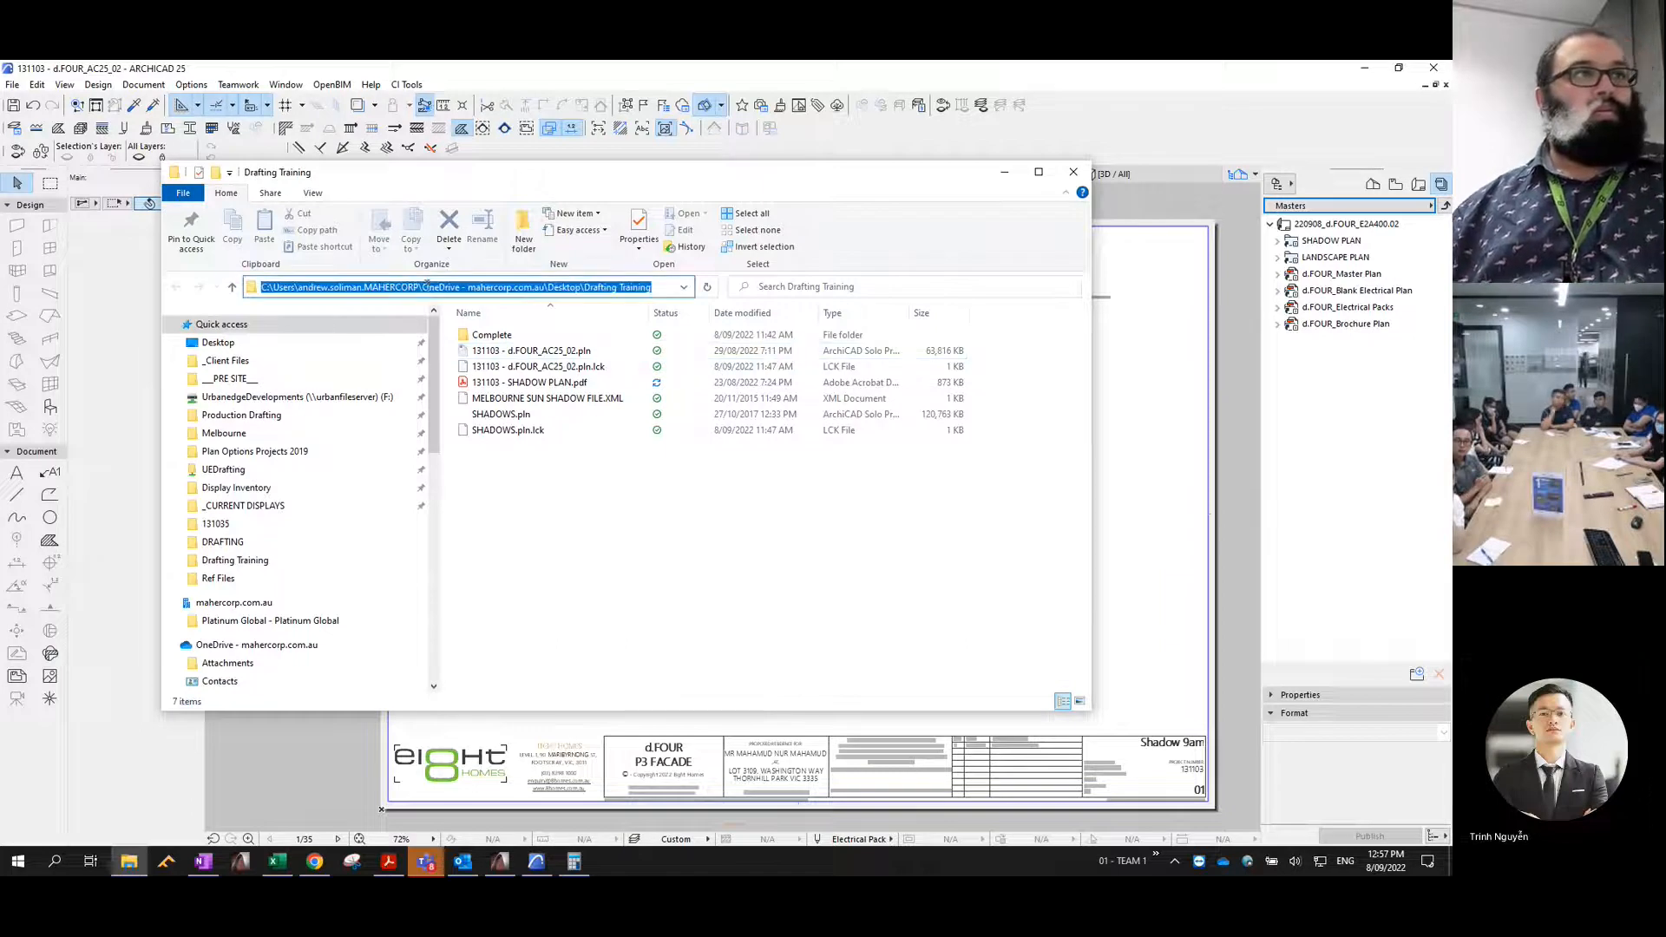
click(1004, 172)
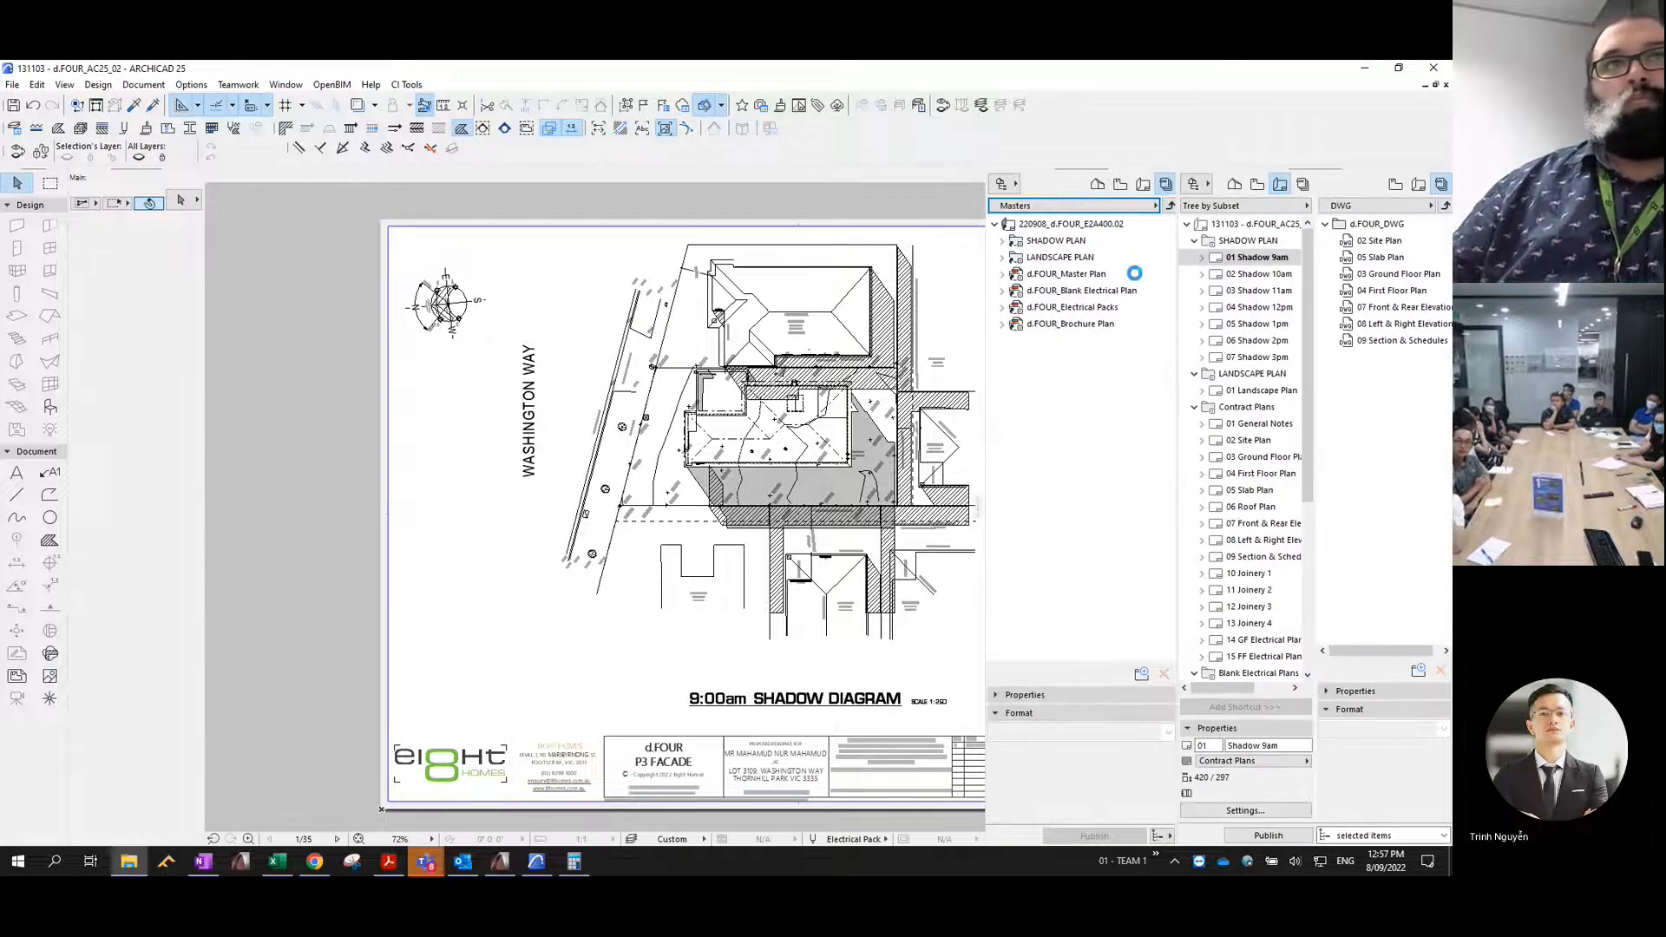
- Add the SHADOW PLAN layout subset to the Masters publisher set and merge it to one PDF file
drag(1248, 240, 1035, 388)
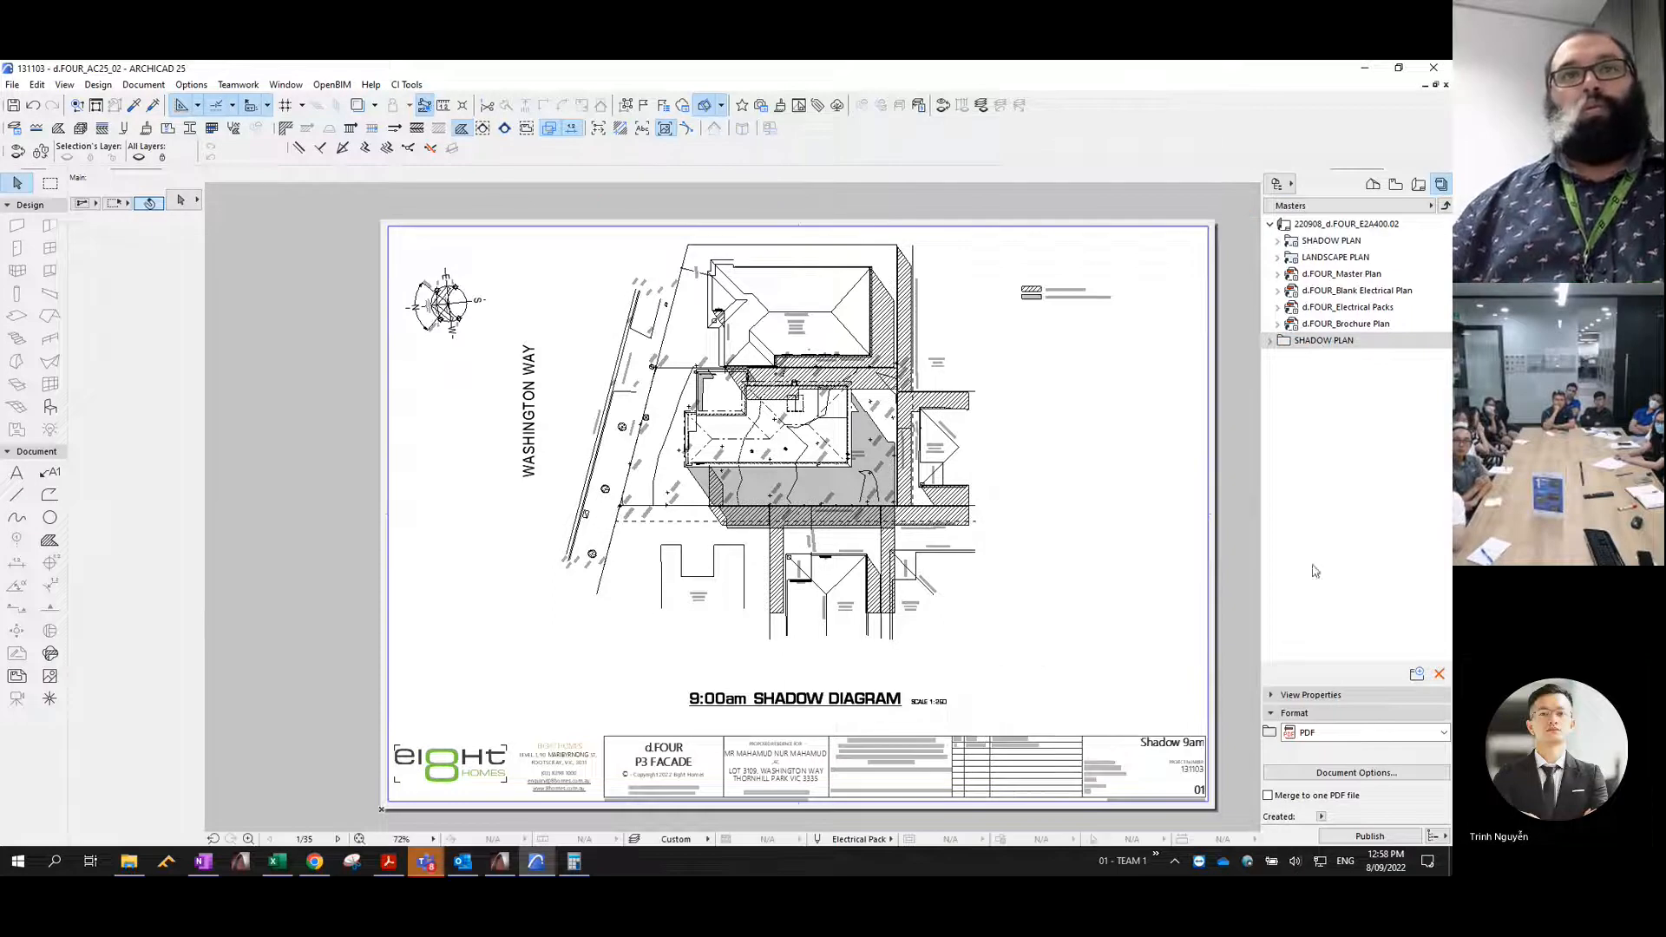
click(1301, 798)
click(1271, 342)
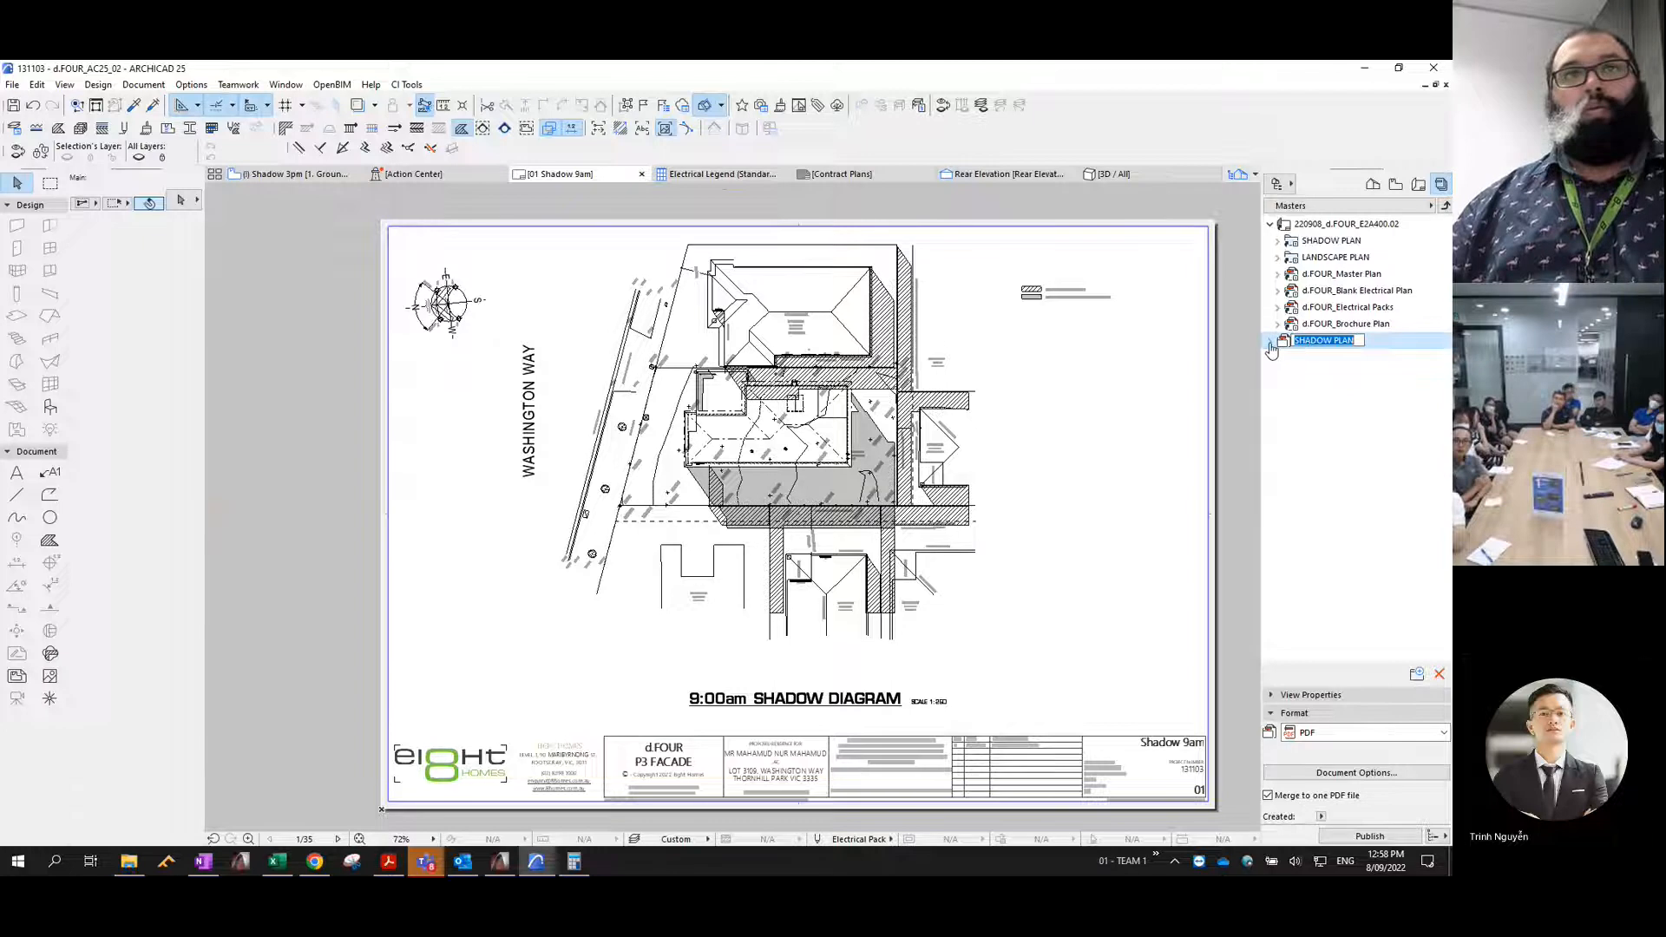
- Set the publisher set's save path to the Drafting Training folder and publish the merged SHADOW PLAN PDF
right_click(1272, 345)
click(1345, 476)
click(835, 316)
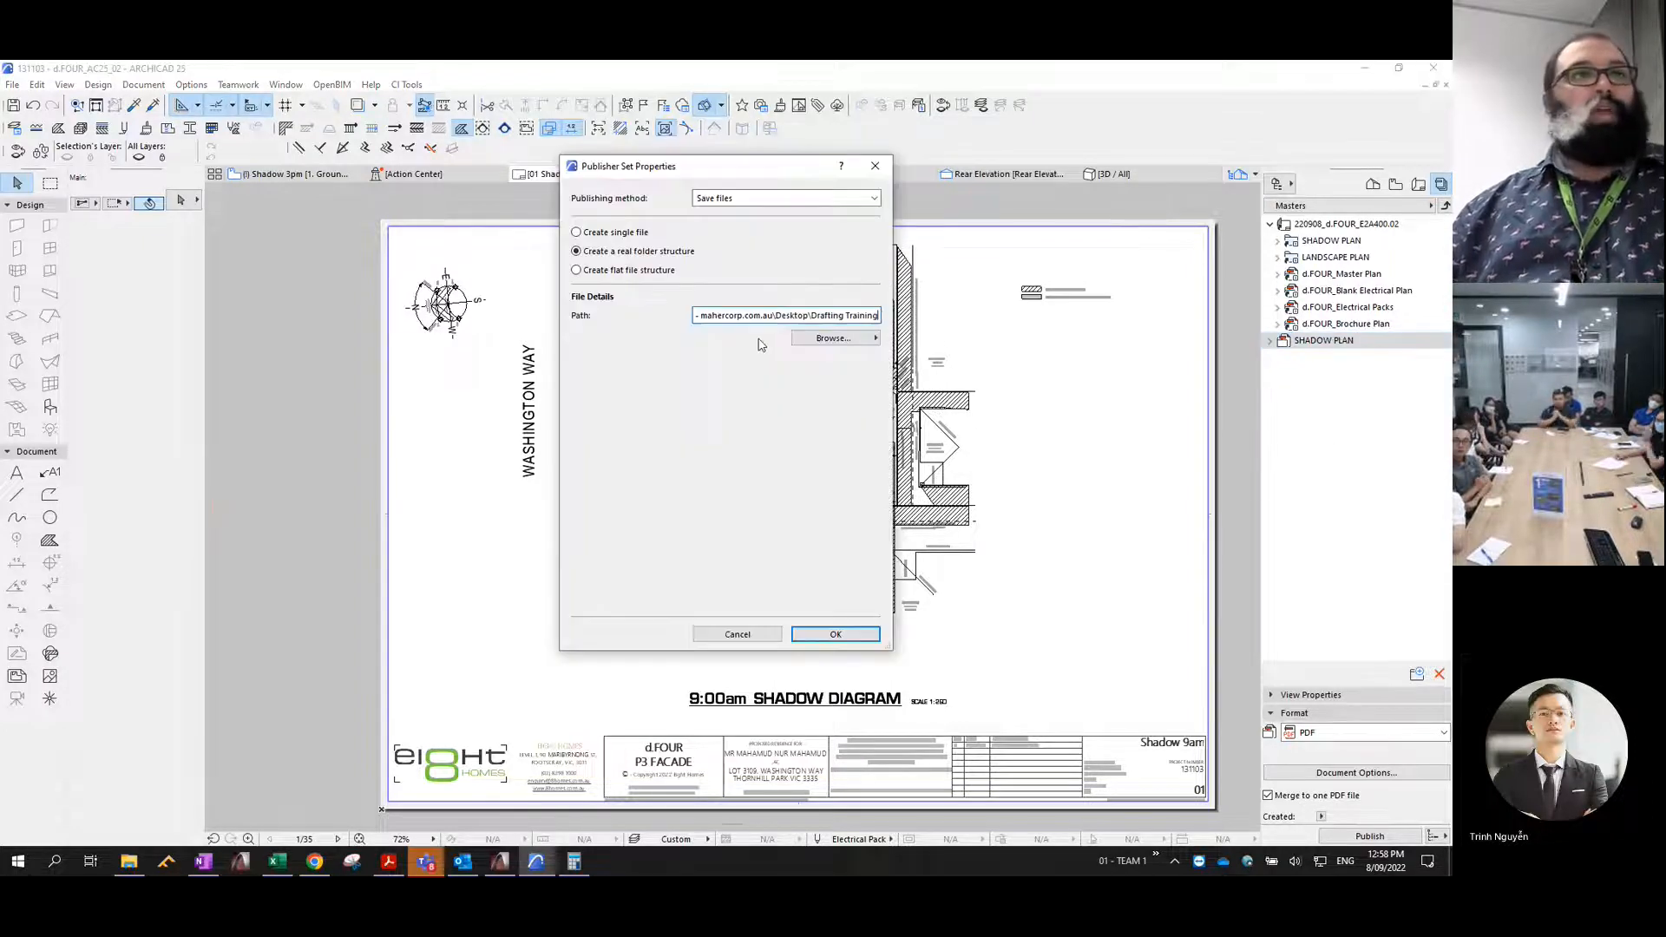
click(842, 634)
click(1370, 836)
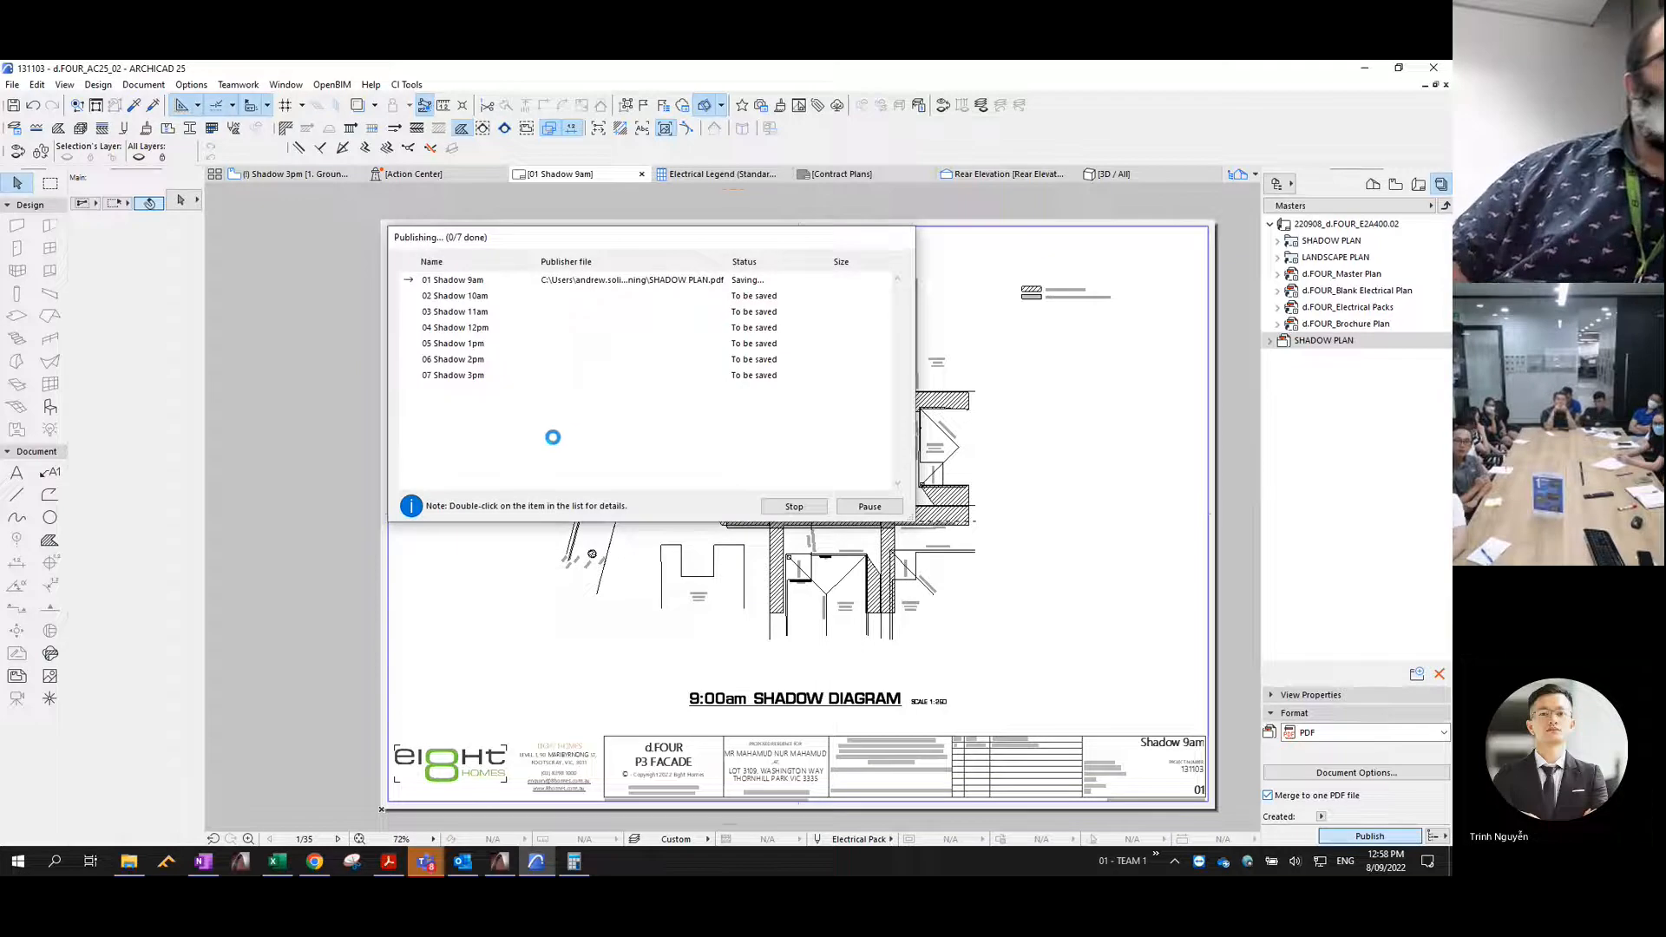
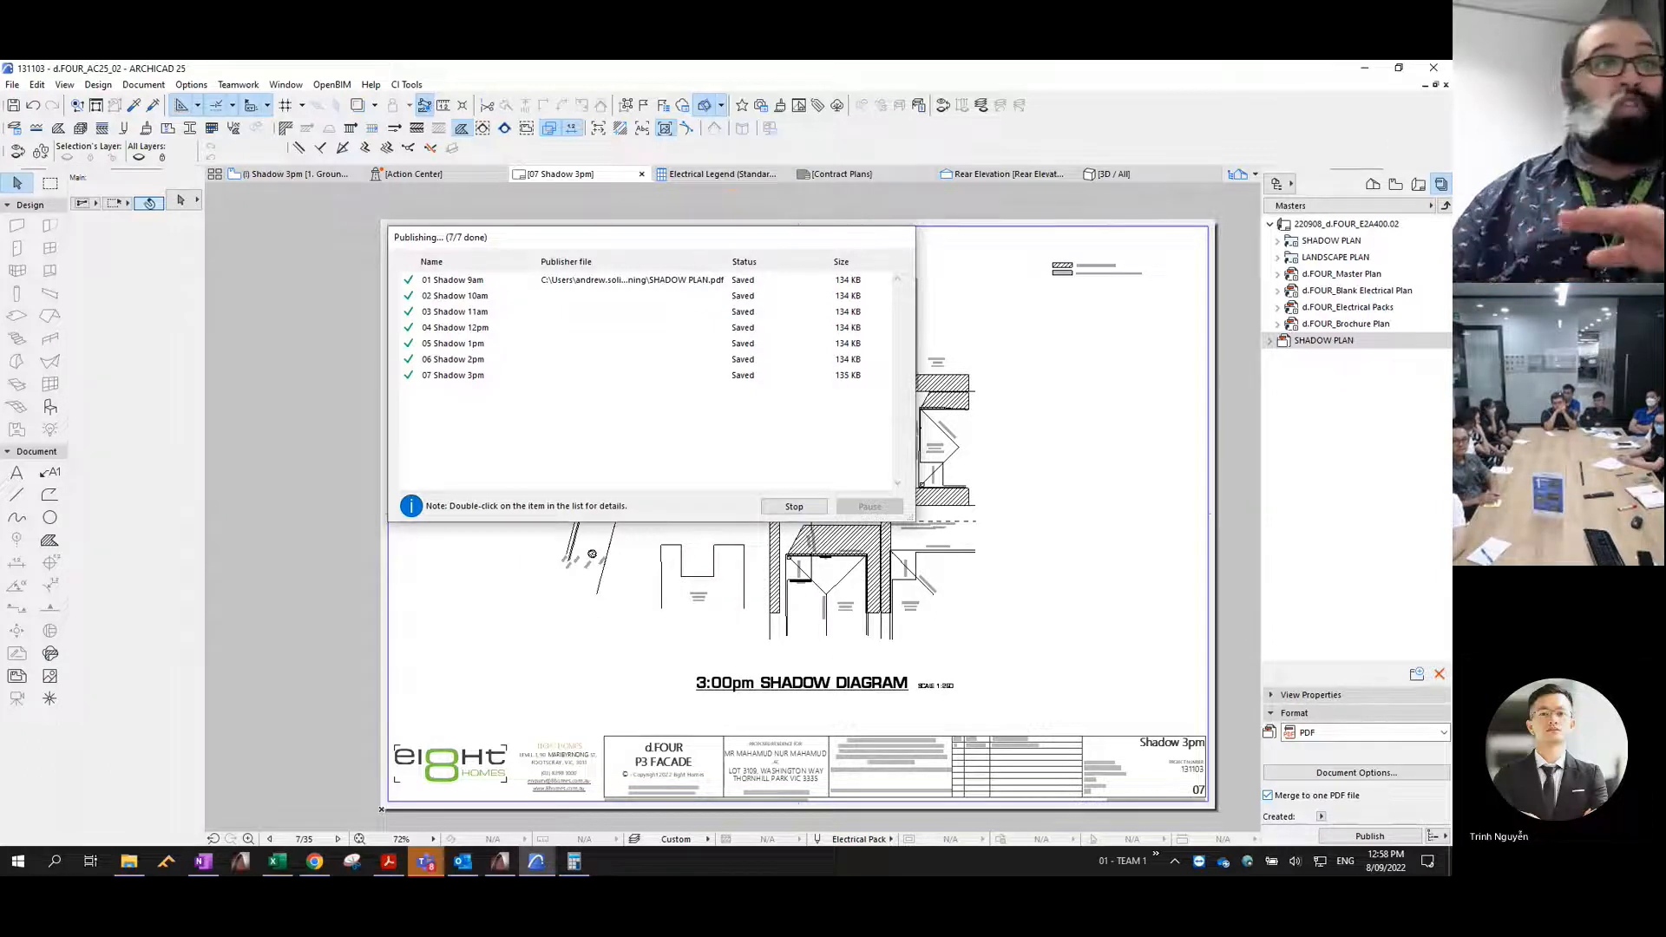
- Switch to File Explorer and open the published SHADOW PLAN.pdf from the Drafting Training folder in Adobe Acrobat Reader
click(128, 860)
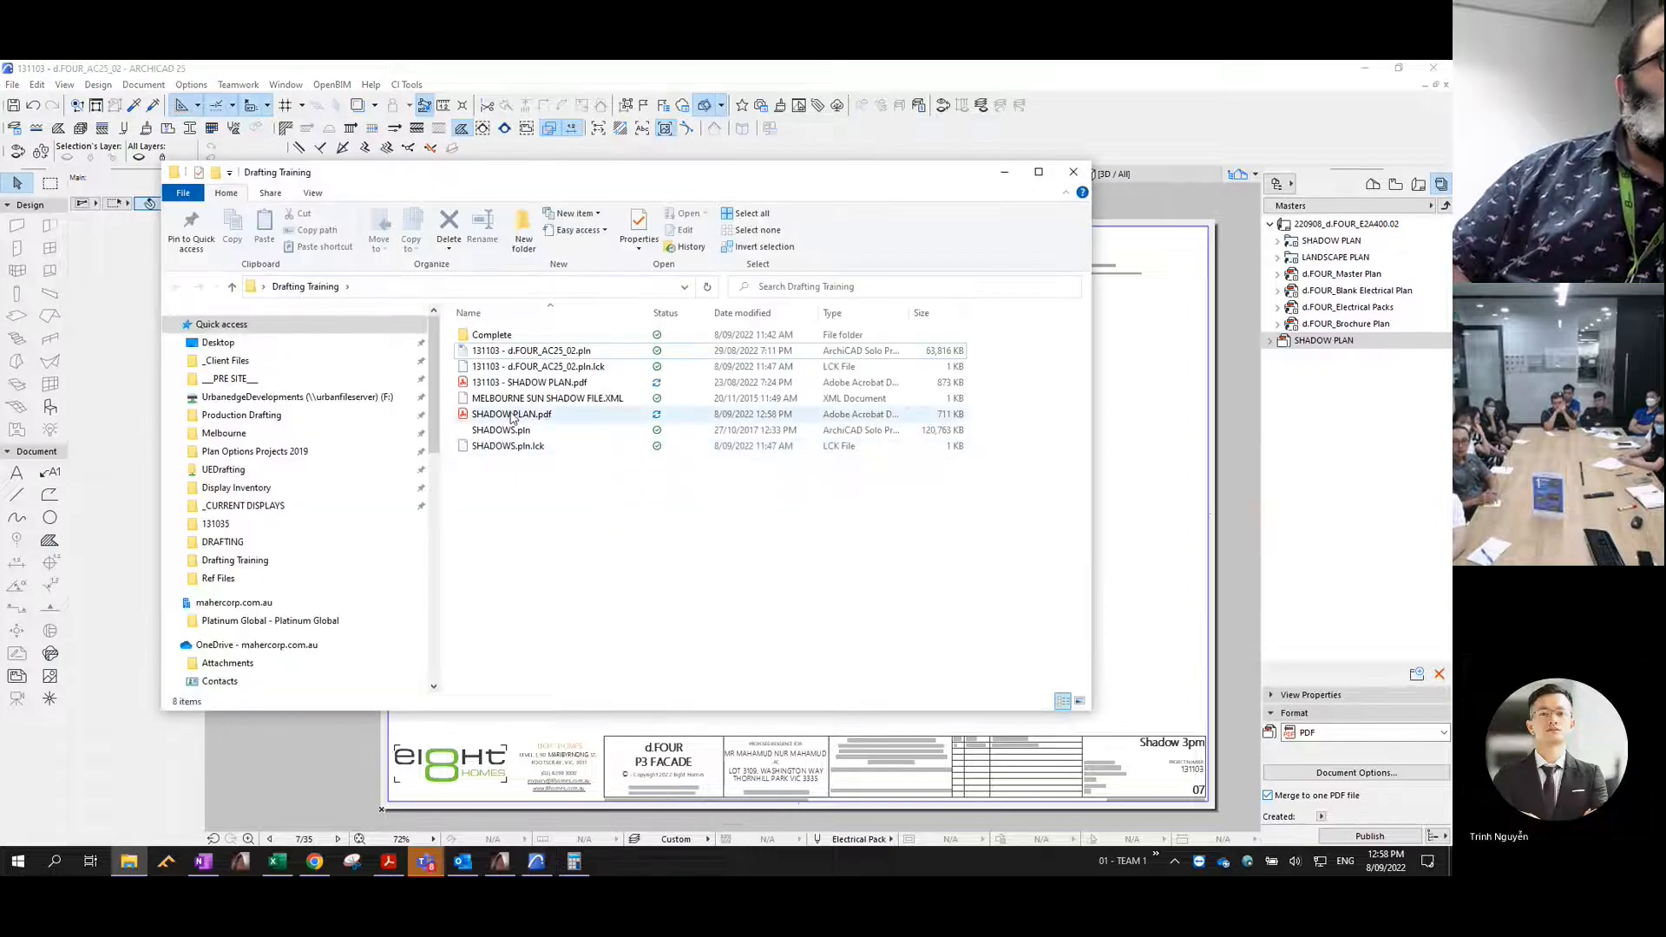
click(512, 415)
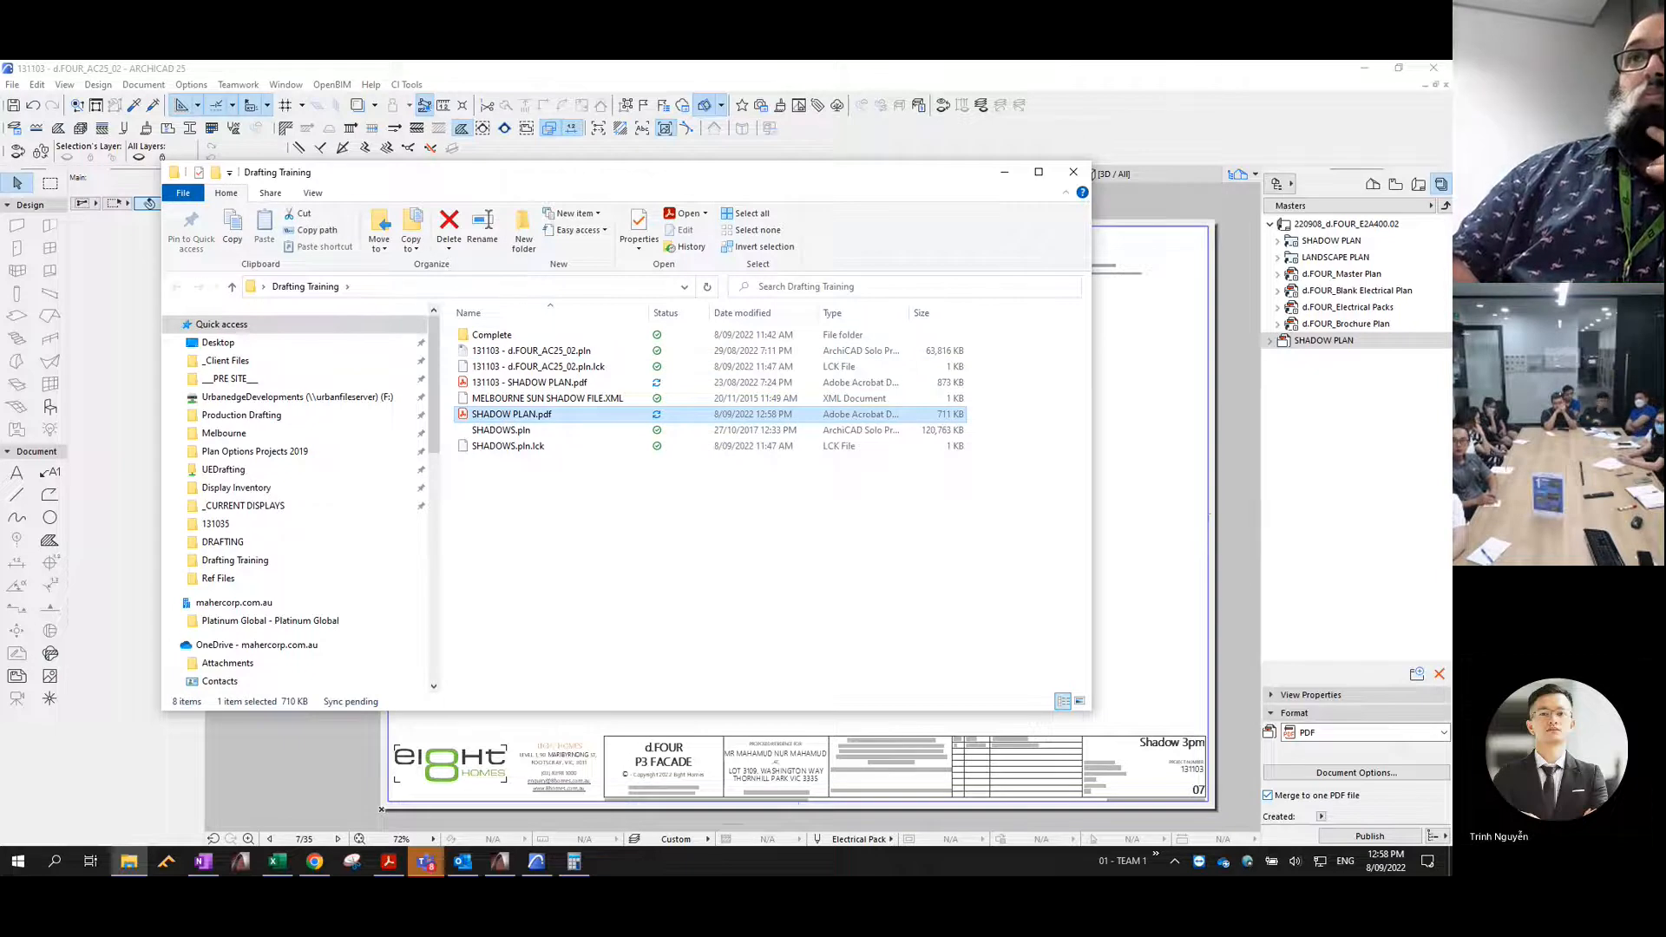
double_click(520, 415)
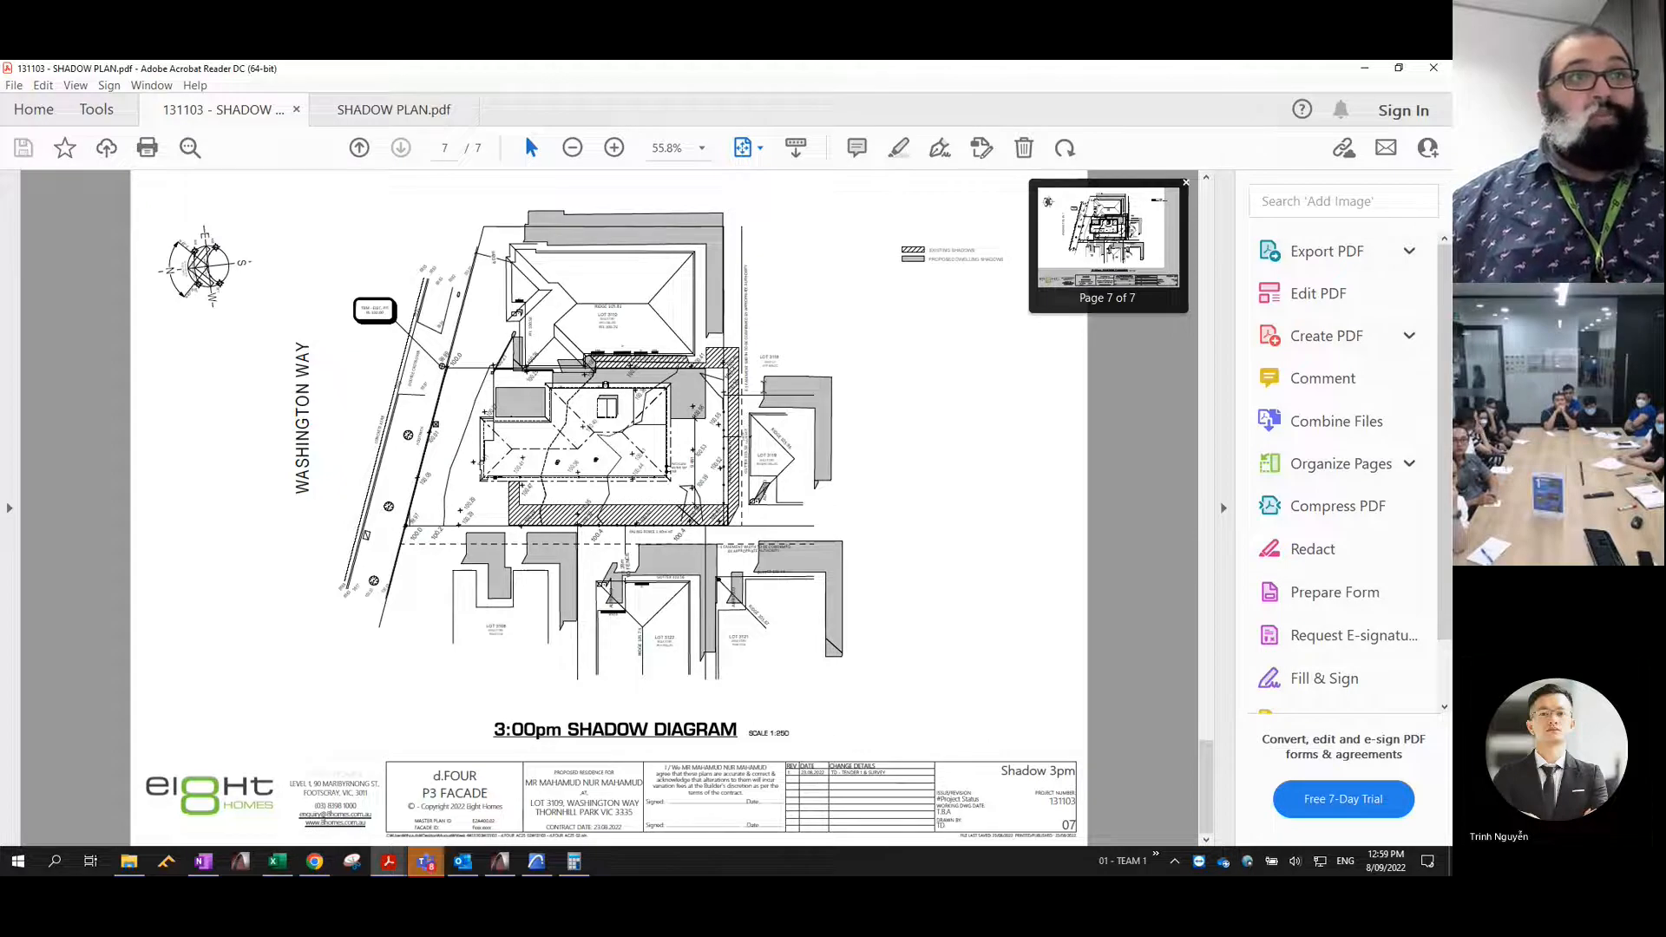
- Try a red freehand comment around the rear-yard shadow on the 131103 plan's 3:00pm diagram, and undo it
ctrl+scroll(727, 241, up, 2)
scroll(727, 241, up, 1)
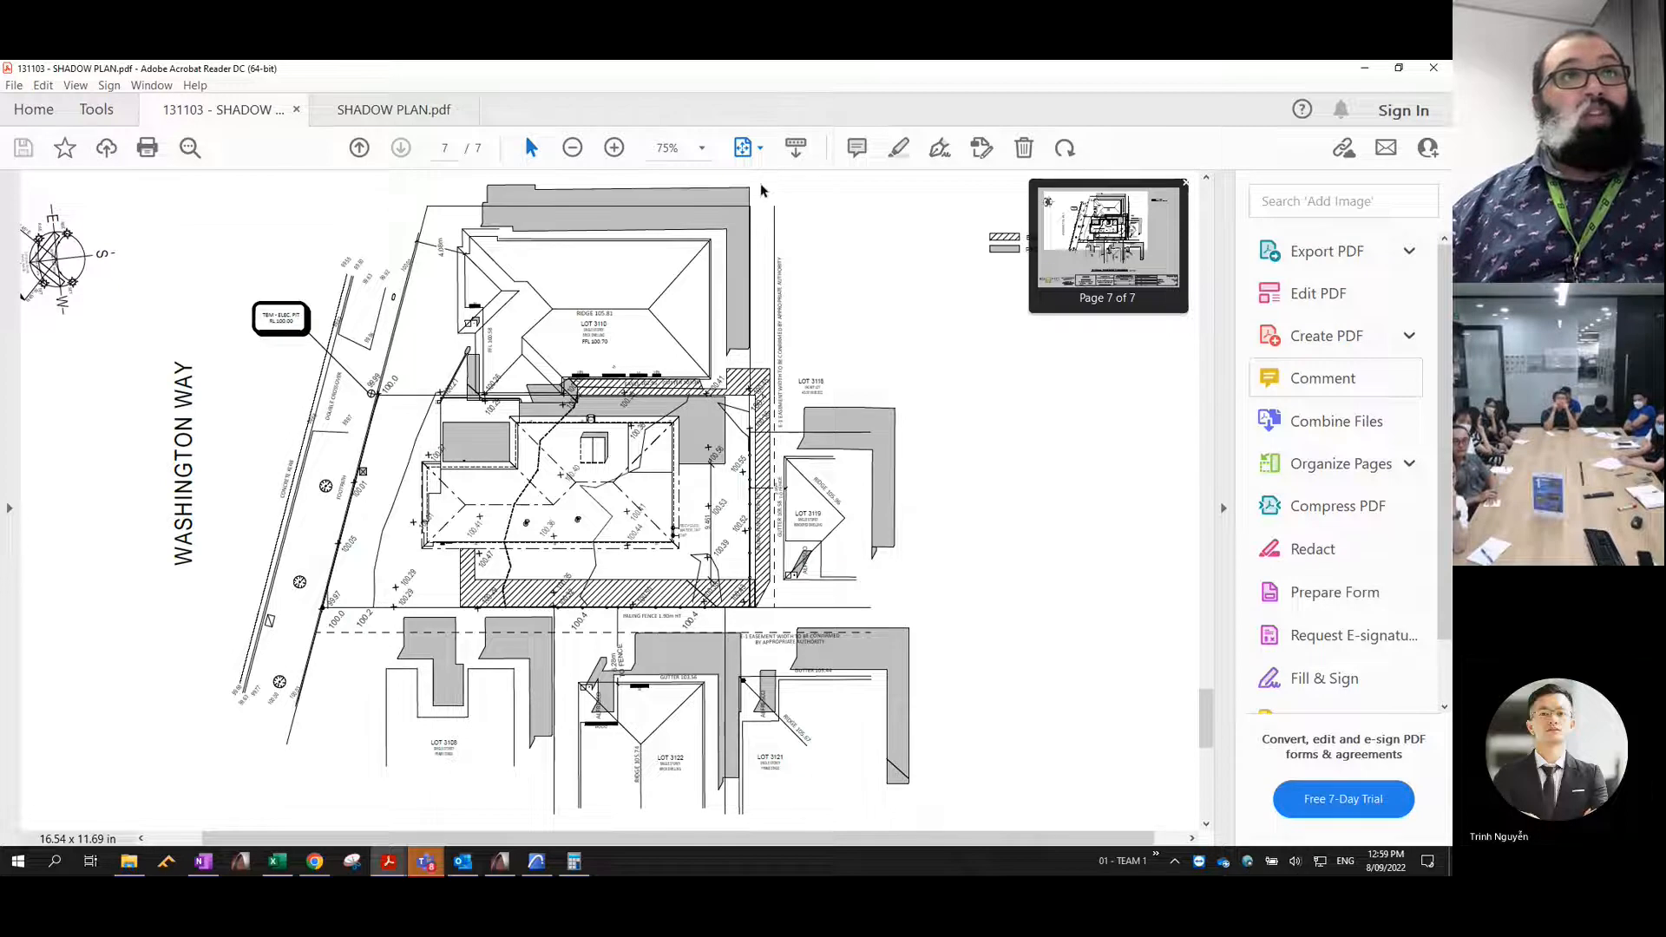
click(1323, 378)
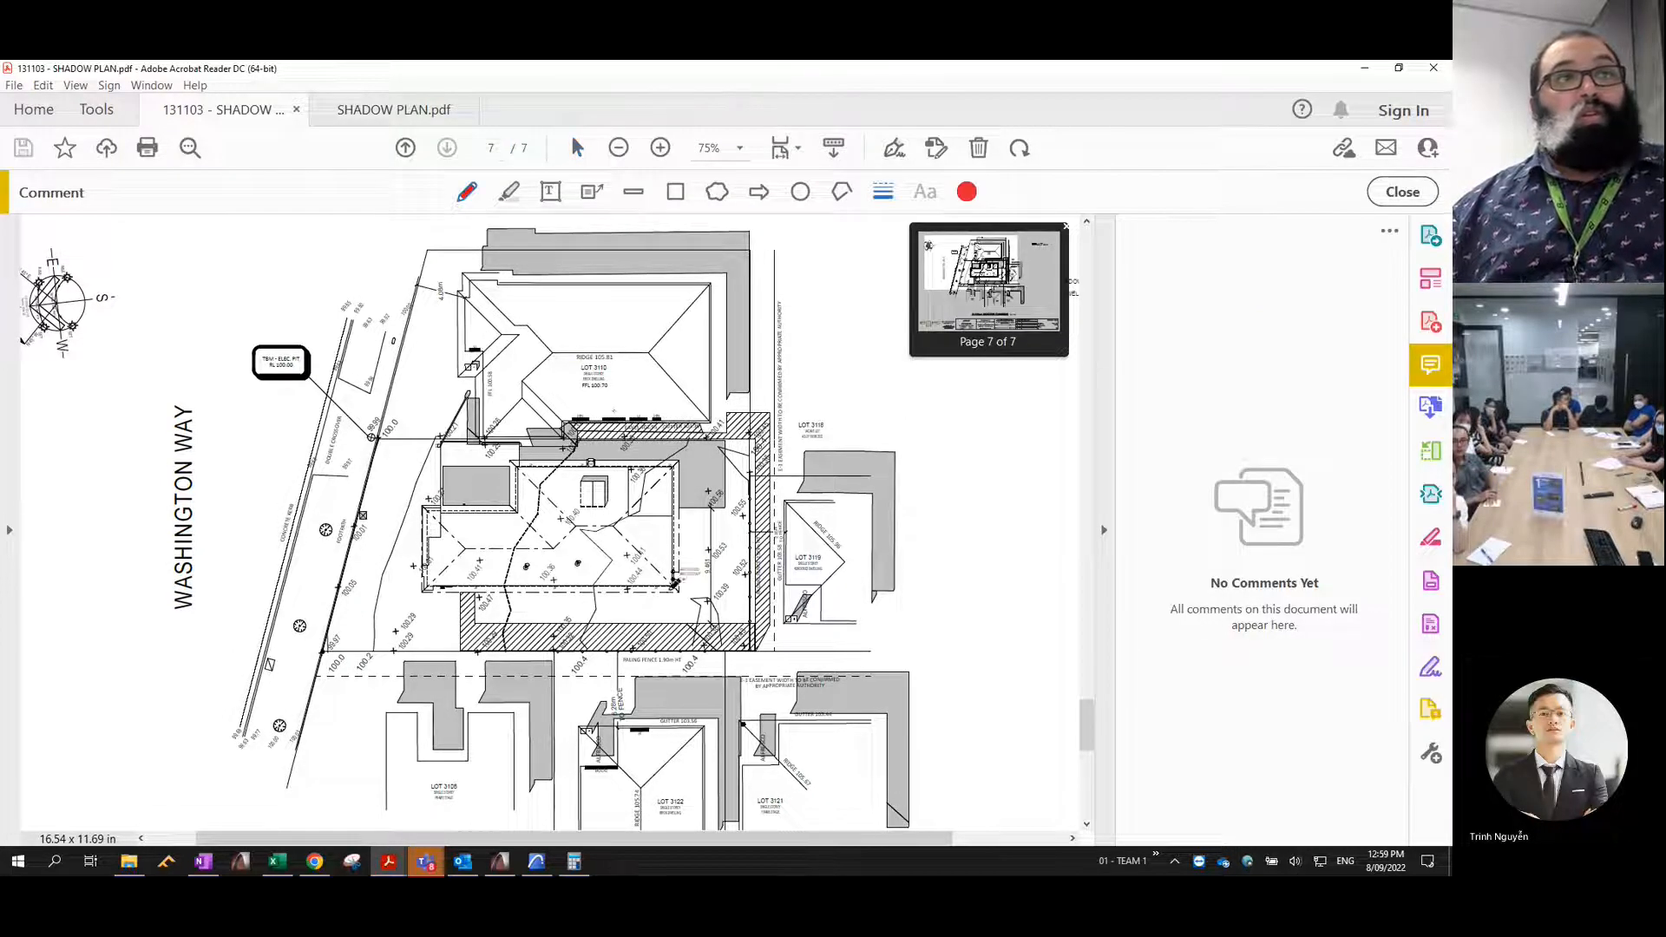
mouse_move(708, 557)
mouse_down()
mouse_move(729, 505)
mouse_move(714, 553)
mouse_move(676, 580)
mouse_up()
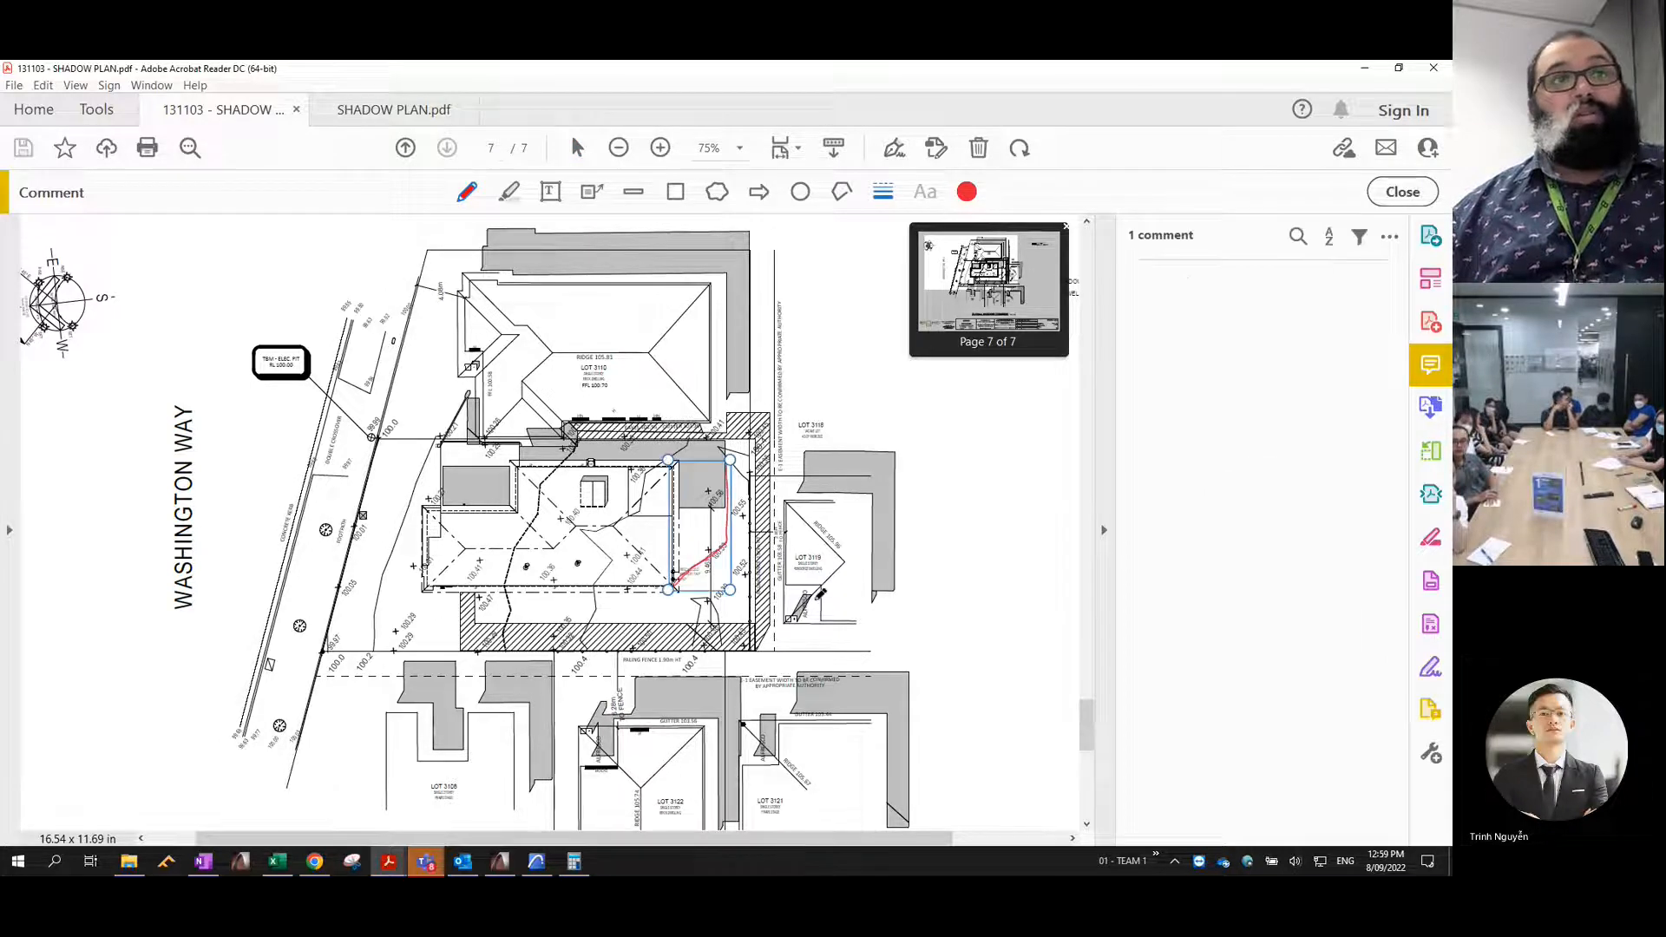
key(ctrl+z)
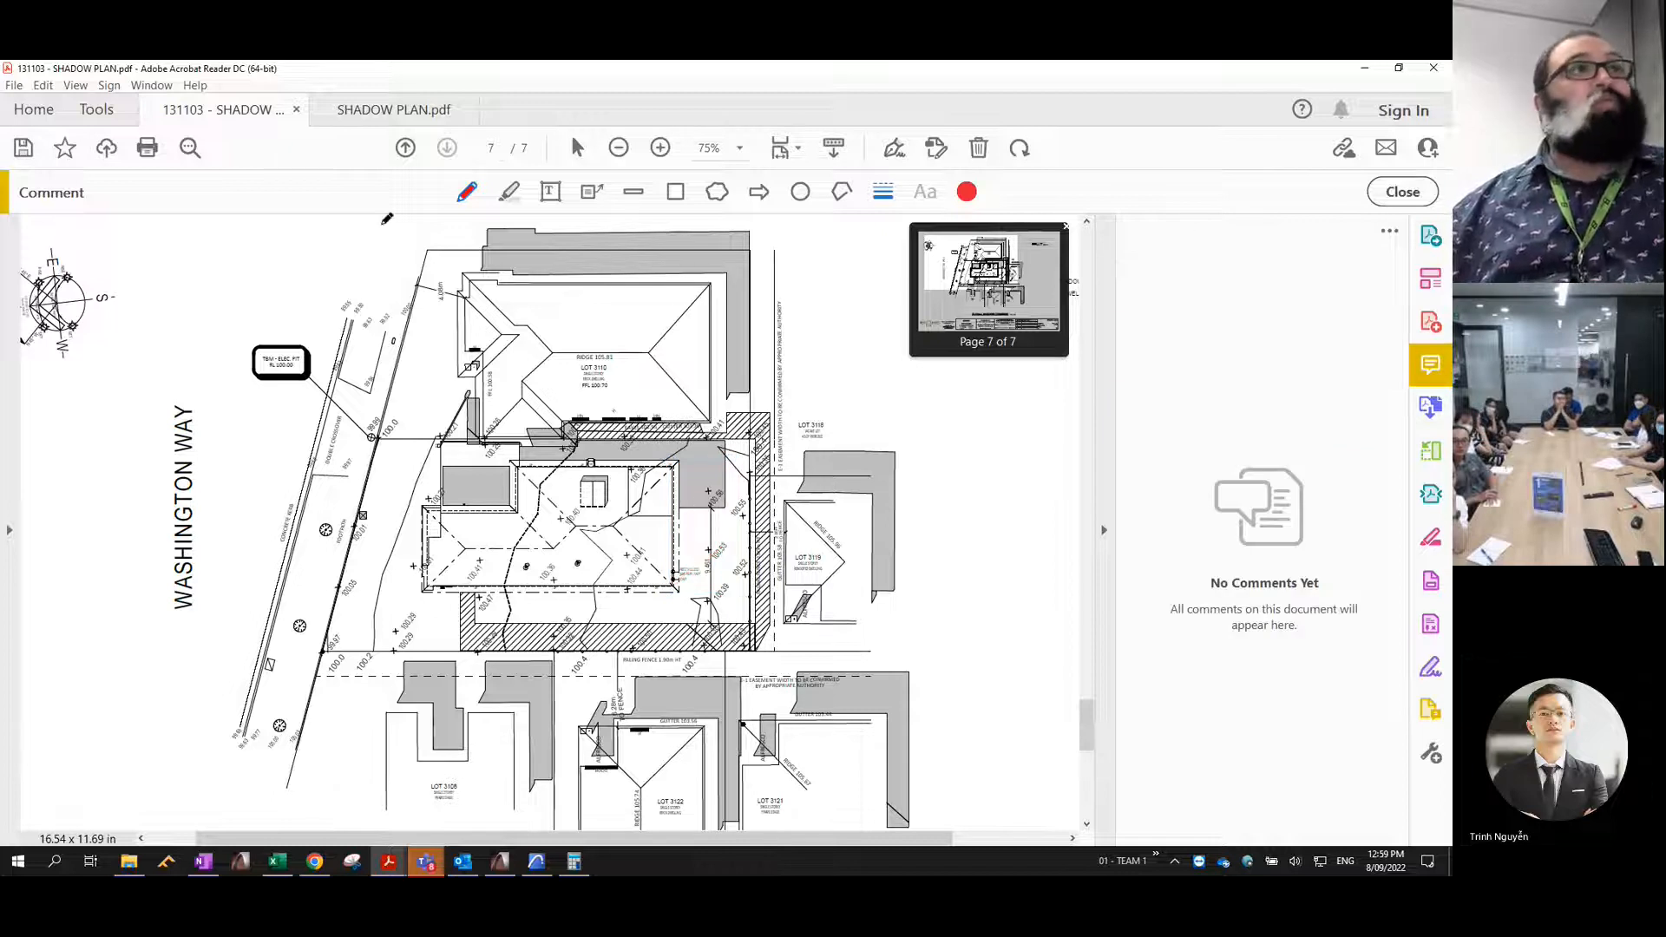
- Try a red freehand mark over the unshaded area behind the house on the 131103 plan's 9:00am diagram, and undo it
click(364, 111)
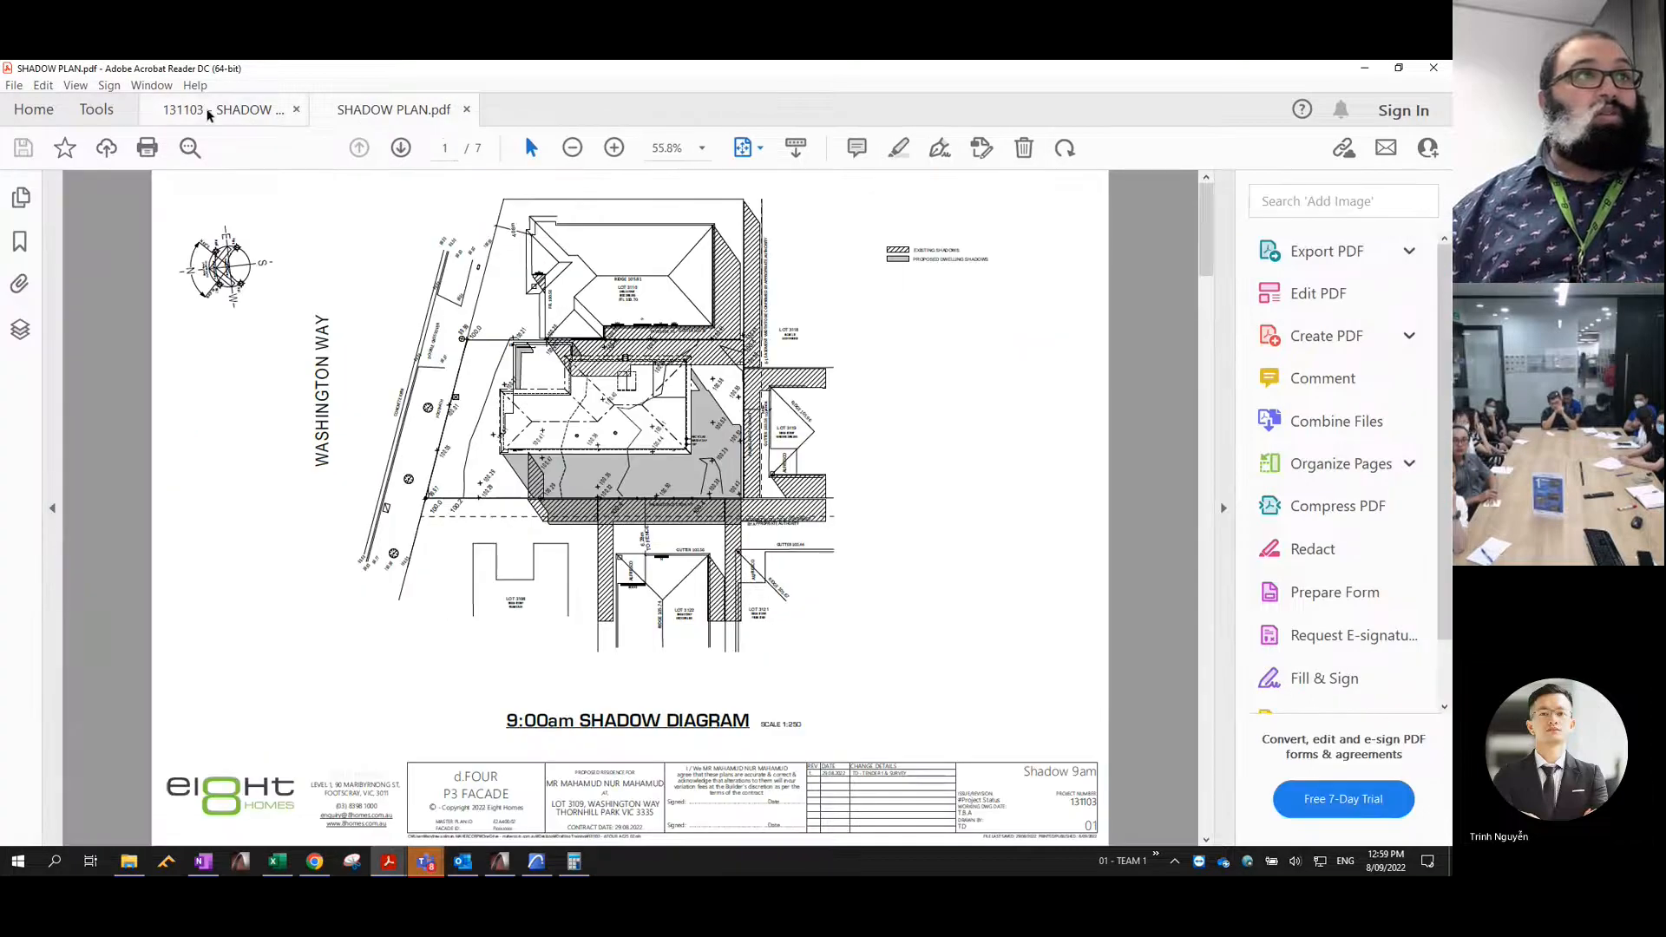
click(209, 111)
scroll(1091, 637, up, 6)
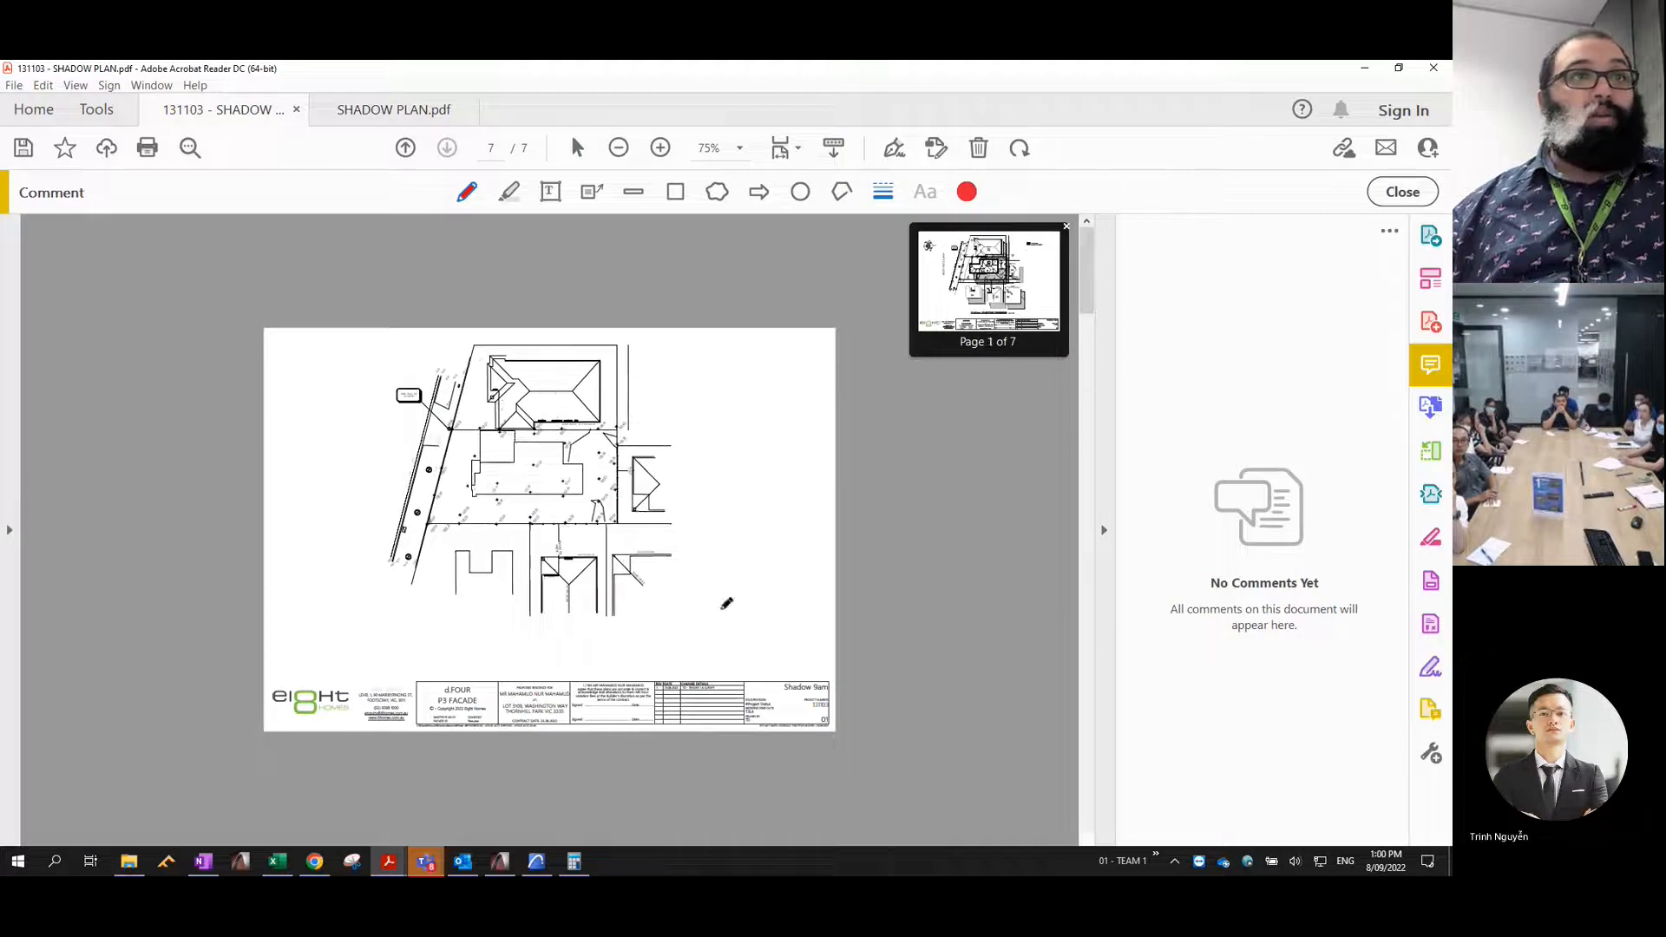
drag(637, 341, 696, 428)
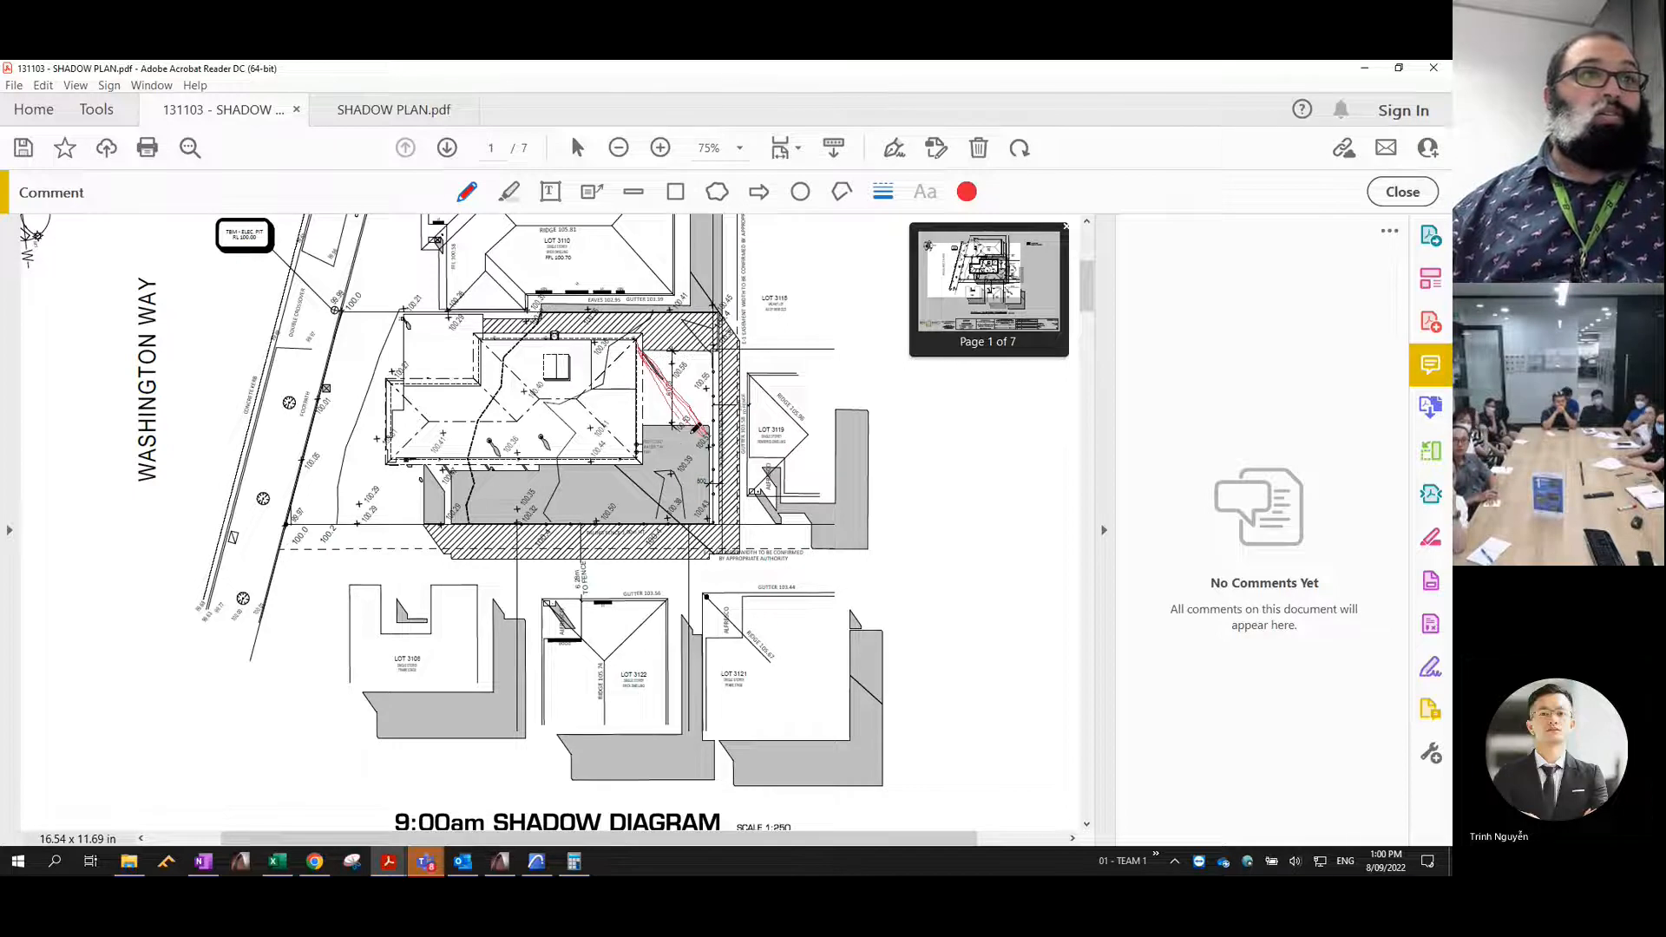
key(ctrl+z)
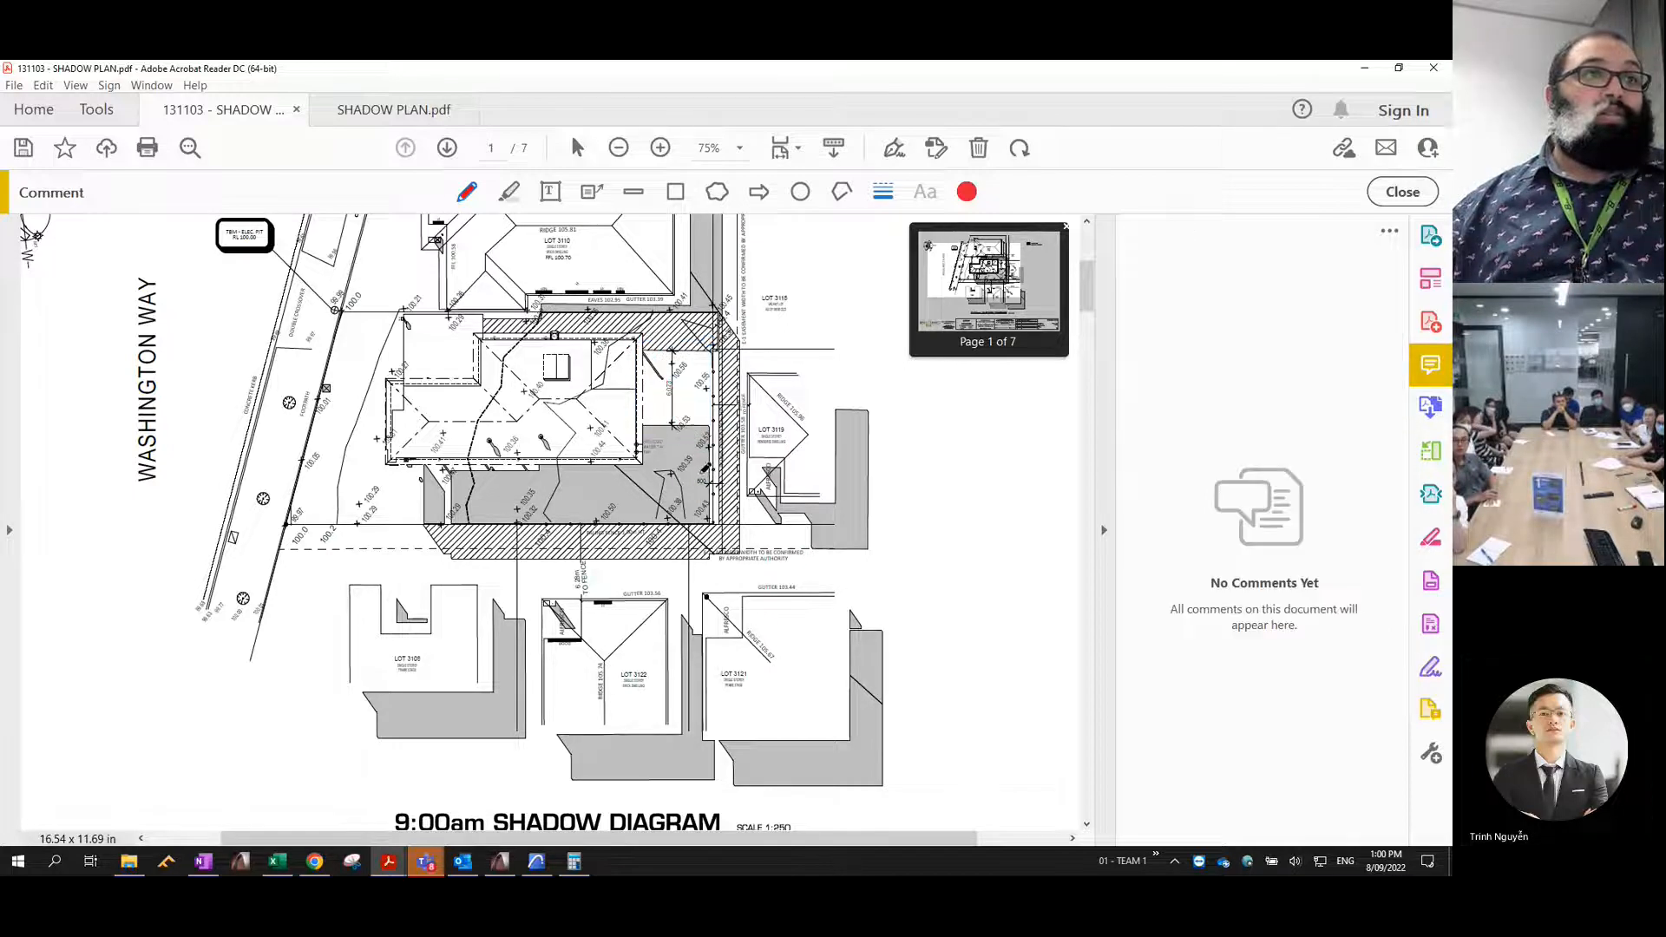
- Compare the 9:00am shadow outlines around the house and neighbouring lots between SHADOW PLAN.pdf and the 131103 plan
click(394, 109)
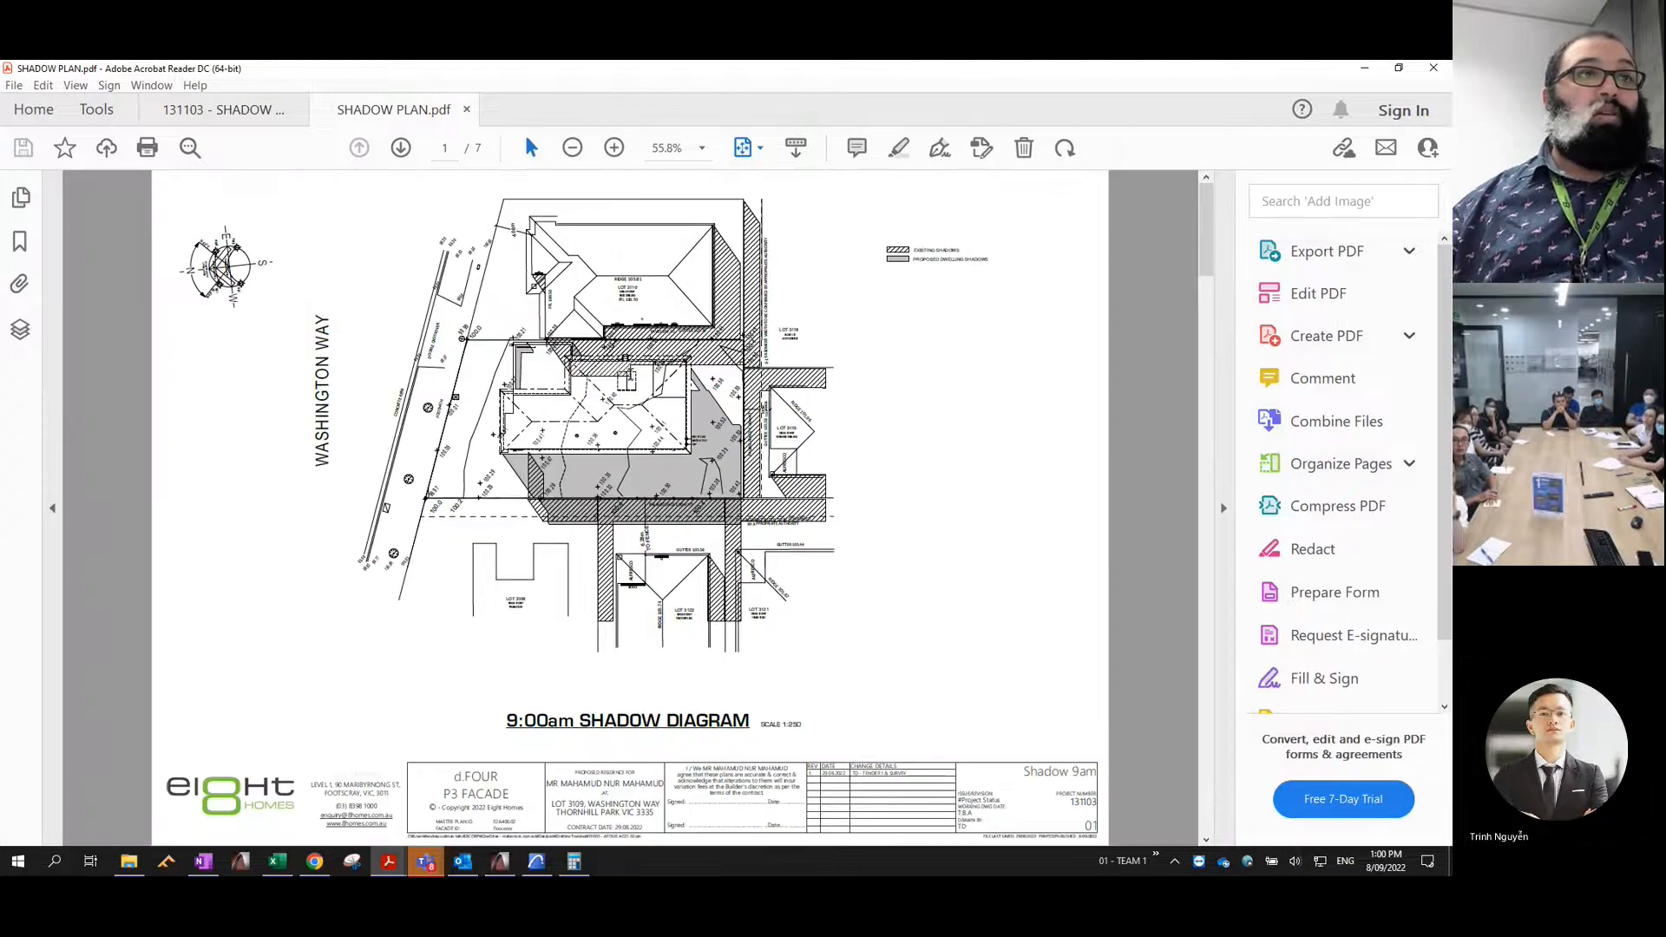
ctrl+scroll(726, 425, up, 3)
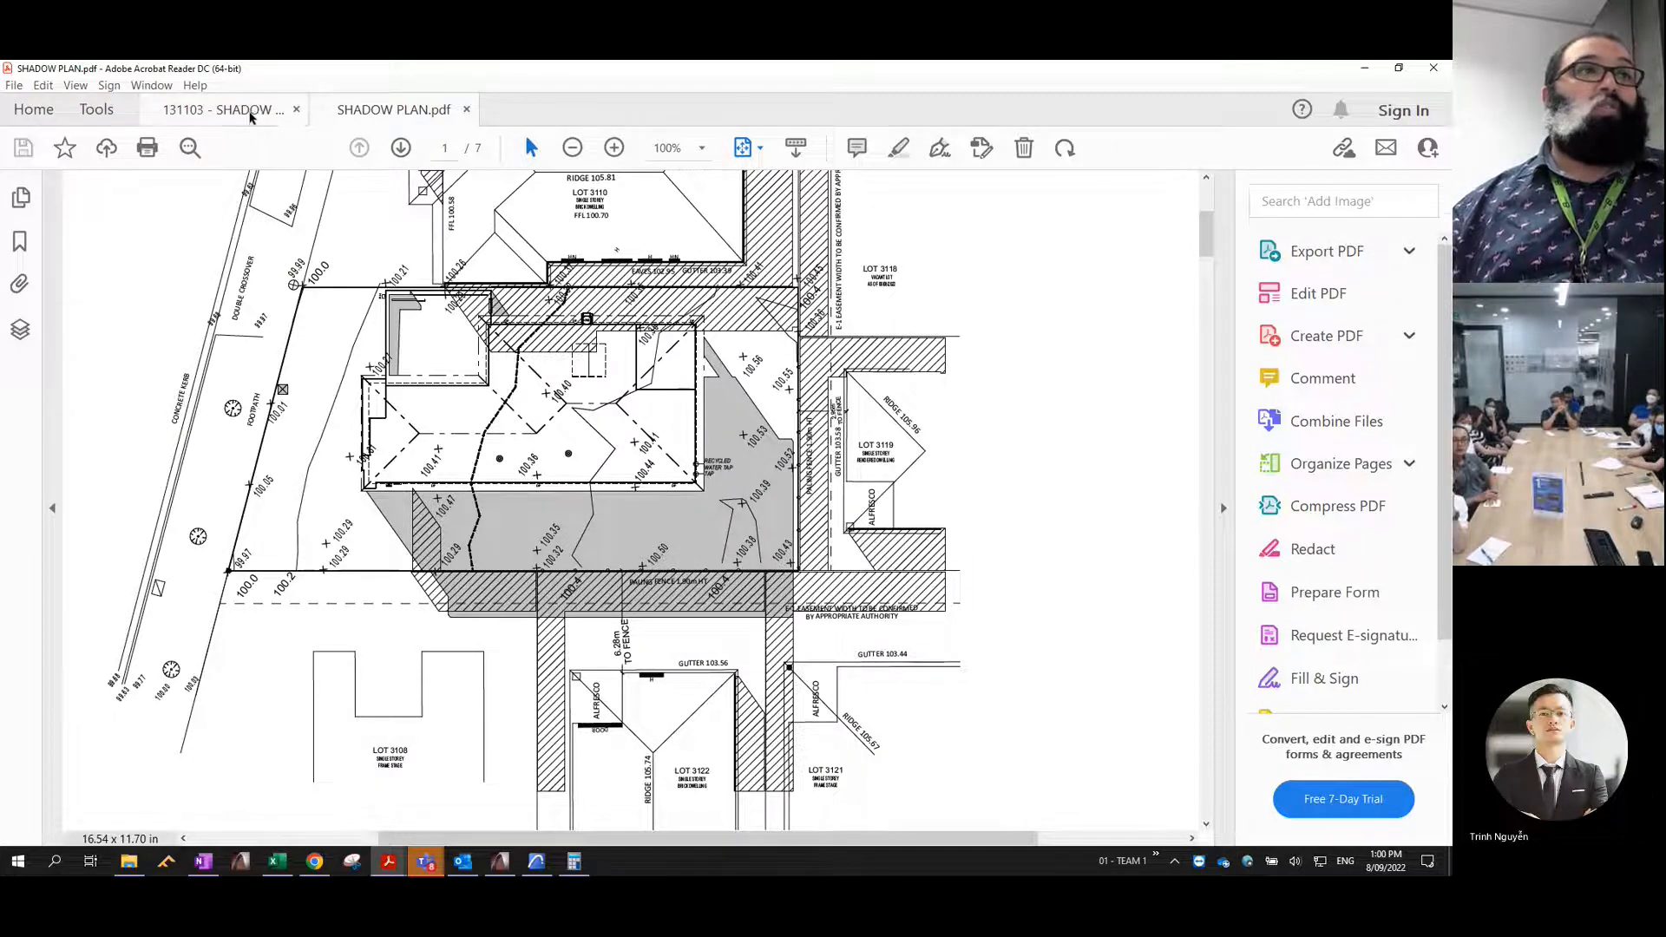
click(223, 110)
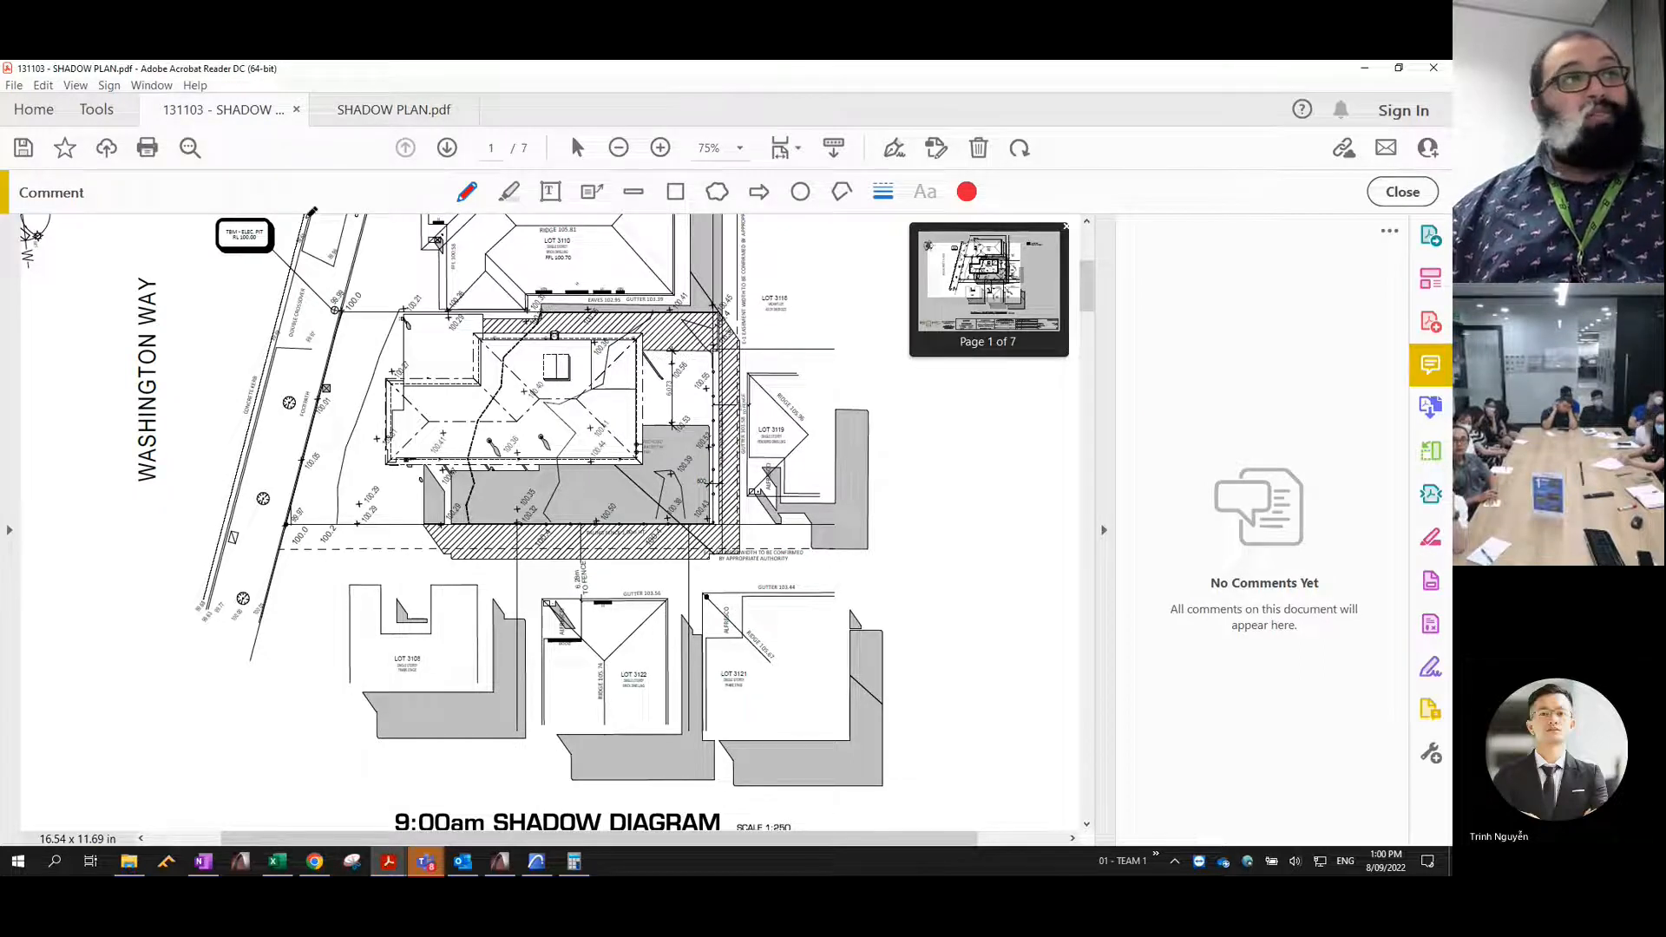
click(391, 109)
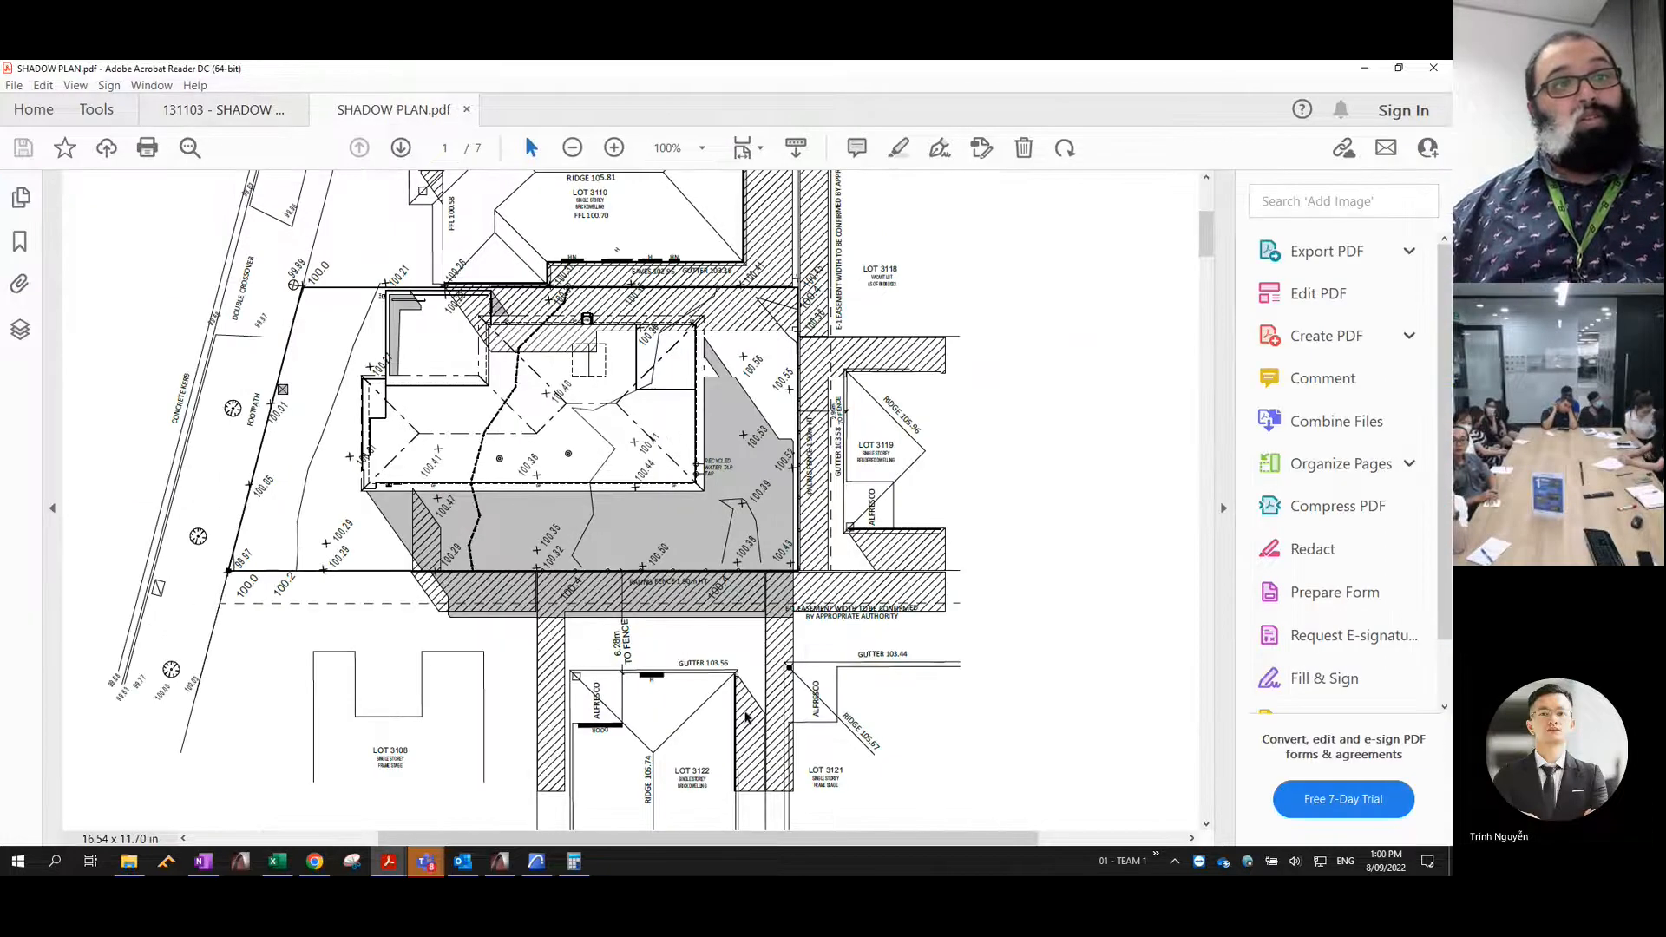
scroll(736, 679, down, 1)
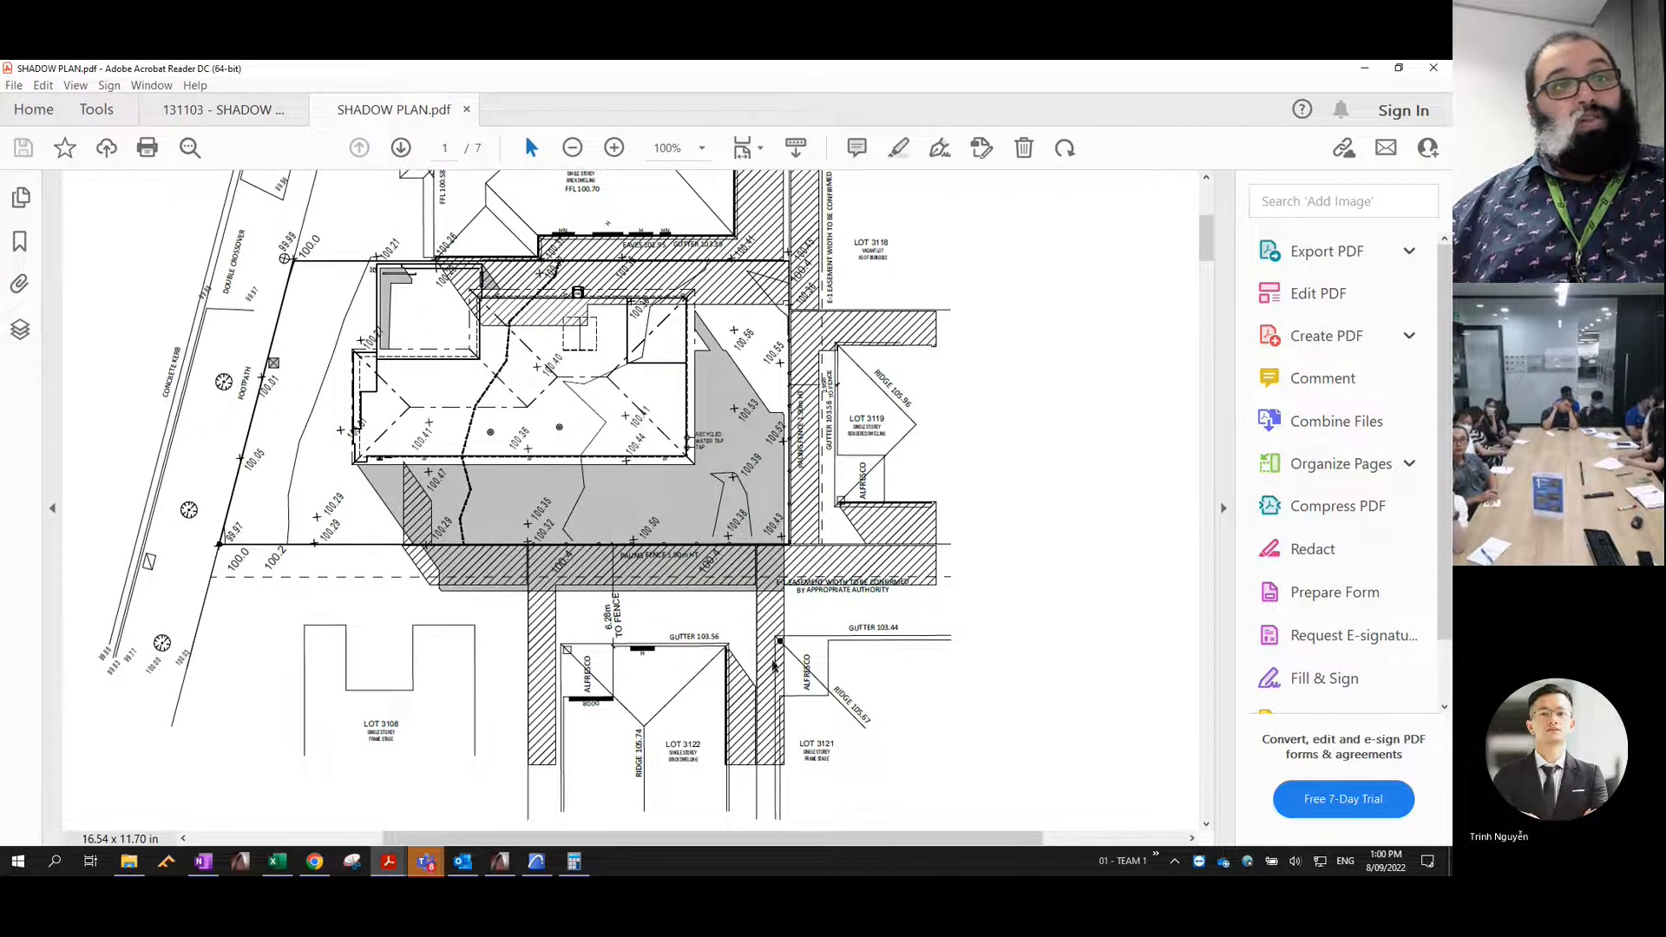
click(257, 110)
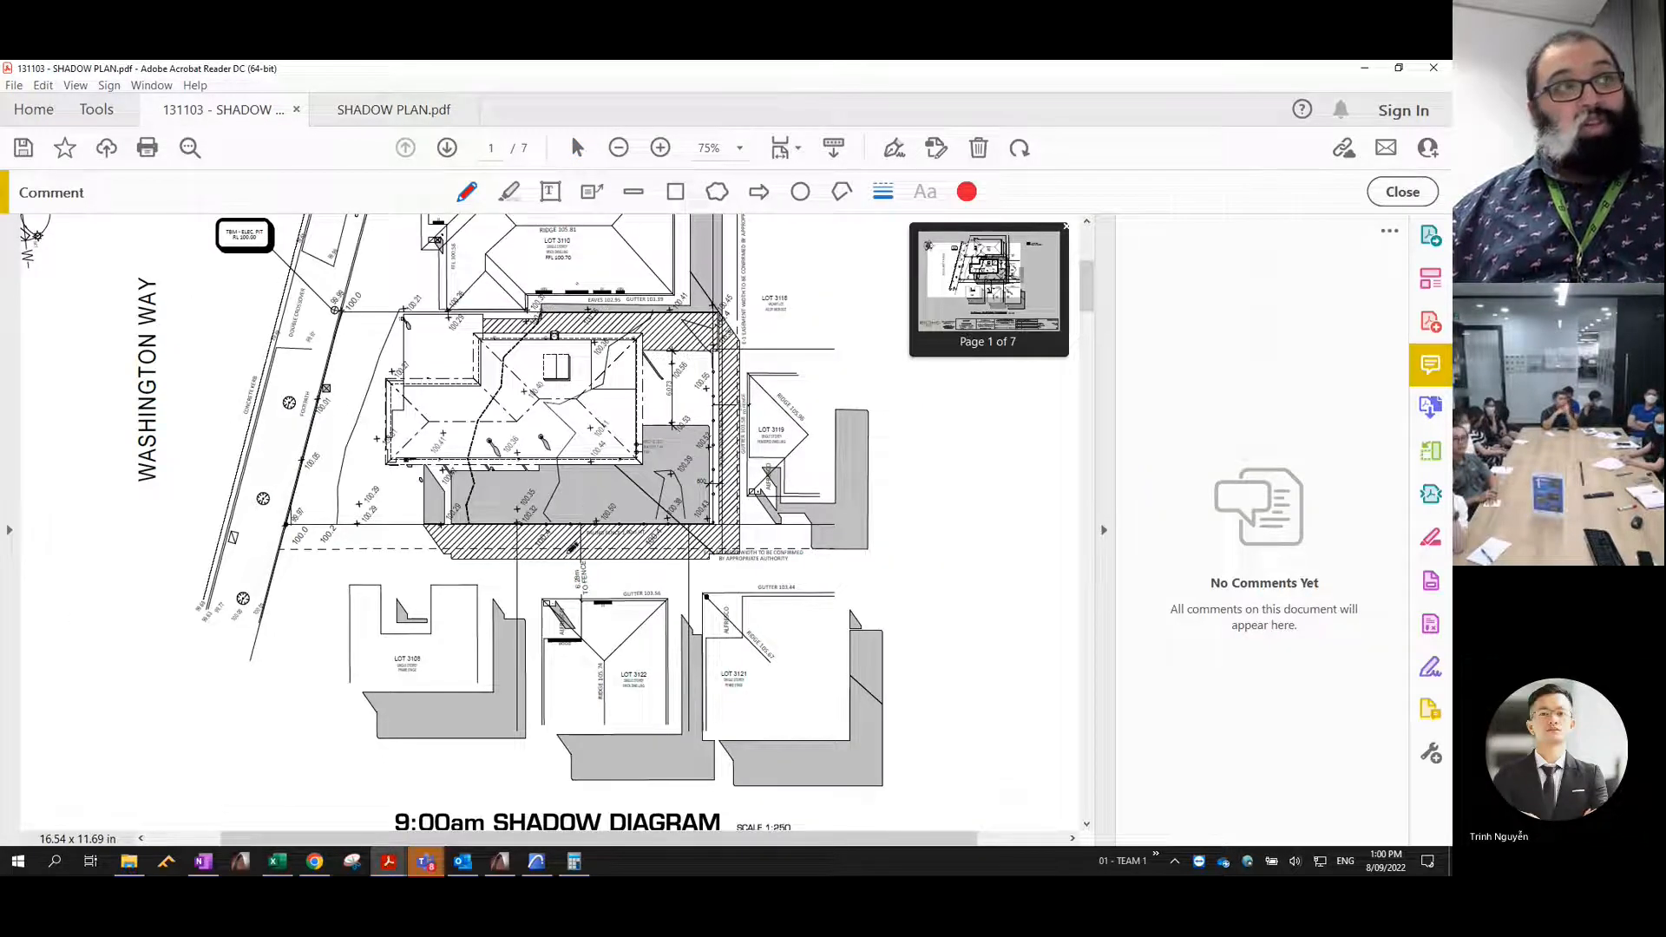
click(386, 109)
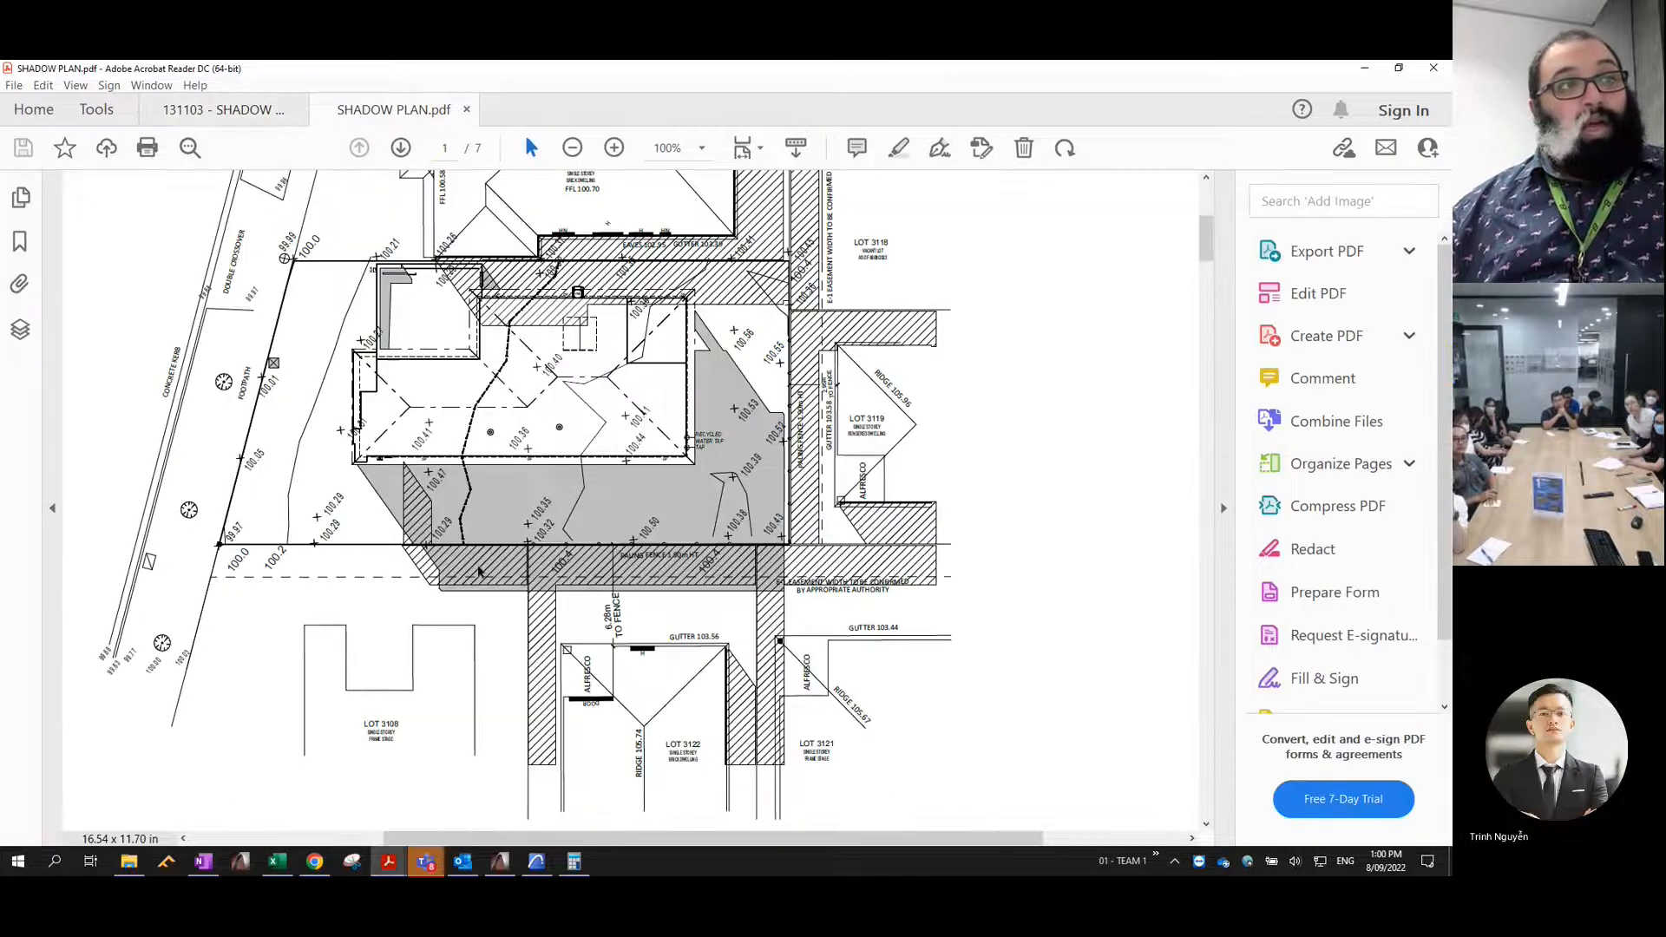
- Examine the proposed dwelling's shadow edge along the side paling fence on the 9:00am diagram up close
ctrl+scroll(546, 605, up, 2)
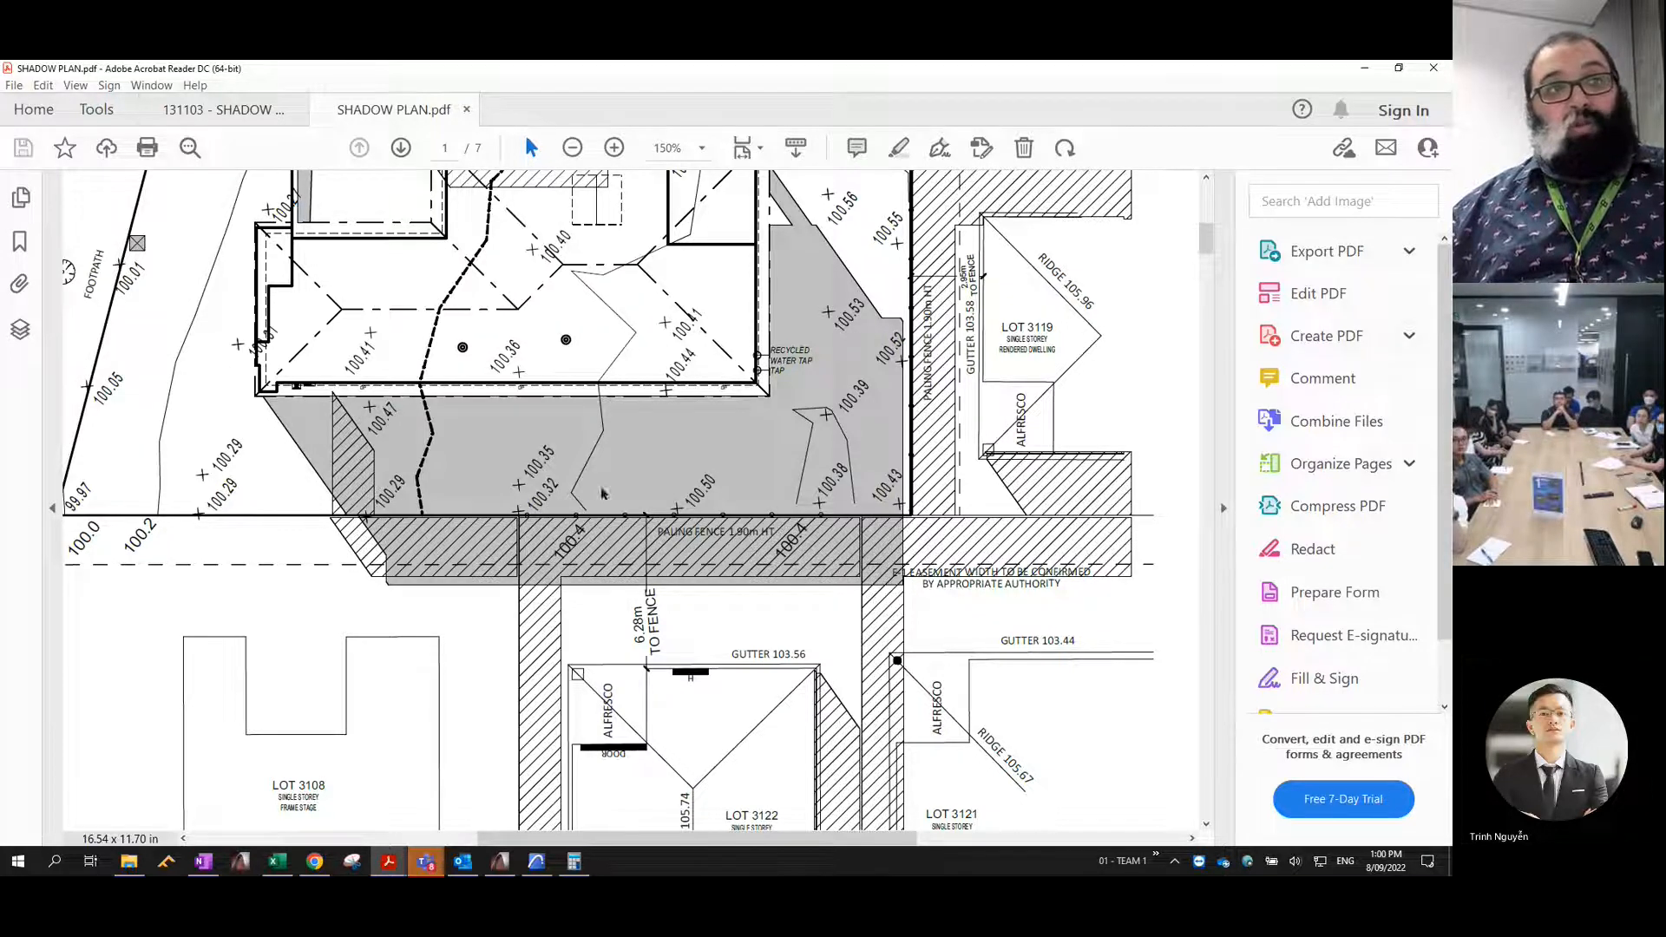
scroll(631, 585, up, 1)
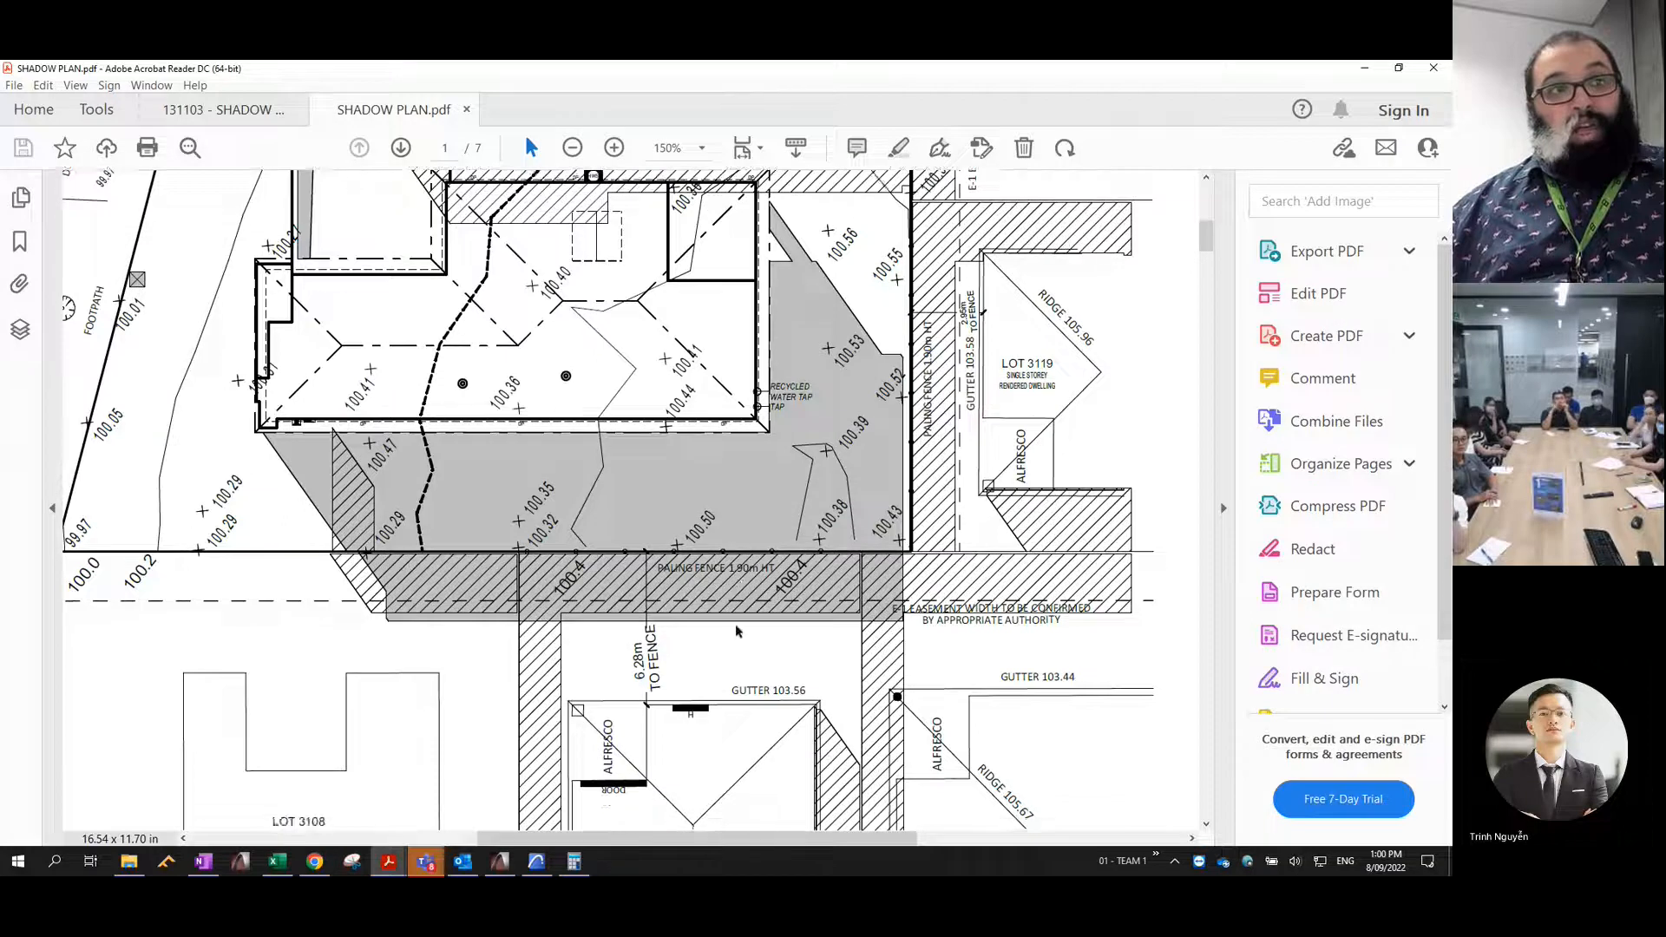
ctrl+scroll(736, 623, up, 5)
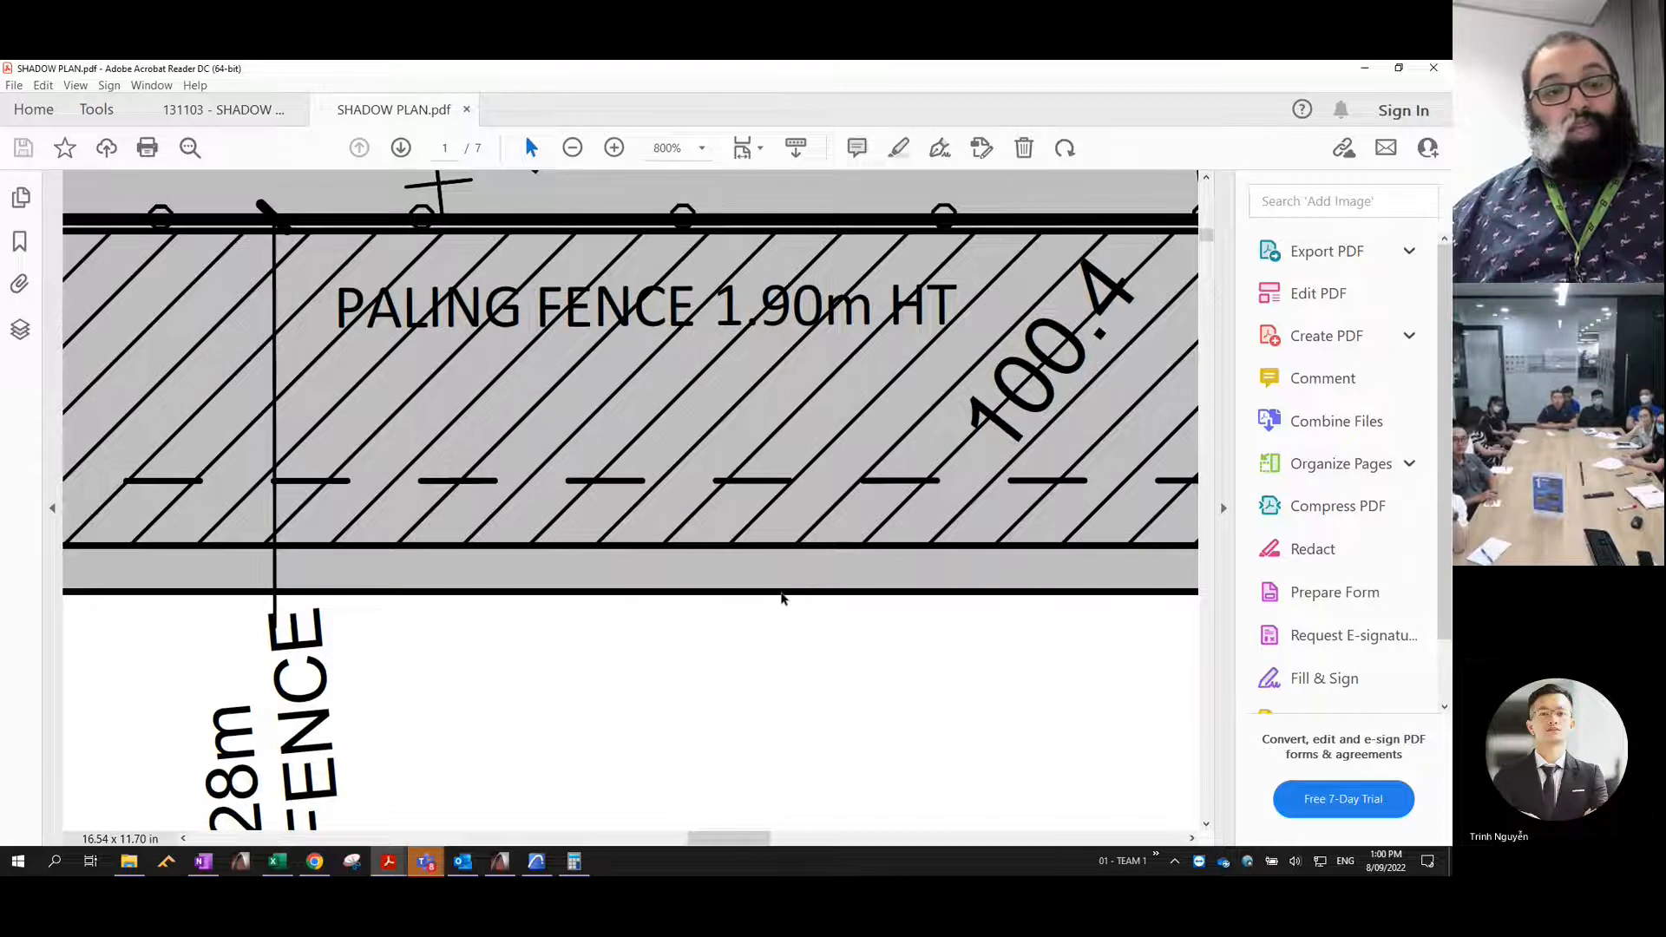
ctrl+scroll(780, 599, down, 10)
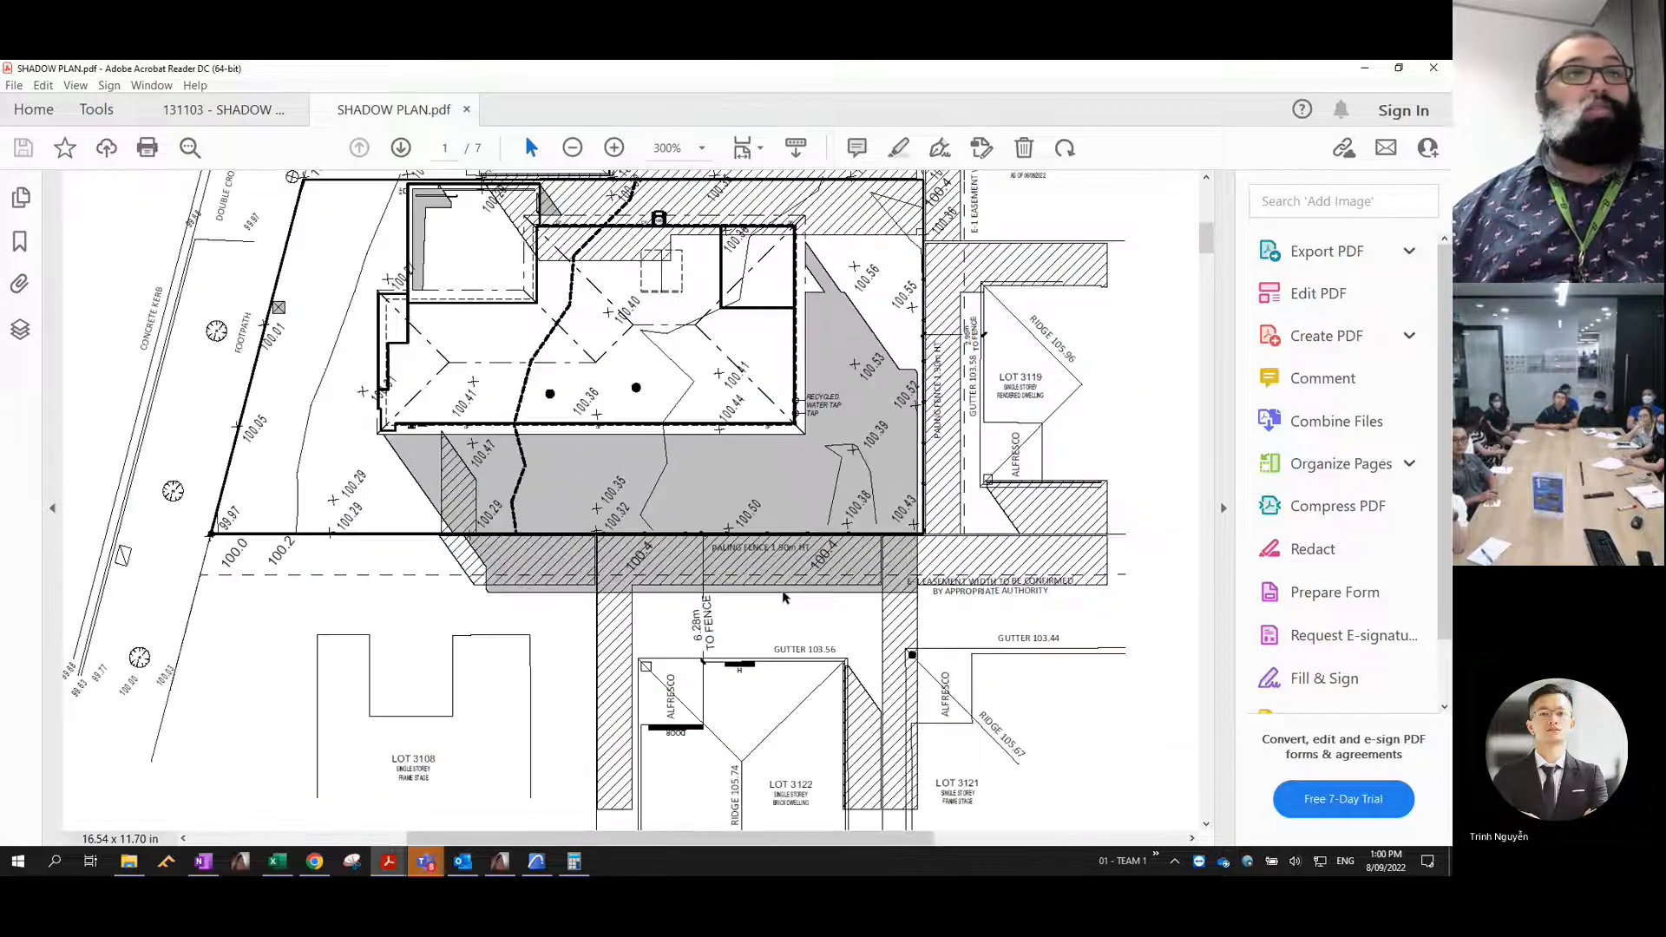
- Review the shadow diagrams in the 131103 plan from 9:00am through to 3:00pm
click(231, 119)
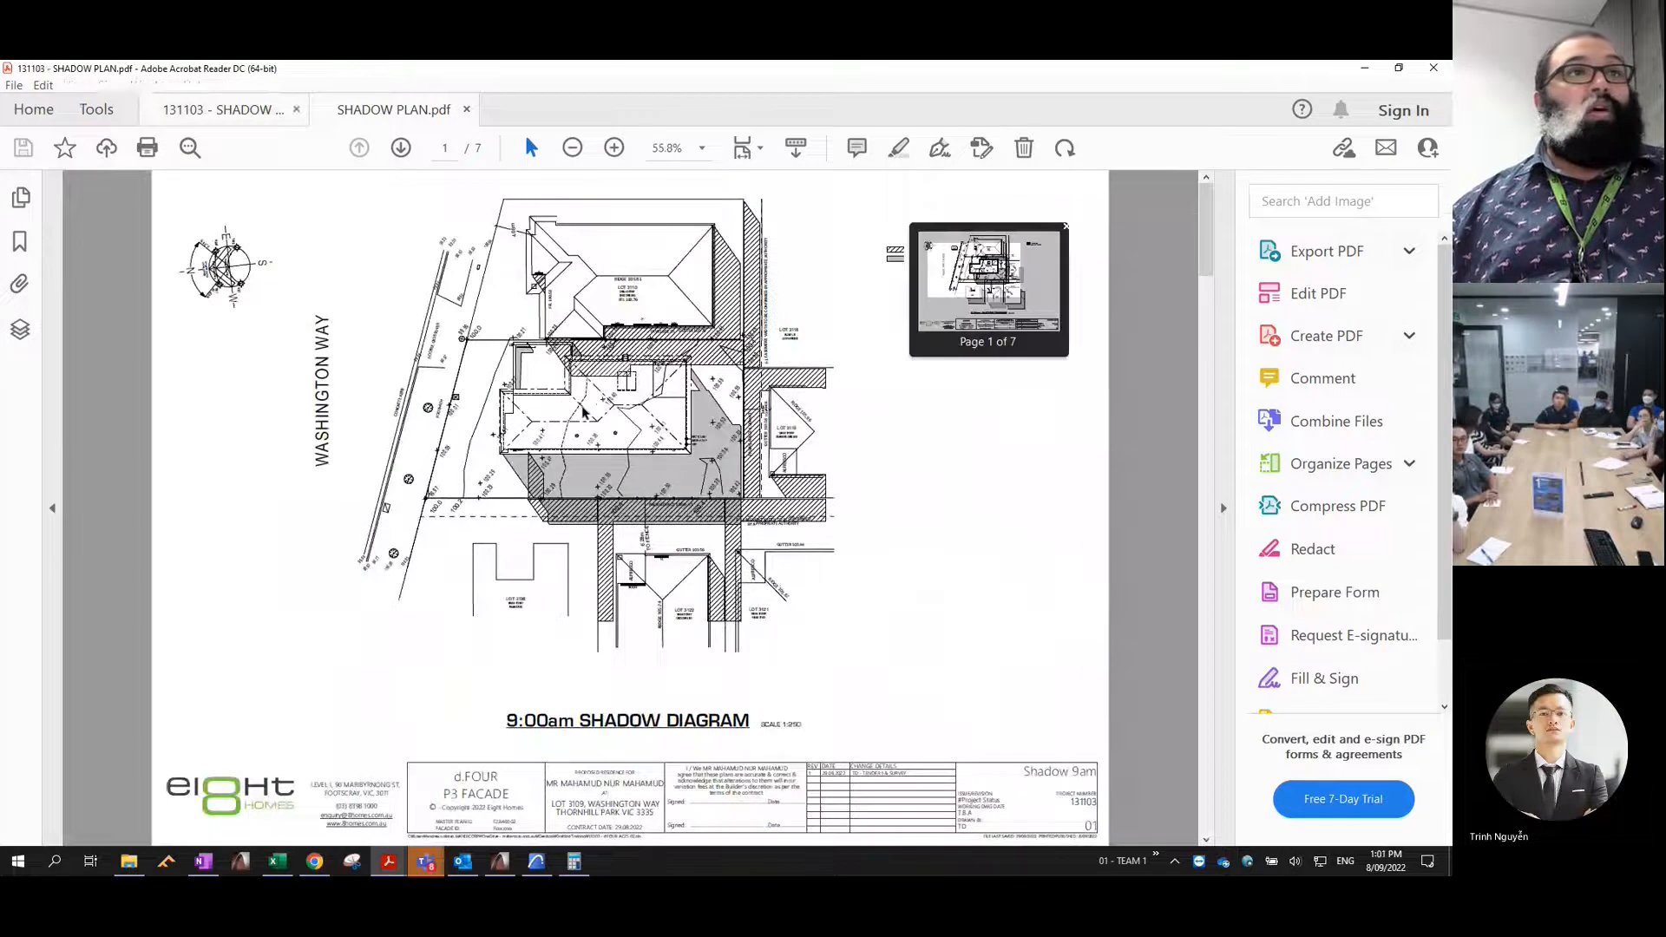
ctrl+scroll(587, 404, down, 2)
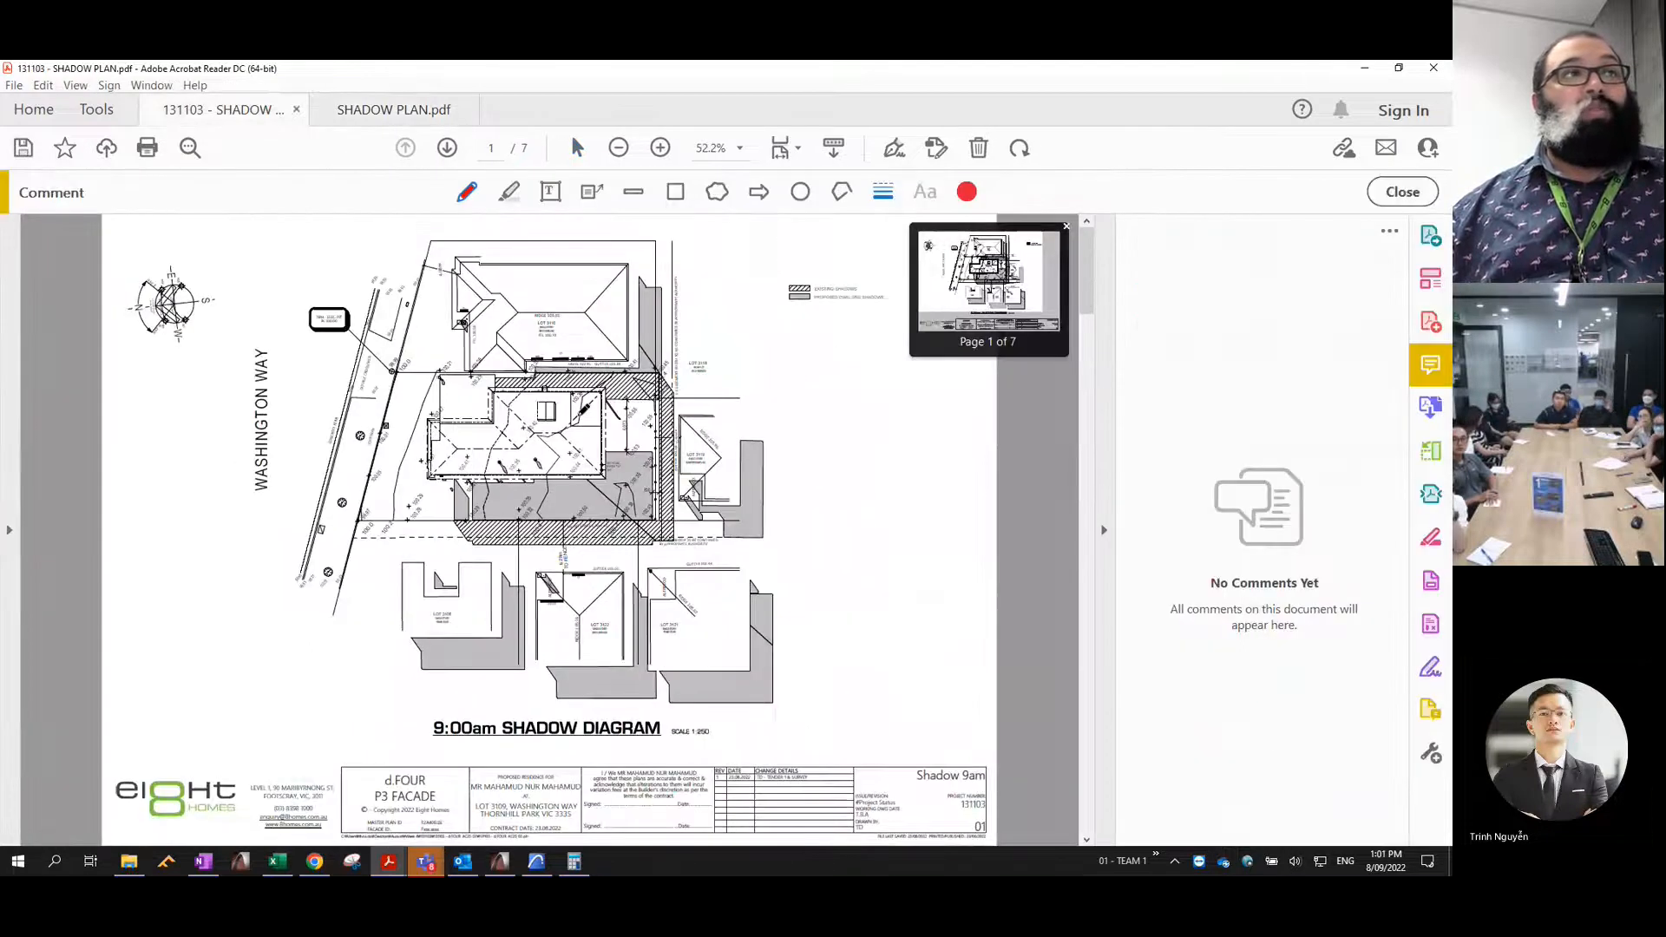
scroll(546, 473, down, 10)
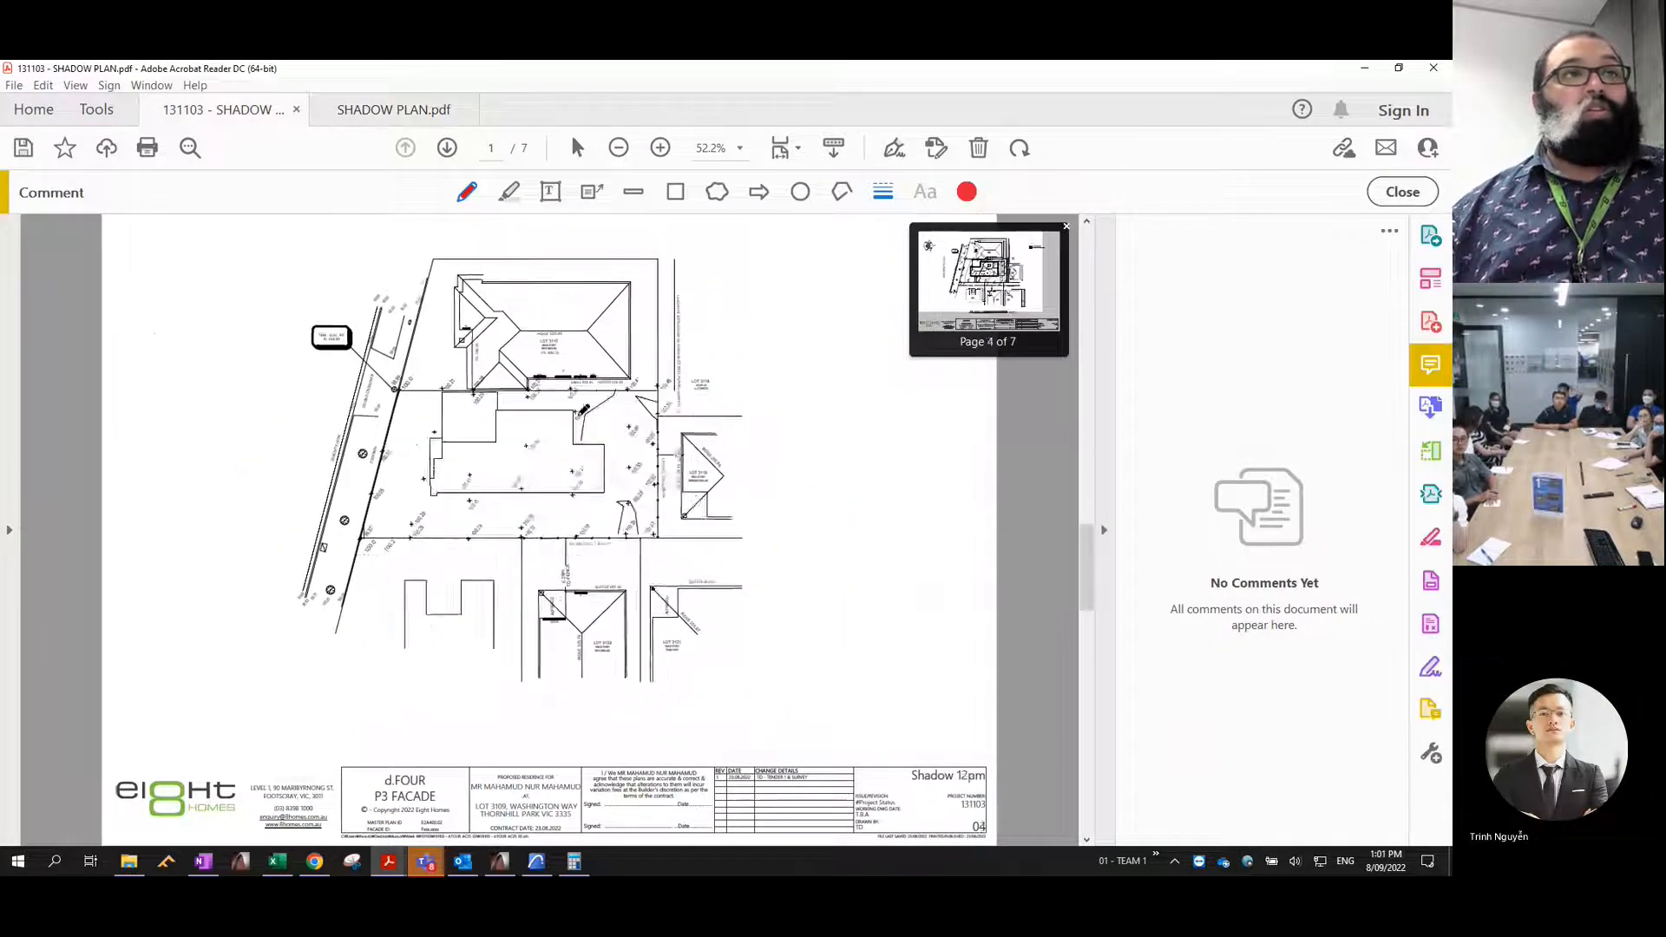
scroll(579, 418, down, 3)
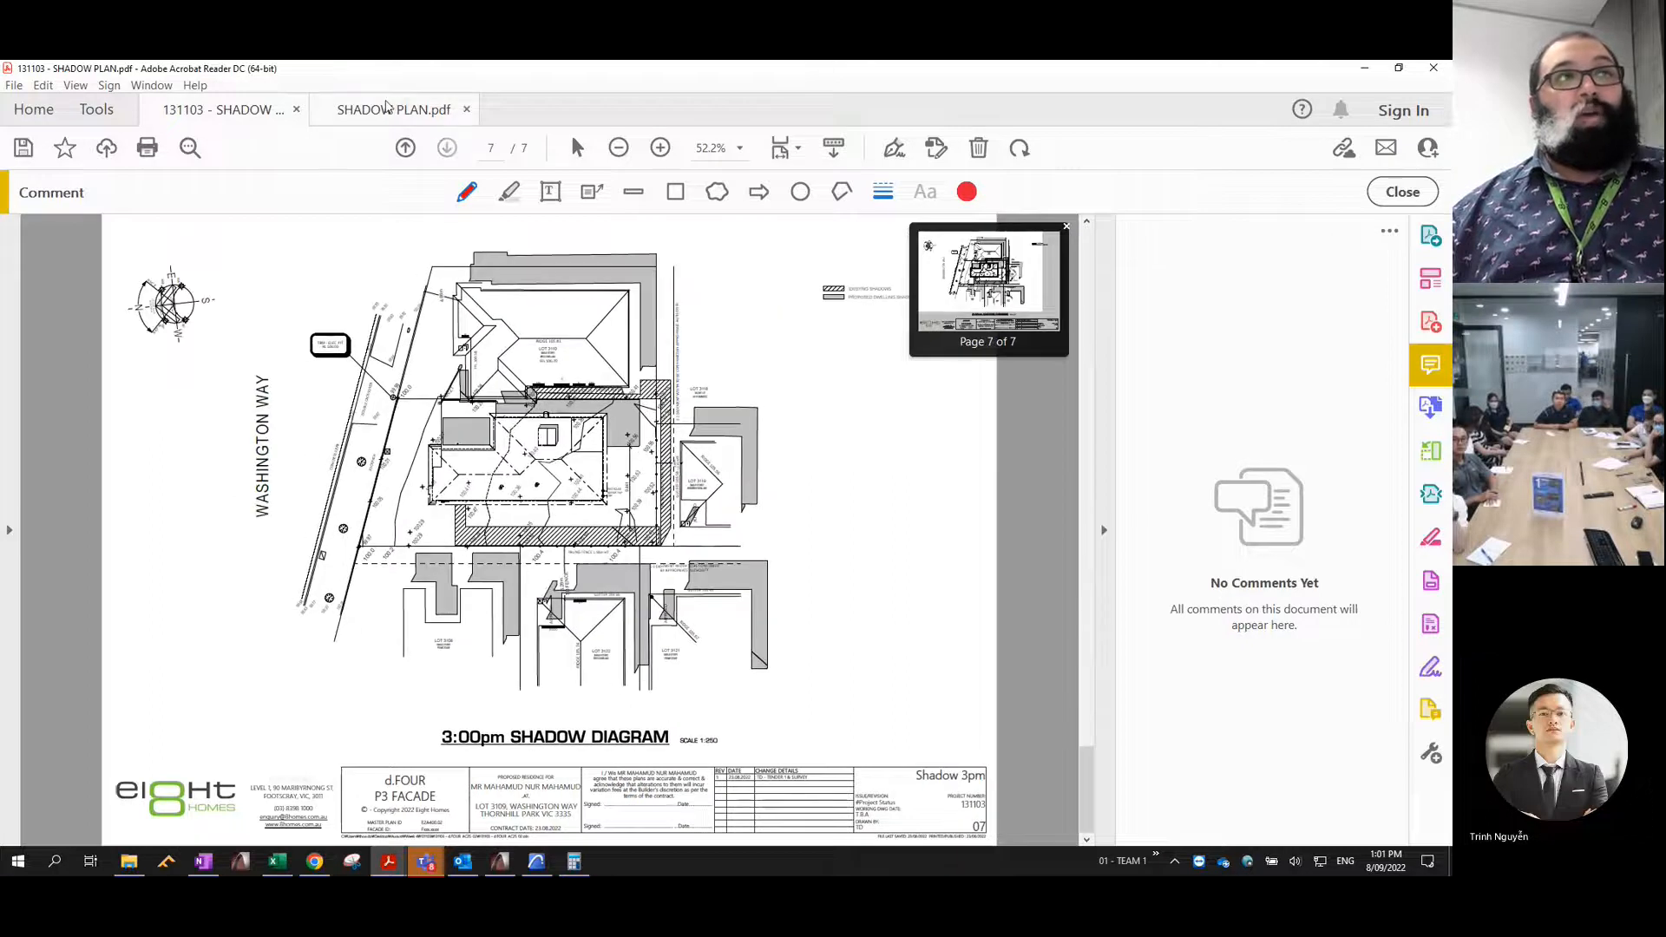
- Examine how the shadows move across the hourly diagrams in SHADOW PLAN.pdf between 9:00am and 3:00pm
click(389, 110)
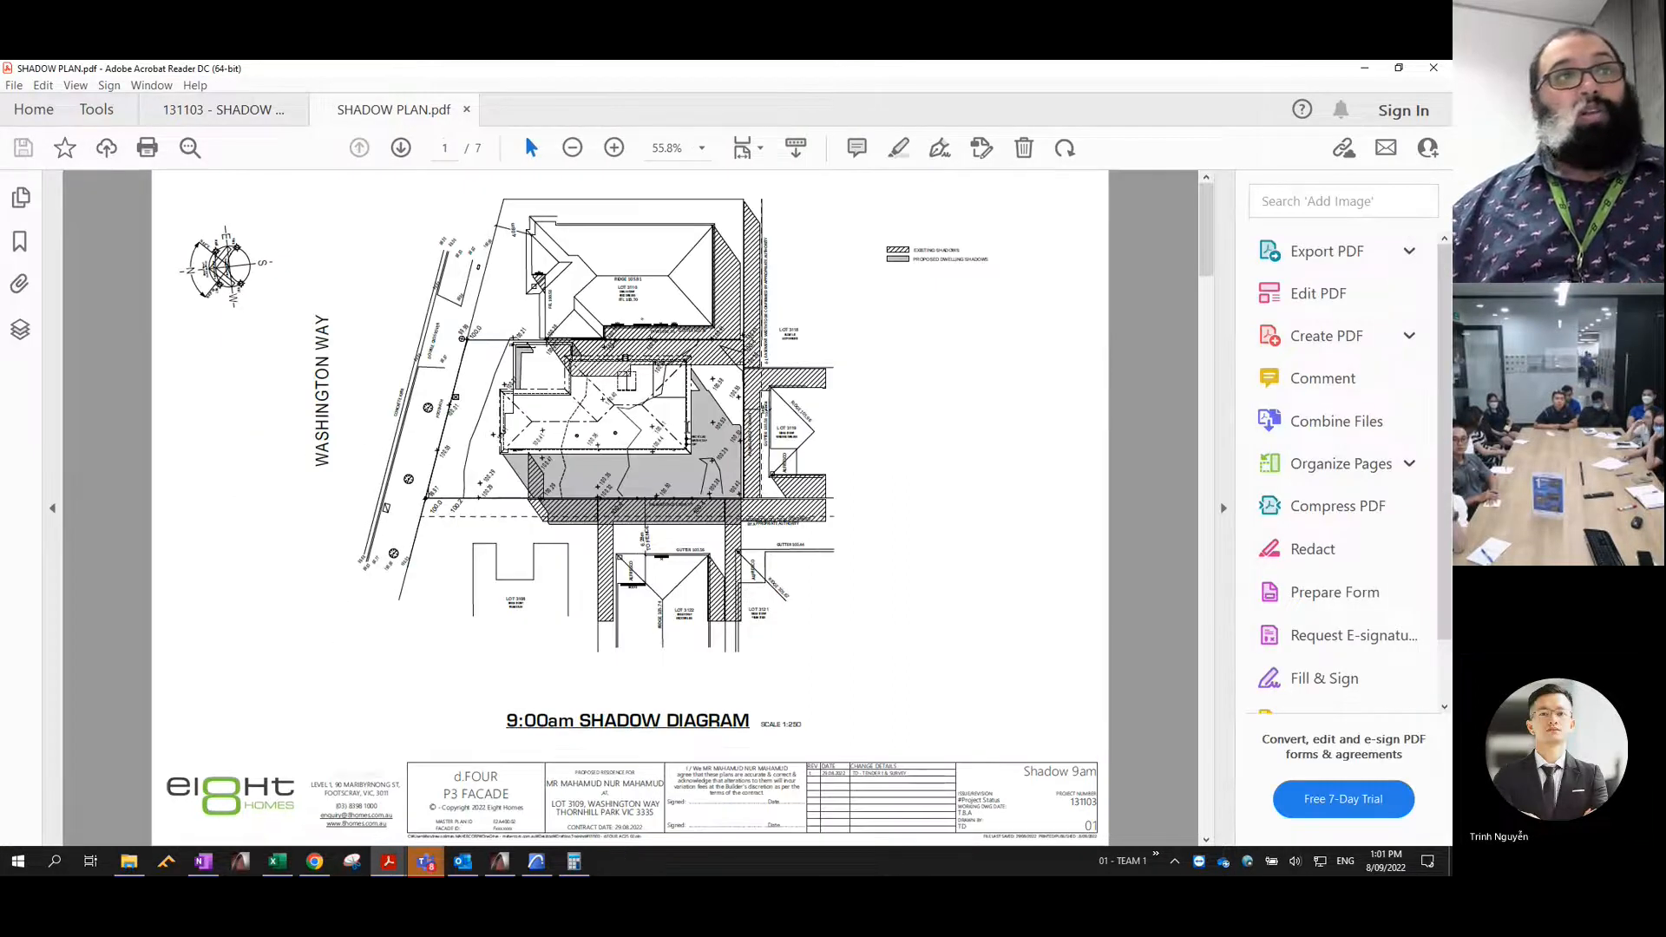
scroll(629, 508, down, 12)
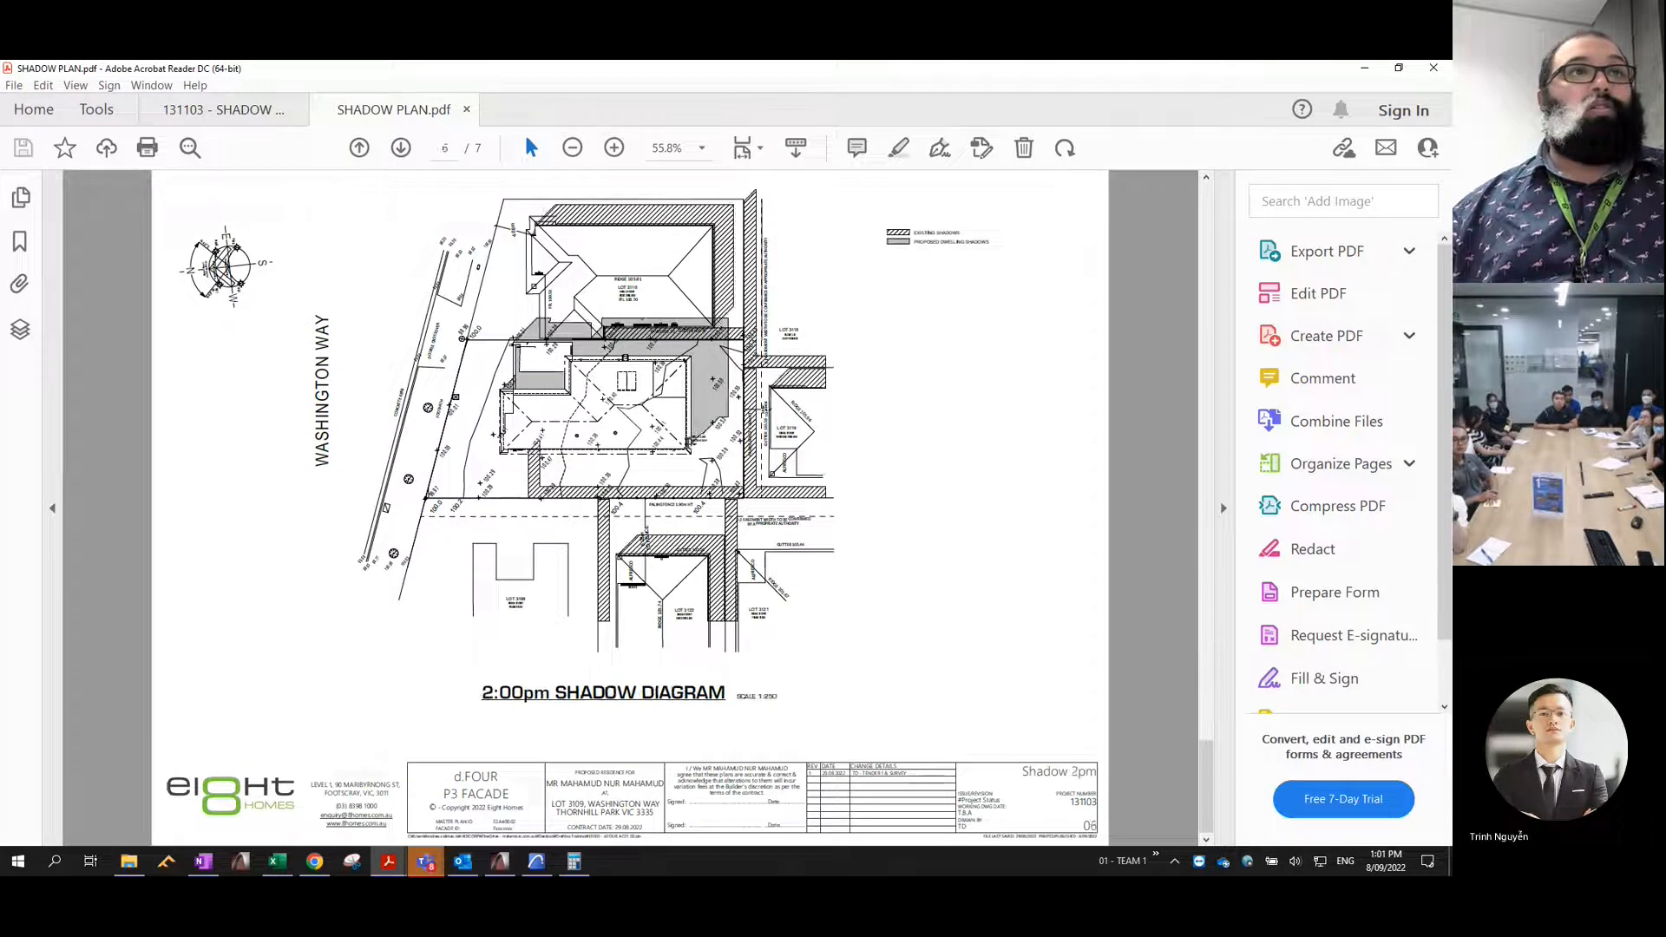
scroll(680, 434, up, 15)
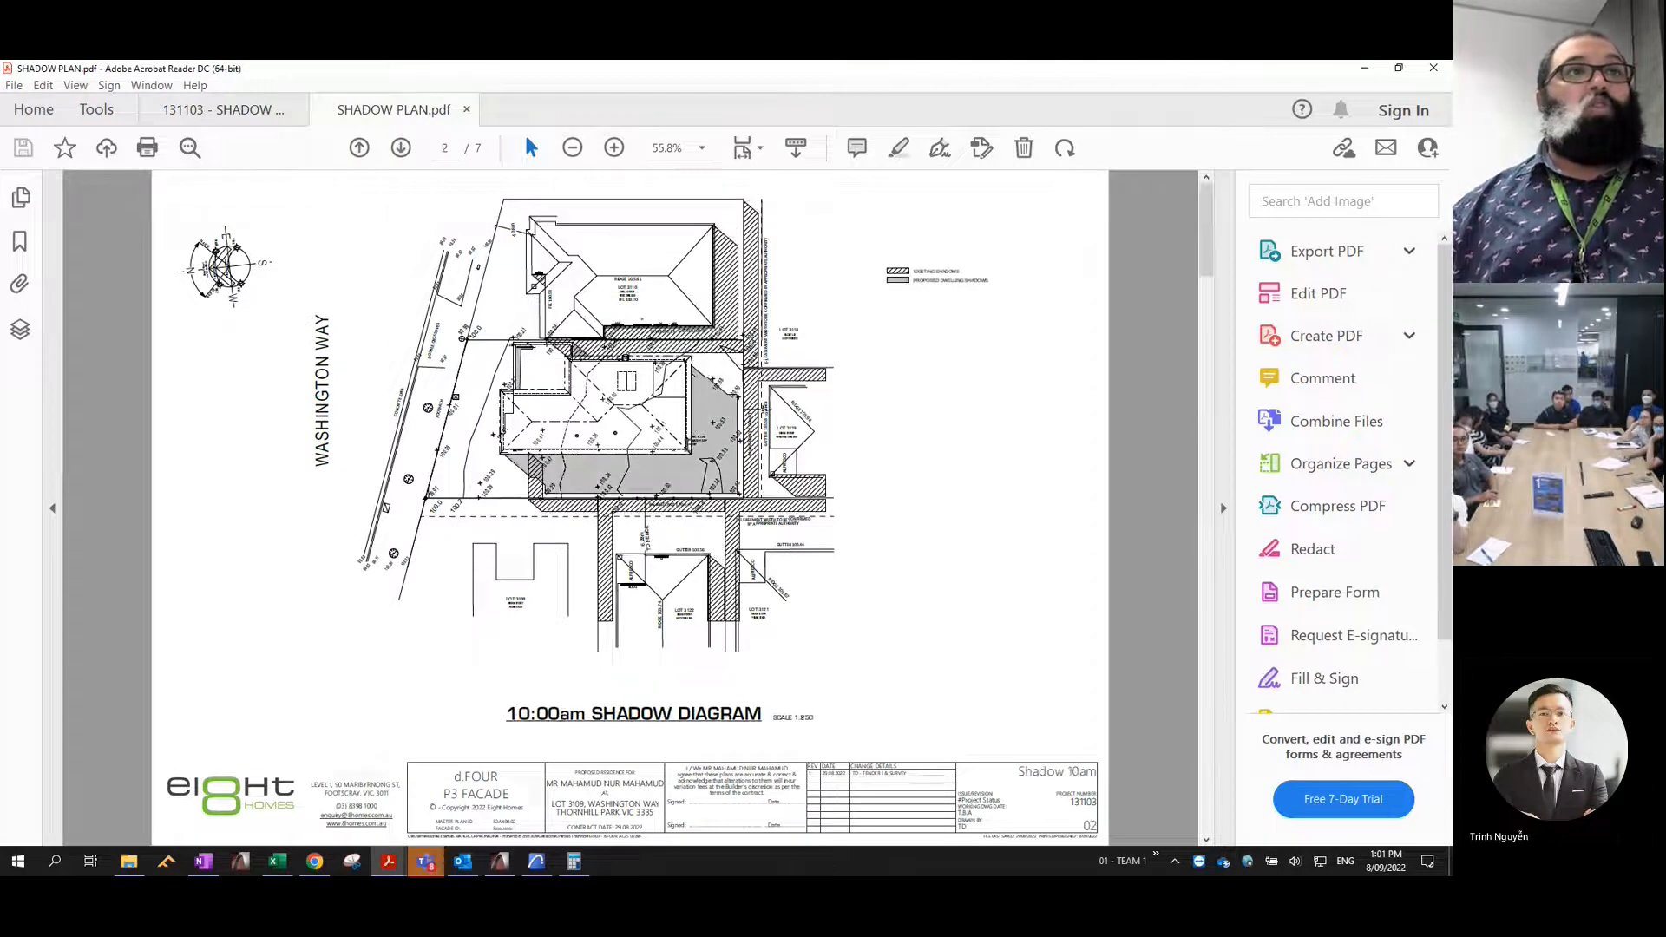
scroll(681, 434, down, 12)
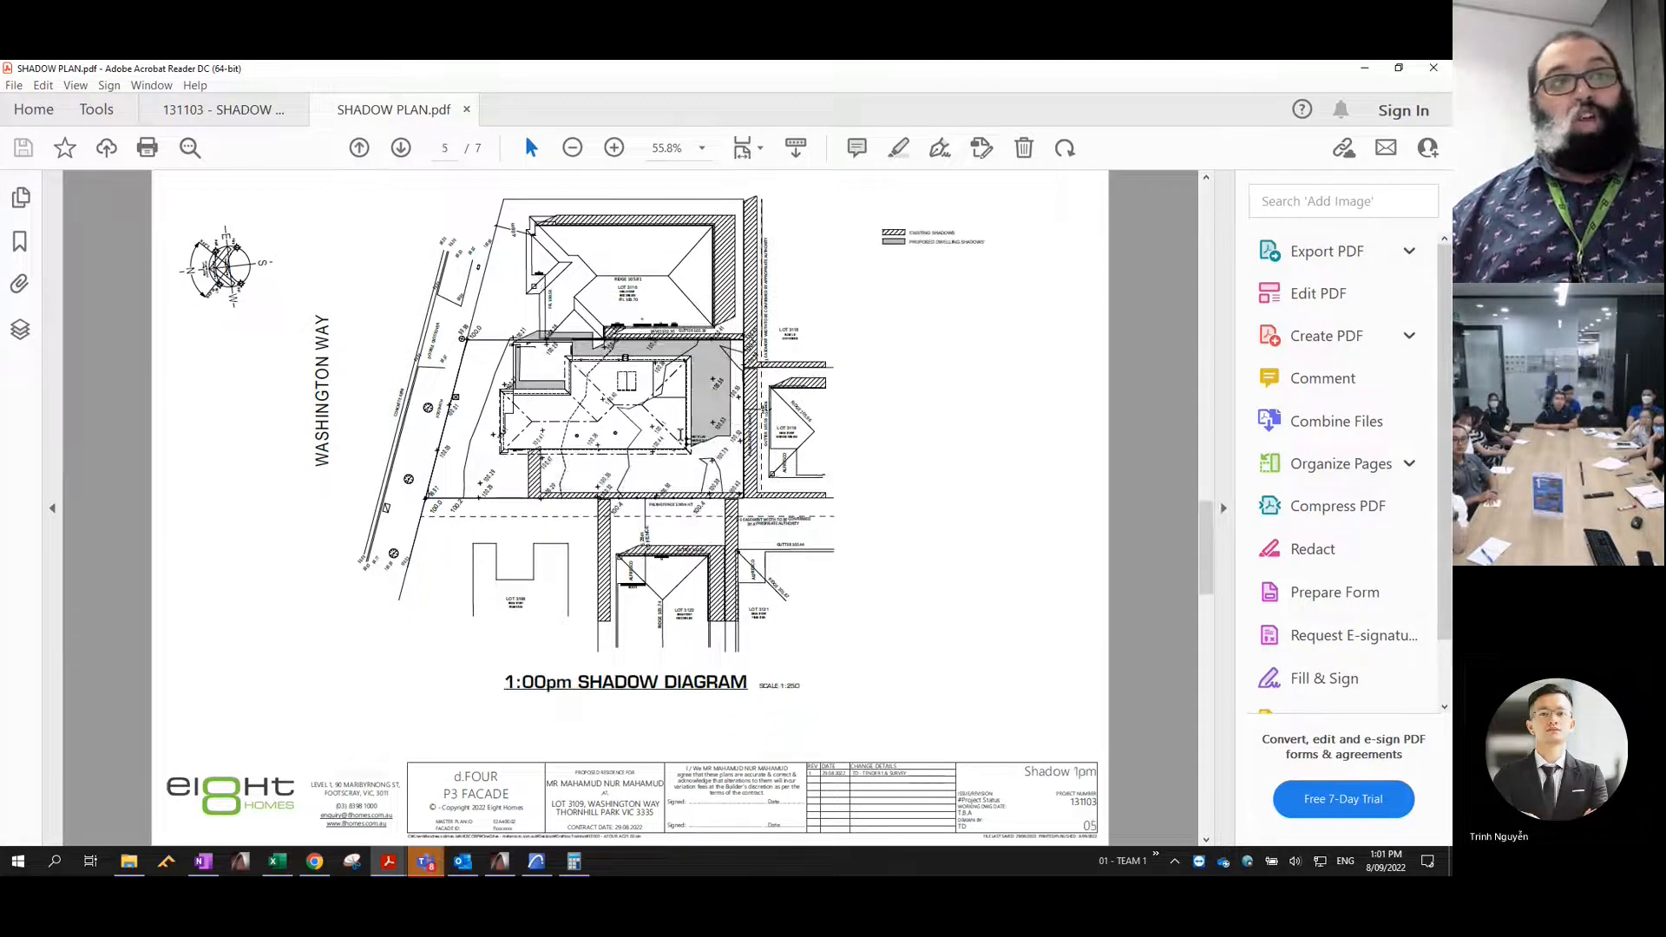
scroll(679, 434, up, 12)
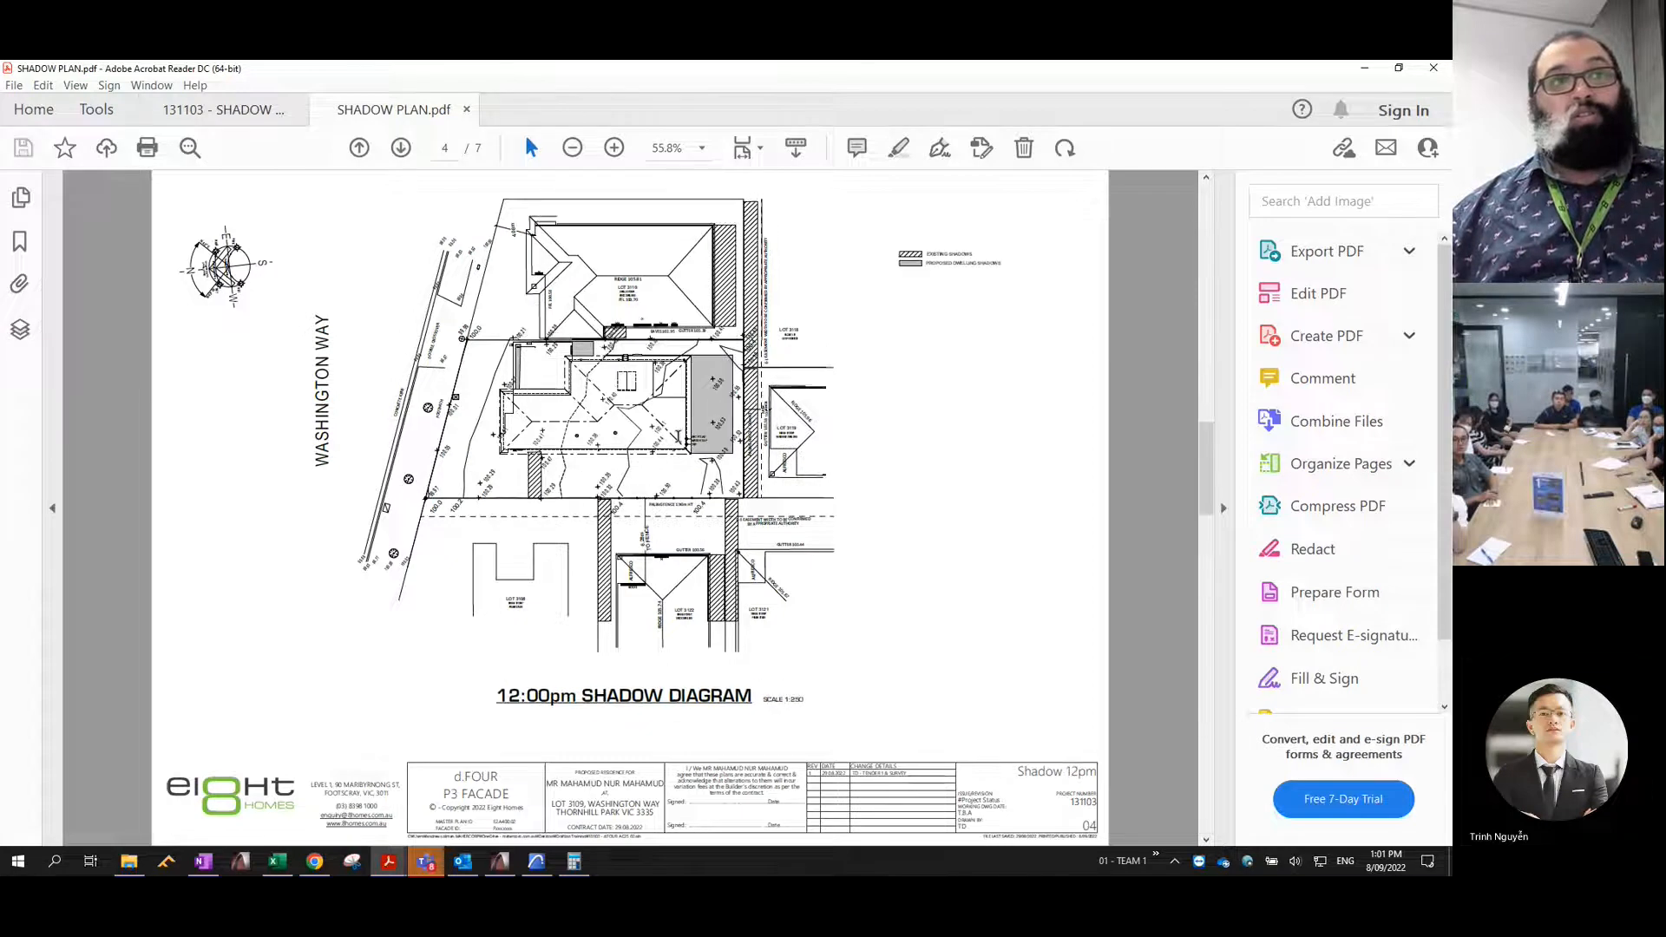
scroll(681, 434, down, 12)
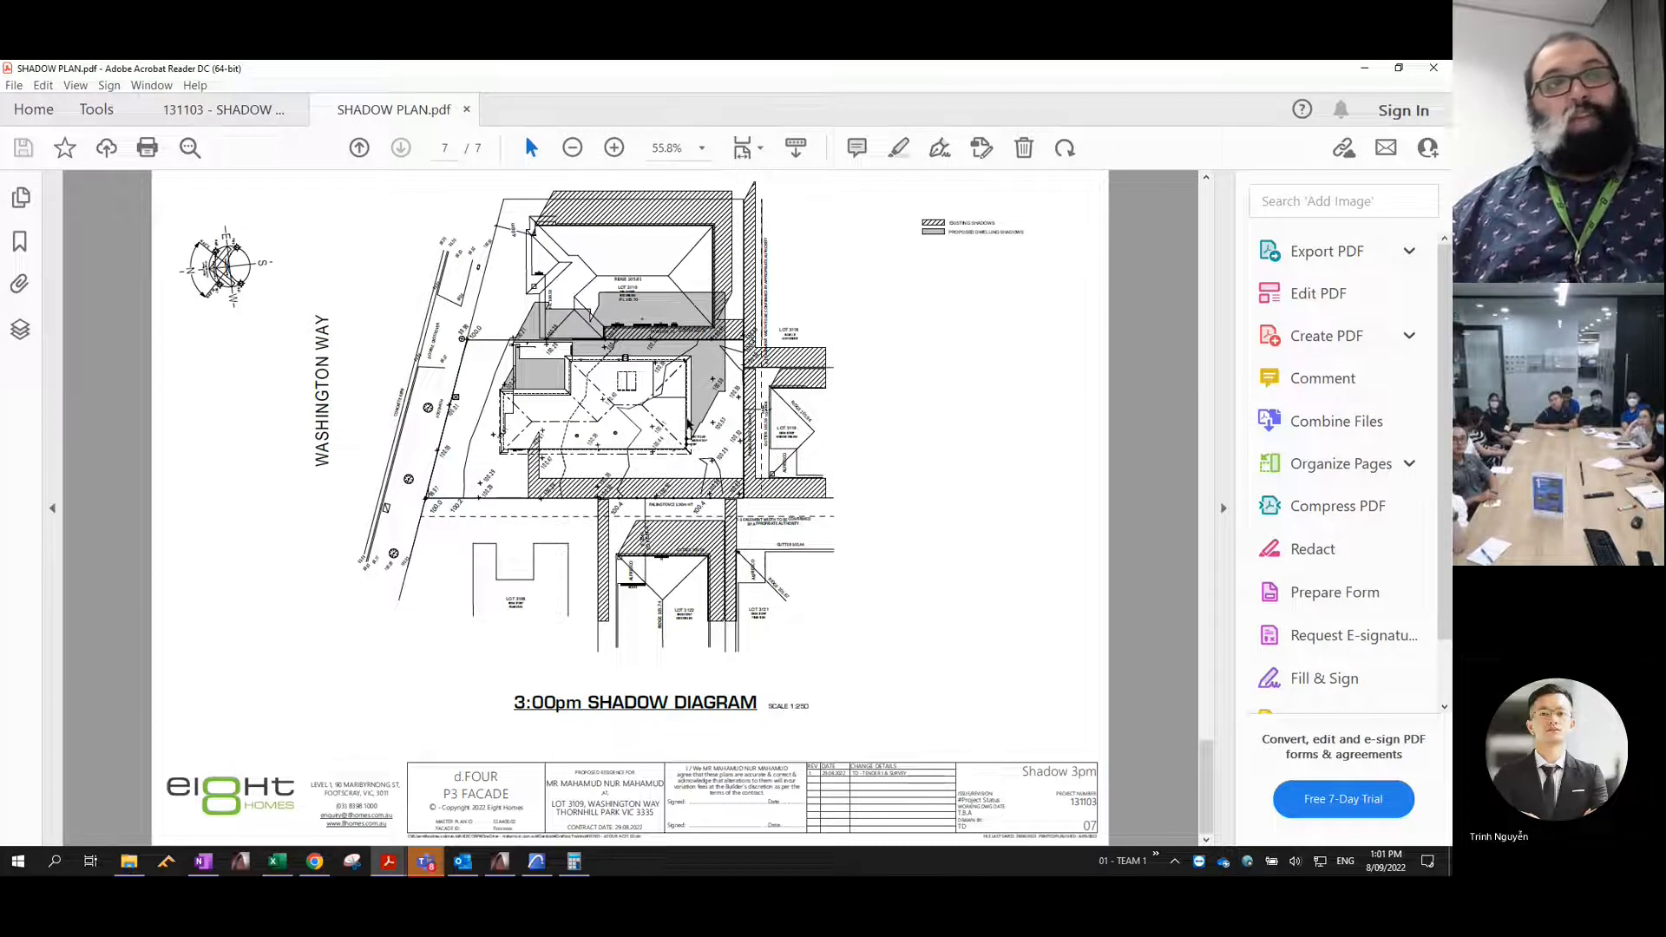
scroll(679, 434, up, 12)
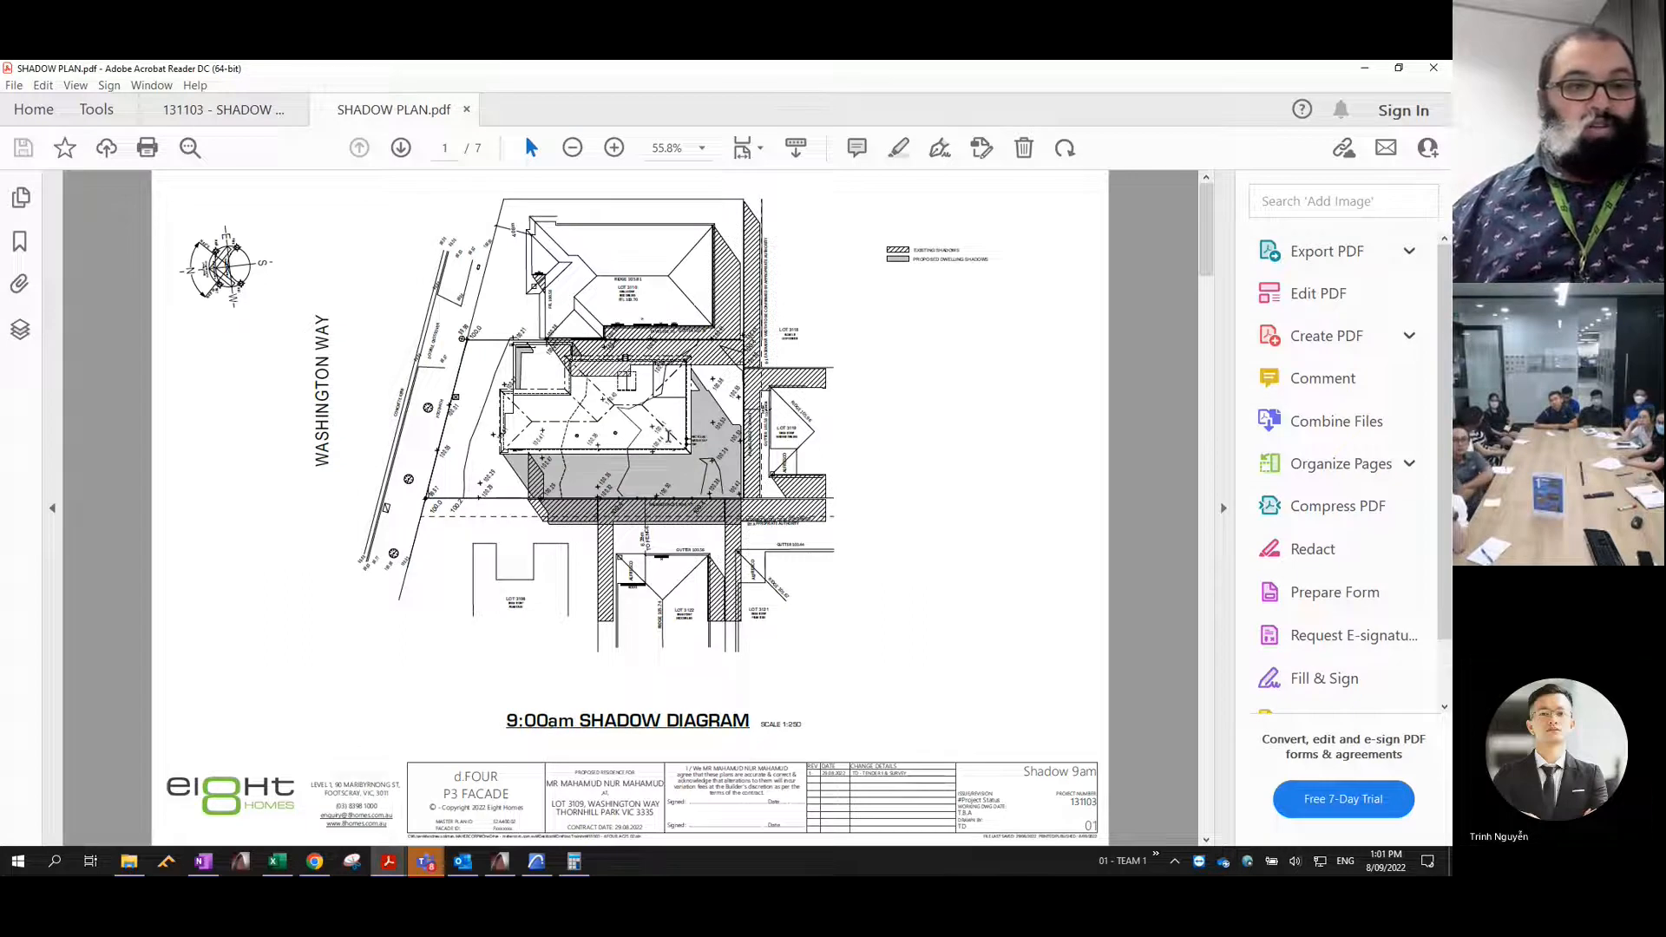
scroll(630, 508, down, 3)
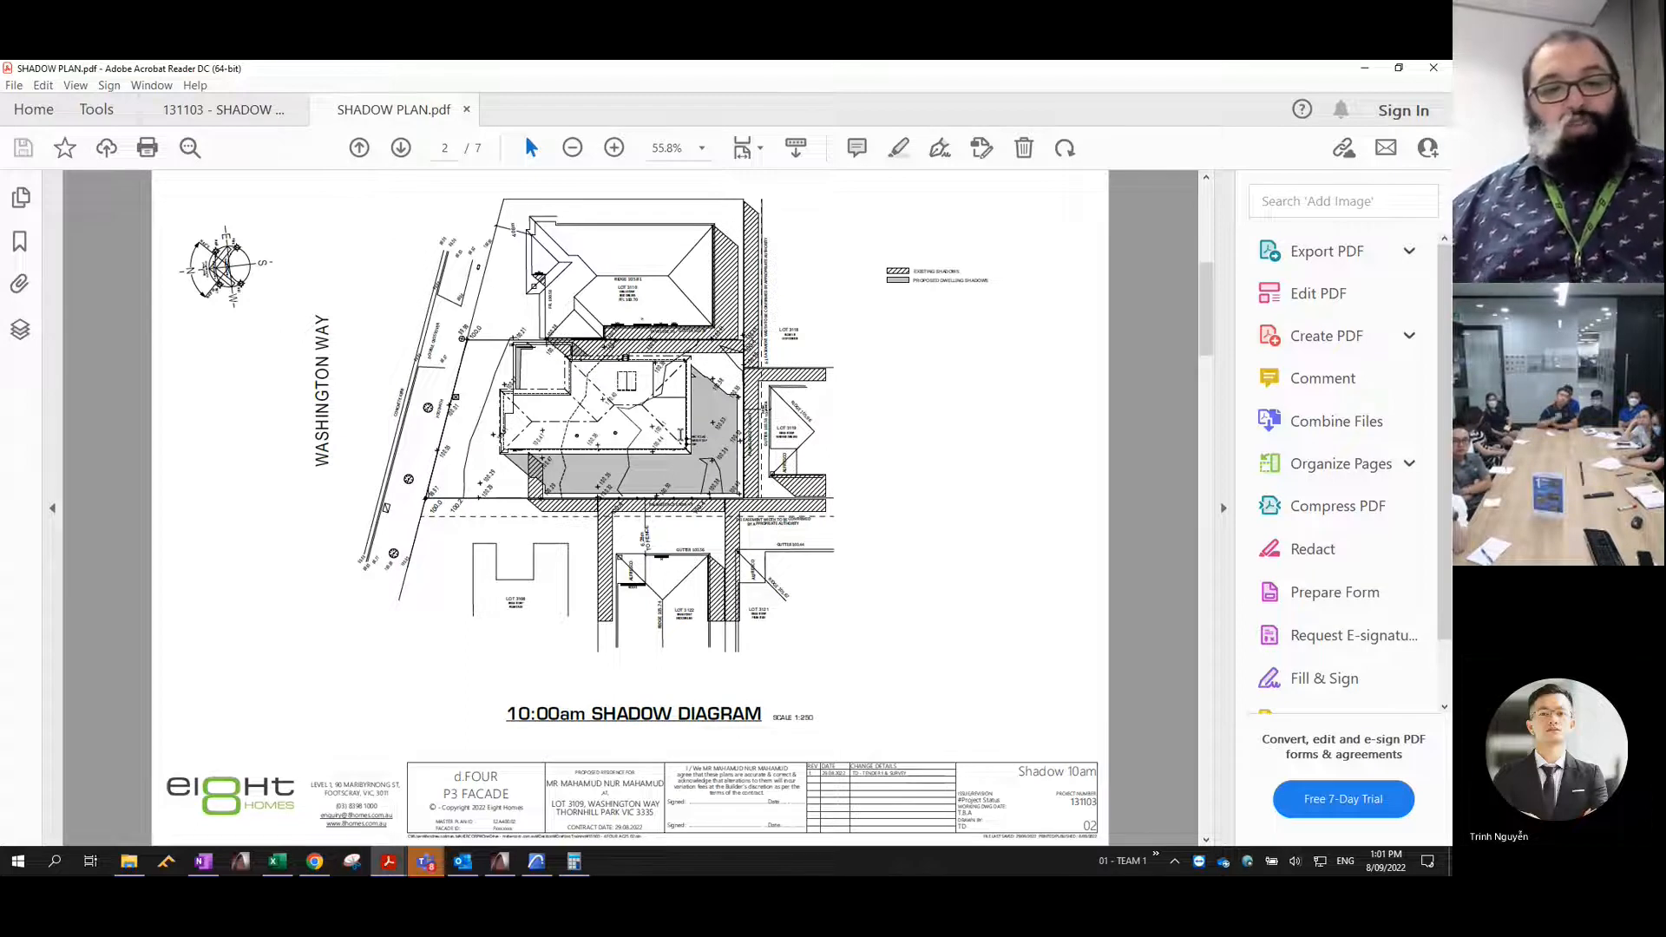
scroll(680, 421, down, 6)
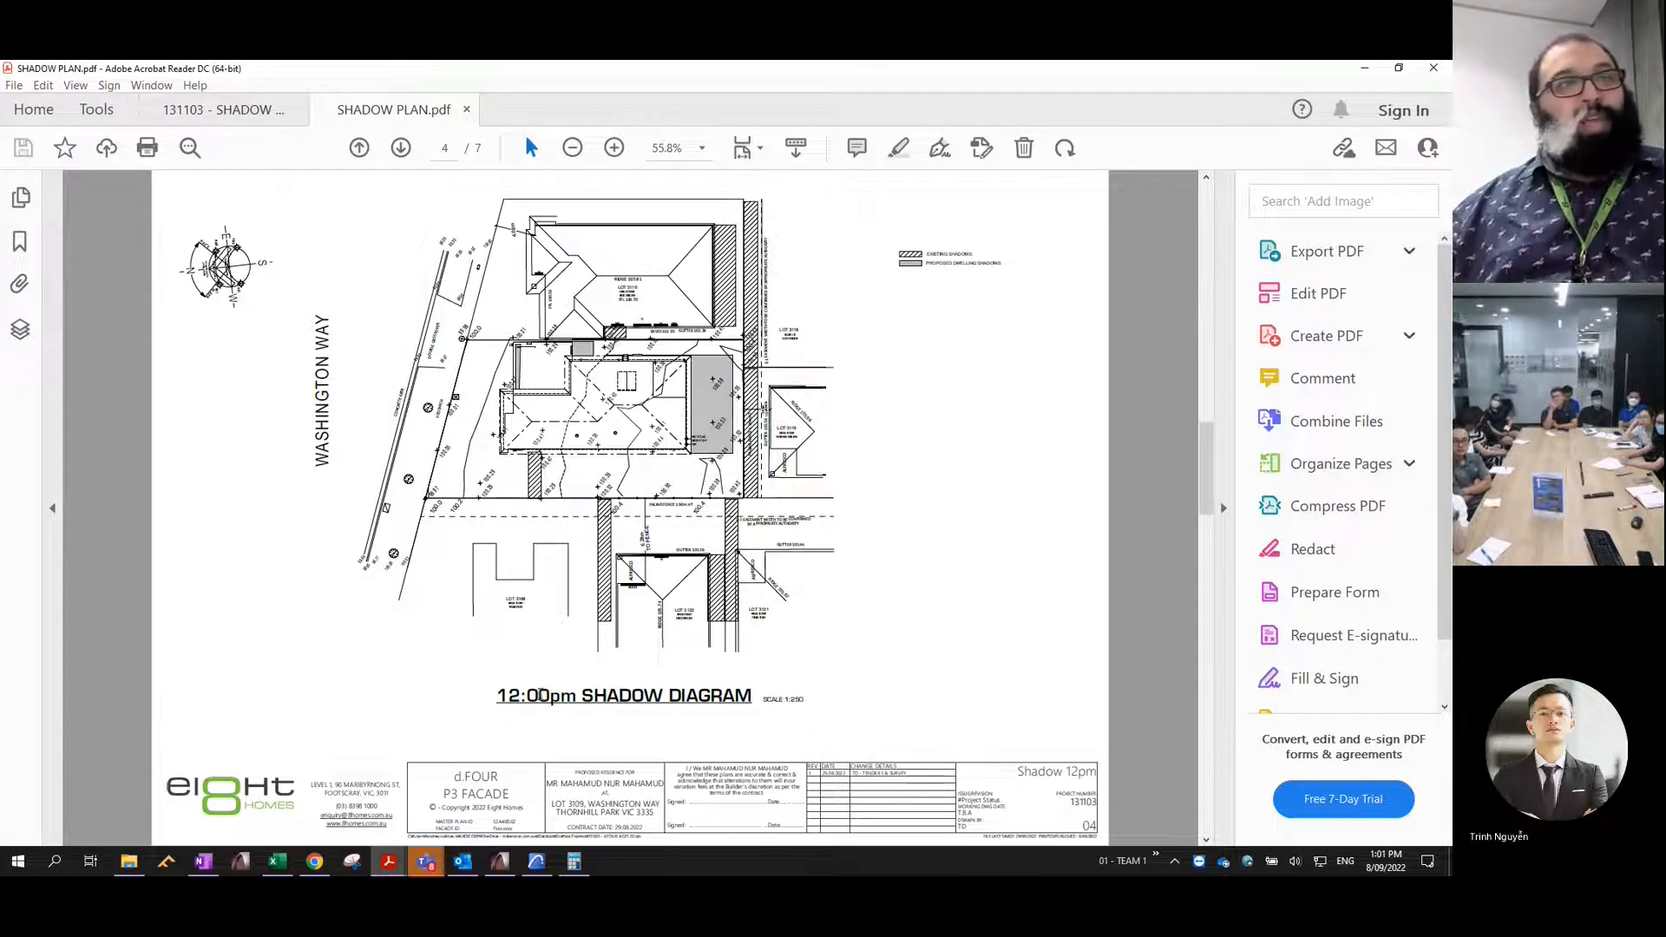
- Compare the proposed dwelling's shadows from 12:00pm onward in SHADOW PLAN.pdf, focusing on the 2:00pm and 3:00pm diagrams
scroll(548, 703, down, 6)
scroll(548, 703, down, 3)
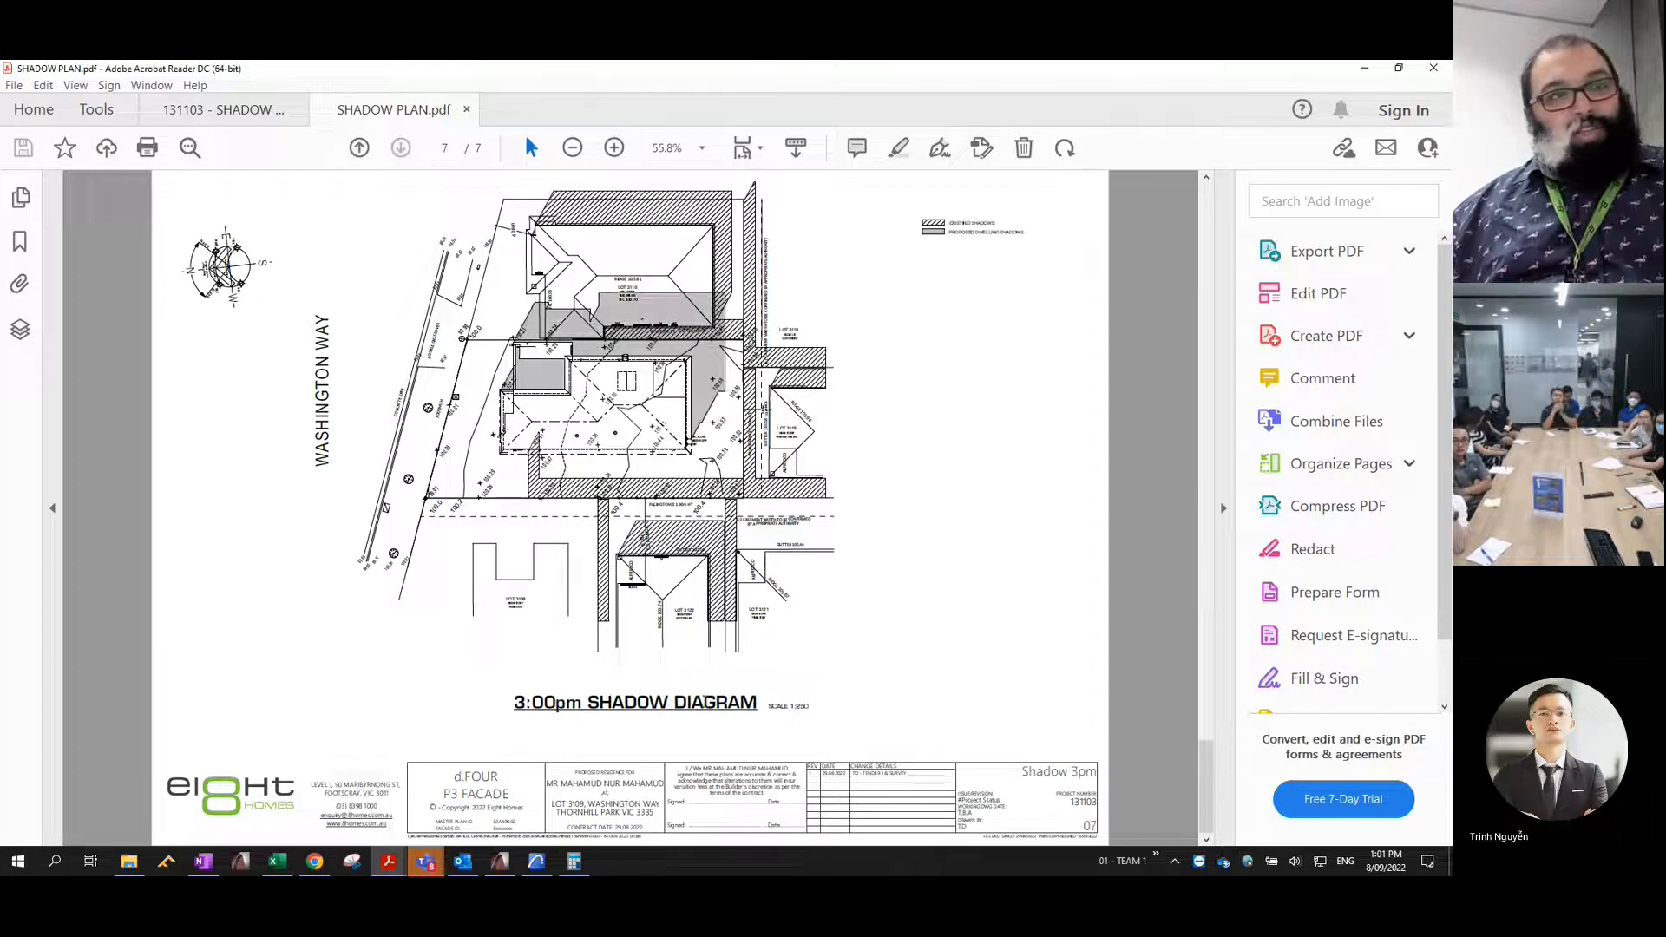
scroll(608, 685, up, 12)
scroll(609, 685, up, 6)
scroll(653, 706, down, 15)
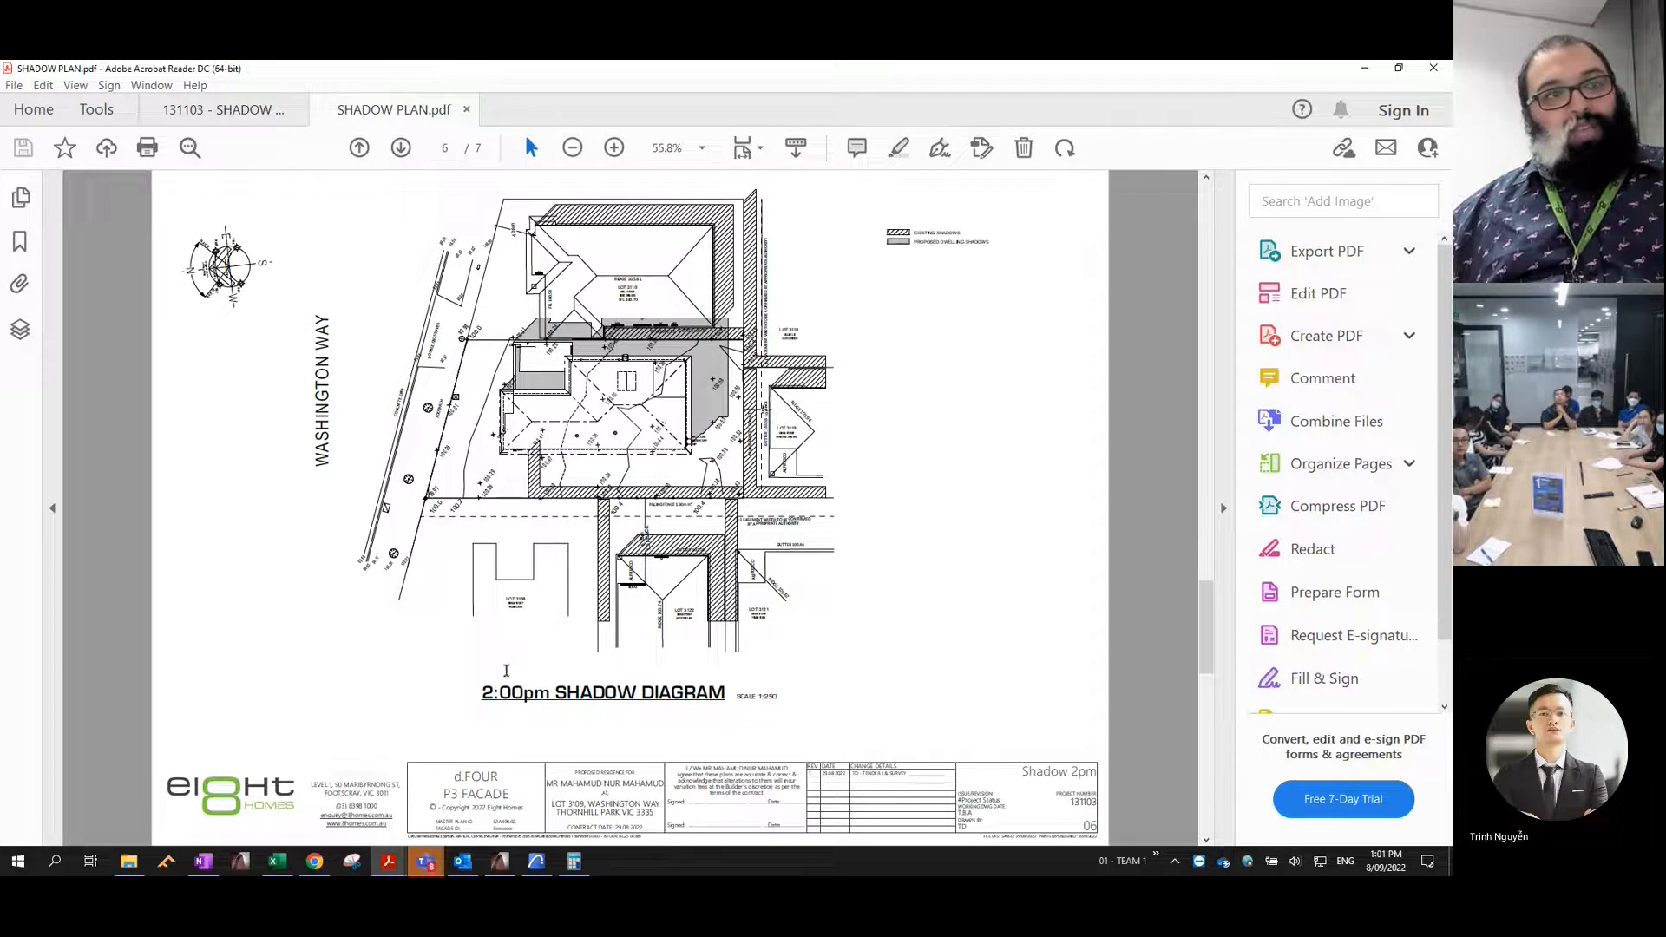
scroll(647, 694, down, 3)
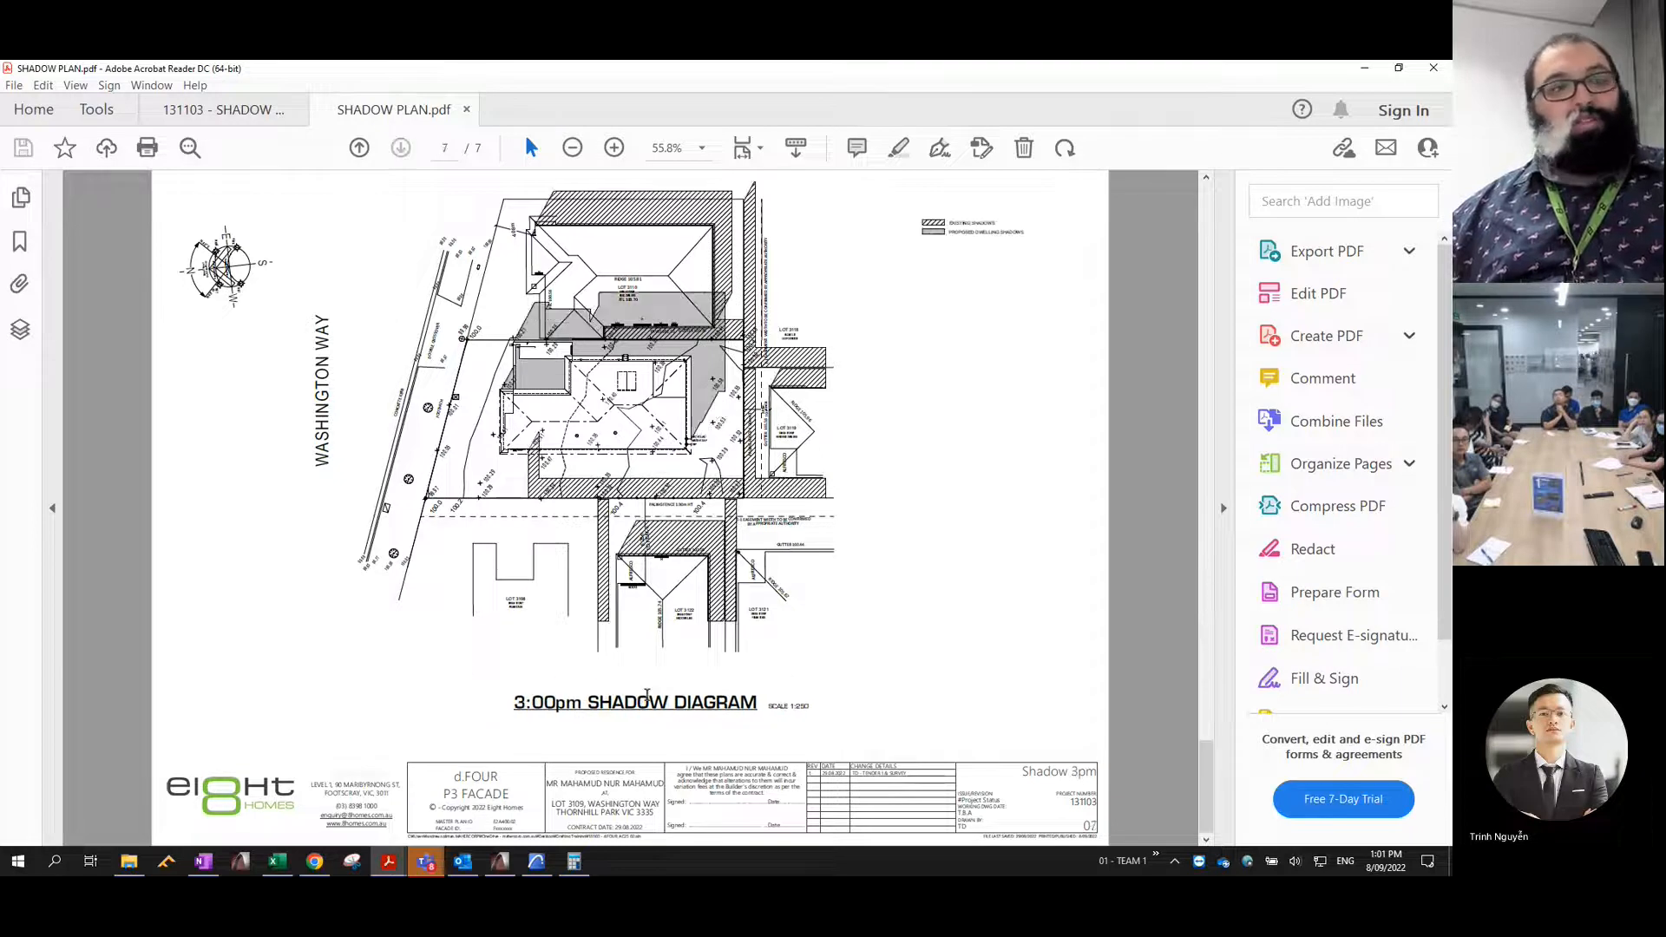
- Compare the 9:00am shadow diagram with the 3:00pm one, finishing back on the 9:00am page
scroll(638, 712, up, 18)
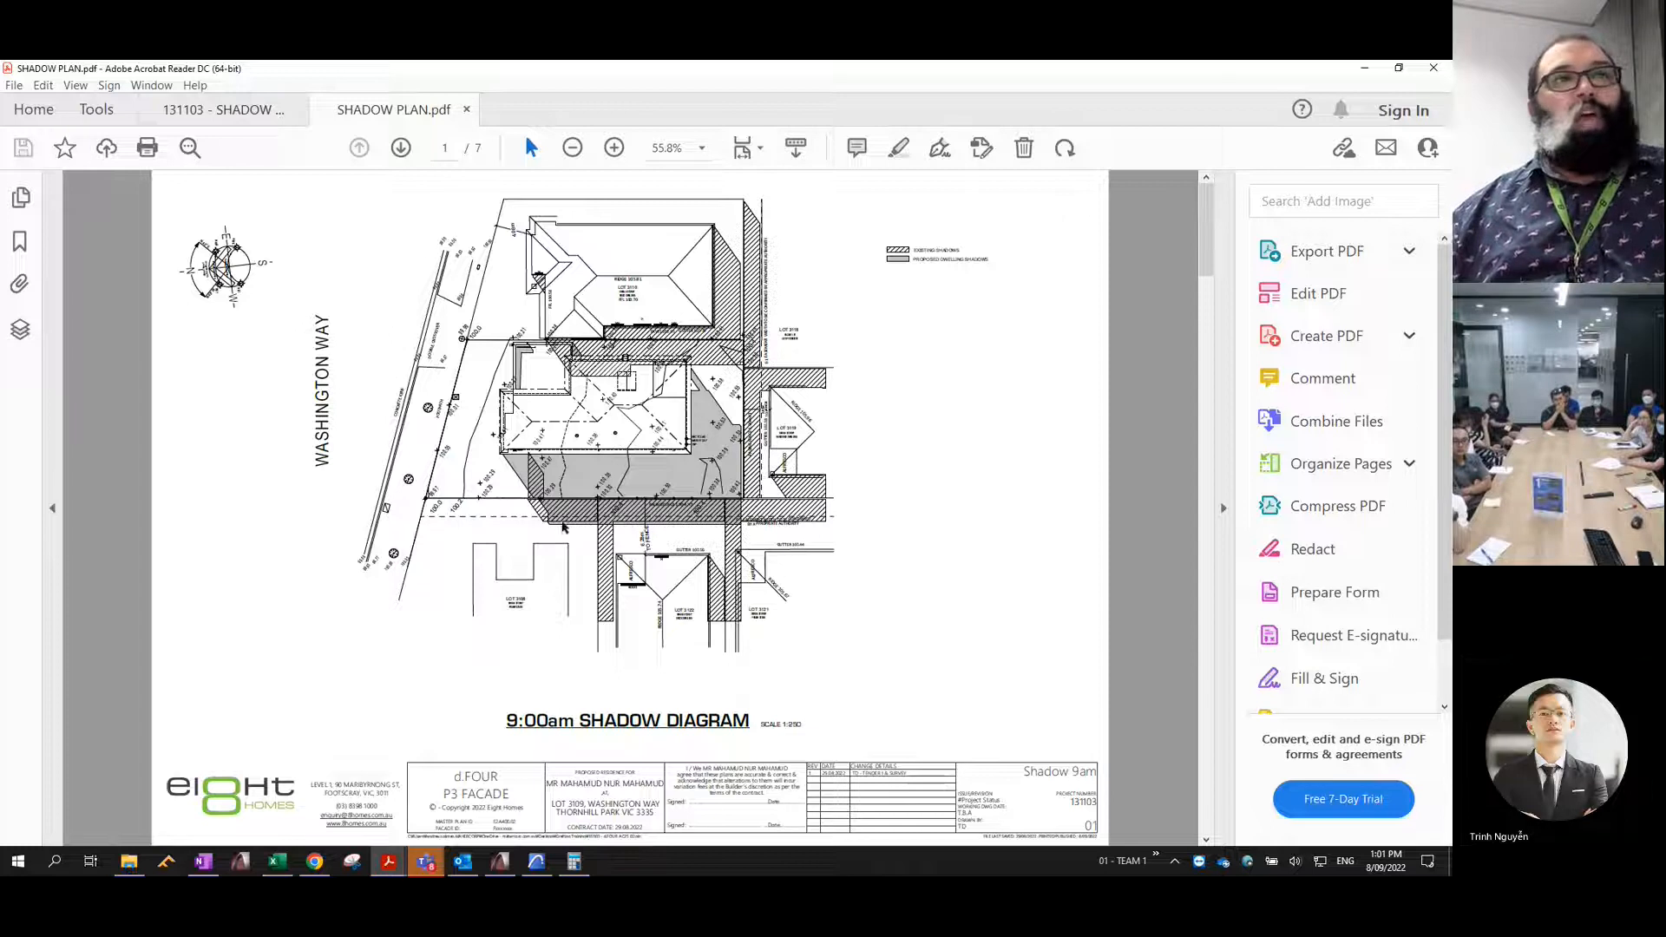
key(Page_Down)
key(Page_Down)
key(Page_Down)
key(Page_Down)
key(Page_Down)
key(Page_Down)
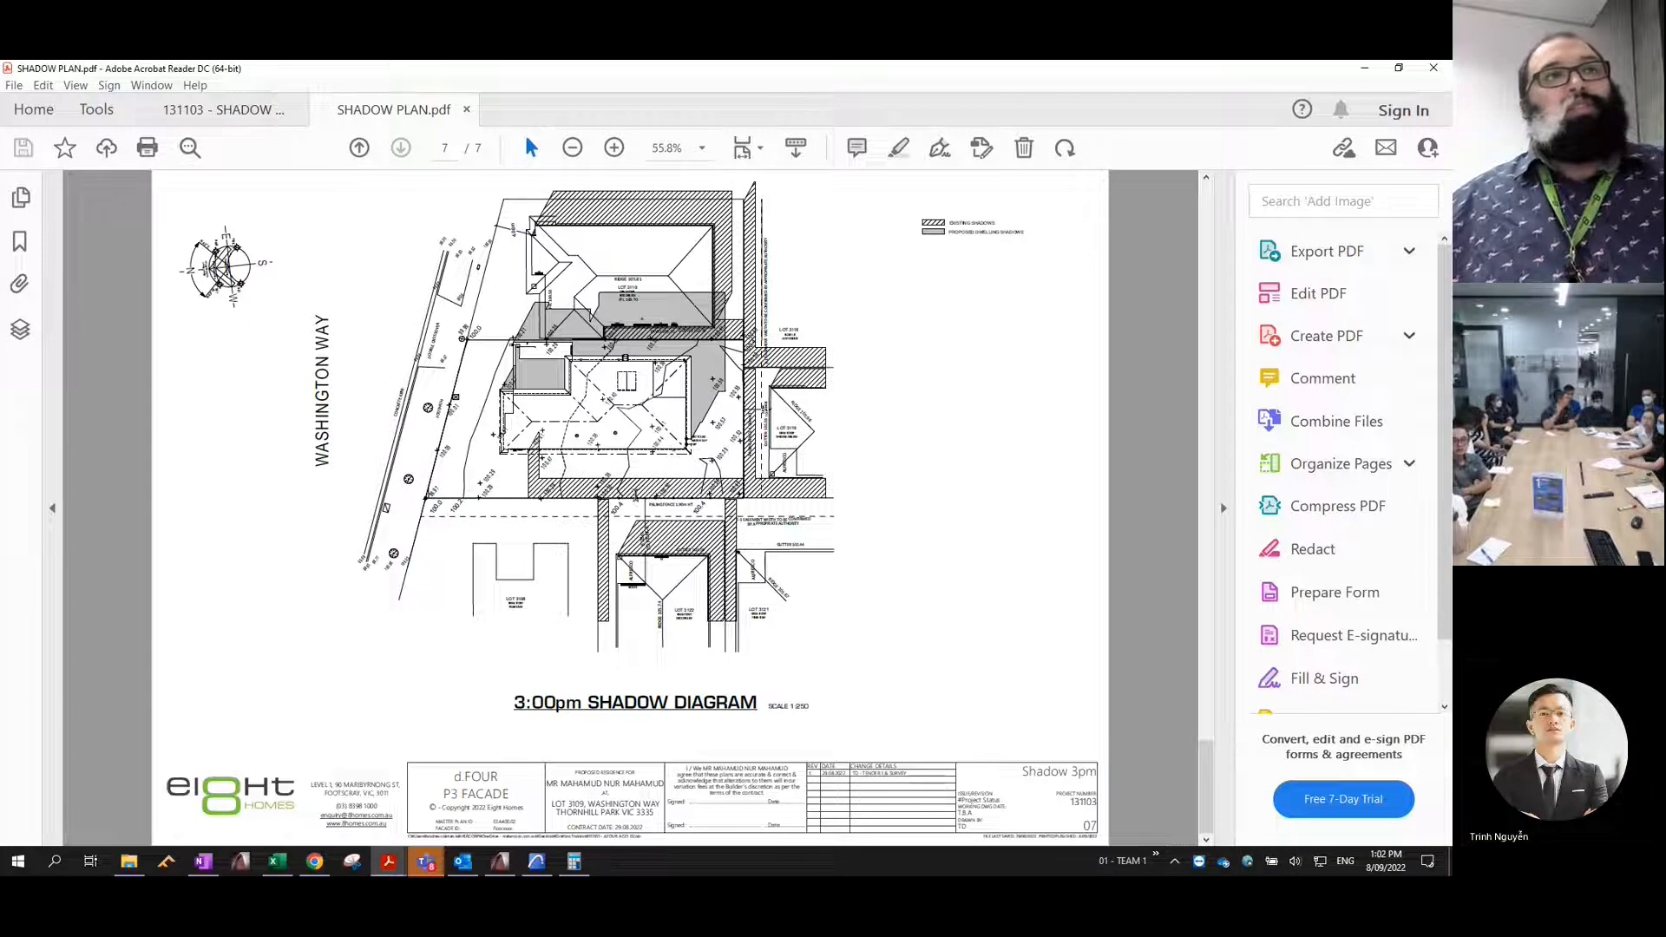
scroll(655, 405, up, 6)
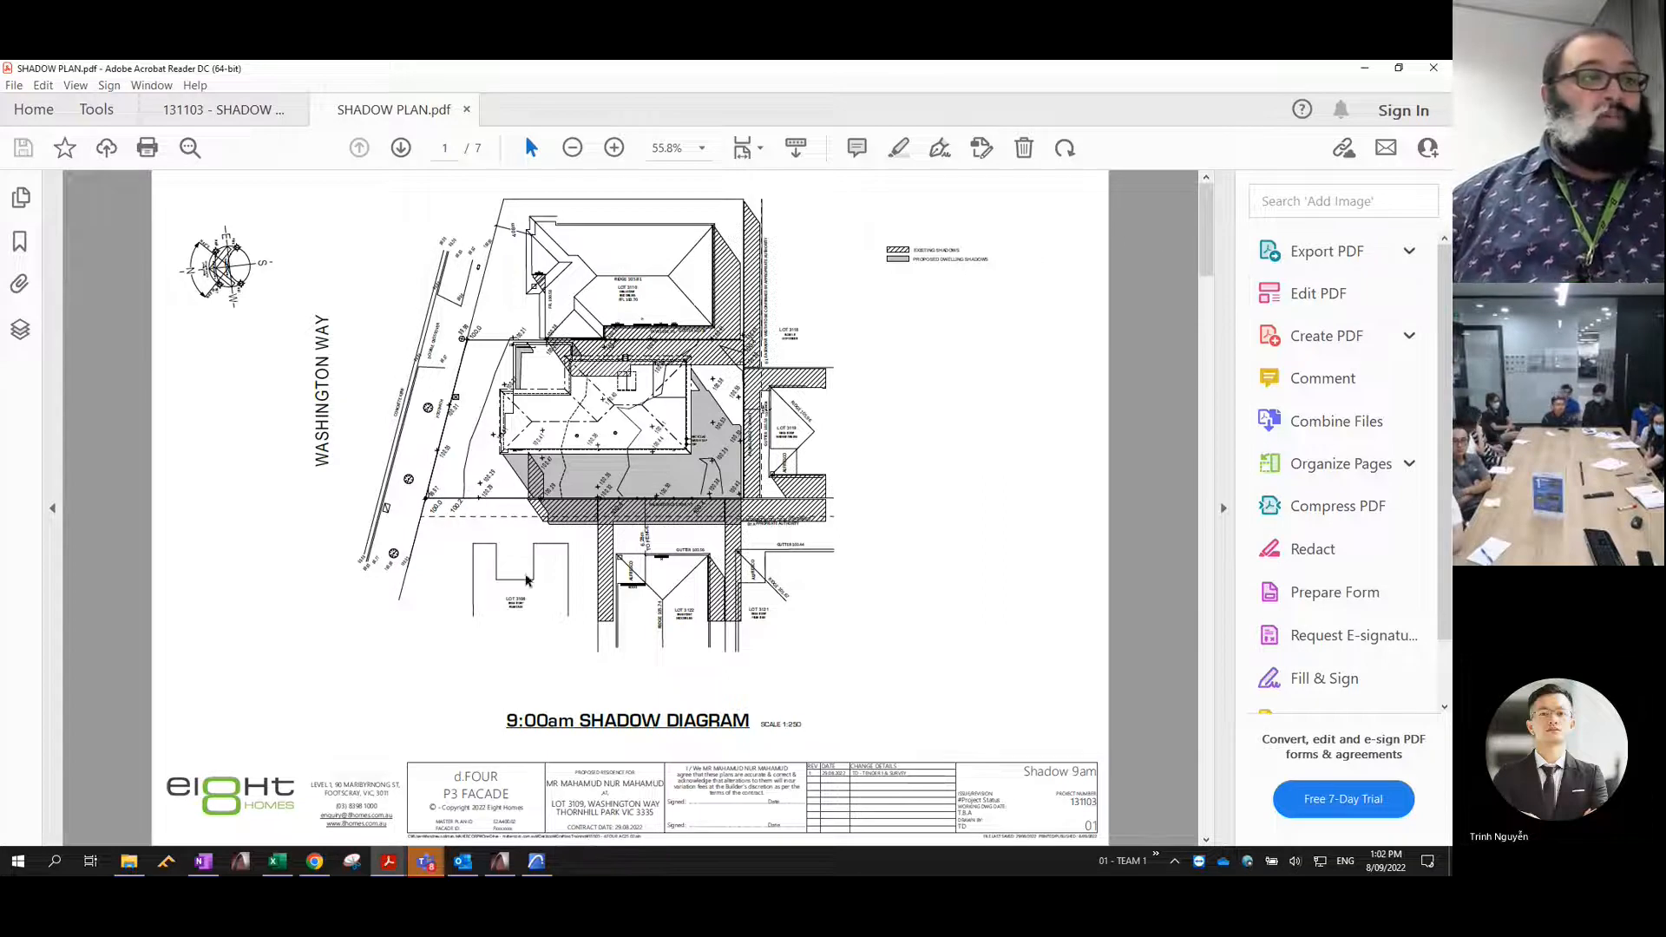
- Switch to the Outlook message "The Mahercorp way - drafting Standardisation" and read its general notes worksheet and modular file instructions
click(463, 860)
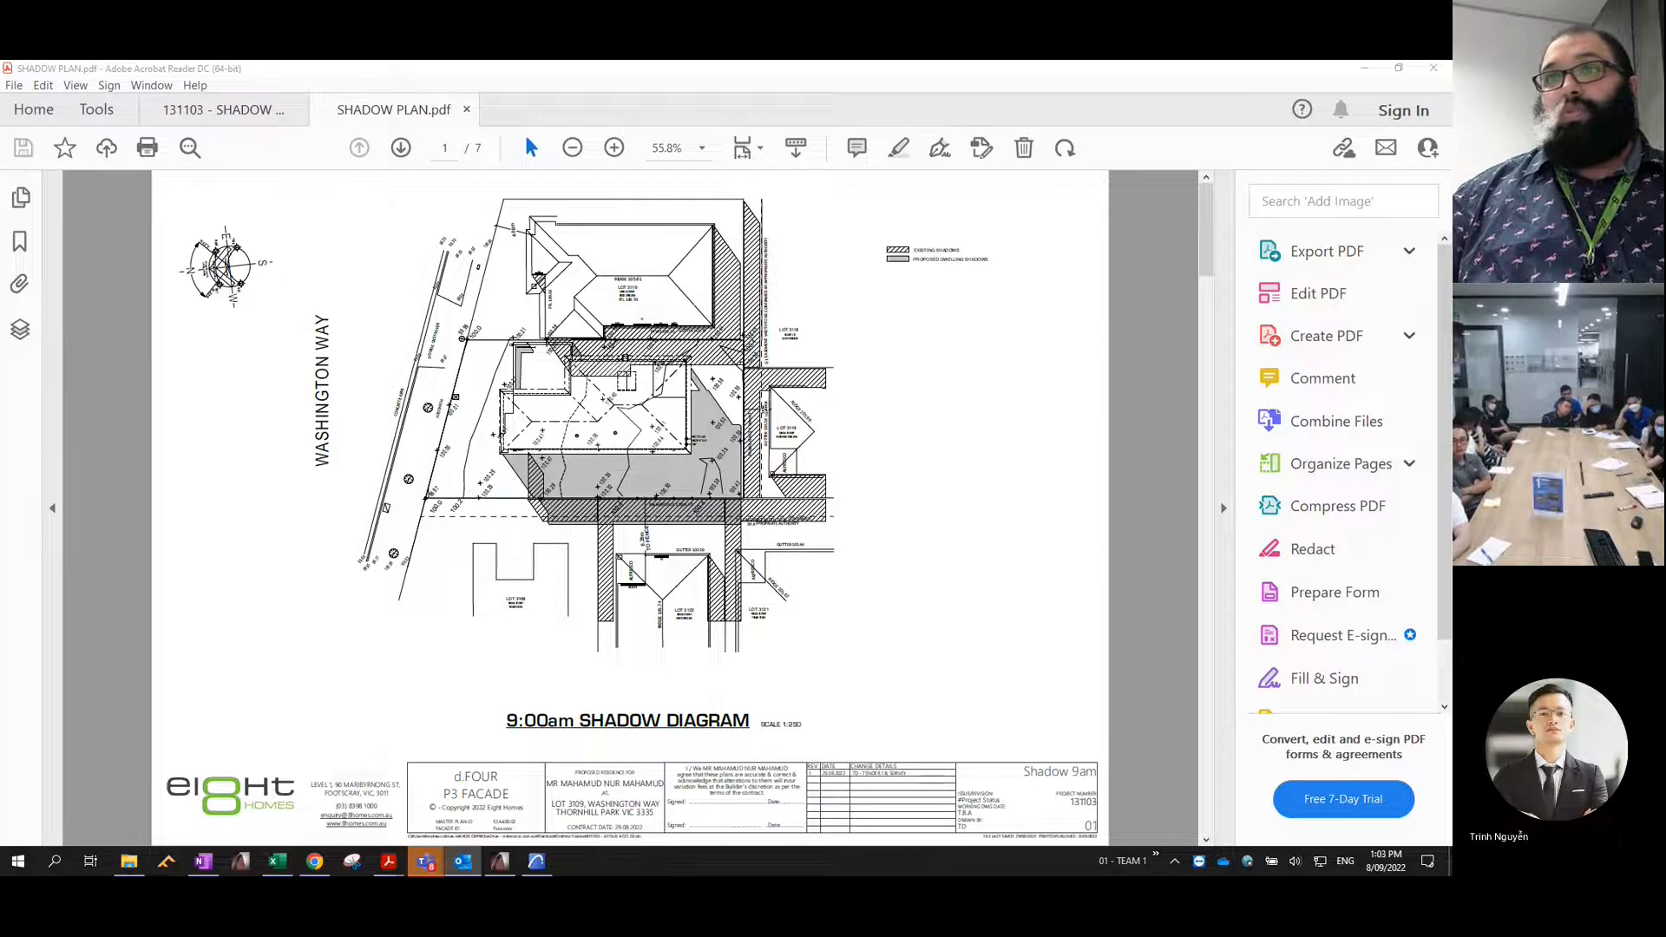
key(alt+Tab)
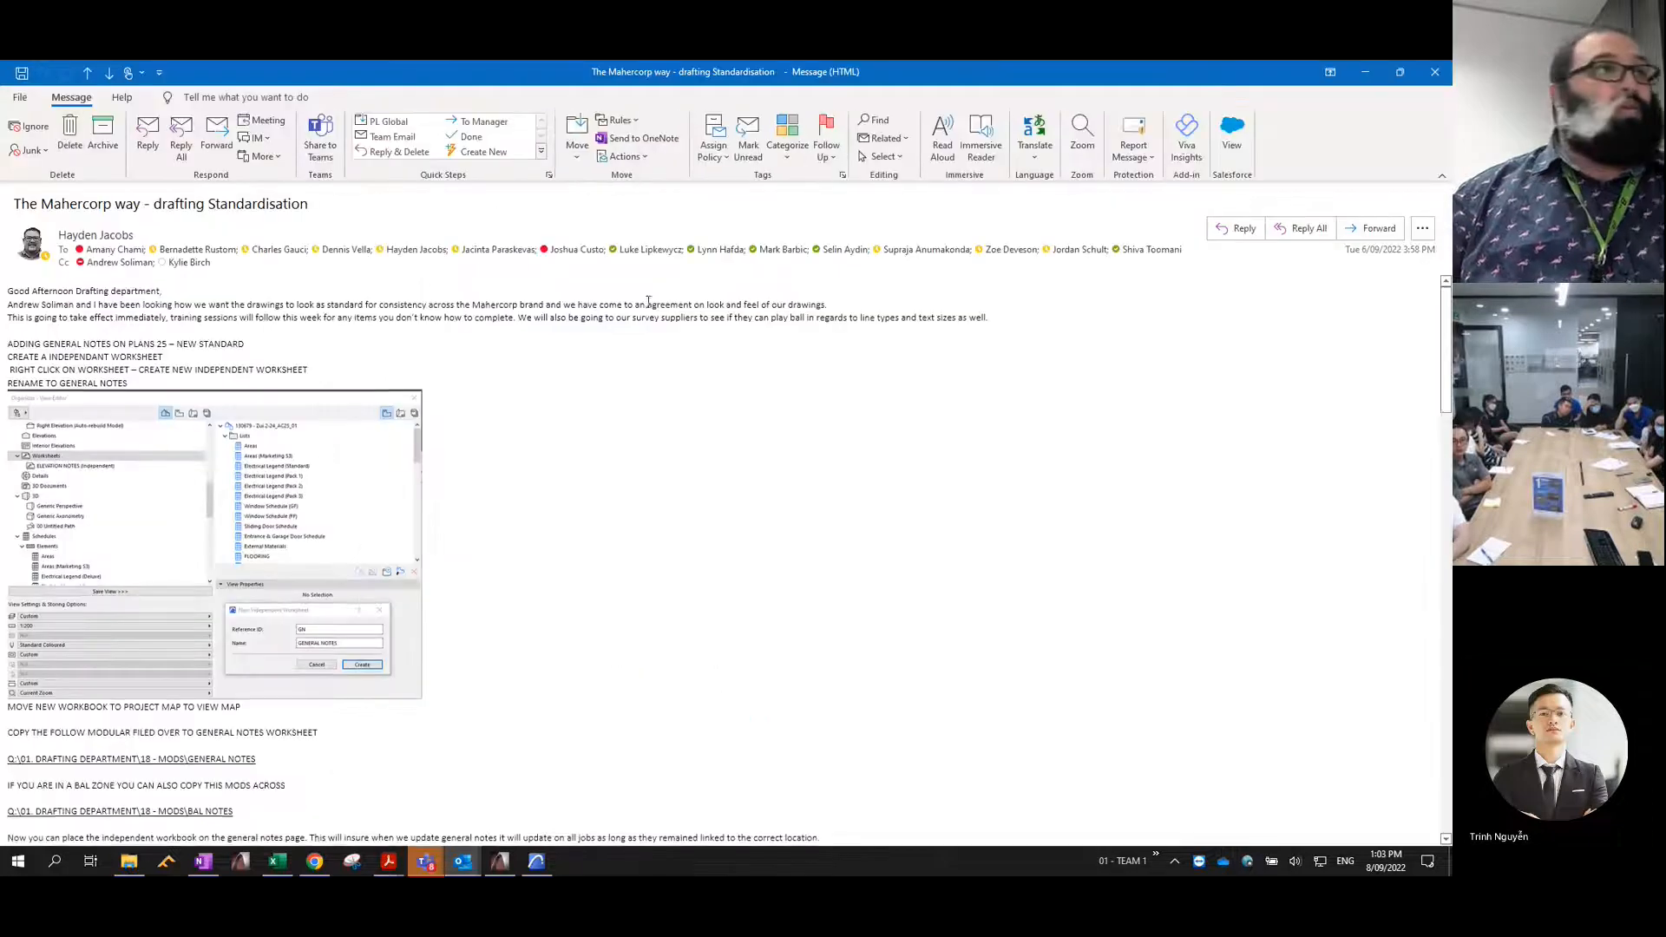
scroll(591, 329, down, 3)
scroll(479, 377, up, 3)
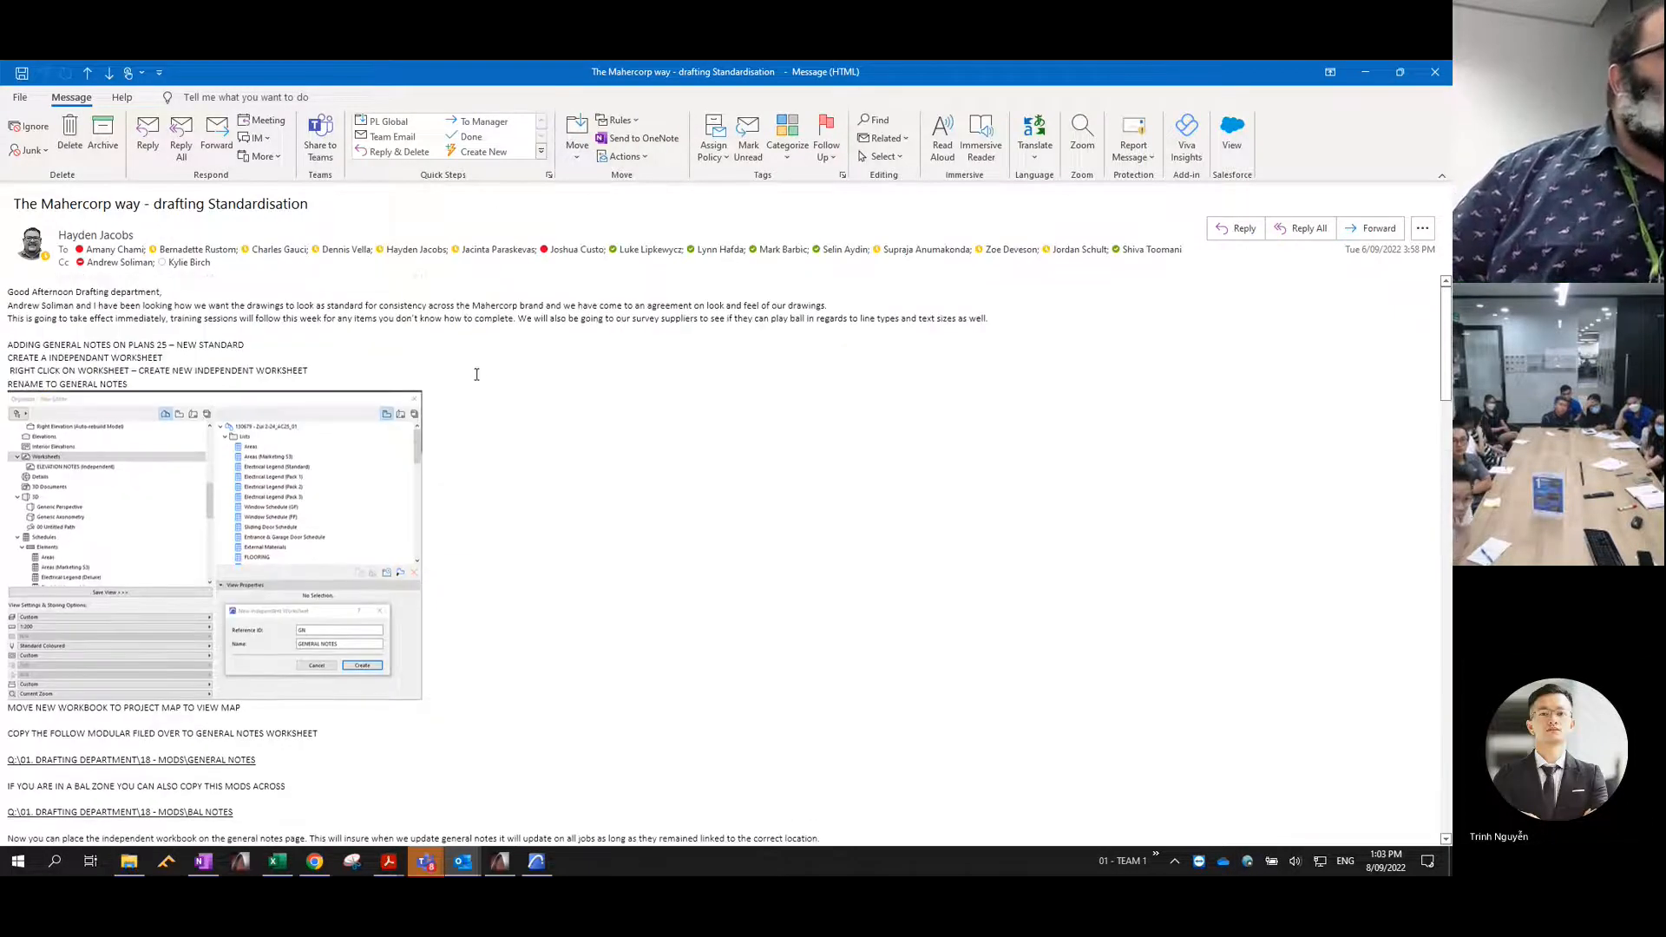
scroll(417, 392, down, 3)
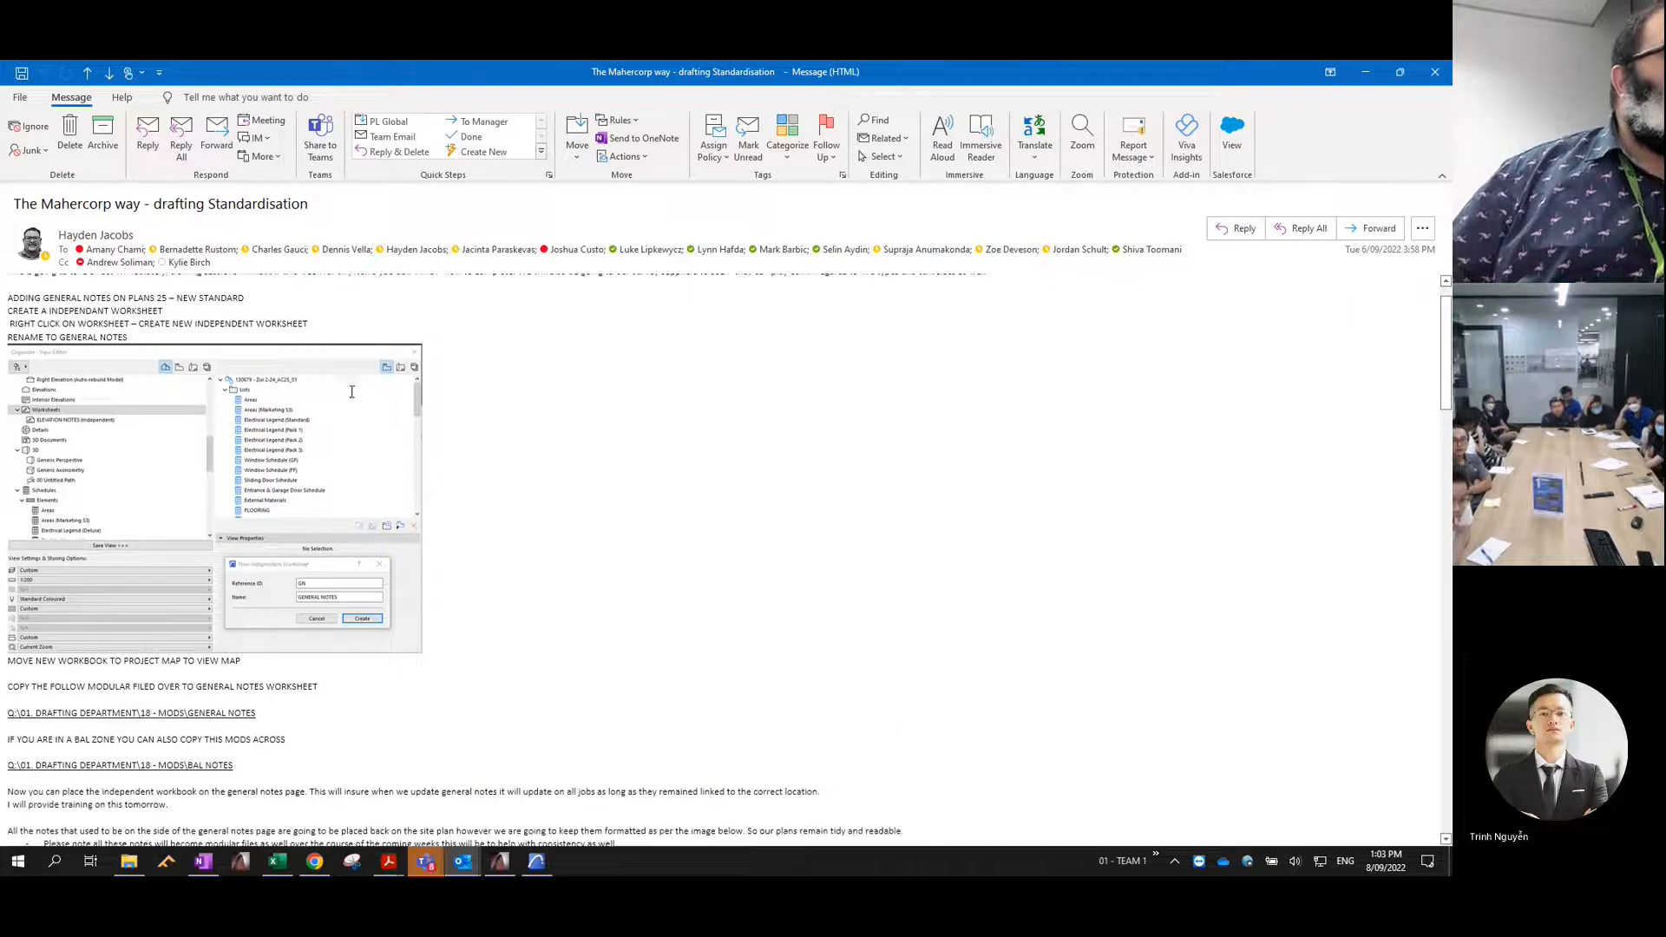
scroll(306, 395, down, 8)
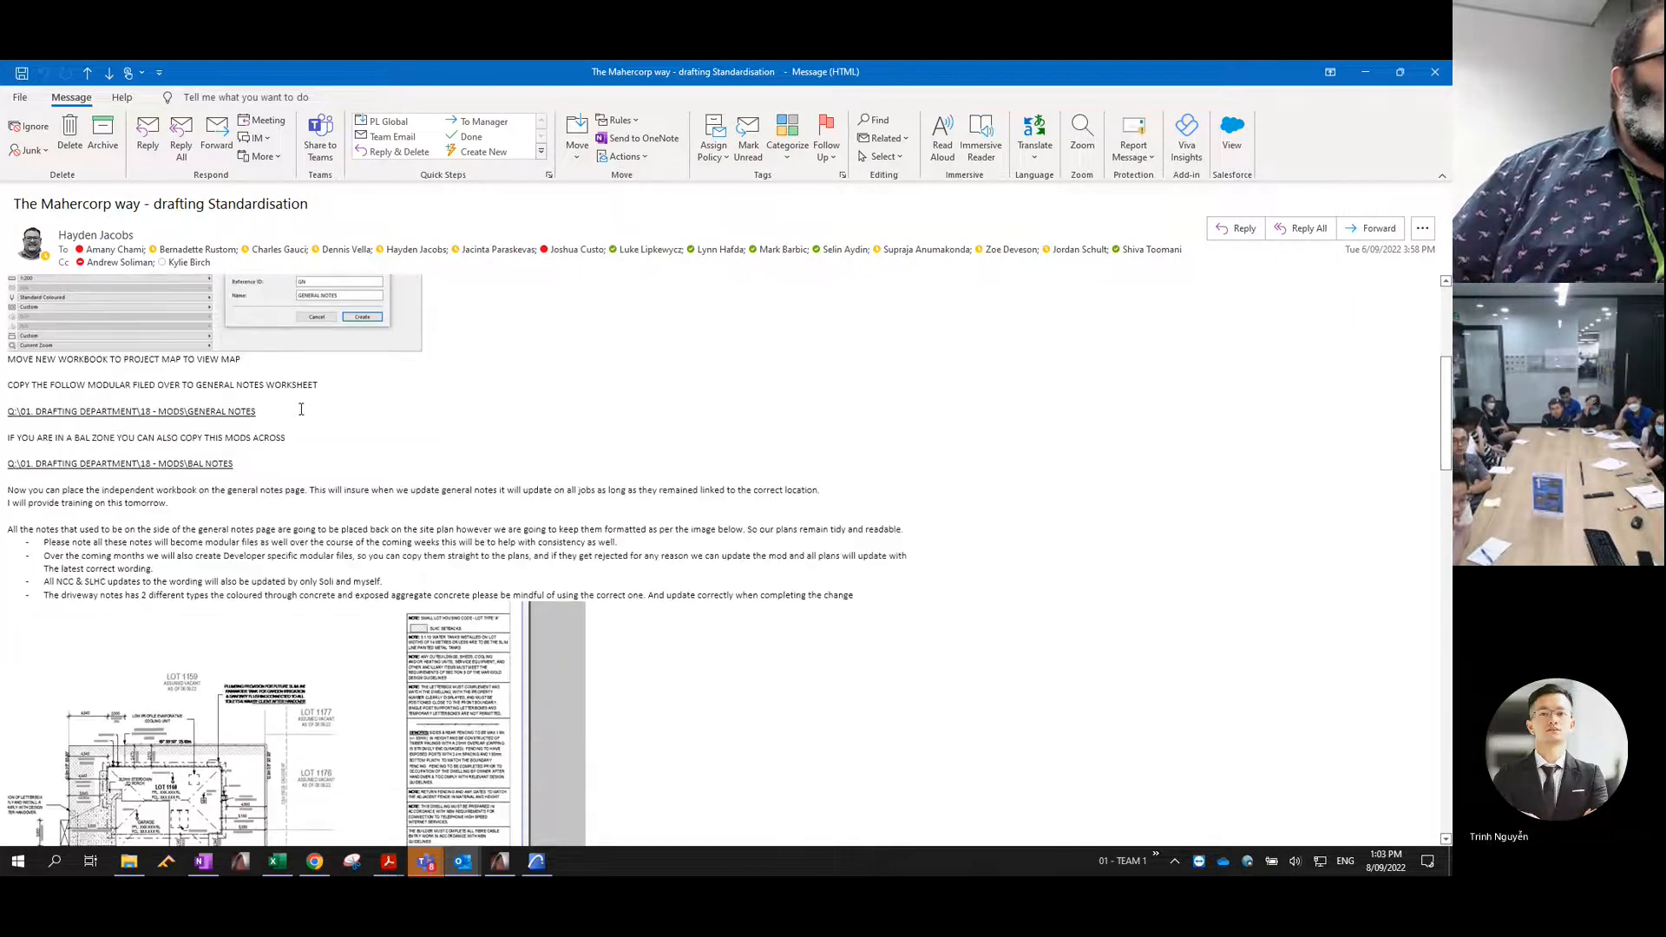
scroll(151, 416, down, 8)
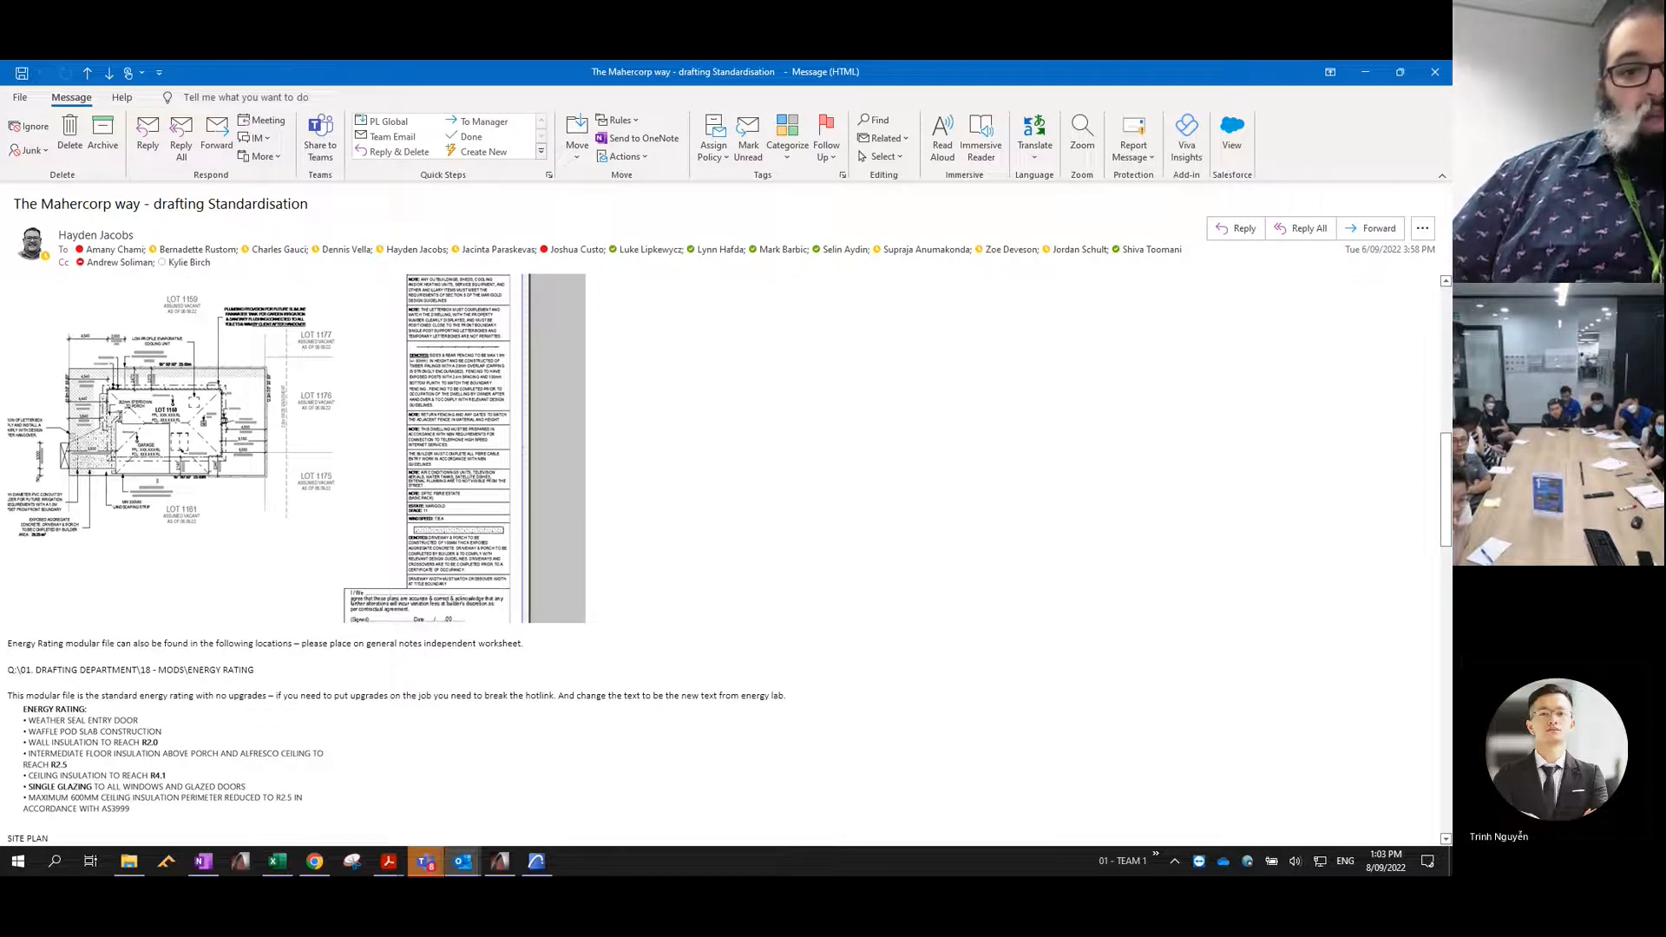
scroll(501, 364, up, 3)
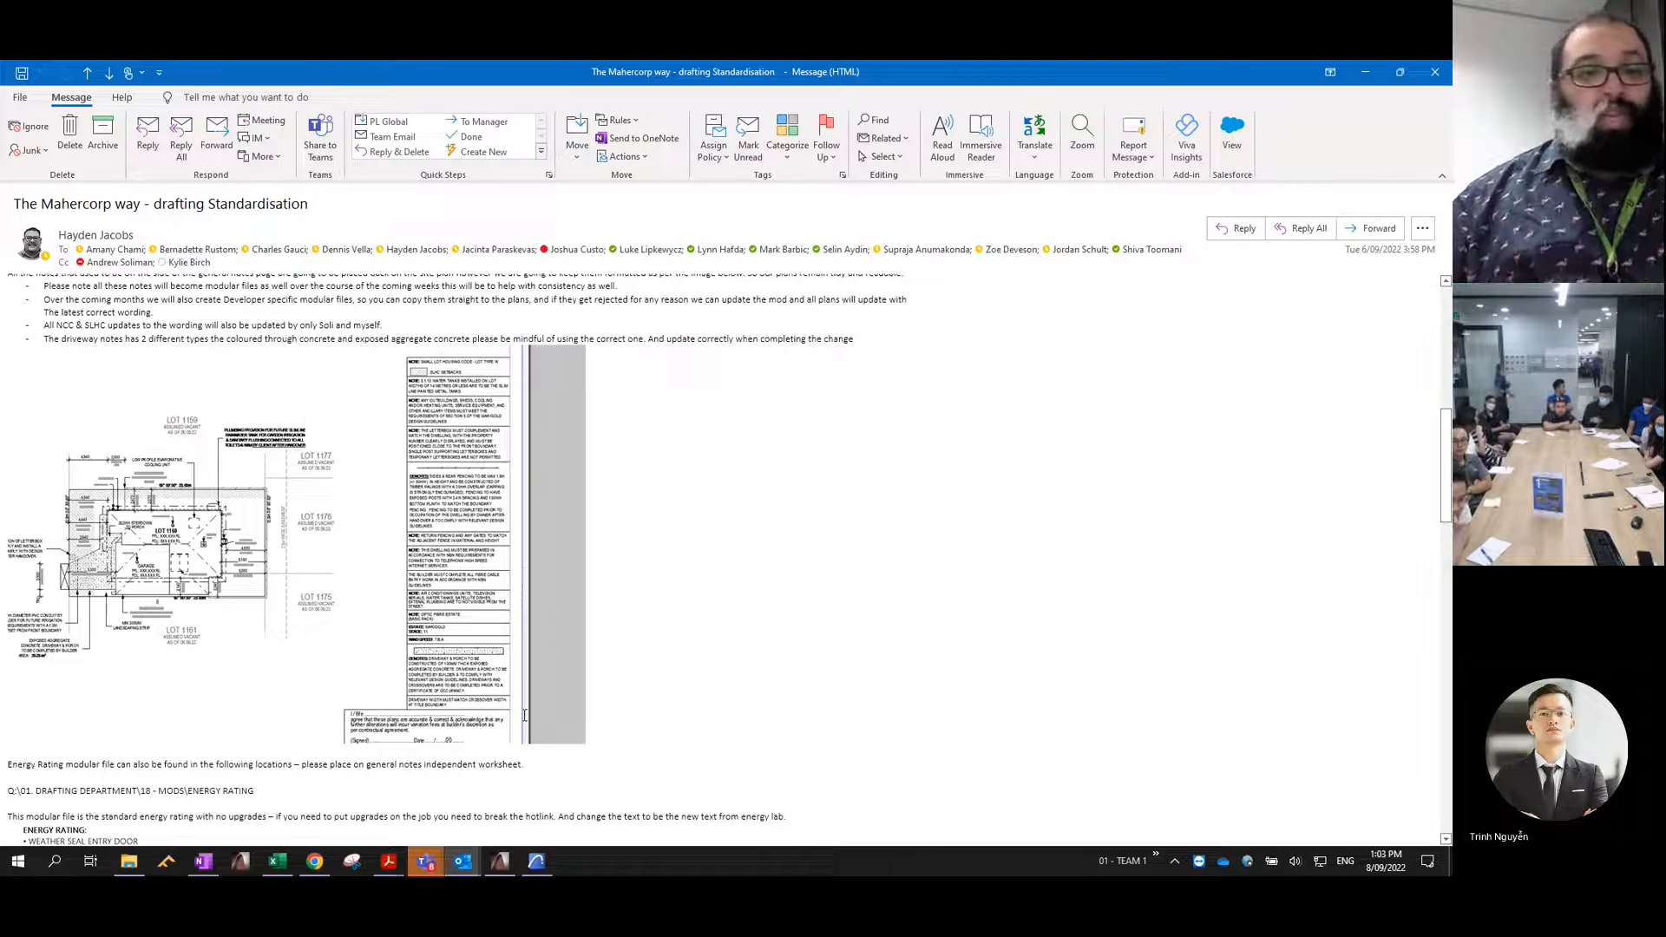
- Read the energy rating section and the site plan drafting standards in the email
scroll(317, 639, down, 2)
scroll(317, 639, down, 9)
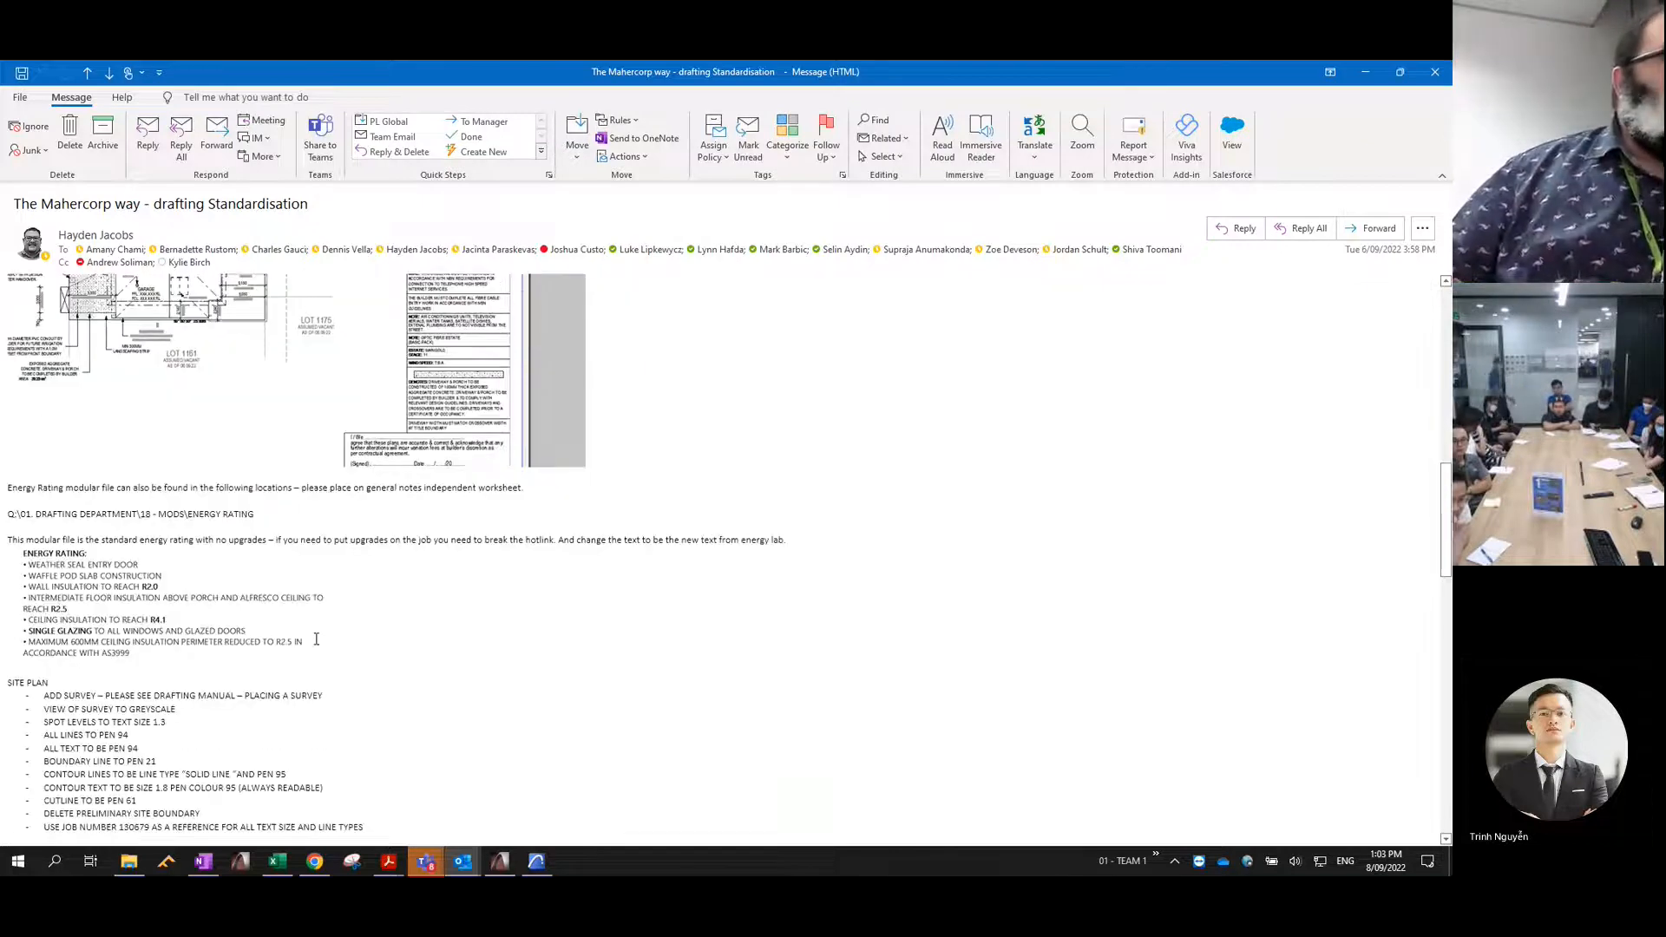
scroll(317, 634, down, 2)
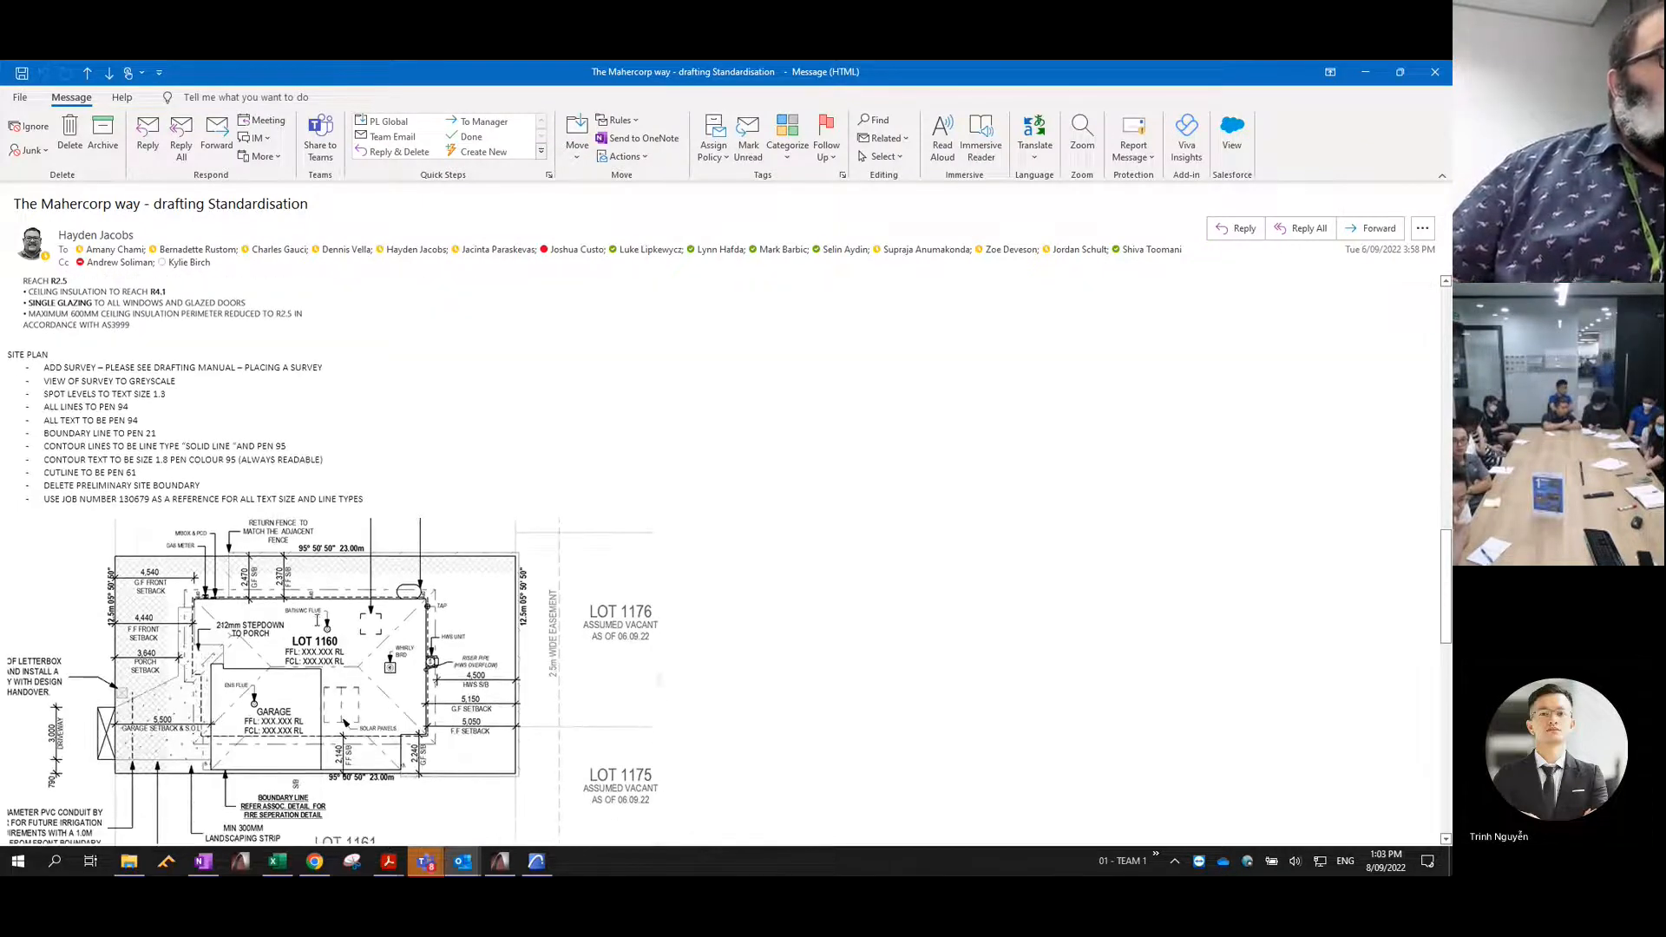
scroll(121, 522, up, 1)
scroll(120, 523, up, 1)
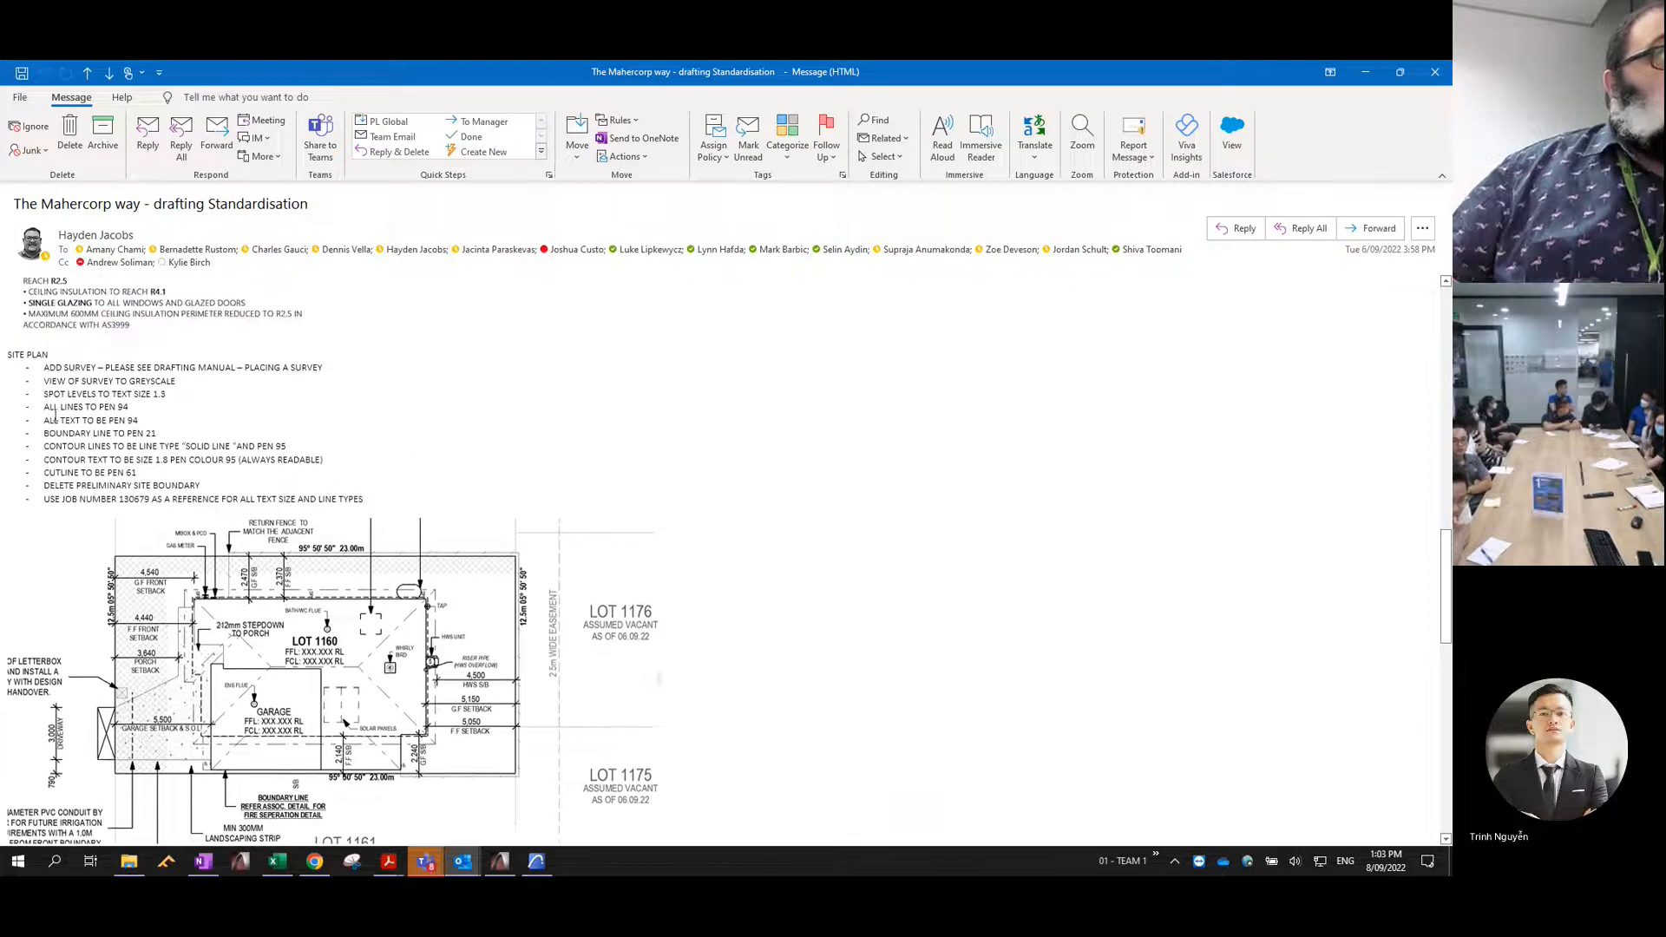
- Highlight the site plan bullets on survey view, pens, contour lines and the reference job while reading through them
drag(42, 367, 233, 438)
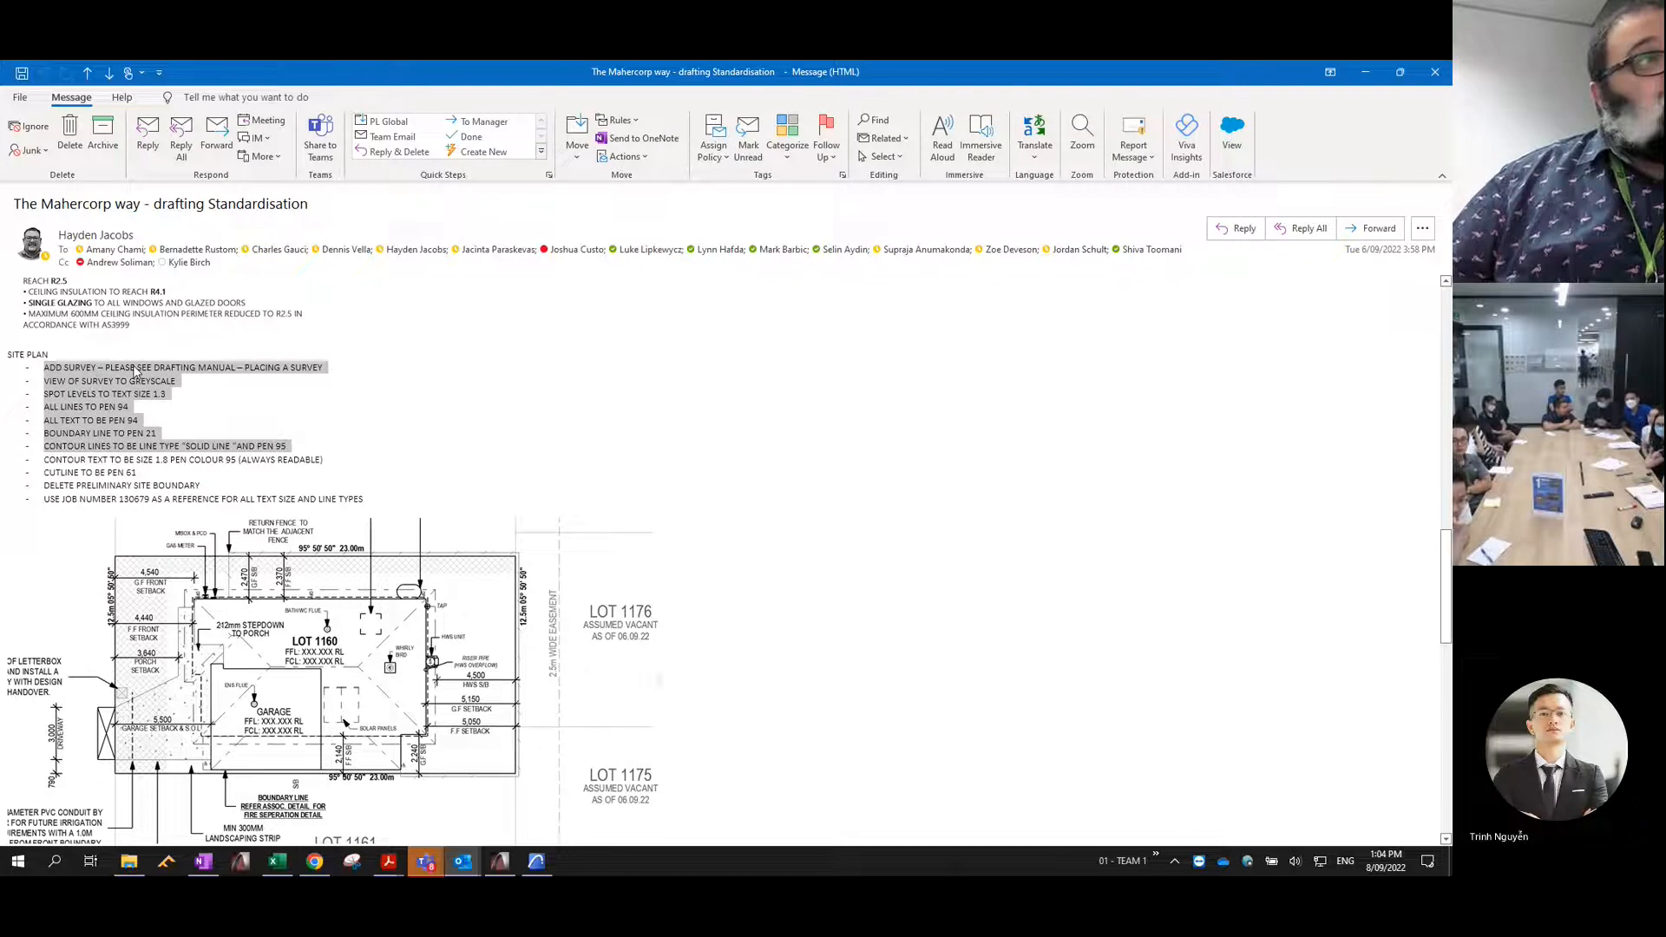
click(44, 408)
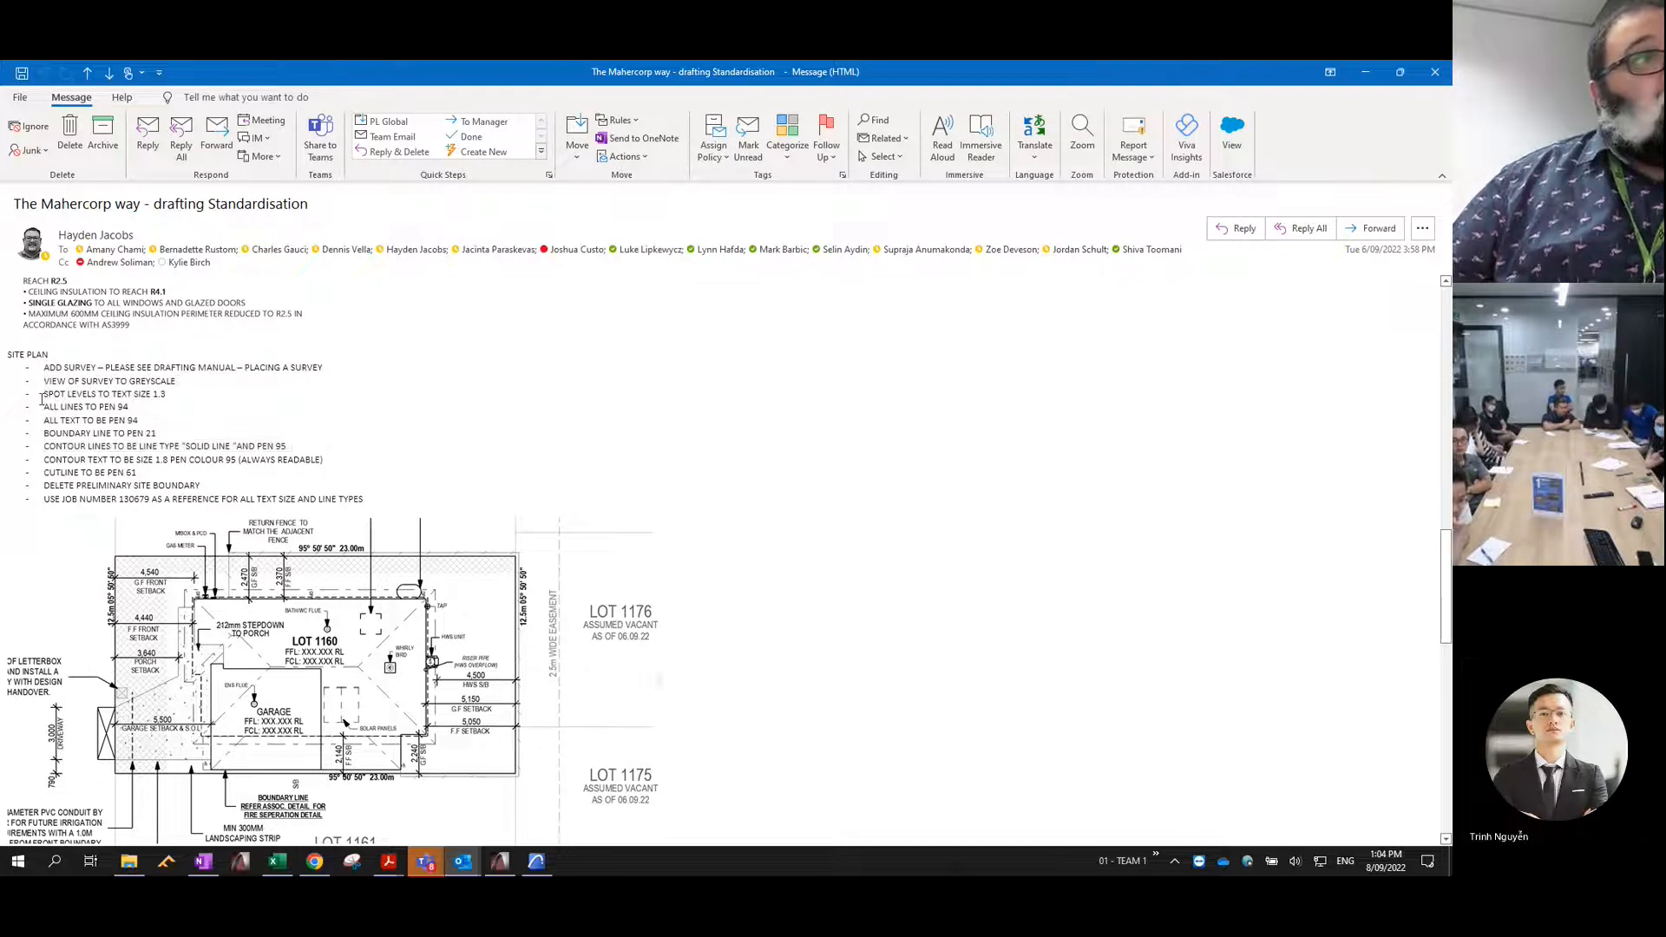
triple_click(75, 383)
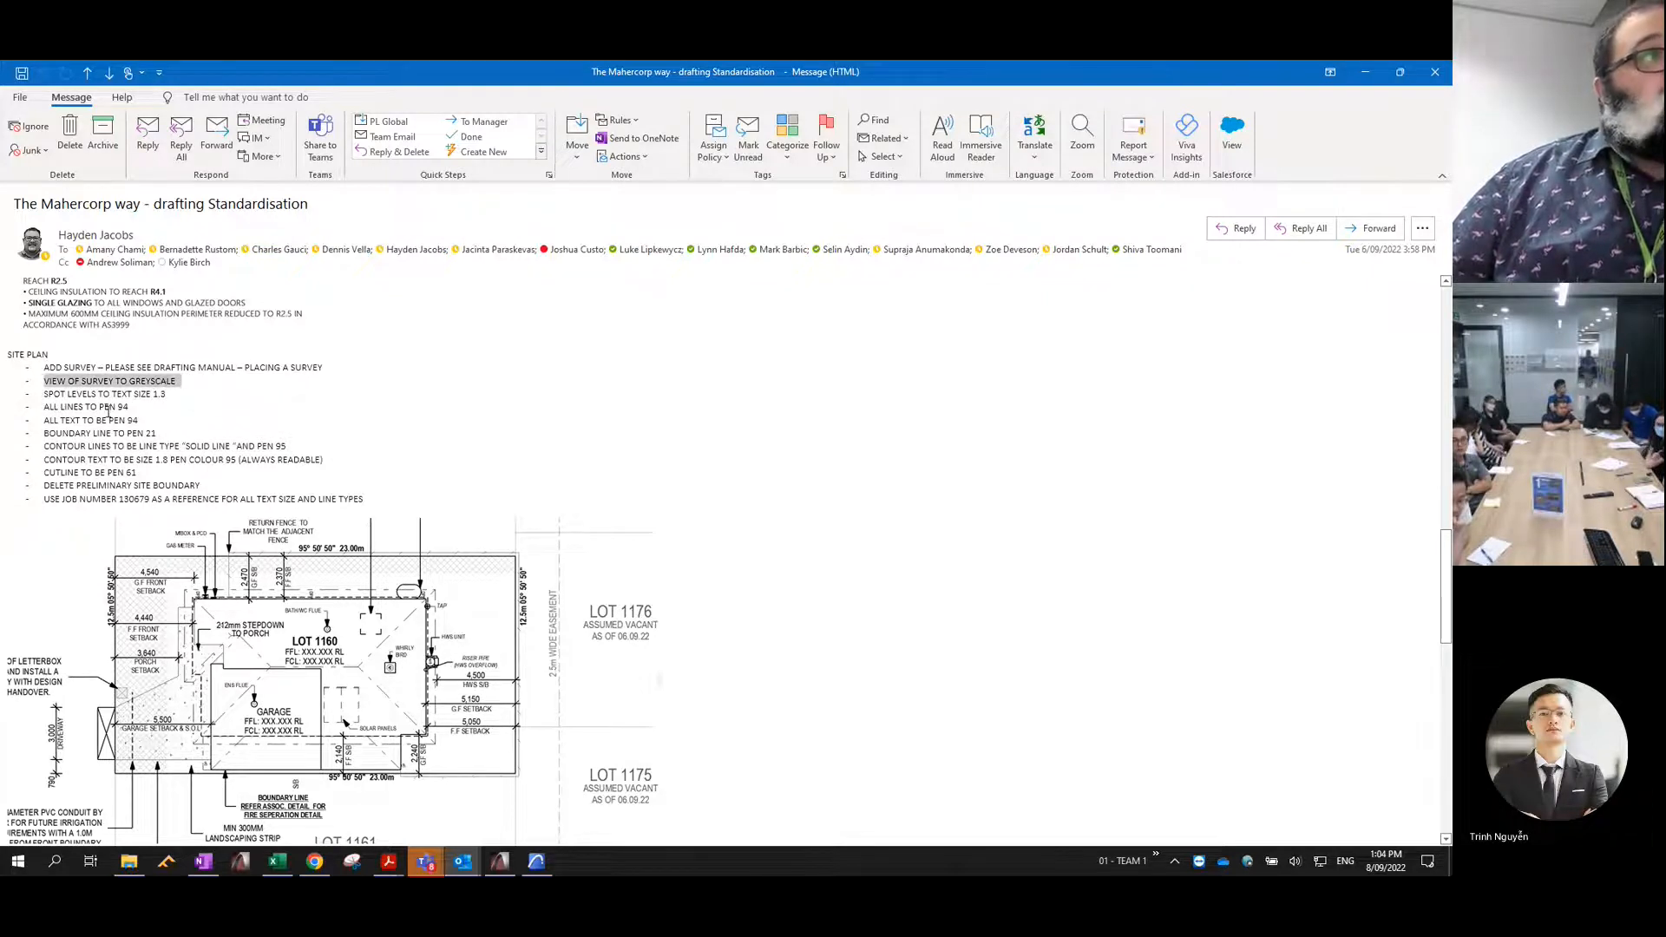
drag(31, 422, 111, 483)
scroll(141, 380, down, 3)
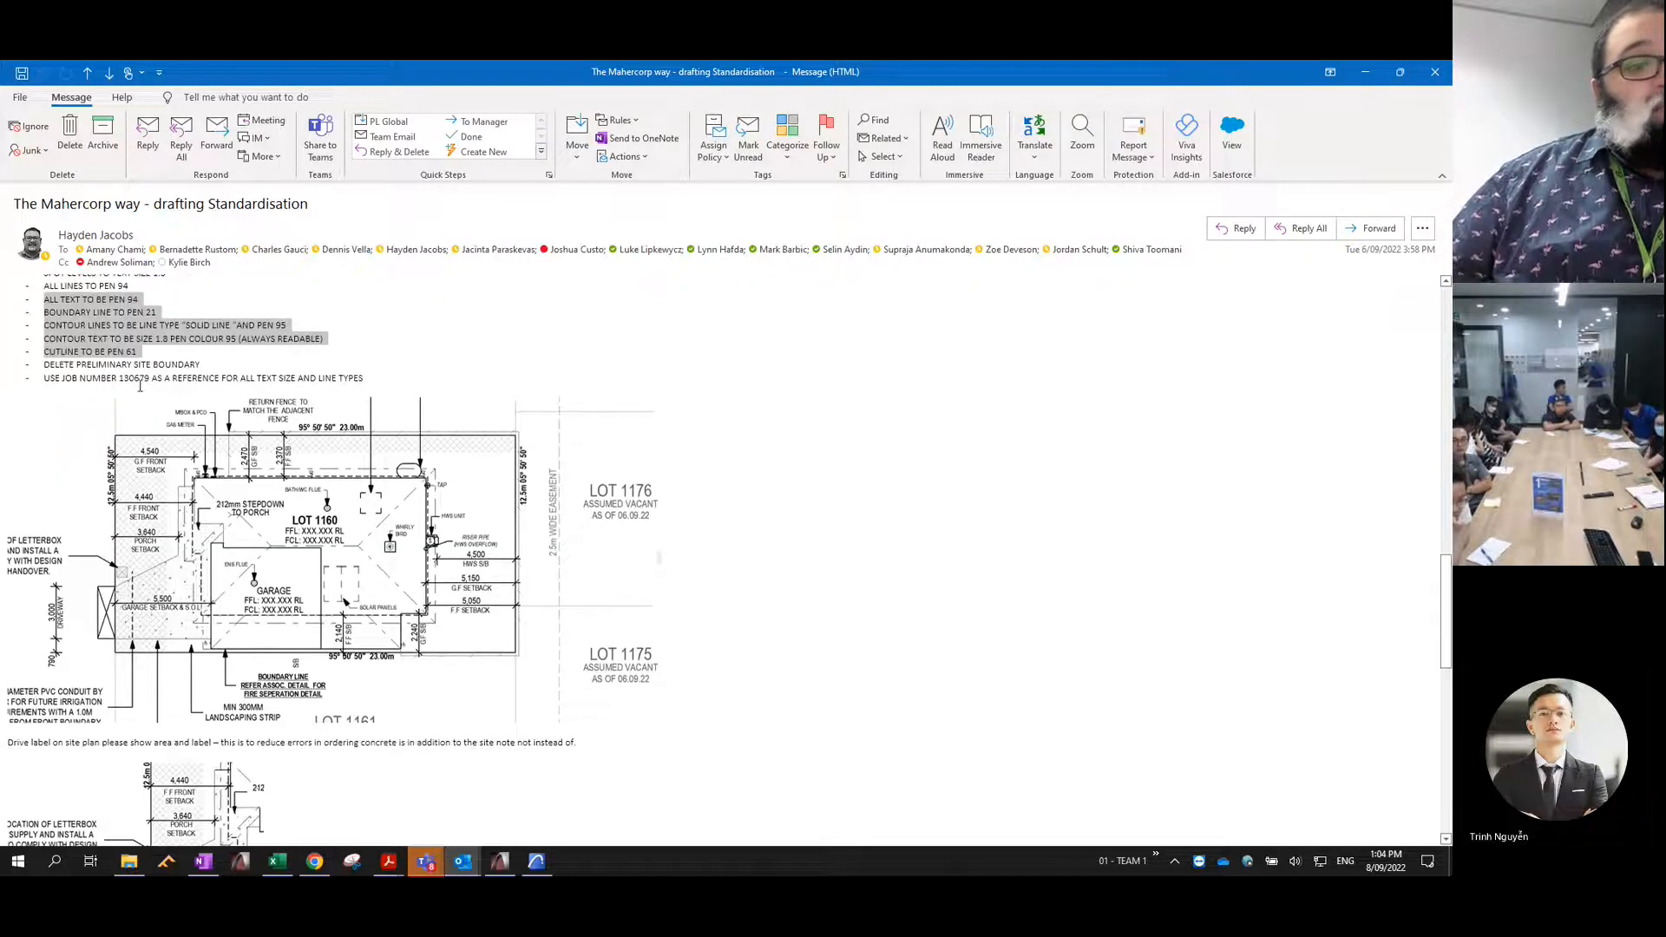
drag(141, 380, 198, 408)
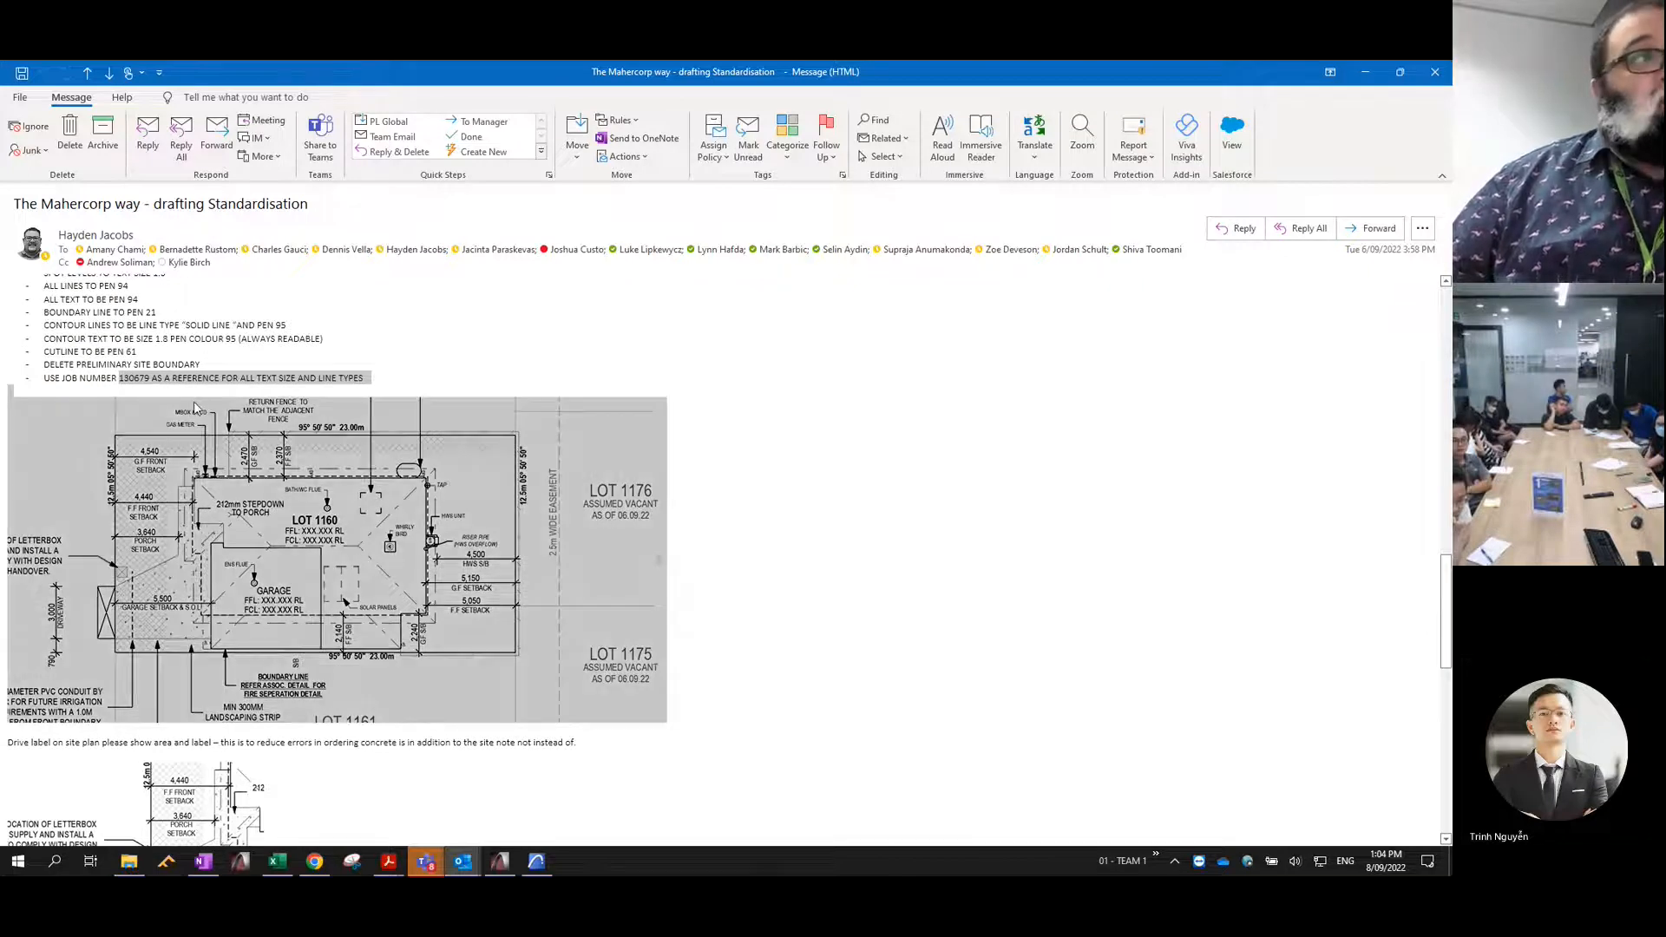
click(141, 343)
- Review the drive label note and the fencing line instructions, returning to the sample site plan
scroll(292, 625, down, 10)
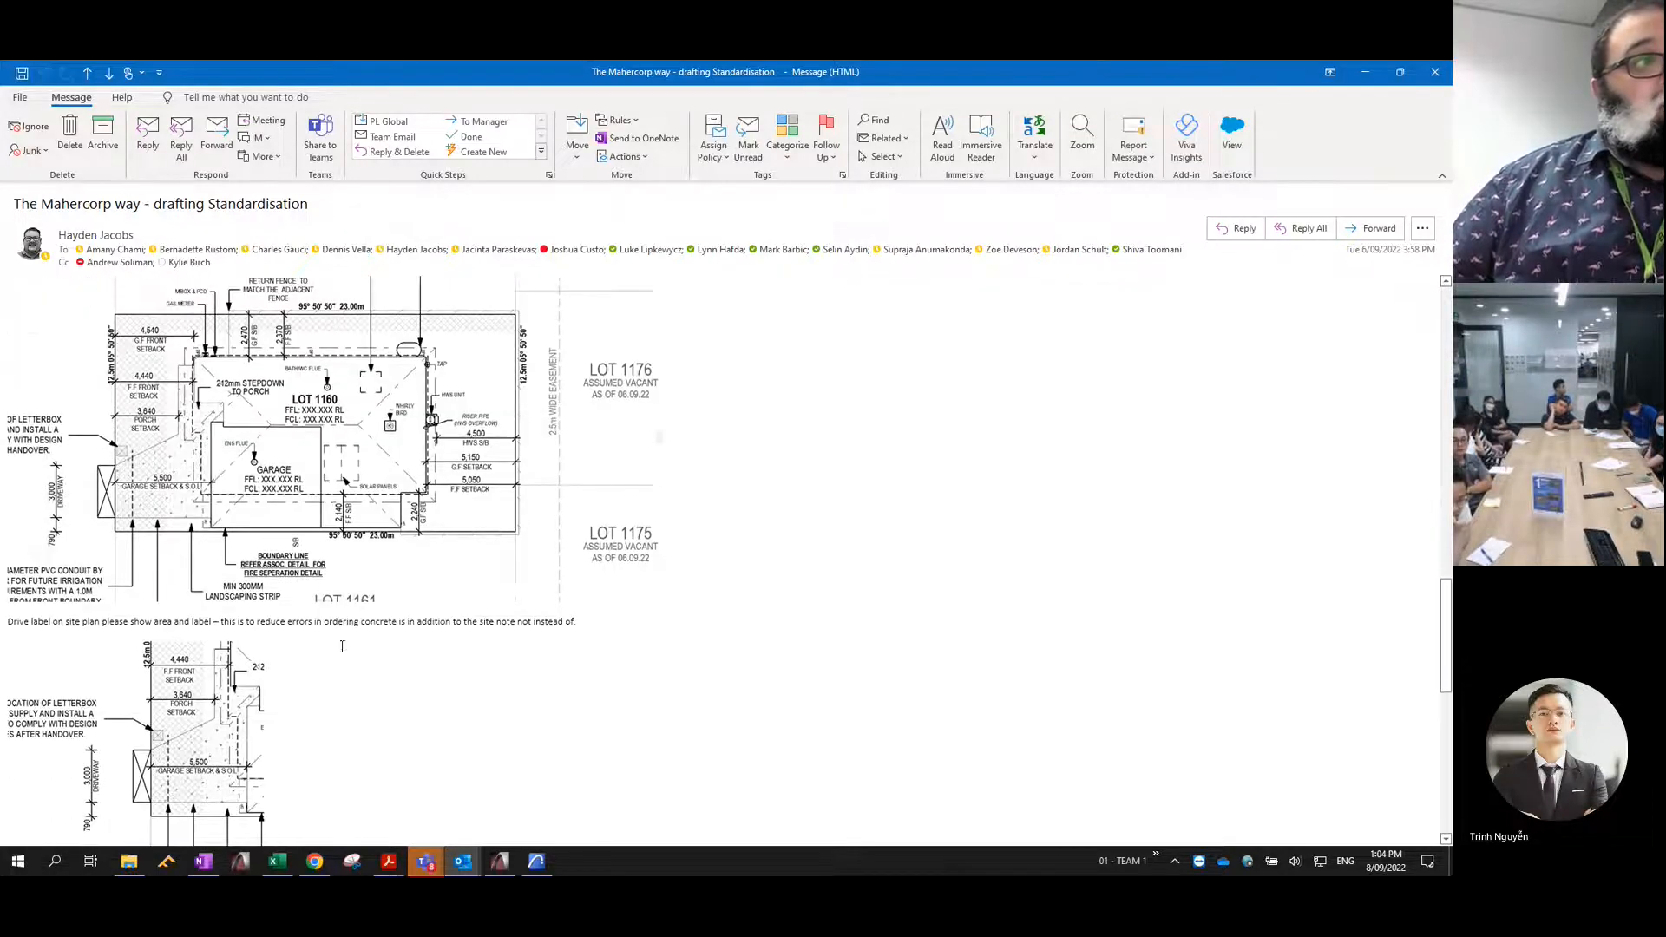
scroll(293, 626, down, 10)
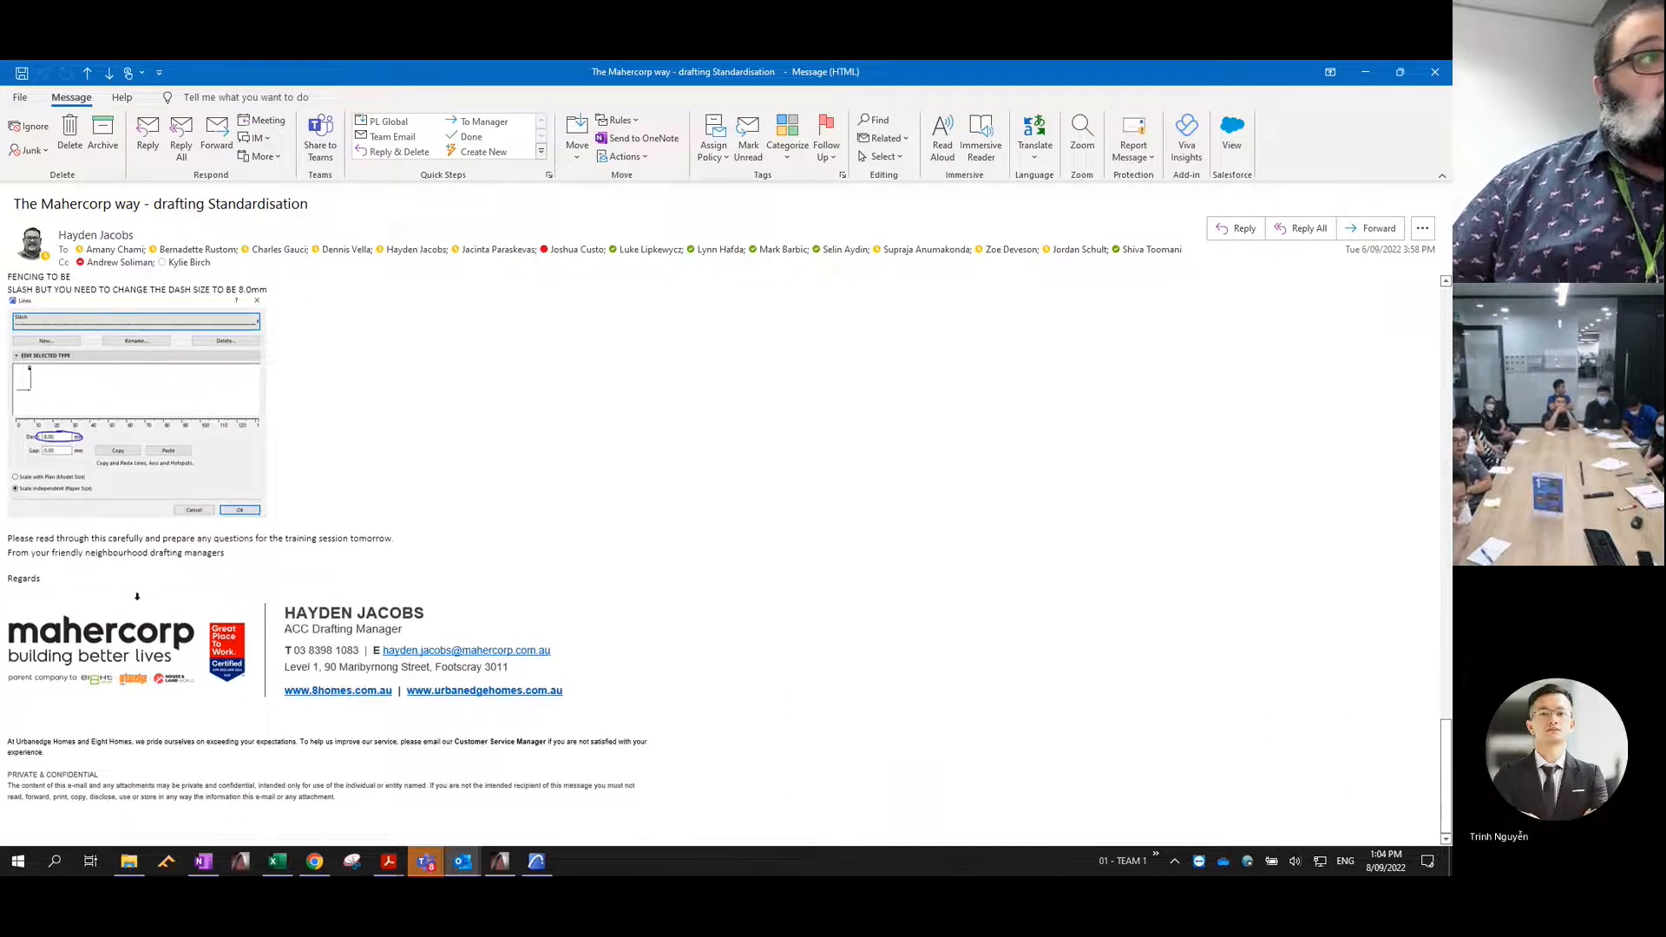
scroll(137, 597, up, 15)
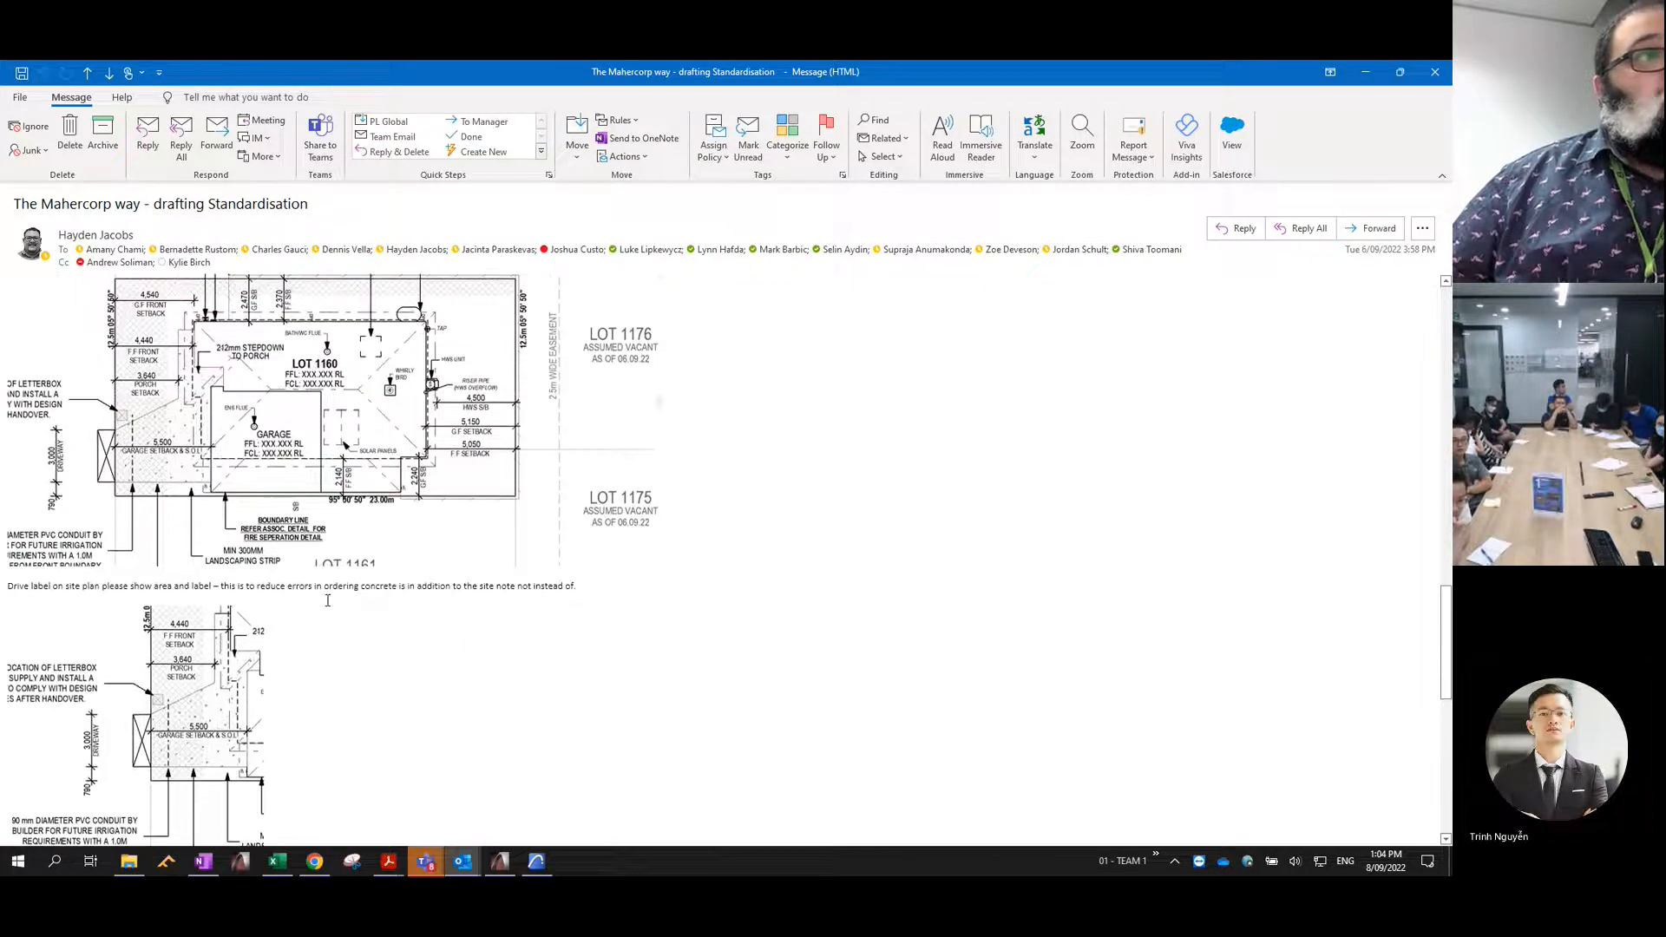
scroll(328, 600, up, 3)
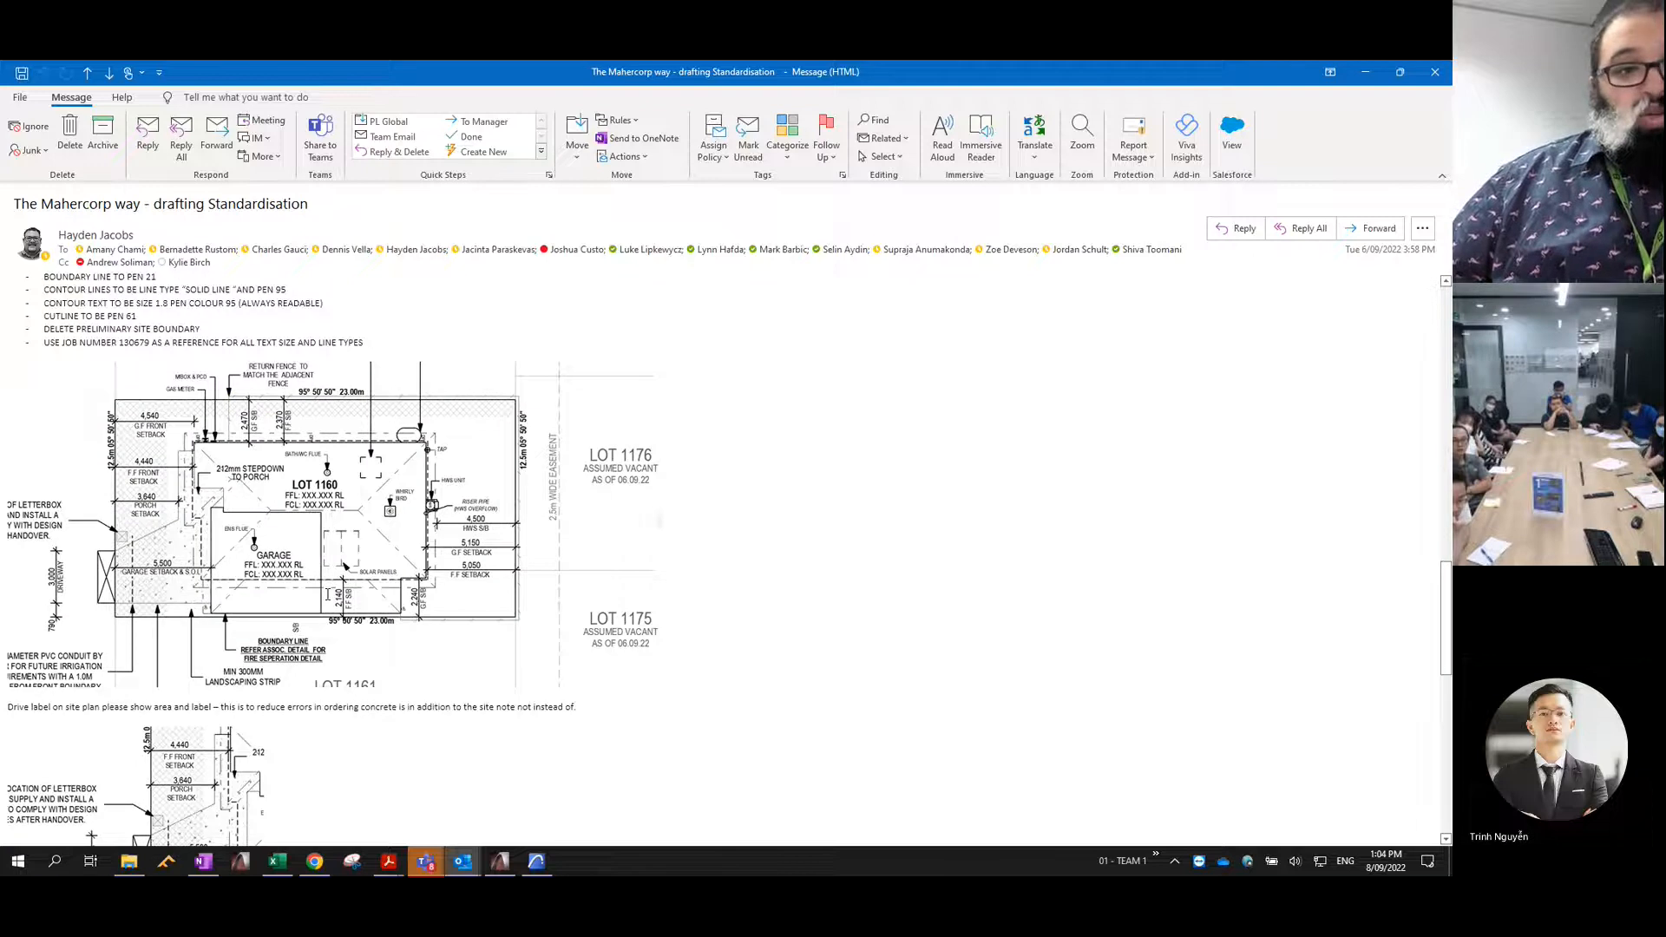